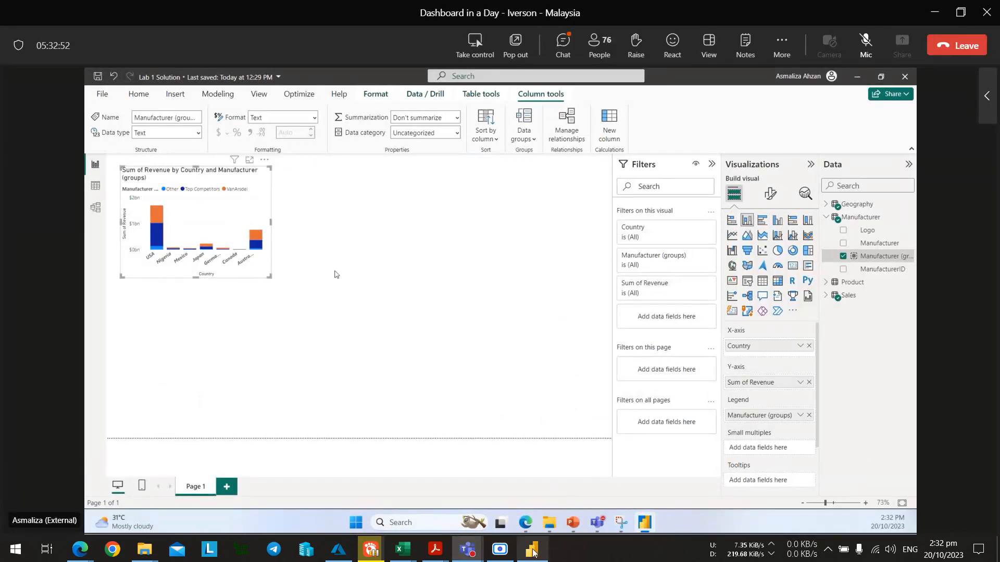
# Switch to Power BI Desktop, clear the Australia highlight, and shrink the revenue column chart to less than half its width and about half its height.
pyautogui.click(531, 549)
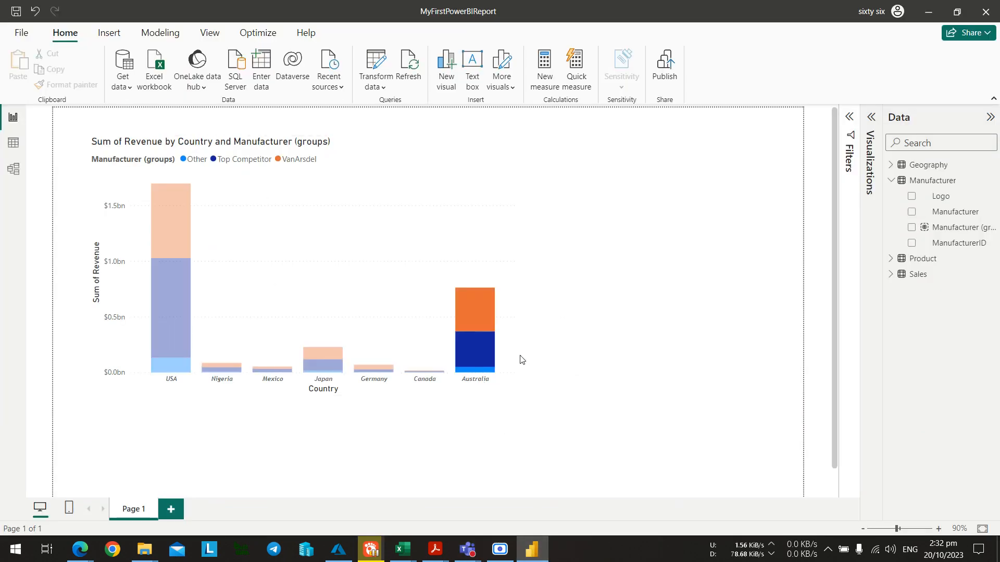
pyautogui.click(507, 317)
pyautogui.click(741, 253)
pyautogui.click(509, 270)
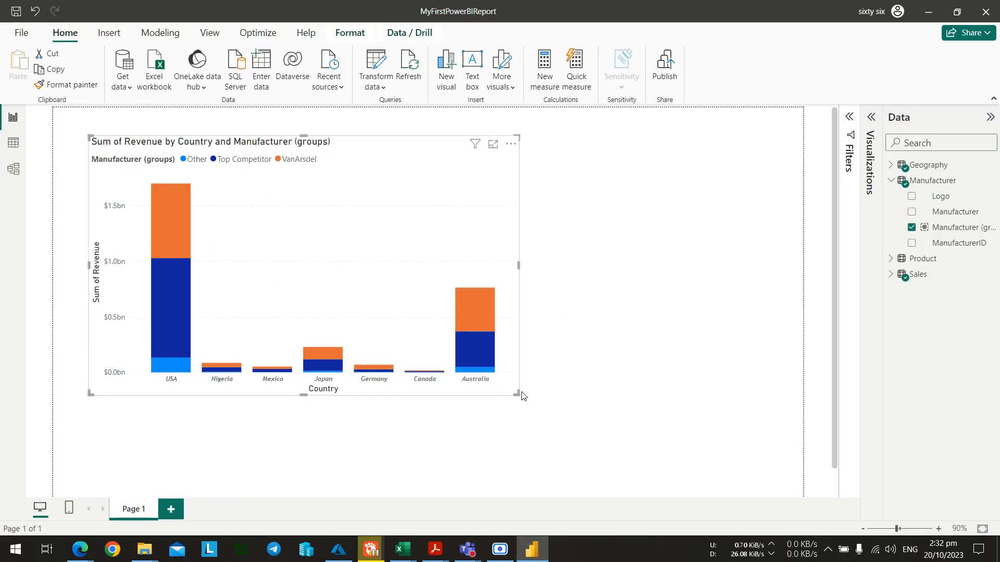
pyautogui.moveTo(518, 396); pyautogui.dragTo(275, 261)
pyautogui.click(367, 245)
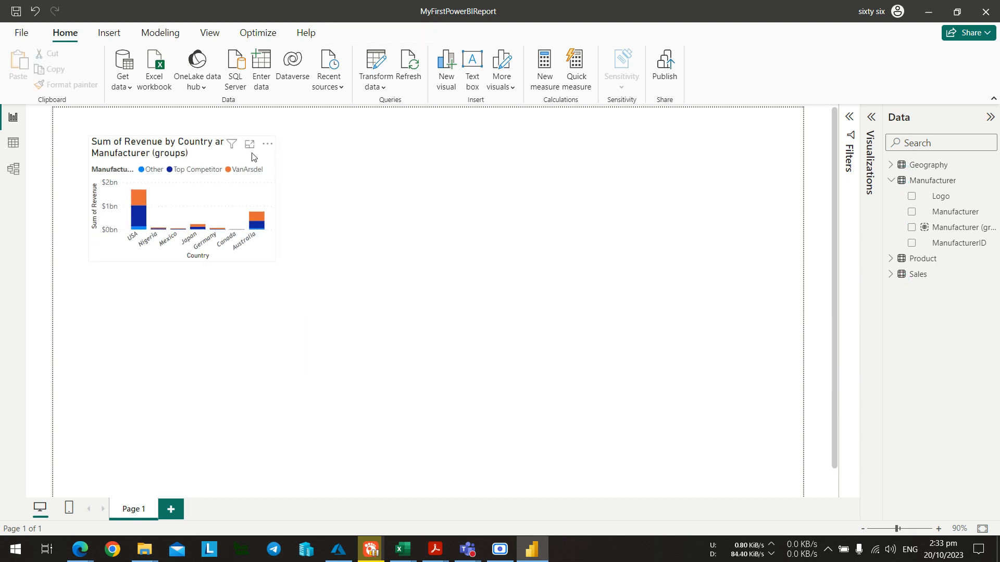
pyautogui.hotkey('alt', 'Tab')
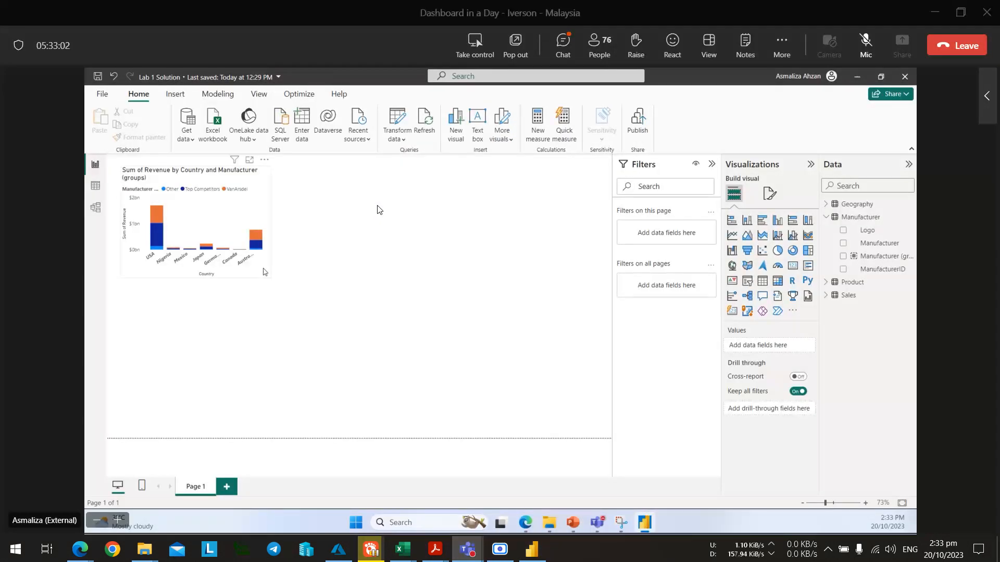
pyautogui.hotkey('alt', 'Tab')
pyautogui.click(263, 145)
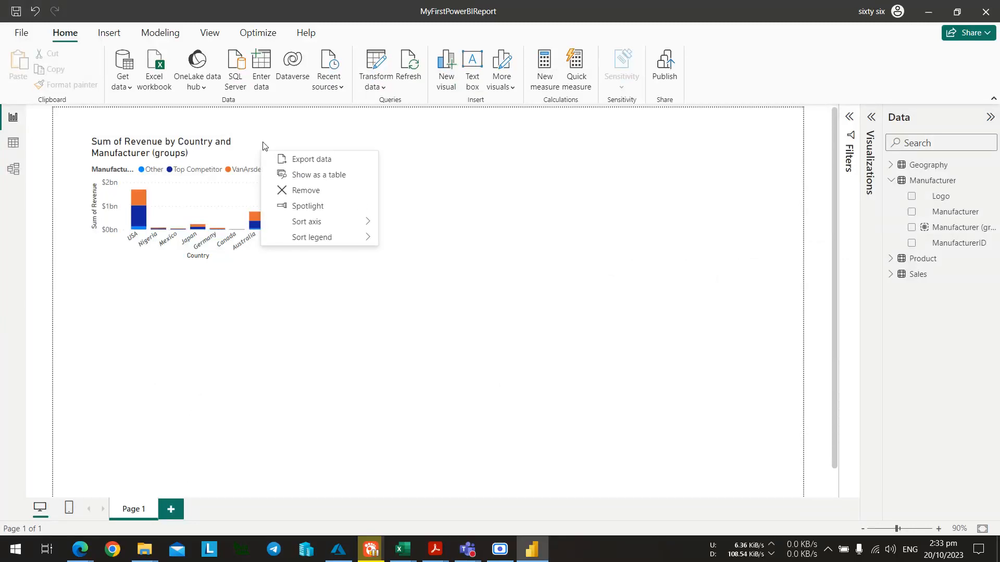
pyautogui.moveTo(313, 241)
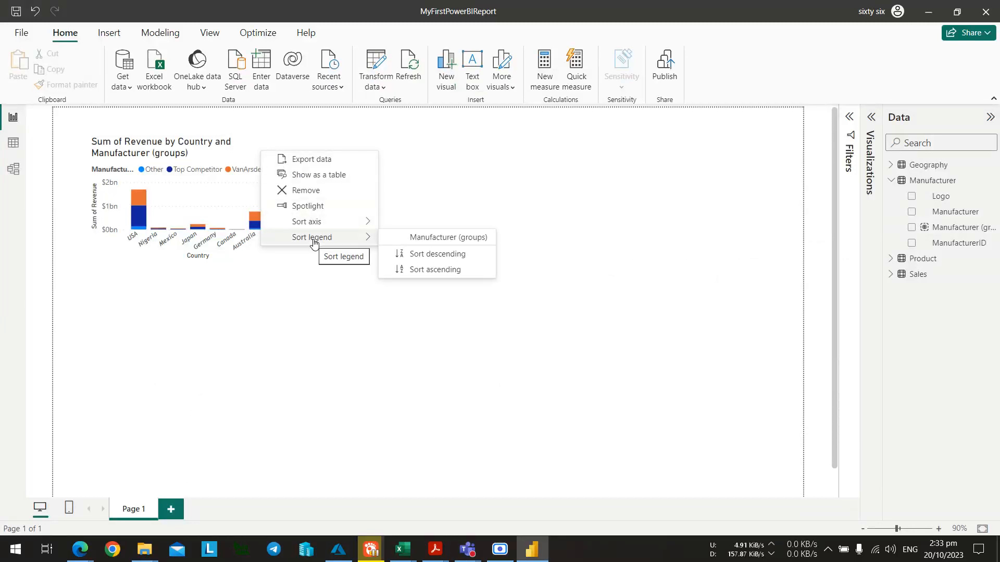
# Show the Visualizations pane and compare the build and format settings for the report page and the revenue column chart.
pyautogui.click(872, 118)
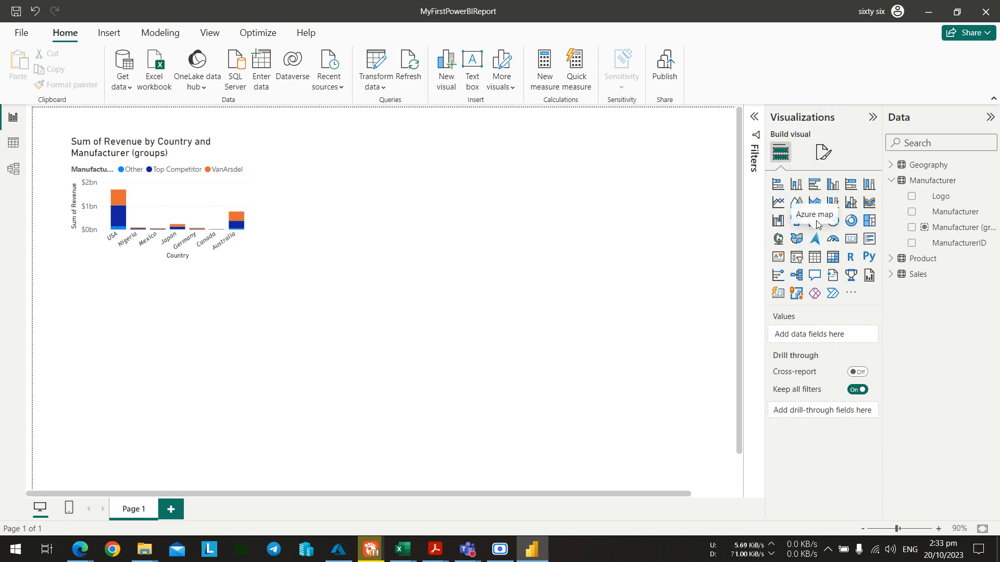
pyautogui.click(823, 152)
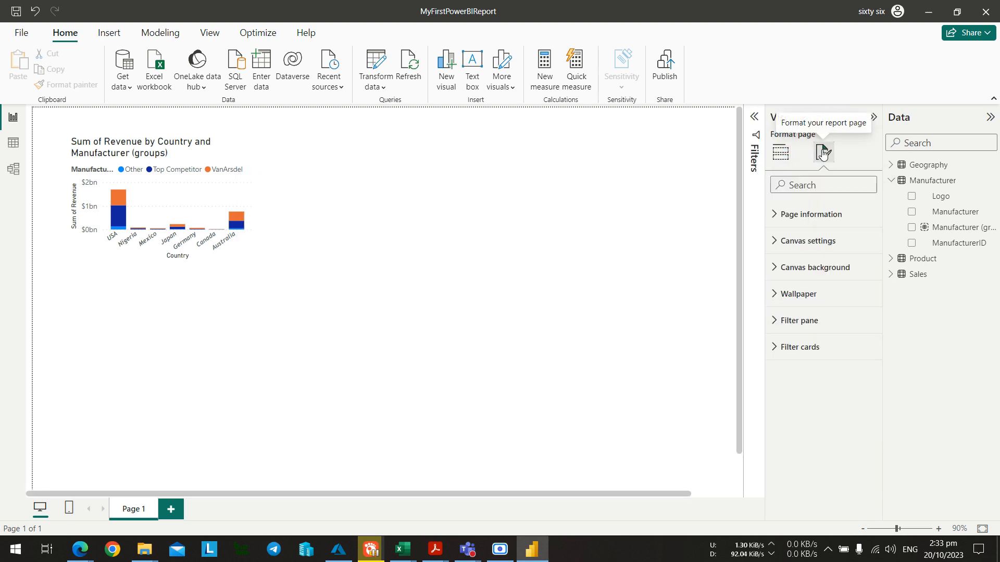
pyautogui.click(780, 152)
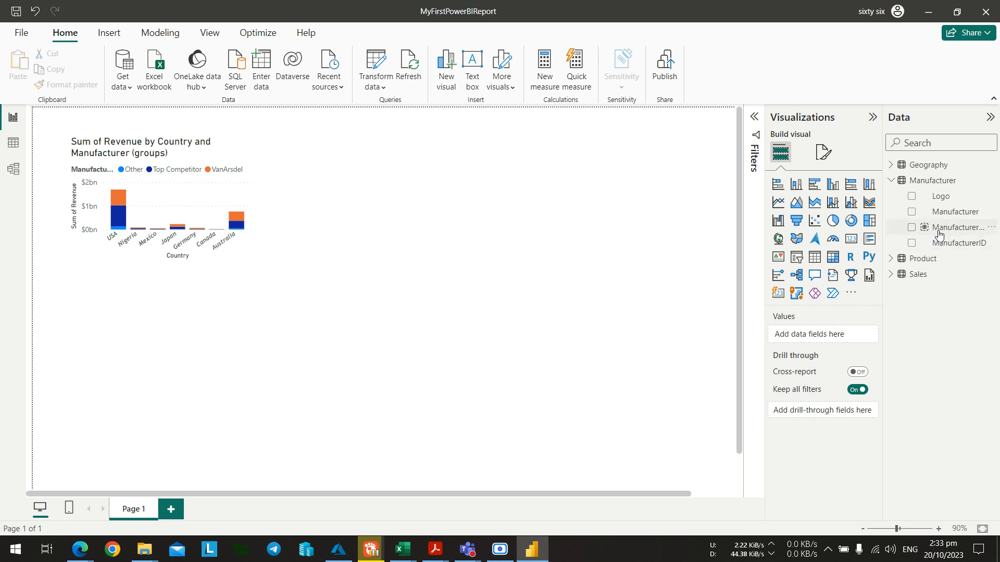
pyautogui.click(821, 152)
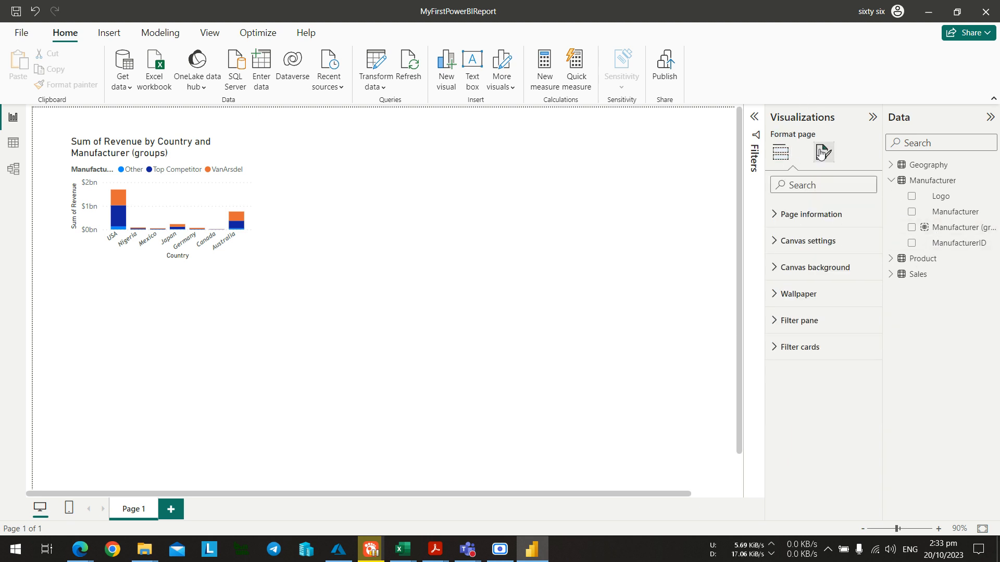
pyautogui.click(780, 152)
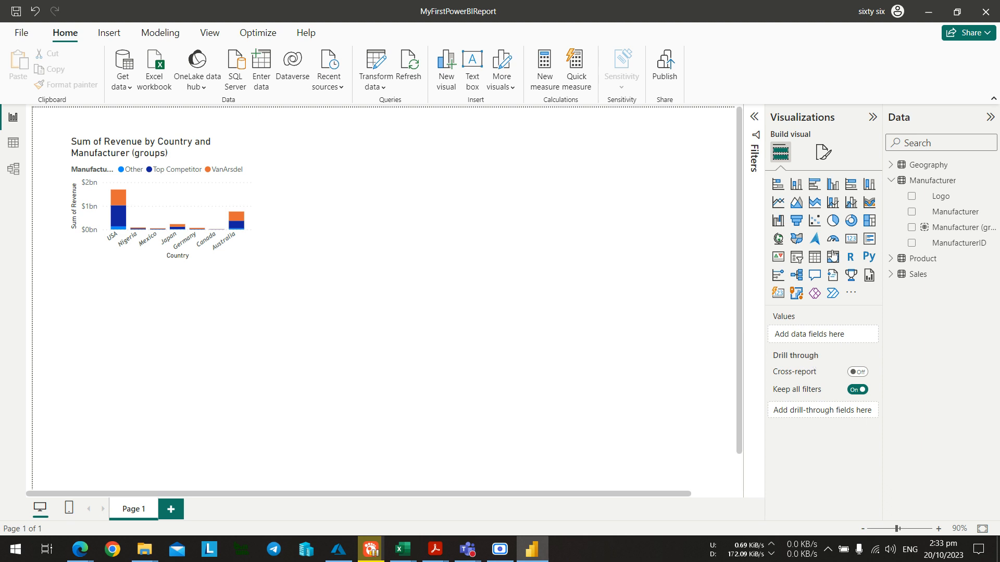
pyautogui.click(826, 163)
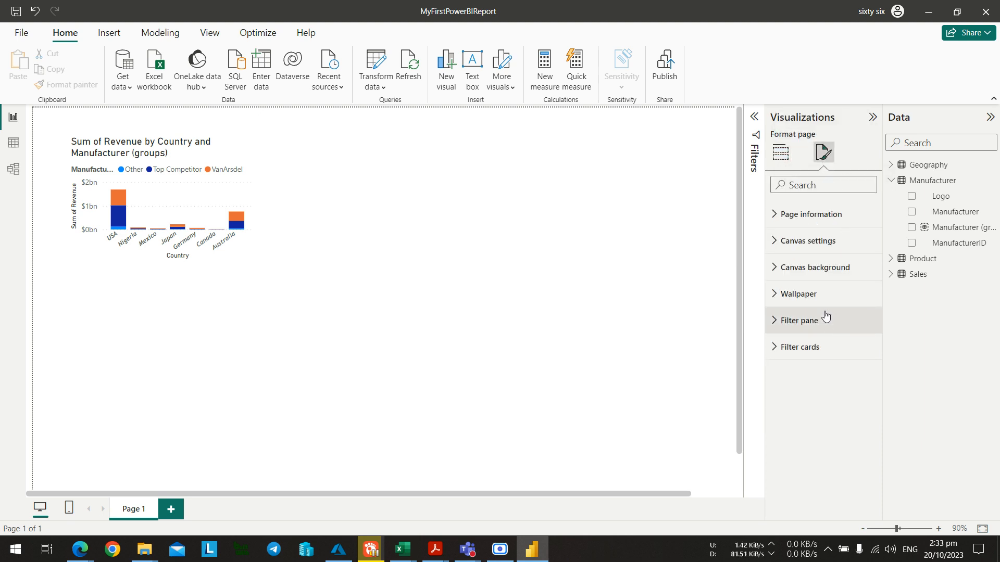
pyautogui.click(780, 153)
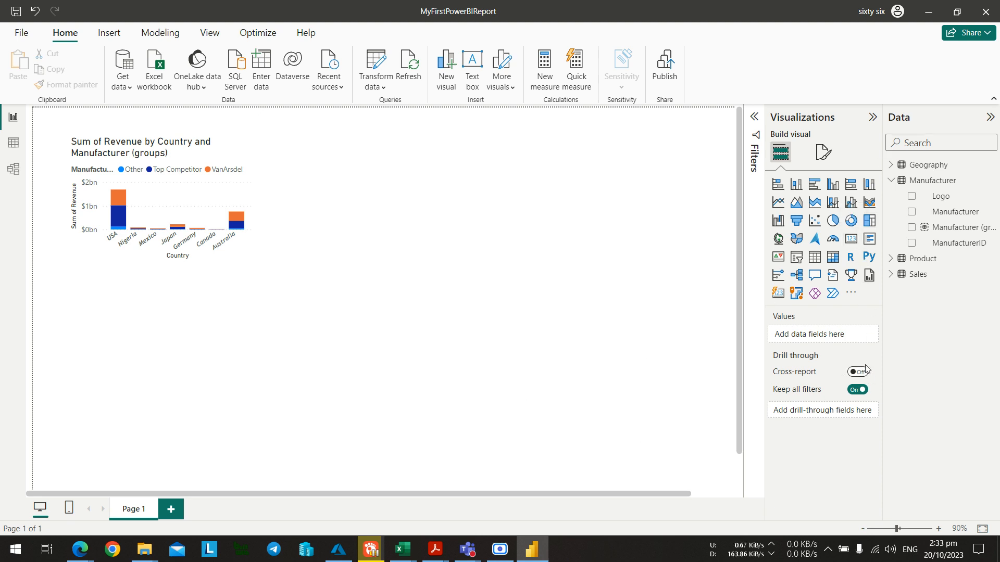
pyautogui.click(823, 152)
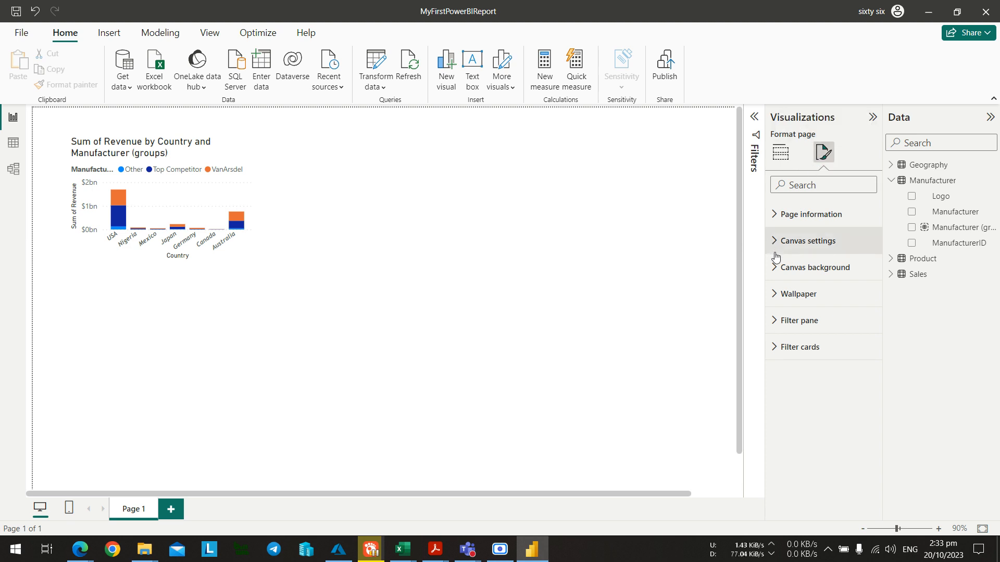
pyautogui.click(162, 150)
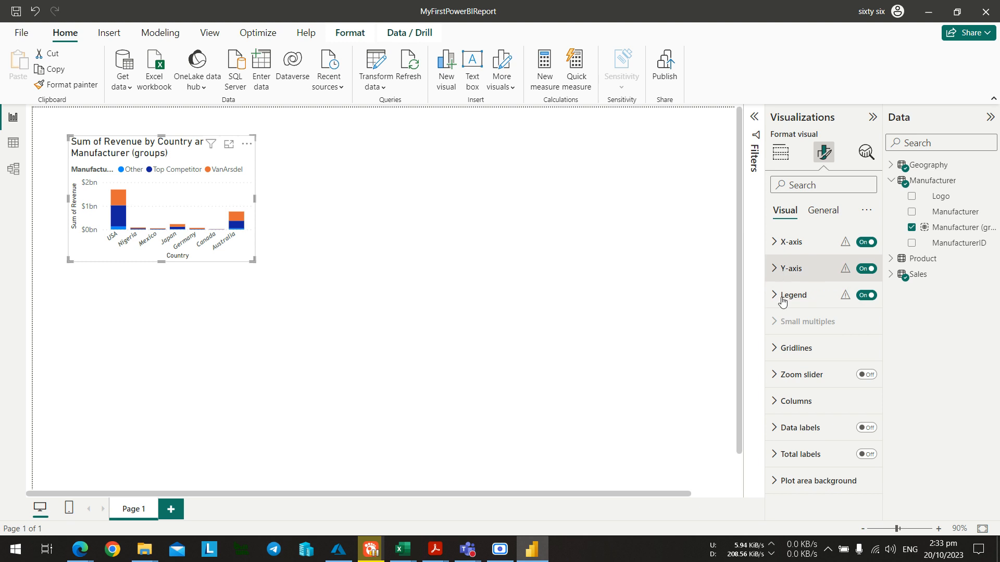
pyautogui.click(780, 152)
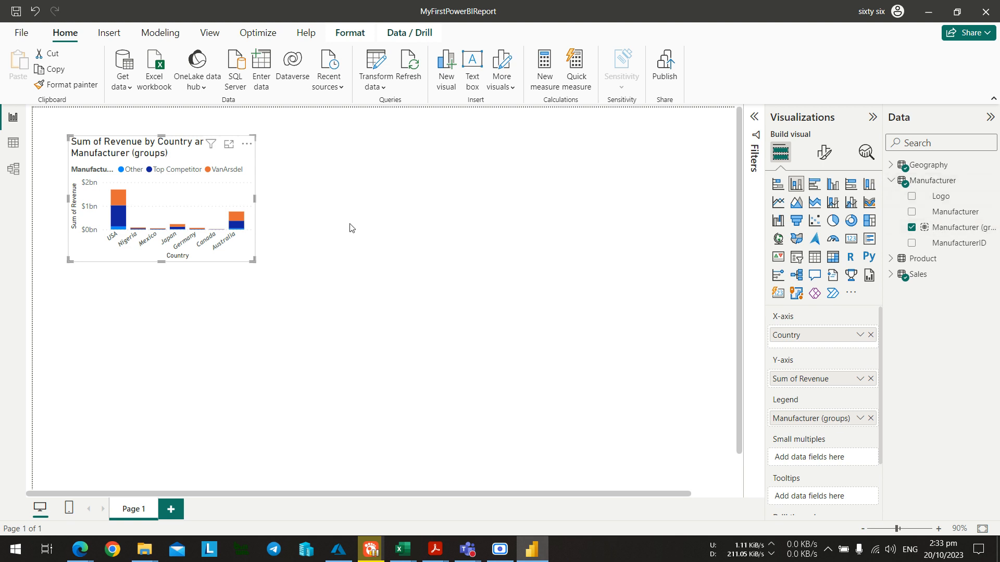
pyautogui.click(418, 216)
# Switch to the Teams meeting and review the demonstrated treemap of revenue by manufacturer and its placement beside the column chart.
pyautogui.hotkey('alt', 'Tab')
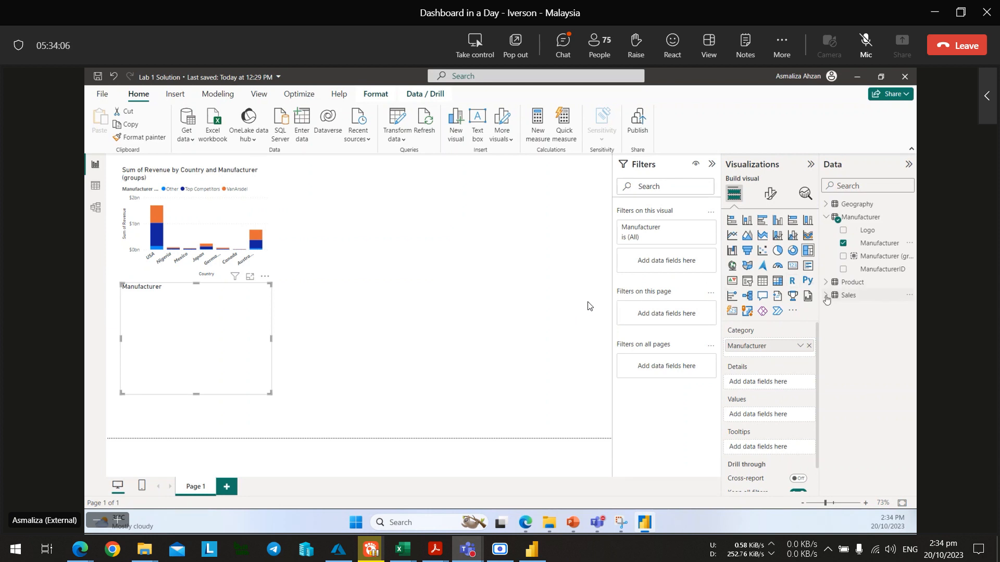
pyautogui.click(826, 296)
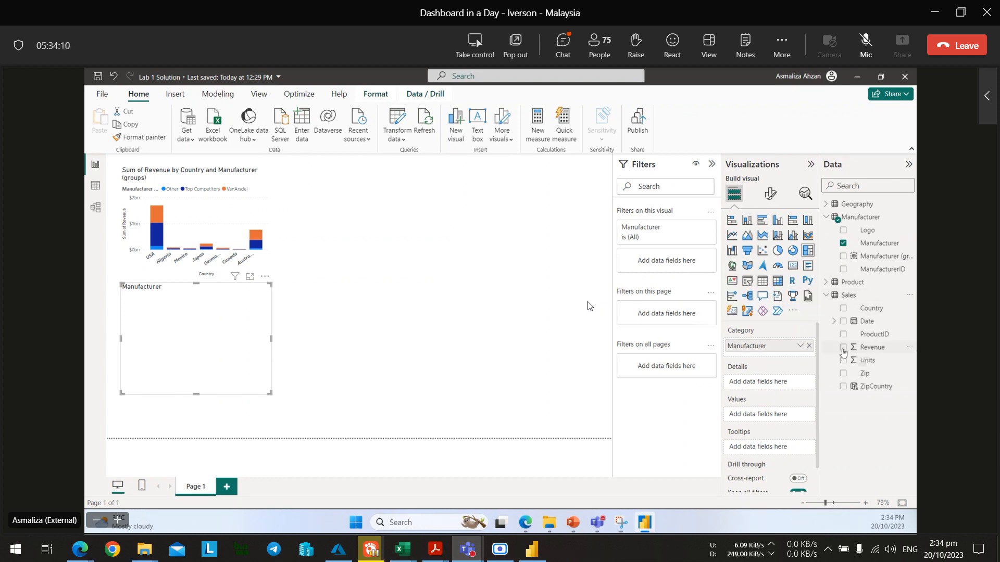
pyautogui.click(843, 348)
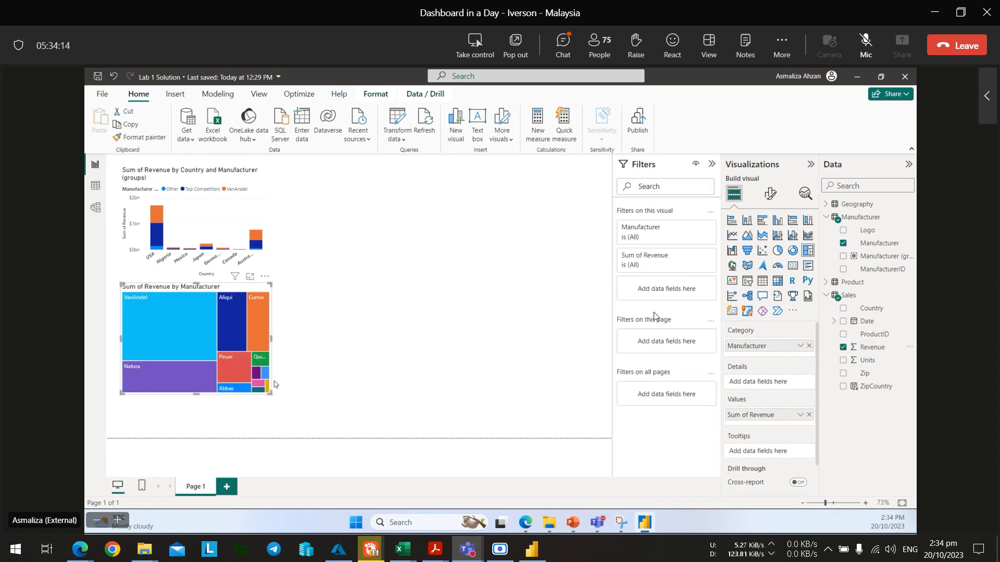
pyautogui.moveTo(202, 289); pyautogui.dragTo(373, 173)
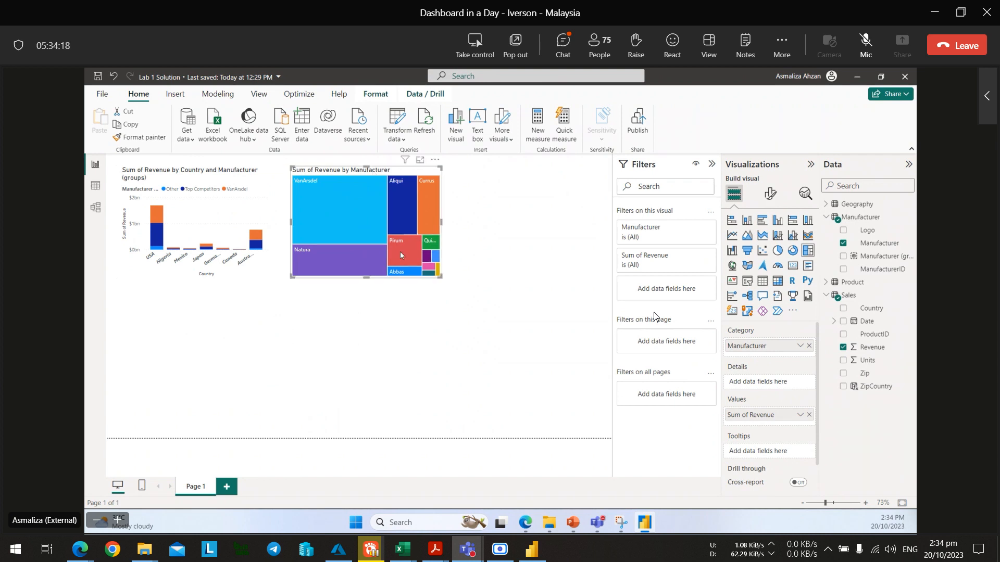
pyautogui.moveTo(440, 277); pyautogui.dragTo(596, 369)
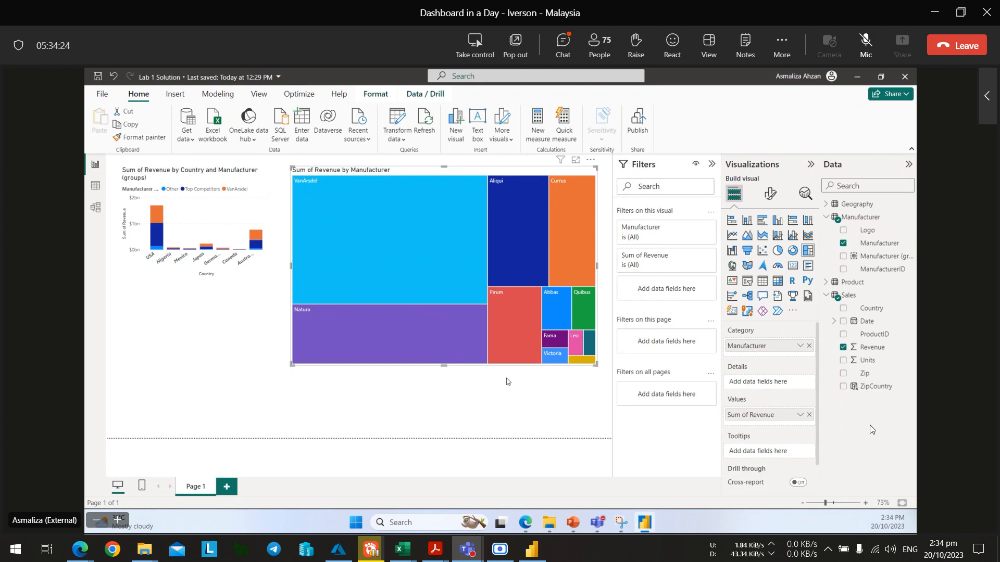
pyautogui.hotkey('alt', 'Tab')
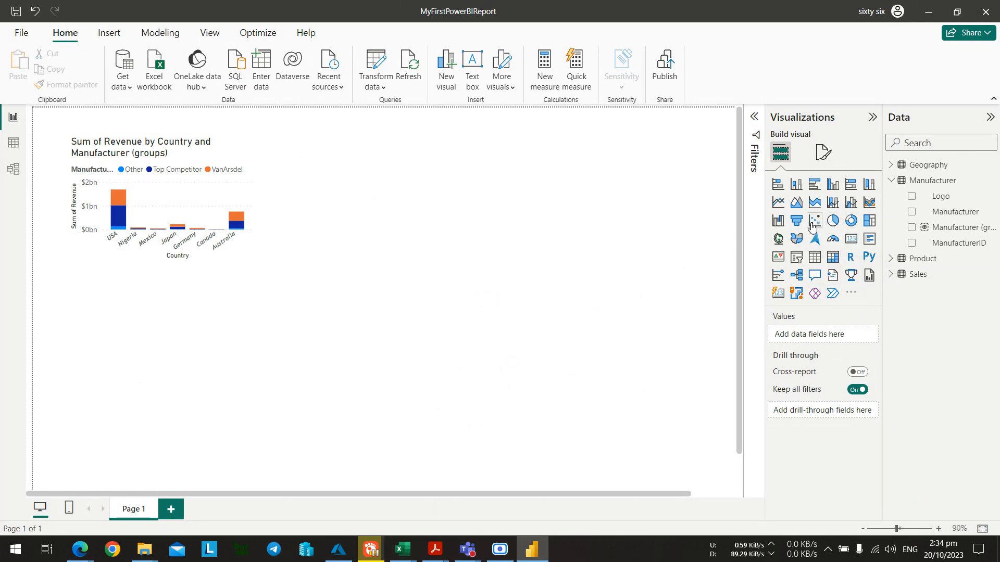
pyautogui.hotkey('alt', 'Tab')
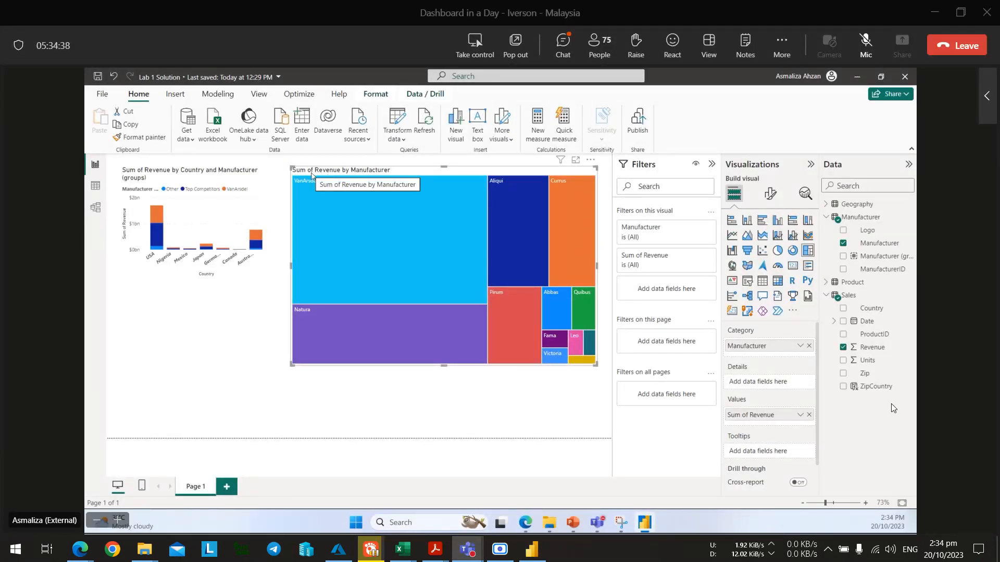
# Switch to Power BI Desktop and add a treemap with Manufacturer (groups) as its category and Revenue from Sales as its values.
pyautogui.hotkey('alt', 'Tab')
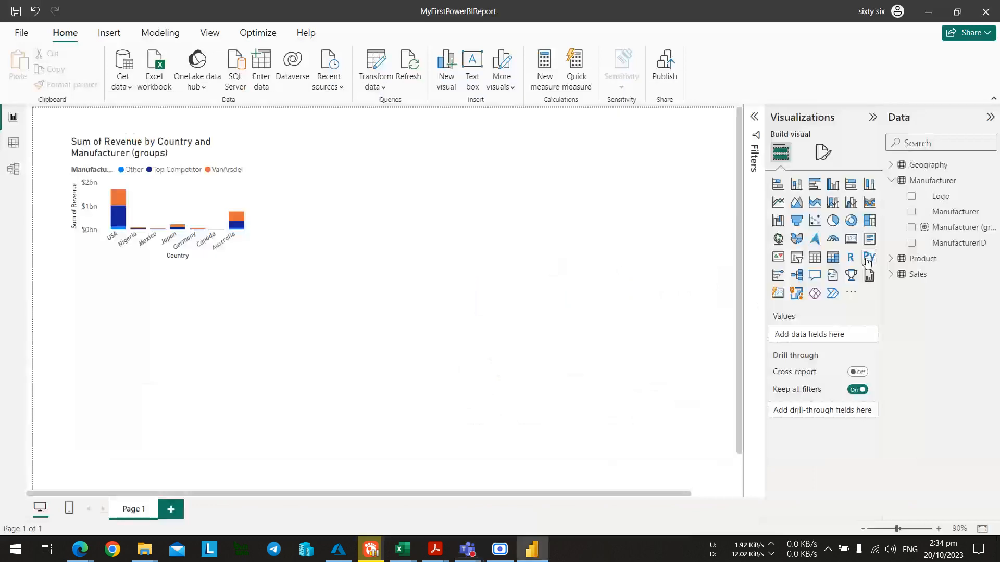
pyautogui.click(868, 220)
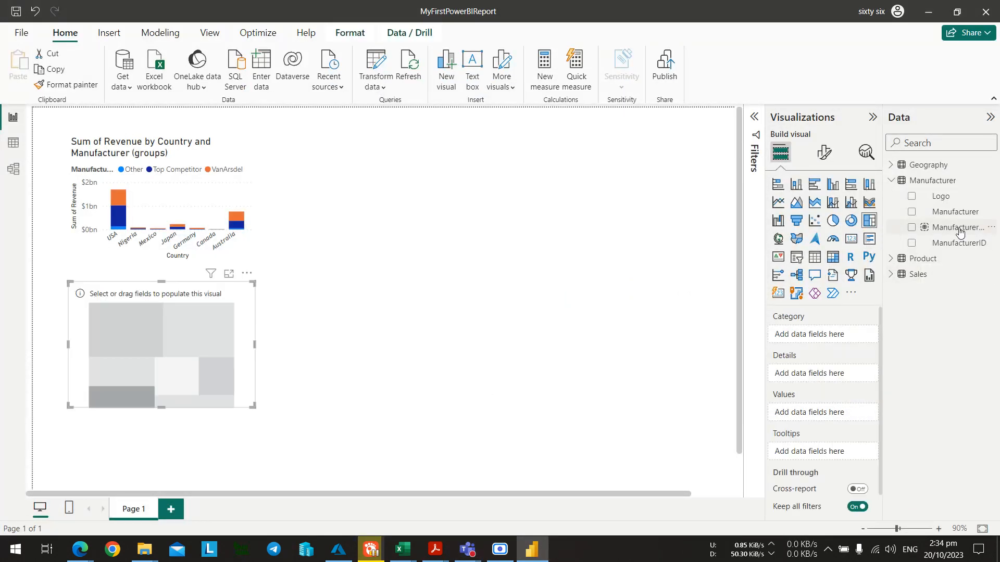
pyautogui.moveTo(960, 231); pyautogui.dragTo(857, 334)
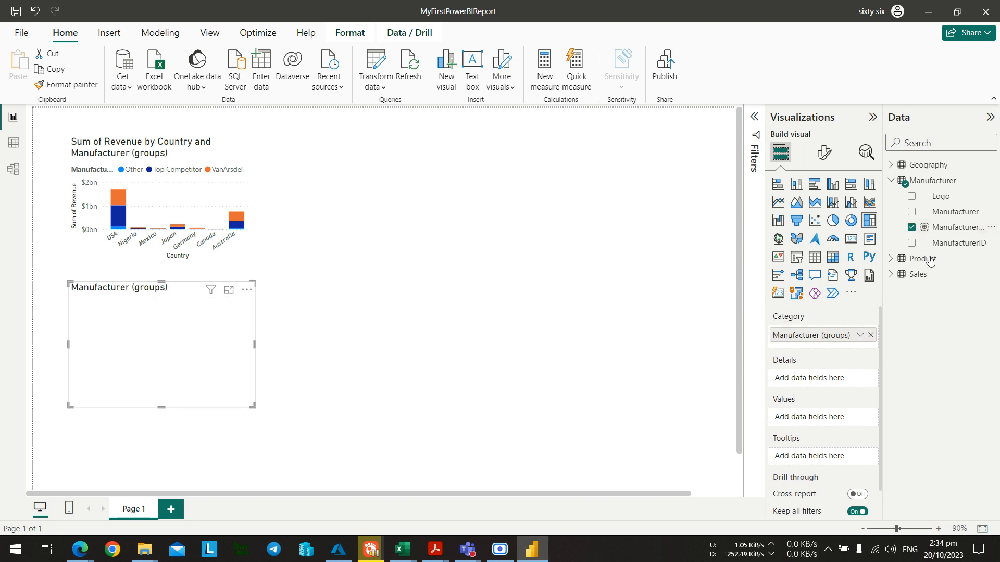
pyautogui.click(890, 274)
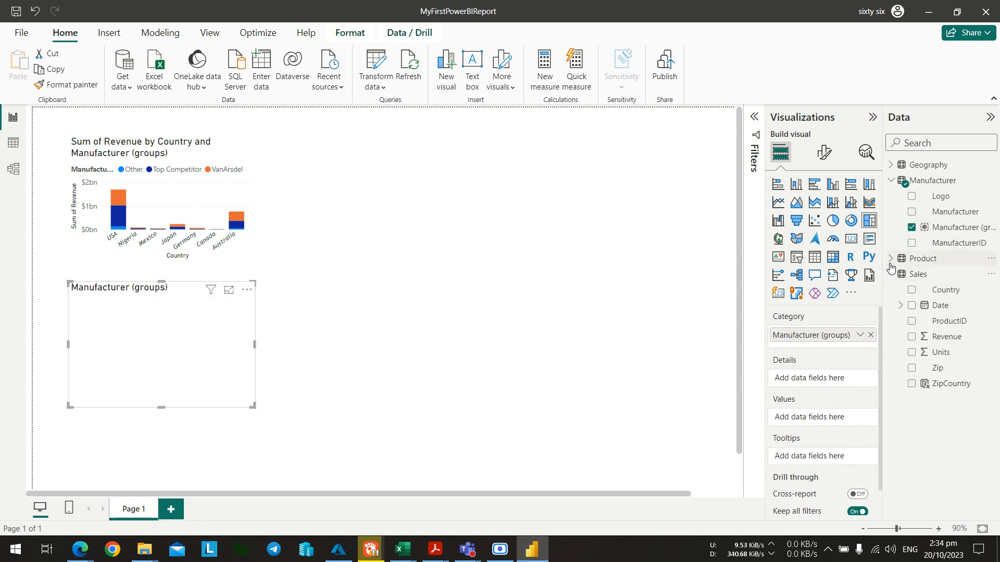
pyautogui.click(890, 258)
pyautogui.click(891, 258)
pyautogui.moveTo(946, 339); pyautogui.dragTo(876, 428)
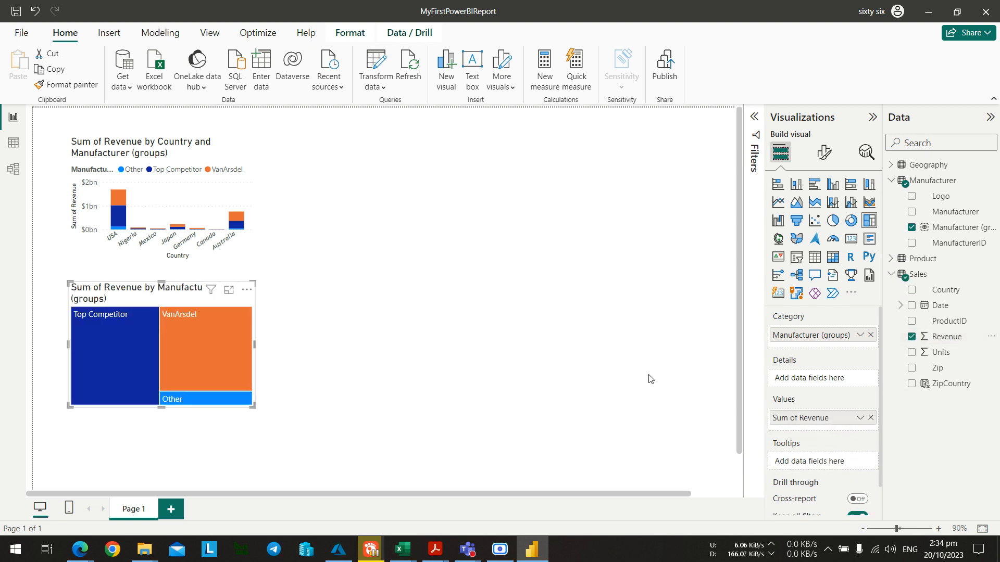
# Check the treemap demonstrated in Teams and replace the category Manufacturer (groups) with Manufacturer in the own report's treemap.
pyautogui.hotkey('alt', 'Tab')
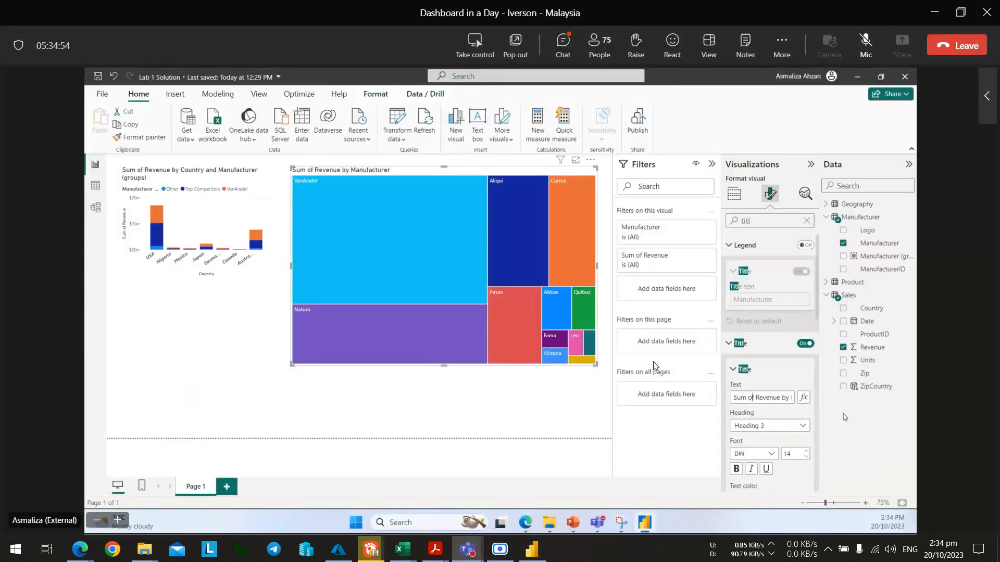
pyautogui.hotkey('alt', 'Tab')
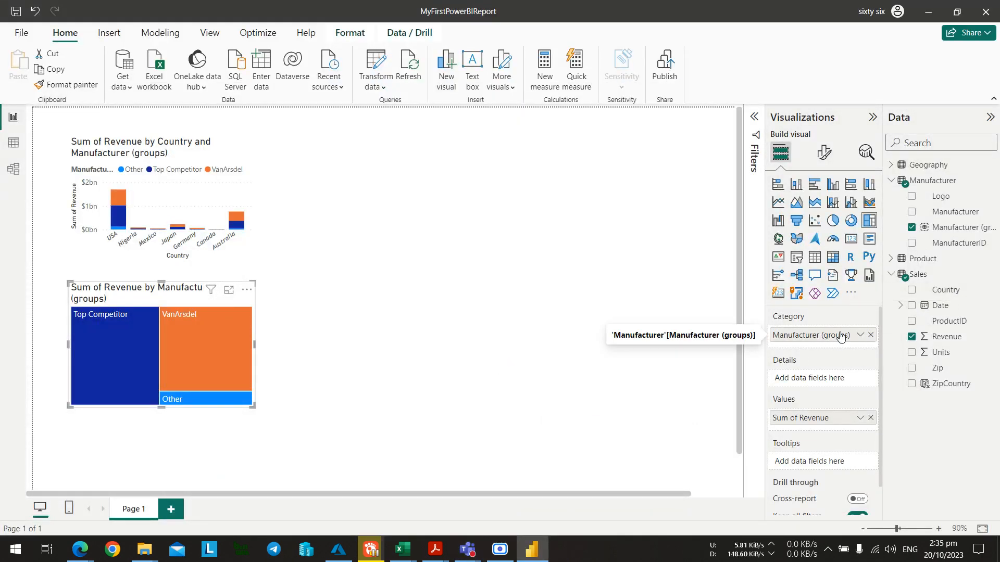
pyautogui.moveTo(952, 212); pyautogui.dragTo(880, 339)
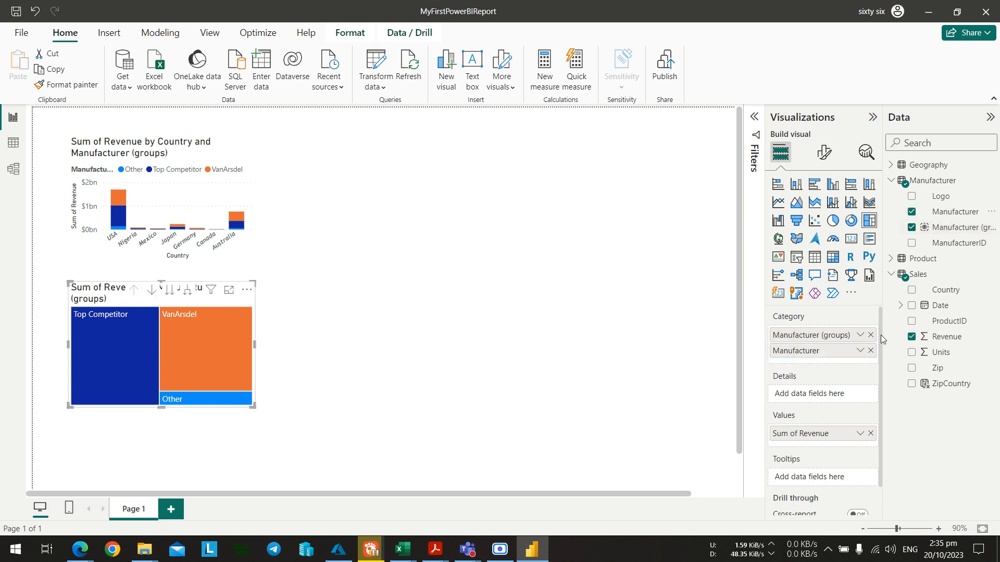
pyautogui.click(870, 335)
# Check the treemap size demonstrated in Teams, and in Power BI Desktop slightly enlarge the treemap and move it up closer beneath the column chart.
pyautogui.hotkey('alt', 'Tab')
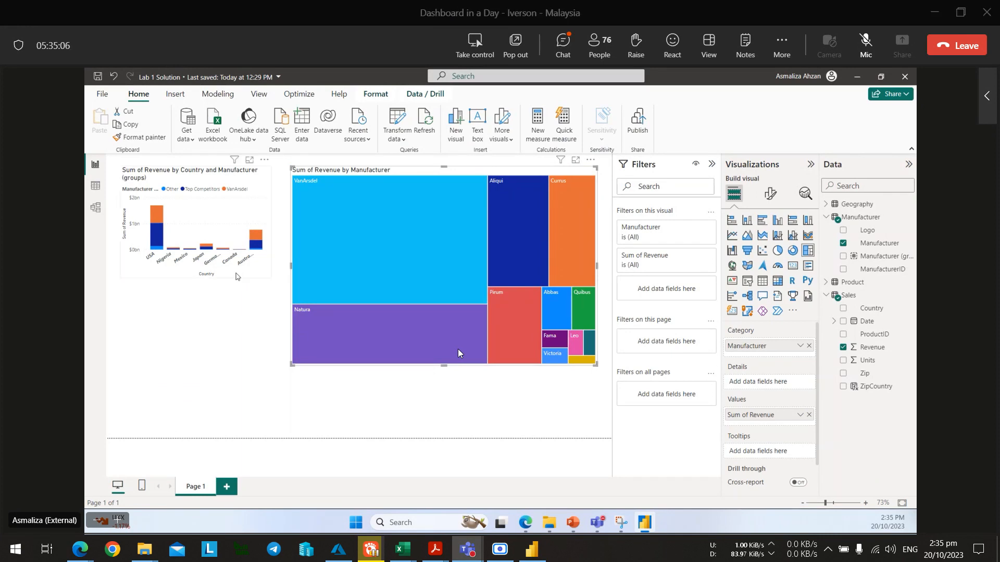
pyautogui.hotkey('alt', 'Tab')
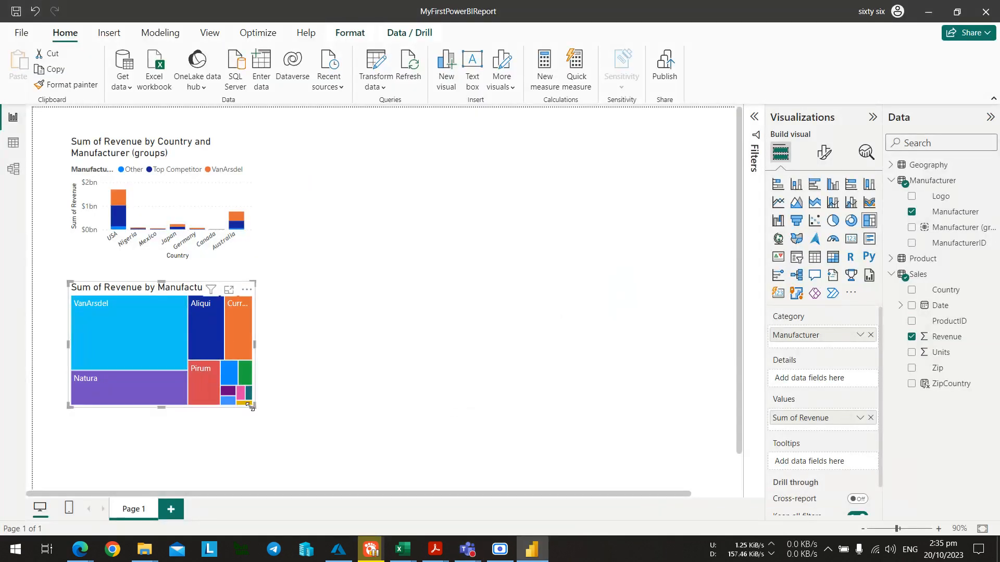
pyautogui.moveTo(253, 406); pyautogui.dragTo(270, 427)
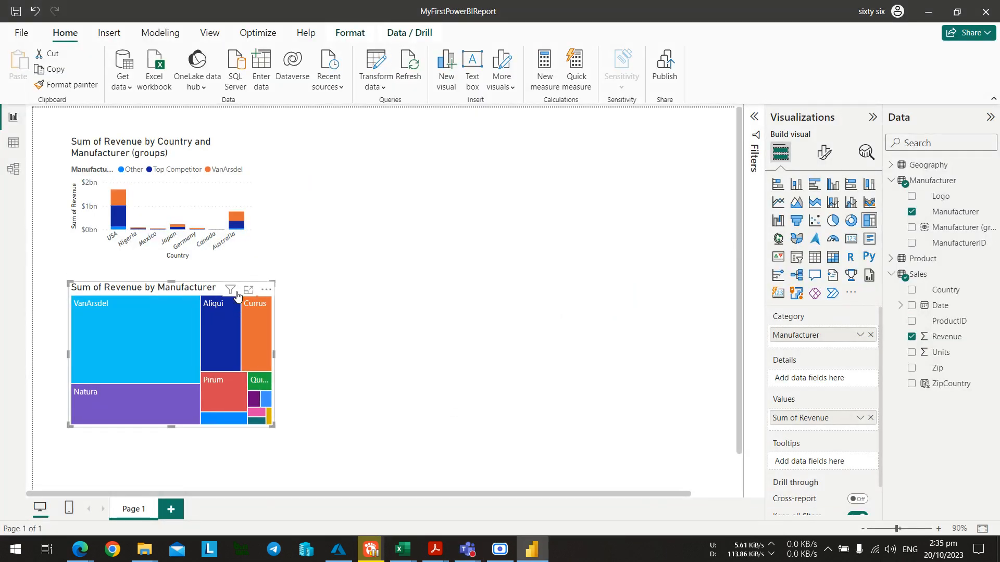
pyautogui.moveTo(232, 283); pyautogui.dragTo(218, 274)
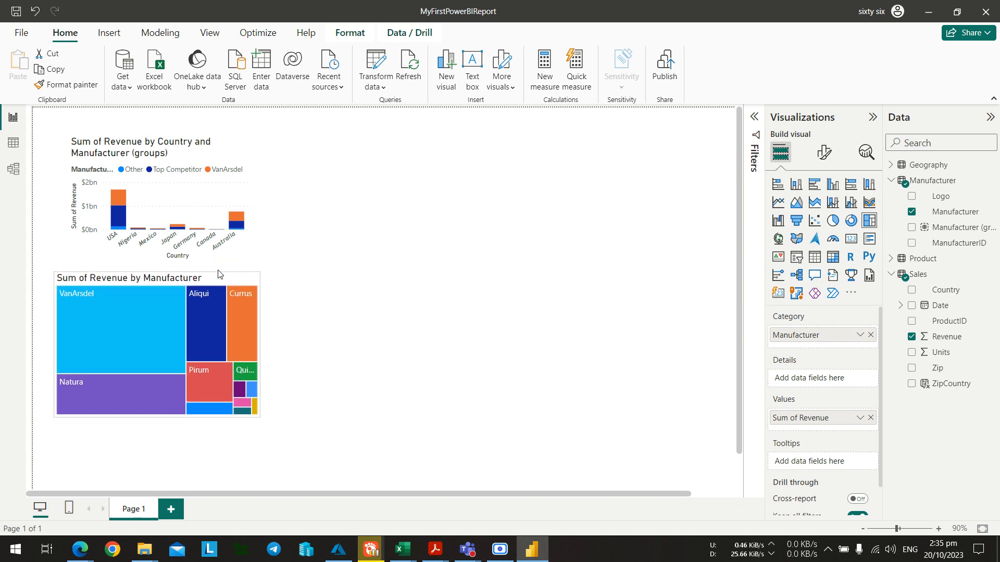
pyautogui.click(375, 263)
# Compare with the treemap shown in Teams and enlarge the own report's treemap further so it extends beyond the column chart's width.
pyautogui.hotkey('alt', 'Tab')
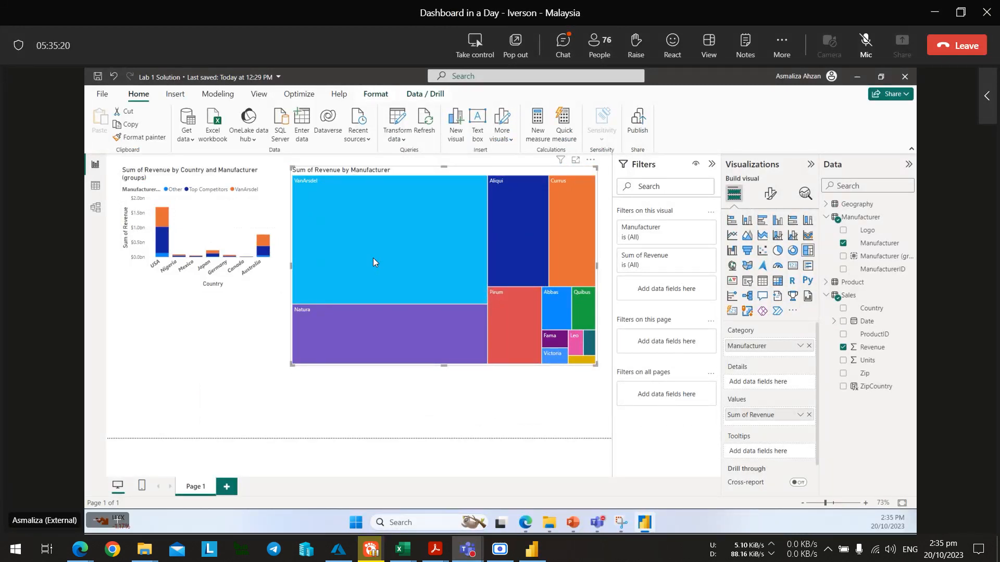
pyautogui.hotkey('alt', 'Tab')
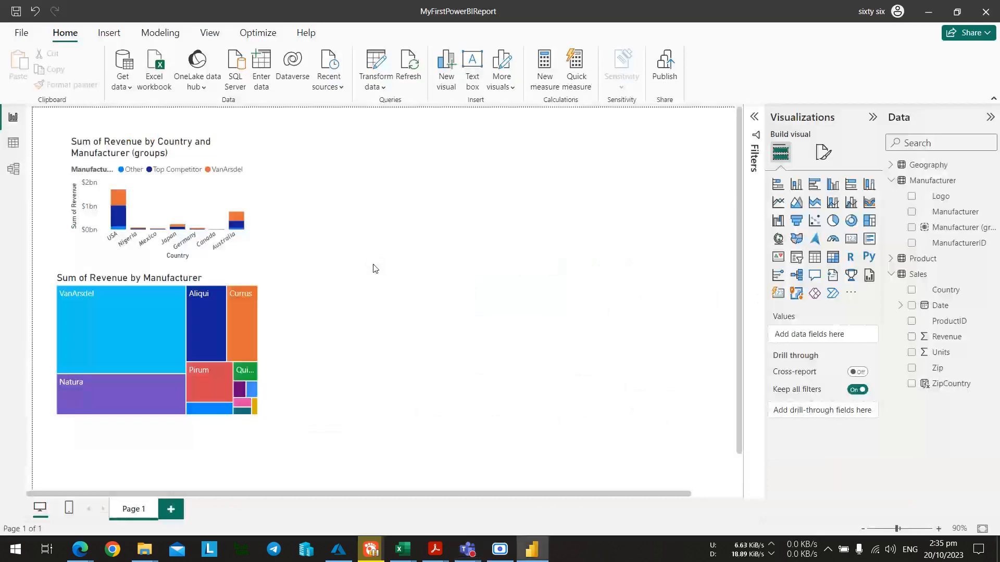
pyautogui.click(255, 410)
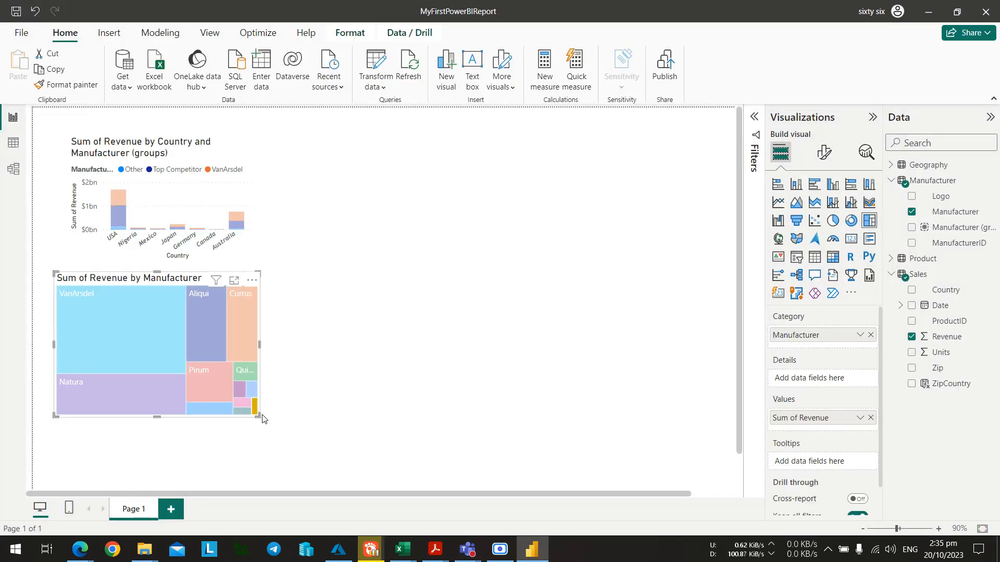
pyautogui.moveTo(263, 419); pyautogui.dragTo(296, 444)
pyautogui.click(384, 415)
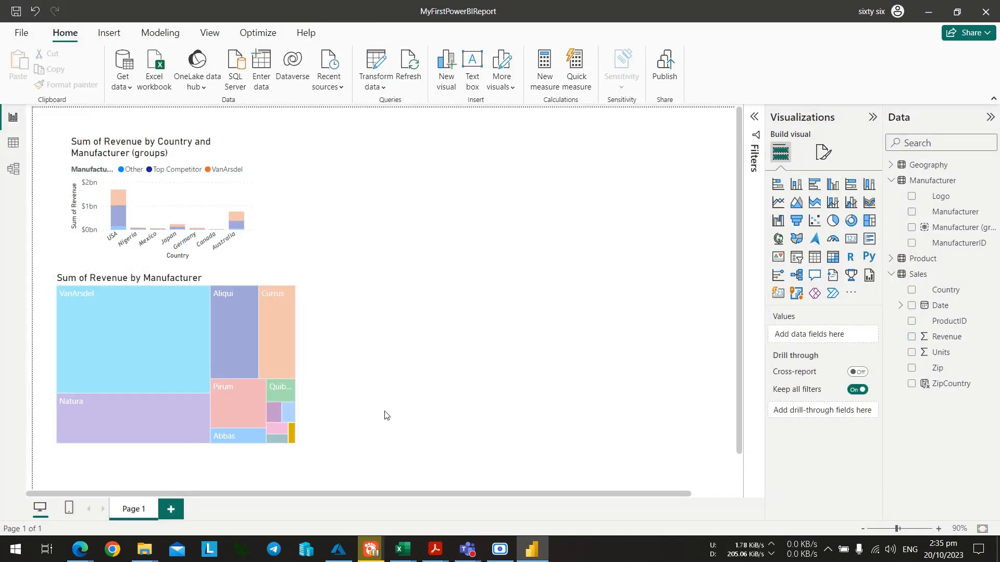
# Select the revenue column chart and highlight Aliqui in the treemap to examine its share in the column chart.
pyautogui.click(253, 239)
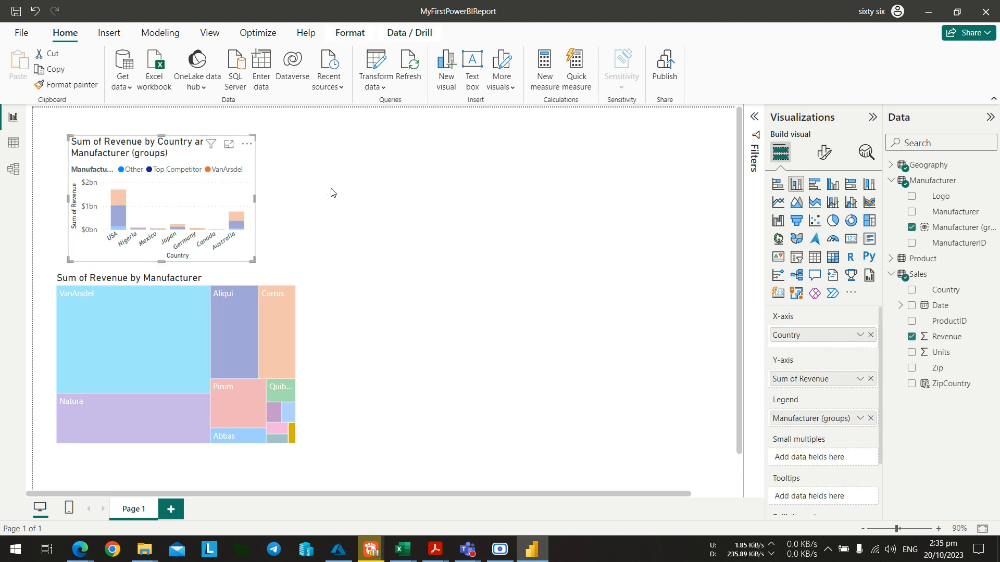
pyautogui.click(370, 186)
pyautogui.click(245, 313)
pyautogui.click(486, 319)
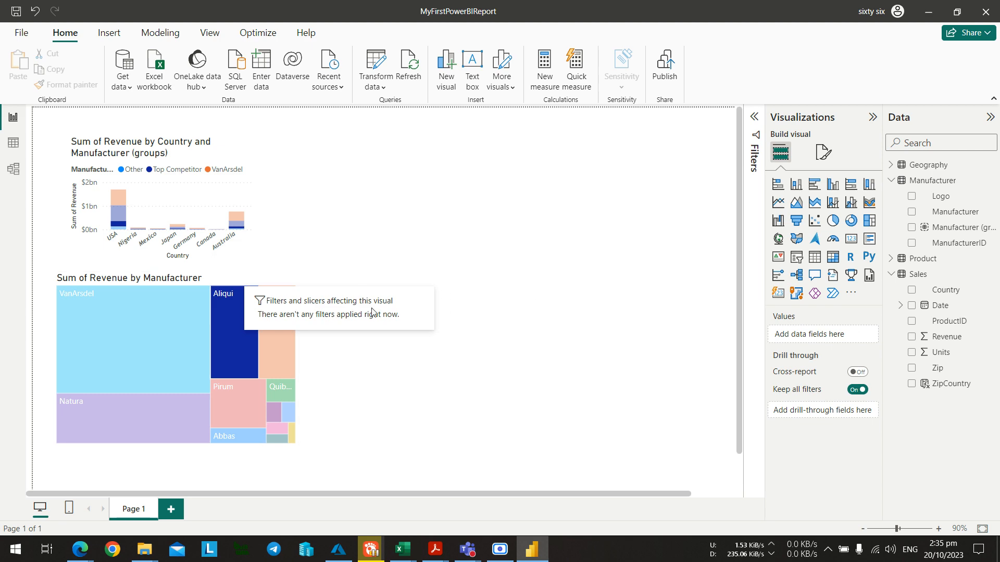
# Check the Teams demonstration and highlight VanArsdel in the own treemap to cross-highlight the column chart.
pyautogui.hotkey('alt', 'Tab')
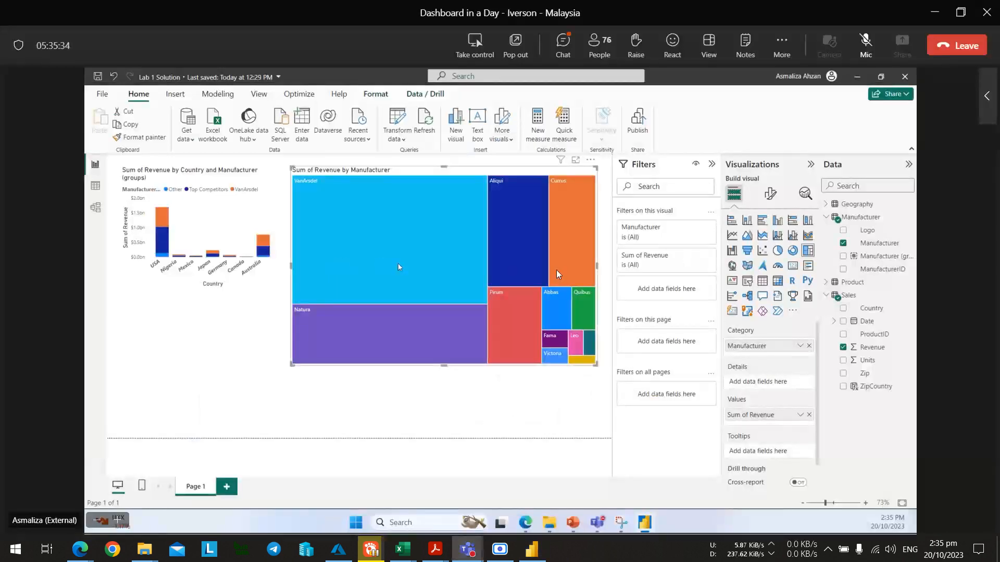
pyautogui.hotkey('alt', 'Tab')
pyautogui.click(164, 347)
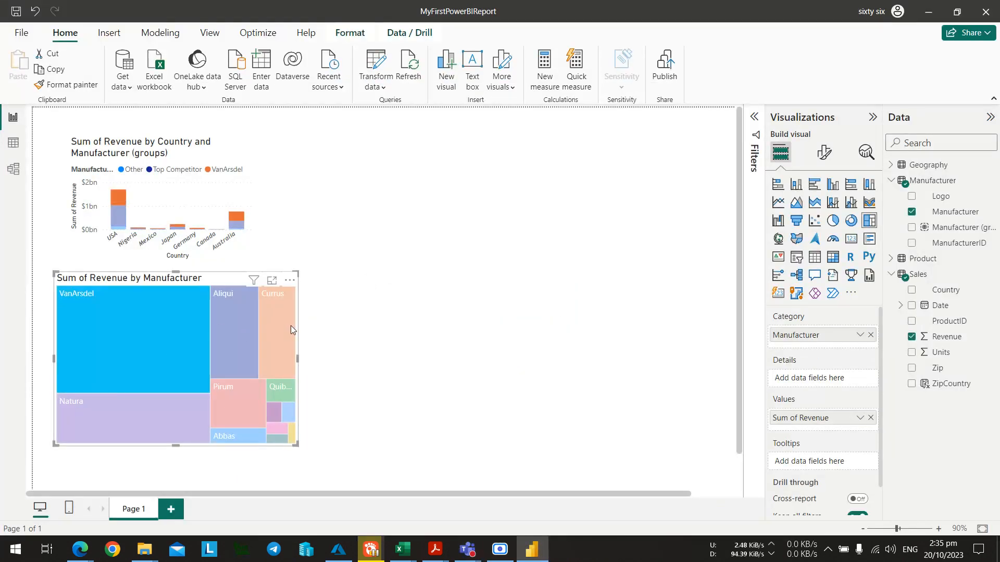
pyautogui.click(290, 280)
pyautogui.click(390, 259)
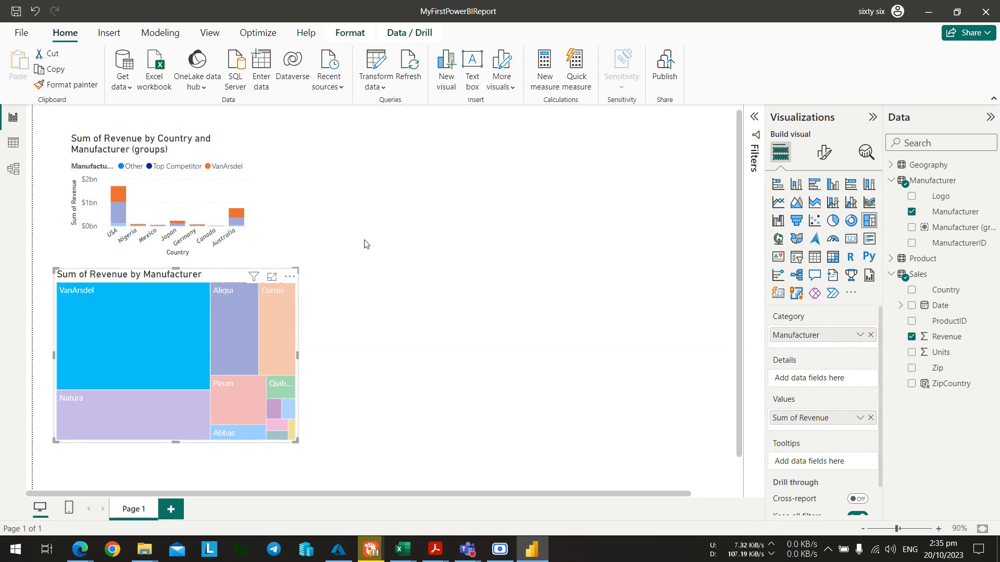
# Compare the VanArsdel highlight with the Teams demonstration, examine the treemap's filter information and more options, and clear the highlight.
pyautogui.hotkey('alt', 'Tab')
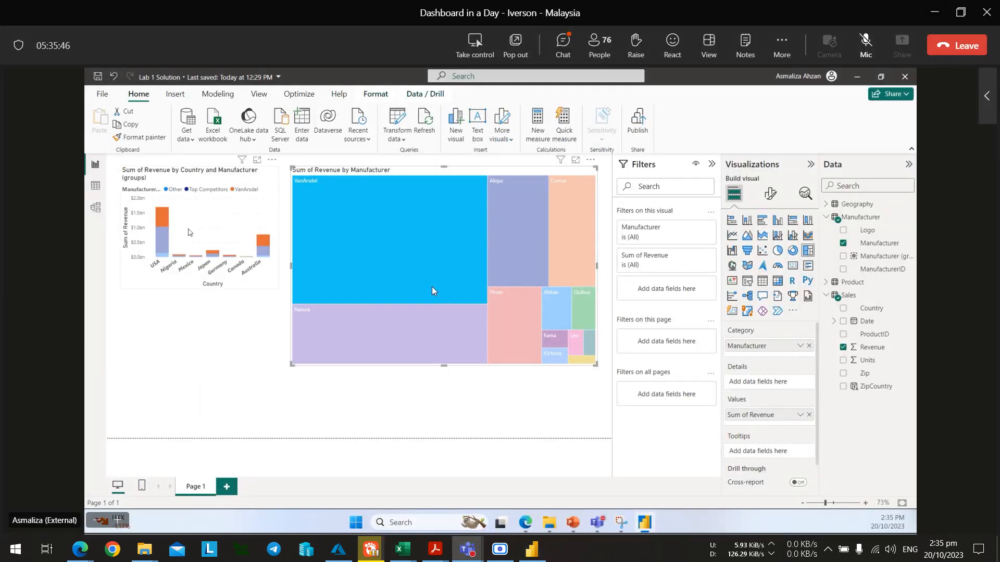
pyautogui.hotkey('alt', 'Tab')
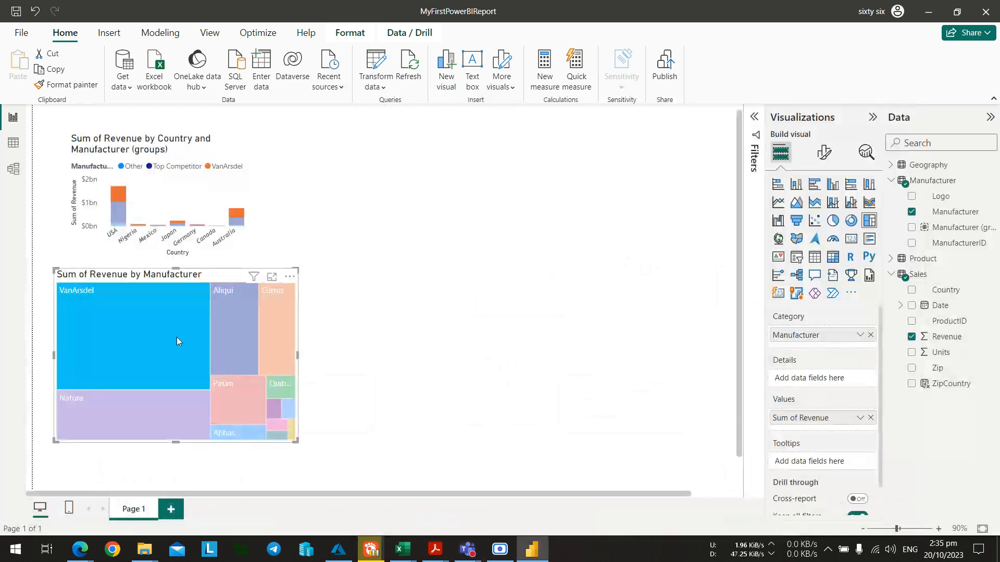
pyautogui.click(250, 328)
pyautogui.click(175, 334)
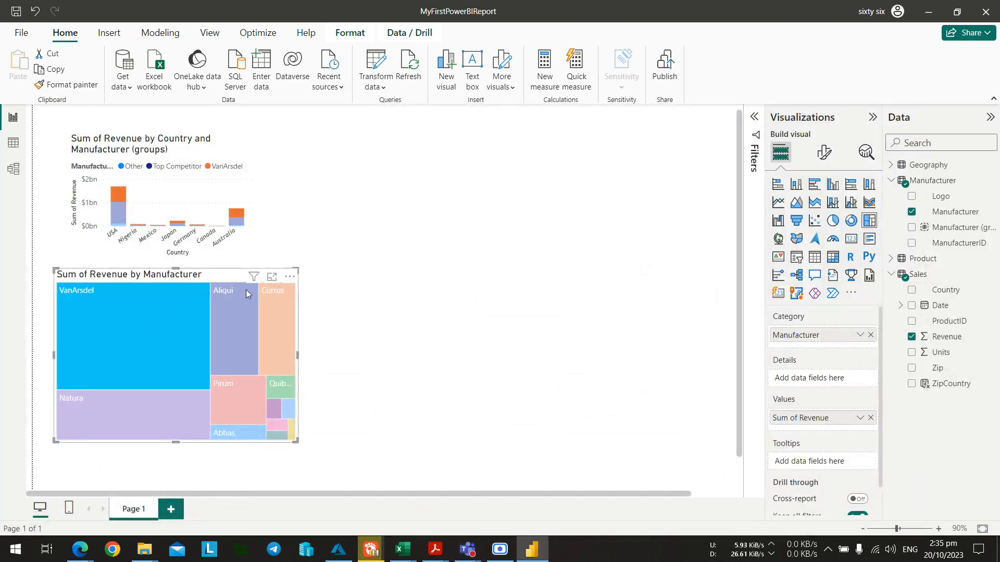
pyautogui.click(291, 277)
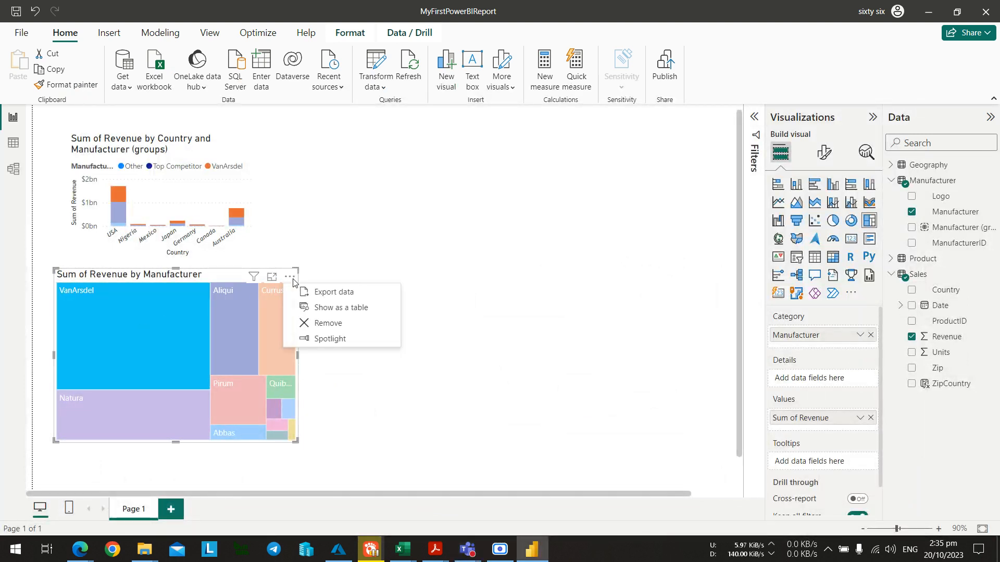
pyautogui.click(270, 279)
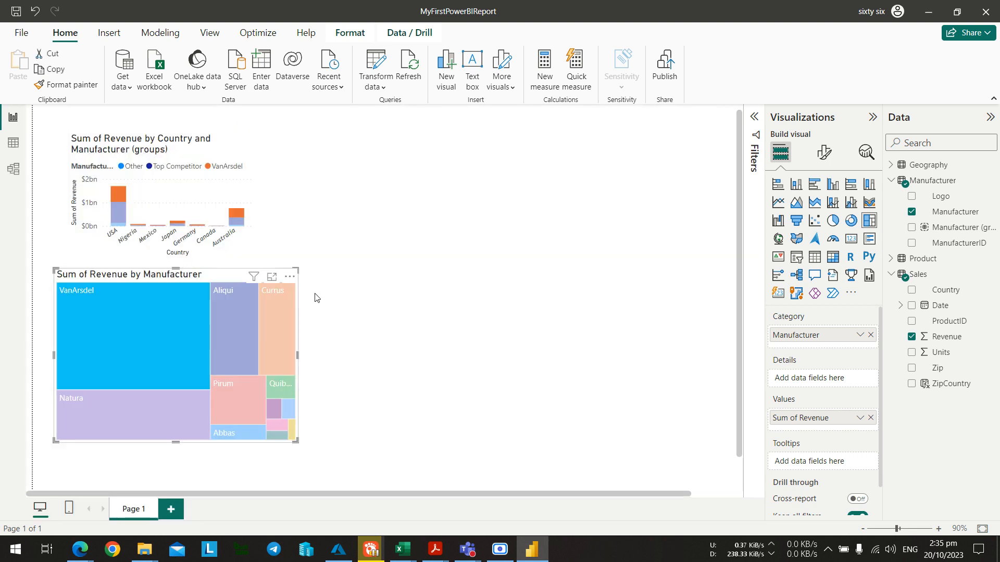
pyautogui.click(65, 135)
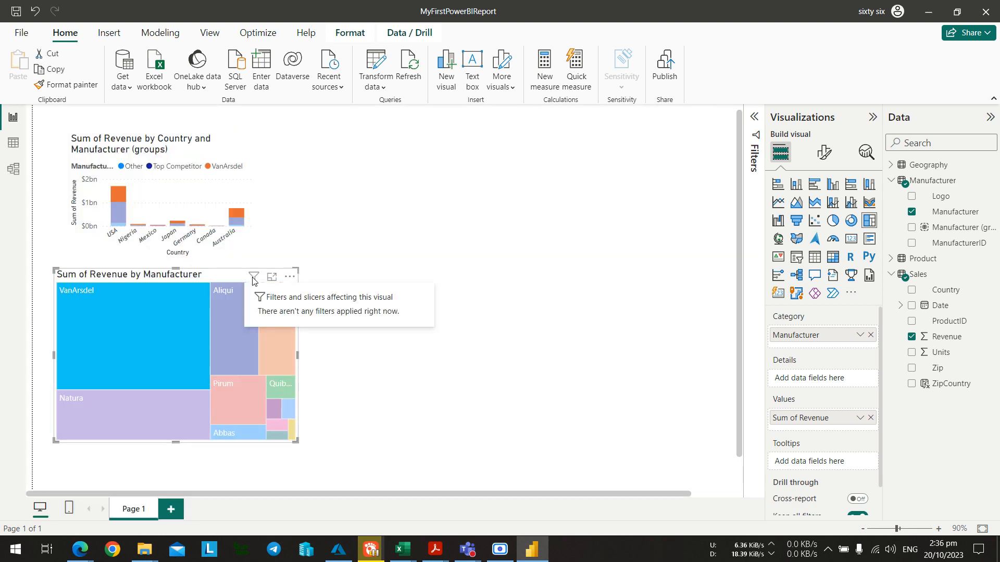
pyautogui.click(182, 335)
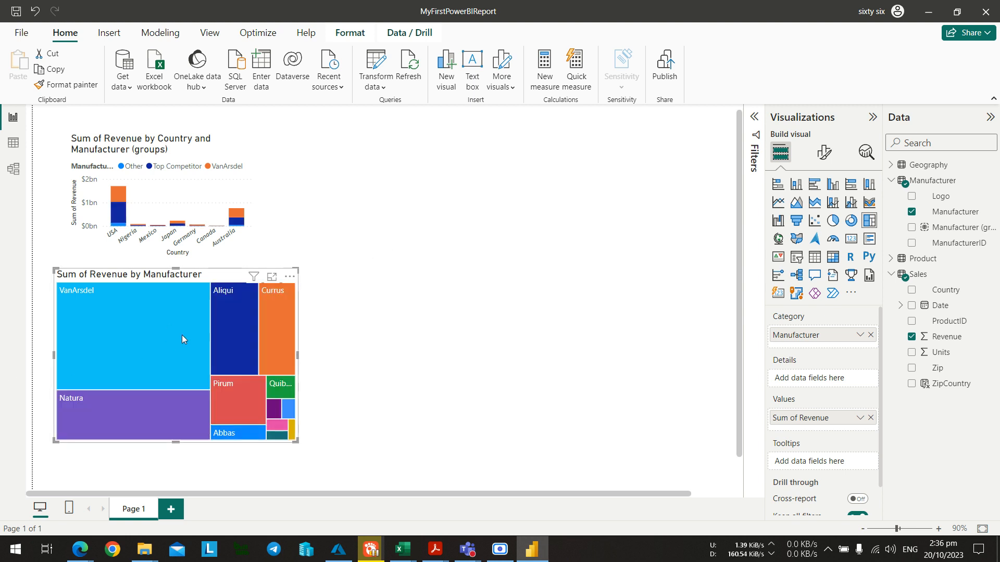
# Review the resized visuals demonstrated in Teams and toggle the VanArsdel highlight on and off in the own treemap.
pyautogui.hotkey('alt', 'Tab')
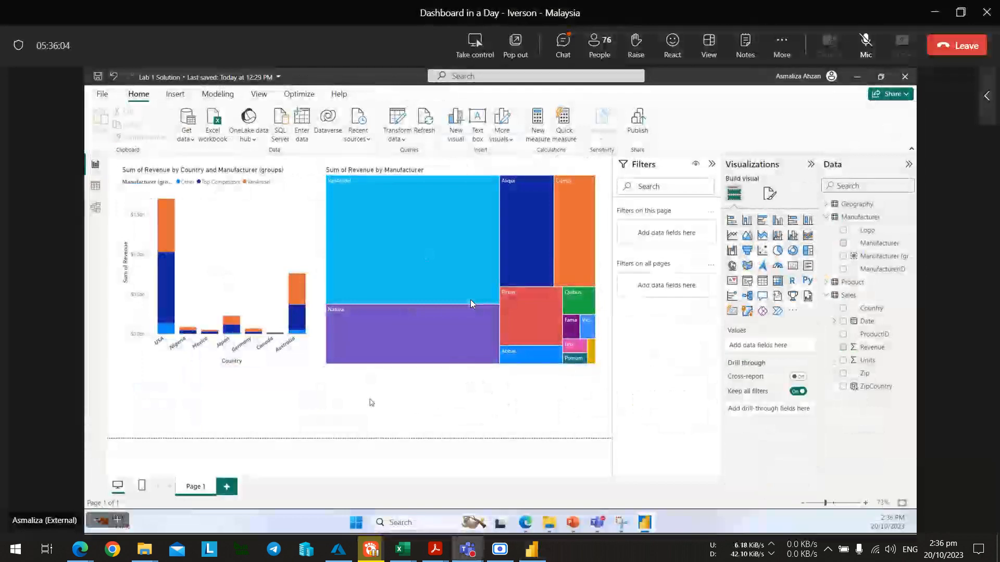
pyautogui.hotkey('alt', 'Tab')
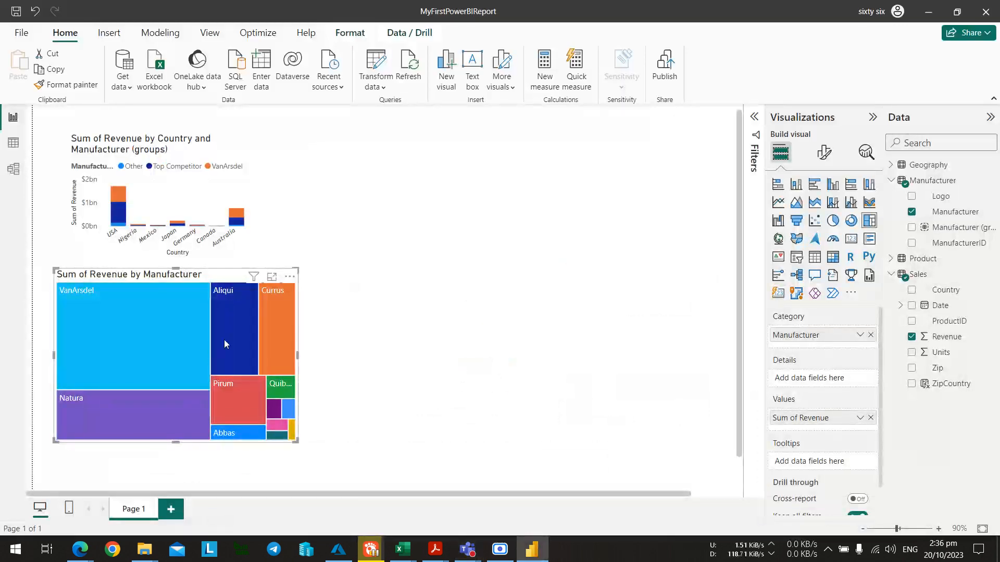
pyautogui.click(182, 332)
pyautogui.click(181, 332)
# Following the layout shown in Teams, move the column chart up, enlarge it to about the treemap's width, and shift the treemap down below it.
pyautogui.hotkey('alt', 'Tab')
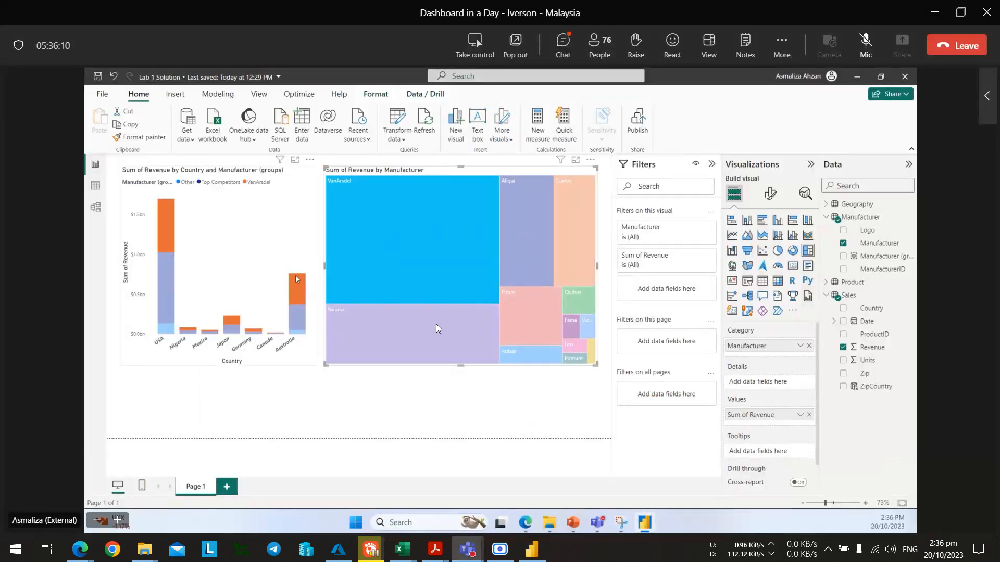
pyautogui.hotkey('alt', 'Tab')
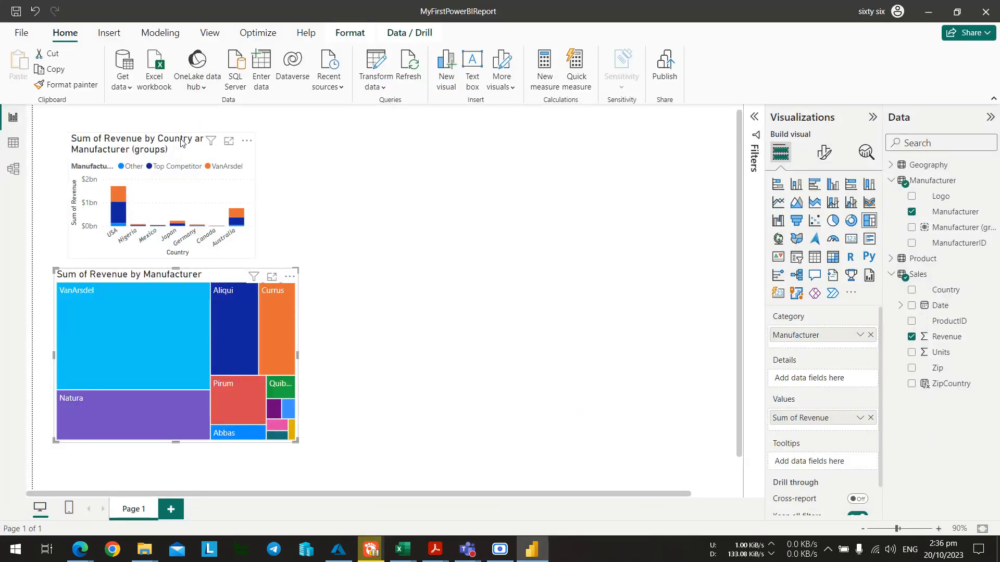
pyautogui.moveTo(183, 140); pyautogui.dragTo(176, 121)
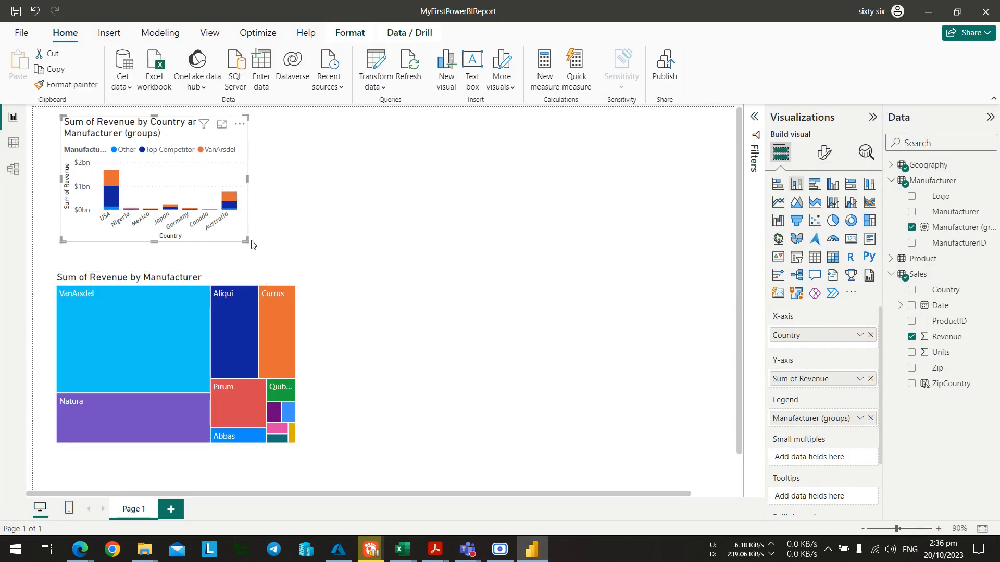
pyautogui.moveTo(245, 240); pyautogui.dragTo(302, 270)
pyautogui.click(225, 369)
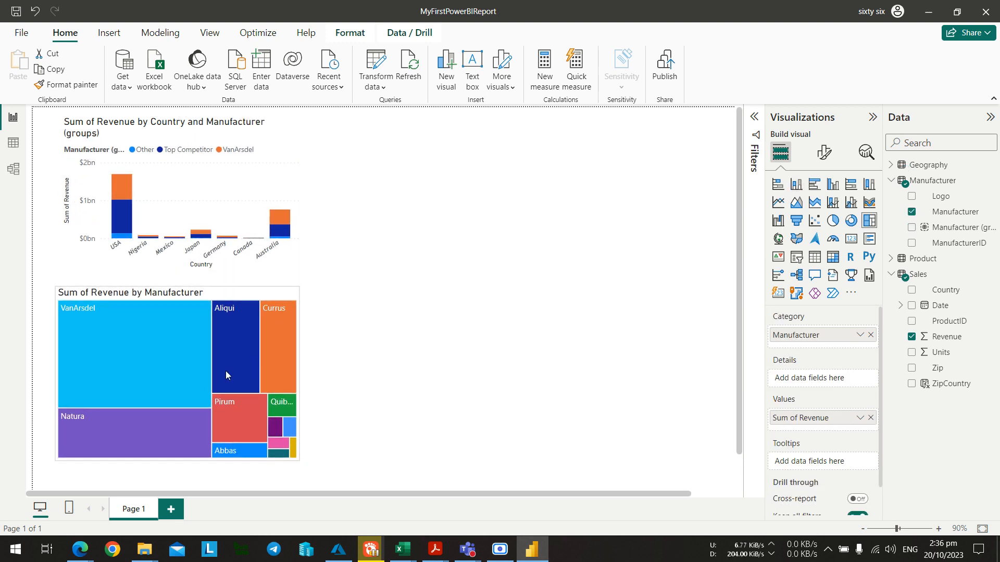
# Highlight Currus and Natura in the treemap to examine their revenue in the column chart, checking Teams, and clear the highlight.
pyautogui.hotkey('alt', 'Tab')
pyautogui.hotkey('alt', 'Tab')
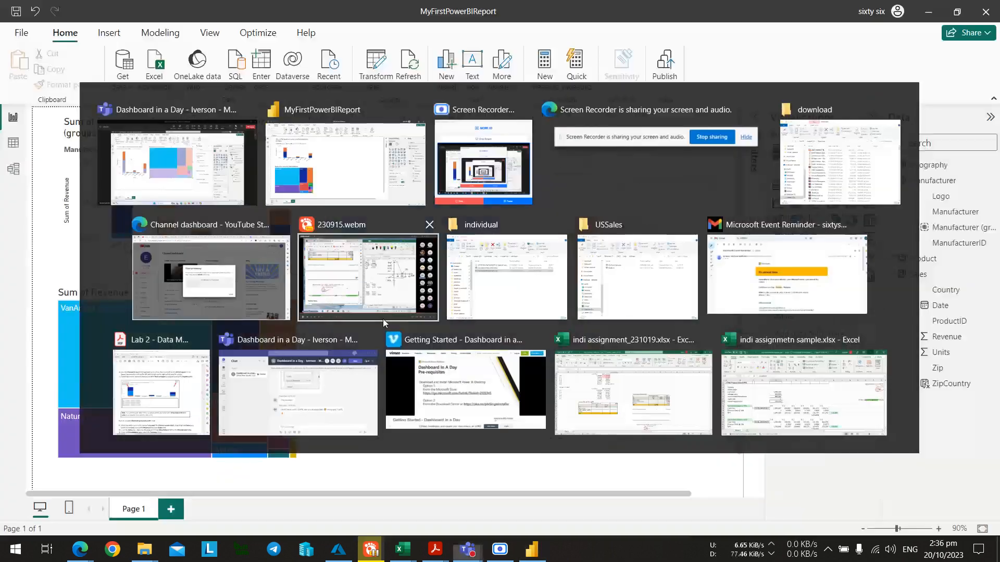
pyautogui.click(282, 335)
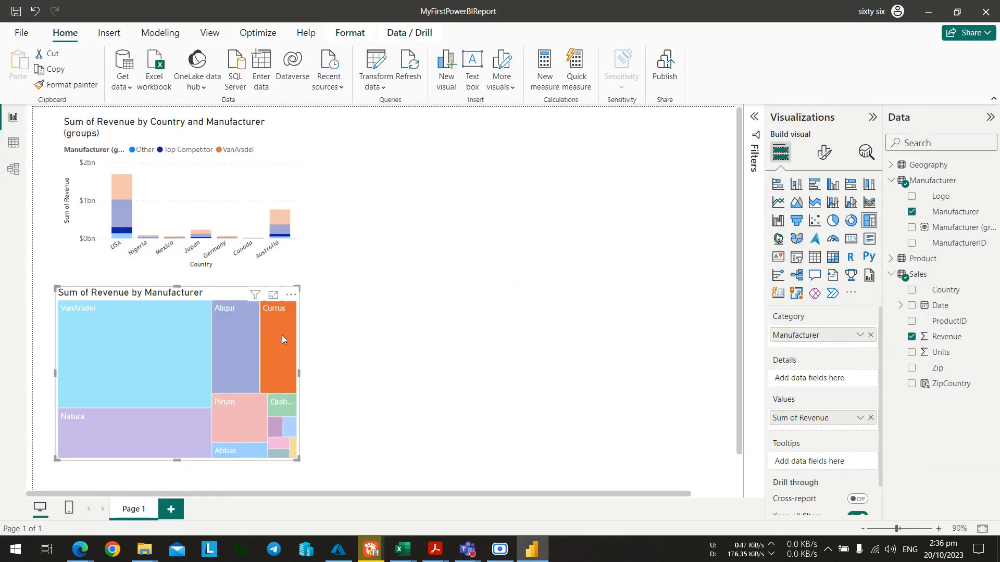
pyautogui.hotkey('alt', 'Tab')
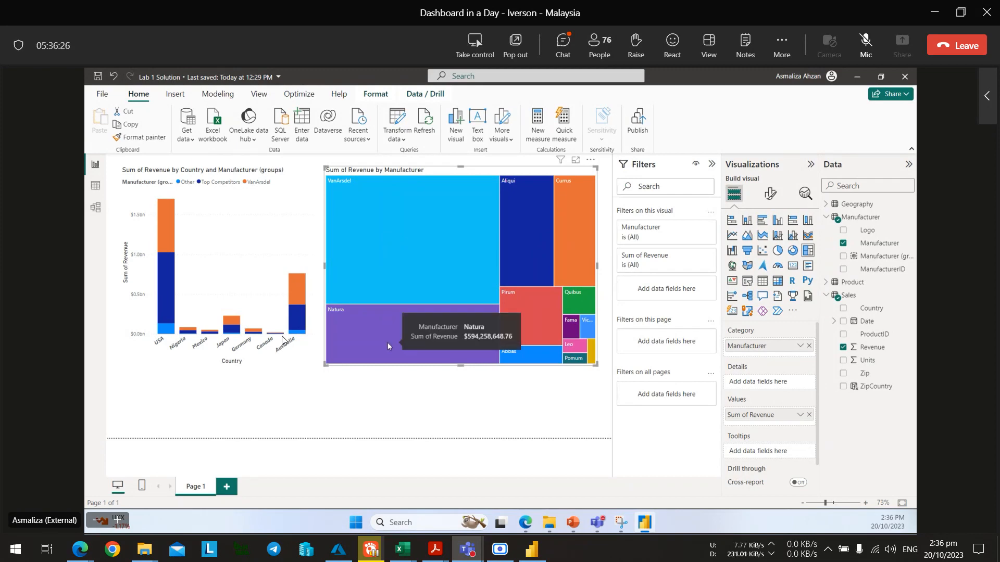
pyautogui.hotkey('alt', 'Tab')
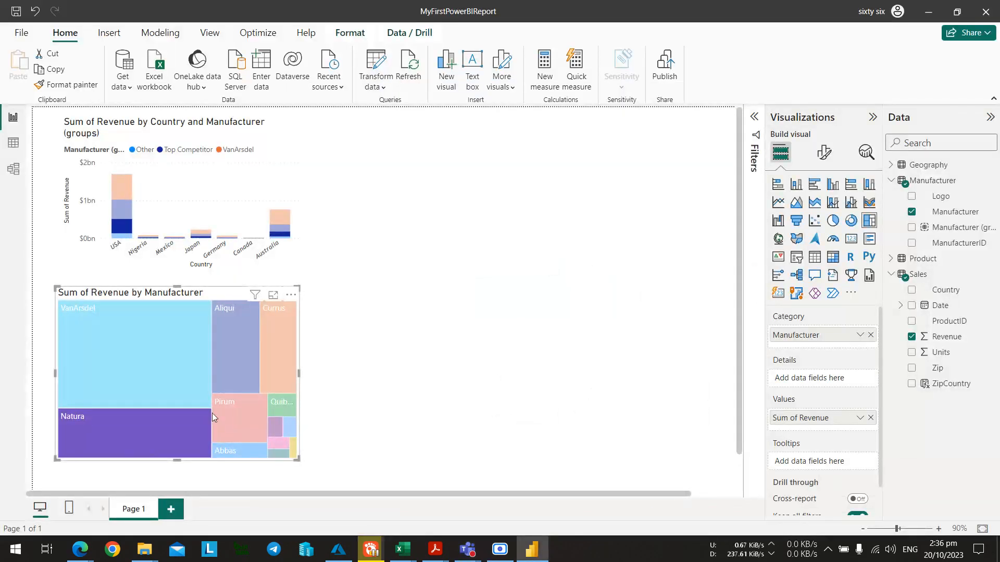
pyautogui.click(171, 413)
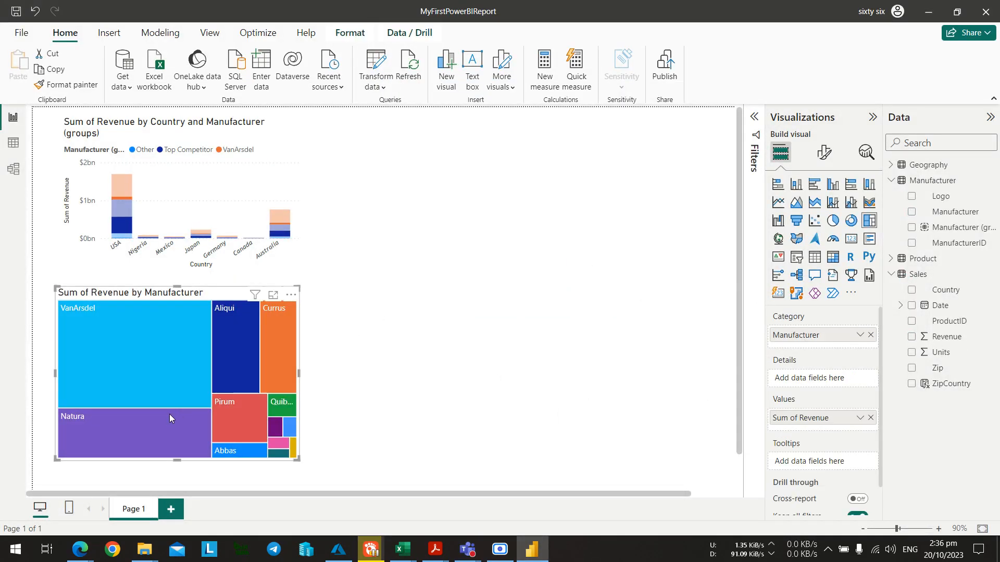
# Review the Natura highlight demonstrated in Teams and highlight VanArsdel and Natura in turn in the own treemap to compare their revenue by country.
pyautogui.hotkey('alt', 'Tab')
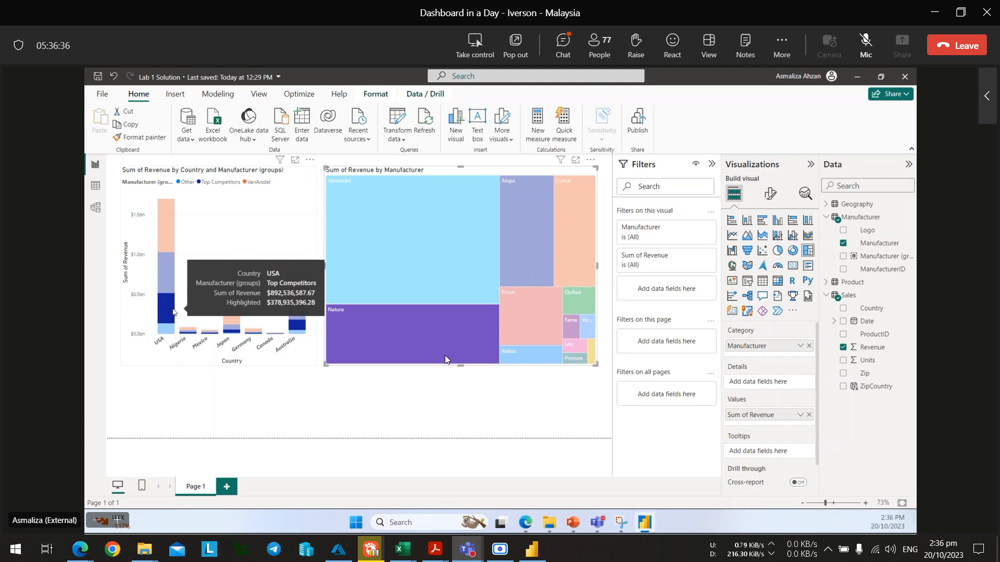
pyautogui.hotkey('alt', 'Tab')
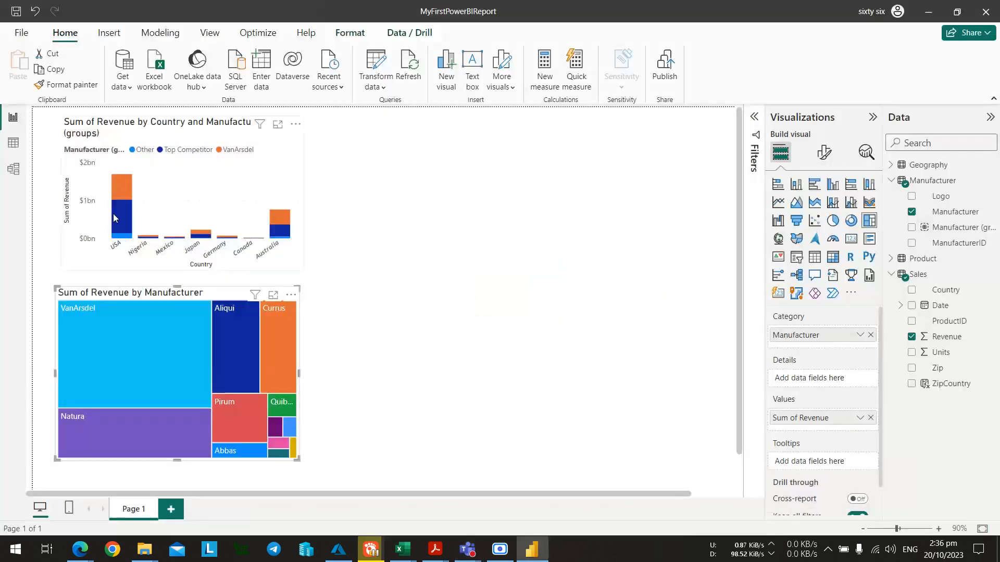
pyautogui.click(149, 206)
pyautogui.click(123, 402)
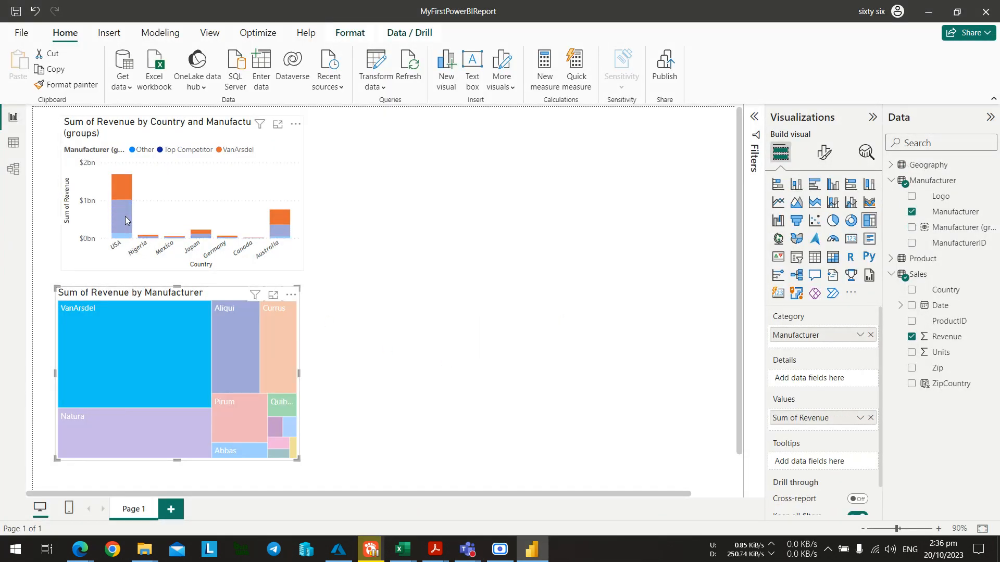
pyautogui.click(156, 435)
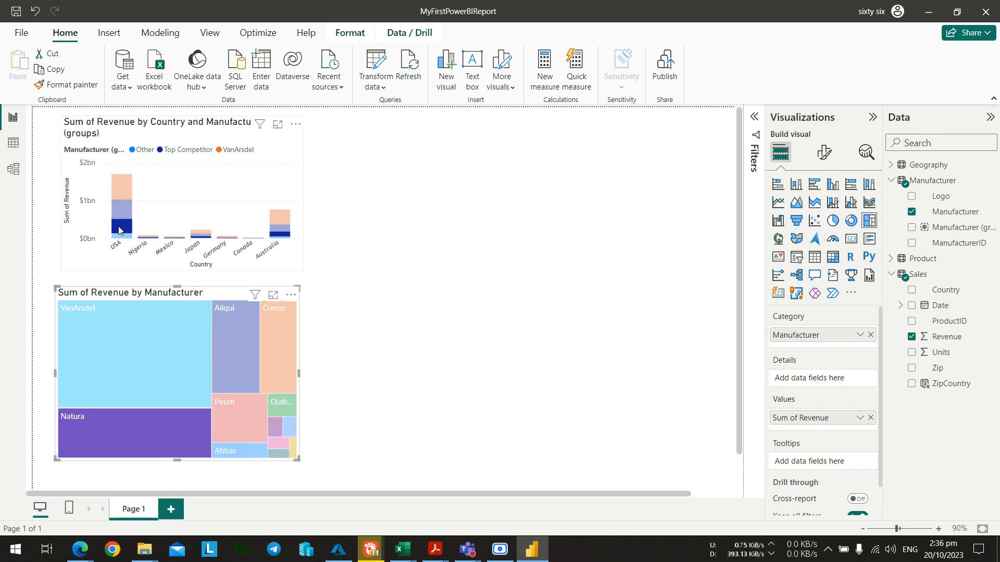
# Highlight VanArsdel in the treemap to examine its revenue in the column chart, comparing with Teams, and clear the highlight.
pyautogui.moveTo(120, 230)
pyautogui.hotkey('alt', 'Tab')
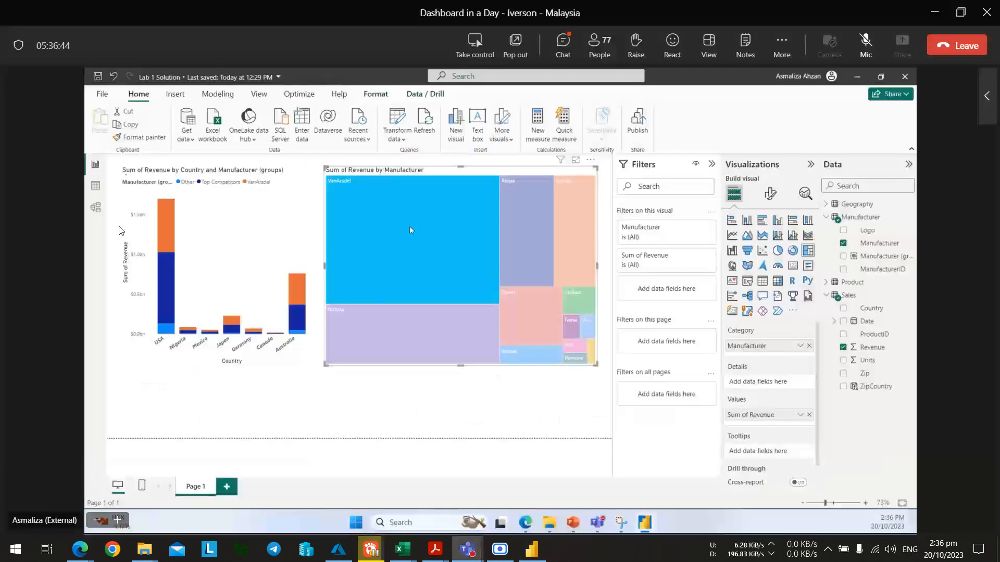
pyautogui.hotkey('alt', 'Tab')
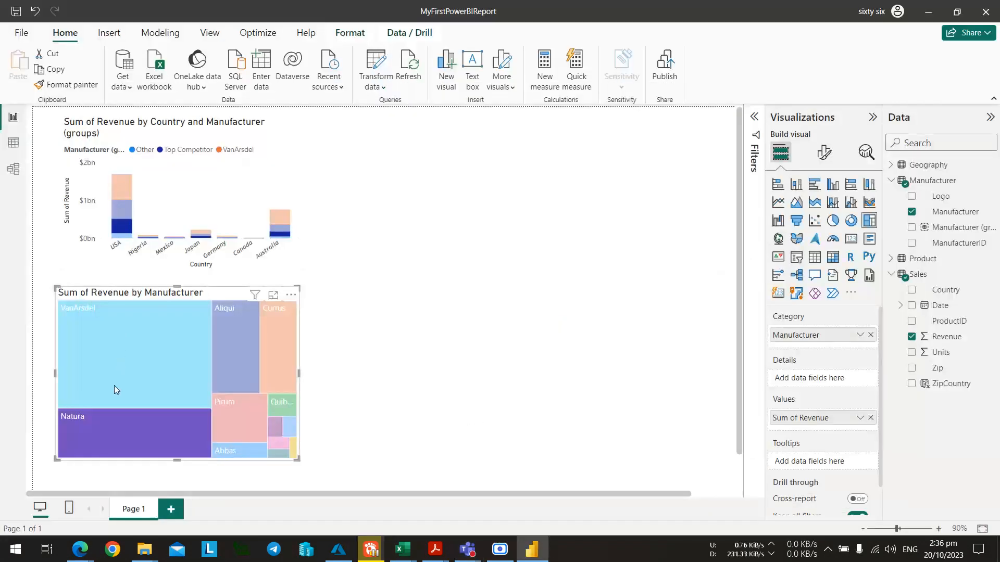
pyautogui.click(114, 385)
pyautogui.hotkey('alt', 'Tab')
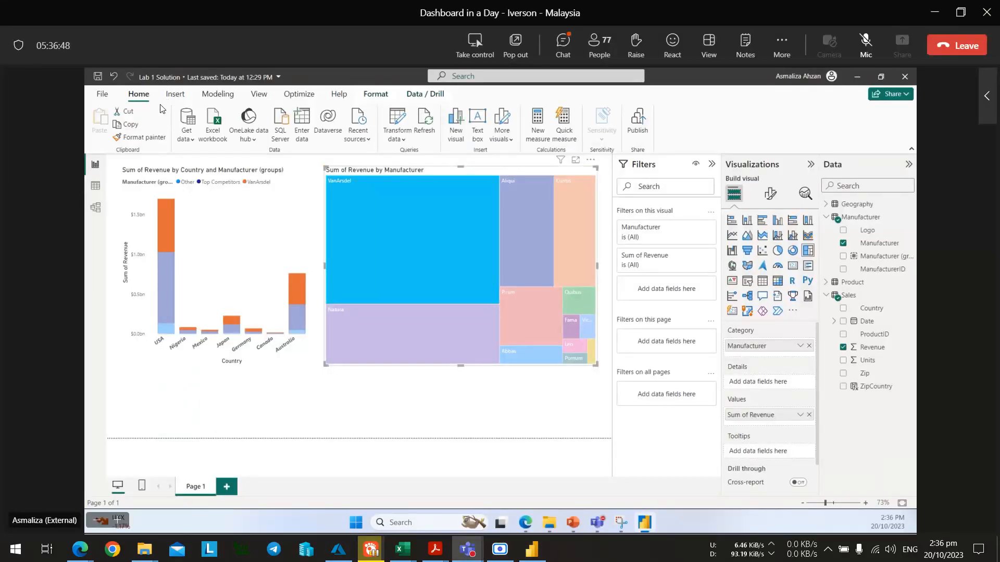
pyautogui.hotkey('alt', 'Tab')
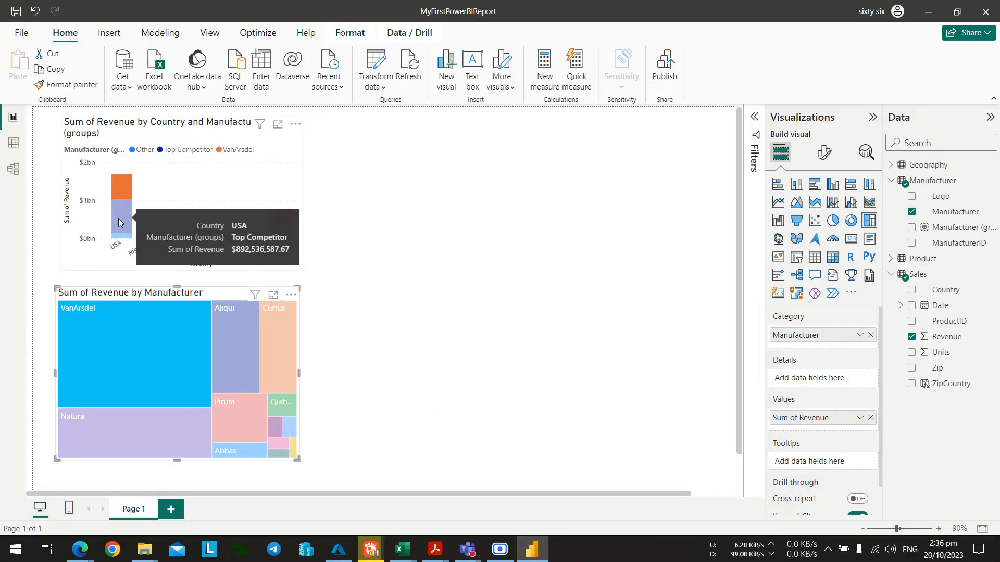
pyautogui.click(480, 223)
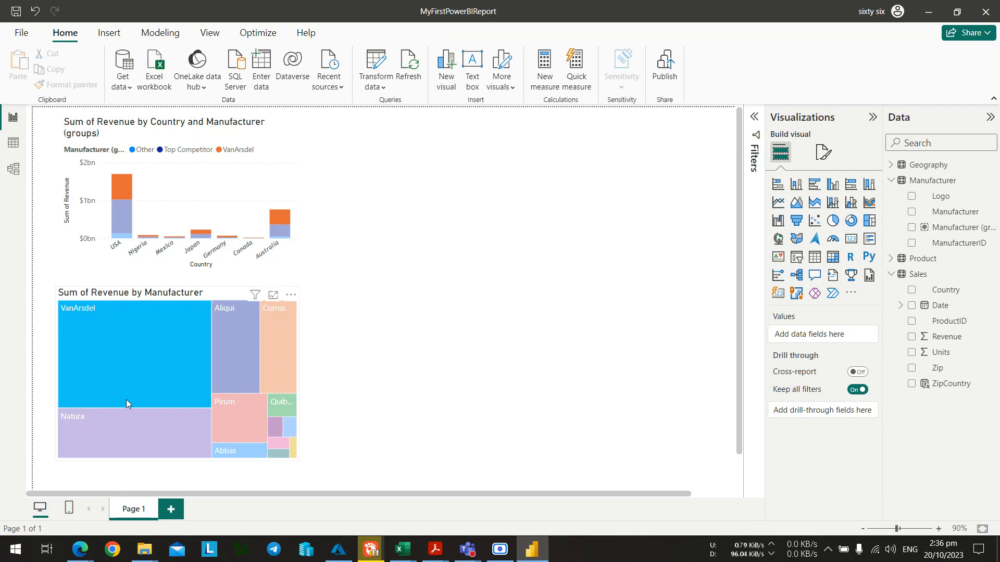
pyautogui.click(142, 363)
pyautogui.click(458, 238)
# Following the Teams demonstration, expand the filters and add Manufacturer (groups) as a filter on all pages.
pyautogui.hotkey('alt', 'Tab')
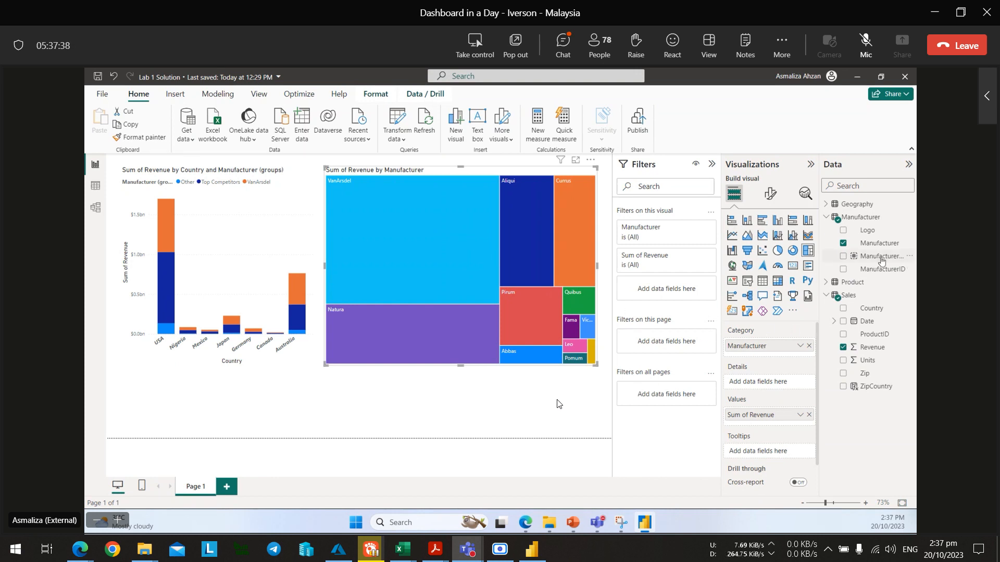
pyautogui.moveTo(881, 258); pyautogui.dragTo(668, 348)
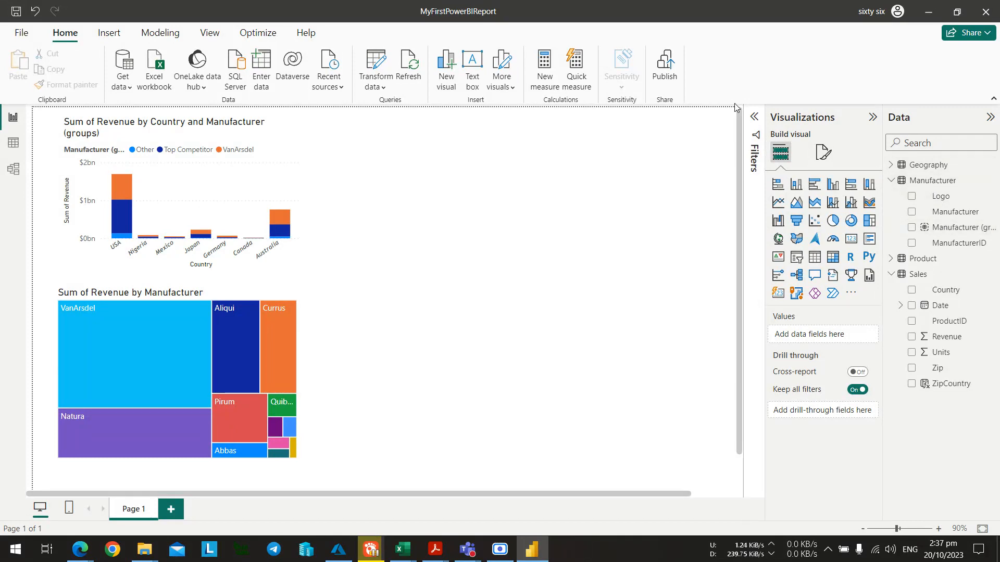
pyautogui.click(753, 117)
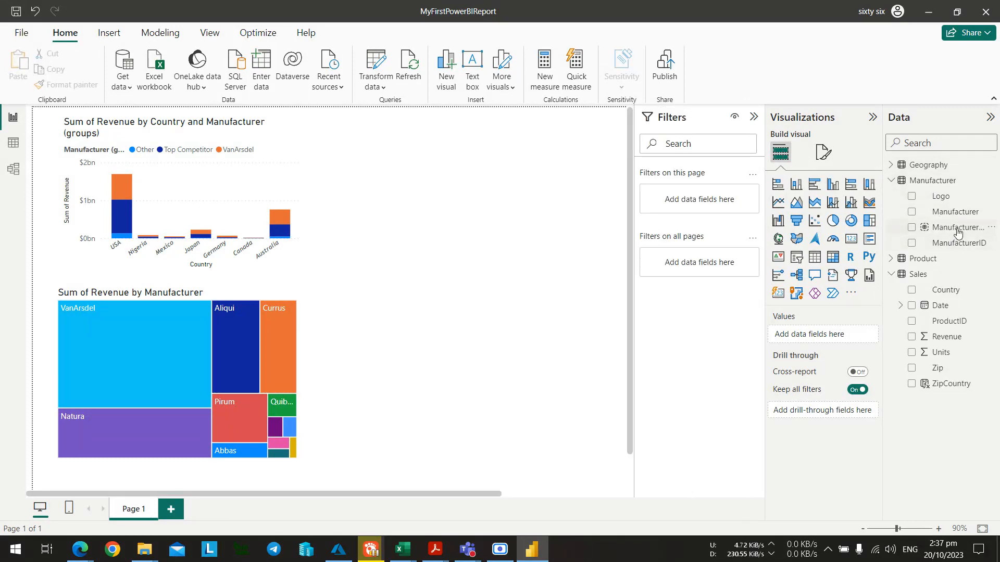
pyautogui.moveTo(958, 233); pyautogui.dragTo(680, 263)
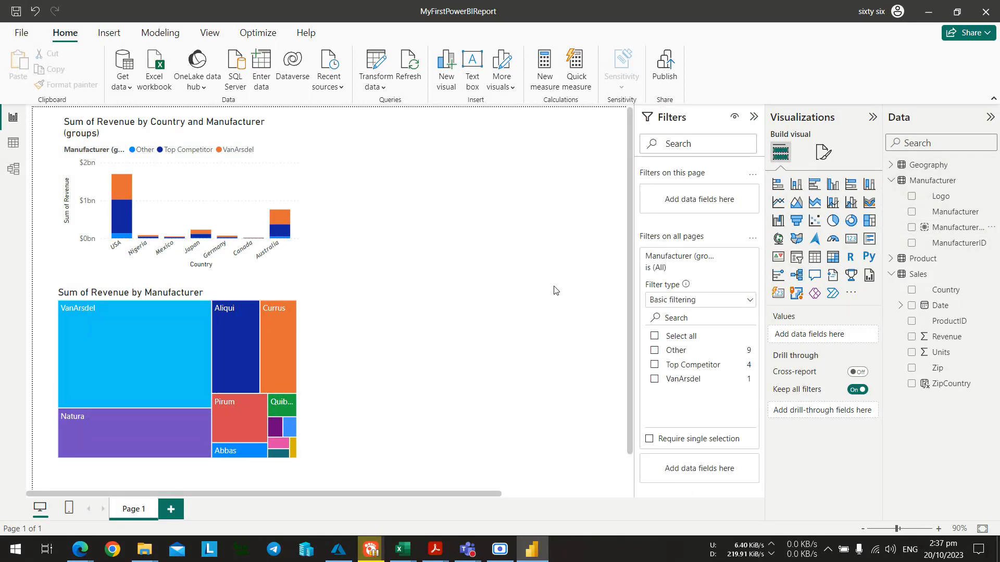
# Compare the Manufacturer (groups) filter with the one demonstrated in Teams and highlight Currus in the treemap.
pyautogui.hotkey('alt', 'Tab')
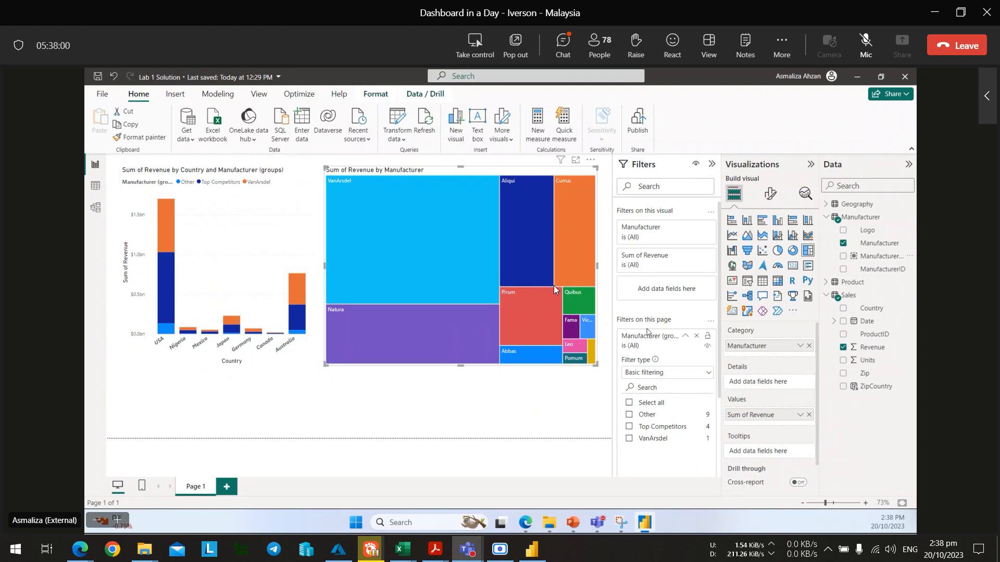
pyautogui.hotkey('alt', 'Tab')
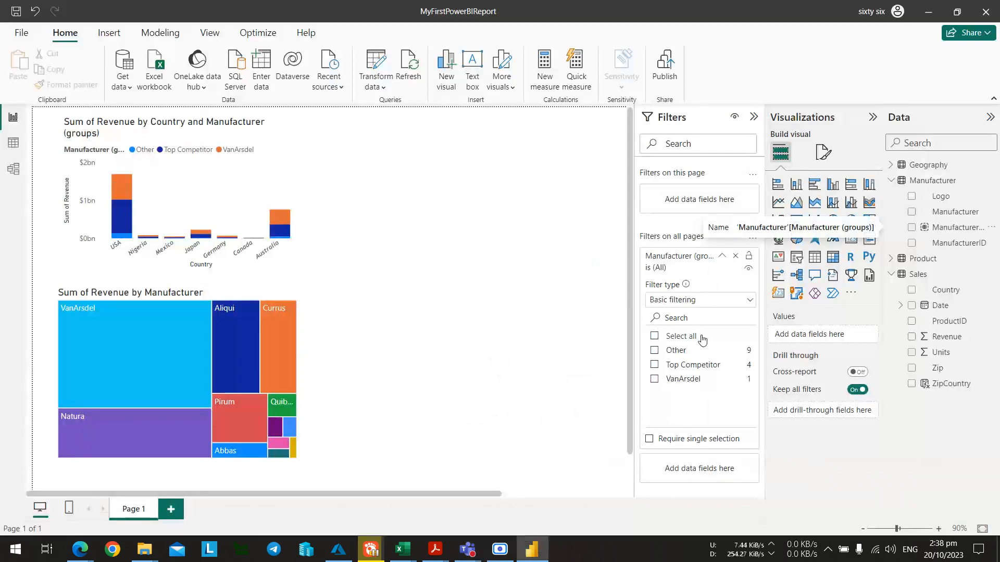
pyautogui.hotkey('alt', 'Tab')
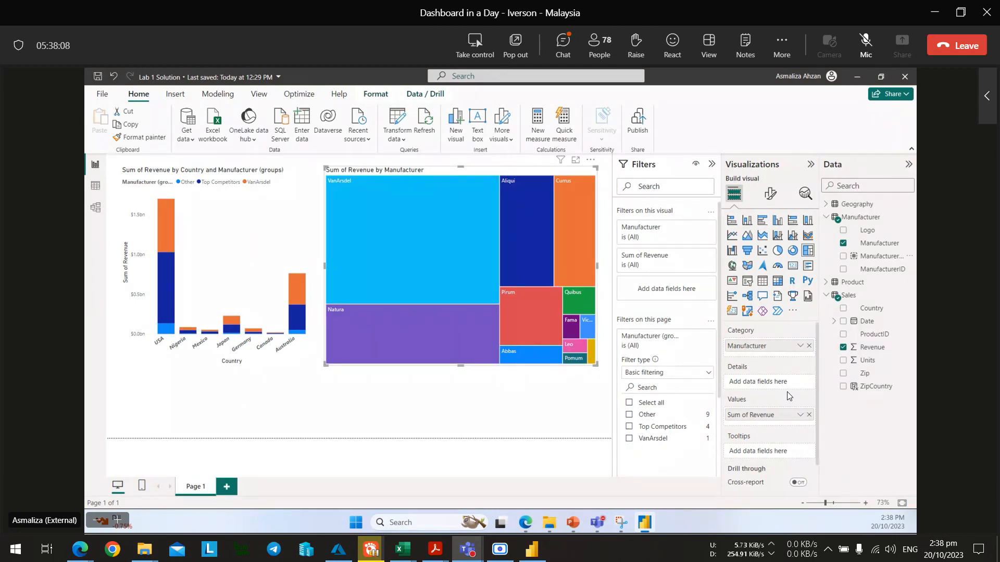
pyautogui.hotkey('alt', 'Tab')
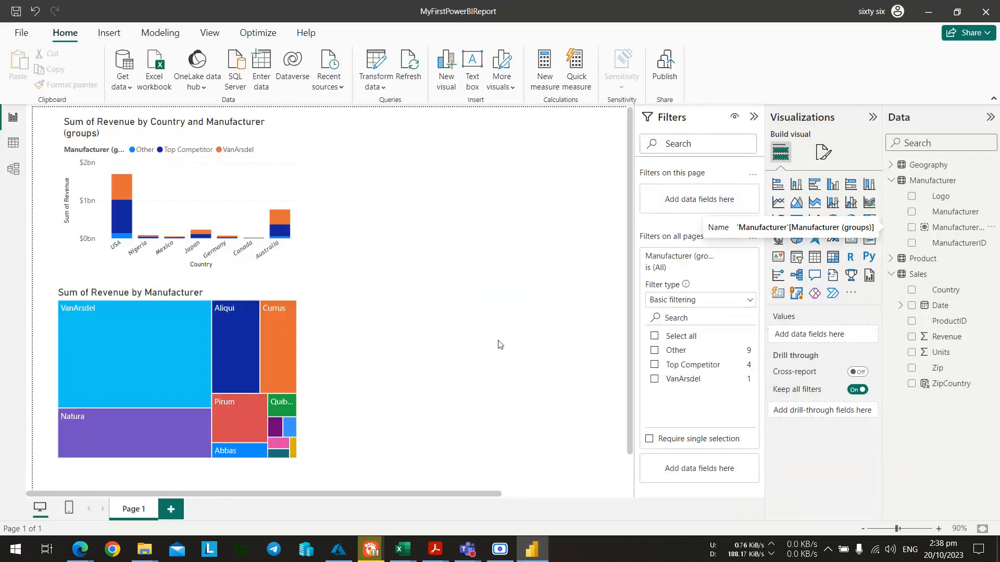
pyautogui.click(279, 347)
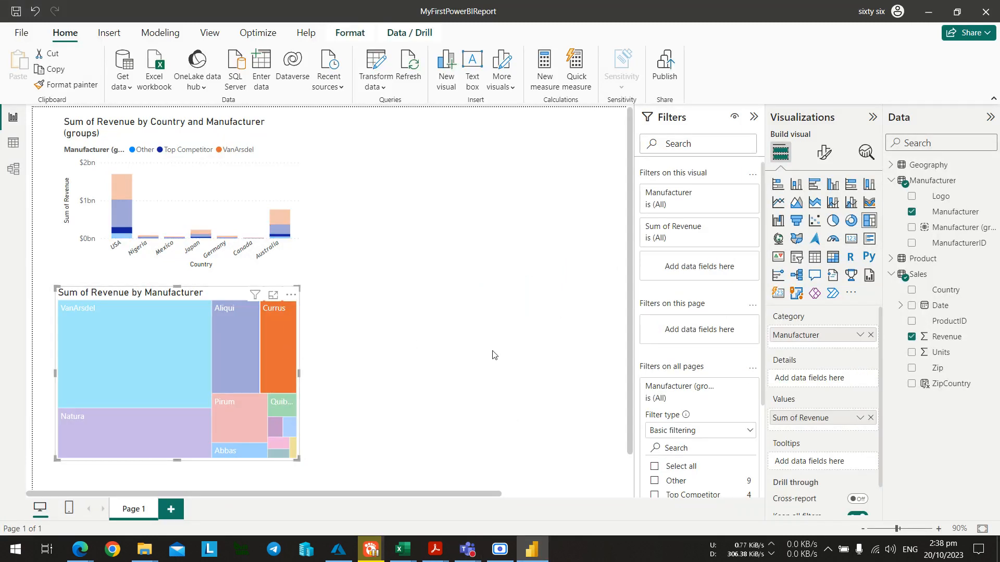
pyautogui.hotkey('alt', 'Tab')
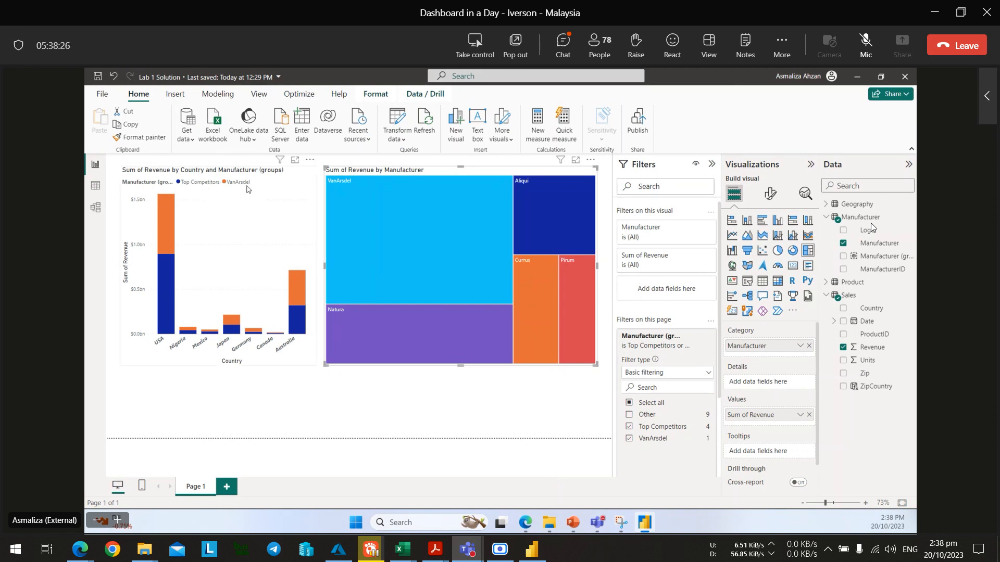
pyautogui.hotkey('alt', 'Tab')
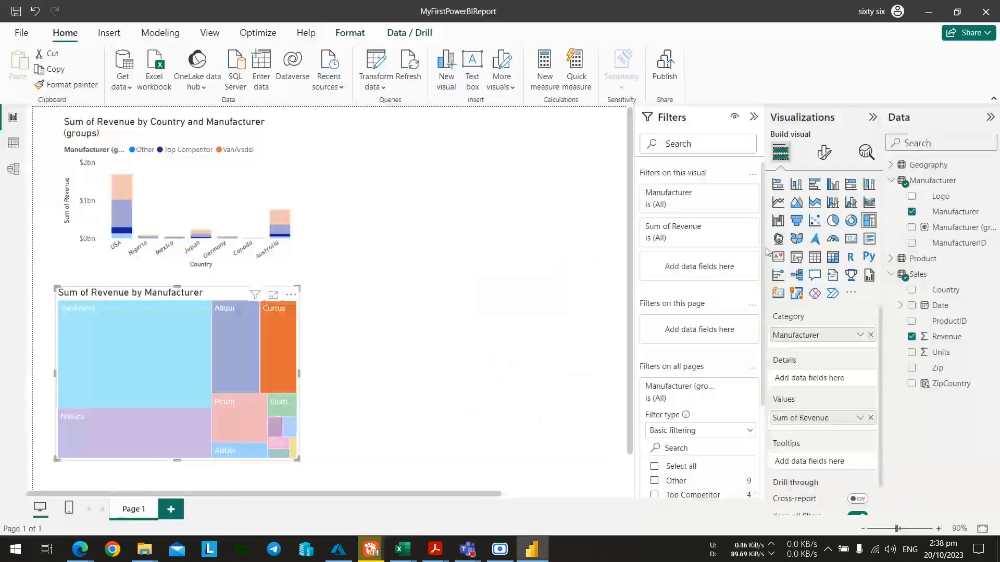
# Restrict the Manufacturer (groups) filter on all pages to VanArsdel and Top Competitor, checking the selection shown in Teams.
pyautogui.scroll(-3, 729, 345)
pyautogui.click(655, 369)
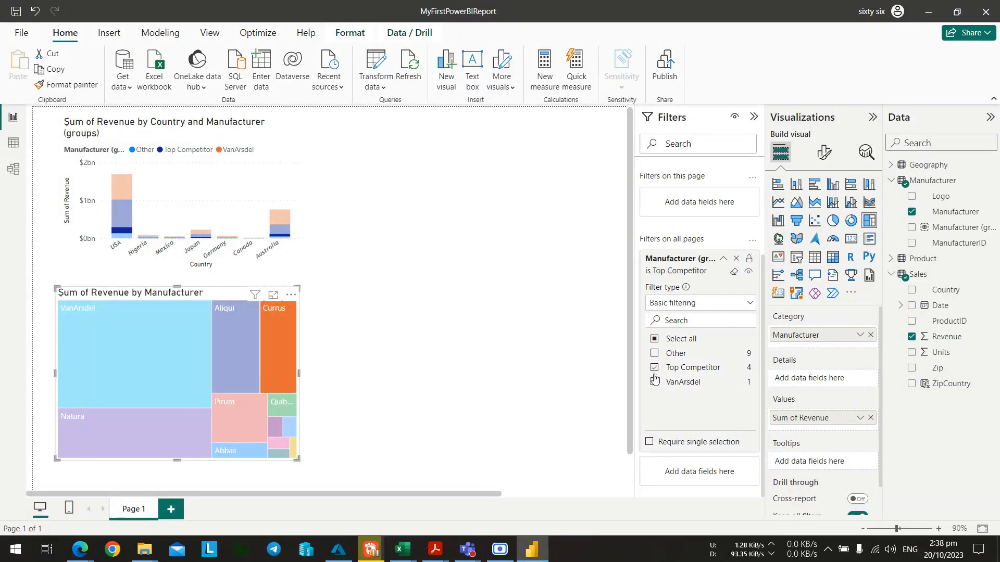
pyautogui.click(654, 368)
pyautogui.click(655, 384)
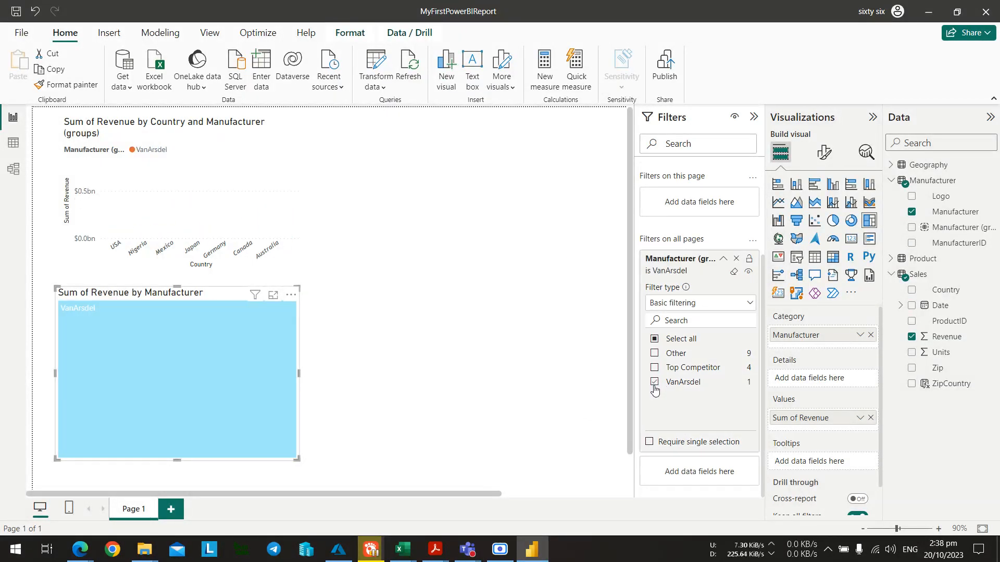
pyautogui.hotkey('alt', 'Tab')
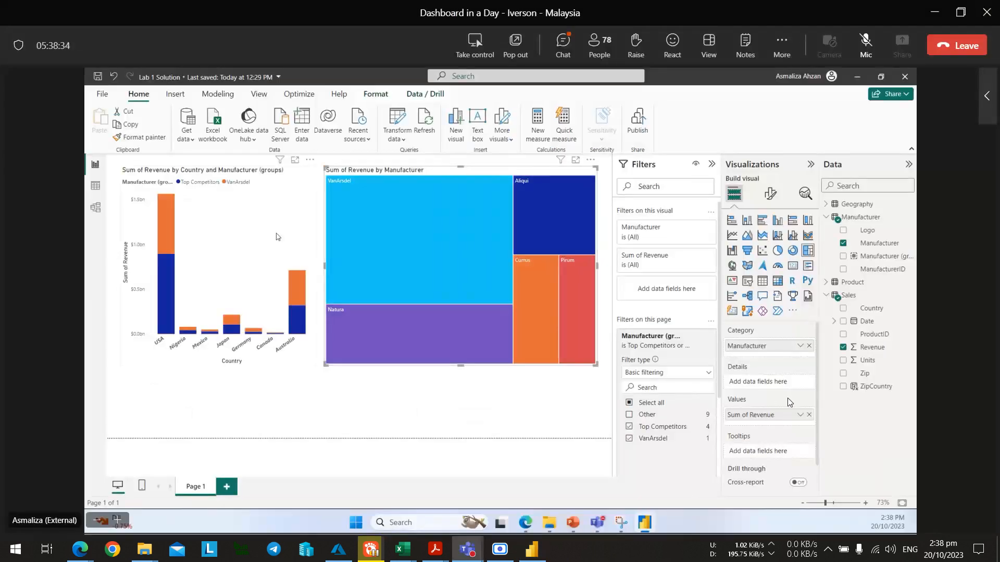
pyautogui.hotkey('alt', 'Tab')
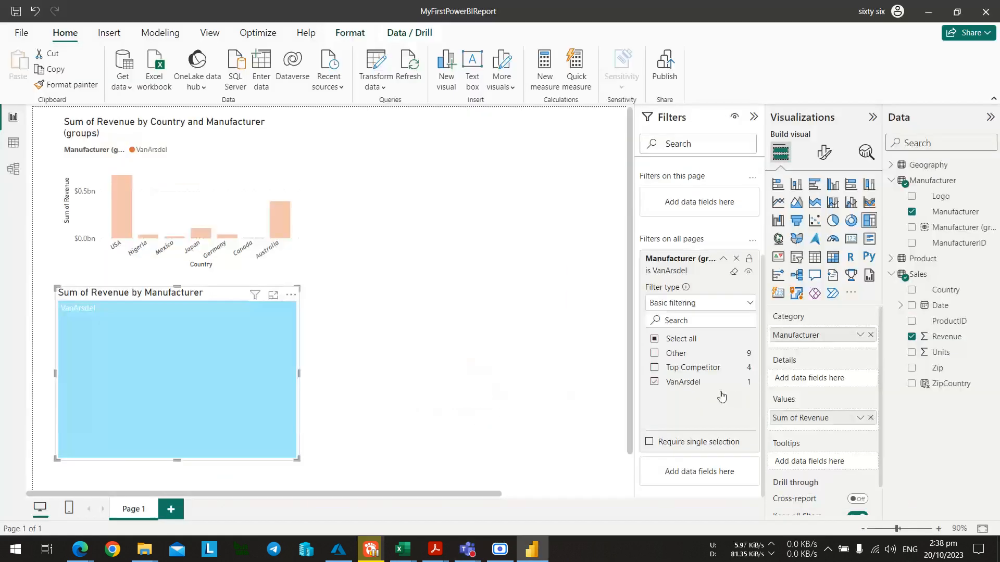
pyautogui.click(654, 368)
# Compare the filter's scope, its selected groups and the filtered visuals with the Teams demonstration.
pyautogui.hotkey('alt', 'Tab')
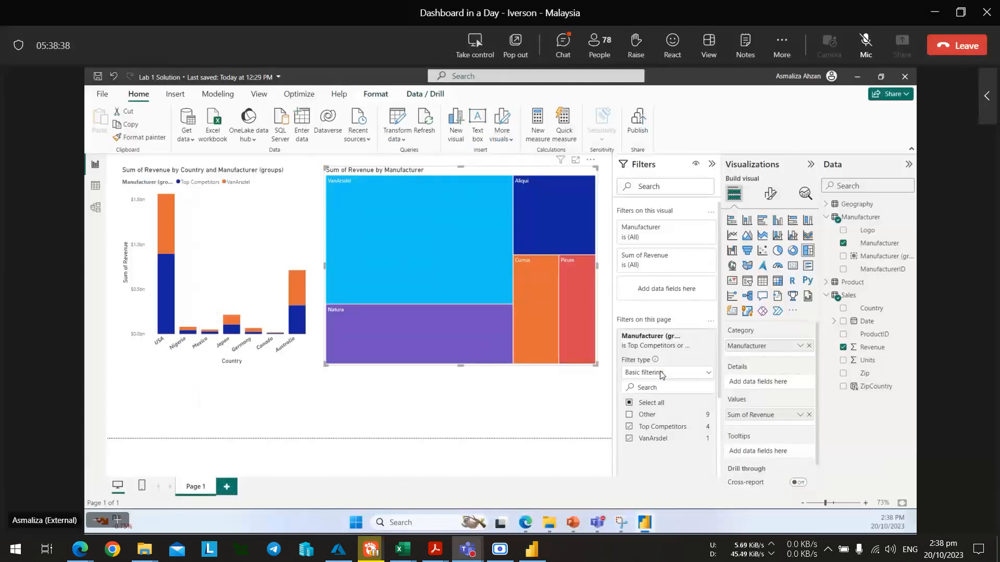
pyautogui.hotkey('alt', 'Tab')
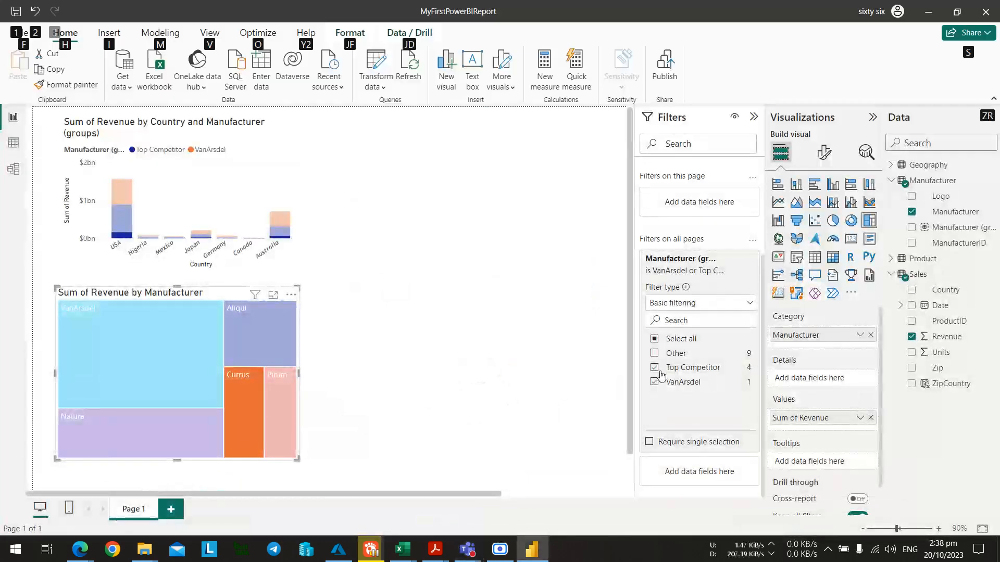
pyautogui.hotkey('alt', 'Tab')
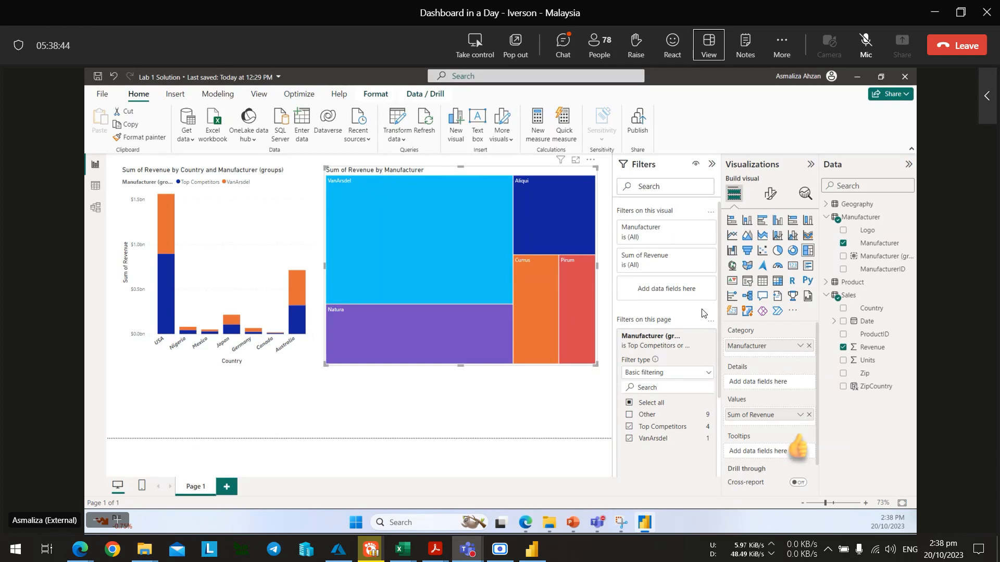
pyautogui.hotkey('alt', 'Tab')
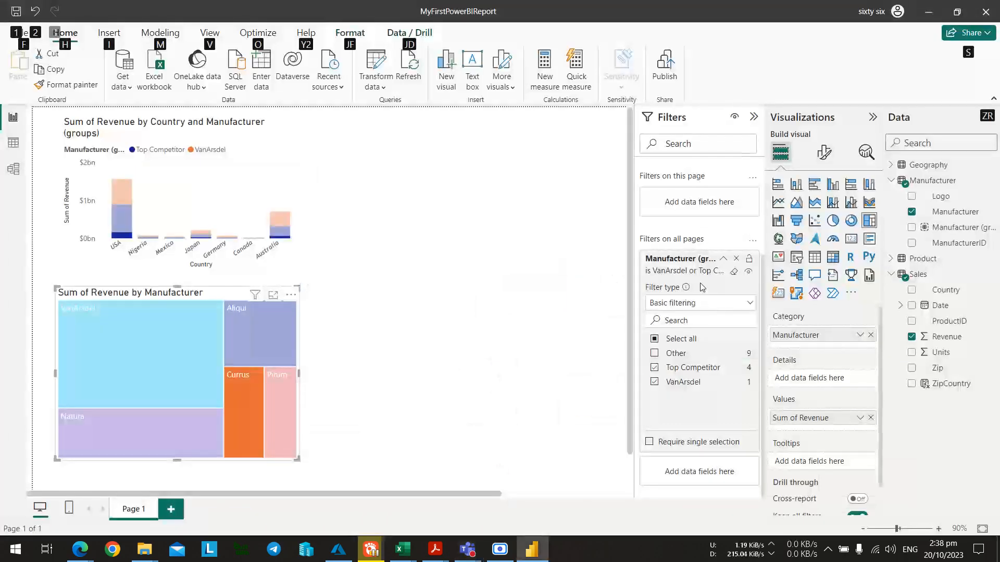
pyautogui.scroll(3, 704, 329)
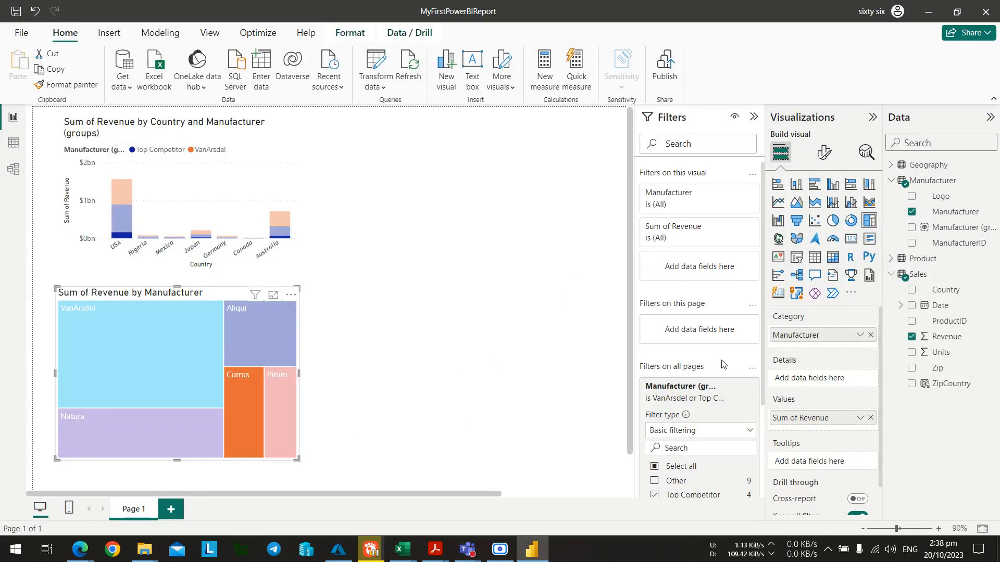
pyautogui.scroll(-3, 723, 363)
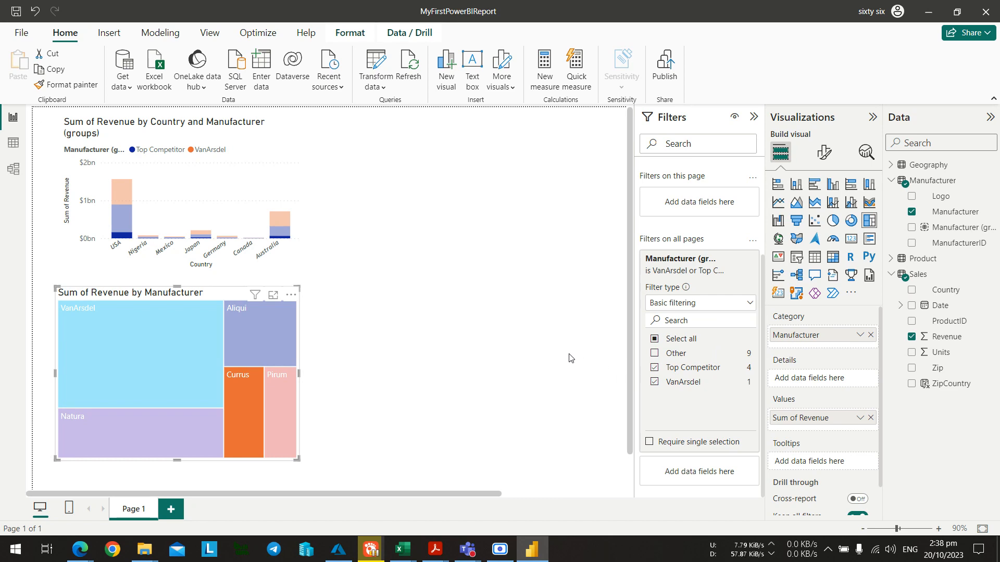
pyautogui.hotkey('alt', 'Tab')
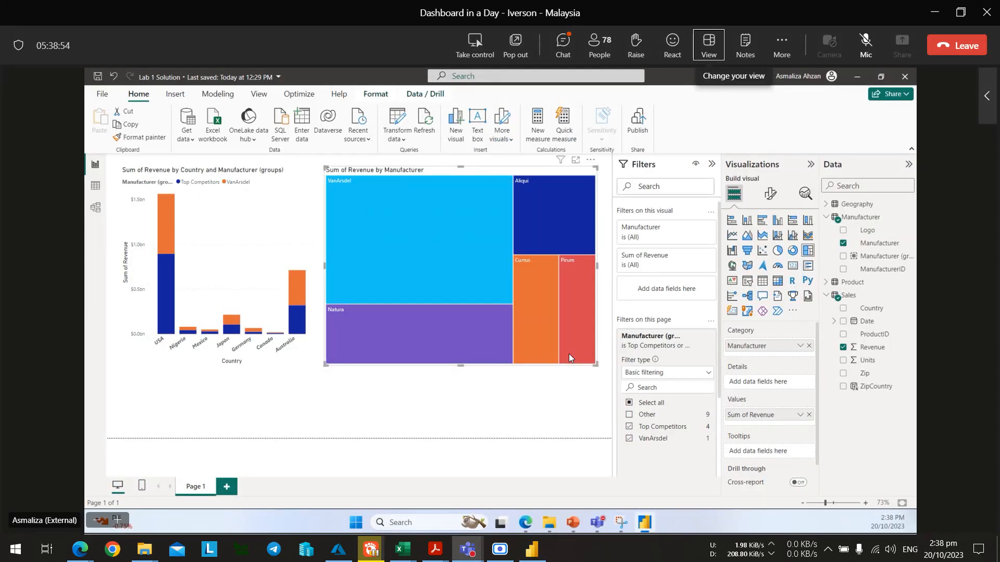
pyautogui.hotkey('alt', 'Tab')
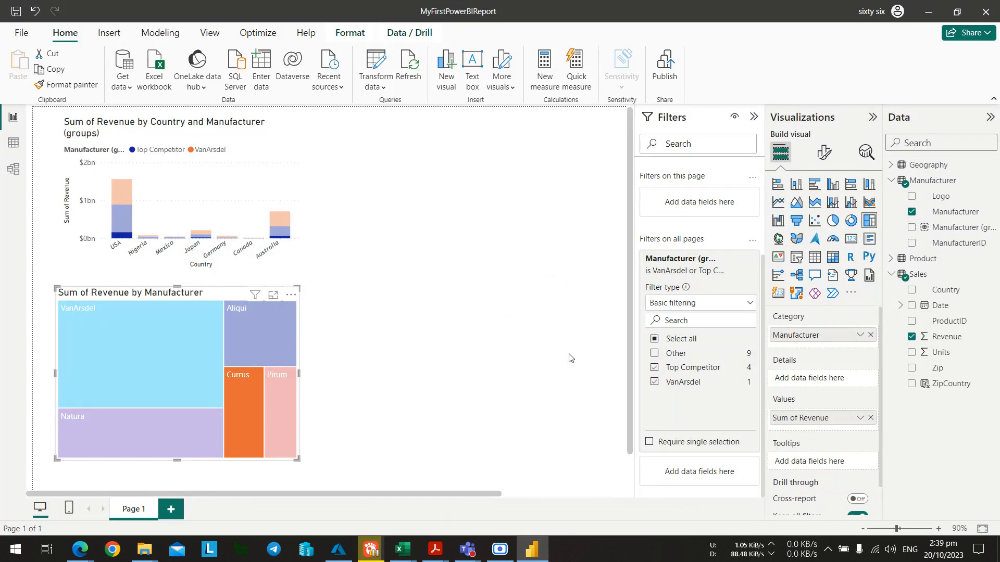
pyautogui.hotkey('alt', 'Tab')
pyautogui.hotkey('alt', 'Tab')
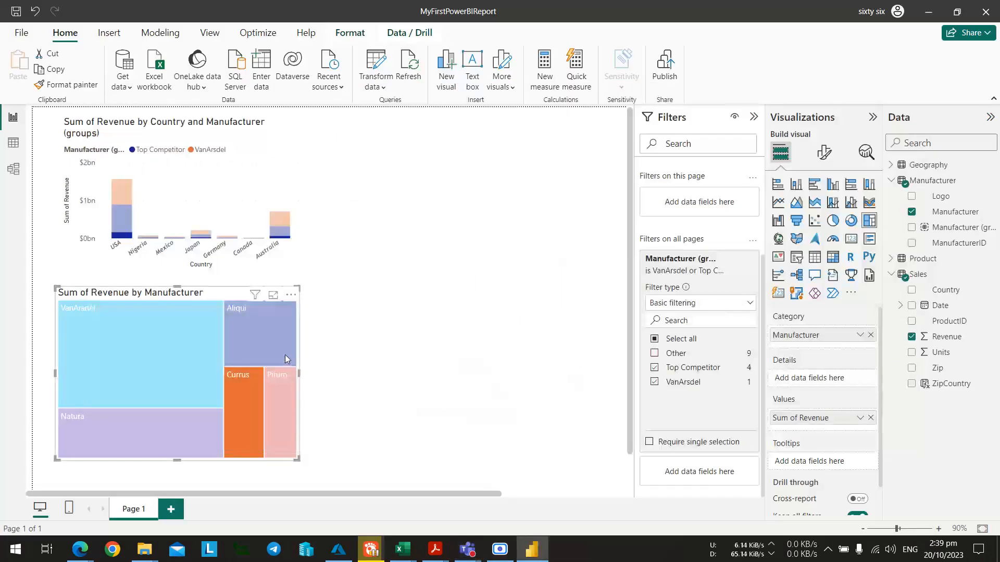
pyautogui.hotkey('alt', 'Tab')
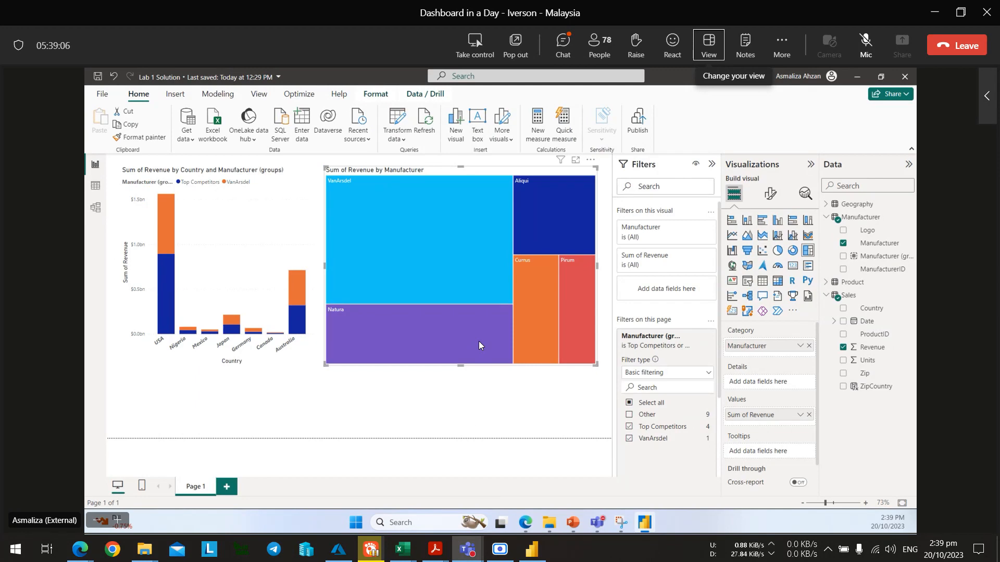
pyautogui.hotkey('alt', 'Tab')
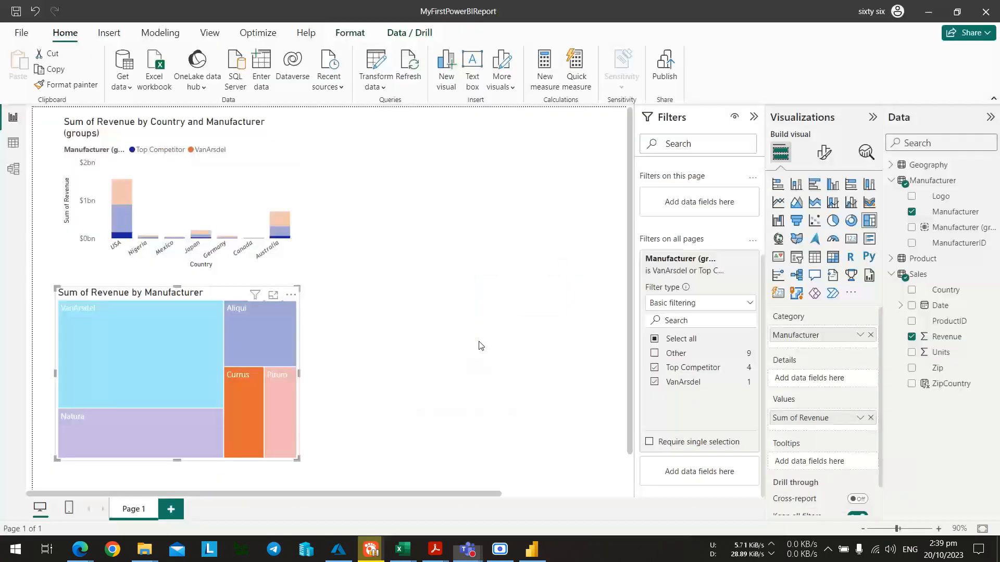
# Select the column chart, review how the chart is resized in the Teams demonstration, and deselect it.
pyautogui.hotkey('alt', 'Tab')
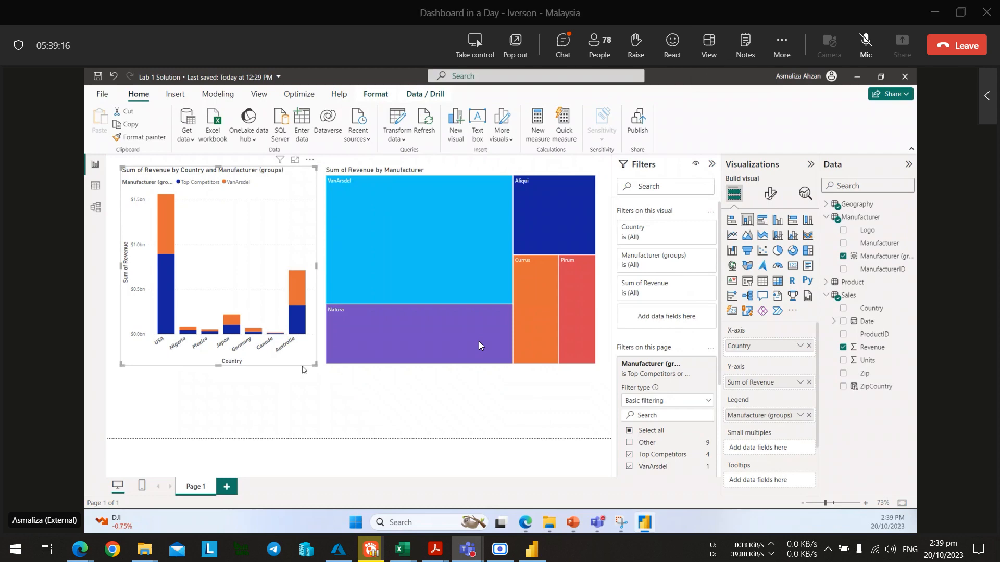
pyautogui.hotkey('alt', 'Tab')
pyautogui.click(205, 186)
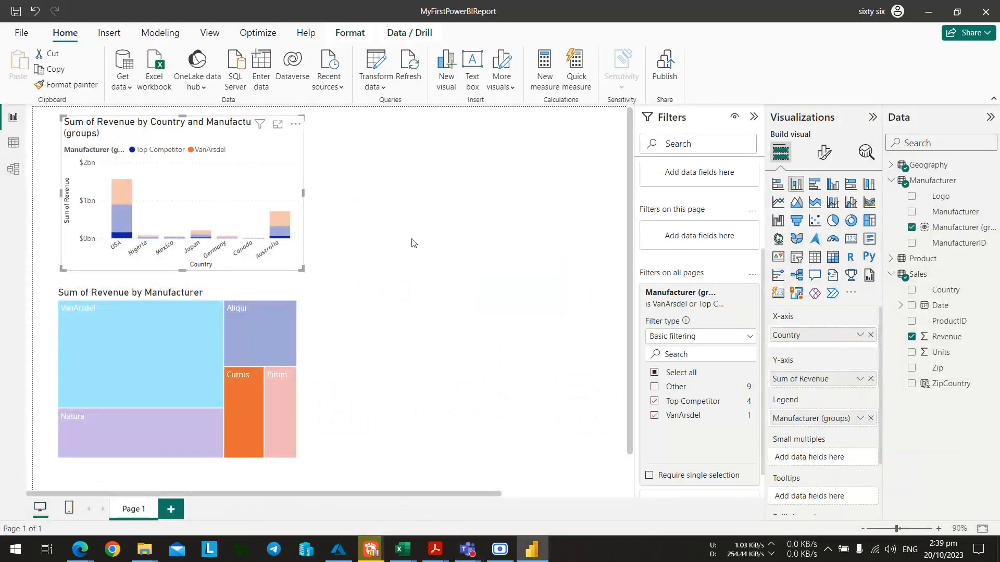
pyautogui.hotkey('alt', 'Tab')
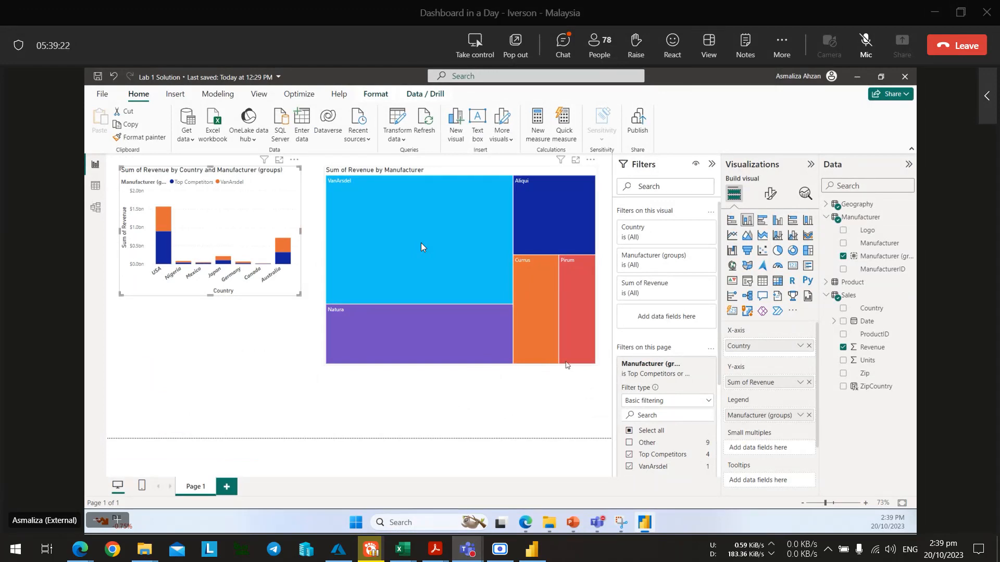
pyautogui.hotkey('alt', 'Tab')
pyautogui.click(386, 314)
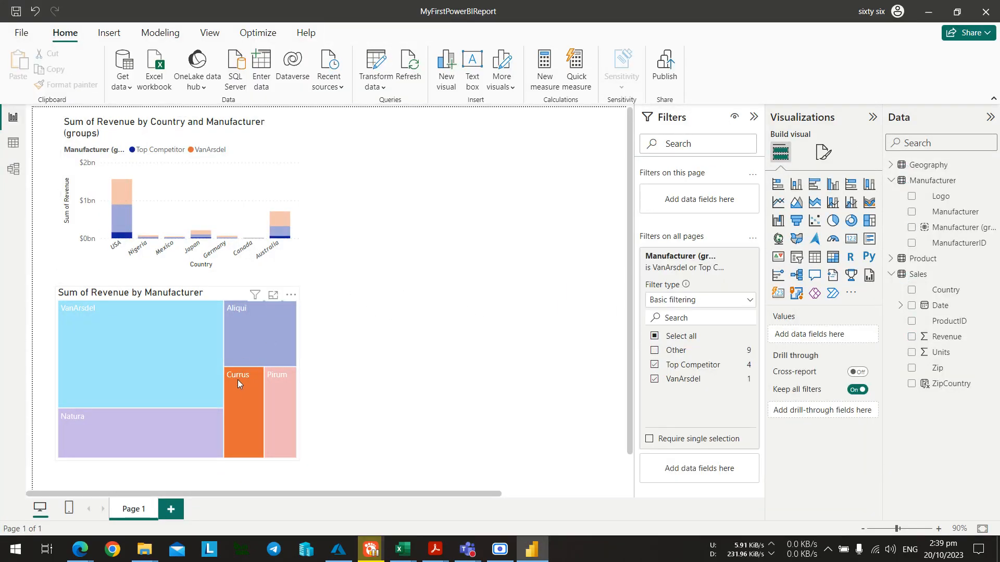
# Include all groups in the Manufacturer (groups) filter on all pages, then clear the Currus highlight and deselect the treemap.
pyautogui.hotkey('alt', 'Tab')
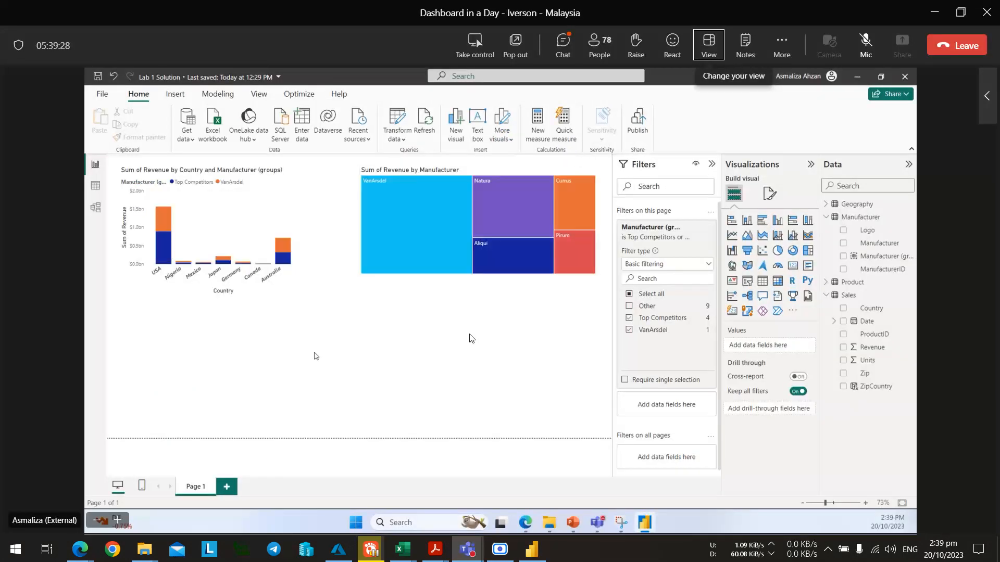
pyautogui.hotkey('alt', 'Tab')
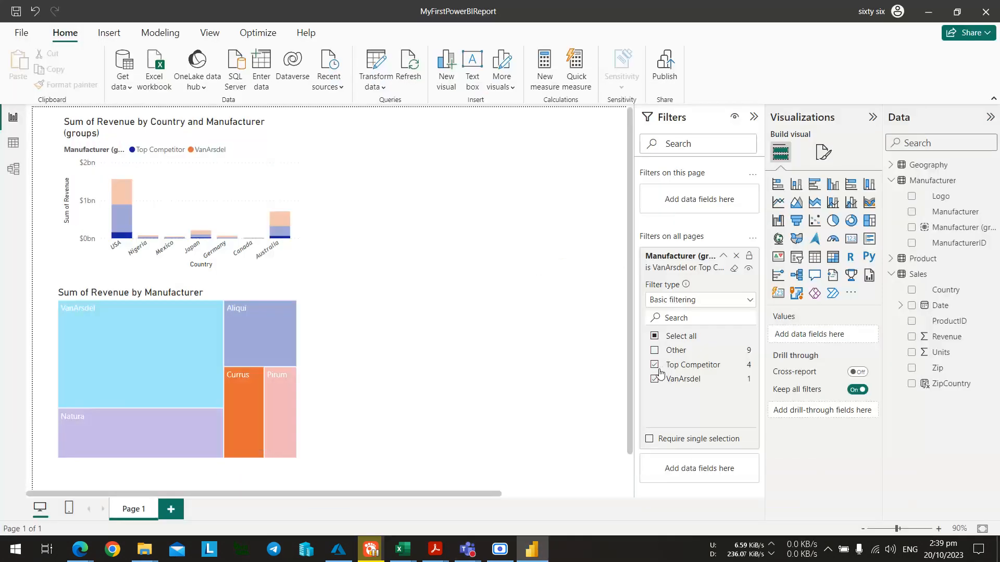
pyautogui.click(655, 338)
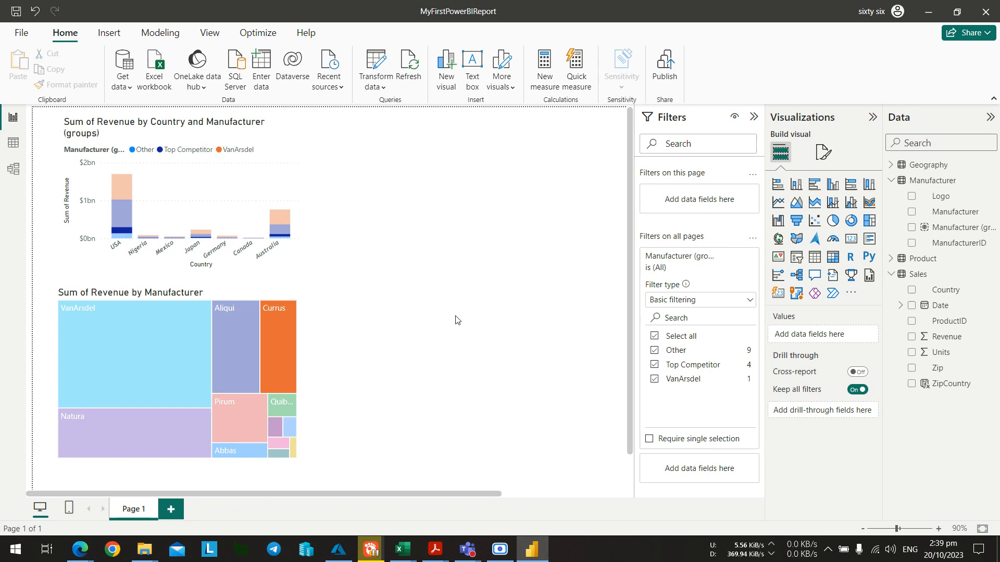
pyautogui.click(287, 207)
pyautogui.click(283, 341)
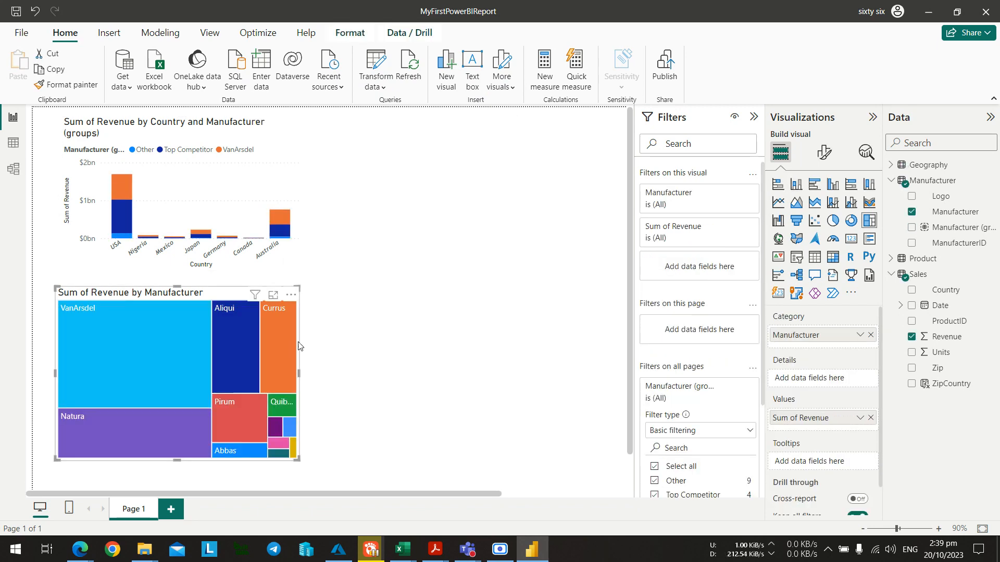
pyautogui.click(436, 314)
# Add the Sales Date hierarchy to the page as a new table and compare it with the Teams demonstration.
pyautogui.hotkey('alt', 'Tab')
pyautogui.click(843, 322)
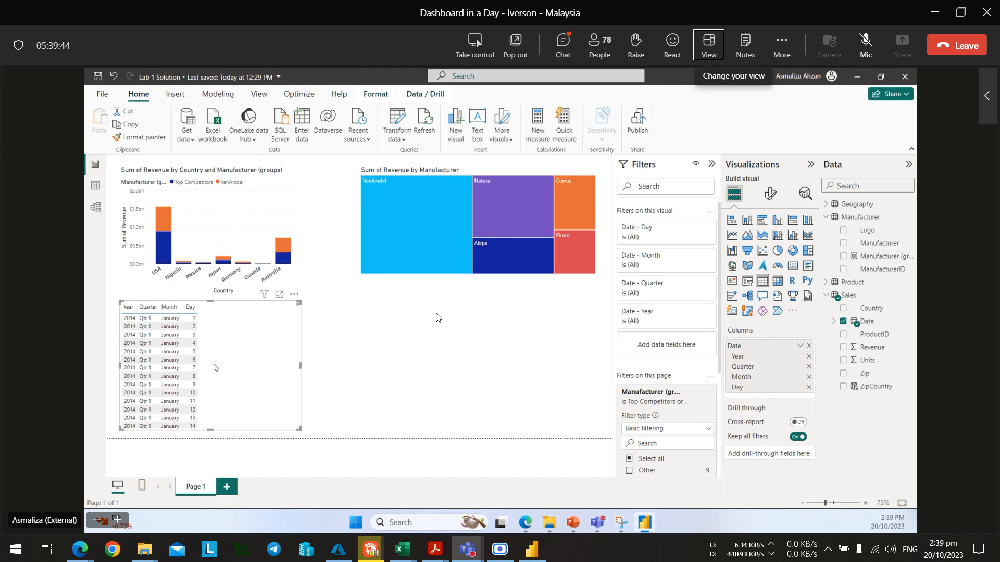
pyautogui.hotkey('alt', 'Tab')
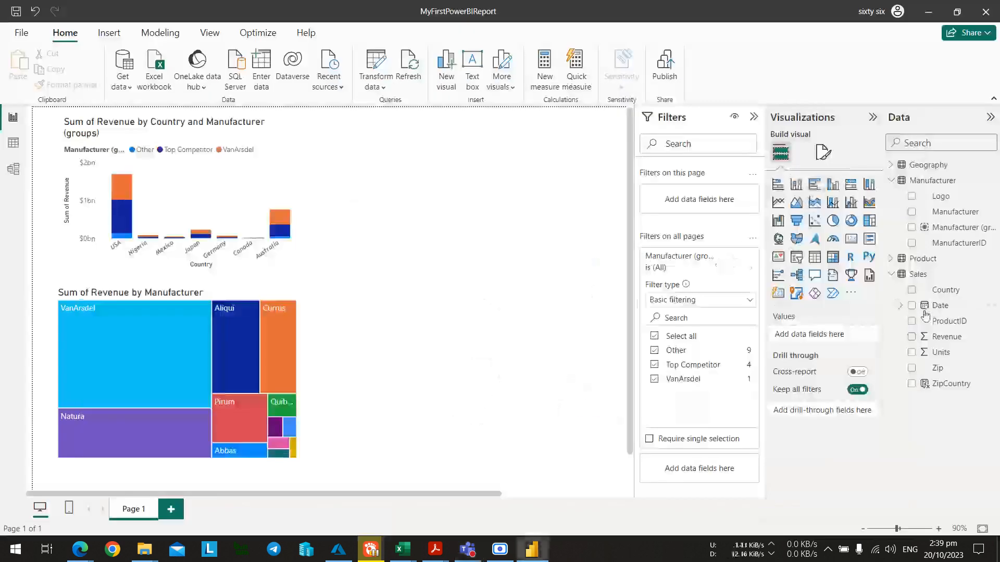
pyautogui.click(901, 306)
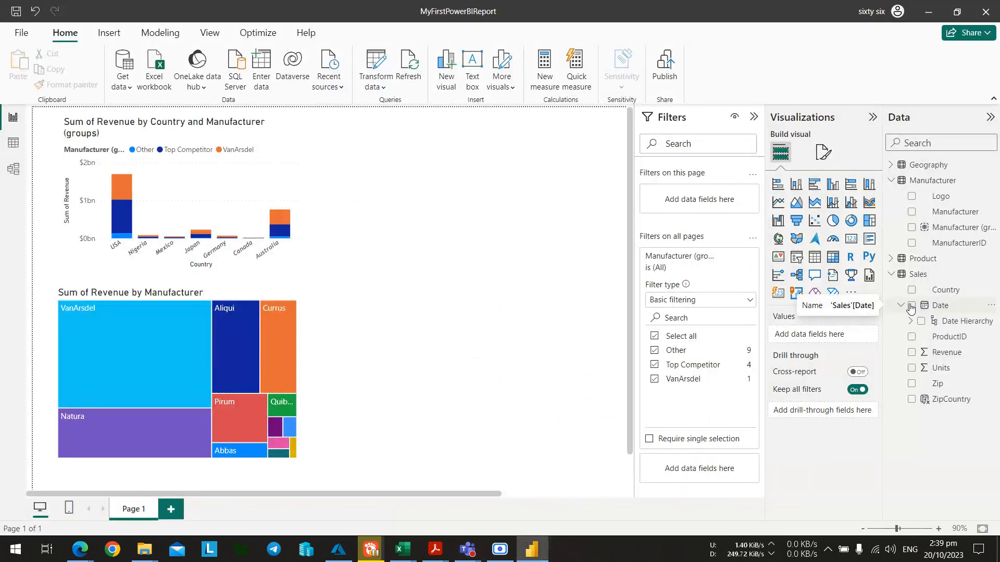
pyautogui.click(911, 306)
pyautogui.hotkey('alt', 'Tab')
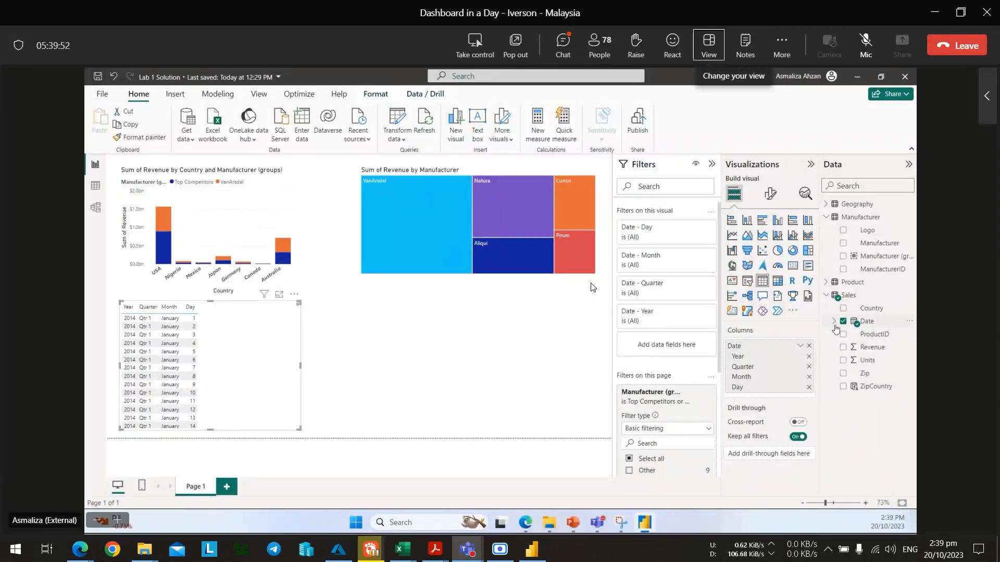
pyautogui.hotkey('alt', 'Tab')
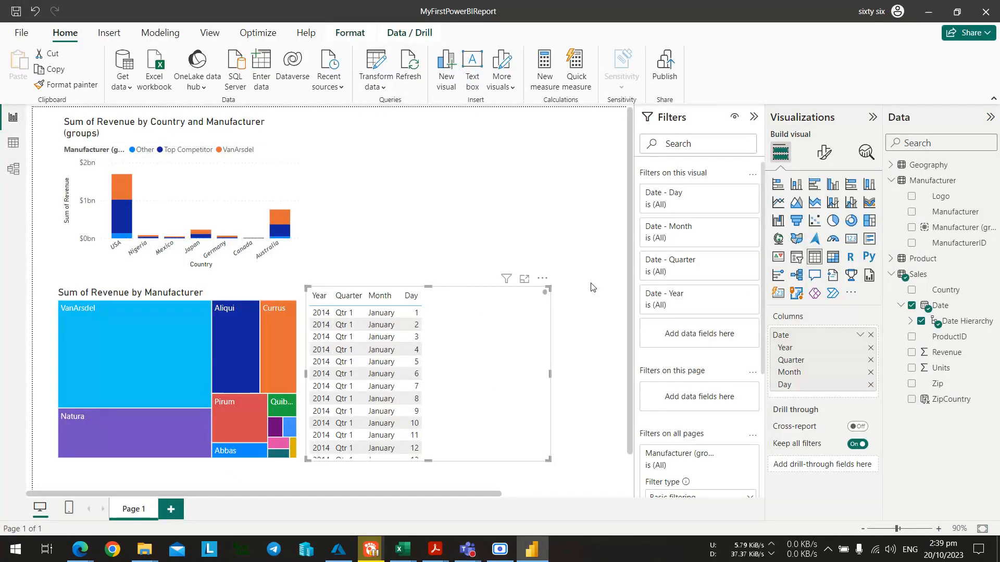
pyautogui.hotkey('alt', 'Tab')
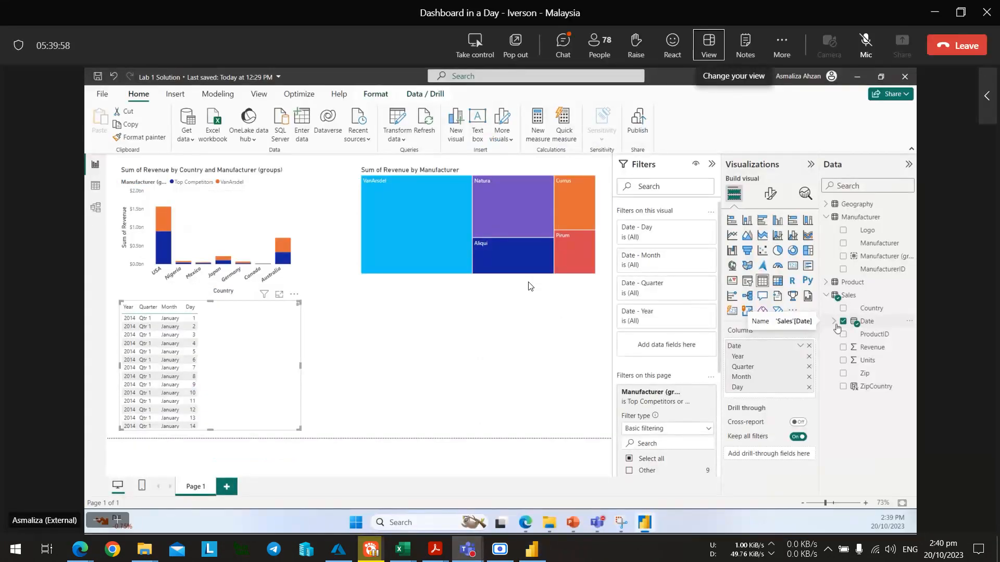
pyautogui.hotkey('alt', 'Tab')
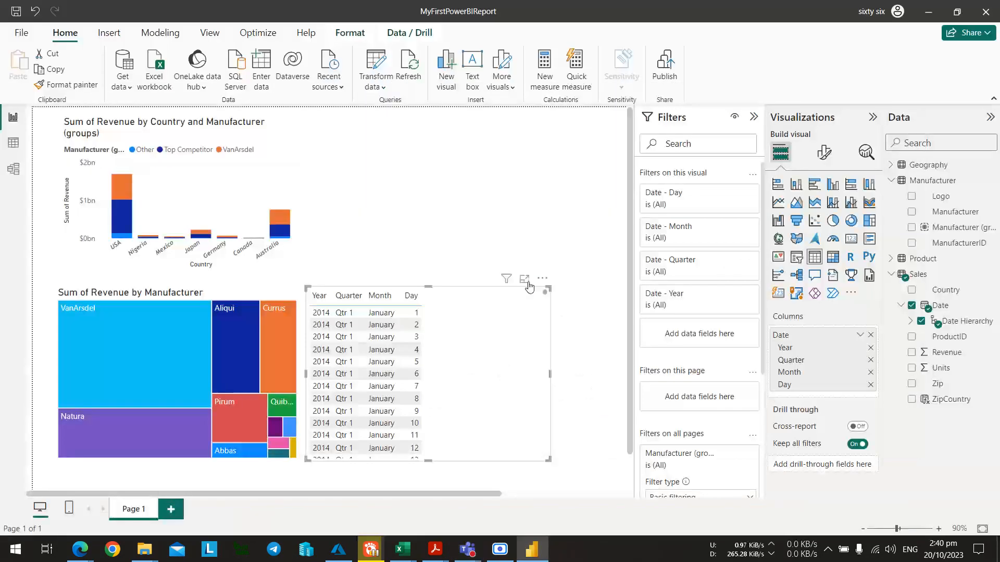
# Review in the Teams demonstration the Auto date/time option and how Date and Revenue are added to the table.
pyautogui.hotkey('alt', 'Tab')
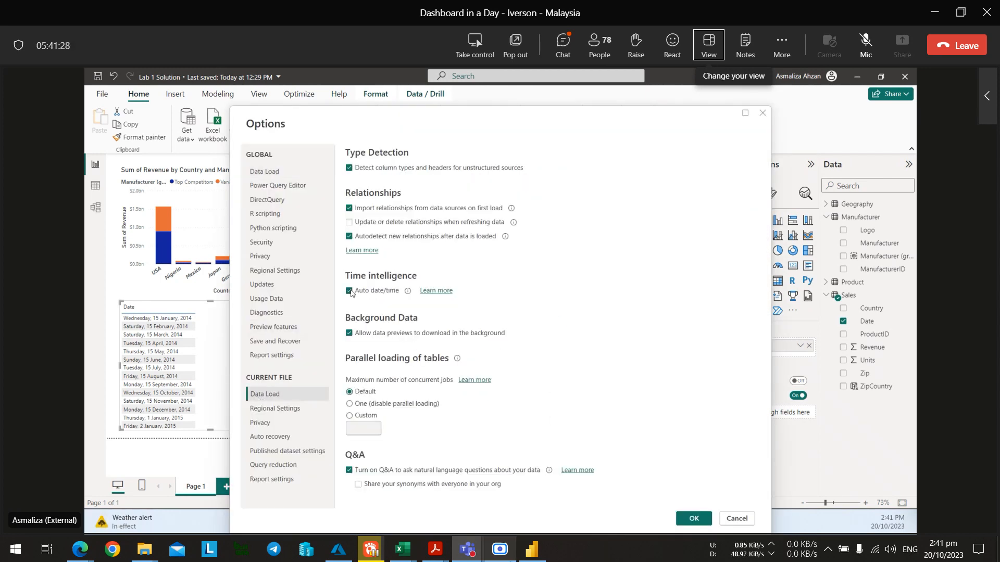
pyautogui.moveTo(501, 553)
pyautogui.moveTo(533, 559)
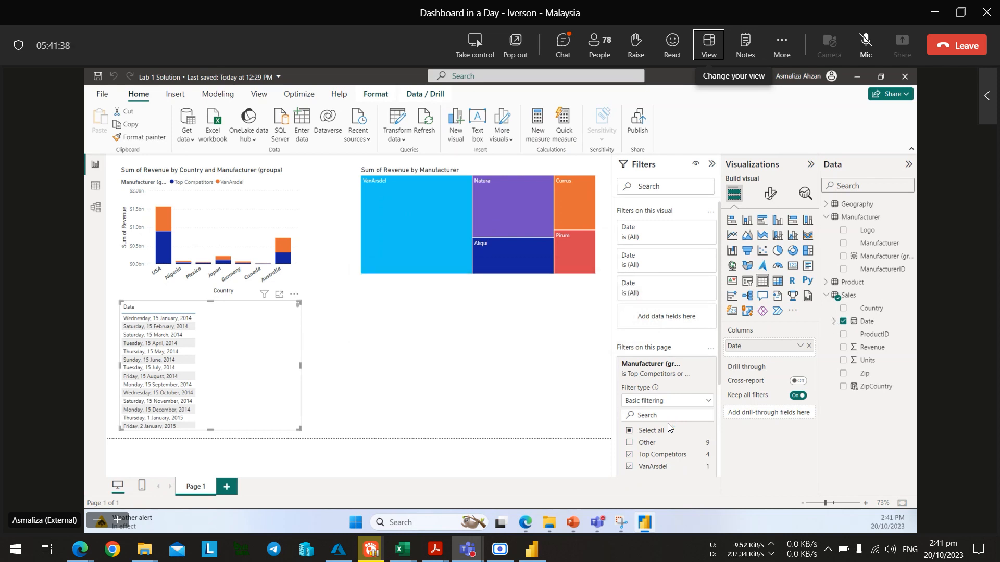
pyautogui.click(808, 346)
pyautogui.click(850, 323)
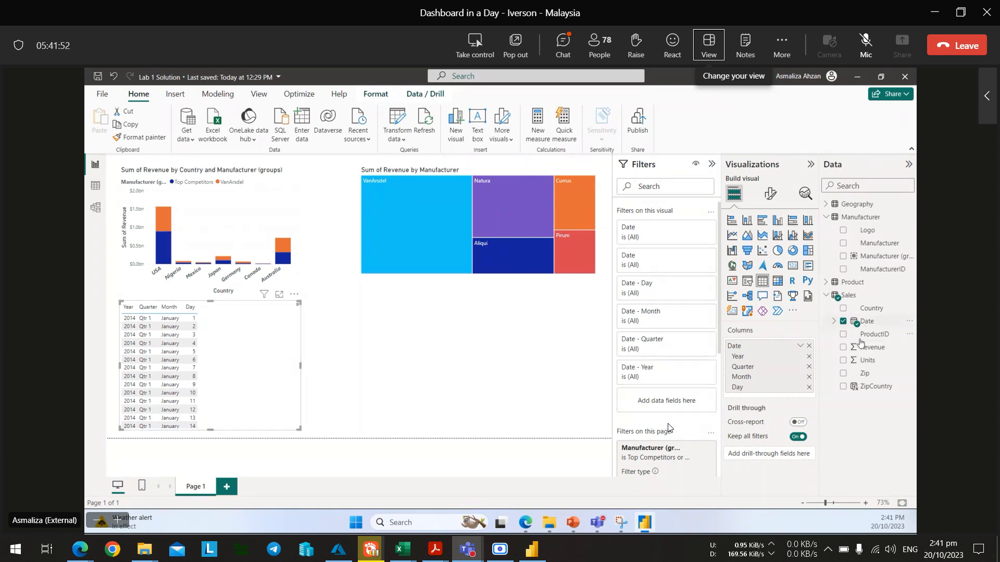
pyautogui.click(842, 347)
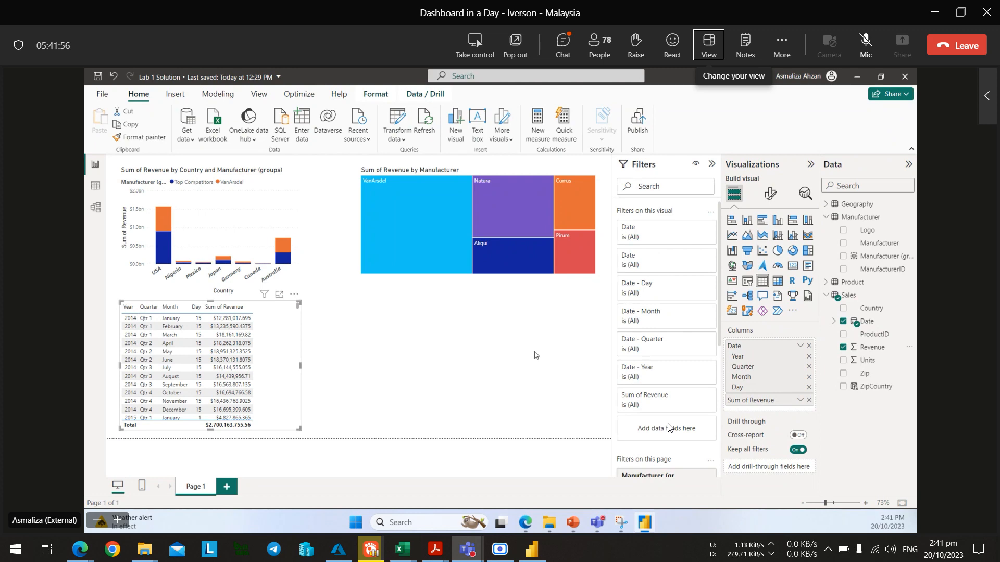
# Add the Sales Revenue field to the date table and compare its columns with the Teams demonstration.
pyautogui.hotkey('alt', 'Tab')
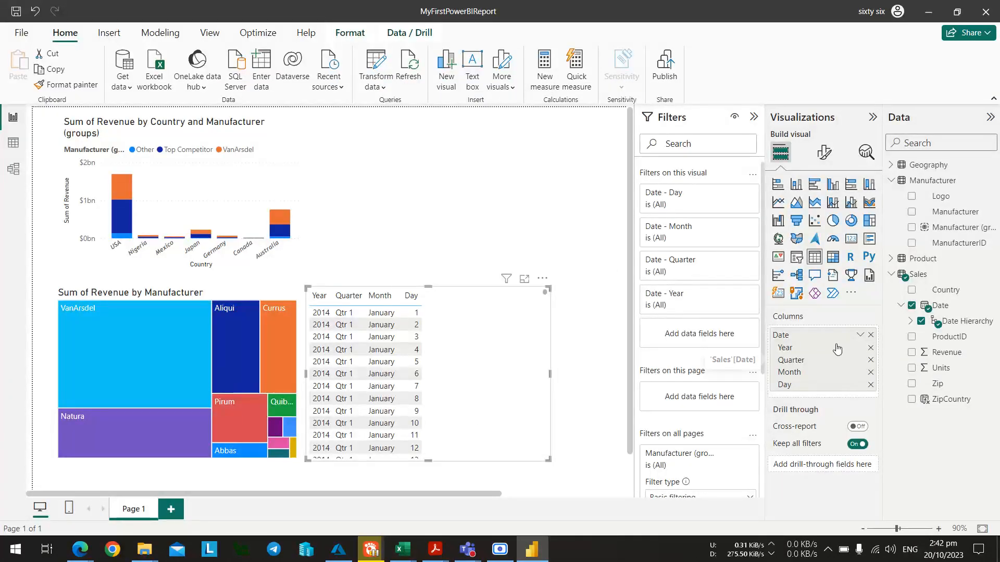
pyautogui.click(911, 352)
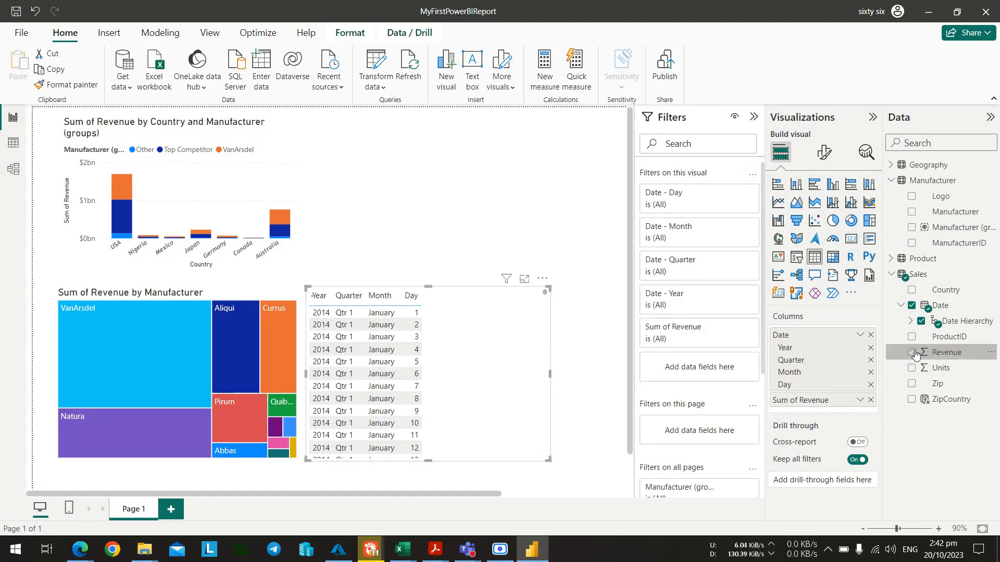
pyautogui.hotkey('alt', 'Tab')
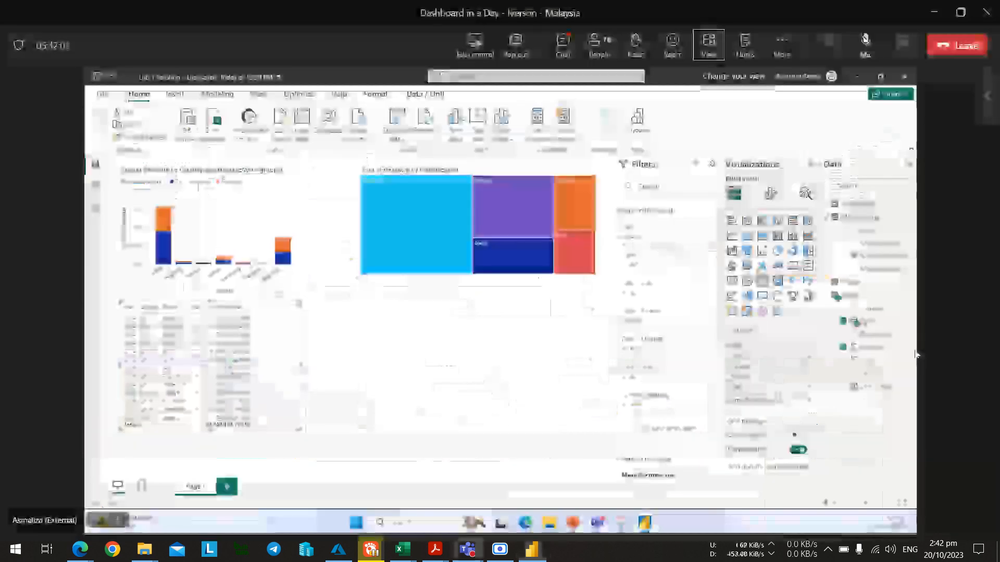
pyautogui.hotkey('alt', 'Tab')
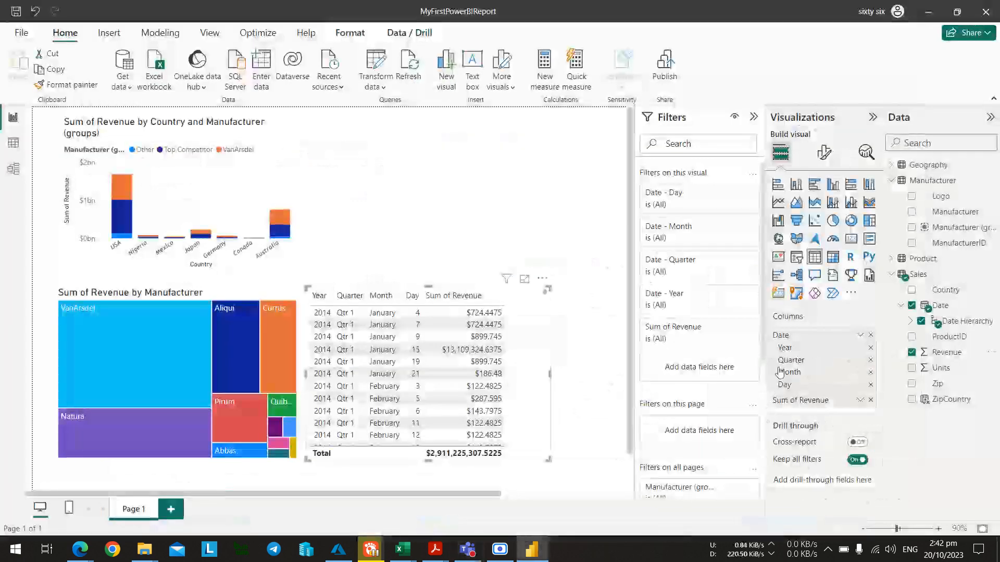
pyautogui.hotkey('alt', 'Tab')
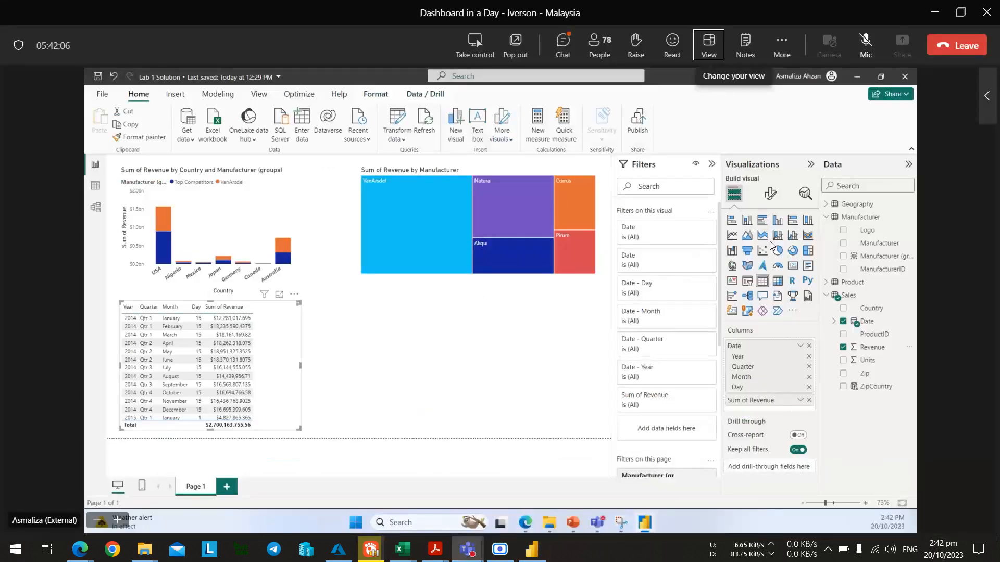
pyautogui.hotkey('alt', 'Tab')
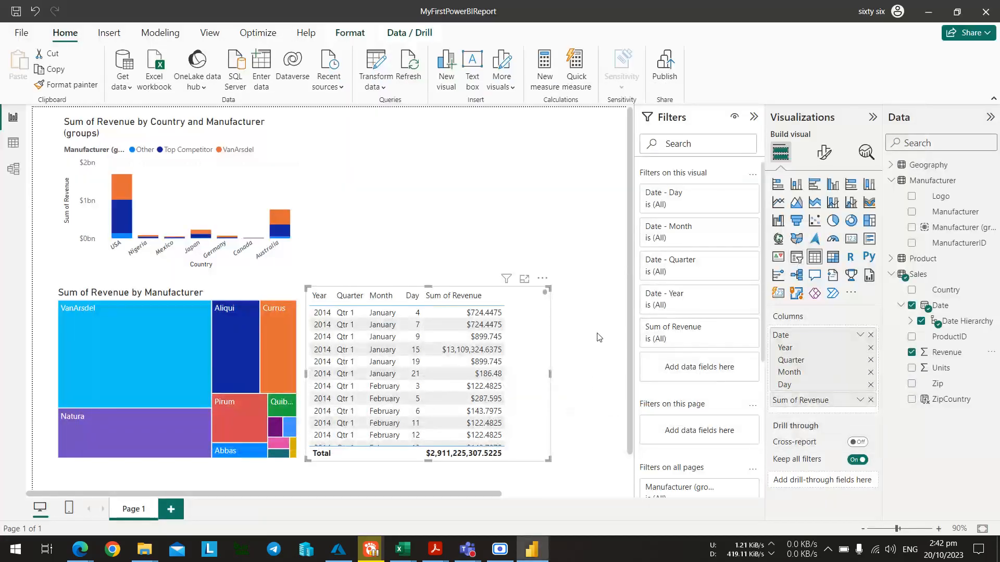
# Convert the date and revenue table to a clustered column chart after checking the visual type in Teams.
pyautogui.hotkey('alt', 'Tab')
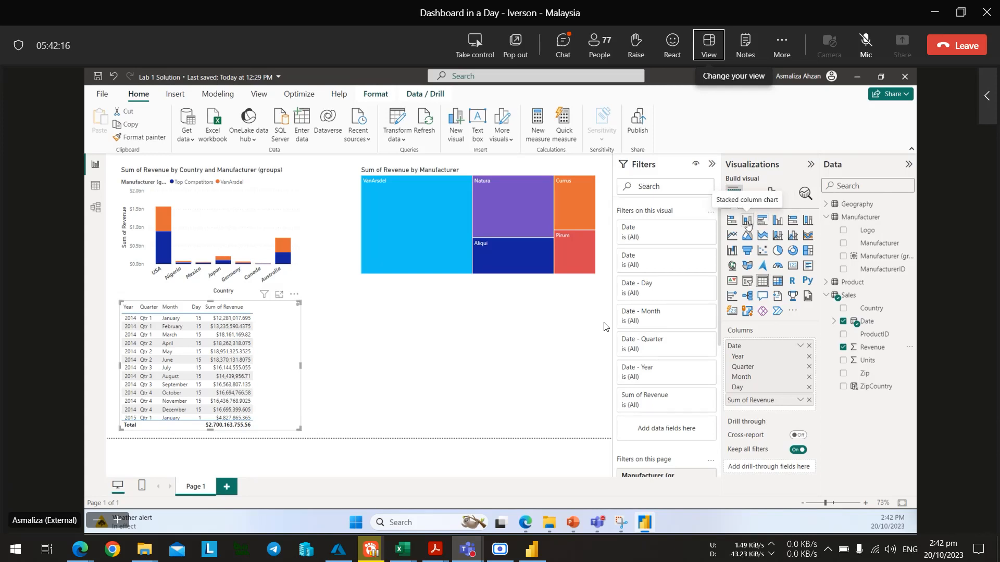
pyautogui.hotkey('alt', 'Tab')
pyautogui.hotkey('alt', 'Tab')
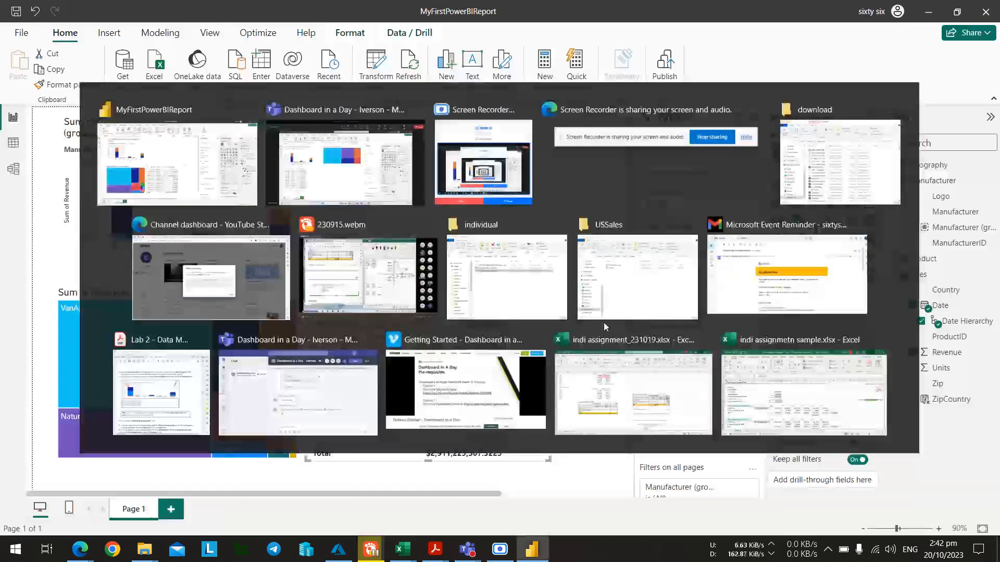
pyautogui.hotkey('alt', 'Tab')
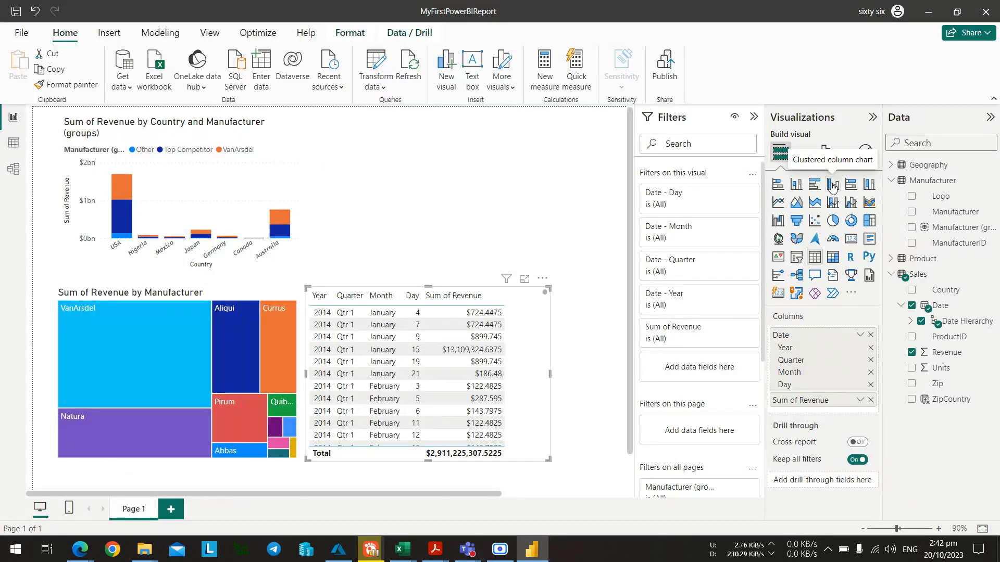
pyautogui.click(833, 186)
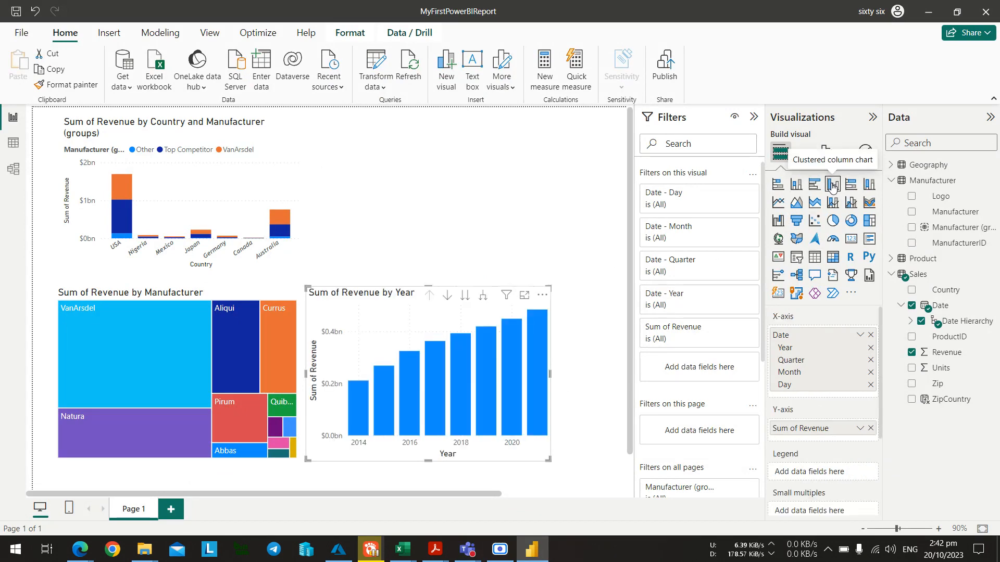
# Compare the yearly revenue chart and its axis fields with the one demonstrated in Teams.
pyautogui.hotkey('alt', 'Tab')
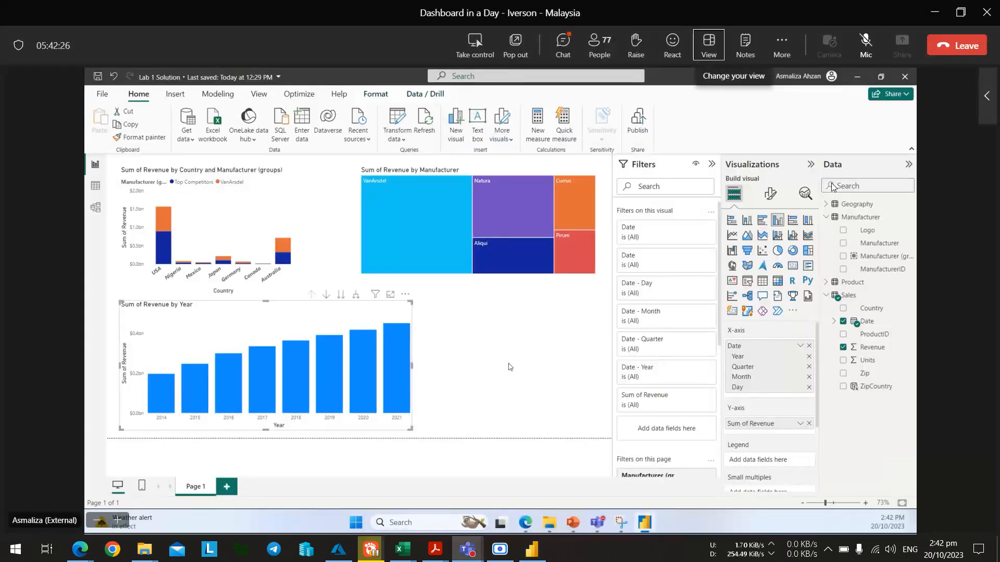
pyautogui.hotkey('alt', 'Tab')
pyautogui.hotkey('alt', 'Tab')
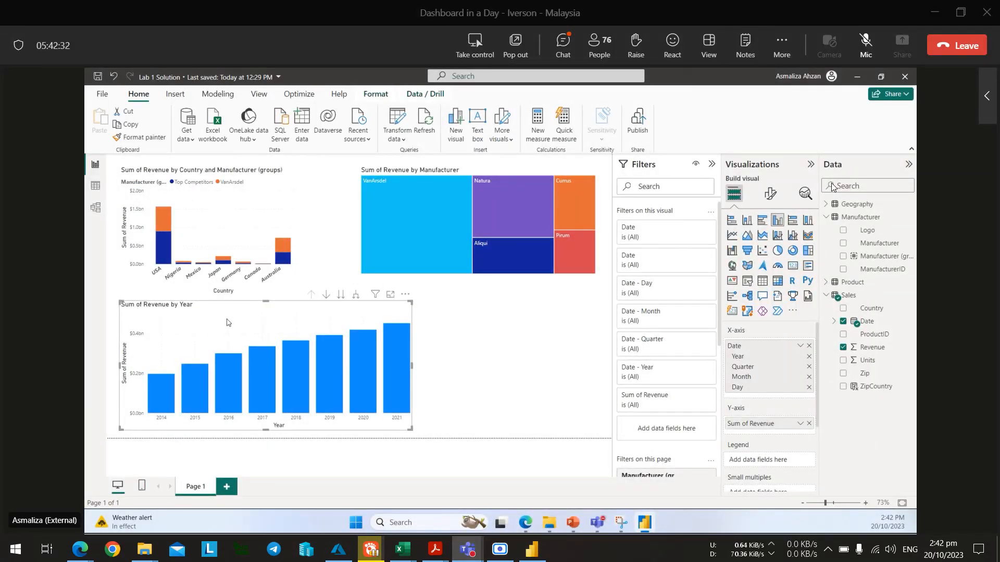
pyautogui.hotkey('alt', 'Tab')
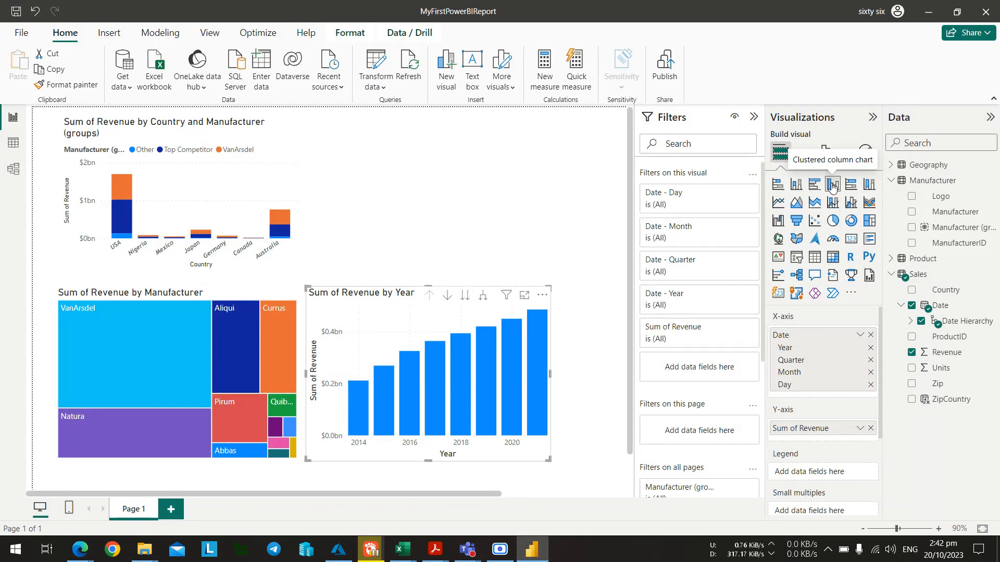
pyautogui.hotkey('alt', 'Tab')
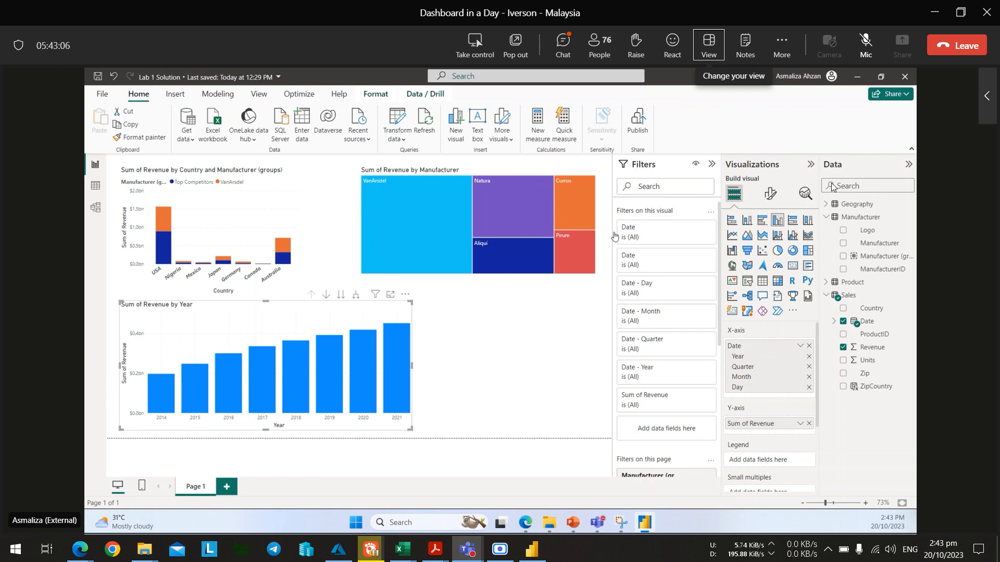
# Remove Manufacturer (groups) from the legend of the country revenue chart, following the Teams demonstration.
pyautogui.click(292, 281)
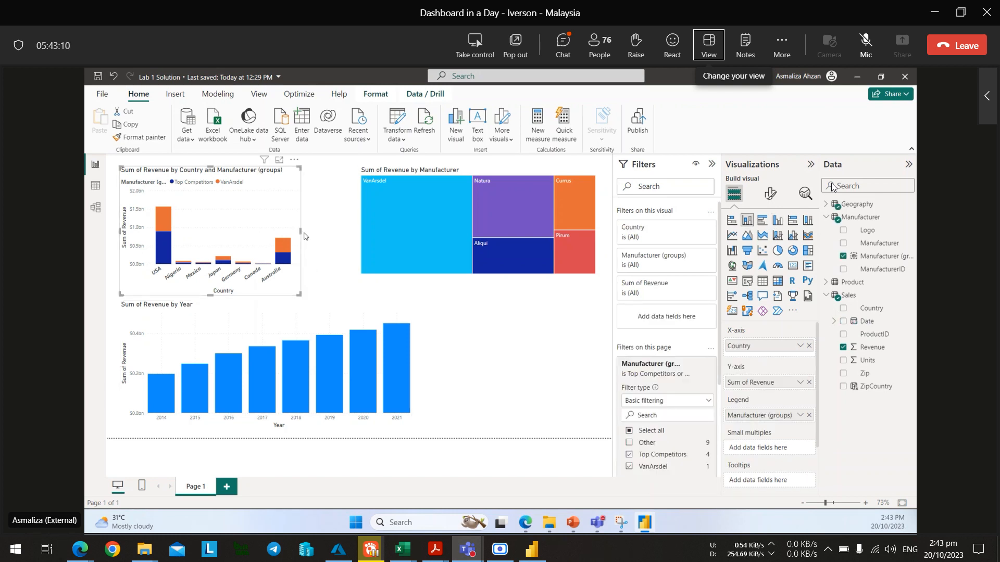
pyautogui.moveTo(300, 231); pyautogui.dragTo(328, 236)
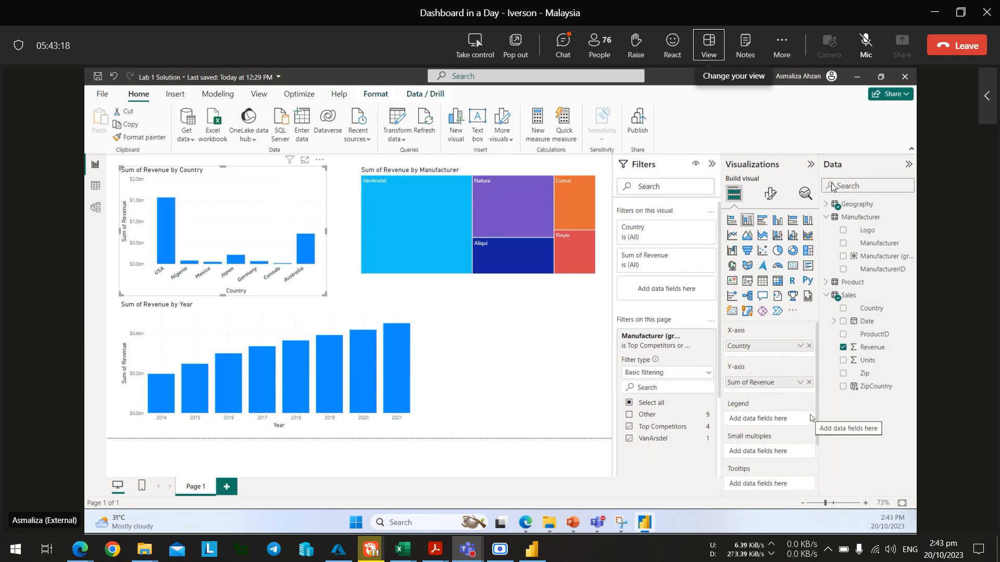
pyautogui.hotkey('alt', 'Tab')
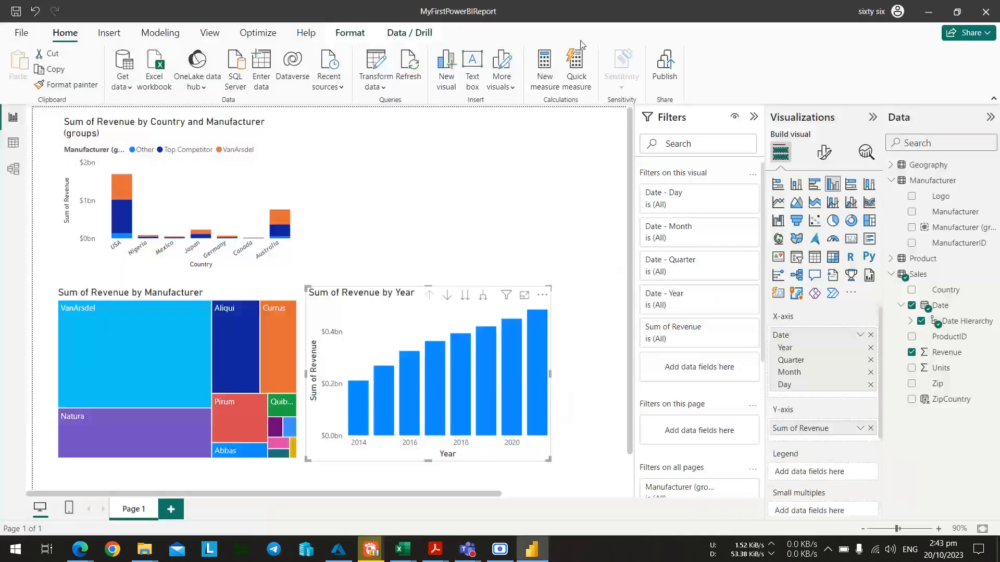
pyautogui.click(275, 209)
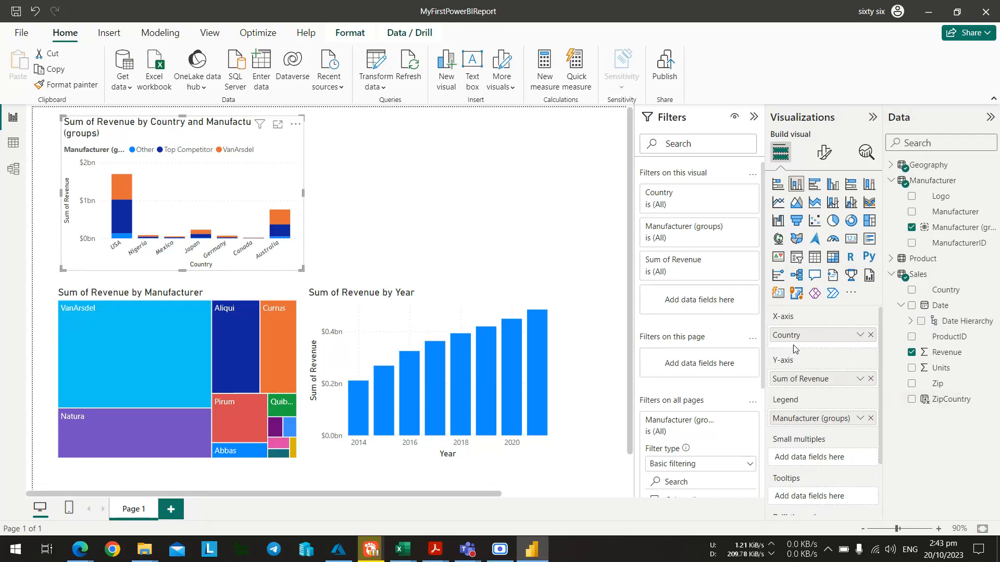
pyautogui.click(872, 419)
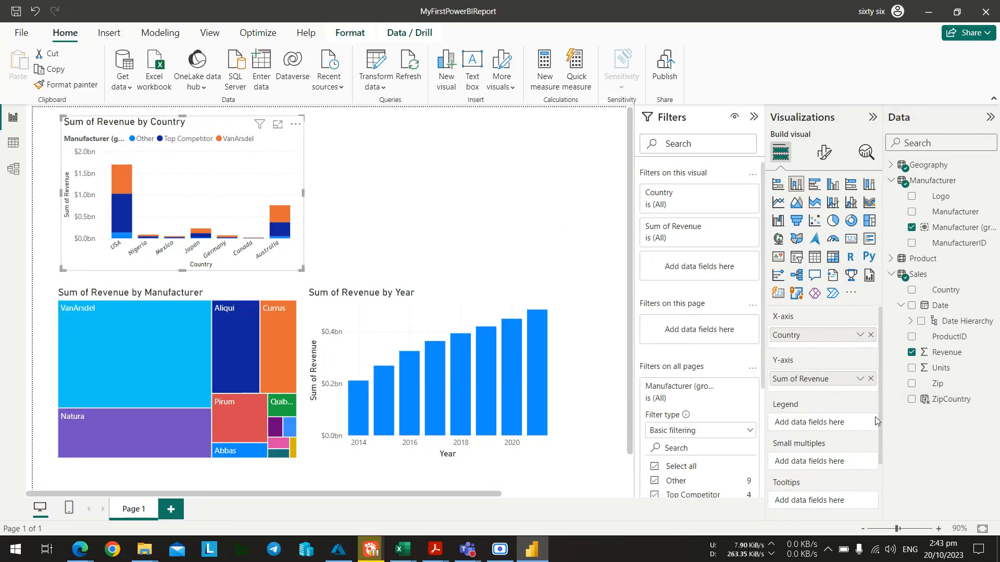
pyautogui.hotkey('alt', 'Tab')
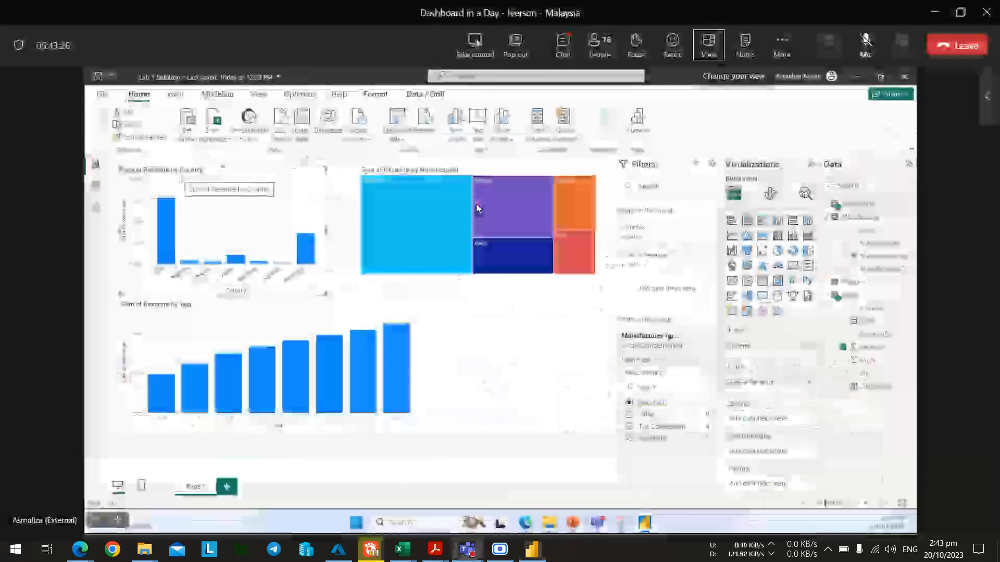
# Cross-highlight the charts by selecting VanArsdel in the manufacturer treemap, following the Teams demonstration.
pyautogui.hotkey('alt', 'Tab')
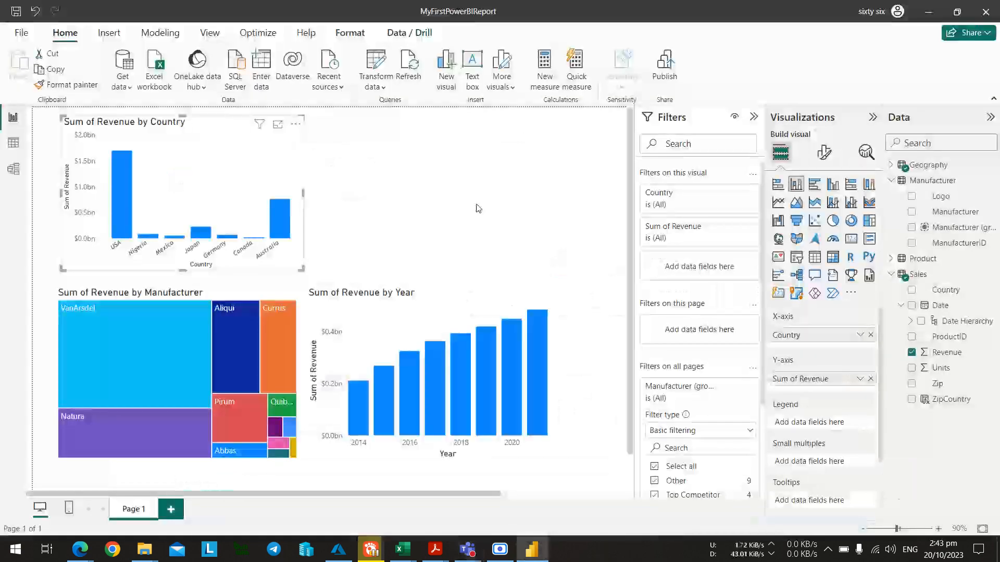
pyautogui.hotkey('alt', 'Tab')
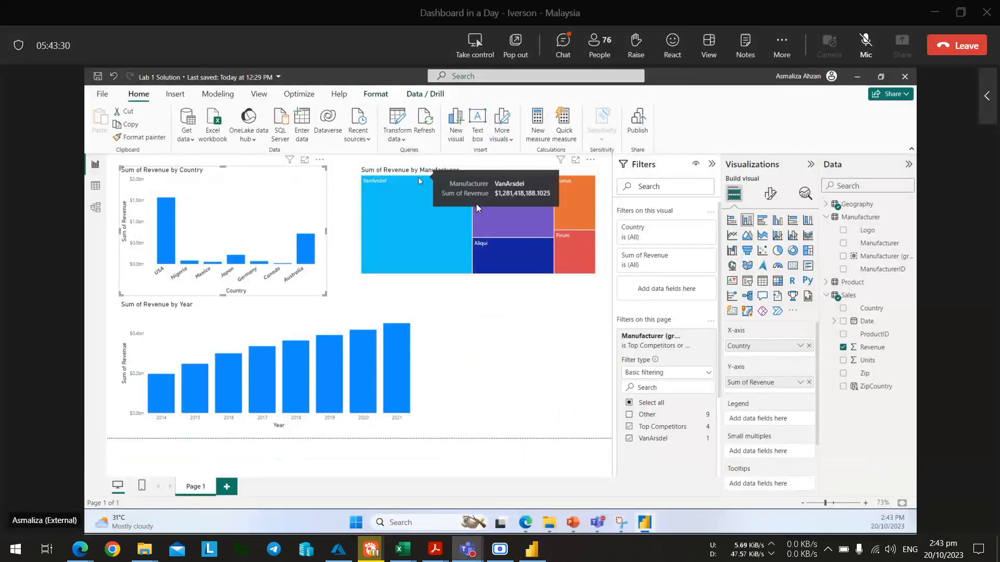
pyautogui.hotkey('alt', 'Tab')
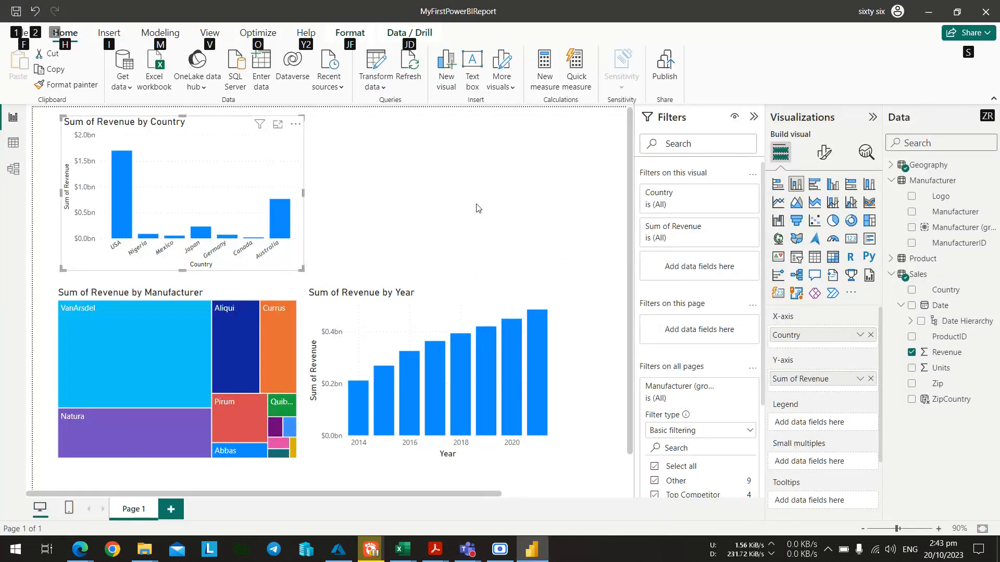
pyautogui.hotkey('alt', 'Tab')
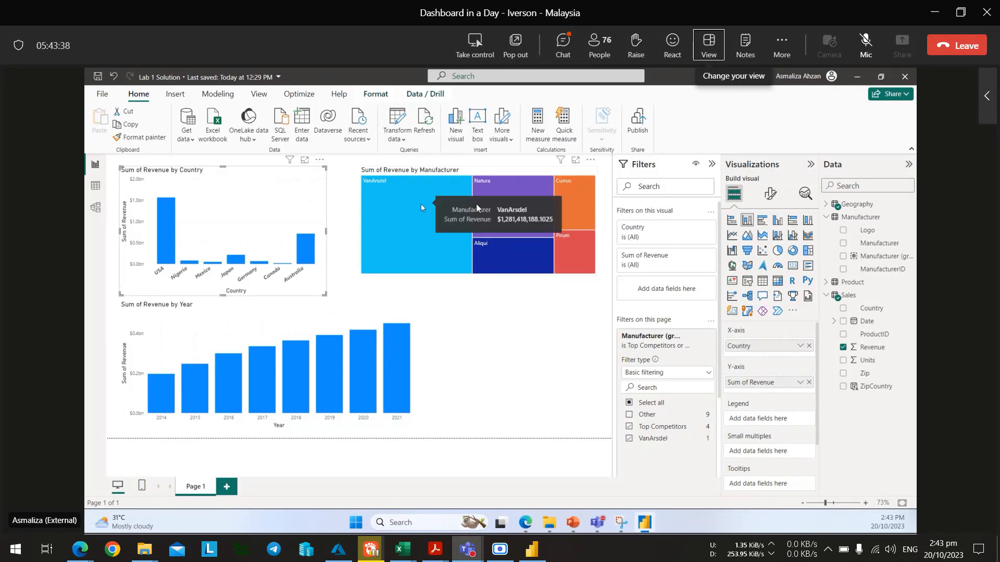
pyautogui.hotkey('alt', 'Tab')
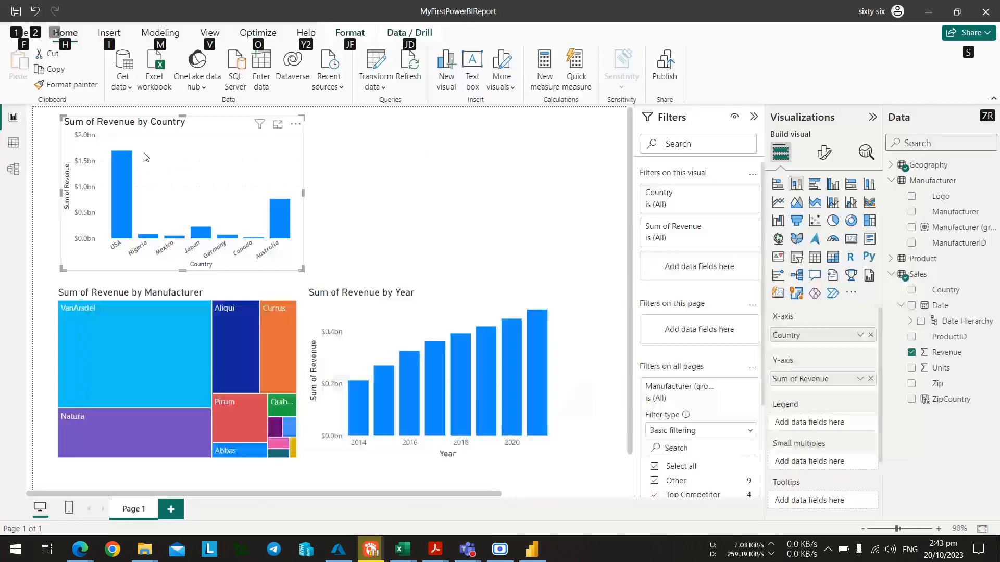
pyautogui.click(108, 345)
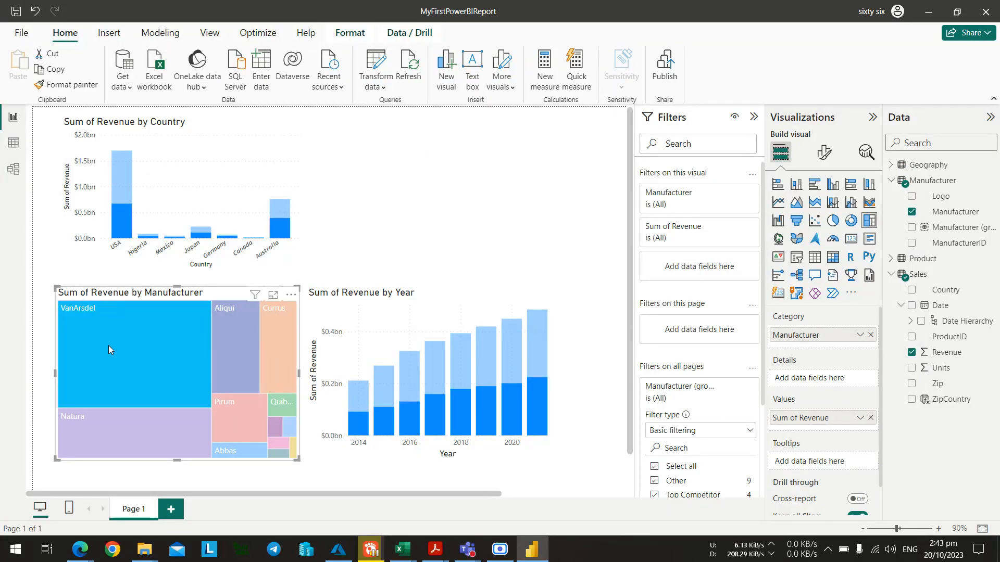
# Compare the VanArsdel cross-highlighting with the Teams demonstration and review the treemap's field and drill-through settings.
pyautogui.hotkey('alt', 'Tab')
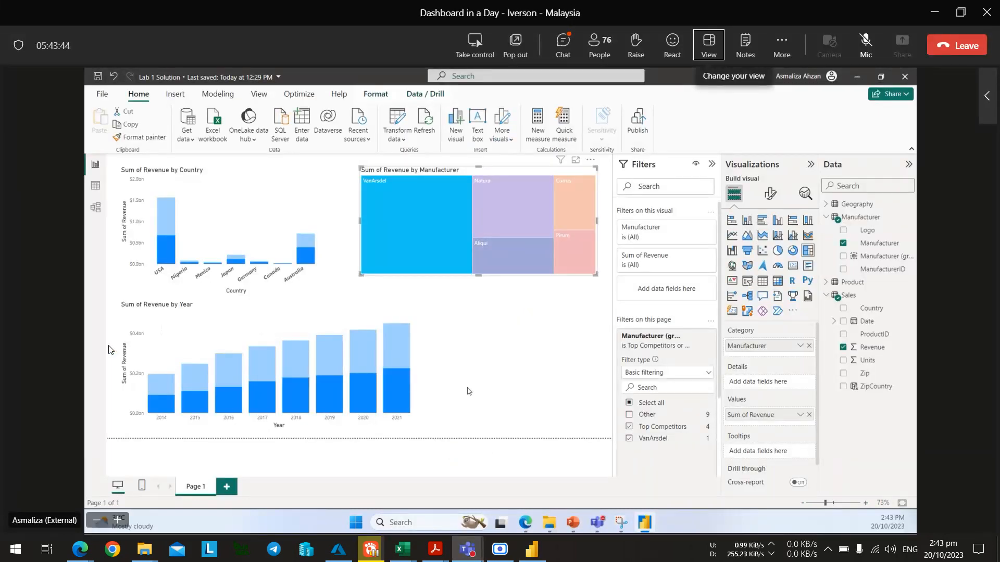
pyautogui.hotkey('alt', 'Tab')
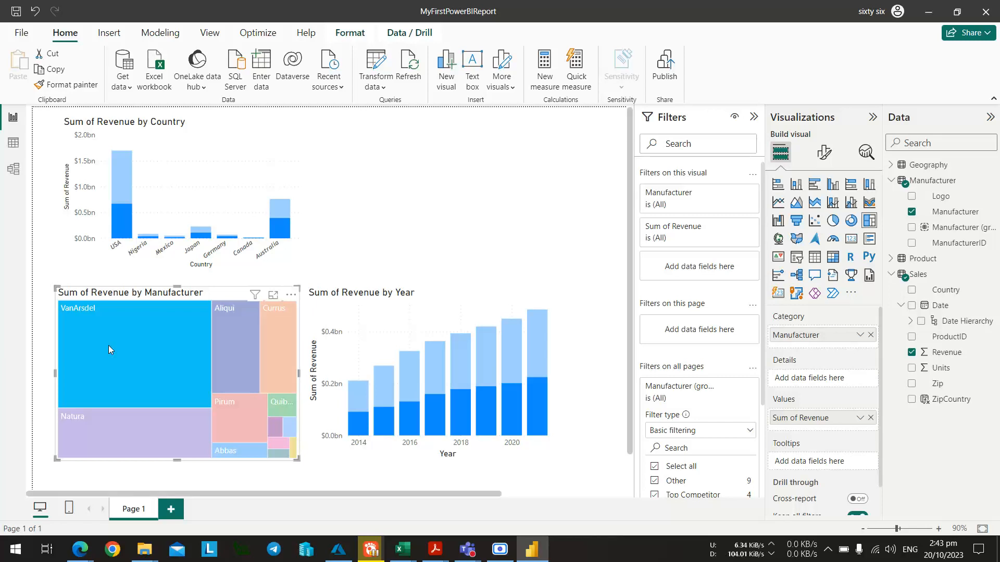
pyautogui.hotkey('alt', 'Tab')
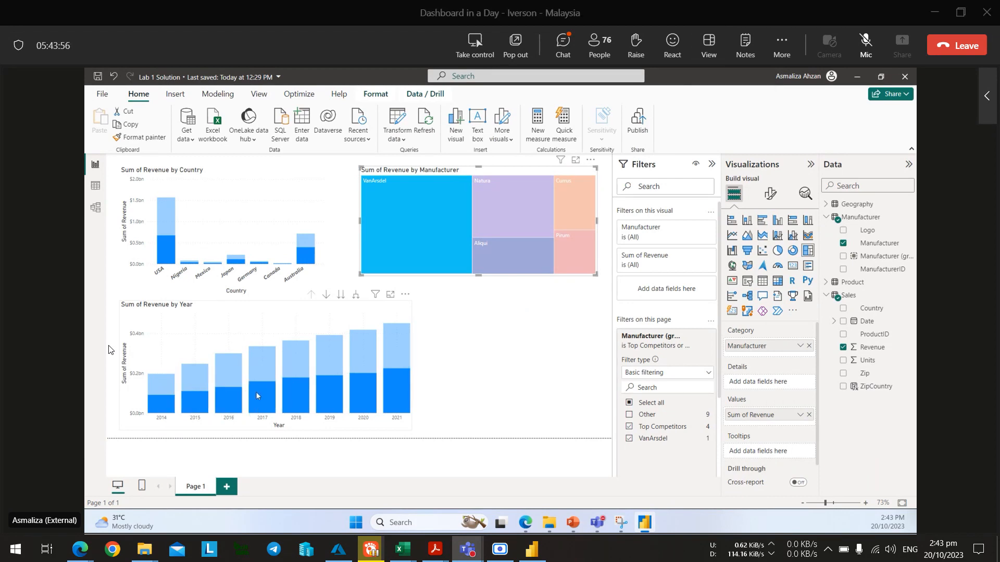
pyautogui.hotkey('alt', 'Tab')
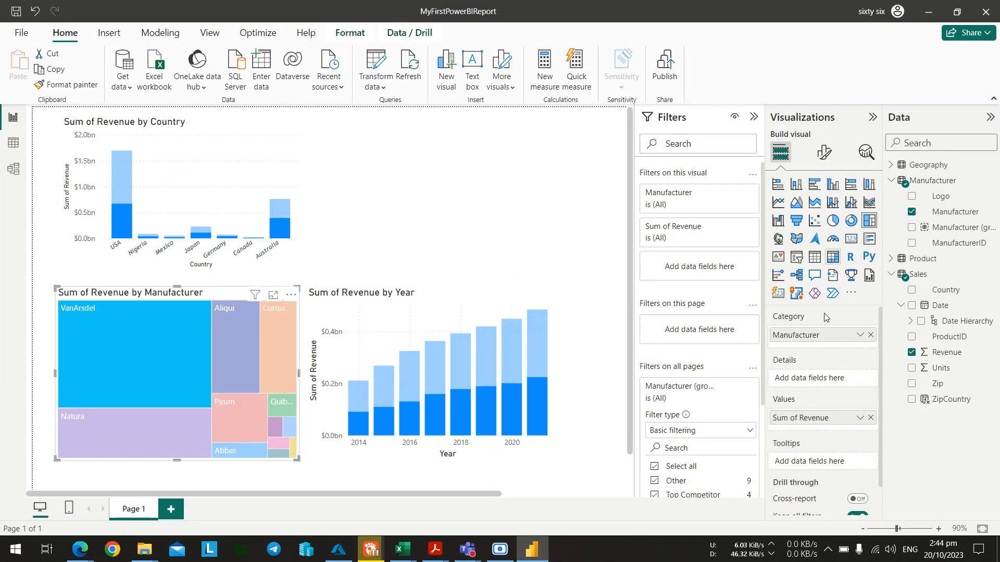
pyautogui.scroll(-1, 825, 351)
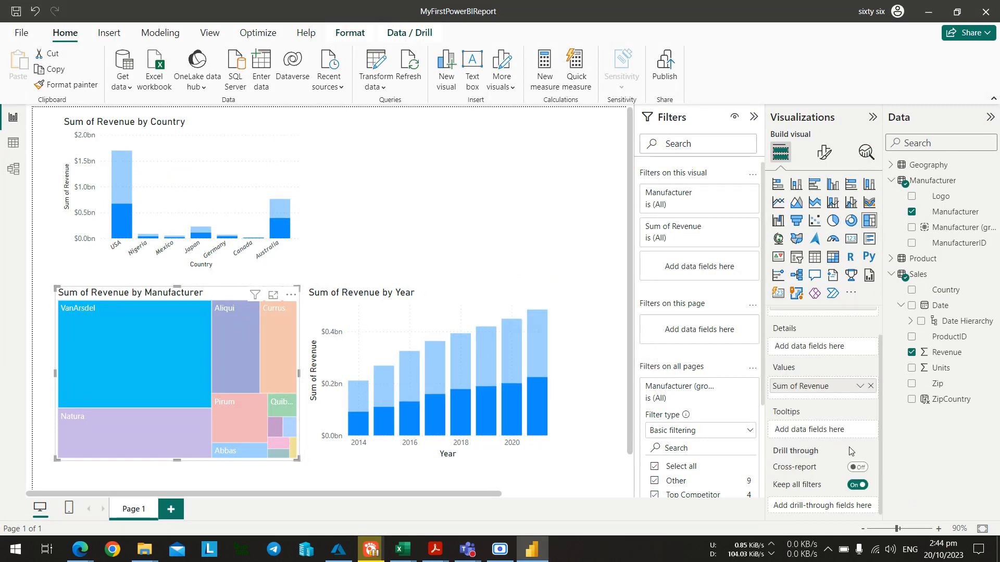
pyautogui.scroll(1, 863, 443)
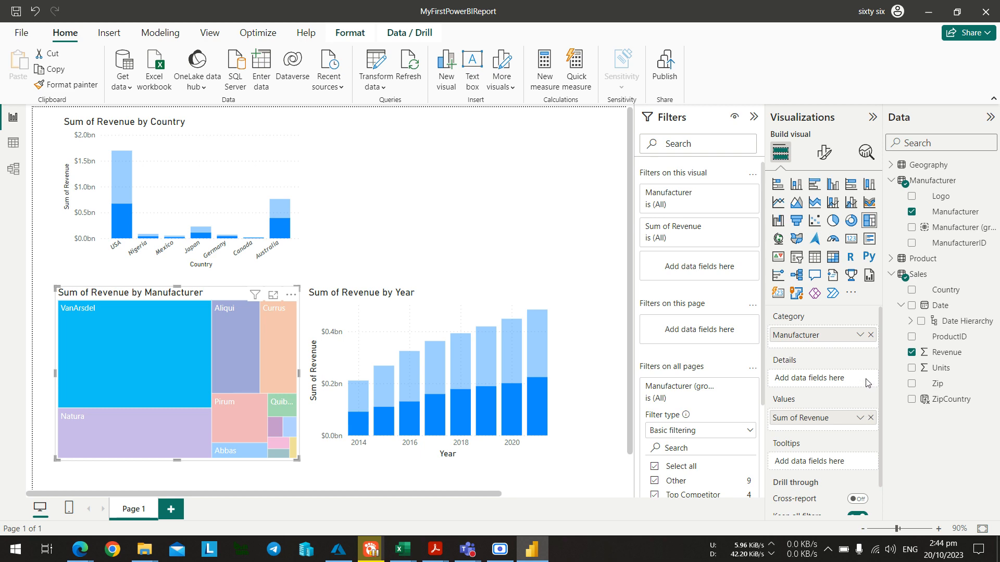
pyautogui.hotkey('alt', 'Tab')
pyautogui.hotkey('alt', 'Tab')
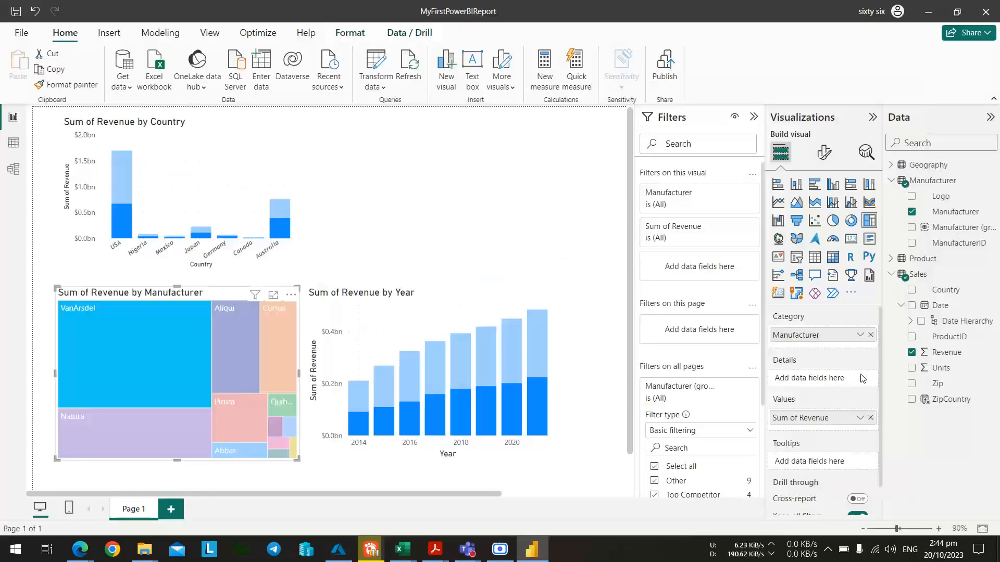
# Add Australia in the country revenue chart to the VanArsdel selection and compare the highlighting with the Teams demonstration.
pyautogui.hotkey('alt', 'Tab')
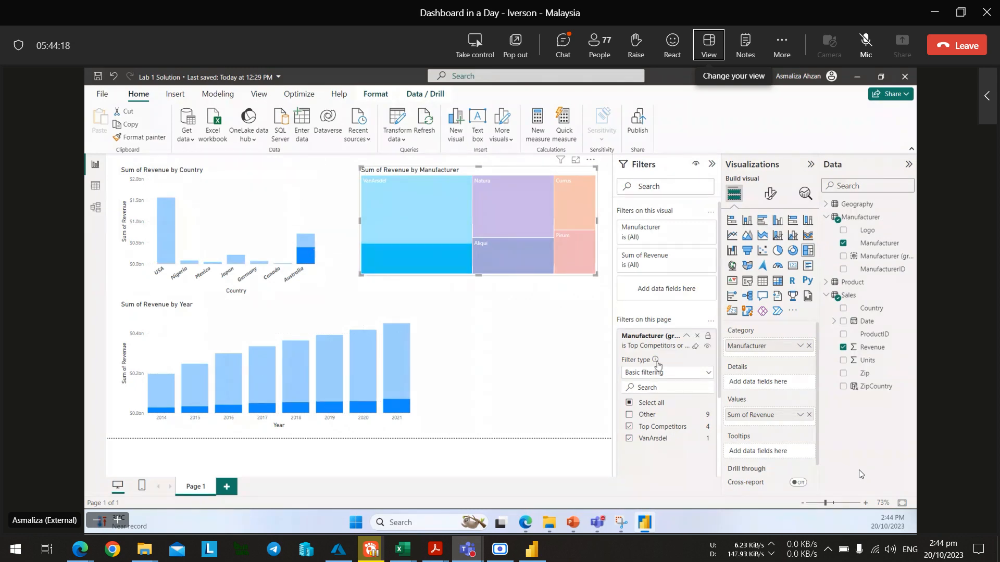
pyautogui.hotkey('alt', 'Tab')
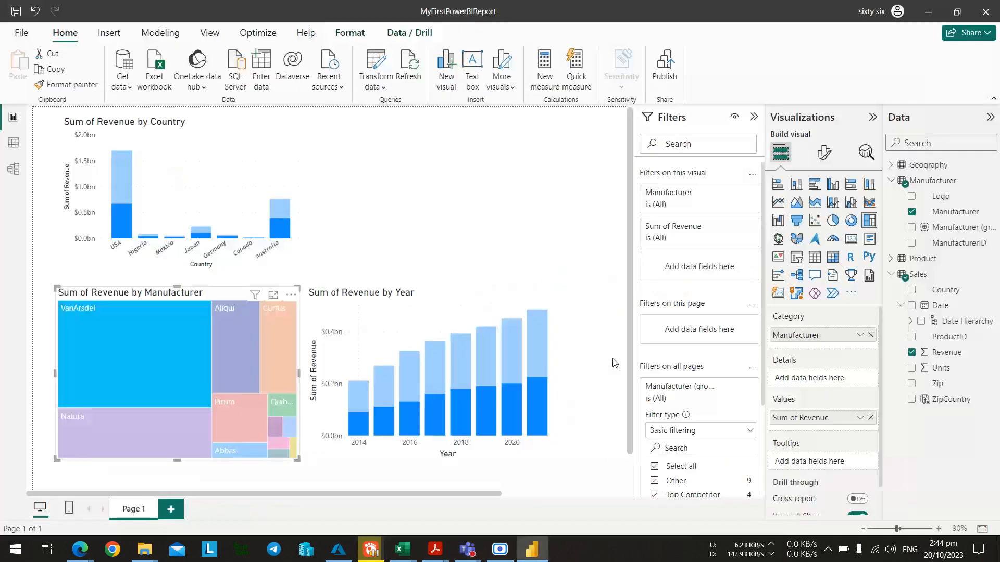
pyautogui.click(261, 179)
pyautogui.click(279, 235)
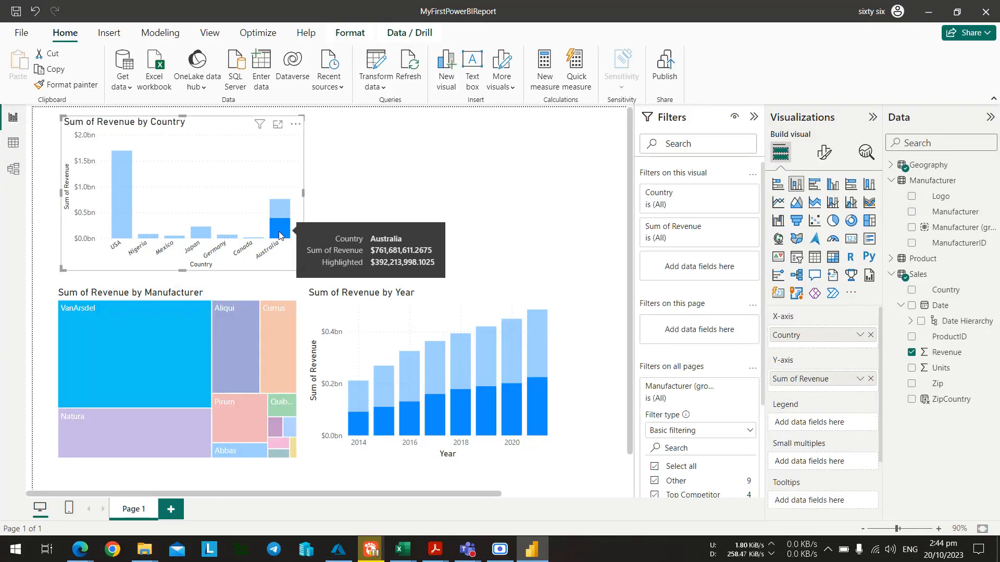
pyautogui.hotkey('alt', 'Tab')
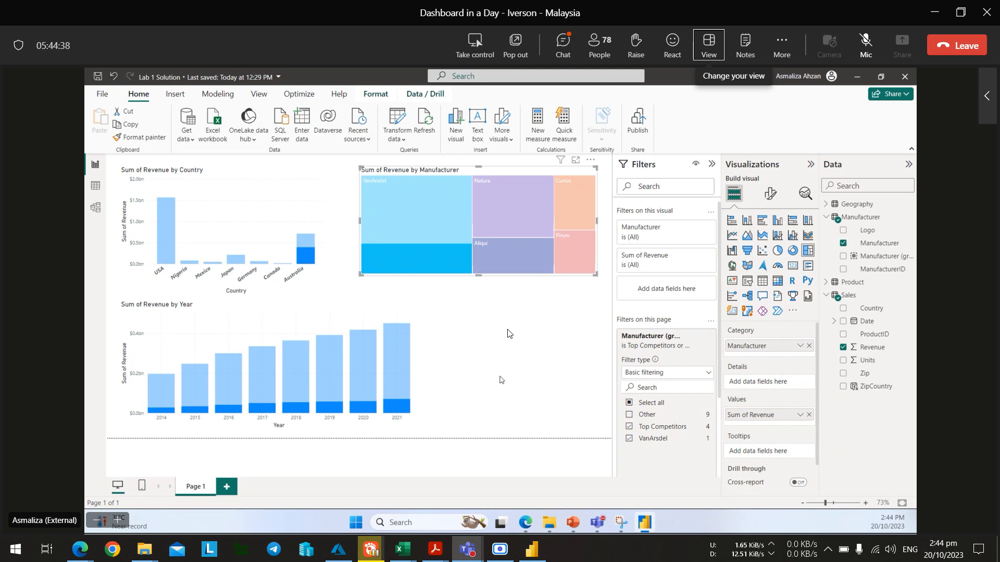
pyautogui.hotkey('alt', 'Tab')
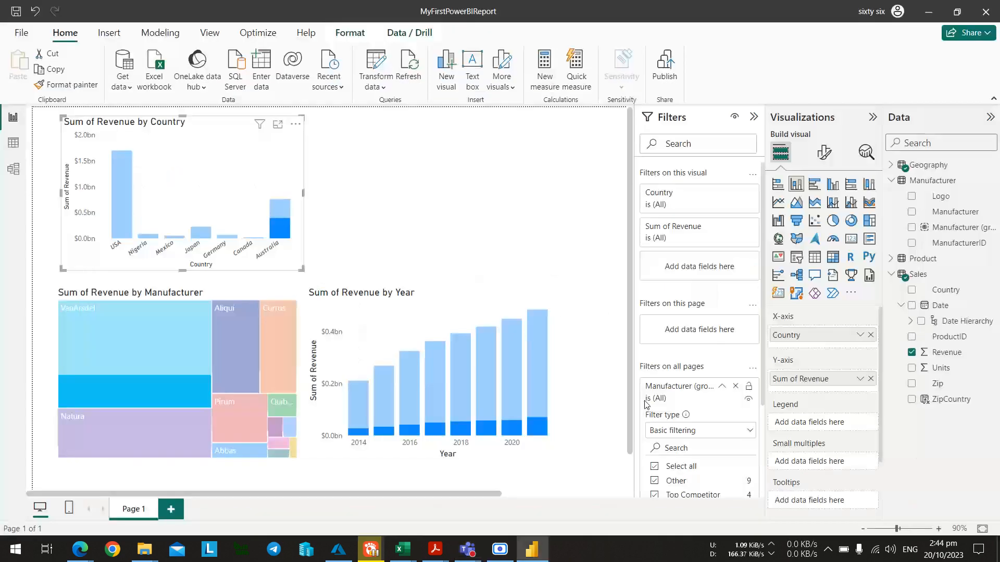
# Review the field settings of the country revenue chart and open its visual formatting options.
pyautogui.scroll(-2, 792, 372)
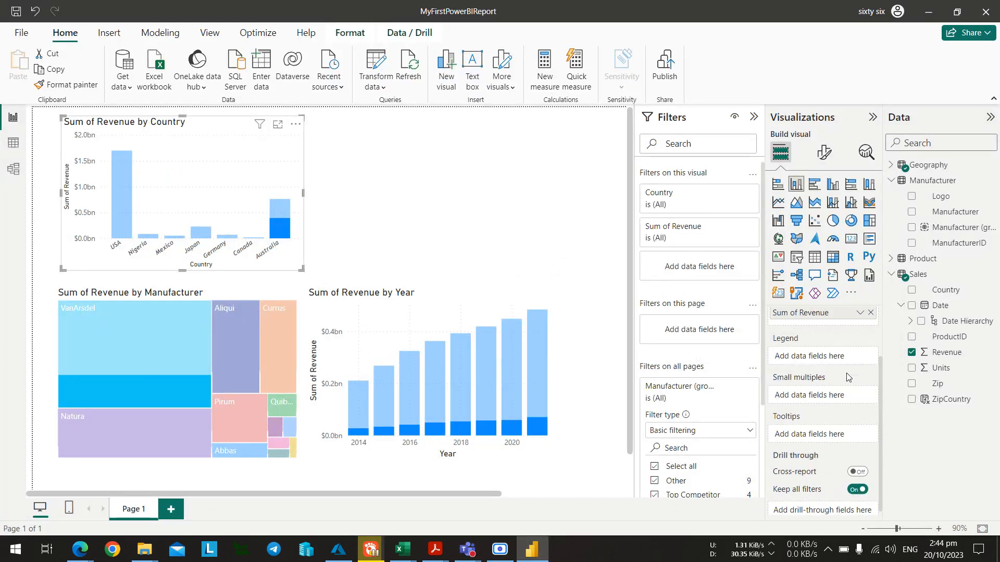
pyautogui.scroll(2, 847, 375)
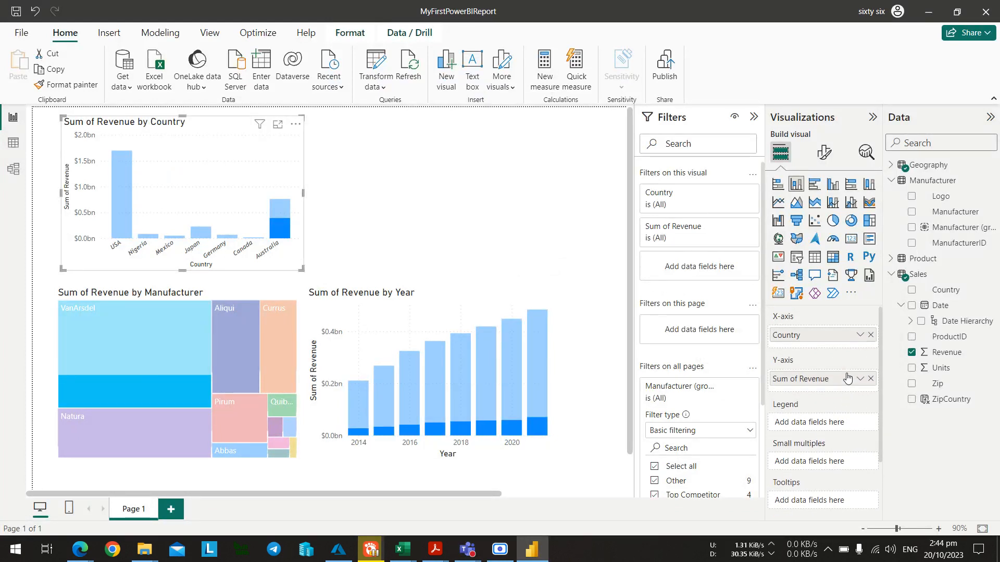
pyautogui.click(832, 152)
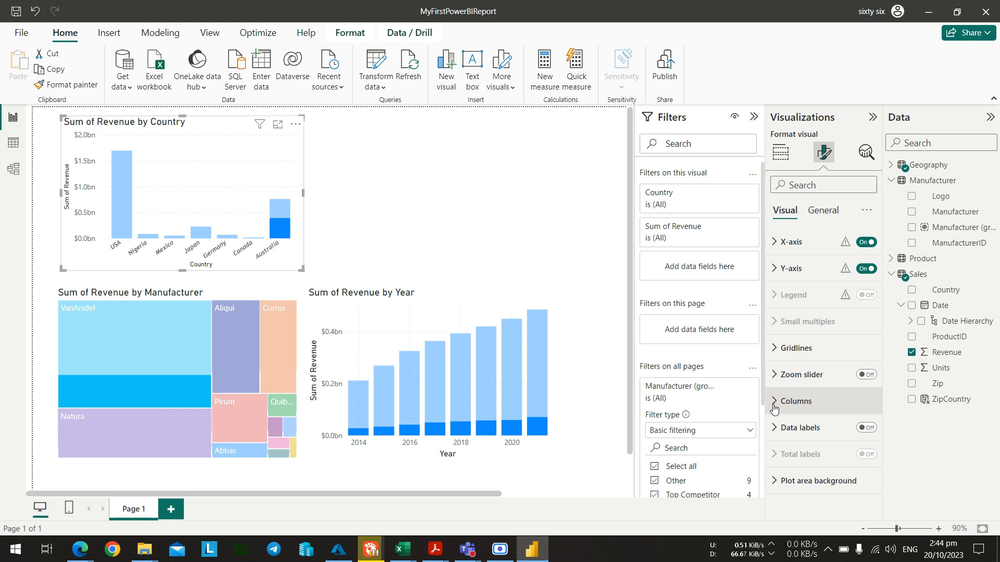
pyautogui.click(867, 375)
pyautogui.click(868, 375)
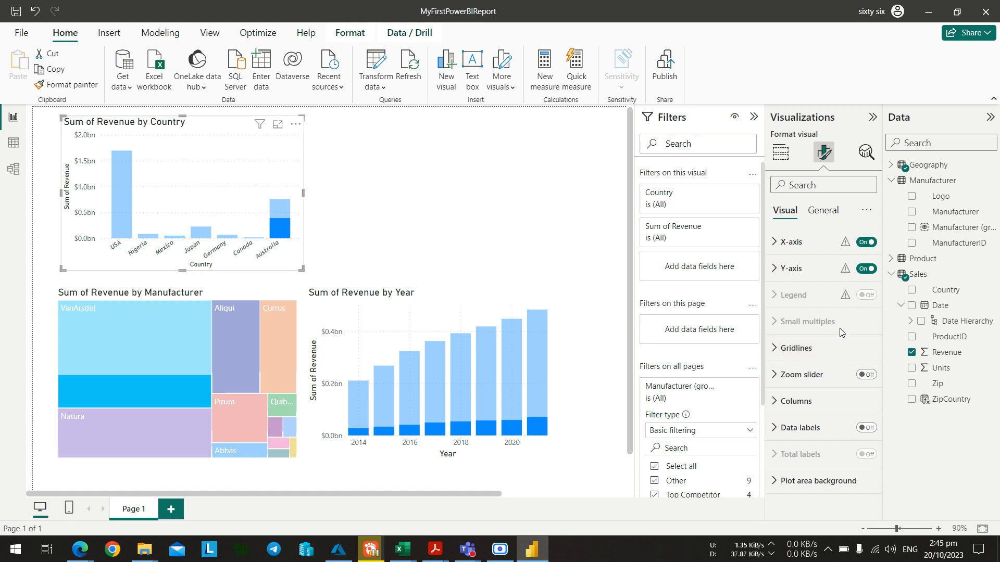
pyautogui.click(776, 267)
pyautogui.click(776, 267)
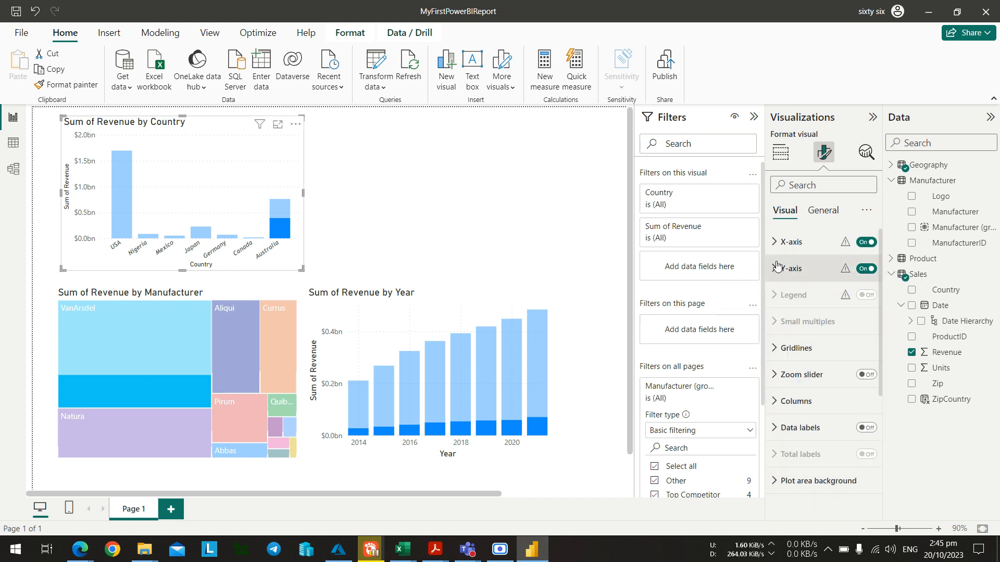
# Turn on data labels for the country revenue chart, the yearly revenue chart and the manufacturer treemap.
pyautogui.click(870, 434)
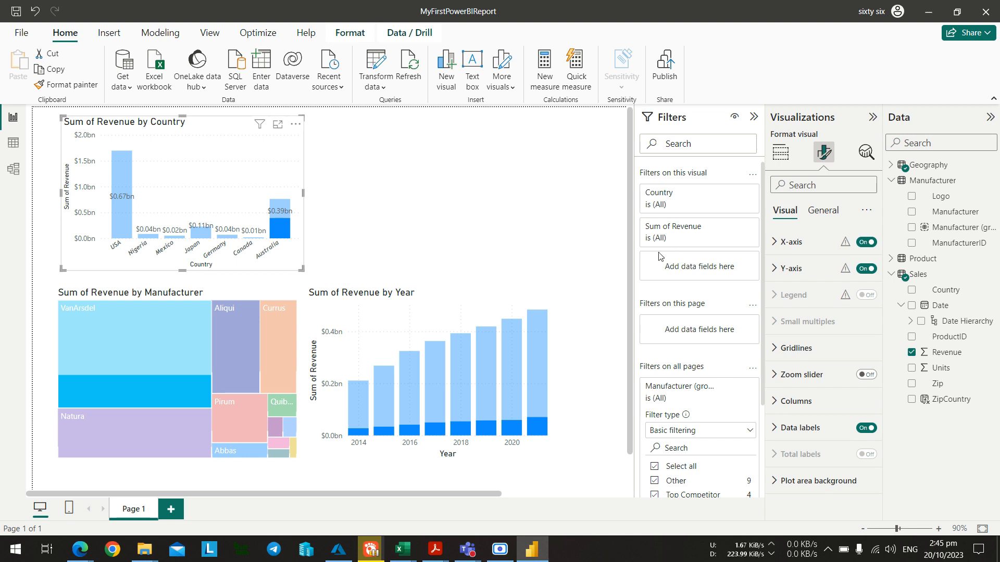
pyautogui.click(549, 332)
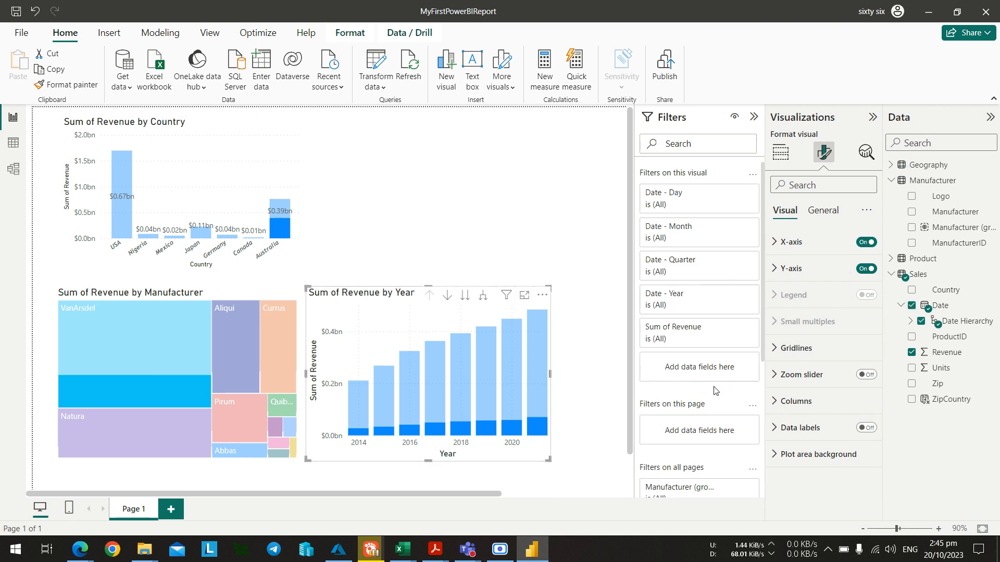
pyautogui.click(867, 429)
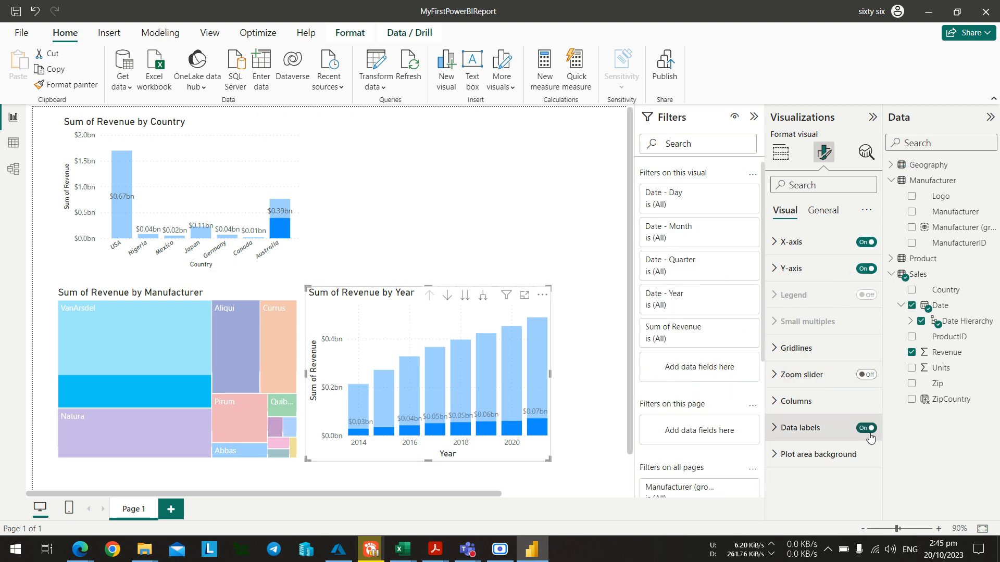
pyautogui.click(235, 342)
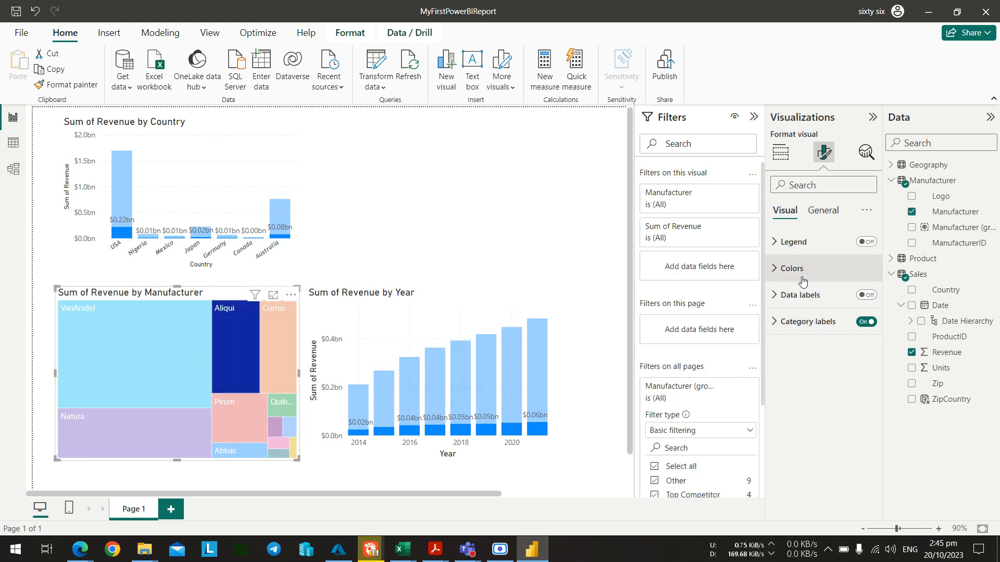
pyautogui.click(866, 295)
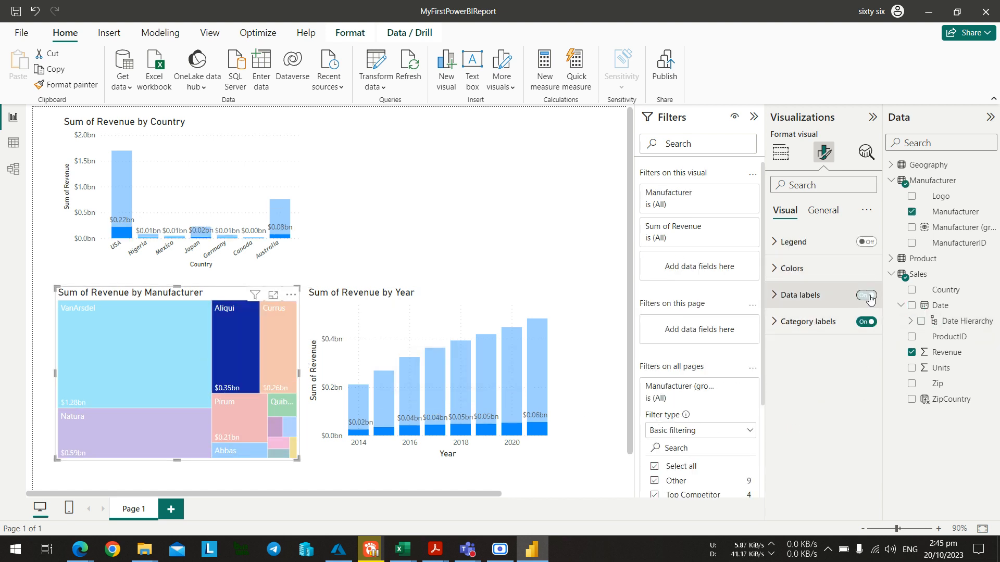
# Cross-highlight the report by VanArsdel in the treemap together with Australia in the country chart.
pyautogui.click(407, 200)
pyautogui.click(160, 348)
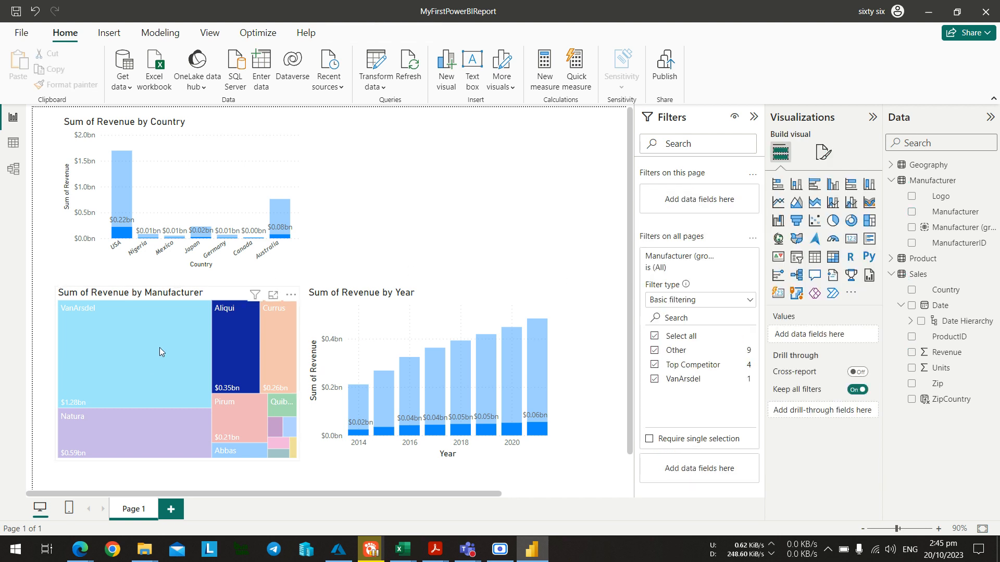
pyautogui.keyDown('ctrl'); pyautogui.click(277, 234); pyautogui.keyUp('ctrl')
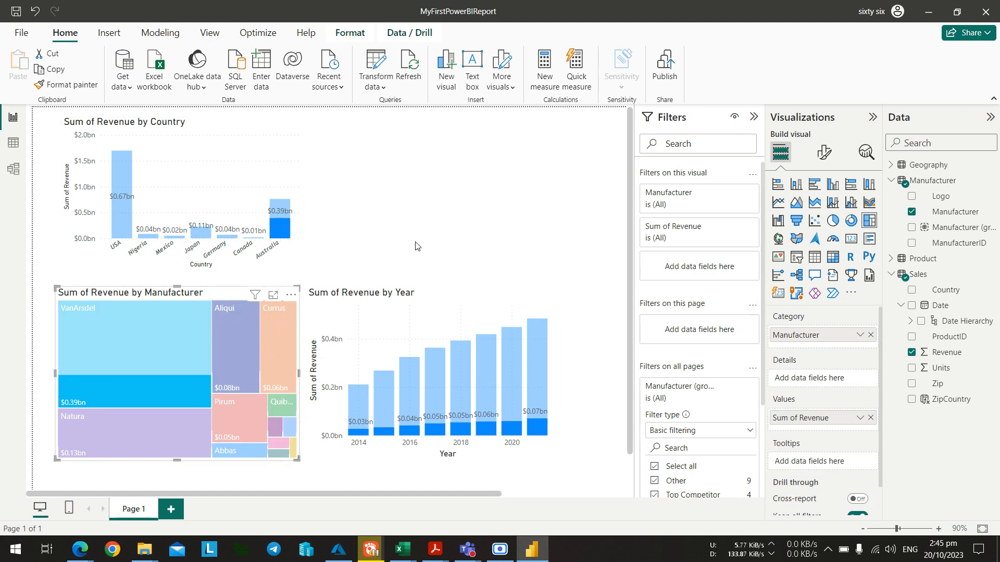
# Switch the whole yearly revenue chart to the Quarter level of the date hierarchy and compare it with the Teams demonstration.
pyautogui.hotkey('alt', 'Tab')
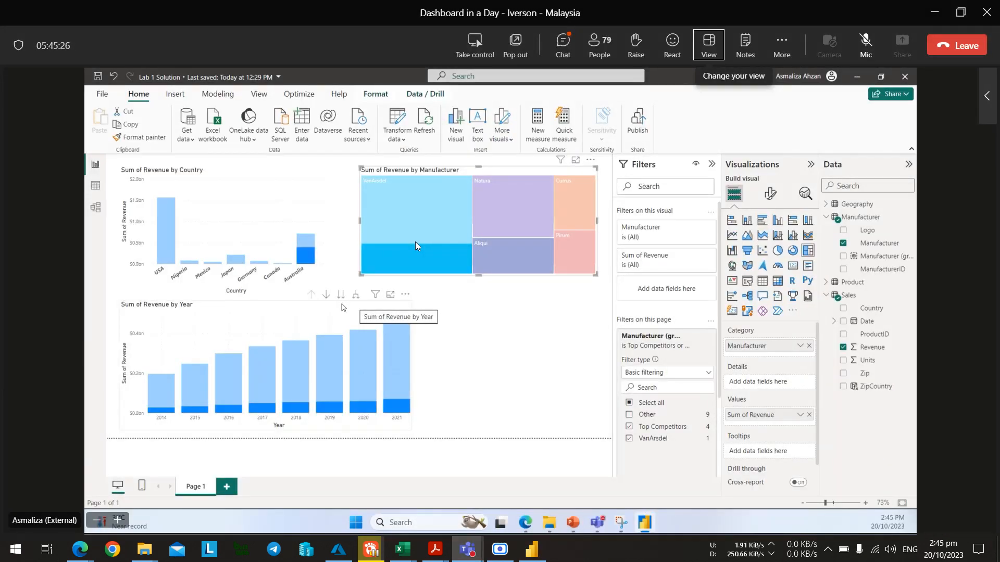
pyautogui.hotkey('alt', 'Tab')
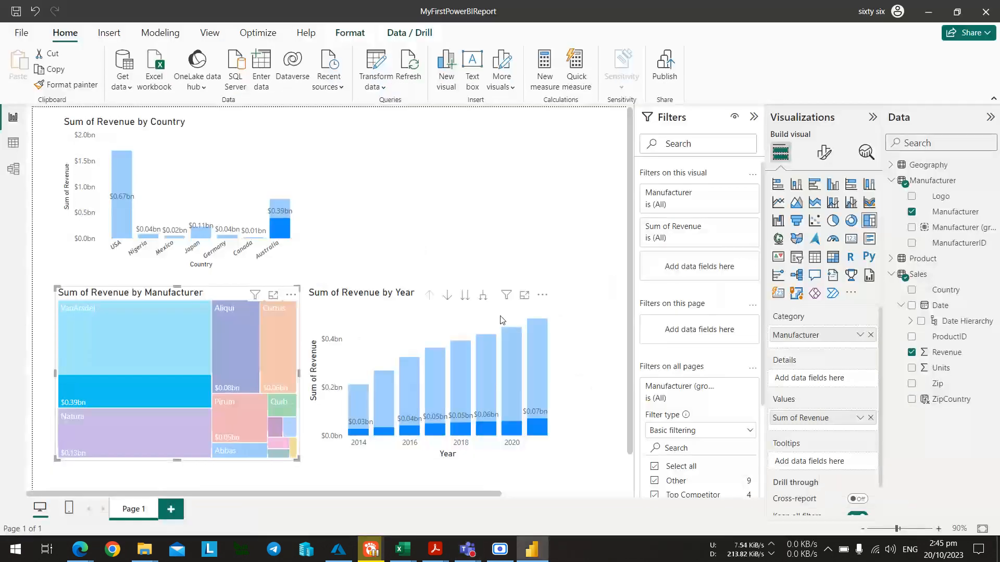
pyautogui.click(465, 298)
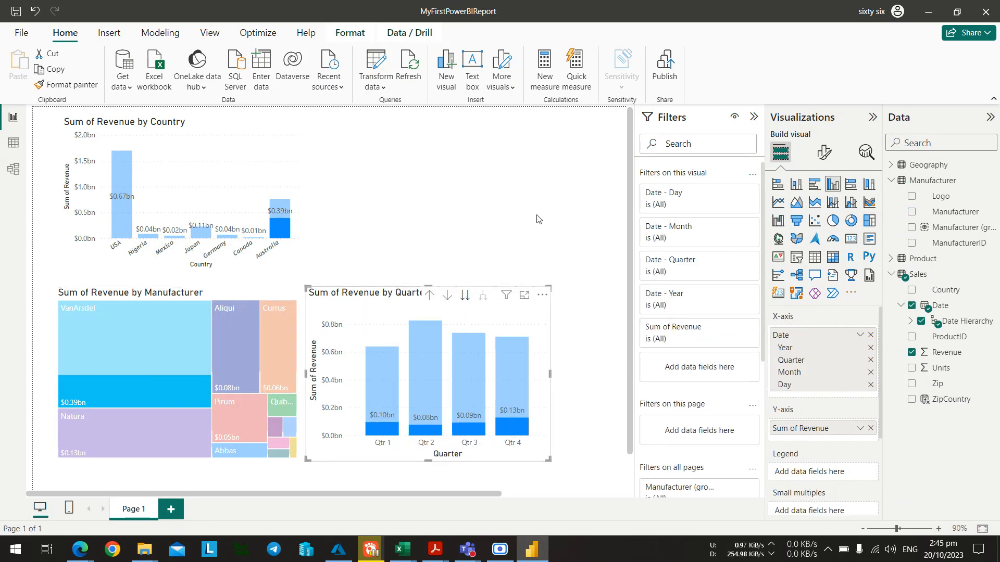
pyautogui.hotkey('alt', 'Tab')
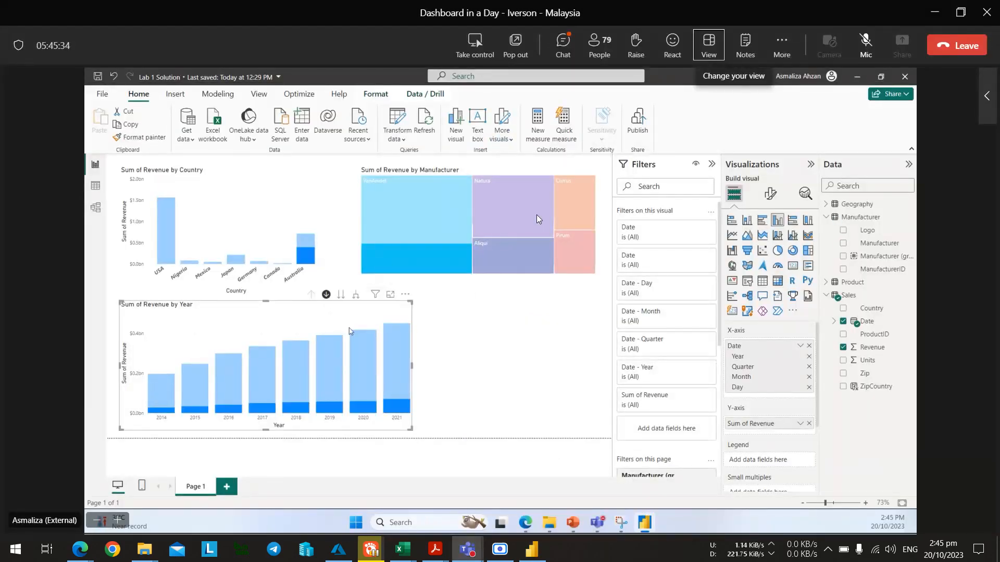
pyautogui.hotkey('alt', 'Tab')
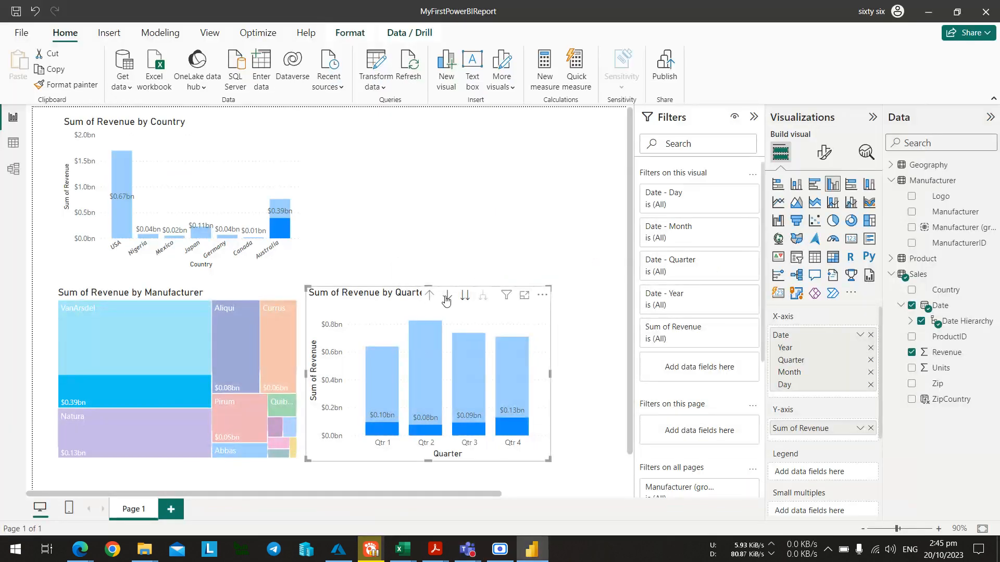
# Turn on drill-down mode for the quarterly revenue chart and compare the report with the Teams demonstration.
pyautogui.click(445, 297)
pyautogui.hotkey('alt', 'Tab')
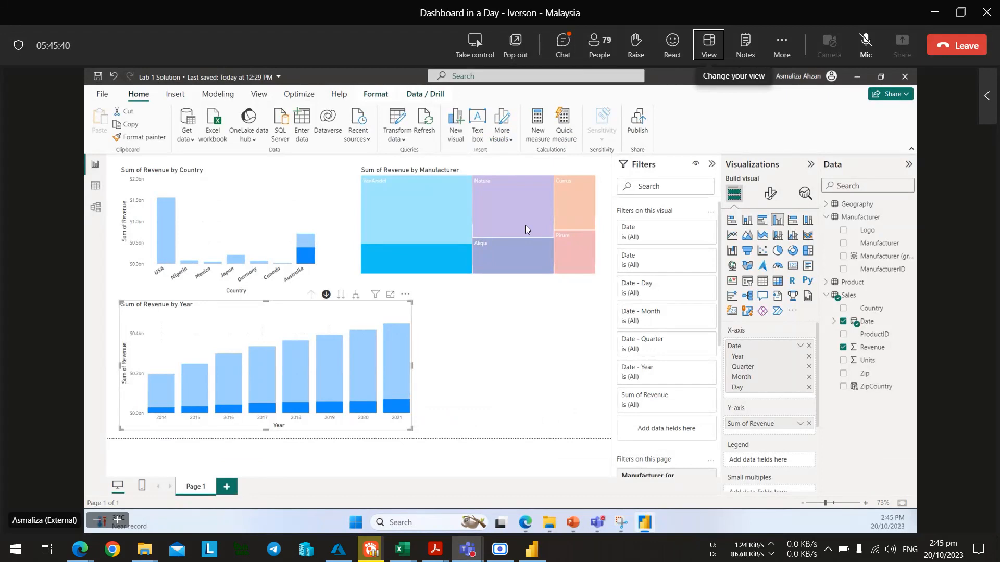
pyautogui.hotkey('alt', 'Tab')
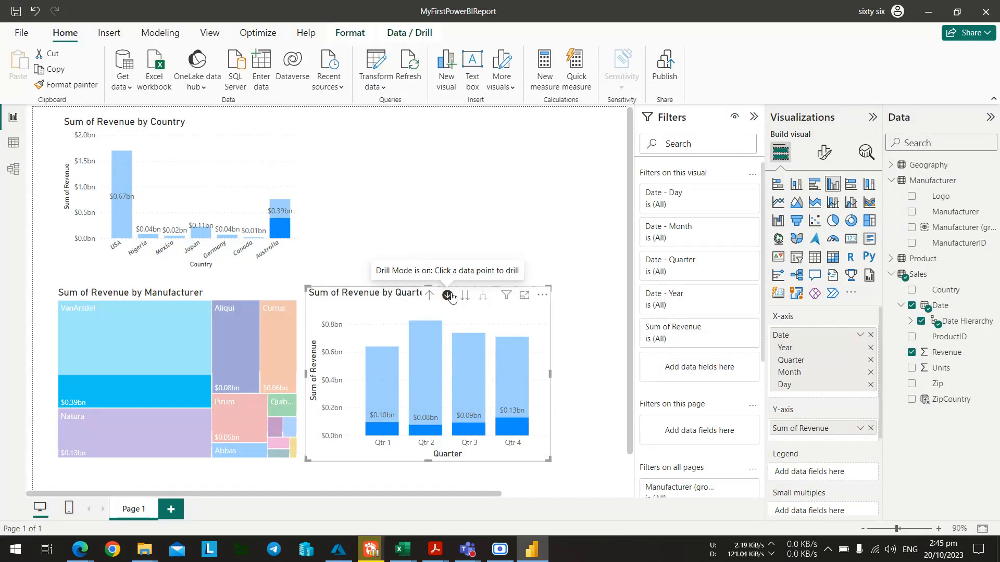
pyautogui.hotkey('alt', 'Tab')
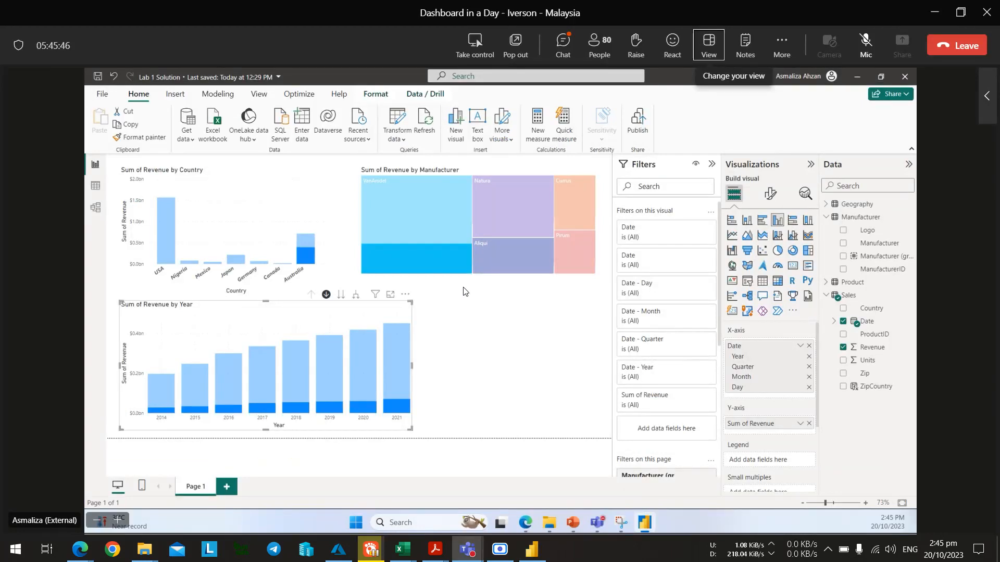
pyautogui.hotkey('alt', 'Tab')
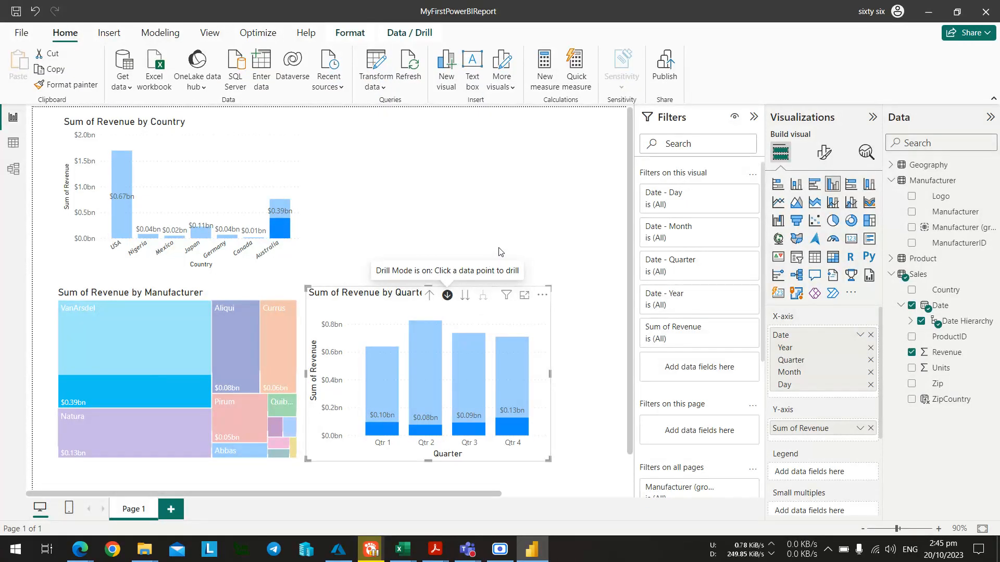
pyautogui.hotkey('alt', 'Tab')
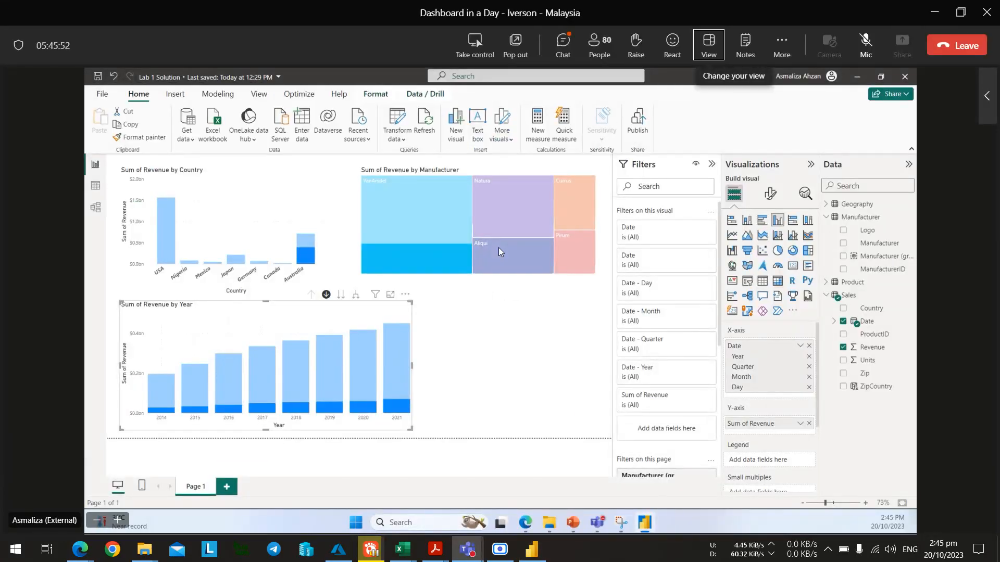
pyautogui.hotkey('alt', 'Tab')
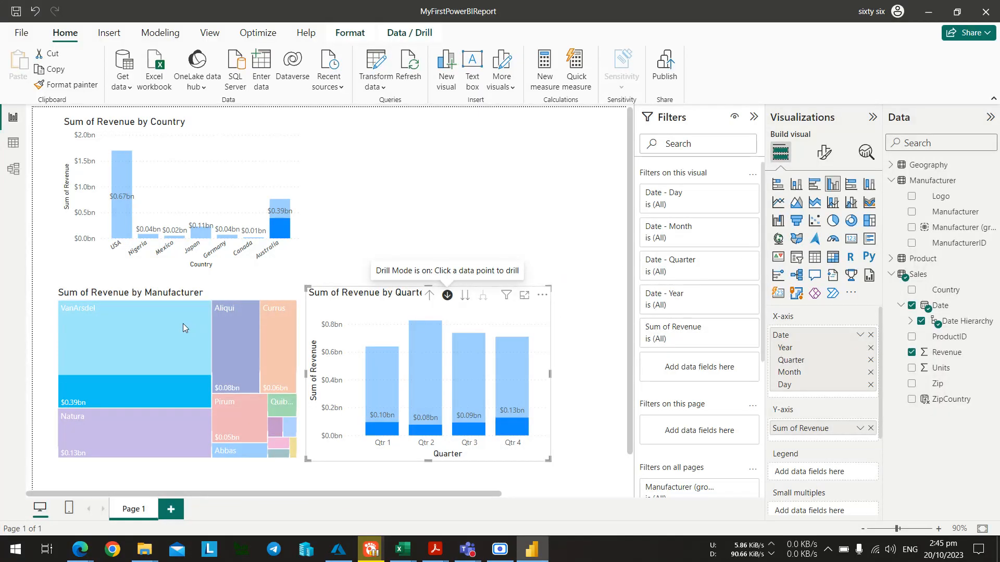
# Clear the cross-highlight and reapply it with VanArsdel in the treemap and Australia in the country chart.
pyautogui.click(179, 328)
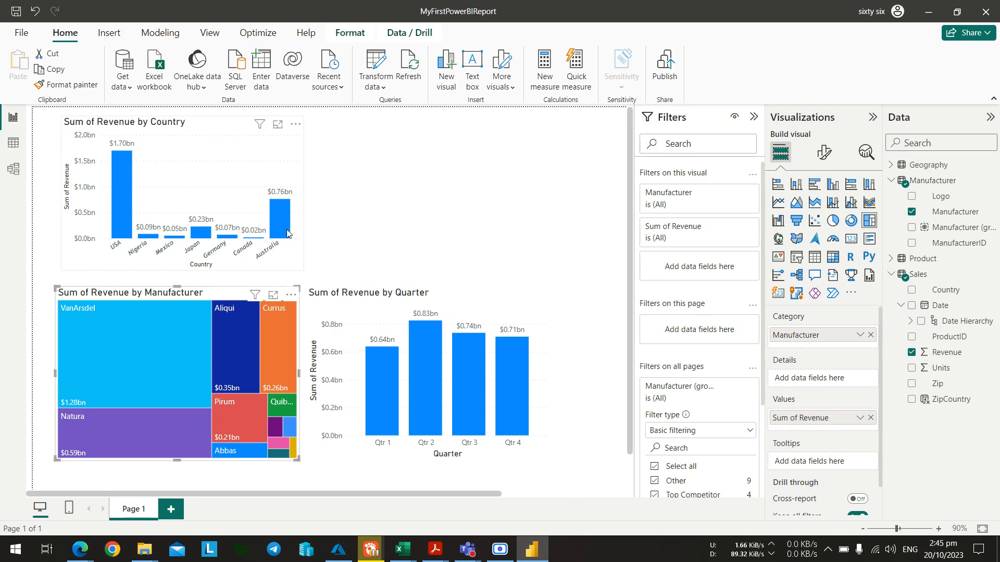
pyautogui.click(188, 327)
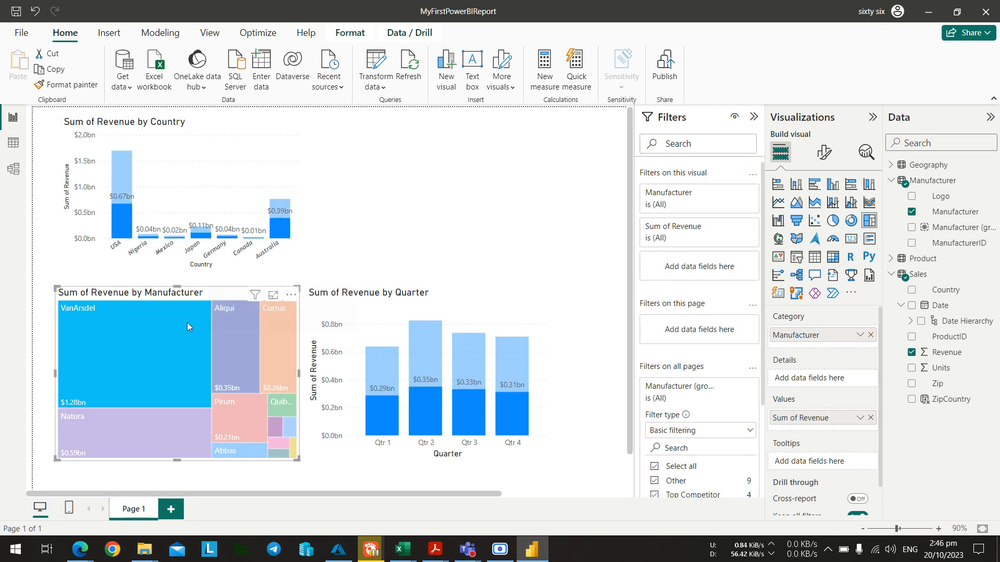
pyautogui.keyDown('ctrl'); pyautogui.click(275, 234); pyautogui.keyUp('ctrl')
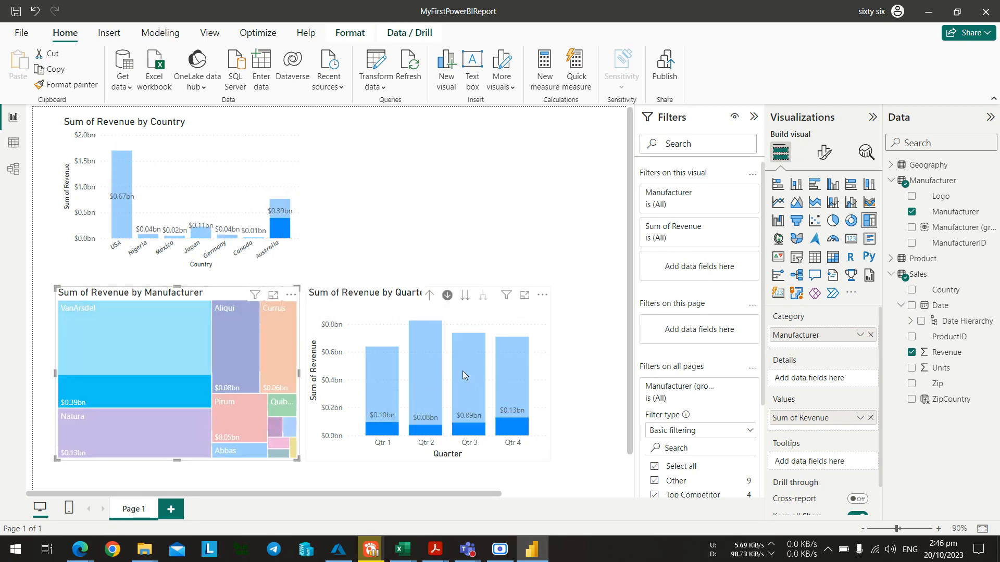
# Turn off drill-down mode for the quarterly revenue chart and check the Teams demonstration.
pyautogui.click(448, 296)
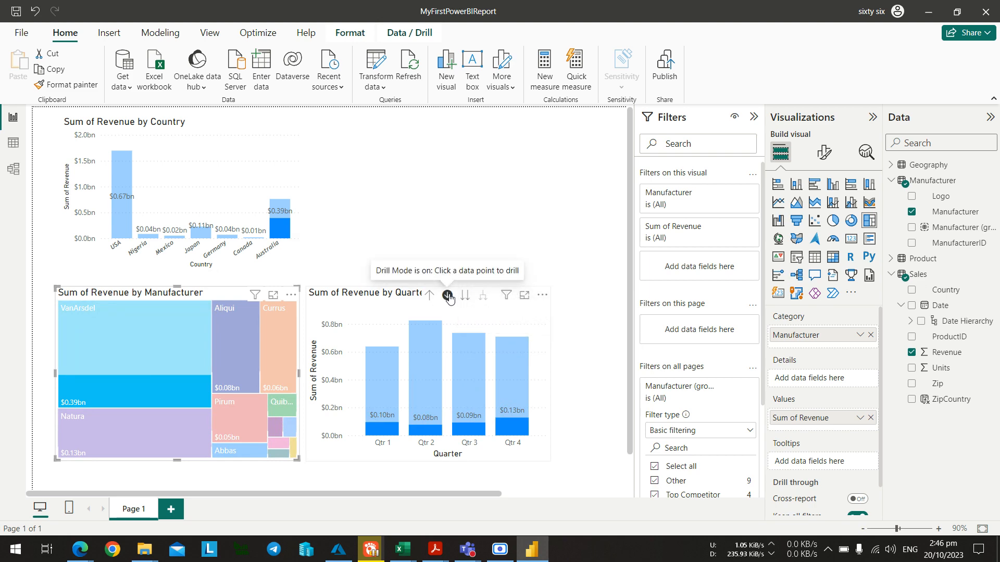
pyautogui.click(448, 296)
pyautogui.hotkey('alt', 'Tab')
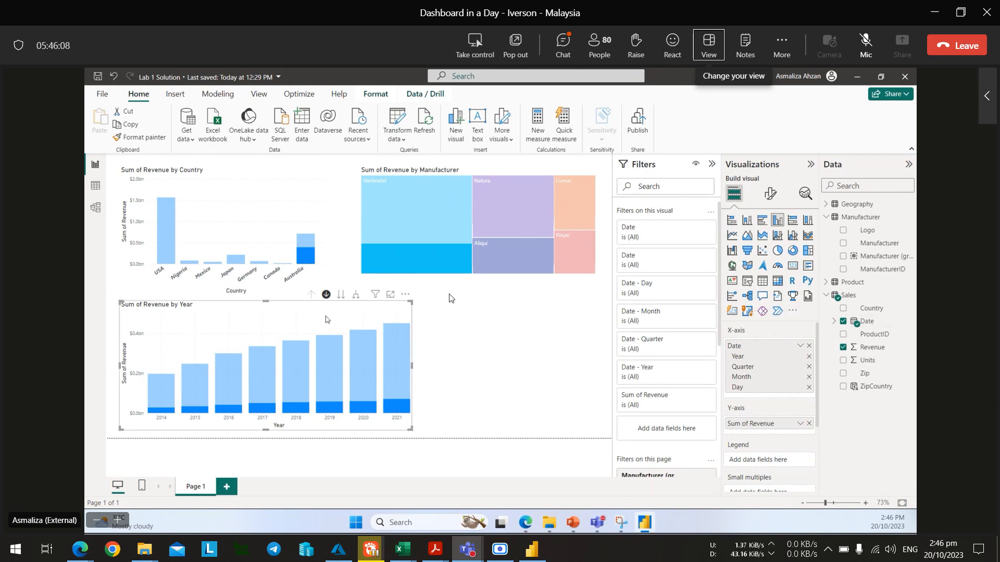
pyautogui.hotkey('alt', 'Tab')
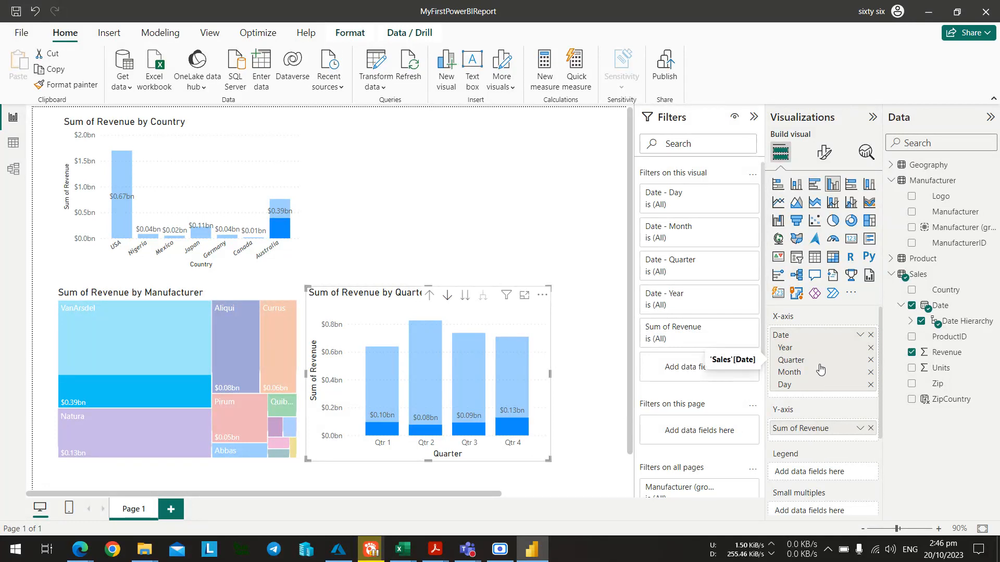
# Widen the quarterly revenue chart to the page edge, deselect it and check it against the Teams demonstration.
pyautogui.moveTo(616, 370); pyautogui.dragTo(618, 370)
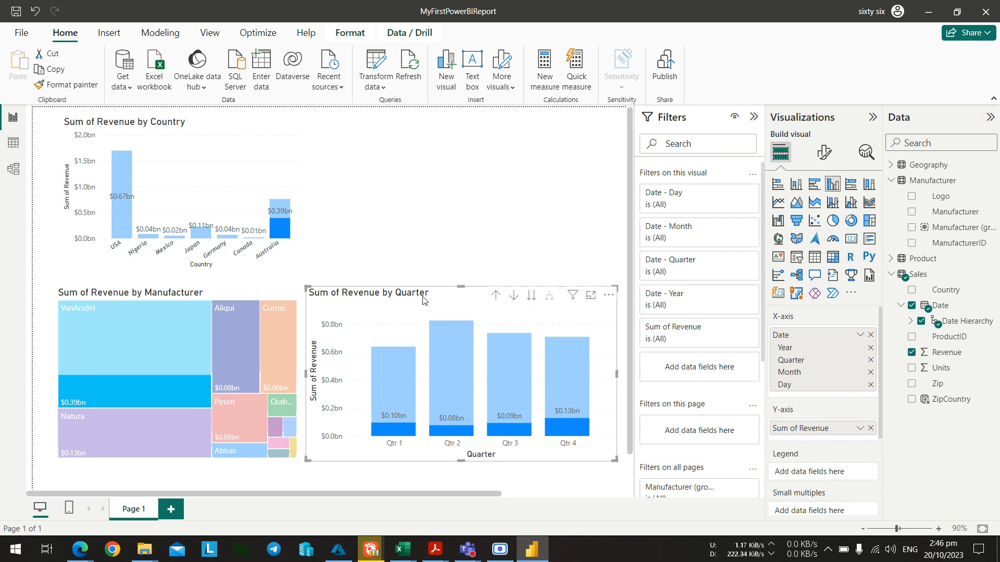
pyautogui.hotkey('alt', 'Tab')
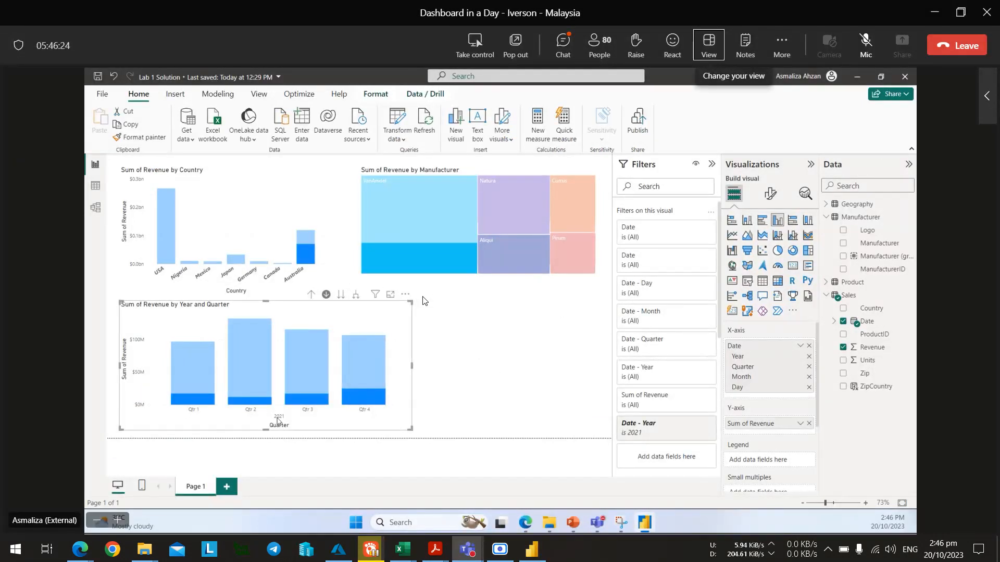
pyautogui.hotkey('alt', 'Tab')
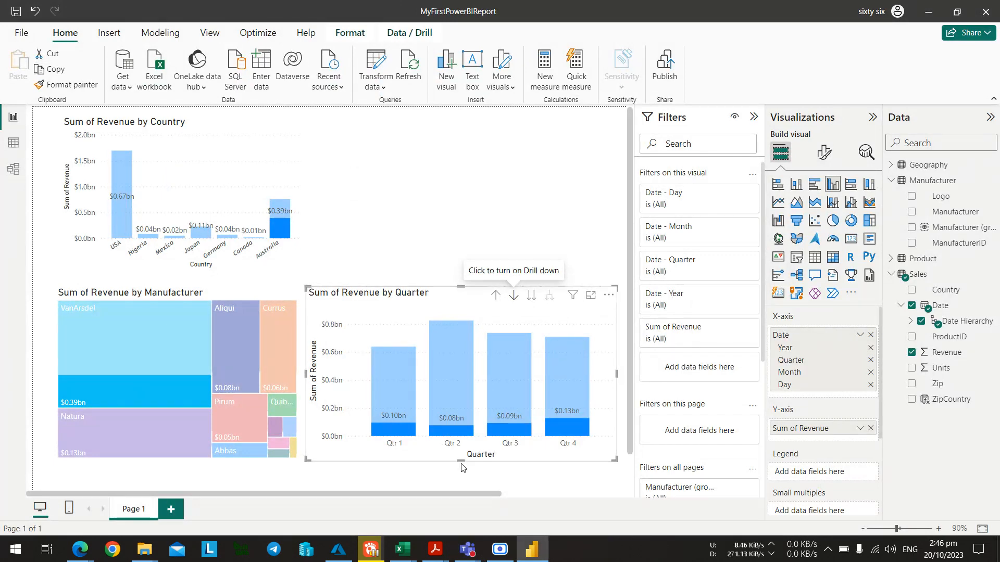
pyautogui.click(461, 467)
pyautogui.hotkey('alt', 'Tab')
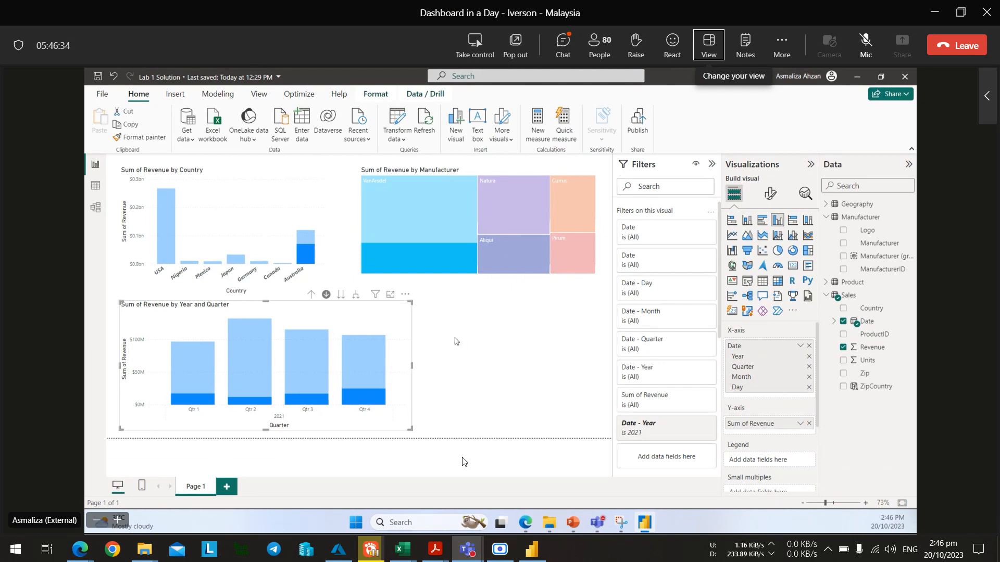
pyautogui.hotkey('alt', 'Tab')
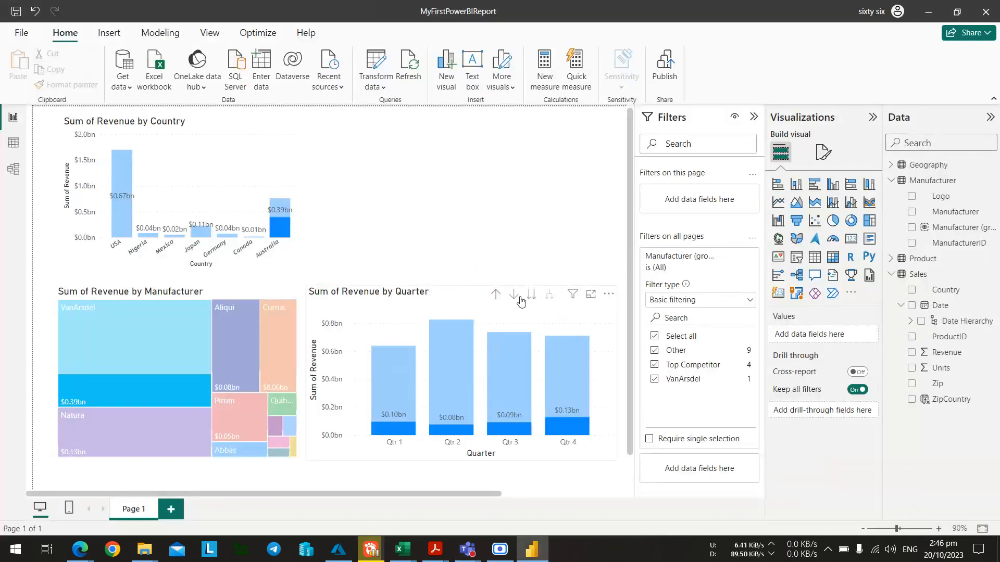
# Drill down into Qtr 3 of the quarterly revenue chart to the Month level, leaving drill-down mode off.
pyautogui.click(521, 300)
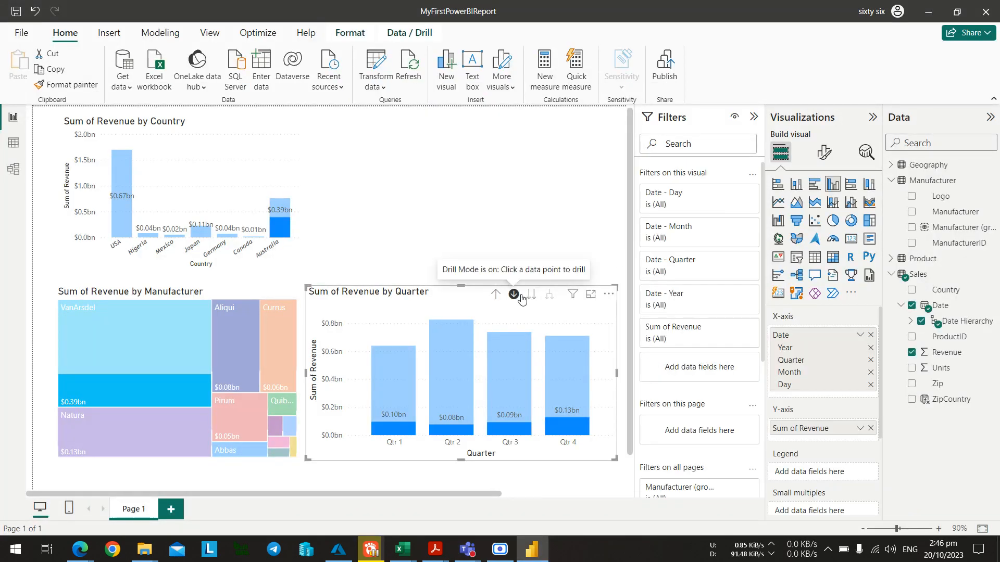
pyautogui.click(511, 376)
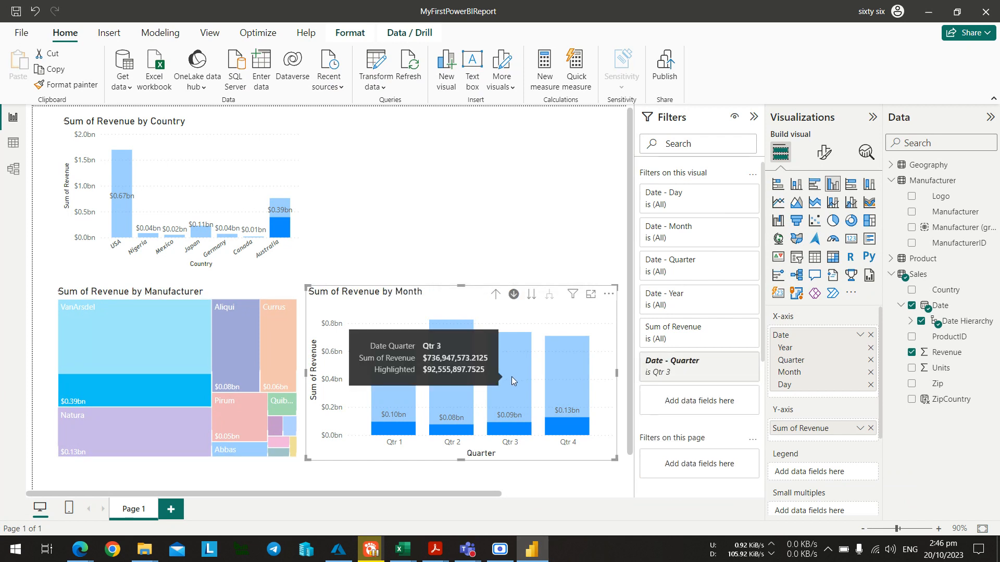
pyautogui.click(514, 295)
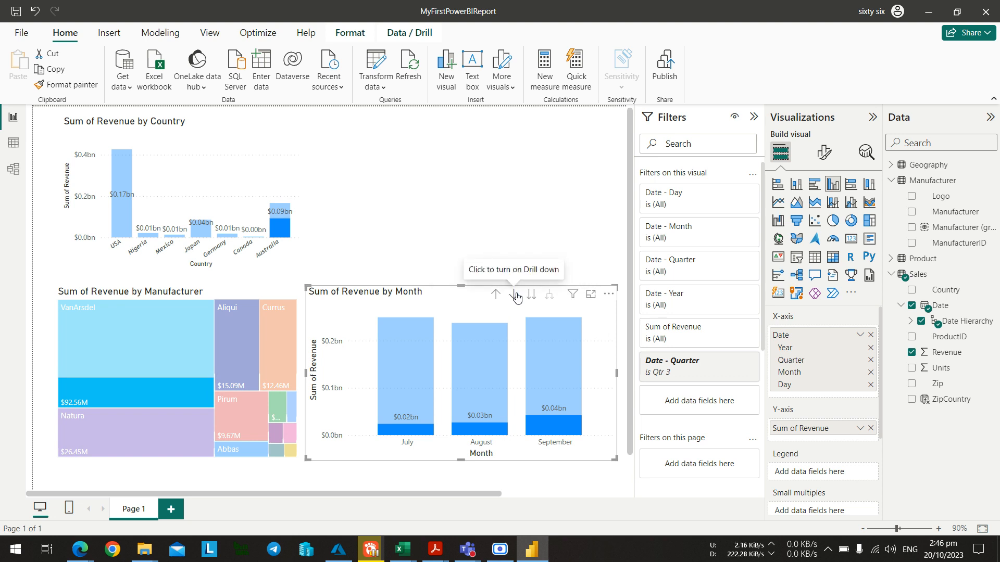
# Clear the chart's Qtr 3 drill filter and turn drill-down mode on, checking against the Teams demonstration.
pyautogui.click(750, 373)
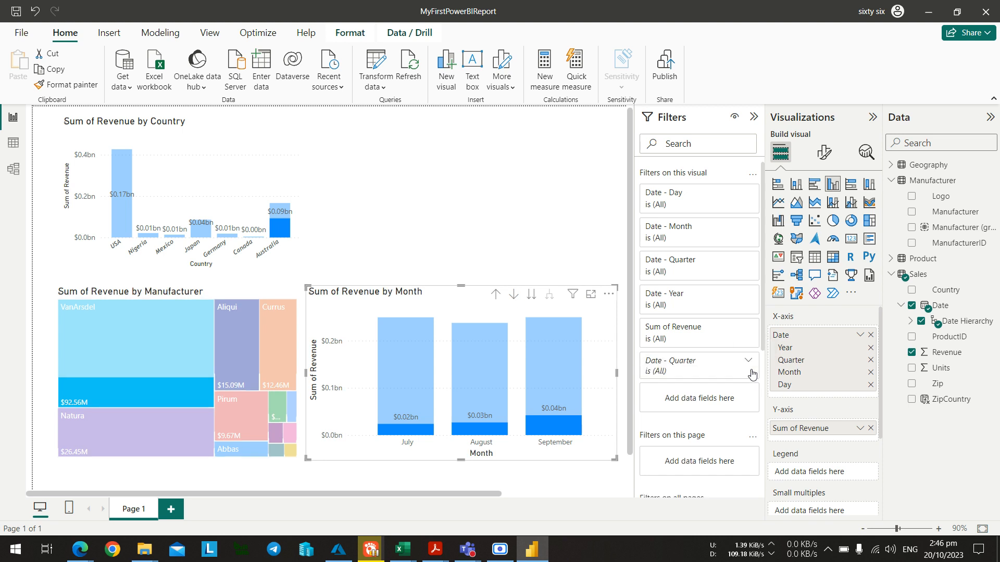
pyautogui.click(514, 295)
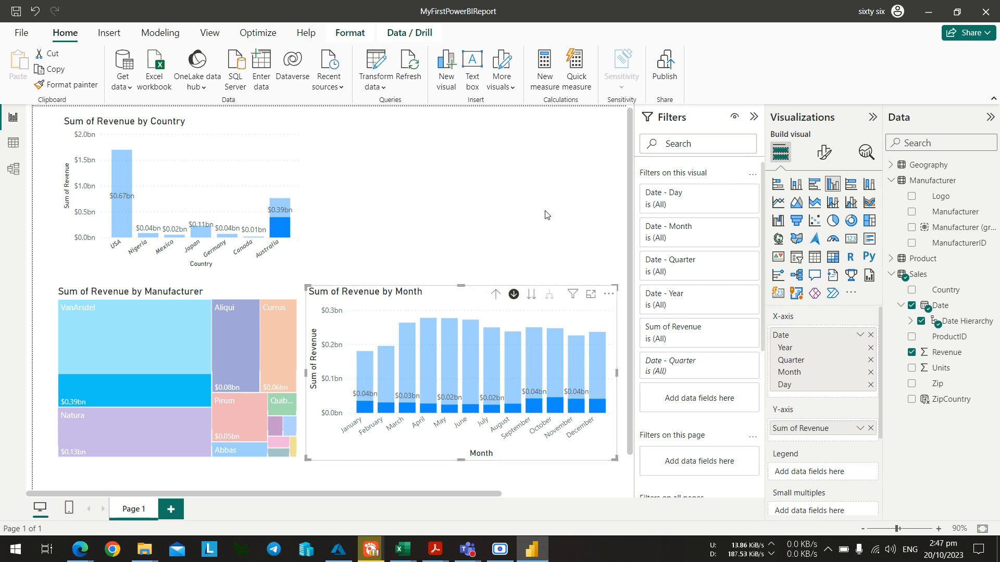
pyautogui.hotkey('alt', 'Tab')
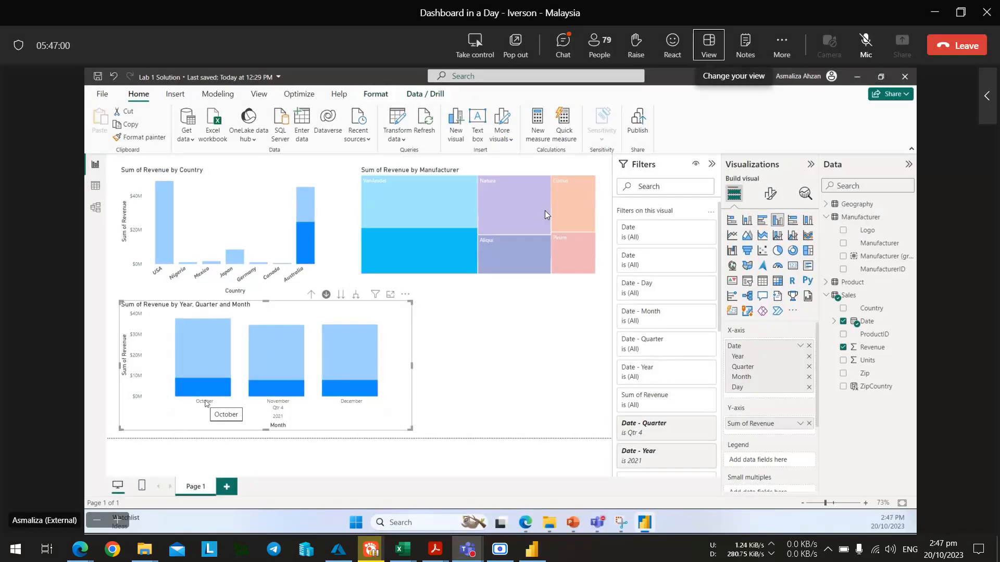
pyautogui.hotkey('alt', 'Tab')
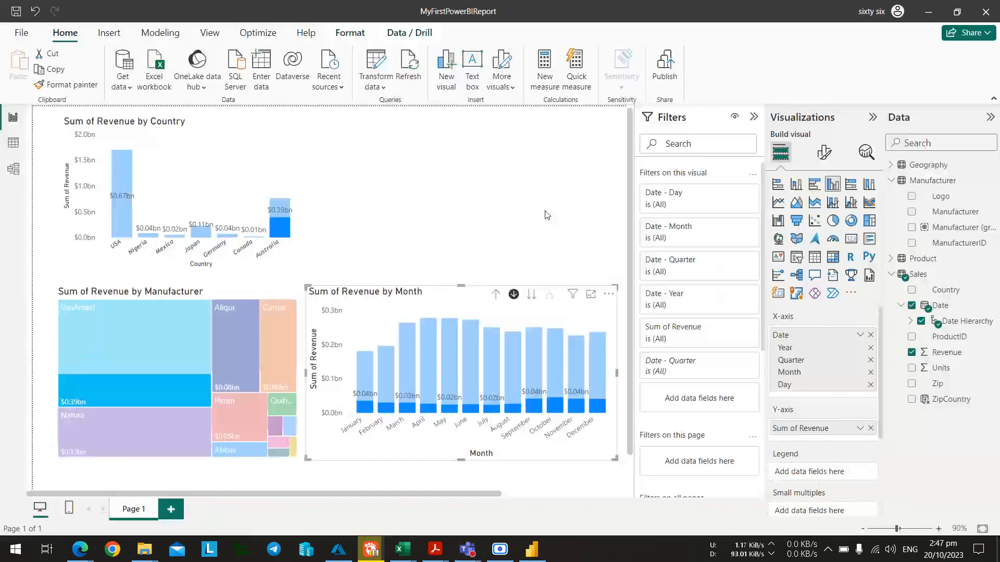
pyautogui.click(733, 375)
pyautogui.click(733, 375)
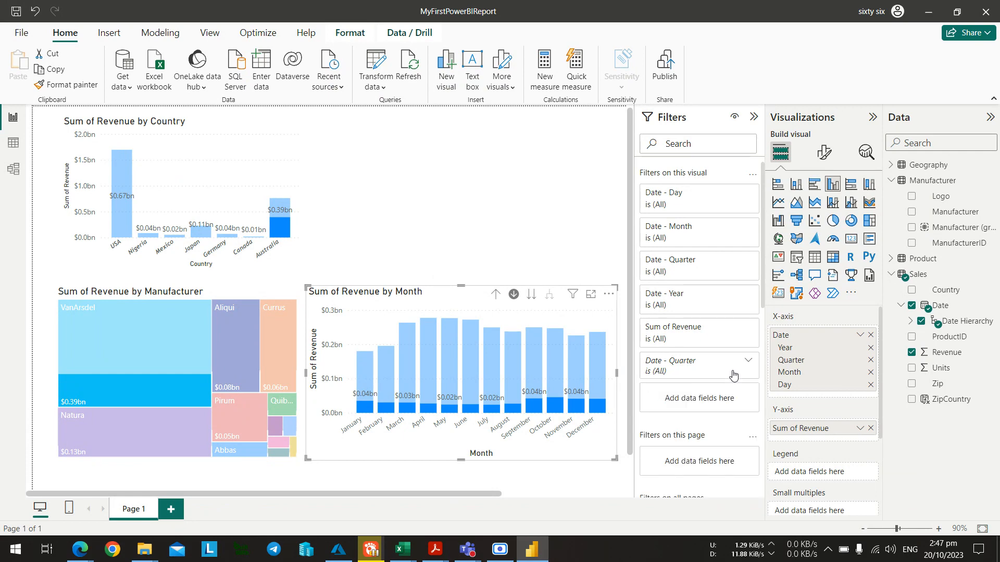
# Drill the monthly revenue chart up through Quarter to the Year level, following the Teams demonstration.
pyautogui.hotkey('alt', 'Tab')
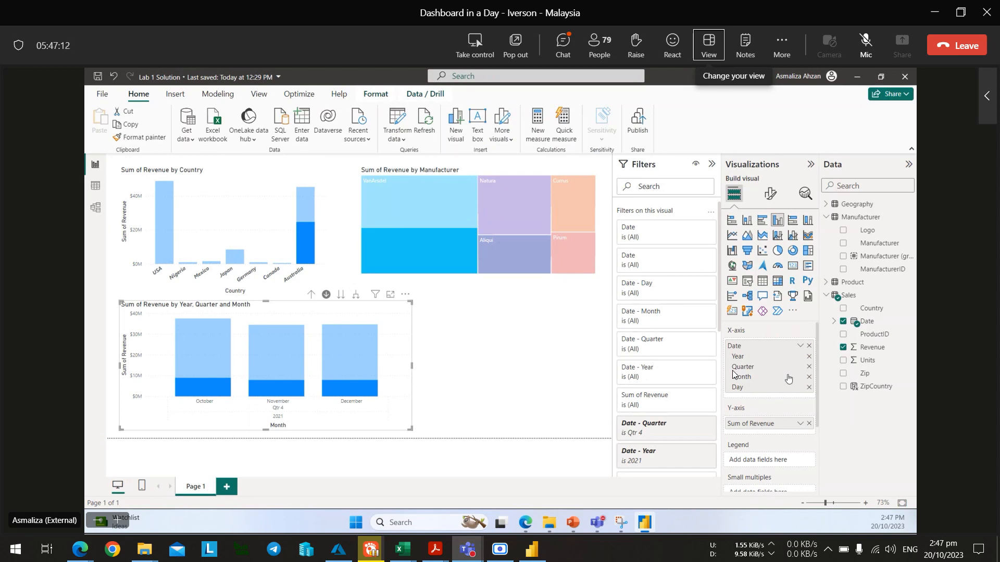
pyautogui.hotkey('alt', 'Tab')
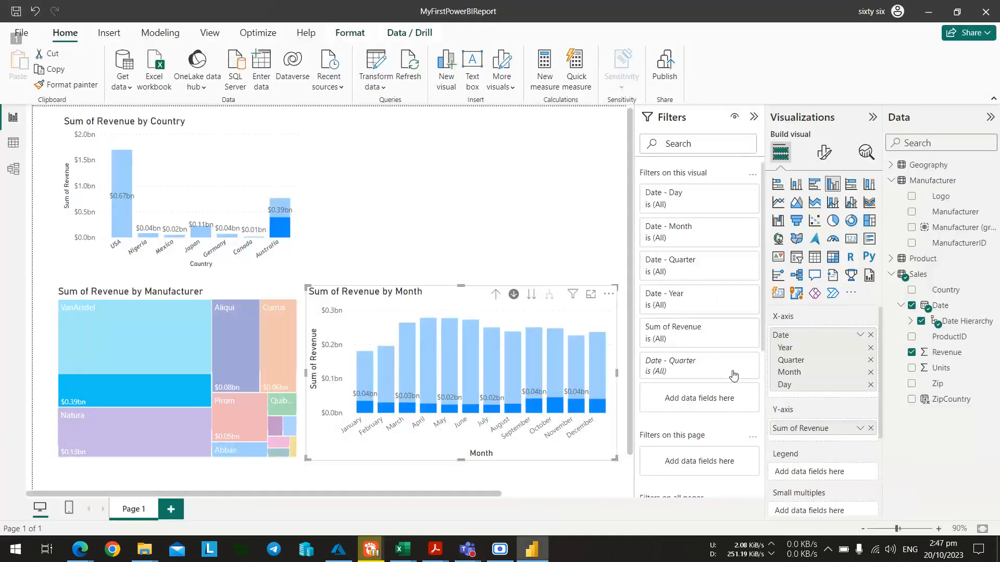
pyautogui.hotkey('alt', 'Tab')
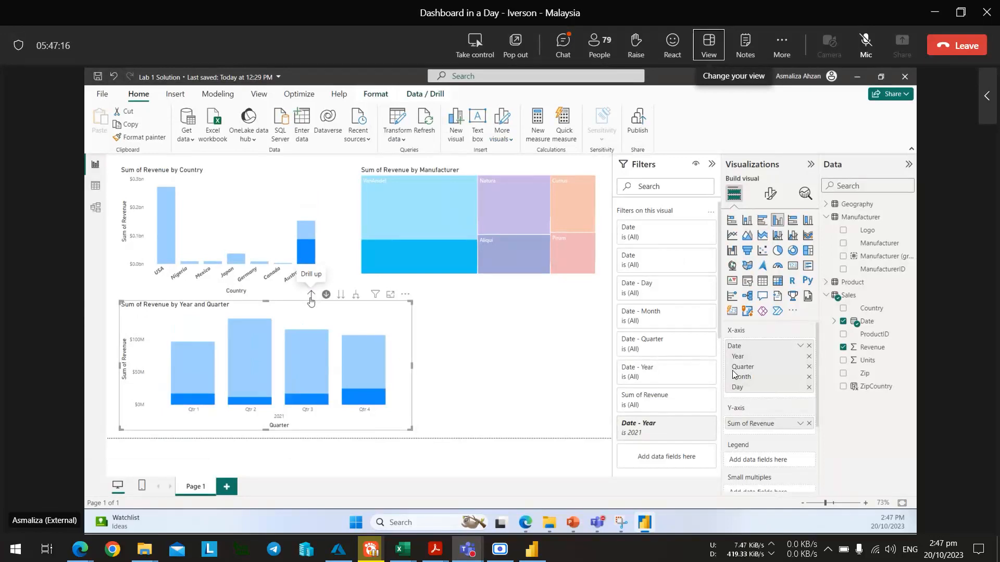
pyautogui.hotkey('alt', 'Tab')
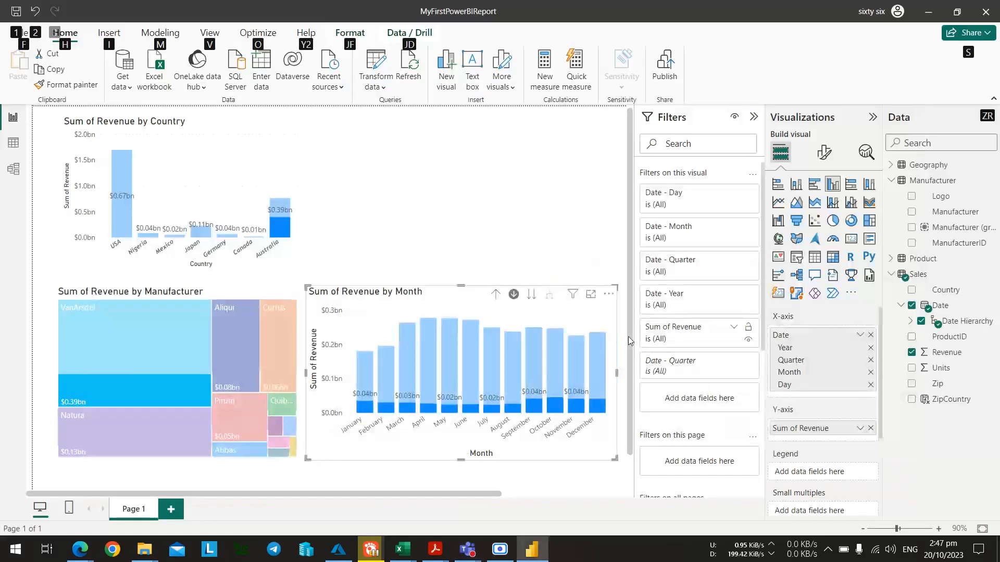
pyautogui.click(496, 297)
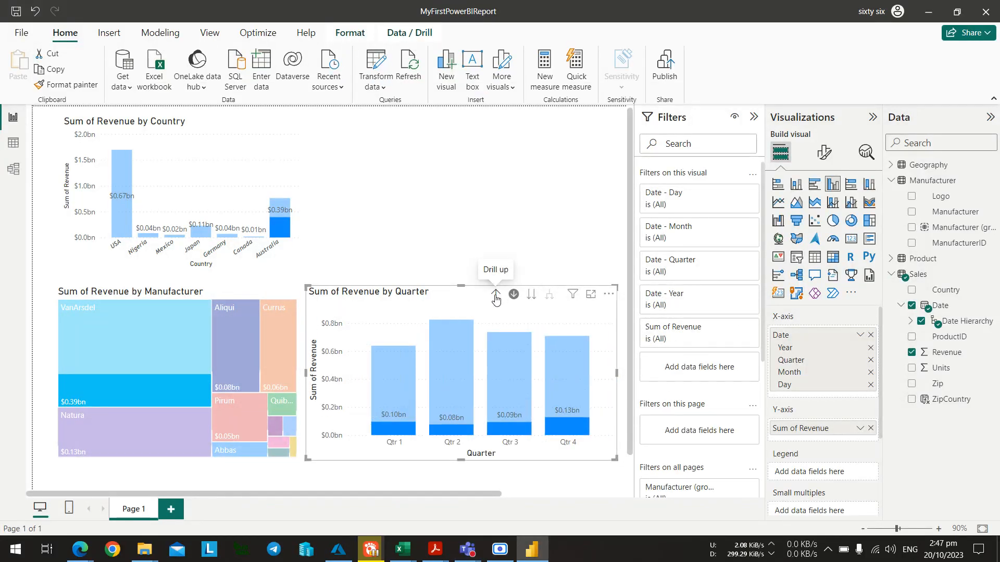
pyautogui.hotkey('alt', 'Tab')
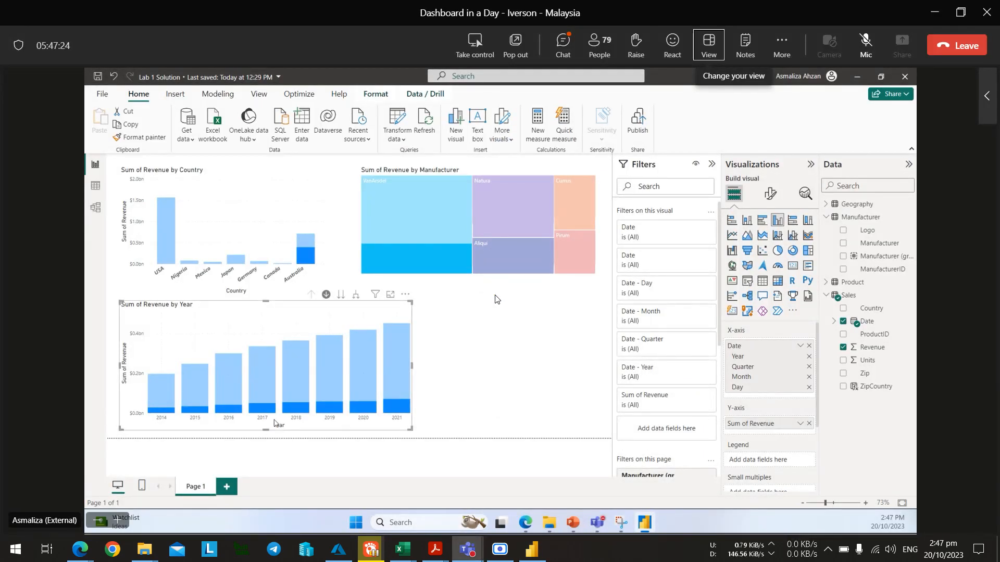
pyautogui.hotkey('alt', 'Tab')
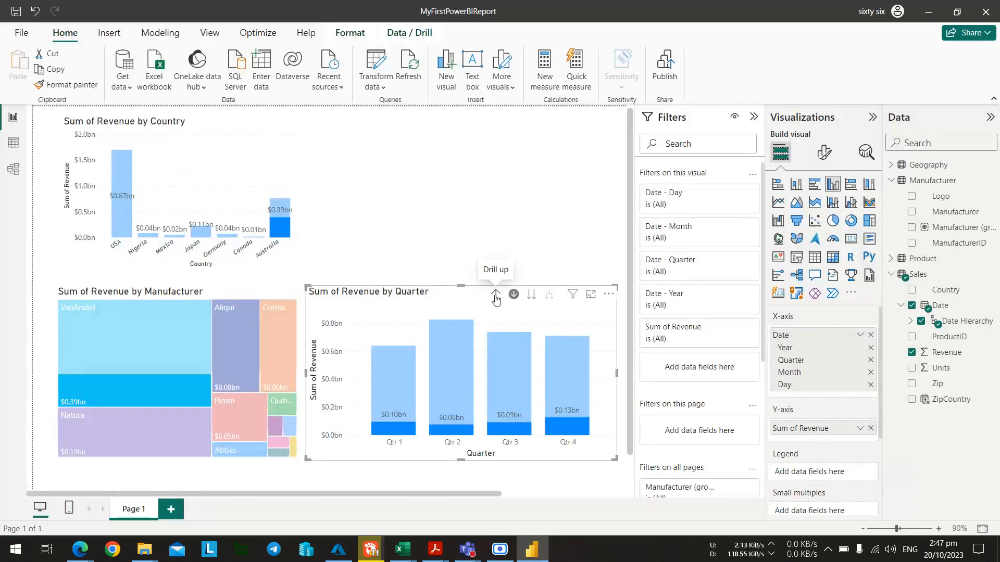
pyautogui.click(496, 299)
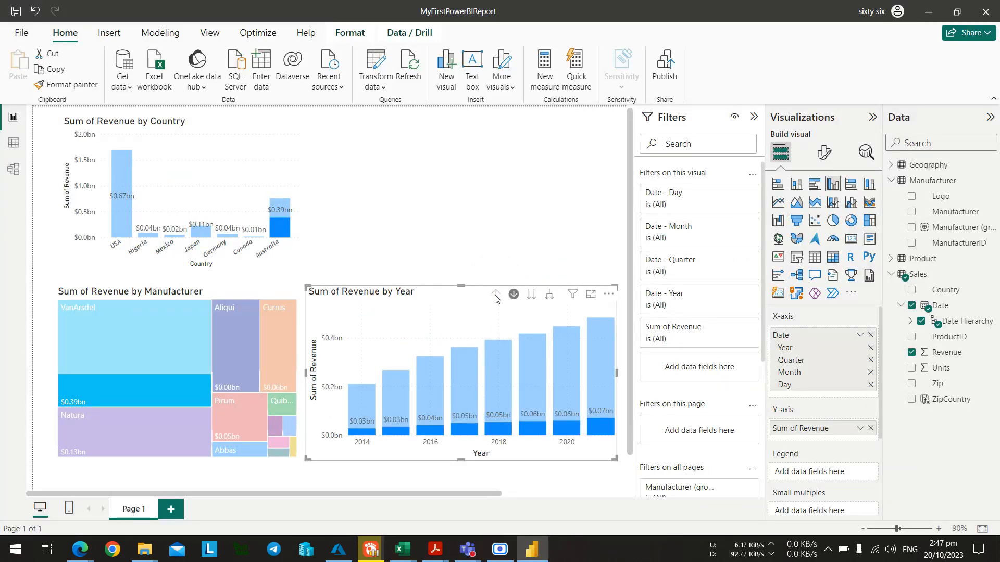
pyautogui.hotkey('alt', 'Tab')
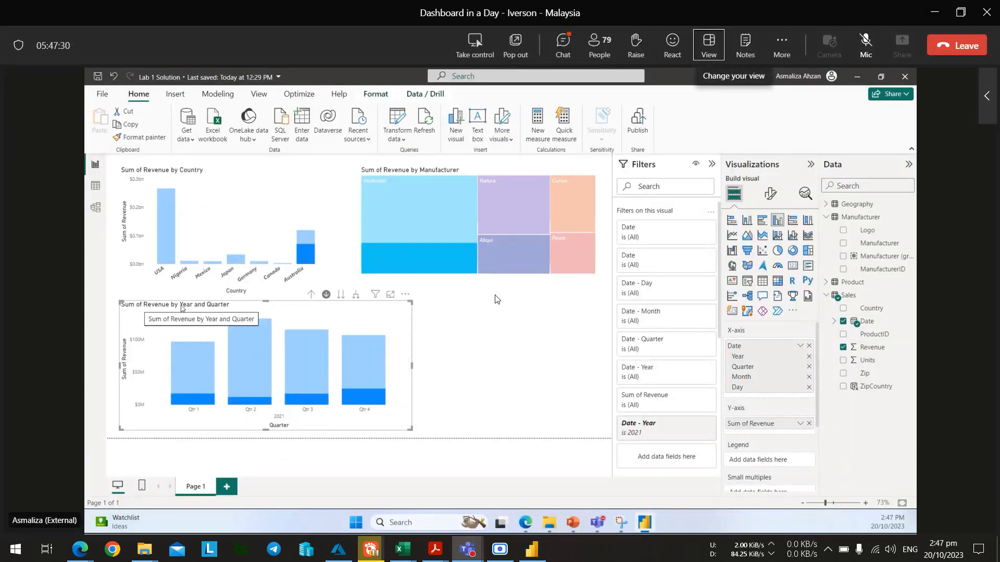
pyautogui.hotkey('alt', 'Tab')
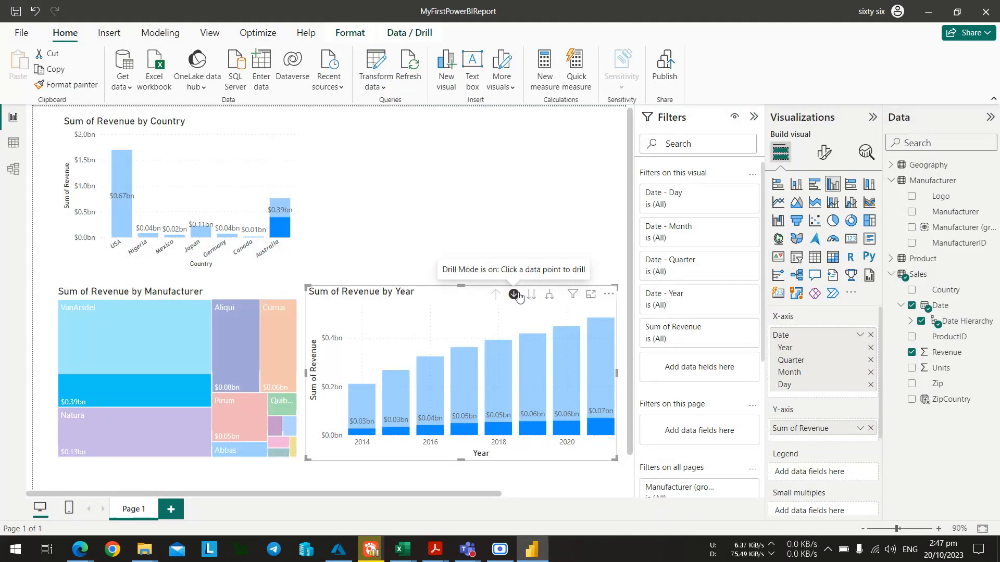
# Turn drill-down mode off and take the yearly revenue chart to the Quarter level, checking against the Teams demonstration.
pyautogui.click(517, 295)
pyautogui.click(517, 295)
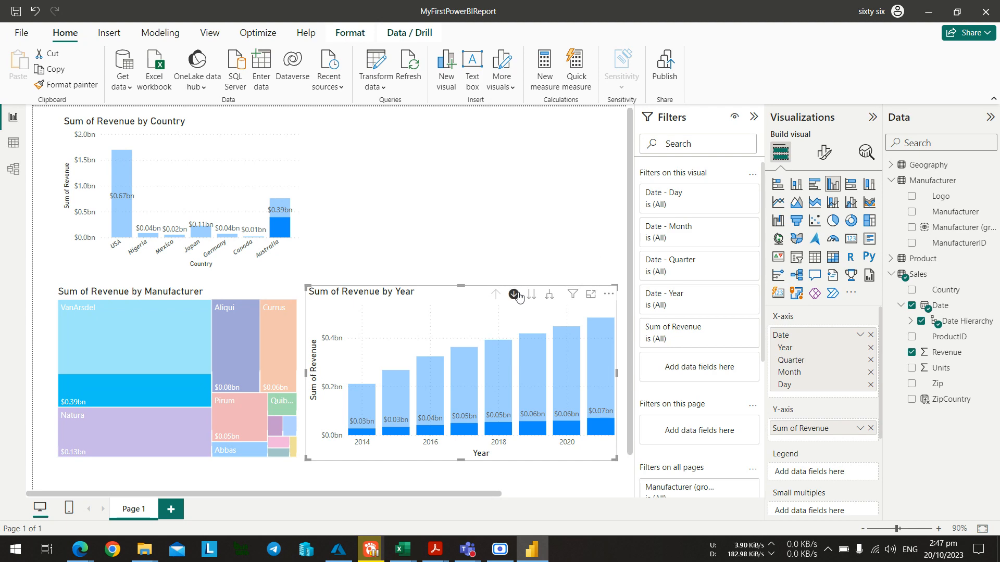
pyautogui.hotkey('alt', 'Tab')
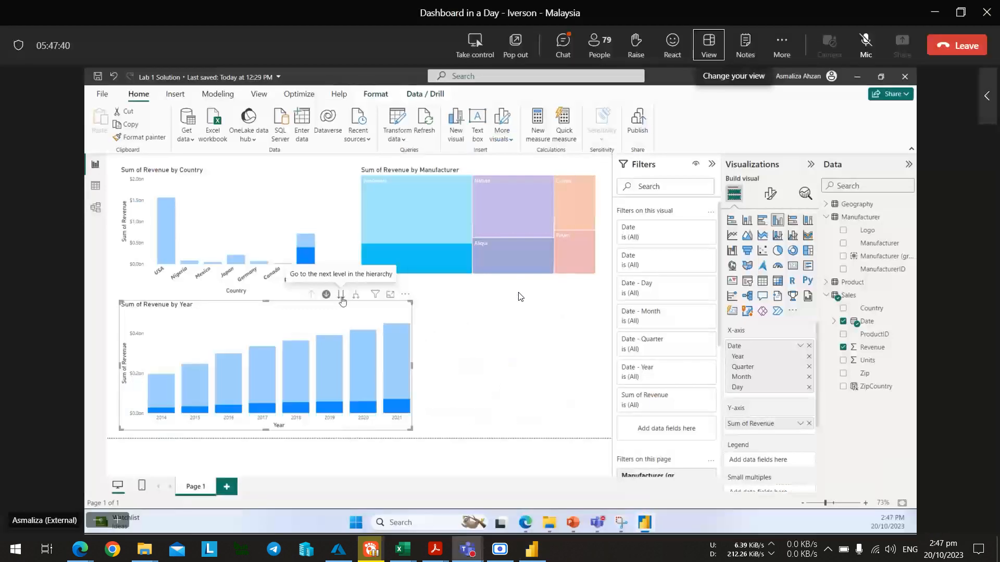
pyautogui.hotkey('alt', 'Tab')
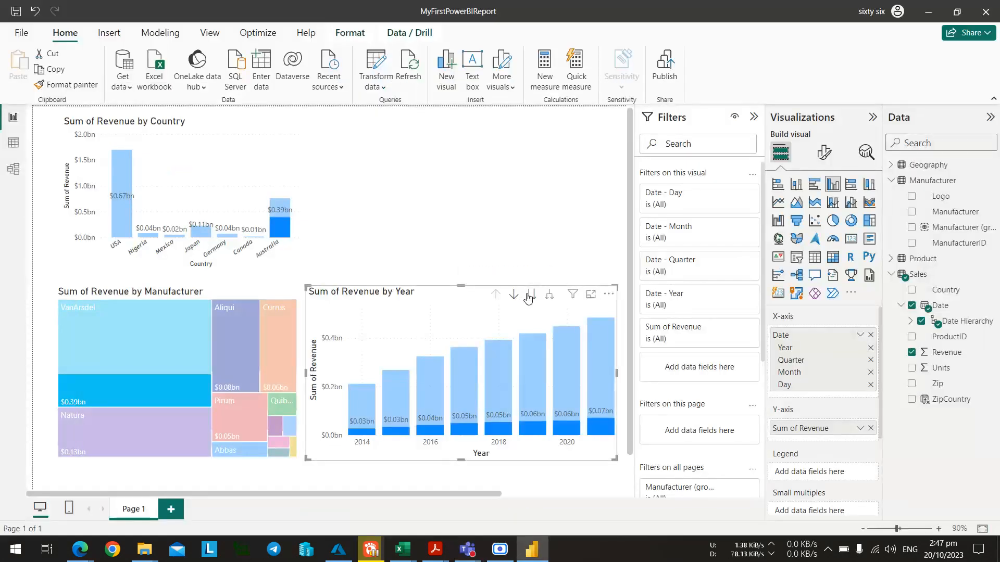
pyautogui.click(532, 296)
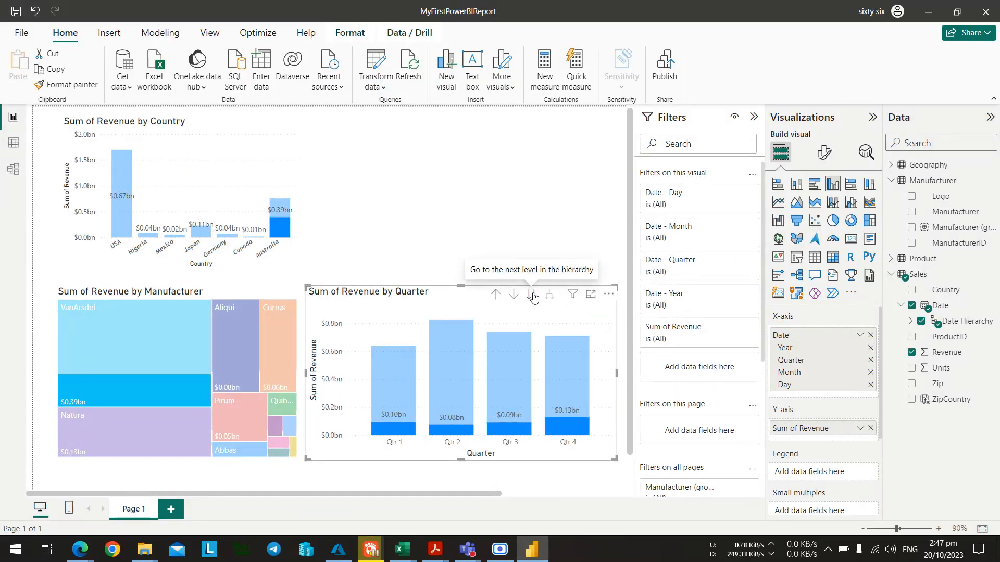
pyautogui.hotkey('alt', 'Tab')
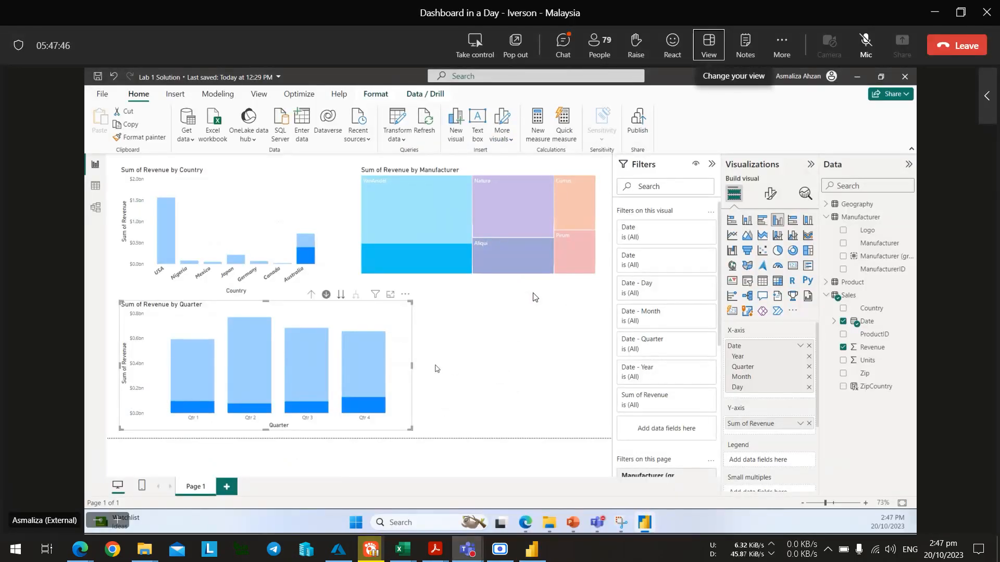
pyautogui.hotkey('alt', 'Tab')
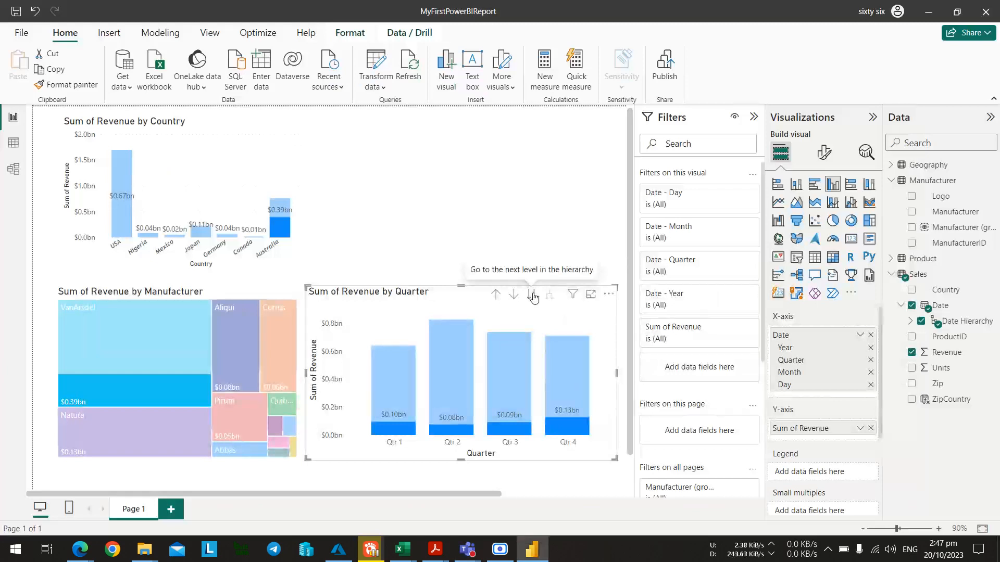
# Turn drill-down mode on and take the quarterly revenue chart to the Month level, following the Teams demonstration.
pyautogui.click(515, 295)
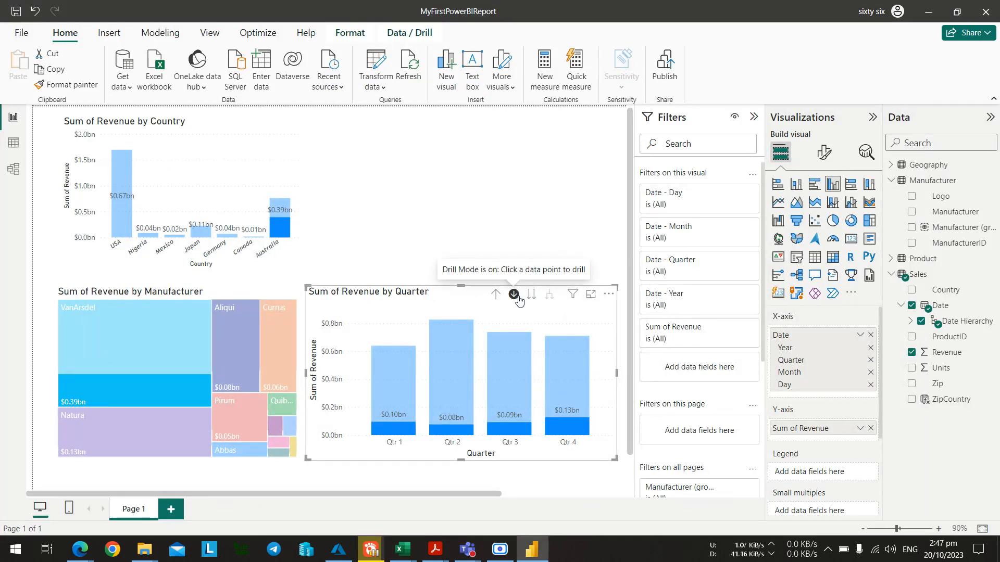
pyautogui.hotkey('alt', 'Tab')
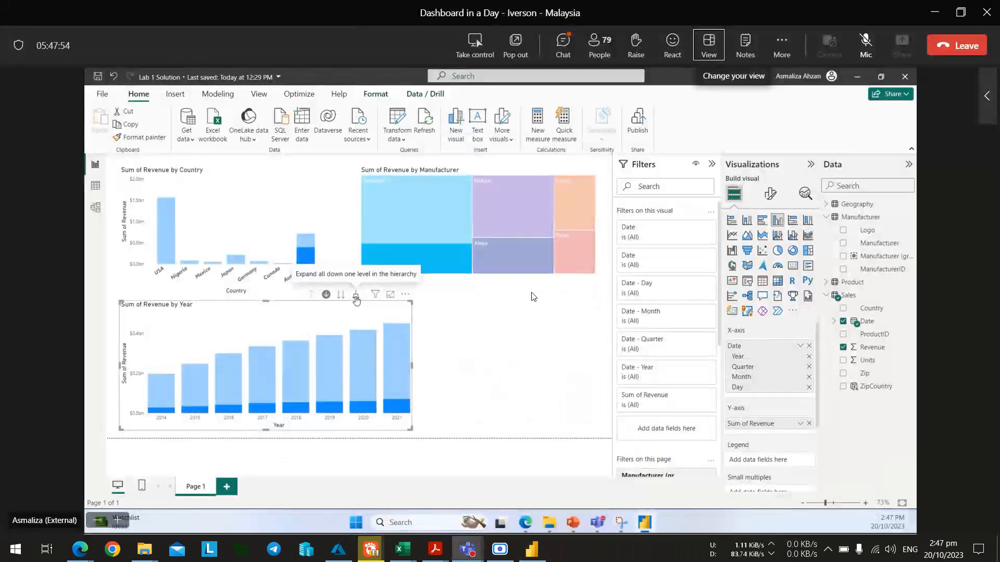
pyautogui.hotkey('alt', 'Tab')
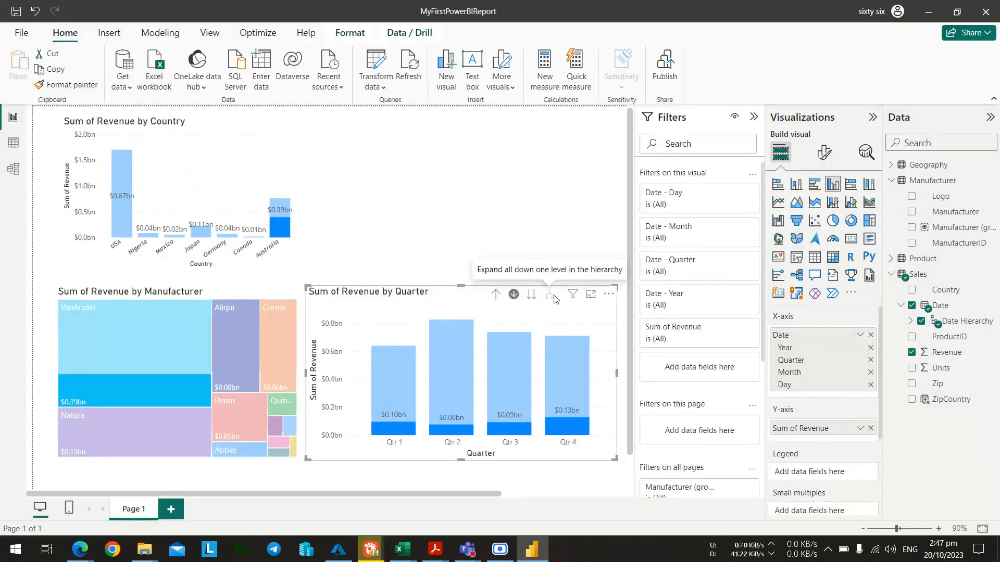
pyautogui.click(532, 295)
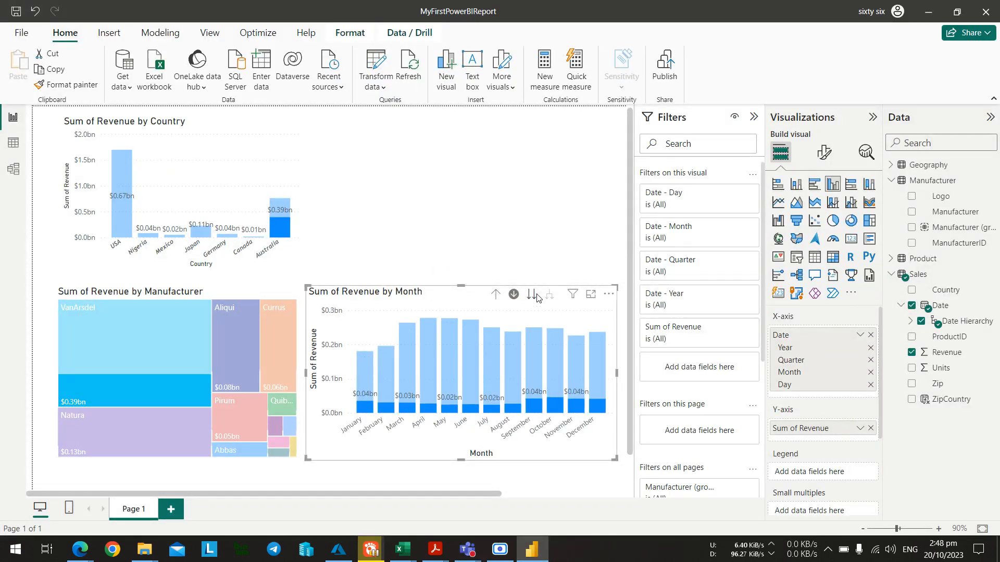
pyautogui.hotkey('alt', 'Tab')
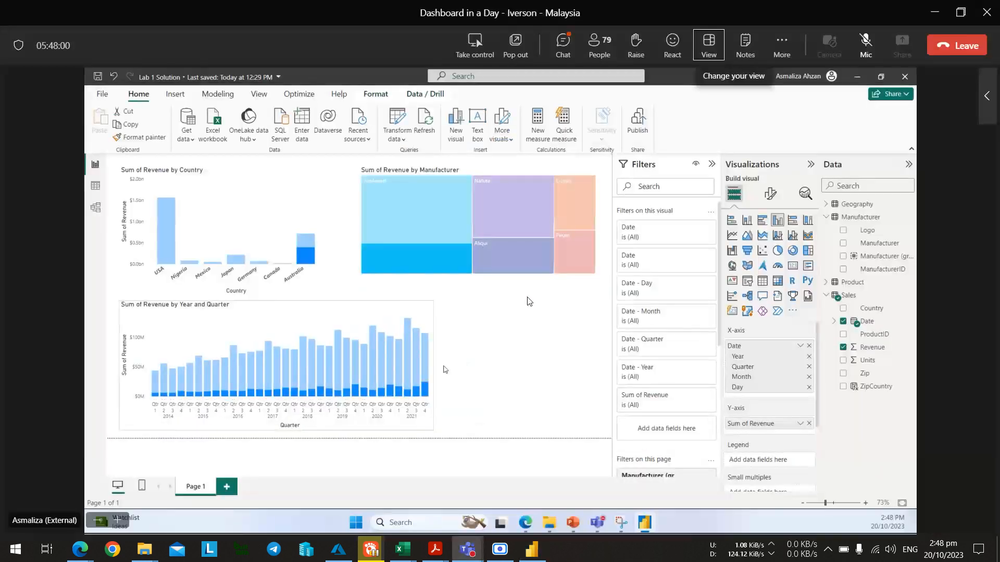
pyautogui.hotkey('alt', 'Tab')
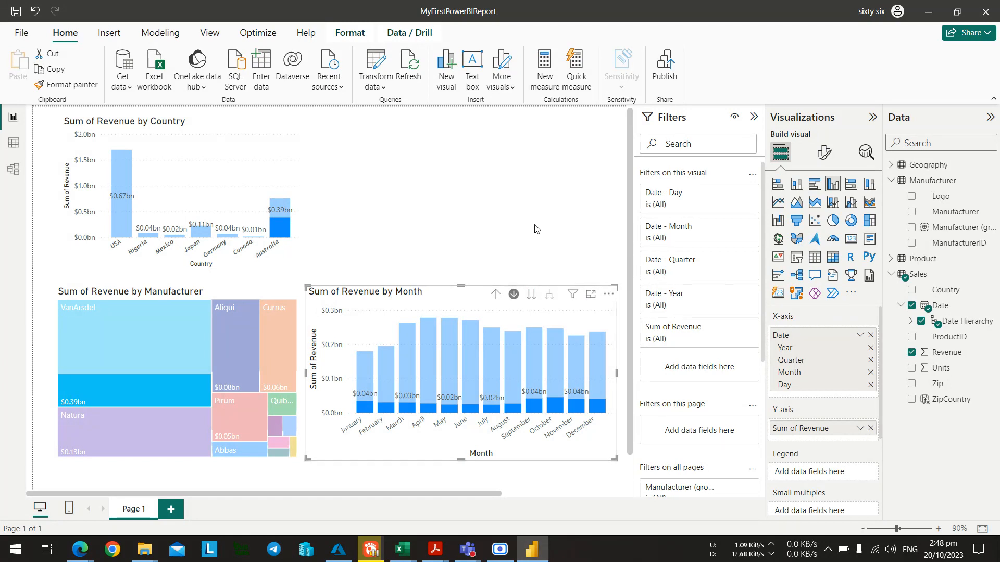
# Move the manufacturer treemap up beside the country revenue chart.
pyautogui.click(578, 181)
pyautogui.scroll(-3, 462, 216)
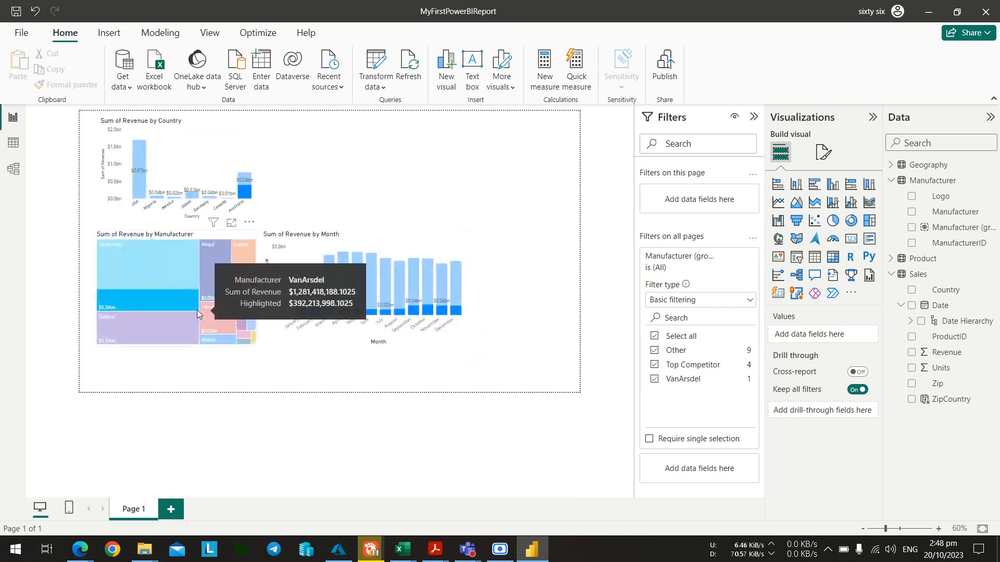
pyautogui.moveTo(196, 310); pyautogui.dragTo(420, 178)
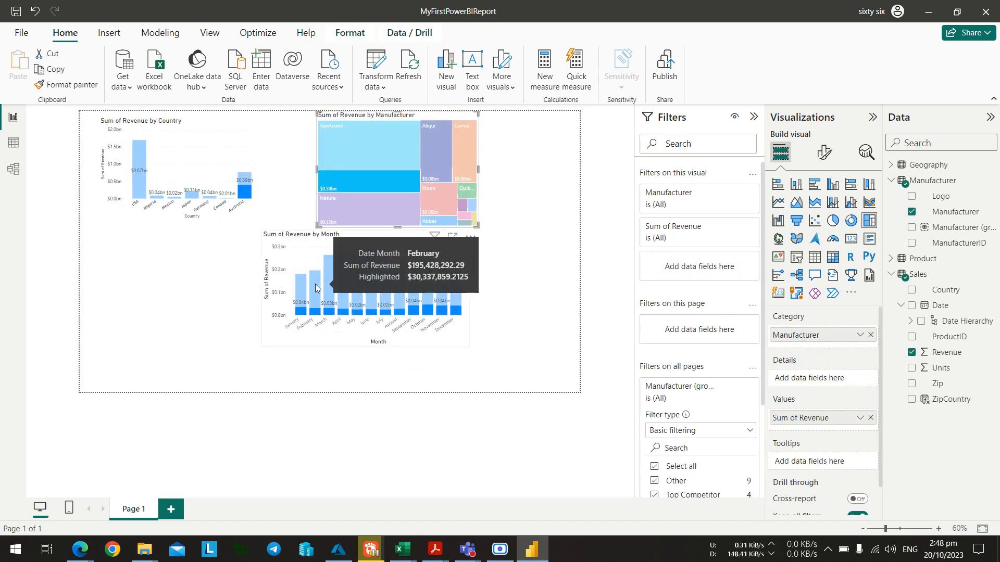
# Move the date revenue chart beneath the country chart and widen it to extend under the treemap.
pyautogui.click(324, 267)
pyautogui.moveTo(304, 254); pyautogui.dragTo(151, 252)
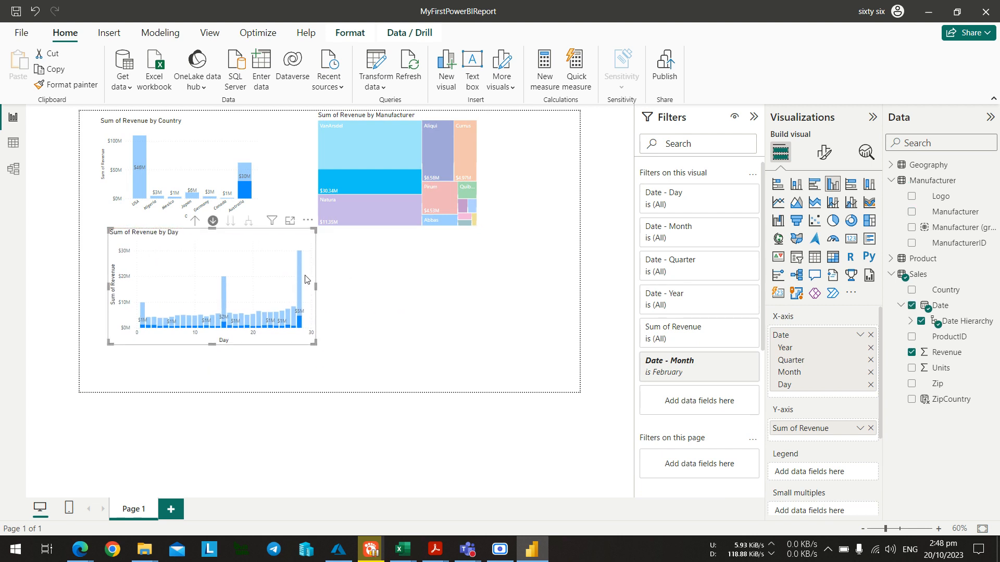
pyautogui.moveTo(316, 284); pyautogui.dragTo(470, 287)
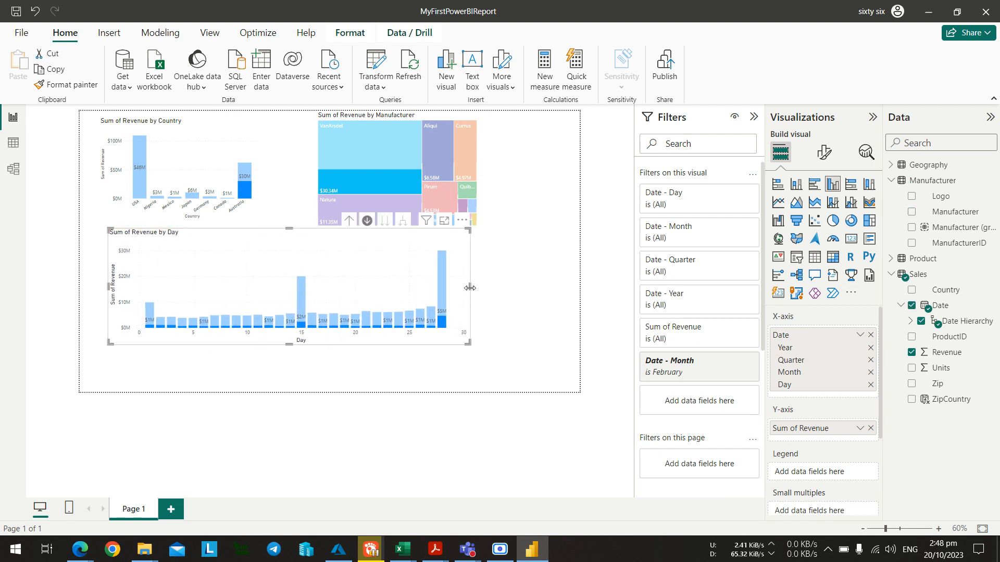
pyautogui.scroll(4, 540, 252)
pyautogui.scroll(-3, 355, 304)
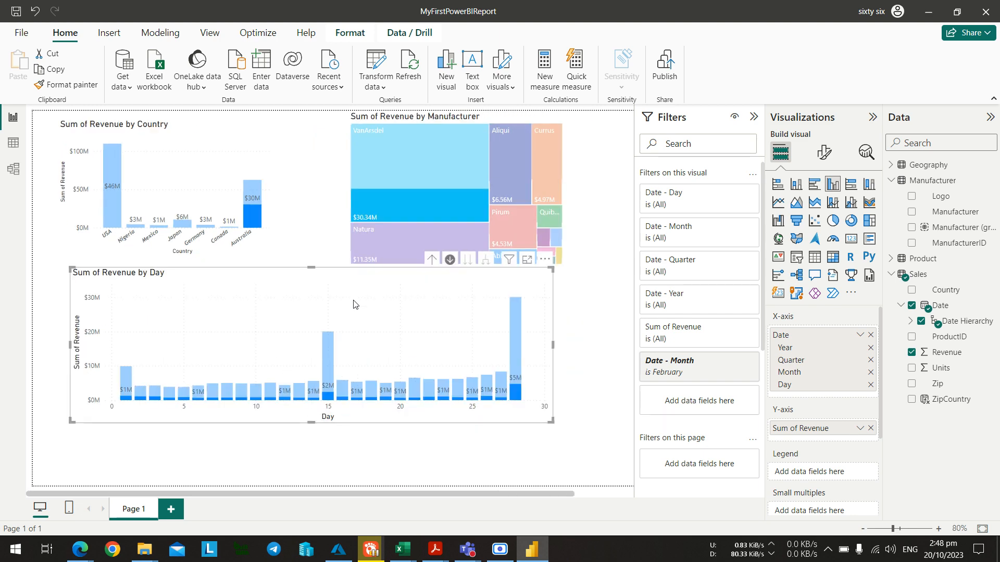
# Check the Teams demonstration, turn drill-down mode off for the daily revenue chart and set its Date - Month filter to all months.
pyautogui.hotkey('alt', 'Tab')
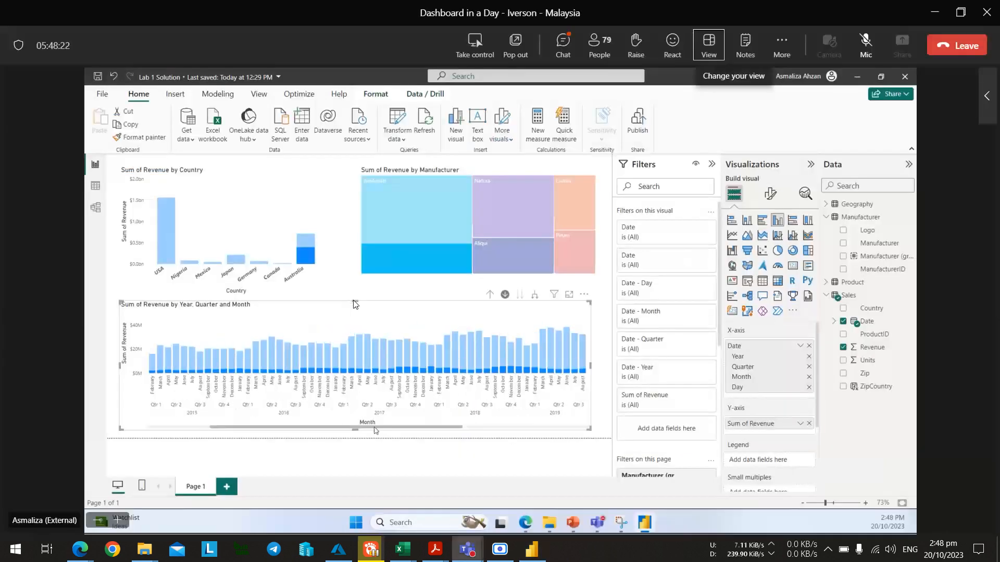
pyautogui.hotkey('alt', 'Tab')
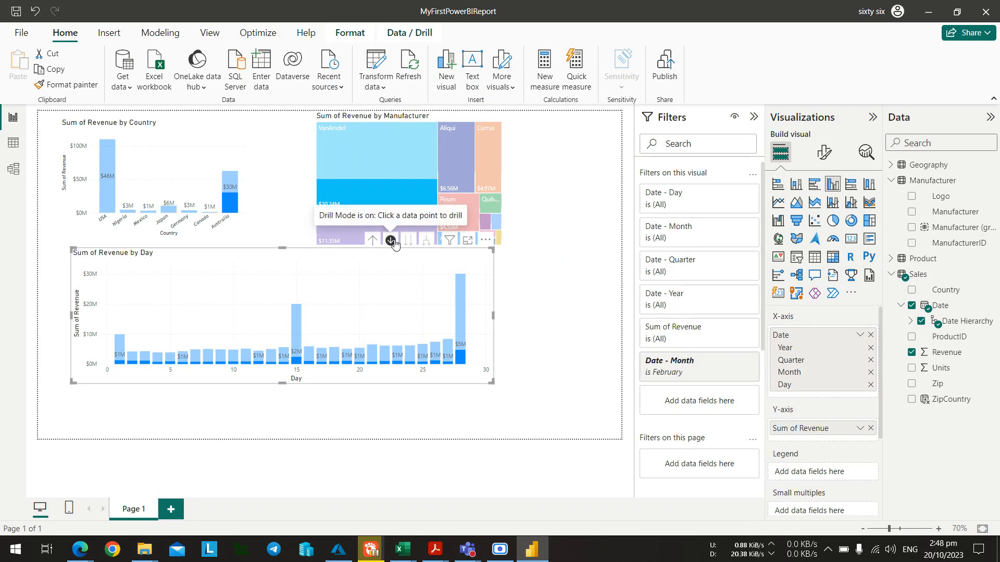
pyautogui.click(393, 242)
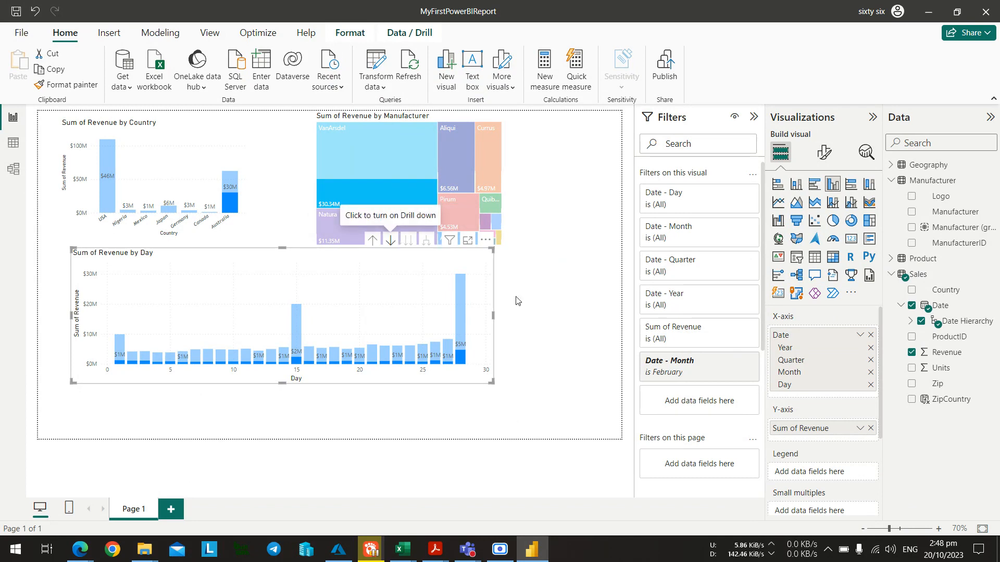
pyautogui.click(749, 360)
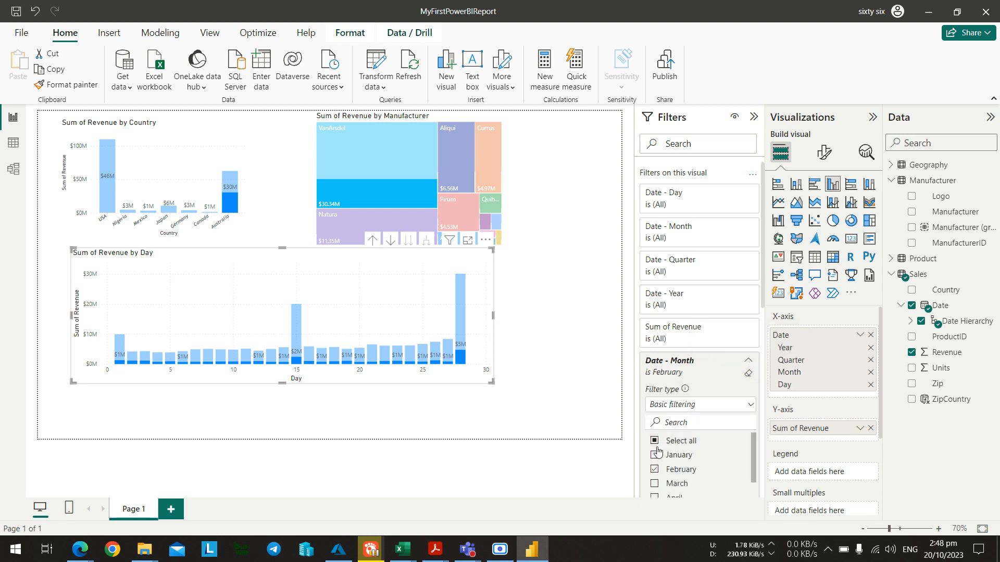
pyautogui.click(656, 441)
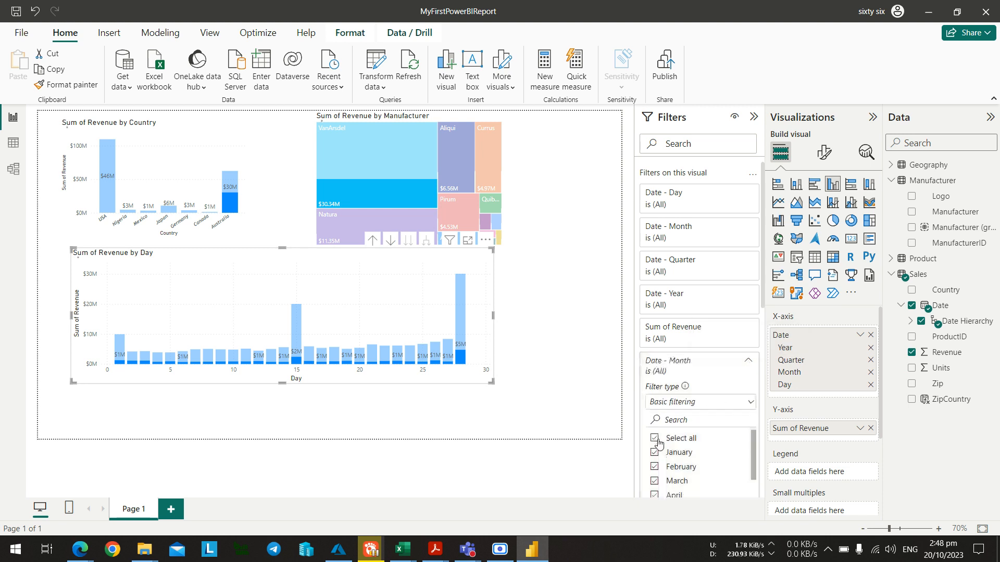
pyautogui.click(561, 308)
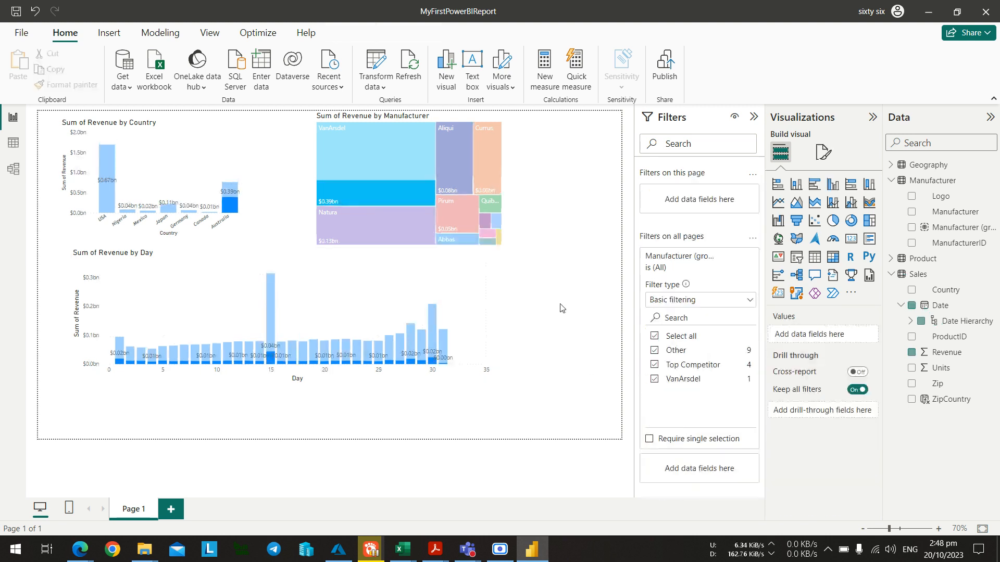
# Turn drill-down mode on for the daily revenue chart and move it slightly down, clear of the treemap, checking against the Teams demonstration.
pyautogui.click(458, 307)
pyautogui.click(394, 242)
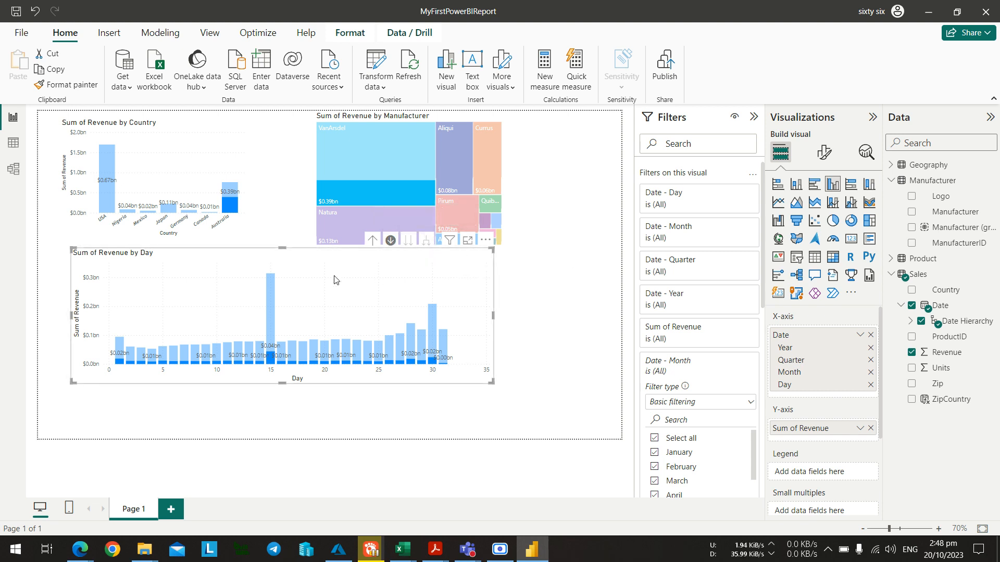
pyautogui.moveTo(339, 277); pyautogui.dragTo(338, 290)
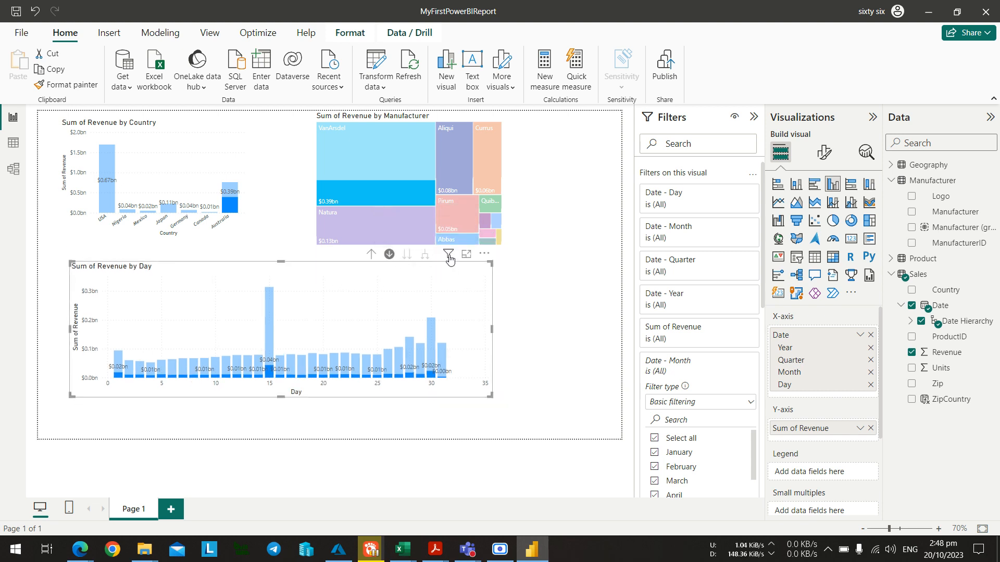
pyautogui.moveTo(449, 257)
pyautogui.hotkey('alt', 'Tab')
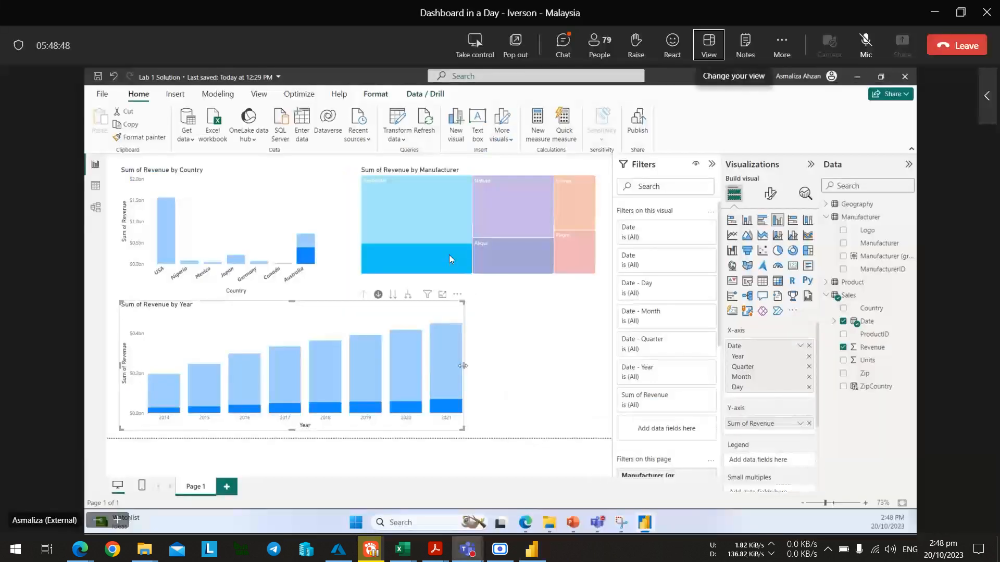
pyautogui.hotkey('alt', 'Tab')
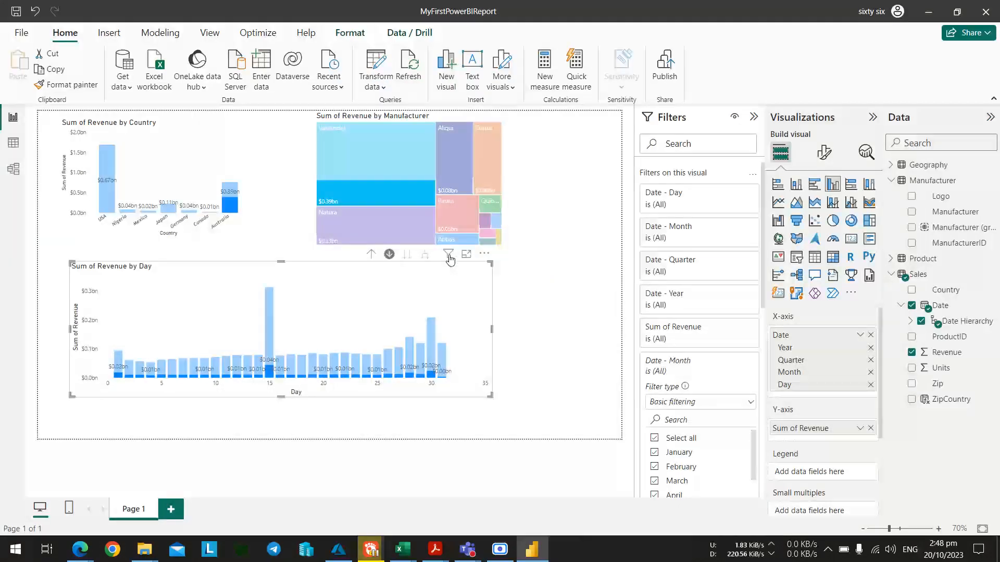
# Drill the daily revenue chart up through Month to Quarter, return it to the Month level and check the Teams demonstration.
pyautogui.click(372, 257)
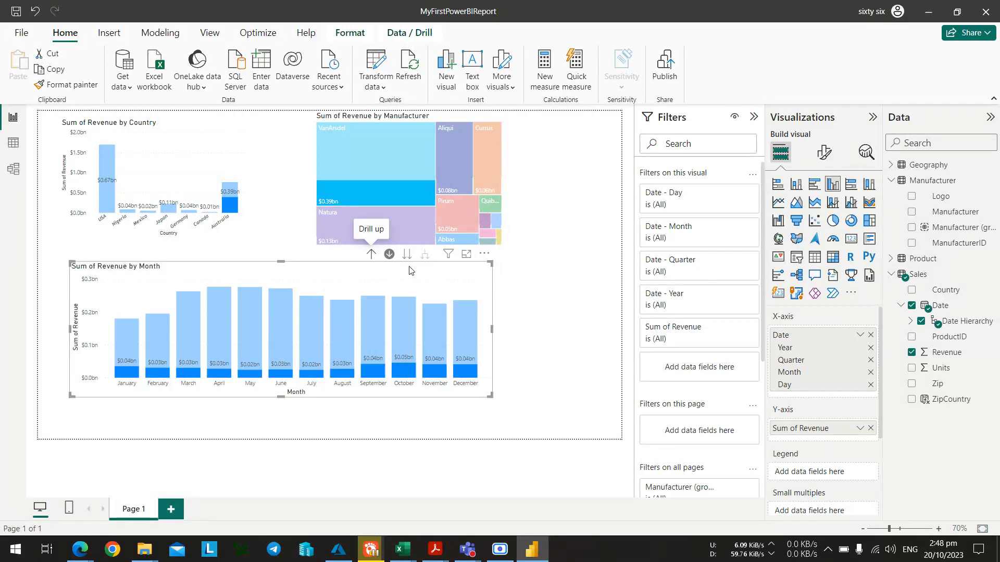
pyautogui.click(371, 257)
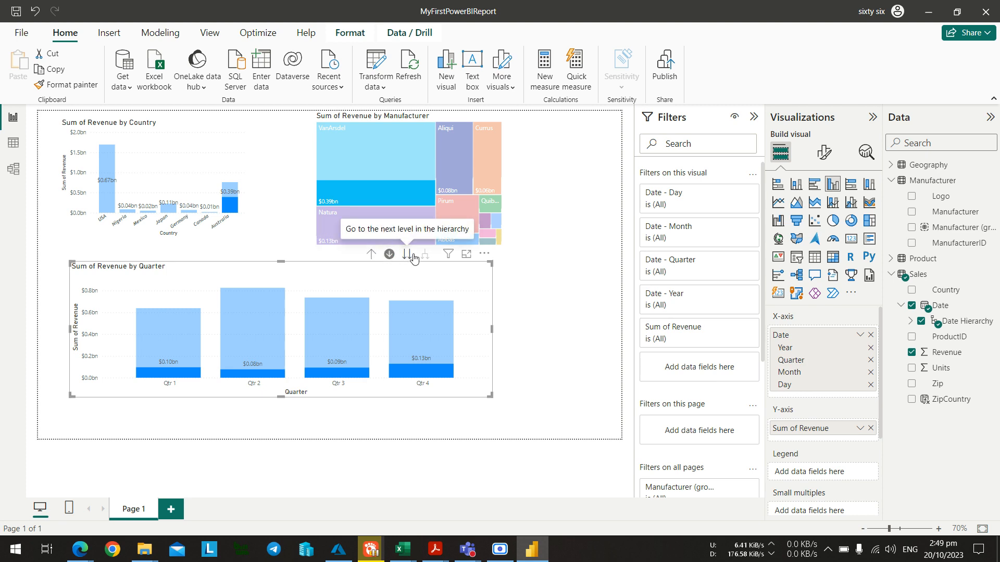
pyautogui.click(410, 256)
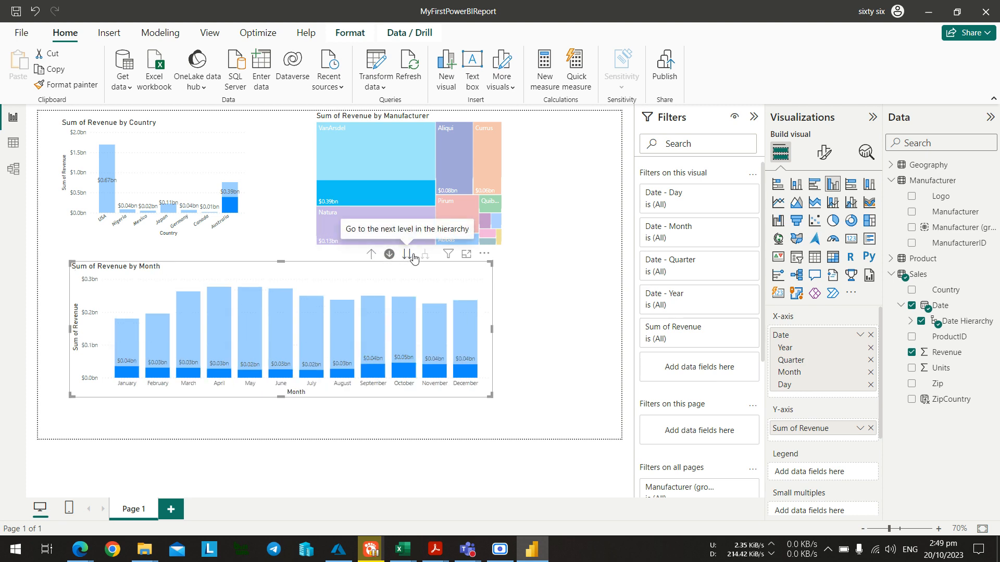
pyautogui.hotkey('alt', 'Tab')
pyautogui.hotkey('alt', 'Tab')
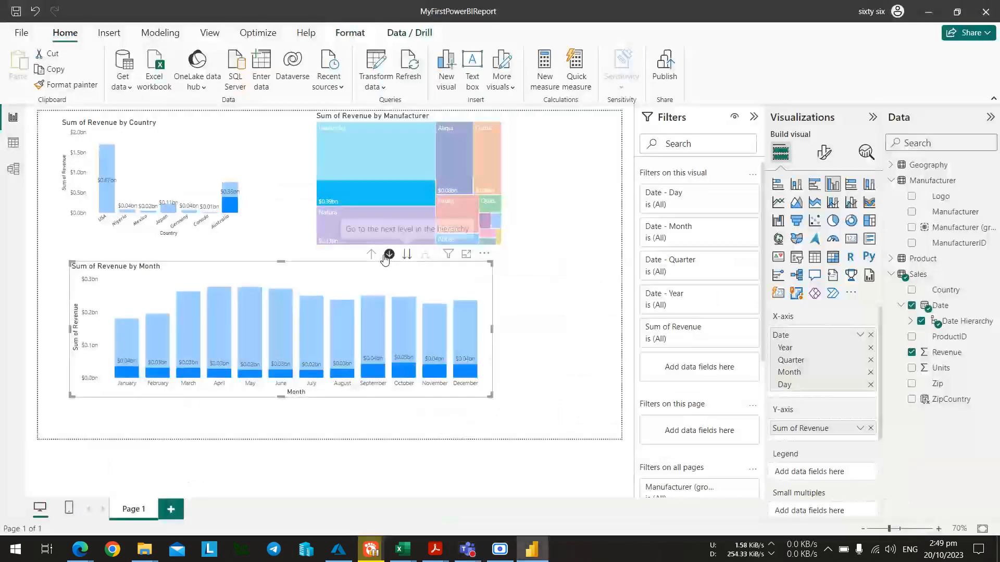
# Turn drill-down mode off and drill the monthly revenue chart up to the Year level, comparing it with the Teams demonstration.
pyautogui.click(388, 254)
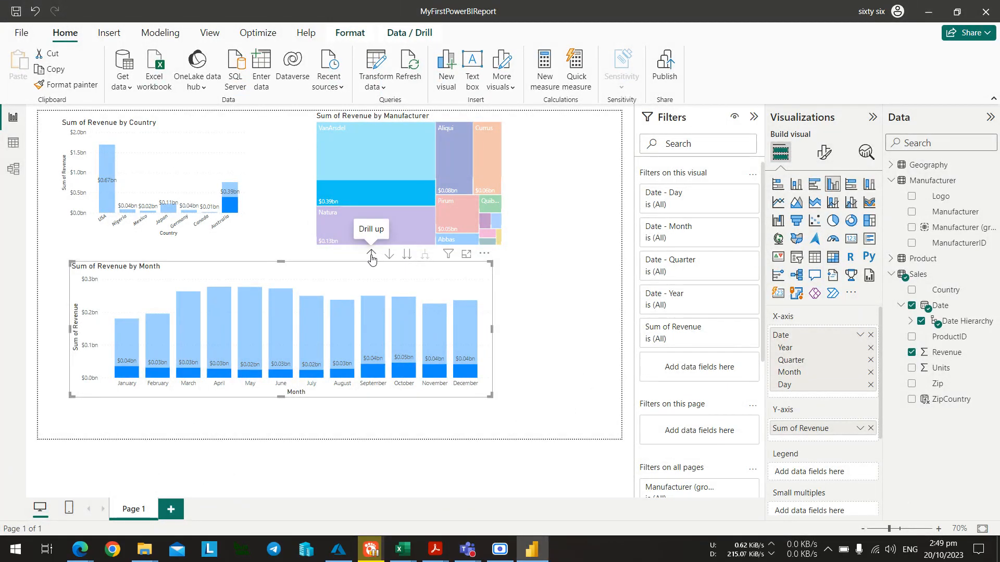
pyautogui.click(371, 255)
pyautogui.click(371, 256)
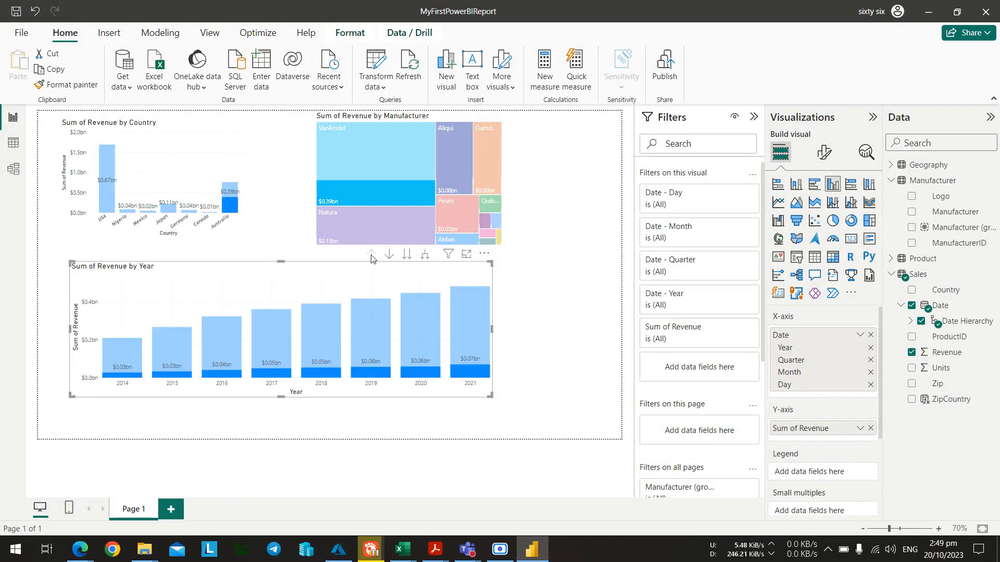
pyautogui.hotkey('alt', 'Tab')
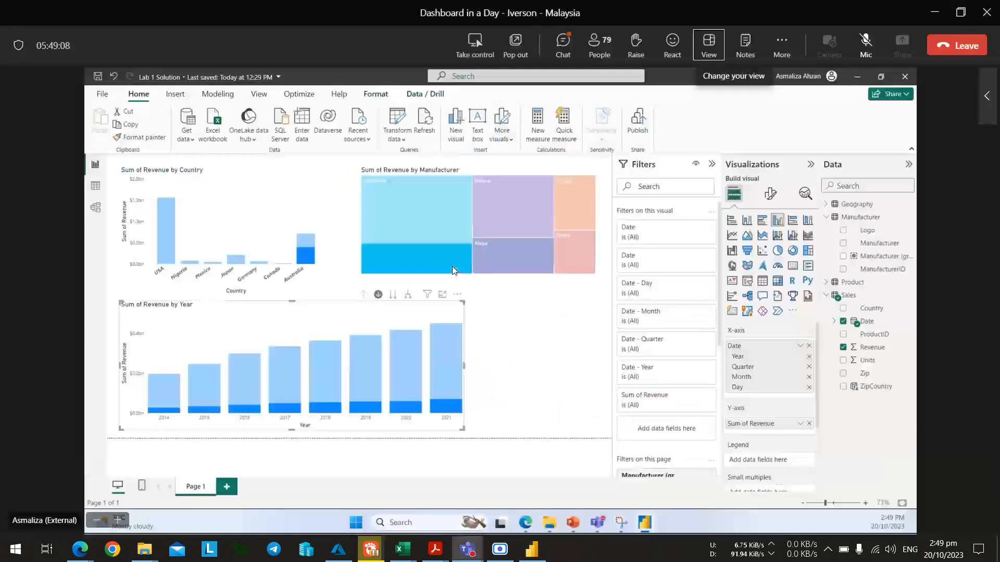
pyautogui.hotkey('alt', 'Tab')
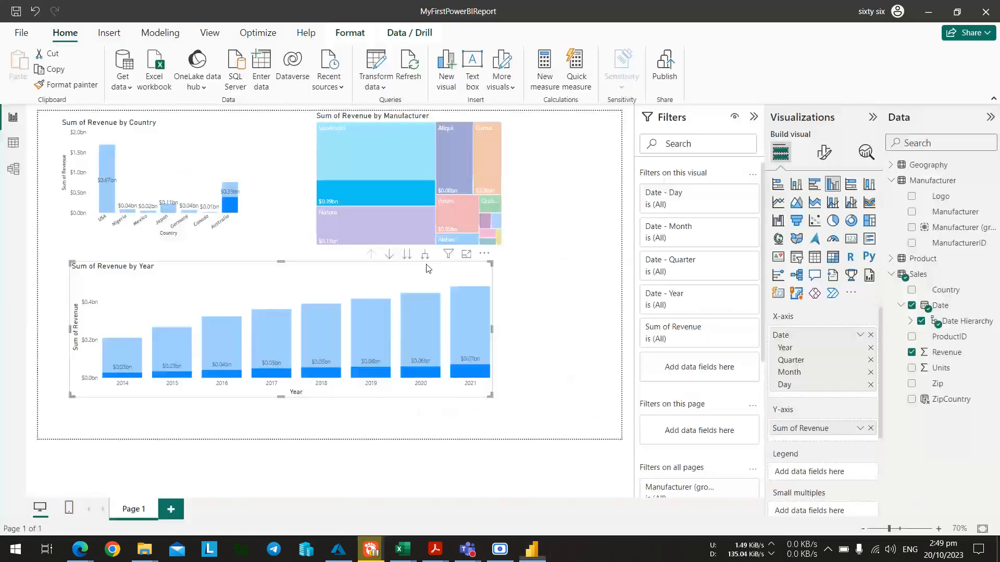
# With drill-down mode on, expand the yearly revenue chart to show Year and Quarter and widen it towards the page's right edge.
pyautogui.click(389, 255)
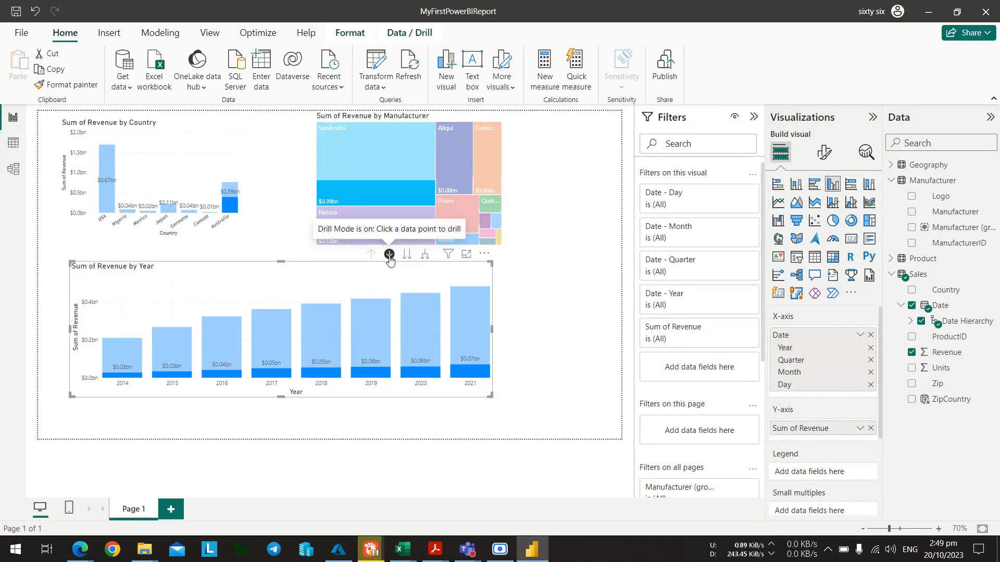
pyautogui.click(425, 255)
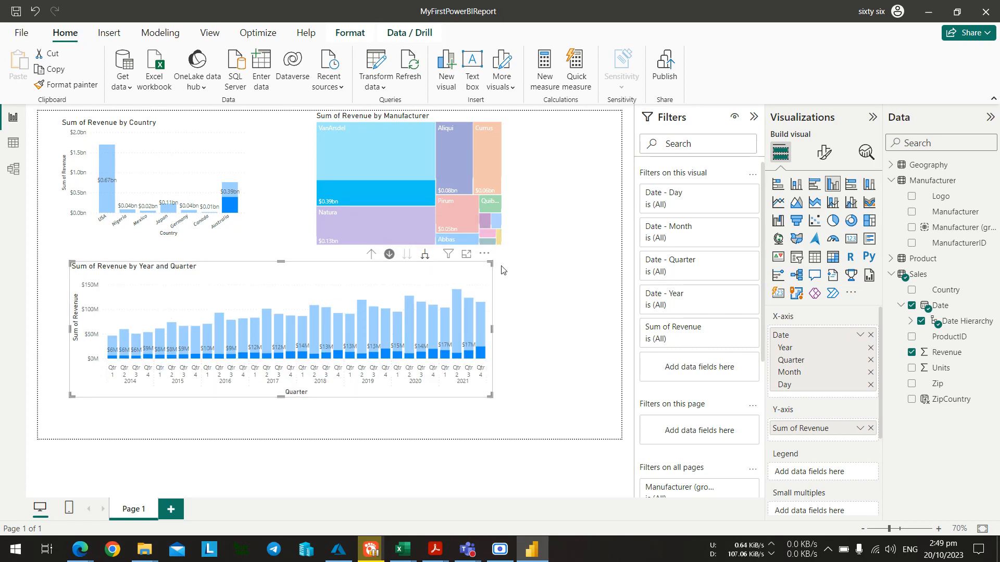
pyautogui.moveTo(492, 330); pyautogui.dragTo(594, 329)
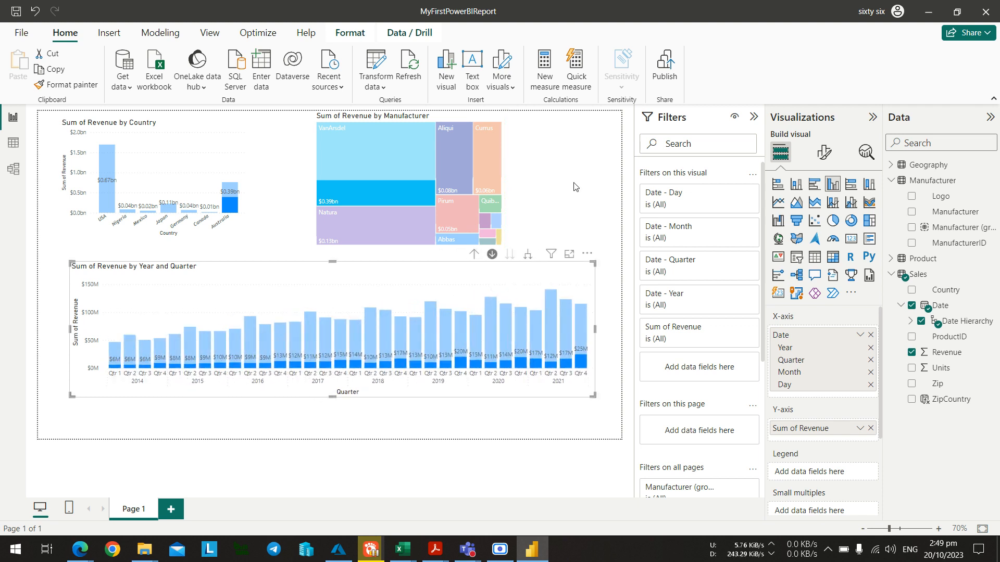
# Check the Teams demonstration against the report and expand the quarterly revenue chart one level to Year, Quarter and Month.
pyautogui.hotkey('alt', 'Tab')
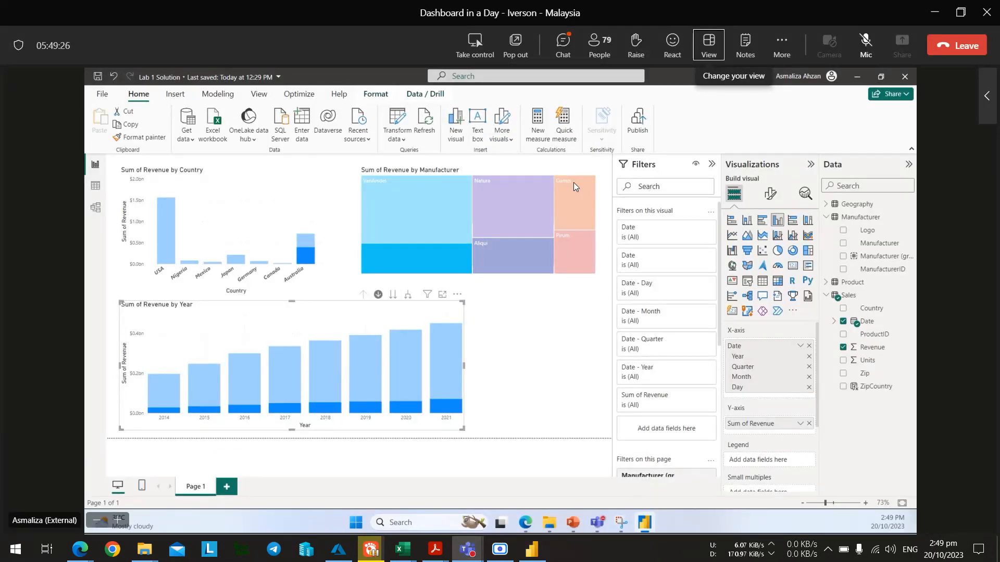
pyautogui.hotkey('alt', 'Tab')
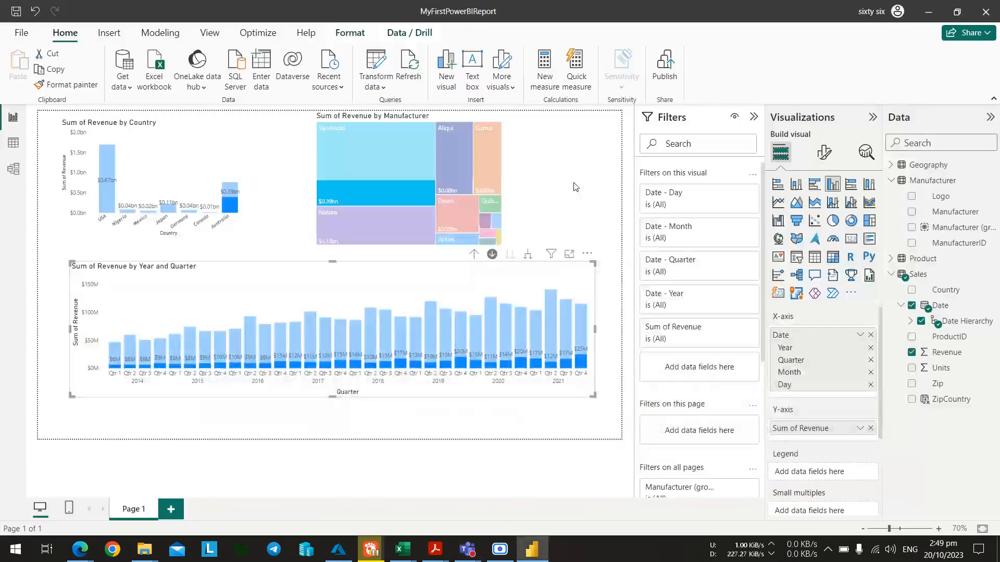
pyautogui.hotkey('alt', 'Tab')
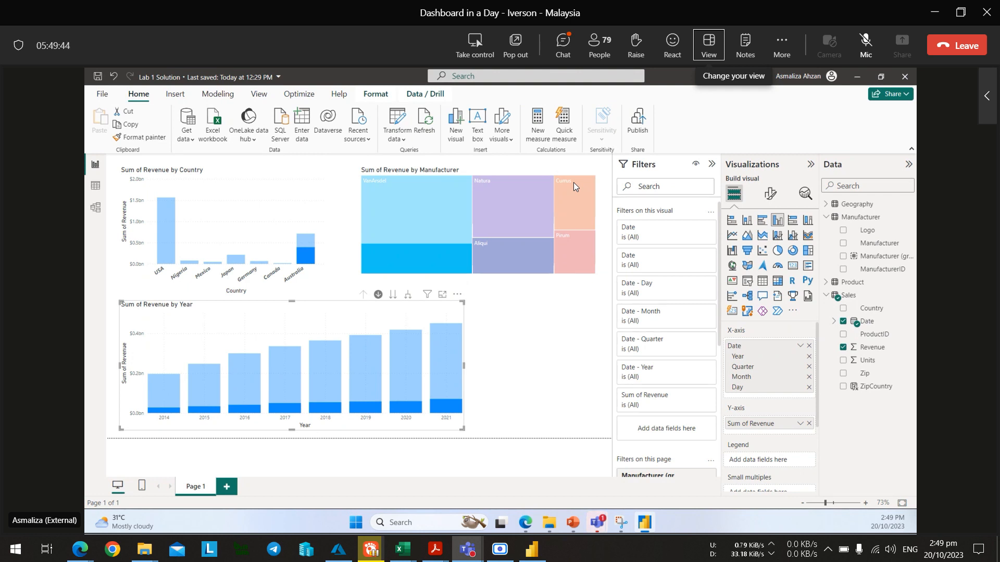
pyautogui.hotkey('alt', 'Tab')
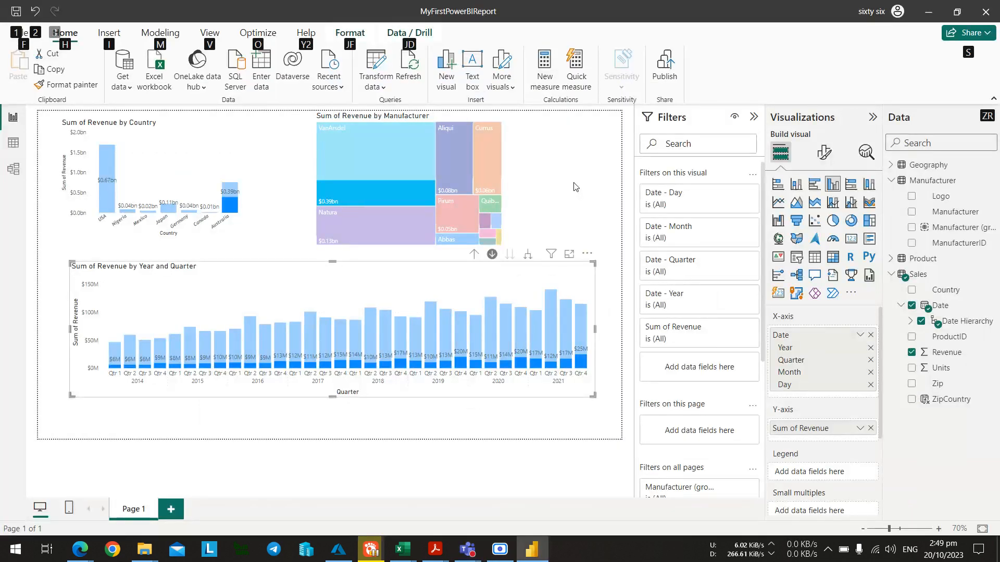
pyautogui.hotkey('alt', 'Tab')
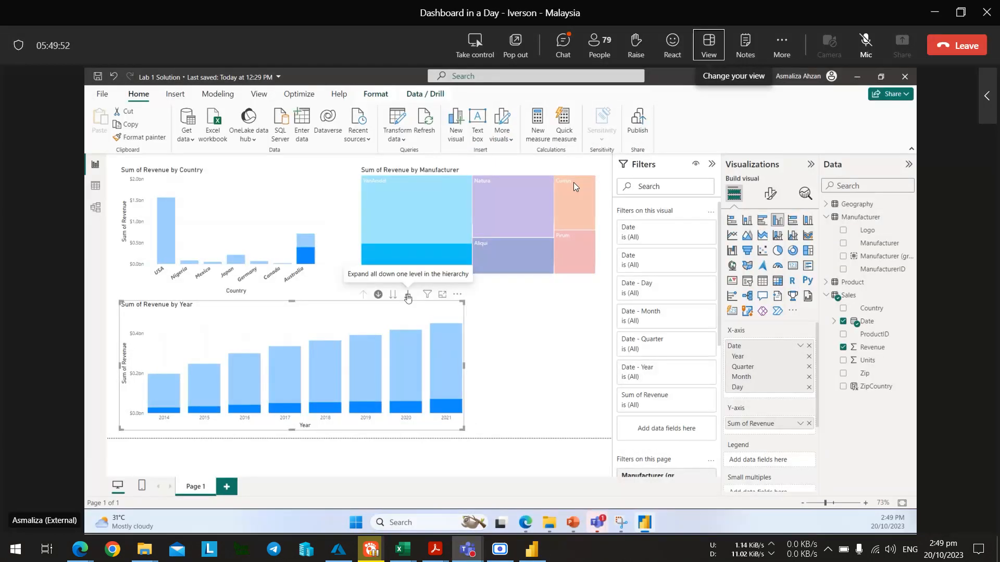
pyautogui.hotkey('alt', 'Tab')
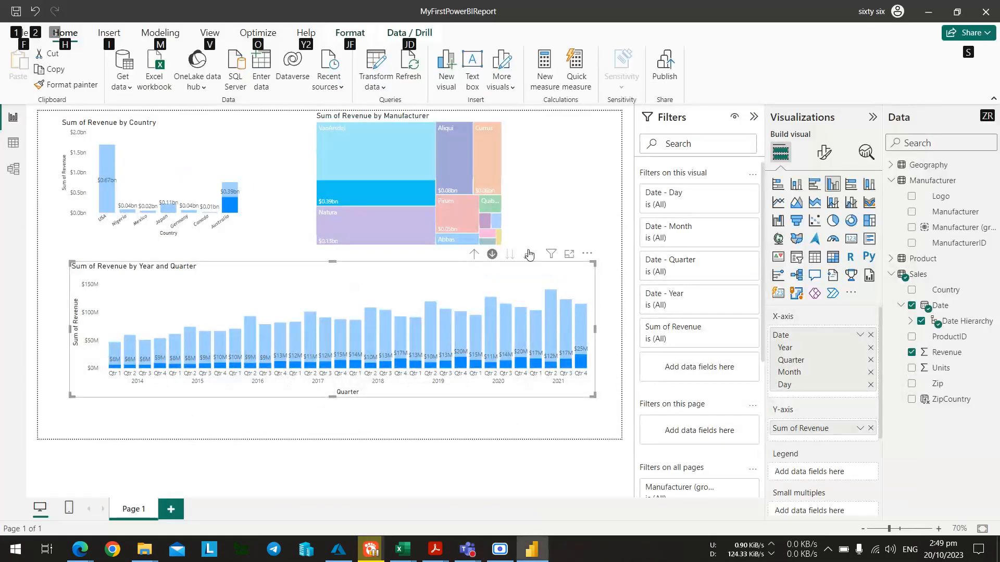
pyautogui.hotkey('alt', 'Tab')
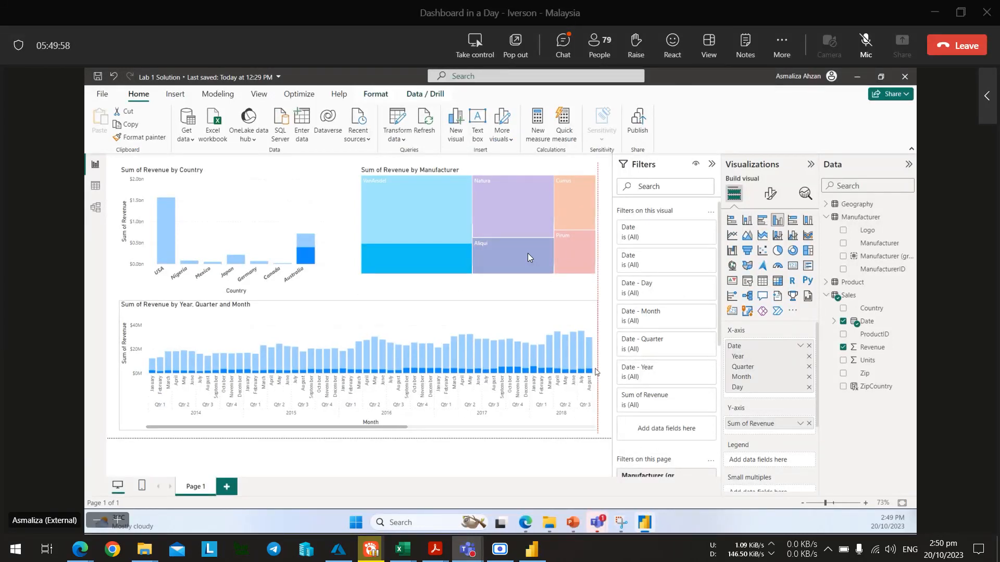
pyautogui.hotkey('alt', 'Tab')
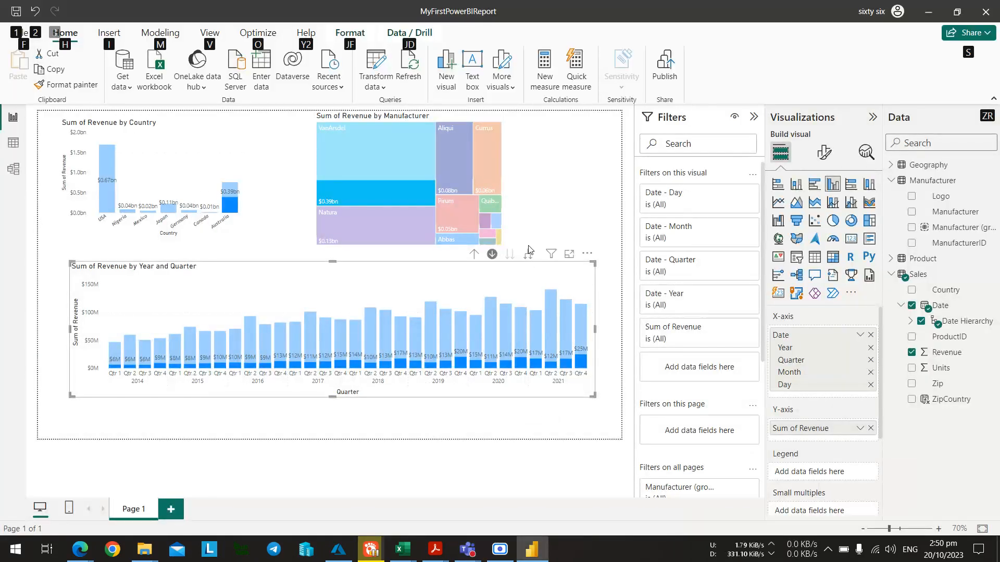
pyautogui.click(528, 257)
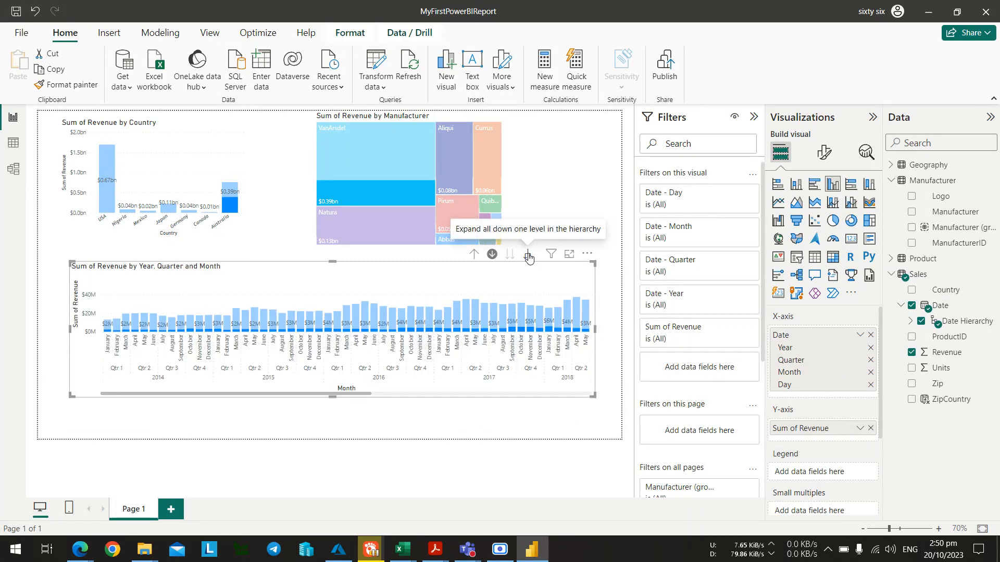
# Expand the monthly revenue chart to the Day level, compare it with the Teams demonstration, and drill back up to Month.
pyautogui.click(528, 257)
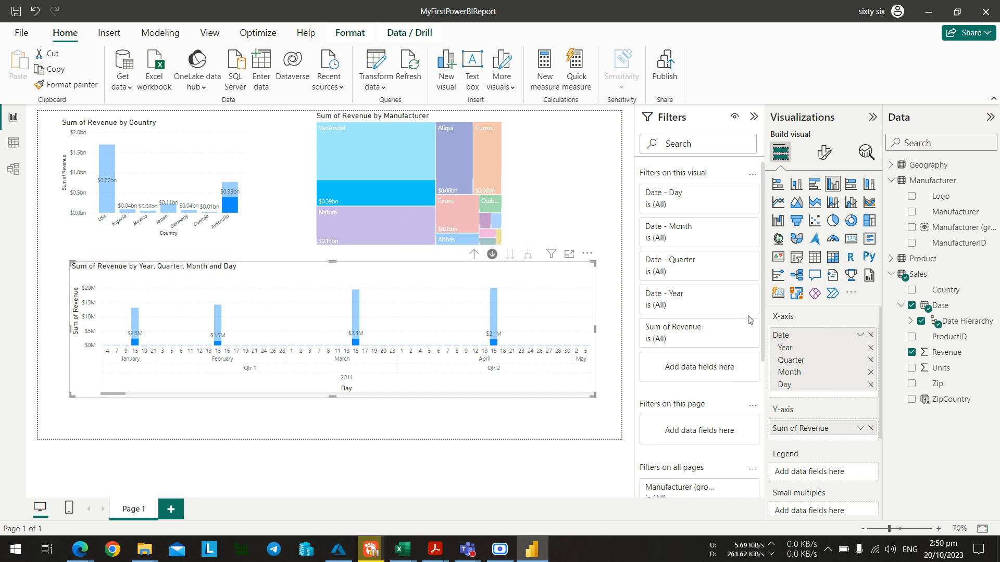
pyautogui.scroll(-3, 739, 356)
pyautogui.scroll(-3, 739, 356)
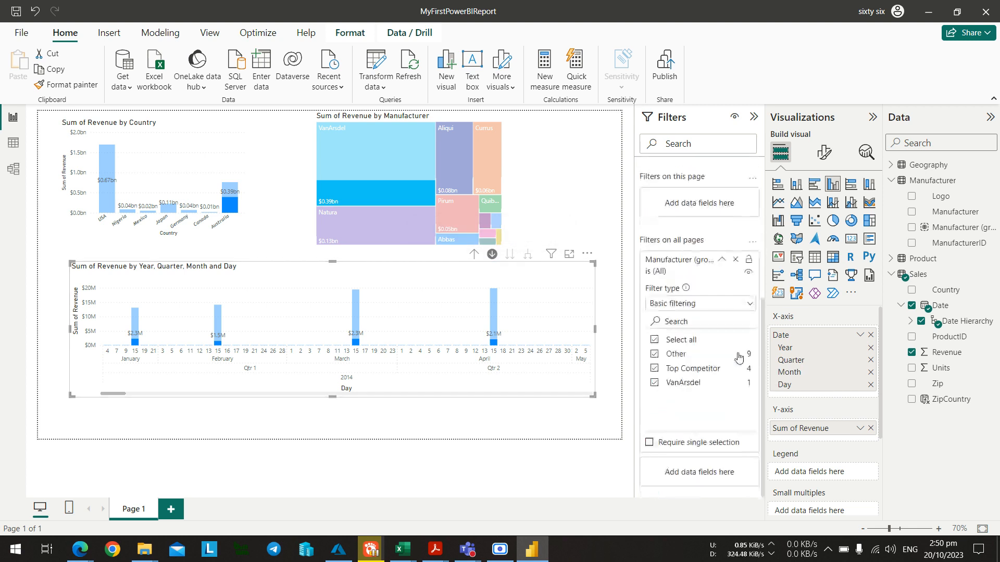
pyautogui.scroll(5, 739, 357)
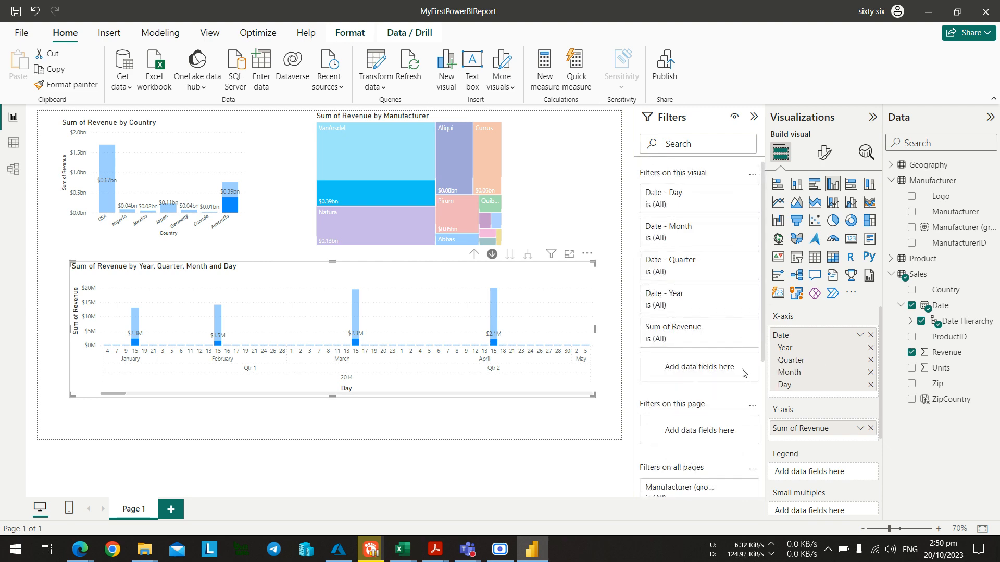
pyautogui.hotkey('alt', 'Tab')
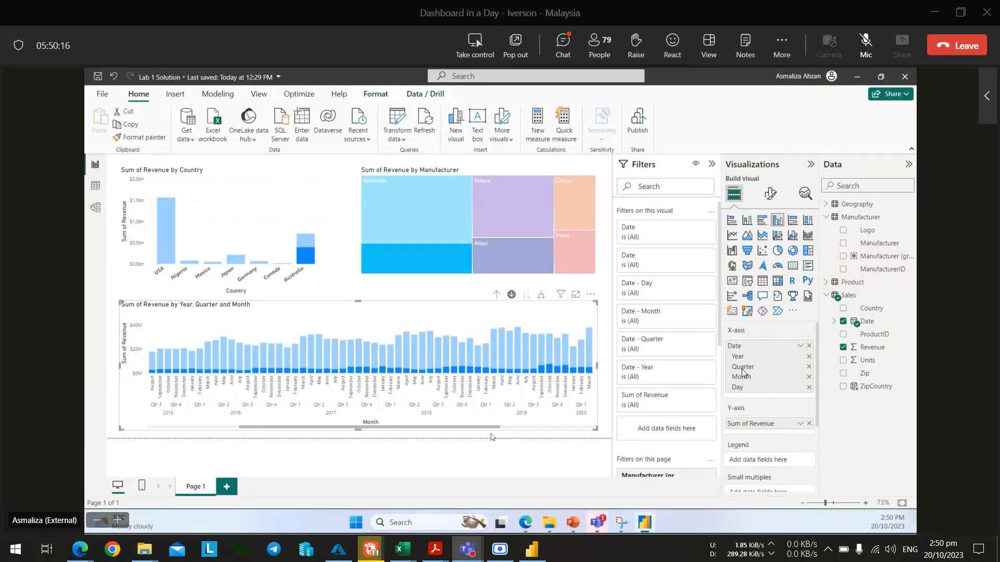
pyautogui.hotkey('alt', 'Tab')
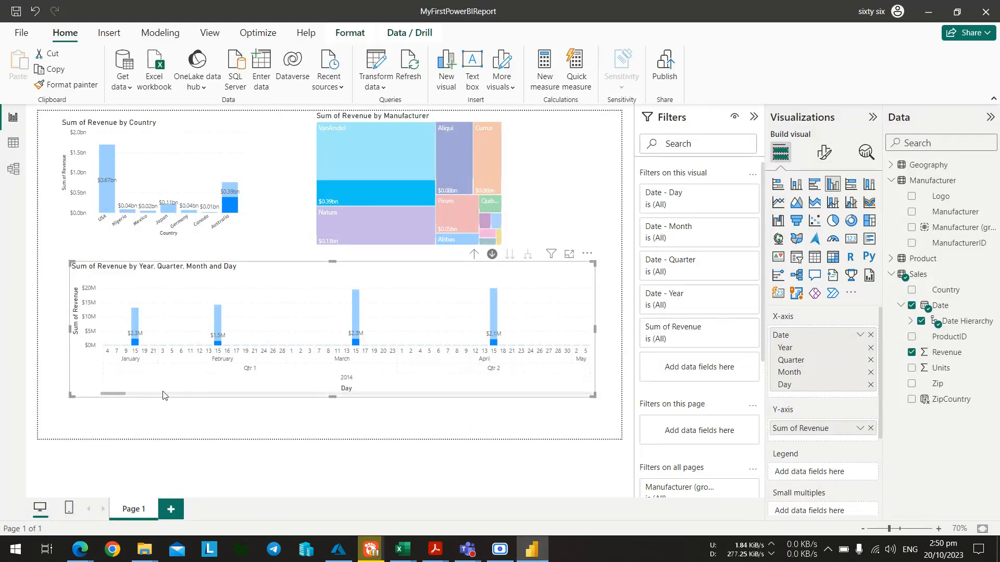
pyautogui.moveTo(117, 397); pyautogui.dragTo(2, 392)
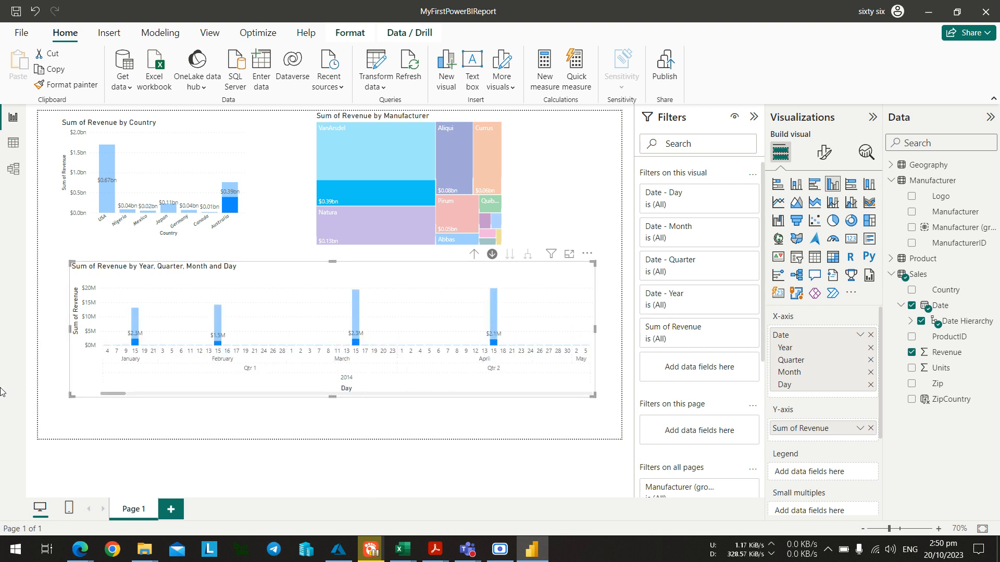
pyautogui.scroll(-3, 721, 322)
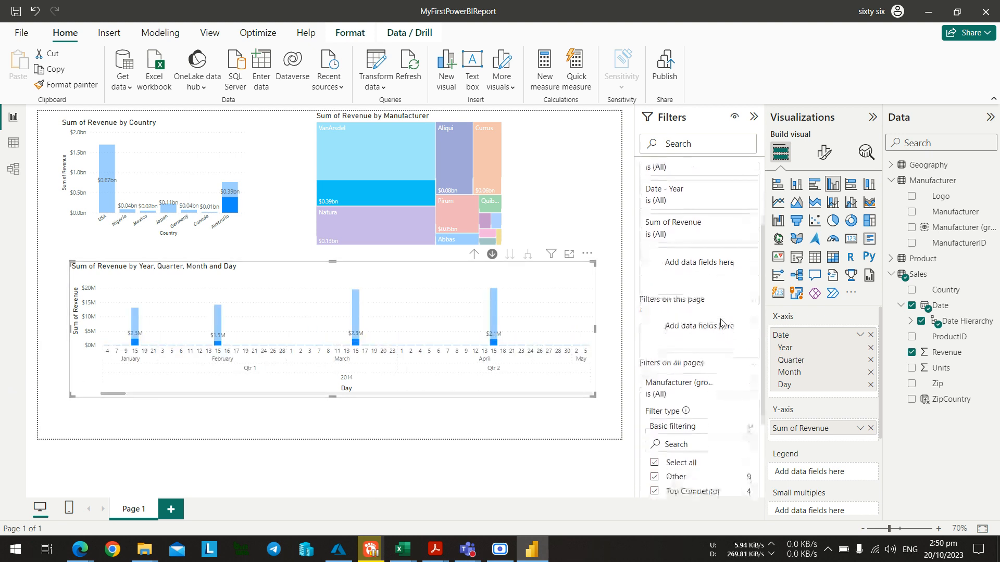
pyautogui.scroll(-2, 721, 323)
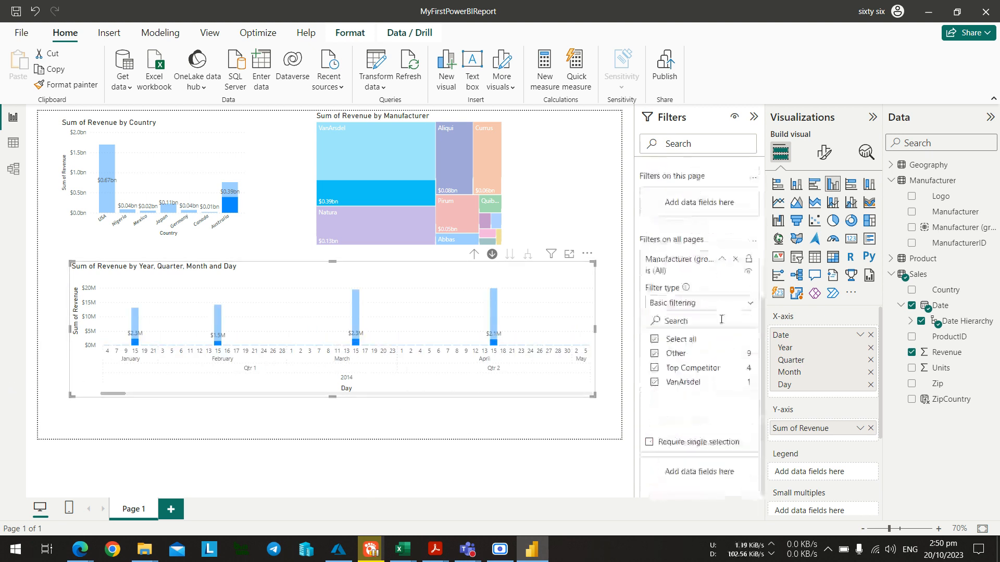
pyautogui.click(474, 254)
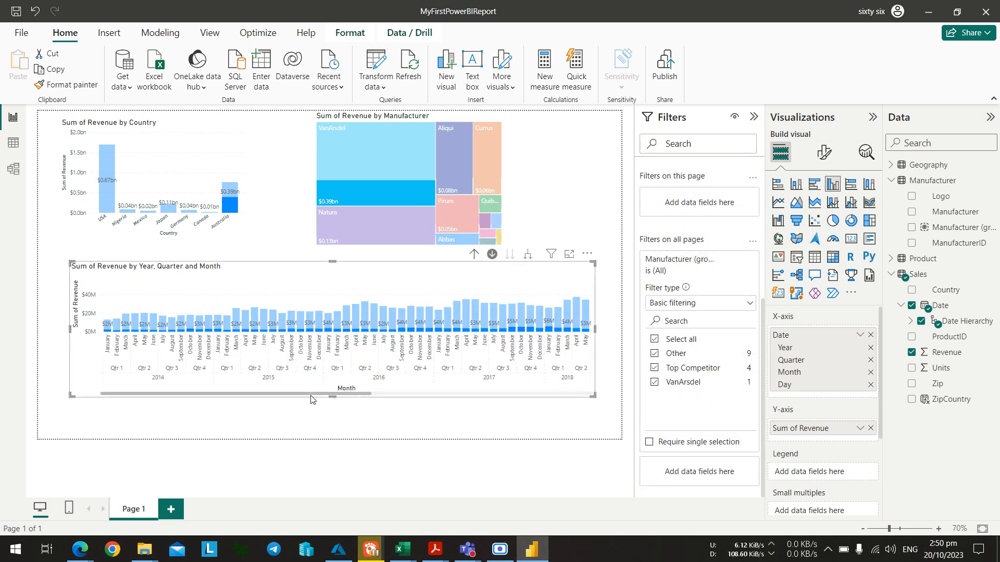
# Examine the monthly revenue chart's timeline and follow the Teams demonstration of the analytics options and chart scrolling.
pyautogui.moveTo(312, 395); pyautogui.dragTo(156, 416)
pyautogui.hotkey('alt', 'Tab')
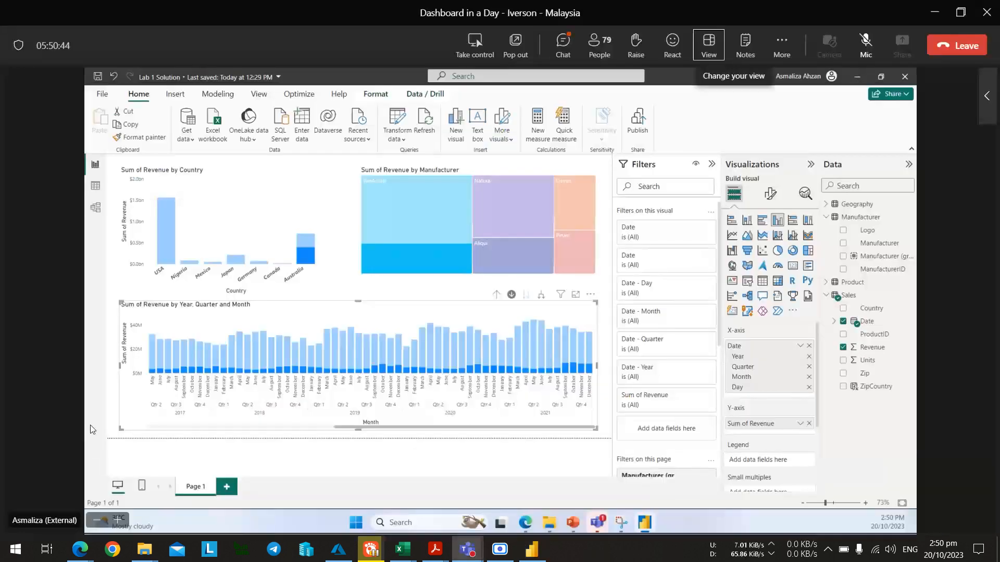
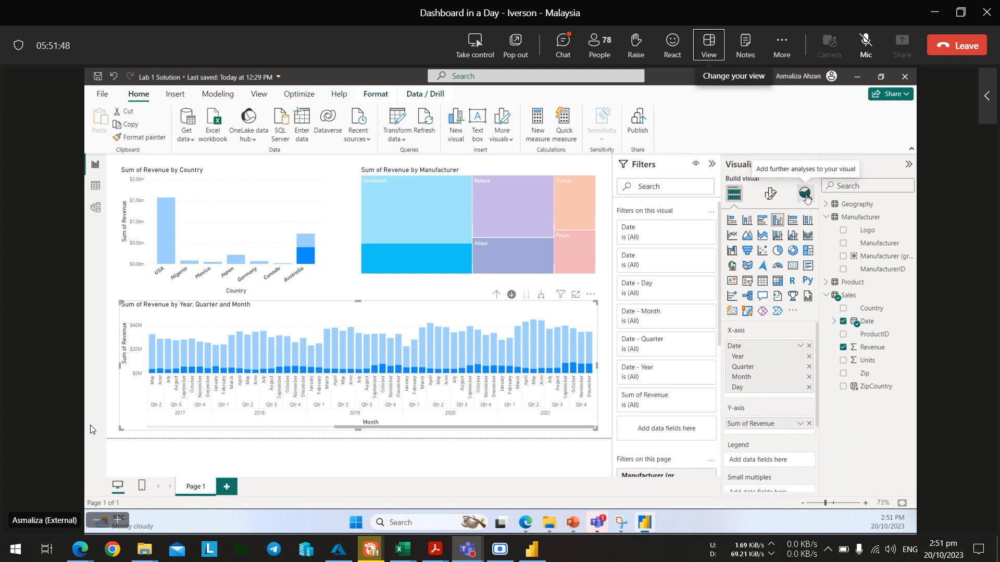
pyautogui.click(806, 196)
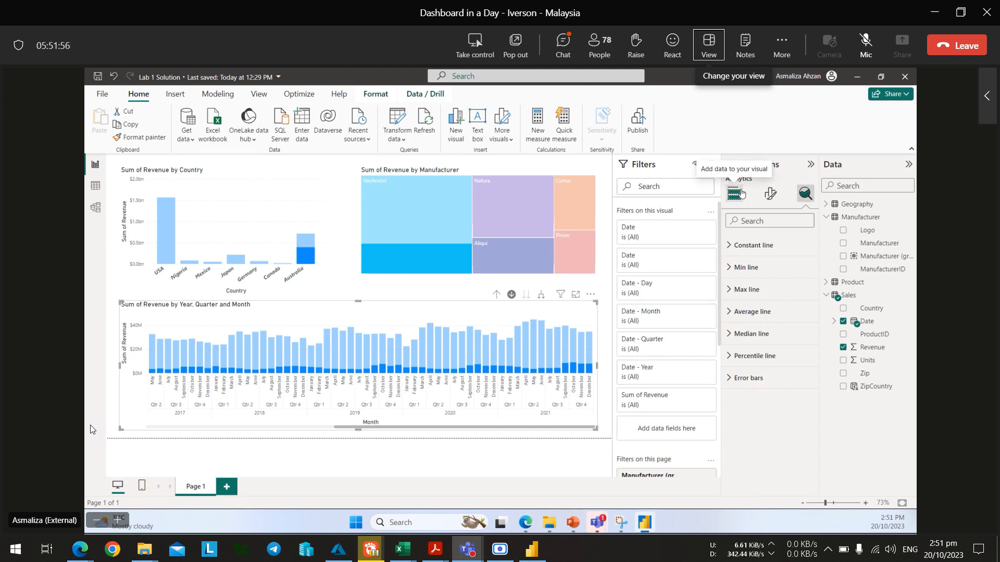
pyautogui.click(734, 193)
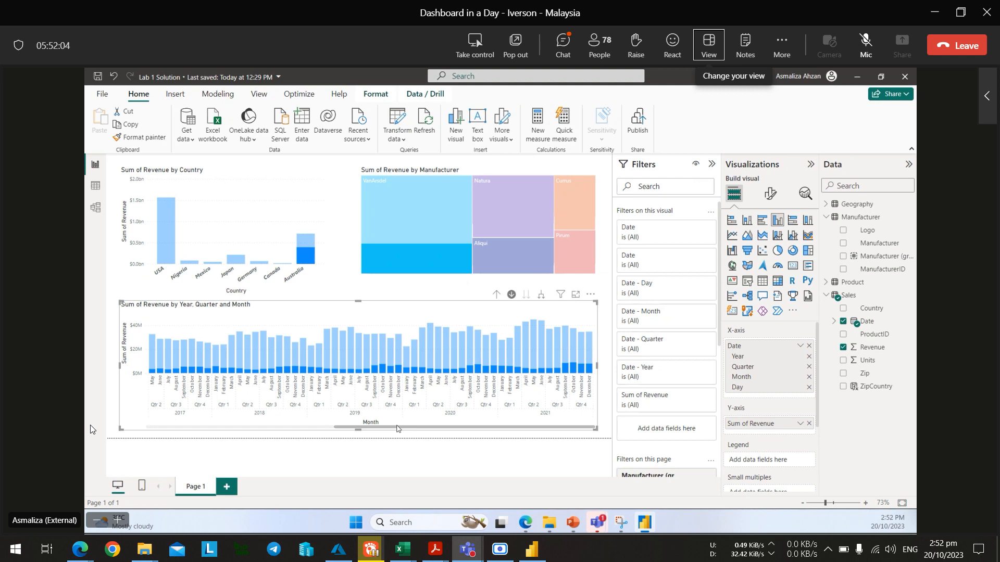
pyautogui.moveTo(397, 423); pyautogui.dragTo(171, 426)
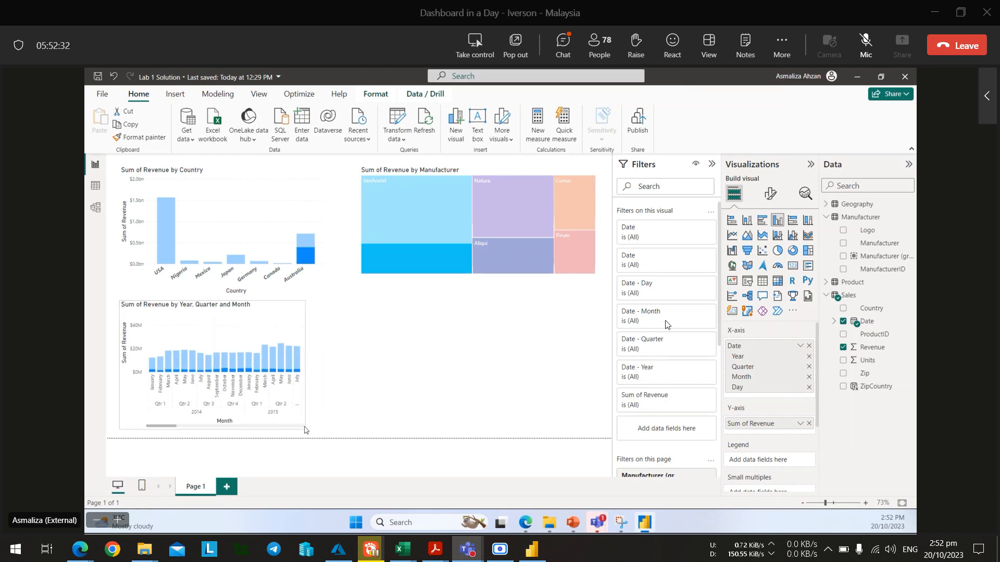
# Return to Power BI and shrink the monthly revenue chart to a narrow, shorter block below the country chart.
pyautogui.hotkey('alt', 'Tab')
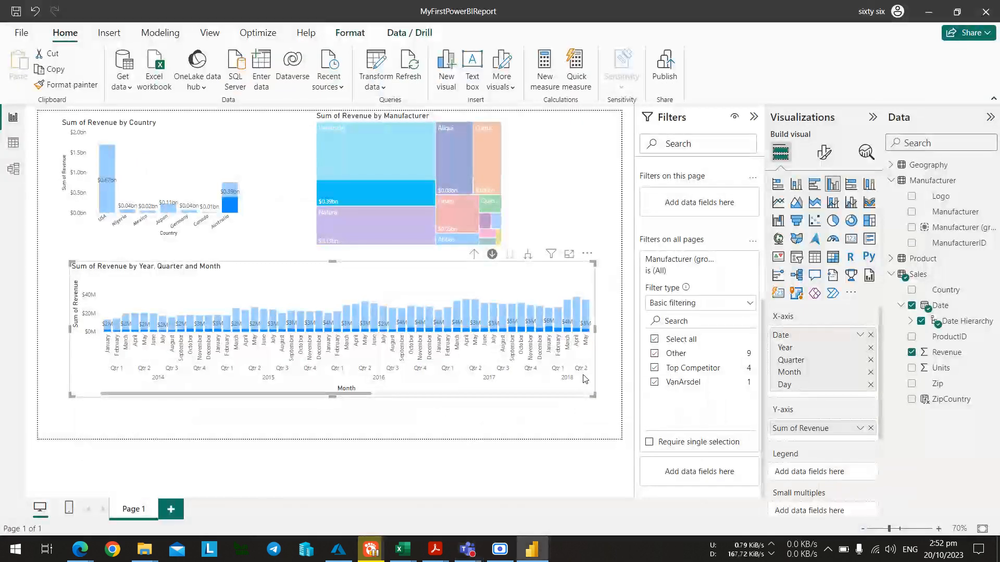
pyautogui.click(618, 436)
pyautogui.click(594, 393)
pyautogui.moveTo(592, 393); pyautogui.dragTo(302, 353)
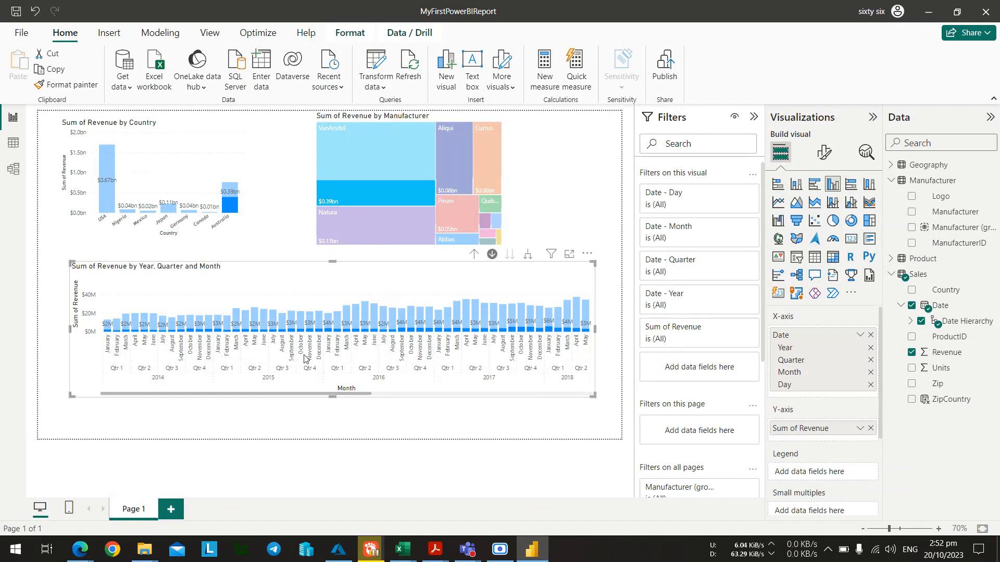
pyautogui.click(466, 369)
# Switch to Teams and compare the report with the demonstration of cross-highlighting by VanArsdel in the manufacturer treemap.
pyautogui.hotkey('alt', 'Tab')
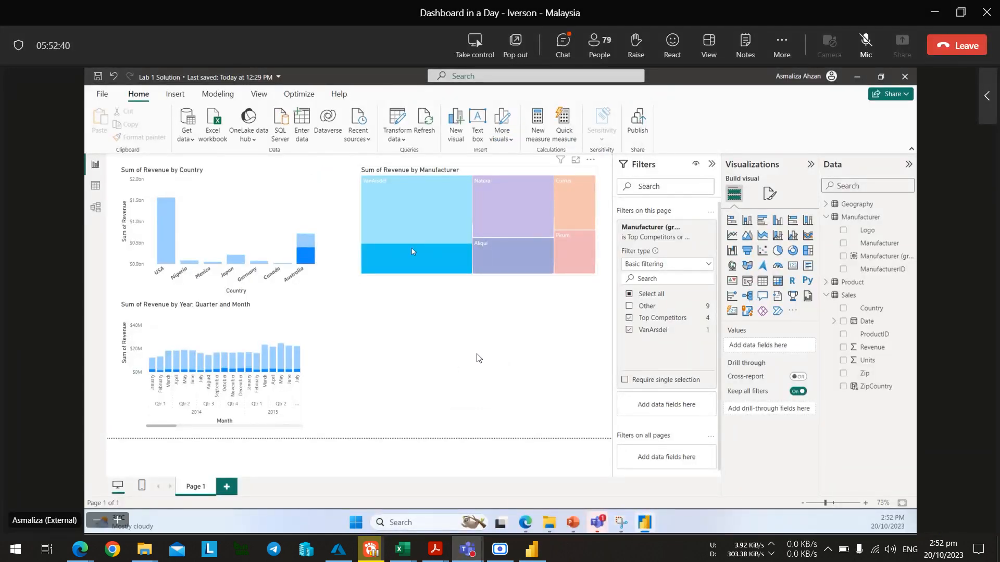
pyautogui.hotkey('alt', 'Tab')
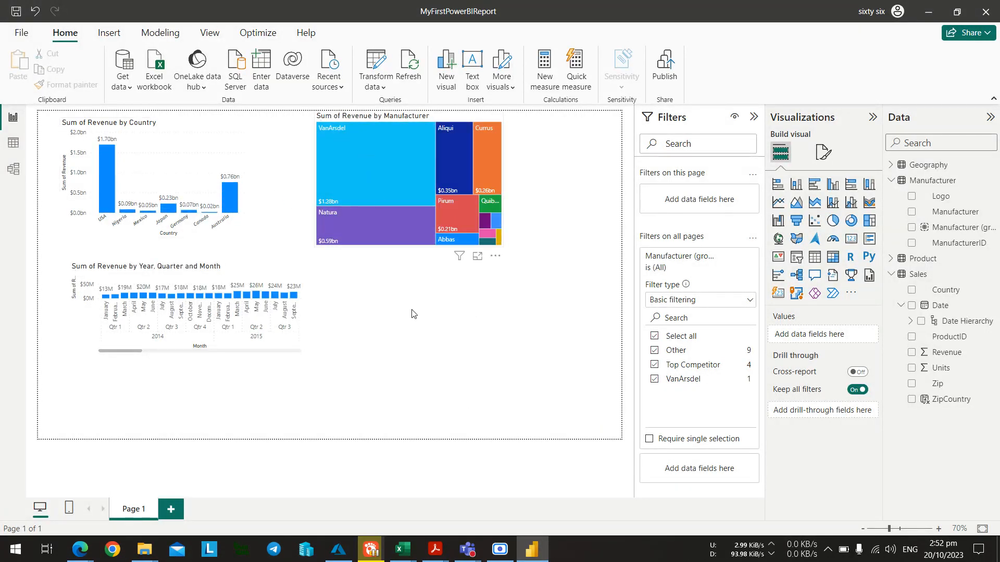
pyautogui.hotkey('alt', 'Tab')
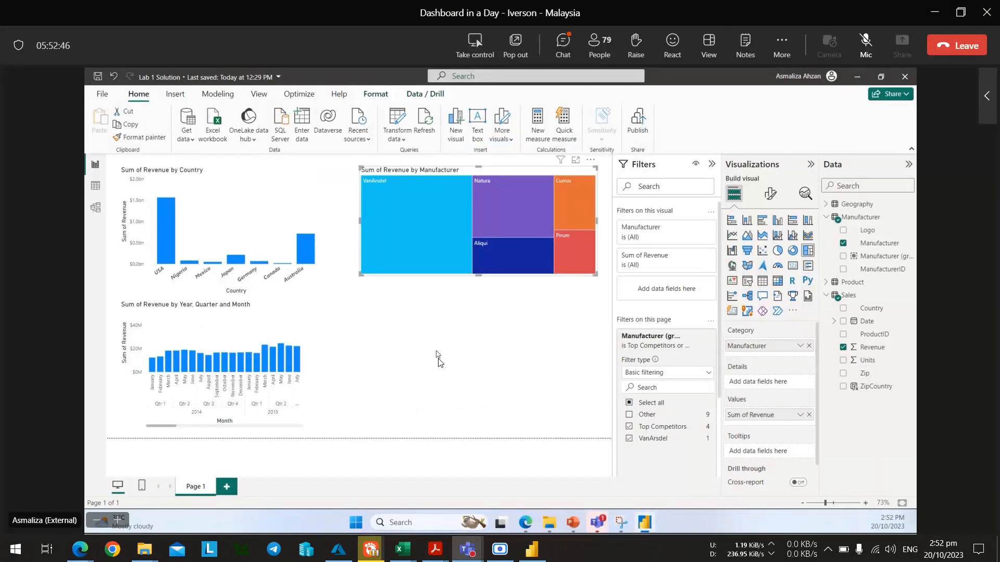
pyautogui.hotkey('alt', 'Tab')
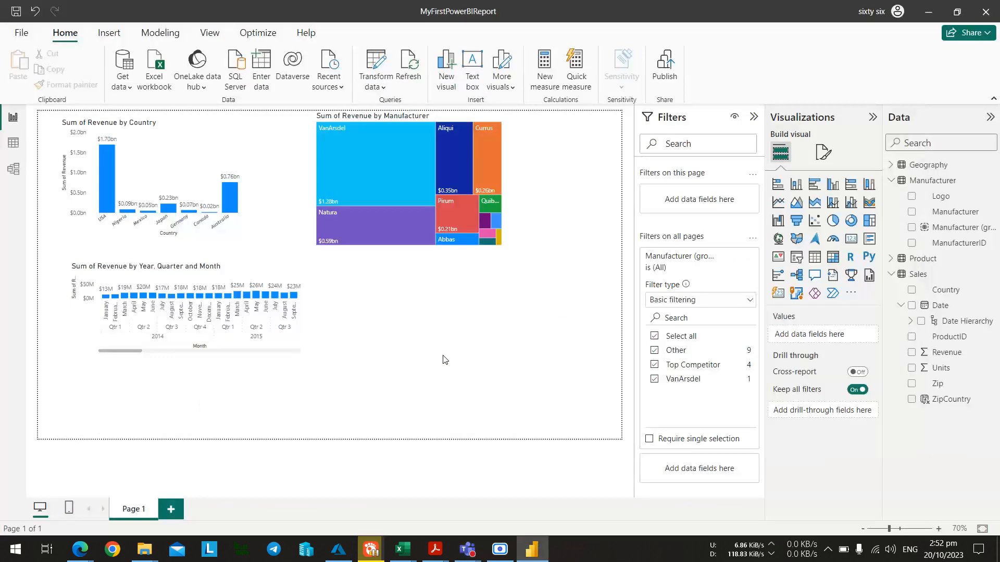
pyautogui.hotkey('alt', 'Tab')
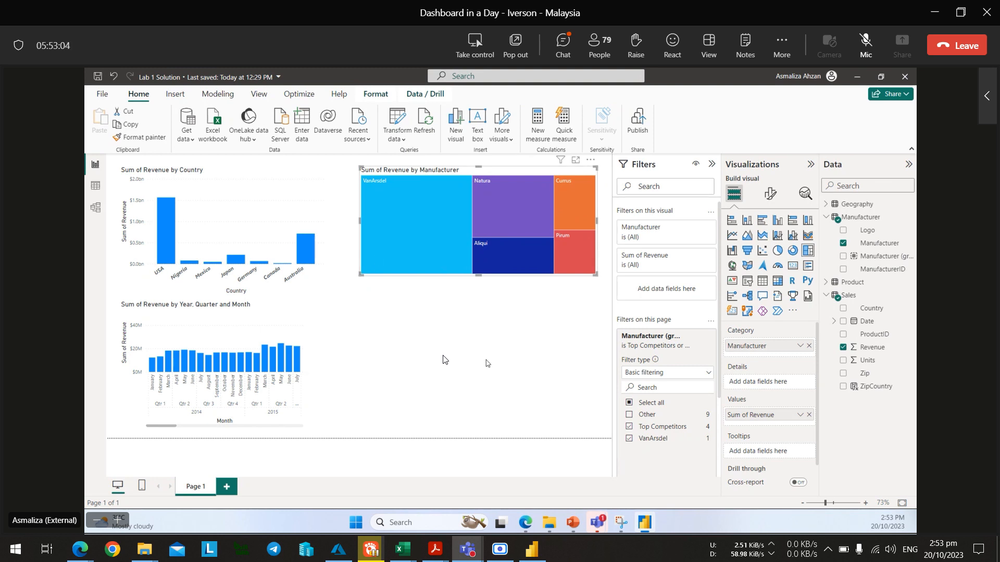
pyautogui.click(494, 338)
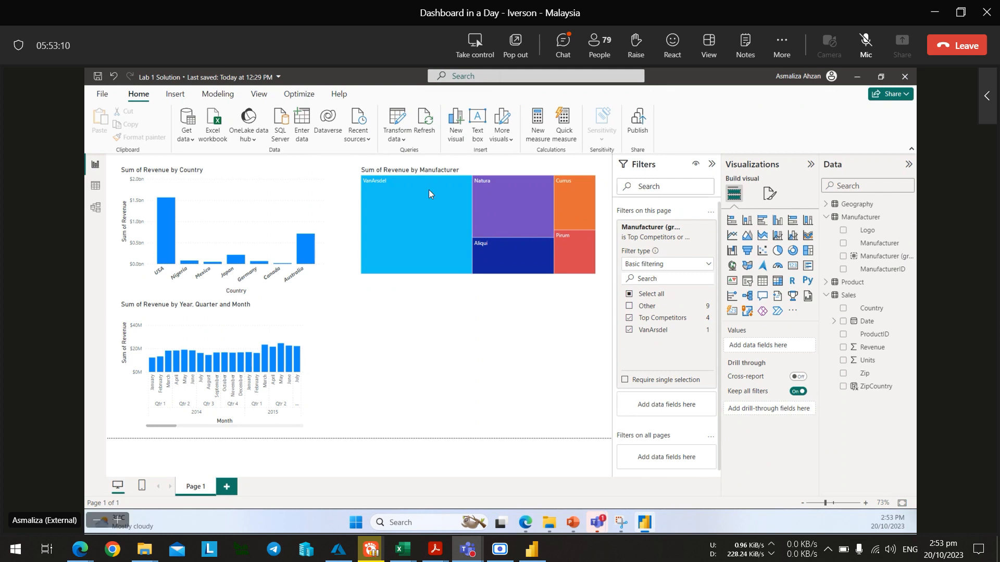
pyautogui.click(433, 246)
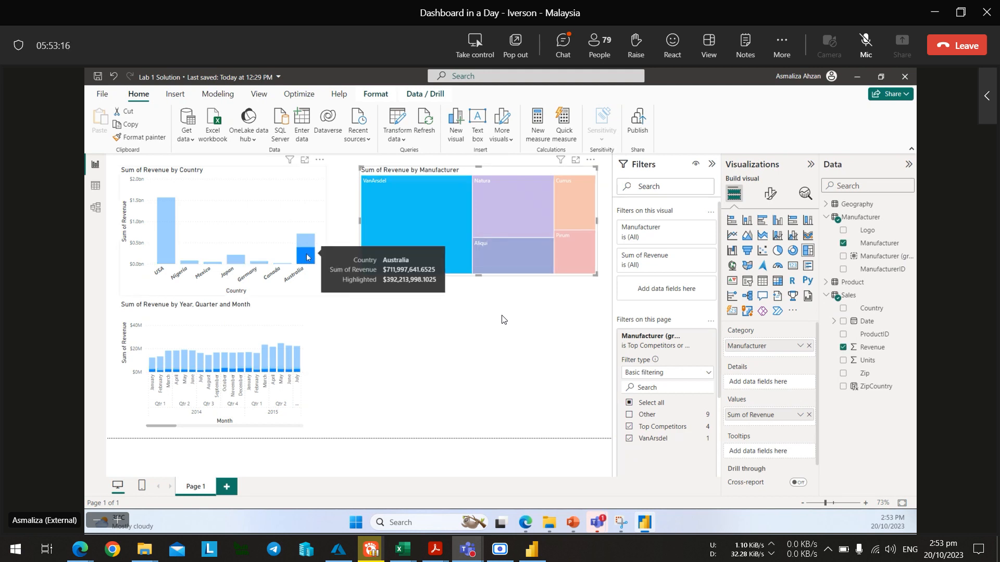
# Follow the Teams demonstration of cross-highlighting by Australia and of adding a Manufacturer field visual below the treemap.
pyautogui.click(307, 257)
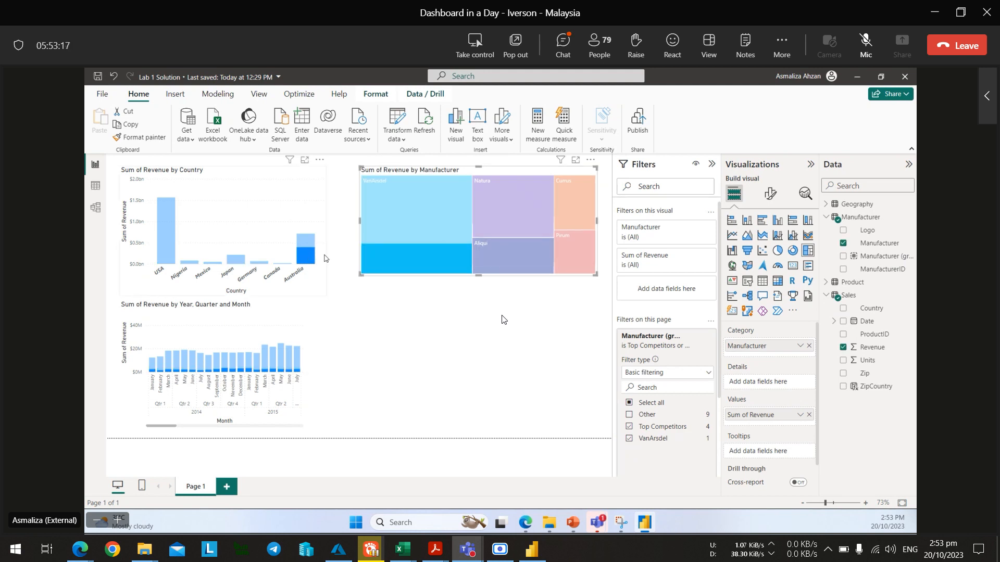
pyautogui.click(404, 257)
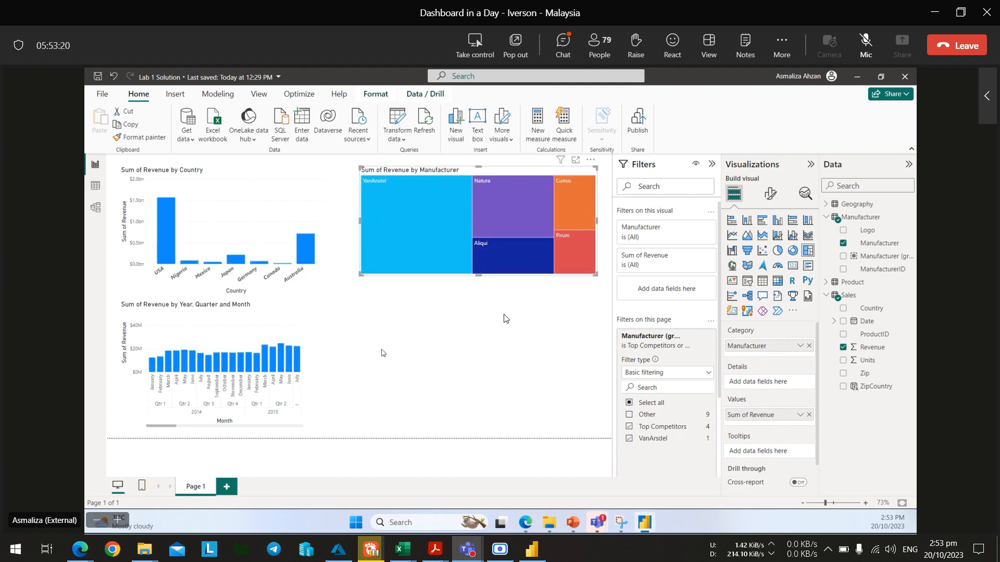
pyautogui.click(382, 353)
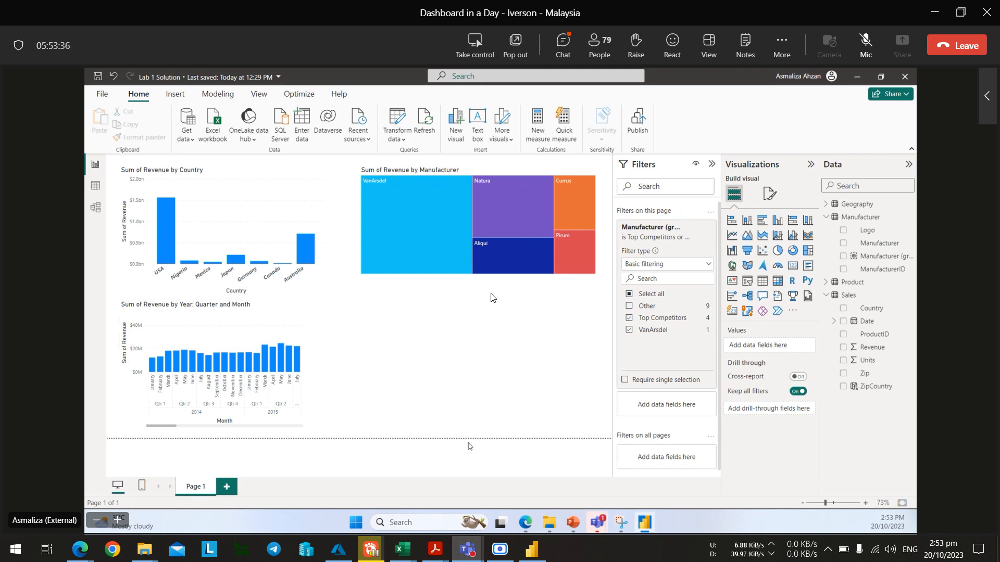
pyautogui.click(492, 308)
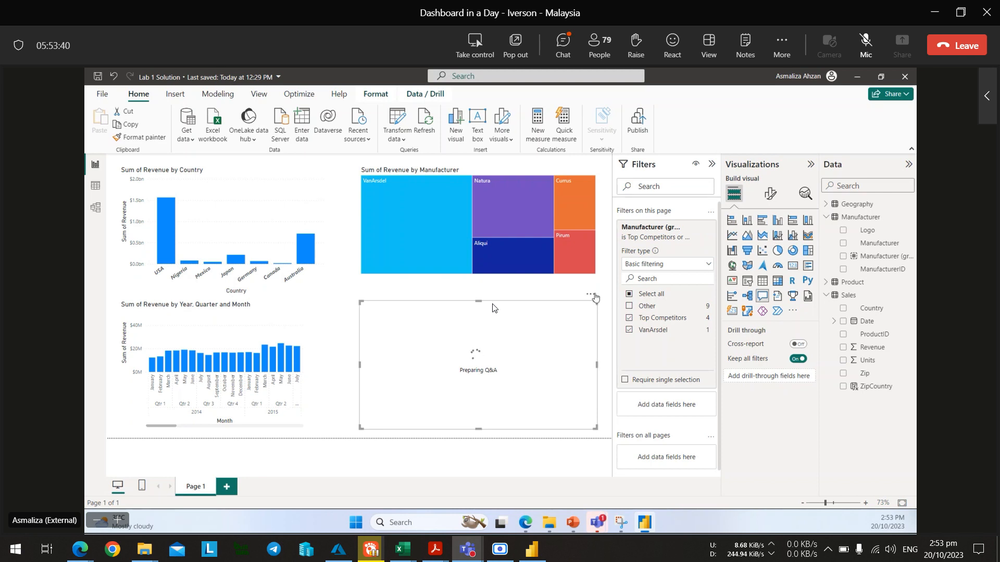
pyautogui.click(590, 294)
pyautogui.click(622, 306)
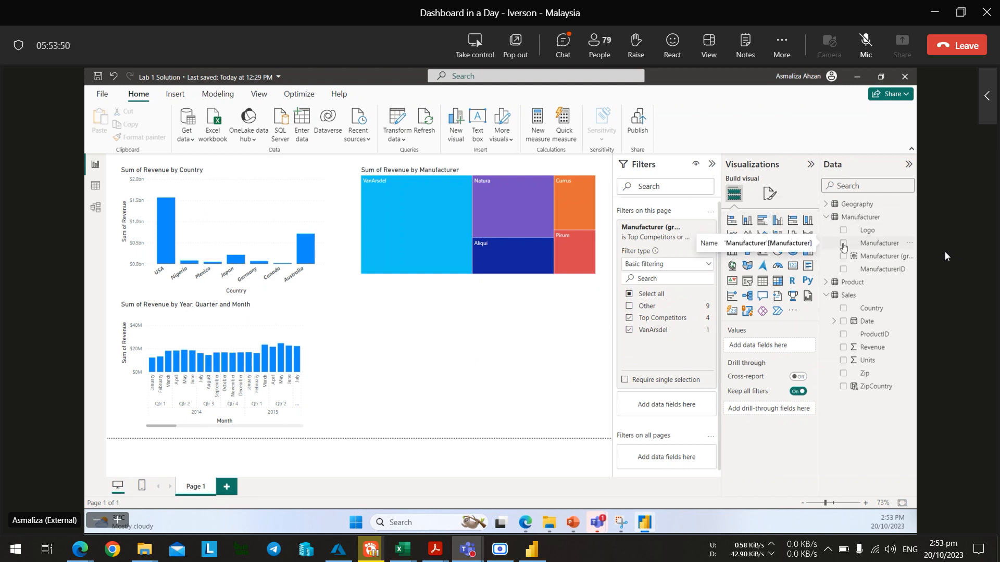
pyautogui.click(843, 243)
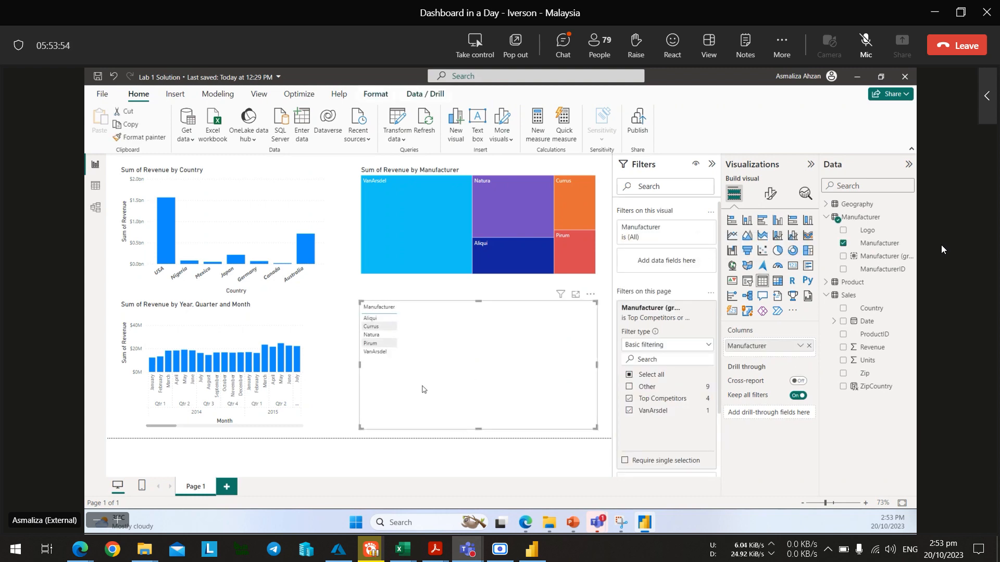
# Switch to Power BI, add a table of the Manufacturer field, and place it directly below the manufacturer treemap.
pyautogui.hotkey('alt', 'Tab')
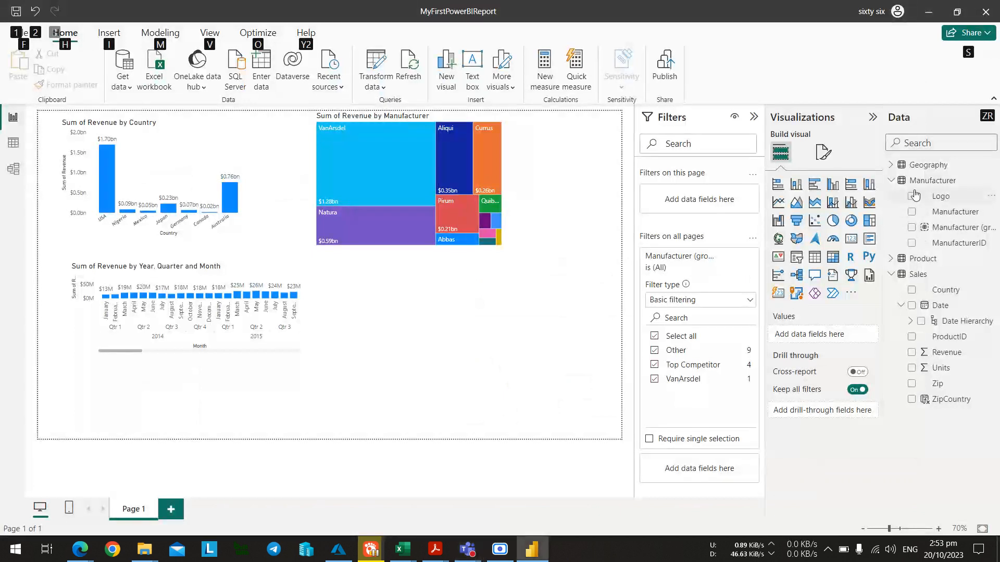
pyautogui.click(553, 285)
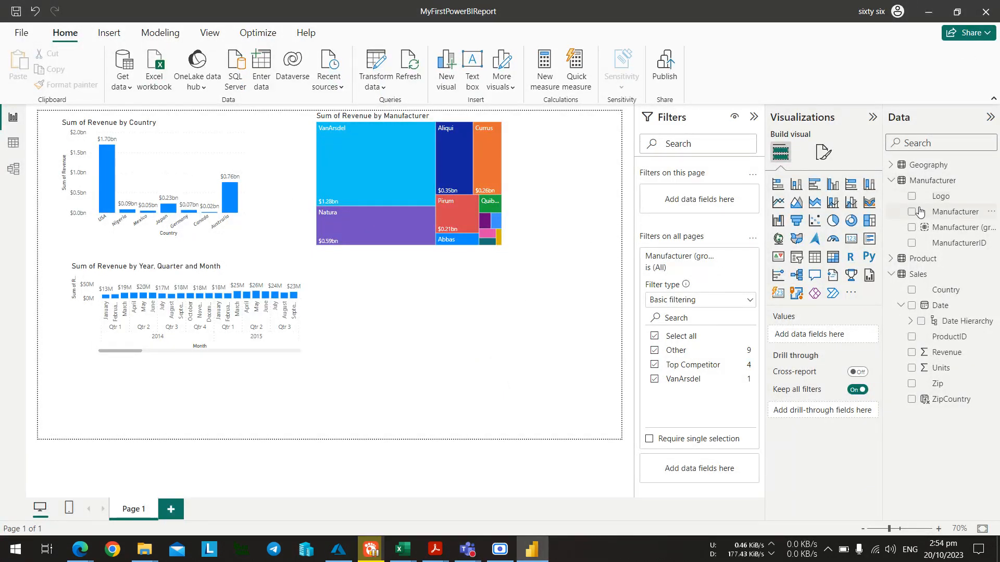
pyautogui.click(919, 212)
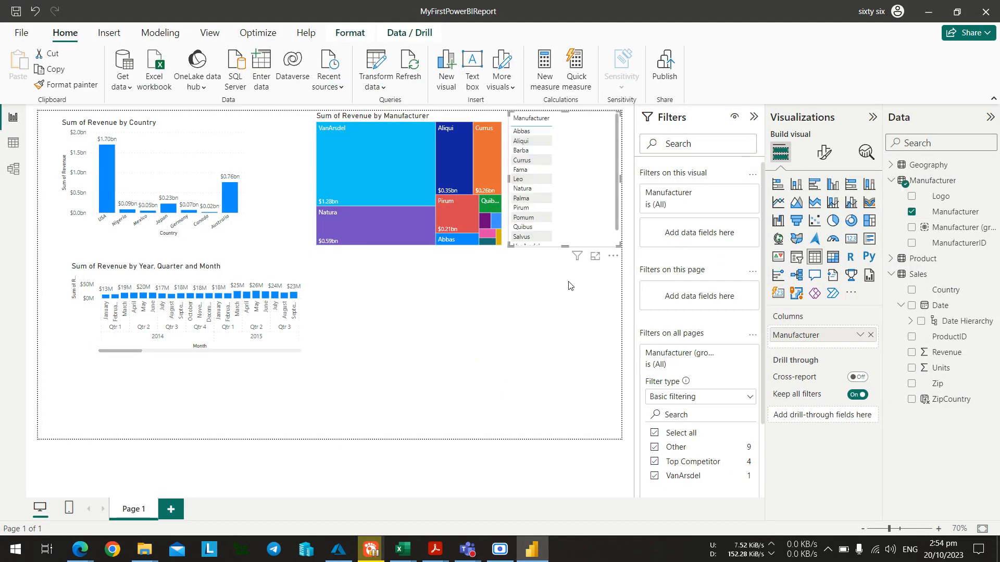
pyautogui.moveTo(575, 124); pyautogui.dragTo(390, 283)
# Check the Teams demonstration and convert the Manufacturer table in Power BI to a slicer.
pyautogui.hotkey('alt', 'Tab')
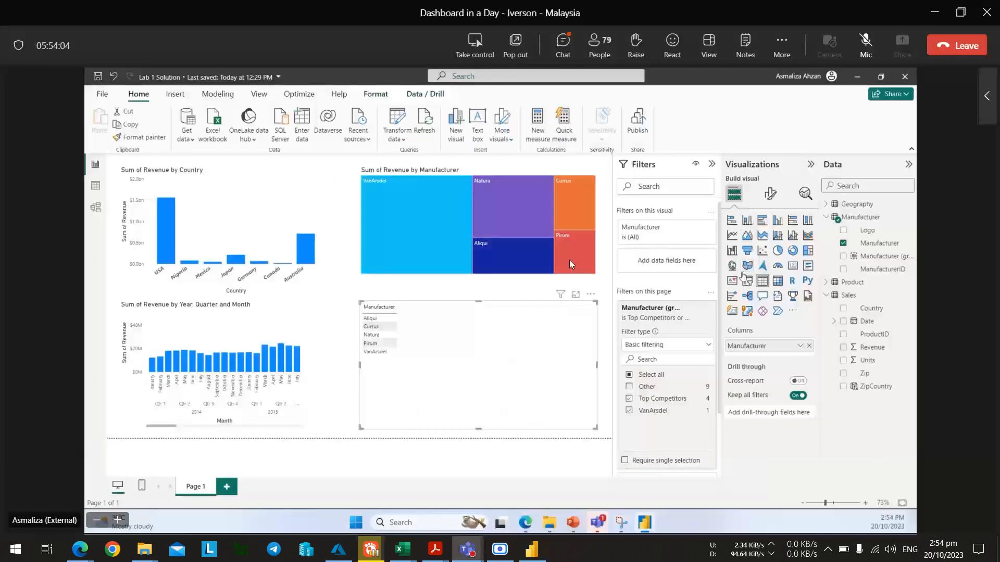
pyautogui.hotkey('alt', 'Tab')
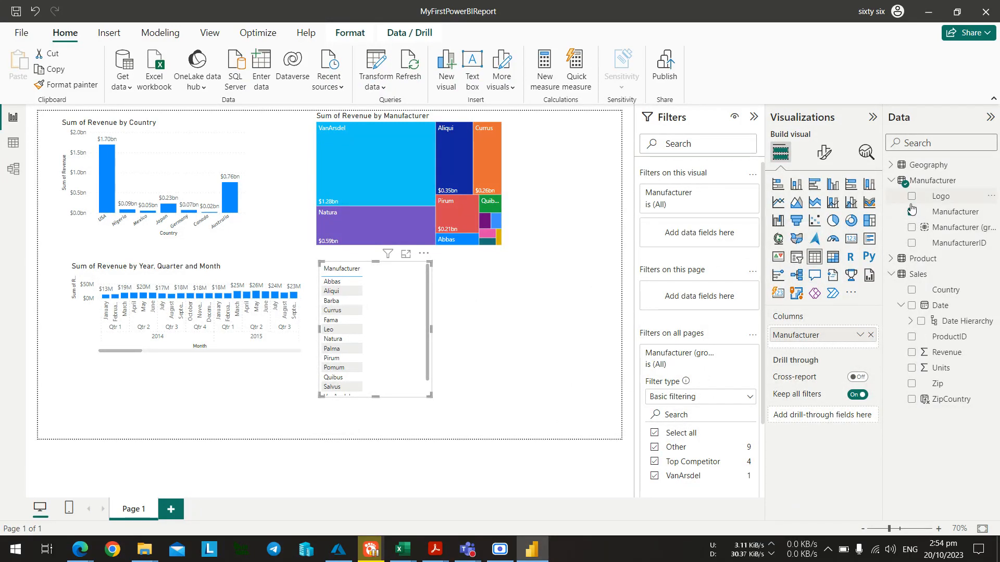
pyautogui.hotkey('alt', 'Tab')
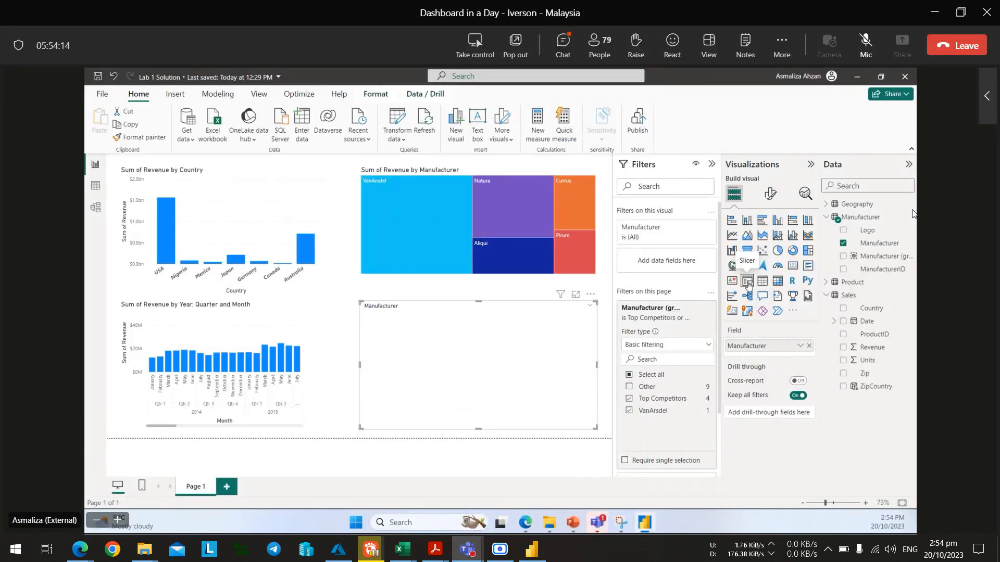
pyautogui.hotkey('alt', 'Tab')
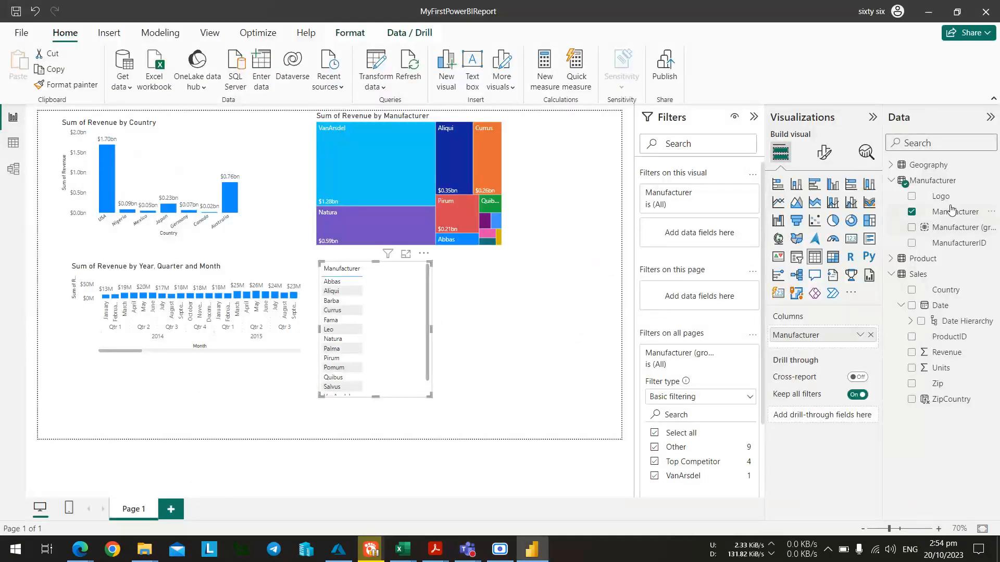
pyautogui.click(795, 258)
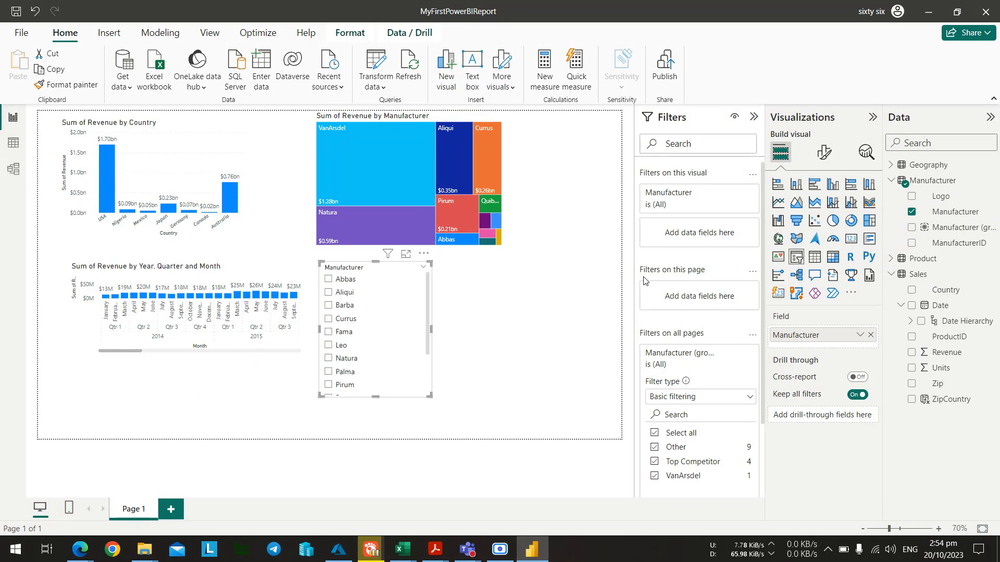
# Compare the slicer with the Teams demonstration and make the Manufacturer slicer in Power BI slightly narrower.
pyautogui.hotkey('alt', 'Tab')
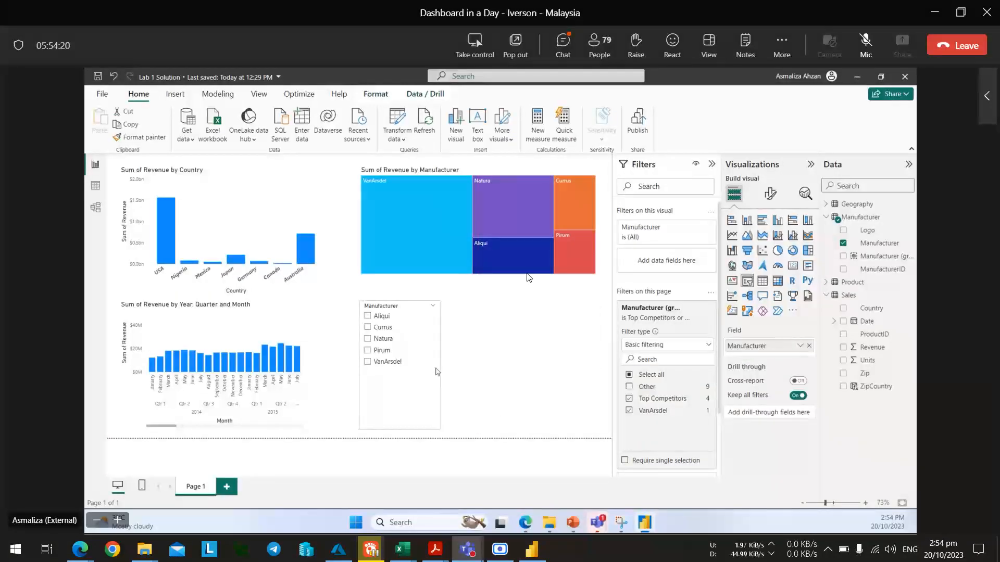
pyautogui.hotkey('alt', 'Tab')
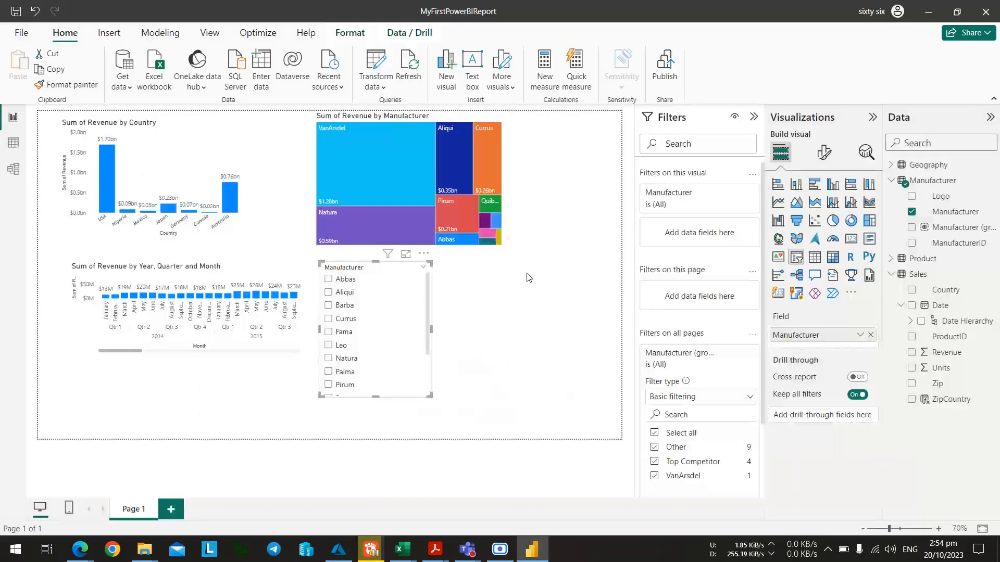
pyautogui.hotkey('alt', 'Tab')
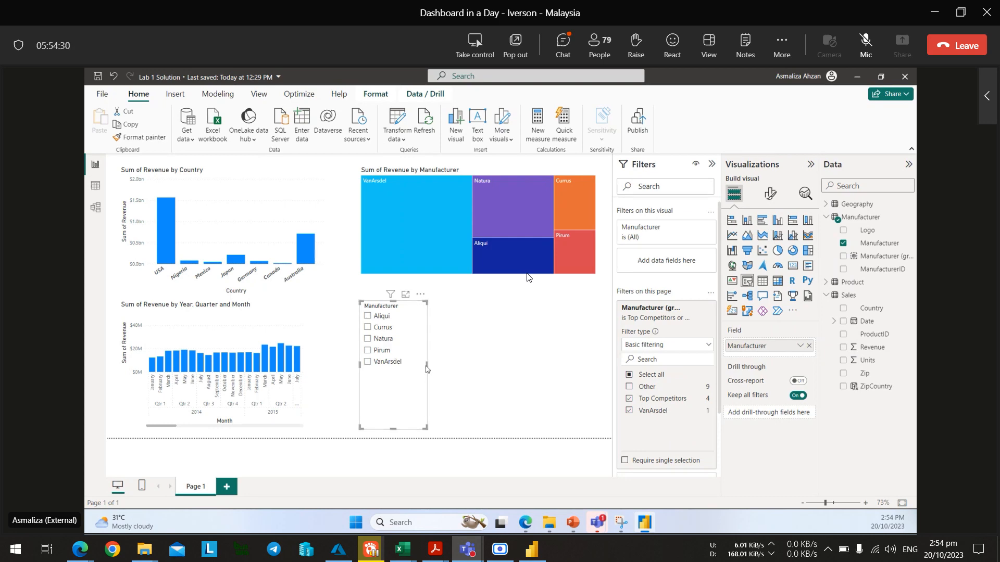
pyautogui.hotkey('alt', 'Tab')
pyautogui.scroll(-1, 382, 347)
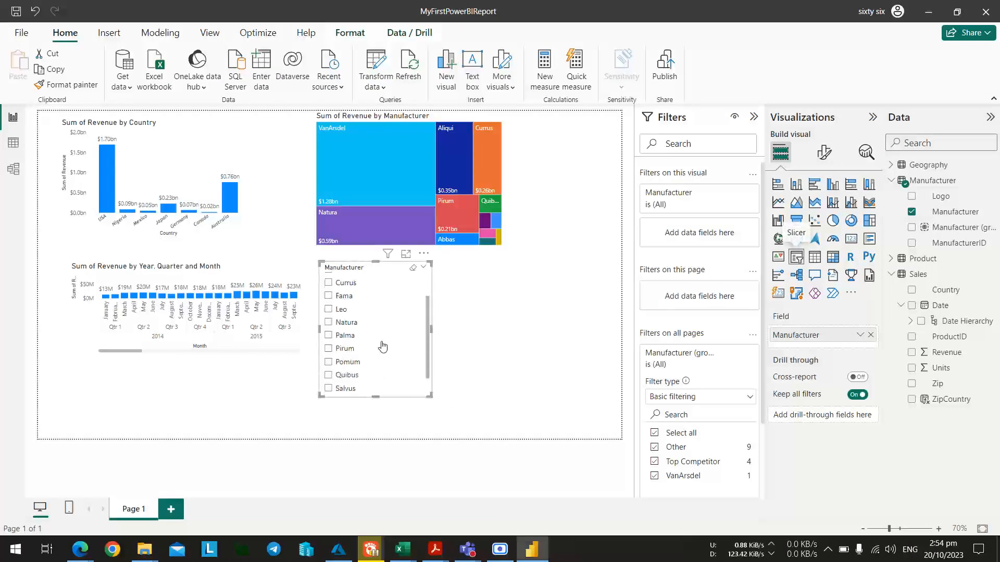
pyautogui.scroll(1, 382, 347)
pyautogui.moveTo(431, 332)
pyautogui.mouseDown()
pyautogui.moveTo(443, 332)
pyautogui.moveTo(414, 329)
pyautogui.mouseUp()
# Try the Manufacturer slicer as shown in Teams by filtering the report to Aliqui and to Natura, clearing each selection.
pyautogui.hotkey('alt', 'Tab')
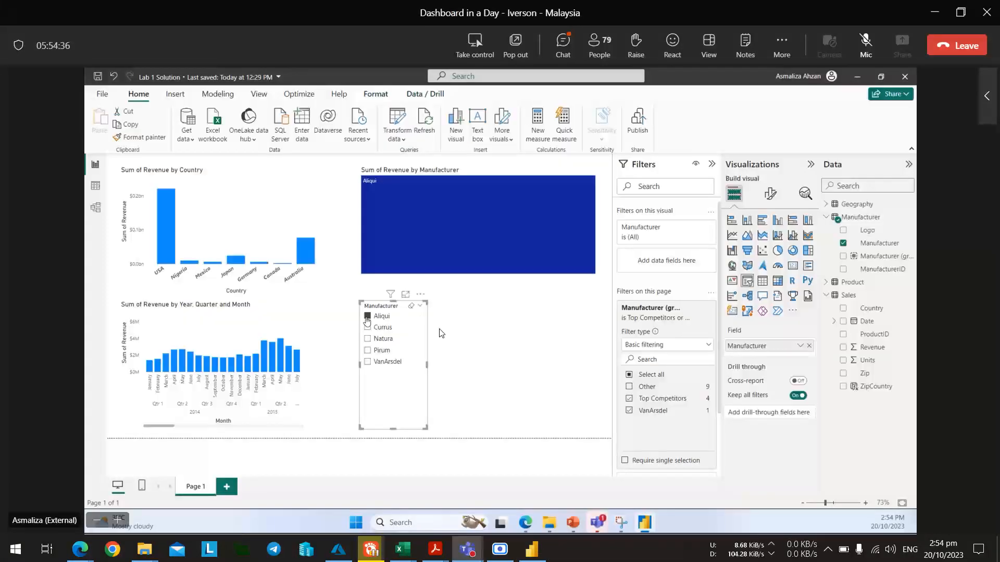
pyautogui.hotkey('alt', 'Tab')
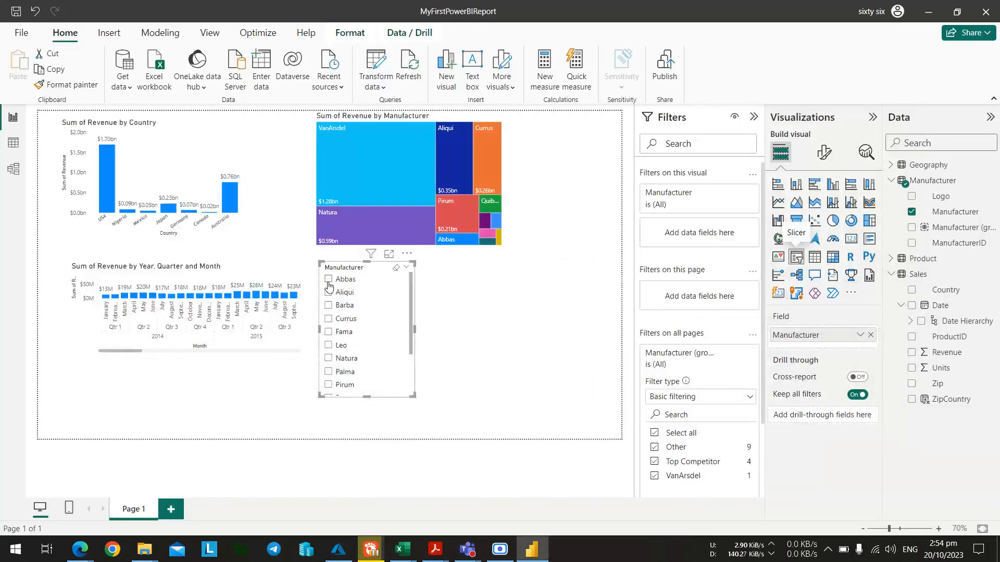
pyautogui.click(328, 292)
pyautogui.hotkey('alt', 'Tab')
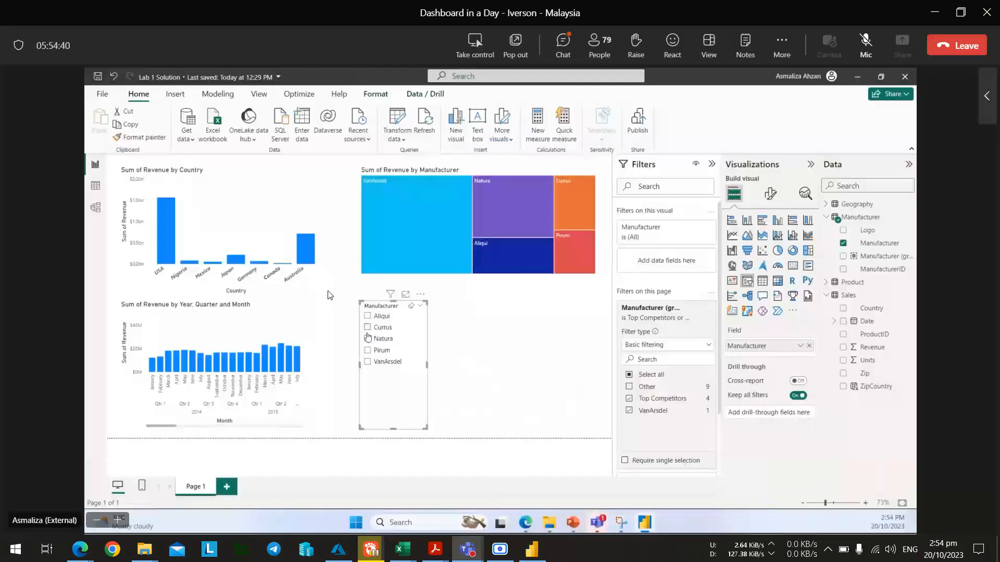
pyautogui.hotkey('alt', 'Tab')
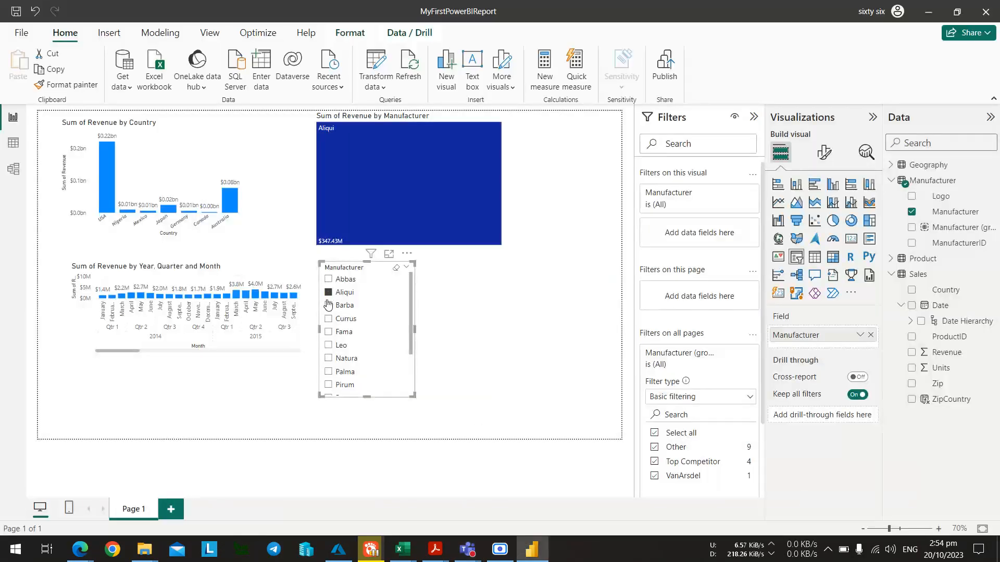
pyautogui.click(329, 293)
pyautogui.scroll(-2, 333, 344)
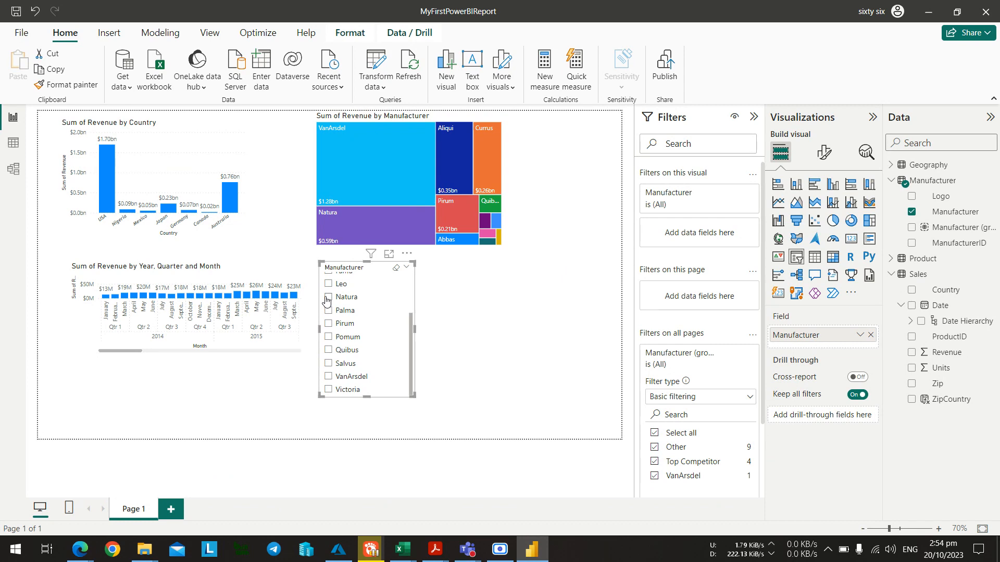
pyautogui.click(328, 297)
pyautogui.click(328, 298)
# Follow the slicer formatting demonstration in Teams and set the Manufacturer slicer's style to Tile in Power BI.
pyautogui.hotkey('alt', 'Tab')
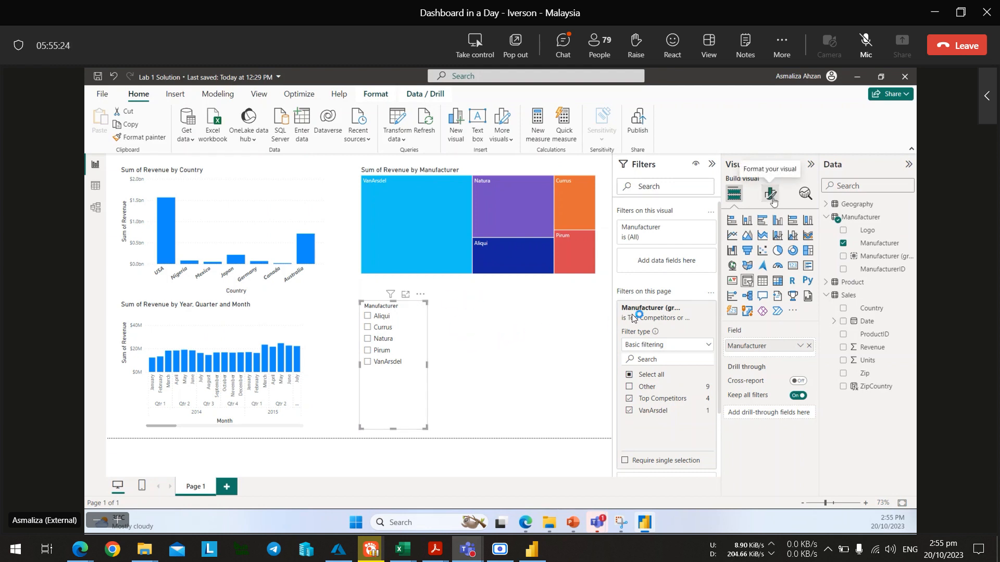
pyautogui.click(772, 196)
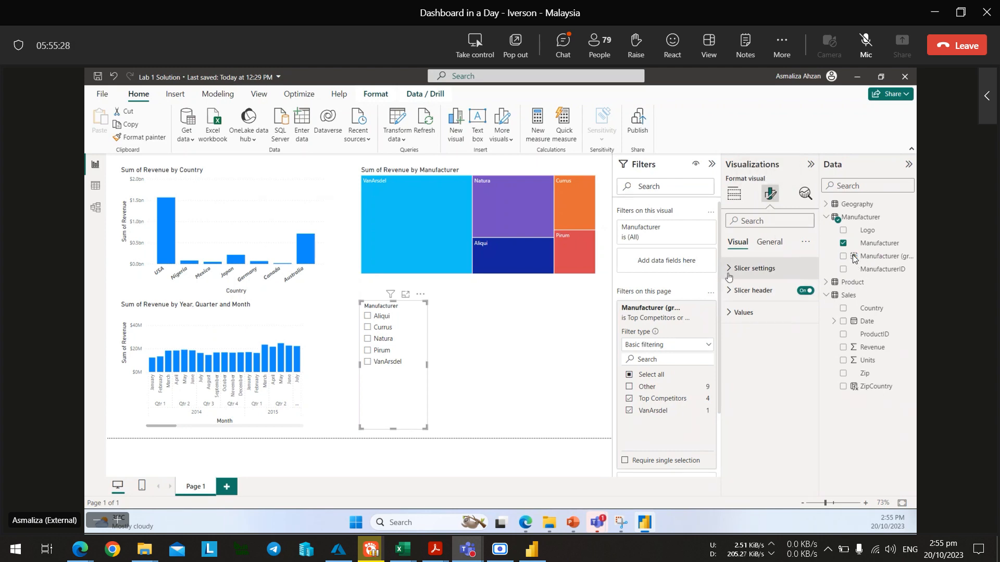
pyautogui.hotkey('alt', 'Tab')
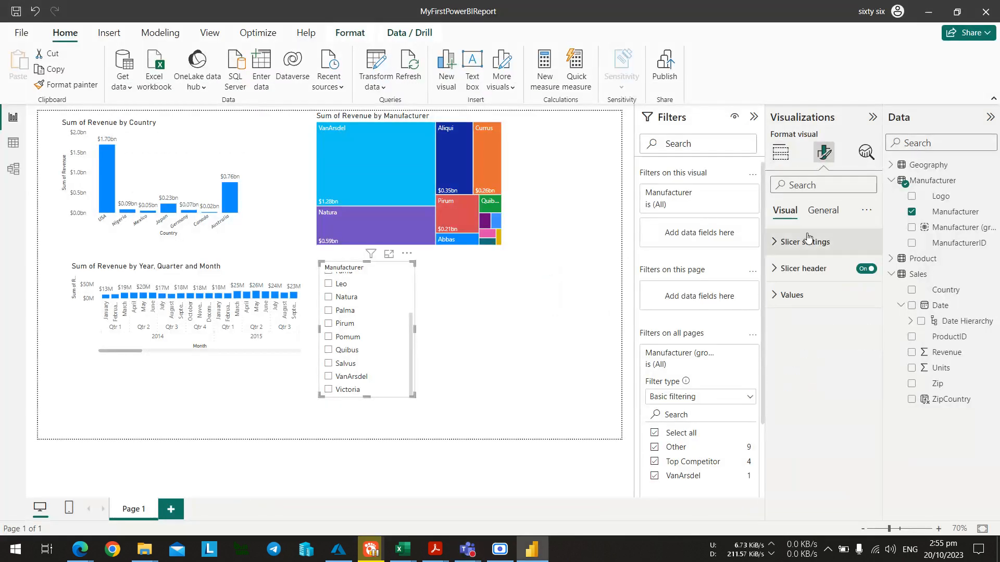
pyautogui.click(807, 241)
pyautogui.hotkey('alt', 'Tab')
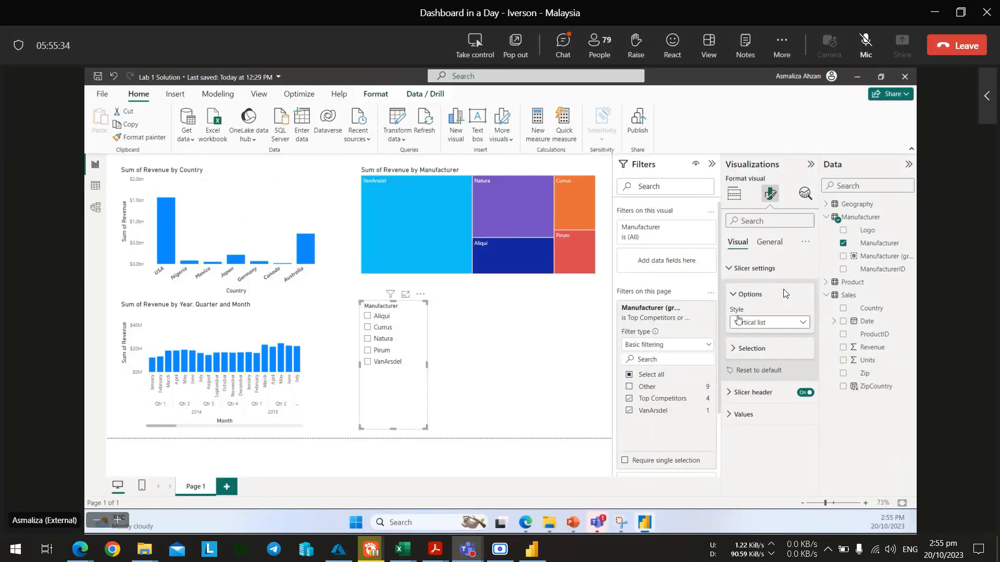
pyautogui.hotkey('alt', 'Tab')
pyautogui.hotkey('alt', 'Tab')
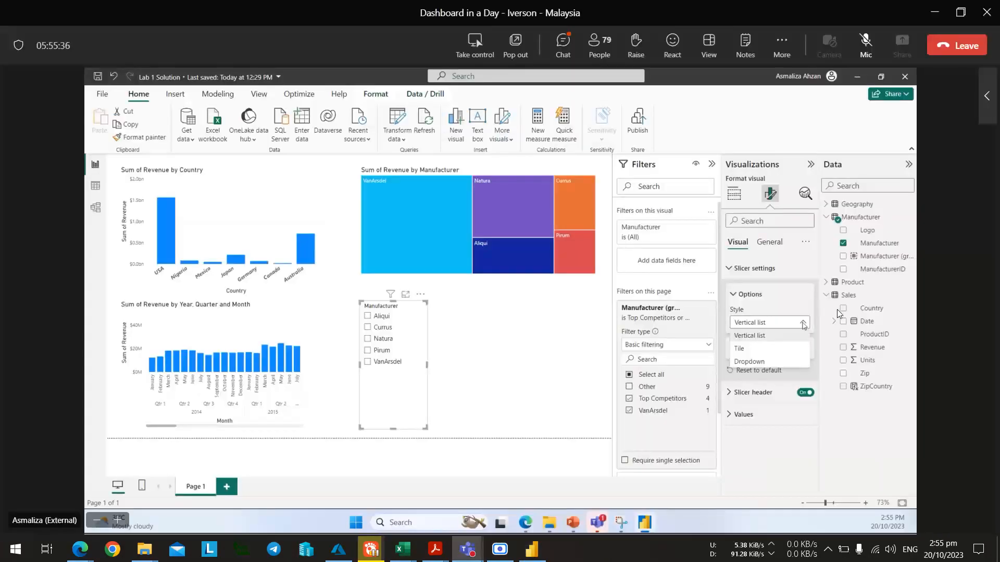
pyautogui.hotkey('alt', 'Tab')
pyautogui.click(823, 306)
pyautogui.click(833, 337)
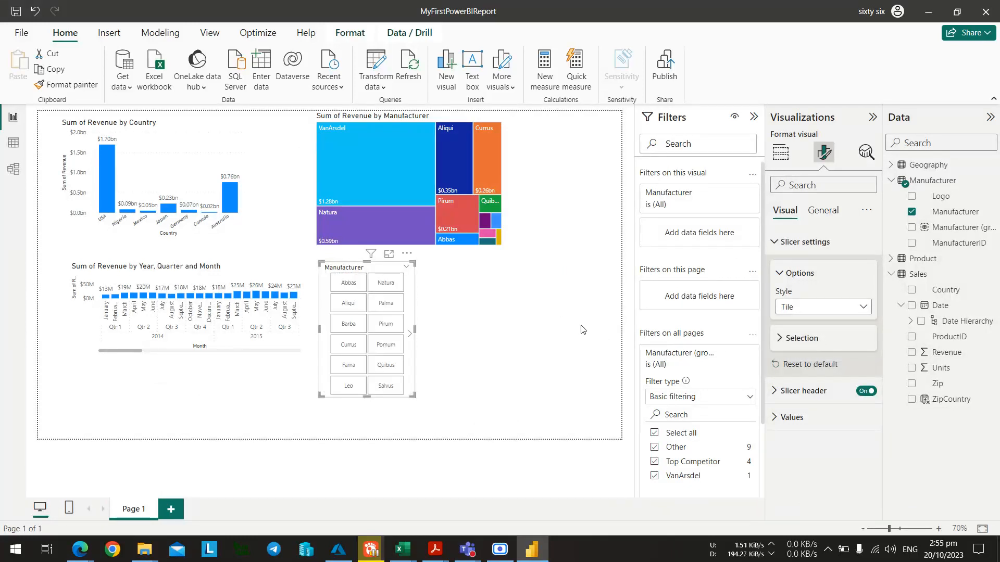
pyautogui.click(583, 330)
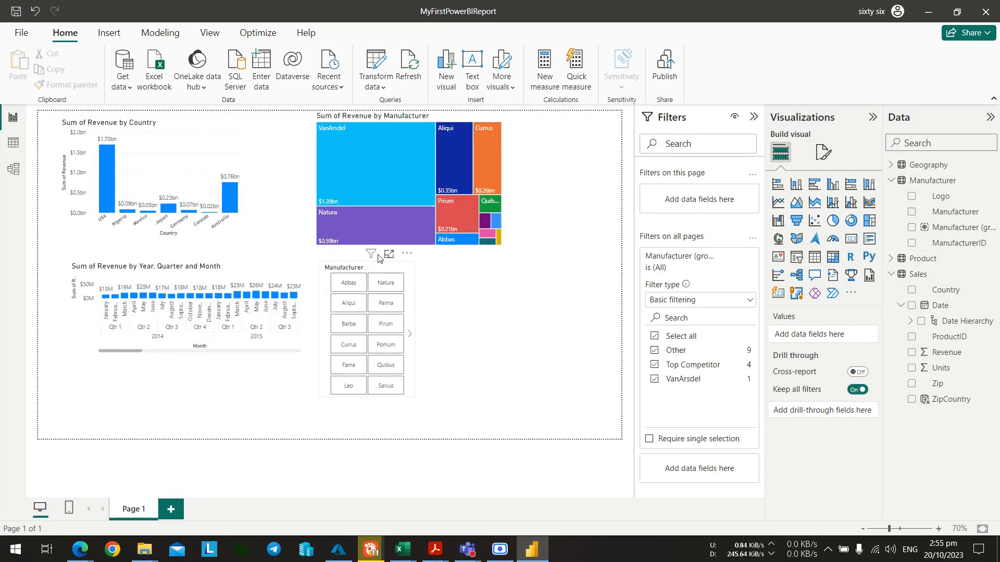
# Check the Teams demonstration again and set the Manufacturer slicer's style to Dropdown in Power BI.
pyautogui.click(353, 268)
pyautogui.hotkey('alt', 'Tab')
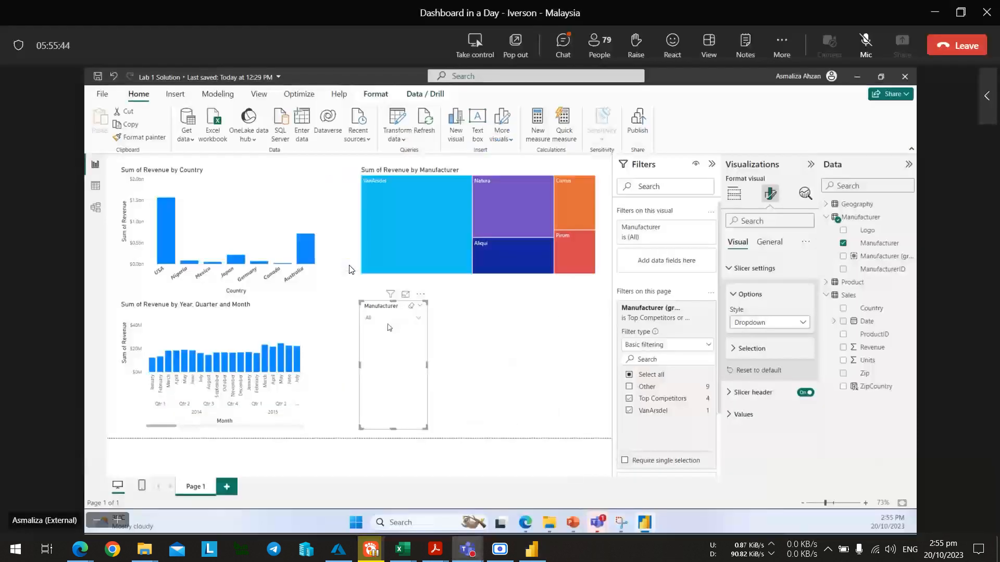
pyautogui.hotkey('alt', 'Tab')
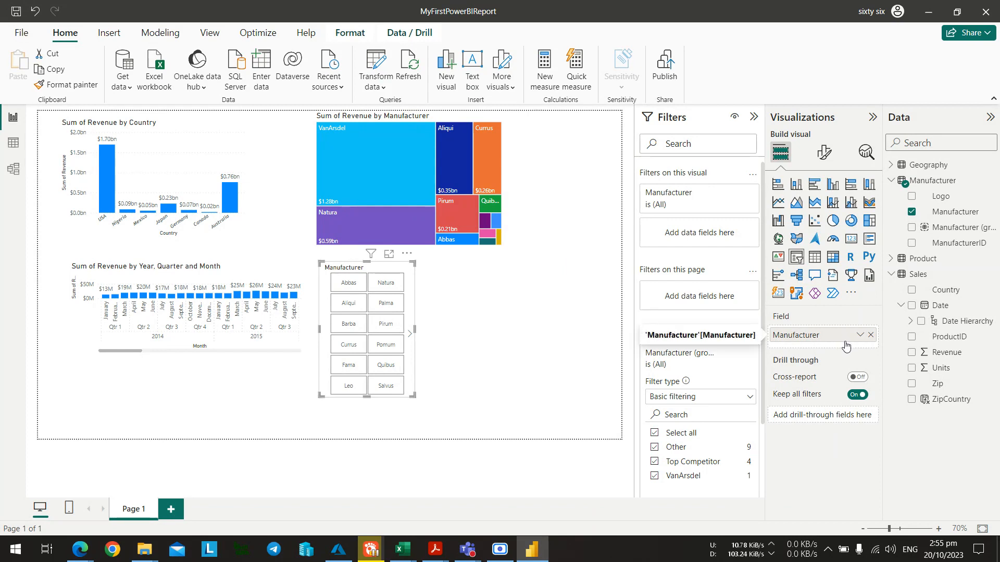
pyautogui.click(824, 152)
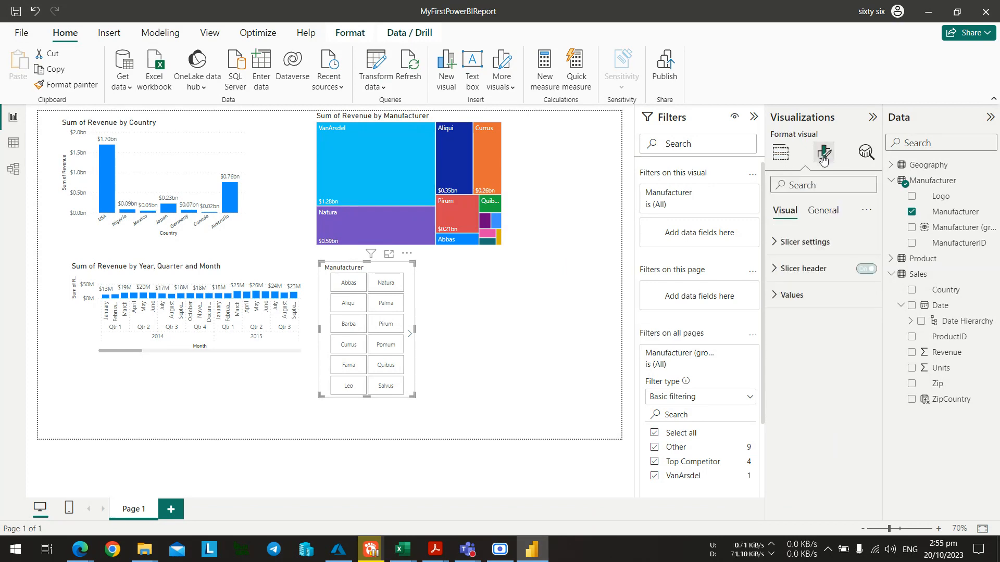
pyautogui.click(775, 244)
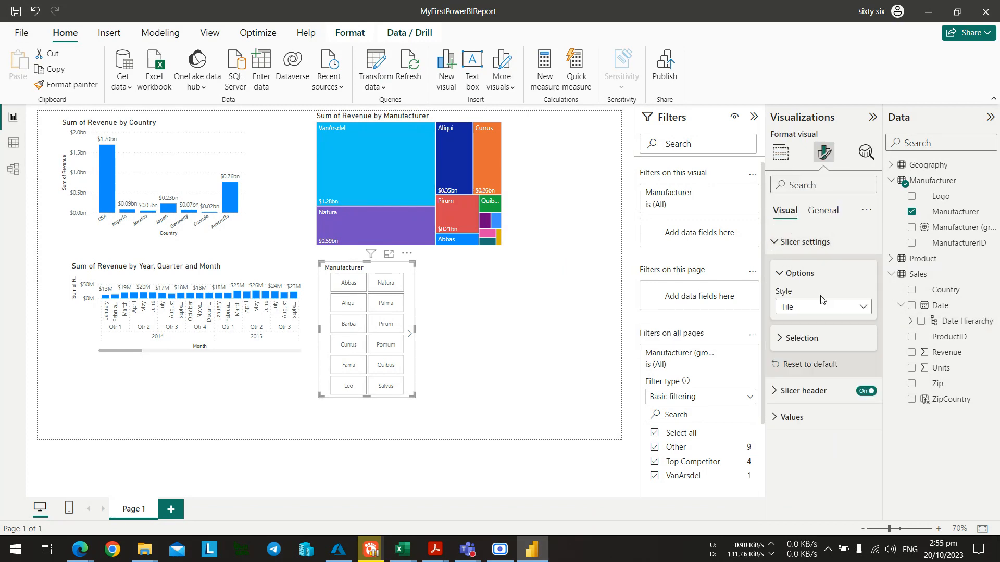
pyautogui.click(859, 306)
pyautogui.click(845, 354)
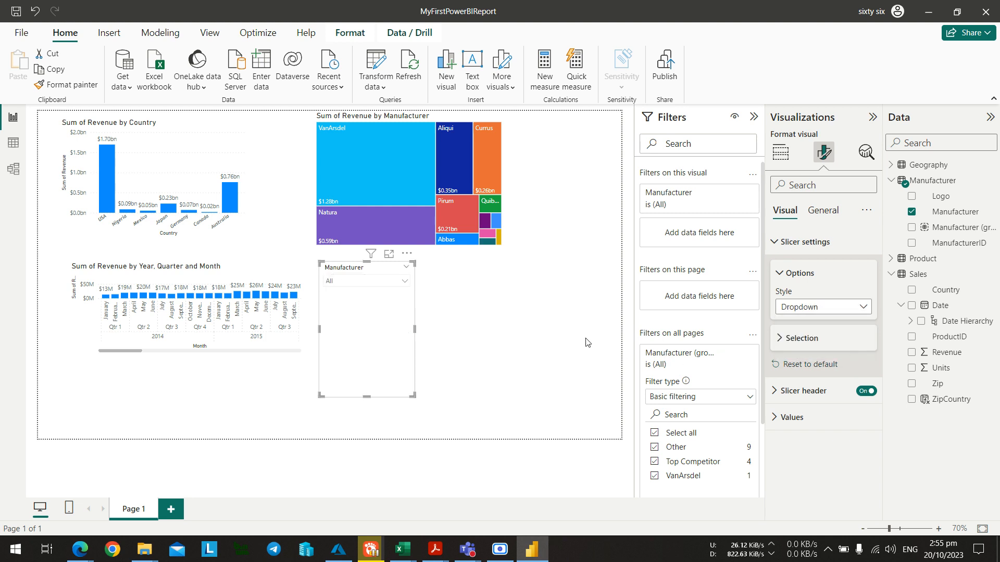
# Check the Teams demonstration and try Single select on the Manufacturer slicer in Power BI by filtering to Currus, switching the option off again.
pyautogui.hotkey('alt', 'Tab')
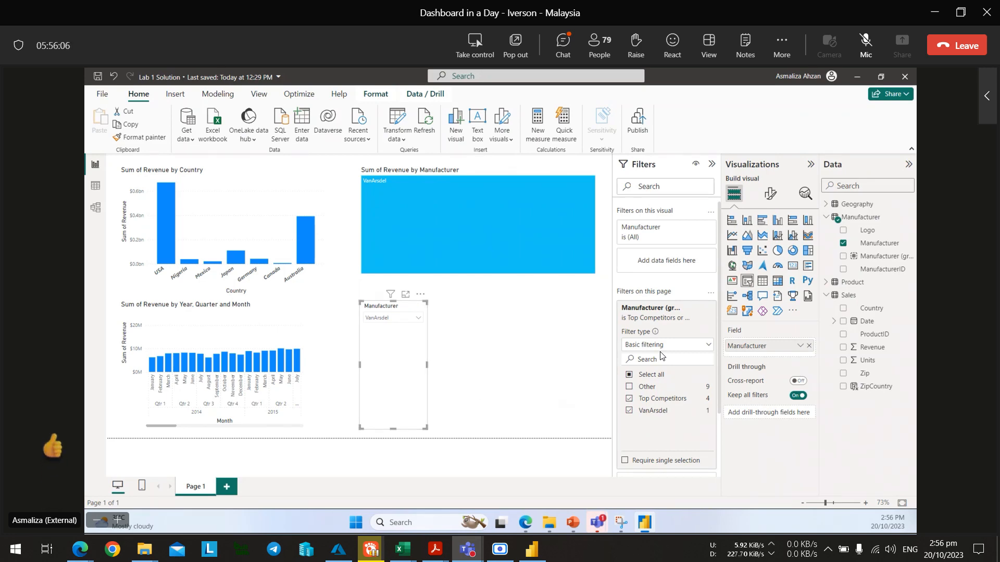
pyautogui.hotkey('alt', 'Tab')
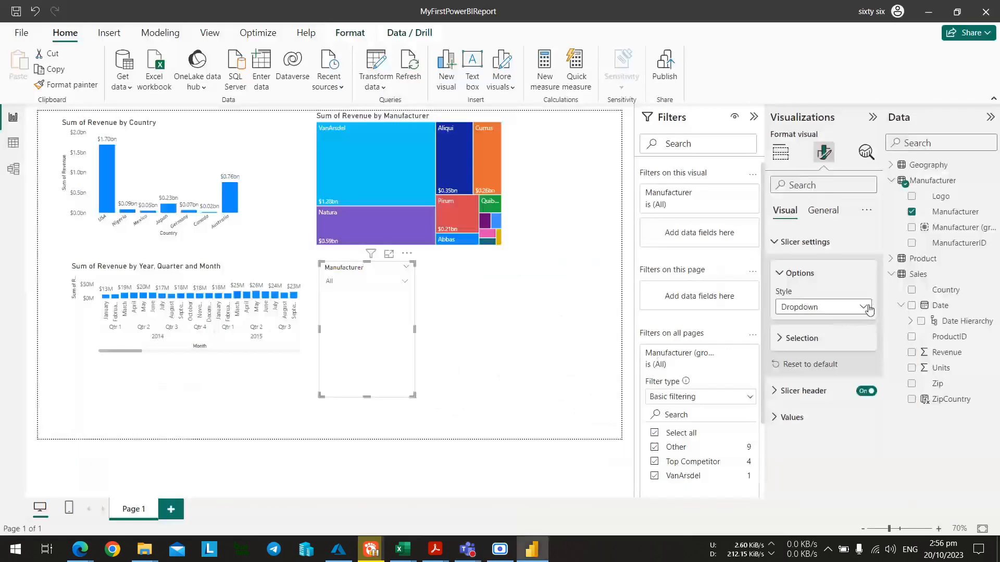
pyautogui.click(781, 338)
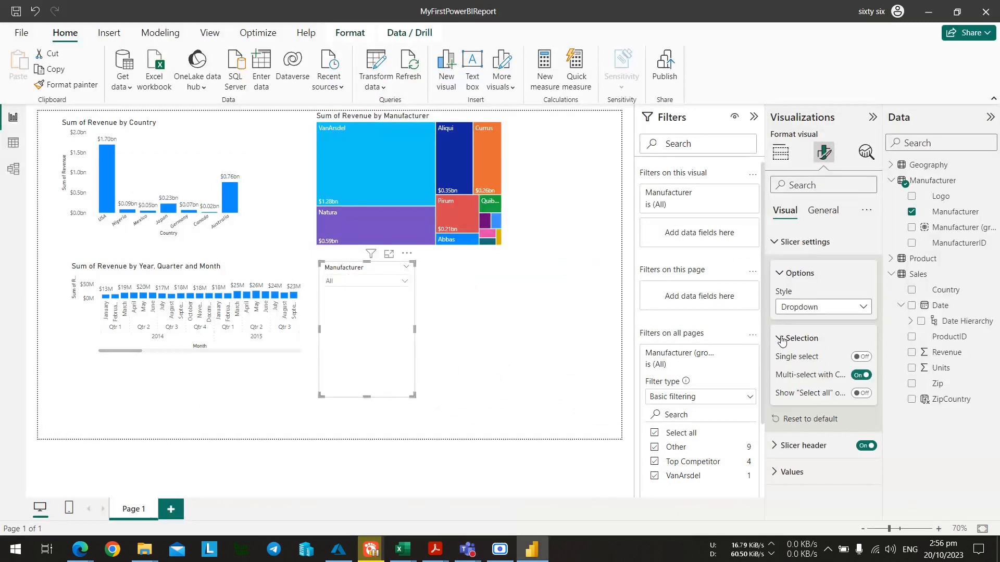
pyautogui.click(861, 357)
pyautogui.click(402, 283)
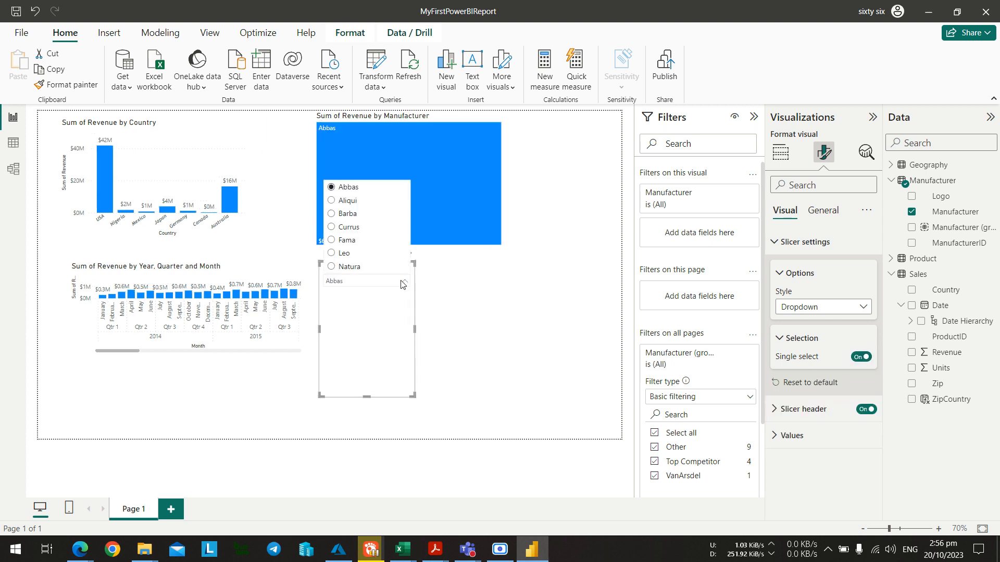
pyautogui.click(347, 227)
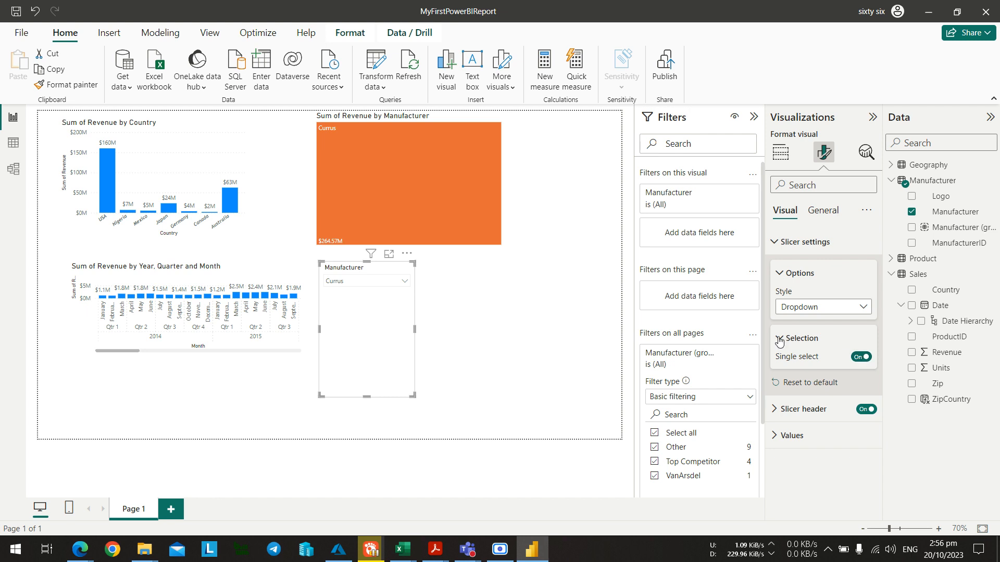
pyautogui.click(861, 357)
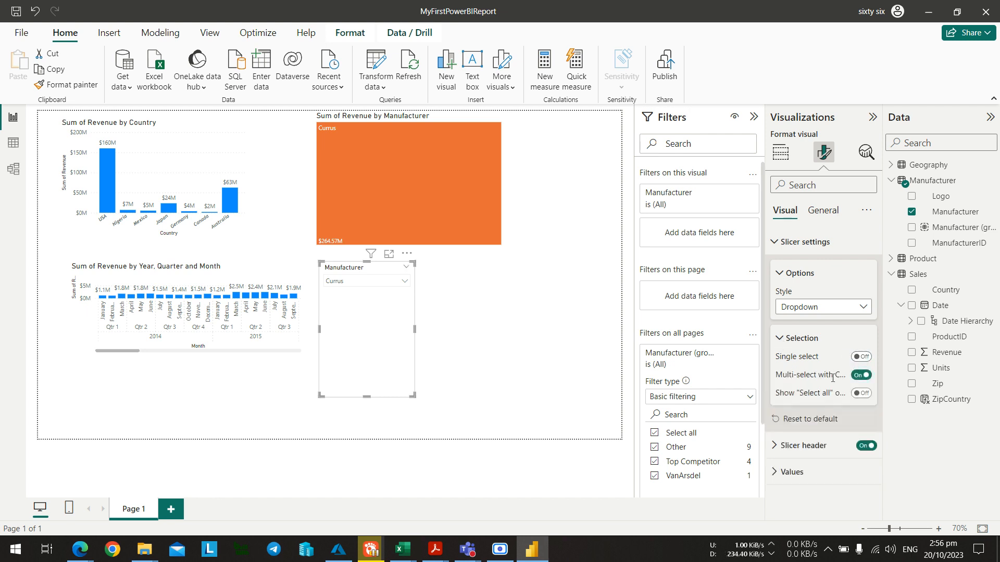
# Toggle the slicer's "Select all" option on and off and try multi-selecting Fama, Currus and Leo, clearing the selection.
pyautogui.click(859, 394)
pyautogui.click(861, 393)
pyautogui.click(398, 281)
pyautogui.click(330, 240)
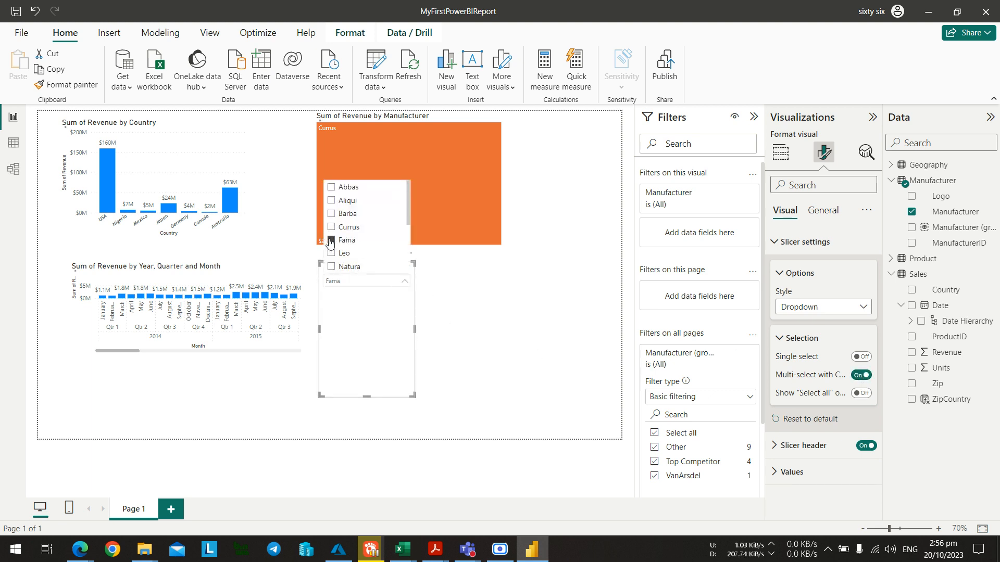
pyautogui.click(331, 227)
pyautogui.keyDown('ctrl'); pyautogui.click(331, 251); pyautogui.keyUp('ctrl')
pyautogui.keyDown('ctrl'); pyautogui.click(331, 253); pyautogui.keyUp('ctrl')
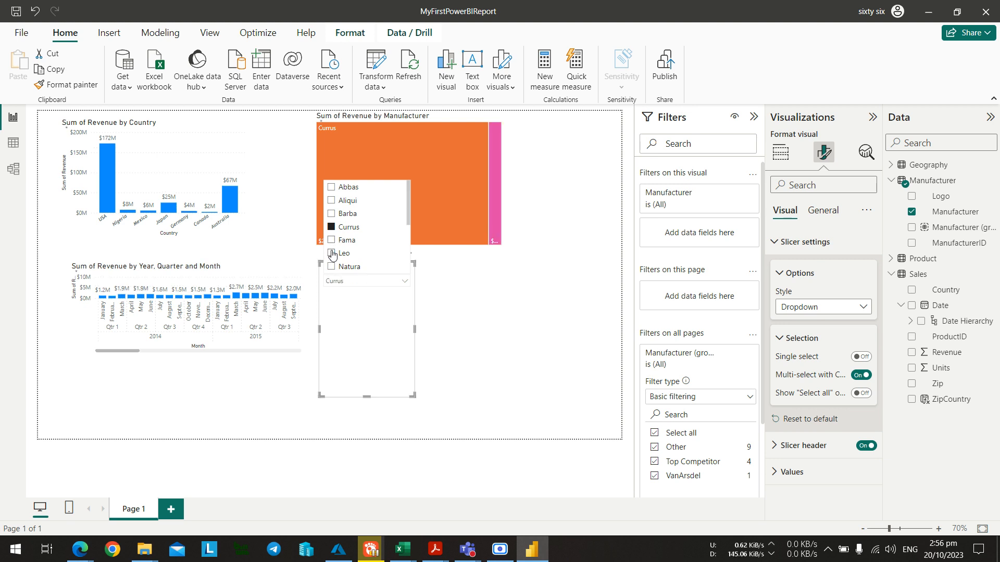
pyautogui.click(331, 227)
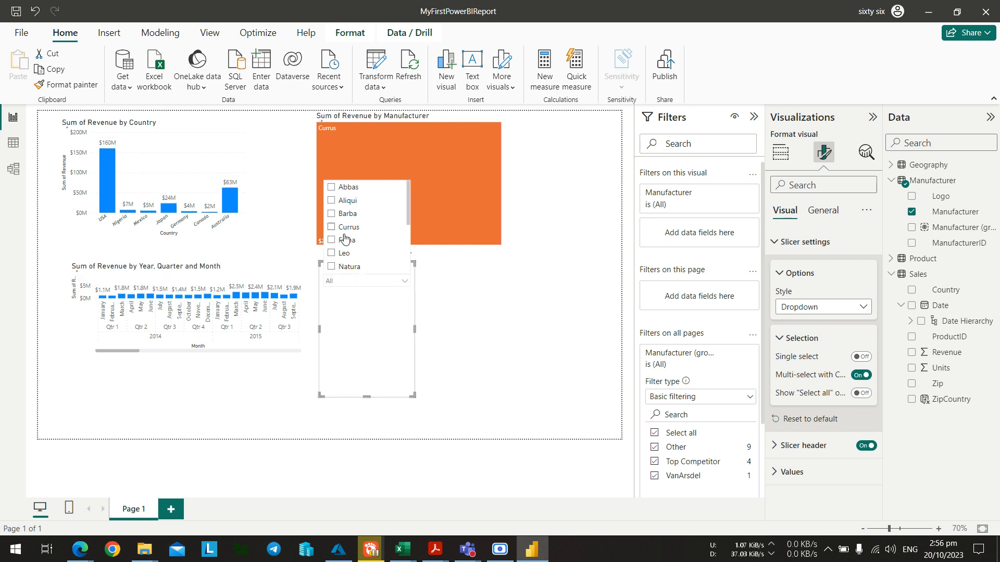
pyautogui.click(591, 354)
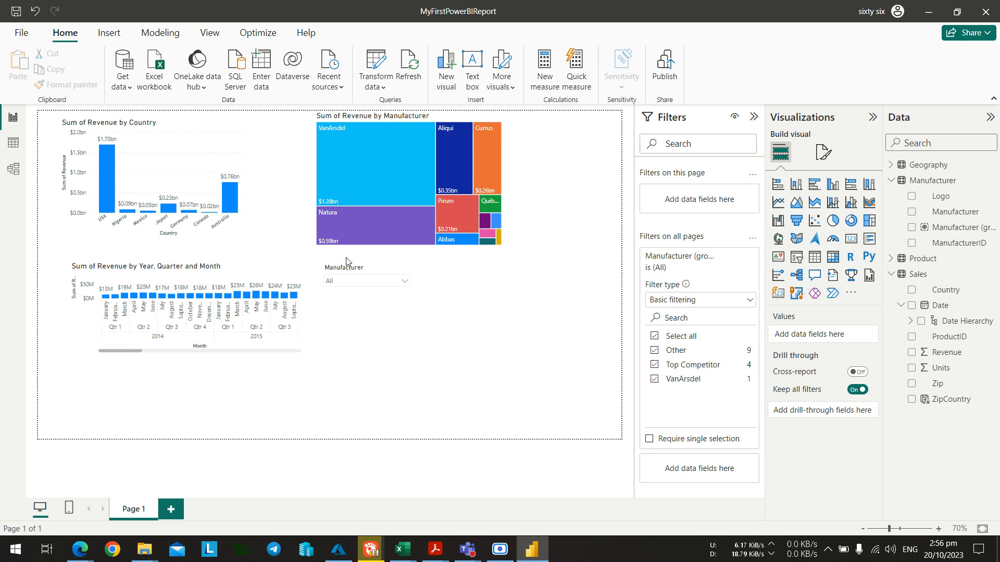
# Check the Teams demonstration and turn on the Show "Select all" option for the Manufacturer slicer in Power BI.
pyautogui.hotkey('alt', 'Tab')
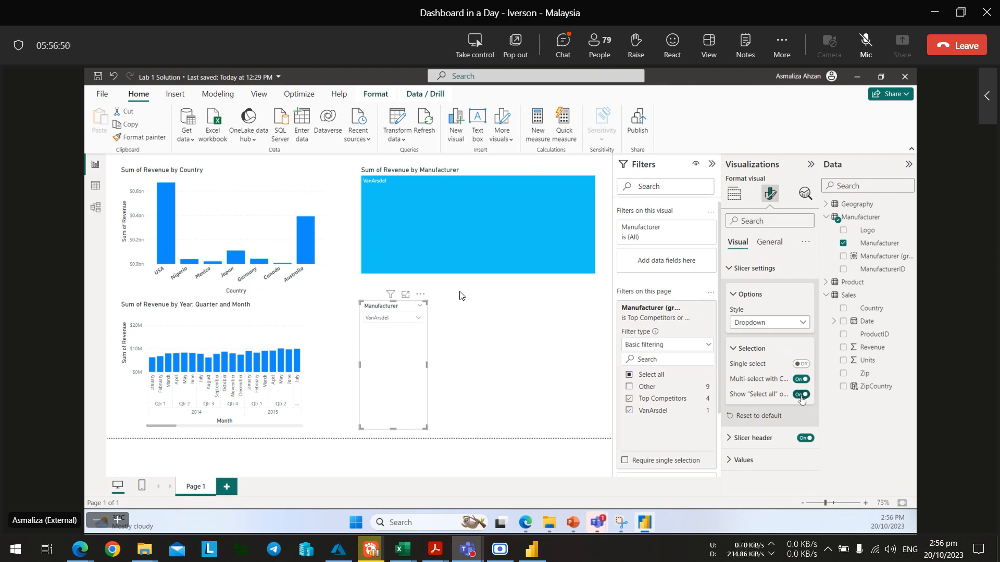
pyautogui.hotkey('alt', 'Tab')
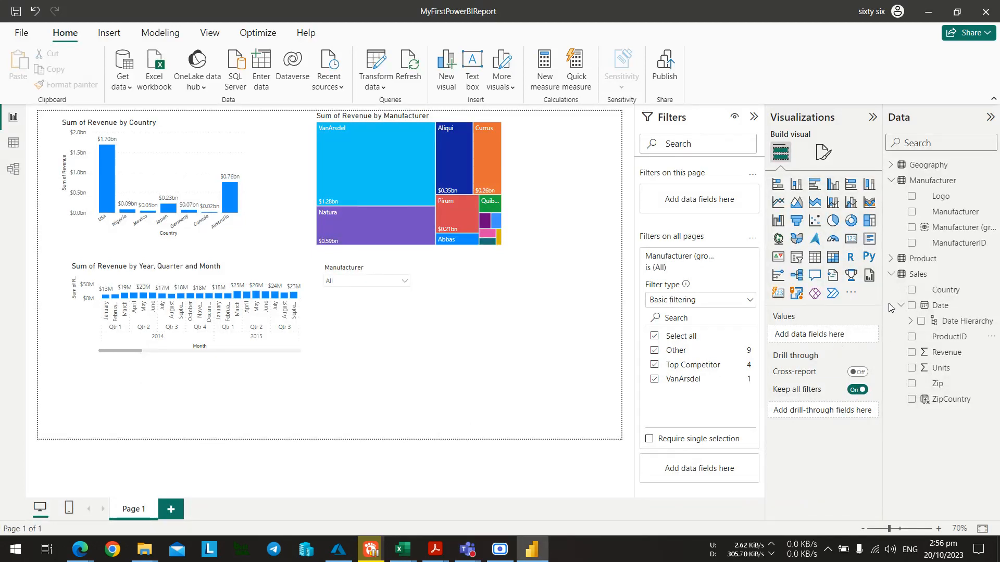
pyautogui.click(823, 152)
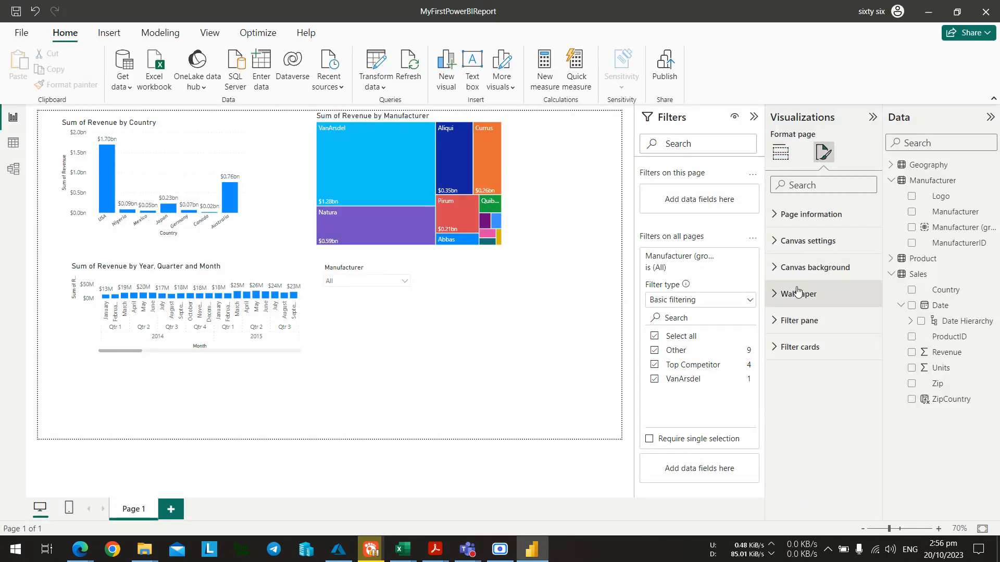
pyautogui.click(391, 309)
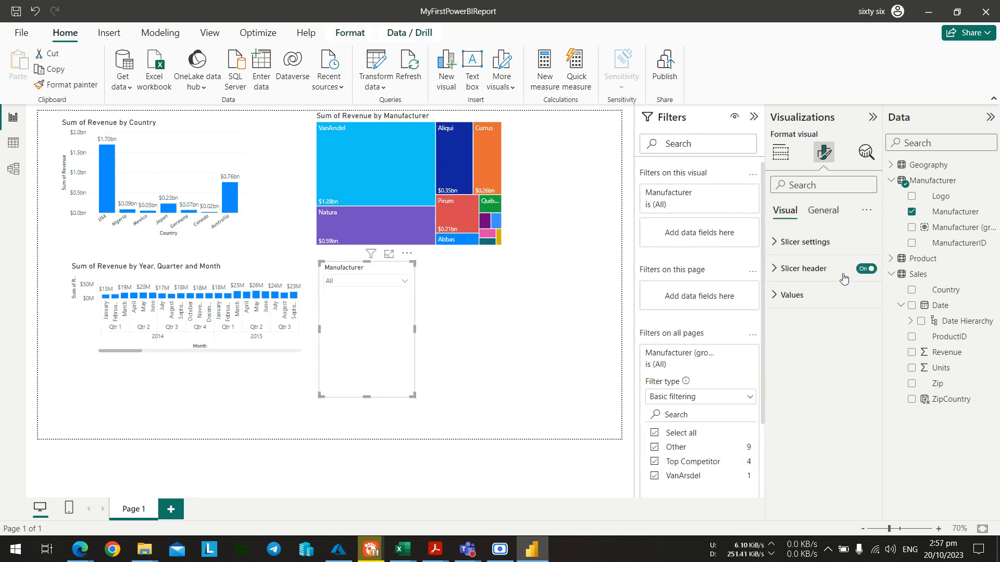
pyautogui.click(786, 243)
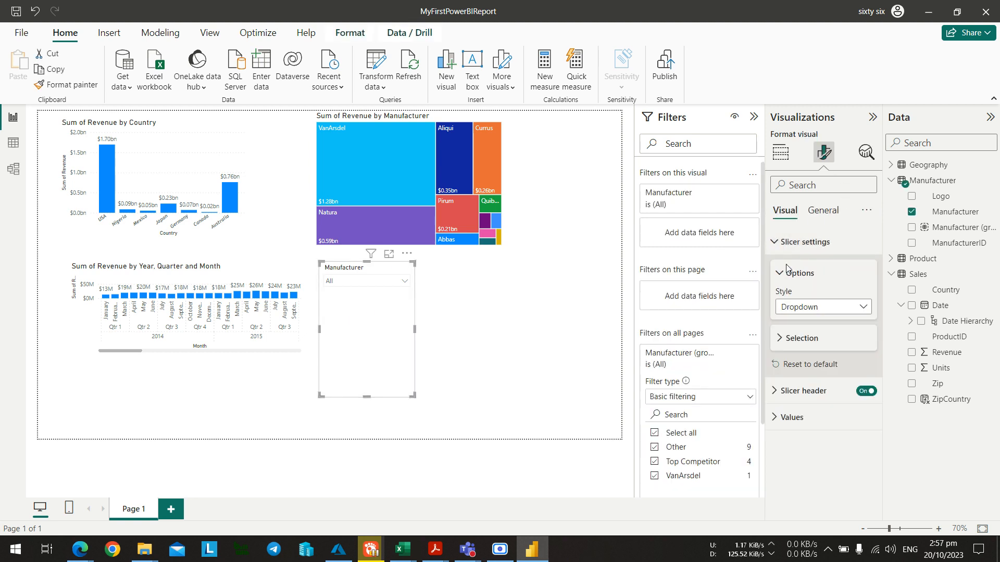
pyautogui.click(783, 338)
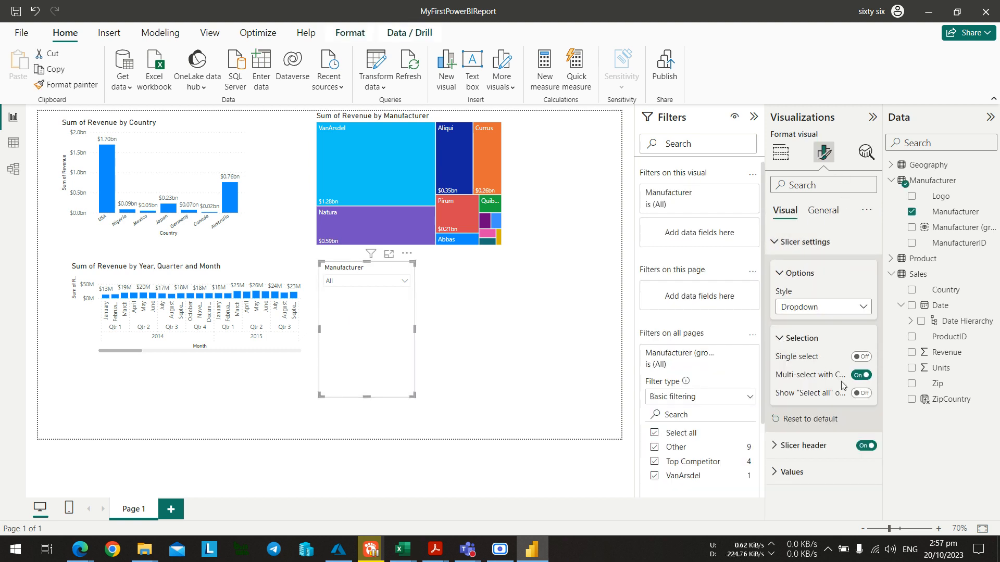
pyautogui.click(858, 394)
pyautogui.click(567, 346)
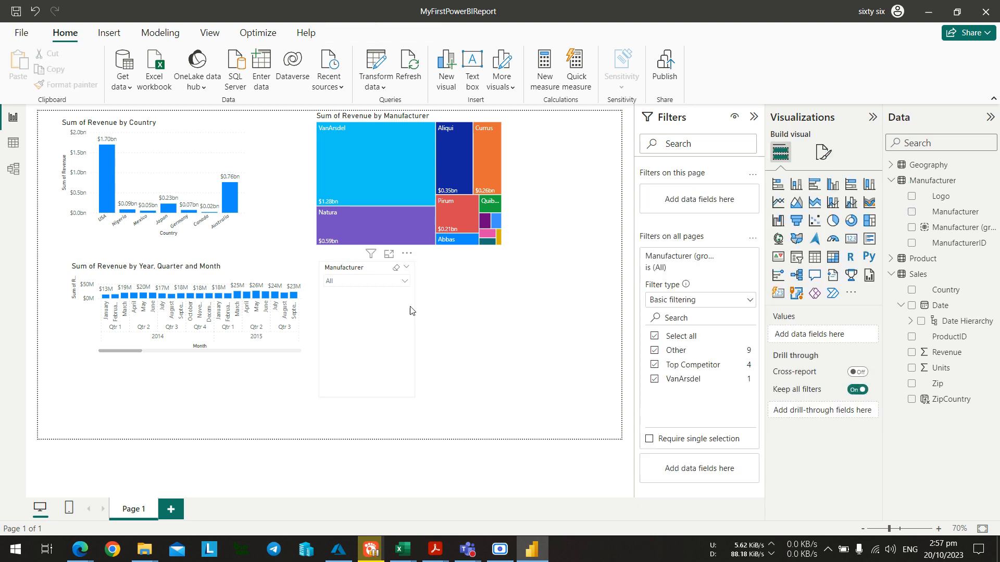
# Try the Manufacturer slicer's Select all entry, filter to Abbas alone, and select all manufacturers again.
pyautogui.click(391, 284)
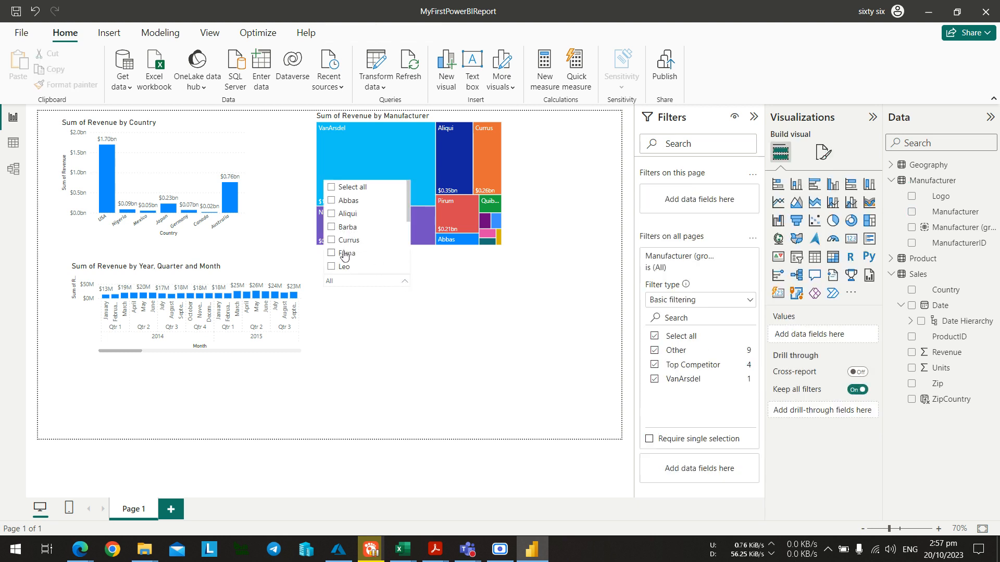
pyautogui.scroll(-3, 346, 250)
pyautogui.scroll(3, 346, 229)
pyautogui.click(333, 188)
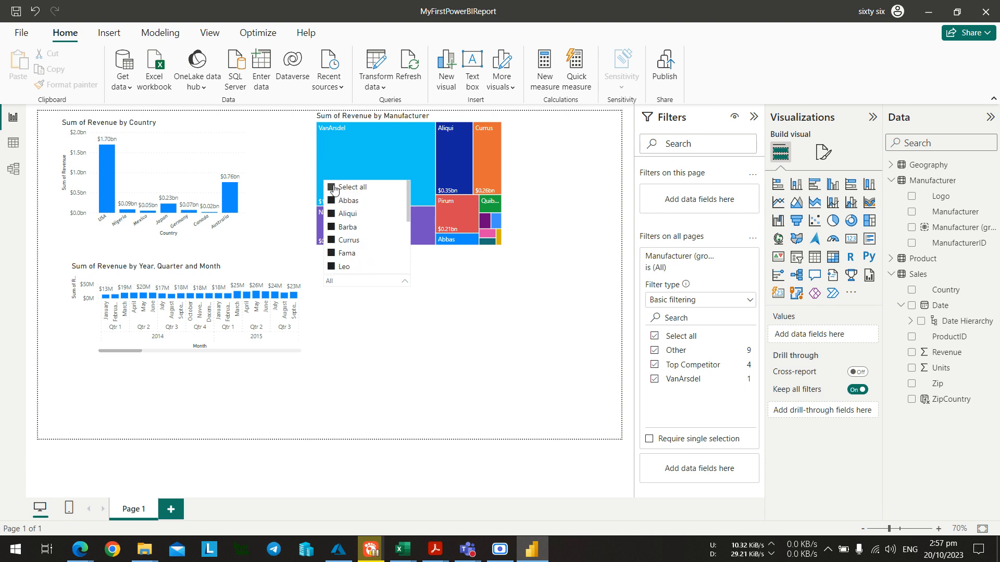
pyautogui.click(333, 201)
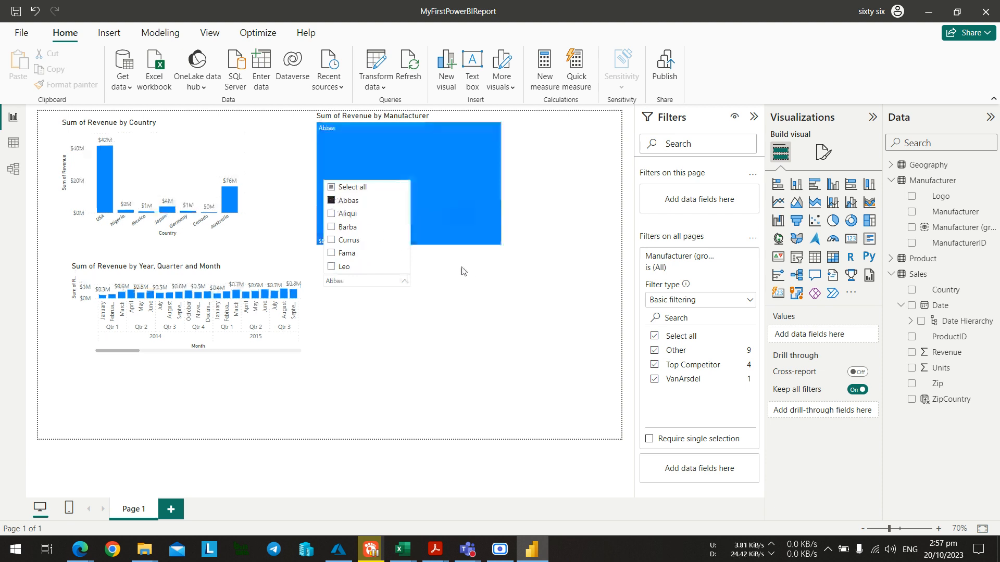
pyautogui.click(331, 187)
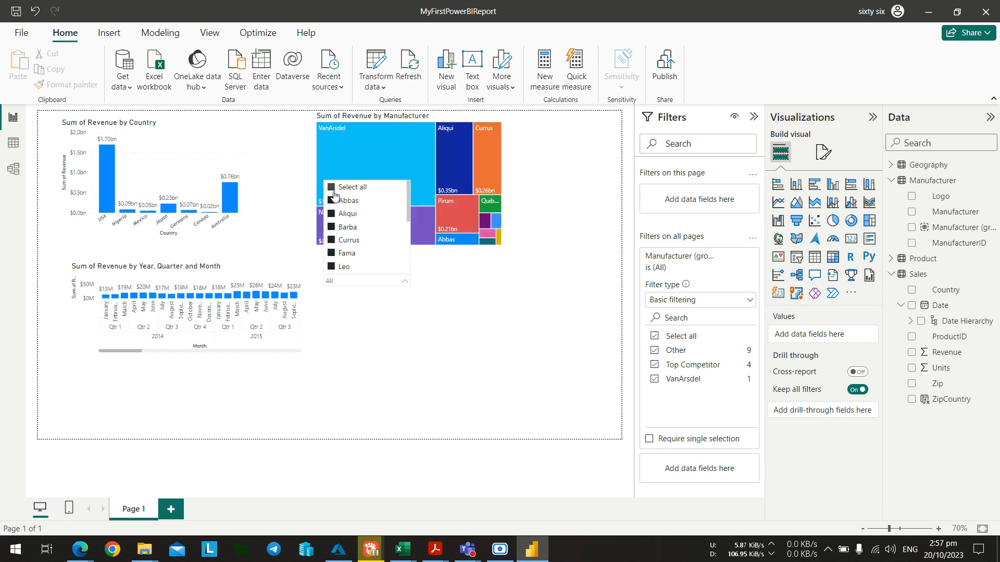
pyautogui.click(533, 362)
# Check the Teams demonstration and set the Manufacturer slicer's style to Tile in Power BI.
pyautogui.hotkey('alt', 'Tab')
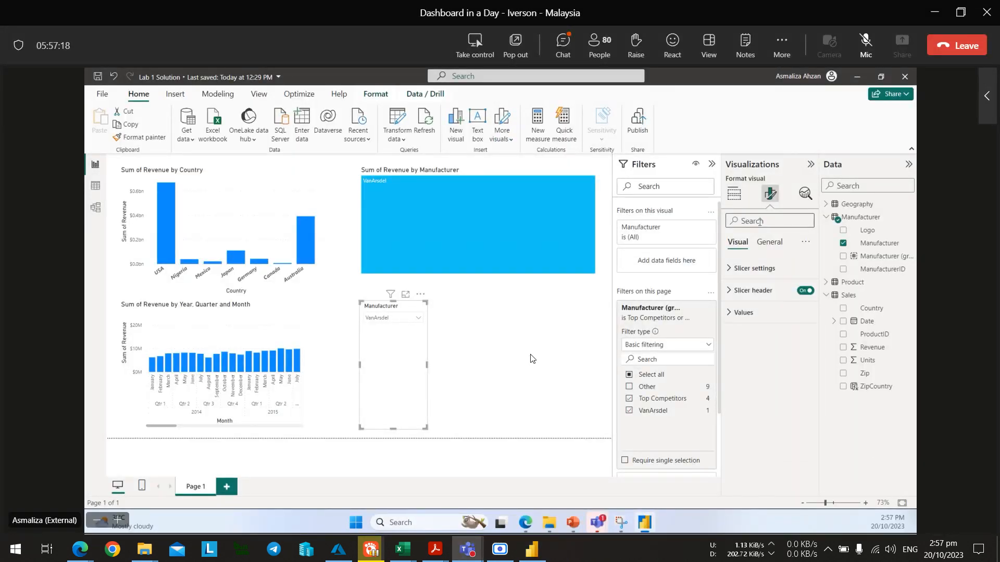
pyautogui.hotkey('alt', 'Tab')
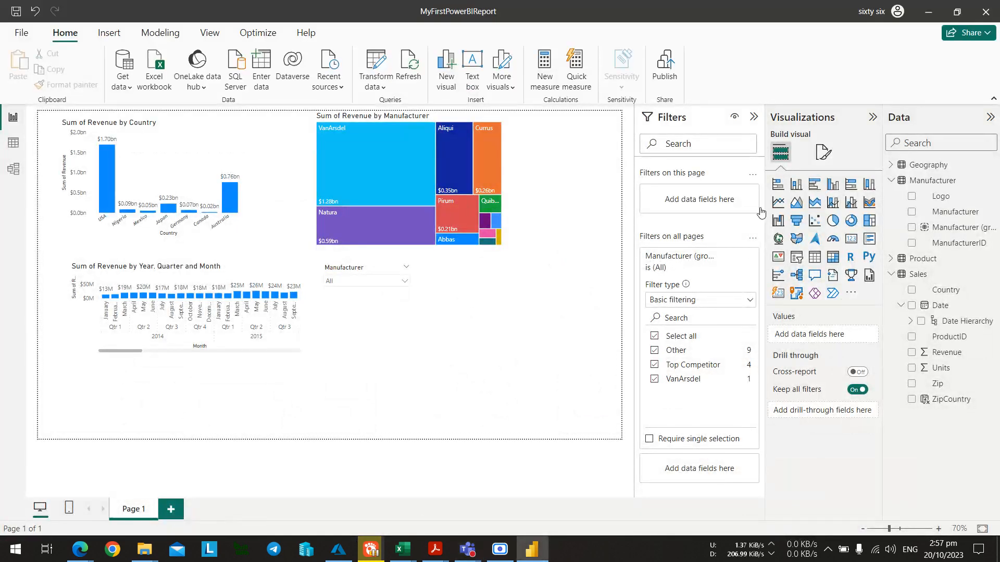
pyautogui.click(411, 312)
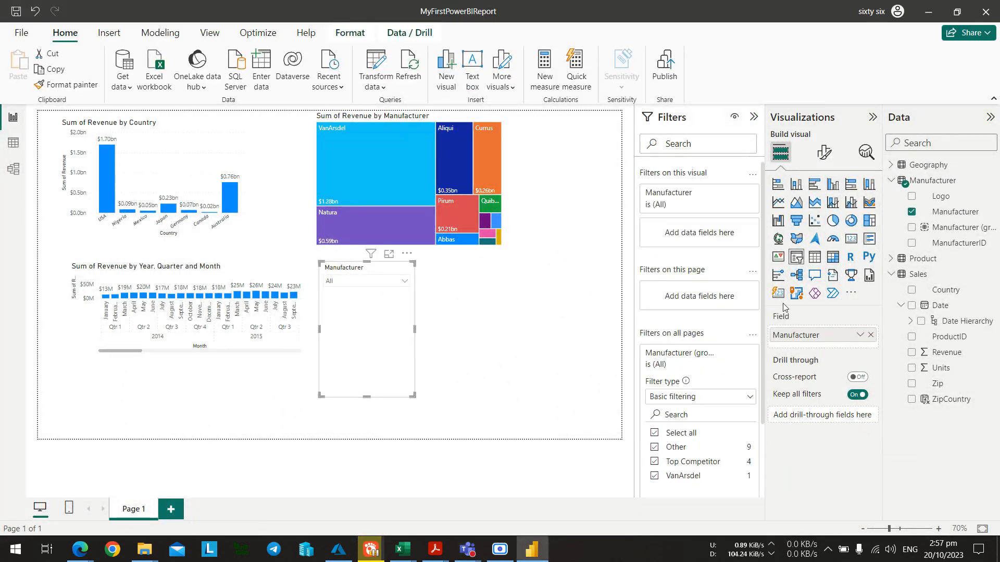
pyautogui.click(823, 153)
pyautogui.click(775, 241)
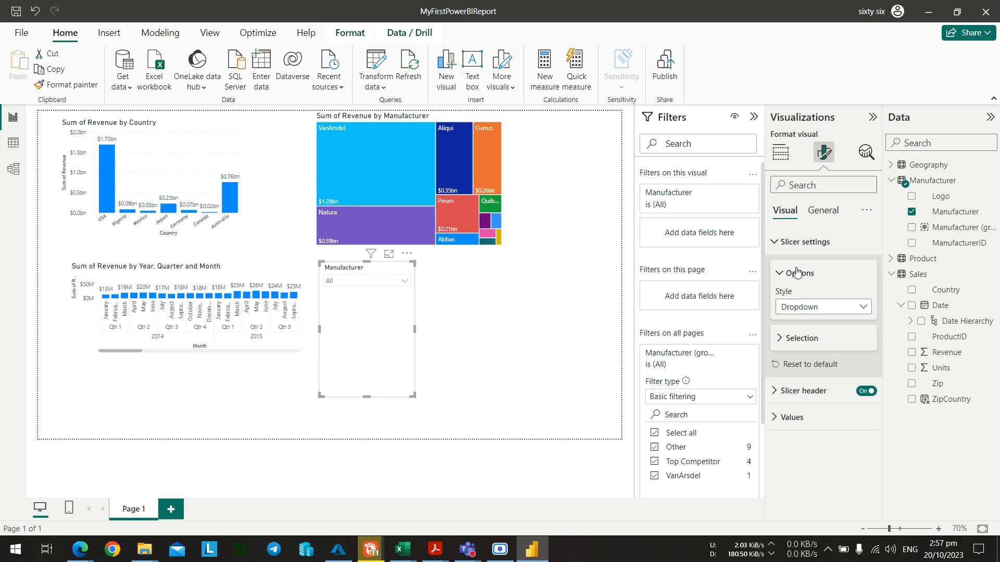
pyautogui.click(813, 308)
pyautogui.click(806, 340)
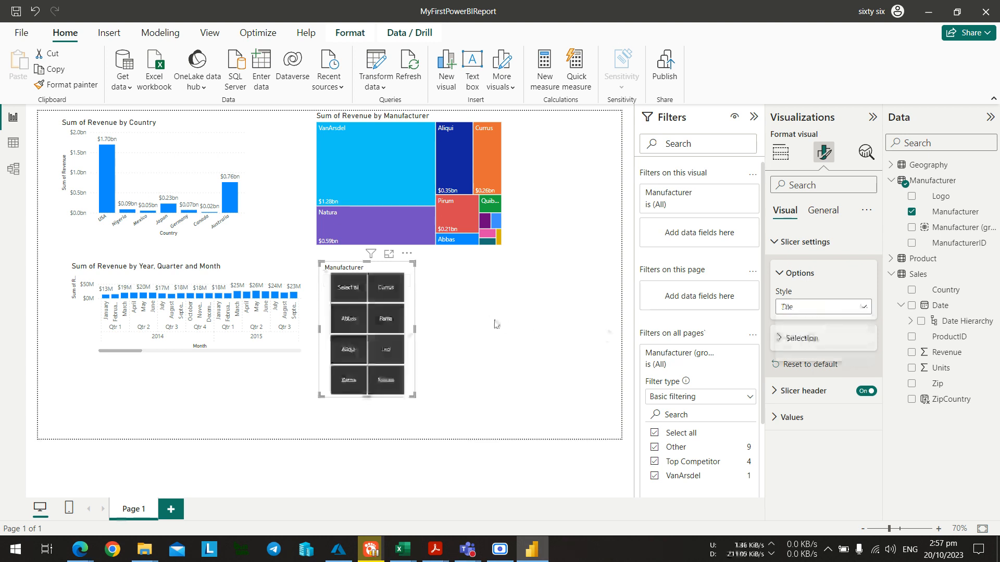
# Try the tile slicer with Fama, Leo and Aliqui, and finish by selecting all manufacturers.
pyautogui.click(383, 323)
pyautogui.click(383, 350)
pyautogui.click(370, 350)
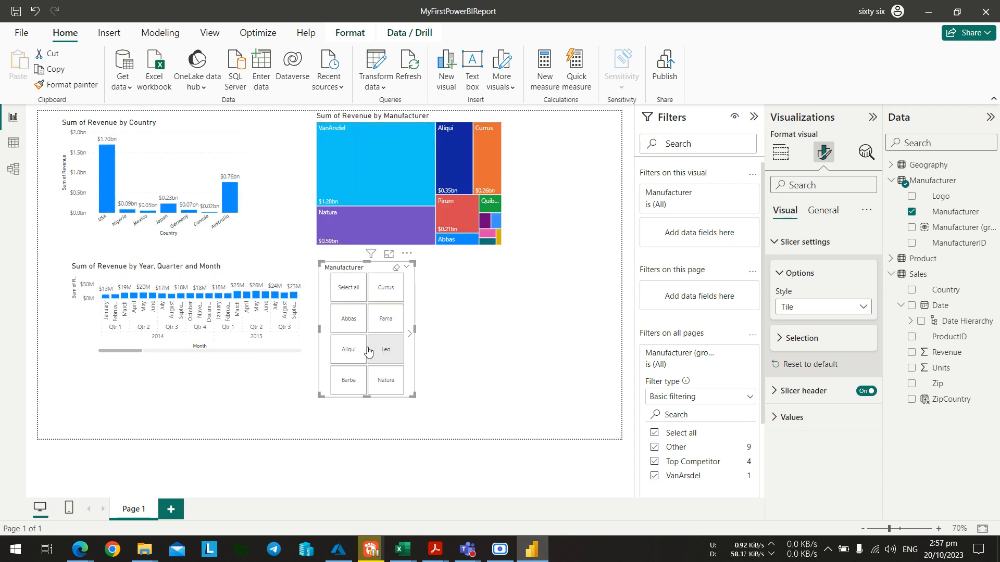
pyautogui.click(344, 350)
pyautogui.click(348, 287)
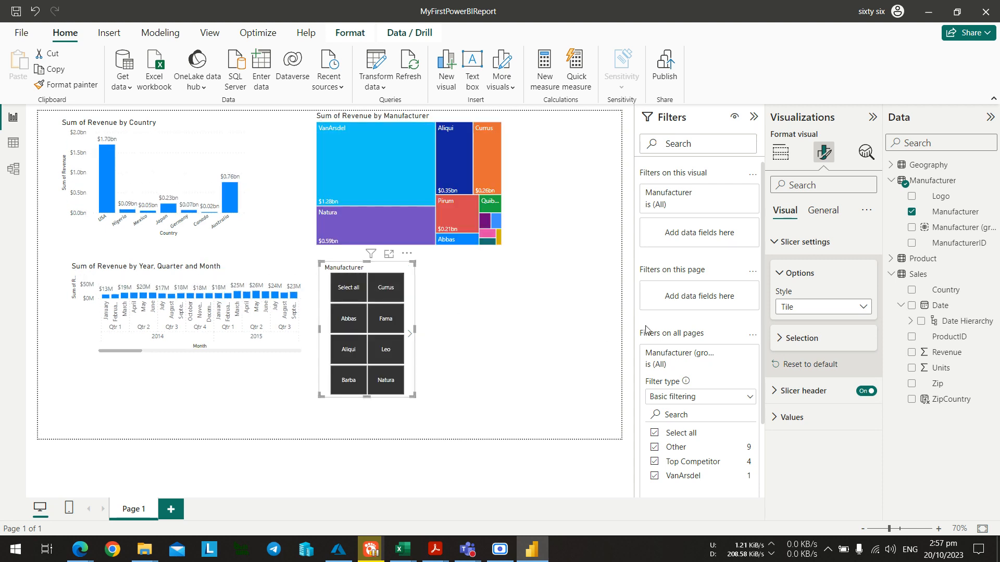
# Return the Manufacturer slicer to the Dropdown style and review the selections in its list.
pyautogui.click(859, 312)
pyautogui.click(812, 354)
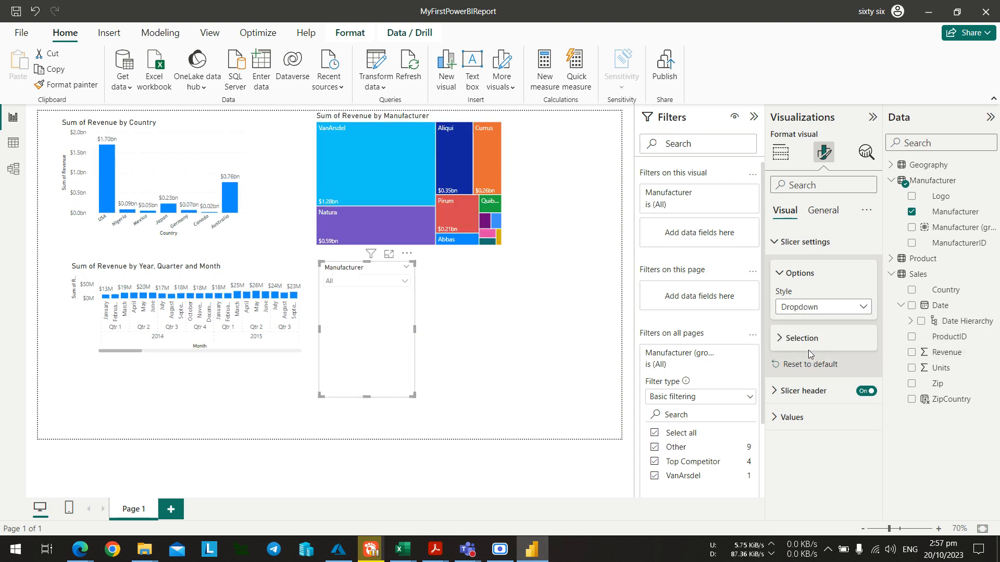
pyautogui.click(353, 282)
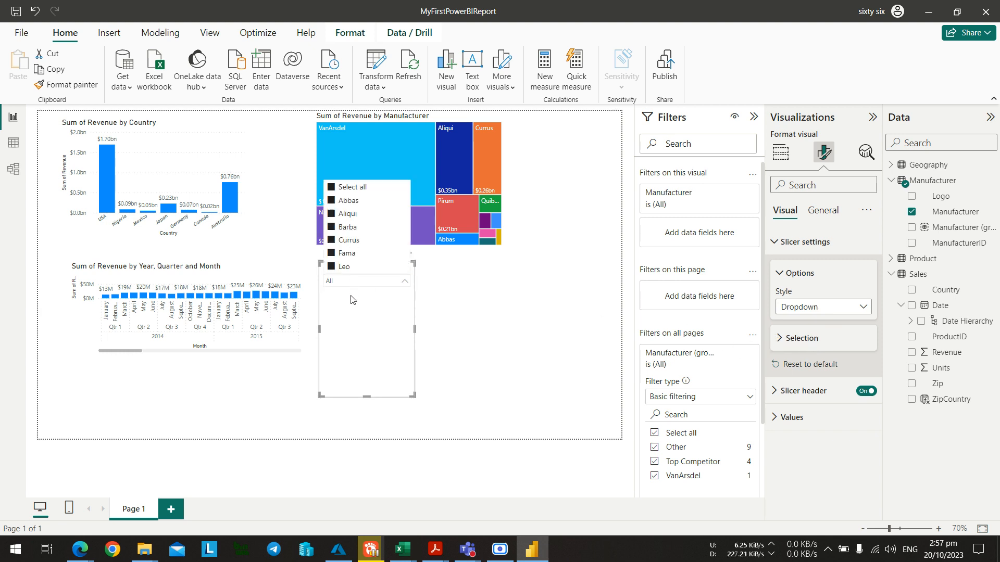
pyautogui.click(547, 316)
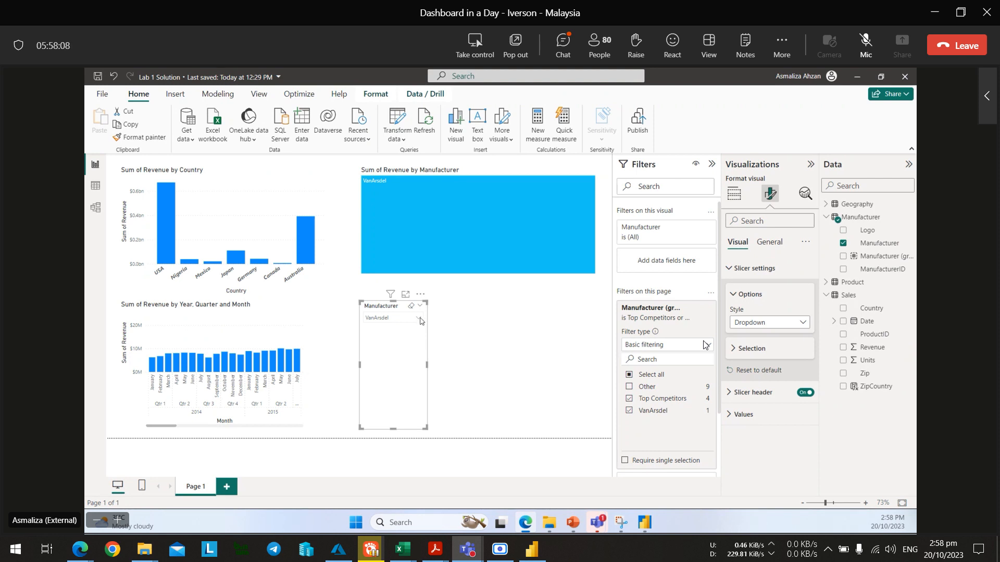
# Watch the Teams demonstration of the Manufacturer slicer's list and of reducing the slicer's height, and return to Power BI.
pyautogui.click(420, 319)
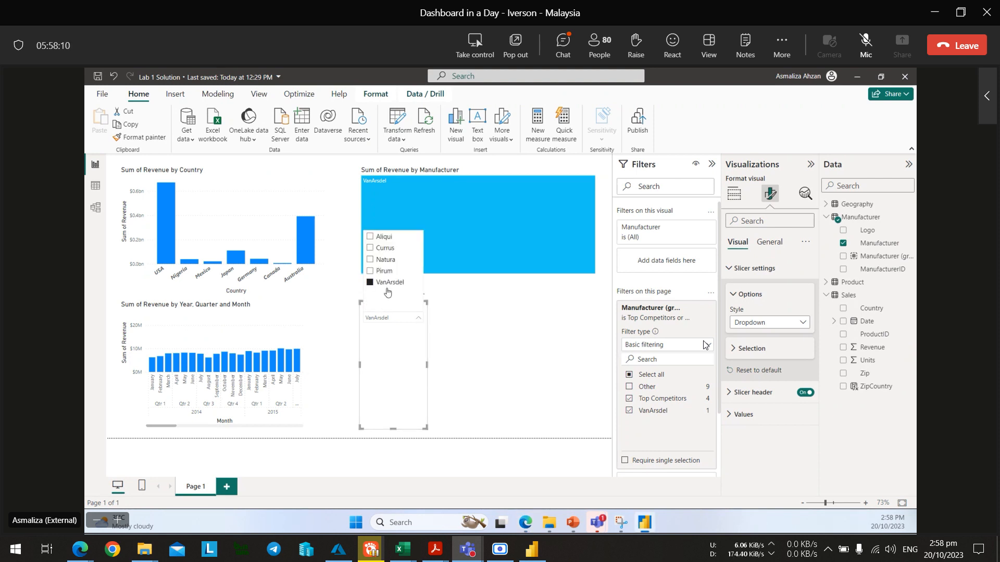
pyautogui.click(482, 337)
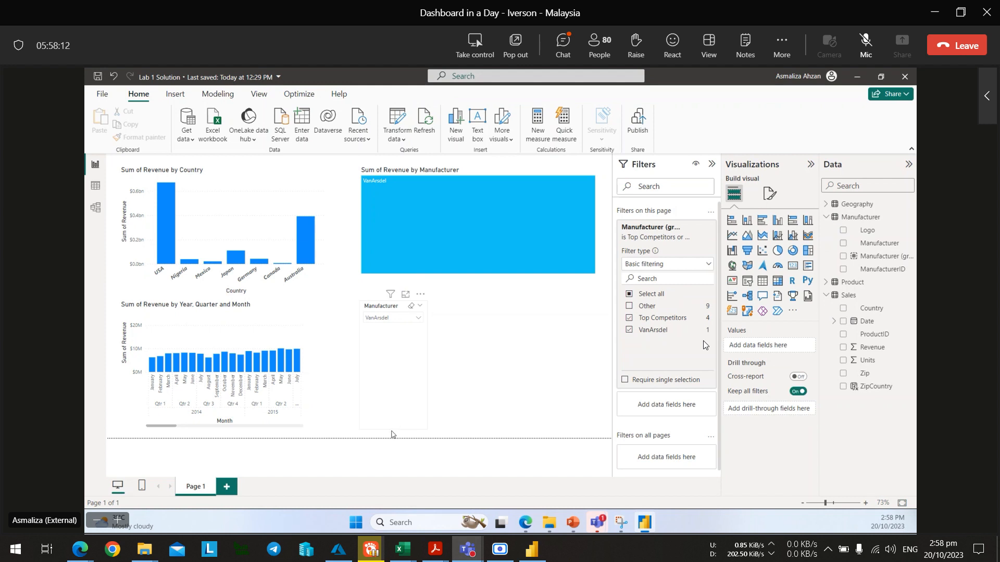
pyautogui.click(393, 426)
pyautogui.moveTo(393, 427); pyautogui.dragTo(393, 334)
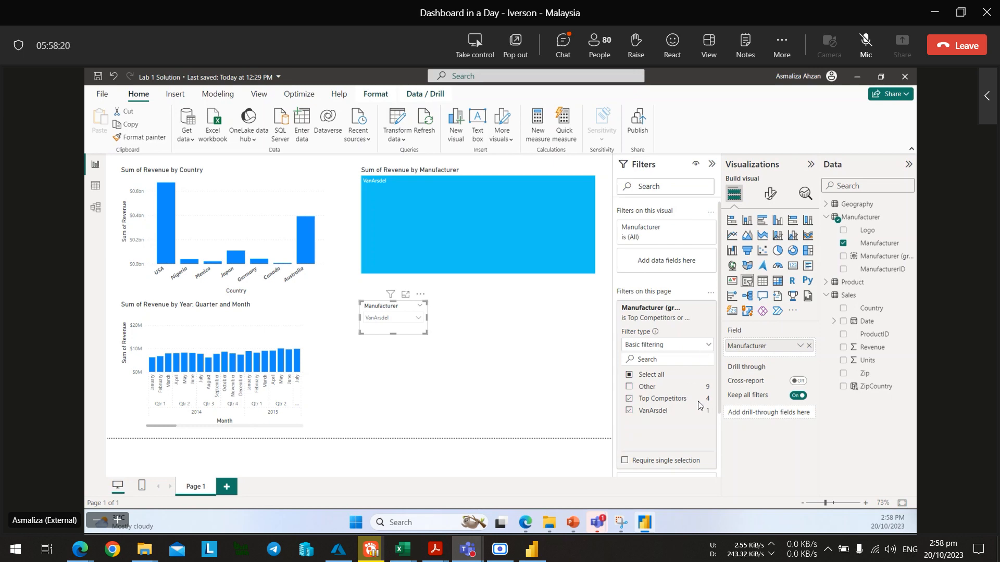
pyautogui.hotkey('alt', 'Tab')
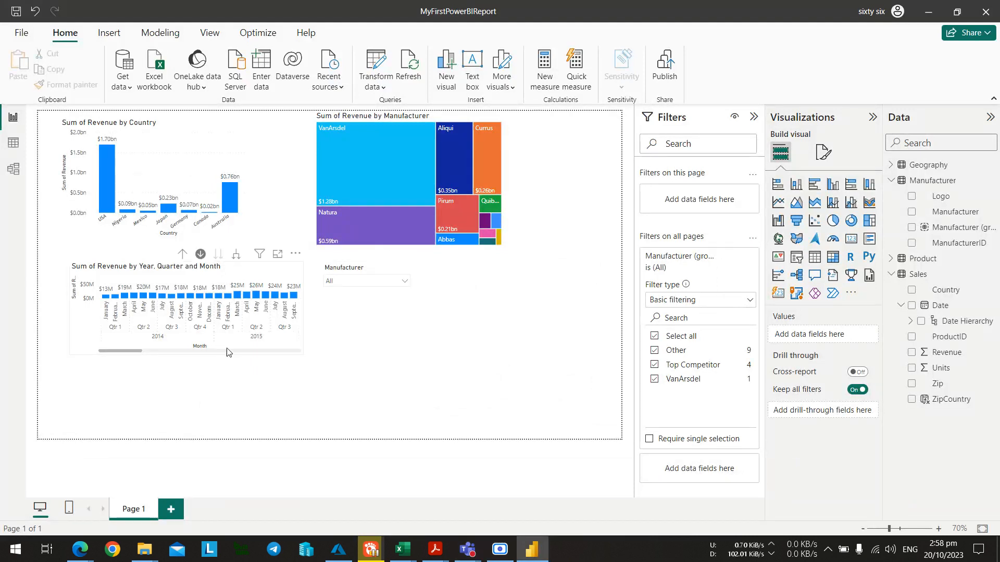
# Reduce the Manufacturer slicer's height so its frame ends just below the dropdown field.
pyautogui.click(373, 305)
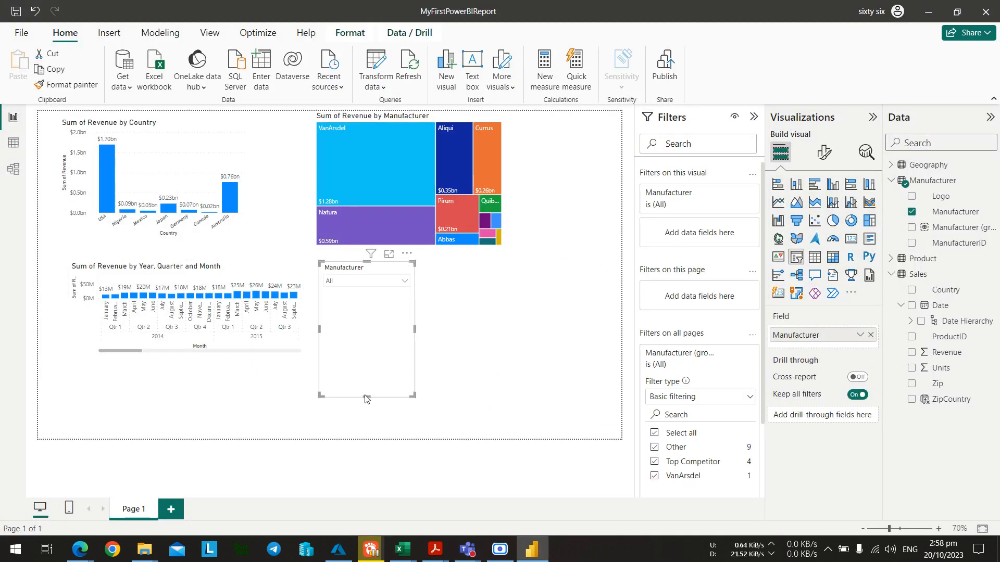
pyautogui.moveTo(366, 397); pyautogui.dragTo(365, 307)
pyautogui.click(474, 329)
# Check the Teams demonstration, and in Power BI limit the all-pages Manufacturer group filter to VanArsdel and Top Competitor.
pyautogui.hotkey('alt', 'Tab')
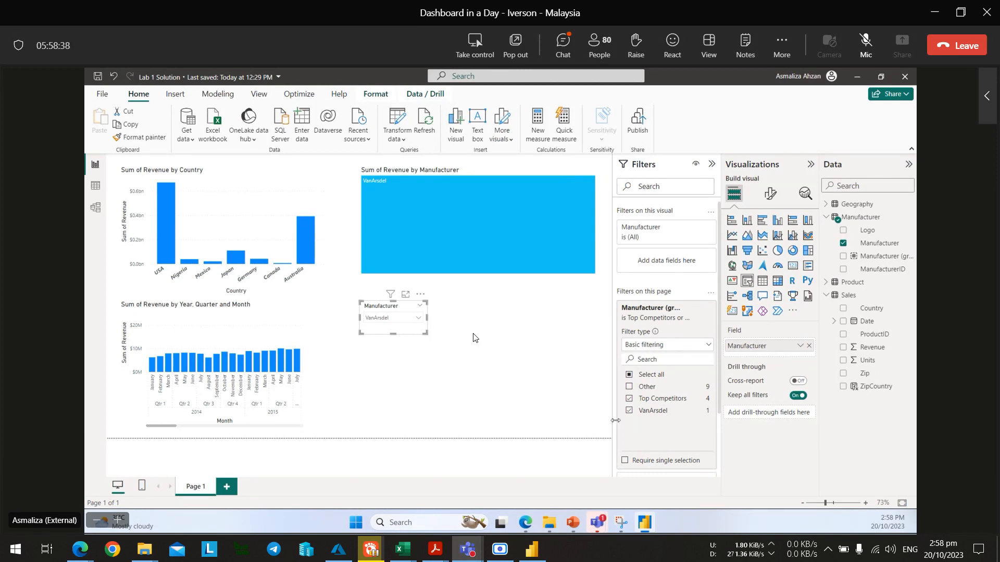
pyautogui.hotkey('alt', 'Tab')
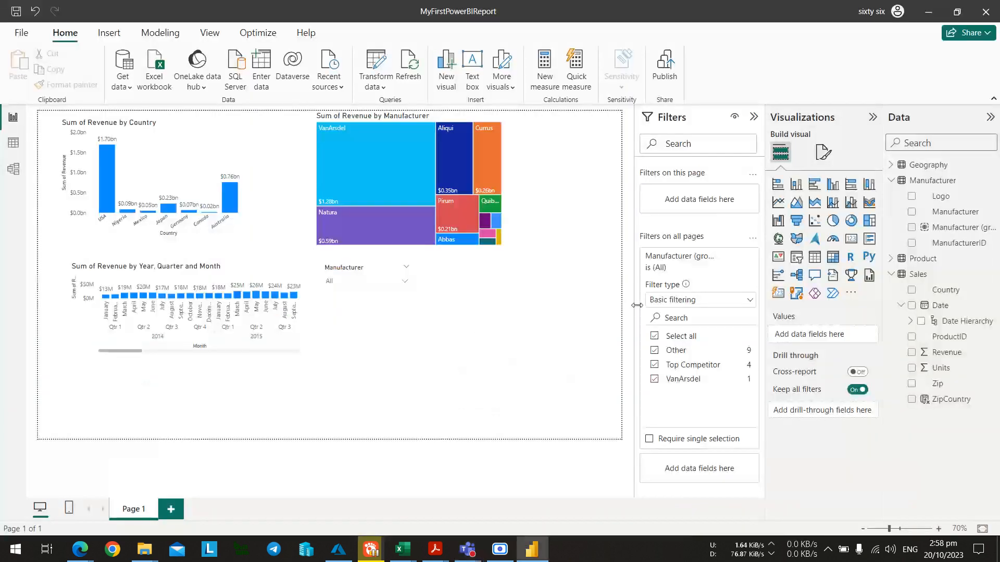
pyautogui.click(655, 337)
pyautogui.click(655, 378)
pyautogui.click(655, 366)
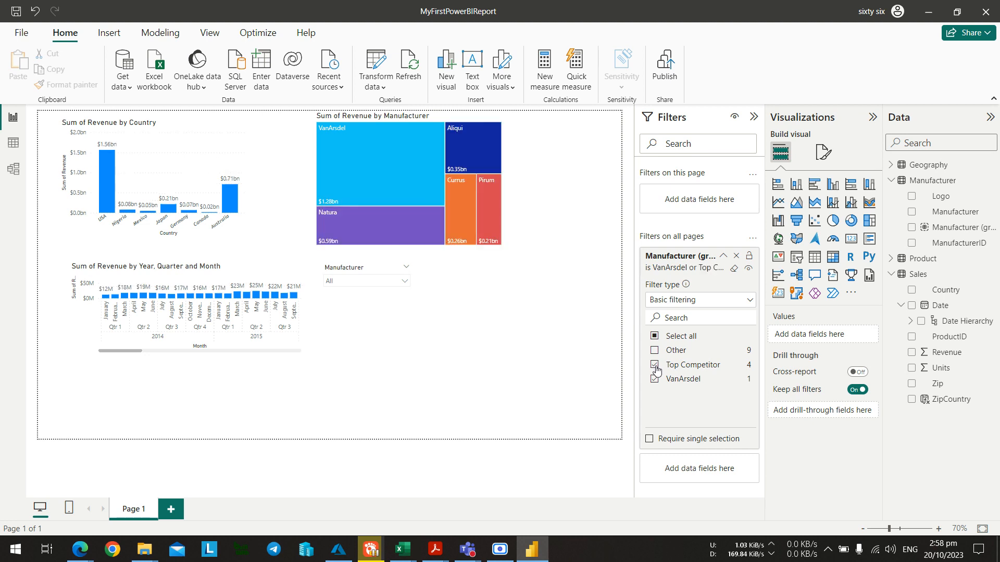
pyautogui.click(405, 281)
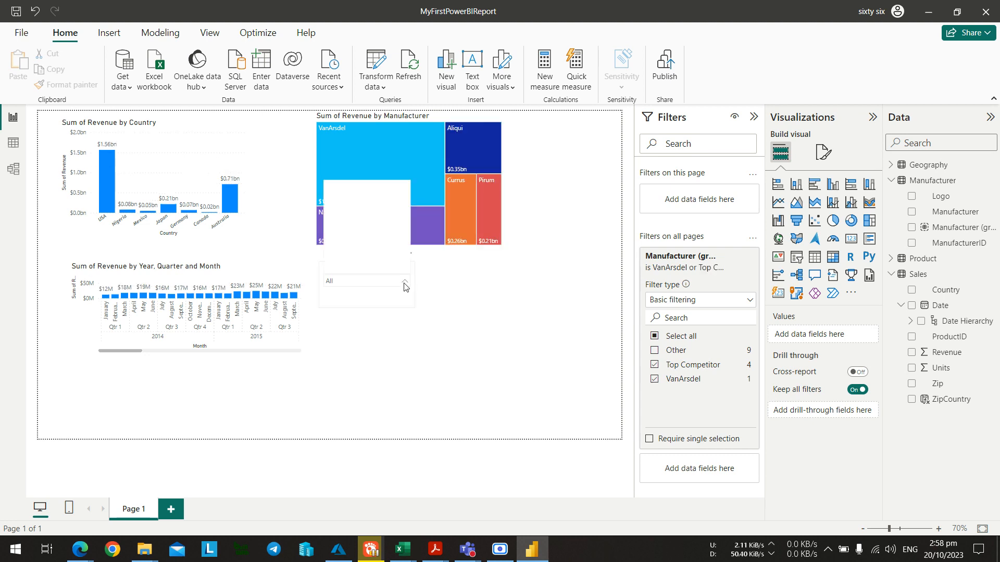
pyautogui.click(469, 319)
# Check the Teams demonstration, and in Power BI select VanArsdel in the Manufacturer slicer and highlight Australia in the country chart.
pyautogui.hotkey('alt', 'Tab')
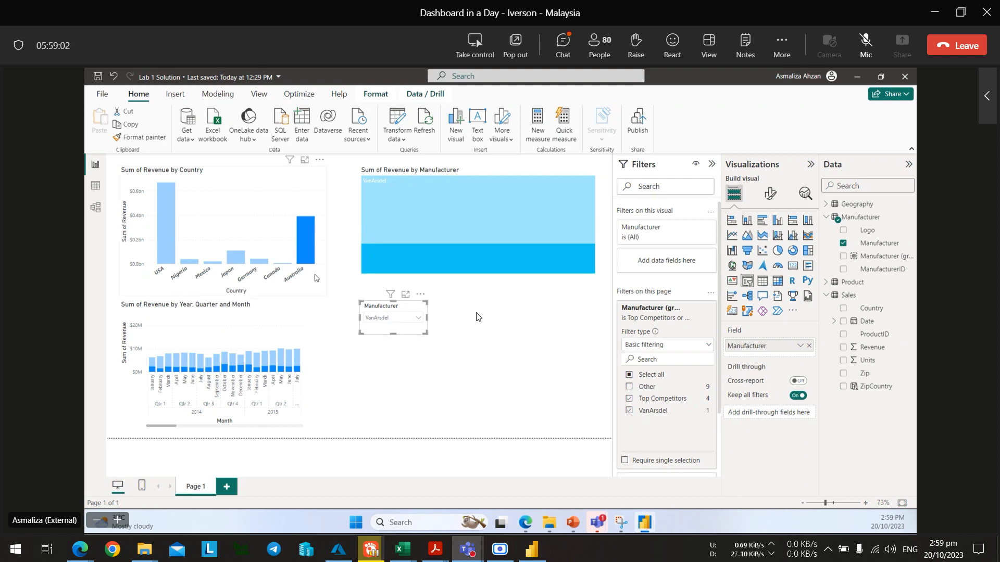
pyautogui.hotkey('alt', 'Tab')
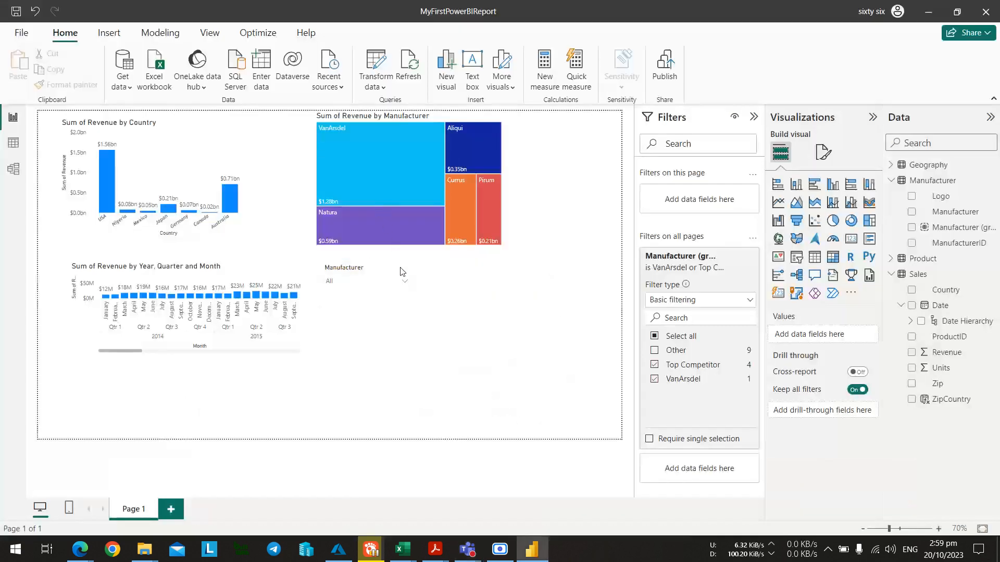
pyautogui.click(405, 282)
pyautogui.click(339, 187)
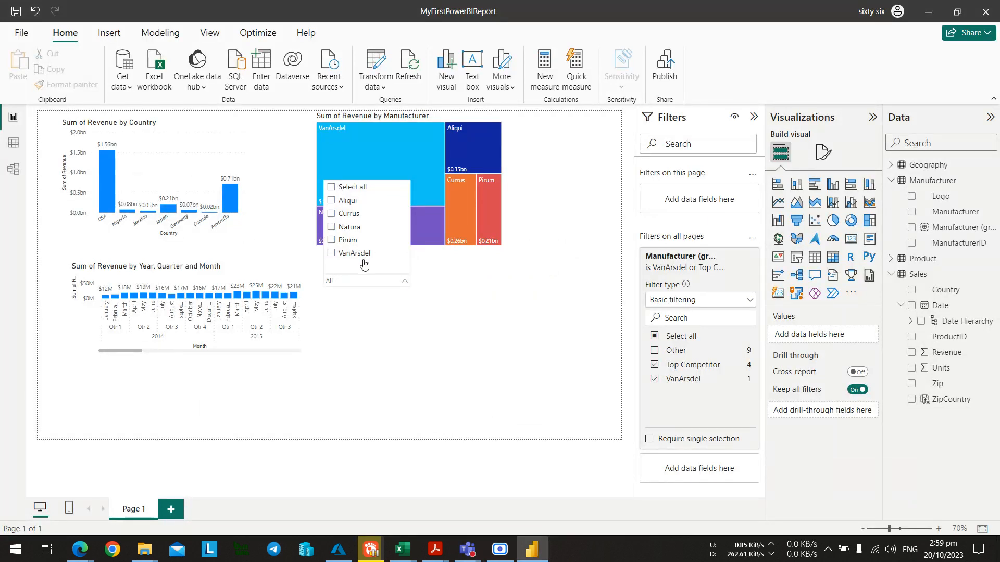
pyautogui.click(353, 253)
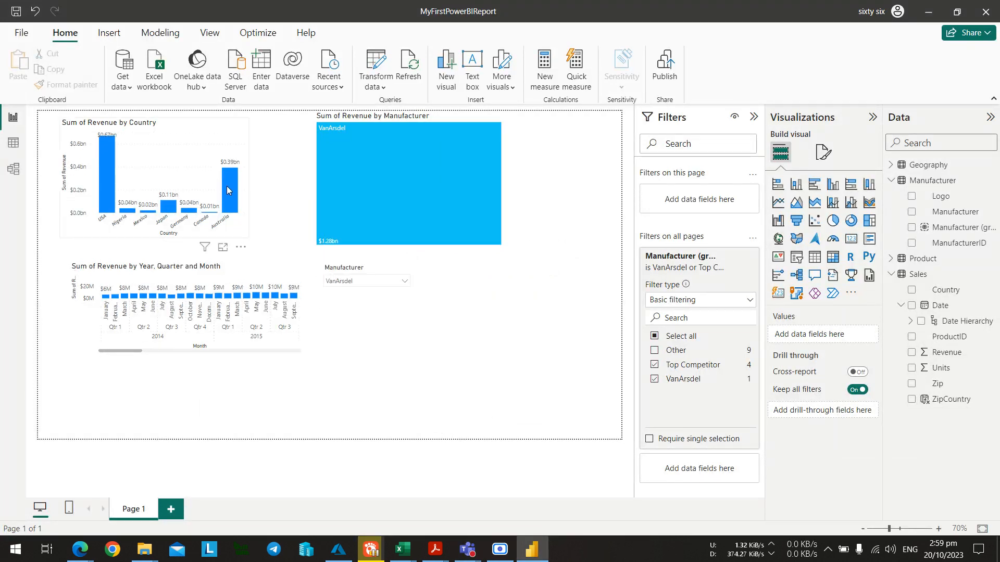
pyautogui.click(228, 190)
# Compare the highlighted Power BI charts with the trainer's report in Teams and return to Power BI.
pyautogui.hotkey('alt', 'Tab')
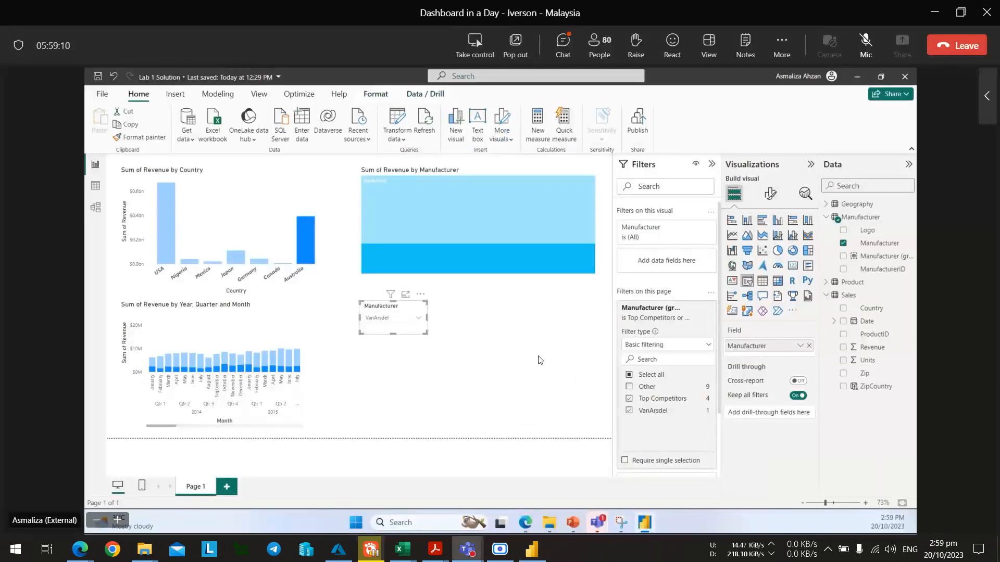
pyautogui.hotkey('alt', 'Tab')
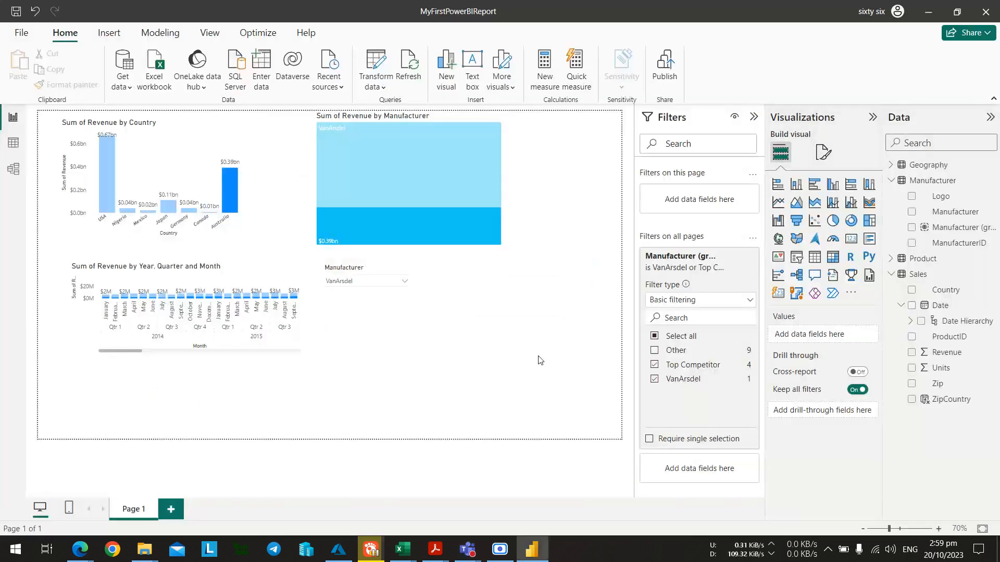
pyautogui.hotkey('alt', 'Tab')
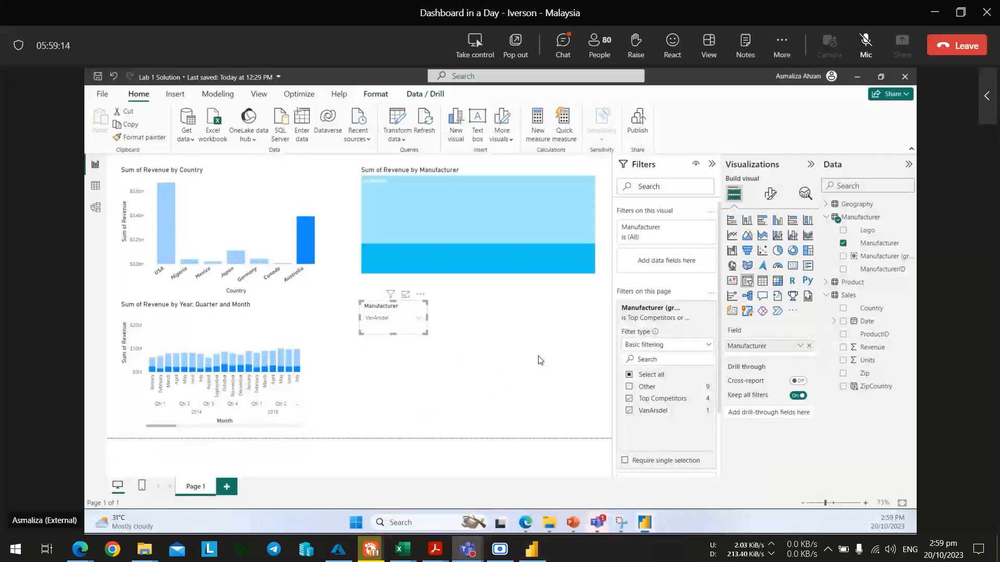
pyautogui.hotkey('alt', 'Tab')
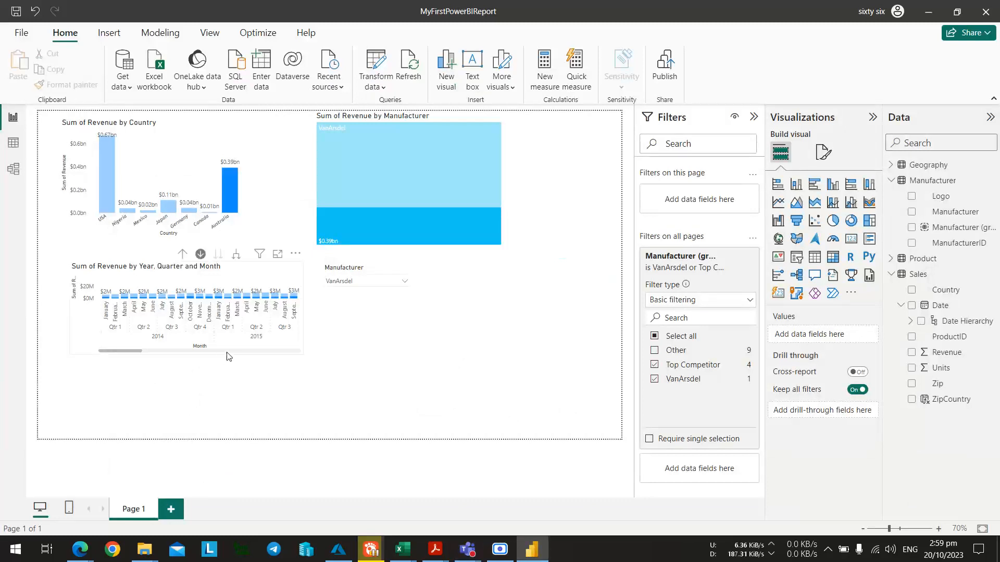
# Widen the Sum of Revenue by Year, Quarter and Month chart slightly toward the Manufacturer slicer and deselect the visuals.
pyautogui.click(285, 345)
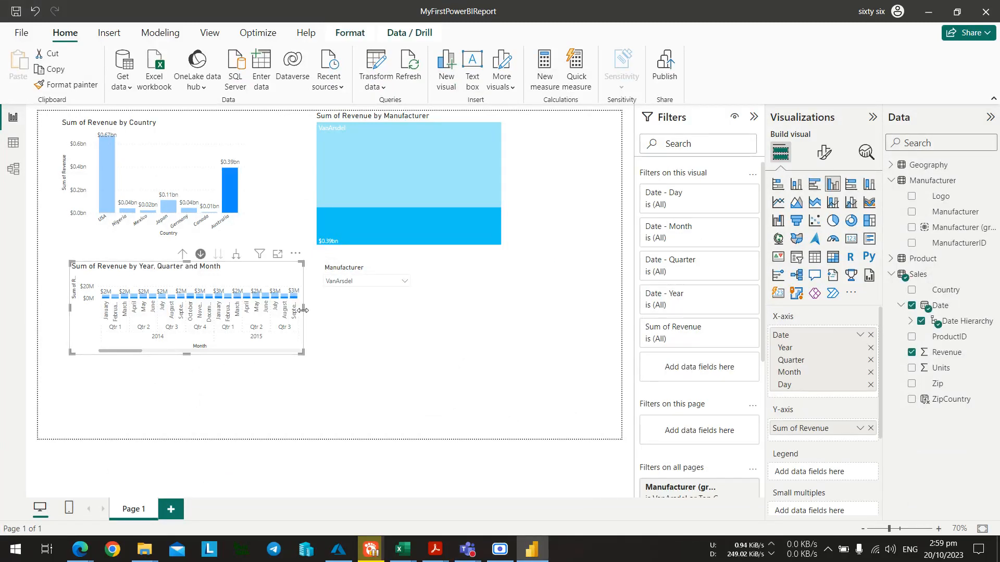
pyautogui.moveTo(304, 316)
pyautogui.mouseDown()
pyautogui.moveTo(437, 320)
pyautogui.moveTo(307, 318)
pyautogui.moveTo(313, 312)
pyautogui.mouseUp()
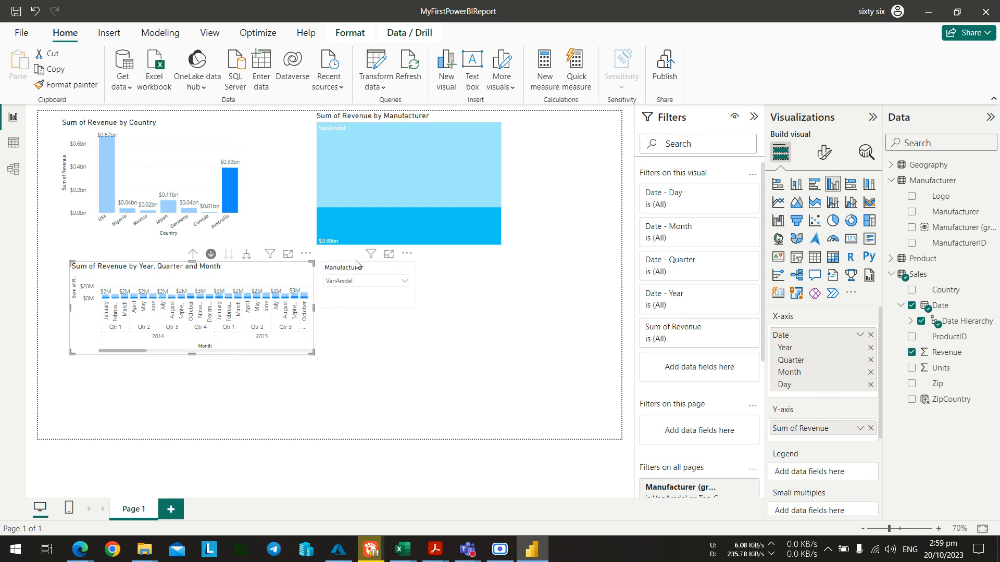
pyautogui.click(356, 266)
pyautogui.click(439, 409)
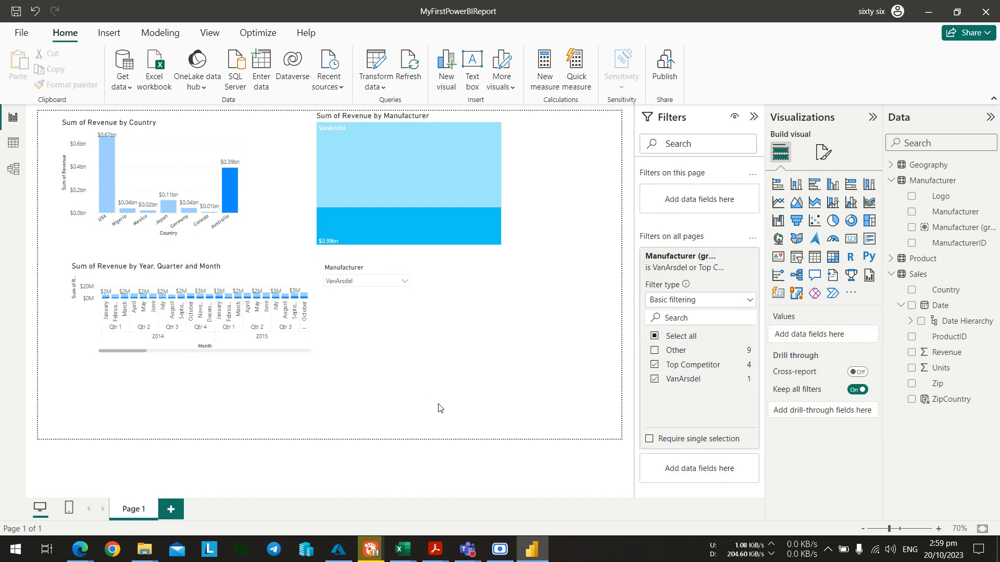
# Compare with the shared meeting screen and clear the Australia highlight in the report's Sum of Revenue by Country chart.
pyautogui.hotkey('alt', 'Tab')
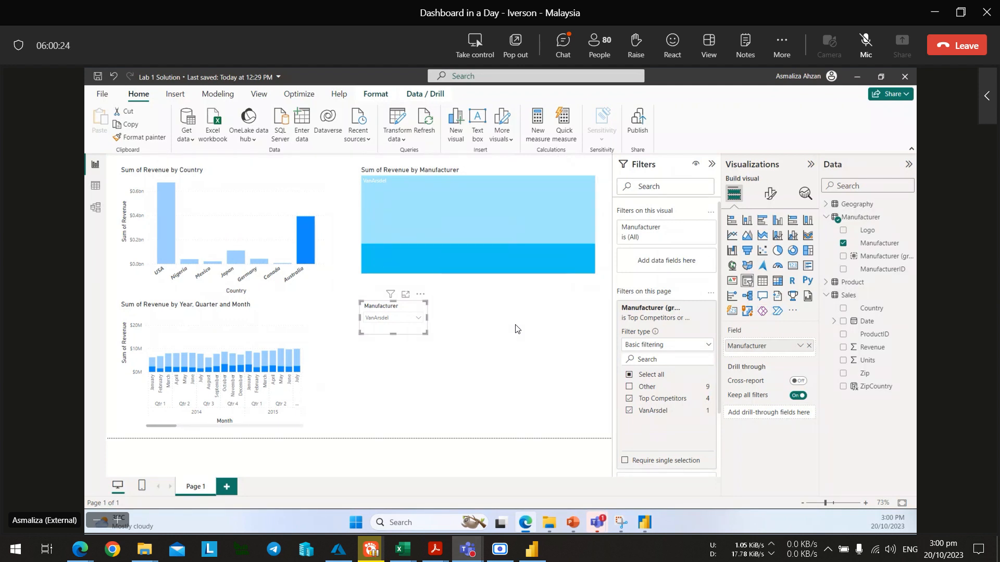
pyautogui.click(538, 550)
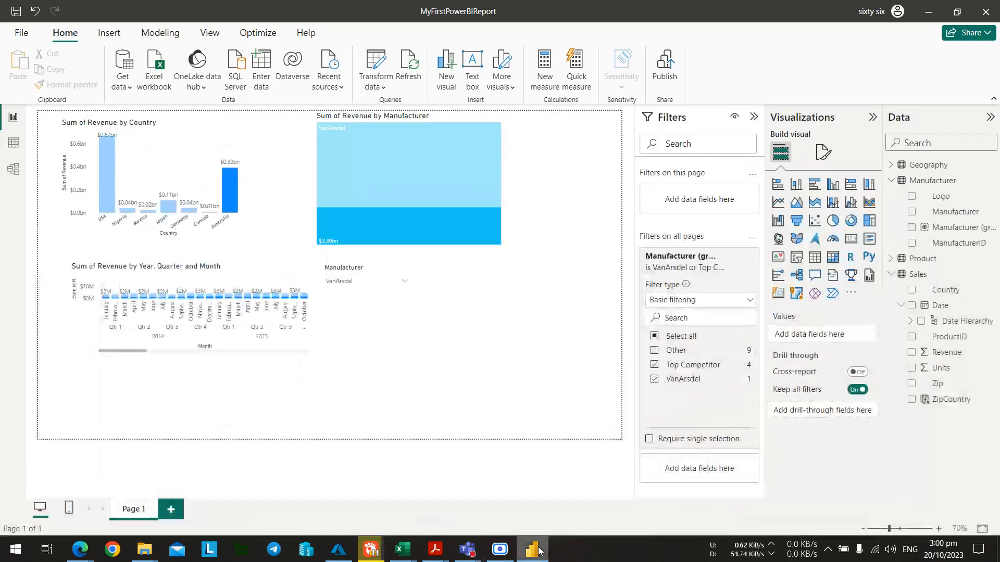
pyautogui.click(233, 198)
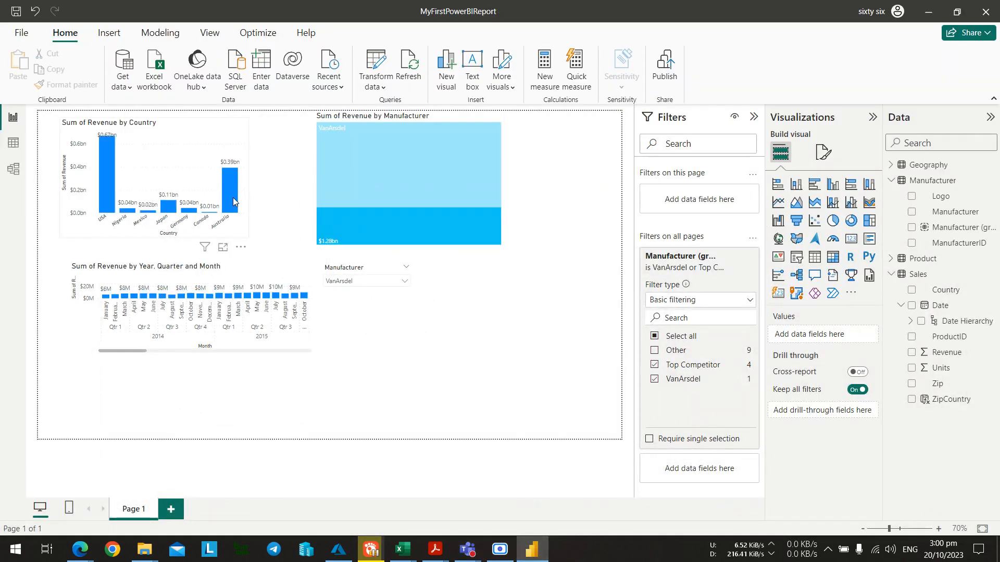
pyautogui.click(916, 9)
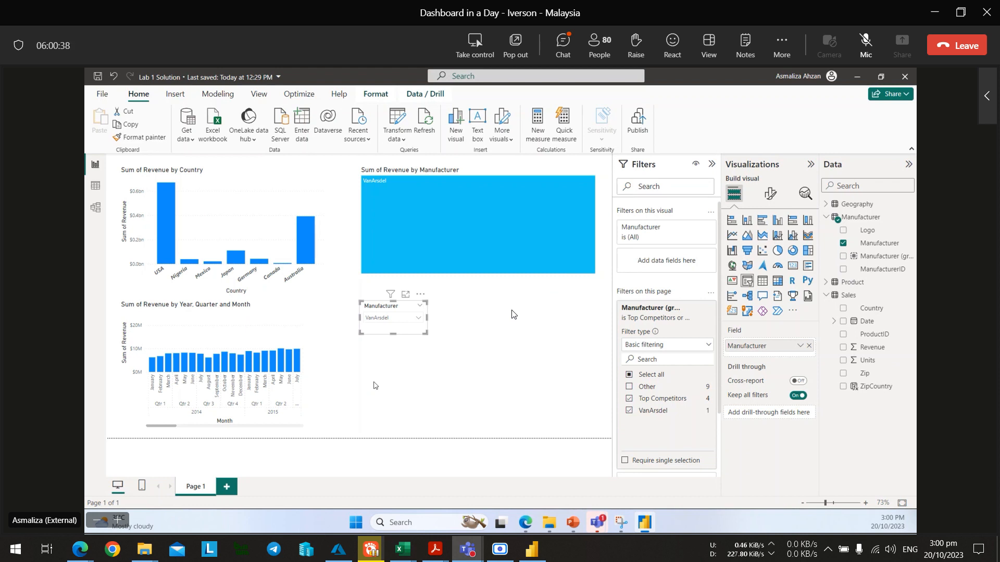
# Convert the Sum of Revenue by Manufacturer treemap into a card visual showing Sum of Revenue.
pyautogui.click(453, 239)
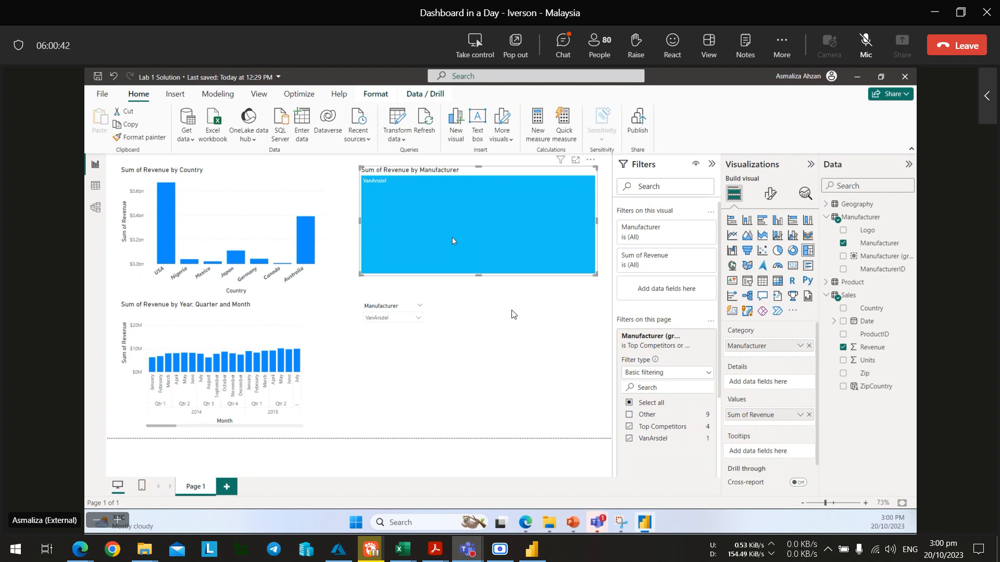
pyautogui.hotkey('alt', 'Tab')
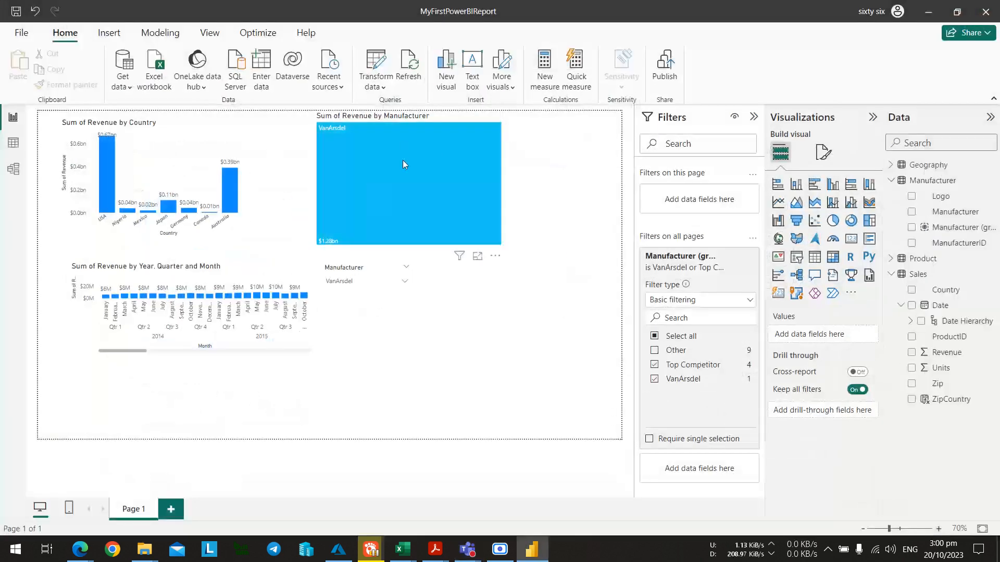
pyautogui.click(404, 165)
pyautogui.hotkey('alt', 'Tab')
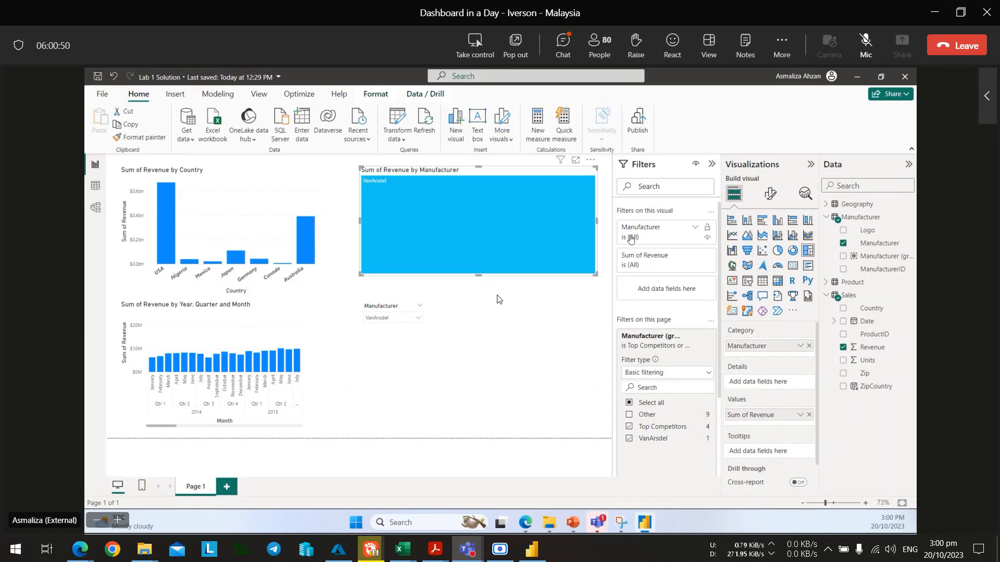
pyautogui.hotkey('alt', 'Tab')
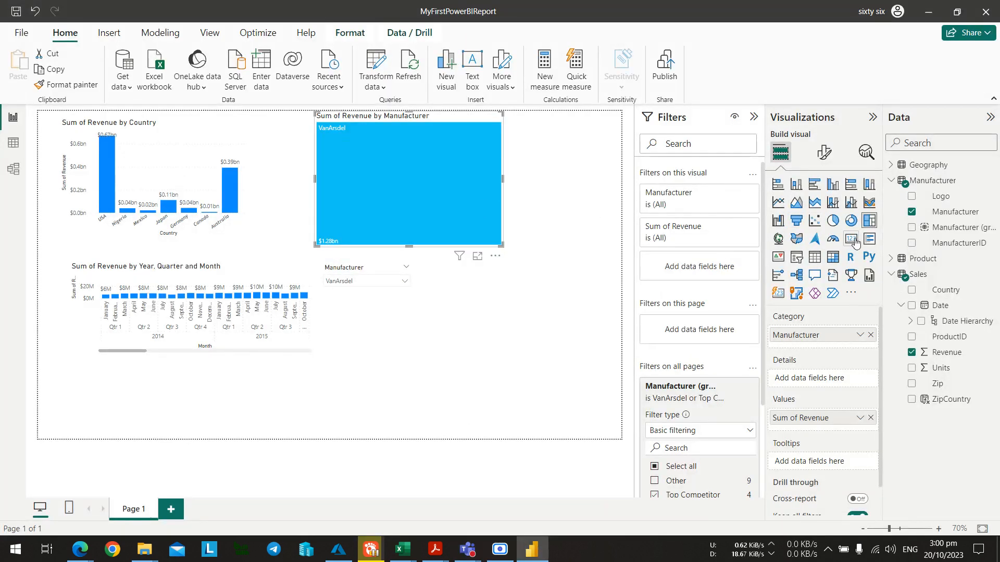
pyautogui.click(850, 240)
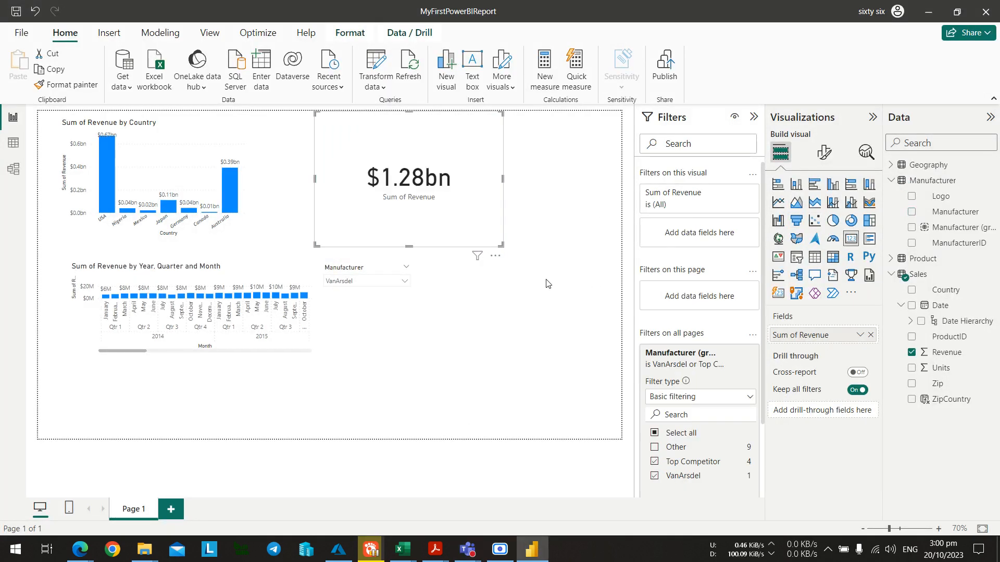
# Shrink the Sum of Revenue card to a compact size, keeping its upper-left corner in place.
pyautogui.hotkey('alt', 'Tab')
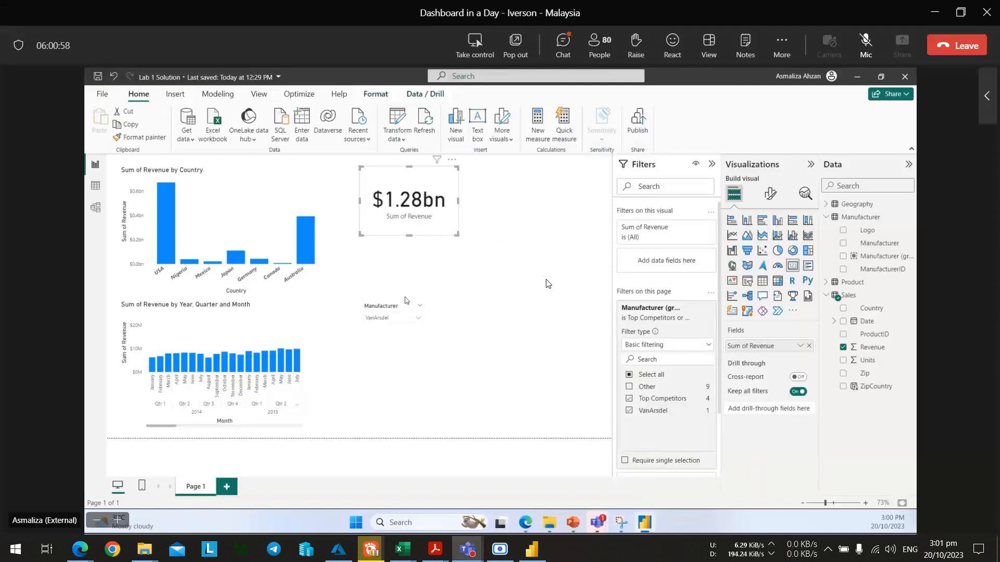
pyautogui.hotkey('alt', 'Tab')
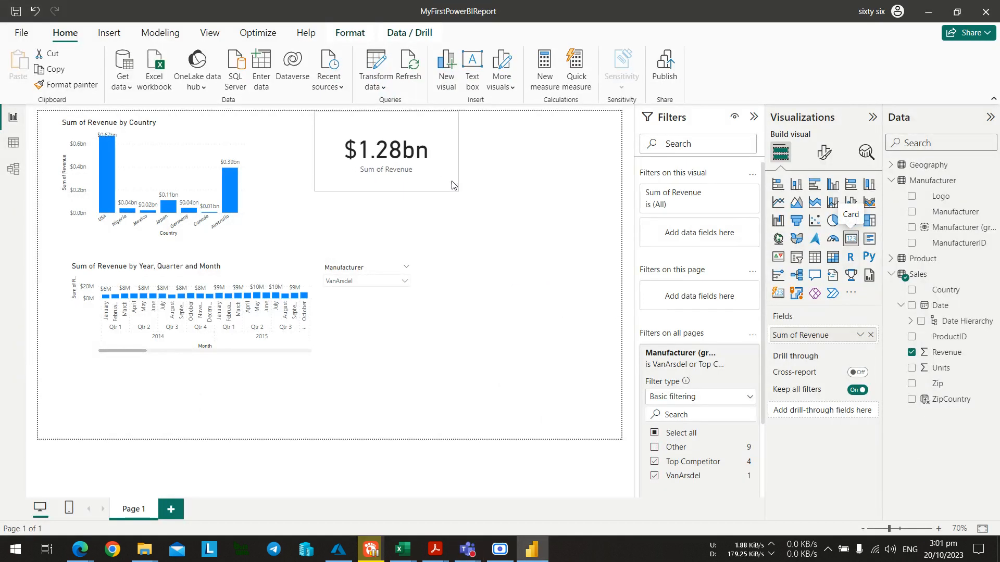
pyautogui.moveTo(452, 185); pyautogui.dragTo(428, 171)
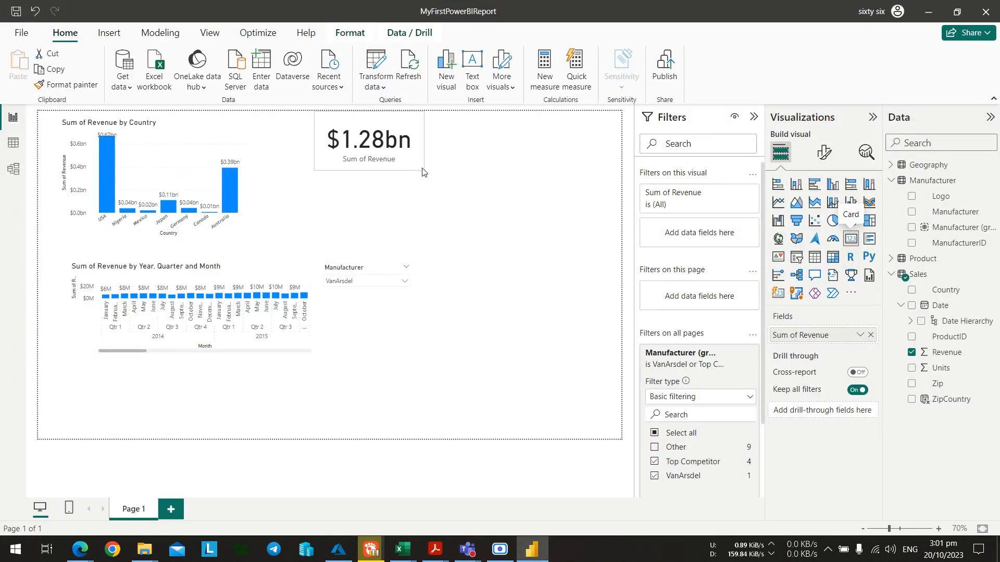
pyautogui.hotkey('alt', 'Tab')
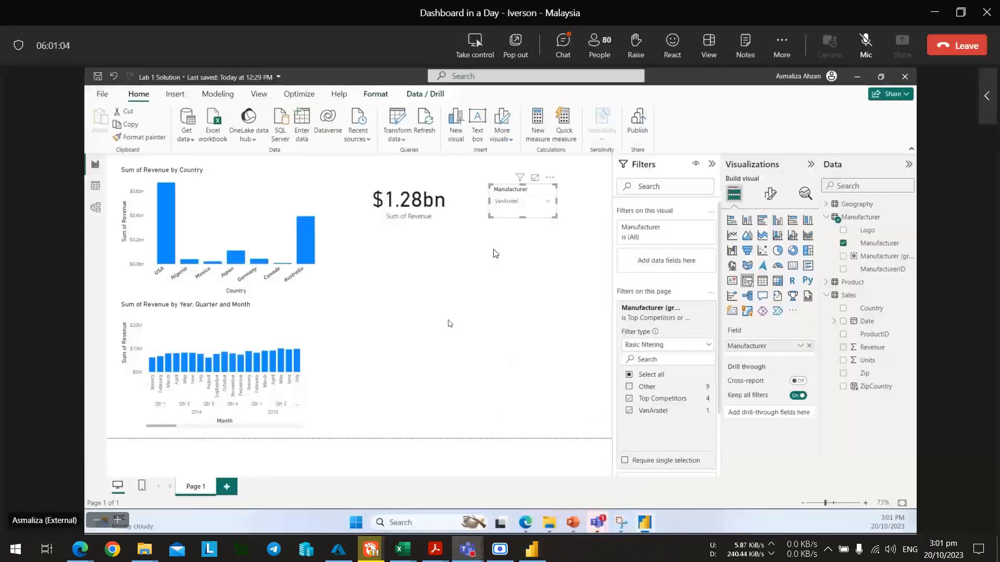
# Move the Manufacturer slicer up beside the Sum of Revenue card, aligned with the card's lower edge.
pyautogui.hotkey('alt', 'Tab')
pyautogui.click(345, 255)
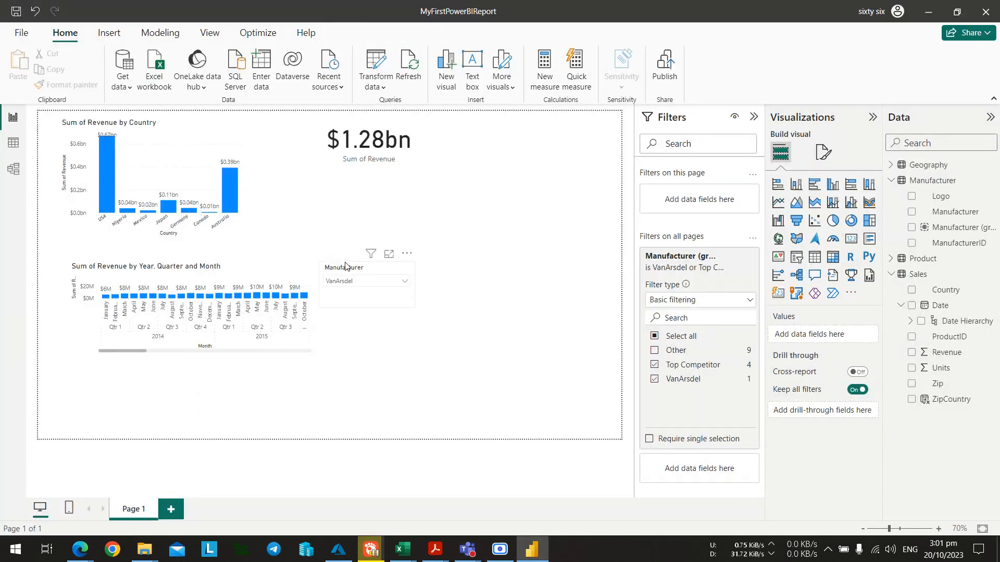
pyautogui.moveTo(345, 268); pyautogui.dragTo(450, 129)
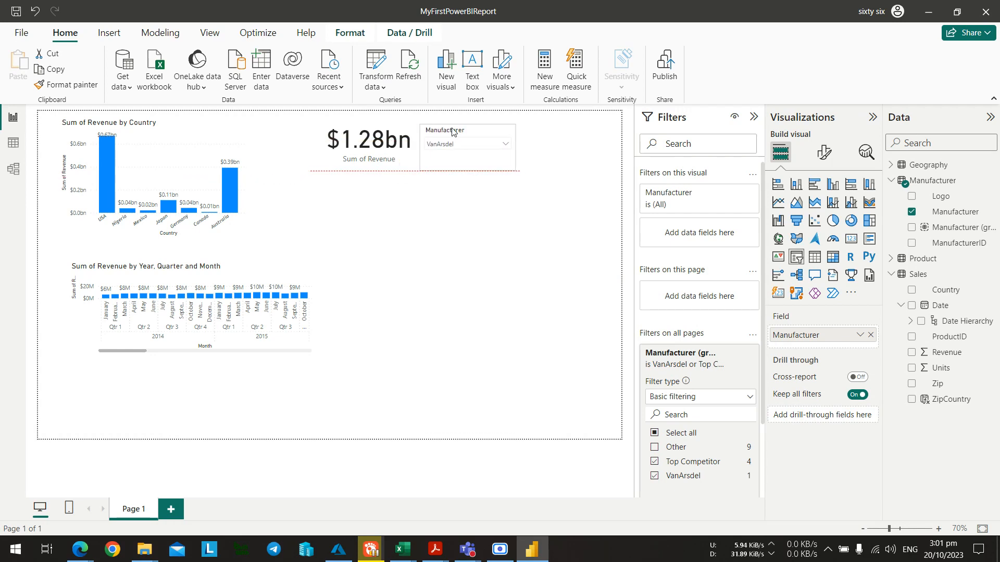
pyautogui.click(412, 227)
pyautogui.scroll(2, 394, 240)
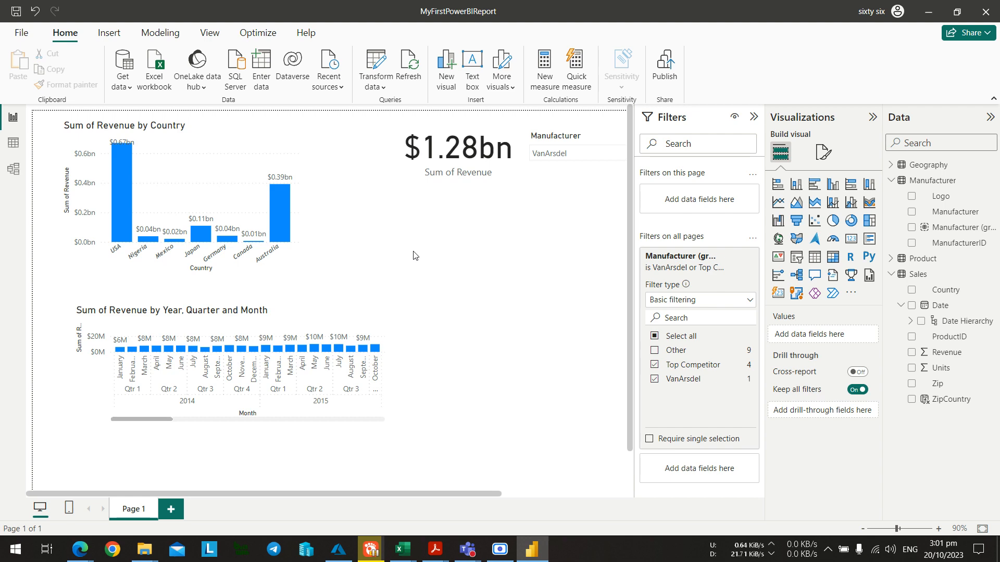
# Watch the shared meeting screen for how to highlight Australia, drill the date chart up to years and widen it.
pyautogui.hotkey('alt', 'Tab')
pyautogui.hotkey('alt', 'Tab')
pyautogui.hotkey('alt', 'Tab')
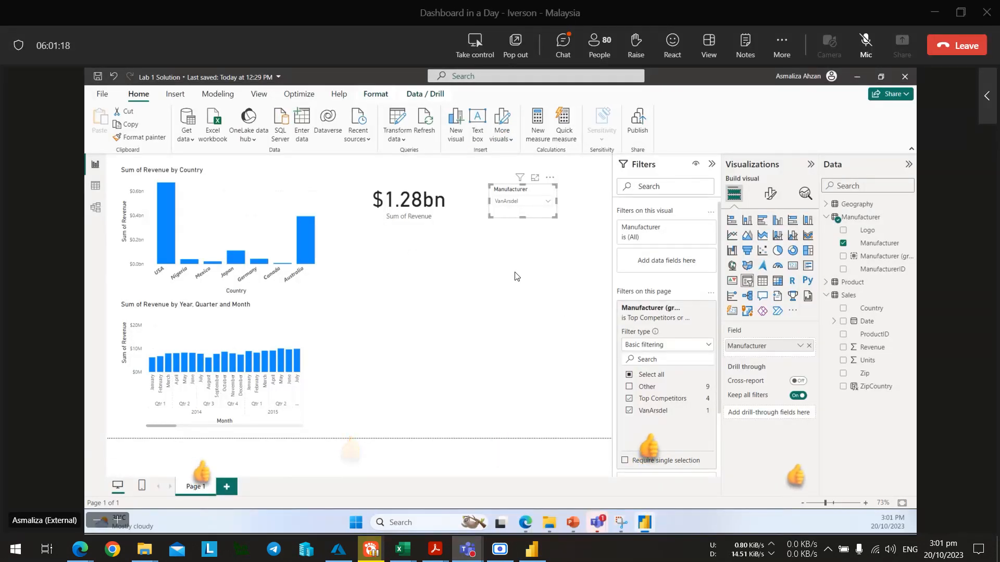
pyautogui.hotkey('alt', 'Tab')
pyautogui.hotkey('alt', 'Tab')
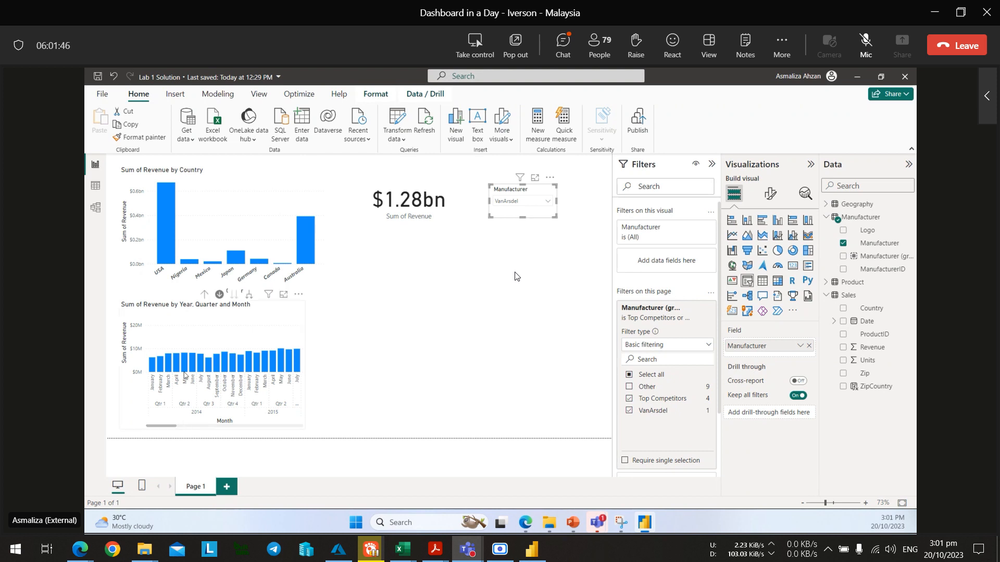
pyautogui.moveTo(306, 249)
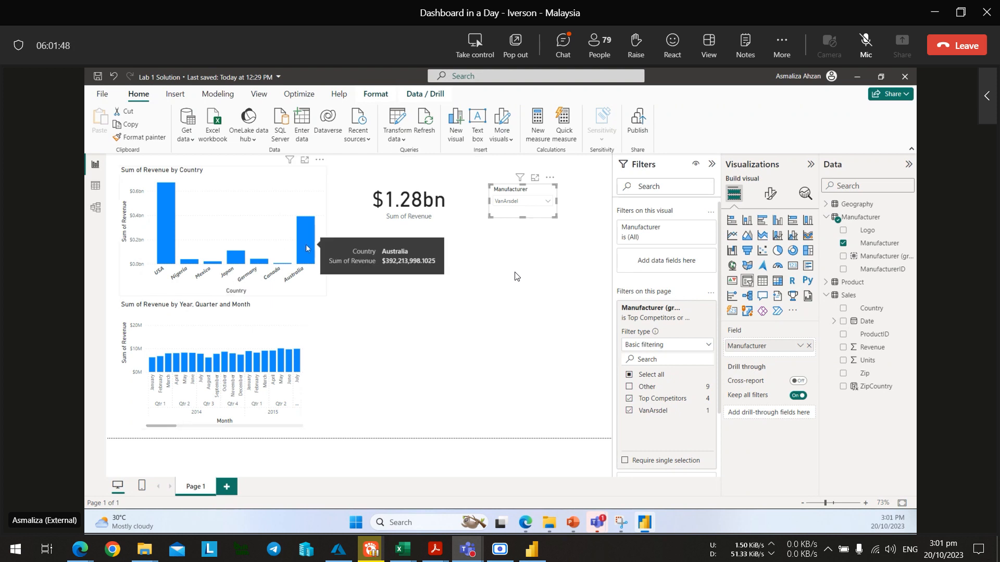
pyautogui.click(306, 250)
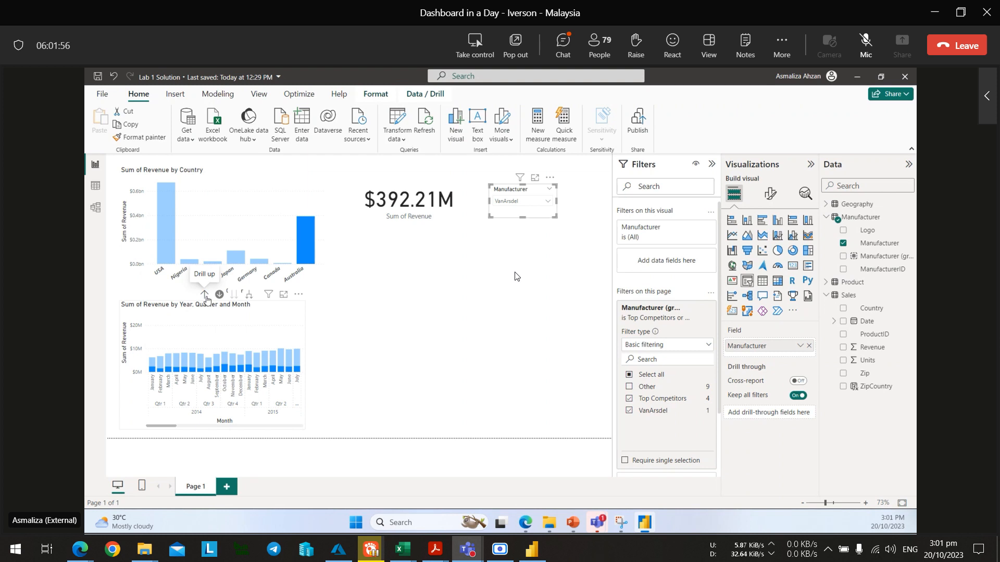
pyautogui.click(205, 295)
pyautogui.click(205, 296)
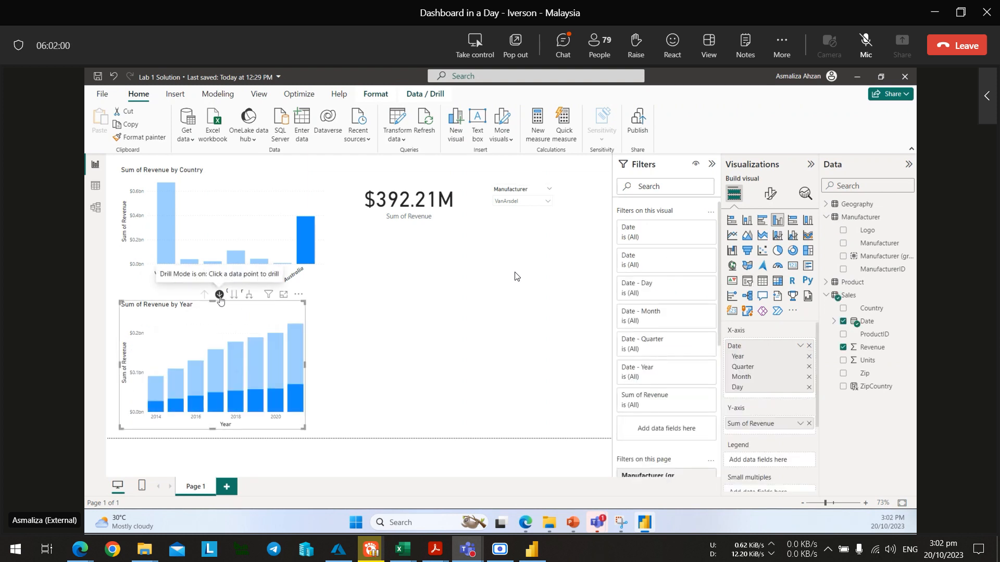
pyautogui.click(219, 296)
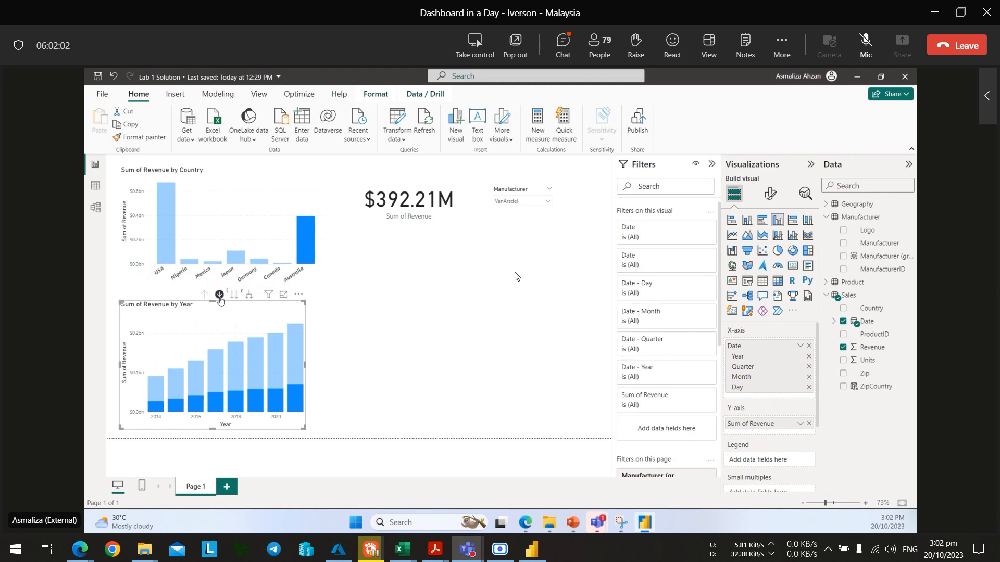
pyautogui.moveTo(295, 372)
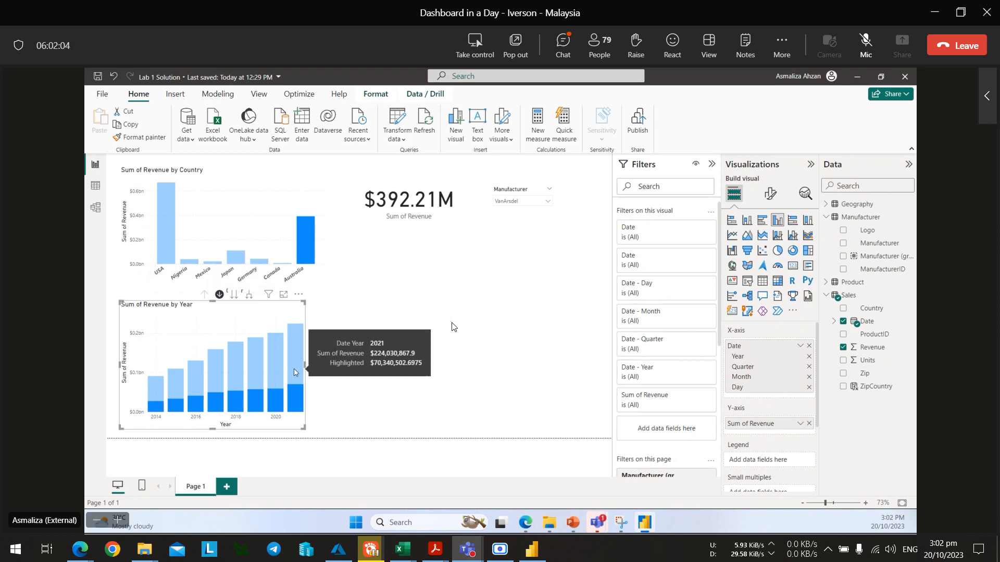
pyautogui.moveTo(305, 367); pyautogui.dragTo(359, 366)
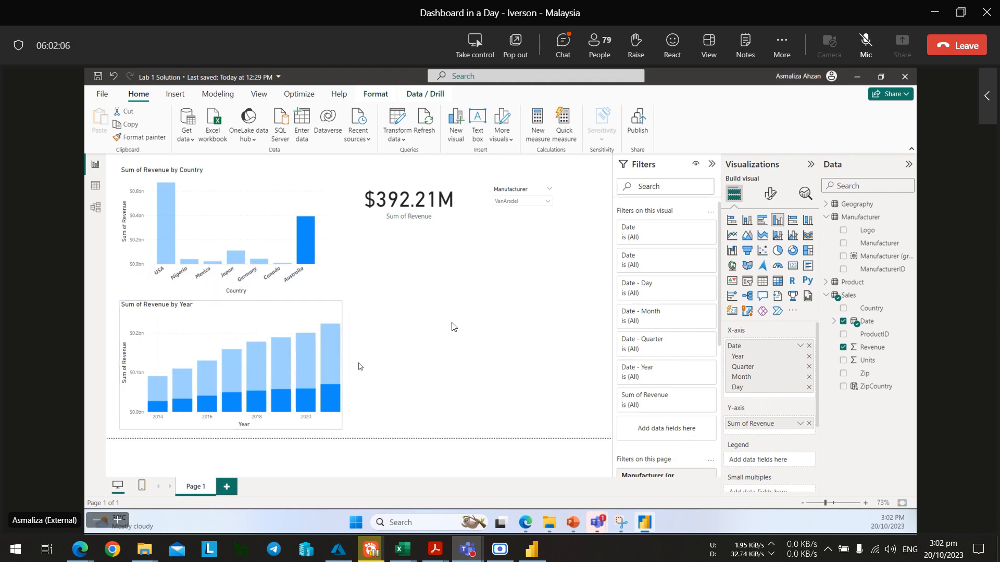
# Drill the Sum of Revenue by Year, Quarter and Month chart up to the year level.
pyautogui.hotkey('alt', 'Tab')
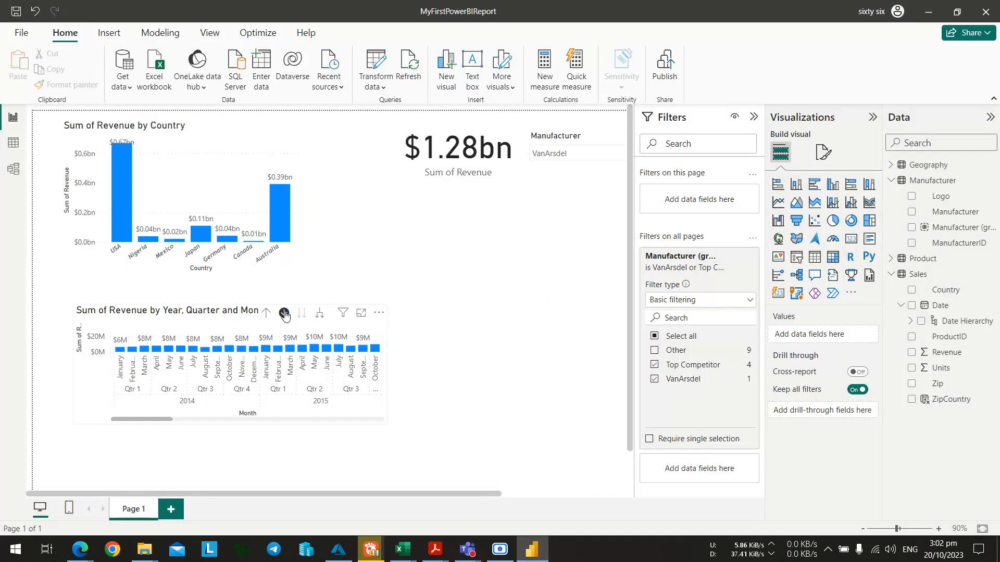
pyautogui.click(267, 314)
pyautogui.click(267, 315)
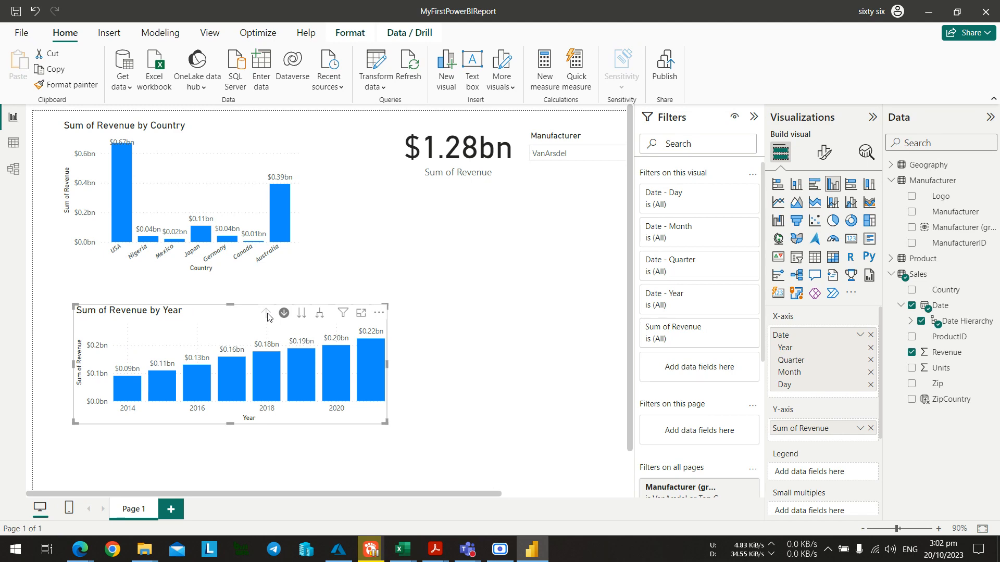
pyautogui.hotkey('alt', 'Tab')
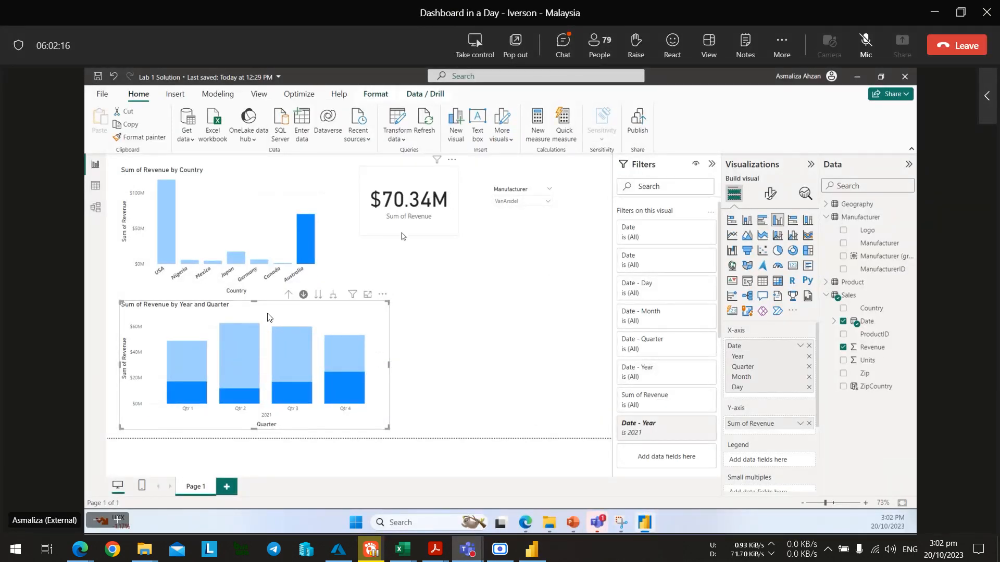
# Move the yearly revenue chart to the next hierarchy level, Quarter, and make the chart slightly taller.
pyautogui.hotkey('alt', 'Tab')
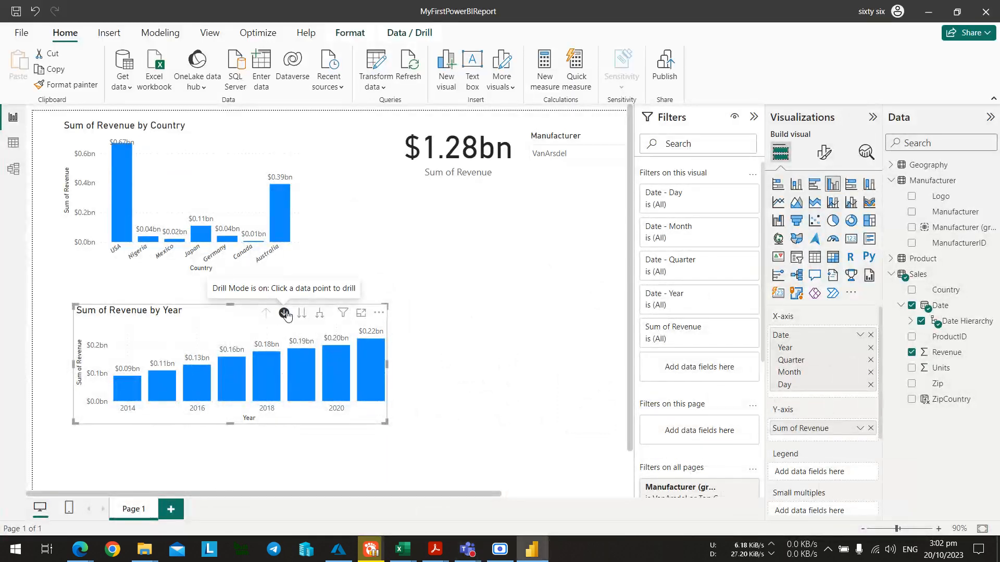
pyautogui.click(303, 313)
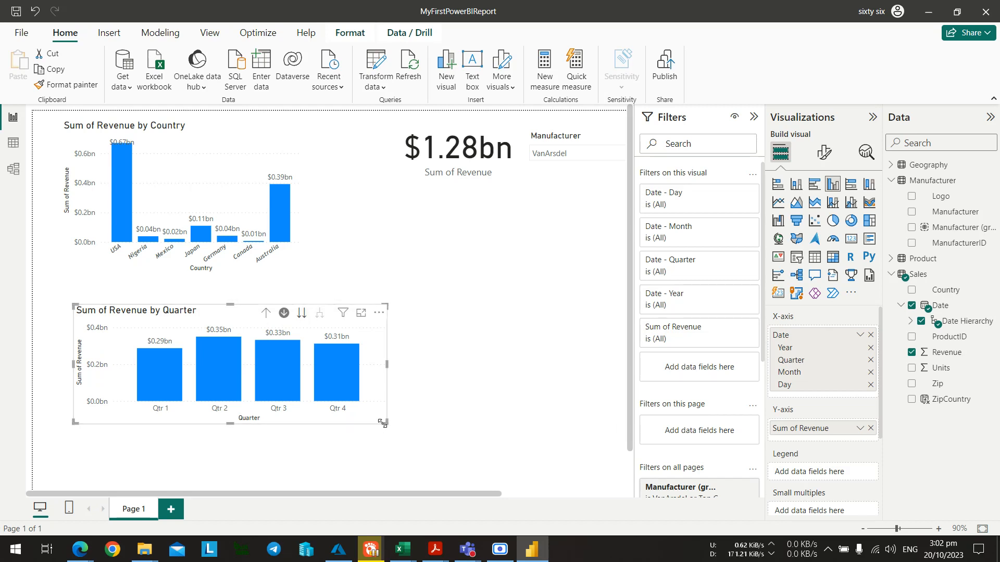
pyautogui.moveTo(385, 422); pyautogui.dragTo(387, 439)
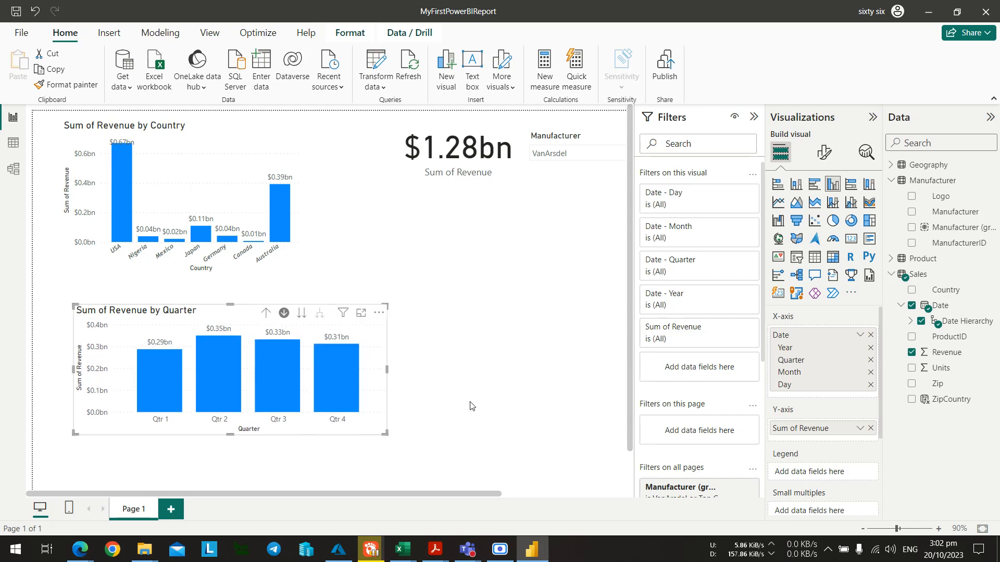
pyautogui.hotkey('alt', 'Tab')
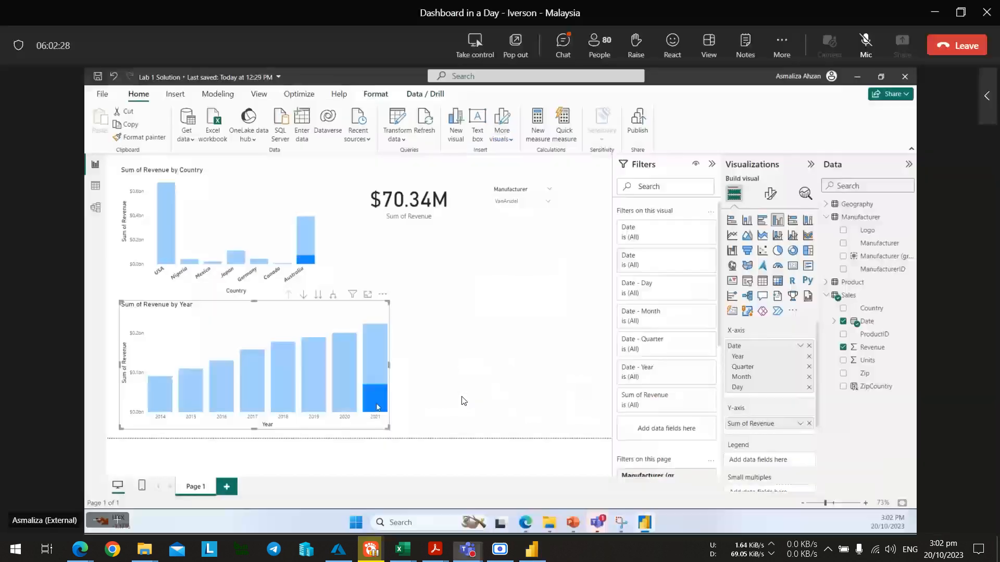
# Drill the revenue chart back up to the year level, and drill into the 2021 column to show its quarters.
pyautogui.hotkey('alt', 'Tab')
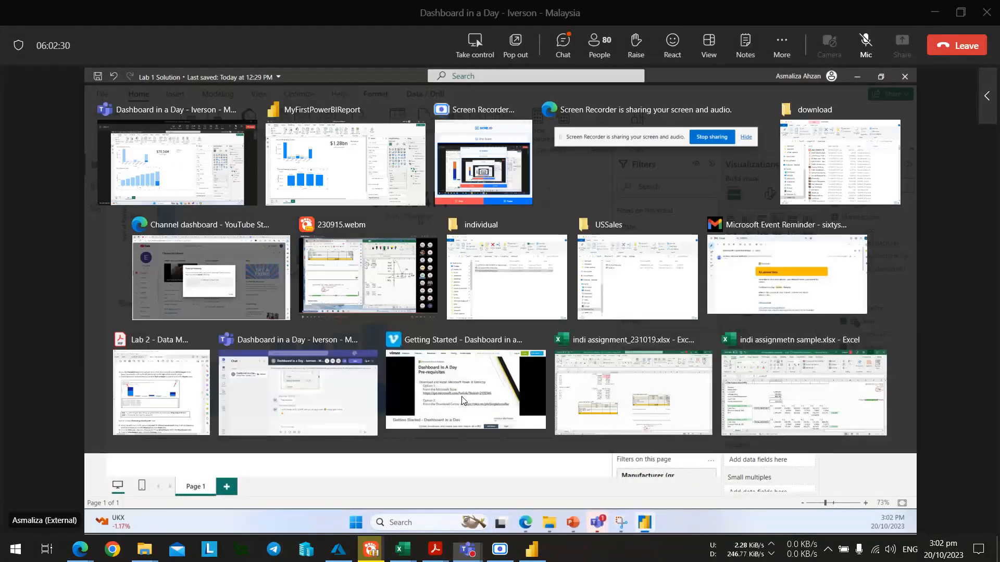
pyautogui.click(267, 314)
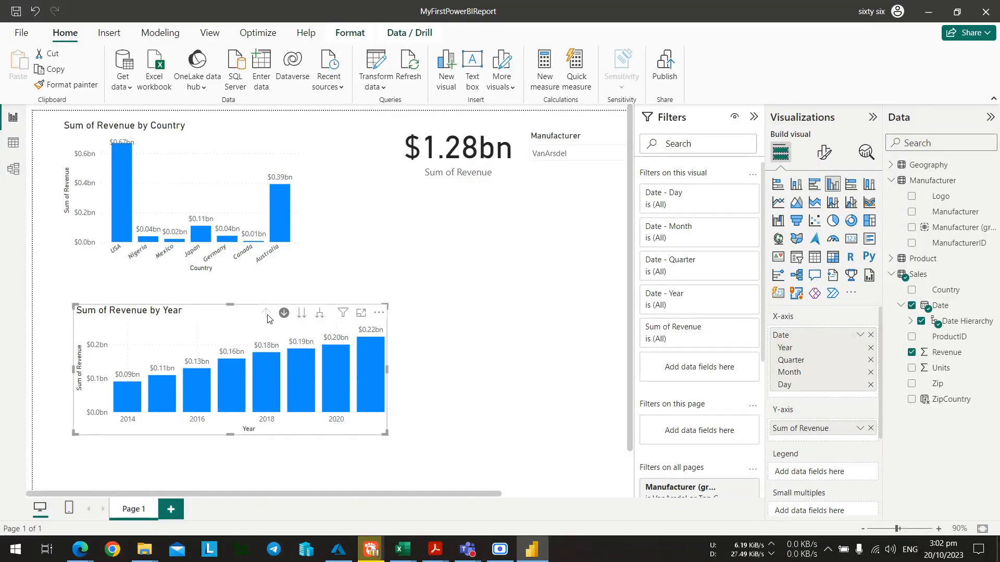
pyautogui.click(374, 380)
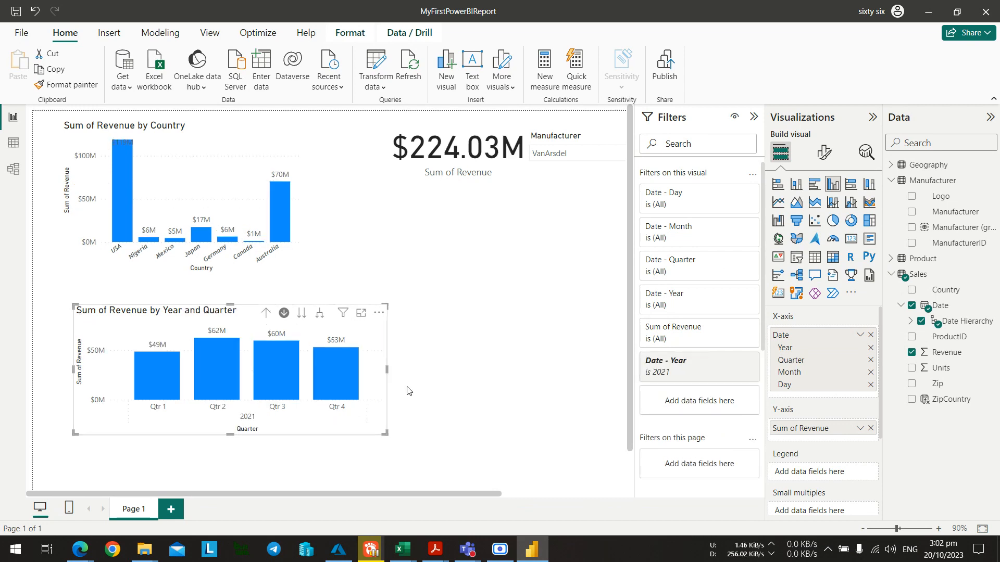
pyautogui.hotkey('alt', 'Tab')
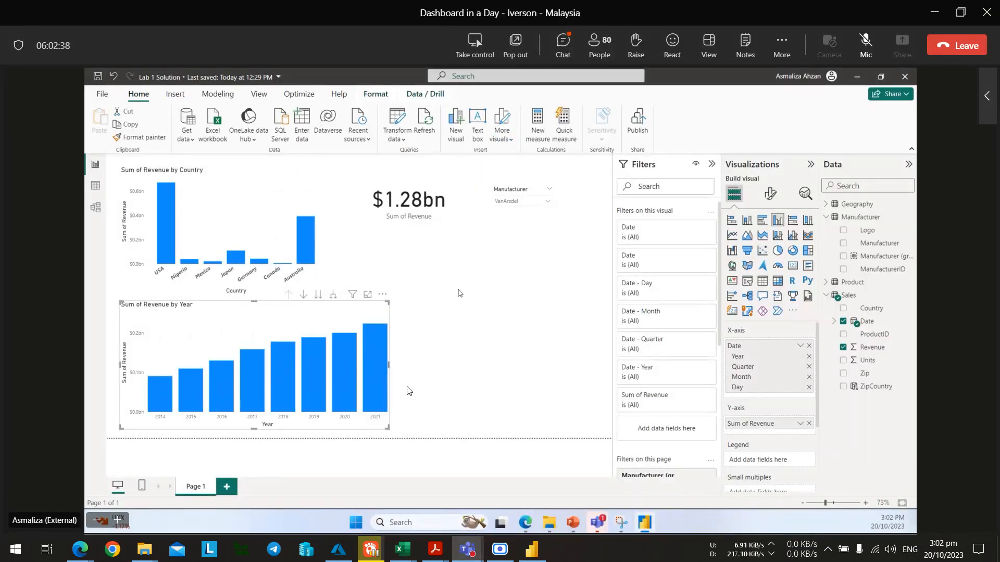
# Check the instructor's shared screen in Teams and drill the 2021 quarterly revenue chart in Power BI back up to all years.
pyautogui.hotkey('alt', 'Tab')
pyautogui.hotkey('alt', 'Tab')
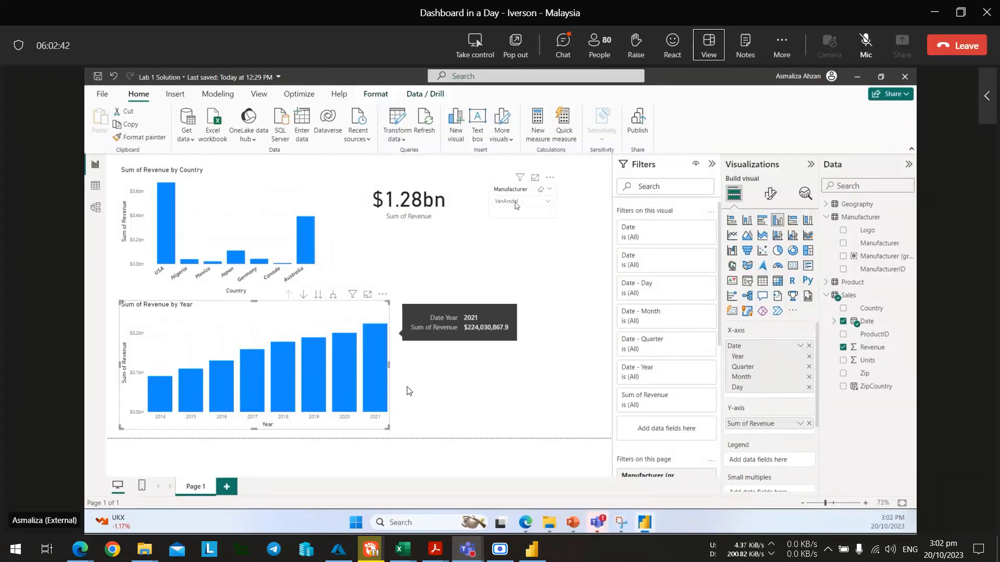
pyautogui.hotkey('alt', 'Tab')
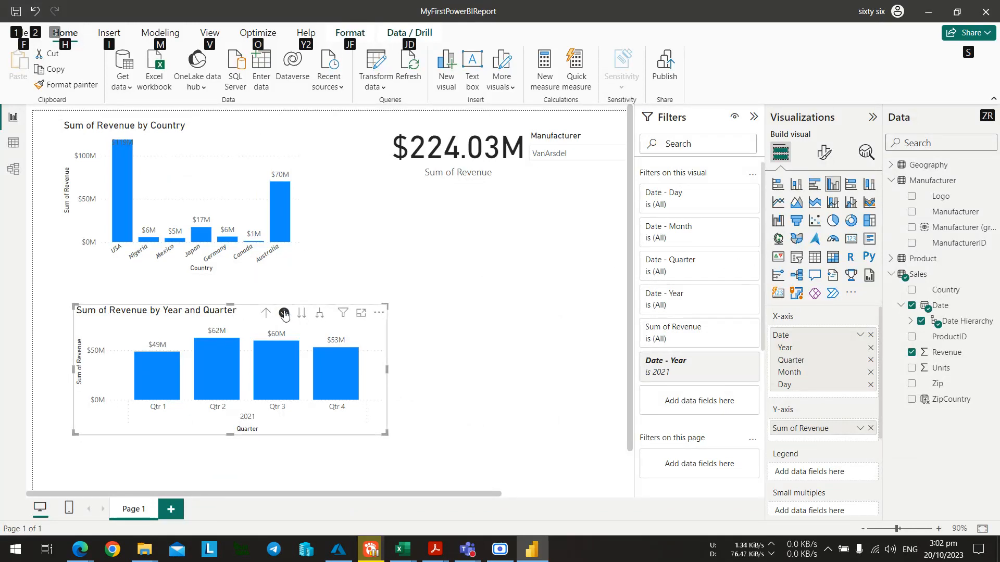
pyautogui.click(265, 312)
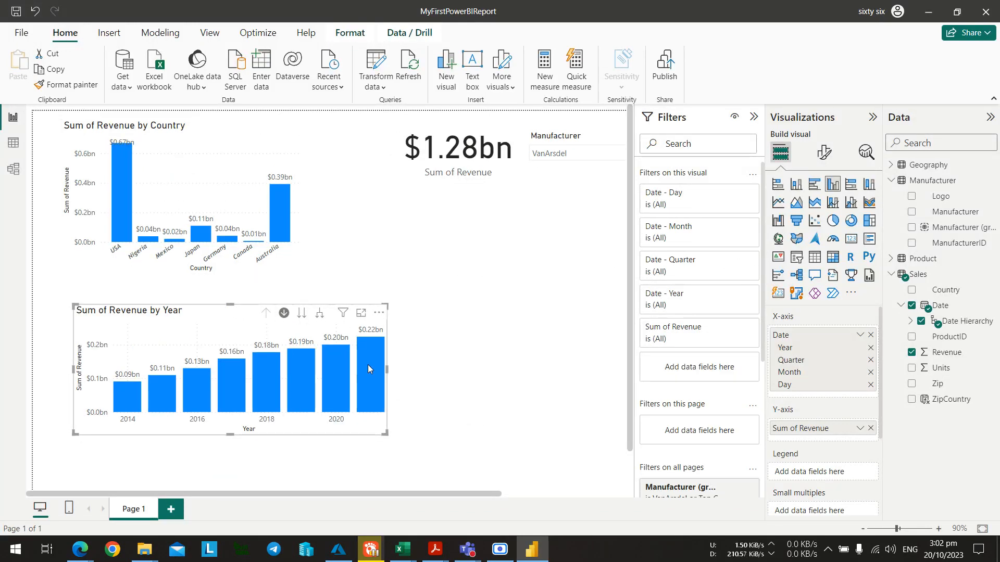
pyautogui.moveTo(368, 368)
pyautogui.hotkey('alt', 'Tab')
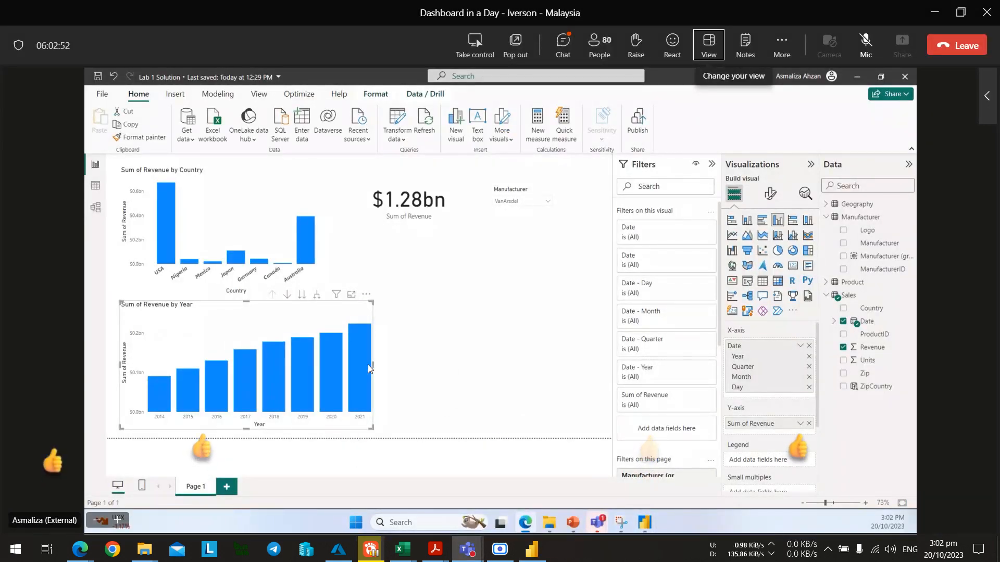
pyautogui.hotkey('alt', 'Tab')
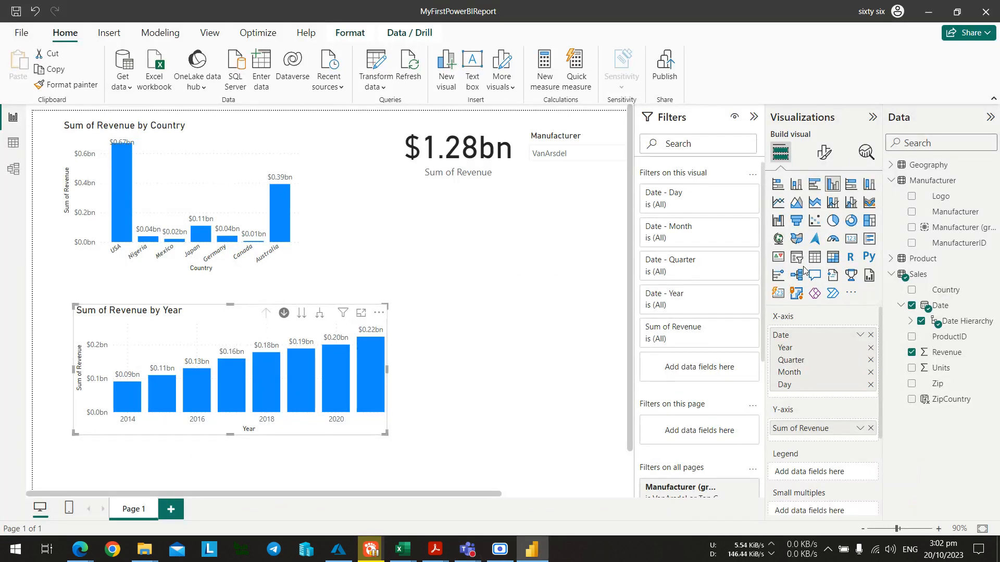
# Examine the yearly revenue chart's field wells and its formatting options for the X-axis, axis title and data labels.
pyautogui.scroll(-3, 842, 397)
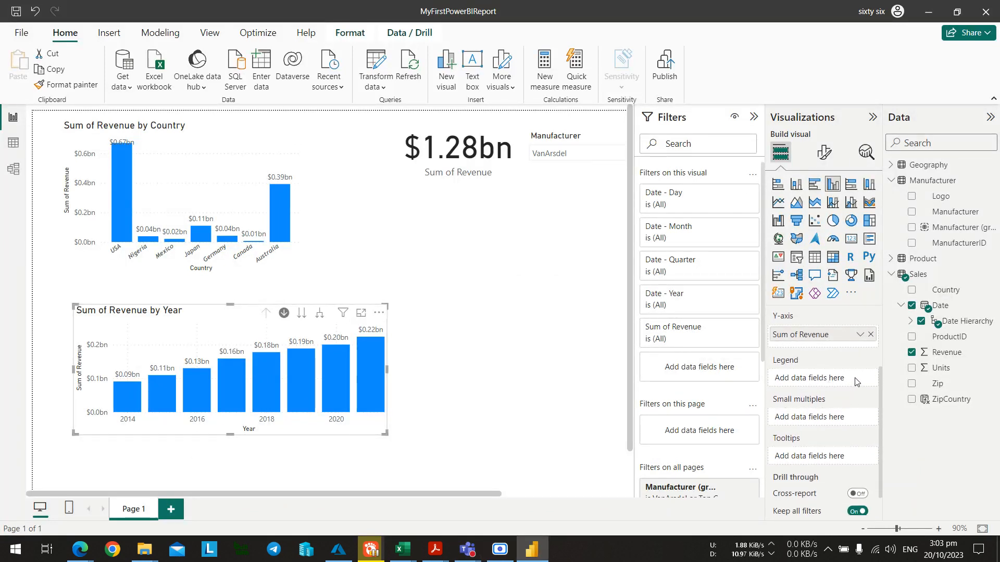
pyautogui.scroll(3, 856, 382)
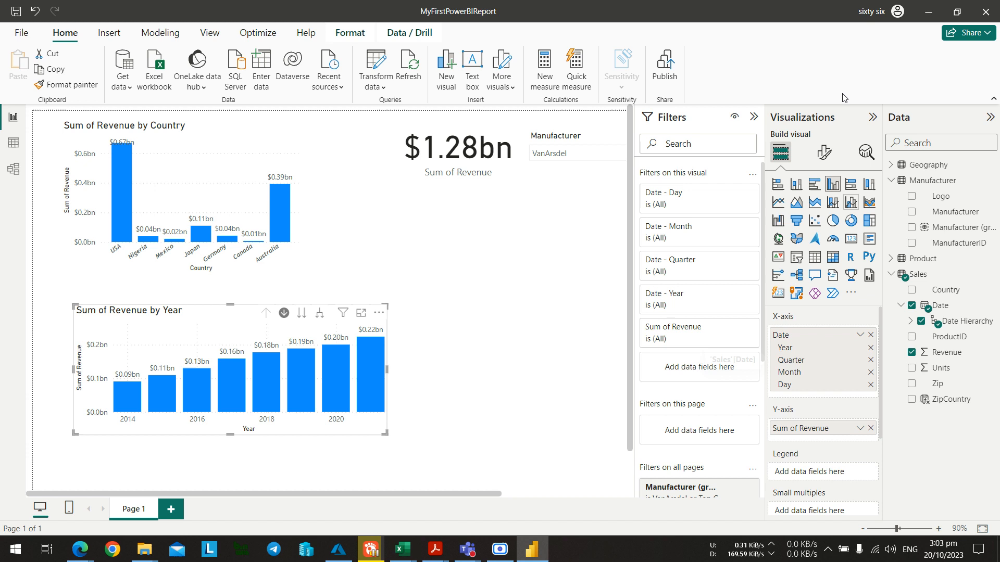
pyautogui.click(823, 153)
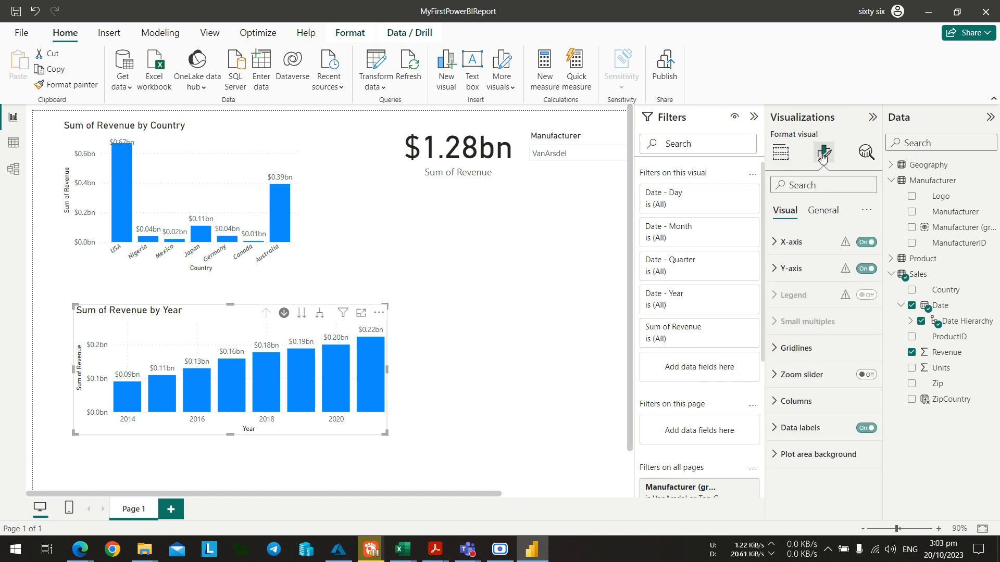
pyautogui.click(774, 243)
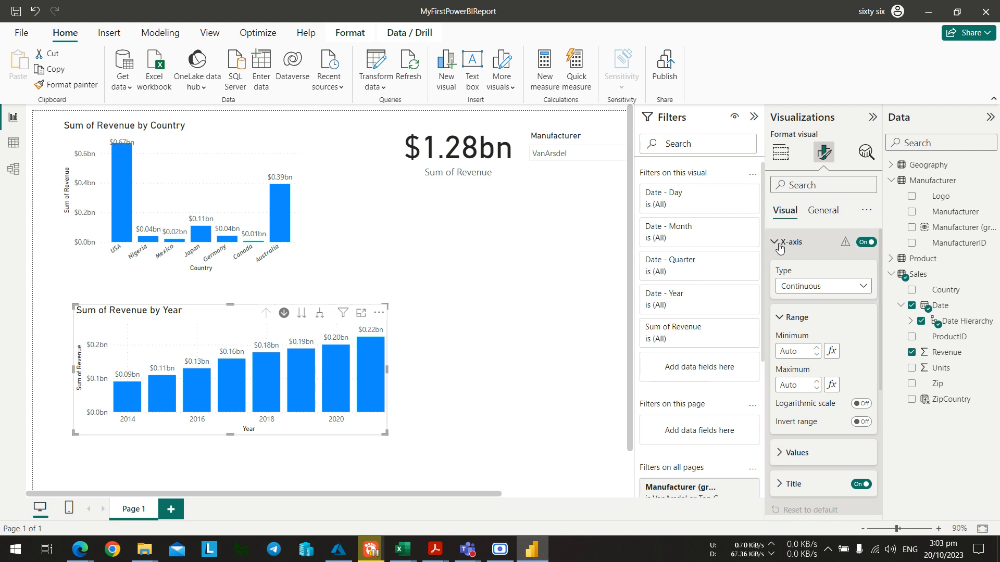
pyautogui.scroll(-4, 779, 250)
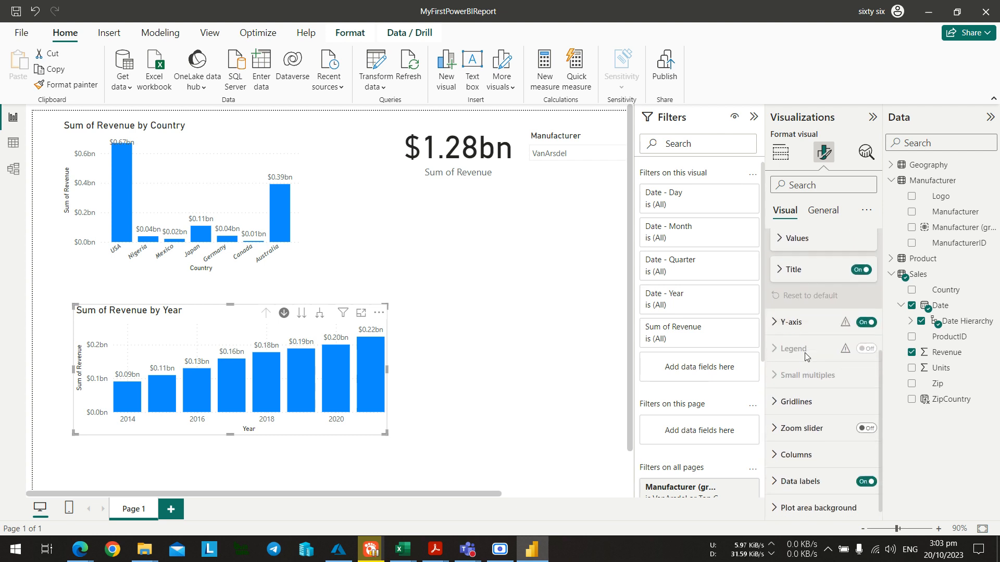
pyautogui.click(777, 271)
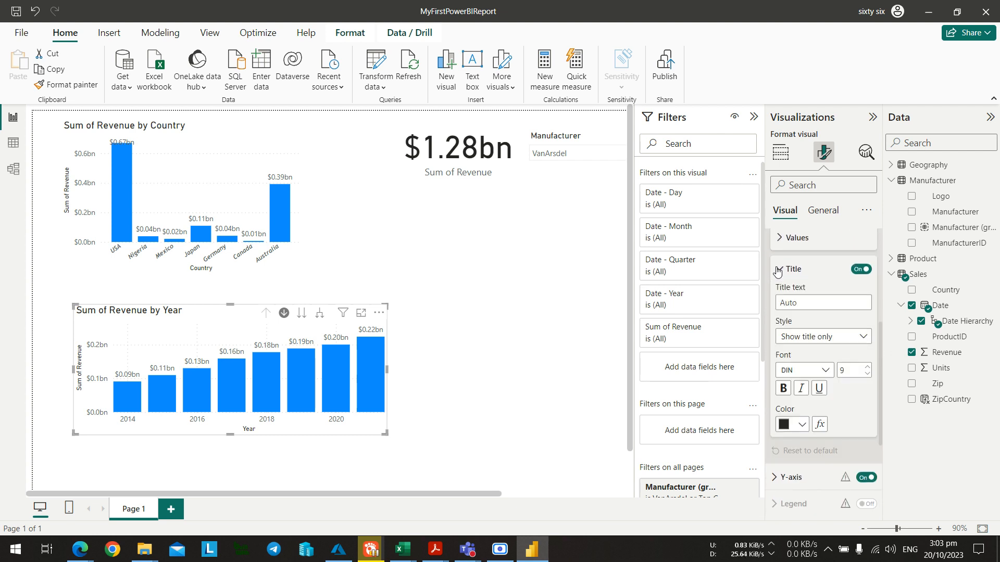
pyautogui.click(777, 271)
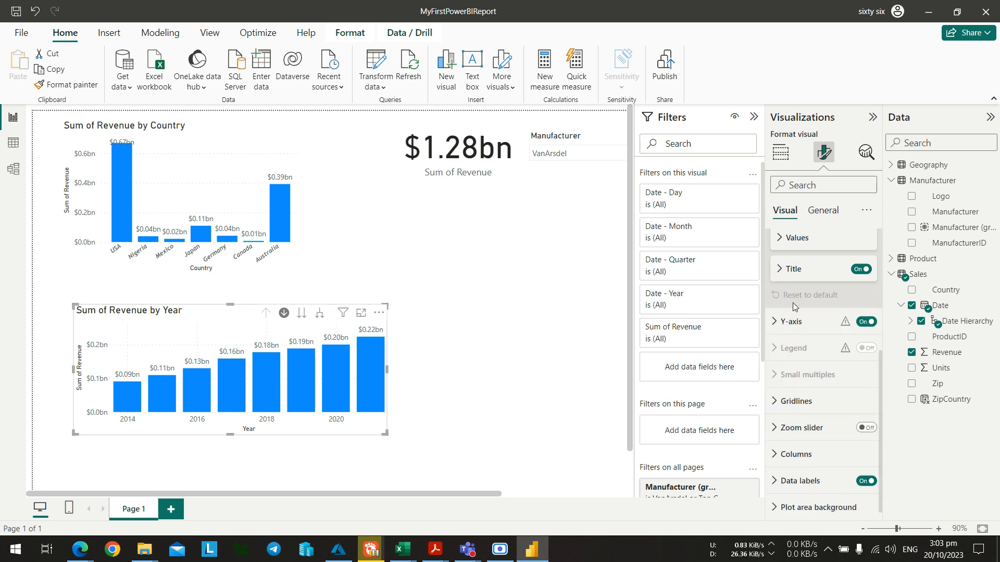
pyautogui.click(796, 481)
pyautogui.scroll(-3, 802, 410)
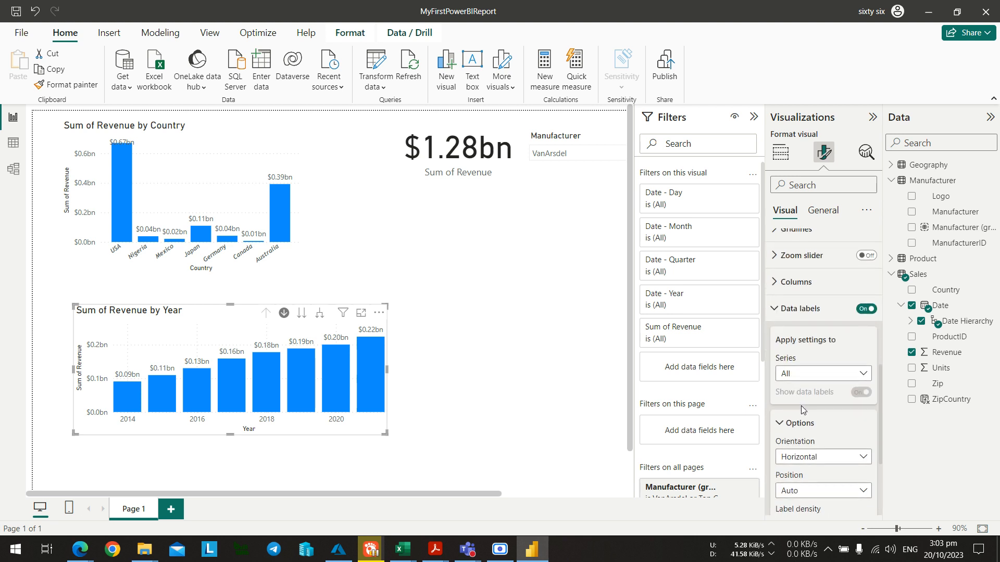
pyautogui.scroll(-3, 802, 410)
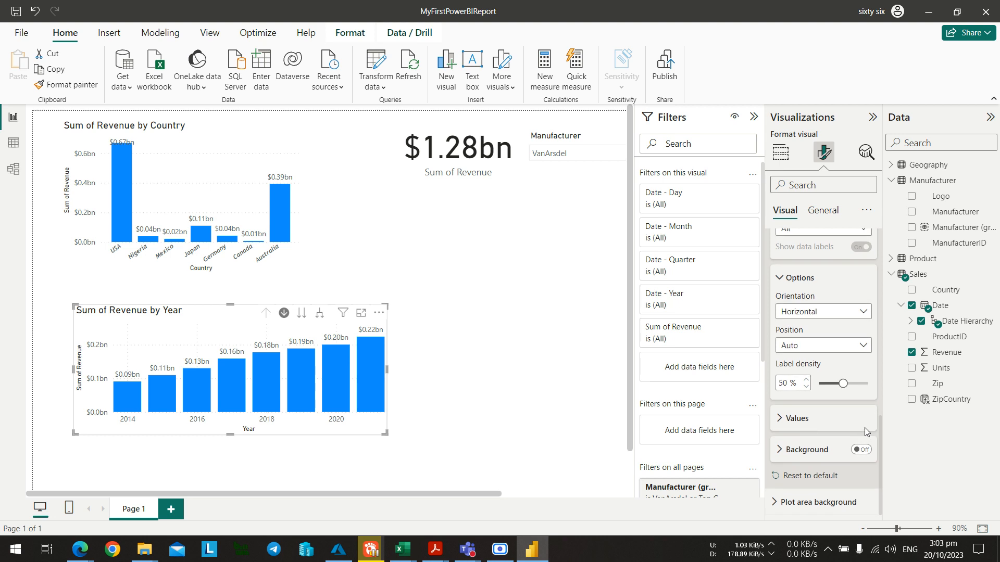
pyautogui.scroll(10, 866, 432)
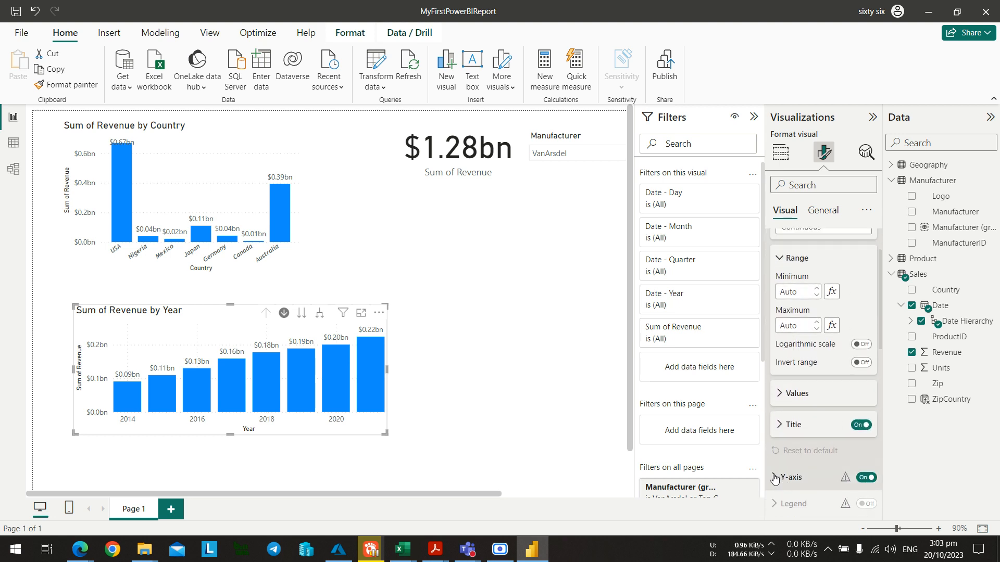
# Review the X-axis Values formatting options of the yearly revenue chart, collapsing the Range and Values groups.
pyautogui.scroll(1, 777, 433)
pyautogui.click(781, 316)
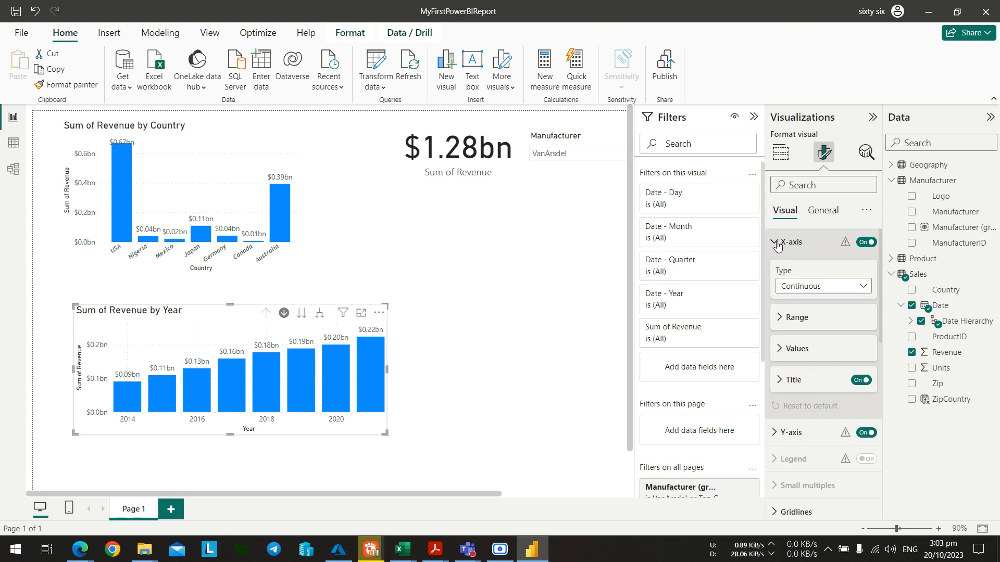
pyautogui.click(781, 348)
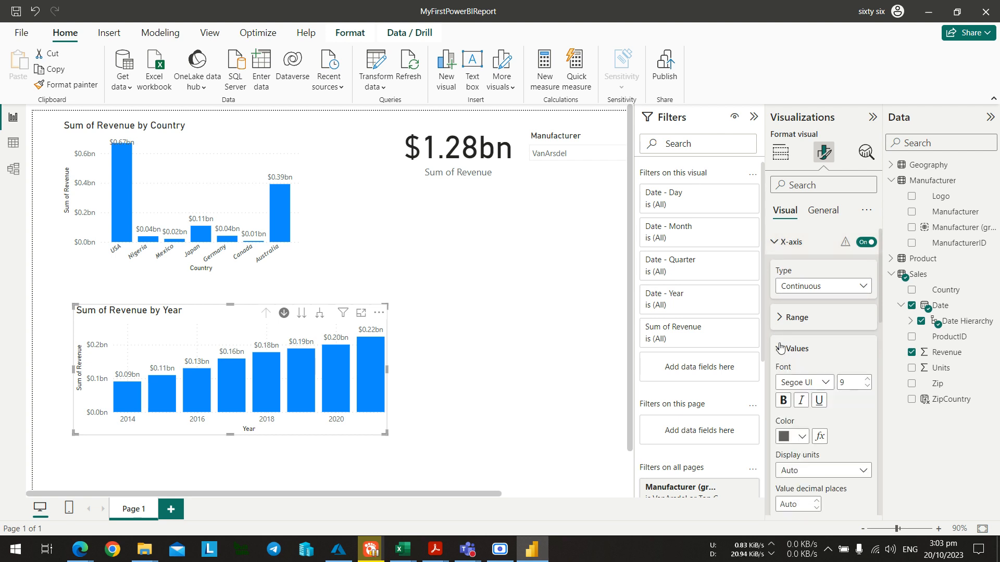
pyautogui.scroll(-3, 844, 375)
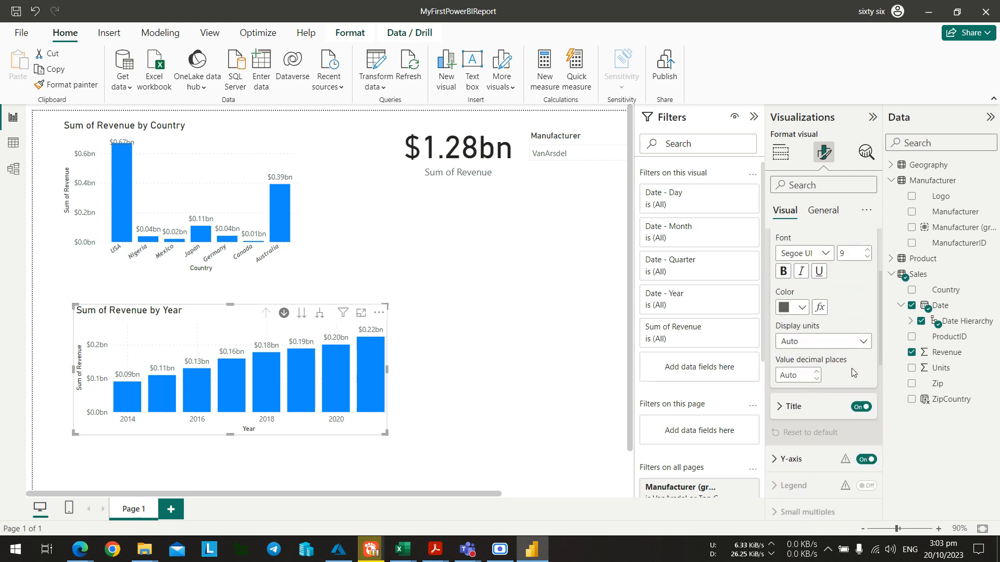
pyautogui.scroll(3, 851, 367)
pyautogui.click(781, 306)
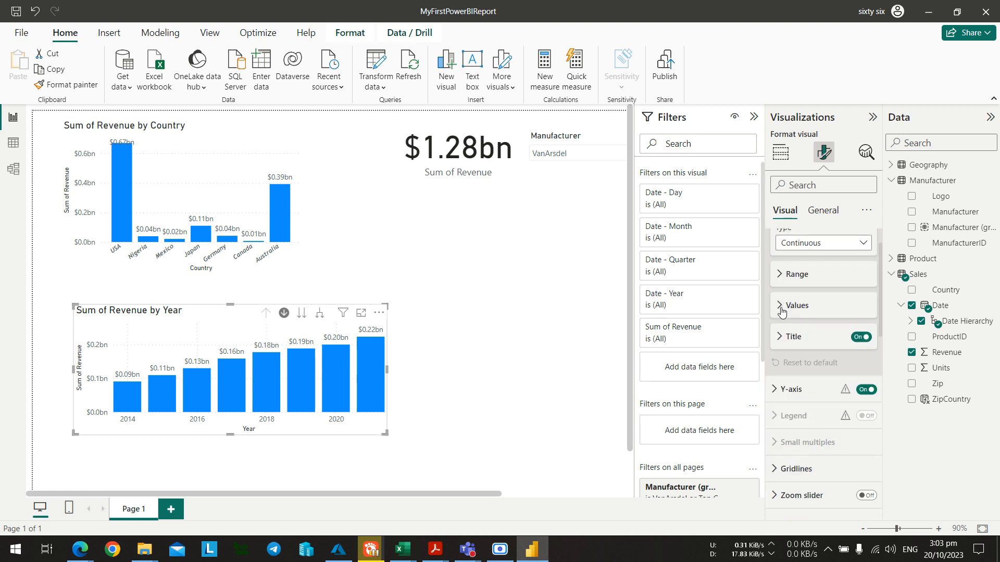
# Compare with the instructor's shared screen in Teams, and make the yearly revenue chart in Power BI slightly narrower and taller.
pyautogui.hotkey('alt', 'Tab')
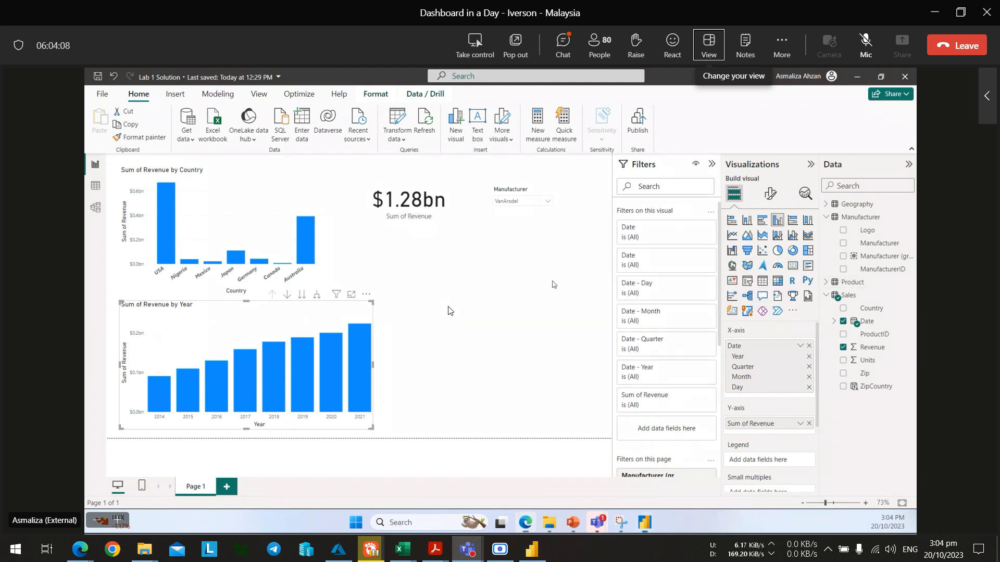
pyautogui.hotkey('alt', 'Tab')
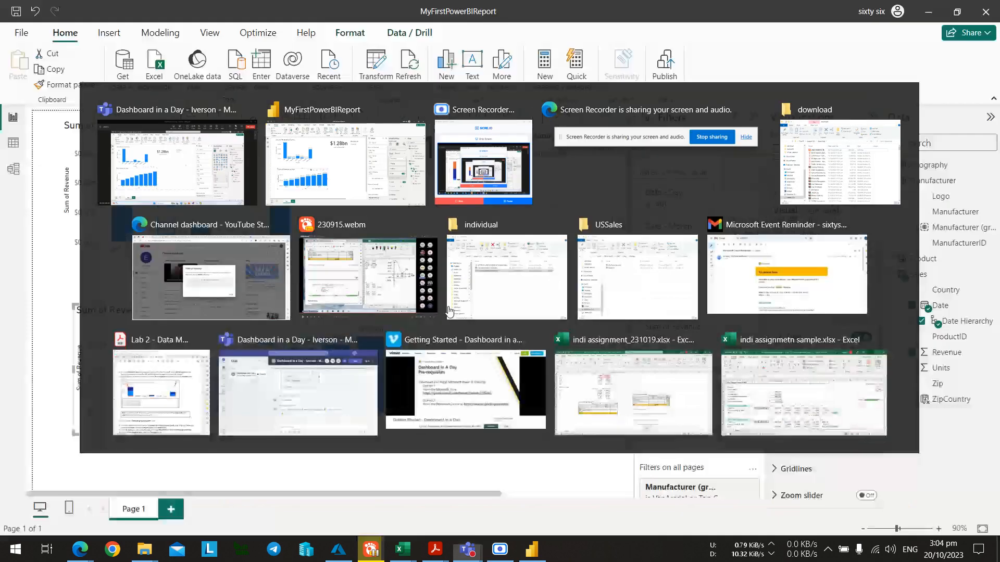
pyautogui.moveTo(387, 369)
pyautogui.mouseDown()
pyautogui.moveTo(407, 373)
pyautogui.moveTo(375, 373)
pyautogui.mouseUp()
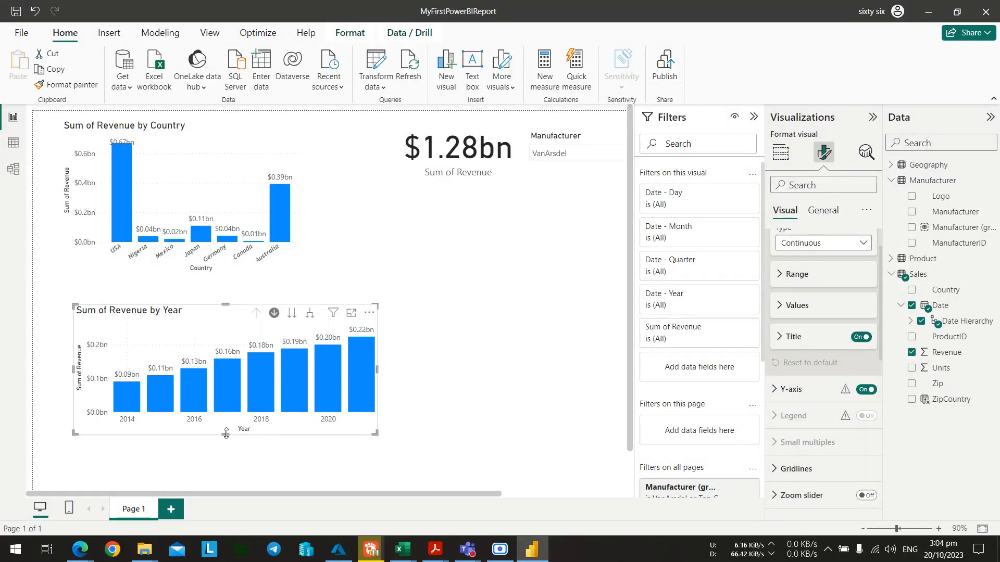
pyautogui.moveTo(225, 436); pyautogui.dragTo(225, 441)
# Follow the instructor's shared screen in Teams, and in Power BI show the data as tables and select the Manufacturer table.
pyautogui.hotkey('alt', 'Tab')
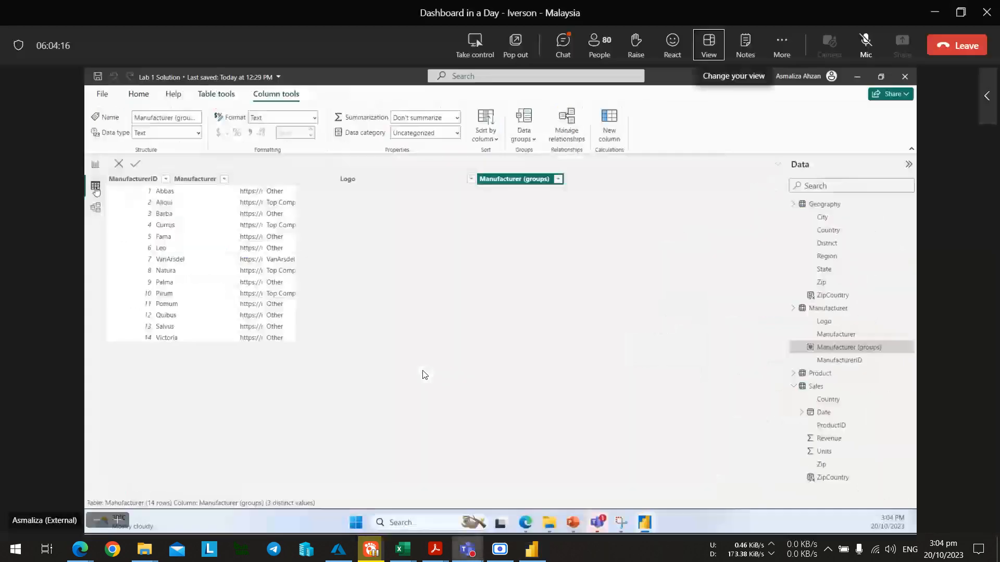
pyautogui.hotkey('alt', 'Tab')
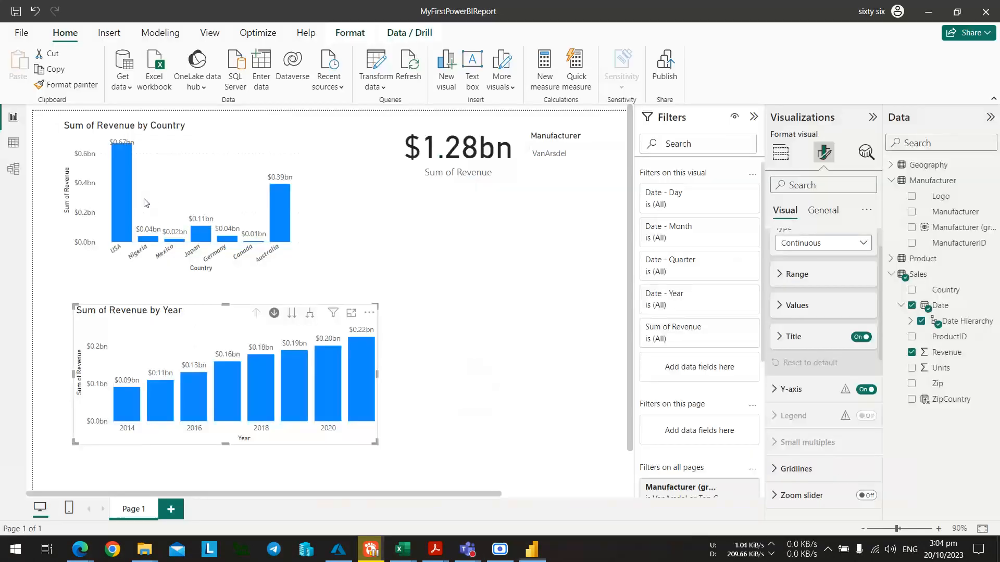
pyautogui.click(13, 144)
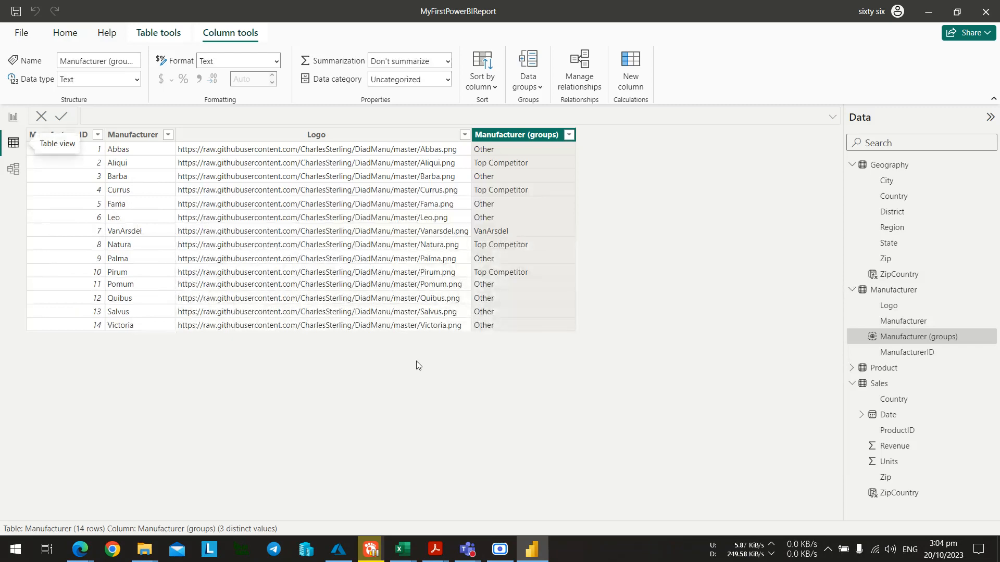
pyautogui.hotkey('alt', 'Tab')
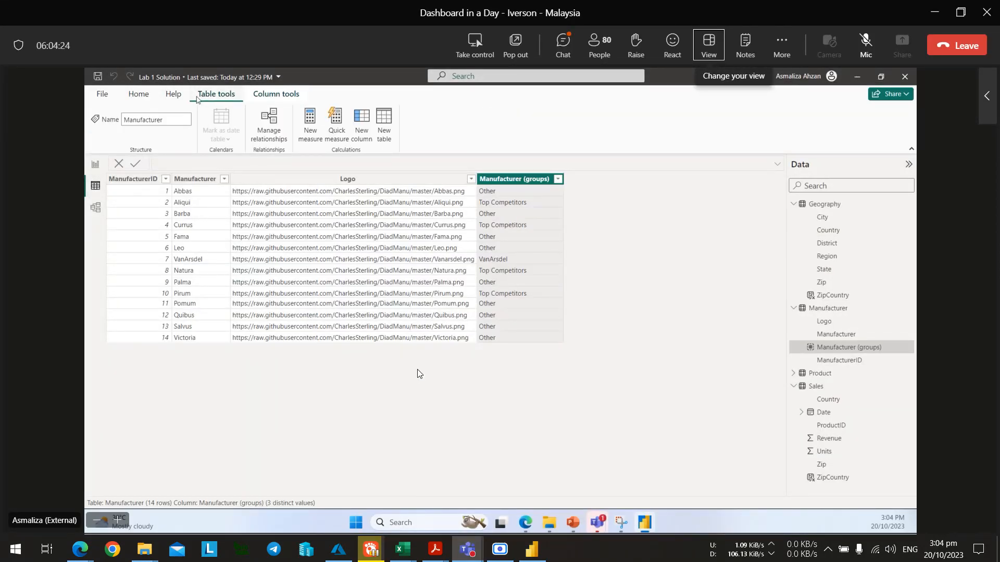
pyautogui.hotkey('alt', 'Tab')
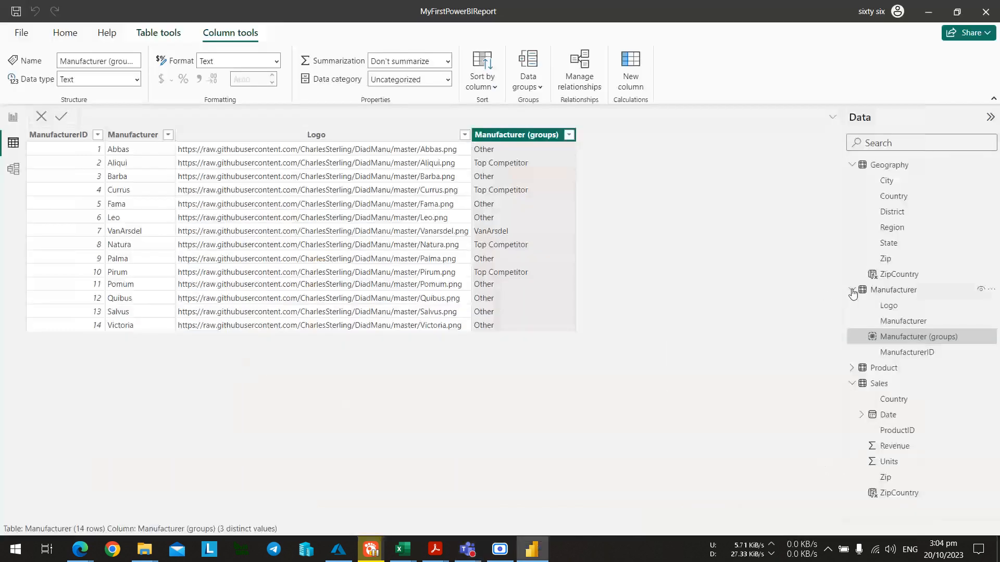
pyautogui.click(904, 290)
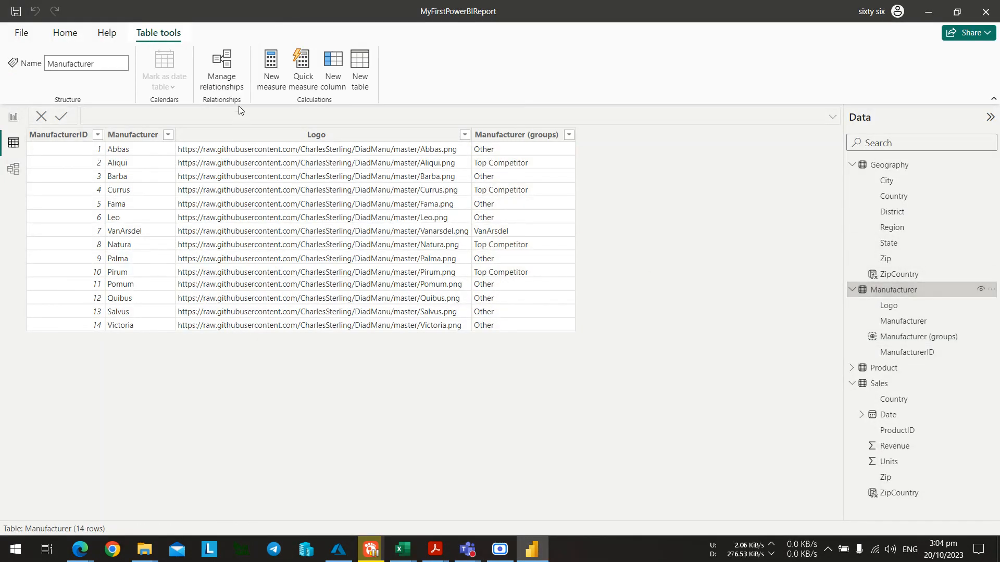
# Follow the instructor's shared screen in Teams, and in Power BI add a new calculated table with the formula start Date = calendar(.
pyautogui.hotkey('alt', 'Tab')
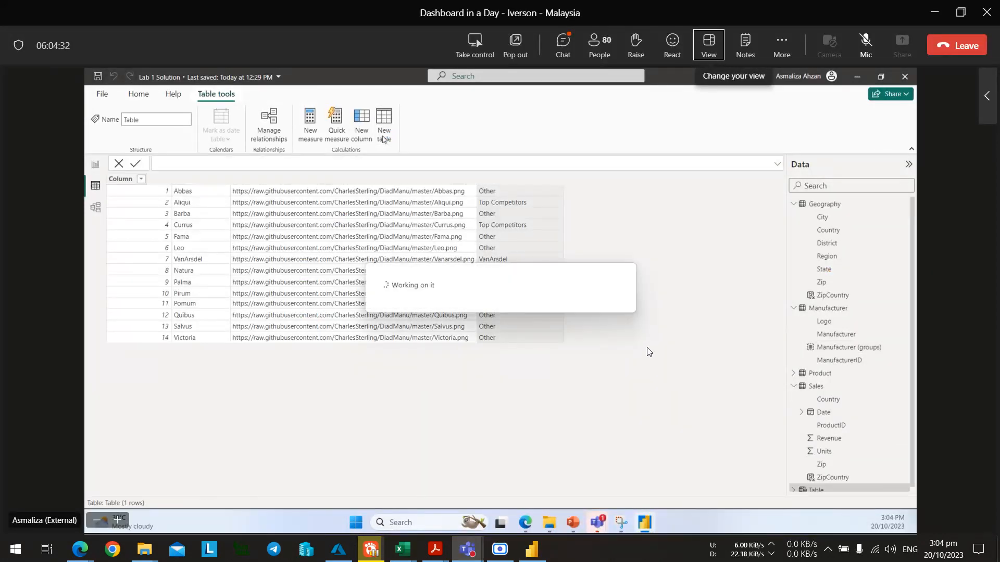
pyautogui.hotkey('alt', 'Tab')
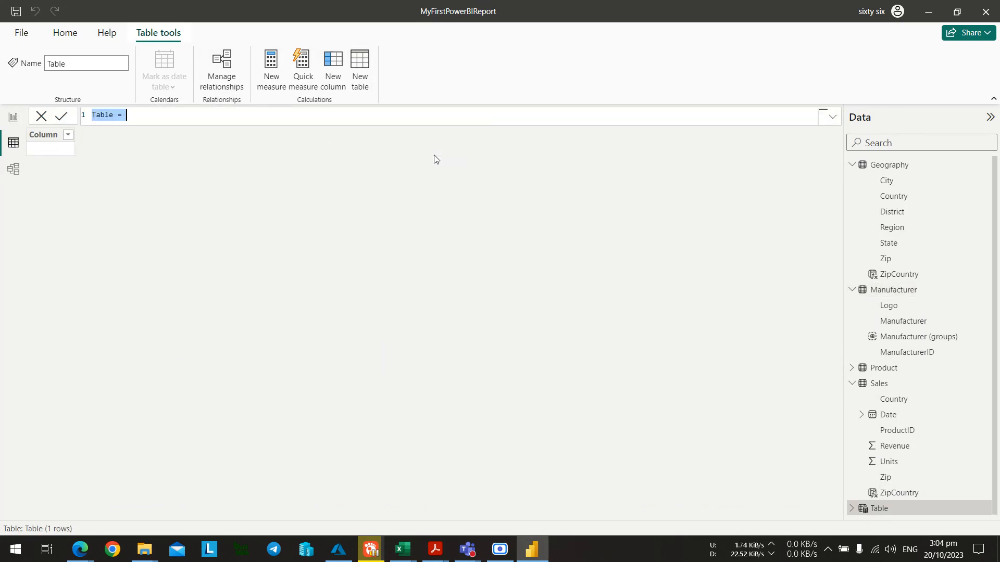
pyautogui.hotkey('alt', 'Tab')
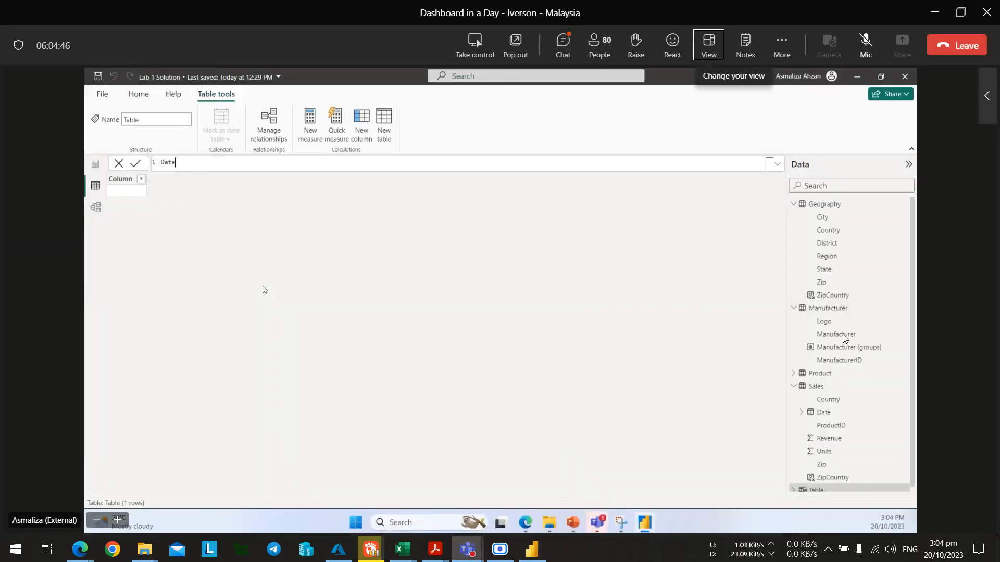
pyautogui.hotkey('alt', 'Tab')
pyautogui.write('Date')
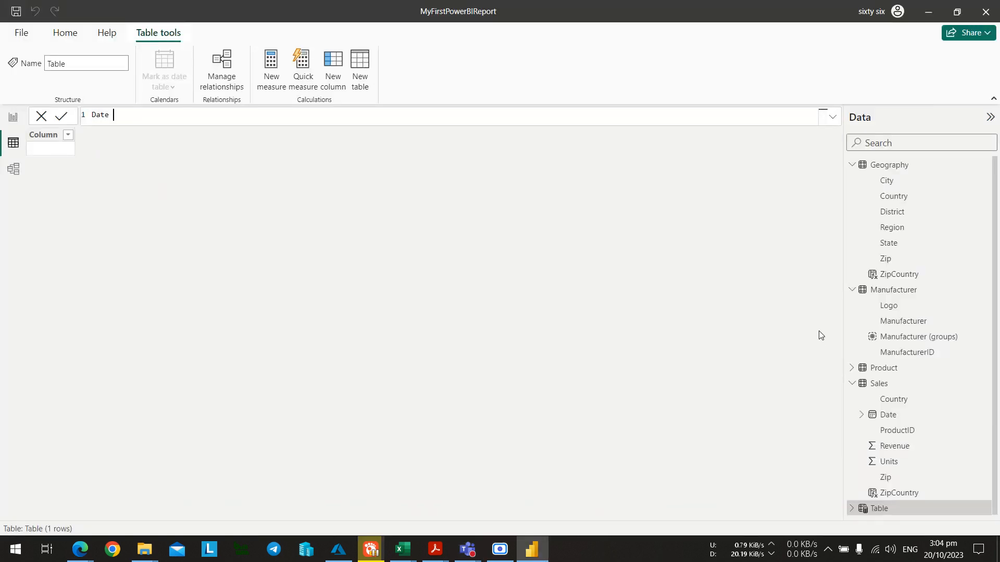
pyautogui.hotkey('alt', 'Tab')
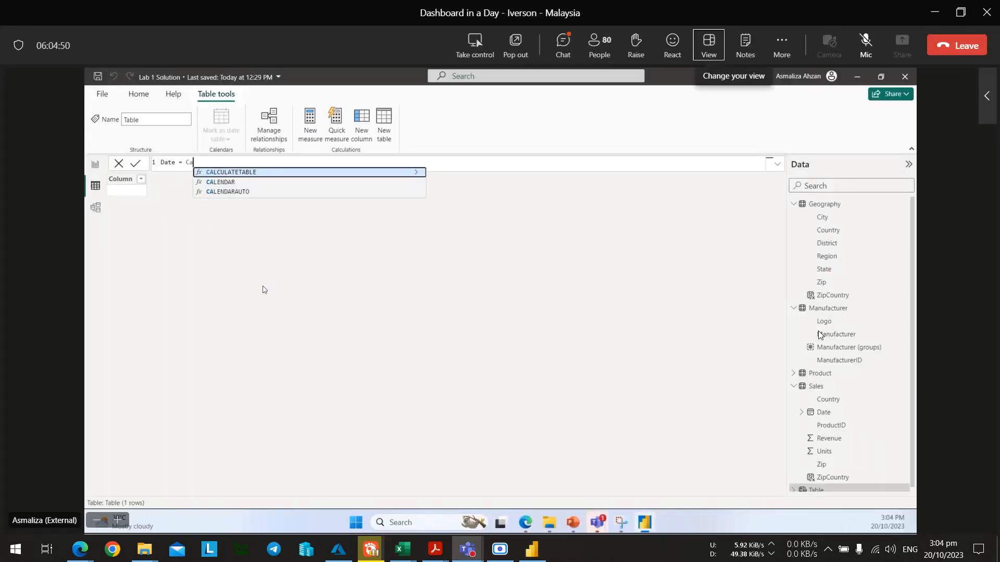
pyautogui.hotkey('alt', 'Tab')
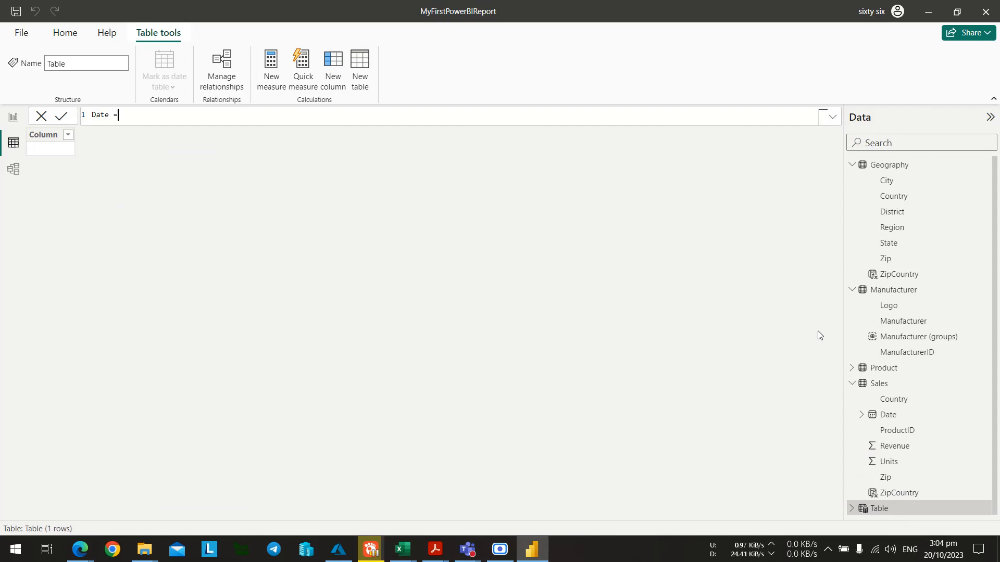
pyautogui.write('calenda')
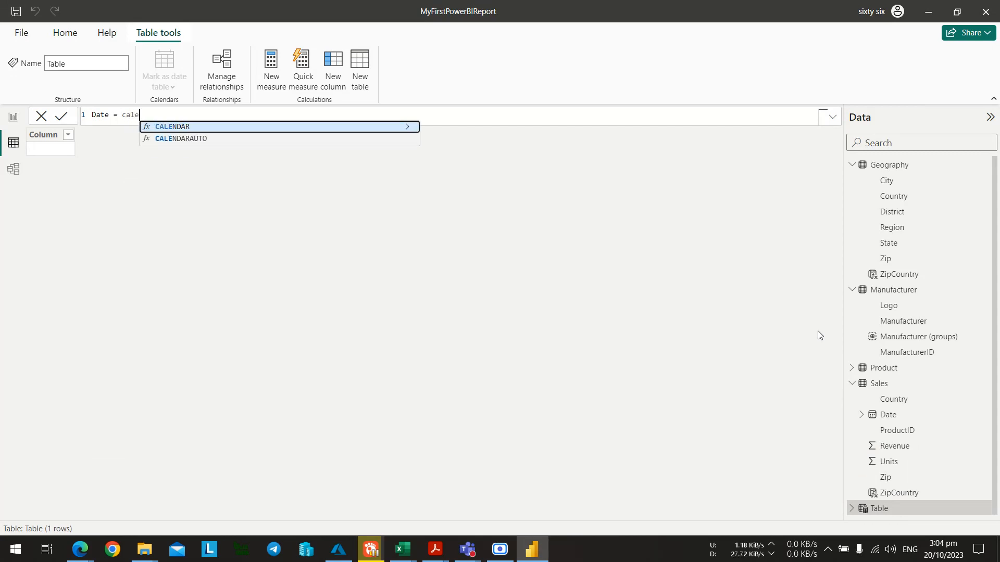
pyautogui.write('r')
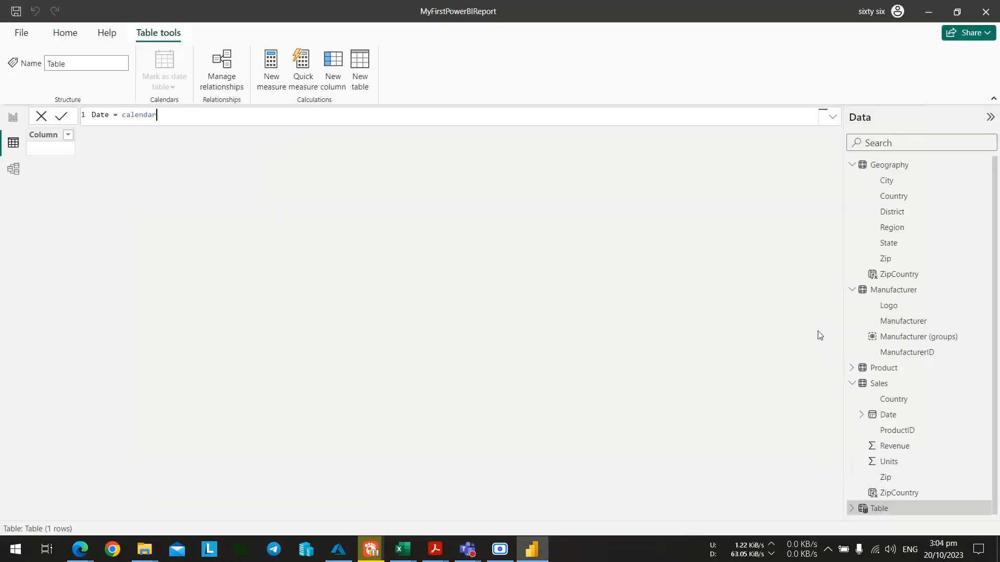
pyautogui.write('(')
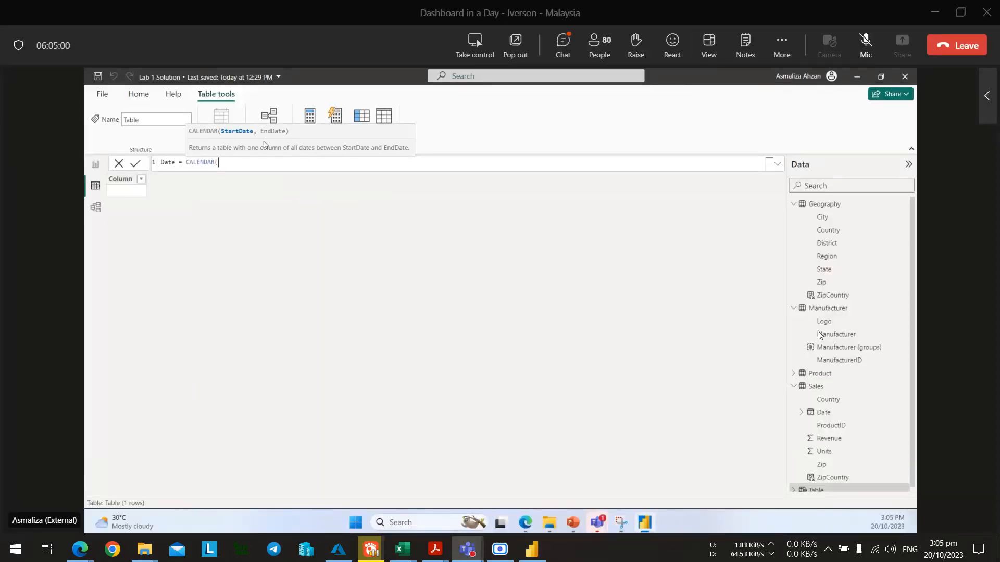
# Check the instructor's formula in Teams, and in Power BI enter date(2014,1,1) as the calendar's start date.
pyautogui.write('da')
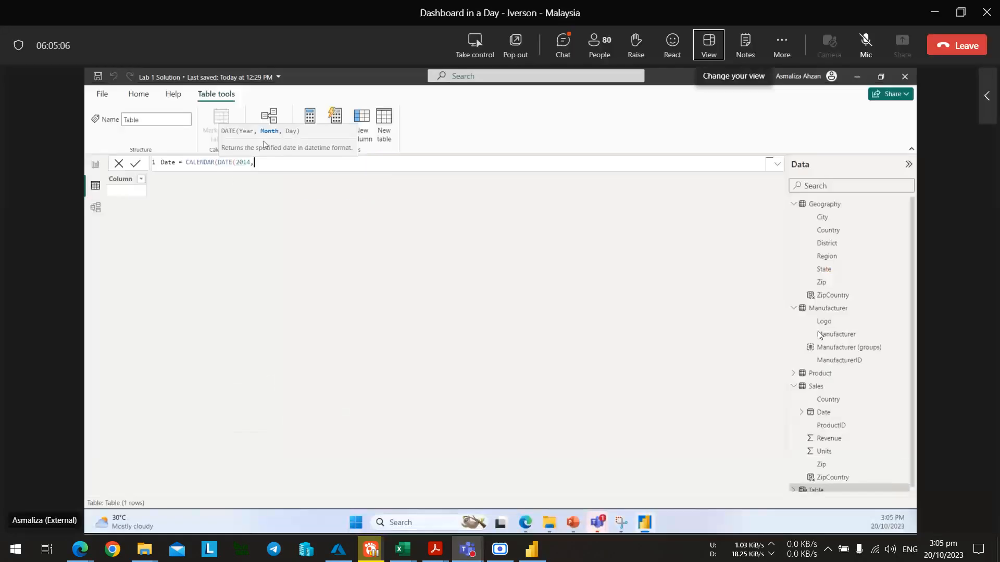
pyautogui.write('te = calendar(date')
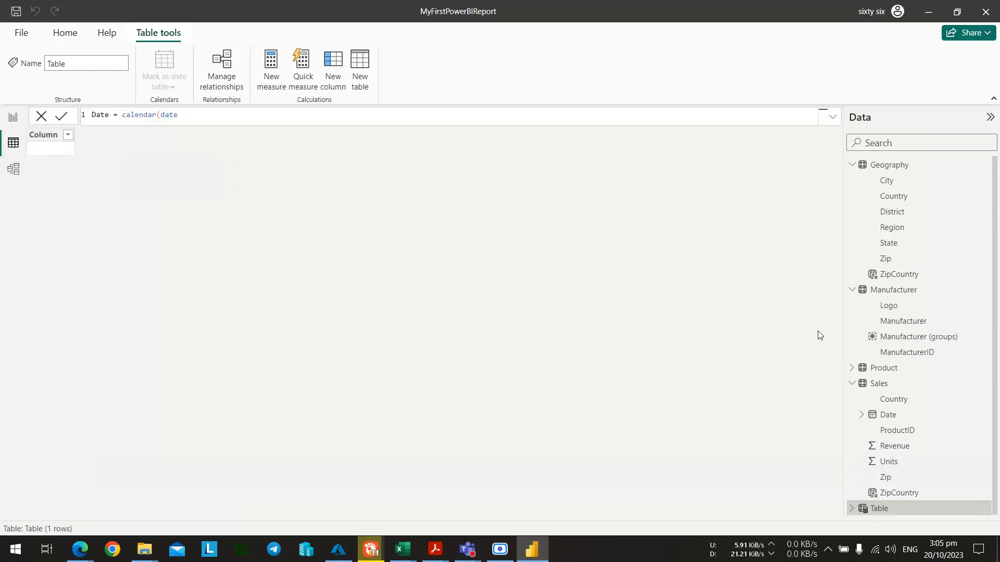
pyautogui.write('(2014')
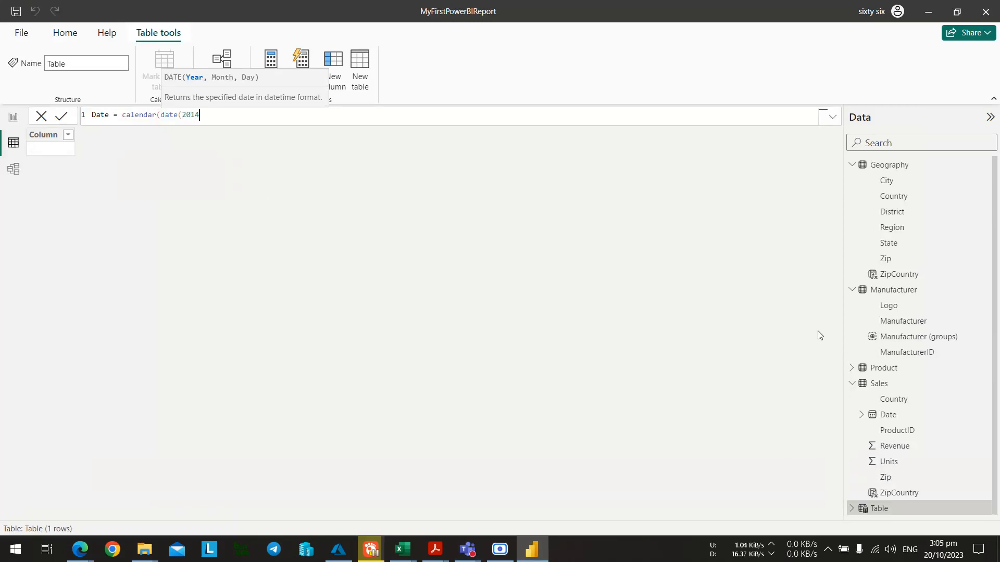
pyautogui.write(',')
pyautogui.write('1,1)')
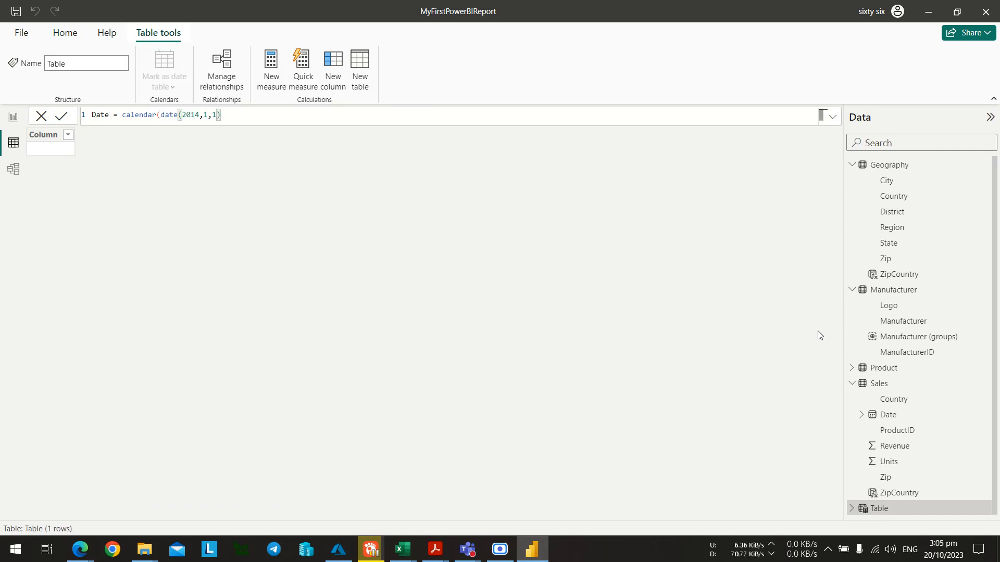
# Following the instructor's formula in Teams, complete the calendar formula in Power BI with date(2022,12,31) as the end date.
pyautogui.hotkey('alt', 'Tab')
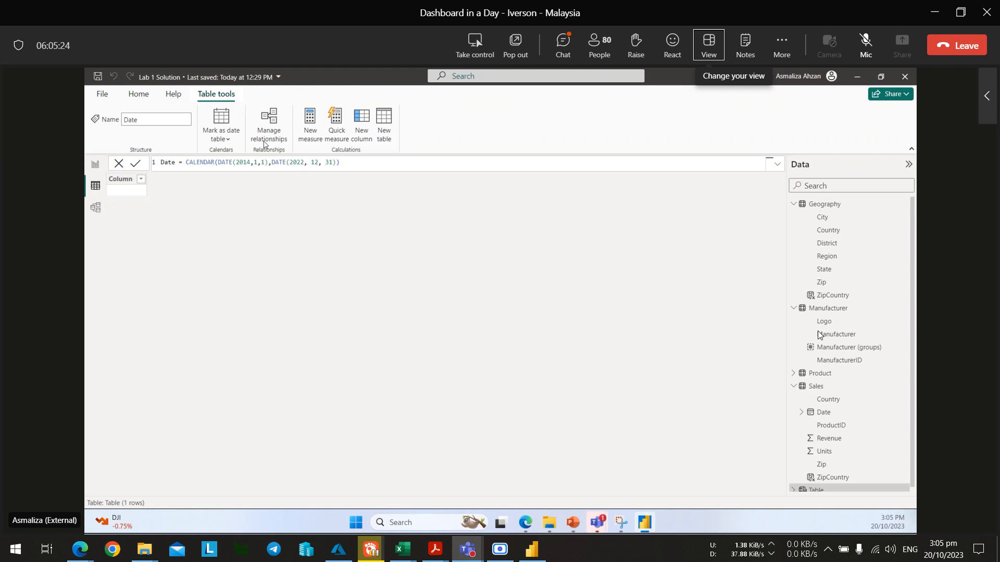
pyautogui.hotkey('alt', 'Tab')
pyautogui.write(',da')
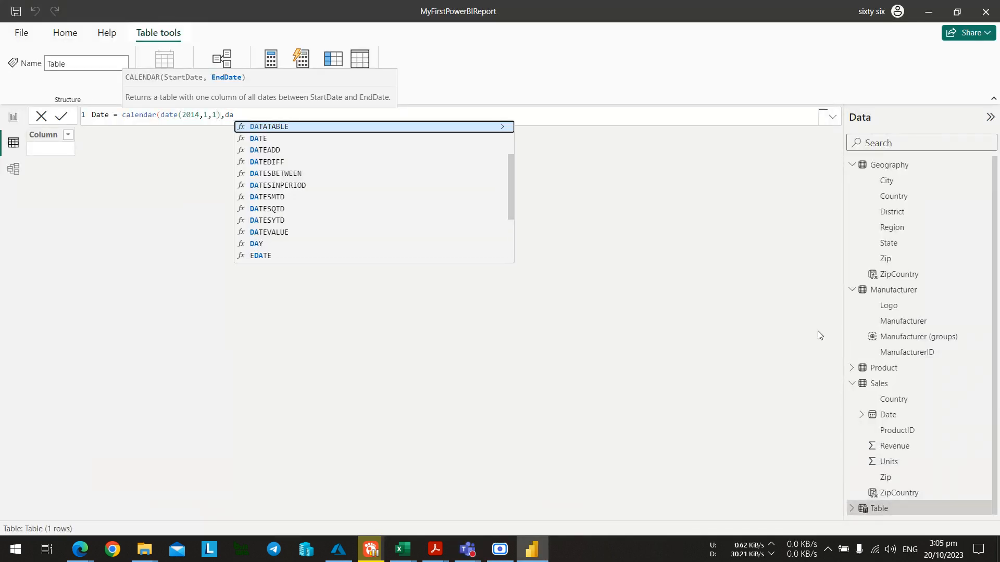
pyautogui.press('BackSpace')
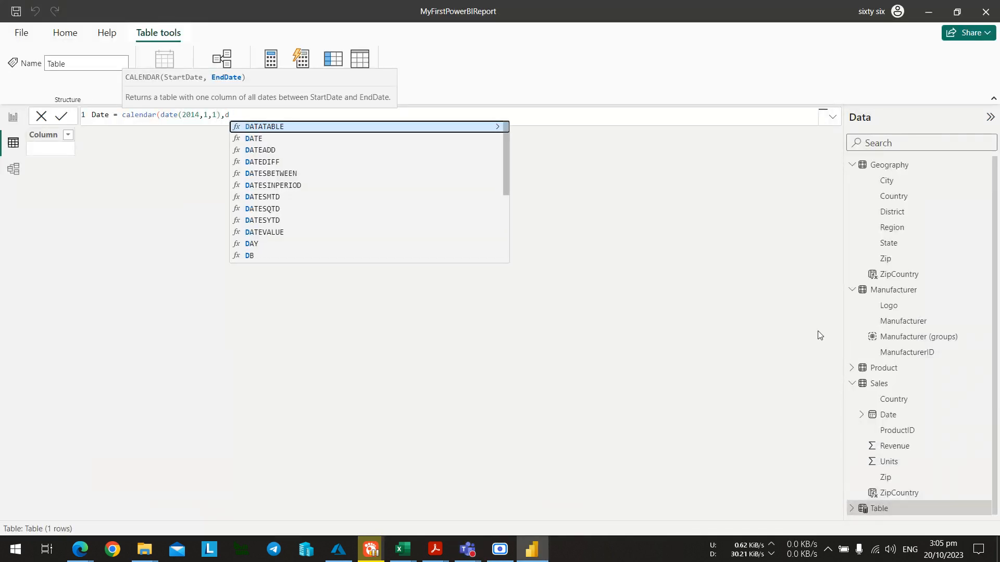
pyautogui.hotkey('alt', 'Tab')
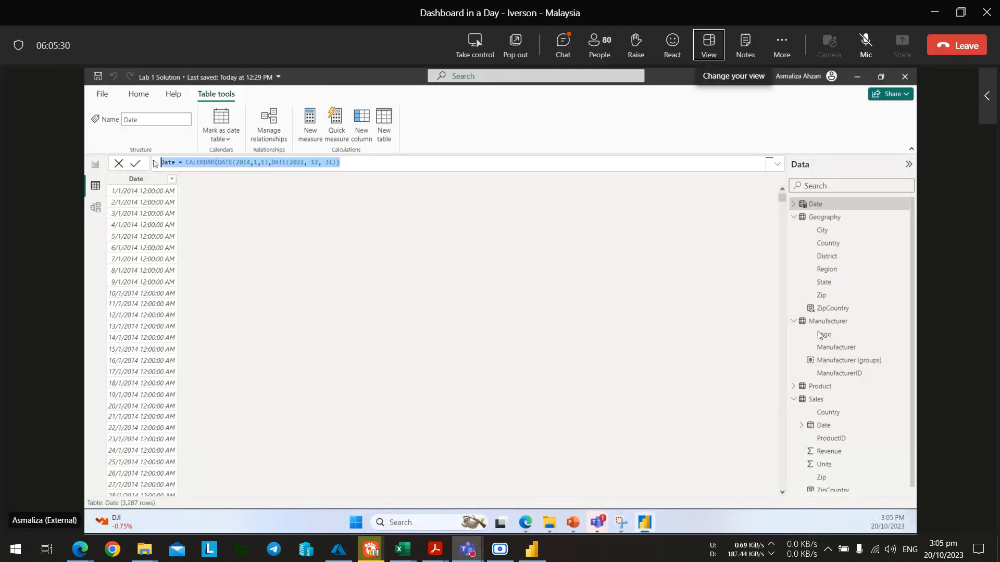
pyautogui.hotkey('alt', 'Tab')
pyautogui.write('ar')
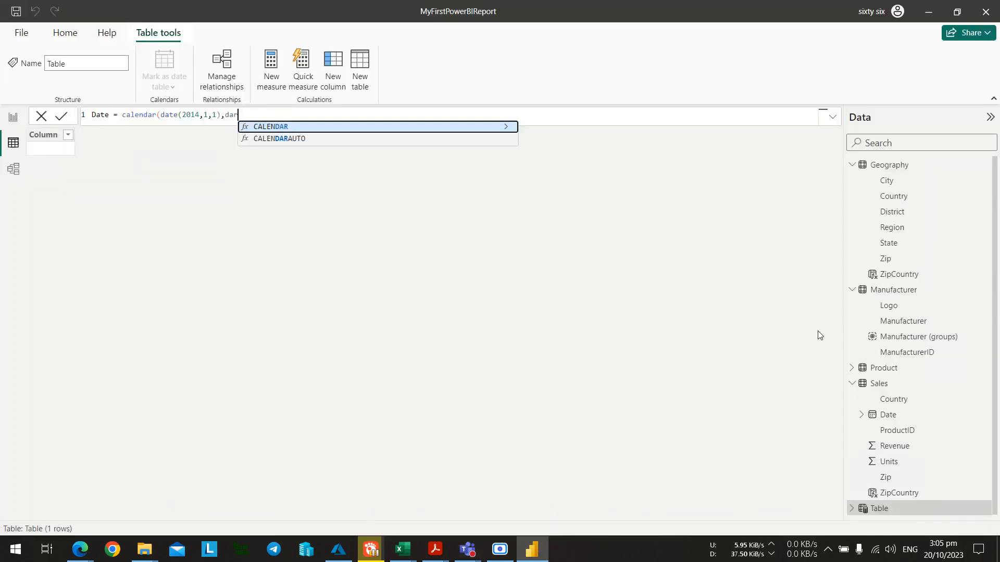
pyautogui.press('BackSpace')
pyautogui.write('te(2022,')
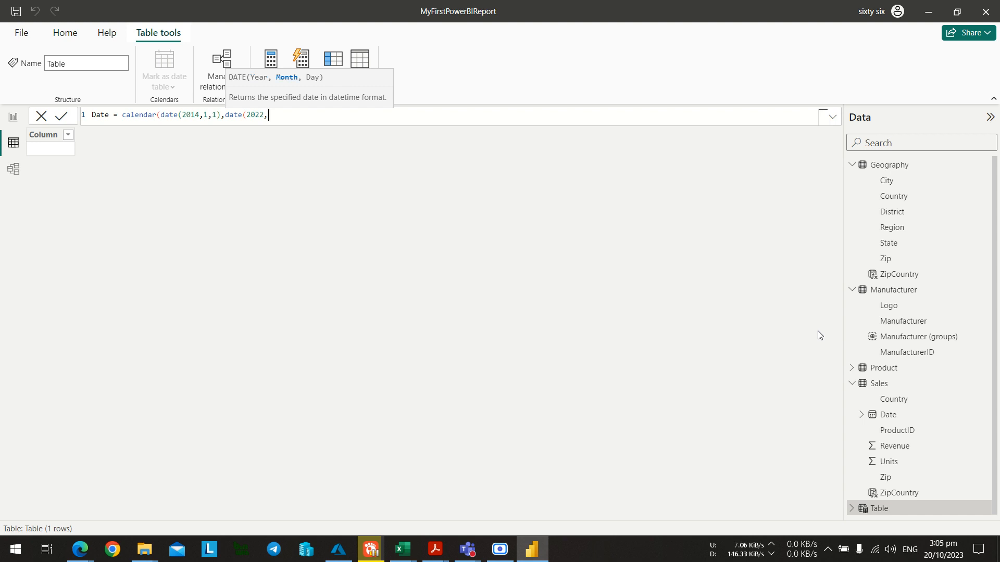
pyautogui.hotkey('alt', 'Tab')
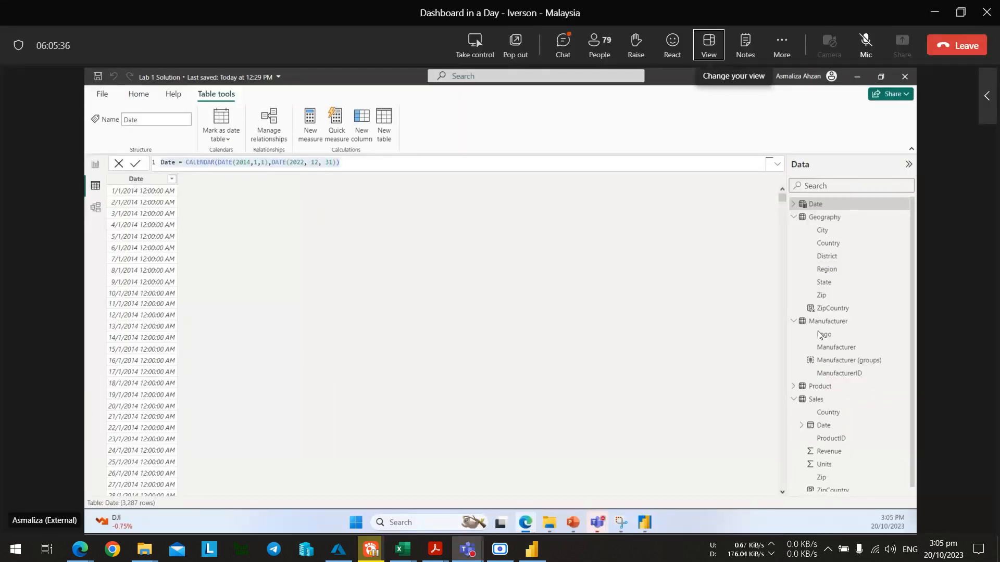
pyautogui.hotkey('alt', 'Tab')
pyautogui.write(', 12, 31))')
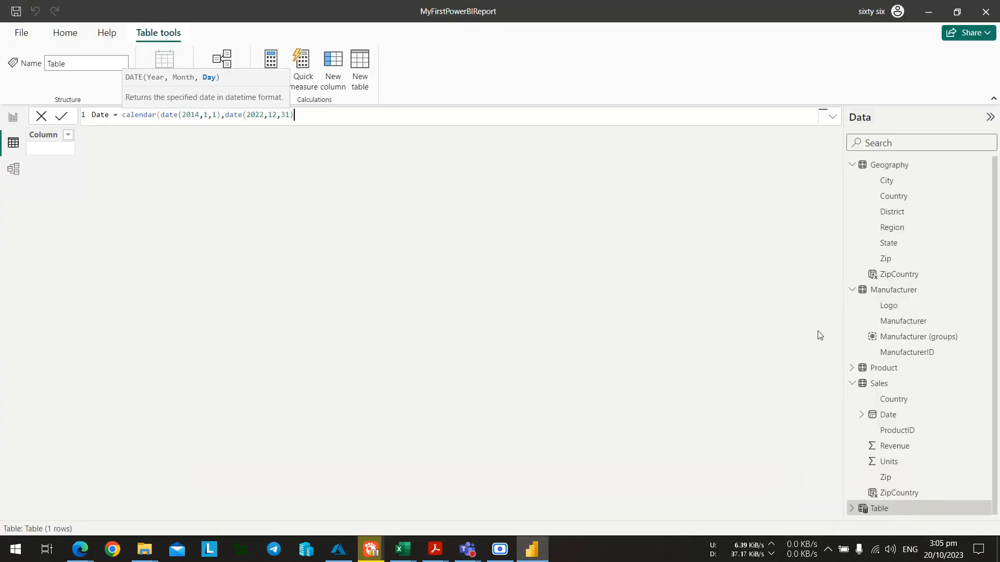
# Compare the finished formula with the instructor's version in Teams, and commit it in Power BI to create the Date table.
pyautogui.hotkey('alt', 'Tab')
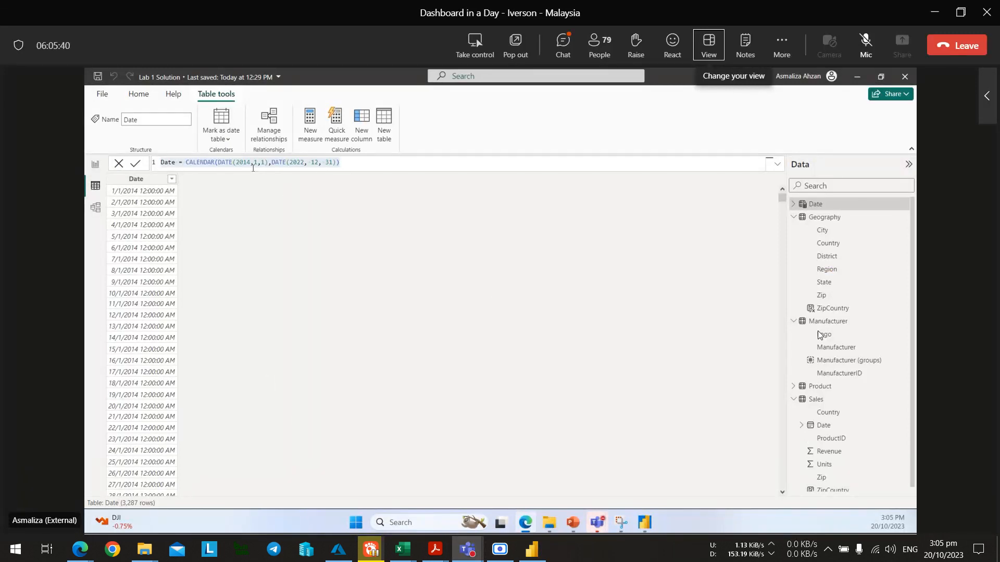
pyautogui.hotkey('alt', 'Tab')
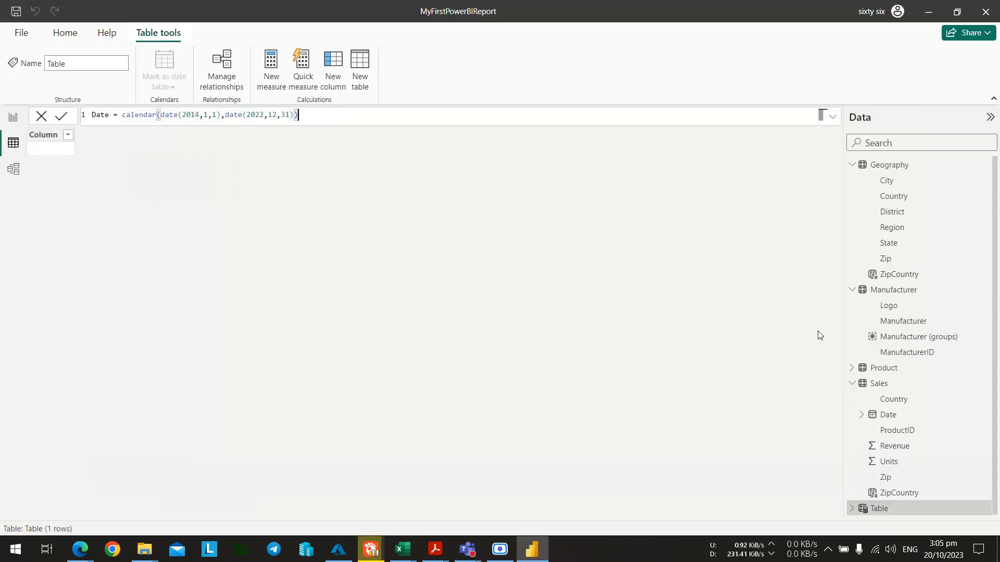
pyautogui.hotkey('alt', 'Tab')
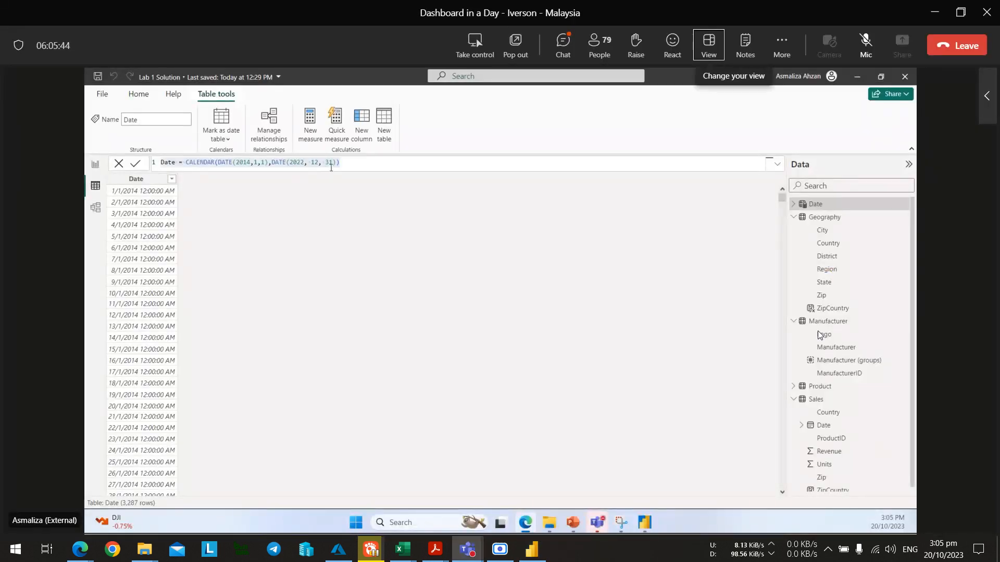
pyautogui.hotkey('alt', 'Tab')
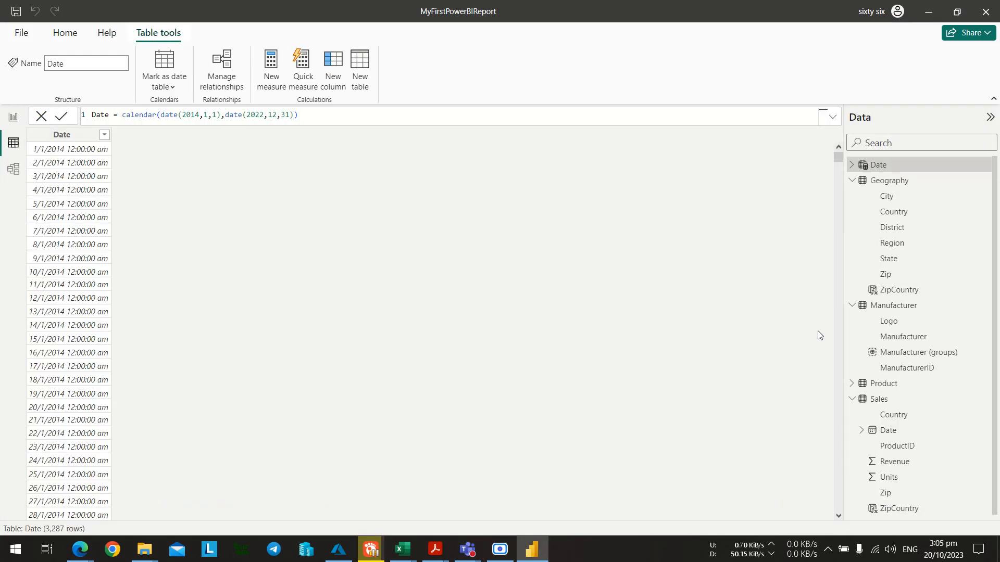
# Compare the Date table with the instructor's in Teams and watch how all tables are collapsed and Date is expanded.
pyautogui.hotkey('alt', 'Tab')
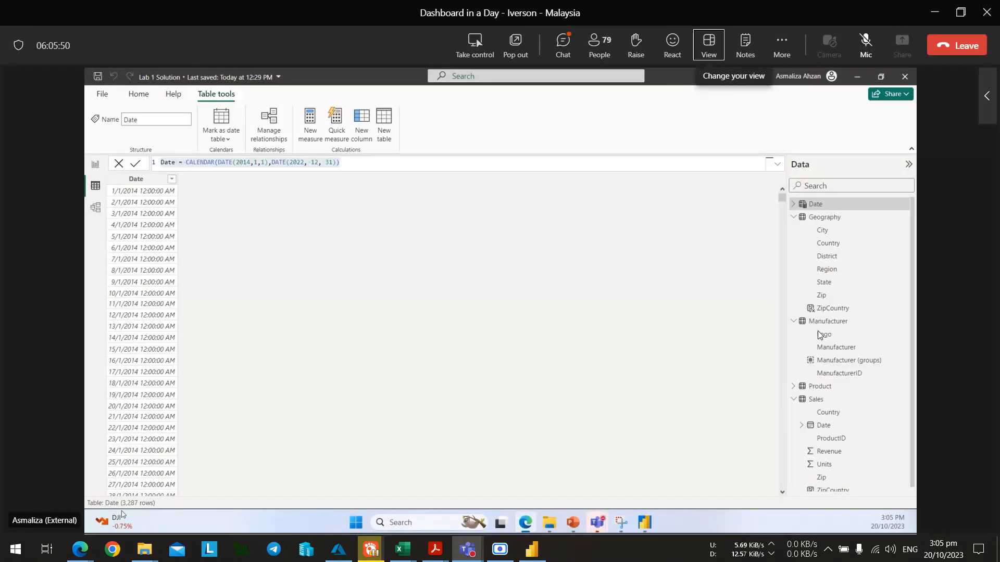
pyautogui.hotkey('alt', 'Tab')
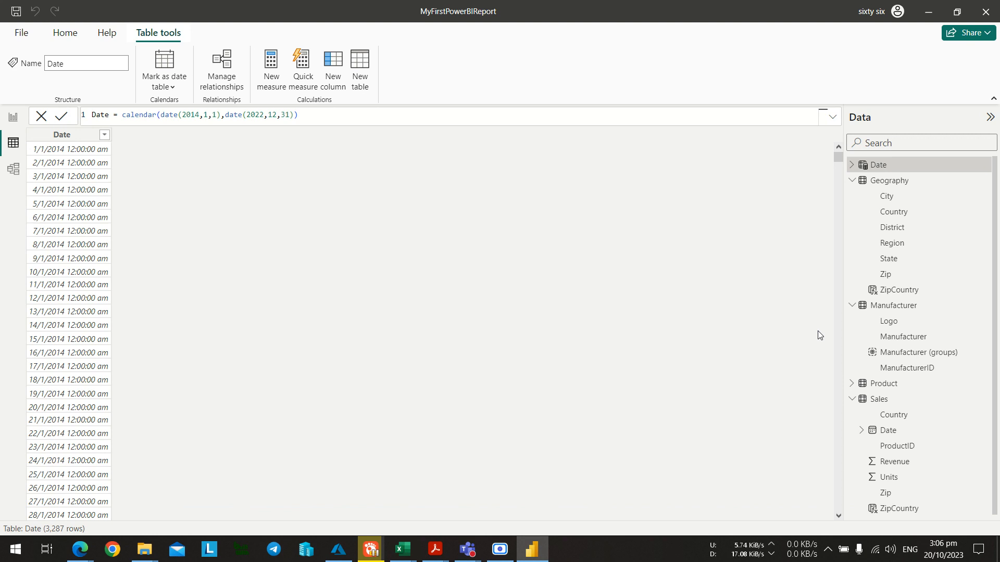
pyautogui.hotkey('alt', 'Tab')
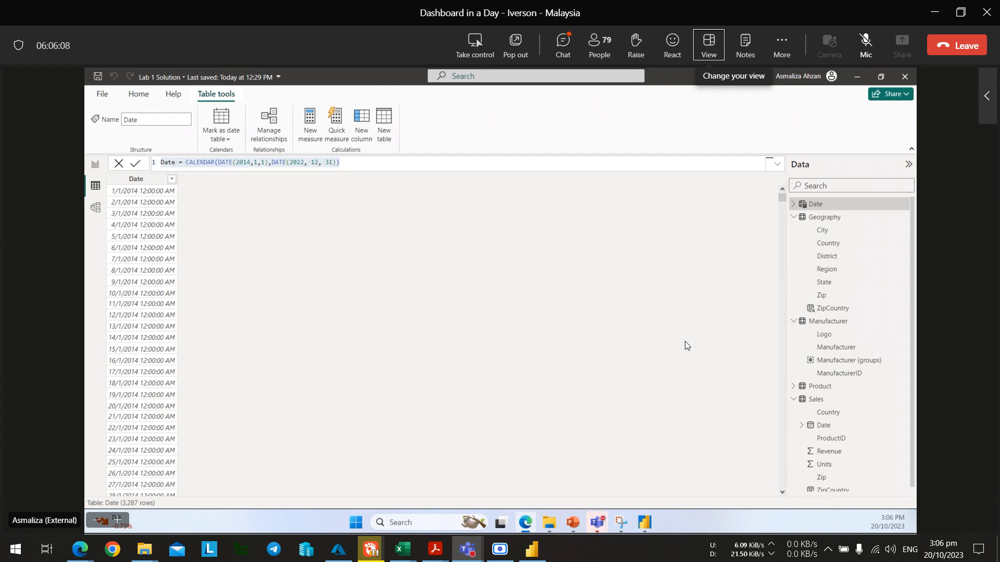
pyautogui.rightClick(792, 219)
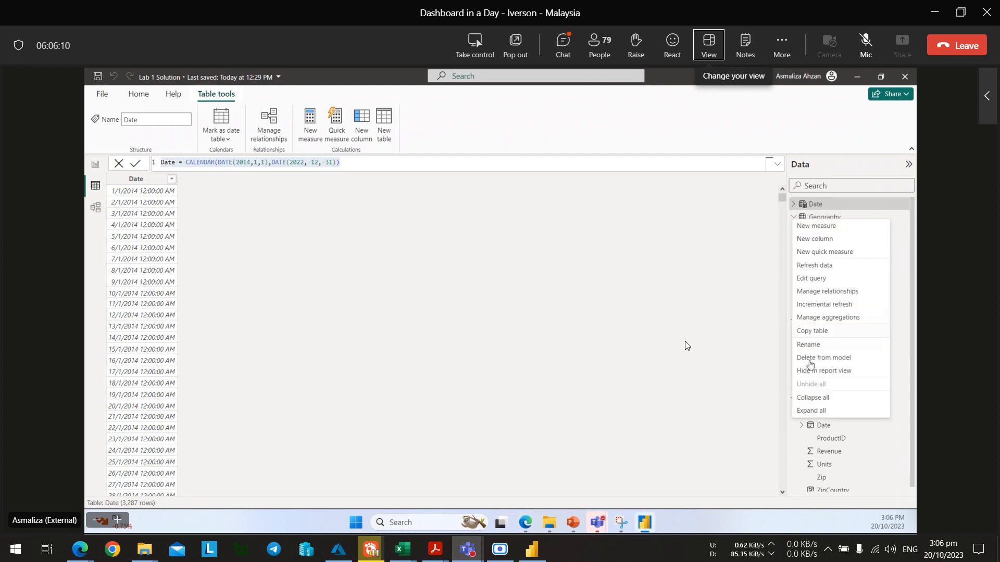
pyautogui.click(811, 398)
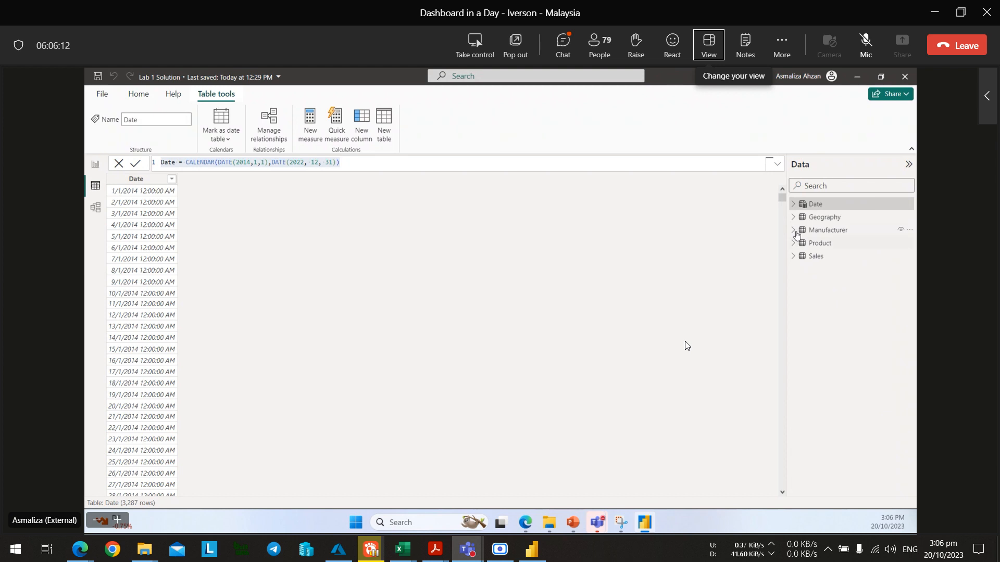
pyautogui.click(793, 204)
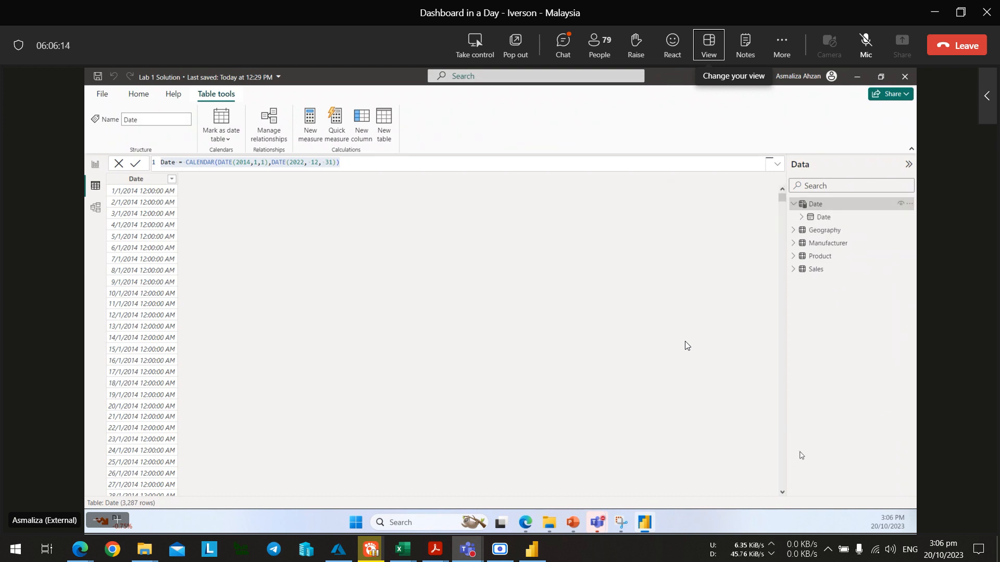
# Switch to Power BI, collapse the Geography table's fields, and expand the Date table and its Date field.
pyautogui.hotkey('alt', 'Tab')
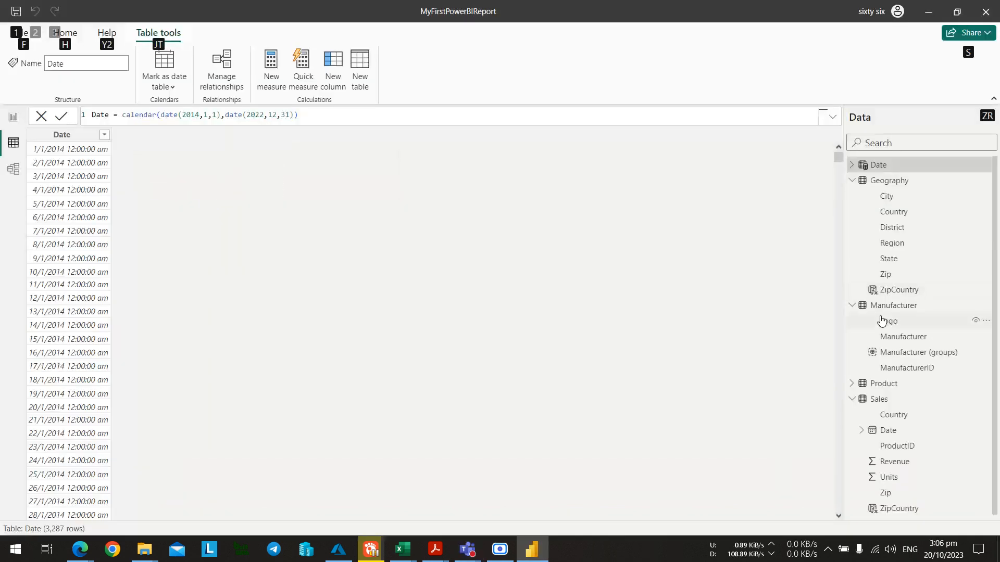
pyautogui.click(852, 180)
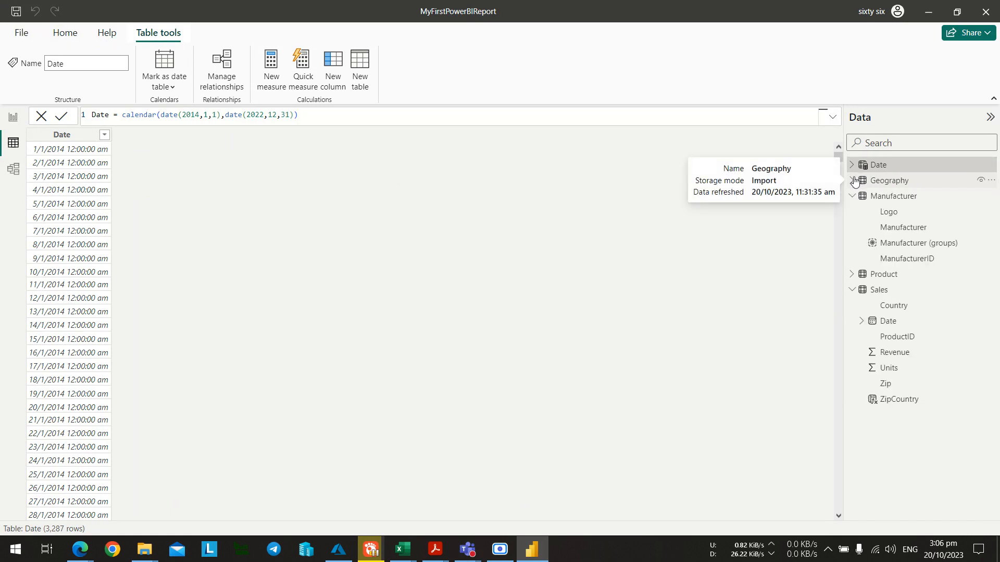
pyautogui.click(852, 164)
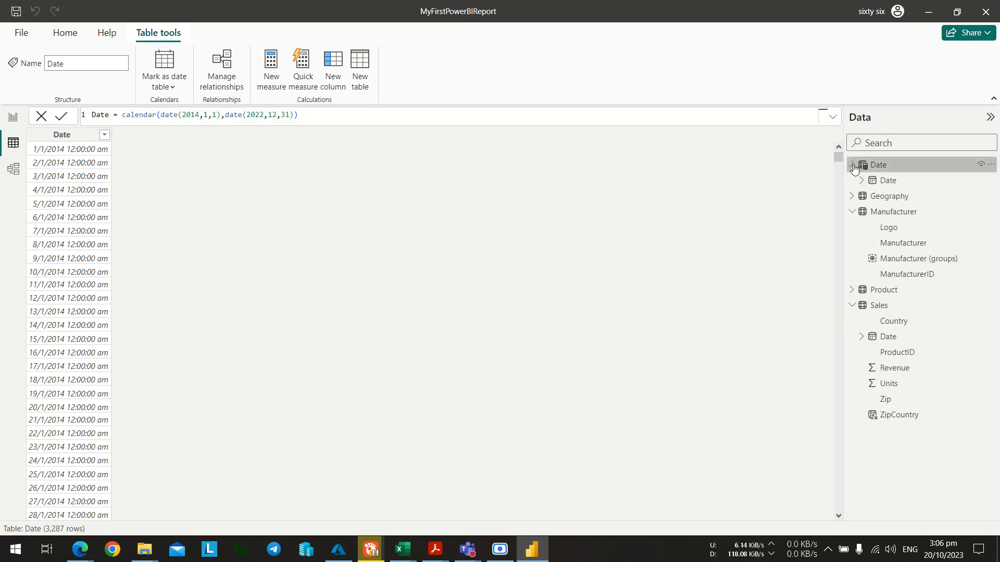
pyautogui.click(862, 180)
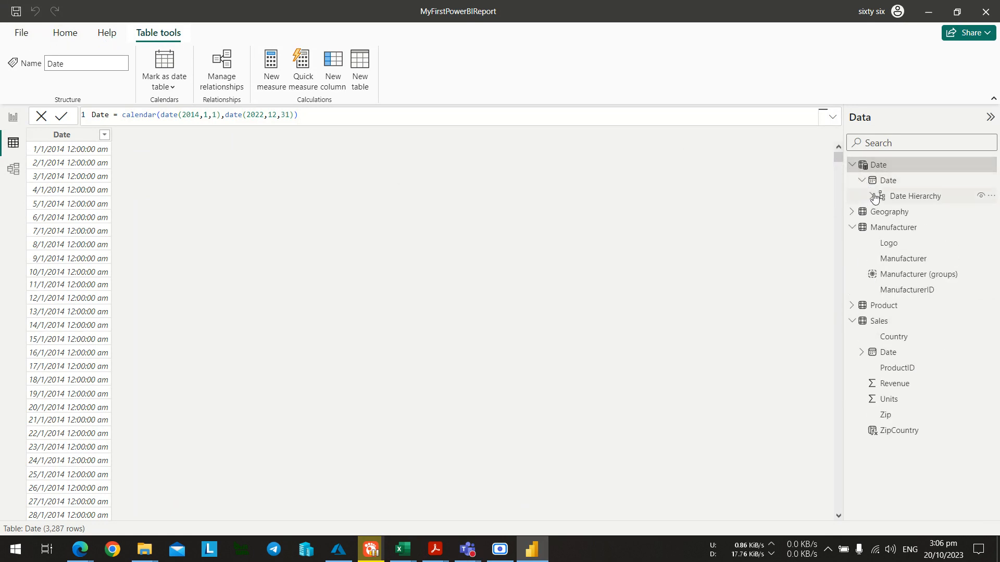
# Expand the Date Hierarchy and collapse the fields of the Manufacturer and Sales tables.
pyautogui.click(871, 196)
pyautogui.click(852, 290)
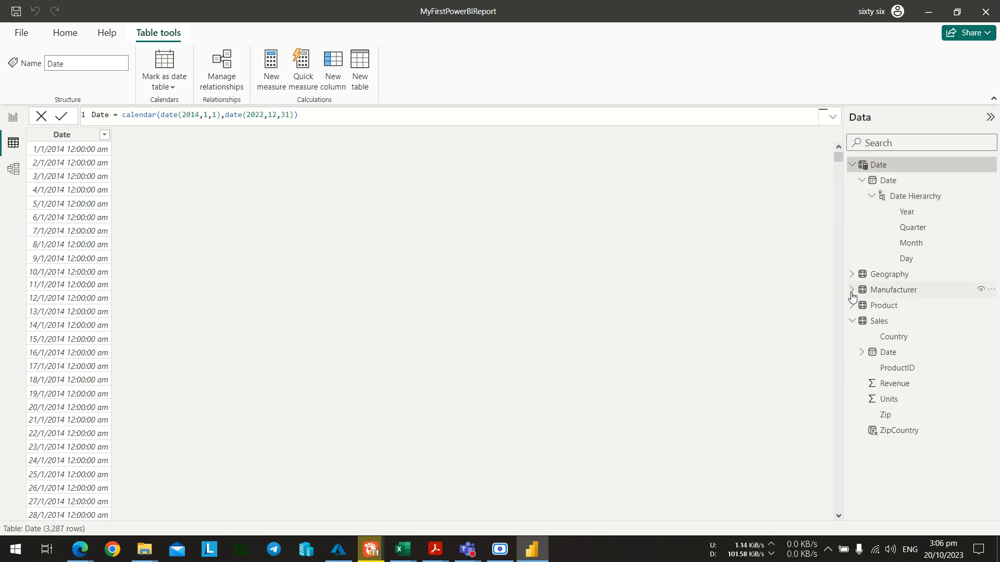
pyautogui.click(852, 320)
# Watch in Teams how the instructor moves between the report and table views, reviews the calendar formula and selects the Date column.
pyautogui.hotkey('alt', 'Tab')
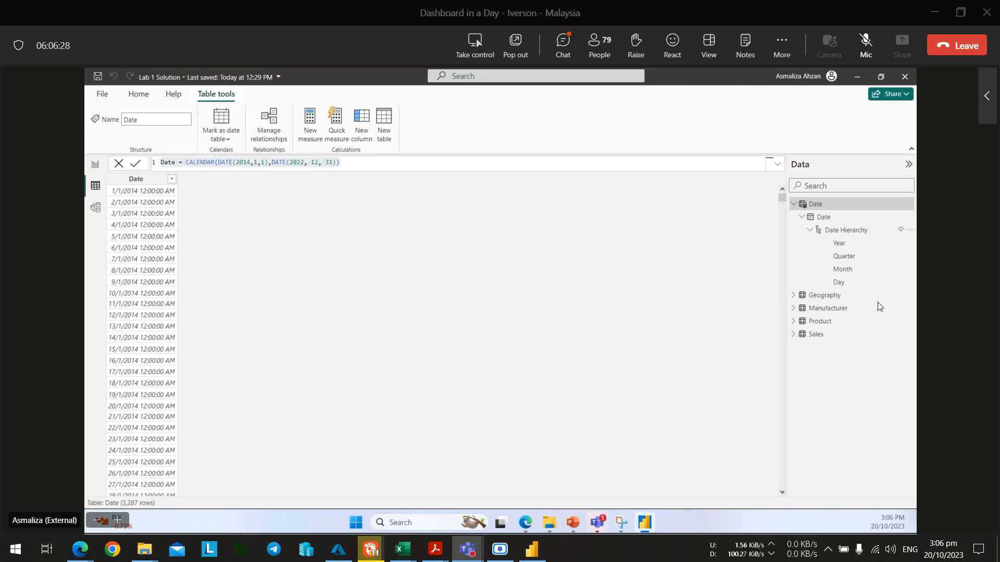
pyautogui.hotkey('alt', 'Tab')
pyautogui.hotkey('alt', 'Tab')
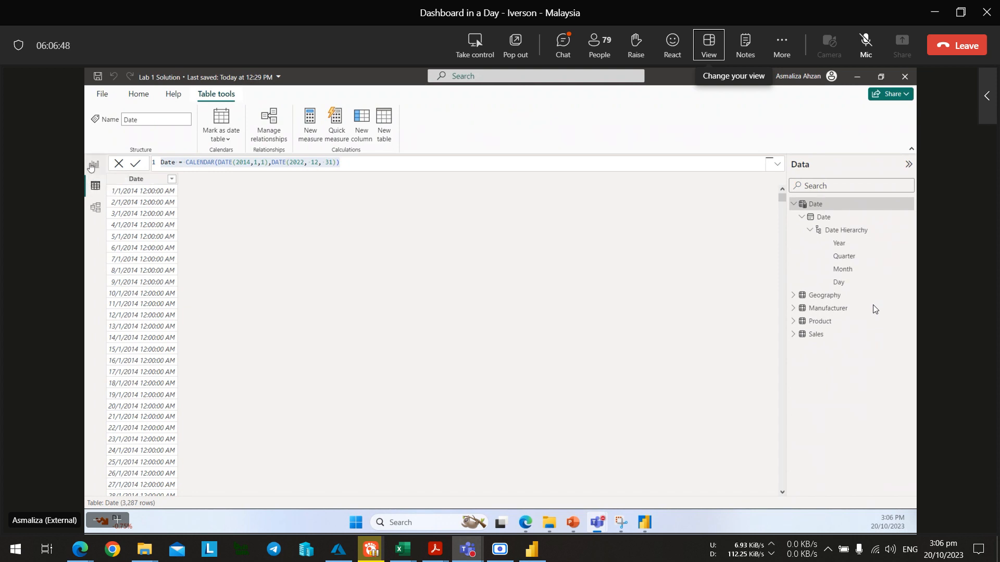
pyautogui.click(94, 165)
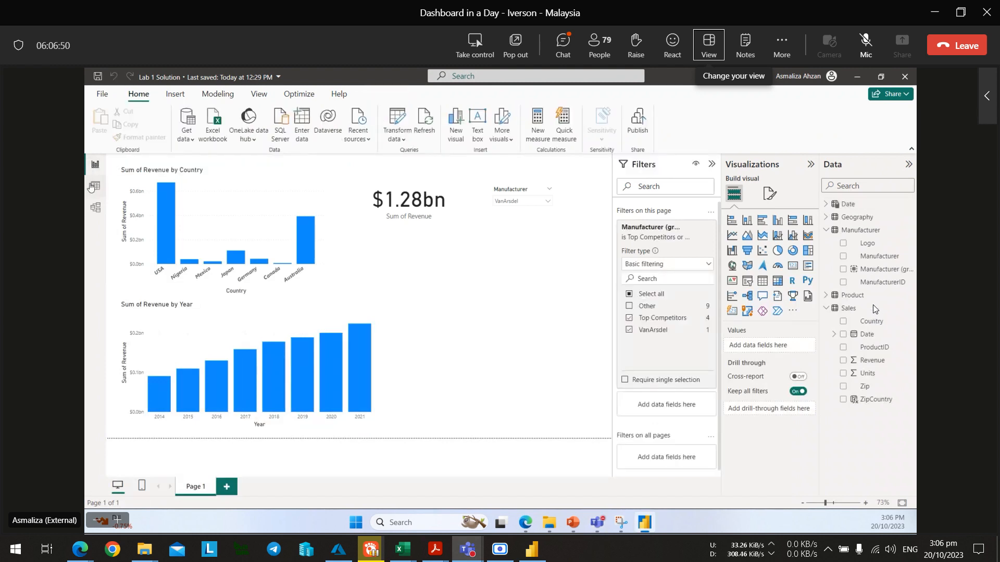
pyautogui.click(95, 186)
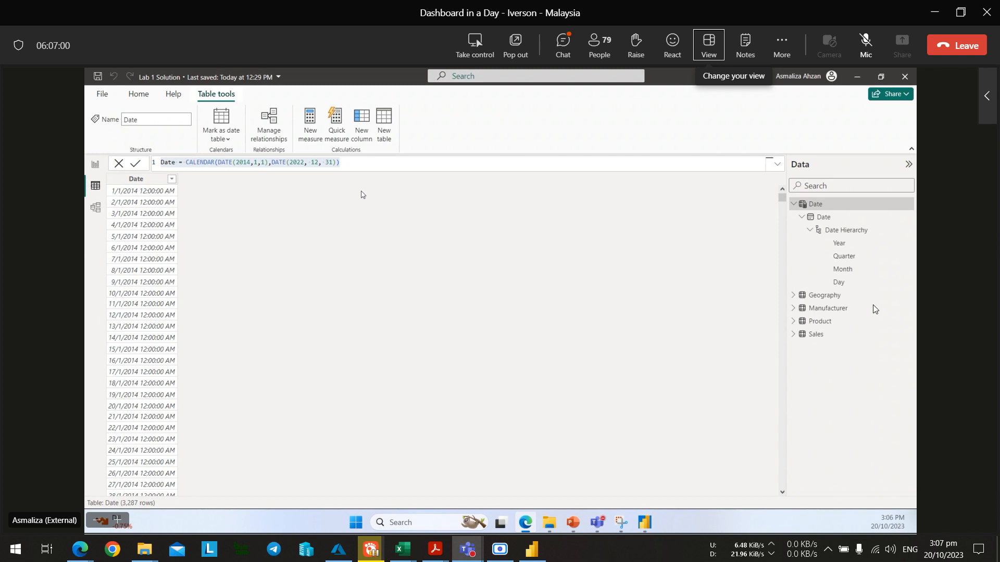
pyautogui.click(354, 164)
pyautogui.moveTo(355, 170); pyautogui.dragTo(161, 164)
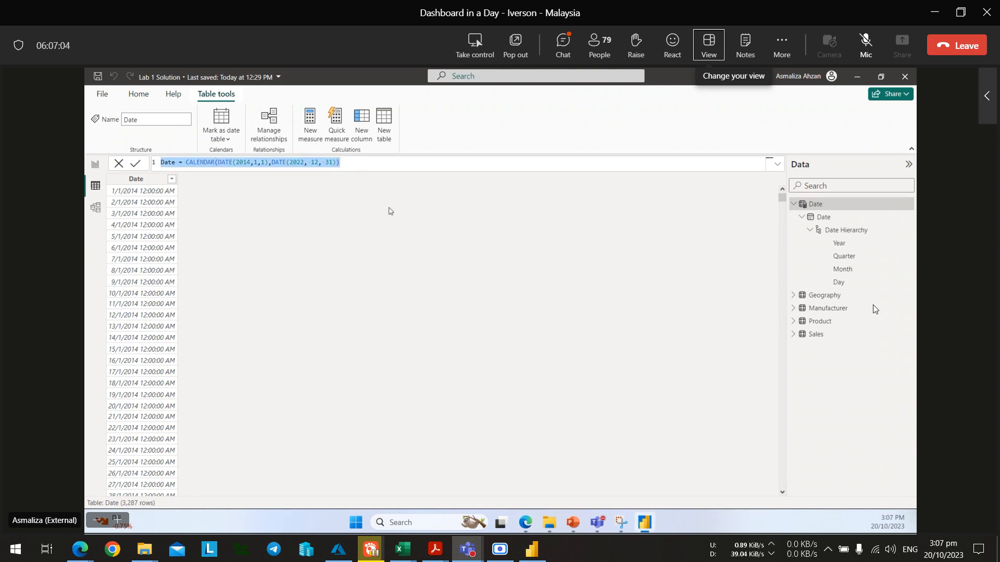
pyautogui.click(387, 205)
pyautogui.click(544, 164)
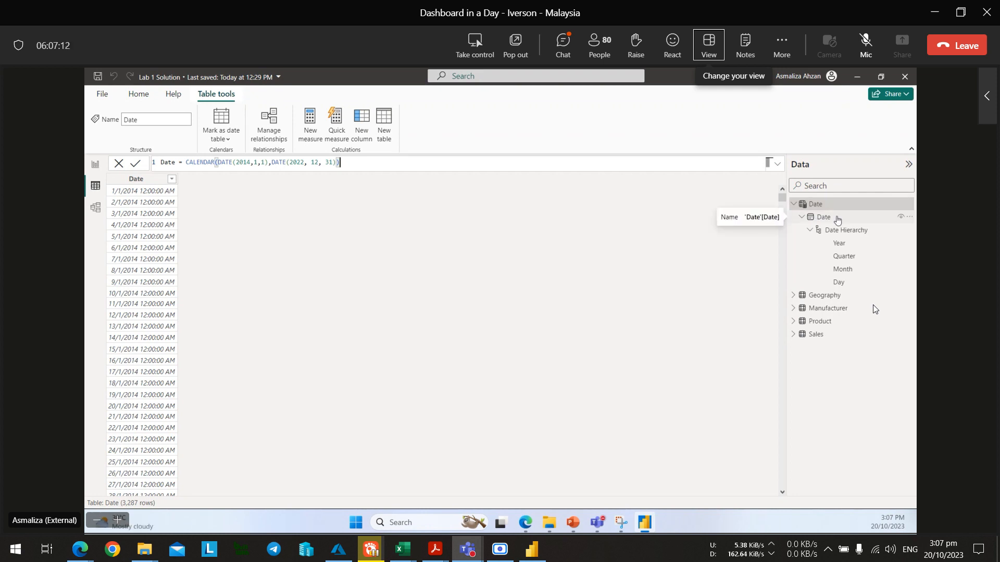
pyautogui.click(837, 218)
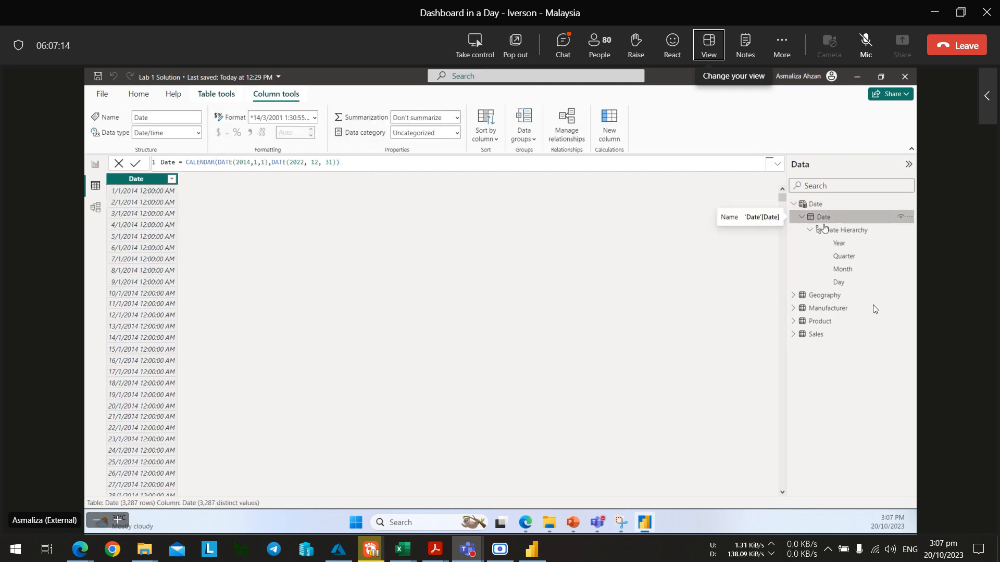
# Following the instructor in Teams, select the Date column in Power BI and set its data type to Date.
pyautogui.hotkey('alt', 'Tab')
pyautogui.click(888, 180)
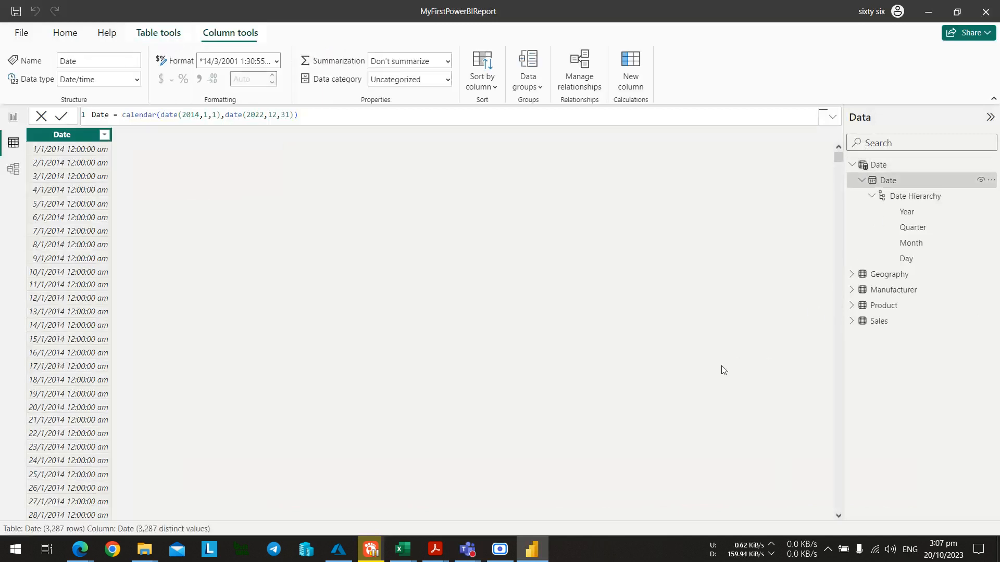
pyautogui.hotkey('alt', 'Tab')
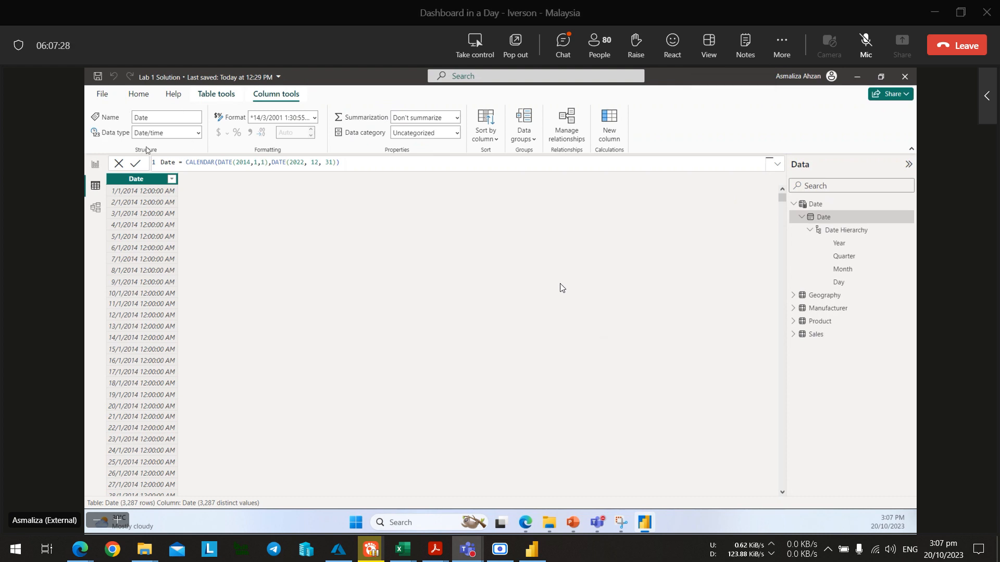
pyautogui.hotkey('alt', 'Tab')
pyautogui.click(137, 80)
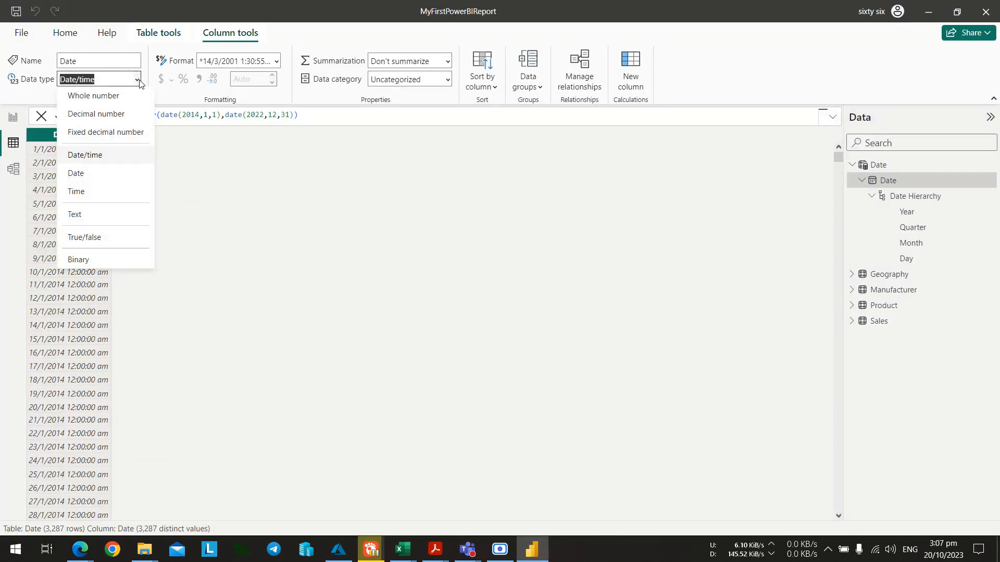
pyautogui.click(138, 81)
pyautogui.click(138, 81)
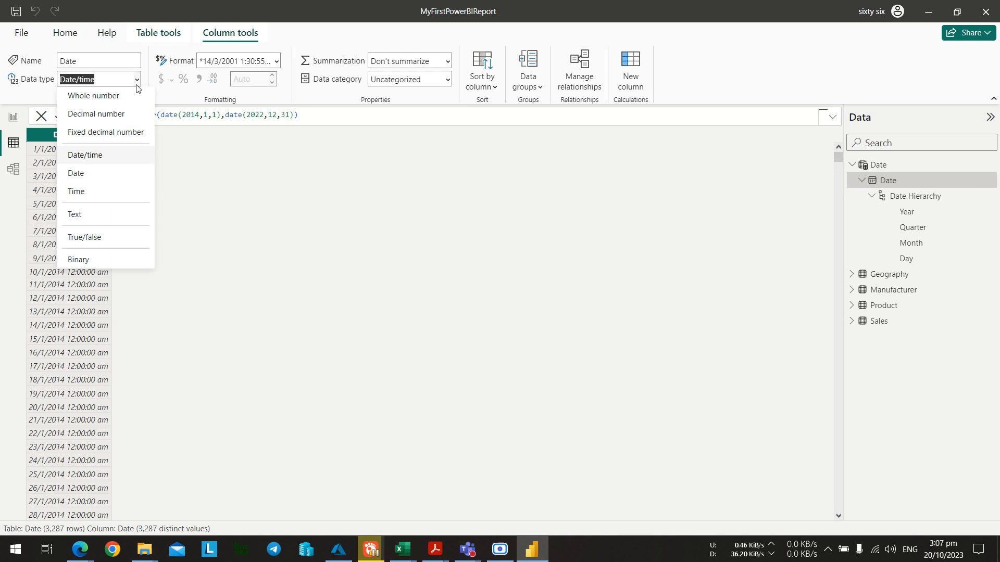
pyautogui.click(110, 175)
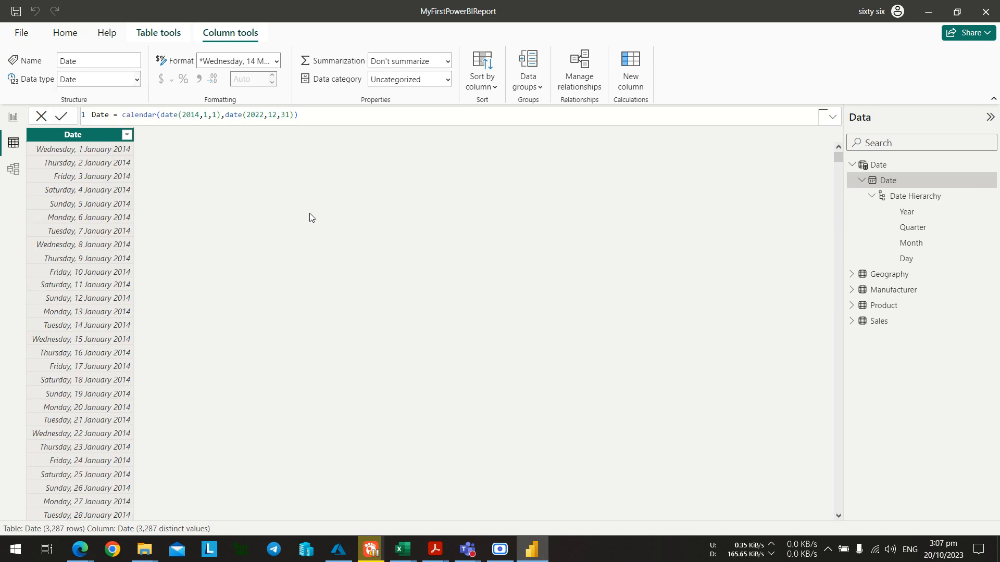
# Check the column settings shown in Teams and try to change the Date column's data type back to Date/time in Power BI.
pyautogui.click(137, 79)
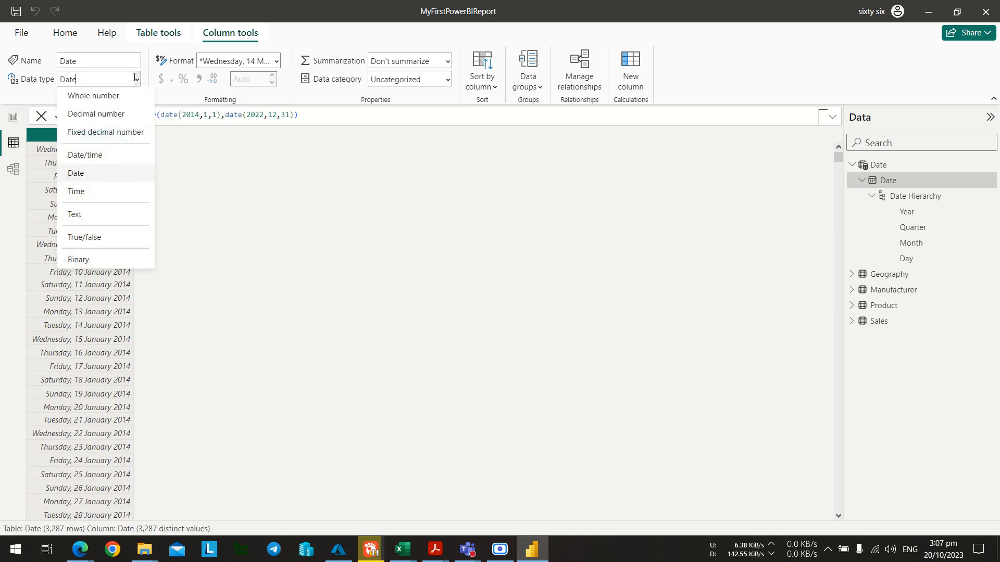
pyautogui.click(87, 157)
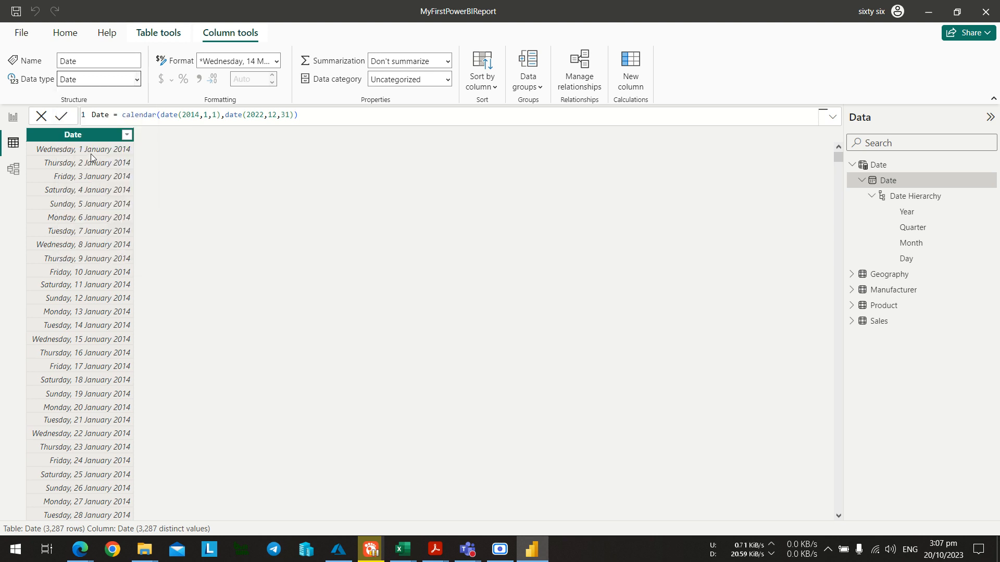
pyautogui.hotkey('alt', 'Tab')
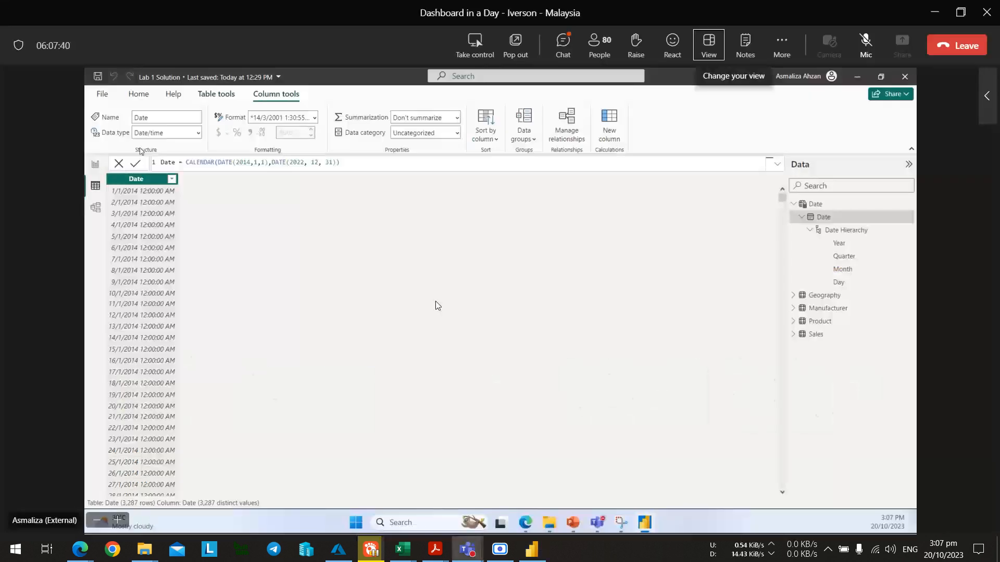
pyautogui.hotkey('alt', 'Tab')
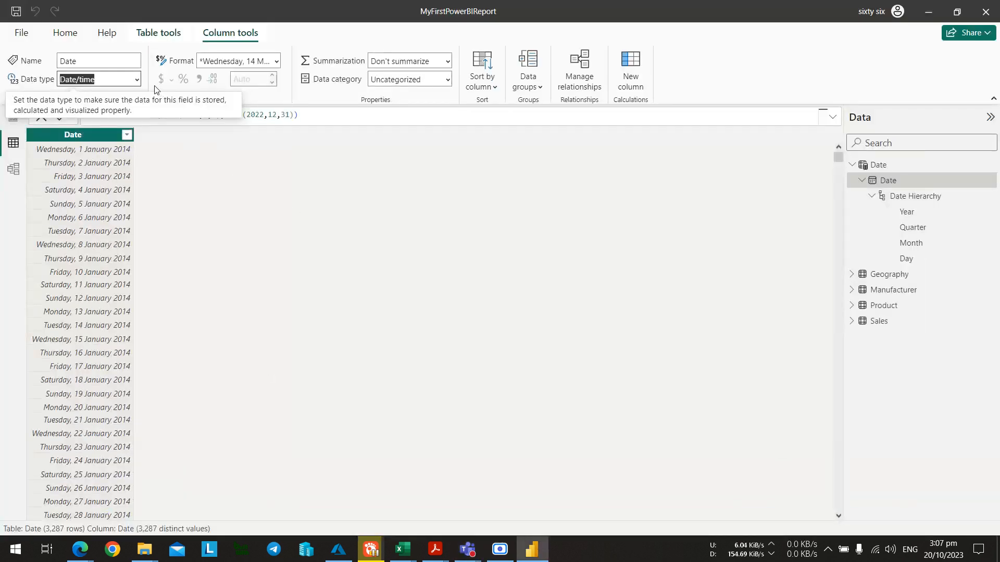
pyautogui.click(137, 79)
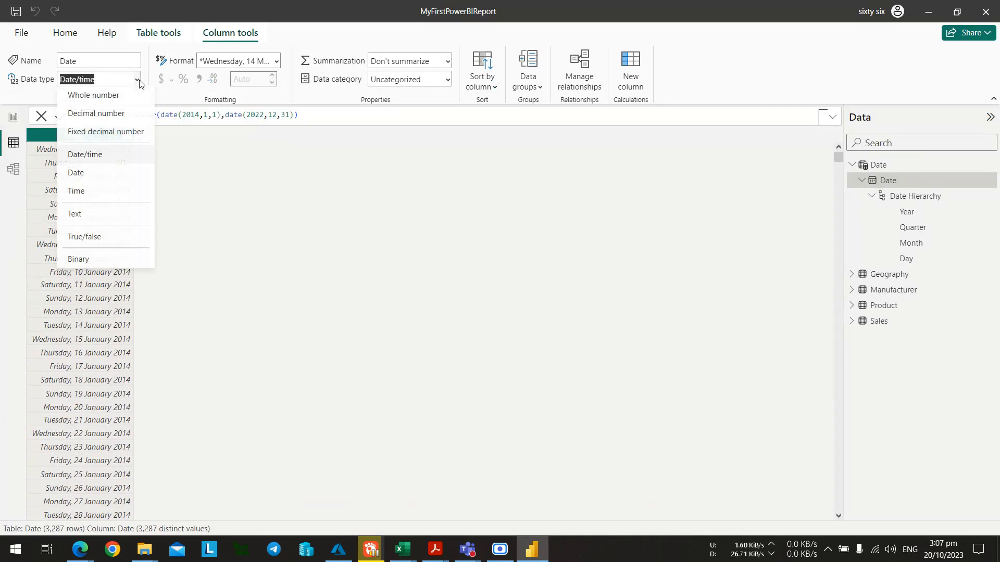
pyautogui.click(99, 155)
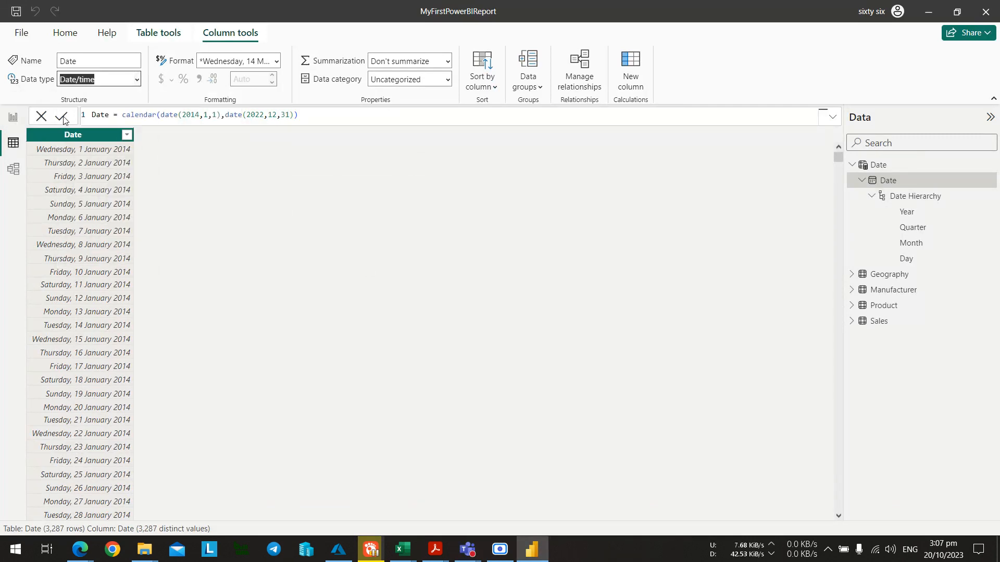
pyautogui.hotkey('alt', 'Tab')
pyautogui.hotkey('alt', 'Tab')
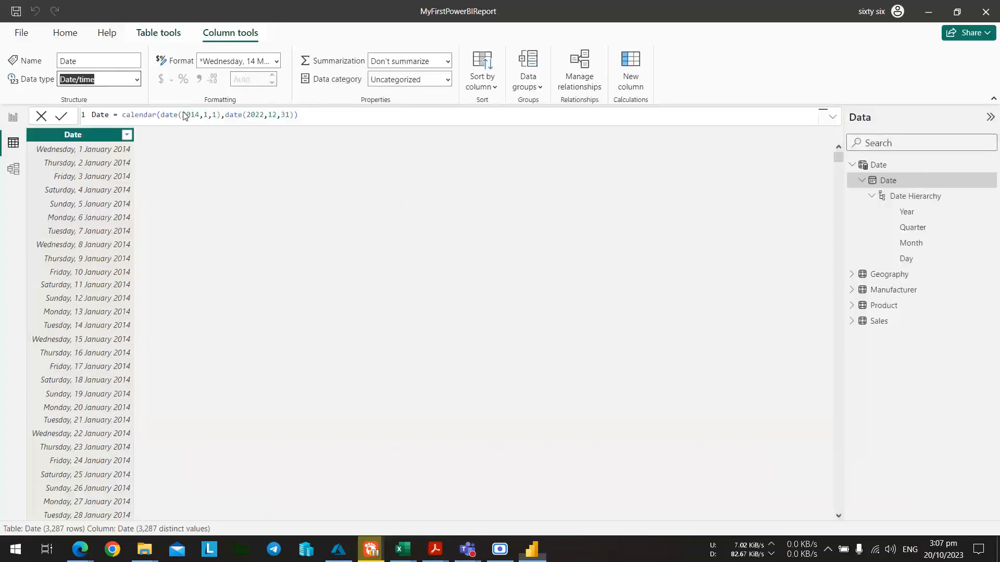
pyautogui.click(136, 79)
pyautogui.click(96, 155)
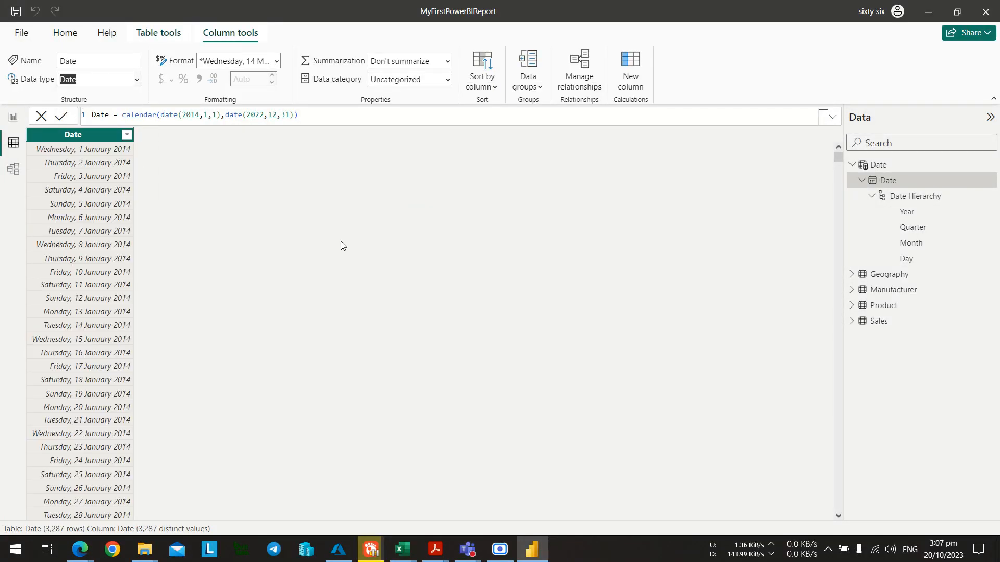
# Watch the instructor in Teams, open the relationship manager in Power BI, and compare its list with the instructor's.
pyautogui.hotkey('alt', 'Tab')
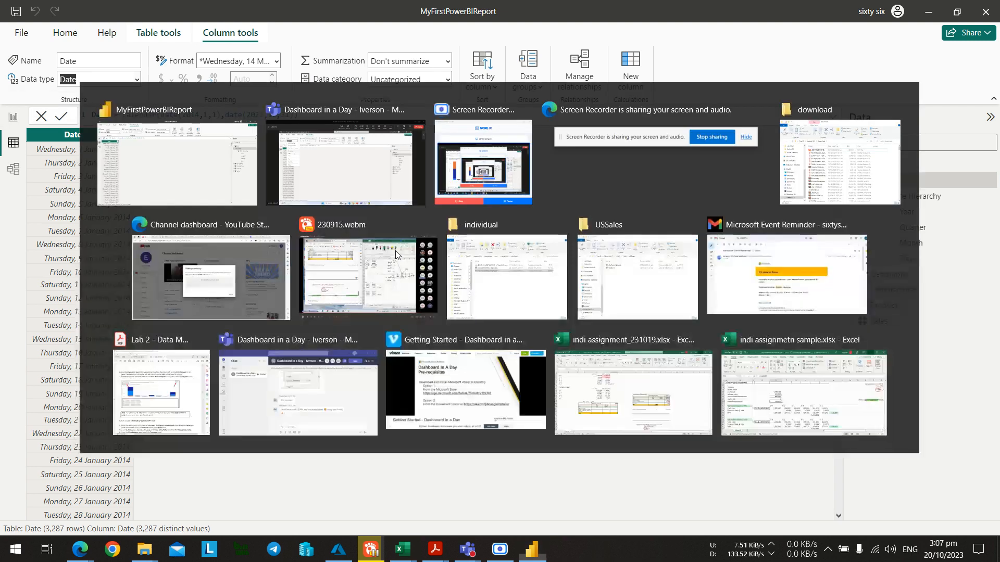
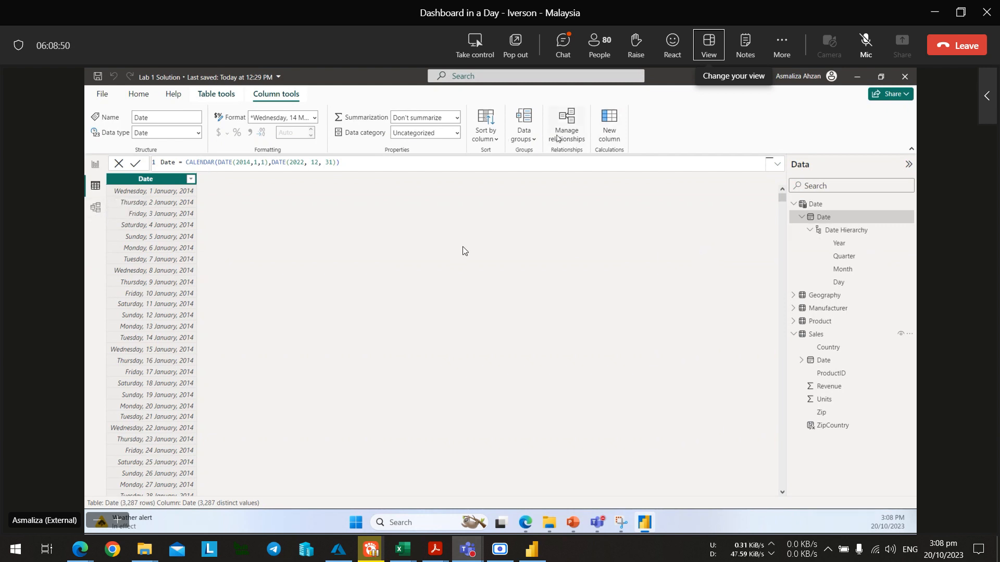
pyautogui.hotkey('alt', 'Tab')
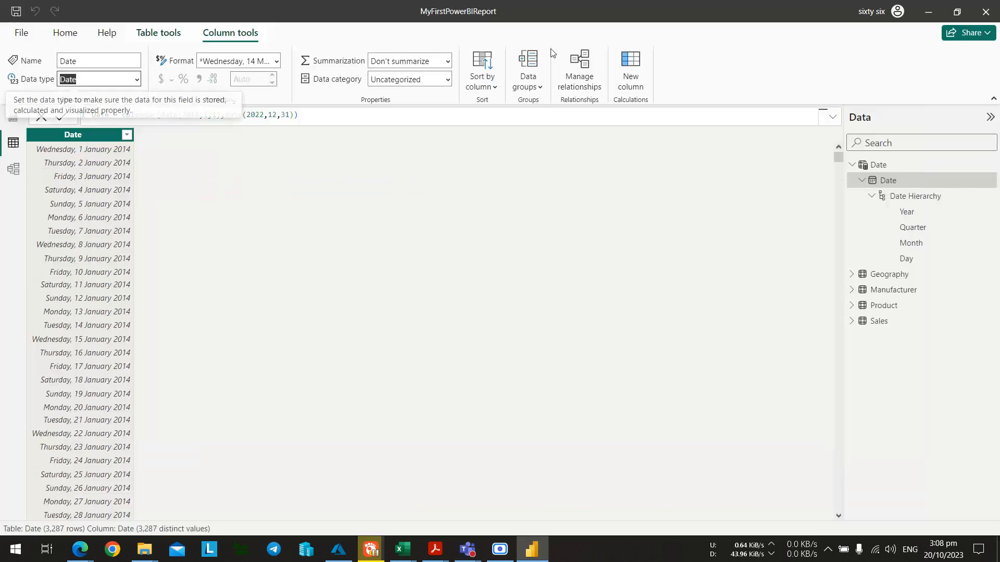
pyautogui.click(578, 68)
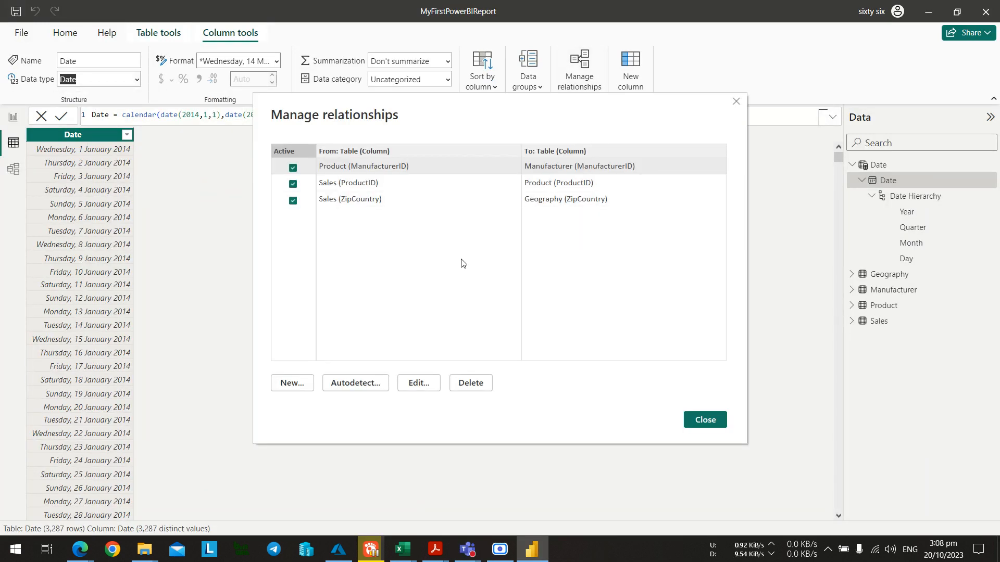
pyautogui.hotkey('alt', 'Tab')
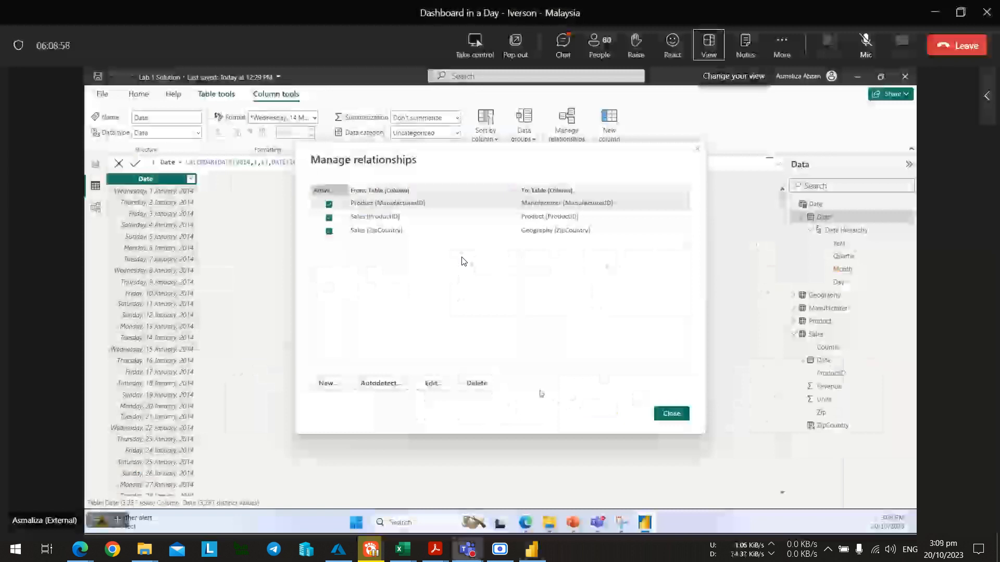
pyautogui.hotkey('alt', 'Tab')
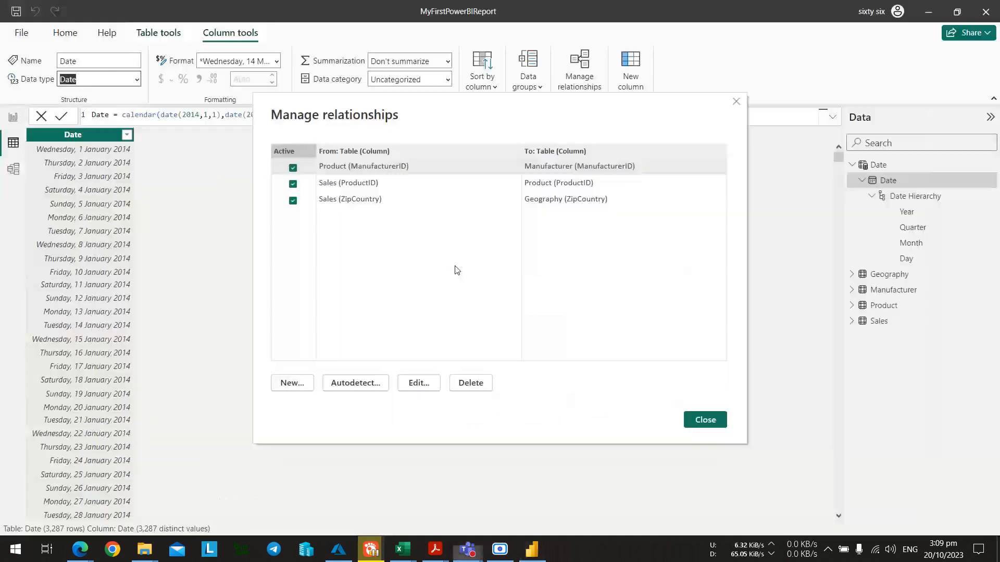
# Create a relationship between the Date table's Date column and the Sales table's Date column, and close the relationship manager.
pyautogui.click(312, 384)
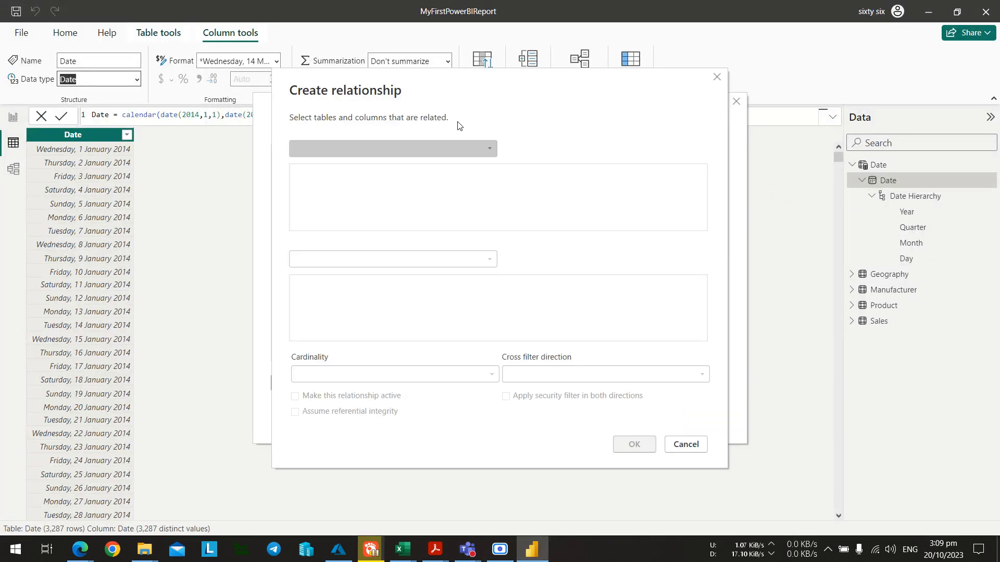
pyautogui.click(491, 151)
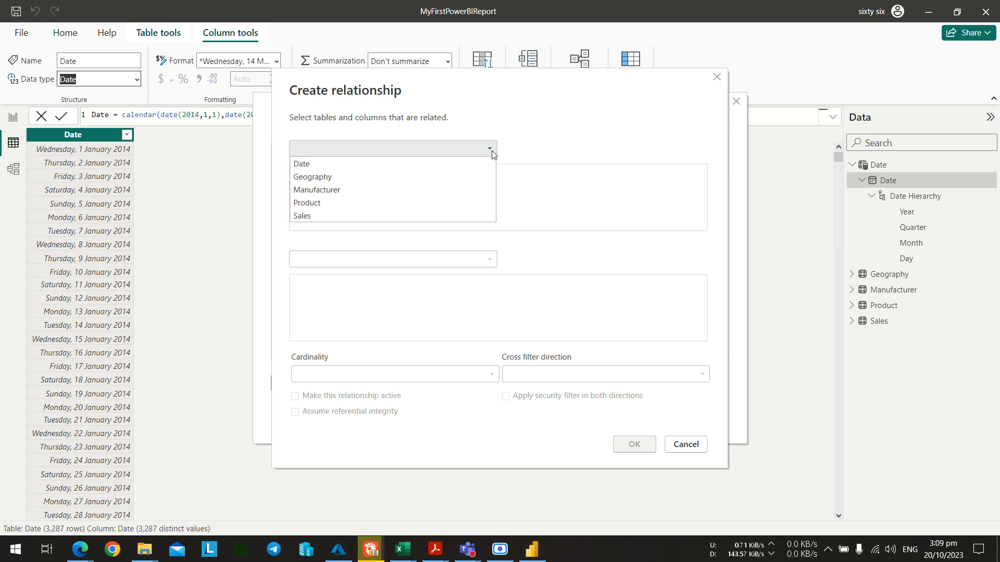
pyautogui.click(394, 164)
pyautogui.click(477, 259)
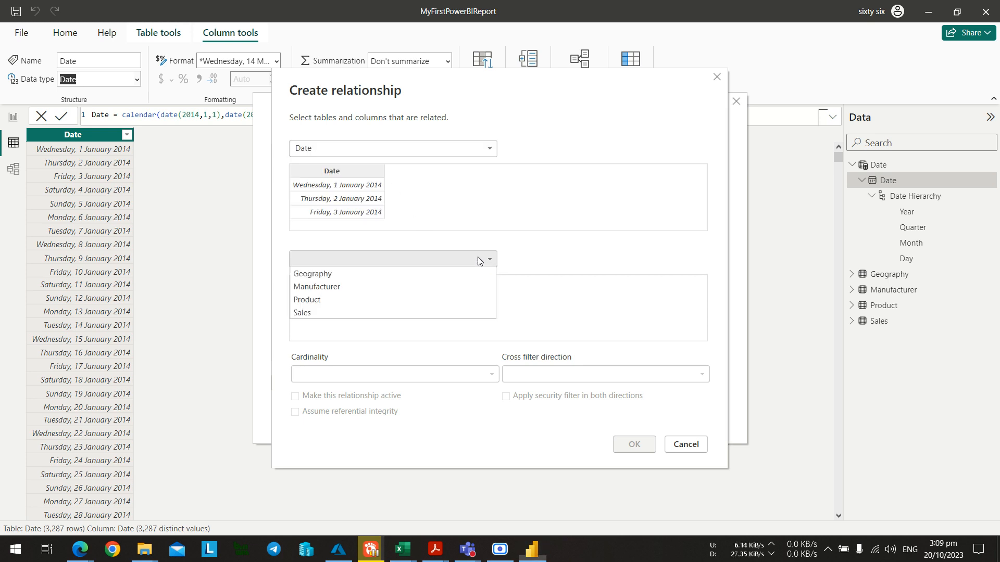
pyautogui.click(320, 311)
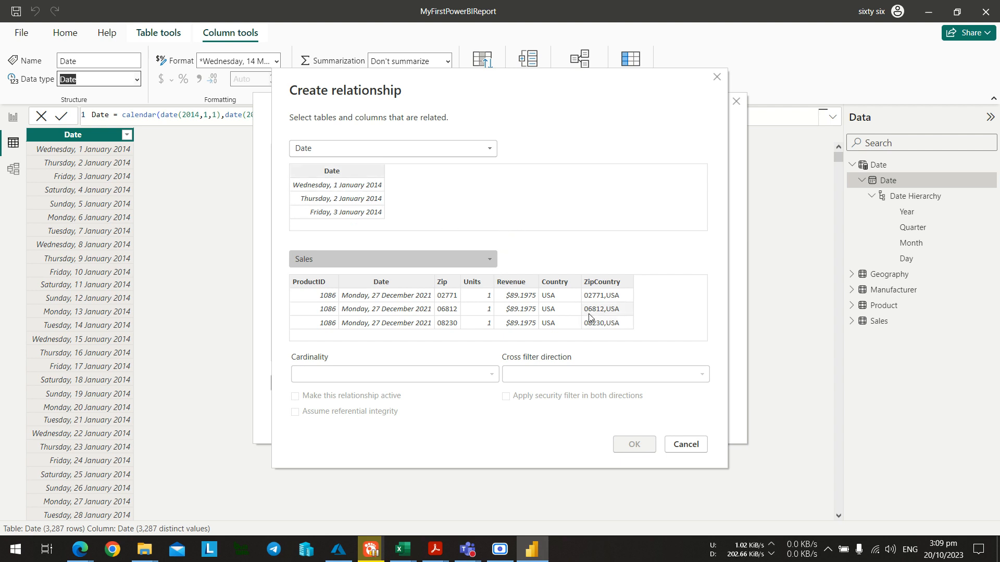
pyautogui.click(349, 176)
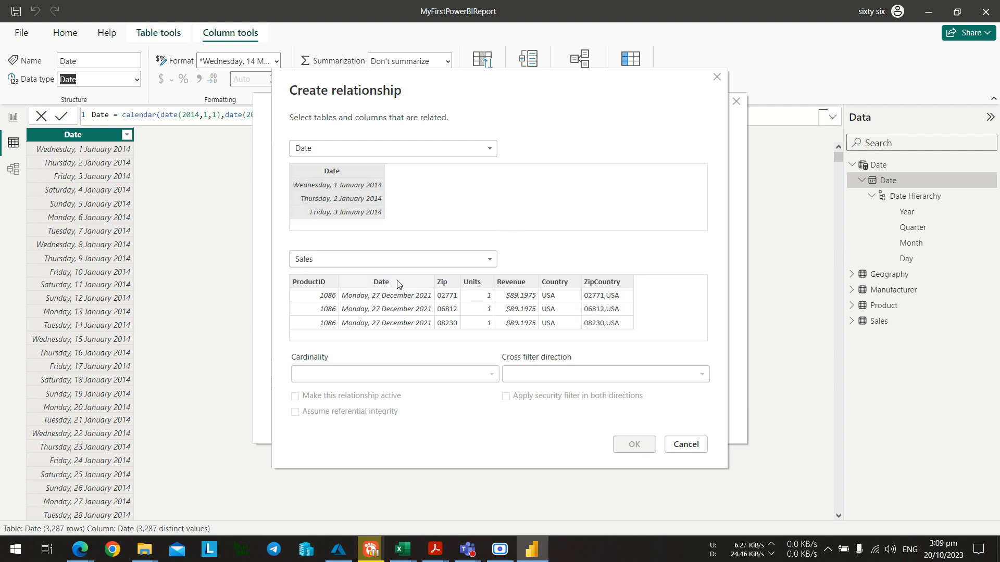
pyautogui.click(385, 309)
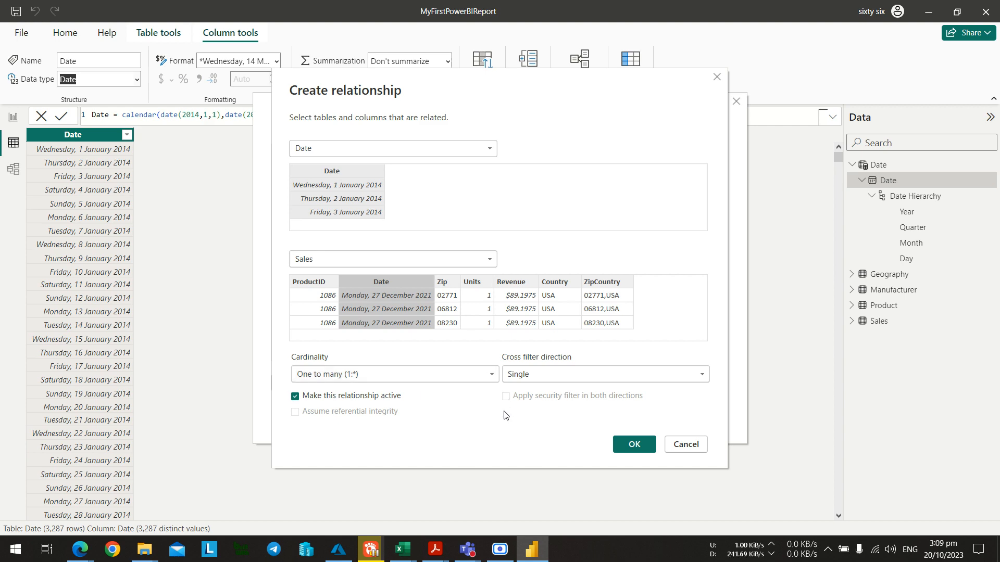
pyautogui.hotkey('alt', 'Tab')
pyautogui.click(629, 445)
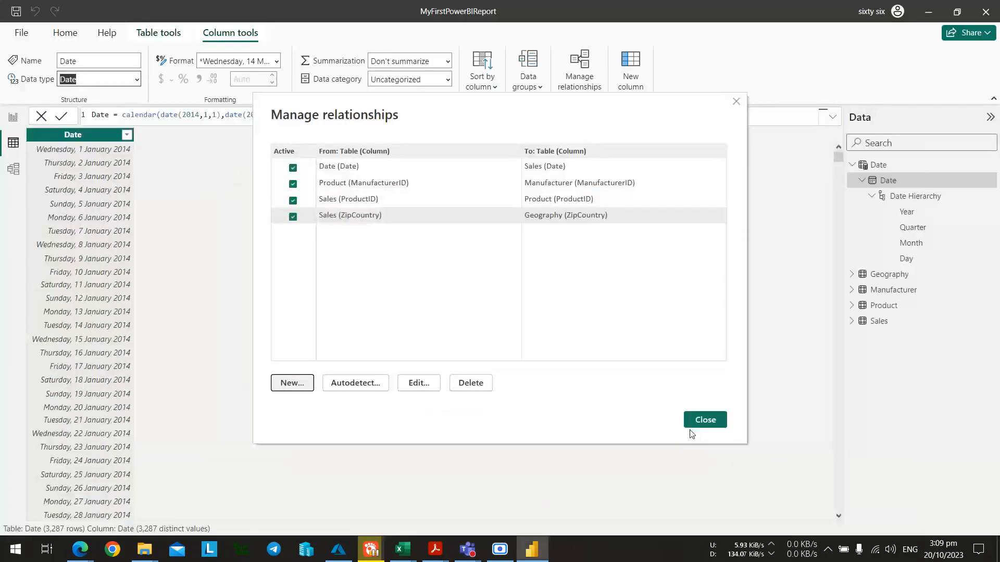
pyautogui.click(693, 423)
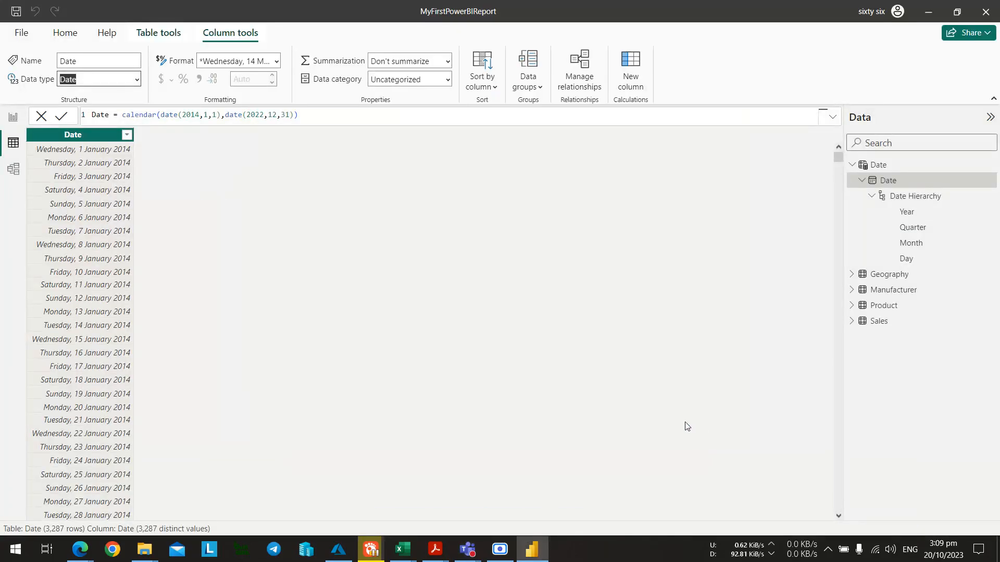
# Check the instructor's model diagram in Teams, open the model view in Power BI, and shorten the Date table card.
pyautogui.hotkey('alt', 'Tab')
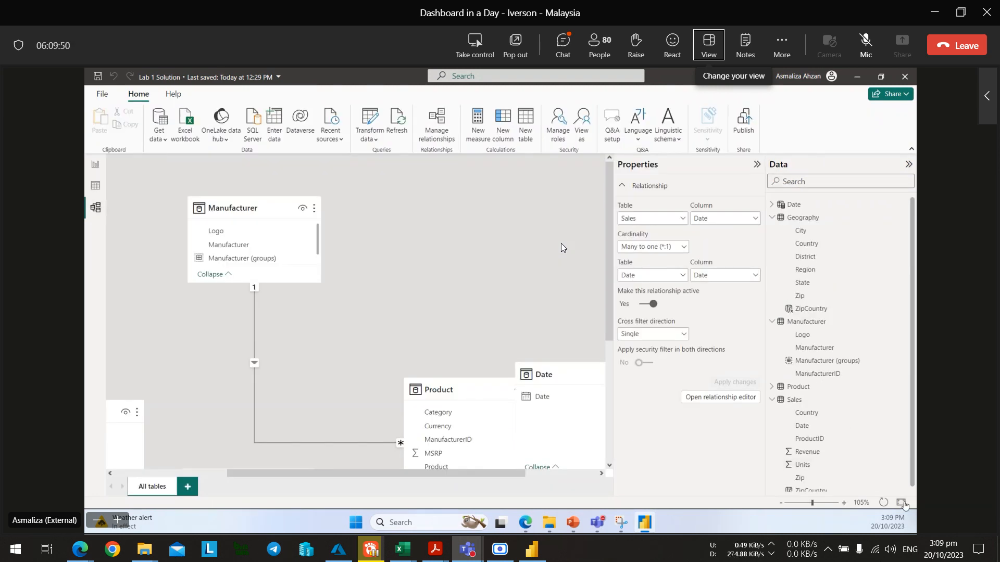
pyautogui.hotkey('alt', 'Tab')
pyautogui.click(12, 168)
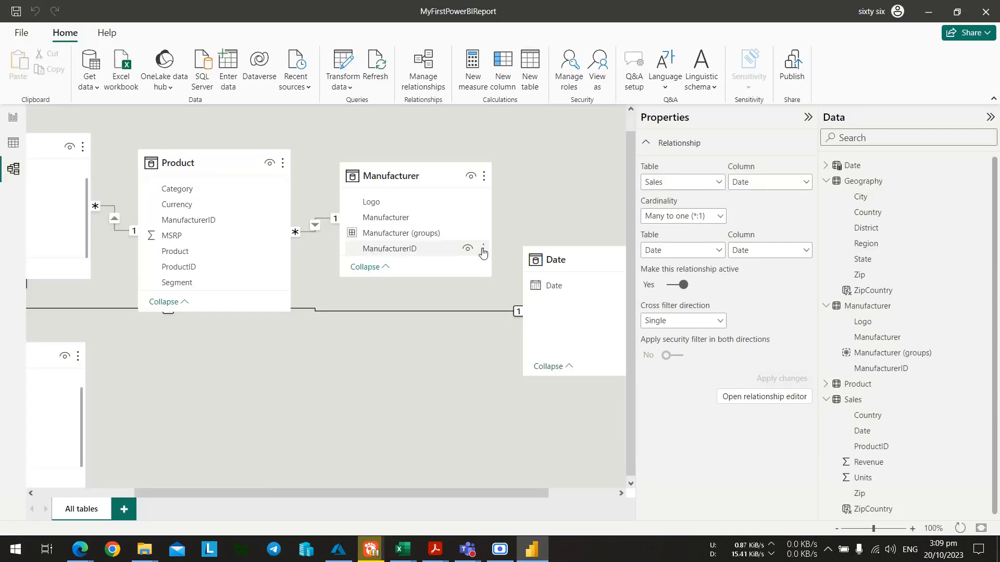
pyautogui.scroll(-3, 407, 319)
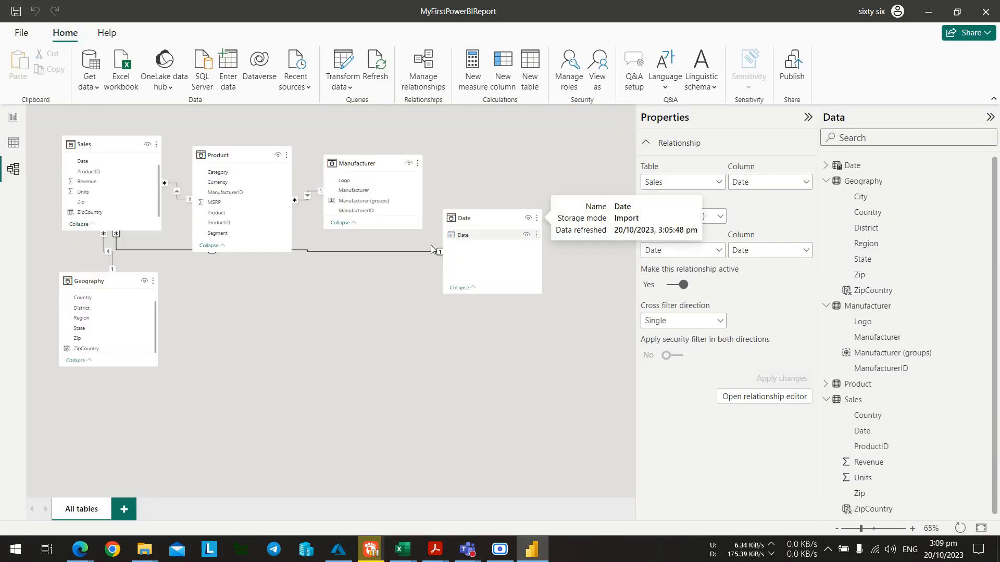
pyautogui.moveTo(495, 211)
pyautogui.mouseDown()
pyautogui.moveTo(332, 306)
pyautogui.moveTo(326, 286)
pyautogui.moveTo(531, 195)
pyautogui.moveTo(531, 206)
pyautogui.moveTo(333, 283)
pyautogui.moveTo(468, 214)
pyautogui.moveTo(511, 211)
pyautogui.mouseUp()
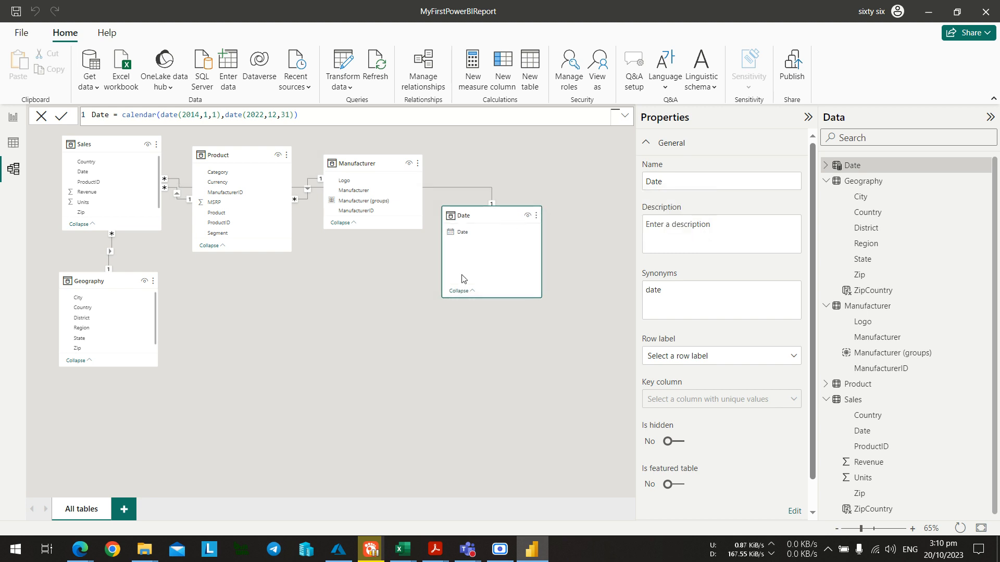
pyautogui.moveTo(439, 207); pyautogui.dragTo(450, 238)
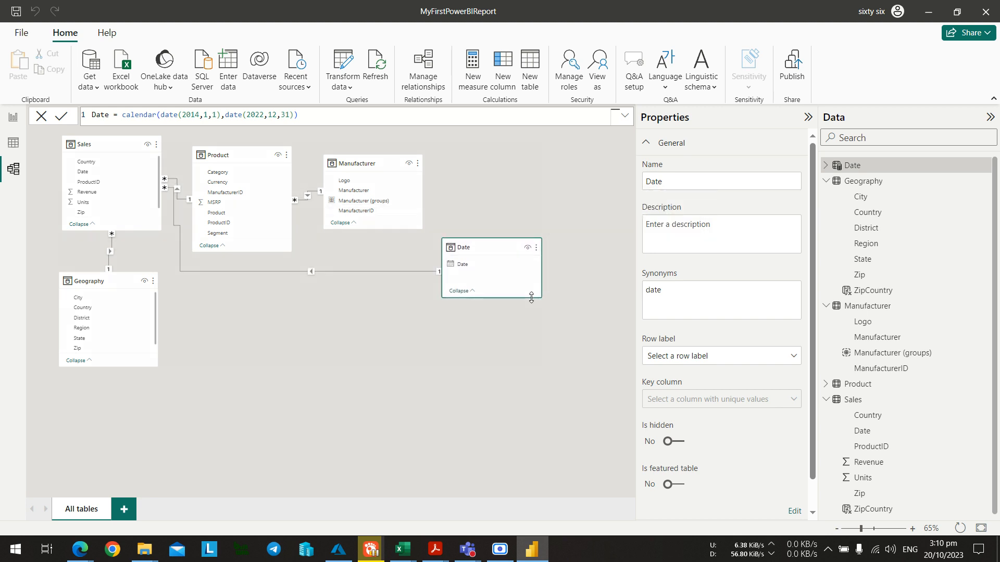
pyautogui.moveTo(531, 298); pyautogui.dragTo(531, 300)
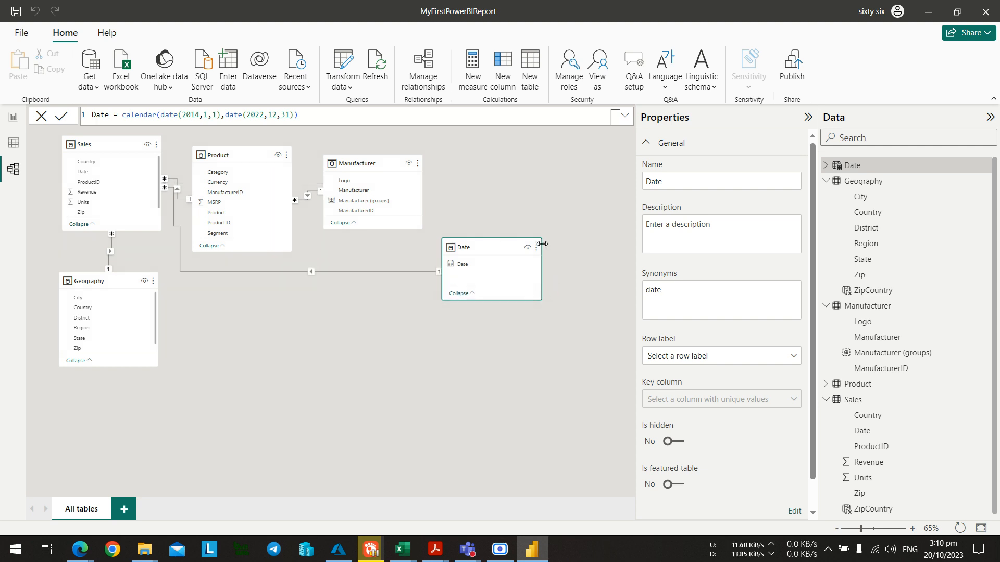
# Rearrange the model diagram by placing the narrowed Date card above Geography and the Sales card below Product.
pyautogui.moveTo(539, 240); pyautogui.dragTo(224, 324)
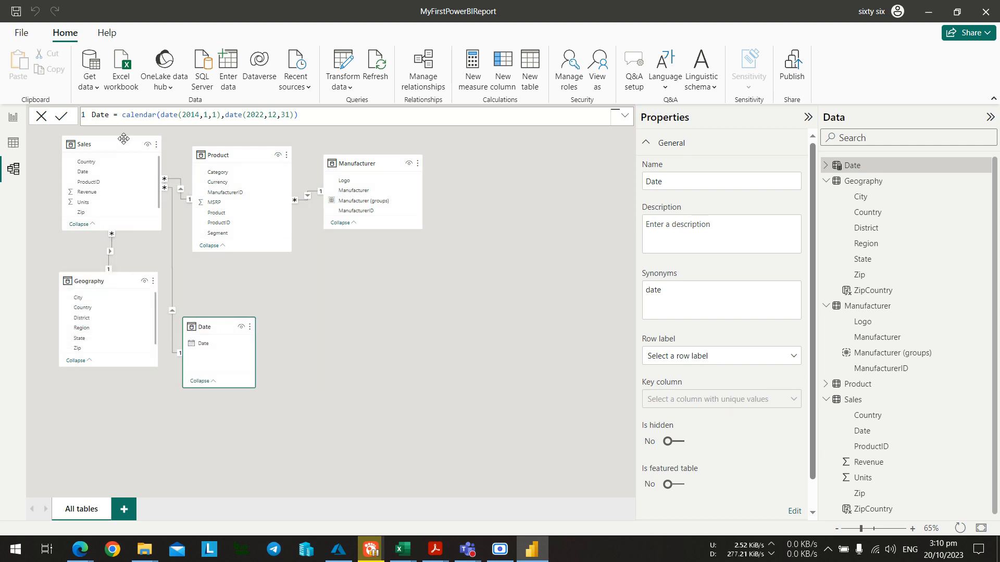
pyautogui.moveTo(123, 138); pyautogui.dragTo(339, 314)
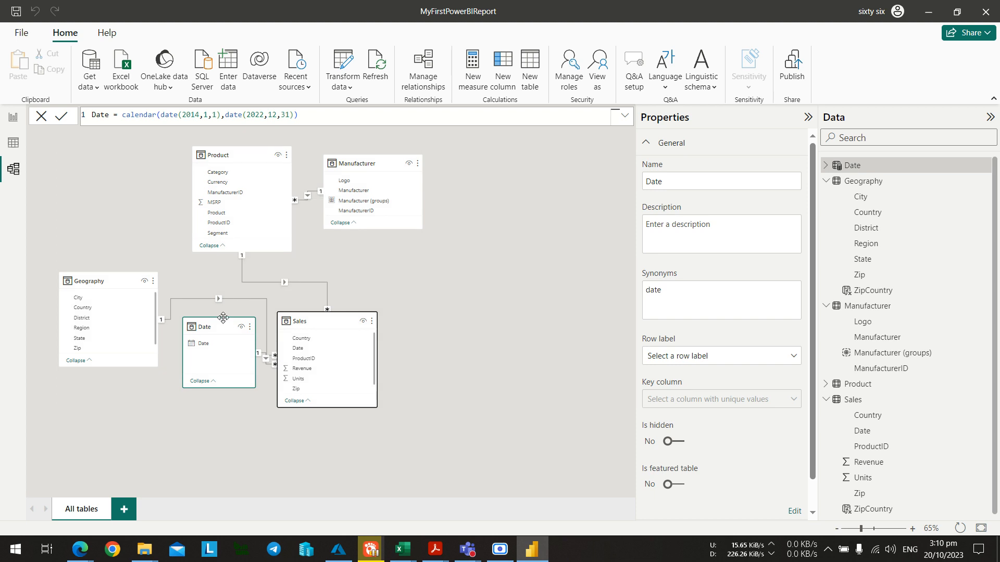
pyautogui.moveTo(223, 318); pyautogui.dragTo(105, 174)
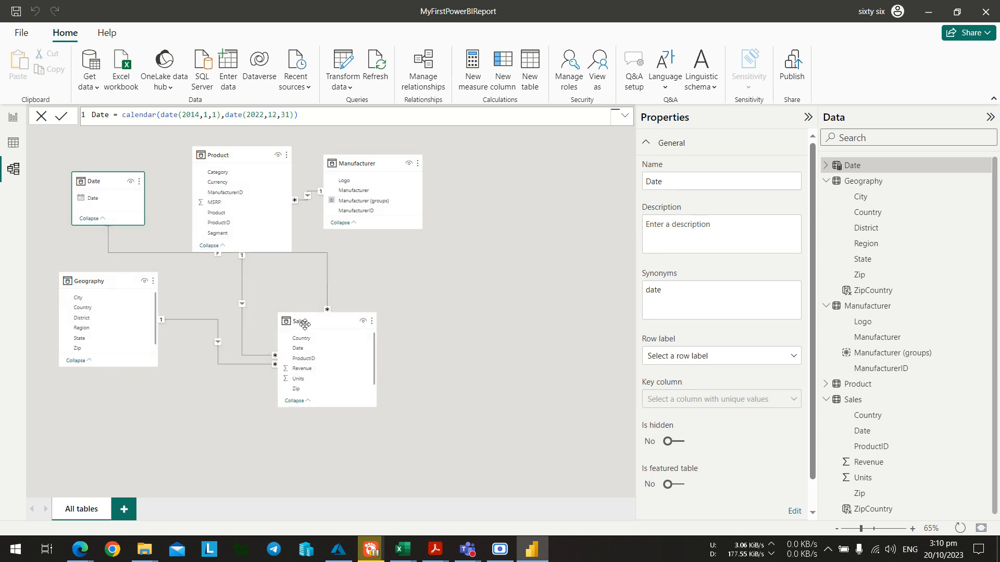
pyautogui.moveTo(305, 324); pyautogui.dragTo(262, 307)
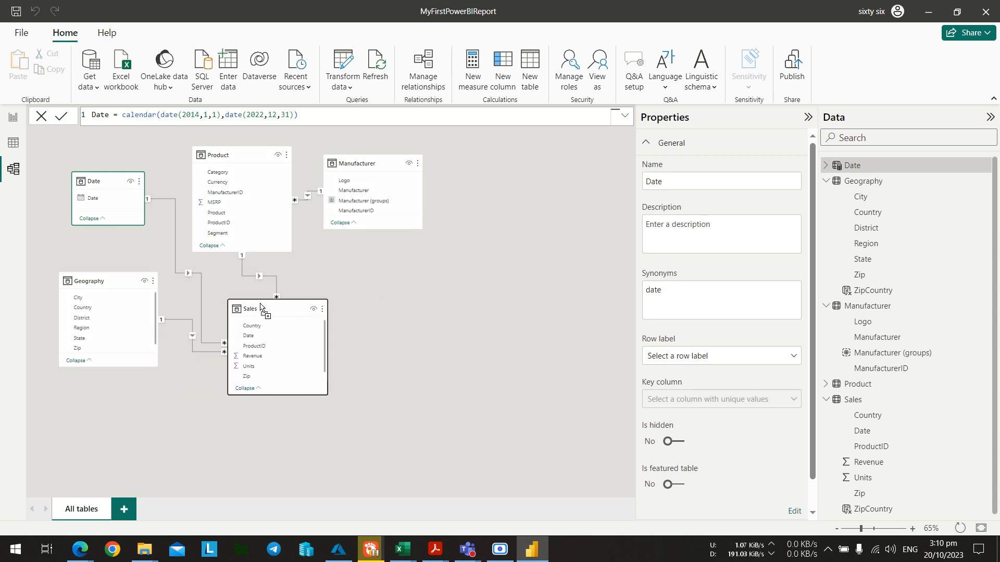
pyautogui.hotkey('alt', 'Tab')
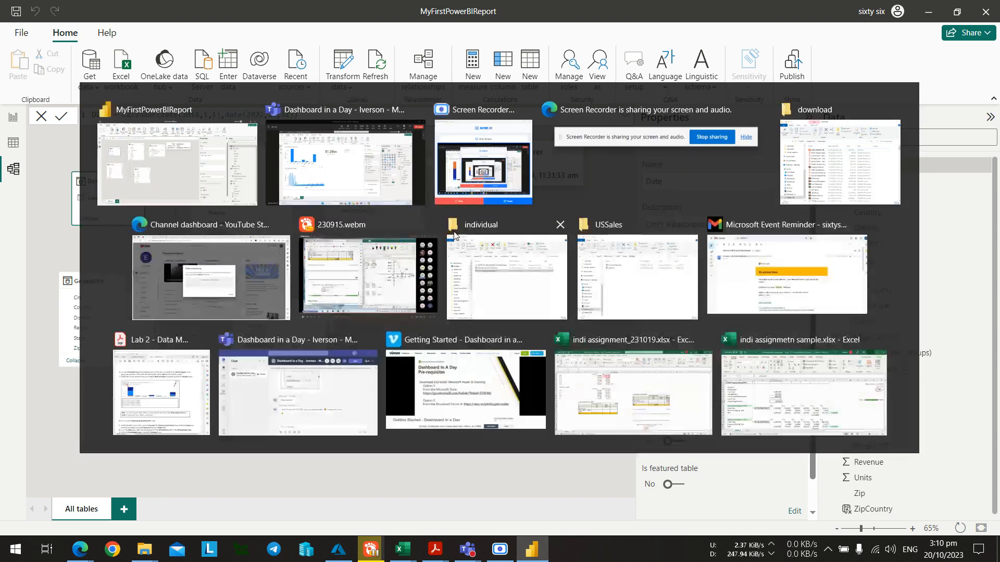
pyautogui.hotkey('alt', 'Tab')
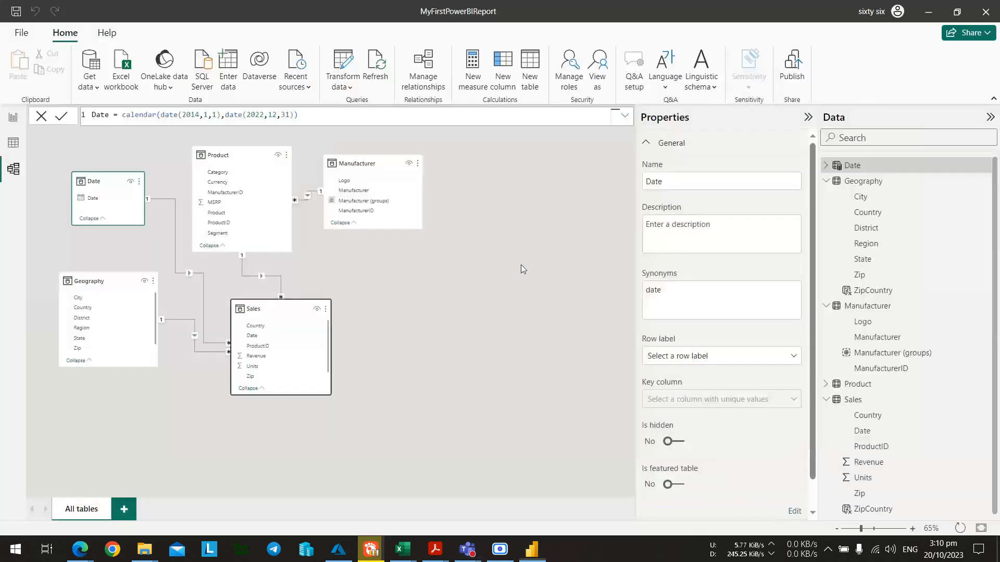
# Move the Manufacturer card below and beside Product, shift the Product card toward it, and make the Sales card slightly taller.
pyautogui.moveTo(387, 172); pyautogui.dragTo(468, 245)
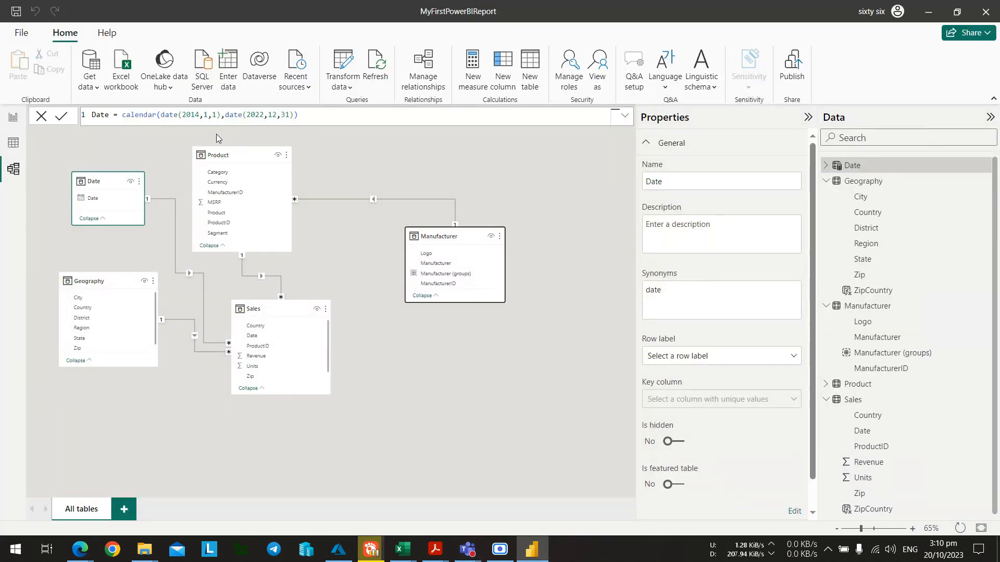
pyautogui.moveTo(303, 148); pyautogui.dragTo(325, 154)
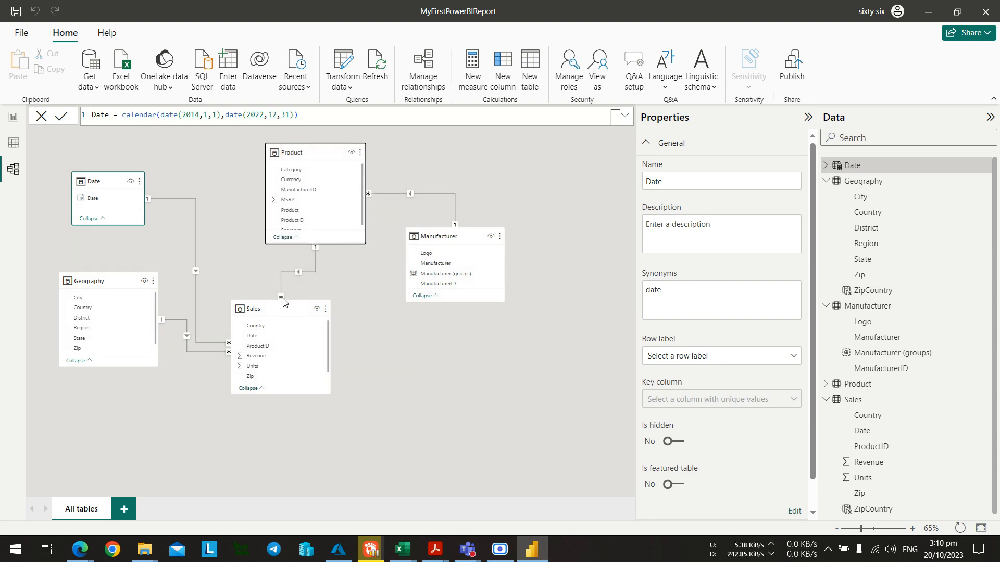
pyautogui.moveTo(272, 301)
pyautogui.mouseDown()
pyautogui.moveTo(283, 256)
pyautogui.moveTo(266, 293)
pyautogui.mouseUp()
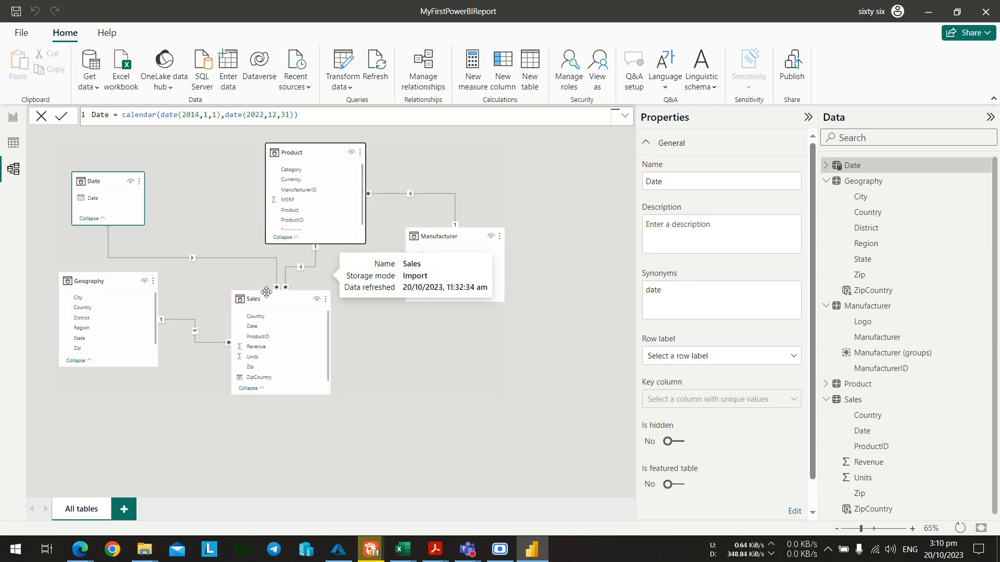
pyautogui.click(266, 292)
pyautogui.click(418, 346)
# Watch the instructor's report in Teams and open the report view in Power BI.
pyautogui.hotkey('alt', 'Tab')
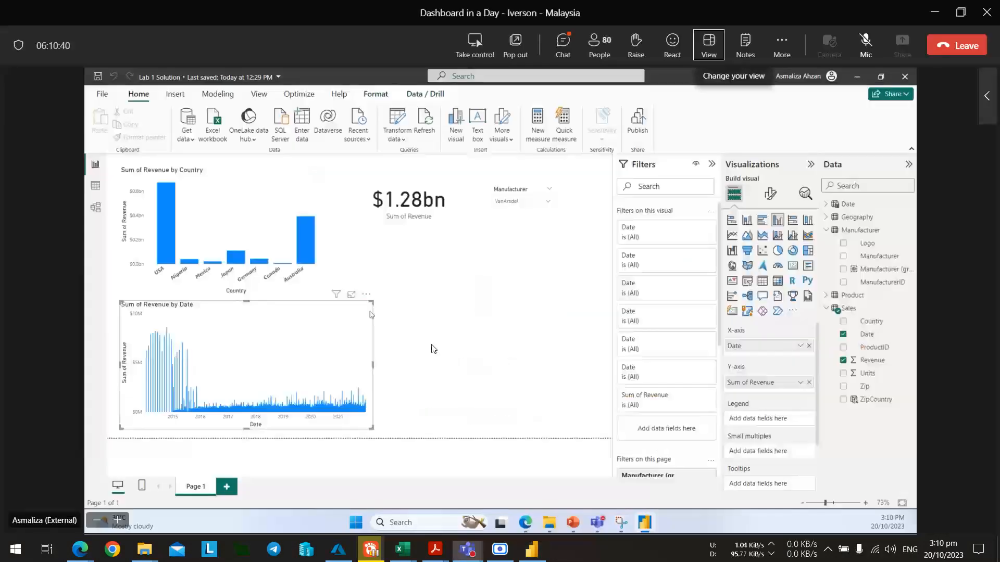
pyautogui.hotkey('alt', 'Tab')
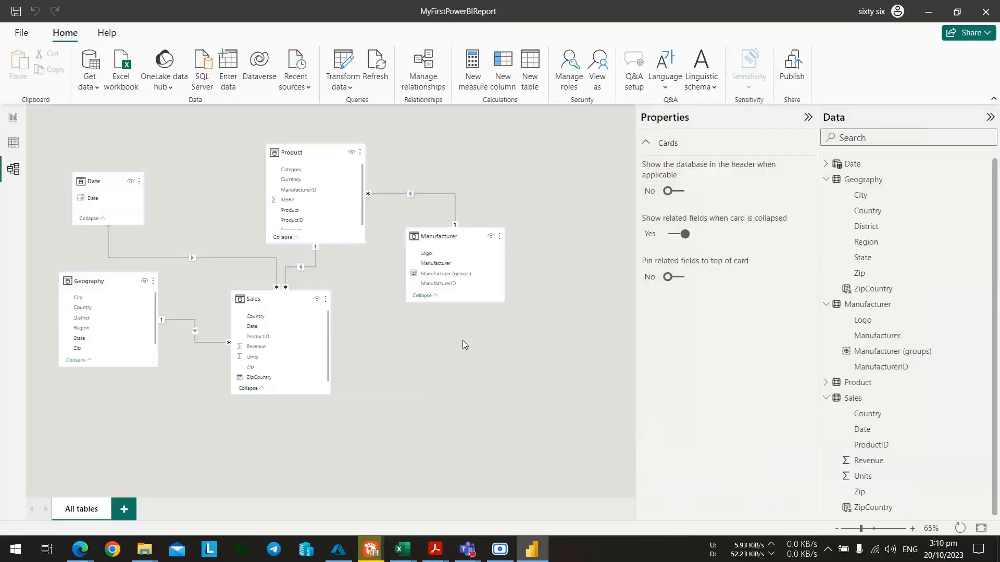
pyautogui.hotkey('alt', 'Tab')
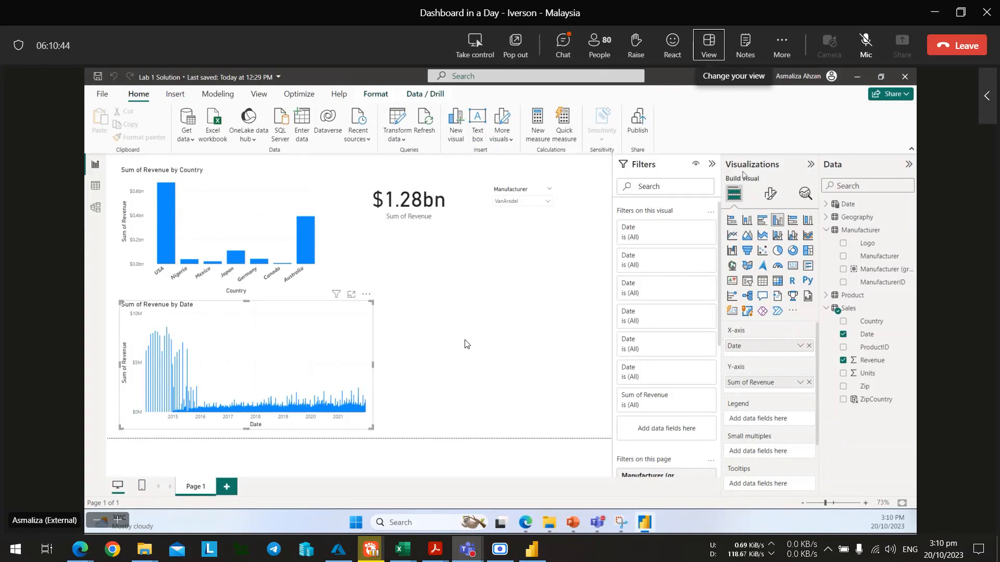
pyautogui.hotkey('alt', 'Tab')
pyautogui.click(14, 119)
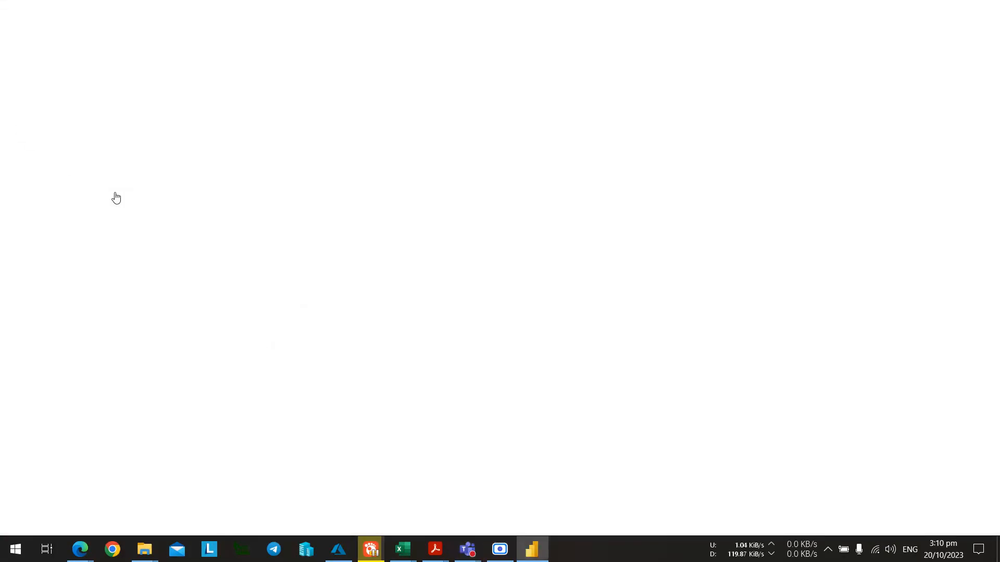
pyautogui.hotkey('alt', 'Tab')
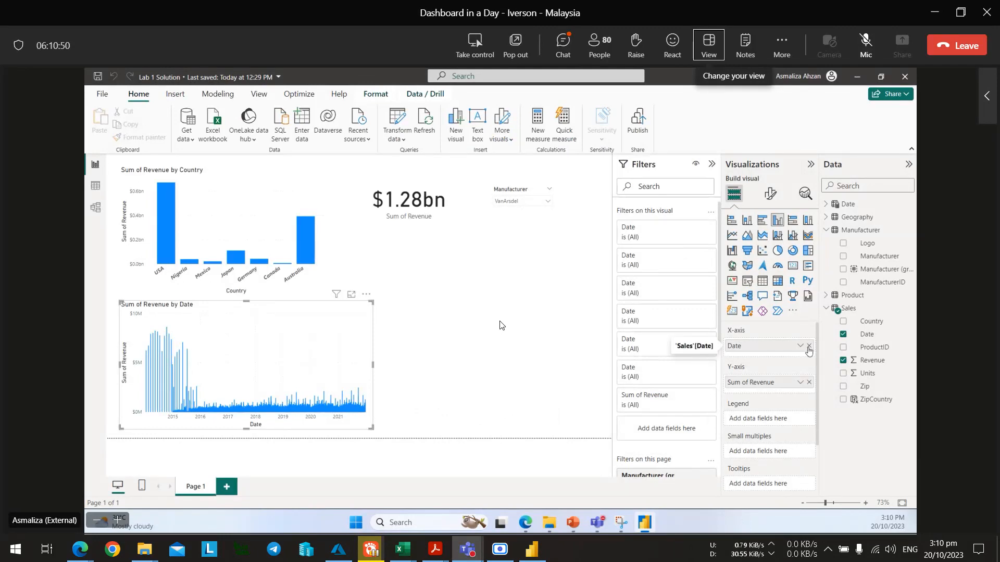
pyautogui.hotkey('alt', 'Tab')
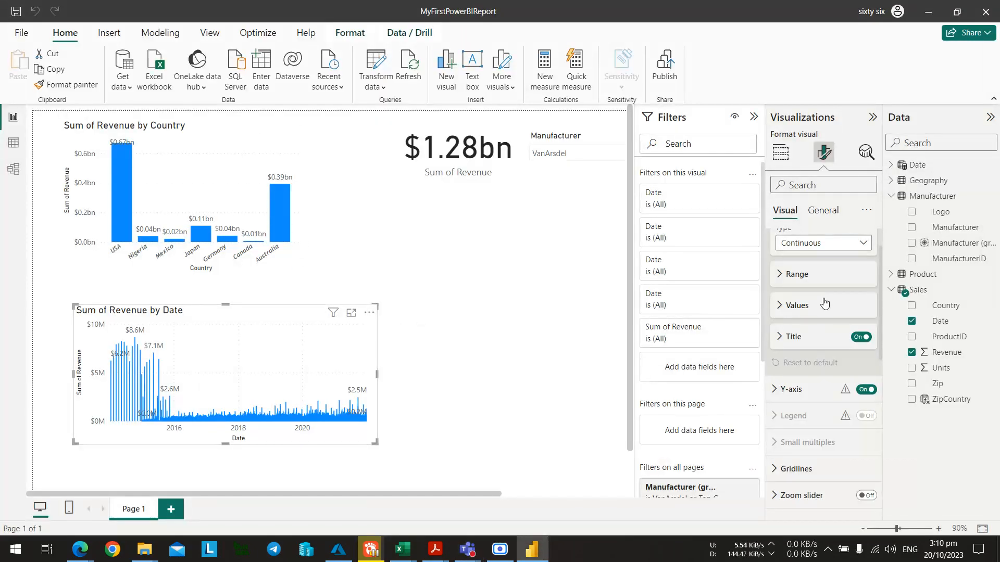
# Collapse the X-axis formatting settings and remove the Date field from the X-axis of the Sum of Revenue by Date chart.
pyautogui.scroll(1, 839, 266)
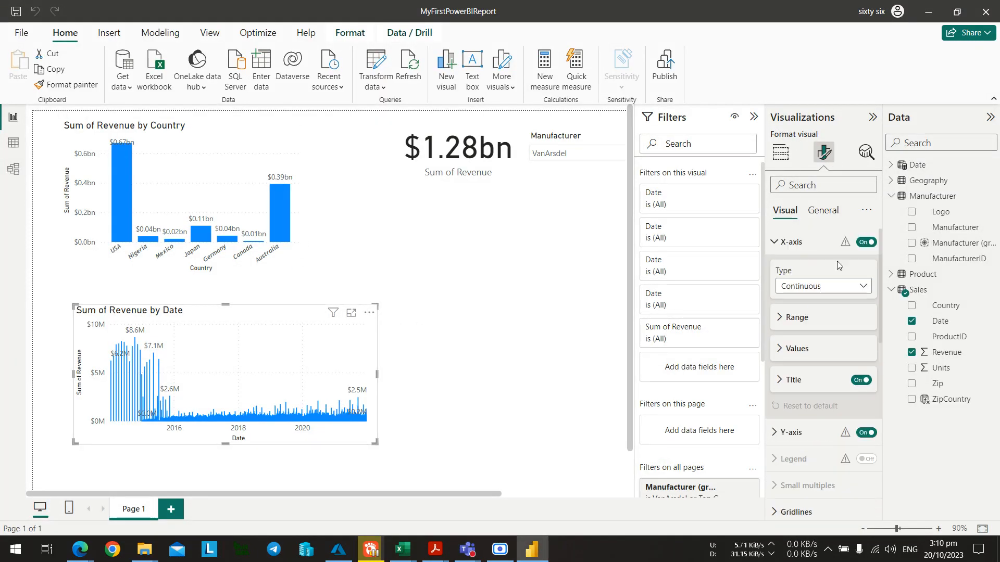
pyautogui.click(785, 245)
pyautogui.hotkey('alt', 'Tab')
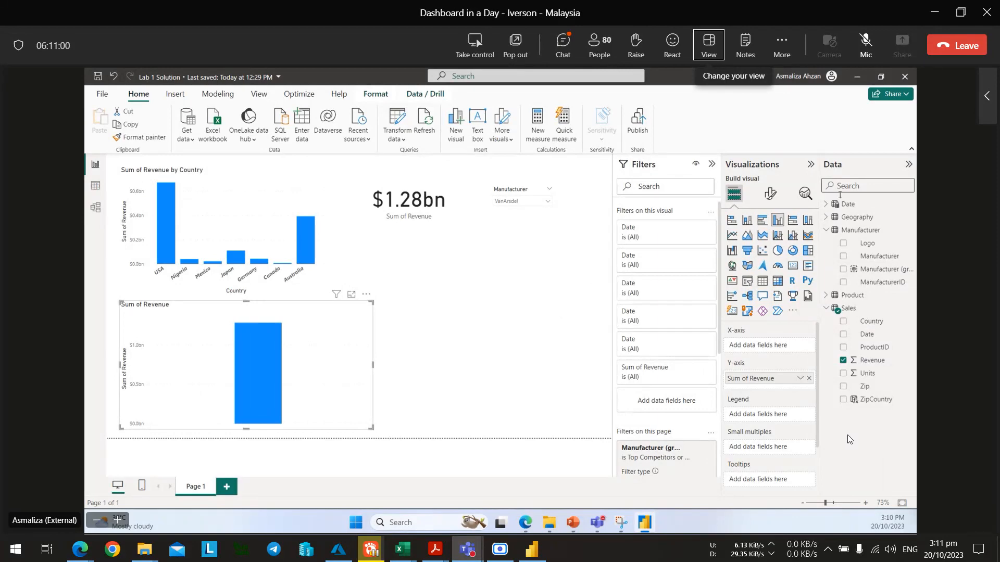
pyautogui.hotkey('alt', 'Tab')
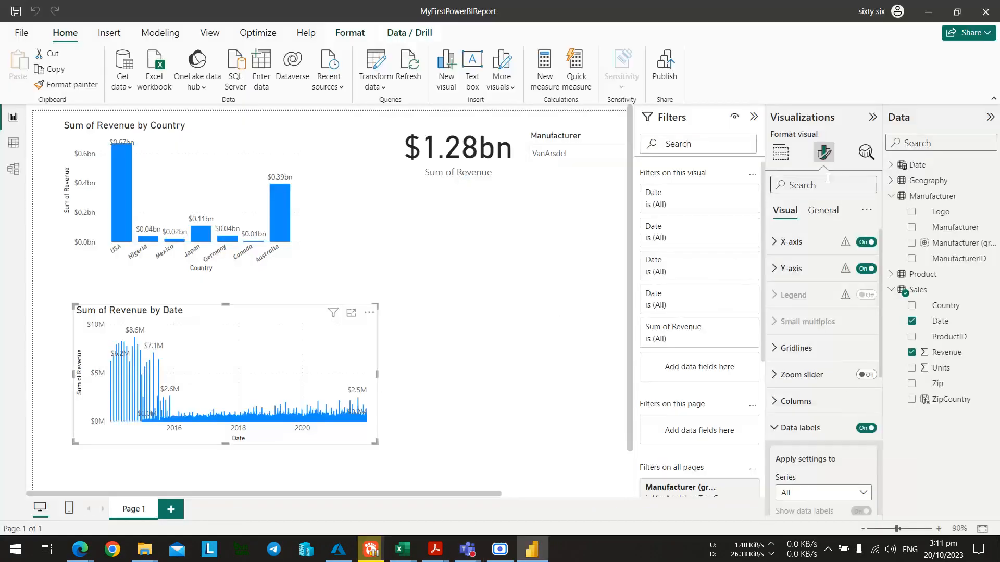
pyautogui.click(780, 152)
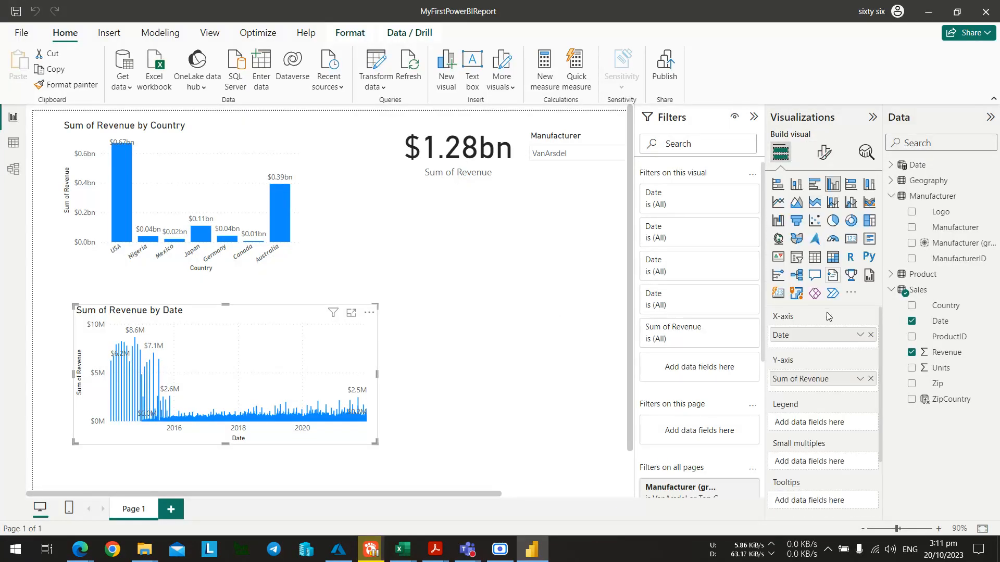
pyautogui.click(870, 335)
# Following the instructor in Teams, add the Date table's Date field to the revenue chart's X-axis in Power BI.
pyautogui.hotkey('alt', 'Tab')
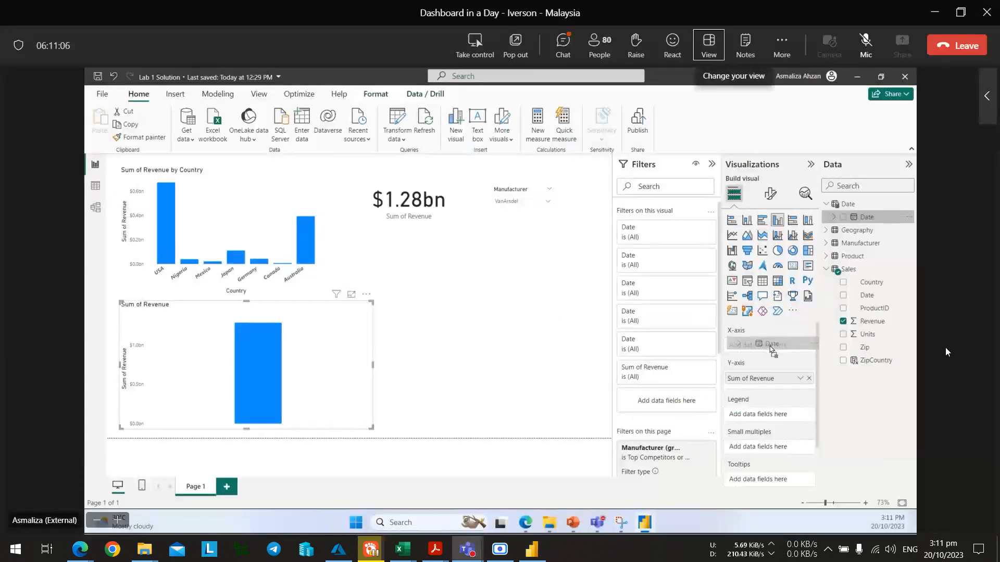
pyautogui.hotkey('alt', 'Tab')
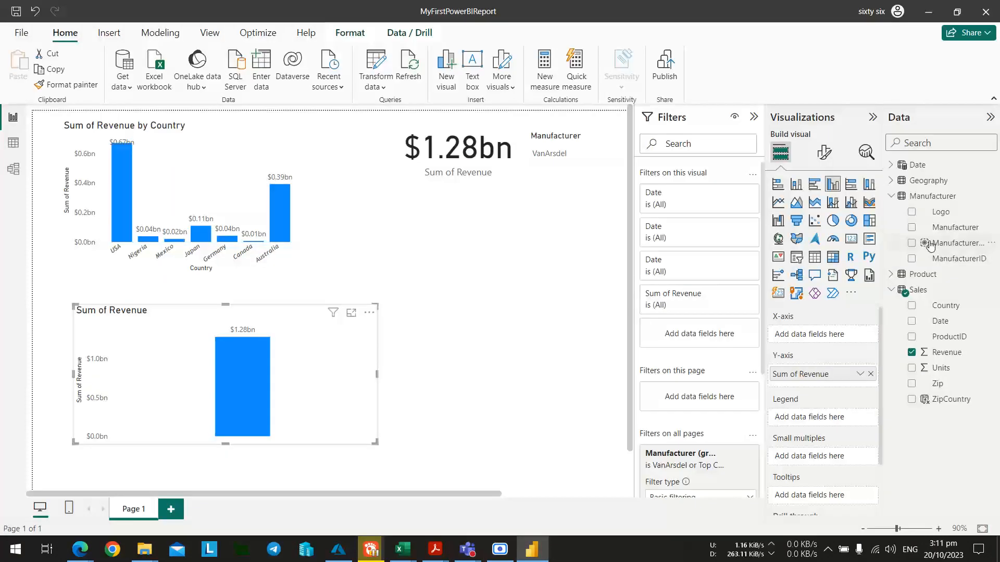
pyautogui.click(894, 166)
pyautogui.moveTo(924, 180); pyautogui.dragTo(822, 339)
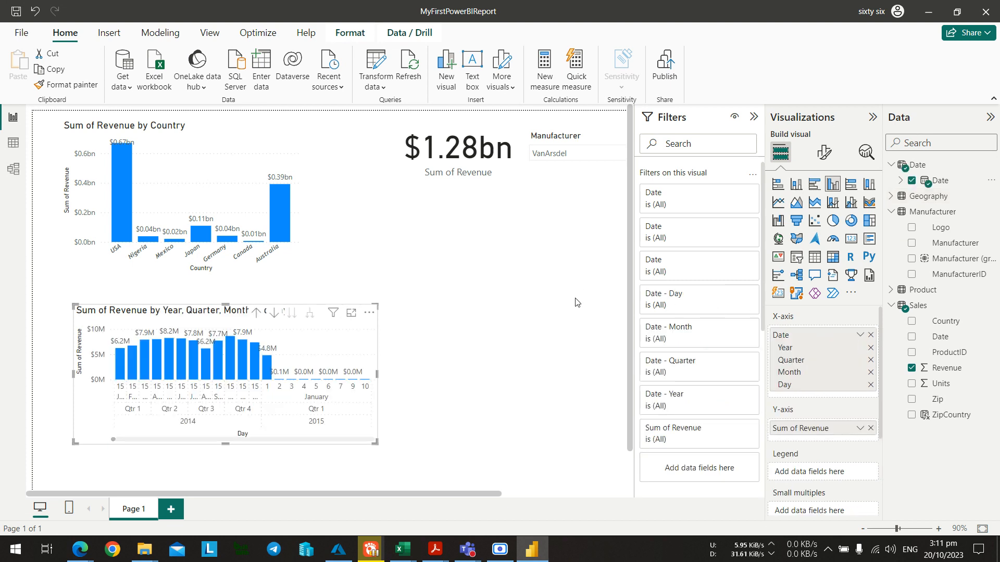
# Compare with the instructor's chart in Teams and drill the Power BI revenue chart up to the Year level.
pyautogui.hotkey('alt', 'Tab')
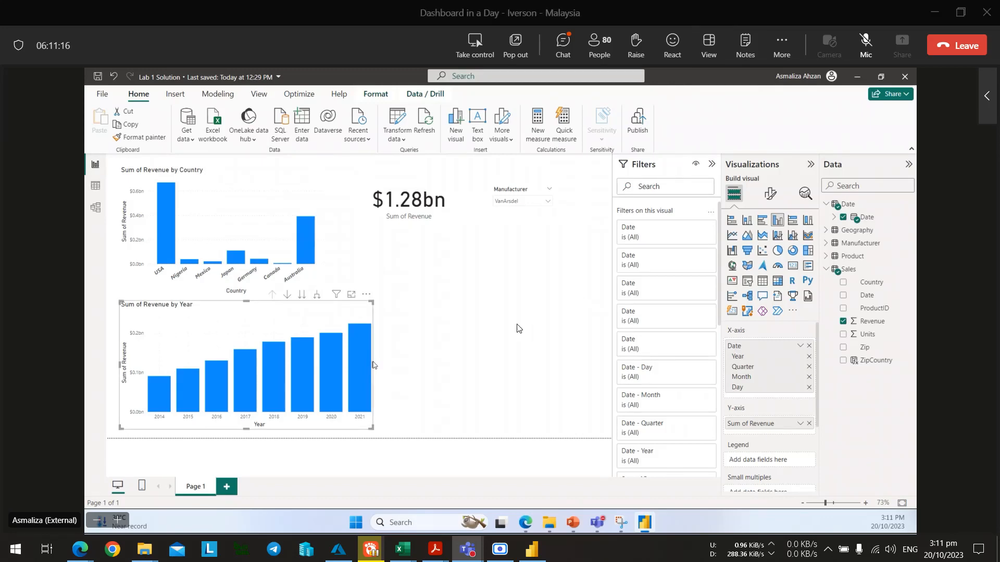
pyautogui.hotkey('alt', 'Tab')
pyautogui.click(257, 314)
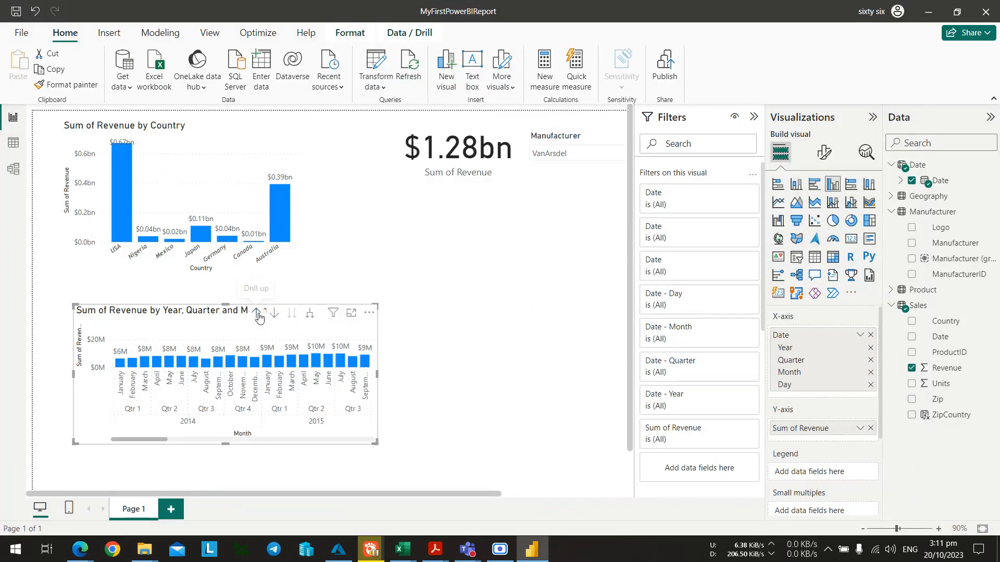
pyautogui.click(258, 314)
pyautogui.click(257, 314)
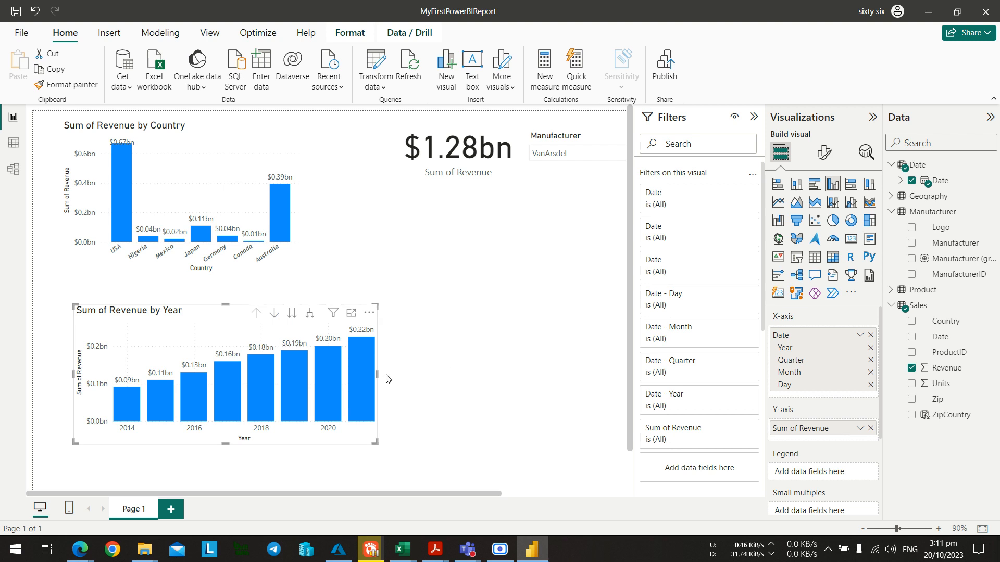
# Check the instructor's fields in Teams and review the revenue chart's filters and field settings in Power BI.
pyautogui.hotkey('alt', 'Tab')
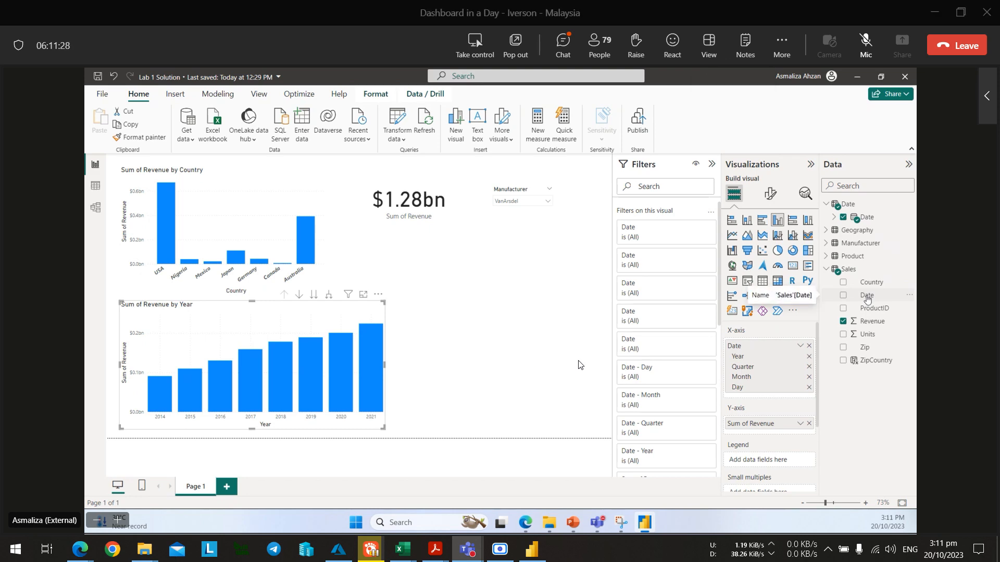
pyautogui.hotkey('alt', 'Tab')
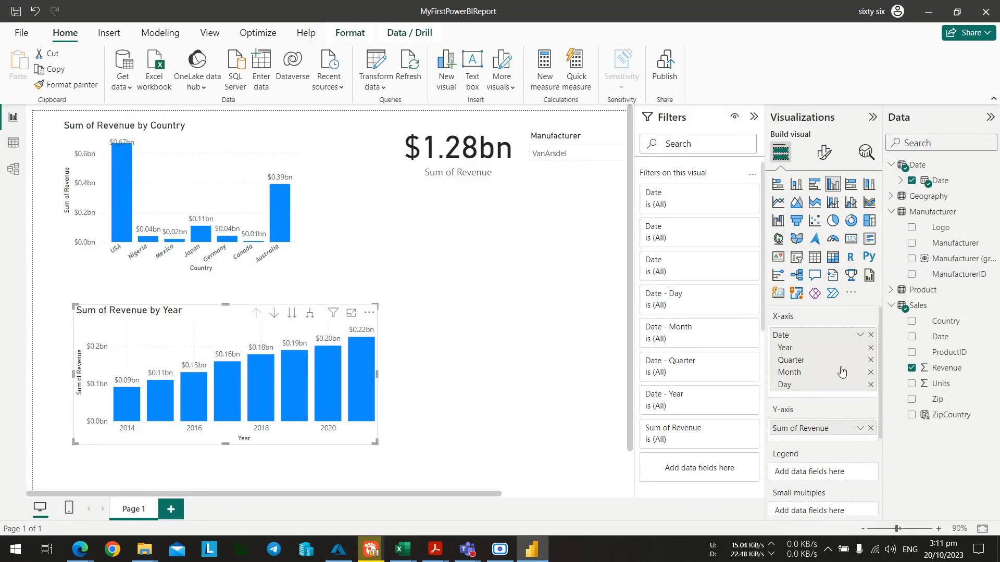
pyautogui.scroll(-6, 731, 331)
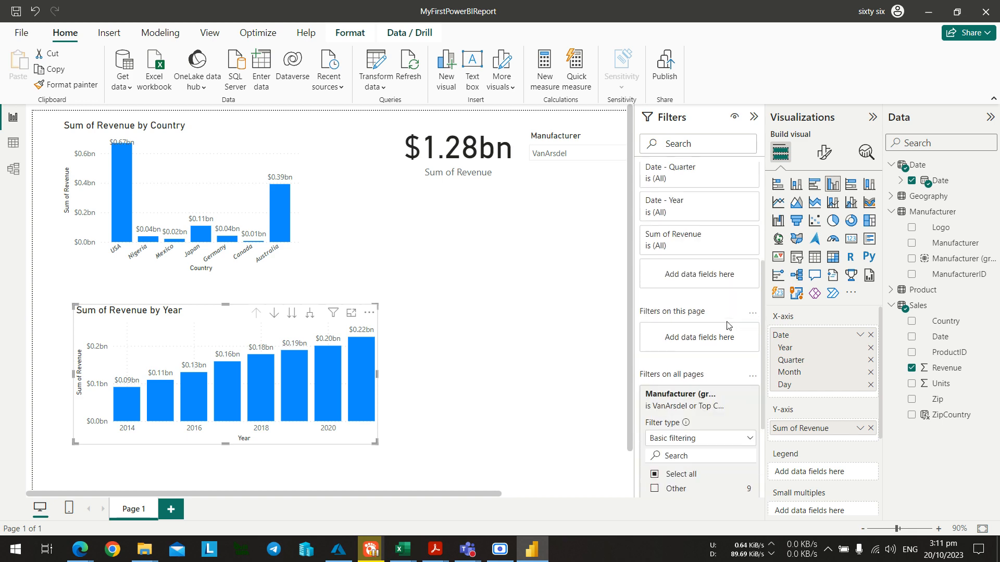
pyautogui.scroll(-3, 841, 372)
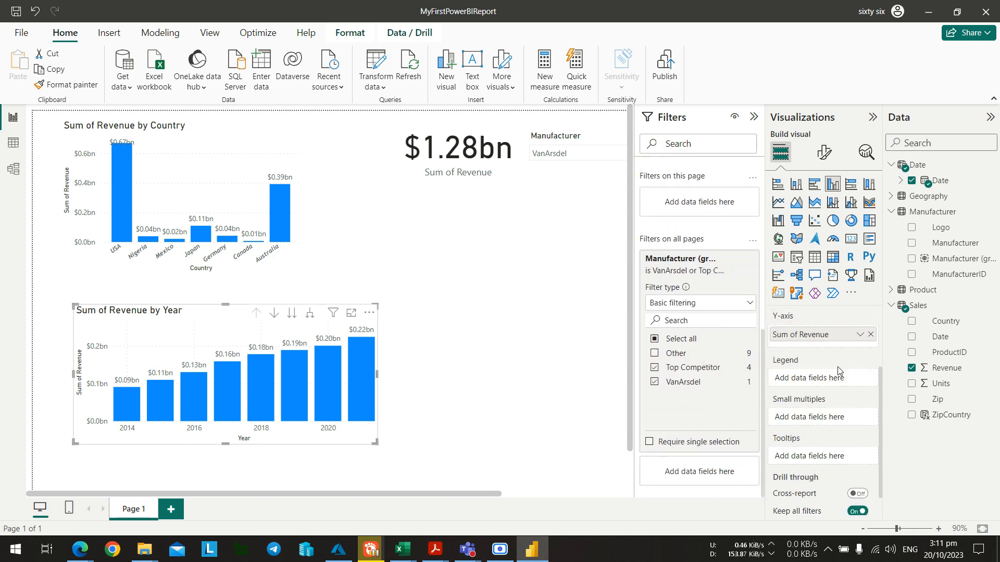
# Review the revenue chart's field wells and its X-axis type, range and values formatting settings.
pyautogui.scroll(3, 841, 375)
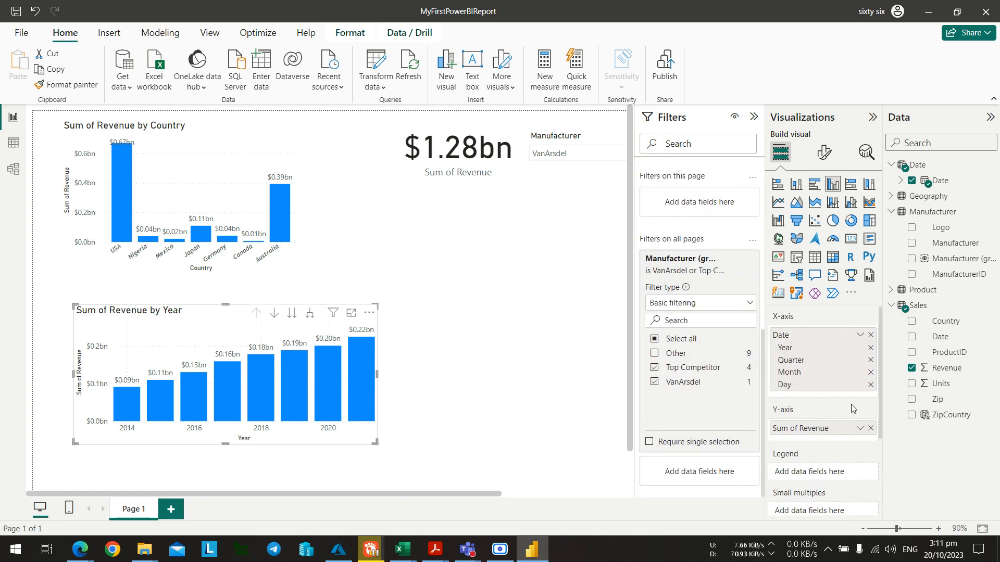
pyautogui.hotkey('alt', 'Tab')
pyautogui.hotkey('alt', 'Tab')
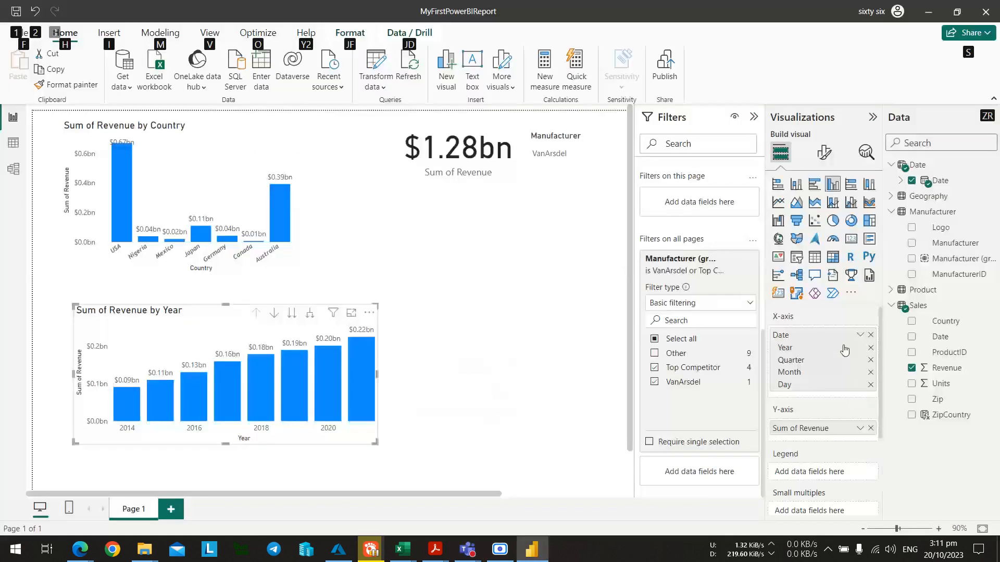
pyautogui.scroll(-5, 860, 424)
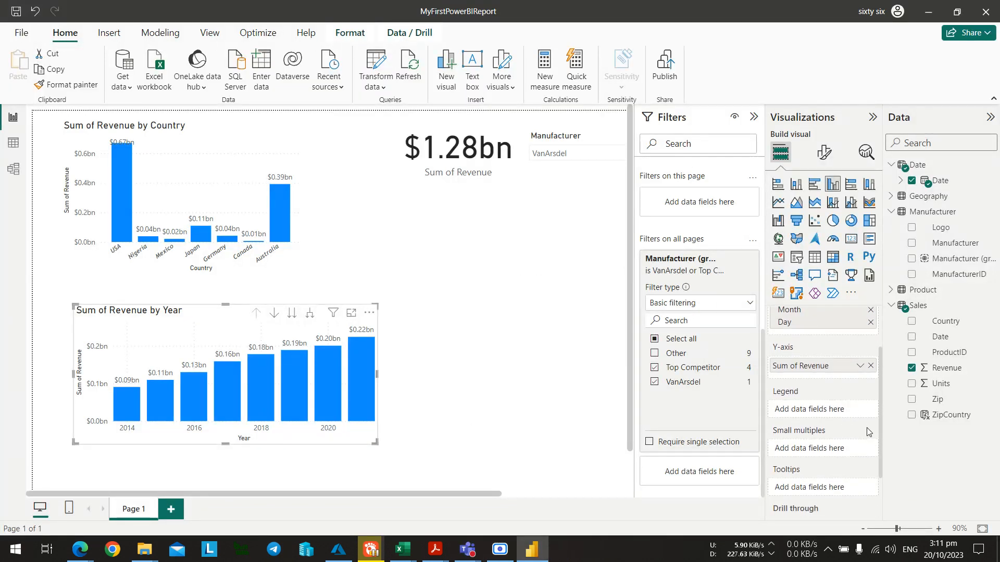
pyautogui.scroll(3, 860, 422)
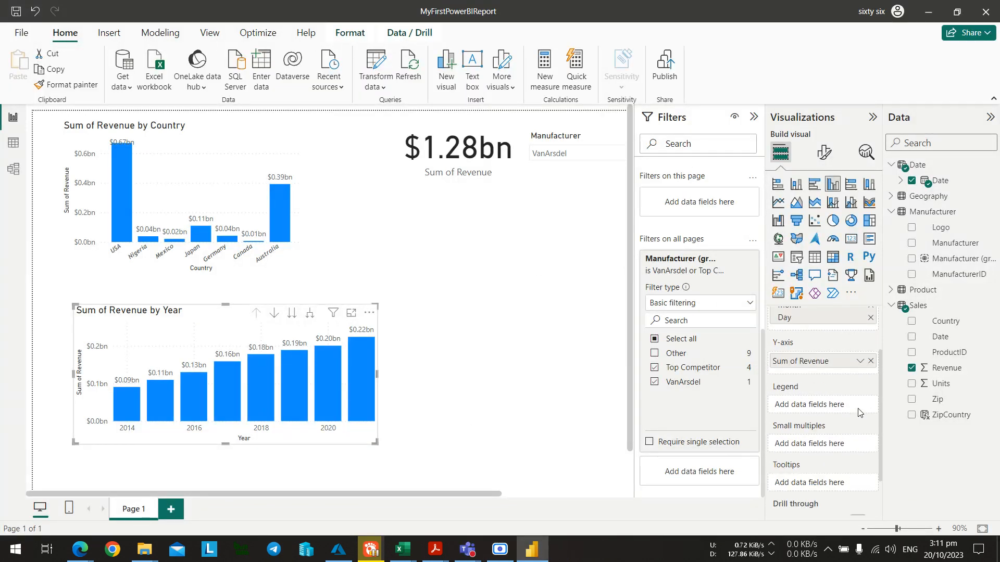
pyautogui.click(827, 157)
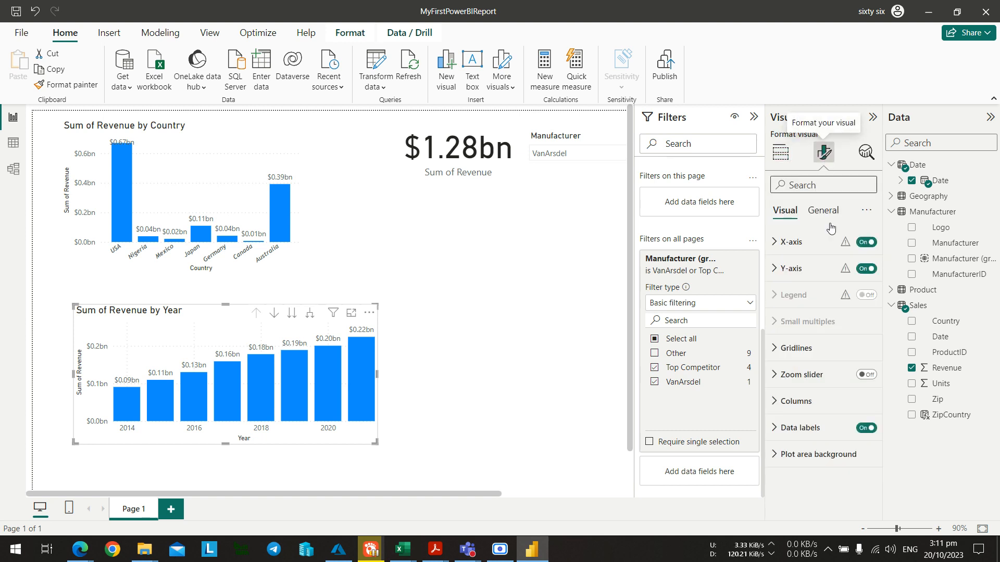
pyautogui.click(777, 245)
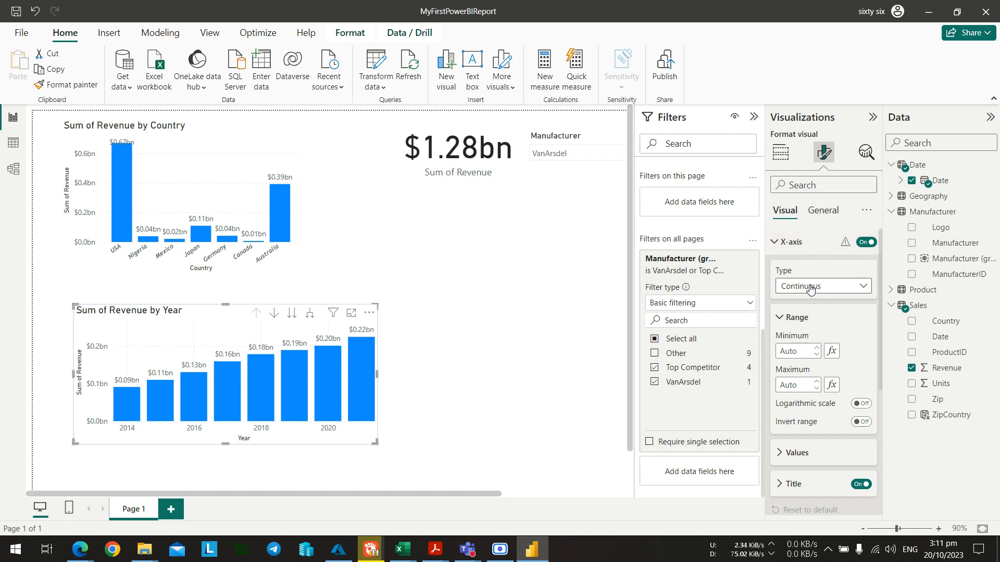
pyautogui.click(776, 242)
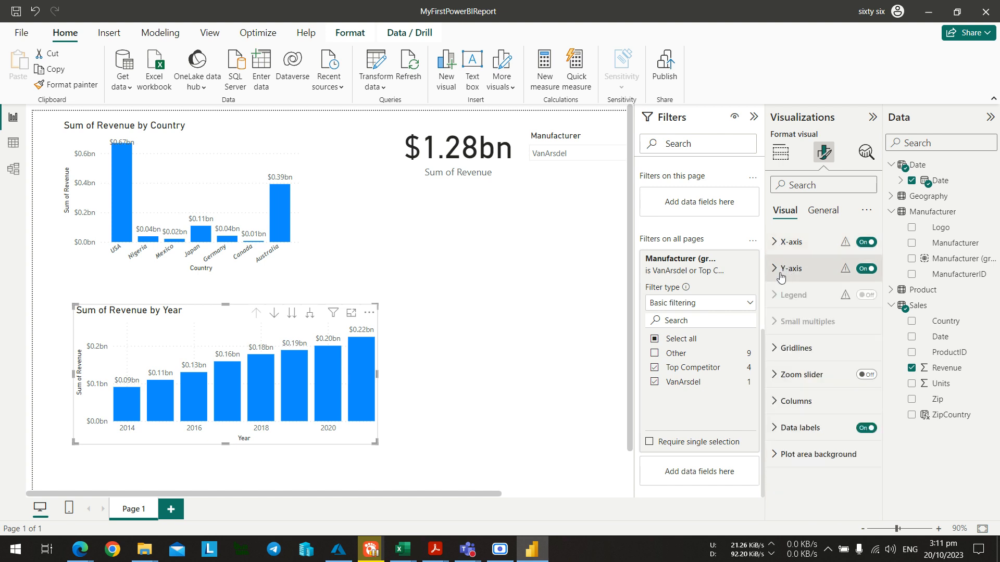
pyautogui.click(779, 245)
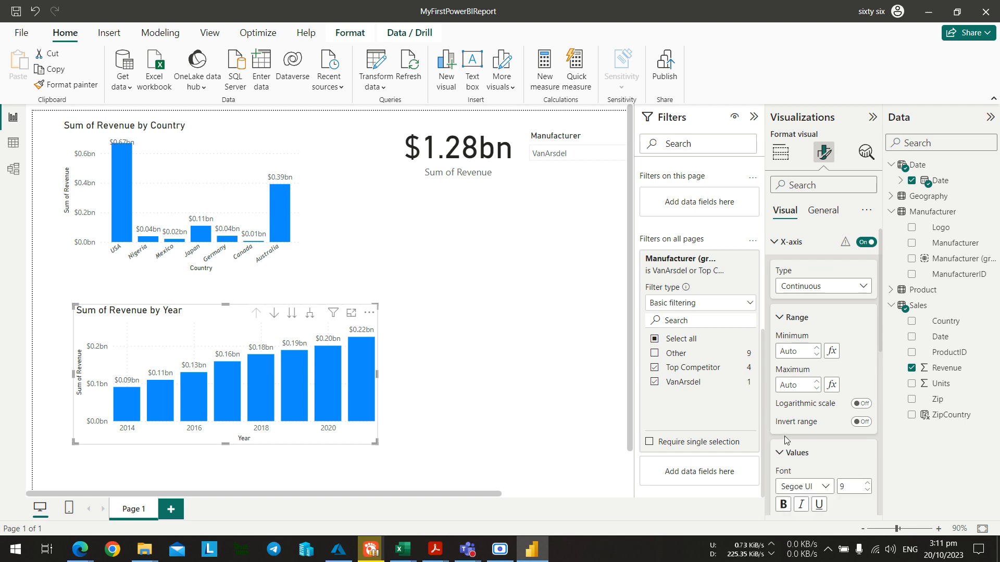
pyautogui.scroll(-3, 787, 439)
pyautogui.scroll(-3, 788, 359)
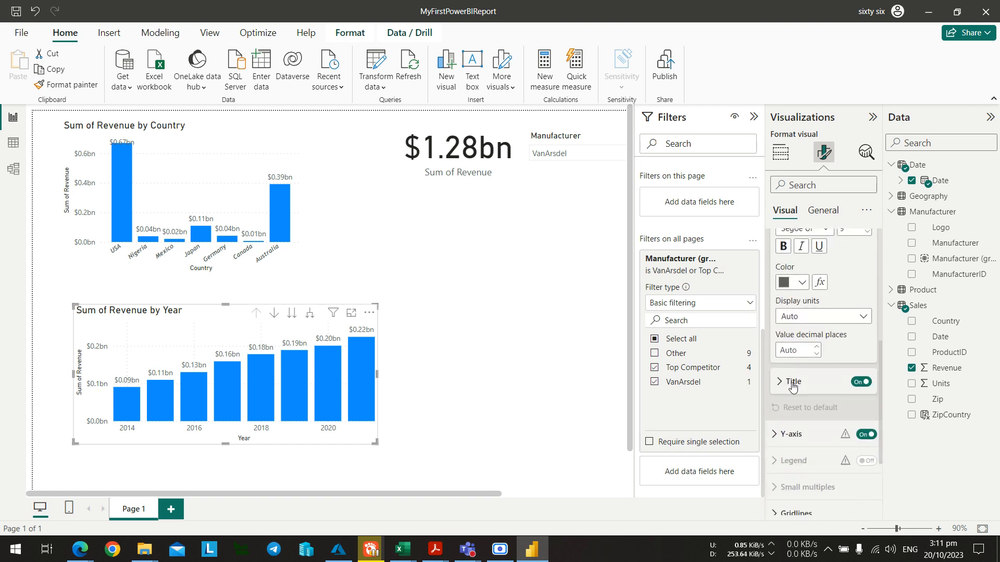
# Examine the X-axis display units and title settings of the revenue chart, and collapse the X-axis formatting.
pyautogui.scroll(4, 779, 385)
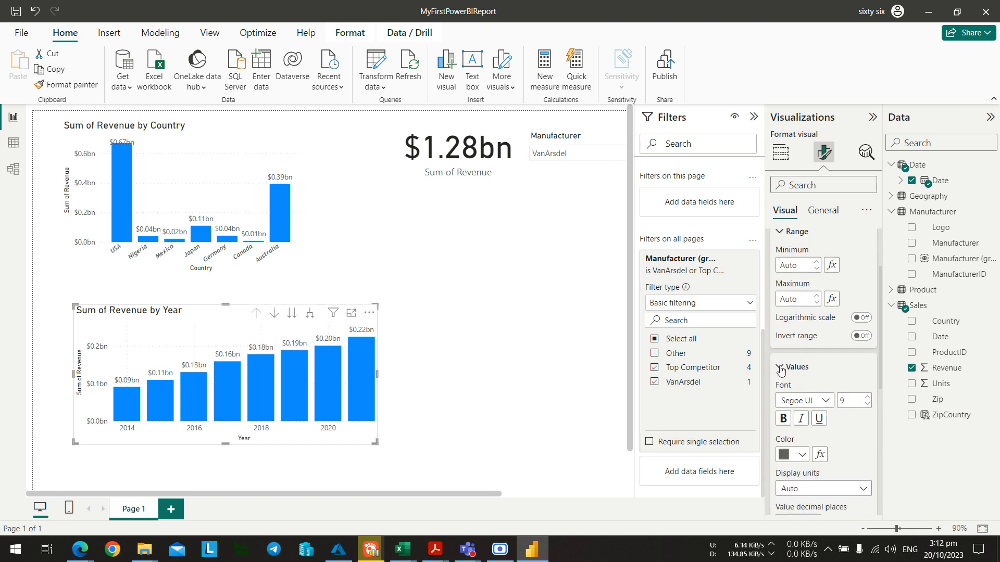
pyautogui.click(821, 491)
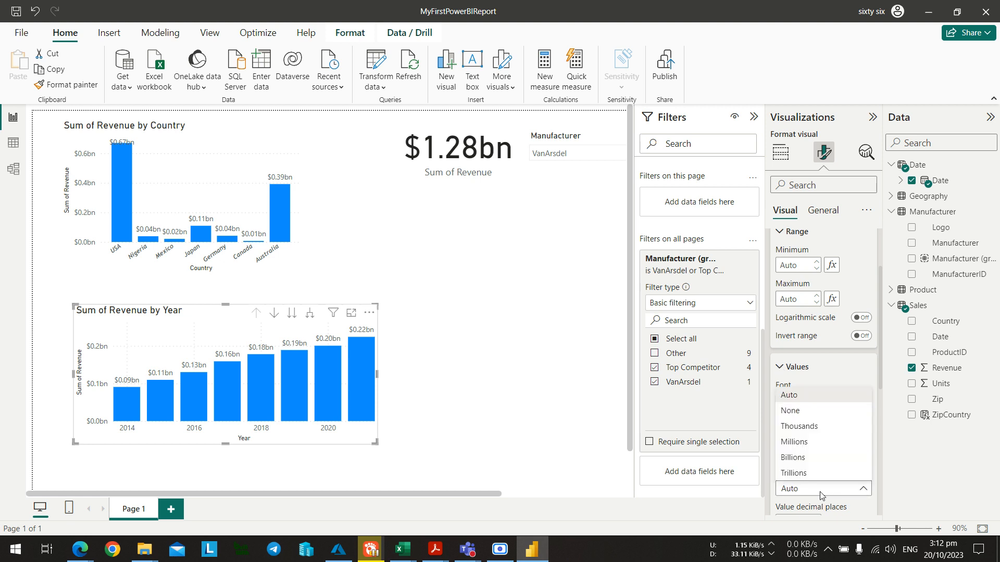
pyautogui.click(821, 492)
pyautogui.click(783, 367)
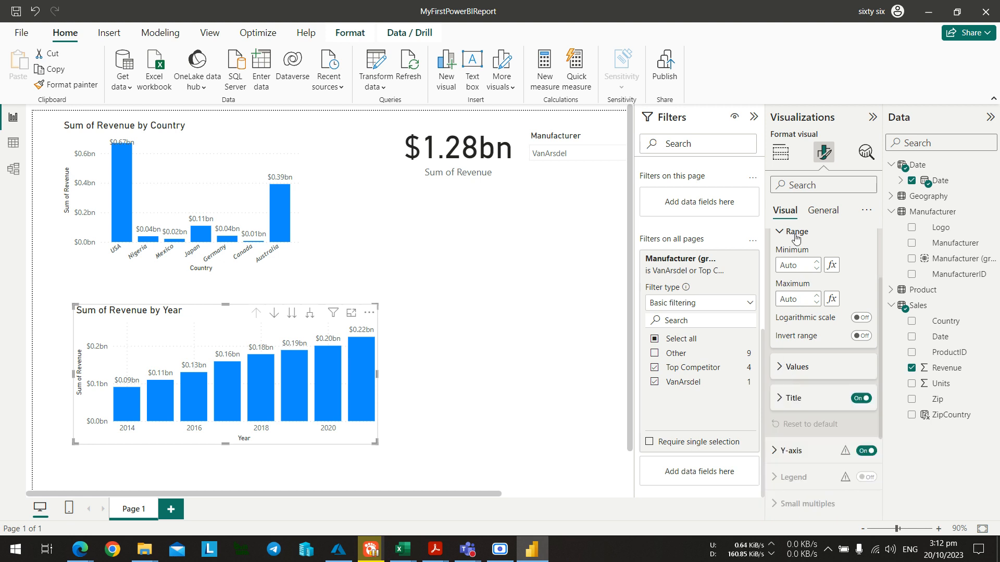
pyautogui.click(781, 233)
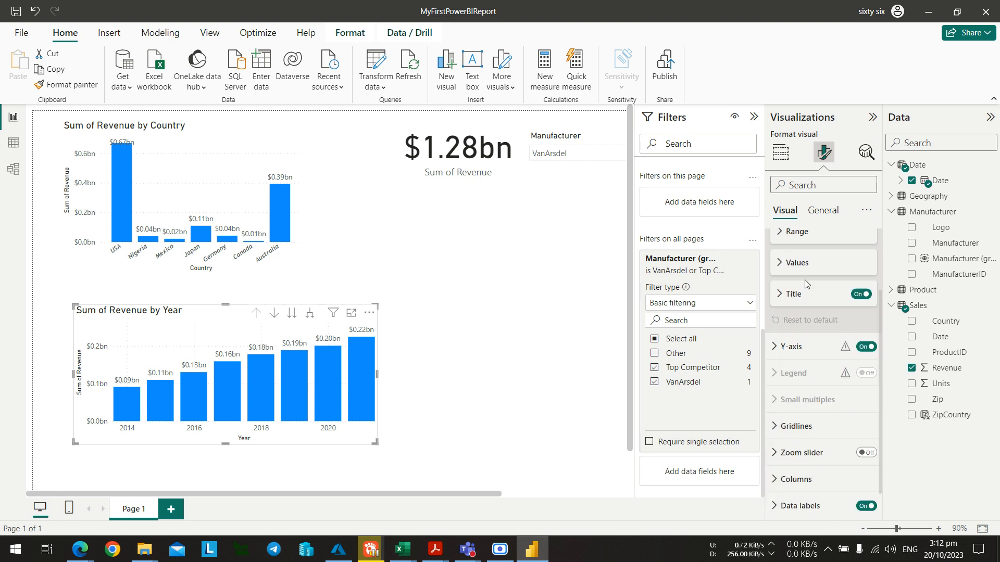
pyautogui.click(780, 294)
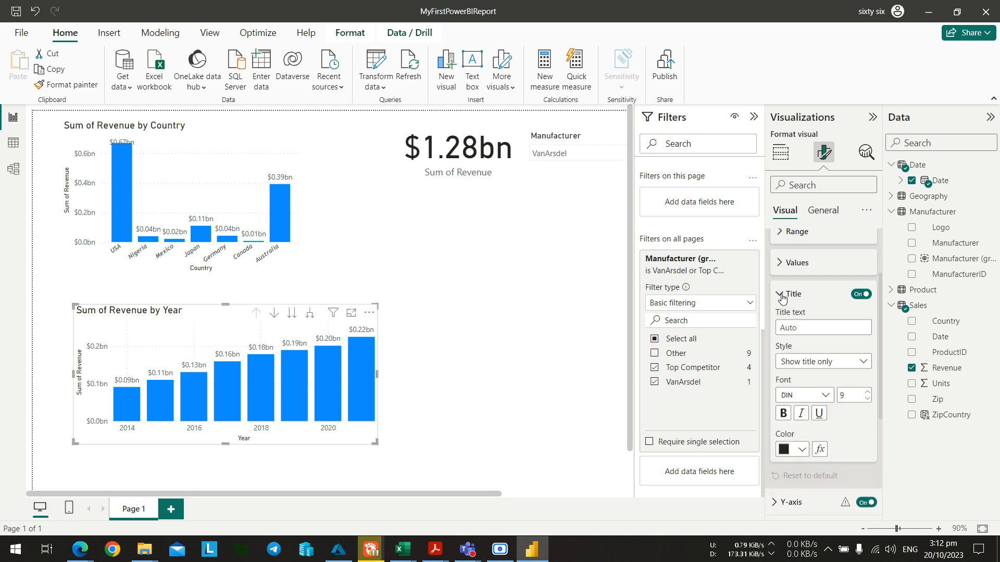
pyautogui.click(781, 294)
pyautogui.scroll(2, 781, 297)
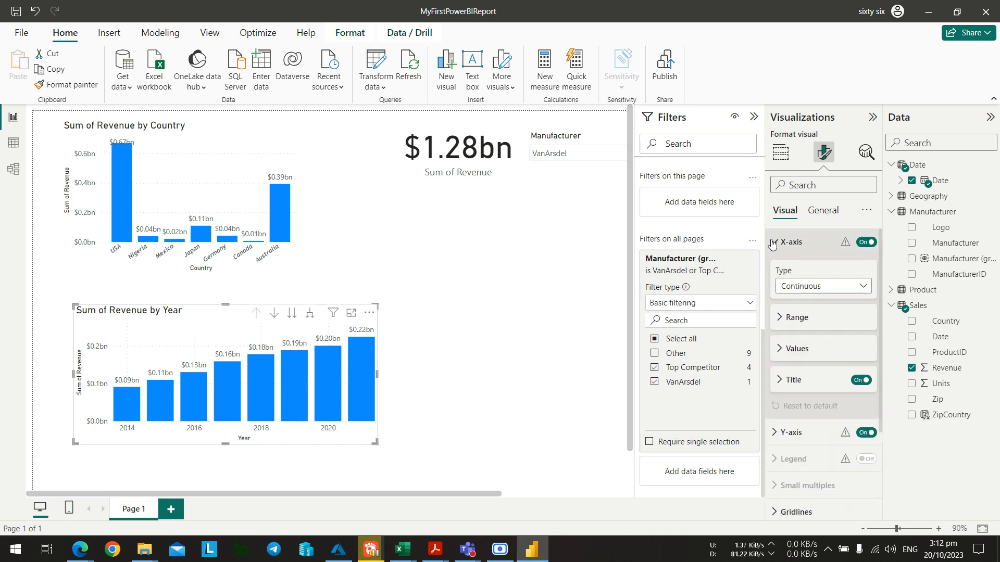
pyautogui.click(772, 245)
# Check the instructor's Sales Date field in Teams and hide the Sales table's Date field in Power BI.
pyautogui.hotkey('alt', 'Tab')
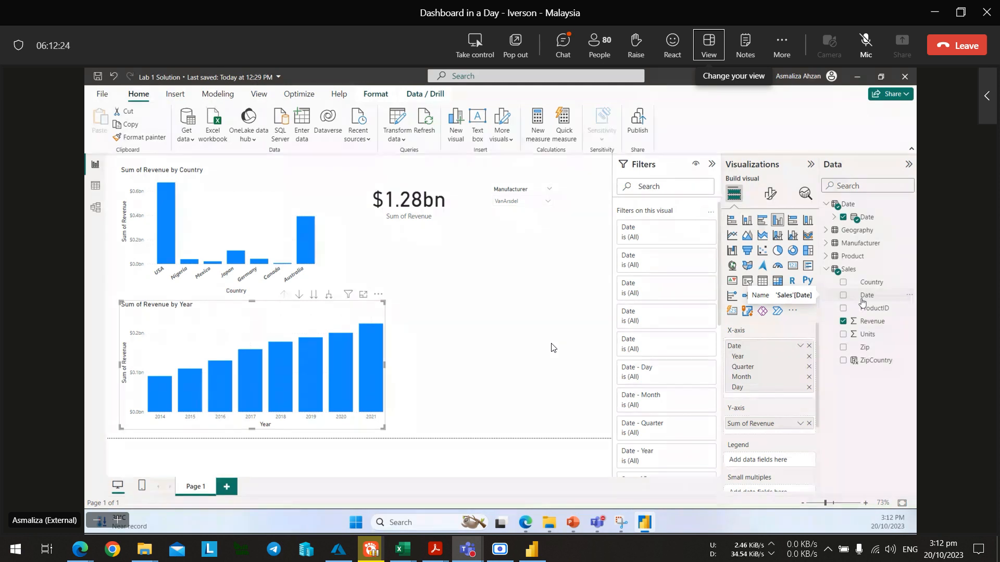
pyautogui.hotkey('alt', 'Tab')
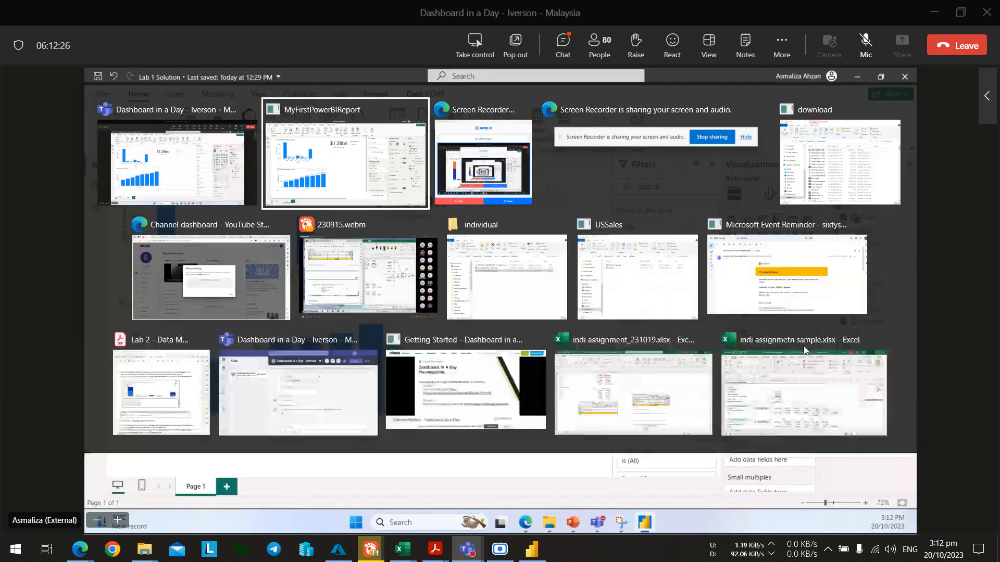
pyautogui.hotkey('alt', 'Tab')
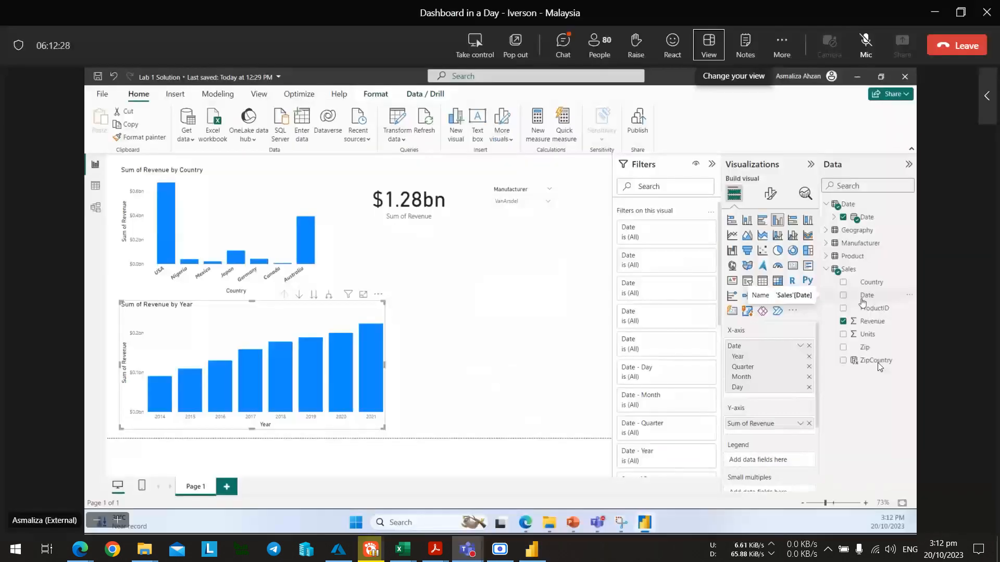
pyautogui.hotkey('alt', 'Tab')
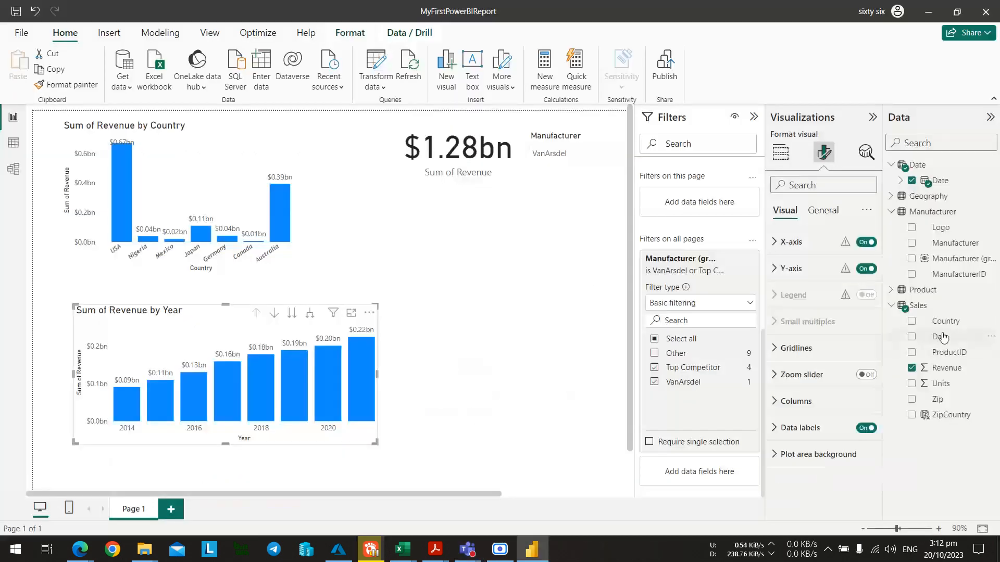
pyautogui.click(991, 338)
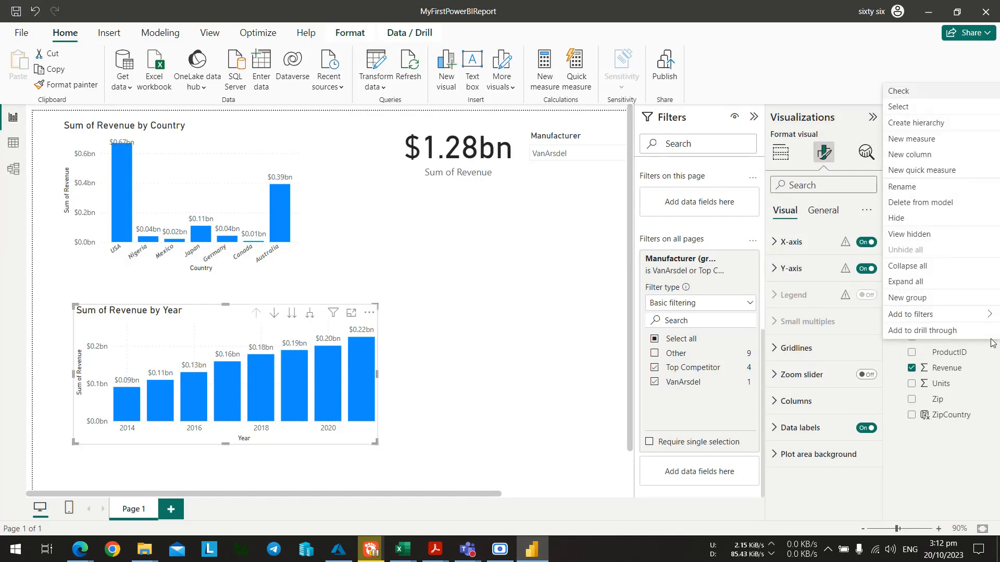
pyautogui.click(920, 220)
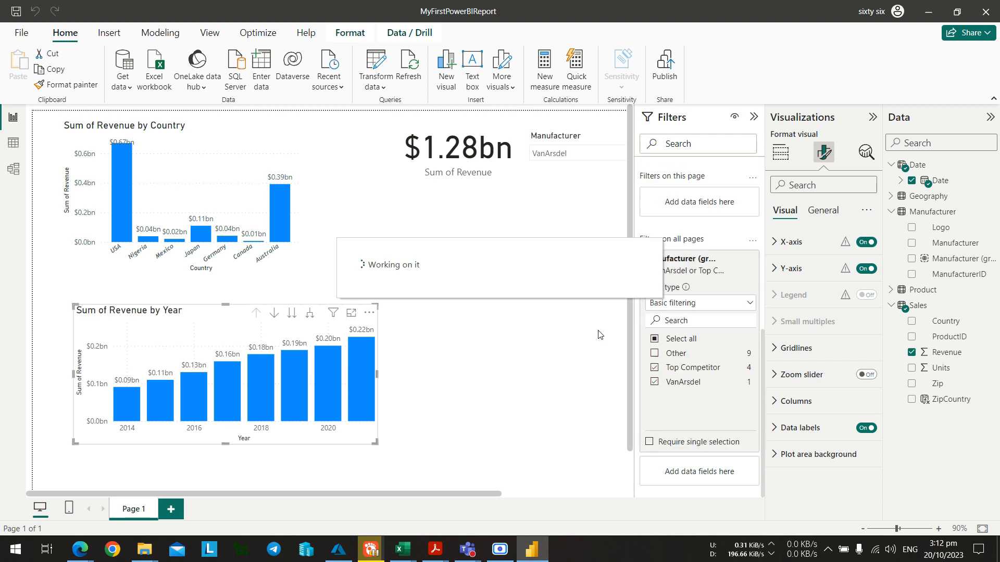
# Show the hidden fields in the data model list and turn their display off again.
pyautogui.rightClick(929, 310)
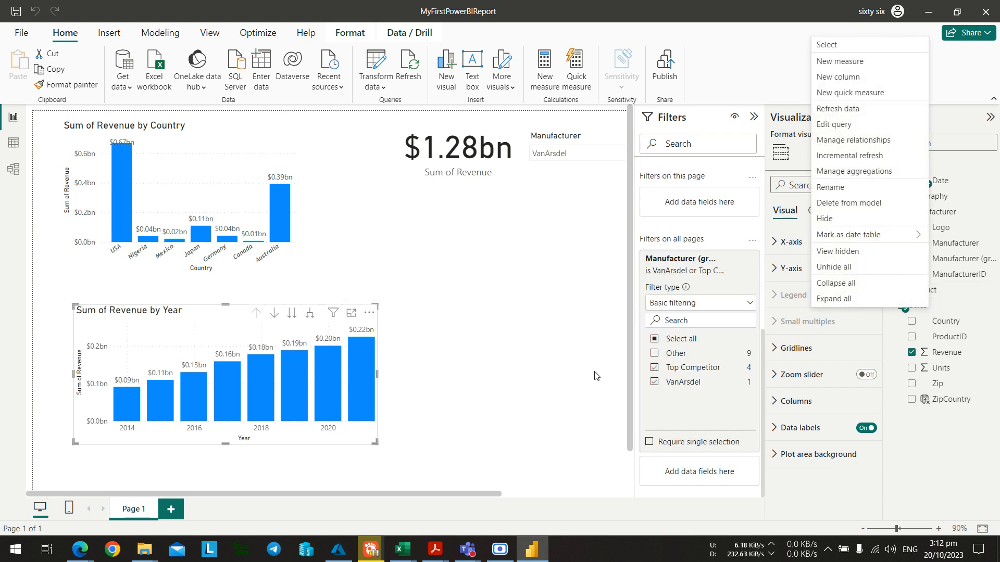
pyautogui.click(820, 267)
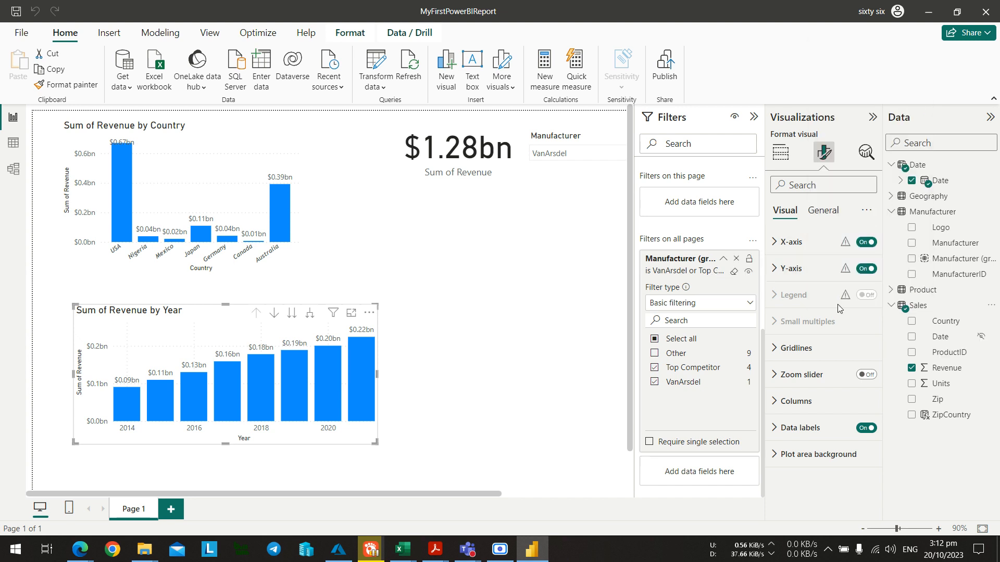
pyautogui.click(981, 339)
pyautogui.click(991, 337)
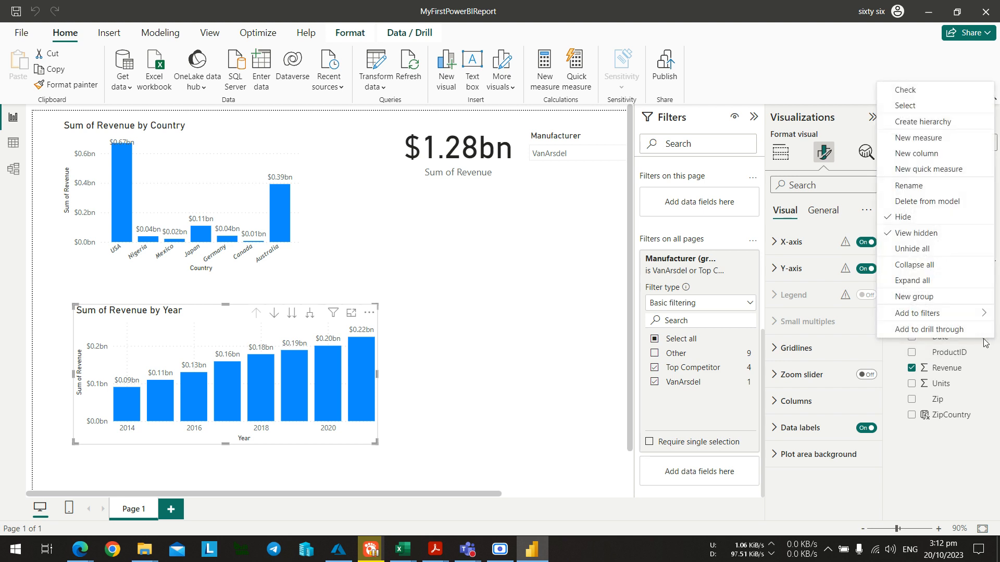
pyautogui.click(930, 232)
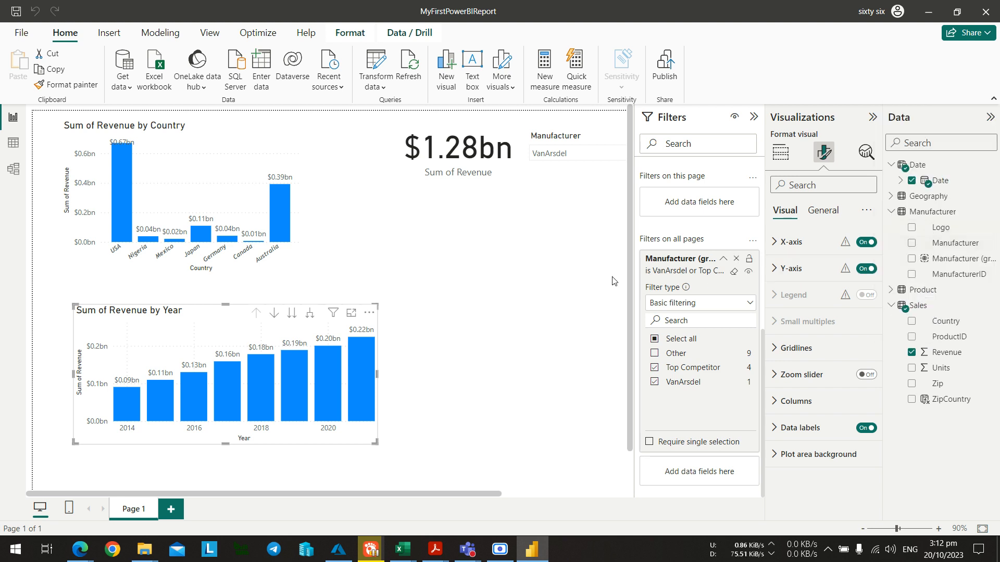
# Deselect and reselect the Sum of Revenue by Year chart and inspect its additional options.
pyautogui.click(510, 298)
pyautogui.hotkey('alt', 'Tab')
pyautogui.hotkey('alt', 'Tab')
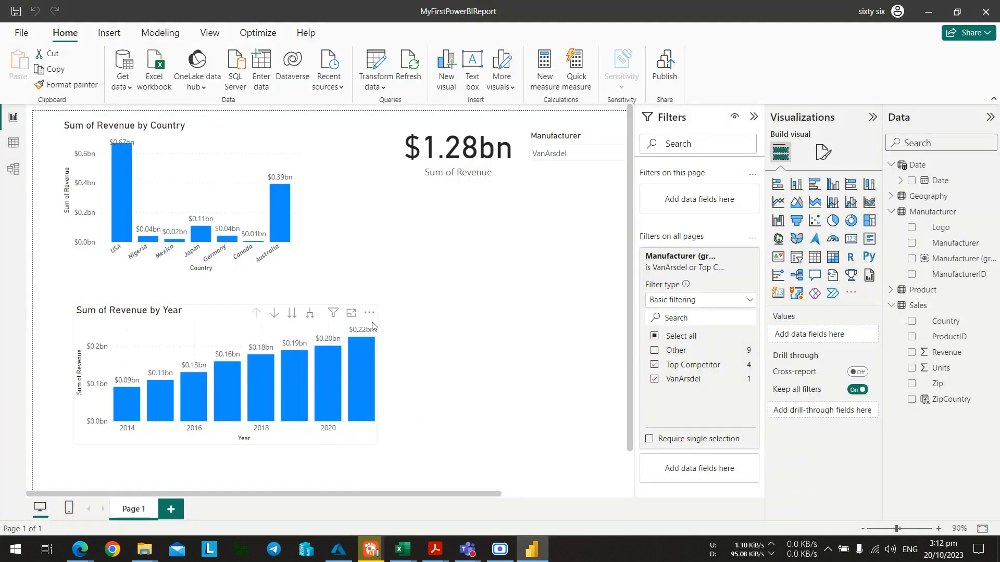
pyautogui.click(373, 319)
pyautogui.click(370, 312)
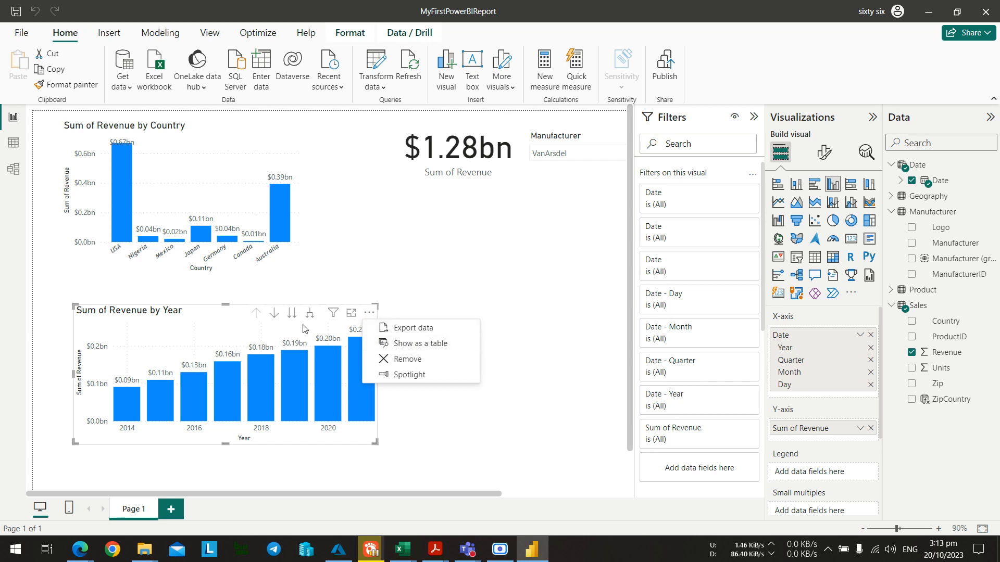
pyautogui.click(368, 313)
pyautogui.moveTo(333, 315)
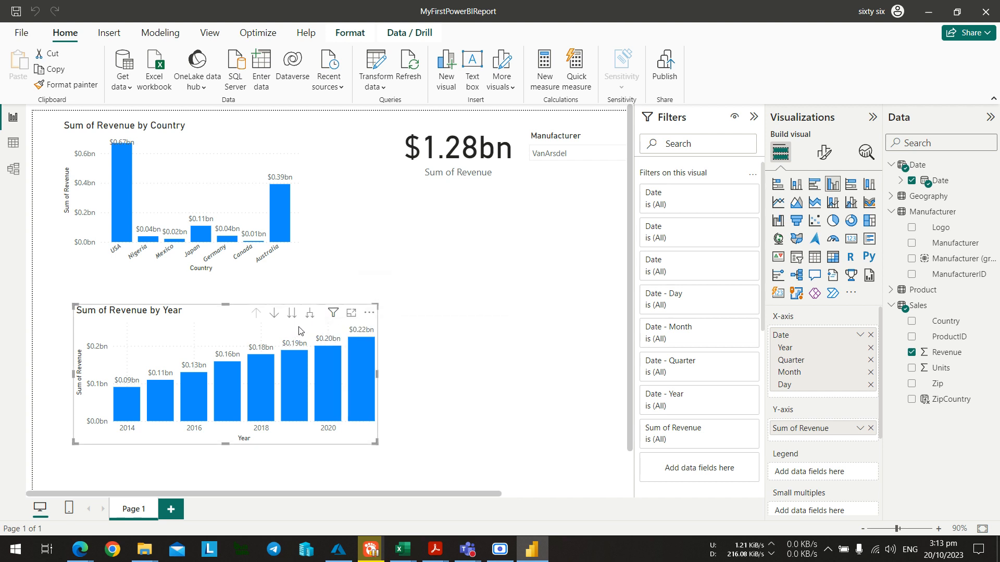
pyautogui.click(370, 316)
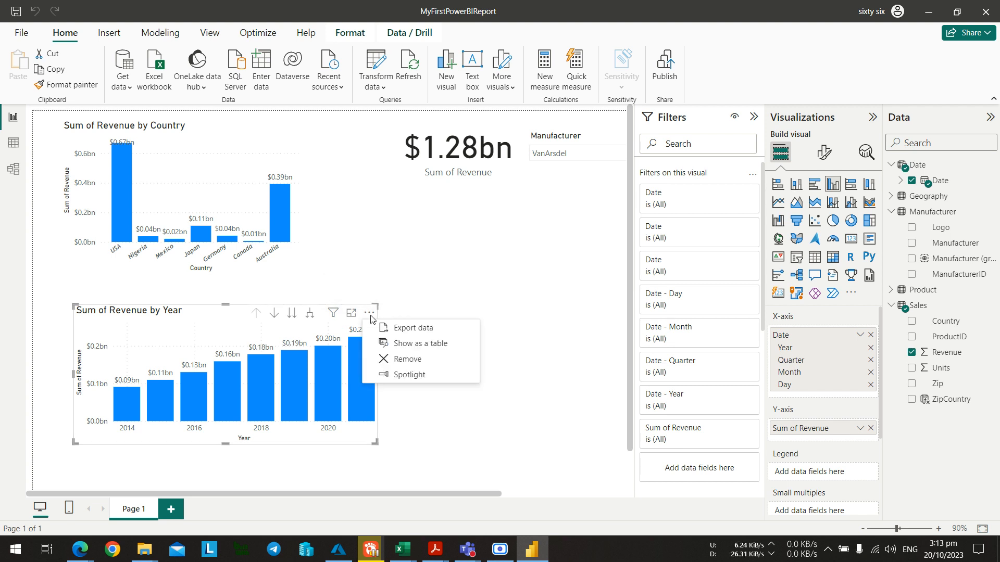
pyautogui.click(305, 330)
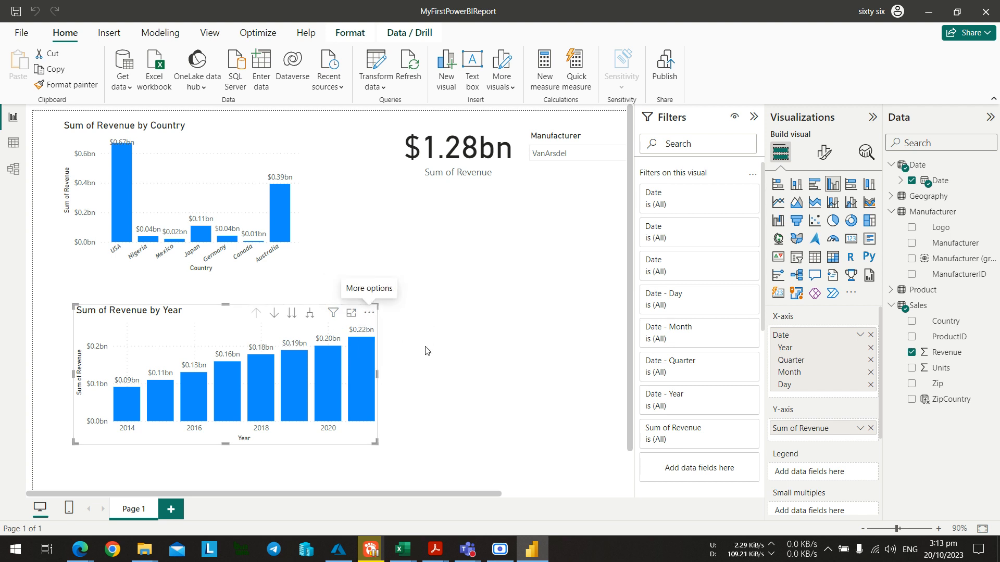
# Check the instructor's shared screen in Teams, and examine the Zoom slider and Columns format settings of the Sum of Revenue by Year chart.
pyautogui.hotkey('alt', 'Tab')
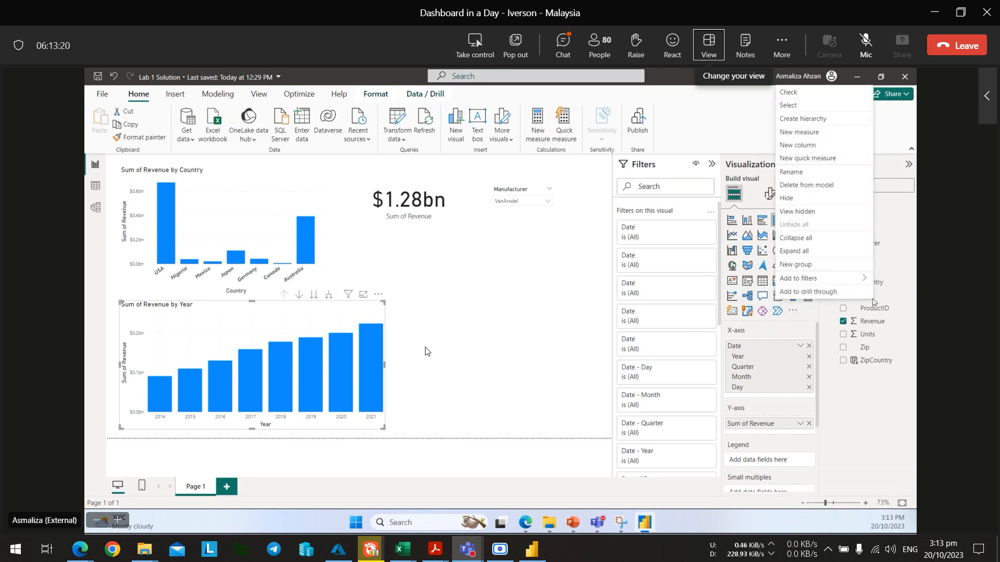
pyautogui.hotkey('alt', 'Tab')
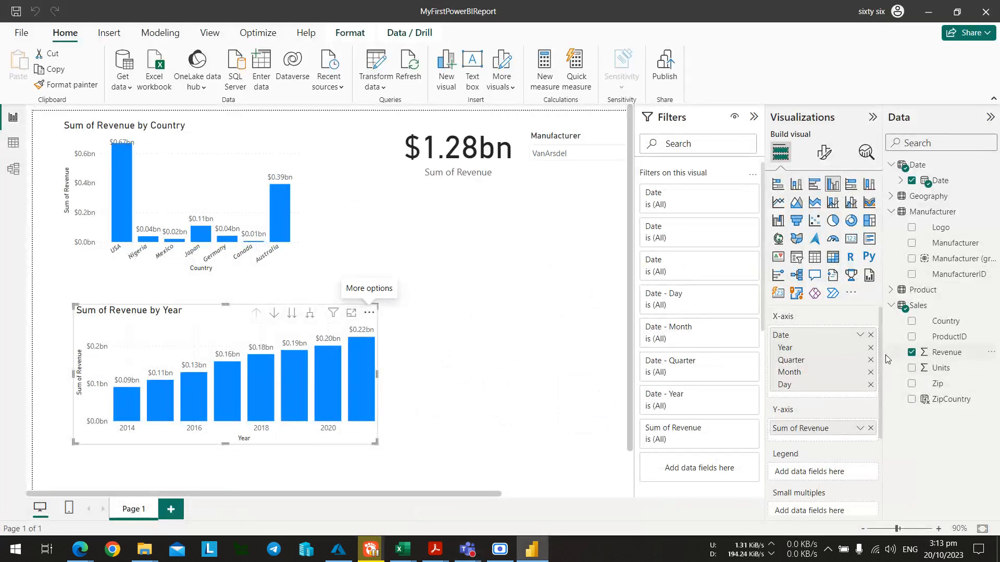
pyautogui.scroll(-2, 863, 356)
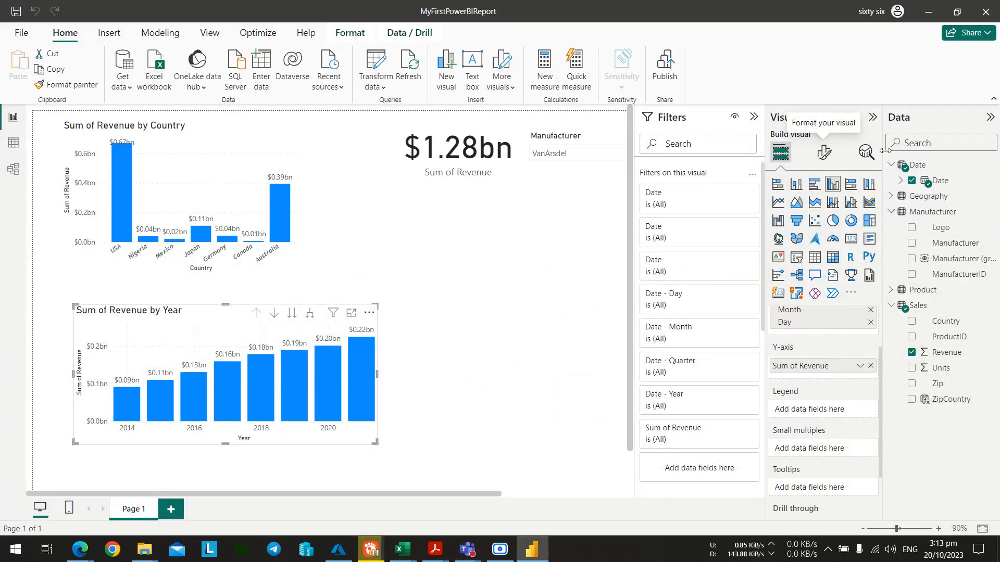
pyautogui.click(824, 155)
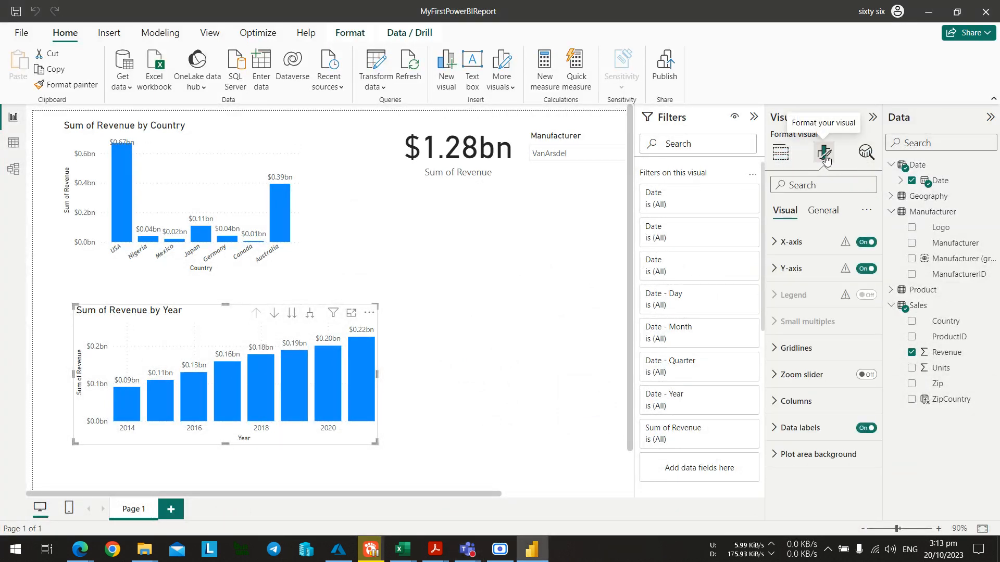
pyautogui.click(773, 375)
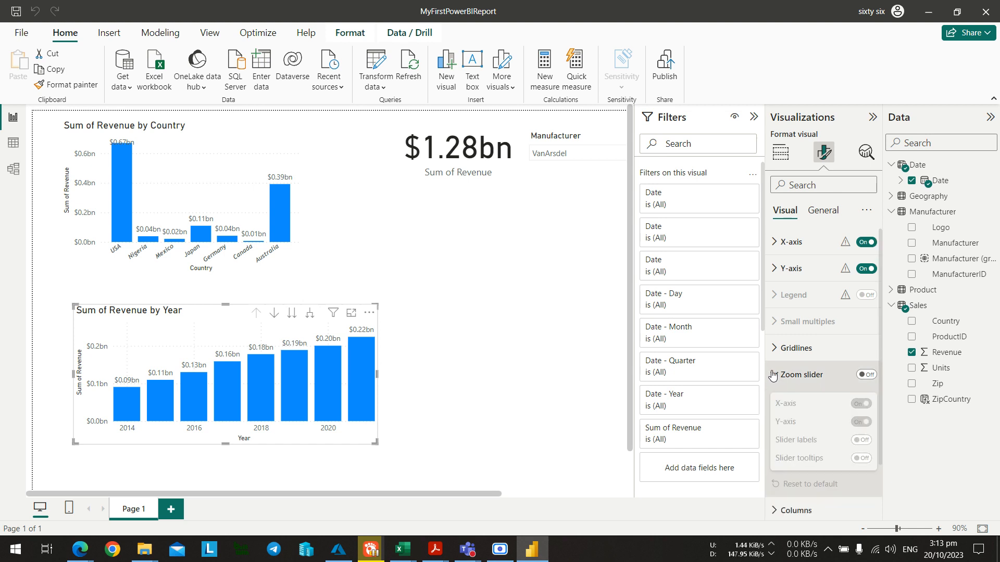
pyautogui.click(773, 375)
pyautogui.click(774, 401)
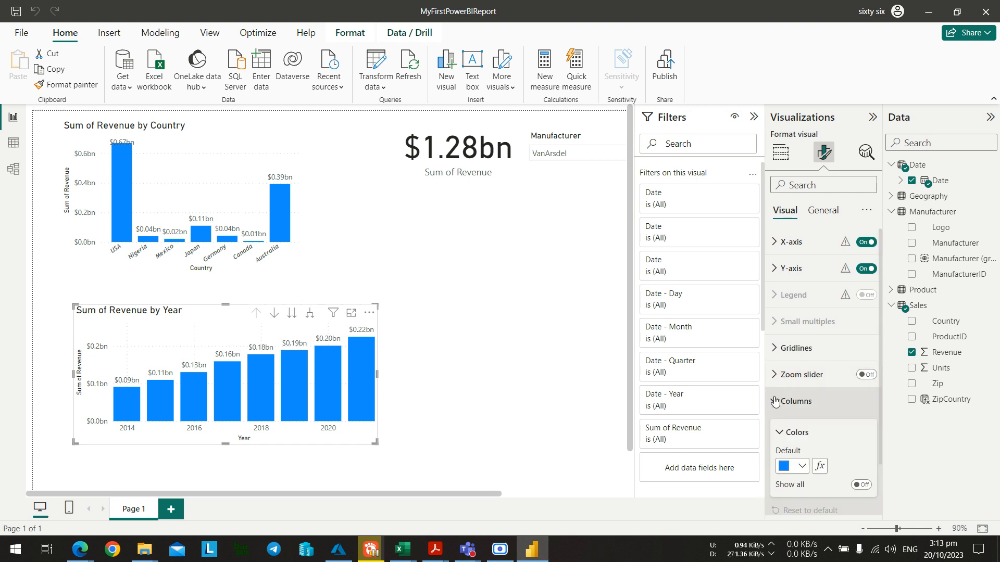
pyautogui.click(774, 401)
pyautogui.click(775, 401)
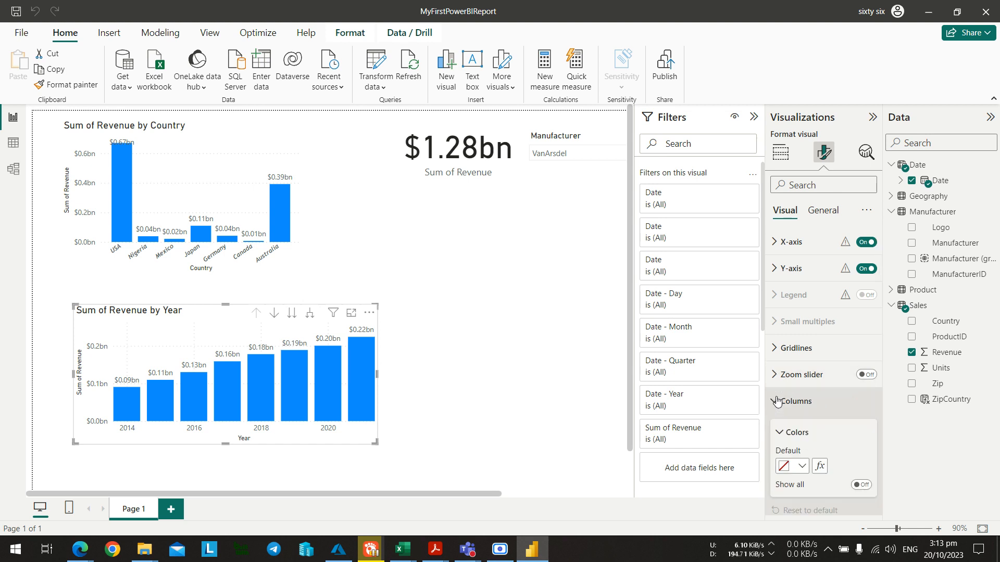
pyautogui.scroll(-1, 793, 375)
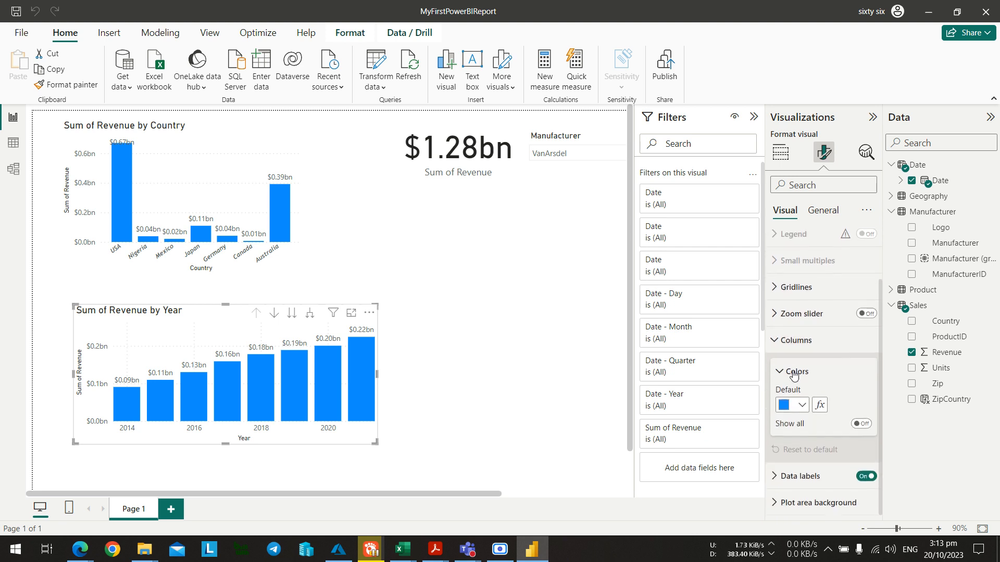
pyautogui.click(777, 341)
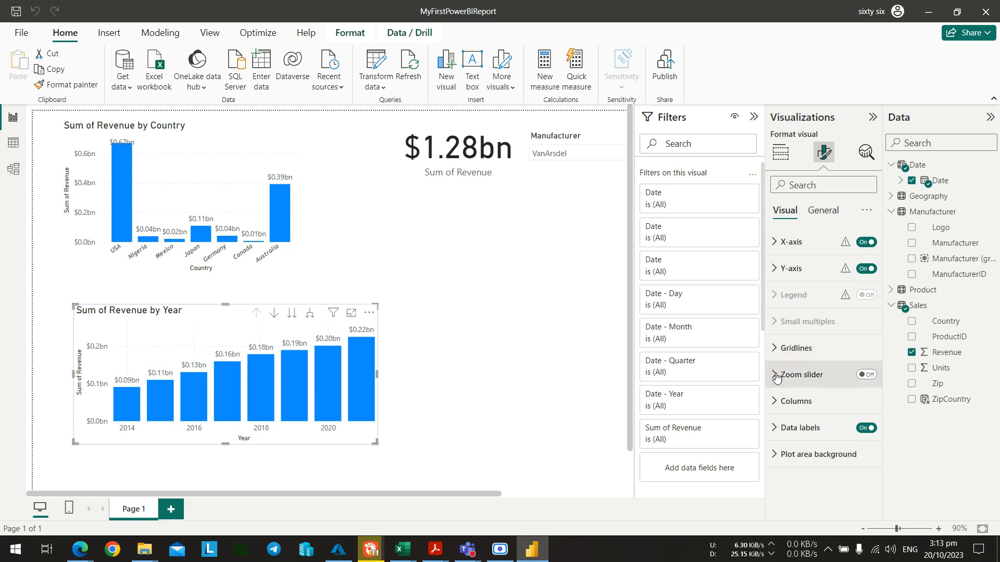
# Examine the yearly revenue chart's plot area background settings and its data label options and values.
pyautogui.click(781, 454)
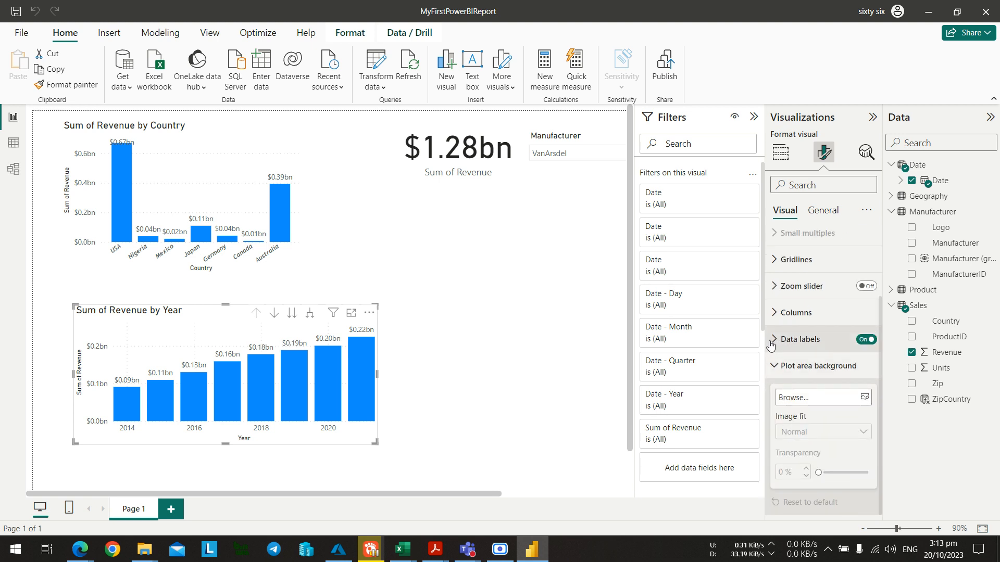
pyautogui.click(778, 364)
pyautogui.click(776, 427)
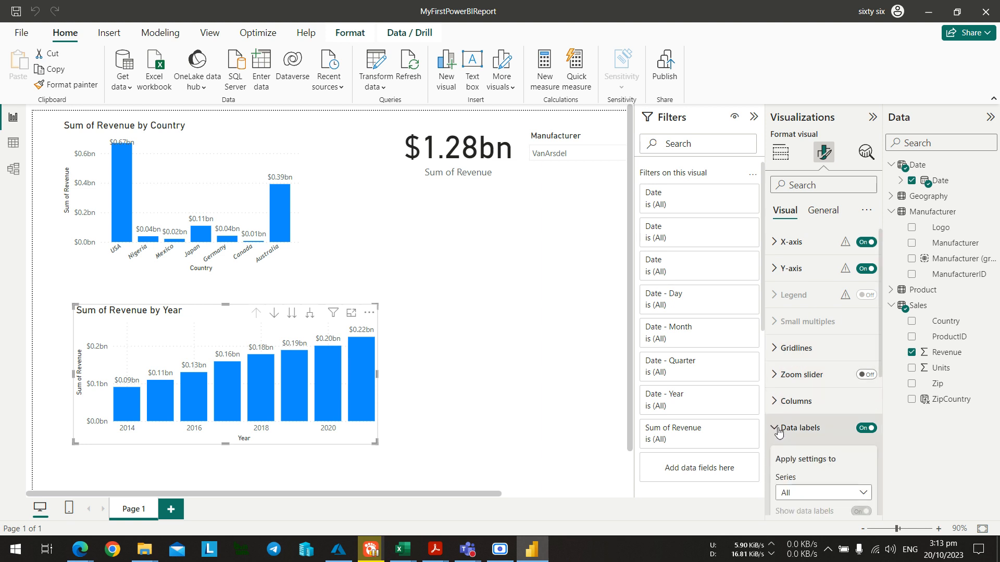
pyautogui.scroll(-1, 869, 391)
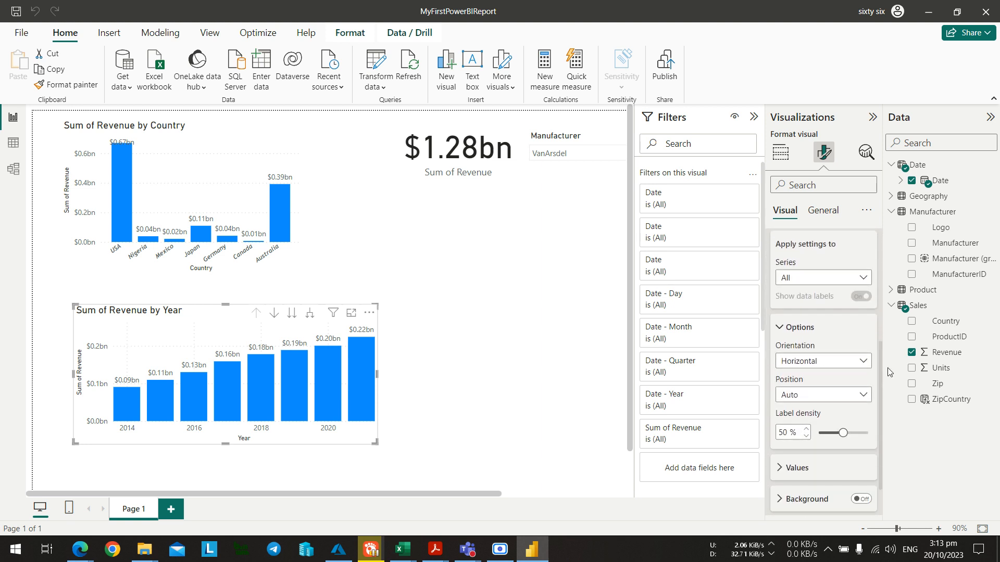
pyautogui.scroll(-2, 832, 390)
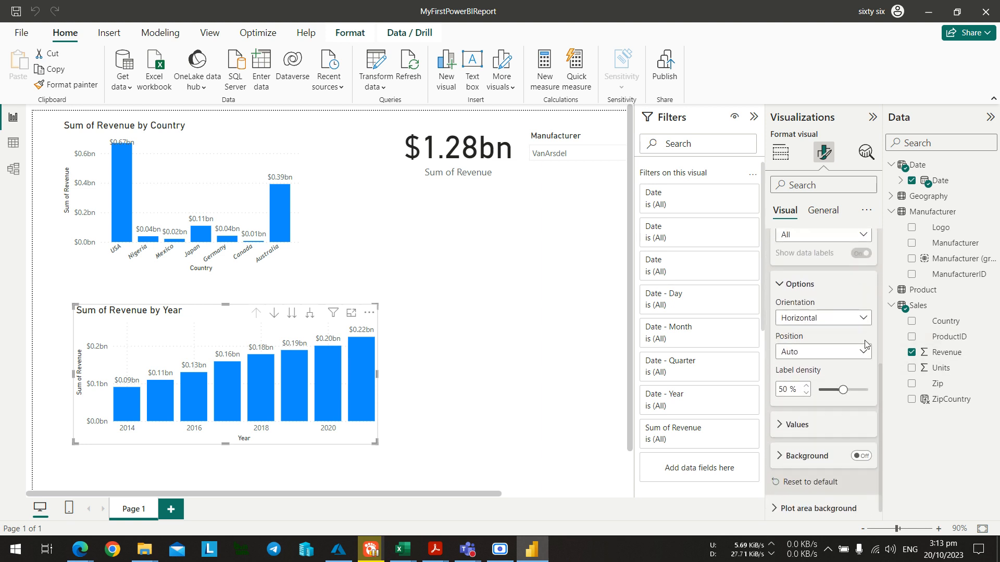
pyautogui.click(779, 419)
pyautogui.scroll(-4, 785, 400)
pyautogui.scroll(3, 787, 398)
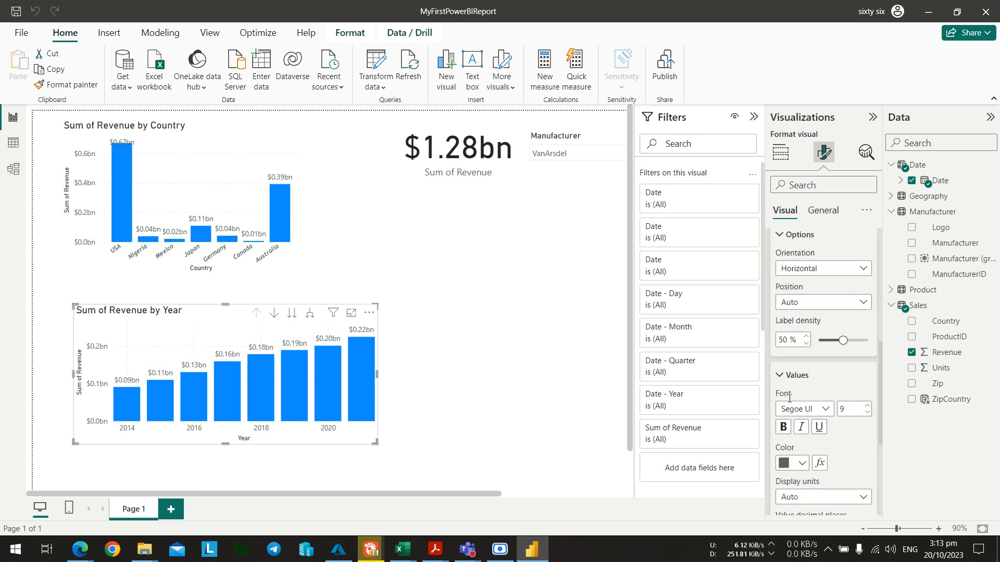
pyautogui.click(783, 376)
pyautogui.scroll(3, 789, 401)
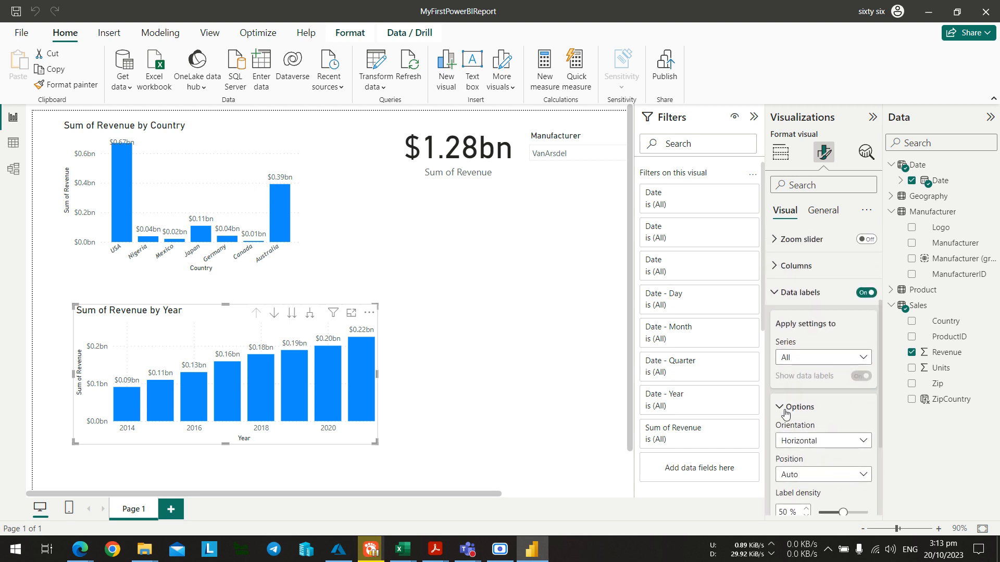
pyautogui.click(786, 410)
pyautogui.click(779, 440)
pyautogui.scroll(-2, 808, 432)
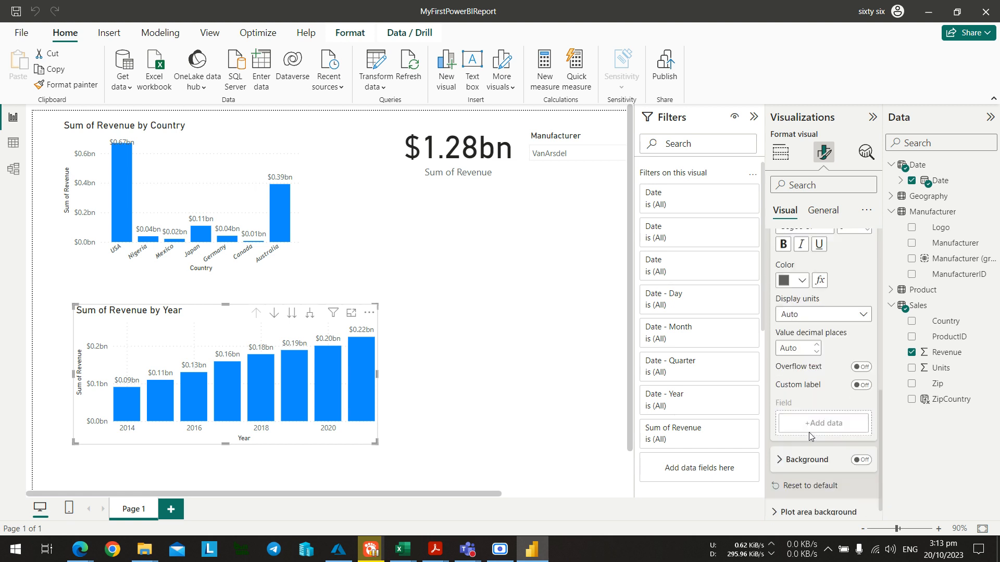
# Check the instructor's table data in Teams and display the Sales table in Power BI's Table view.
pyautogui.hotkey('alt', 'Tab')
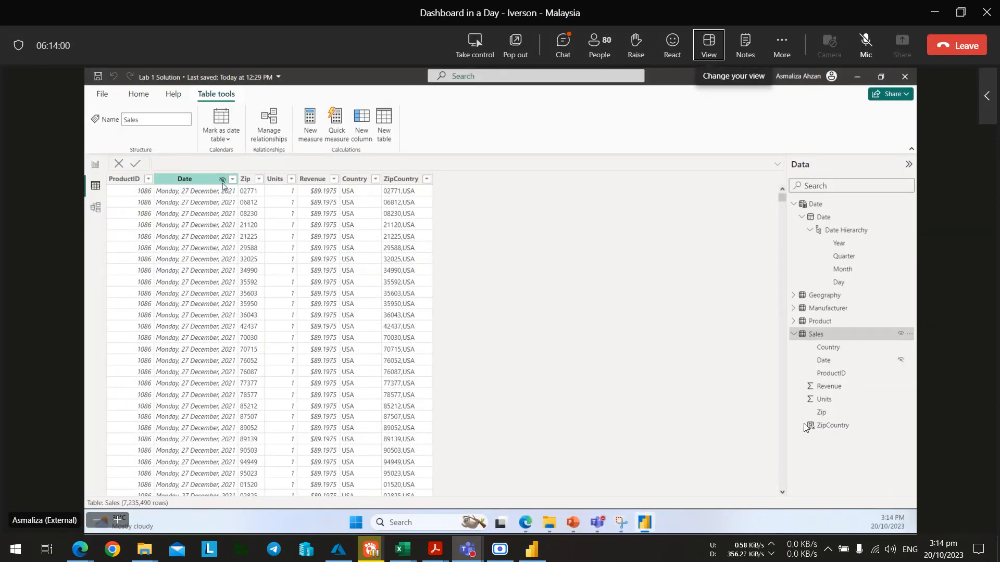
pyautogui.hotkey('alt', 'Tab')
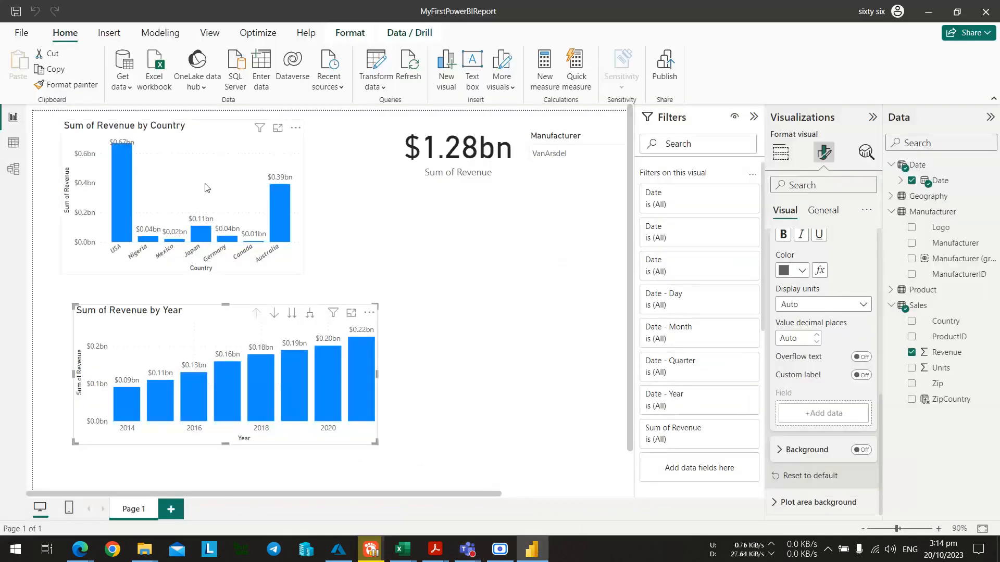
pyautogui.click(6, 142)
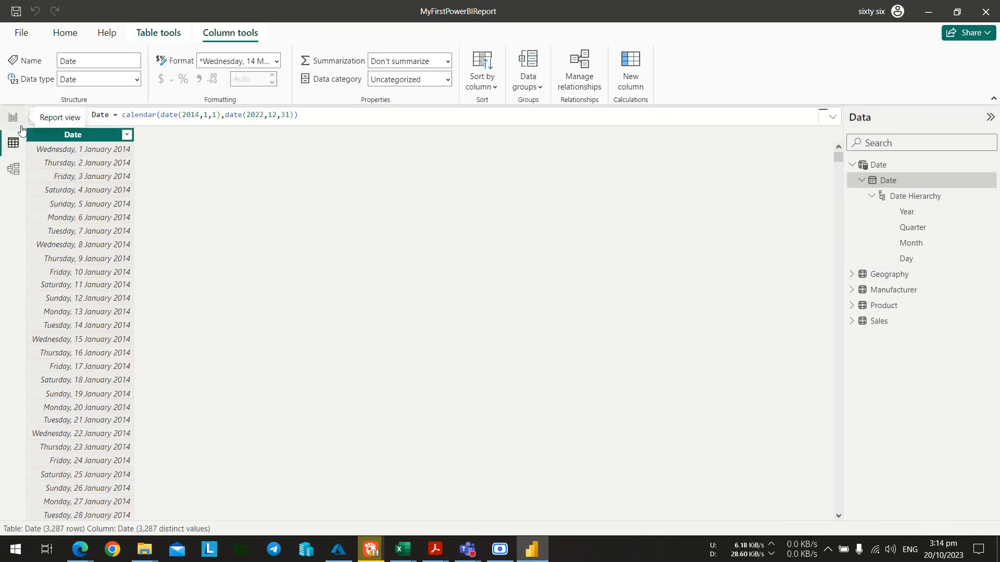
pyautogui.click(14, 123)
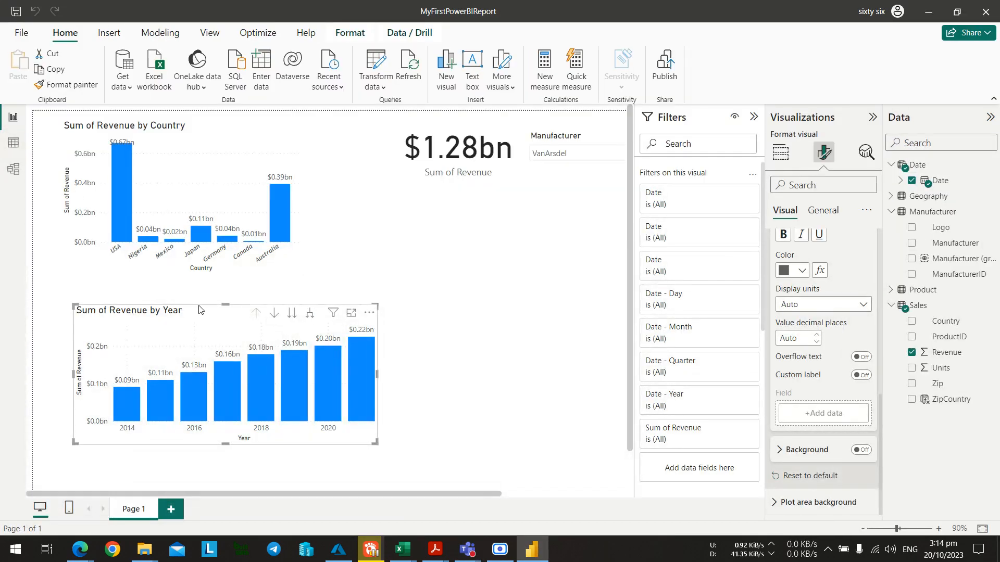
pyautogui.hotkey('alt', 'Tab')
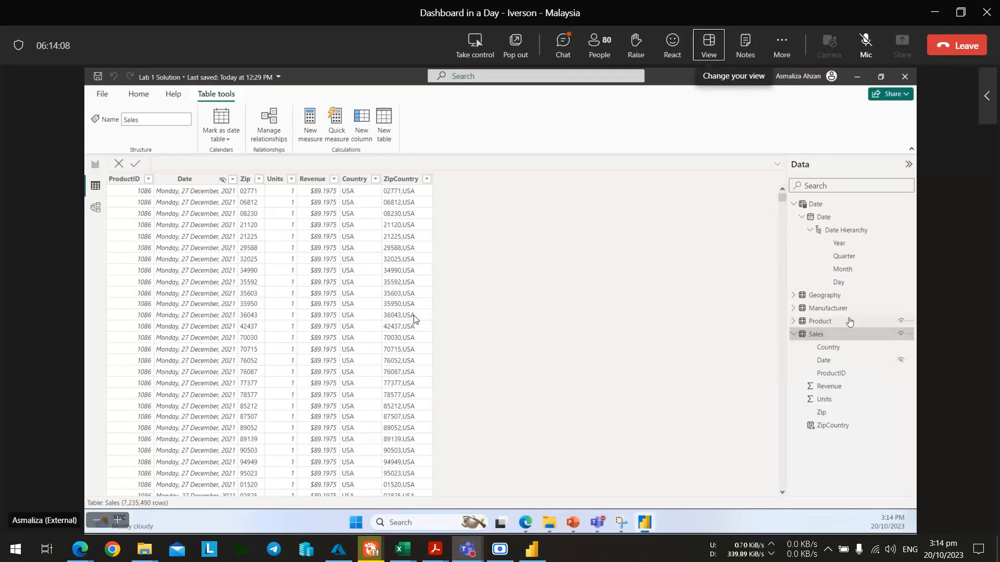
pyautogui.hotkey('alt', 'Tab')
pyautogui.click(13, 143)
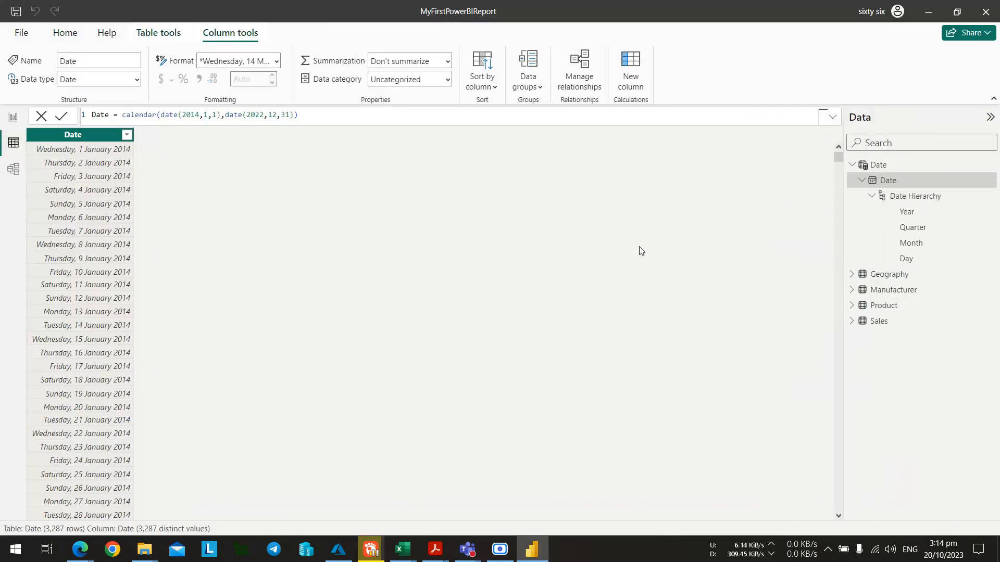
pyautogui.click(878, 321)
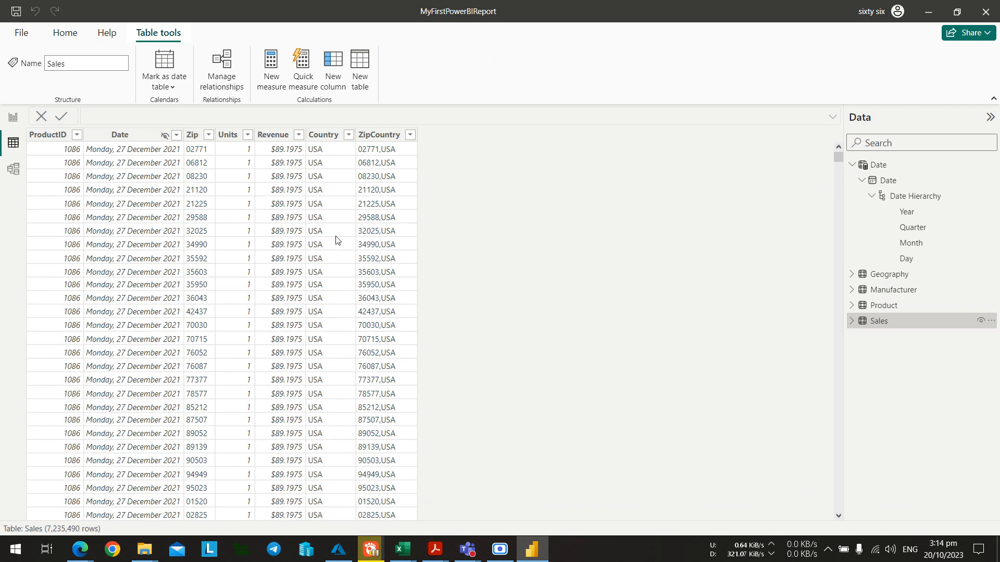
# Return to the report page in Power BI and follow the instructor's shared Sales table in Teams.
pyautogui.hotkey('alt', 'Tab')
pyautogui.hotkey('alt', 'Tab')
pyautogui.click(13, 117)
pyautogui.hotkey('alt', 'Tab')
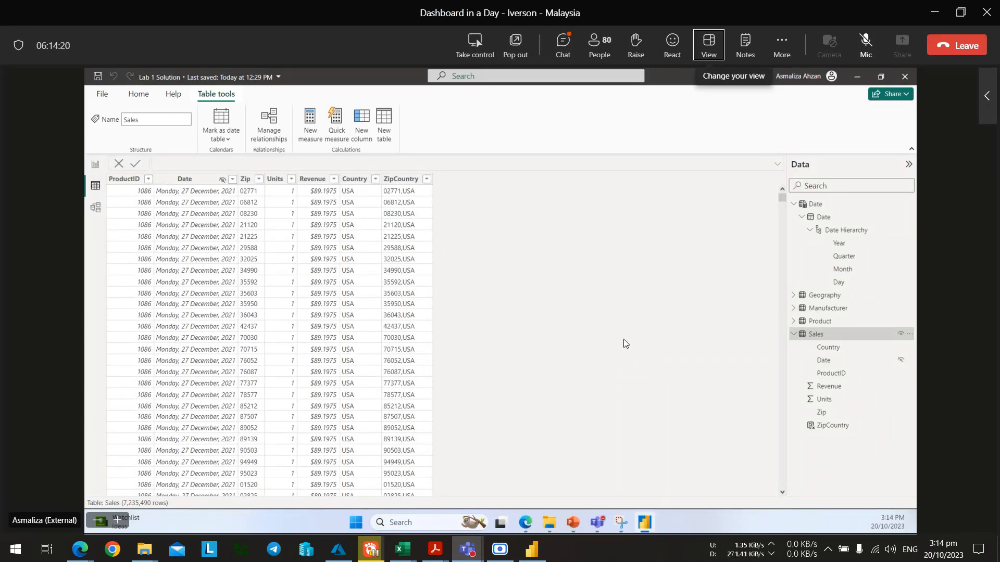
pyautogui.hotkey('alt', 'Tab')
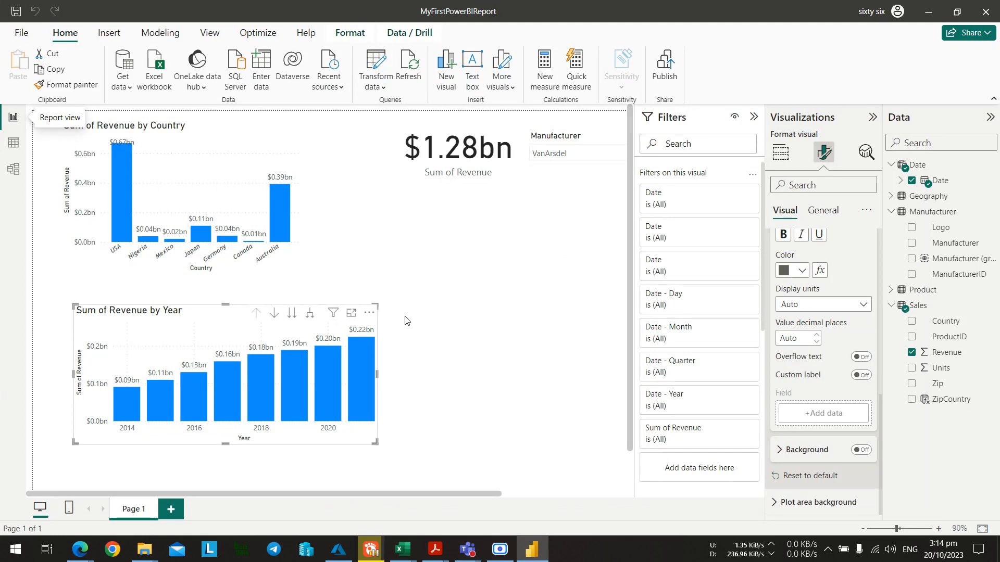
pyautogui.hotkey('alt', 'Tab')
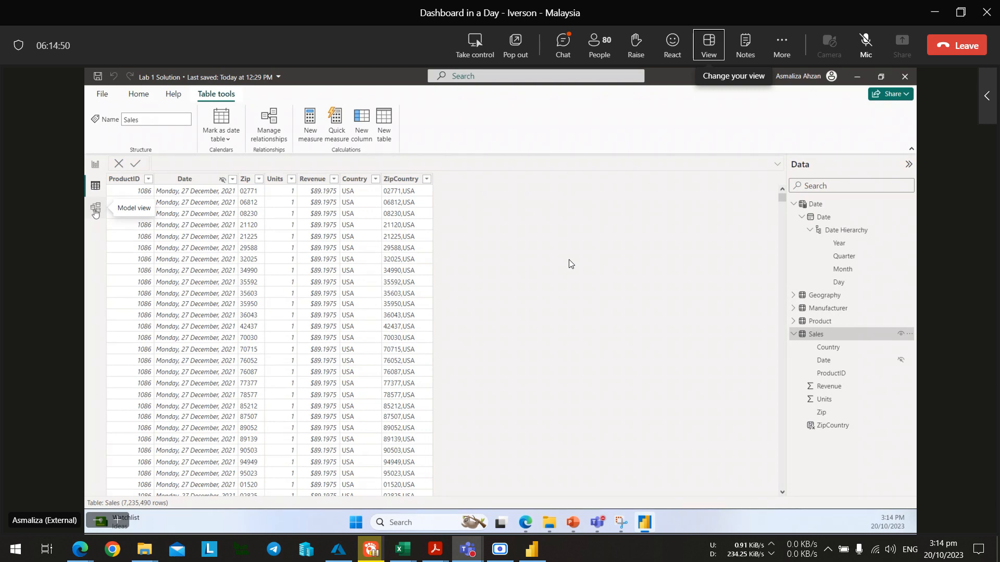
pyautogui.hotkey('alt', 'Tab')
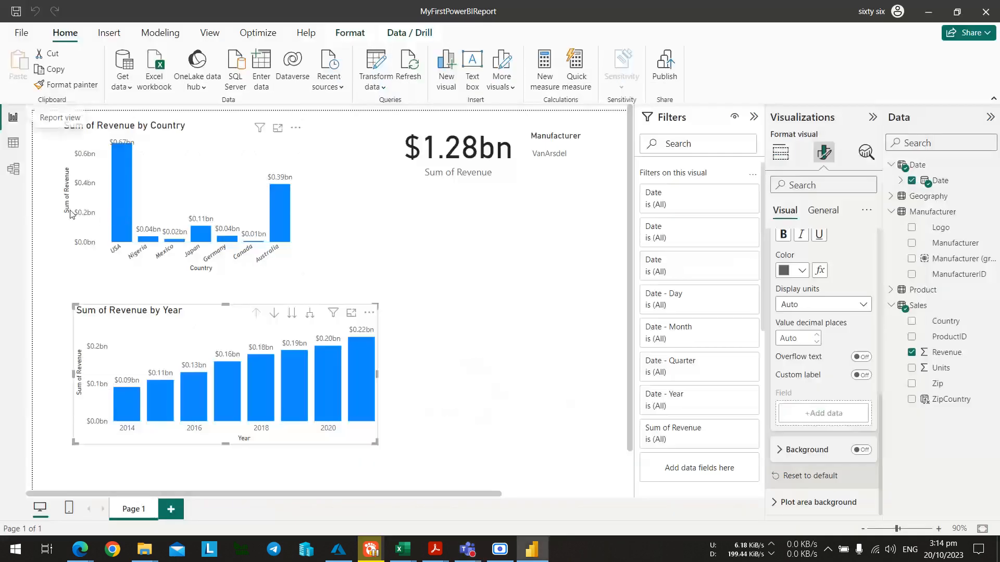
# In Model view, move the Product table between the Date and Manufacturer tables and lengthen its card to fit all its fields.
pyautogui.click(13, 169)
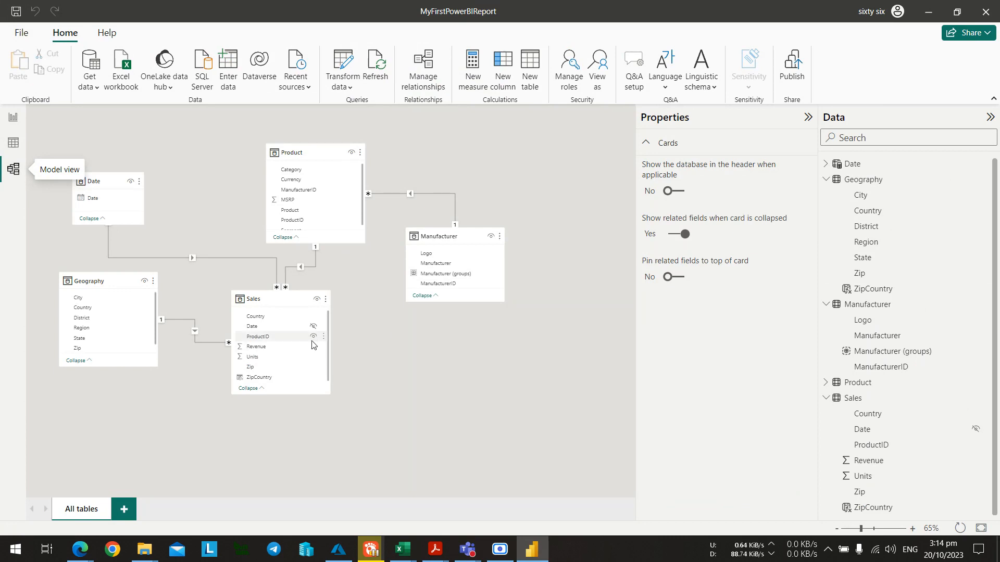
pyautogui.scroll(3, 423, 325)
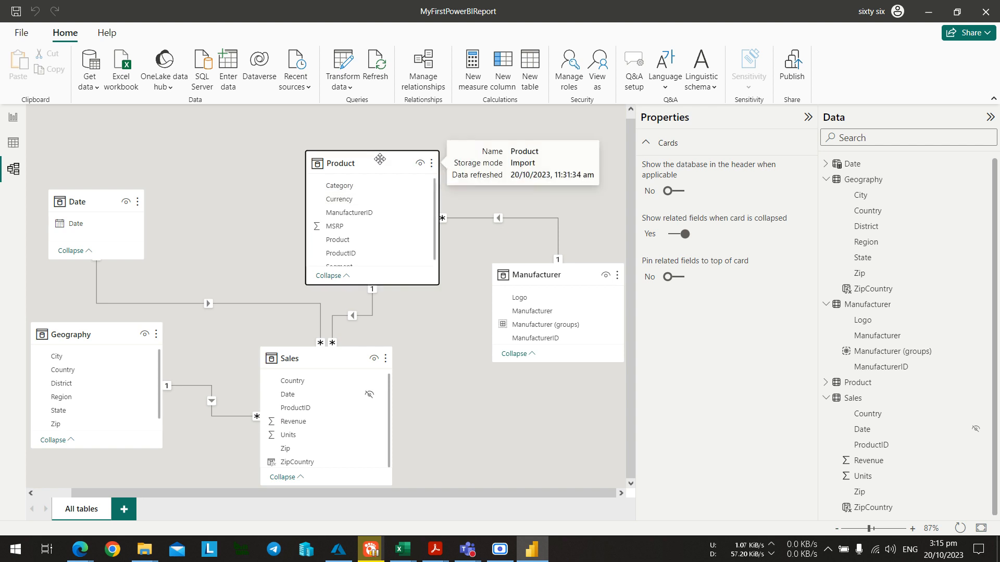
pyautogui.moveTo(380, 159); pyautogui.dragTo(326, 149)
pyautogui.moveTo(309, 270); pyautogui.dragTo(310, 299)
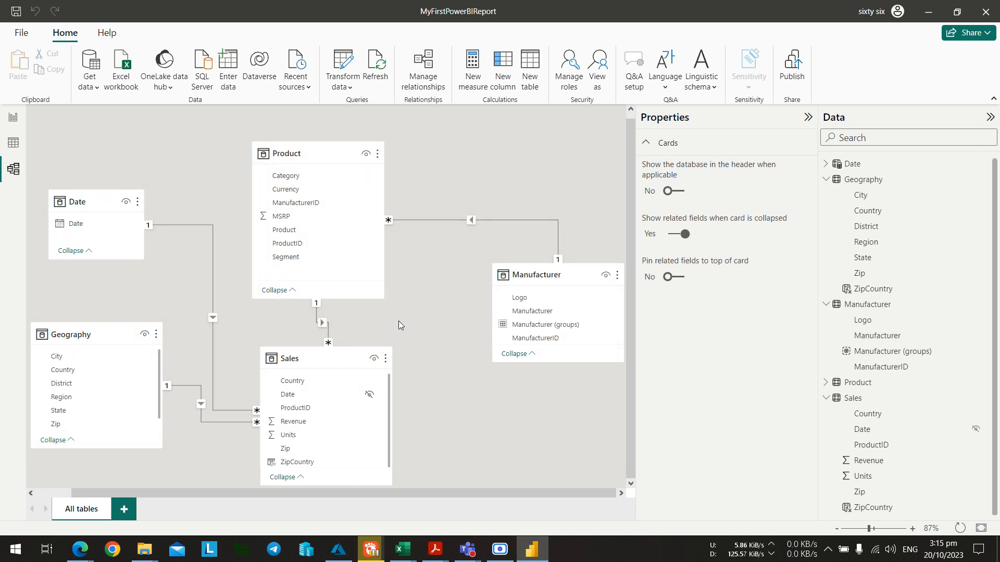
# Check in Teams which Sales table fields the instructor selects, and return to the model in Power BI.
pyautogui.hotkey('alt', 'Tab')
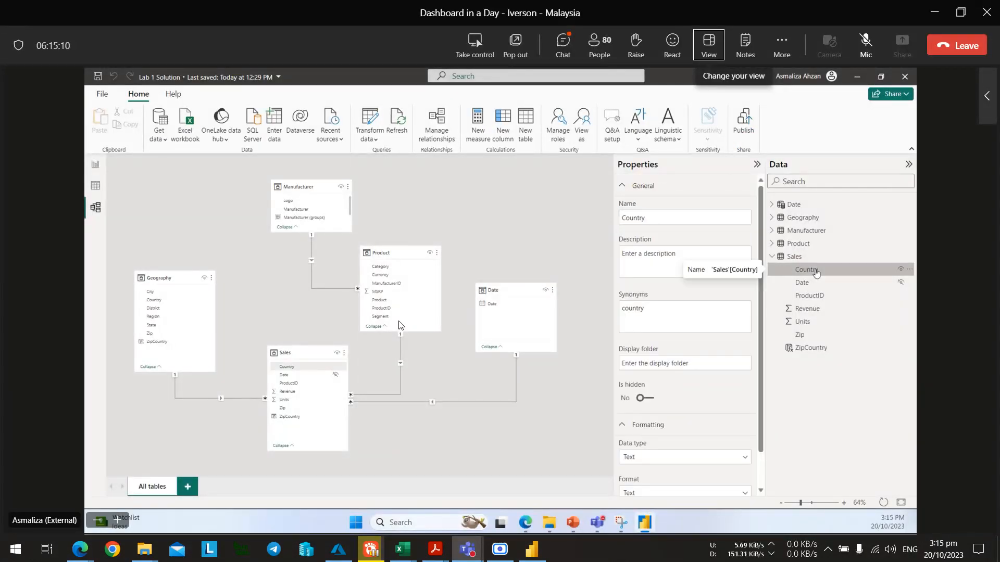
pyautogui.hotkey('alt', 'Tab')
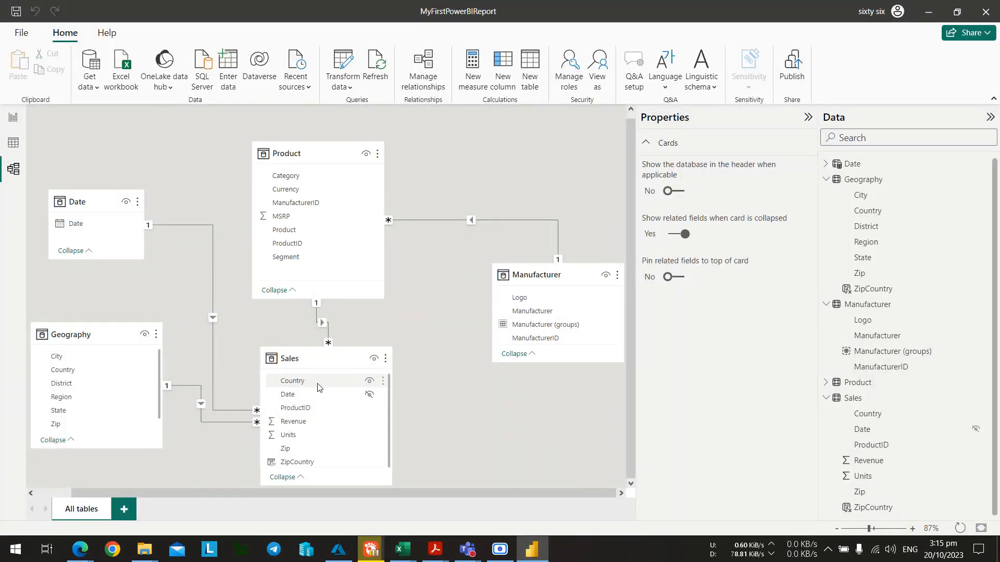
pyautogui.hotkey('alt', 'Tab')
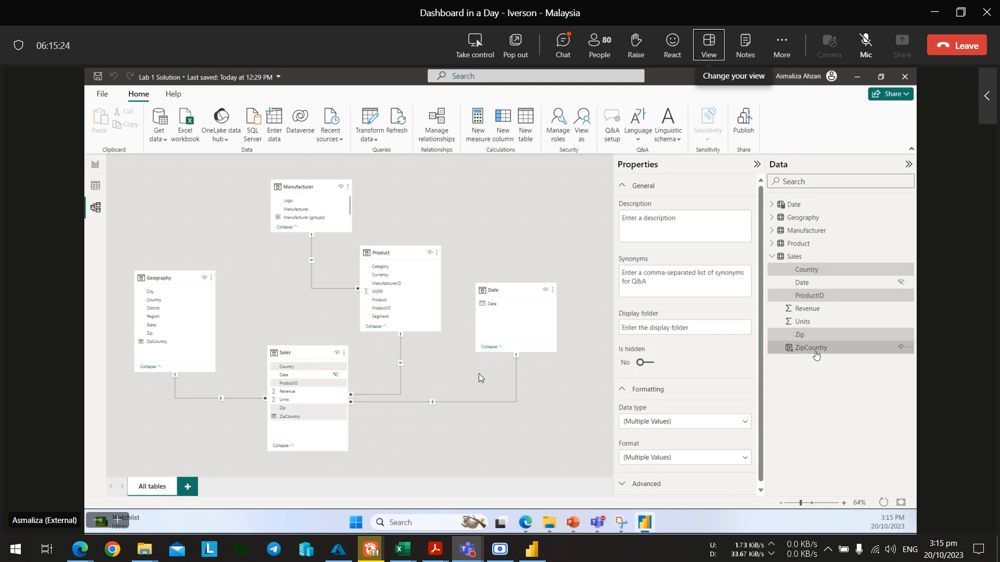
pyautogui.hotkey('alt', 'Tab')
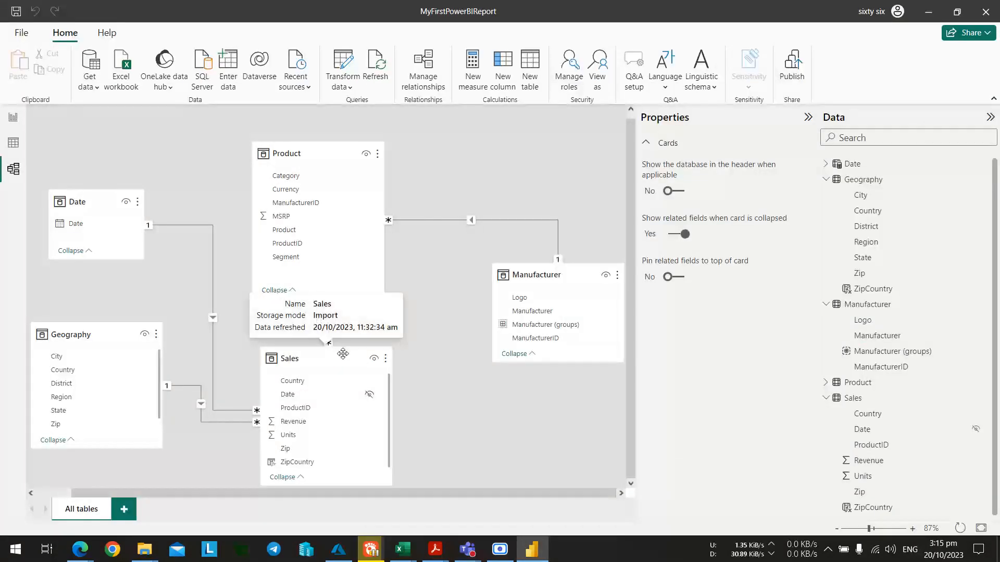
# Try to hide the Country, ProductID, Zip and ZipCountry fields with the Sales table also selected, and make them all visible again.
pyautogui.click(381, 367)
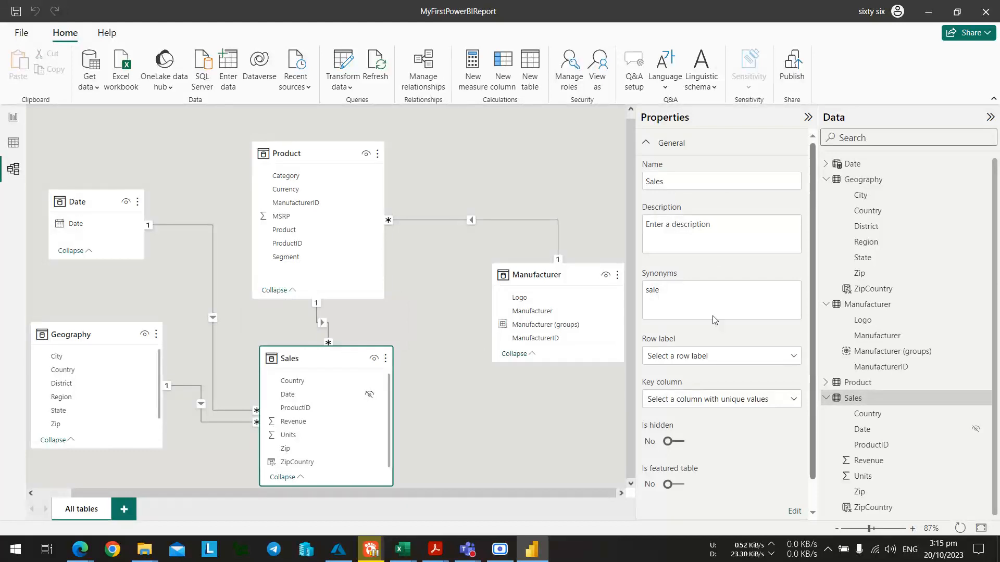
pyautogui.click(924, 416)
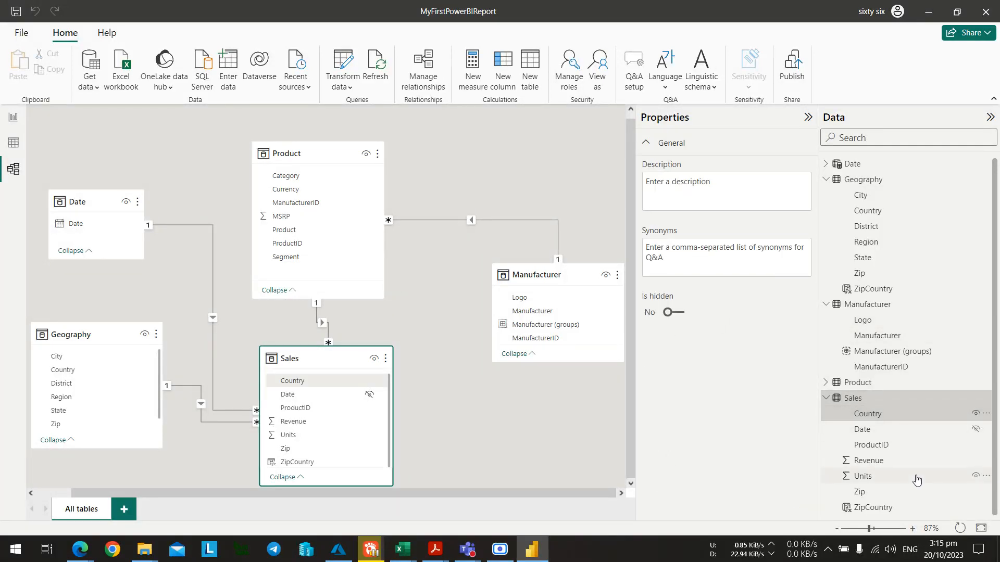
pyautogui.hotkey('alt', 'Tab')
pyautogui.hotkey('alt', 'Tab')
pyautogui.keyDown('ctrl'); pyautogui.click(898, 446); pyautogui.keyUp('ctrl')
pyautogui.keyDown('ctrl'); pyautogui.click(887, 493); pyautogui.keyUp('ctrl')
pyautogui.keyDown('ctrl'); pyautogui.click(885, 508); pyautogui.keyUp('ctrl')
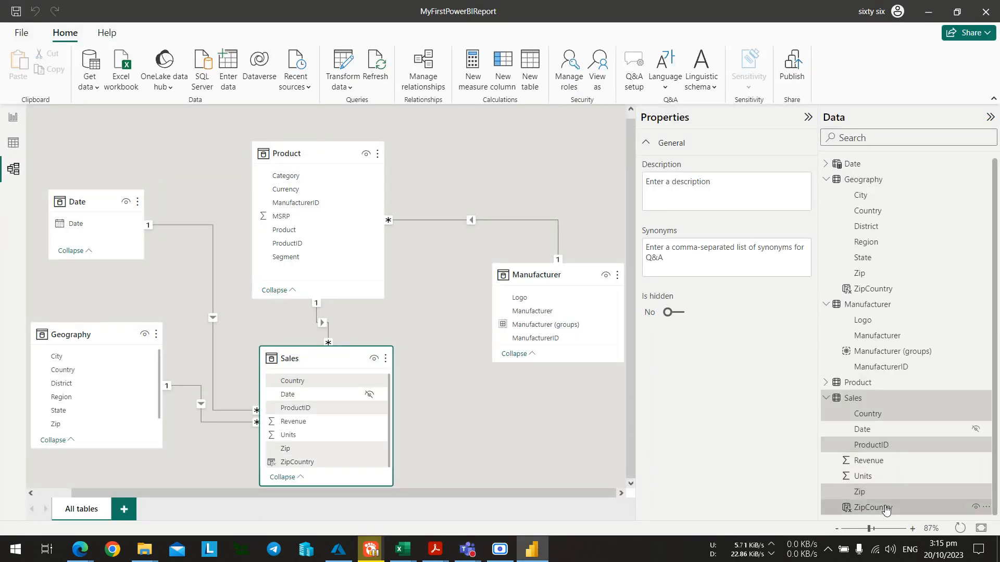
pyautogui.hotkey('alt', 'Tab')
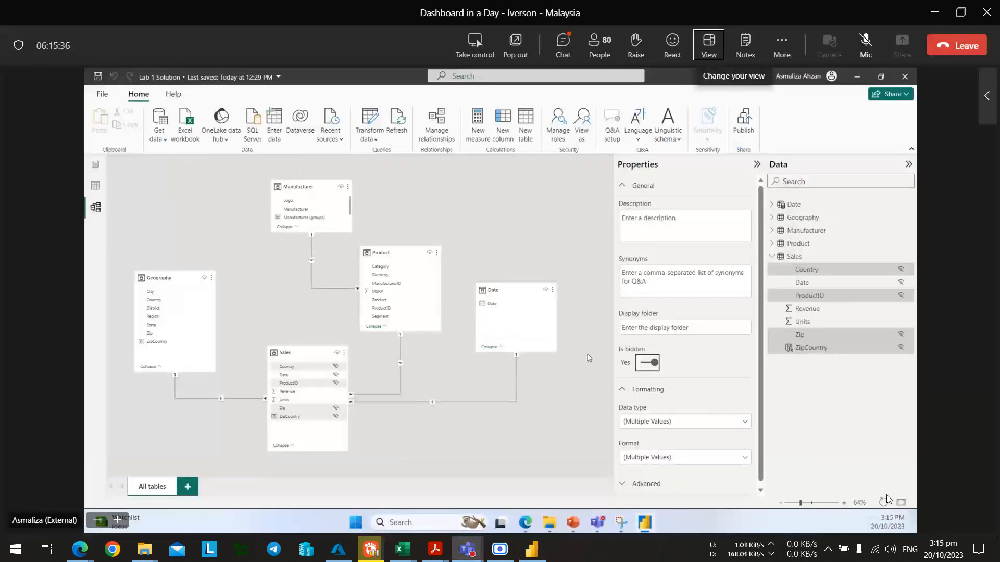
pyautogui.hotkey('alt', 'Tab')
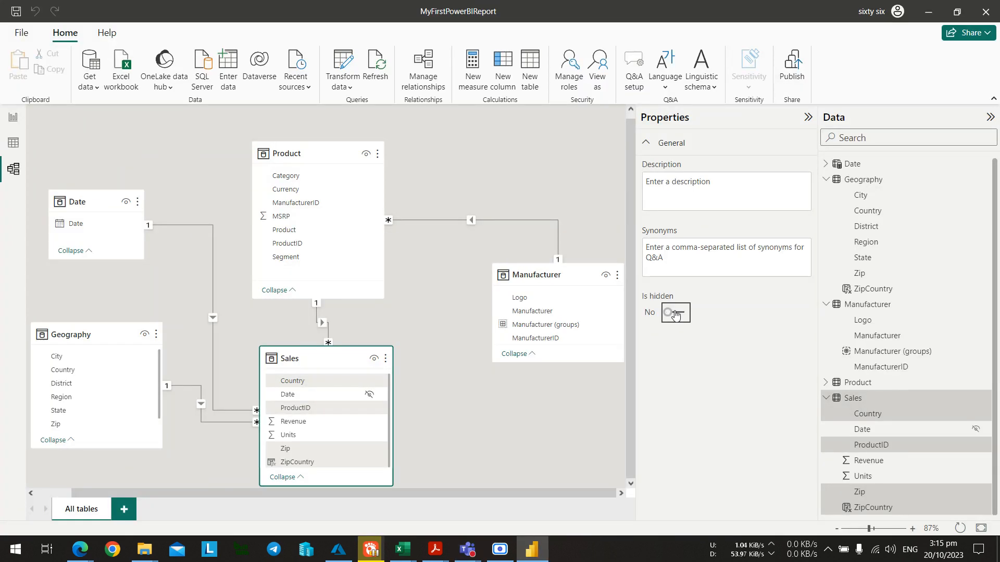
pyautogui.press('space')
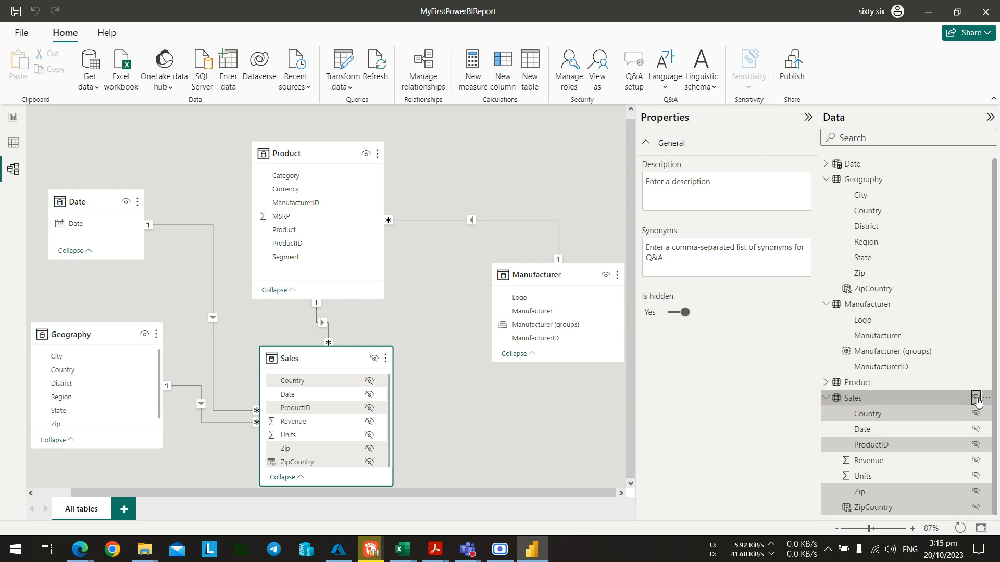
pyautogui.click(685, 313)
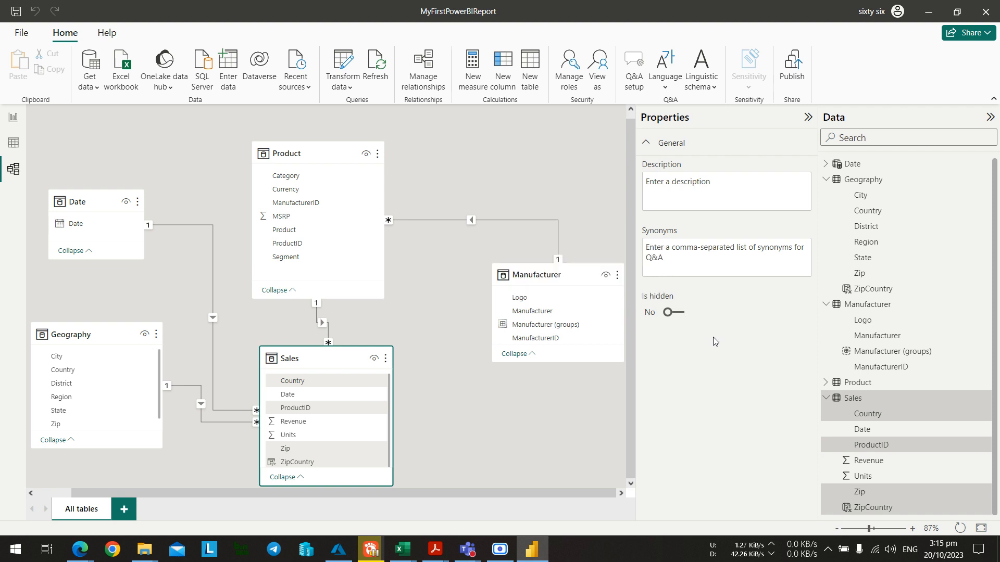
# Hide the Sales table's Country, ProductID, Zip, ZipCountry and Date fields without hiding the table itself.
pyautogui.click(914, 416)
pyautogui.keyDown('ctrl'); pyautogui.click(902, 445); pyautogui.keyUp('ctrl')
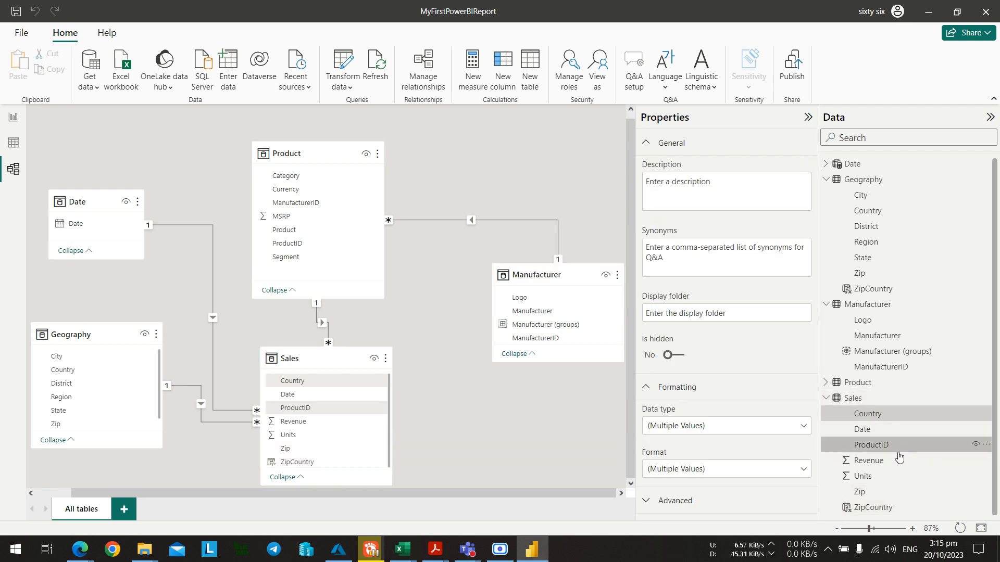
pyautogui.keyDown('ctrl'); pyautogui.click(880, 495); pyautogui.keyUp('ctrl')
pyautogui.keyDown('ctrl'); pyautogui.click(872, 507); pyautogui.keyUp('ctrl')
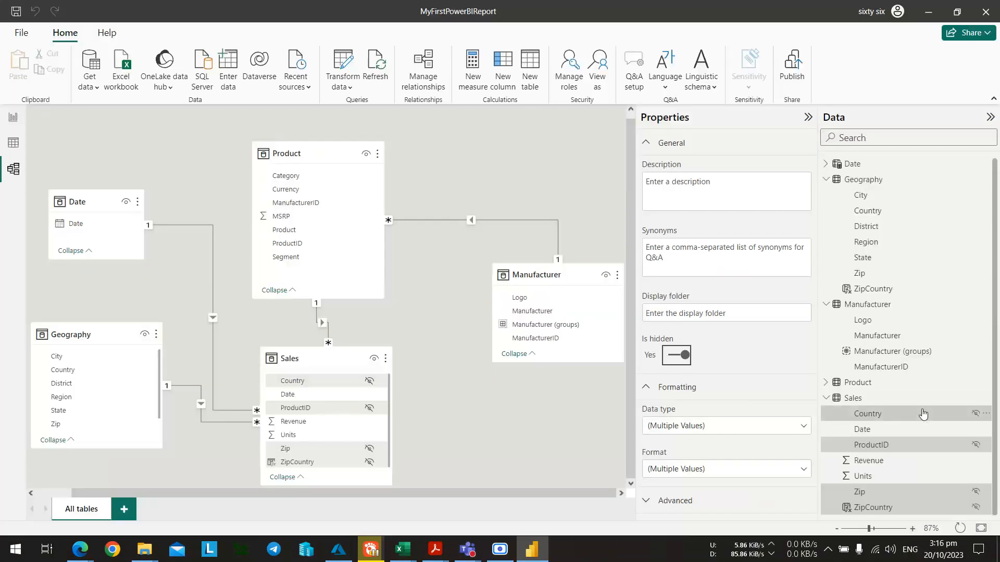
pyautogui.click(977, 430)
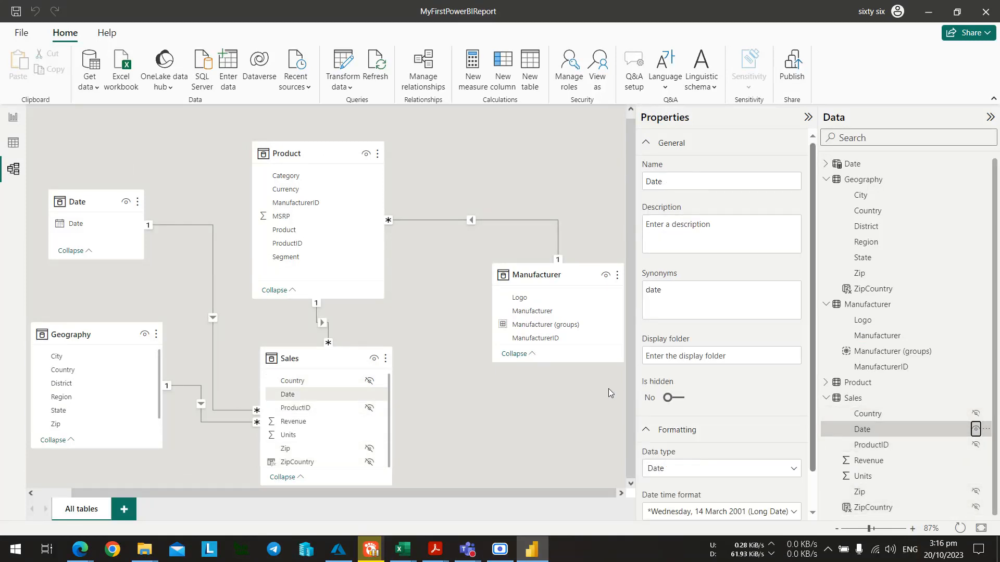
pyautogui.click(472, 383)
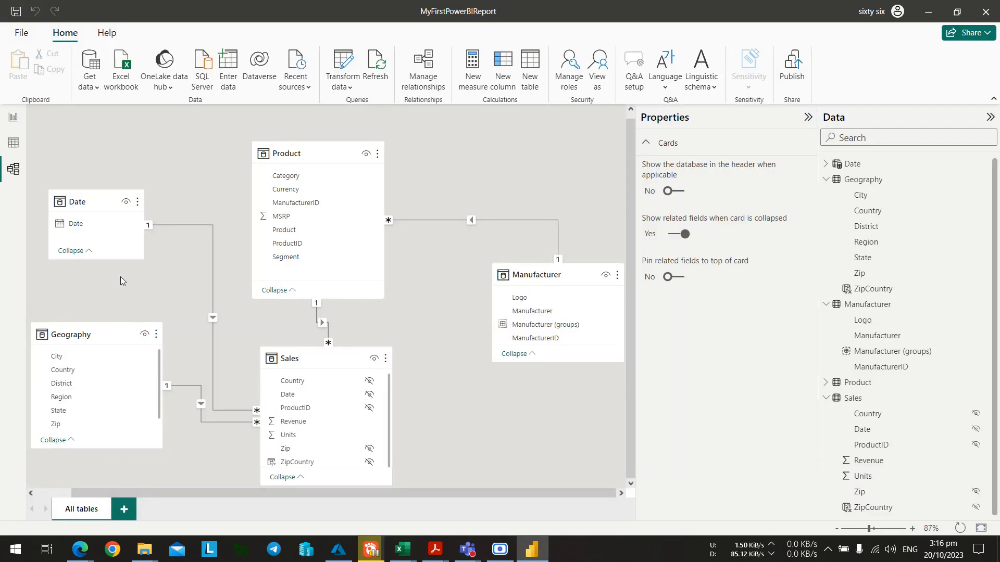
# Hide the Country and ZipCountry fields of the Geography table, checking the instructor's model in Teams.
pyautogui.click(115, 337)
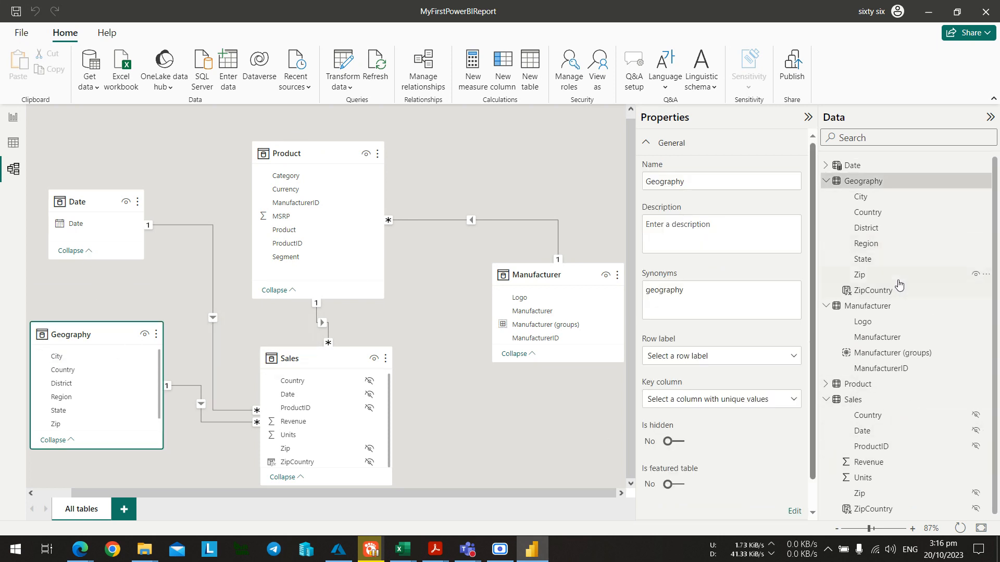
pyautogui.click(931, 213)
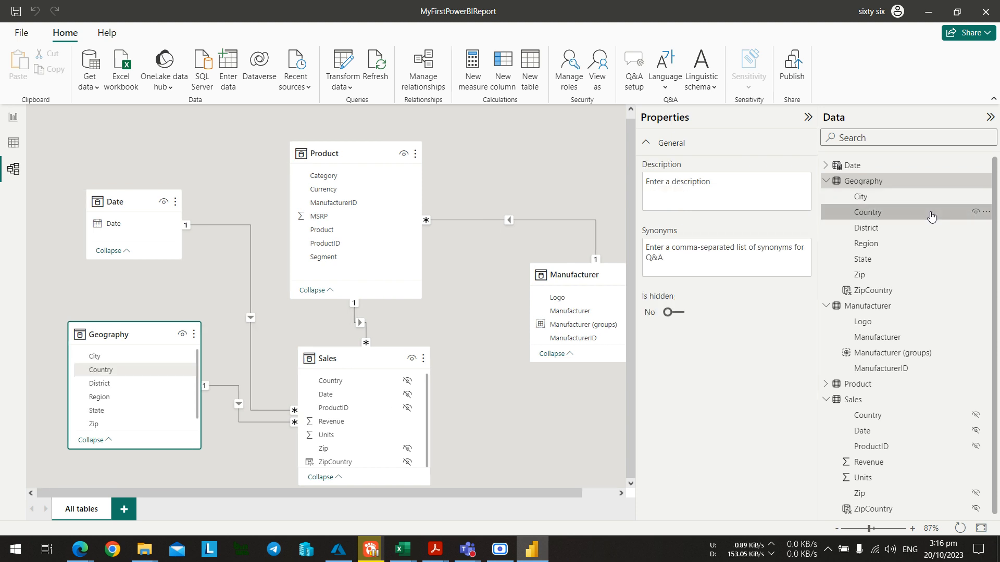
pyautogui.click(928, 201)
pyautogui.click(921, 216)
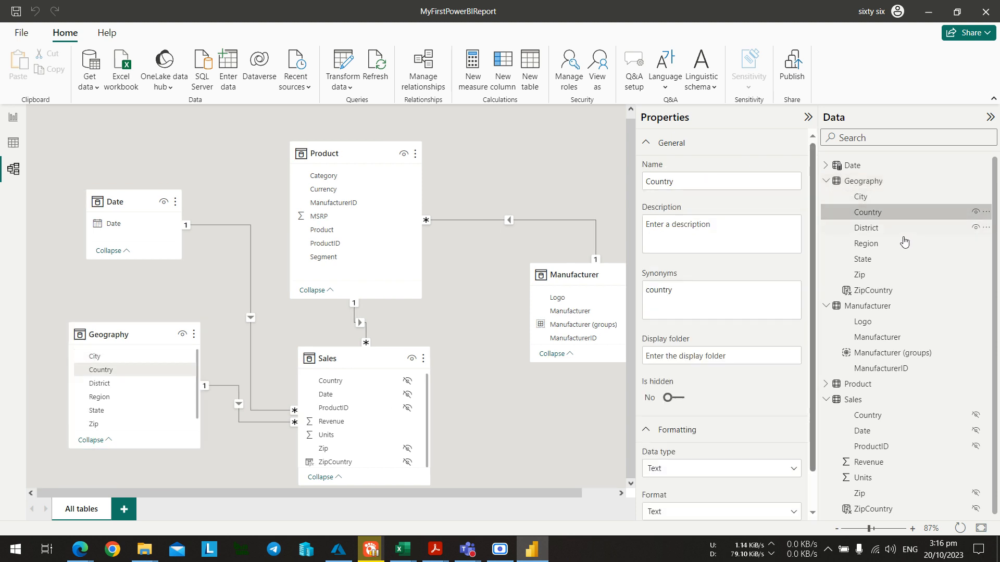
pyautogui.hotkey('alt', 'Tab')
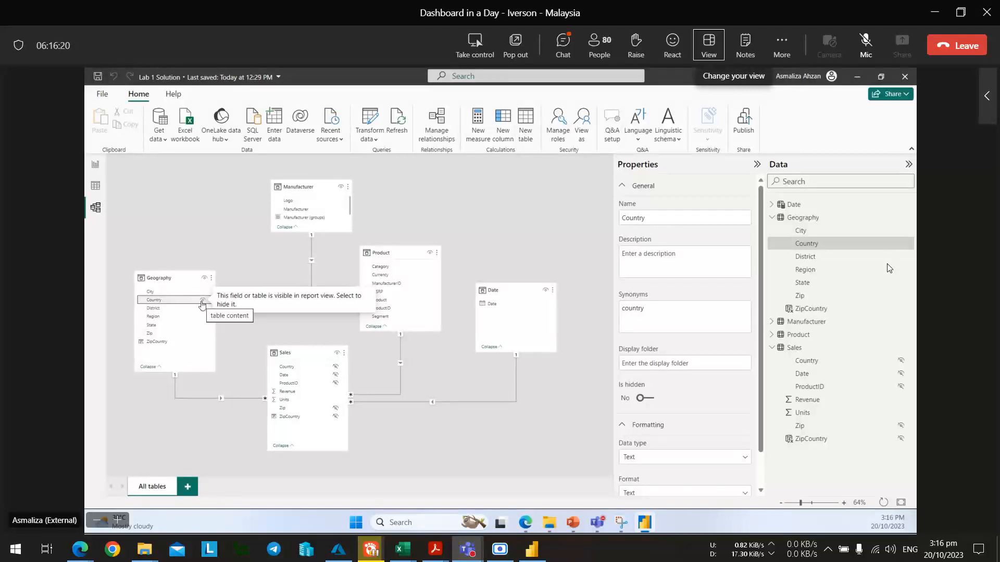
pyautogui.hotkey('alt', 'Tab')
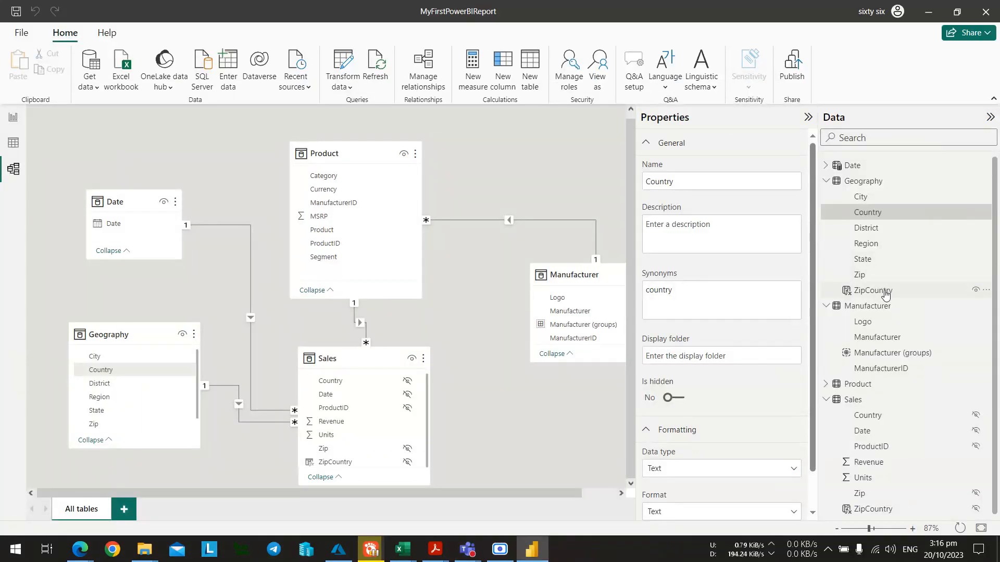
pyautogui.click(885, 295)
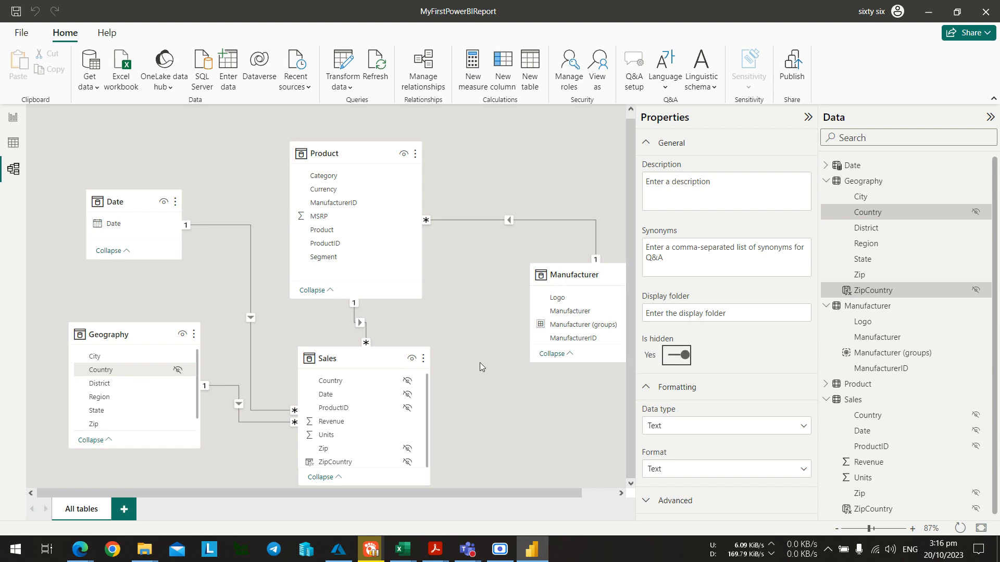
# Check the instructor's Geography fields in Teams and make the Geography table's Country field visible again in Power BI.
pyautogui.hotkey('alt', 'Tab')
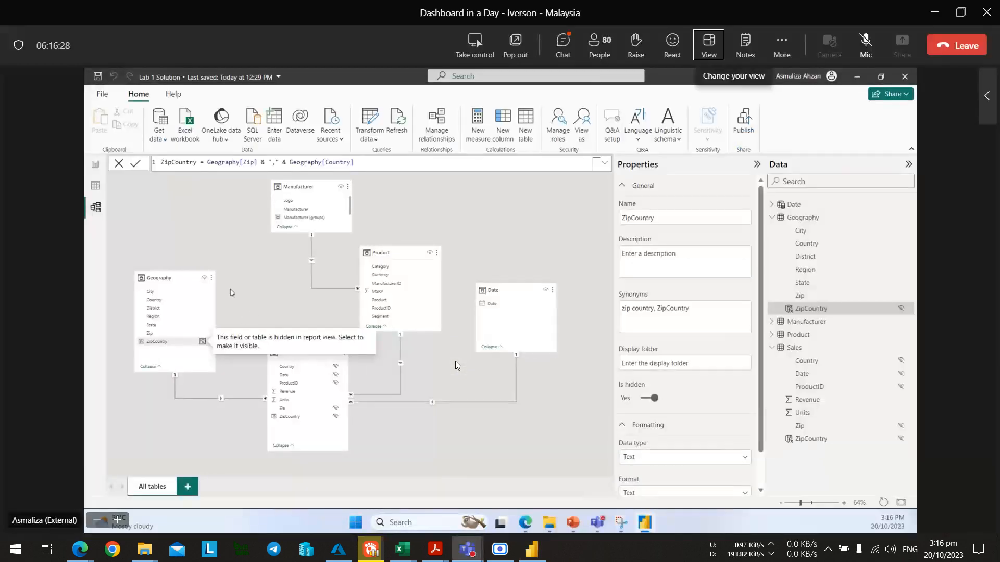
pyautogui.hotkey('alt', 'Tab')
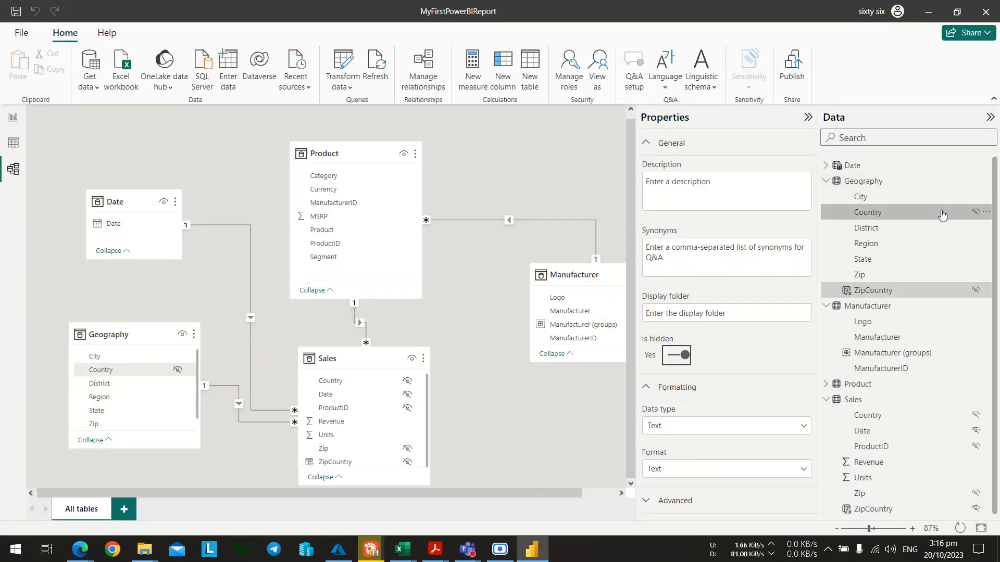
pyautogui.click(943, 215)
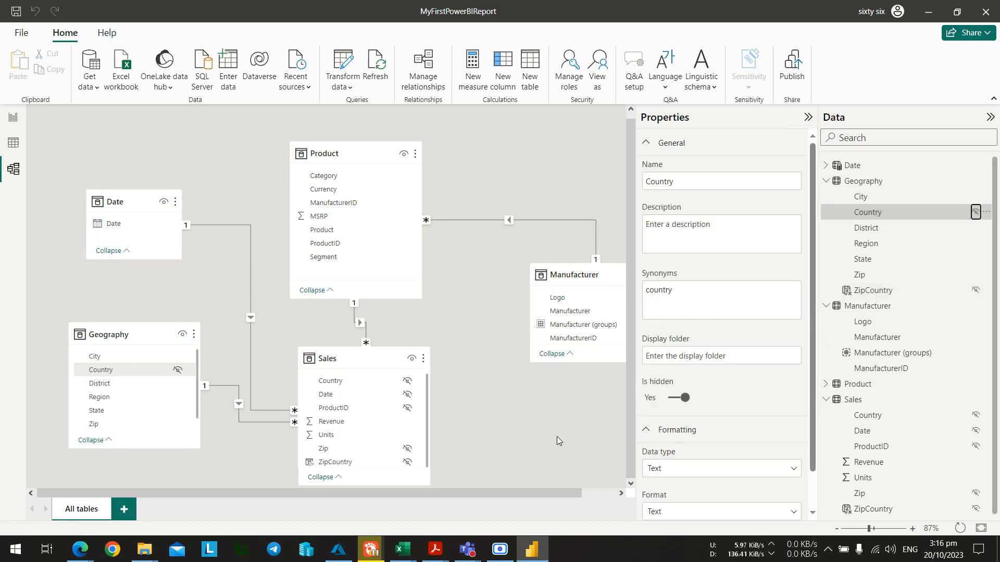
pyautogui.click(684, 396)
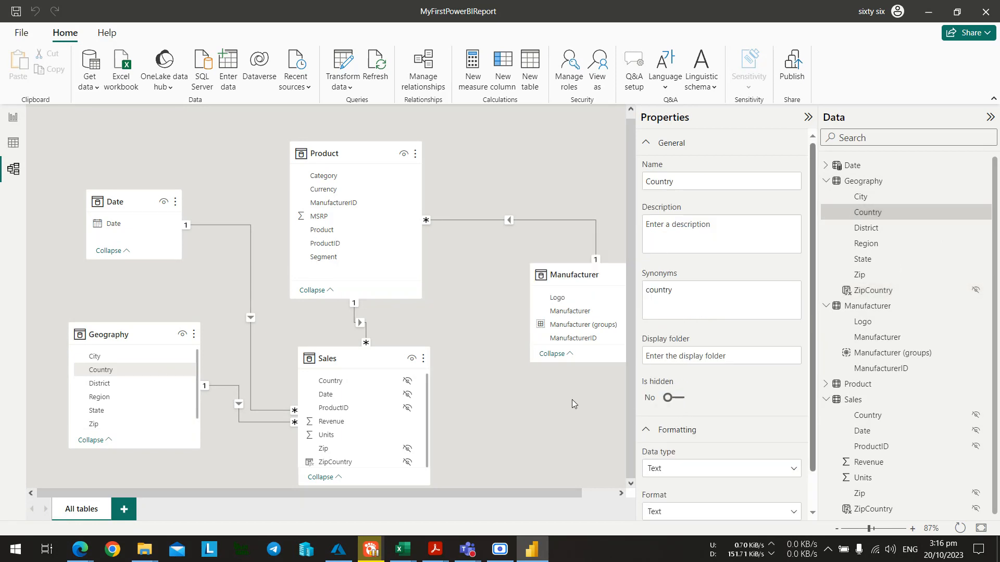
# Check the instructor's Manufacturer table in Teams and hide the Manufacturer table's ManufacturerID field in Power BI.
pyautogui.hotkey('alt', 'Tab')
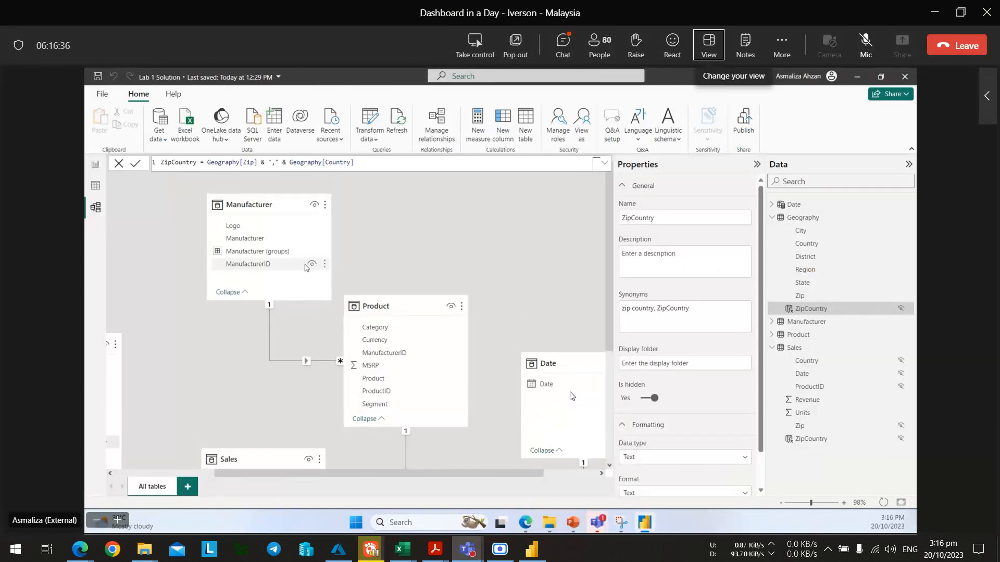
pyautogui.hotkey('alt', 'Tab')
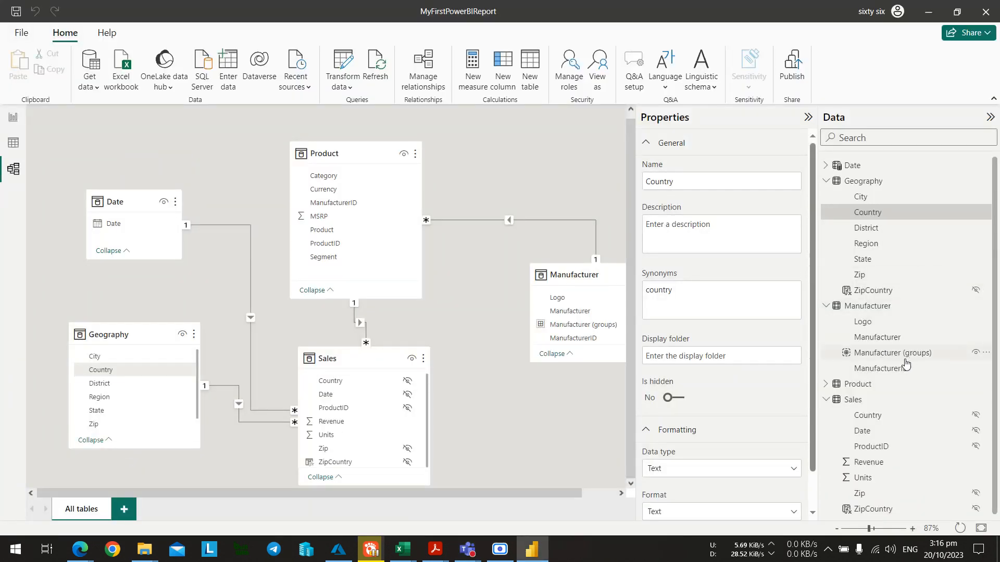
pyautogui.click(972, 368)
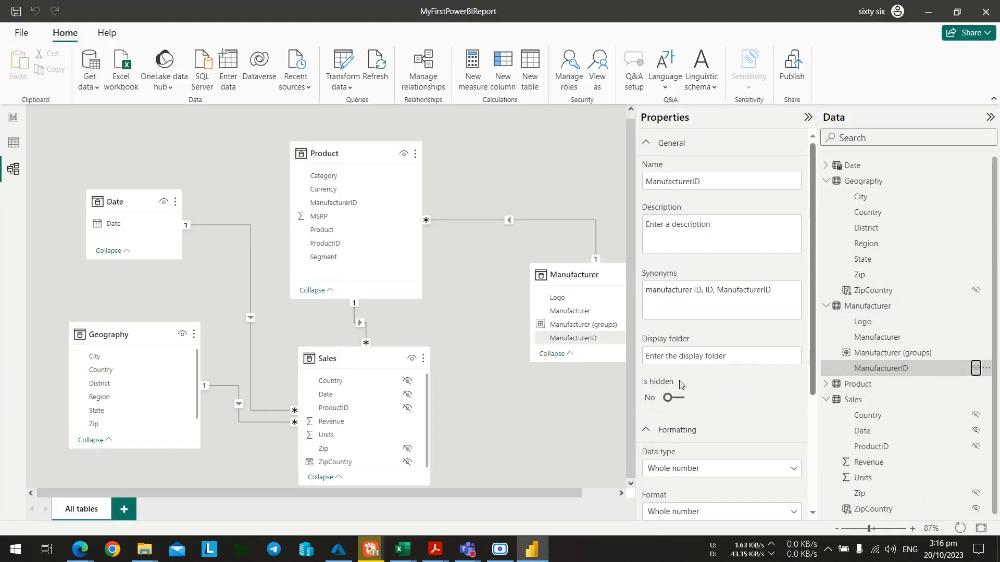
pyautogui.click(674, 397)
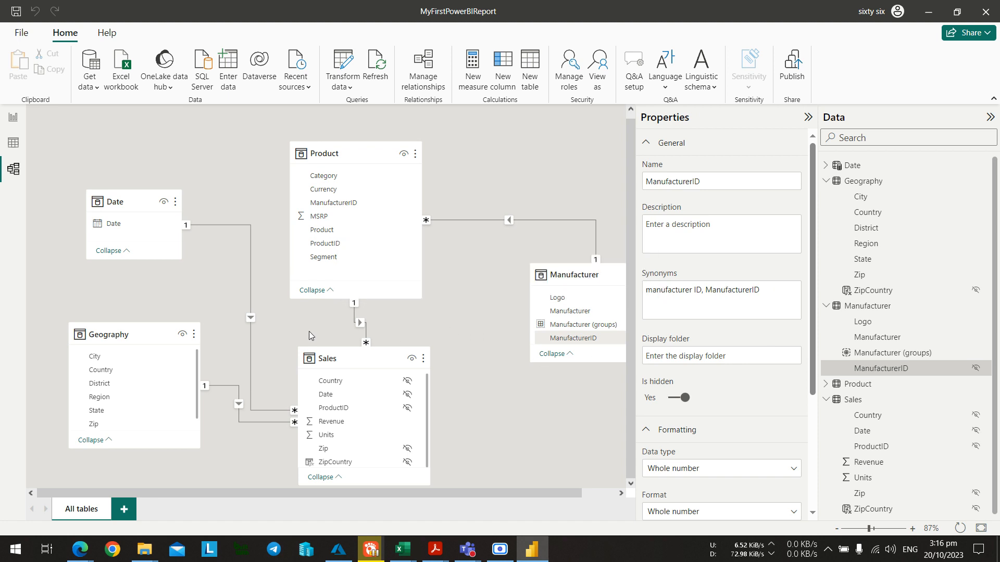
pyautogui.scroll(-1, 935, 315)
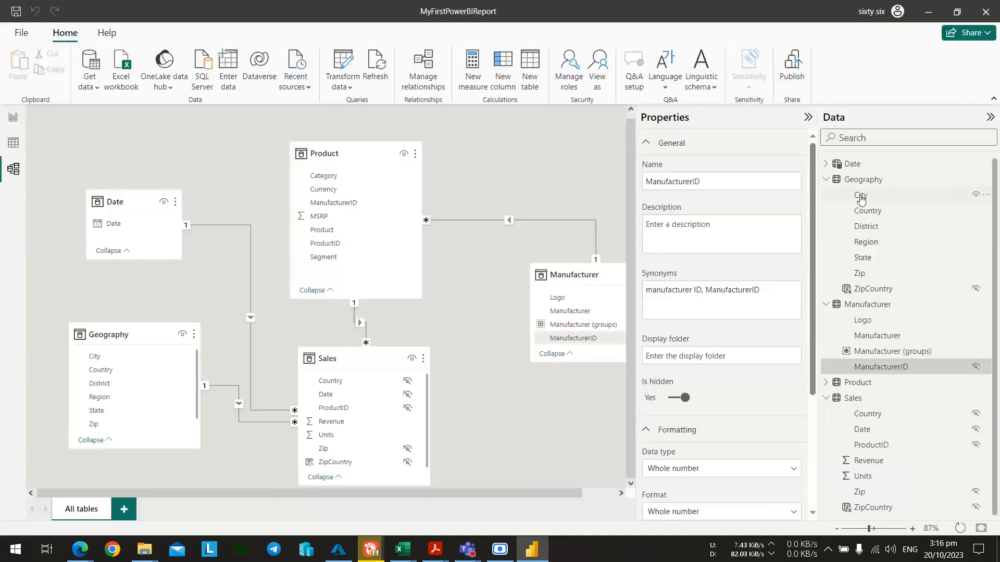
# Compare the hidden fields with the instructor's model in Teams and display the properties of Geography's ZipCountry field in Power BI.
pyautogui.hotkey('alt', 'Tab')
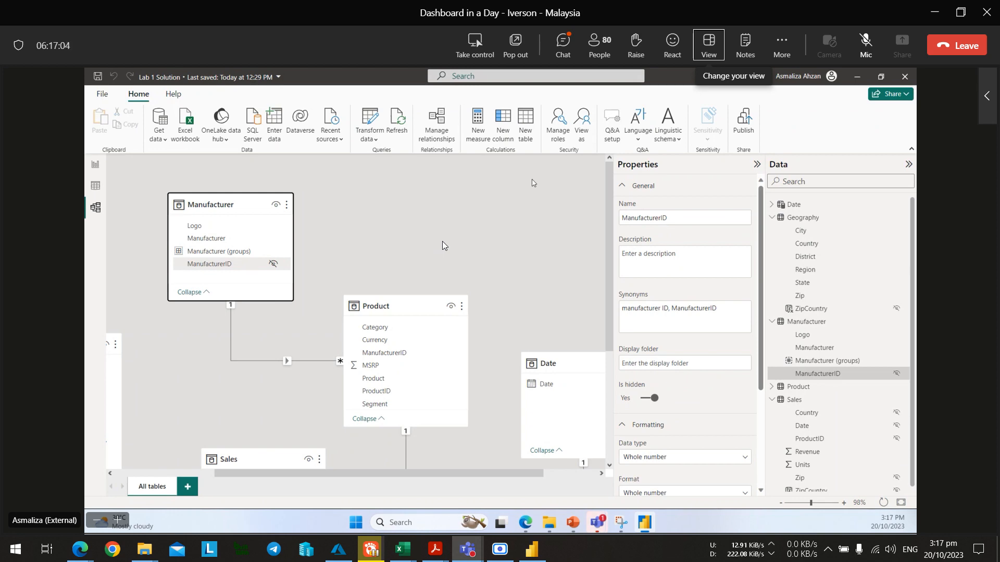
pyautogui.hotkey('alt', 'Tab')
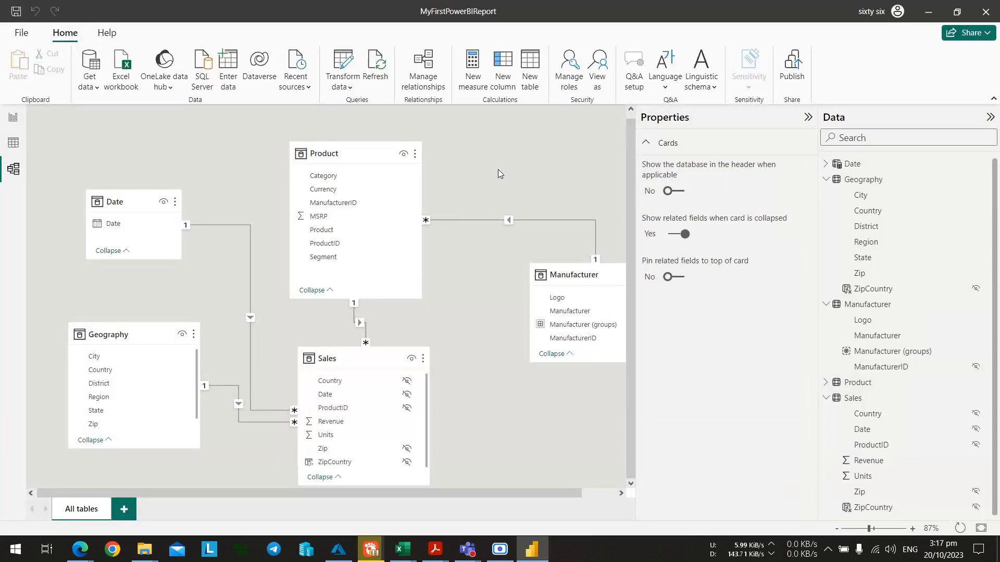
pyautogui.hotkey('alt', 'Tab')
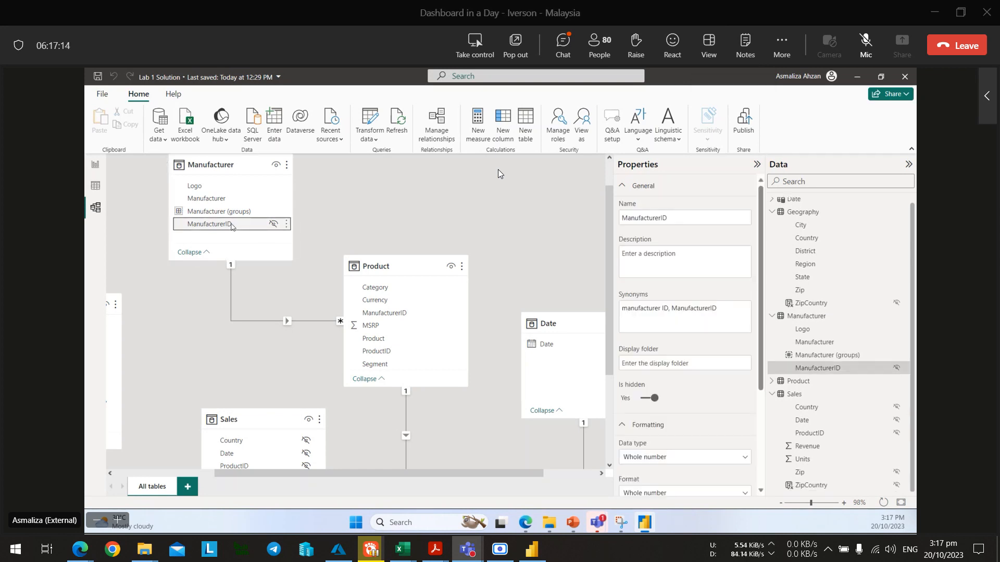
pyautogui.hotkey('alt', 'Tab')
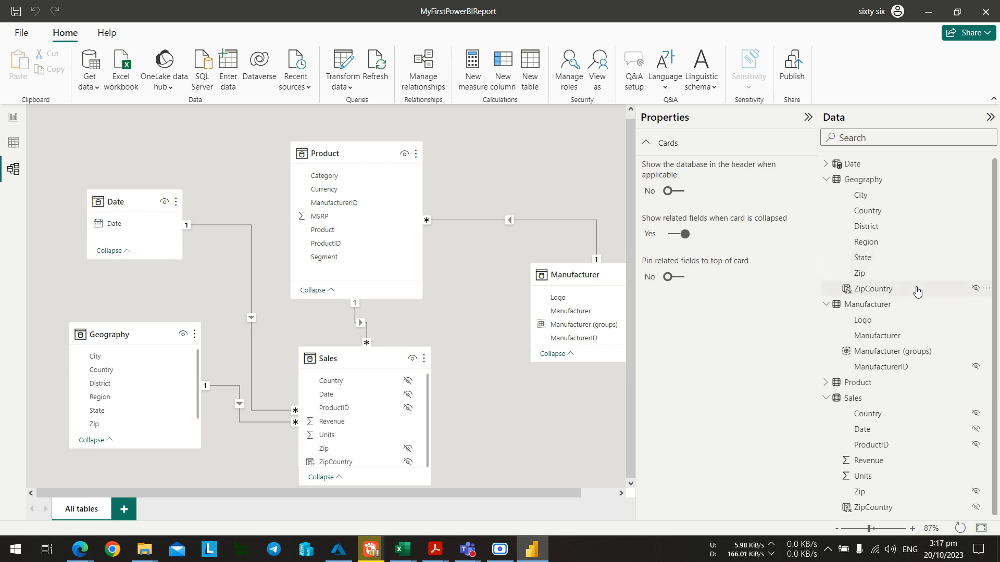
pyautogui.click(916, 290)
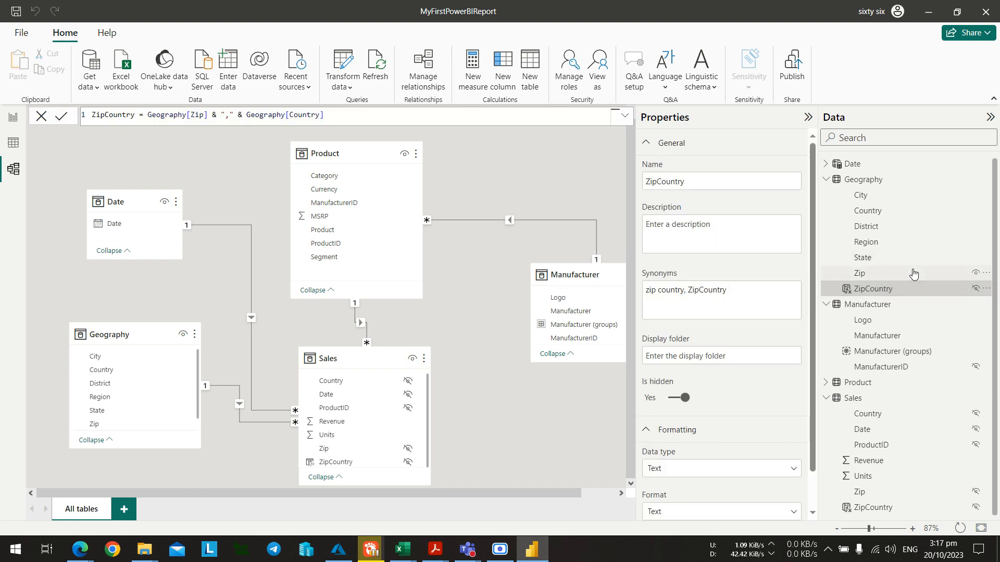
# Check the instructor's Product table in Teams and hide the Product table's ManufacturerID and ProductID fields in Power BI.
pyautogui.scroll(-1, 700, 289)
pyautogui.scroll(1, 767, 290)
pyautogui.click(570, 179)
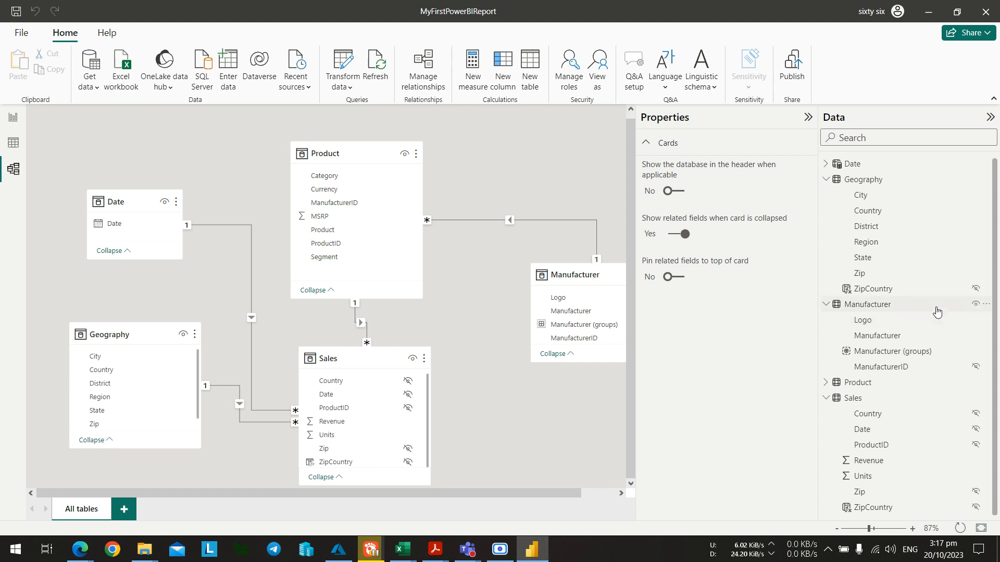
pyautogui.hotkey('alt', 'Tab')
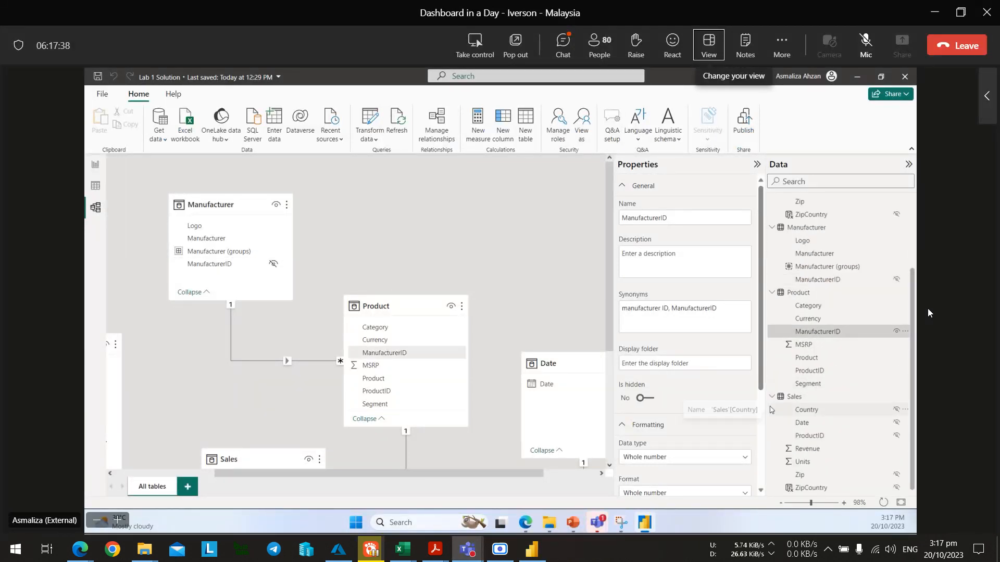
pyautogui.hotkey('alt', 'Tab')
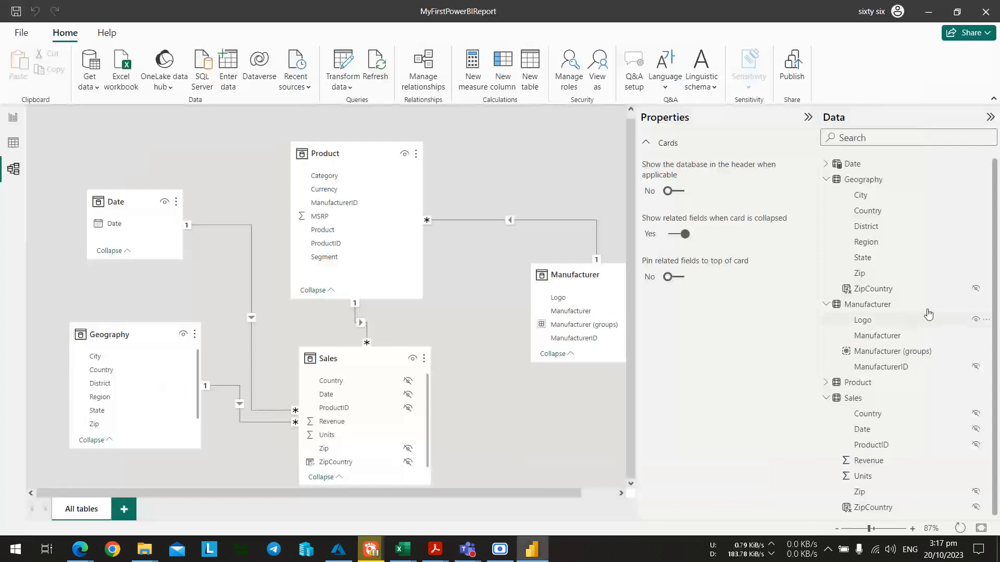
pyautogui.click(826, 382)
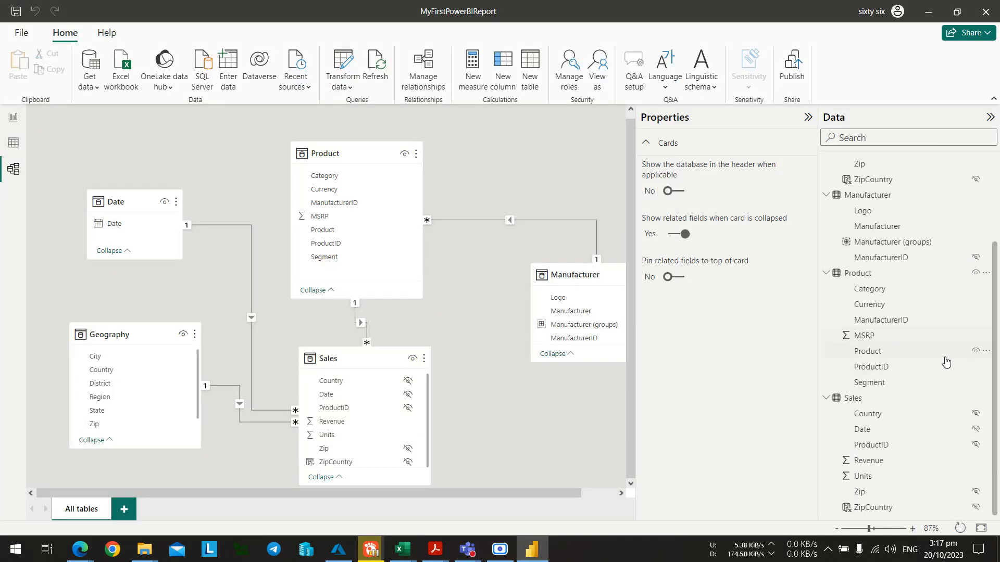
pyautogui.click(937, 321)
pyautogui.keyDown('ctrl'); pyautogui.click(911, 366); pyautogui.keyUp('ctrl')
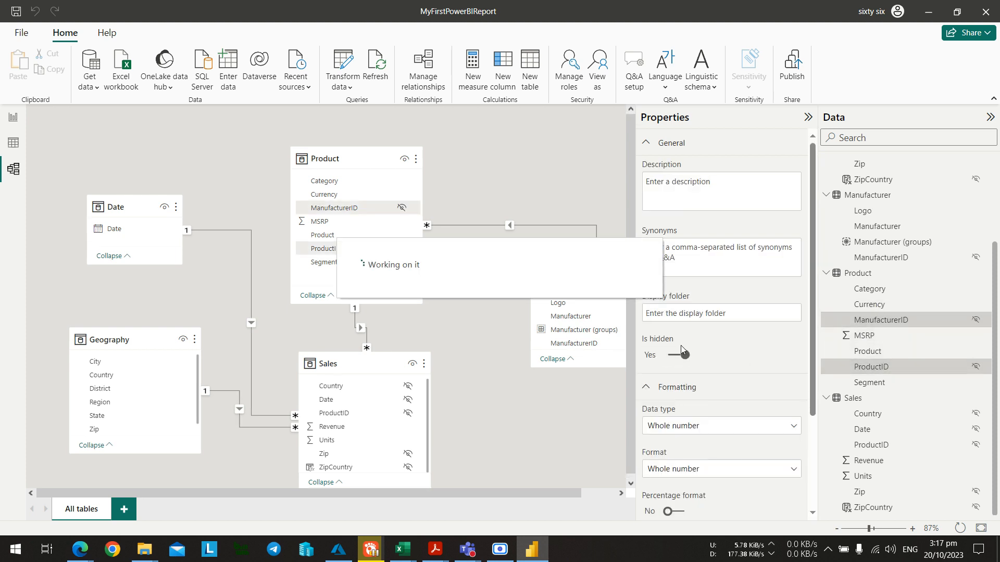
pyautogui.hotkey('alt', 'Tab')
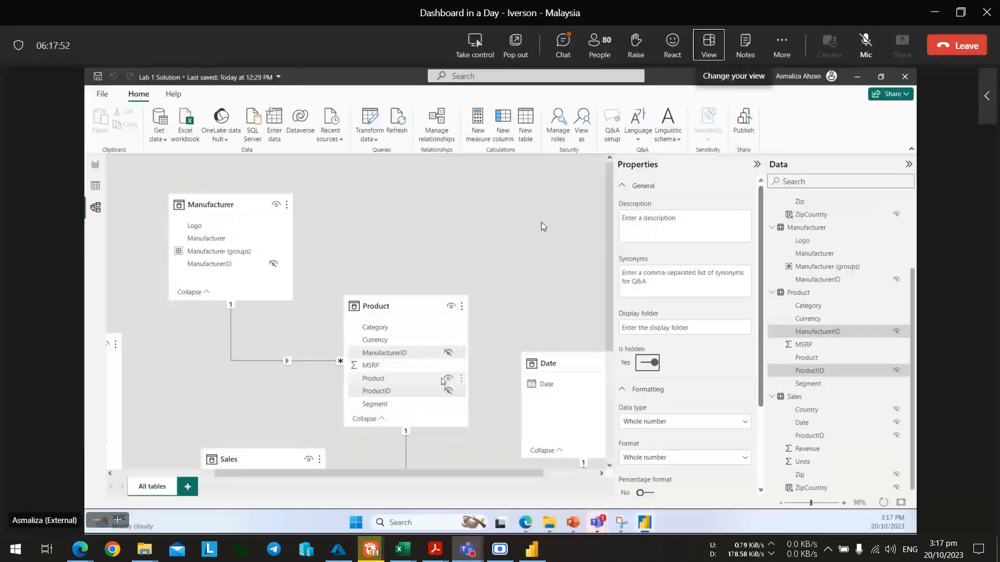
pyautogui.hotkey('alt', 'Tab')
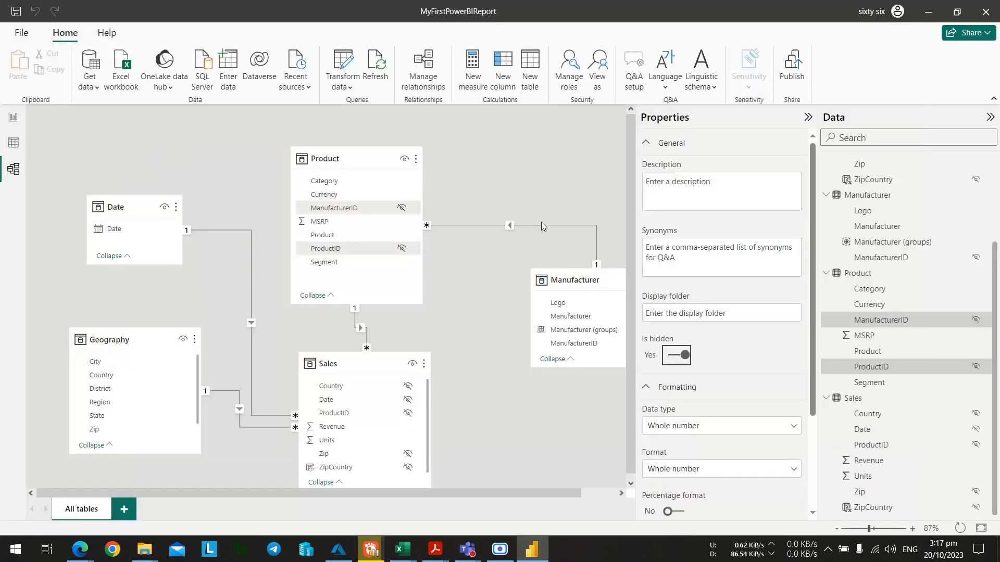
pyautogui.click(530, 166)
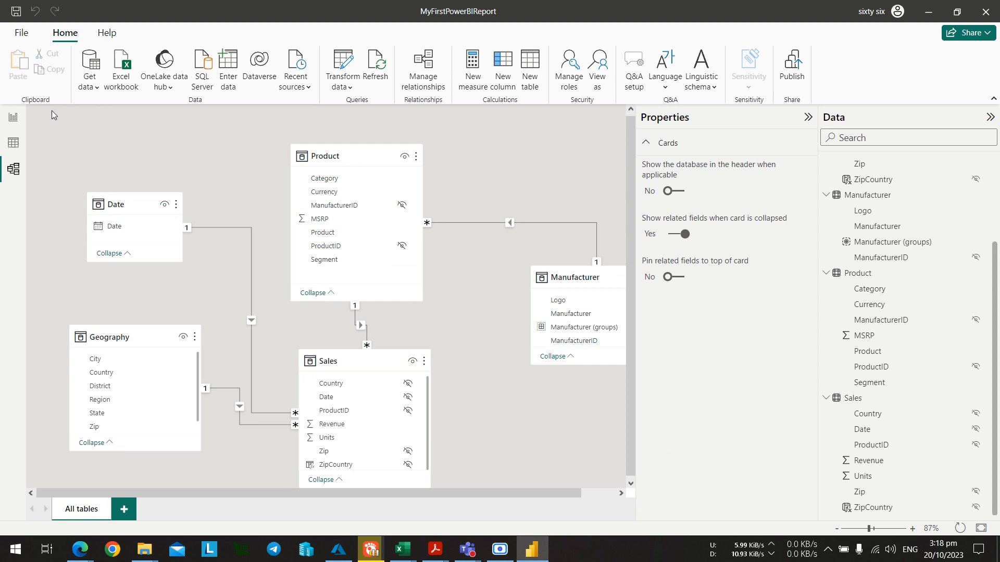
# Return to the report and list the Geography and Product tables' available fields, collapsing the Manufacturer table.
pyautogui.click(13, 117)
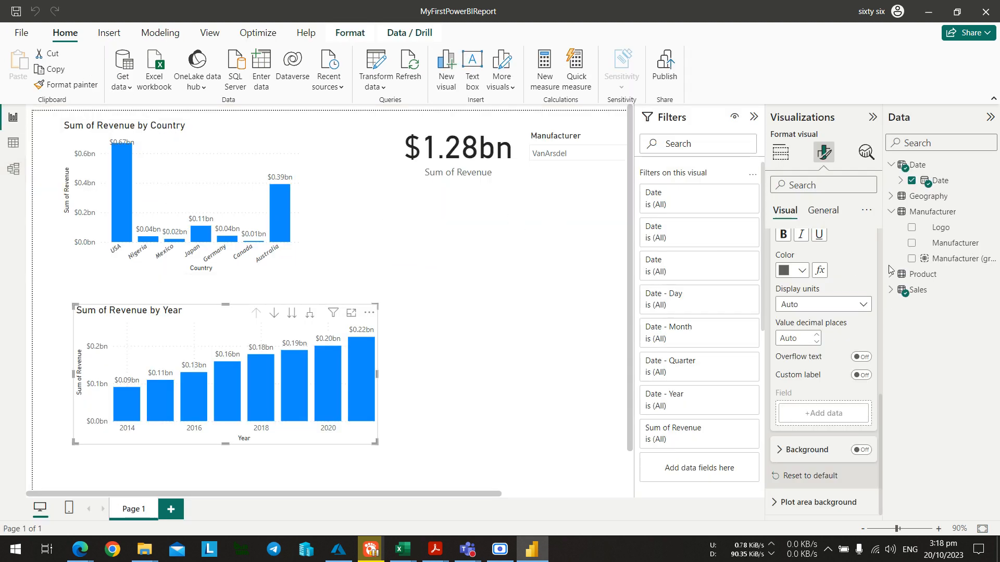
pyautogui.click(891, 196)
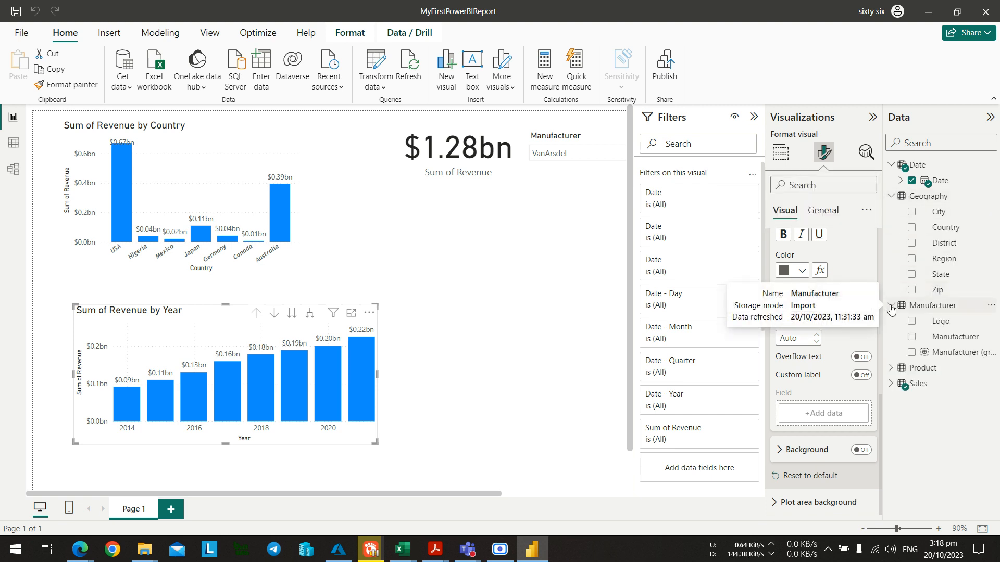
pyautogui.click(891, 307)
pyautogui.click(890, 322)
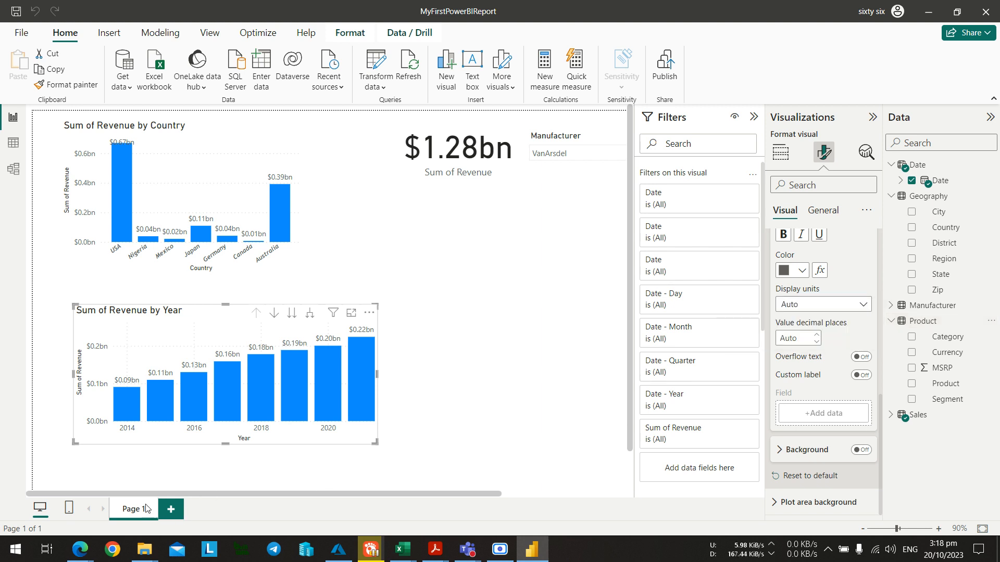
# Look through the data model and the Sales table's rows and return to the report page.
pyautogui.click(12, 171)
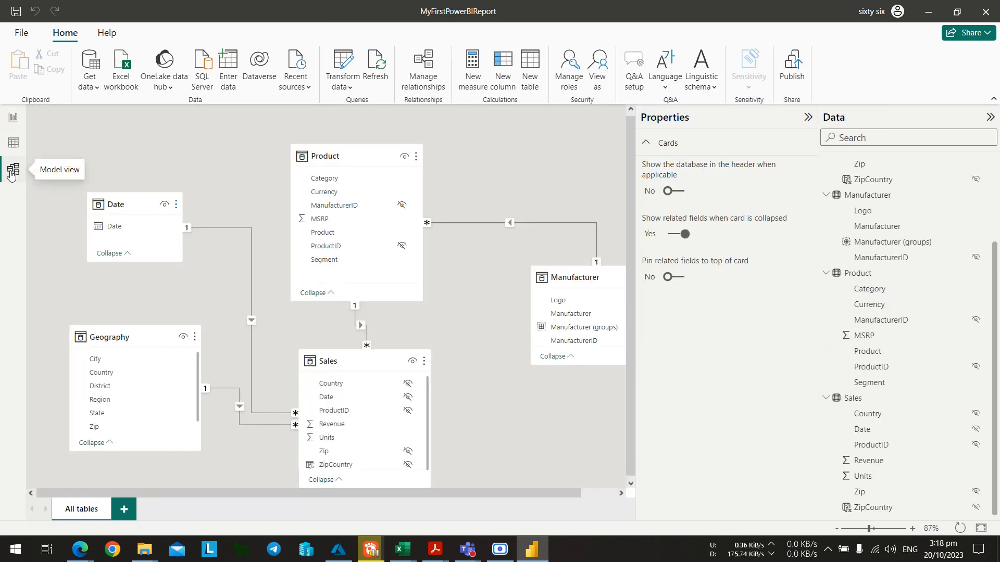
pyautogui.click(14, 119)
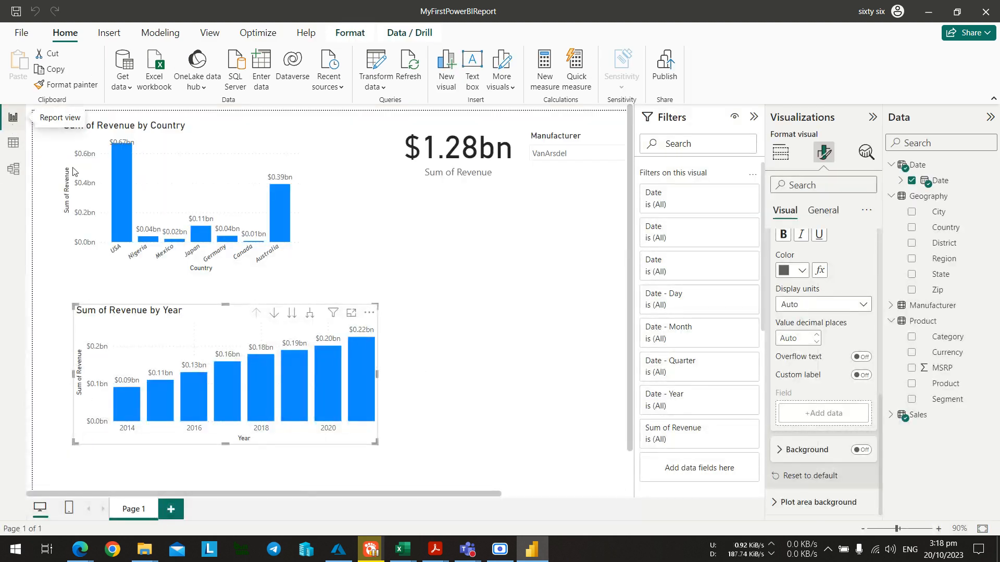
pyautogui.click(13, 165)
pyautogui.click(14, 143)
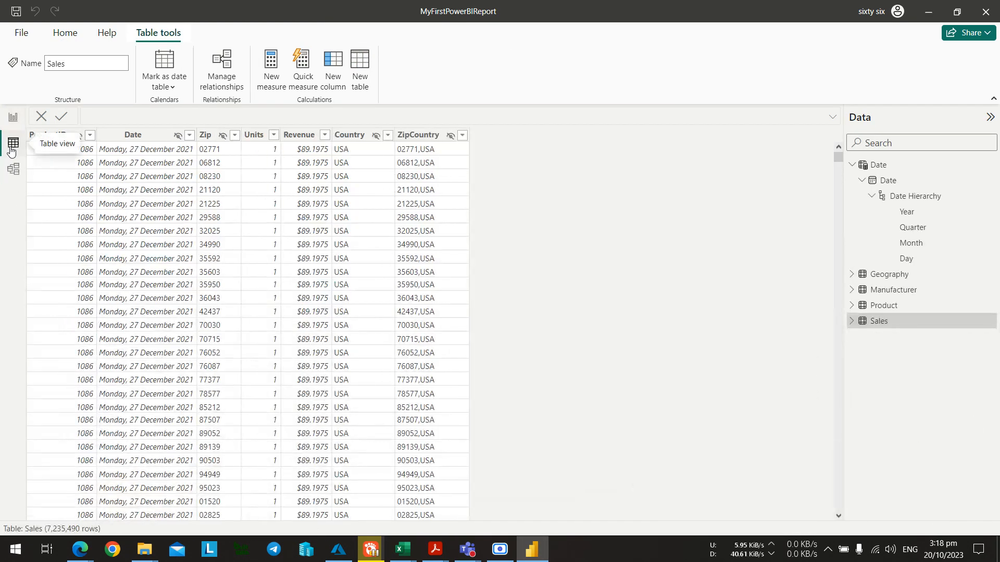
pyautogui.click(13, 118)
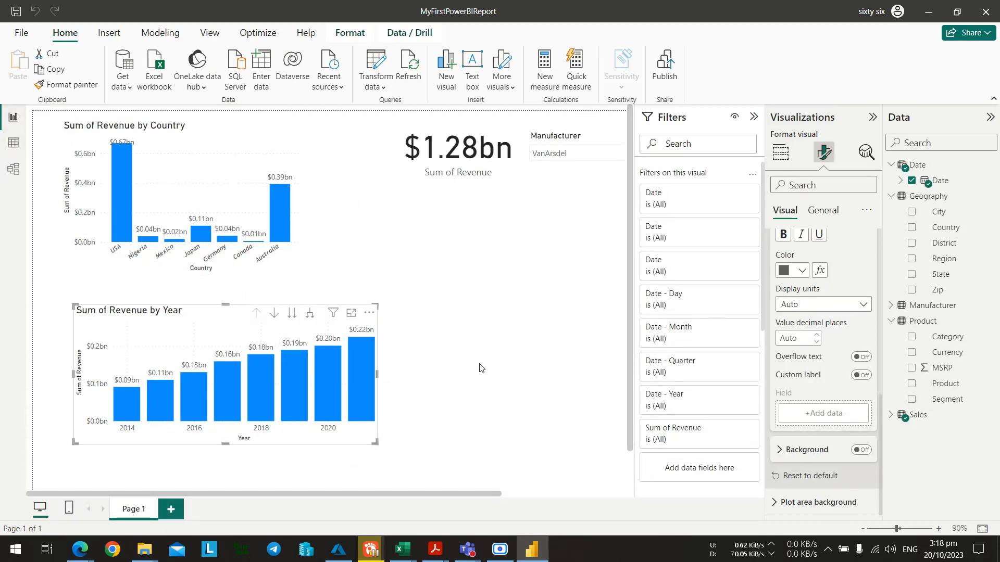
# Check the instructor's report in Teams and select the Sum of Revenue by Country chart in Power BI.
pyautogui.hotkey('alt', 'Tab')
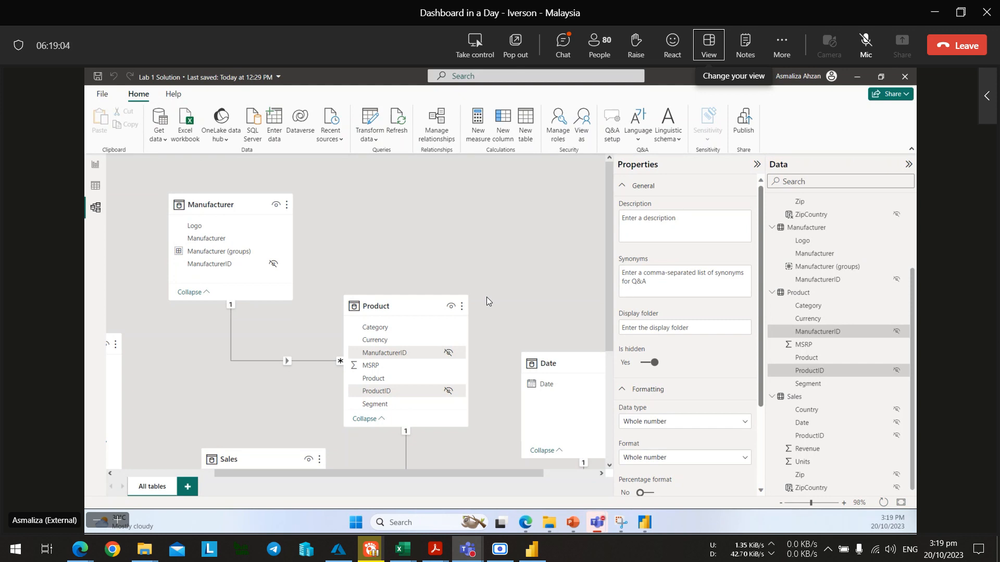
pyautogui.press('XF86MonBrightnessDown')
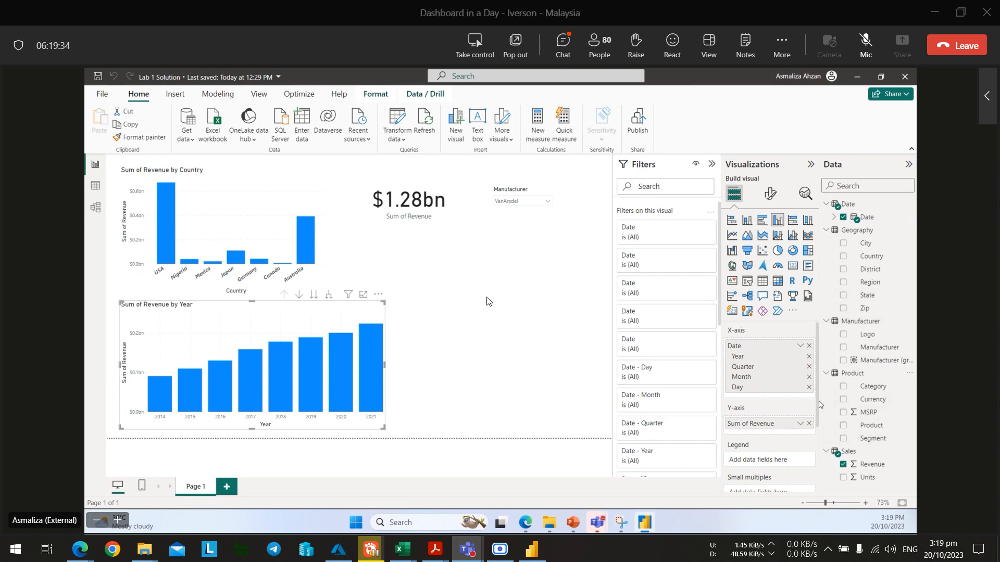
pyautogui.hotkey('alt', 'Tab')
pyautogui.hotkey('alt', 'Tab')
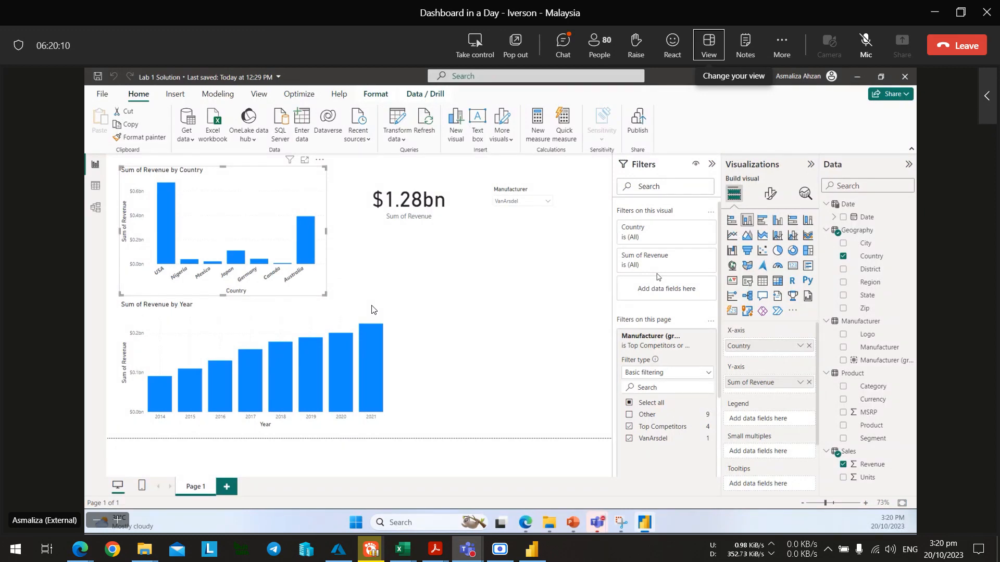
pyautogui.hotkey('alt', 'Tab')
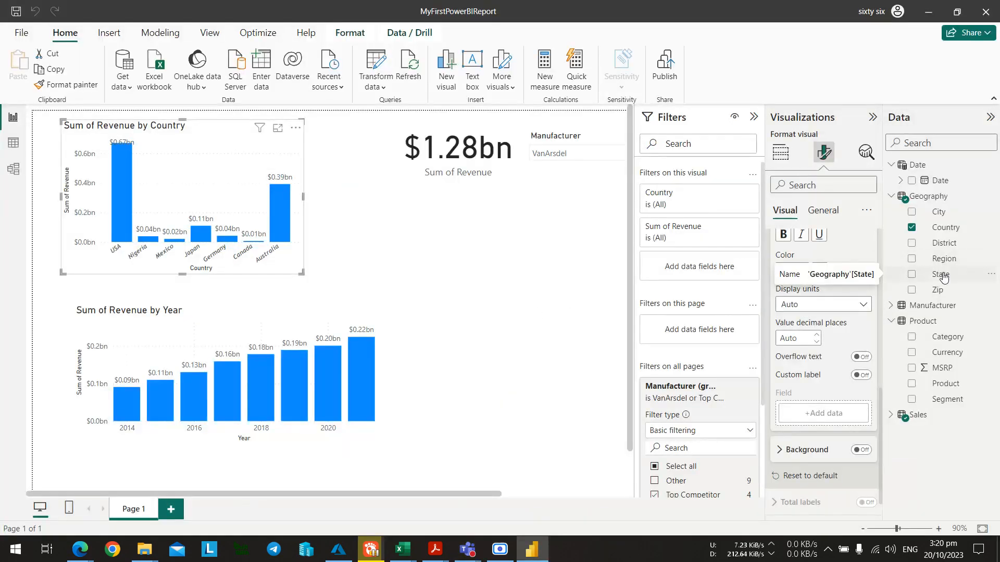
# Following the instructor in Teams, add Geography's State field below Country on the revenue by country chart's X-axis in Power BI.
pyautogui.hotkey('alt', 'Tab')
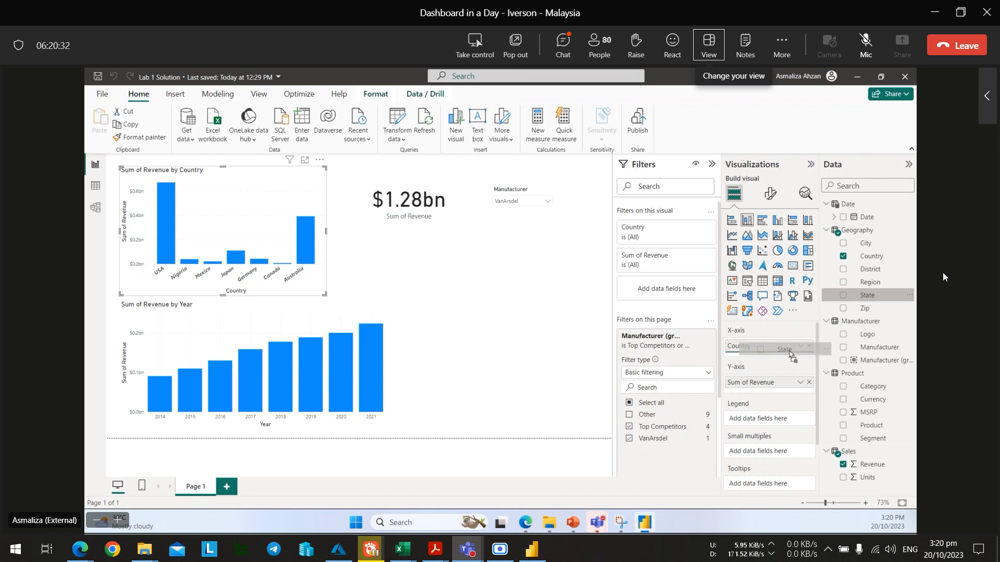
pyautogui.hotkey('alt', 'Tab')
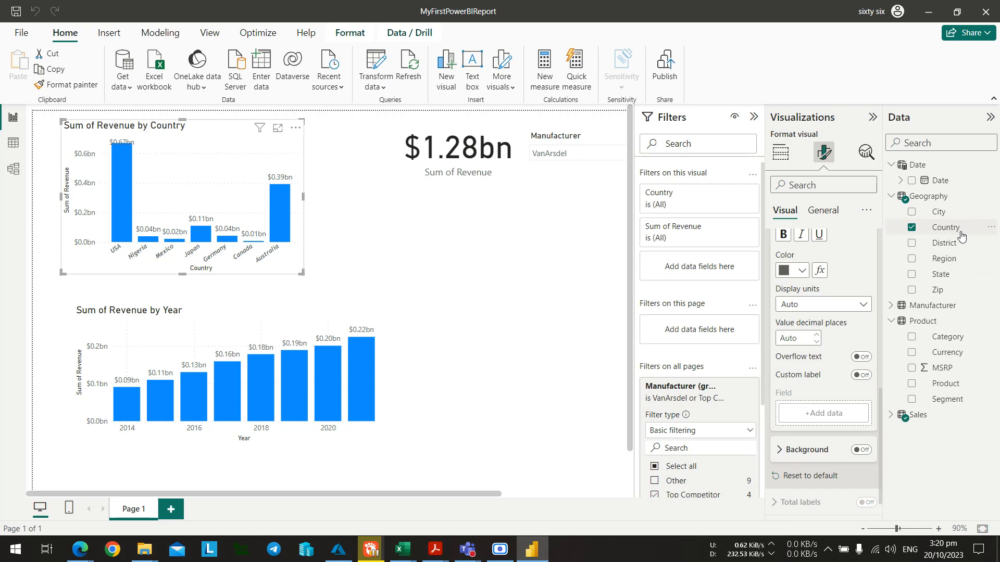
pyautogui.hotkey('alt', 'Tab')
pyautogui.hotkey('alt', 'Tab')
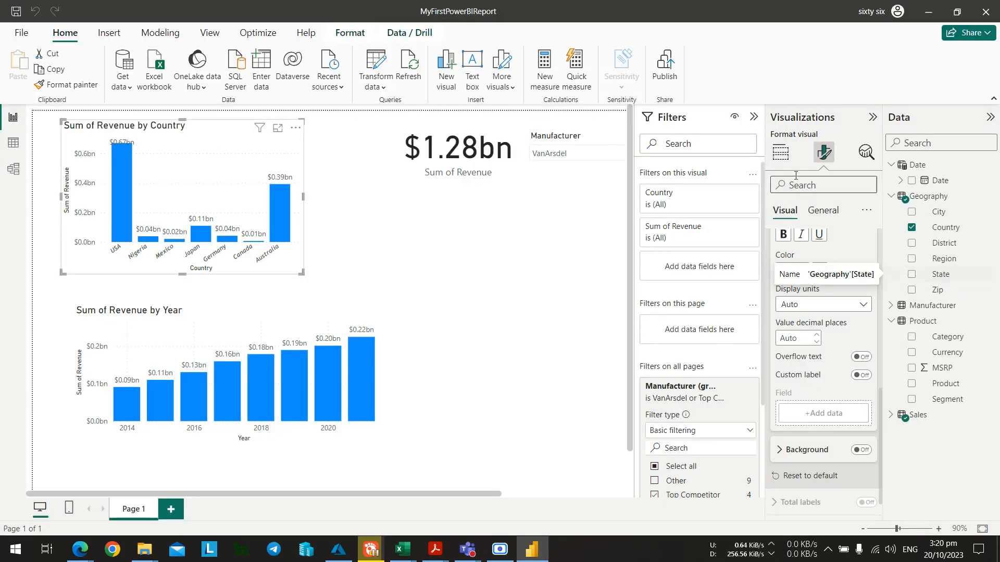
pyautogui.click(780, 153)
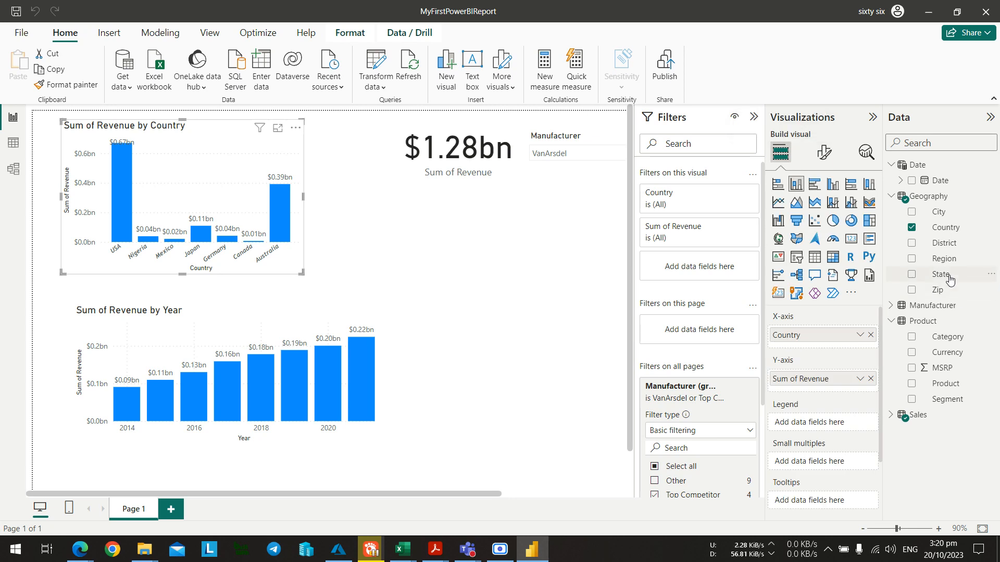
pyautogui.moveTo(950, 280); pyautogui.dragTo(824, 343)
# Compare the chart with the instructor's in Teams and widen the Country and State revenue chart toward the revenue card in Power BI.
pyautogui.hotkey('alt', 'Tab')
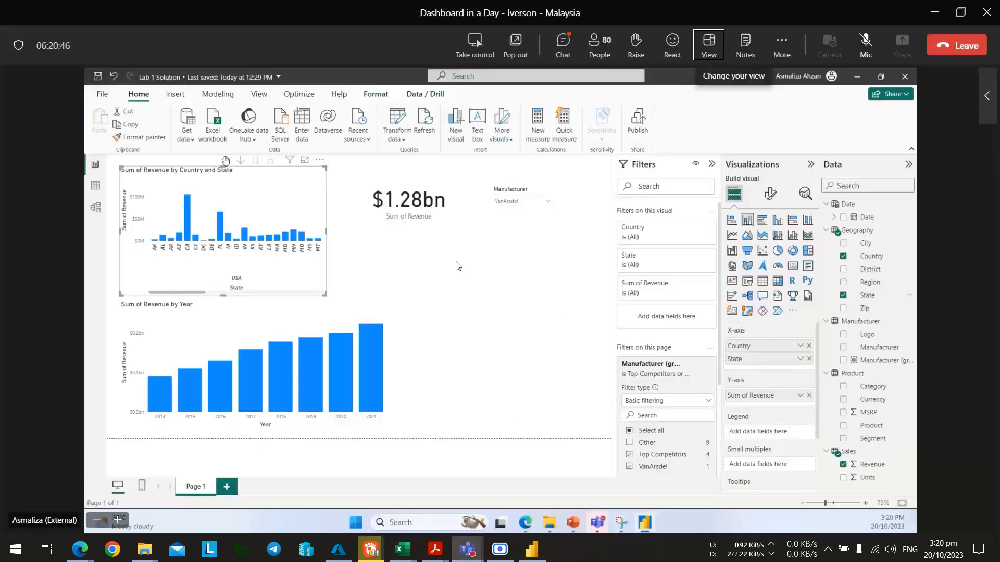
pyautogui.hotkey('alt', 'Tab')
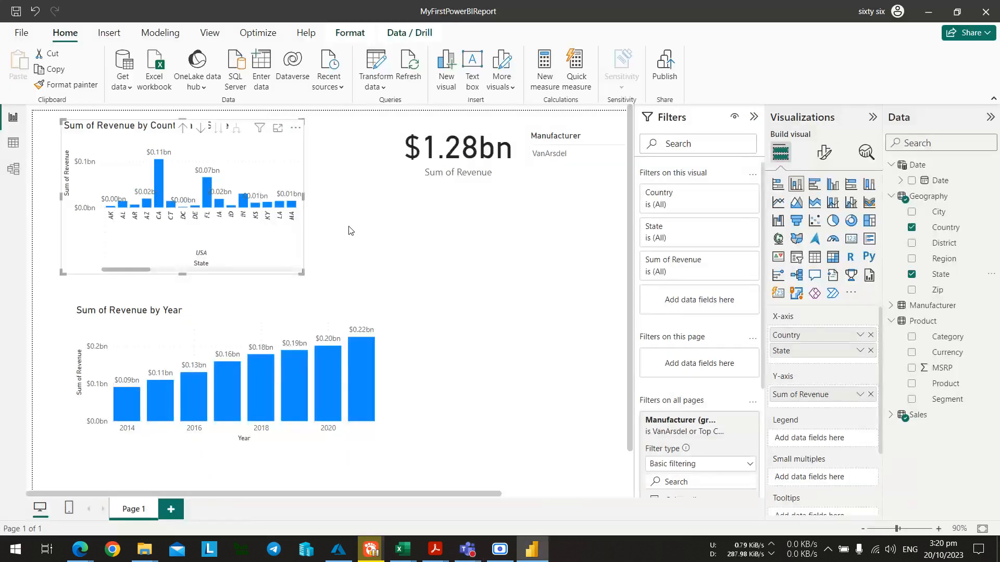
pyautogui.moveTo(303, 196); pyautogui.dragTo(391, 197)
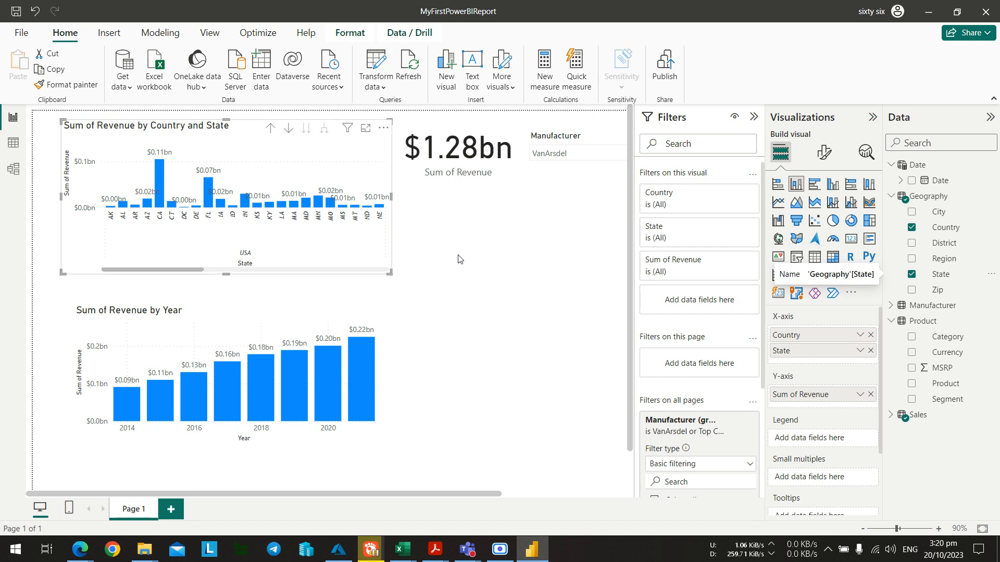
# Following the instructor in Teams, add Geography's District field below State on the same chart's X-axis in Power BI.
pyautogui.hotkey('alt', 'Tab')
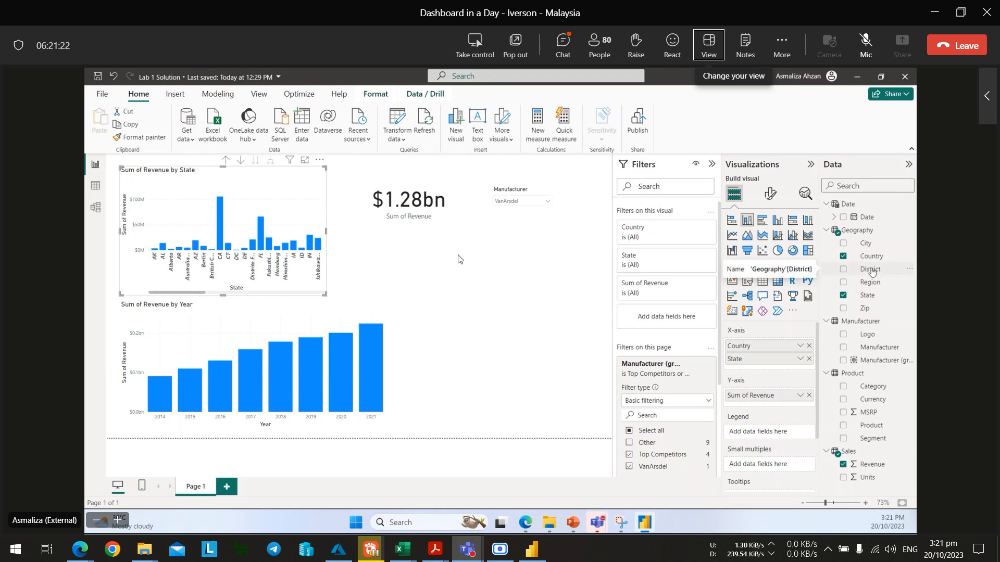
pyautogui.hotkey('alt', 'Tab')
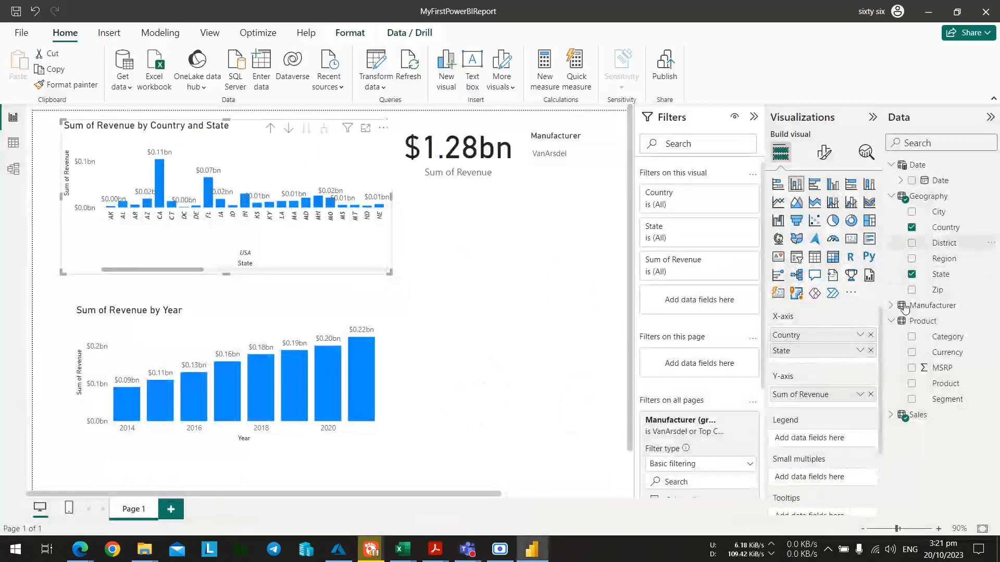
pyautogui.moveTo(943, 243); pyautogui.dragTo(852, 367)
pyautogui.hotkey('alt', 'Tab')
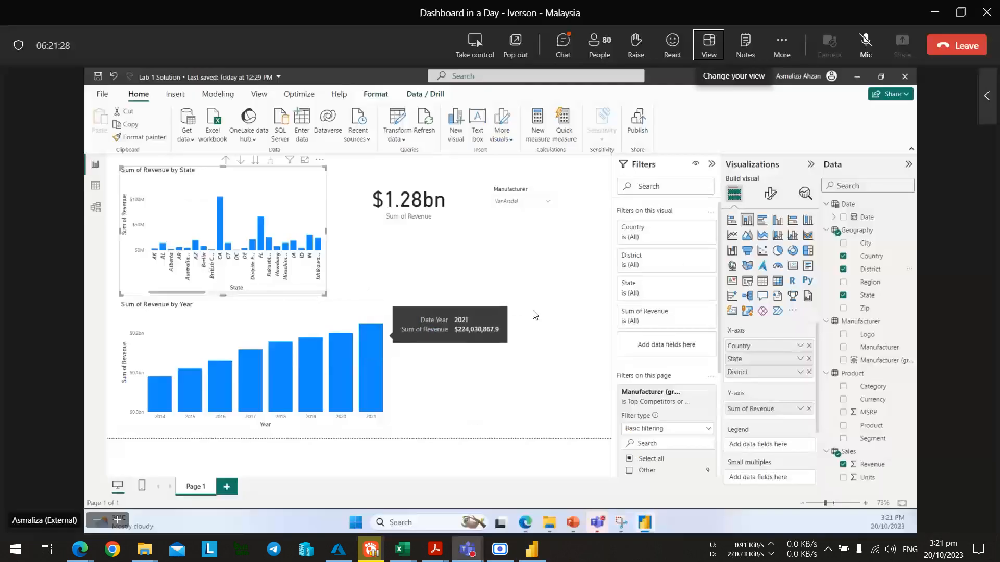
pyautogui.hotkey('alt', 'Tab')
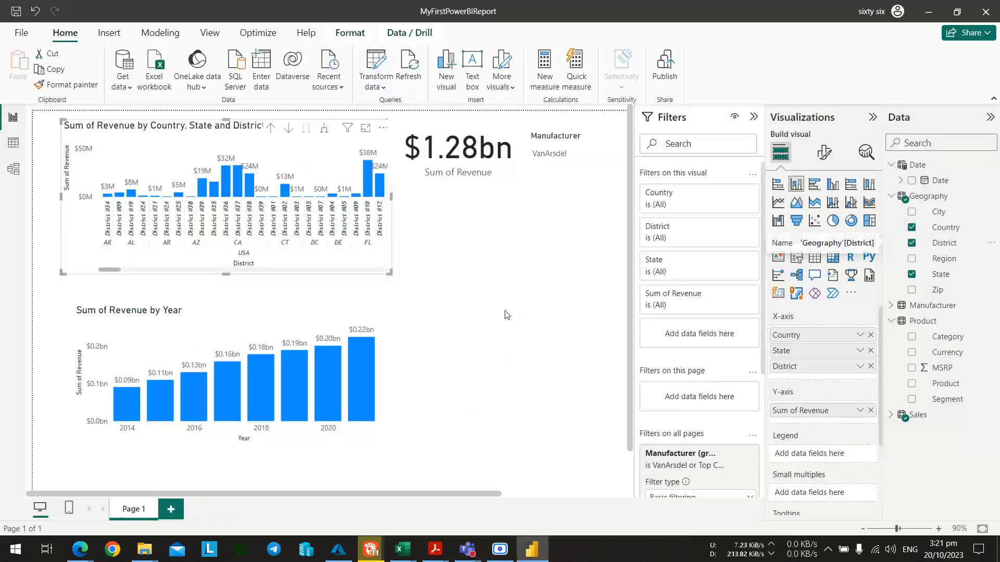
# Make the Country, State and District chart slightly taller and drill it up to Country level, comparing with the instructor's report in Teams.
pyautogui.moveTo(229, 275); pyautogui.dragTo(230, 297)
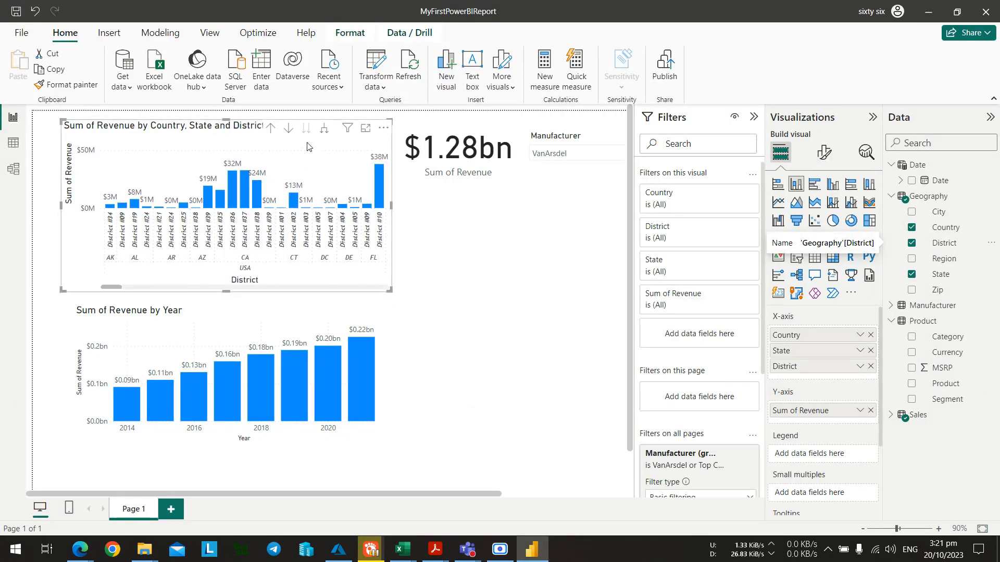
pyautogui.click(271, 131)
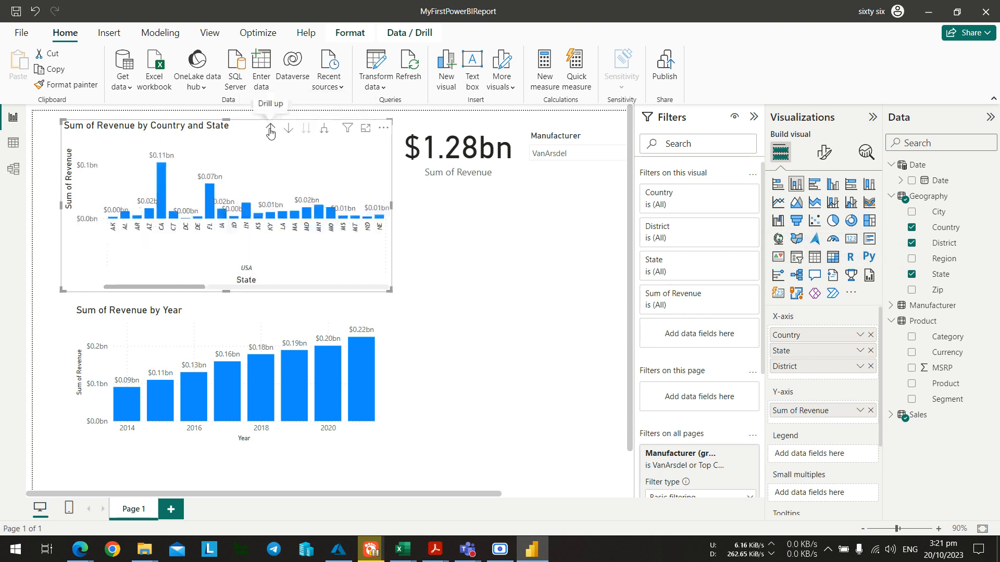
pyautogui.hotkey('alt', 'Tab')
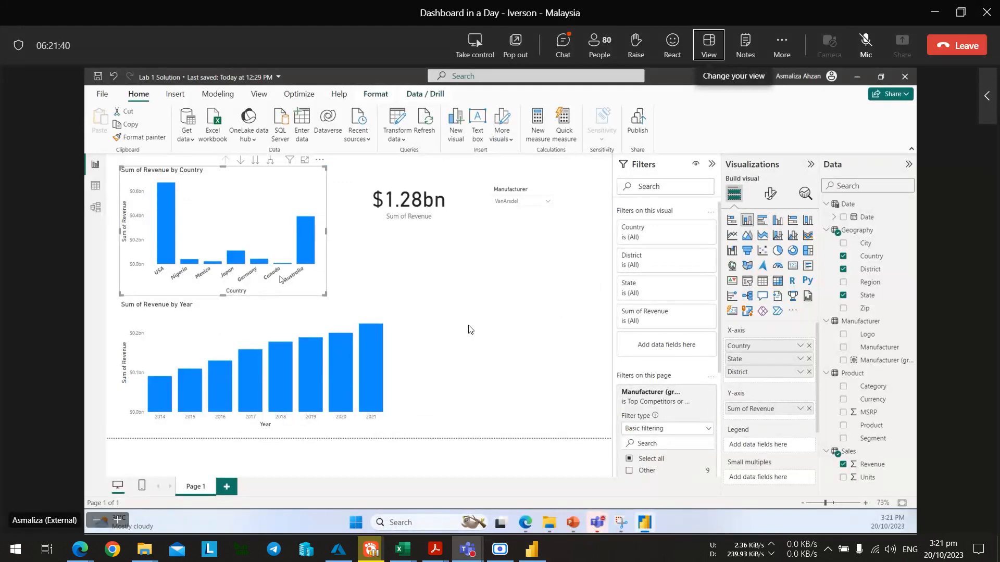
pyautogui.hotkey('alt', 'Tab')
pyautogui.click(271, 128)
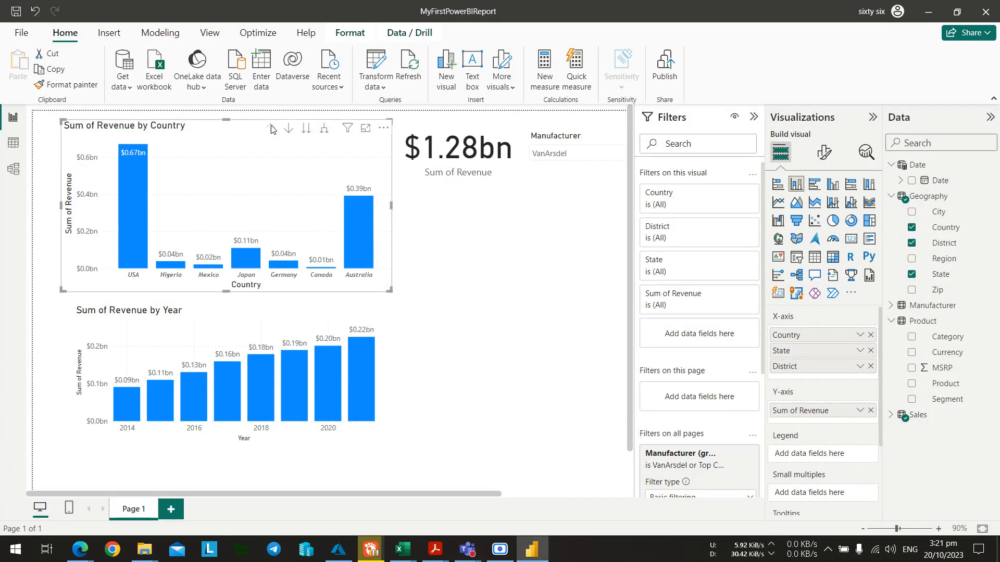
pyautogui.hotkey('alt', 'Tab')
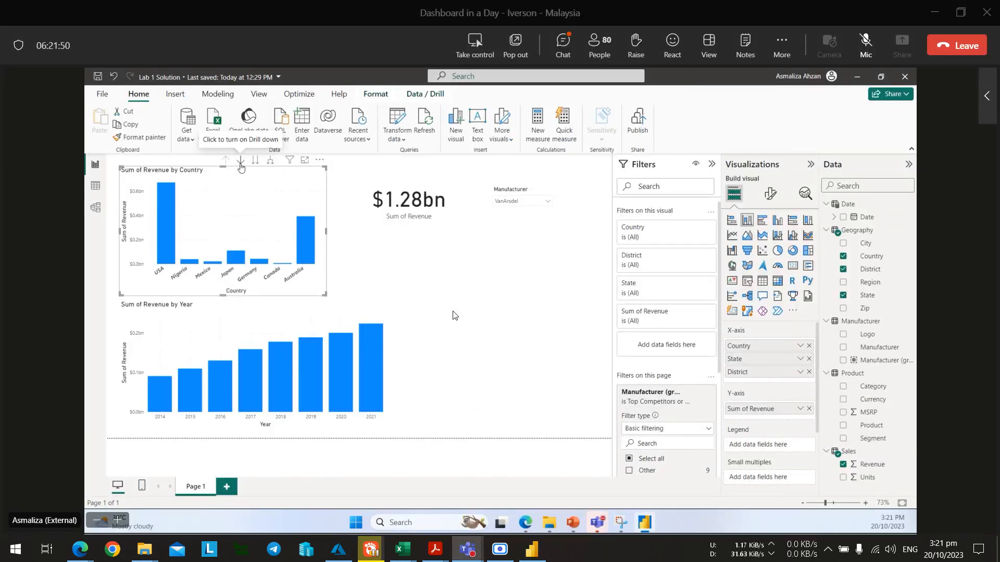
# Following the instructor in Teams, drill the revenue by country chart in Power BI from Australia down to its states.
pyautogui.hotkey('alt', 'Tab')
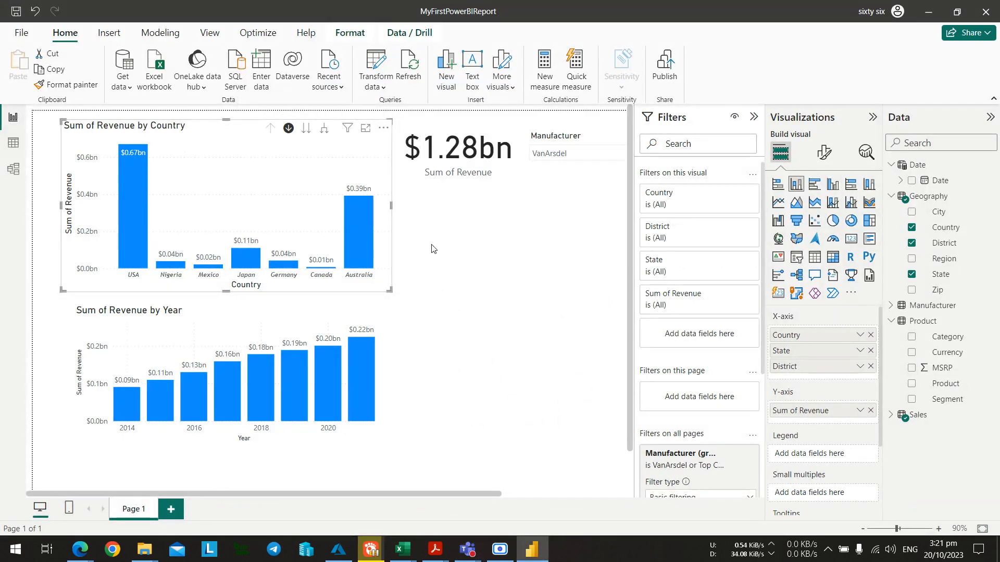
pyautogui.hotkey('alt', 'Tab')
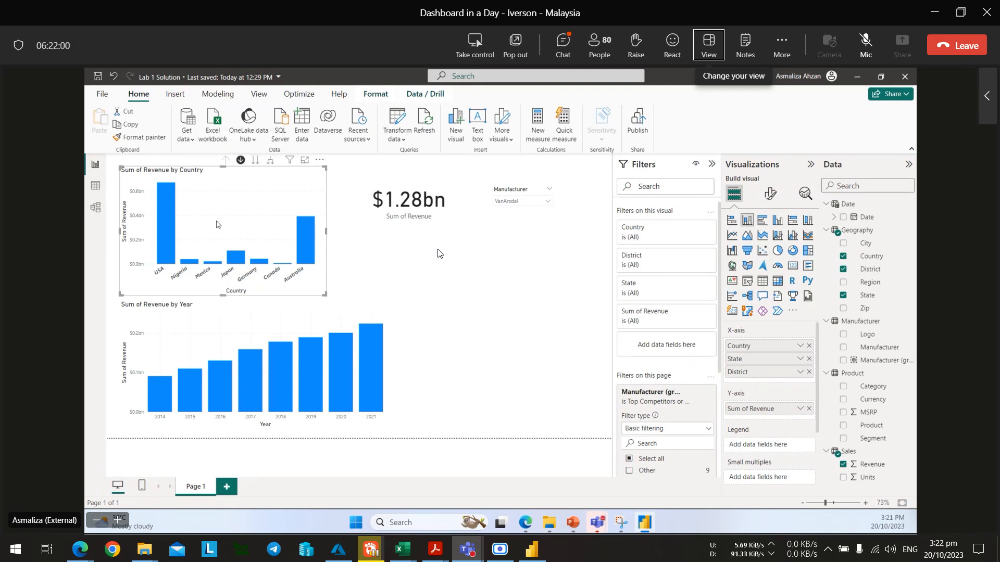
pyautogui.hotkey('alt', 'Tab')
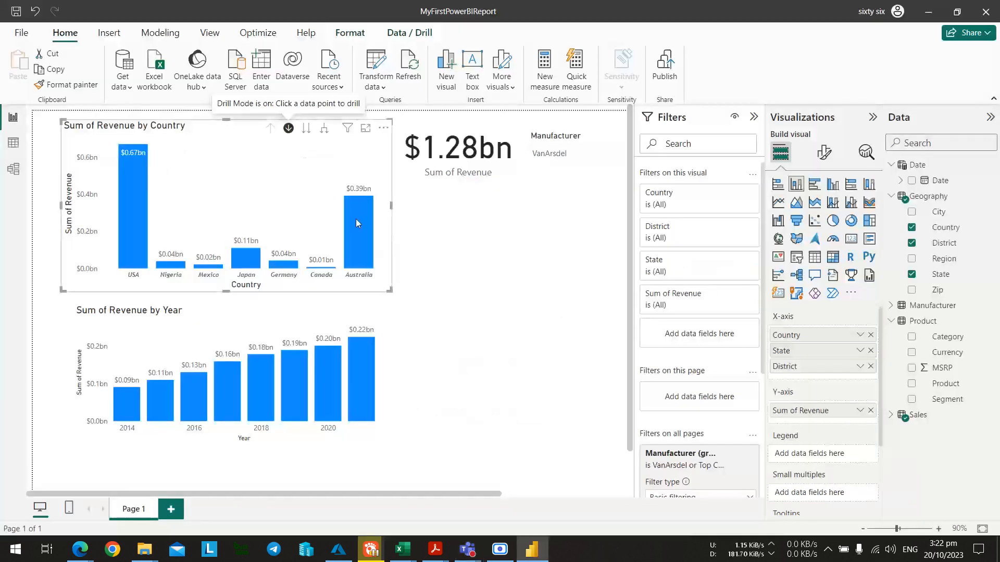
pyautogui.click(355, 219)
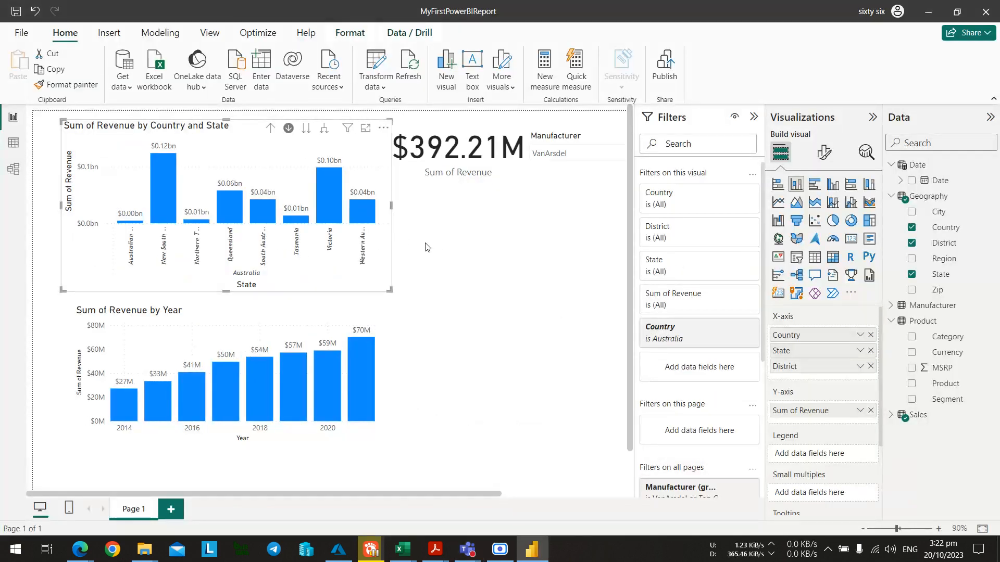
pyautogui.hotkey('alt', 'Tab')
pyautogui.hotkey('alt', 'Tab')
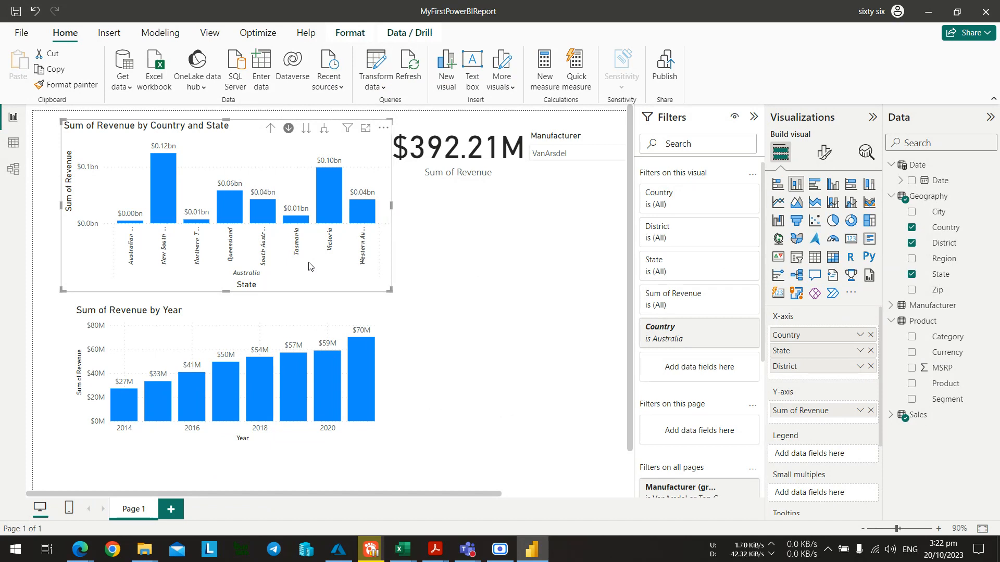
pyautogui.hotkey('alt', 'Tab')
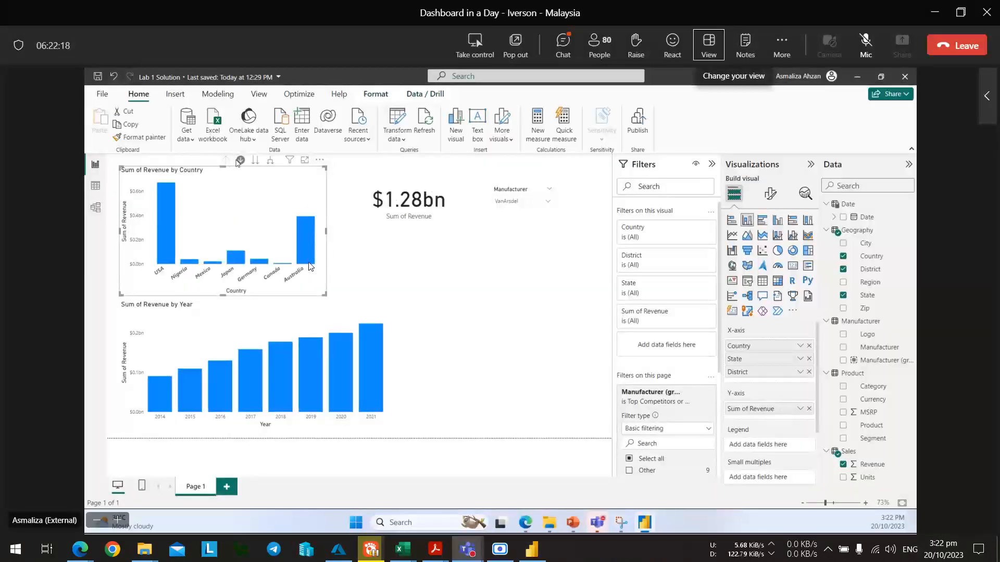
pyautogui.hotkey('alt', 'Tab')
pyautogui.hotkey('alt', 'Tab')
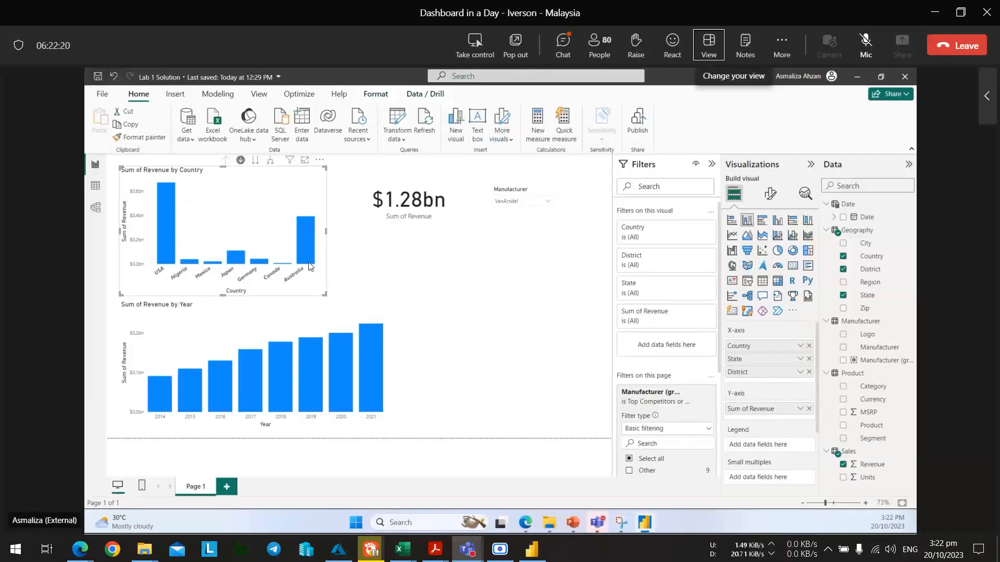
pyautogui.hotkey('alt', 'Tab')
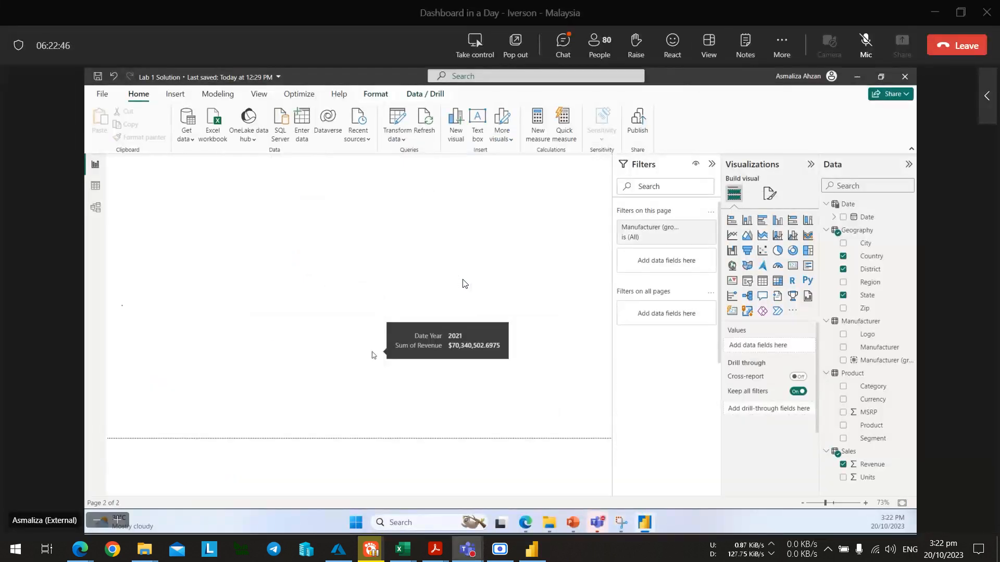
# Show the revenue by year chart's 2021 data point as a table, return to the report, and compare with the instructor's in Teams.
pyautogui.rightClick(356, 379)
pyautogui.click(416, 387)
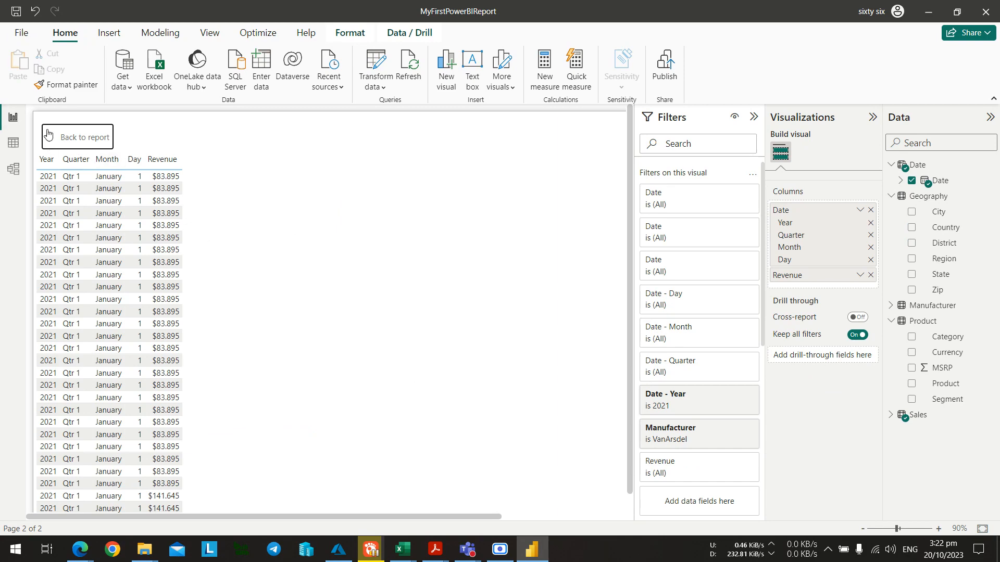
pyautogui.click(61, 137)
pyautogui.hotkey('alt', 'Tab')
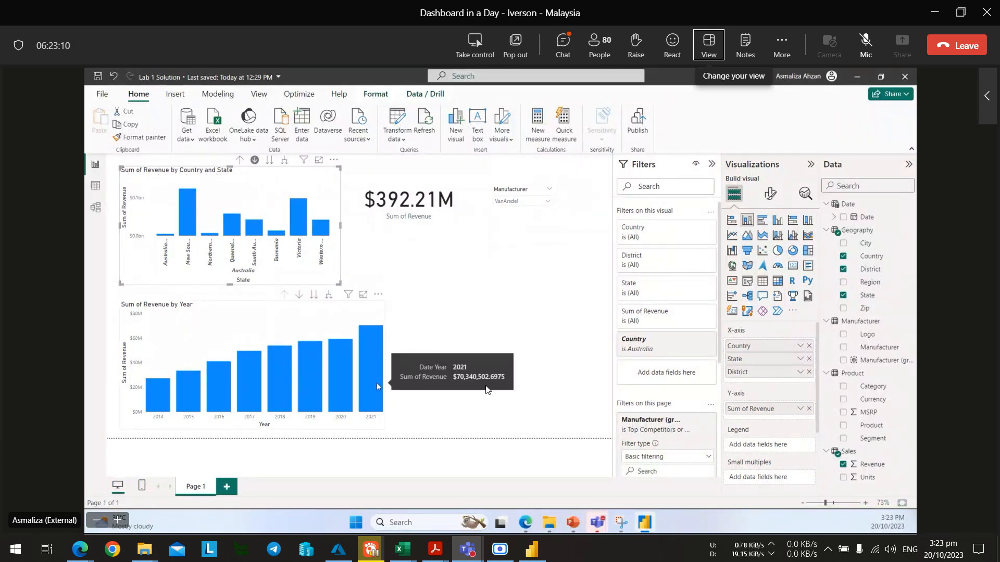
pyautogui.hotkey('alt', 'Tab')
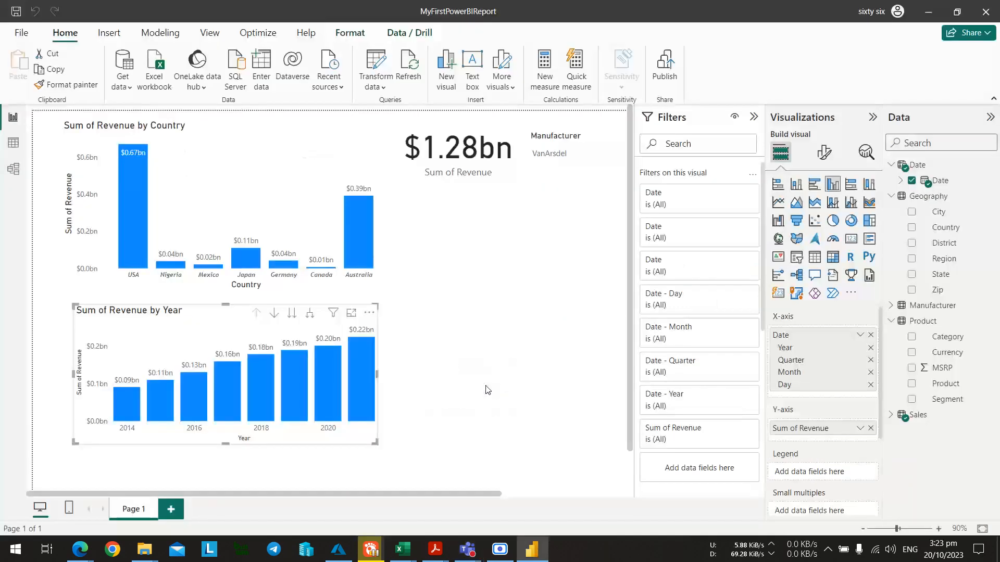
pyautogui.click(365, 385)
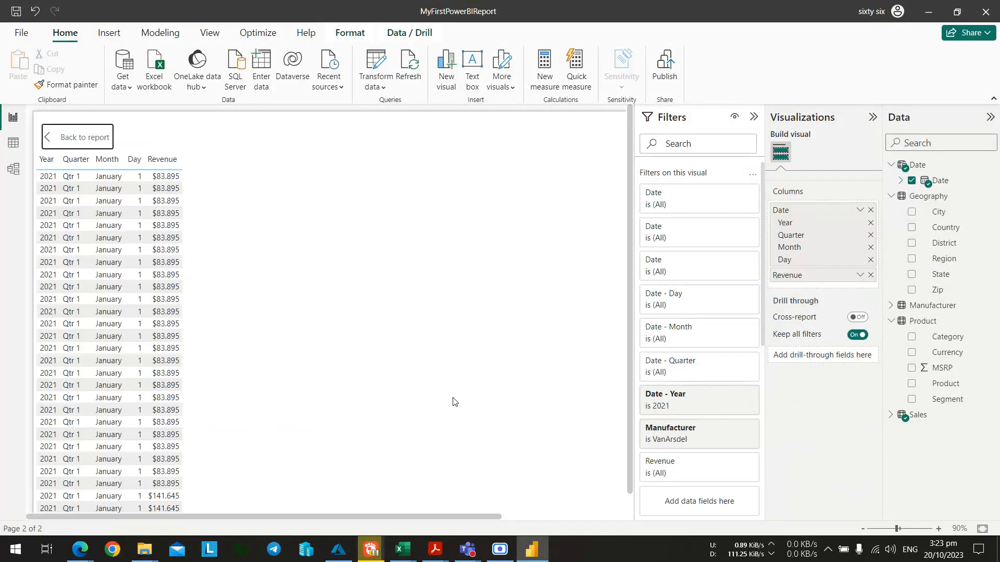
pyautogui.click(79, 137)
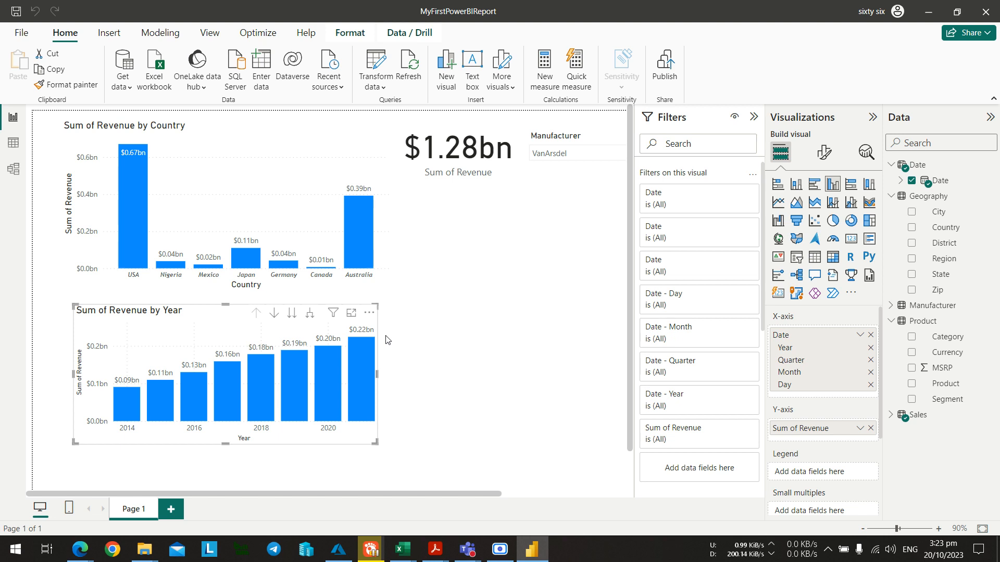
pyautogui.hotkey('alt', 'Tab')
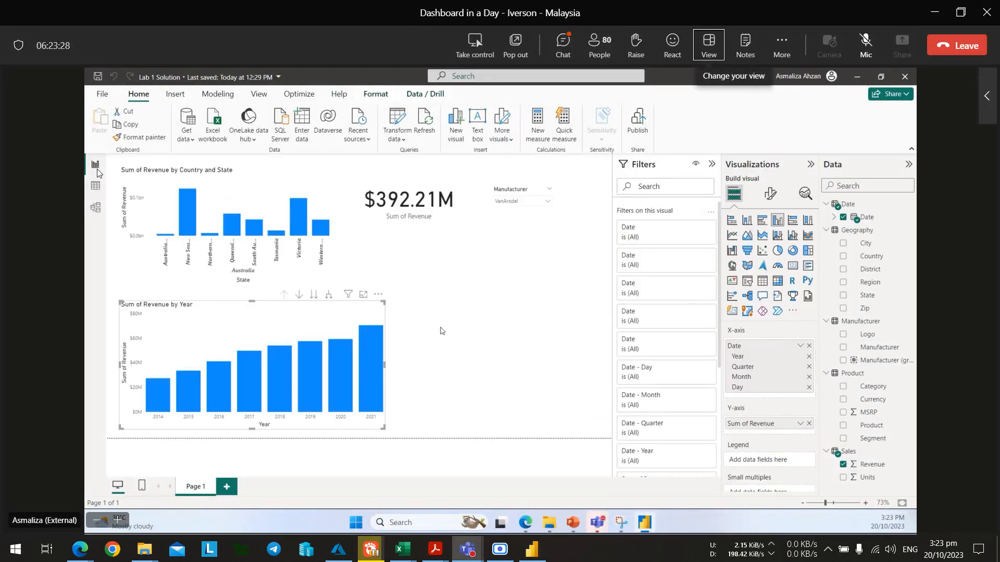
pyautogui.hotkey('alt', 'Tab')
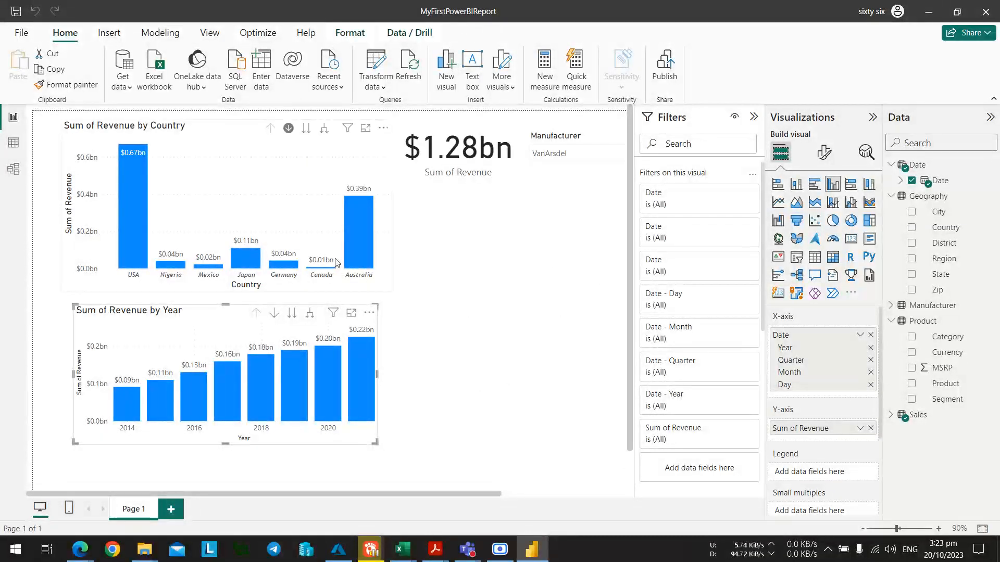
# Select the revenue by country chart, reopen the table of 2021 records from the year chart, and return to the report each time.
pyautogui.click(320, 179)
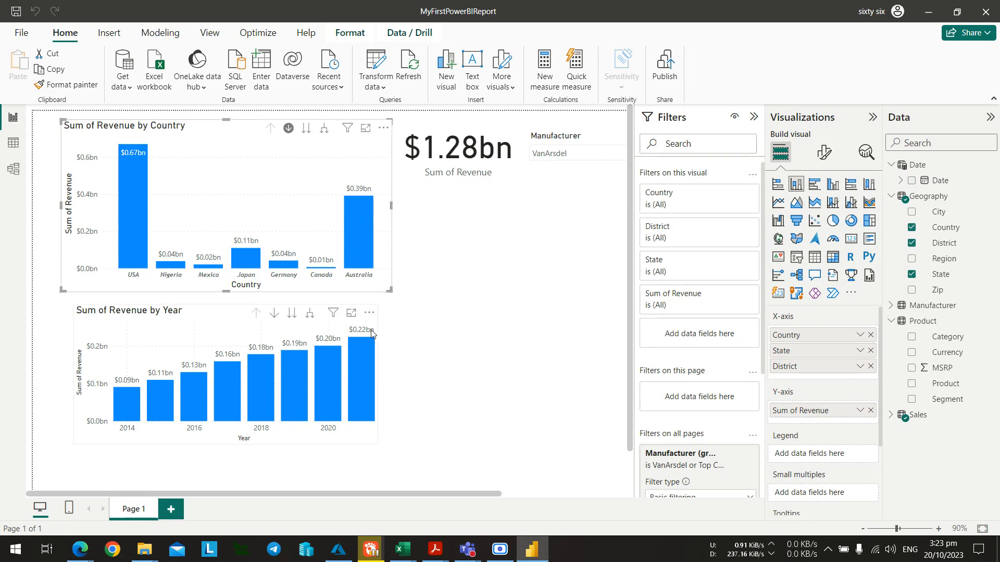
pyautogui.click(367, 362)
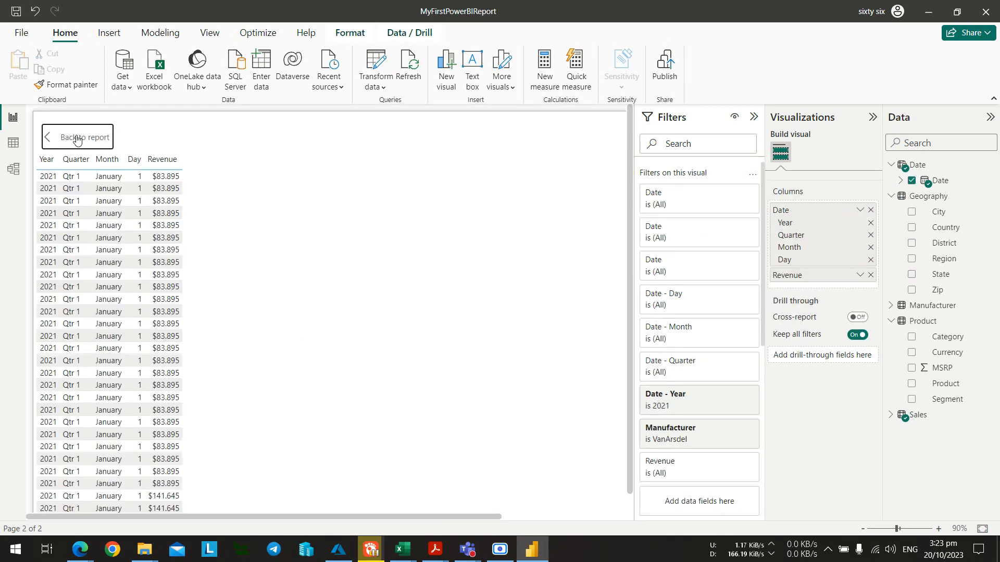
pyautogui.click(77, 138)
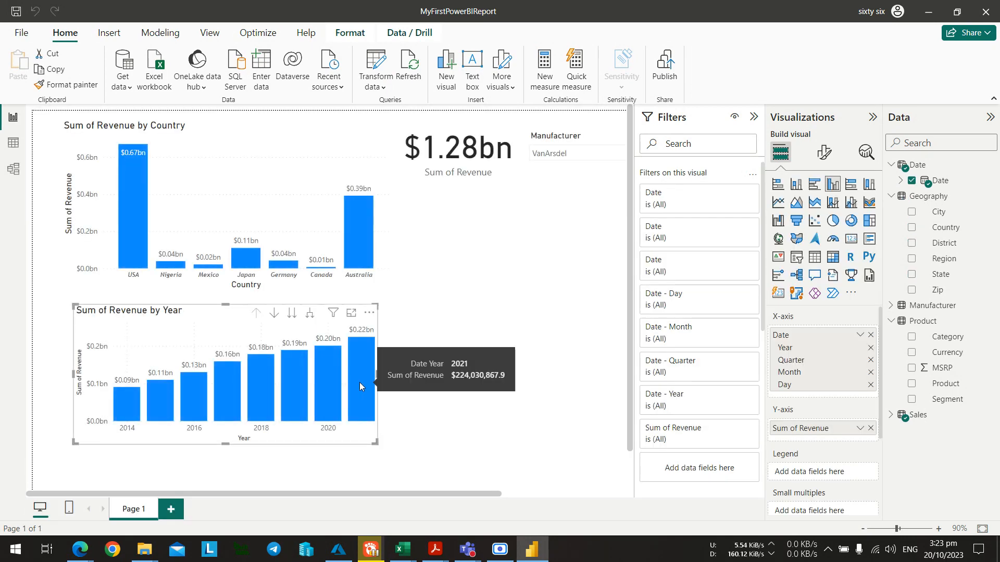
pyautogui.click(359, 386)
pyautogui.click(78, 137)
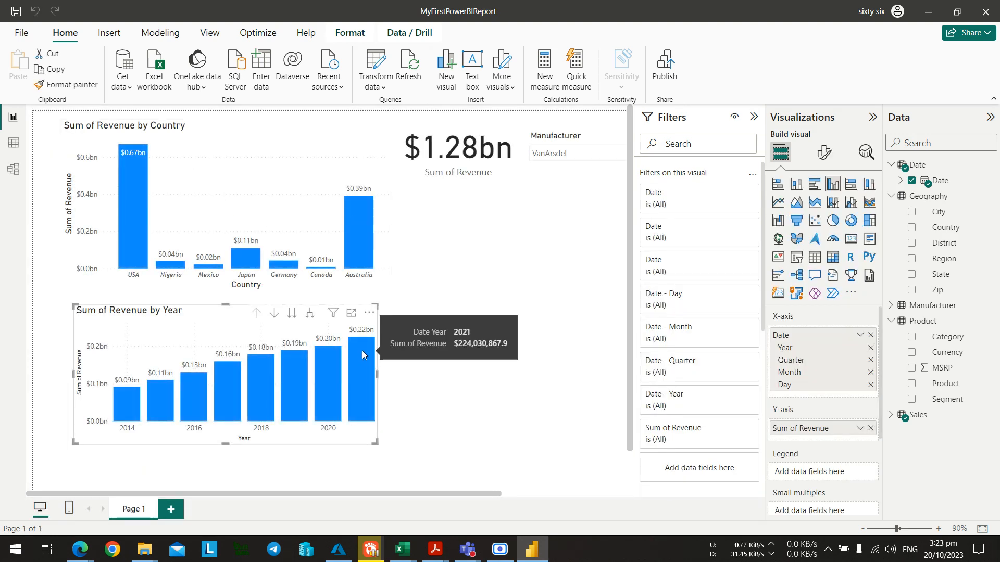
# Drill the country chart into Australia's states and back up to Country level, checking the instructor's report in Teams.
pyautogui.click(361, 213)
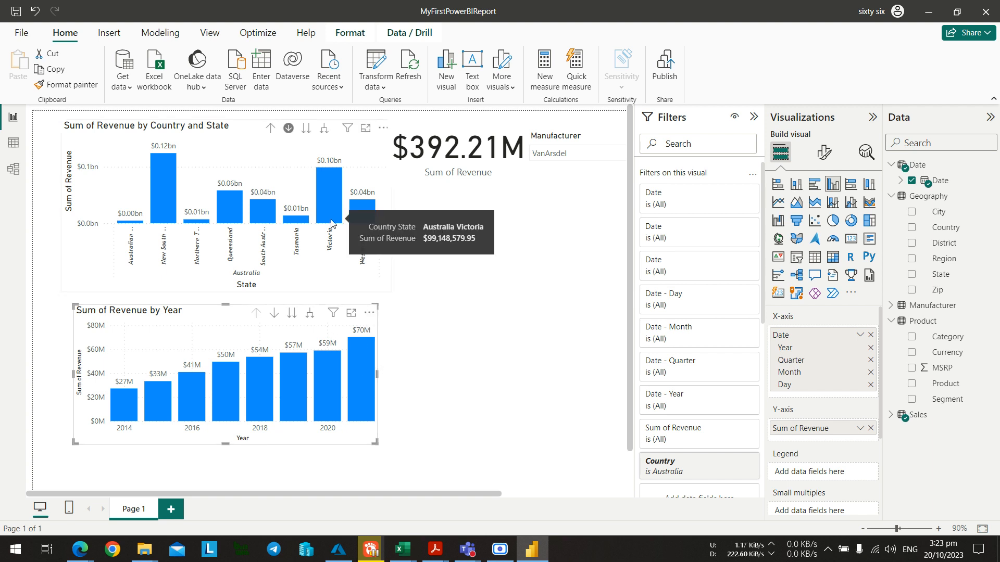
pyautogui.click(270, 127)
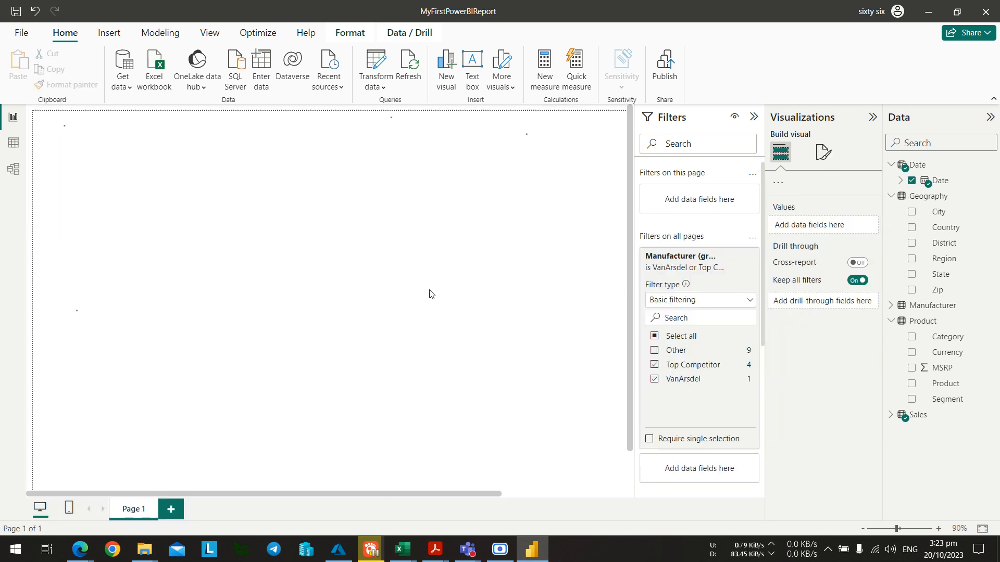
pyautogui.hotkey('alt', 'Tab')
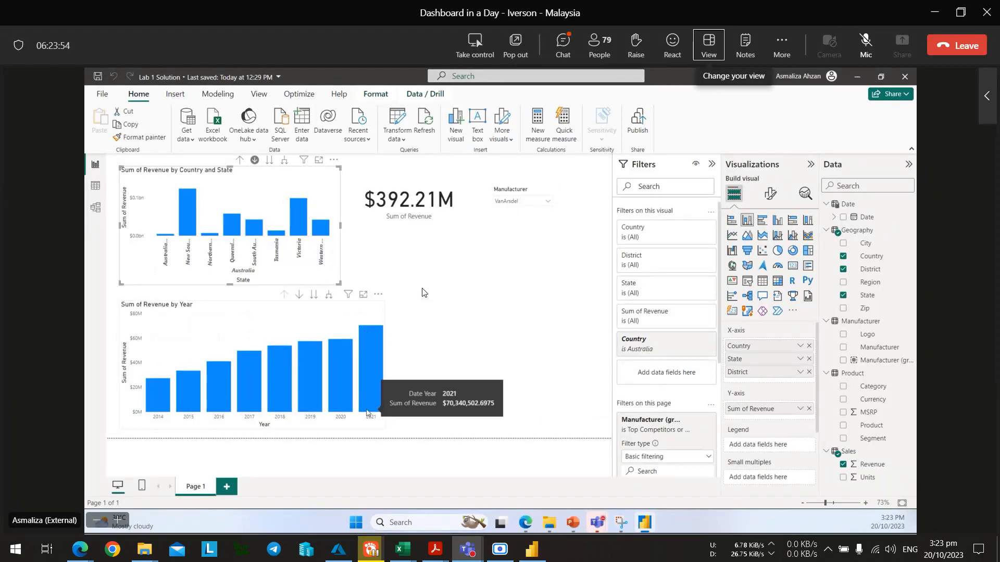
pyautogui.hotkey('alt', 'Tab')
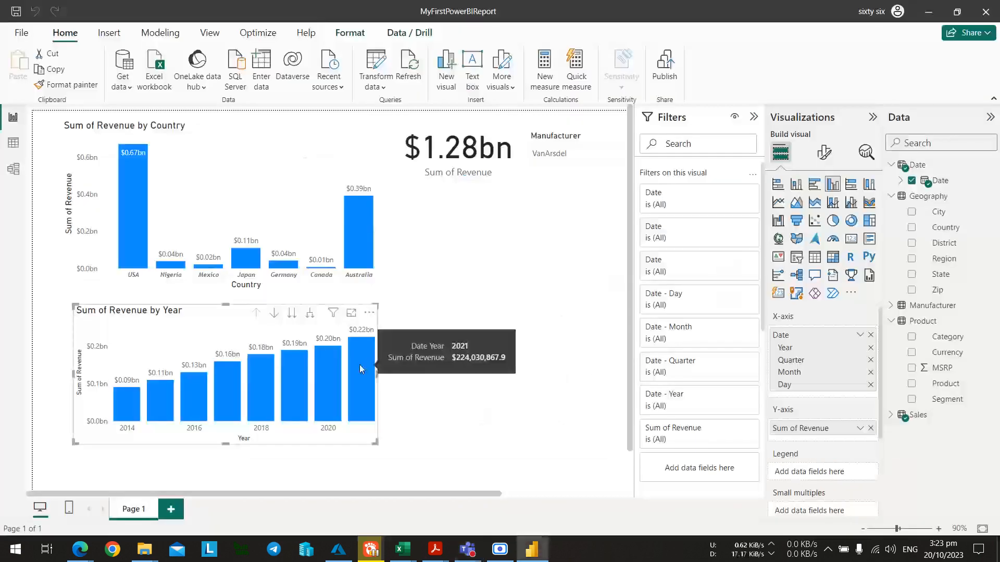
# Following the instructor in Teams, turn on drill mode for the revenue by year chart in Power BI and drill 2021 down to quarters.
pyautogui.press('alt')
pyautogui.hotkey('alt', 'Tab')
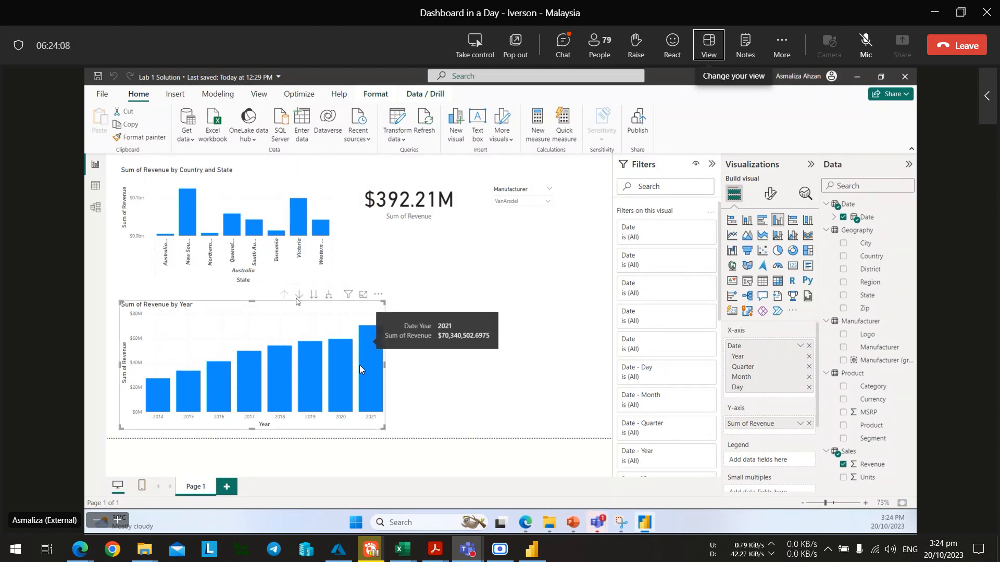
pyautogui.hotkey('alt', 'Tab')
pyautogui.click(274, 312)
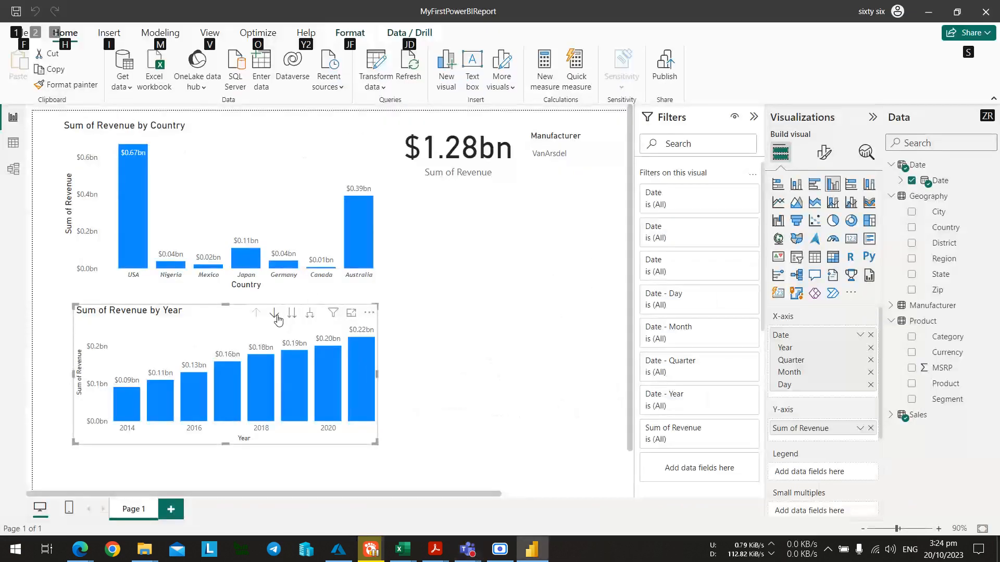
pyautogui.click(361, 351)
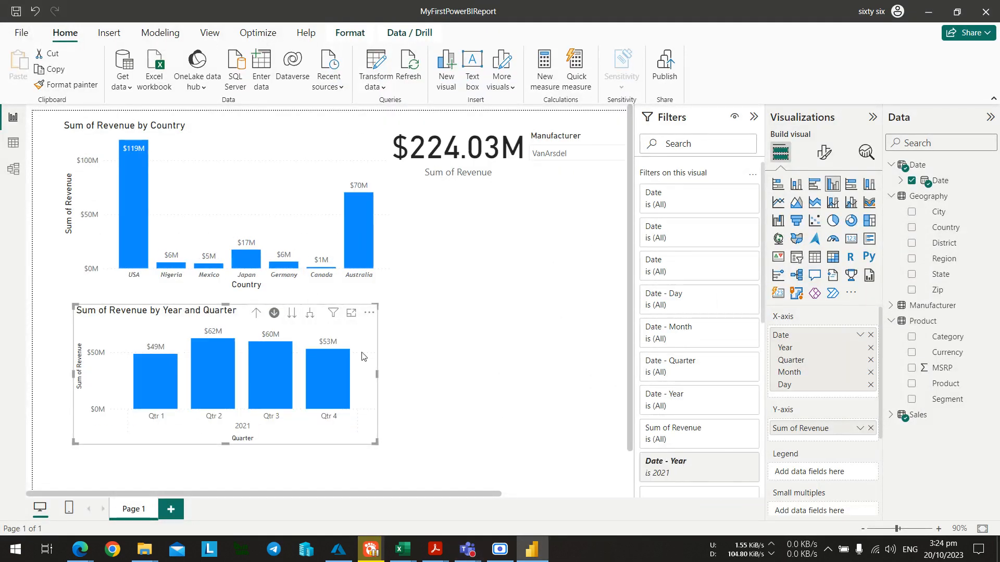
# Compare with the instructor's report in Teams and drill the revenue by country chart in Power BI into Australia's states.
pyautogui.hotkey('alt', 'Tab')
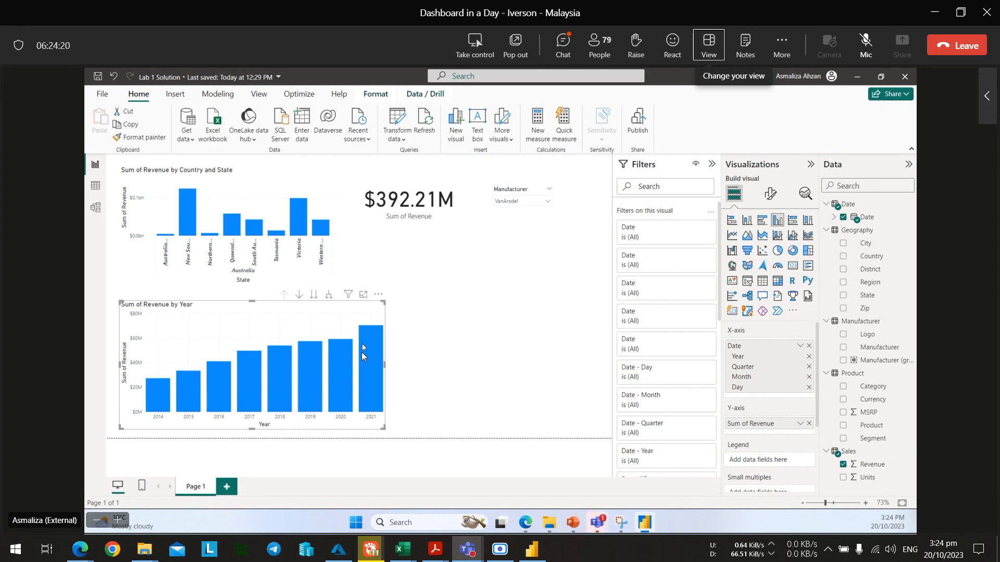
pyautogui.hotkey('alt', 'Tab')
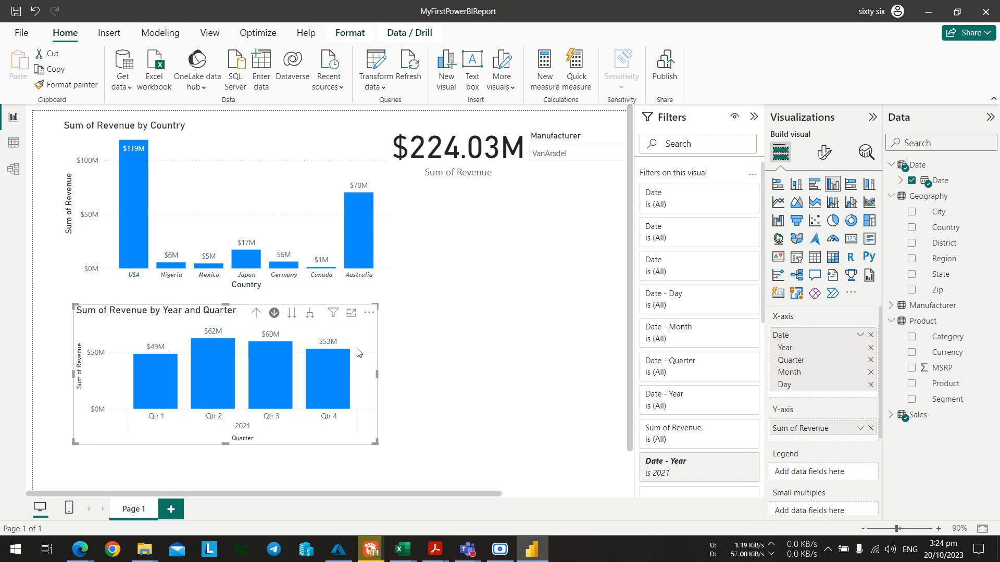
pyautogui.press('alt')
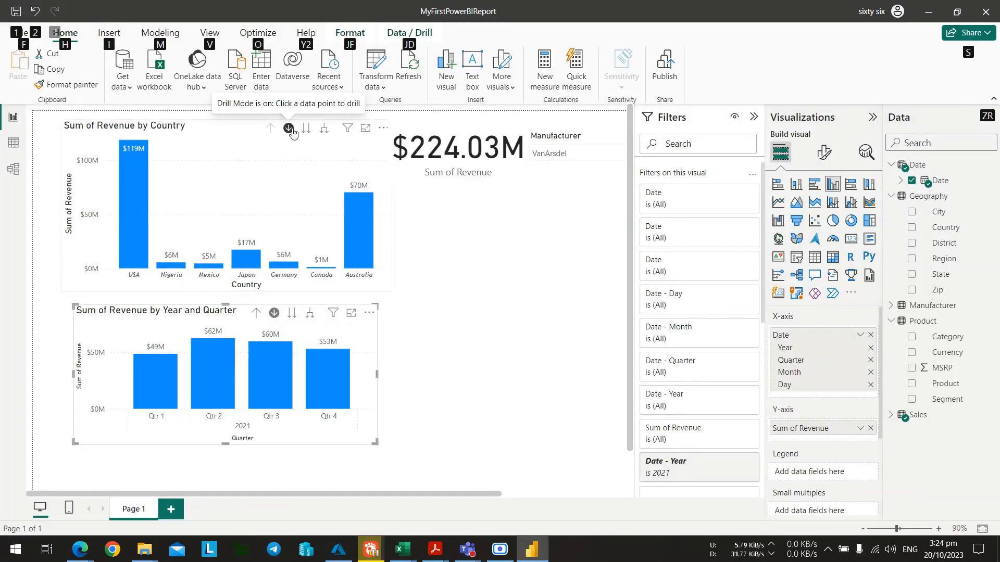
pyautogui.click(361, 223)
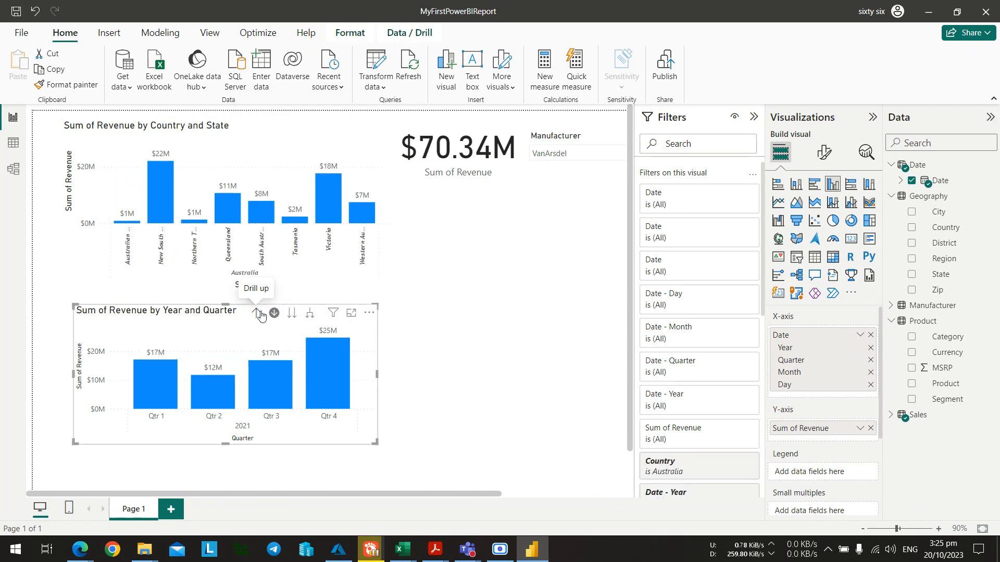
# After checking the instructor's report in Teams, drill the year chart up to Year, down through 2021 to months, and back up to quarters.
pyautogui.hotkey('alt', 'Tab')
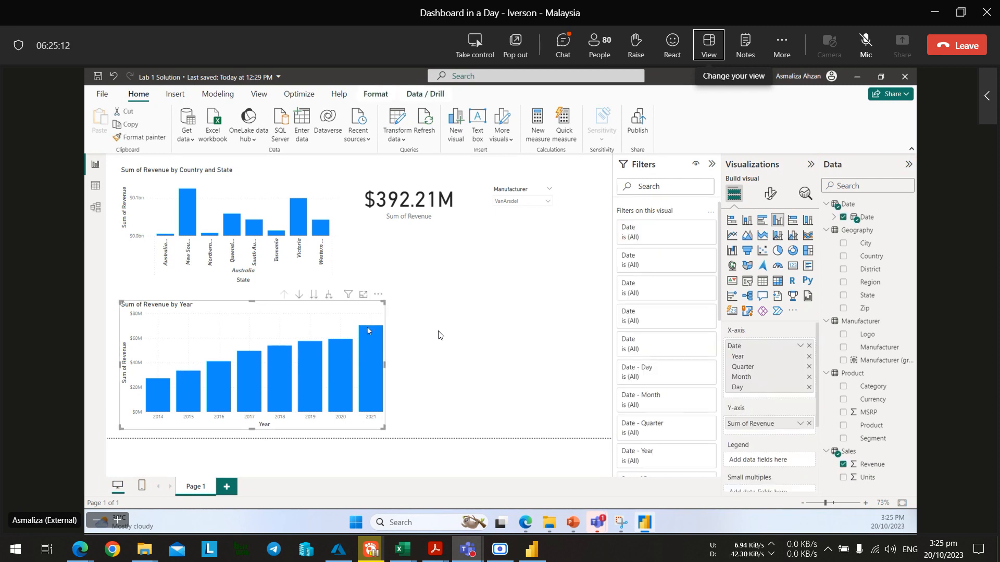
pyautogui.hotkey('alt', 'Tab')
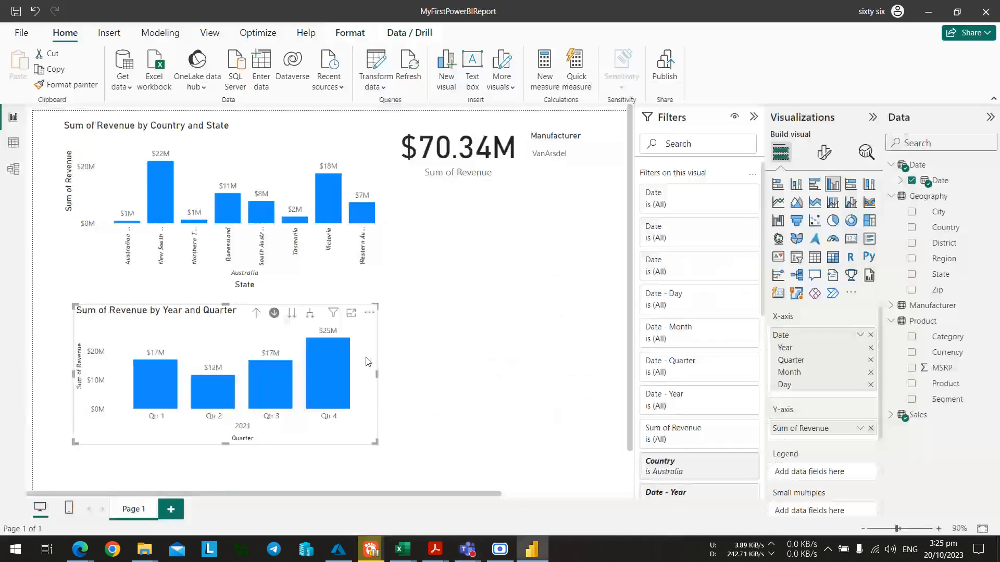
pyautogui.click(255, 314)
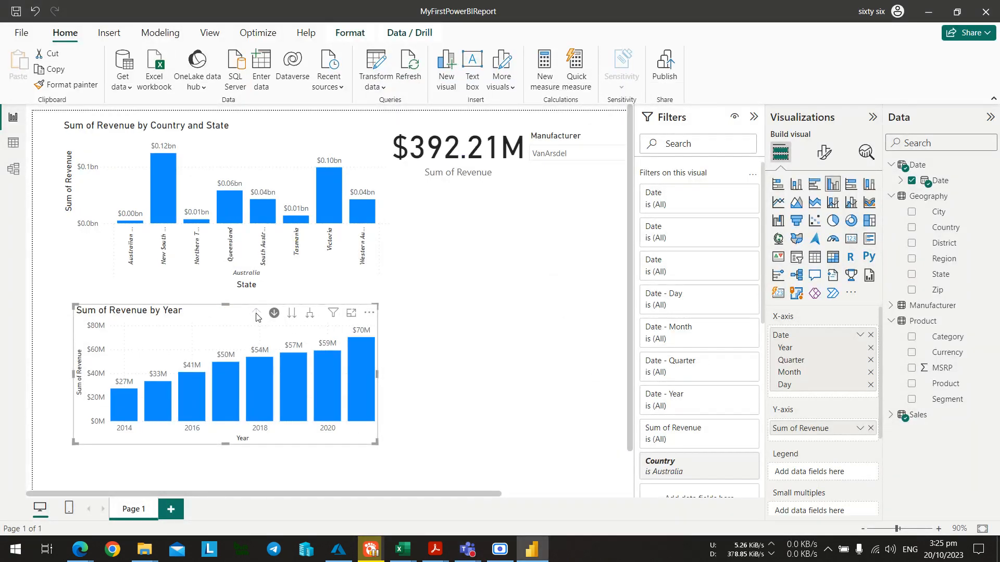
pyautogui.click(354, 353)
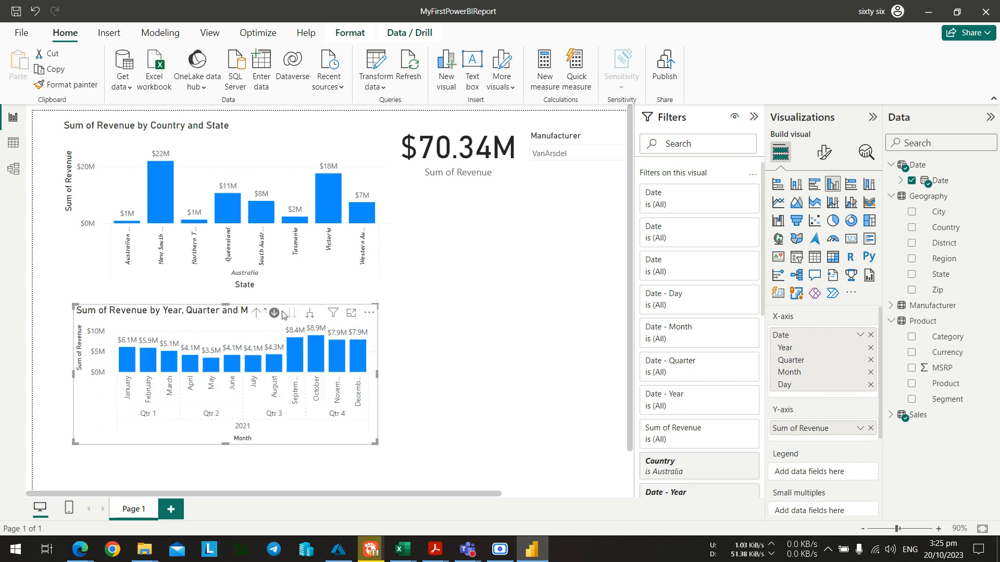
pyautogui.click(255, 312)
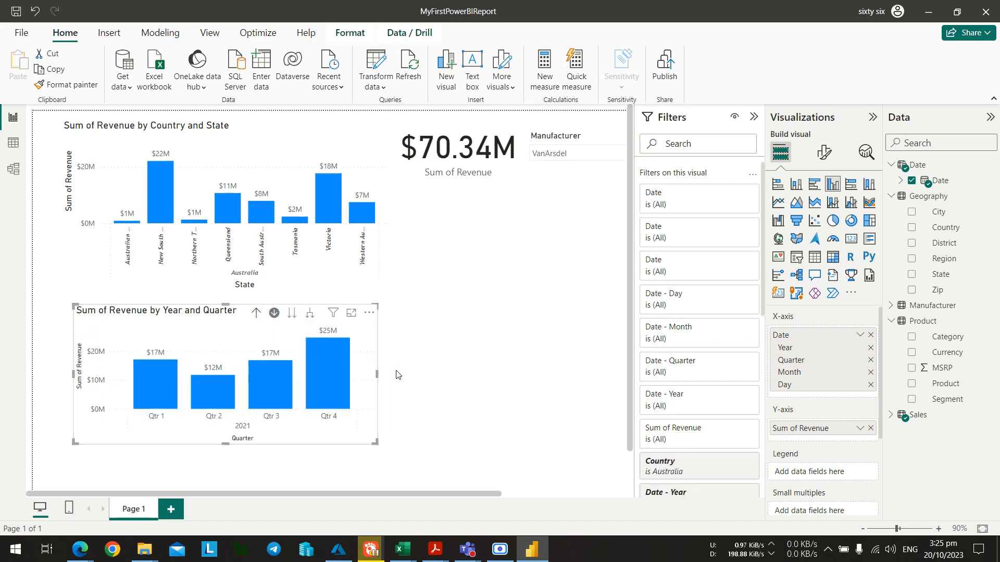
# Compare with the instructor's report in Teams, then return the Power BI year chart to Year level and turn off its drill mode.
pyautogui.hotkey('alt', 'Tab')
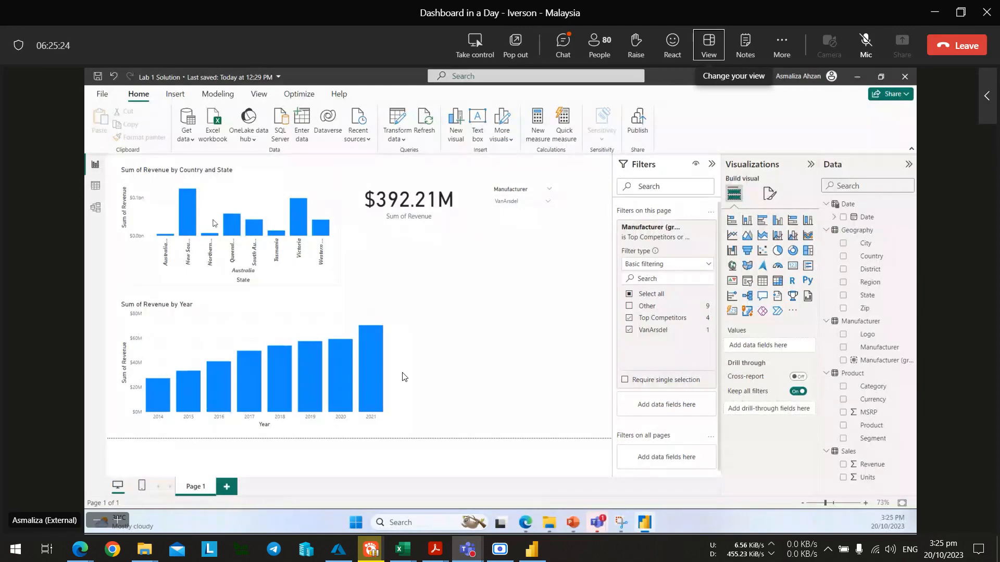
pyautogui.hotkey('alt', 'Tab')
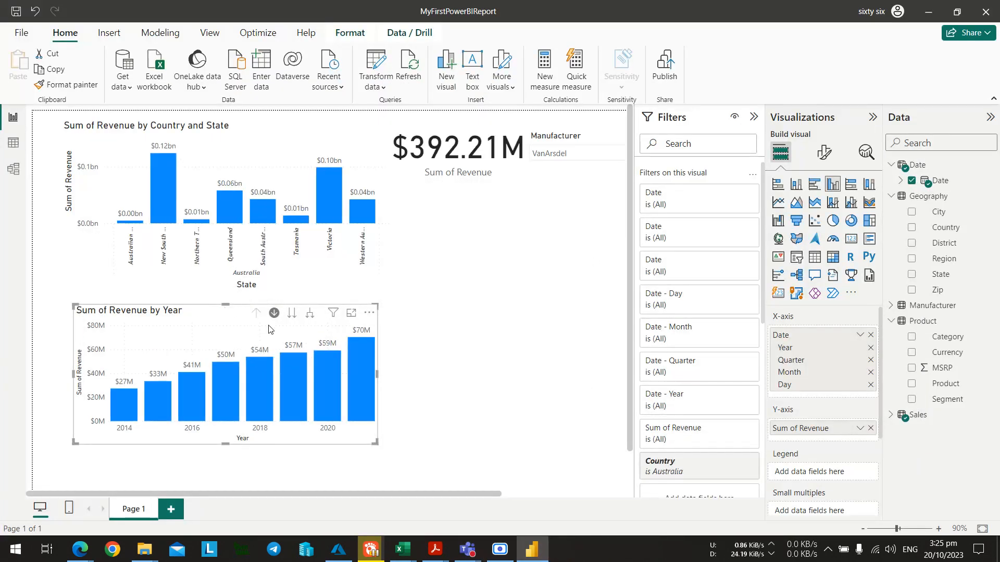
pyautogui.click(274, 313)
pyautogui.hotkey('alt', 'Tab')
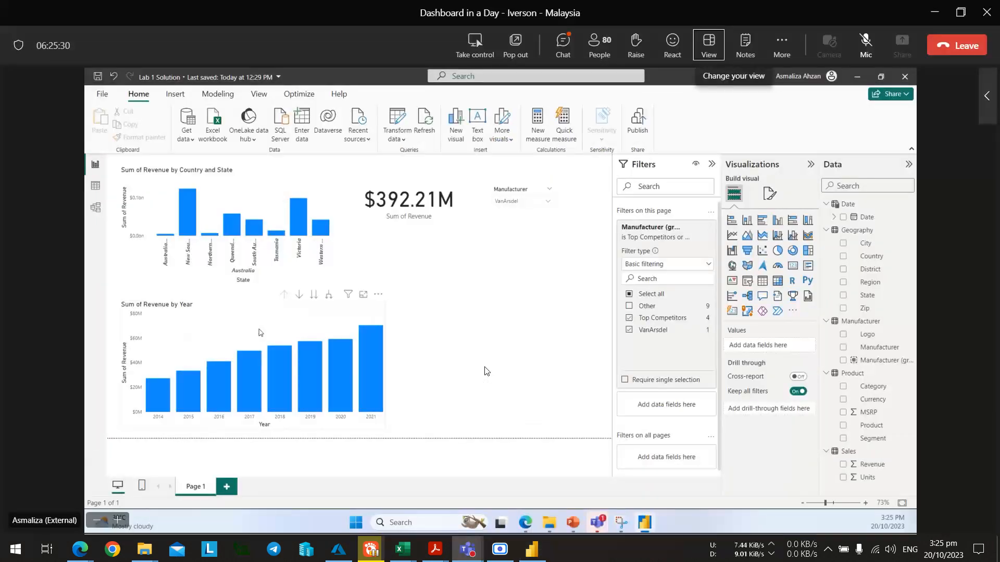
pyautogui.hotkey('alt', 'Tab')
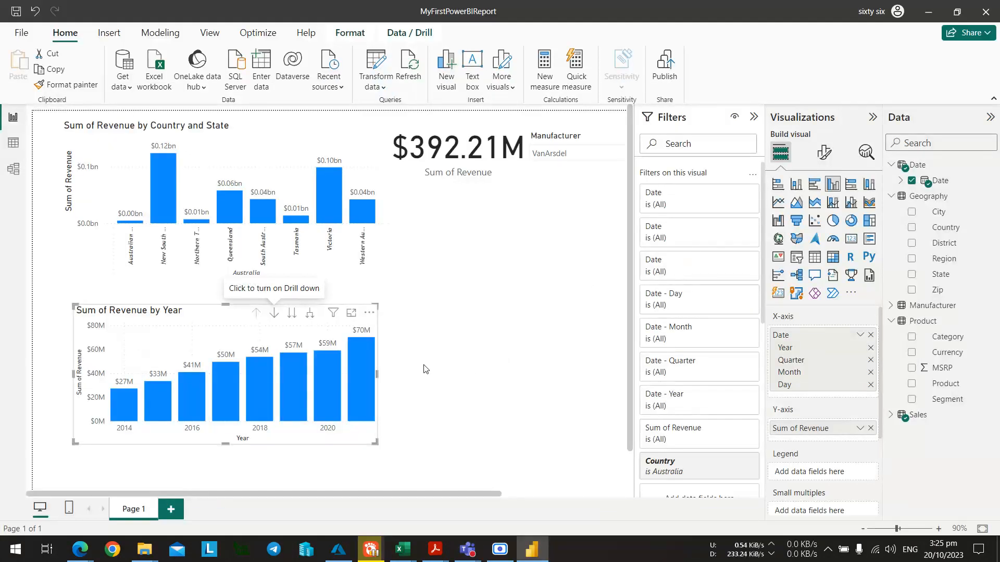
# Select the 2021 column in the revenue by year chart to cross-highlight the Australian states, checking against the instructor's report in Teams.
pyautogui.hotkey('alt', 'Tab')
pyautogui.hotkey('alt', 'Tab')
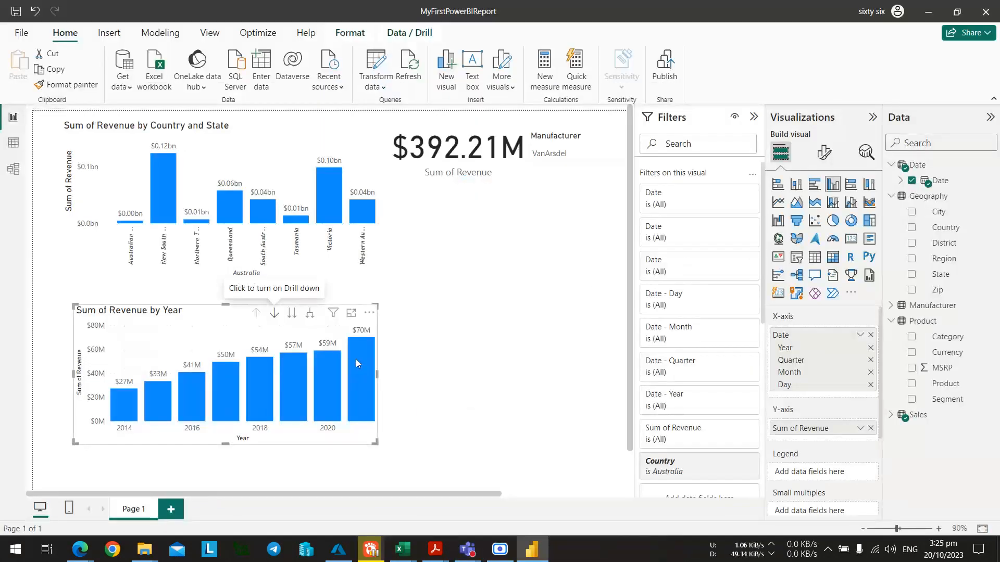
pyautogui.click(357, 358)
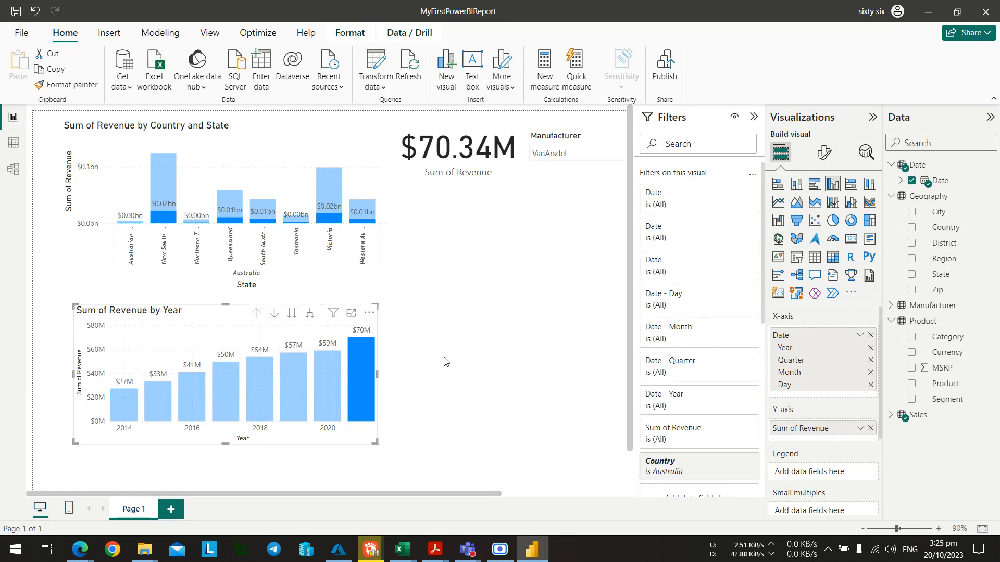
pyautogui.hotkey('alt', 'Tab')
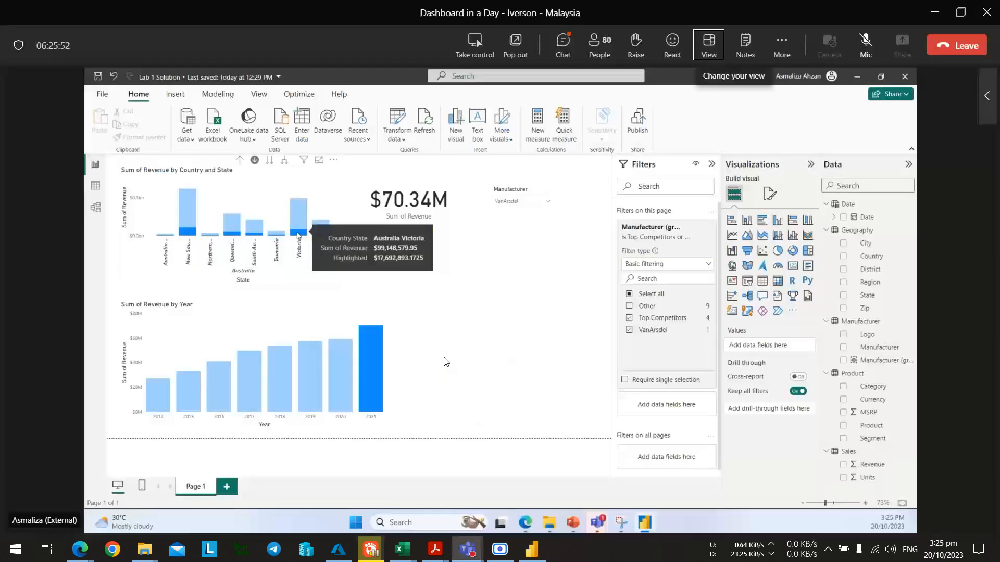
pyautogui.hotkey('alt', 'Tab')
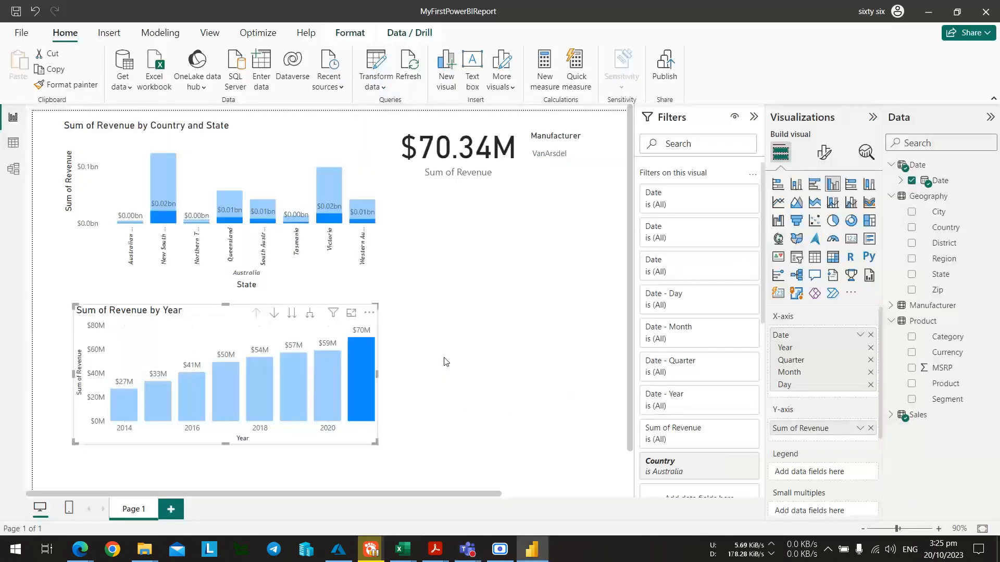
# Following the instructor in Teams, inspect New South Wales's total and highlighted revenue in the country and state chart in Power BI.
pyautogui.hotkey('alt', 'Tab')
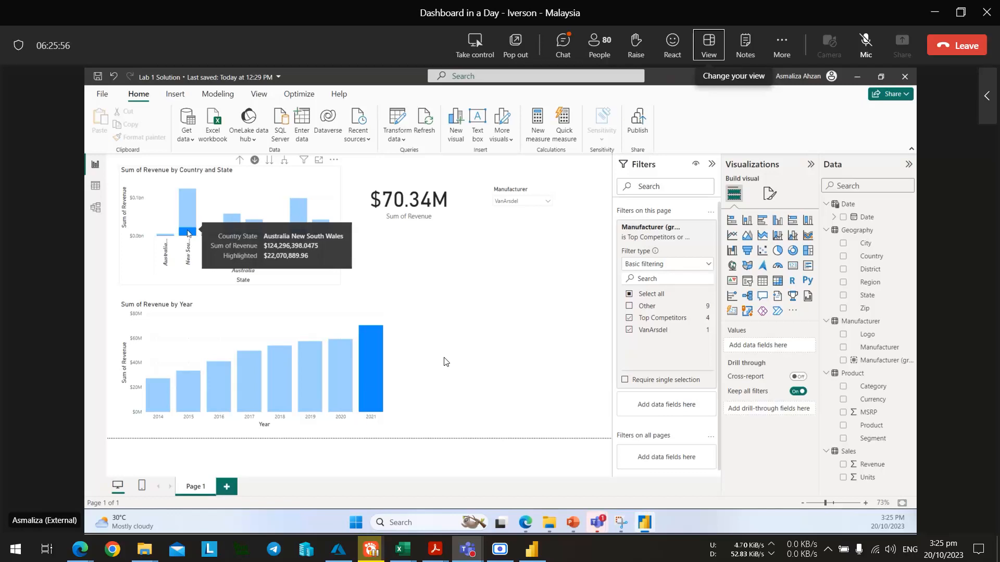
pyautogui.hotkey('alt', 'Tab')
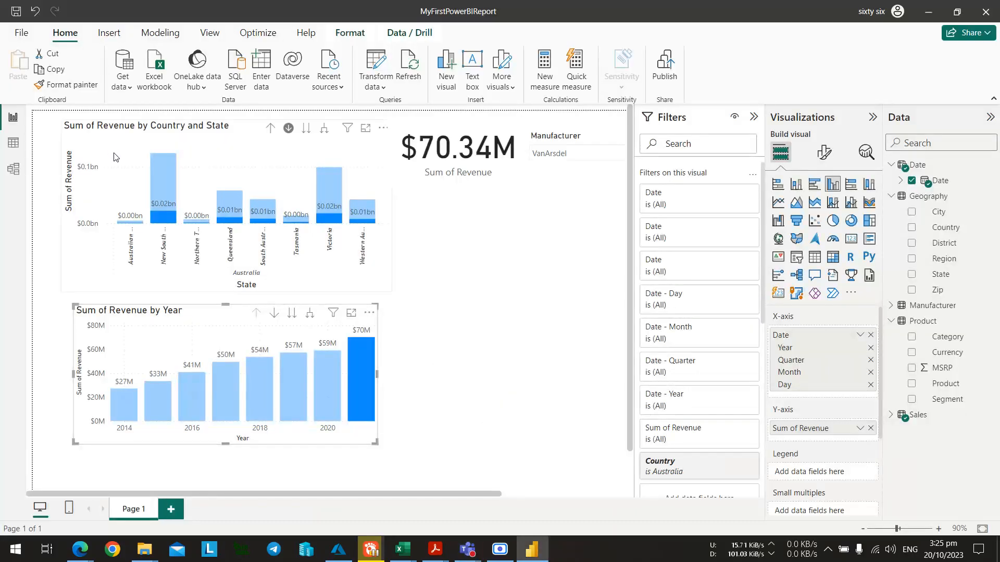
pyautogui.moveTo(171, 219)
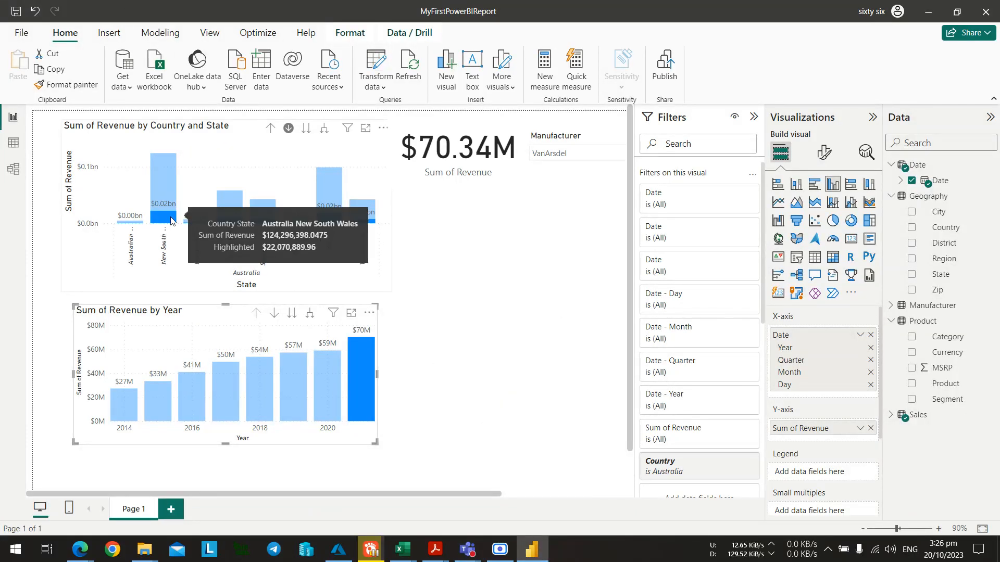
pyautogui.hotkey('alt', 'Tab')
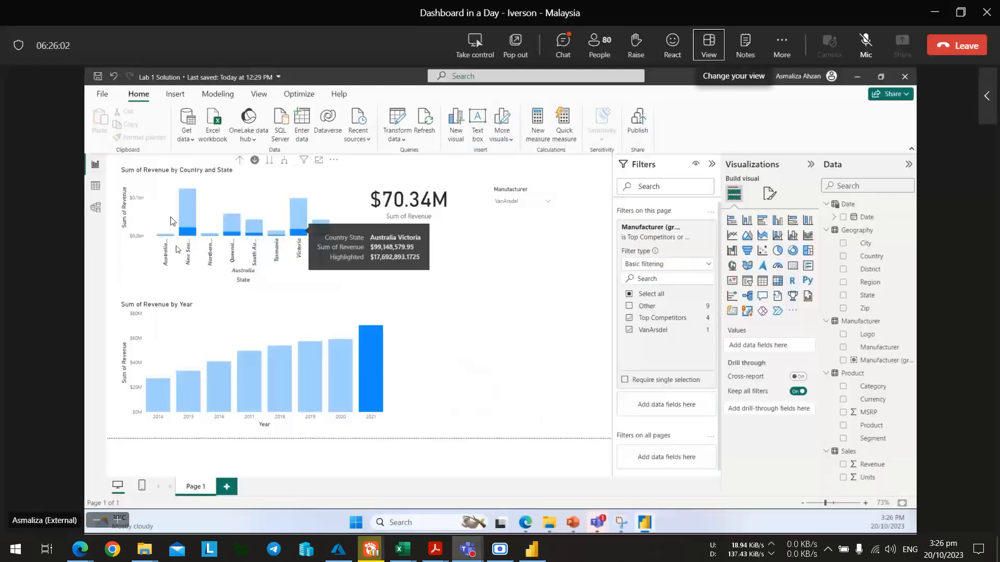
pyautogui.hotkey('alt', 'Tab')
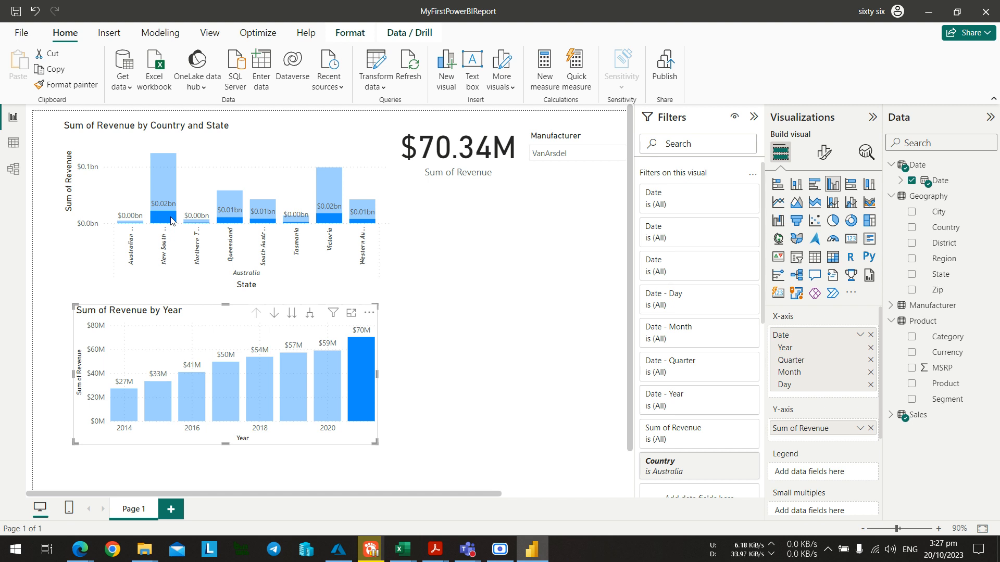
# Switch to Teams and follow the instructor's demonstration of selecting and clearing 2021 in the revenue by year chart with drill mode off.
pyautogui.hotkey('alt', 'Tab')
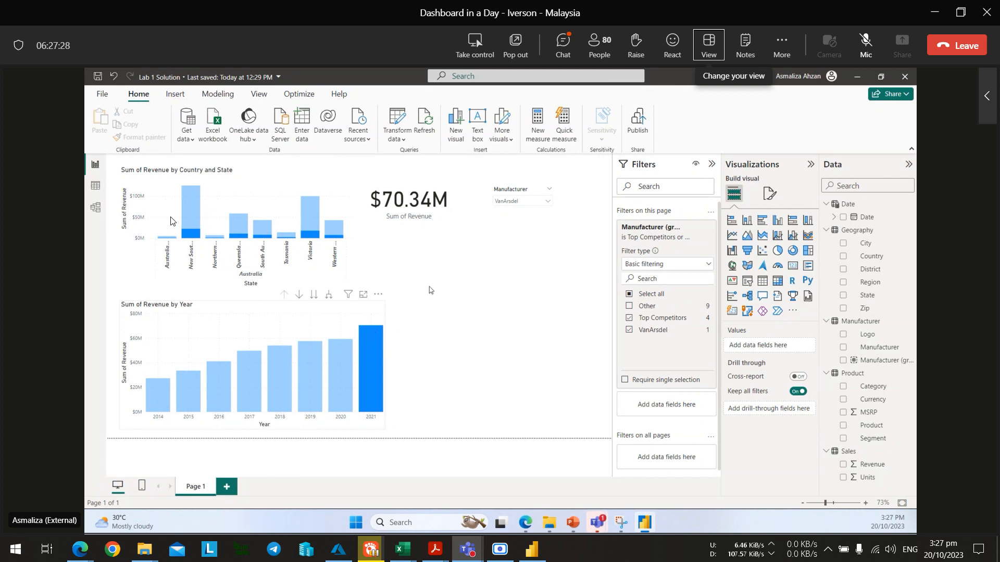
pyautogui.click(367, 346)
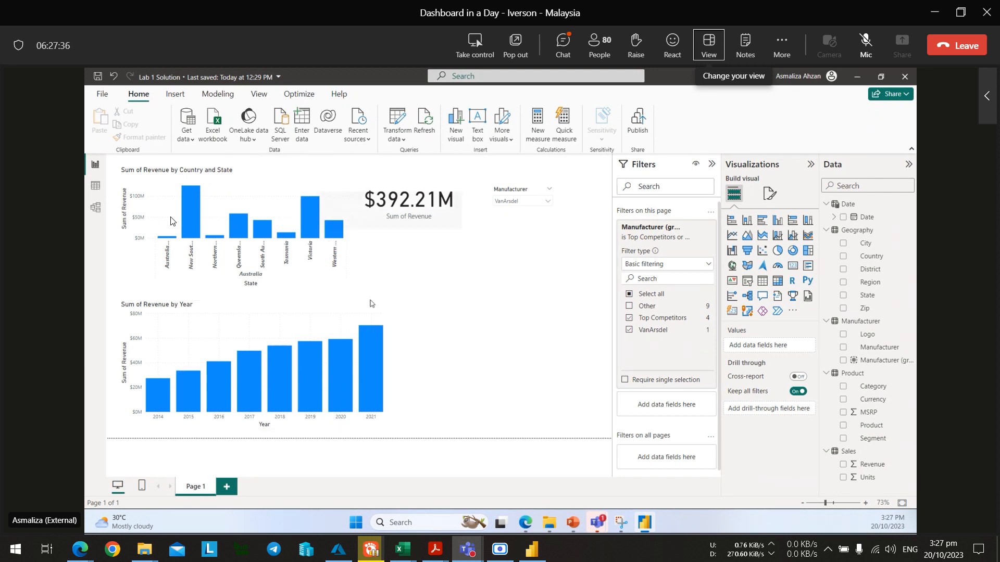
pyautogui.click(371, 337)
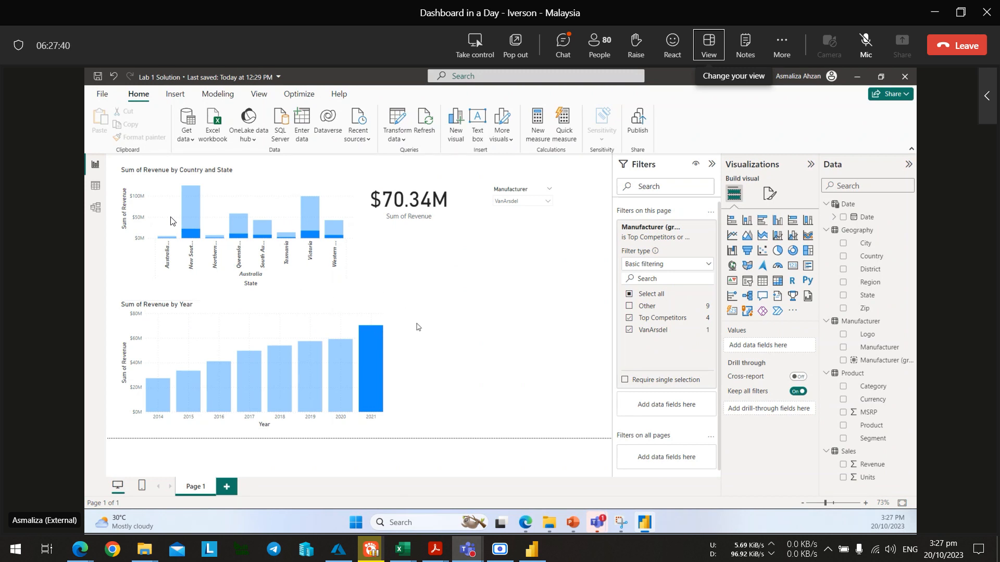
pyautogui.click(376, 329)
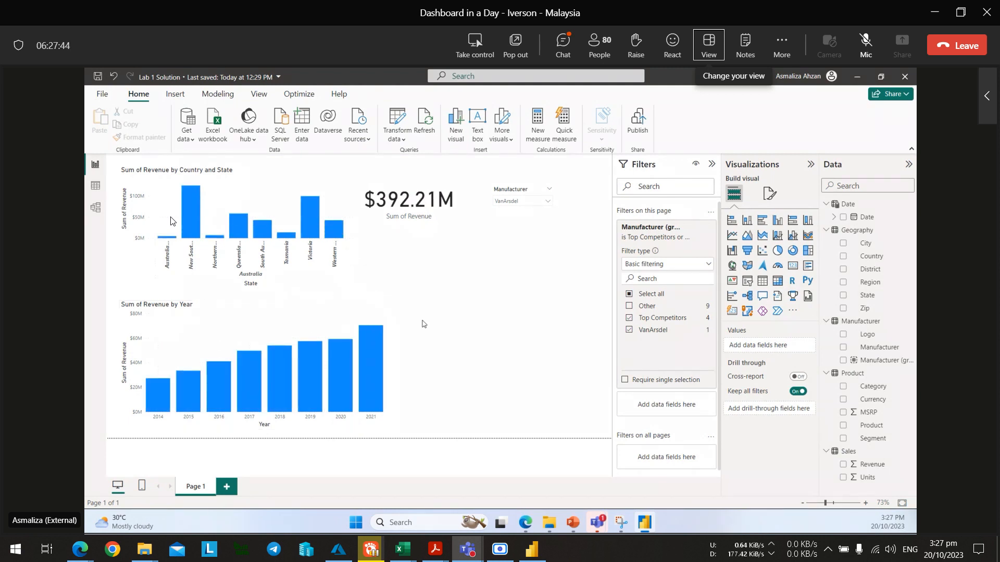
pyautogui.click(378, 295)
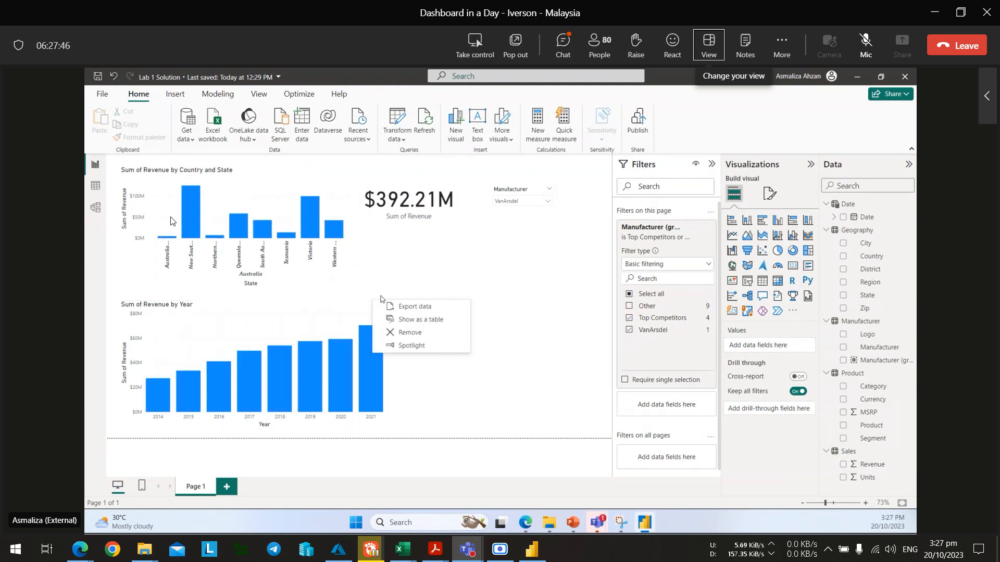
pyautogui.click(380, 300)
pyautogui.click(378, 340)
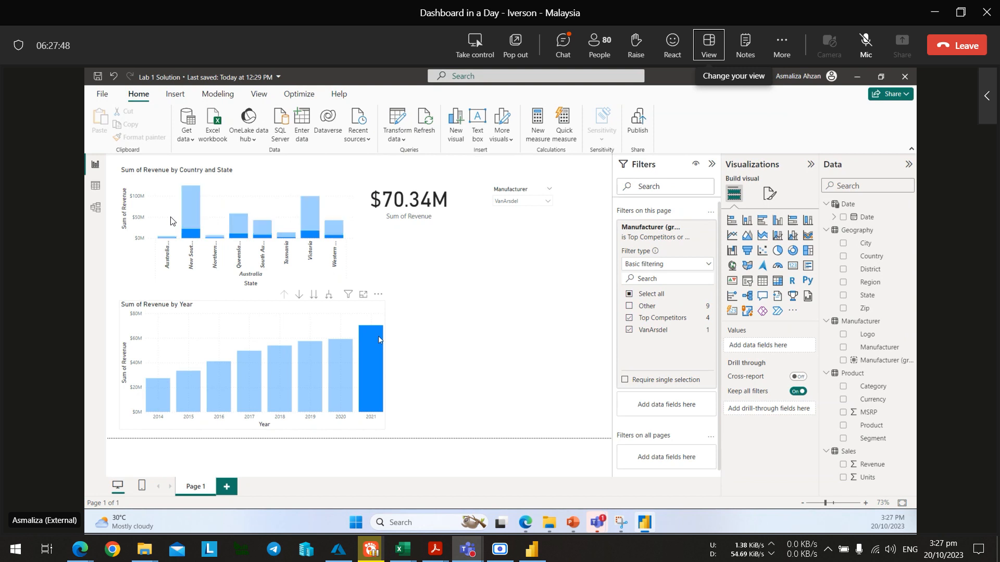
pyautogui.click(378, 339)
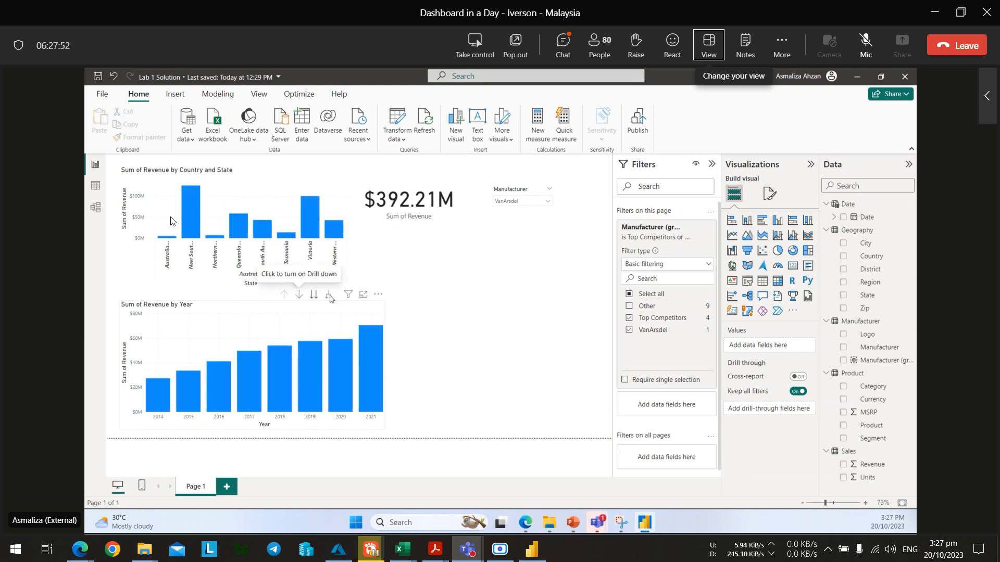
pyautogui.click(269, 160)
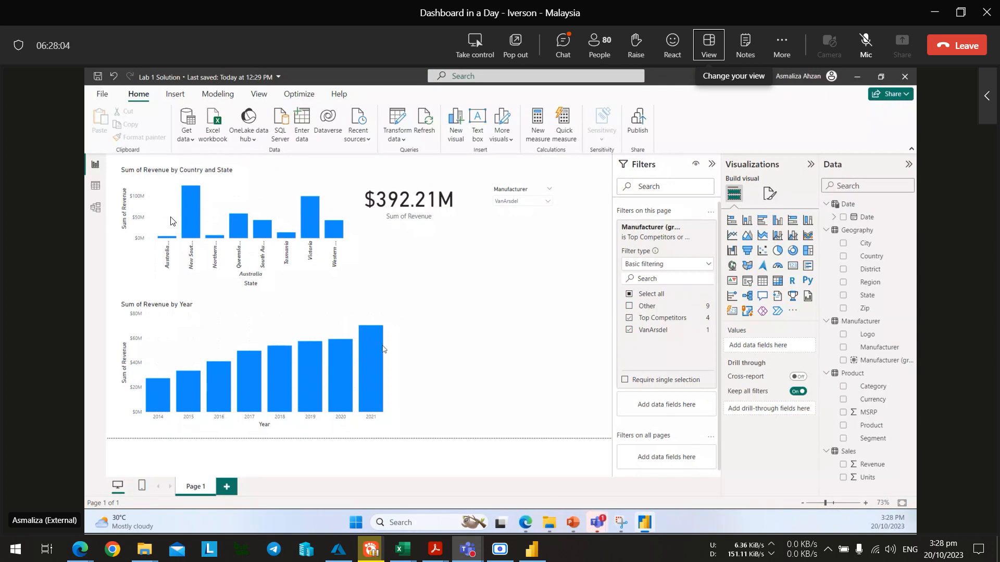
# Watch in the shared report how repeatedly selecting and clearing 2021 affects the state chart and the revenue card.
pyautogui.click(373, 352)
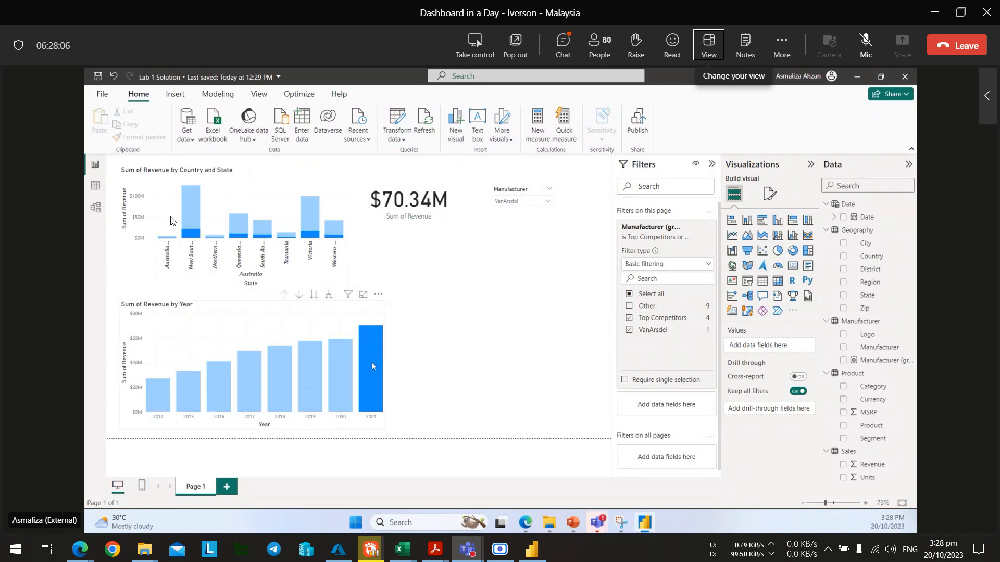
pyautogui.moveTo(373, 366)
pyautogui.click(124, 370)
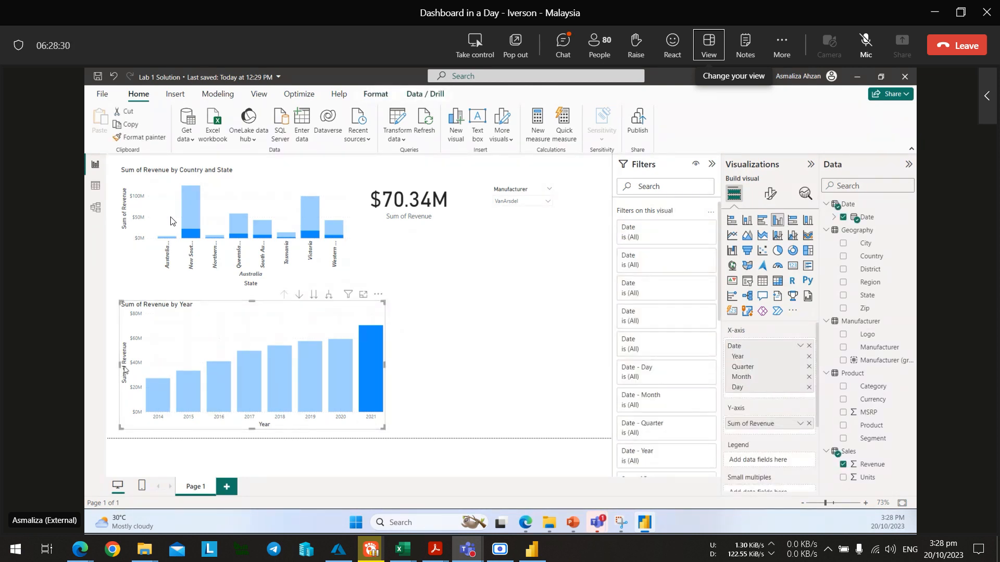
pyautogui.click(368, 366)
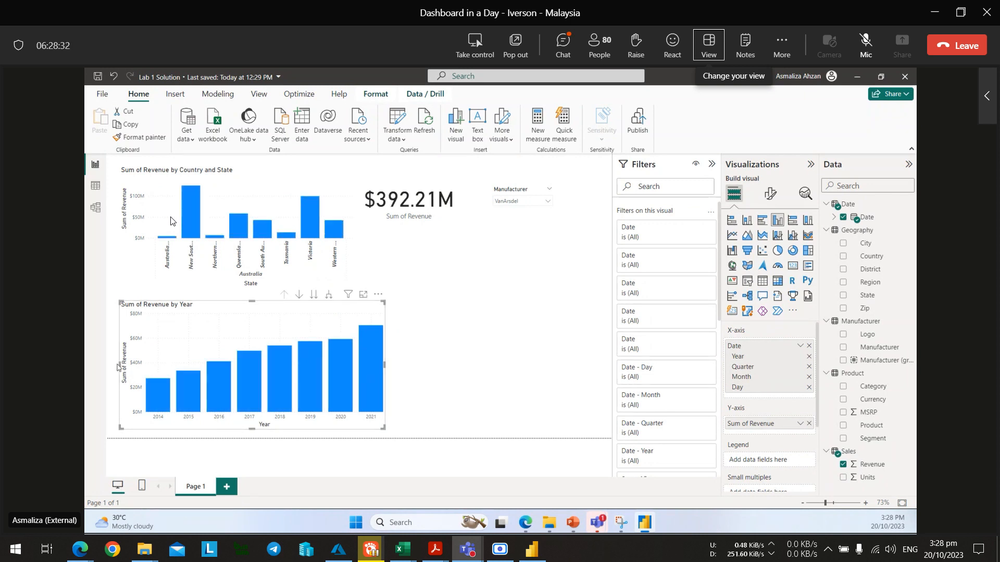
pyautogui.click(374, 369)
pyautogui.click(374, 368)
pyautogui.click(374, 367)
pyautogui.click(374, 368)
# Examine in the shared report how selecting and clearing 2020 and 2021 changes the state chart's highlighting and the revenue card.
pyautogui.click(339, 382)
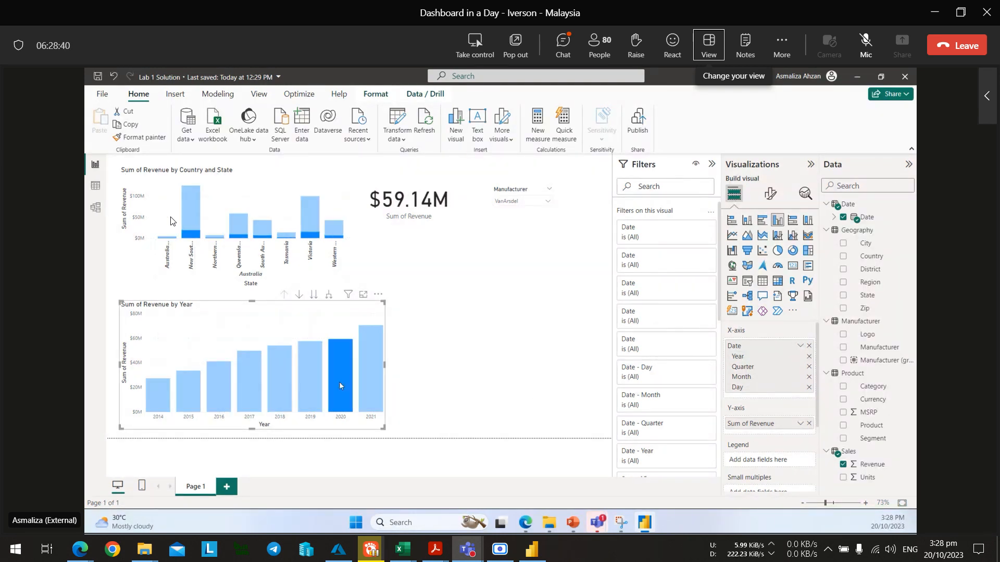
pyautogui.click(339, 382)
pyautogui.moveTo(346, 383)
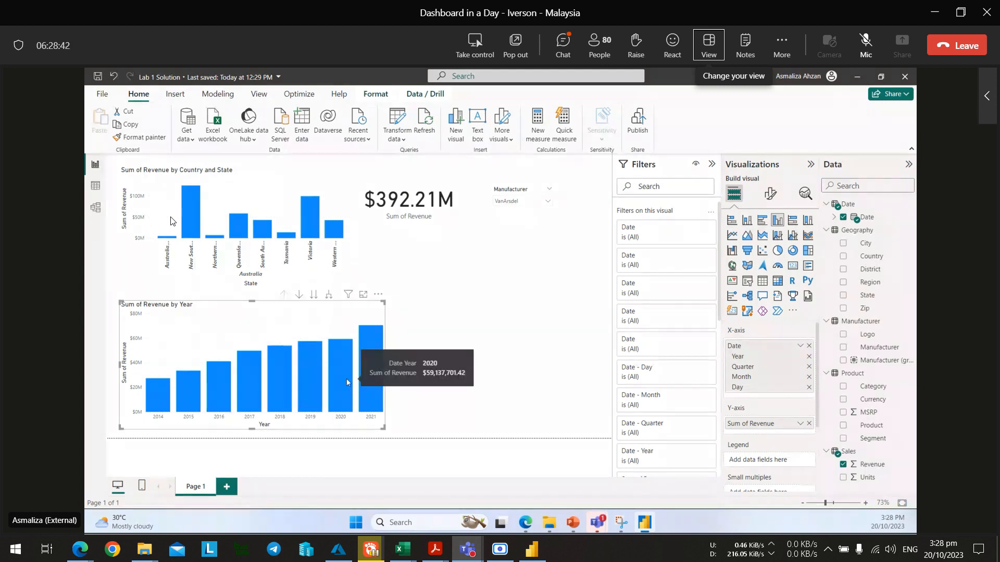
pyautogui.click(344, 382)
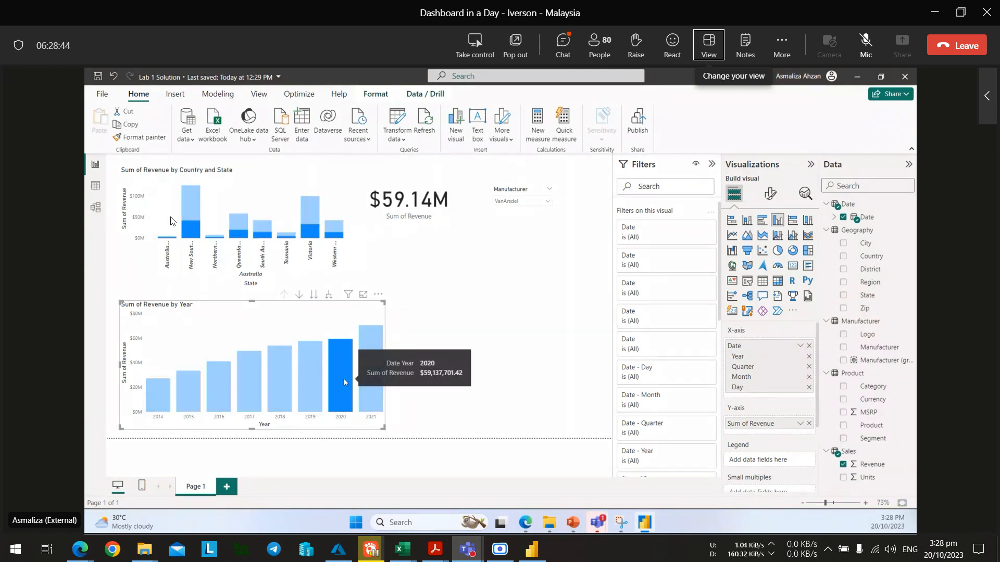
pyautogui.click(344, 383)
pyautogui.click(414, 370)
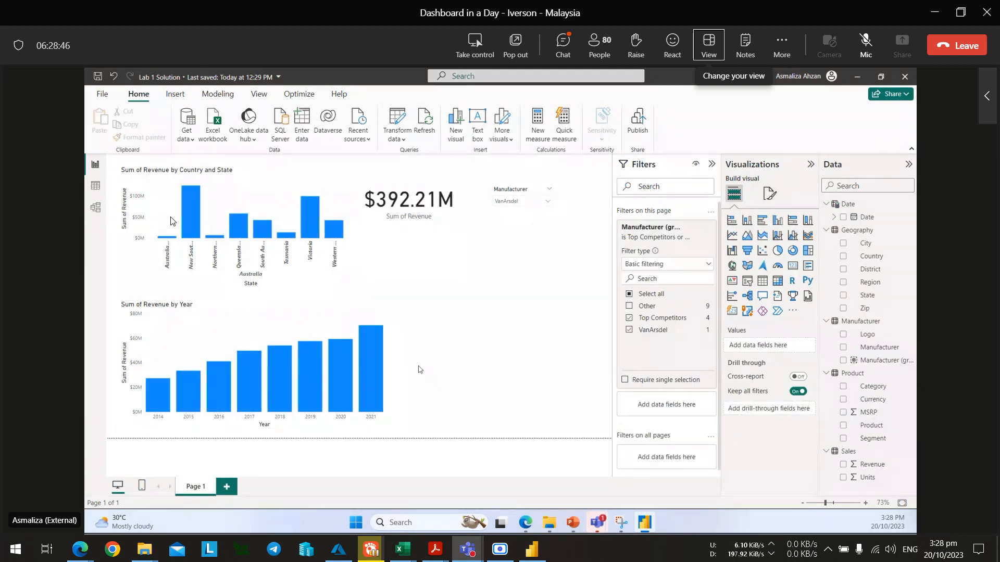
pyautogui.click(367, 382)
pyautogui.click(364, 384)
pyautogui.click(344, 384)
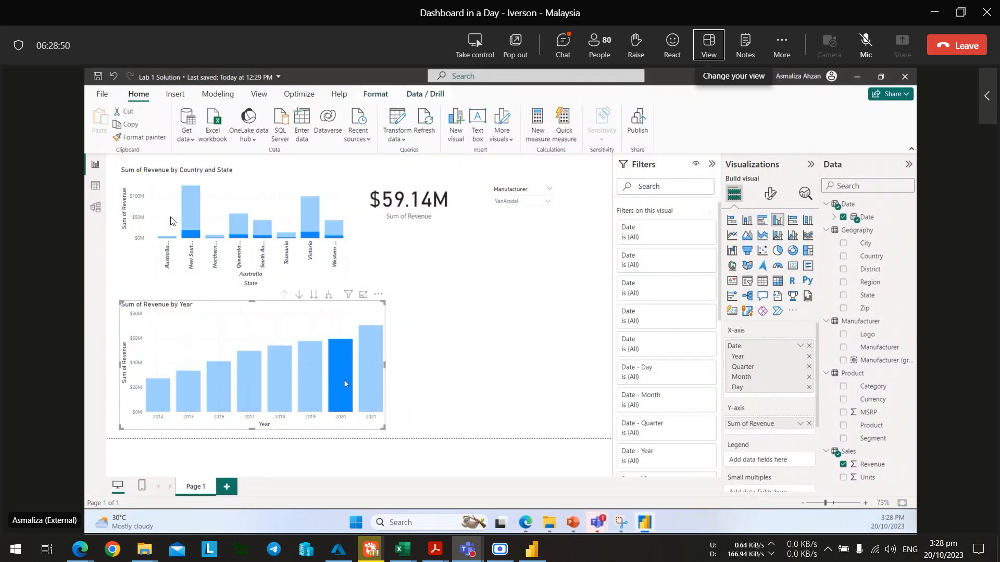
pyautogui.click(371, 375)
pyautogui.click(372, 375)
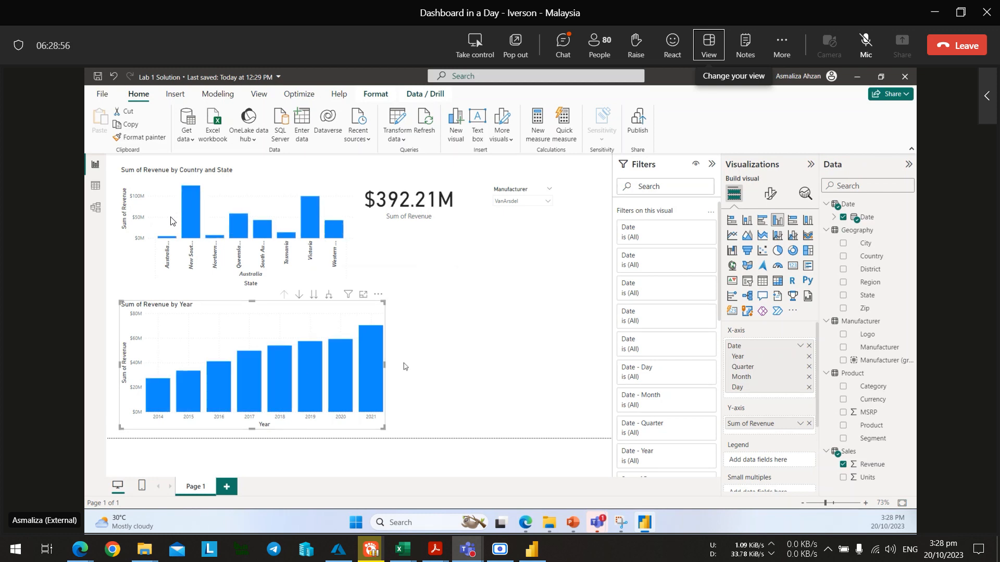
# Cross-highlight the report's other visuals by the 2021 column of the Sum of Revenue by Year chart and clear the highlight.
pyautogui.click(411, 357)
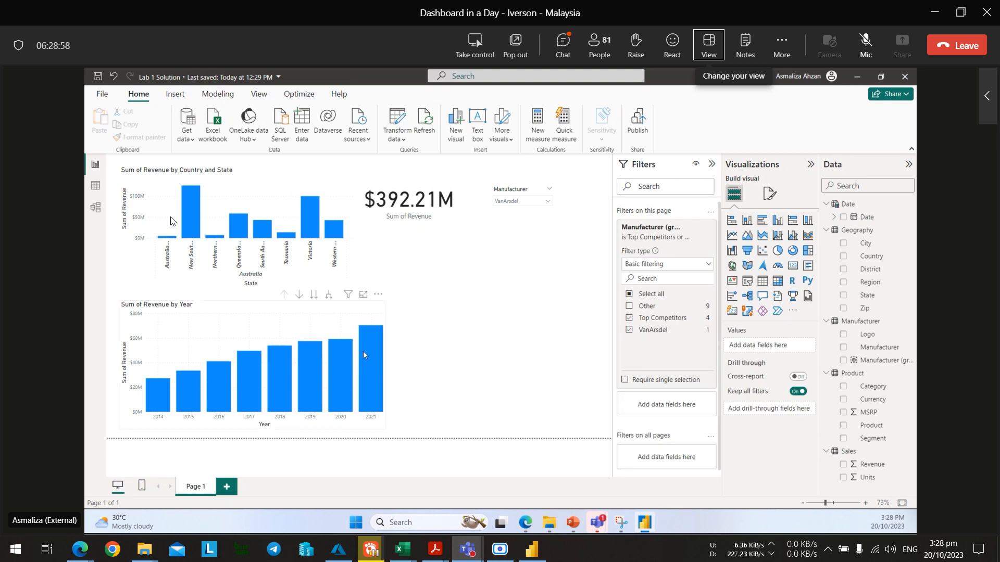
pyautogui.click(367, 363)
pyautogui.click(367, 360)
pyautogui.click(368, 359)
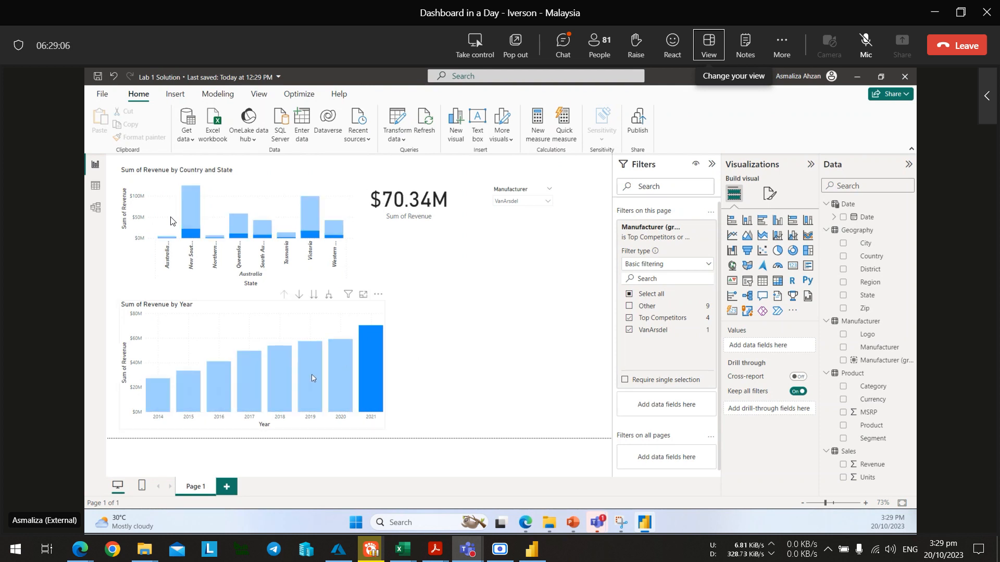
pyautogui.click(310, 372)
pyautogui.click(339, 369)
pyautogui.click(364, 367)
pyautogui.click(552, 401)
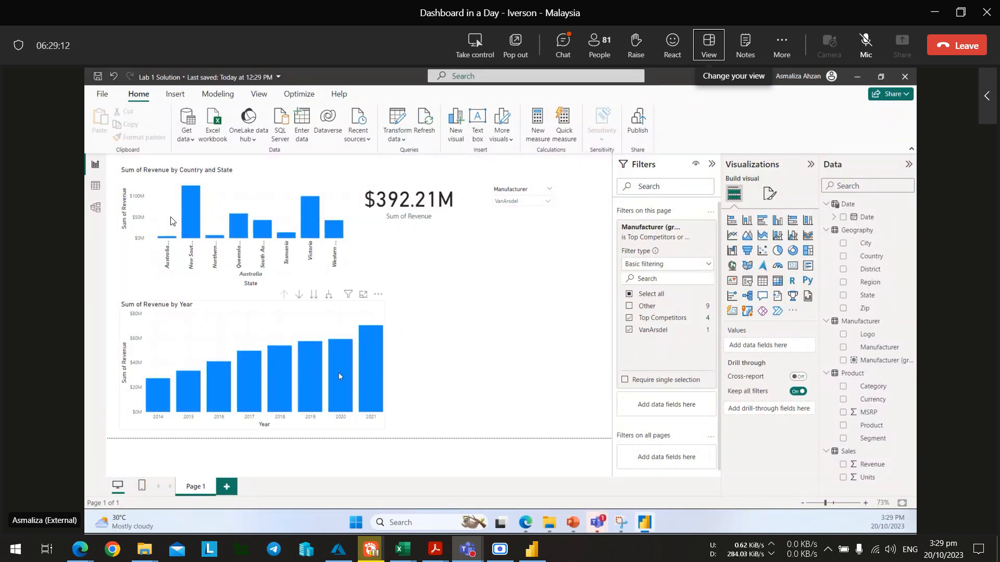
pyautogui.click(368, 341)
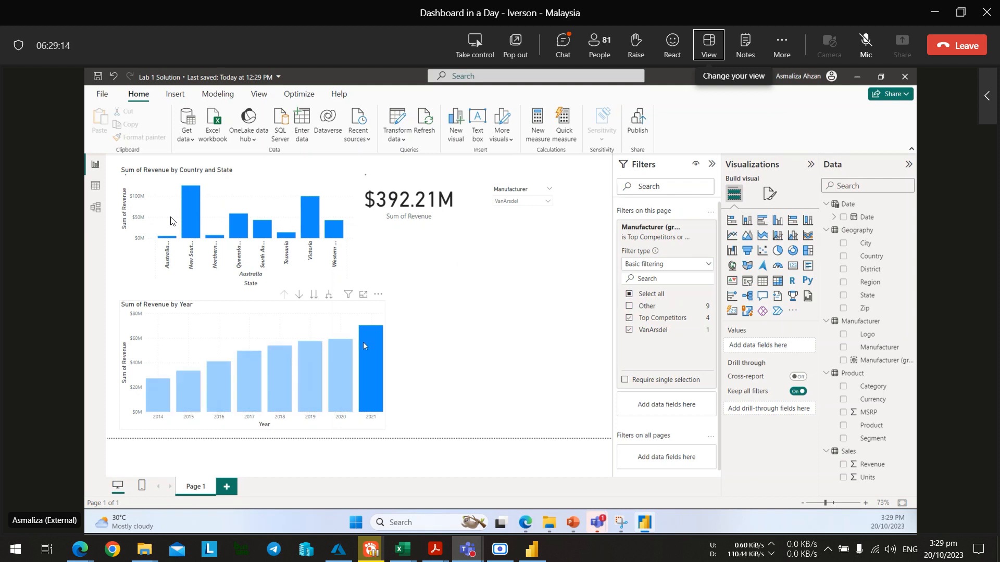
pyautogui.click(348, 348)
pyautogui.click(374, 349)
pyautogui.click(374, 349)
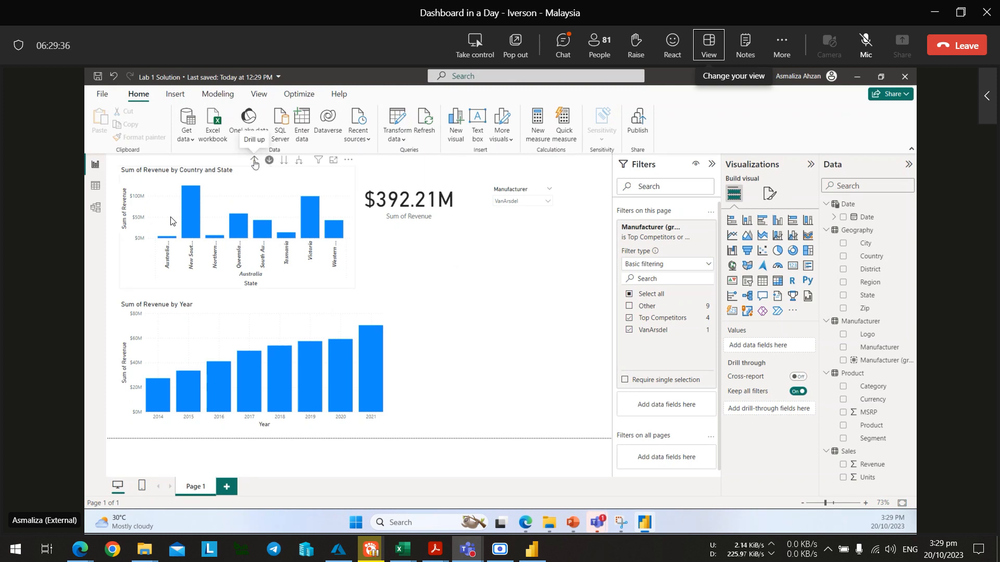
# Bring the Sum of Revenue by Country and State chart up to country level and turn off its drill-down mode.
pyautogui.click(254, 161)
pyautogui.click(268, 160)
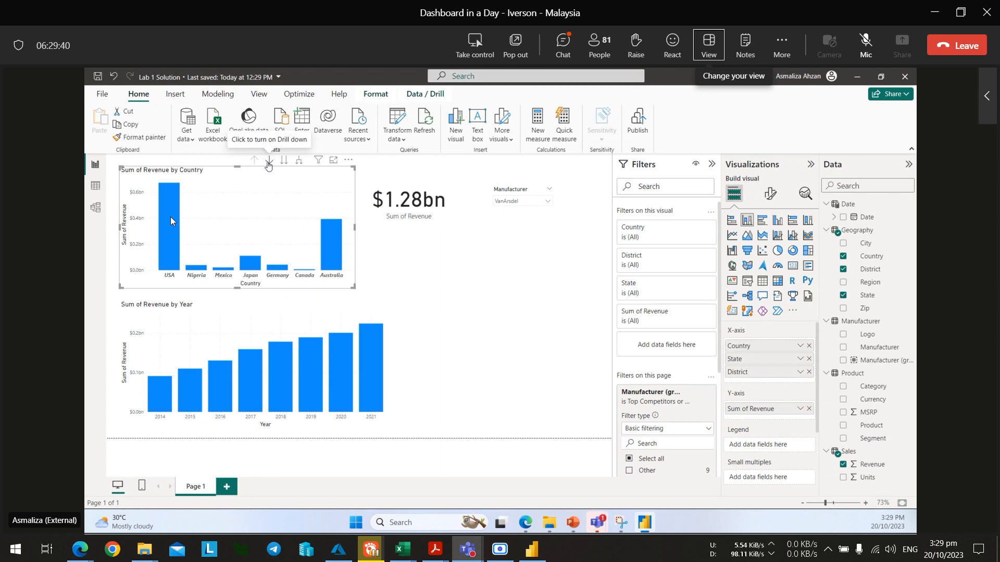
# Switch to the MyFirstPowerBIReport window, drill the Country and State revenue chart up to country level, and clear the 2021 highlight.
pyautogui.hotkey('alt', 'Tab')
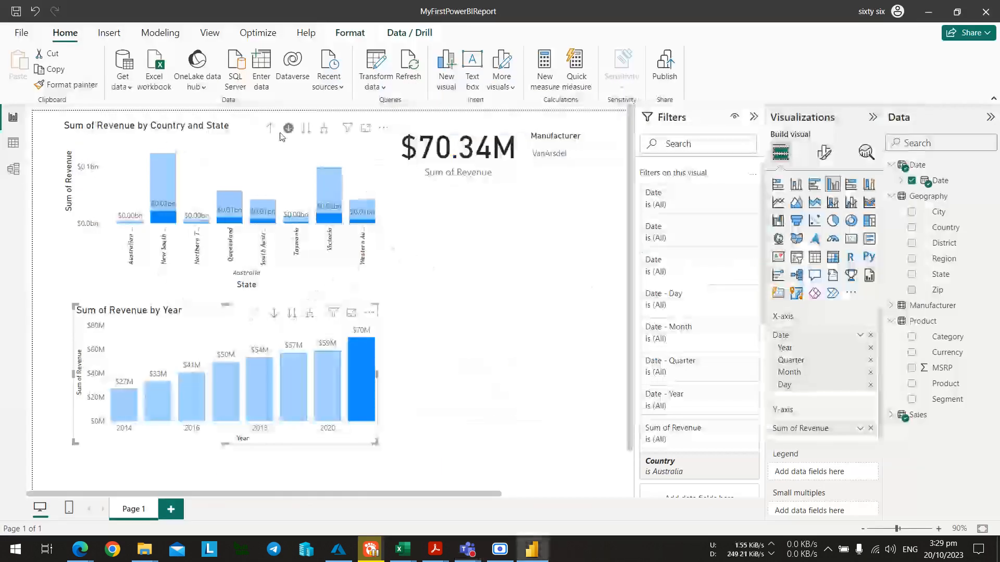
pyautogui.click(550, 372)
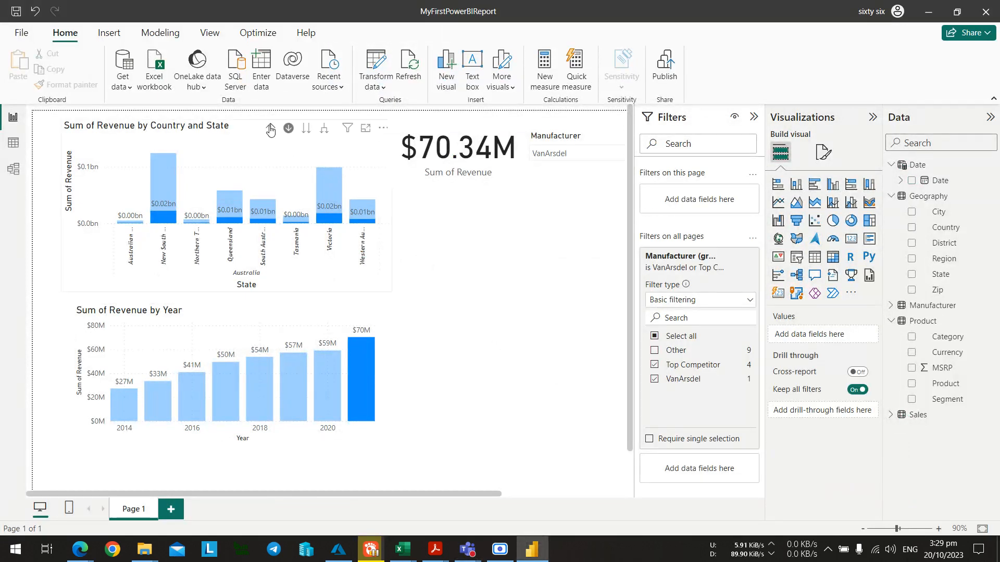
pyautogui.click(270, 129)
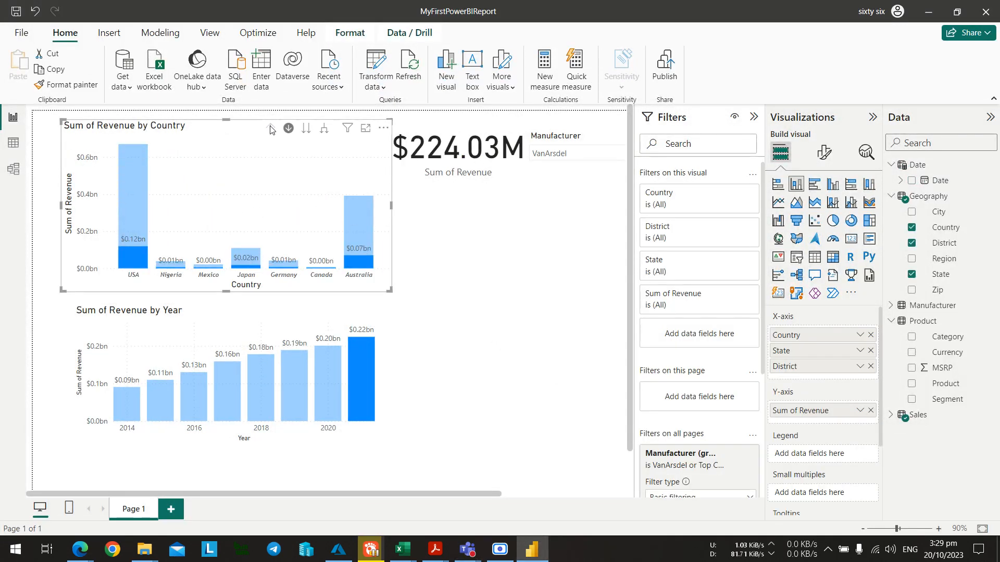
pyautogui.click(367, 371)
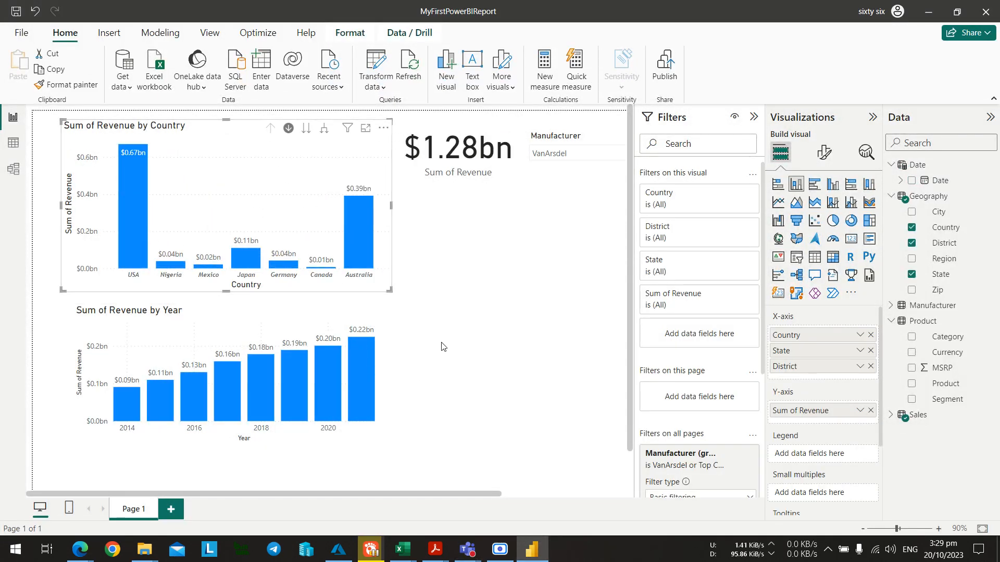
# Switch back to the Dashboard in a Day meeting window to watch the shared report.
pyautogui.hotkey('alt', 'Tab')
pyautogui.hotkey('alt', 'Tab')
pyautogui.hotkey('alt', 'Tab')
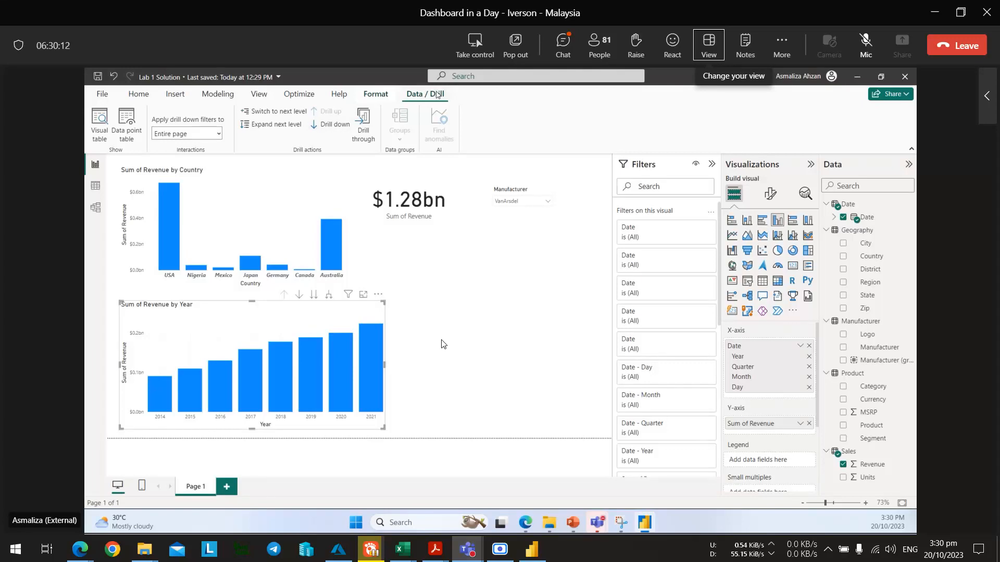
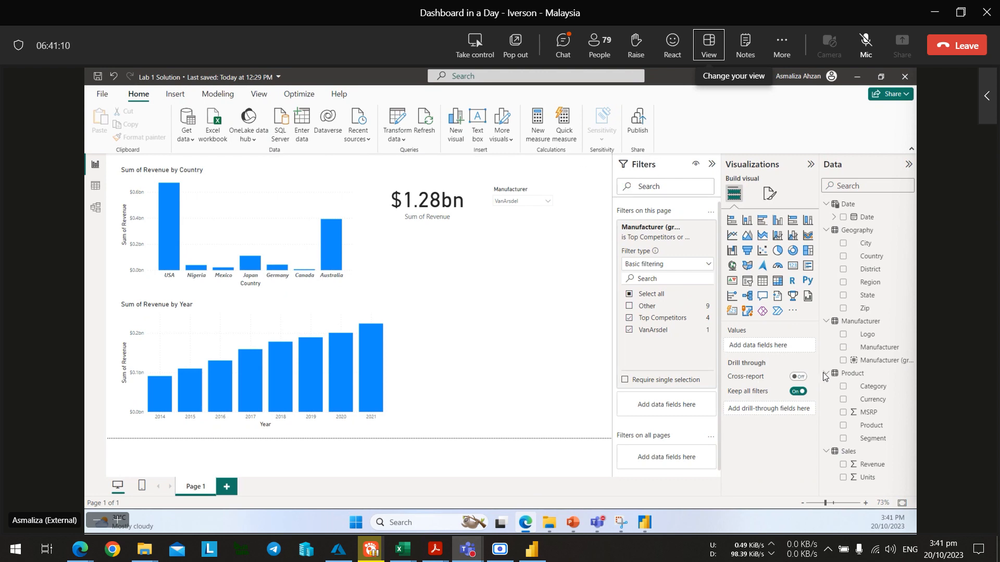
# Return to MyFirstPowerBIReport and examine the column color and spacing format options of the Sum of Revenue by Country chart.
pyautogui.hotkey('alt', 'Tab')
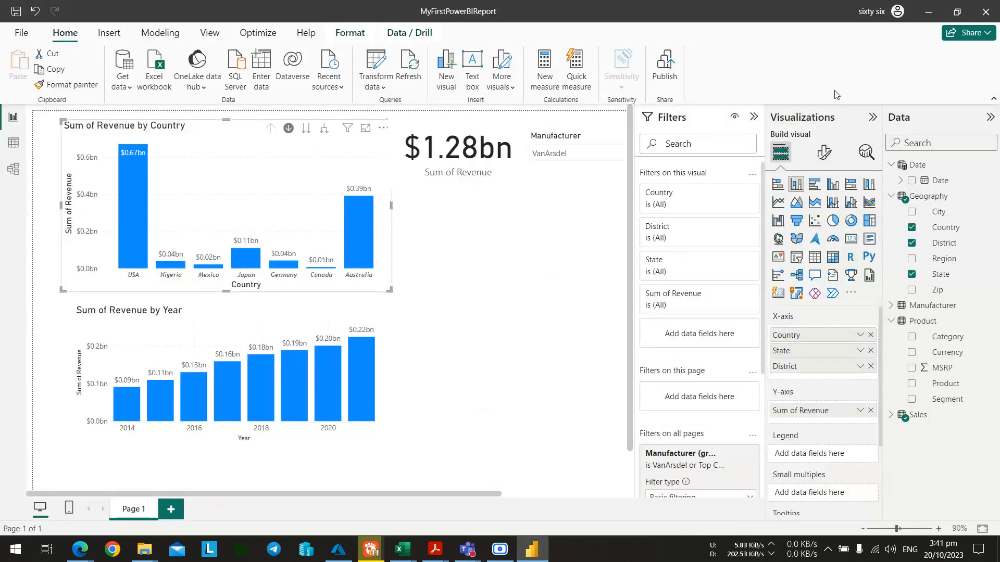
pyautogui.click(824, 154)
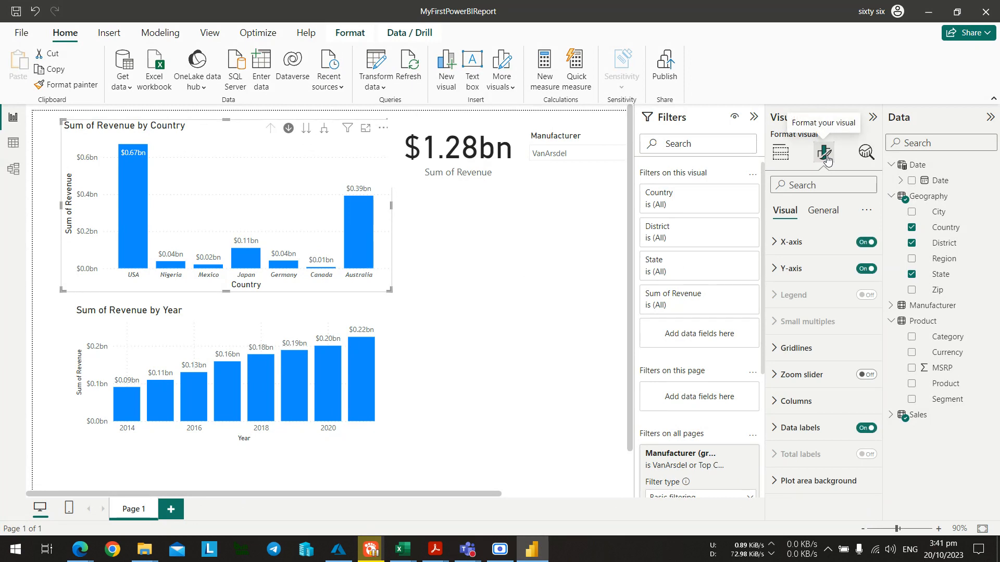
pyautogui.click(775, 402)
pyautogui.scroll(-2, 775, 402)
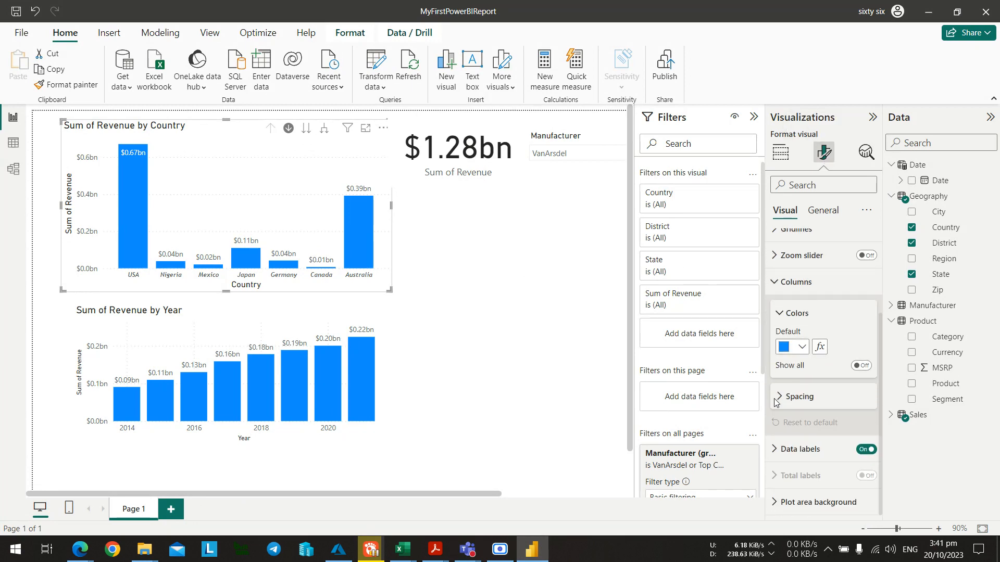
pyautogui.click(780, 398)
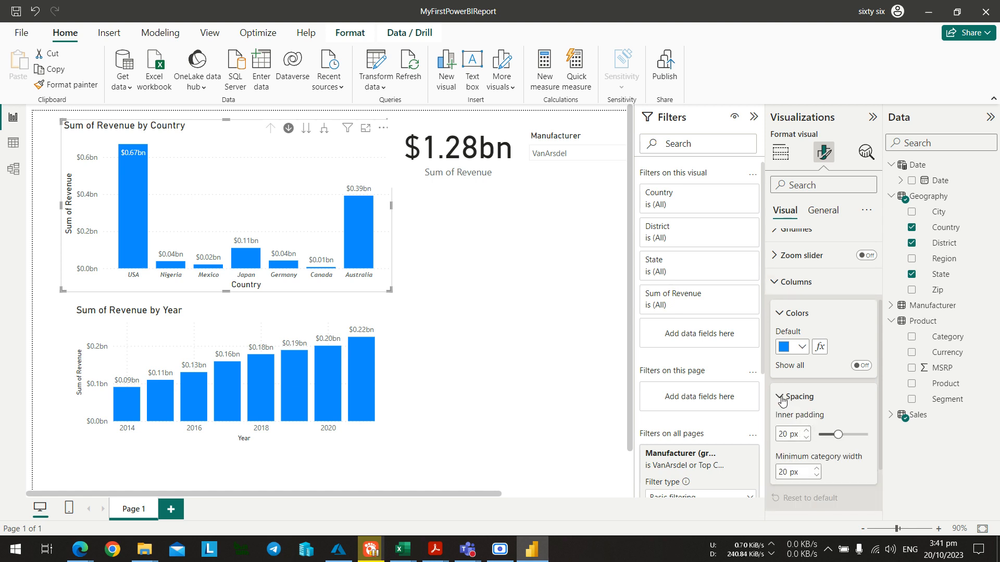
pyautogui.click(780, 398)
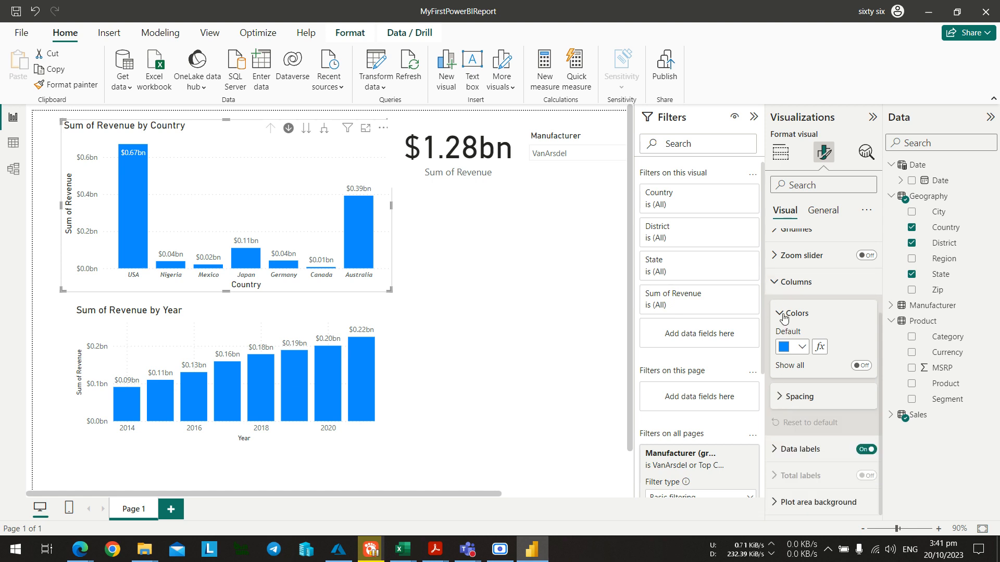
pyautogui.click(782, 315)
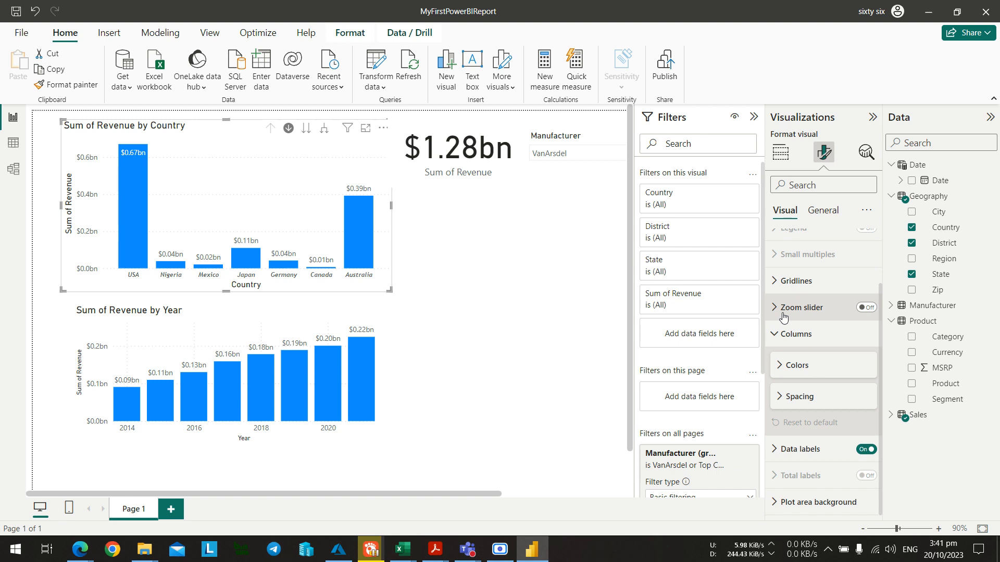
# Examine the column and gridline format options of the Sum of Revenue by Year chart.
pyautogui.click(385, 342)
pyautogui.click(368, 339)
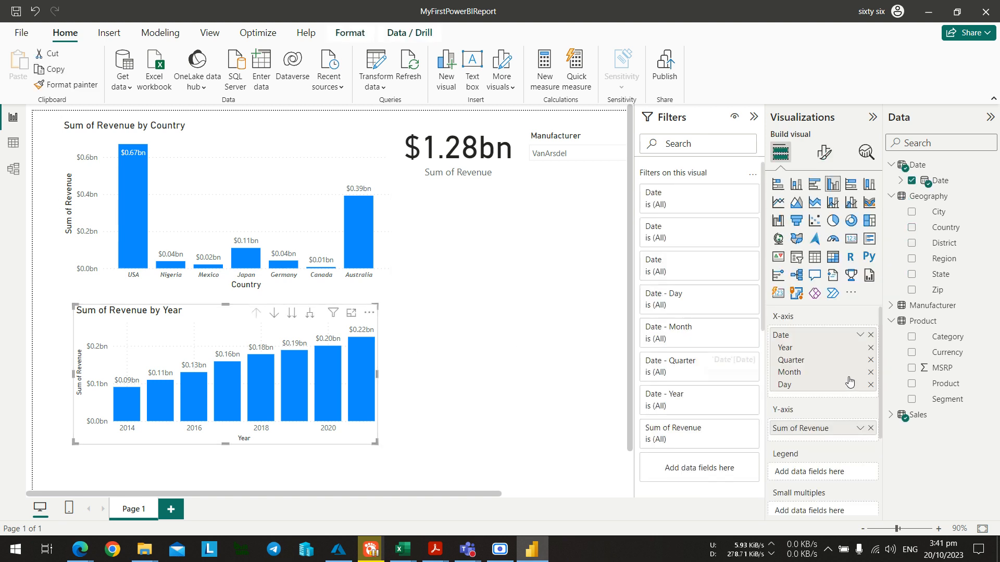
pyautogui.click(826, 152)
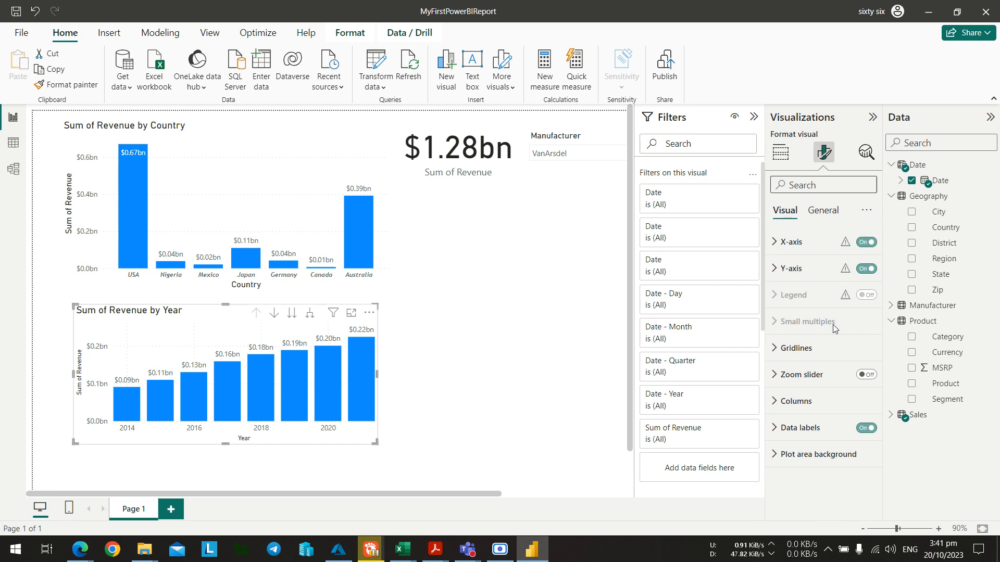
pyautogui.click(776, 401)
pyautogui.scroll(-1, 787, 404)
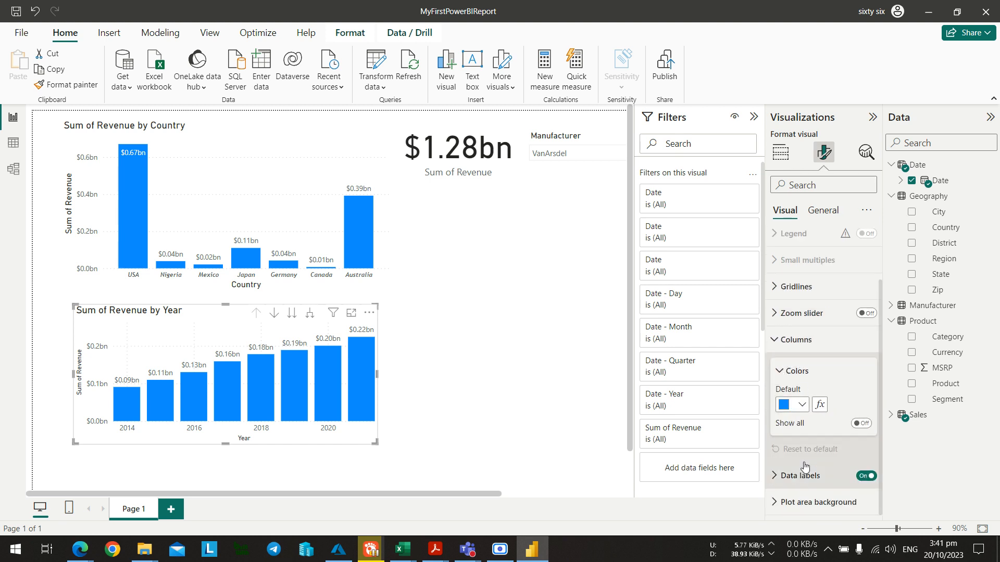
pyautogui.click(776, 344)
pyautogui.click(775, 344)
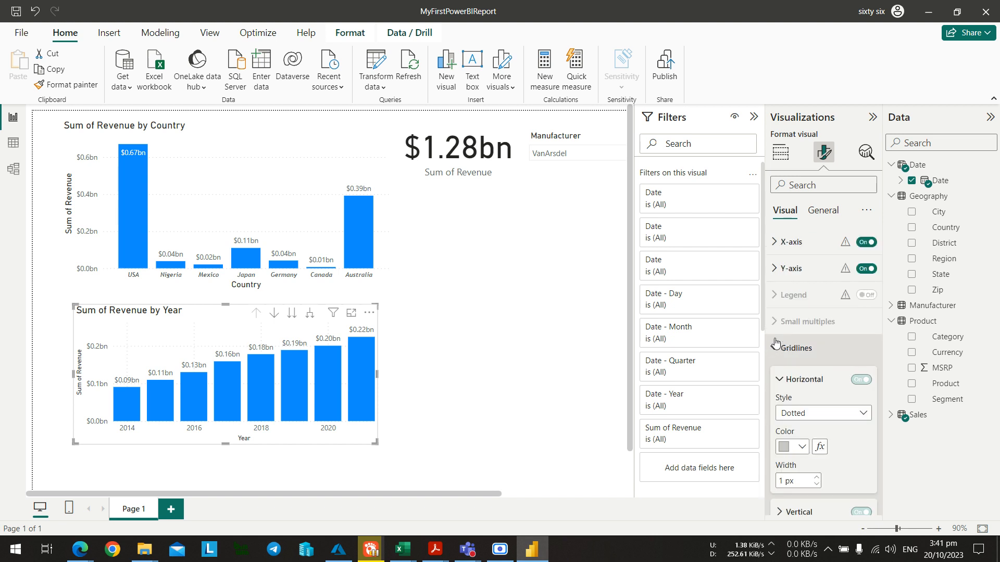
pyautogui.click(778, 351)
pyautogui.click(779, 352)
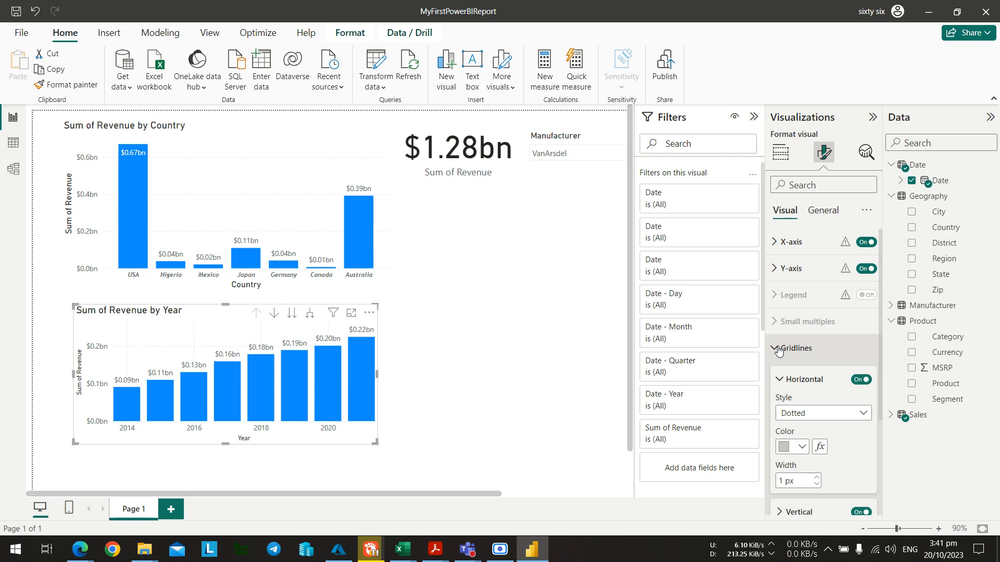
pyautogui.click(779, 351)
# Open the Lab 2 - Data Modeling and Exploration PDF in Adobe Acrobat, look through its instructions, and return to the report.
pyautogui.hotkey('alt', 'Tab')
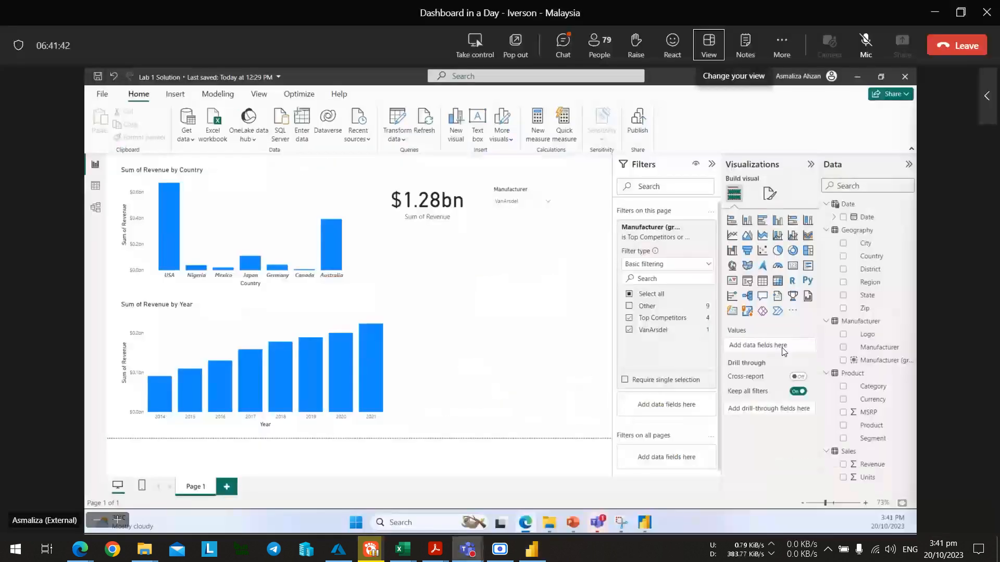
pyautogui.hotkey('alt', 'Tab')
pyautogui.moveTo(434, 549)
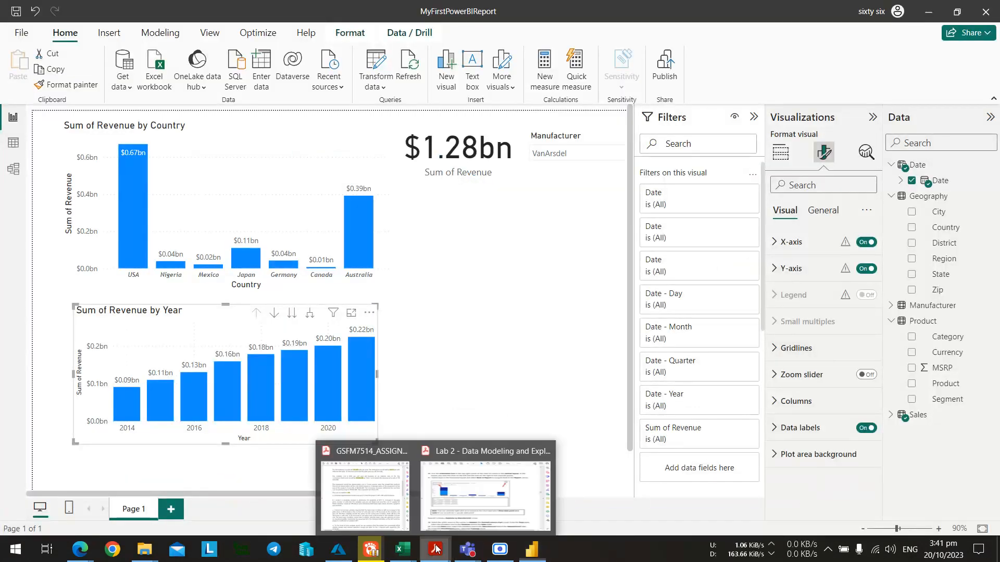
pyautogui.click(486, 489)
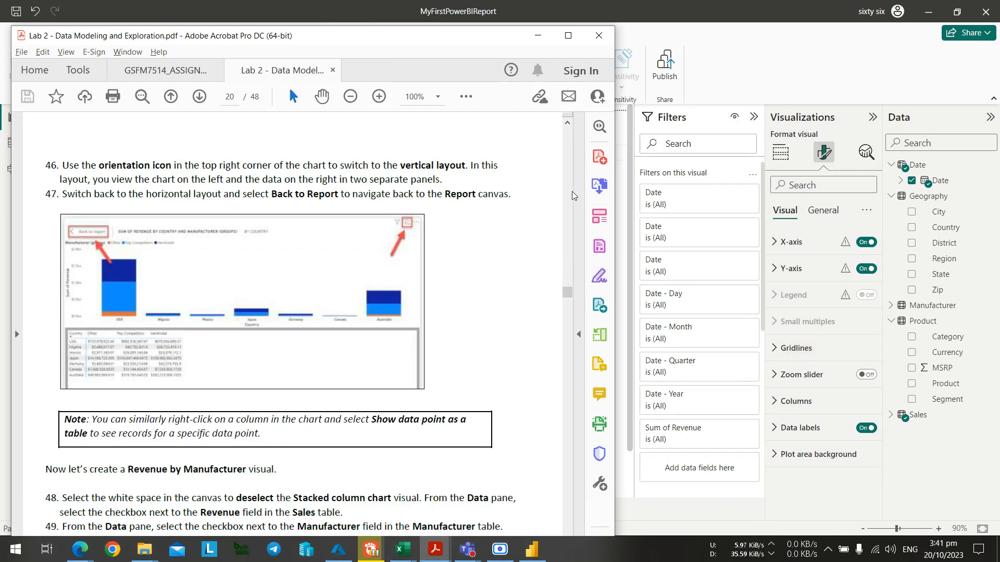
pyautogui.moveTo(565, 295); pyautogui.dragTo(547, 455)
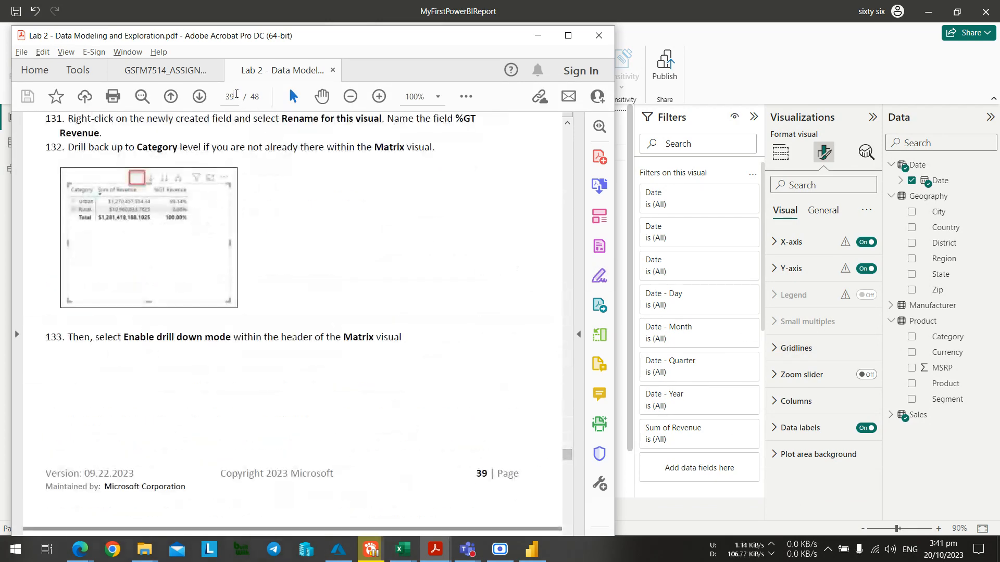
pyautogui.scroll(15, 373, 319)
pyautogui.hotkey('alt', 'Tab')
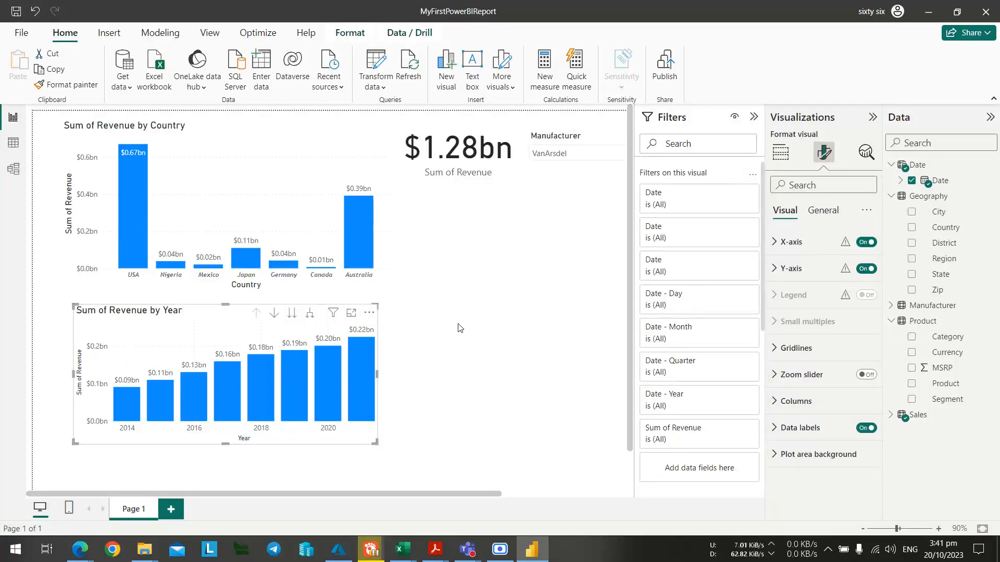
# Collapse all tables in the report's data field list and expand only the Product table.
pyautogui.hotkey('alt', 'Tab')
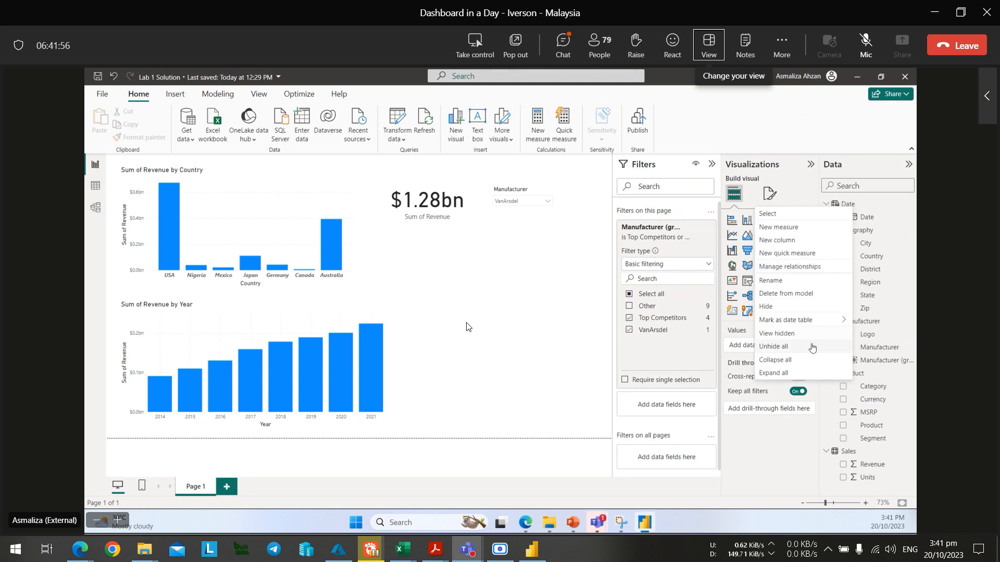
pyautogui.hotkey('alt', 'Tab')
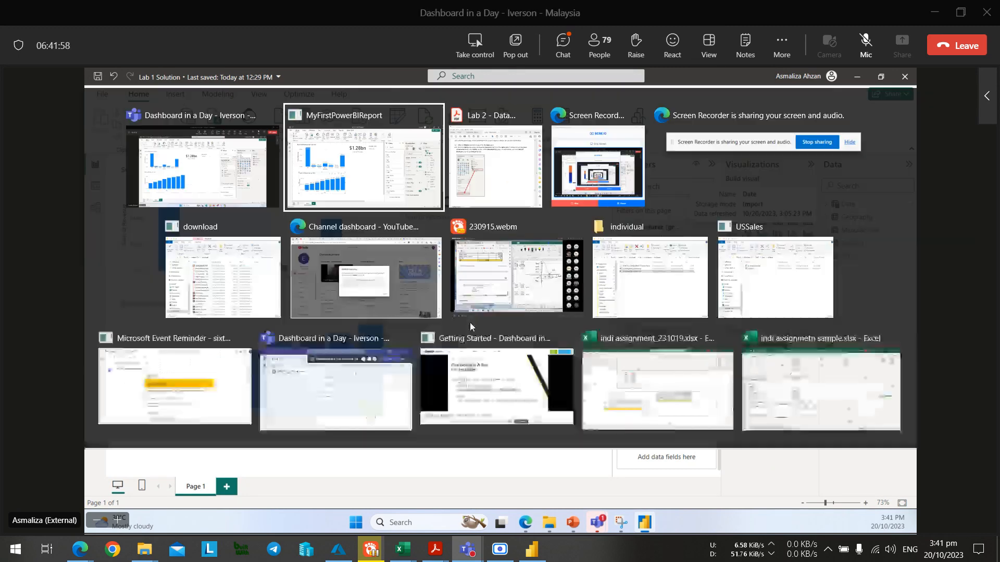
pyautogui.rightClick(979, 186)
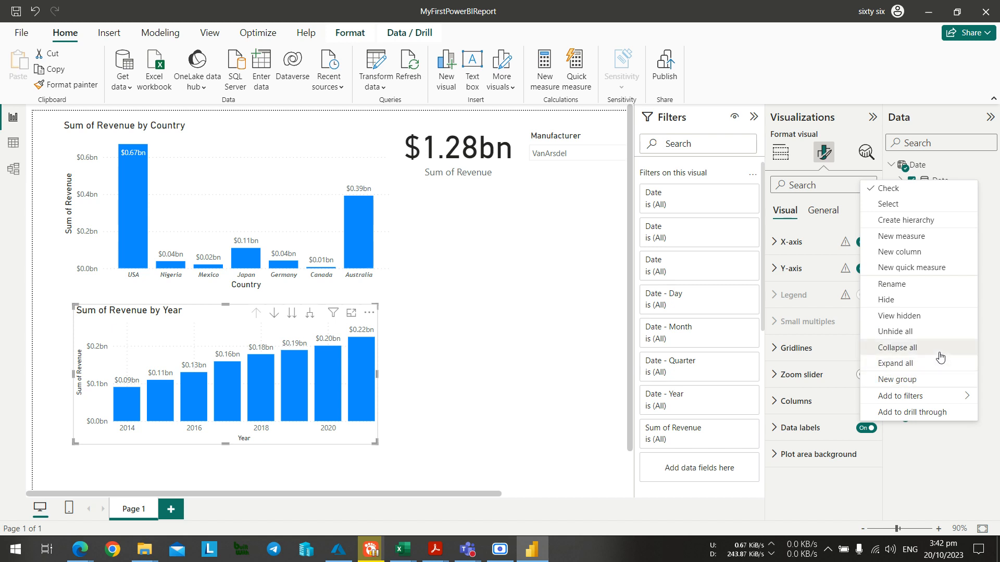
pyautogui.click(917, 347)
pyautogui.click(890, 211)
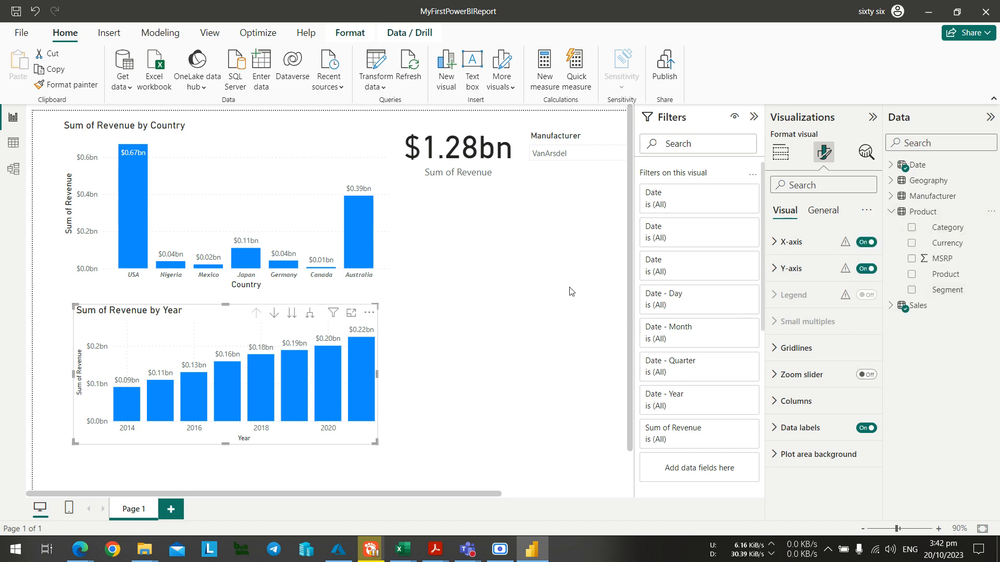
# Deselect the Sum of Revenue by Year chart in MyFirstPowerBIReport and switch back to the Dashboard in a Day meeting window.
pyautogui.hotkey('alt', 'Tab')
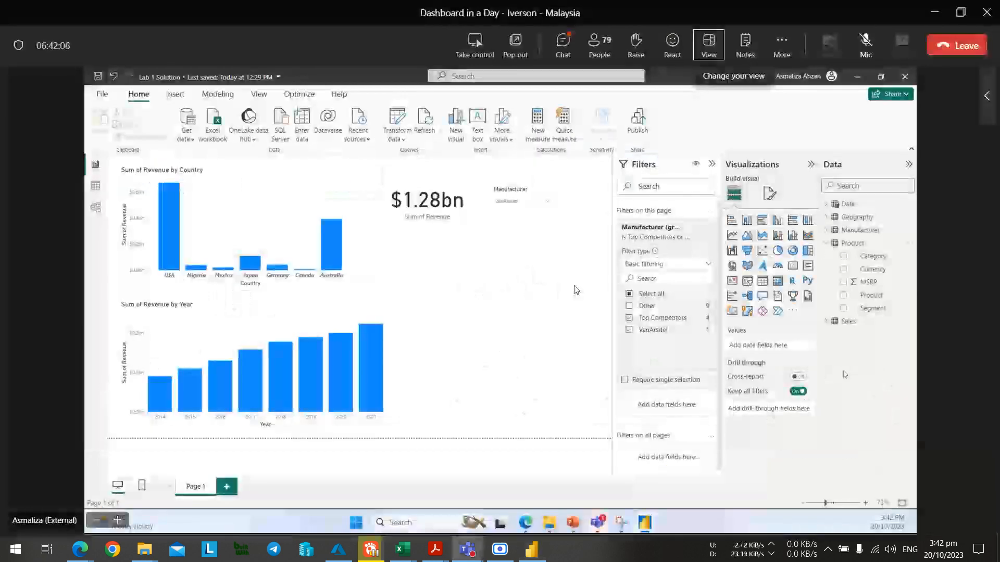
pyautogui.hotkey('alt', 'Tab')
pyautogui.click(509, 296)
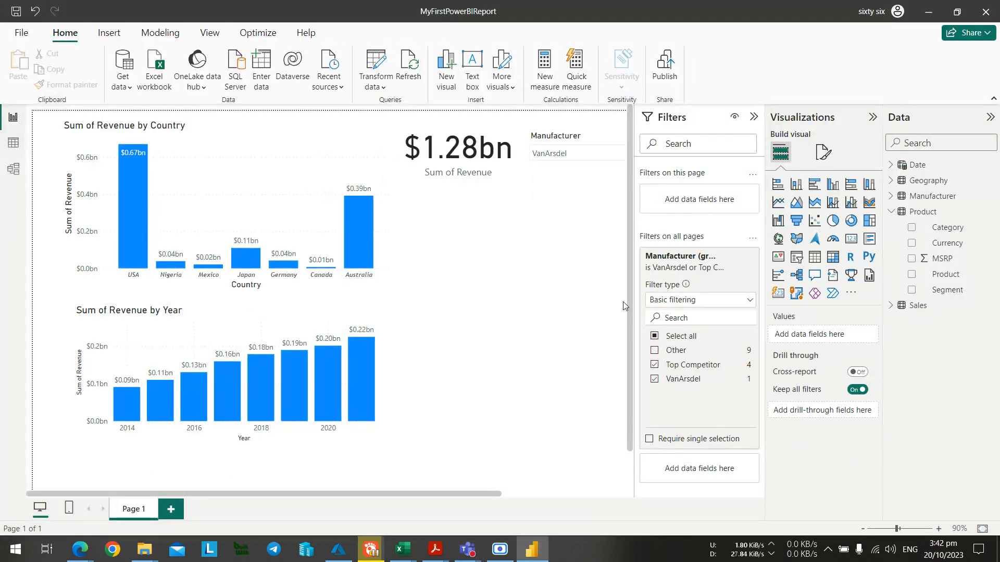
pyautogui.hotkey('alt', 'Tab')
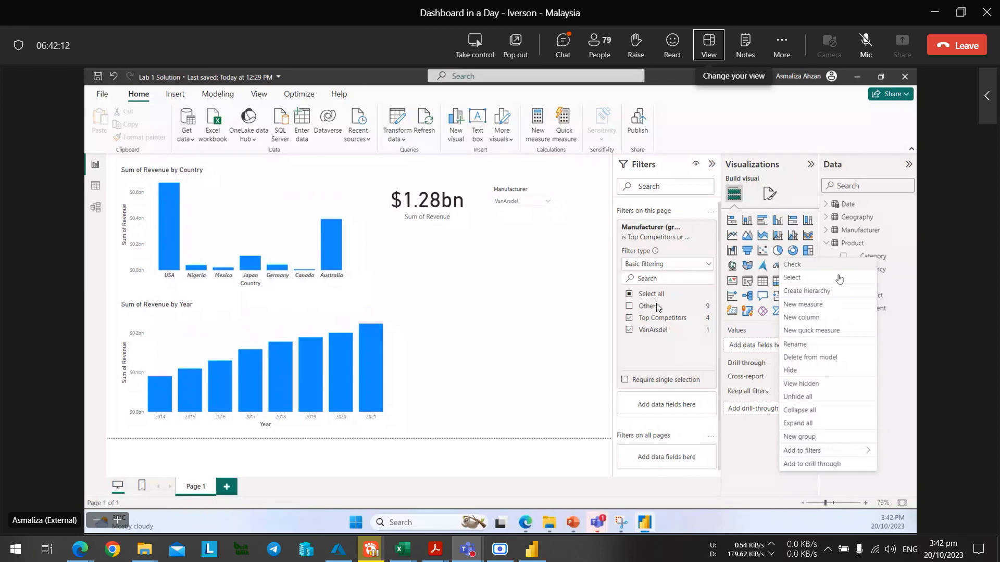
# Switch to MyFirstPowerBIReport and create a hierarchy from the Product table's Category field.
pyautogui.hotkey('alt', 'Tab')
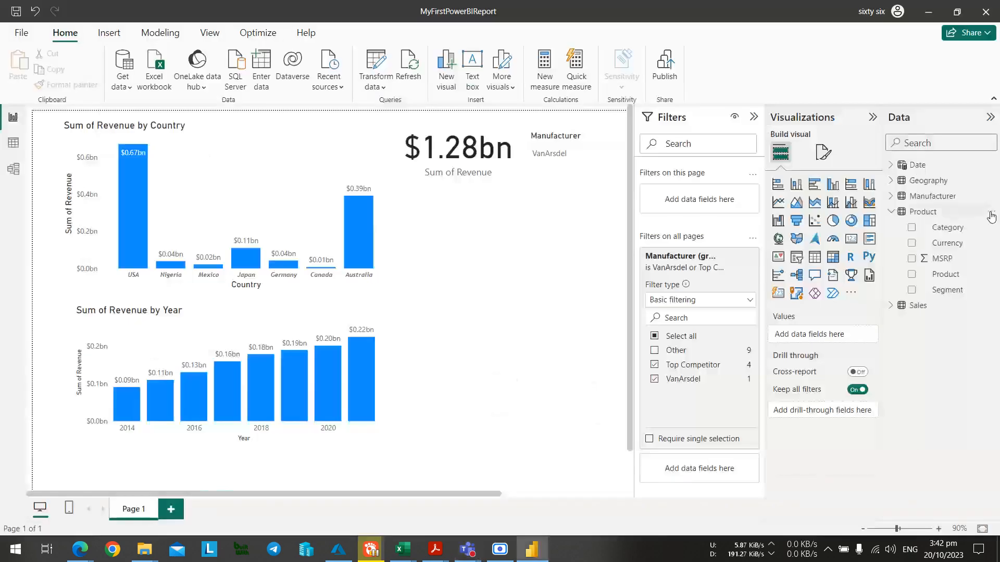
pyautogui.rightClick(939, 234)
pyautogui.click(881, 274)
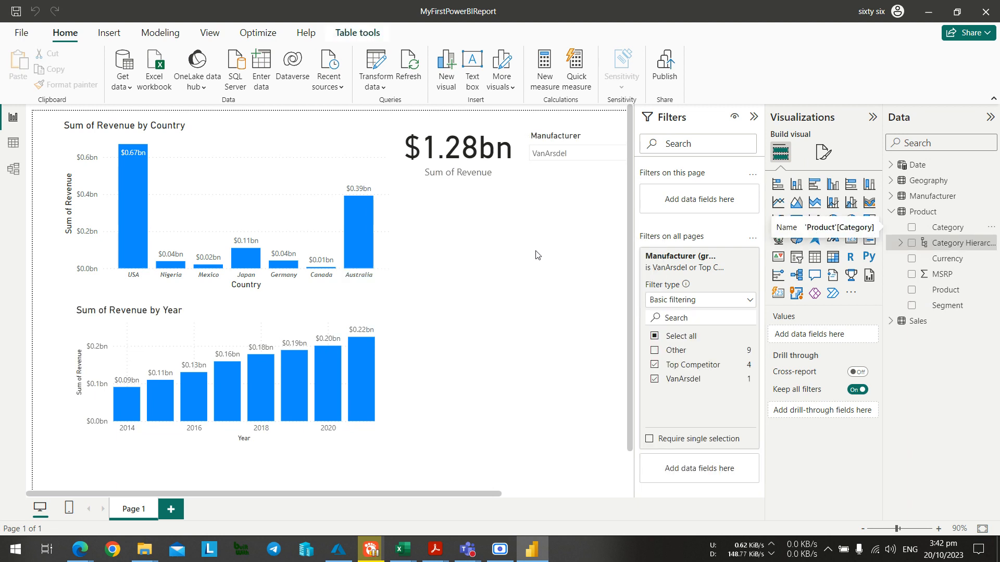
# Open the Lab 2 - Data Modeling and Exploration PDF in Adobe Acrobat and read steps 124 and 125 on the Product Hierarchy and Matrix visual.
pyautogui.hotkey('alt', 'Tab')
pyautogui.hotkey('alt', 'Tab')
pyautogui.press('Tab')
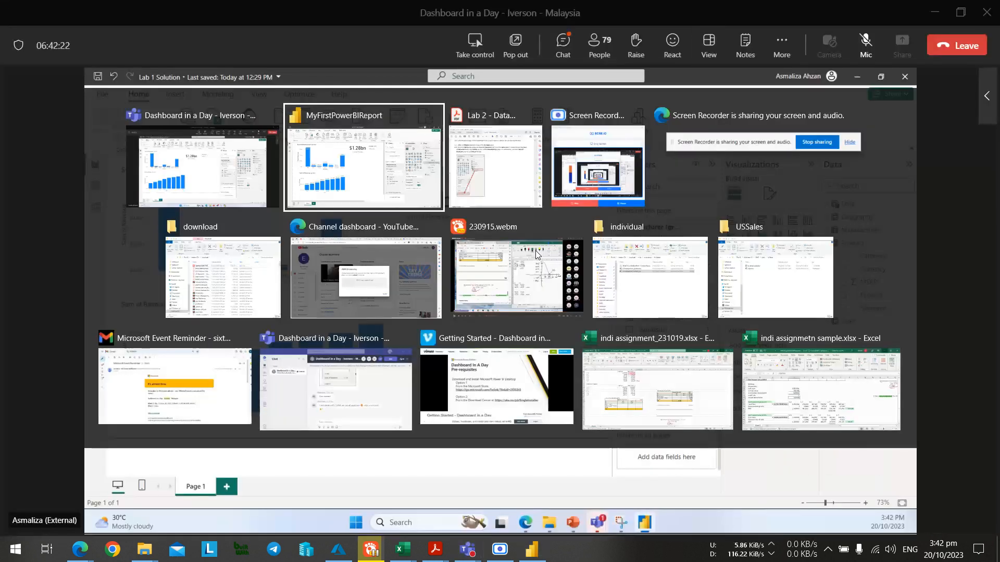
pyautogui.scroll(15, 467, 264)
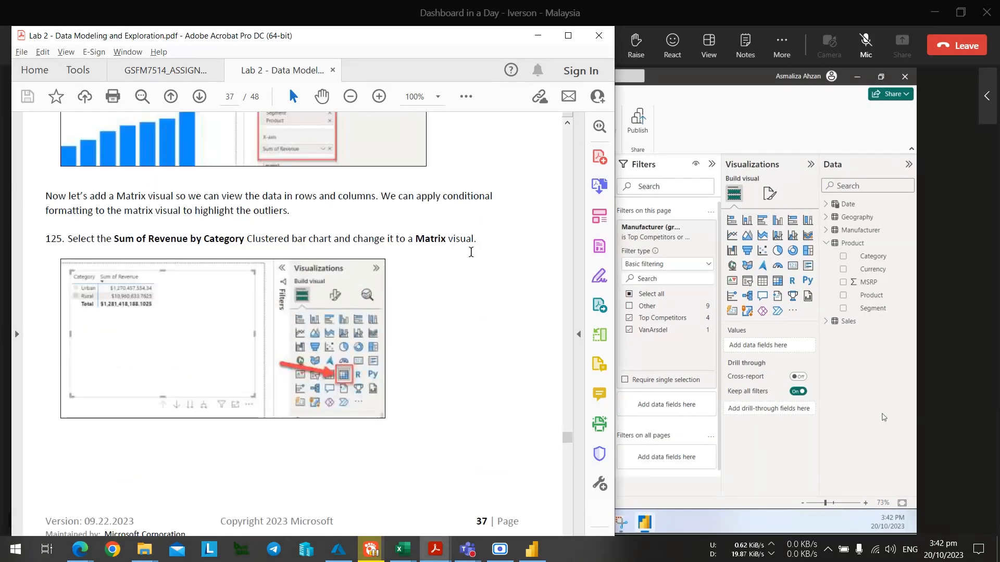
pyautogui.scroll(4, 470, 252)
pyautogui.scroll(8, 471, 257)
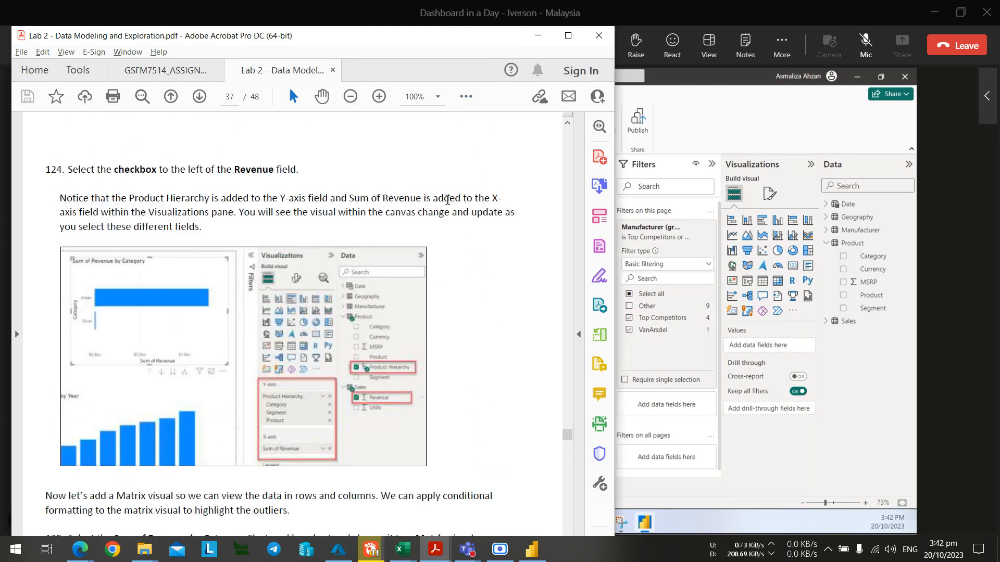
pyautogui.scroll(-16, 442, 208)
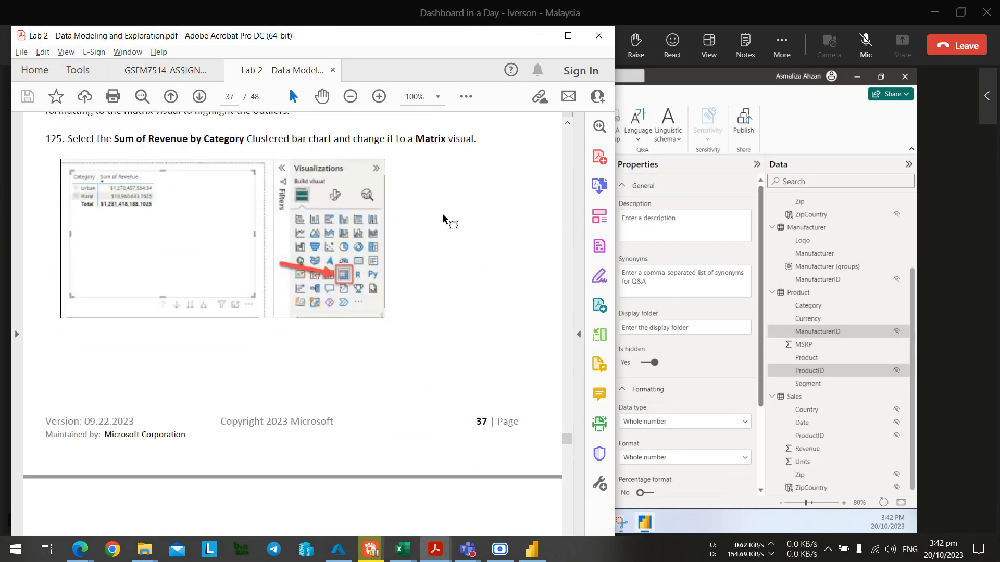
pyautogui.scroll(8, 442, 217)
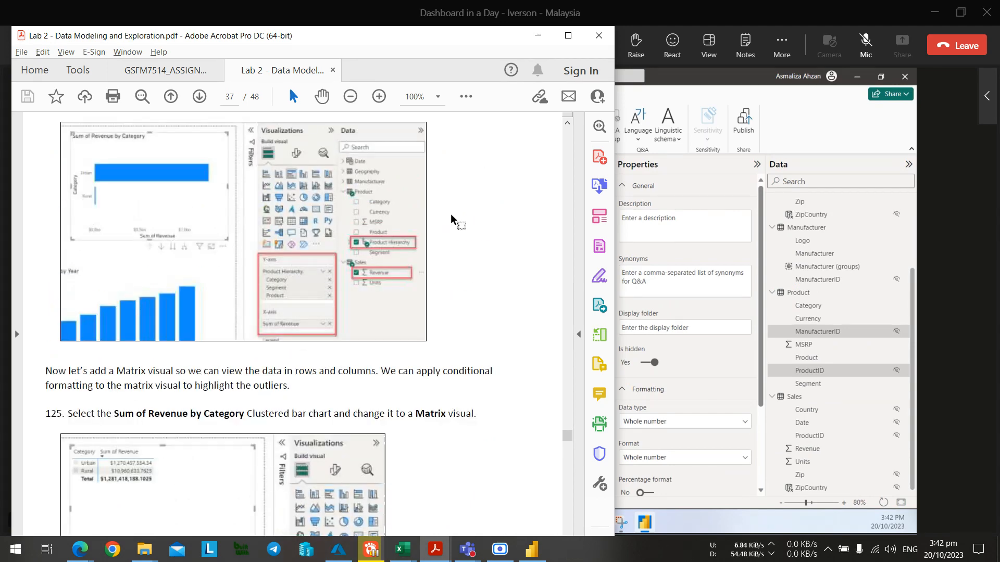
# Examine the lab instructions on pages 38 to 42 covering %GT Revenue, matrix drill-down, sorting and the PY Sales measure.
pyautogui.scroll(-20, 455, 219)
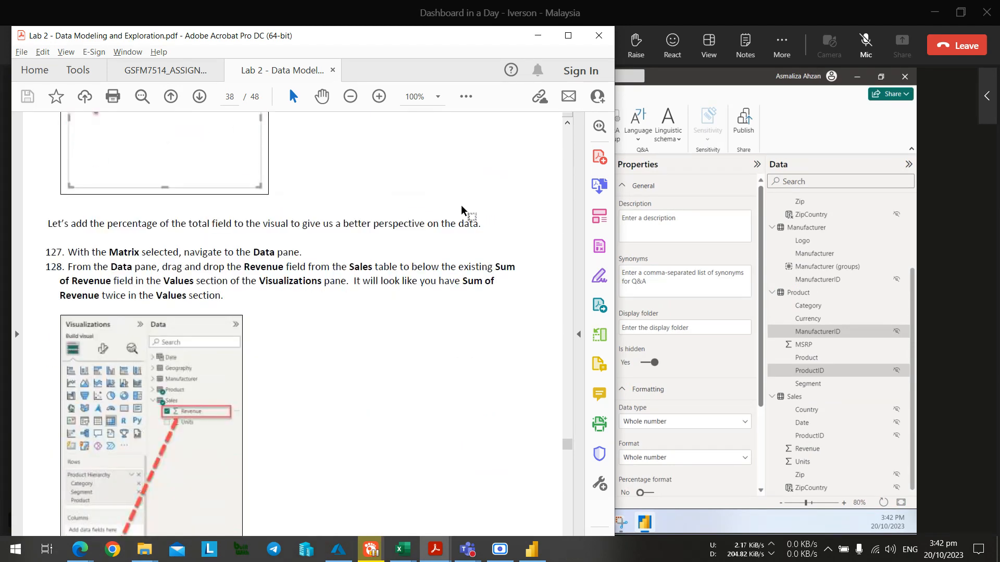
pyautogui.scroll(-15, 461, 211)
pyautogui.scroll(-8, 462, 210)
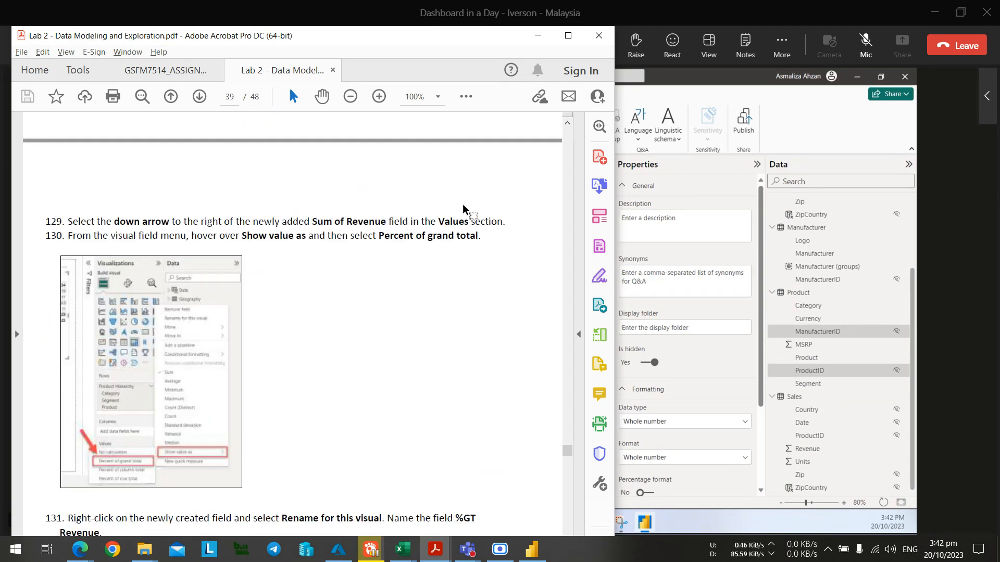
pyautogui.scroll(-10, 464, 207)
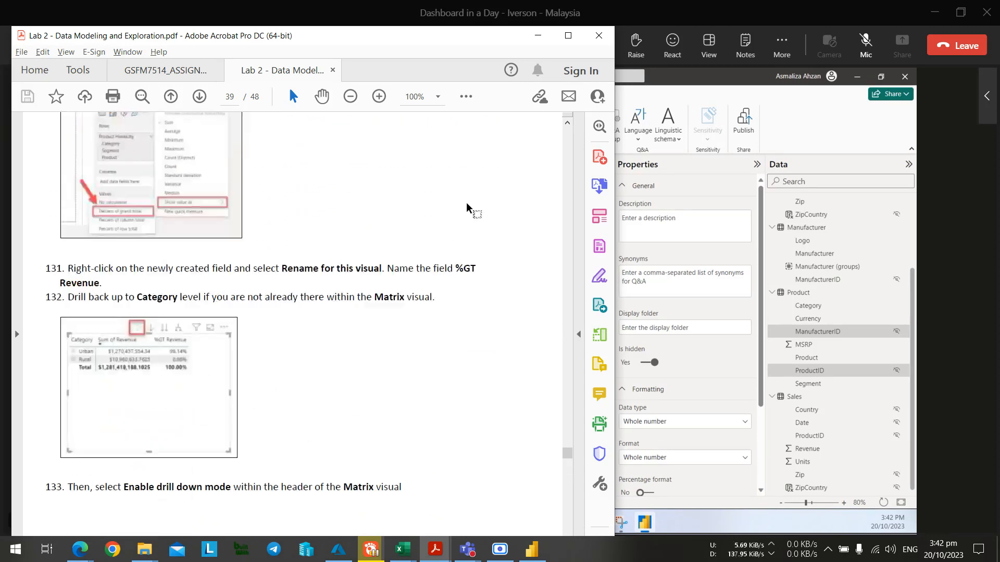
pyautogui.scroll(-20, 466, 207)
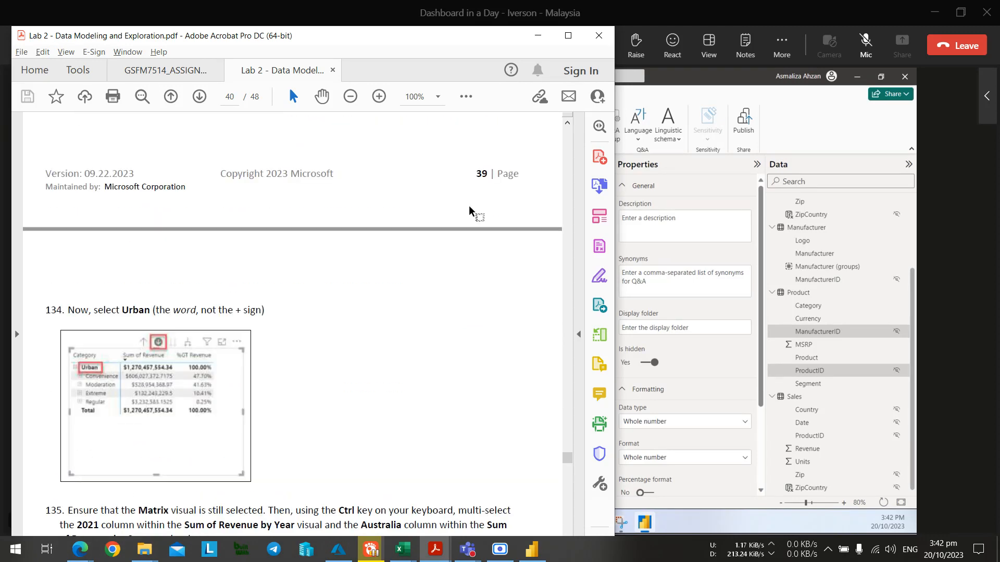
pyautogui.scroll(-20, 469, 211)
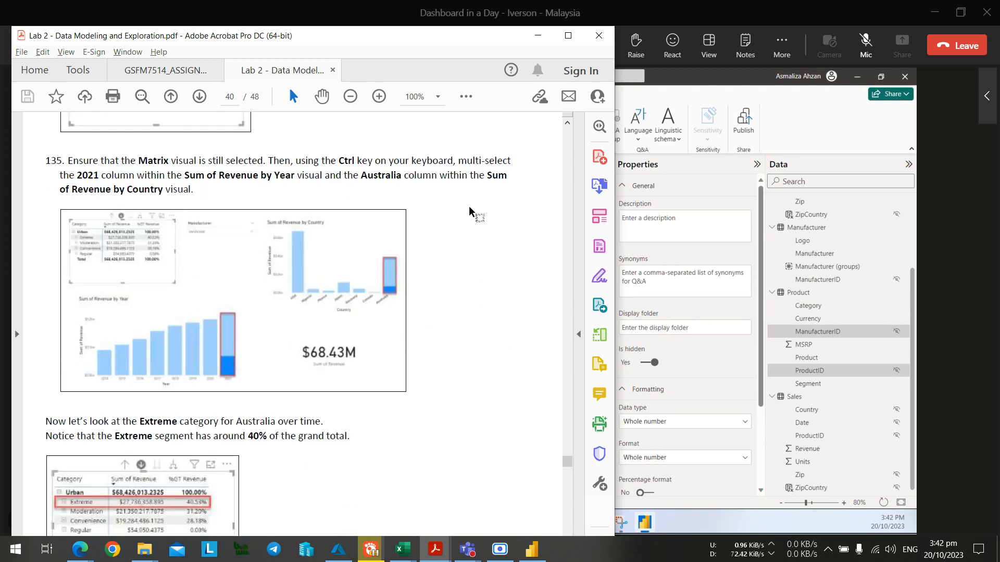
pyautogui.scroll(-20, 492, 226)
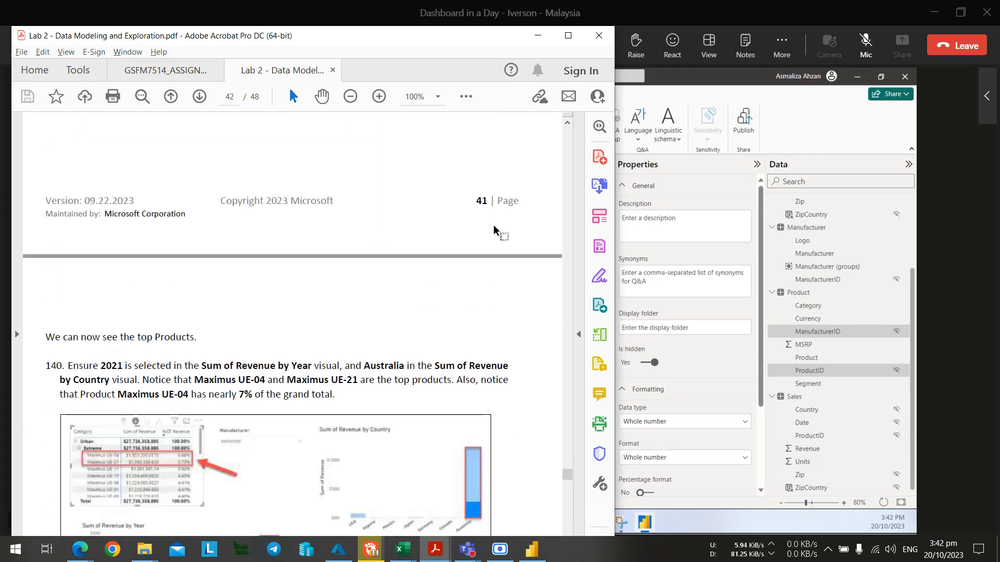
pyautogui.scroll(-8, 504, 217)
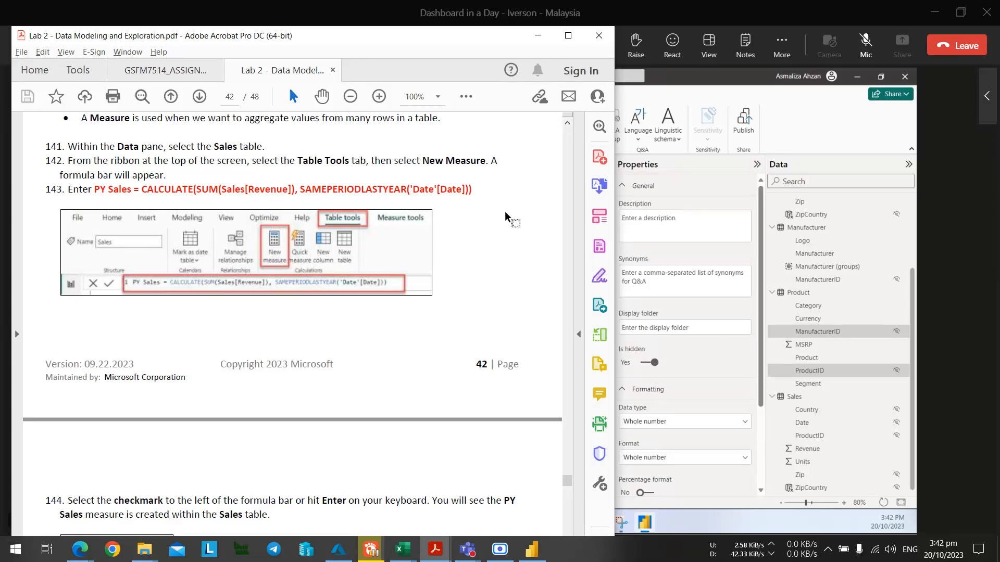
pyautogui.scroll(15, 506, 211)
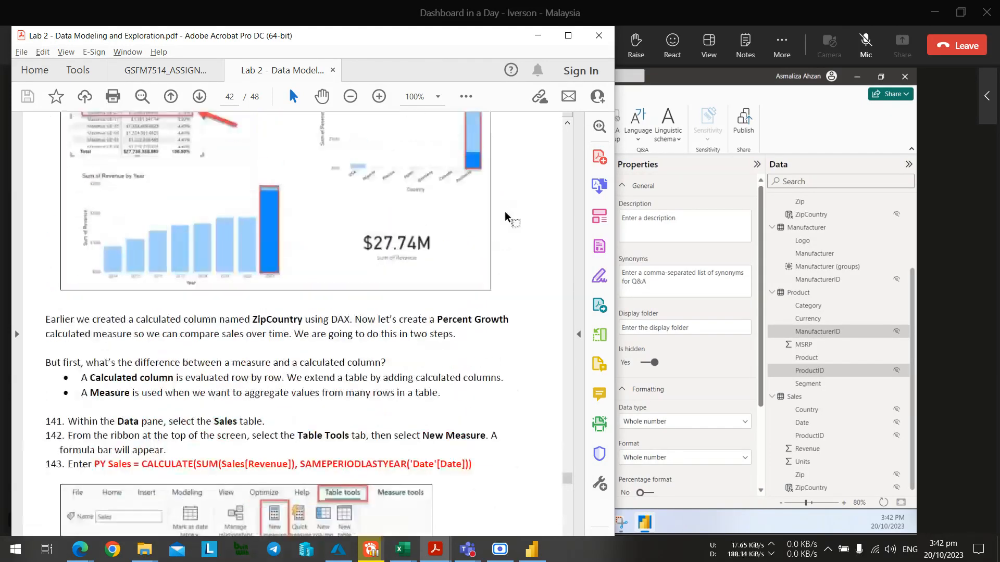
pyautogui.scroll(10, 507, 212)
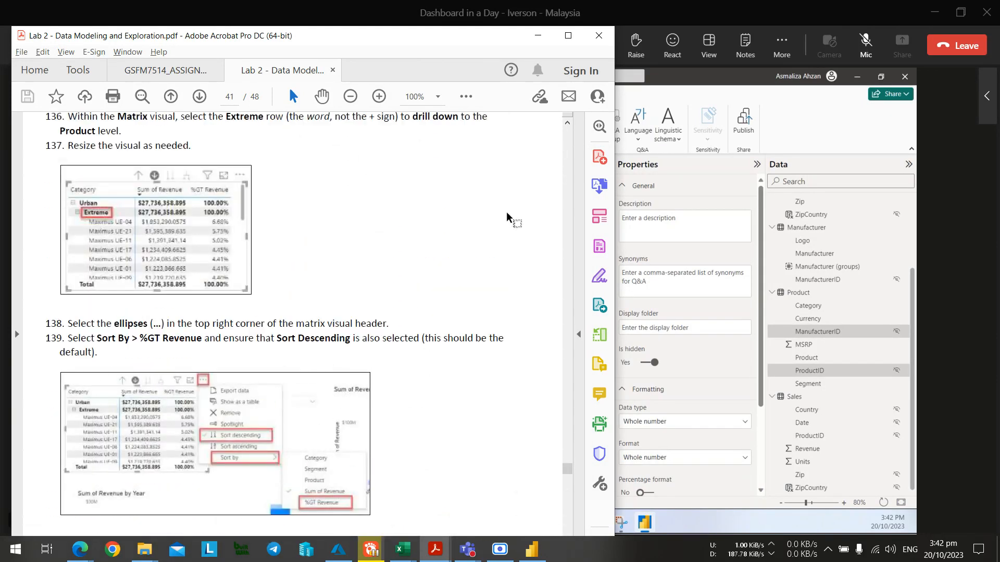
pyautogui.scroll(3, 506, 212)
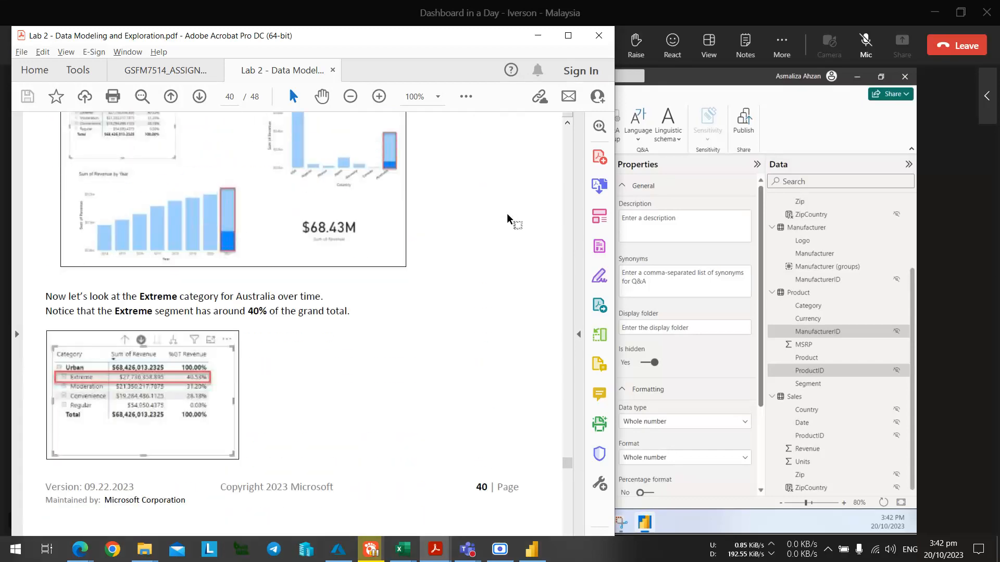
# Check the instructor's shared model view in the meeting, and return to MyFirstPowerBIReport to inspect the Category Hierarchy.
pyautogui.hotkey('alt', 'Tab')
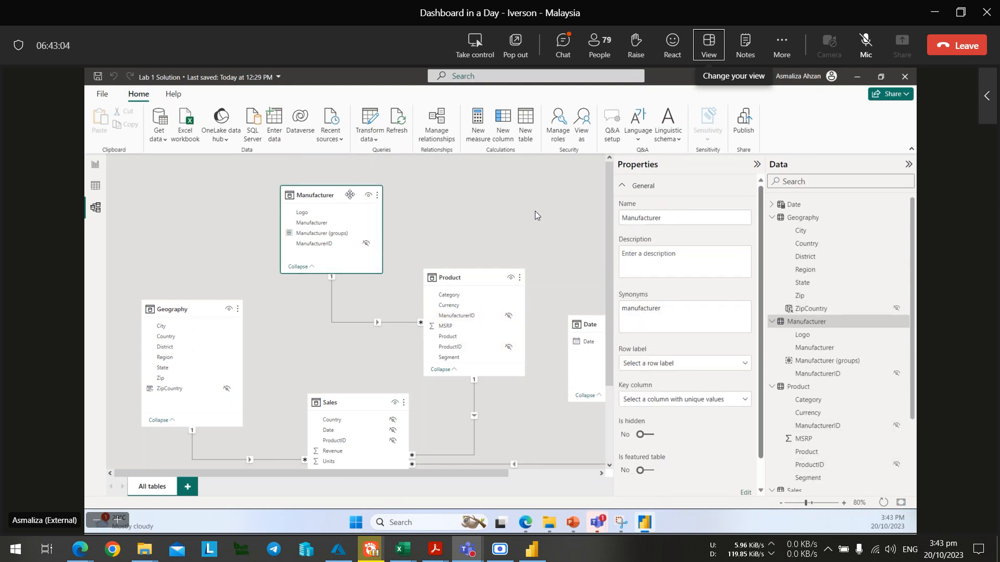
pyautogui.hotkey('alt', 'Tab')
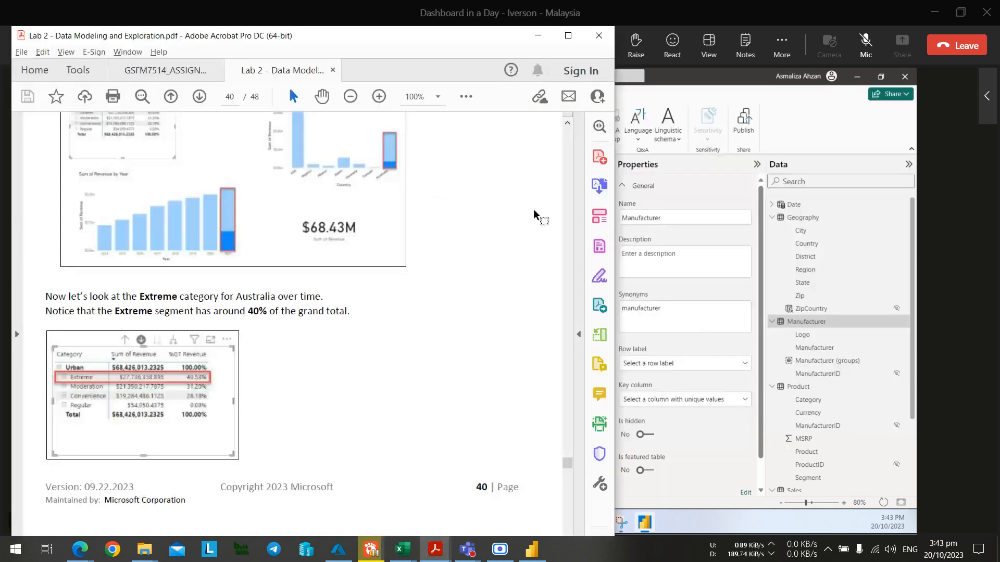
pyautogui.hotkey('alt', 'Tab')
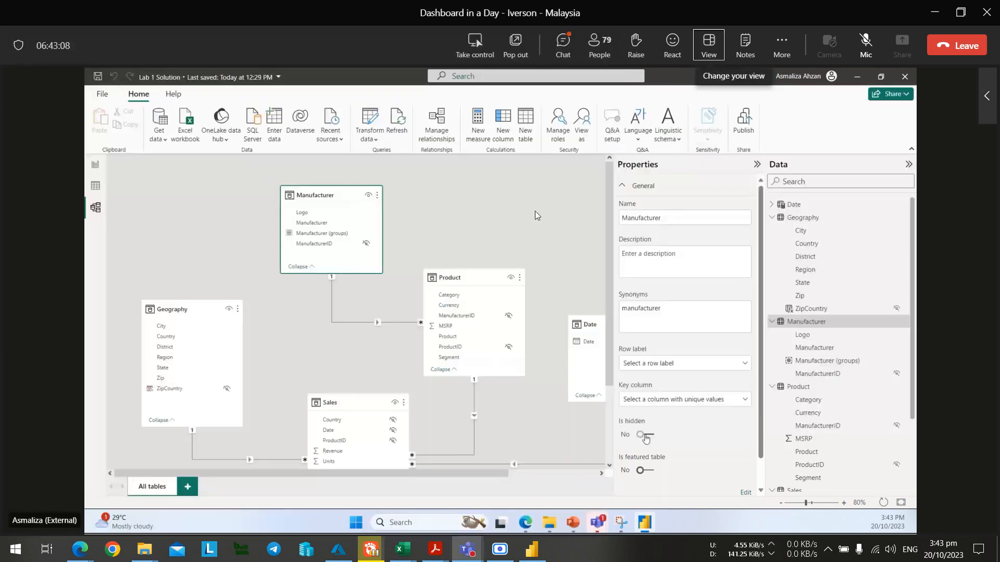
pyautogui.hotkey('alt', 'Tab')
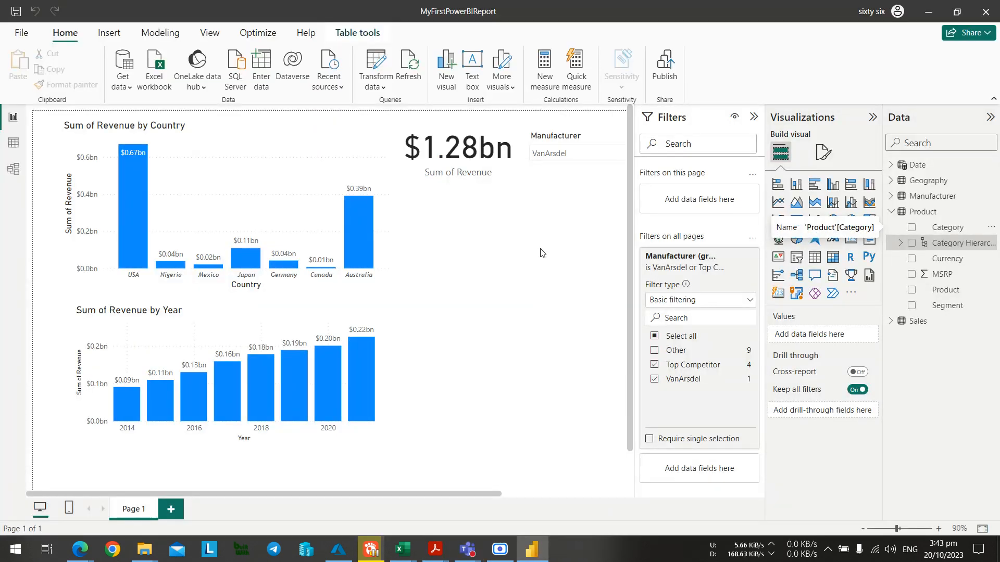
pyautogui.click(899, 243)
pyautogui.click(900, 245)
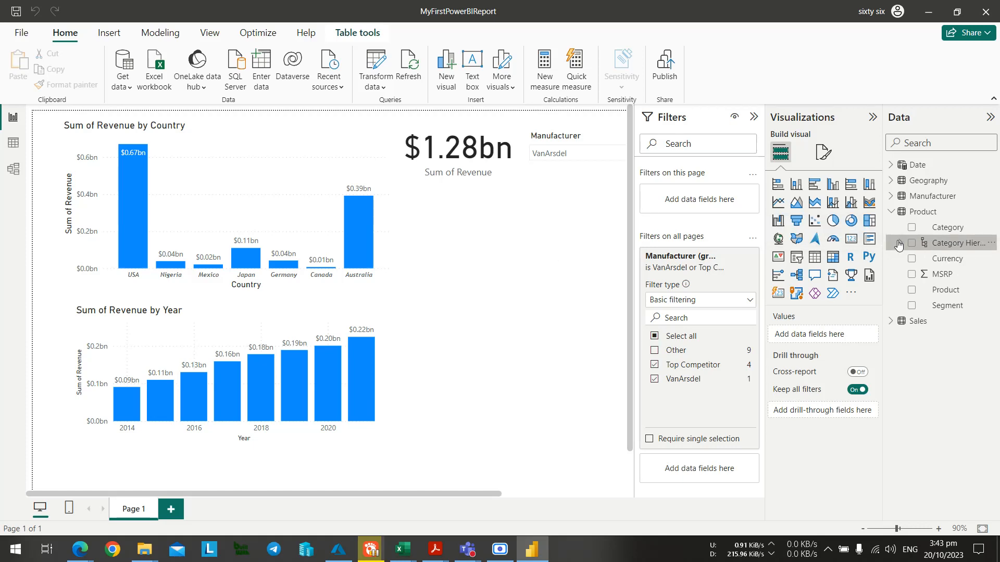
# Glance at the Lab 2 PDF again and switch to the Dashboard in a Day meeting to view the instructor's Product table.
pyautogui.hotkey('alt', 'Tab')
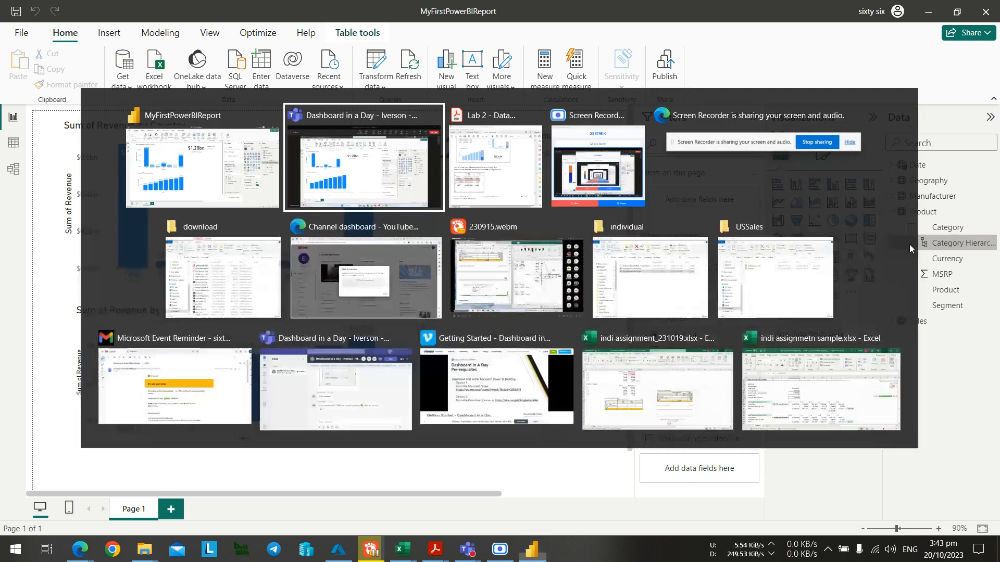
pyautogui.hotkey('alt', 'Tab')
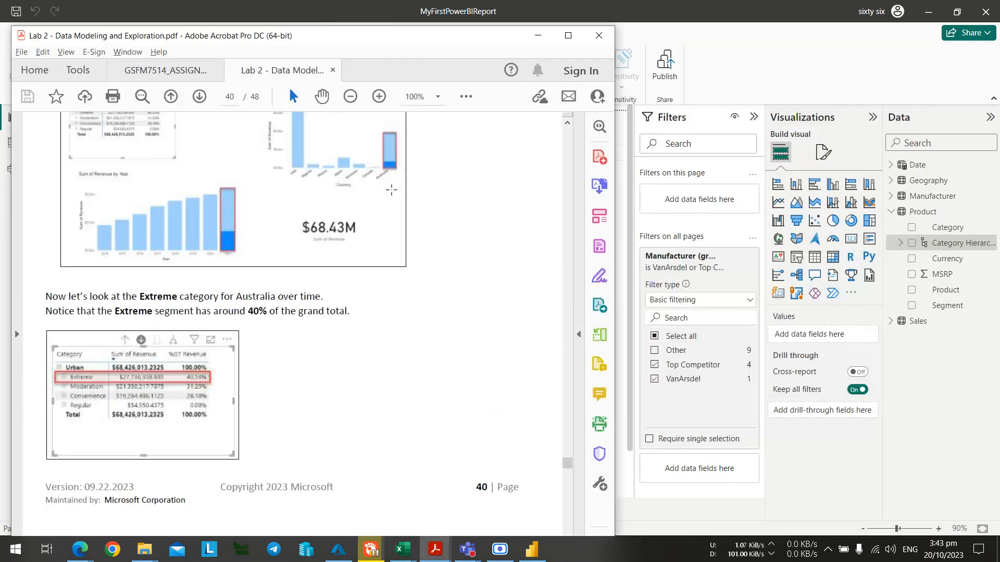
pyautogui.hotkey('alt', 'Tab')
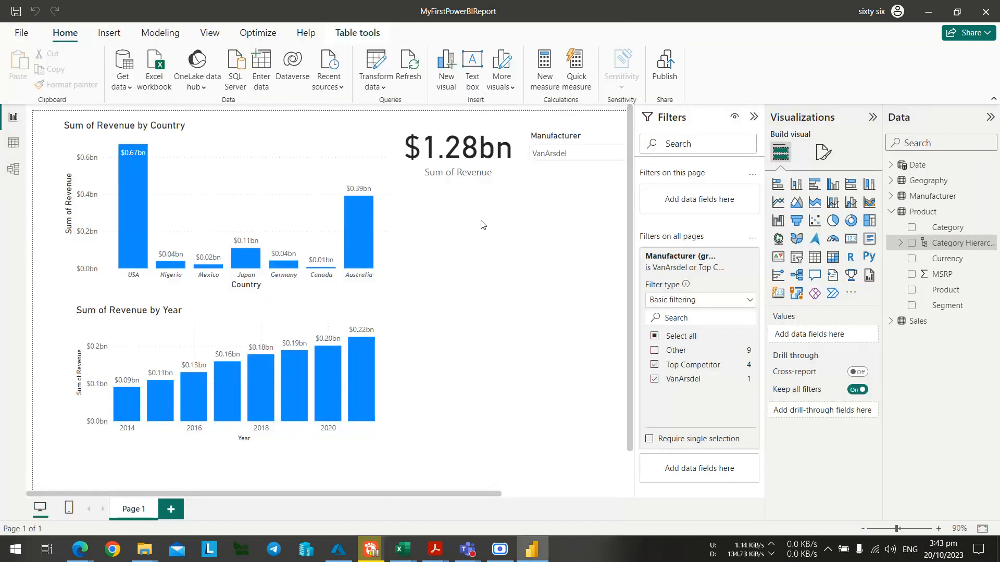
pyautogui.hotkey('alt', 'Tab')
pyautogui.hotkey('alt', 'Tab')
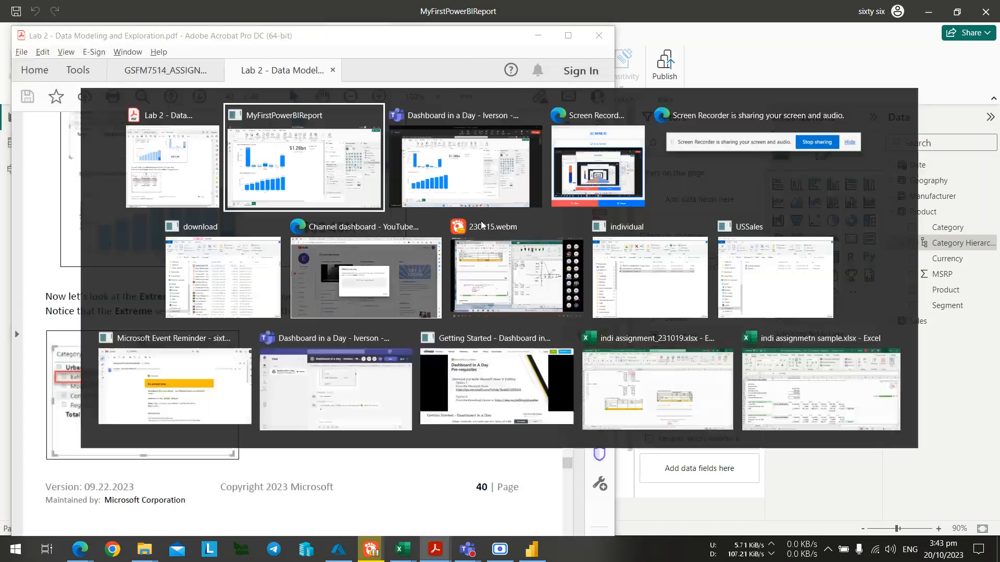
pyautogui.hotkey('alt', 'Tab')
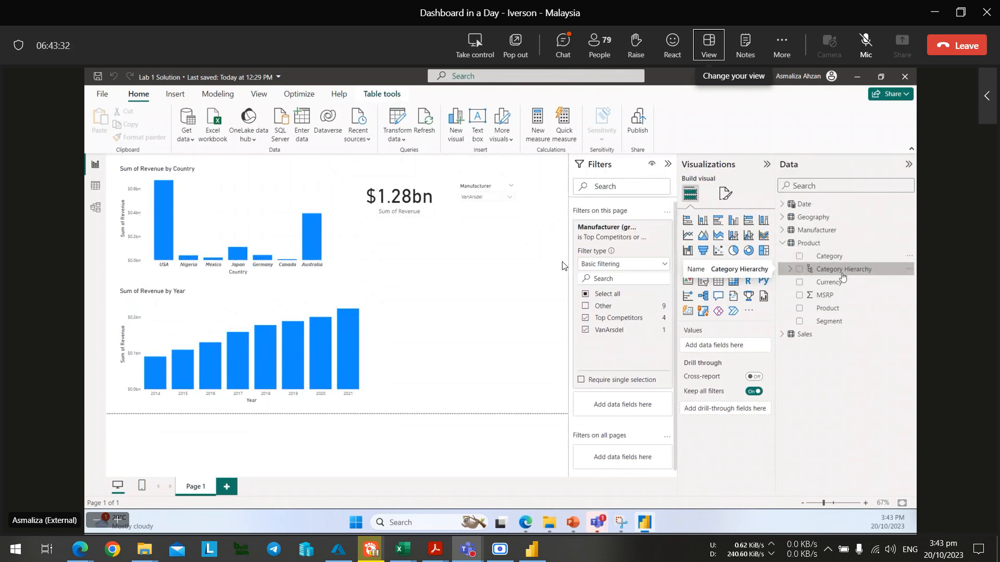
# Switch back to MyFirstPowerBIReport and rename the Product table's Category Hierarchy as "Product Hierachy".
pyautogui.hotkey('alt', 'Tab')
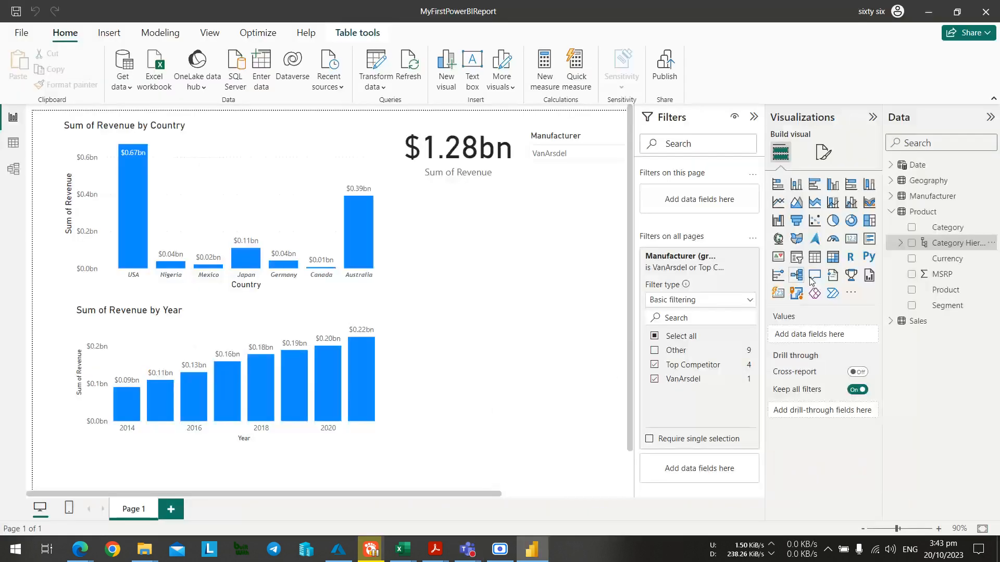
pyautogui.rightClick(944, 244)
pyautogui.doubleClick(970, 244)
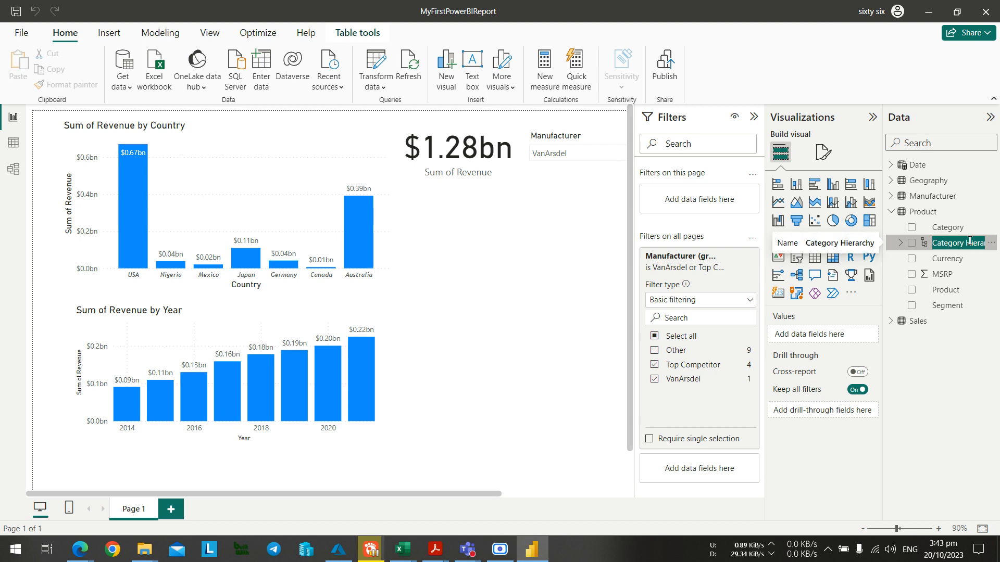
pyautogui.write('Product Hi')
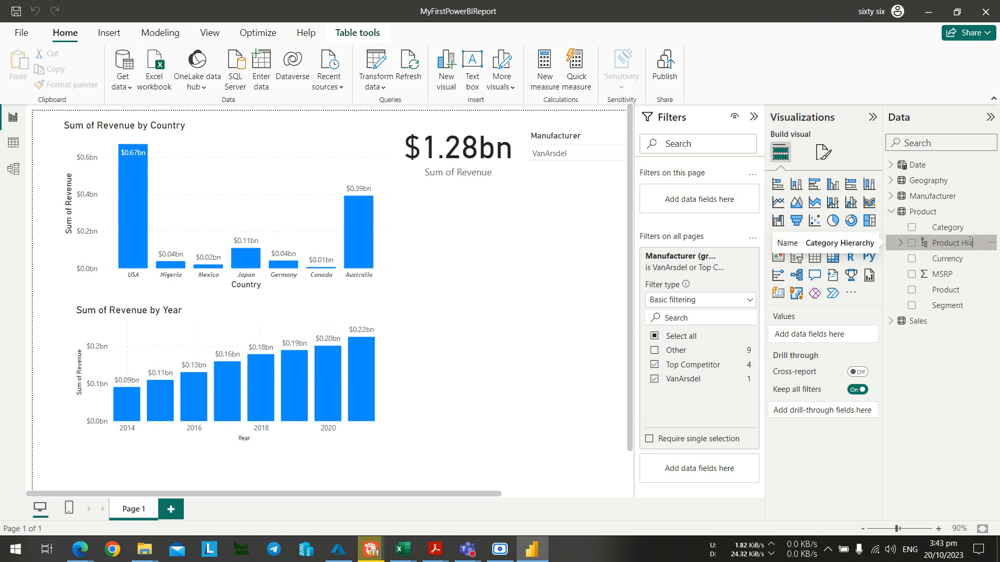
pyautogui.write('erarchy')
pyautogui.press('Return')
# Expand the Product Hierachy and widen the data field list to fit its full name, comparing it with the instructor's shared report.
pyautogui.hotkey('alt', 'Tab')
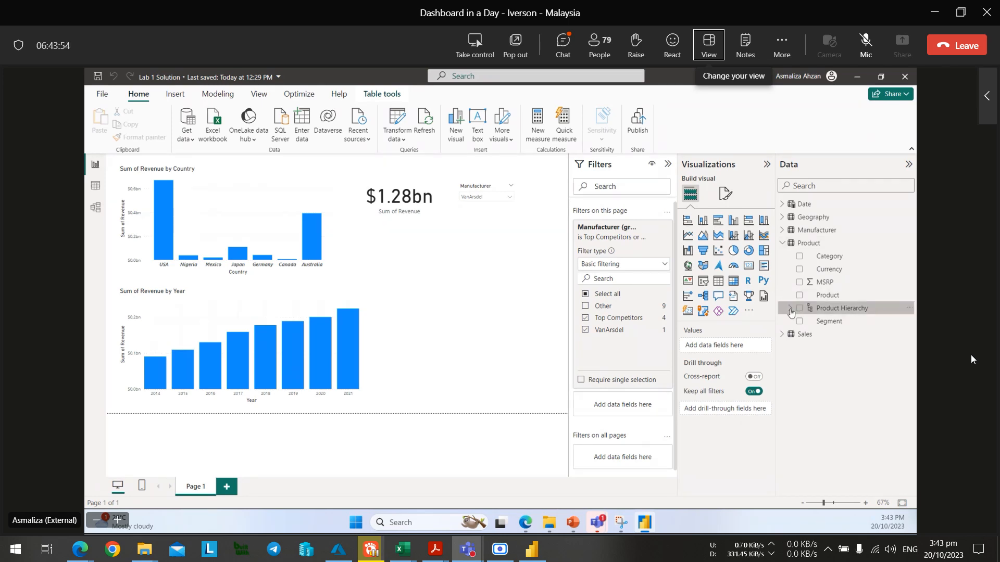
pyautogui.hotkey('alt', 'Tab')
pyautogui.click(901, 290)
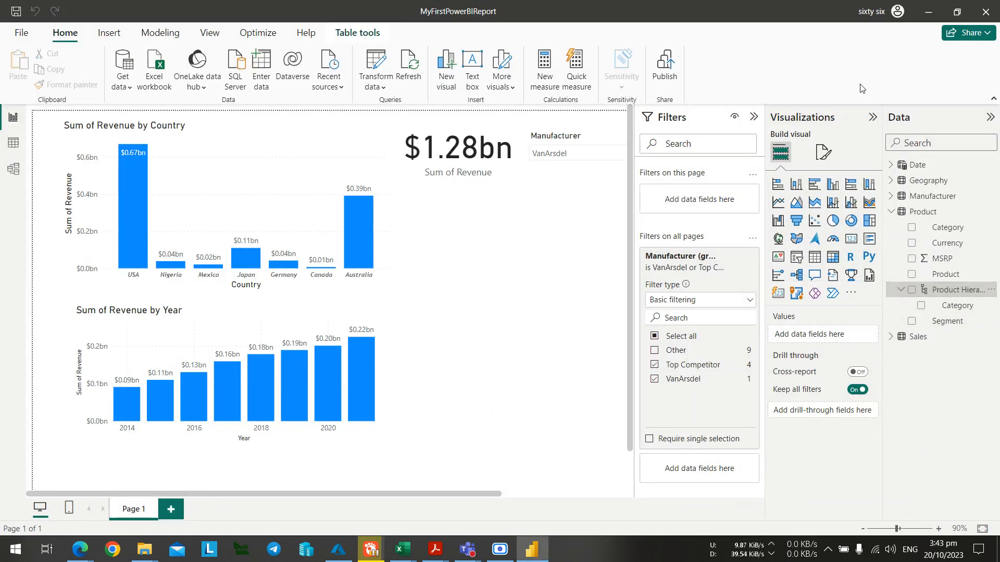
pyautogui.moveTo(883, 148); pyautogui.dragTo(826, 148)
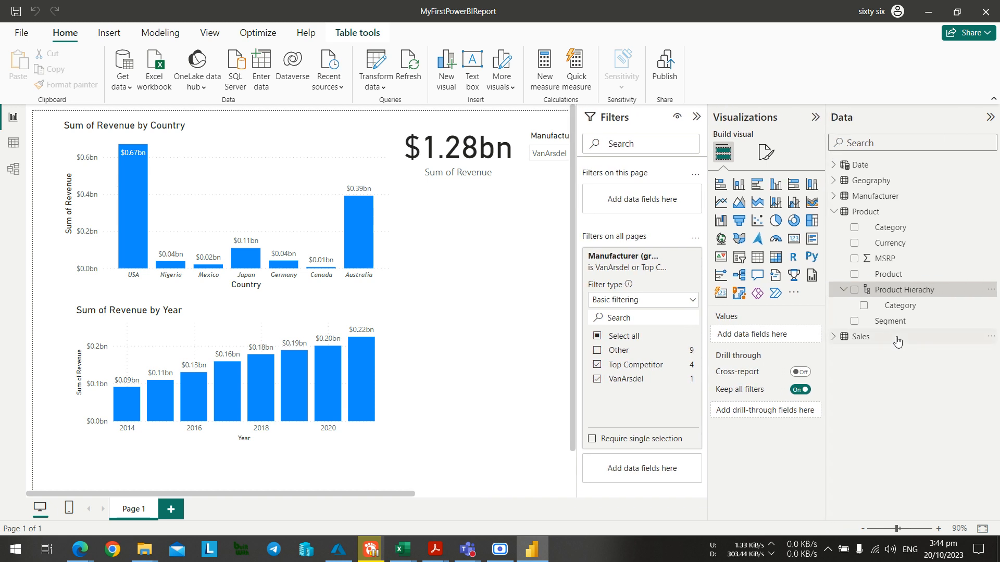
pyautogui.hotkey('alt', 'Tab')
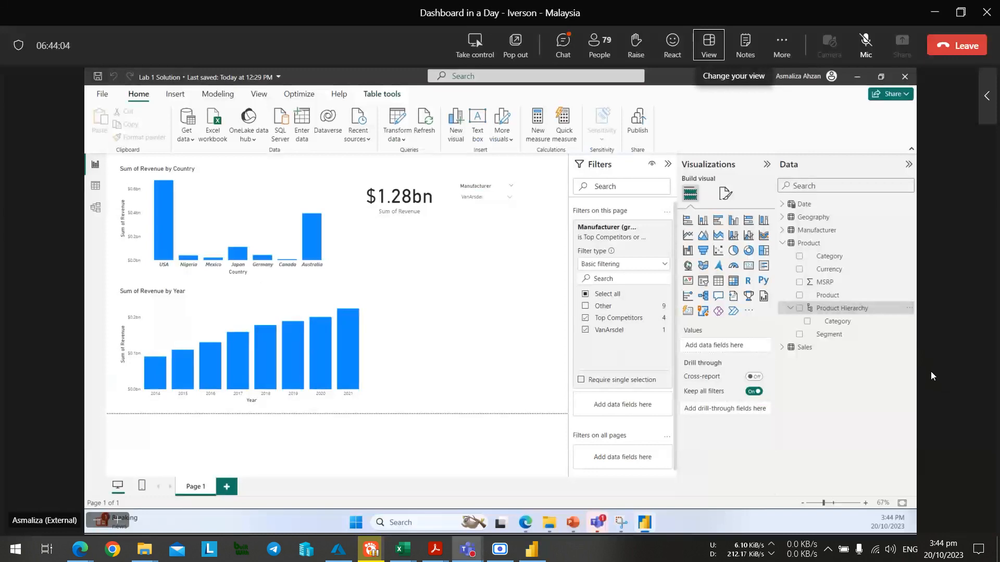
pyautogui.hotkey('alt', 'Tab')
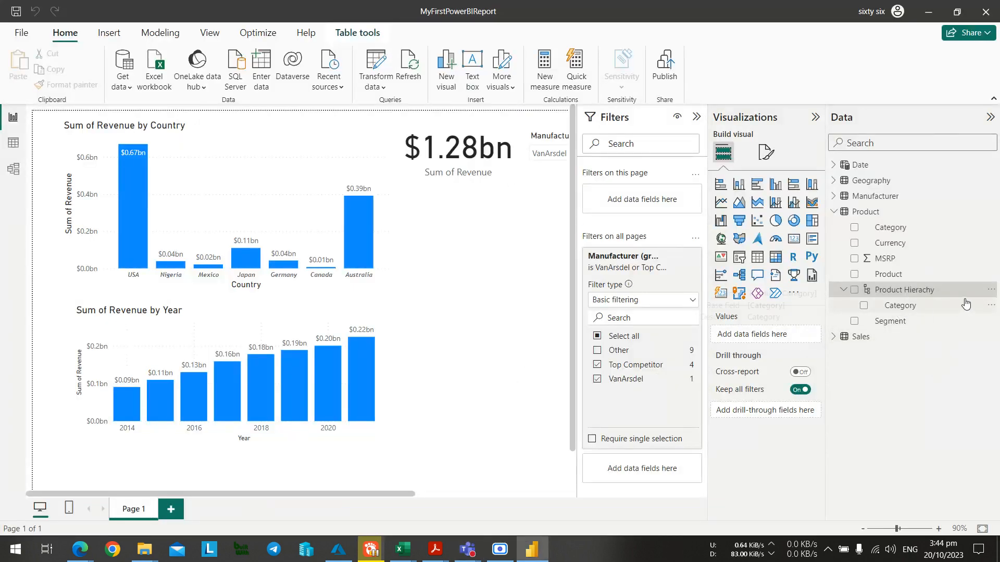
# Switch to the Lab 2 PDF and look back through it for the product hierarchy instructions.
pyautogui.hotkey('alt', 'Tab')
pyautogui.hotkey('alt', 'Tab')
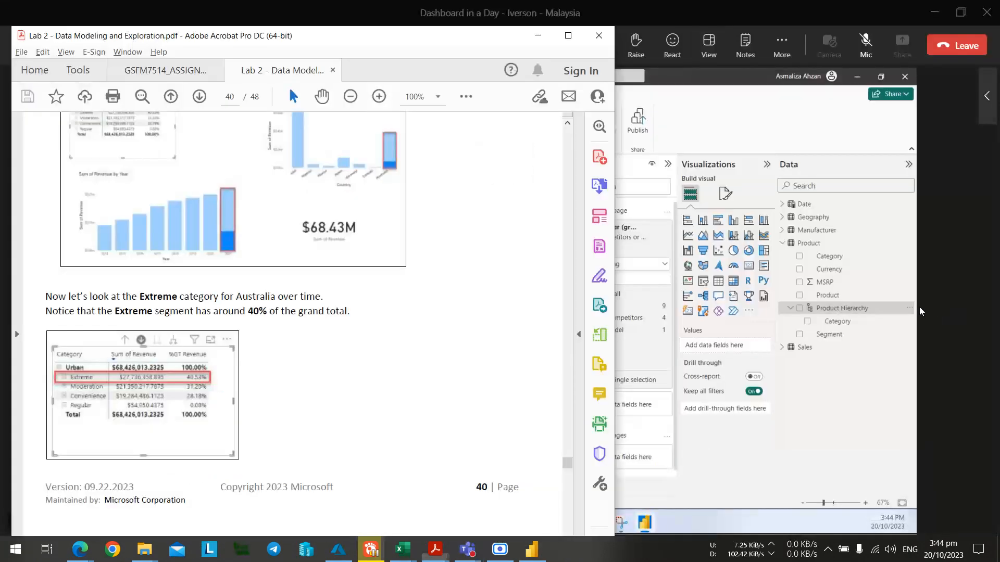
pyautogui.scroll(-10, 382, 297)
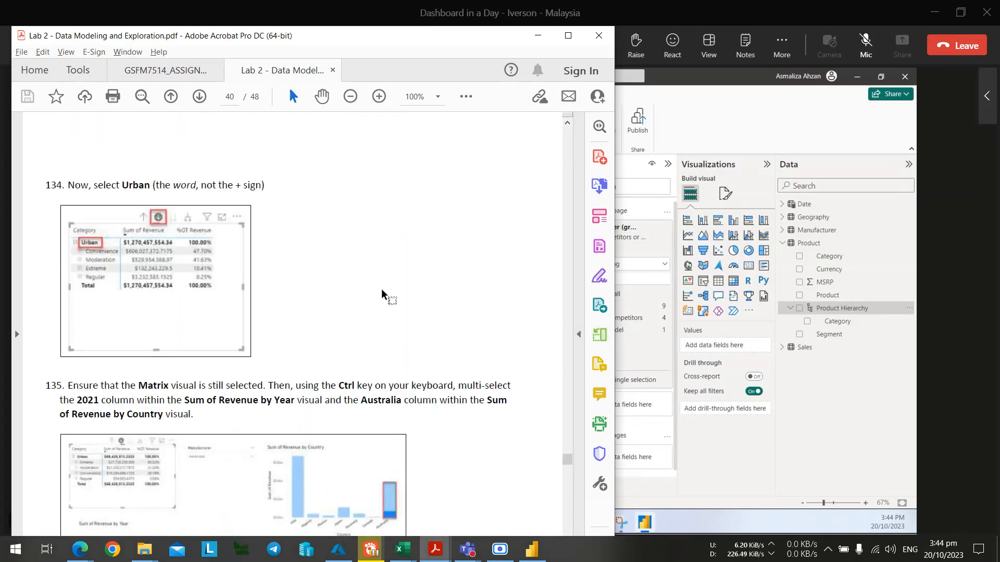
pyautogui.scroll(15, 382, 296)
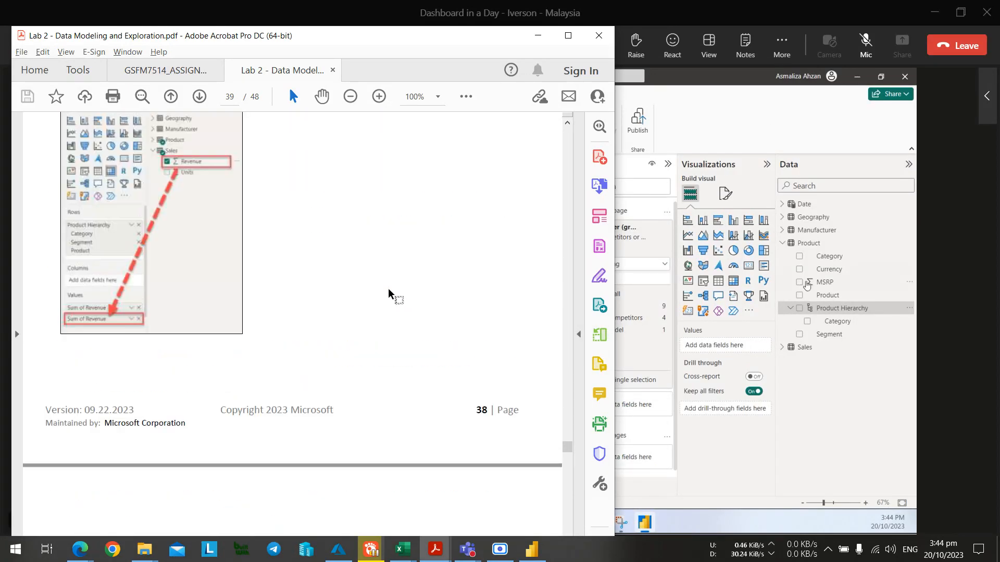
pyautogui.scroll(15, 389, 293)
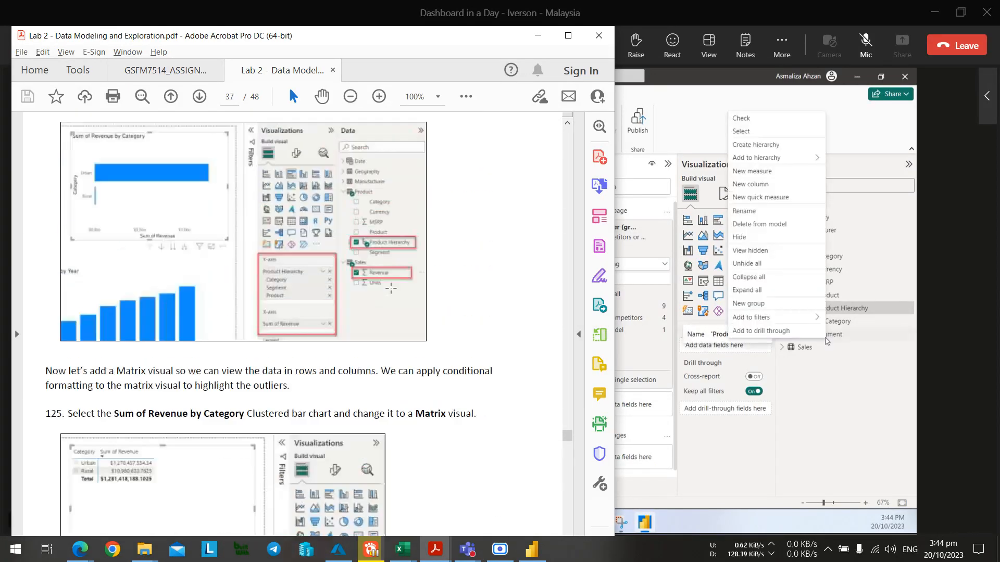
pyautogui.scroll(10, 391, 289)
# Check the instructor's shared report in the meeting, and return to MyFirstPowerBIReport to add the Segment field to the Product Hierachy.
pyautogui.hotkey('alt', 'Tab')
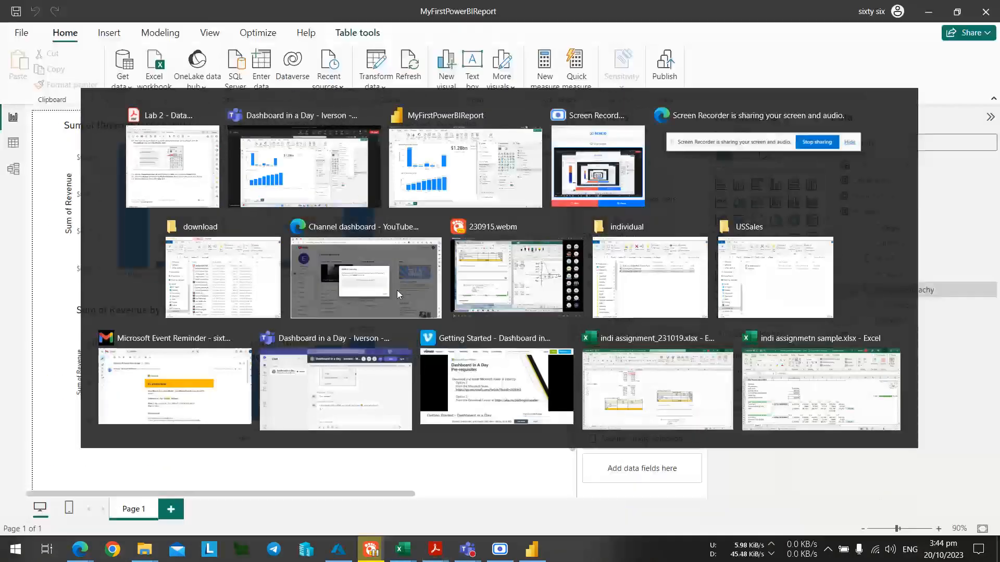
pyautogui.hotkey('alt', 'Tab')
pyautogui.press('Tab')
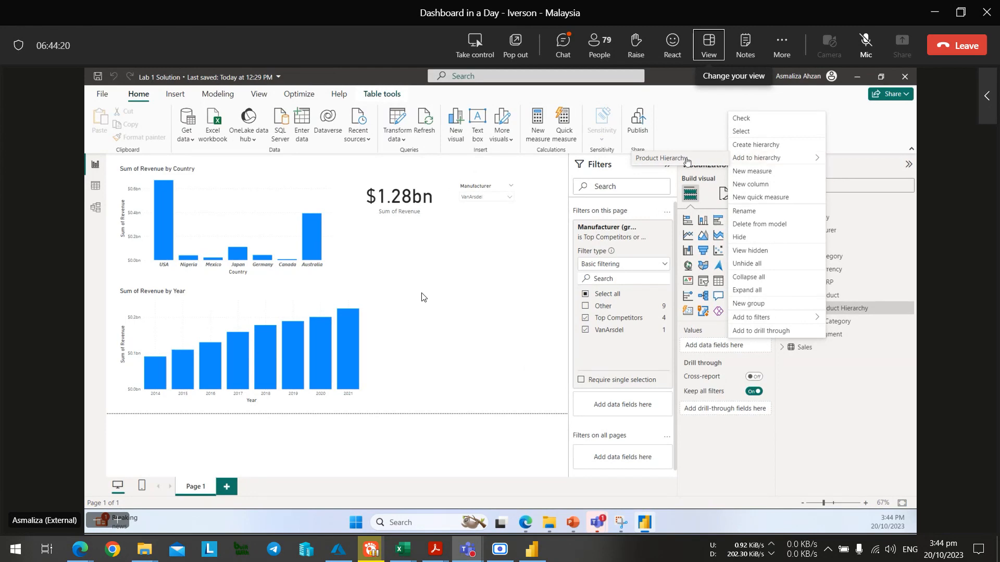
pyautogui.hotkey('alt', 'Tab')
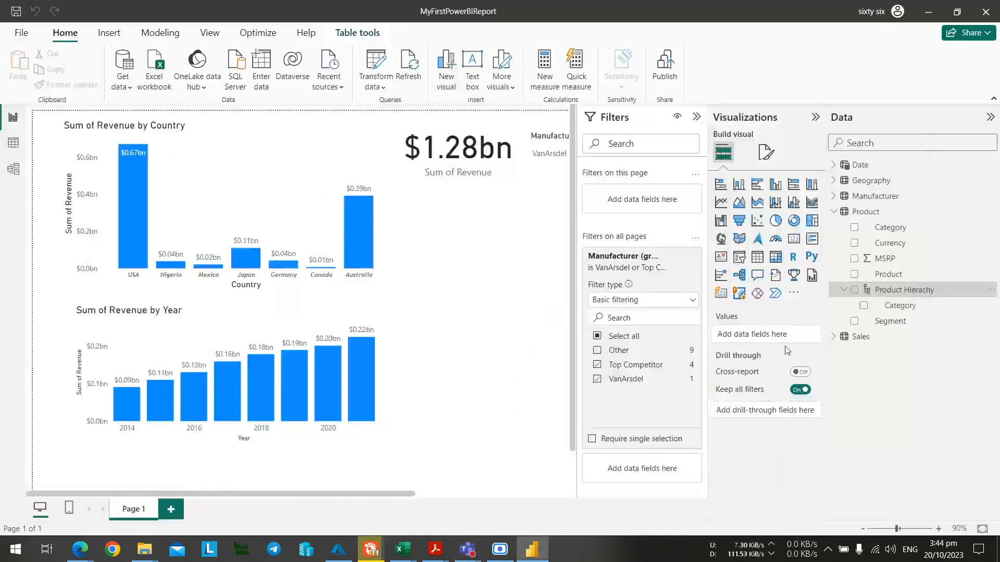
pyautogui.rightClick(916, 323)
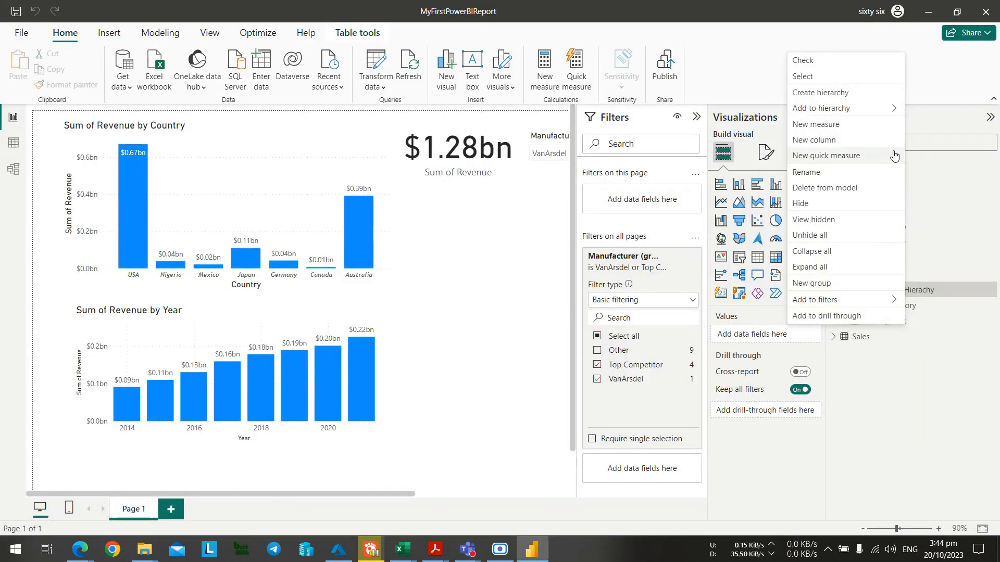
pyautogui.moveTo(875, 108)
pyautogui.click(762, 110)
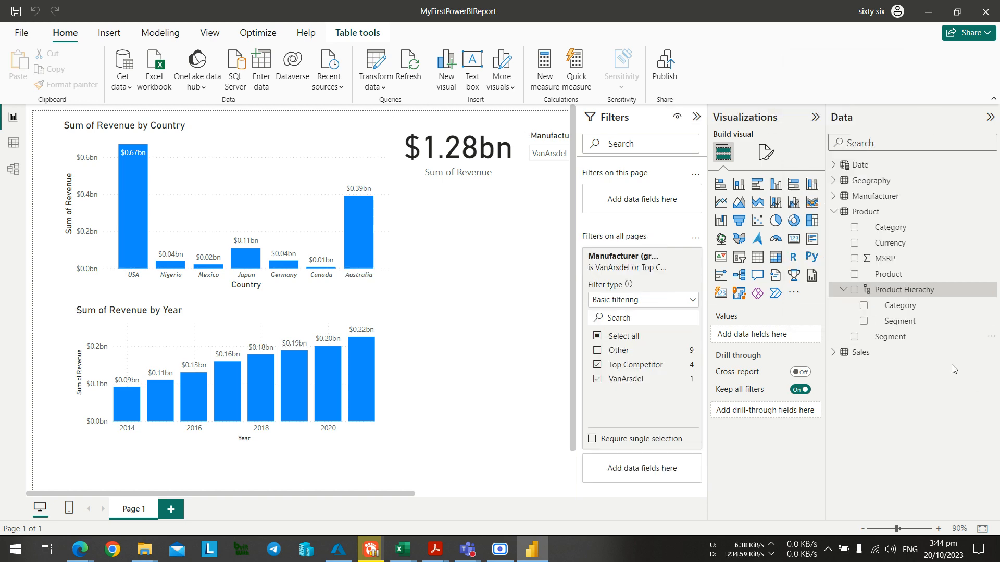
# Check the instructor's shared report in the meeting and review steps 115 to 118 on building the hierarchy in the Lab 2 PDF.
pyautogui.hotkey('alt', 'Tab')
pyautogui.hotkey('alt', 'Tab')
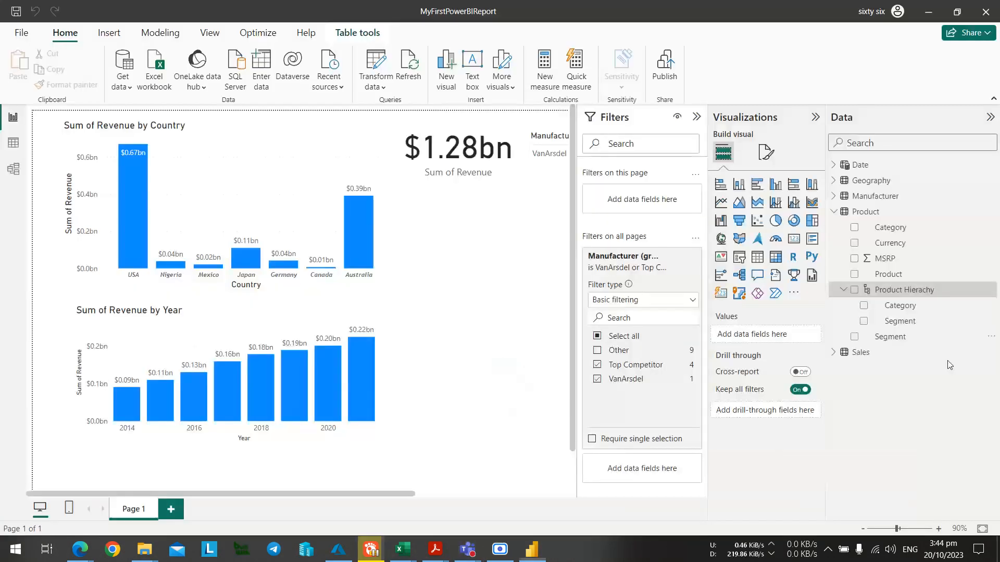
pyautogui.hotkey('alt', 'Tab')
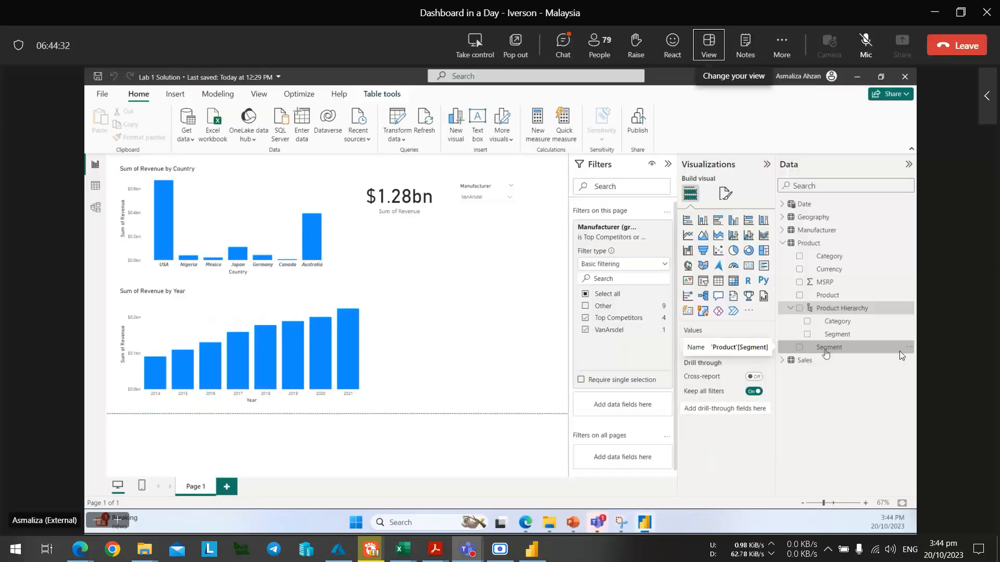
pyautogui.hotkey('alt', 'Tab')
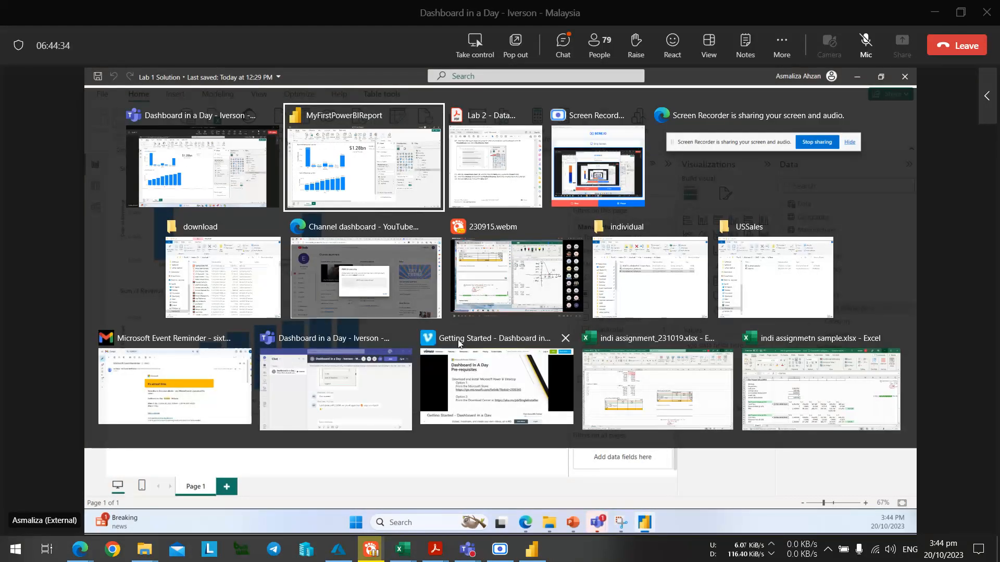
pyautogui.hotkey('alt', 'Tab')
pyautogui.scroll(5, 461, 342)
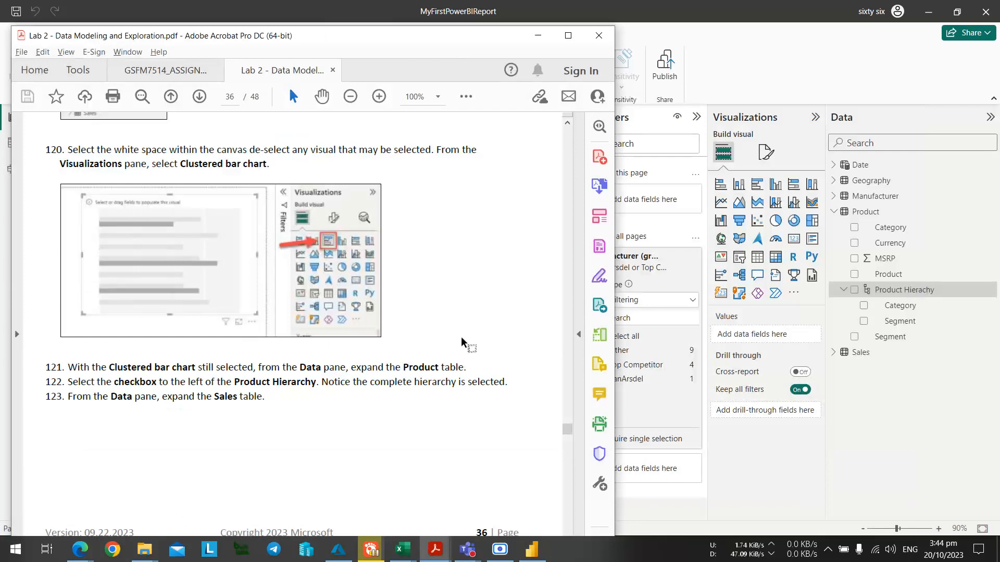
pyautogui.scroll(10, 462, 342)
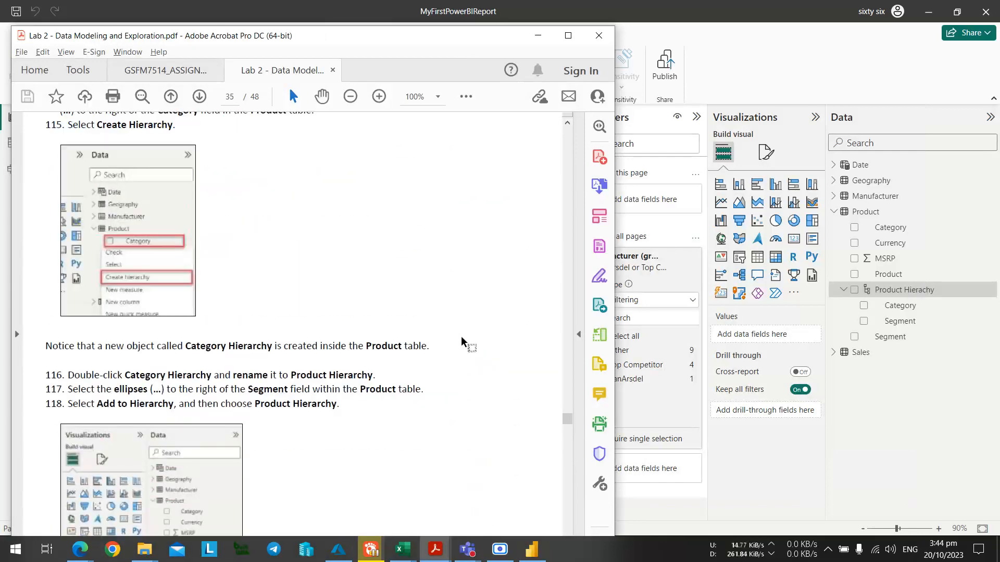
pyautogui.scroll(-8, 461, 338)
pyautogui.scroll(6, 461, 338)
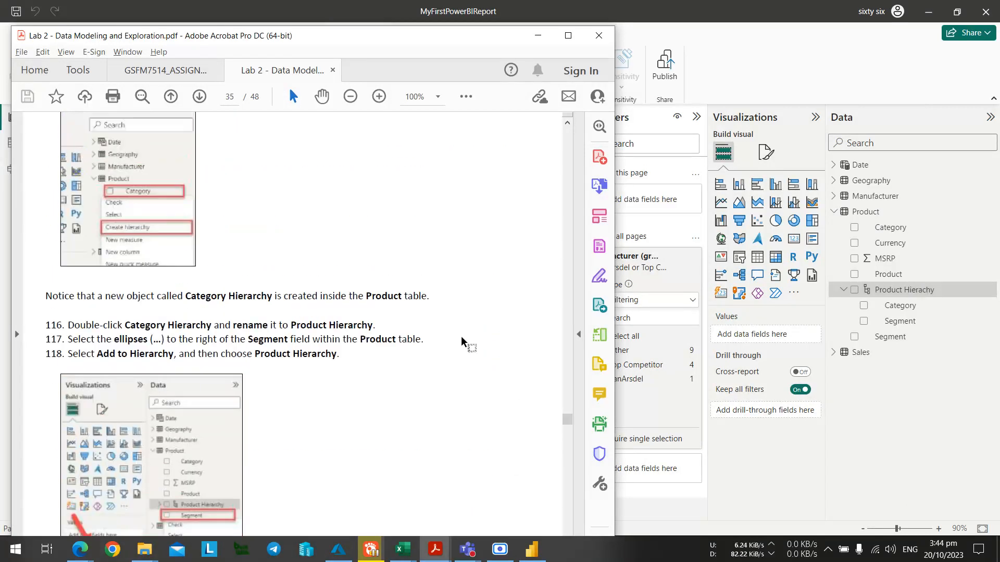
# Compare the instructor's hierarchy in the meeting with MyFirstPowerBIReport, and add the Product field to the Product Hierachy there.
pyautogui.hotkey('alt', 'Tab')
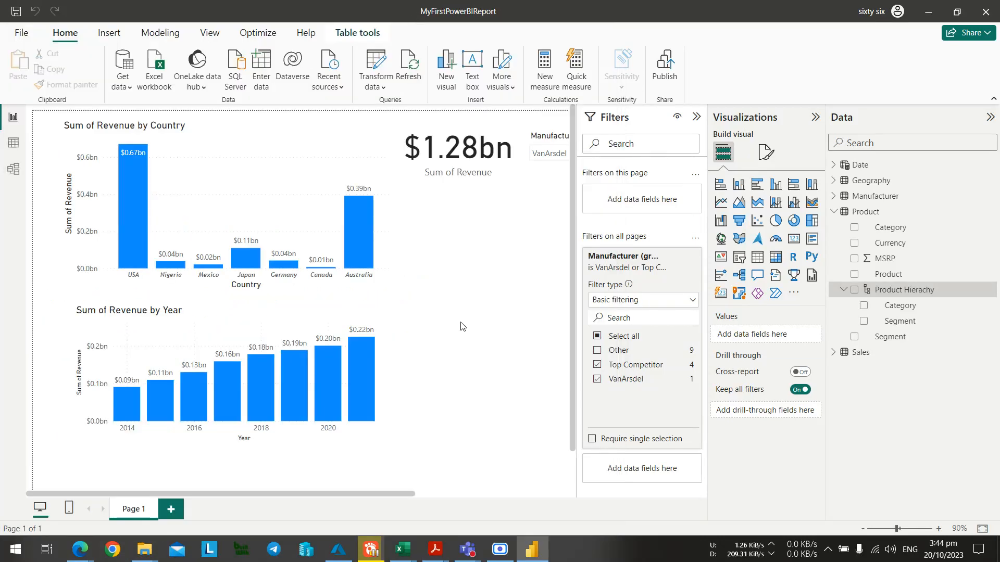
pyautogui.hotkey('alt', 'Tab')
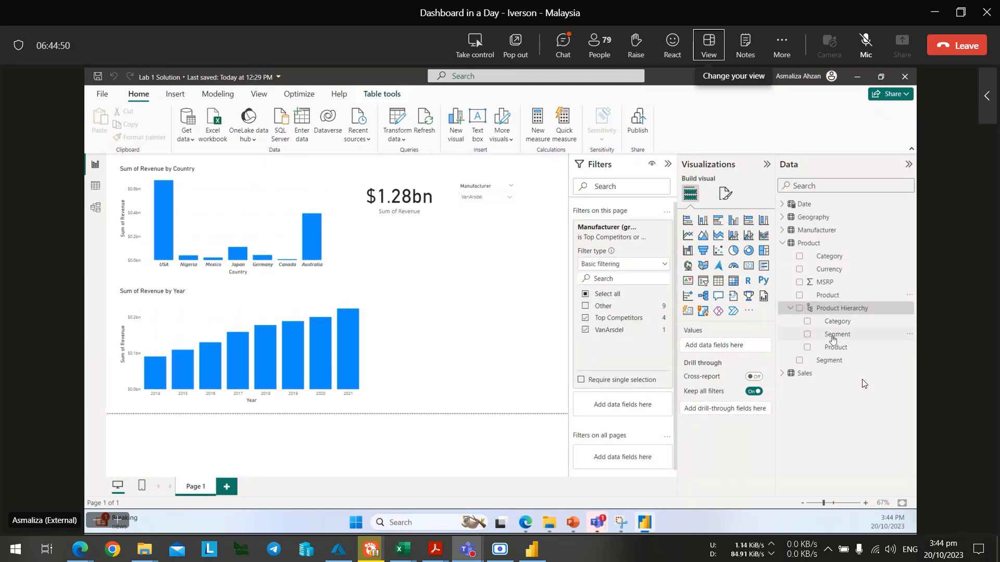
pyautogui.hotkey('alt', 'Tab')
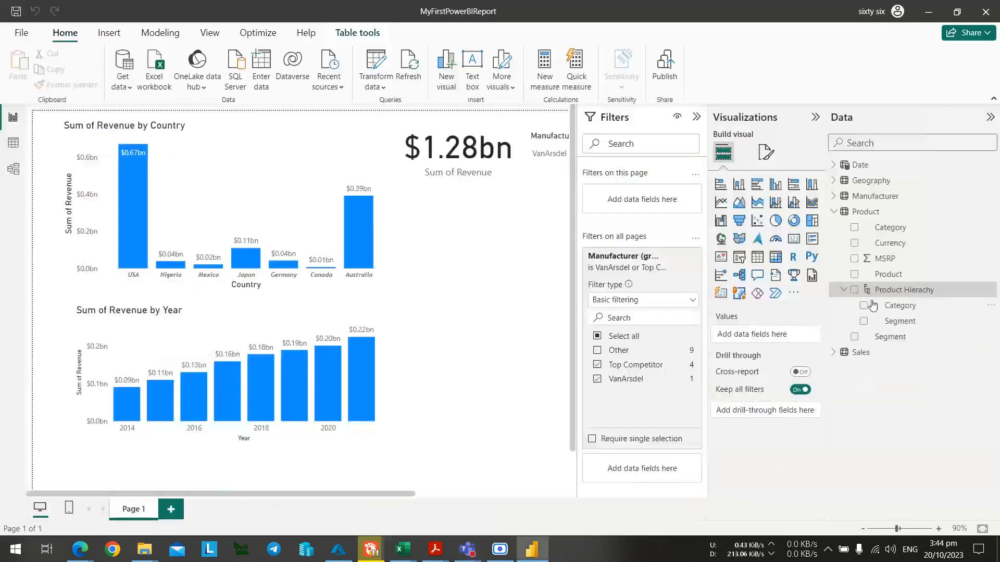
pyautogui.rightClick(895, 276)
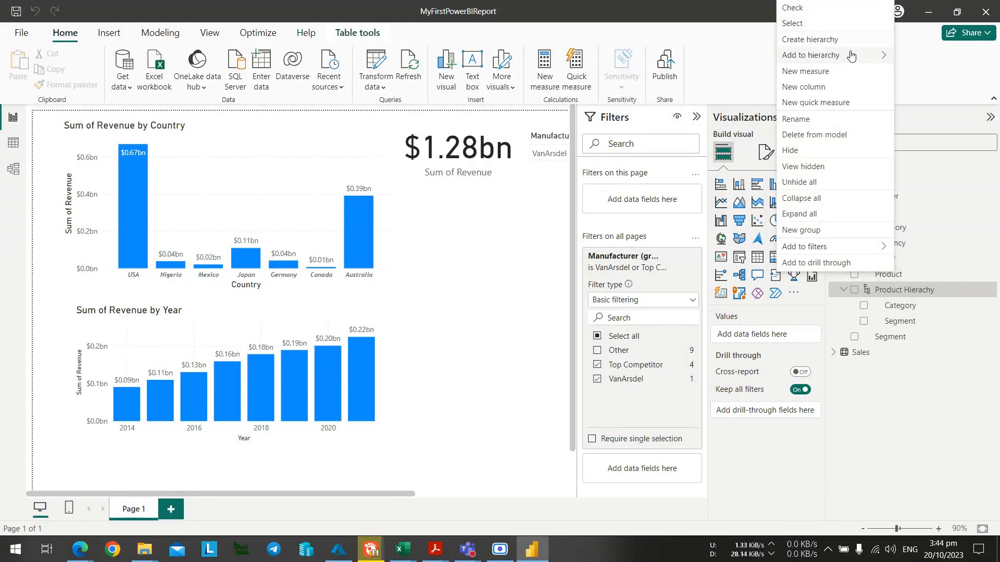
pyautogui.moveTo(849, 56)
pyautogui.click(741, 57)
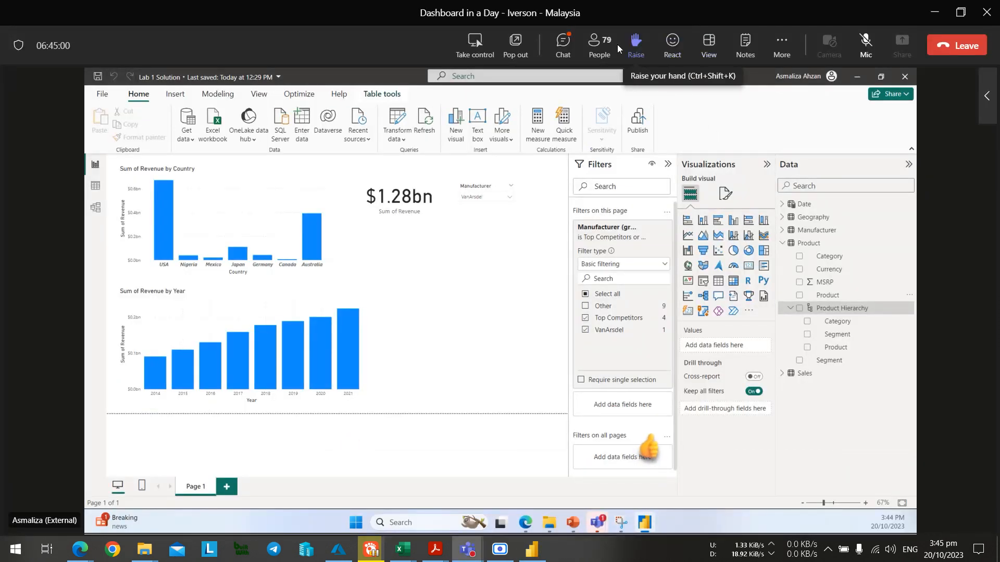
# Send a Like reaction in the Dashboard in a Day meeting.
pyautogui.click(672, 45)
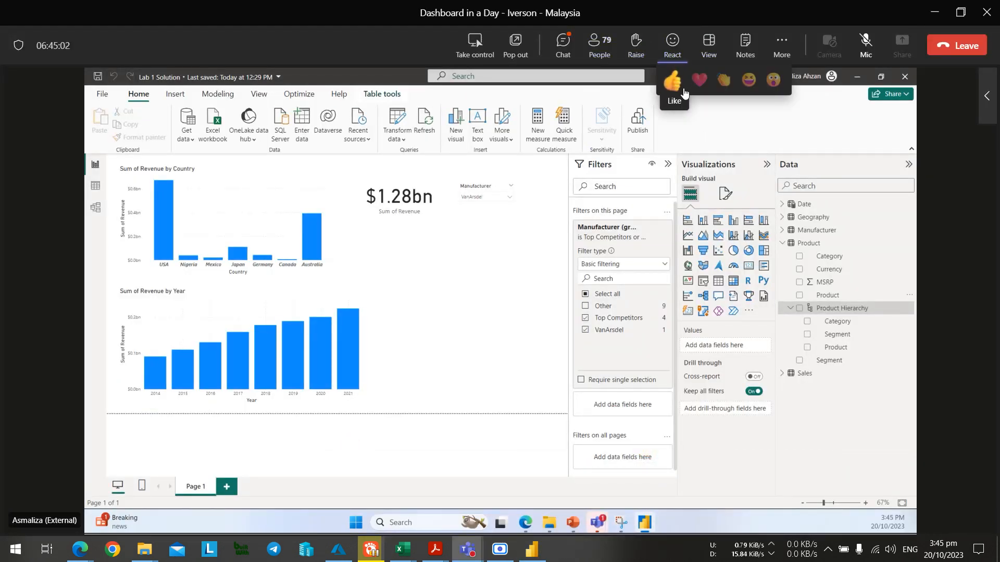
pyautogui.click(673, 78)
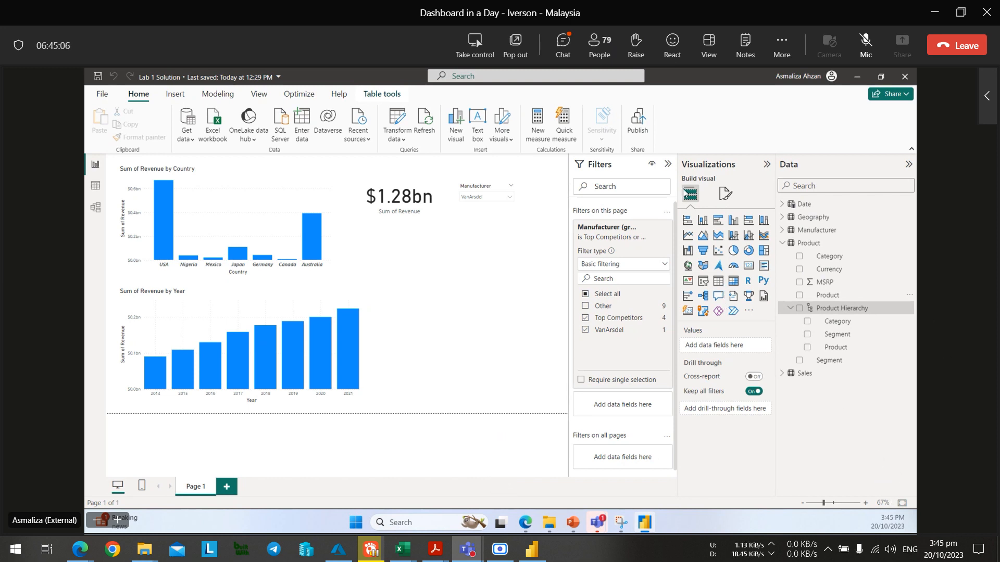
# Read the recent messages in the meeting chat, dismiss the notice about people outside the organisation, and close the chat.
pyautogui.click(562, 44)
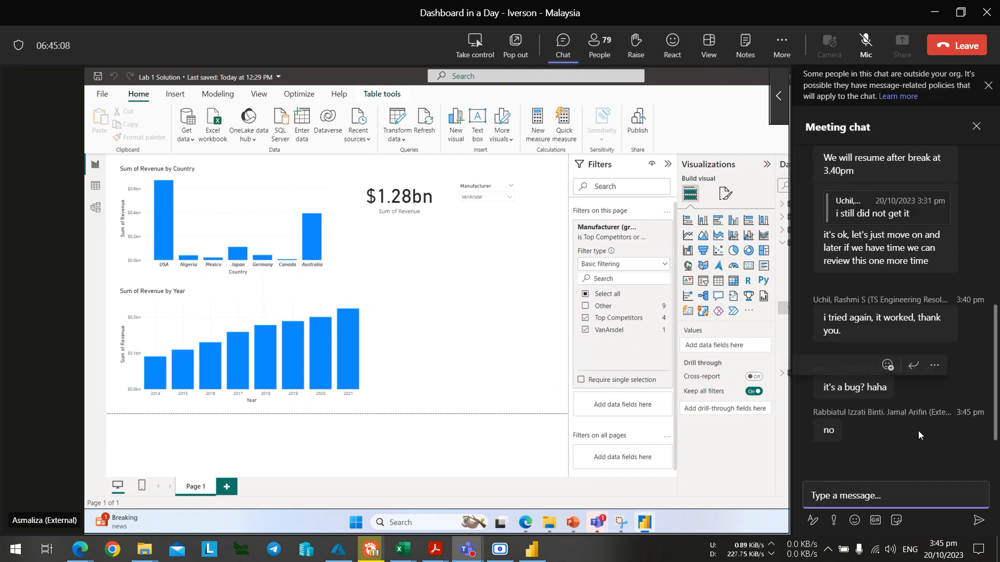
pyautogui.scroll(5, 941, 401)
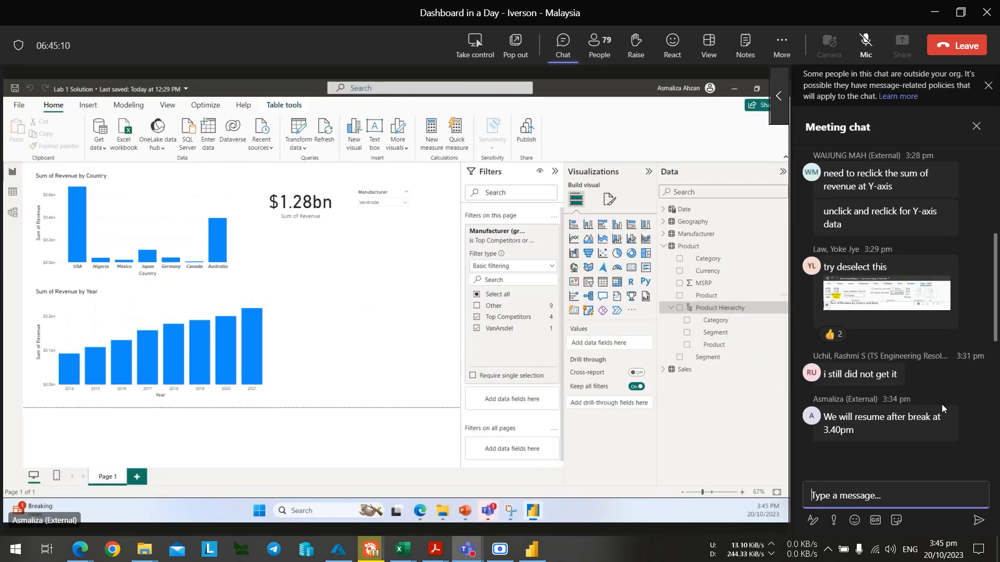
pyautogui.scroll(-5, 941, 404)
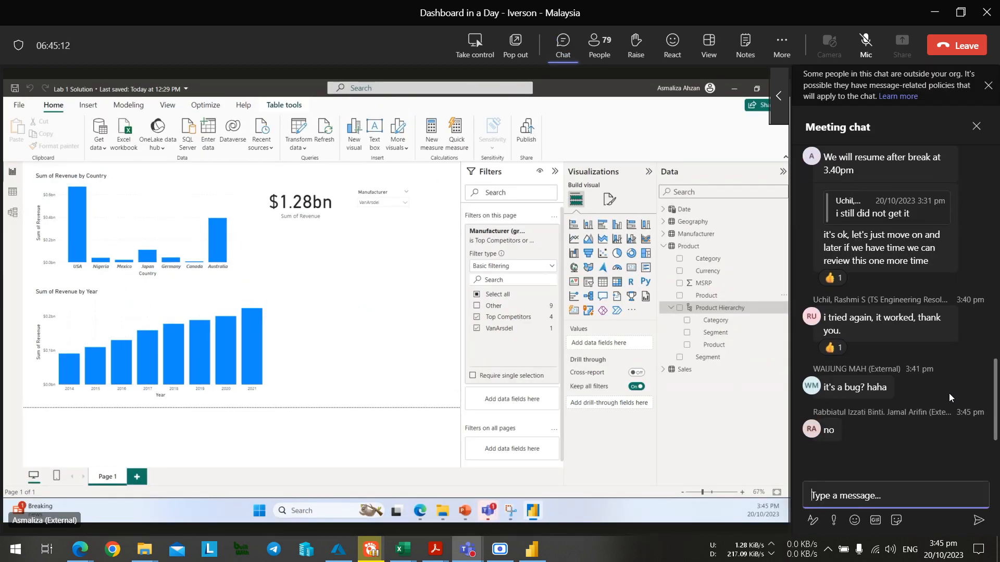
pyautogui.scroll(5, 949, 392)
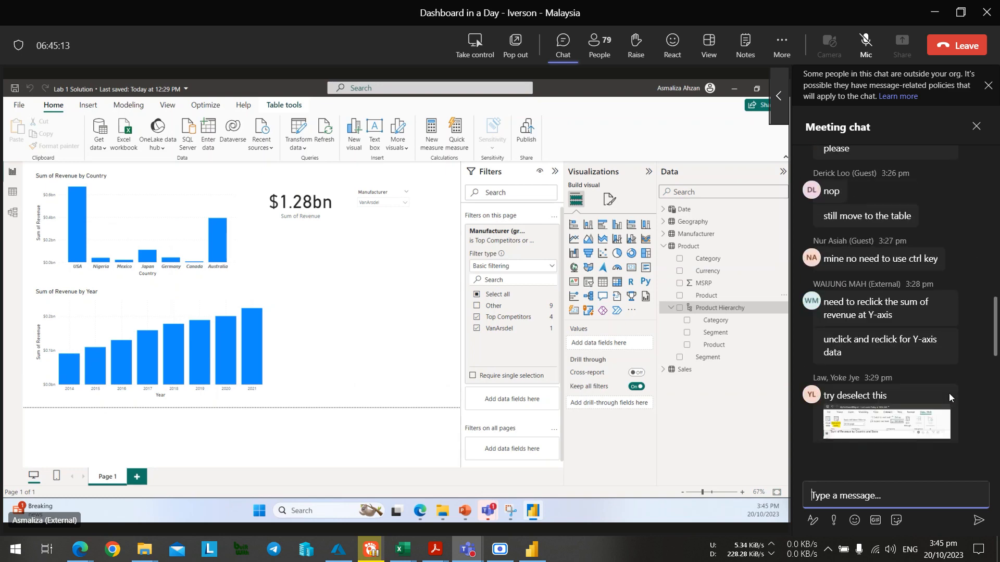
pyautogui.click(987, 87)
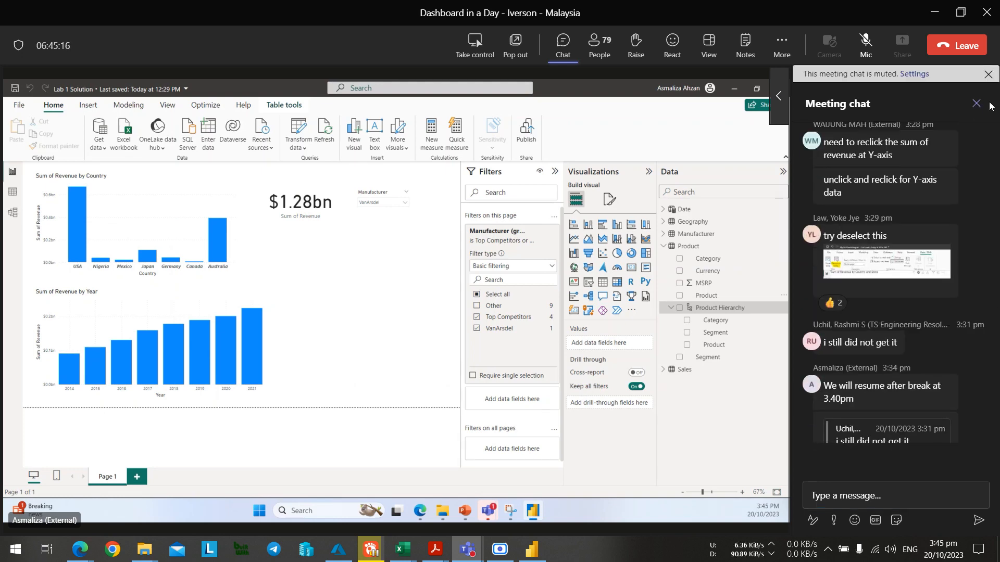
pyautogui.click(976, 103)
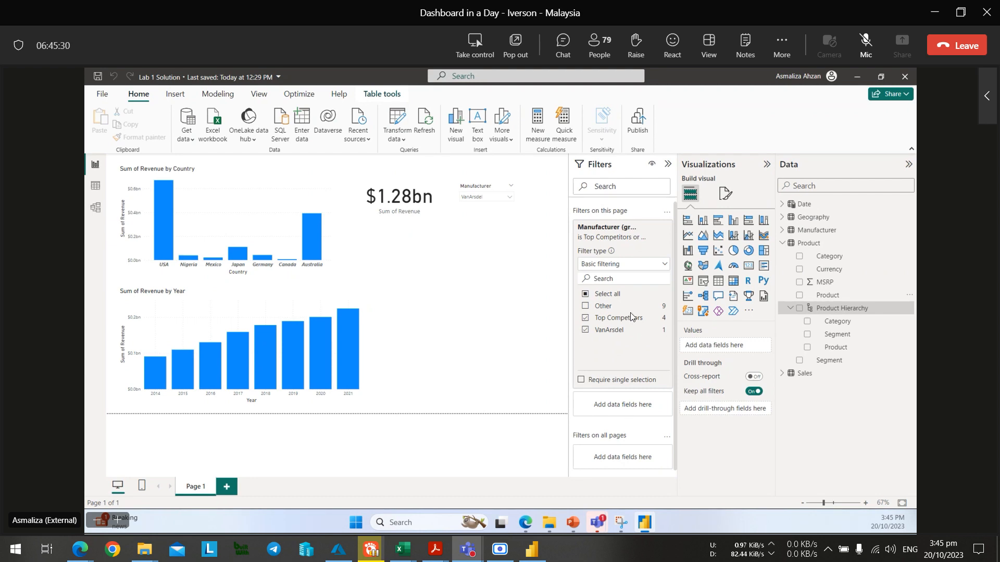
# Check the Product Hierachy levels in MyFirstPowerBIReport, and return to the meeting to watch the instructor delete and recreate the hierarchy.
pyautogui.hotkey('alt', 'Tab')
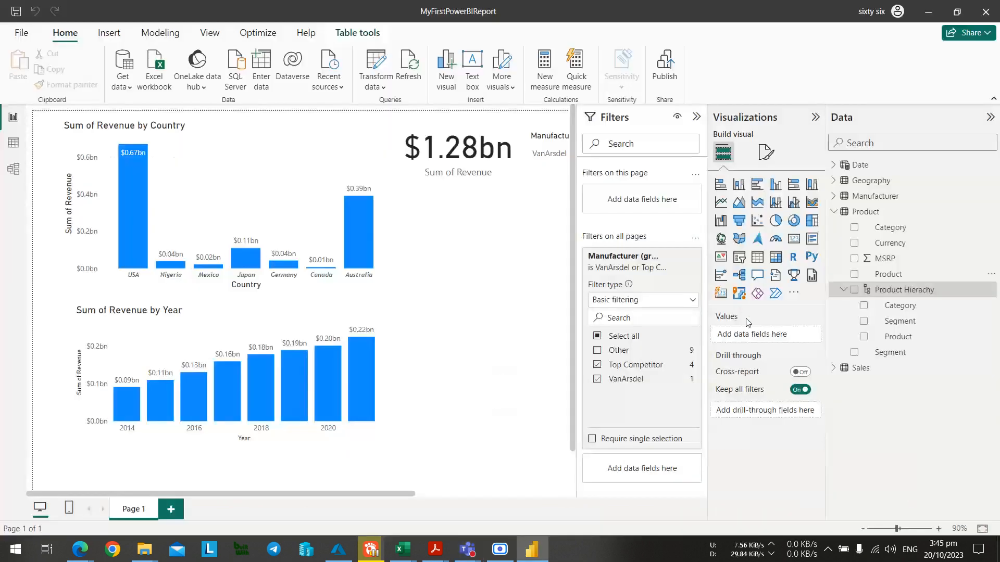
pyautogui.hotkey('alt', 'Tab')
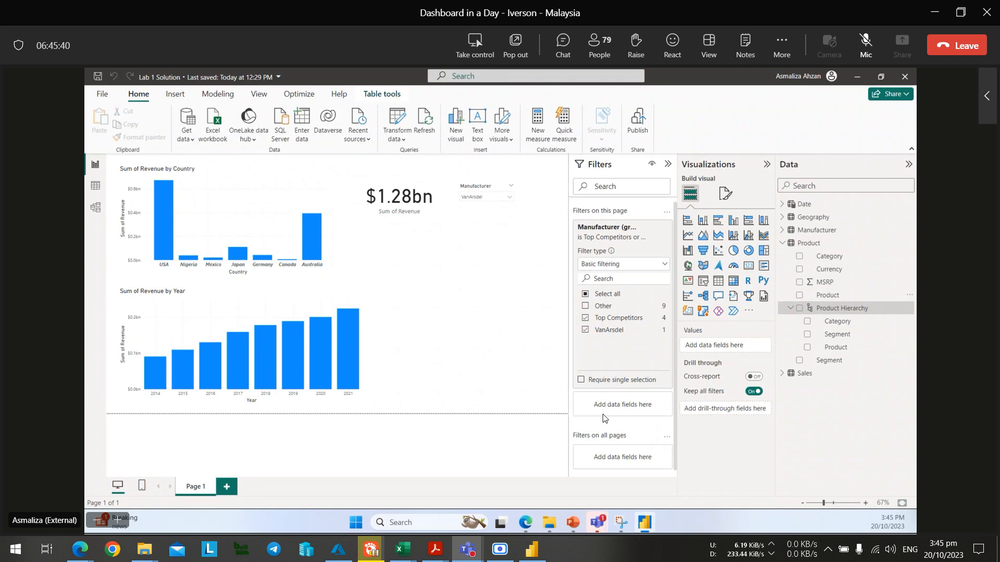
pyautogui.rightClick(827, 307)
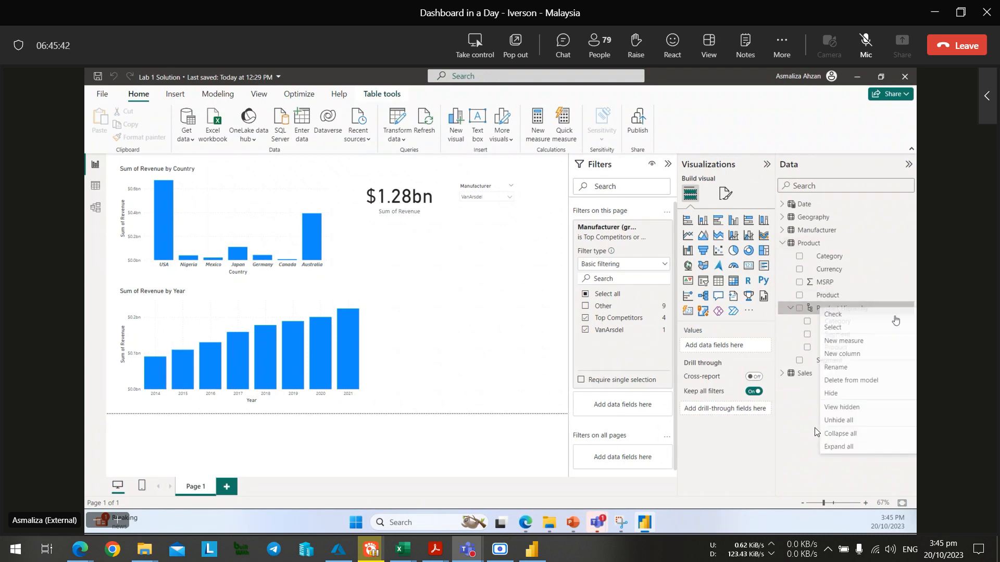
pyautogui.click(850, 380)
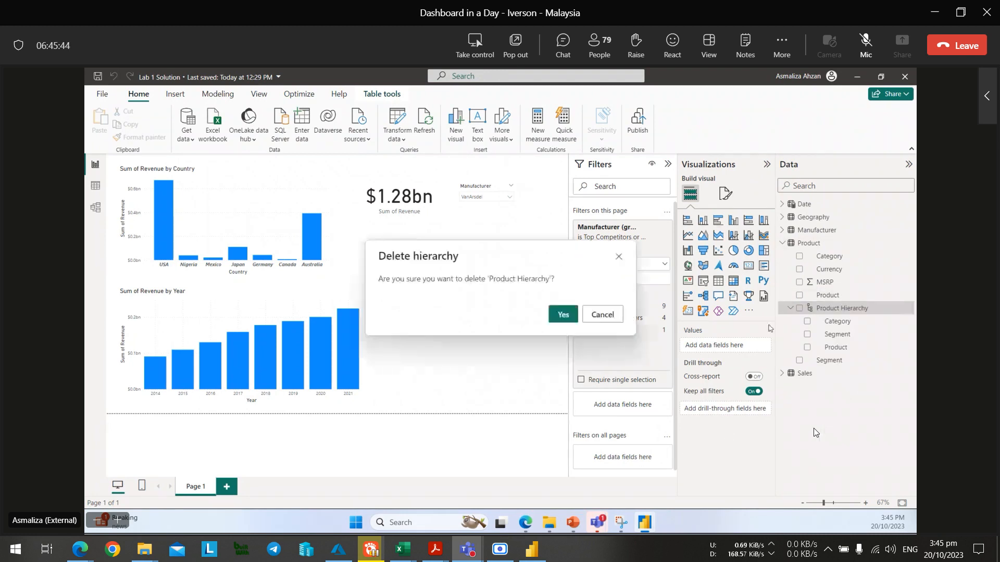
pyautogui.click(594, 319)
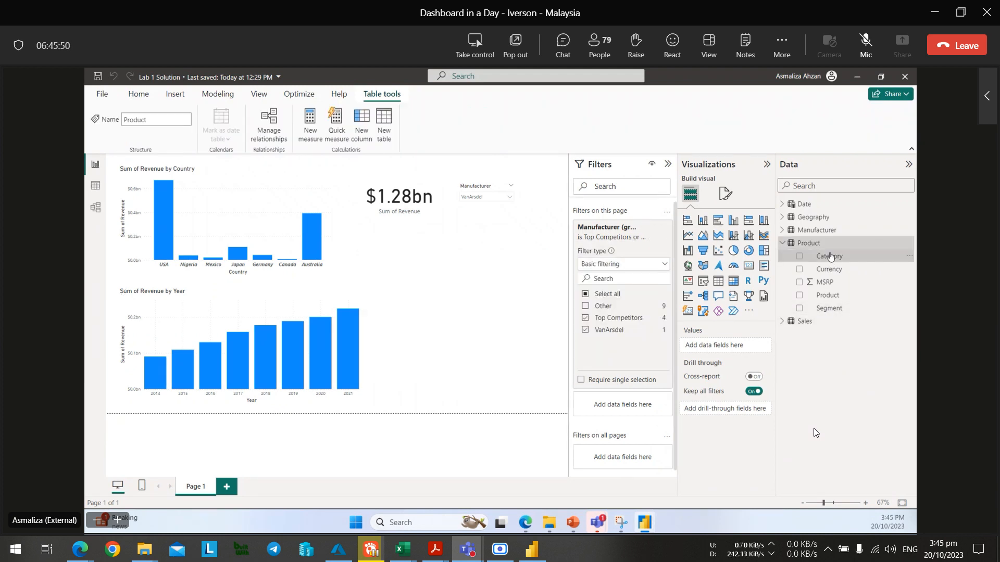
pyautogui.rightClick(830, 257)
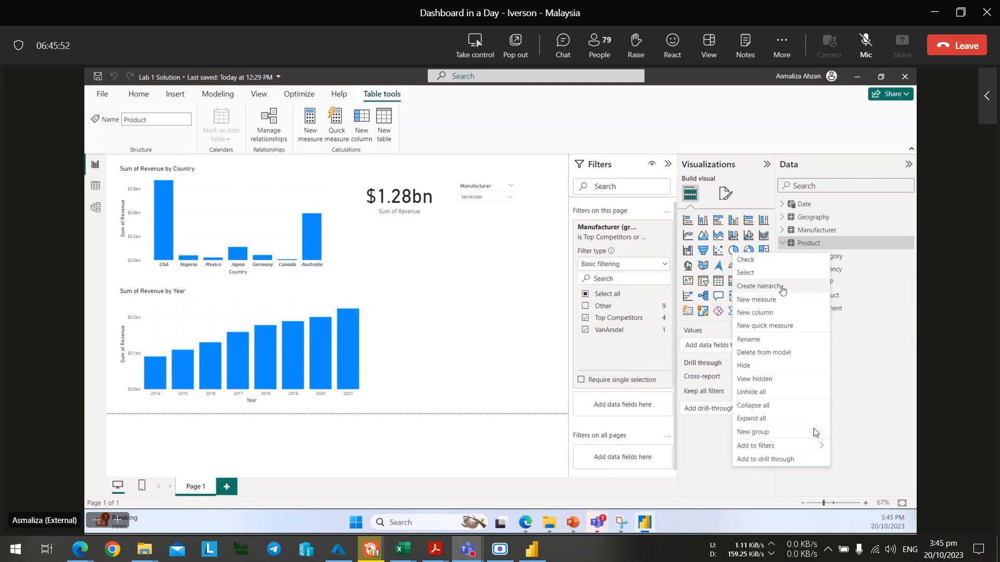
pyautogui.click(782, 290)
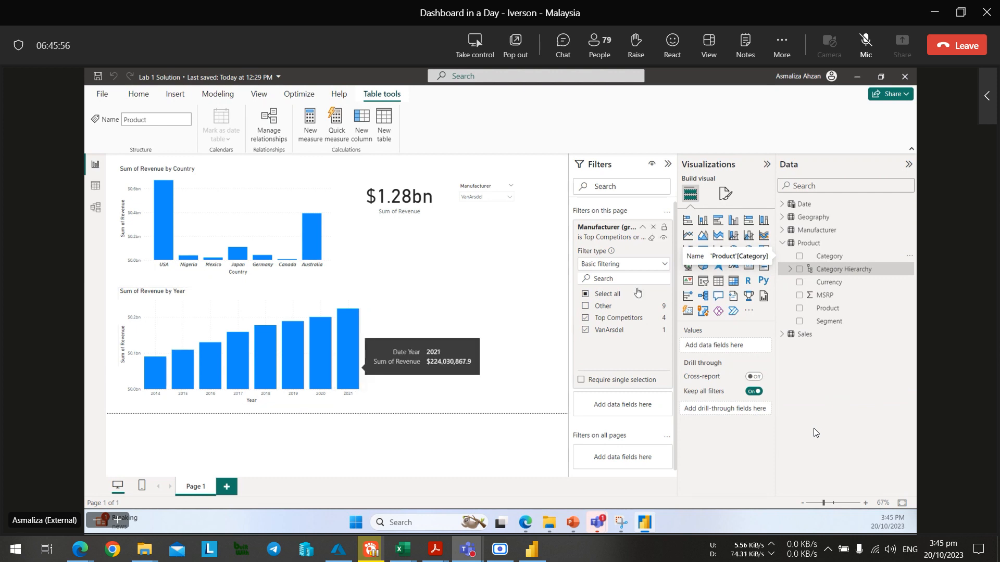
# Rename the Category Hierarchy in the Product table of the instructor's shared report to Product Hierarchy.
pyautogui.doubleClick(825, 270)
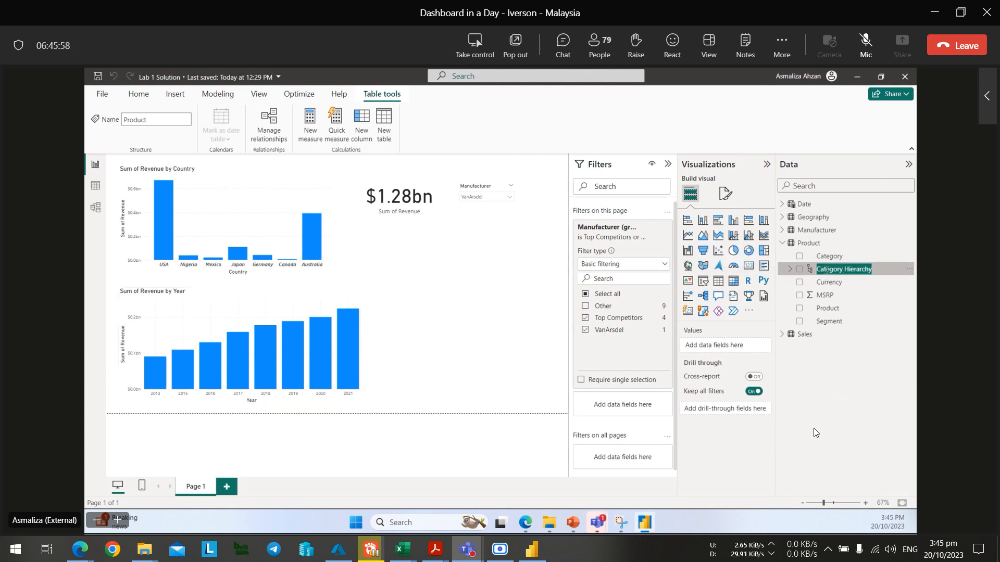
pyautogui.click(819, 269)
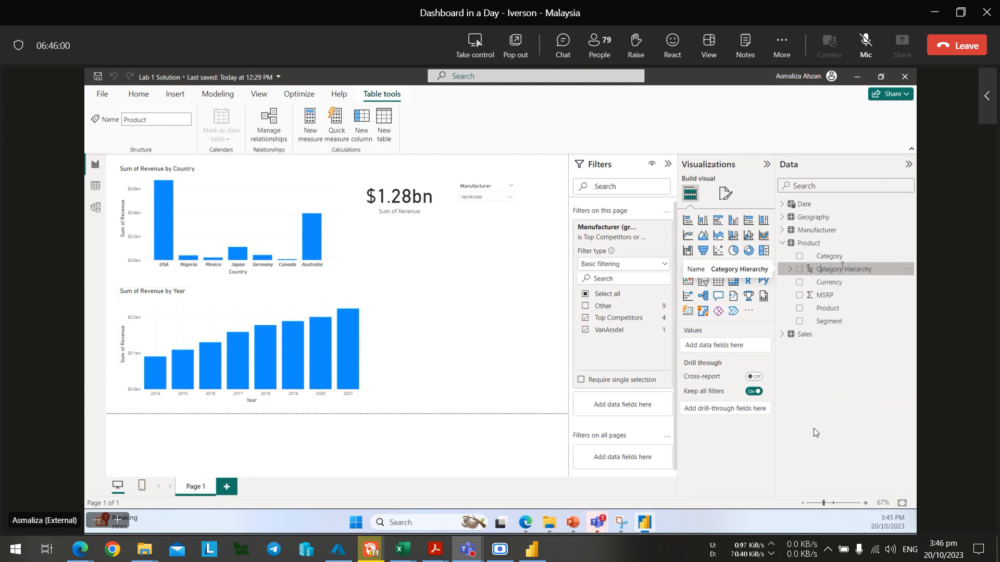
pyautogui.press('Delete')
pyautogui.press('Delete')
pyautogui.press('Delete')
pyautogui.press('Delete')
pyautogui.press('Delete')
pyautogui.press('Delete')
pyautogui.press('Delete')
pyautogui.press('Delete')
pyautogui.press('Delete')
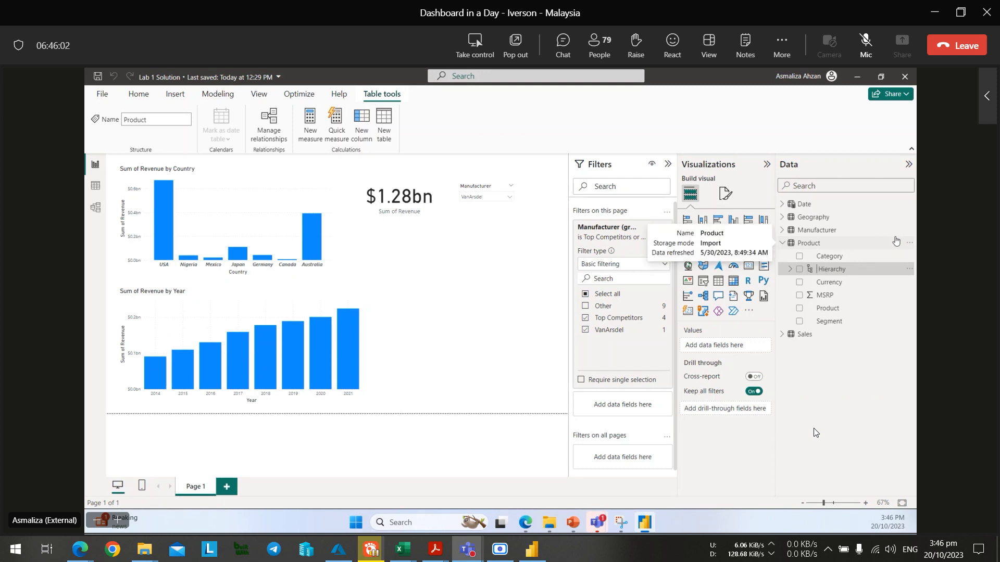
pyautogui.write('Product')
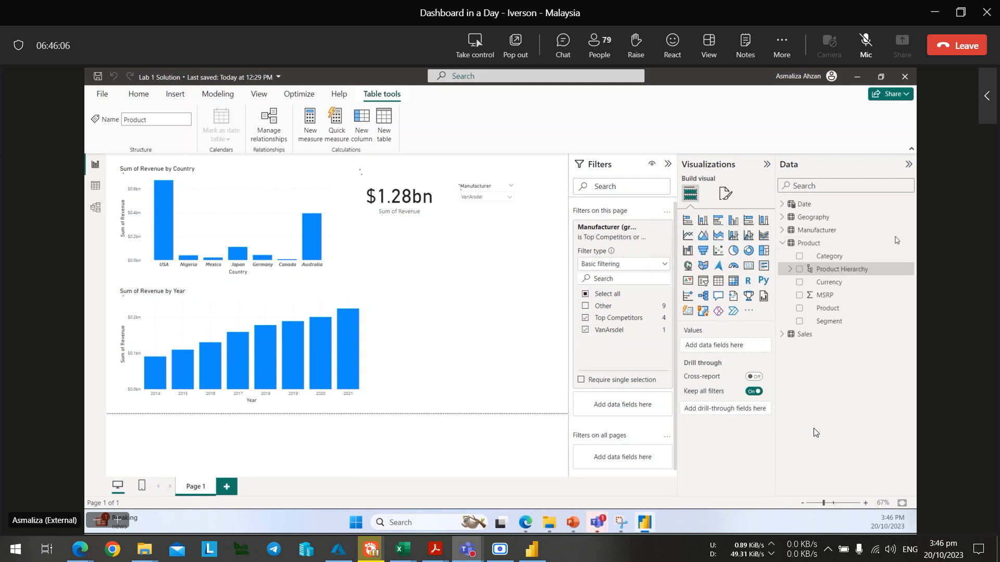
pyautogui.press('Return')
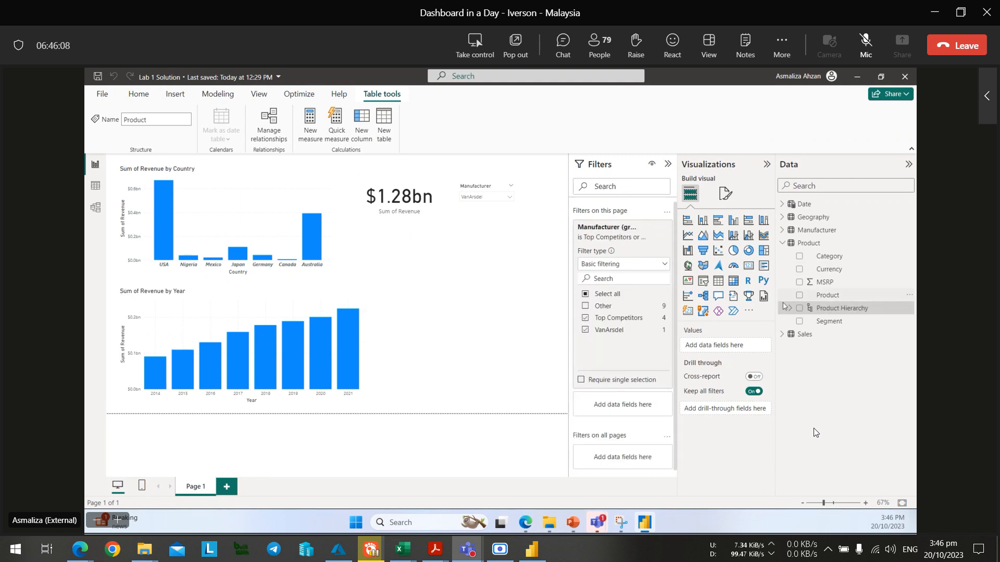
# Expand the Product Hierarchy and add the Segment and Product fields to it as levels below Category.
pyautogui.click(786, 307)
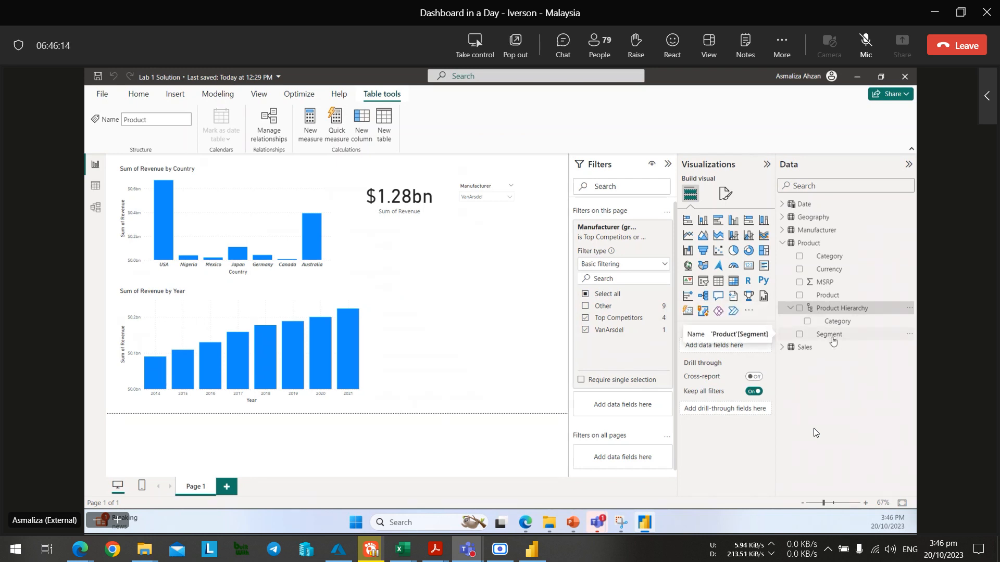
pyautogui.rightClick(833, 339)
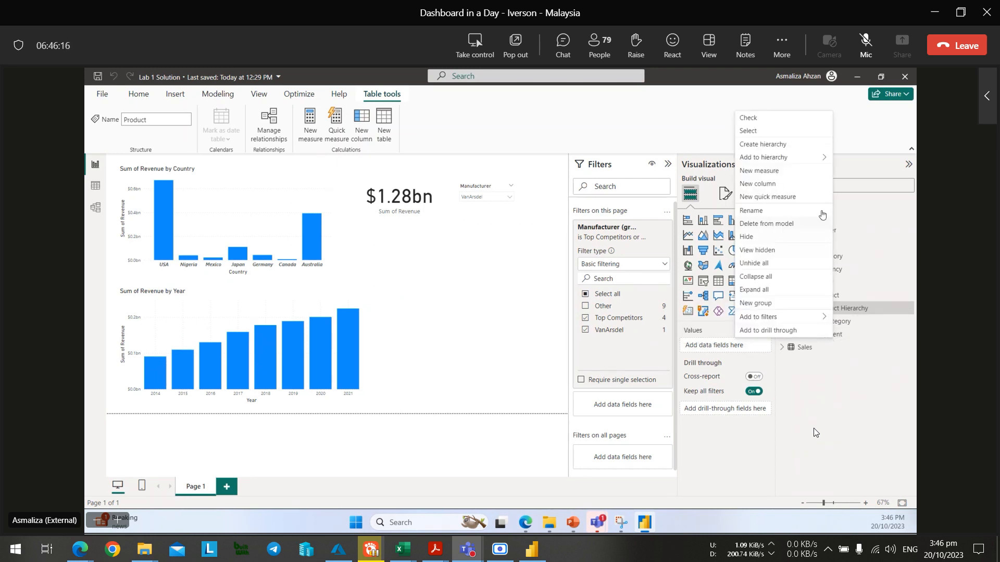
pyautogui.moveTo(791, 163)
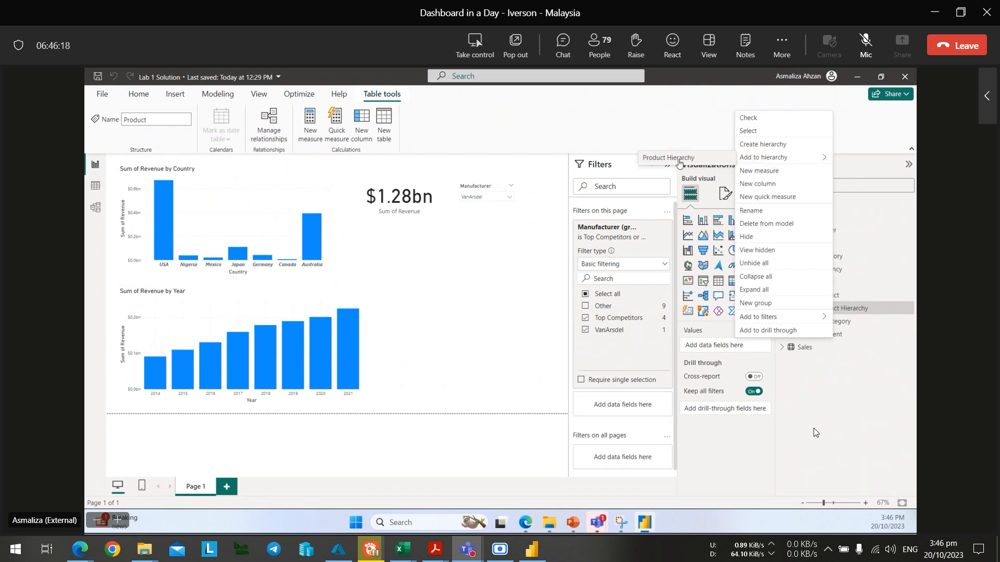
pyautogui.click(679, 163)
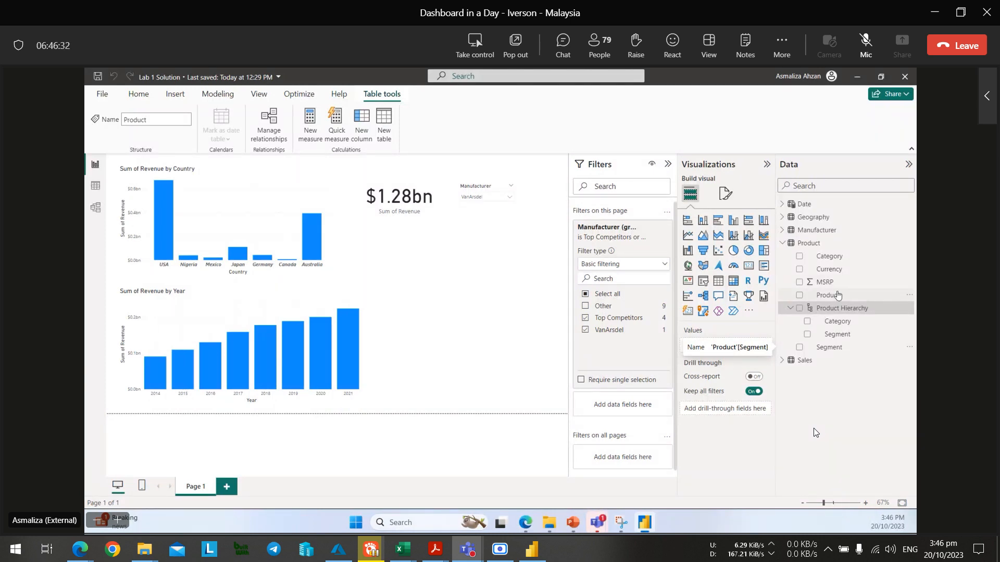
pyautogui.rightClick(831, 299)
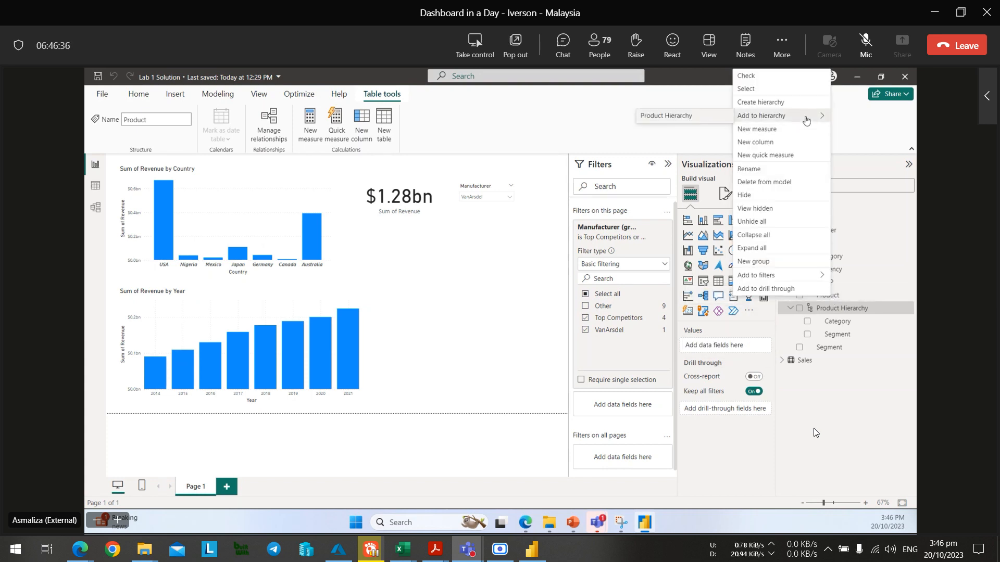
pyautogui.click(684, 115)
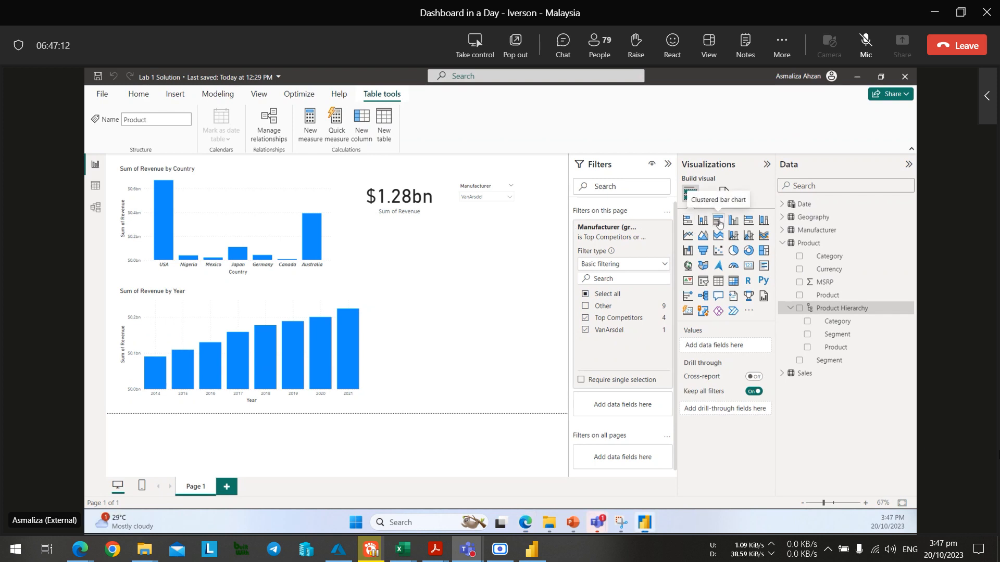
# Add an empty clustered bar chart to the instructor's report page, enlarge it and place it beside the Sum of Revenue by Year chart.
pyautogui.click(690, 193)
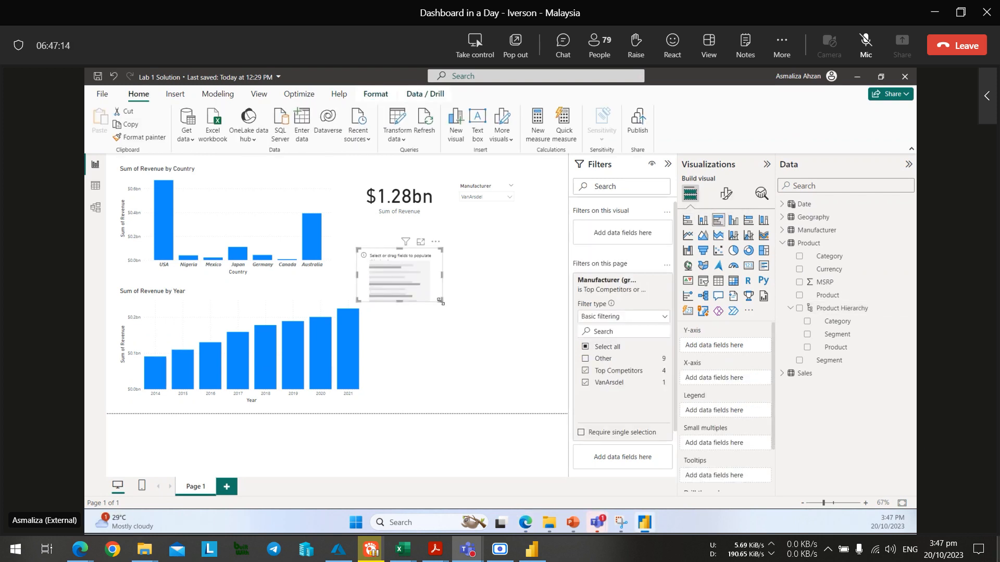
pyautogui.moveTo(441, 302); pyautogui.dragTo(517, 351)
pyautogui.moveTo(491, 311); pyautogui.dragTo(517, 321)
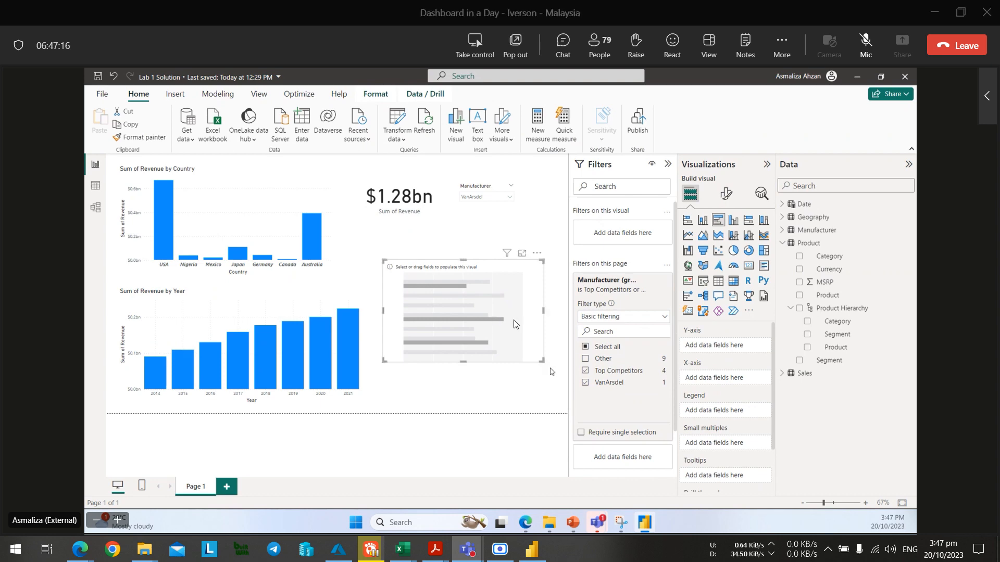
# Switch to MyFirstPowerBIReport, insert a clustered bar chart, and place it below the Sum of Revenue card.
pyautogui.hotkey('alt', 'Tab')
pyautogui.click(482, 279)
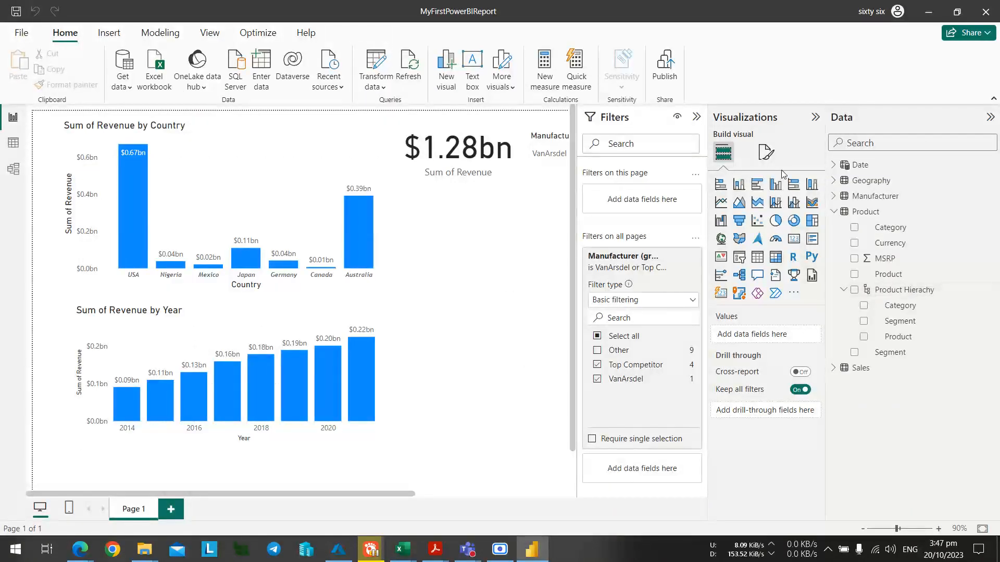
pyautogui.click(757, 185)
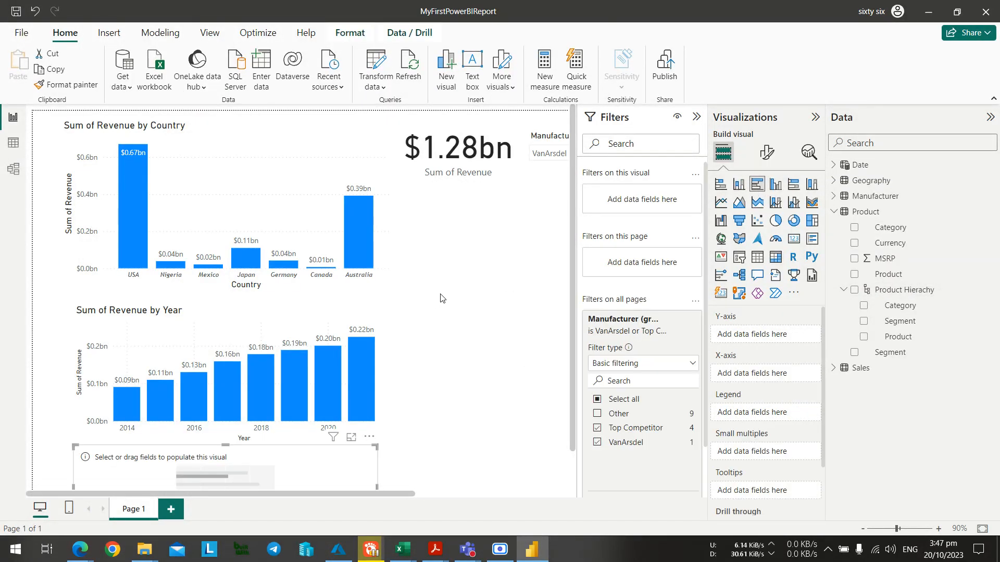
pyautogui.keyDown('ctrl'); pyautogui.scroll(-3, 442, 298); pyautogui.keyUp('ctrl')
pyautogui.moveTo(225, 344); pyautogui.dragTo(460, 193)
pyautogui.keyDown('ctrl'); pyautogui.scroll(3, 414, 348); pyautogui.keyUp('ctrl')
pyautogui.keyDown('ctrl'); pyautogui.scroll(-1, 435, 352); pyautogui.keyUp('ctrl')
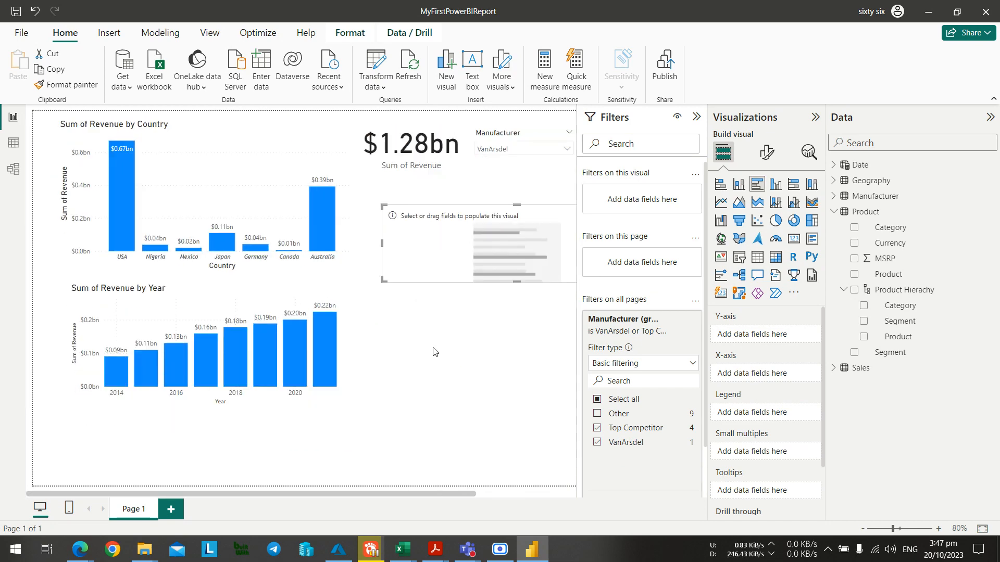
pyautogui.hotkey('alt', 'Tab')
pyautogui.hotkey('alt', 'Tab')
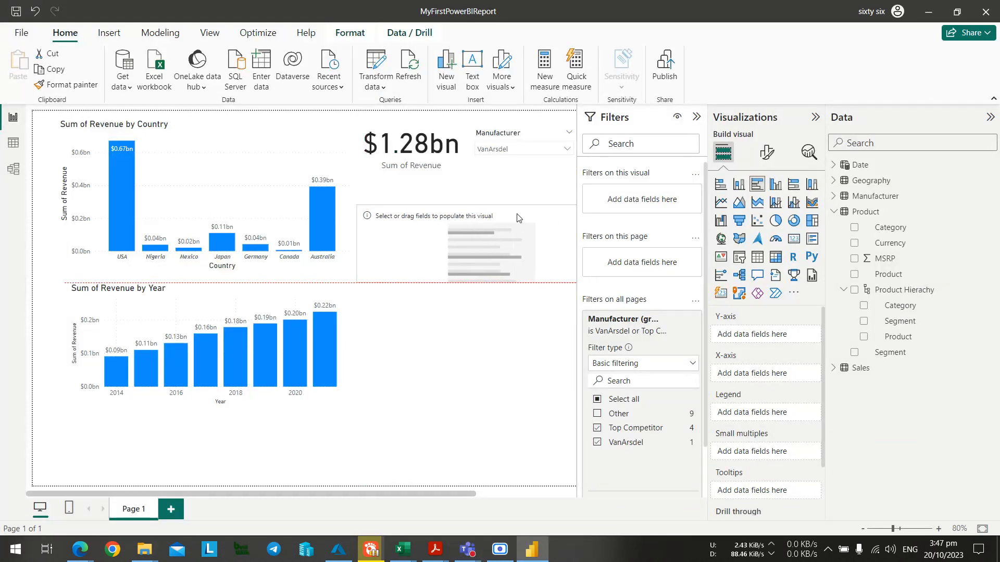
pyautogui.keyDown('ctrl'); pyautogui.scroll(-2, 510, 236); pyautogui.keyUp('ctrl')
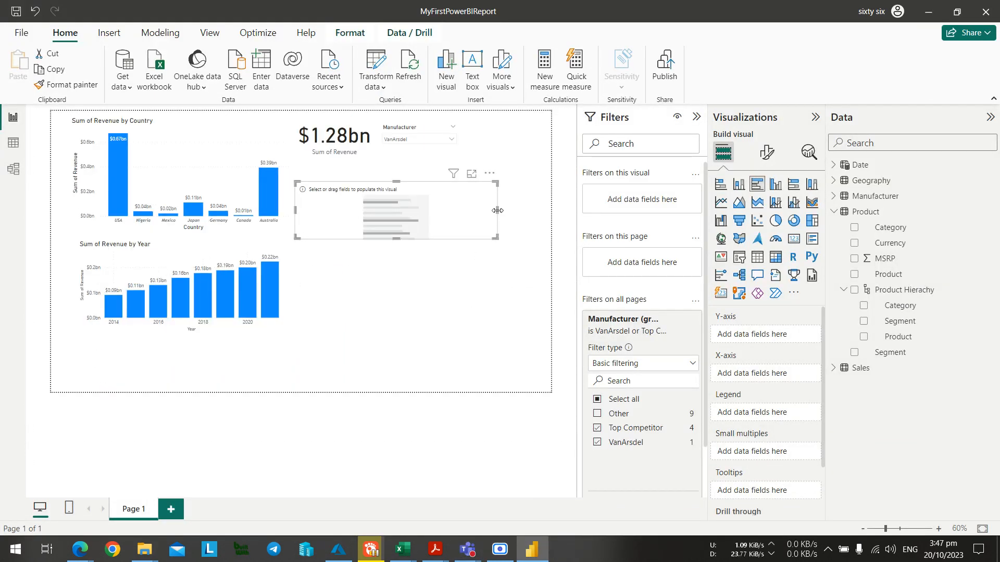
pyautogui.keyDown('ctrl'); pyautogui.scroll(2, 453, 279); pyautogui.keyUp('ctrl')
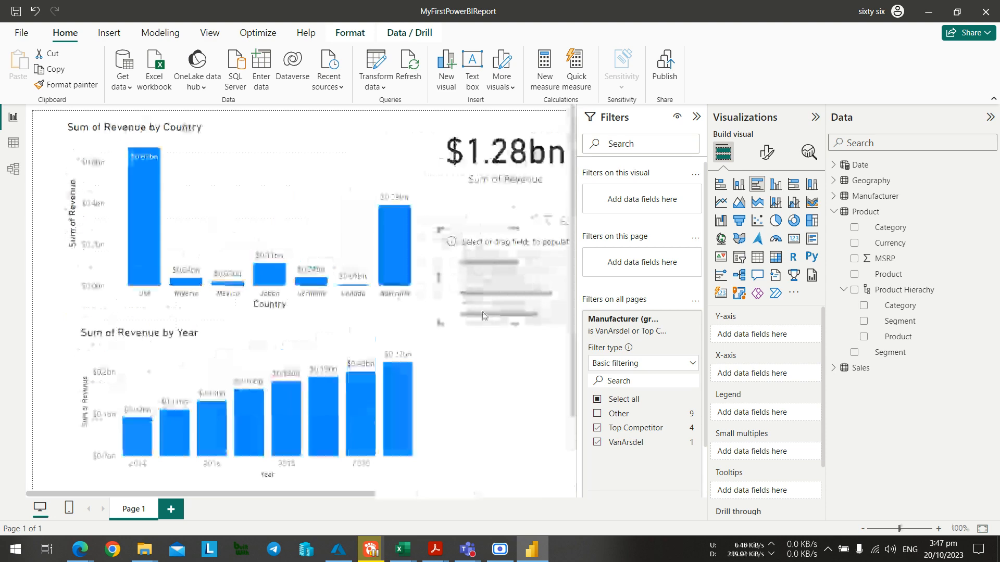
# Following the instructor's chart in the meeting, put the Product Hierachy on the bar chart's Y-axis and Sales Revenue on its X-axis.
pyautogui.hotkey('alt', 'Tab')
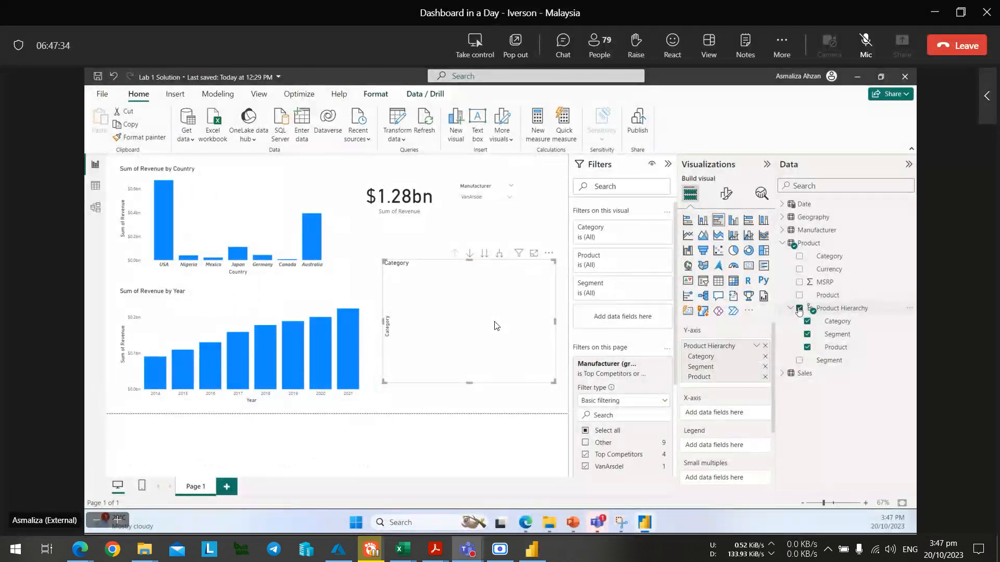
pyautogui.hotkey('alt', 'Tab')
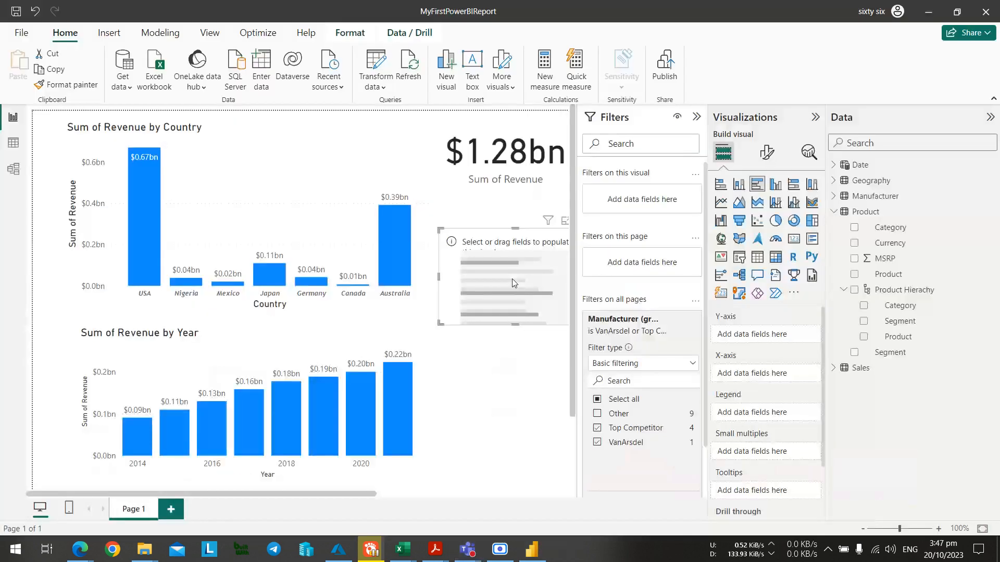
pyautogui.click(854, 290)
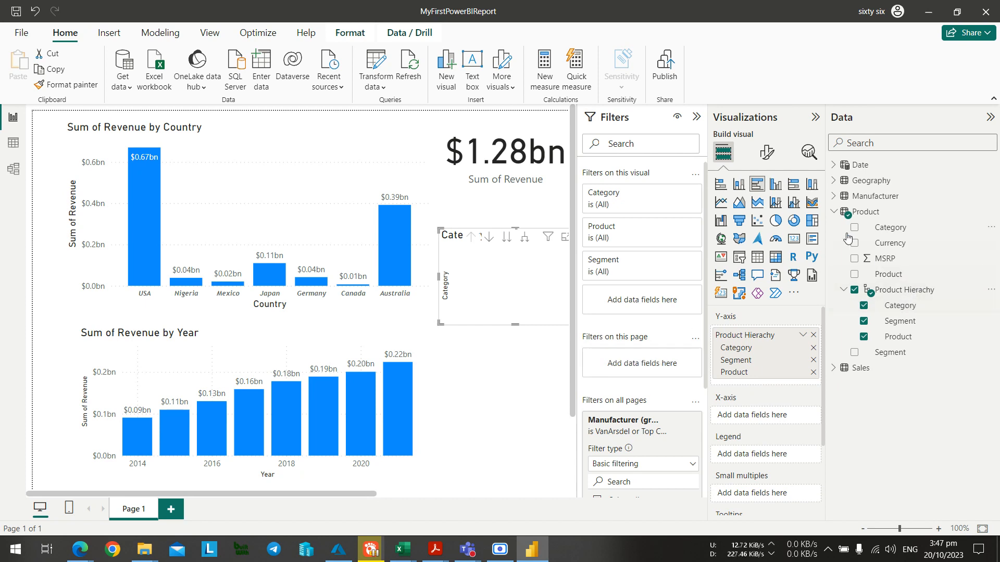
pyautogui.click(834, 369)
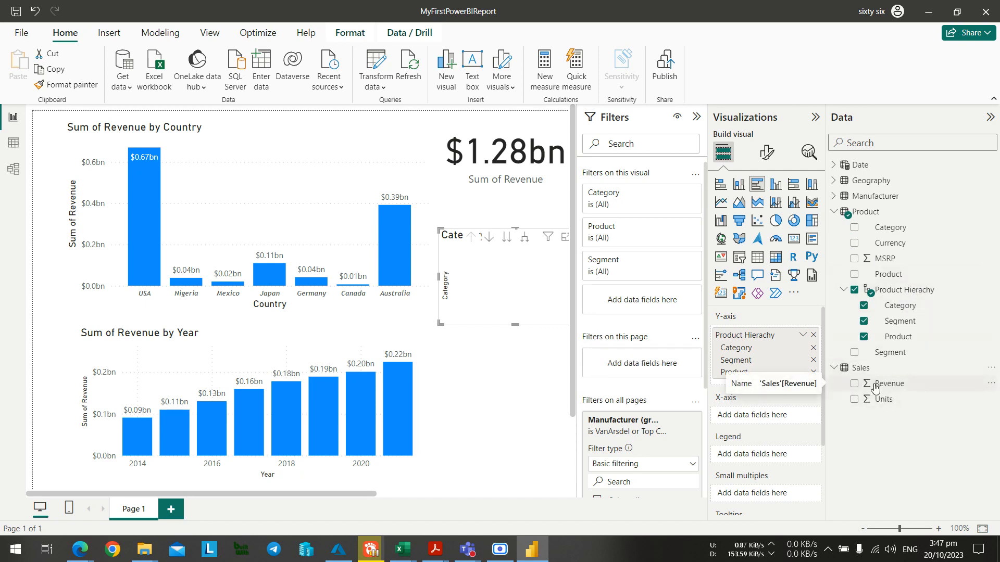
pyautogui.moveTo(854, 388); pyautogui.dragTo(753, 415)
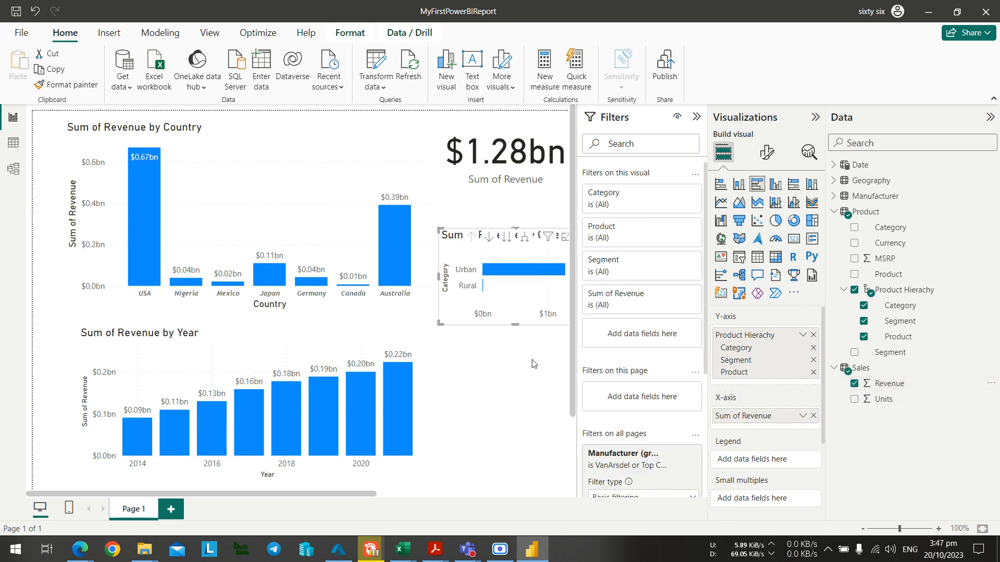
pyautogui.hotkey('alt', 'Tab')
pyautogui.hotkey('alt', 'Tab')
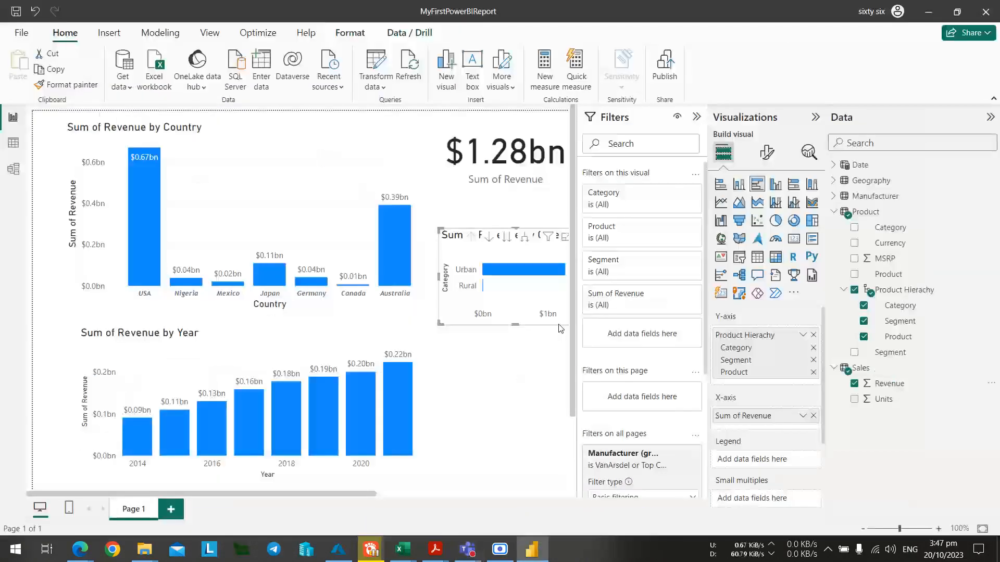
# Shrink the Sum of Revenue by Country chart in width and height, and narrow the Sum of Revenue by Year chart.
pyautogui.scroll(-1, 514, 323)
pyautogui.click(314, 188)
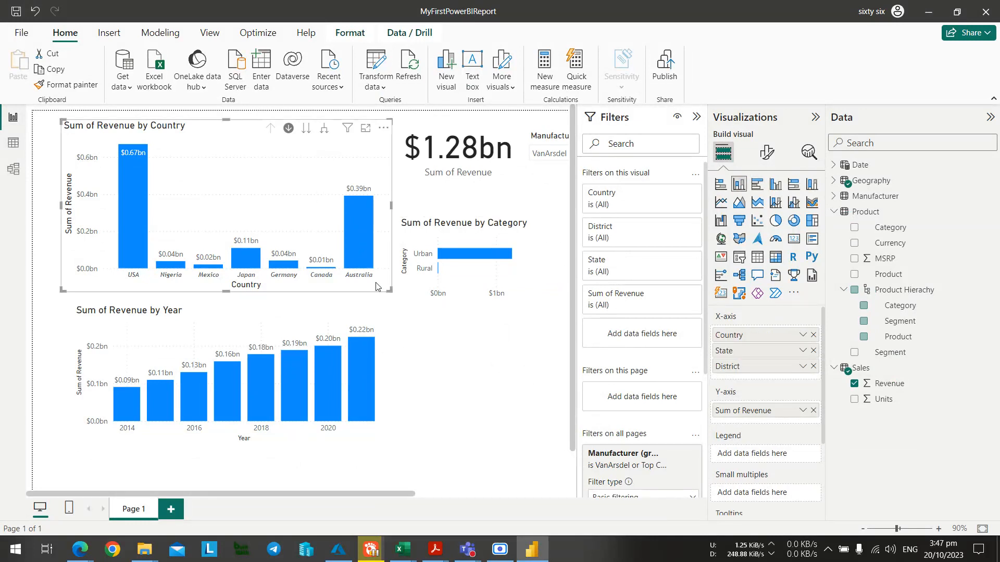
pyautogui.moveTo(390, 290); pyautogui.dragTo(294, 263)
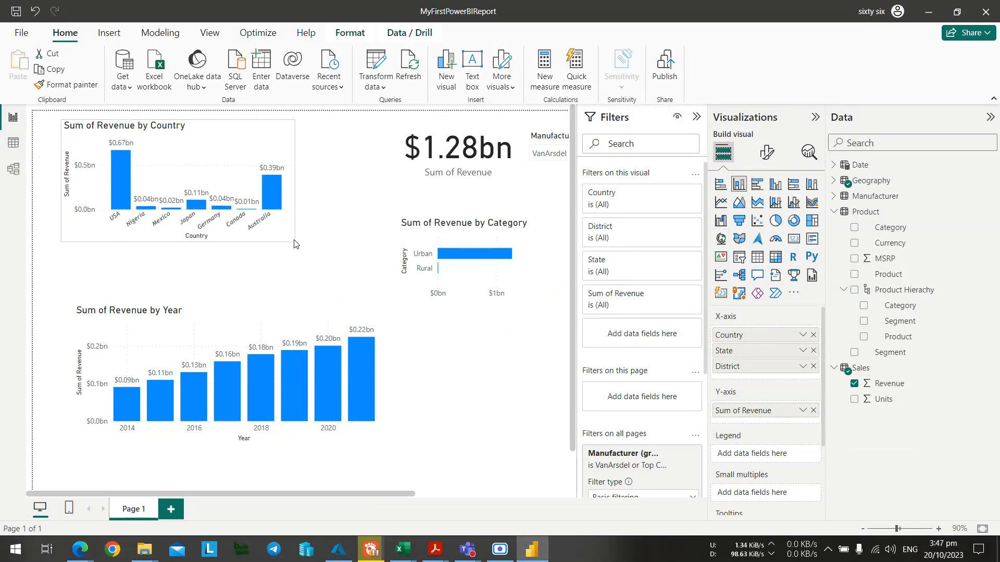
pyautogui.click(370, 404)
pyautogui.moveTo(374, 443); pyautogui.dragTo(285, 441)
# Move the Sum of Revenue by Category chart next to the narrowed charts, and enlarge it to fill the space below the card and slicer.
pyautogui.click(474, 244)
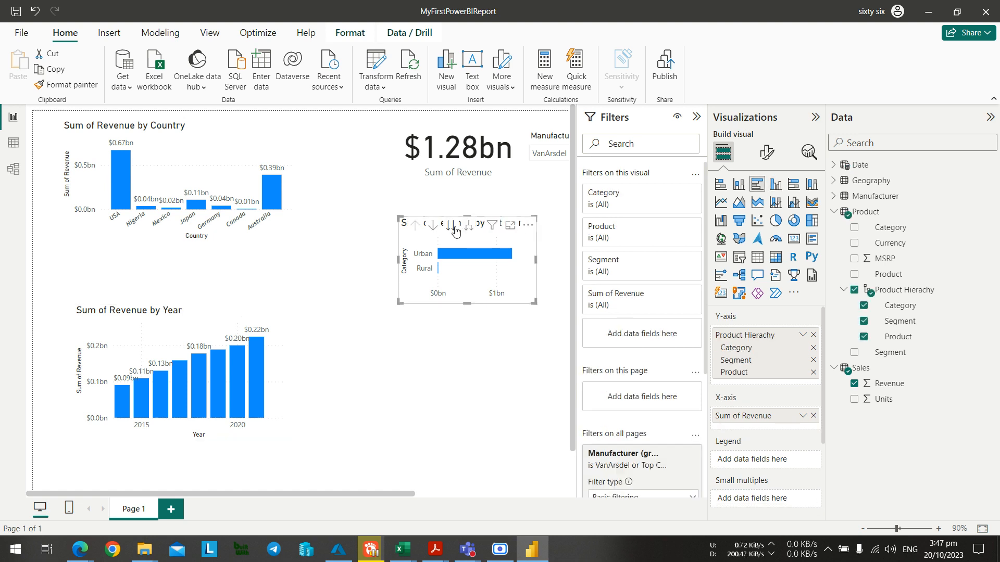
pyautogui.moveTo(450, 268); pyautogui.dragTo(347, 277)
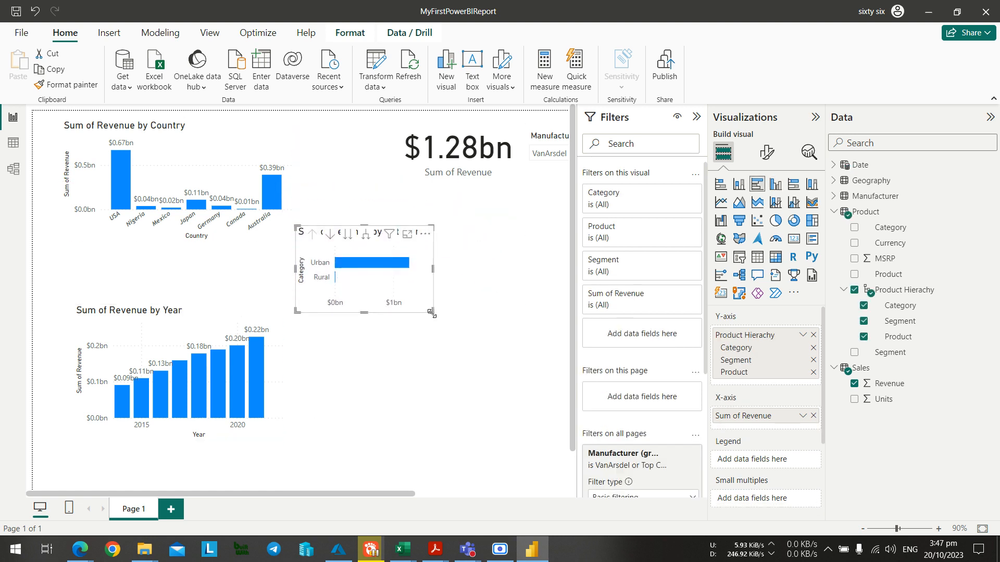
pyautogui.moveTo(433, 313); pyautogui.dragTo(539, 387)
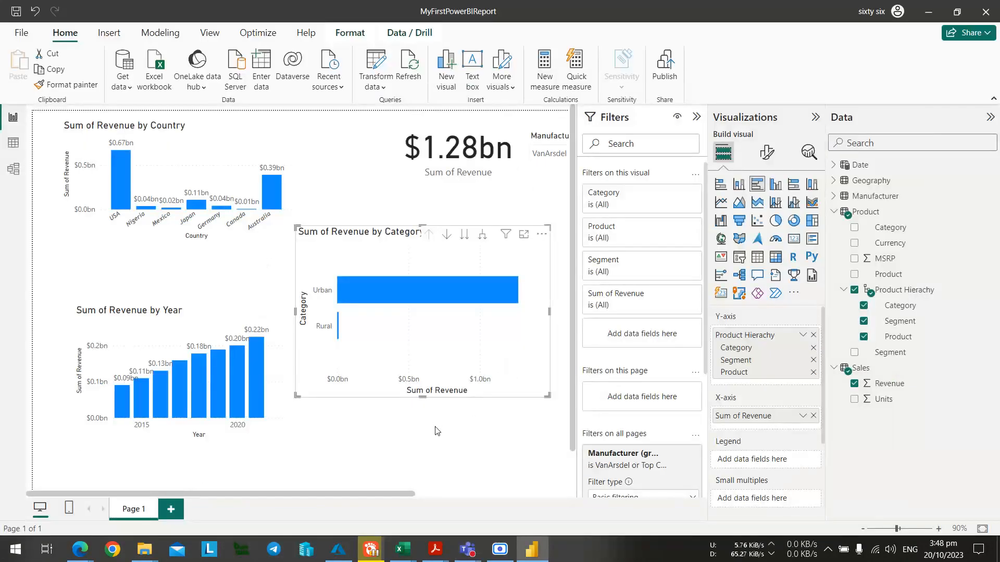
pyautogui.keyDown('ctrl'); pyautogui.scroll(-3, 445, 428); pyautogui.keyUp('ctrl')
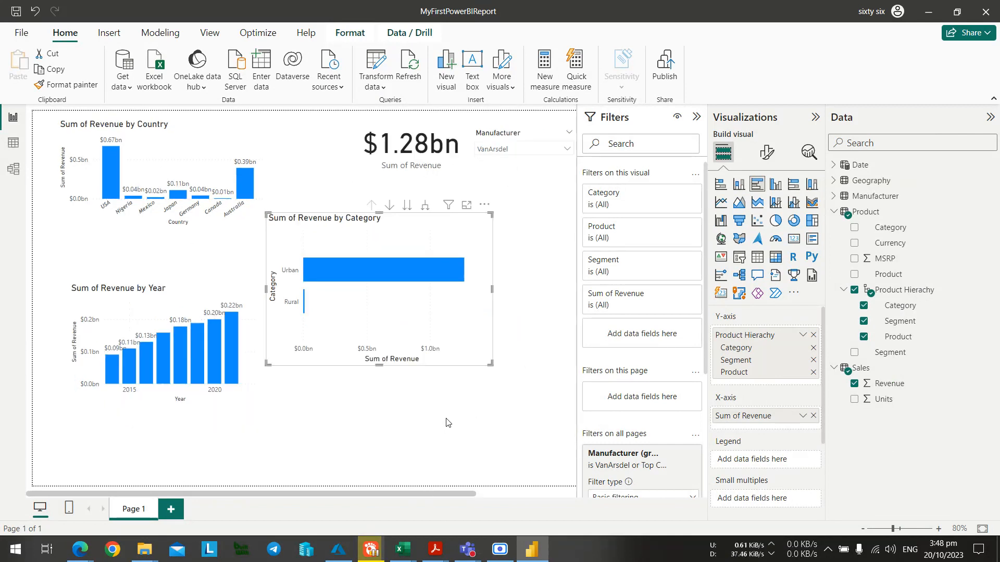
pyautogui.moveTo(394, 299); pyautogui.dragTo(440, 290)
pyautogui.keyDown('ctrl'); pyautogui.scroll(3, 507, 367); pyautogui.keyUp('ctrl')
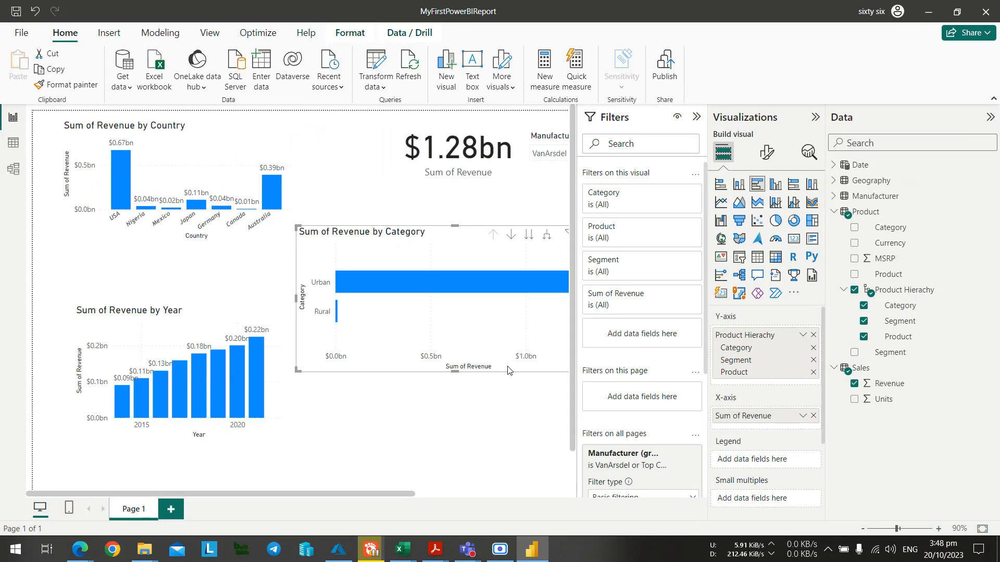
pyautogui.click(443, 493)
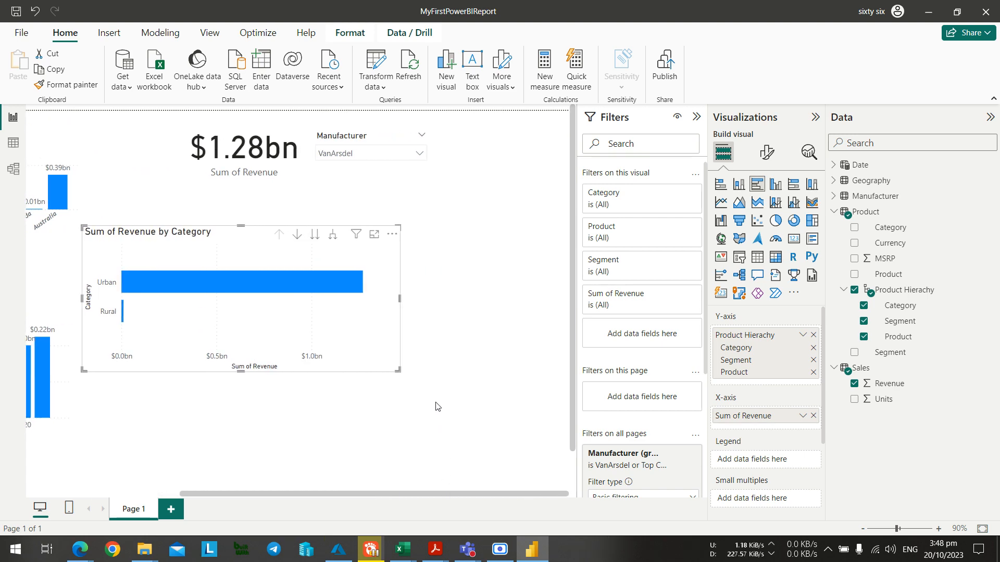
# Check the instructor's chart in the meeting, and take the Sum of Revenue by Category chart to the Segment level of the hierarchy.
pyautogui.hotkey('alt', 'Tab')
pyautogui.hotkey('alt', 'Tab')
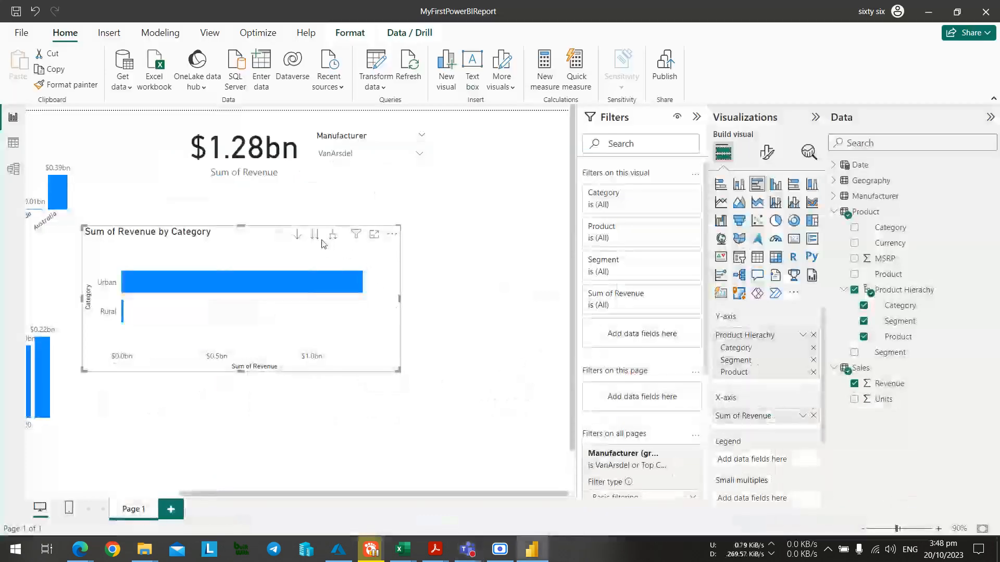
pyautogui.click(314, 234)
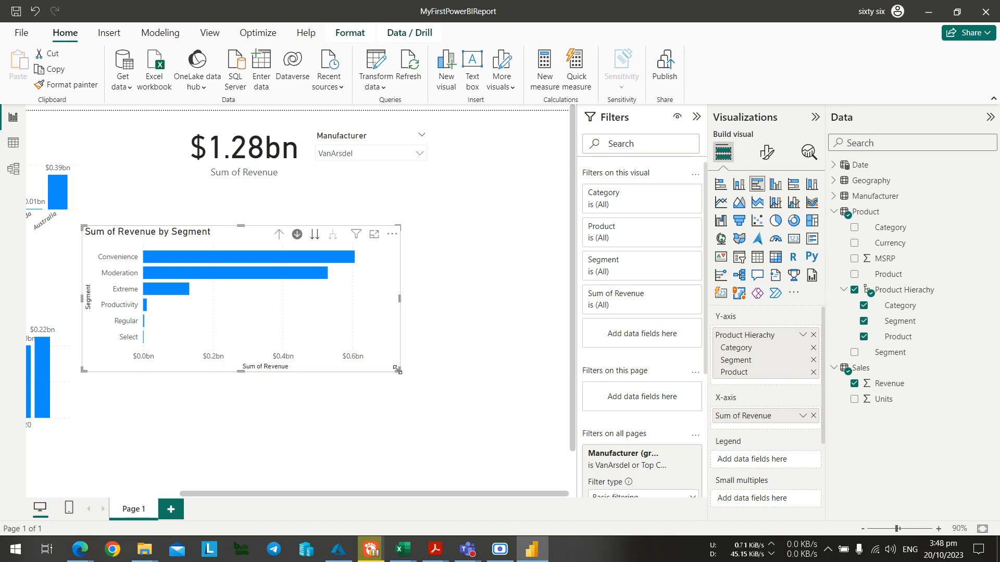
# Make the Sum of Revenue by Segment chart taller, turn on its data labels, and adjust its width to suit them.
pyautogui.moveTo(397, 370); pyautogui.dragTo(325, 425)
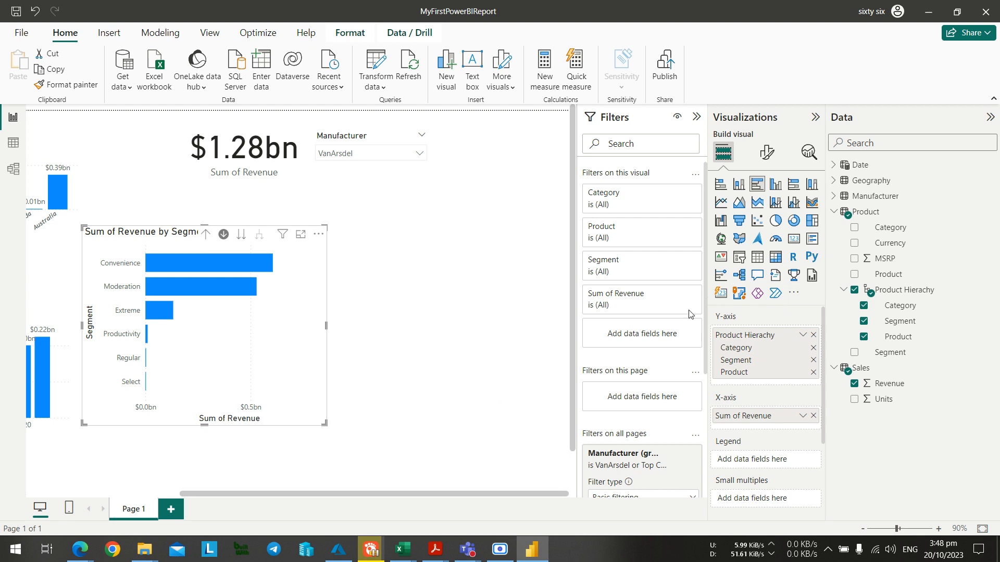
pyautogui.click(766, 152)
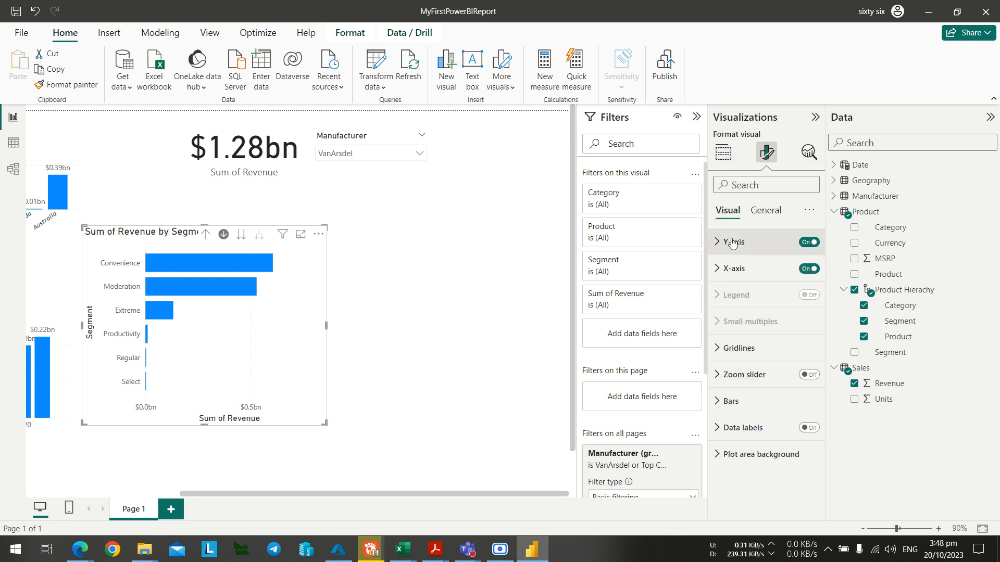
pyautogui.click(715, 243)
pyautogui.click(715, 242)
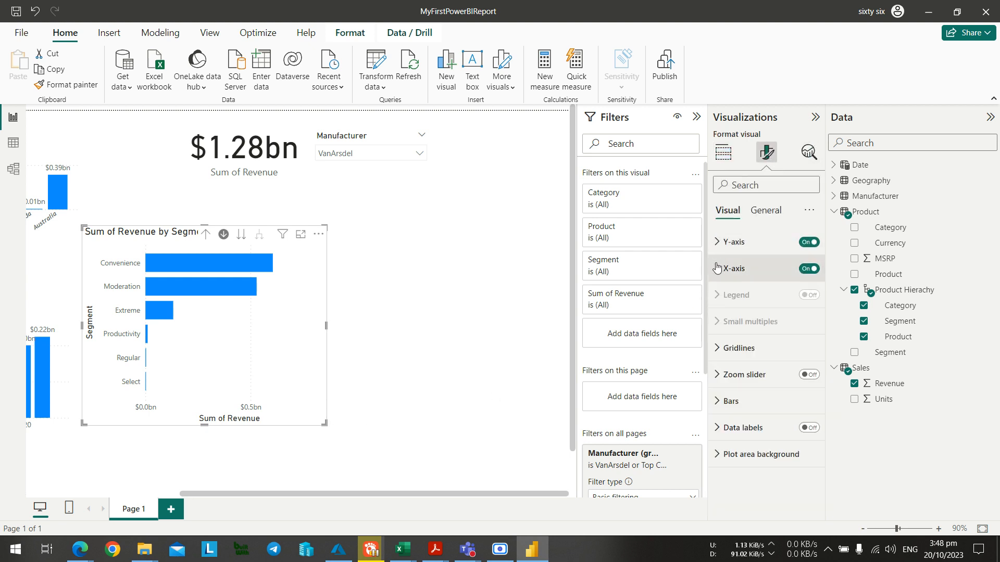
pyautogui.click(808, 427)
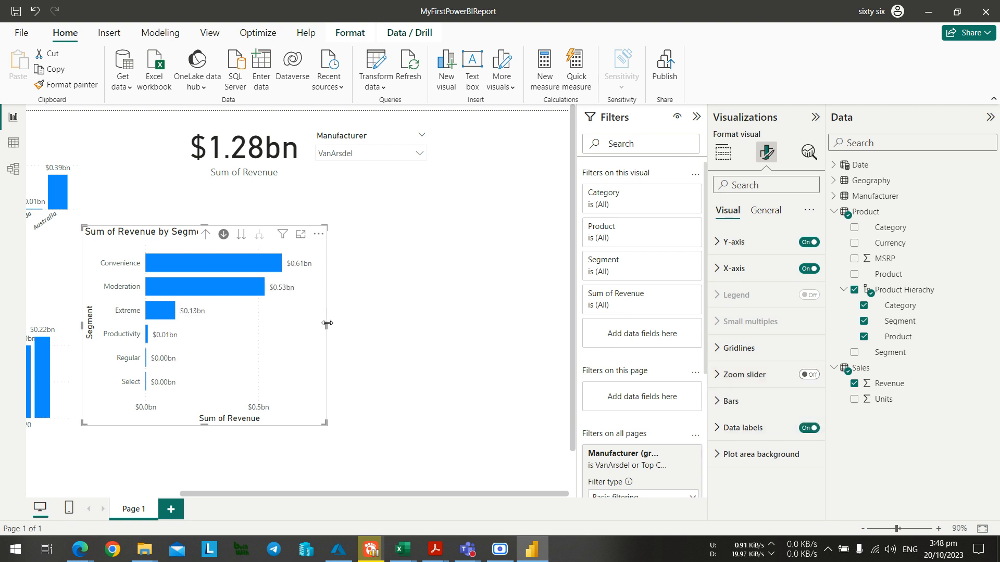
pyautogui.moveTo(327, 324); pyautogui.dragTo(385, 324)
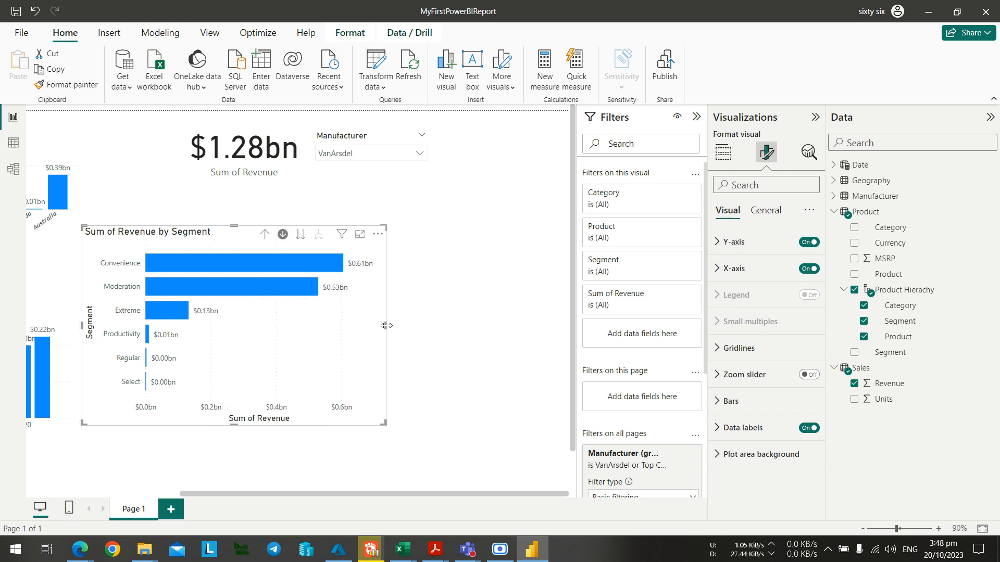
pyautogui.click(460, 320)
# Check the instructor's report in the meeting, convert the Sum of Revenue by Segment chart into a matrix, and shrink it around its contents.
pyautogui.hotkey('alt', 'Tab')
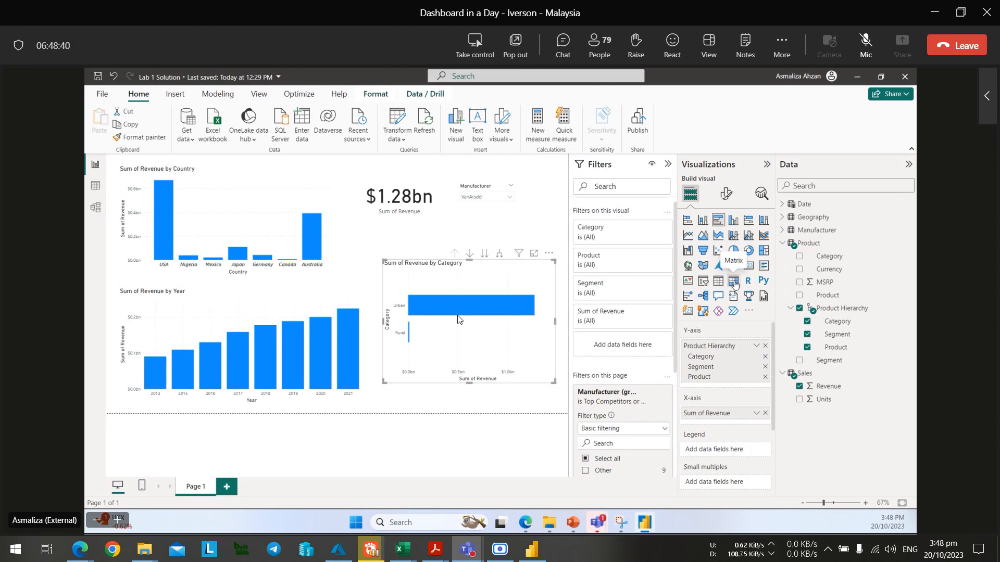
pyautogui.hotkey('alt', 'Tab')
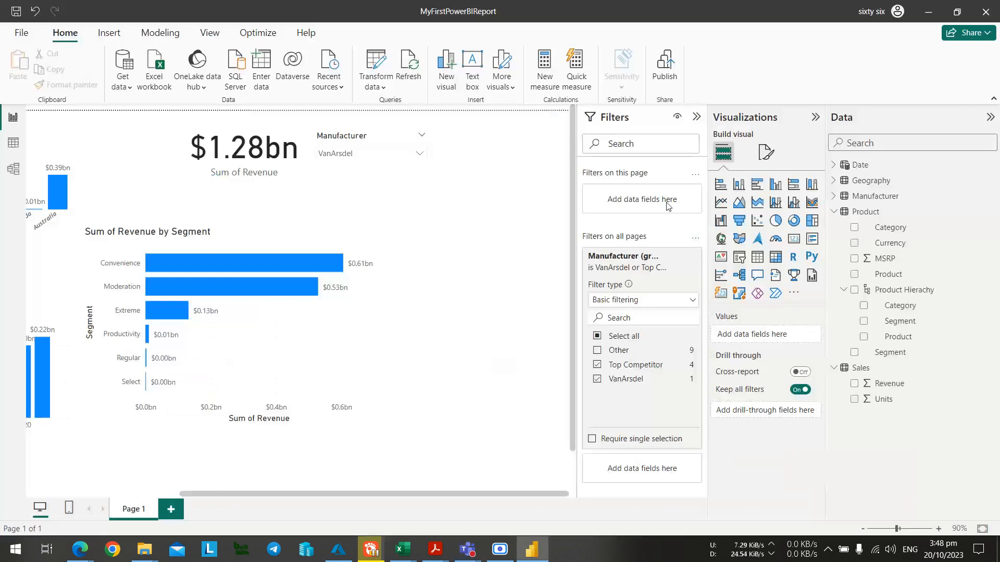
pyautogui.click(778, 262)
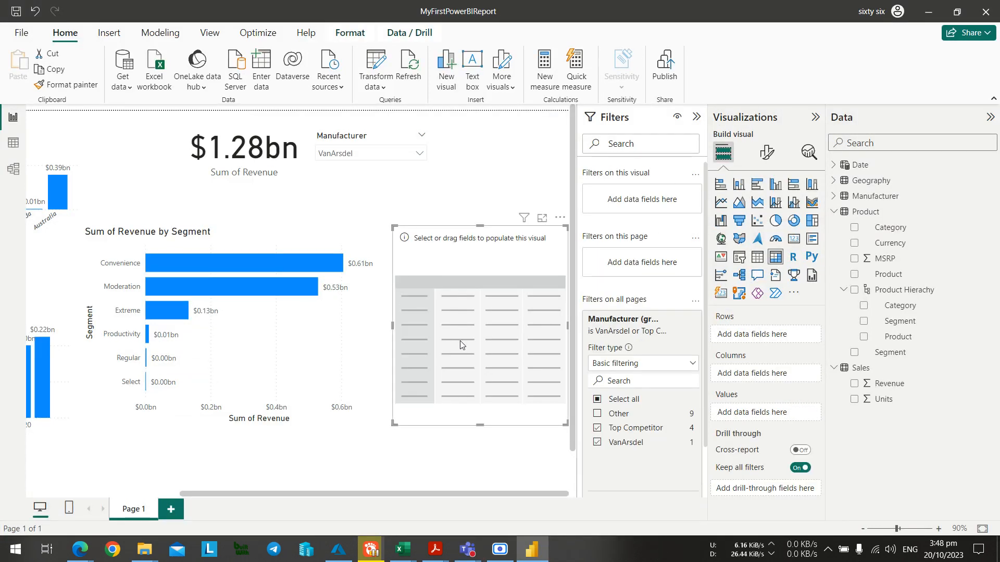
pyautogui.press('Delete')
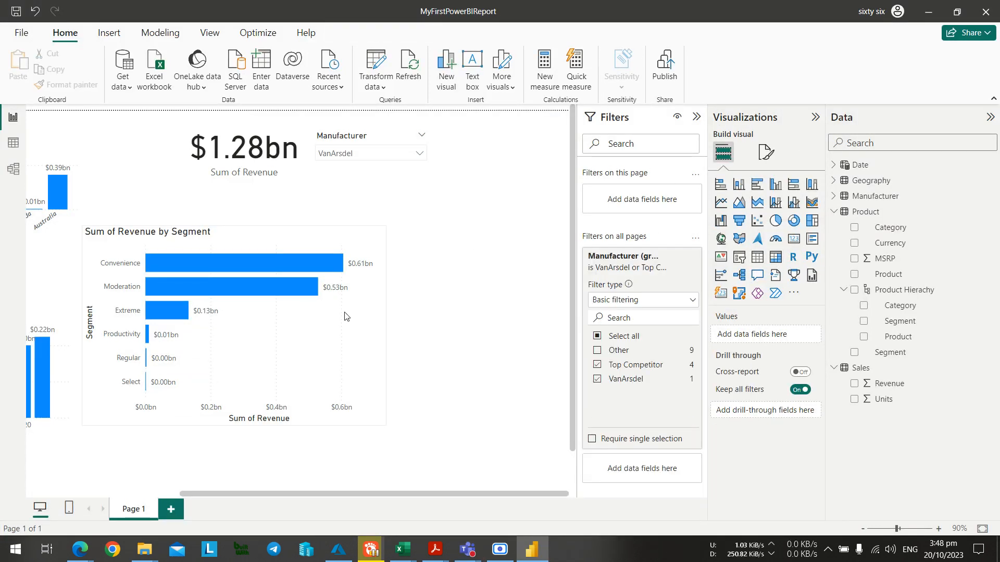
pyautogui.click(355, 320)
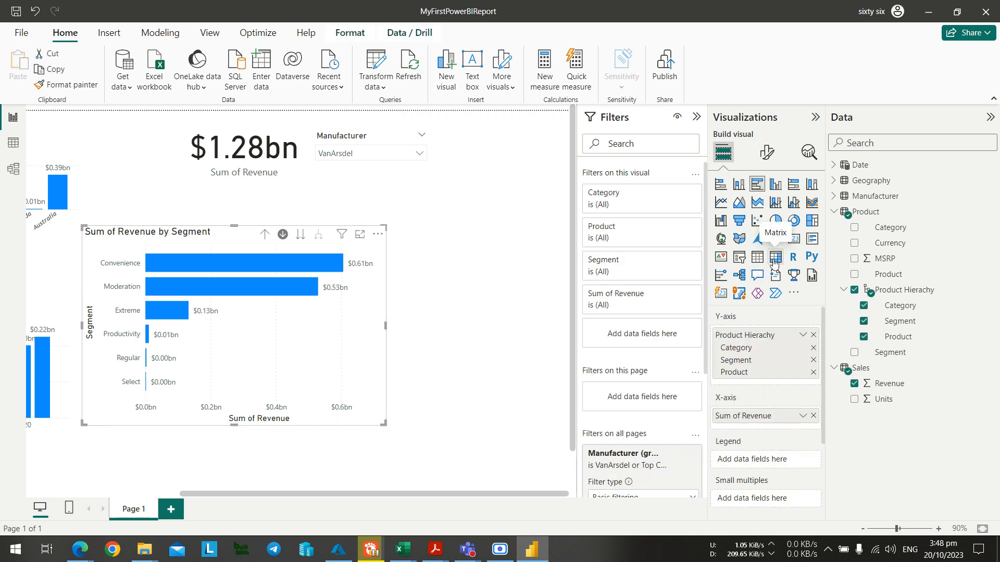
pyautogui.click(775, 261)
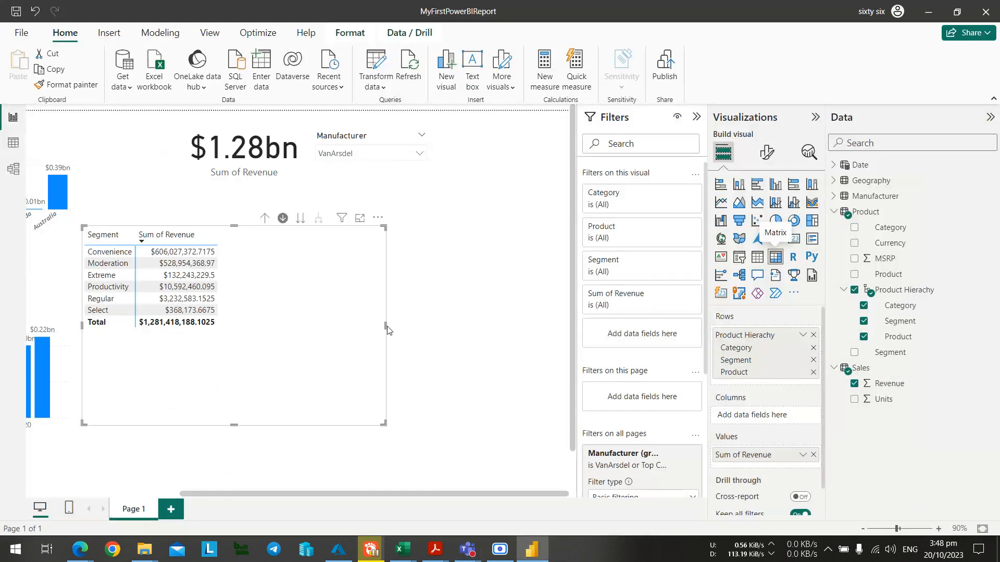
pyautogui.moveTo(384, 326); pyautogui.dragTo(249, 324)
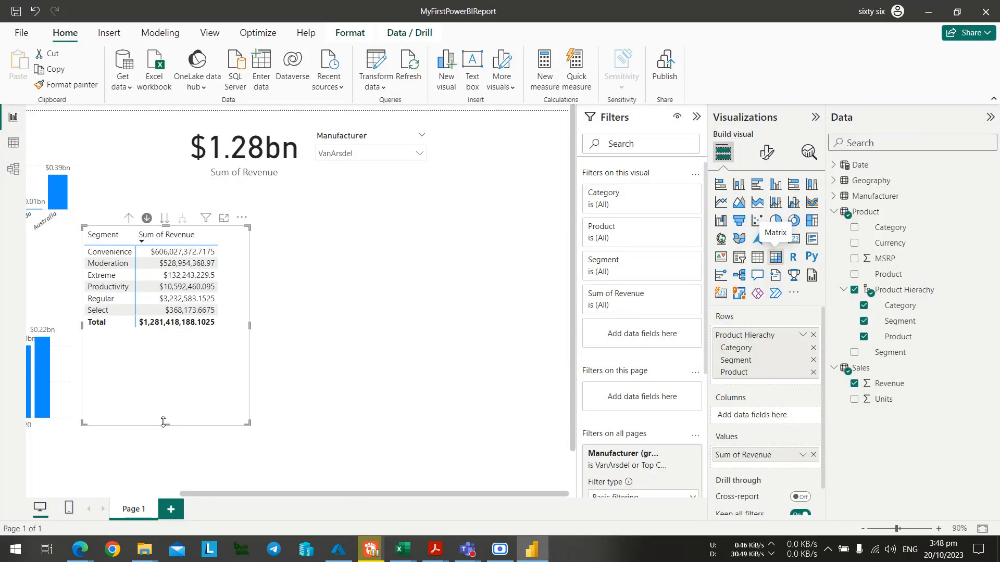
pyautogui.moveTo(164, 423); pyautogui.dragTo(155, 344)
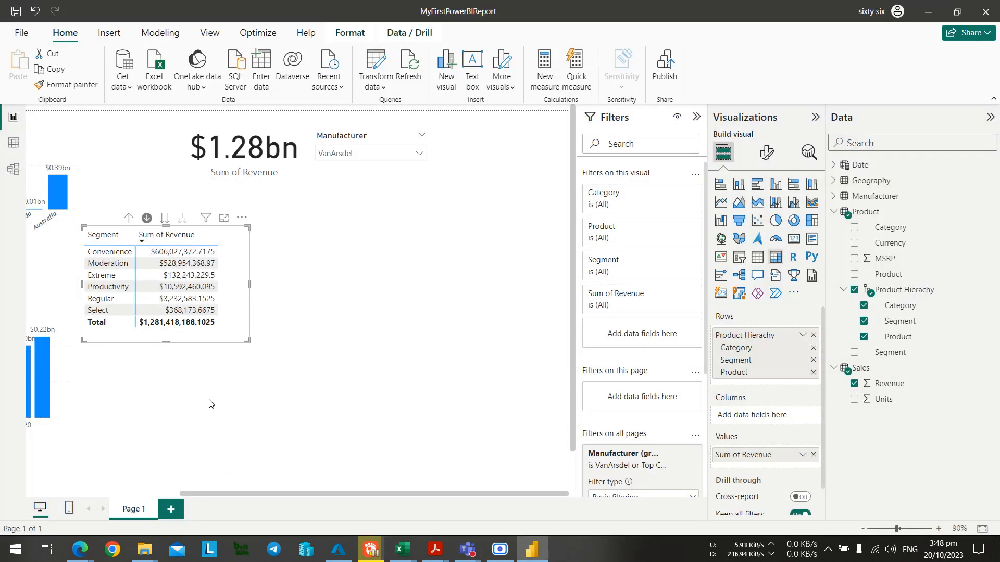
# Move the matrix away from the column charts to just below the Sum of Revenue card.
pyautogui.scroll(2, 210, 404)
pyautogui.moveTo(333, 492); pyautogui.dragTo(221, 489)
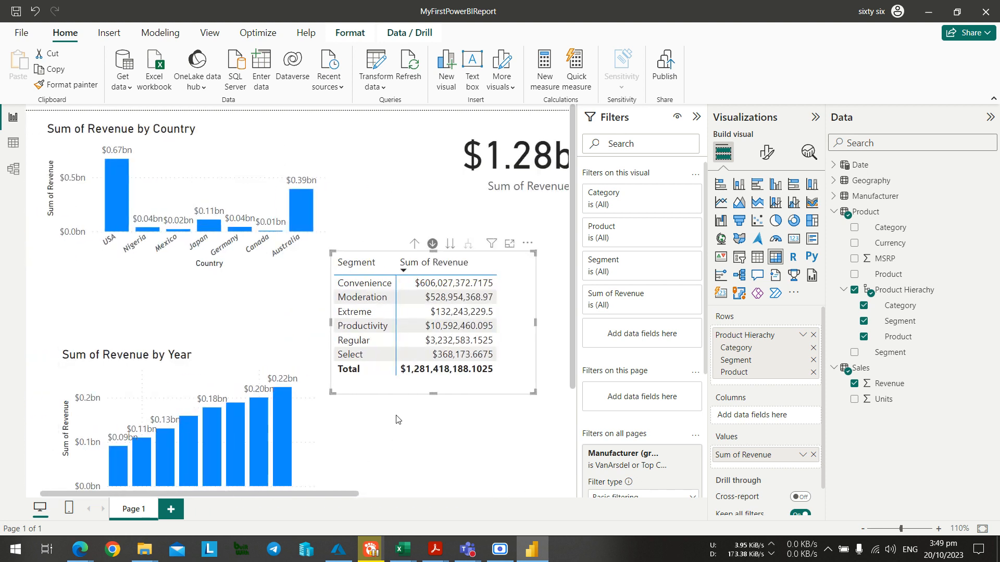
pyautogui.scroll(-3, 391, 411)
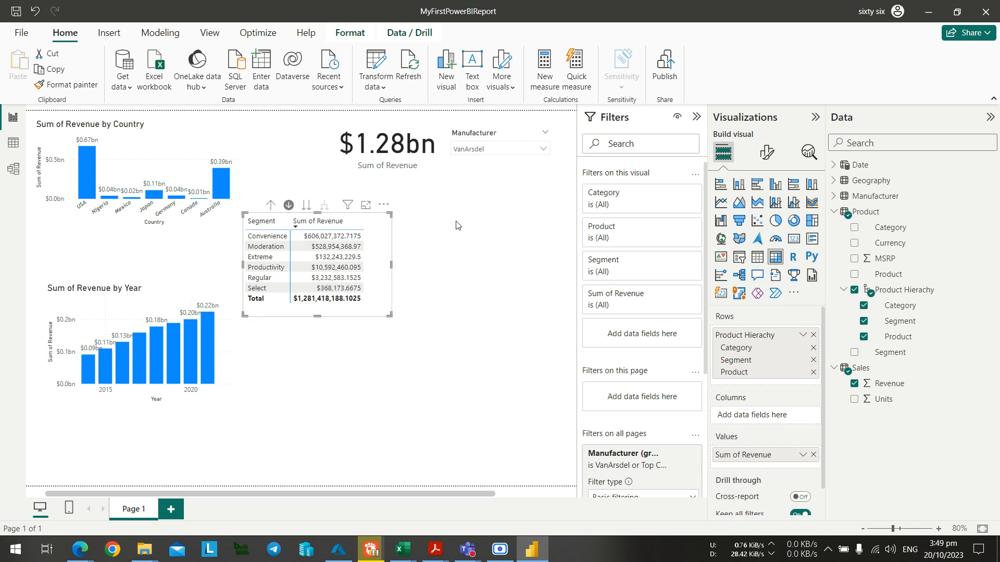
pyautogui.click(371, 321)
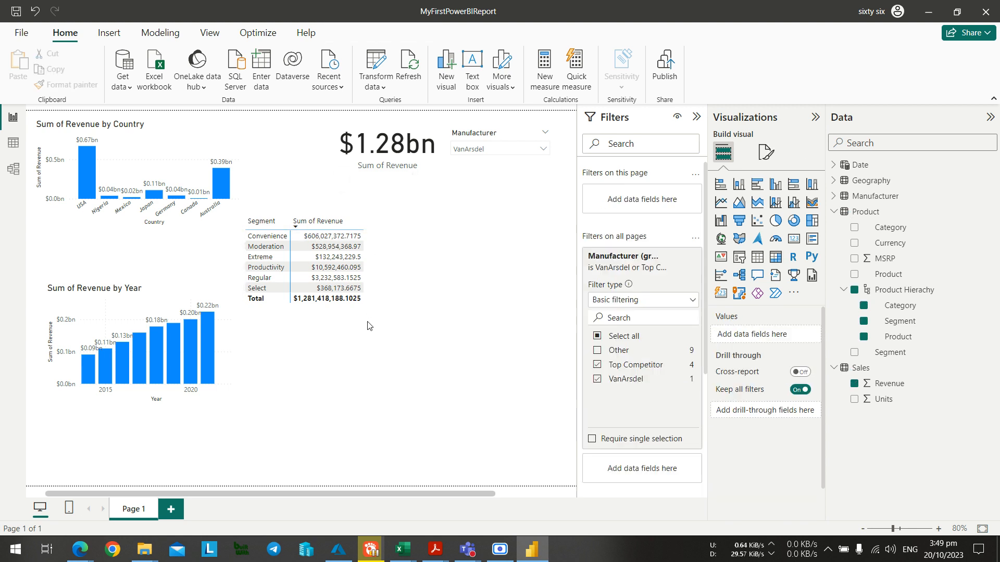
pyautogui.moveTo(355, 312); pyautogui.dragTo(408, 303)
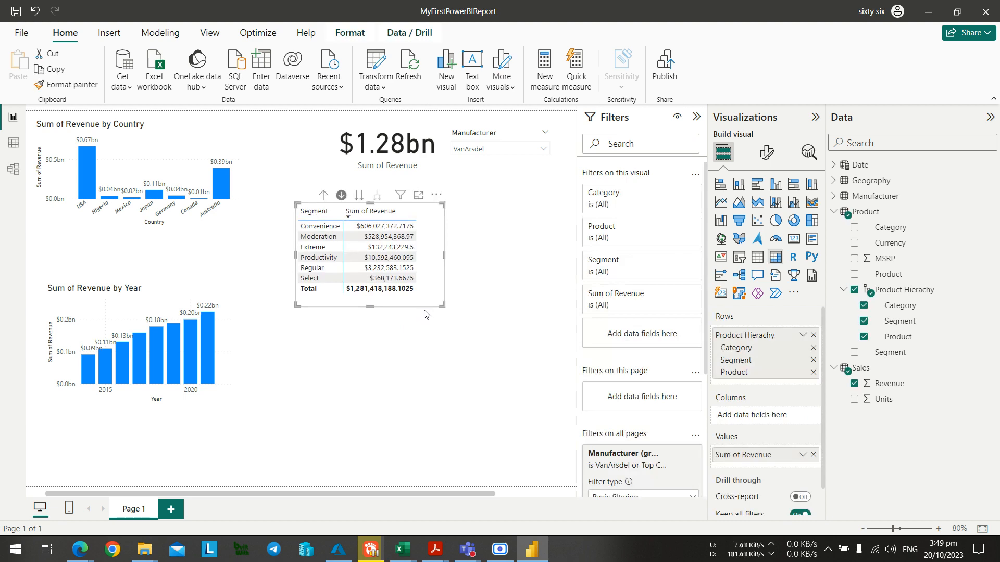
pyautogui.click(452, 311)
pyautogui.click(410, 312)
pyautogui.moveTo(410, 312); pyautogui.dragTo(438, 299)
pyautogui.click(326, 429)
# Check the instructor's matrix in the meeting, and drill the report's matrix back up to the Category level.
pyautogui.hotkey('alt', 'Tab')
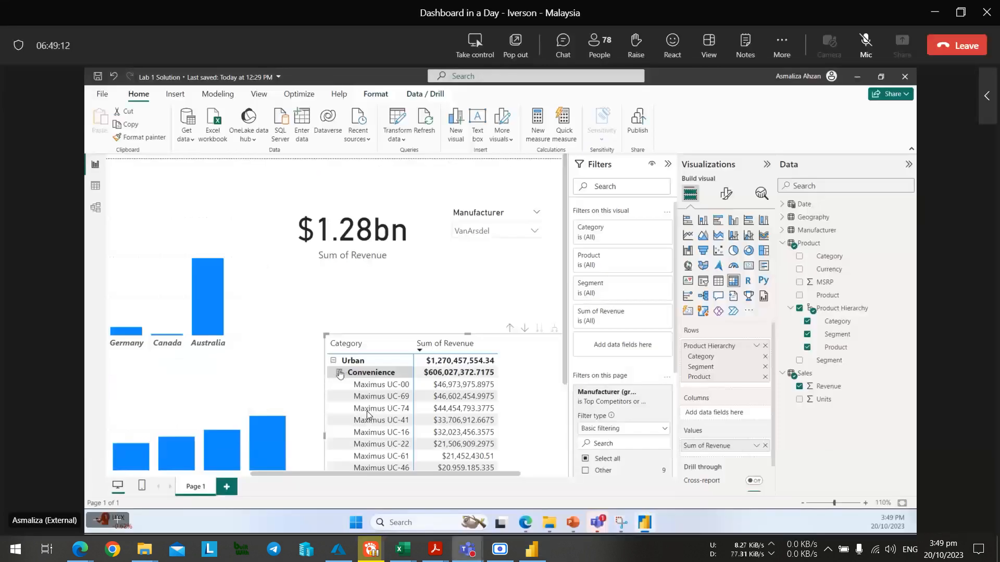
pyautogui.hotkey('alt', 'Tab')
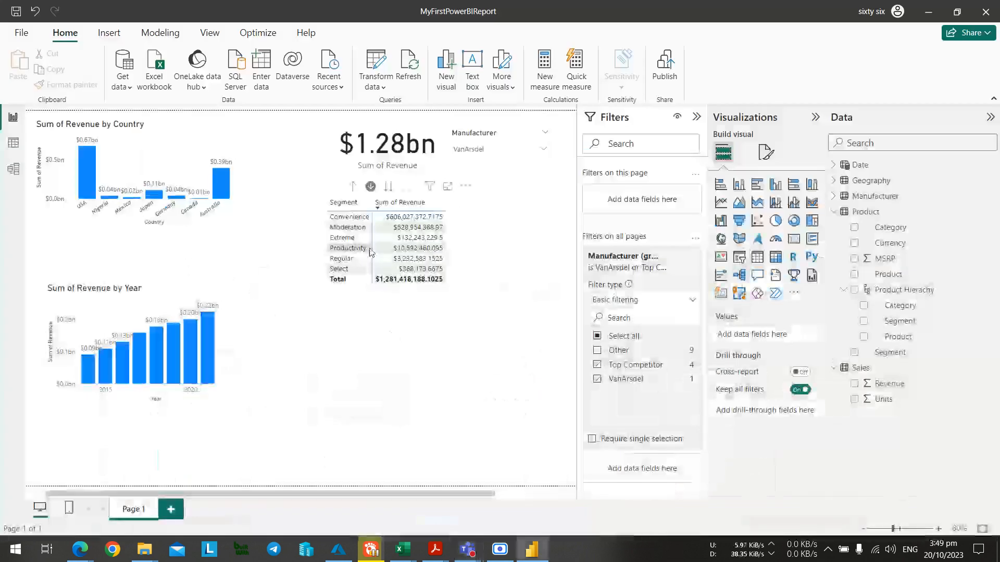
pyautogui.click(354, 190)
pyautogui.click(354, 187)
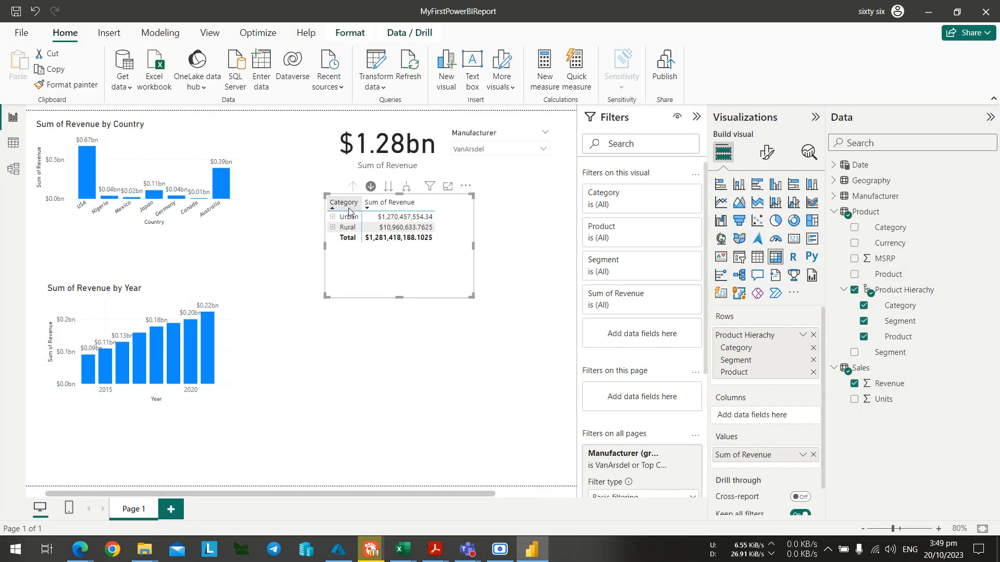
# Sort the matrix by Category in ascending order and expand its categories to the next hierarchy level.
pyautogui.rightClick(357, 208)
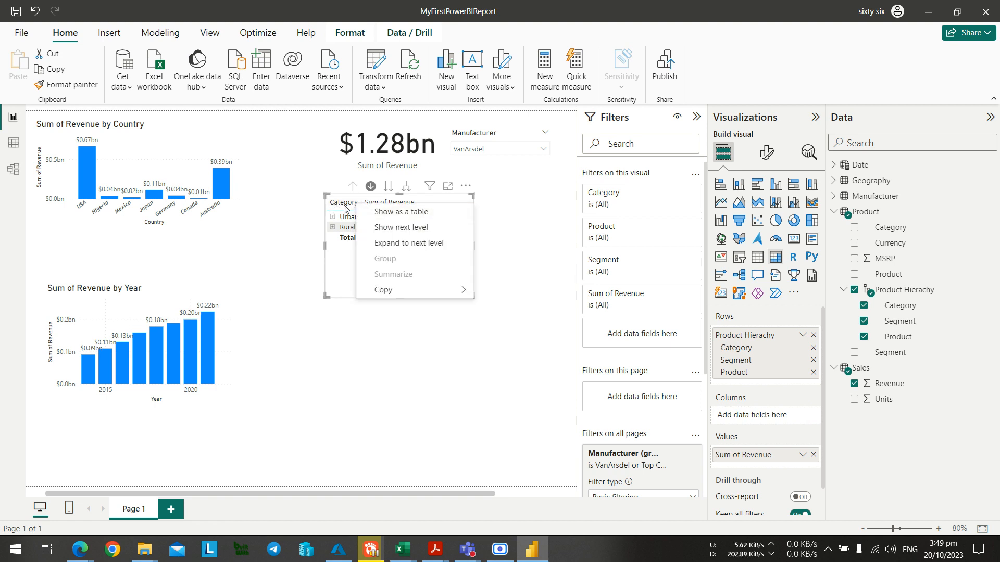
pyautogui.click(344, 207)
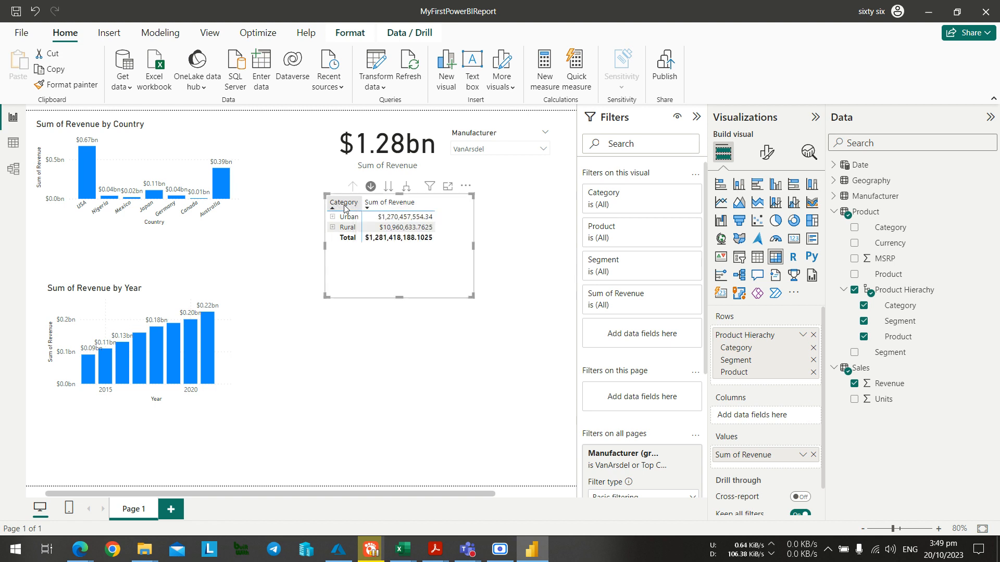
pyautogui.click(344, 206)
pyautogui.rightClick(345, 205)
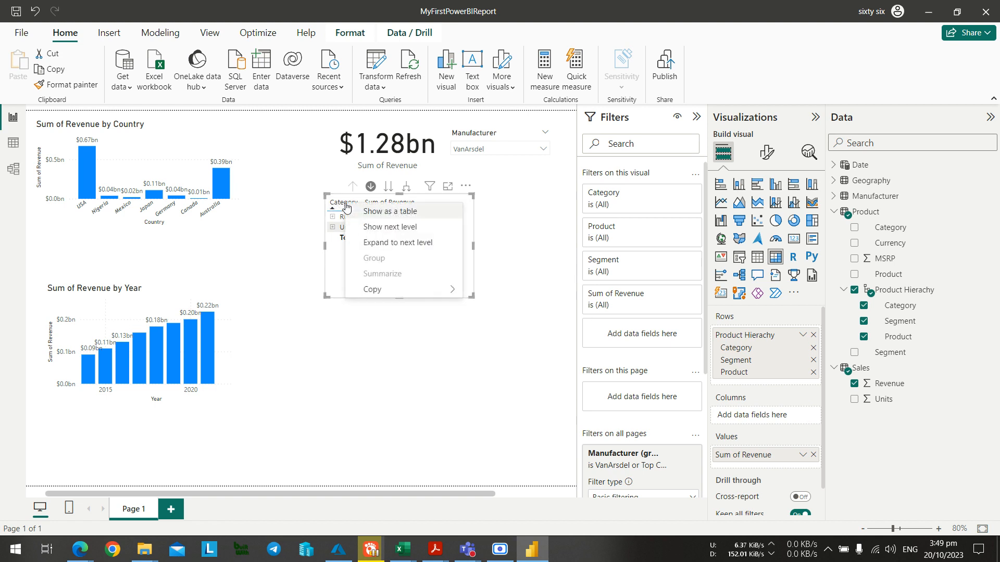
pyautogui.click(376, 243)
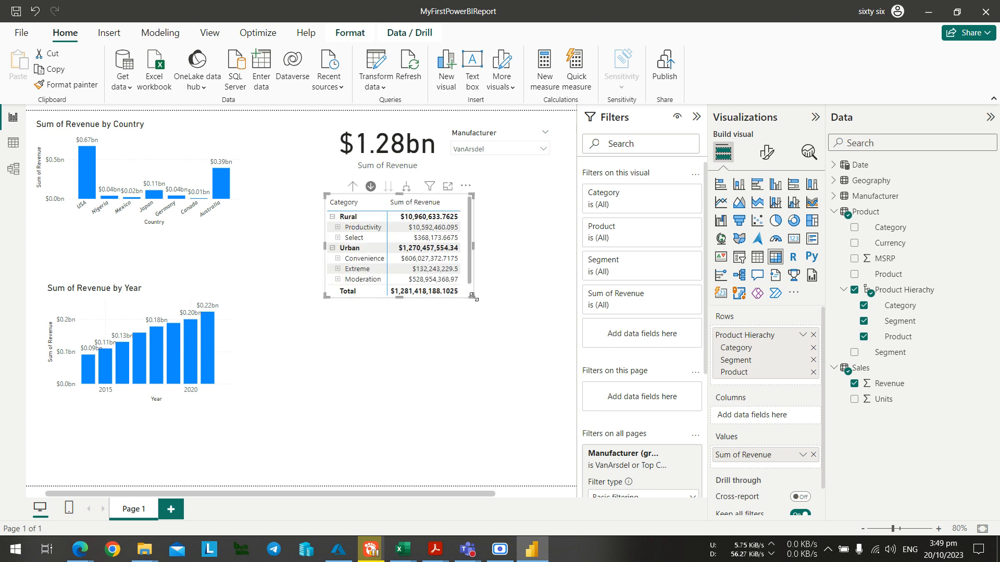
# Enlarge the matrix and collapse its Rural and Urban rows.
pyautogui.moveTo(472, 297); pyautogui.dragTo(531, 313)
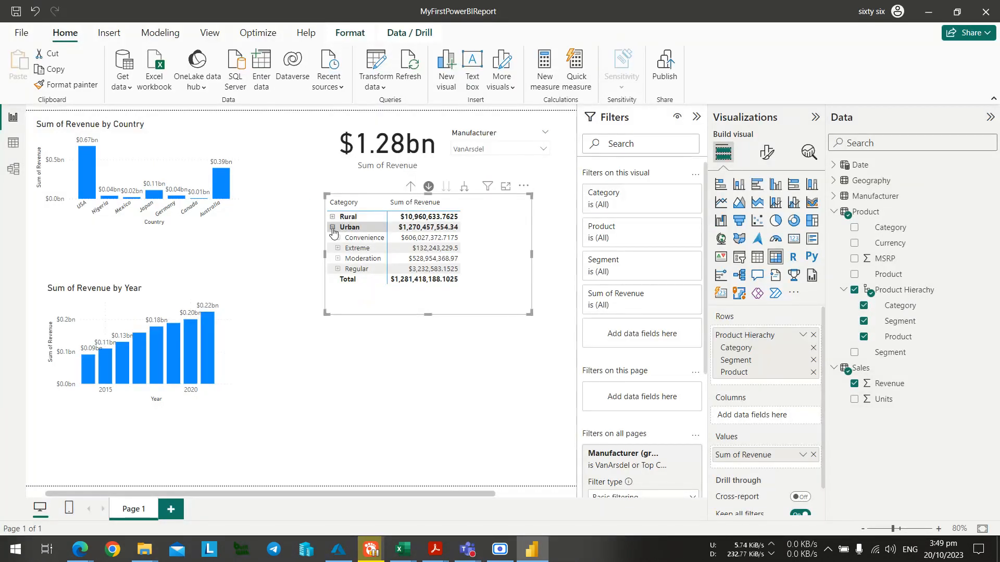
pyautogui.click(333, 227)
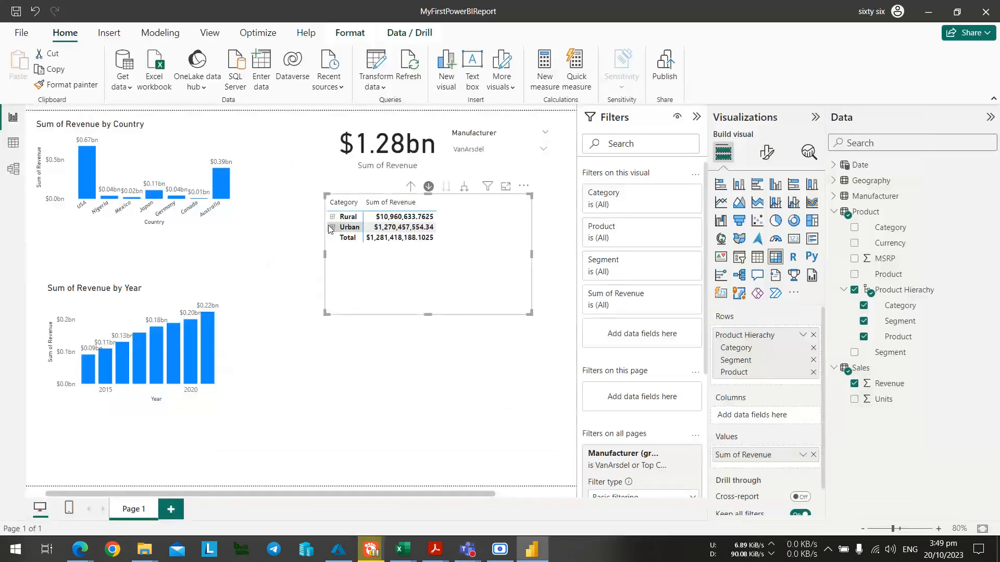
# Sort the matrix by Category in descending order, and compare it with the instructor's matrix in the meeting.
pyautogui.click(341, 208)
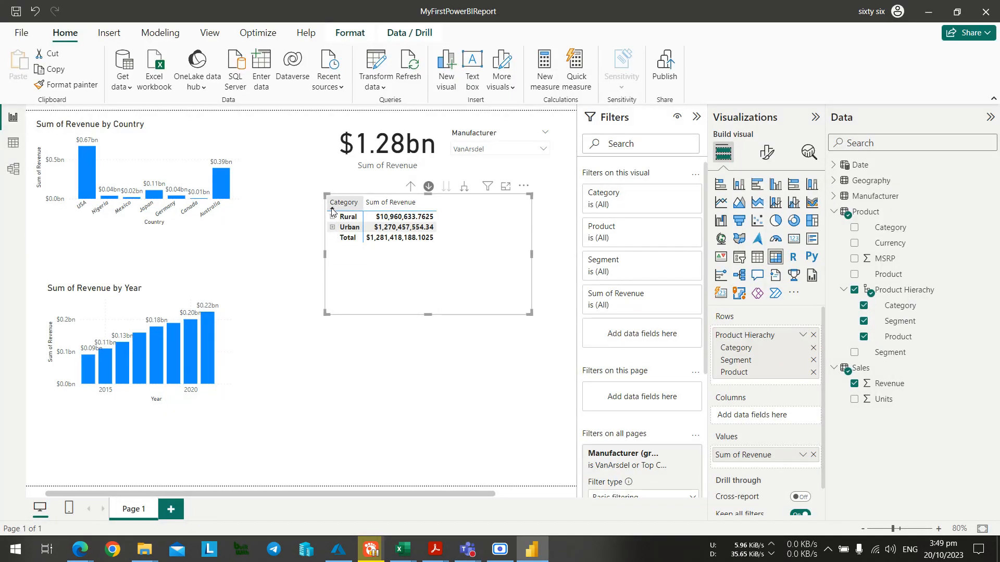
pyautogui.click(332, 209)
pyautogui.click(332, 209)
pyautogui.click(331, 208)
pyautogui.hotkey('alt', 'Tab')
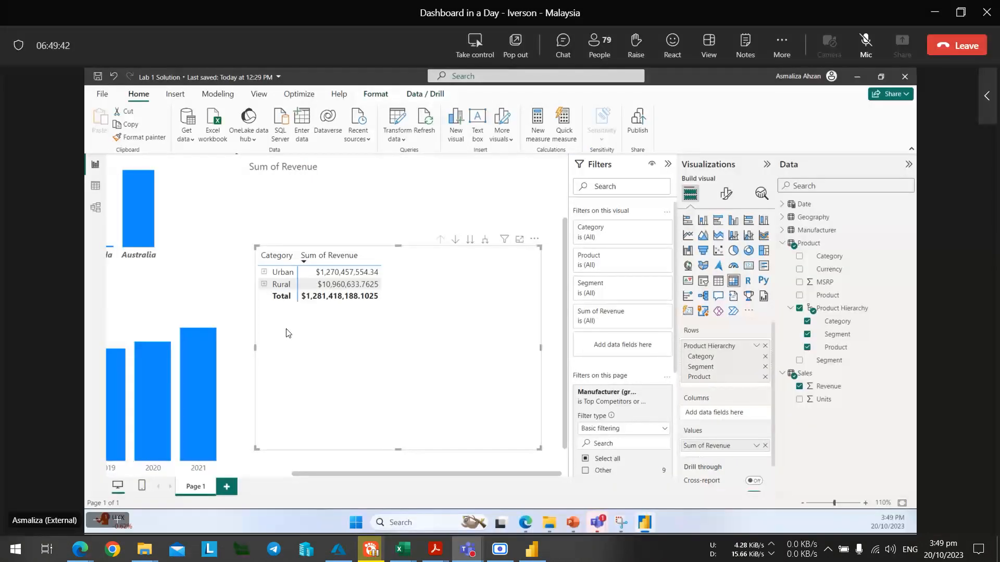
pyautogui.hotkey('alt', 'Tab')
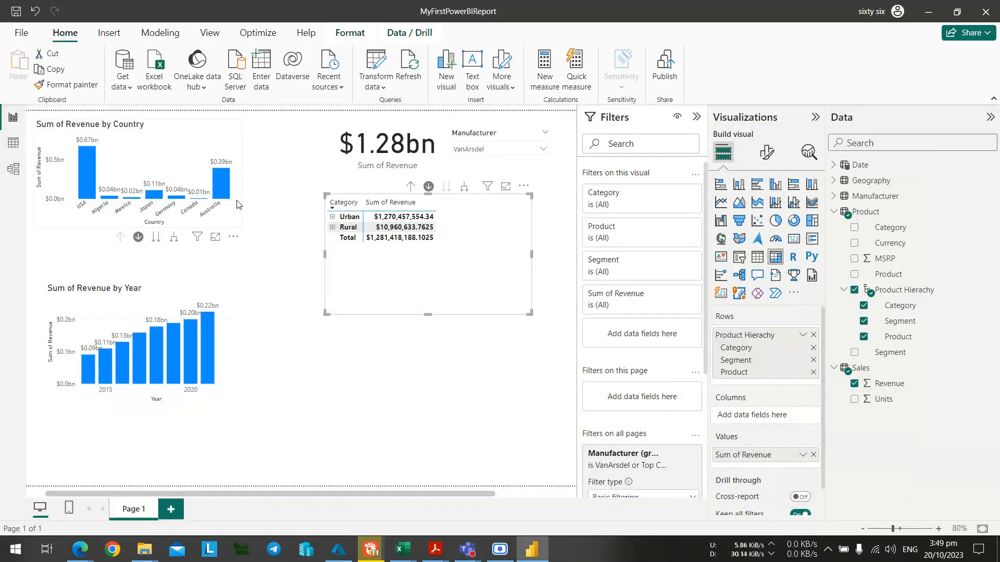
# Enlarge the Sum of Revenue by Country chart in width and height, up to the matrix's edge.
pyautogui.click(245, 229)
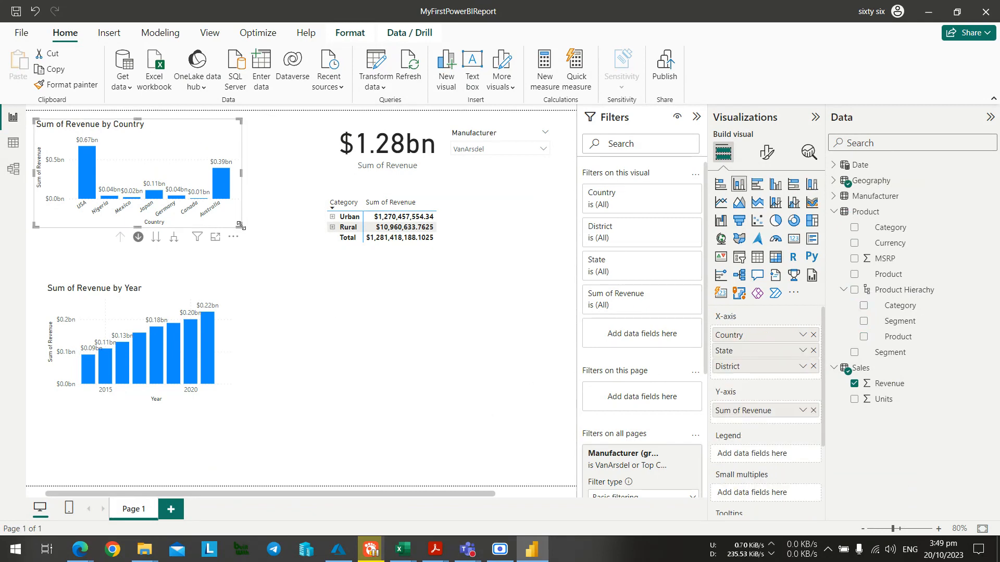
pyautogui.moveTo(319, 248); pyautogui.dragTo(318, 244)
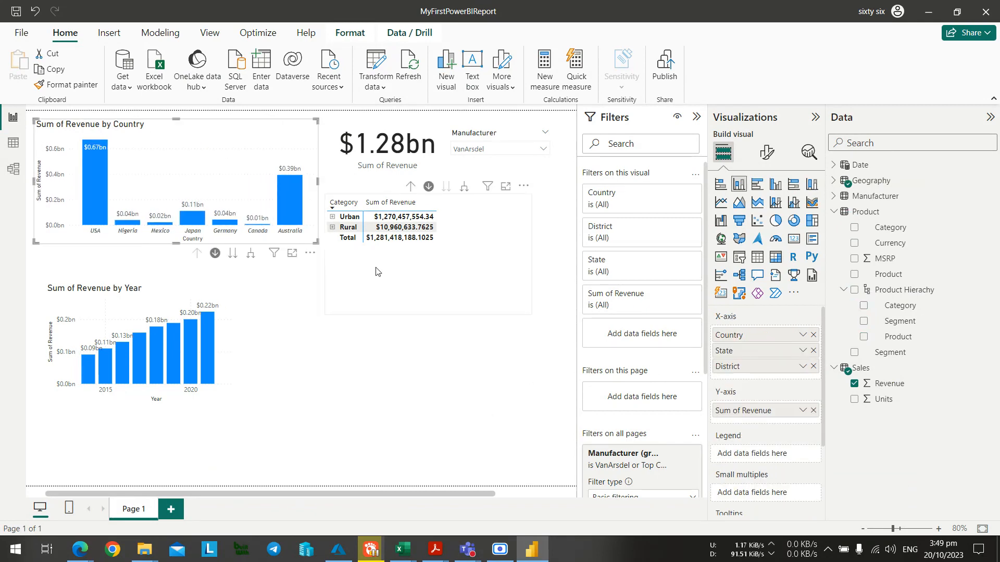
# Check in the meeting how the instructor adds Revenue a second time to the matrix's values, and return to the report.
pyautogui.hotkey('alt', 'Tab')
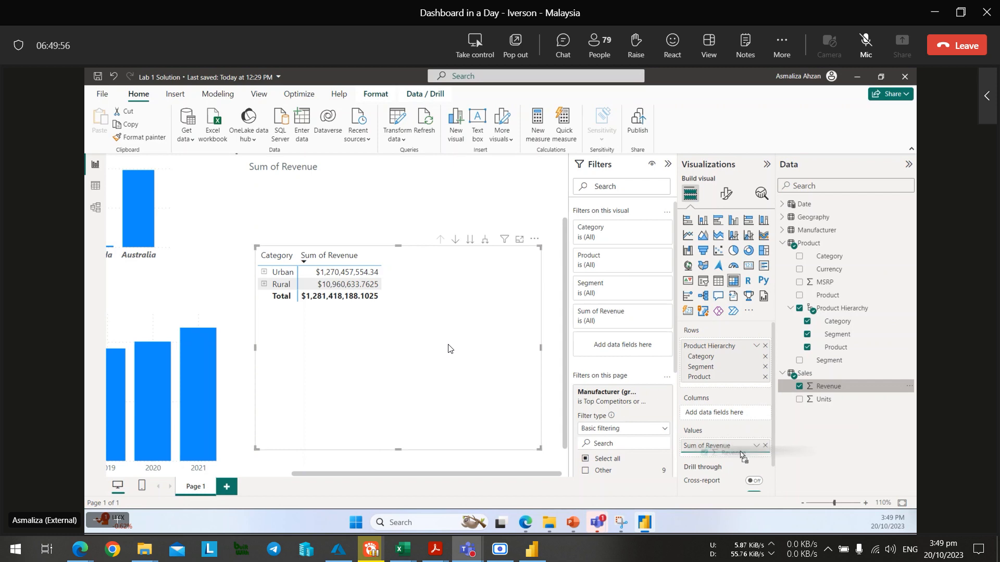
pyautogui.hotkey('alt', 'Tab')
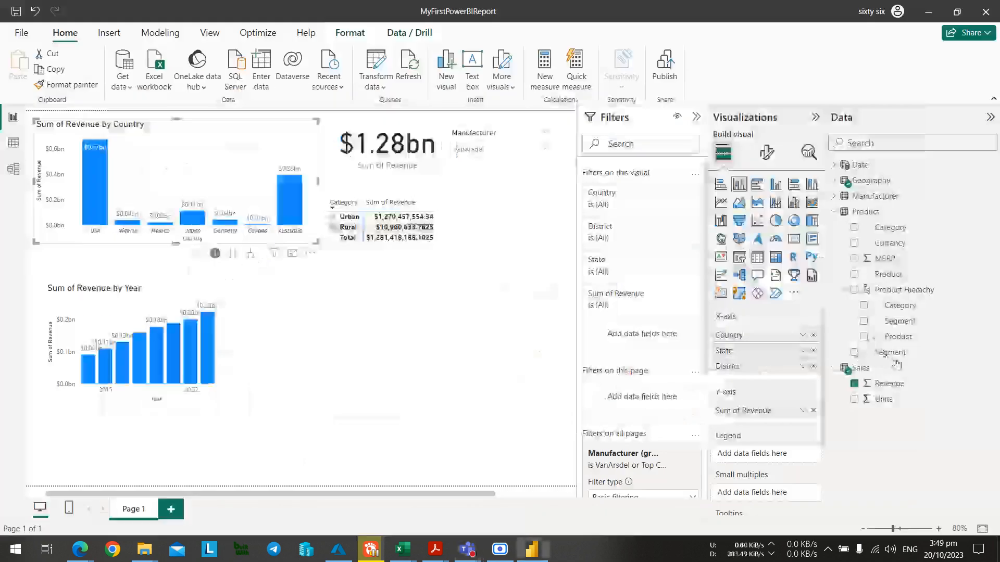
pyautogui.hotkey('alt', 'Tab')
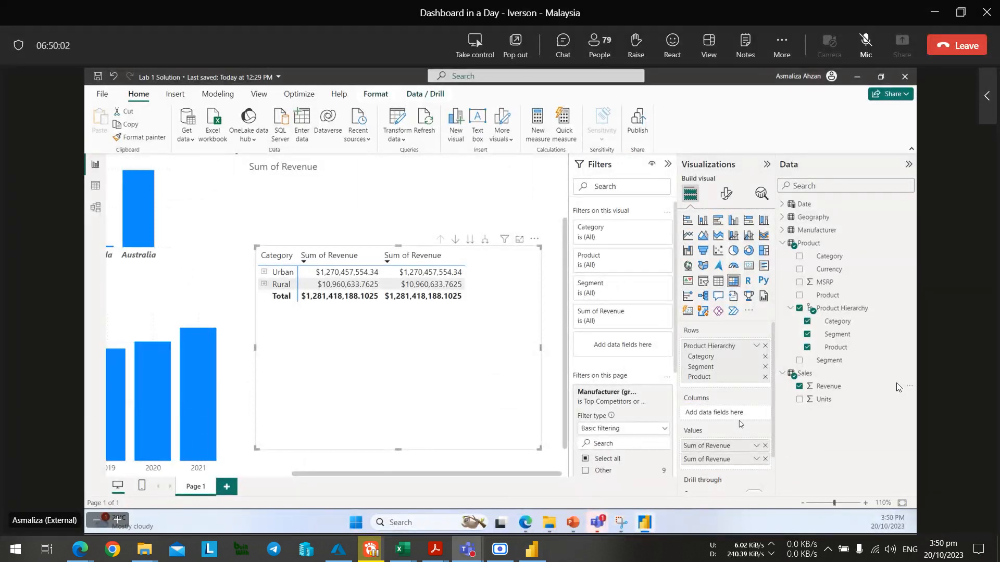
pyautogui.hotkey('alt', 'Tab')
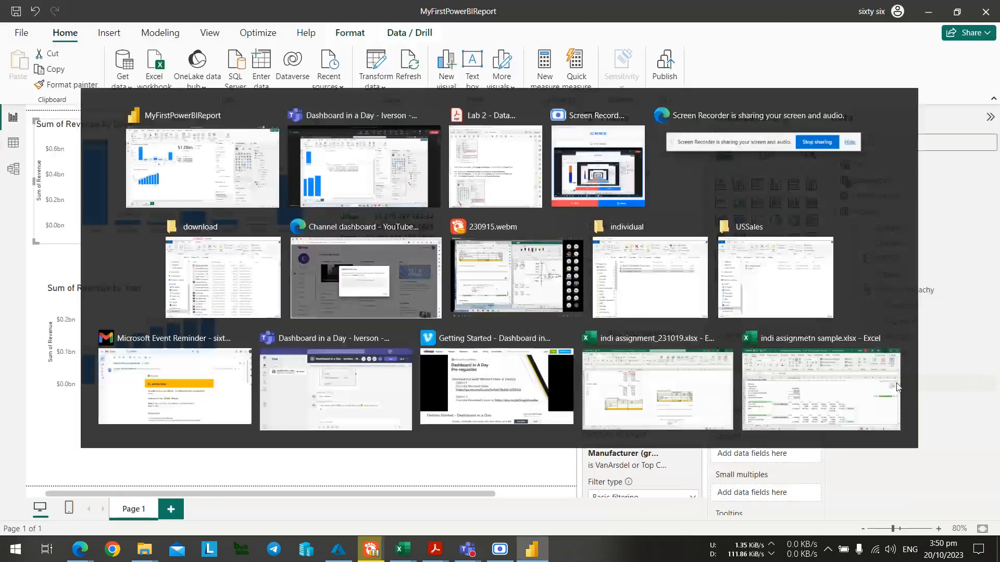
pyautogui.hotkey('alt', 'Tab')
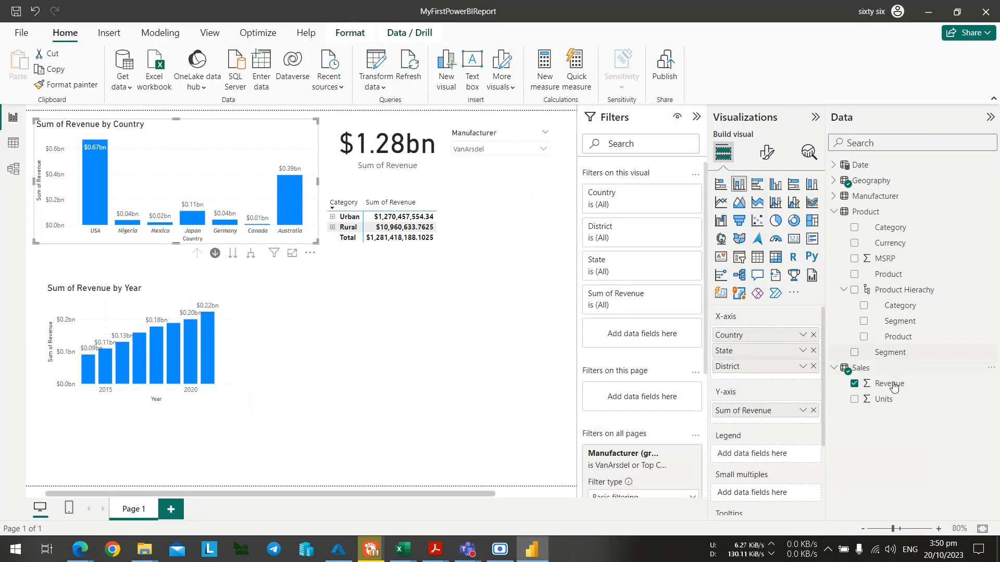
pyautogui.moveTo(889, 385); pyautogui.dragTo(760, 425)
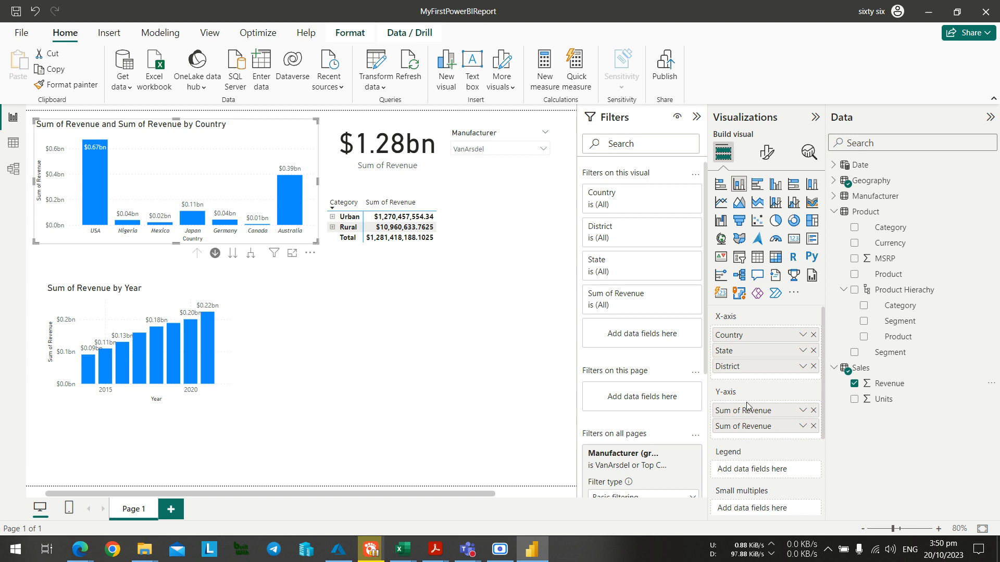
pyautogui.moveTo(748, 426); pyautogui.dragTo(520, 364)
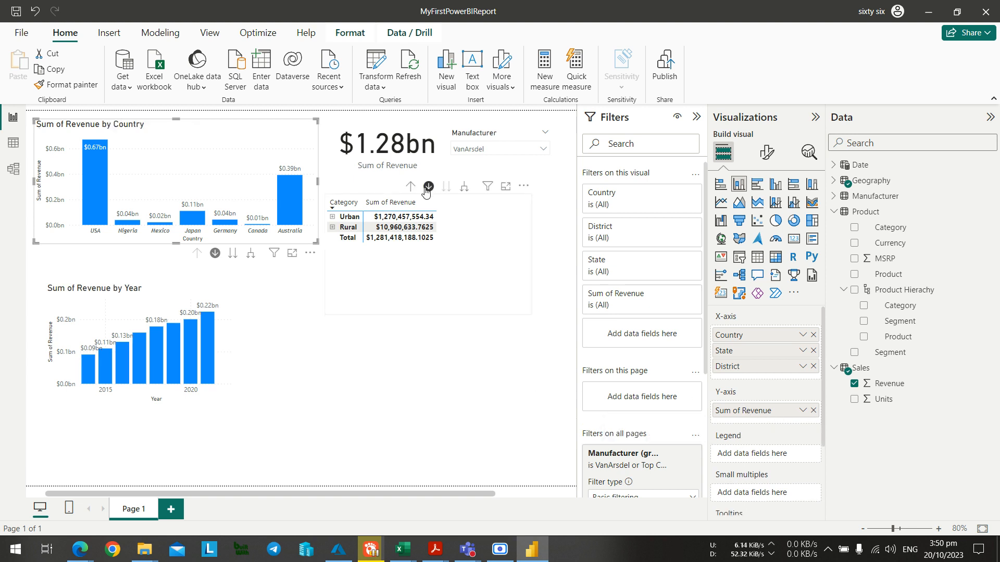
pyautogui.click(380, 195)
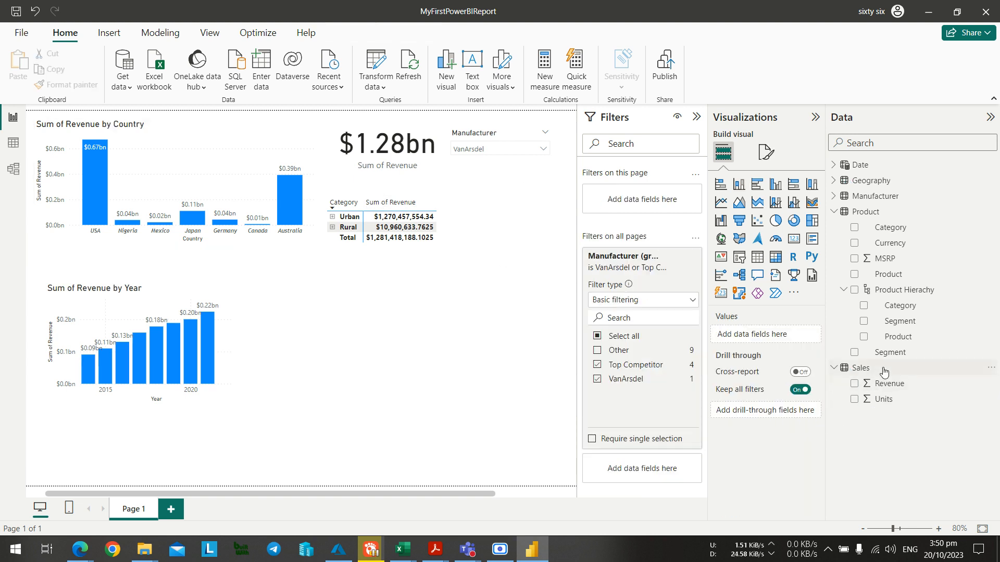
# Add the Sales Revenue field to the category matrix's values a second time, following the instructor's example in the meeting.
pyautogui.click(384, 244)
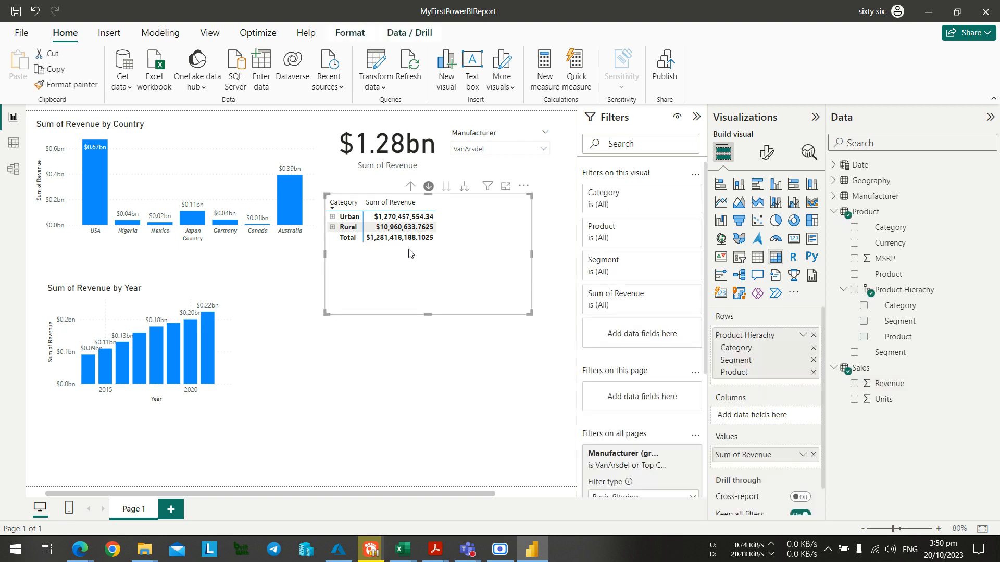
pyautogui.moveTo(881, 386); pyautogui.dragTo(772, 458)
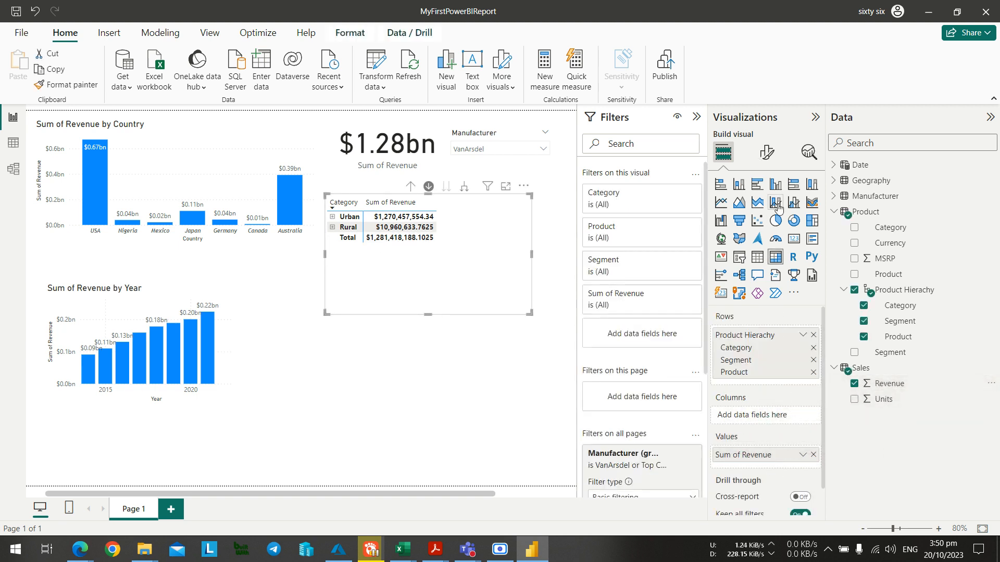
pyautogui.scroll(-1, 771, 369)
pyautogui.scroll(1, 800, 424)
pyautogui.hotkey('alt', 'Tab')
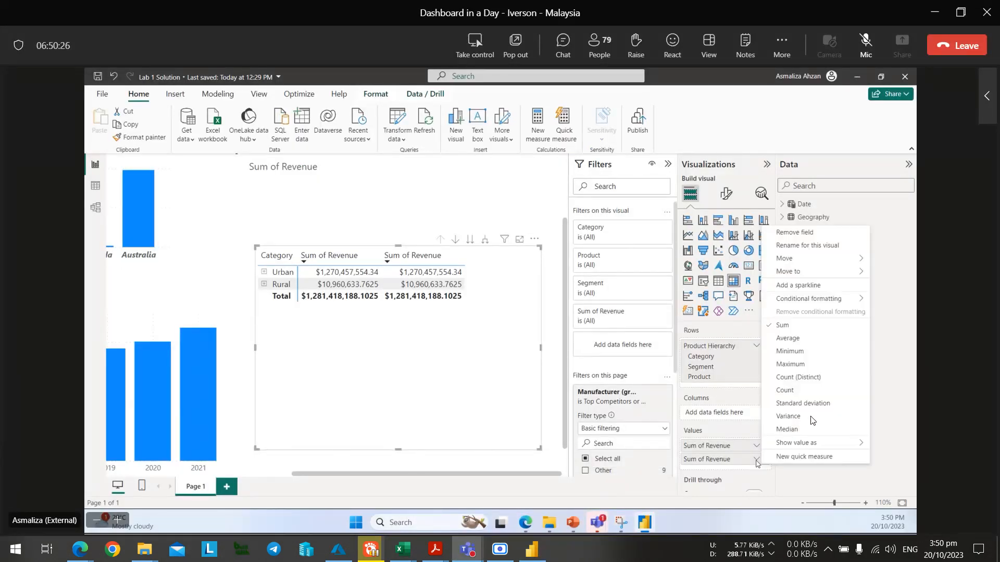
pyautogui.hotkey('alt', 'Tab')
pyautogui.moveTo(883, 392); pyautogui.dragTo(801, 473)
pyautogui.click(802, 471)
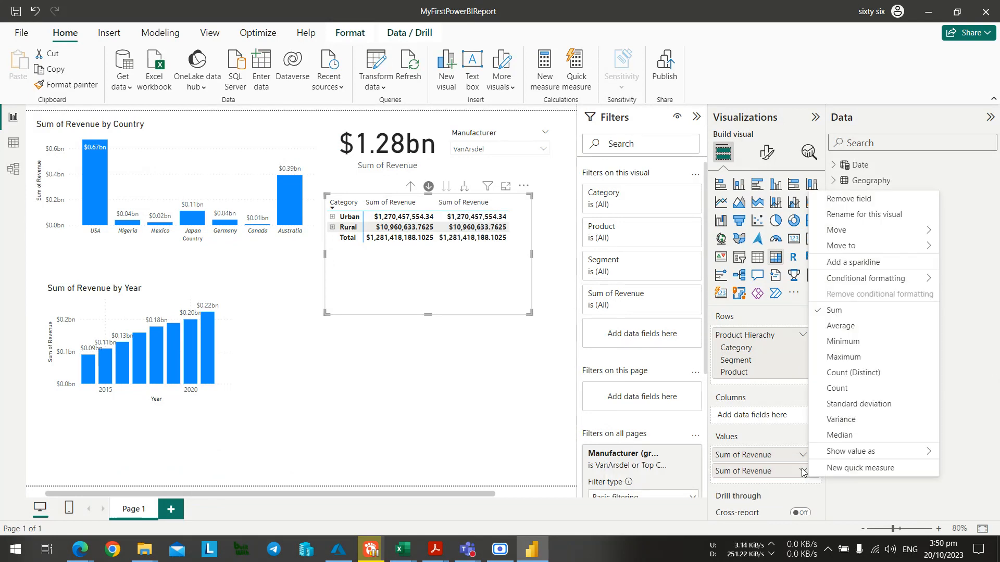
# Move the Sum of Revenue by Year chart directly beneath the country chart and widen it to nearly the same width.
pyautogui.click(273, 349)
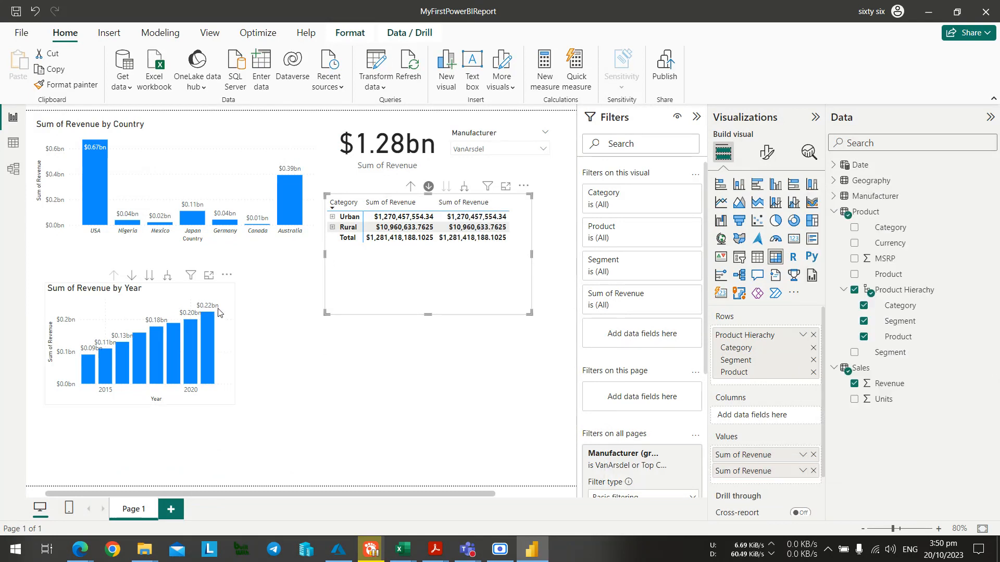
pyautogui.moveTo(225, 297); pyautogui.dragTo(215, 274)
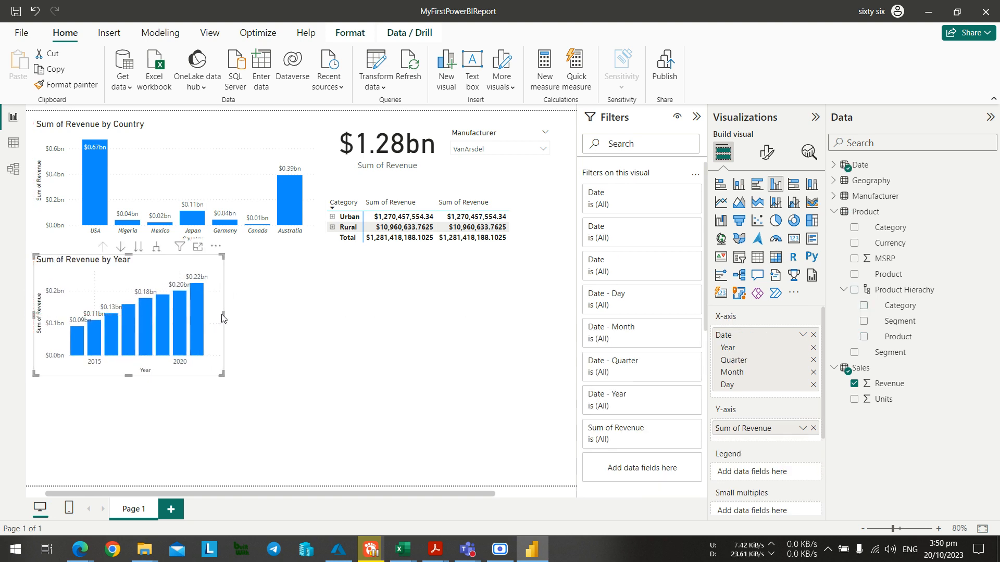
pyautogui.moveTo(223, 314); pyautogui.dragTo(308, 316)
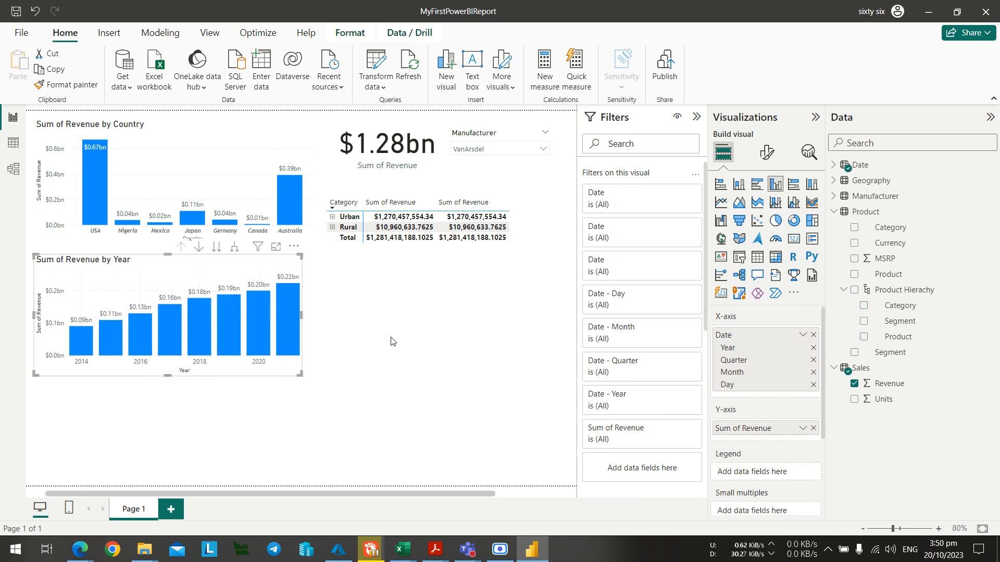
# Show the matrix's second Sum of Revenue value as a percent of grand total.
pyautogui.click(478, 218)
pyautogui.click(517, 211)
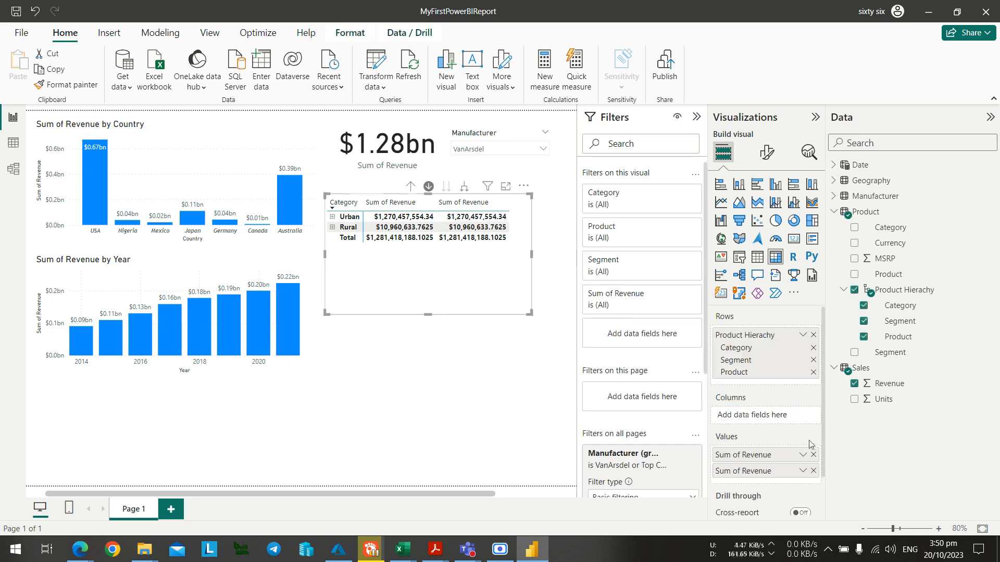
pyautogui.hotkey('alt', 'Tab')
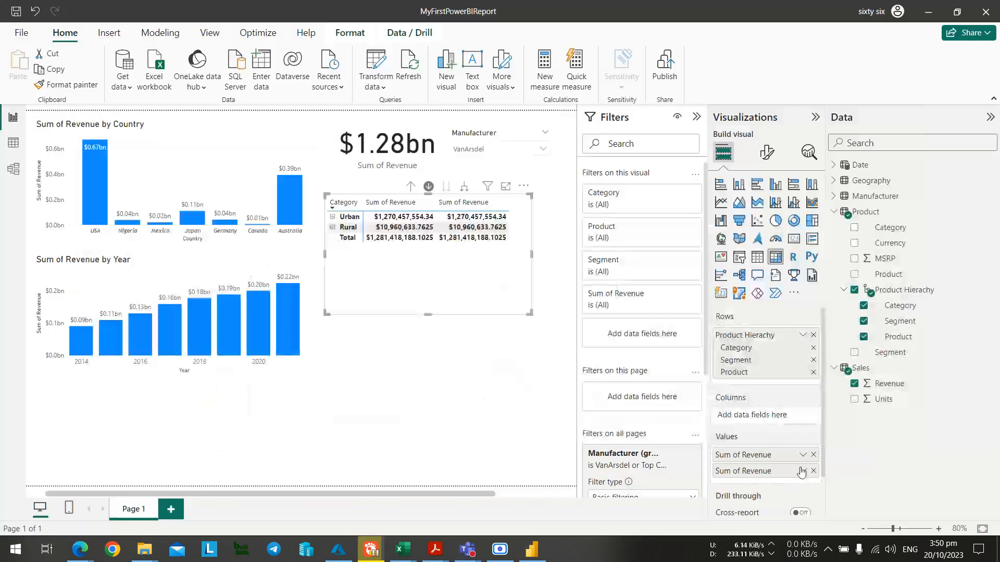
pyautogui.hotkey('alt', 'Tab')
pyautogui.click(802, 471)
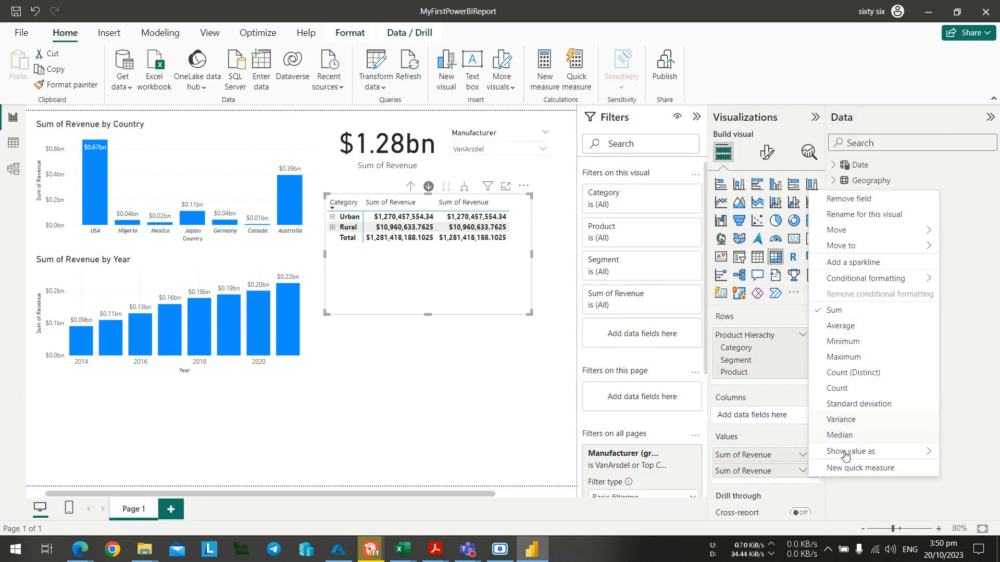
pyautogui.moveTo(854, 452)
pyautogui.click(777, 469)
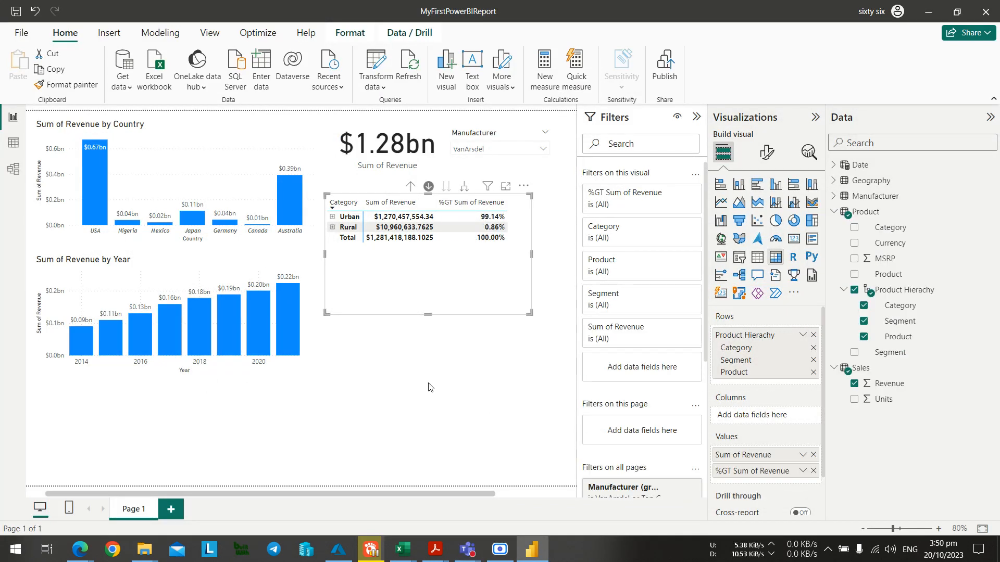
pyautogui.click(428, 387)
# Make the matrix slightly wider and reduce its height.
pyautogui.click(466, 251)
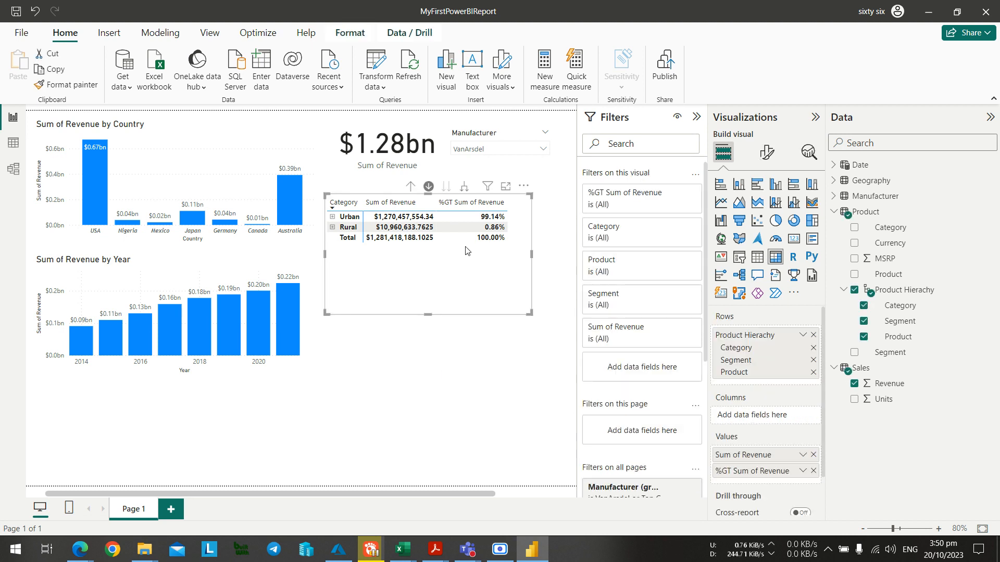
pyautogui.moveTo(529, 313)
pyautogui.mouseDown()
pyautogui.moveTo(545, 326)
pyautogui.moveTo(540, 304)
pyautogui.mouseUp()
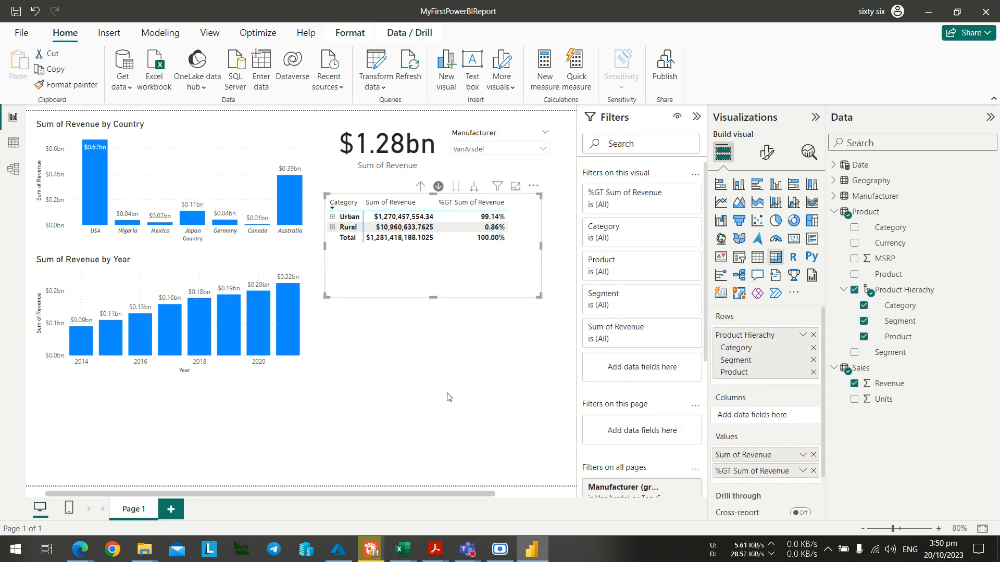
pyautogui.click(463, 392)
# Examine the matrix's revenue and %GT Sum of Revenue columns up close and compare them with the instructor's matrix in the meeting.
pyautogui.scroll(2, 439, 389)
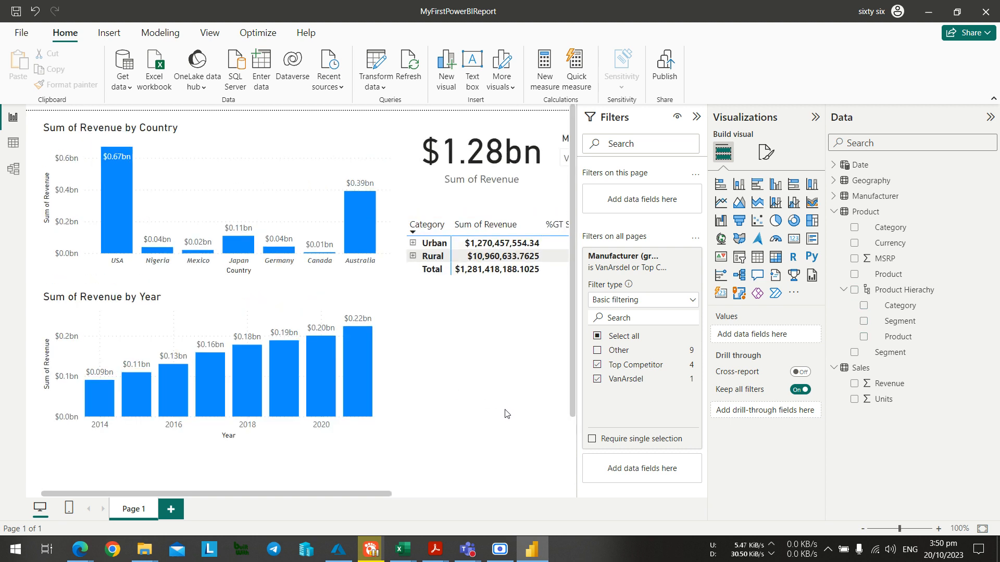
pyautogui.scroll(2, 505, 409)
pyautogui.click(477, 493)
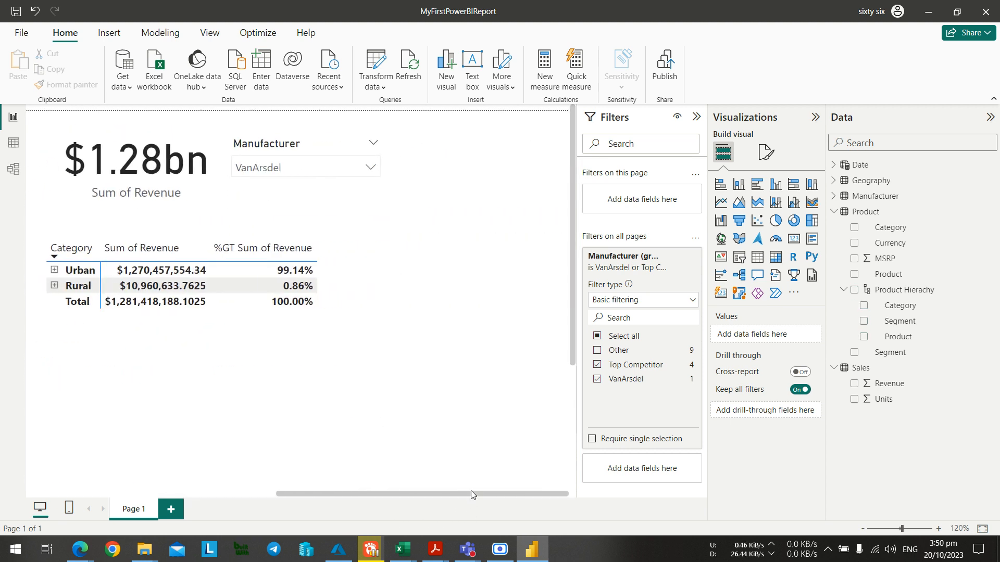
pyautogui.scroll(-1, 371, 493)
pyautogui.moveTo(420, 495); pyautogui.dragTo(294, 491)
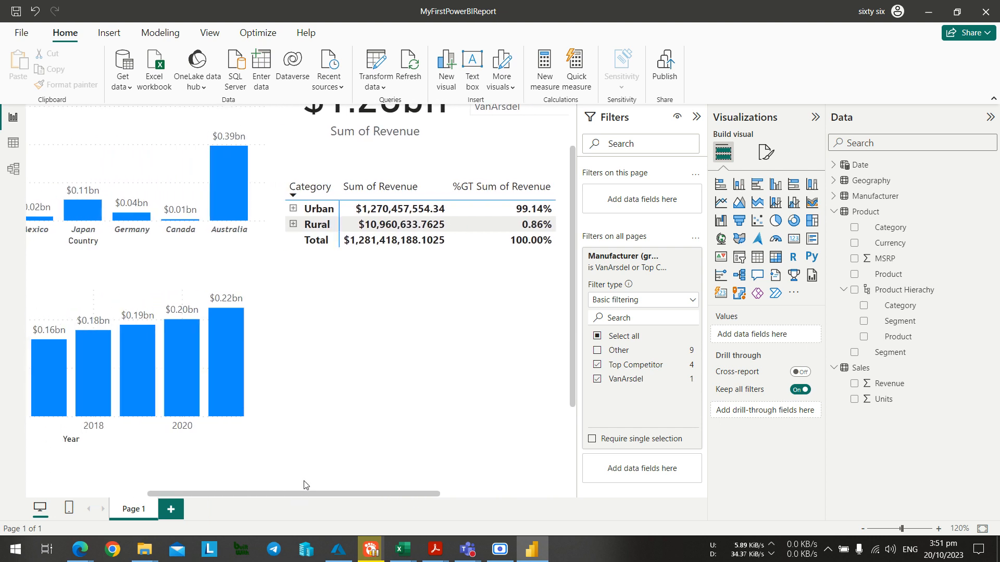
pyautogui.scroll(1, 435, 438)
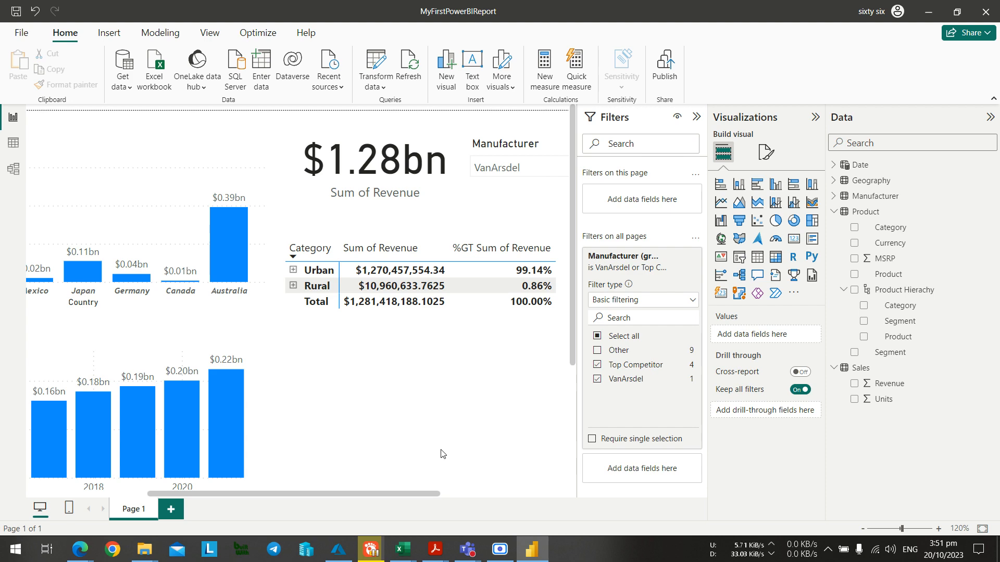
pyautogui.hotkey('alt', 'Tab')
pyautogui.hotkey('alt', 'Tab')
pyautogui.hotkey('alt', 'Tab')
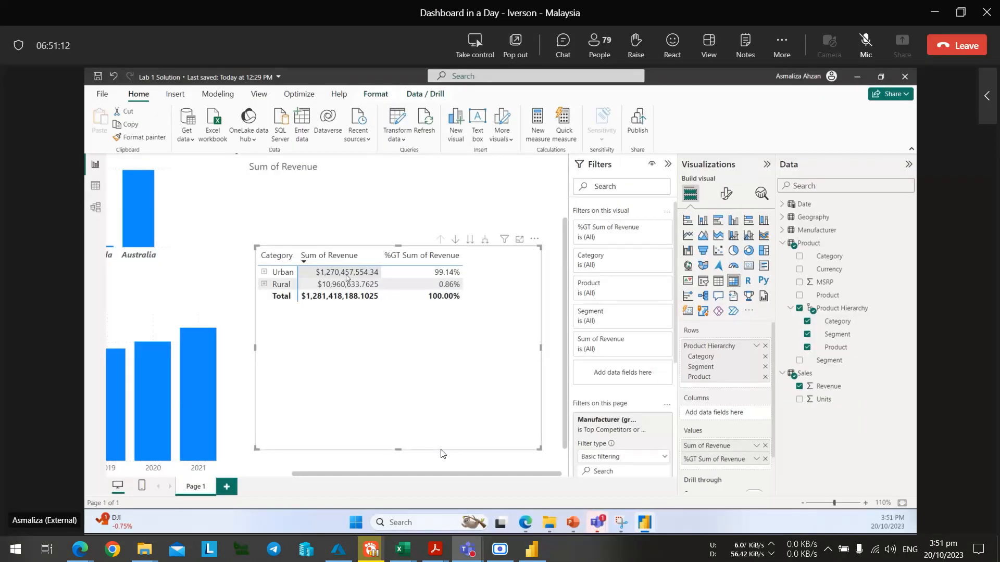
pyautogui.hotkey('alt', 'Tab')
pyautogui.hotkey('alt', 'Tab')
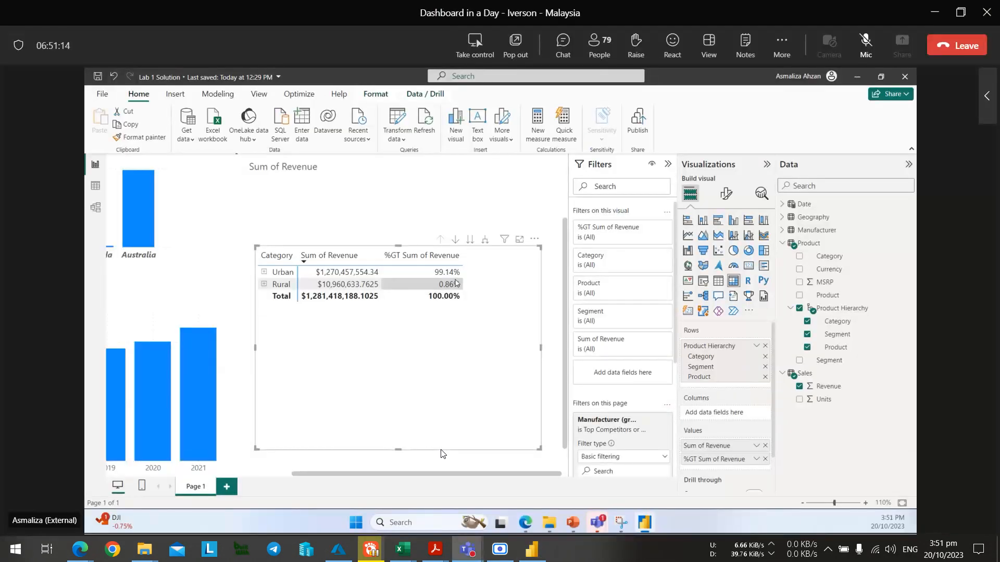
pyautogui.hotkey('alt', 'Tab')
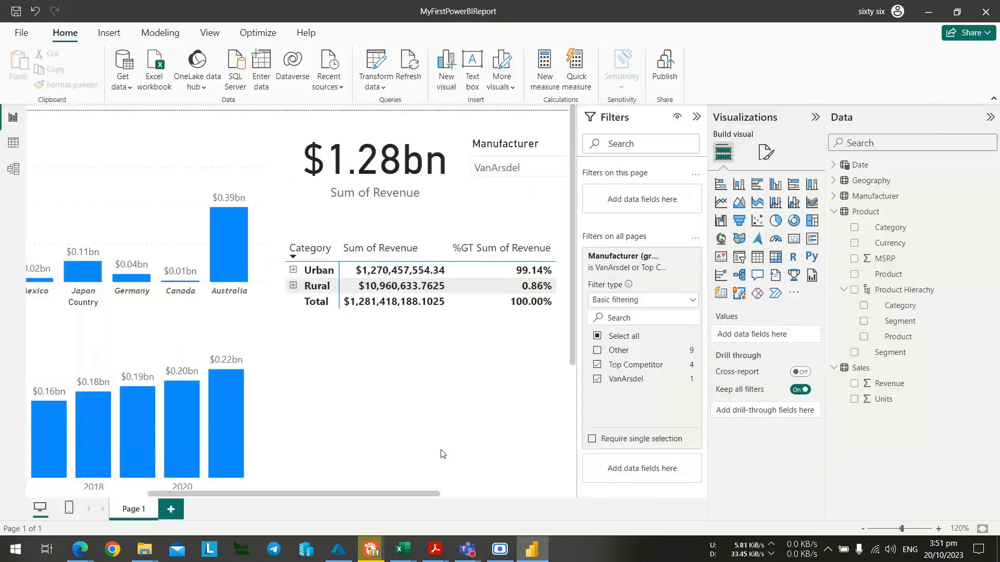
# Move the Sum of Revenue by Country chart into the page's top-left corner and the Sum of Revenue by Year chart directly beneath it.
pyautogui.scroll(-2, 414, 438)
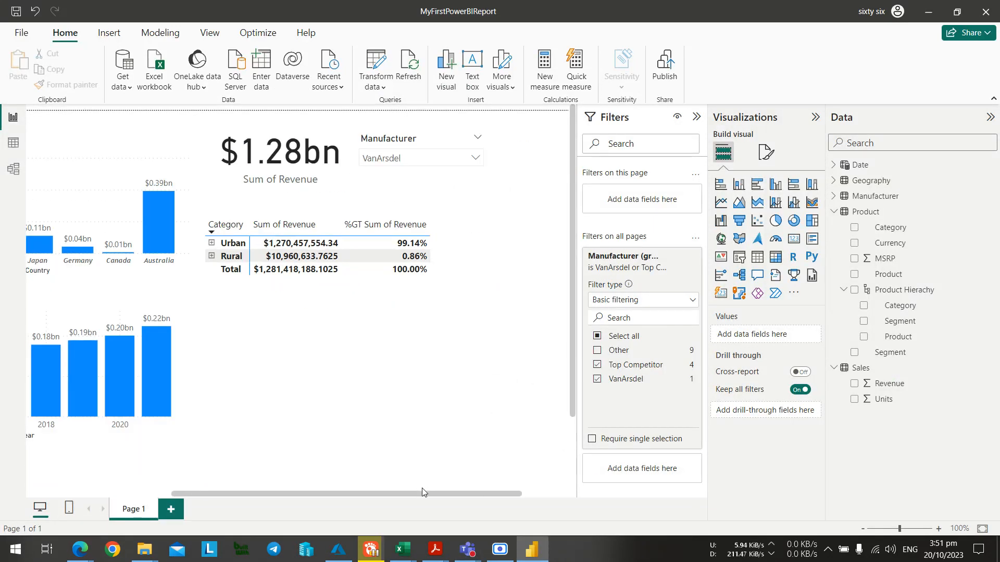
pyautogui.moveTo(422, 492); pyautogui.dragTo(207, 477)
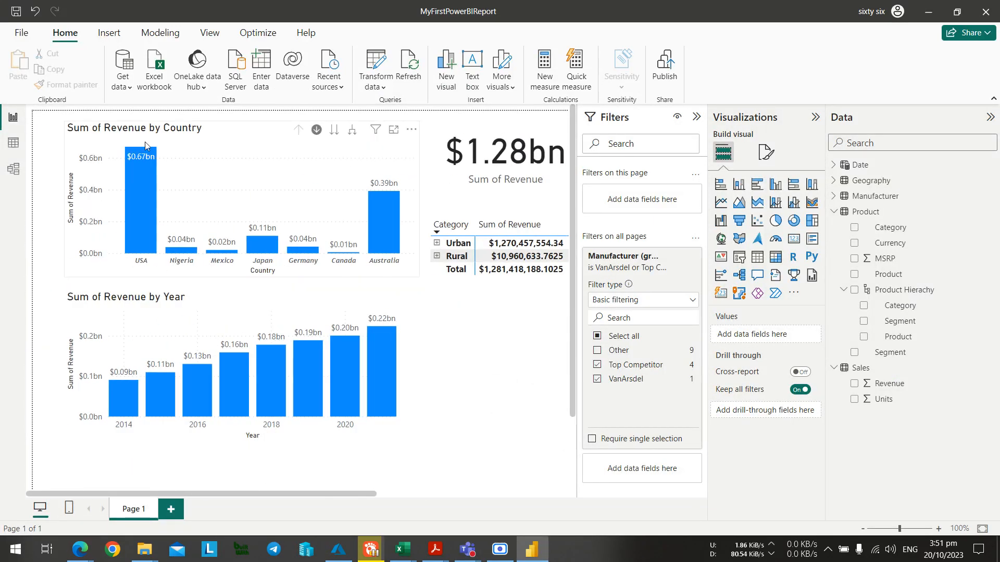
pyautogui.moveTo(180, 141); pyautogui.dragTo(149, 132)
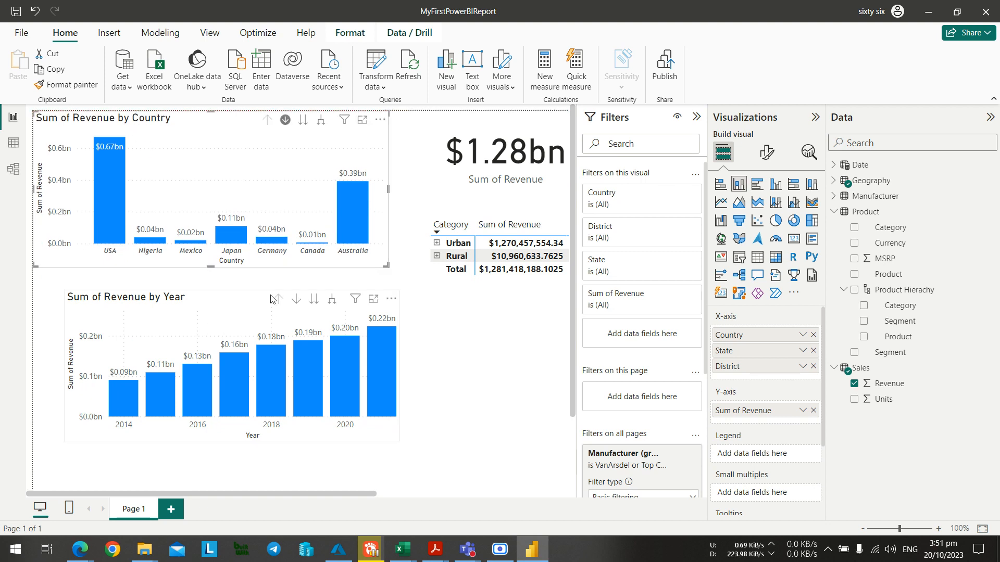
pyautogui.moveTo(201, 304); pyautogui.dragTo(176, 292)
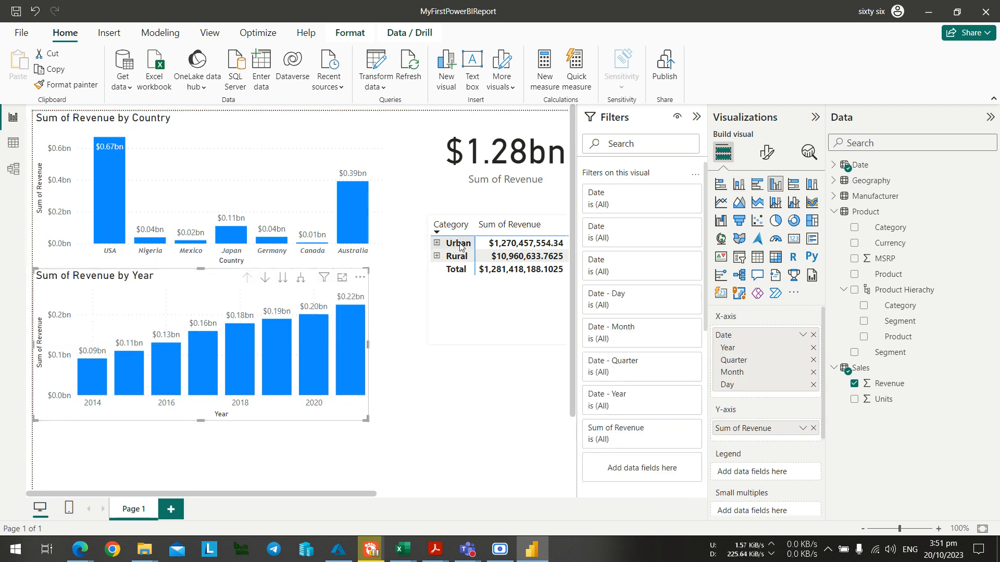
# Shift the Sum of Revenue card closer to the country chart and move the Manufacturer slicer beside it at the page's top edge.
pyautogui.moveTo(480, 139); pyautogui.dragTo(425, 138)
pyautogui.moveTo(380, 499); pyautogui.dragTo(532, 498)
pyautogui.moveTo(396, 135); pyautogui.dragTo(332, 115)
# Sort the matrix by Category in ascending order and move it up and left, directly beneath the revenue card.
pyautogui.click(242, 198)
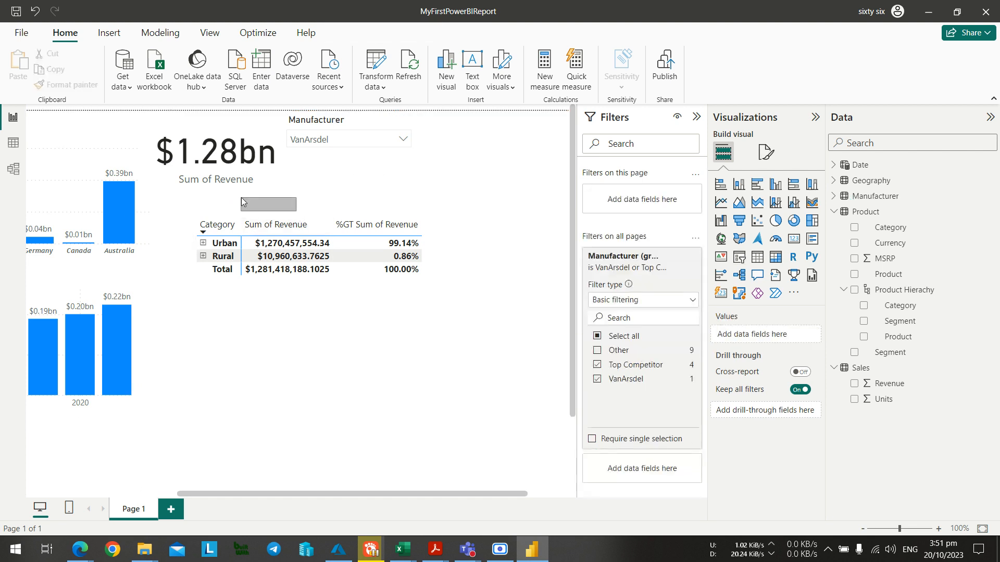
pyautogui.click(221, 228)
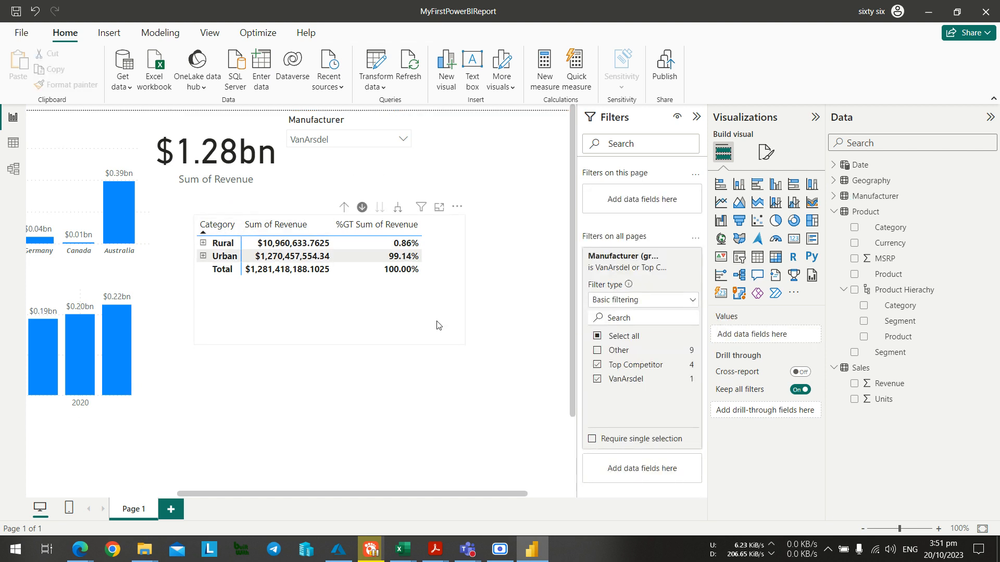
pyautogui.moveTo(457, 294); pyautogui.dragTo(418, 259)
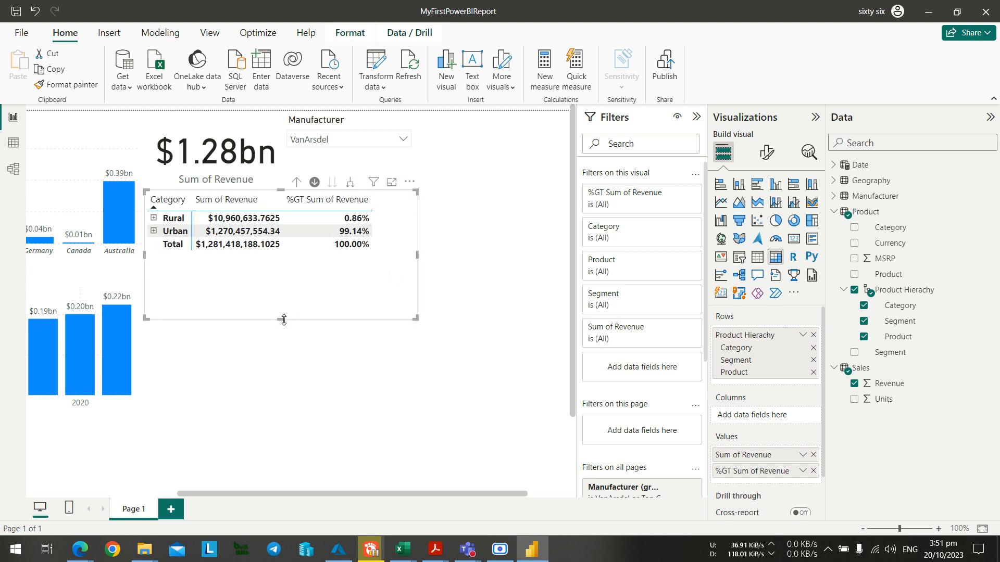
# Extend the matrix's lower edge slightly downward to make it taller.
pyautogui.moveTo(283, 320)
pyautogui.mouseDown()
pyautogui.moveTo(276, 359)
pyautogui.moveTo(276, 338)
pyautogui.mouseUp()
pyautogui.click(453, 314)
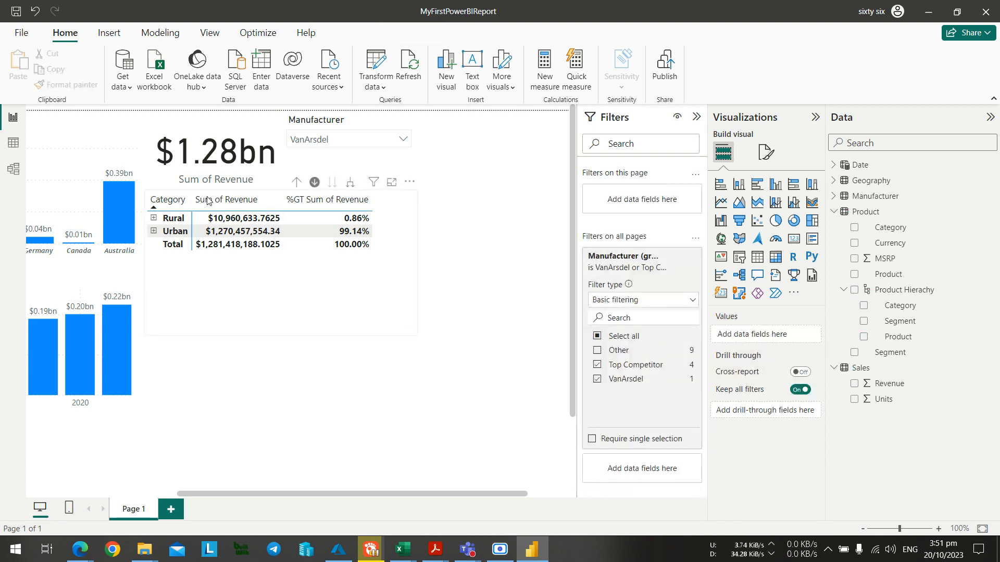
# Check the instructor's rename in the meeting, and rename the matrix's %GT Sum of Revenue value field to GT Revenue.
pyautogui.hotkey('alt', 'Tab')
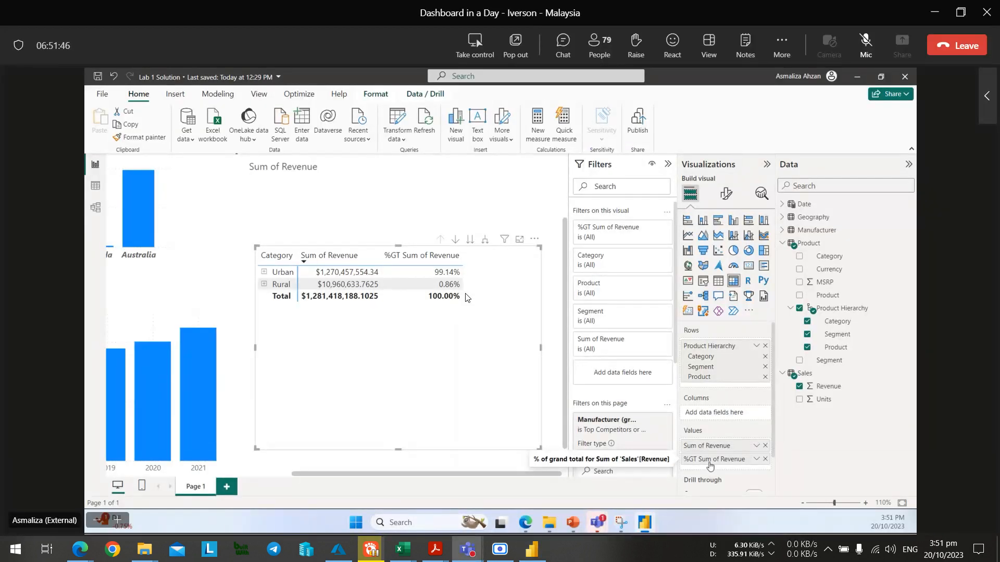
pyautogui.rightClick(711, 464)
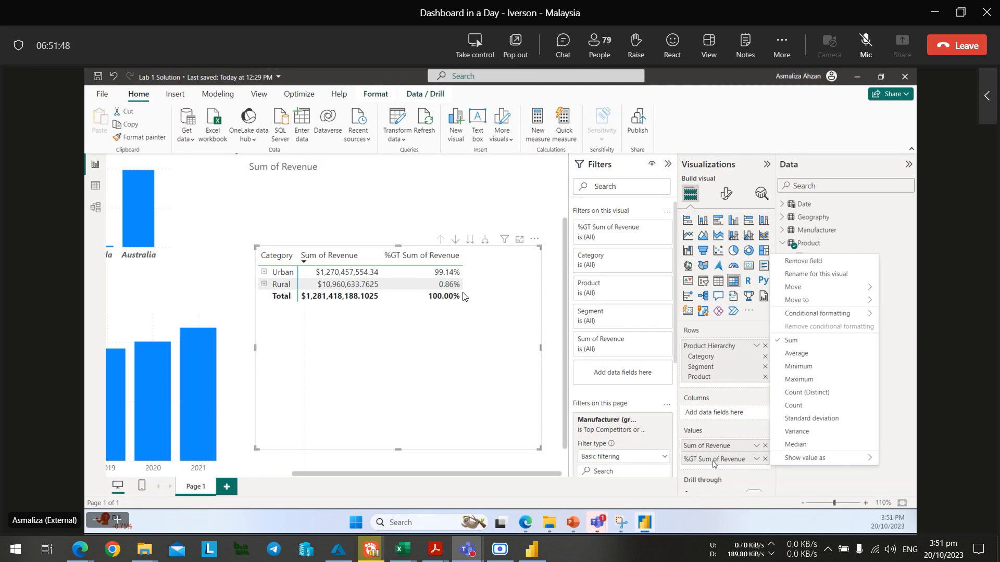
pyautogui.hotkey('alt', 'Tab')
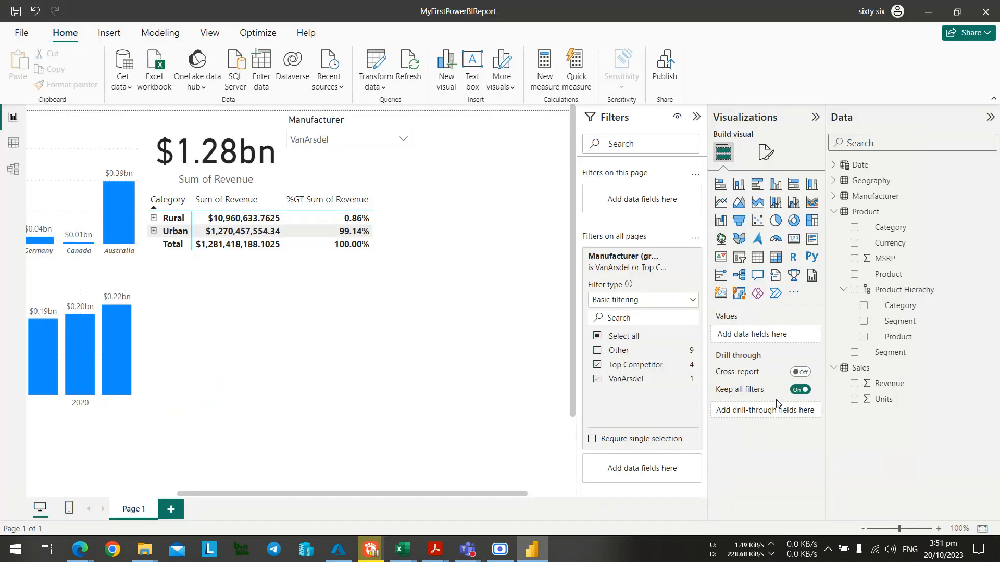
pyautogui.click(320, 296)
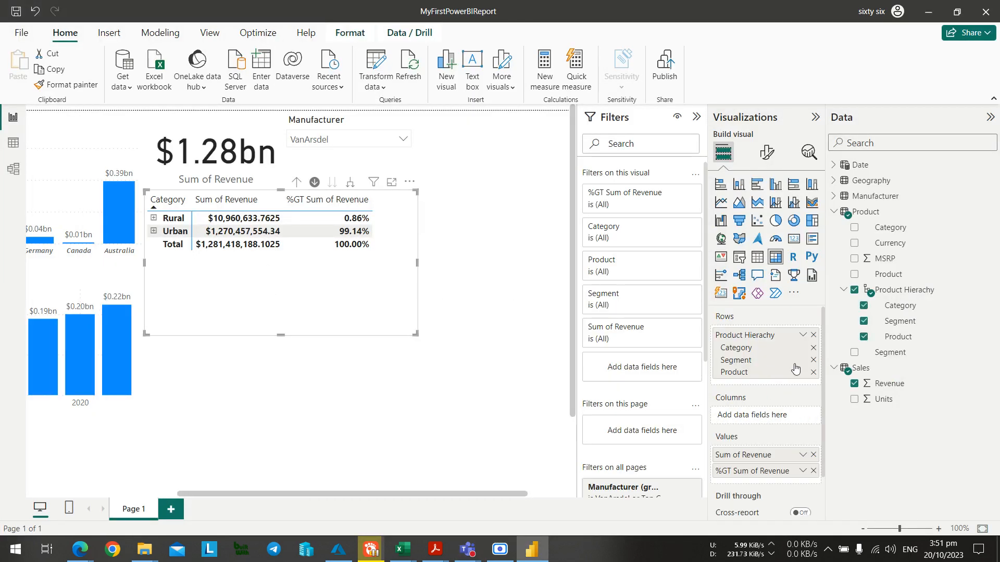
pyautogui.rightClick(791, 477)
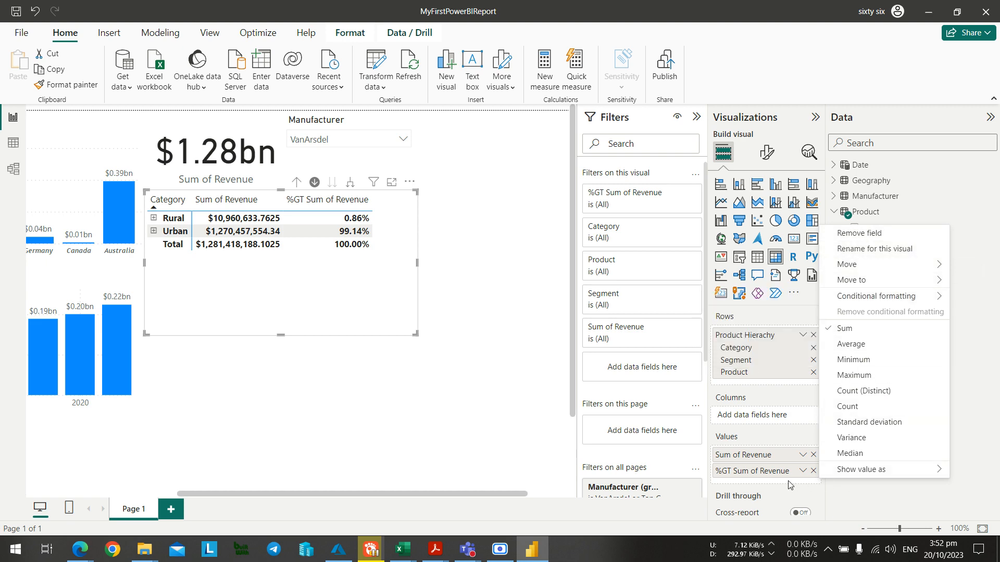
pyautogui.hotkey('alt', 'Tab')
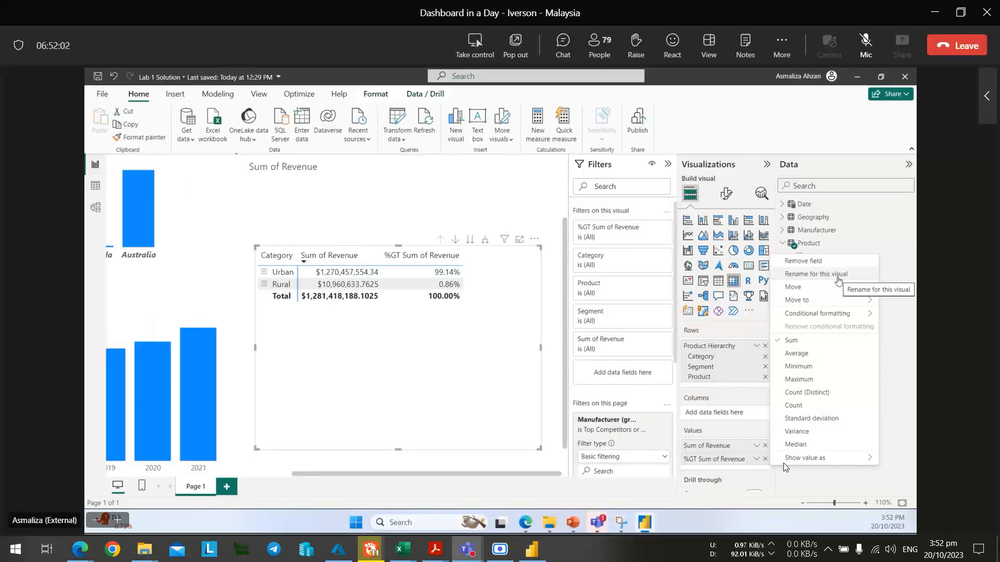
pyautogui.hotkey('alt', 'Tab')
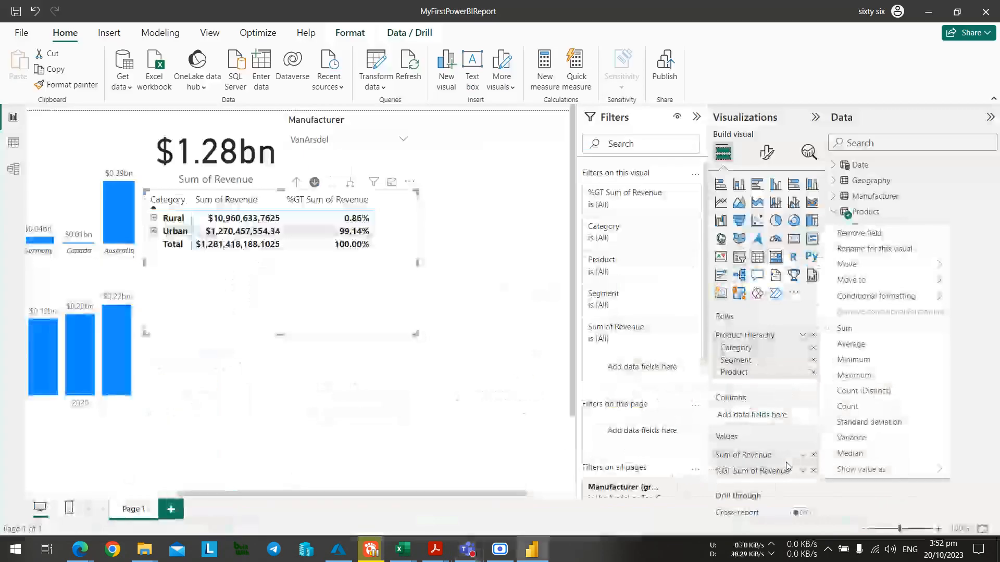
pyautogui.click(761, 472)
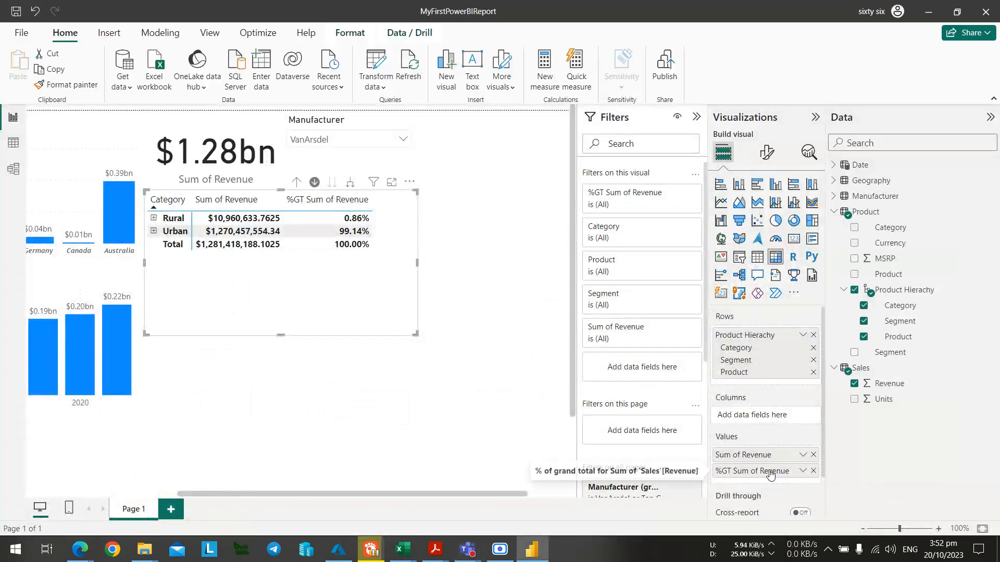
pyautogui.doubleClick(764, 472)
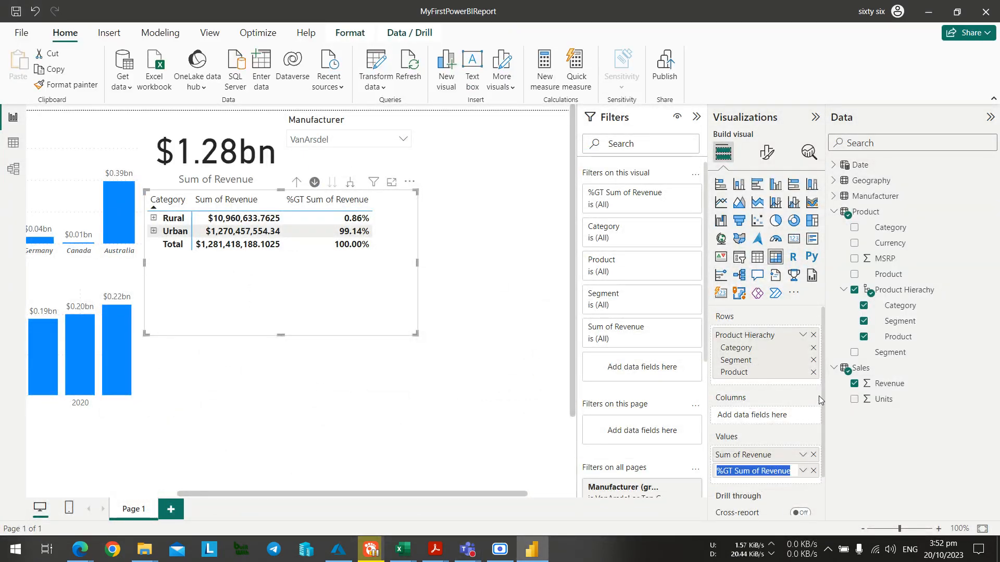
pyautogui.write('GT')
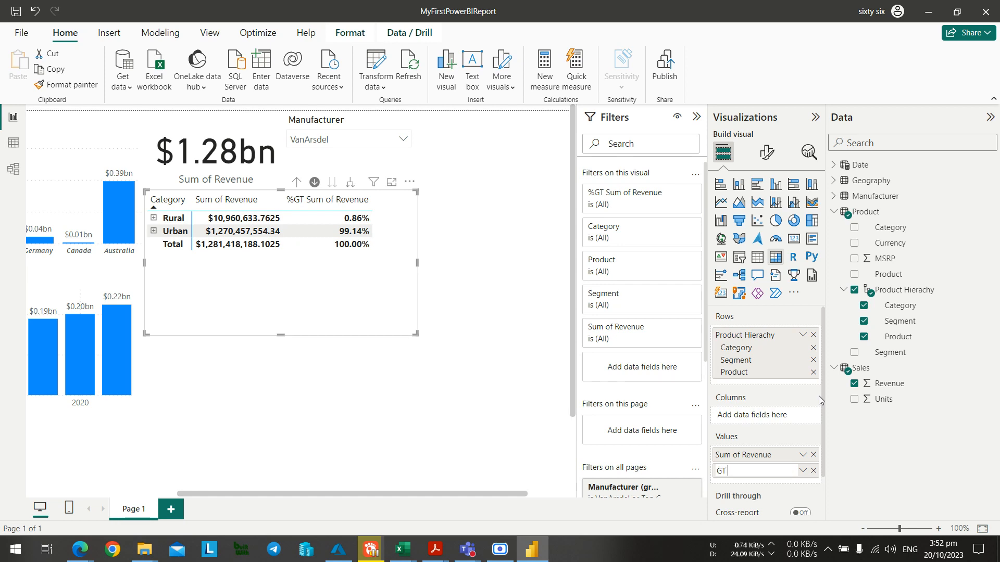
pyautogui.write(' Revenue')
pyautogui.press('Return')
# Narrow the matrix from its outer side so its frame closely fits the GT Revenue column.
pyautogui.press('alt')
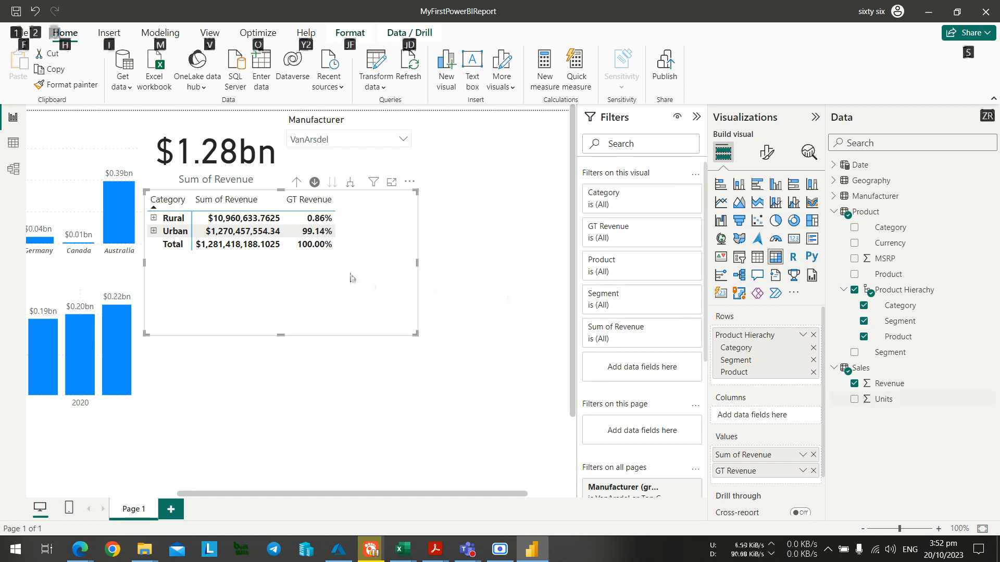
pyautogui.press('Escape')
pyautogui.moveTo(417, 263); pyautogui.dragTo(349, 260)
pyautogui.click(283, 359)
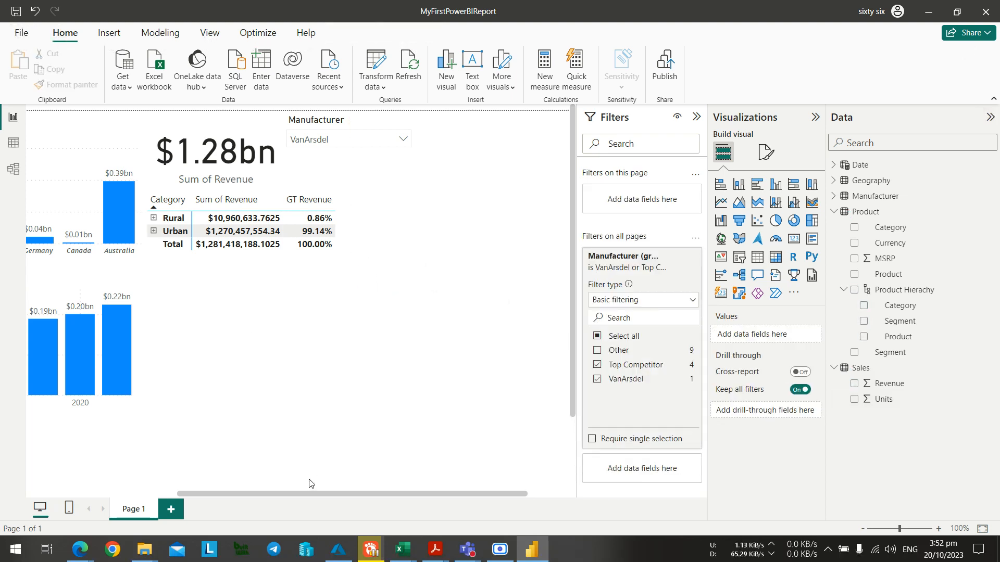
pyautogui.moveTo(304, 493); pyautogui.dragTo(153, 499)
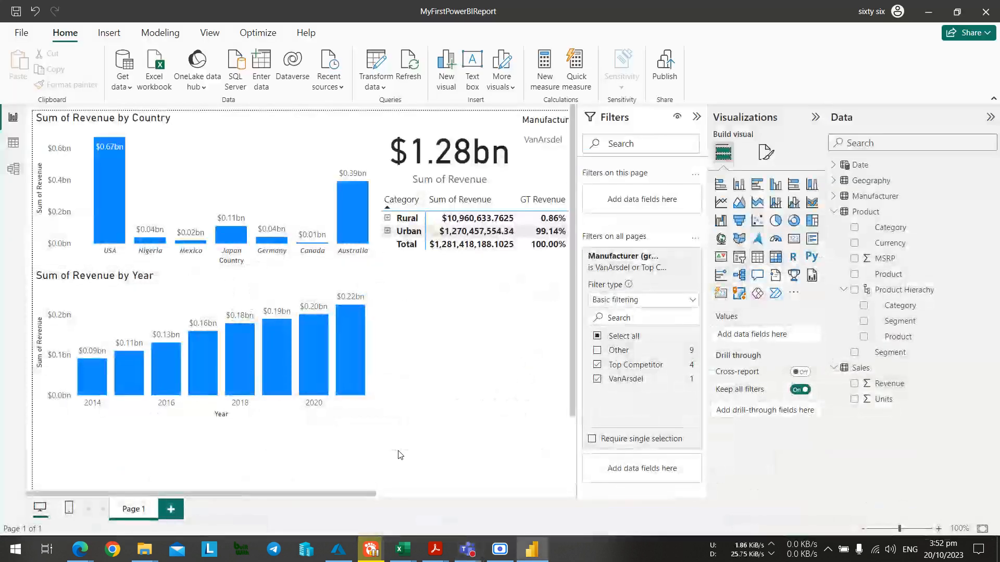
# Switch to the Teams meeting and watch the instructor demonstrate renaming the value field and drilling down into Urban in the matrix.
pyautogui.hotkey('alt', 'Tab')
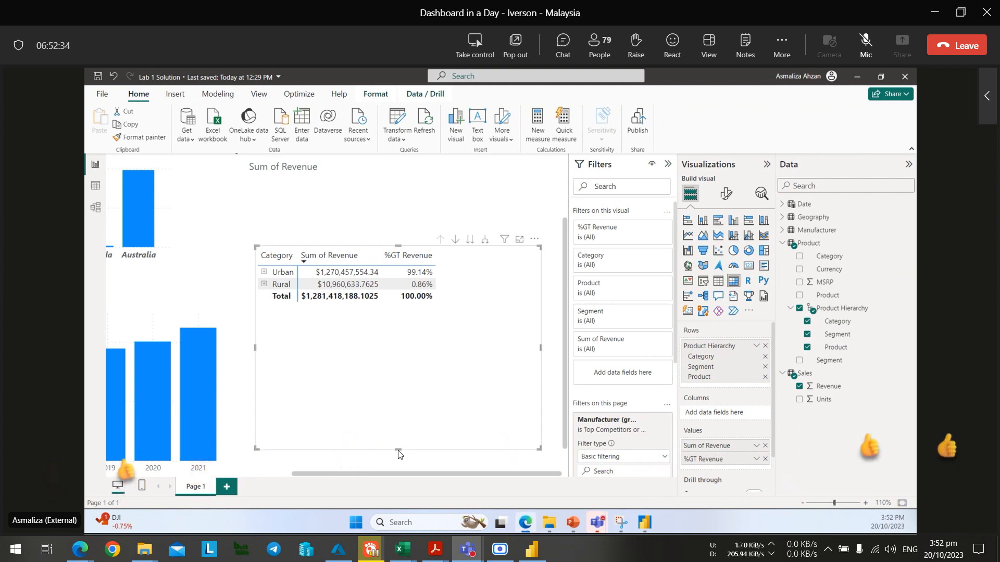
pyautogui.rightClick(719, 460)
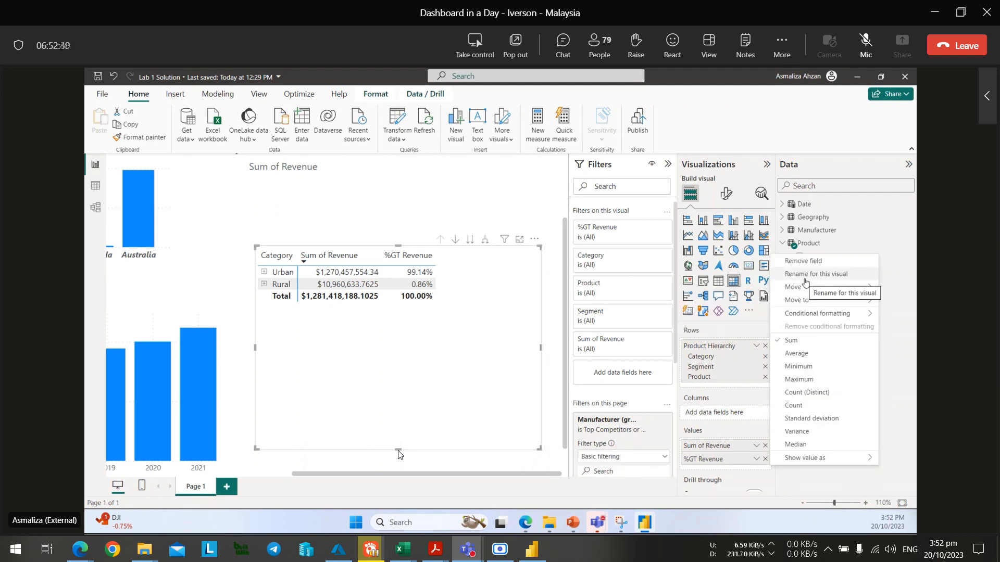
pyautogui.moveTo(794, 287)
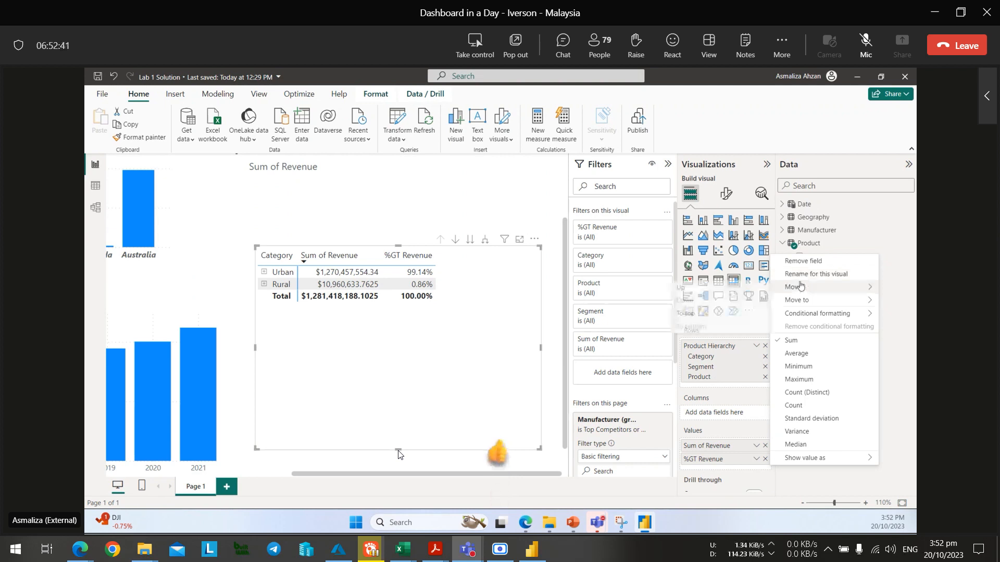
pyautogui.click(368, 403)
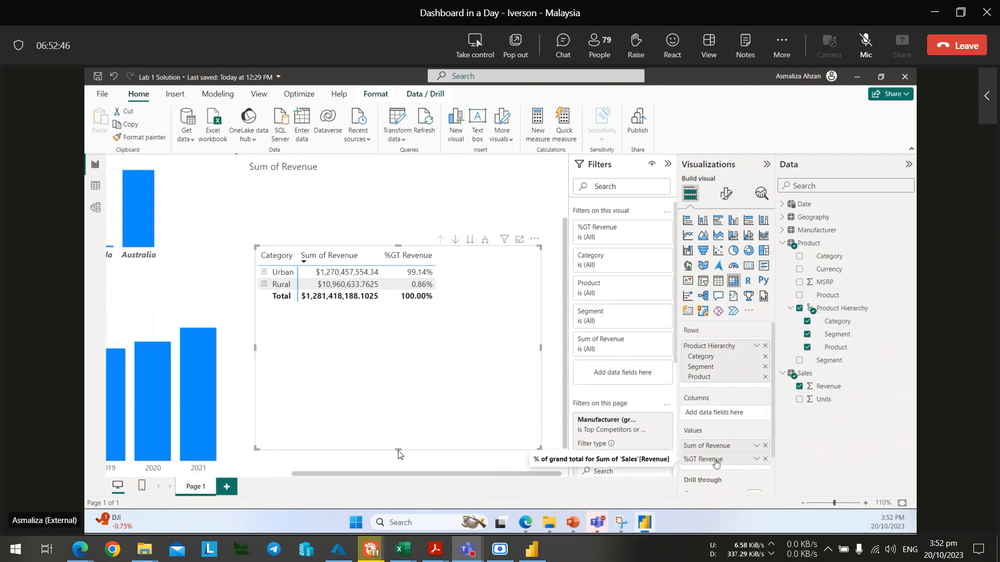
pyautogui.doubleClick(727, 458)
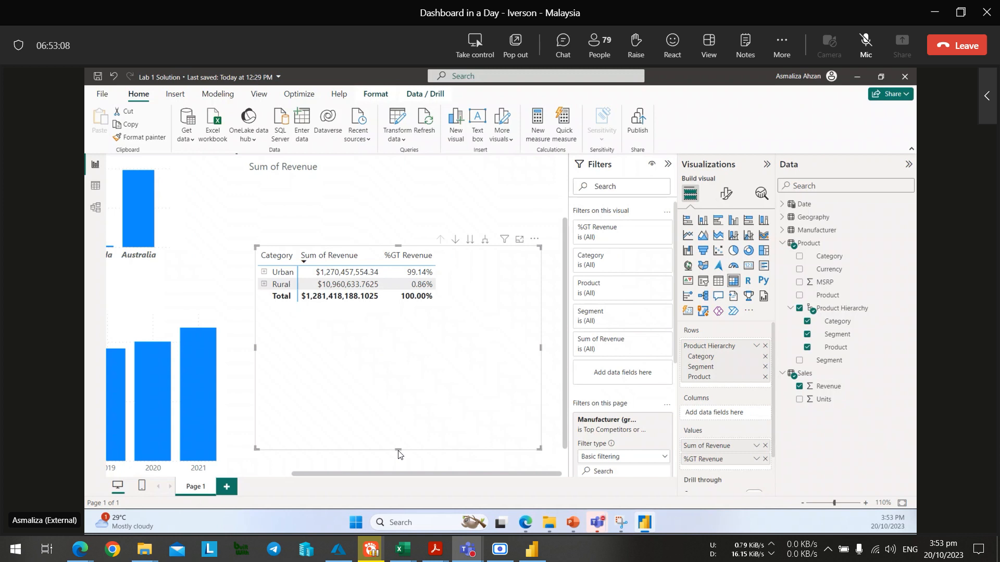
pyautogui.click(455, 240)
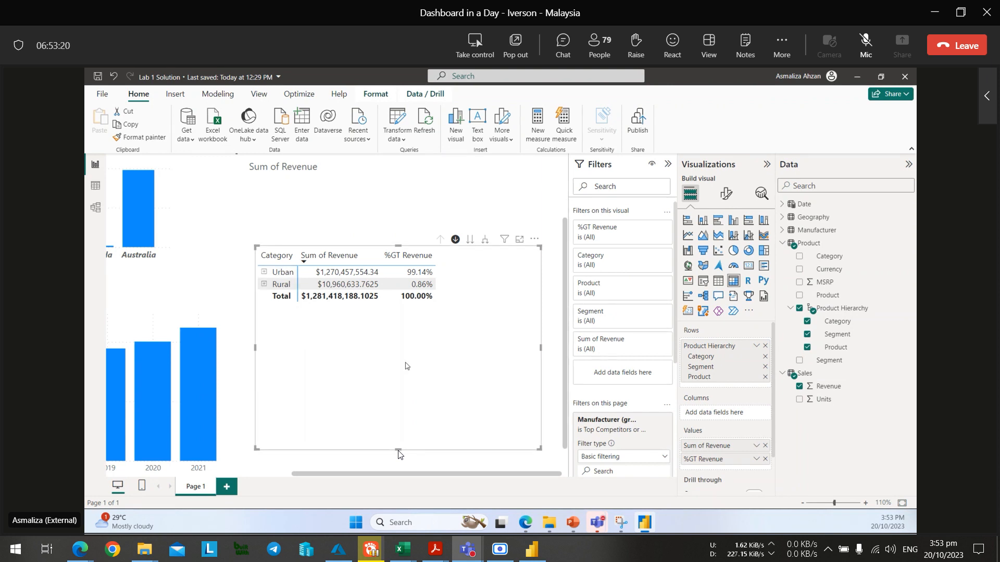
pyautogui.scroll(-5, 497, 372)
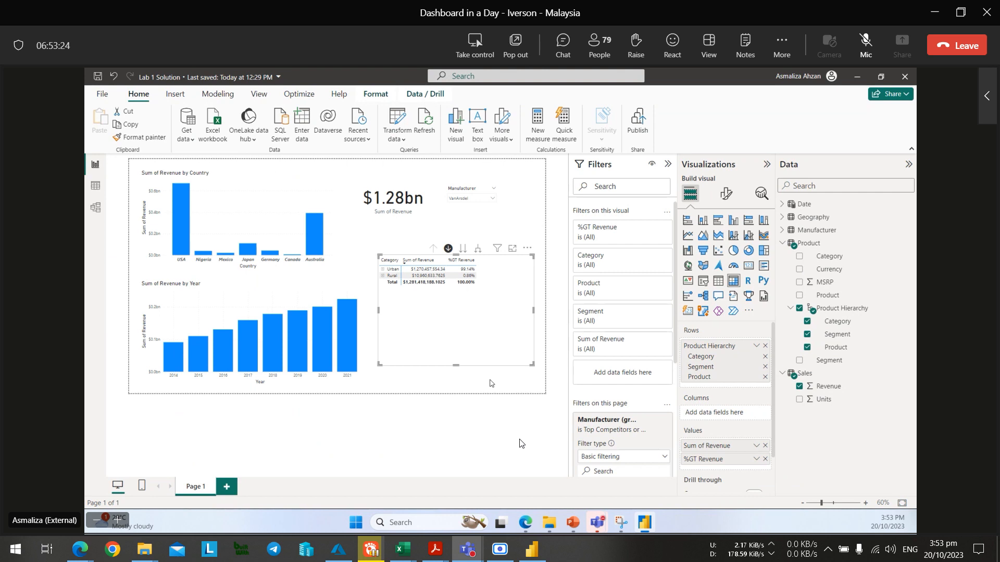
pyautogui.scroll(1, 489, 383)
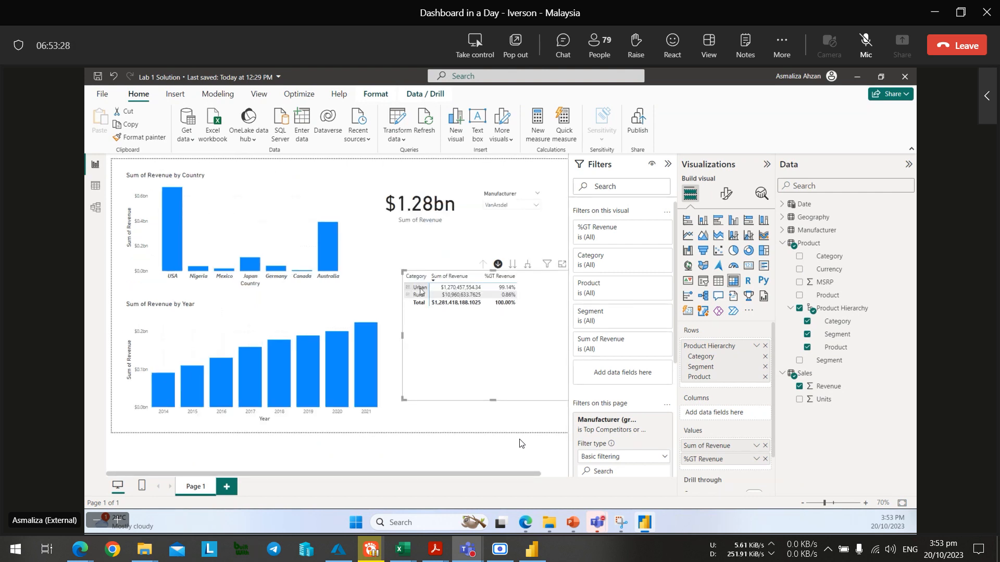
pyautogui.click(421, 288)
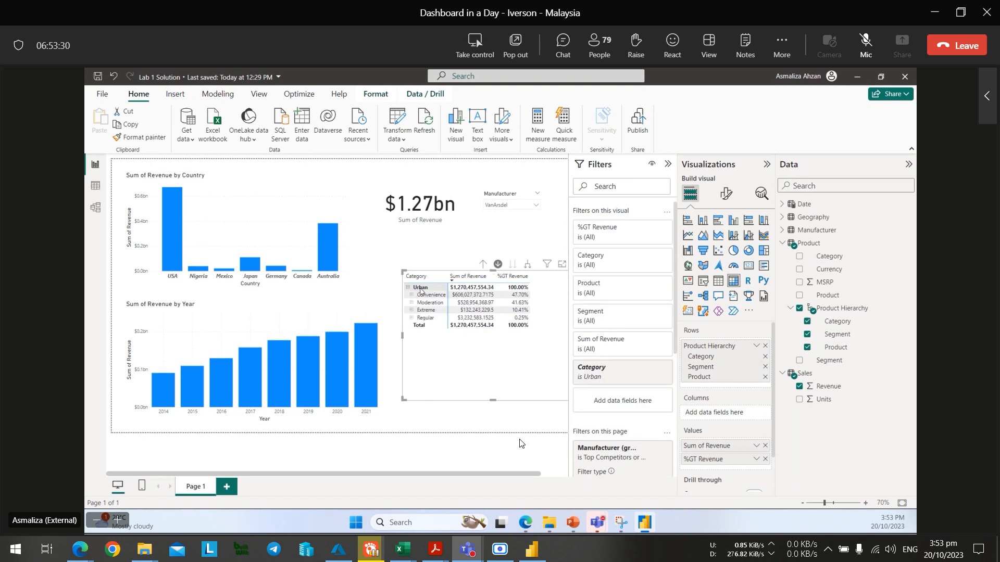
pyautogui.moveTo(452, 473); pyautogui.dragTo(523, 475)
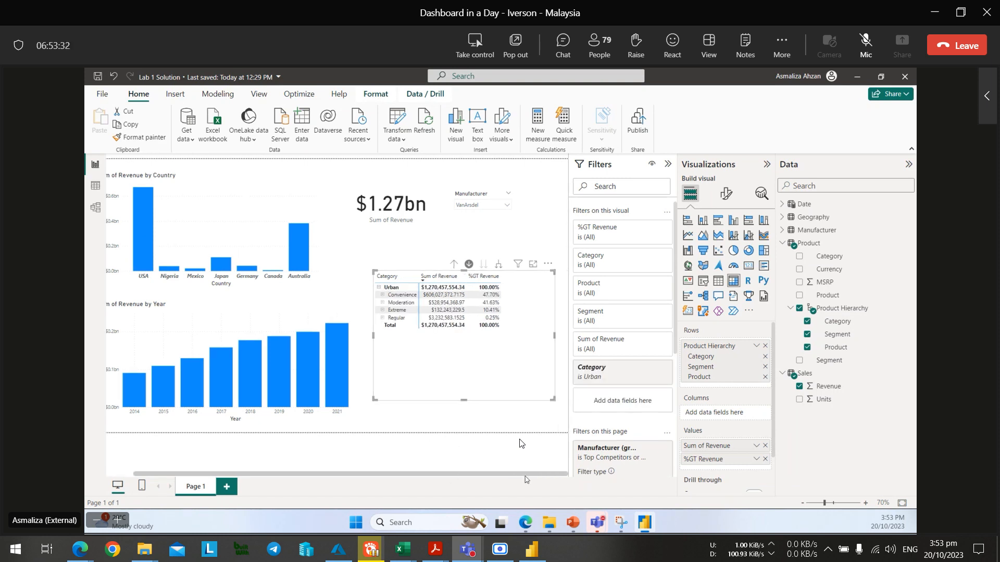
pyautogui.scroll(2, 490, 353)
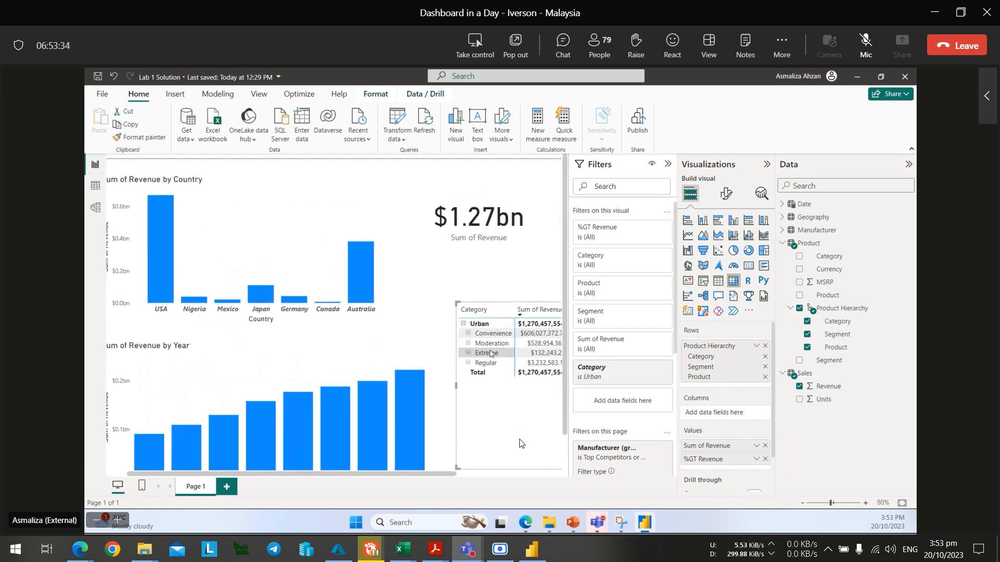
# Return to the Power BI report, expand the matrix's product hierarchy to its lowest level, and go back up to the Segment level.
pyautogui.hotkey('alt', 'Tab')
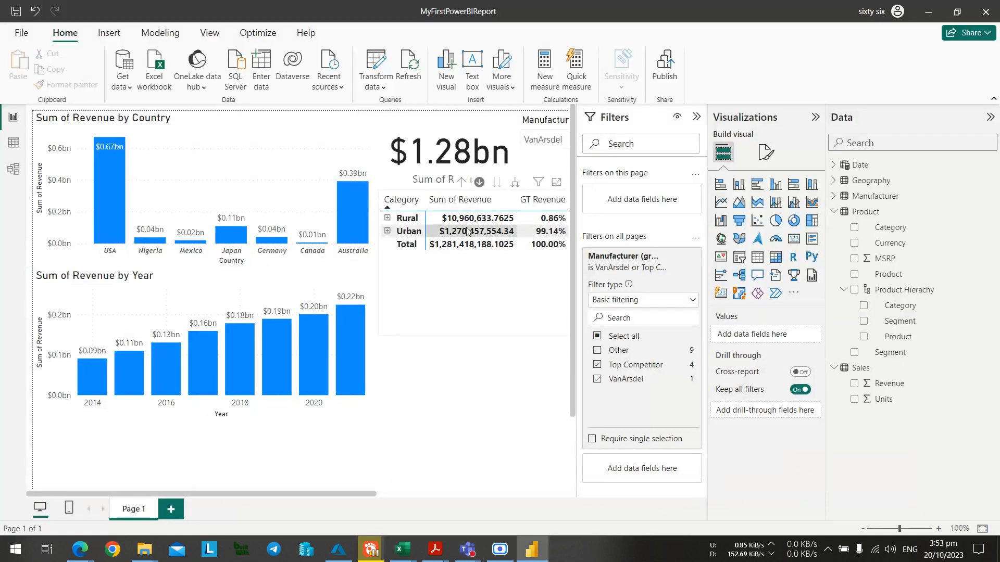
pyautogui.click(479, 182)
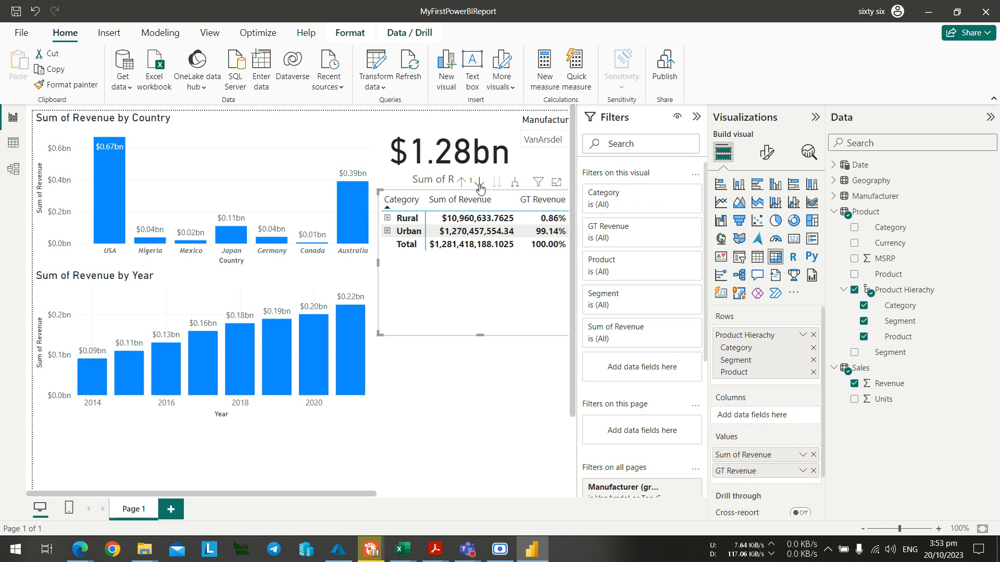
pyautogui.click(479, 183)
pyautogui.click(516, 185)
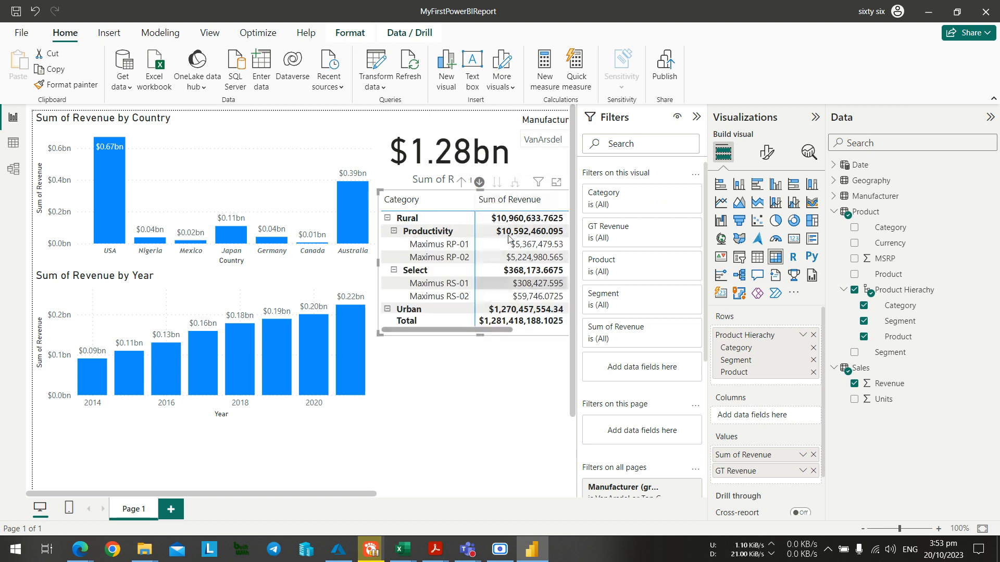
pyautogui.click(461, 182)
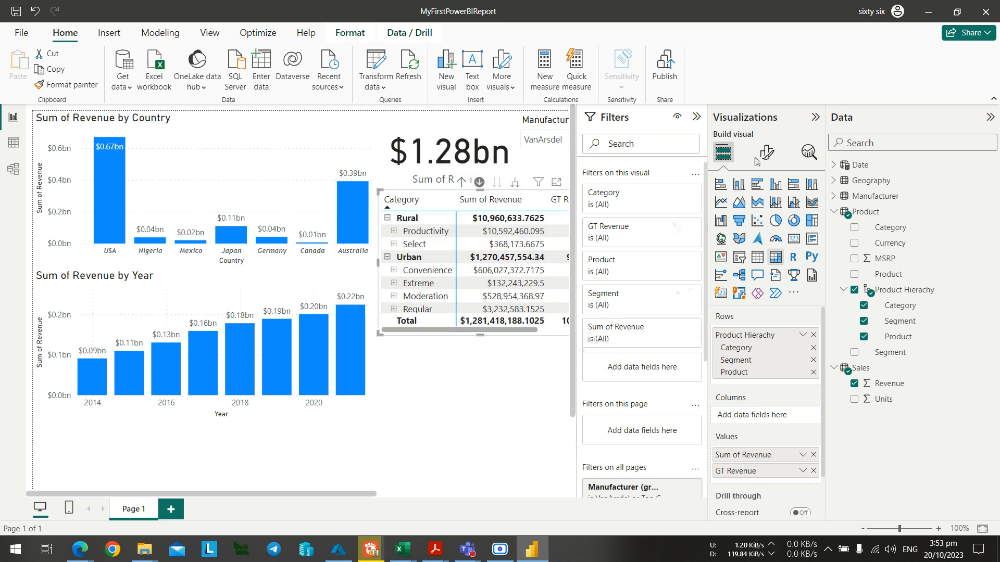
# Narrow the Data pane to enlarge the canvas and widen the matrix until the GT Revenue column fits fully.
pyautogui.moveTo(825, 224); pyautogui.dragTo(866, 227)
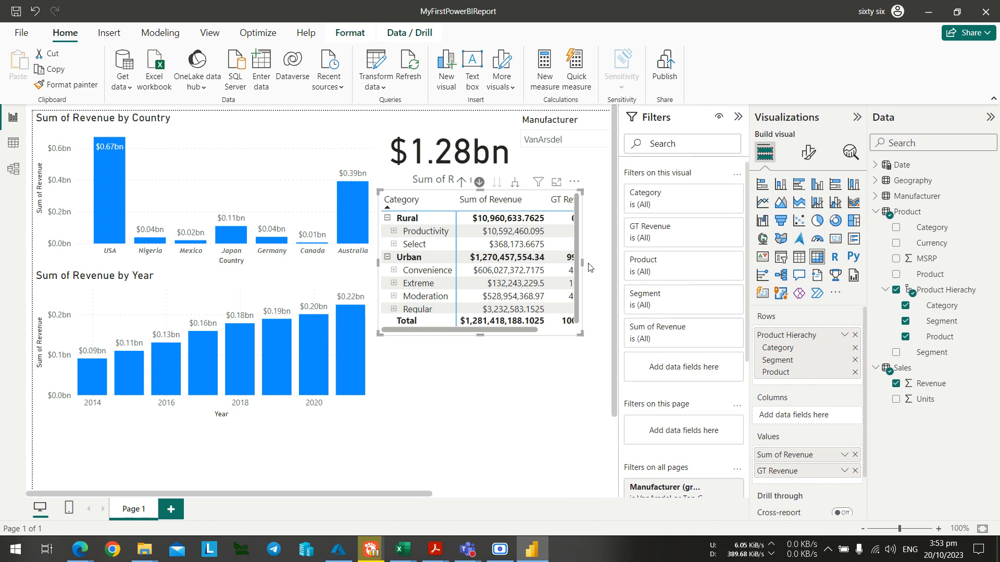
pyautogui.scroll(-1, 583, 270)
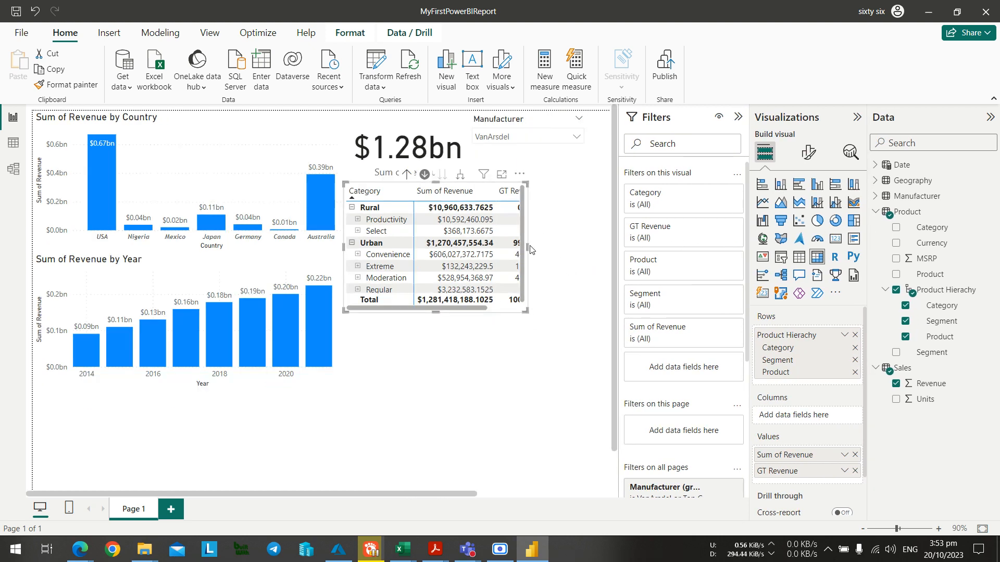
pyautogui.moveTo(527, 247); pyautogui.dragTo(589, 246)
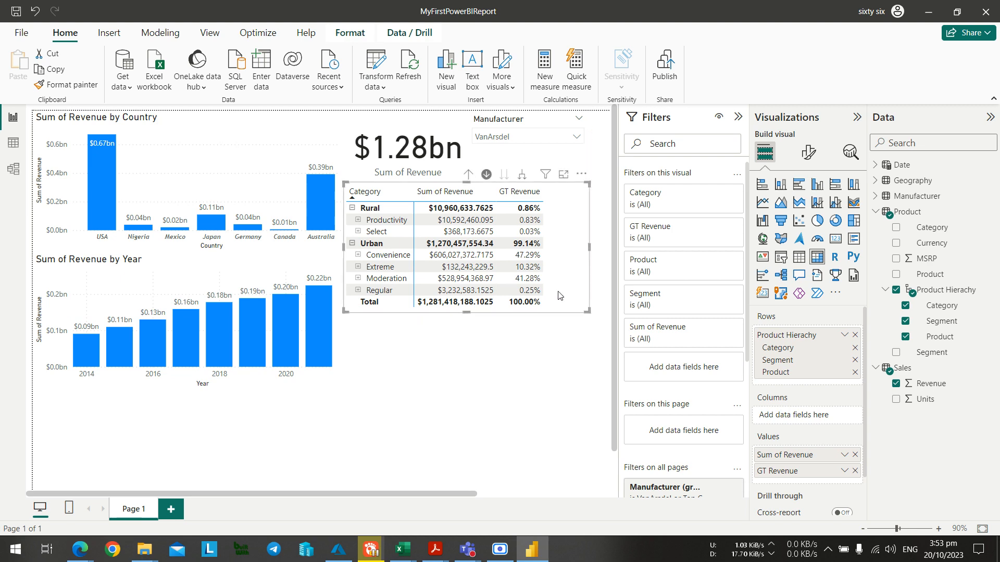
pyautogui.click(512, 376)
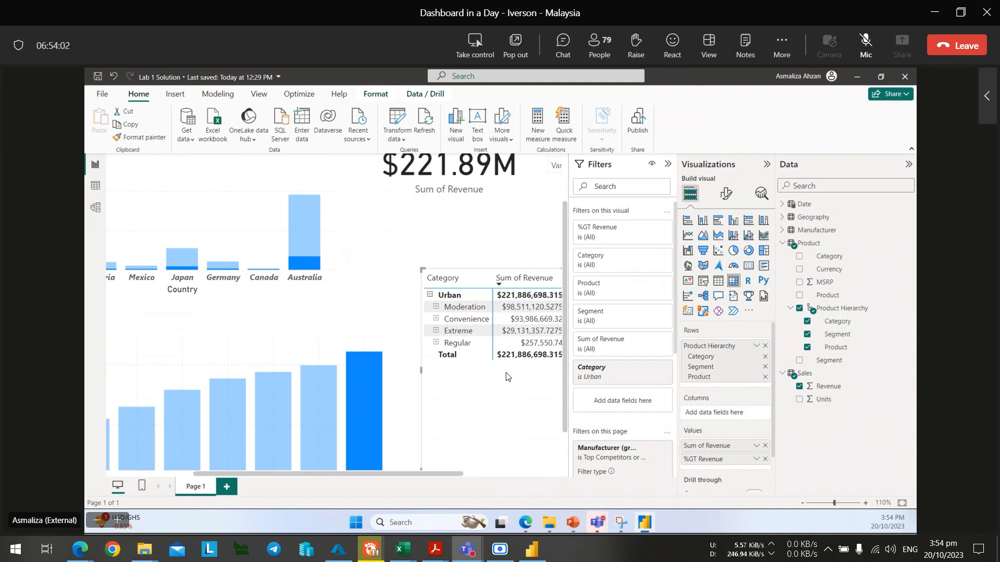
# Compare the report's expanded matrix with the instructor's Urban drill-down in the Teams meeting.
pyautogui.hotkey('alt', 'Tab')
pyautogui.hotkey('alt', 'Tab')
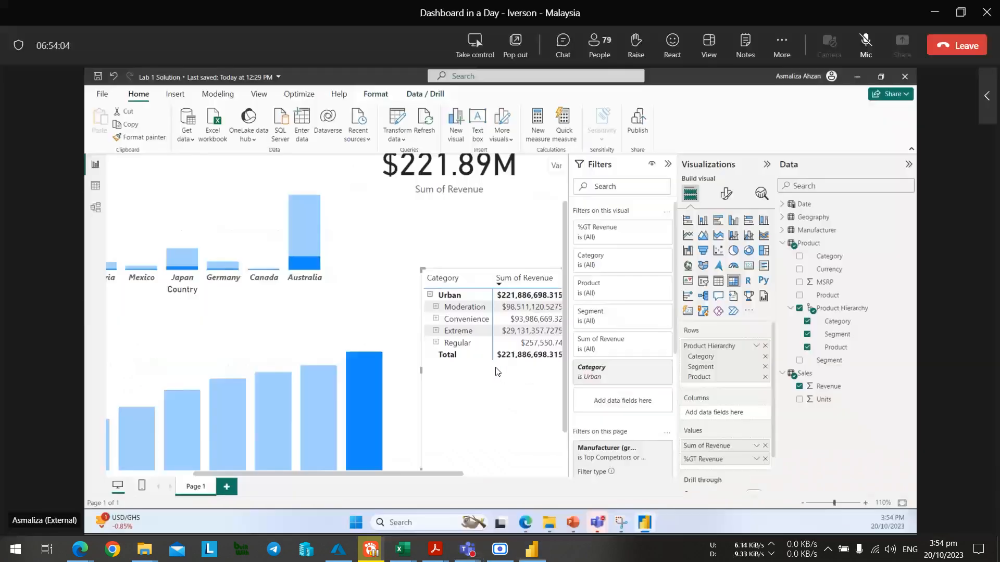
pyautogui.hotkey('alt', 'Tab')
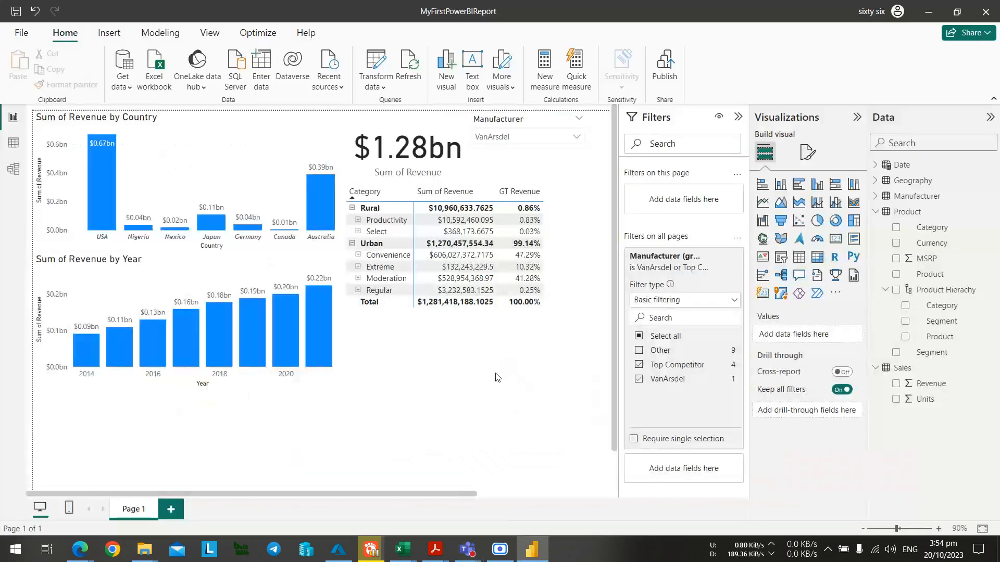
# Try to filter the report to Australia from the revenue-by-country chart, following the instructor's demonstration in the Teams meeting.
pyautogui.hotkey('alt', 'Tab')
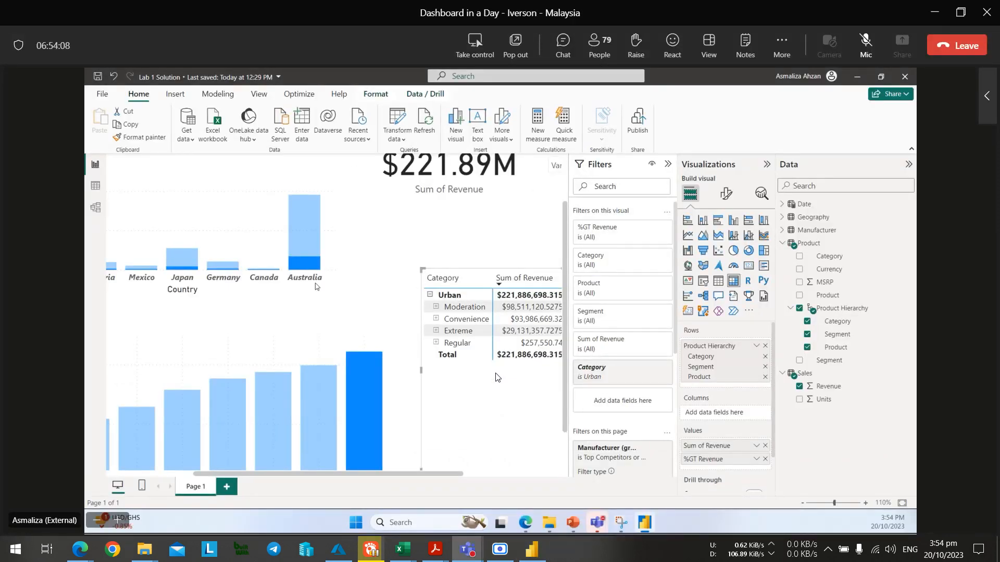
pyautogui.hotkey('alt', 'Tab')
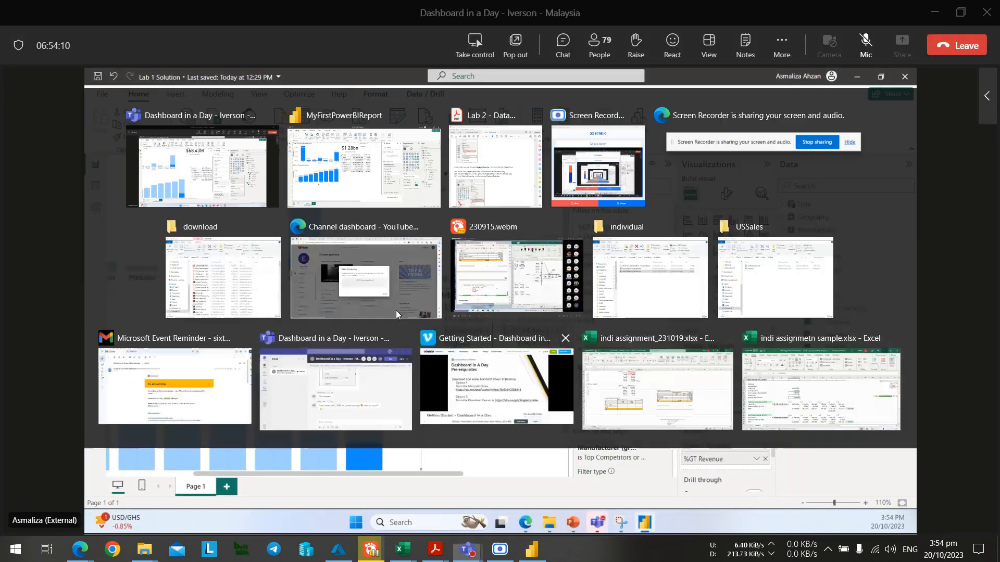
pyautogui.click(320, 188)
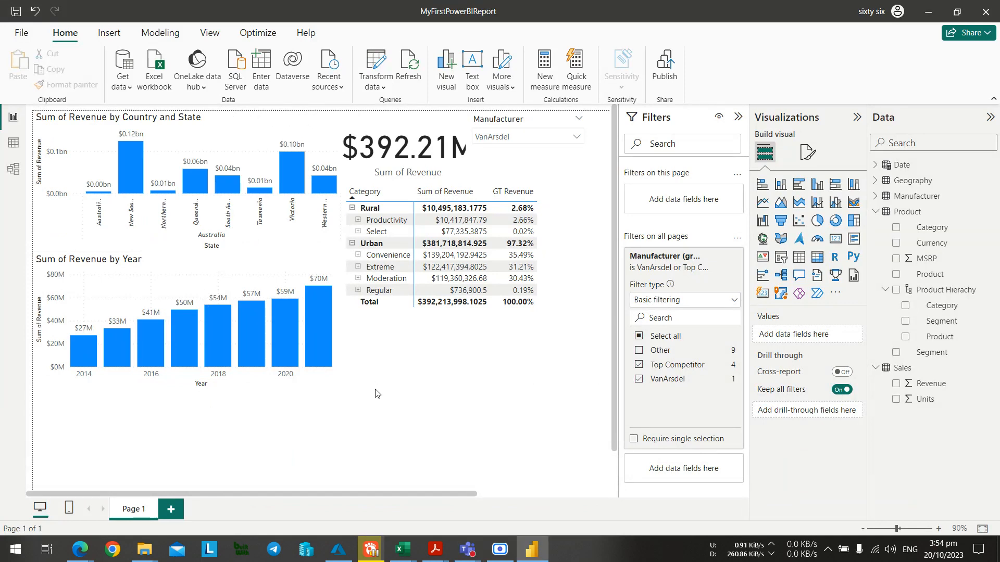
pyautogui.click(231, 120)
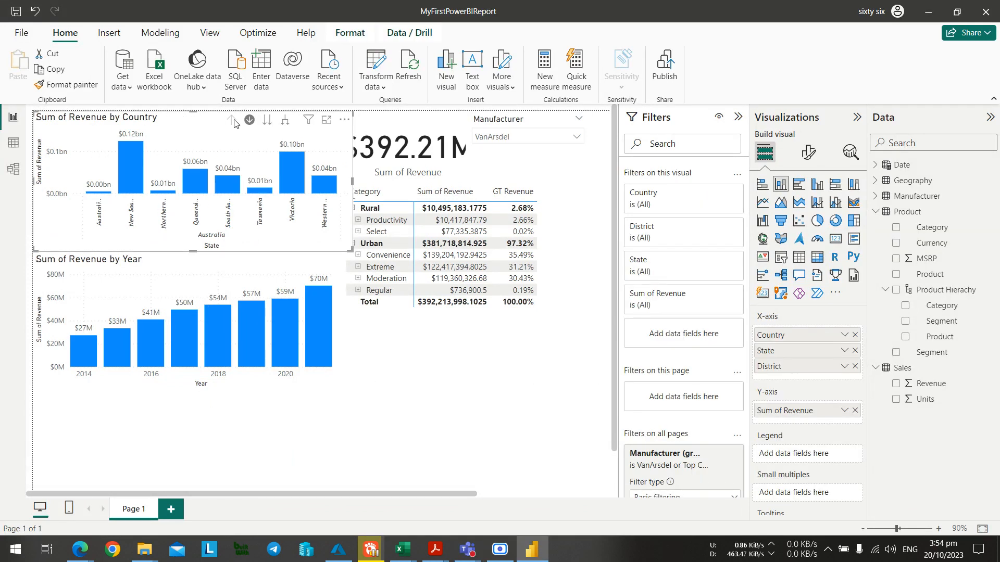
pyautogui.click(325, 208)
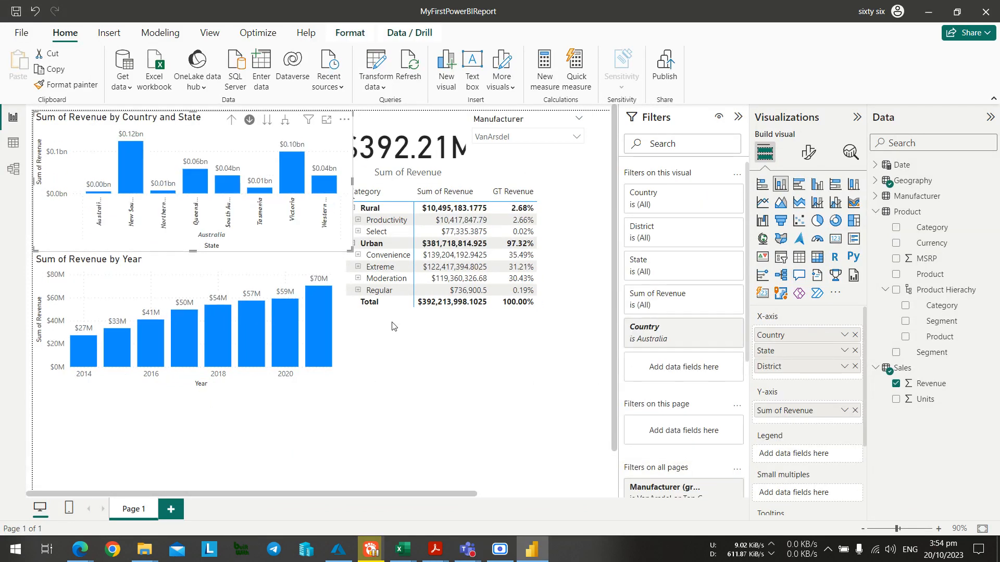
# Compare with the instructor's Australia selection in Teams and retry it after drilling the country chart back up to all countries.
pyautogui.hotkey('alt', 'Tab')
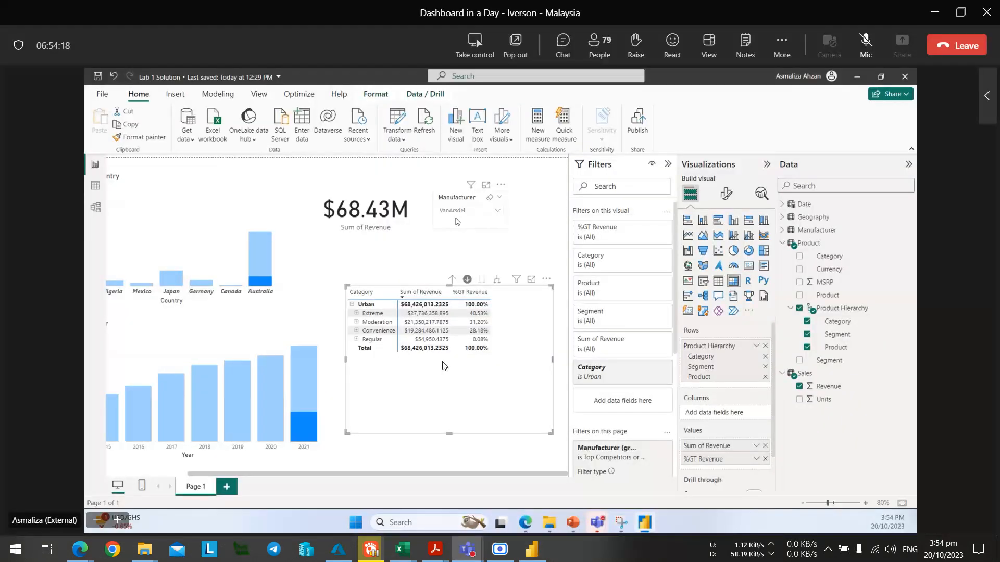
pyautogui.hotkey('alt', 'Tab')
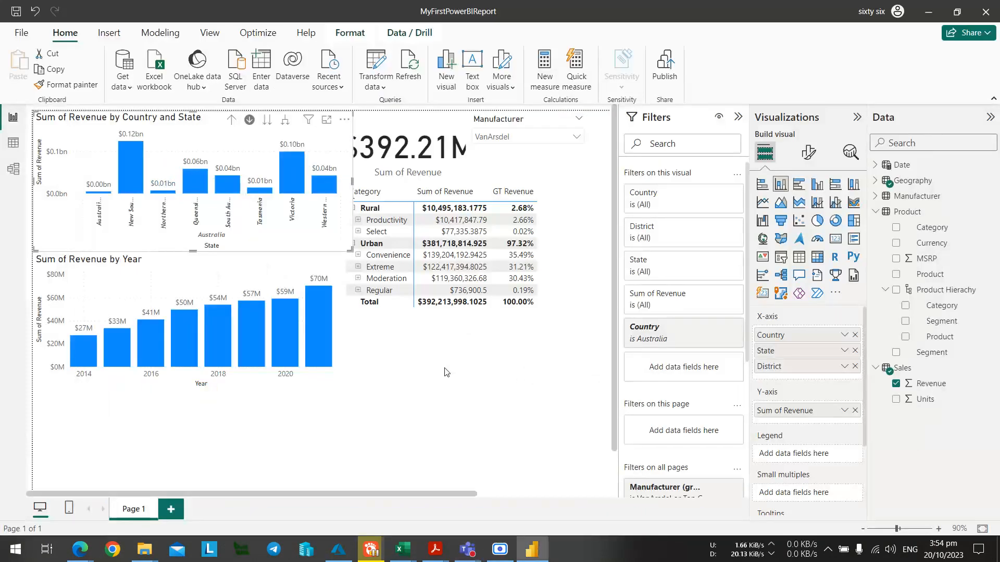
pyautogui.hotkey('alt', 'Tab')
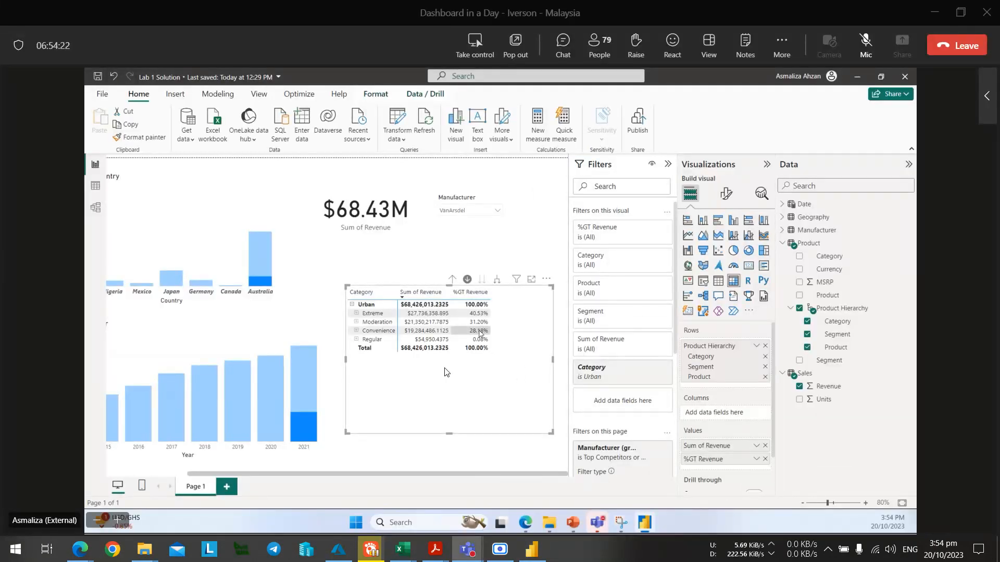
pyautogui.hotkey('alt', 'Tab')
pyautogui.click(233, 120)
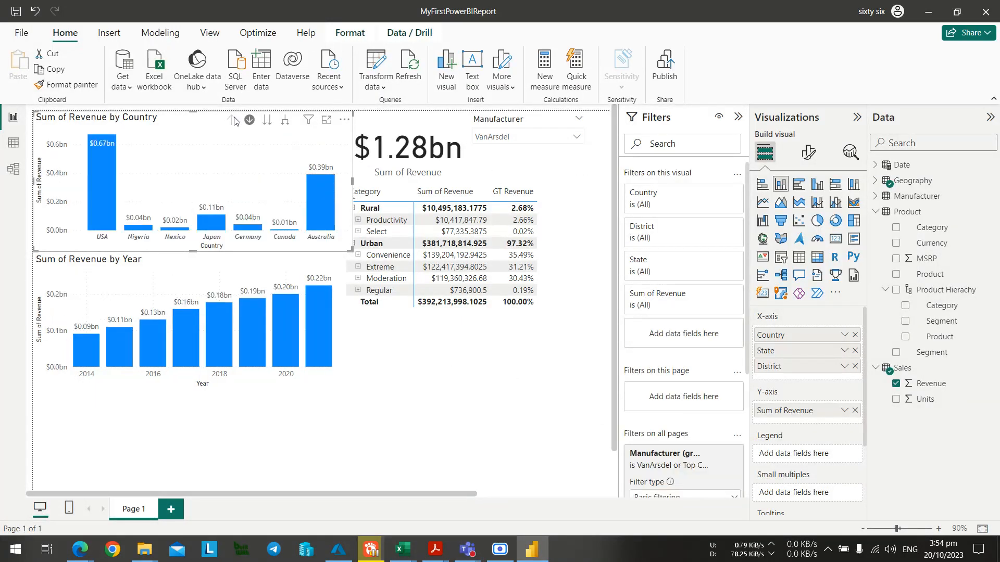
pyautogui.click(322, 200)
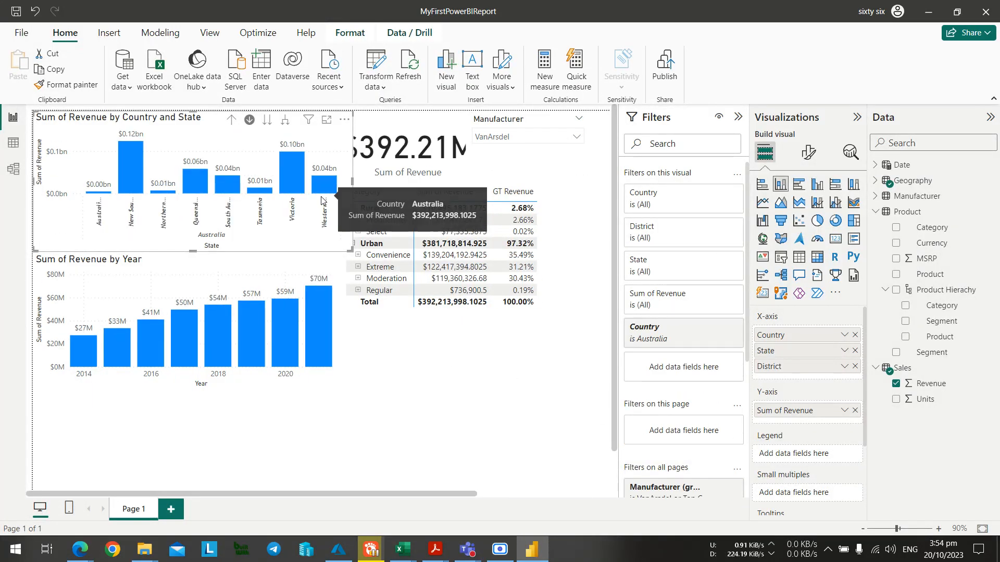
pyautogui.click(233, 120)
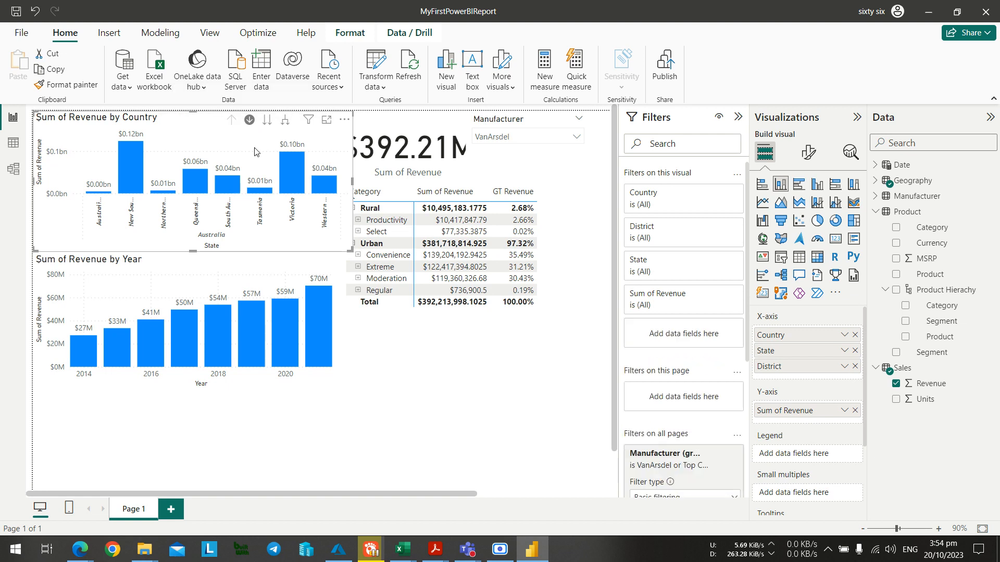
pyautogui.click(329, 218)
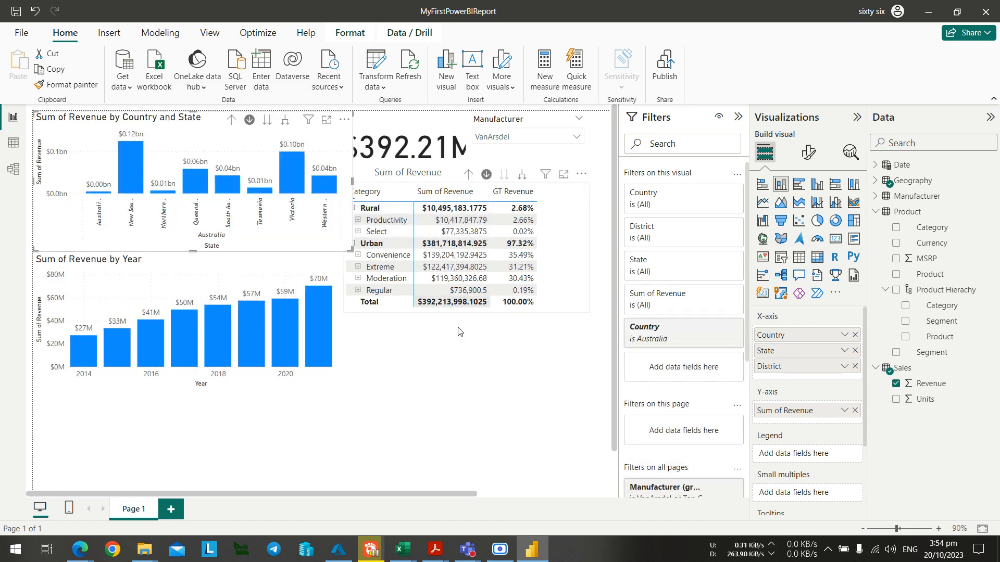
# Drill the revenue charts back up from Australia to all countries and turn off drill mode on the year chart.
pyautogui.scroll(1, 453, 335)
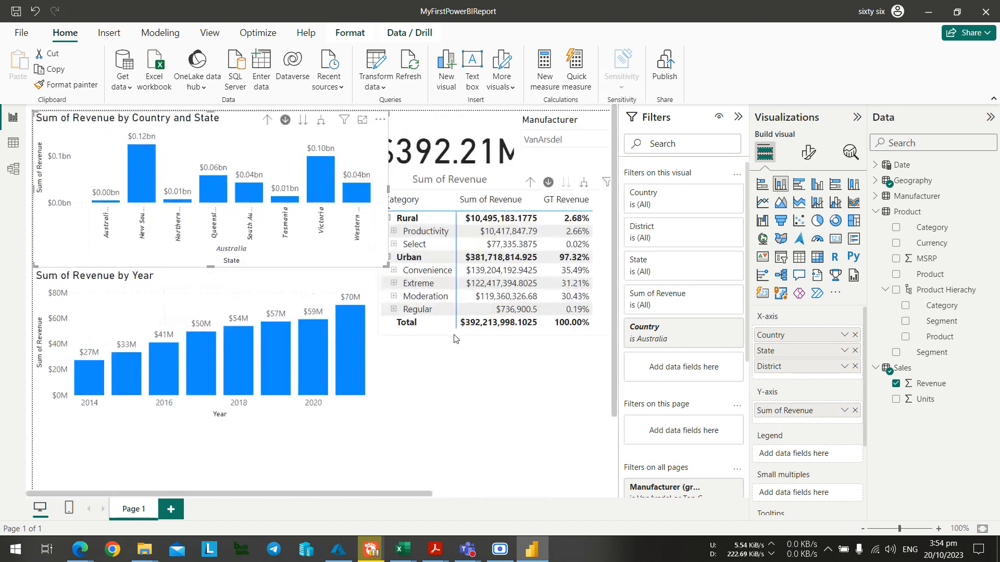
pyautogui.hotkey('alt', 'Tab')
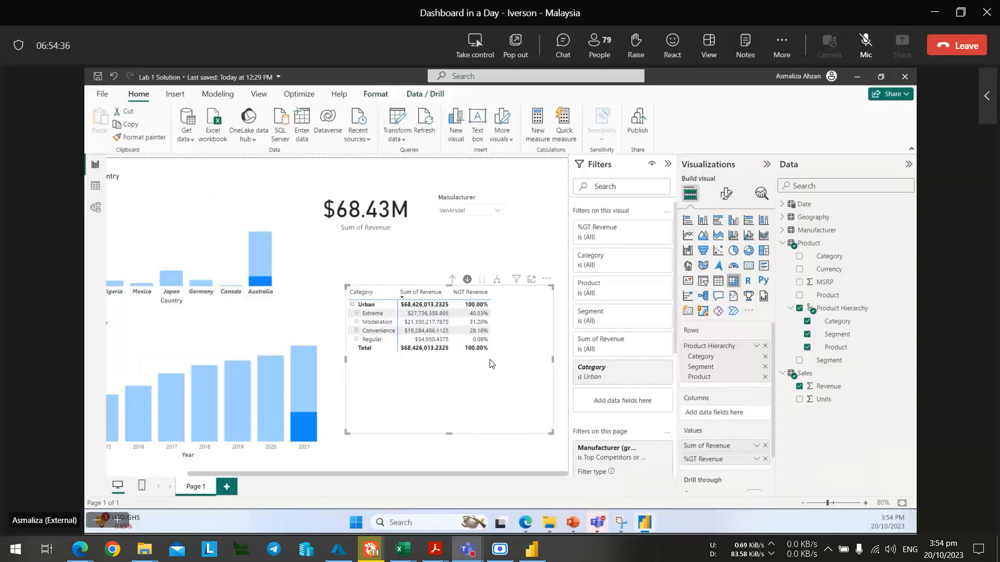
pyautogui.hotkey('alt', 'Tab')
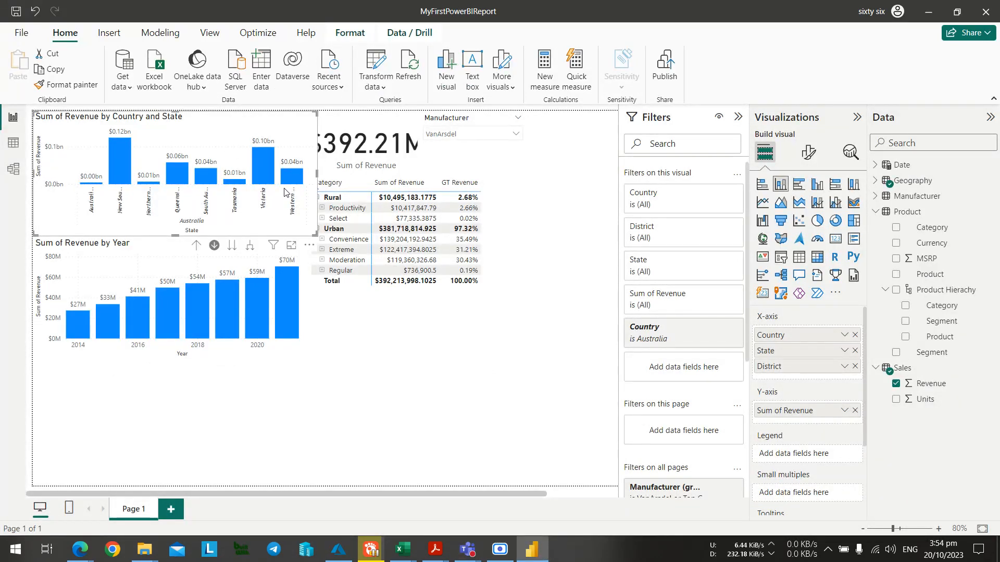
pyautogui.click(196, 247)
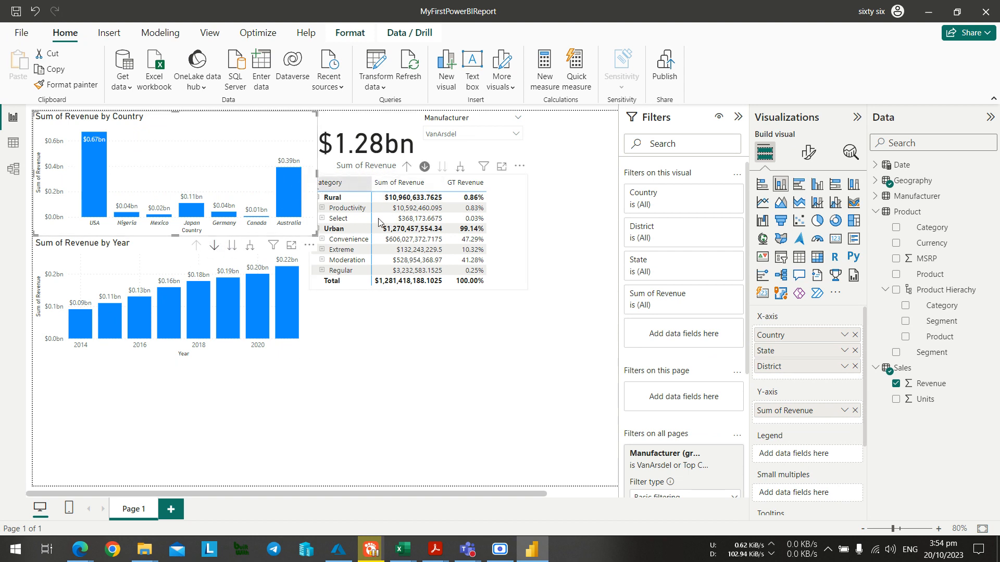
# Move the matrix clear of the country chart and cross-filter the report by Australia, checking it against the instructor's view.
pyautogui.moveTo(432, 292); pyautogui.dragTo(469, 297)
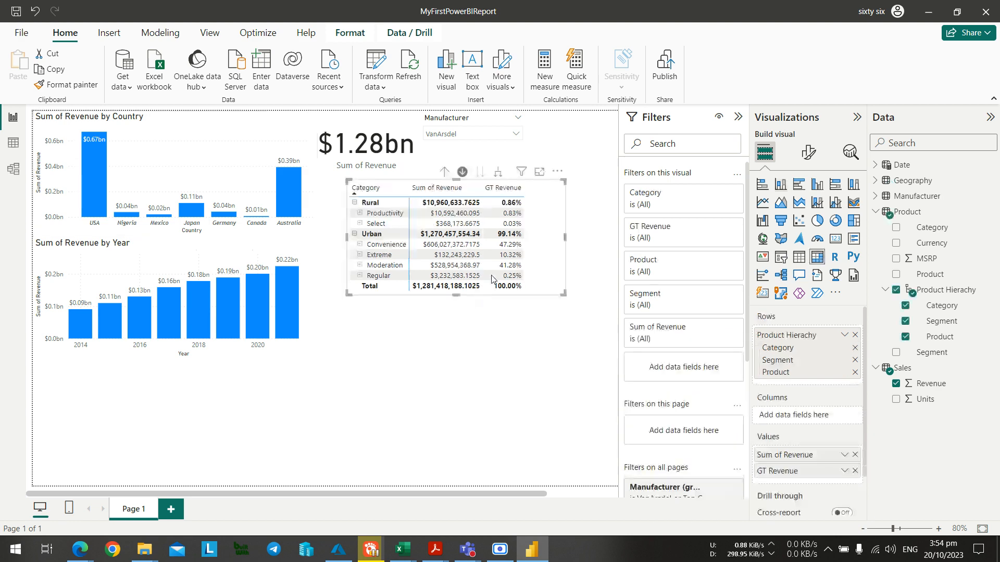
pyautogui.click(290, 188)
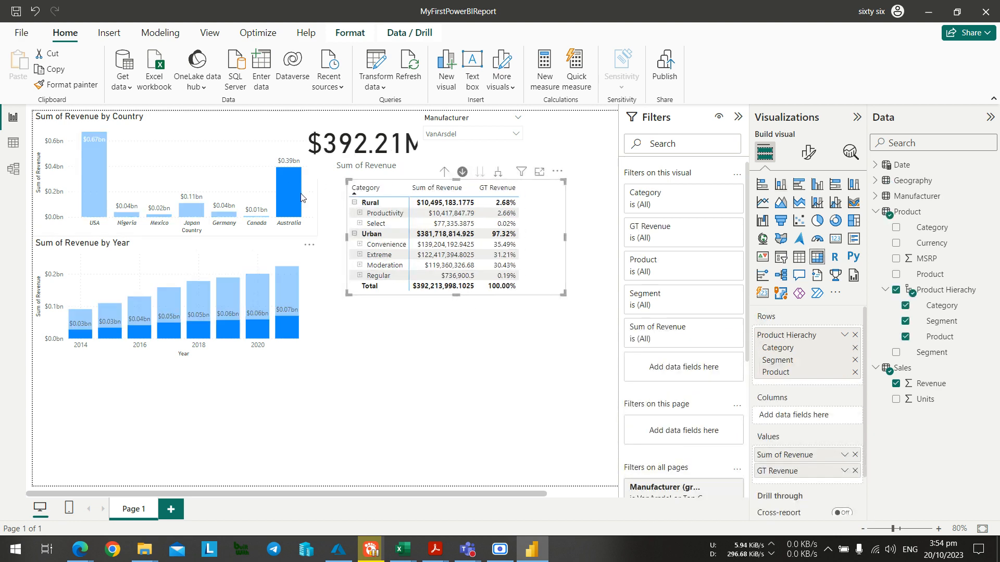
pyautogui.hotkey('alt', 'Tab')
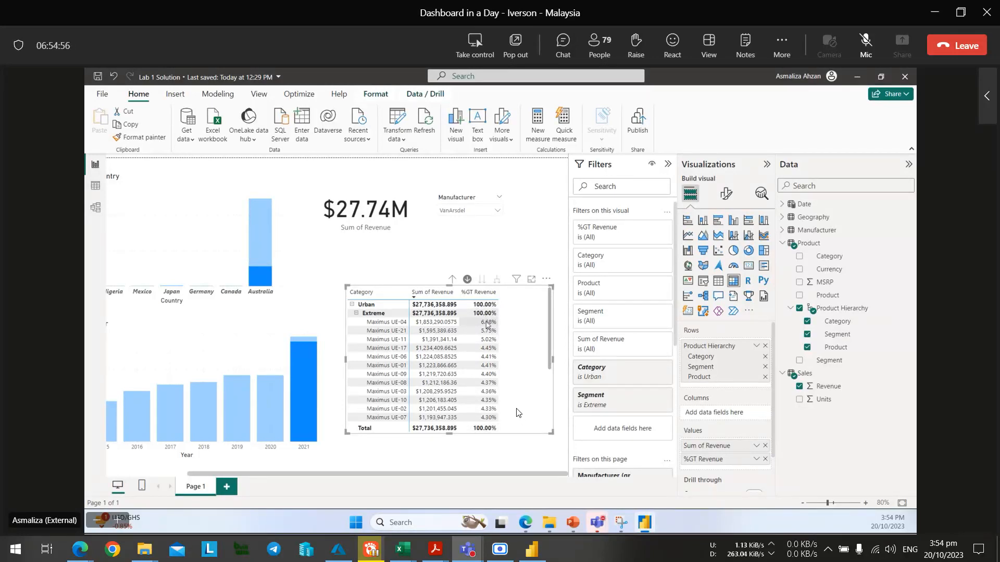
pyautogui.hotkey('alt', 'Tab')
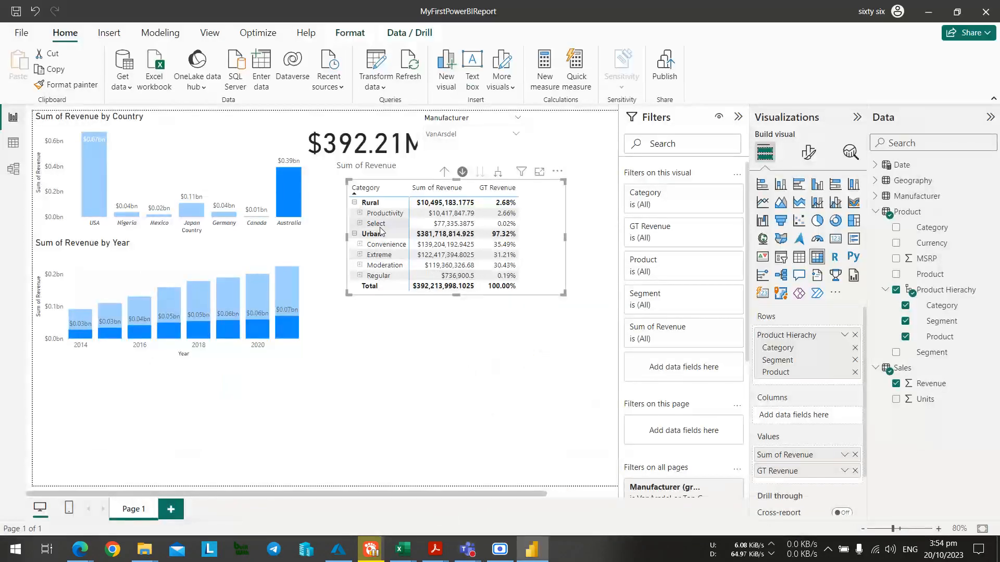
# Expand the Extreme segment under Urban to its products and make the matrix taller, extending it towards the bottom of the page.
pyautogui.hotkey('alt', 'Tab')
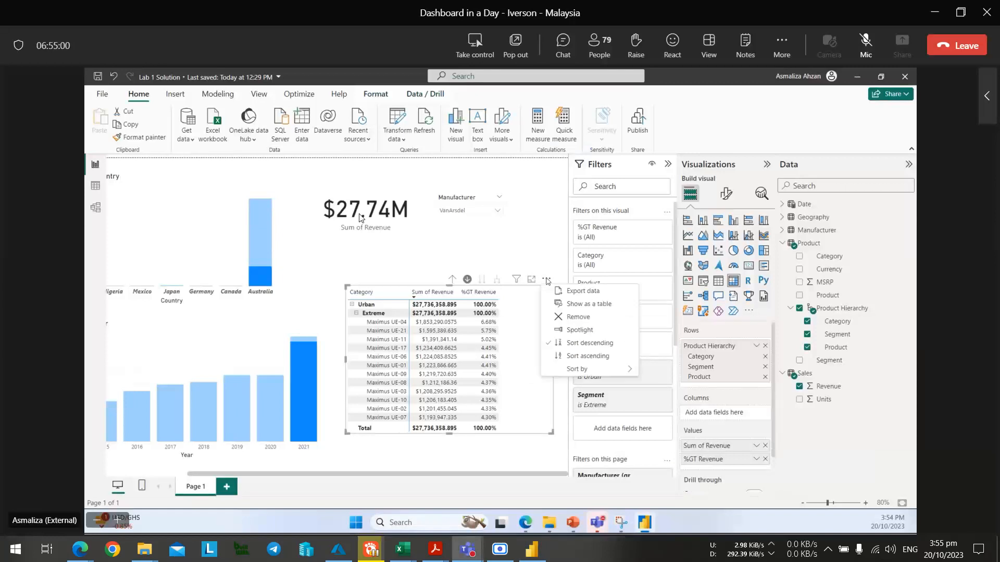
pyautogui.hotkey('alt', 'Tab')
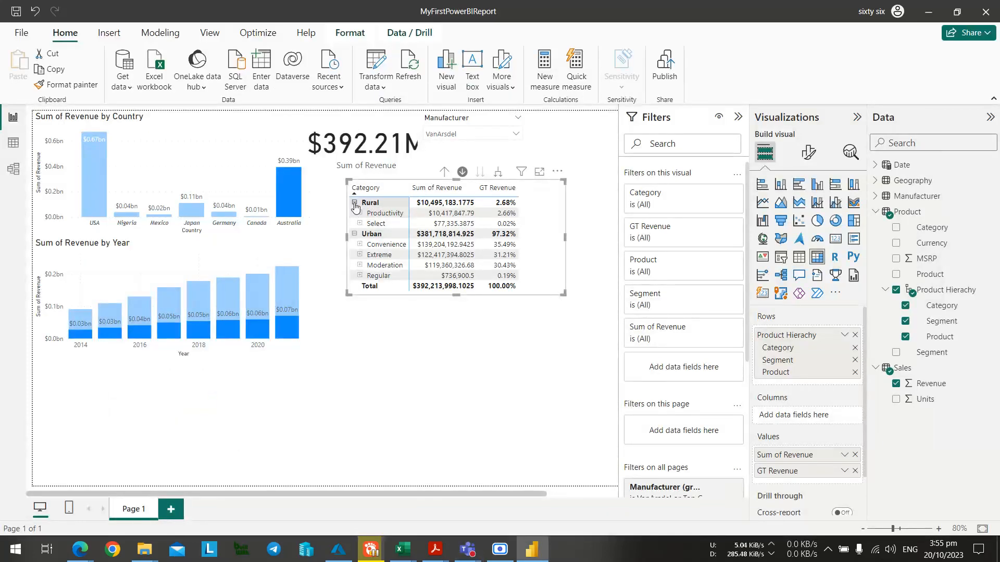
pyautogui.click(360, 254)
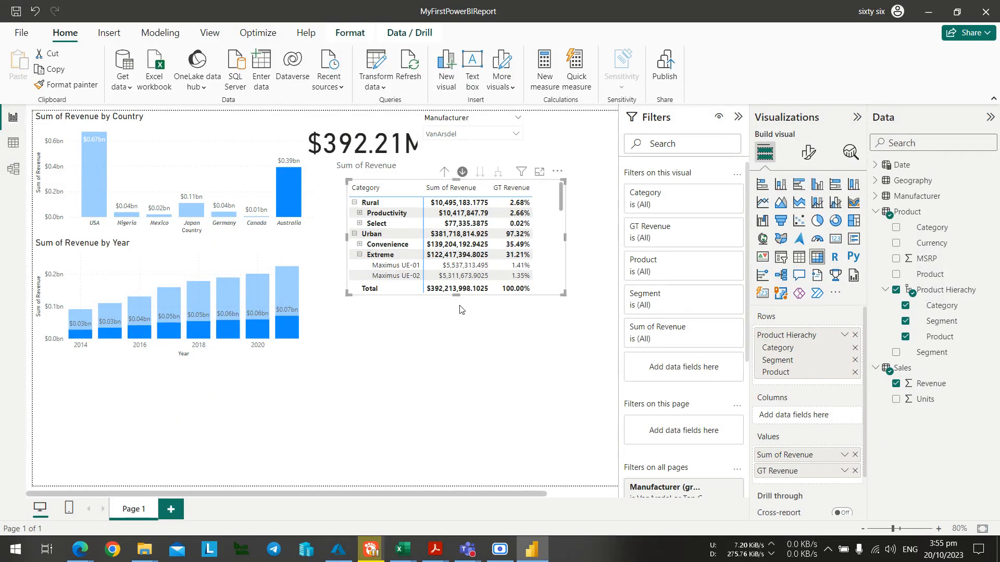
pyautogui.moveTo(456, 295); pyautogui.dragTo(456, 444)
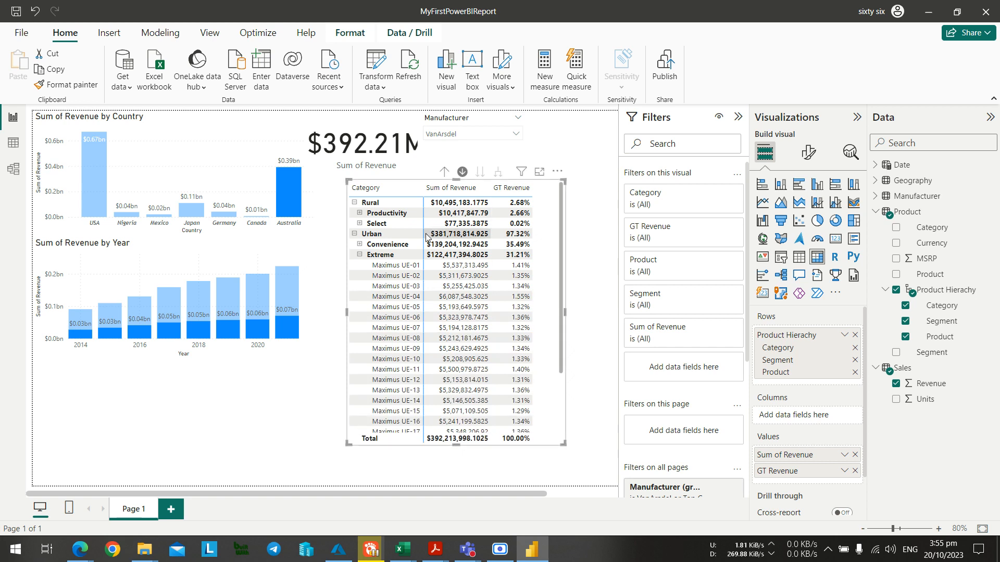
# Examine the filters affecting the matrix, its sorting options and the Extreme product rows, comparing them with the instructor's matrix in Teams.
pyautogui.hotkey('alt', 'Tab')
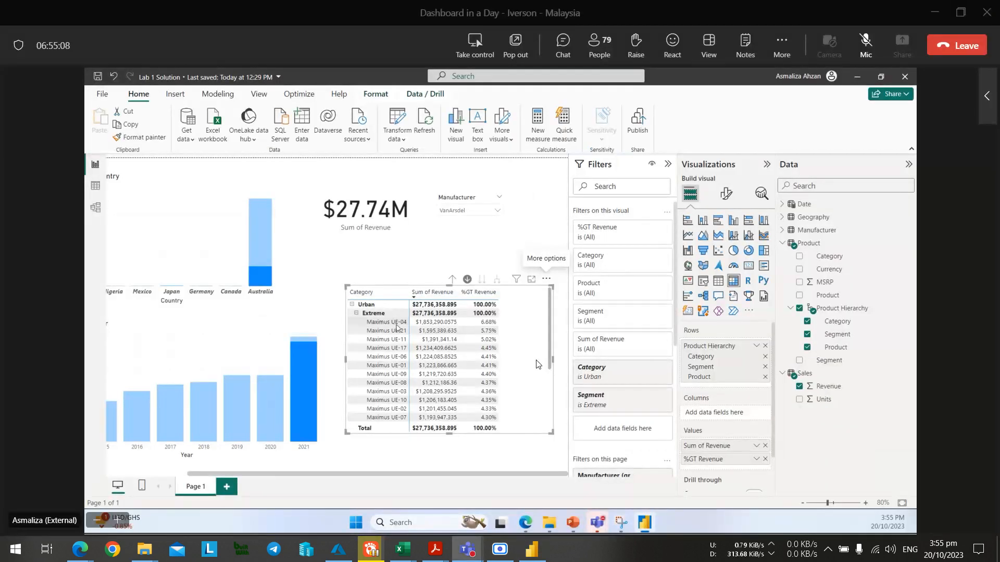
pyautogui.hotkey('alt', 'Tab')
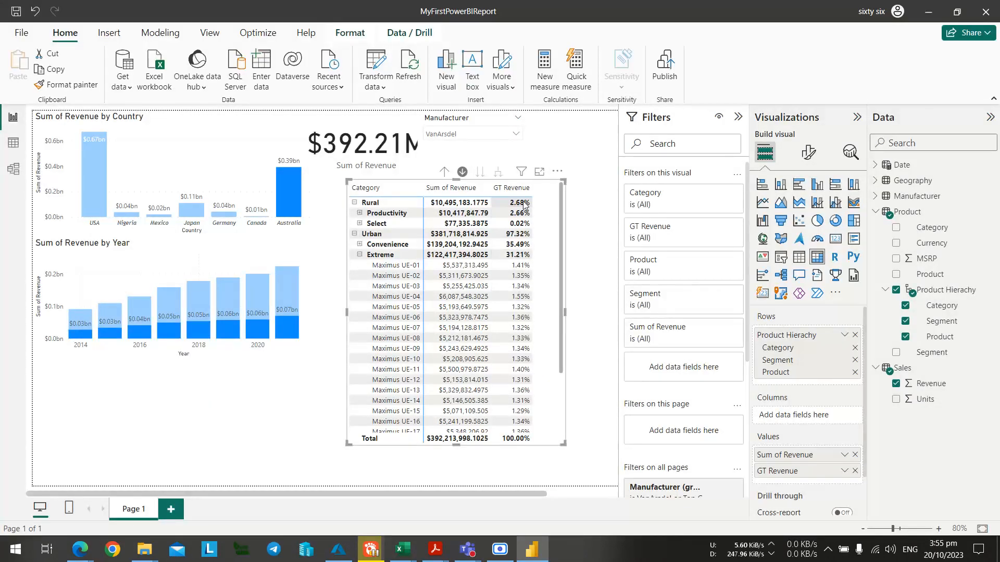
pyautogui.moveTo(521, 171)
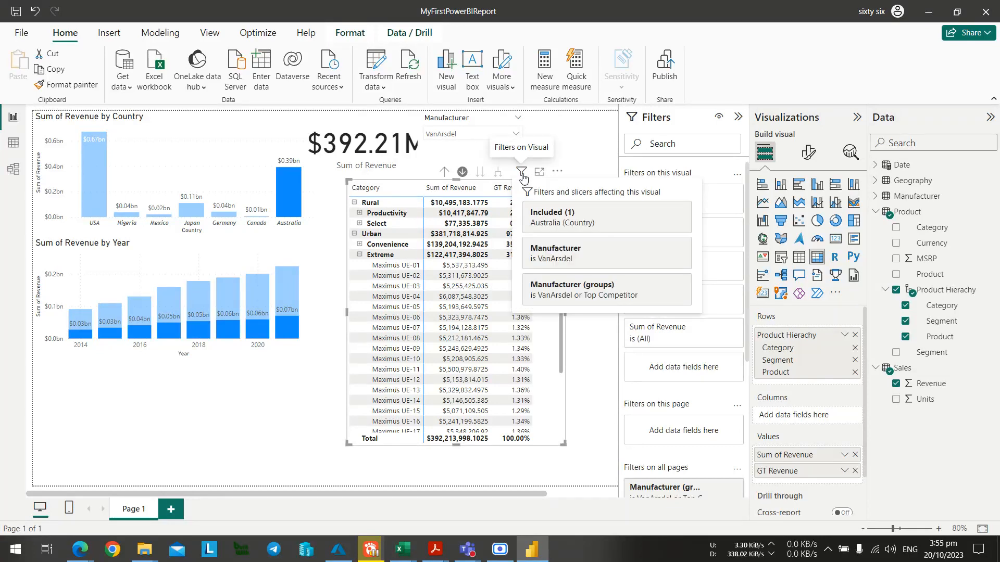
pyautogui.click(555, 173)
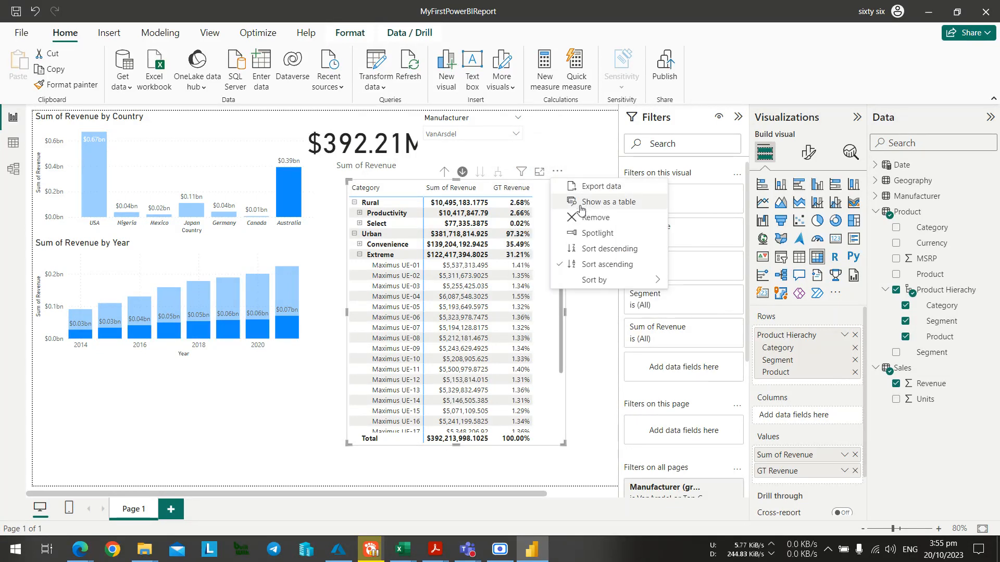
pyautogui.moveTo(590, 281)
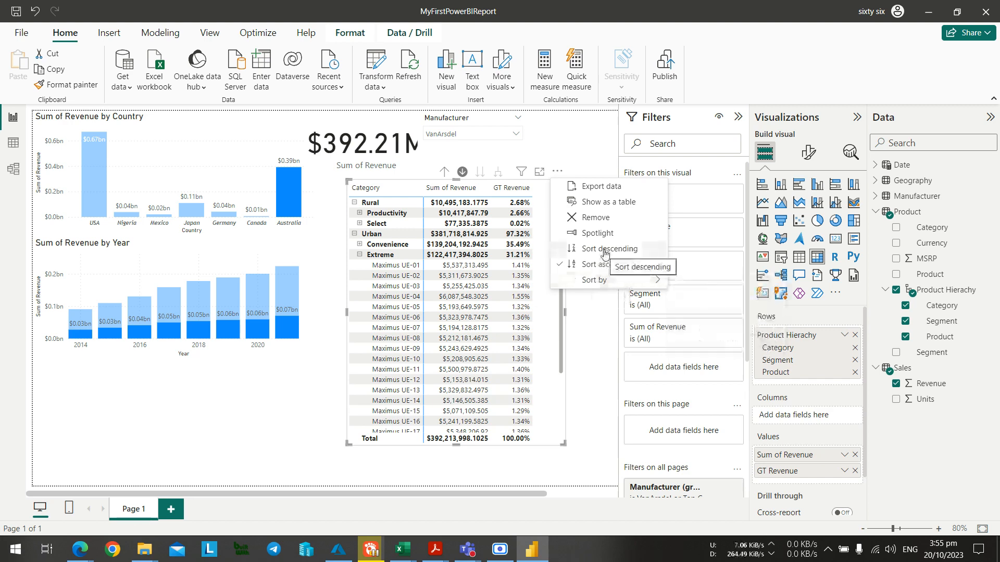
pyautogui.hotkey('alt', 'Tab')
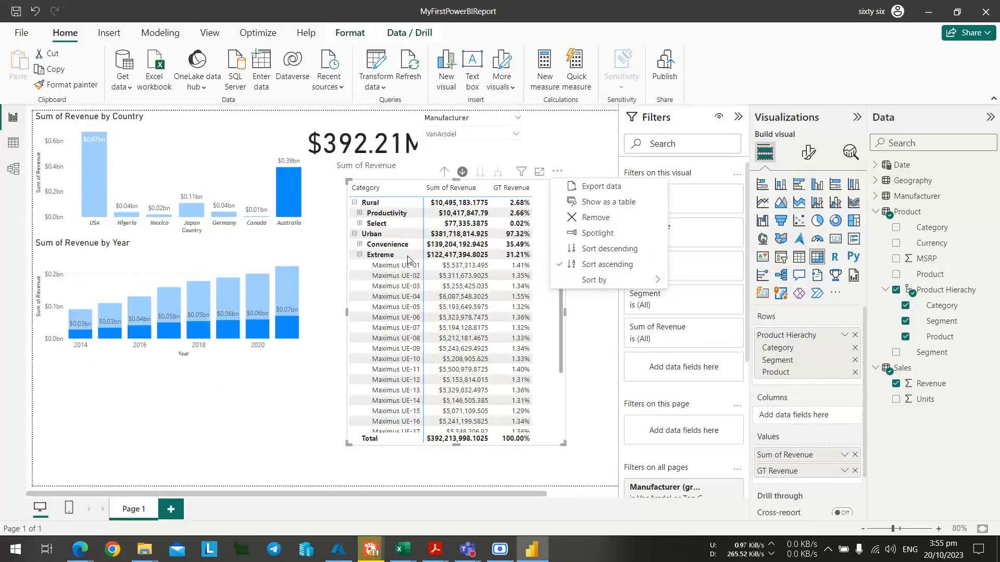
pyautogui.press('Escape')
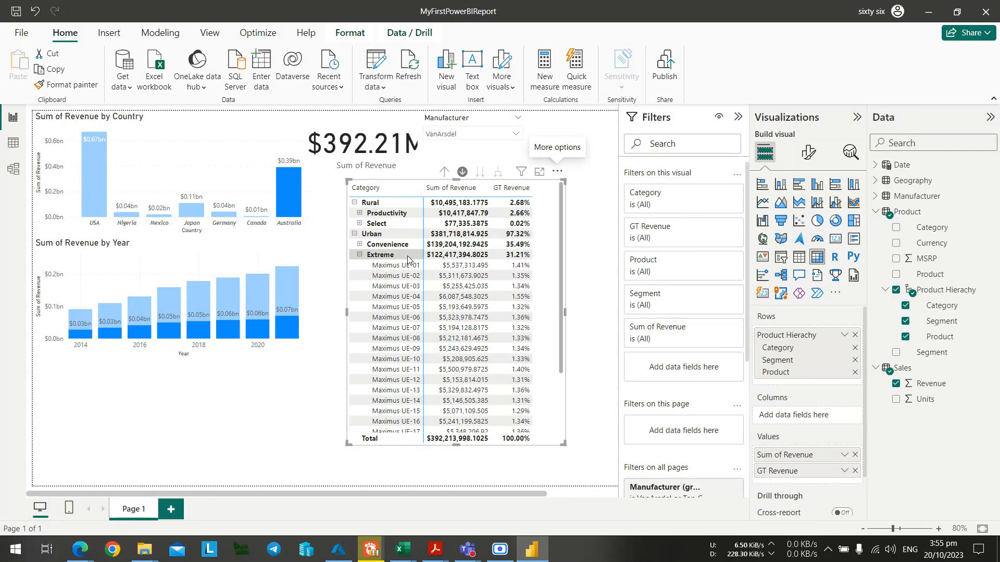
pyautogui.scroll(-3, 682, 312)
pyautogui.scroll(3, 682, 313)
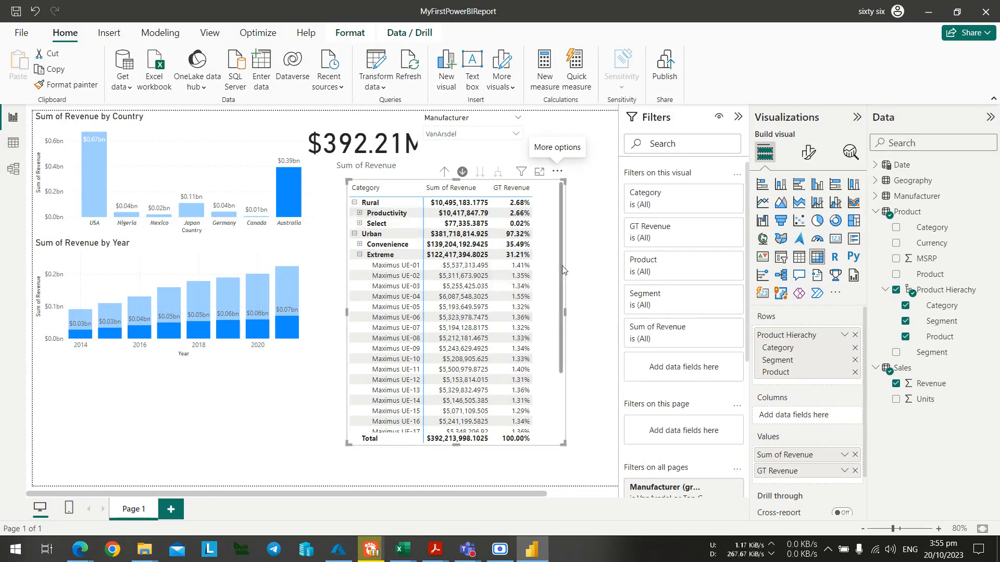
# Recheck the instructor's view and sort the matrix by Category in descending order.
pyautogui.hotkey('alt', 'Tab')
pyautogui.hotkey('alt', 'Tab')
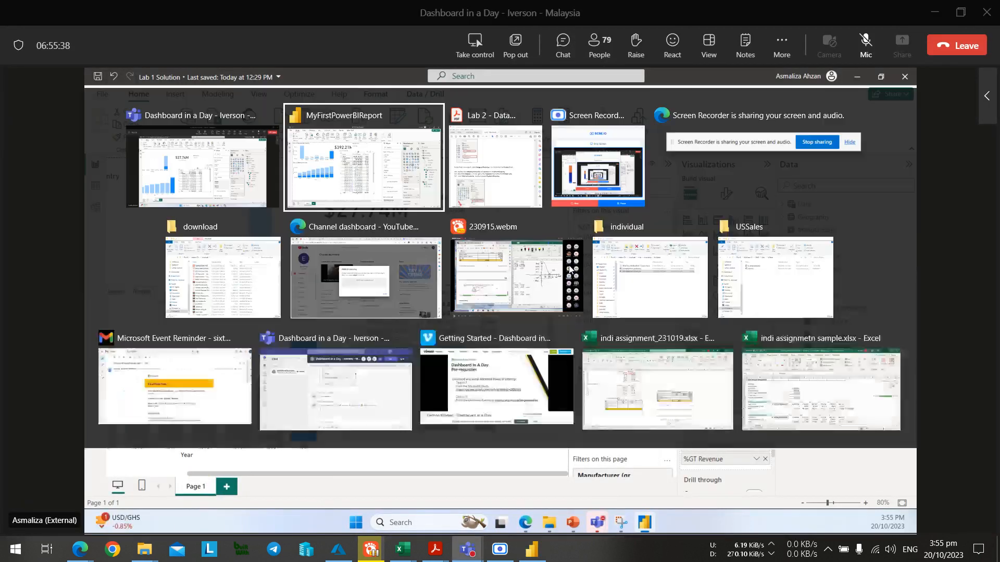
pyautogui.click(557, 171)
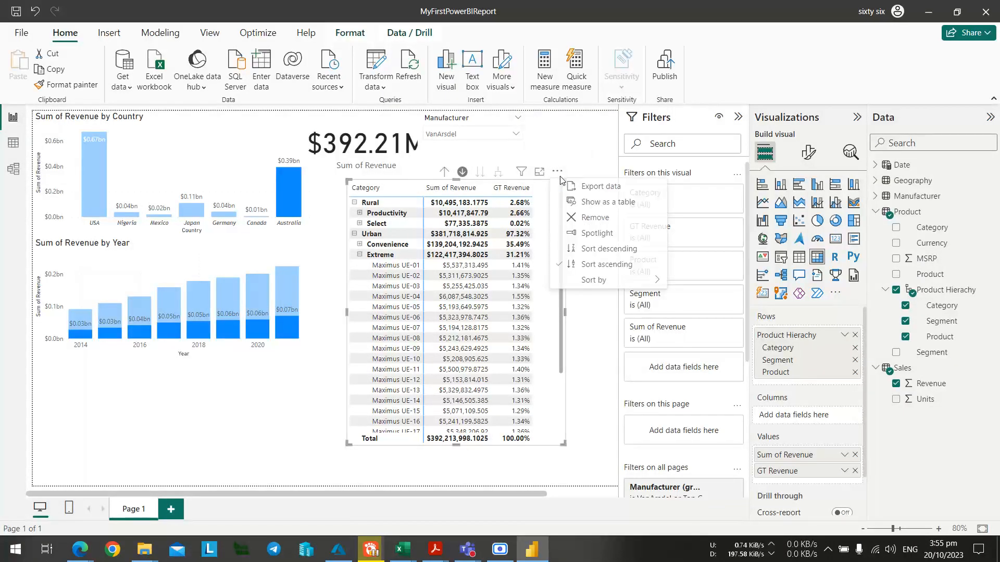
pyautogui.click(576, 266)
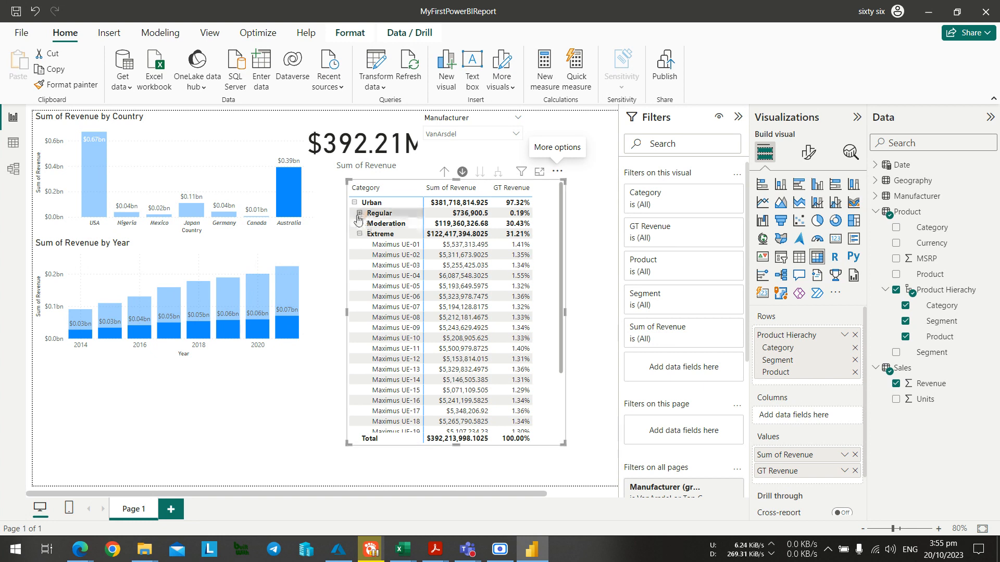
# Toggle the Australia cross-filter off and back on, and compare the charts, matrix and Manufacturer slicer with the instructor's report in Teams.
pyautogui.scroll(-3, 372, 252)
pyautogui.scroll(5, 372, 252)
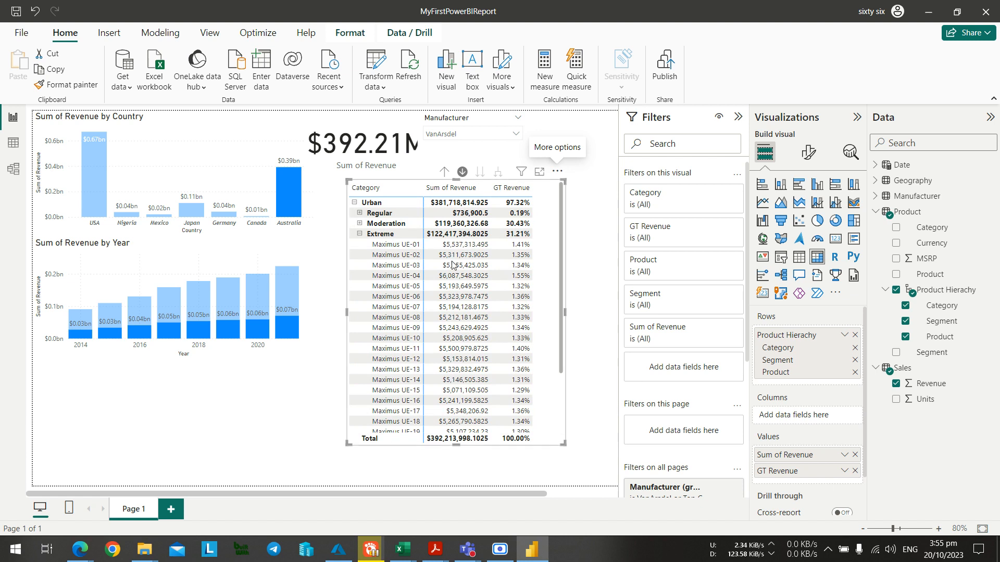
pyautogui.click(290, 195)
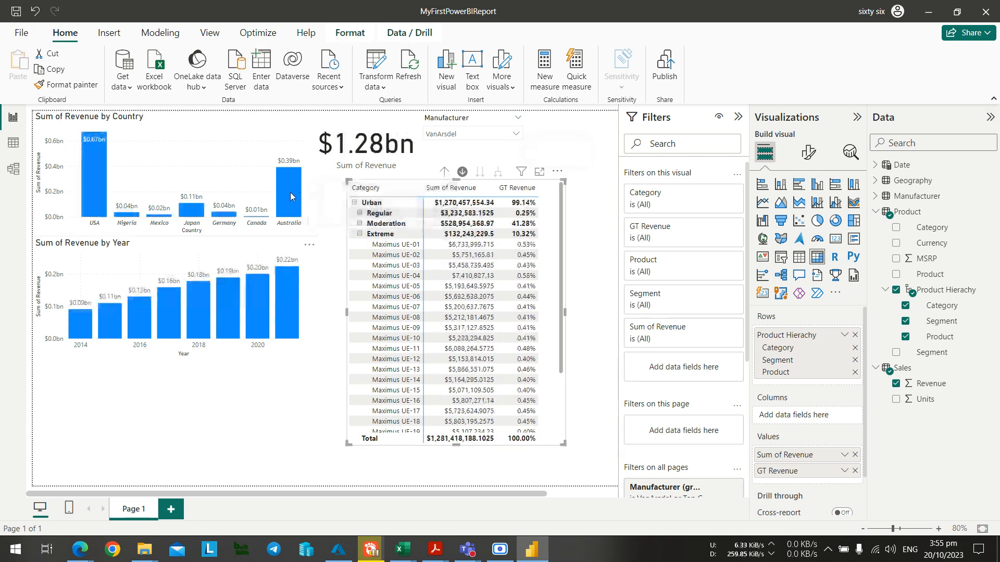
pyautogui.click(290, 195)
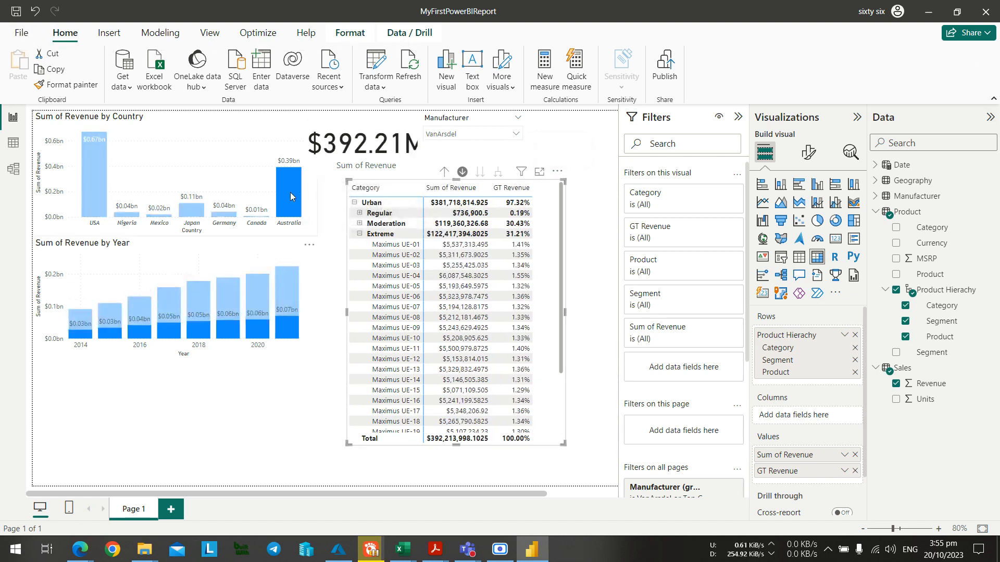
pyautogui.hotkey('alt', 'Tab')
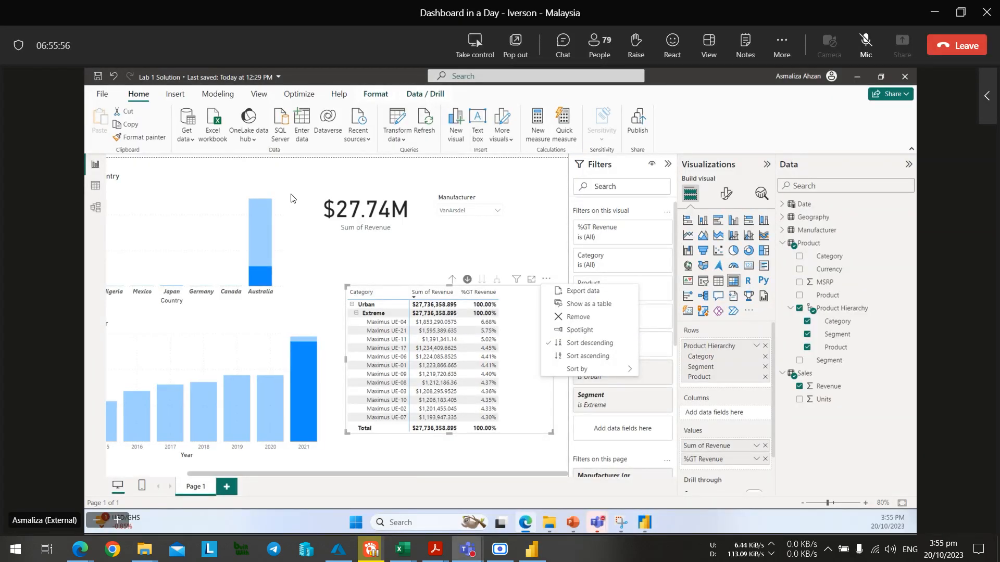
pyautogui.hotkey('alt', 'Tab')
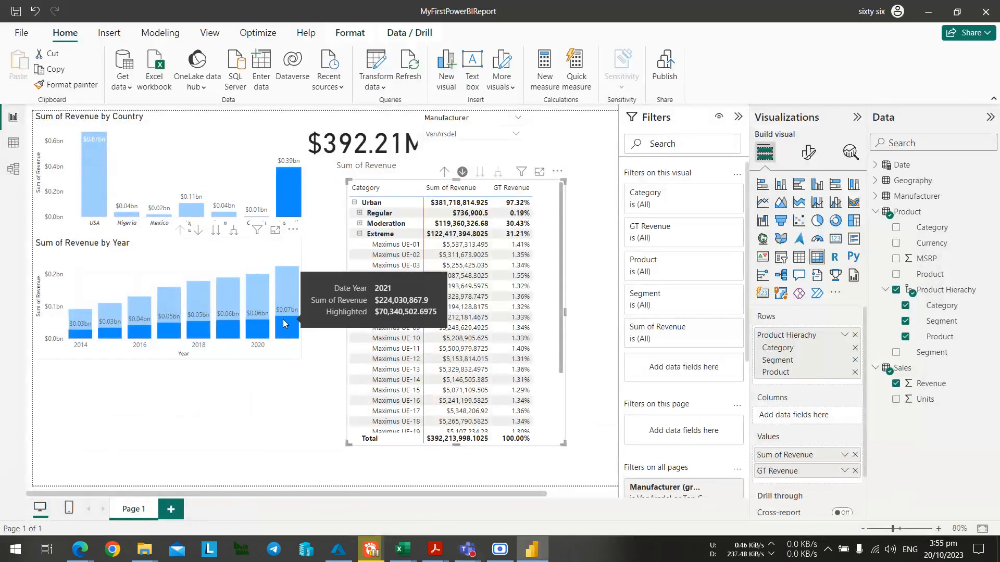
pyautogui.hotkey('alt', 'Tab')
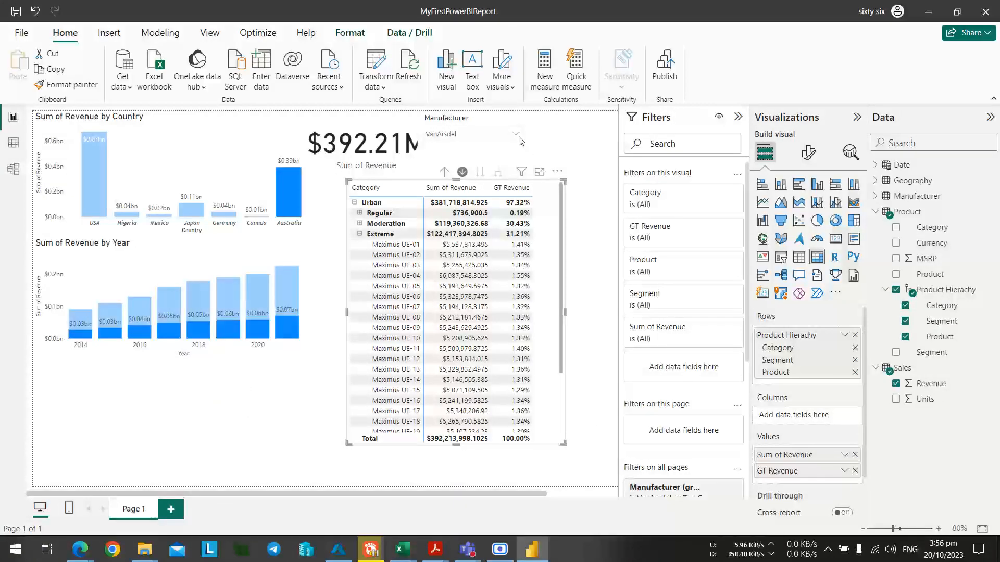
pyautogui.click(513, 136)
pyautogui.click(517, 137)
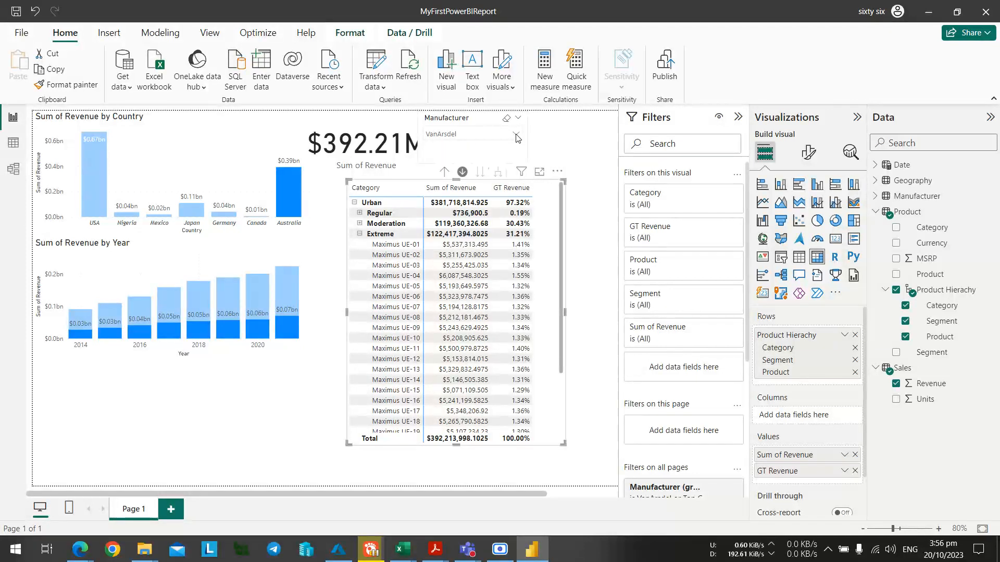
# Recheck the instructor's charts and add 2021 to the Australia cross-filter, reviewing the matrix rows.
pyautogui.hotkey('alt', 'Tab')
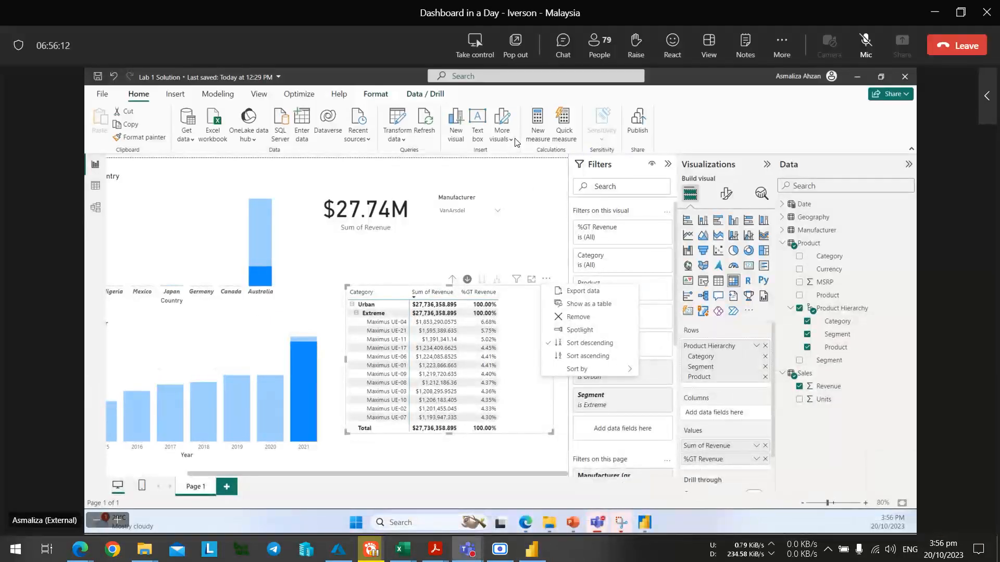
pyautogui.hotkey('alt', 'Tab')
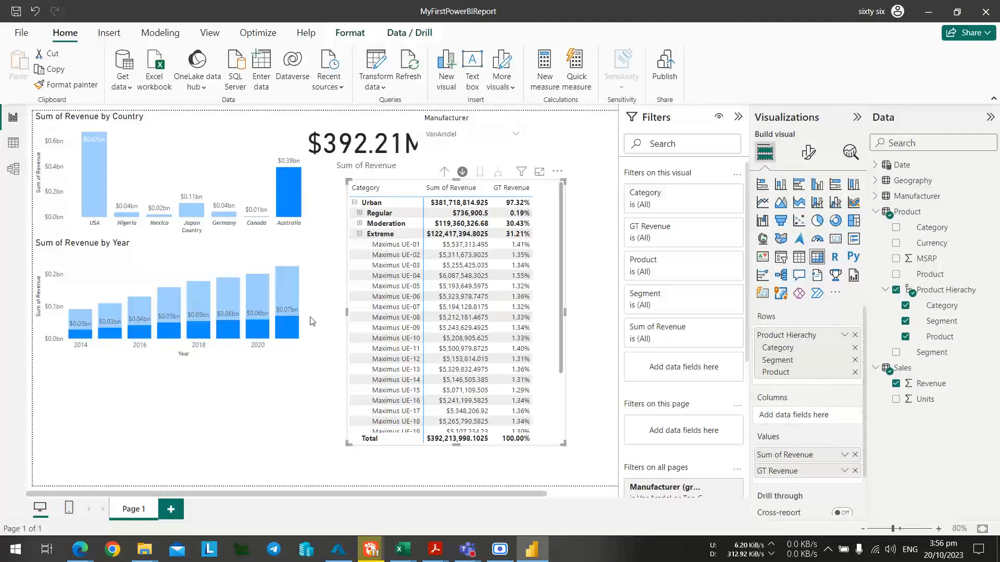
pyautogui.click(289, 295)
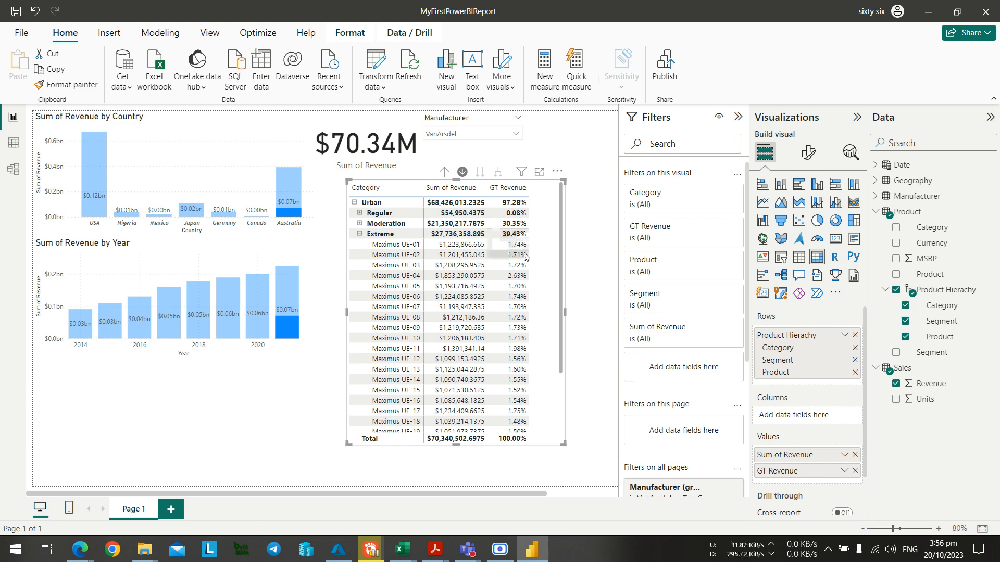
pyautogui.scroll(-3, 522, 242)
pyautogui.scroll(3, 520, 253)
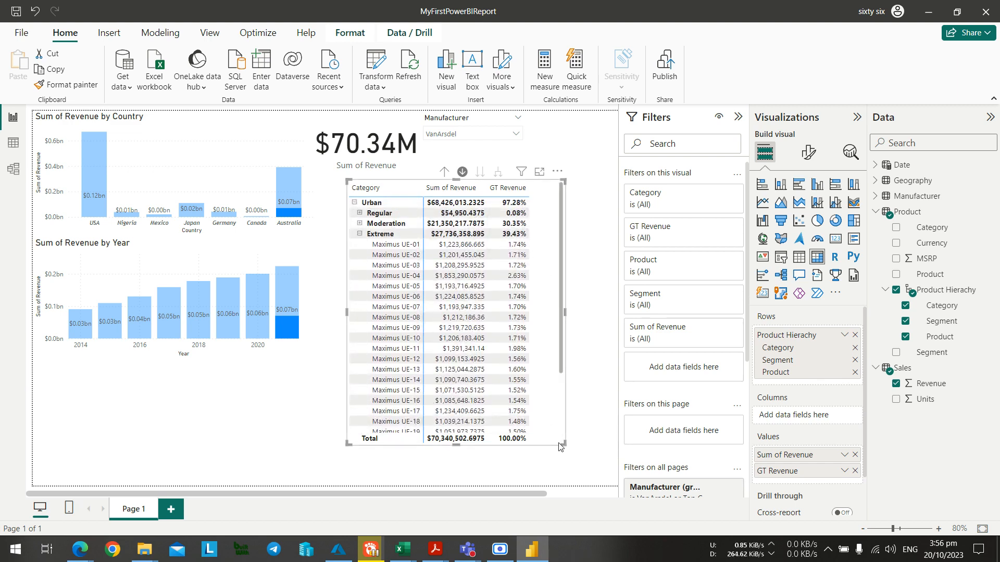
# Compare the instructor's matrix in Teams with the report's own matrix, examining its sorting options and the Extreme product rows.
pyautogui.hotkey('alt', 'Tab')
pyautogui.hotkey('alt', 'Tab')
pyautogui.hotkey('alt', 'Tab')
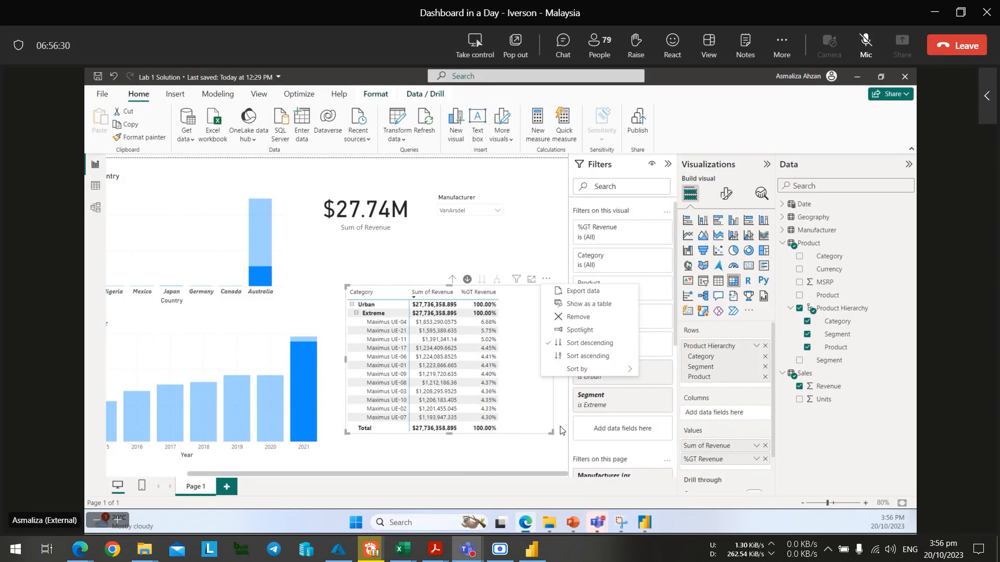
pyautogui.hotkey('alt', 'Tab')
pyautogui.hotkey('alt', 'Tab')
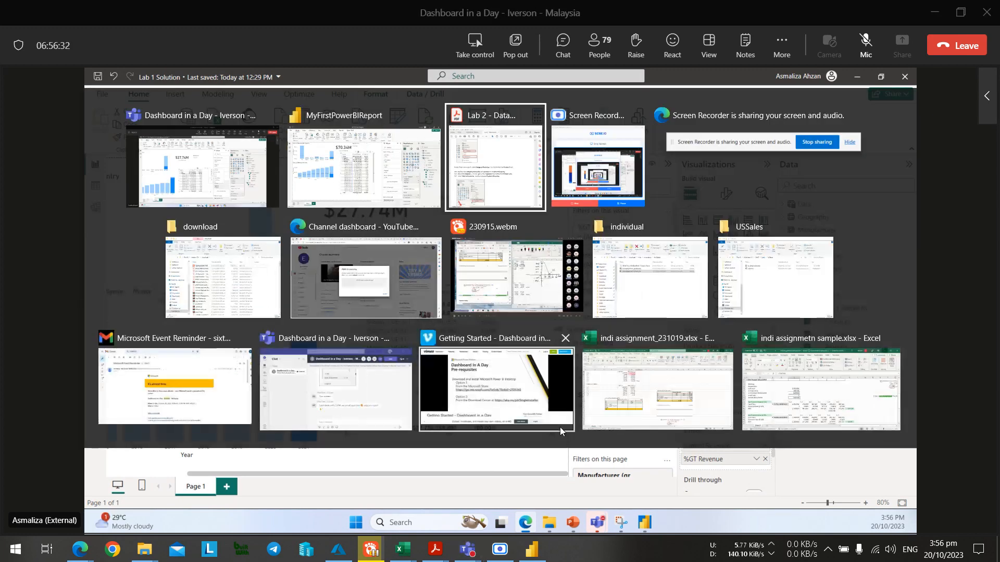
pyautogui.press('Escape')
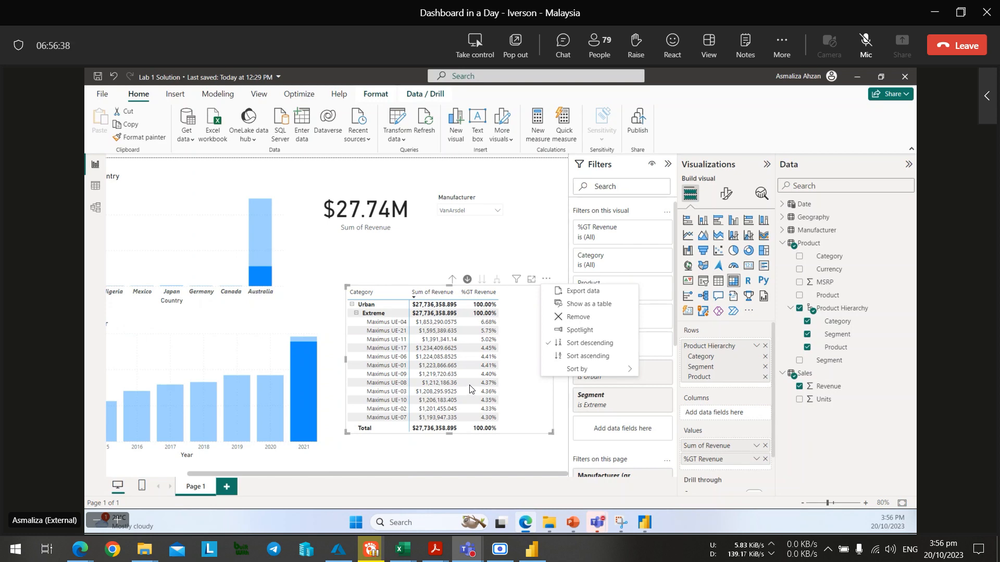
pyautogui.hotkey('alt', 'Tab')
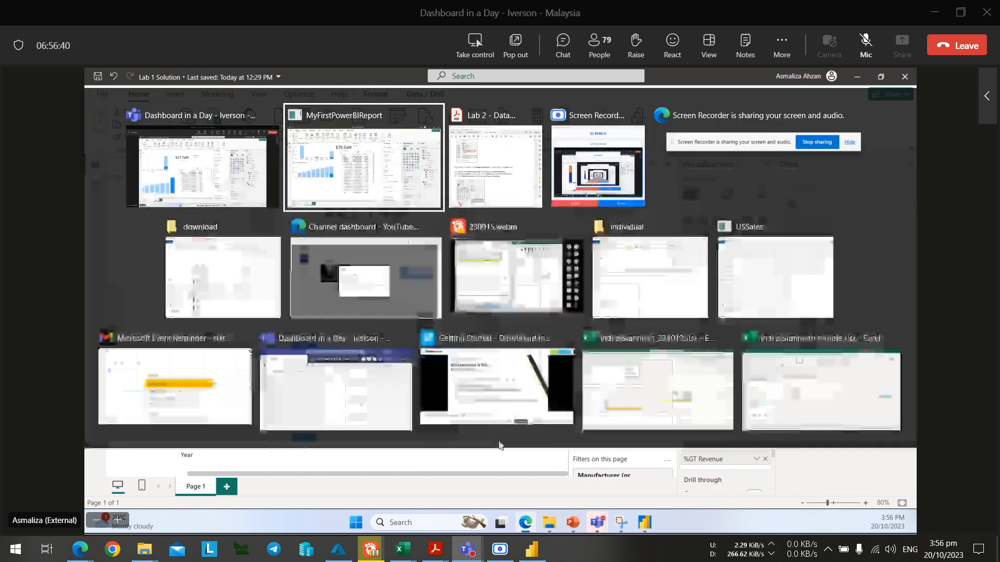
pyautogui.click(557, 173)
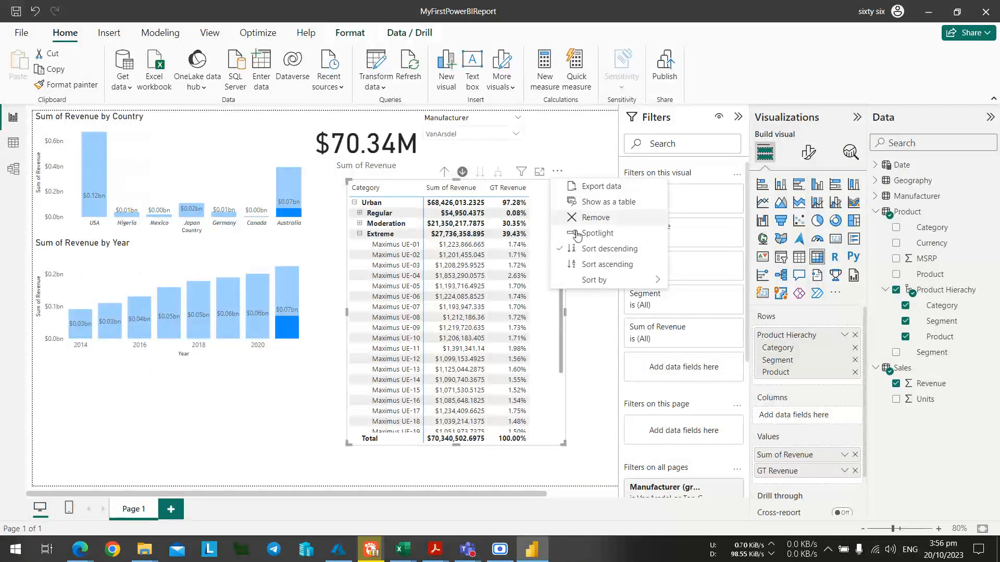
pyautogui.click(590, 325)
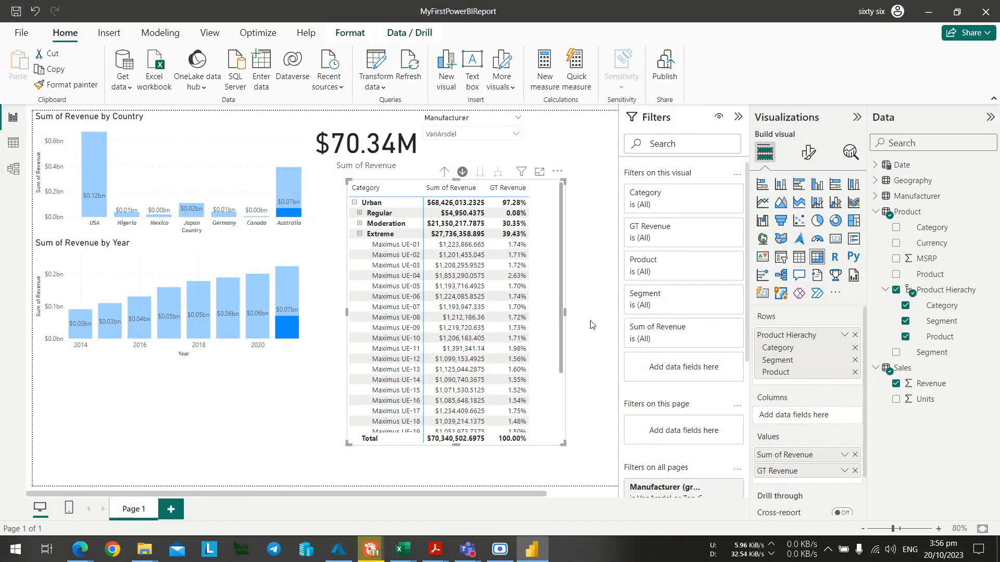
pyautogui.click(557, 171)
pyautogui.click(603, 255)
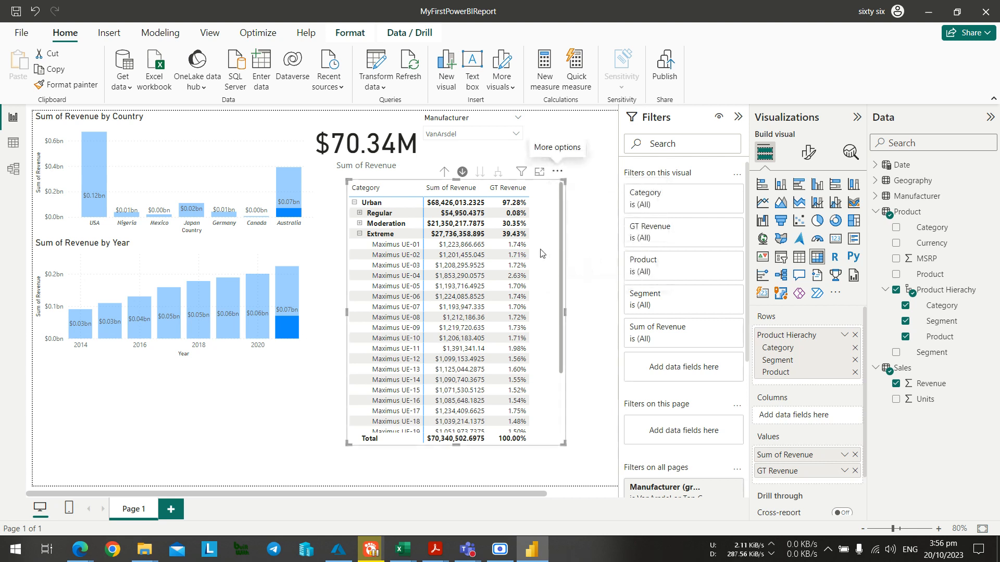
pyautogui.scroll(-3, 535, 263)
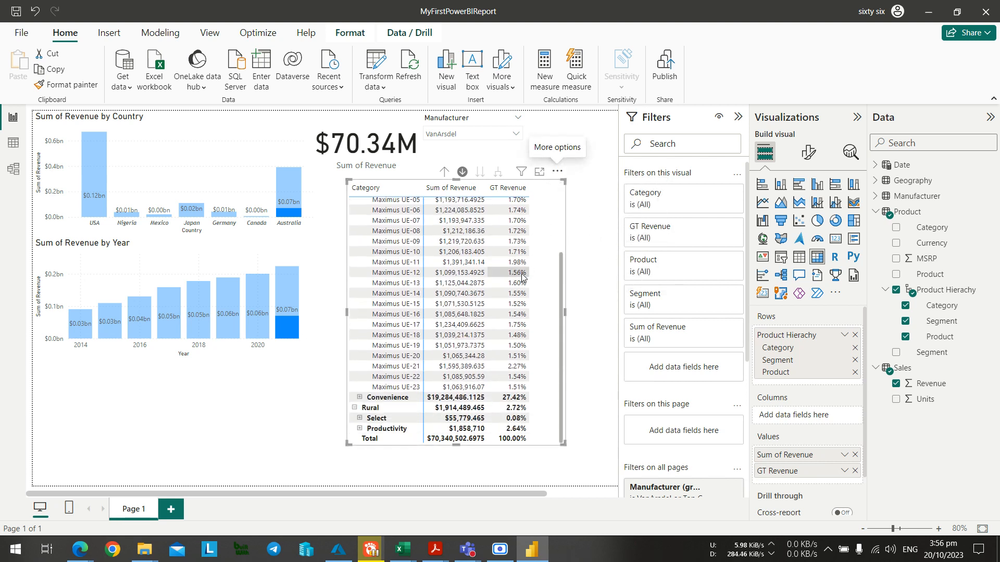
pyautogui.scroll(3, 522, 277)
pyautogui.click(589, 276)
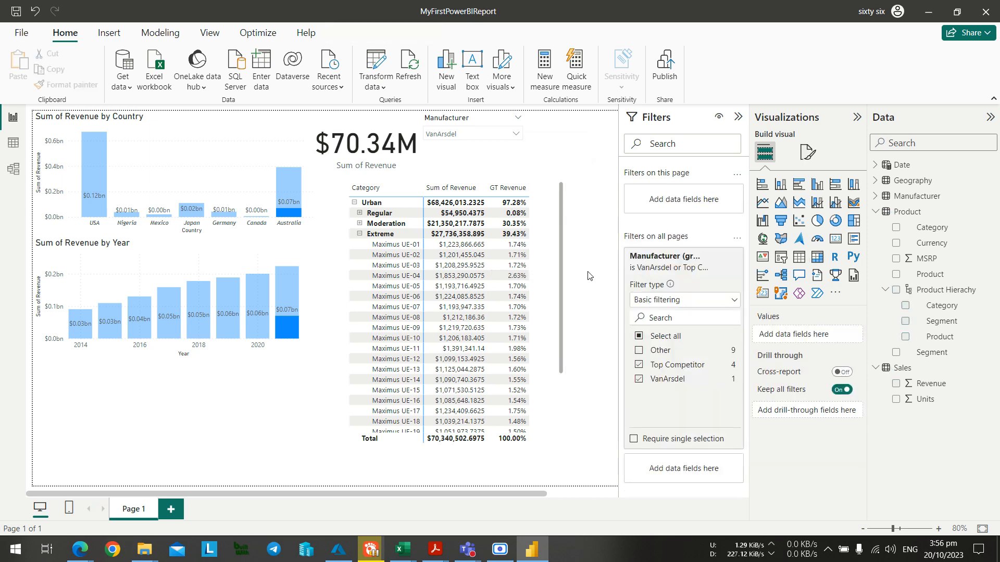
# Follow the instructor's demonstration in Teams and create a new measure in the Sales table.
pyautogui.hotkey('alt', 'Tab')
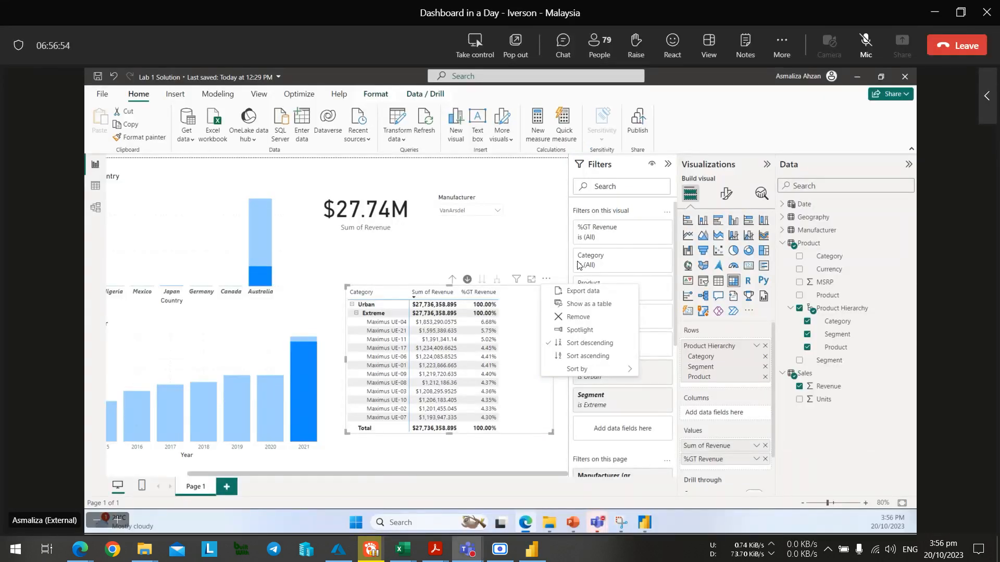
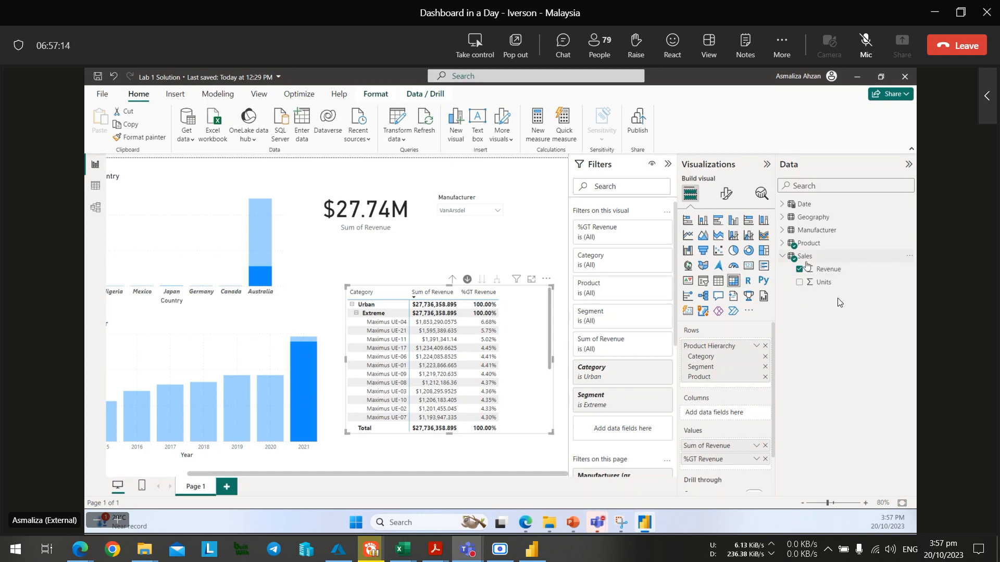
pyautogui.hotkey('alt', 'Tab')
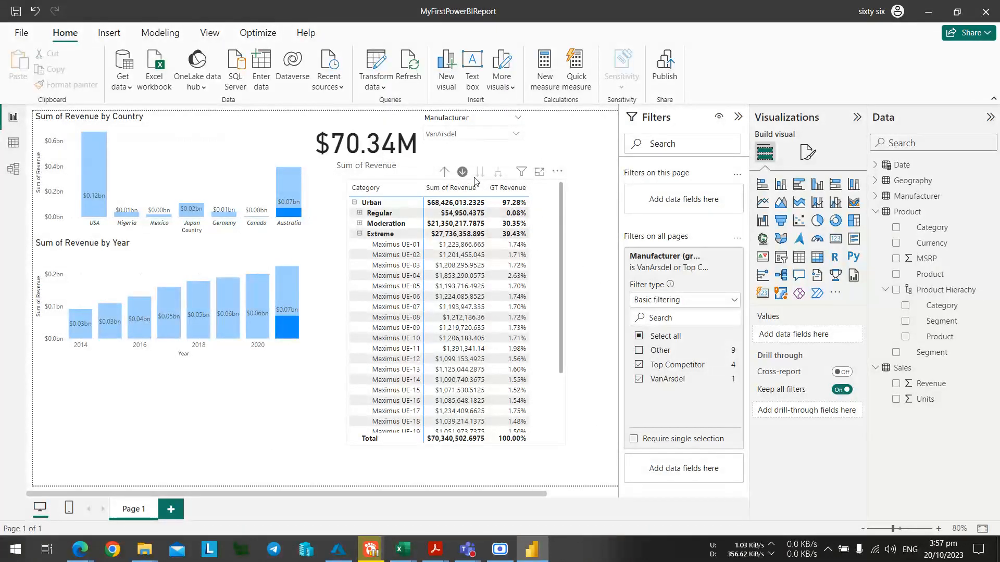
pyautogui.hotkey('alt', 'Tab')
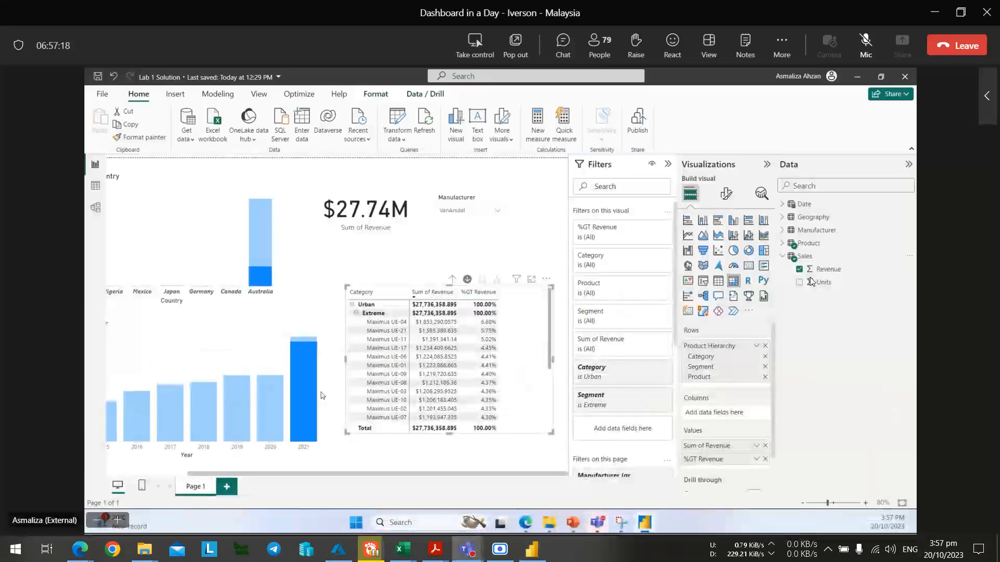
pyautogui.hotkey('alt', 'Tab')
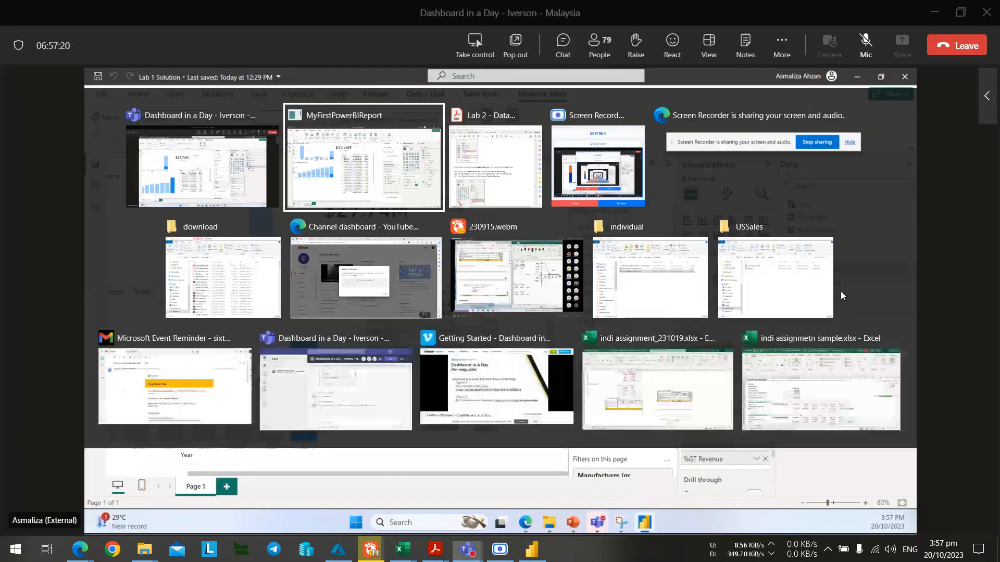
pyautogui.hotkey('alt', 'Tab')
pyautogui.hotkey('alt', 'Tab')
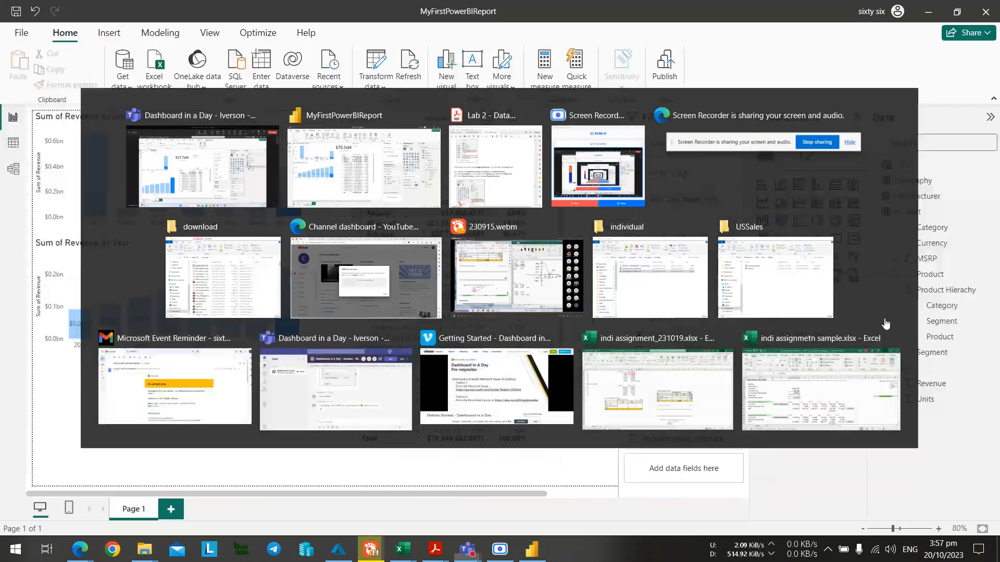
pyautogui.rightClick(928, 372)
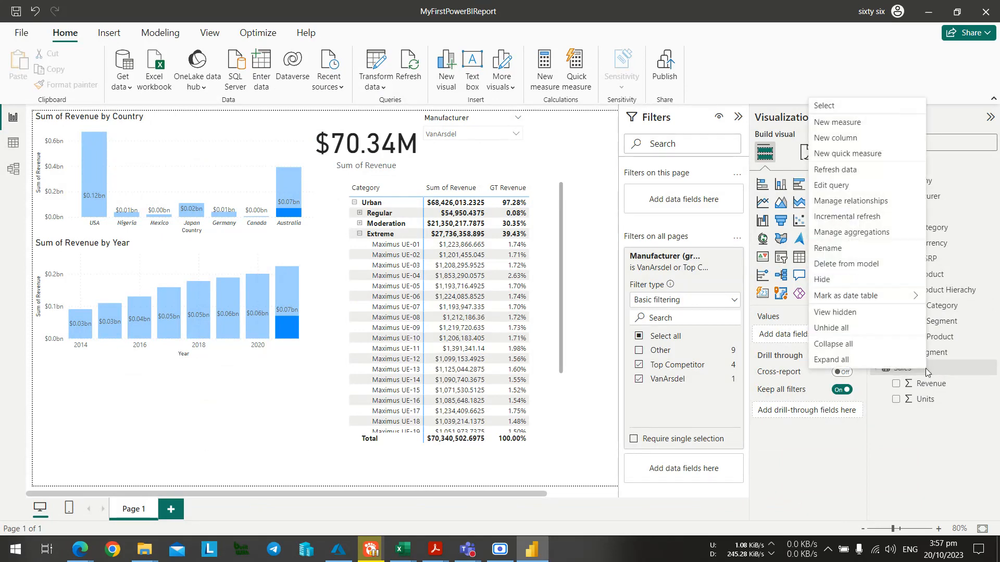
pyautogui.click(873, 134)
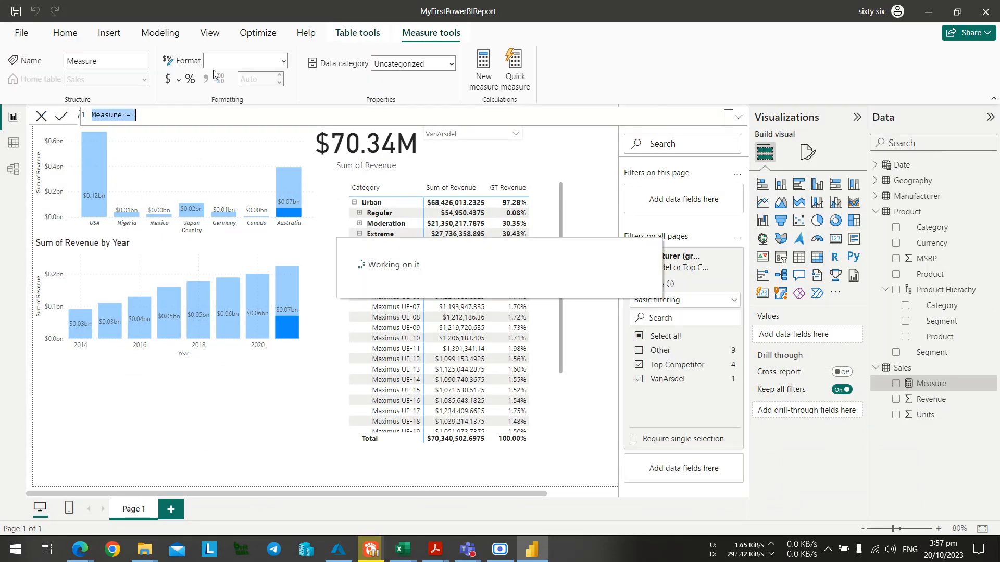
# Replace the default measure name with PY Sales, as in the instructor's formula.
pyautogui.hotkey('alt', 'Tab')
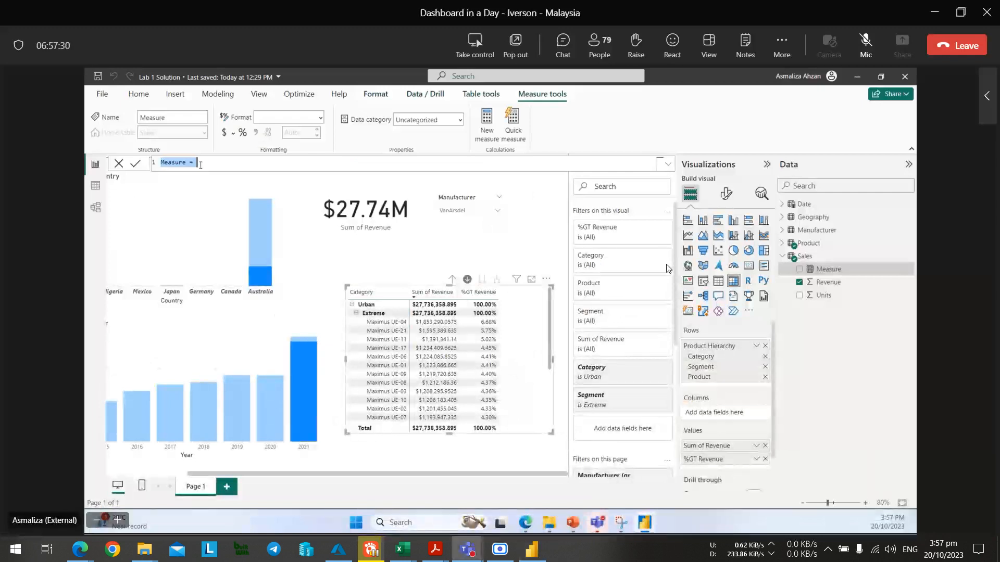
pyautogui.write('PY Sal')
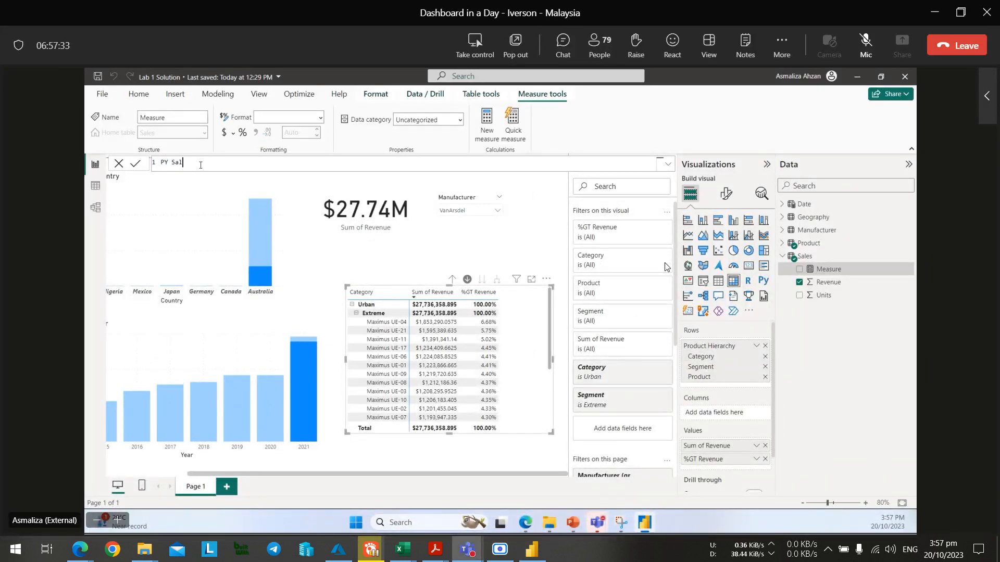
pyautogui.hotkey('alt', 'Tab')
pyautogui.write('py')
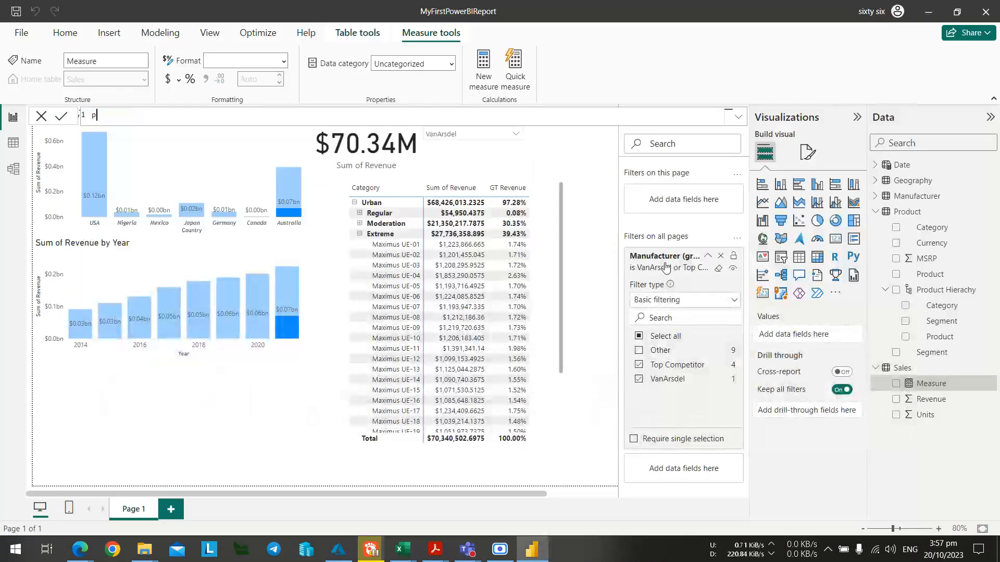
pyautogui.press('BackSpace')
pyautogui.write('PY SA')
pyautogui.press('BackSpace')
pyautogui.press('BackSpace')
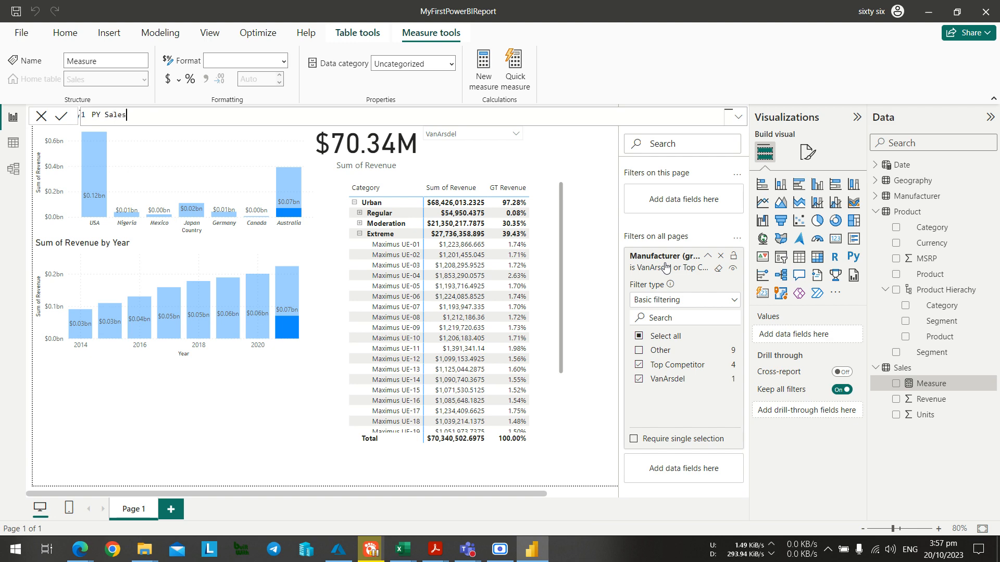
# Begin the PY Sales formula with = calculate(sum, following the instructor's formula in Teams.
pyautogui.hotkey('alt', 'Tab')
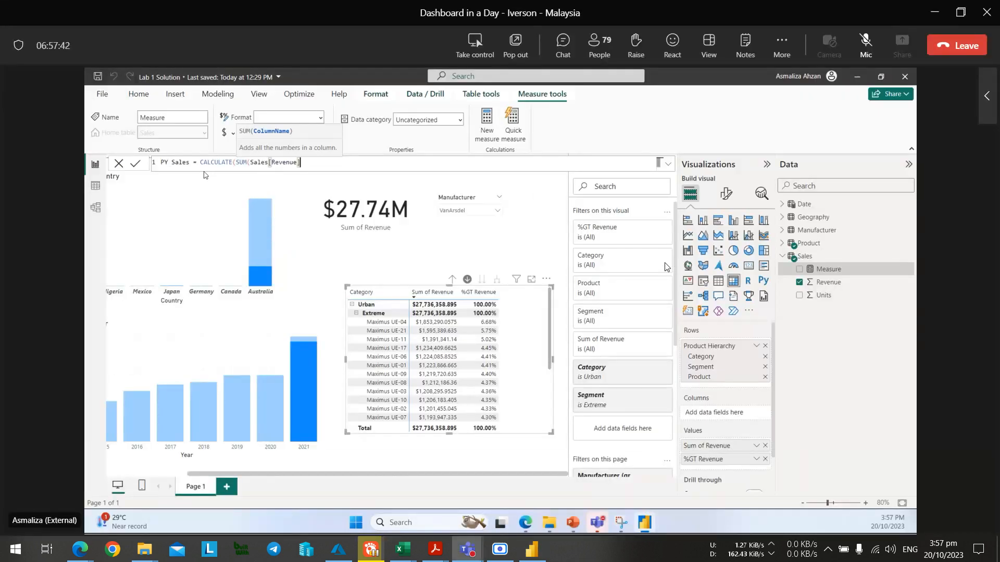
pyautogui.hotkey('alt', 'Tab')
pyautogui.write('les = calcula')
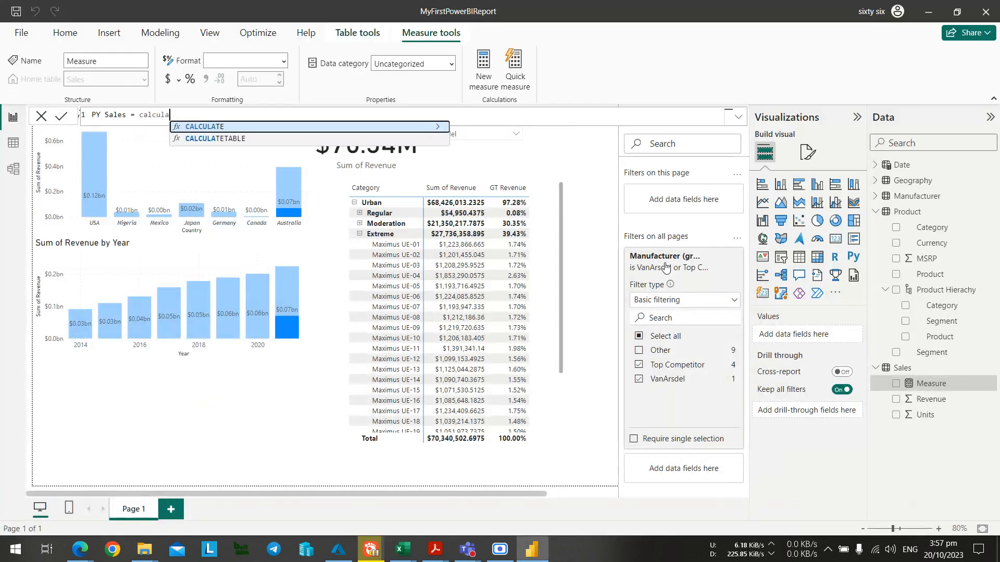
pyautogui.write('te(sum')
pyautogui.hotkey('alt', 'Tab')
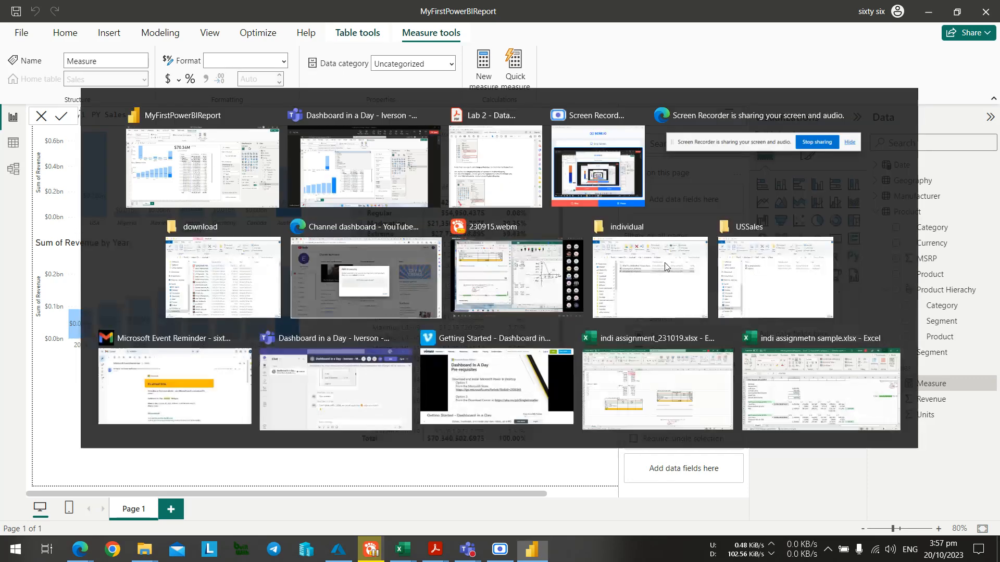
pyautogui.hotkey('alt', 'Tab')
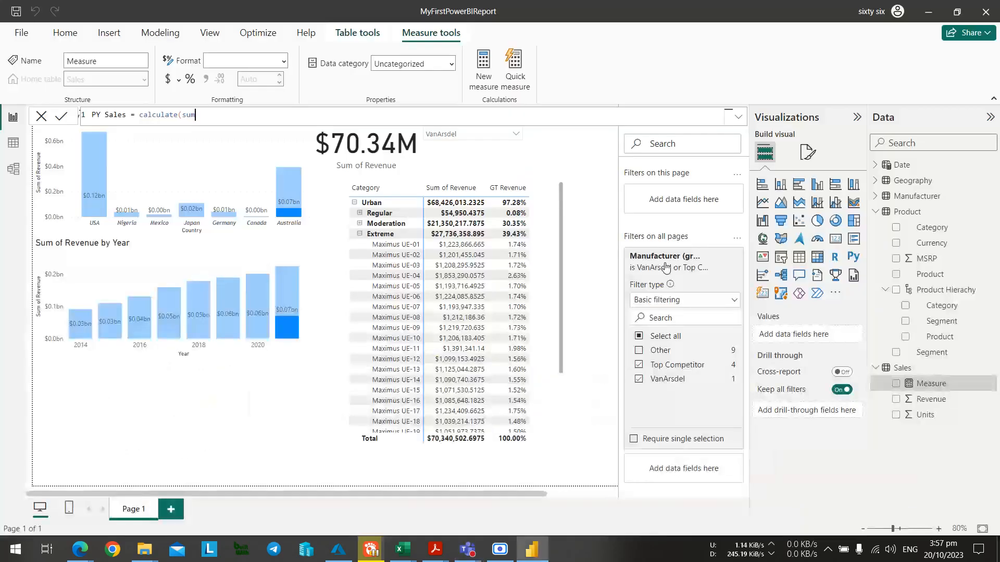
# Give the sum function the Sales[Revenue] column as its argument, correcting the mistyped reference against the instructor's formula.
pyautogui.write('(sales(')
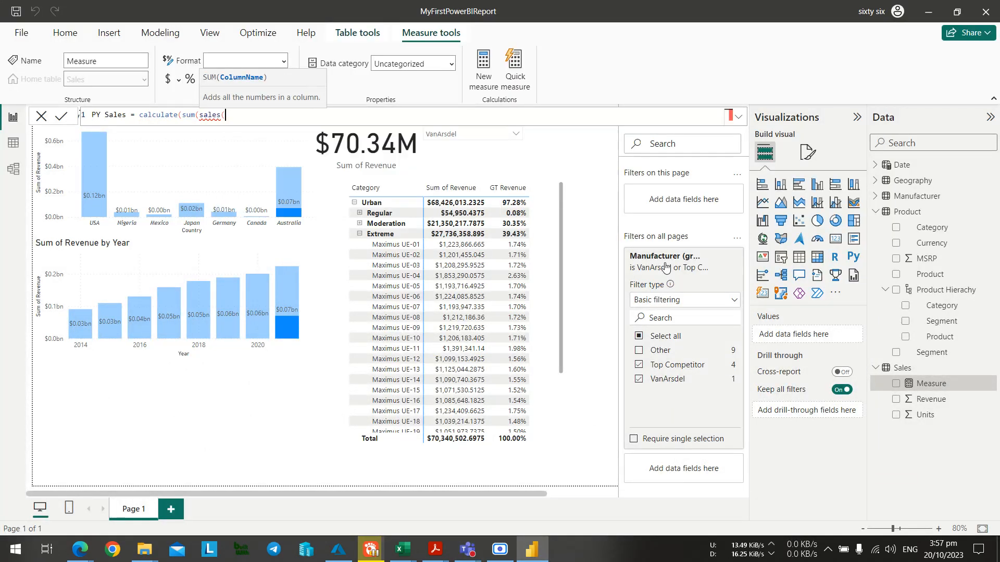
pyautogui.write('revenue')
pyautogui.hotkey('alt', 'Tab')
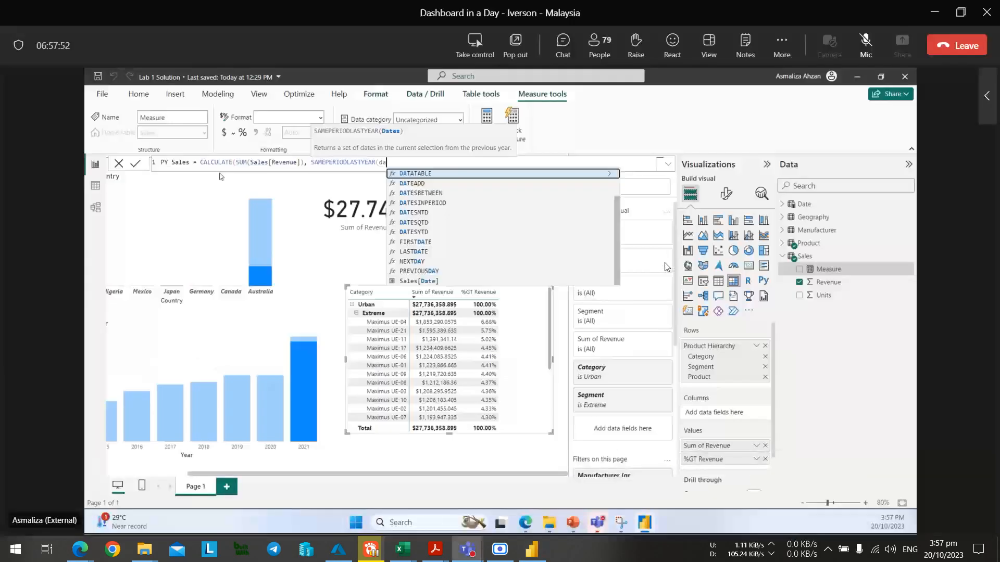
pyautogui.hotkey('alt', 'Tab')
pyautogui.press('BackSpace')
pyautogui.press('BackSpace')
pyautogui.press('BackSpace')
pyautogui.press('BackSpace')
pyautogui.press('BackSpace')
pyautogui.press('BackSpace')
pyautogui.press('BackSpace')
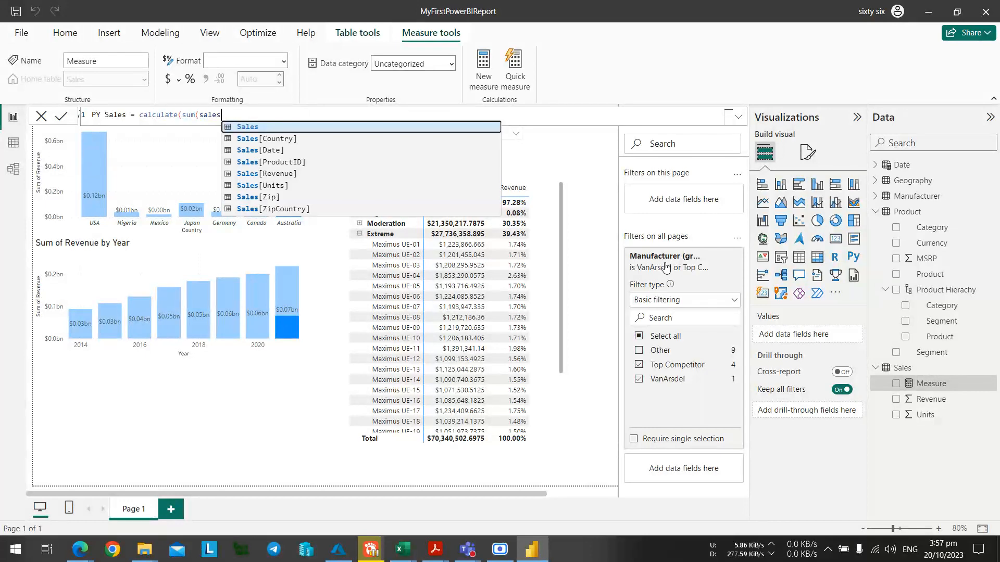
pyautogui.click(299, 174)
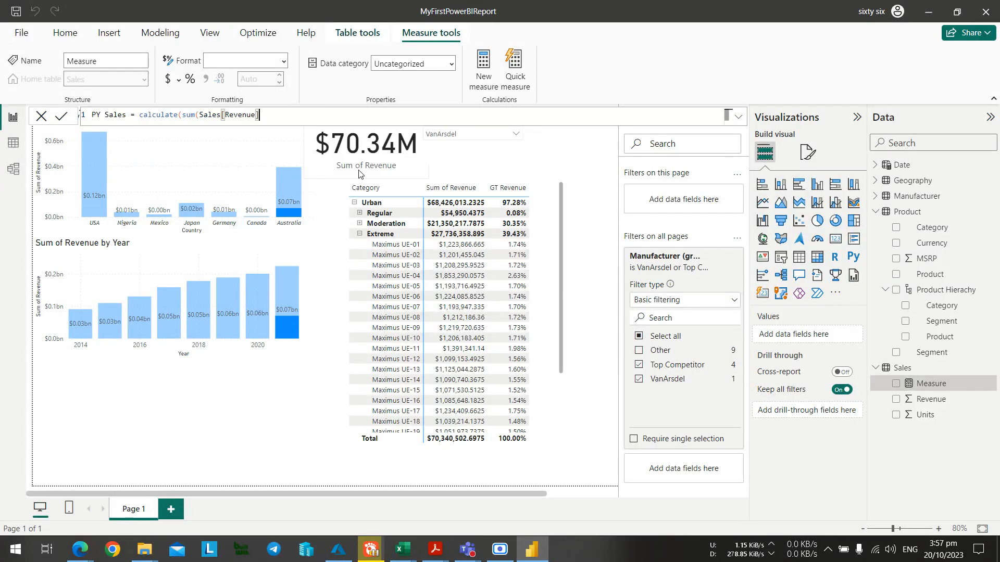
# Close the sum expression and add the SAMEPERIODLASTYEAR function as the second argument of calculate, as the instructor does.
pyautogui.hotkey('alt', 'Tab')
pyautogui.hotkey('alt', 'Tab')
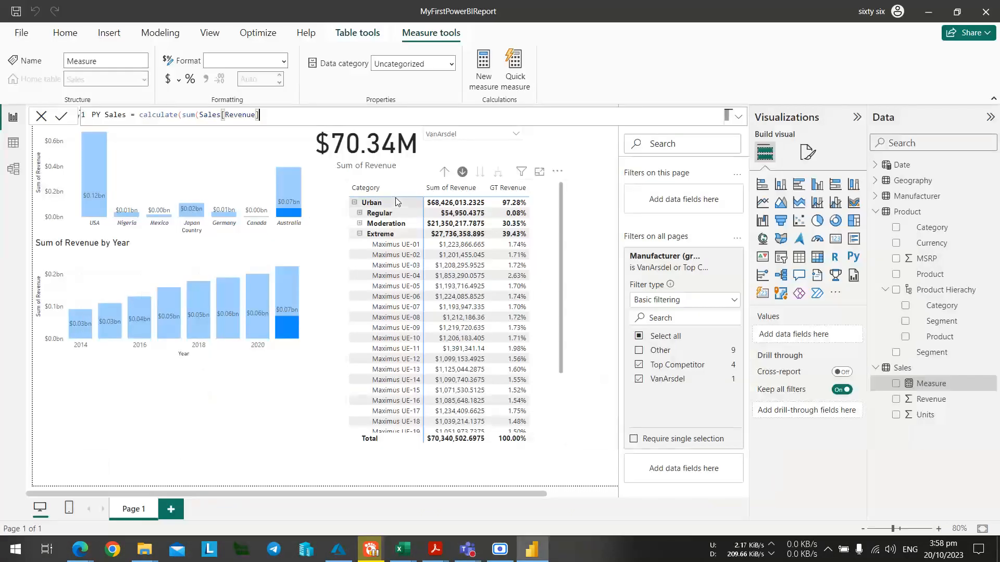
pyautogui.write('),')
pyautogui.hotkey('alt', 'Tab')
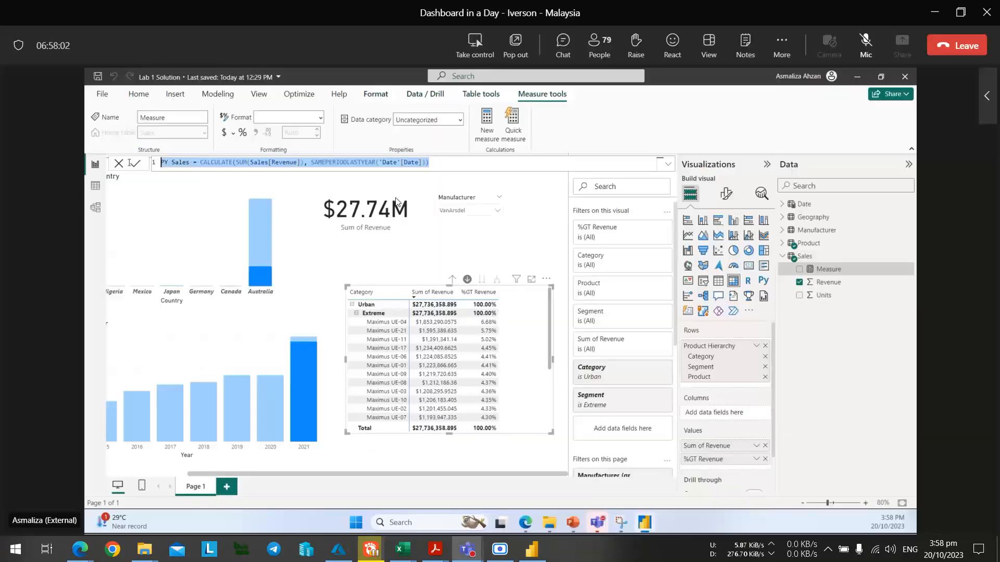
pyautogui.hotkey('alt', 'Tab')
pyautogui.write('sampl')
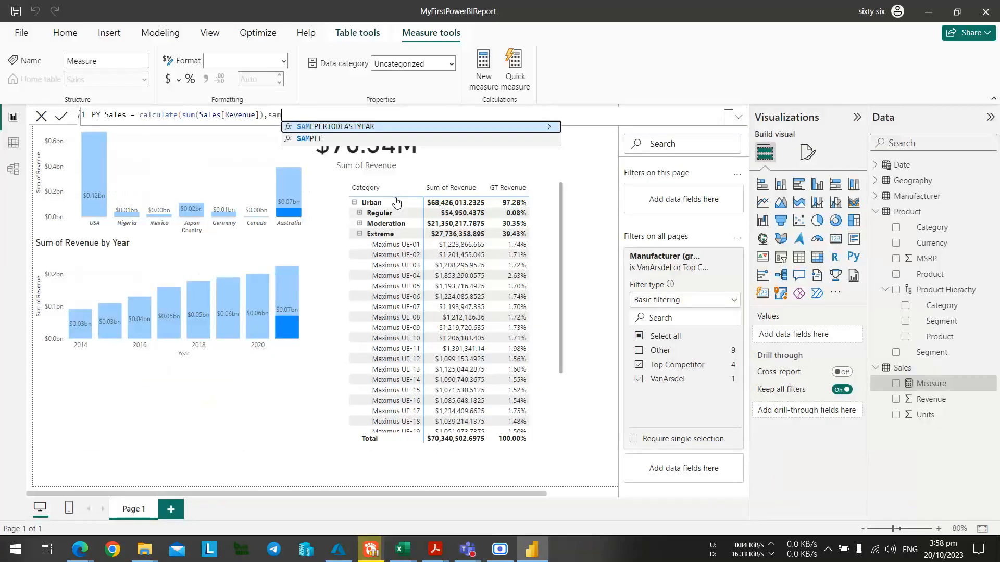
pyautogui.press('BackSpace')
pyautogui.press('BackSpace')
pyautogui.press('Tab')
# Give SAMEPERIODLASTYEAR the 'Date'[Date] column as its argument and close its parenthesis, comparing with the instructor's formula.
pyautogui.hotkey('alt', 'Tab')
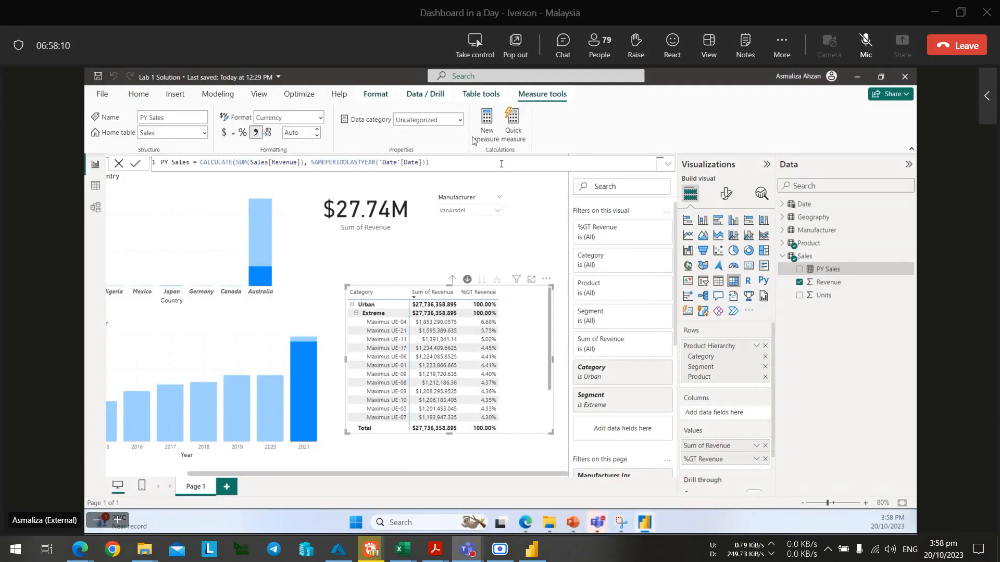
pyautogui.hotkey('alt', 'Tab')
pyautogui.write('Da')
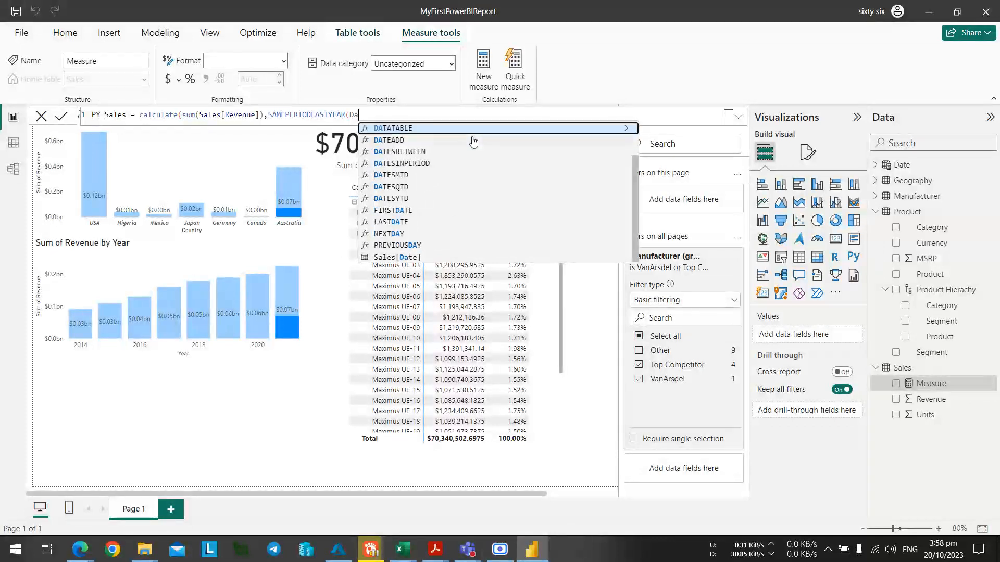
pyautogui.hotkey('alt', 'Tab')
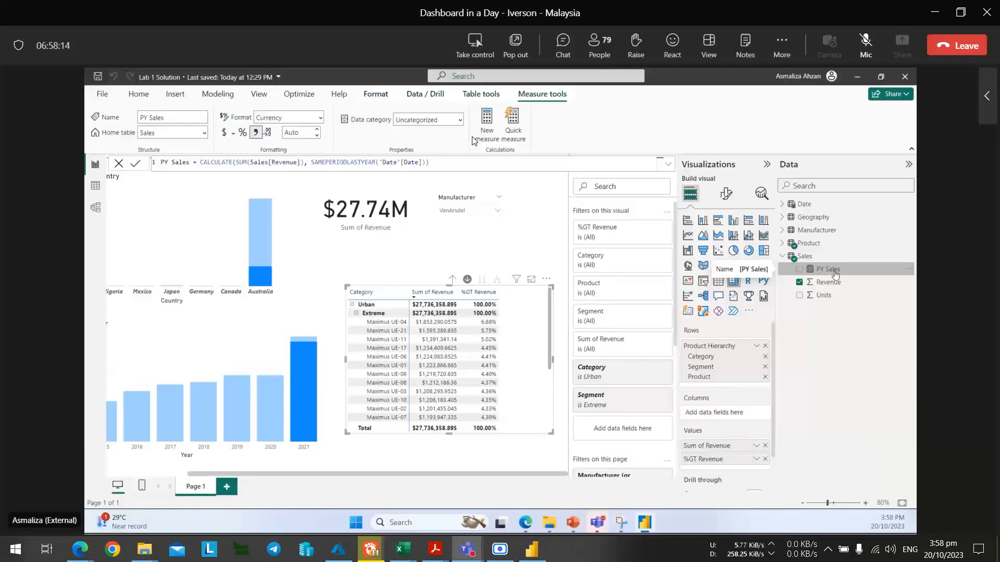
pyautogui.hotkey('alt', 'Tab')
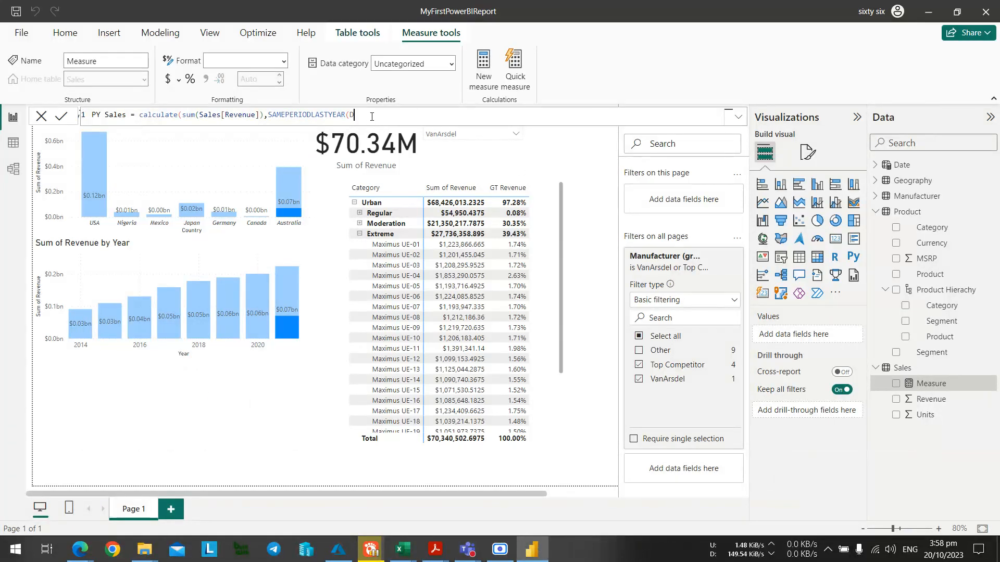
pyautogui.press('BackSpace')
pyautogui.write('D')
pyautogui.press('Tab')
pyautogui.write('(date')
pyautogui.hotkey('alt', 'Tab')
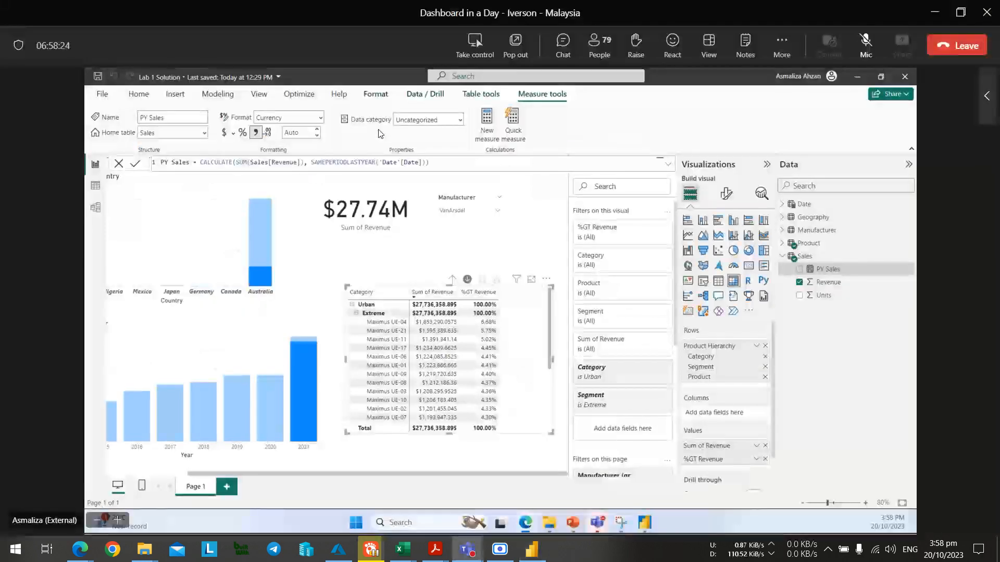
pyautogui.hotkey('alt', 'Tab')
pyautogui.press('BackSpace')
pyautogui.write('[')
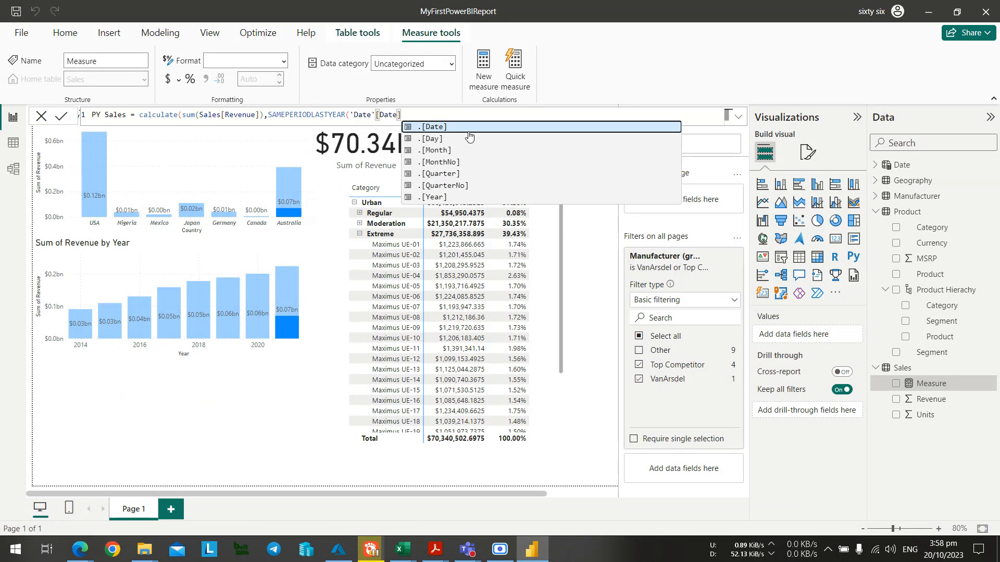
pyautogui.click(468, 131)
pyautogui.write(')')
# Check the closing parentheses against the instructor's formula, close the calculate expression and commit the PY Sales measure.
pyautogui.hotkey('alt', 'Tab')
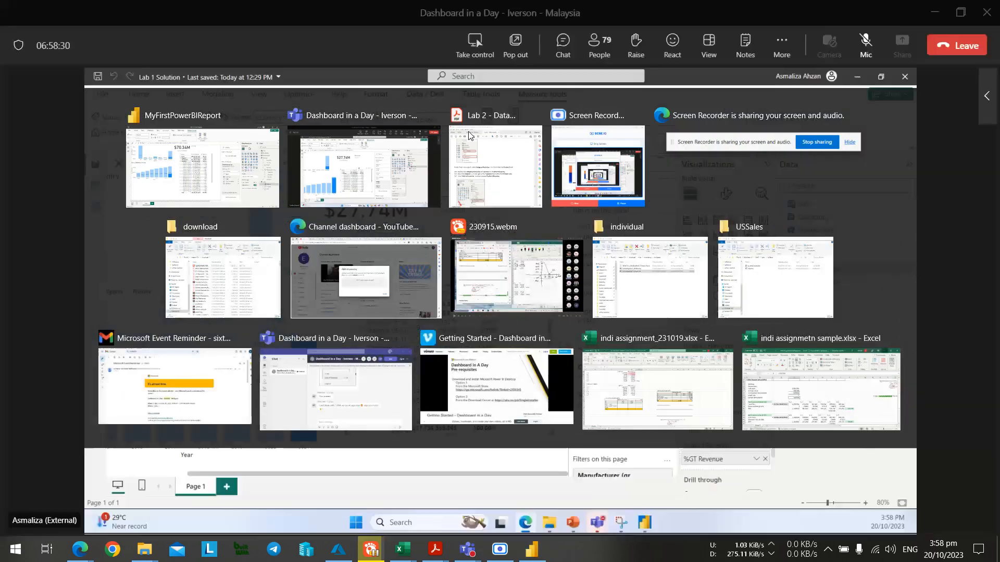
pyautogui.hotkey('alt', 'Tab')
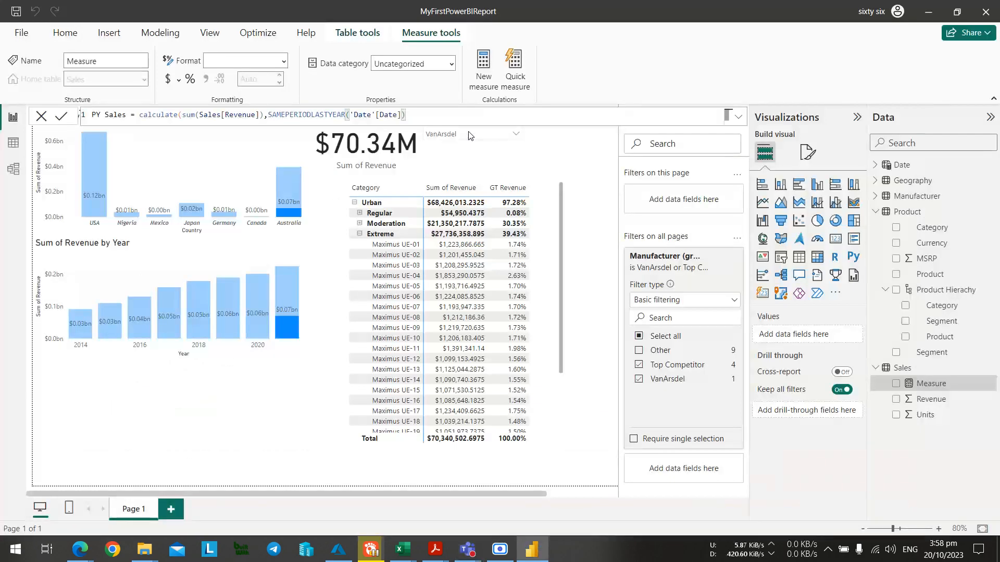
pyautogui.write(')')
pyautogui.press('Return')
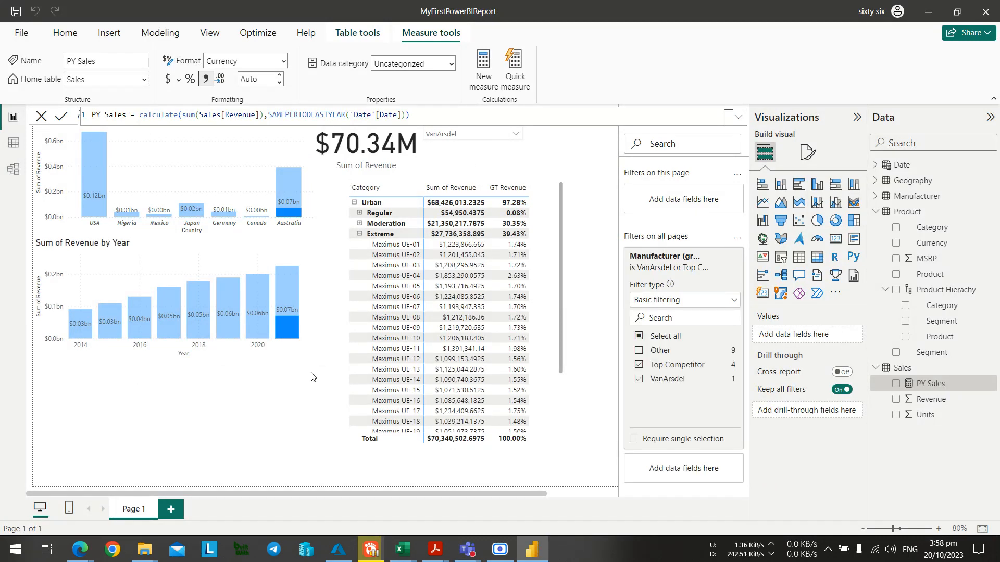
# Check the instructor's progress in Teams and create another new measure in the Sales table.
pyautogui.hotkey('alt', 'Tab')
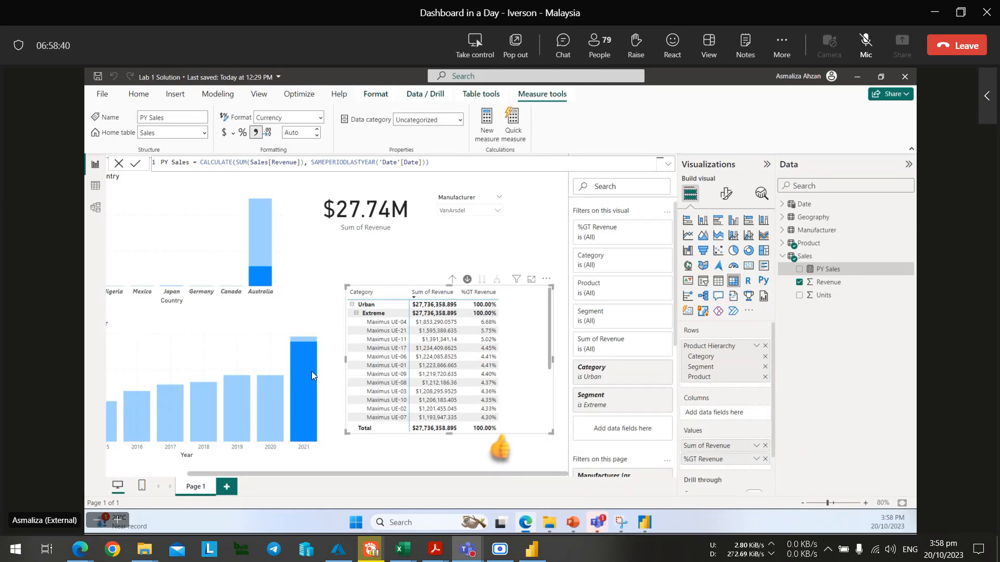
pyautogui.hotkey('alt', 'Tab')
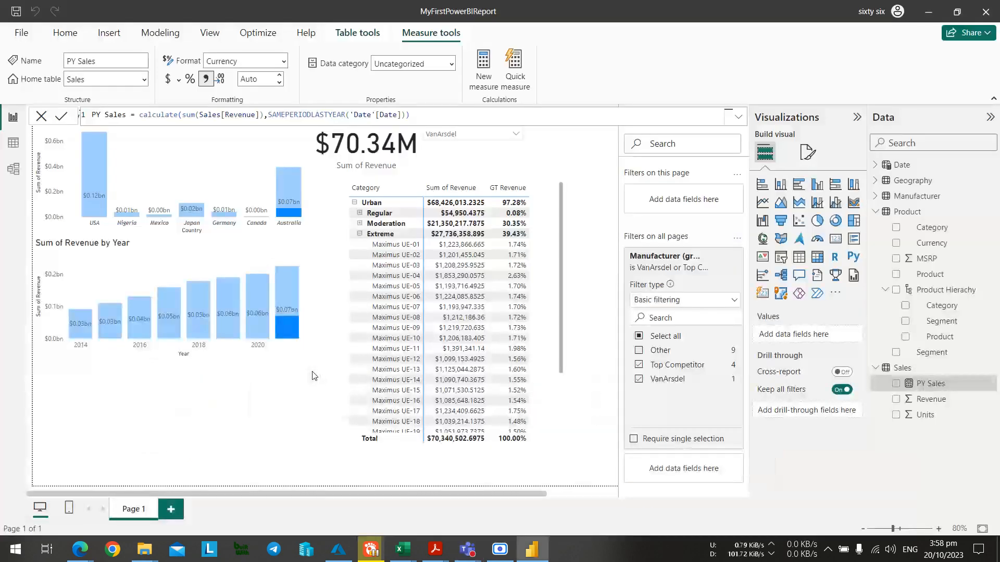
pyautogui.hotkey('alt', 'Tab')
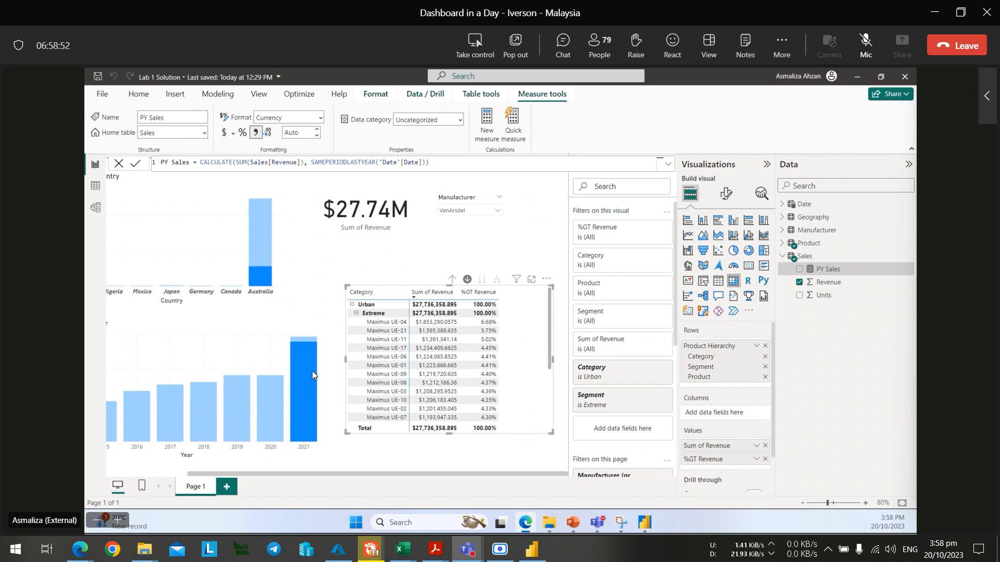
pyautogui.hotkey('alt', 'Tab')
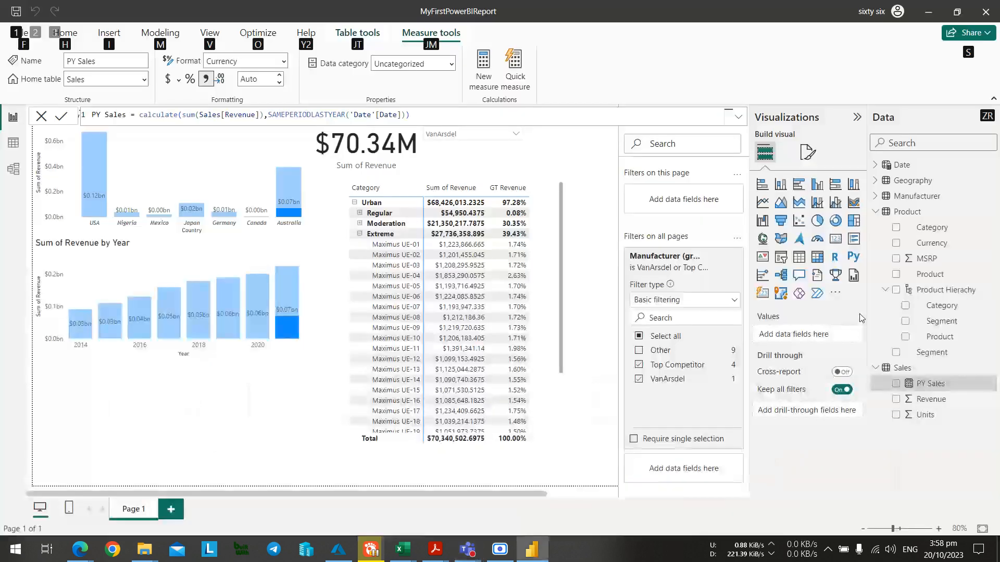
pyautogui.rightClick(917, 367)
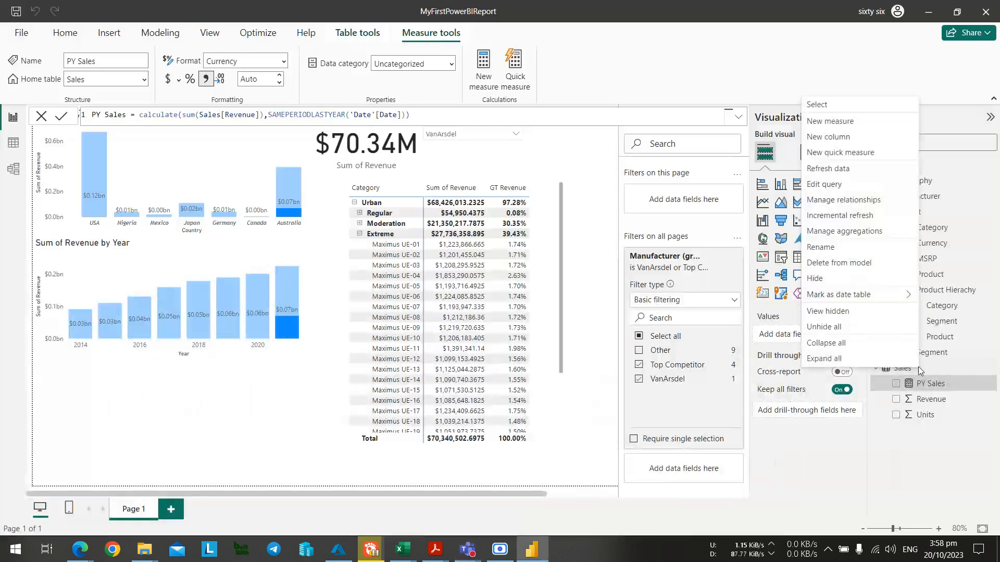
pyautogui.click(854, 121)
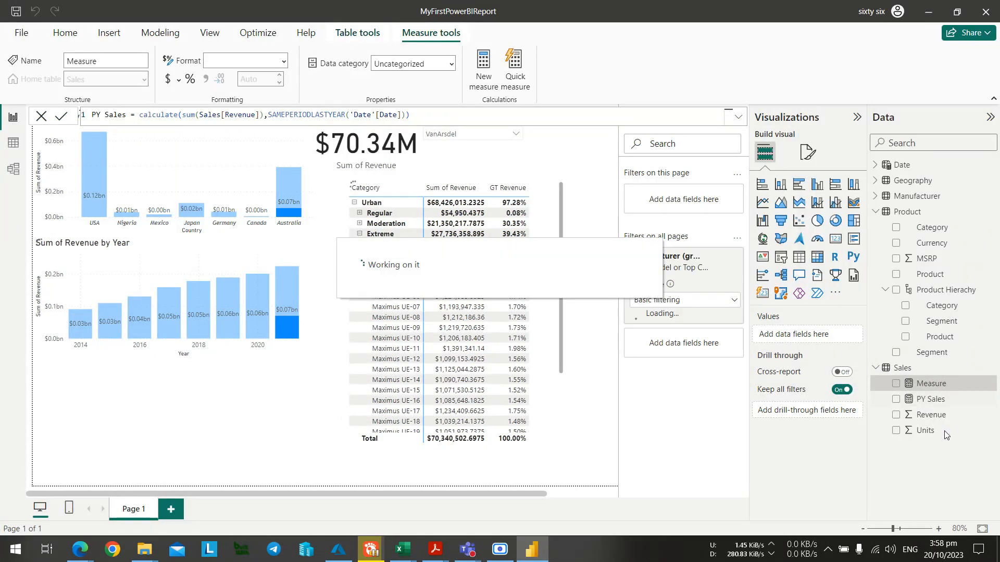
pyautogui.moveTo(222, 217)
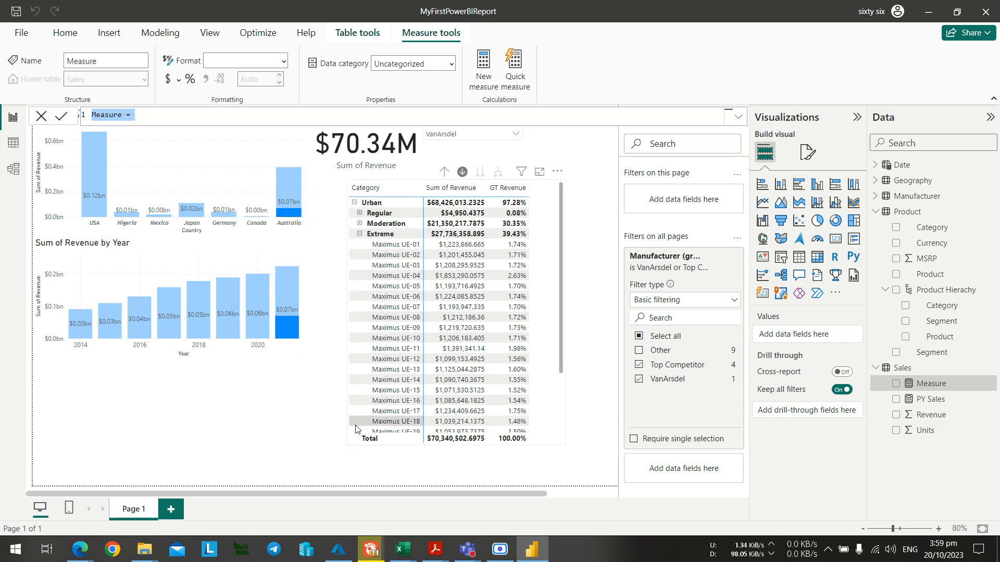
# Replace the new measure's default name with % Growth, as in the instructor's formula.
pyautogui.hotkey('alt', 'Tab')
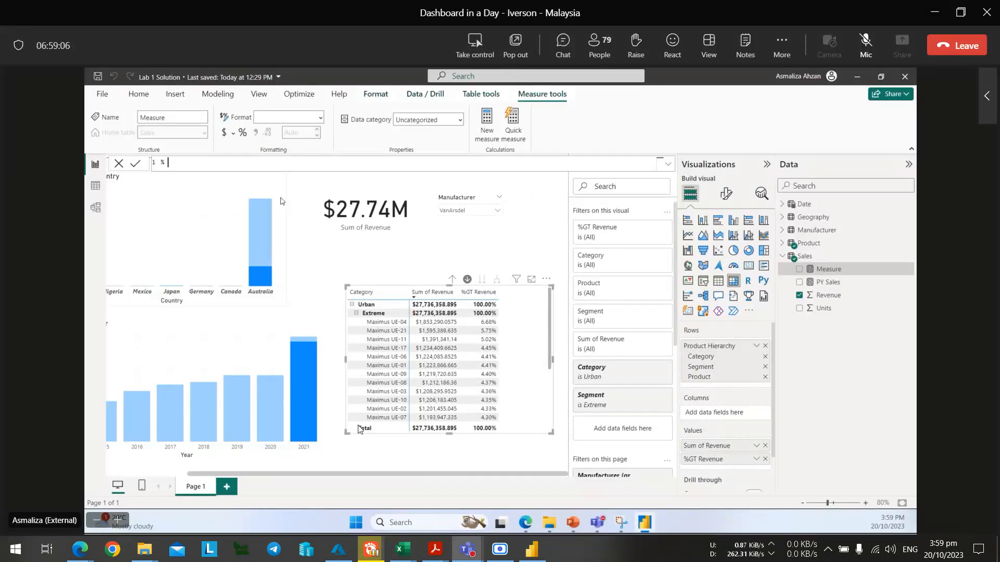
pyautogui.hotkey('alt', 'Tab')
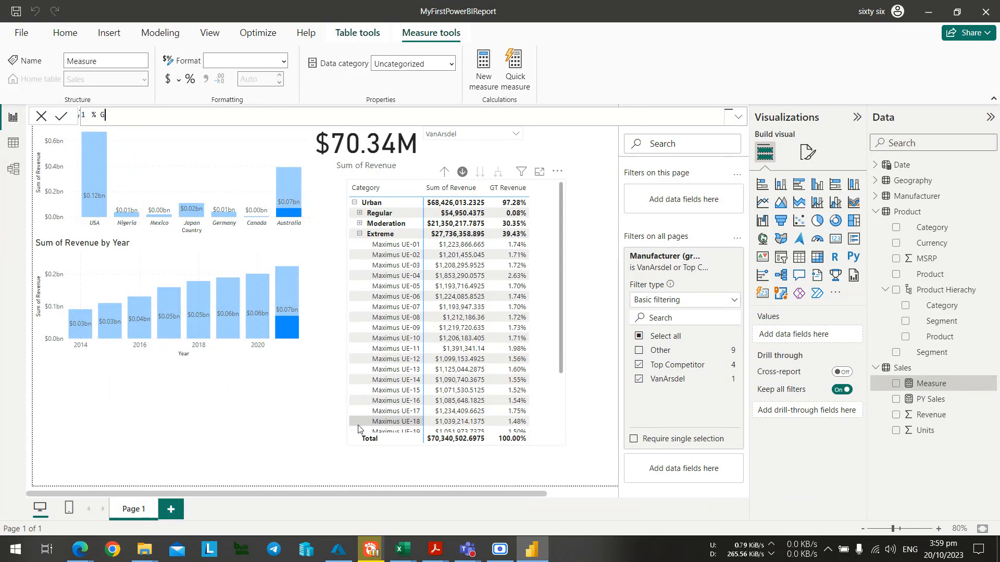
pyautogui.write('rowth')
pyautogui.hotkey('alt', 'Tab')
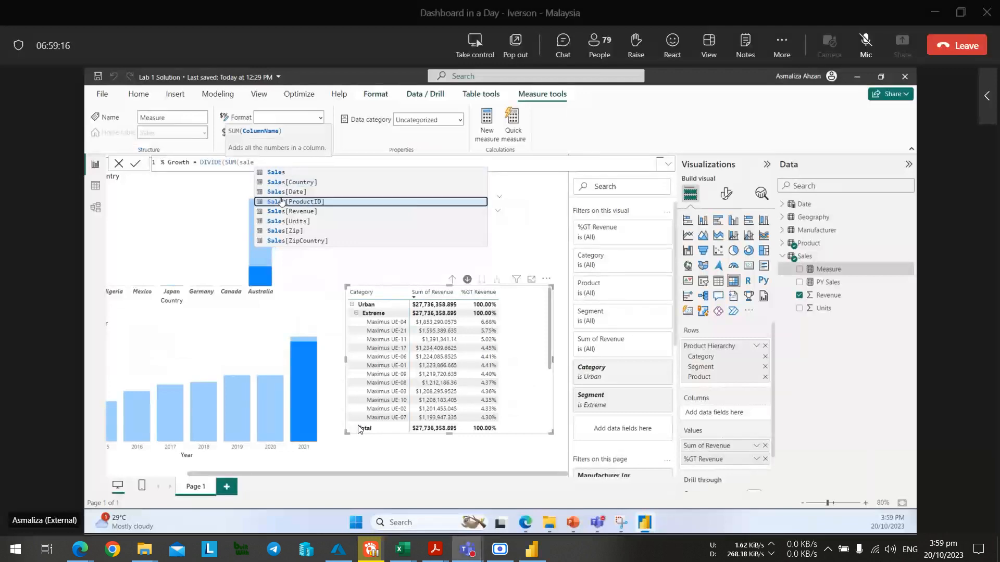
# Begin the % Growth expression with divide and a nested sum function, following the instructor's formula in Teams.
pyautogui.hotkey('alt', 'Tab')
pyautogui.write('= divide')
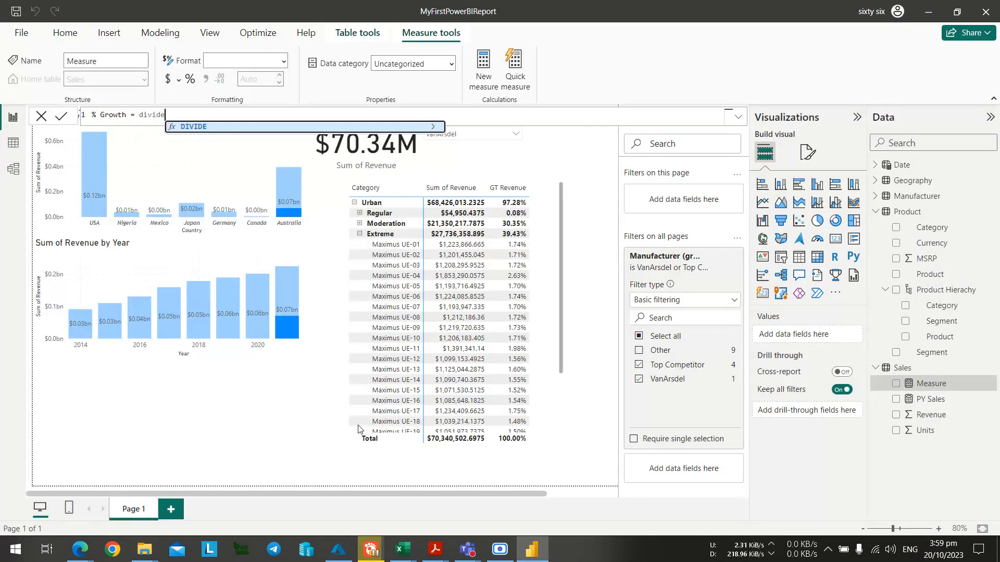
pyautogui.hotkey('alt', 'Tab')
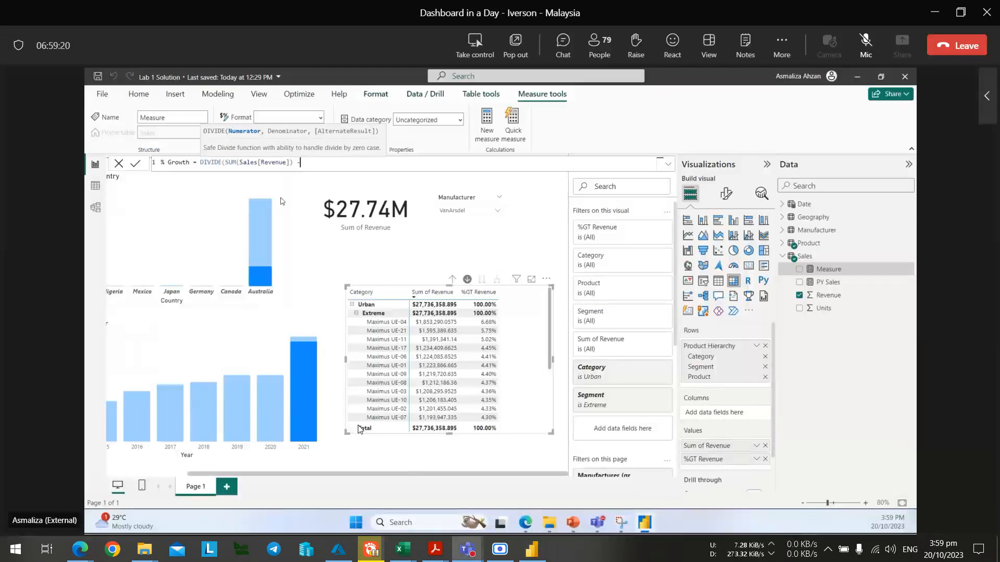
pyautogui.hotkey('alt', 'Tab')
pyautogui.write('(sum(')
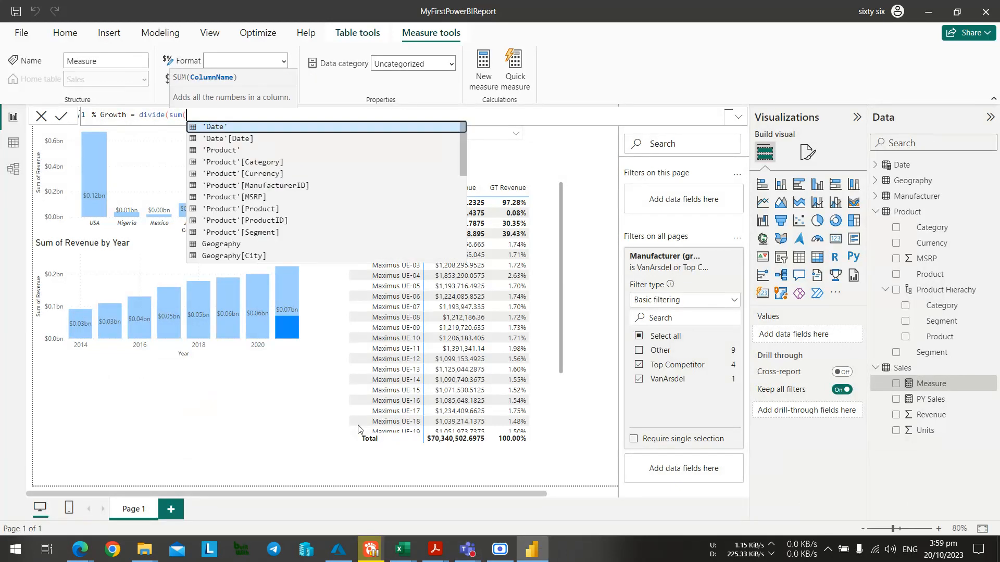
# Give the nested sum the Sales[Revenue] column as its argument, comparing with the instructor's formula.
pyautogui.write('sal')
pyautogui.hotkey('alt', 'Tab')
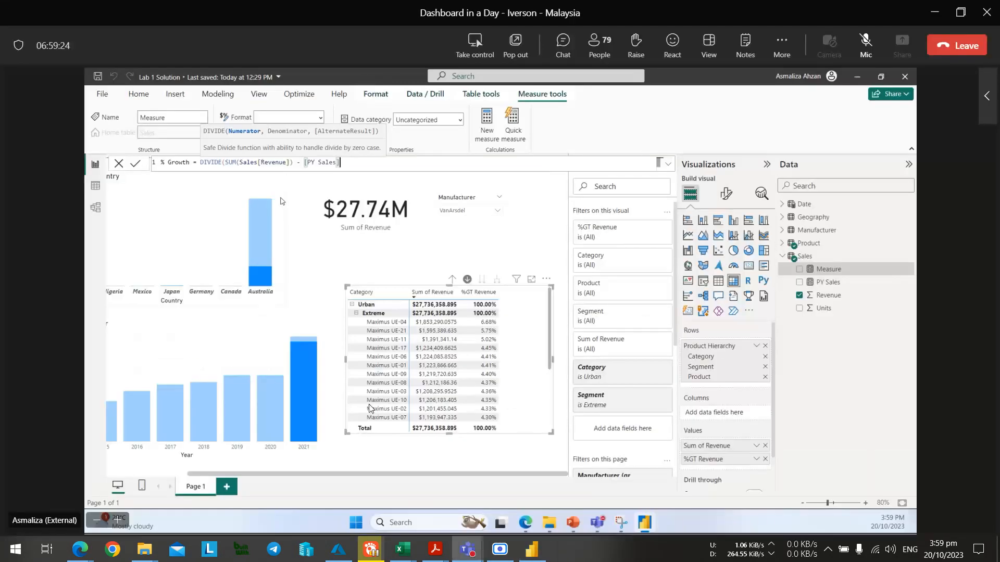
pyautogui.hotkey('alt', 'Tab')
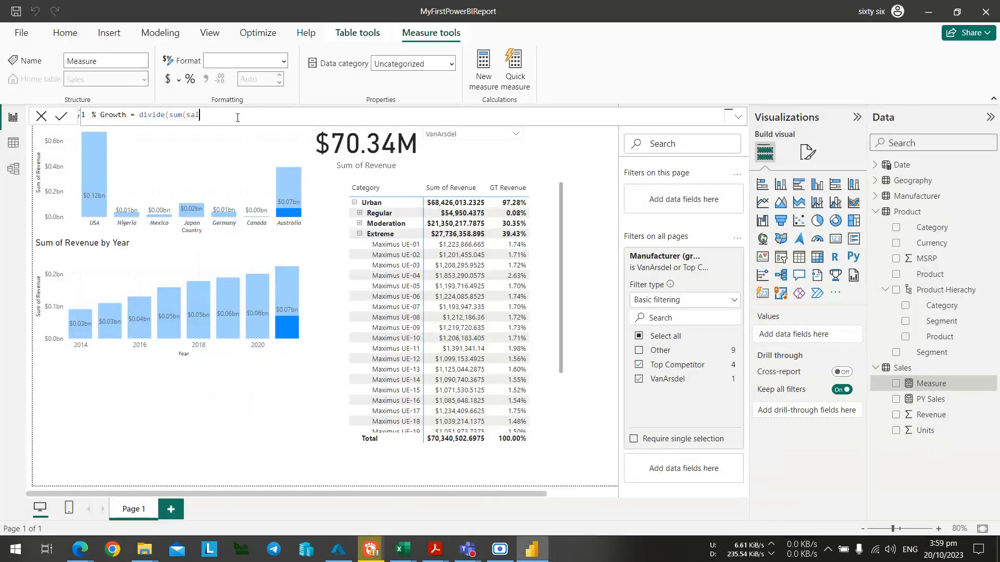
pyautogui.write('es')
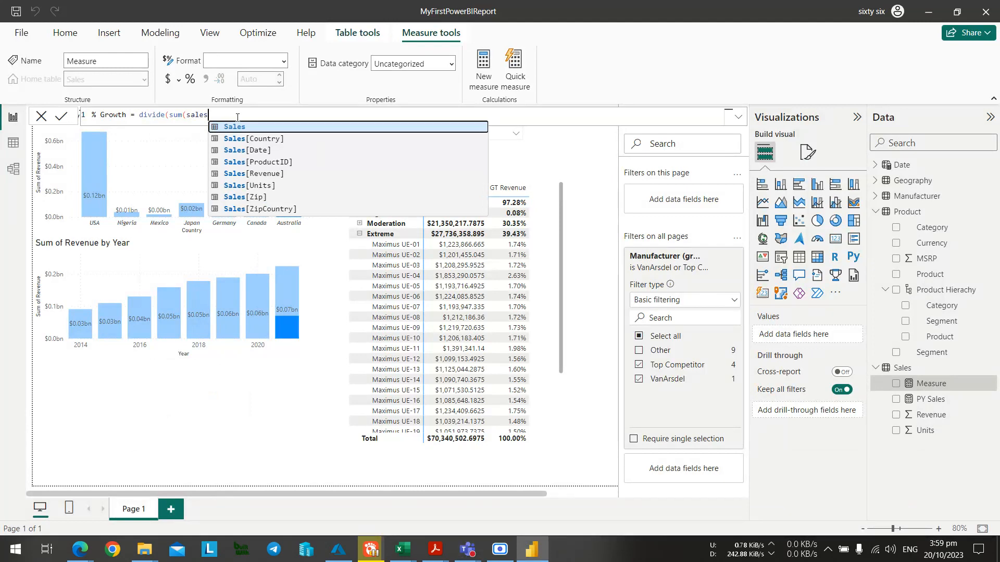
pyautogui.click(279, 174)
# Close the sum and subtract the [PY Sales] measure from it to complete the numerator, as in the instructor's formula.
pyautogui.hotkey('alt', 'Tab')
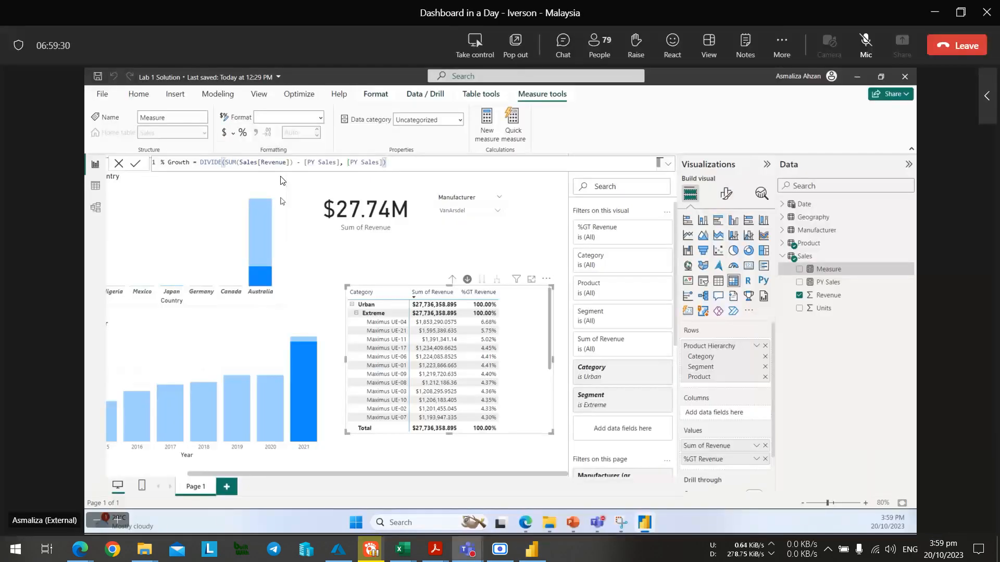
pyautogui.hotkey('alt', 'Tab')
pyautogui.write('-')
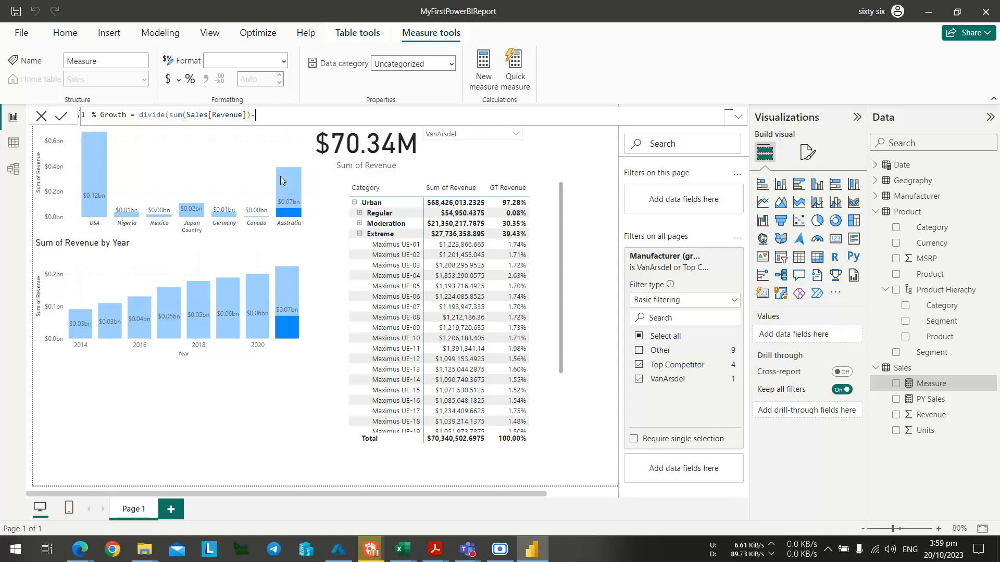
pyautogui.press('BackSpace')
pyautogui.write('- Py')
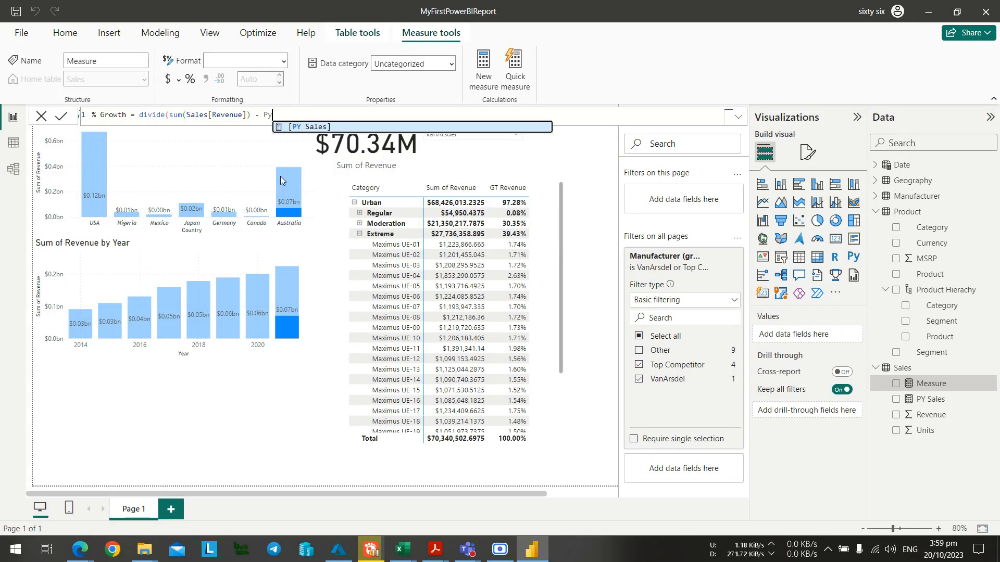
pyautogui.click(303, 128)
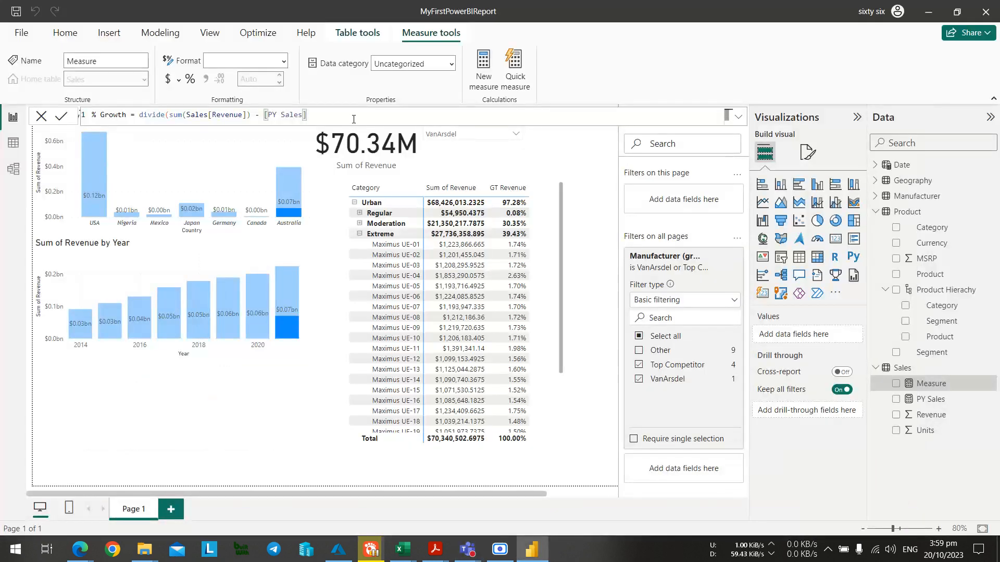
# Add the [PY Sales] measure as the denominator of divide, checking against the instructor's screen.
pyautogui.write(',')
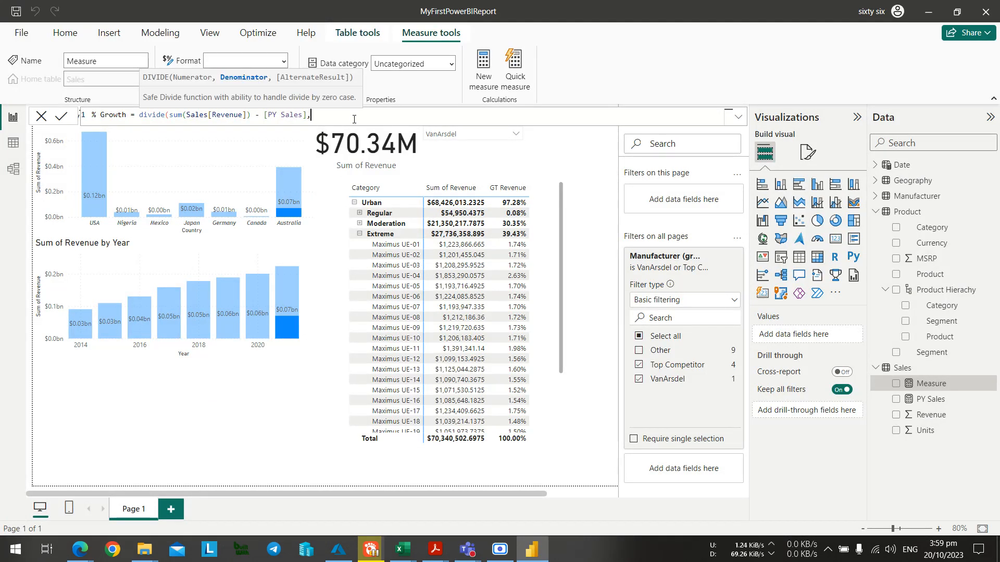
pyautogui.hotkey('alt', 'Tab')
pyautogui.hotkey('alt', 'Tab')
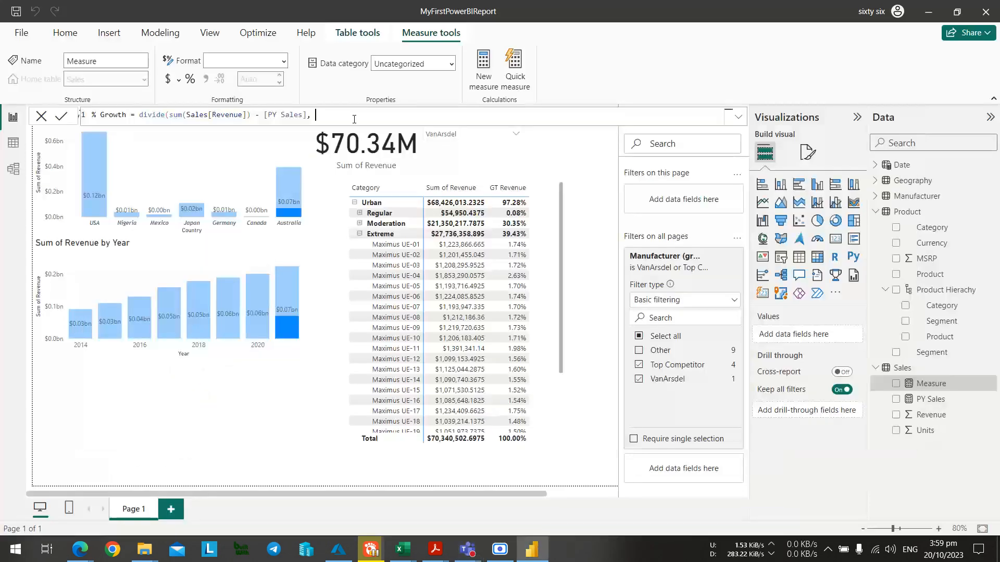
pyautogui.write('Pu')
pyautogui.press('BackSpace')
pyautogui.write('y')
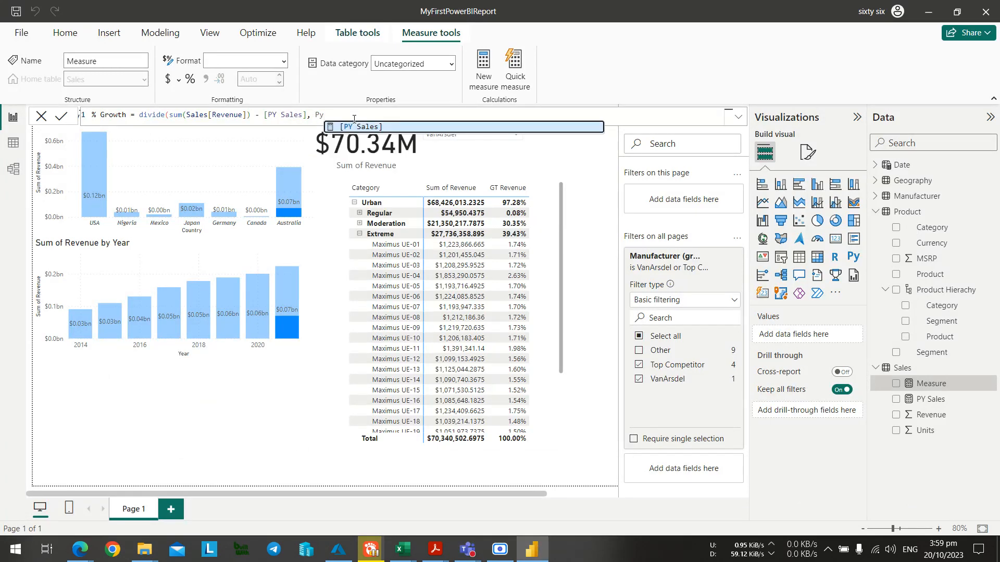
pyautogui.press('Tab')
# Check the instructor's progress, close the divide expression and commit the % Growth measure.
pyautogui.hotkey('alt', 'Tab')
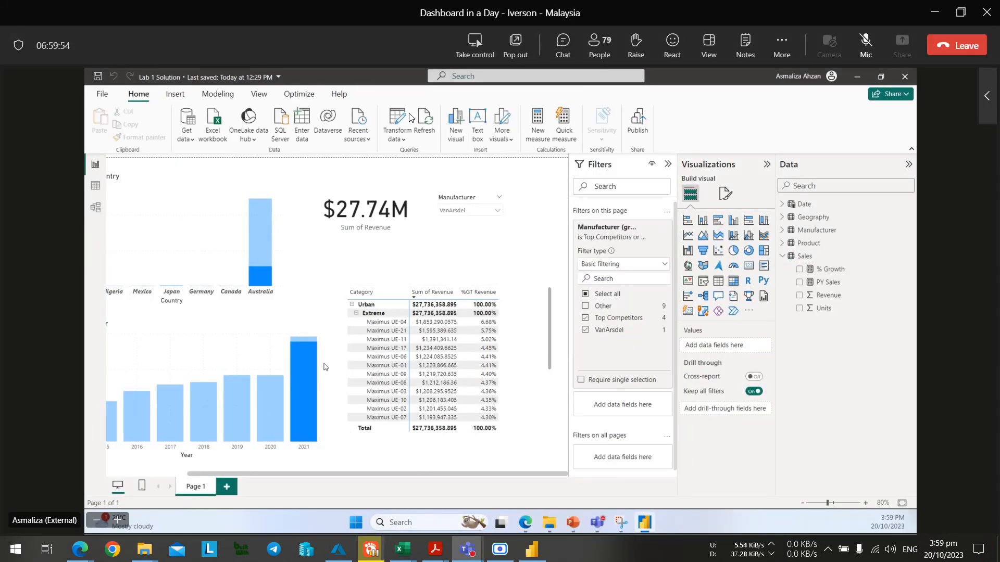
pyautogui.hotkey('alt', 'Tab')
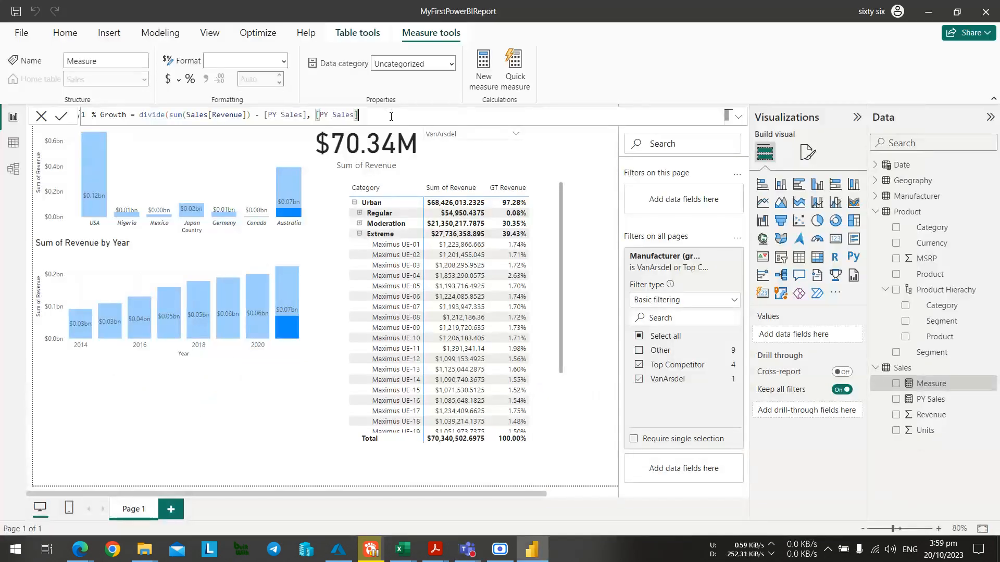
pyautogui.write(')')
pyautogui.press('Return')
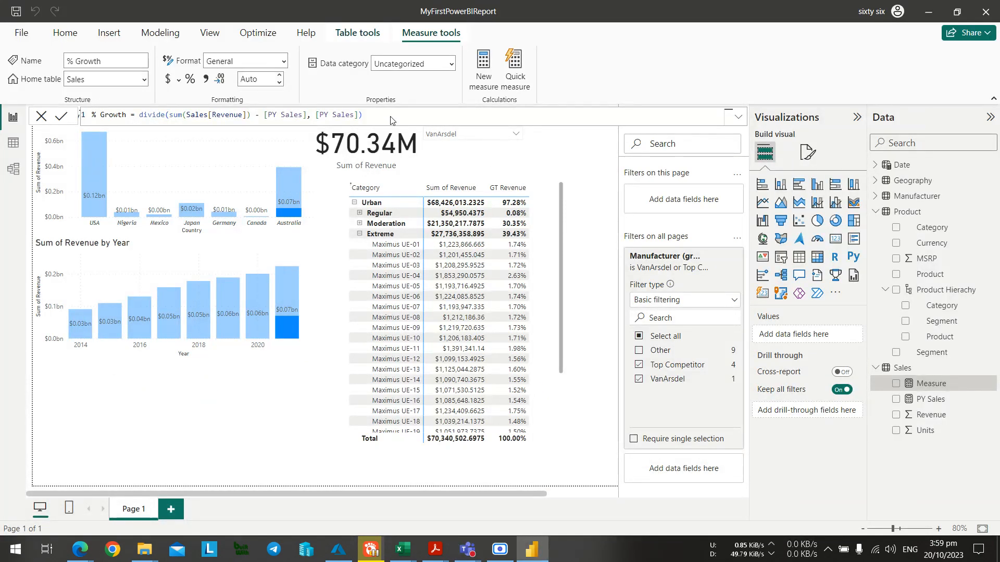
# Check the instructor's report and widen the revenue matrix to make room for more columns.
pyautogui.hotkey('alt', 'Tab')
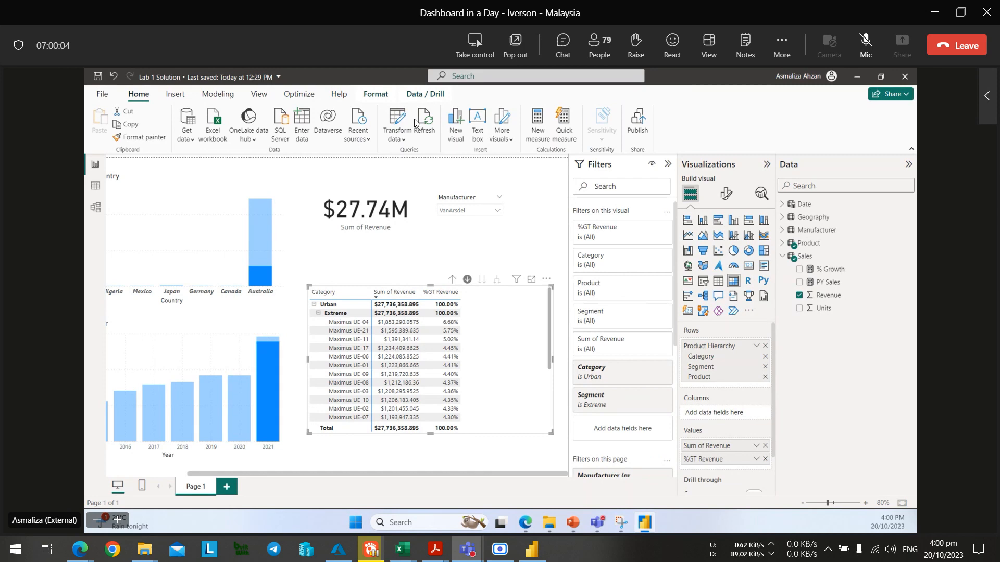
pyautogui.hotkey('alt', 'Tab')
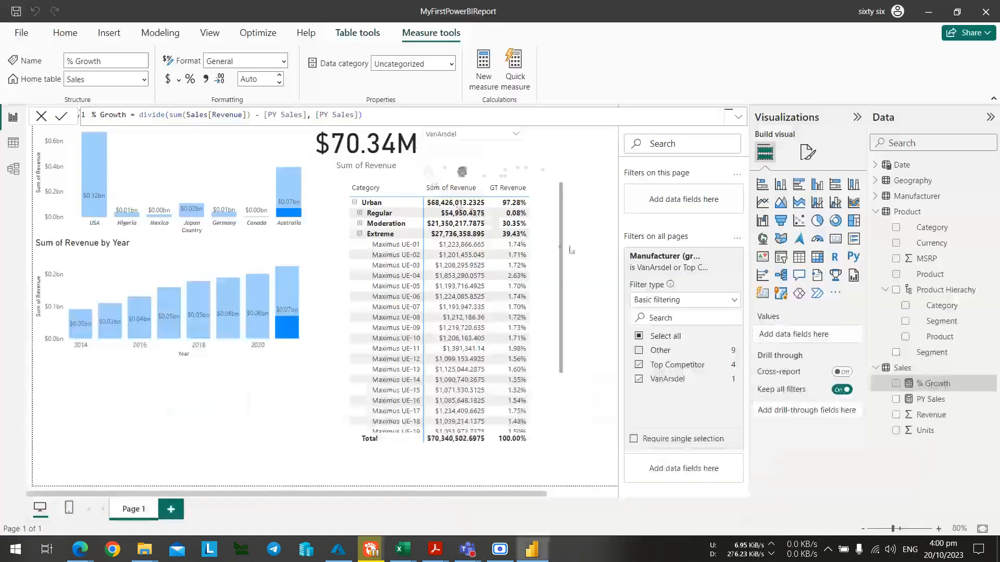
pyautogui.scroll(-2, 572, 449)
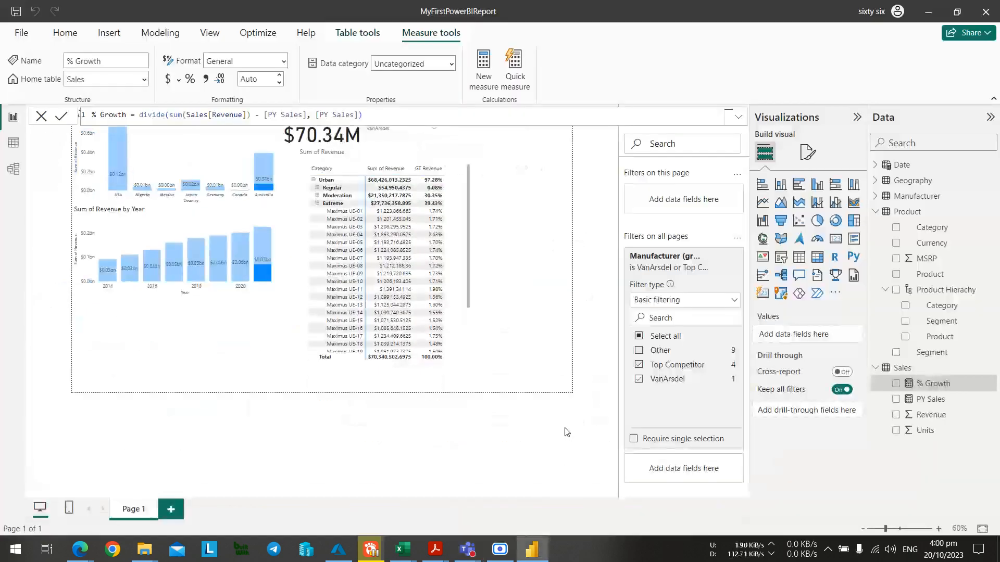
pyautogui.click(463, 246)
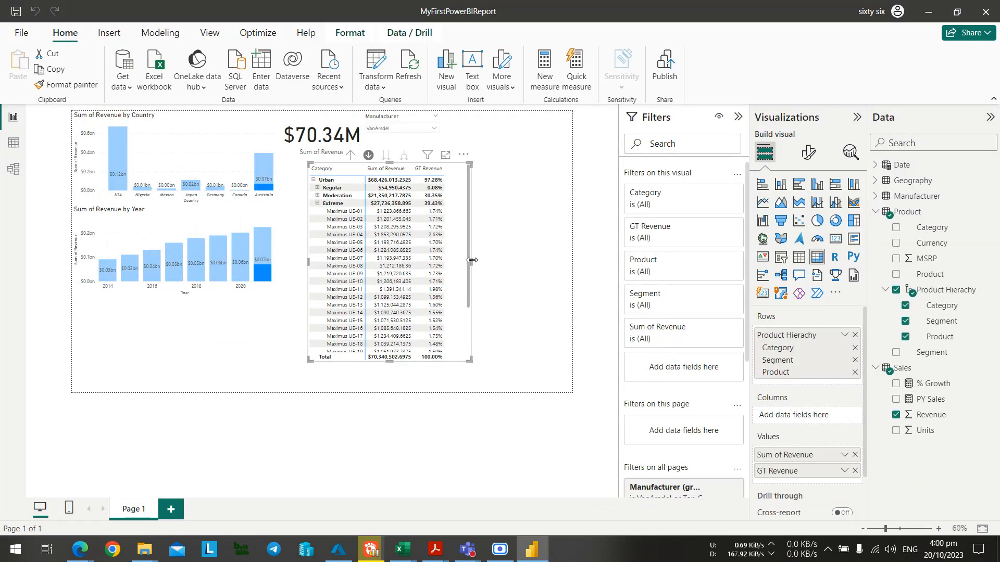
pyautogui.moveTo(470, 257); pyautogui.dragTo(537, 260)
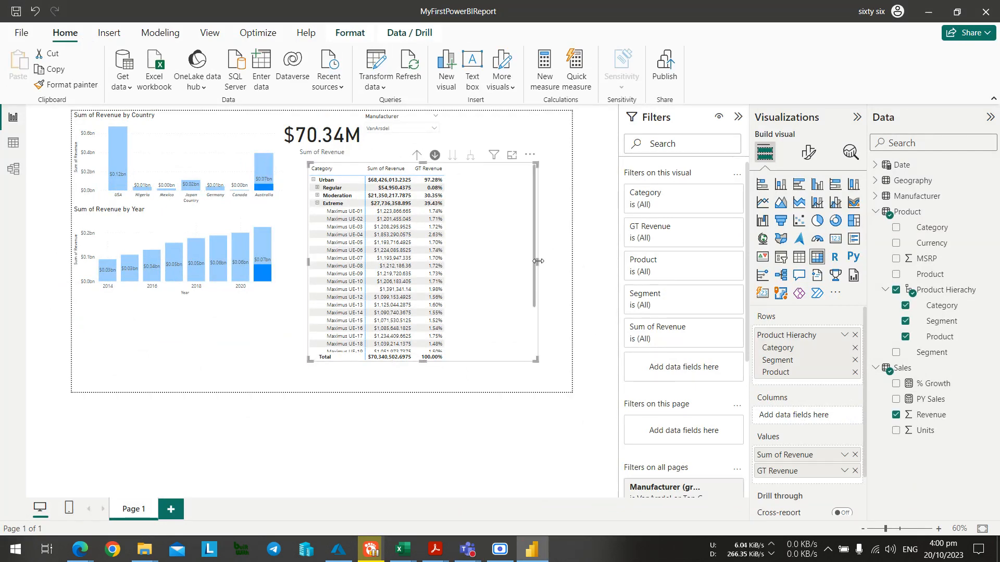
# Check the instructor's matrix in Teams and bring the whole widened matrix into view in the report.
pyautogui.hotkey('alt', 'Tab')
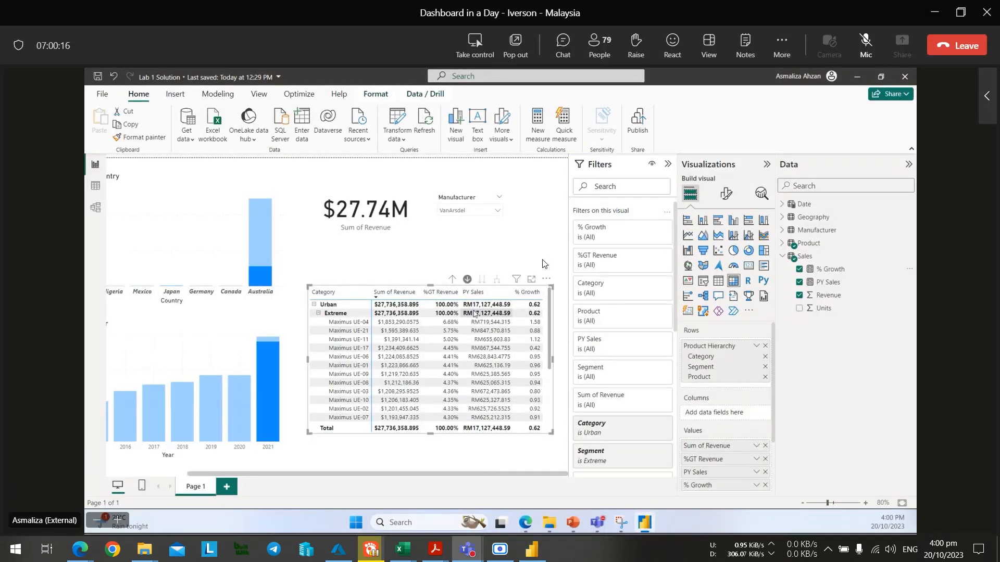
pyautogui.hotkey('alt', 'Tab')
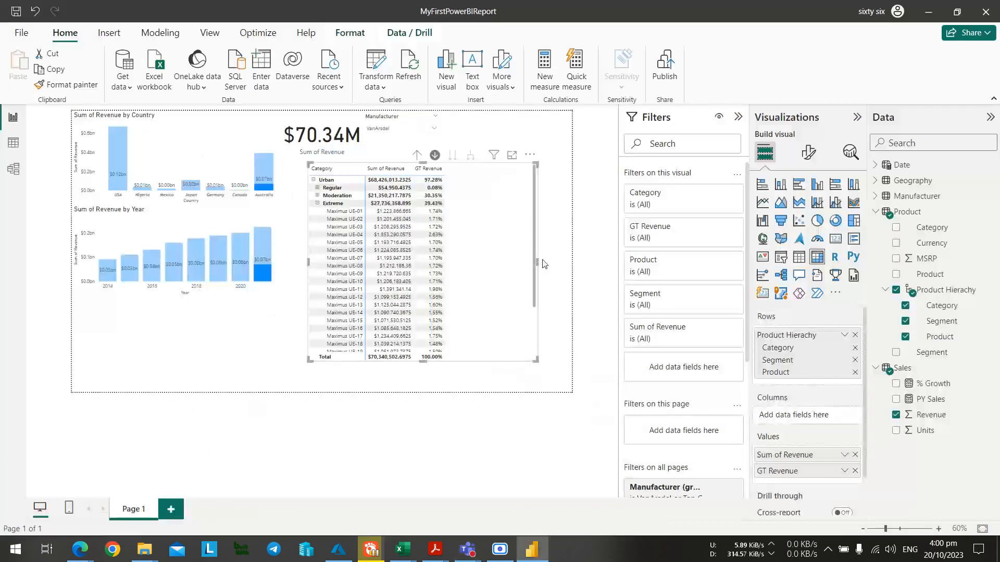
pyautogui.scroll(2, 560, 260)
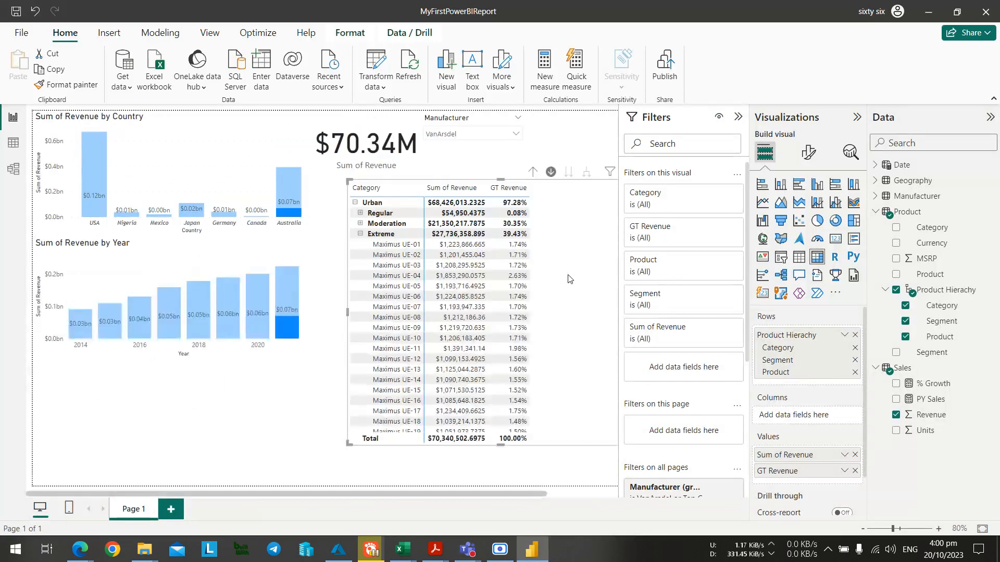
pyautogui.moveTo(564, 494); pyautogui.dragTo(570, 494)
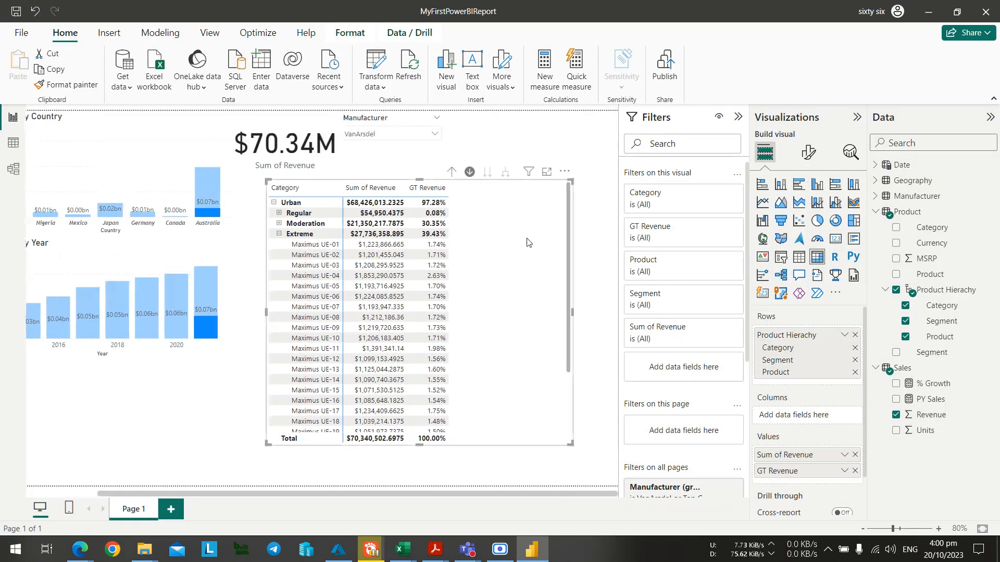
# Add the PY Sales and % Growth measures to the matrix values, ordering PY Sales before % Growth after GT Revenue.
pyautogui.hotkey('alt', 'Tab')
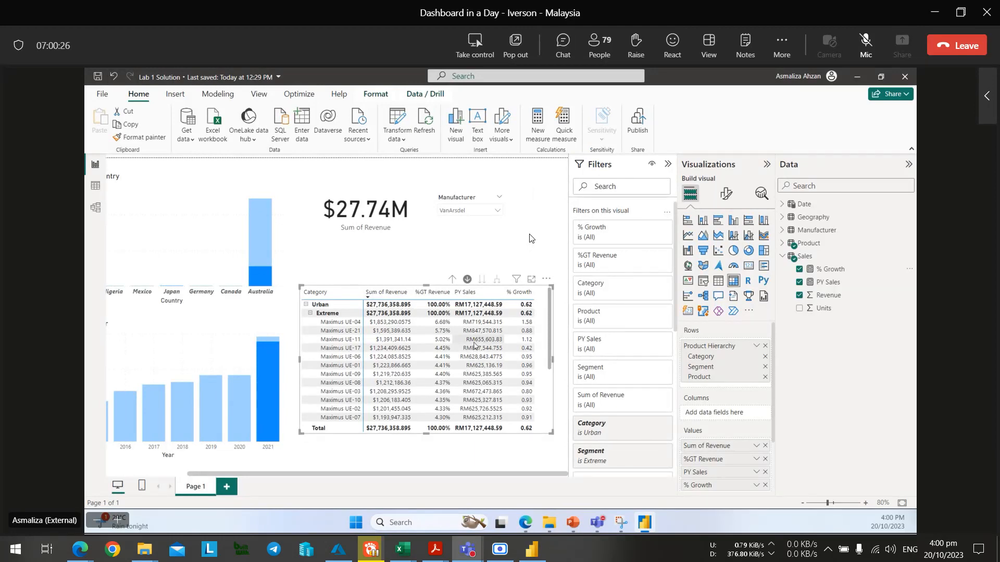
pyautogui.hotkey('alt', 'Tab')
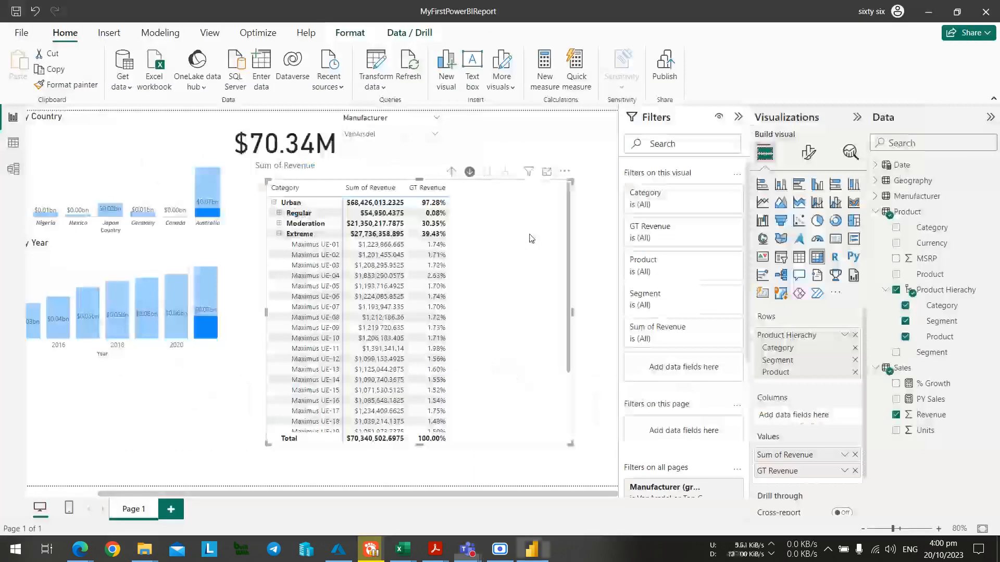
pyautogui.hotkey('alt', 'Tab')
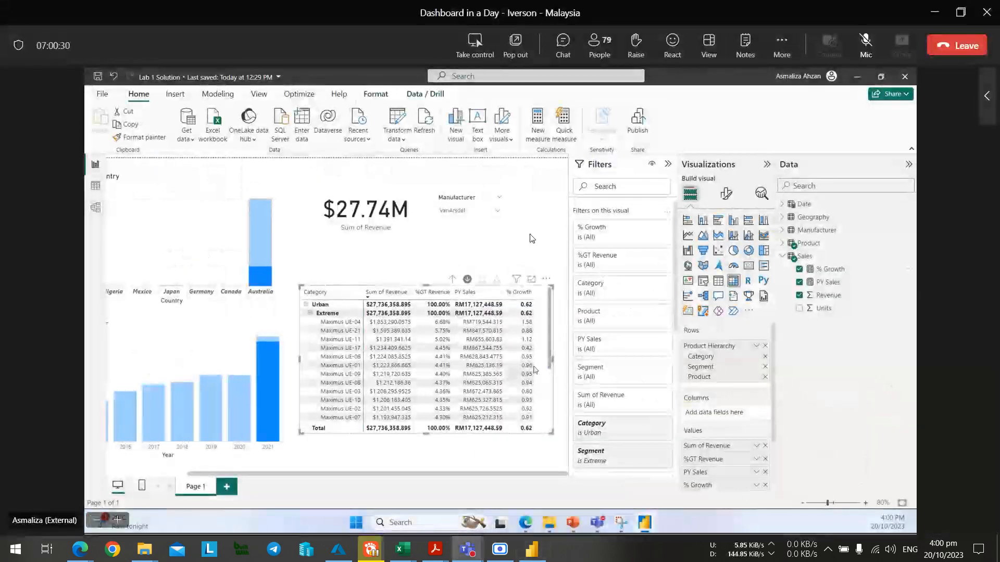
pyautogui.hotkey('alt', 'Tab')
pyautogui.hotkey('alt', 'Tab')
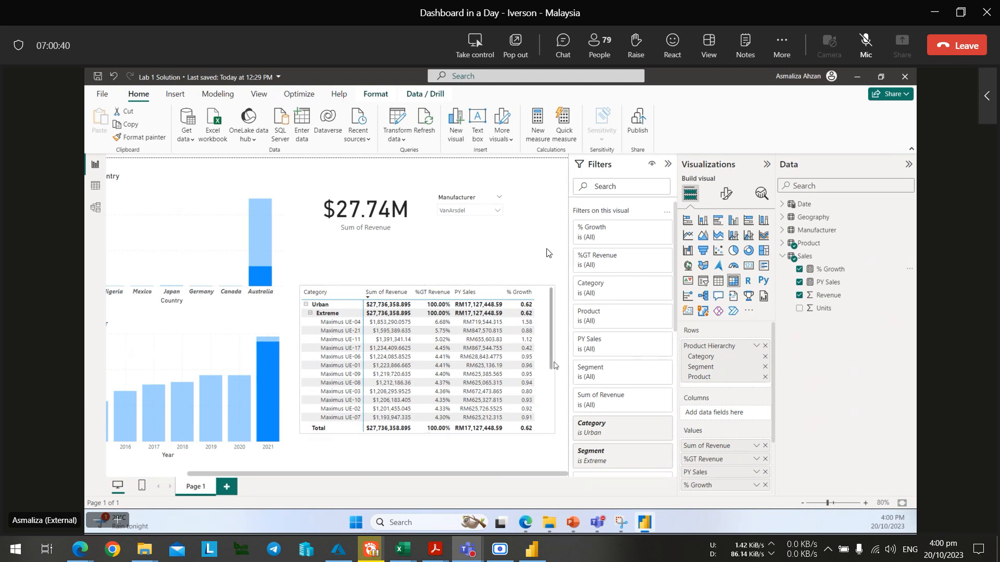
pyautogui.hotkey('alt', 'Tab')
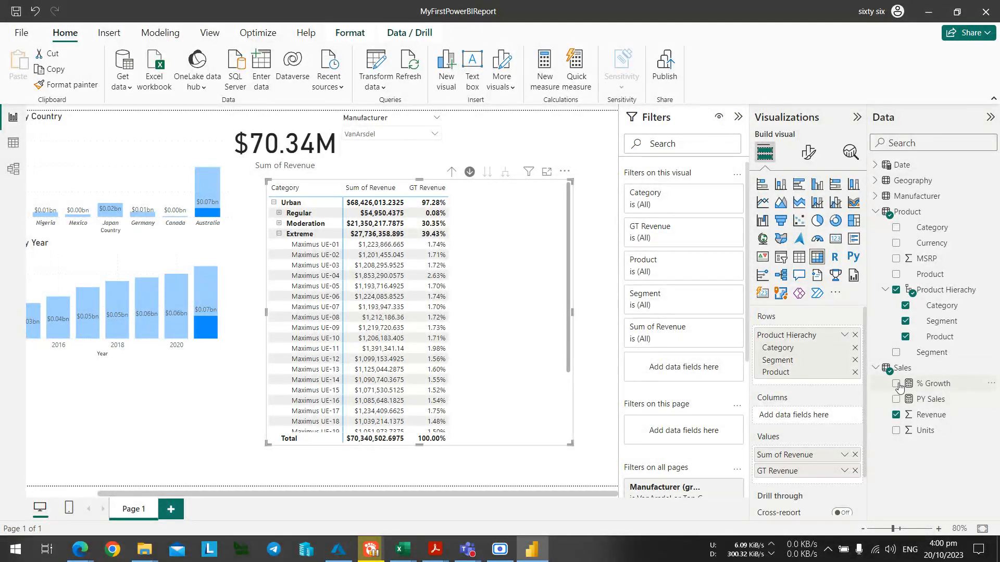
pyautogui.moveTo(899, 388); pyautogui.dragTo(792, 379)
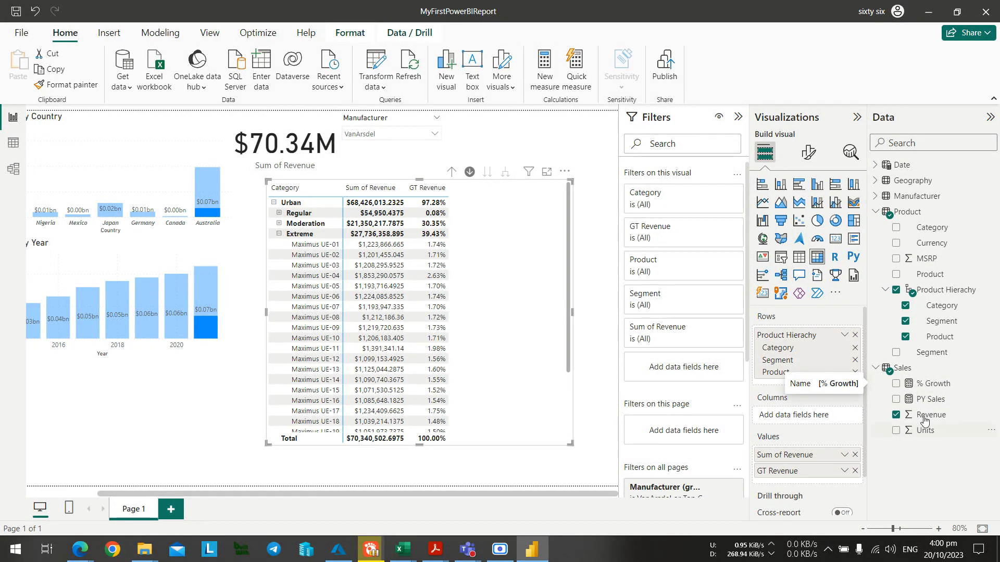
pyautogui.moveTo(933, 389); pyautogui.dragTo(812, 499)
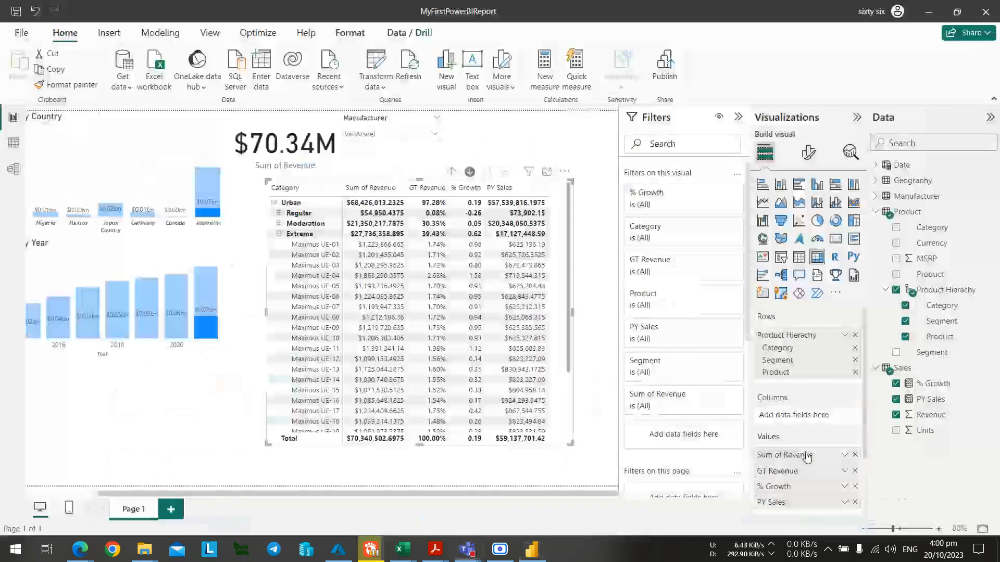
pyautogui.moveTo(802, 488); pyautogui.dragTo(808, 509)
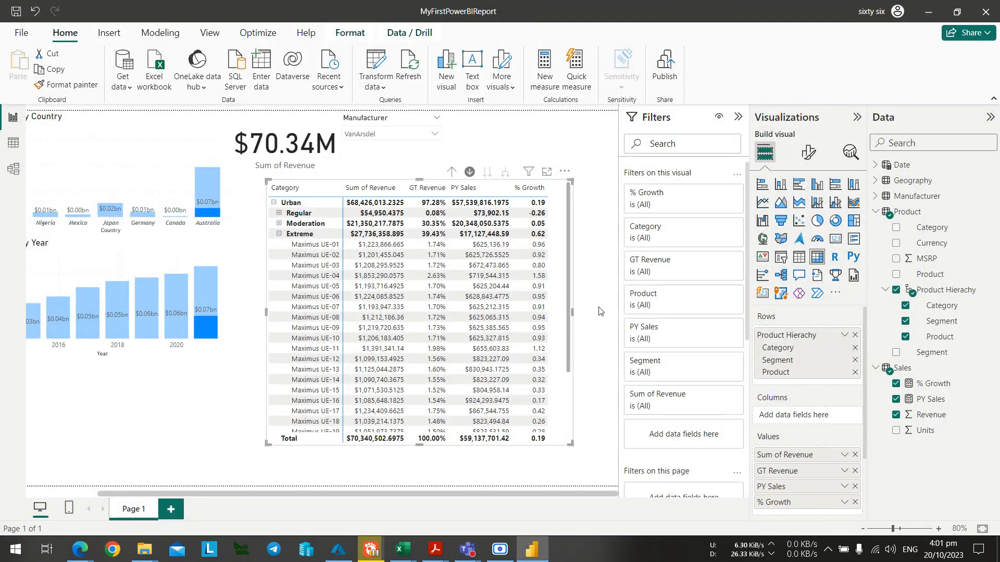
# Sort the matrix by PY Sales in descending order.
pyautogui.hotkey('alt', 'Tab')
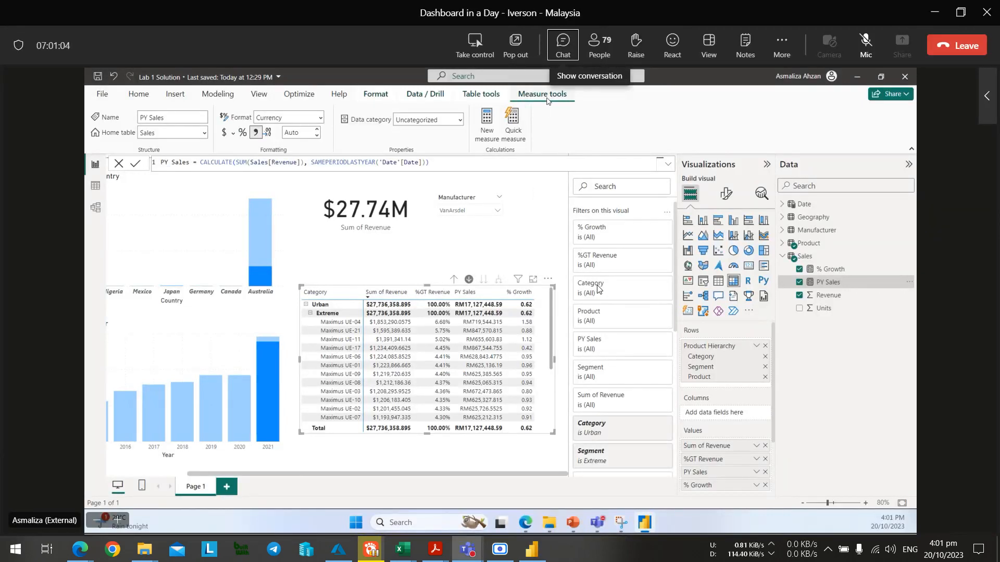
pyautogui.hotkey('alt', 'Tab')
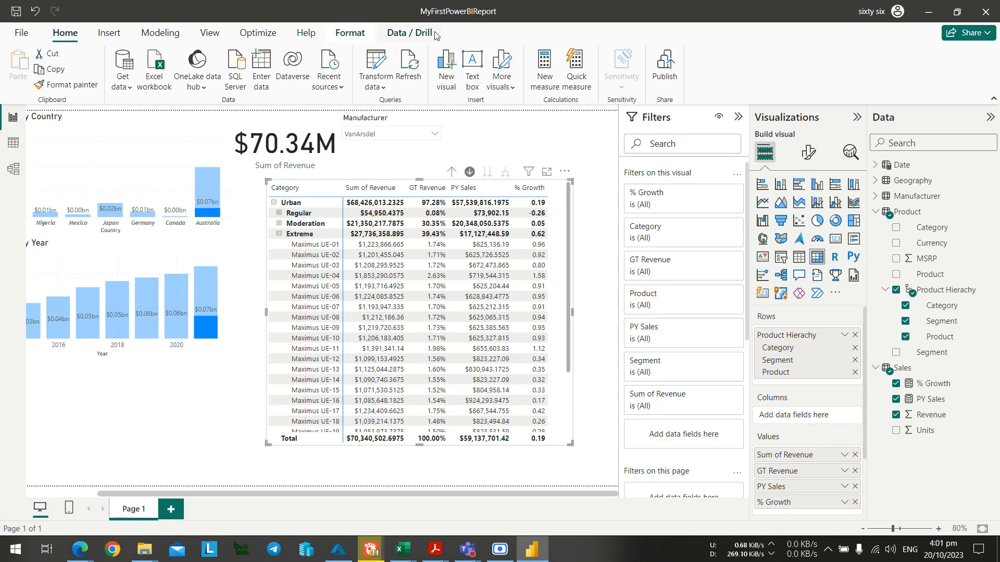
pyautogui.hotkey('alt', 'Tab')
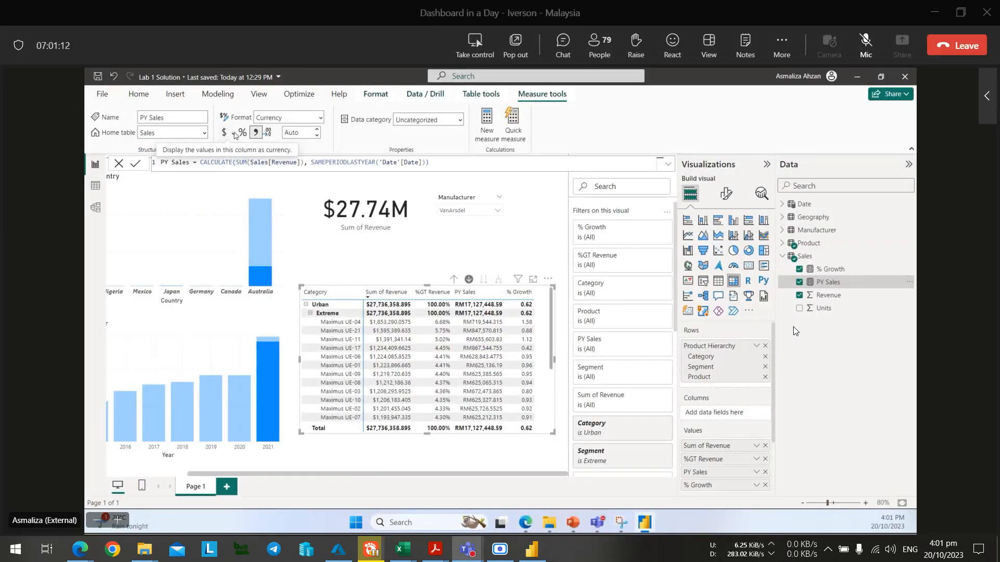
pyautogui.hotkey('alt', 'Tab')
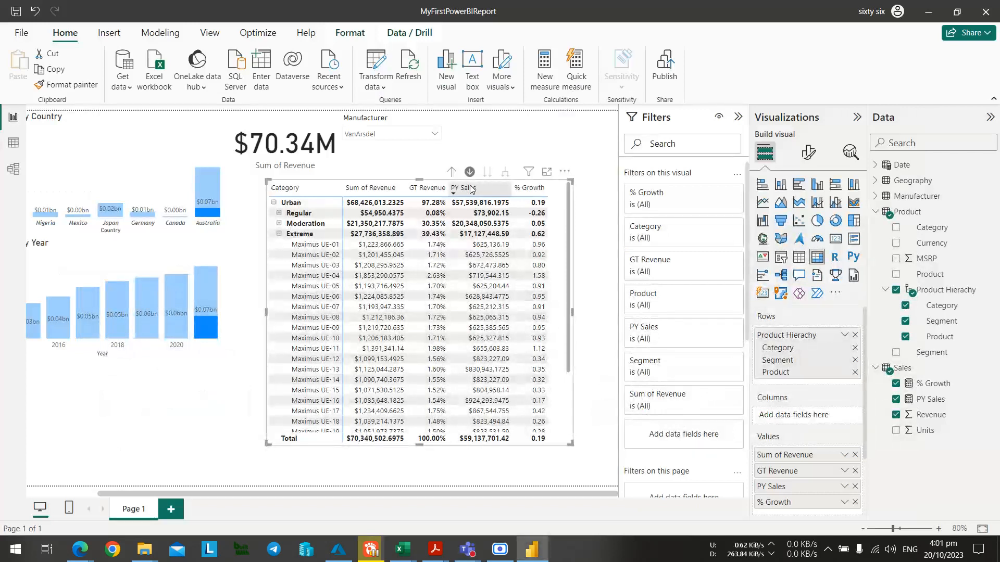
pyautogui.click(471, 188)
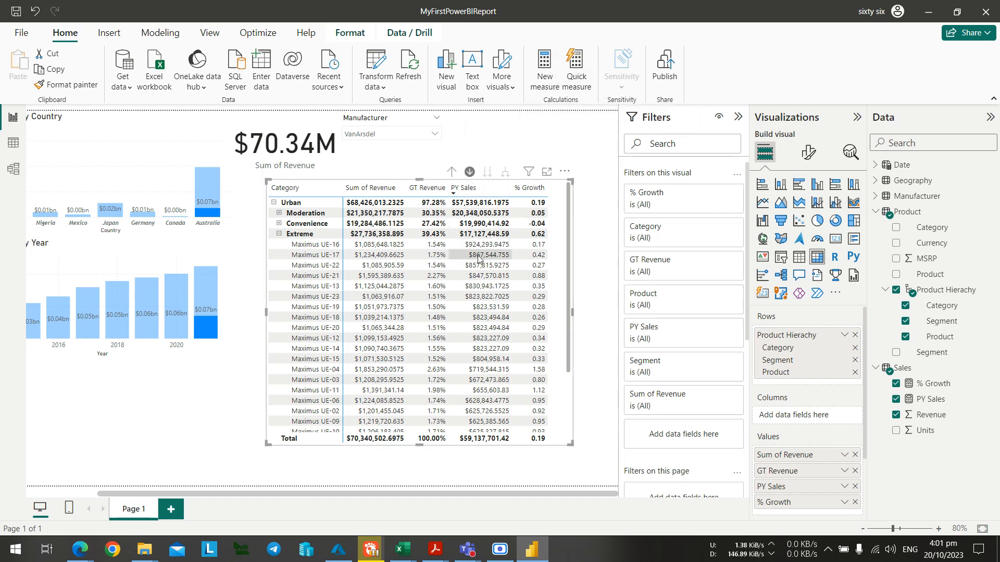
# Compare the matrix and the PY Sales field options with the instructor's report shared in the Teams meeting.
pyautogui.hotkey('alt', 'Tab')
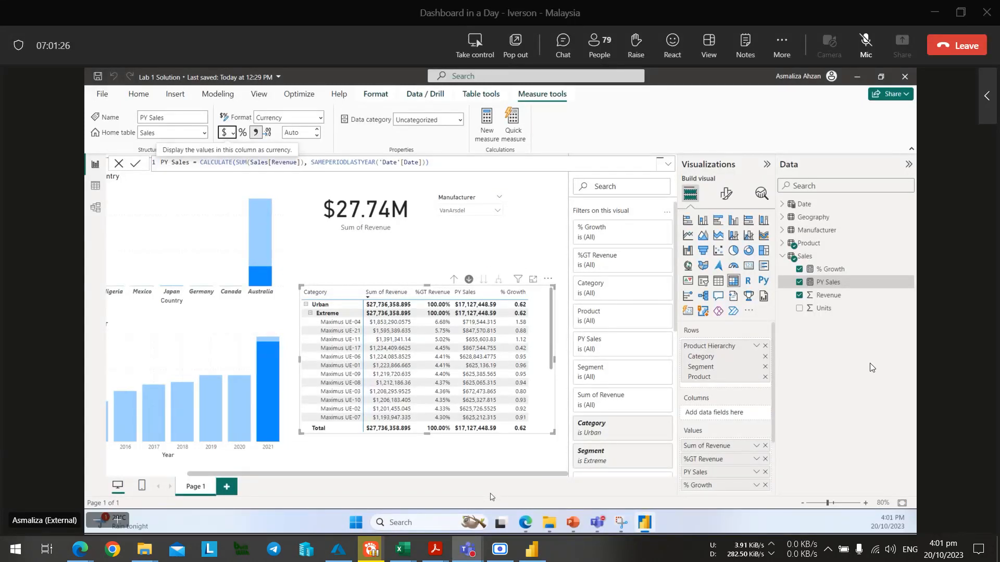
pyautogui.hotkey('alt', 'Tab')
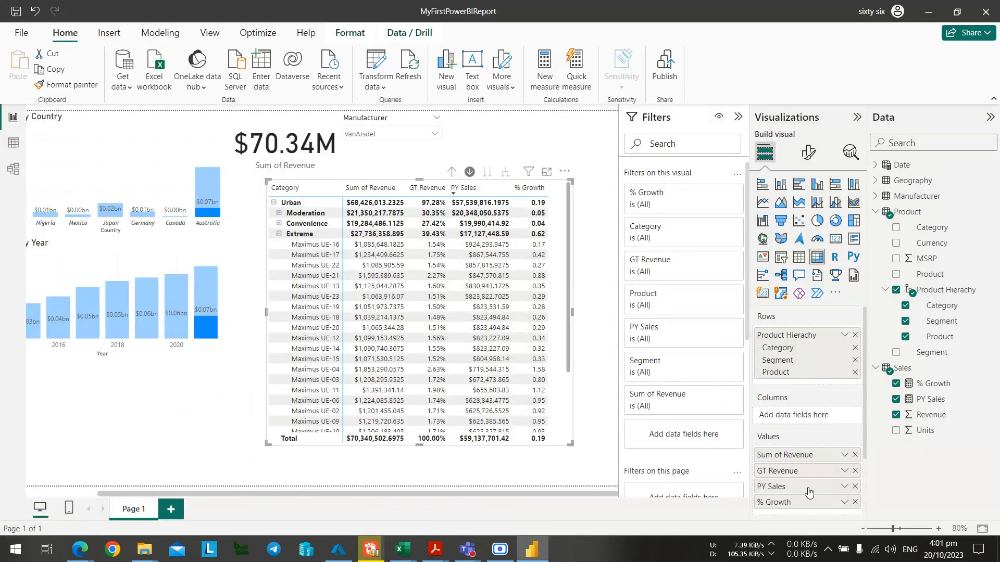
pyautogui.click(845, 487)
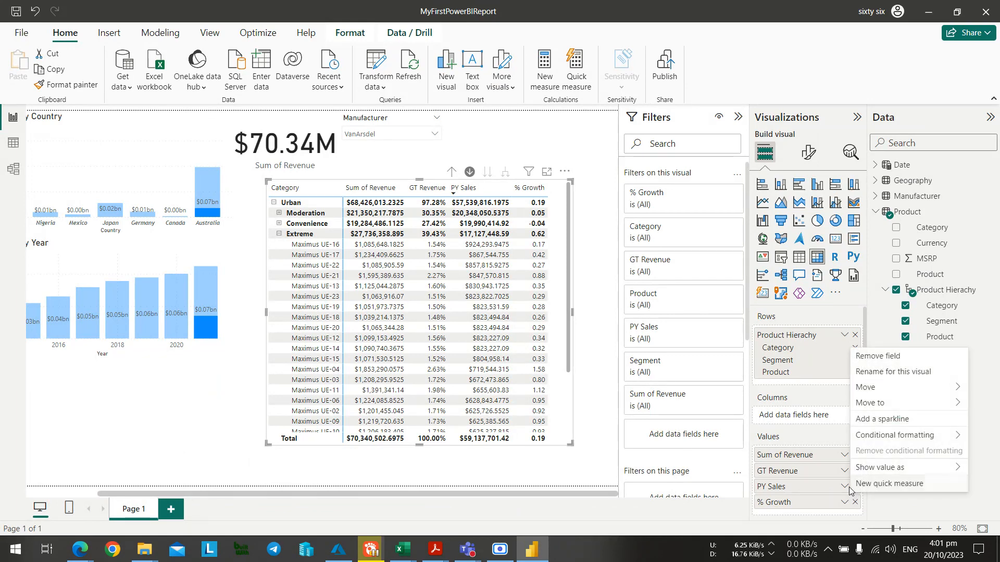
pyautogui.click(825, 489)
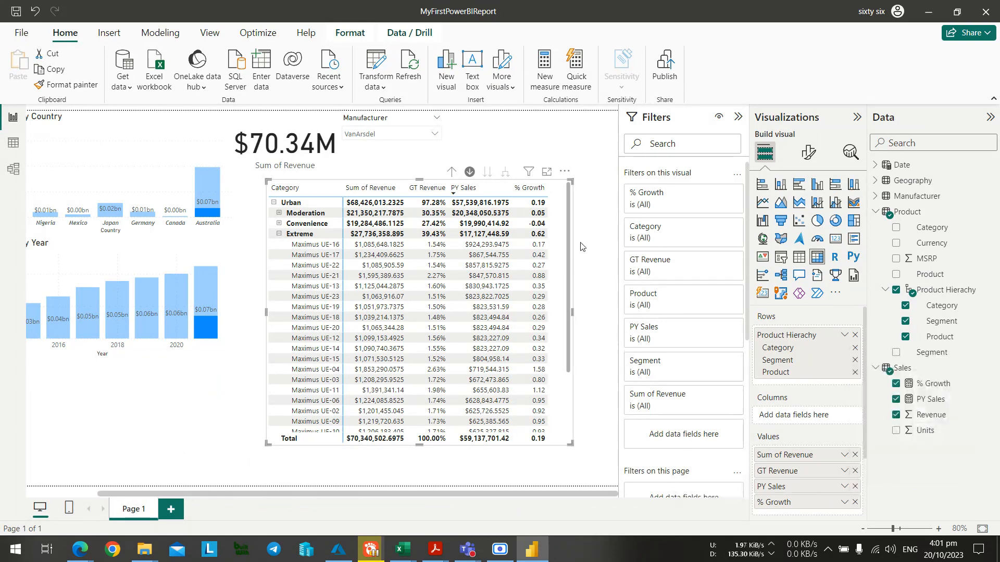
pyautogui.hotkey('alt', 'Tab')
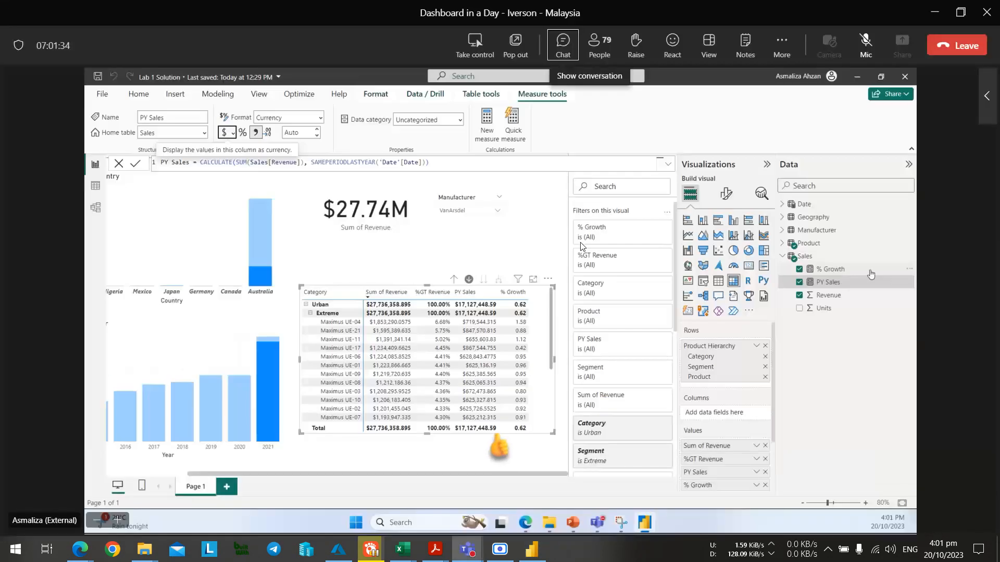
pyautogui.hotkey('alt', 'Tab')
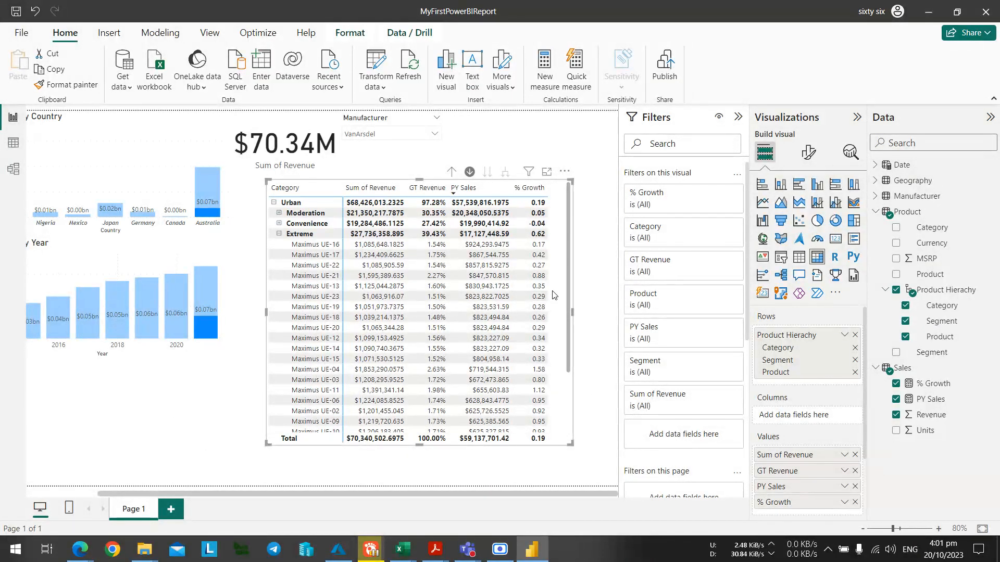
pyautogui.hotkey('alt', 'Tab')
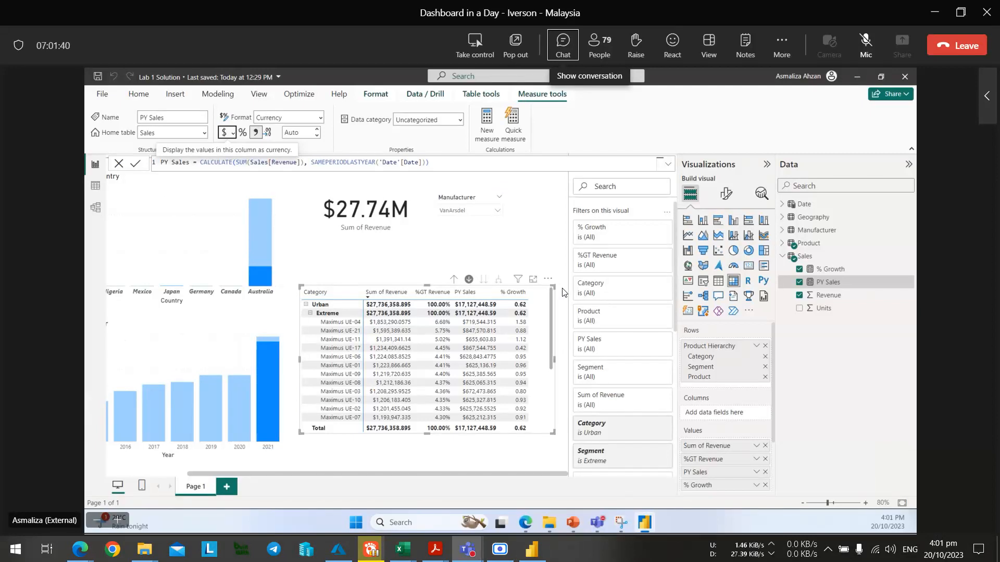
pyautogui.hotkey('alt', 'Tab')
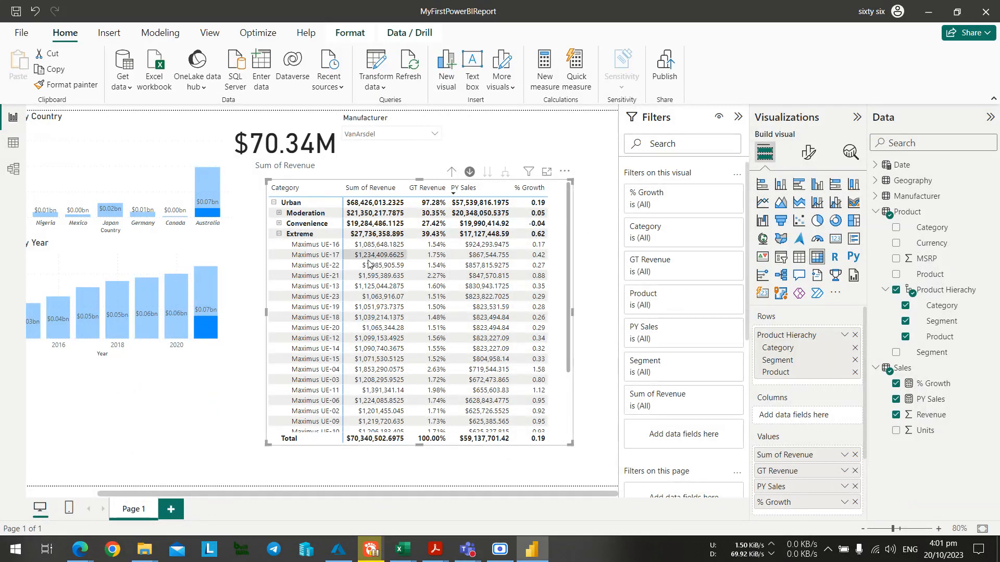
# Resize the matrix by extending its left edge outward and pulling its right edge in close to the % Growth column.
pyautogui.moveTo(267, 313); pyautogui.dragTo(238, 313)
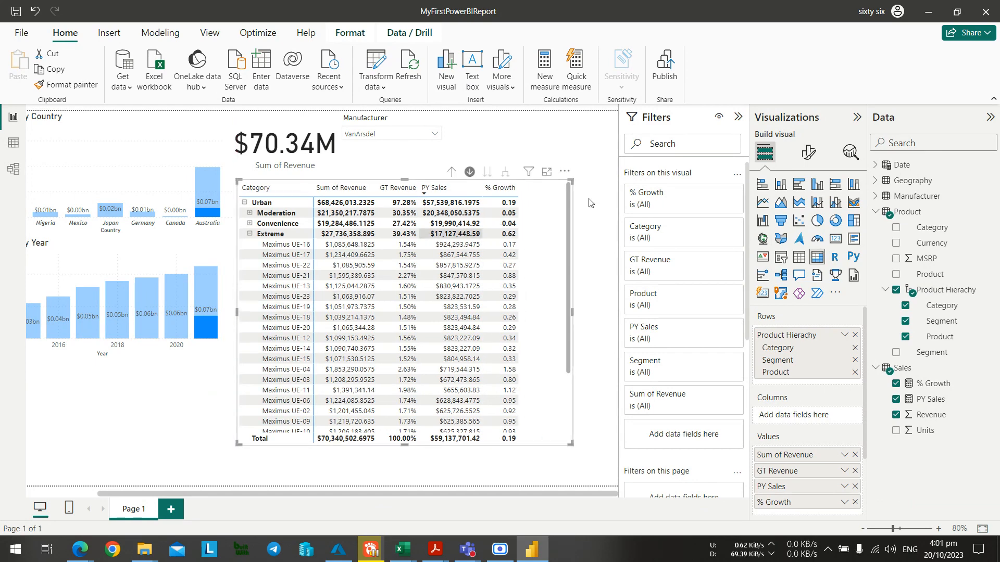
pyautogui.click(605, 253)
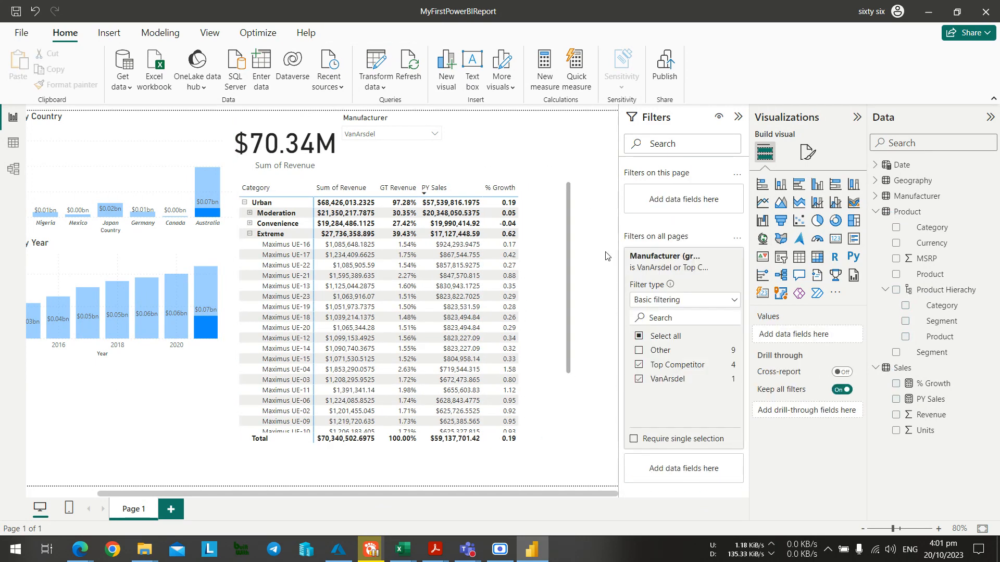
pyautogui.click(565, 277)
pyautogui.moveTo(570, 443); pyautogui.dragTo(535, 444)
pyautogui.click(586, 316)
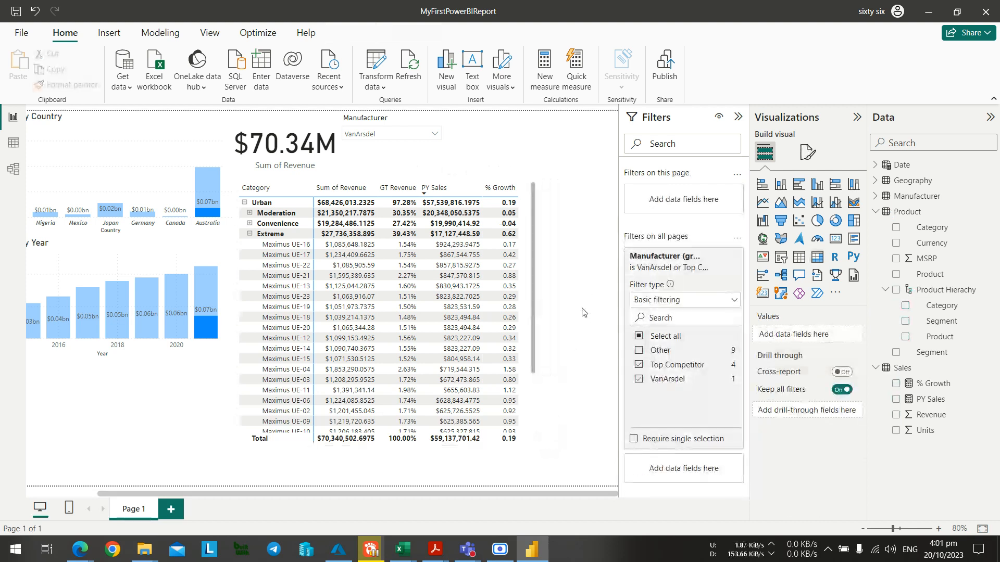
pyautogui.click(495, 249)
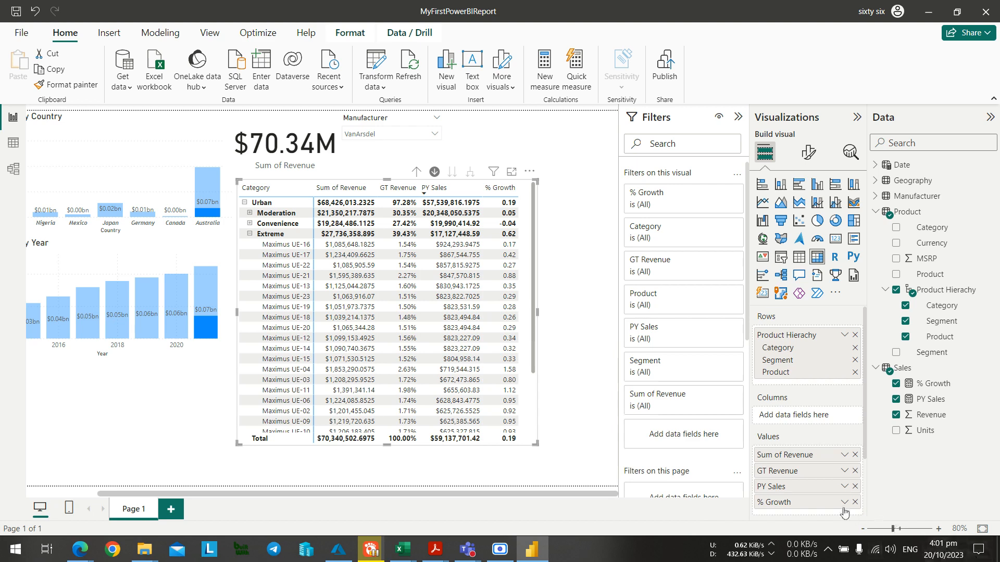
# Sort the matrix by % Growth in descending order.
pyautogui.hotkey('alt', 'Tab')
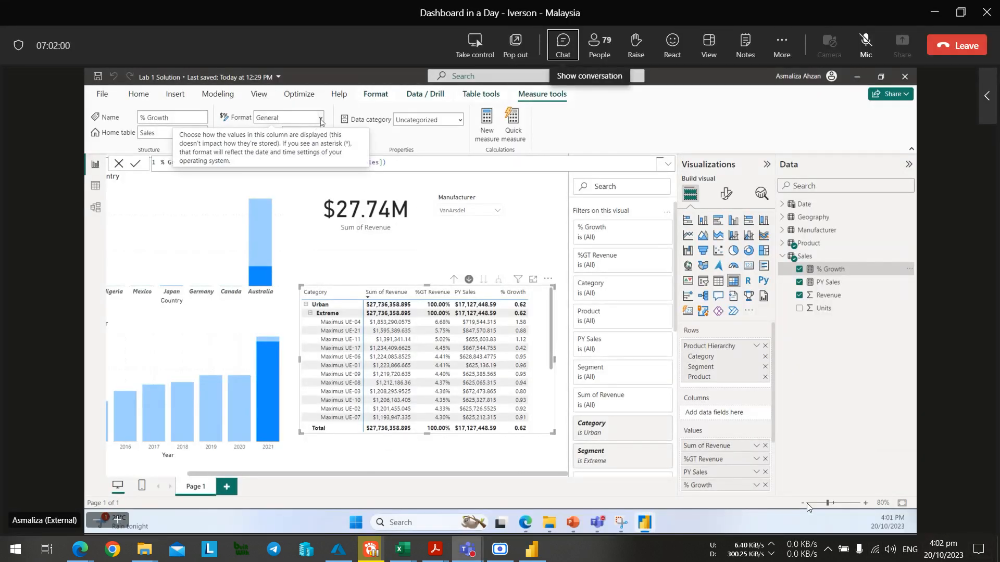
pyautogui.hotkey('alt', 'Tab')
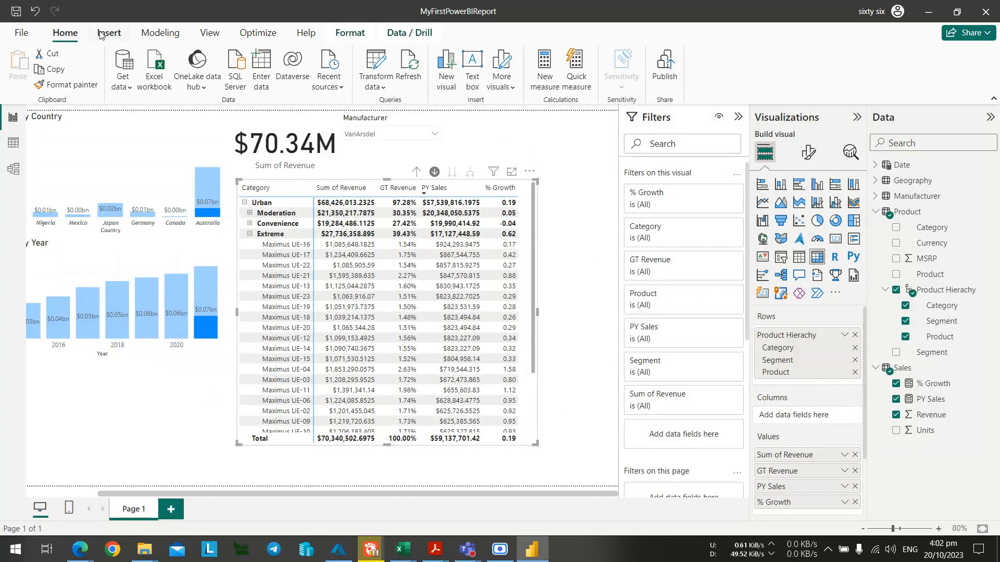
pyautogui.click(401, 34)
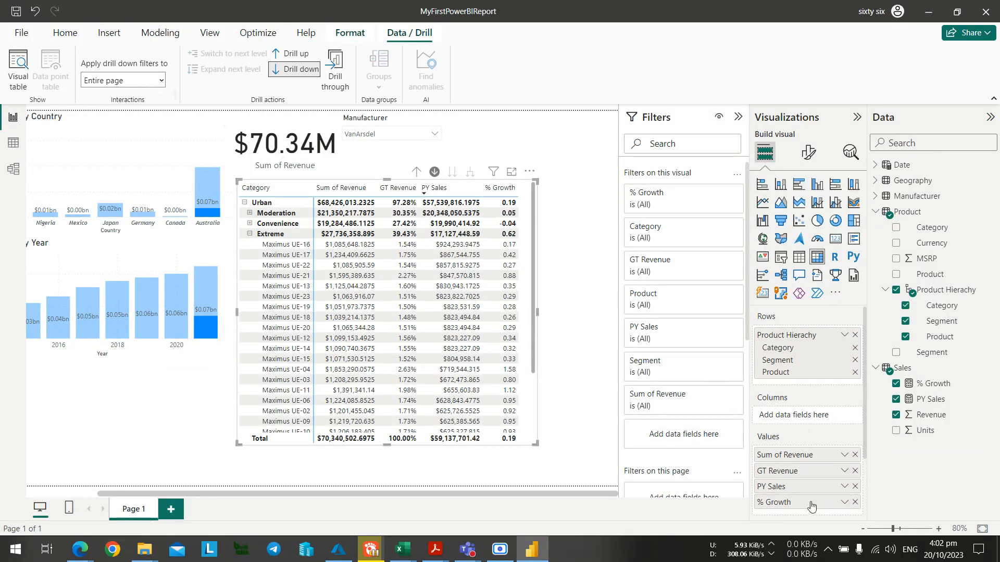
pyautogui.click(502, 188)
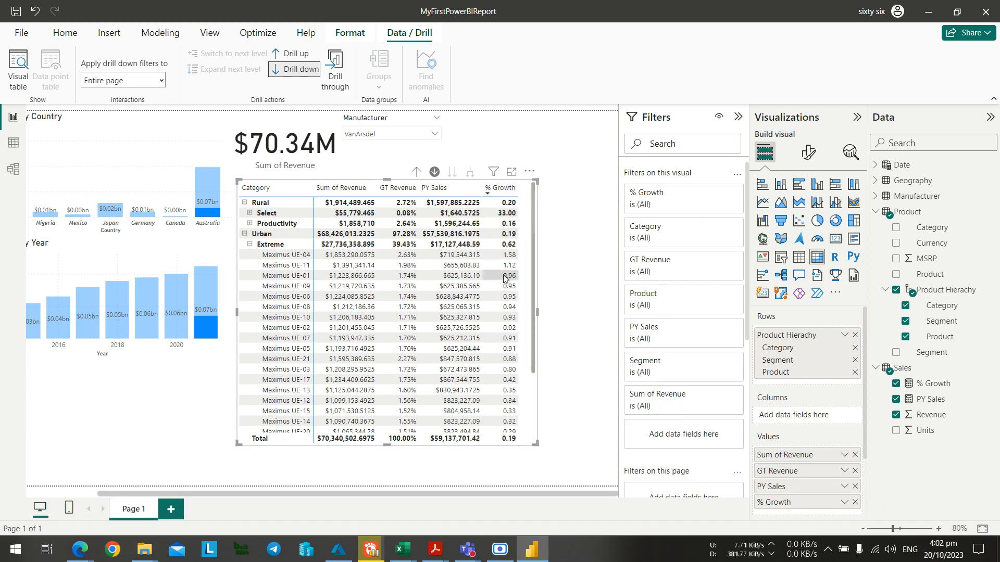
# Set the number format of the % Growth measure to Percentage.
pyautogui.hotkey('alt', 'Tab')
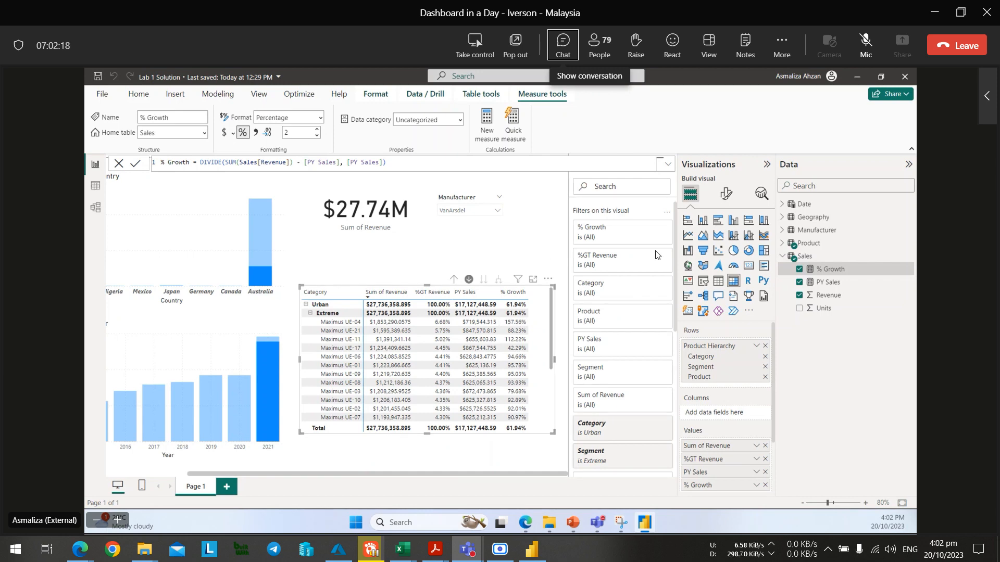
pyautogui.hotkey('alt', 'Tab')
pyautogui.click(947, 387)
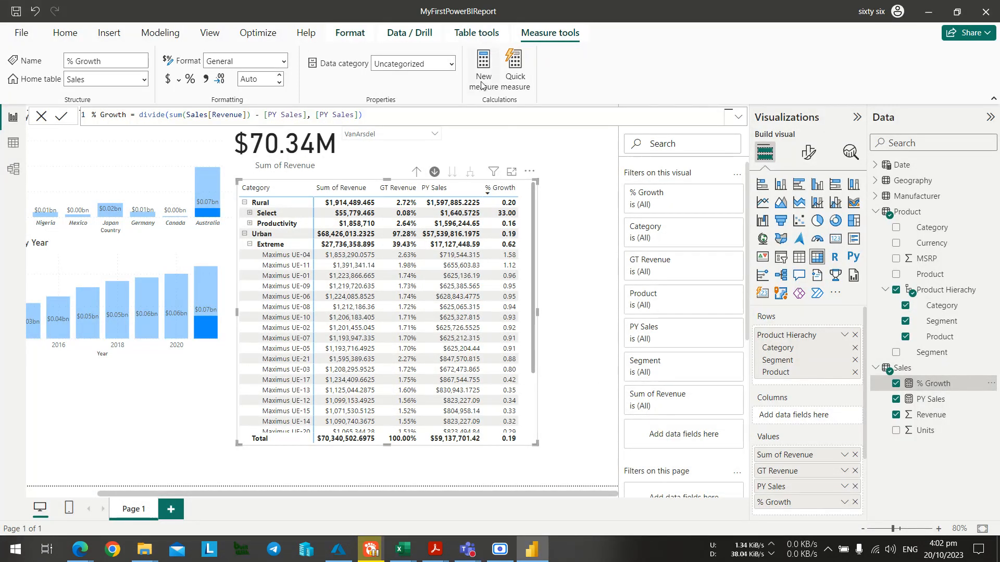
pyautogui.click(284, 61)
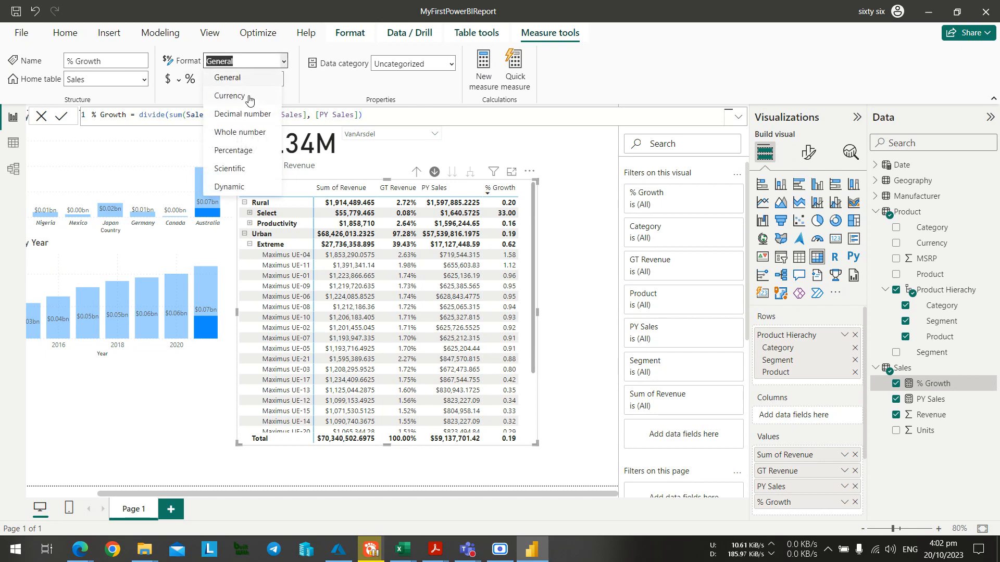
pyautogui.click(279, 63)
pyautogui.press('Down')
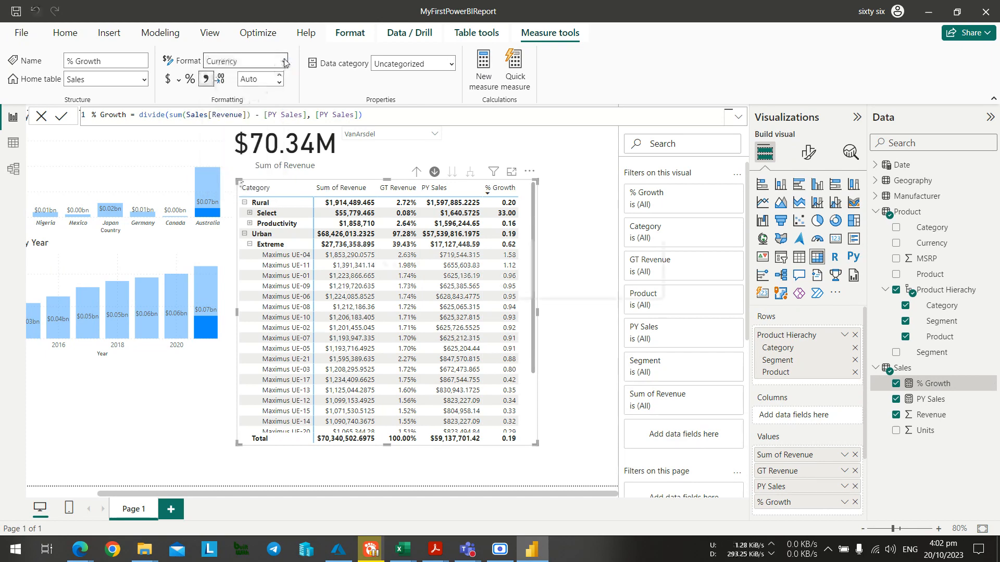
pyautogui.click(284, 62)
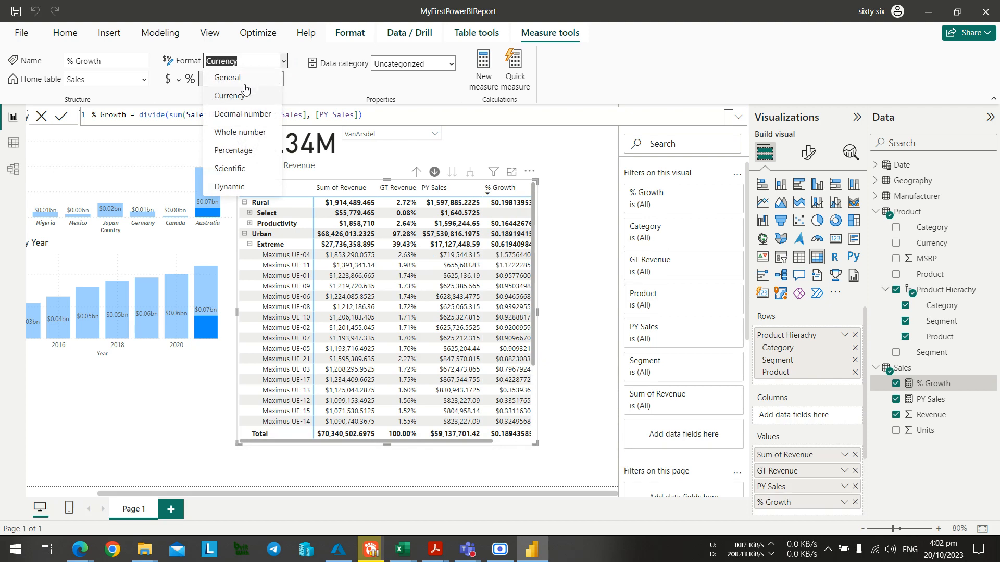
pyautogui.press('Escape')
pyautogui.press('Down')
pyautogui.press('Down')
pyautogui.press('Down')
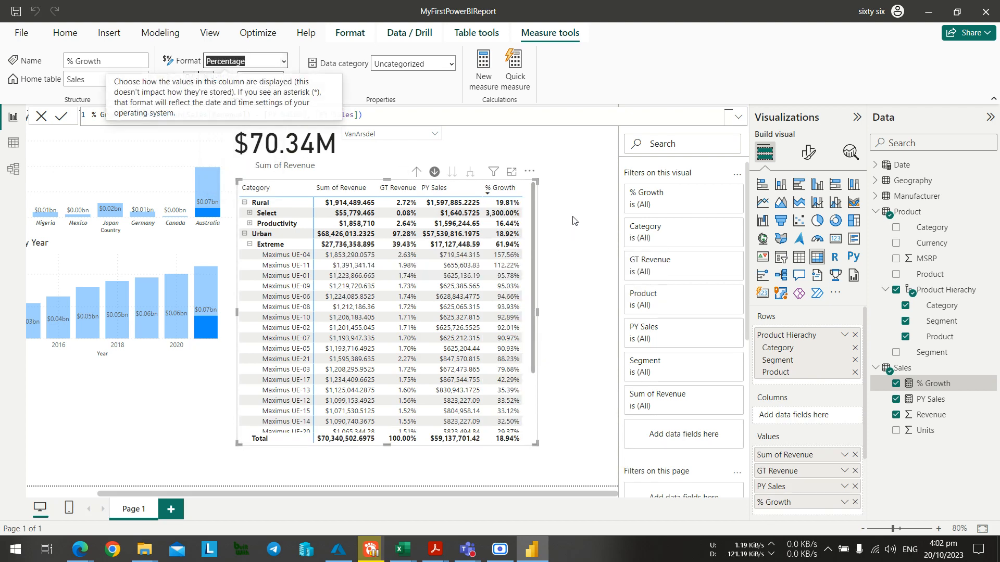
# Check the formulas and number formats of the PY Sales and % Growth measures against the instructor's shared report in Teams.
pyautogui.click(952, 400)
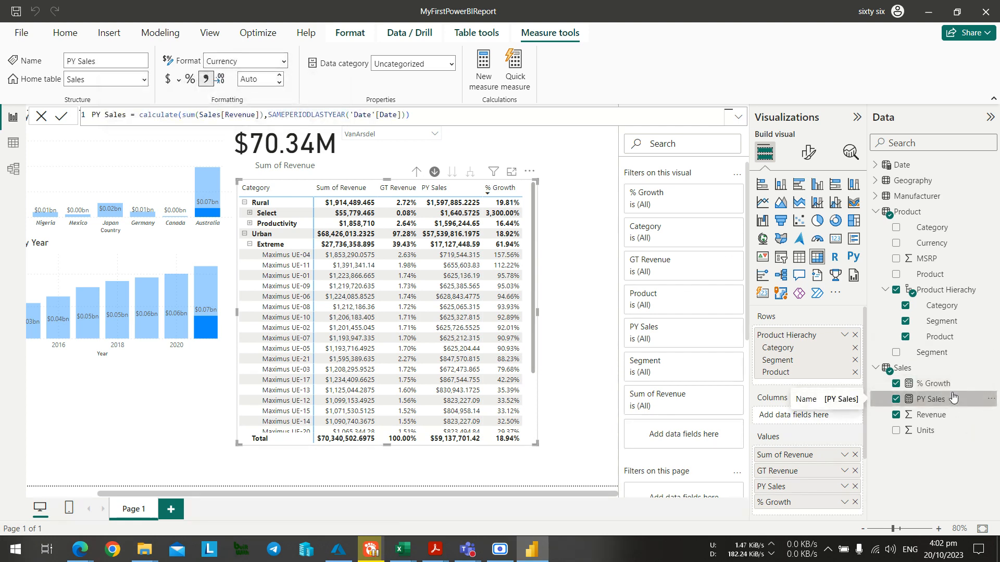
pyautogui.hotkey('alt', 'Tab')
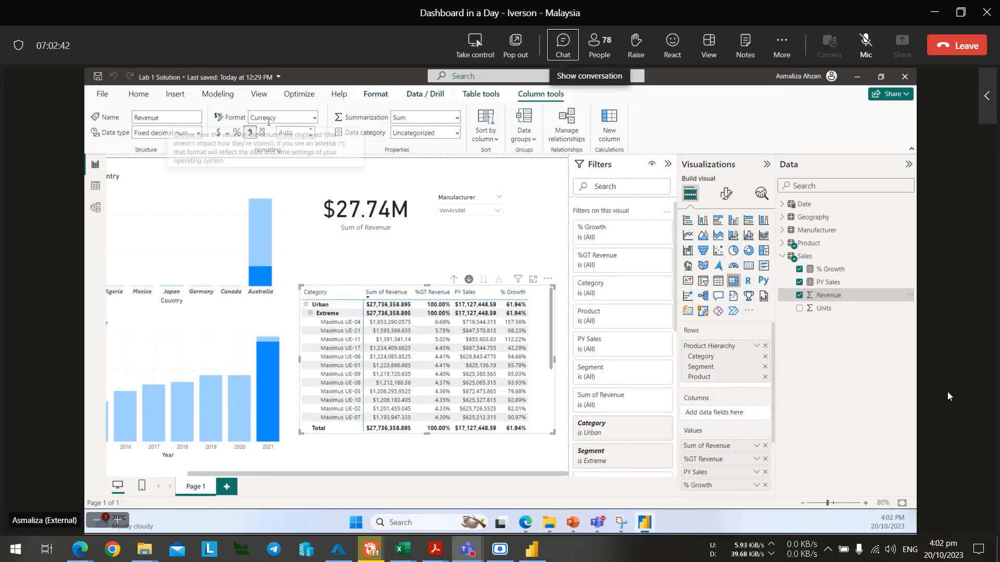
pyautogui.hotkey('alt', 'Tab')
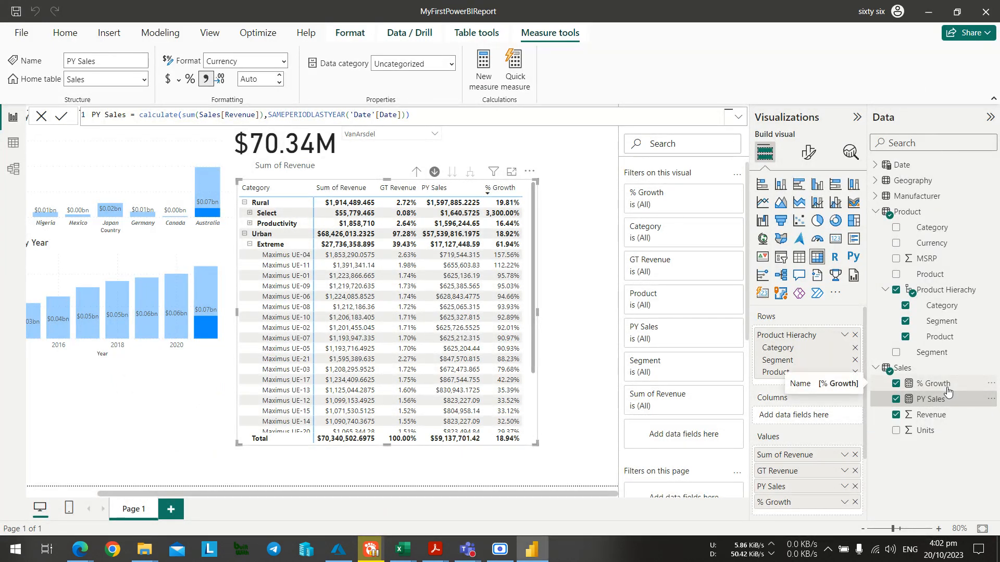
pyautogui.click(940, 385)
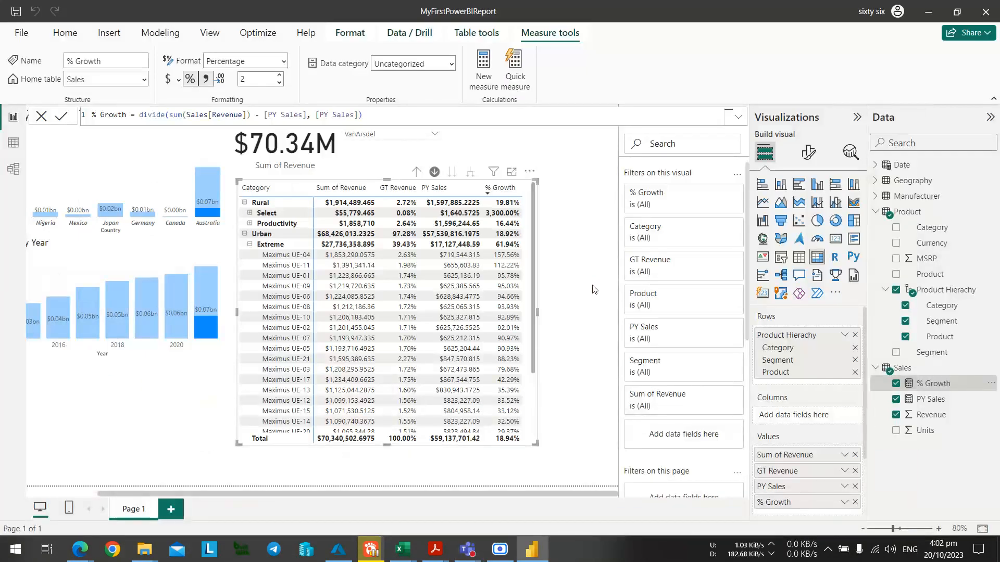
pyautogui.click(592, 290)
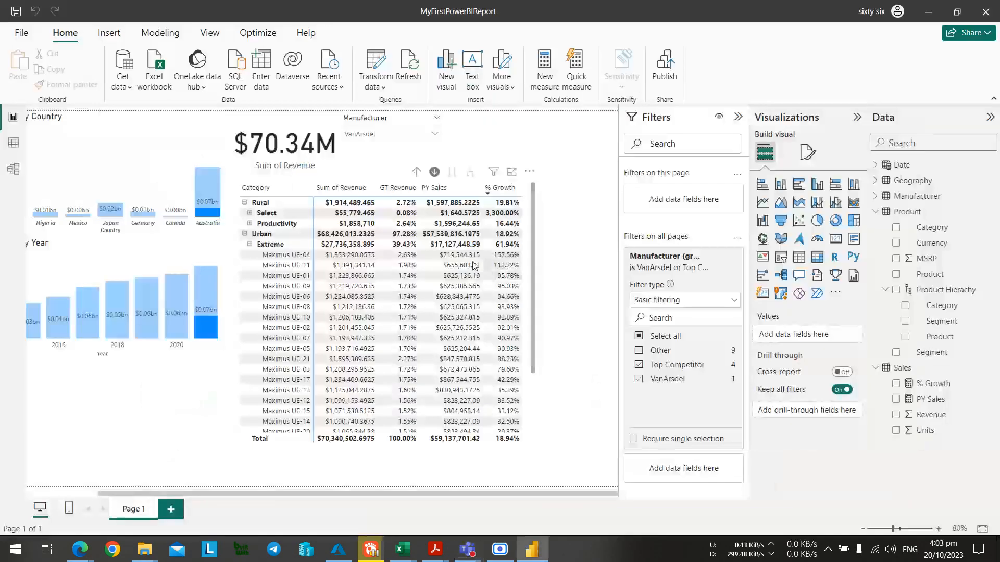
# Compare the matrix for all data, Australia alone and 2021 alone, ending with the Australia and 2021 bars selected together.
pyautogui.click(202, 186)
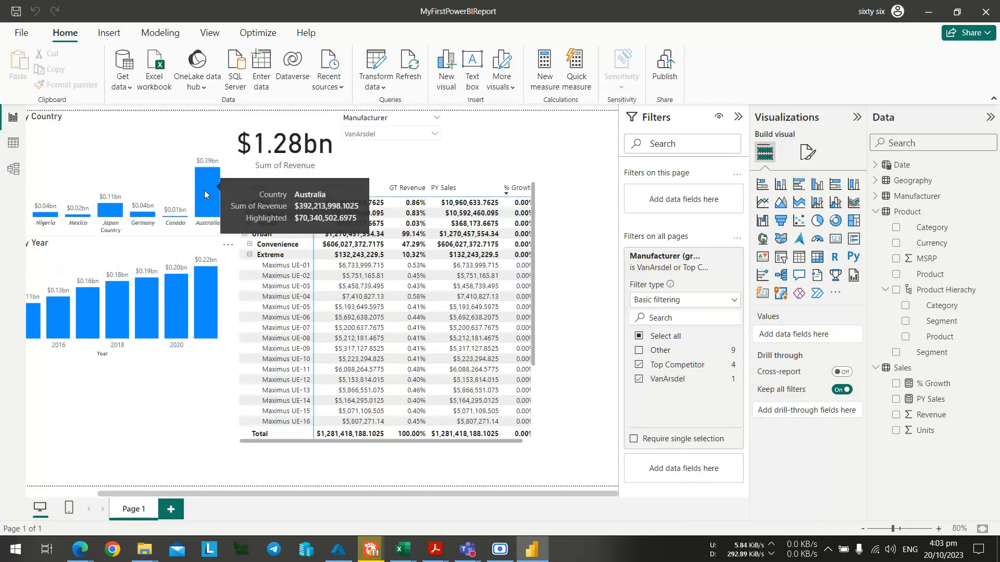
pyautogui.click(208, 184)
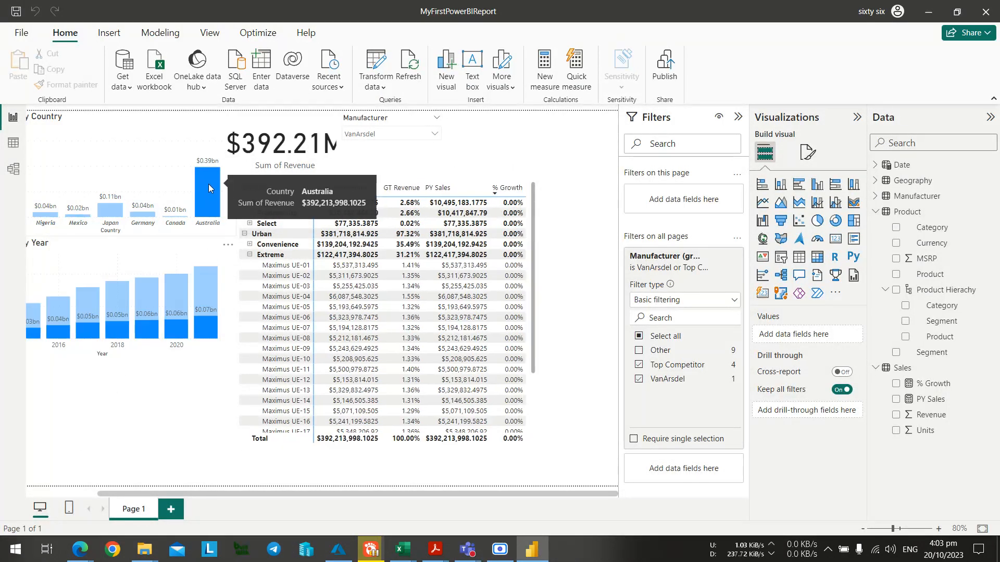
pyautogui.click(205, 281)
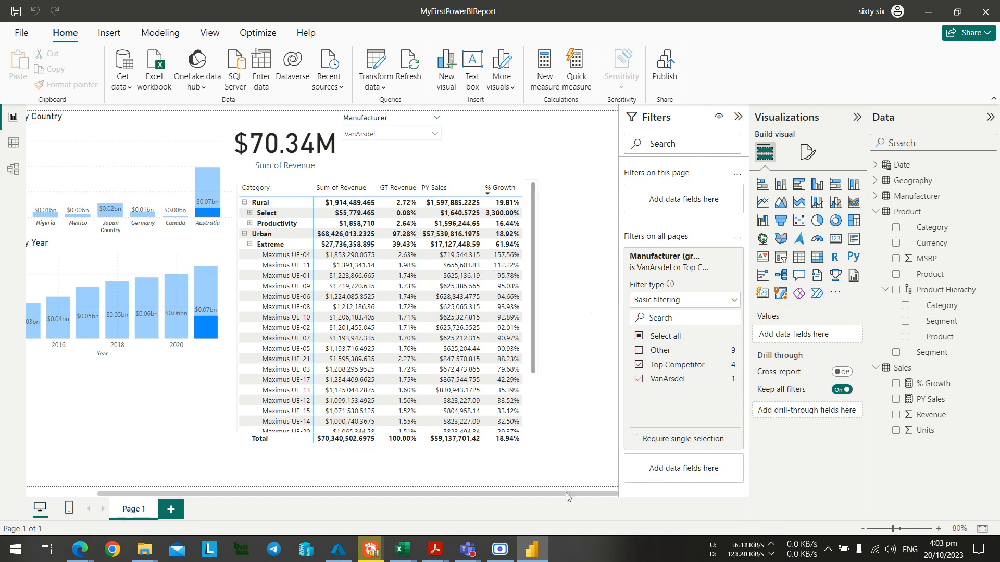
pyautogui.moveTo(568, 496); pyautogui.dragTo(450, 495)
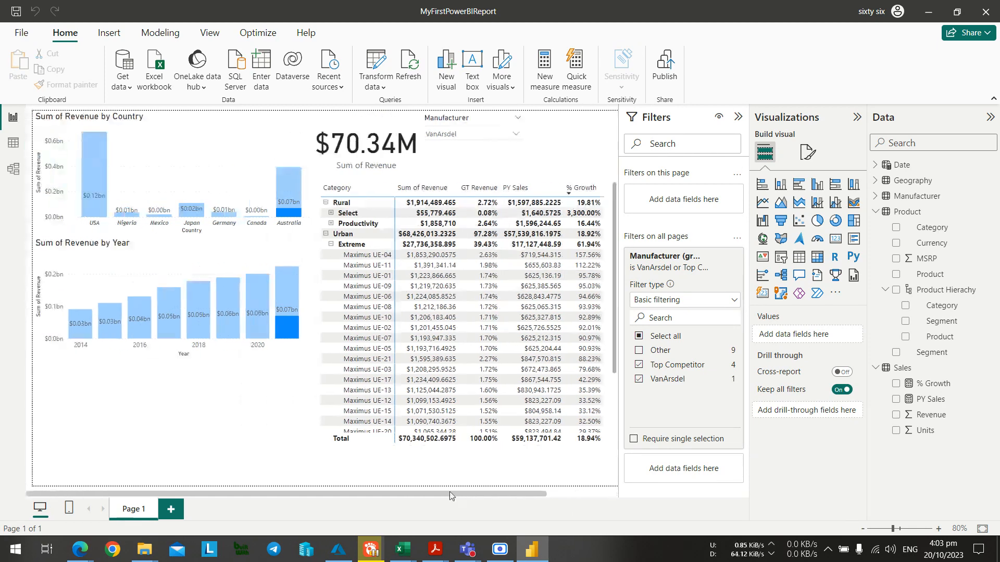
pyautogui.click(289, 277)
pyautogui.click(290, 186)
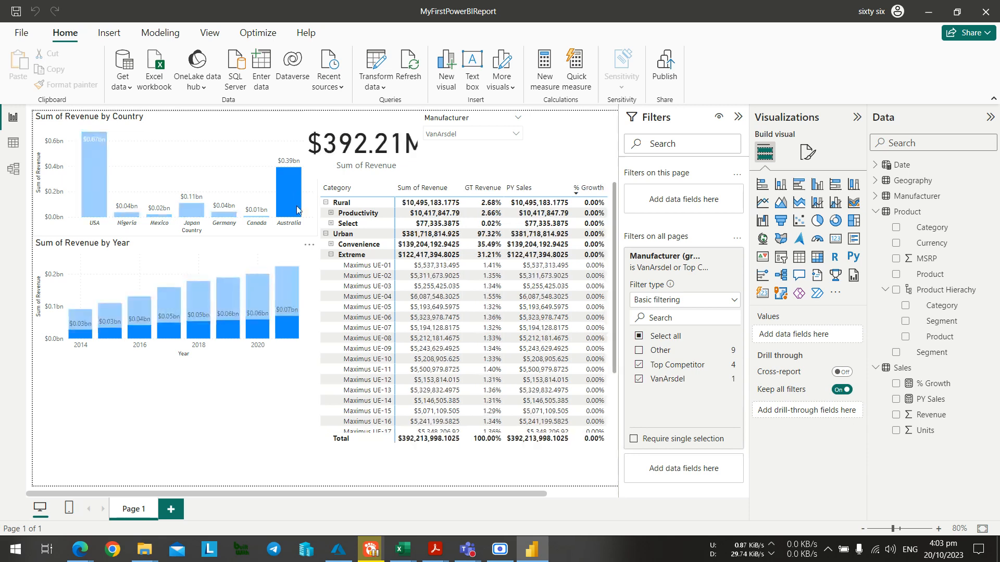
pyautogui.click(294, 273)
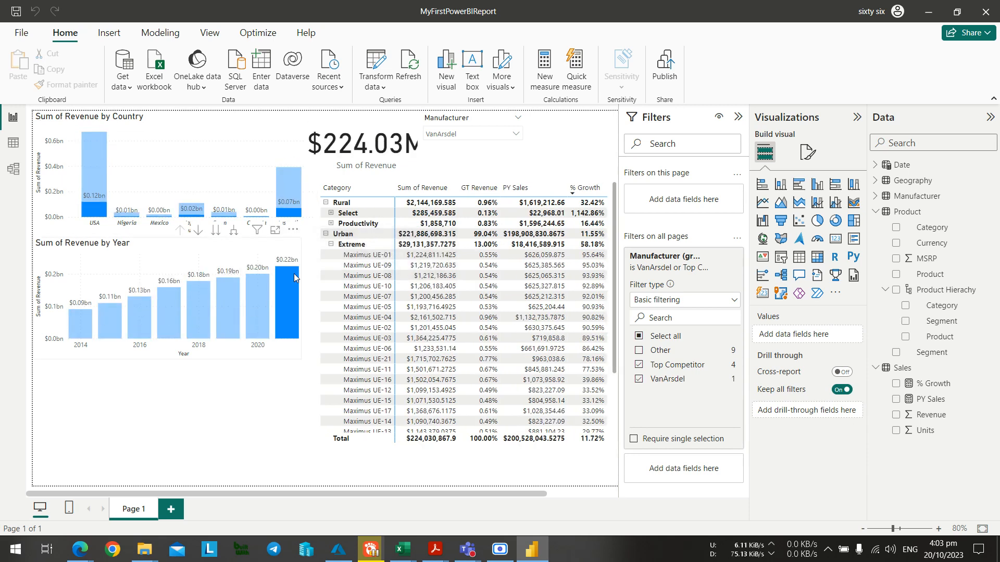
pyautogui.click(298, 191)
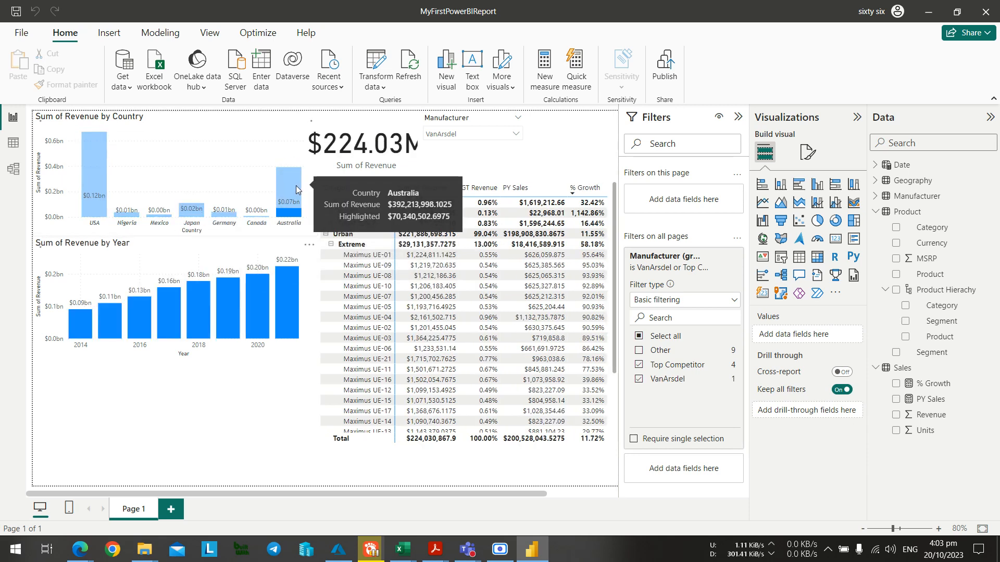
pyautogui.keyDown('ctrl'); pyautogui.click(287, 279); pyautogui.keyUp('ctrl')
pyautogui.moveTo(410, 493); pyautogui.dragTo(517, 499)
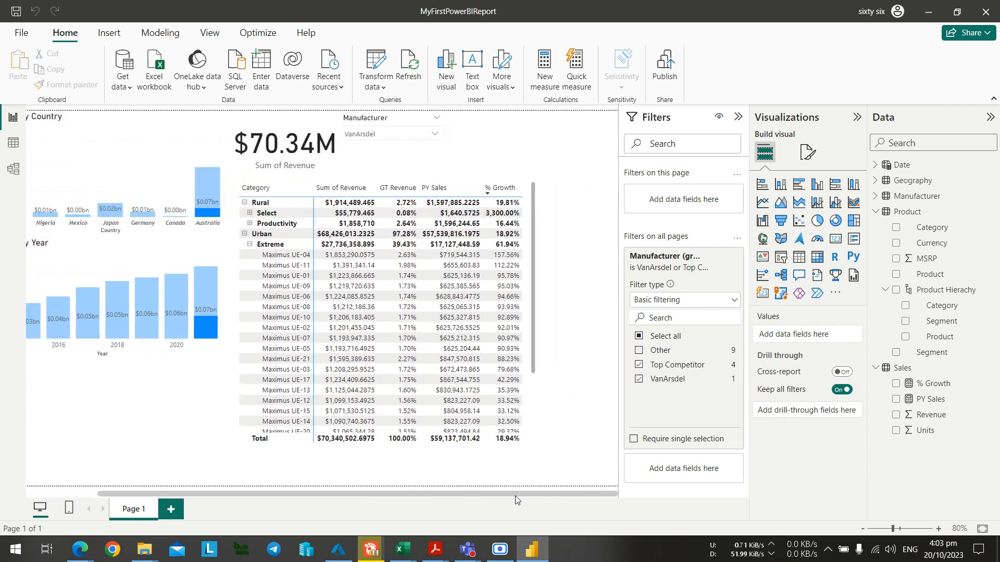
# Compare the card total and matrix figures with the instructor's report shared in the Teams meeting.
pyautogui.hotkey('alt', 'Tab')
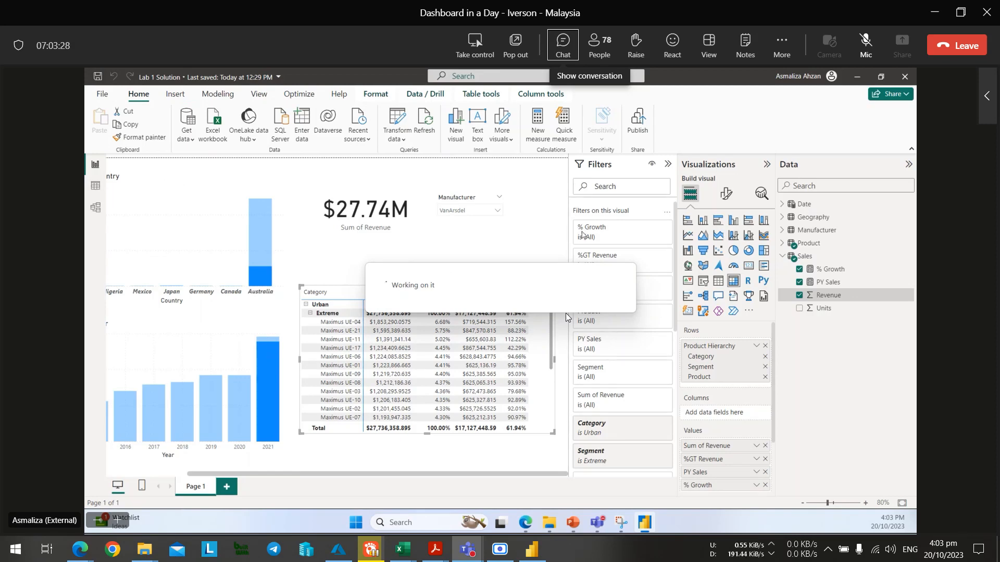
pyautogui.hotkey('alt', 'Tab')
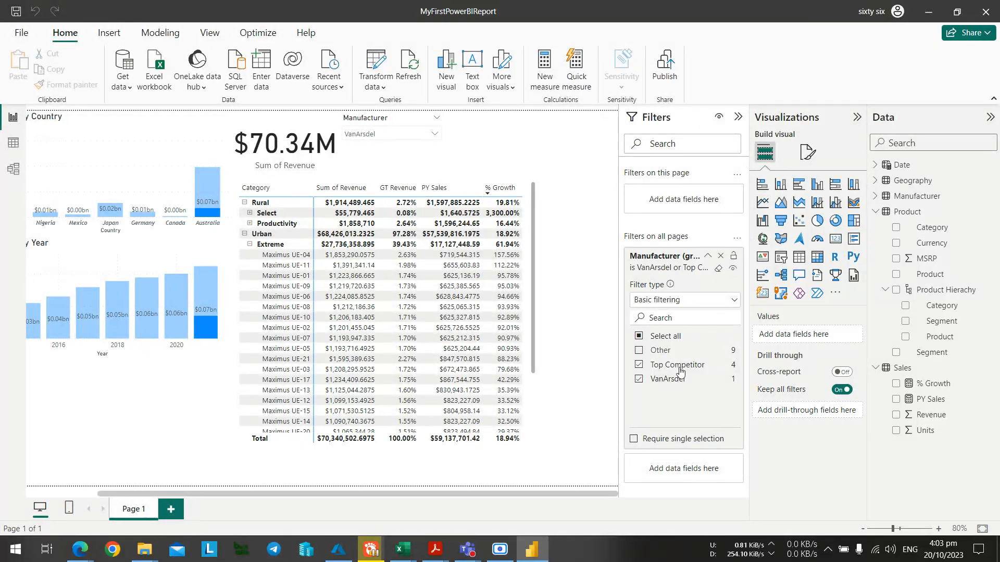
pyautogui.hotkey('alt', 'Tab')
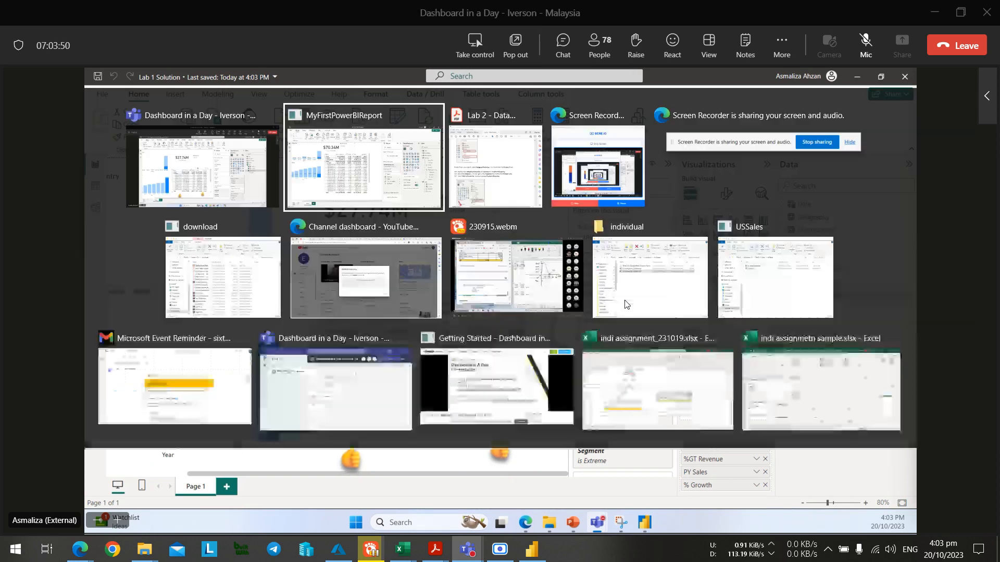
pyautogui.hotkey('alt', 'Tab')
pyautogui.hotkey('alt', 'Tab')
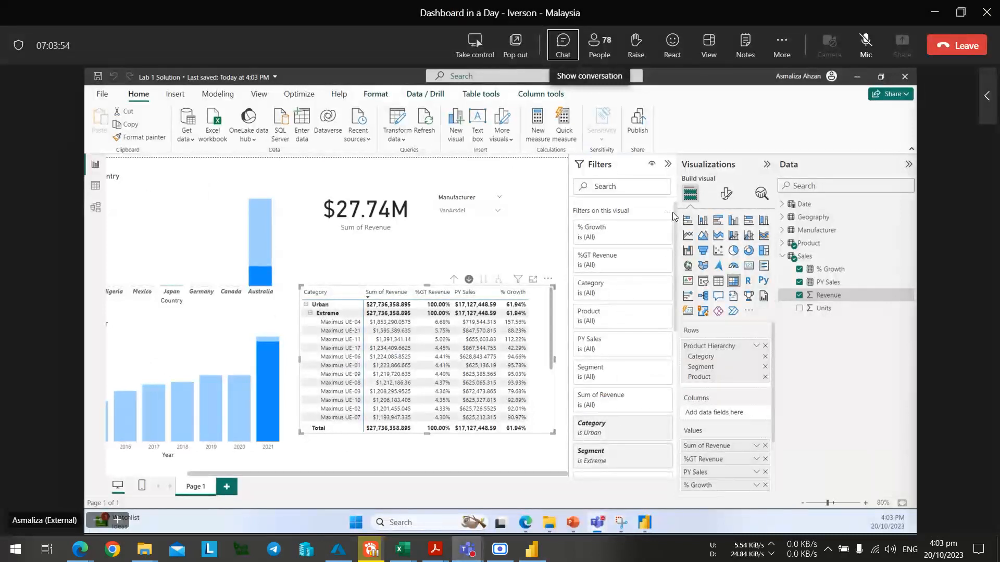
pyautogui.hotkey('alt', 'Tab')
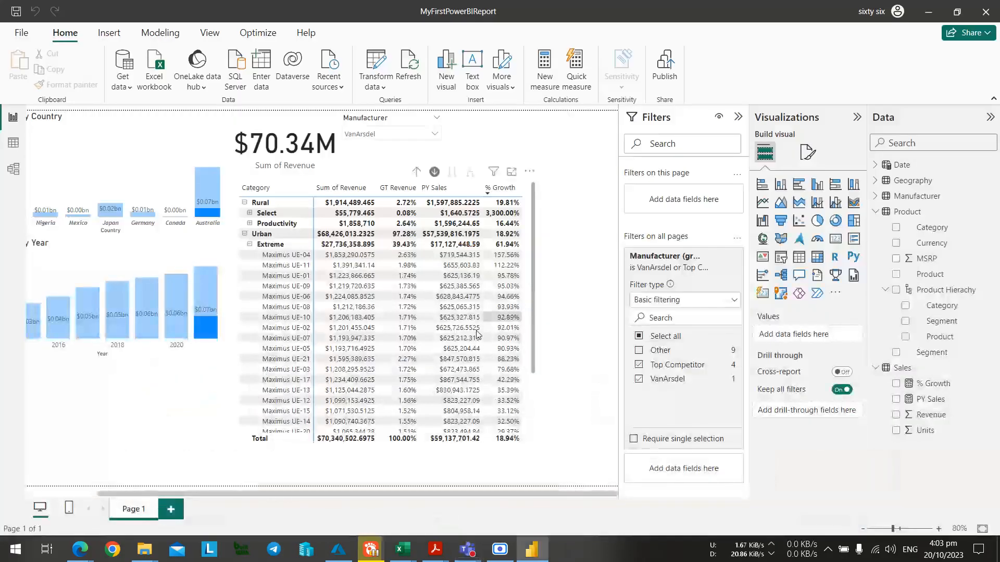
# Review the filters applied to the matrix, the page and all pages, and compare them with the instructor's Filters pane in Teams.
pyautogui.click(530, 223)
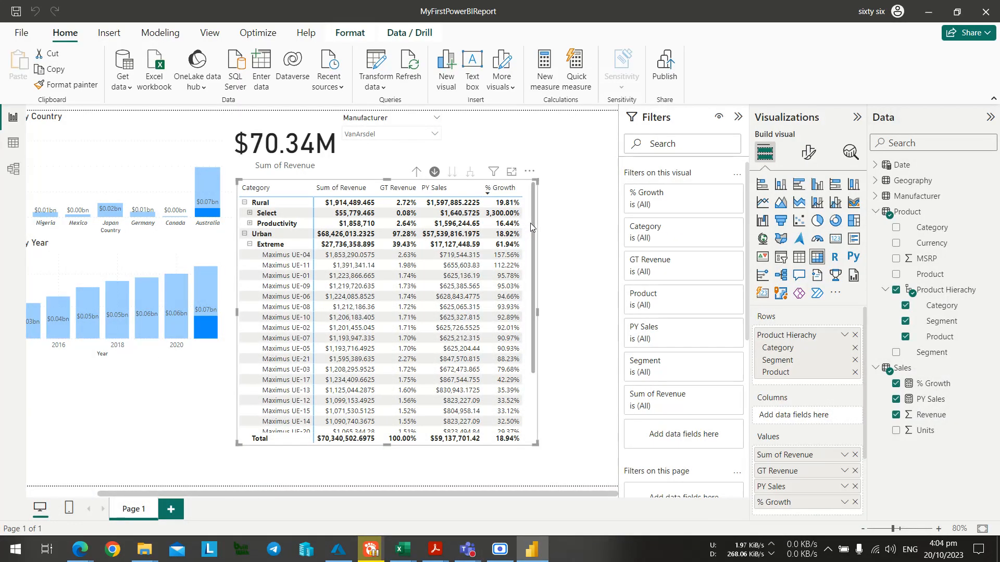
pyautogui.hotkey('alt', 'Tab')
pyautogui.hotkey('alt', 'Tab')
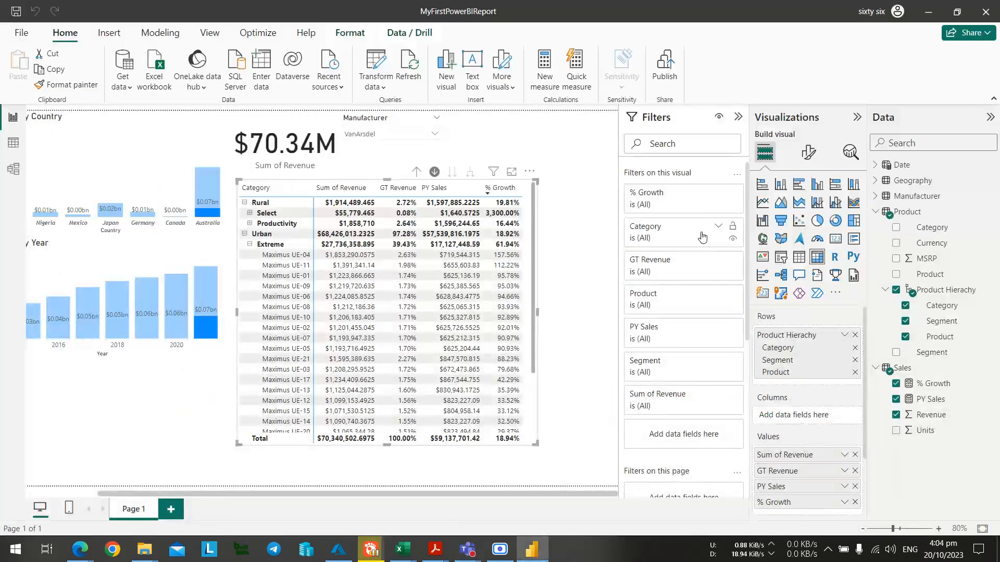
pyautogui.hotkey('alt', 'Tab')
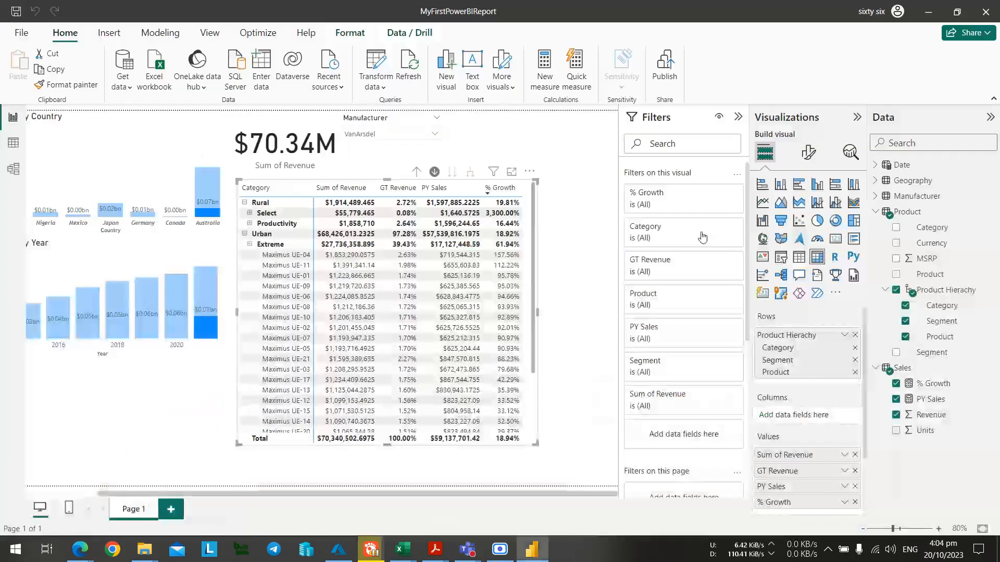
pyautogui.hotkey('alt', 'Tab')
pyautogui.scroll(-6, 700, 236)
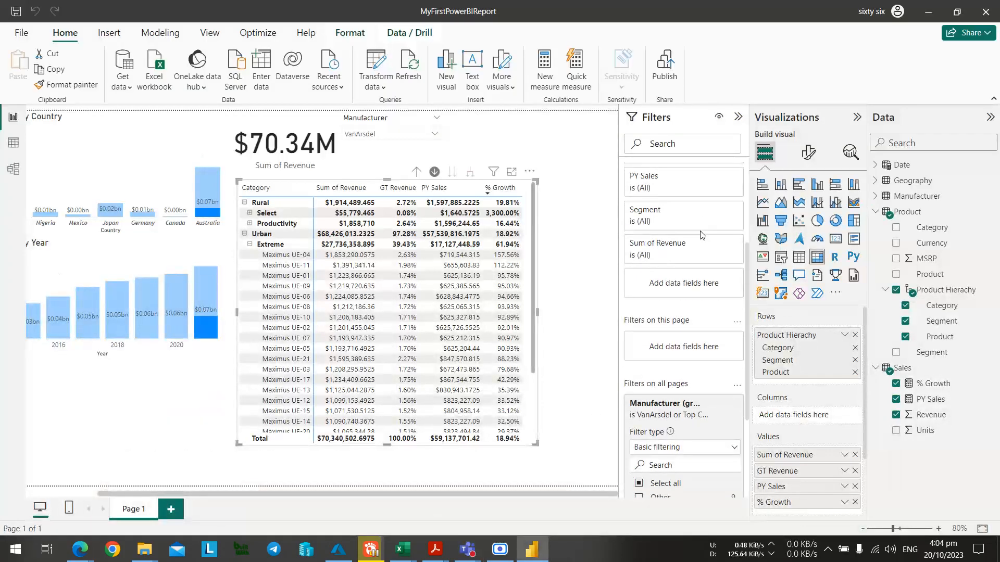
pyautogui.scroll(5, 699, 232)
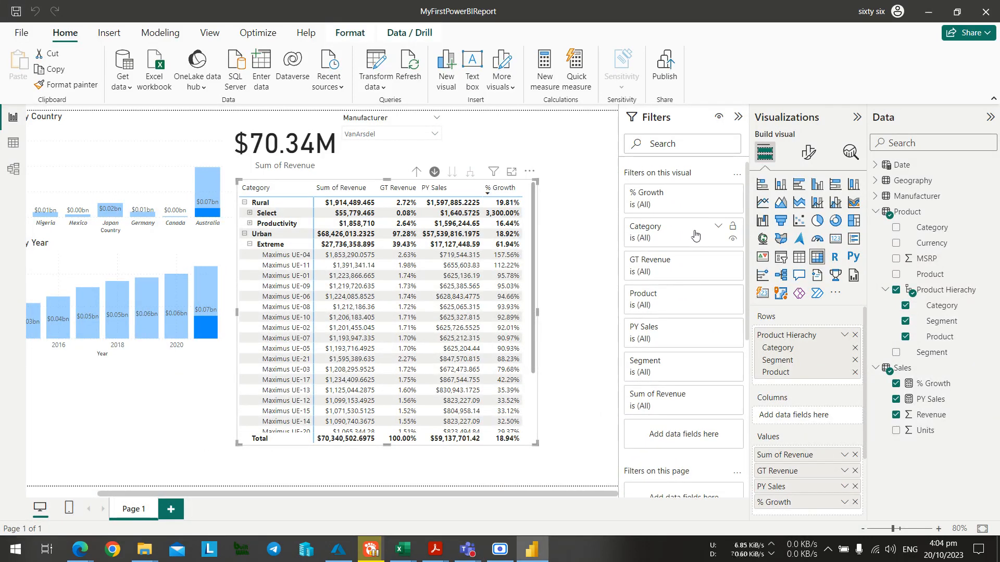
pyautogui.hotkey('alt', 'Tab')
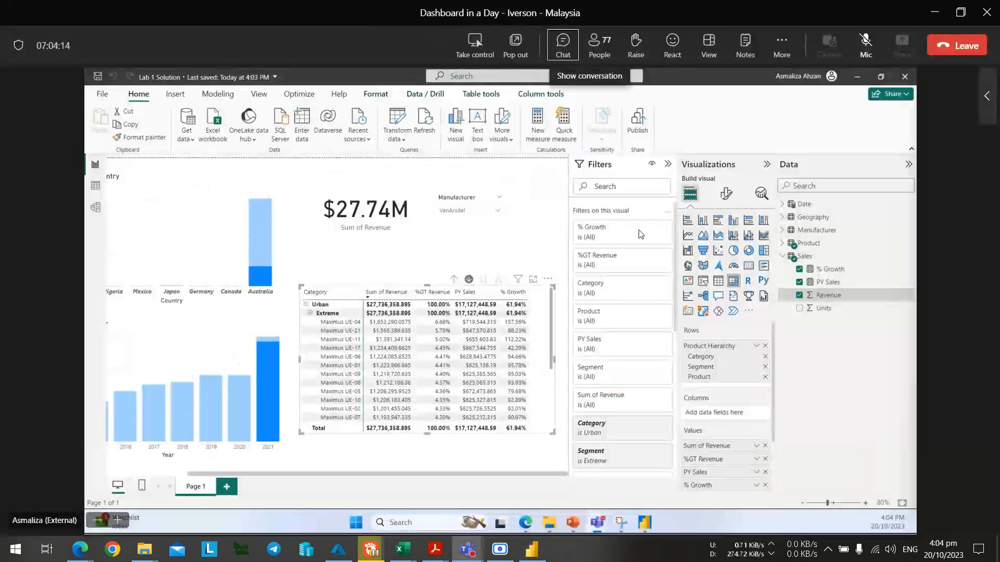
pyautogui.hotkey('alt', 'Tab')
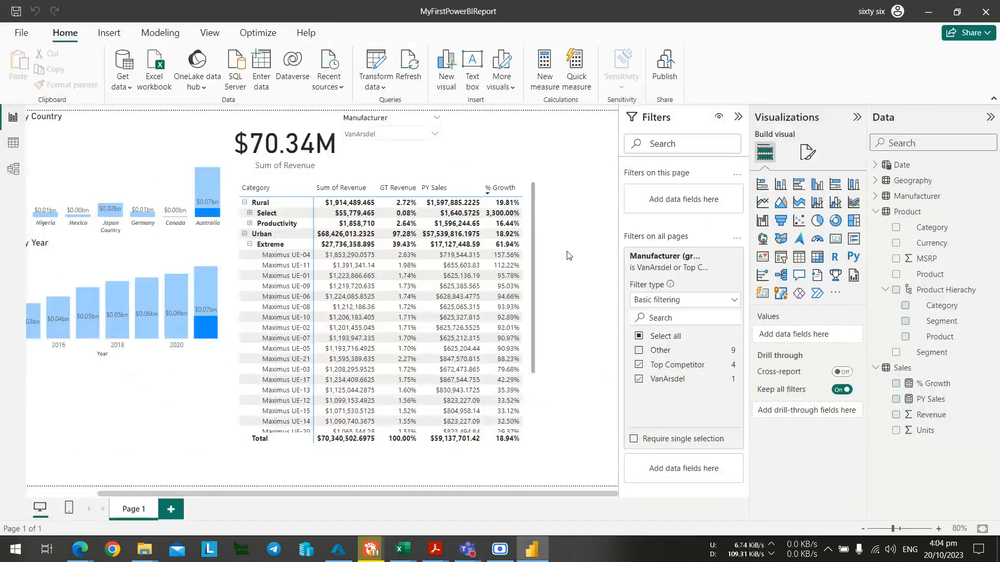
# Follow the Teams meeting from the instructor's matrix to the Lab 3 Data Visualization document, checking the local report alongside.
pyautogui.hotkey('alt', 'Tab')
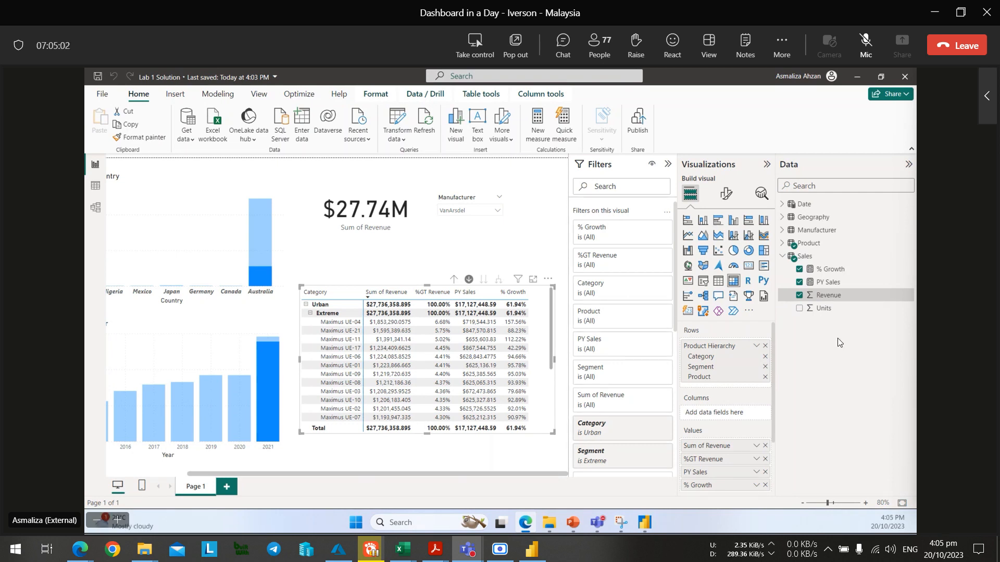
pyautogui.hotkey('alt', 'Tab')
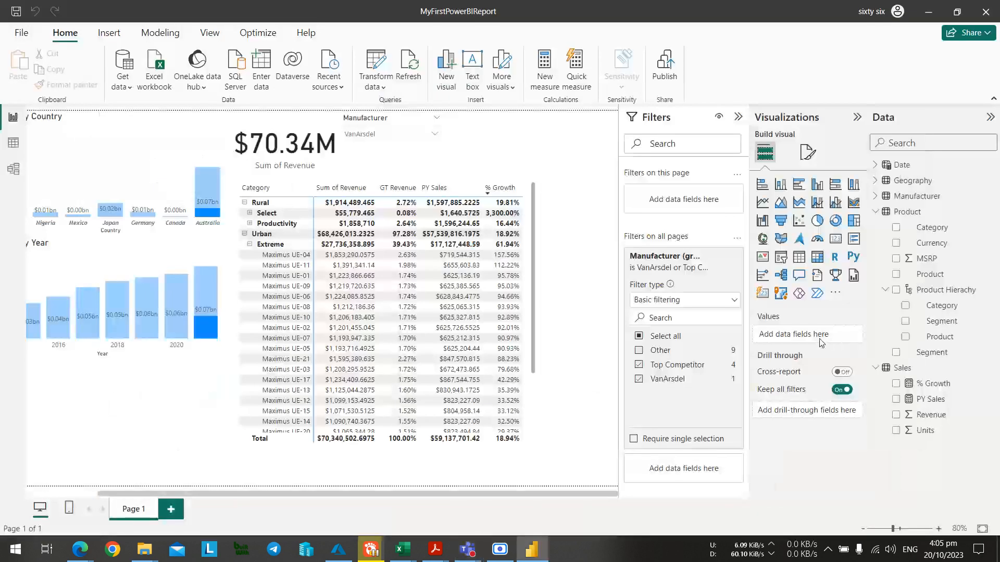
pyautogui.hotkey('alt', 'Tab')
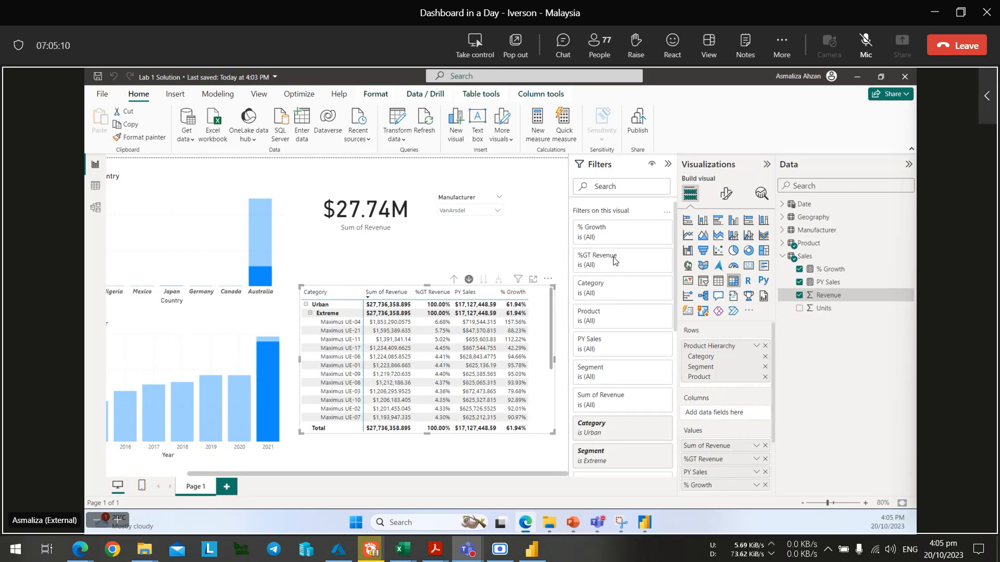
pyautogui.hotkey('alt', 'Tab')
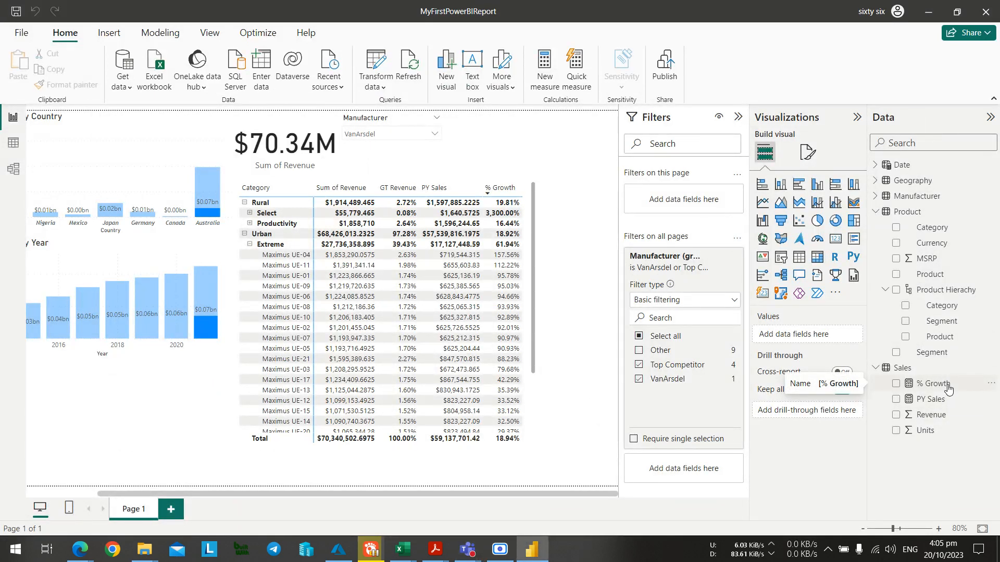
pyautogui.hotkey('alt', 'Tab')
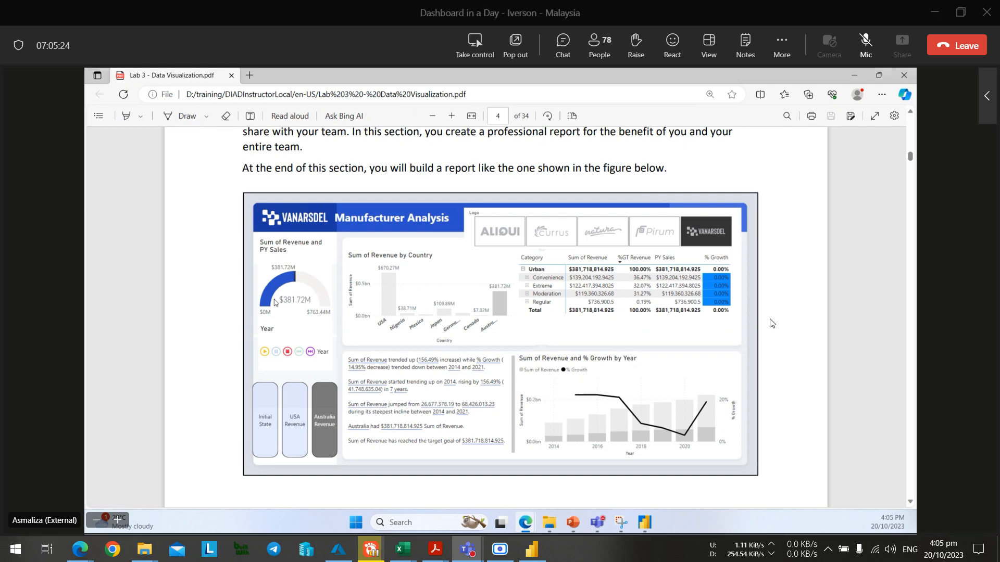
pyautogui.hotkey('alt', 'Tab')
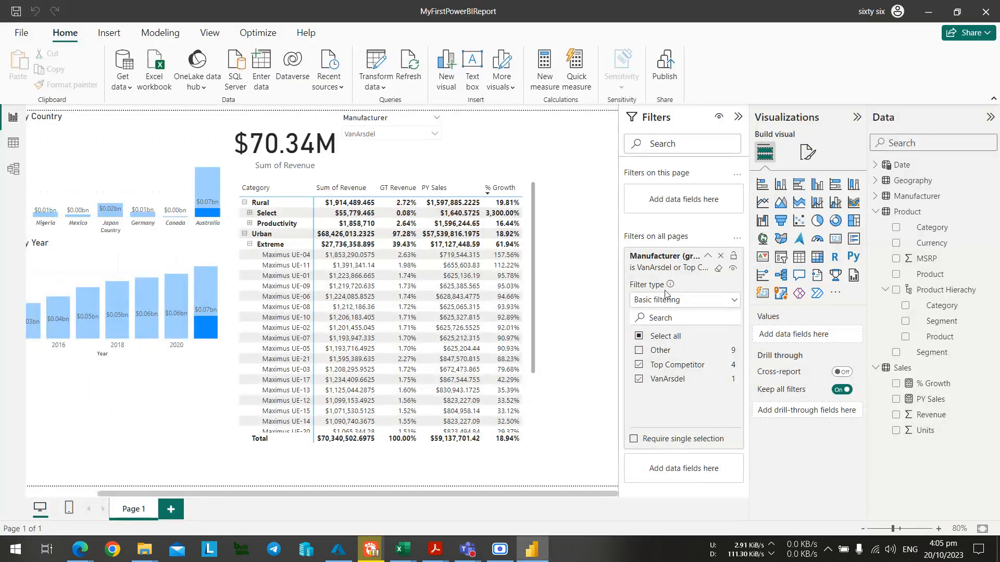
pyautogui.hotkey('alt', 'Tab')
pyautogui.hotkey('alt', 'Tab')
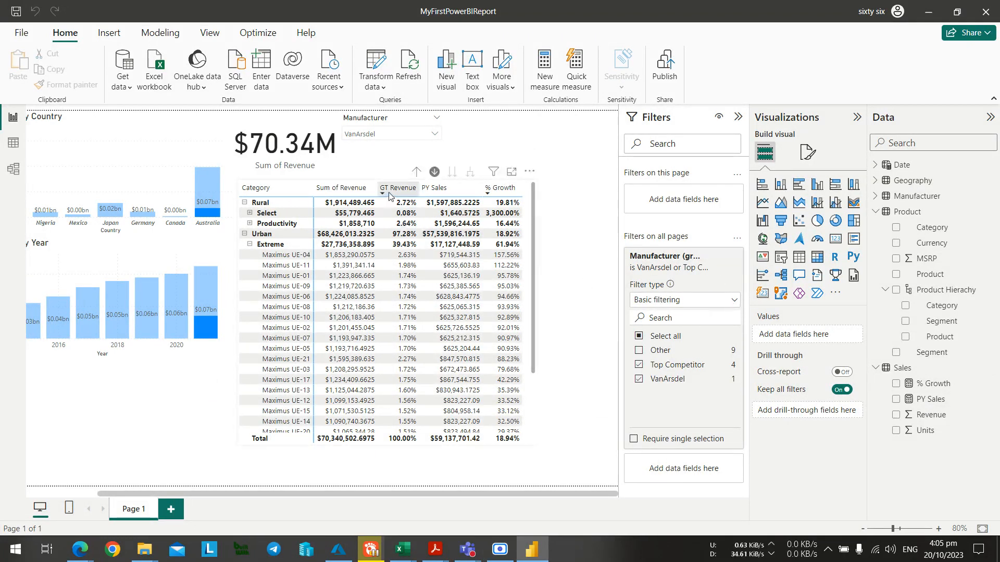
# Select the matrix and check which options are available for its GT Revenue column.
pyautogui.click(410, 273)
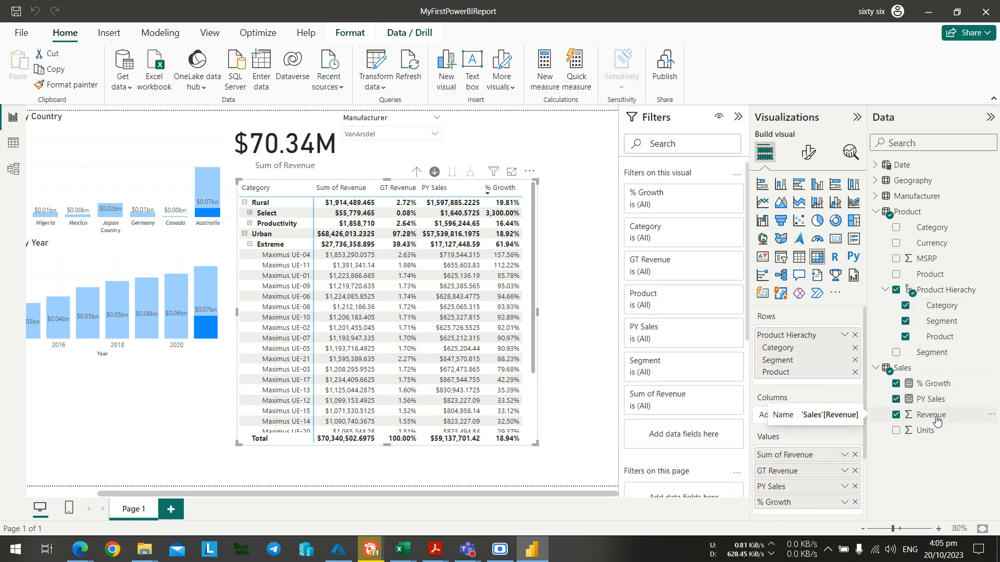
pyautogui.rightClick(396, 192)
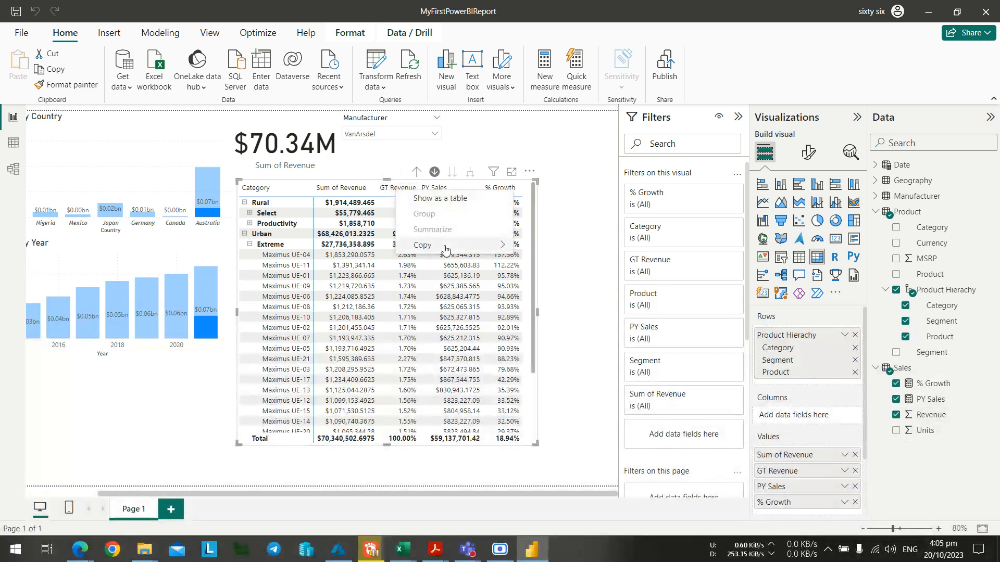
pyautogui.moveTo(448, 246)
pyautogui.click(571, 190)
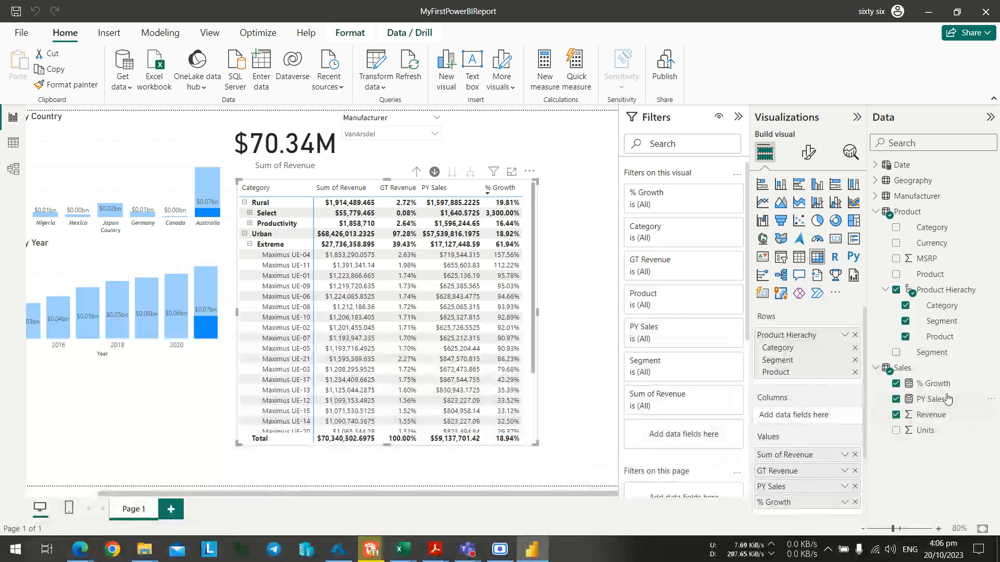
pyautogui.click(930, 415)
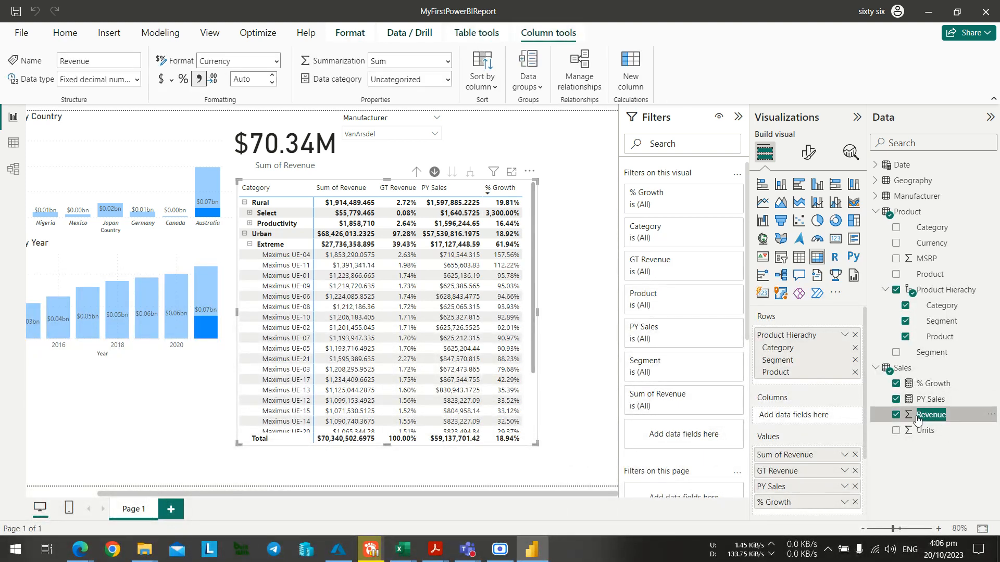
pyautogui.doubleClick(925, 415)
pyautogui.click(991, 416)
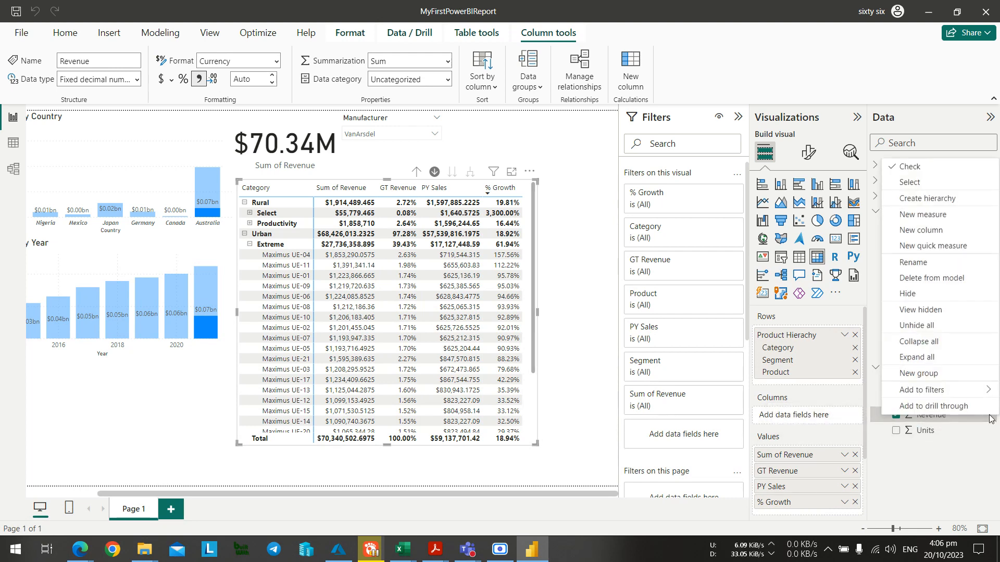
pyautogui.click(979, 477)
pyautogui.hotkey('alt', 'Tab')
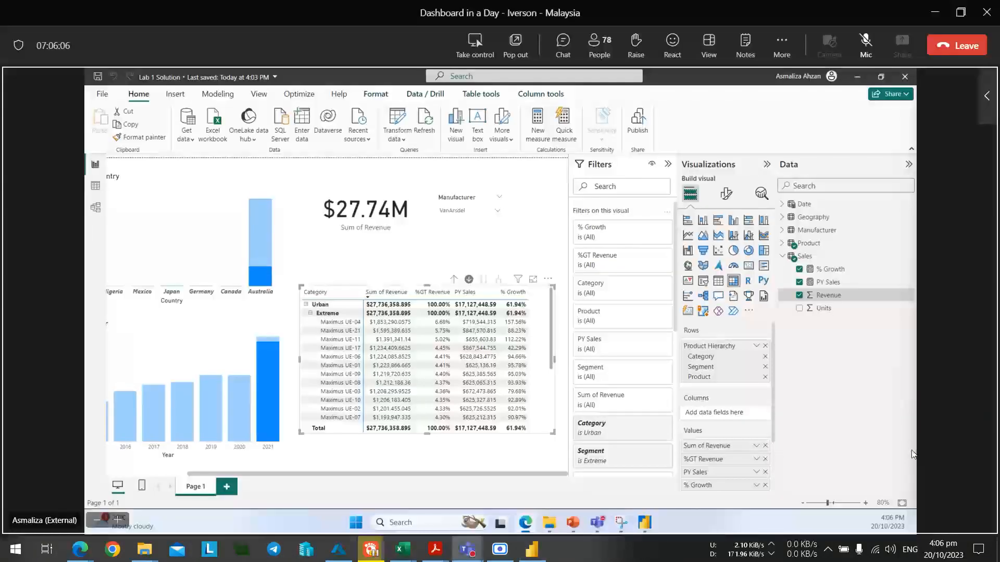
pyautogui.hotkey('alt', 'Tab')
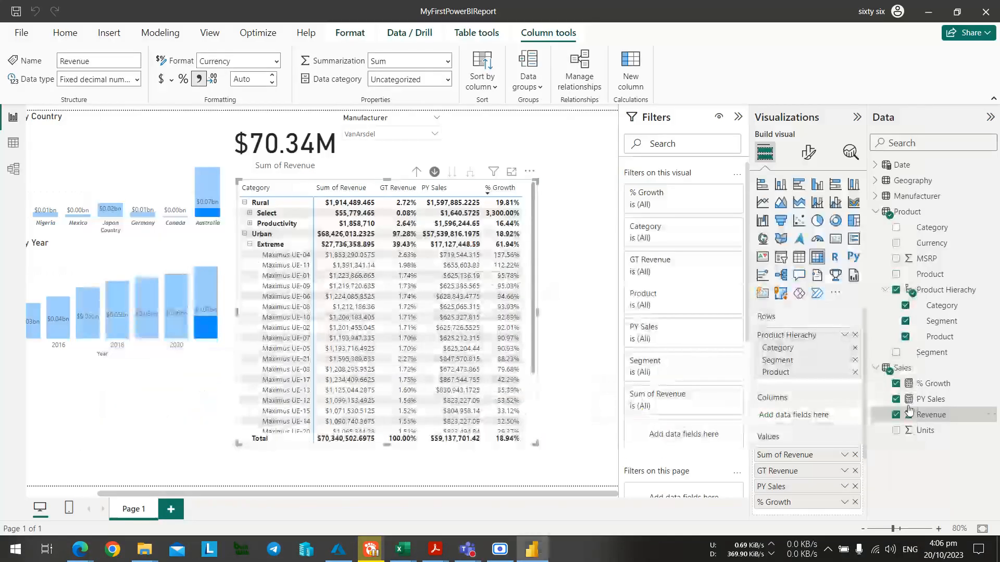
pyautogui.doubleClick(921, 414)
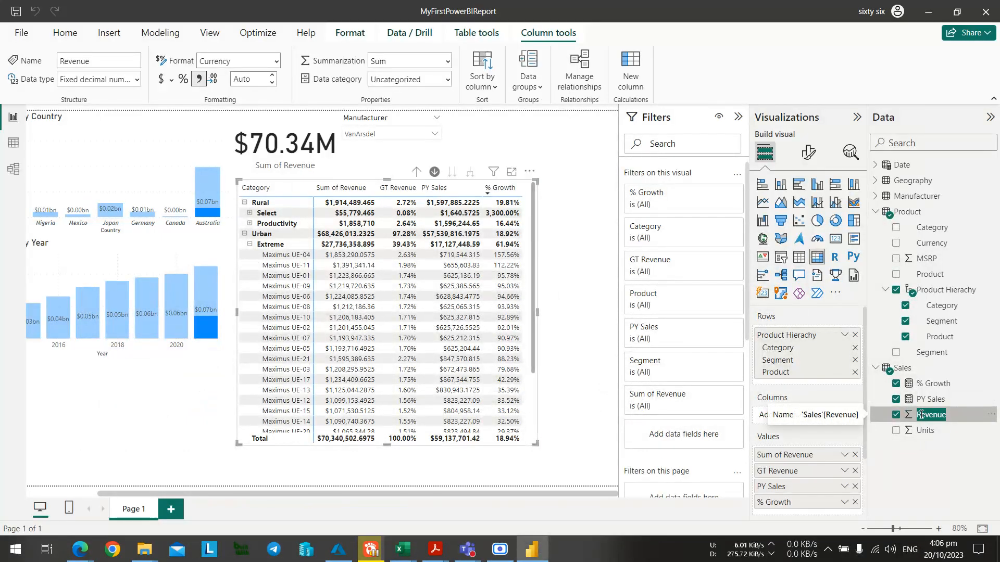
pyautogui.click(926, 415)
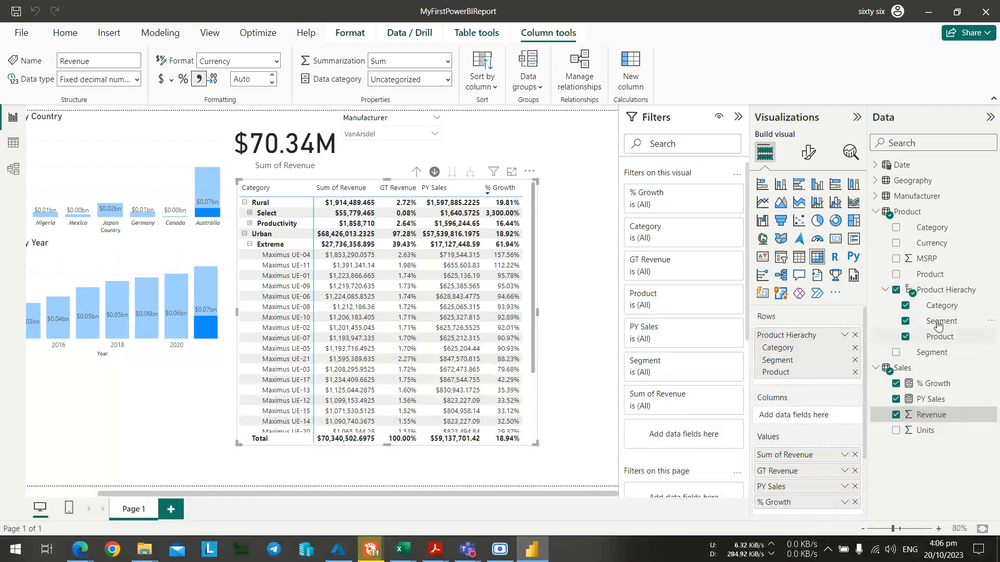
# Rename the matrix's GT Revenue value to % GT Revenue, matching the instructor's report in Teams.
pyautogui.hotkey('alt', 'Tab')
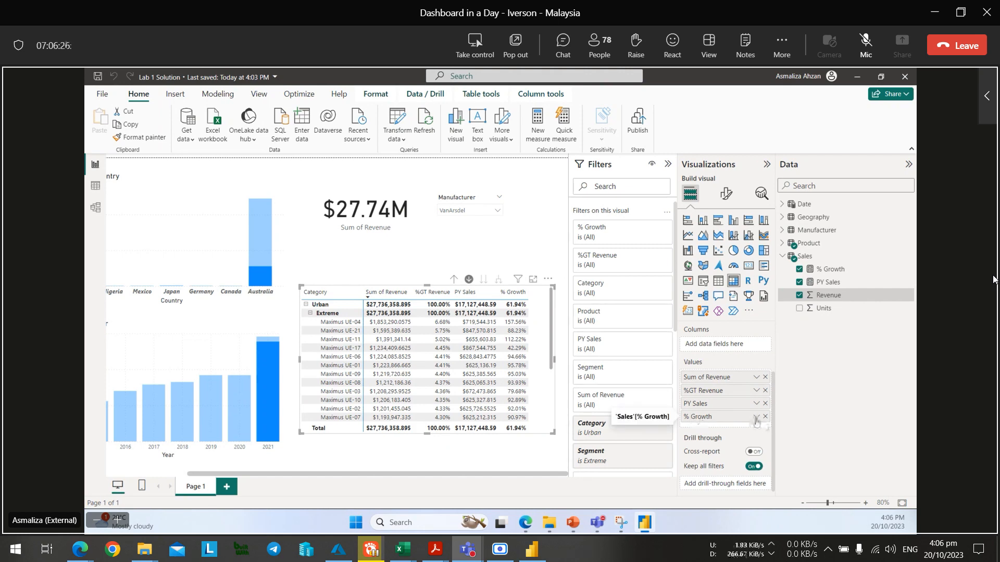
pyautogui.hotkey('alt', 'Tab')
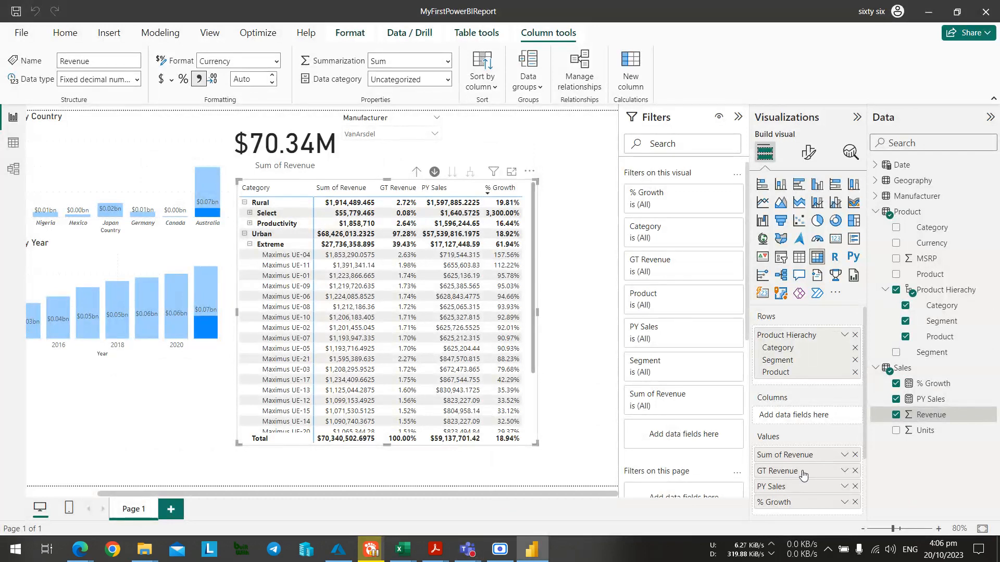
pyautogui.doubleClick(777, 473)
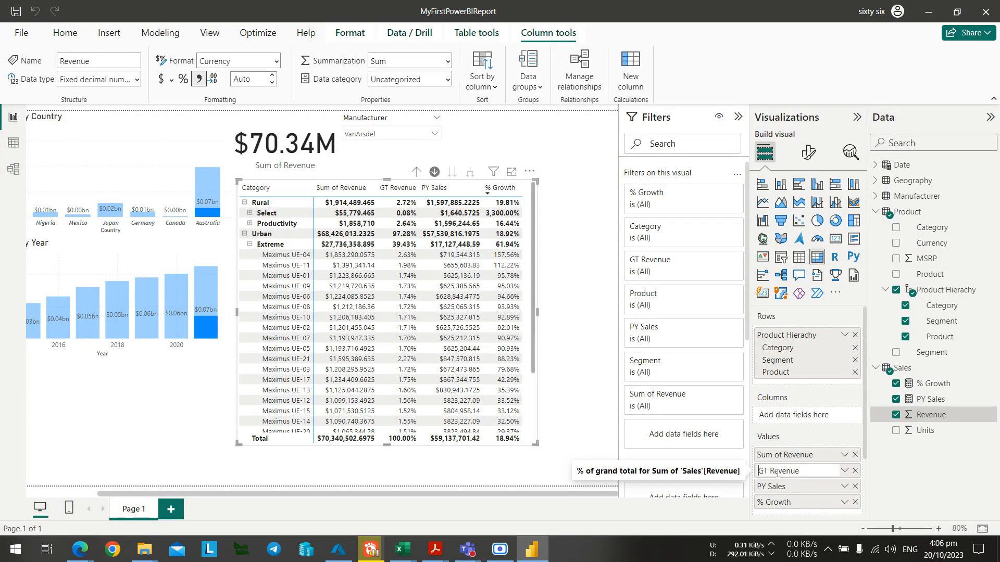
pyautogui.write('%')
pyautogui.press('Return')
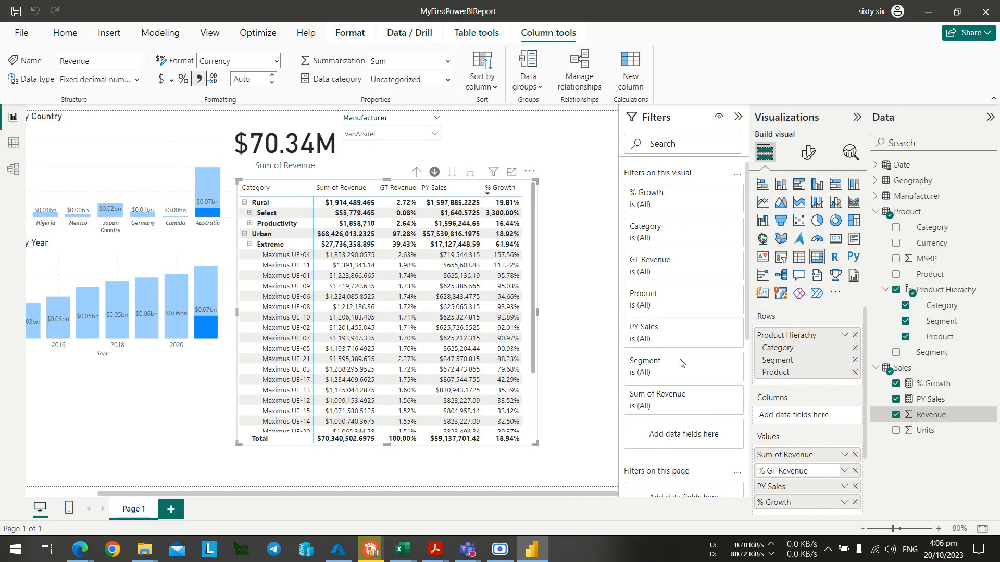
pyautogui.click(594, 332)
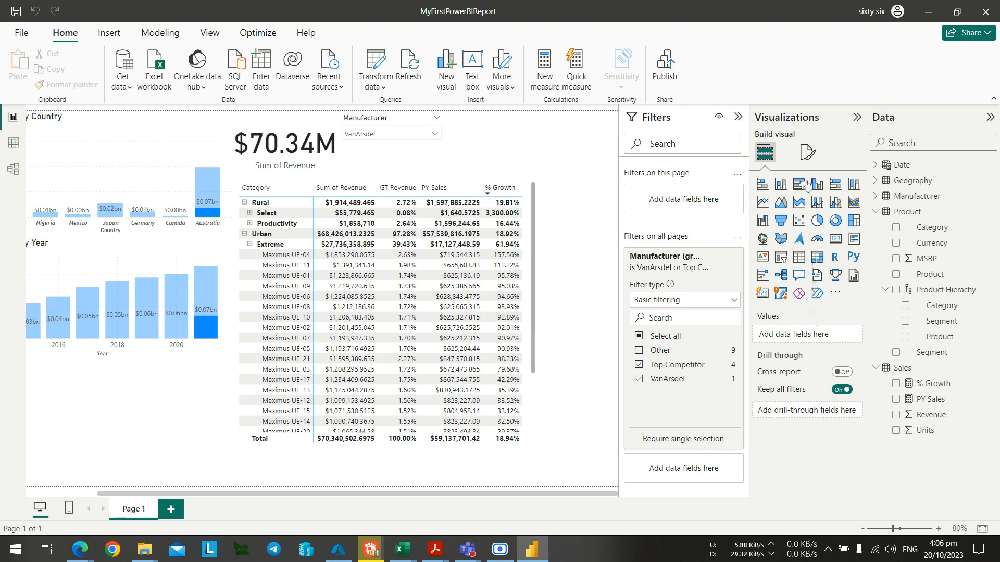
pyautogui.click(485, 256)
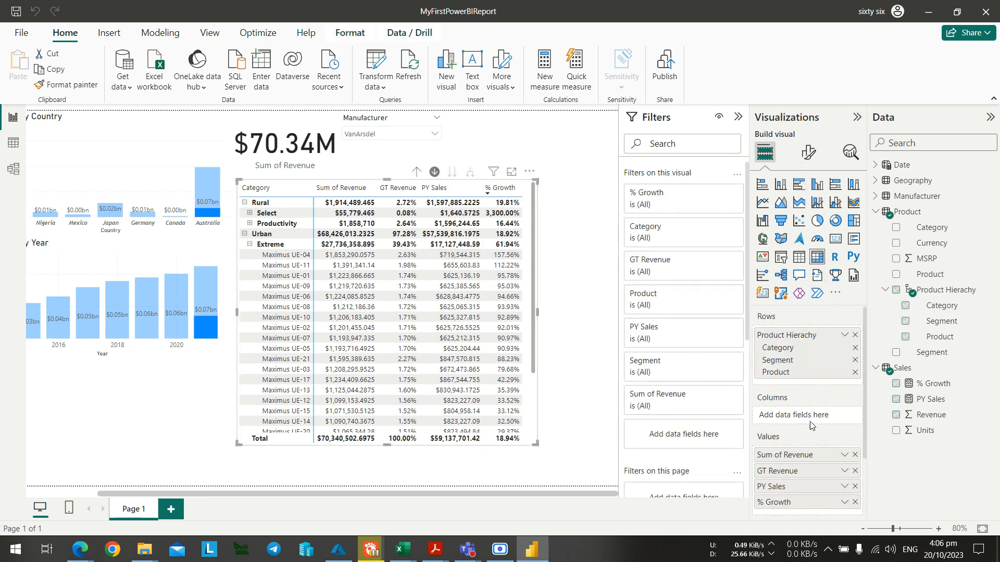
pyautogui.doubleClick(763, 471)
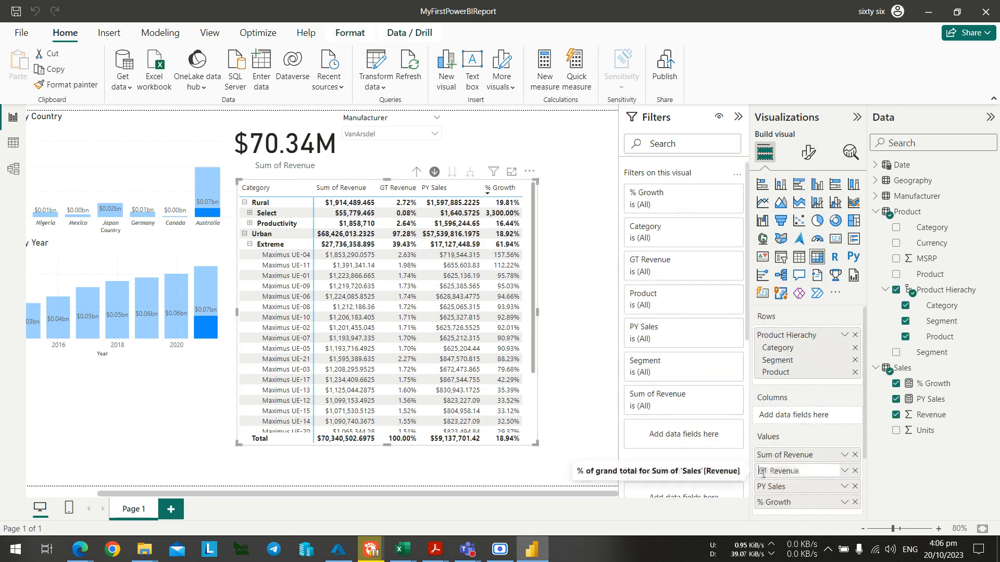
pyautogui.click(763, 471)
pyautogui.write('%')
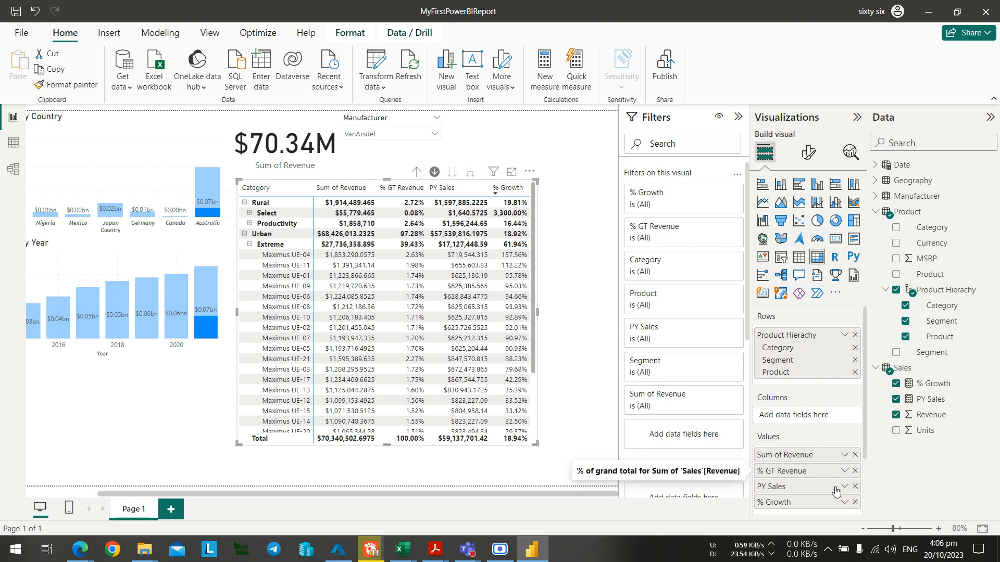
# Open the background color conditional formatting settings for the matrix's % Growth values, following the instructor's report in Teams.
pyautogui.hotkey('alt', 'Tab')
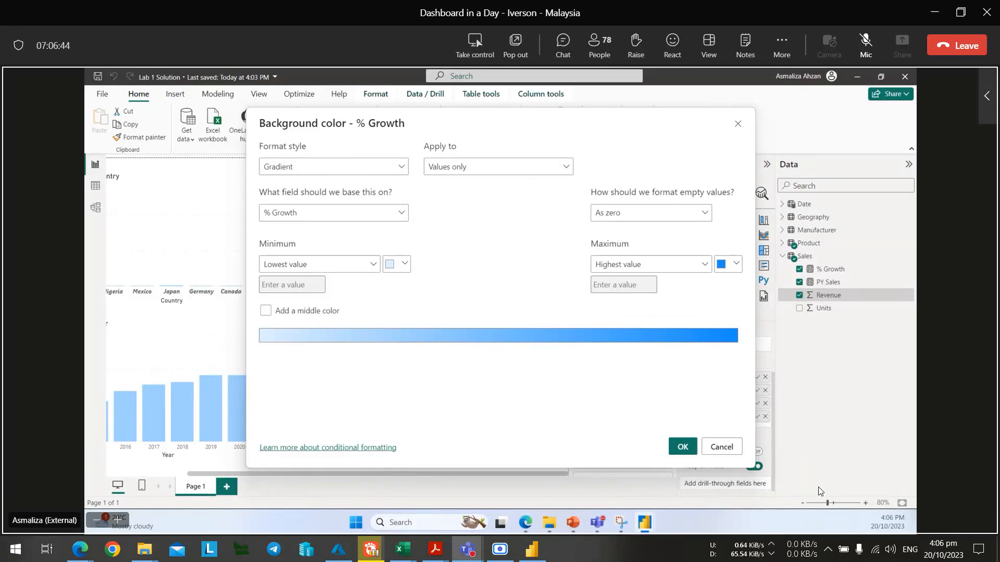
pyautogui.hotkey('alt', 'Tab')
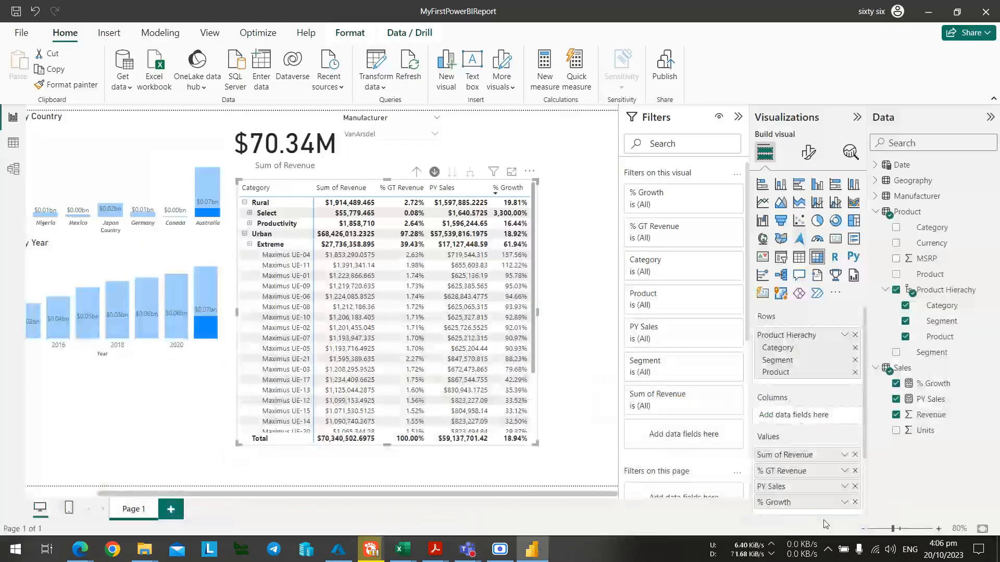
pyautogui.click(844, 503)
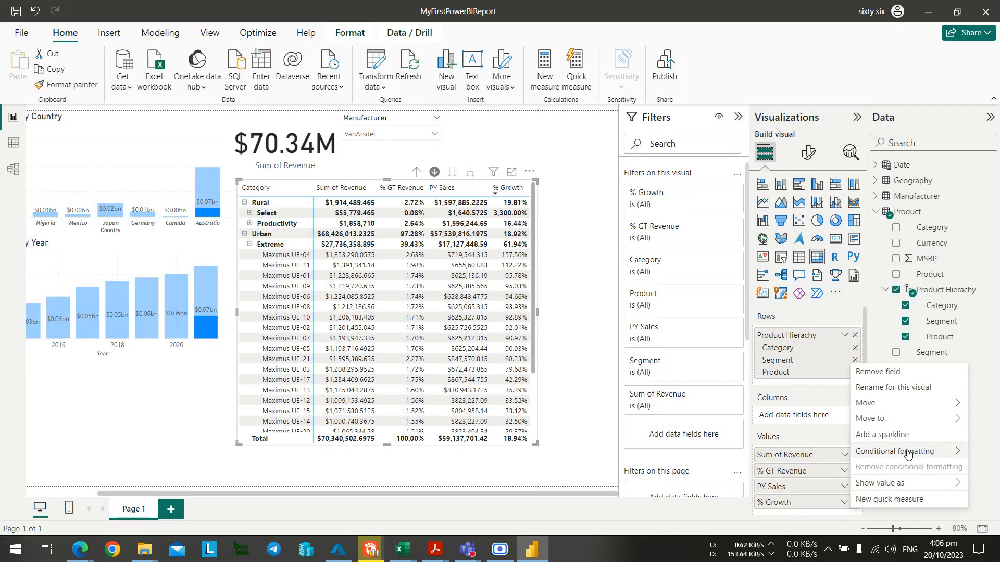
pyautogui.moveTo(907, 453)
pyautogui.click(798, 452)
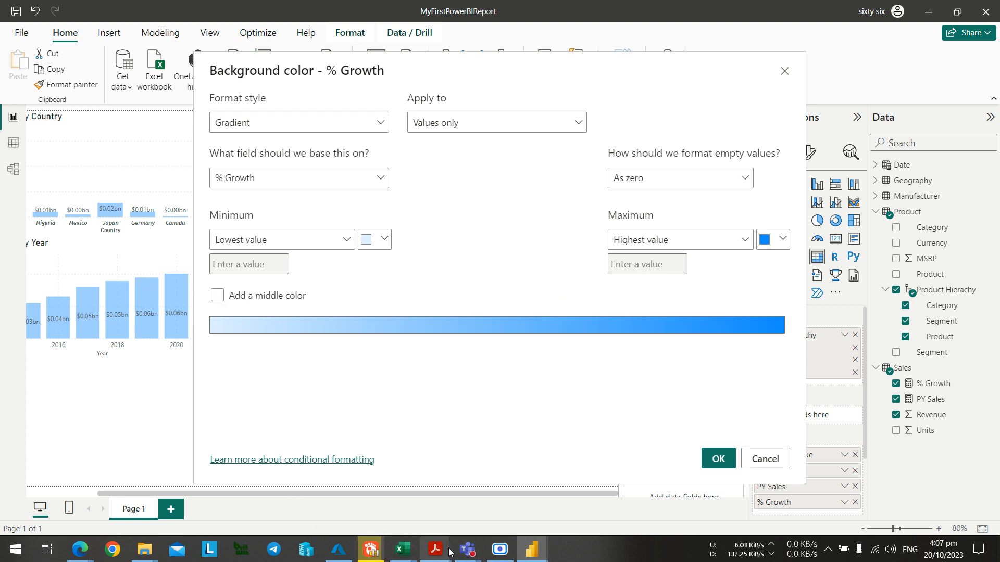
# Switch to the Teams meeting and examine the background colors in the instructor's % Growth column.
pyautogui.moveTo(467, 551)
pyautogui.click(451, 503)
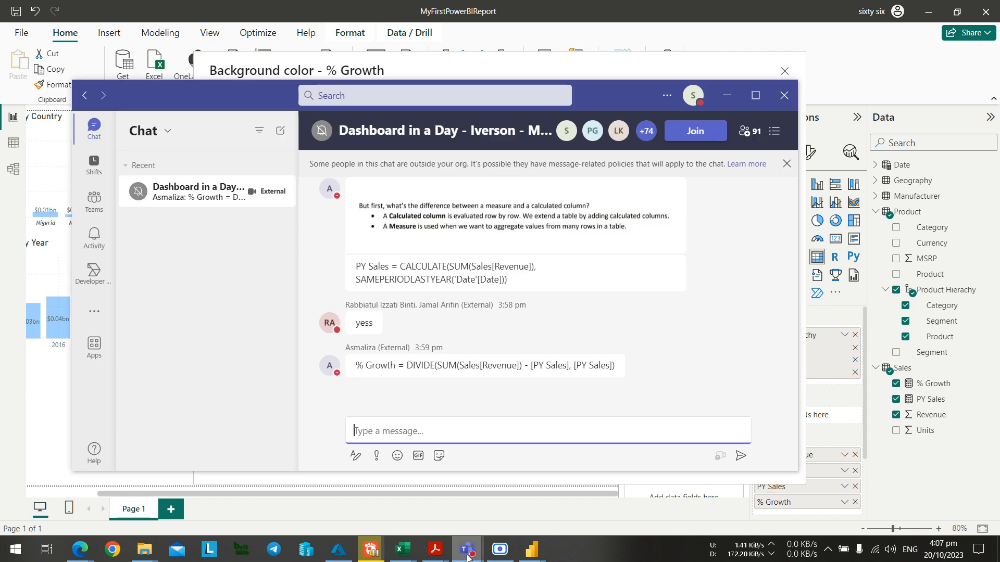
pyautogui.click(489, 500)
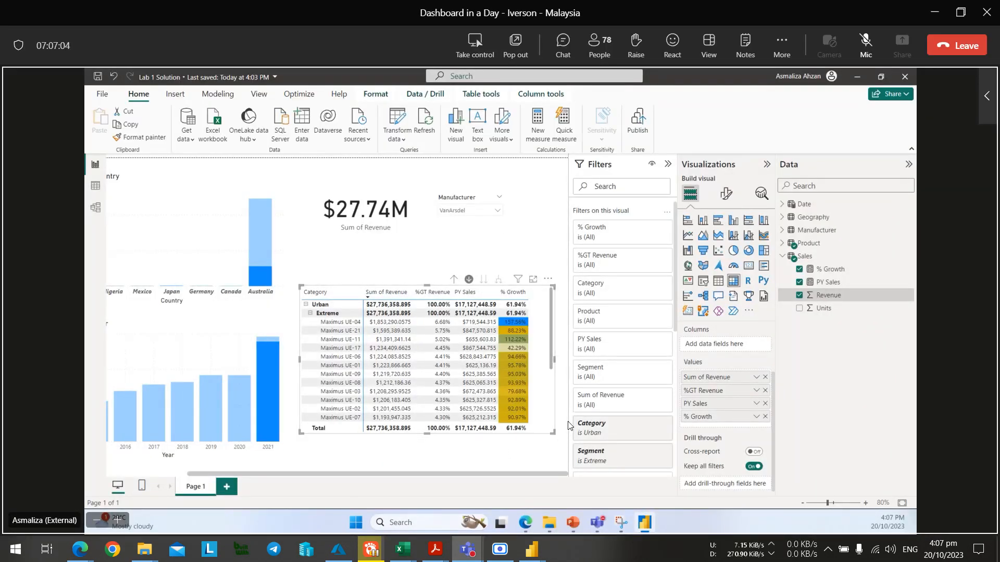
pyautogui.hotkey('alt', 'Tab')
pyautogui.hotkey('alt', 'Tab')
pyautogui.moveTo(531, 550)
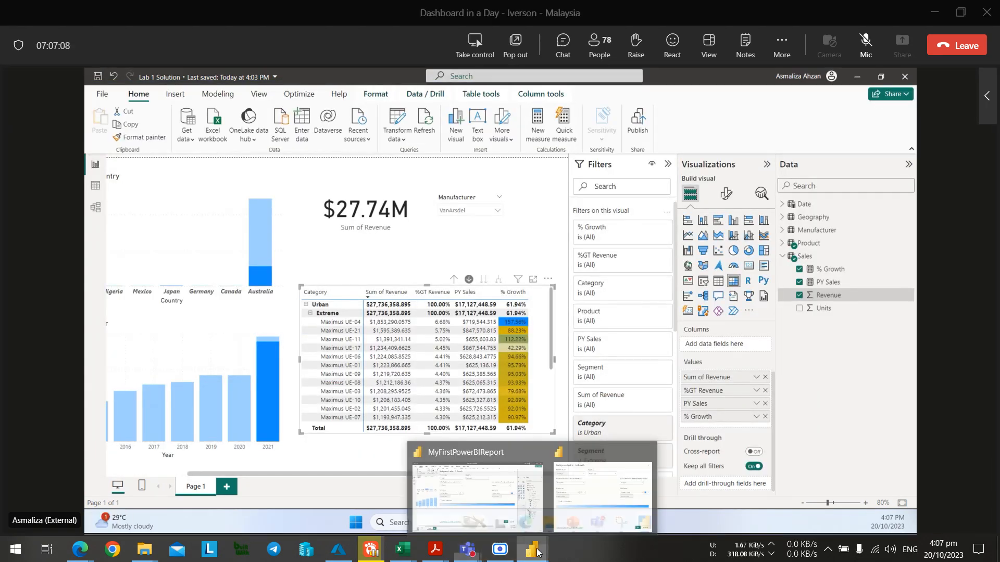
# Return to the local report, add a middle color to the % Growth background gradient and apply the formatting.
pyautogui.click(608, 491)
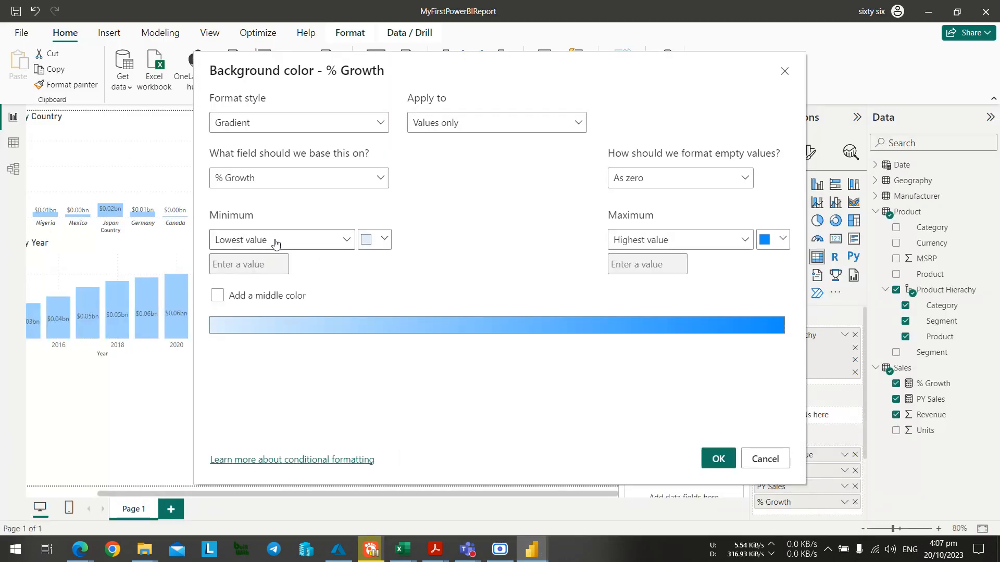
pyautogui.click(270, 299)
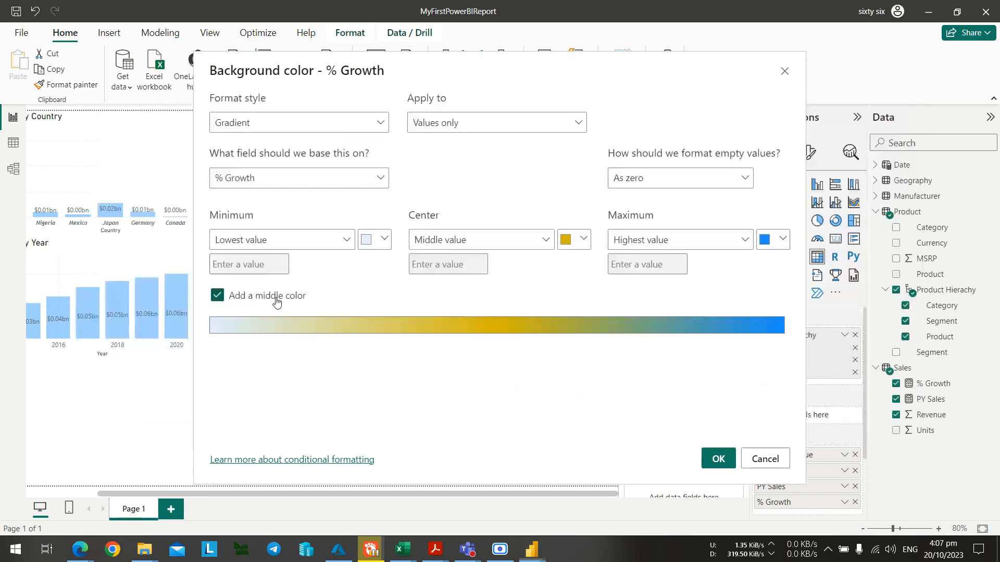
pyautogui.click(719, 458)
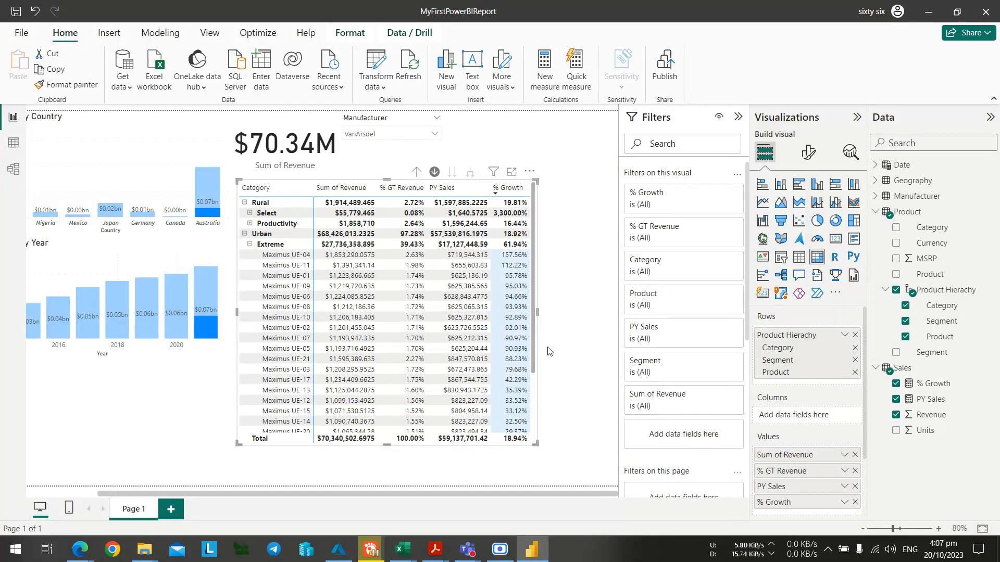
# Compare the formatted % Growth column with the instructor's matrix in the Teams meeting.
pyautogui.hotkey('alt', 'Tab')
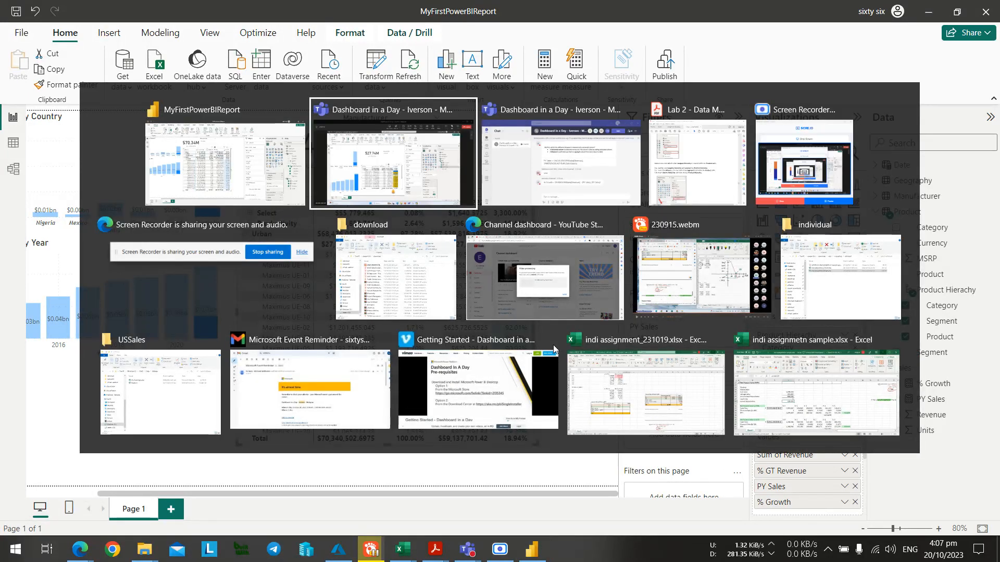
pyautogui.hotkey('alt', 'Tab')
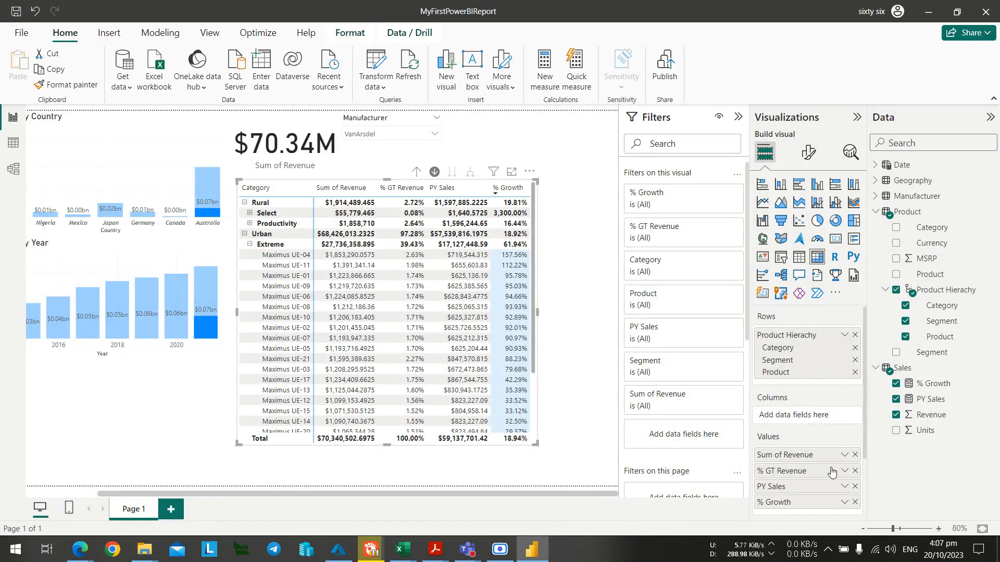
pyautogui.hotkey('alt', 'Tab')
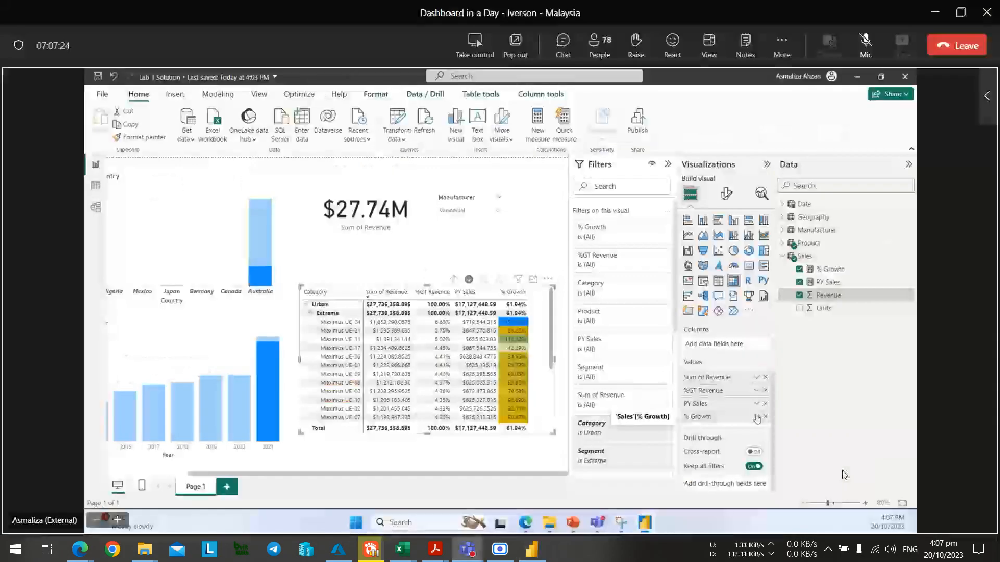
pyautogui.hotkey('alt', 'Tab')
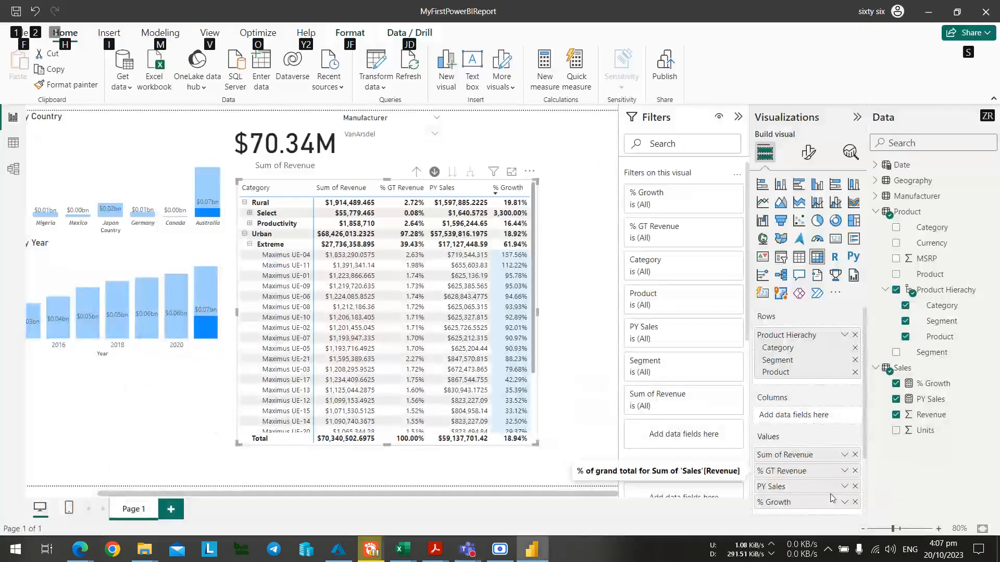
# Reopen the % Growth background color settings, check the gradient and center color choices alongside the Teams meeting, and accept them as they are.
pyautogui.click(844, 502)
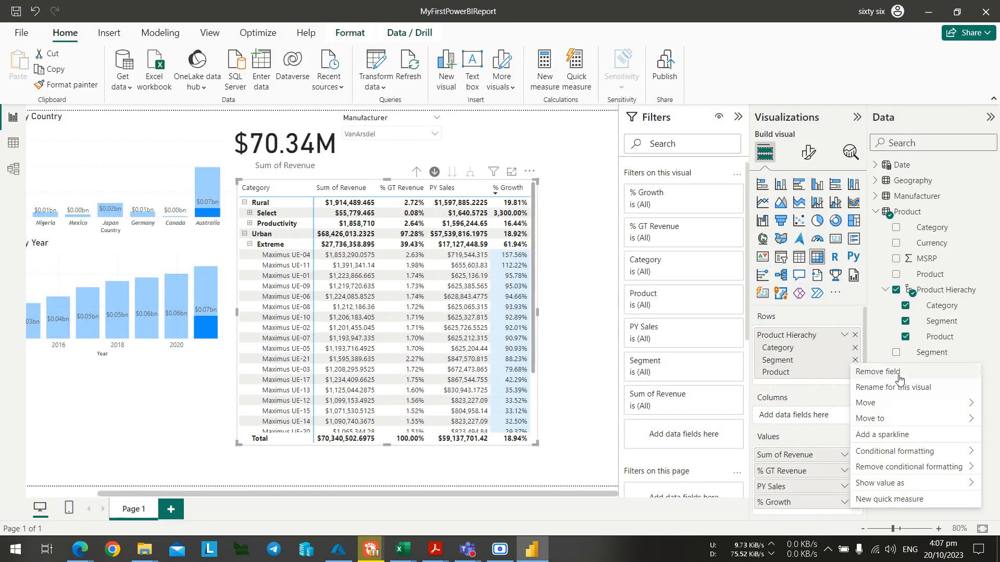
pyautogui.moveTo(896, 457)
pyautogui.click(769, 452)
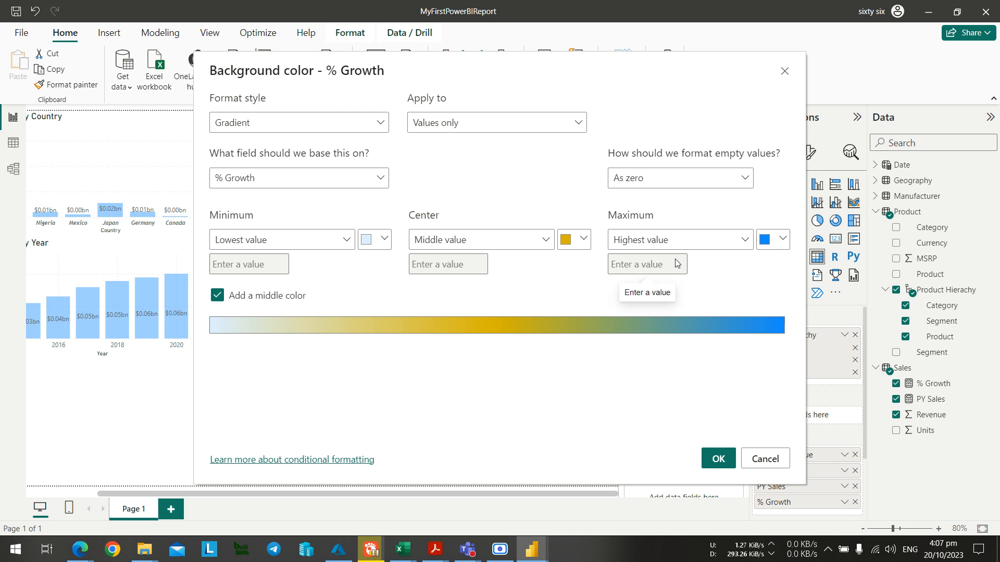
pyautogui.hotkey('alt', 'Tab')
pyautogui.hotkey('alt', 'Tab')
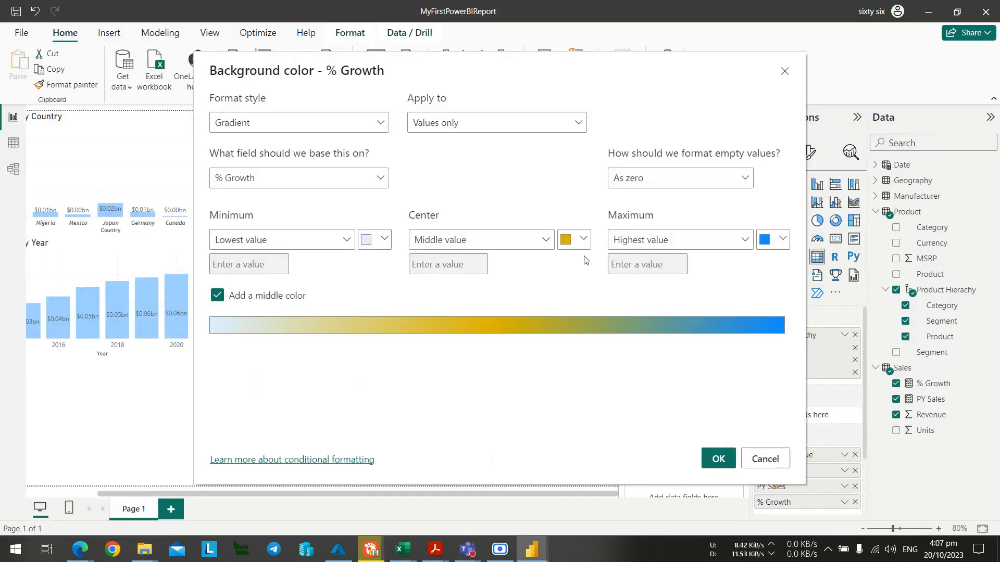
pyautogui.click(583, 240)
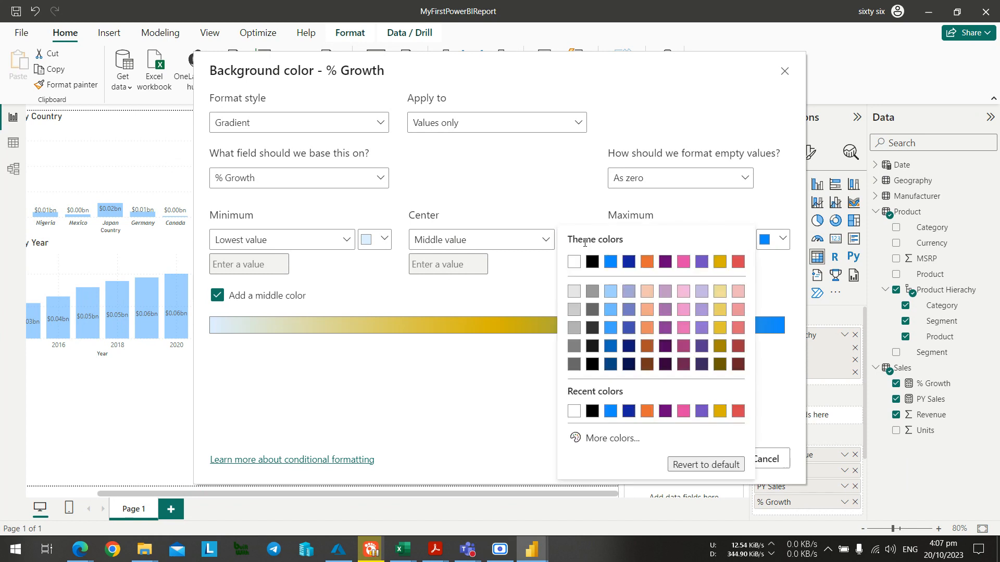
pyautogui.click(508, 286)
pyautogui.hotkey('alt', 'Tab')
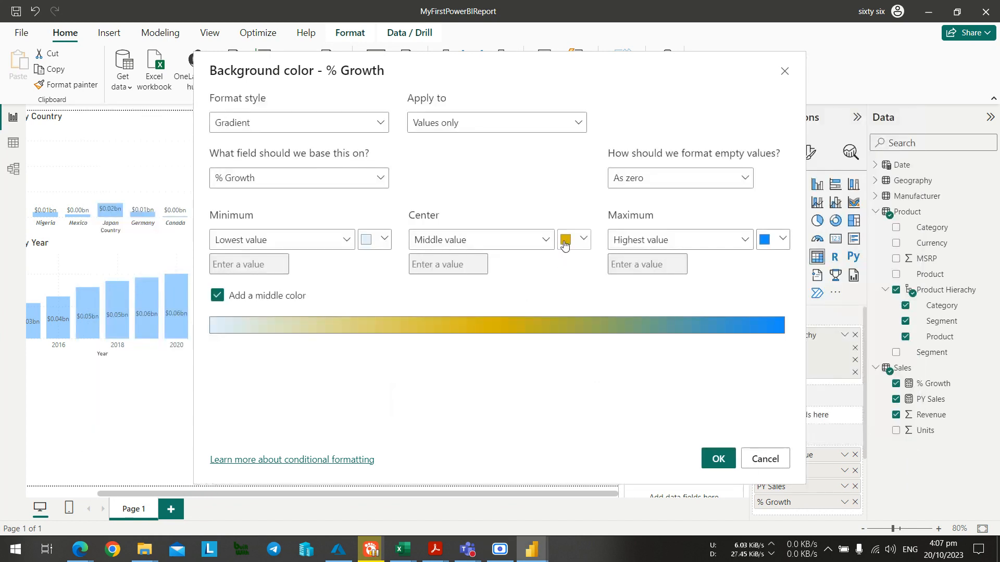
pyautogui.hotkey('alt', 'Tab')
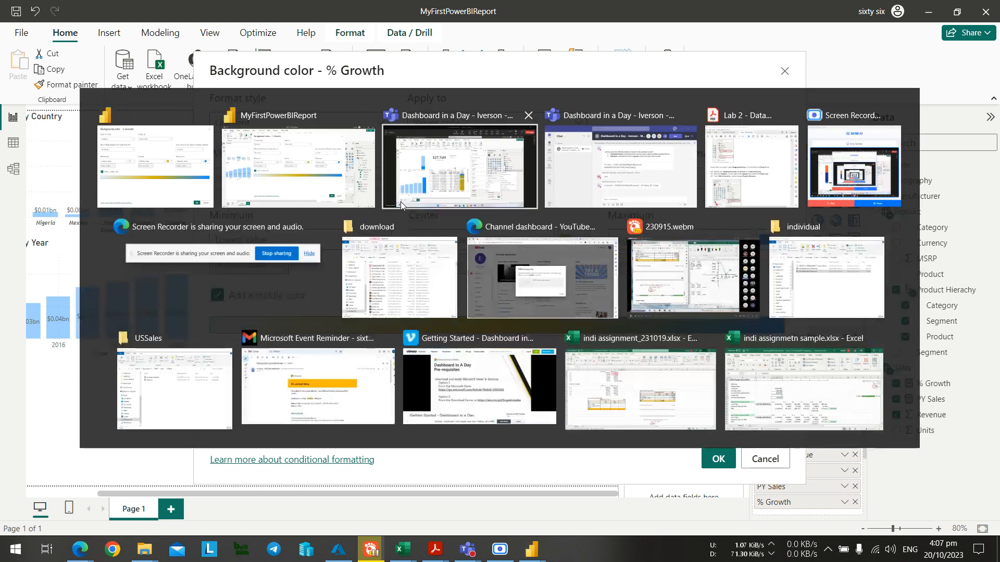
pyautogui.click(718, 458)
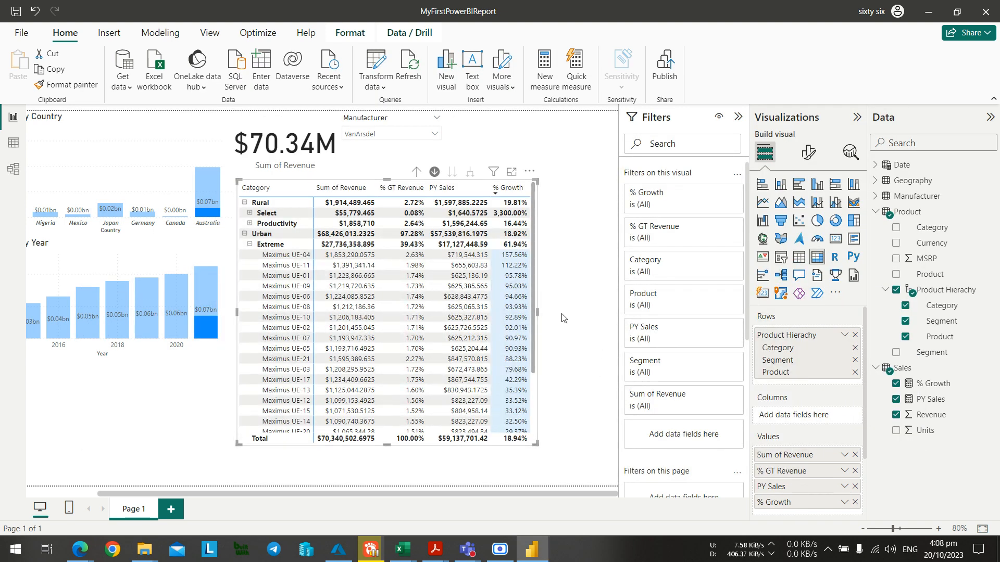
# Check the instructor's report in the Teams meeting, and in the local report clear the Australia and 2021 cross-highlighting.
pyautogui.hotkey('alt', 'Tab')
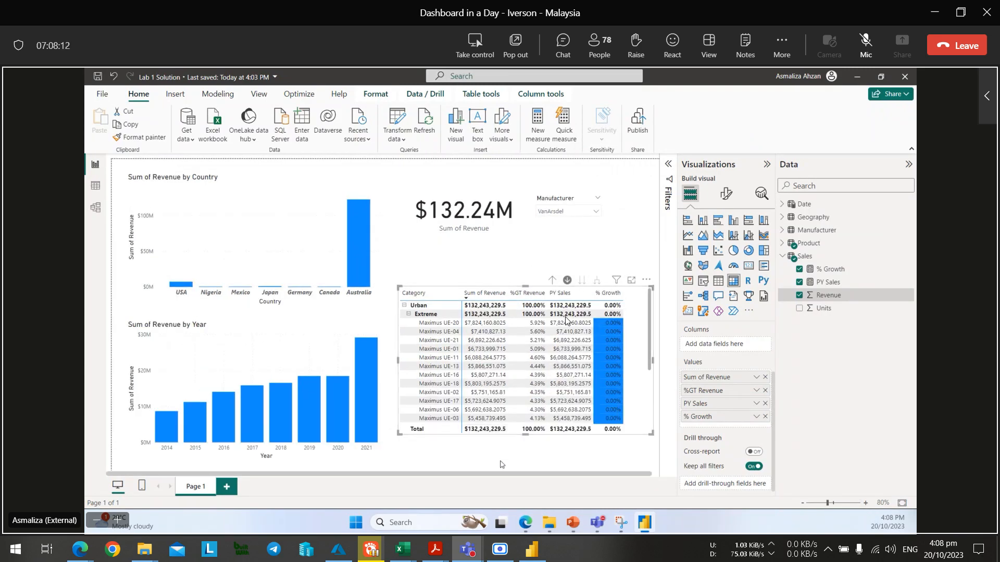
pyautogui.hotkey('alt', 'Tab')
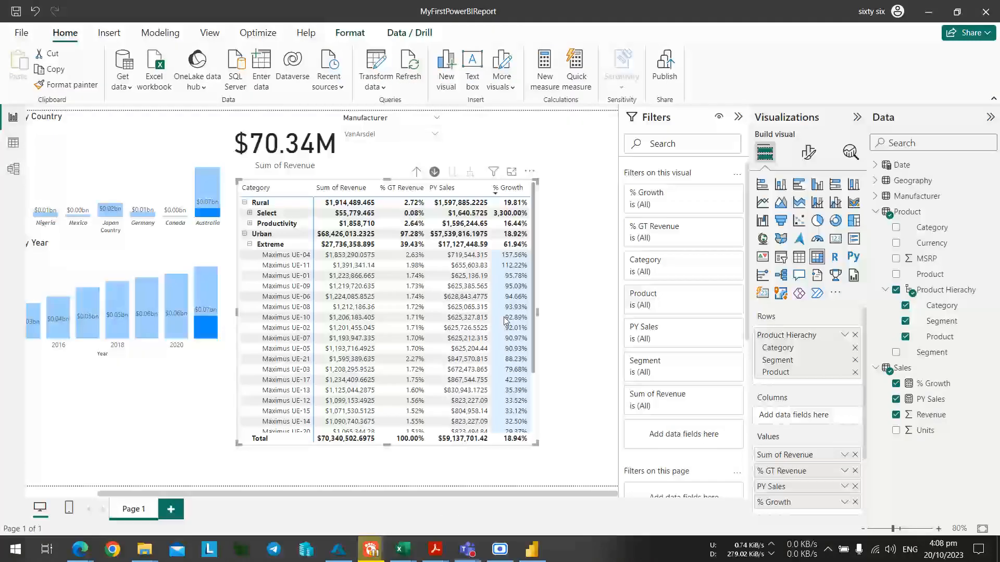
pyautogui.click(567, 363)
pyautogui.click(202, 182)
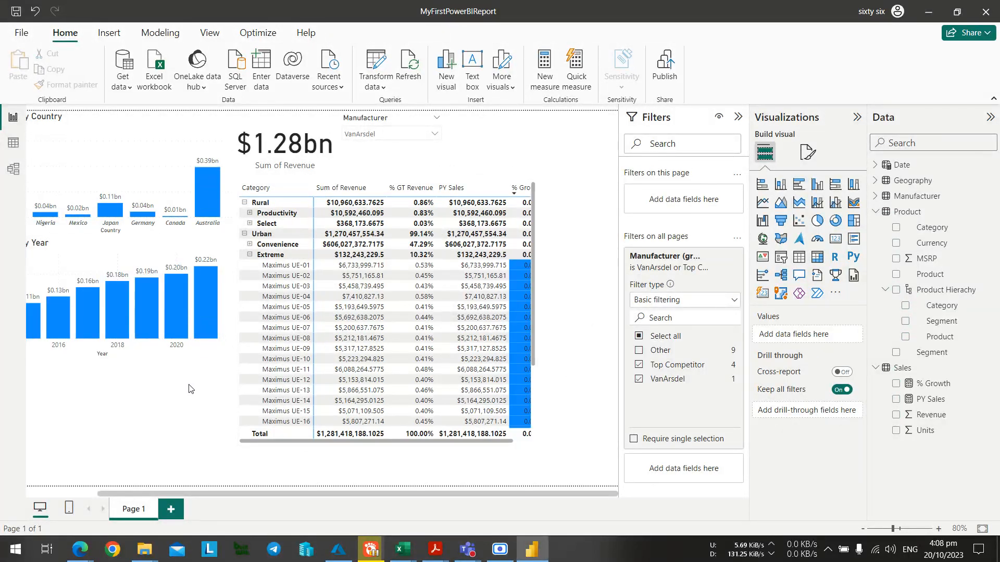
# Examine how the instructor drills the revenue by Country chart into Australia's states, comparing it with the local Country chart.
pyautogui.hotkey('alt', 'Tab')
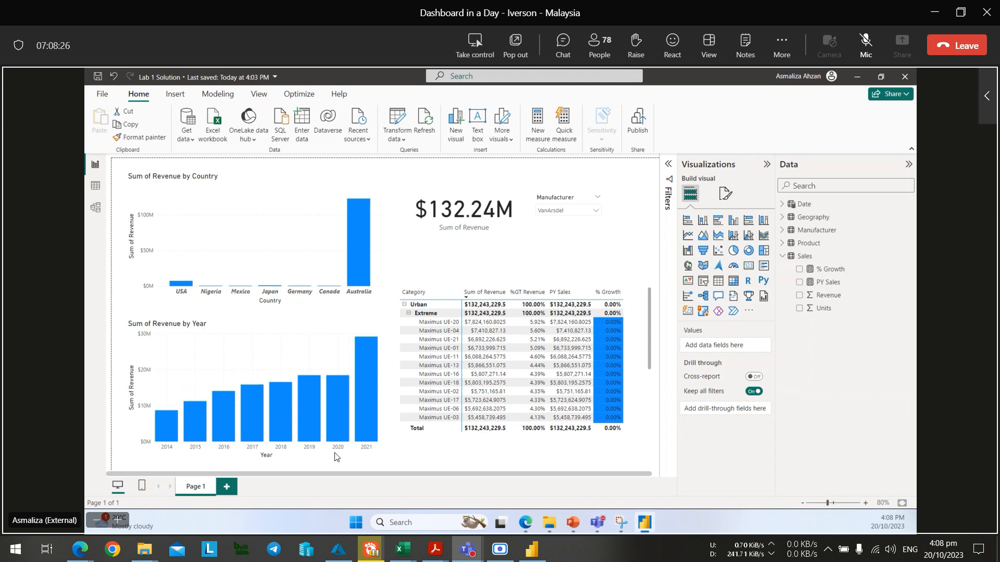
pyautogui.hotkey('alt', 'Tab')
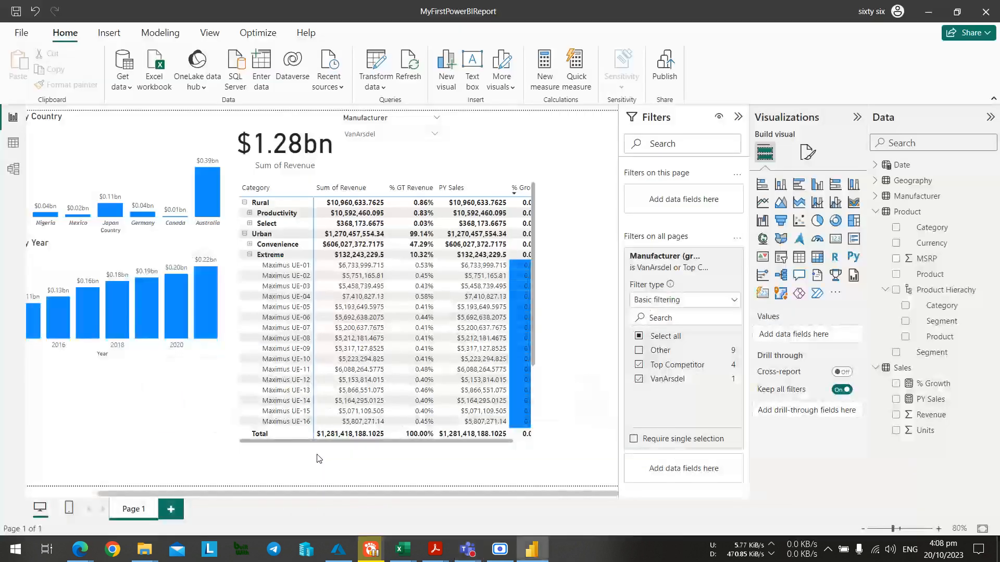
pyautogui.moveTo(268, 494); pyautogui.dragTo(196, 494)
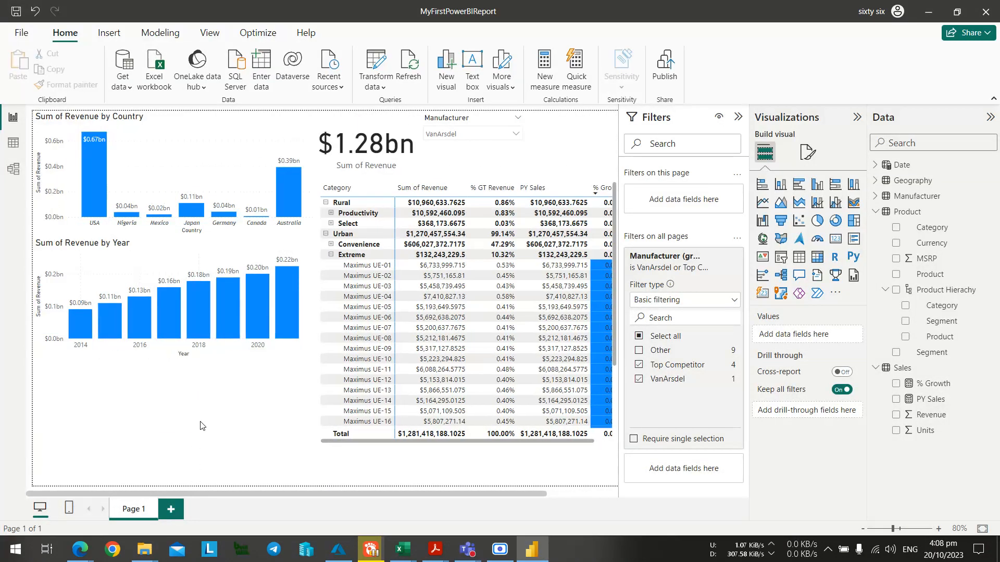
pyautogui.hotkey('alt', 'Tab')
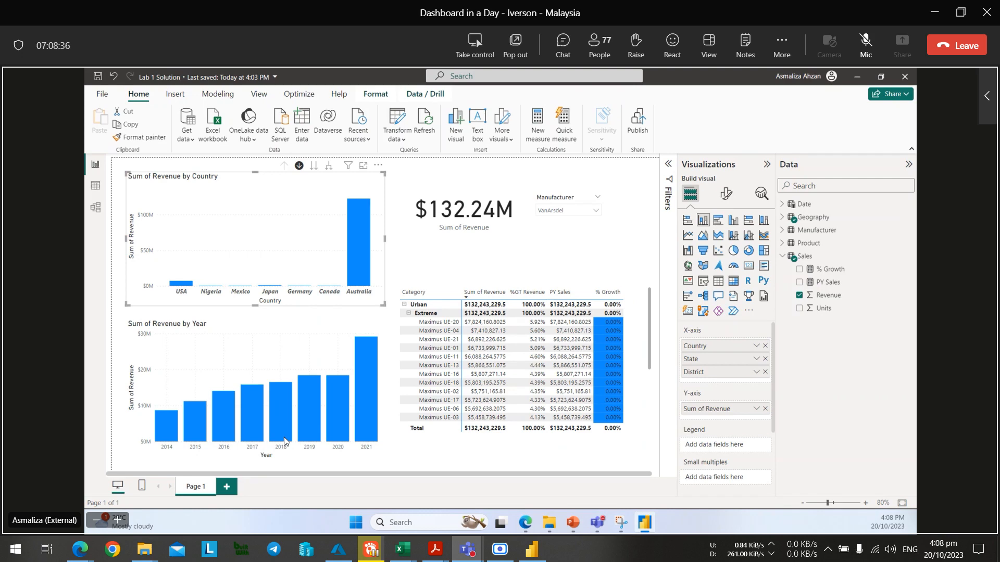
pyautogui.hotkey('alt', 'Tab')
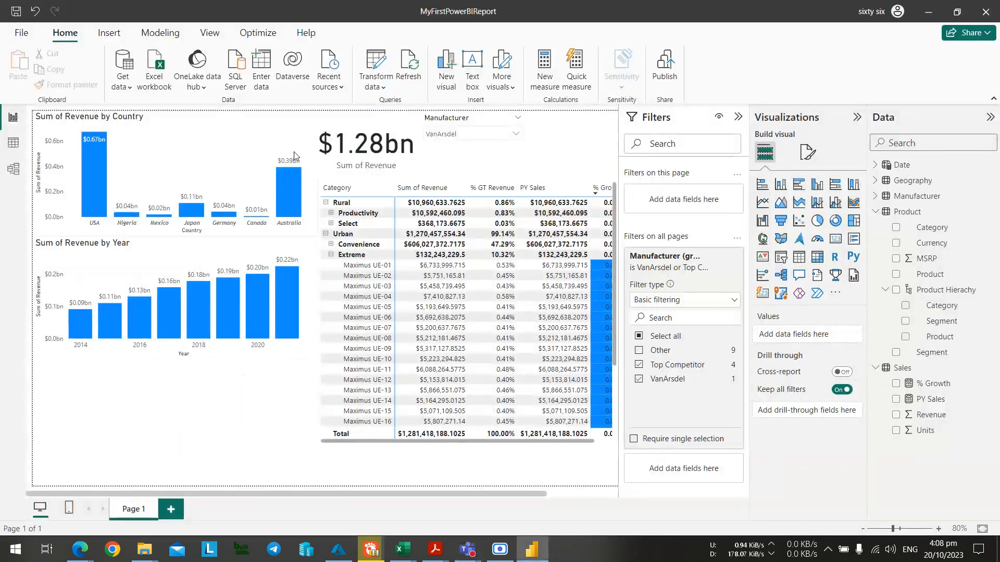
pyautogui.moveTo(292, 185)
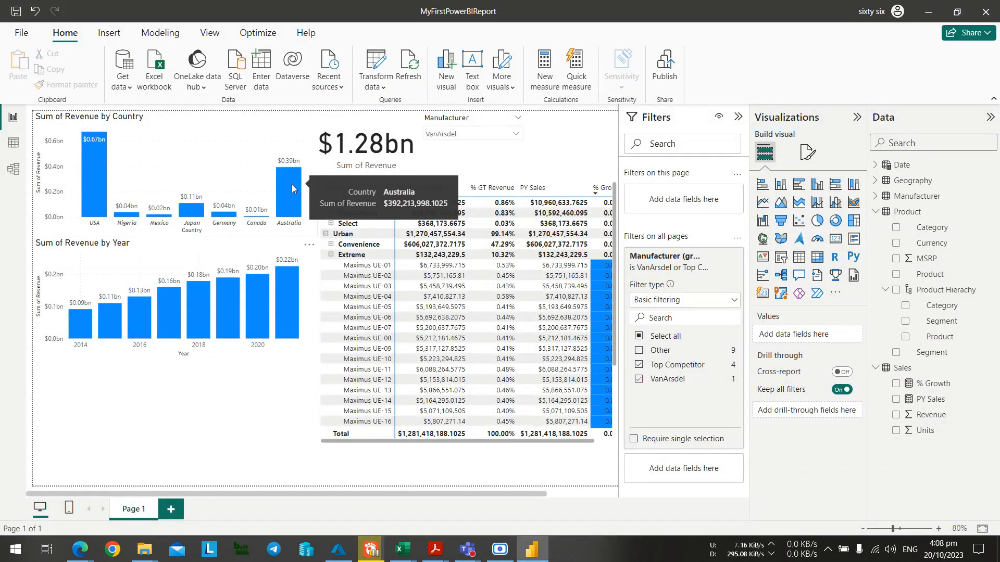
pyautogui.hotkey('alt', 'Tab')
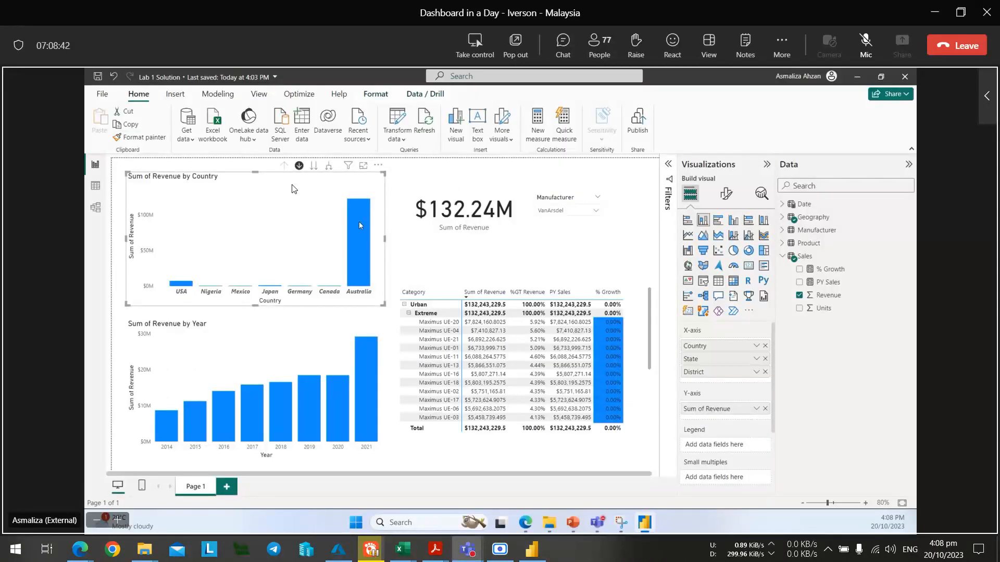
pyautogui.hotkey('alt', 'Tab')
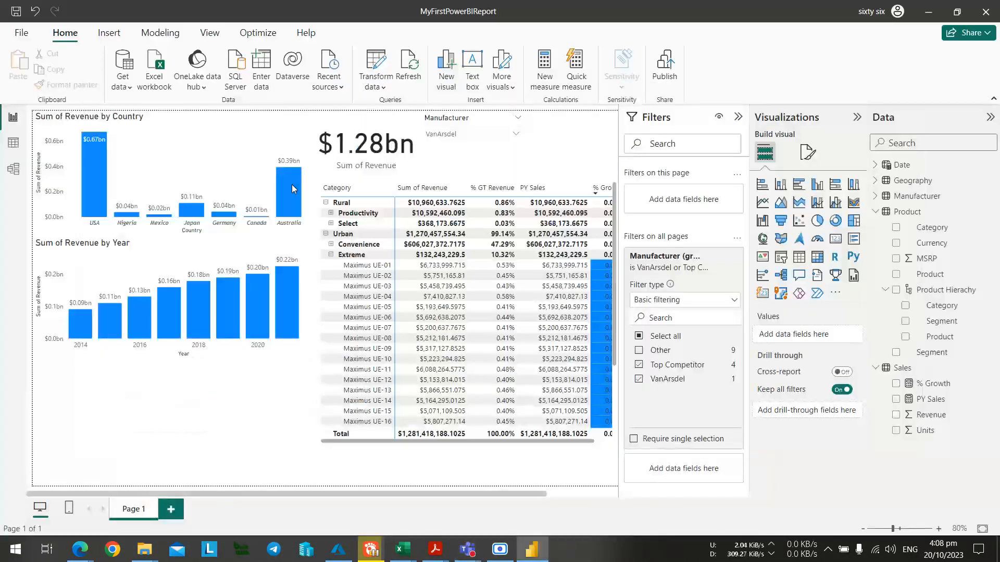
pyautogui.hotkey('alt', 'Tab')
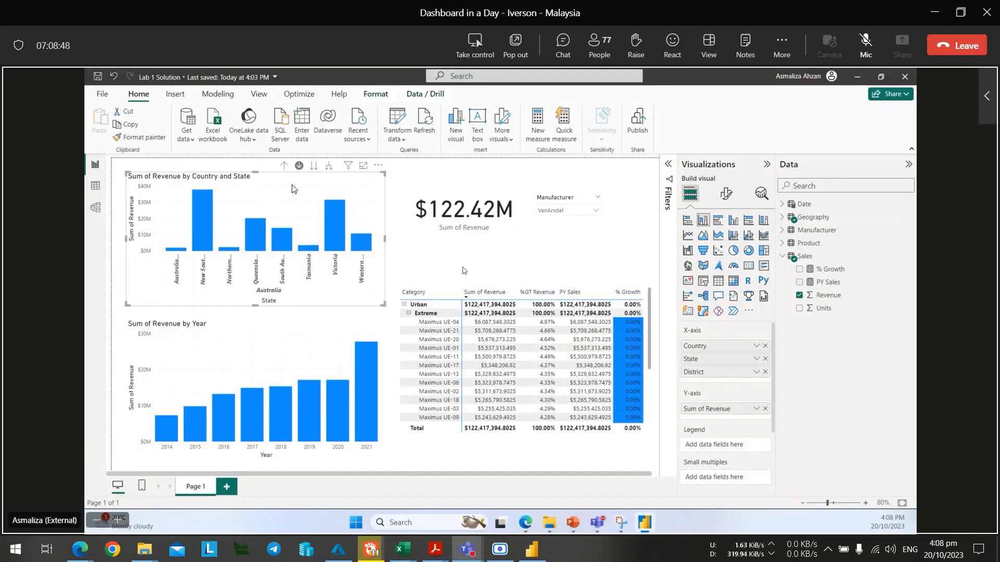
pyautogui.hotkey('alt', 'Tab')
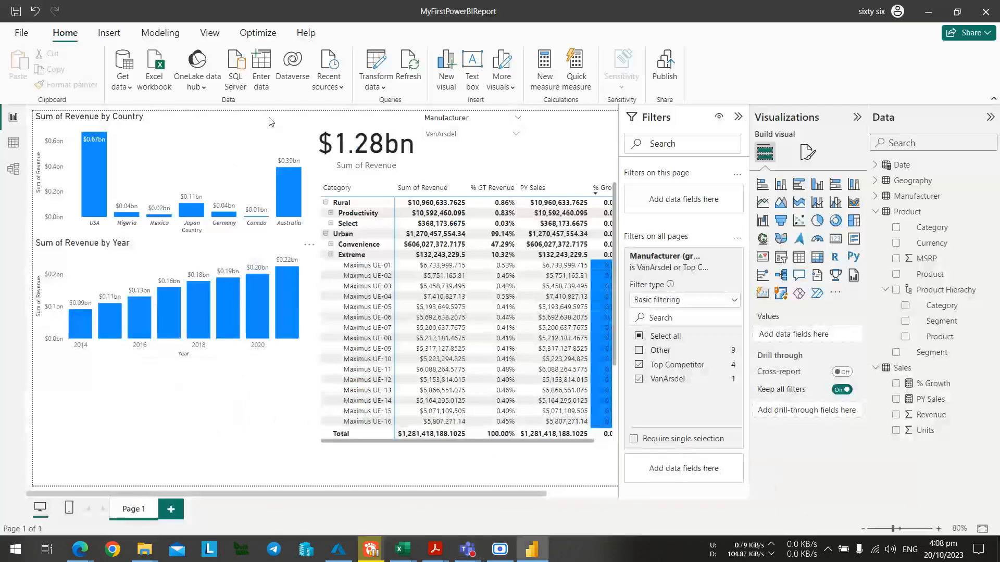
# Try to drill into the Australia column of the Country chart, compare with the instructor's chart, and clear the selection.
pyautogui.click(281, 174)
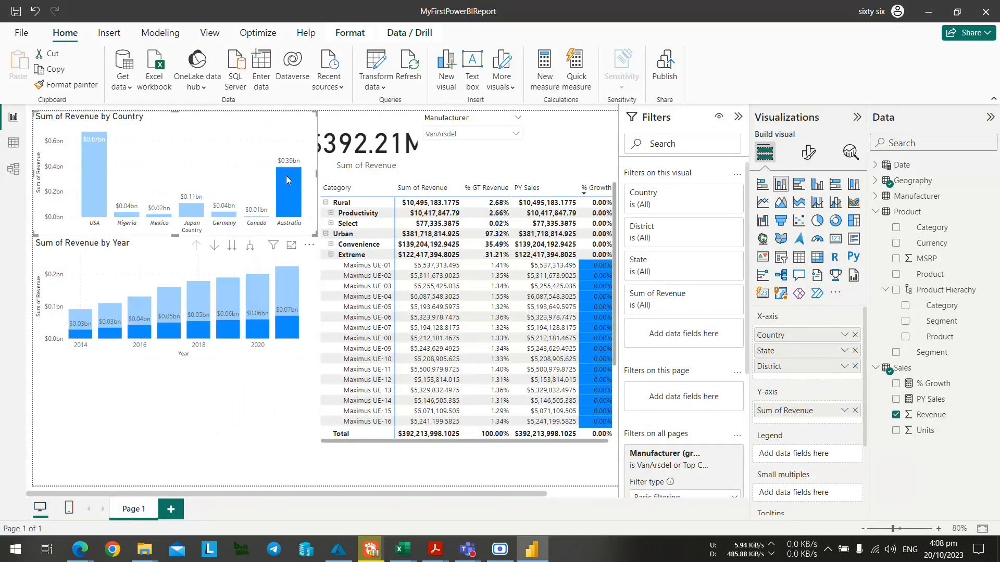
pyautogui.hotkey('alt', 'Tab')
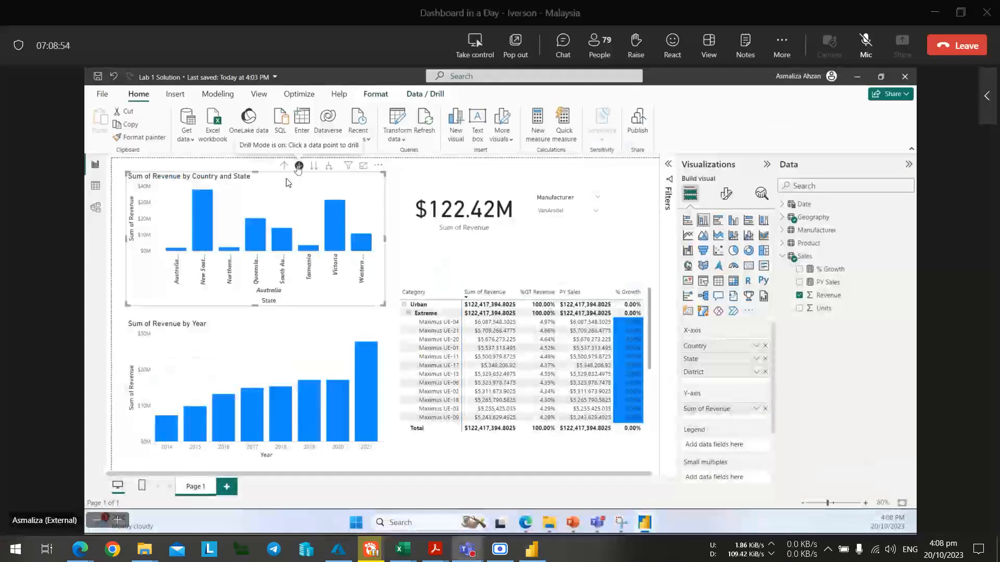
pyautogui.hotkey('alt', 'Tab')
pyautogui.click(262, 133)
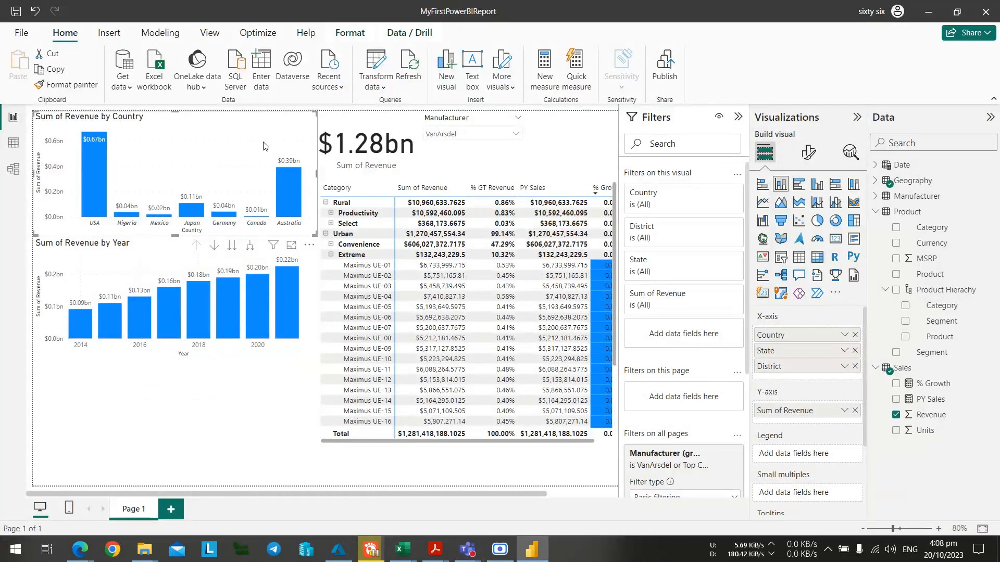
# Move the Year and Country charts down to leave space above each, and turn on drill-down mode for the Country chart.
pyautogui.hotkey('alt', 'Tab')
pyautogui.hotkey('alt', 'Tab')
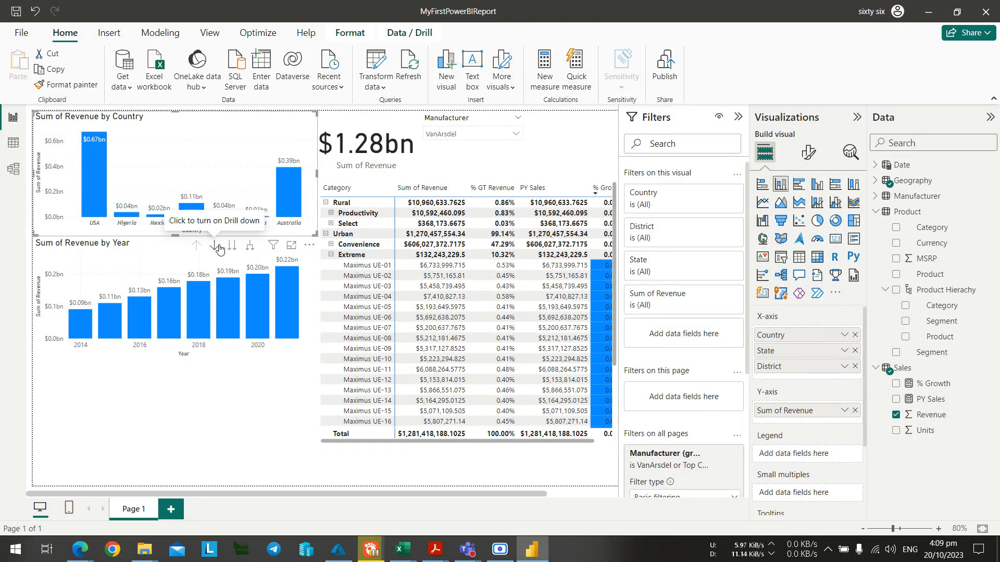
pyautogui.moveTo(219, 281); pyautogui.dragTo(222, 343)
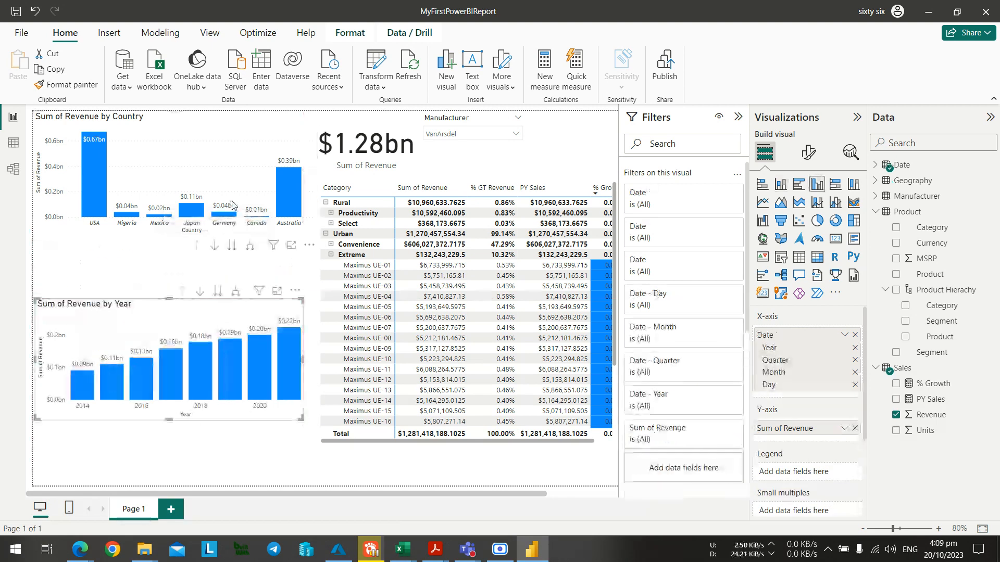
pyautogui.moveTo(237, 146); pyautogui.dragTo(237, 174)
pyautogui.hotkey('alt', 'Tab')
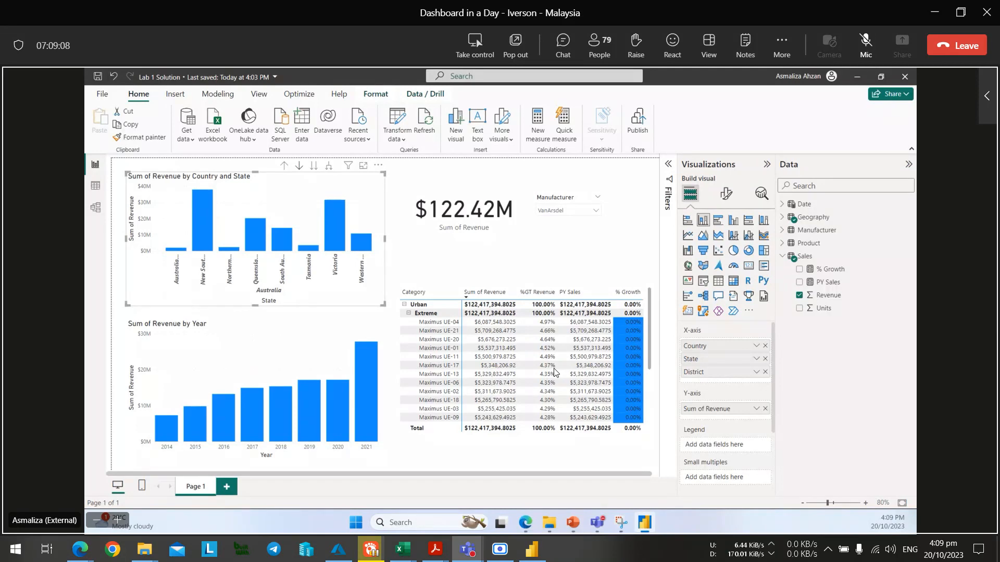
pyautogui.hotkey('alt', 'Tab')
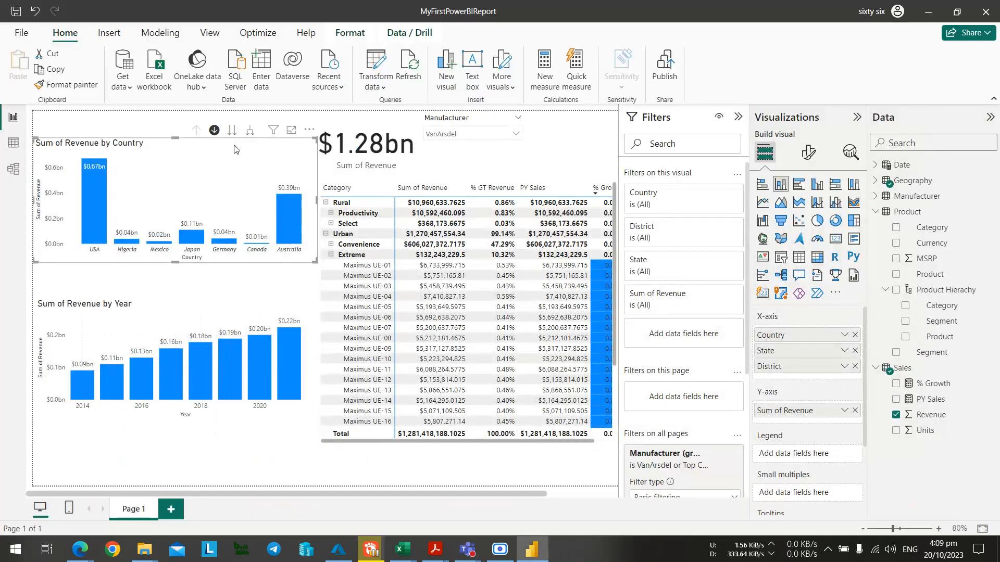
# Try the Country chart's next hierarchy level and its one-level expansion to State, drilling back up to Country after each.
pyautogui.click(232, 130)
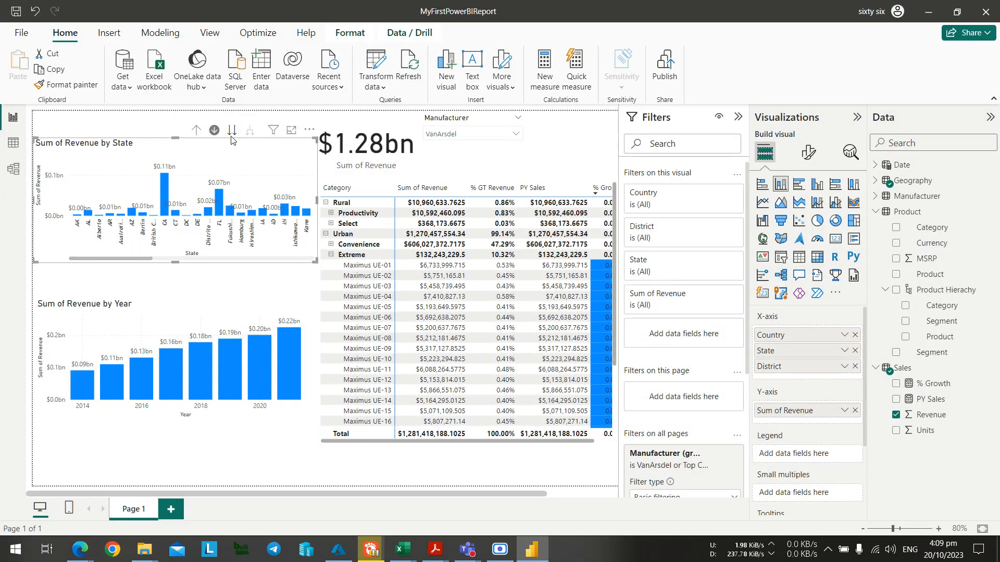
pyautogui.click(196, 130)
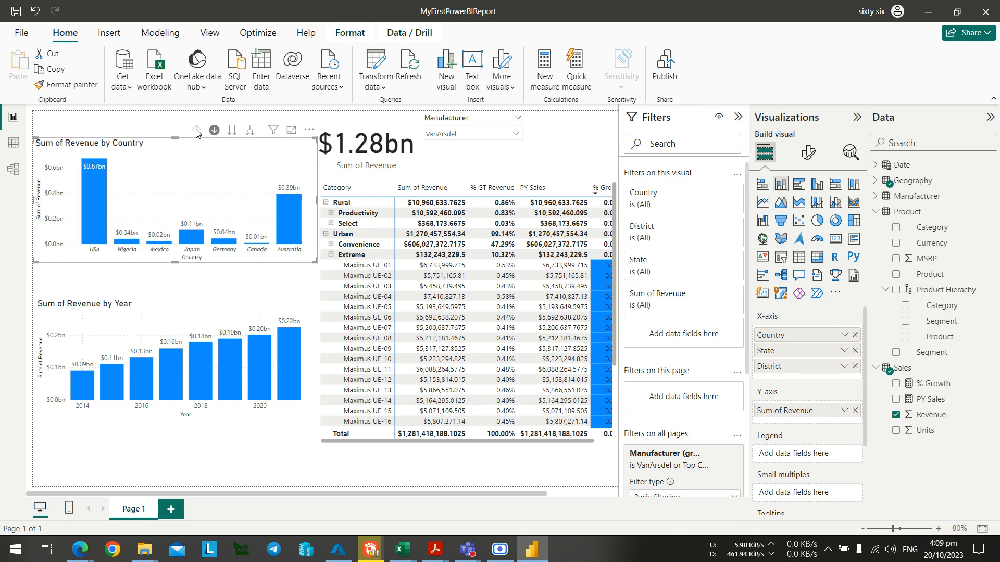
pyautogui.hotkey('alt', 'Tab')
pyautogui.hotkey('alt', 'Tab')
pyautogui.click(245, 131)
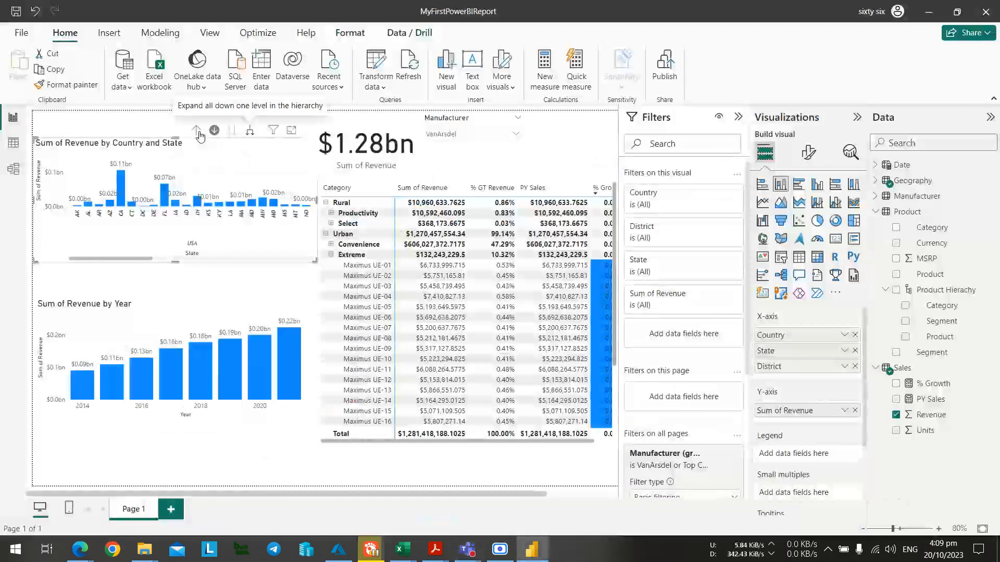
pyautogui.click(197, 132)
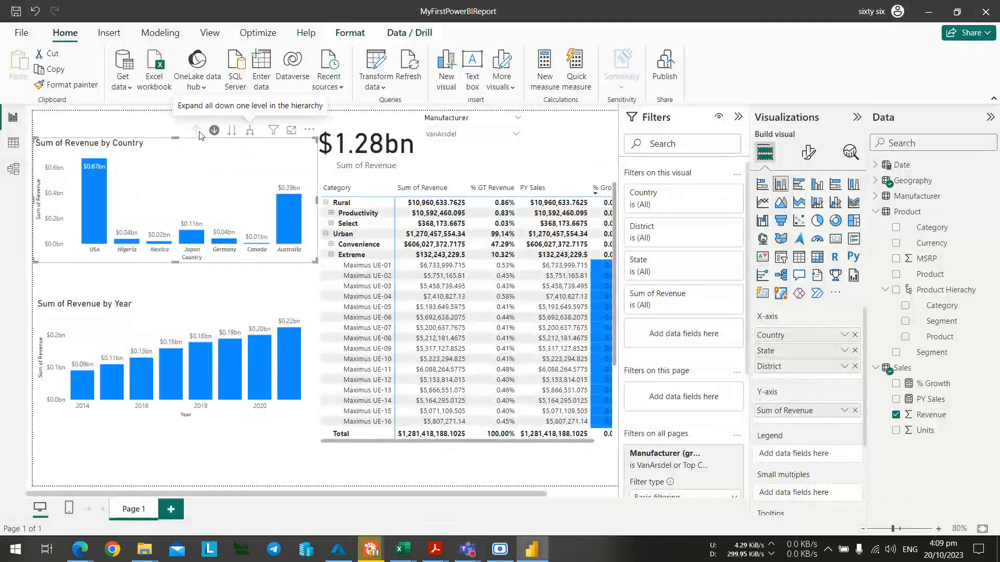
# Drill down into Australia in the local Country chart to show revenue by state, checking against the instructor's report in Teams.
pyautogui.hotkey('alt', 'Tab')
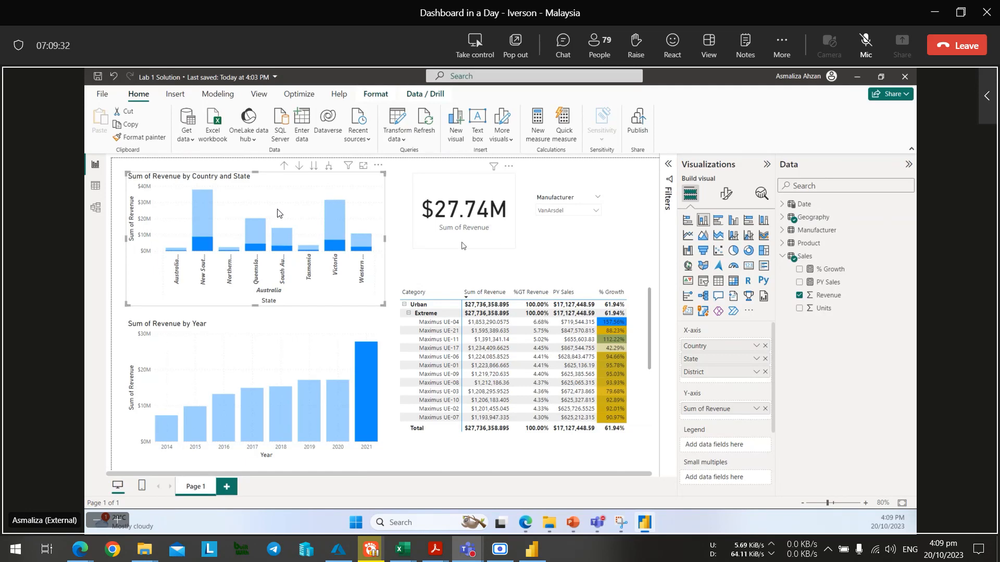
pyautogui.hotkey('alt', 'Tab')
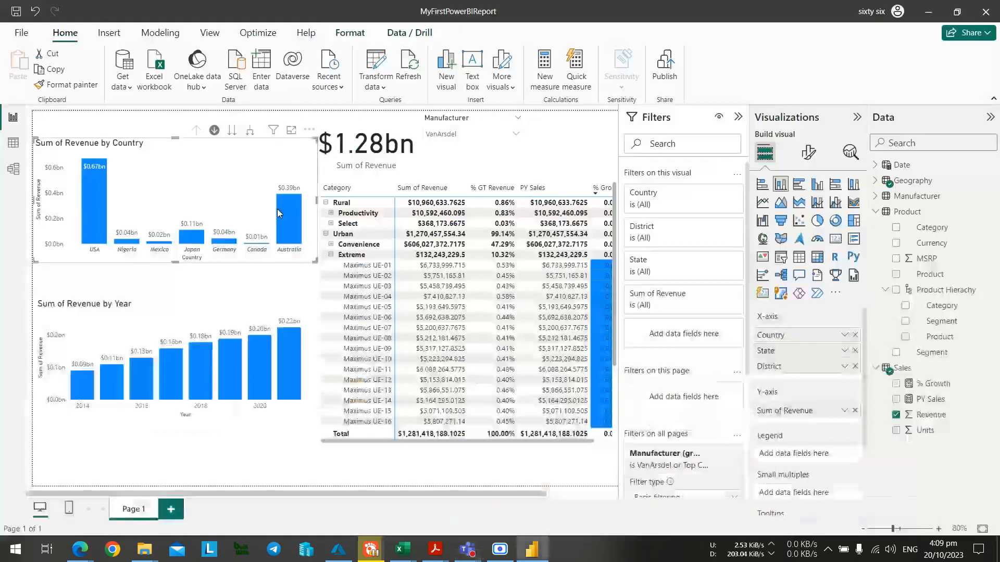
pyautogui.click(287, 211)
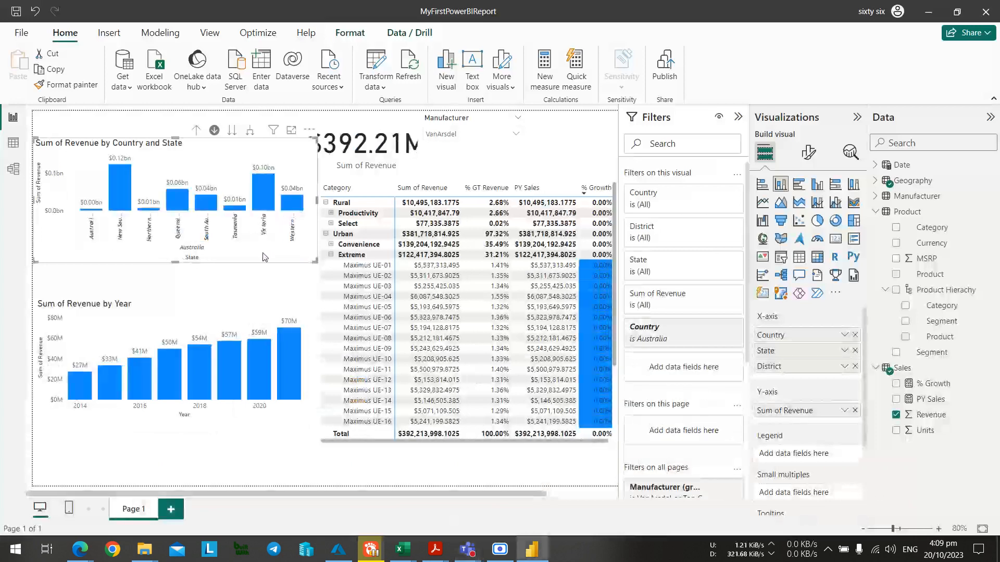
pyautogui.hotkey('alt', 'Tab')
pyautogui.hotkey('alt', 'Tab')
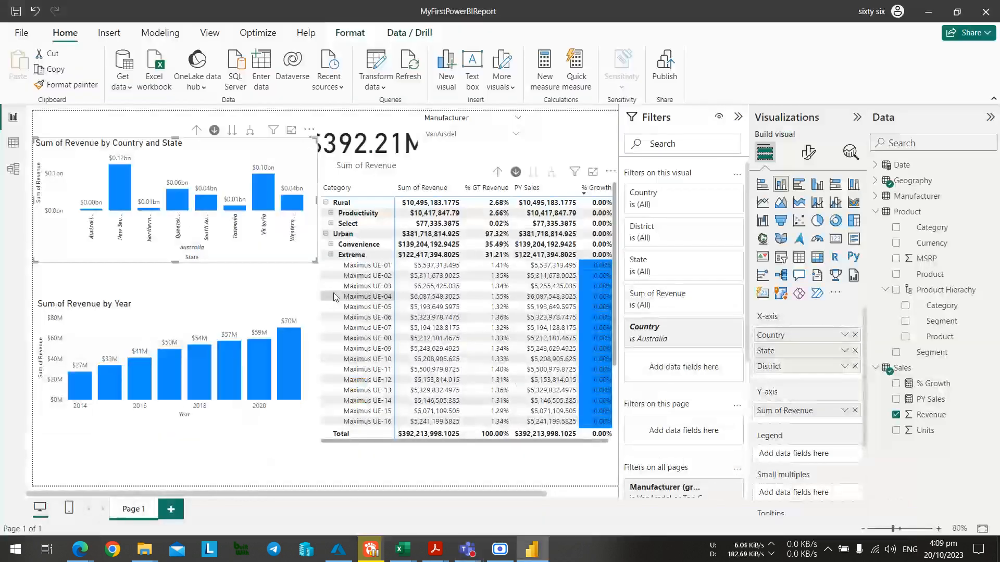
pyautogui.hotkey('alt', 'Tab')
pyautogui.hotkey('alt', 'Tab')
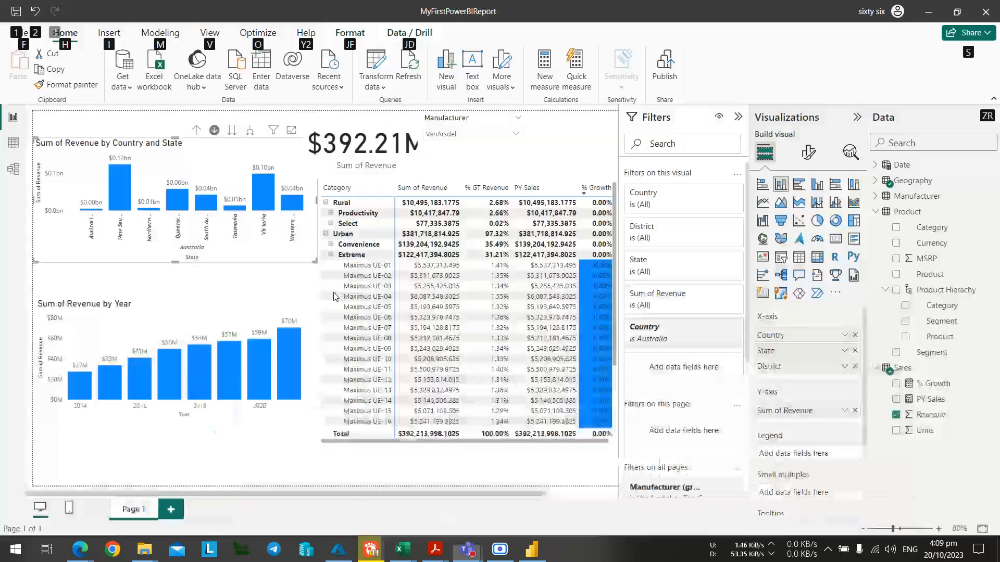
# Select the 2021 column in the Year chart to cross-filter the report, after another check of the Teams meeting.
pyautogui.click(280, 276)
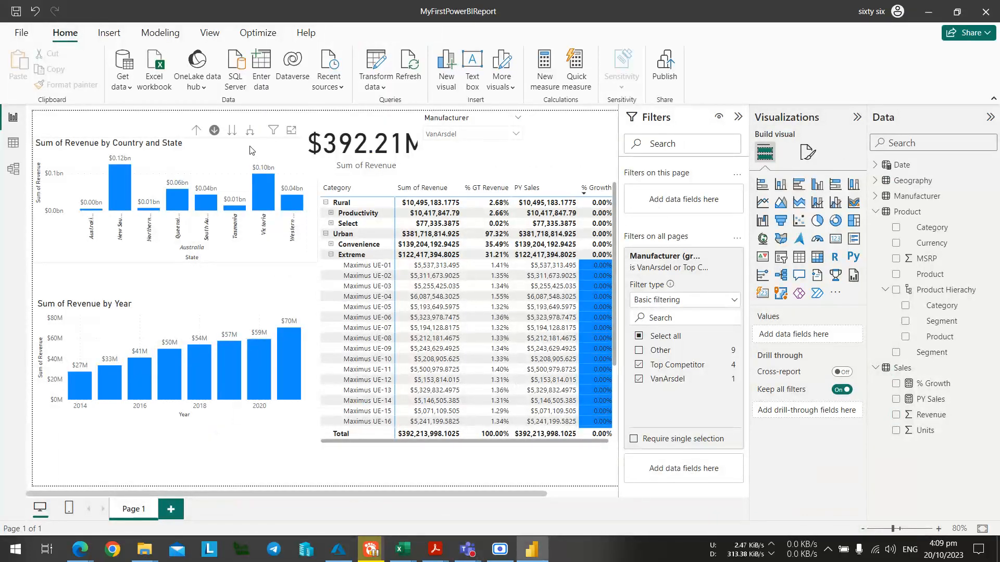
pyautogui.click(231, 158)
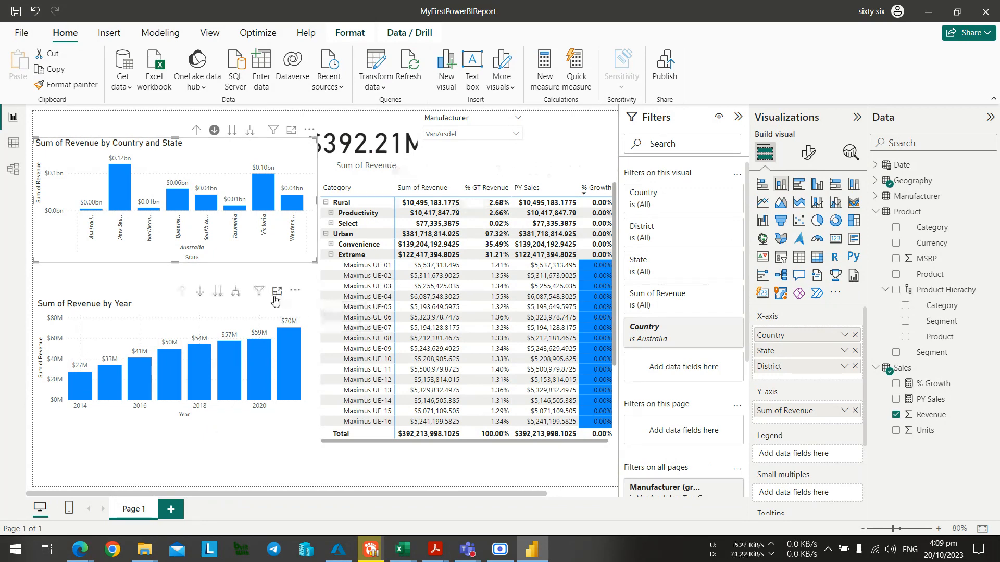
pyautogui.hotkey('alt', 'Tab')
pyautogui.hotkey('alt', 'Tab')
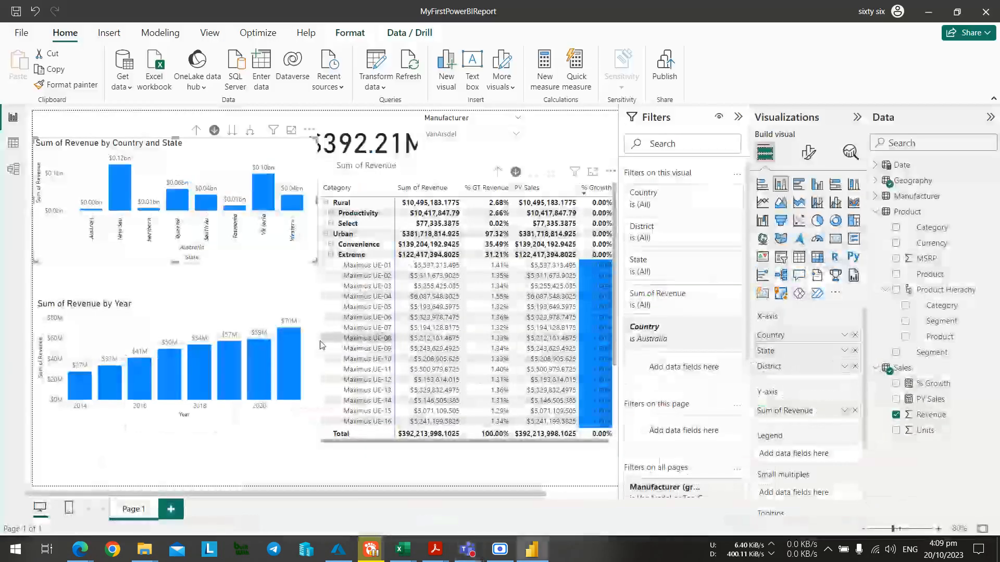
pyautogui.click(291, 346)
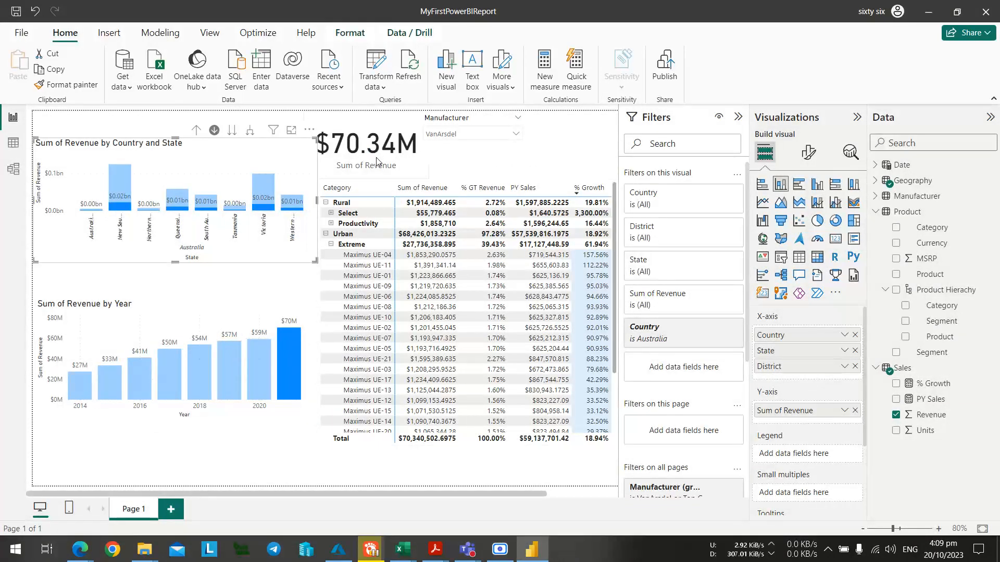
# Move the product matrix slightly right and down, away from the charts and the revenue card.
pyautogui.click(399, 192)
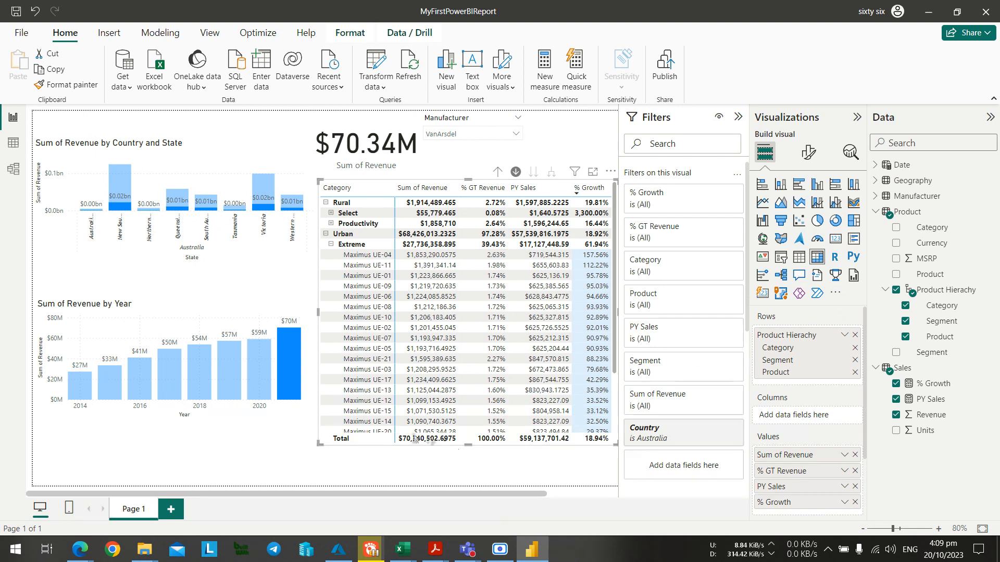
pyautogui.moveTo(332, 375); pyautogui.dragTo(352, 387)
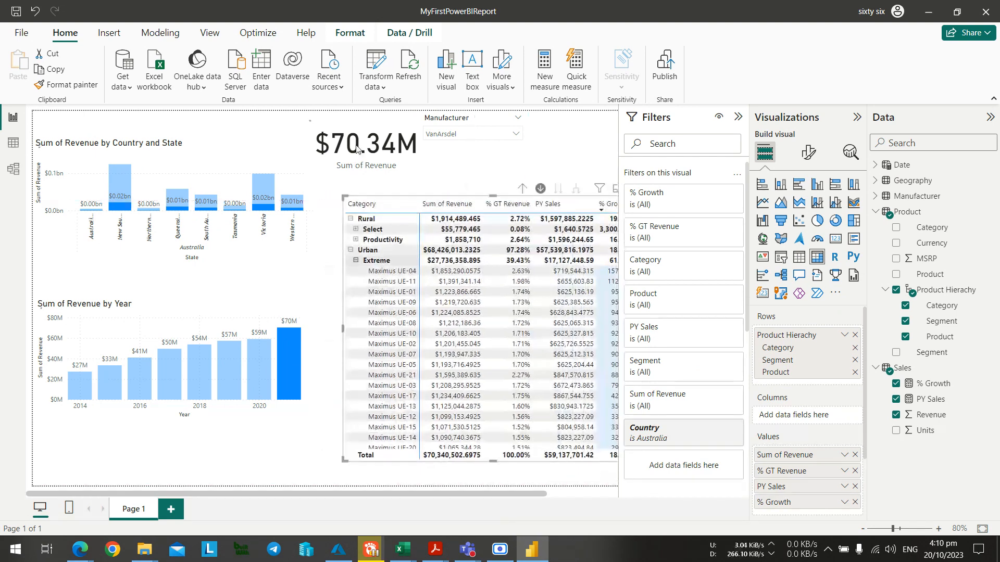
# Move the total revenue card and the Manufacturer slicer to the right so both sit above the product matrix.
pyautogui.moveTo(351, 129); pyautogui.dragTo(391, 130)
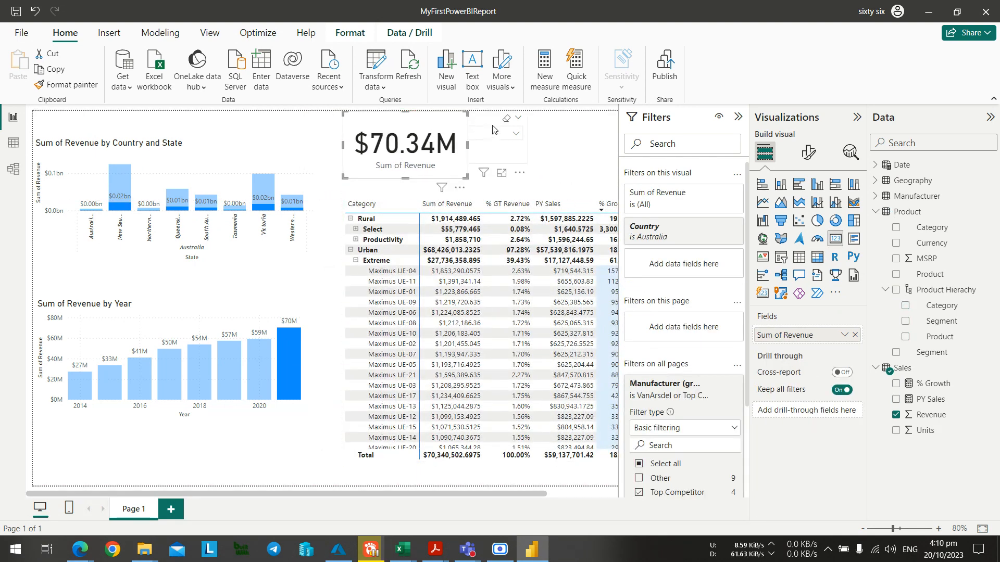
pyautogui.moveTo(489, 130); pyautogui.dragTo(555, 136)
pyautogui.click(341, 187)
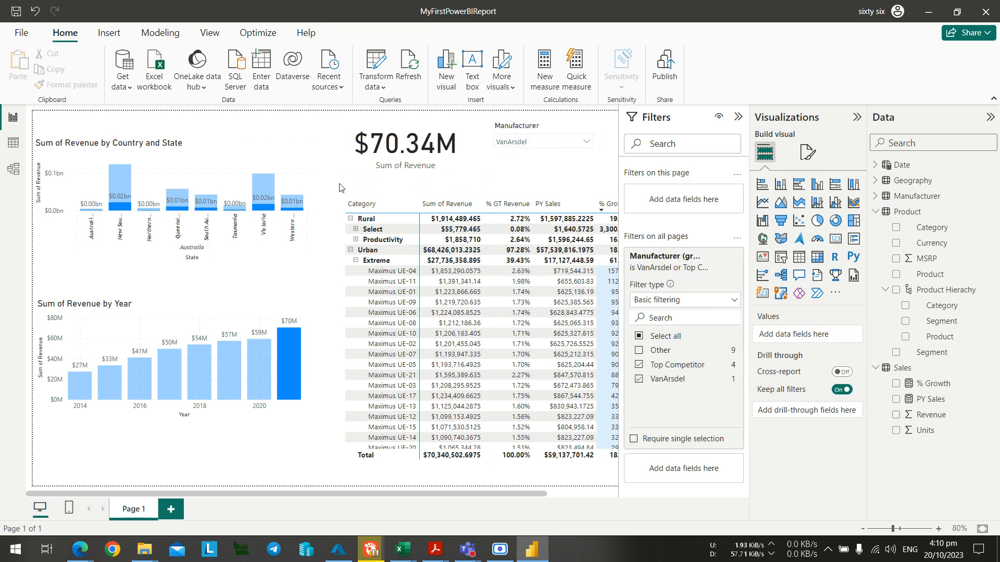
# Make the Country and State revenue chart taller, down to the Year chart, after checking the instructor's report in Teams.
pyautogui.hotkey('alt', 'Tab')
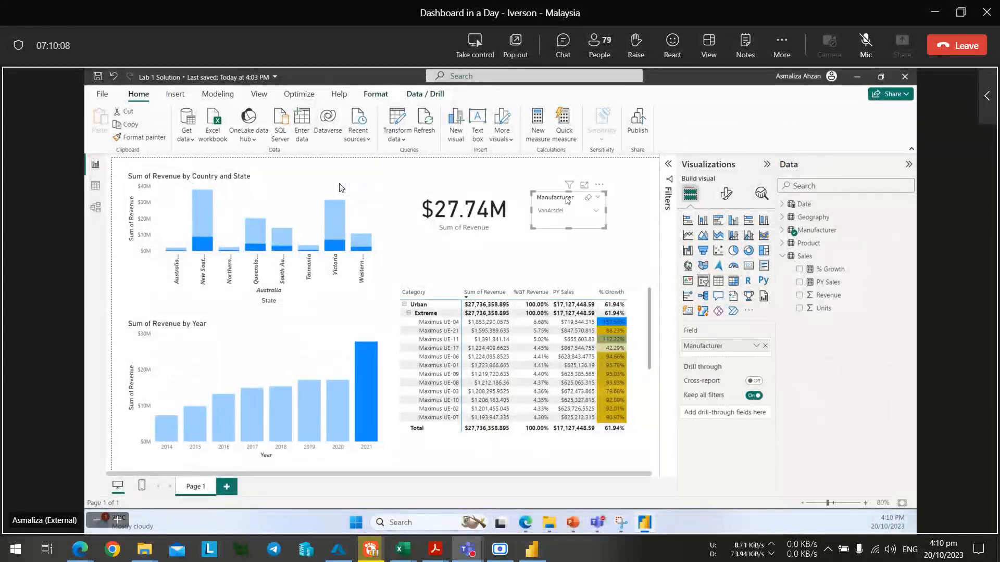
pyautogui.hotkey('alt', 'Tab')
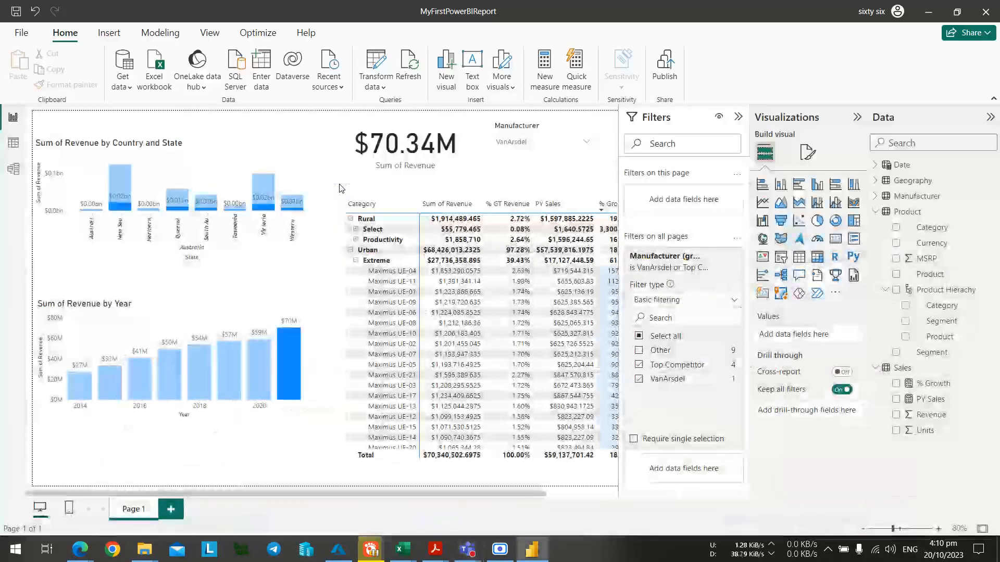
pyautogui.hotkey('alt', 'Tab')
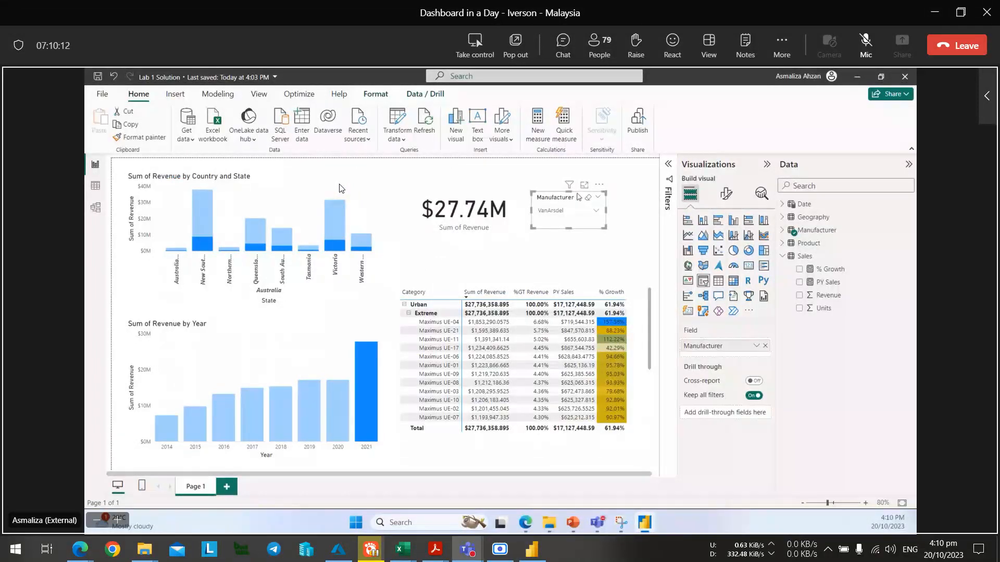
pyautogui.hotkey('alt', 'Tab')
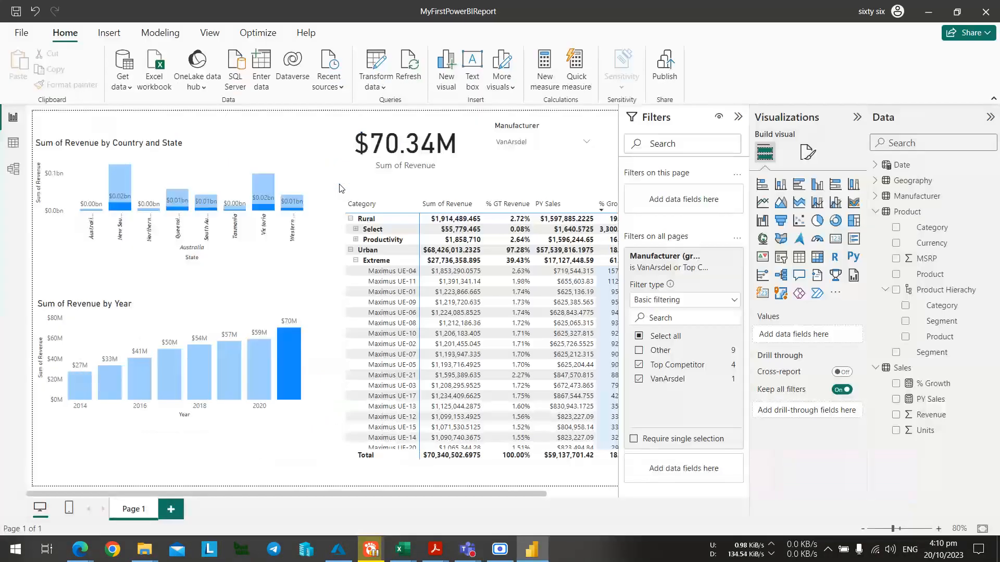
pyautogui.click(201, 263)
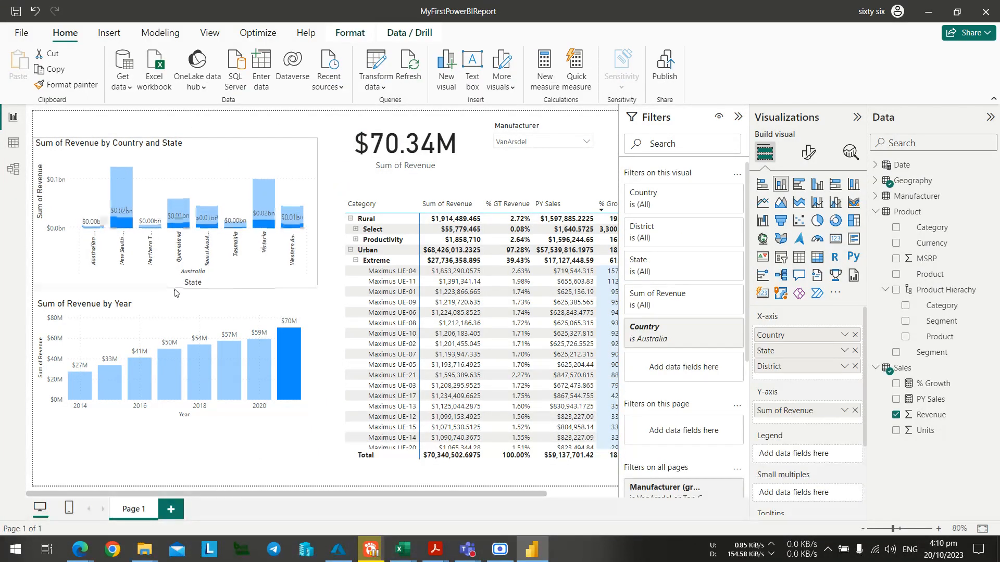
pyautogui.click(339, 190)
# Change the Manufacturer slicer's style from a dropdown to Tile, after checking the instructor's slicer settings in Teams.
pyautogui.hotkey('alt', 'Tab')
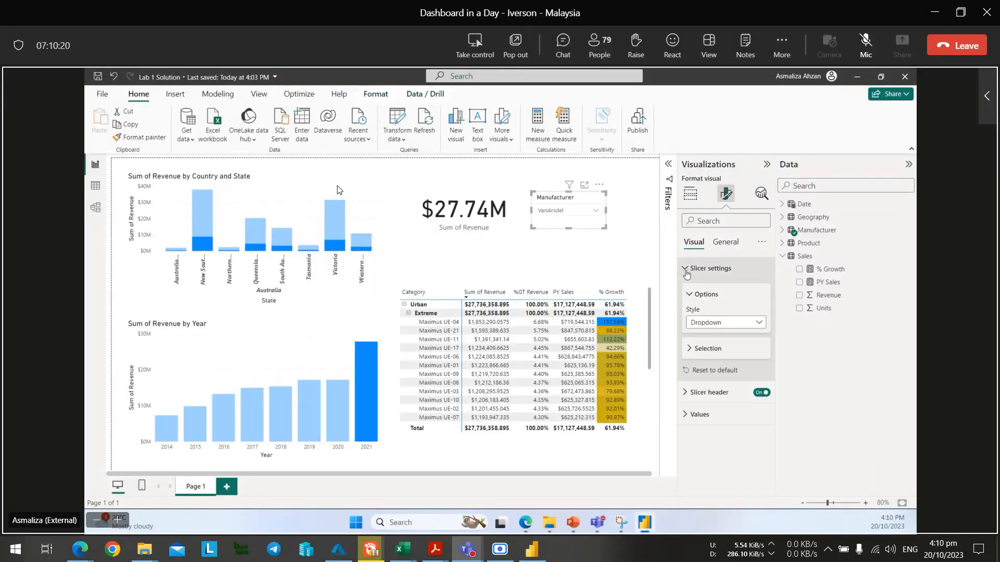
pyautogui.hotkey('alt', 'Tab')
pyautogui.click(550, 147)
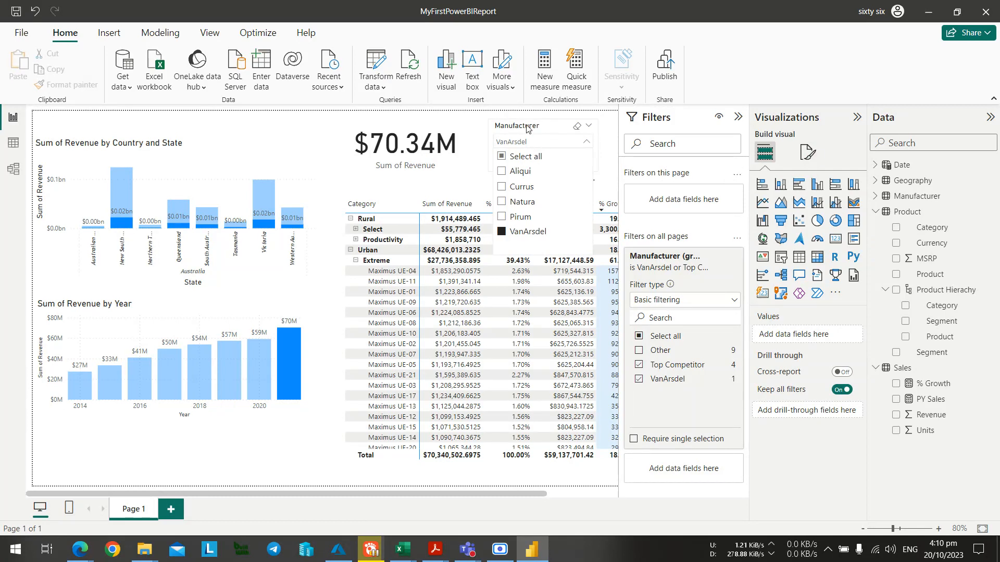
pyautogui.click(528, 129)
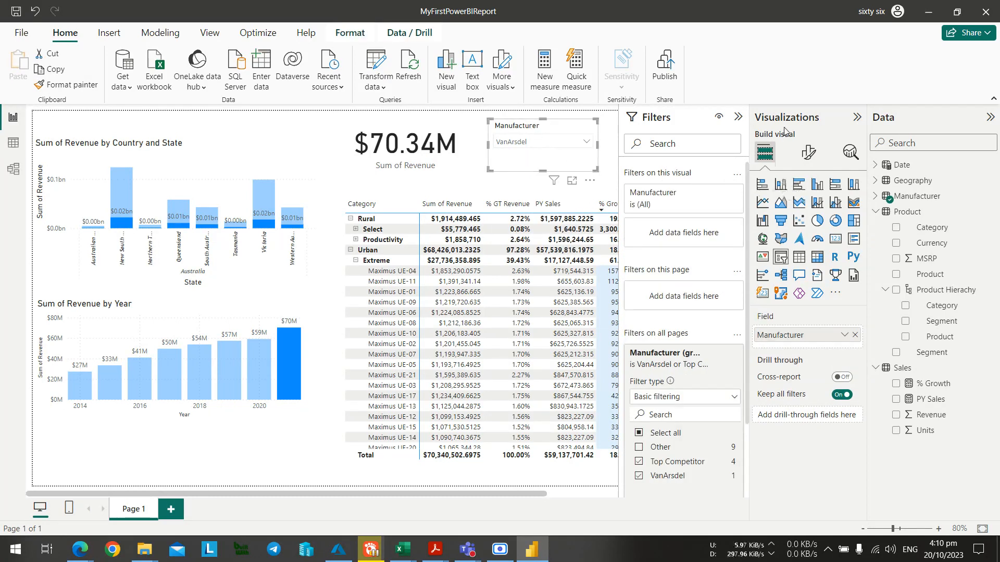
pyautogui.click(803, 152)
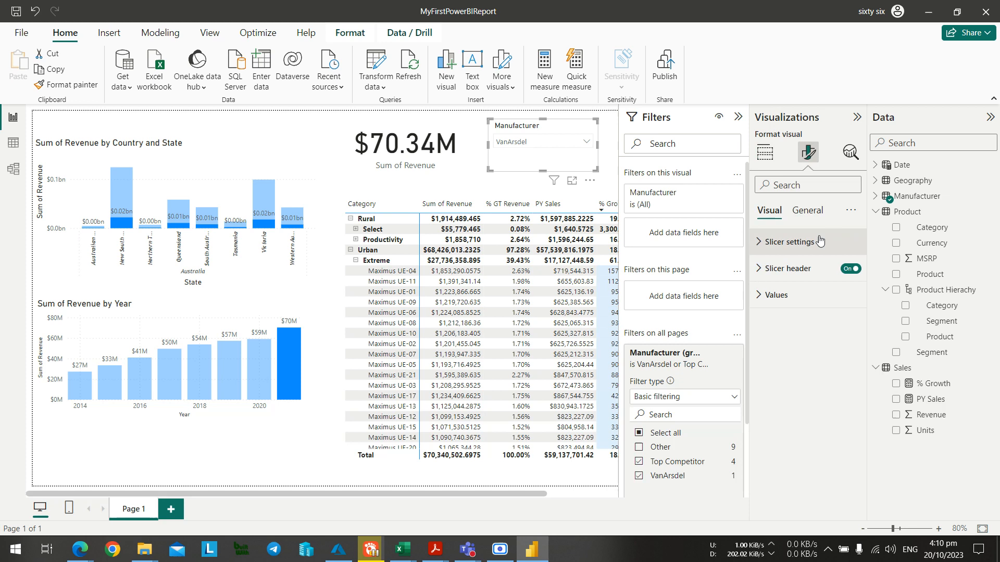
pyautogui.click(761, 242)
pyautogui.click(838, 308)
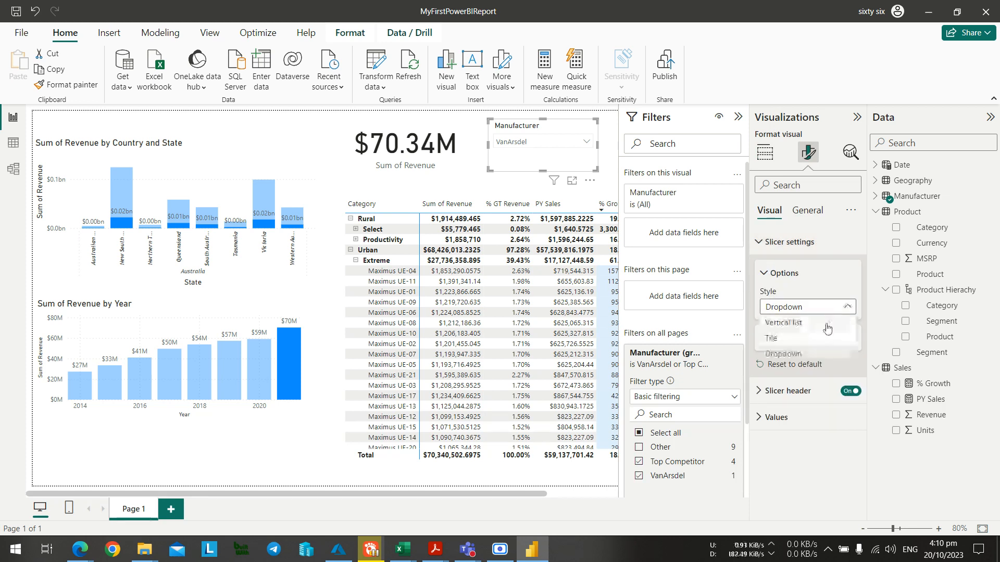
pyautogui.click(812, 333)
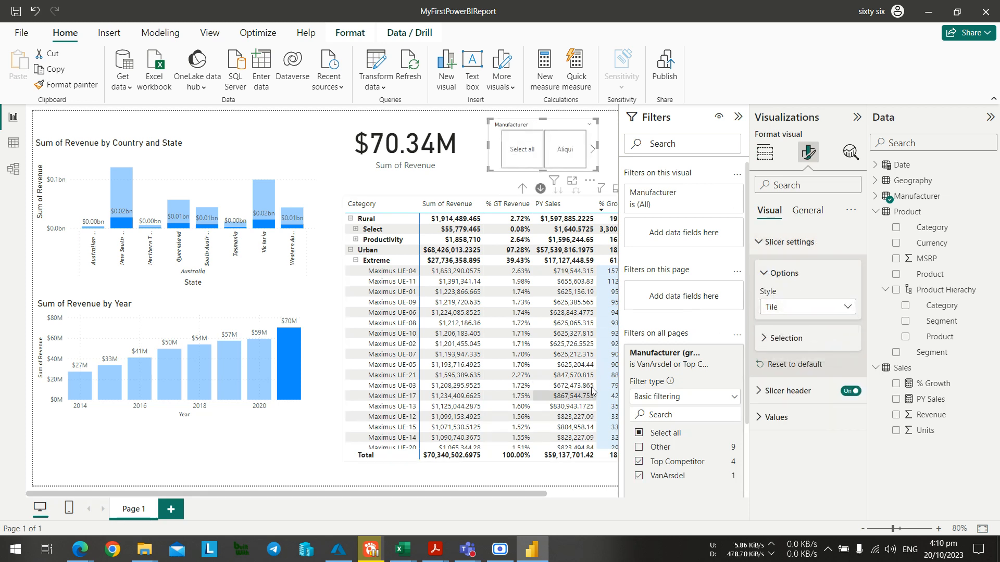
# Shorten the product matrix and move it down, and enlarge the Manufacturer slicer to fit its tiles in two rows of three.
pyautogui.keyDown('ctrl'); pyautogui.scroll(-2, 566, 281); pyautogui.keyUp('ctrl')
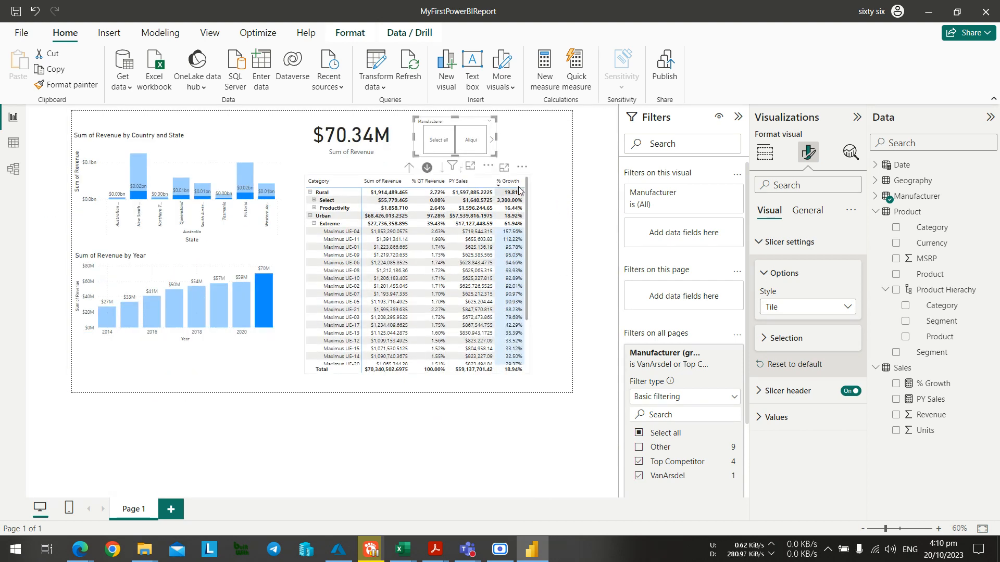
pyautogui.click(527, 362)
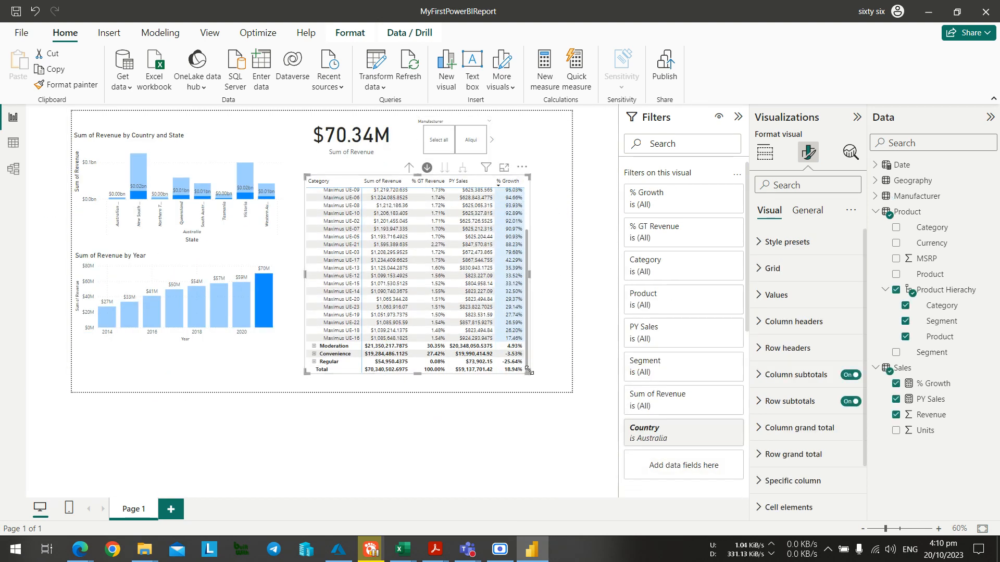
pyautogui.moveTo(530, 371); pyautogui.dragTo(533, 309)
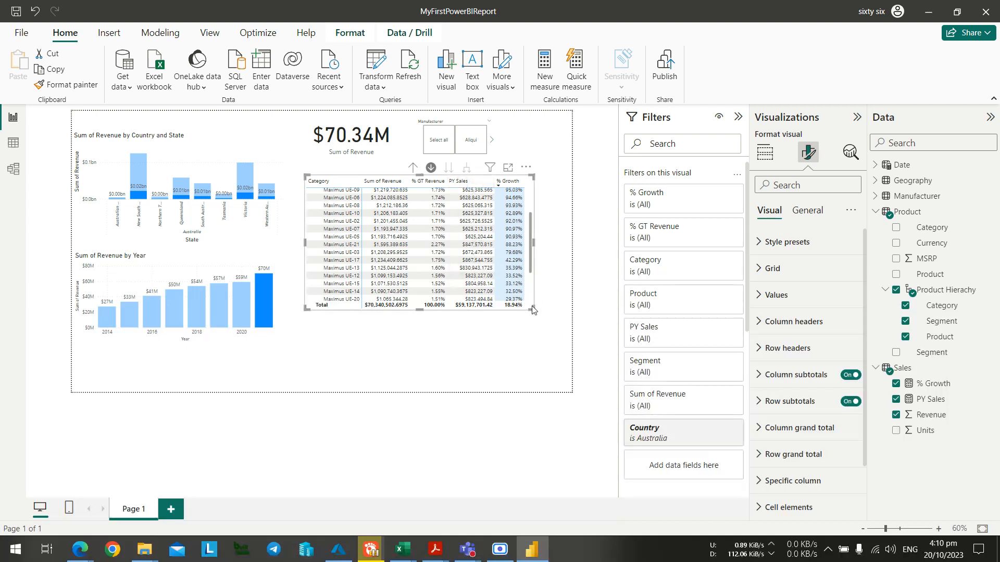
pyautogui.moveTo(532, 302); pyautogui.dragTo(526, 353)
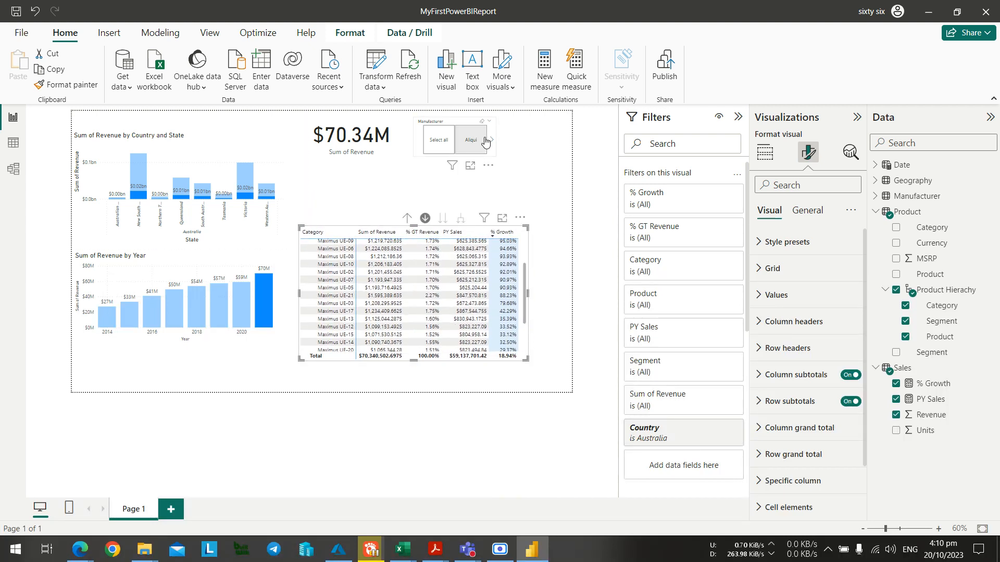
pyautogui.click(462, 126)
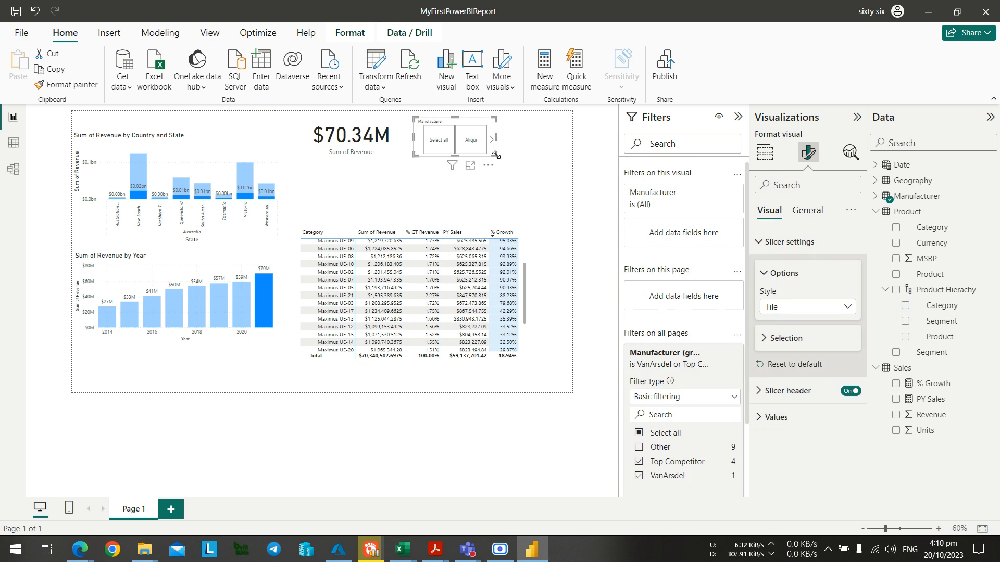
pyautogui.moveTo(495, 154); pyautogui.dragTo(563, 186)
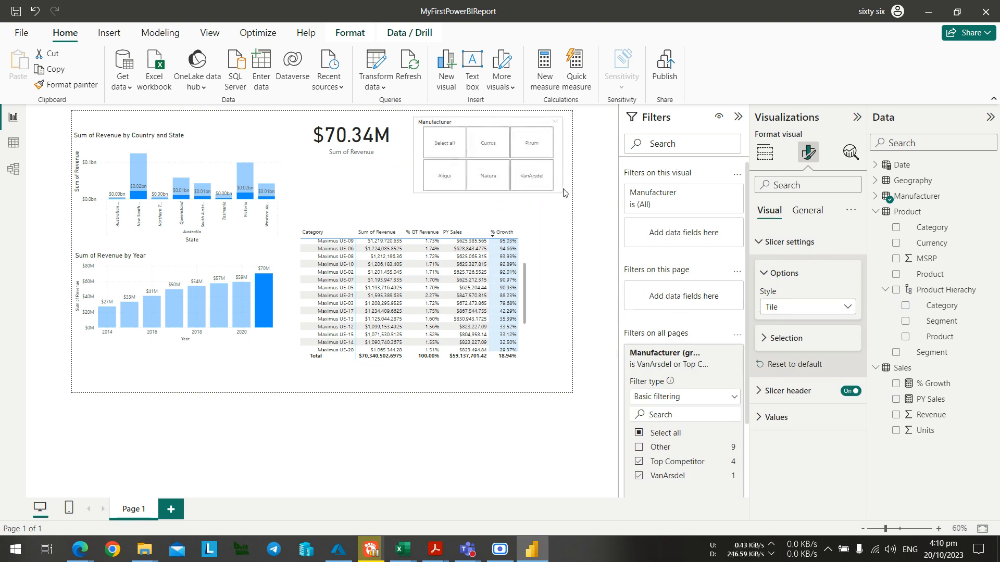
# Move the product matrix up just beneath the Manufacturer slicer and enlarge it slightly in width and height.
pyautogui.click(474, 228)
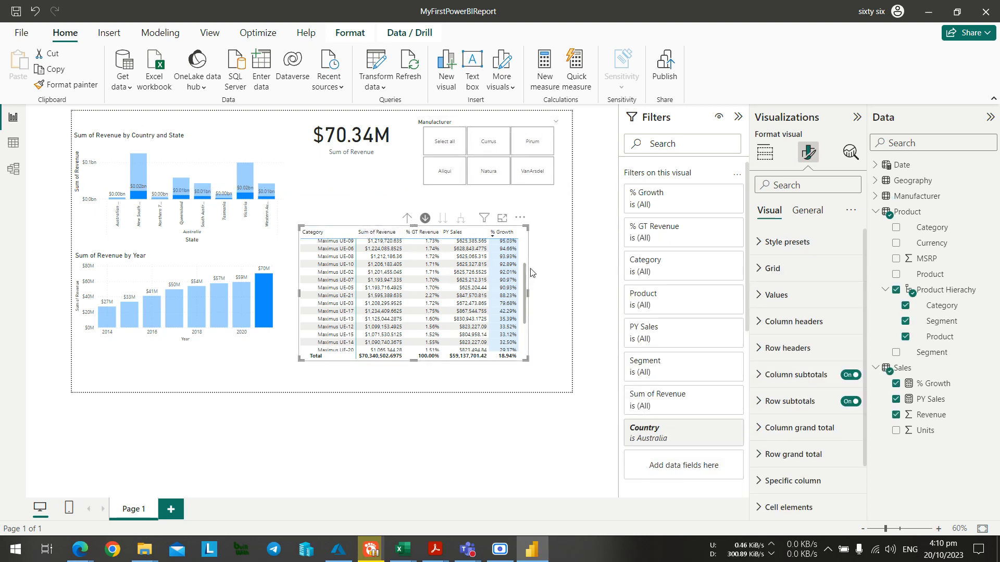
pyautogui.scroll(3, 528, 276)
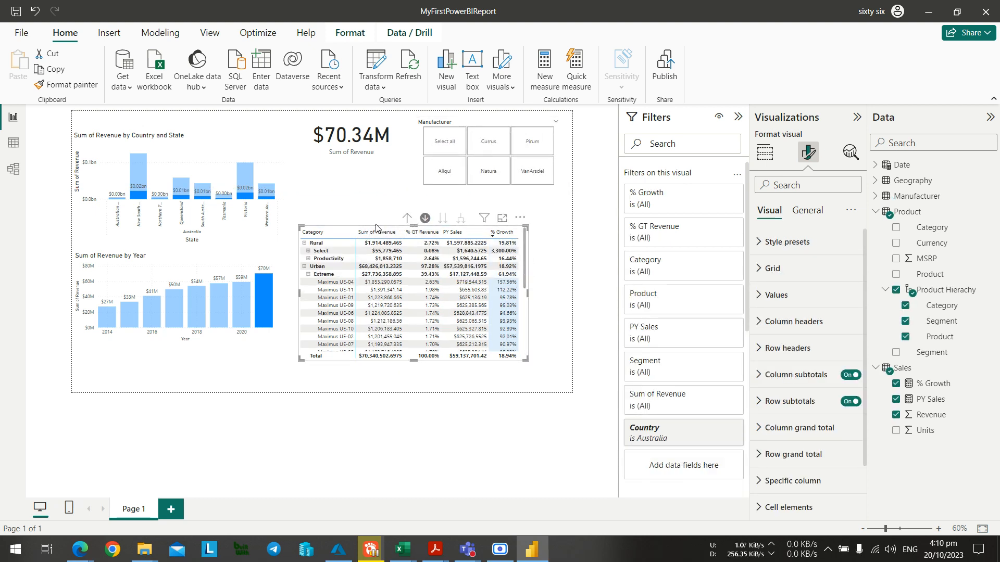
pyautogui.moveTo(358, 227); pyautogui.dragTo(345, 199)
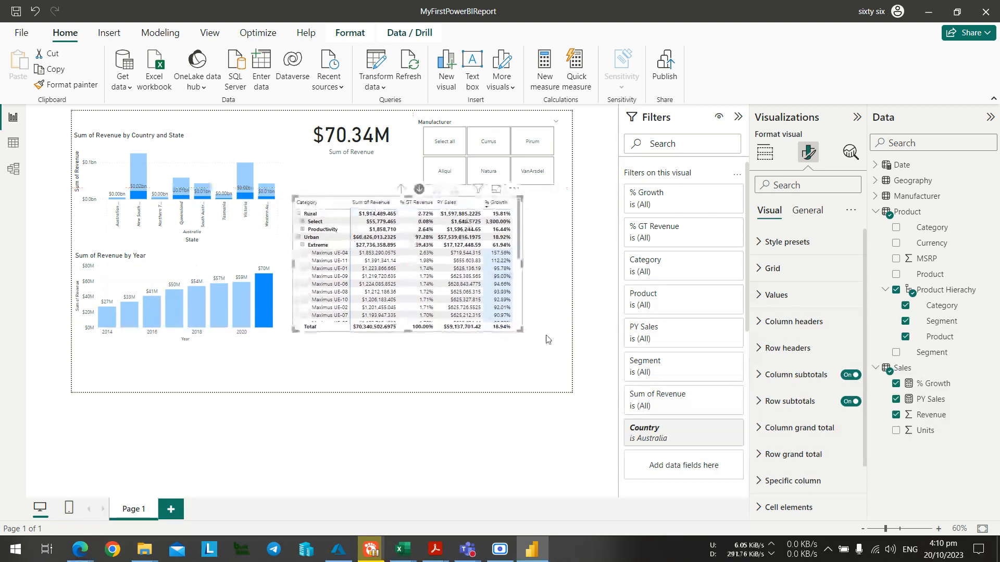
pyautogui.moveTo(520, 331); pyautogui.dragTo(552, 348)
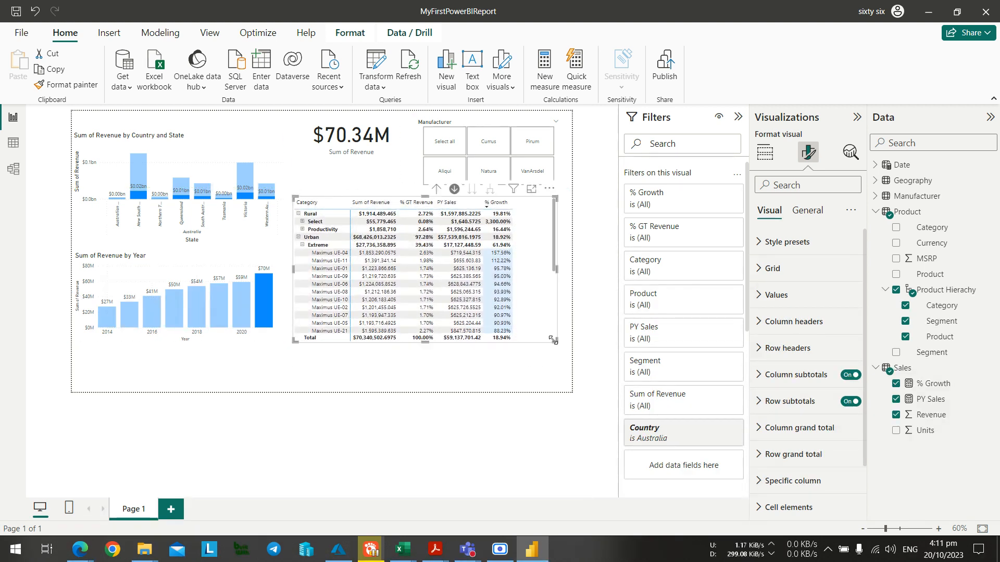
pyautogui.keyDown('ctrl'); pyautogui.scroll(2, 440, 357); pyautogui.keyUp('ctrl')
pyautogui.scroll(-3, 440, 354)
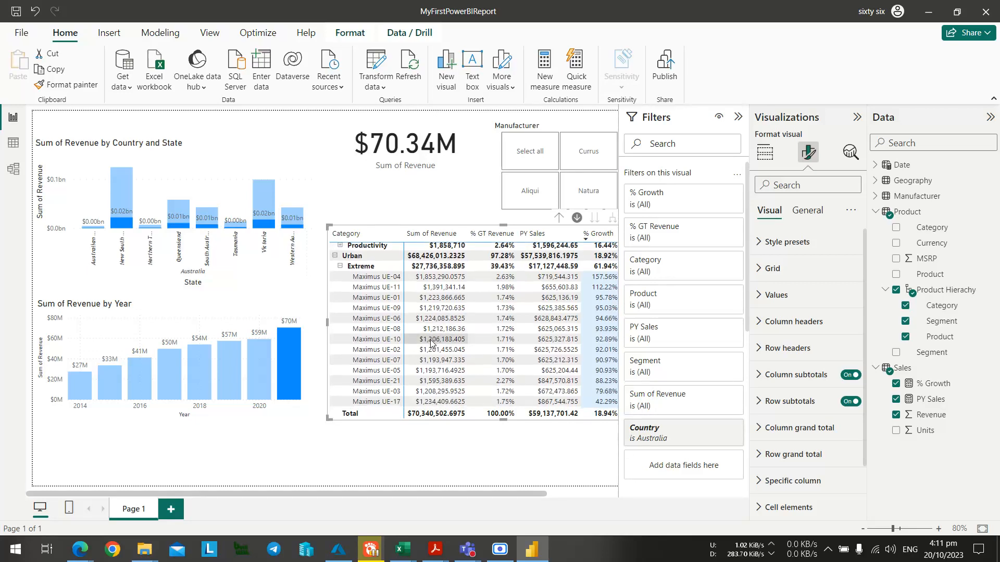
pyautogui.scroll(3, 440, 354)
pyautogui.click(502, 483)
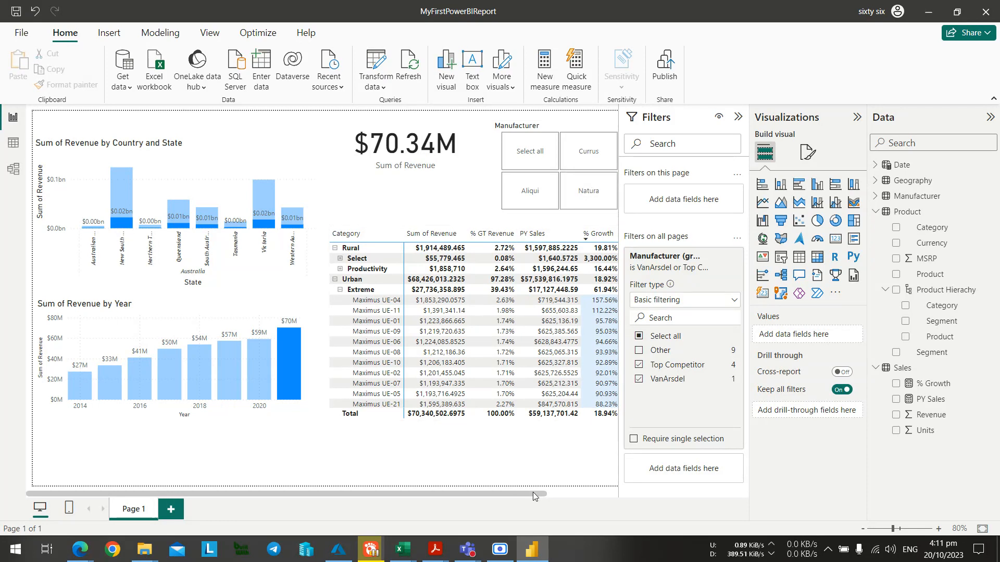
# Select the VanArsdel tile in the Manufacturer slicer.
pyautogui.moveTo(533, 492); pyautogui.dragTo(604, 493)
pyautogui.click(567, 191)
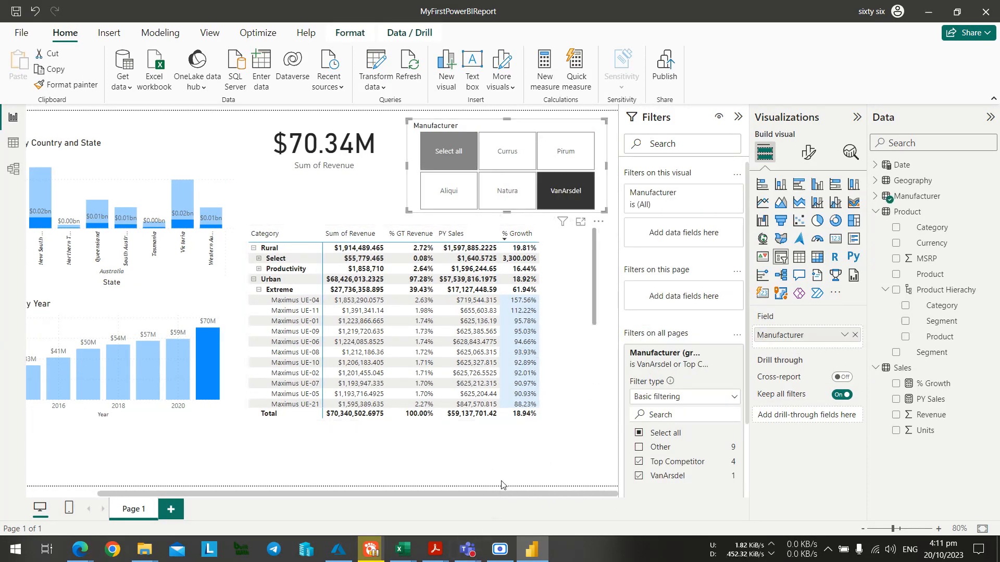
pyautogui.moveTo(500, 494); pyautogui.dragTo(449, 483)
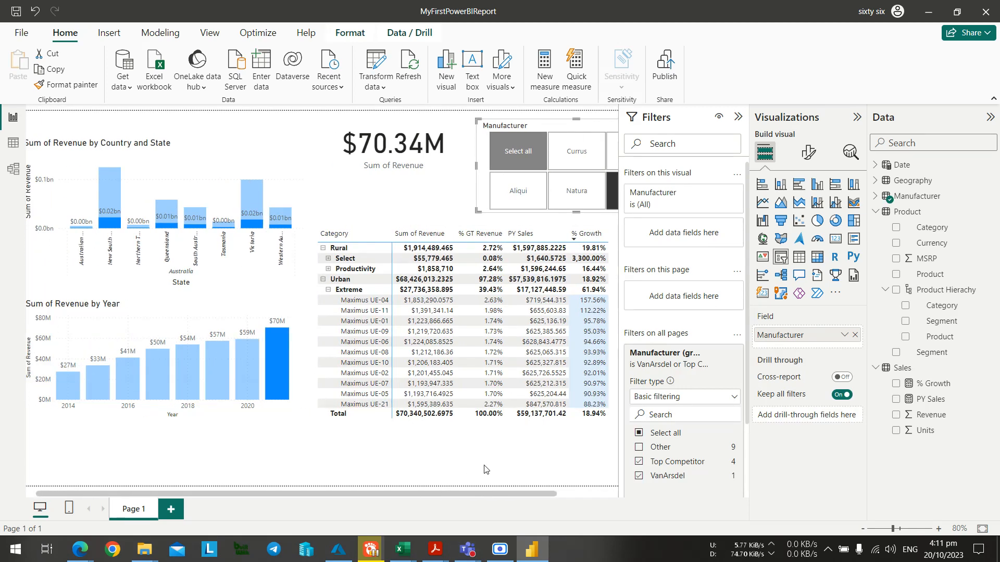
# Check the instructor's tile slicer and fields in Teams, and list the local Manufacturer table's fields with Product and Sales collapsed.
pyautogui.hotkey('alt', 'Tab')
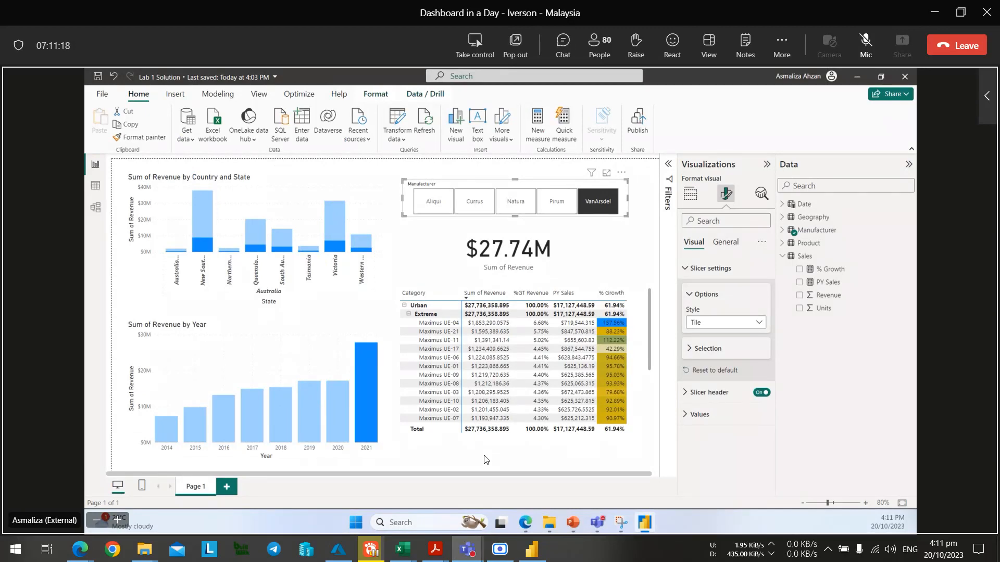
pyautogui.hotkey('alt', 'Tab')
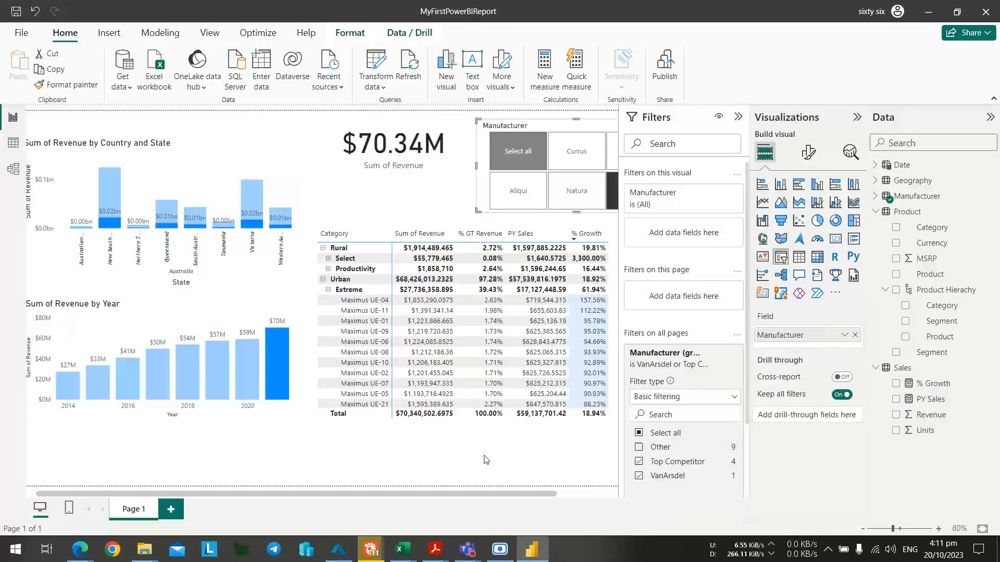
pyautogui.hotkey('alt', 'Tab')
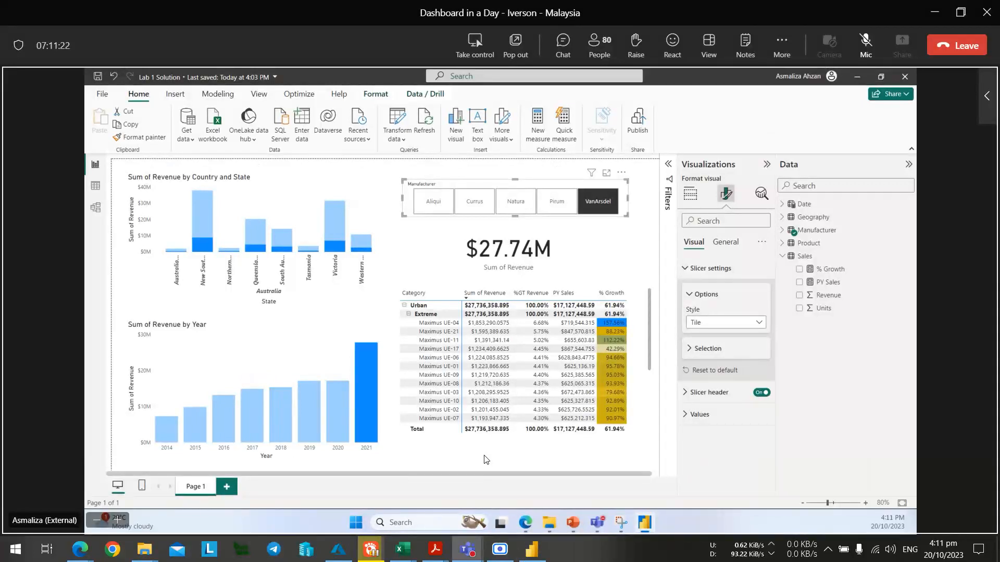
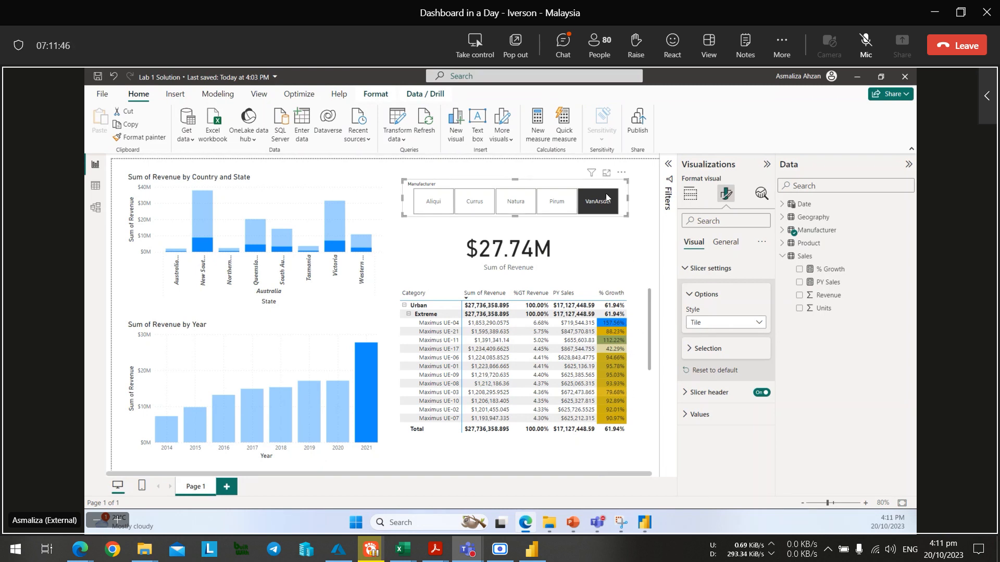
pyautogui.click(782, 231)
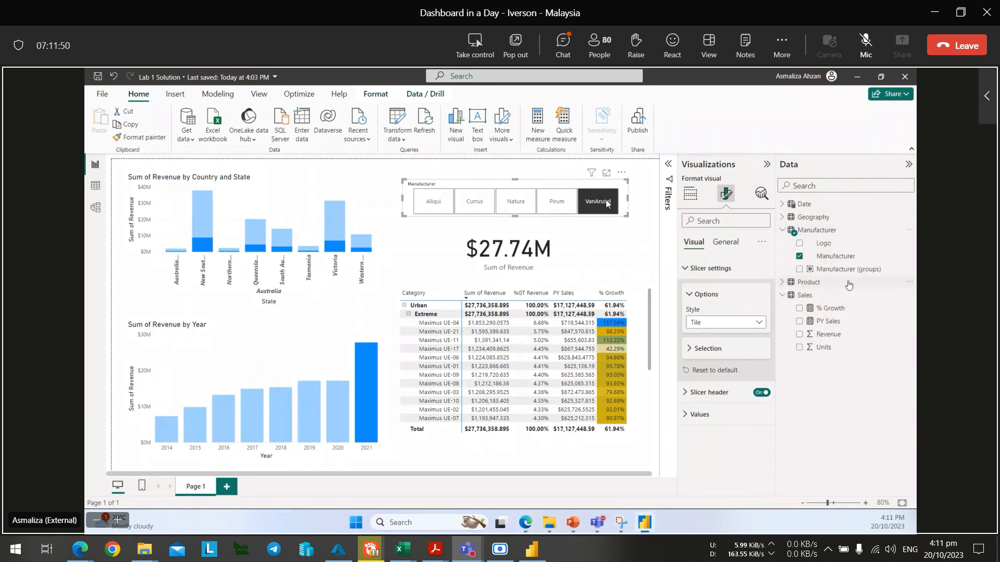
pyautogui.hotkey('alt', 'Tab')
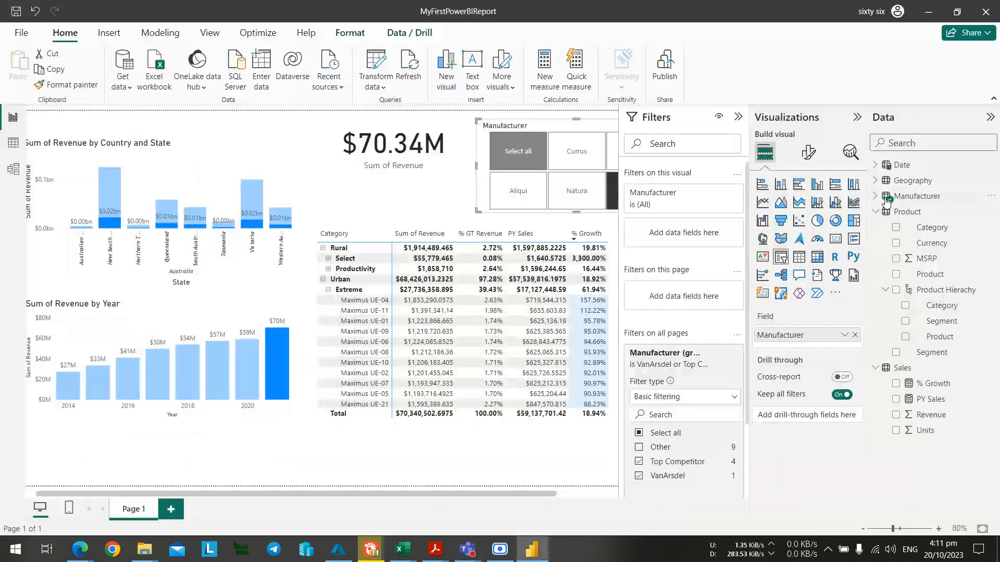
pyautogui.click(876, 214)
pyautogui.click(876, 227)
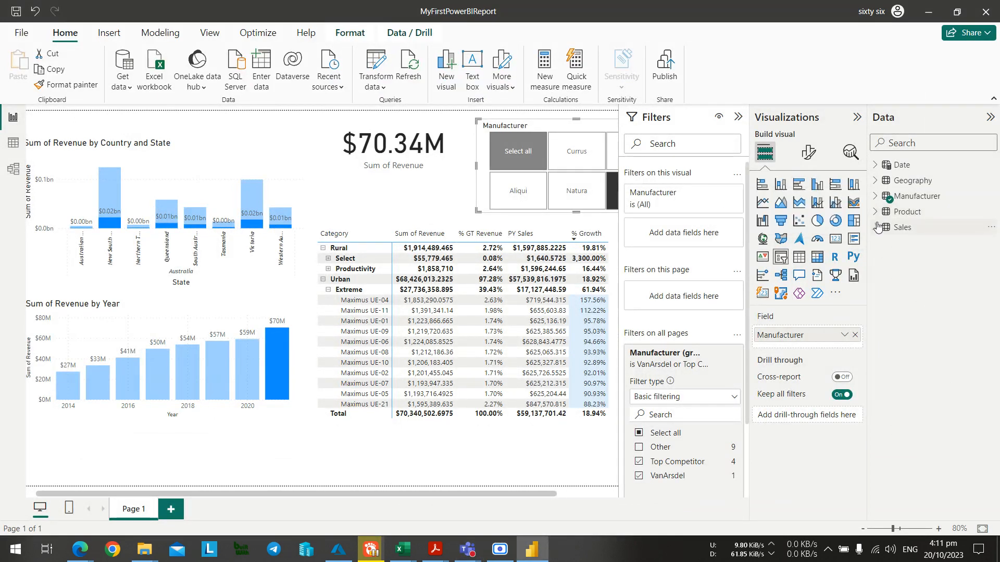
pyautogui.click(877, 198)
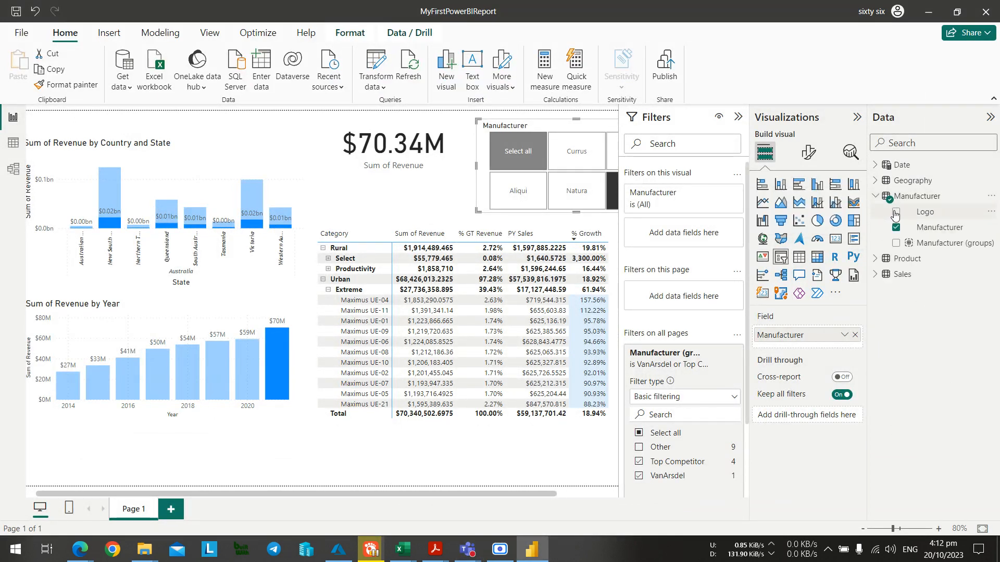
pyautogui.hotkey('alt', 'Tab')
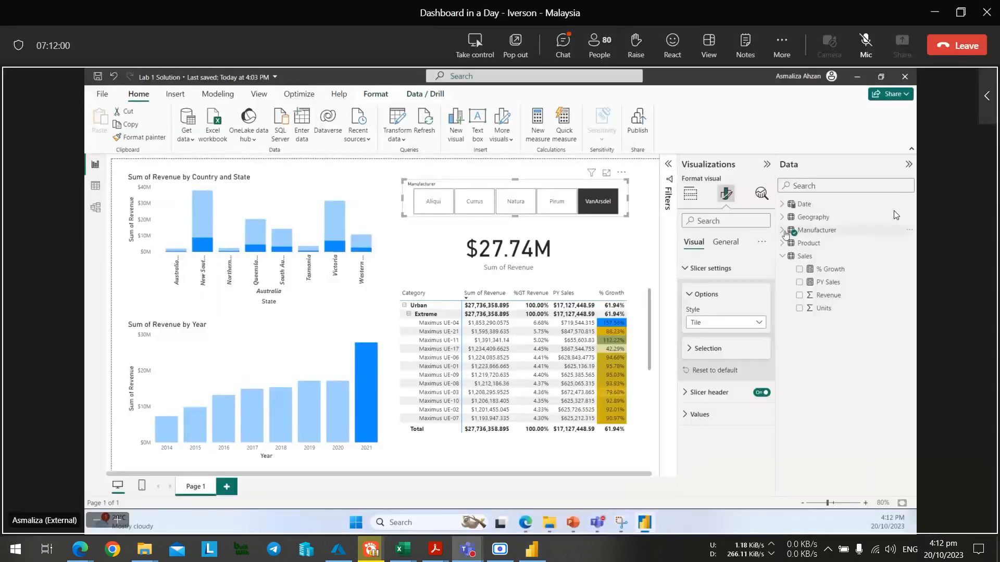
pyautogui.hotkey('alt', 'Tab')
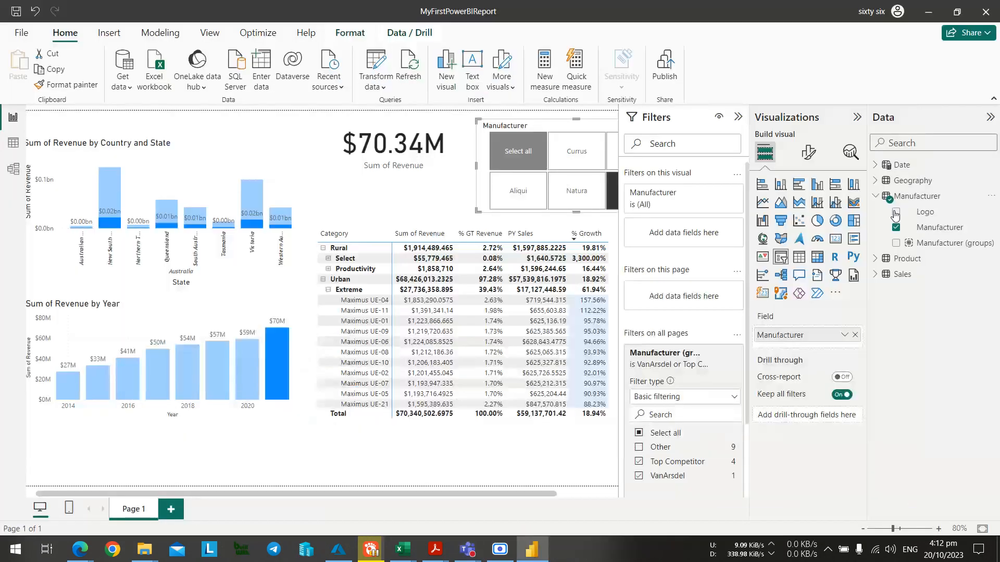
pyautogui.click(895, 213)
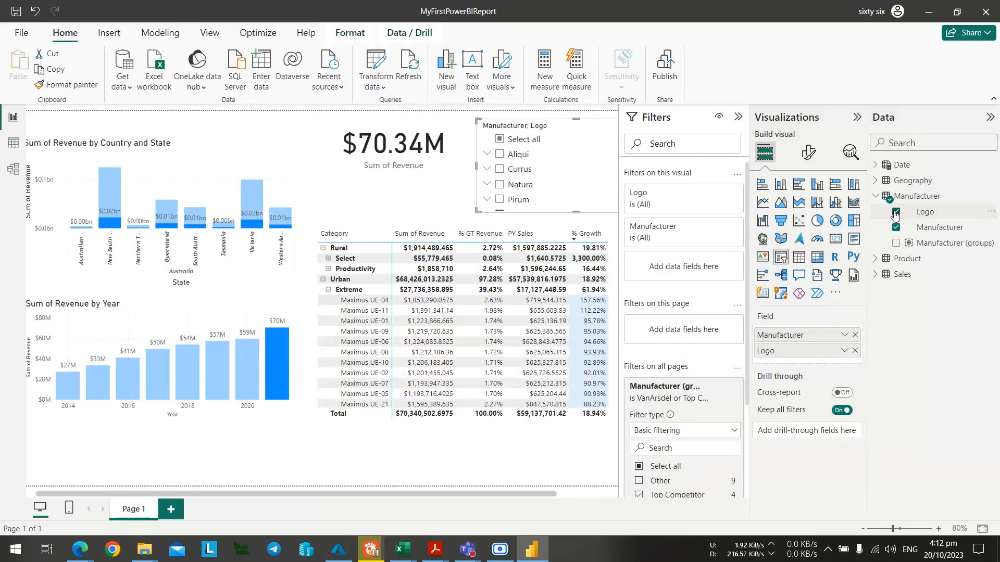
pyautogui.click(896, 212)
# Collapse the Filters pane and set the Logo column's data category to Image URL, following the instructor's screen in Teams.
pyautogui.click(924, 212)
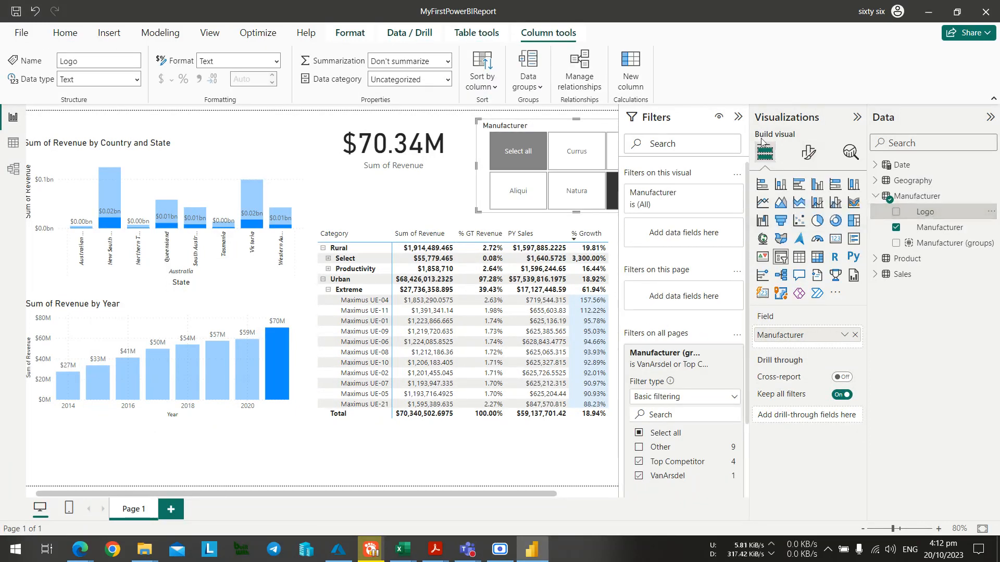
pyautogui.click(737, 117)
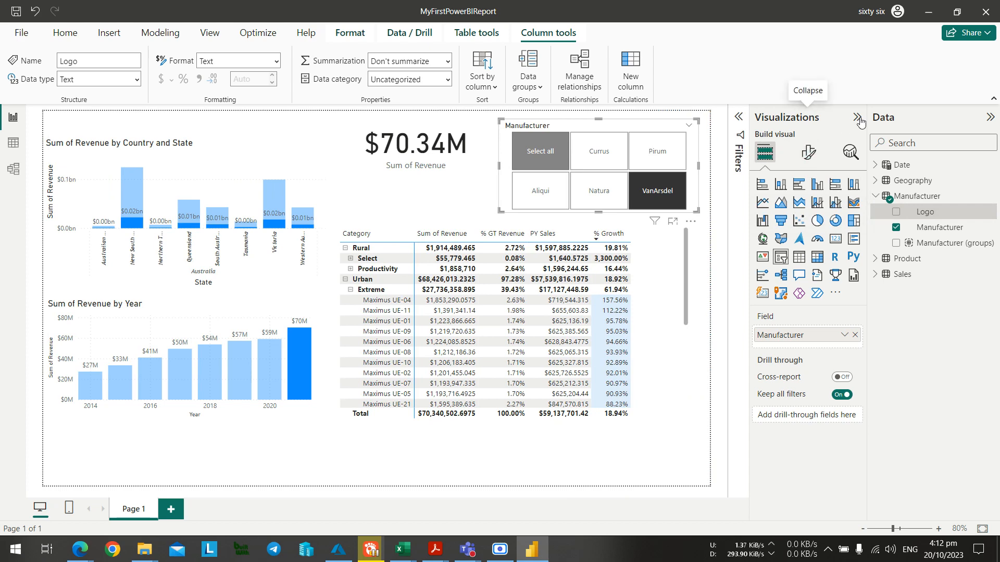
pyautogui.hotkey('alt', 'Tab')
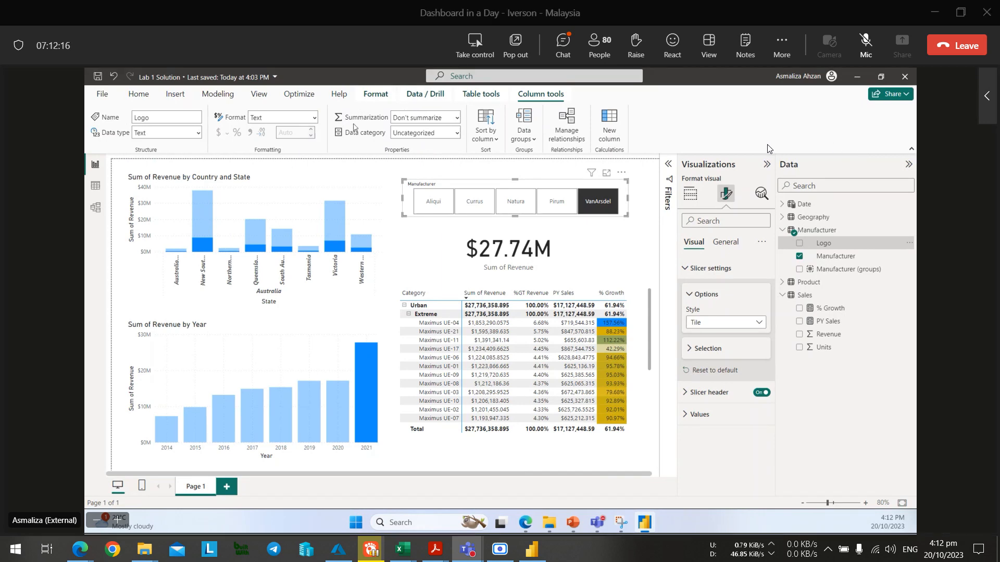
pyautogui.hotkey('alt', 'Tab')
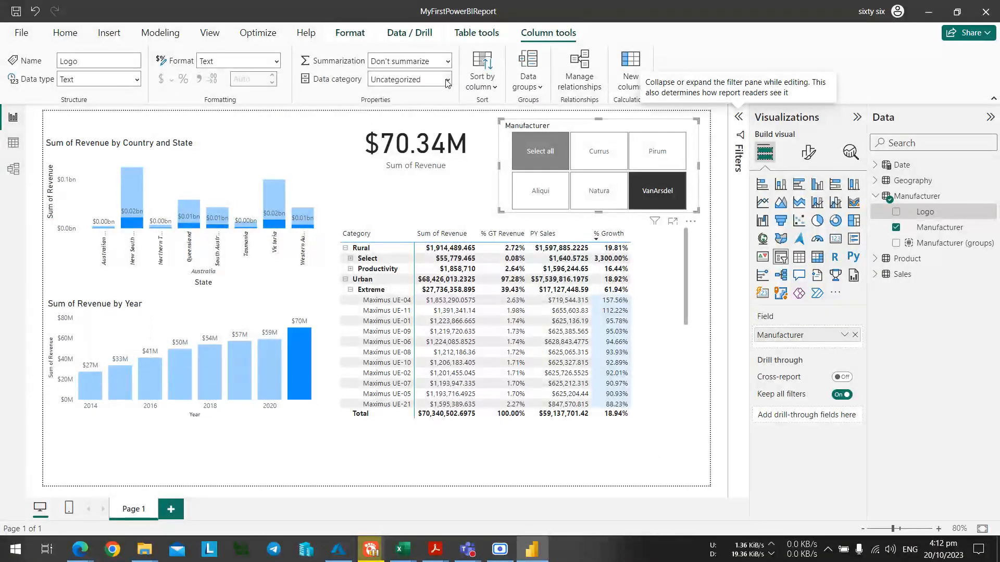
pyautogui.click(446, 79)
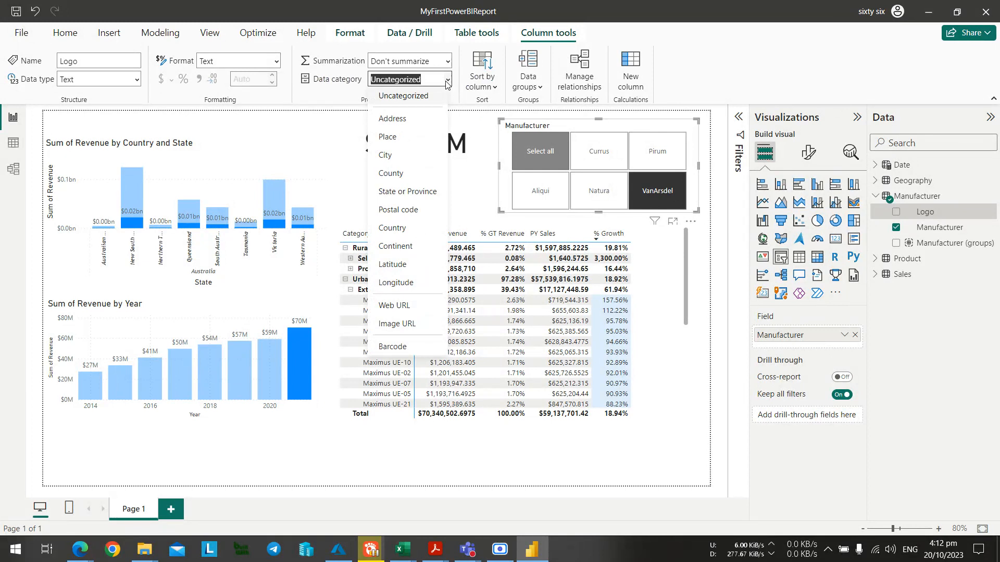
pyautogui.click(397, 323)
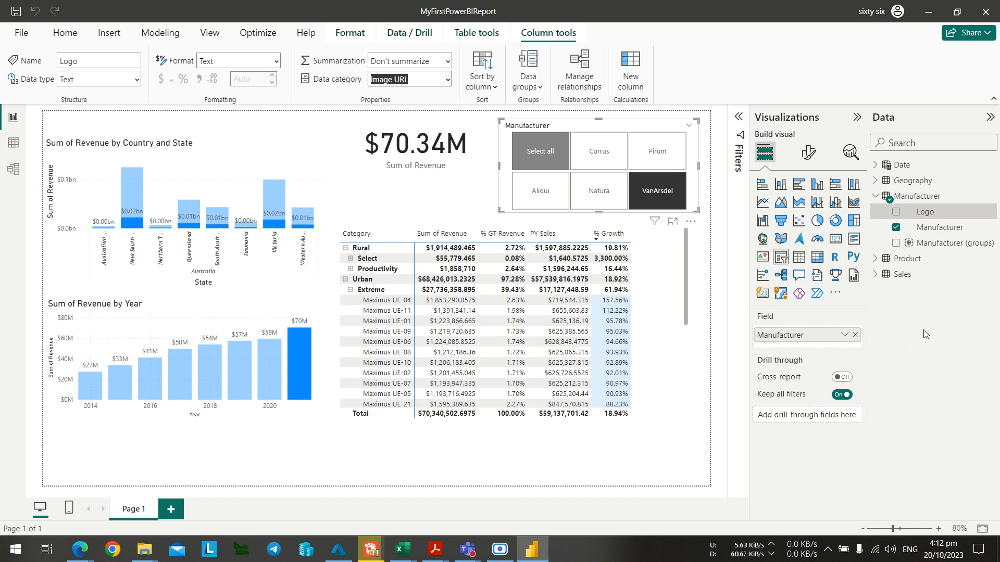
# Replace the Manufacturer field with Logo in the tile slicer, checking the instructor's steps in Teams.
pyautogui.hotkey('alt', 'Tab')
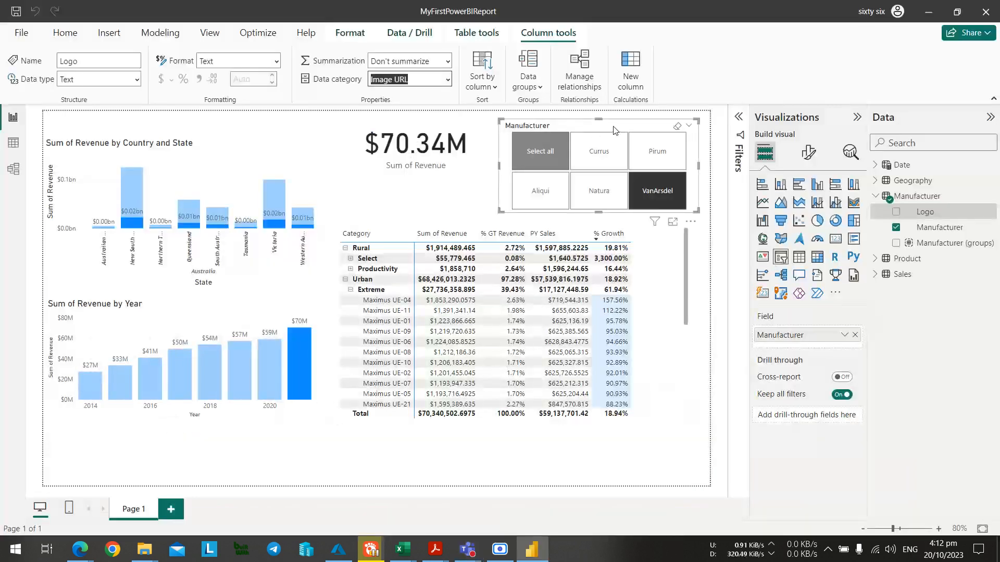
pyautogui.click(650, 129)
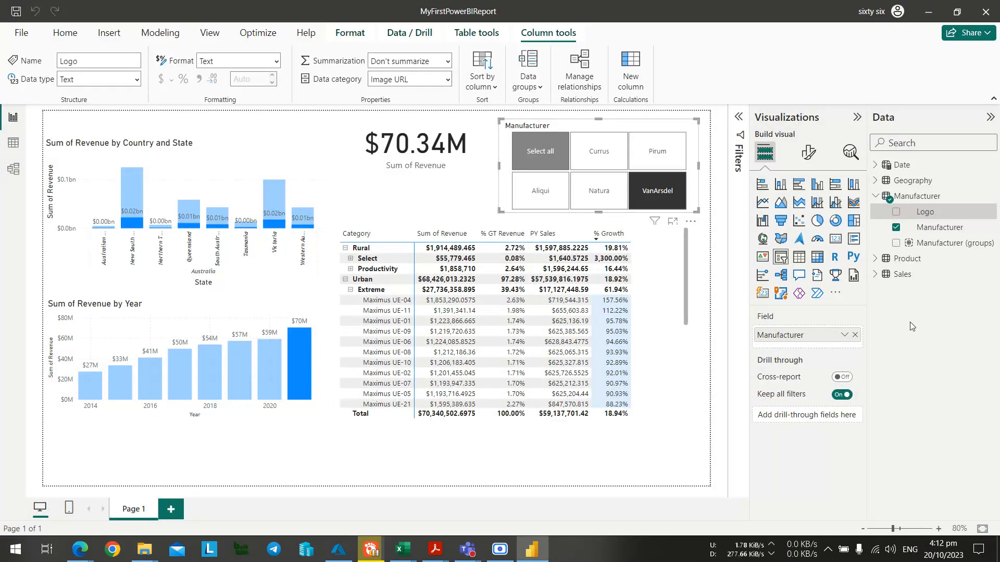
pyautogui.hotkey('alt', 'Tab')
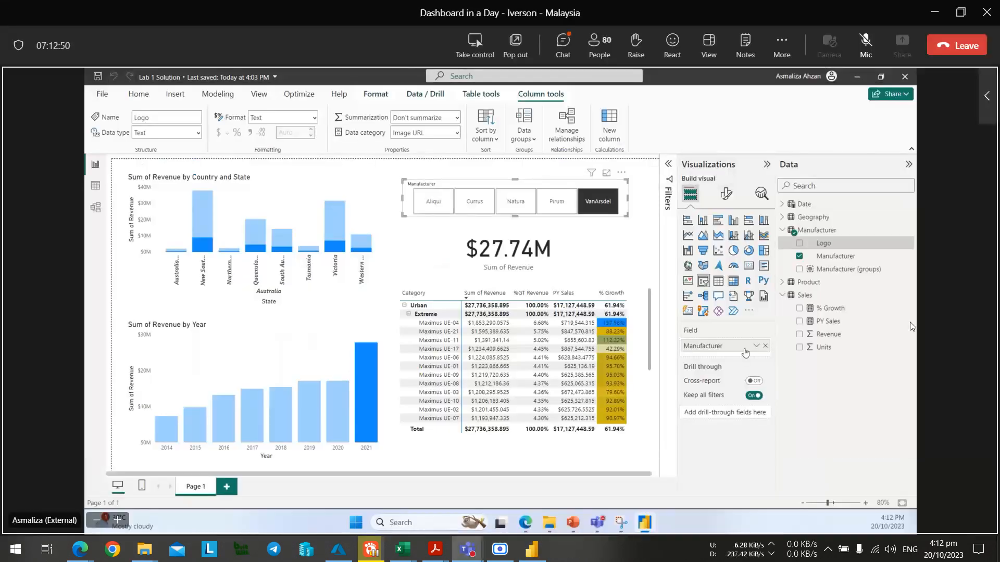
pyautogui.hotkey('alt', 'Tab')
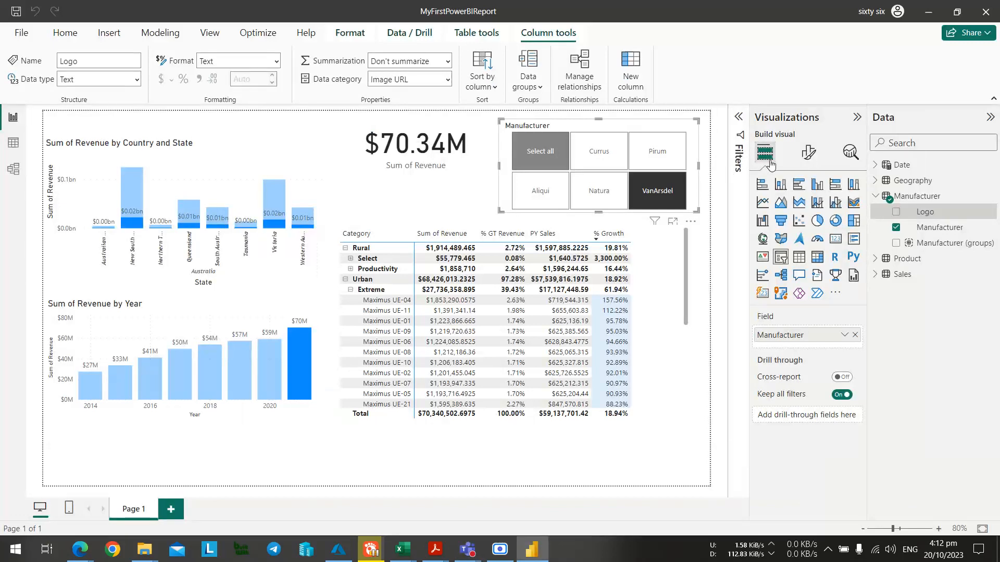
pyautogui.hotkey('alt', 'Tab')
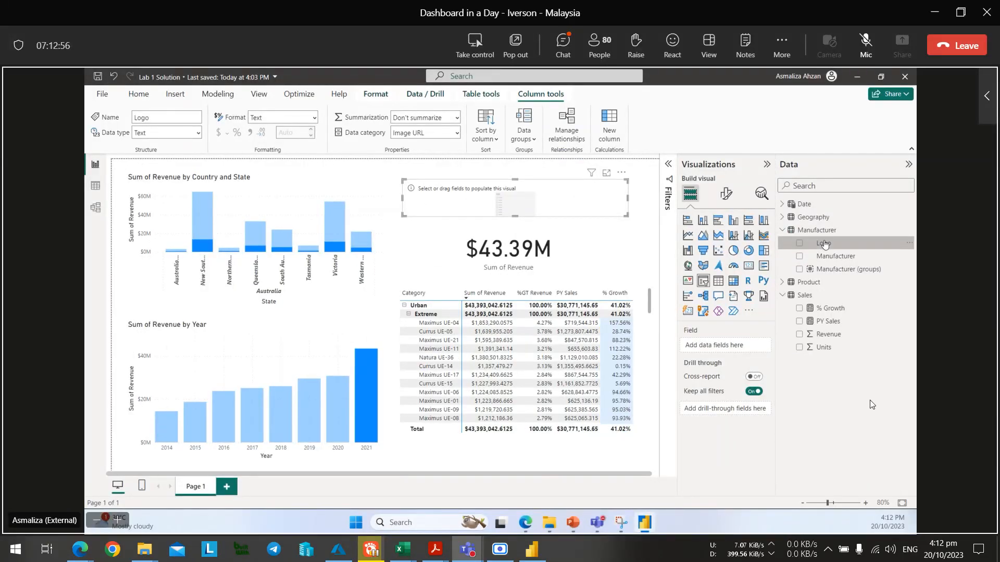
pyautogui.hotkey('alt', 'Tab')
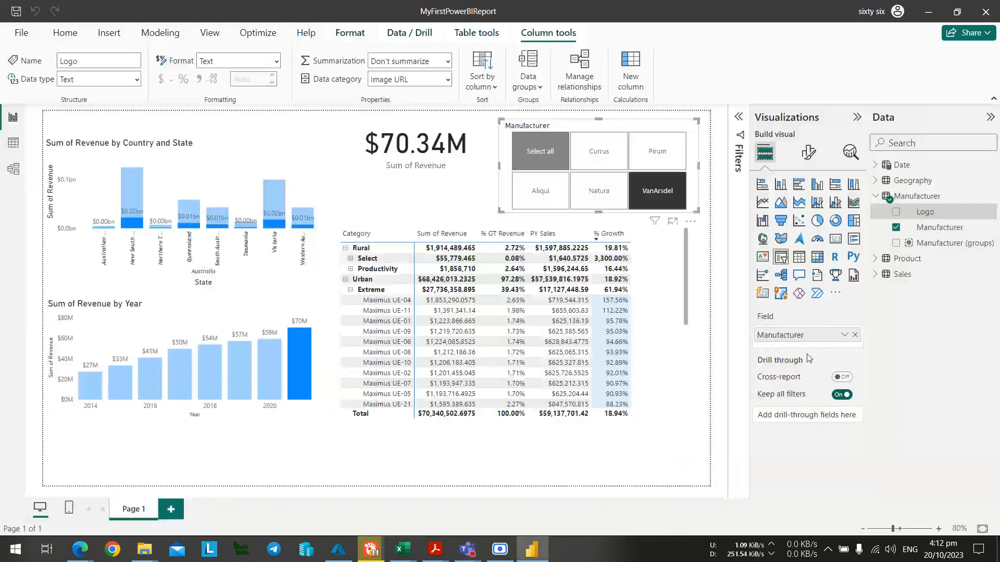
pyautogui.click(856, 335)
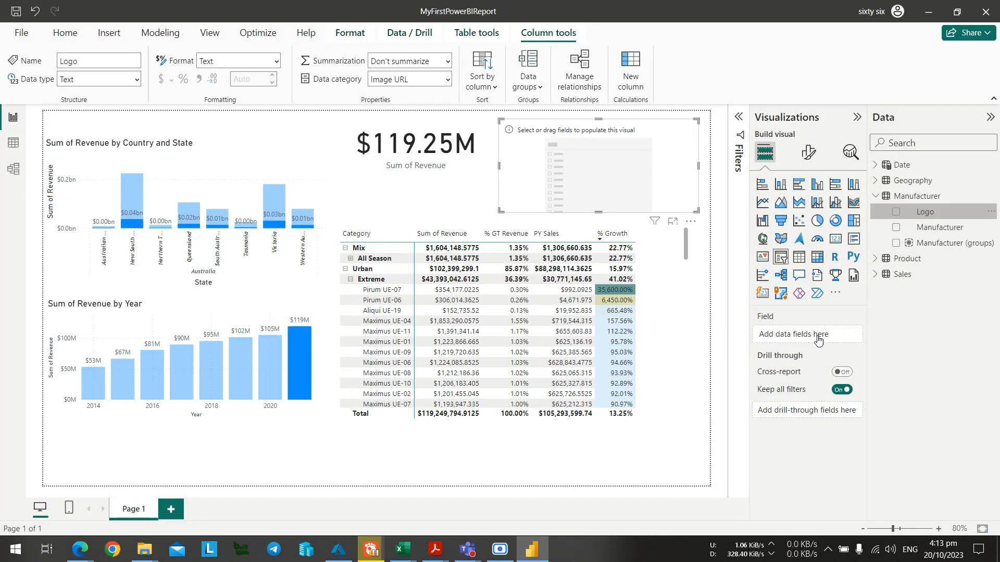
pyautogui.moveTo(819, 339); pyautogui.dragTo(819, 337)
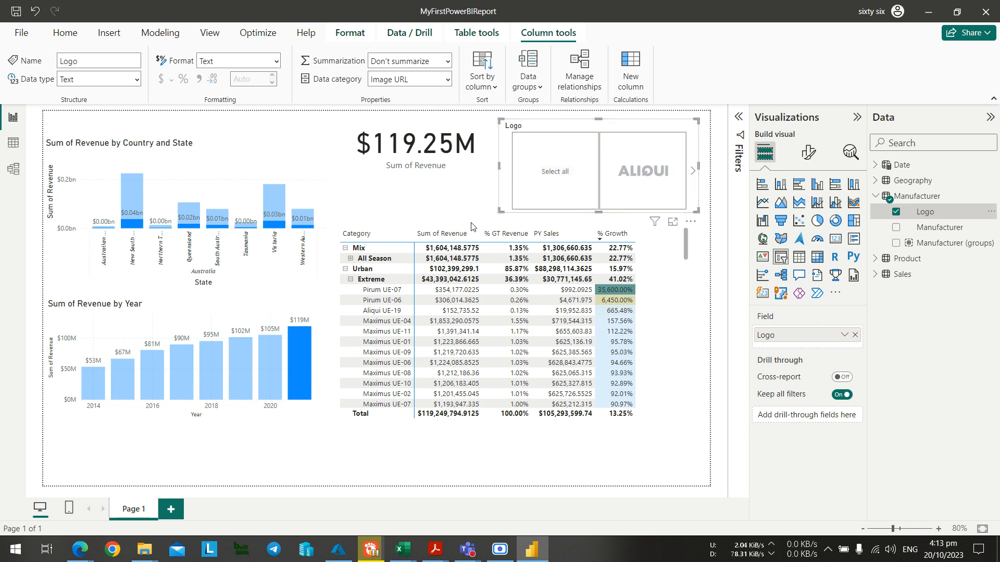
# Move the product matrix down near the page's lower edge and place the Logo slicer directly above it, widened to the matrix's width.
pyautogui.moveTo(472, 226); pyautogui.dragTo(470, 280)
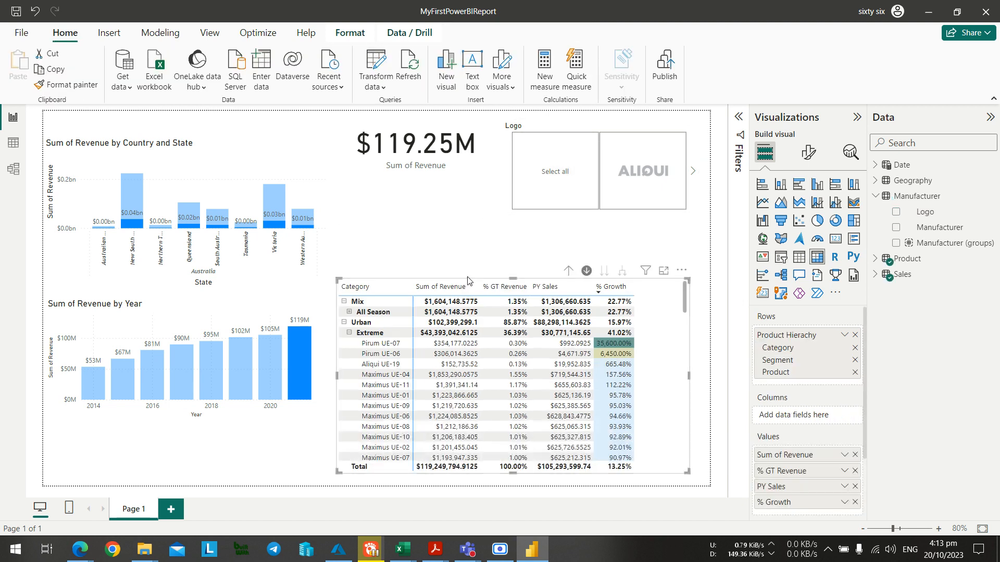
pyautogui.click(535, 182)
pyautogui.moveTo(557, 122); pyautogui.dragTo(548, 182)
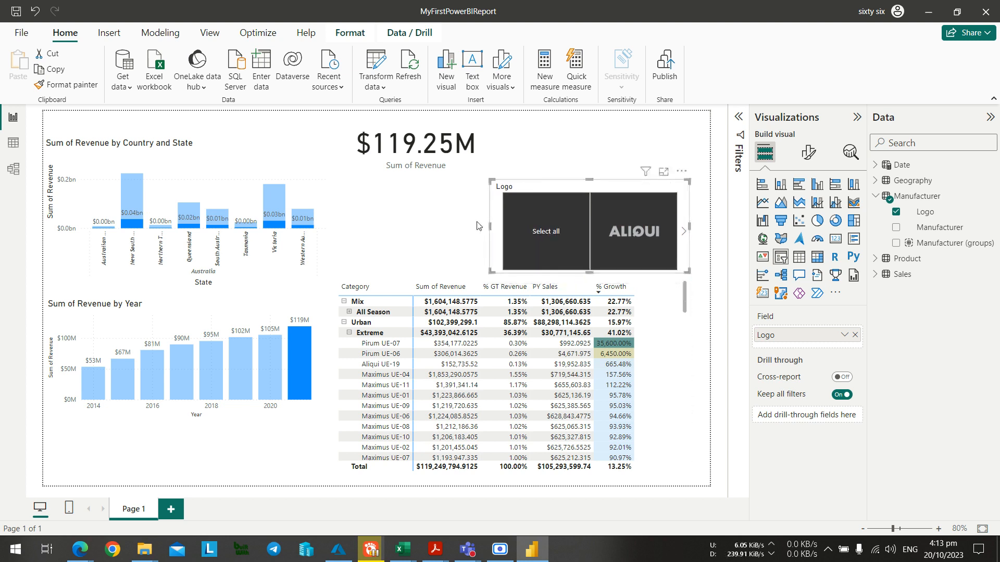
pyautogui.moveTo(490, 227); pyautogui.dragTo(332, 225)
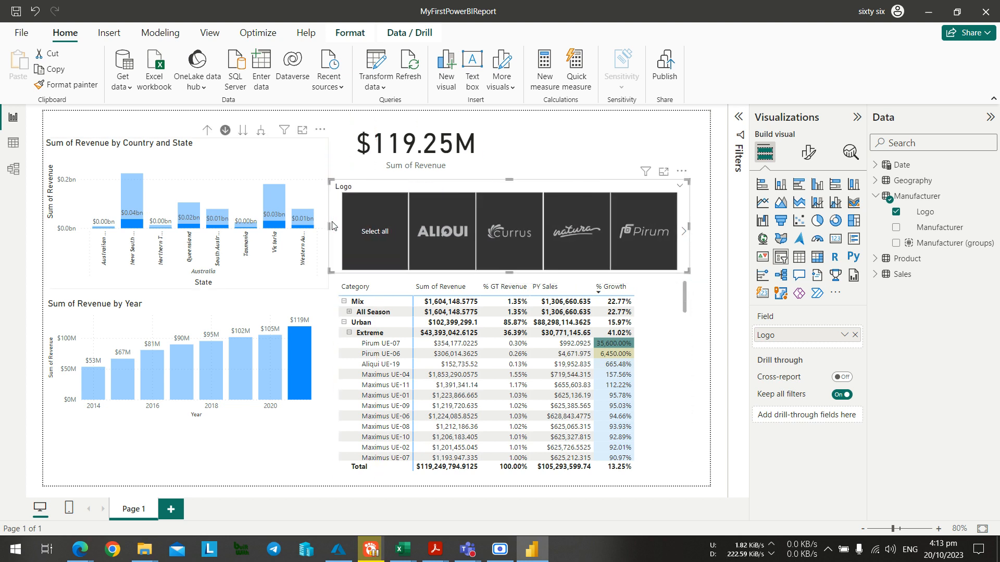
pyautogui.moveTo(509, 272)
pyautogui.mouseDown()
pyautogui.moveTo(516, 237)
pyautogui.moveTo(520, 274)
pyautogui.mouseUp()
# Deselect the VanArsdel tile in the Logo slicer after comparing with the instructor's slicer in Teams, and extend the slicer slightly upward.
pyautogui.scroll(-1, 645, 209)
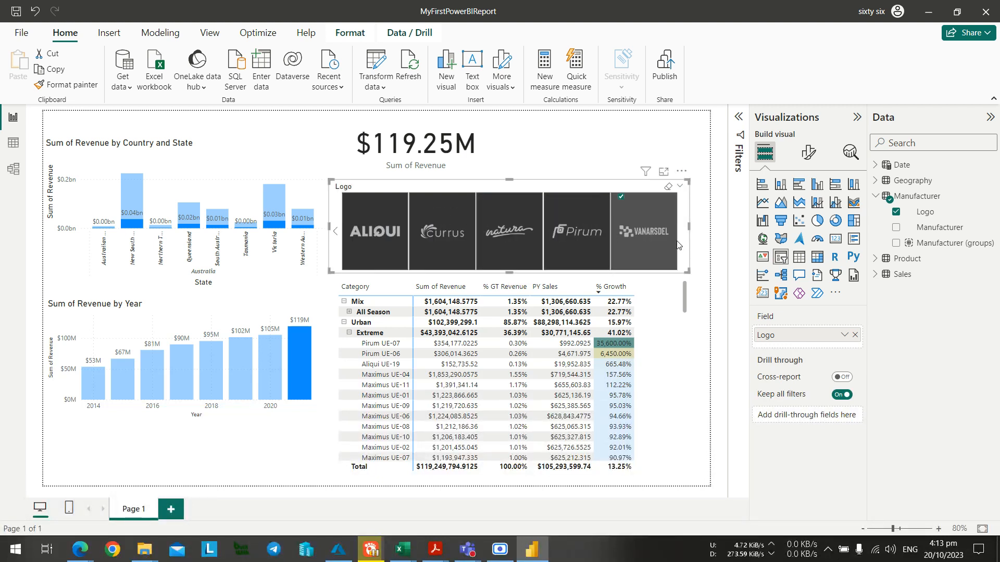
pyautogui.click(660, 228)
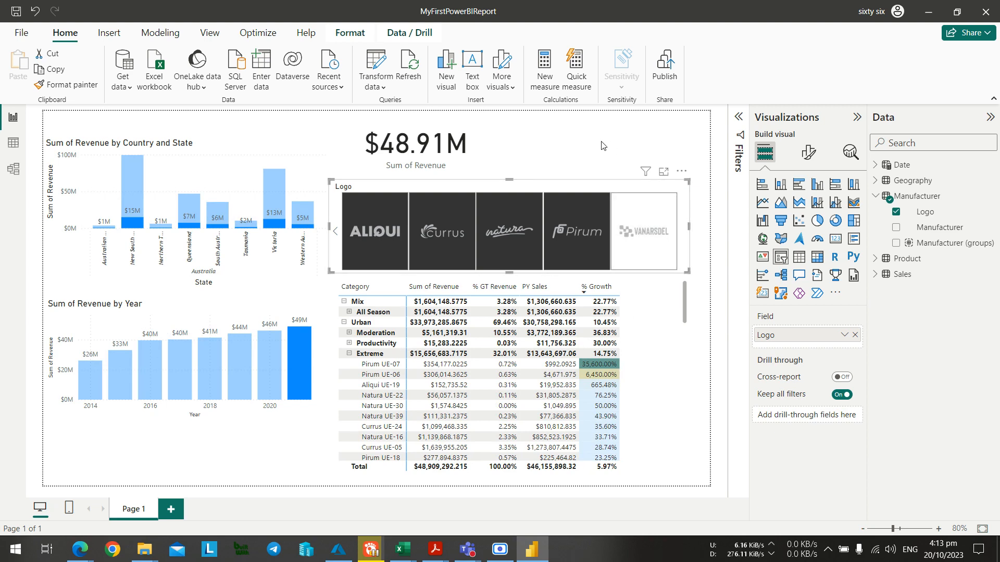
pyautogui.hotkey('alt', 'Tab')
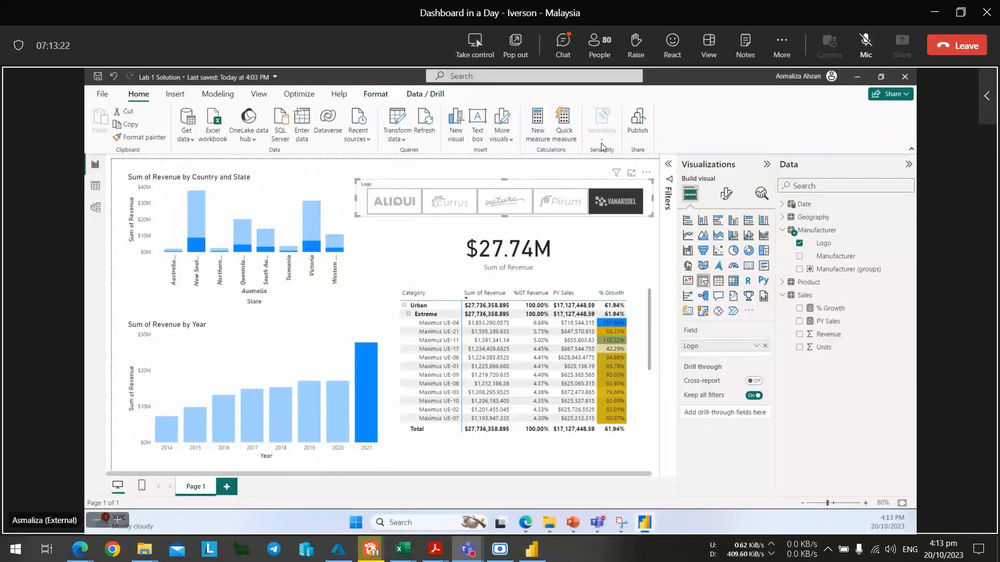
pyautogui.hotkey('alt', 'Tab')
pyautogui.click(639, 228)
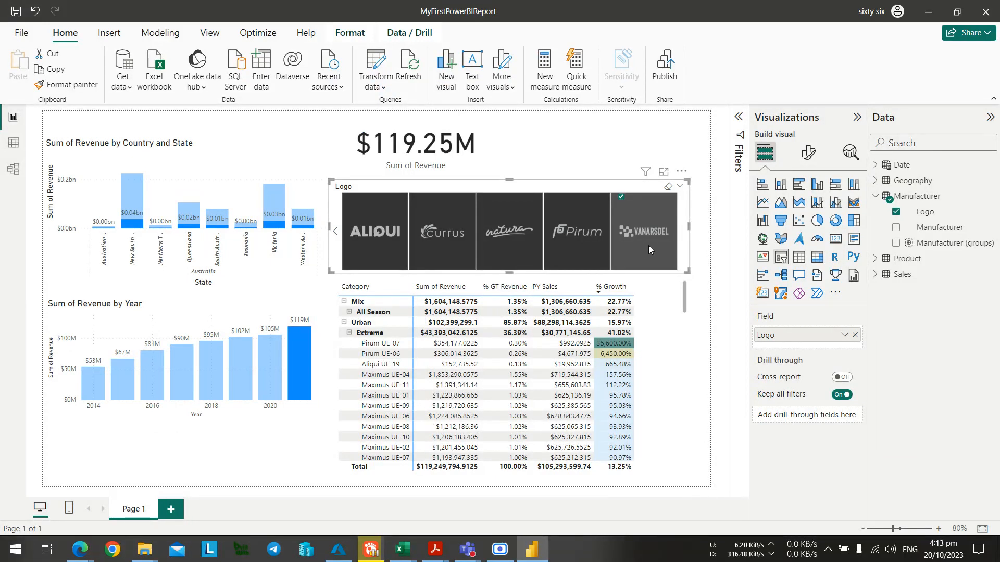
pyautogui.click(649, 245)
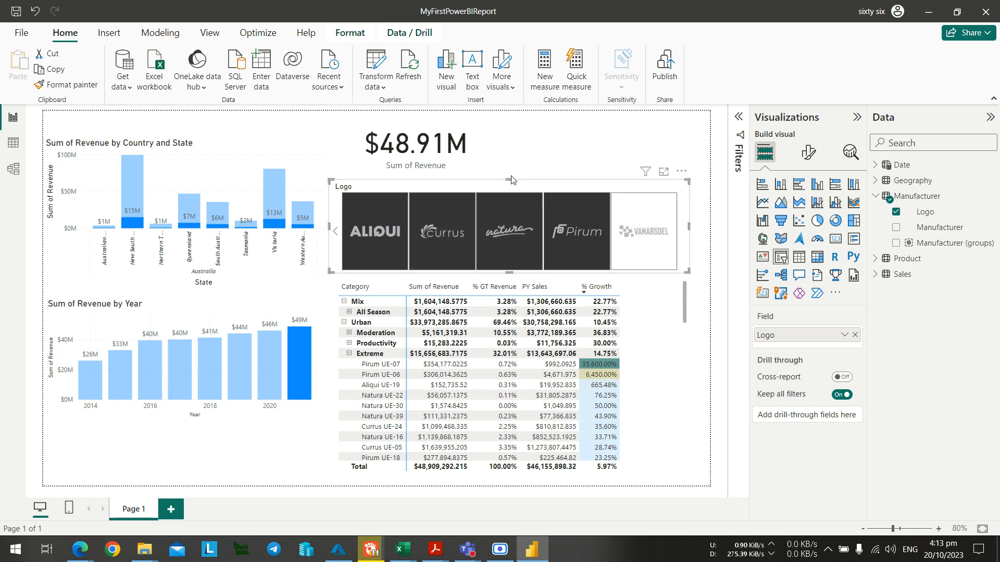
pyautogui.moveTo(512, 184); pyautogui.dragTo(514, 173)
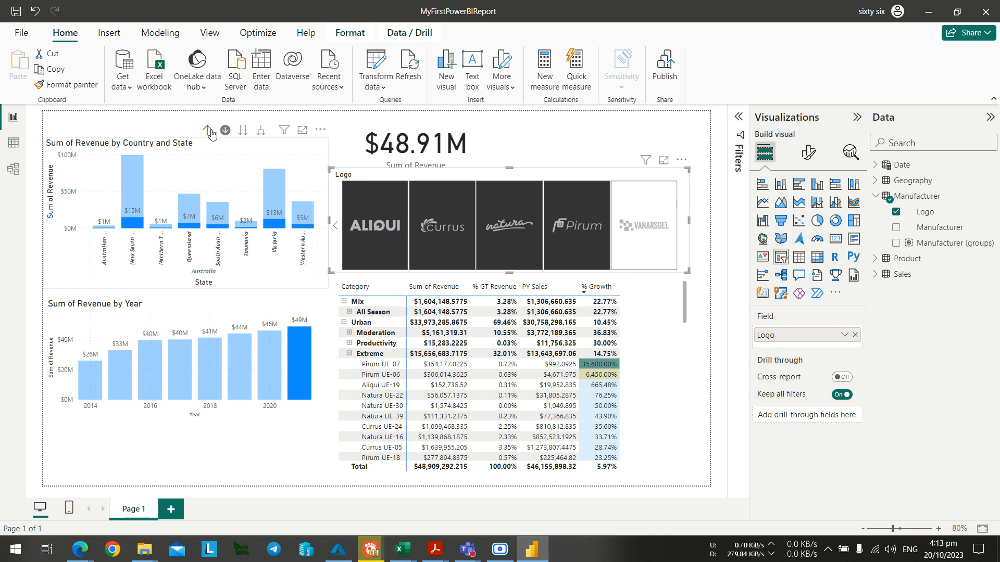
# Drill the Country and State revenue chart up to country level and move the Sum of Revenue by Year chart down.
pyautogui.click(208, 130)
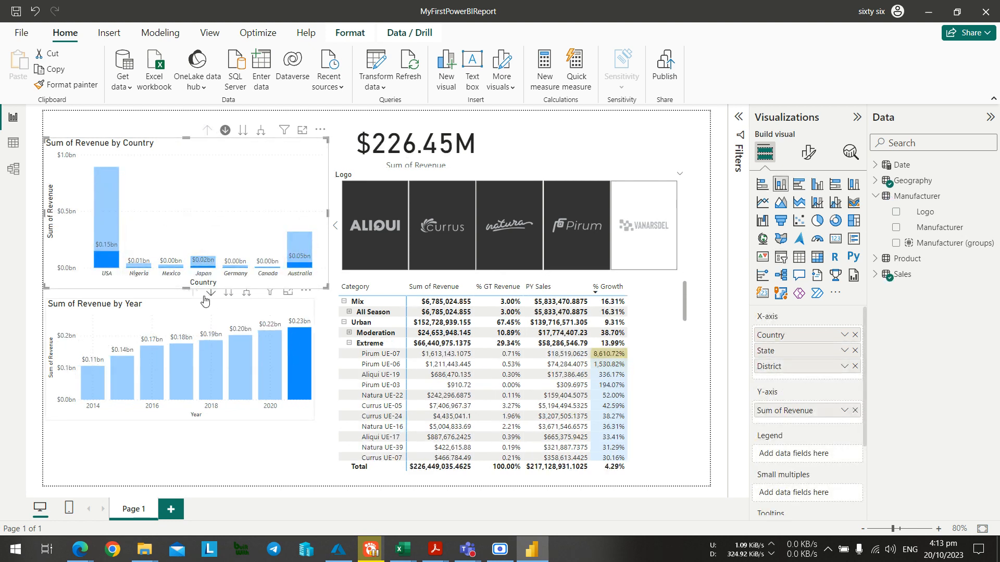
pyautogui.click(172, 298)
pyautogui.click(186, 313)
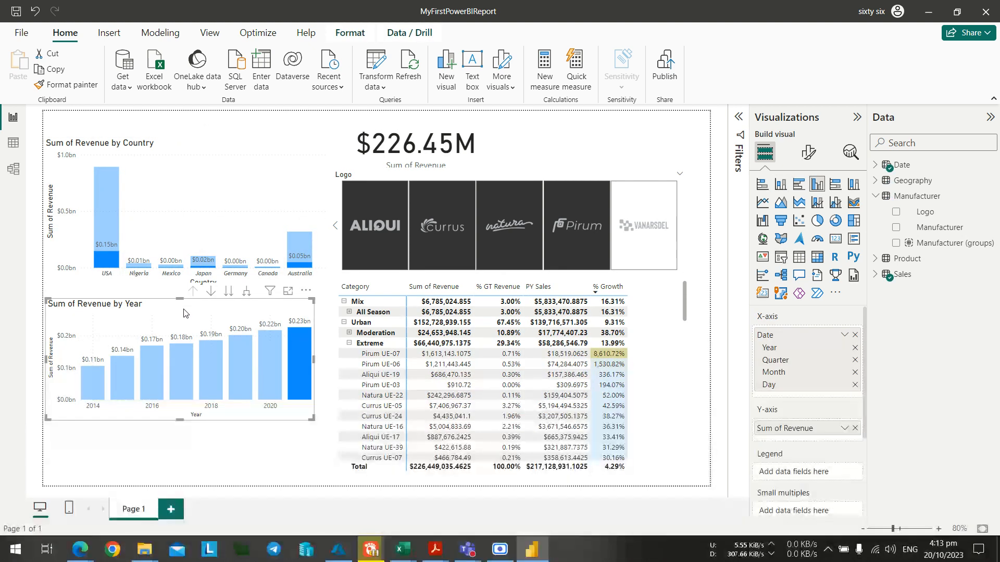
pyautogui.moveTo(183, 313); pyautogui.dragTo(182, 345)
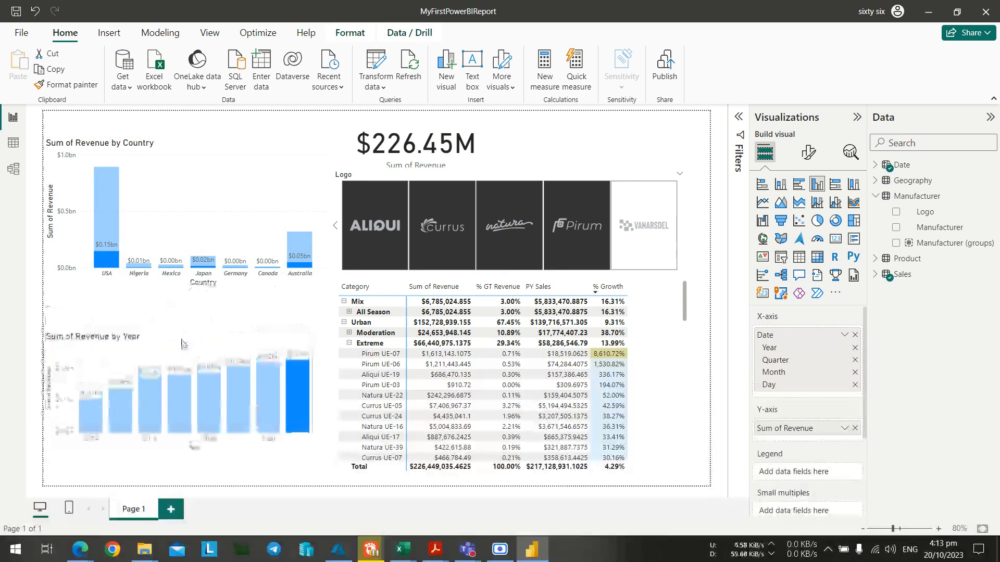
pyautogui.click(654, 219)
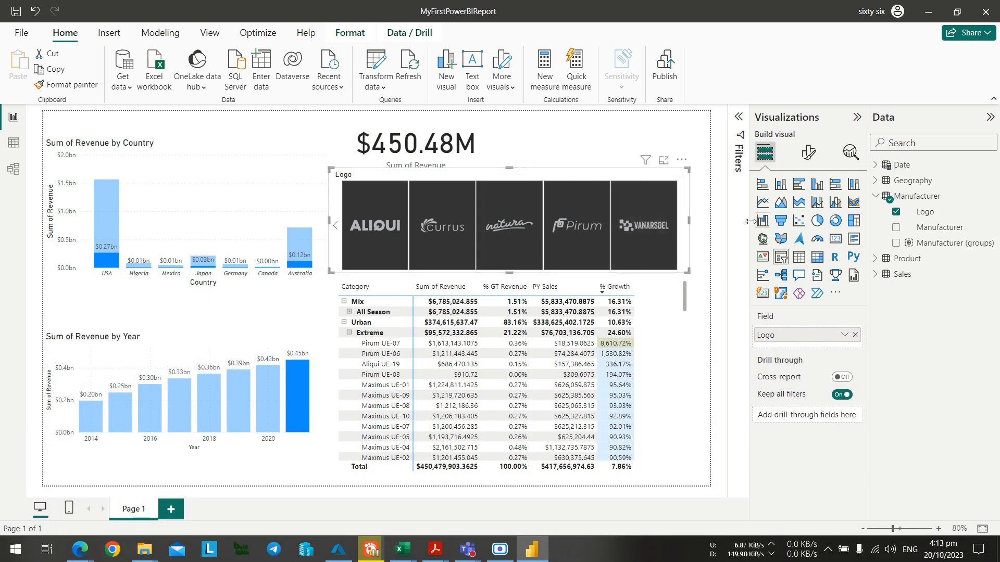
pyautogui.scroll(1, 488, 232)
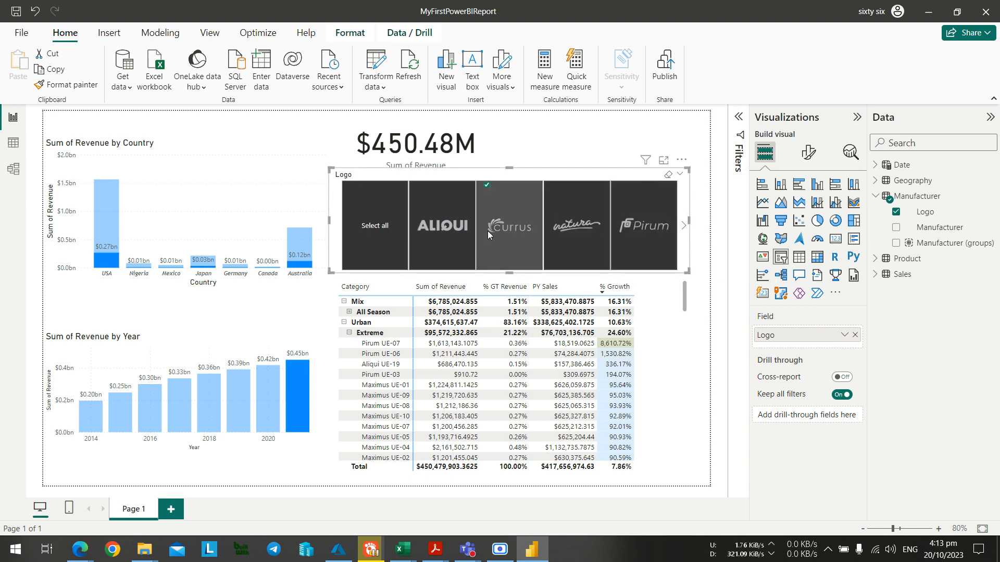
pyautogui.scroll(-1, 652, 233)
pyautogui.click(656, 233)
# Check the instructor's chart choice in Teams, and convert the Sum of Revenue by Year chart to a line and clustered column chart.
pyautogui.hotkey('alt', 'Tab')
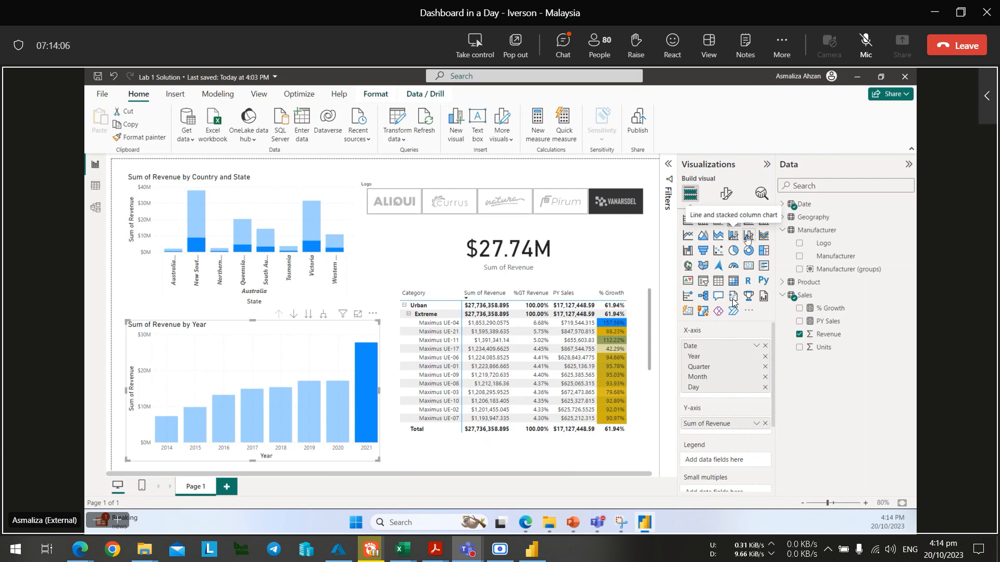
pyautogui.hotkey('alt', 'Tab')
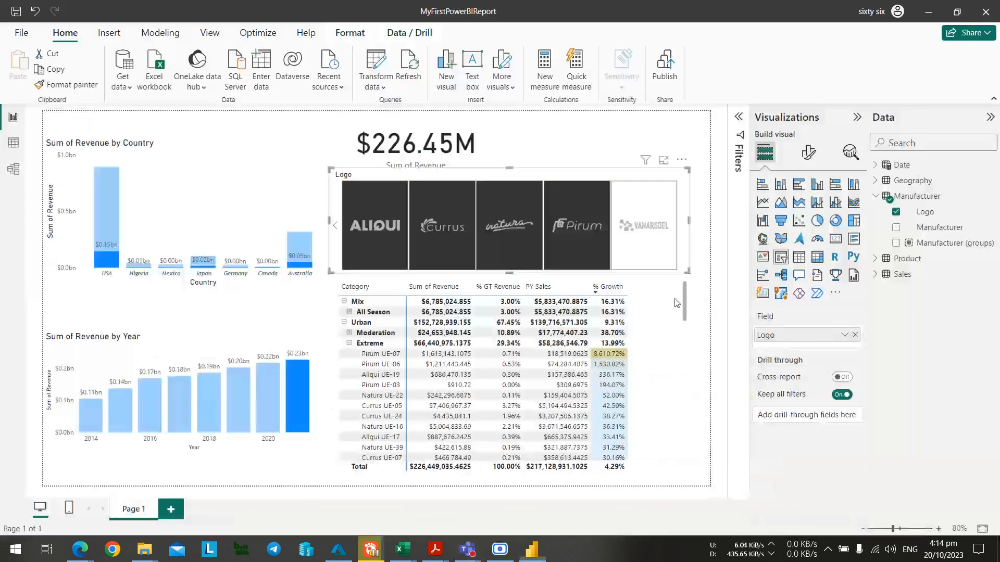
pyautogui.click(178, 339)
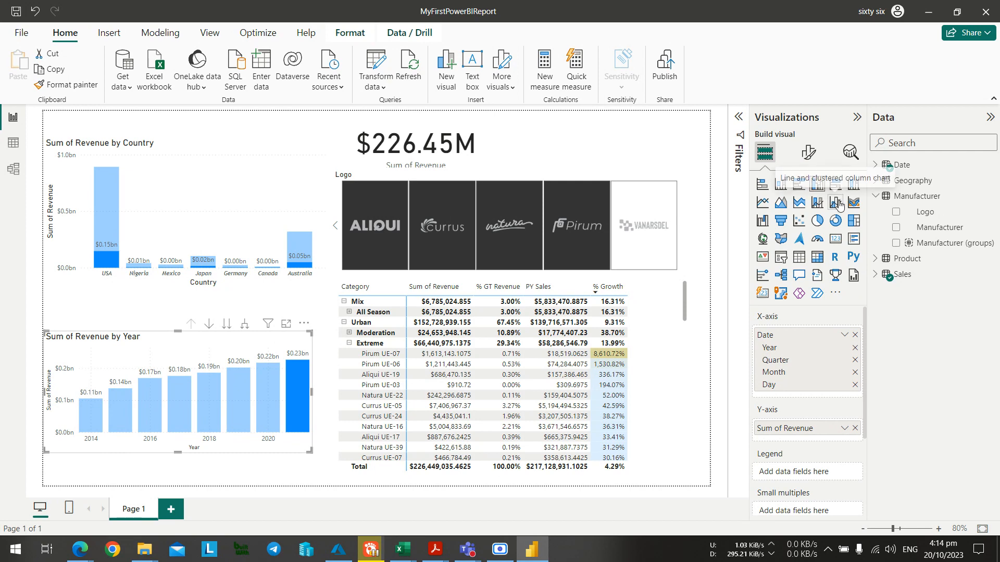
pyautogui.click(836, 203)
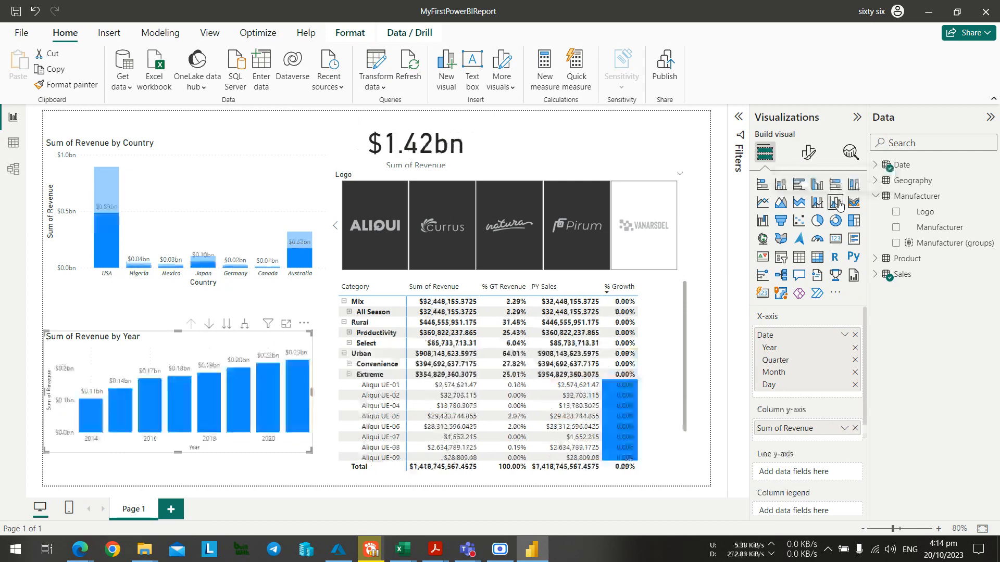
# Add the % Growth measure to the yearly revenue chart's line y-axis, comparing the field setup with the instructor's chart in Teams.
pyautogui.hotkey('alt', 'Tab')
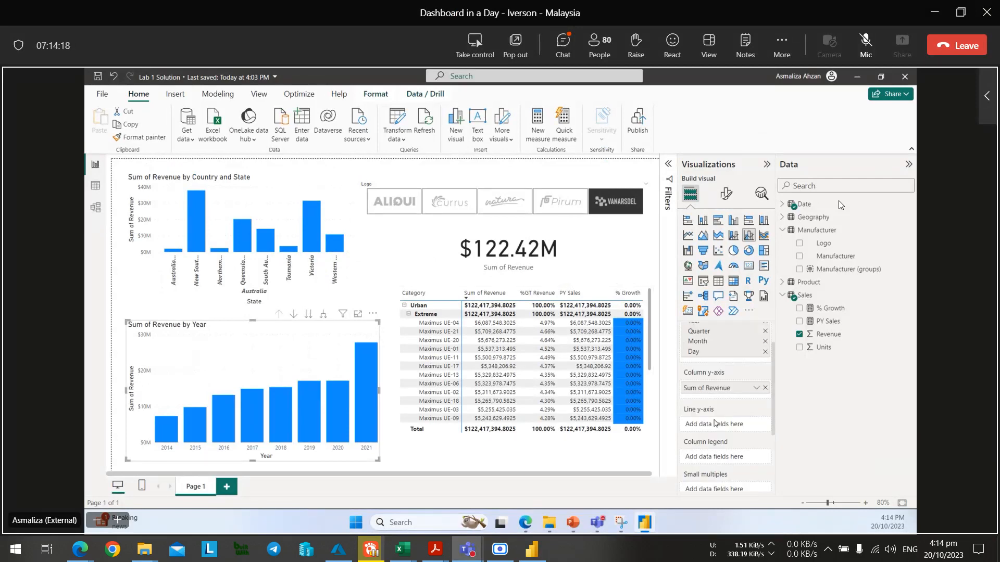
pyautogui.hotkey('alt', 'Tab')
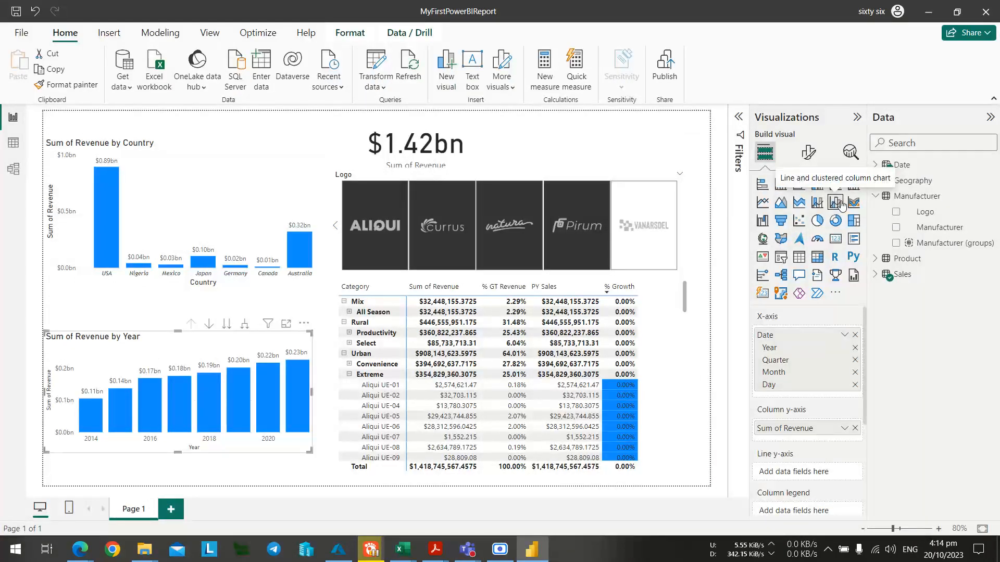
pyautogui.hotkey('alt', 'Tab')
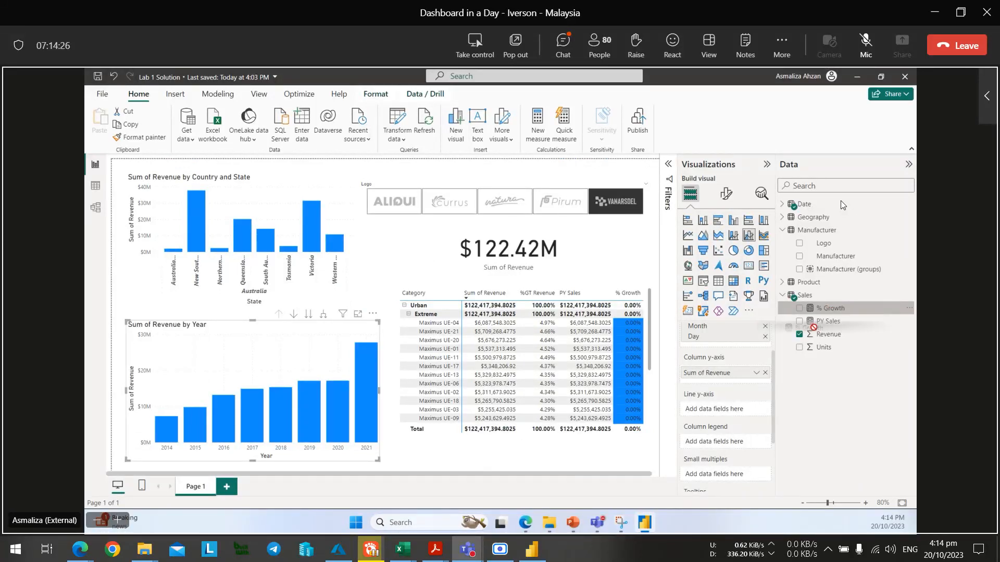
pyautogui.hotkey('alt', 'Tab')
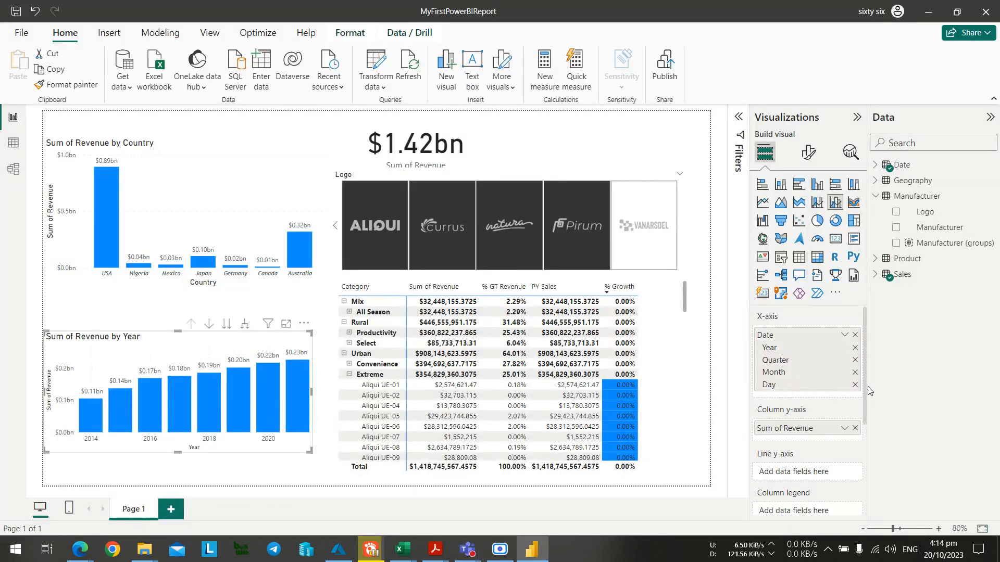
pyautogui.scroll(-1, 825, 400)
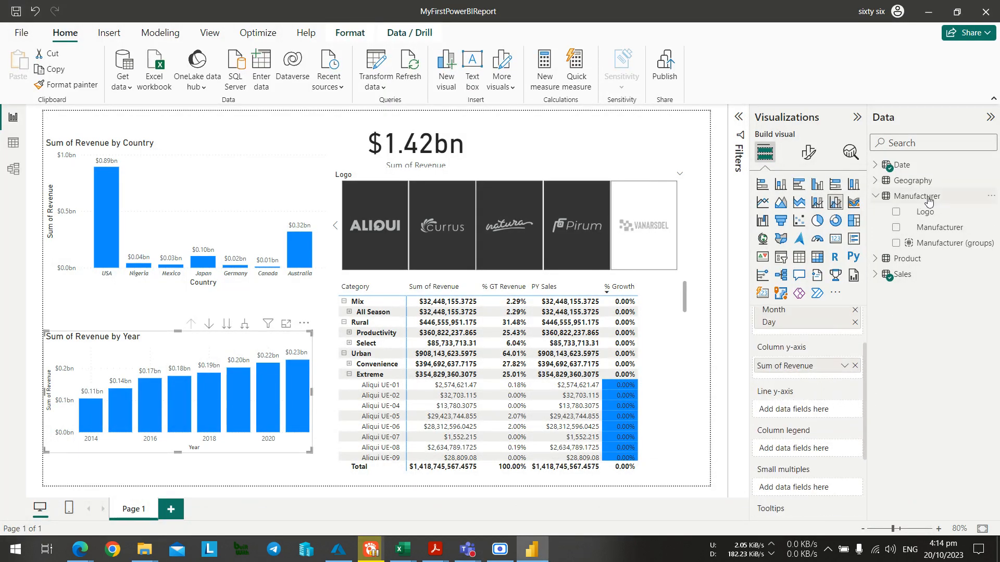
pyautogui.click(879, 276)
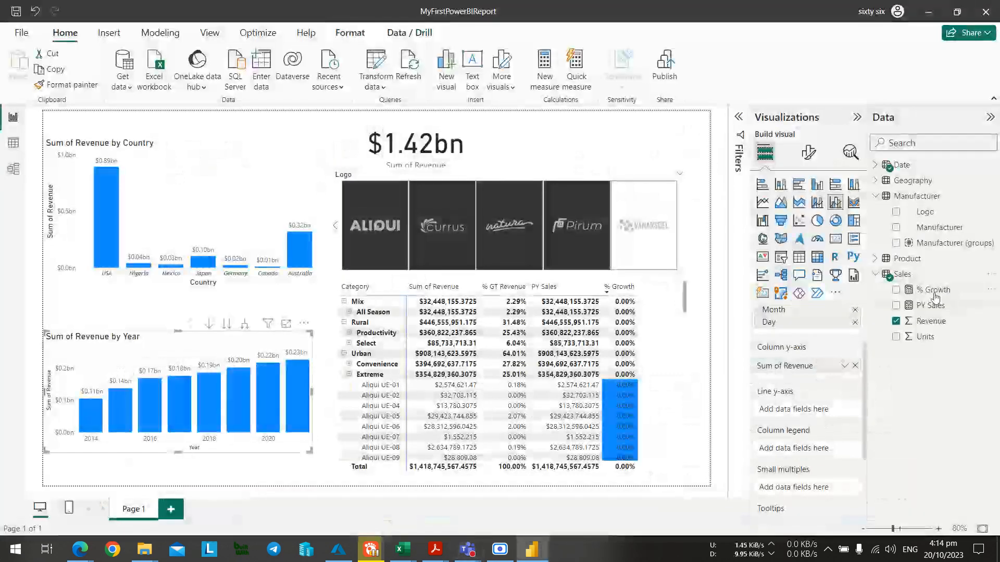
pyautogui.moveTo(932, 290); pyautogui.dragTo(809, 411)
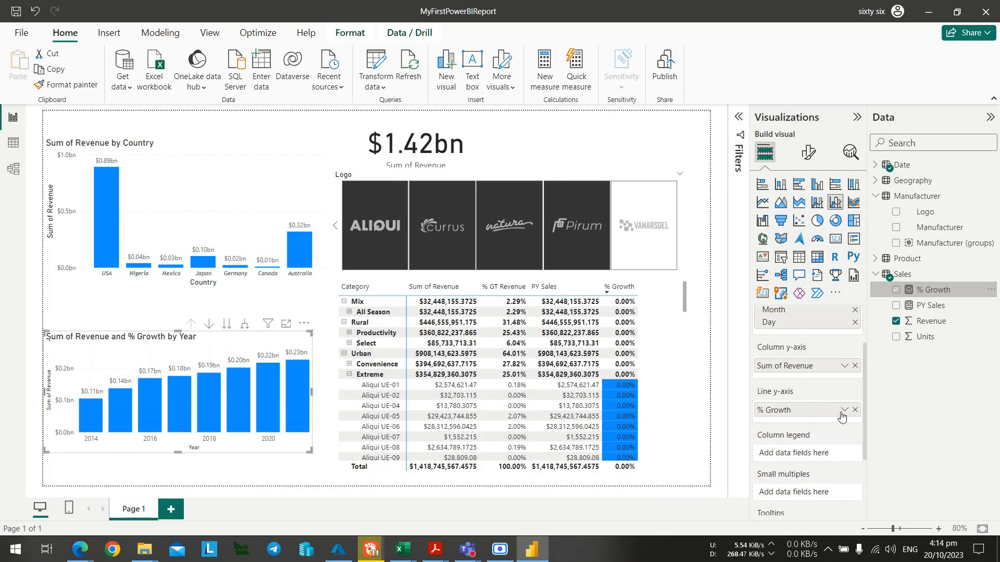
pyautogui.hotkey('alt', 'Tab')
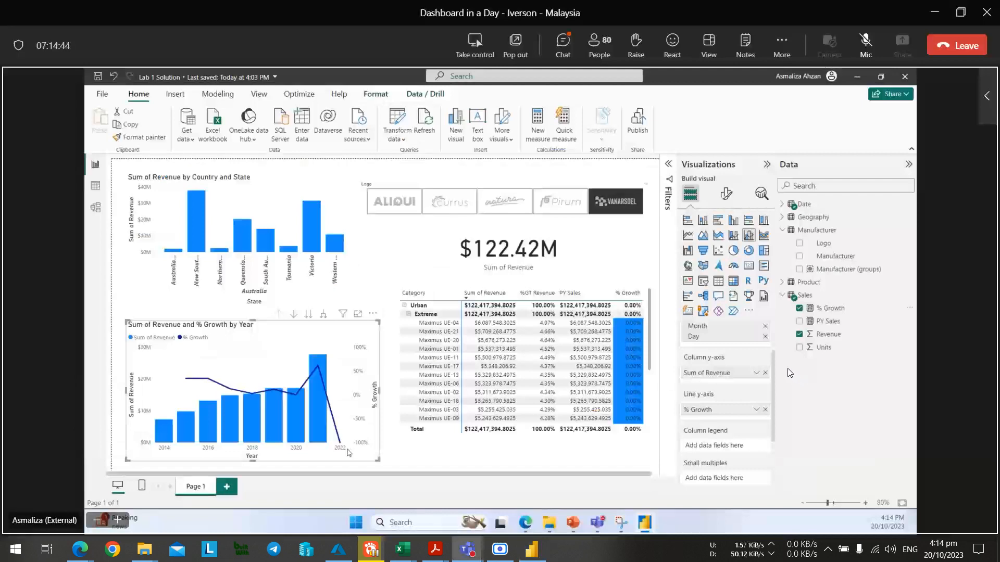
pyautogui.hotkey('alt', 'Tab')
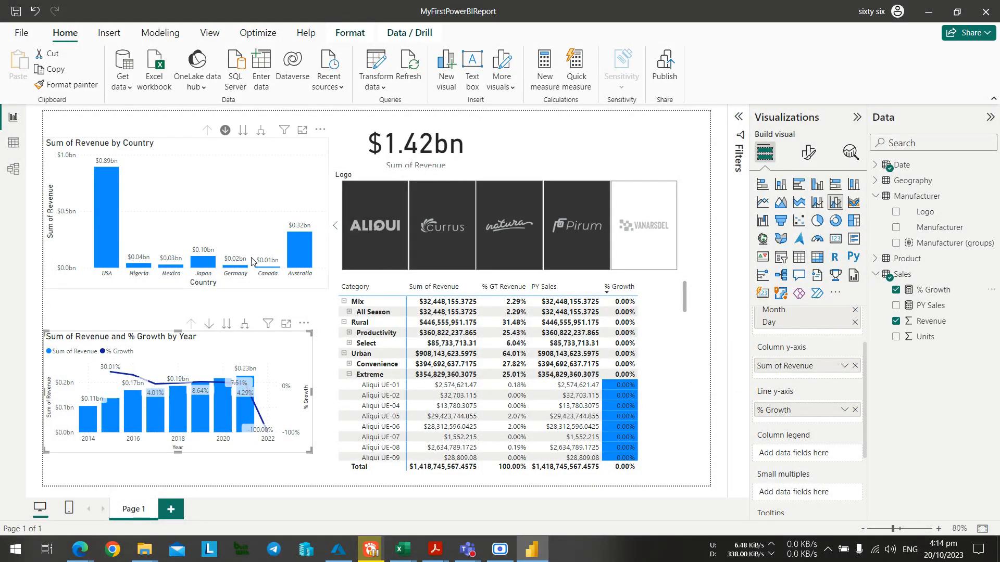
# Clear the other manufacturers in the Logo slicer and select only VanArsdel, checking the instructor's slicer selection in Teams.
pyautogui.click(639, 232)
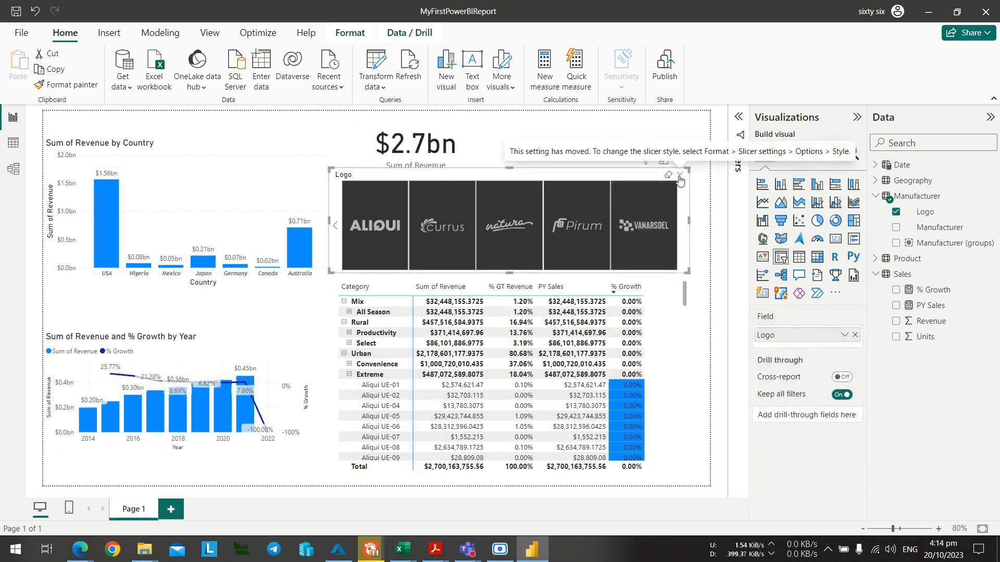
pyautogui.click(650, 212)
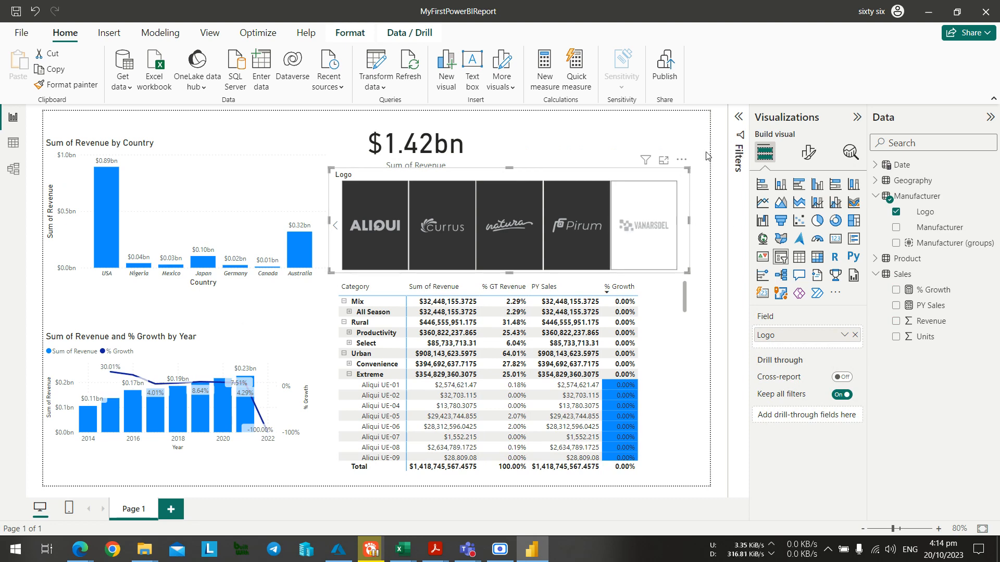
pyautogui.hotkey('alt', 'Tab')
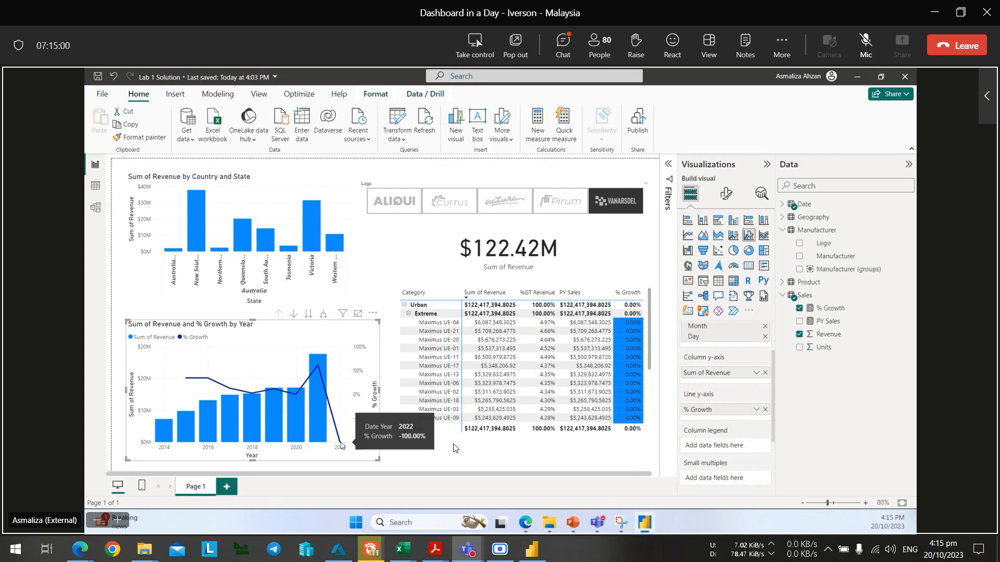
pyautogui.hotkey('alt', 'Tab')
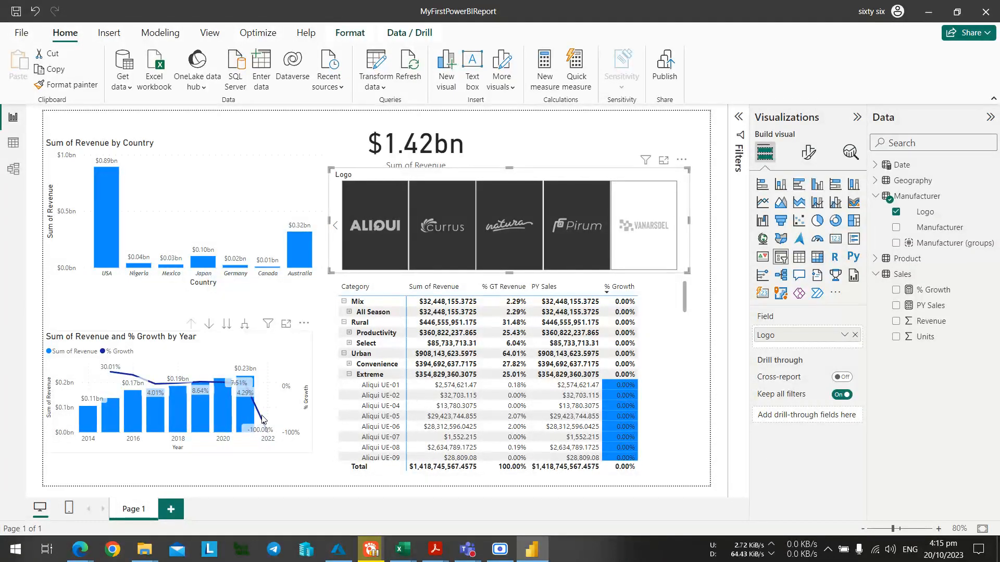
pyautogui.scroll(1, 651, 227)
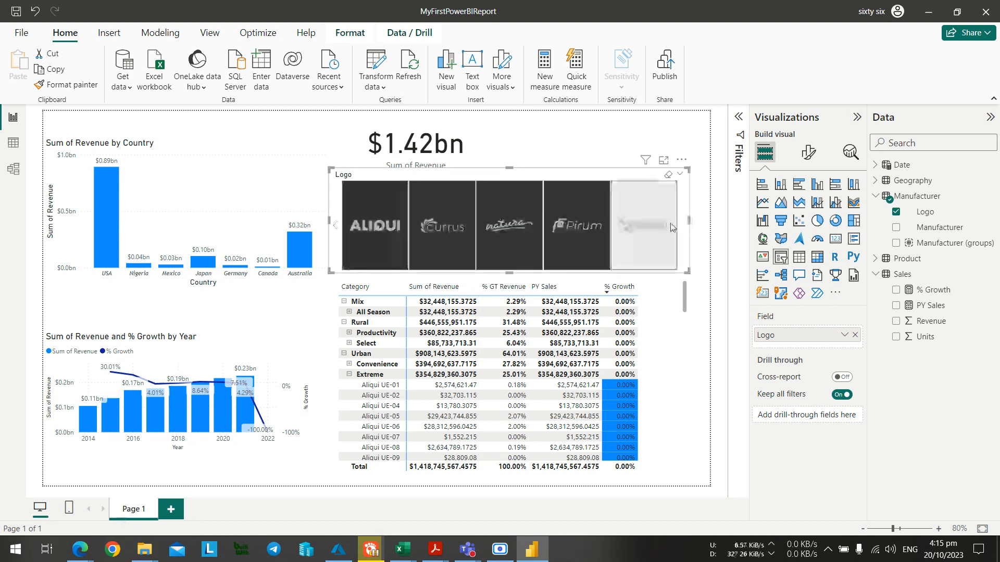
pyautogui.click(390, 226)
pyautogui.scroll(-1, 650, 229)
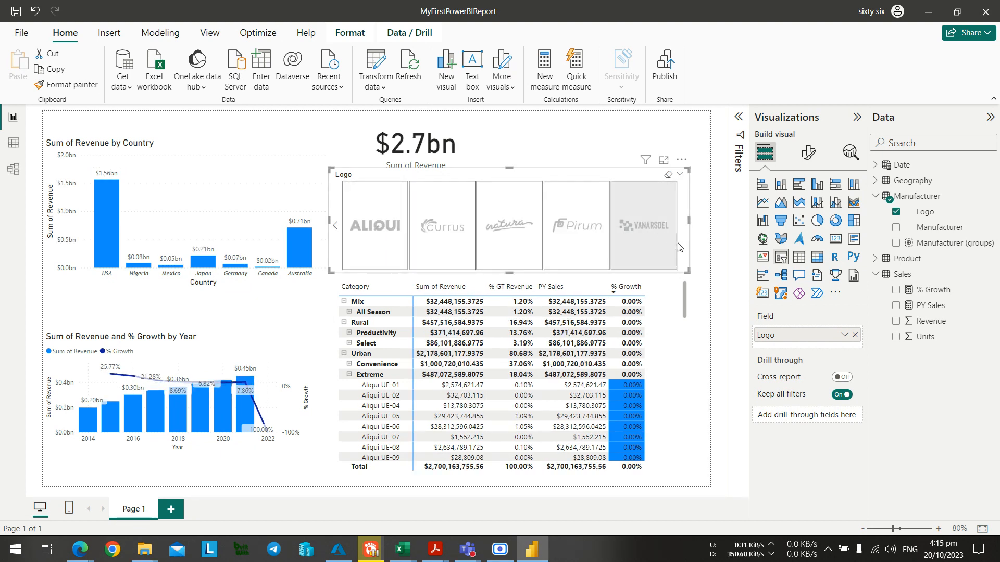
pyautogui.click(654, 233)
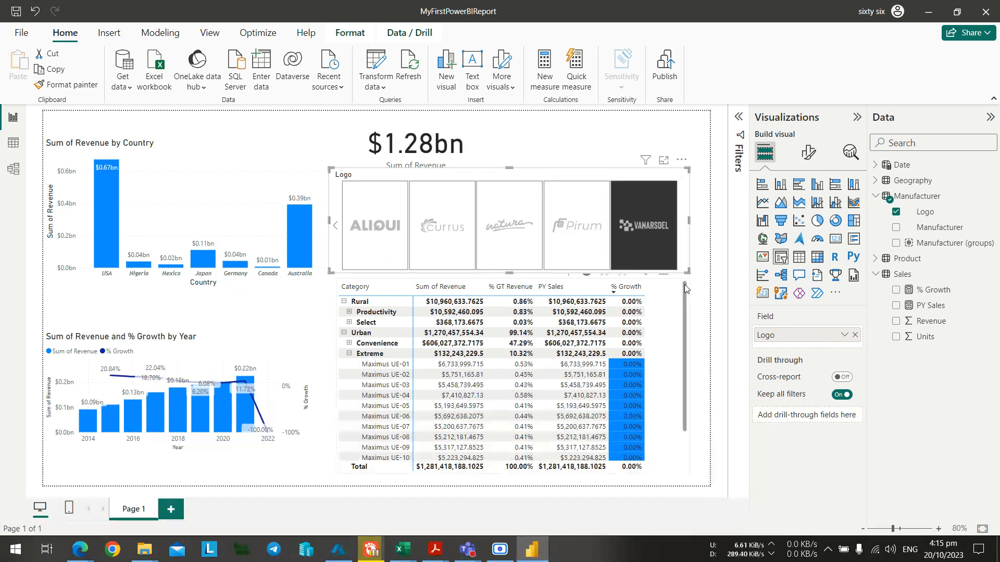
pyautogui.click(568, 139)
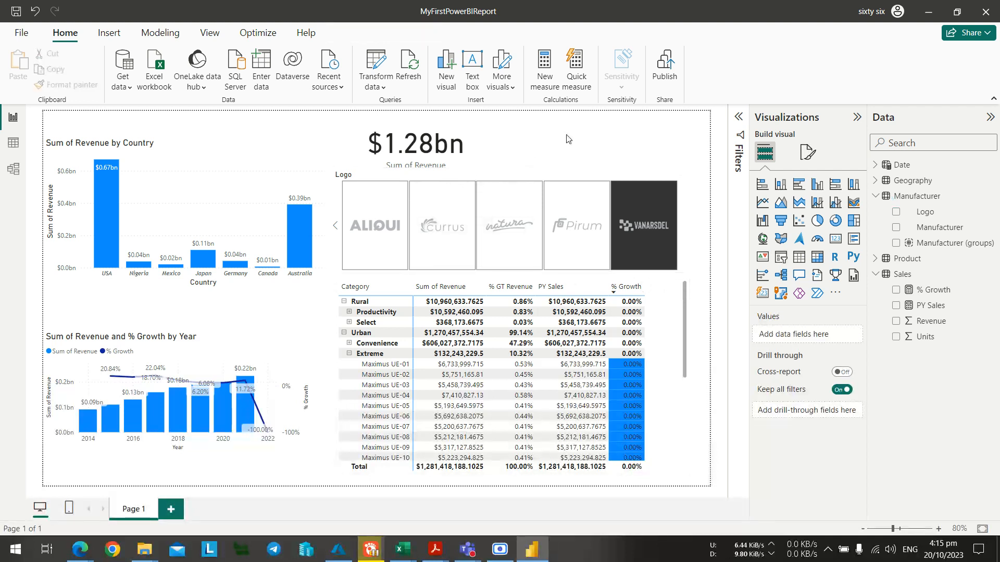
# Shorten the Logo slicer and shift it slightly down and right, and move the product matrix up directly beneath it.
pyautogui.click(539, 175)
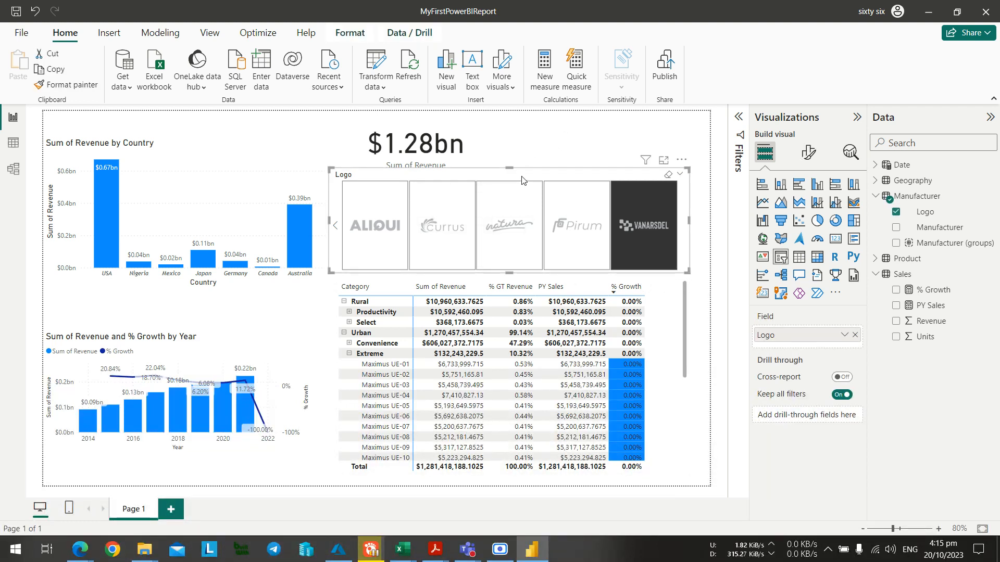
pyautogui.moveTo(516, 168); pyautogui.dragTo(540, 186)
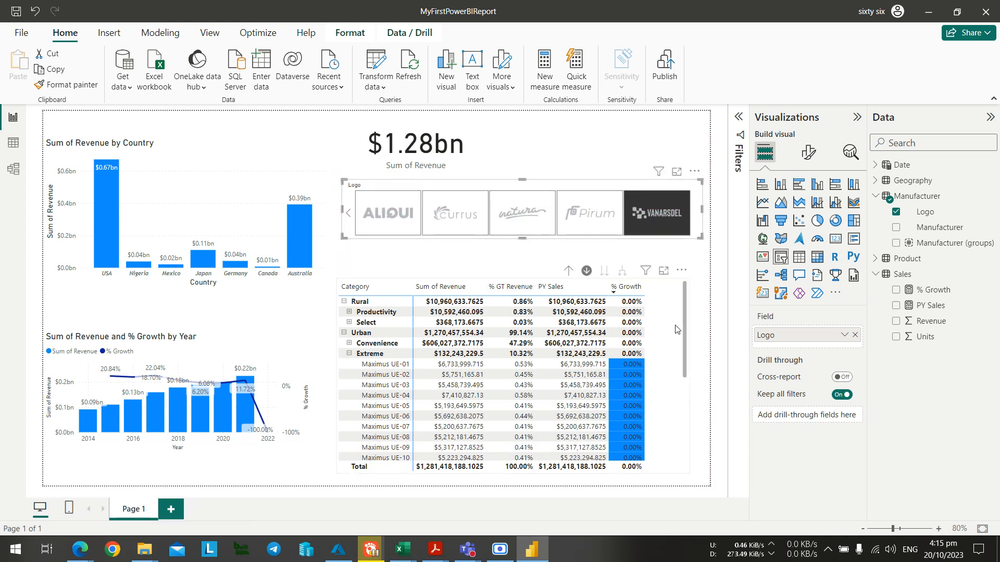
pyautogui.moveTo(672, 326); pyautogui.dragTo(676, 293)
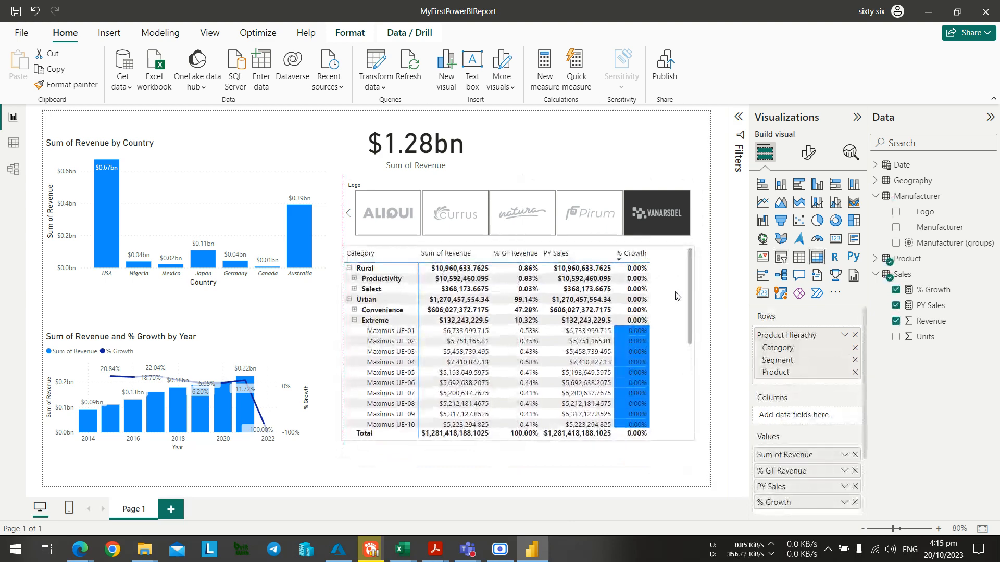
pyautogui.click(514, 465)
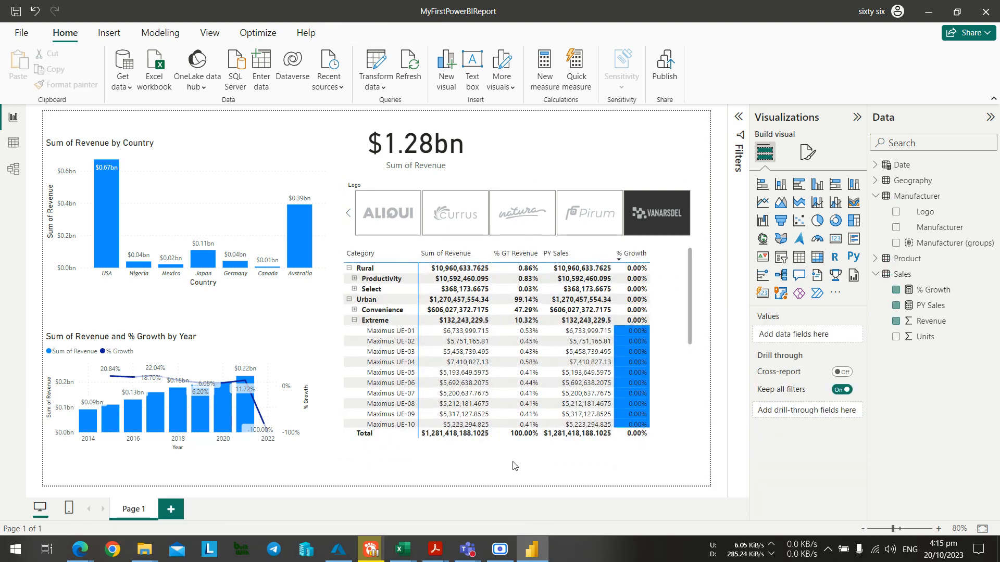
# Compare the Sum of Revenue and % Growth by Year chart and its axis fields with the instructor's version in Teams.
pyautogui.hotkey('alt', 'Tab')
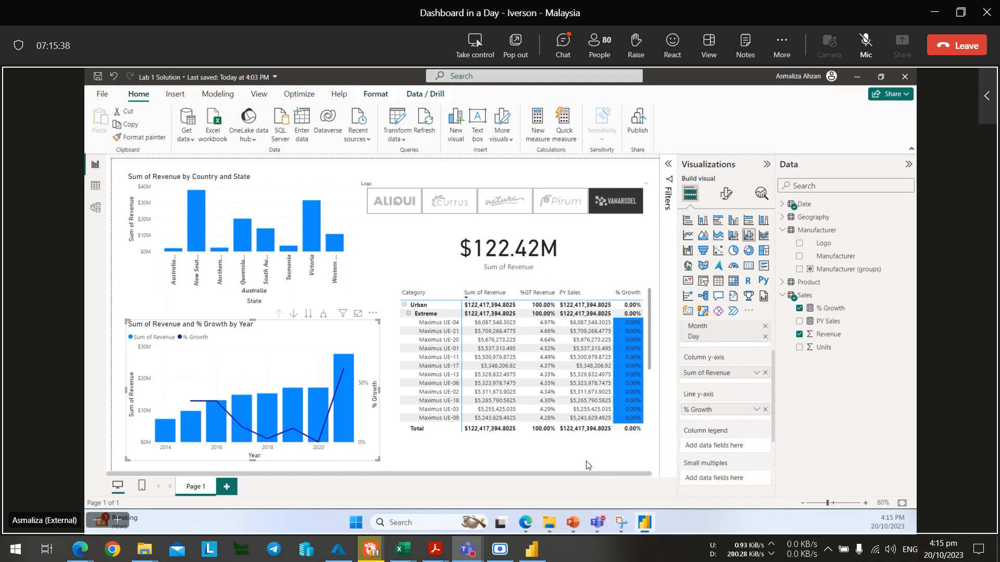
pyautogui.hotkey('alt', 'Tab')
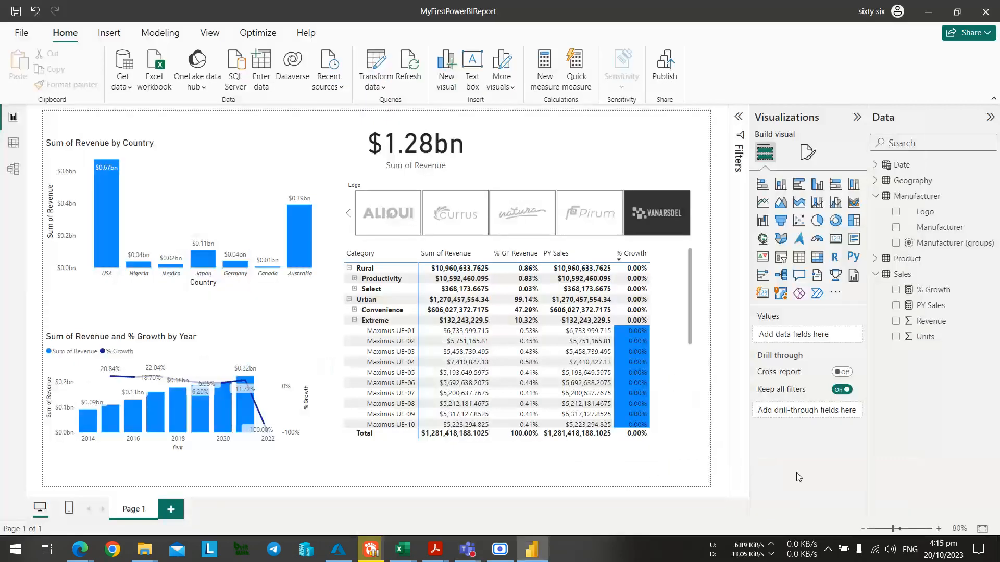
pyautogui.click(289, 357)
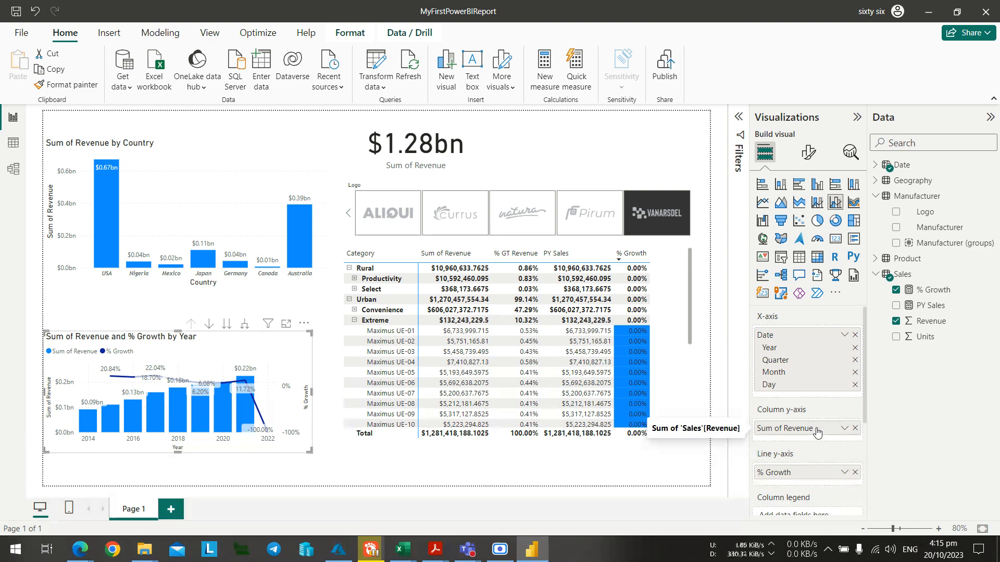
pyautogui.hotkey('alt', 'Tab')
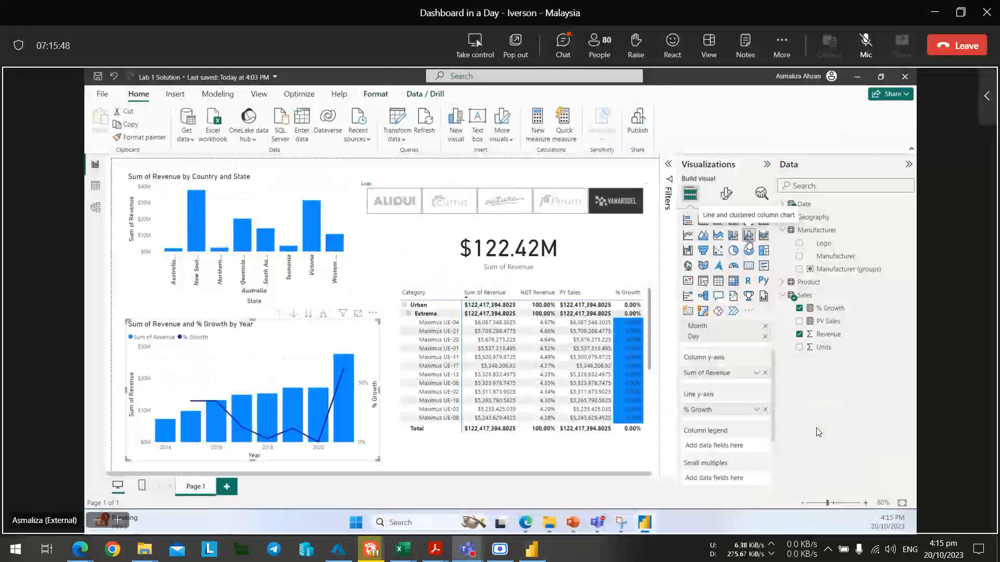
pyautogui.hotkey('alt', 'Tab')
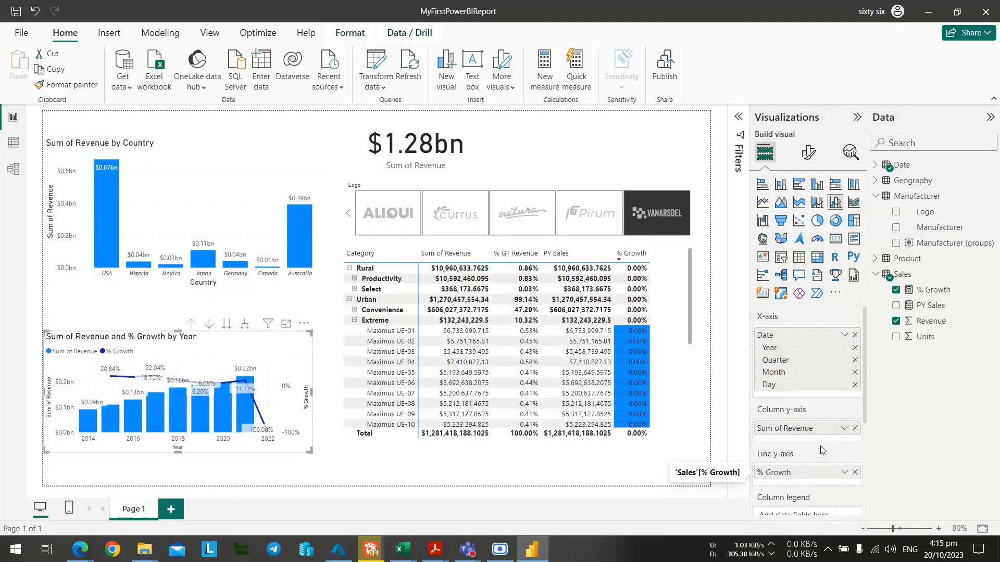
pyautogui.scroll(-3, 822, 451)
pyautogui.click(488, 465)
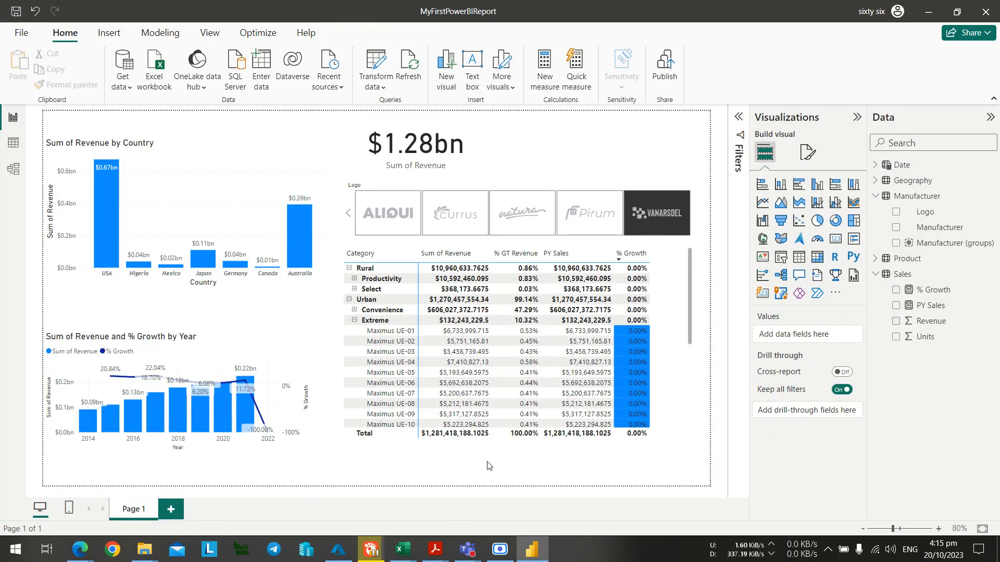
pyautogui.hotkey('alt', 'Tab')
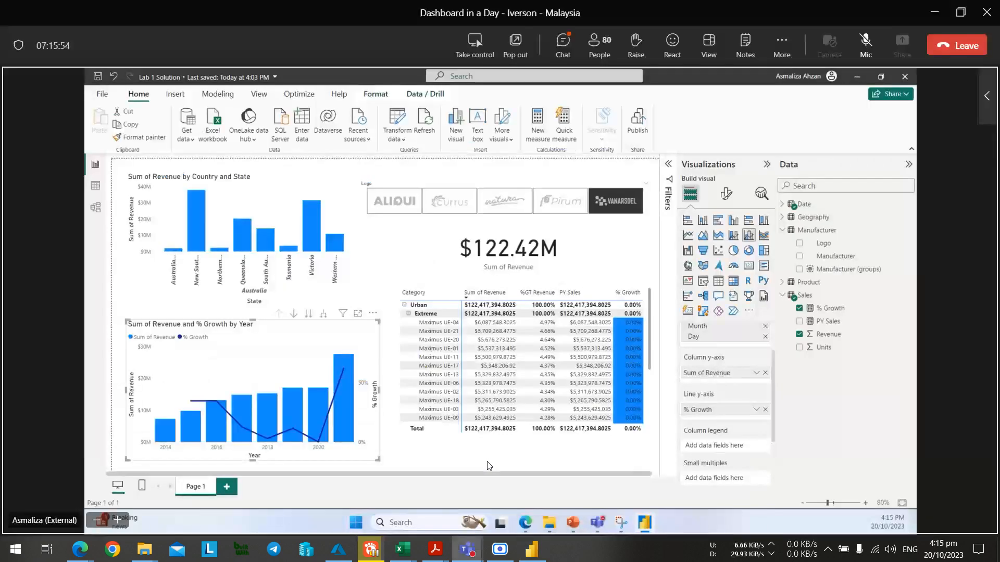
pyautogui.hotkey('alt', 'Tab')
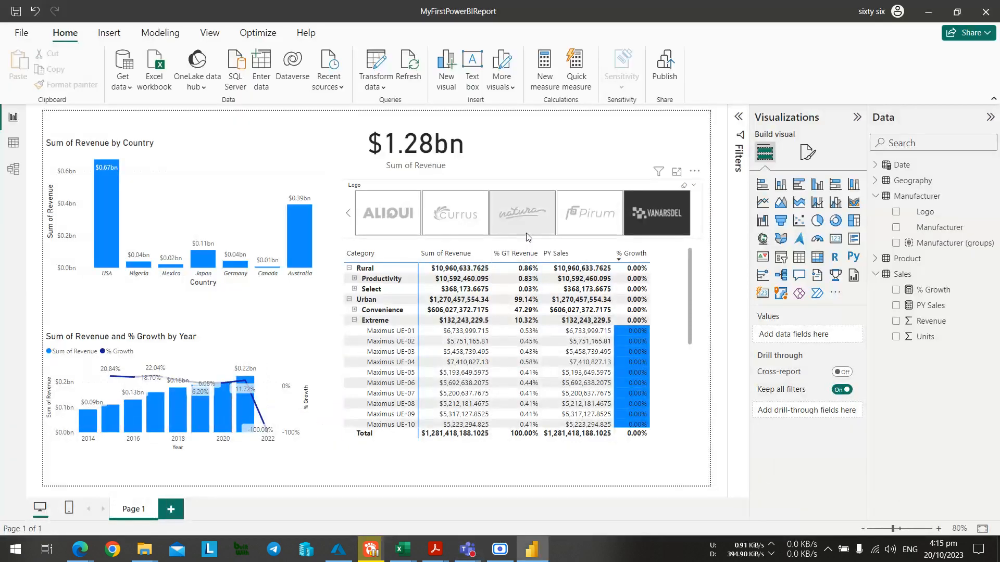
# Reduce the Logo slicer's height a little more by raising its lower edge, leaving a gap above the matrix.
pyautogui.click(513, 184)
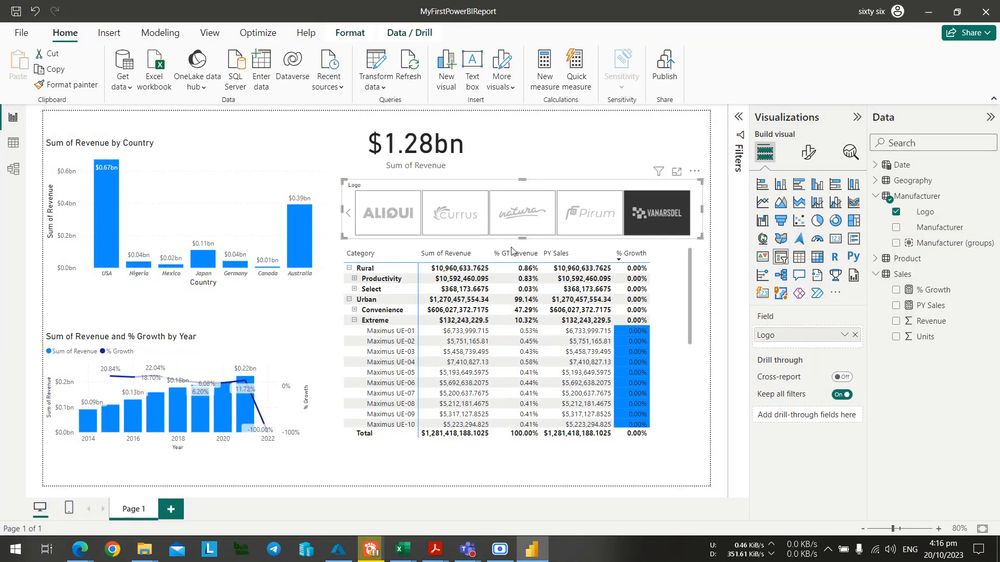
pyautogui.moveTo(519, 236); pyautogui.dragTo(522, 221)
pyautogui.click(527, 233)
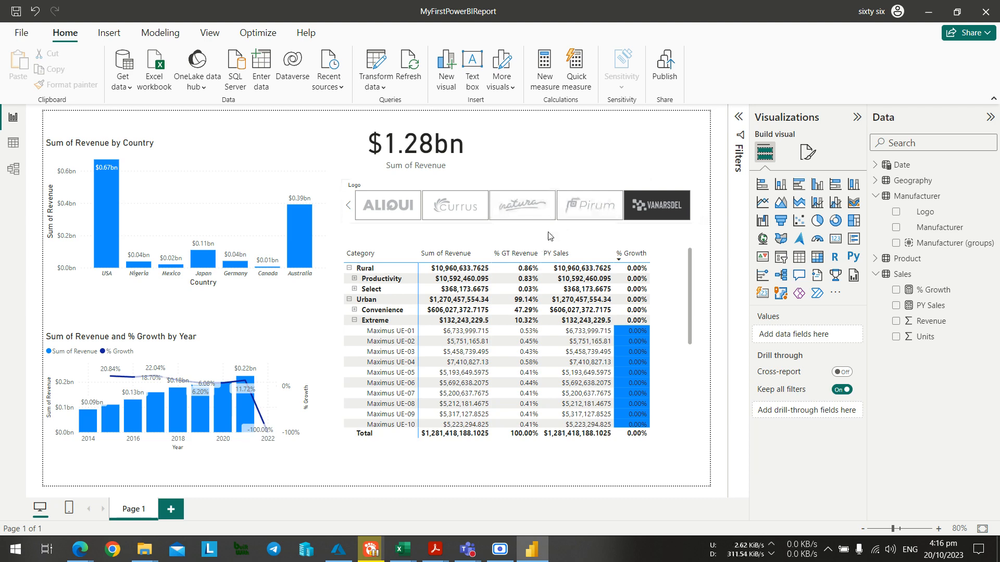
# Check the instructor's report in Teams and drill the Sum of Revenue by Country chart down into Australia's states.
pyautogui.hotkey('alt', 'Tab')
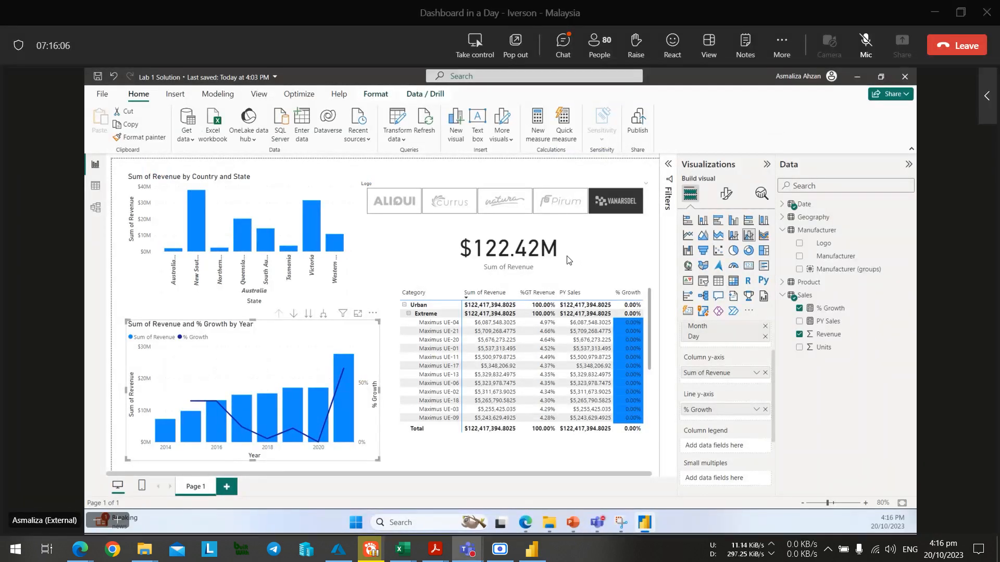
pyautogui.hotkey('alt', 'Tab')
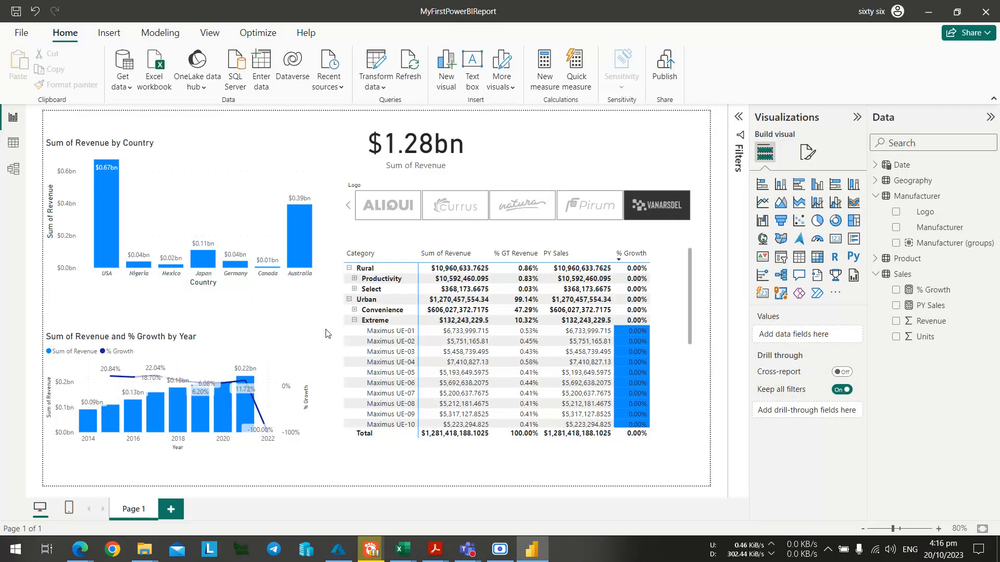
pyautogui.click(303, 236)
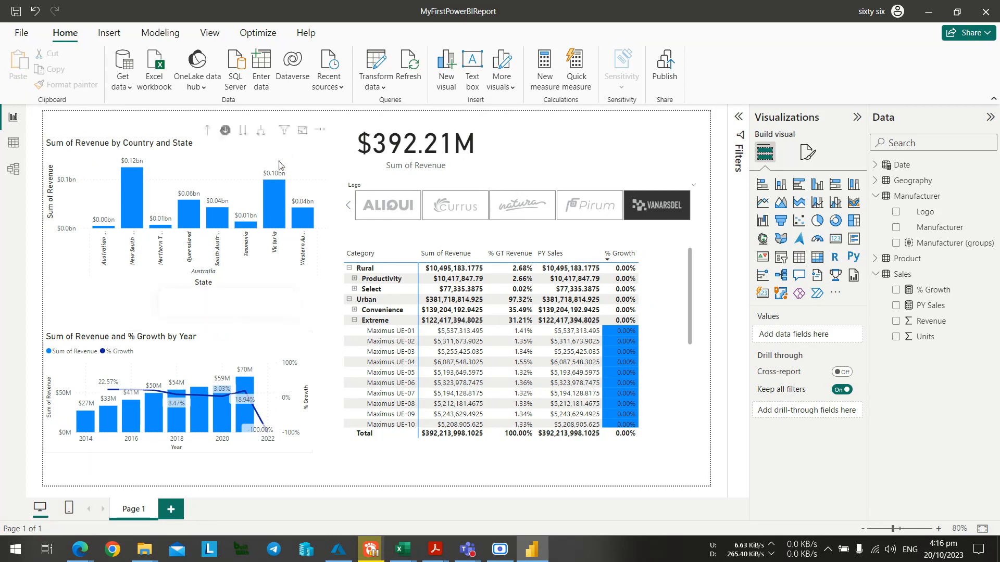
pyautogui.click(225, 130)
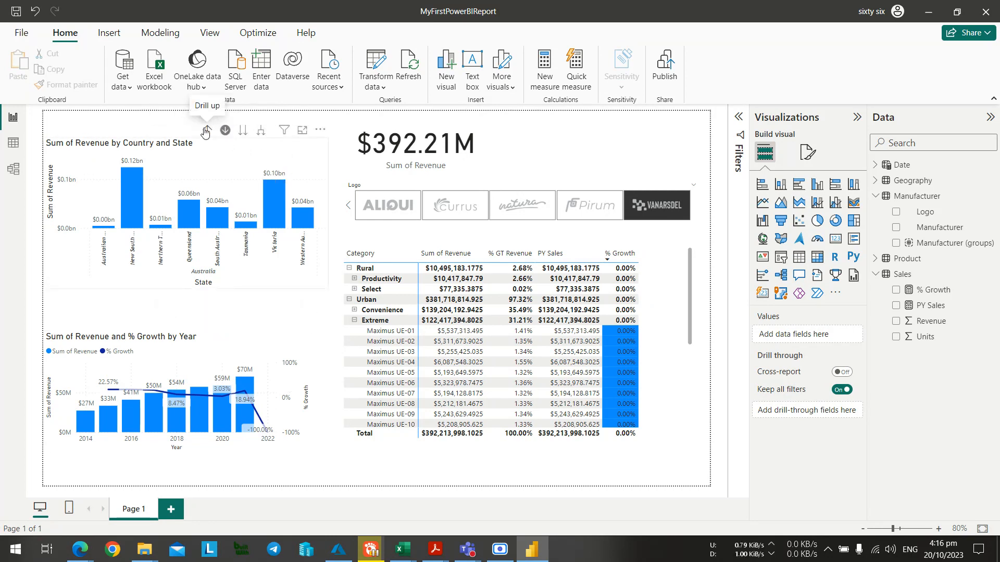
# Compare the Sum of Revenue by Country and State chart and the yearly growth chart with the instructor's report in Teams.
pyautogui.click(205, 130)
pyautogui.click(305, 229)
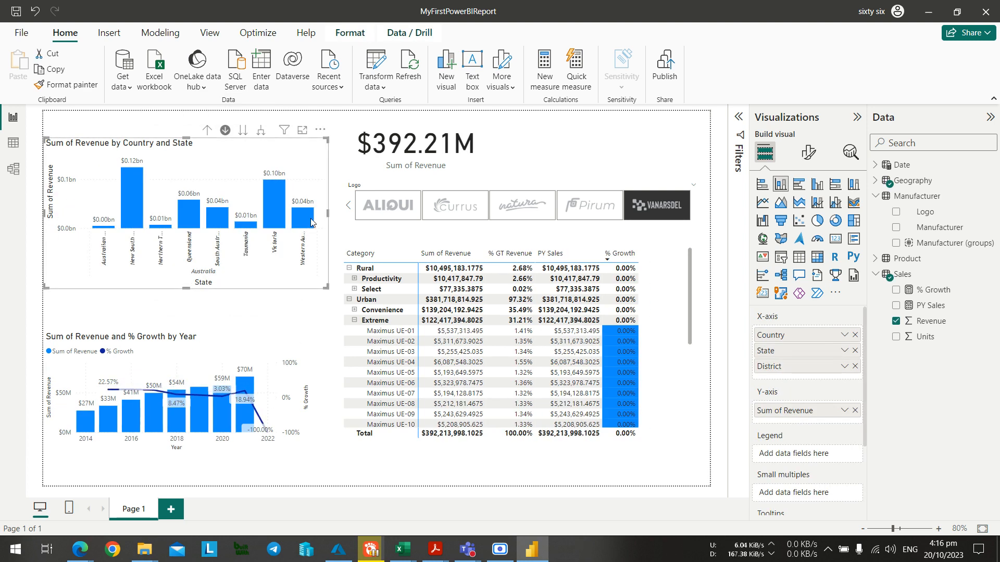
pyautogui.hotkey('alt', 'Tab')
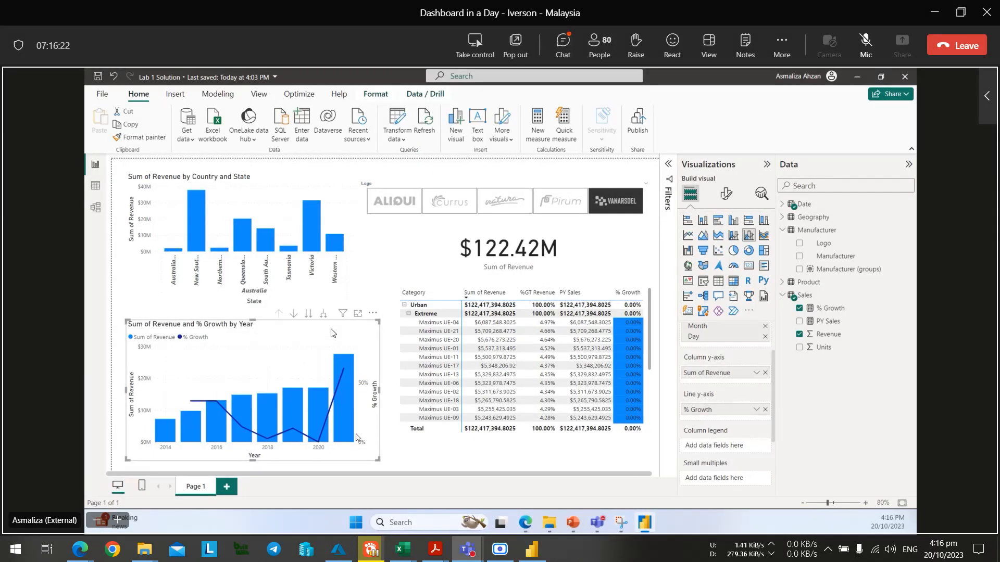
pyautogui.hotkey('alt', 'Tab')
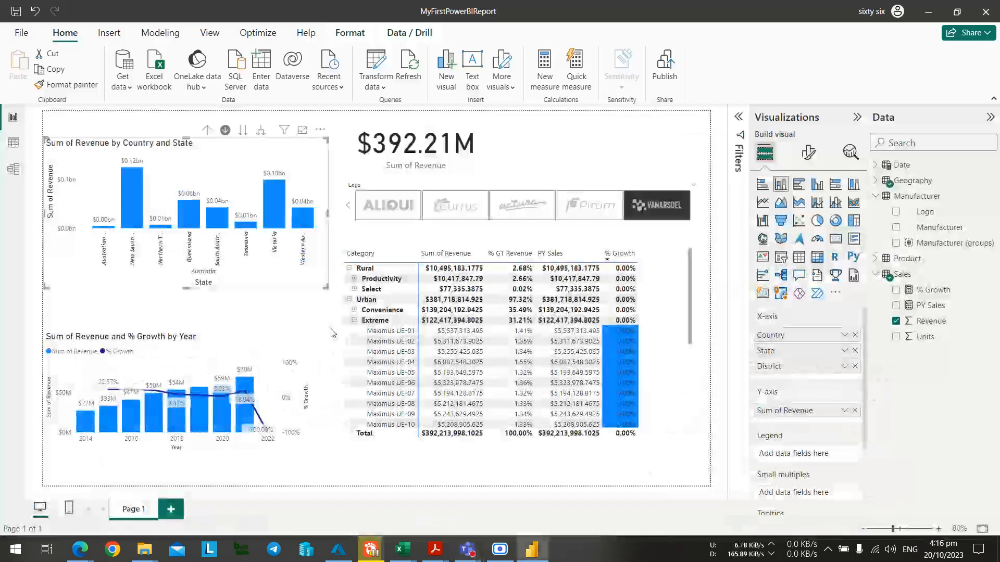
pyautogui.hotkey('alt', 'Tab')
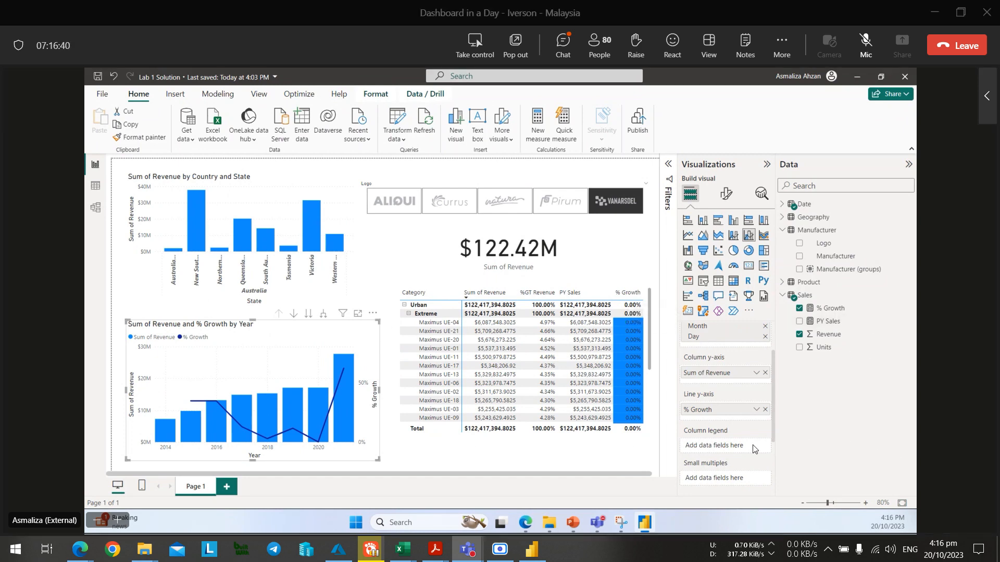
pyautogui.hotkey('alt', 'Tab')
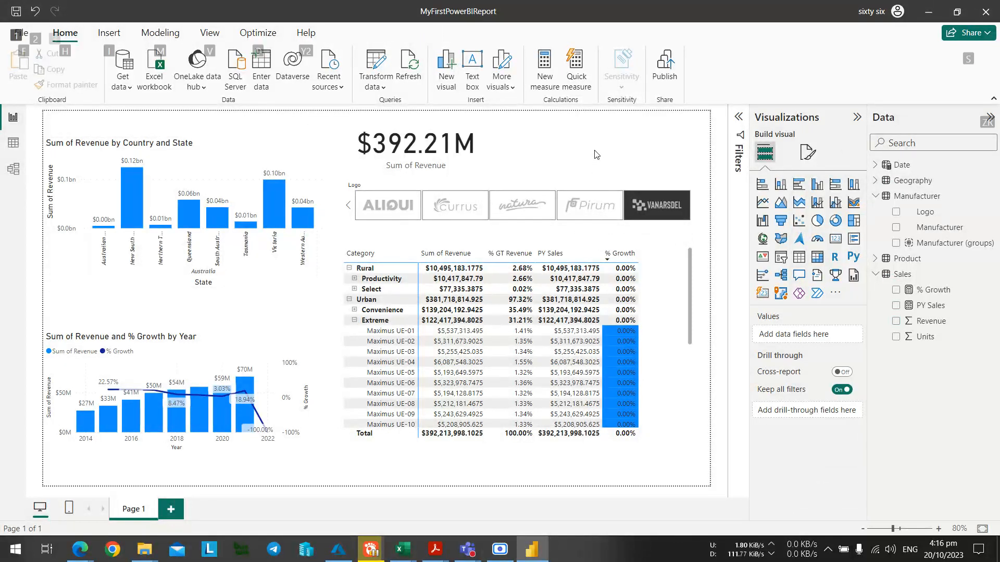
pyautogui.hotkey('alt', 'Tab')
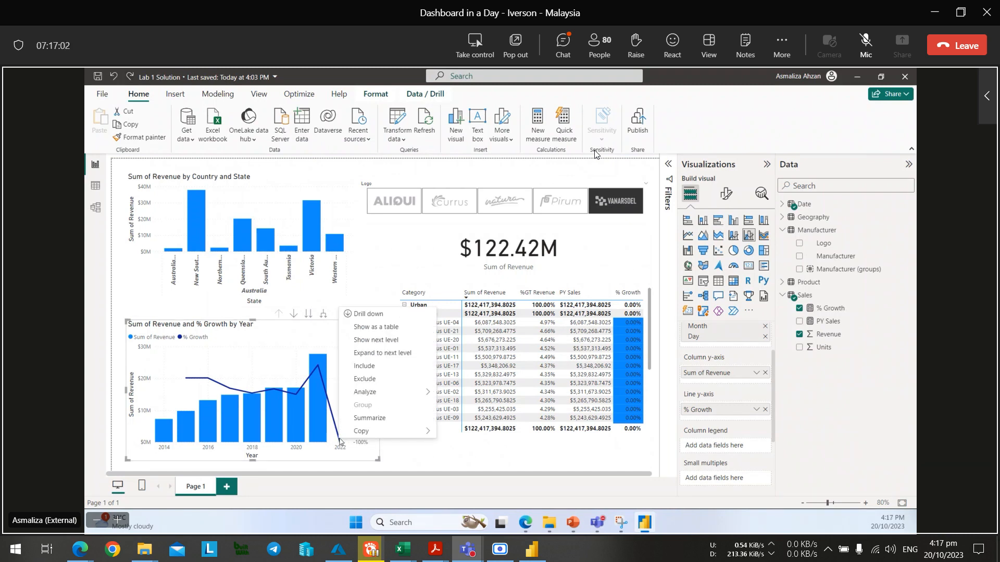
pyautogui.hotkey('alt', 'Tab')
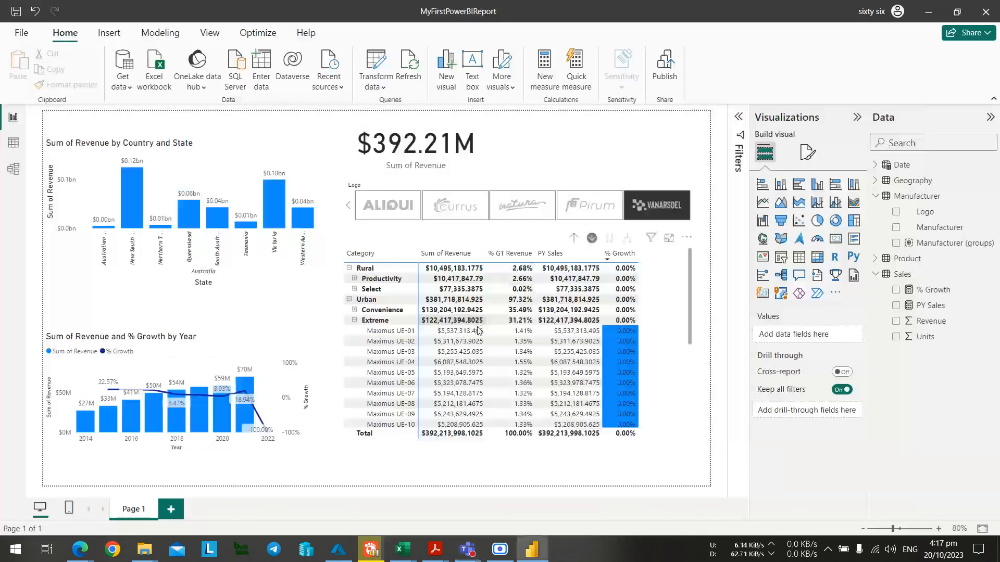
# Try to exclude the 2022 point of the % Growth line from the Sum of Revenue and % Growth by Year chart.
pyautogui.rightClick(267, 396)
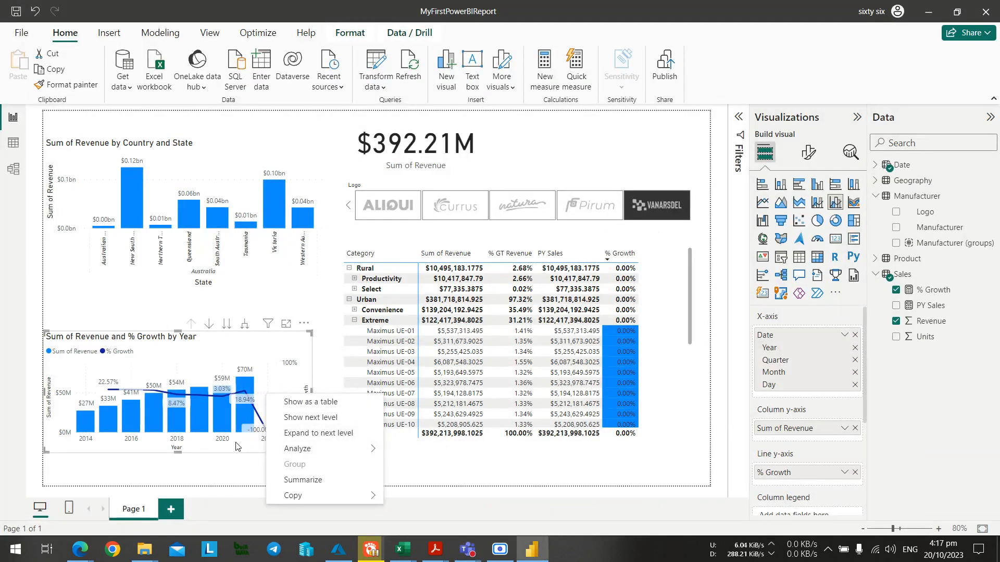
pyautogui.click(272, 443)
pyautogui.rightClick(268, 437)
pyautogui.moveTo(317, 389)
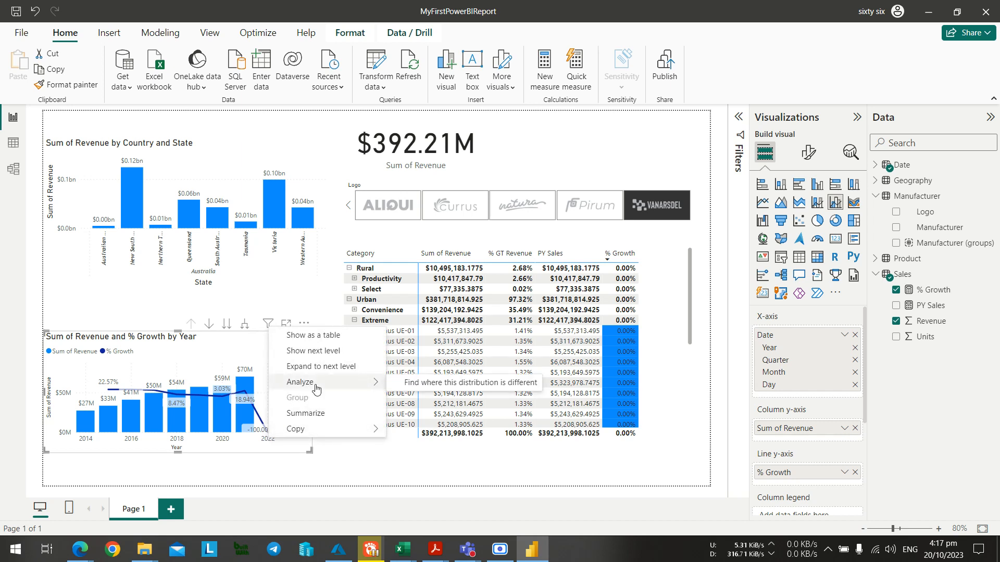
pyautogui.click(356, 461)
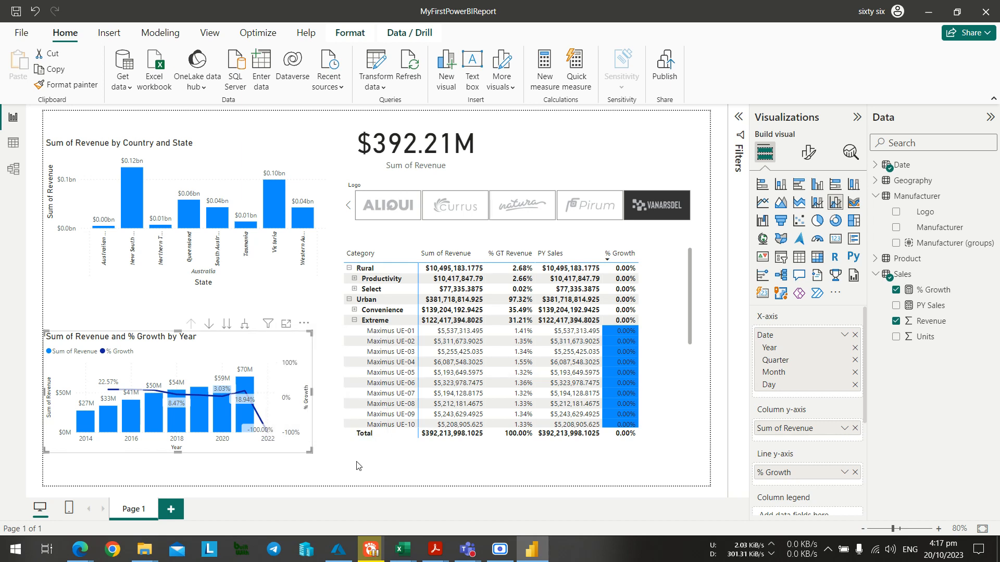
pyautogui.rightClick(268, 430)
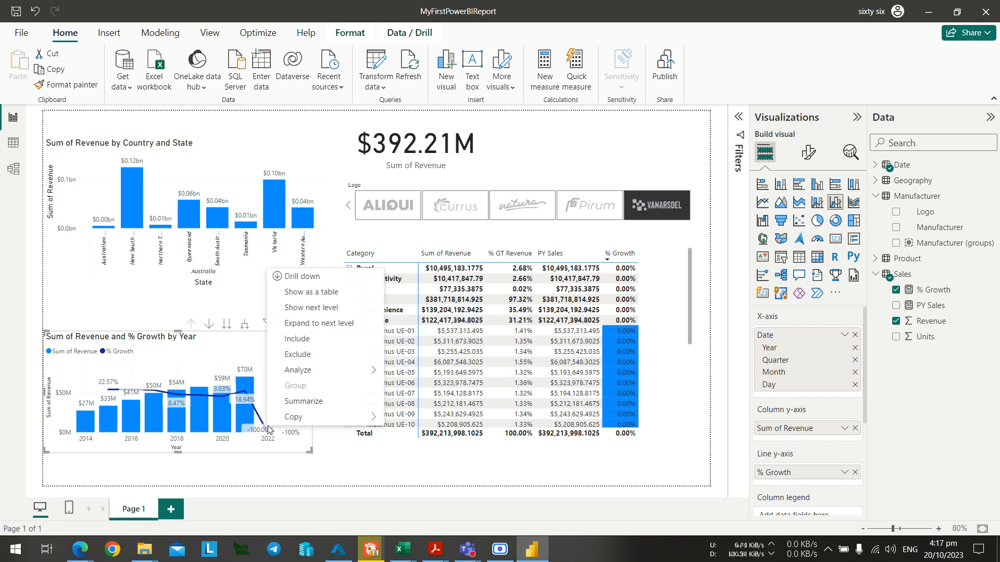
pyautogui.click(250, 349)
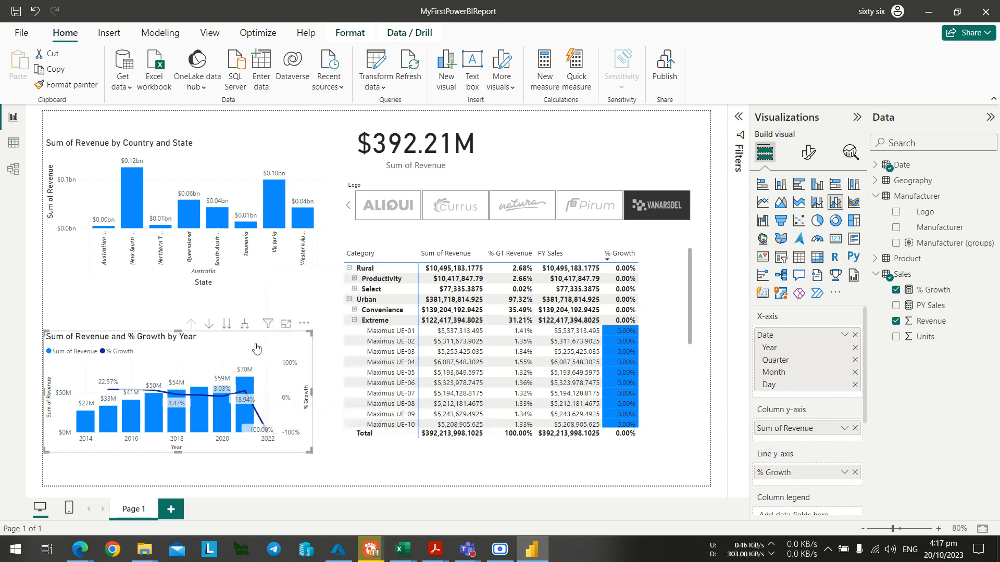
pyautogui.rightClick(256, 348)
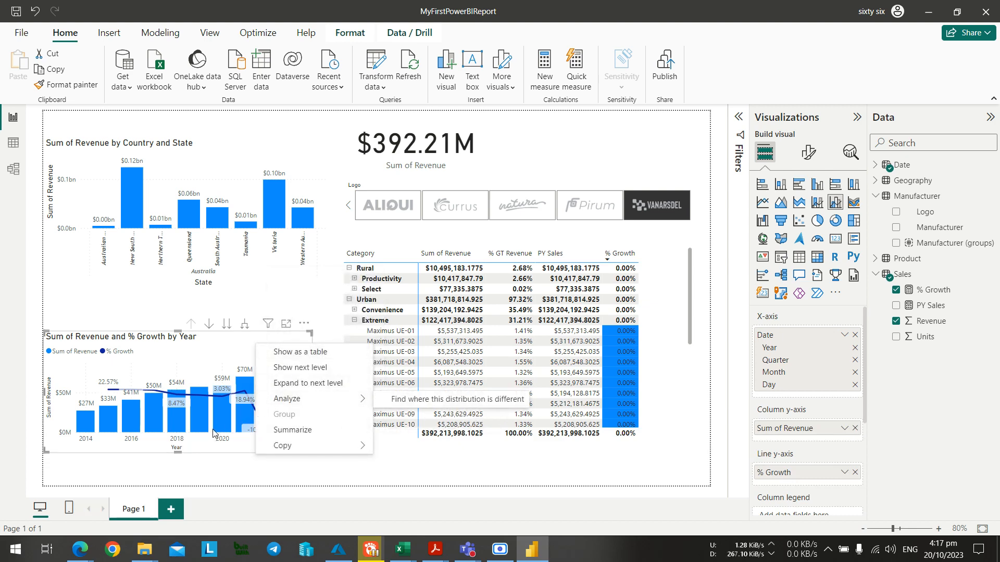
pyautogui.click(233, 449)
# Recheck the instructor's yearly chart in Teams and retry excluding 2022 from a magnified view of the own chart.
pyautogui.hotkey('alt', 'Tab')
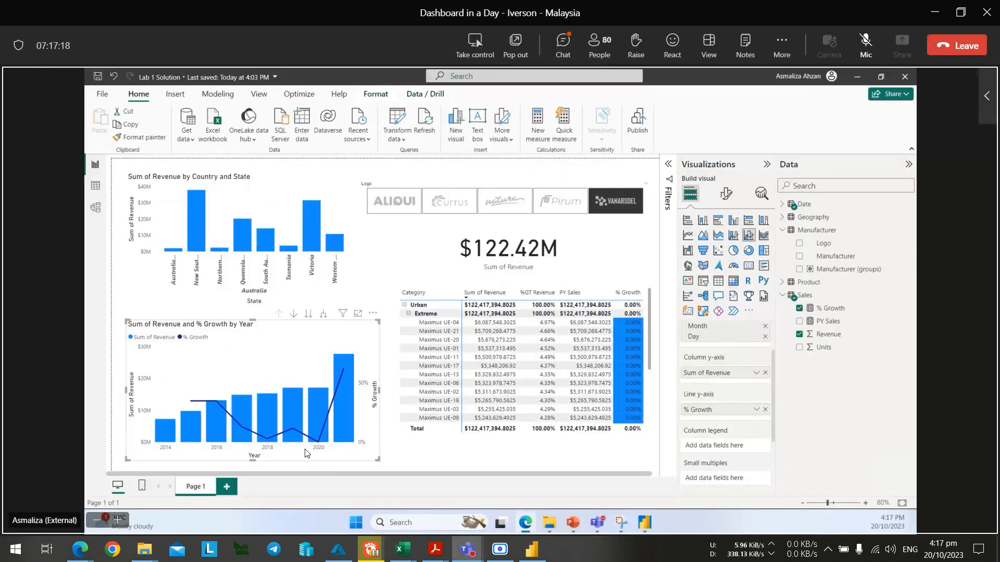
pyautogui.hotkey('alt', 'Tab')
pyautogui.scroll(3, 352, 389)
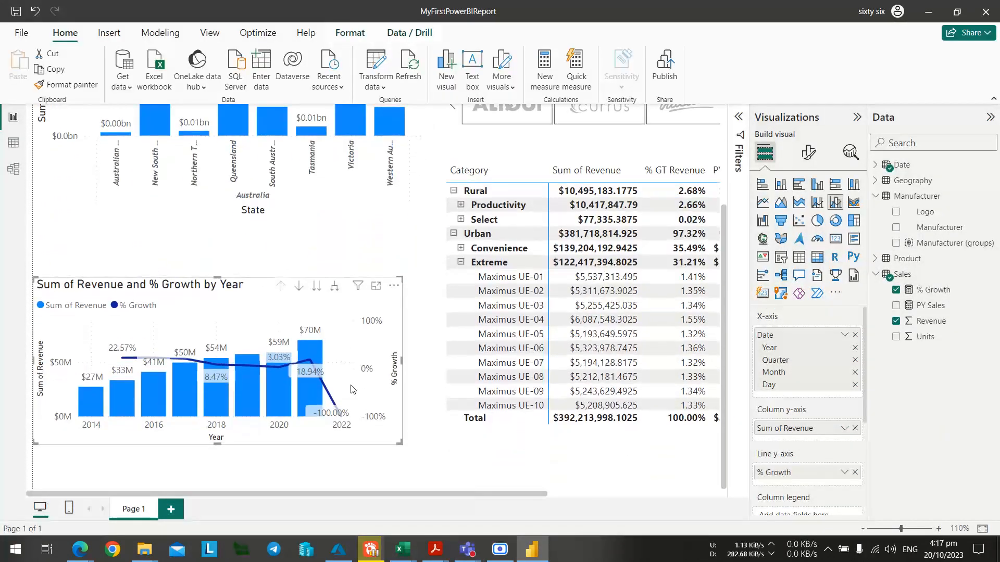
pyautogui.scroll(2, 352, 388)
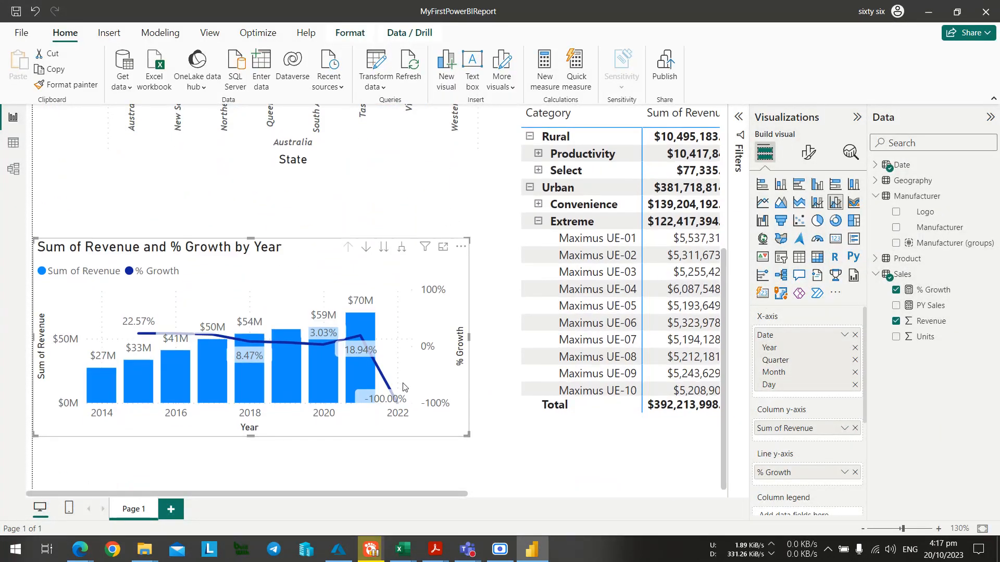
pyautogui.rightClick(393, 340)
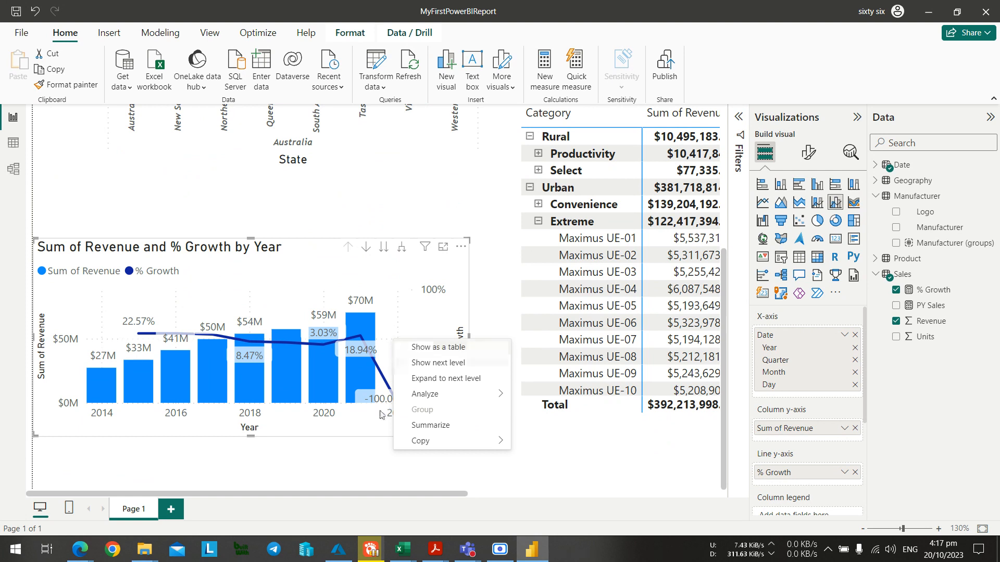
pyautogui.click(361, 433)
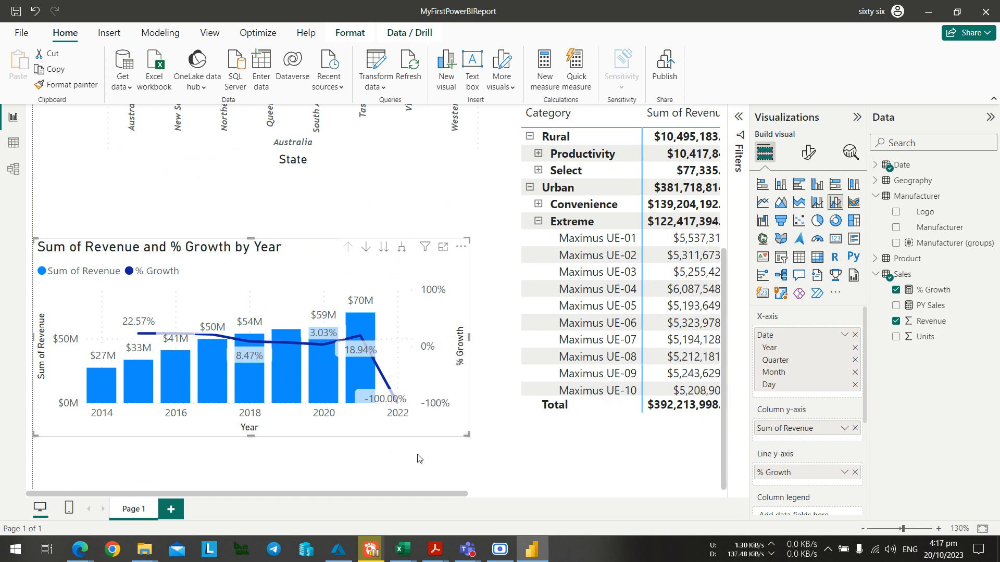
pyautogui.rightClick(404, 402)
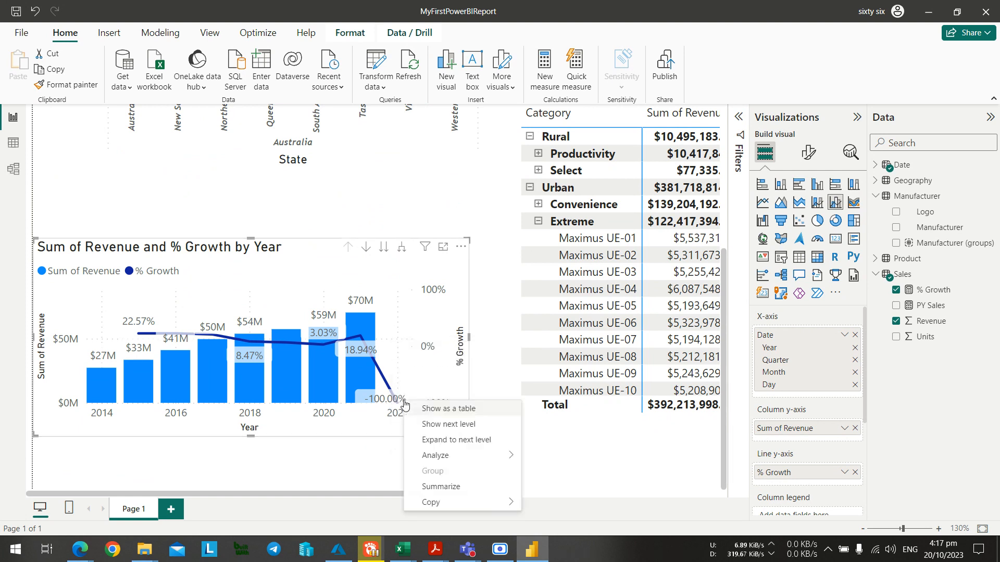
pyautogui.rightClick(401, 327)
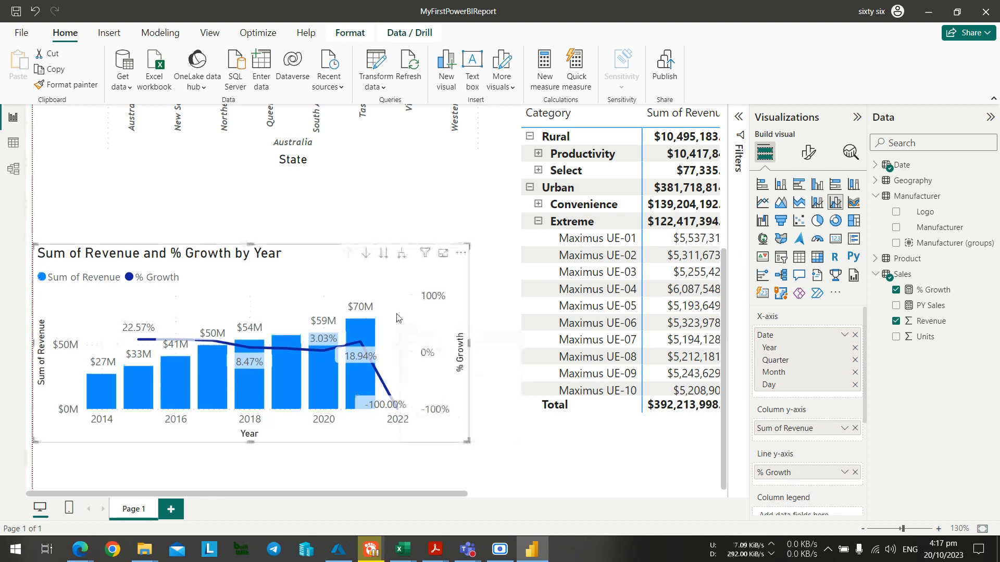
pyautogui.rightClick(410, 312)
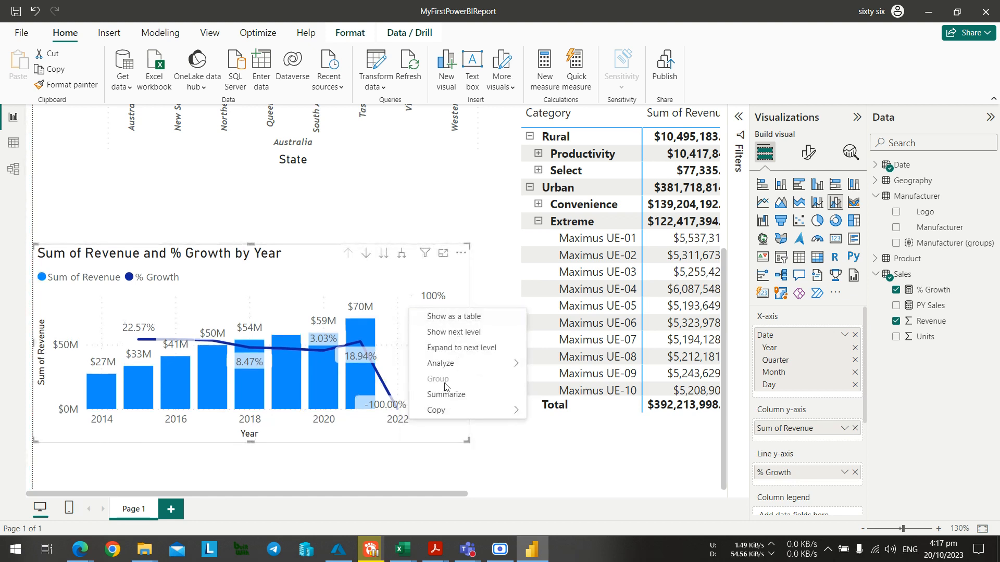
pyautogui.moveTo(471, 364)
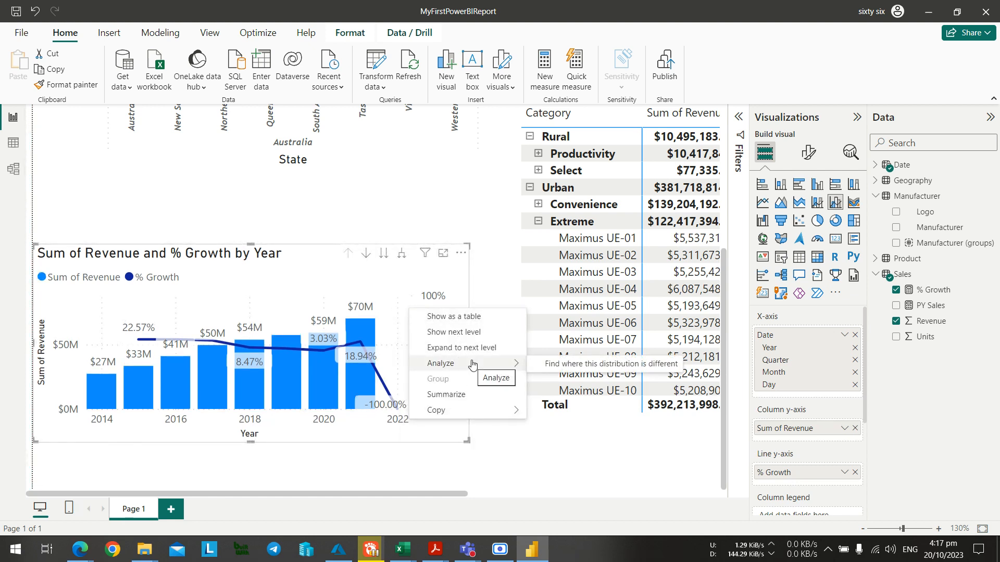
pyautogui.click(504, 477)
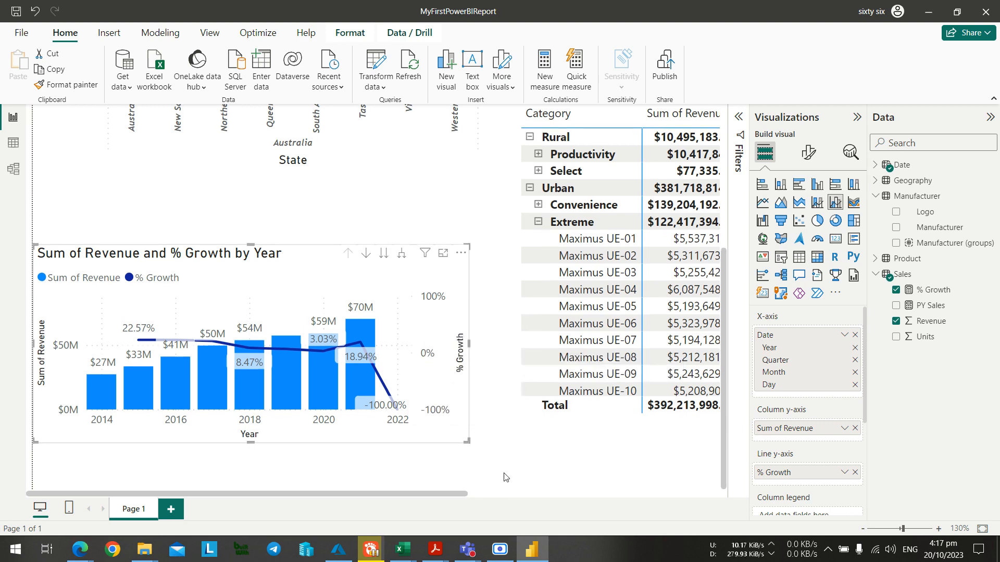
pyautogui.scroll(-2, 502, 475)
# Examine in Teams how the instructor turns the Sum of Revenue card into a gauge and resizes it.
pyautogui.hotkey('alt', 'Tab')
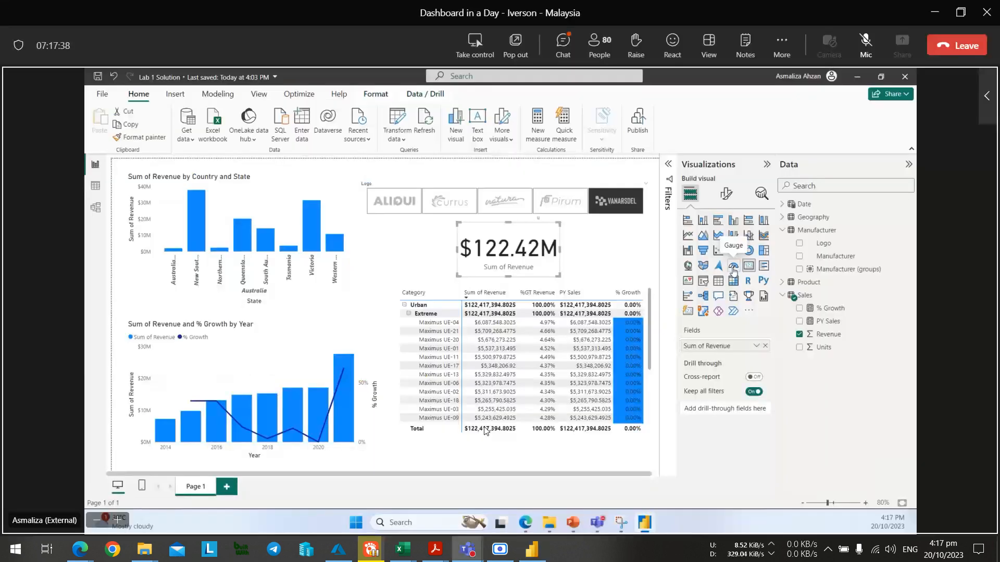
pyautogui.hotkey('alt', 'Tab')
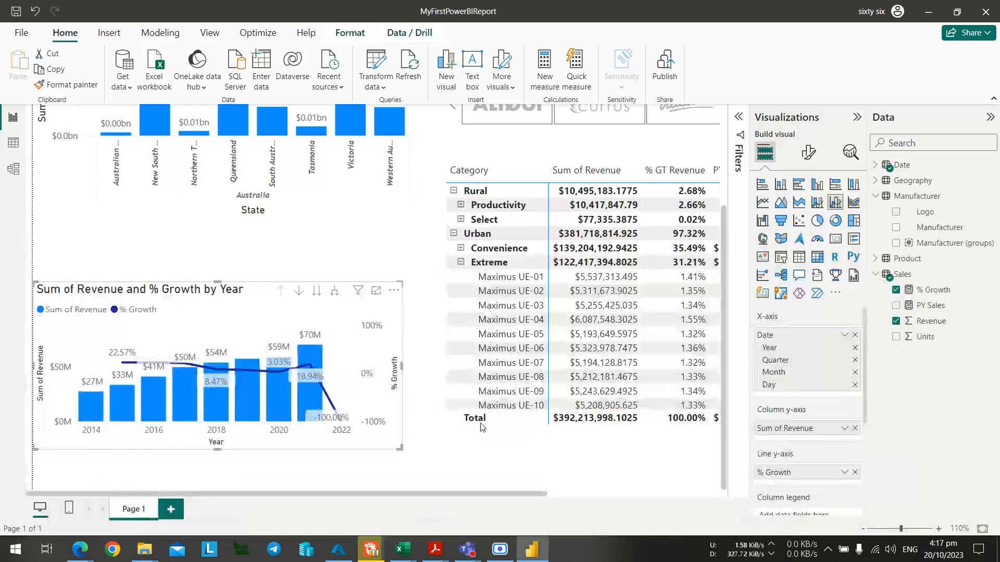
pyautogui.hotkey('alt', 'Tab')
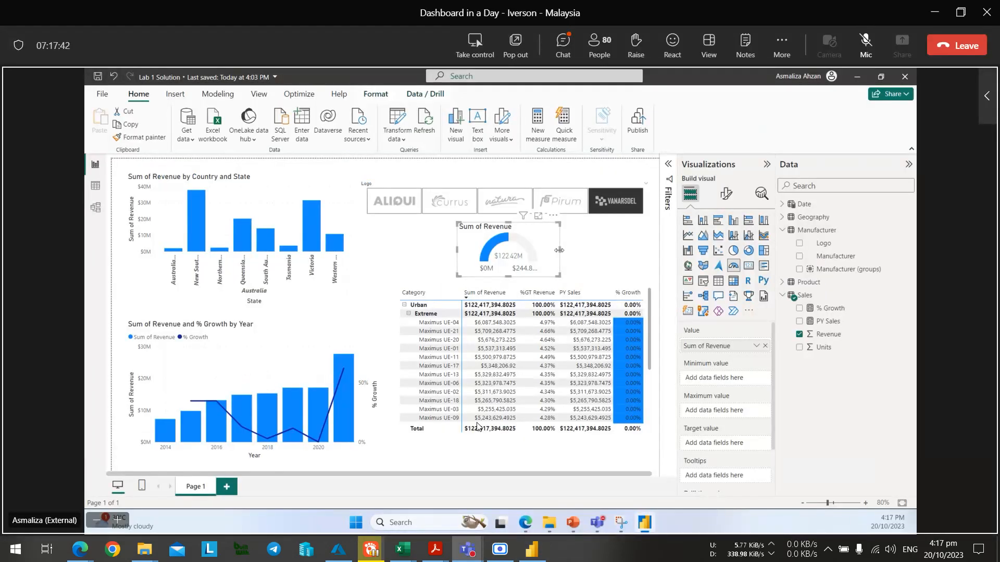
pyautogui.hotkey('alt', 'Tab')
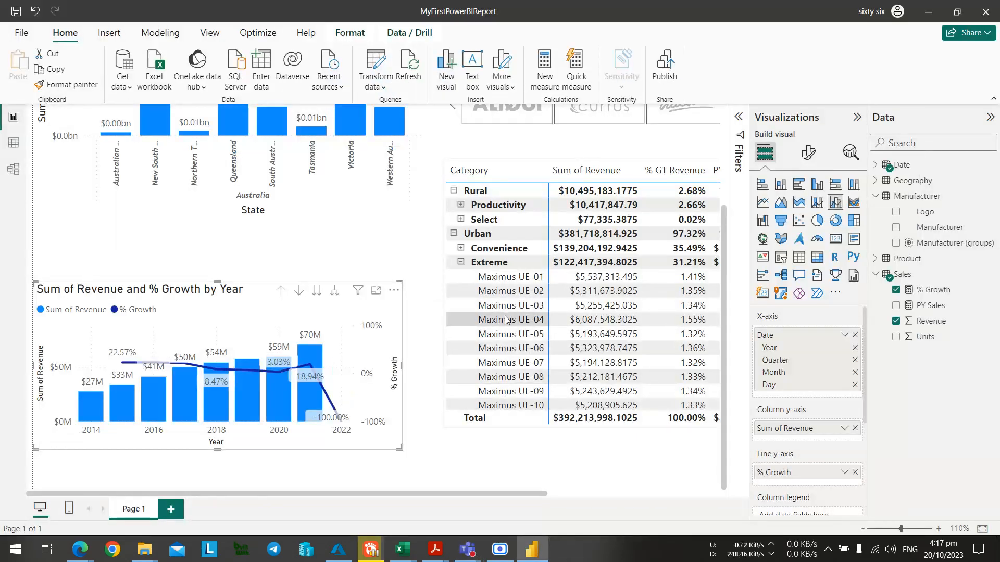
pyautogui.hotkey('alt', 'Tab')
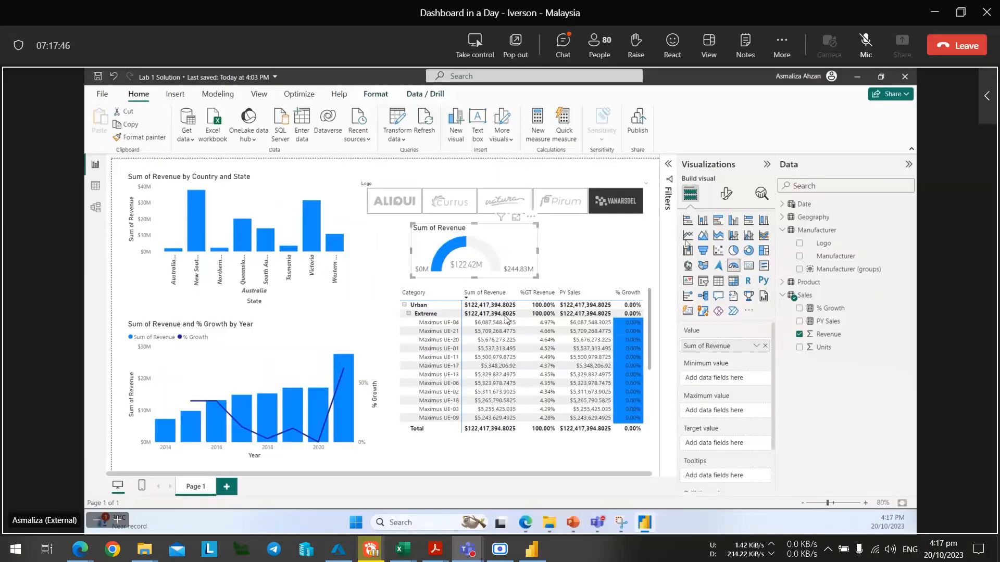
pyautogui.hotkey('alt', 'Tab')
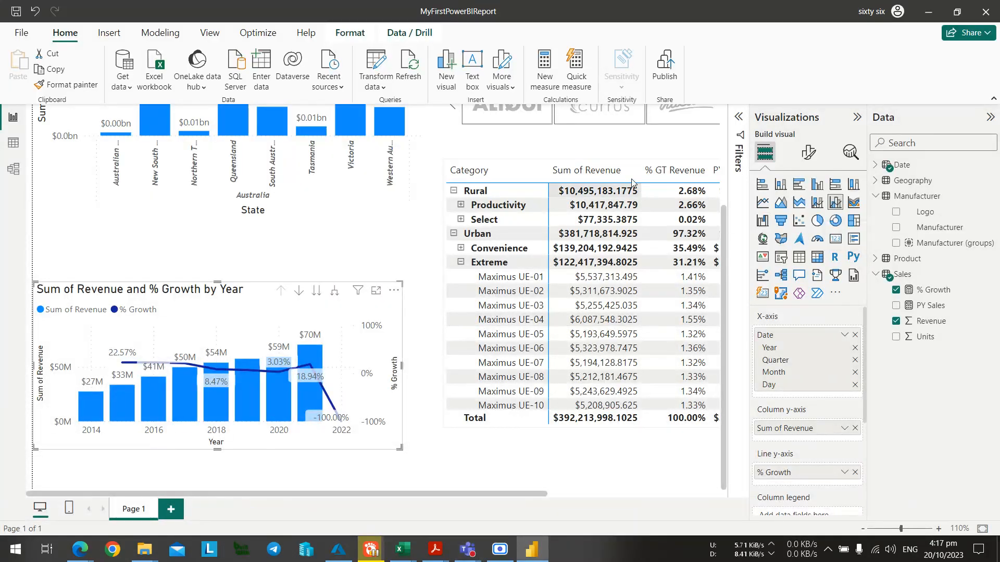
# Add an empty gauge visual, place it beside the Sum of Revenue card above the Logo slicer, and reduce its height.
pyautogui.click(638, 155)
pyautogui.scroll(-3, 572, 294)
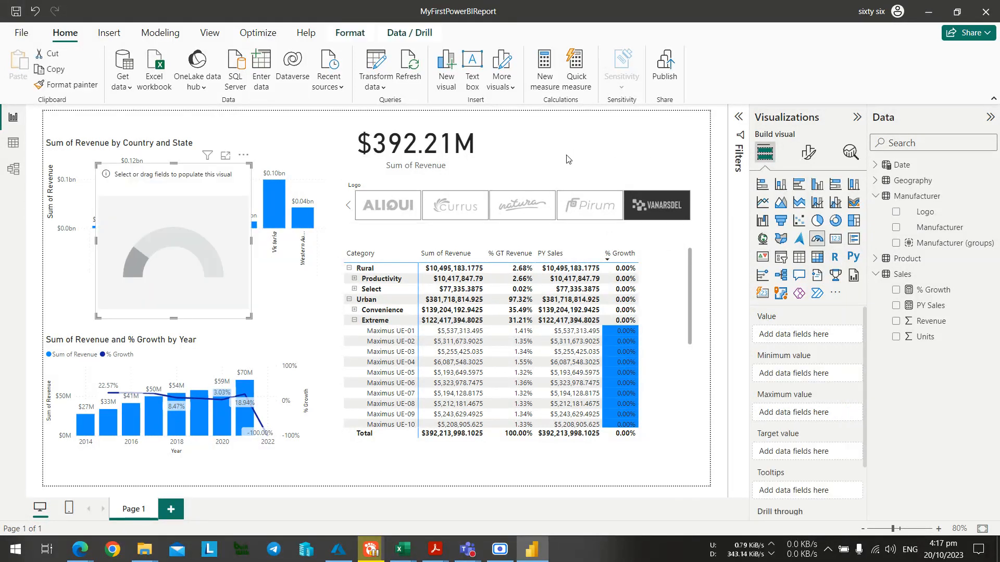
pyautogui.moveTo(227, 175); pyautogui.dragTo(637, 131)
pyautogui.moveTo(582, 270); pyautogui.dragTo(584, 180)
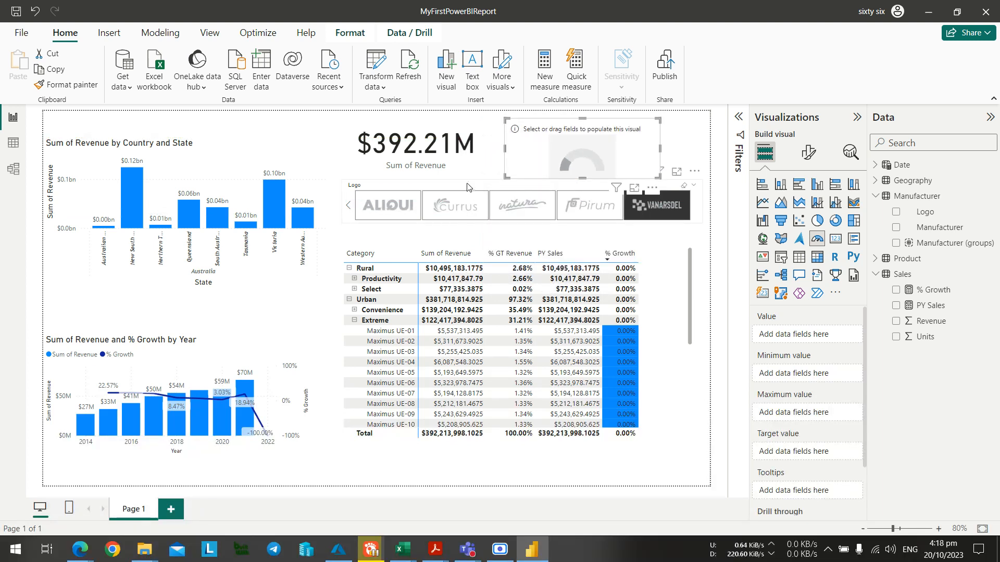
# Move the Logo slicer down to just above the matrix and enlarge the gauge to fill the space beside the card.
pyautogui.moveTo(466, 183); pyautogui.dragTo(465, 206)
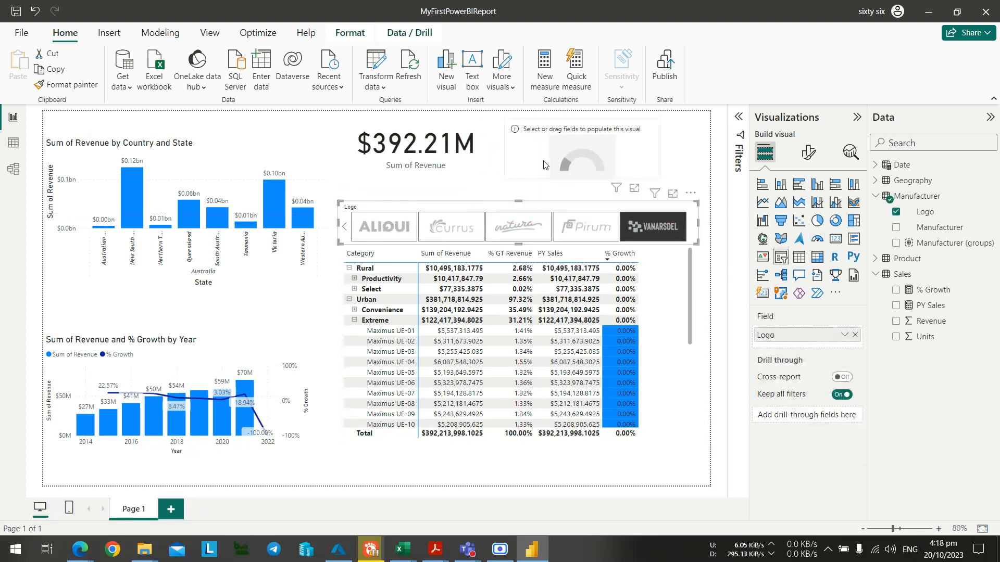
pyautogui.click(570, 147)
pyautogui.moveTo(584, 136); pyautogui.dragTo(568, 137)
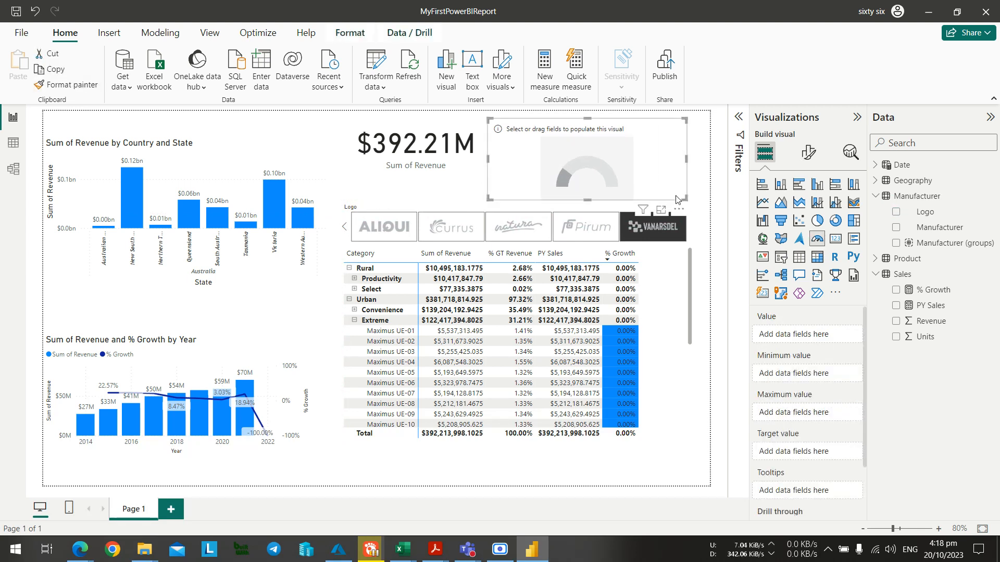
# Check the value and target value fields of the instructor's gauge in Teams, then return to the own report.
pyautogui.hotkey('alt', 'Tab')
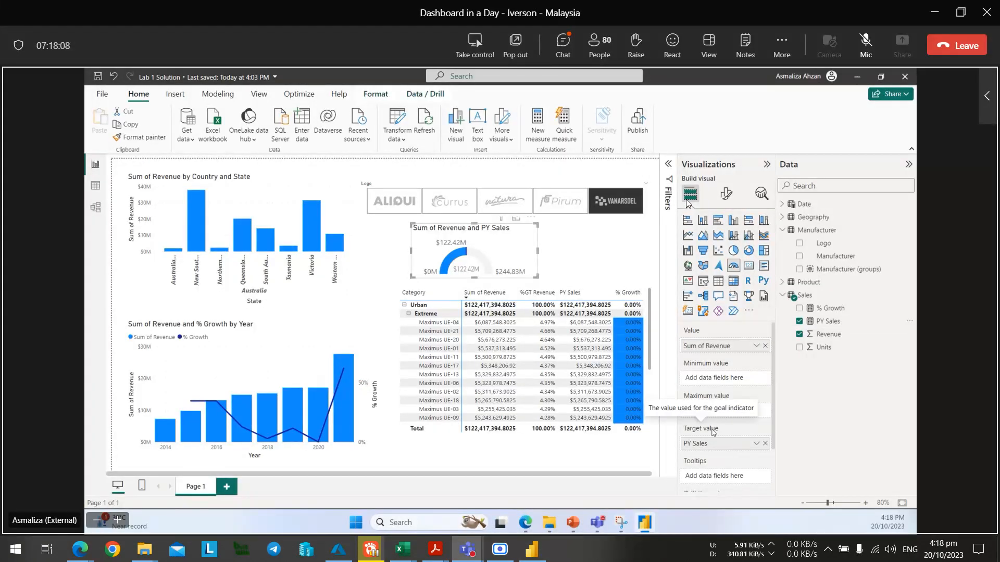
pyautogui.hotkey('alt', 'Tab')
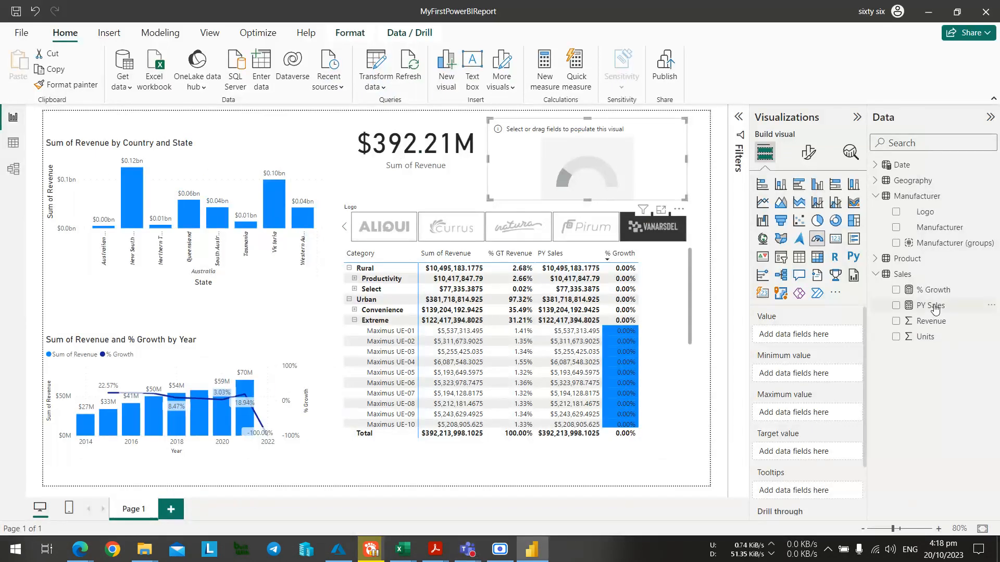
# Check the gauge fields in the instructor's shared report in Teams and assign PY Sales as the own gauge's target value.
pyautogui.hotkey('alt', 'Tab')
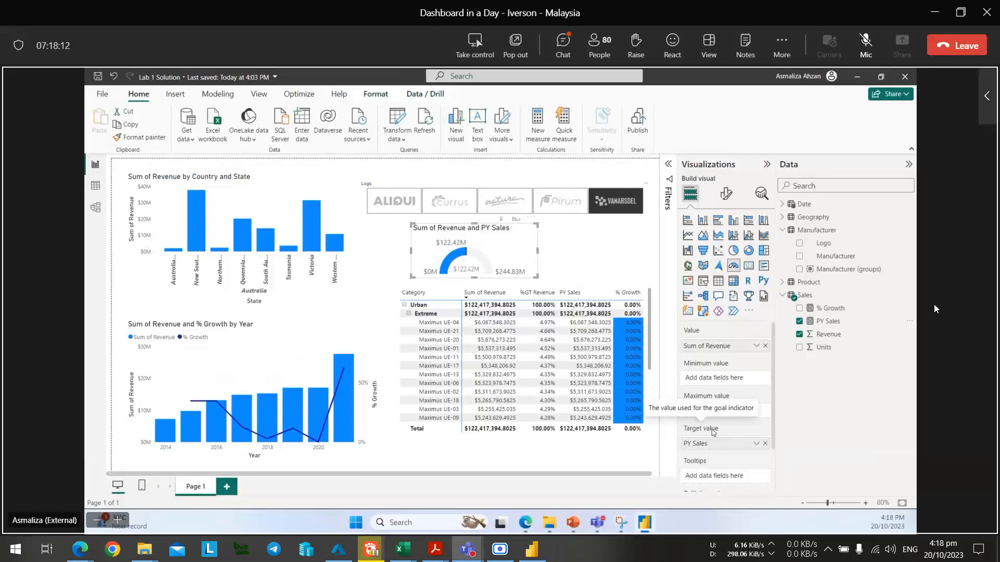
pyautogui.hotkey('alt', 'Tab')
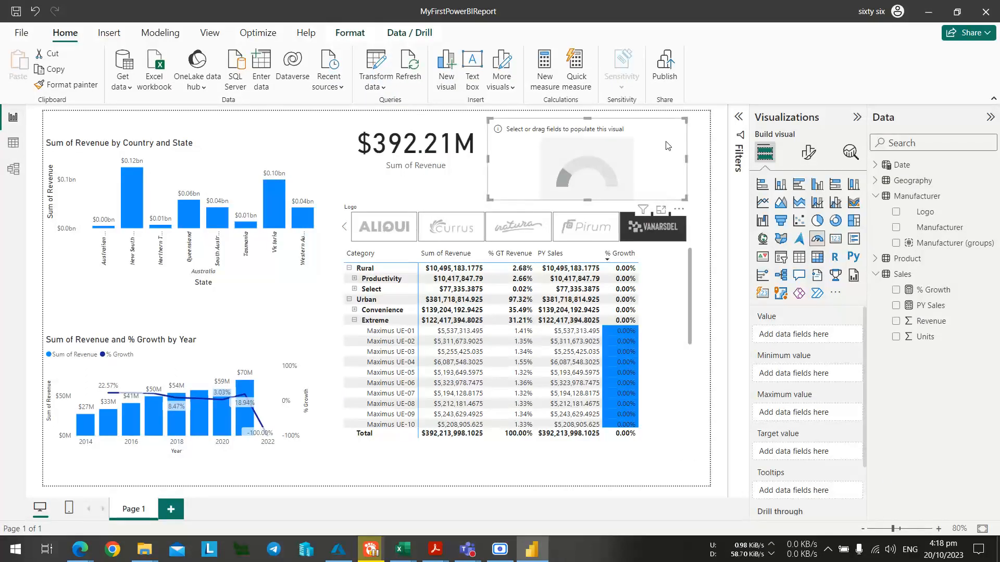
pyautogui.hotkey('alt', 'Tab')
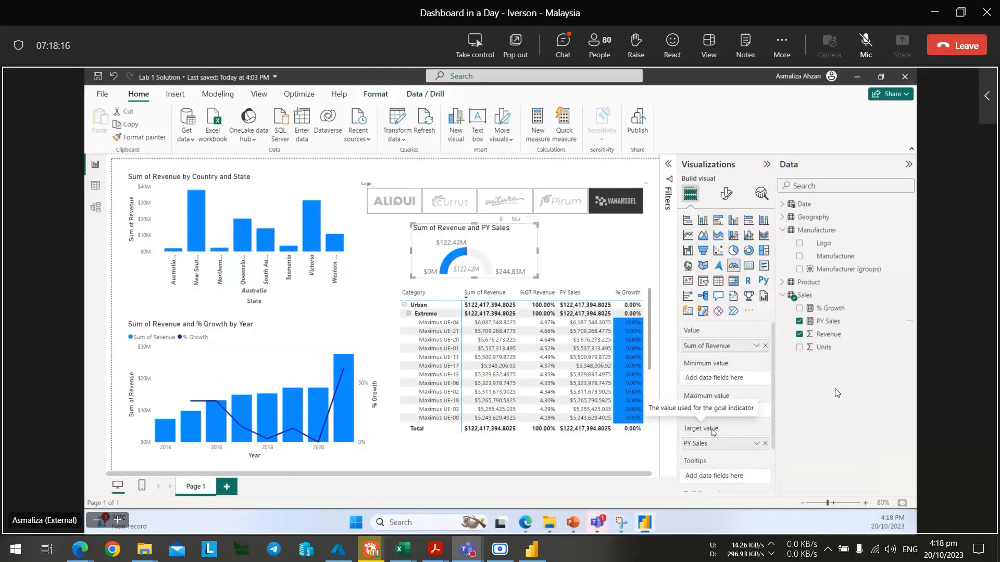
pyautogui.hotkey('alt', 'Tab')
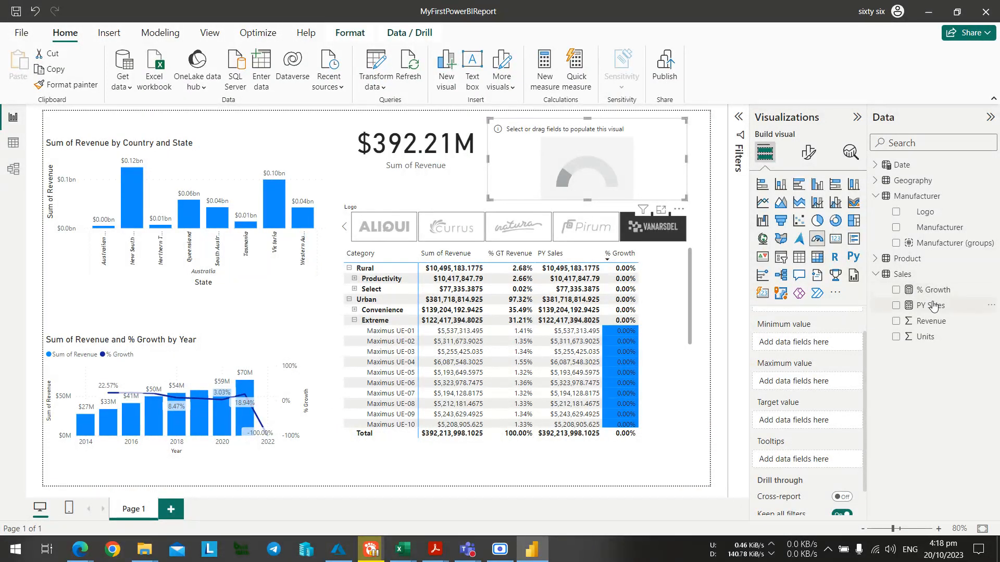
pyautogui.moveTo(932, 305); pyautogui.dragTo(801, 423)
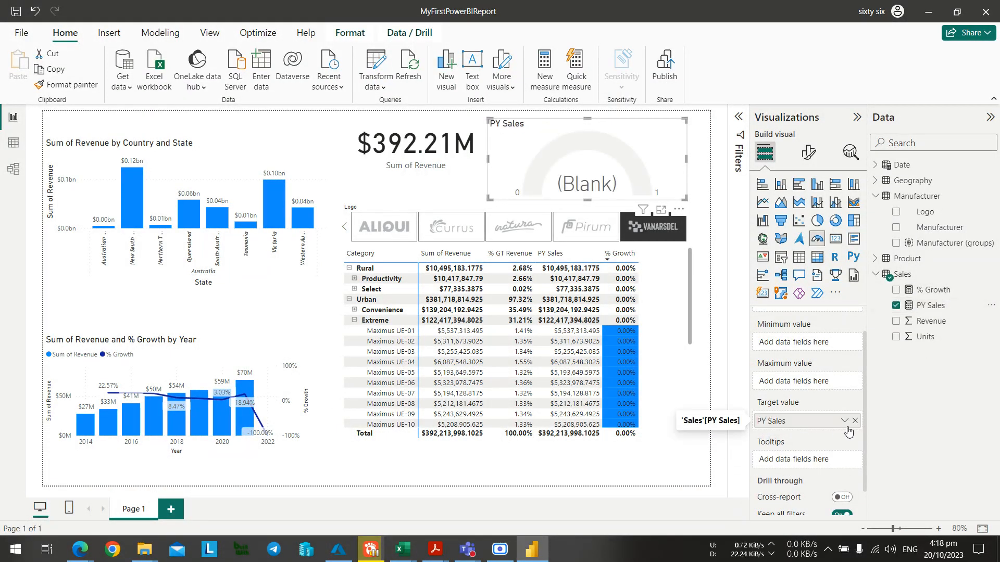
pyautogui.hotkey('alt', 'Tab')
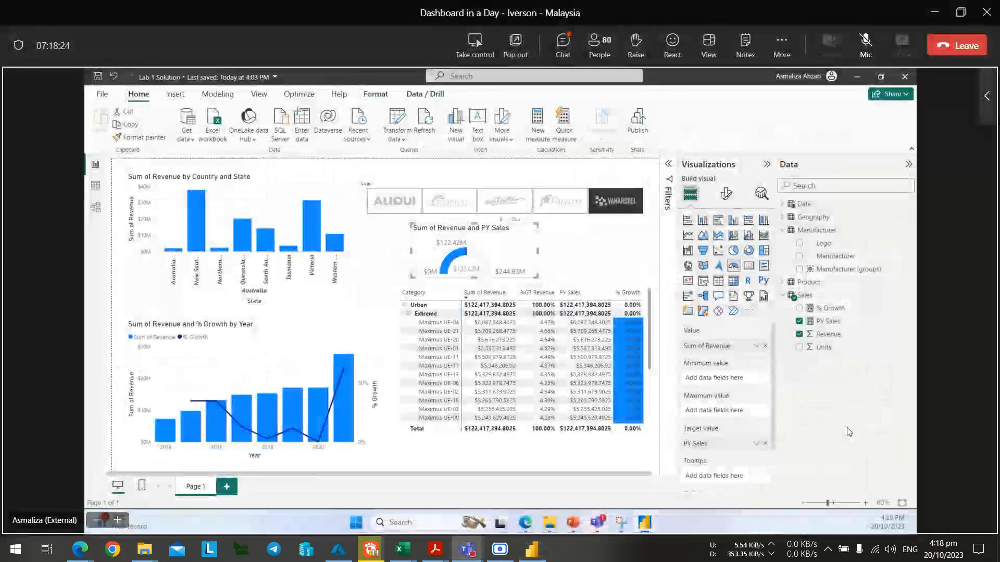
pyautogui.hotkey('alt', 'Tab')
# Try Revenue as the gauge's target value after another look at the instructor's gauge, and clear that field again.
pyautogui.moveTo(932, 321); pyautogui.dragTo(932, 365)
pyautogui.hotkey('alt', 'Tab')
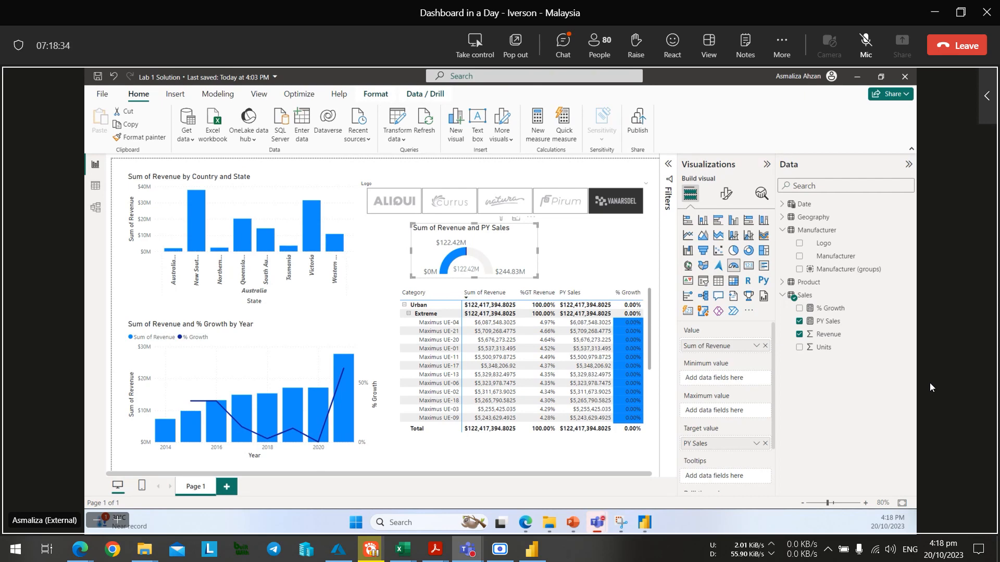
pyautogui.hotkey('alt', 'Tab')
pyautogui.moveTo(931, 321); pyautogui.dragTo(818, 433)
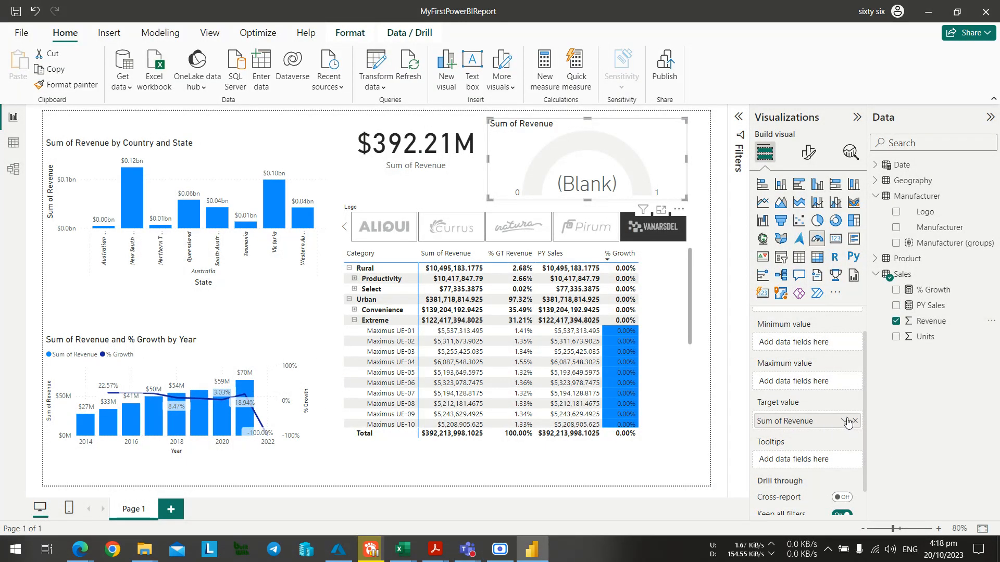
pyautogui.click(855, 421)
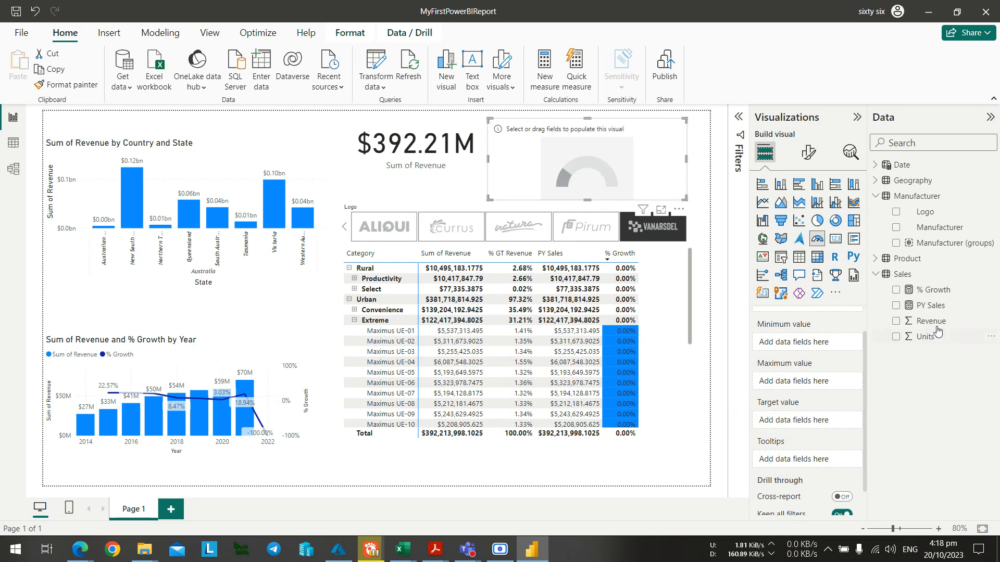
# Assign PY Sales as the gauge's target value and compare the fields with the instructor's gauge in Teams.
pyautogui.moveTo(934, 306); pyautogui.dragTo(823, 430)
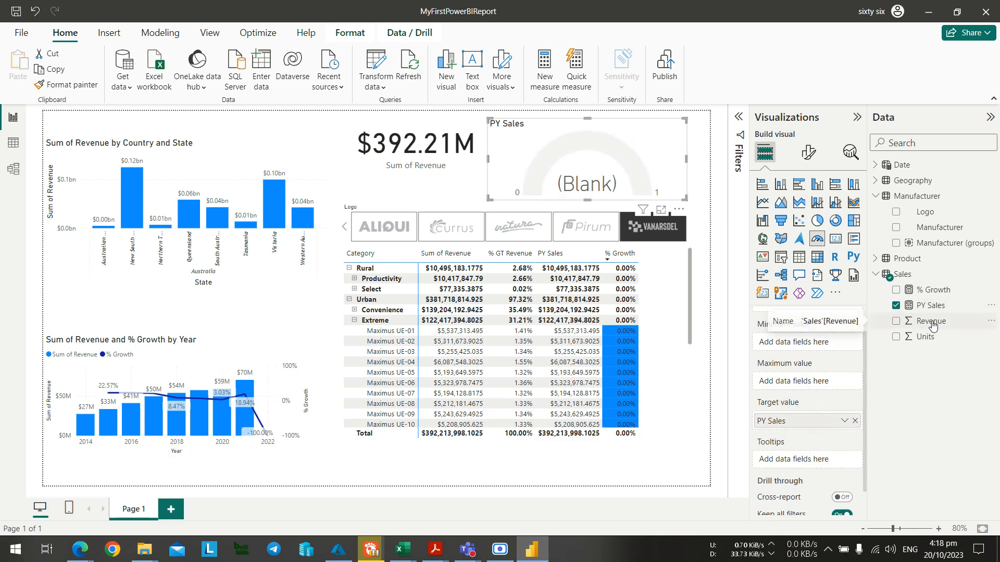
pyautogui.hotkey('alt', 'Tab')
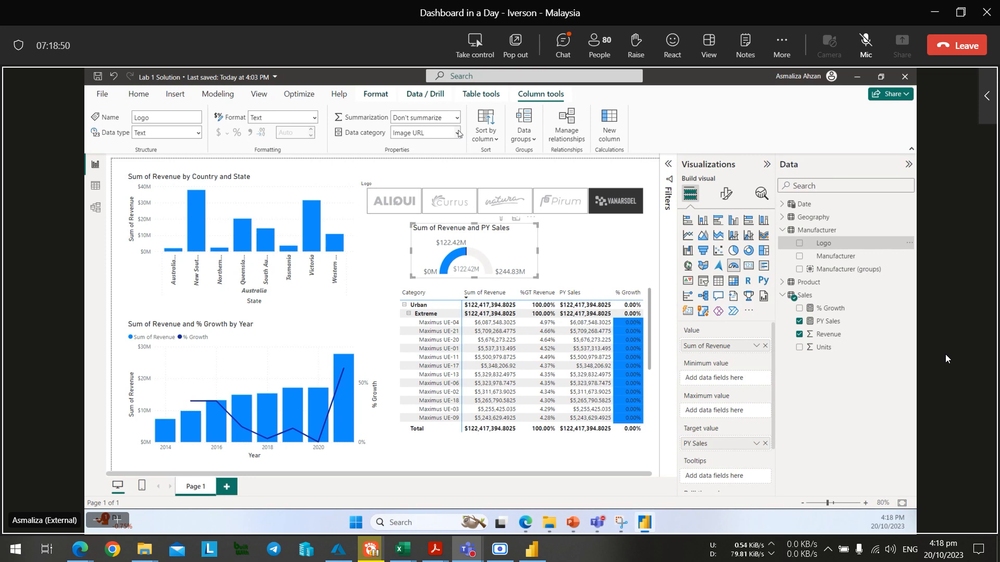
pyautogui.hotkey('alt', 'Tab')
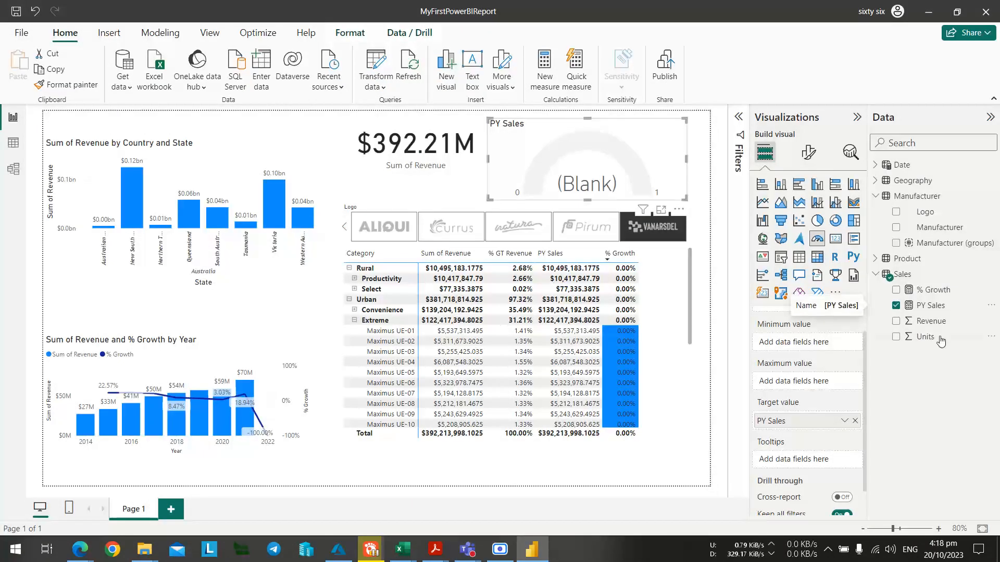
# Add Revenue to the gauge's minimum value, check the instructor's gauge in Teams, and move Revenue to the gauge's value.
pyautogui.moveTo(930, 321); pyautogui.dragTo(797, 343)
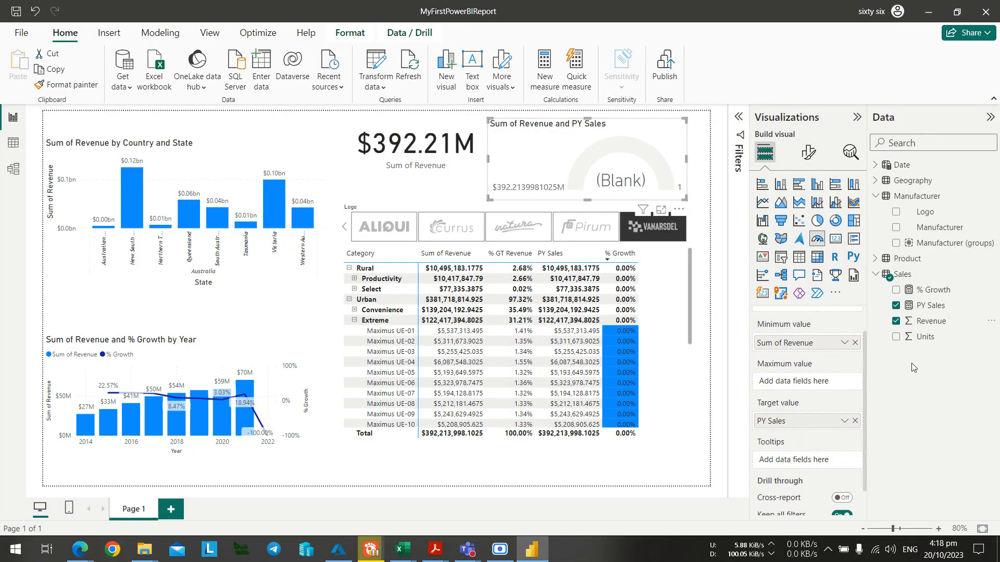
pyautogui.hotkey('alt', 'Tab')
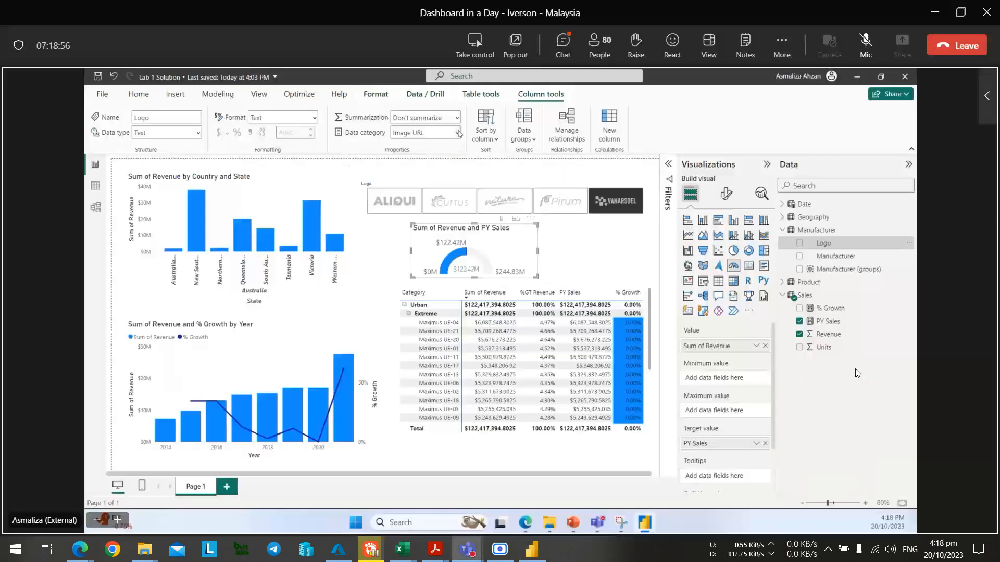
pyautogui.hotkey('alt', 'Tab')
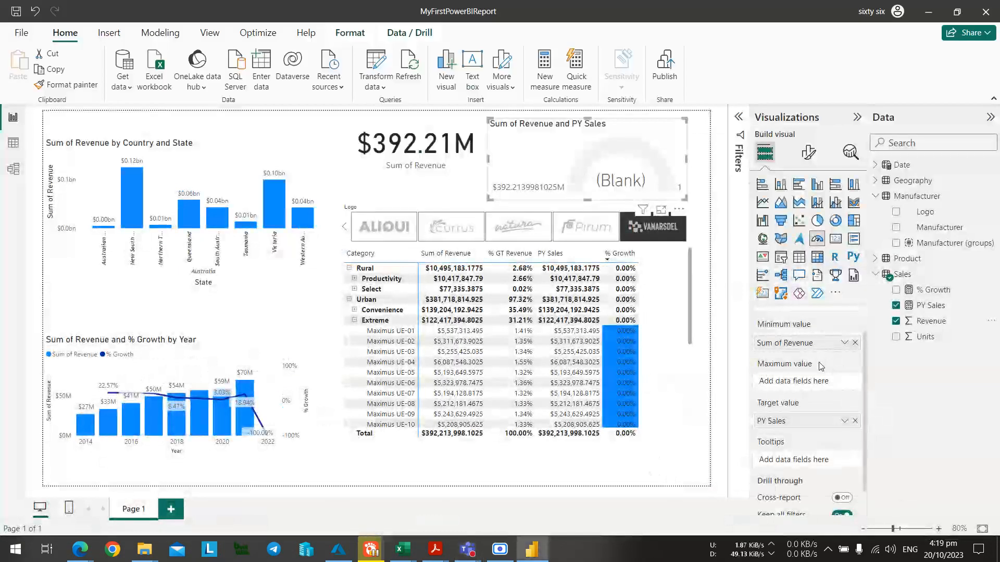
pyautogui.scroll(-1, 820, 368)
pyautogui.scroll(1, 821, 367)
pyautogui.moveTo(811, 374); pyautogui.dragTo(796, 335)
pyautogui.hotkey('alt', 'Tab')
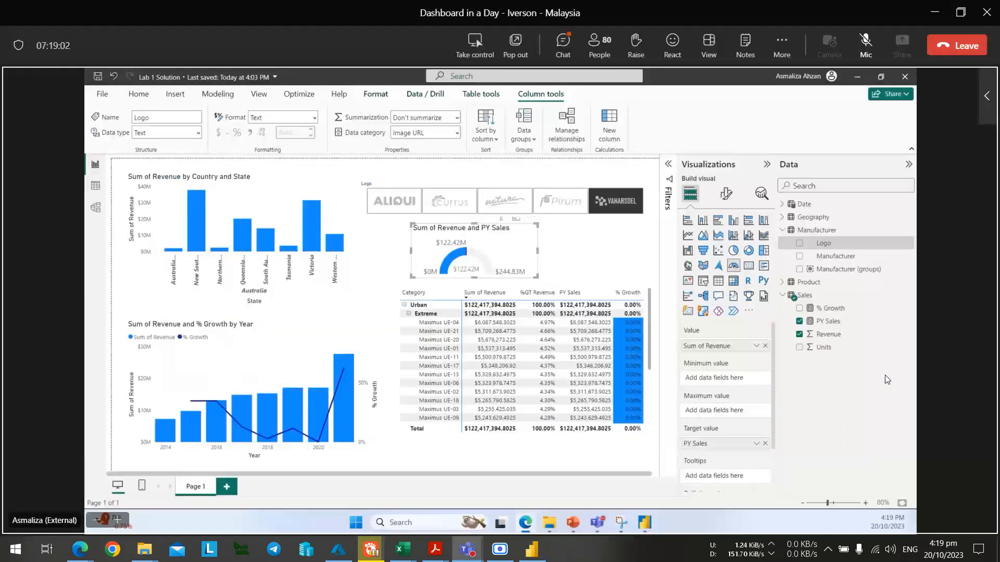
pyautogui.hotkey('alt', 'Tab')
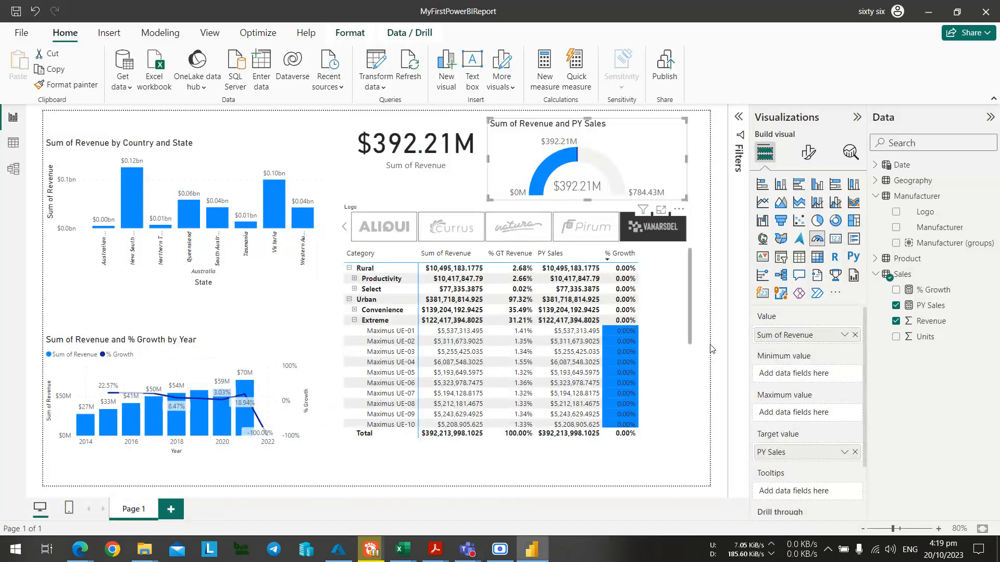
# Deselect the gauge, follow the instructor's gauge explanation in Teams, and return to the own report.
pyautogui.click(712, 220)
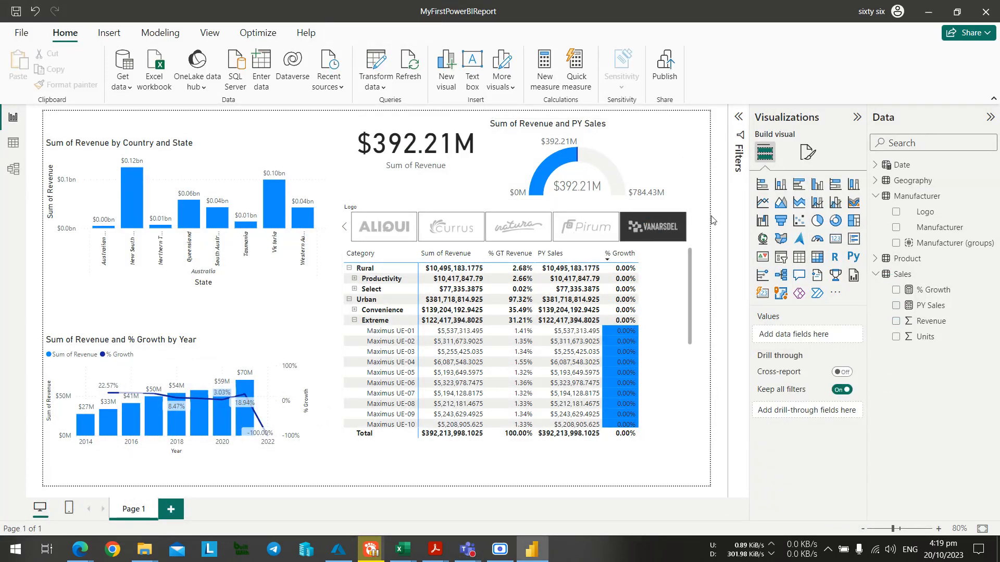
pyautogui.hotkey('alt', 'Tab')
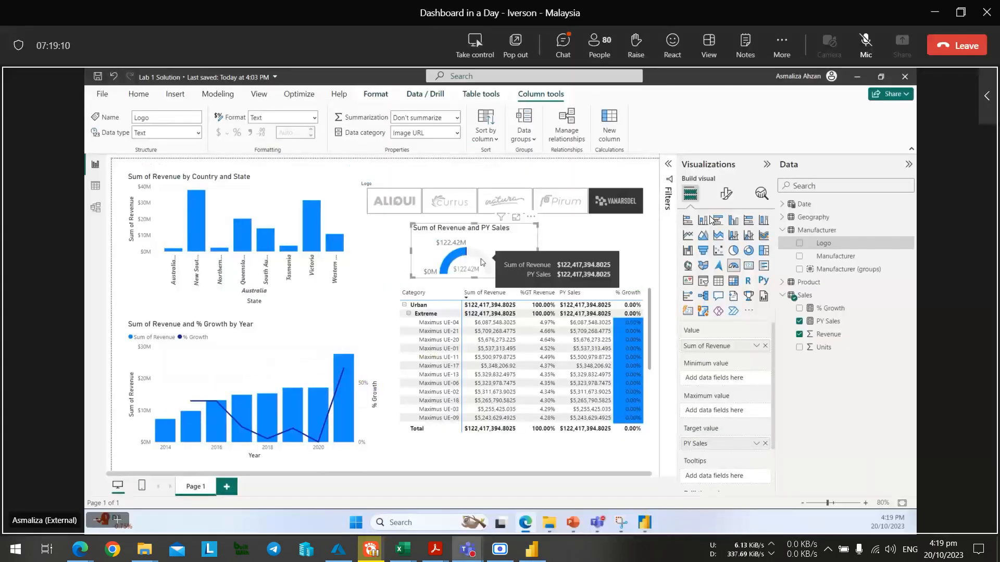
pyautogui.hotkey('alt', 'Tab')
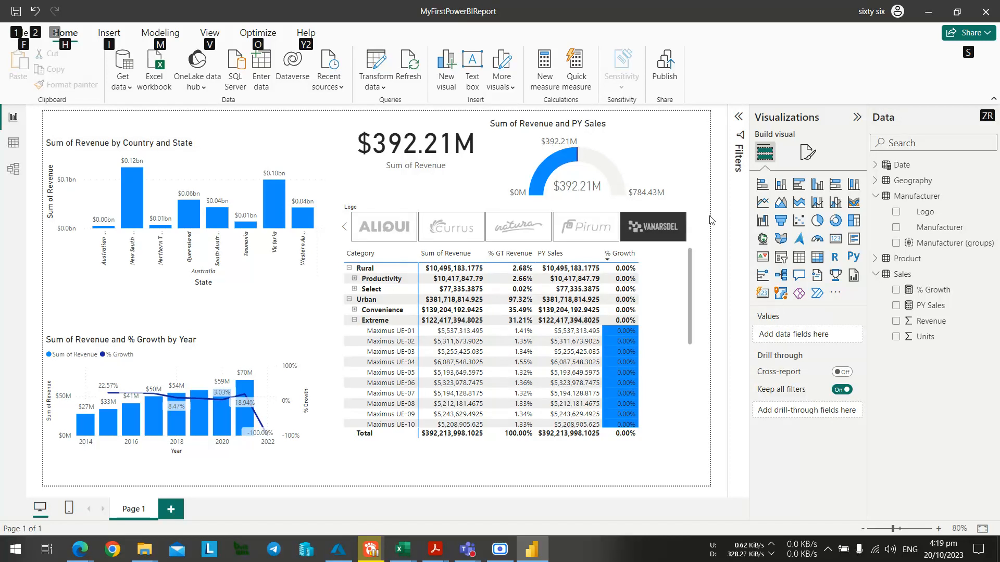
pyautogui.hotkey('alt', 'Tab')
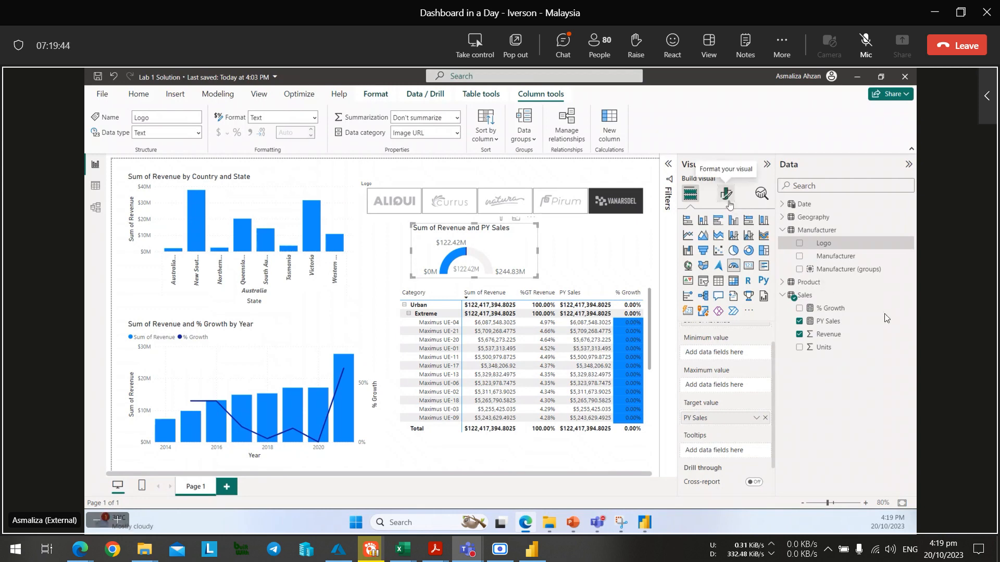
pyautogui.click(727, 199)
pyautogui.hotkey('alt', 'Tab')
# Set the gauge's fill color to a custom green, checking the instructor's color options in Teams.
pyautogui.click(654, 144)
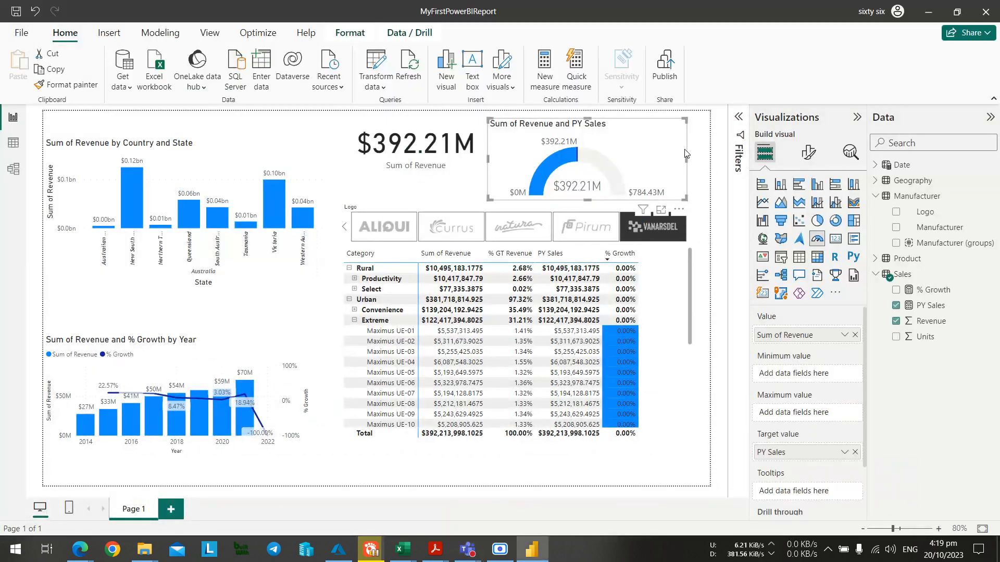
pyautogui.click(808, 158)
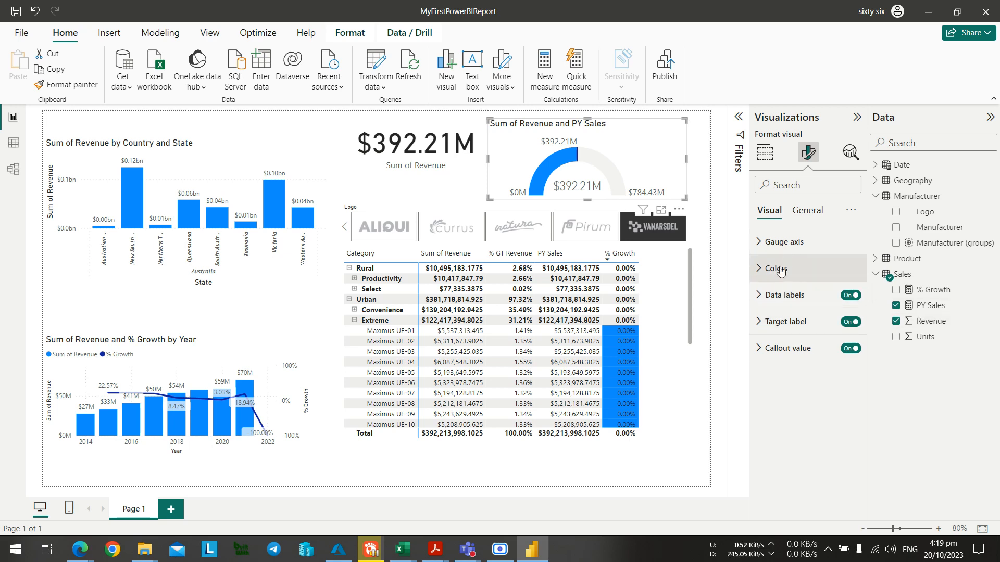
pyautogui.click(759, 269)
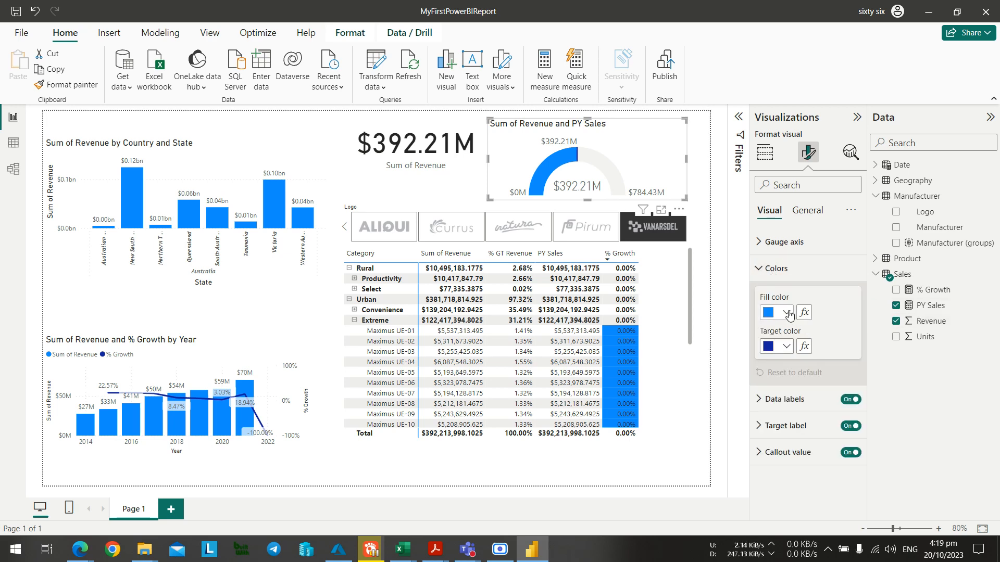
pyautogui.click(788, 313)
pyautogui.hotkey('alt', 'Tab')
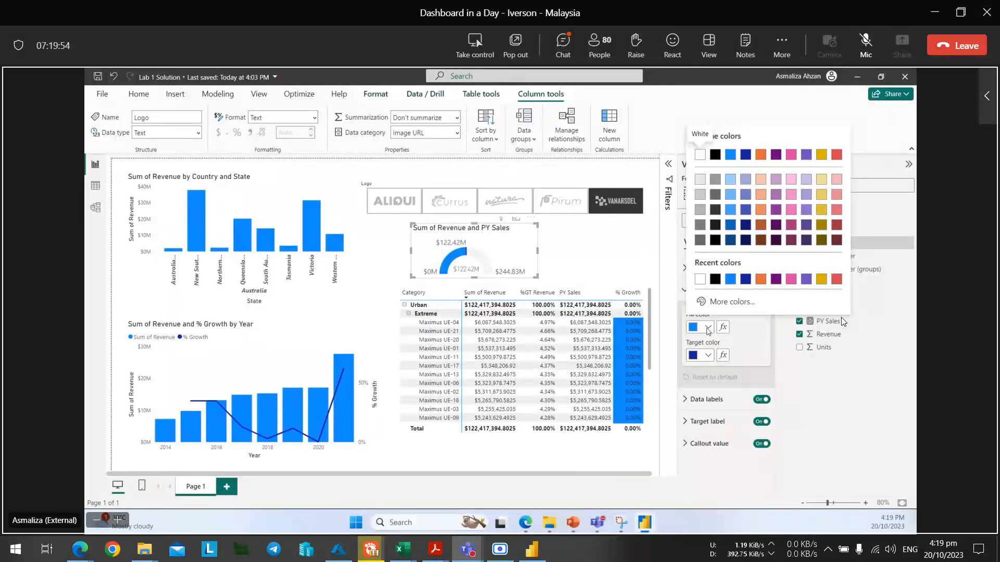
pyautogui.hotkey('alt', 'Tab')
pyautogui.click(785, 312)
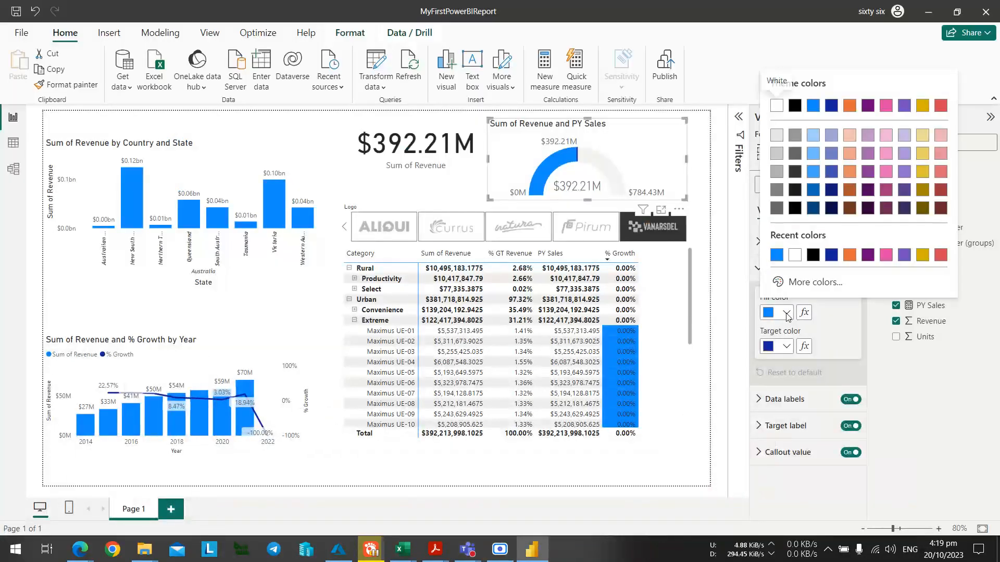
pyautogui.click(814, 282)
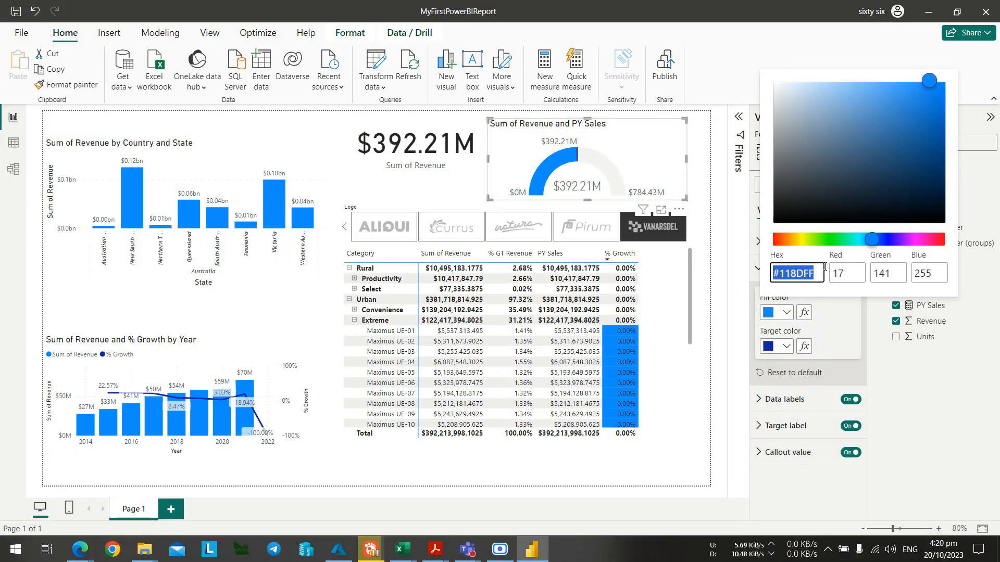
pyautogui.moveTo(858, 245); pyautogui.dragTo(813, 239)
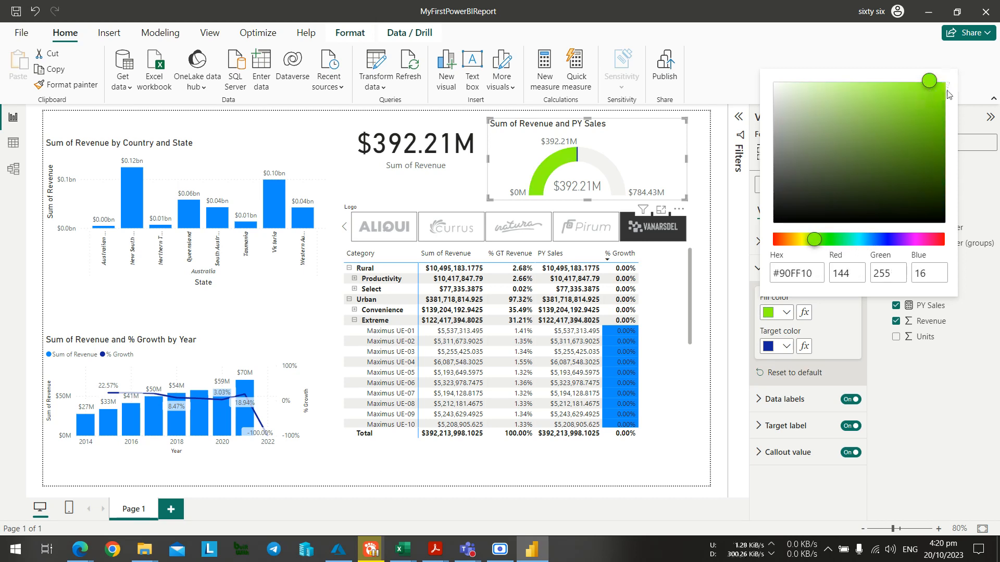
pyautogui.click(825, 239)
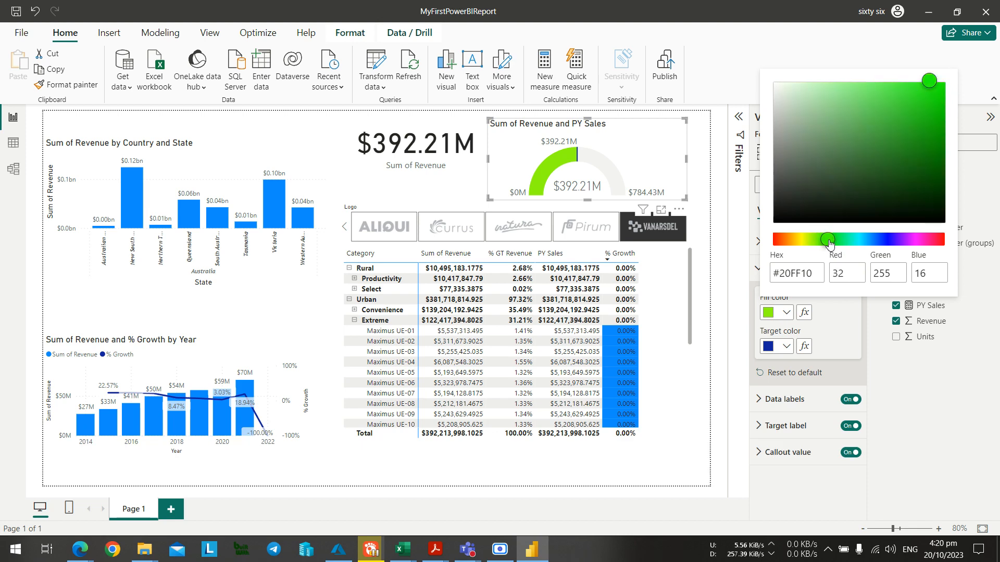
pyautogui.moveTo(934, 80); pyautogui.dragTo(933, 96)
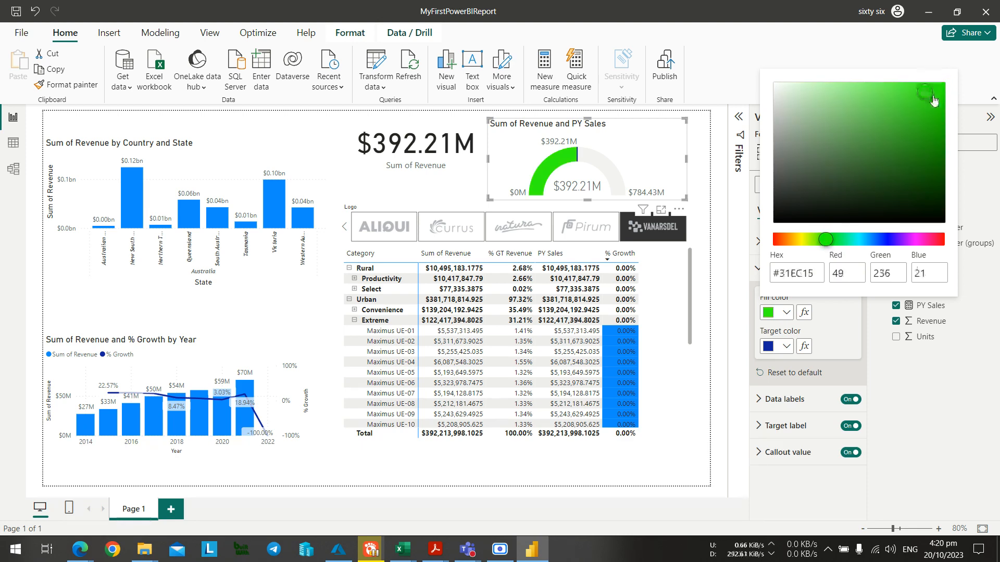
pyautogui.click(849, 318)
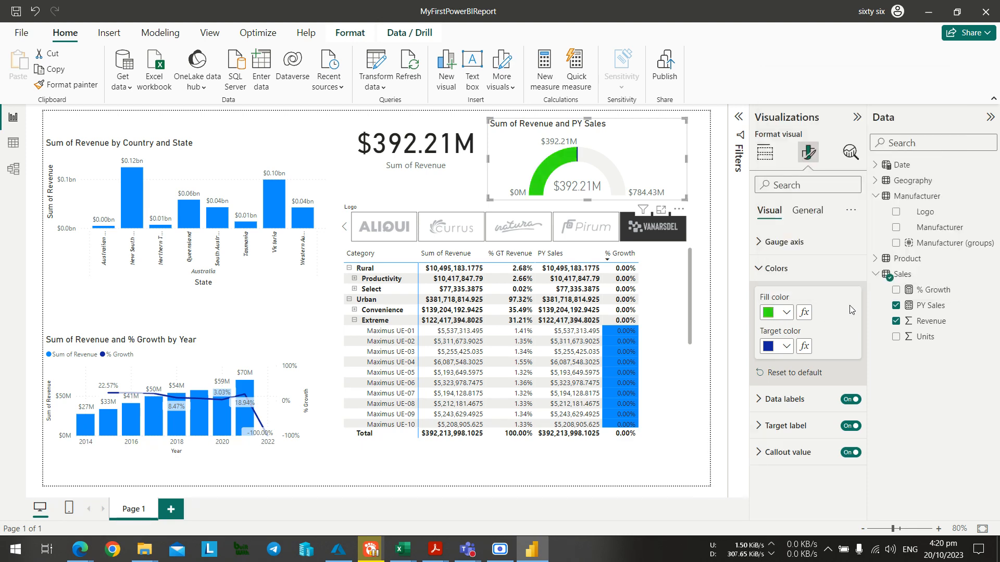
# Compare the gauge's fill and target color settings with the instructor's in Teams and return to the own report.
pyautogui.hotkey('alt', 'Tab')
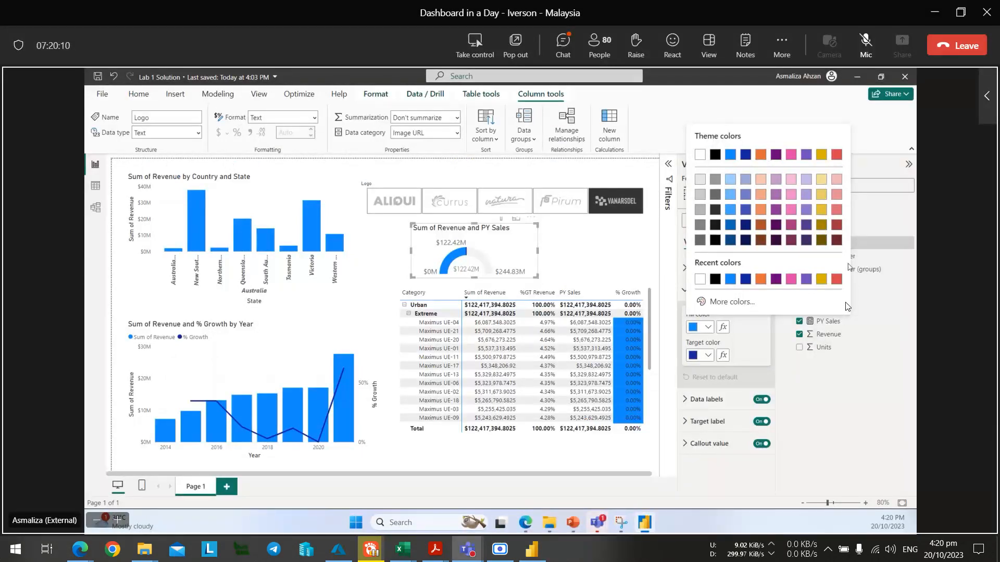
pyautogui.hotkey('alt', 'Tab')
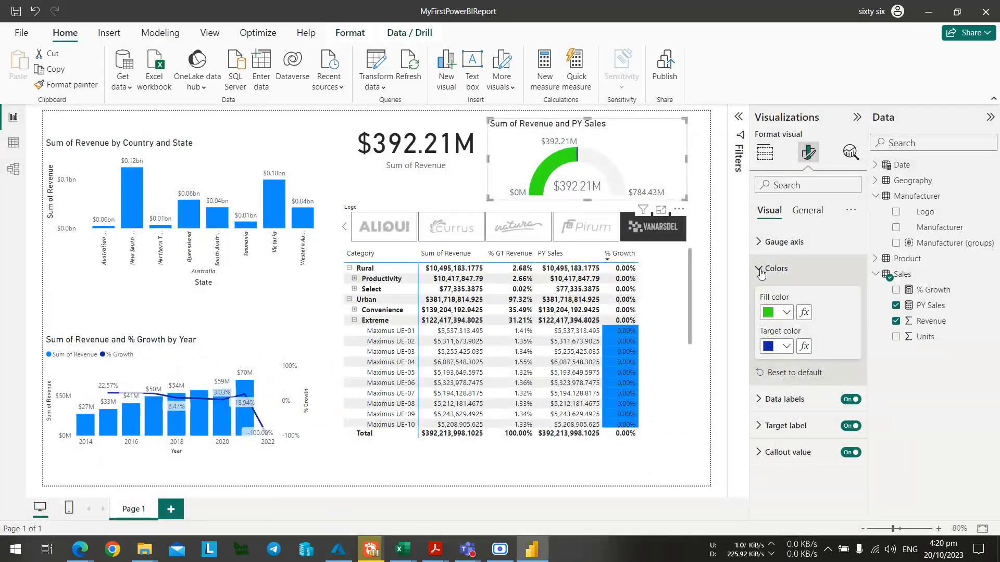
pyautogui.click(786, 346)
pyautogui.click(786, 347)
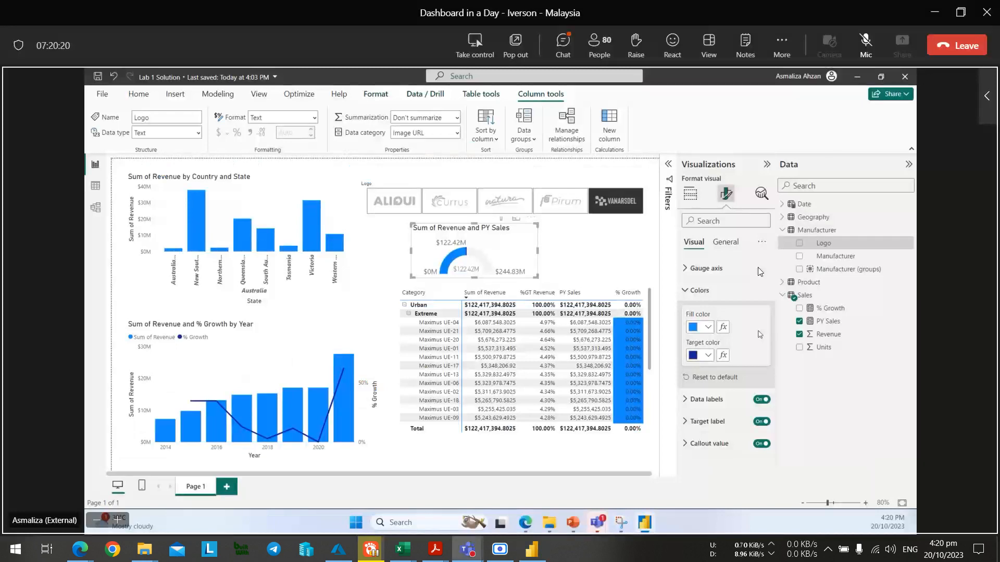
pyautogui.hotkey('alt', 'Tab')
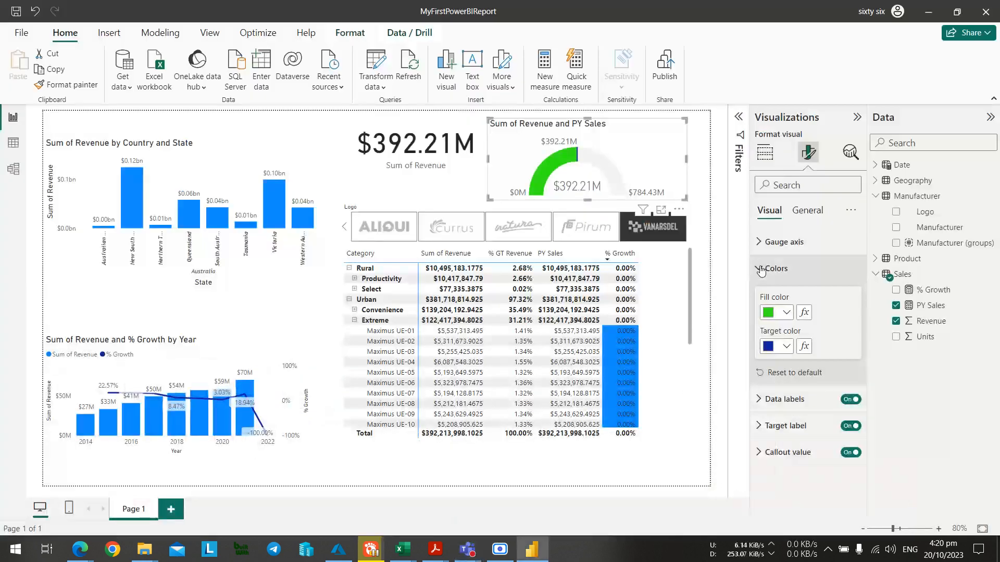
# Review the meeting chat in Teams, close the chat pane, and compare the instructor's gauge with the own report.
pyautogui.hotkey('alt', 'Tab')
pyautogui.click(563, 47)
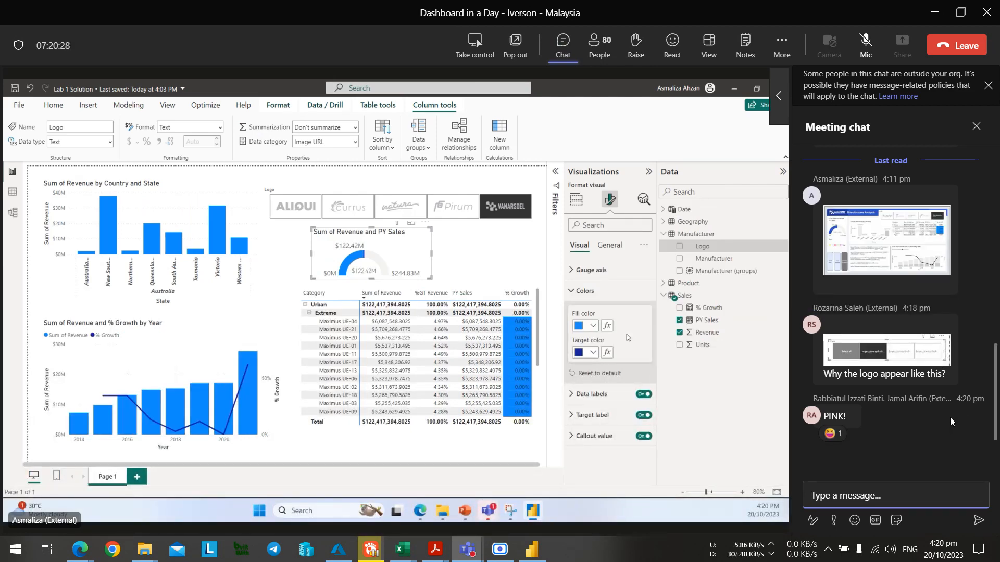
pyautogui.scroll(5, 951, 420)
pyautogui.scroll(-2, 951, 420)
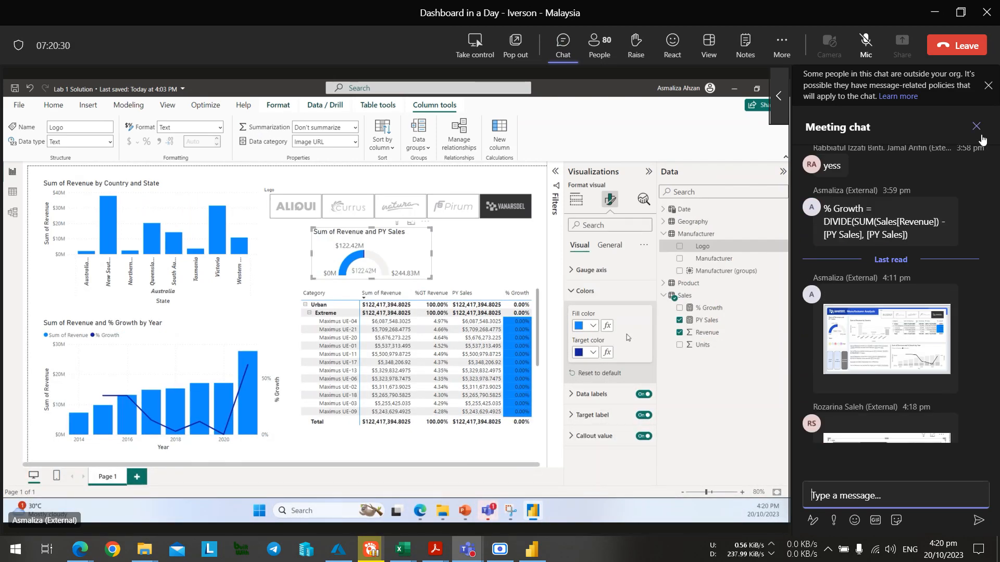
pyautogui.click(981, 131)
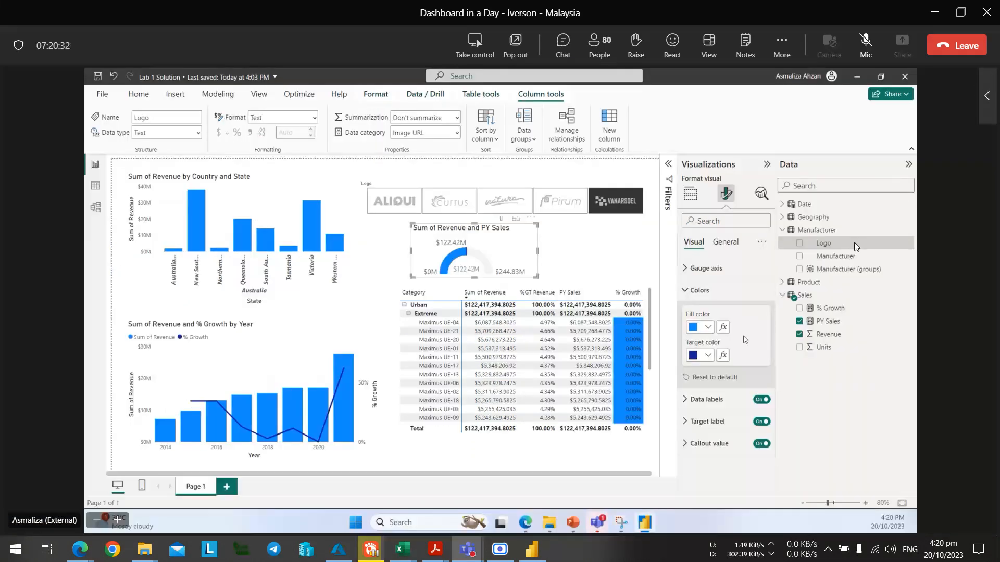
pyautogui.hotkey('alt', 'Tab')
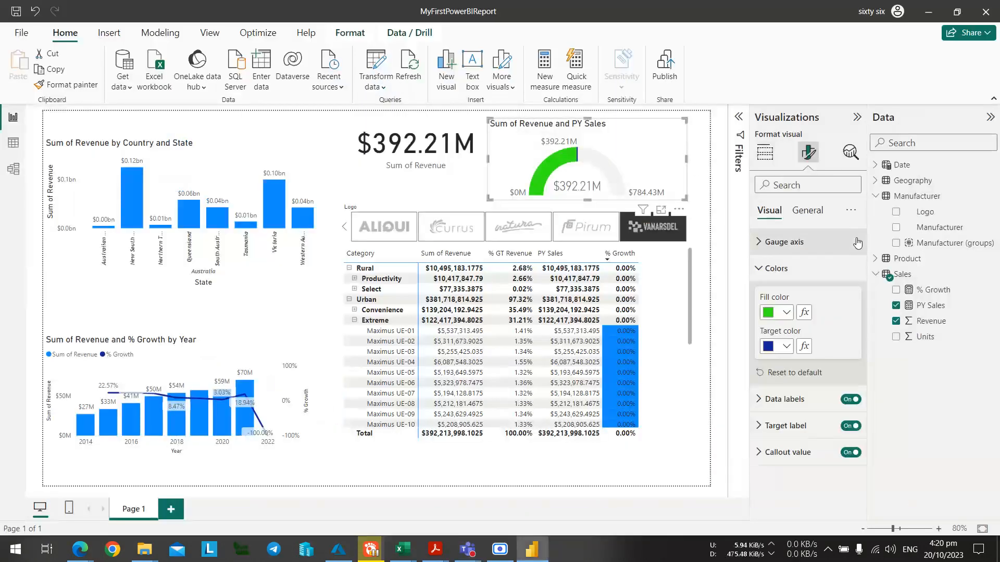
pyautogui.hotkey('alt', 'Tab')
pyautogui.hotkey('alt', 'Tab')
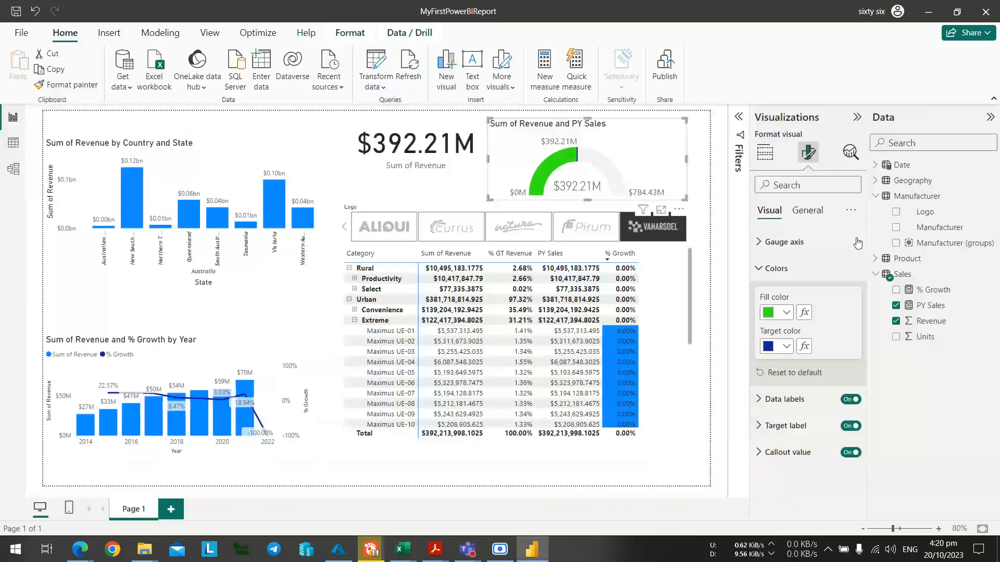
pyautogui.hotkey('alt', 'Tab')
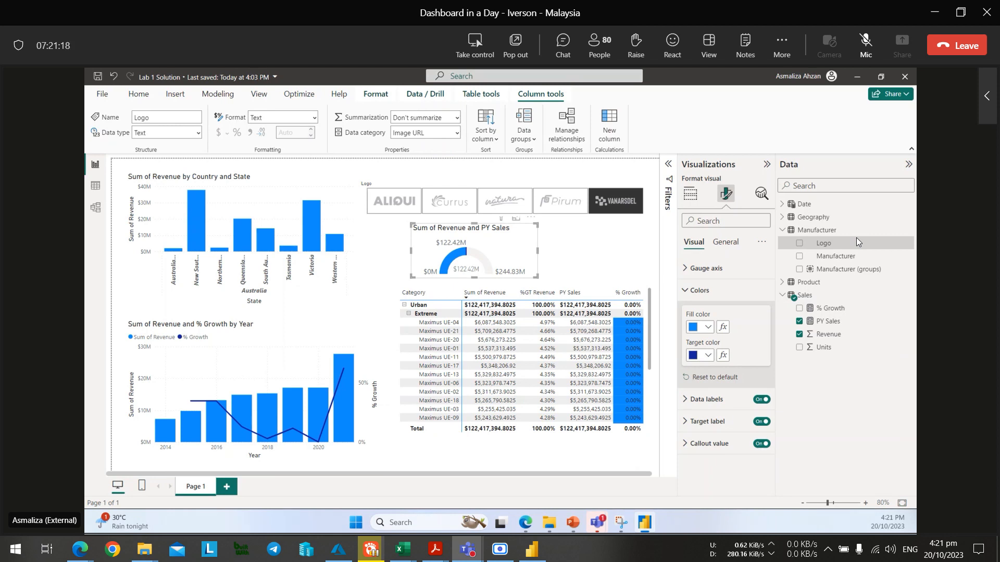
pyautogui.hotkey('alt', 'Tab')
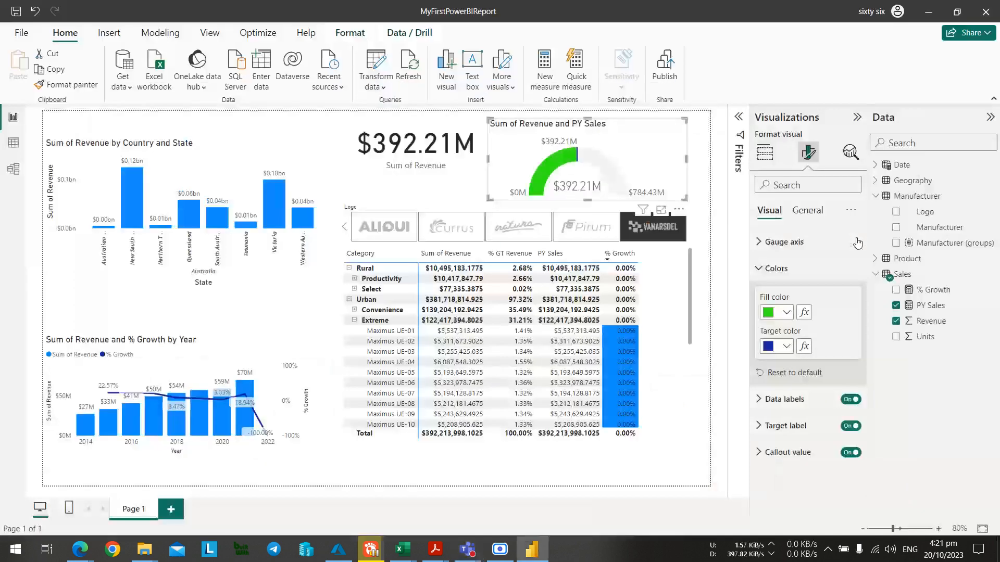
pyautogui.click(275, 385)
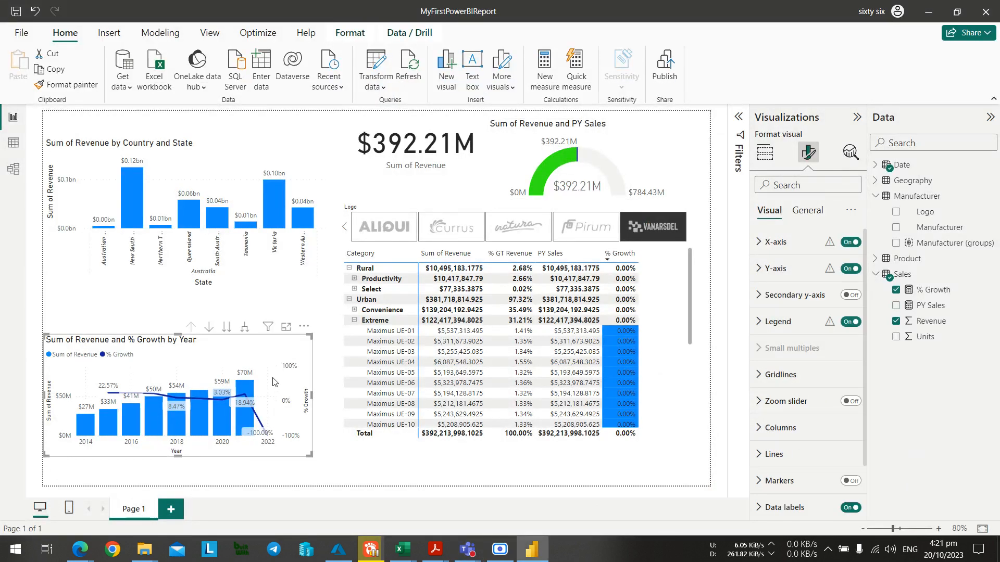
pyautogui.click(304, 326)
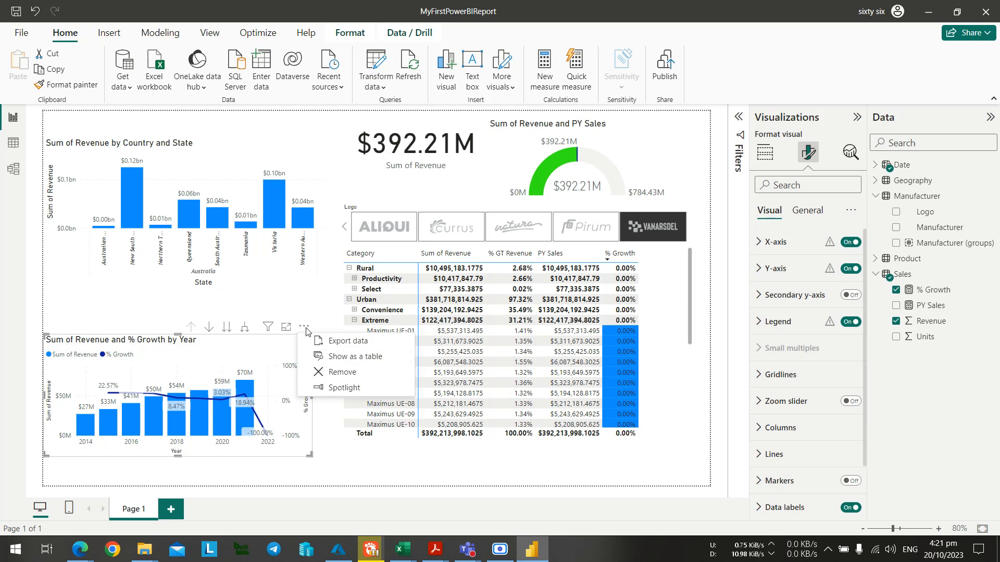
pyautogui.press('Escape')
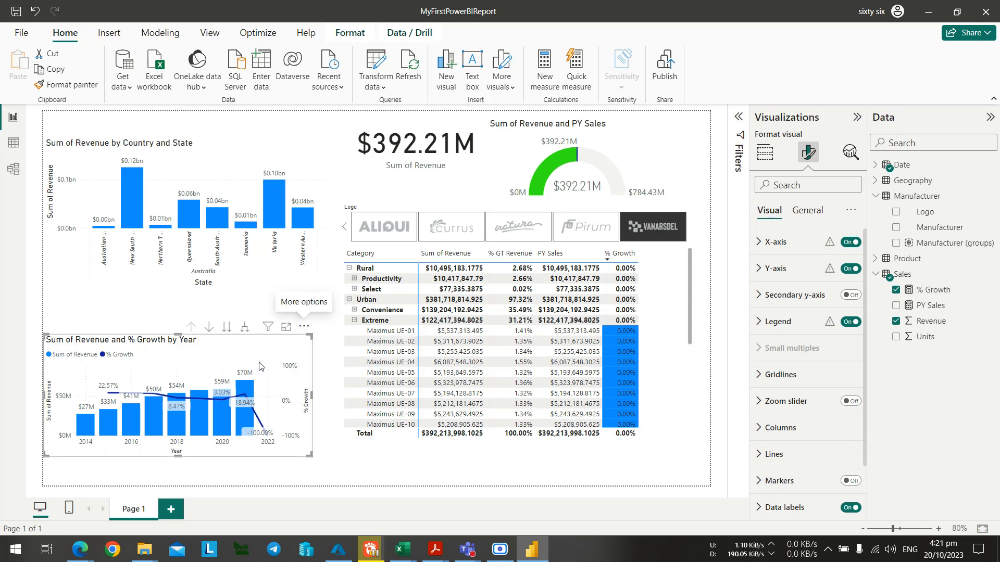
pyautogui.rightClick(260, 368)
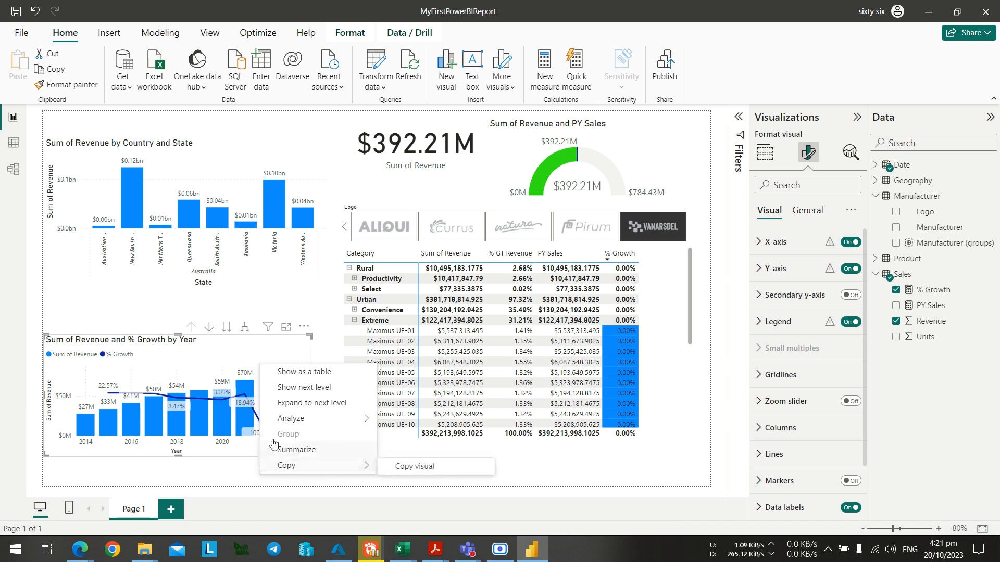
pyautogui.click(251, 387)
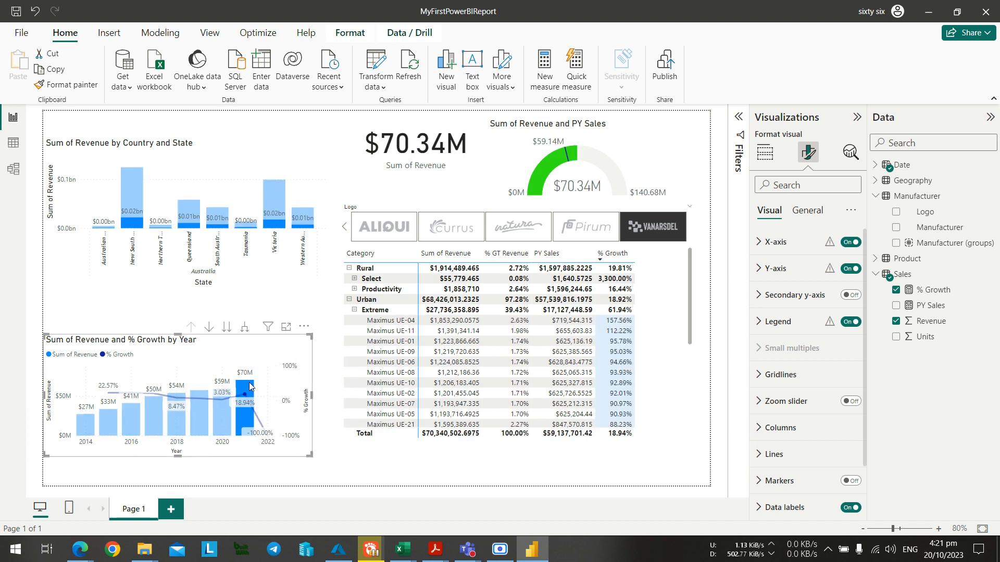
pyautogui.rightClick(250, 386)
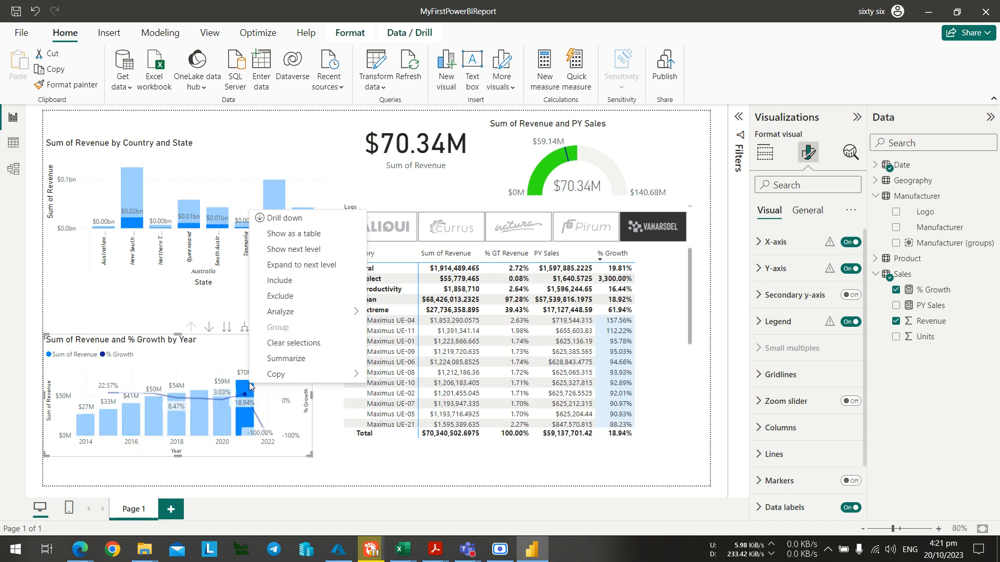
# Exclude the 2022 data point from the Sum of Revenue and % Growth by Year chart.
pyautogui.click(262, 436)
pyautogui.click(264, 437)
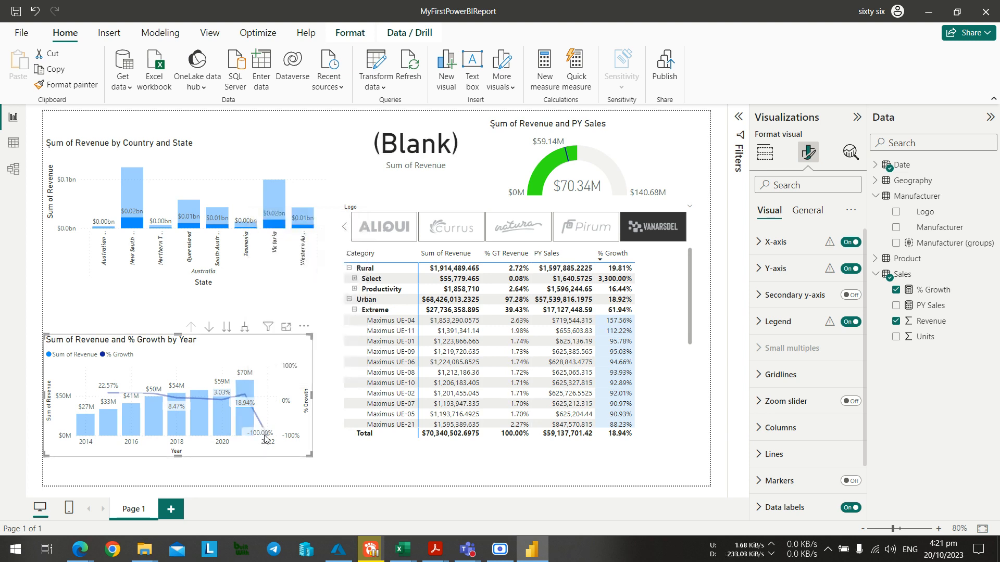
pyautogui.click(265, 437)
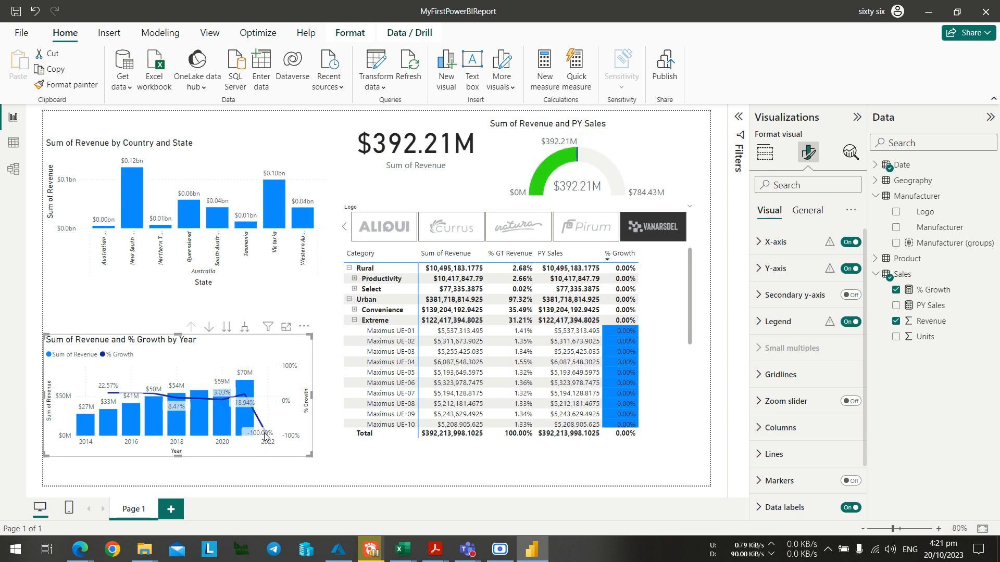
pyautogui.rightClick(265, 437)
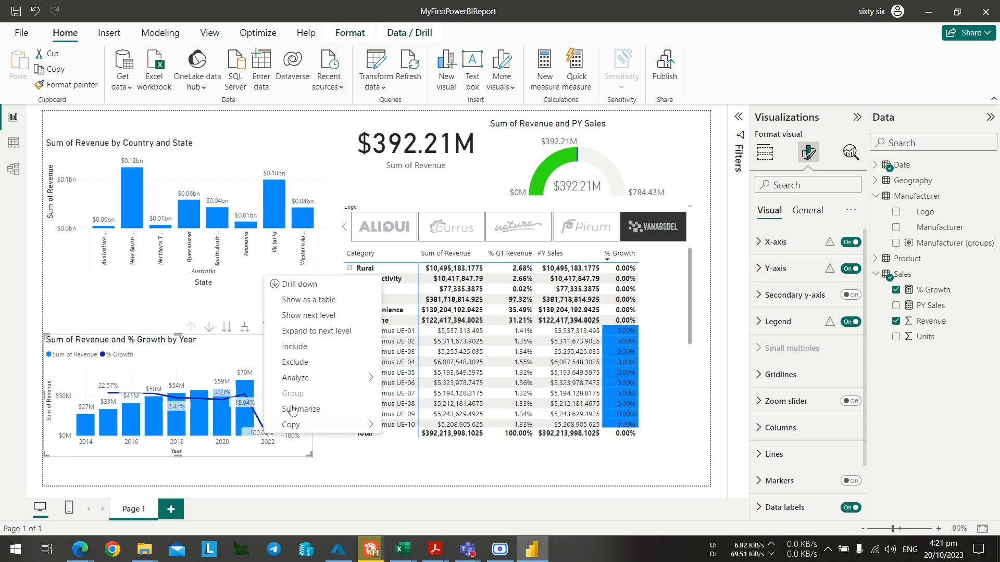
pyautogui.click(296, 362)
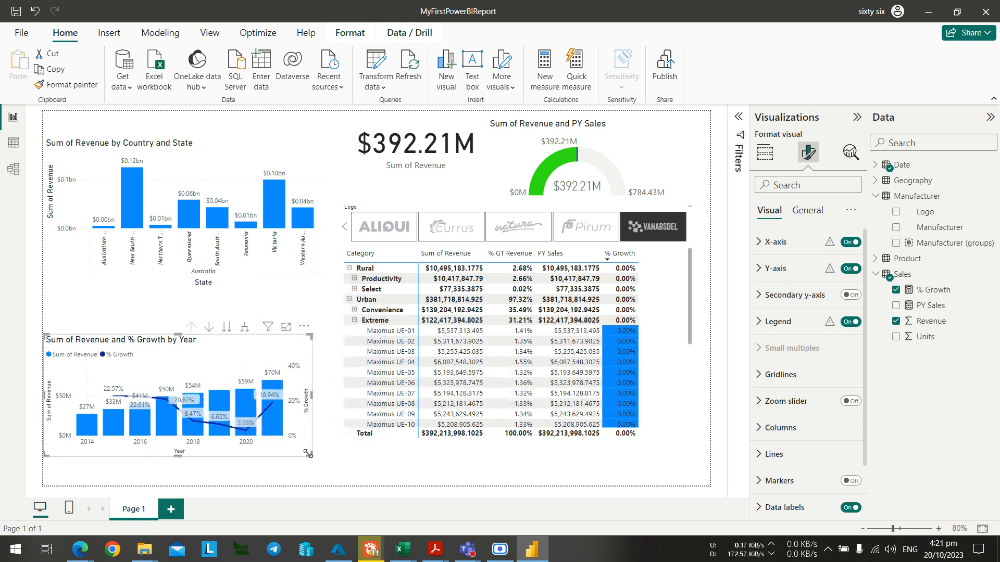
pyautogui.click(359, 466)
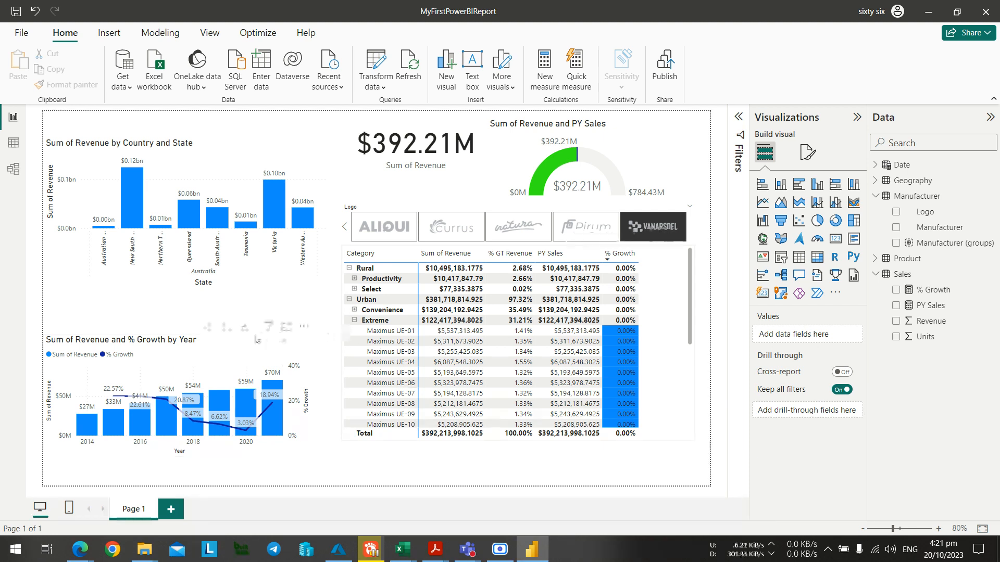
# Make the Sum of Revenue and % Growth by Year chart taller by extending its upper edge upward.
pyautogui.click(234, 351)
pyautogui.moveTo(177, 333); pyautogui.dragTo(177, 311)
pyautogui.click(372, 475)
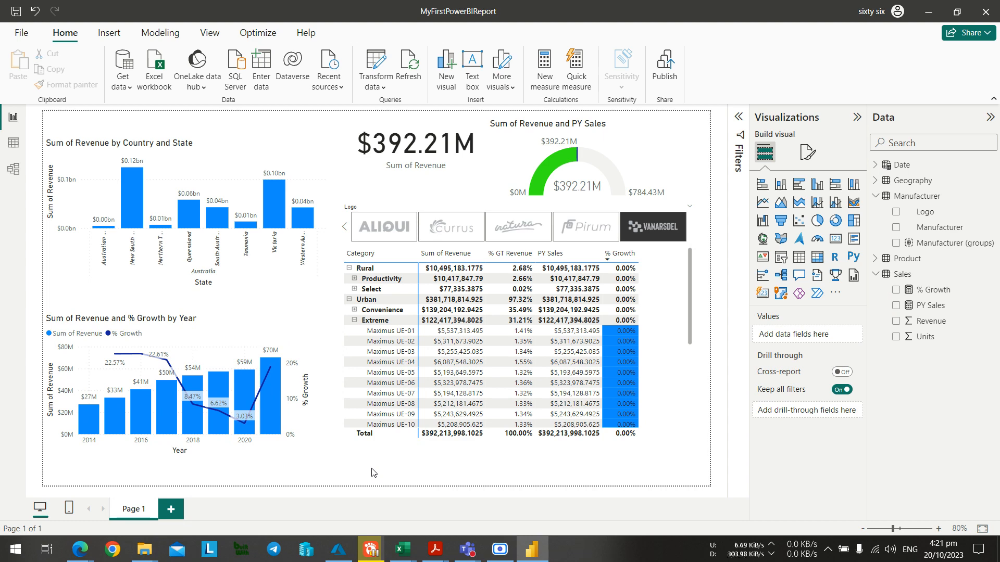
# Close the Lab 2 PDF and open Lab 3 - Data Visualization.pdf from the DIAD folder, placing its window clear of the folder.
pyautogui.hotkey('alt', 'Tab')
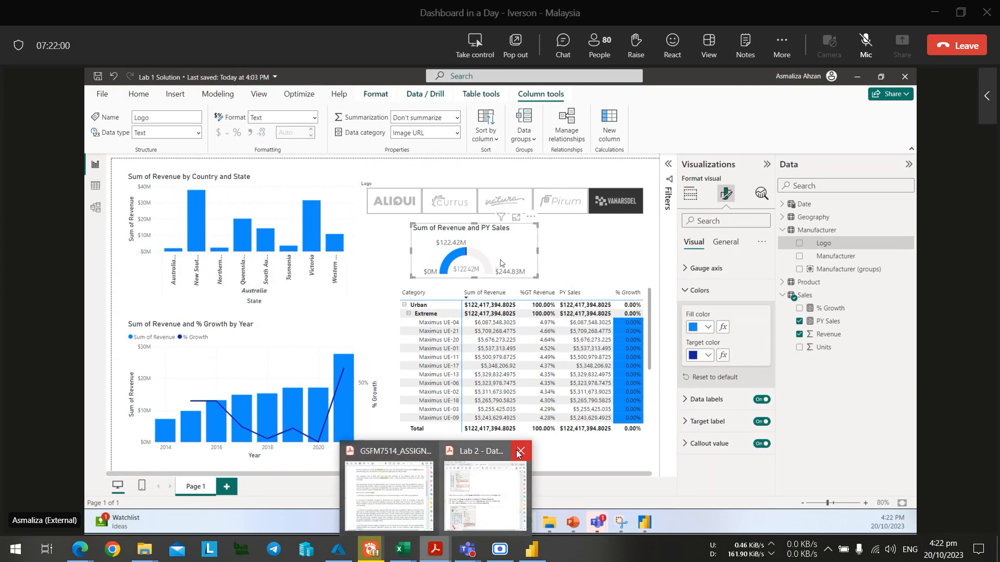
pyautogui.click(517, 452)
pyautogui.moveTo(144, 549)
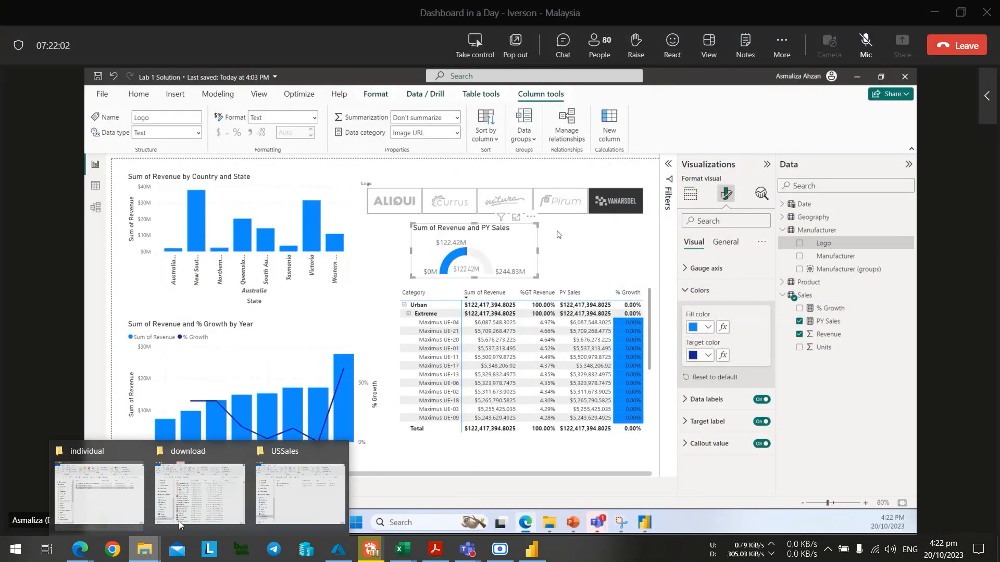
pyautogui.click(233, 496)
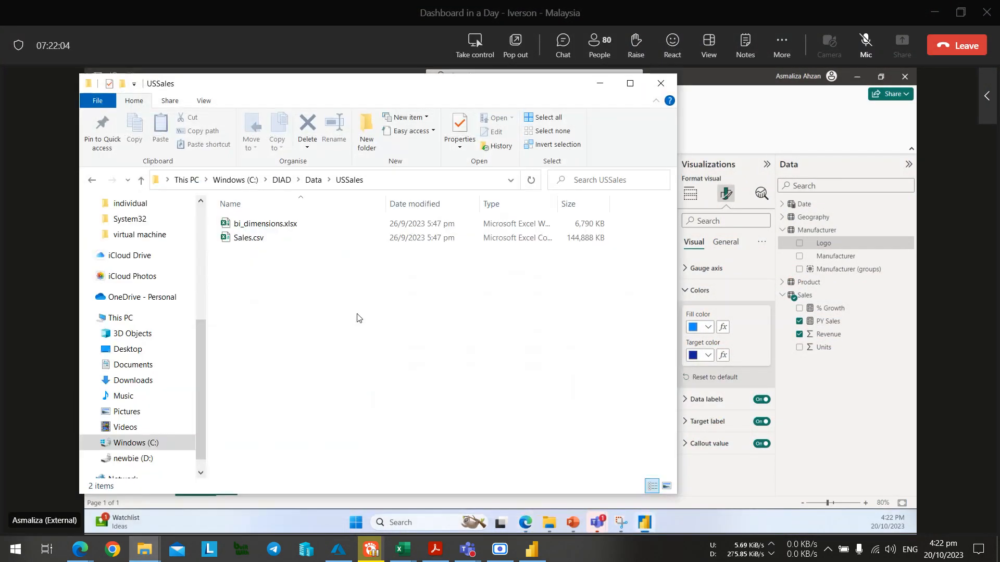
pyautogui.click(288, 180)
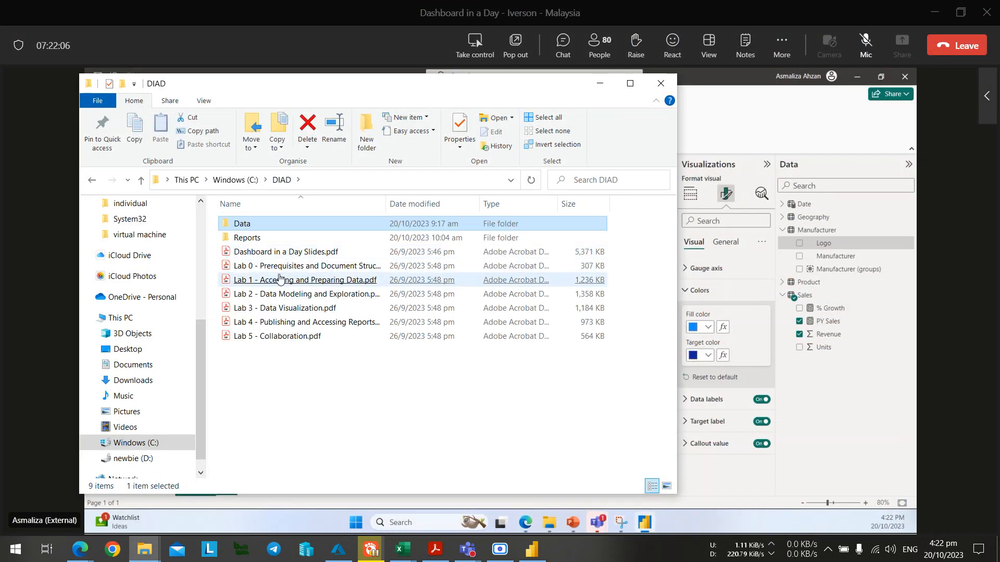
pyautogui.click(280, 311)
pyautogui.doubleClick(280, 310)
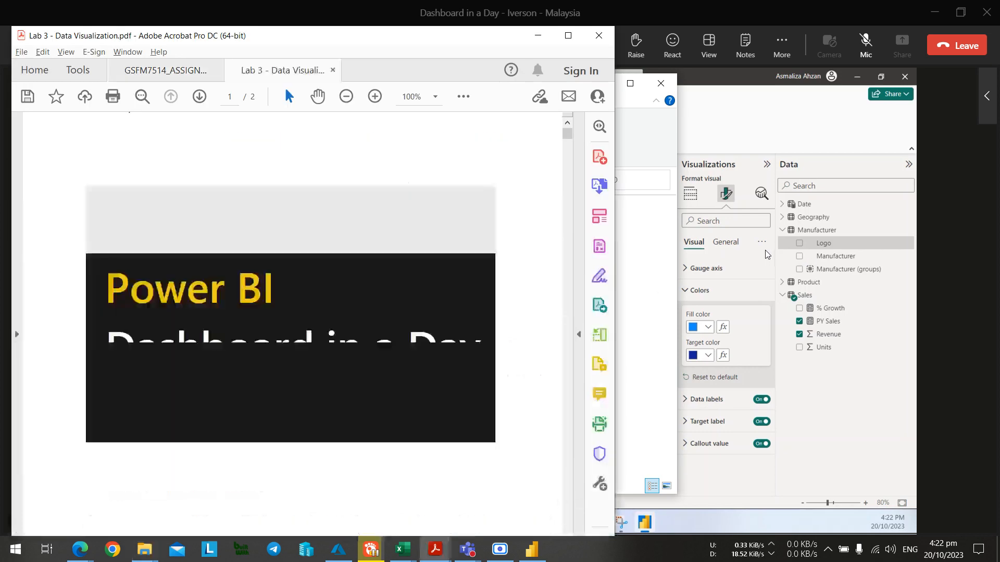
pyautogui.moveTo(400, 39); pyautogui.dragTo(626, 50)
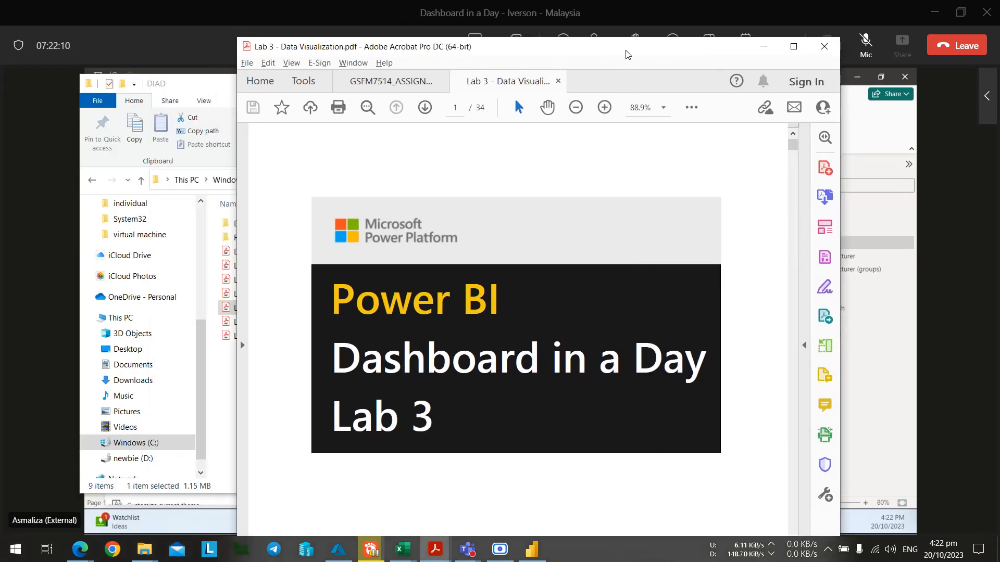
# Follow the instructor's report theme selection in the Teams meeting.
pyautogui.click(927, 203)
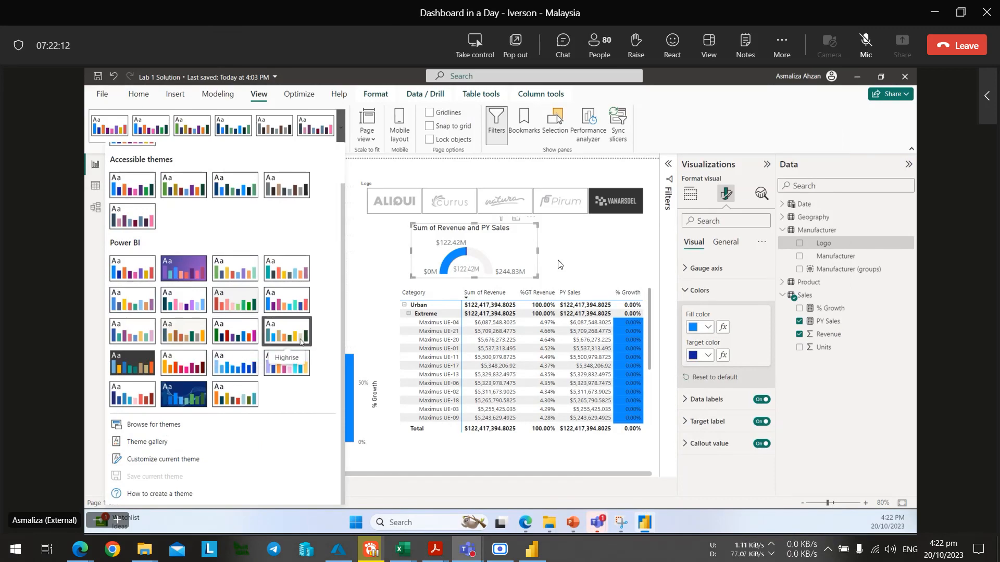
pyautogui.hotkey('alt', 'Tab')
pyautogui.hotkey('alt', 'Tab')
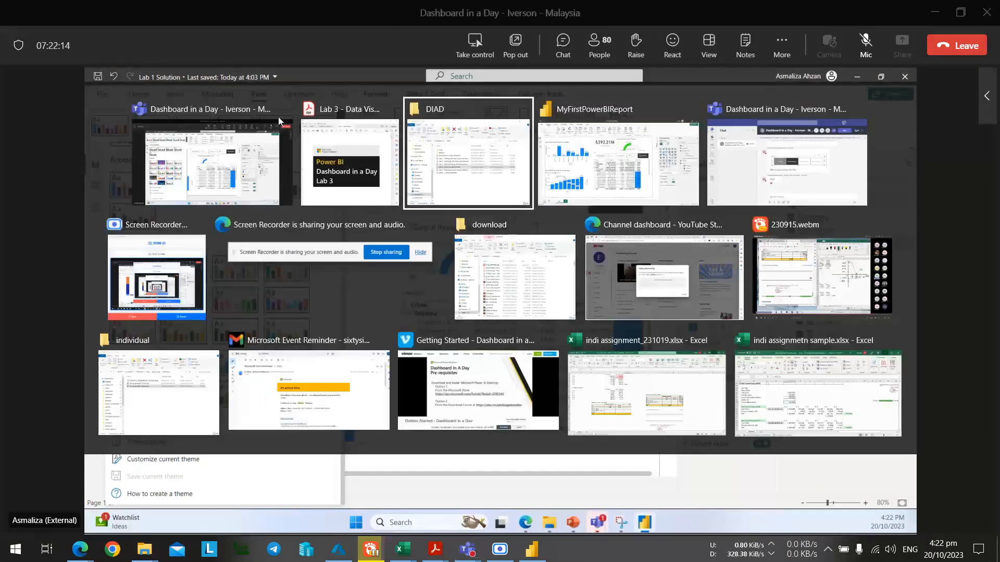
pyautogui.hotkey('alt', 'Tab')
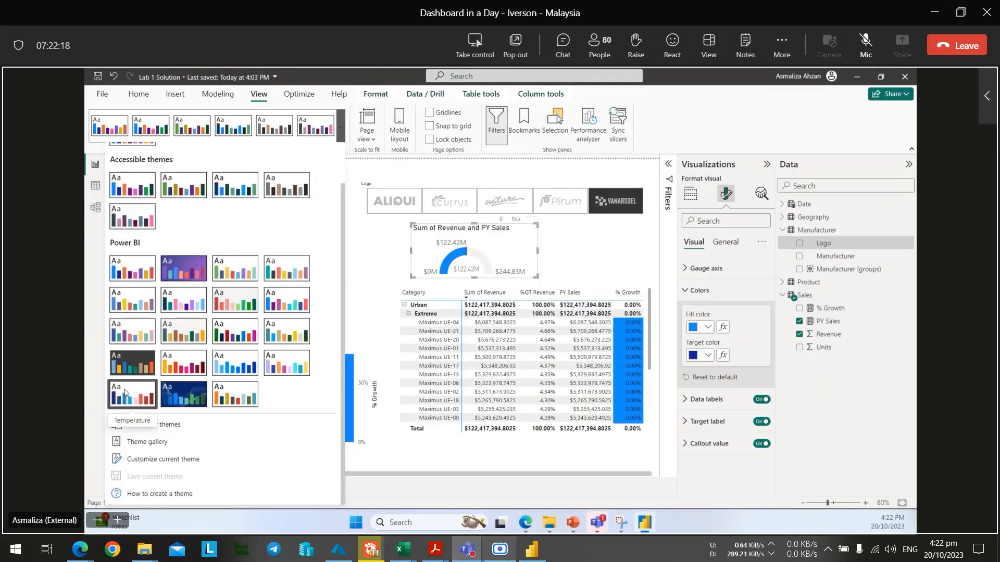
# Apply the Temperature theme to the own Power BI report.
pyautogui.click(543, 553)
pyautogui.click(209, 33)
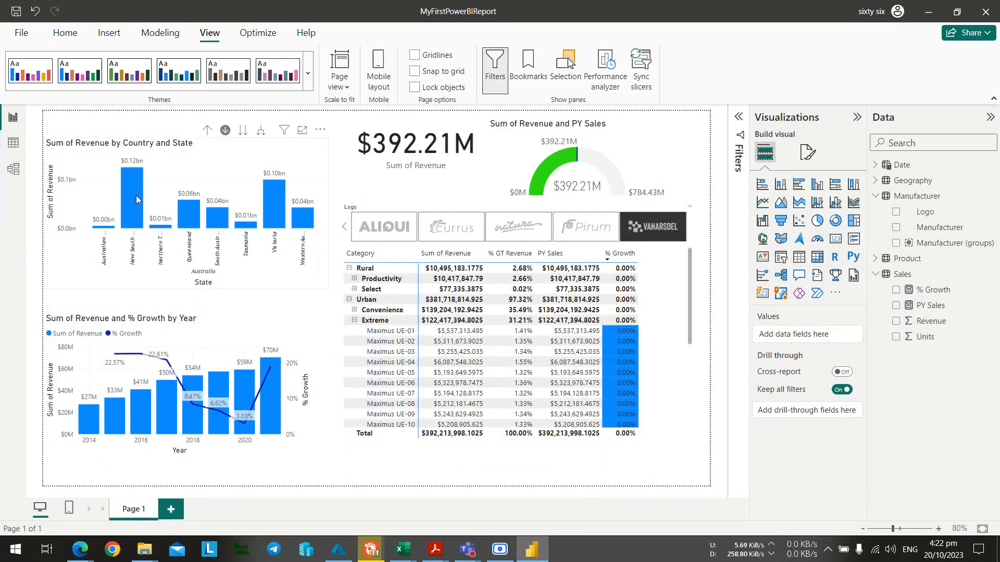
pyautogui.click(308, 73)
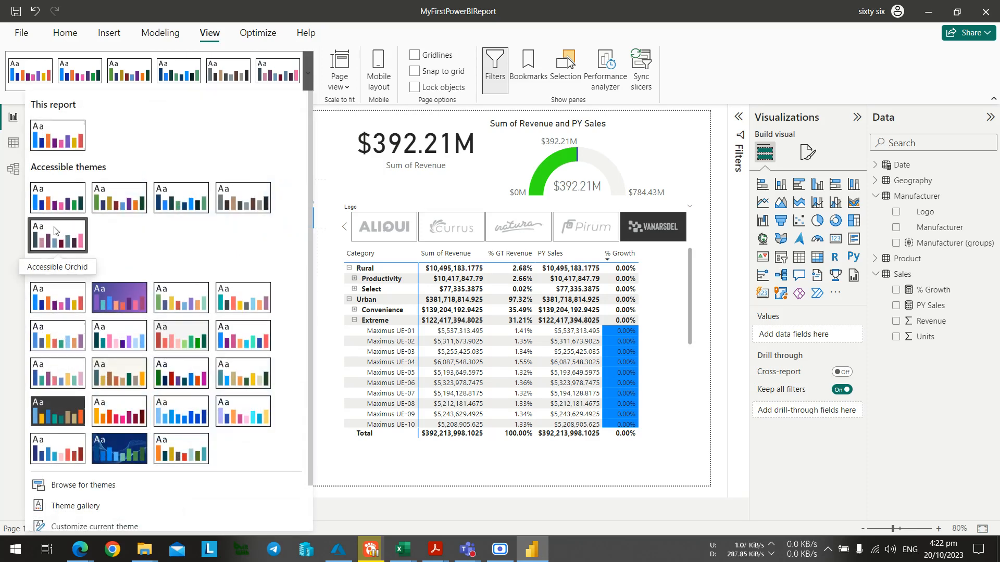
pyautogui.scroll(-1, 69, 438)
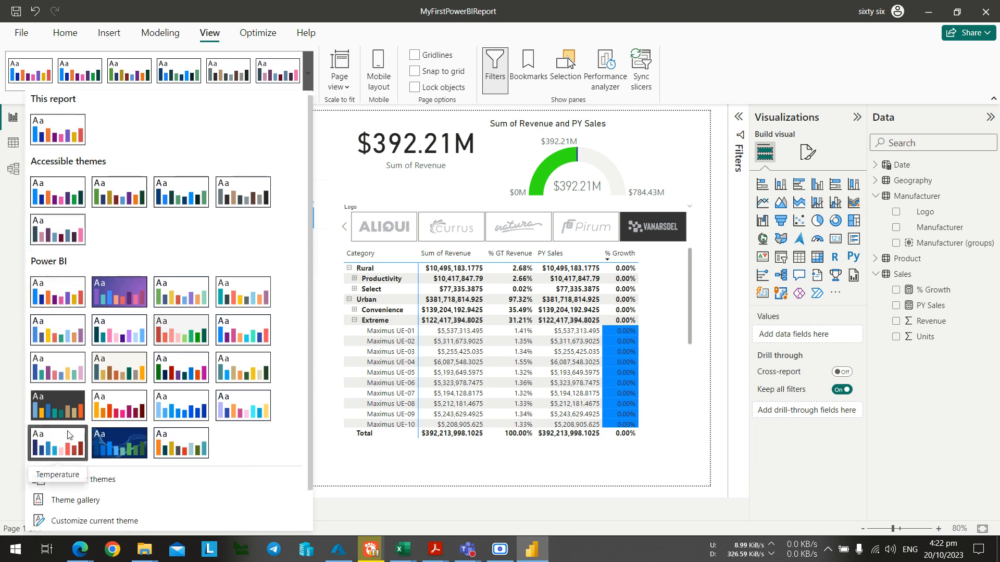
pyautogui.click(70, 448)
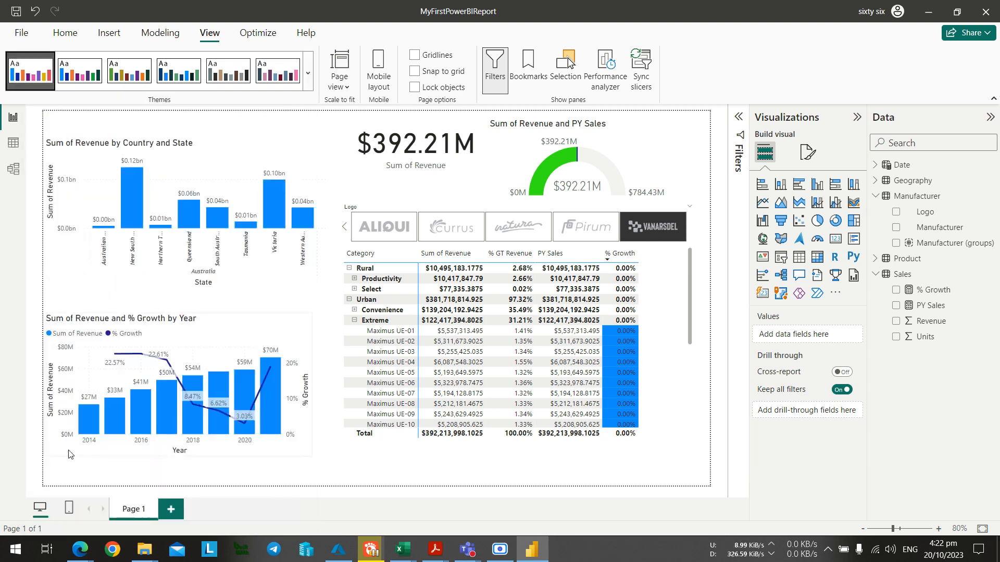
pyautogui.click(453, 467)
# Check the instructor's theme in the Teams meeting and apply the Classic theme to the own Power BI report.
pyautogui.hotkey('alt', 'Tab')
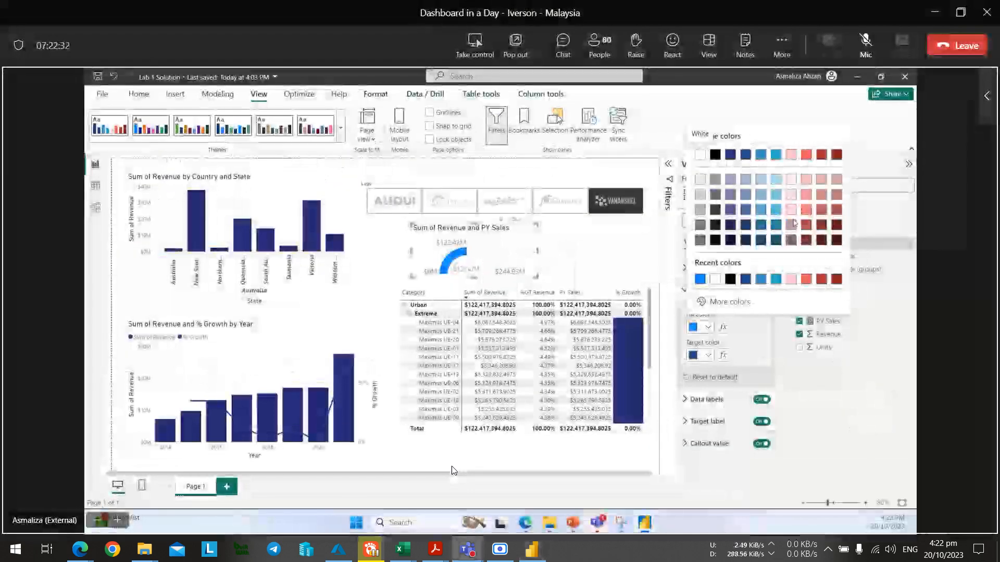
pyautogui.hotkey('alt', 'Tab')
pyautogui.hotkey('alt', 'Tab')
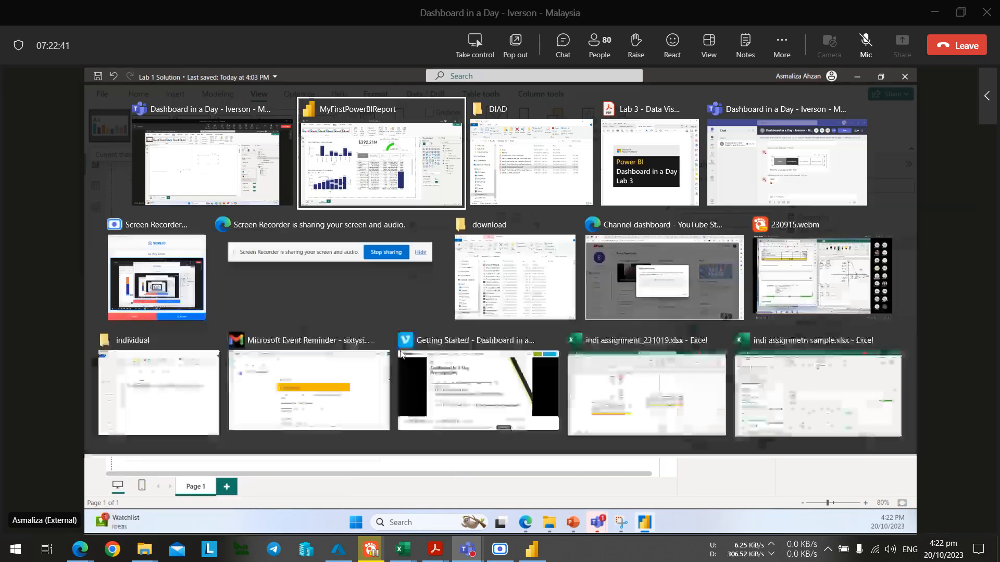
pyautogui.hotkey('alt', 'Tab')
pyautogui.click(308, 87)
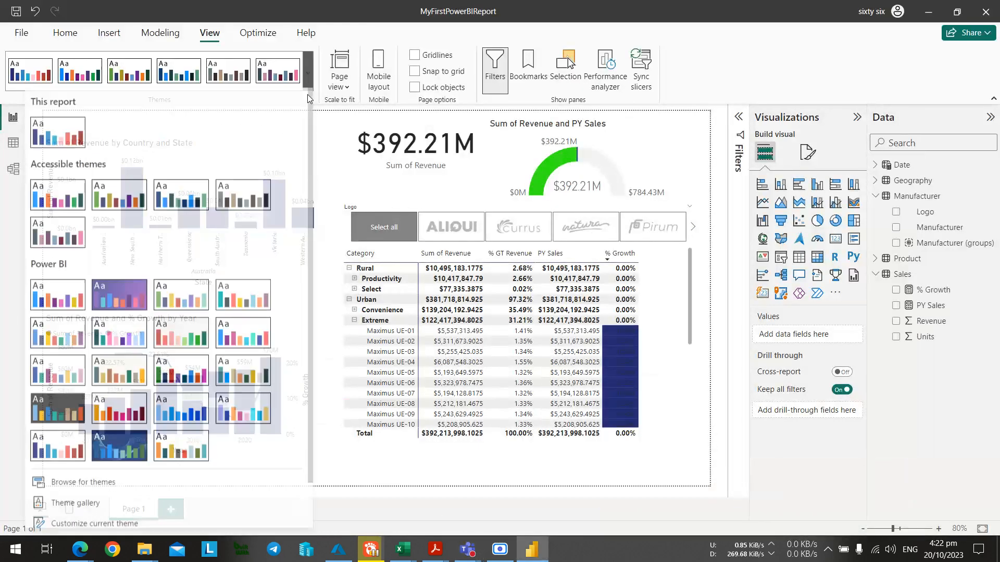
pyautogui.click(260, 296)
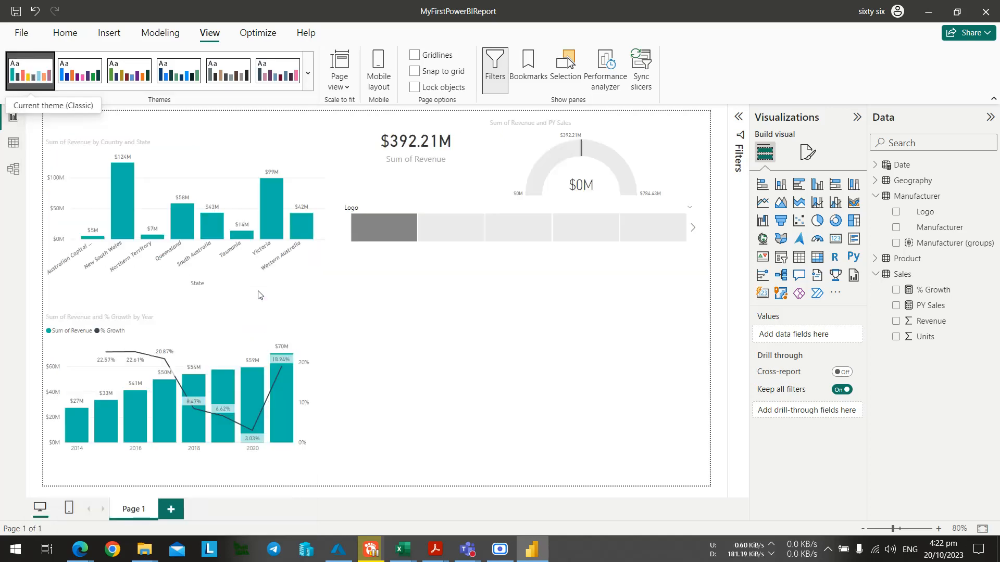
# Compare the instructor's shared report in the Teams meeting with the own Power BI report.
pyautogui.hotkey('alt', 'Tab')
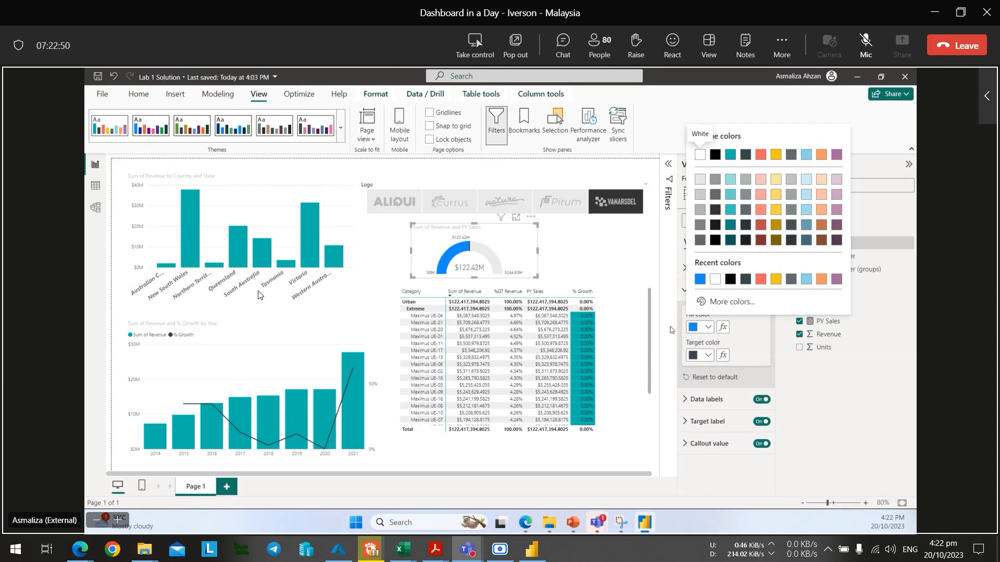
pyautogui.click(664, 323)
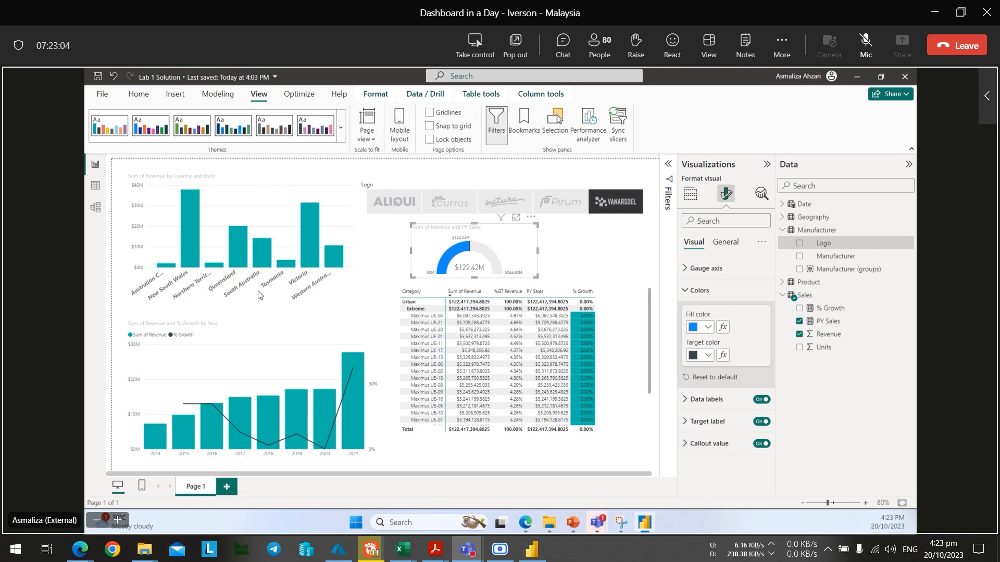
pyautogui.hotkey('alt', 'Tab')
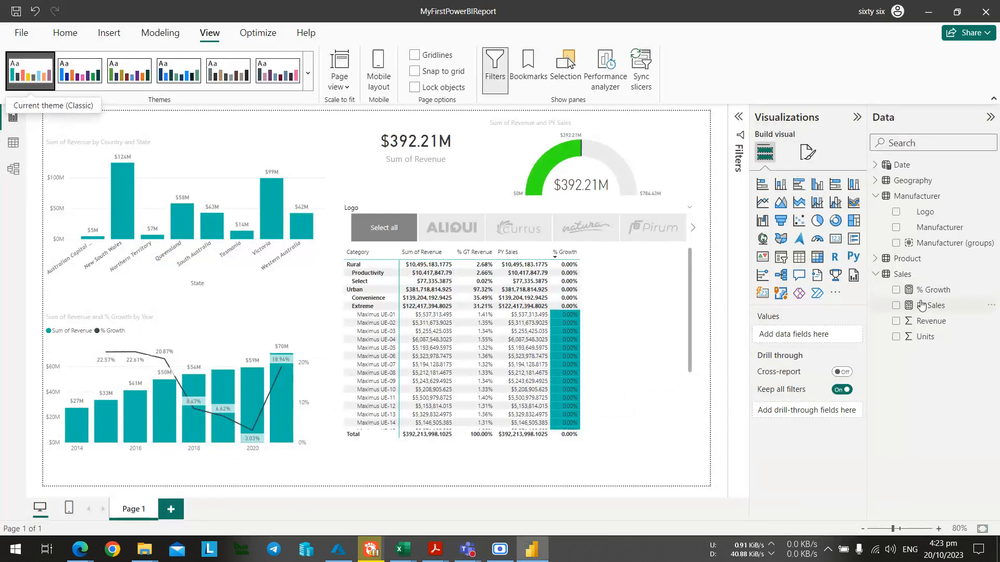
pyautogui.hotkey('alt', 'Tab')
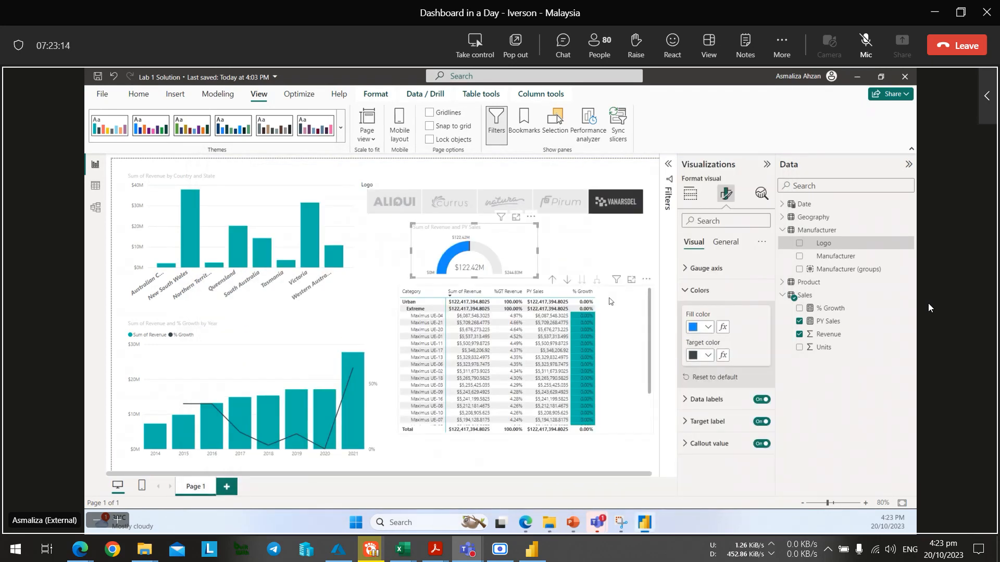
pyautogui.hotkey('alt', 'Tab')
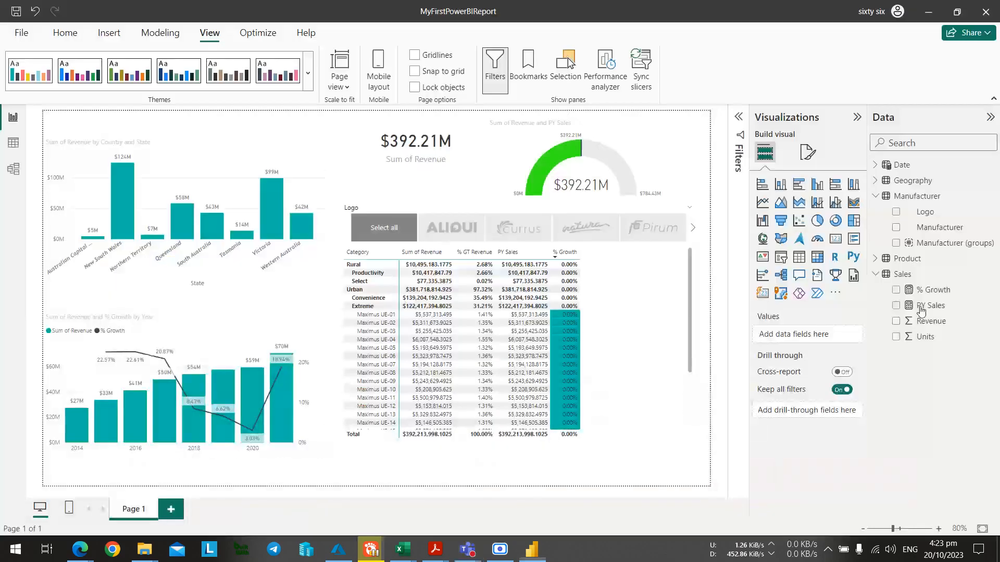
# Examine the current theme's name, color and advanced customization settings, and close them without applying changes.
pyautogui.click(309, 85)
pyautogui.scroll(-1, 269, 208)
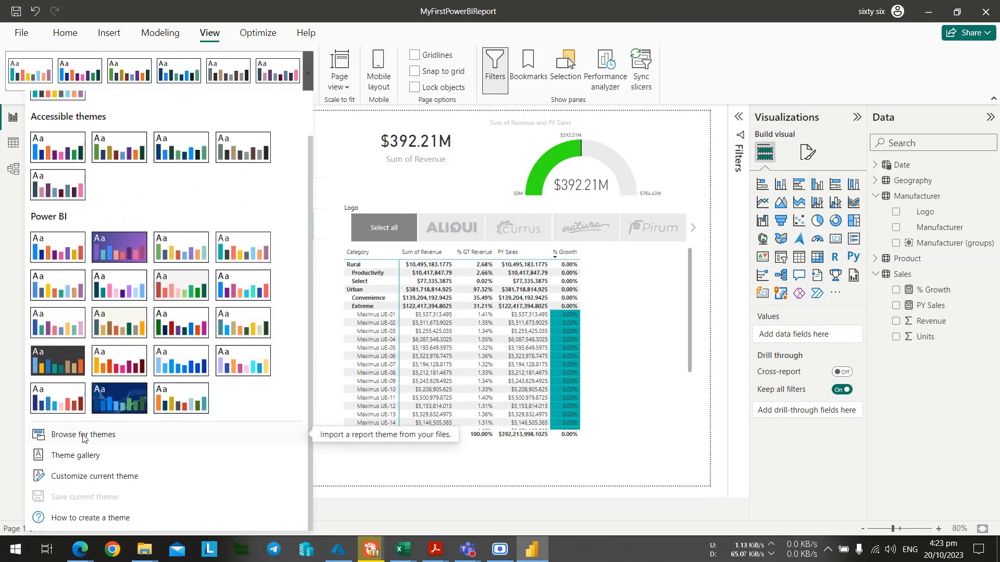
pyautogui.click(94, 477)
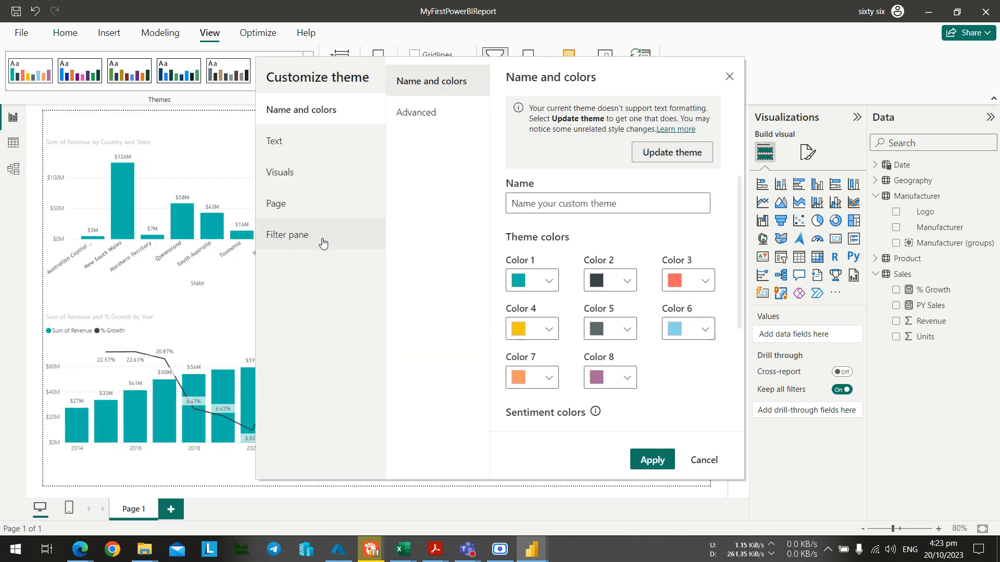
pyautogui.scroll(-3, 705, 306)
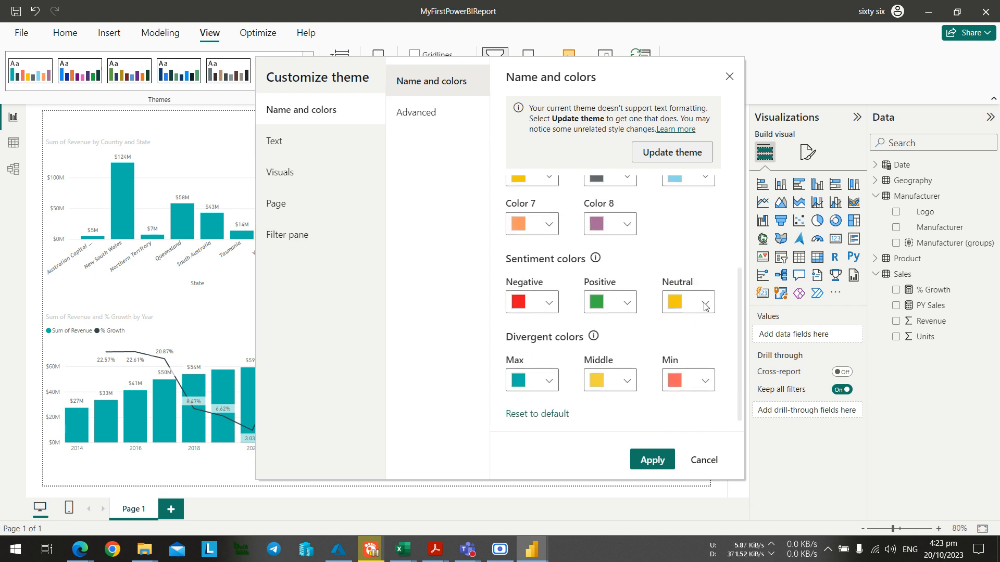
pyautogui.scroll(3, 705, 306)
pyautogui.click(444, 110)
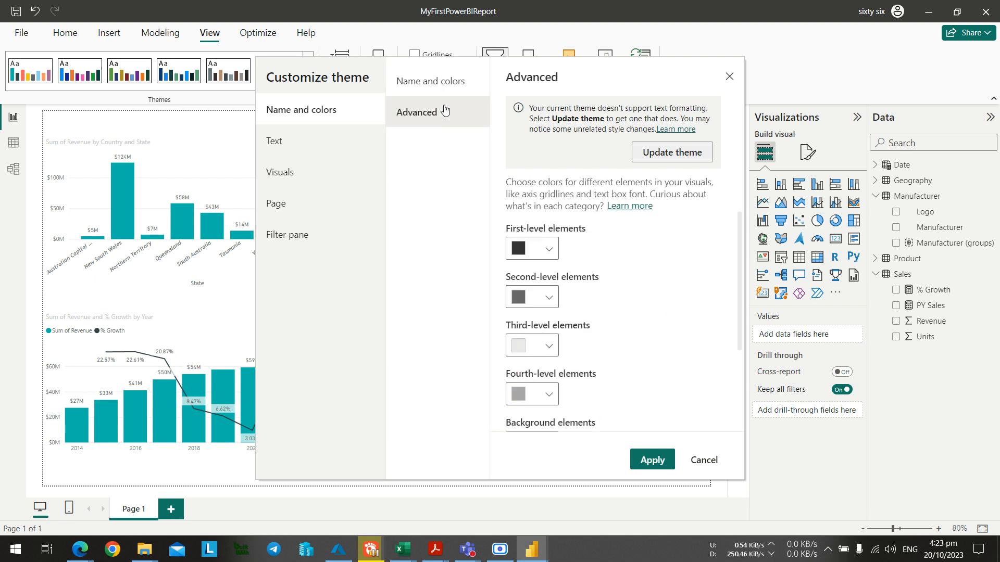
pyautogui.click(448, 83)
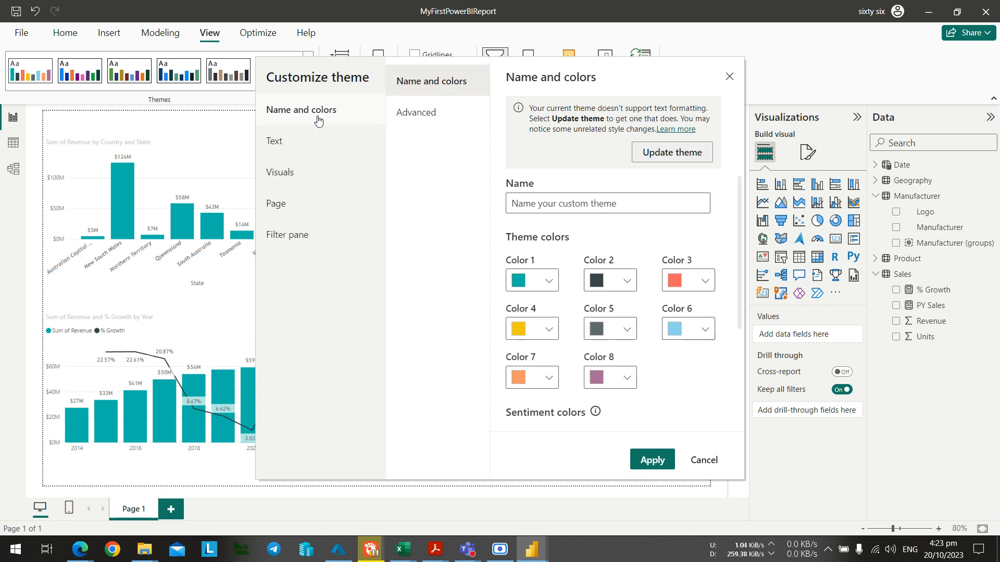
pyautogui.click(729, 77)
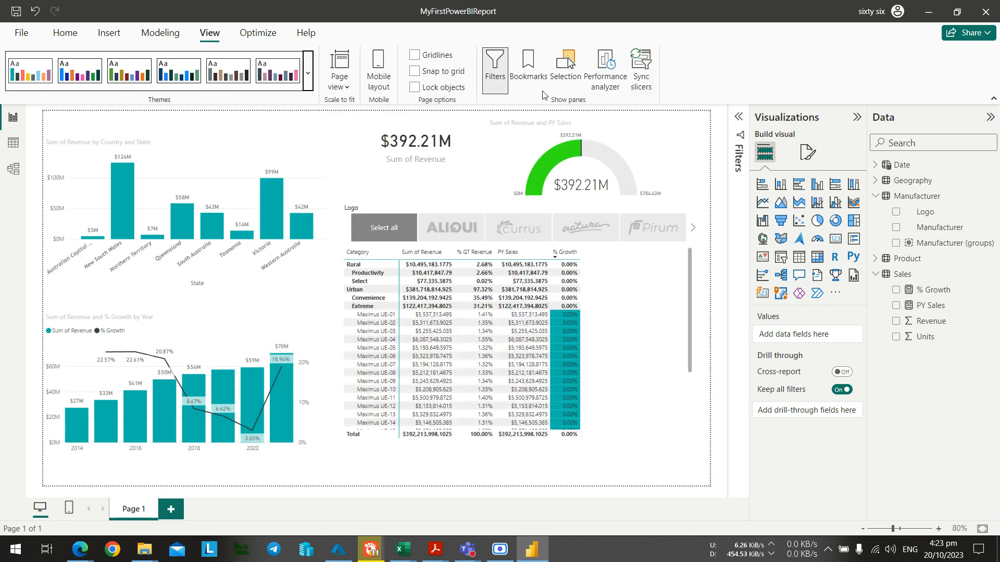
# Browse the DIAD Data folder's theme subfolder and apply DIADTheme2.json as the custom report theme.
pyautogui.click(308, 73)
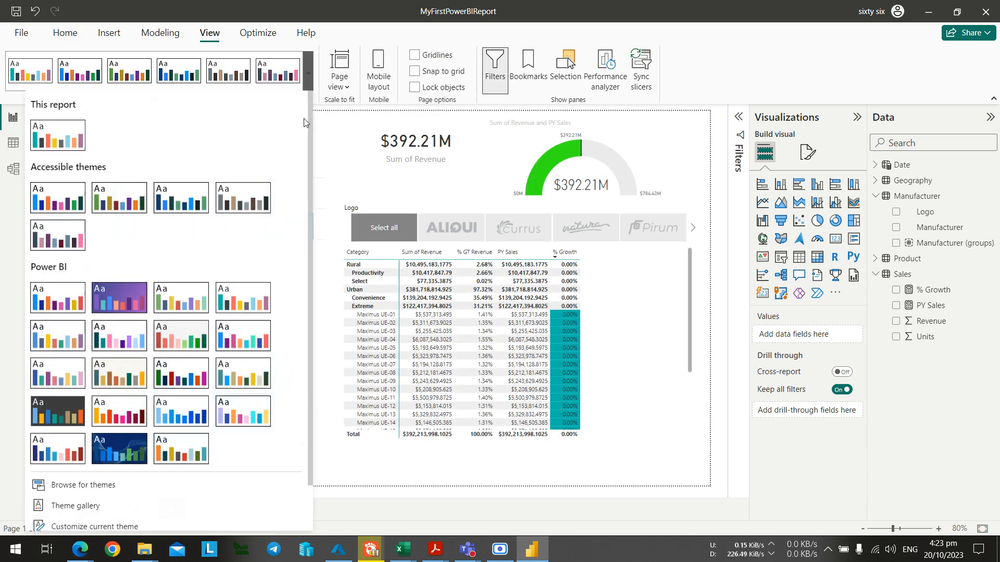
pyautogui.scroll(-3, 99, 417)
pyautogui.click(103, 434)
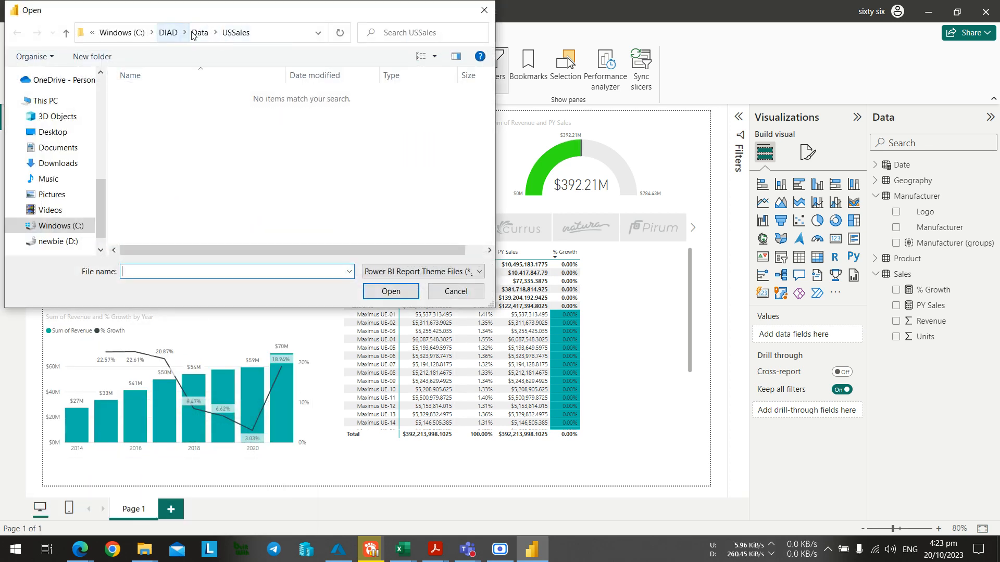
pyautogui.click(200, 34)
pyautogui.doubleClick(148, 109)
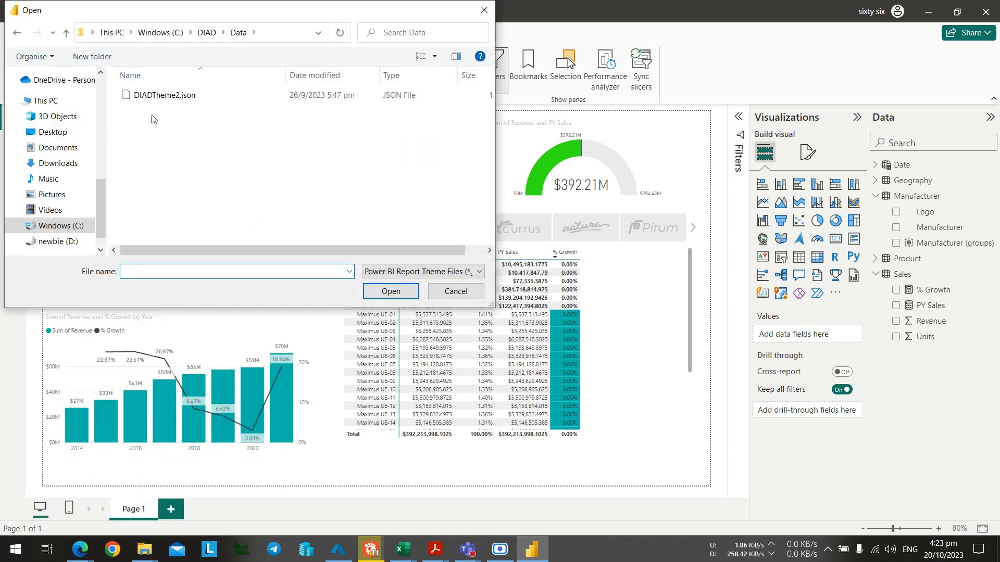
pyautogui.doubleClick(151, 94)
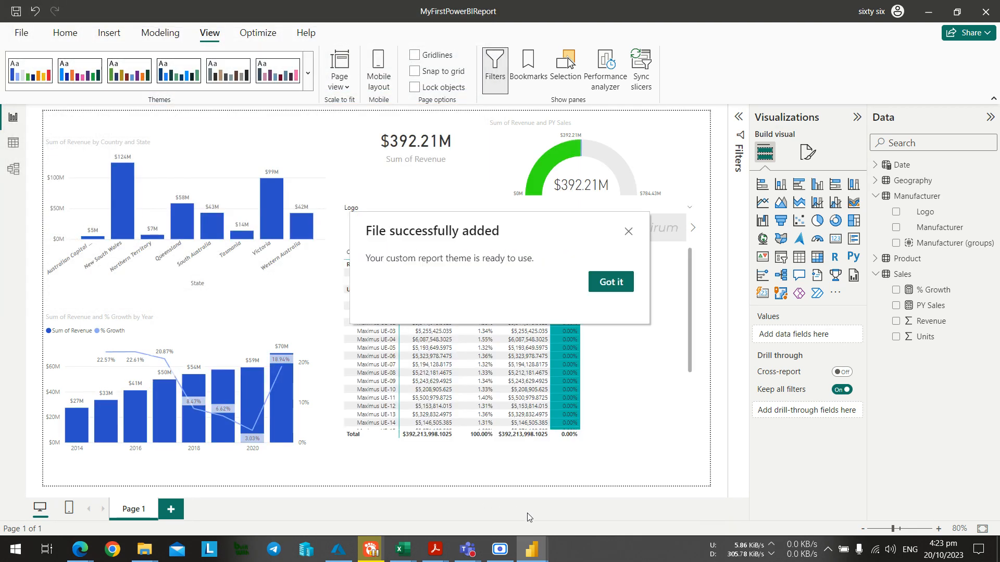
pyautogui.click(609, 283)
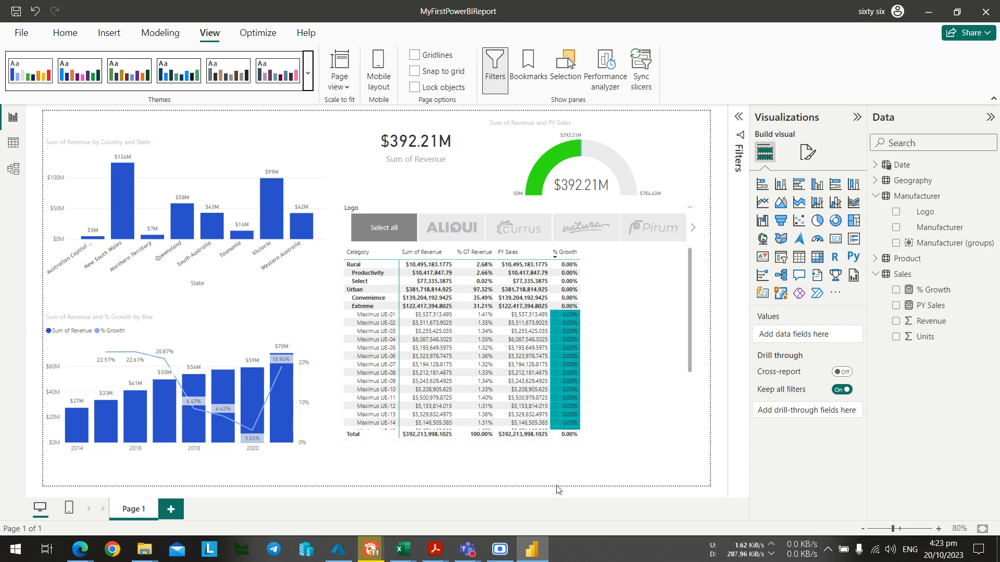
# Switch to the Teams meeting to follow the trainer's theme import, and return to the report with the Revenue by Country and State chart selected.
pyautogui.hotkey('alt', 'Tab')
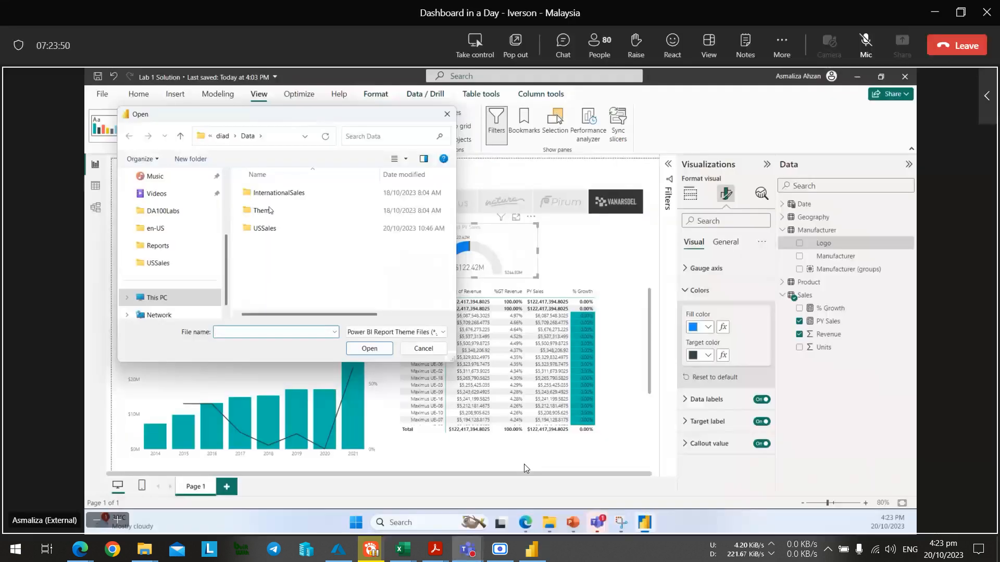
pyautogui.hotkey('alt', 'Tab')
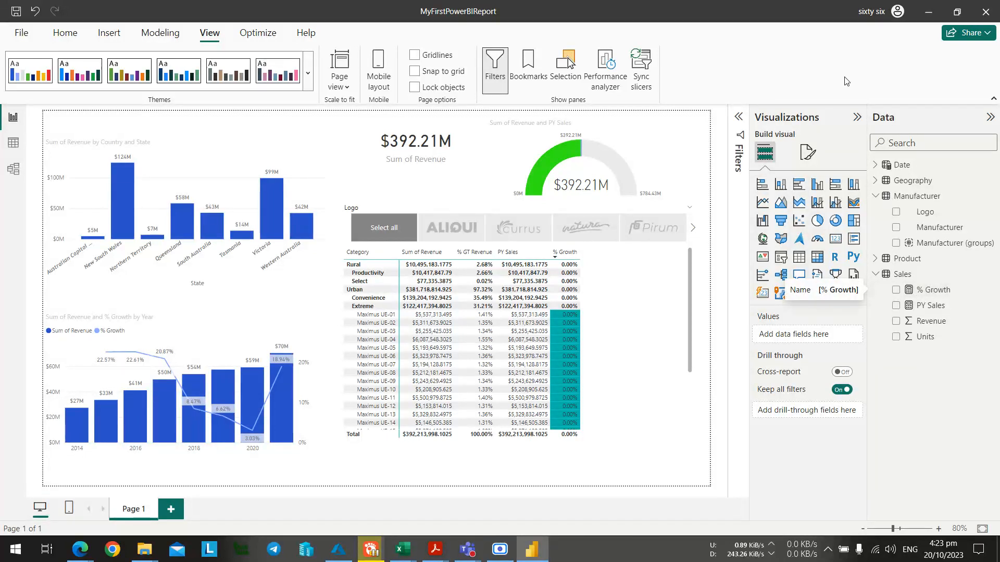
pyautogui.click(302, 281)
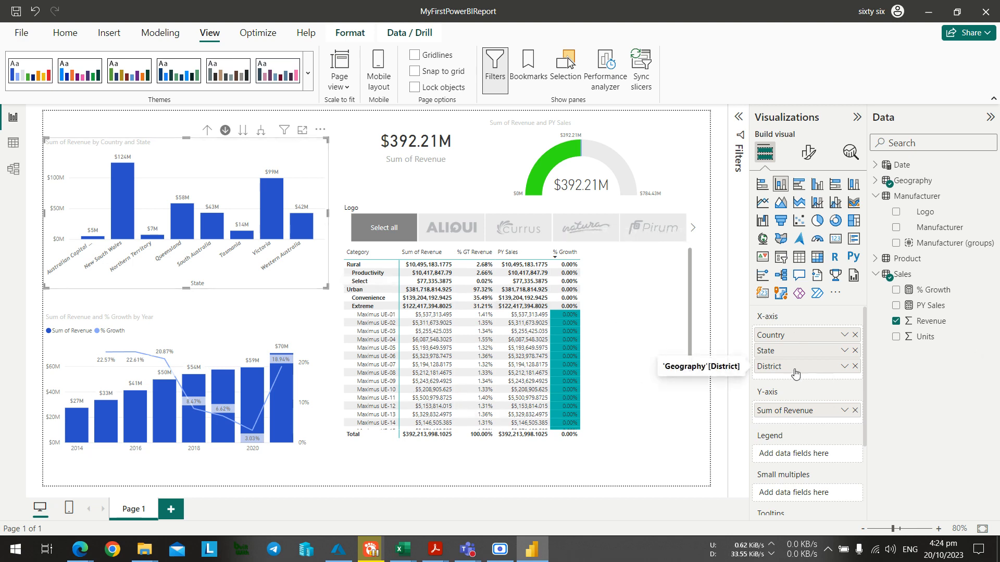
pyautogui.hotkey('alt', 'Tab')
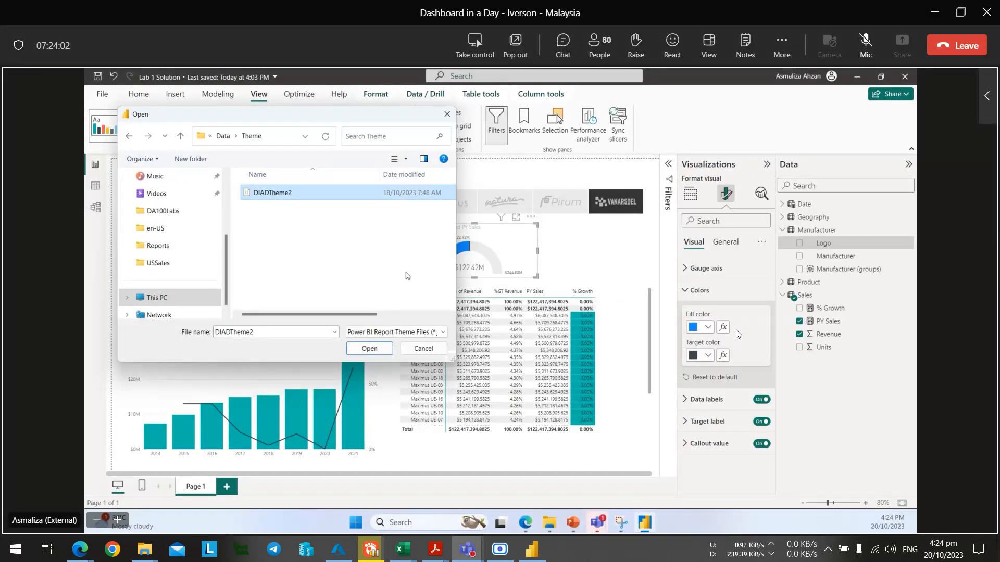
pyautogui.hotkey('alt', 'Tab')
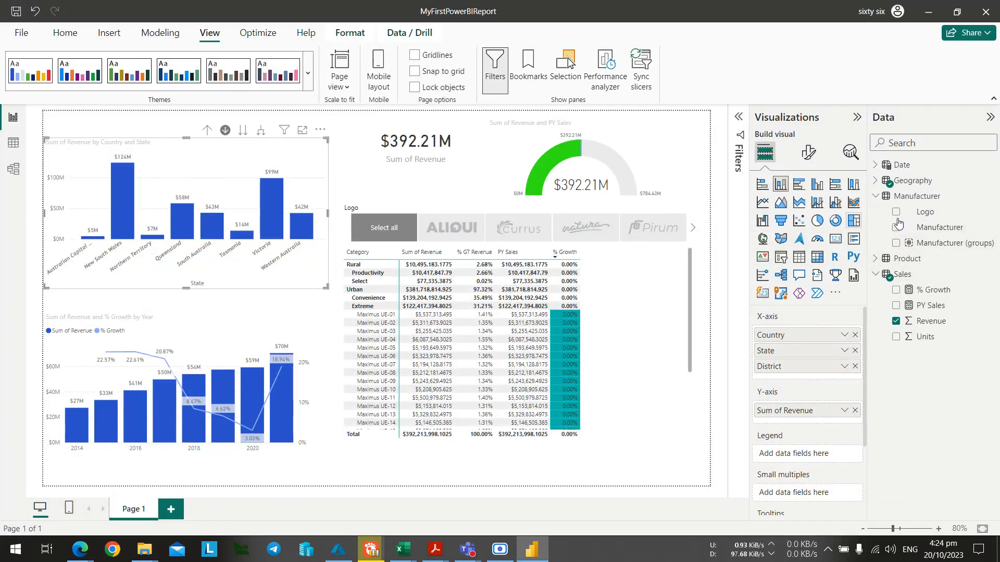
# Expand the report filters and reselect only VanArsdel and Top Competitor in the all-pages Manufacturer group filter.
pyautogui.click(739, 125)
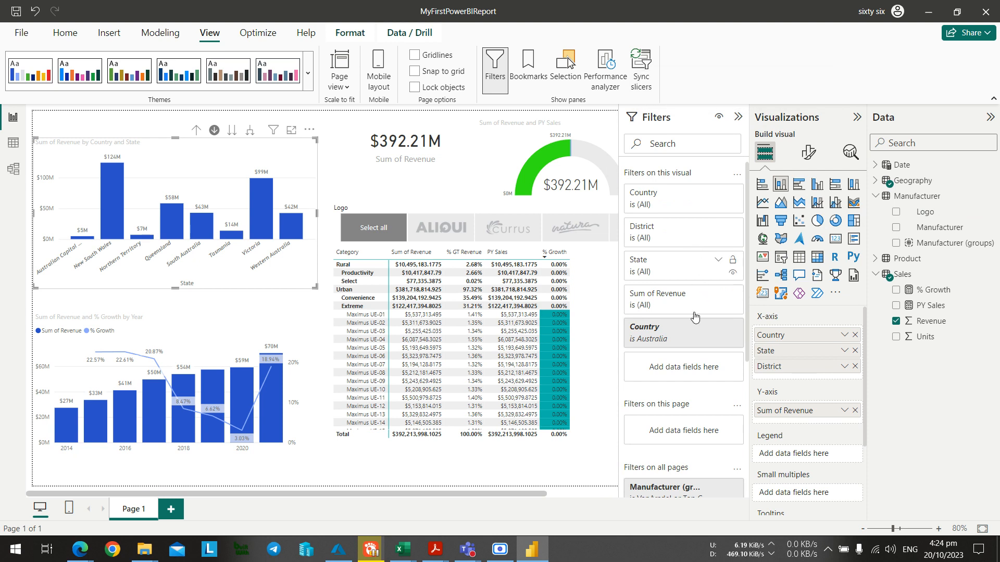
pyautogui.scroll(-3, 706, 381)
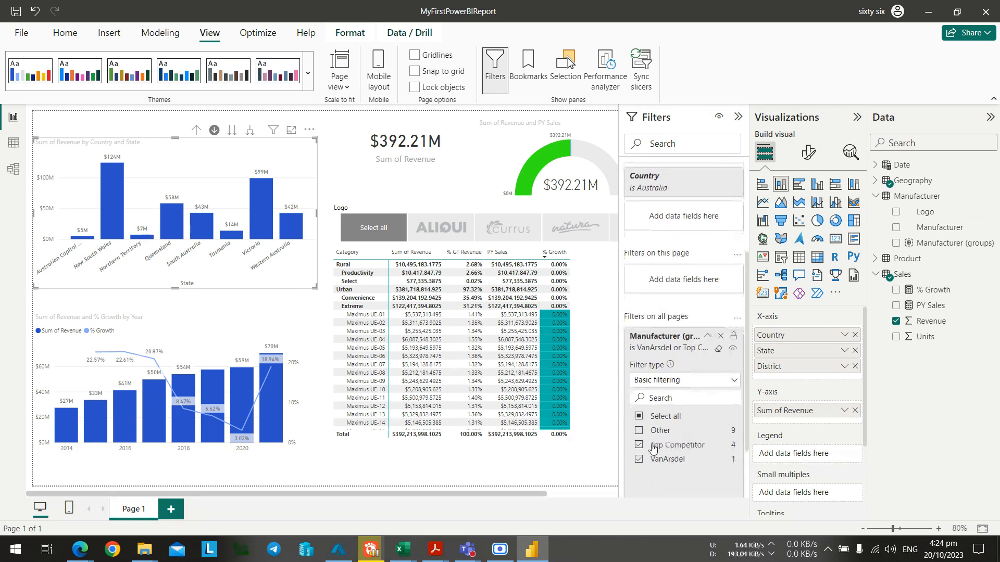
pyautogui.click(640, 416)
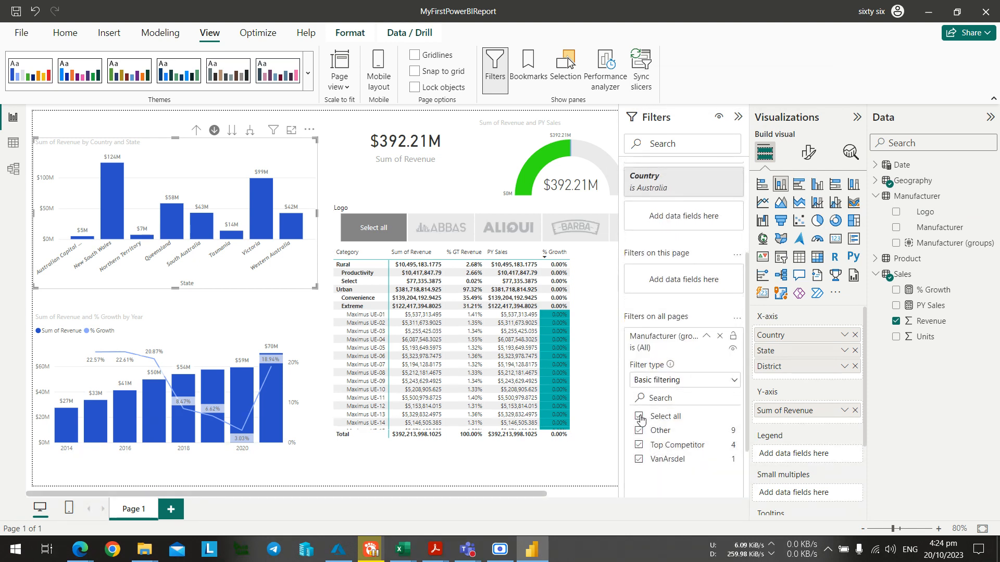
pyautogui.click(640, 416)
pyautogui.click(640, 459)
pyautogui.click(639, 446)
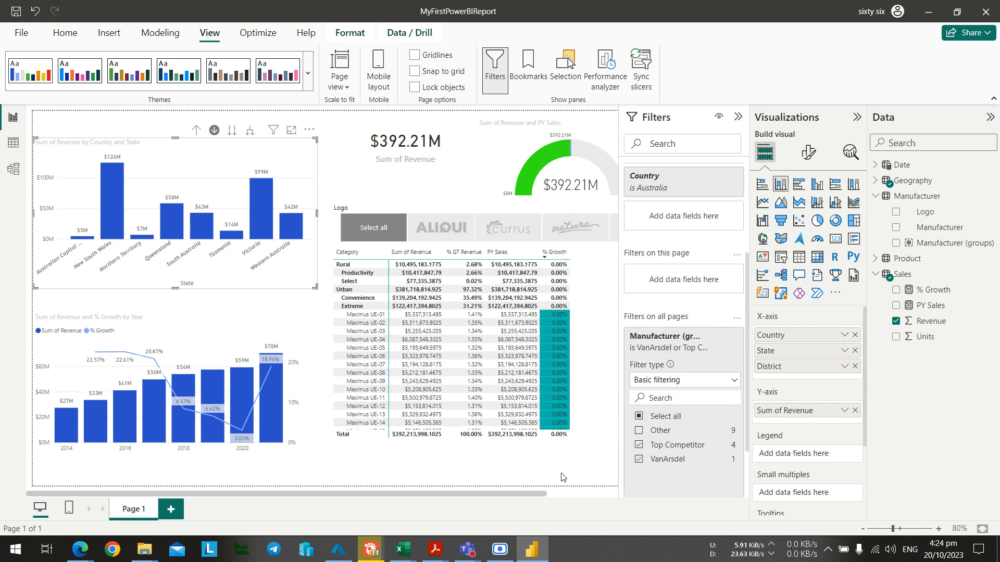
# Page through the Logo slicer to check the VanArsdel tile.
pyautogui.hscroll(3, 556, 500)
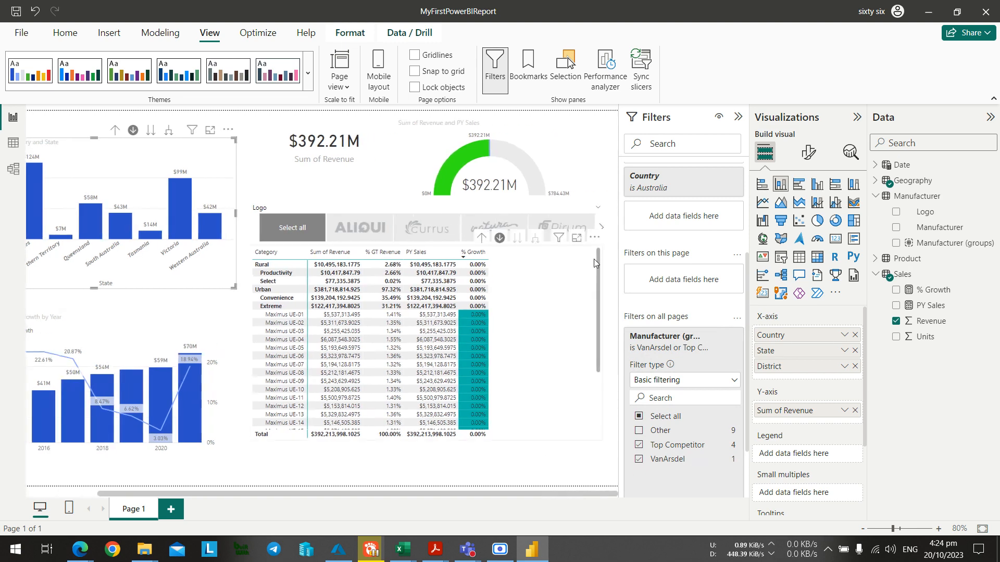
pyautogui.click(601, 231)
pyautogui.click(602, 231)
pyautogui.click(570, 232)
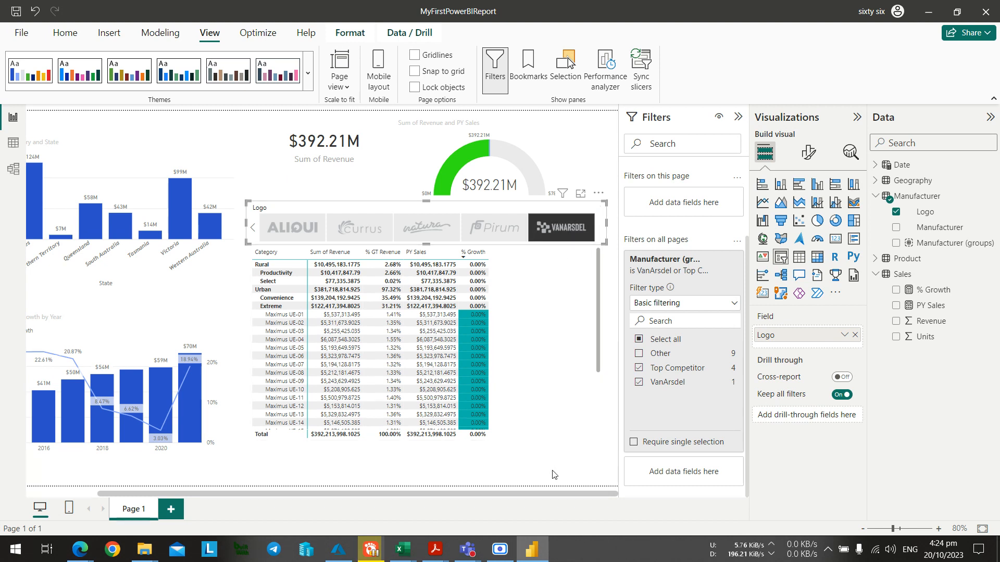
# Replace Top Competitor with Other in the all-pages Manufacturer group filter, and toggle VanArsdel off and on in the Logo slicer.
pyautogui.moveTo(555, 497); pyautogui.dragTo(394, 492)
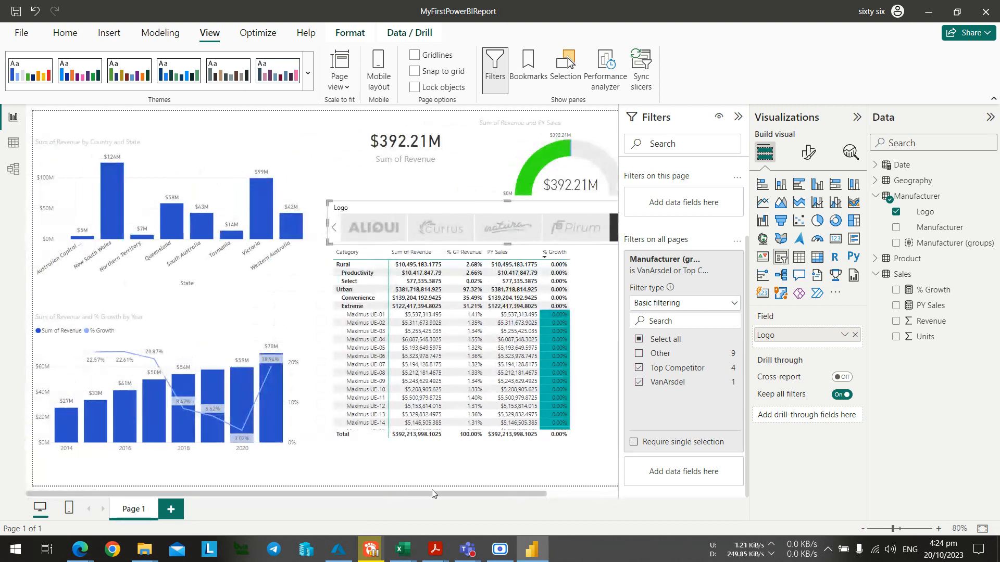
pyautogui.click(639, 368)
pyautogui.click(638, 353)
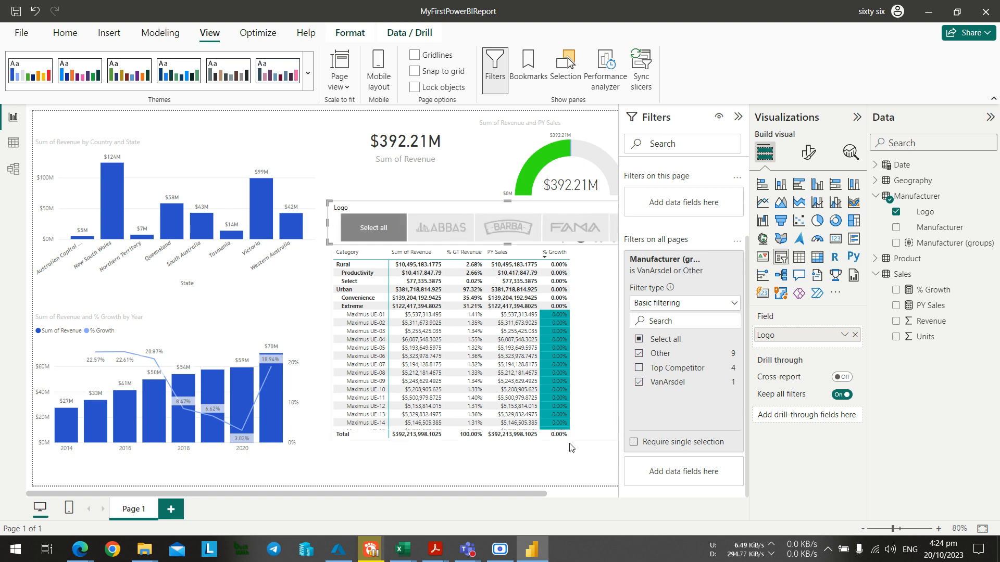
pyautogui.moveTo(521, 494); pyautogui.dragTo(619, 496)
pyautogui.click(600, 228)
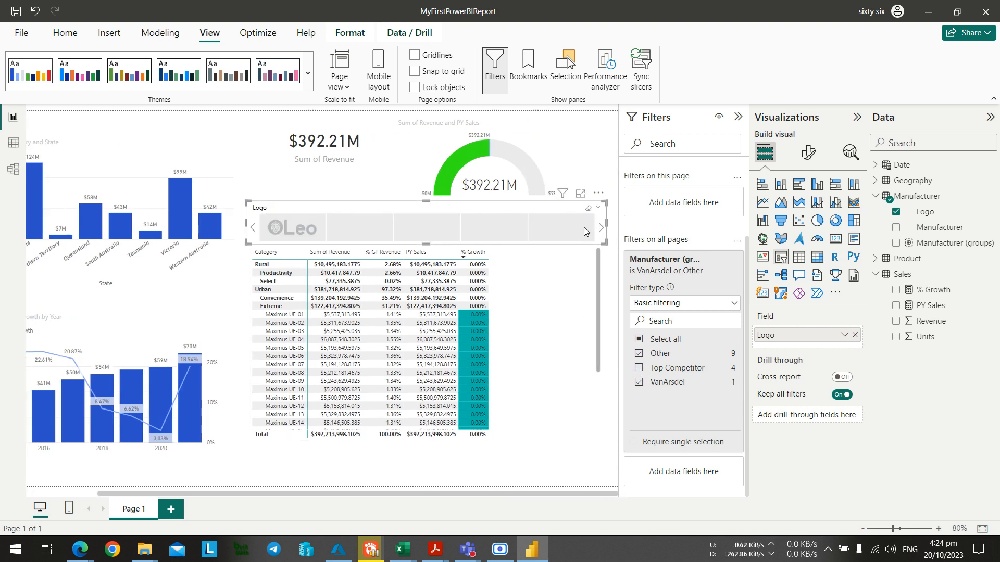
pyautogui.click(500, 229)
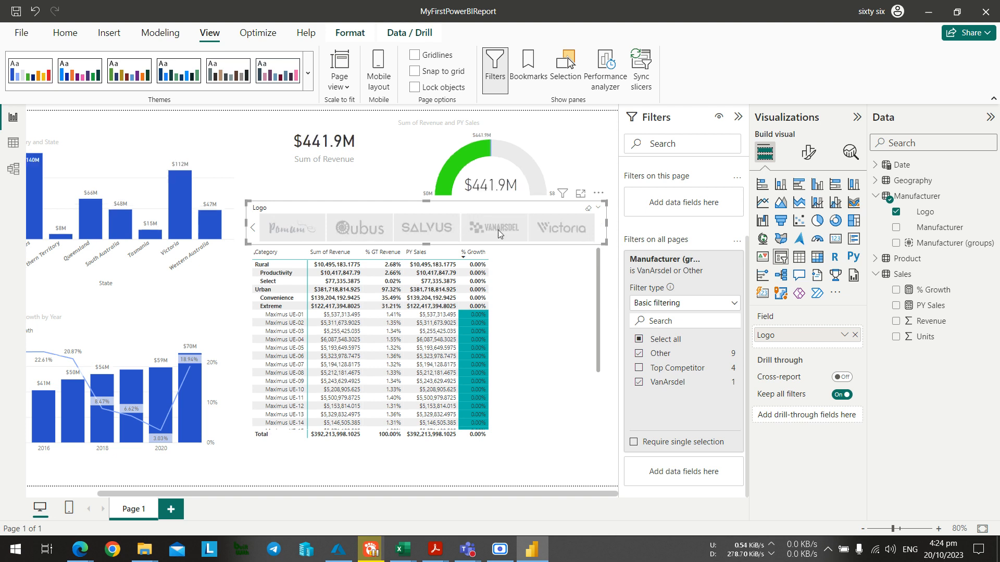
pyautogui.click(501, 227)
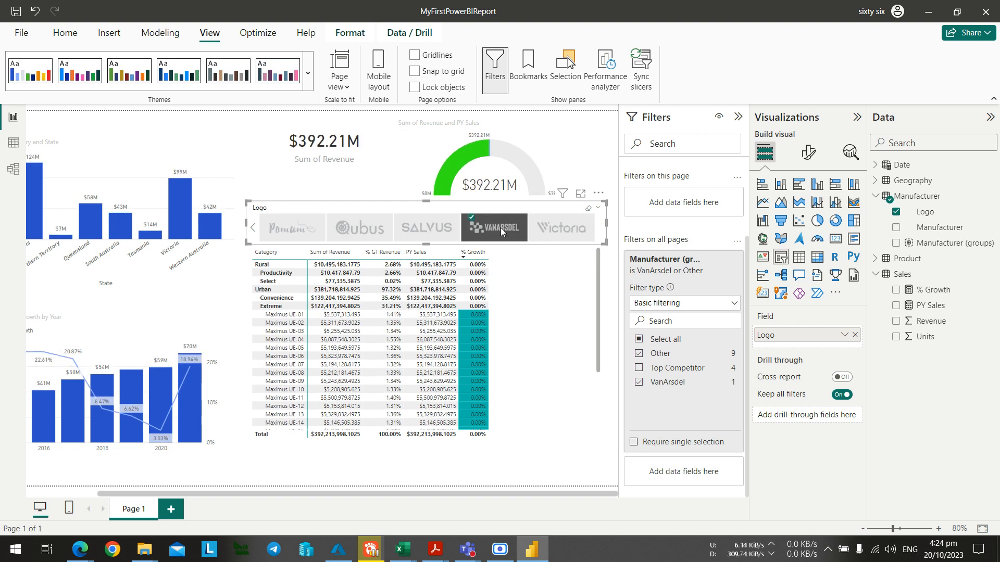
# Return the Manufacturer group filter to Top Competitor and VanArsdel, switching once more to Other to compare the logos.
pyautogui.click(639, 368)
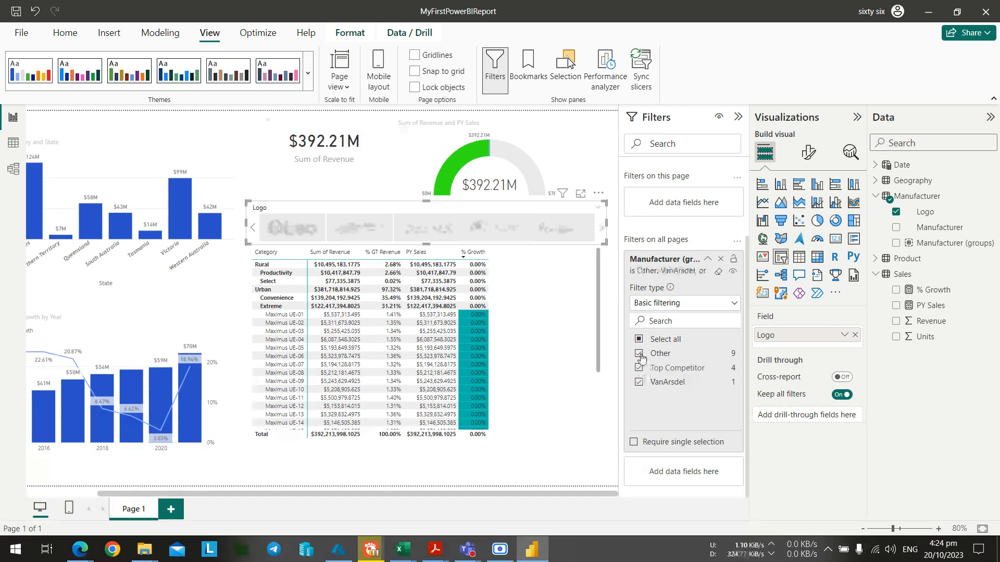
pyautogui.click(639, 354)
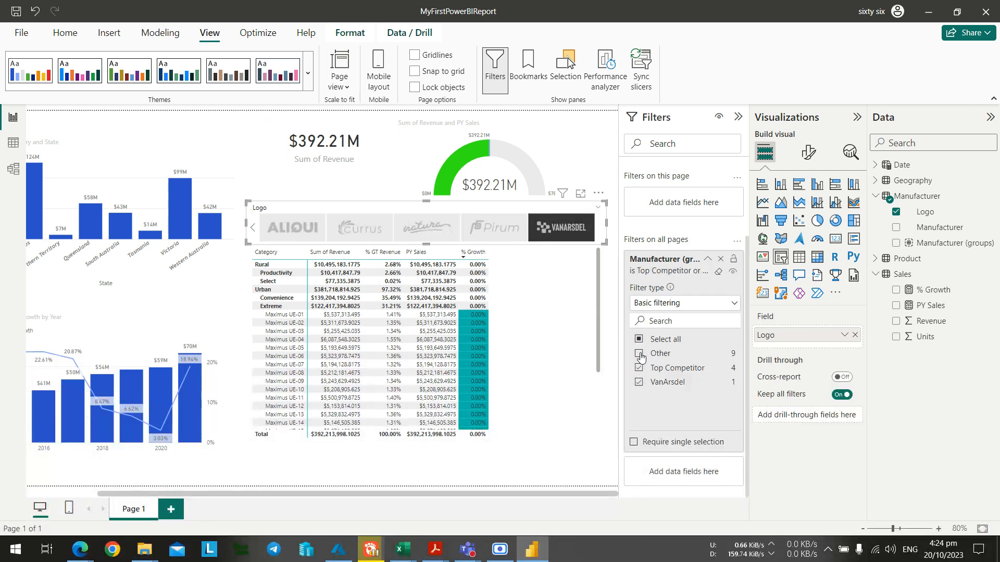
pyautogui.click(640, 354)
pyautogui.click(638, 368)
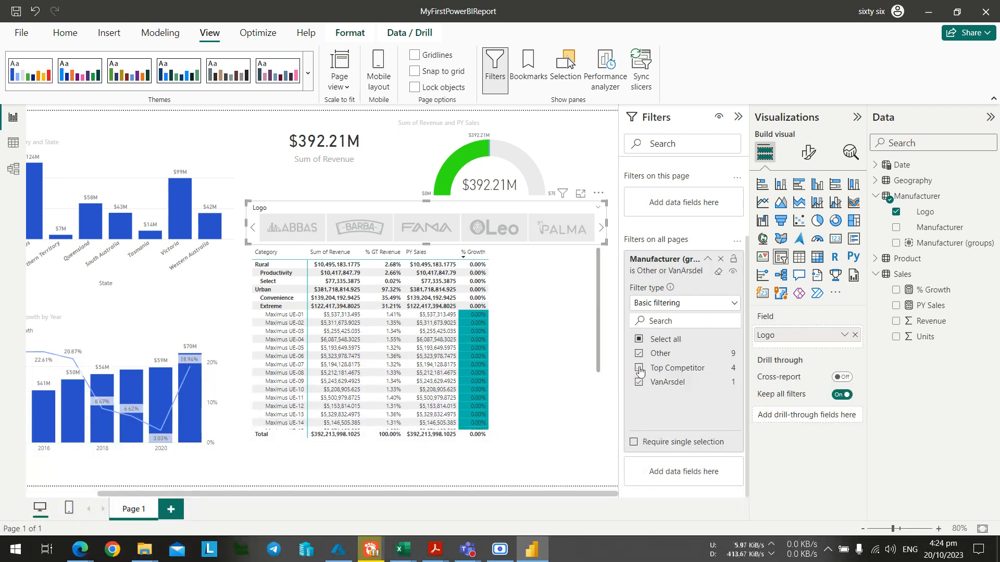
pyautogui.click(639, 368)
pyautogui.click(640, 354)
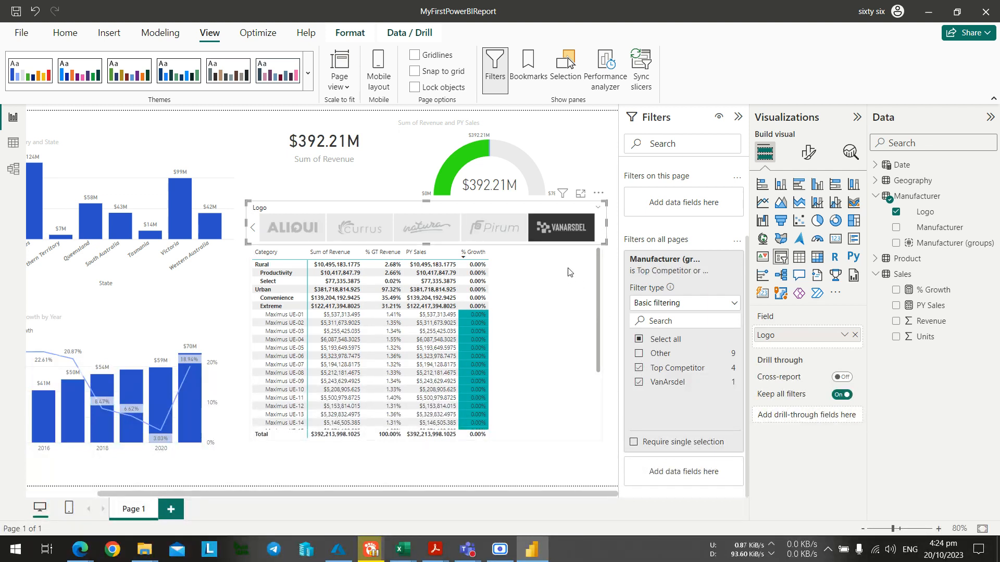
# Clear the VanArsdel selection in the Logo slicer, and briefly include the Other group in the Manufacturer filter to compare.
pyautogui.click(560, 226)
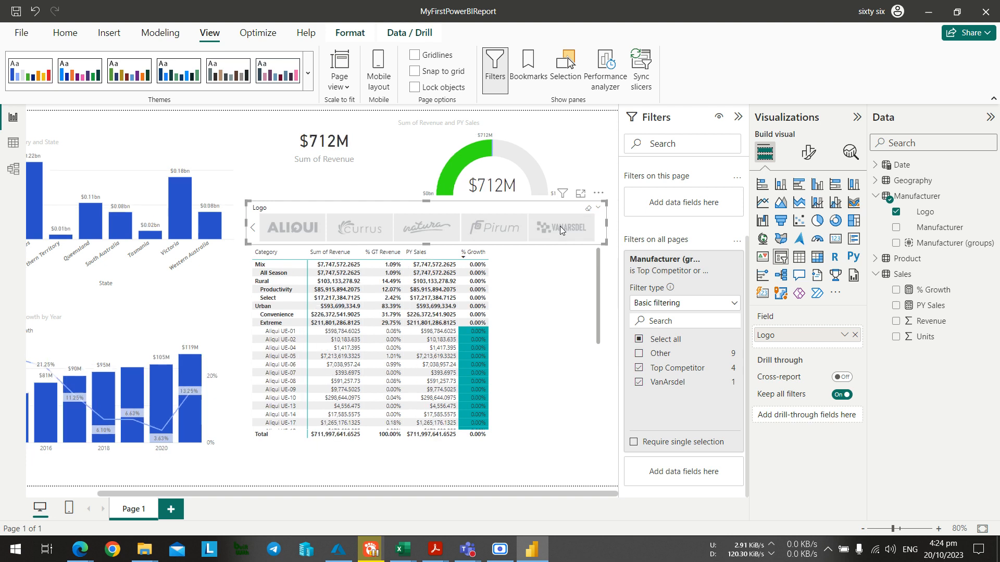
pyautogui.click(639, 355)
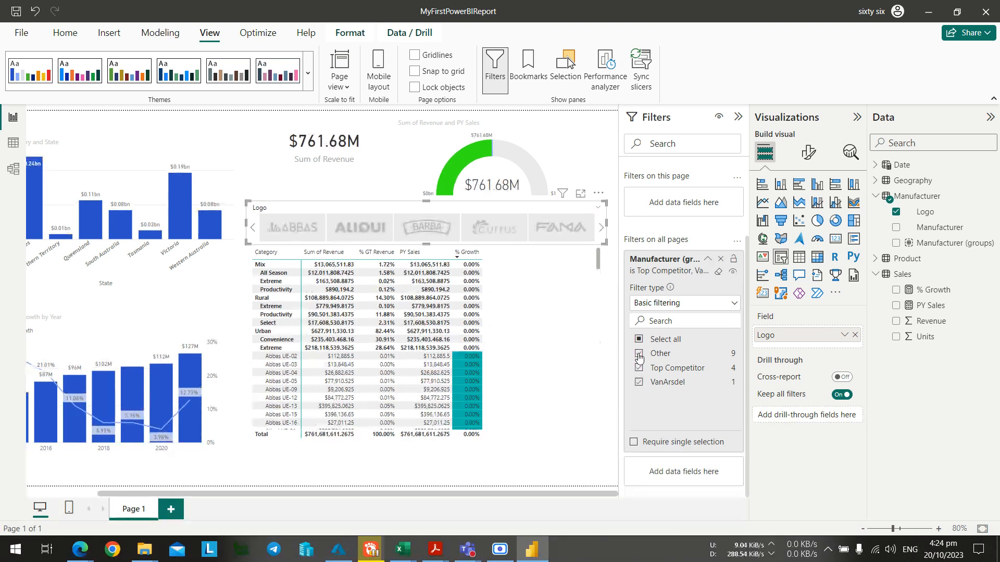
pyautogui.click(638, 355)
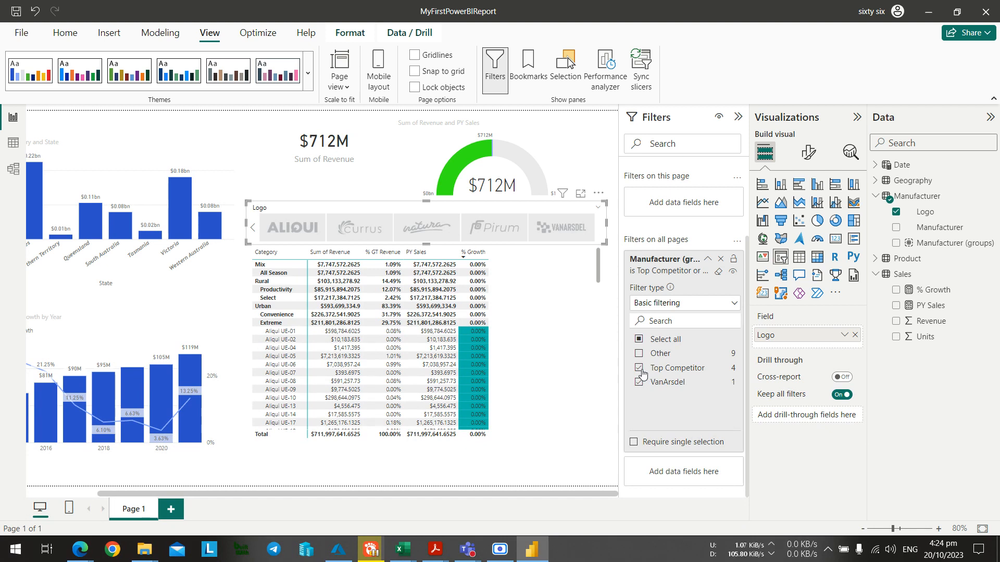
pyautogui.click(281, 169)
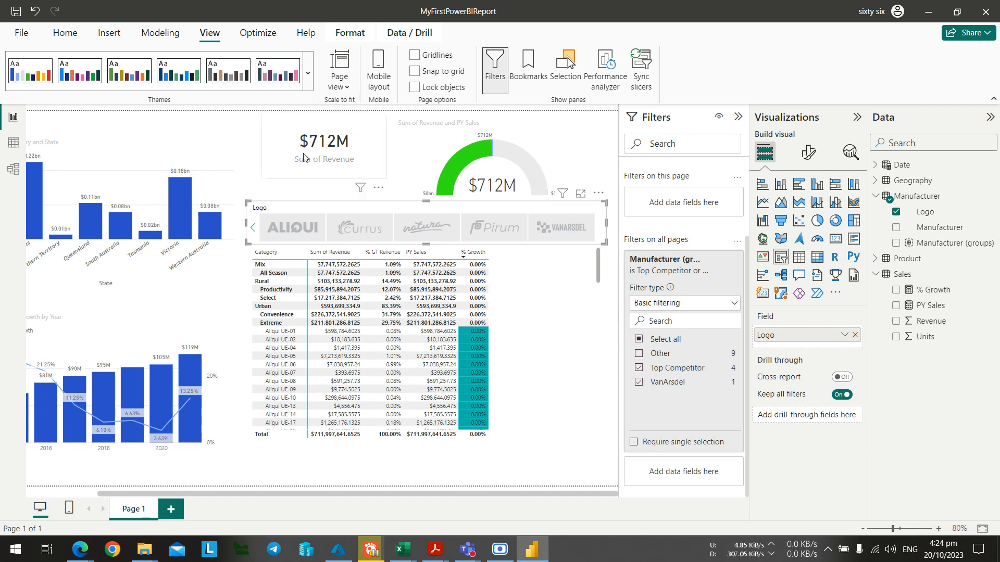
pyautogui.click(280, 188)
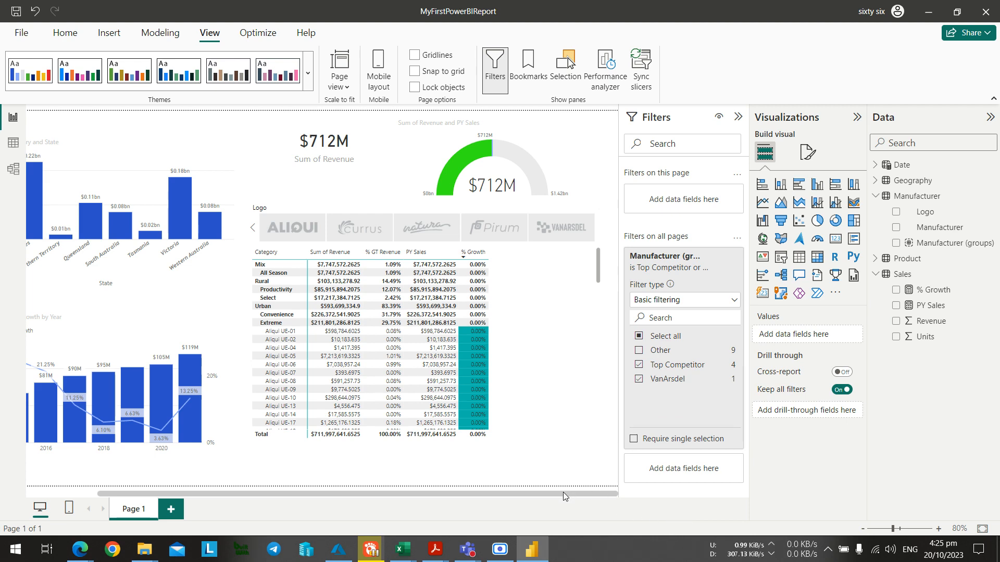
# Compare the report's visuals with the trainer's themed report in the Teams meeting, and select the Revenue by Country and State chart.
pyautogui.hotkey('alt', 'Tab')
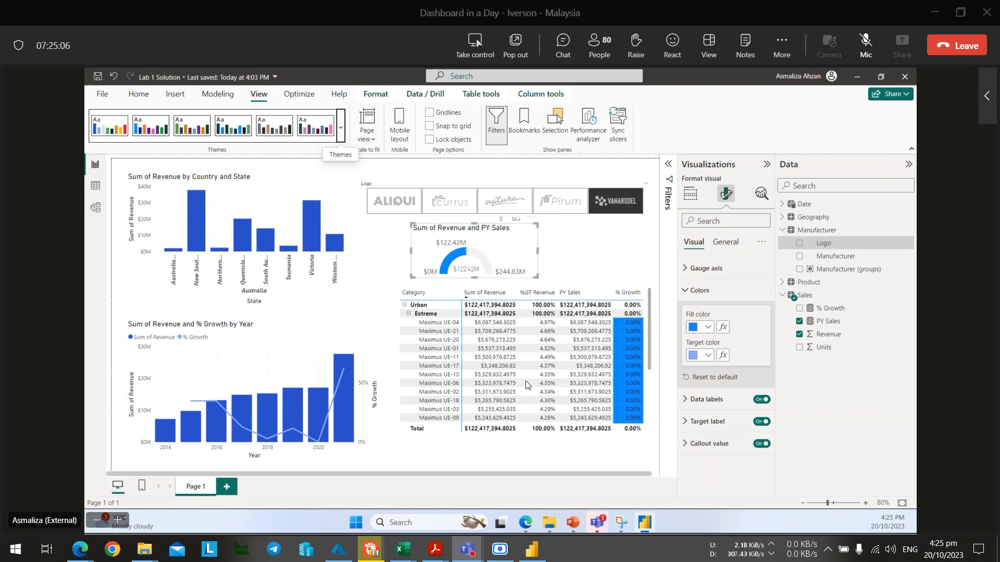
pyautogui.hotkey('alt', 'Tab')
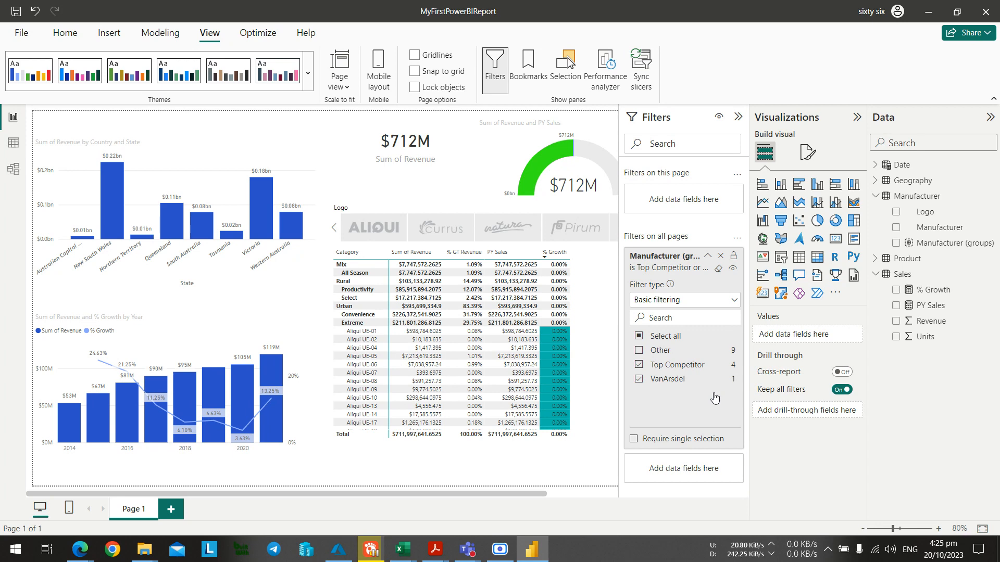
pyautogui.hotkey('alt', 'Tab')
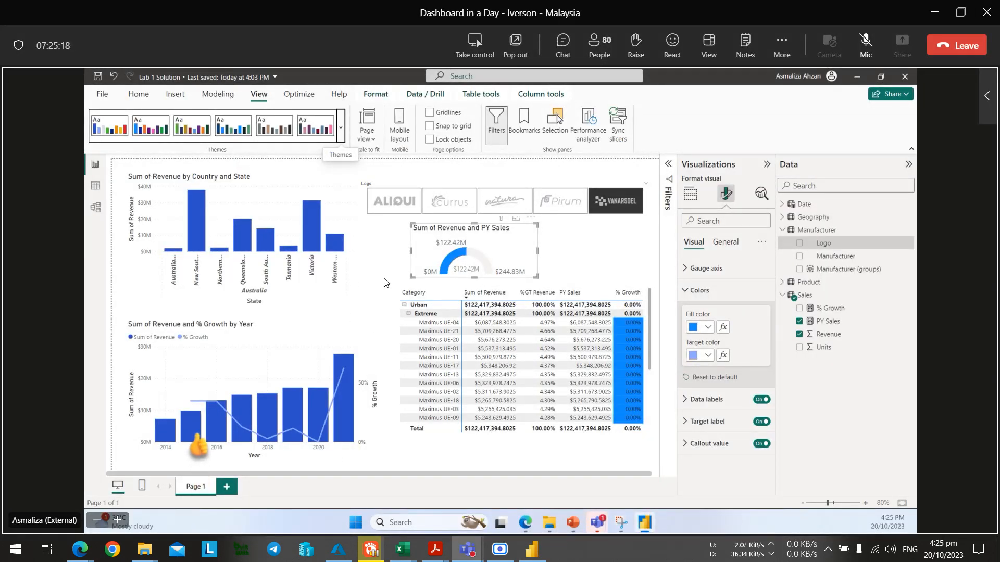
pyautogui.hotkey('alt', 'Tab')
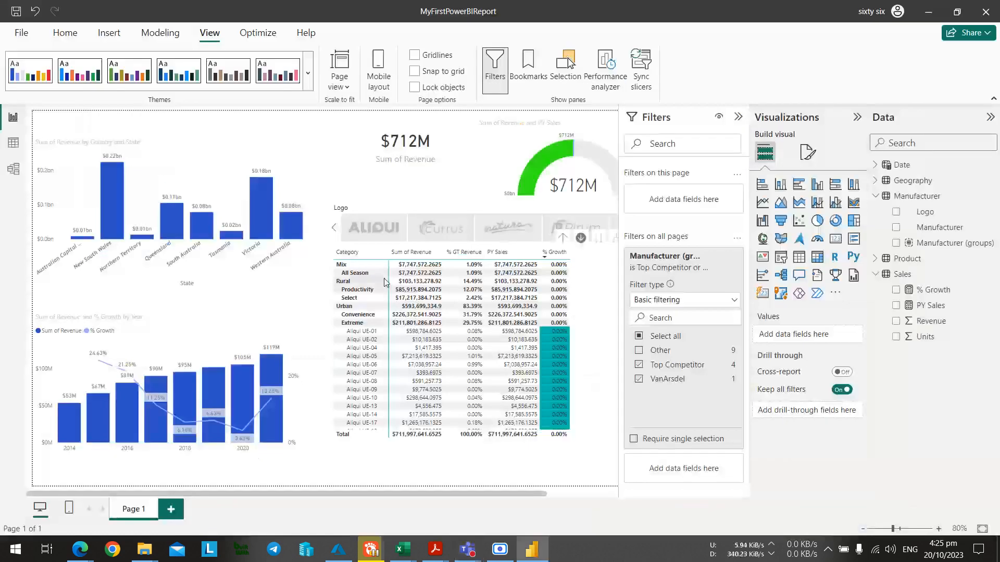
pyautogui.click(315, 284)
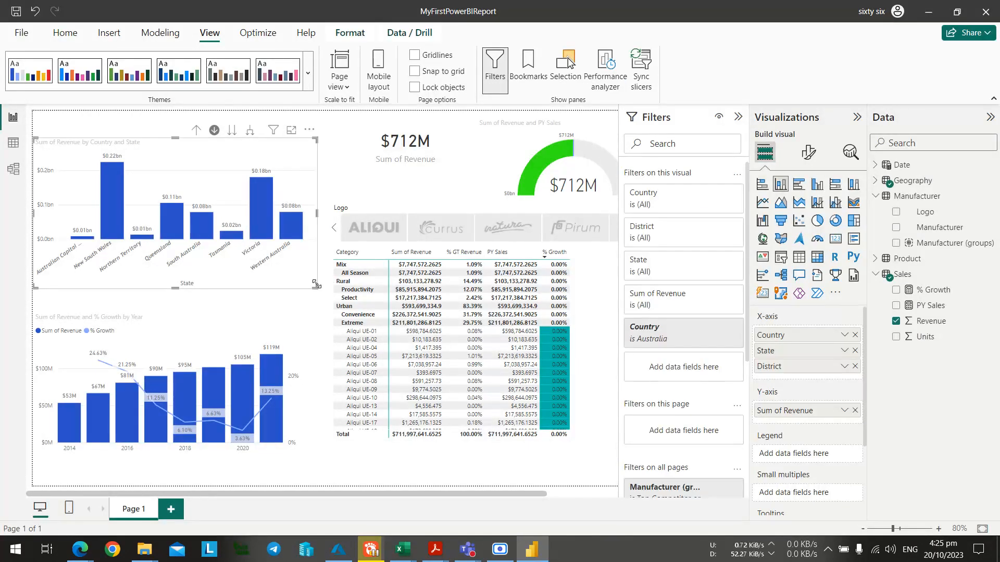
# Deselect the Revenue by Country and State chart and compare the whole page with the trainer's report in the Teams meeting.
pyautogui.click(318, 317)
pyautogui.hotkey('alt', 'Tab')
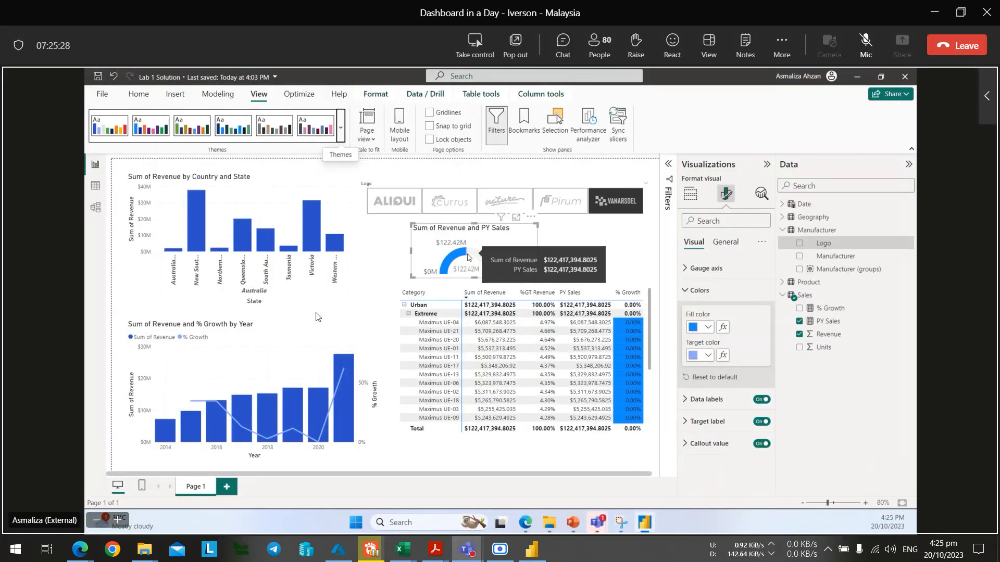
pyautogui.hotkey('alt', 'Tab')
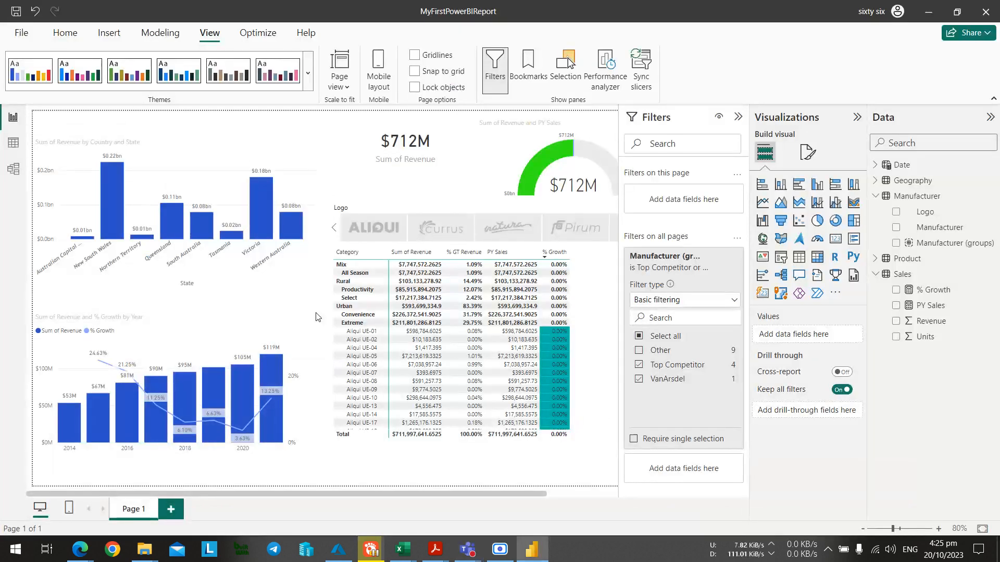
pyautogui.hotkey('alt', 'Tab')
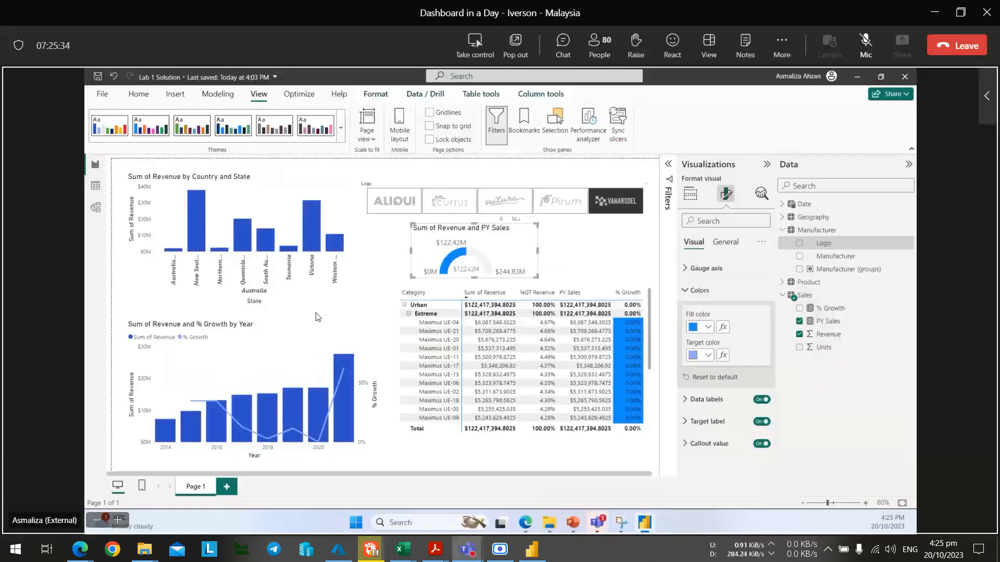
pyautogui.hotkey('alt', 'Tab')
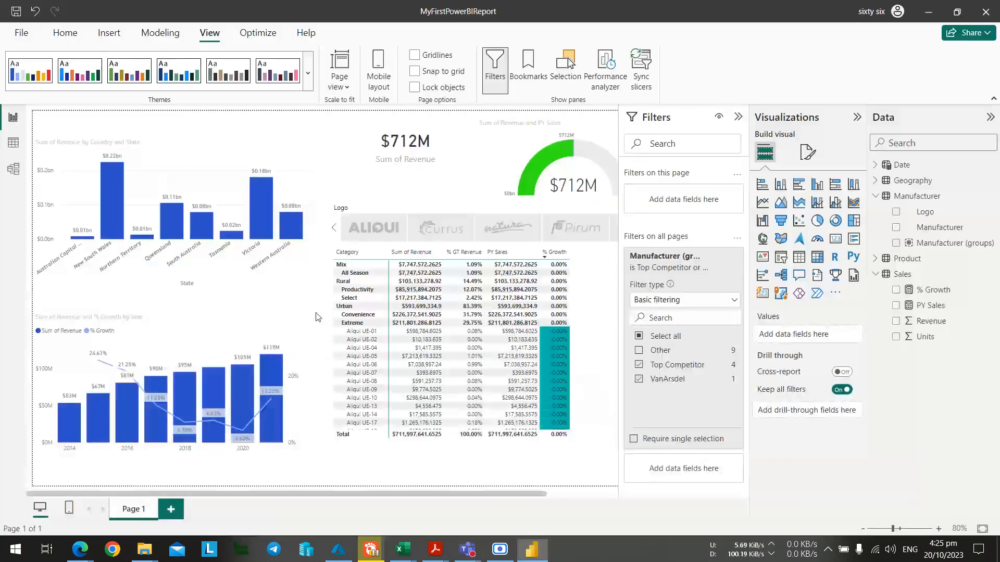
# Select the Revenue and PY Sales gauge, check its gauge axis formatting options, and compare with the trainer's gauge in Teams.
pyautogui.click(551, 142)
pyautogui.hotkey('alt', 'Tab')
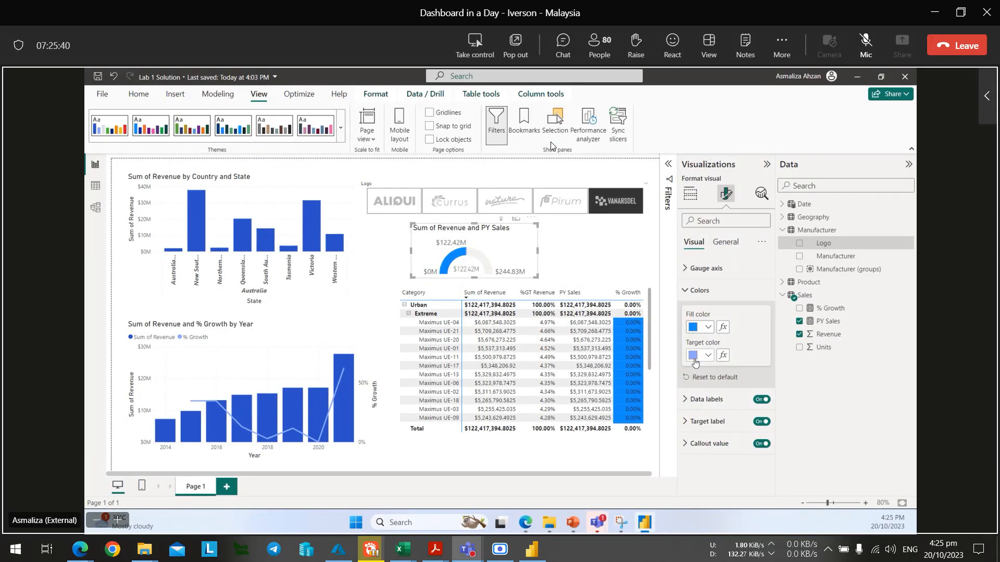
pyautogui.hotkey('alt', 'Tab')
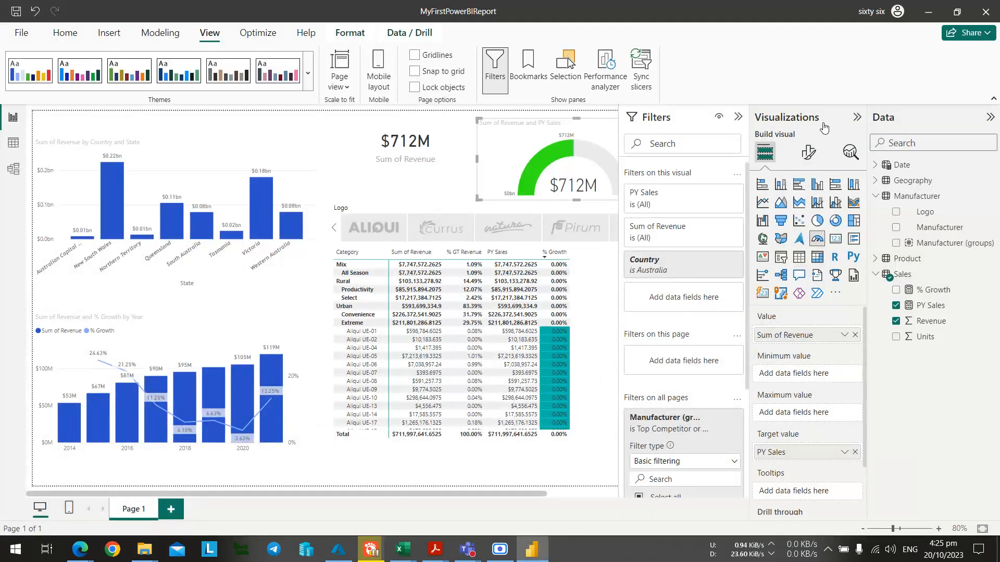
pyautogui.click(808, 152)
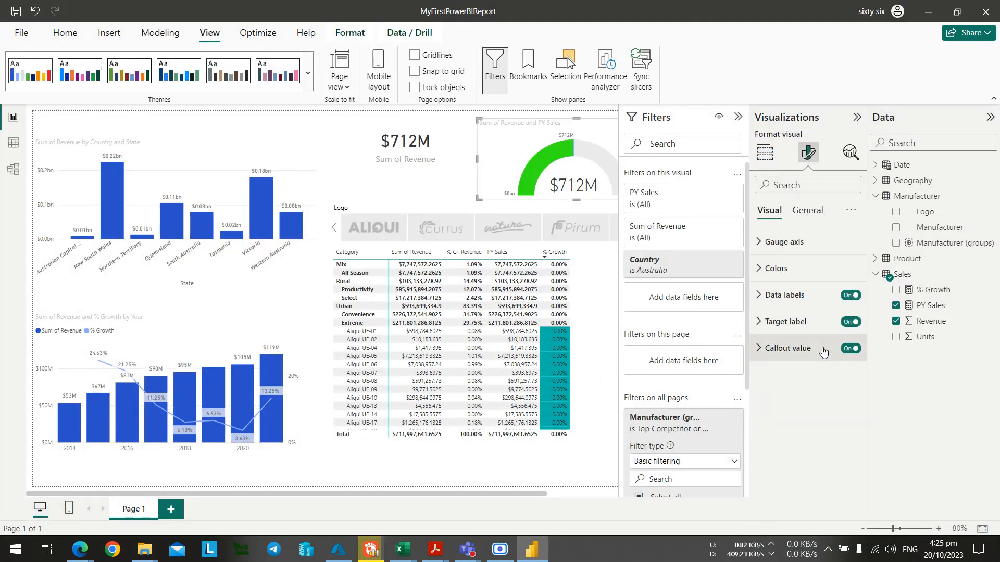
pyautogui.click(763, 324)
pyautogui.click(763, 323)
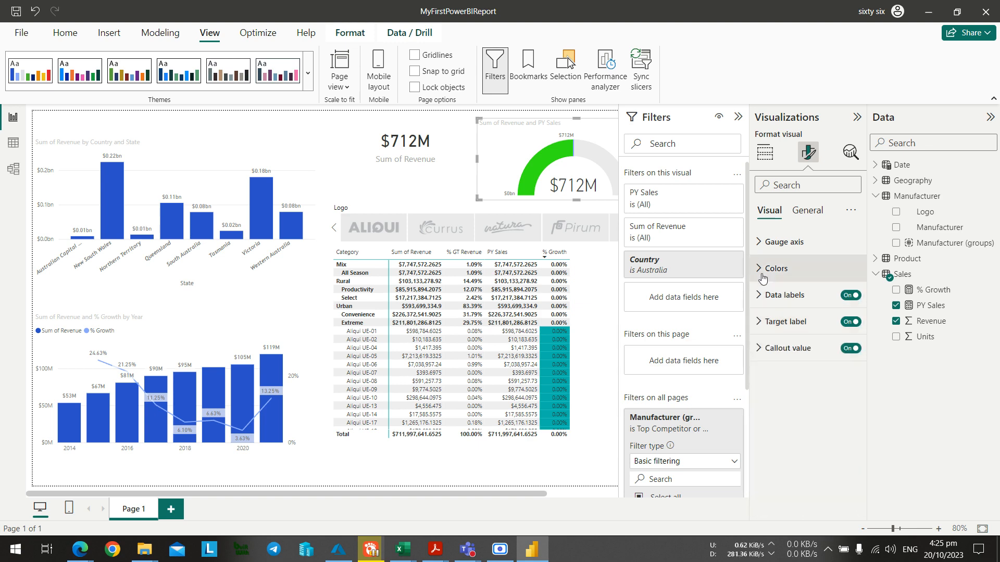
pyautogui.click(762, 242)
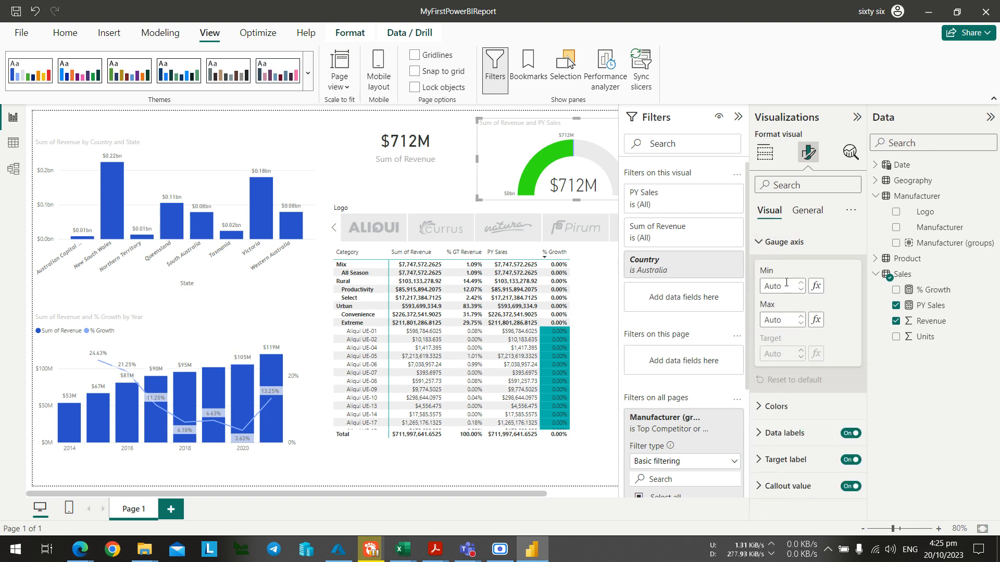
pyautogui.click(761, 241)
pyautogui.hotkey('alt', 'Tab')
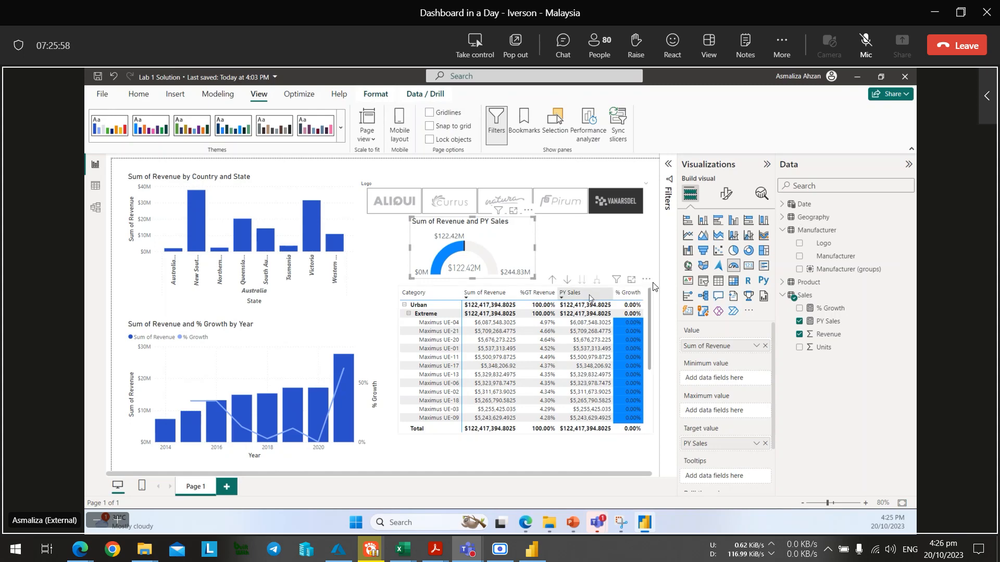
pyautogui.hotkey('alt', 'Tab')
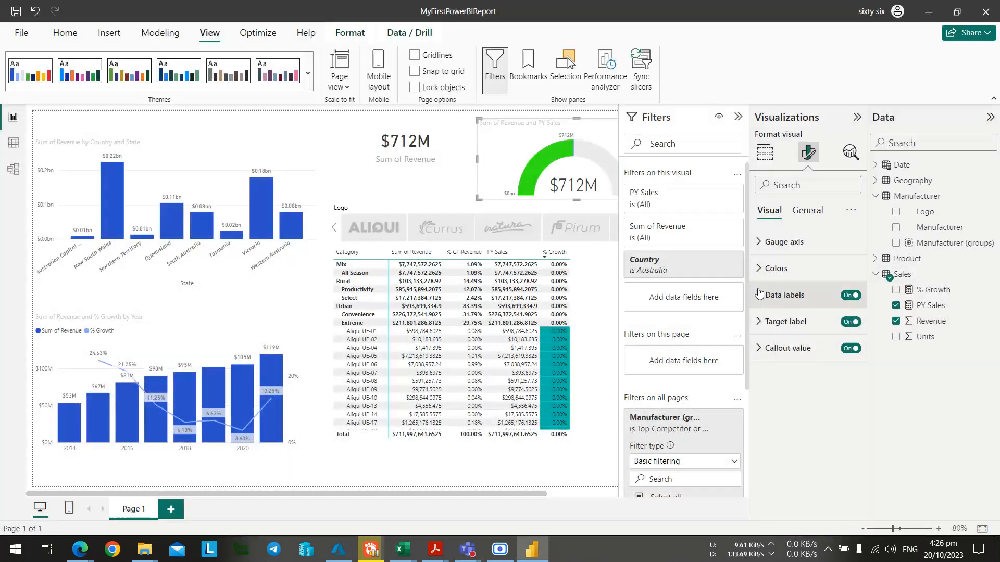
# Set the gauge's target color to the bright blue recent color, and check it against the trainer's gauge in Teams.
pyautogui.click(763, 268)
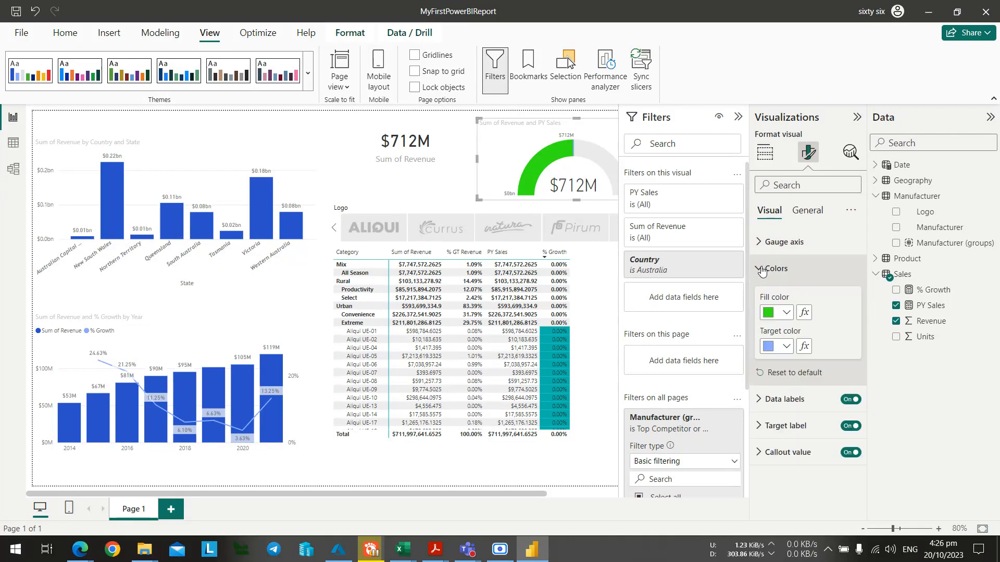
pyautogui.click(786, 347)
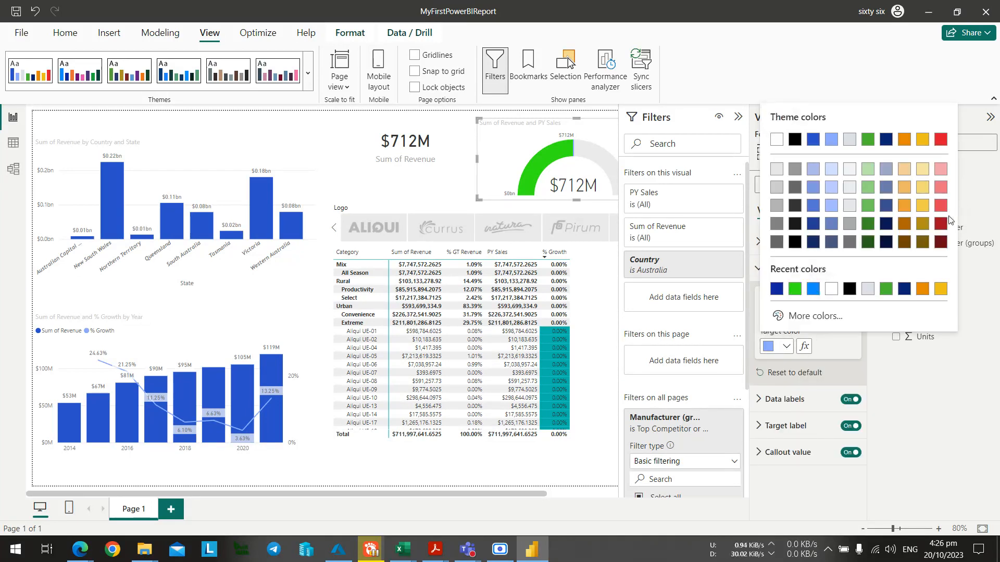
pyautogui.click(818, 291)
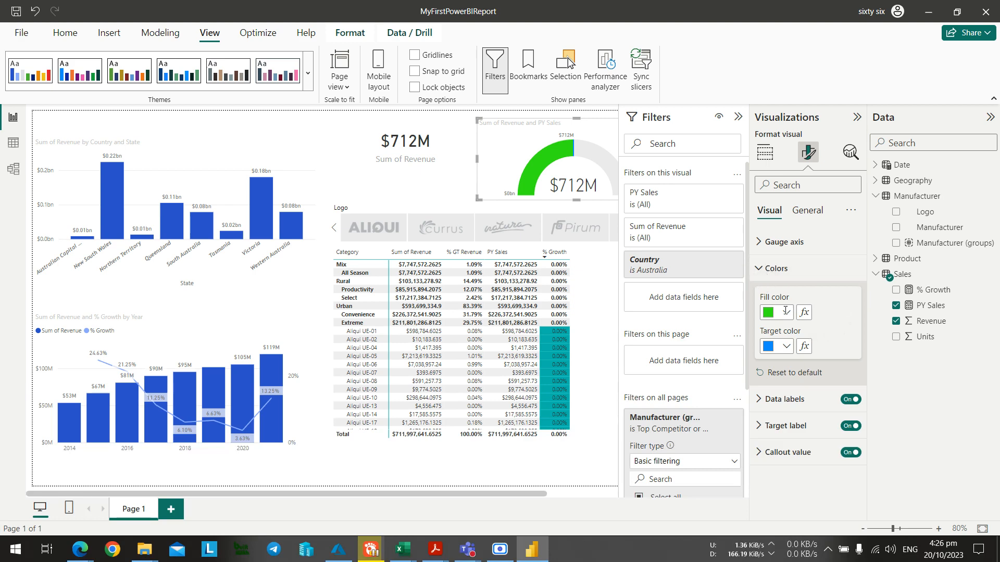
pyautogui.hotkey('alt', 'Tab')
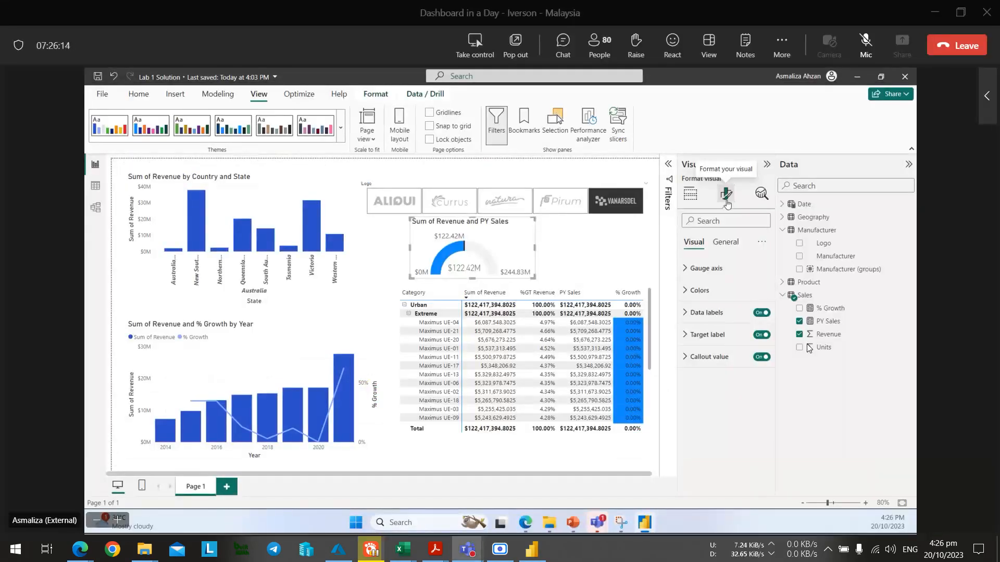
pyautogui.hotkey('alt', 'Tab')
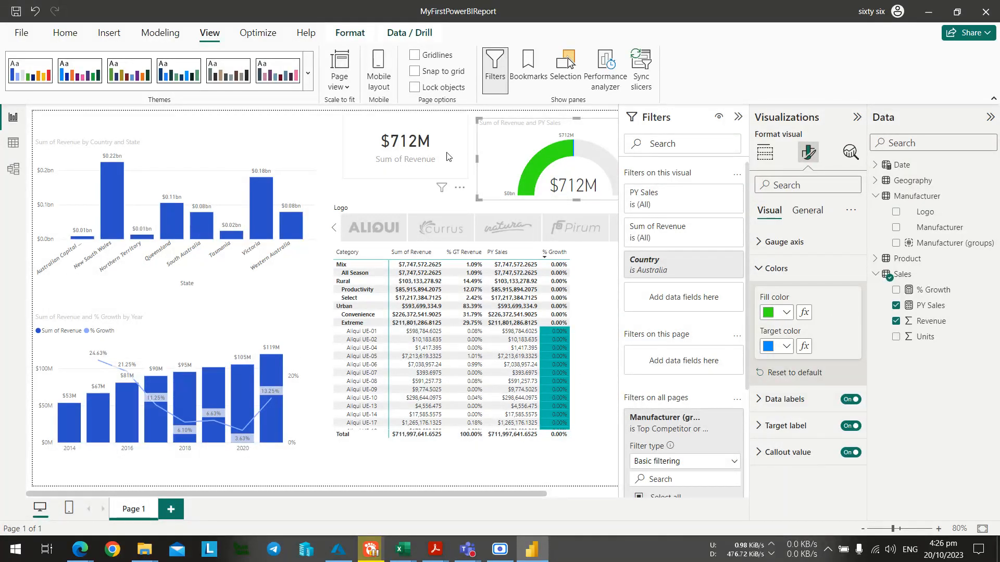
pyautogui.hotkey('alt', 'Tab')
pyautogui.hotkey('alt', 'Tab')
pyautogui.hotkey('alt', 'Tab')
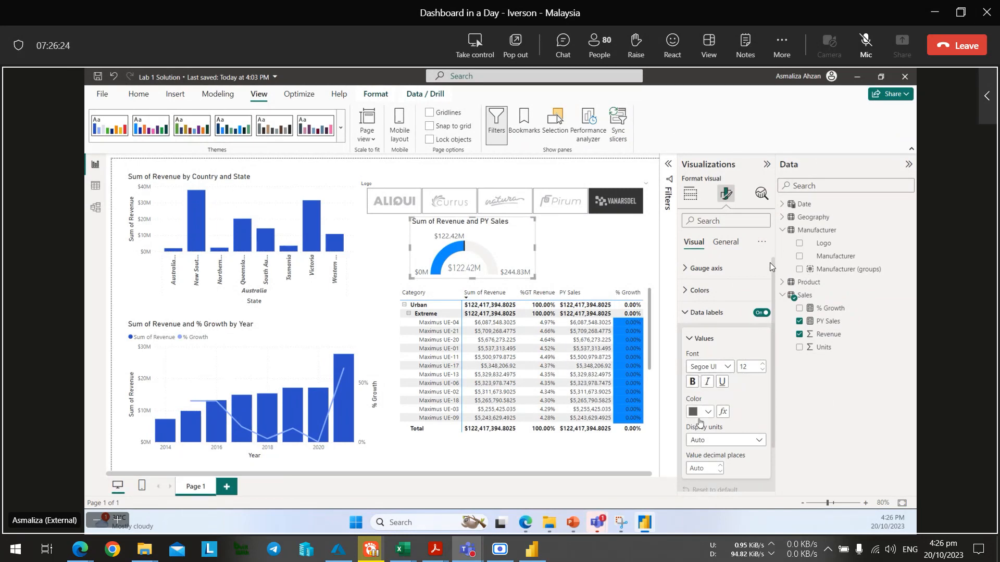
pyautogui.hotkey('alt', 'Tab')
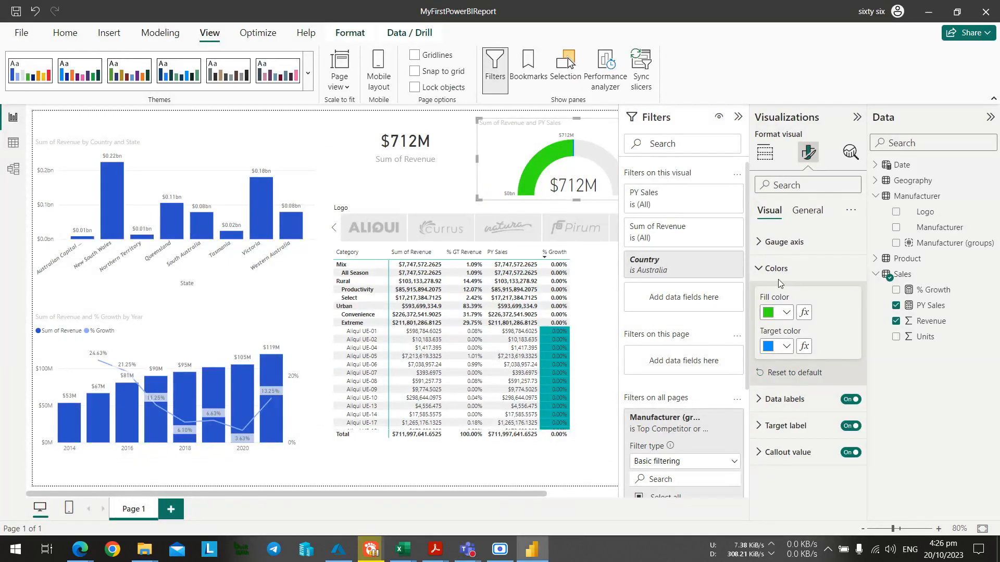
# Set the font size of the gauge's data labels to 10, following the trainer's formatting in Teams.
pyautogui.click(765, 270)
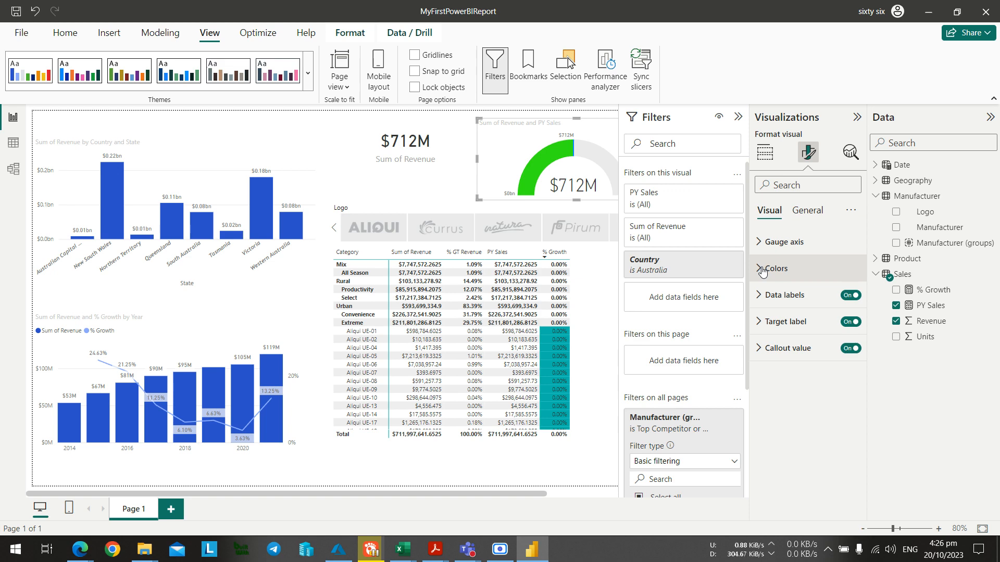
pyautogui.click(759, 299)
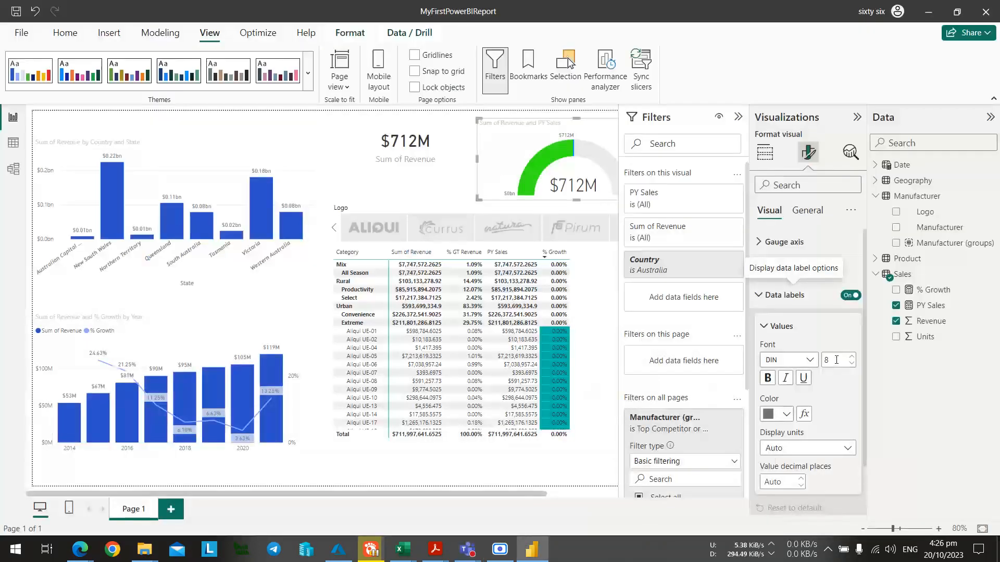
pyautogui.doubleClick(839, 360)
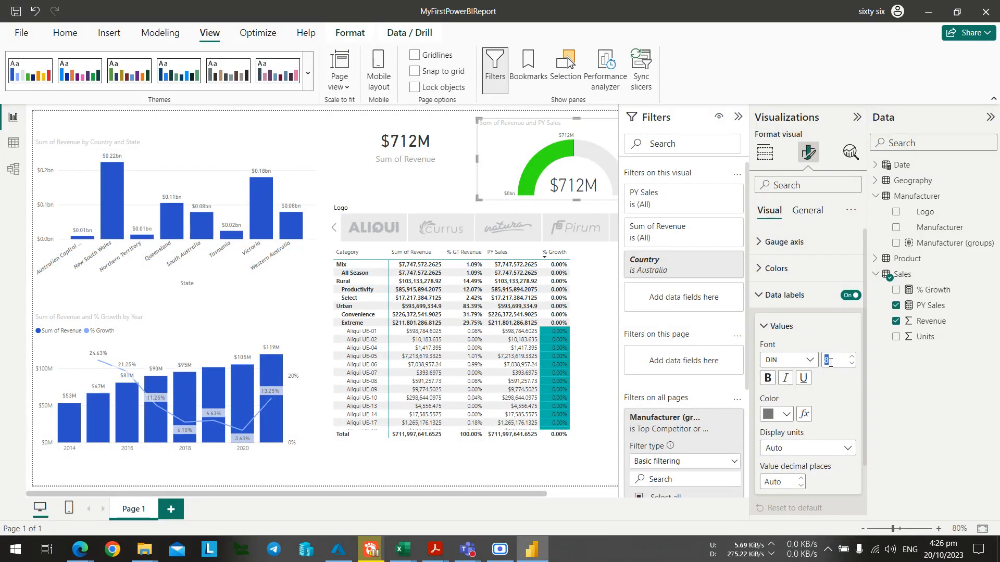
pyautogui.write('10')
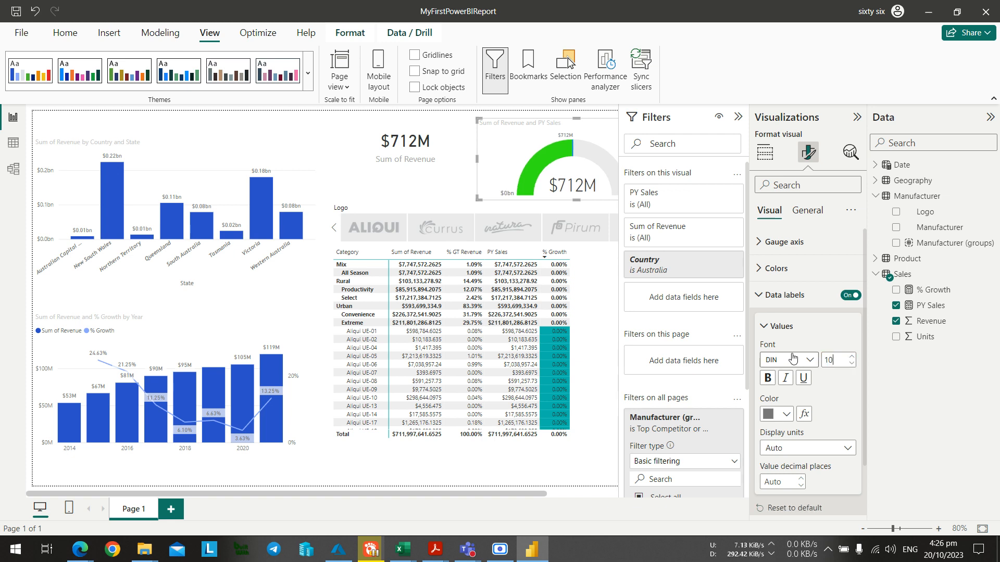
pyautogui.scroll(-1, 851, 377)
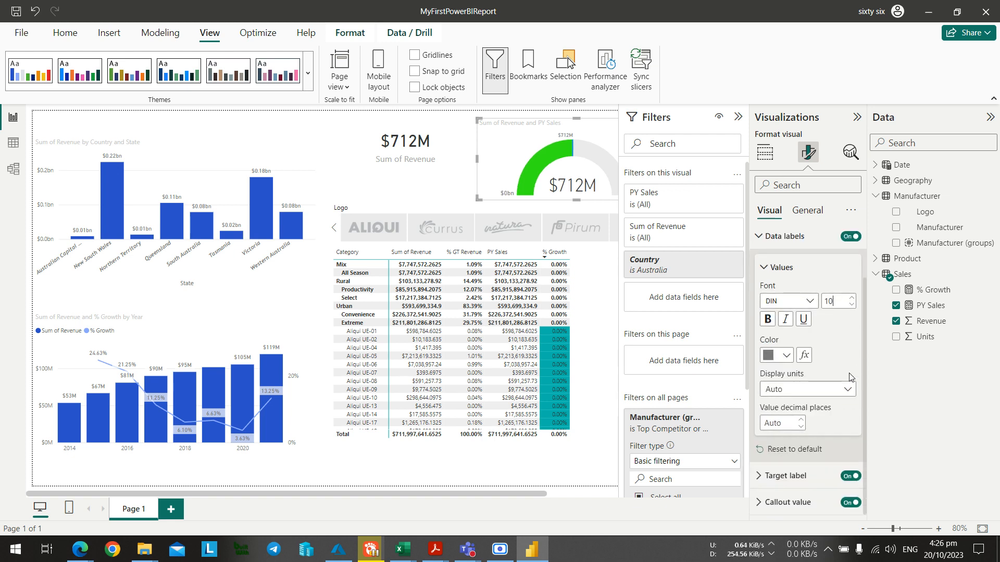
pyautogui.hotkey('alt', 'Tab')
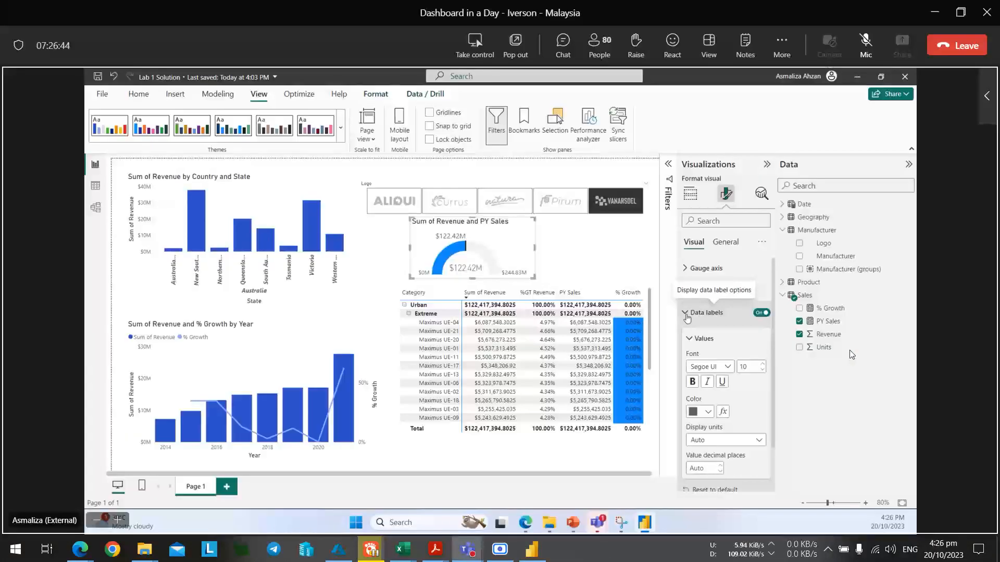
pyautogui.hotkey('alt', 'Tab')
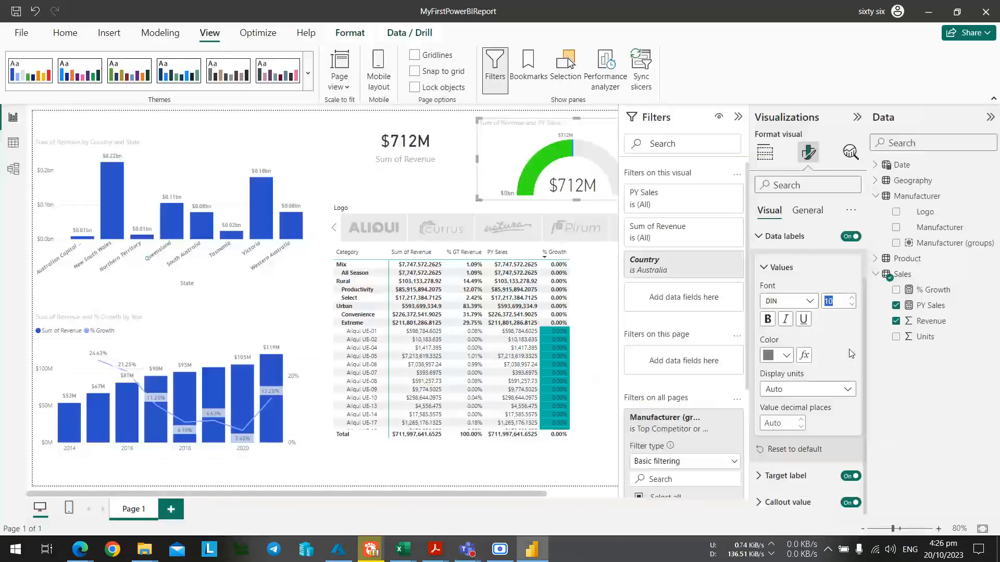
pyautogui.click(763, 269)
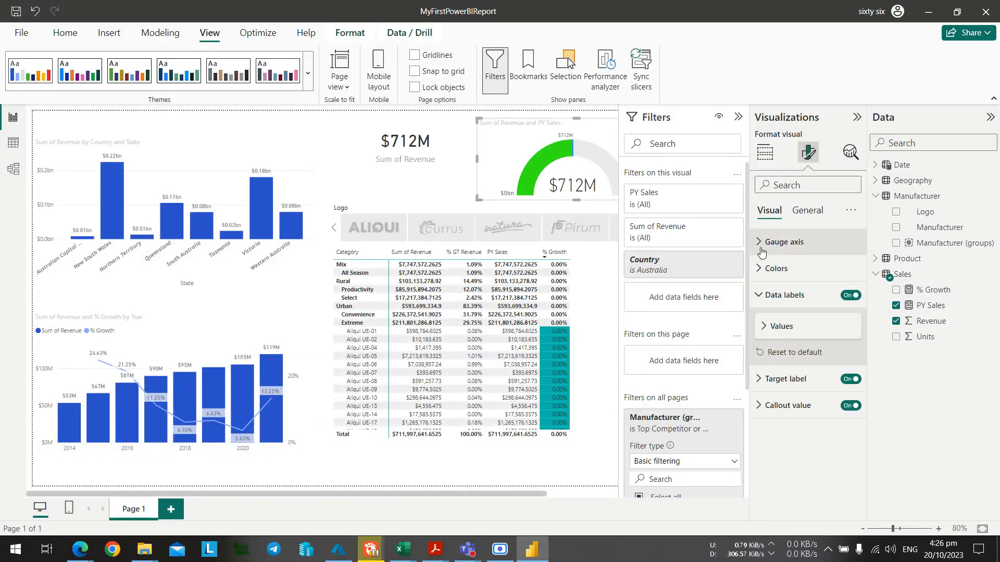
# Increase the font size of the gauge's target label, following the trainer's formatting in the Teams meeting.
pyautogui.hotkey('alt', 'Tab')
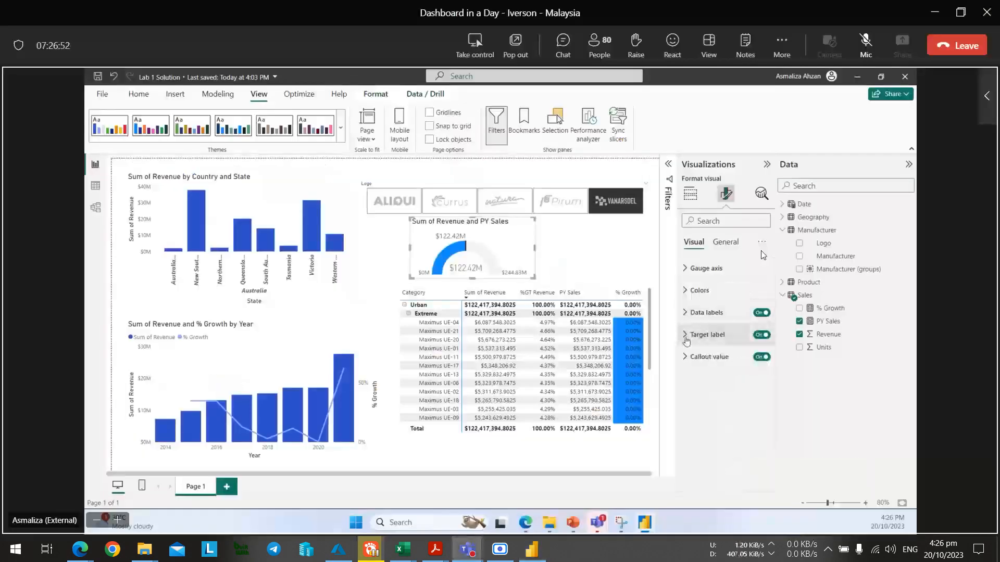
pyautogui.hotkey('alt', 'Tab')
pyautogui.click(760, 380)
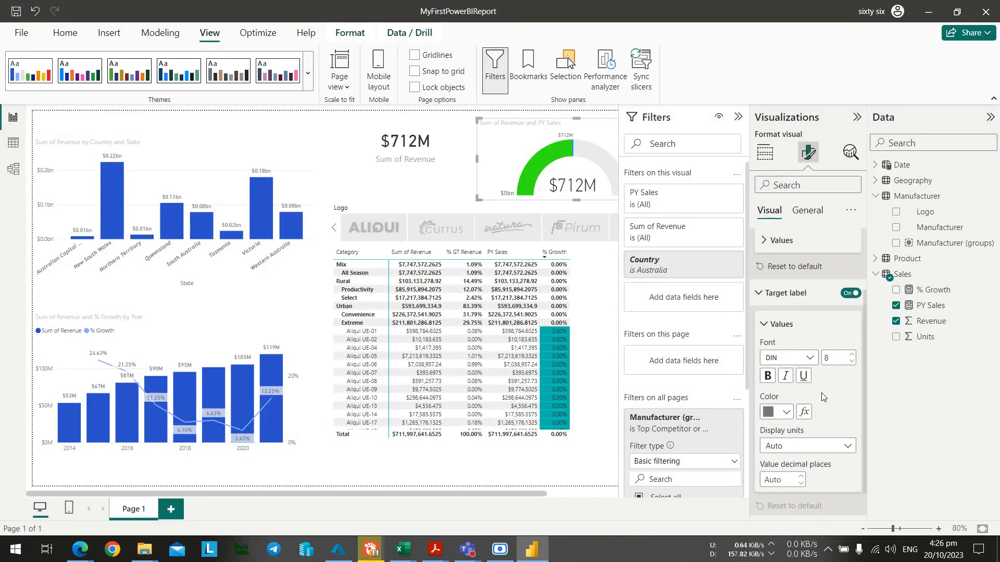
pyautogui.scroll(-1, 821, 396)
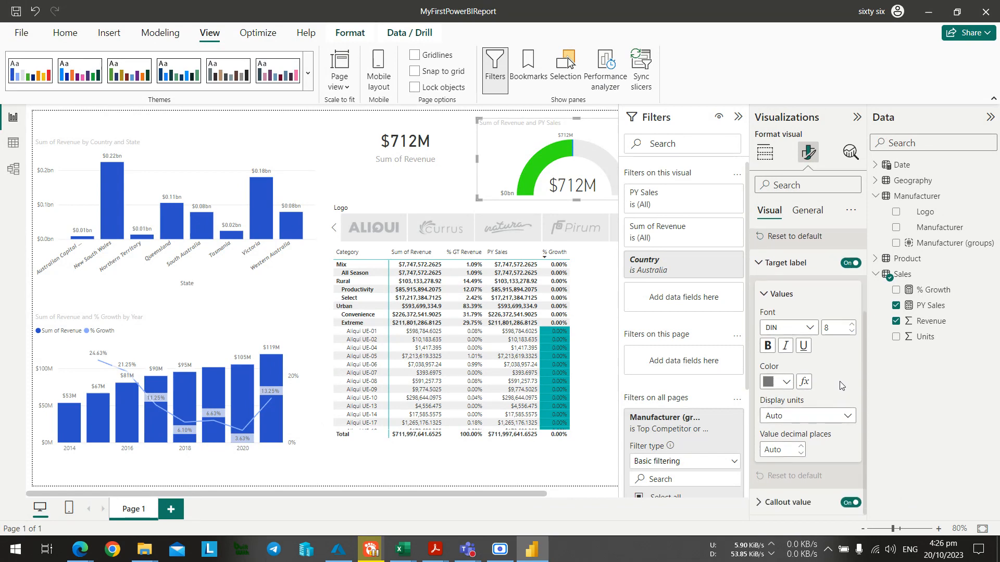
pyautogui.hotkey('alt', 'Tab')
pyautogui.hotkey('alt', 'Tab')
pyautogui.hotkey('alt', 'Tab')
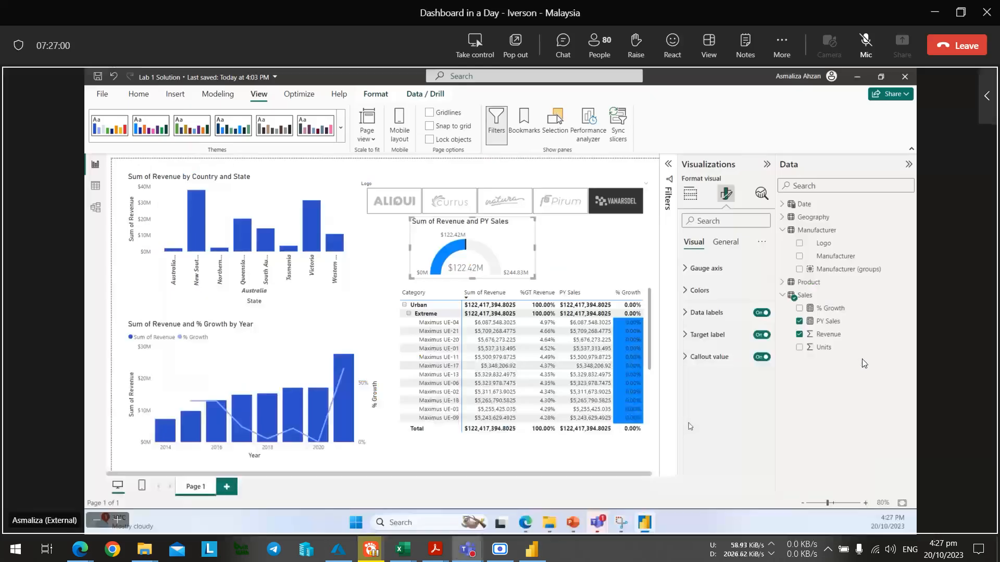
pyautogui.hotkey('alt', 'Tab')
pyautogui.click(770, 295)
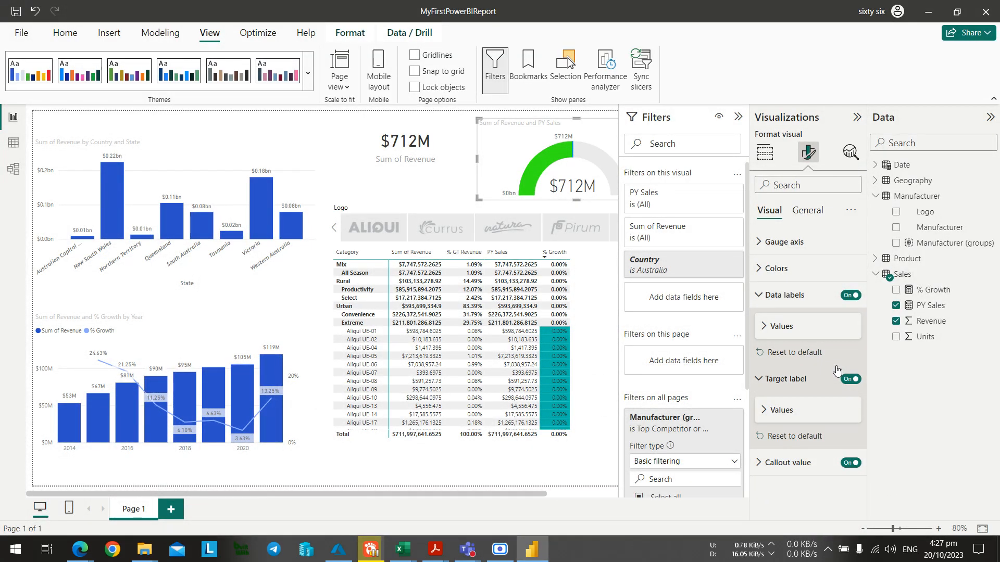
# Compare with the trainer's gauge in the Teams meeting, and check the callout value formatting options of the Revenue and PY Sales gauge.
pyautogui.hotkey('alt', 'Tab')
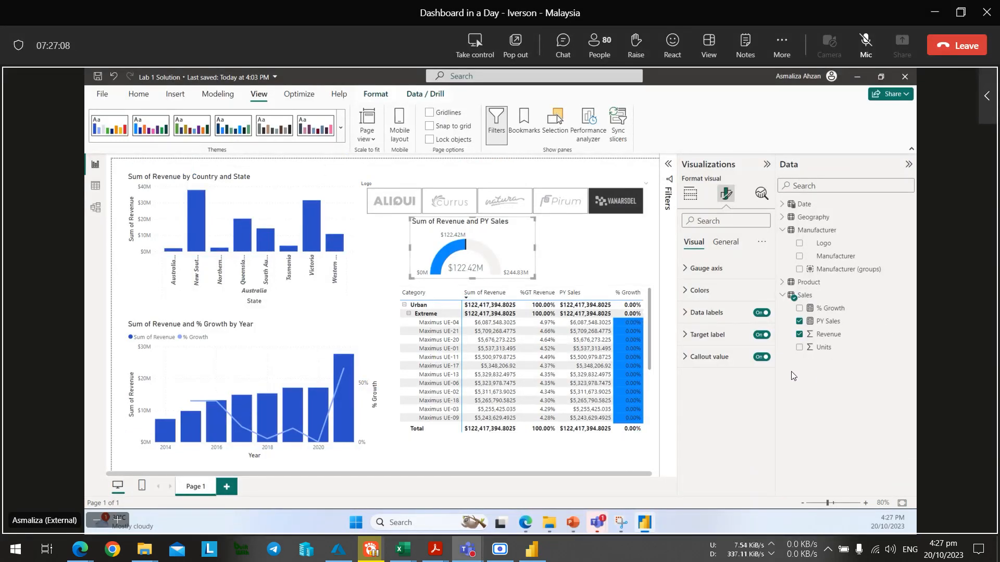
pyautogui.hotkey('alt', 'Tab')
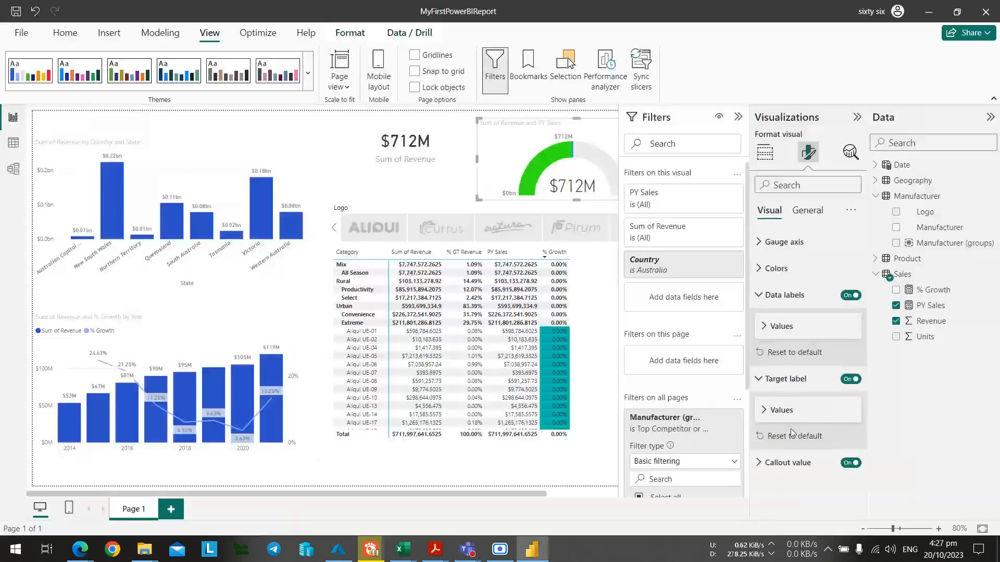
pyautogui.click(760, 382)
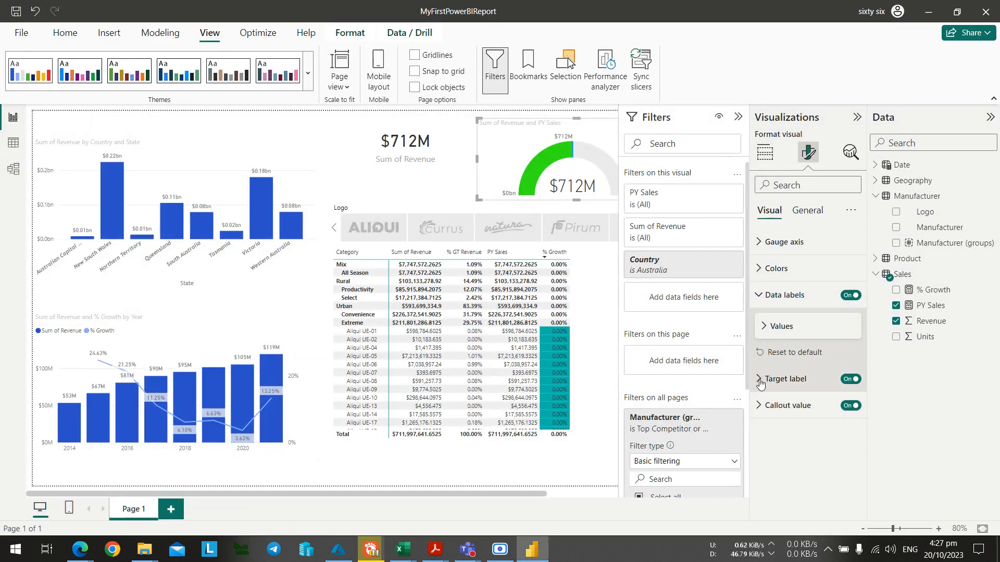
pyautogui.click(760, 406)
pyautogui.scroll(-3, 802, 407)
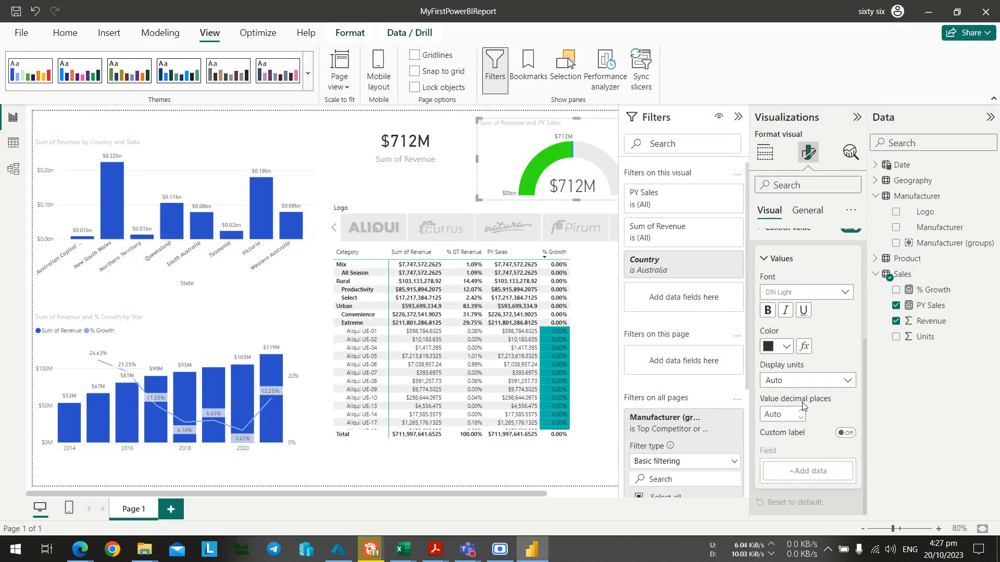
pyautogui.scroll(5, 802, 408)
pyautogui.click(760, 403)
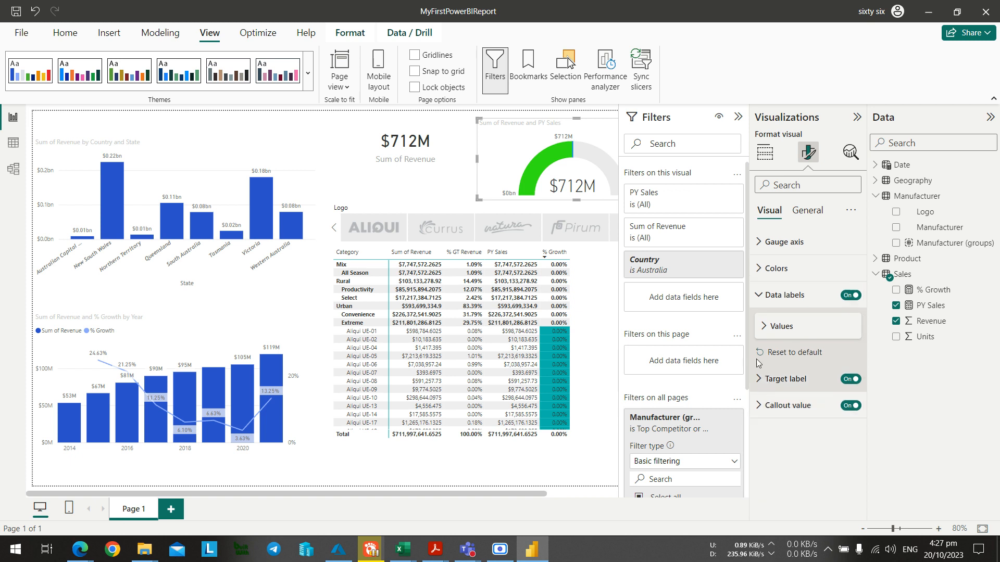
# Try the bright green and light gray recent colors on the gauge's data labels.
pyautogui.click(764, 326)
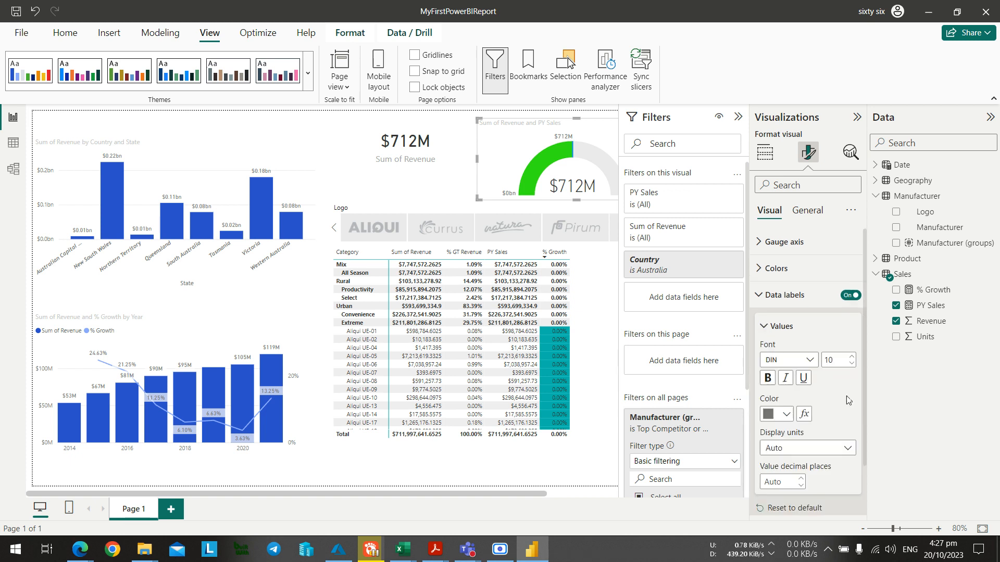
pyautogui.click(782, 414)
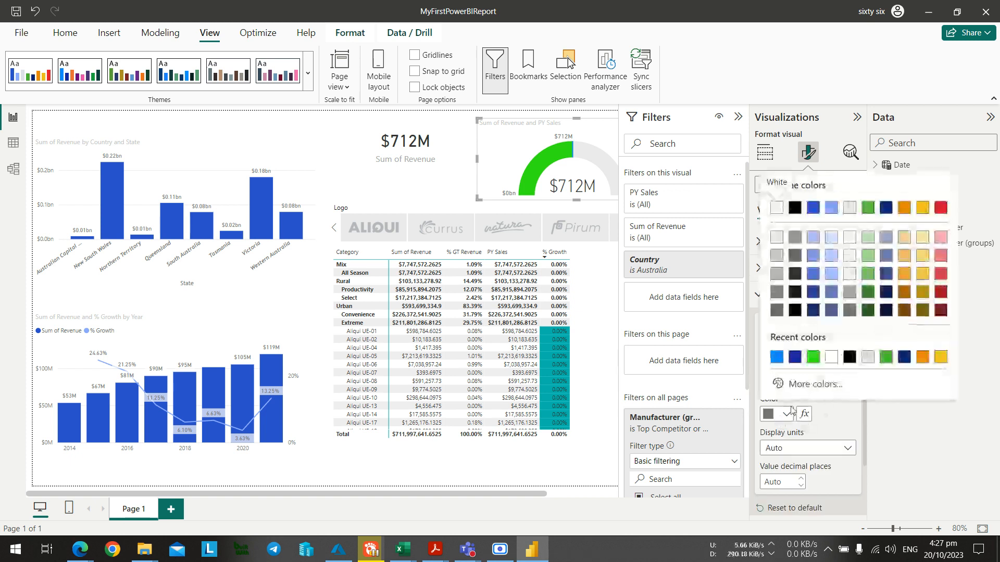
pyautogui.click(814, 359)
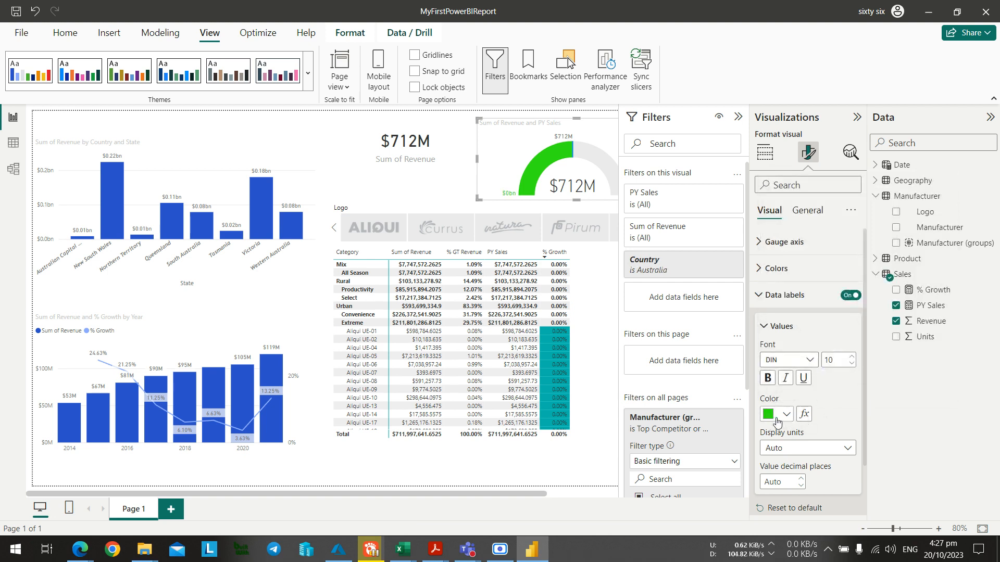
pyautogui.click(779, 422)
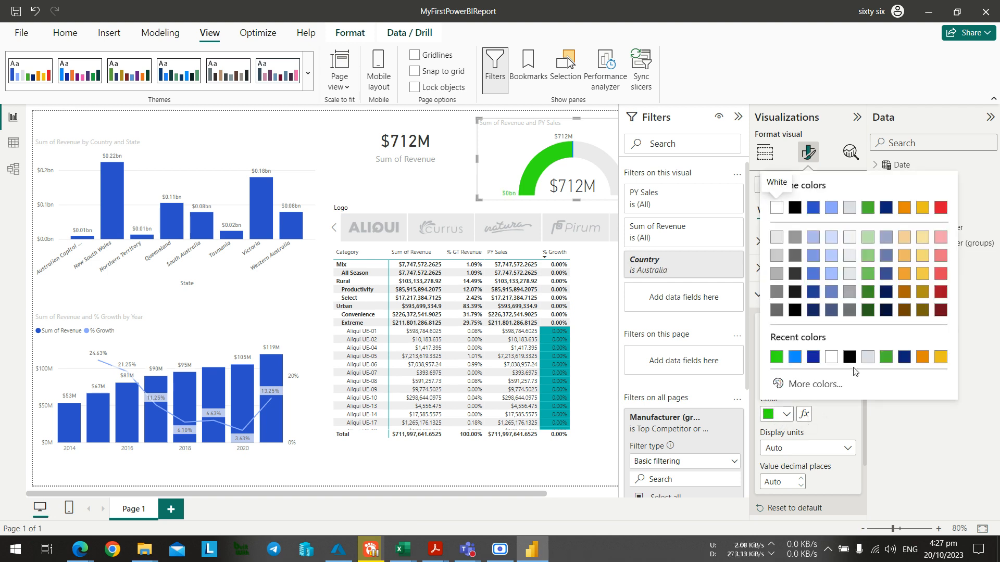
pyautogui.click(866, 358)
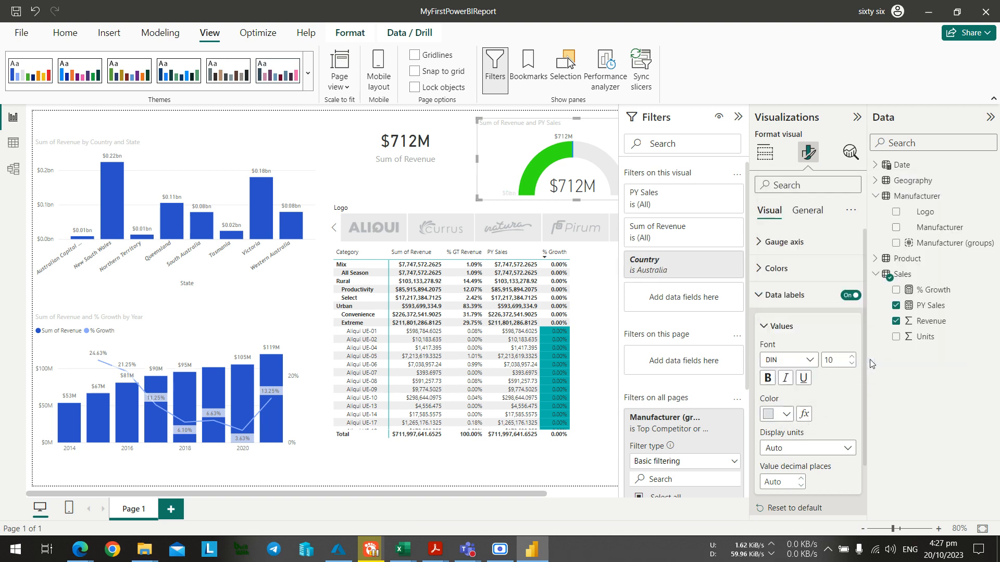
# Set the gauge's data label color to the custom blue #3268E4.
pyautogui.click(787, 415)
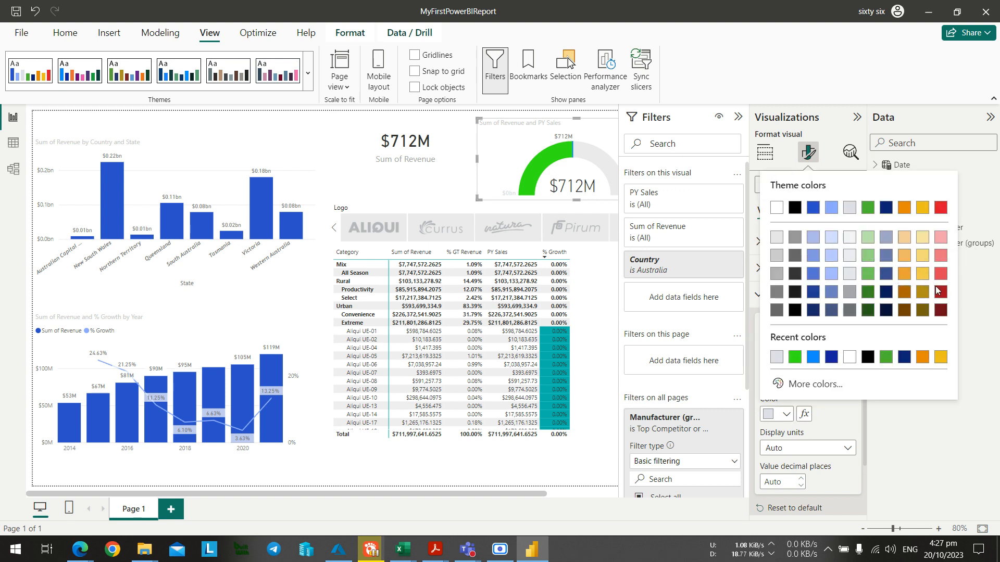
pyautogui.click(818, 386)
pyautogui.moveTo(854, 248); pyautogui.dragTo(902, 198)
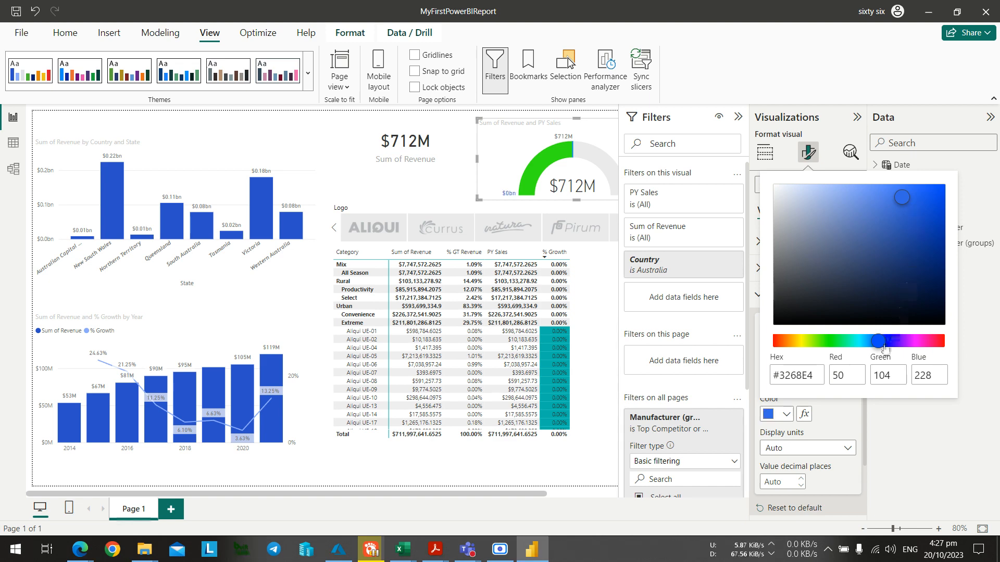
pyautogui.click(841, 424)
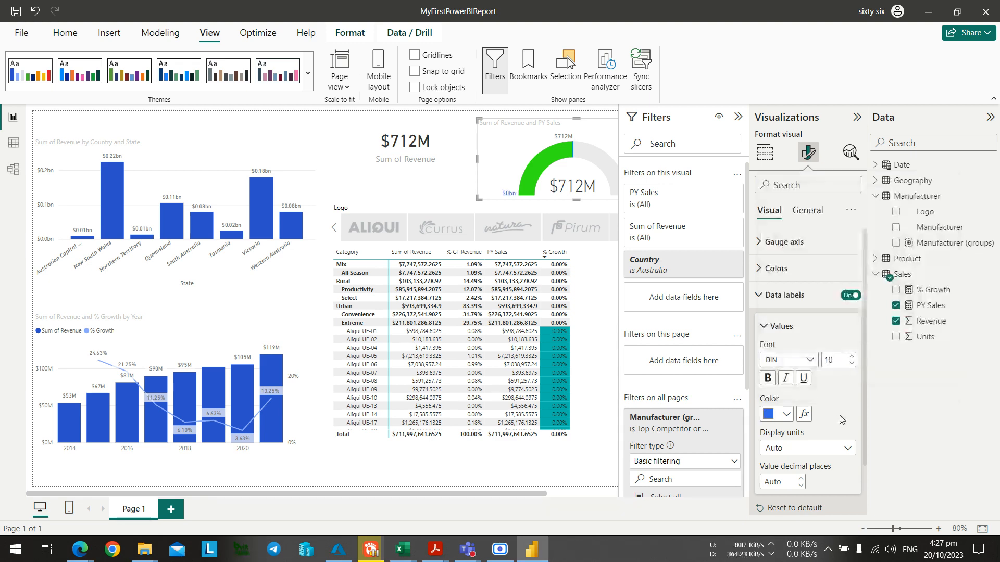
pyautogui.click(766, 295)
# Bring the whole gauge into view and compare it with the trainer's report in the Teams meeting.
pyautogui.click(436, 190)
pyautogui.moveTo(502, 493); pyautogui.dragTo(573, 492)
pyautogui.hotkey('alt', 'Tab')
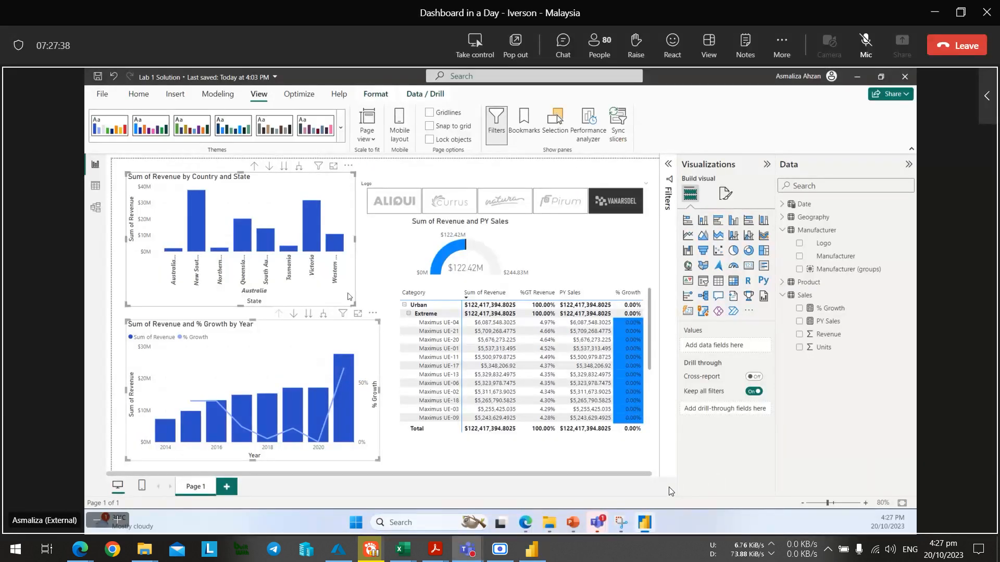
pyautogui.hotkey('alt', 'Tab')
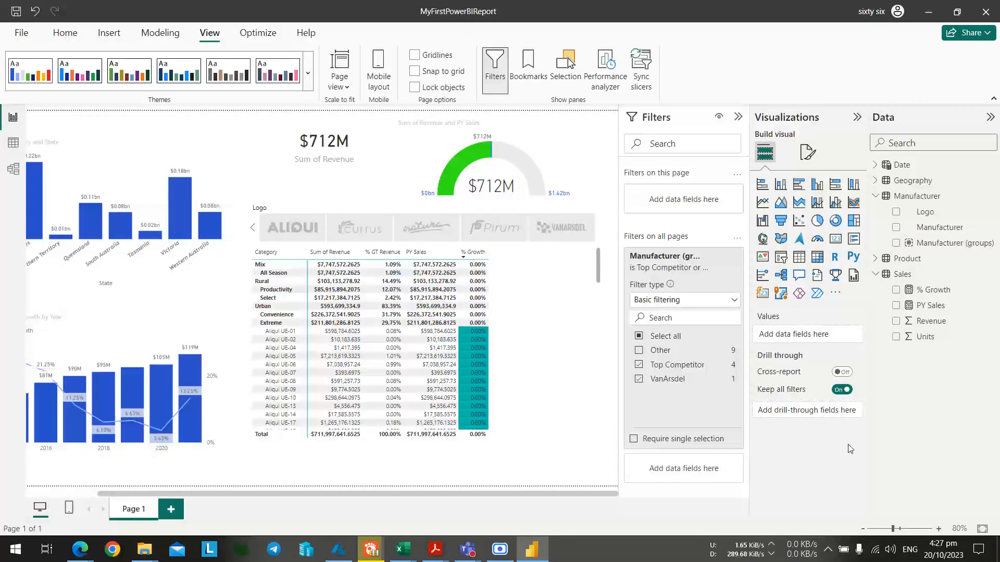
pyautogui.click(535, 165)
pyautogui.scroll(-2, 857, 411)
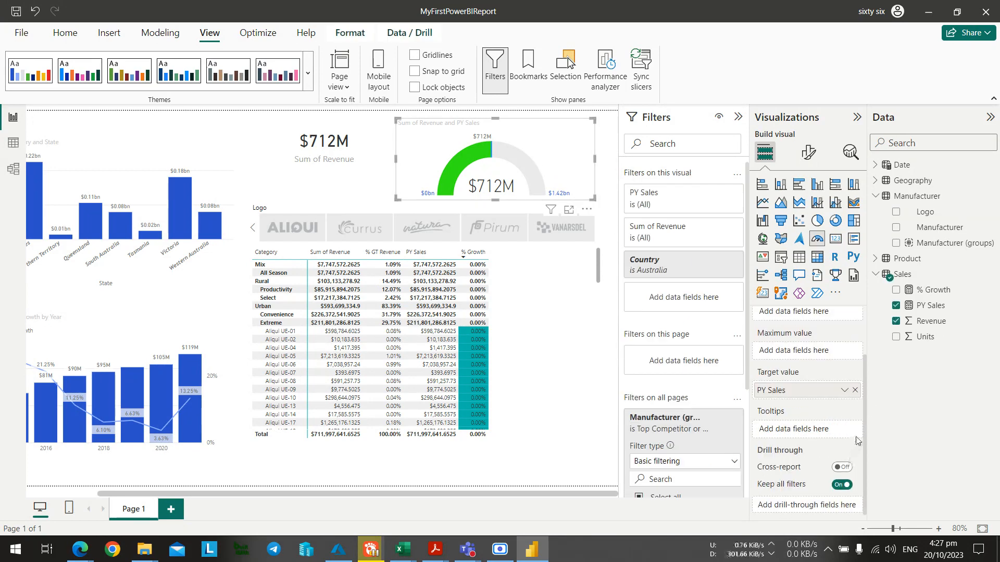
pyautogui.hotkey('alt', 'Tab')
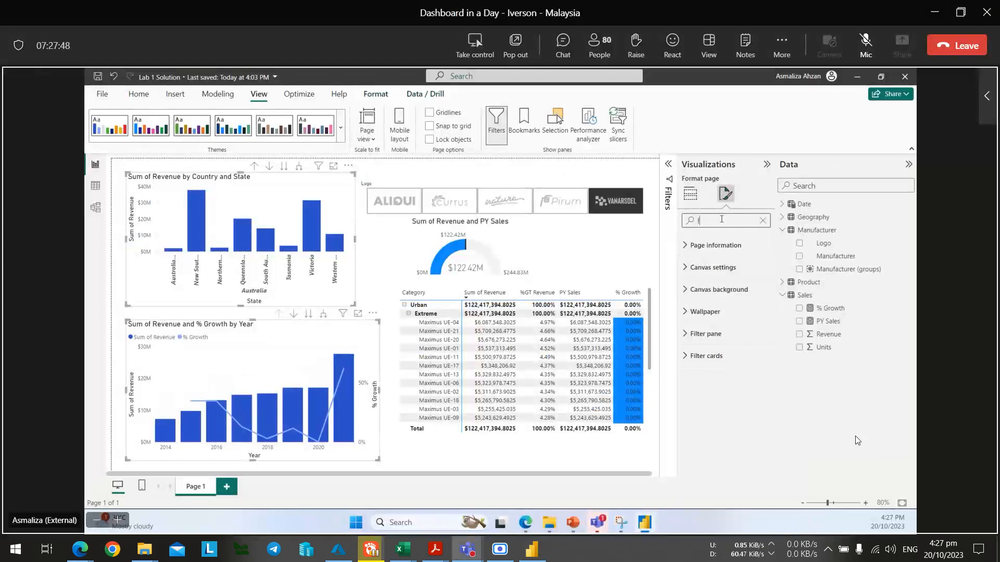
pyautogui.hotkey('alt', 'Tab')
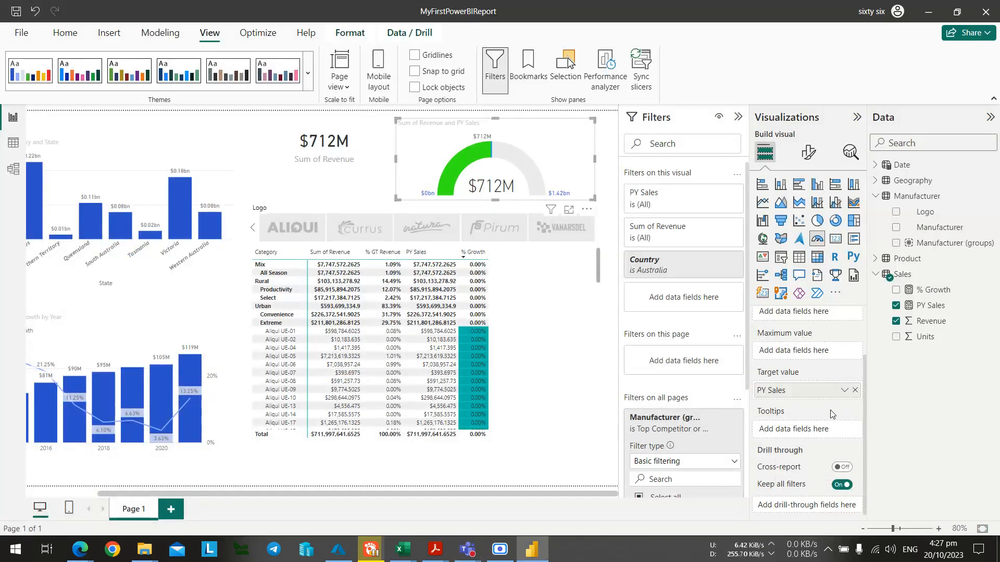
# Review the selected gauge's formatting options for colors, data label values and target label.
pyautogui.scroll(3, 850, 416)
pyautogui.click(809, 152)
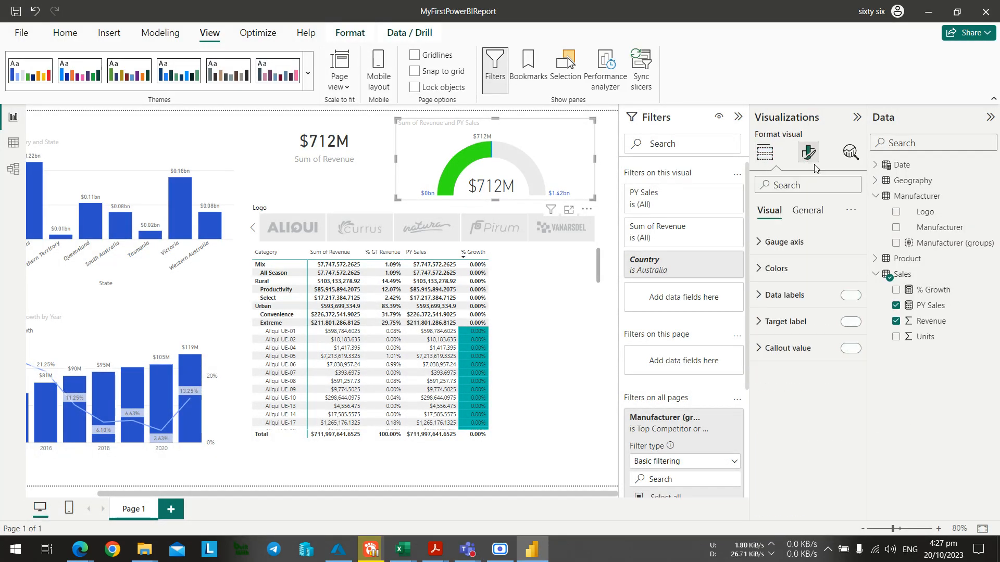
pyautogui.click(759, 302)
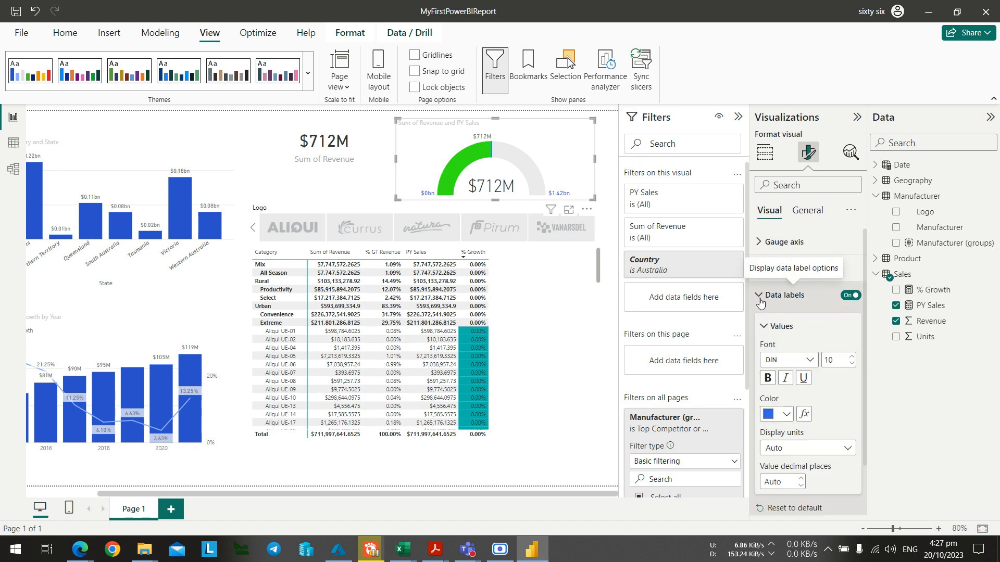
pyautogui.click(759, 301)
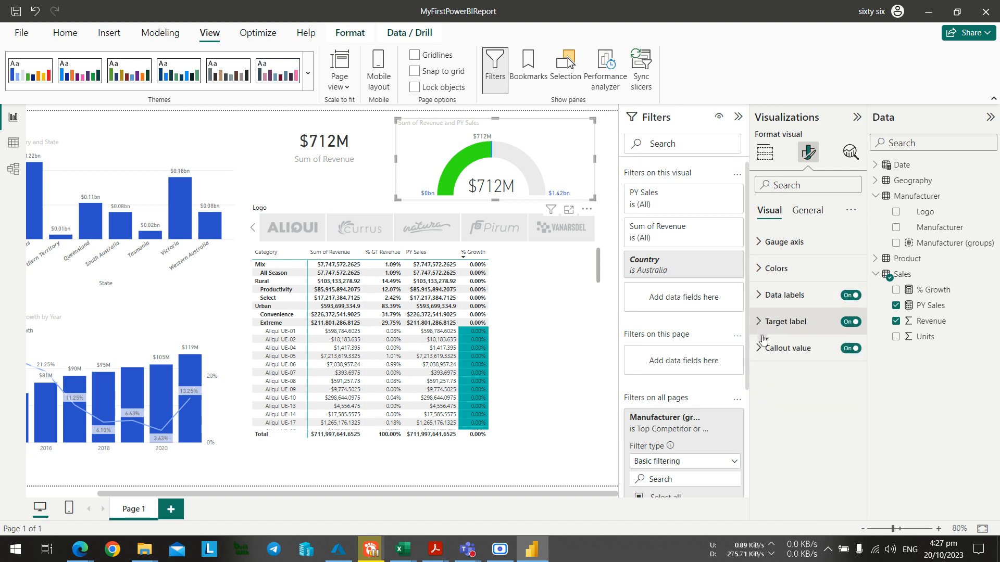
pyautogui.click(762, 270)
pyautogui.click(763, 271)
pyautogui.click(759, 295)
pyautogui.scroll(-2, 837, 393)
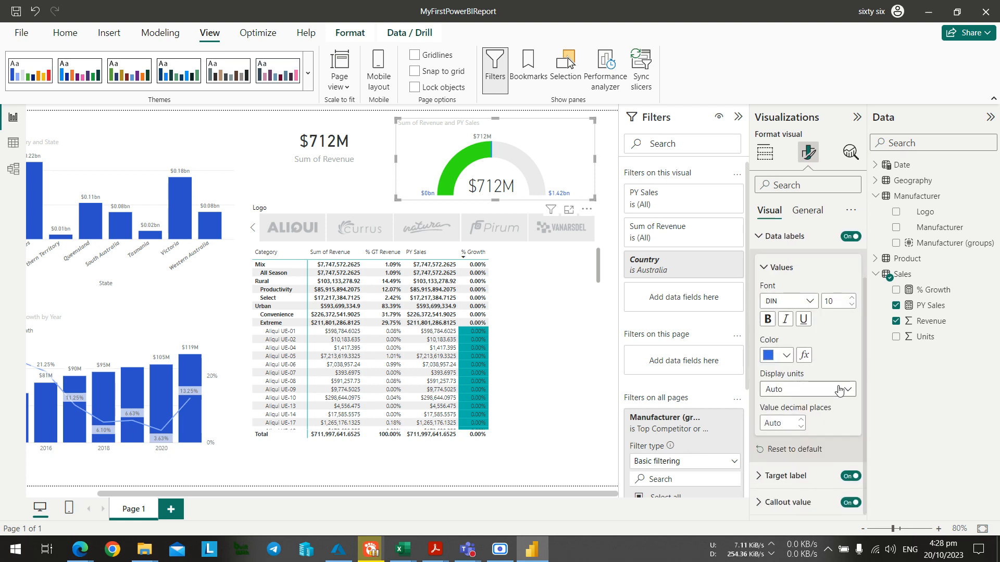
pyautogui.scroll(2, 838, 335)
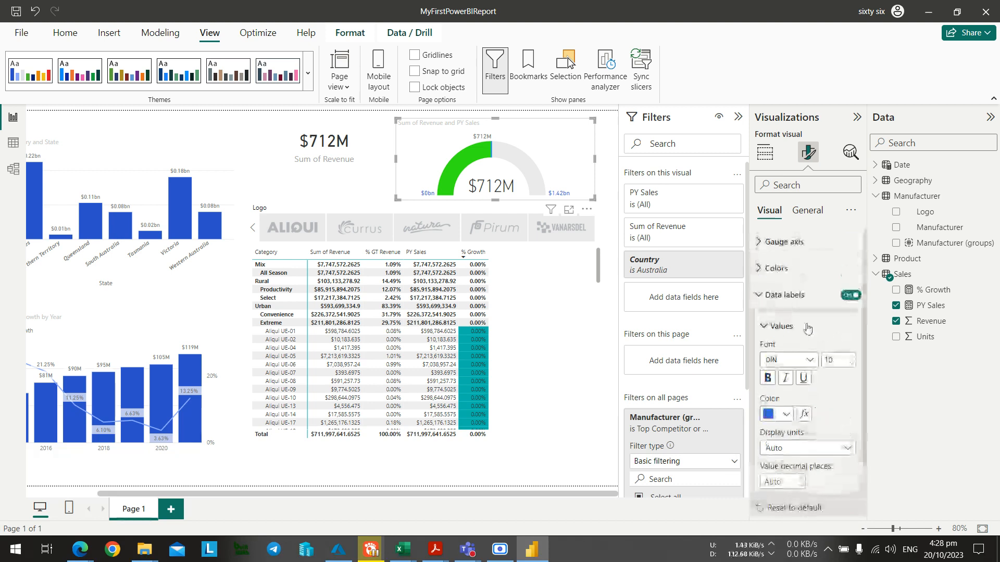
pyautogui.click(761, 325)
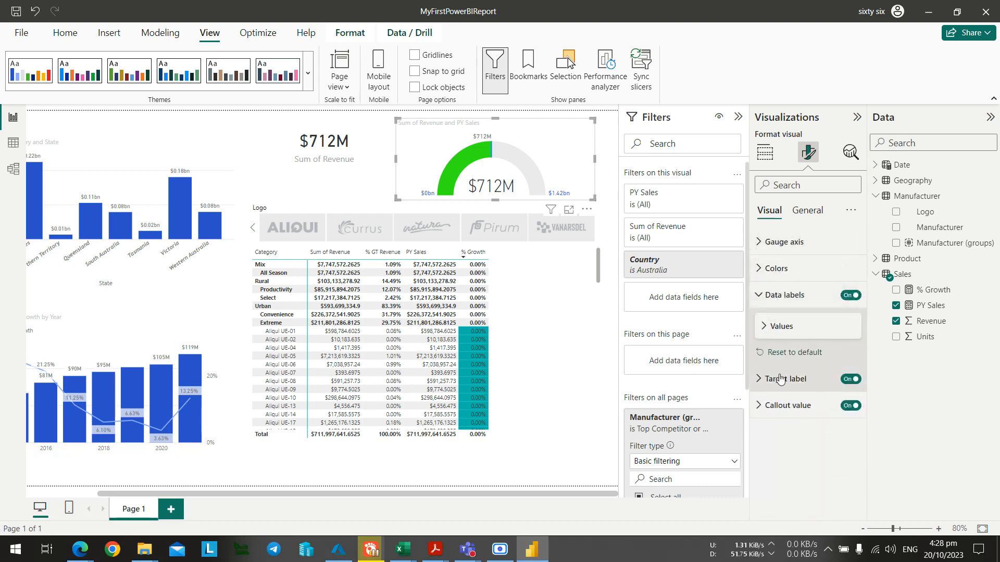
pyautogui.click(759, 382)
pyautogui.click(759, 382)
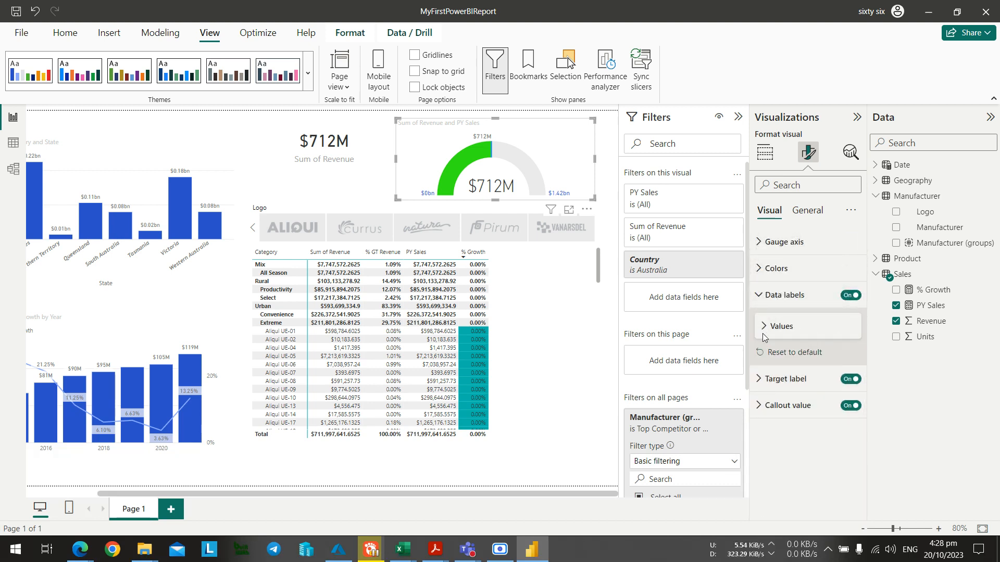
pyautogui.click(764, 326)
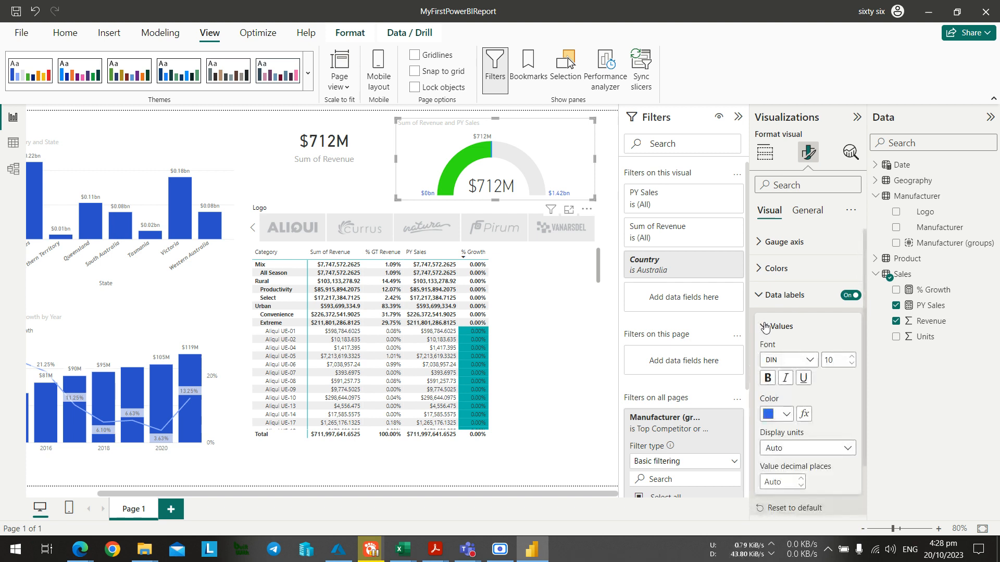
pyautogui.click(764, 326)
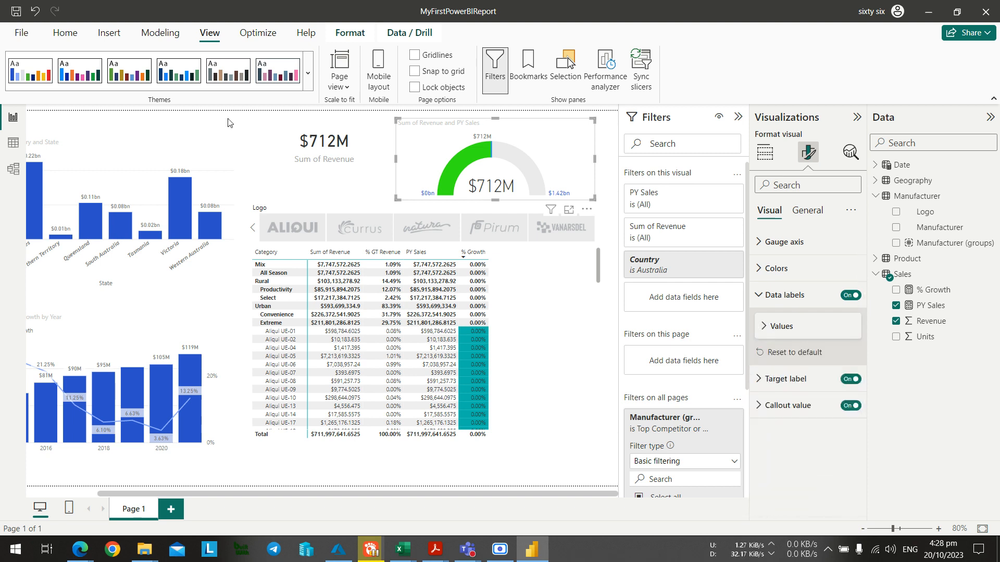
# Deselect the gauge and watch the trainer's matrix demonstration in the Teams meeting.
pyautogui.click(295, 173)
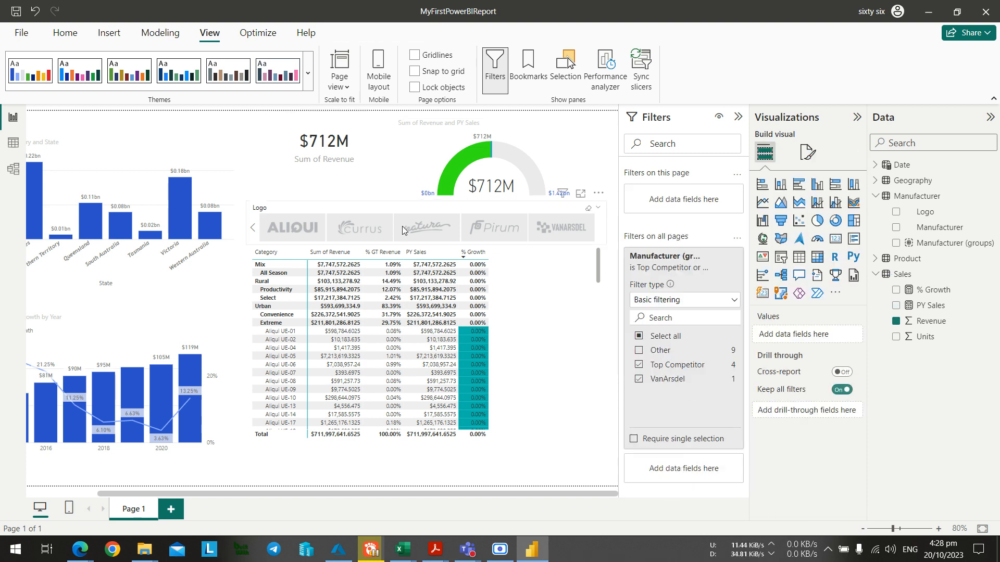
pyautogui.click(308, 191)
pyautogui.hotkey('alt', 'Tab')
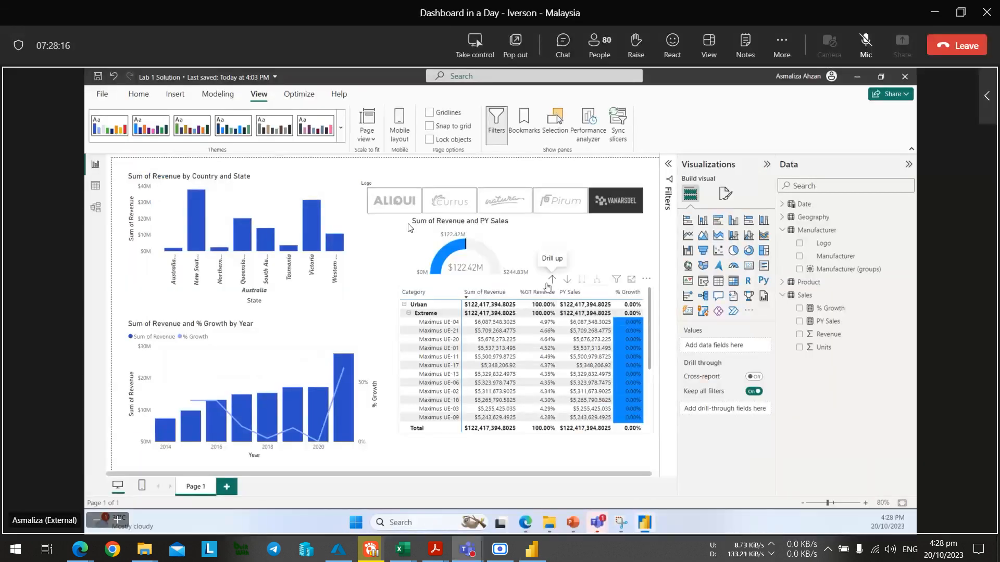
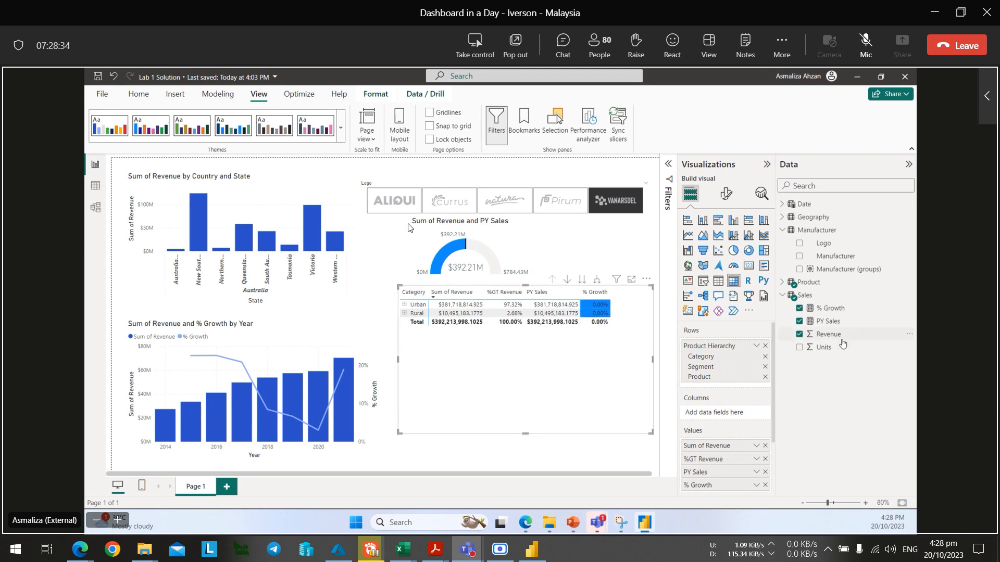
pyautogui.hotkey('alt', 'Tab')
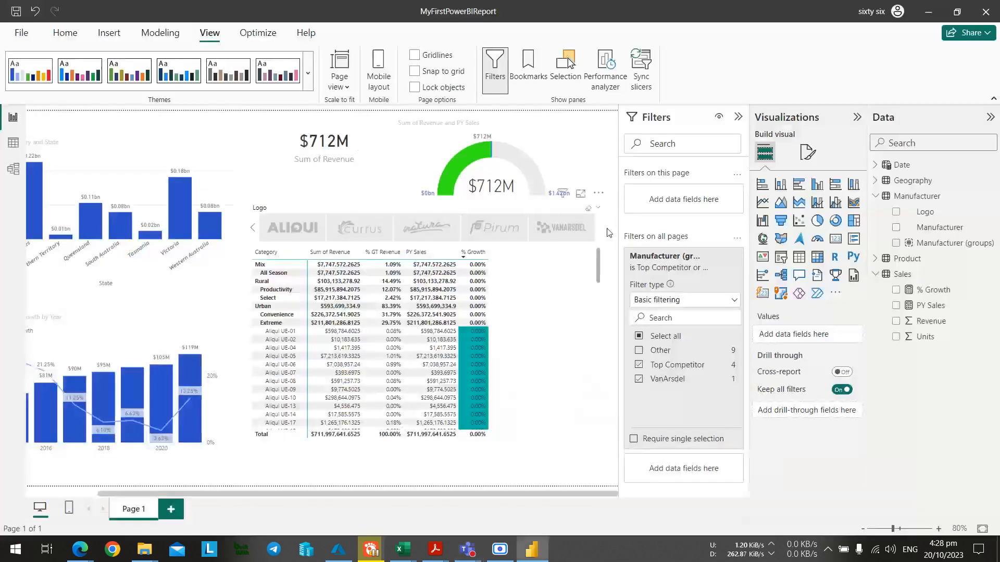
# Drill the product matrix up to the Category level and expand it one level to Segment, checking the trainer's matrix in Teams.
pyautogui.click(561, 319)
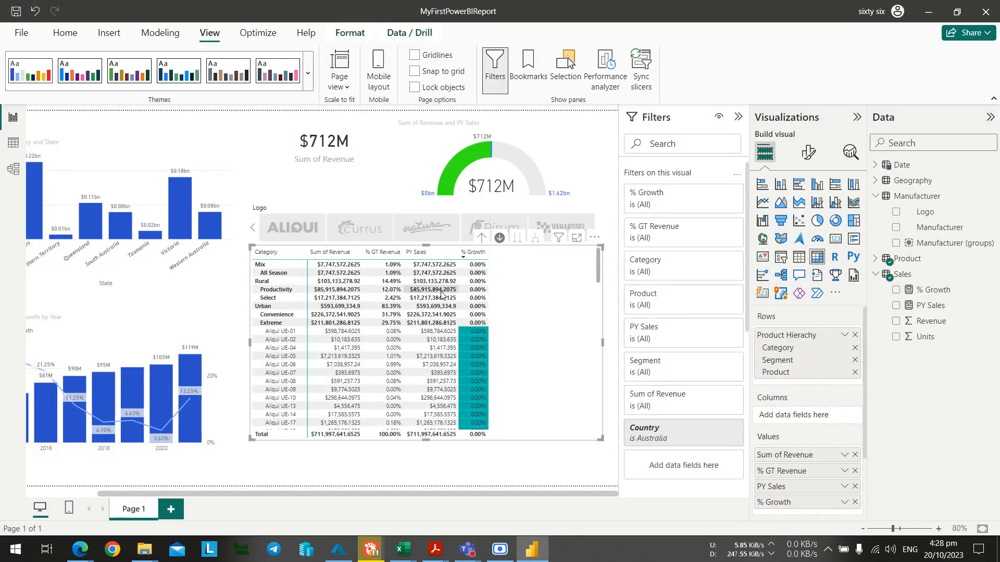
pyautogui.click(481, 238)
pyautogui.hotkey('alt', 'Tab')
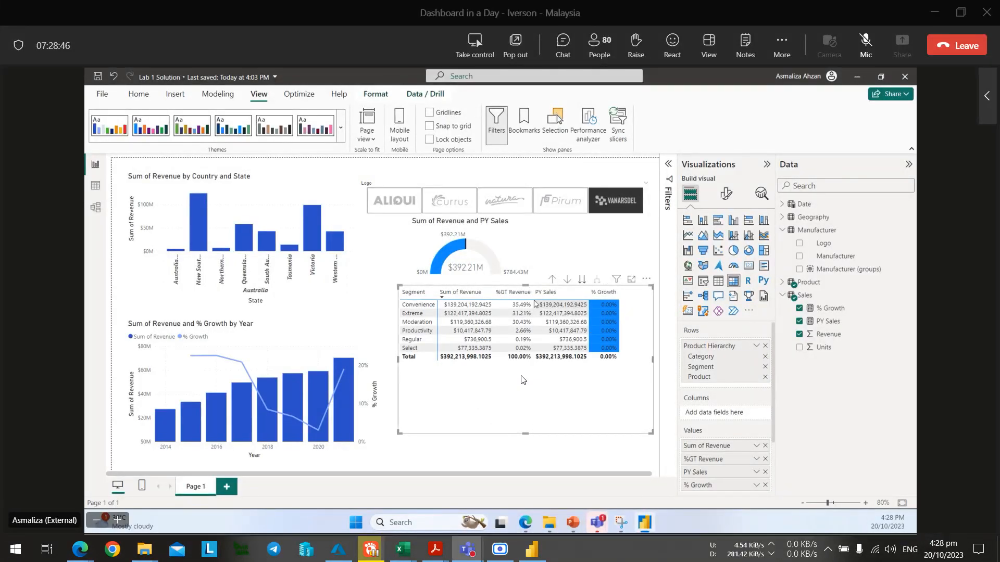
pyautogui.hotkey('alt', 'Tab')
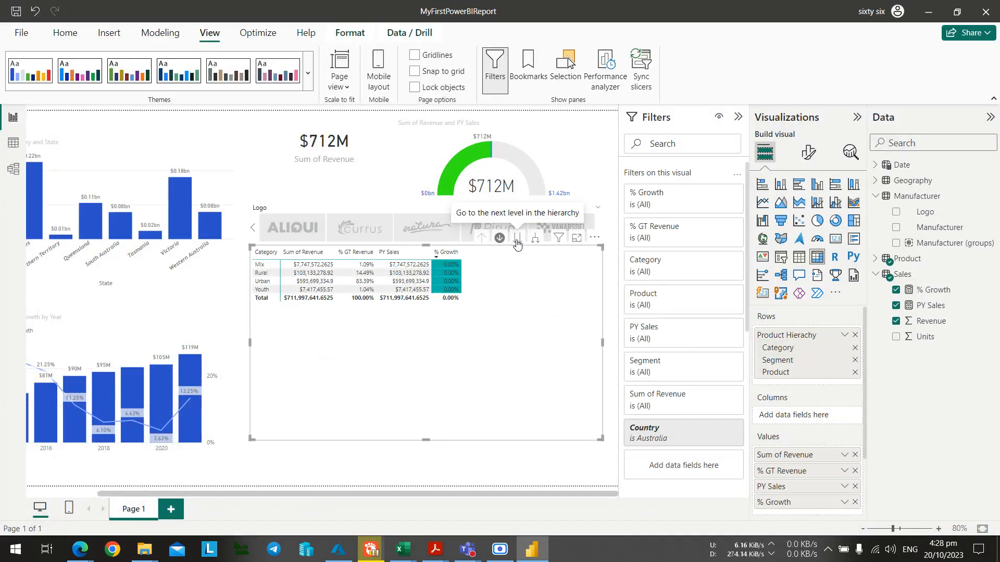
pyautogui.click(536, 240)
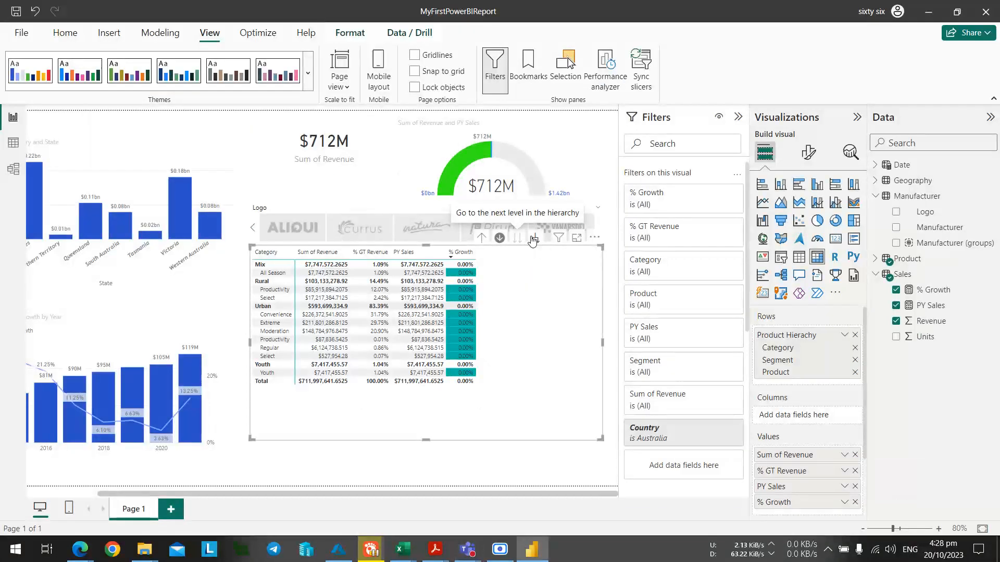
# Expand the product matrix one more level to Product and drill it back up to Category.
pyautogui.click(533, 240)
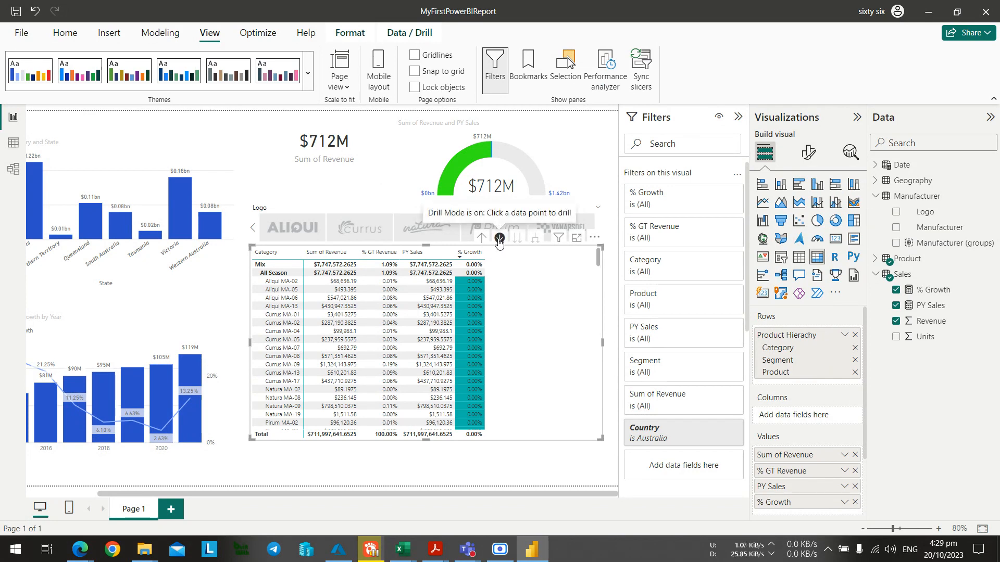
pyautogui.click(482, 240)
pyautogui.click(482, 239)
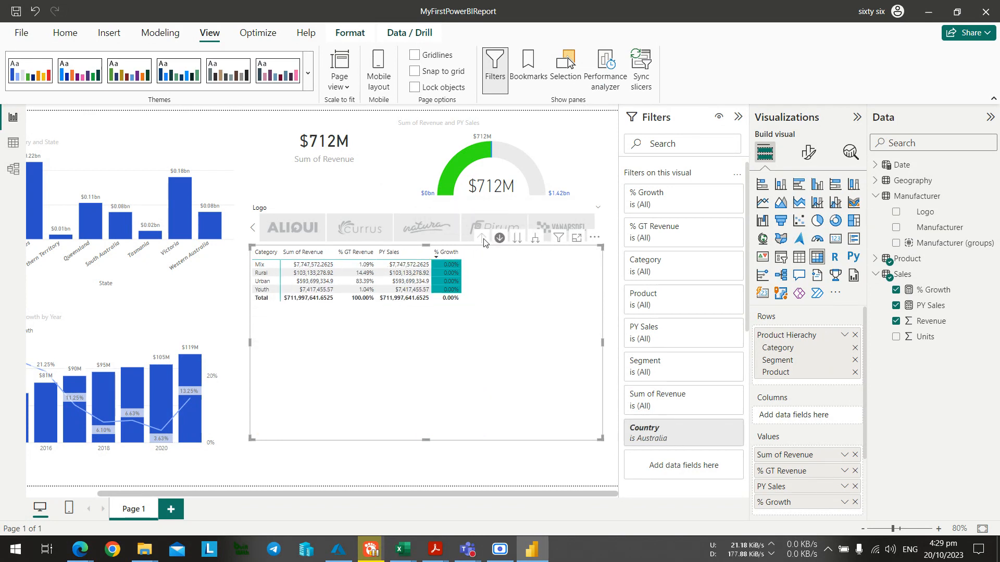
# Step the matrix through its next hierarchy levels while checking the trainer's matrix in Teams, and drill back up to Category.
pyautogui.click(516, 239)
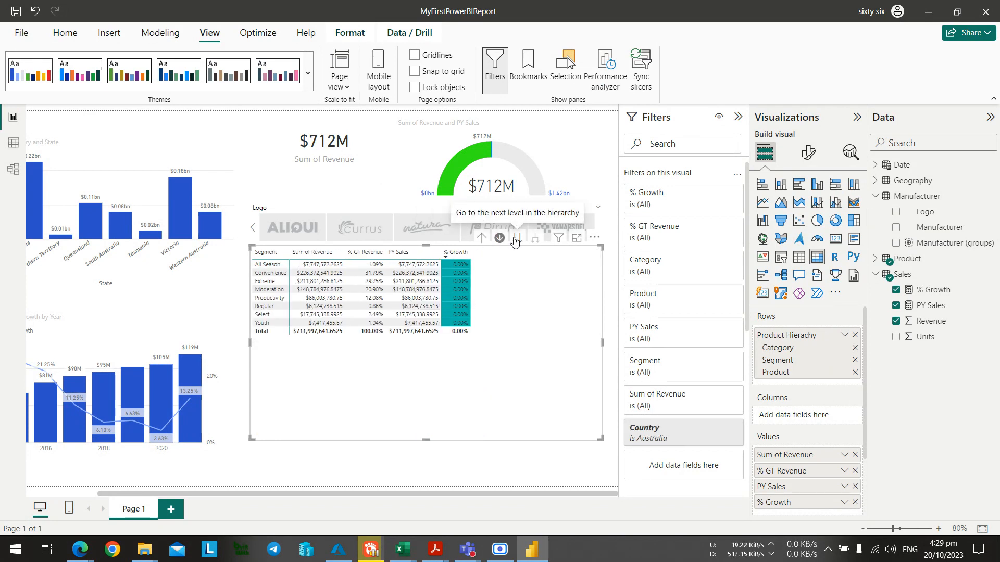
pyautogui.hotkey('alt', 'Tab')
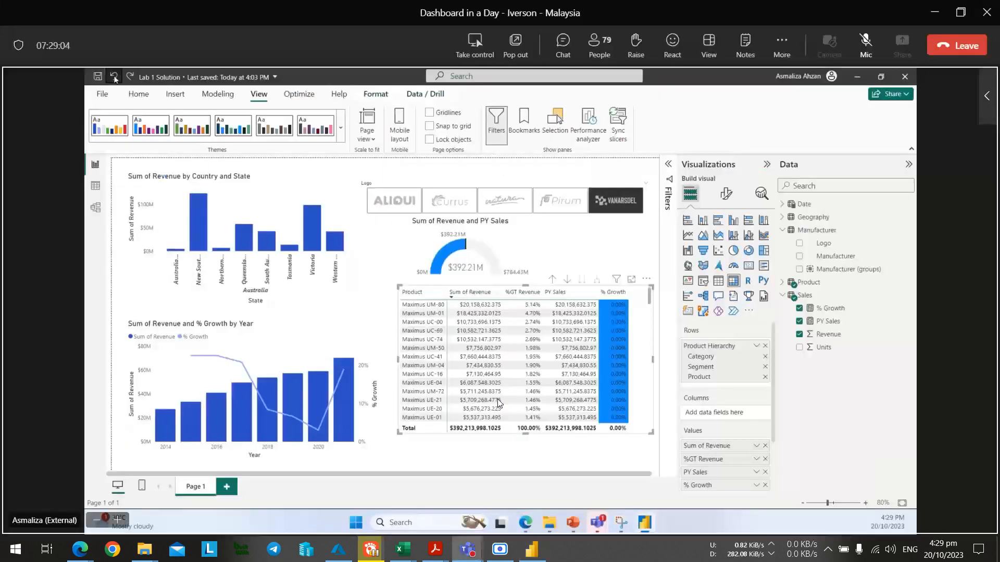
pyautogui.hotkey('alt', 'Tab')
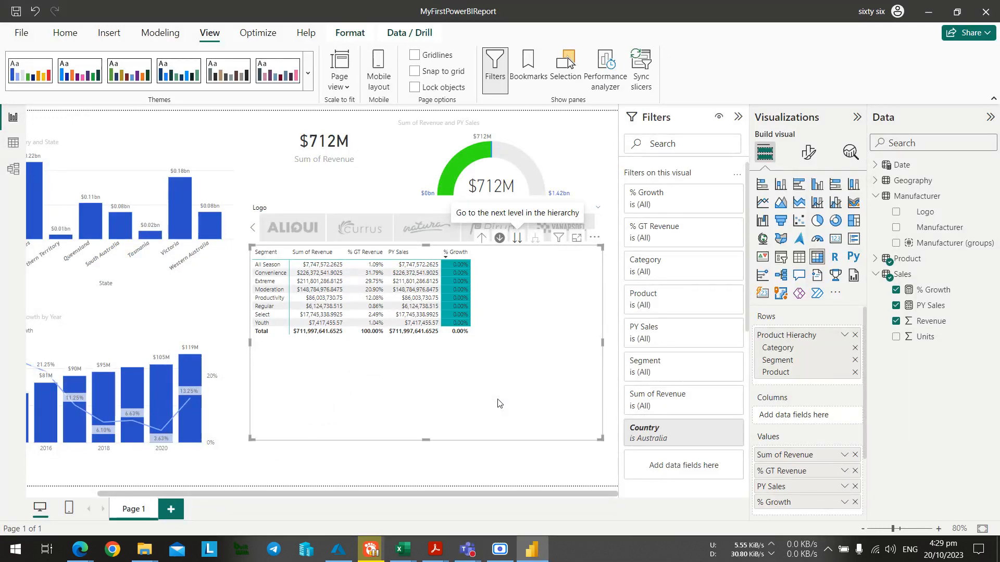
pyautogui.hotkey('alt', 'Tab')
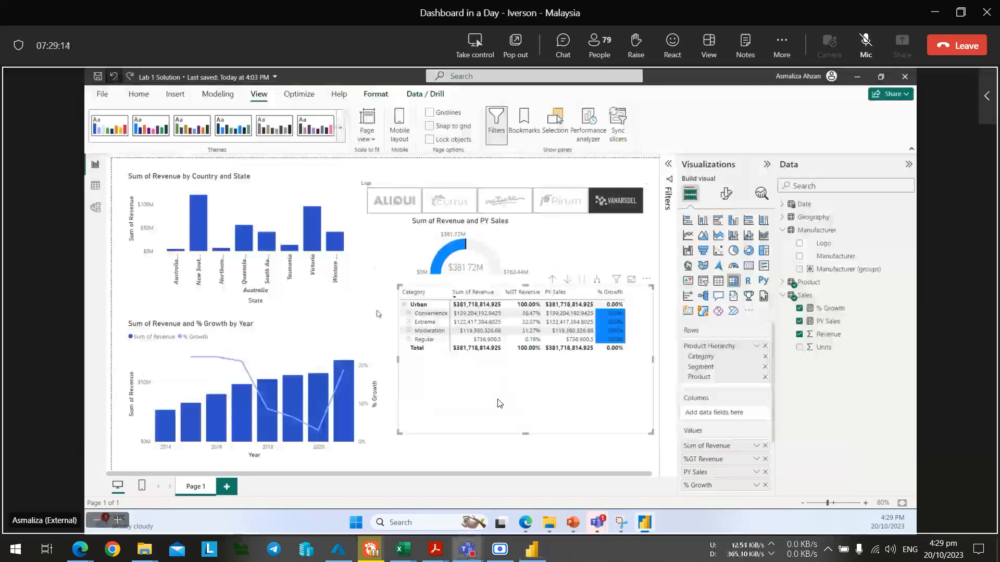
pyautogui.hotkey('alt', 'Tab')
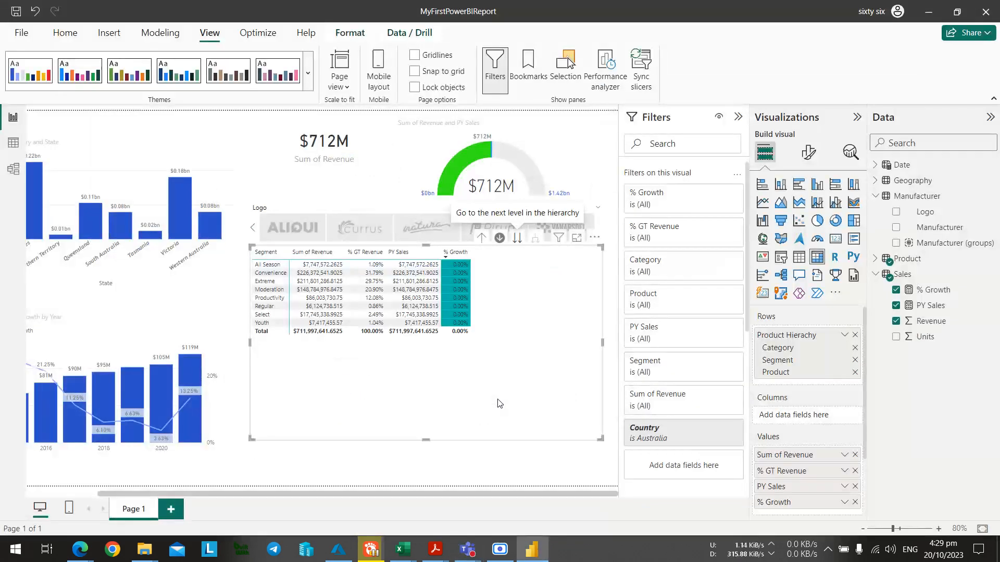
pyautogui.click(516, 239)
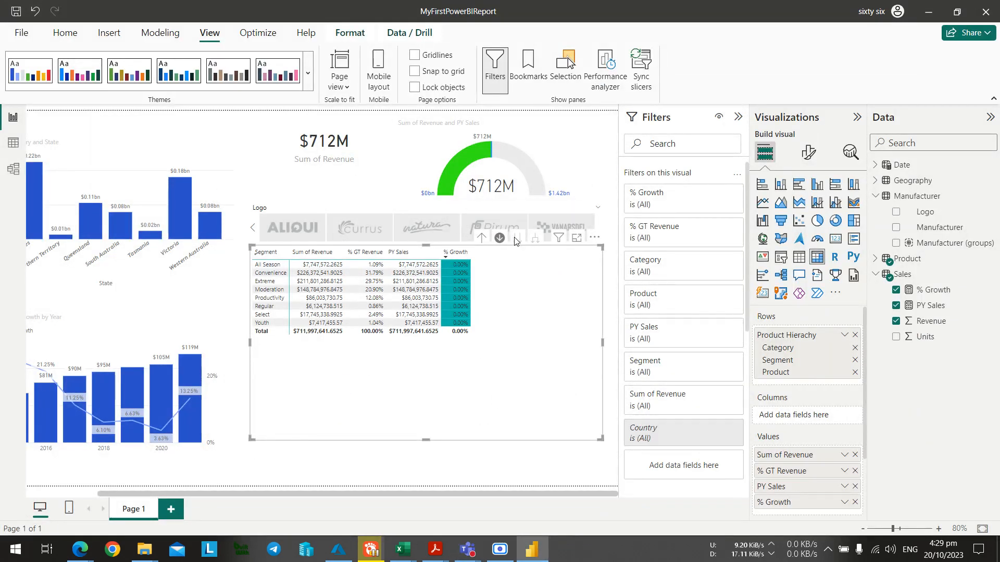
pyautogui.click(482, 238)
pyautogui.click(482, 238)
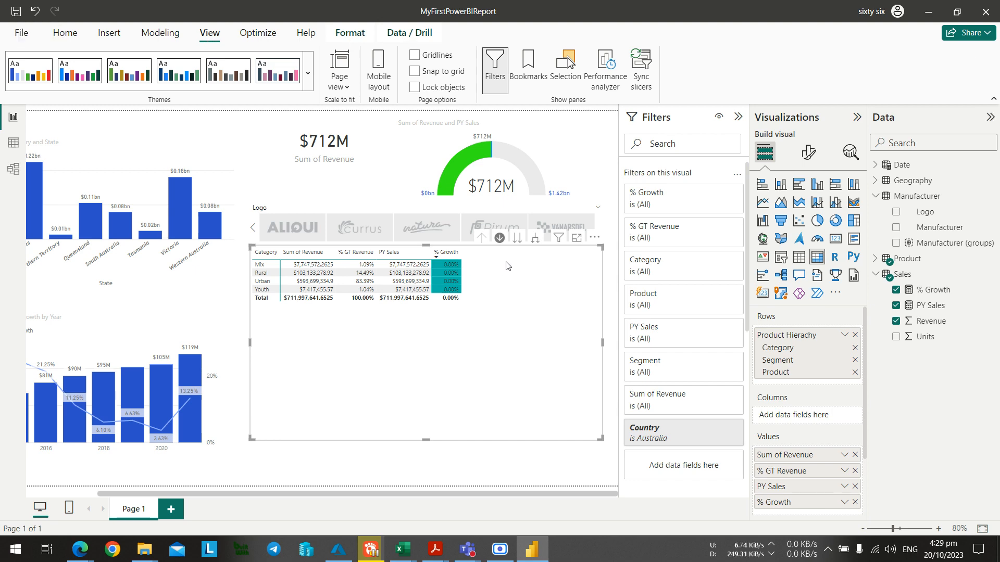
# Expand the matrix to Segment, drill into Convenience under Urban, and drill up one level to Urban's segments.
pyautogui.click(539, 243)
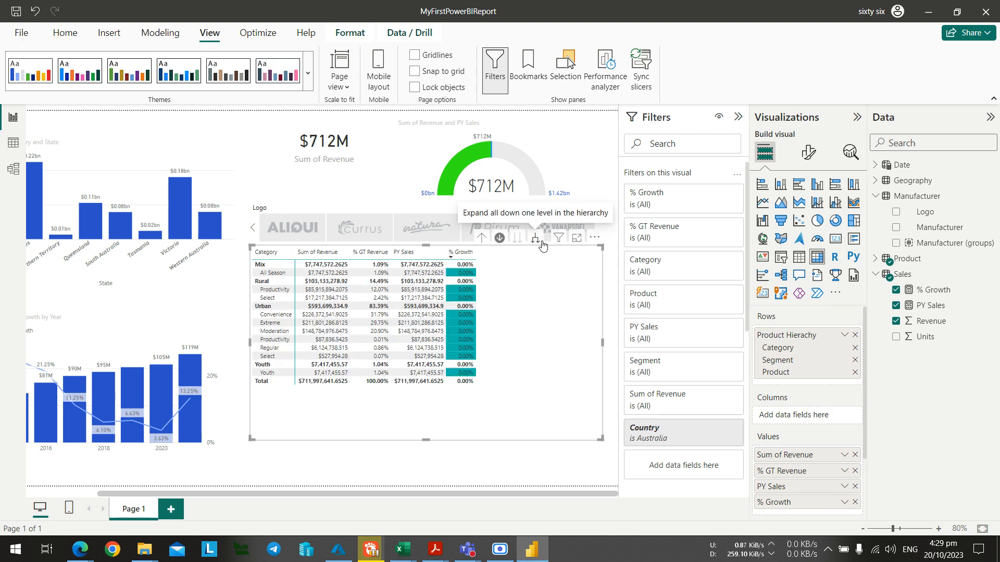
pyautogui.hotkey('alt', 'Tab')
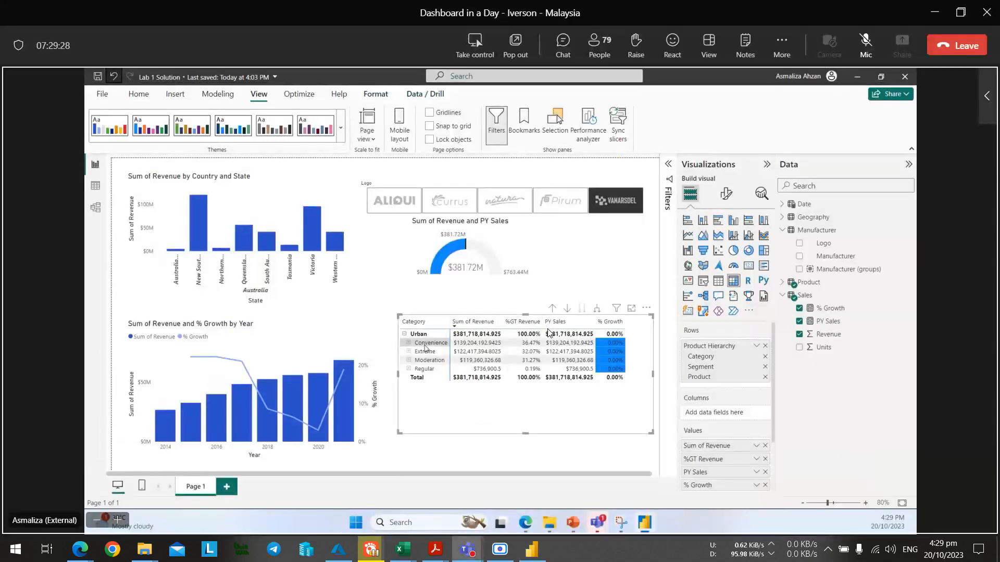
pyautogui.hotkey('alt', 'Tab')
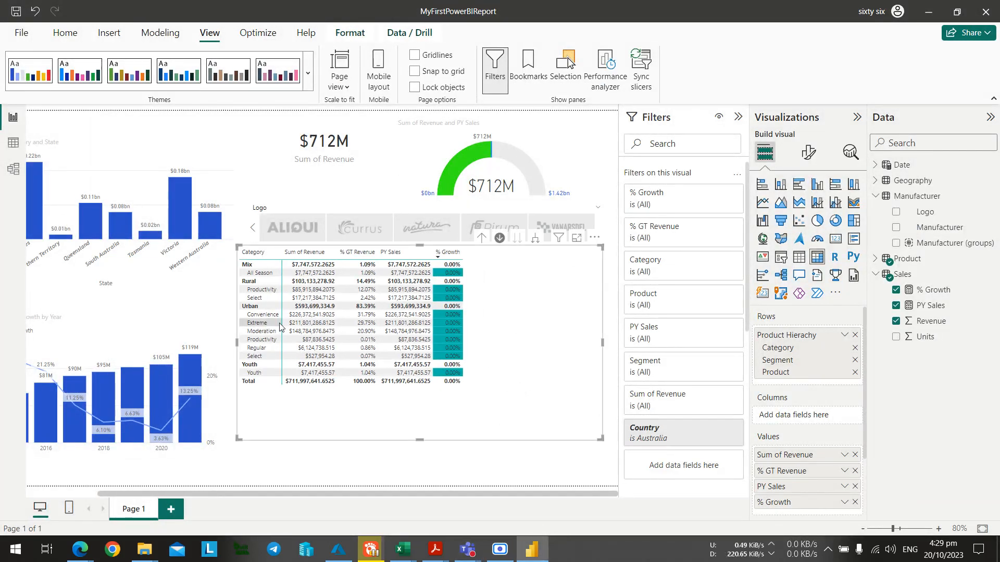
pyautogui.click(253, 316)
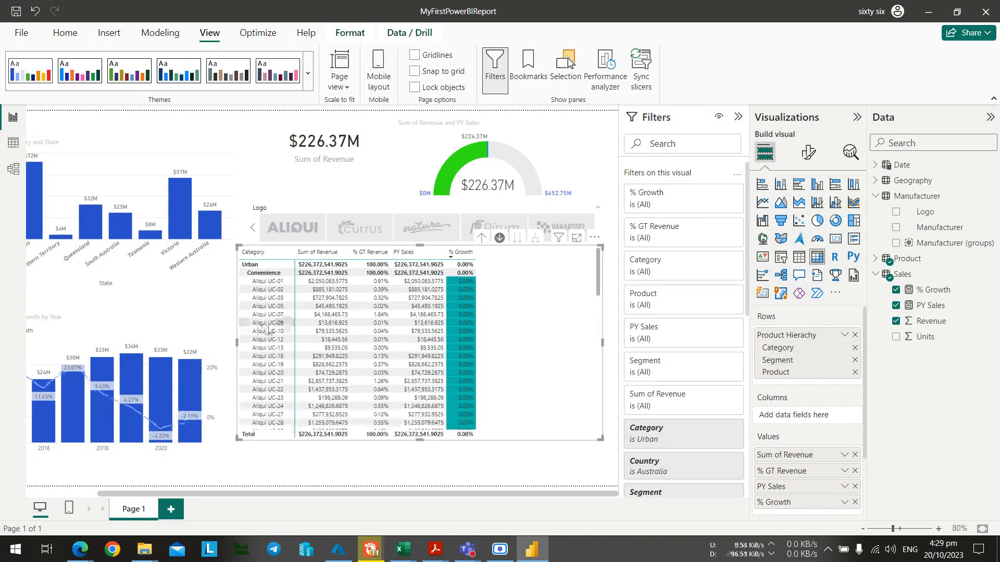
pyautogui.click(481, 238)
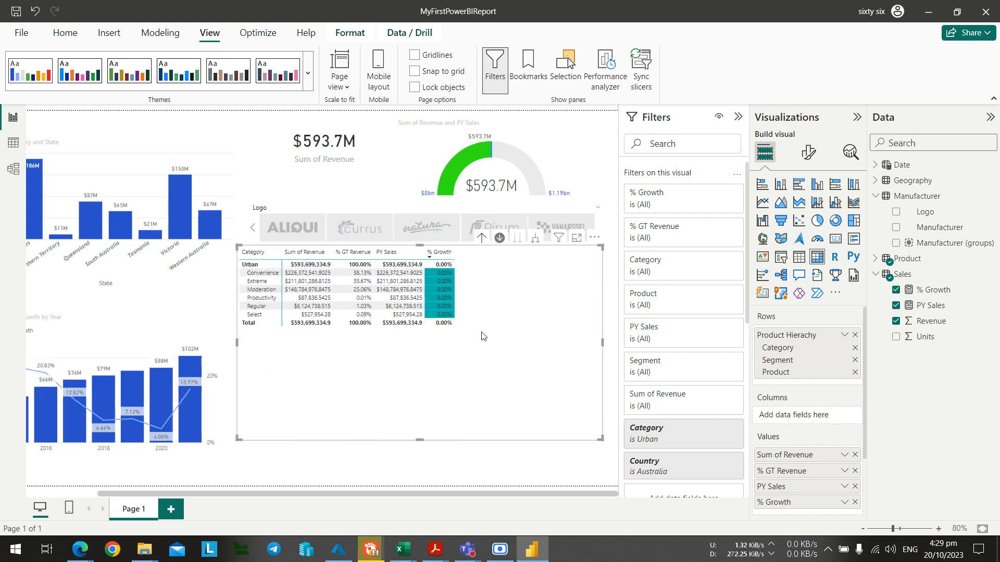
# Following the trainer's demonstration in Teams, drill the revenue by country and state column chart up to the Country level.
pyautogui.hotkey('alt', 'Tab')
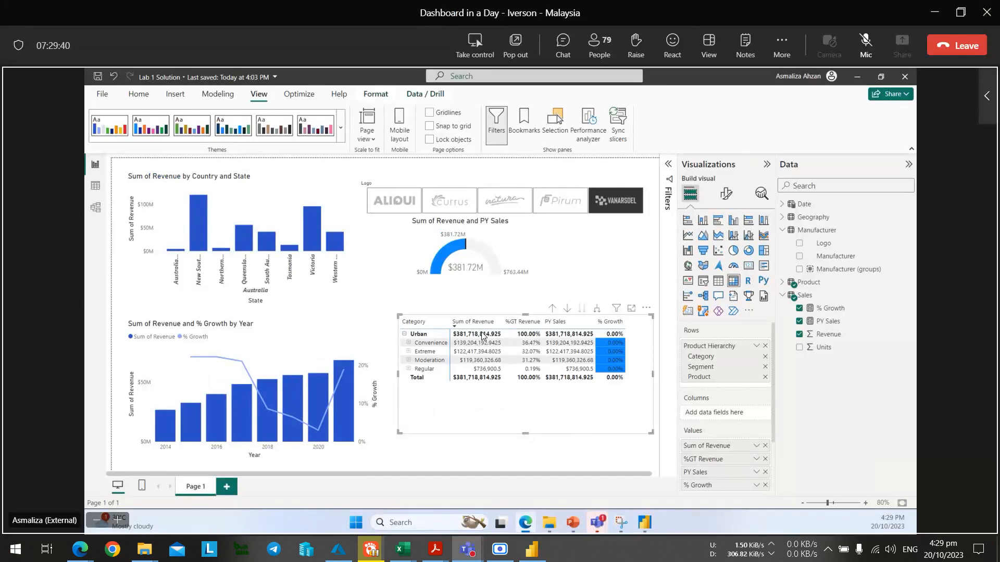
pyautogui.hotkey('alt', 'Tab')
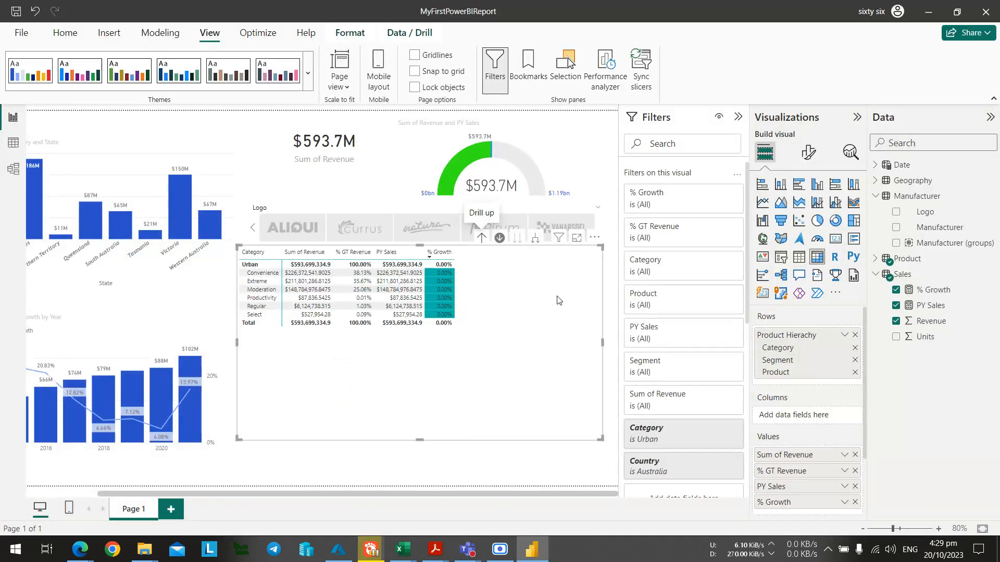
pyautogui.hotkey('alt', 'Tab')
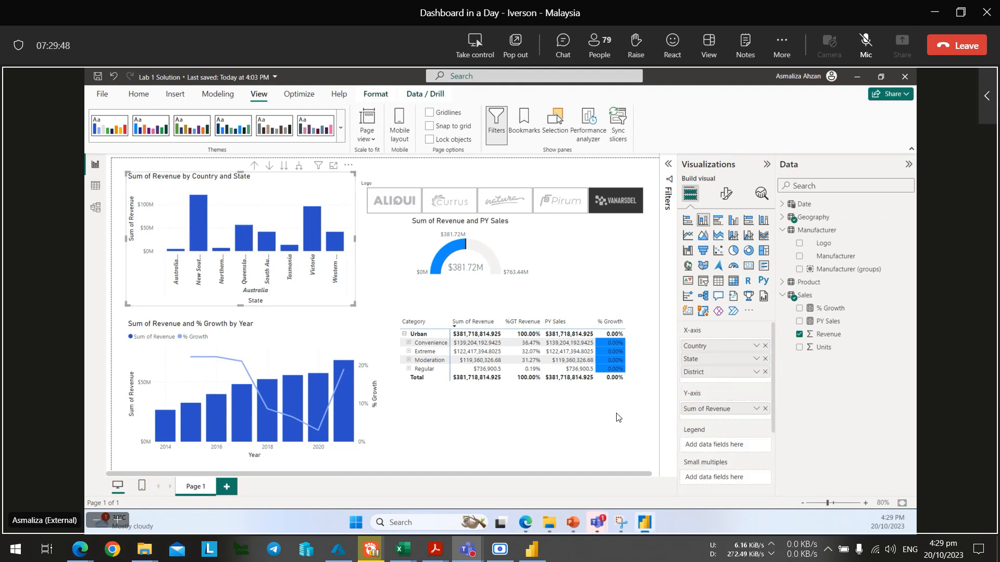
pyautogui.hotkey('alt', 'Tab')
pyautogui.click(118, 151)
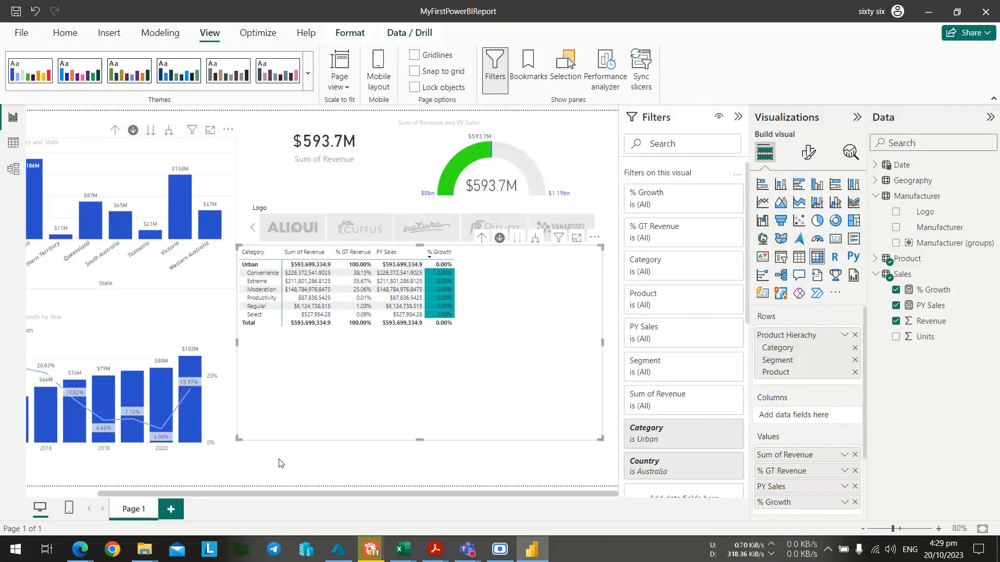
pyautogui.moveTo(277, 493); pyautogui.dragTo(205, 493)
pyautogui.hotkey('alt', 'Tab')
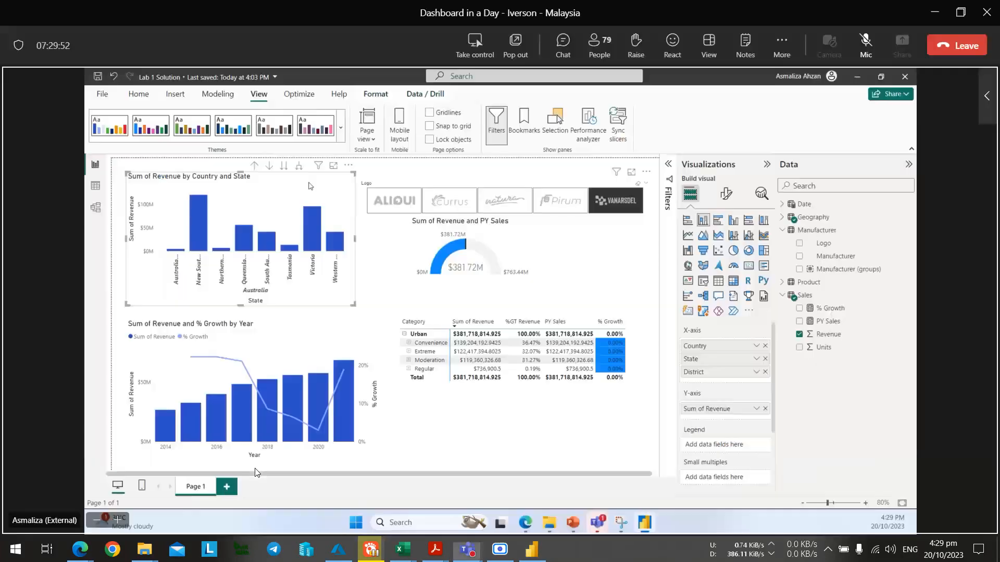
pyautogui.hotkey('alt', 'Tab')
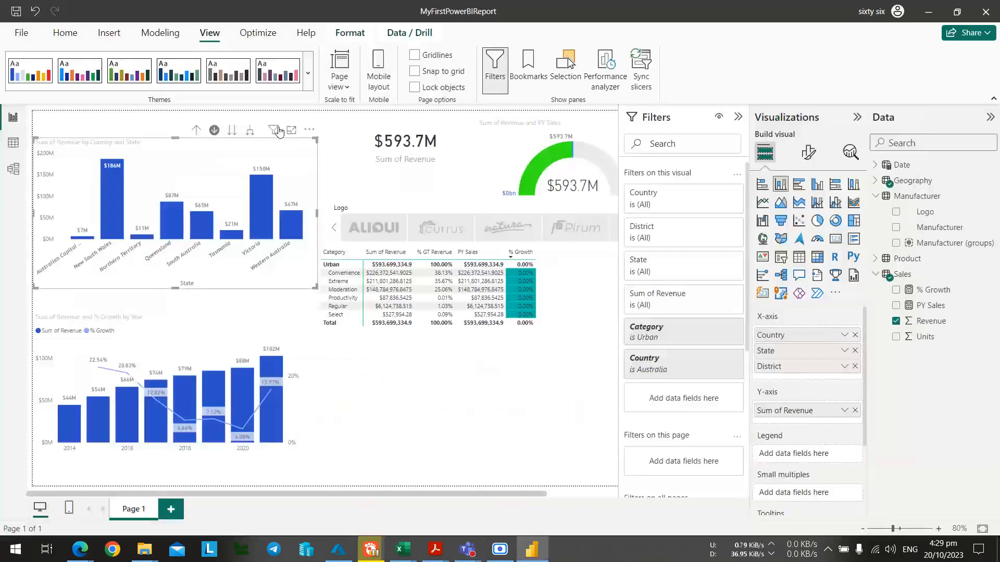
pyautogui.click(197, 130)
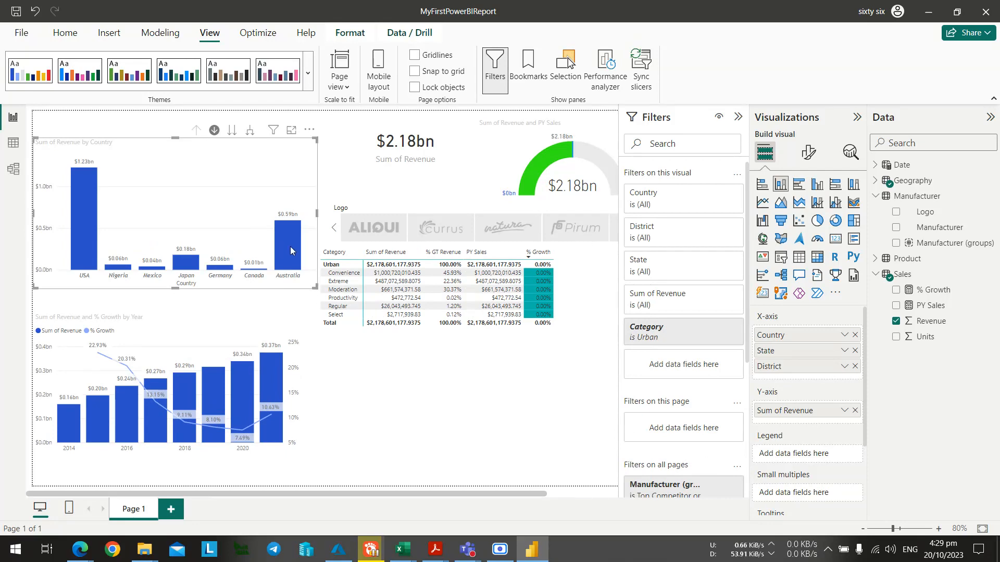
# Compare the country chart with the trainer's report in Teams and sort the product matrix by PY Sales in descending order.
pyautogui.hotkey('alt', 'Tab')
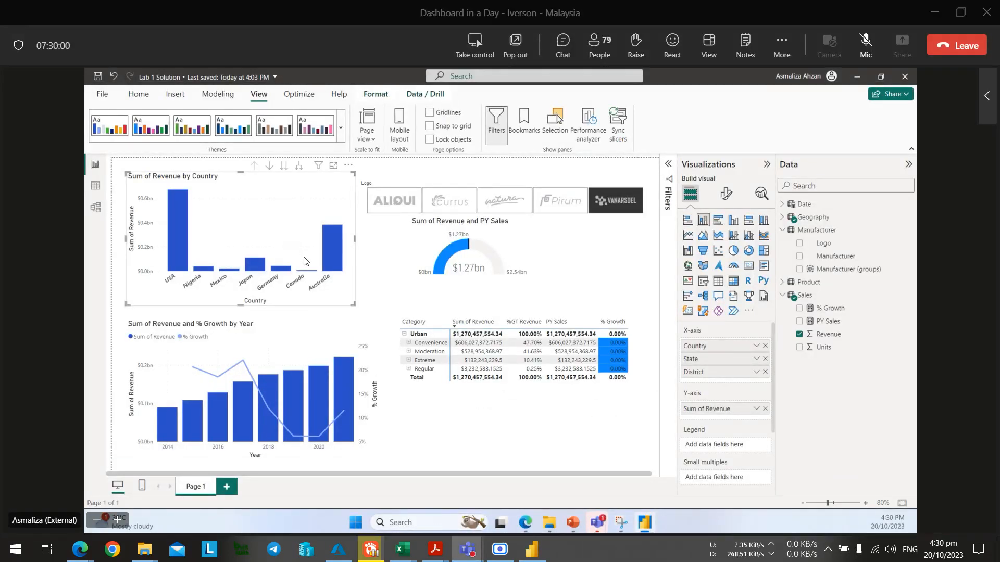
pyautogui.hotkey('alt', 'Tab')
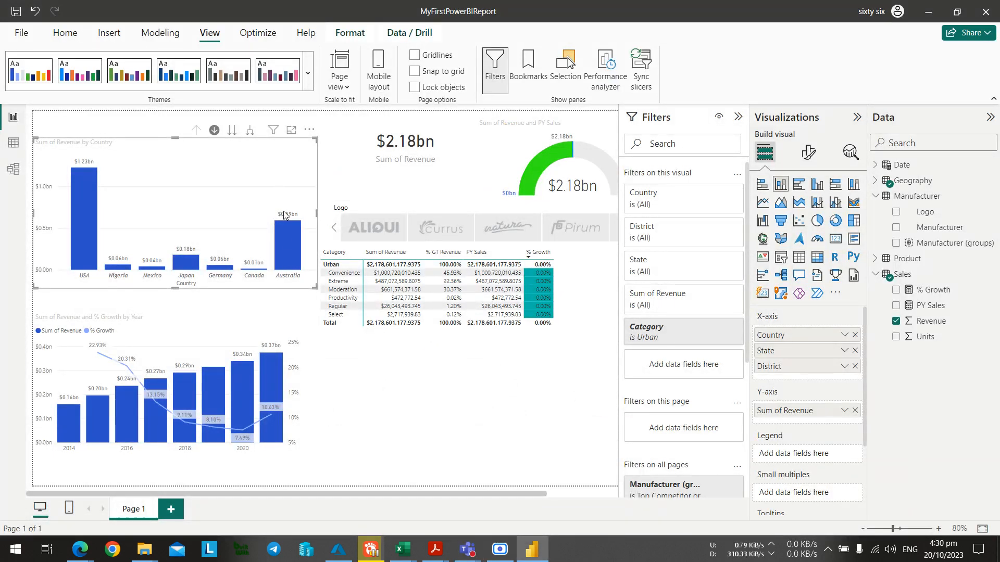
pyautogui.hotkey('alt', 'Tab')
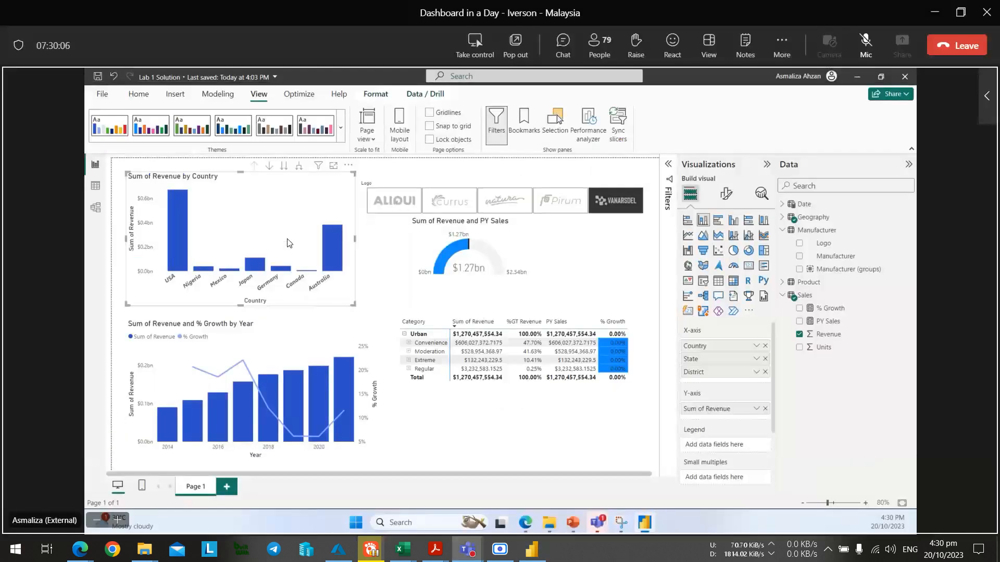
pyautogui.hotkey('alt', 'Tab')
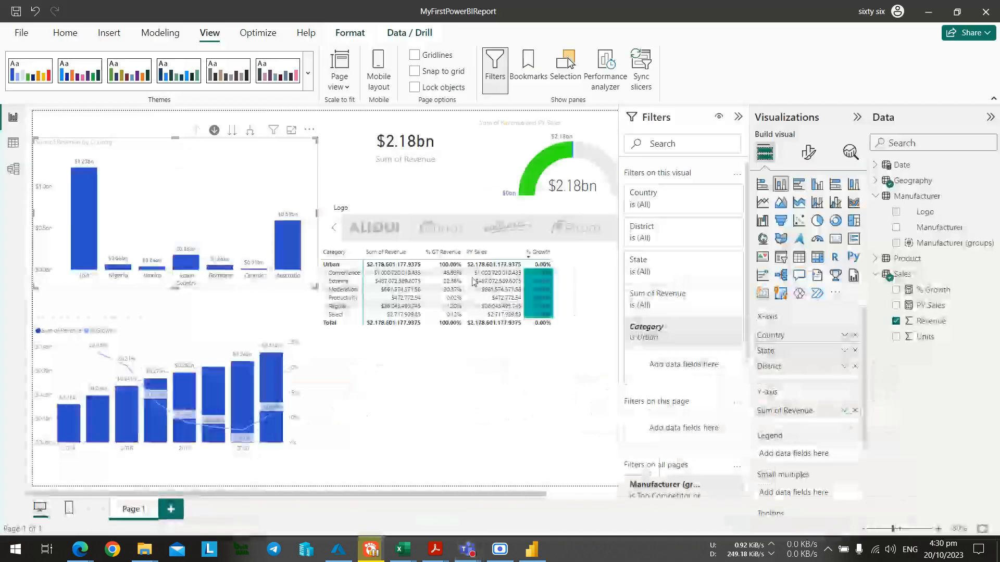
pyautogui.click(497, 258)
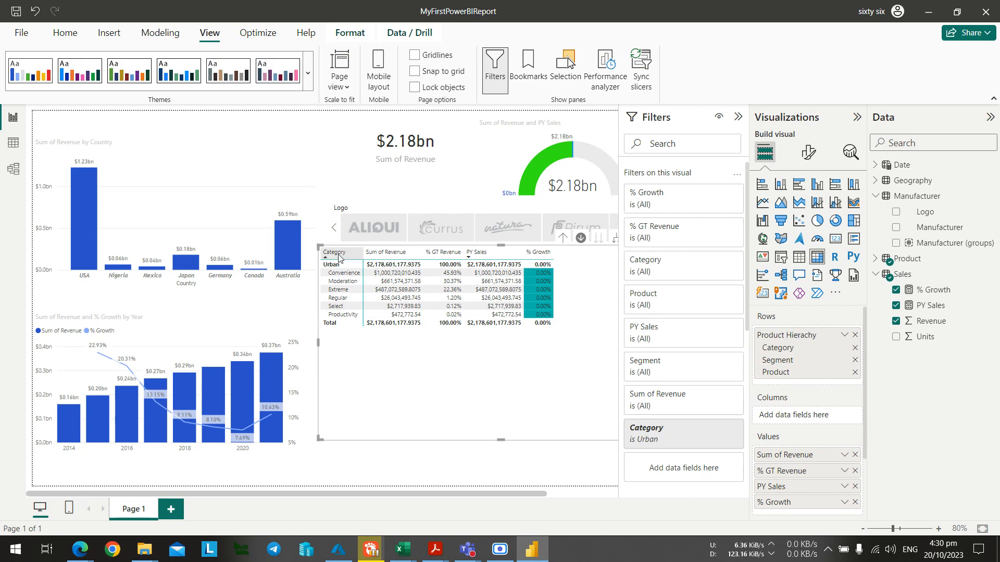
pyautogui.hotkey('alt', 'Tab')
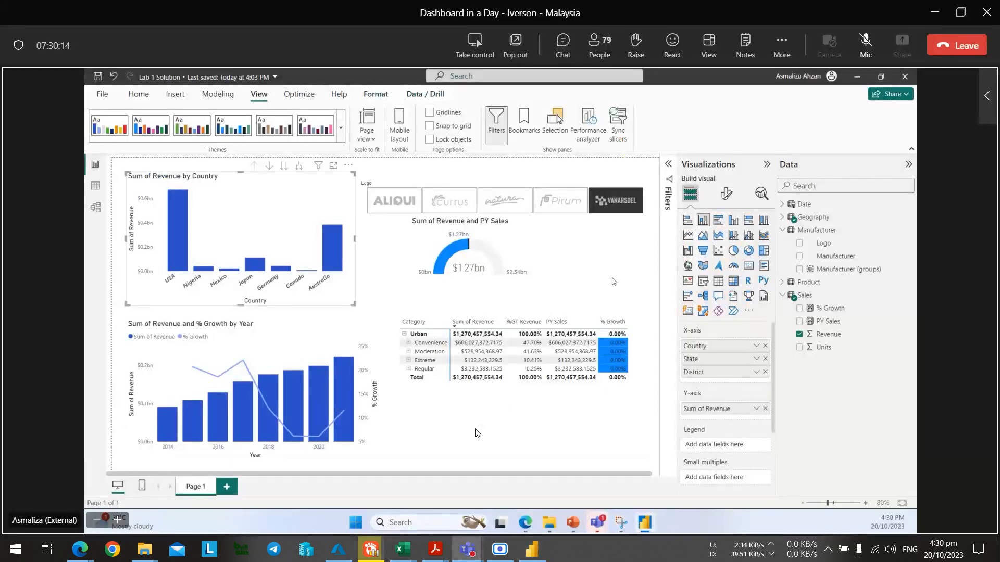
pyautogui.hotkey('alt', 'Tab')
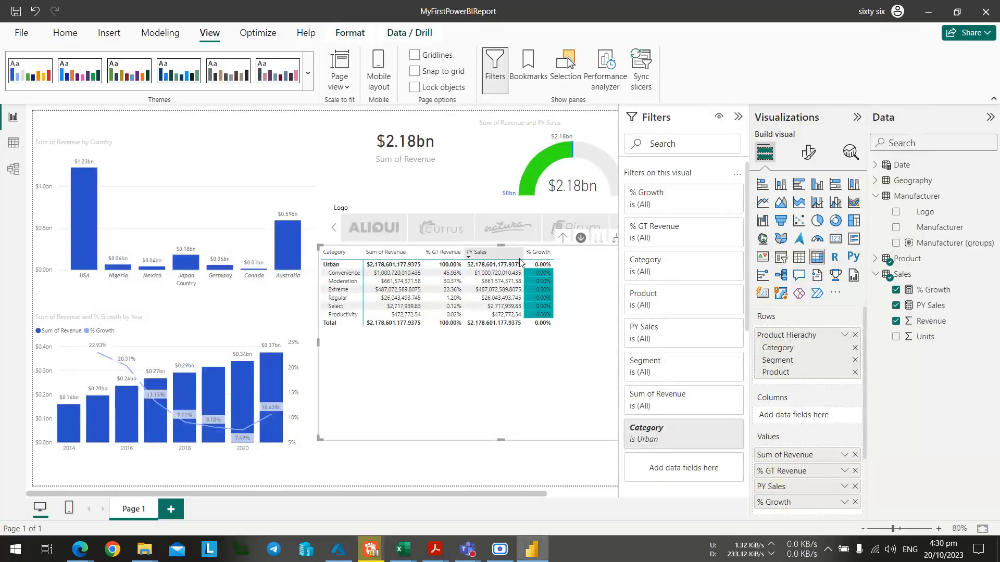
# Following the trainer's demonstration in Teams, set the default column color of the revenue by country chart to a medium grey.
pyautogui.hotkey('alt', 'Tab')
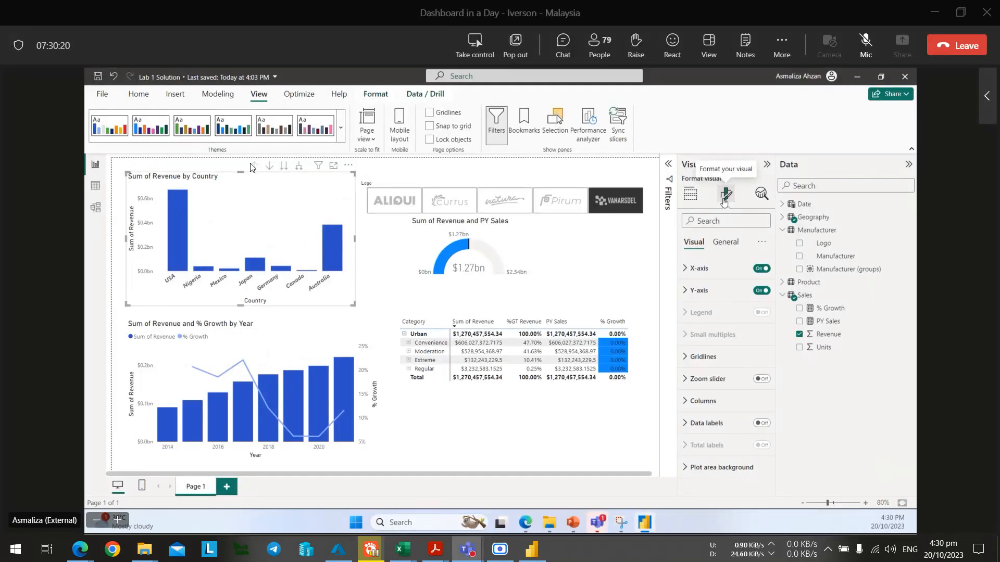
pyautogui.hotkey('alt', 'Tab')
pyautogui.click(799, 161)
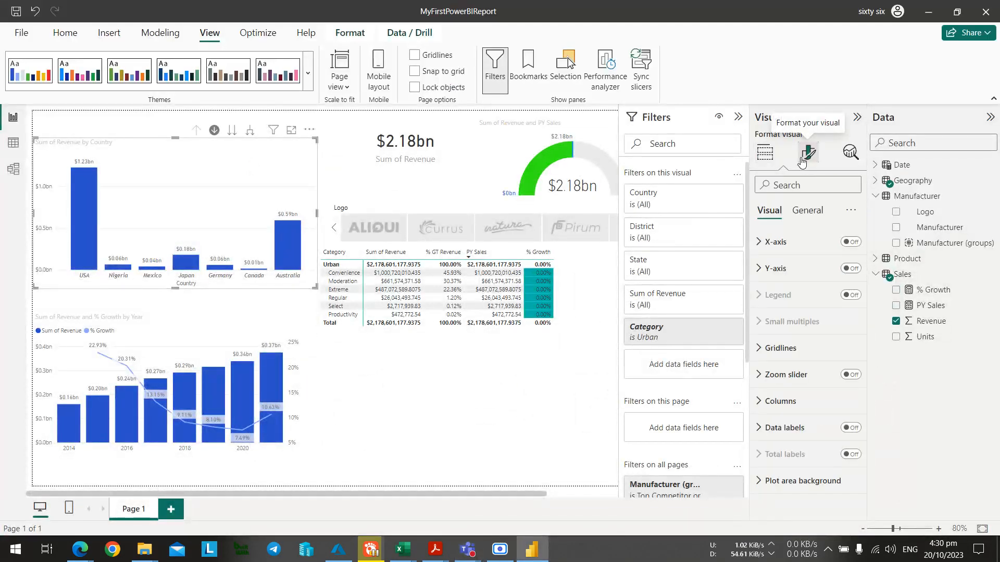
pyautogui.hotkey('alt', 'Tab')
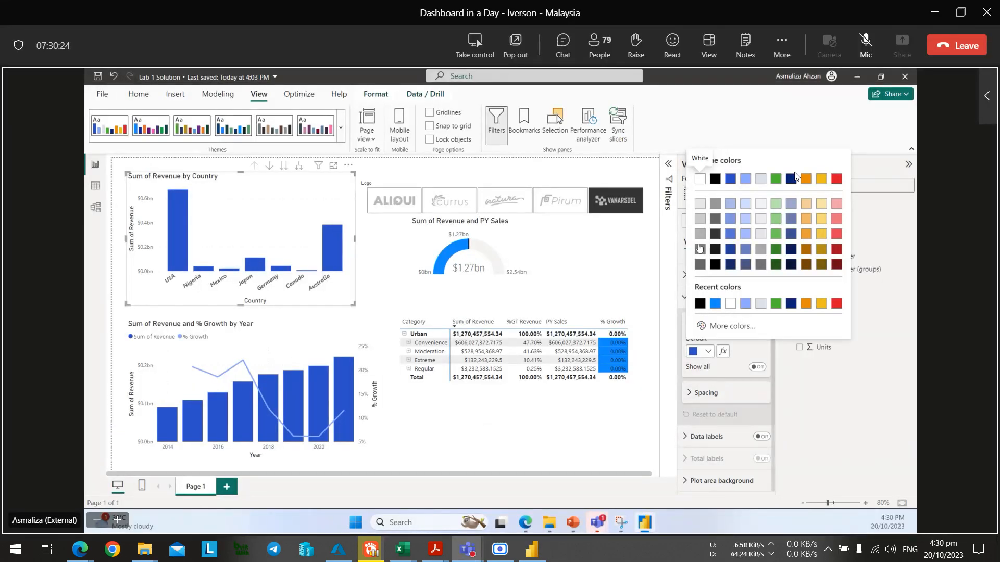
pyautogui.hotkey('alt', 'Tab')
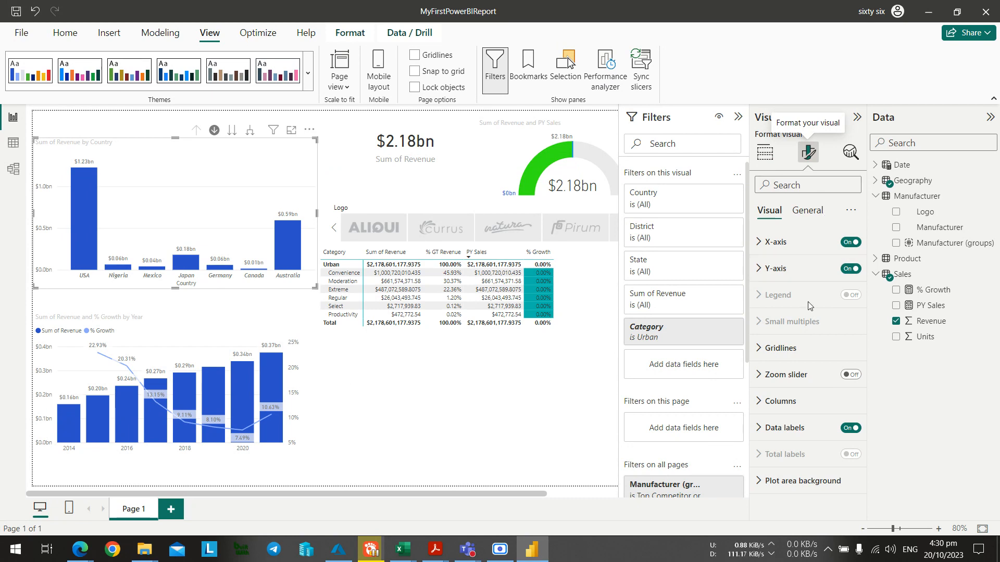
pyautogui.hotkey('alt', 'Tab')
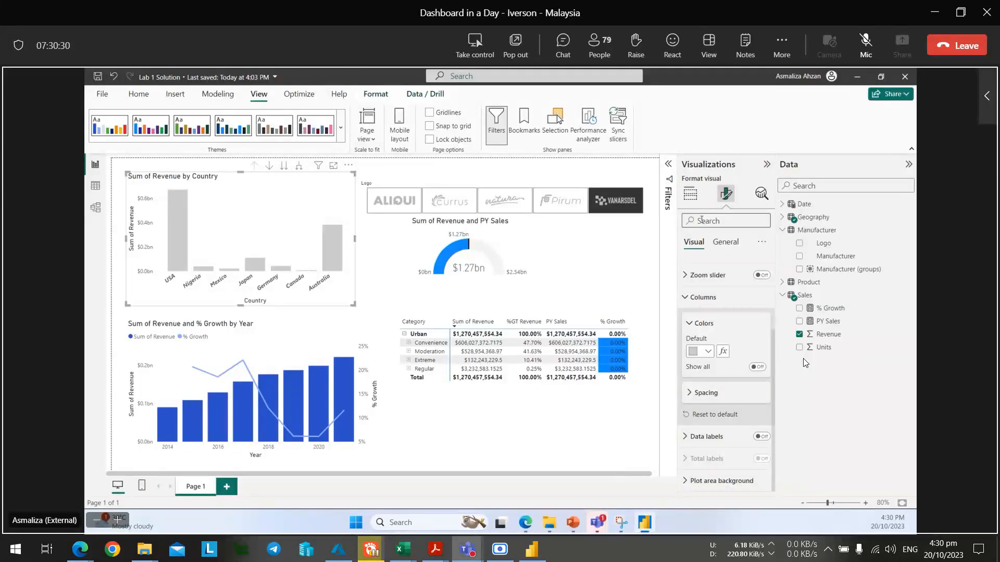
pyautogui.hotkey('alt', 'Tab')
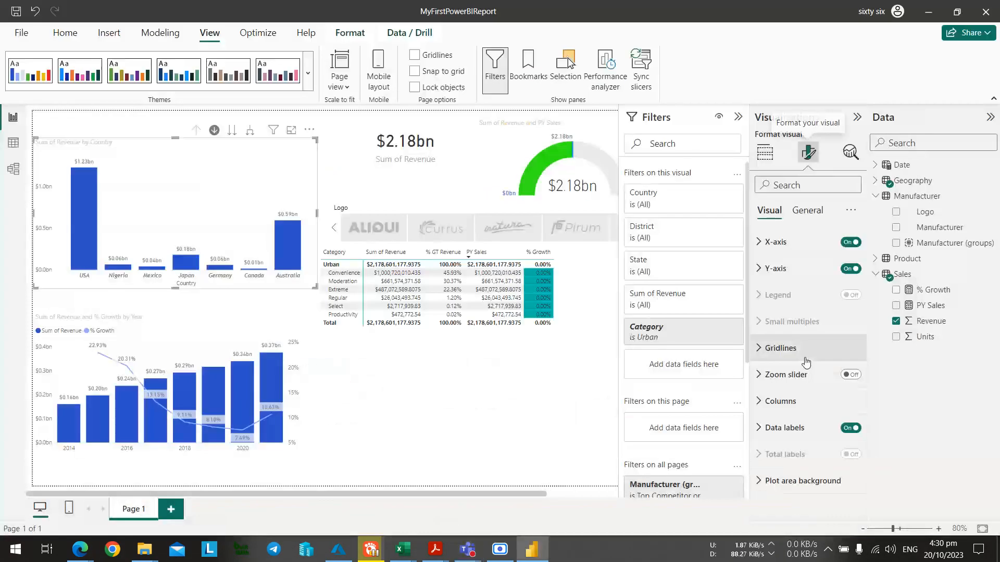
pyautogui.click(761, 401)
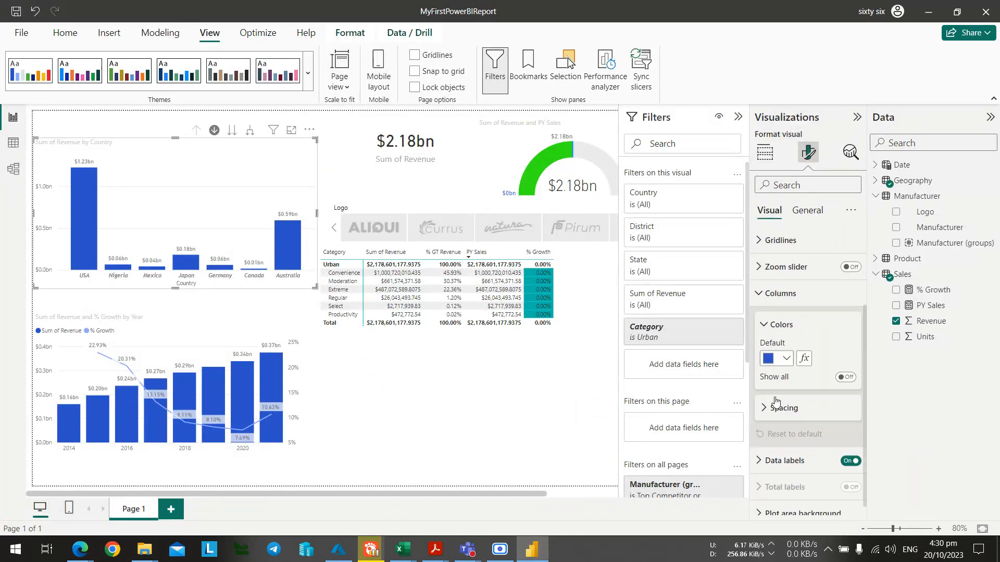
pyautogui.click(780, 350)
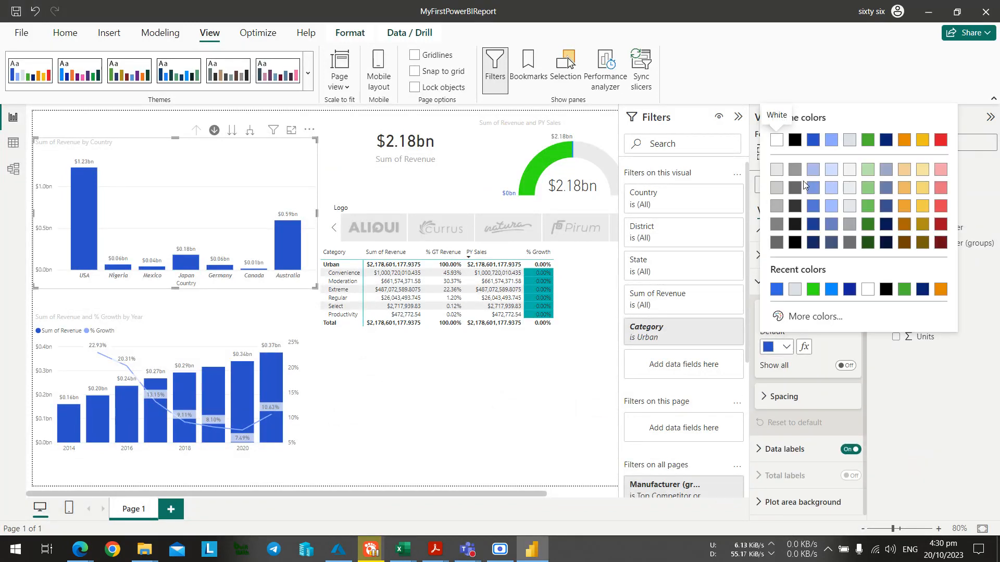
pyautogui.click(776, 207)
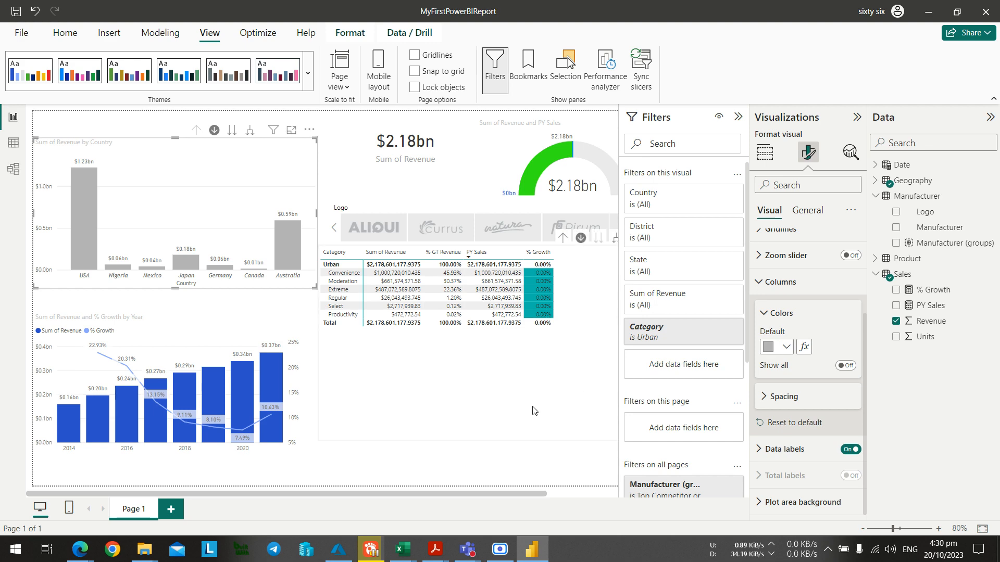
# Compare the recolored country chart with the trainer's report in Teams, keeping the country chart selected for formatting.
pyautogui.hotkey('alt', 'Tab')
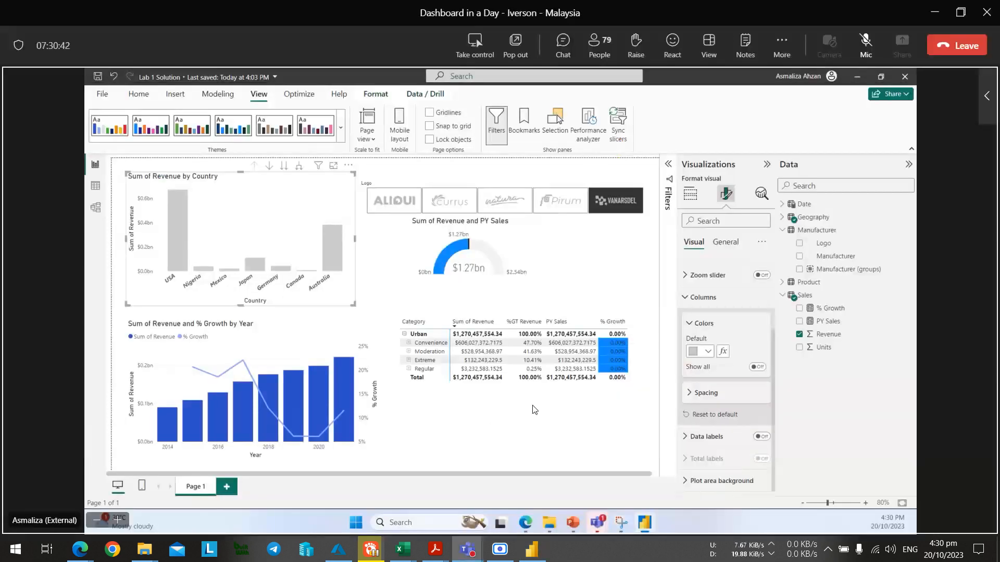
pyautogui.hotkey('alt', 'Tab')
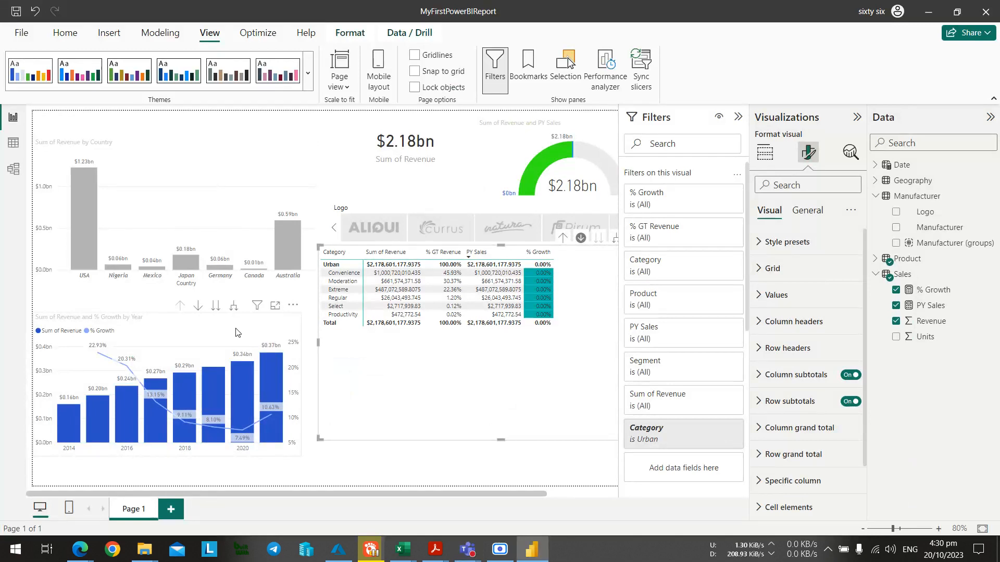
pyautogui.hotkey('alt', 'Tab')
pyautogui.hotkey('alt', 'Tab')
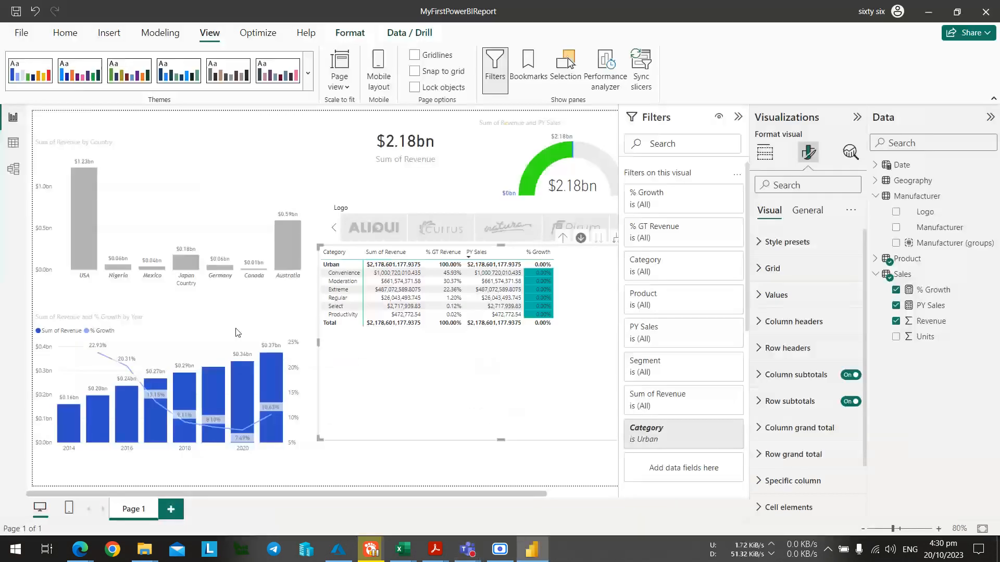
pyautogui.hotkey('alt', 'Tab')
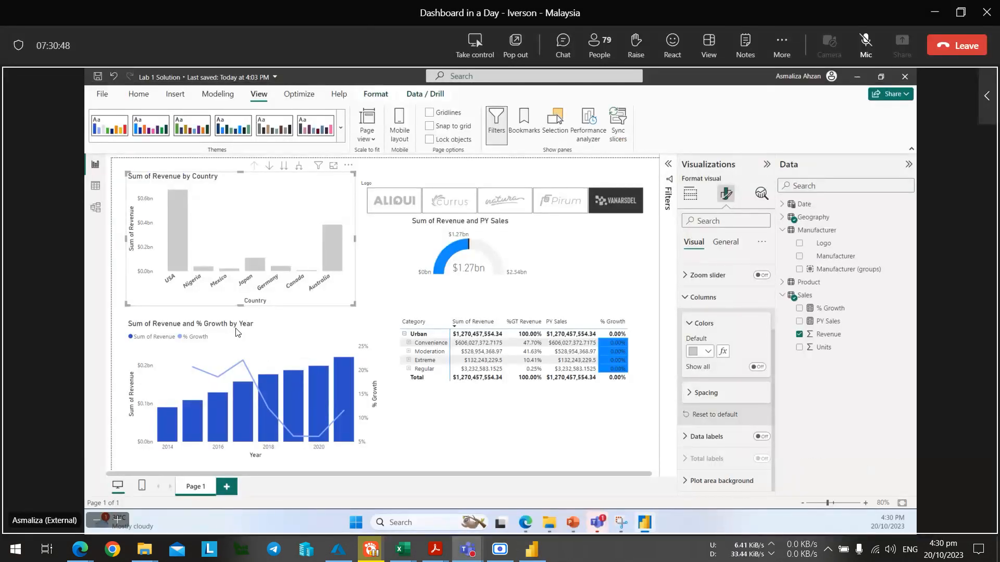
pyautogui.hotkey('alt', 'Tab')
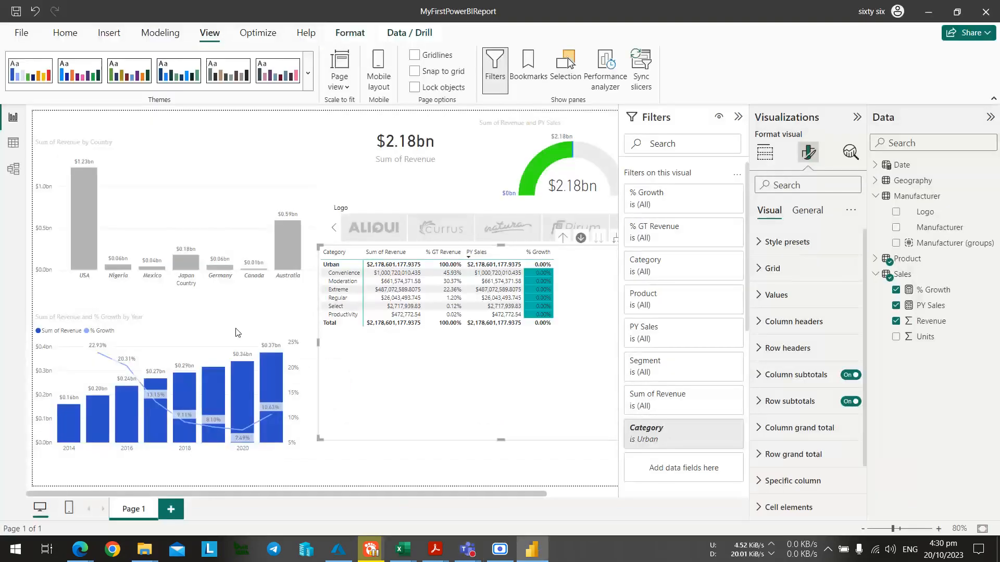
pyautogui.click(251, 208)
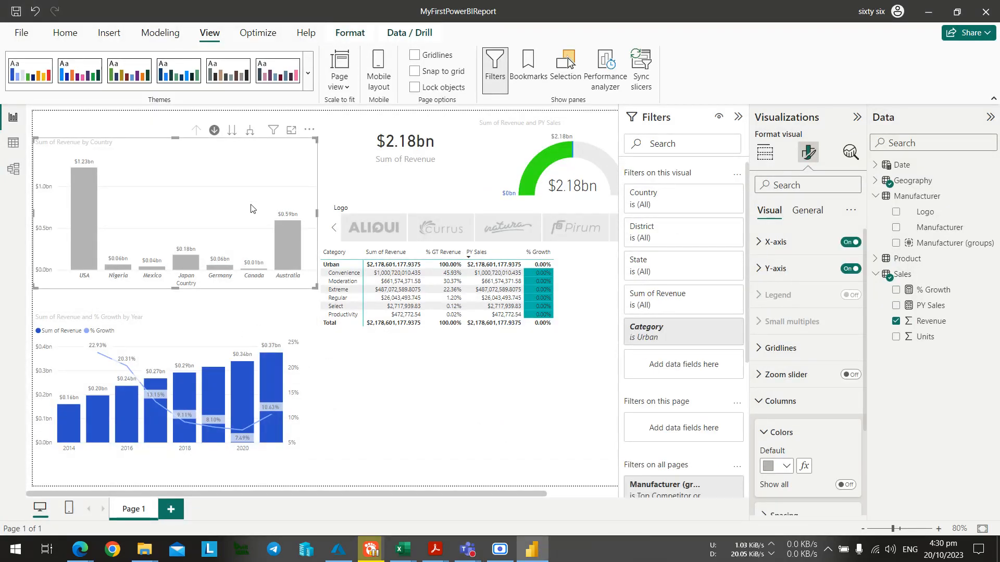
pyautogui.hotkey('alt', 'Tab')
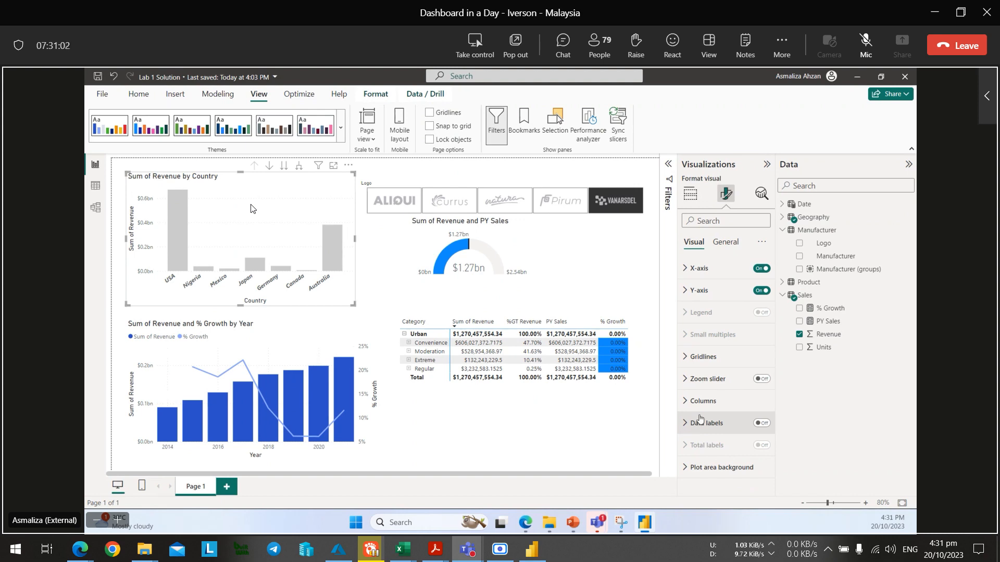
# Check the trainer's label formatting in Teams and open the data label settings of the revenue by country chart.
pyautogui.hotkey('alt', 'Tab')
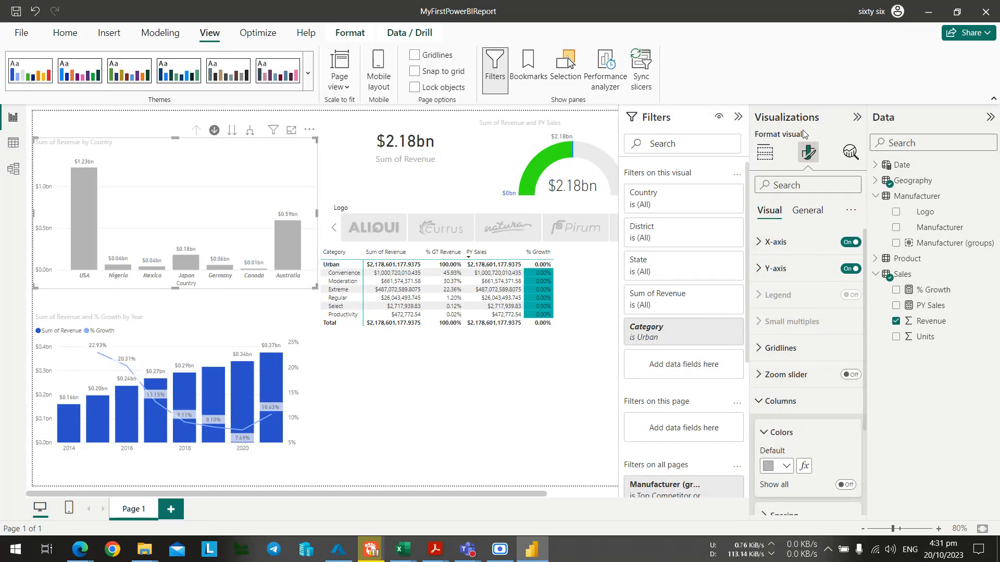
pyautogui.click(762, 153)
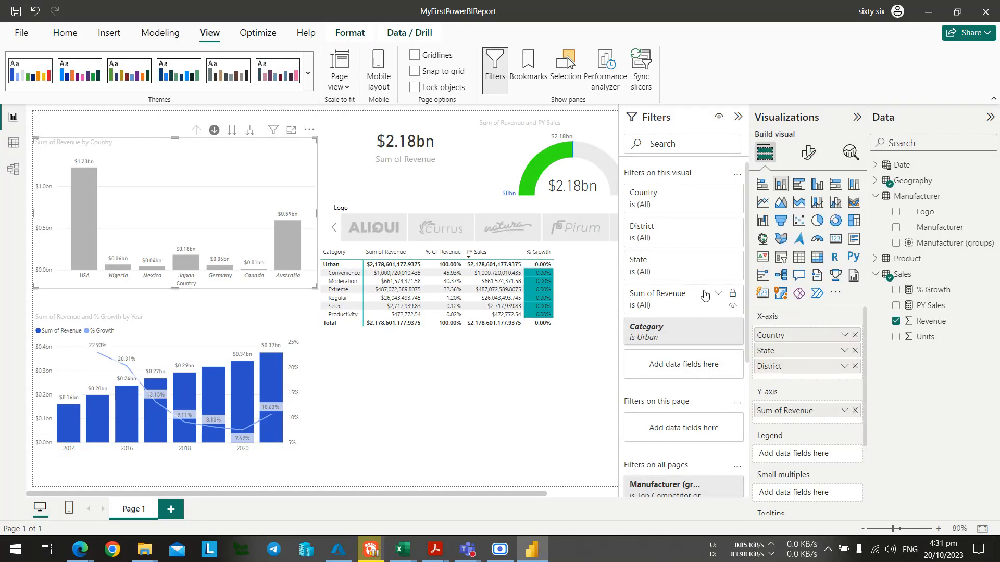
pyautogui.hotkey('alt', 'Tab')
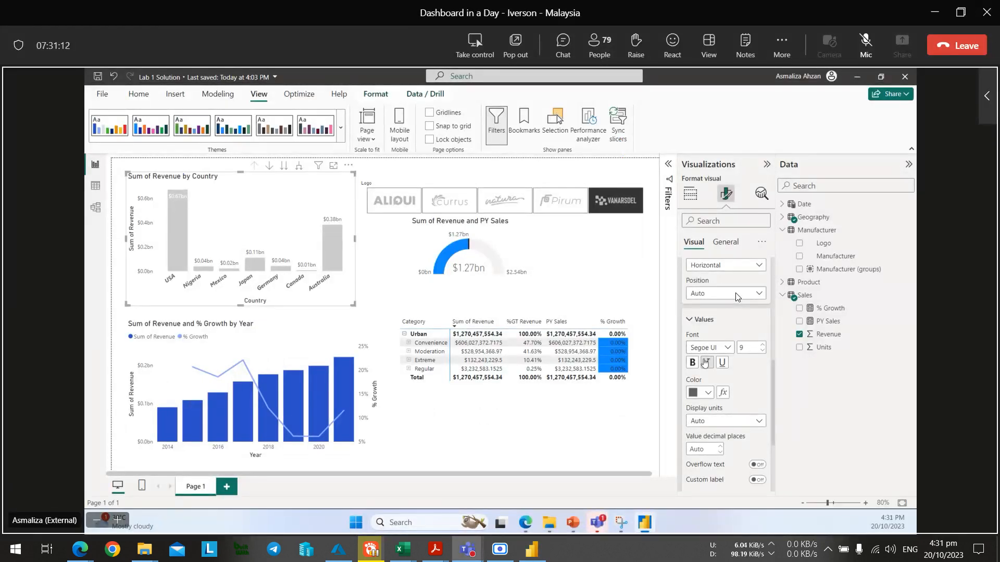
pyautogui.hotkey('alt', 'Tab')
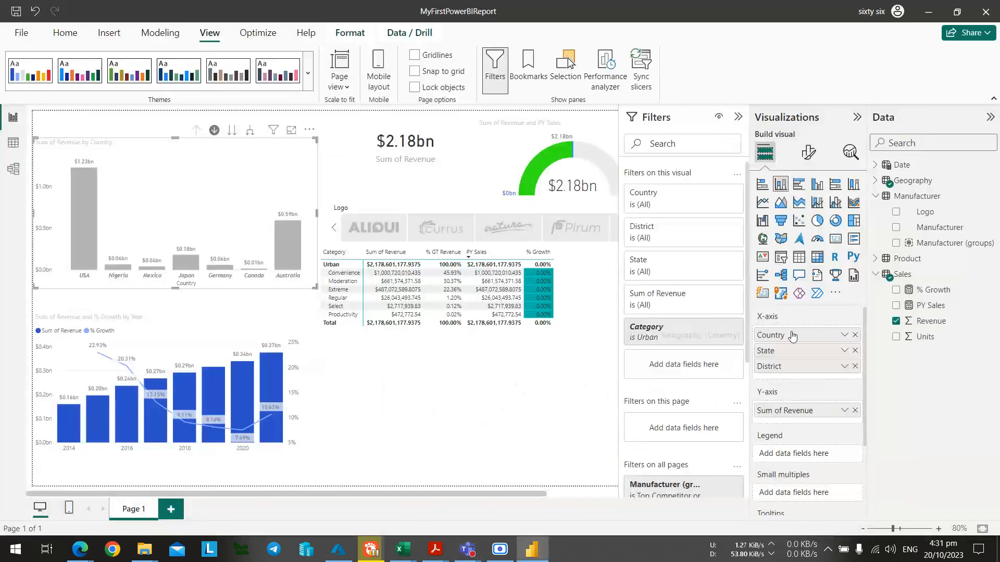
pyautogui.scroll(-3, 791, 345)
pyautogui.scroll(3, 791, 345)
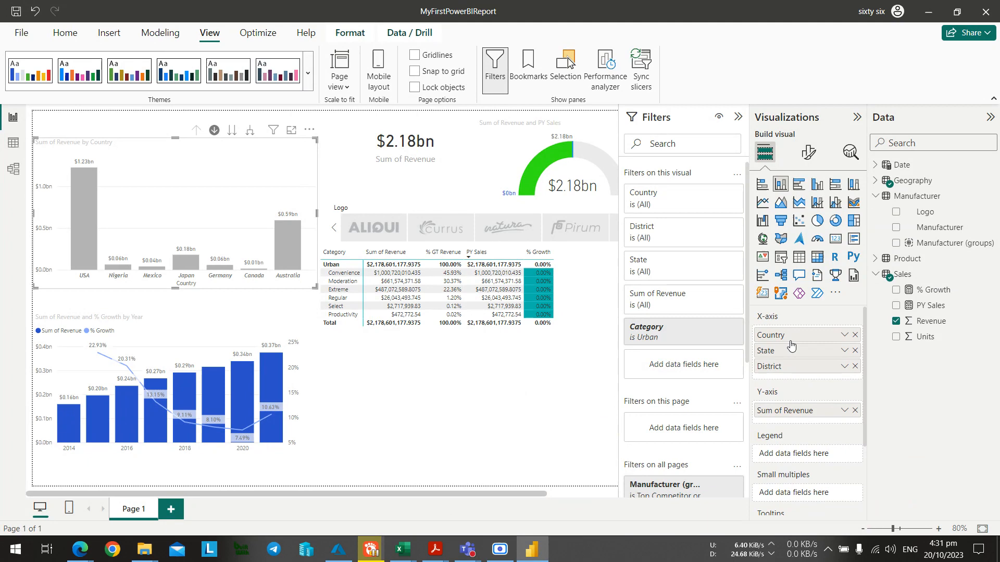
pyautogui.click(808, 153)
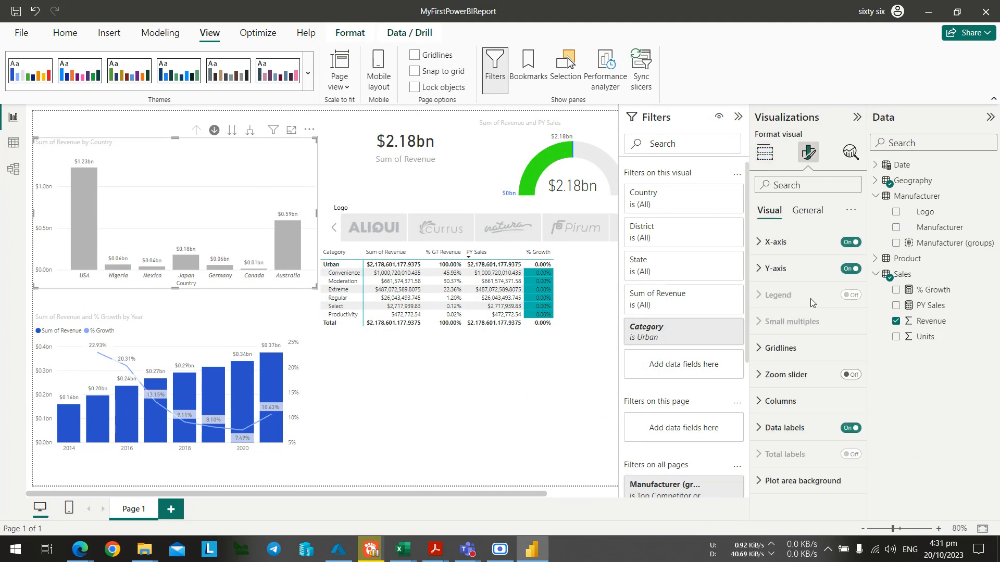
pyautogui.click(771, 428)
pyautogui.scroll(-3, 773, 429)
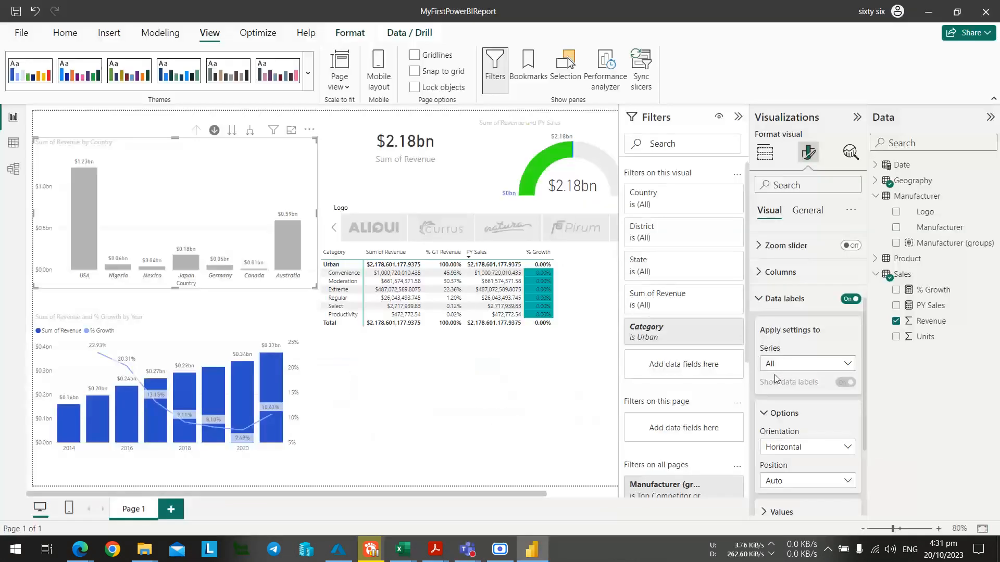
# Set the display units of the country chart's data label values to Millions, as the trainer does in Teams.
pyautogui.hotkey('alt', 'Tab')
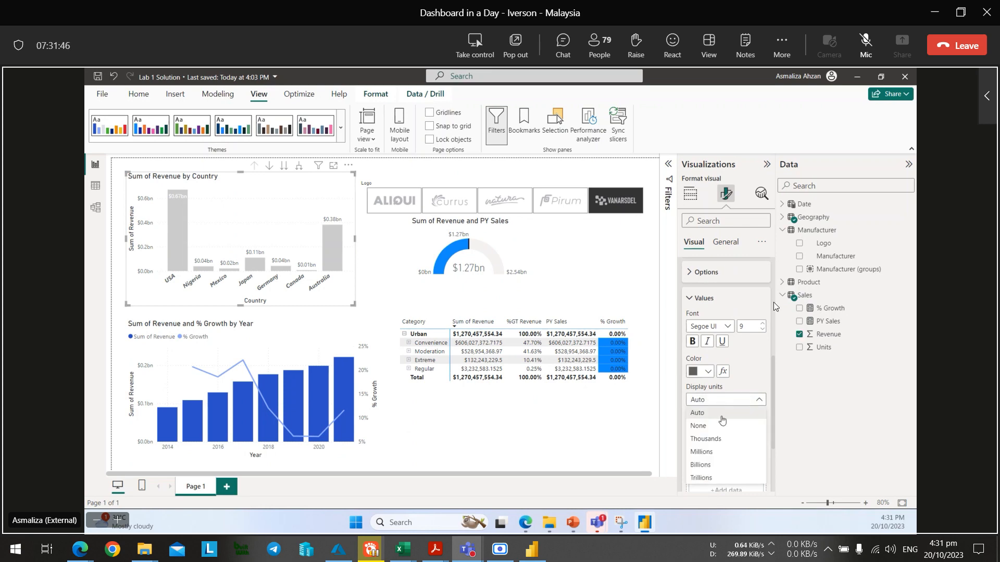
pyautogui.hotkey('alt', 'Tab')
pyautogui.scroll(-3, 826, 401)
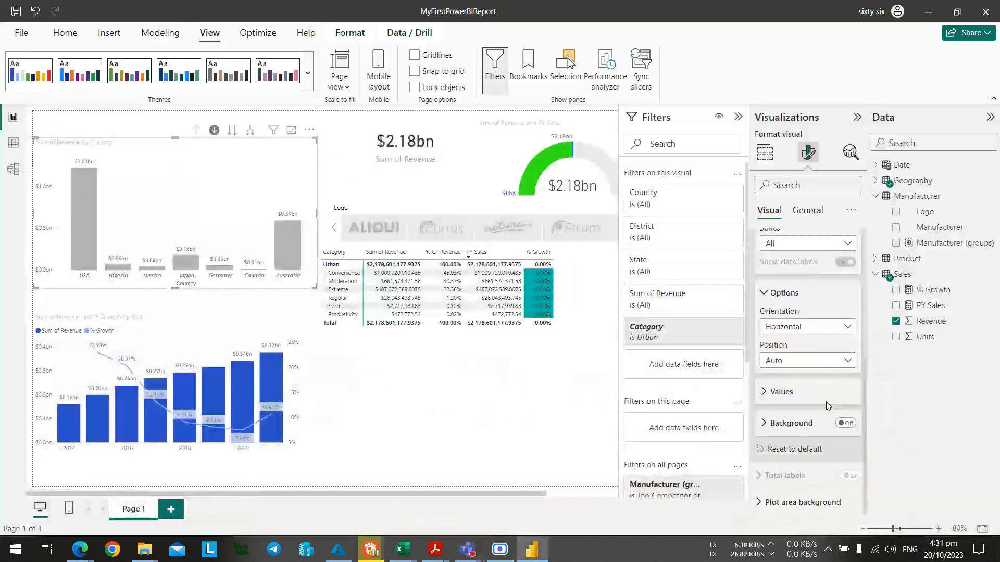
pyautogui.click(776, 392)
pyautogui.scroll(-3, 838, 402)
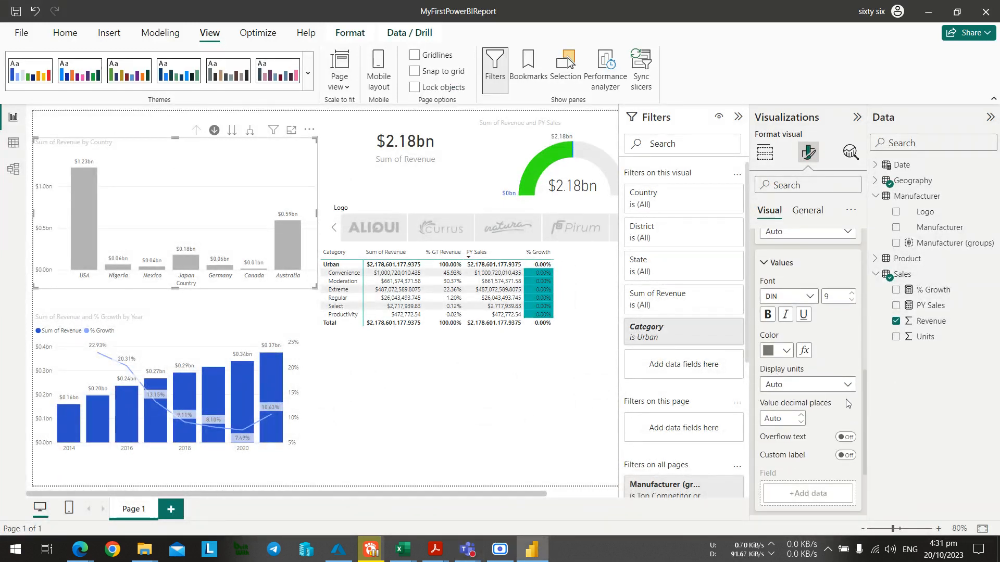
pyautogui.click(843, 385)
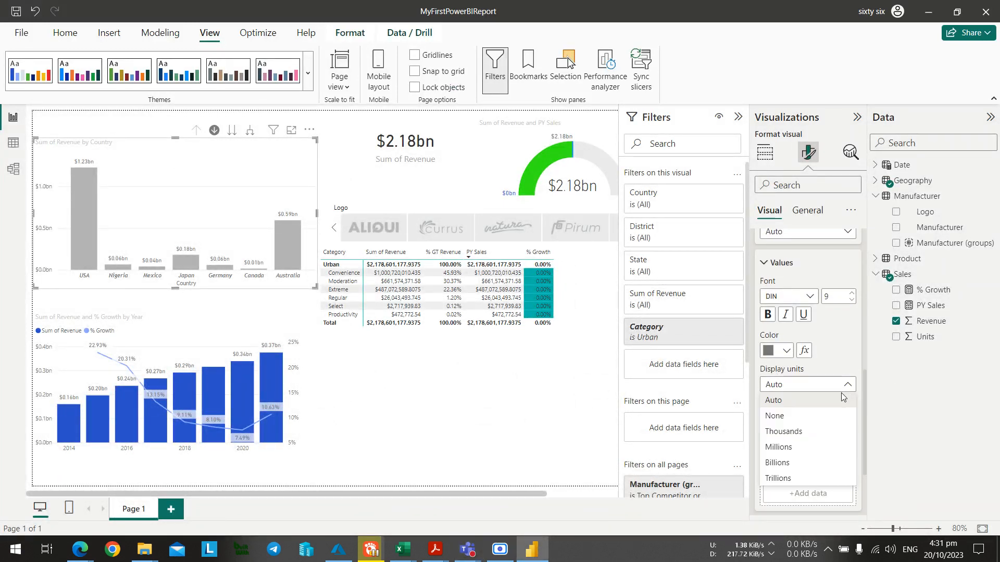
pyautogui.click(831, 448)
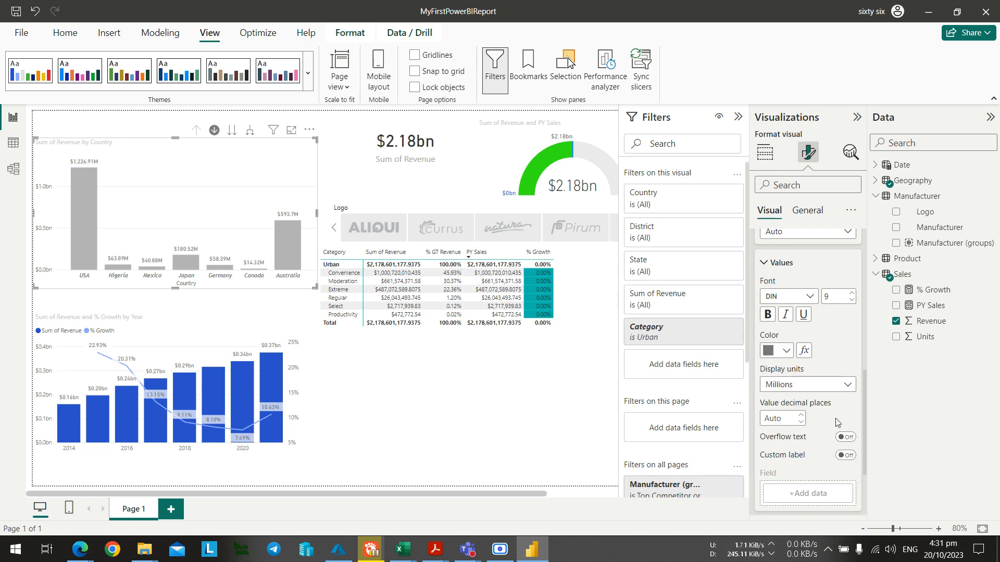
# Exclude VanArsdel from the manufacturer group filter on all pages, checking the trainer's report in Teams before and after.
pyautogui.hotkey('alt', 'Tab')
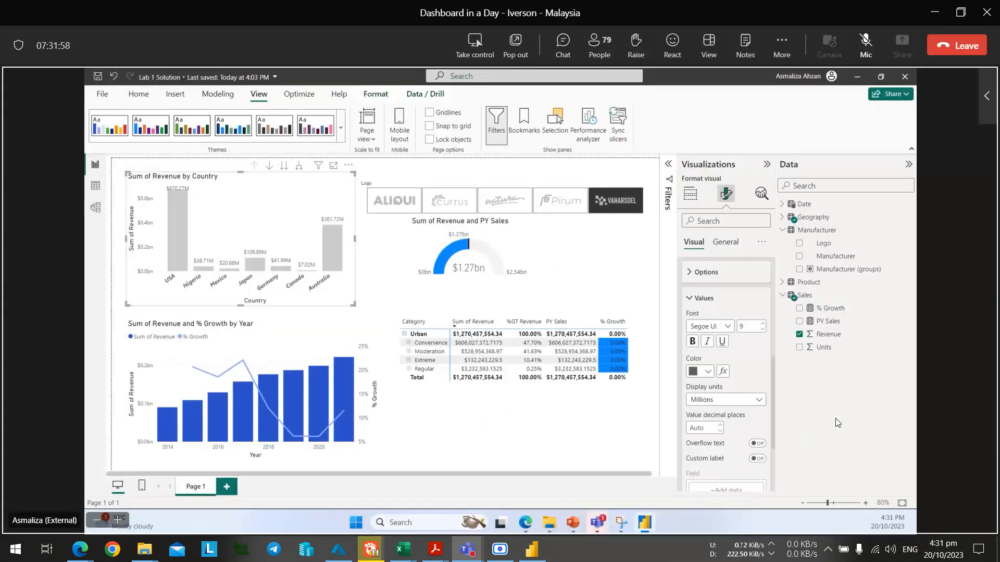
pyautogui.hotkey('alt', 'Tab')
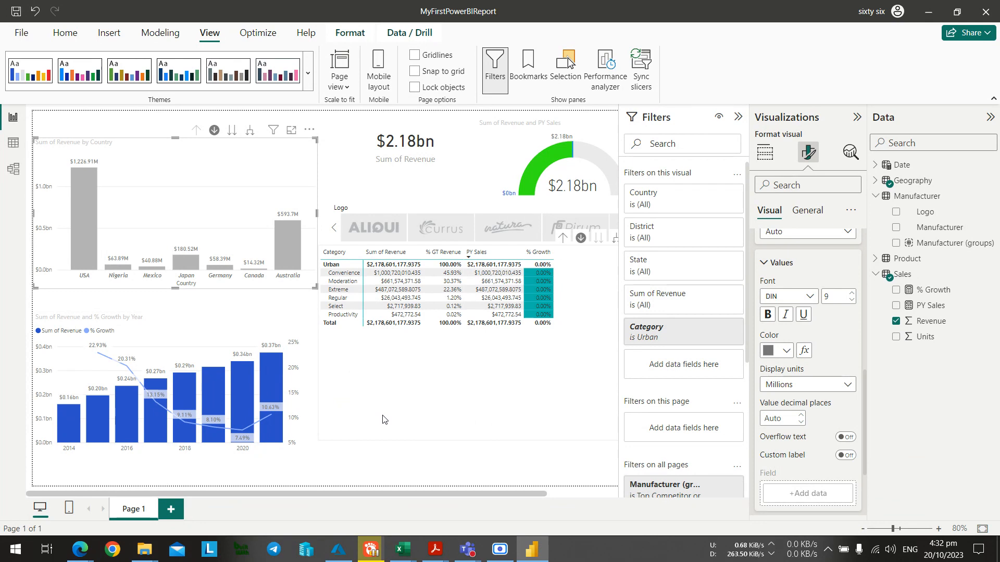
pyautogui.click(385, 419)
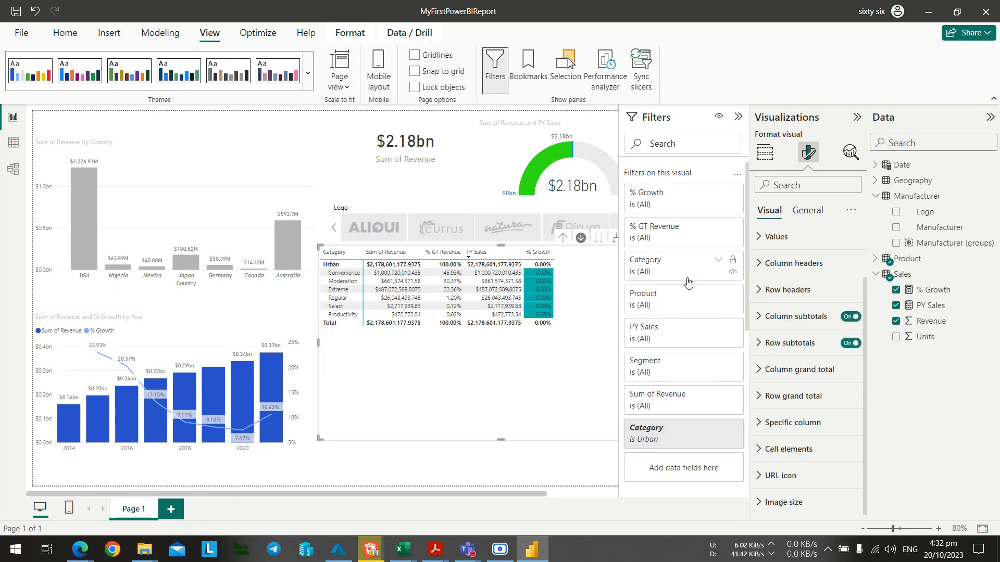
pyautogui.click(272, 158)
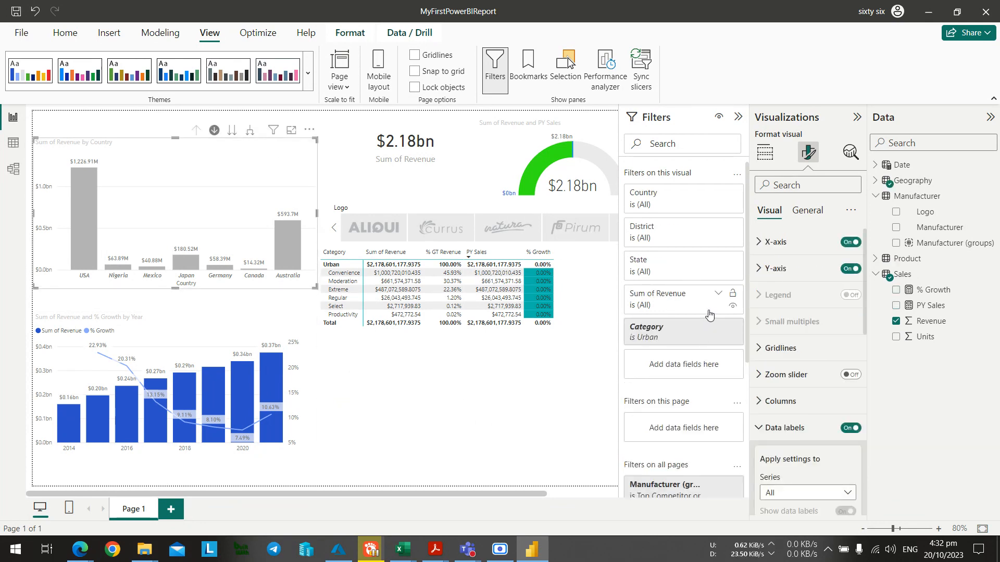
pyautogui.scroll(-3, 705, 420)
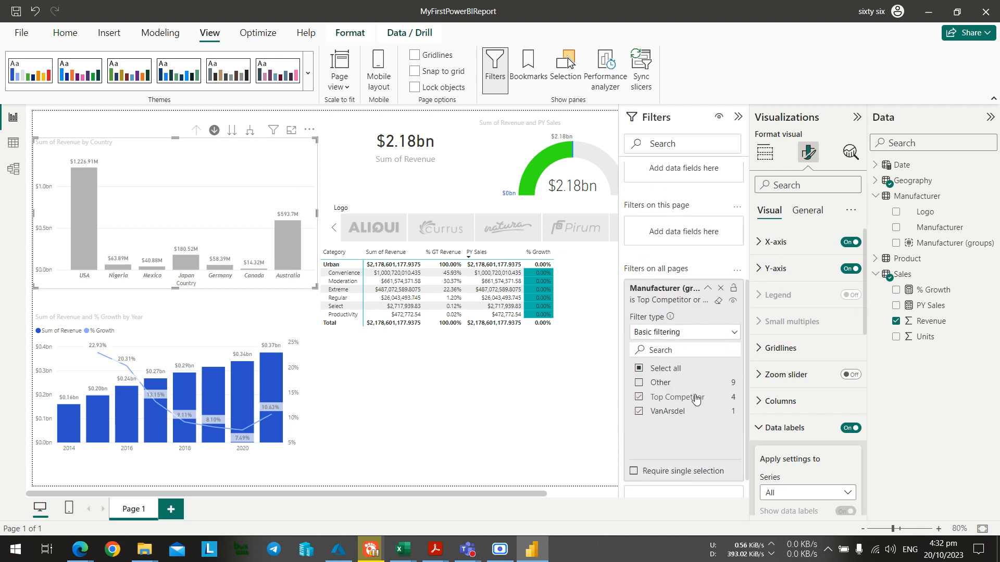
pyautogui.click(640, 407)
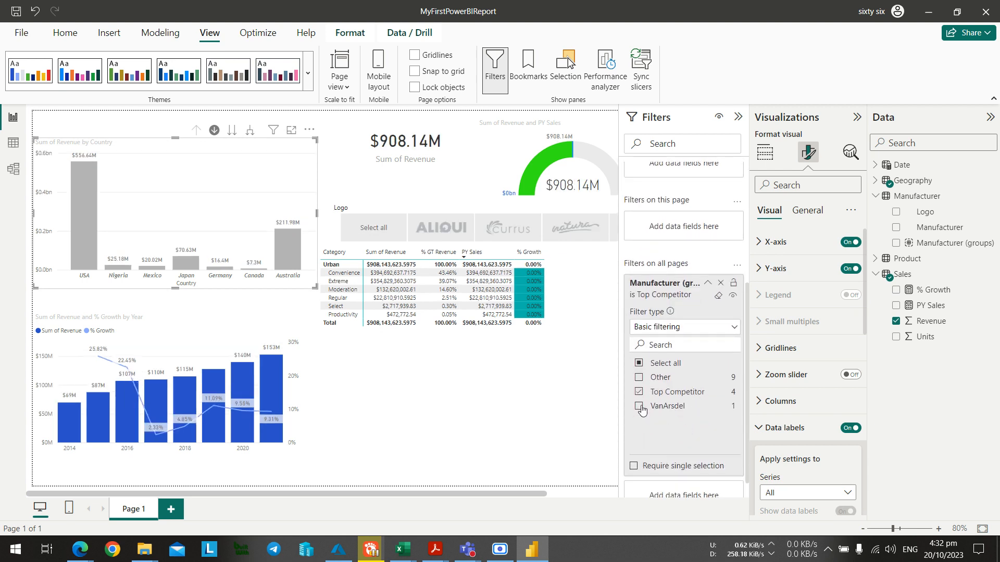
pyautogui.hotkey('alt', 'Tab')
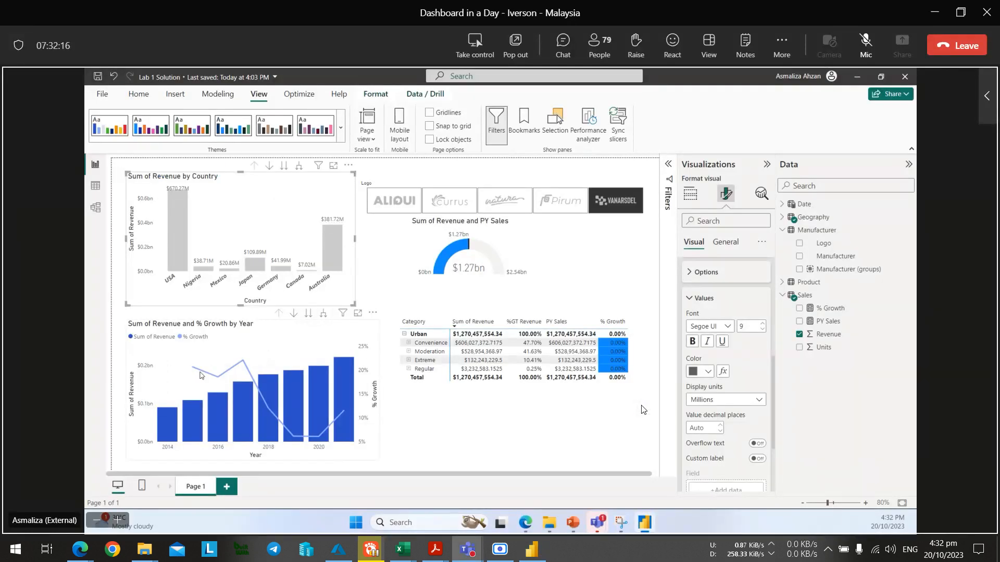
# Include VanArsdel again in the manufacturer group filter on all pages and compare the result with the trainer's report in Teams.
pyautogui.hotkey('alt', 'Tab')
pyautogui.click(640, 407)
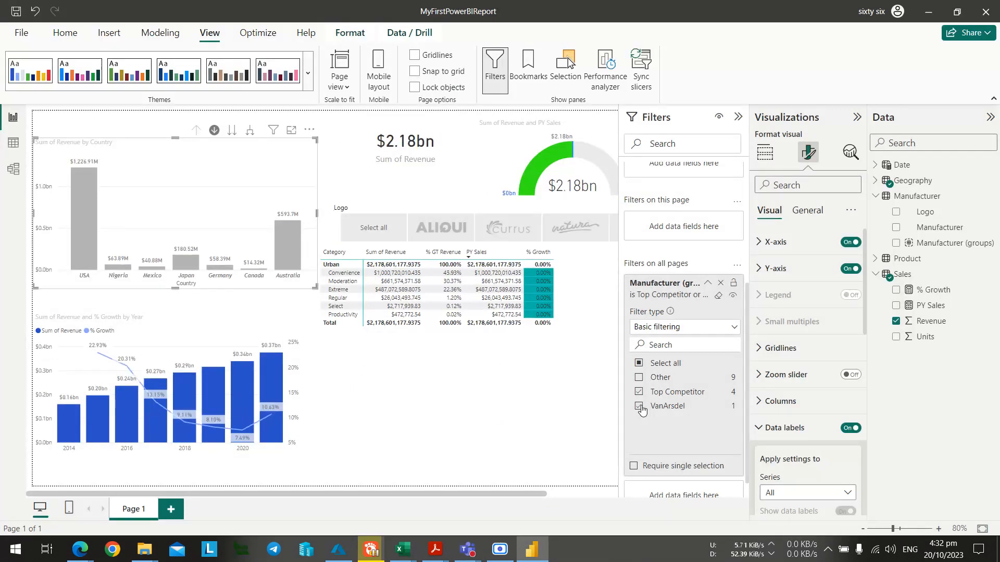
pyautogui.hotkey('alt', 'Tab')
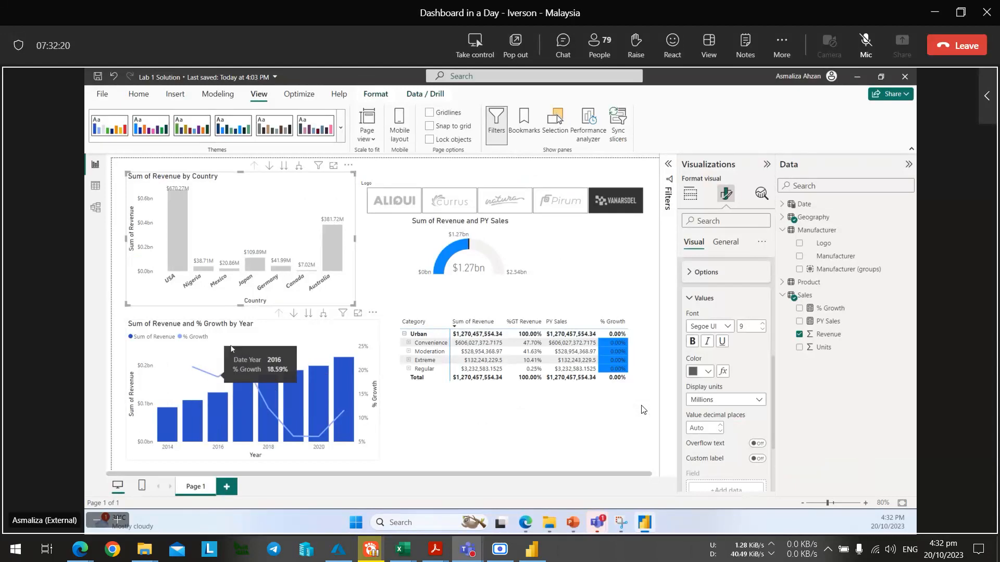
pyautogui.hotkey('alt', 'Tab')
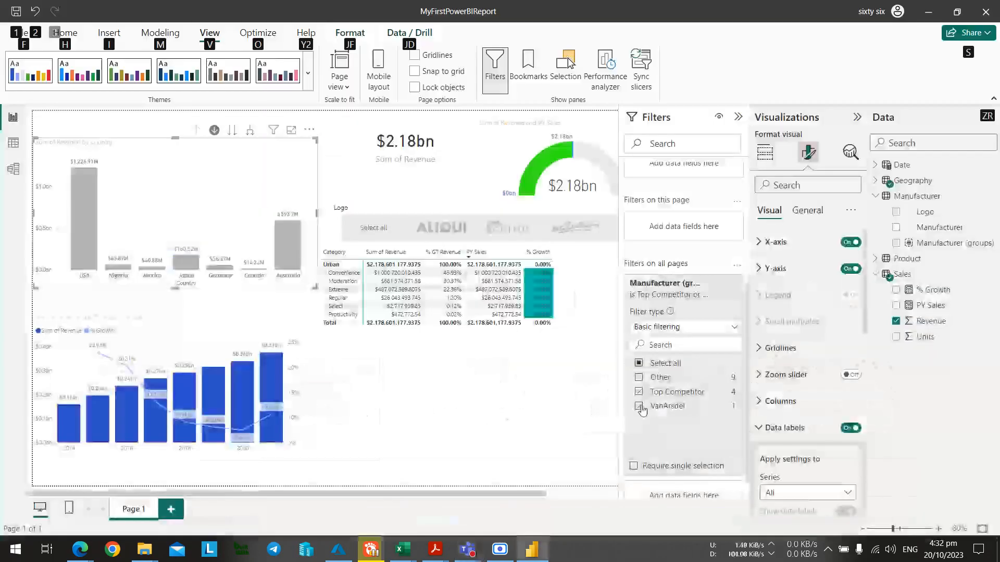
pyautogui.moveTo(532, 494)
pyautogui.mouseDown()
pyautogui.moveTo(599, 494)
pyautogui.moveTo(526, 494)
pyautogui.mouseUp()
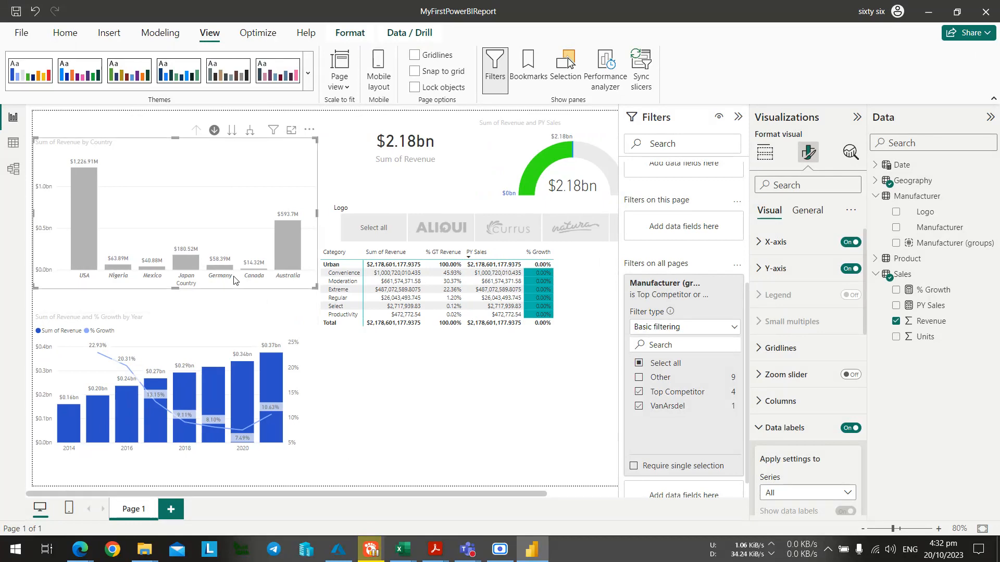
# Select the revenue and % growth by year chart and check in Teams how the trainer formats its columns.
pyautogui.click(225, 327)
pyautogui.hotkey('alt', 'Tab')
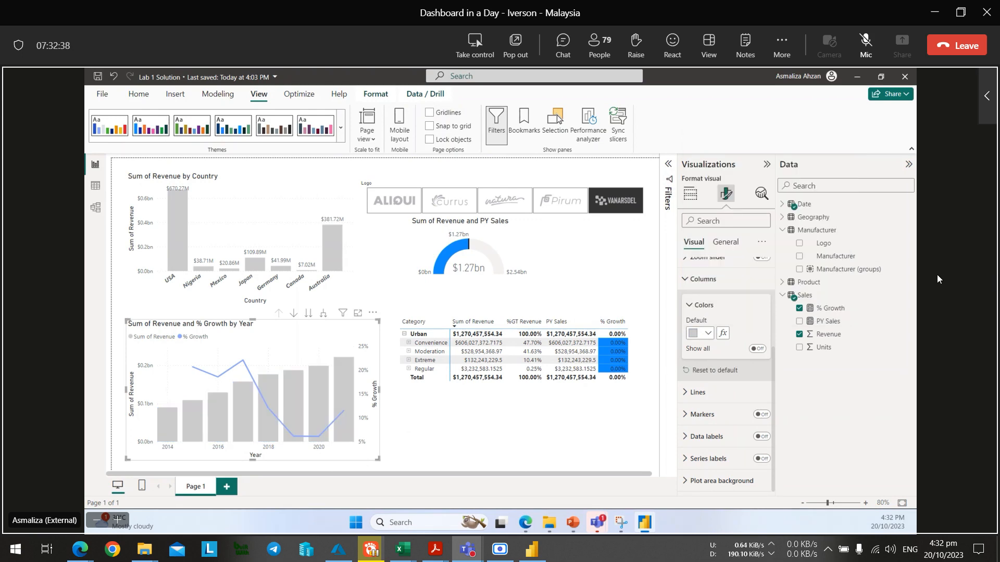
pyautogui.hotkey('alt', 'Tab')
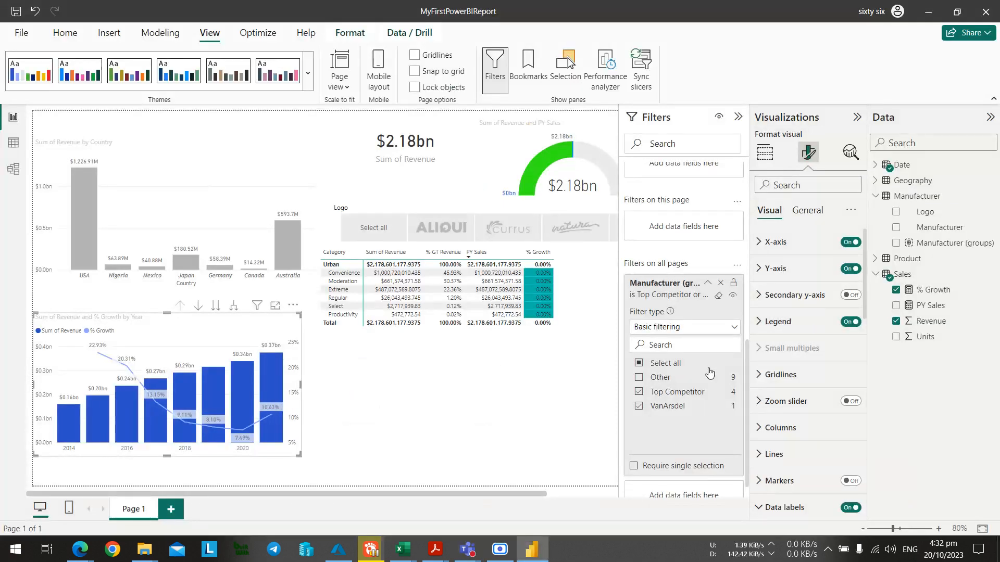
pyautogui.scroll(-1, 709, 365)
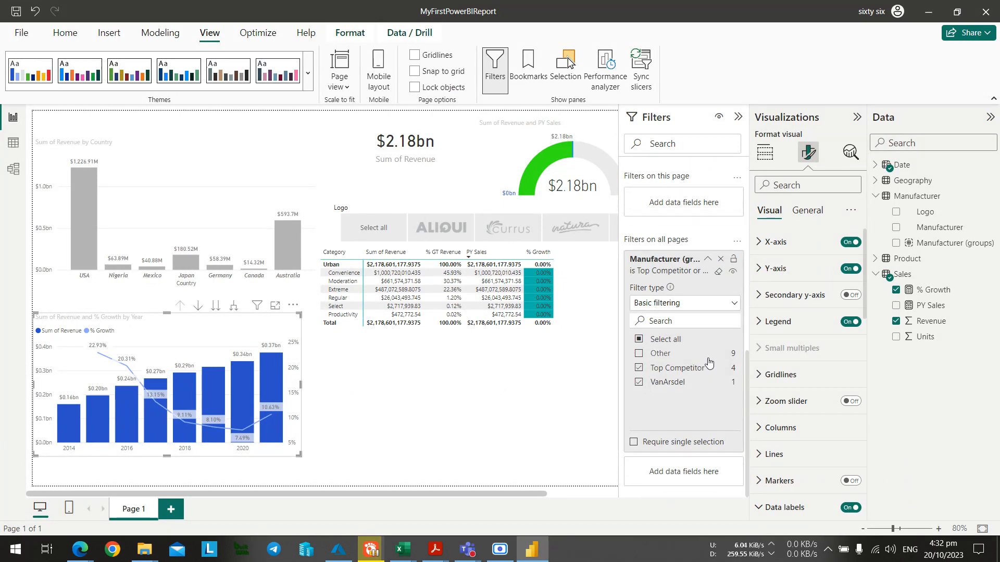
pyautogui.scroll(5, 709, 361)
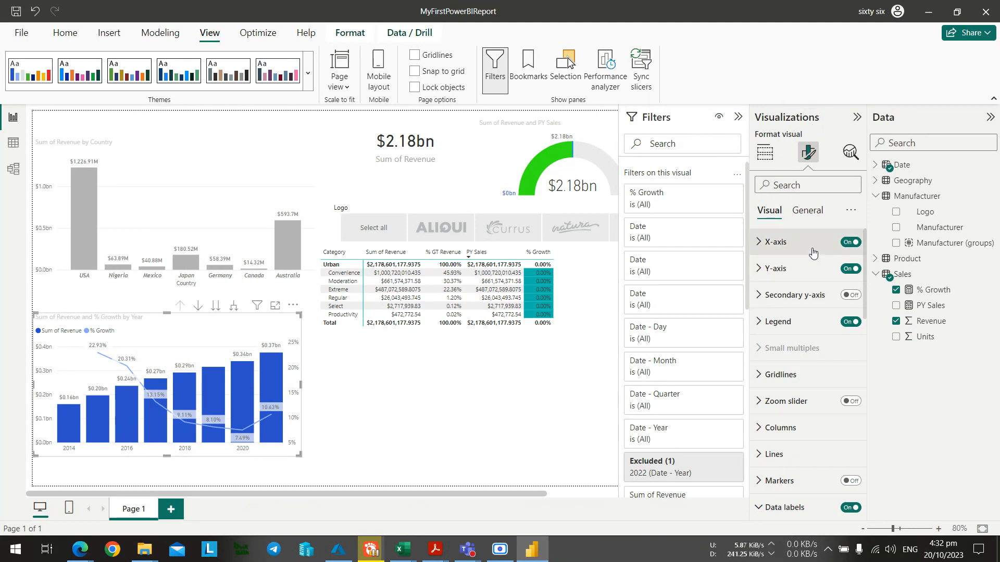
# Open the line color settings of the revenue and % growth by year chart.
pyautogui.scroll(-3, 815, 260)
pyautogui.click(768, 326)
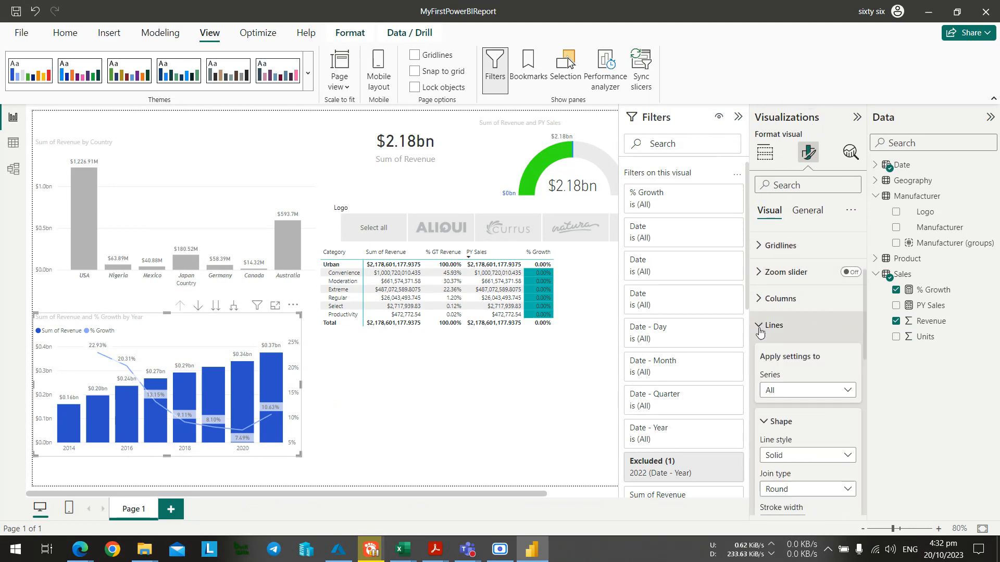
pyautogui.scroll(-3, 806, 396)
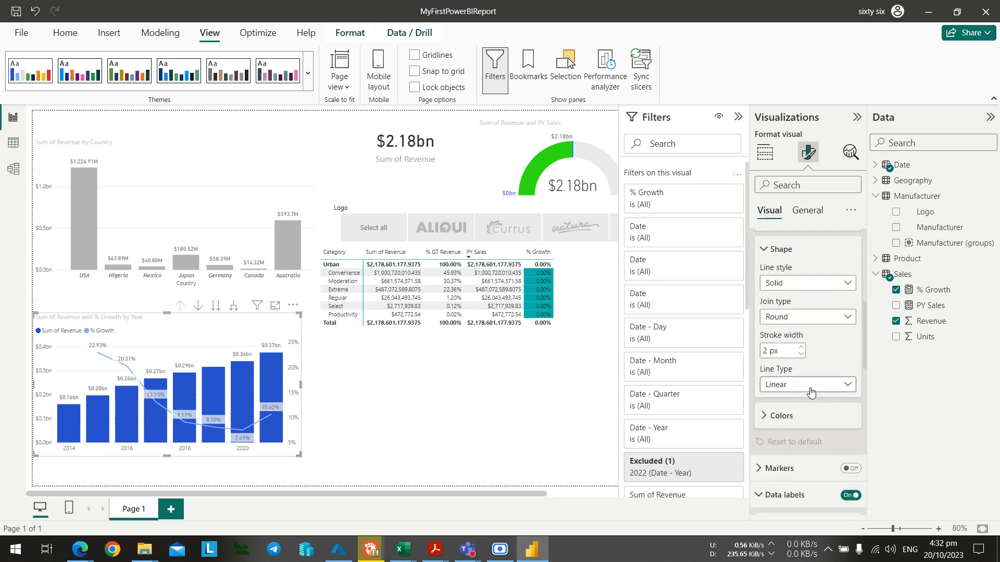
pyautogui.scroll(2, 810, 396)
pyautogui.scroll(-3, 799, 413)
pyautogui.click(768, 378)
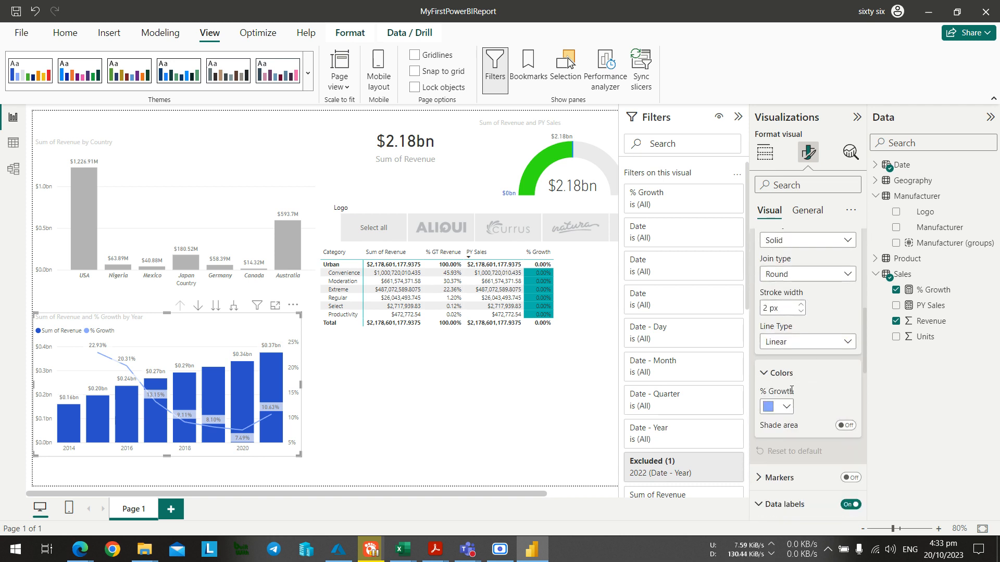
# Try a light red color for the % Growth line of the year chart.
pyautogui.click(776, 407)
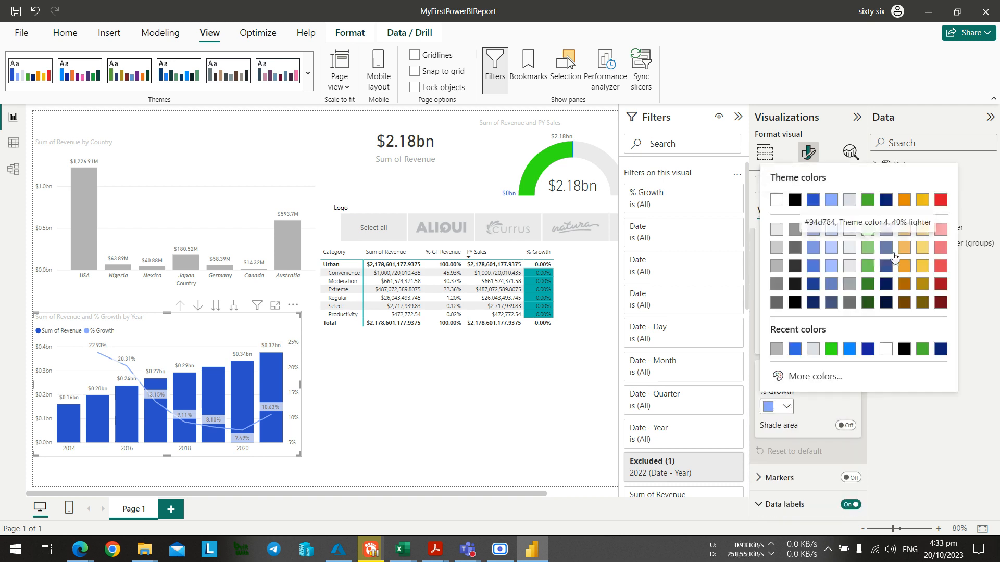
pyautogui.click(940, 270)
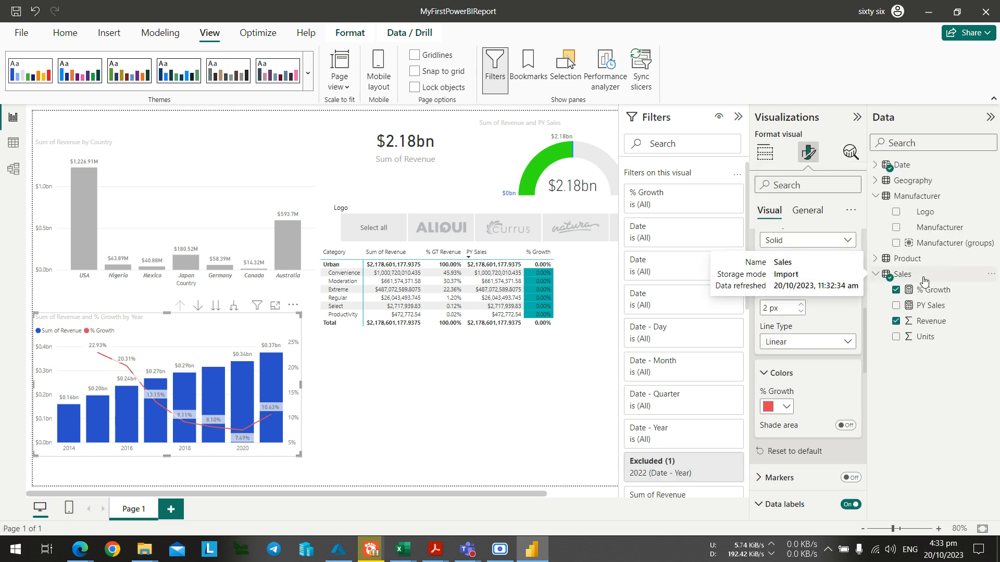
pyautogui.click(784, 406)
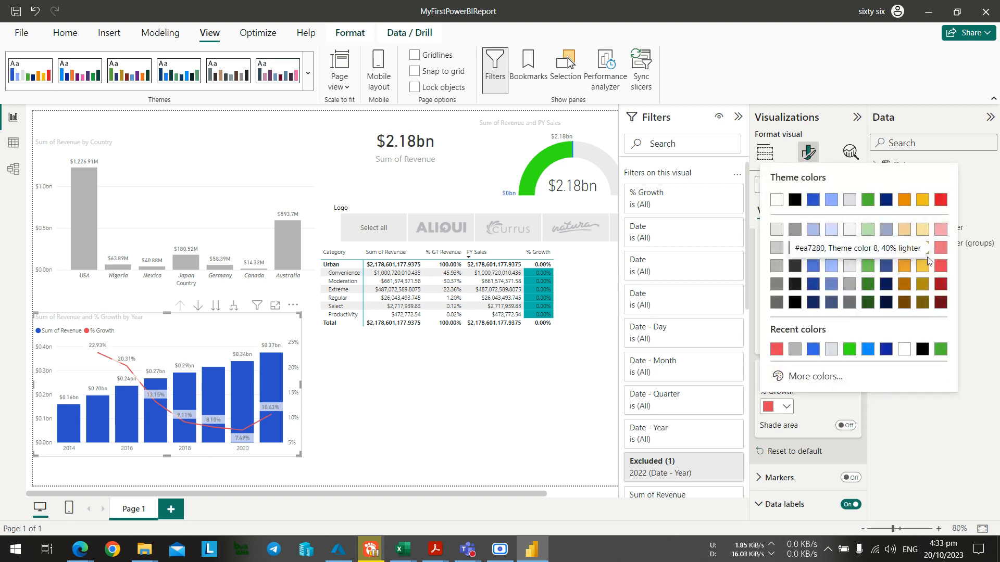
pyautogui.click(940, 266)
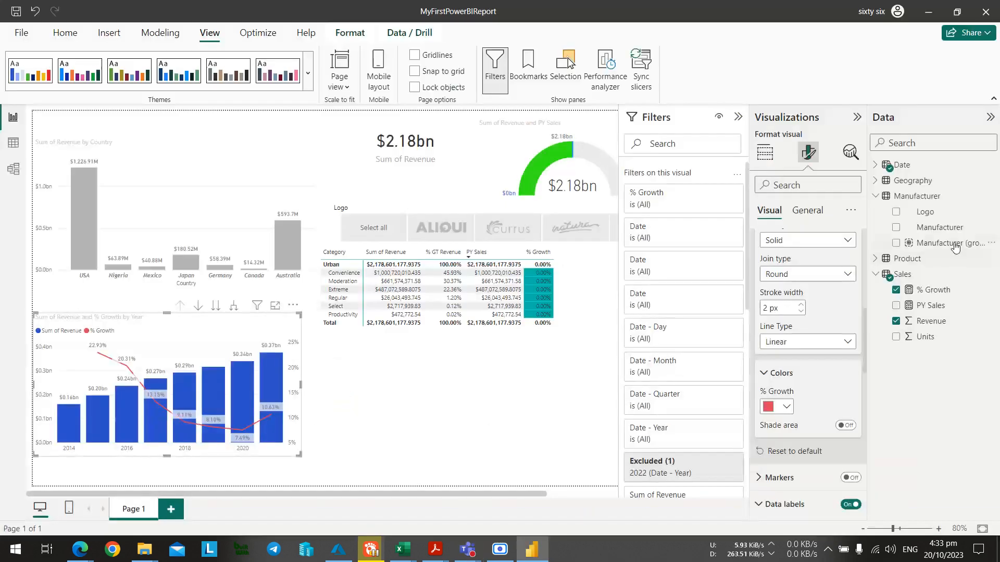
# Set the % Growth line color of the year chart to black and close the line settings.
pyautogui.click(783, 407)
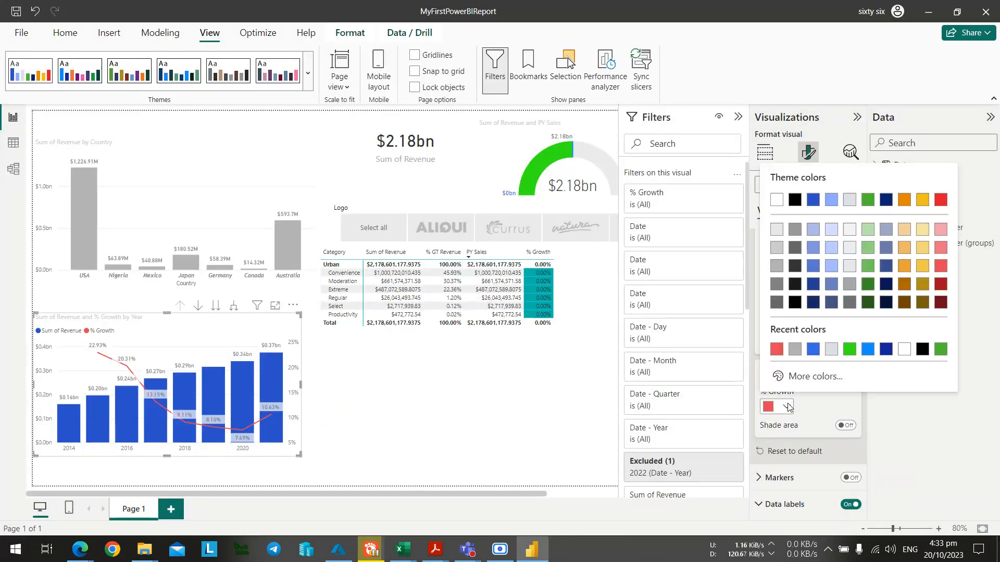
pyautogui.click(831, 350)
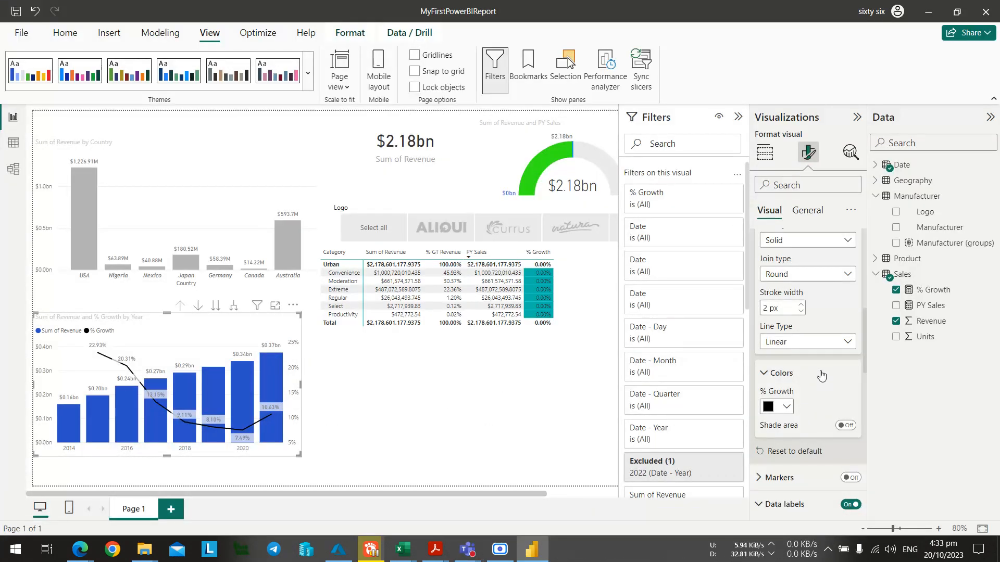
pyautogui.scroll(3, 821, 375)
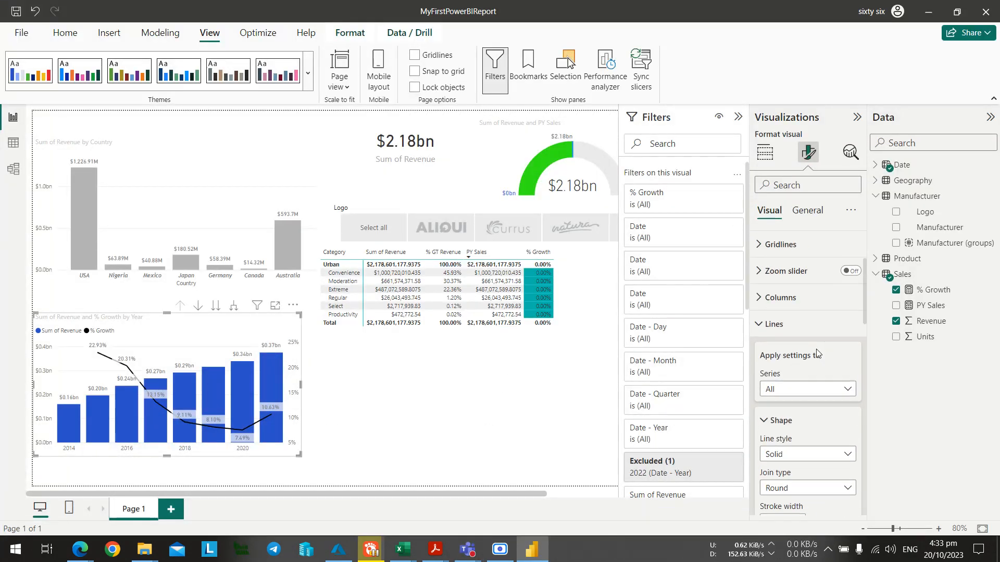
pyautogui.click(761, 327)
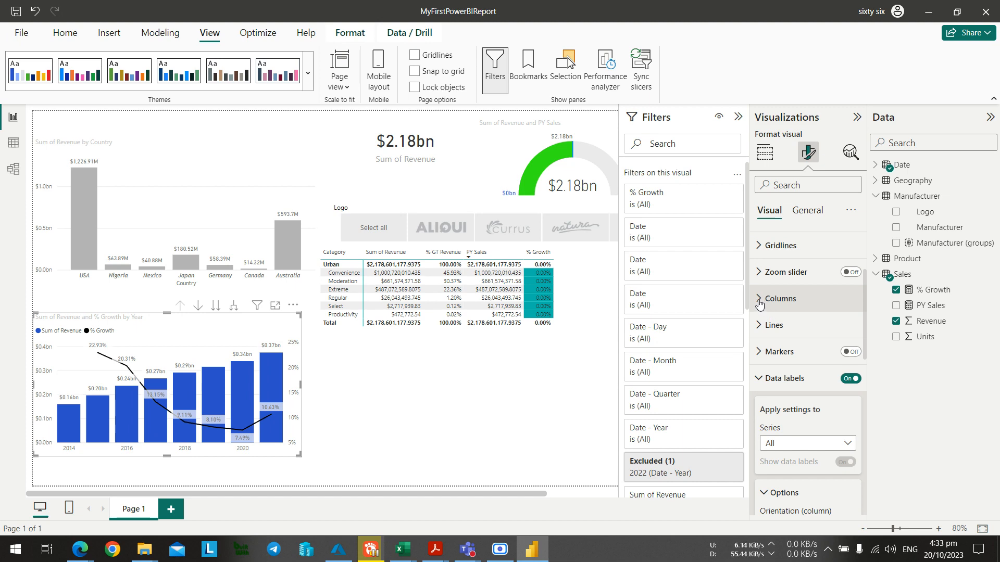
# Set the default column color of the revenue and % growth by year chart to gray.
pyautogui.click(763, 301)
pyautogui.click(787, 365)
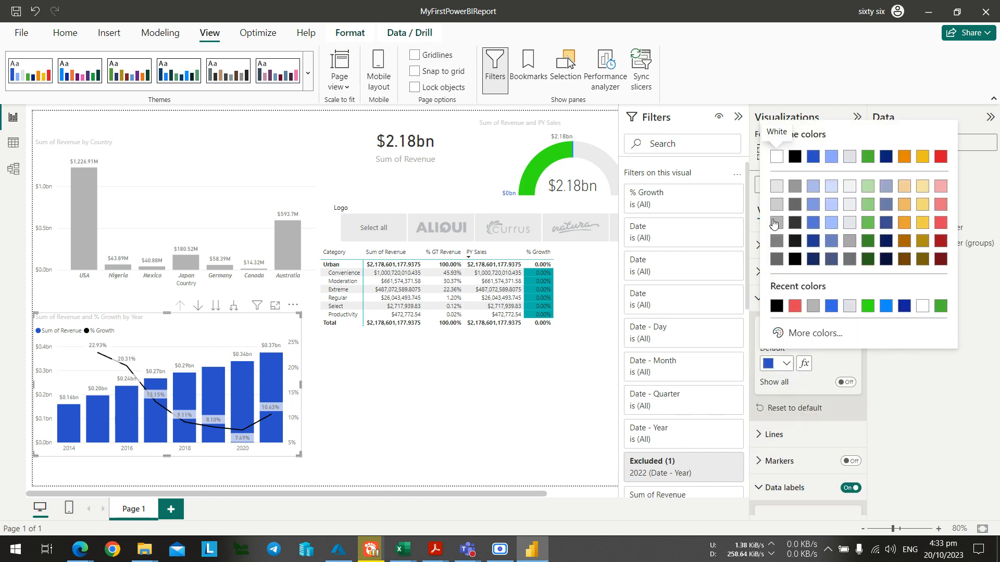
pyautogui.click(775, 223)
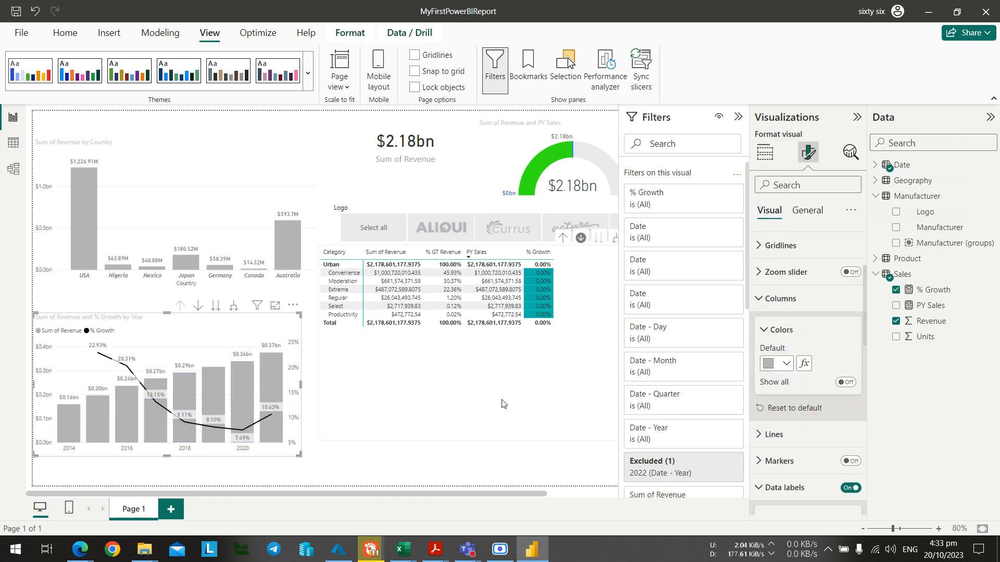
# Shrink the category table to its rows and move it down beside the year chart, following the trainer's layout in Teams.
pyautogui.hotkey('alt', 'Tab')
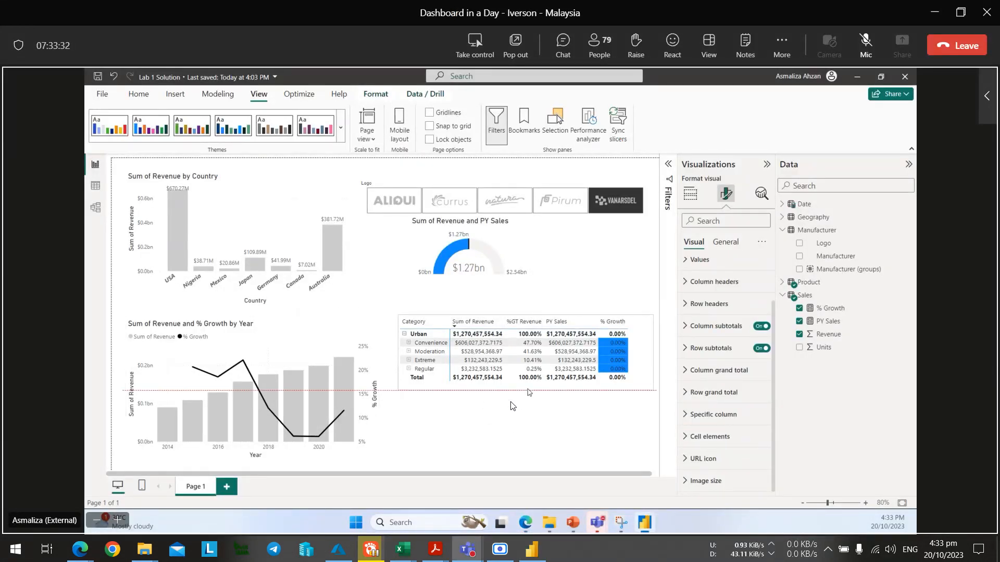
pyautogui.hotkey('alt', 'Tab')
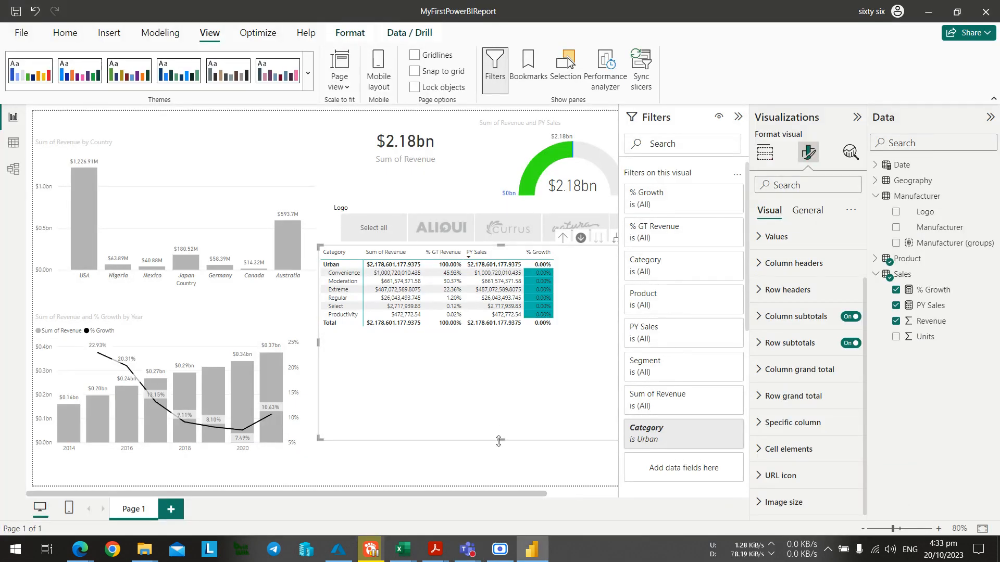
pyautogui.moveTo(501, 440); pyautogui.dragTo(501, 330)
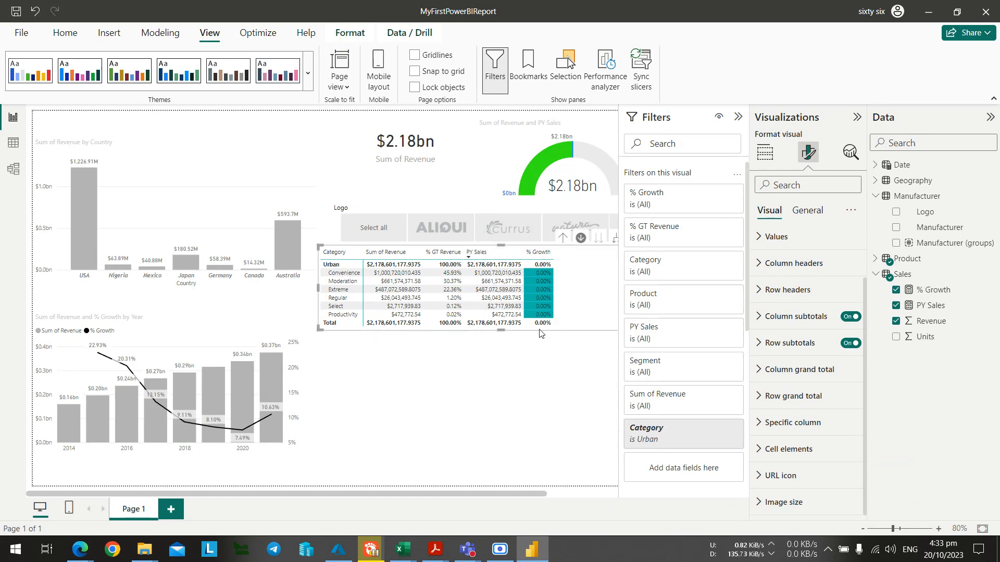
pyautogui.moveTo(498, 336); pyautogui.dragTo(497, 417)
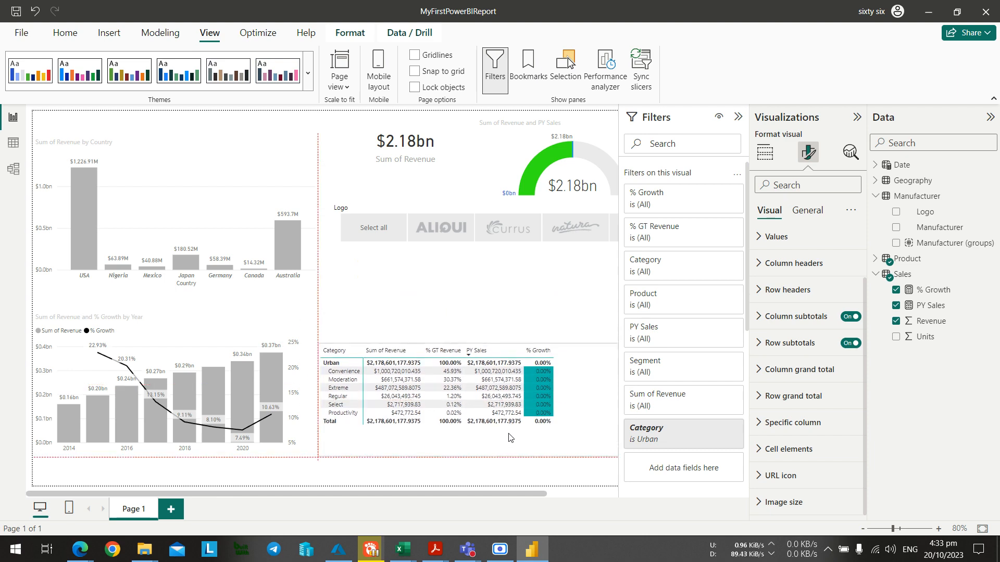
pyautogui.hotkey('alt', 'Tab')
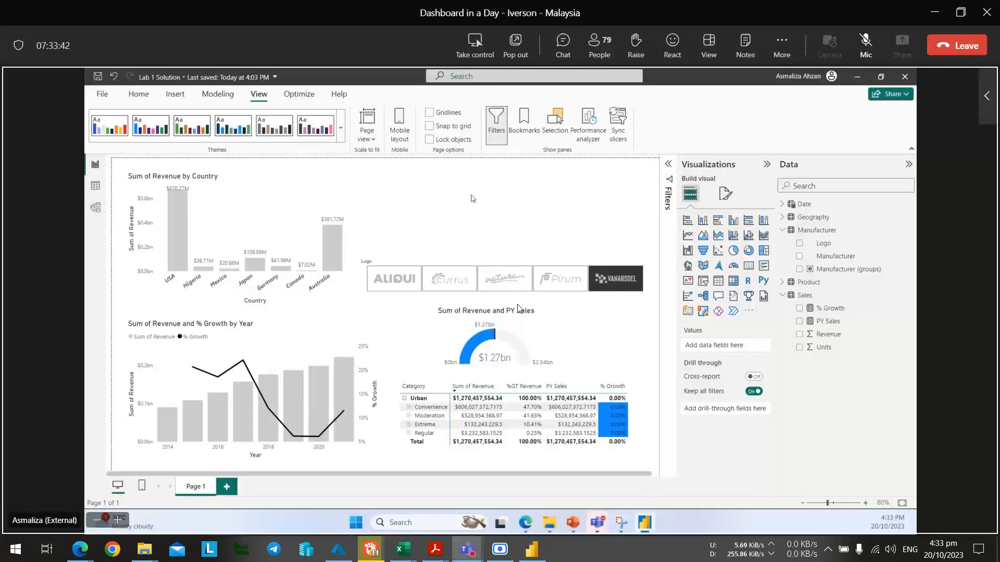
pyautogui.hotkey('alt', 'Tab')
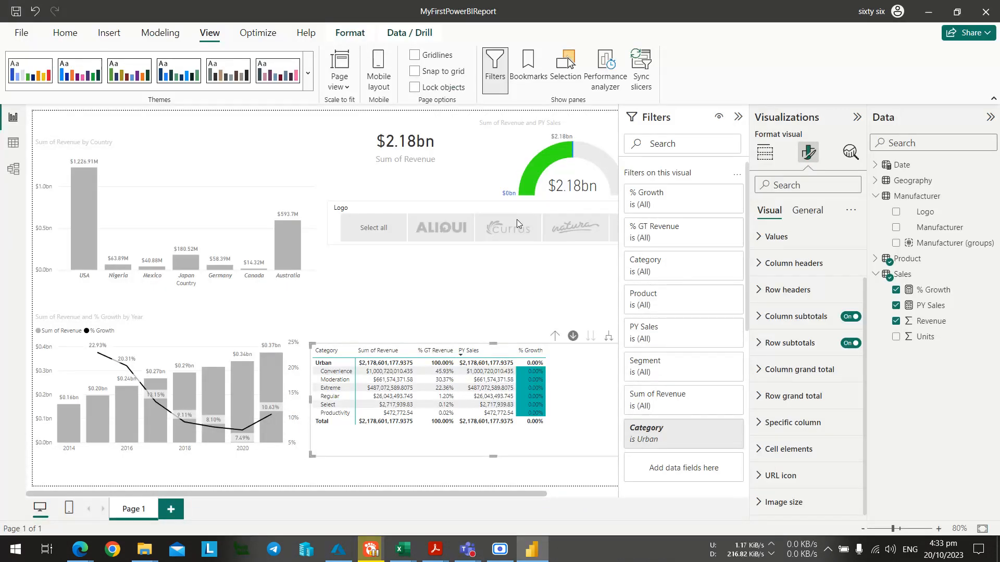
# Move the logo slicer directly above the category table, and the gauge and revenue card down above the slicer.
pyautogui.moveTo(517, 220); pyautogui.dragTo(500, 309)
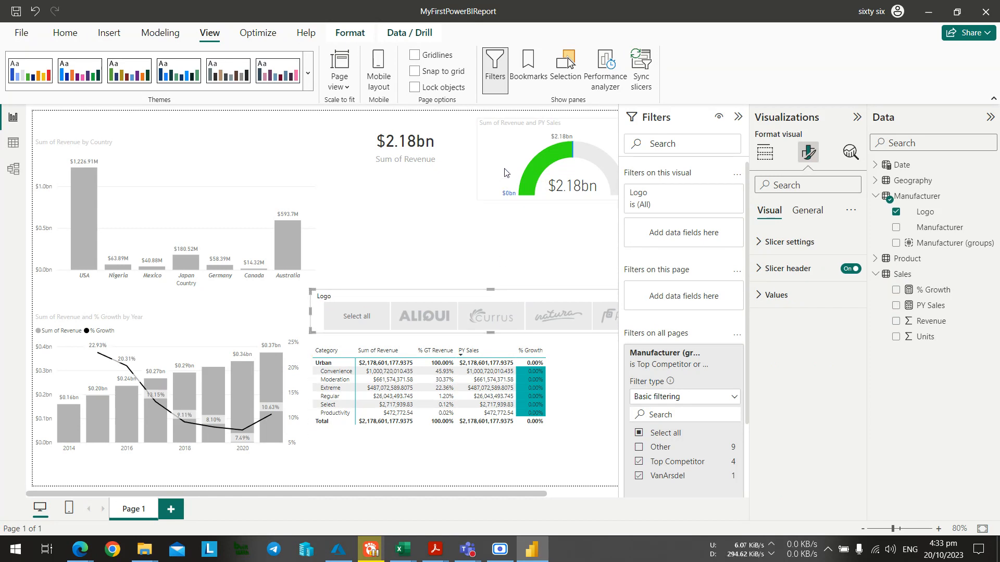
pyautogui.moveTo(548, 160); pyautogui.dragTo(551, 230)
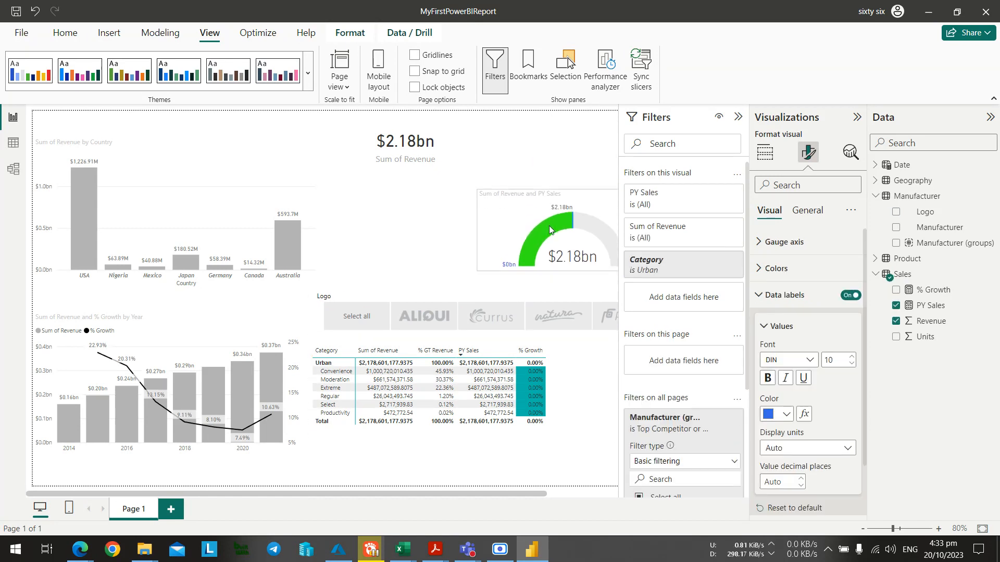
pyautogui.moveTo(424, 131); pyautogui.dragTo(420, 208)
pyautogui.click(466, 144)
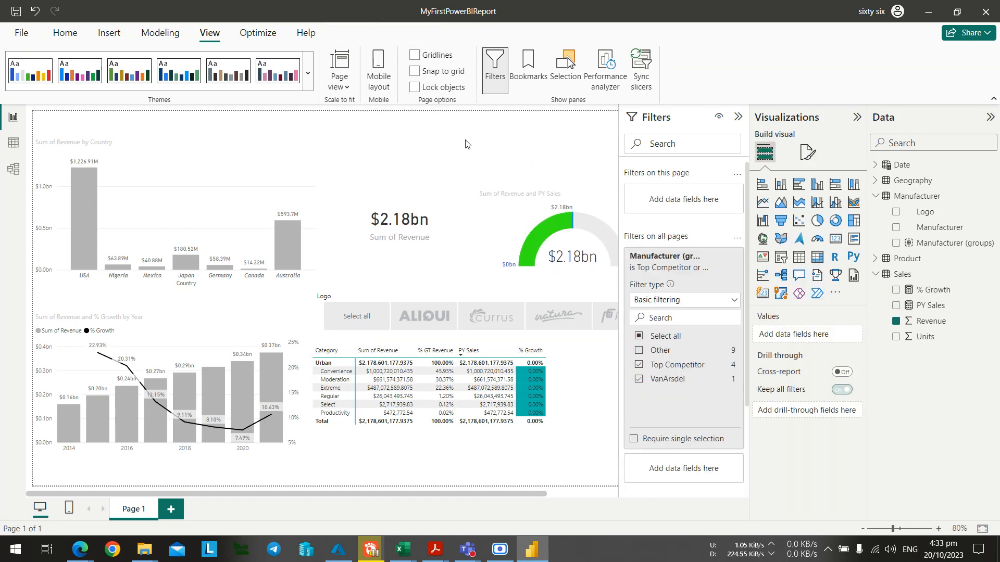
# Insert an empty text box above the revenue card, checking the trainer's report in Teams.
pyautogui.hotkey('alt', 'Tab')
pyautogui.hotkey('alt', 'Tab')
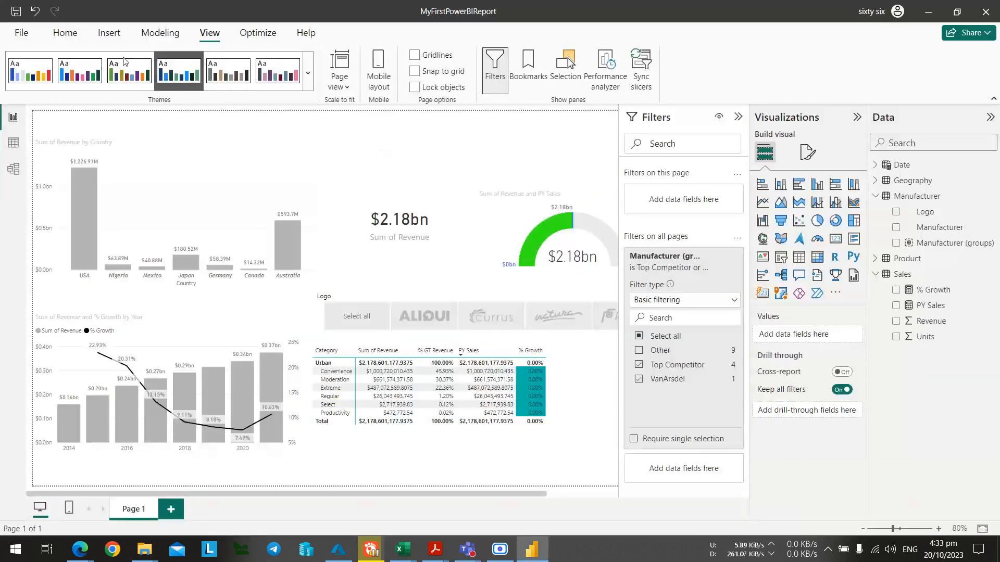
pyautogui.click(109, 33)
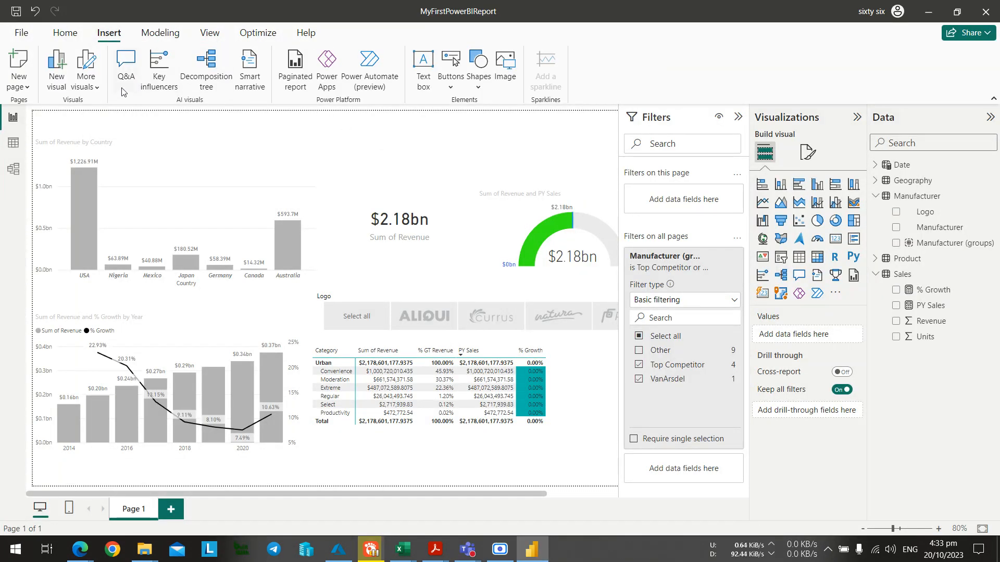
pyautogui.click(428, 90)
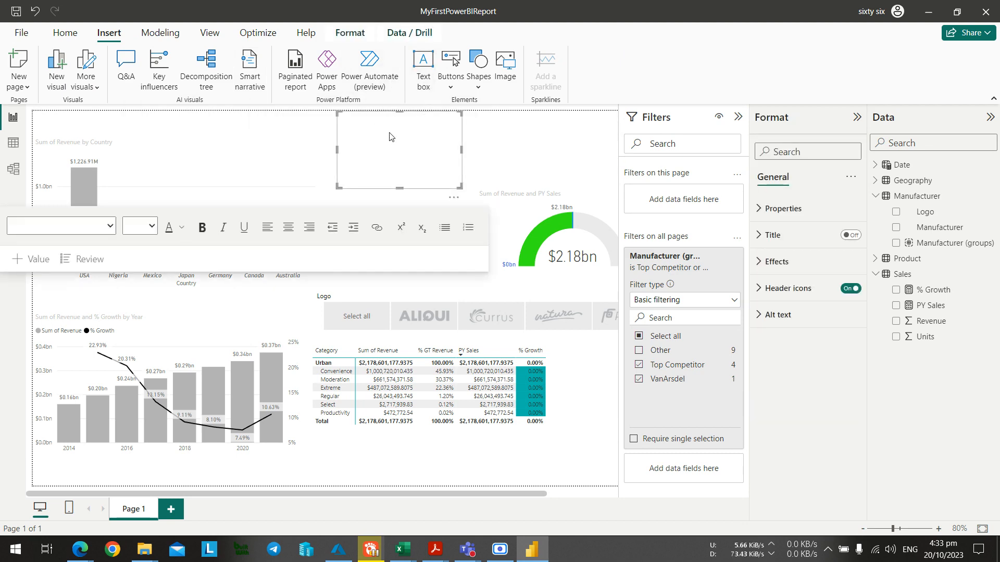
pyautogui.hotkey('alt', 'Tab')
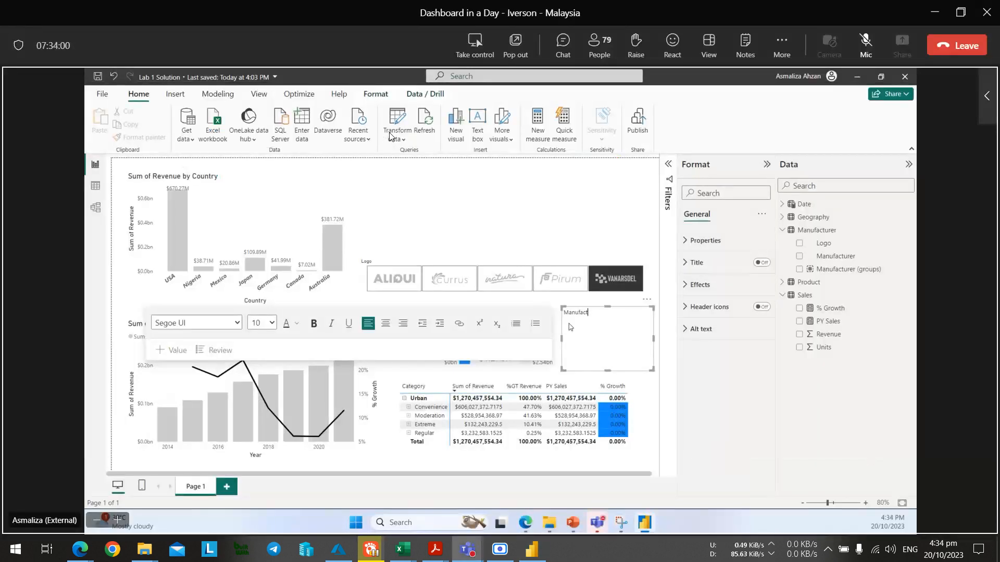
pyautogui.hotkey('alt', 'Tab')
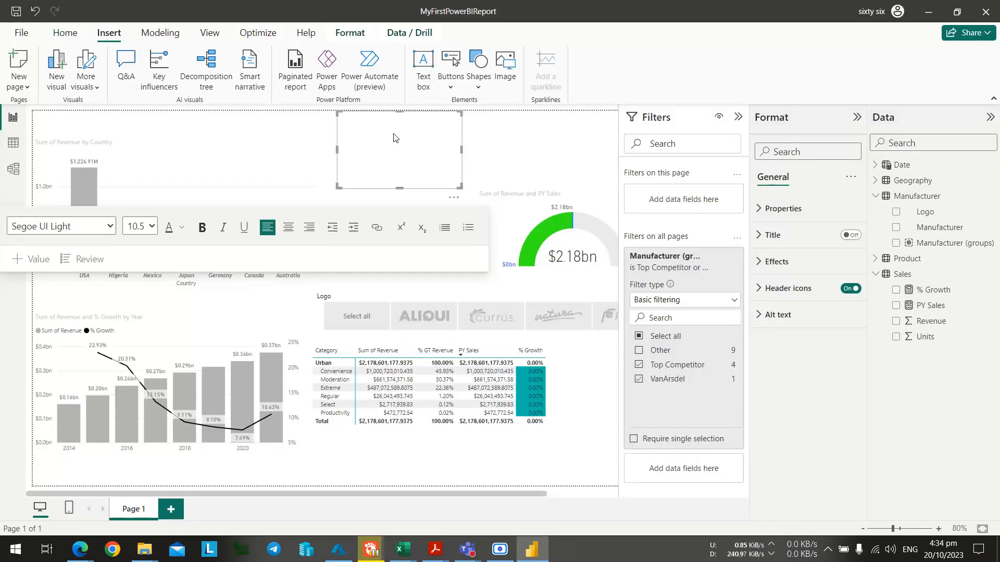
# Enter the title "Manufacturer Analysis" in the text box and format it as bold at font size 32.
pyautogui.write('Manufacturer Analysis')
pyautogui.hotkey('ctrl', 'a')
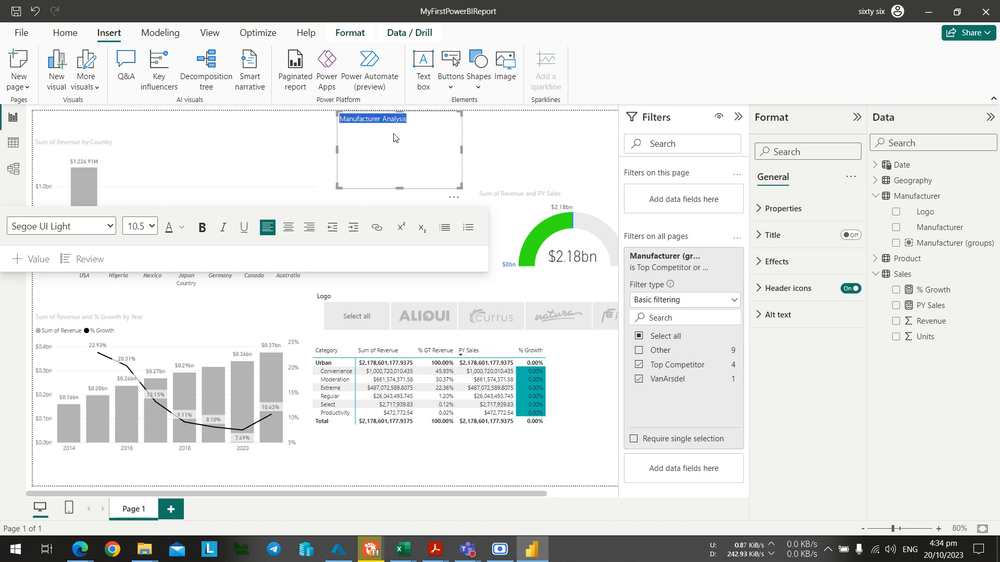
pyautogui.click(65, 32)
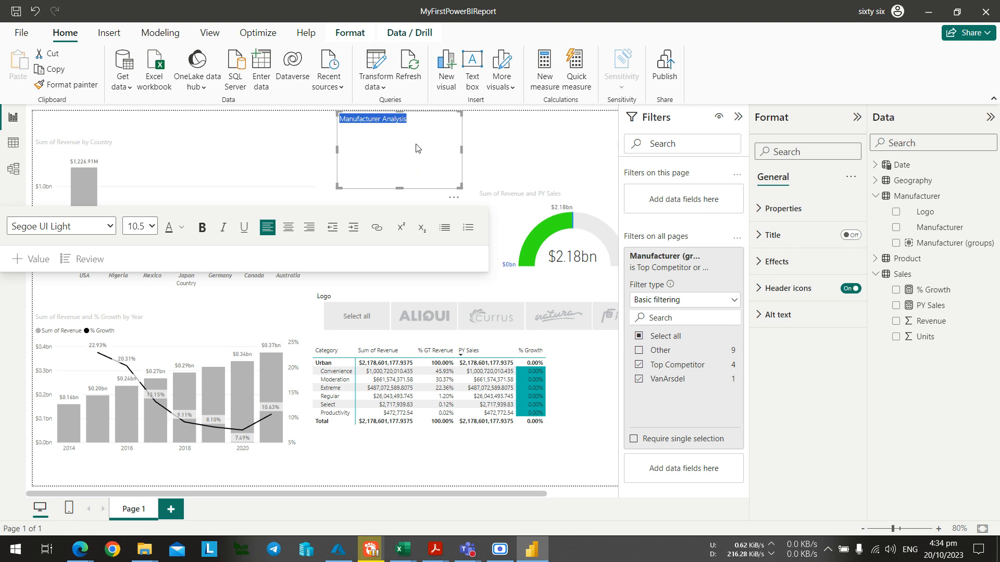
pyautogui.click(140, 228)
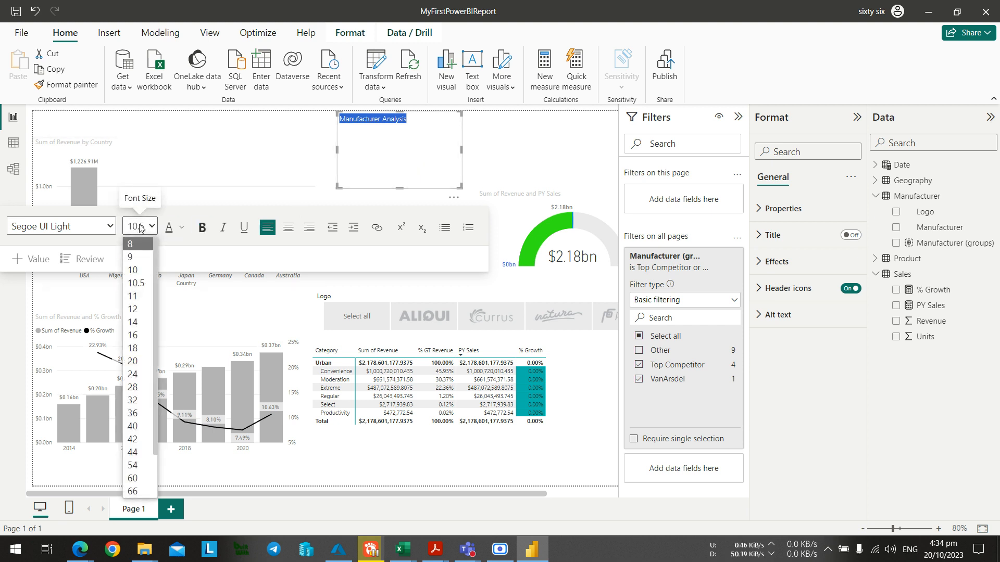
pyautogui.click(140, 227)
pyautogui.click(140, 227)
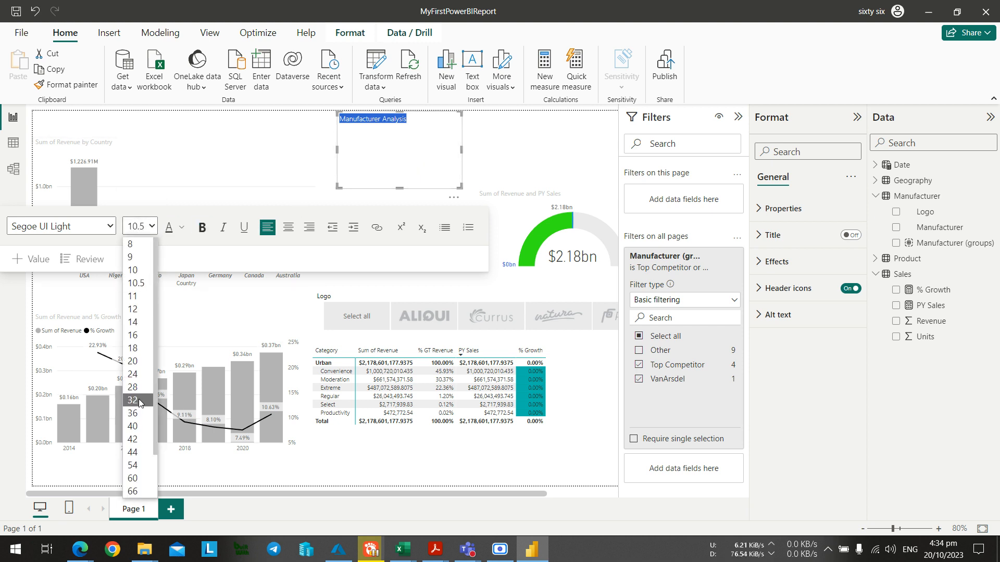
pyautogui.click(132, 400)
pyautogui.click(202, 227)
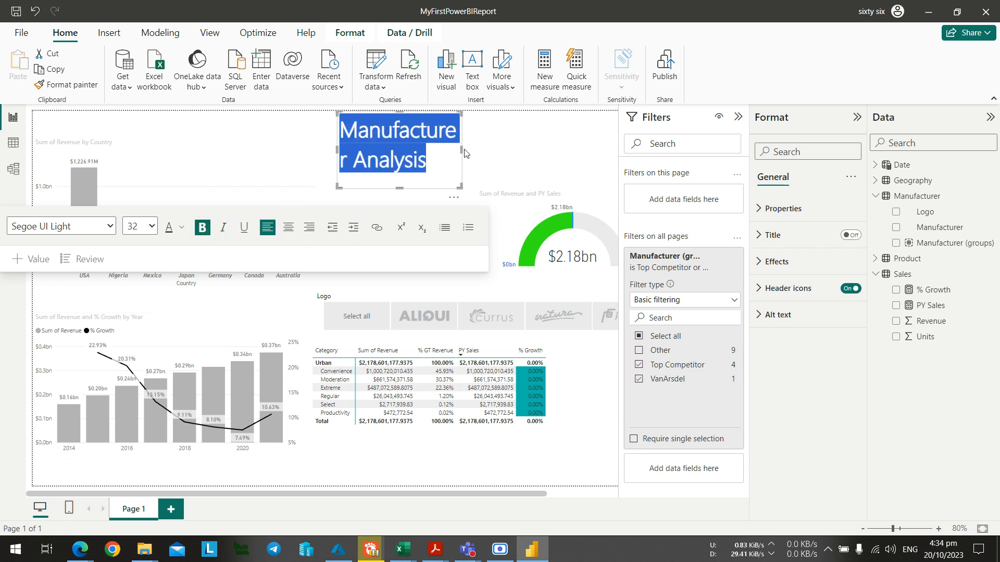
# Widen the title text box so the title fits on one line, and reduce its height to the text.
pyautogui.moveTo(461, 150); pyautogui.dragTo(576, 150)
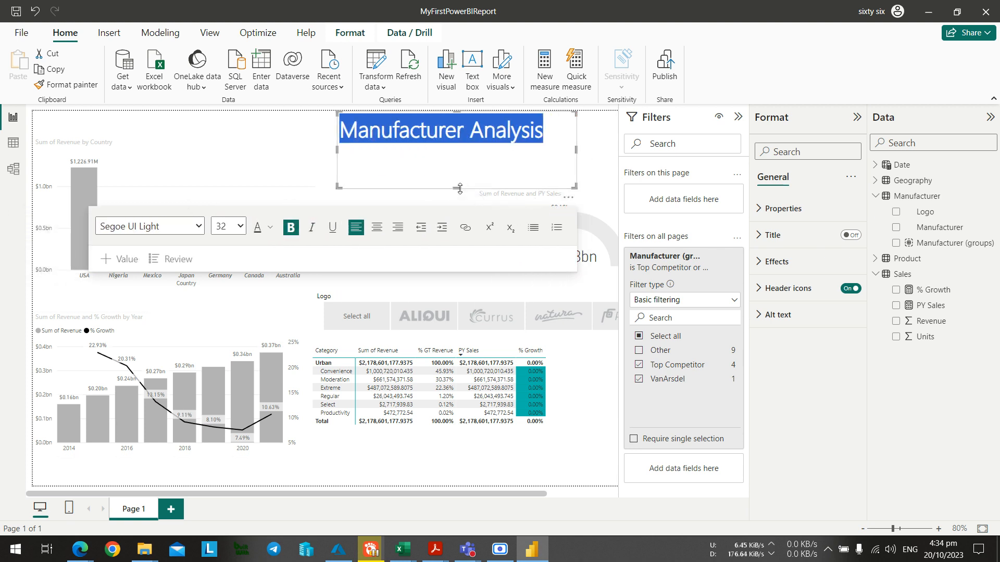
pyautogui.moveTo(457, 188); pyautogui.dragTo(457, 145)
pyautogui.click(601, 166)
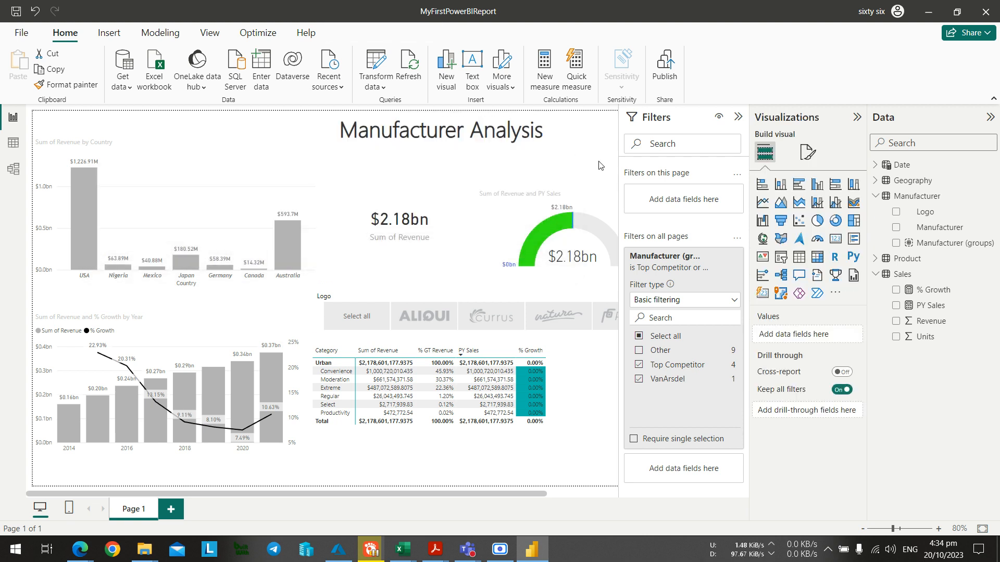
# Move the revenue card and the gauge up beneath the title, and reduce the gauge's height to match the card.
pyautogui.moveTo(446, 203); pyautogui.dragTo(446, 160)
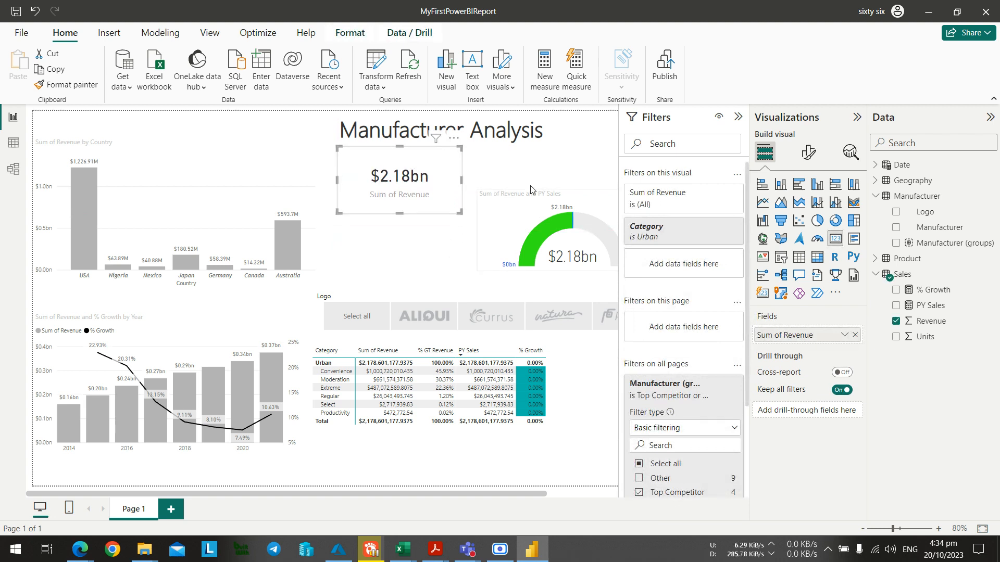
pyautogui.moveTo(534, 210); pyautogui.dragTo(527, 168)
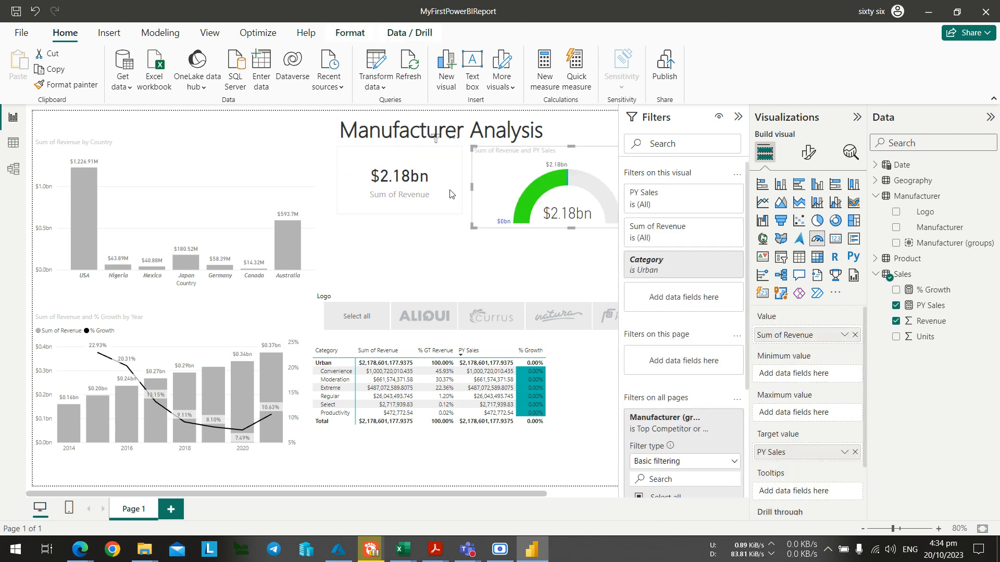
pyautogui.moveTo(571, 228); pyautogui.dragTo(570, 213)
pyautogui.moveTo(518, 167); pyautogui.dragTo(517, 170)
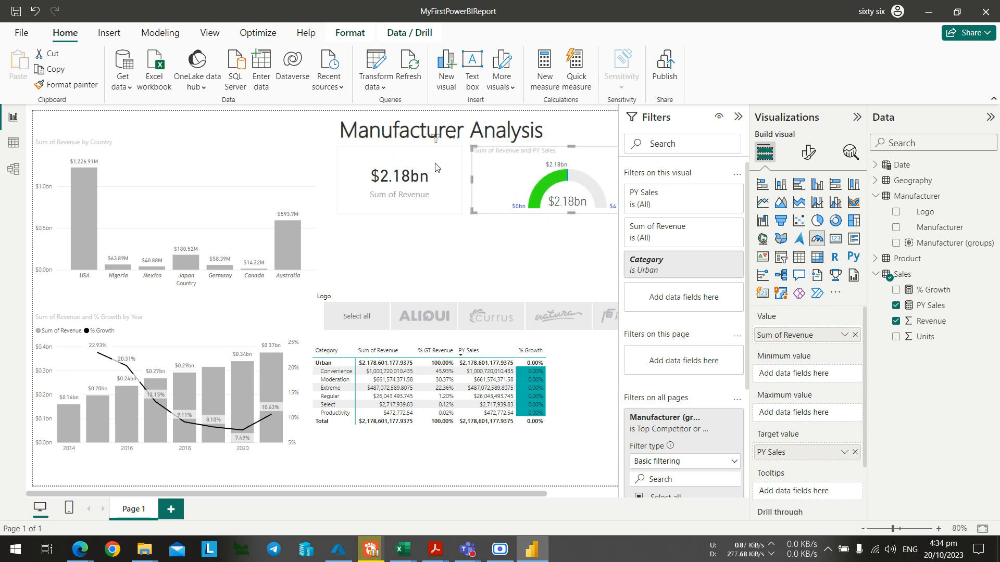
pyautogui.click(444, 182)
pyautogui.click(459, 229)
# Shift the revenue by country chart diagonally down over the neighbouring visuals, following the trainer's report in Teams.
pyautogui.hotkey('alt', 'Tab')
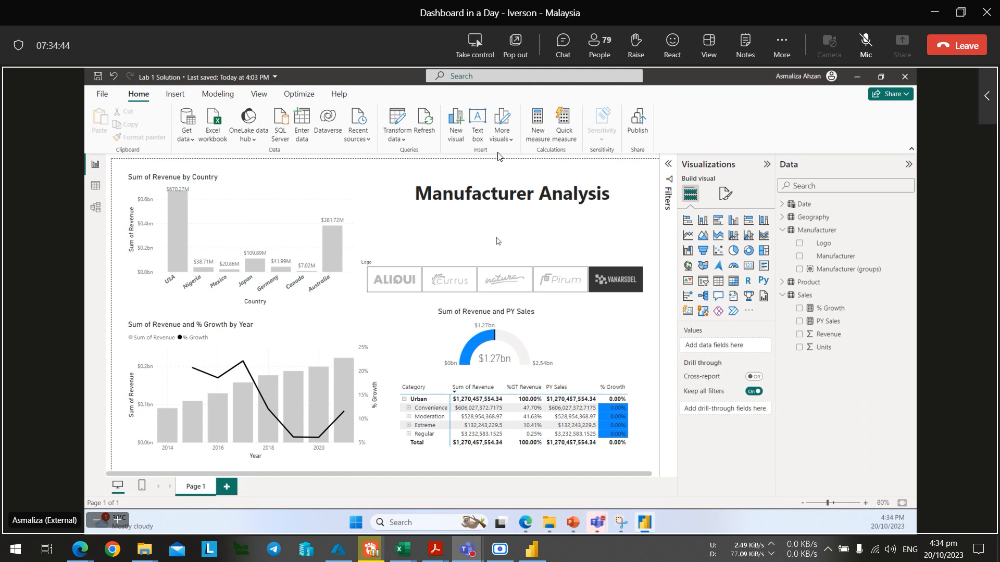
pyautogui.hotkey('alt', 'Tab')
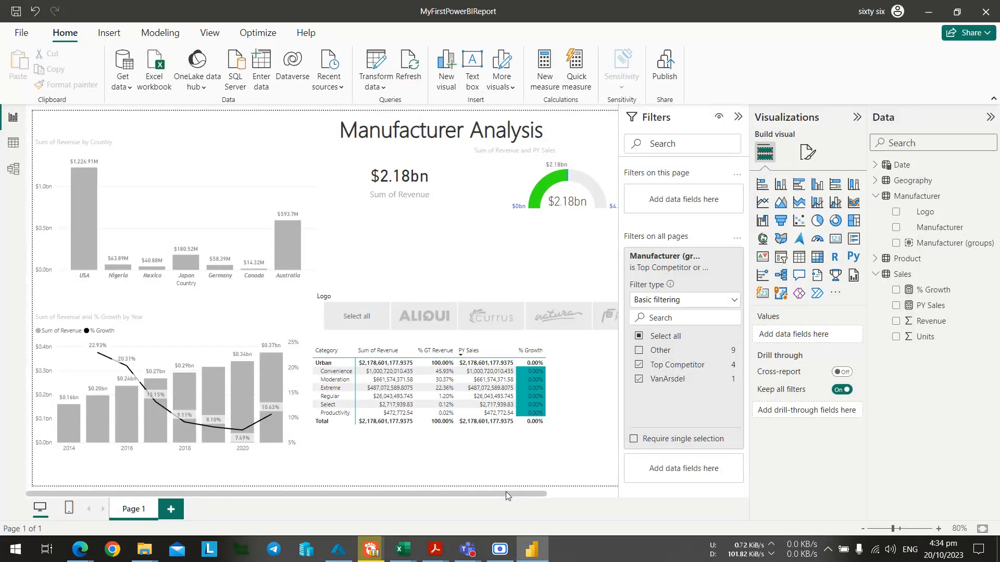
pyautogui.hotkey('alt', 'Tab')
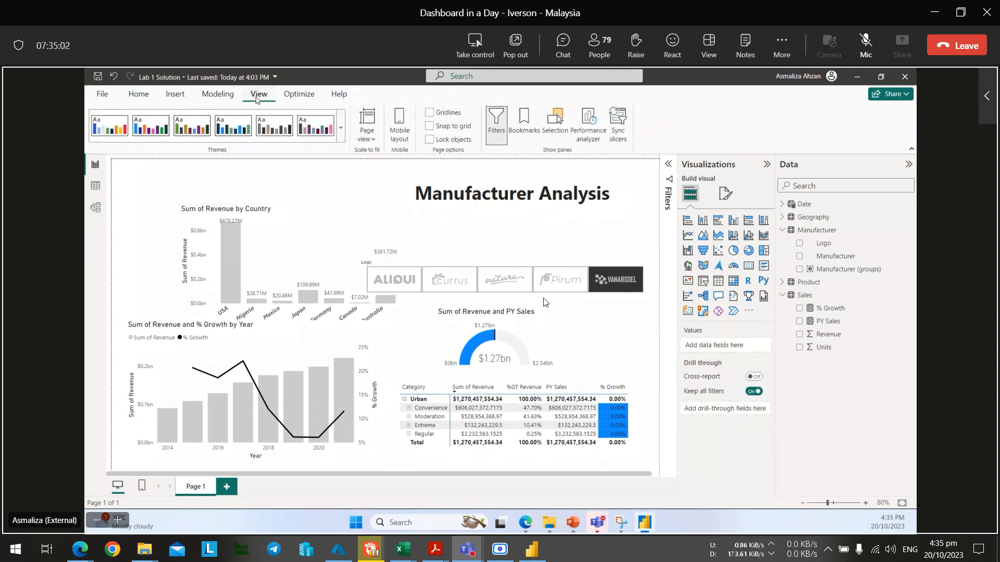
pyautogui.hotkey('alt', 'Tab')
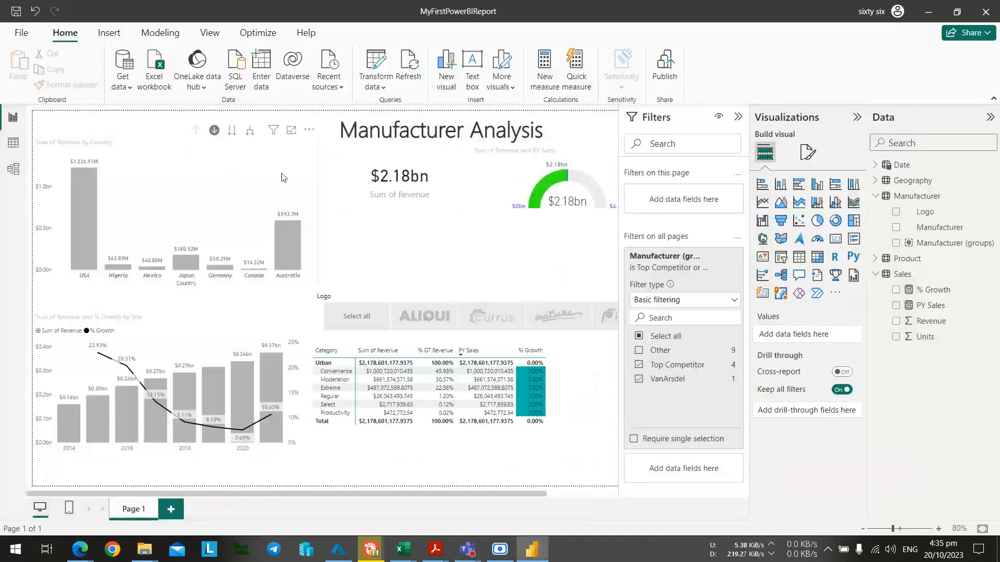
pyautogui.moveTo(276, 177); pyautogui.dragTo(342, 217)
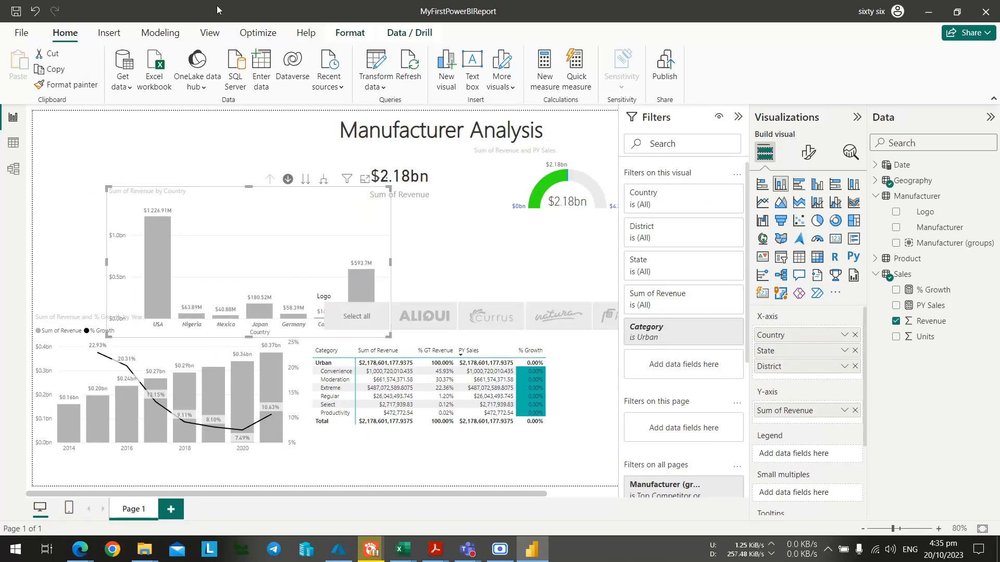
# Turn on snap to grid and gridlines for the report page, following the trainer's report in Teams.
pyautogui.click(210, 32)
pyautogui.hotkey('alt', 'Tab')
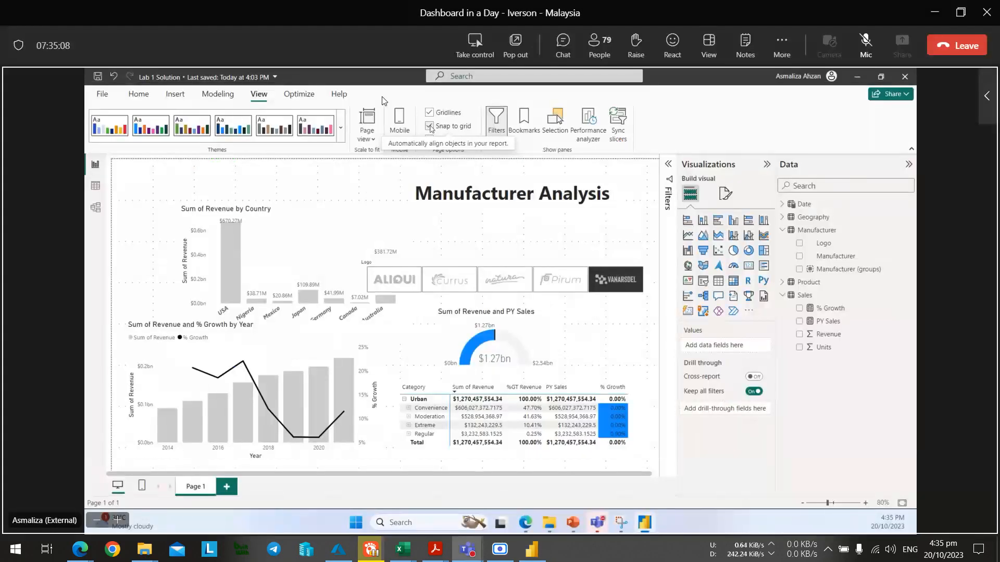
pyautogui.hotkey('alt', 'Tab')
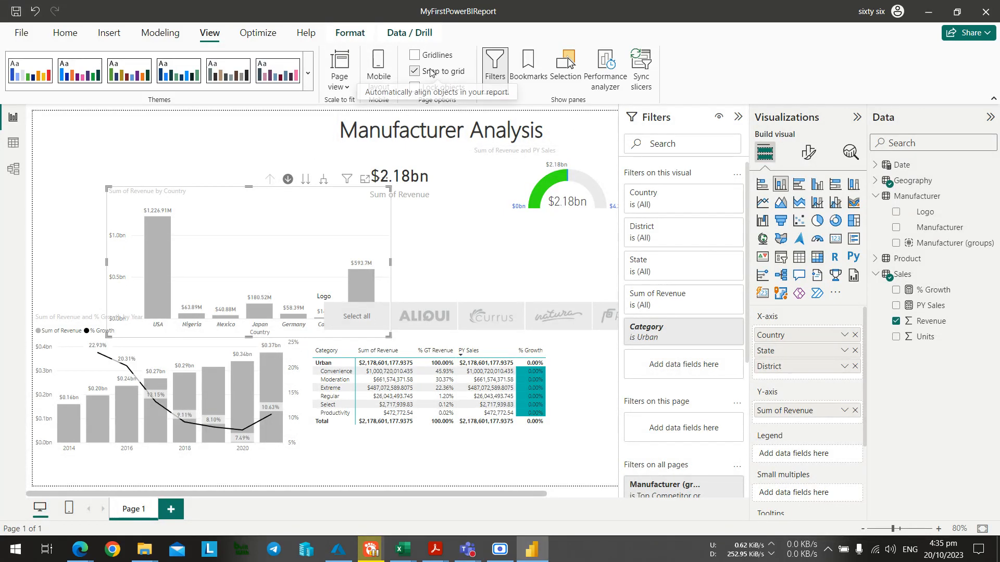
pyautogui.hotkey('alt', 'Tab')
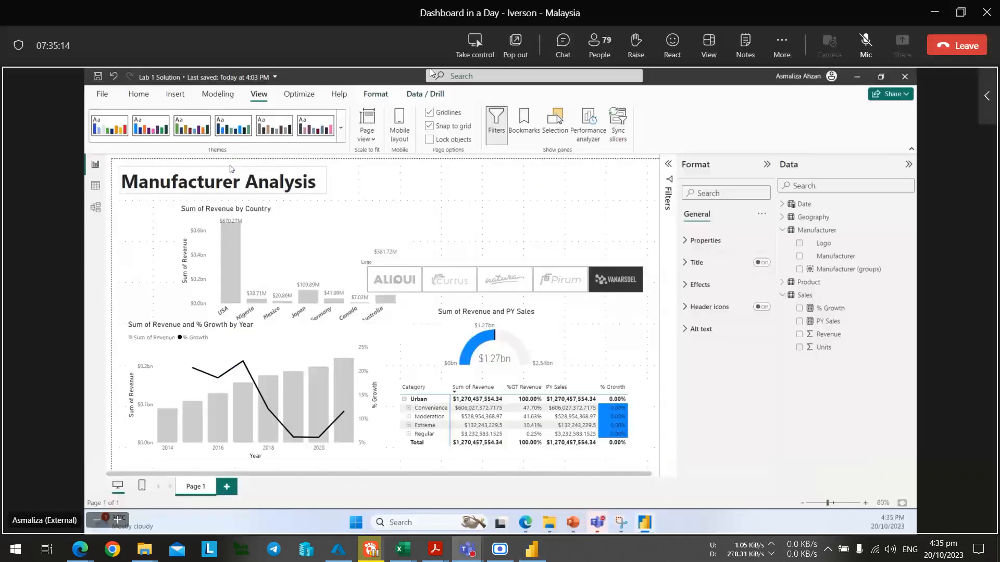
pyautogui.hotkey('alt', 'Tab')
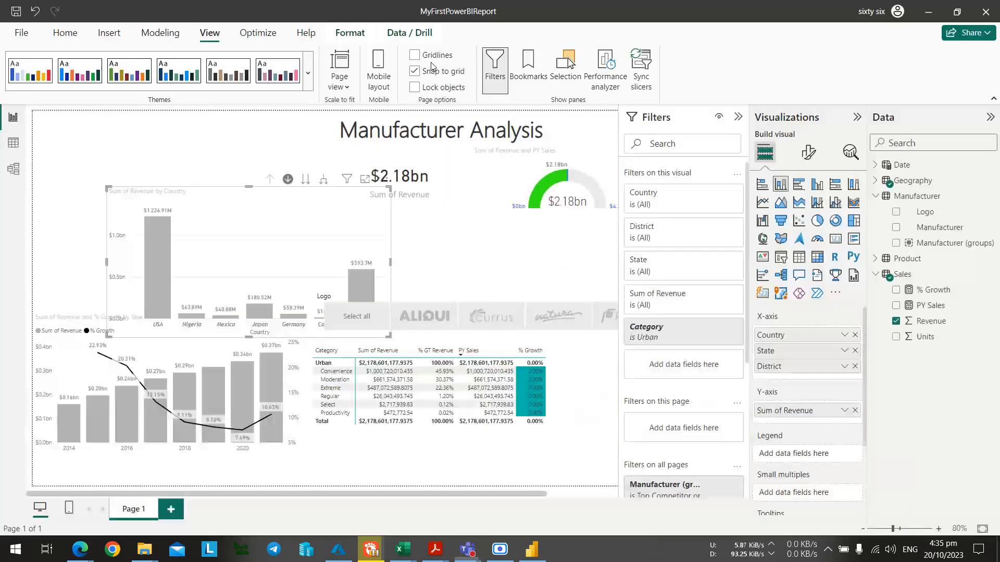
pyautogui.hotkey('alt', 'Tab')
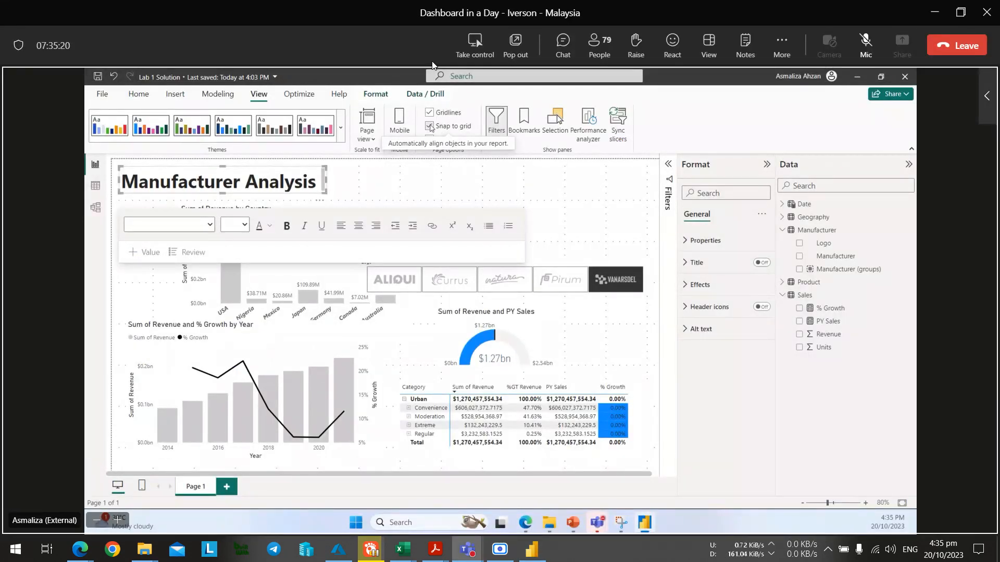
pyautogui.hotkey('alt', 'Tab')
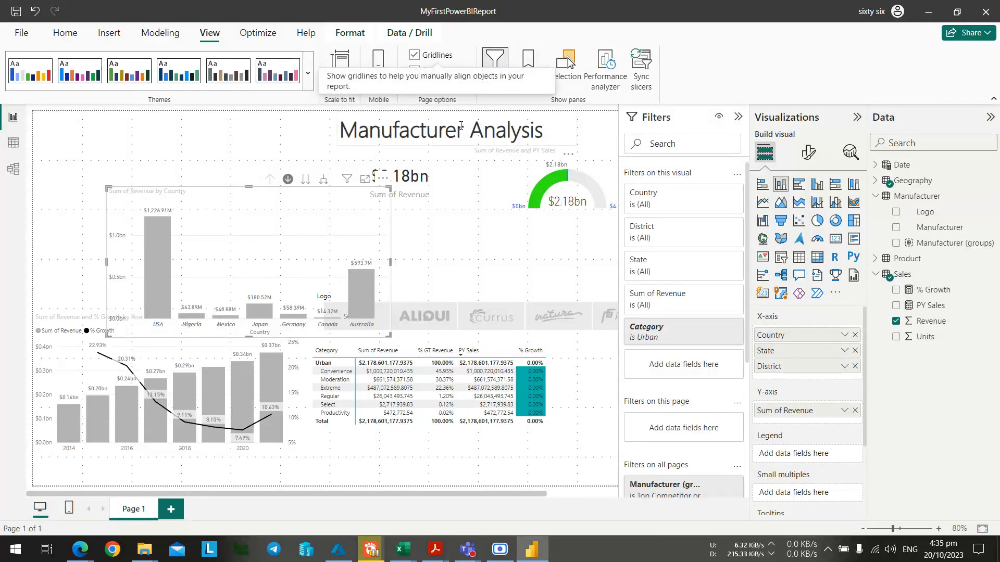
# Move the "Manufacturer Analysis" title text box to the upper-left corner of the report page.
pyautogui.moveTo(458, 127); pyautogui.dragTo(439, 128)
pyautogui.click(582, 131)
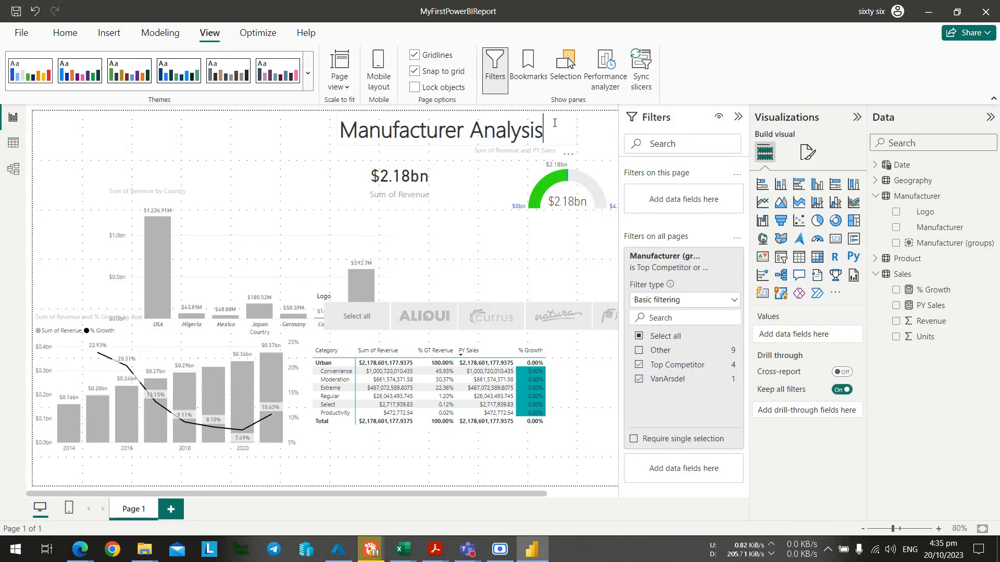
pyautogui.click(554, 123)
pyautogui.click(603, 136)
pyautogui.click(565, 142)
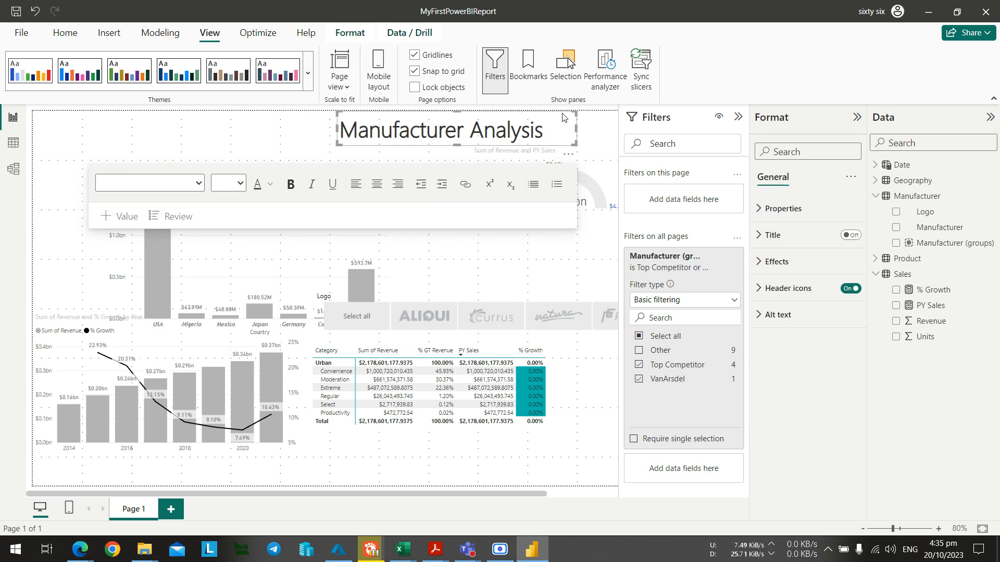
pyautogui.moveTo(553, 118); pyautogui.dragTo(261, 115)
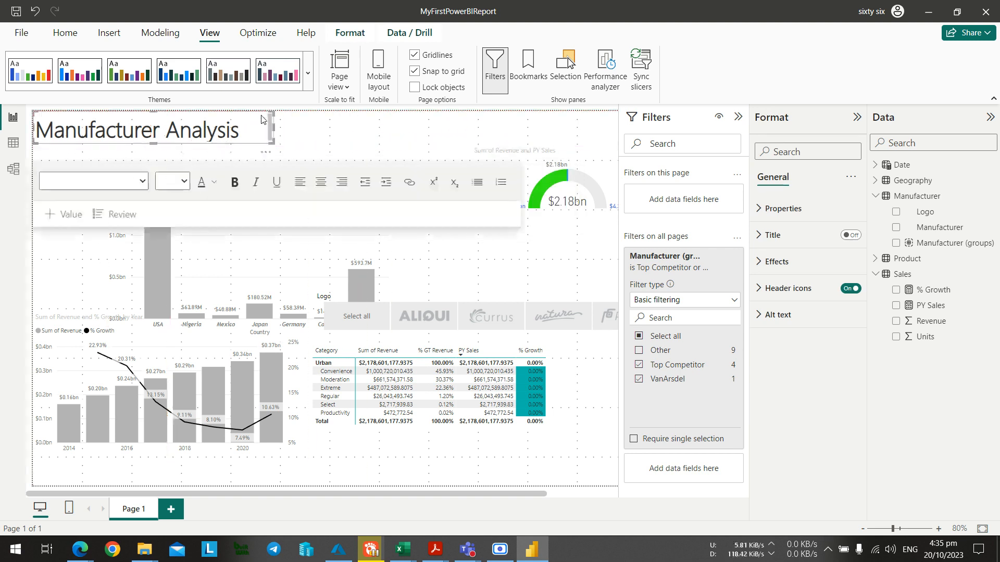
# Move the revenue by country chart directly beneath the title, above the year chart.
pyautogui.click(292, 245)
pyautogui.moveTo(284, 230); pyautogui.dragTo(212, 188)
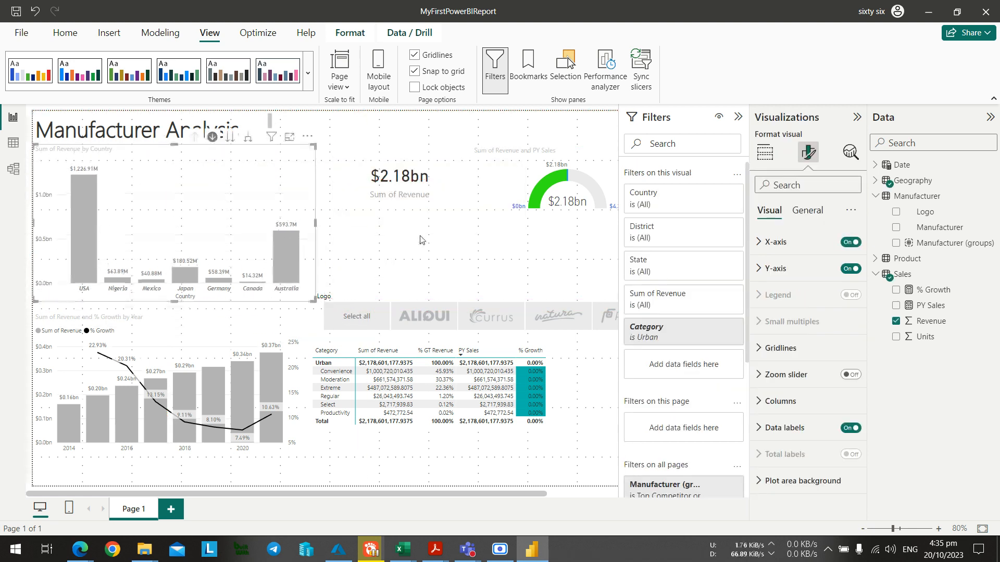
pyautogui.click(419, 237)
# Turn off snap to grid and gridlines after checking the trainer's report in Teams, and nudge the revenue by country chart slightly up.
pyautogui.hotkey('alt', 'Tab')
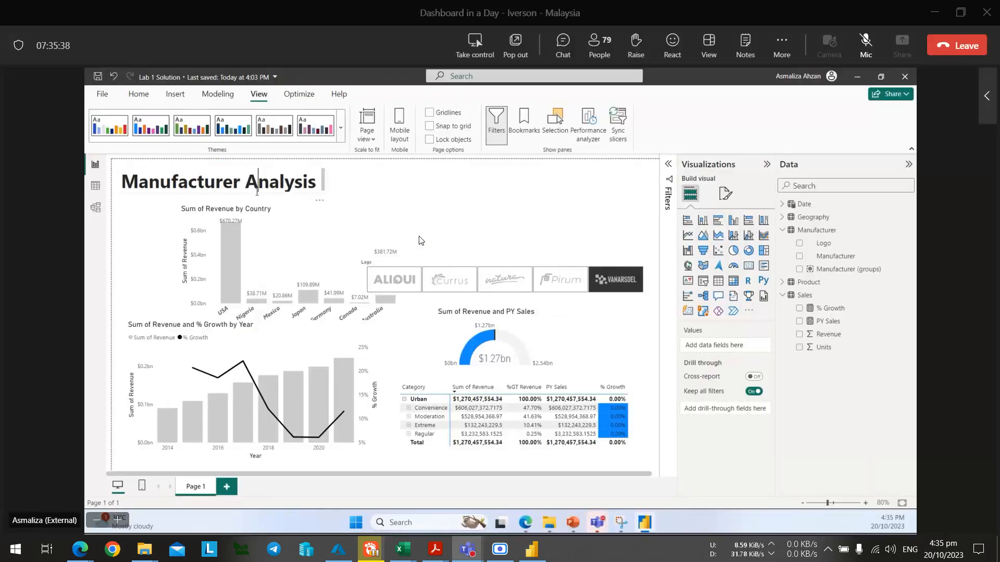
pyautogui.hotkey('alt', 'Tab')
pyautogui.click(443, 73)
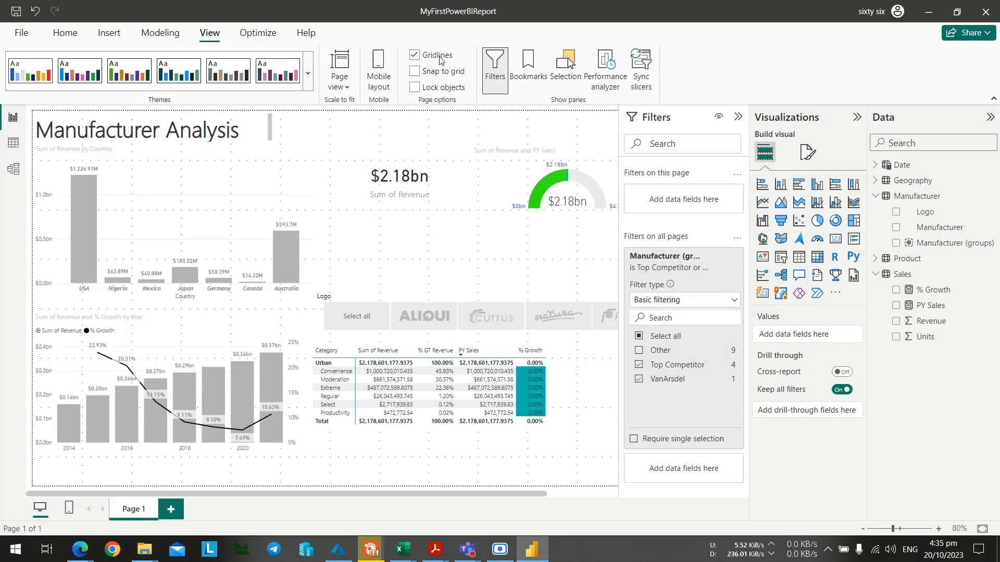
pyautogui.click(275, 194)
pyautogui.click(430, 251)
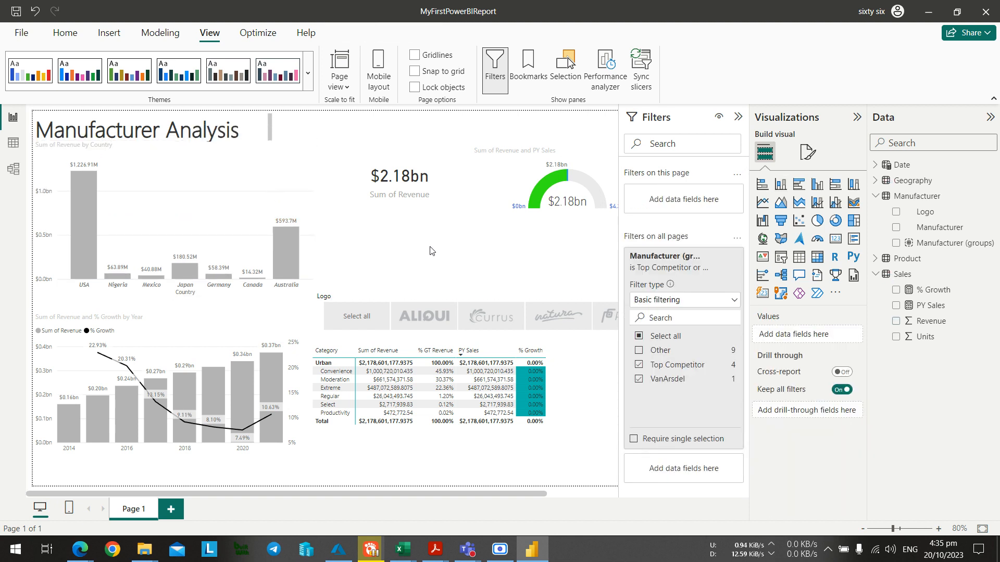
# Narrow the title text box slightly from its right edge.
pyautogui.click(257, 125)
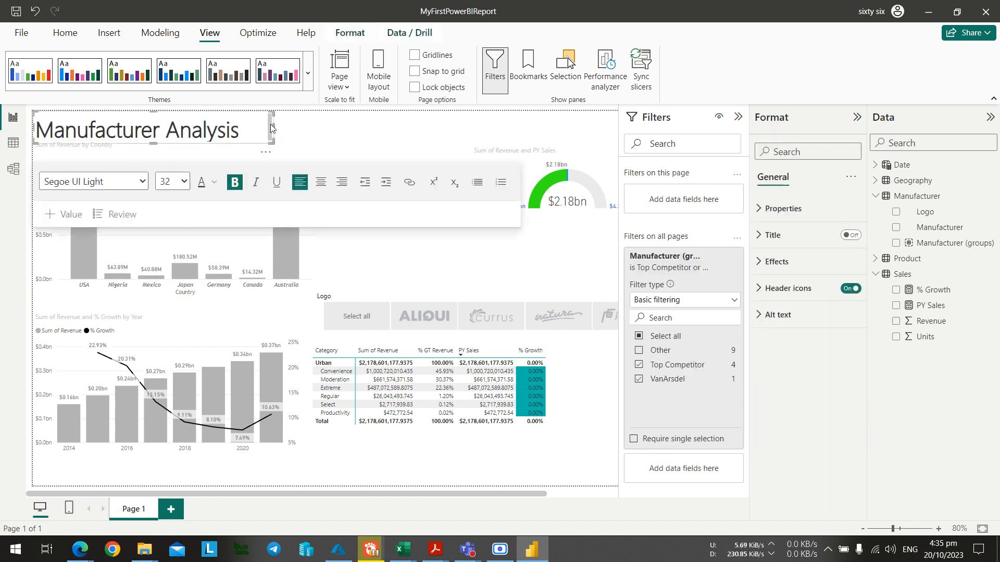
pyautogui.moveTo(273, 127); pyautogui.dragTo(267, 127)
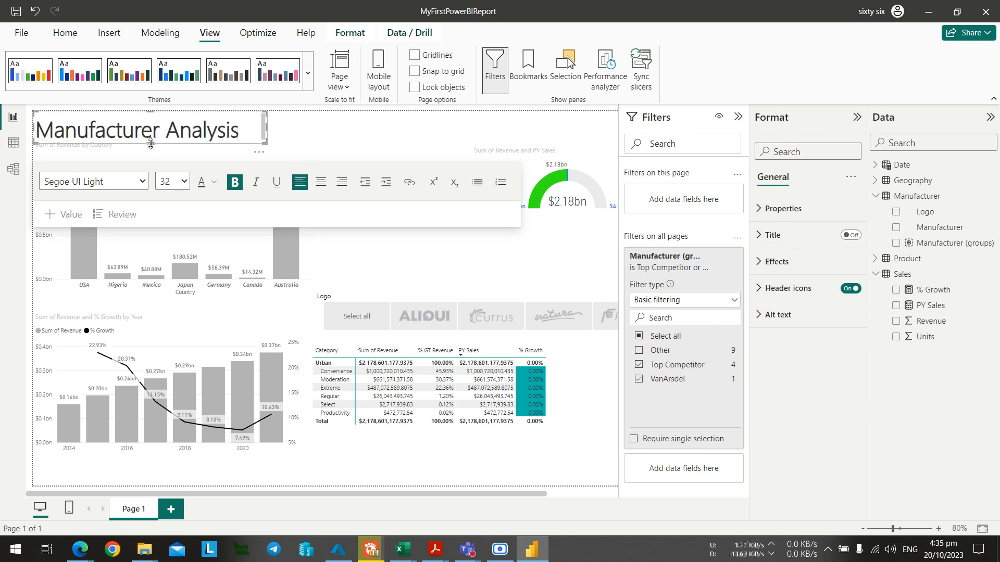
pyautogui.click(335, 139)
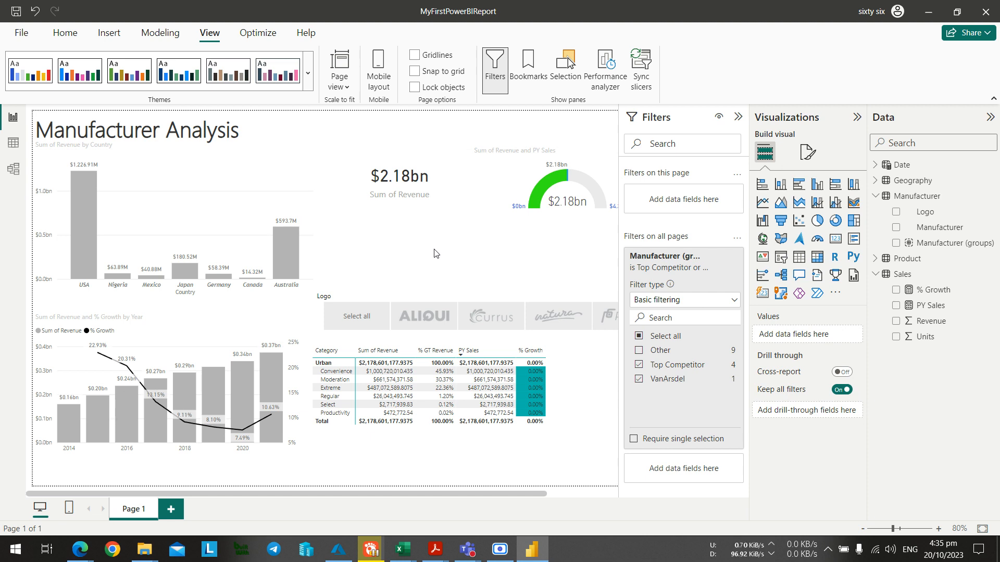
# Move the revenue card and gauge up beside the title, and the logo slicer up directly beneath them.
pyautogui.moveTo(435, 166); pyautogui.dragTo(409, 129)
pyautogui.click(411, 233)
pyautogui.hotkey('alt', 'Tab')
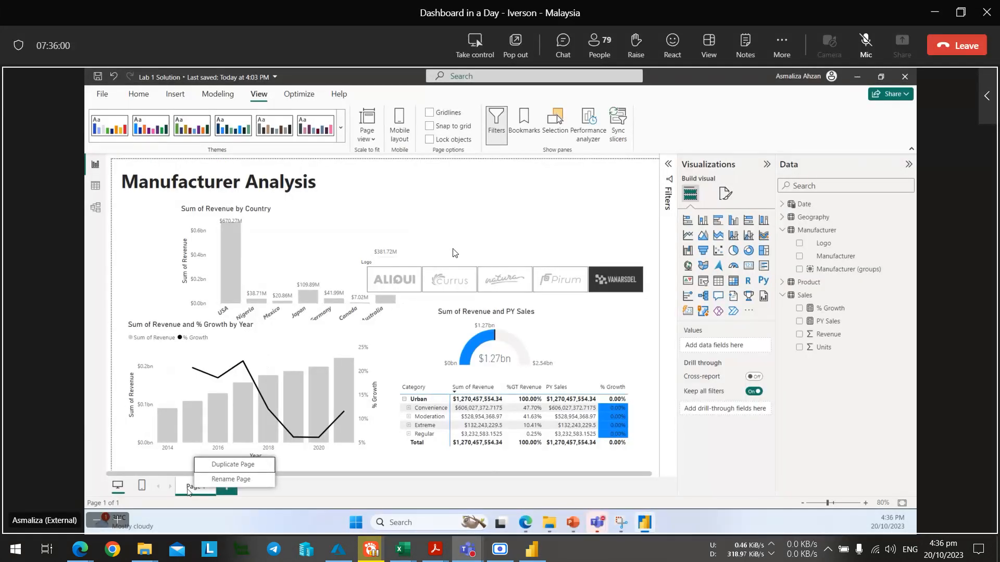
pyautogui.hotkey('alt', 'Tab')
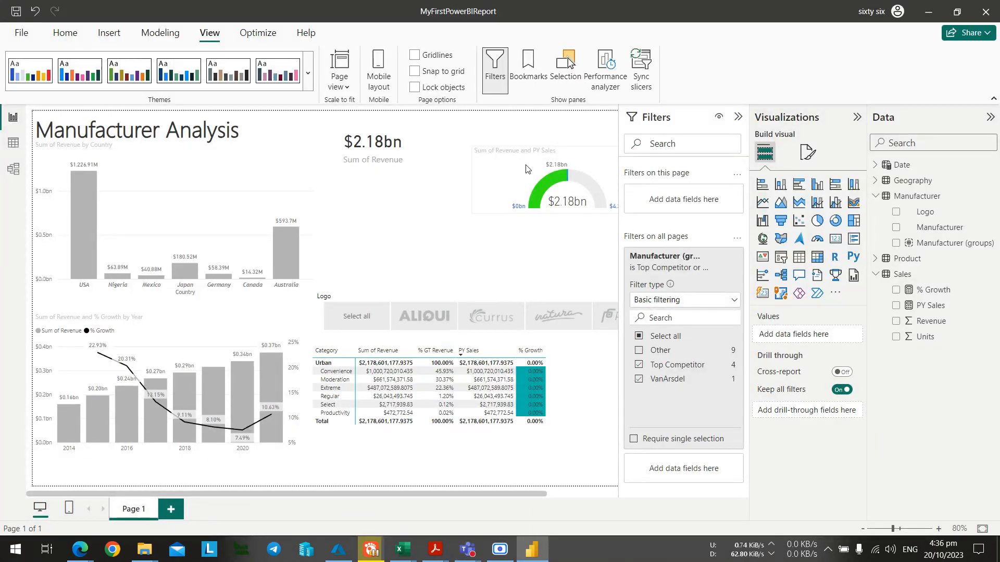
pyautogui.moveTo(525, 168); pyautogui.dragTo(479, 134)
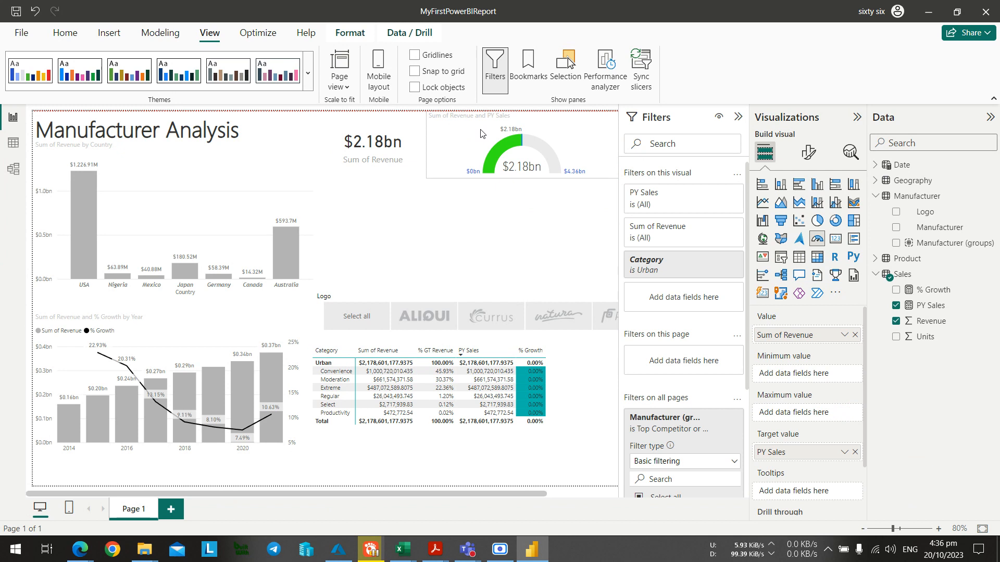
pyautogui.moveTo(390, 315); pyautogui.dragTo(402, 206)
# Rename the report page as Manufacturer.
pyautogui.doubleClick(139, 513)
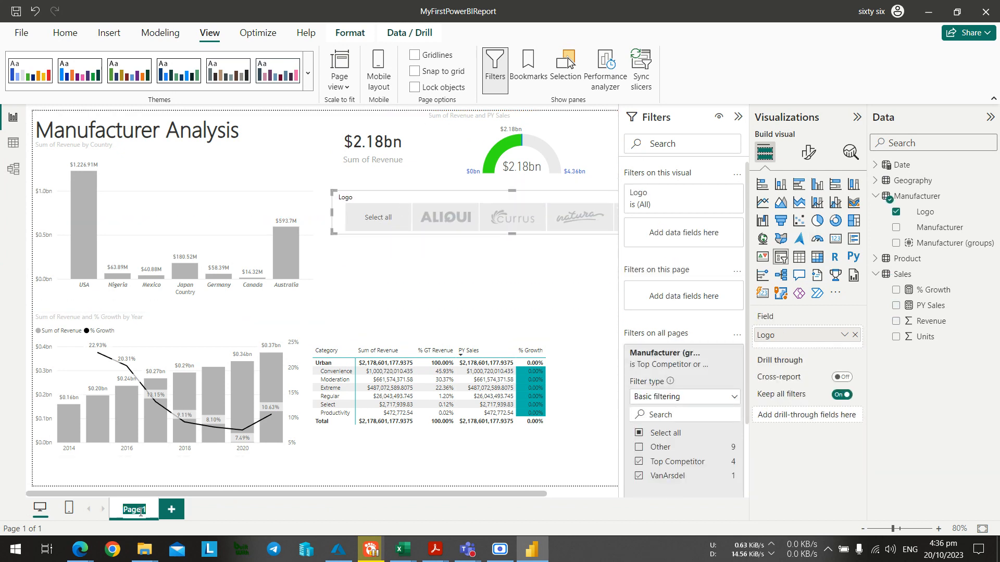
pyautogui.write('Man')
pyautogui.click(520, 300)
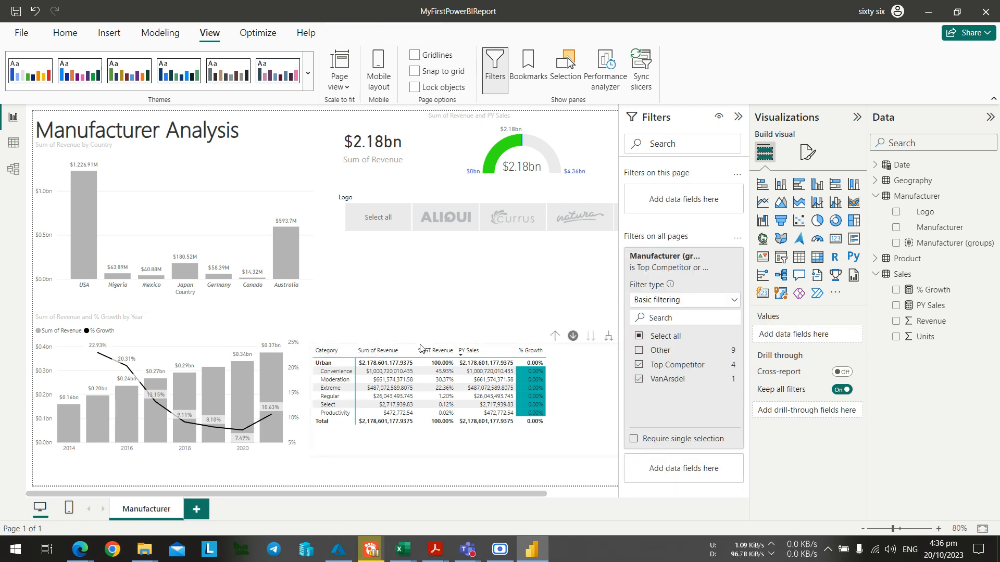
# Move the category table up directly beneath the logo slicer and compare the layout with the trainer's report in Teams.
pyautogui.moveTo(420, 348); pyautogui.dragTo(434, 247)
pyautogui.click(397, 456)
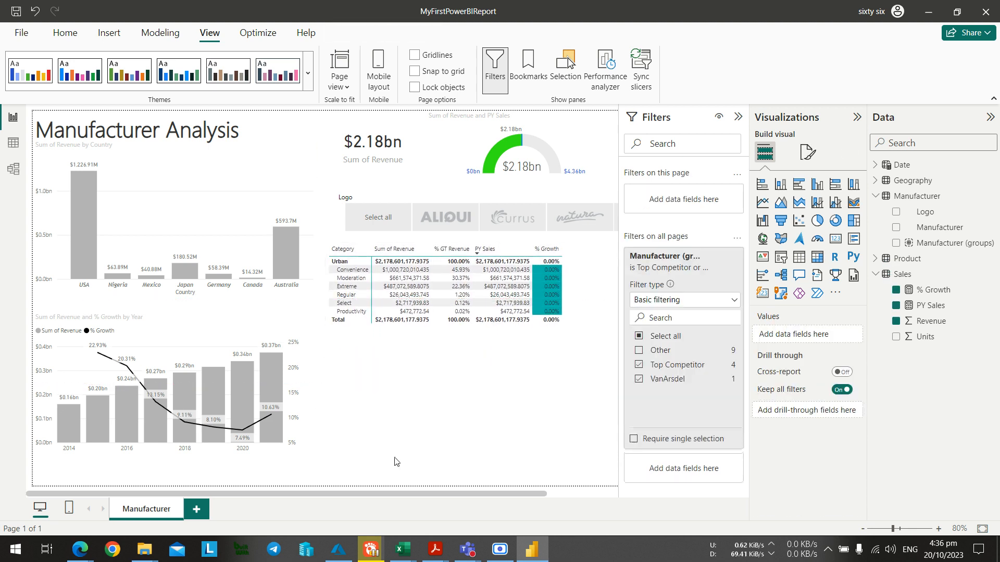
pyautogui.hotkey('alt', 'Tab')
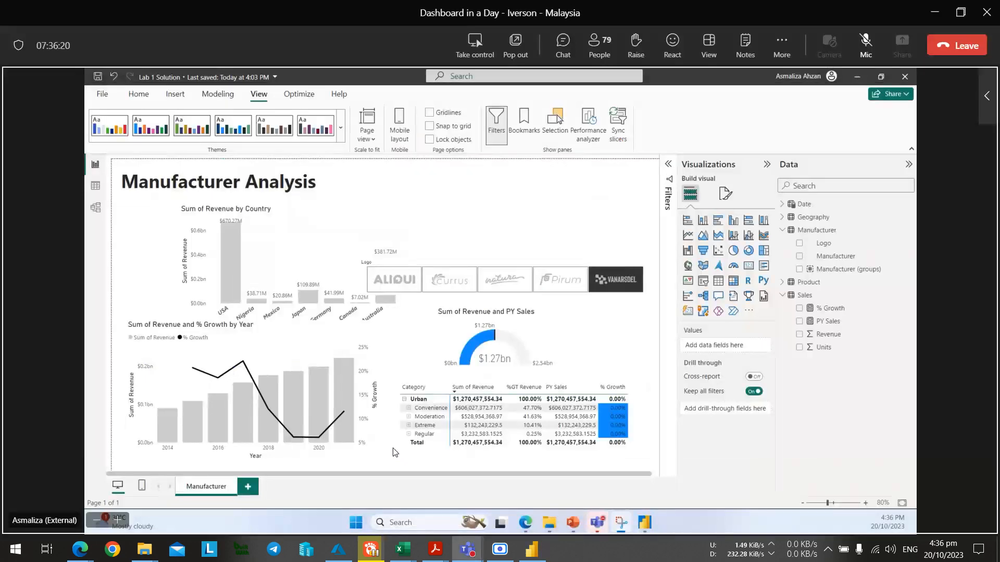
pyautogui.hotkey('alt', 'Tab')
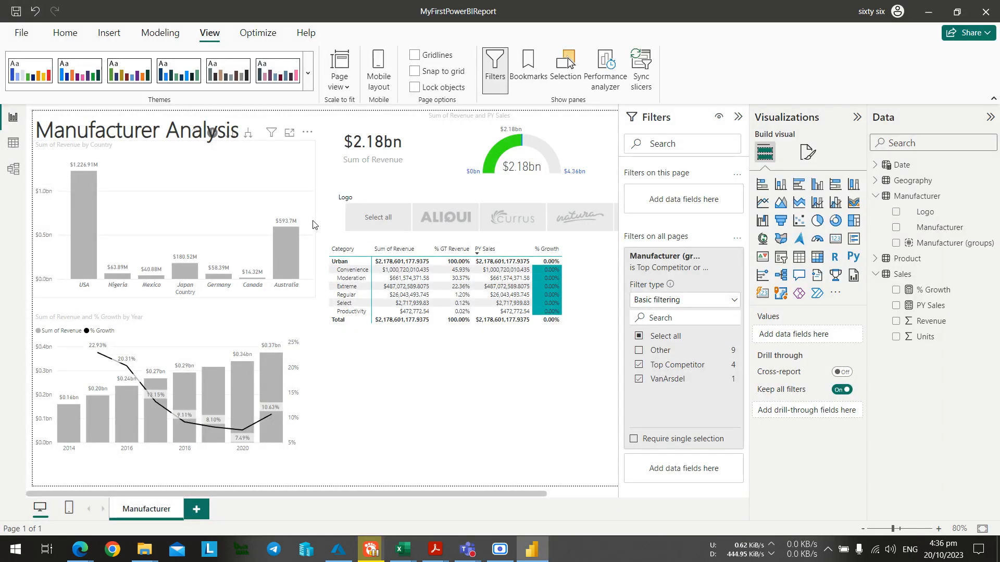
# Narrow the revenue by country chart slightly from its right edge.
pyautogui.click(312, 220)
pyautogui.moveTo(315, 219)
pyautogui.mouseDown()
pyautogui.moveTo(271, 224)
pyautogui.moveTo(314, 221)
pyautogui.mouseUp()
pyautogui.click(401, 451)
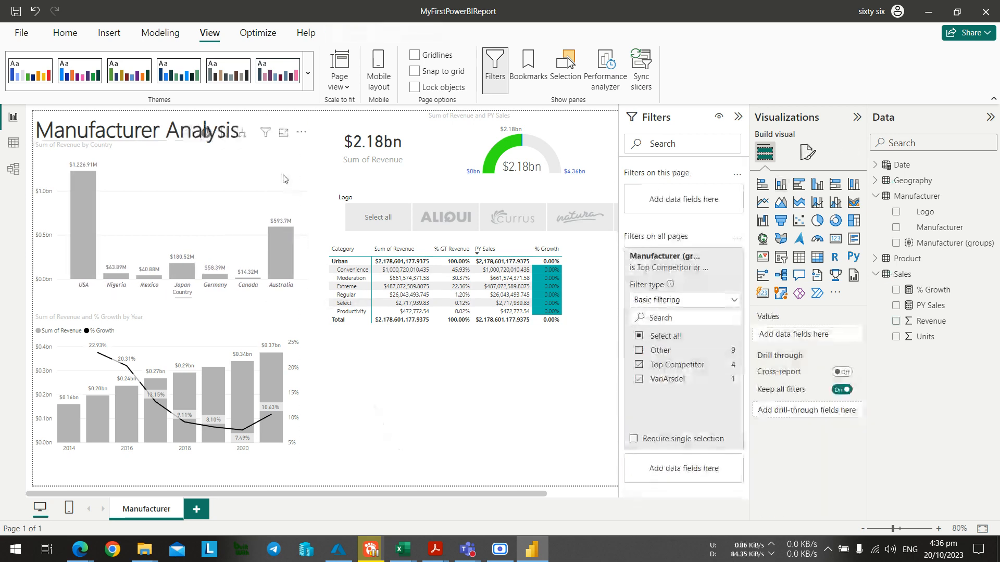
# Check the trainer's report in Teams, and open the canvas background settings of the report page.
pyautogui.hotkey('alt', 'Tab')
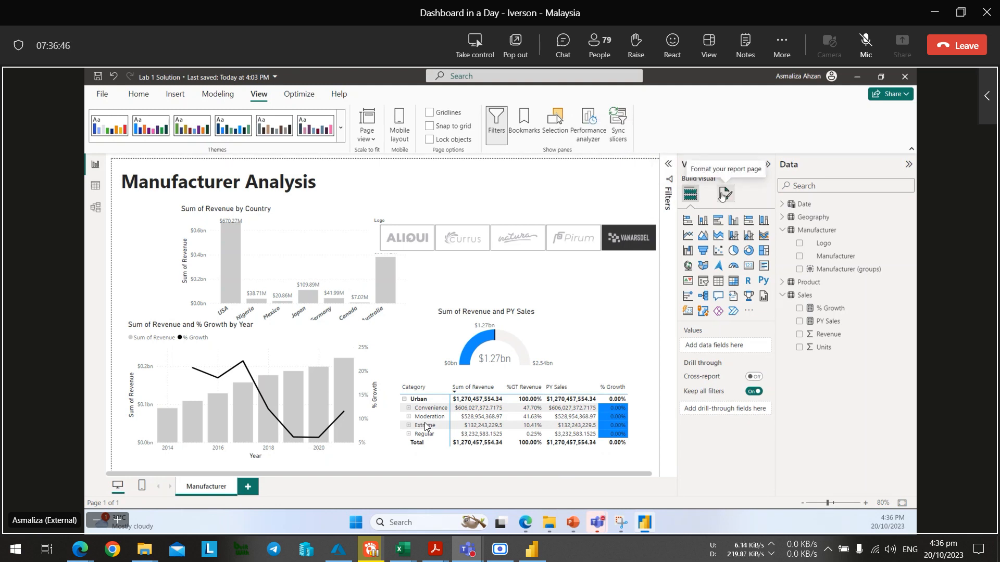
pyautogui.hotkey('alt', 'Tab')
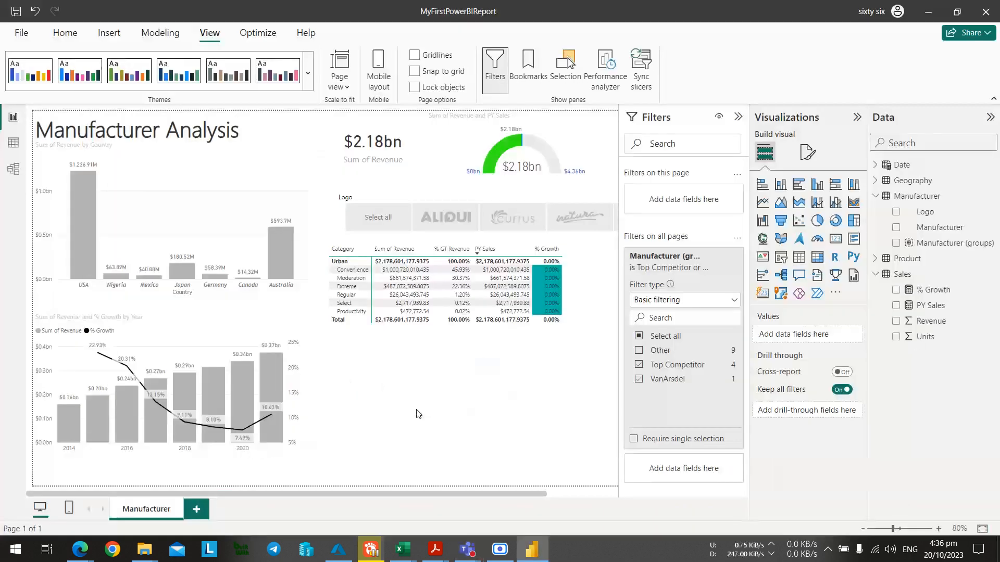
pyautogui.click(807, 152)
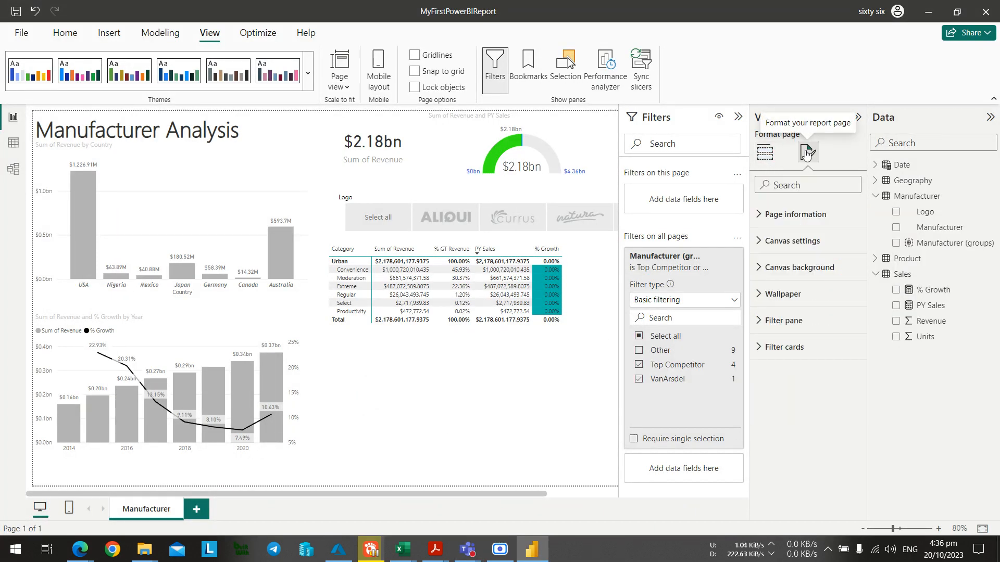
pyautogui.click(760, 244)
pyautogui.click(760, 242)
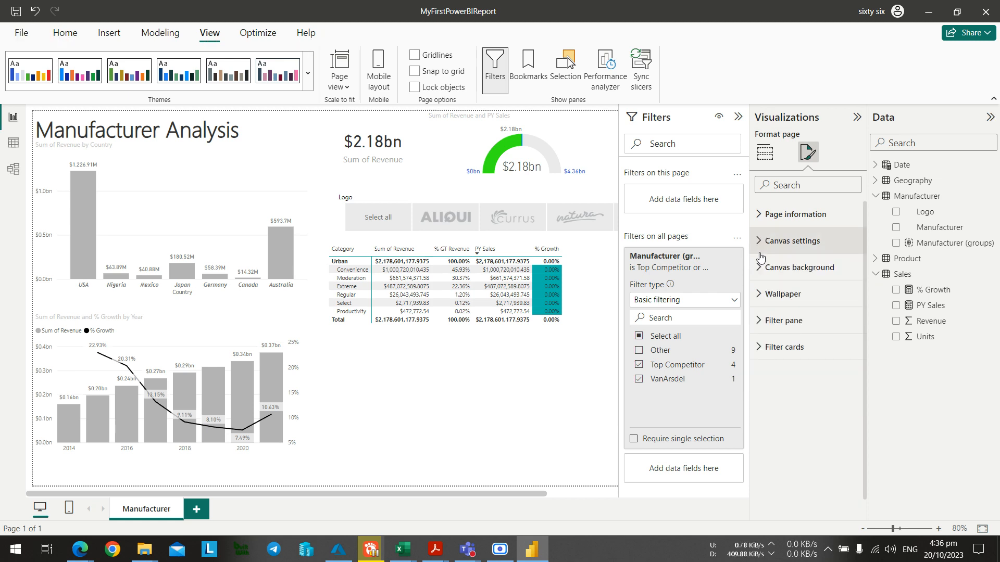
pyautogui.click(760, 267)
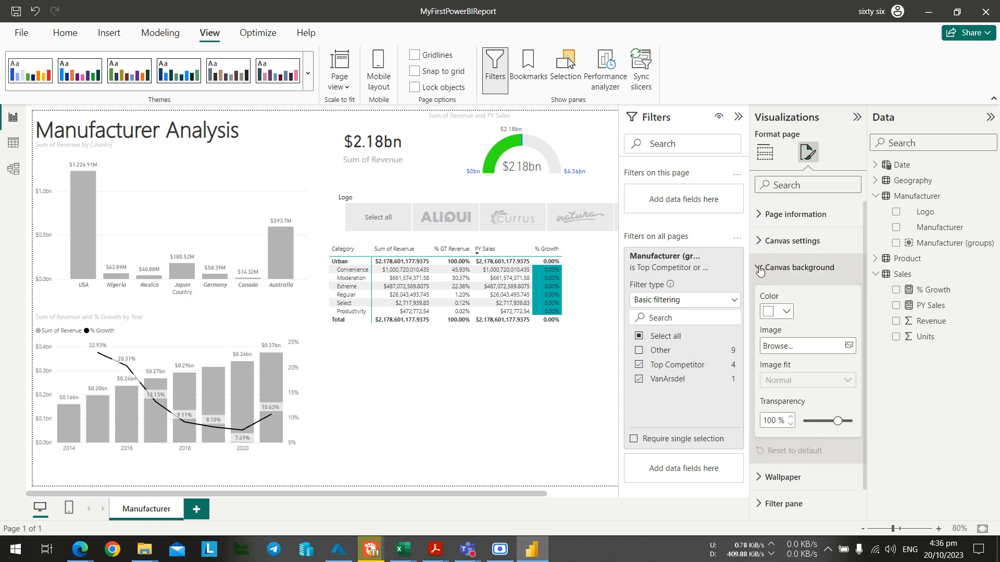
# Set Background.jpg from the DIAD Data folder on drive C as the canvas background image.
pyautogui.click(795, 350)
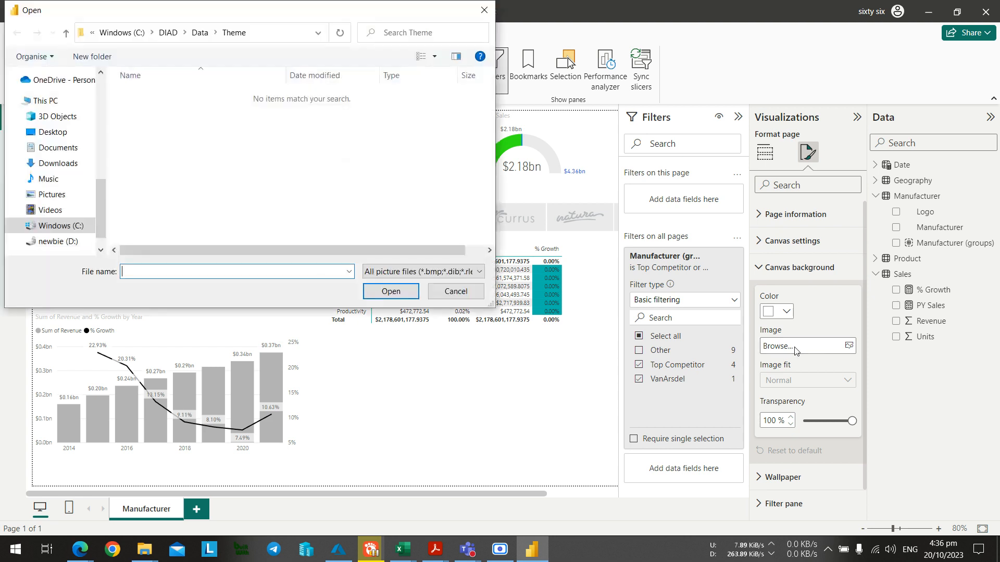
pyautogui.click(168, 32)
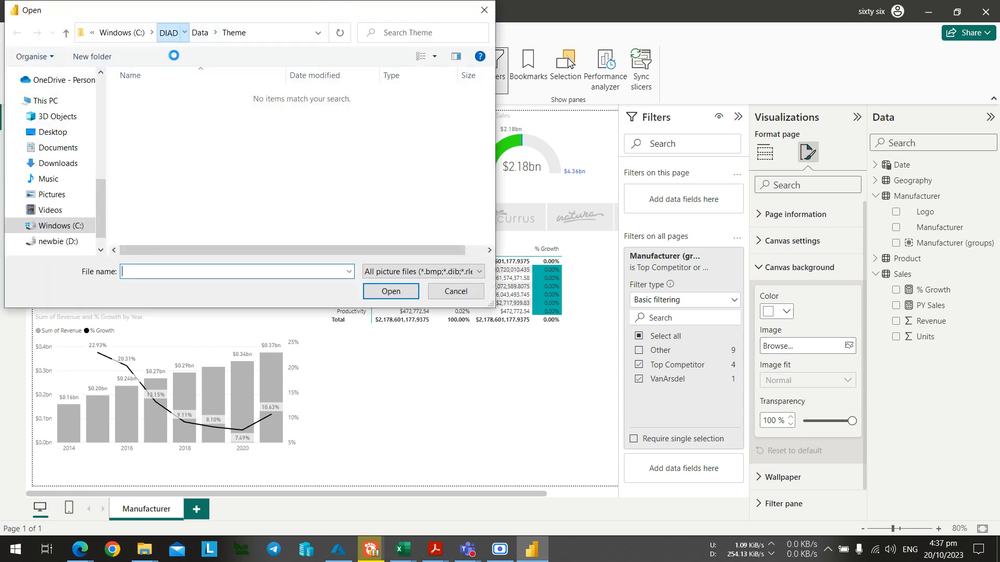
pyautogui.doubleClick(147, 109)
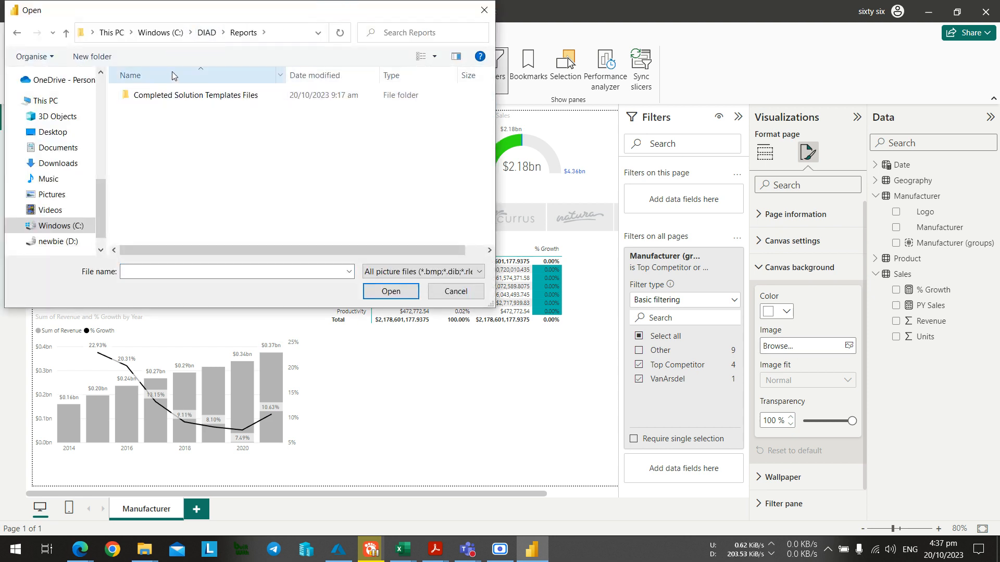
pyautogui.click(208, 33)
pyautogui.doubleClick(141, 95)
pyautogui.click(150, 124)
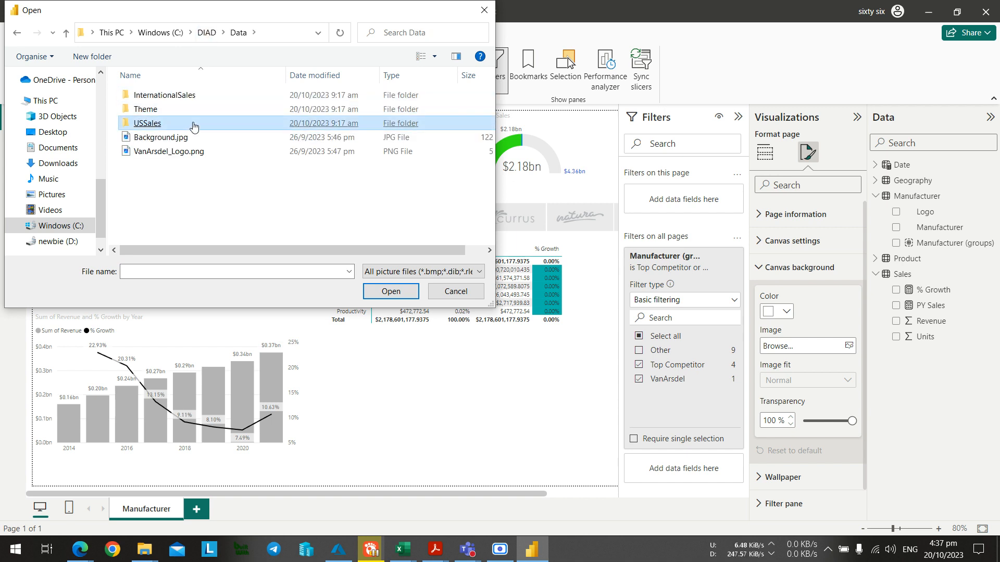
pyautogui.doubleClick(188, 140)
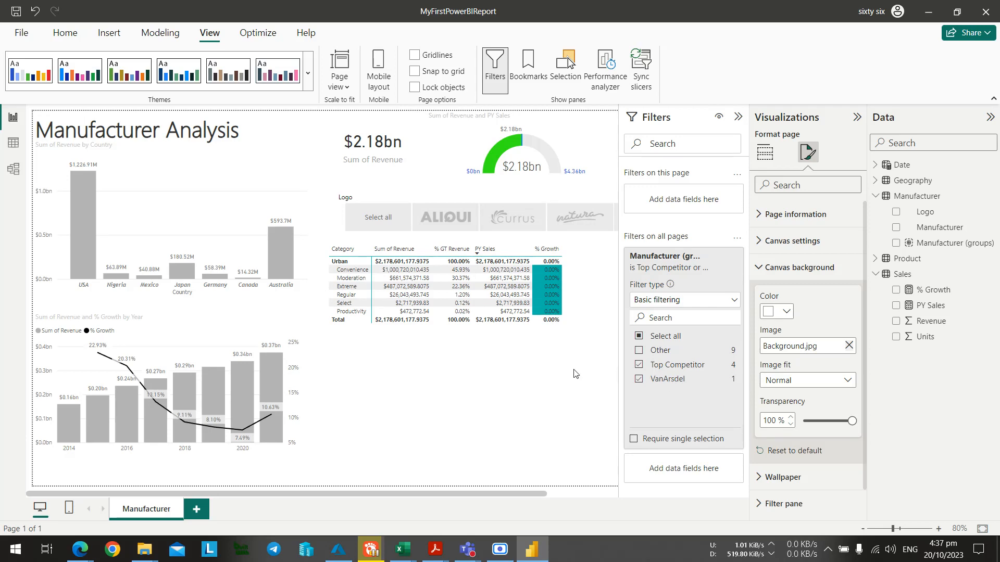
# Check the trainer's setting in Teams and set the canvas background transparency to 0 %.
pyautogui.hotkey('alt', 'Tab')
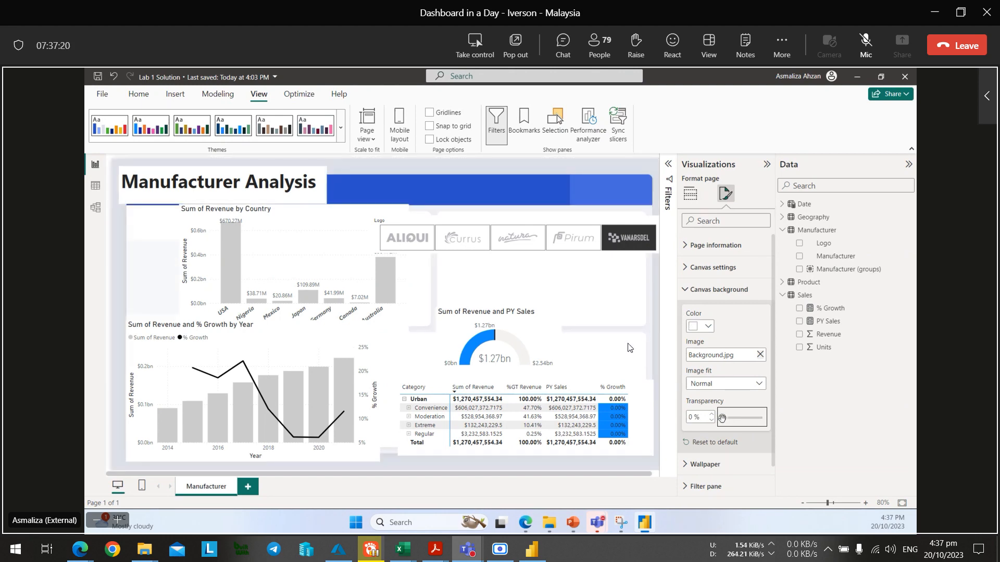
pyautogui.click(546, 553)
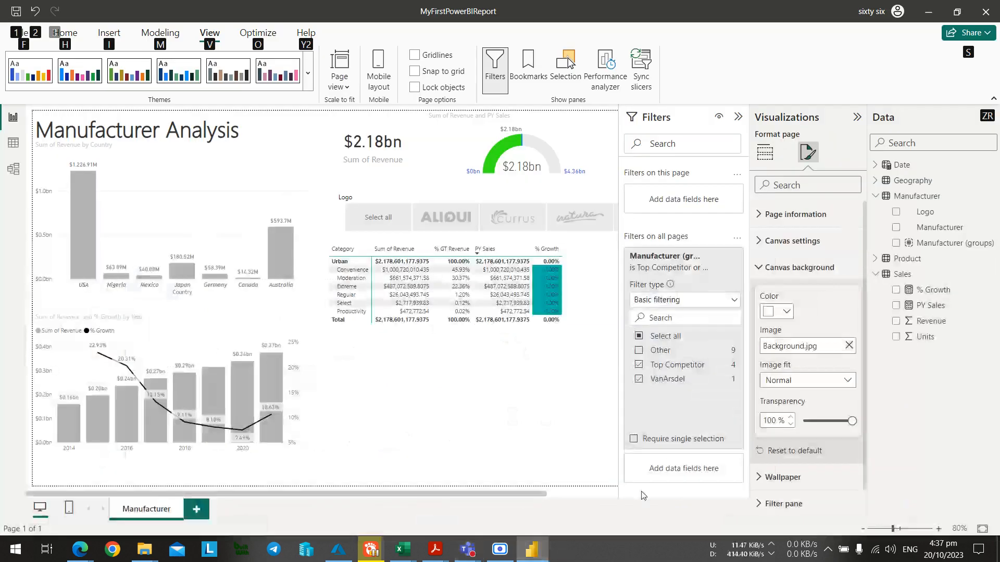
pyautogui.moveTo(851, 422); pyautogui.dragTo(769, 423)
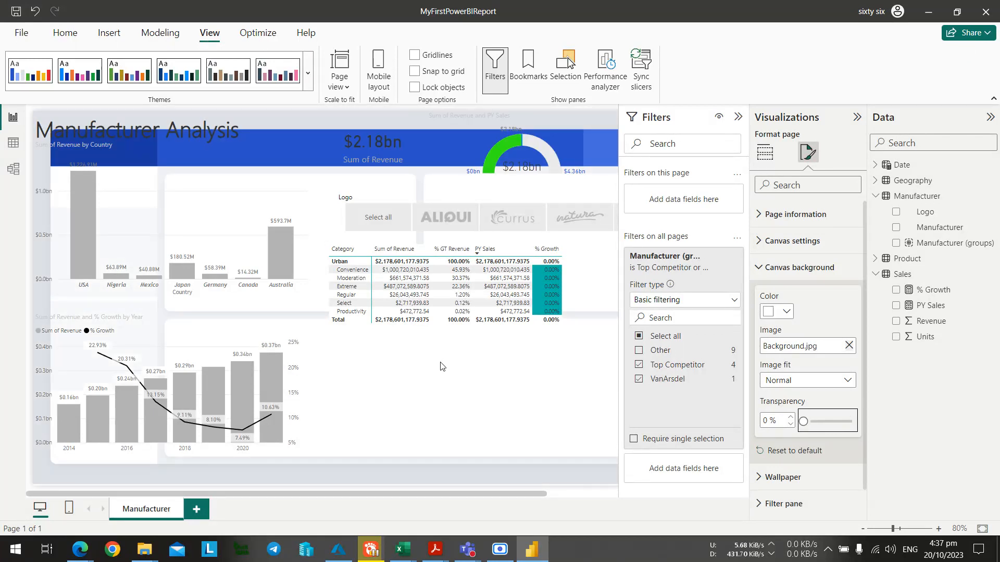
# Check the trainer's finished layout in Teams, and move the revenue by country and year charts together down and right, below the blue banner.
pyautogui.hotkey('alt', 'Tab')
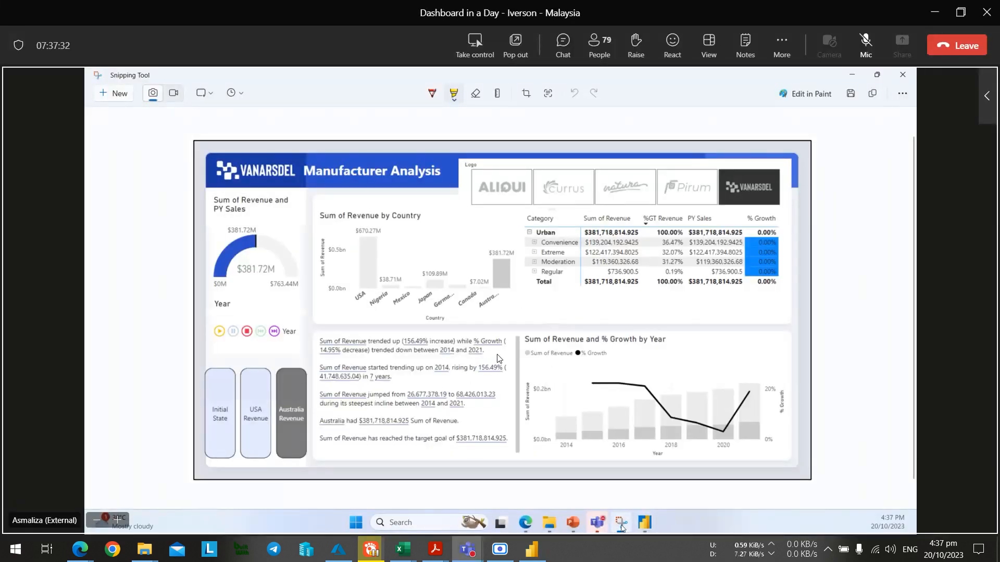
pyautogui.hotkey('alt', 'Tab')
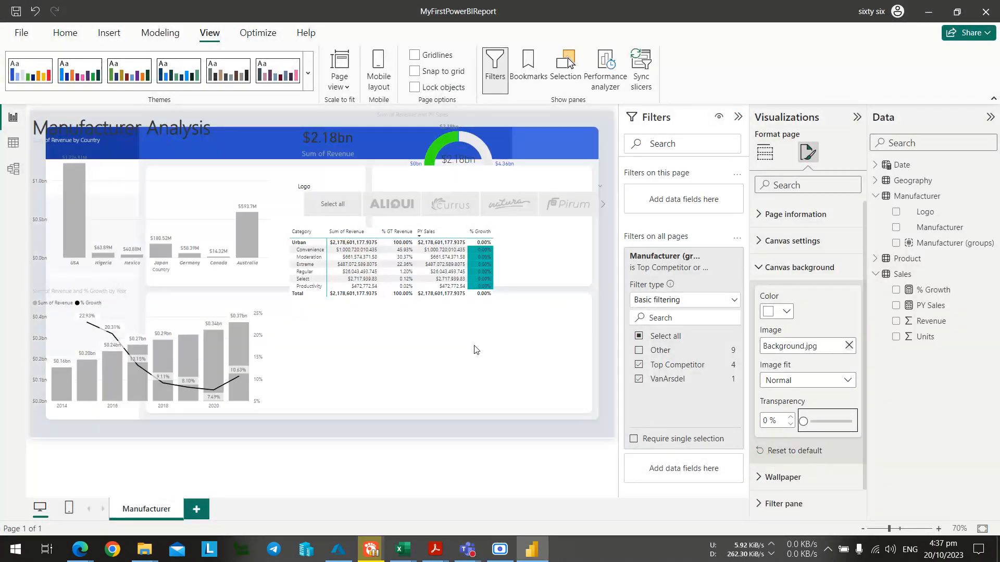
pyautogui.click(156, 156)
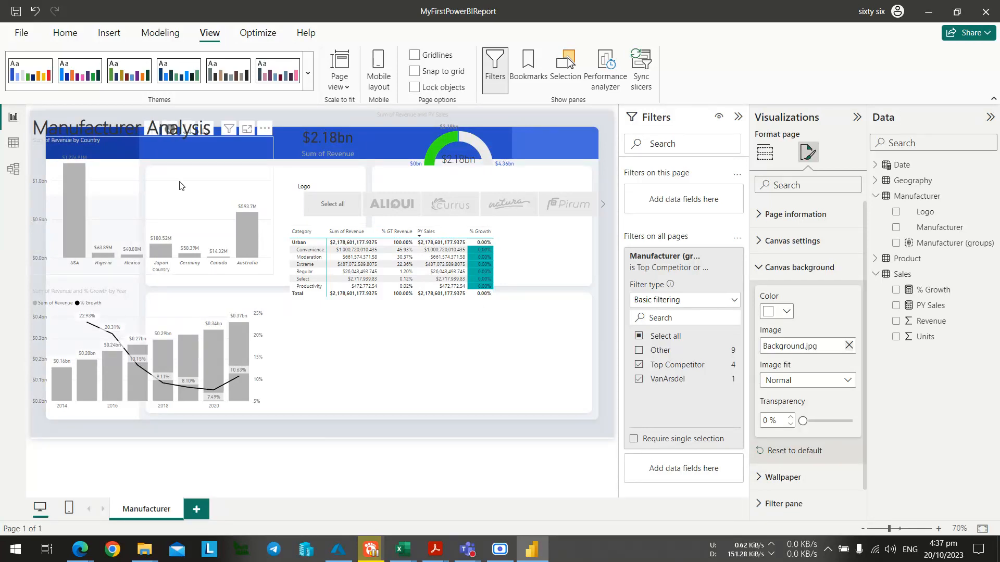
pyautogui.click(183, 309)
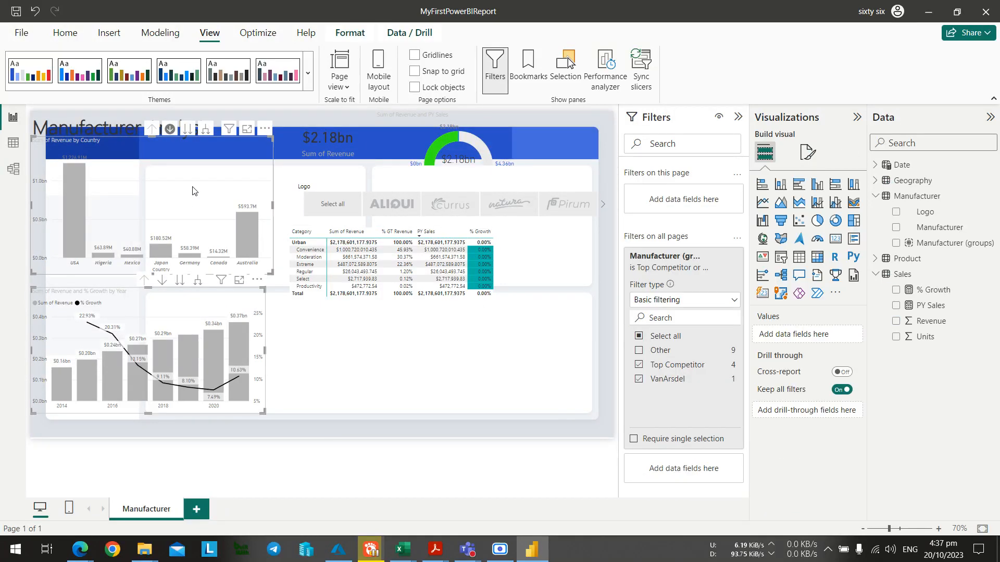
pyautogui.click(213, 238)
pyautogui.click(264, 374)
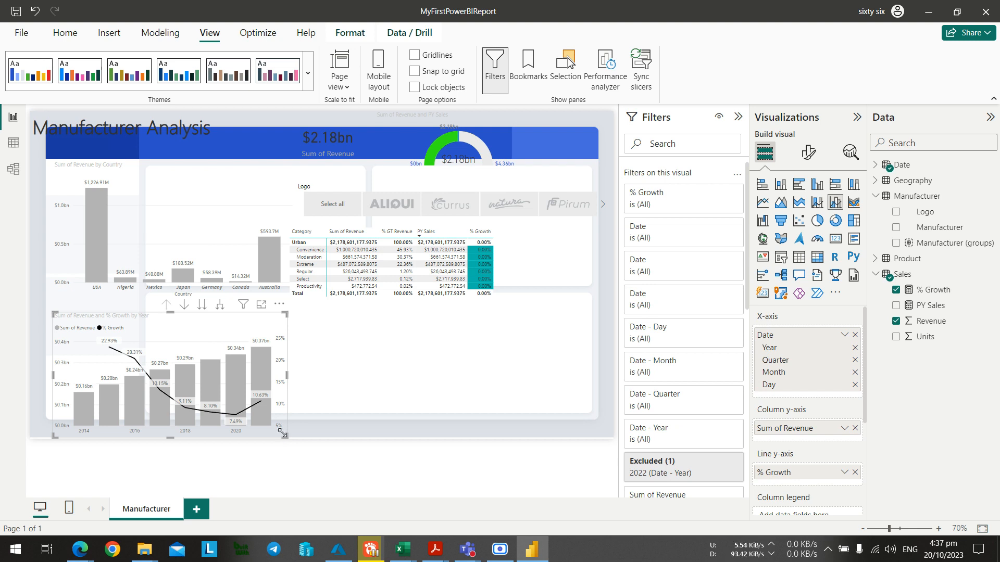
# Shrink the year chart and the revenue by country chart, and lower the country chart to directly above the year chart.
pyautogui.moveTo(286, 436); pyautogui.dragTo(253, 389)
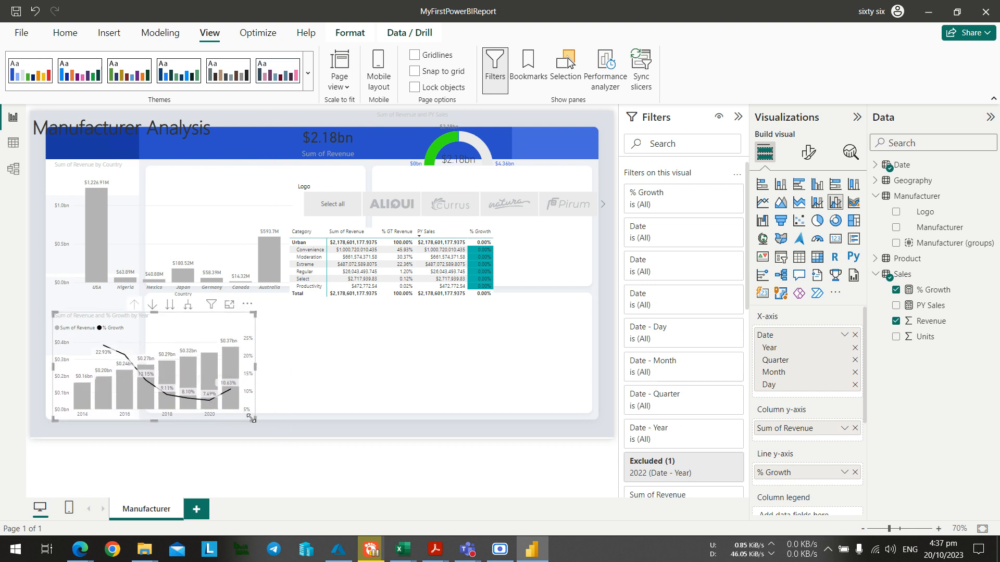
pyautogui.click(185, 245)
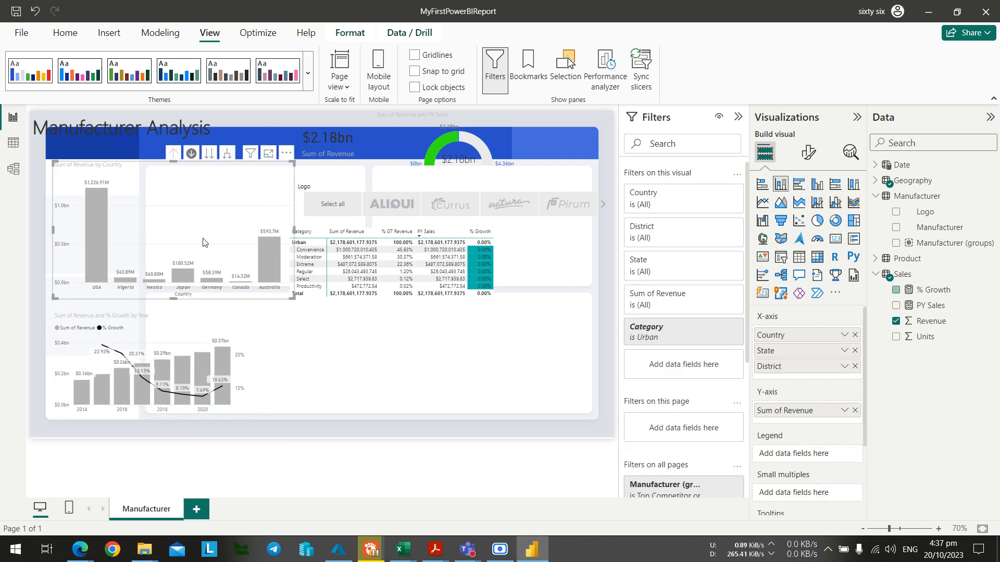
pyautogui.moveTo(292, 297); pyautogui.dragTo(246, 273)
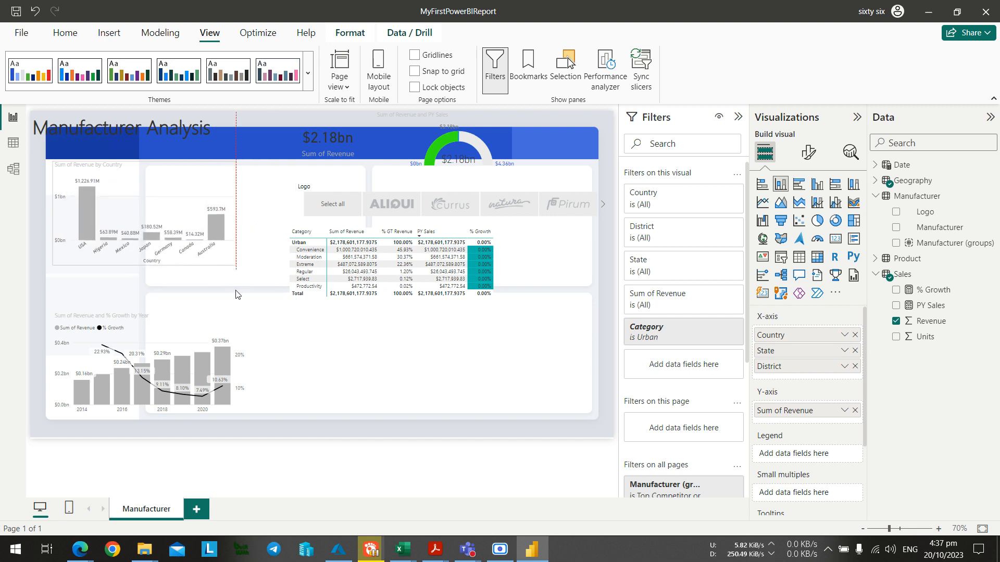
pyautogui.moveTo(188, 192); pyautogui.dragTo(188, 223)
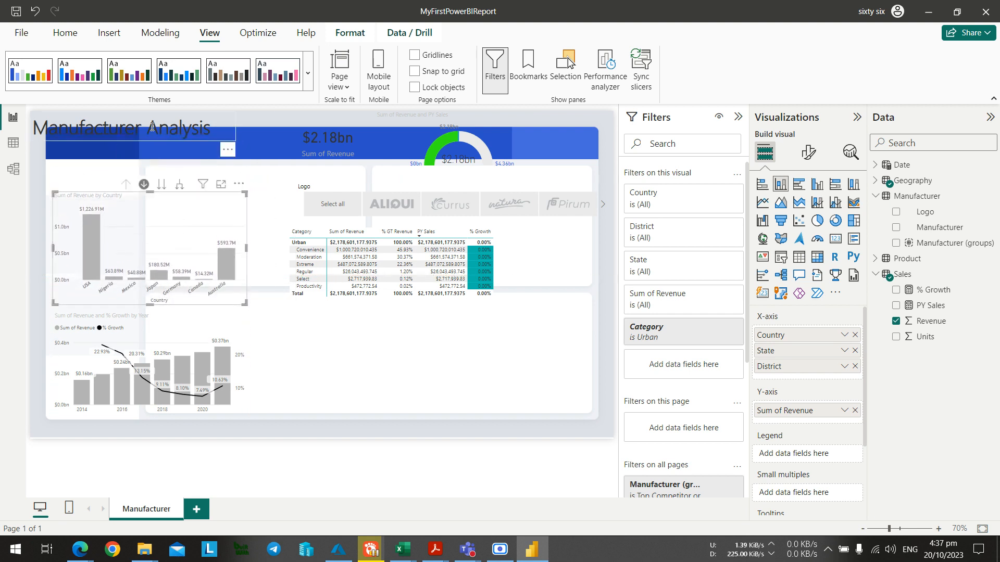
# Move the Manufacturer Analysis title down to just beneath the blue banner, above the country chart.
pyautogui.click(155, 118)
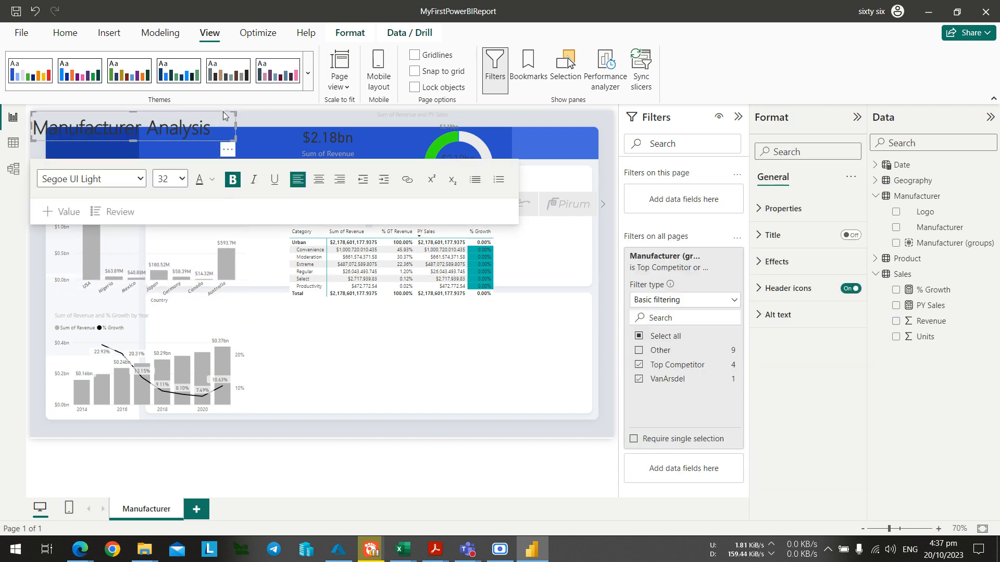
pyautogui.moveTo(223, 111); pyautogui.dragTo(242, 159)
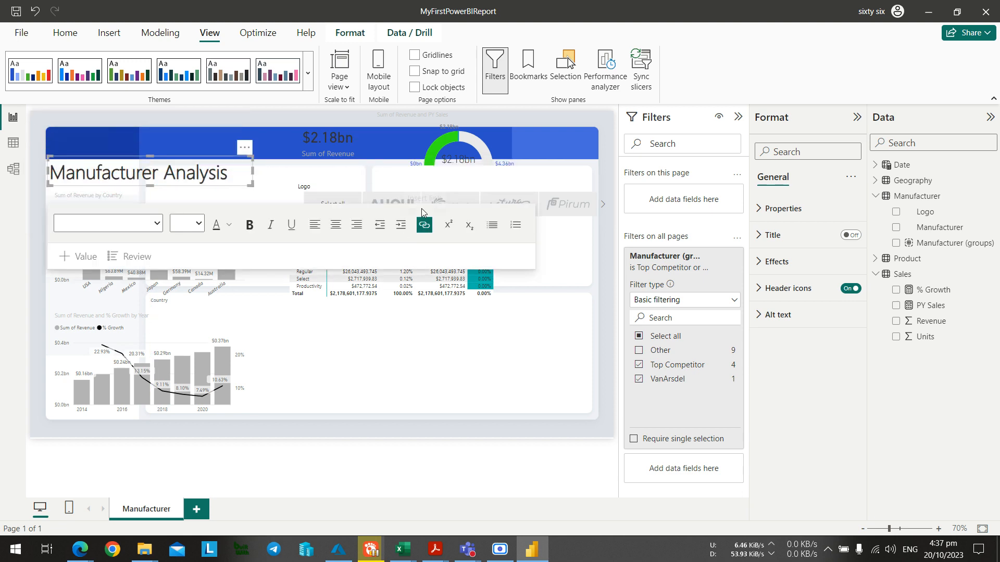
pyautogui.click(394, 178)
# Select the revenue card, gauge, logo slicer and category table, and move them together down below the blue banner.
pyautogui.click(339, 146)
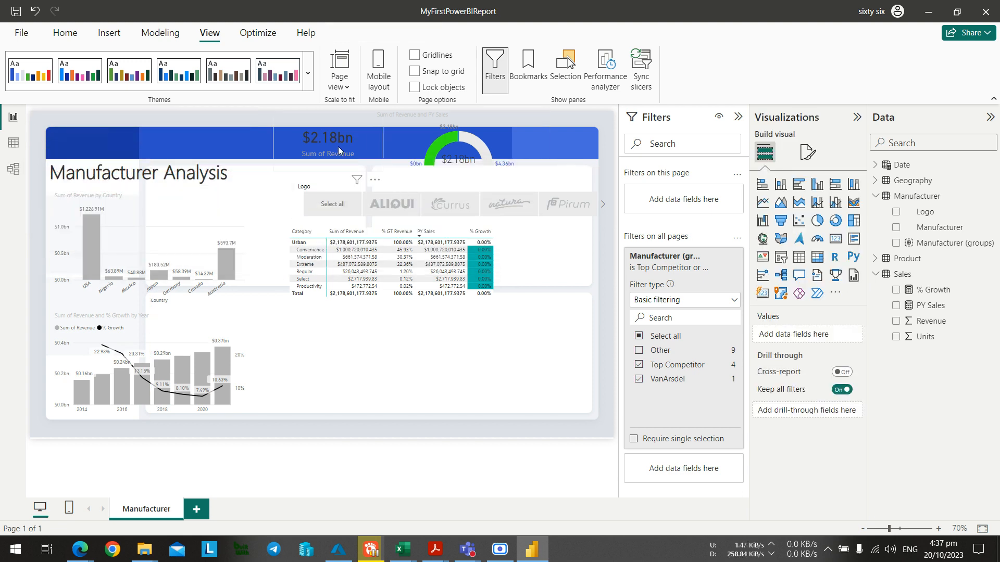
pyautogui.click(373, 193)
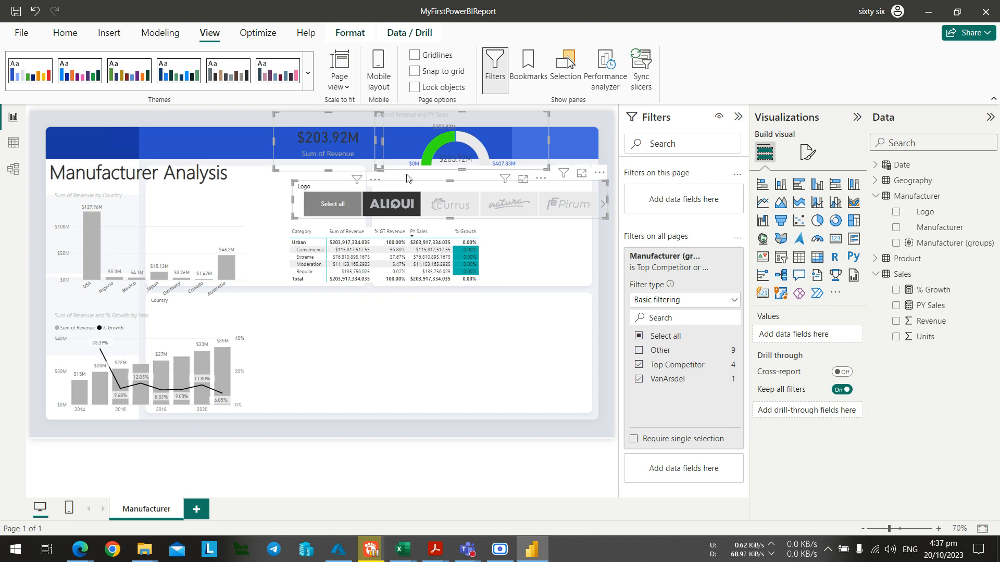
pyautogui.moveTo(436, 145); pyautogui.dragTo(437, 208)
pyautogui.click(588, 185)
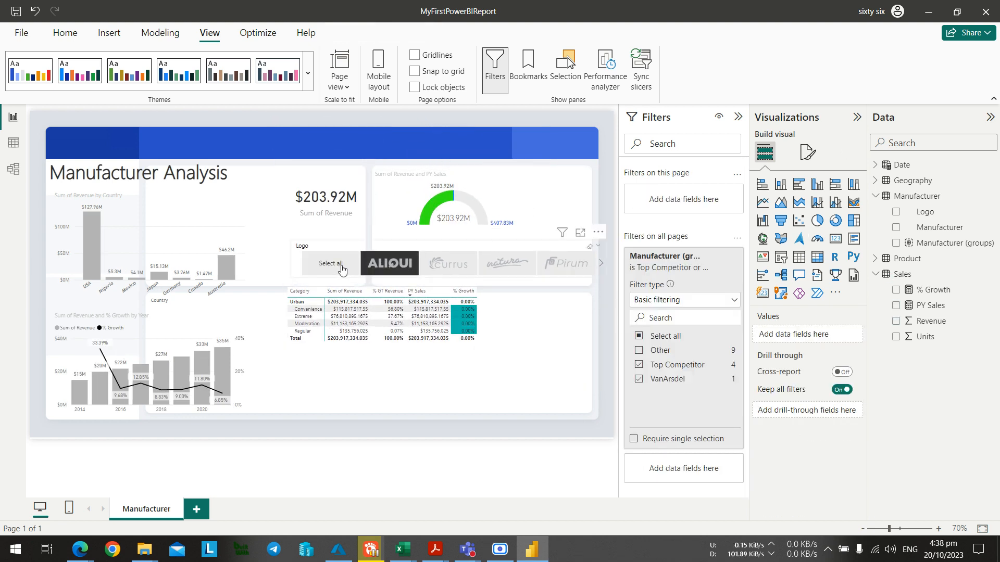
# Select all manufacturers in the logo slicer, and check the trainer's layout in Teams.
pyautogui.click(340, 267)
pyautogui.click(392, 407)
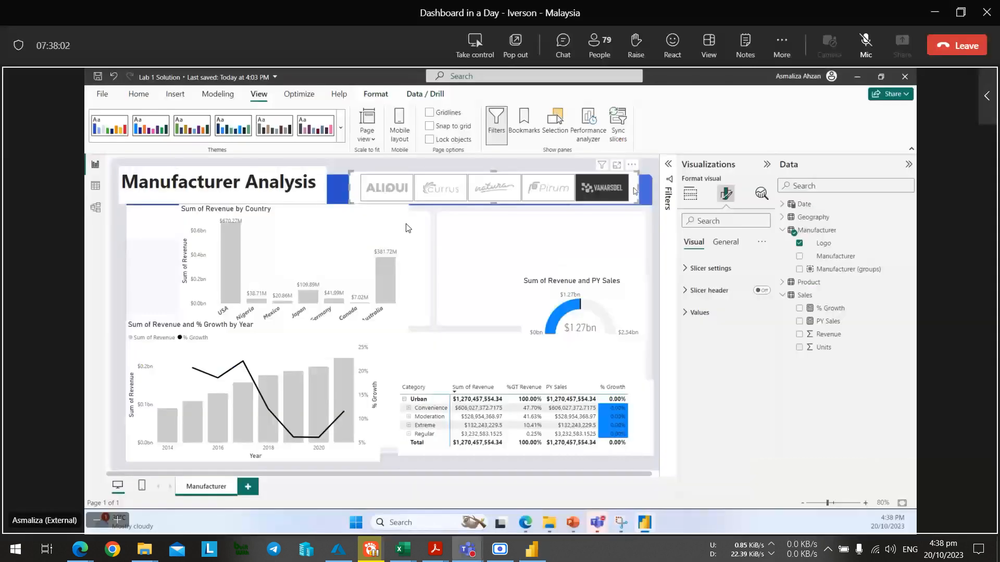
pyautogui.hotkey('alt', 'Tab')
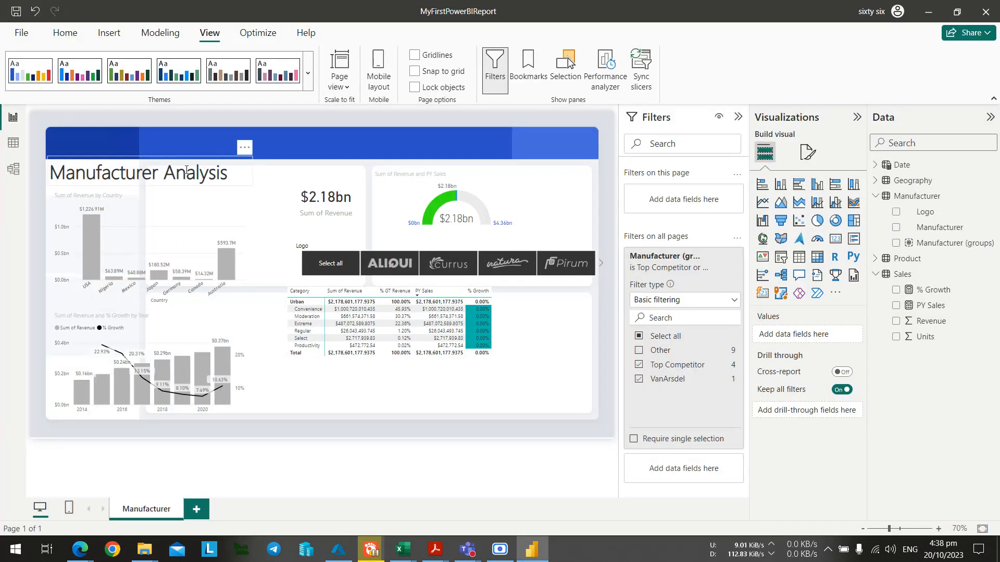
# Move the Manufacturer Analysis title up onto the blue banner, and check the trainer's layout in Teams.
pyautogui.moveTo(172, 176); pyautogui.dragTo(220, 128)
pyautogui.click(220, 134)
pyautogui.hotkey('alt', 'Tab')
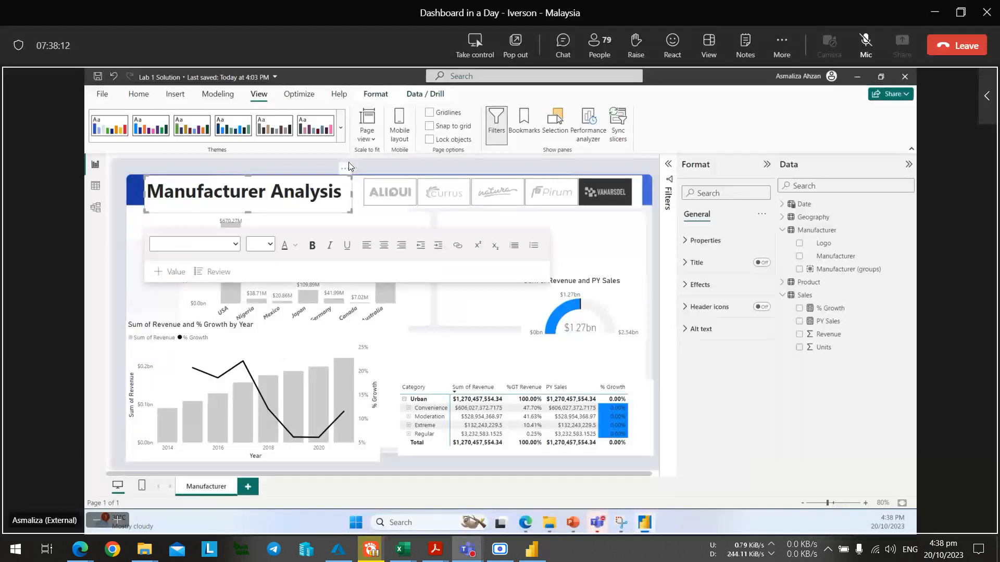
pyautogui.hotkey('alt', 'Tab')
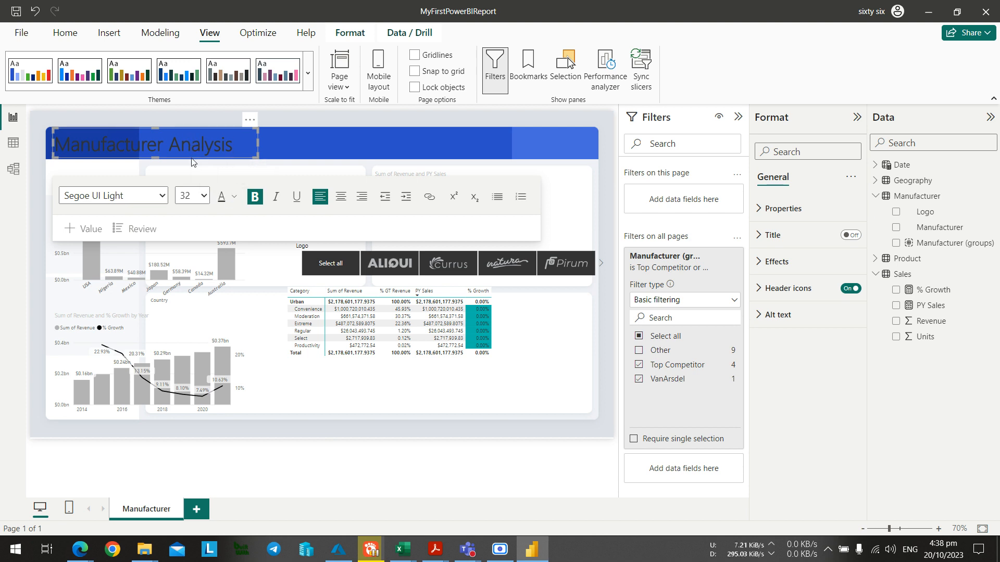
pyautogui.hotkey('ctrl', 'a')
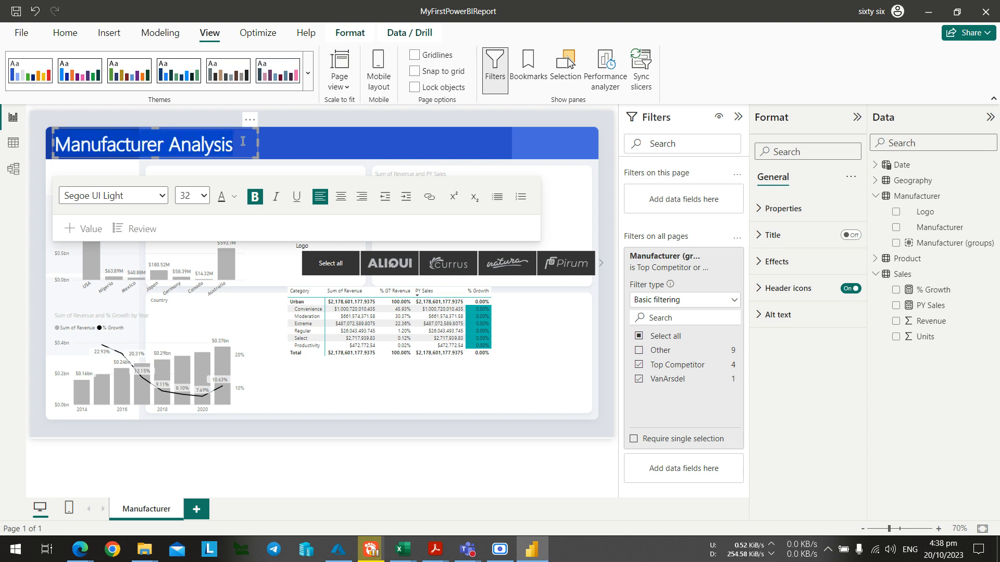
pyautogui.rightClick(242, 141)
pyautogui.click(220, 146)
pyautogui.hotkey('ctrl', 'a')
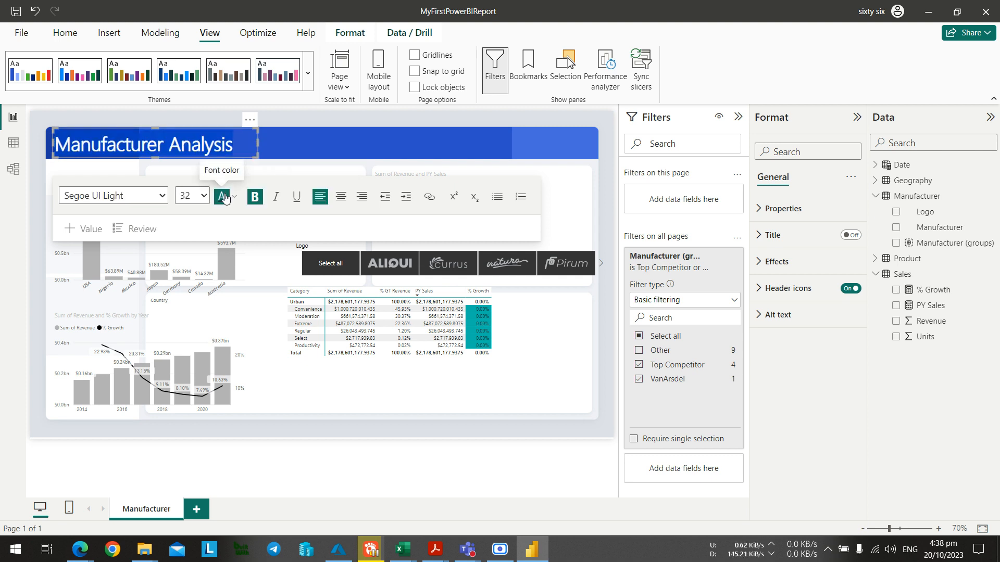
pyautogui.click(427, 150)
# Move the logo slicer onto the blue banner beside the title, enlarge it slightly, and check the trainer's layout.
pyautogui.moveTo(442, 258); pyautogui.dragTo(411, 136)
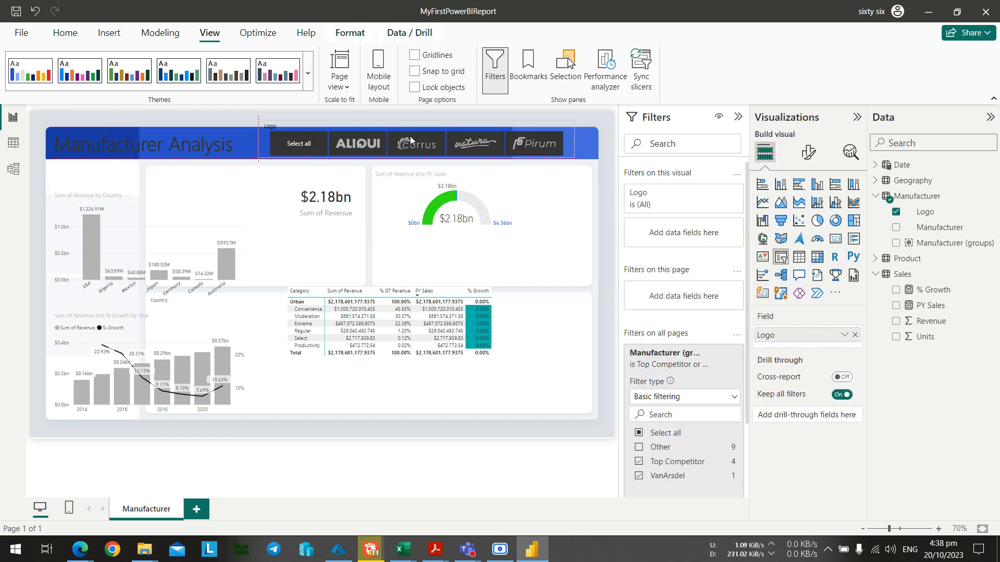
pyautogui.moveTo(572, 156); pyautogui.dragTo(589, 161)
pyautogui.click(564, 203)
pyautogui.hotkey('alt', 'Tab')
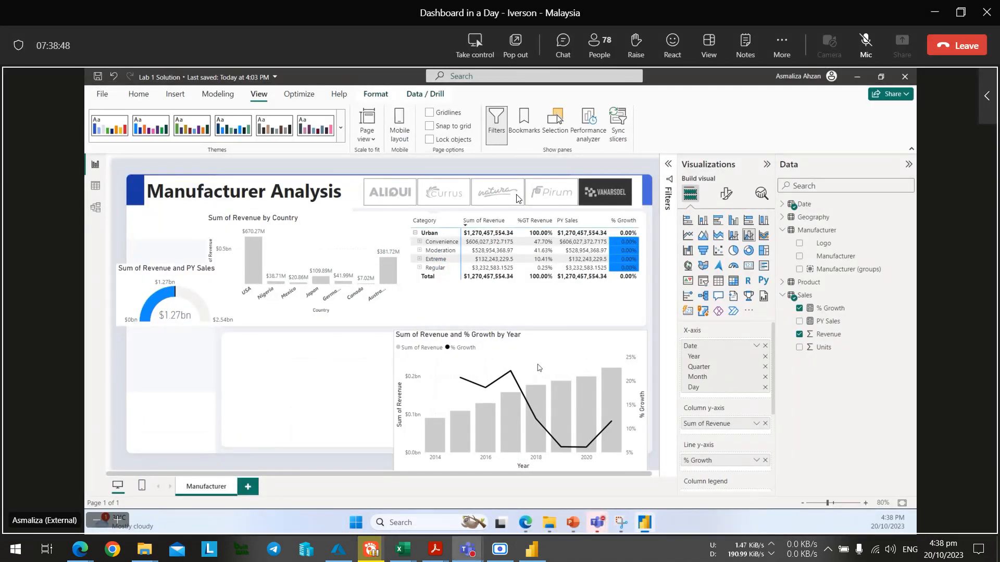
pyautogui.hotkey('alt', 'Tab')
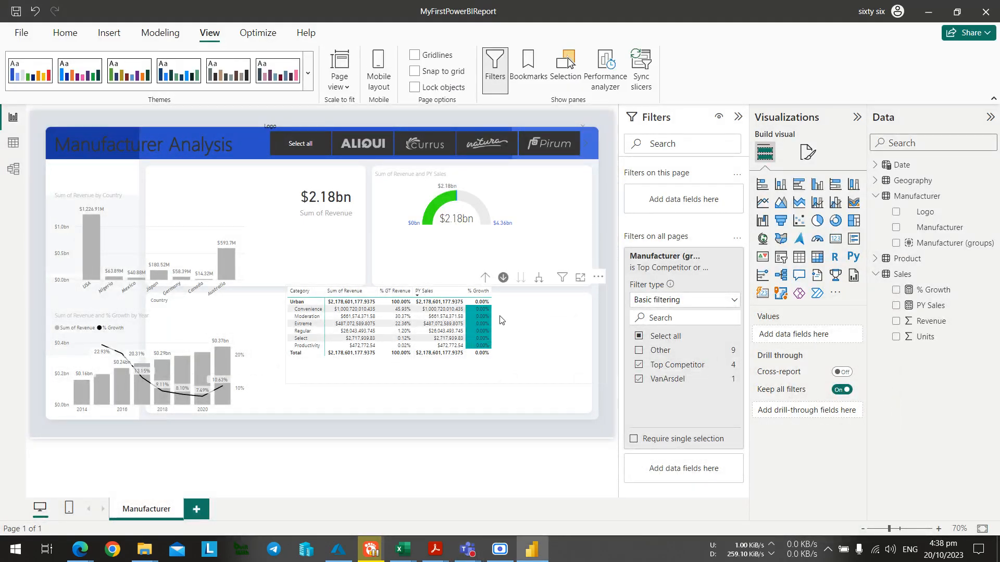
# Move the category table up beneath the logo slicer and narrow it from its right edge.
pyautogui.click(528, 273)
pyautogui.moveTo(528, 274); pyautogui.dragTo(501, 175)
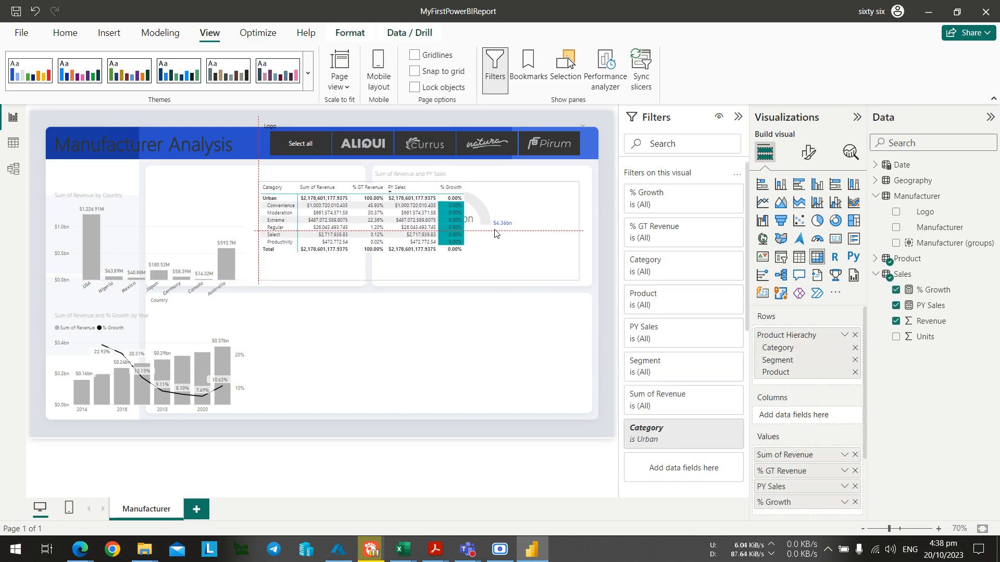
pyautogui.moveTo(578, 236); pyautogui.dragTo(452, 240)
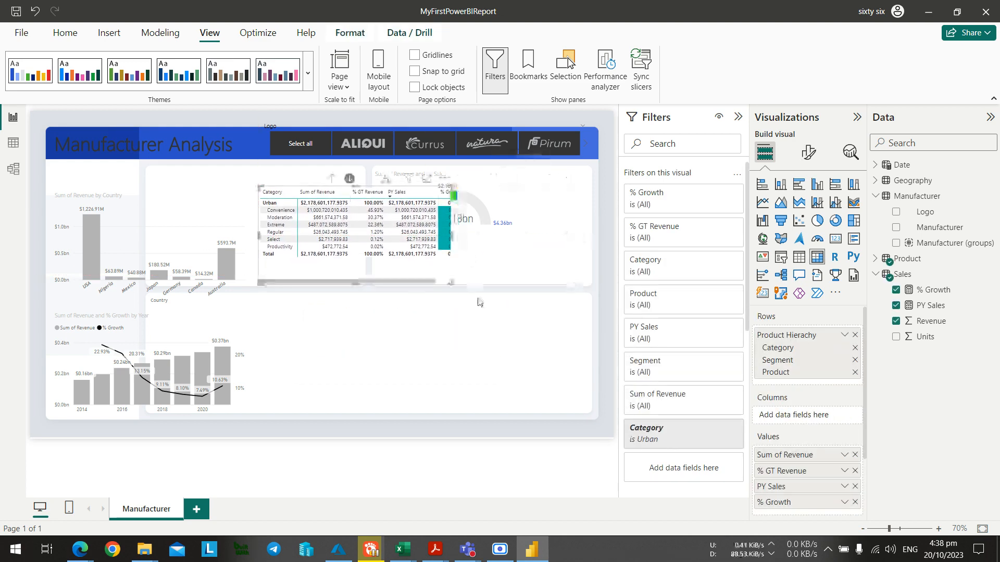
pyautogui.hotkey('alt', 'Tab')
pyautogui.hotkey('alt', 'Tab')
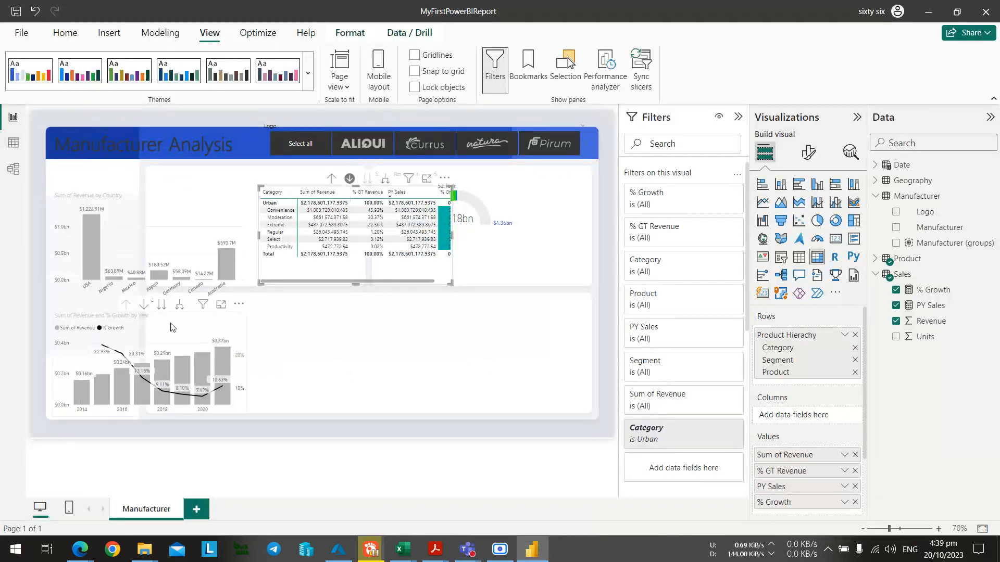
# Move the year chart into the lower white panel and widen it leftward, and lower the revenue by country chart beside it.
pyautogui.moveTo(463, 308); pyautogui.dragTo(523, 316)
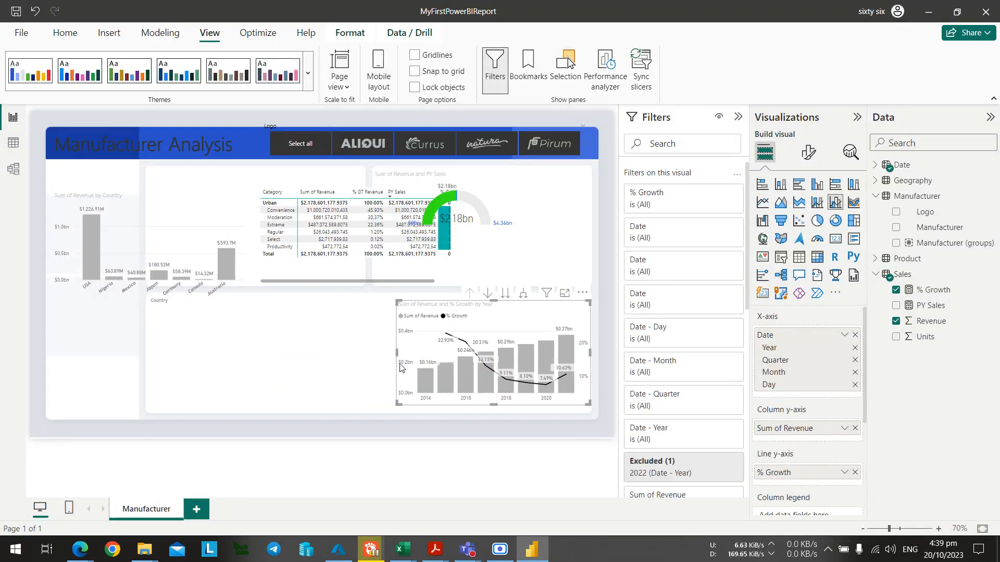
pyautogui.moveTo(398, 351); pyautogui.dragTo(271, 350)
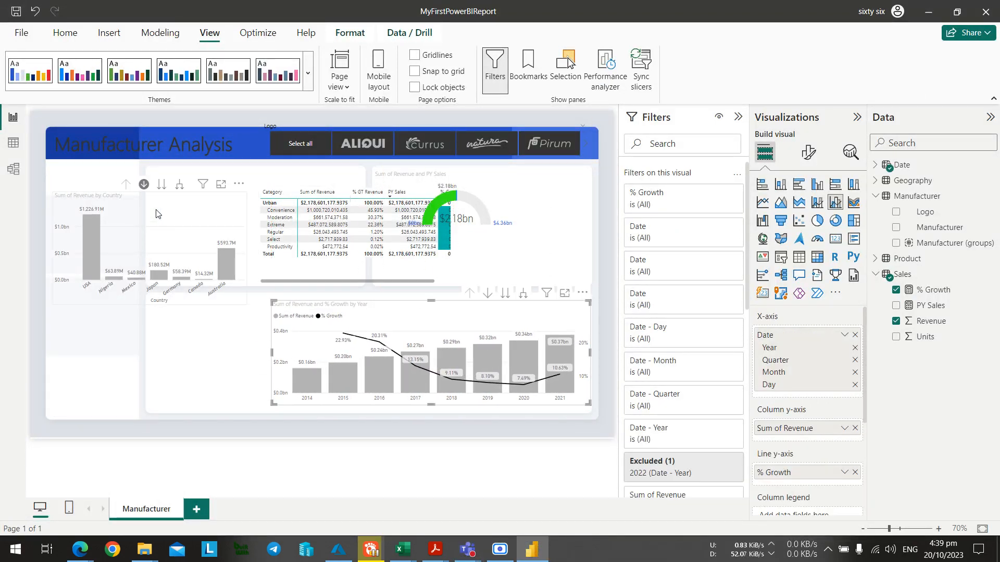
pyautogui.click(164, 265)
pyautogui.hotkey('alt', 'Tab')
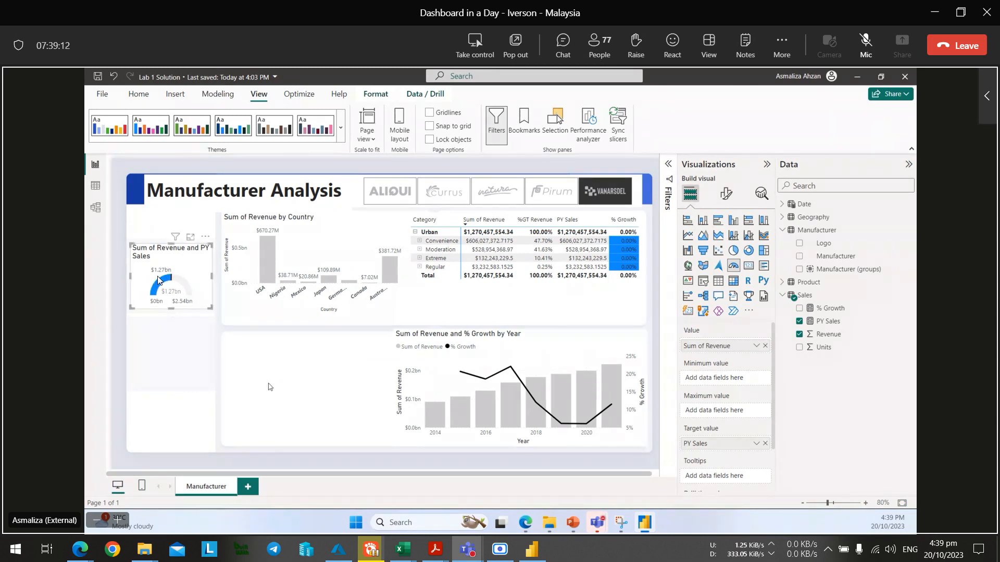
pyautogui.hotkey('alt', 'Tab')
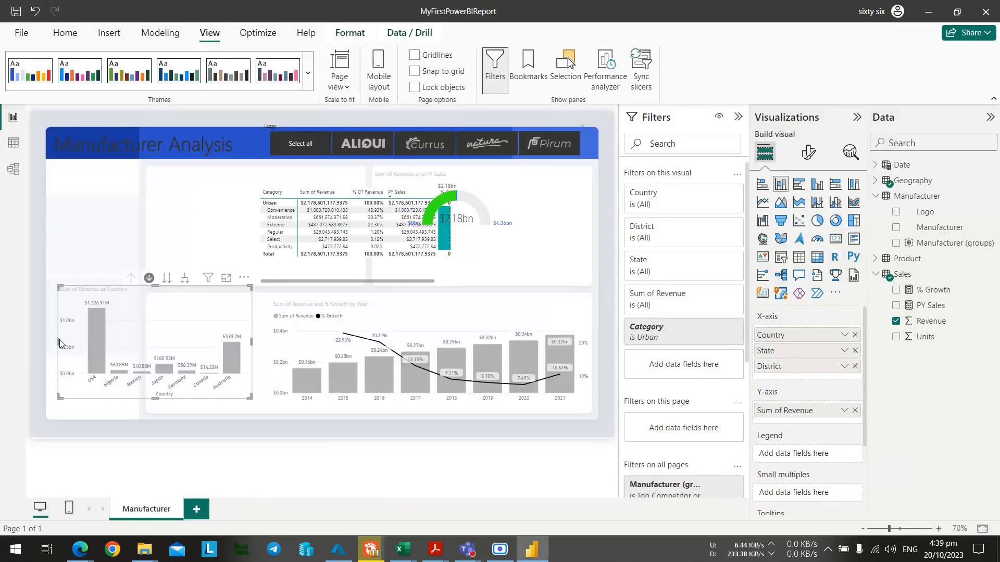
# Resize the country chart and the year chart so they sit side by side within the lower white panel.
pyautogui.moveTo(129, 346); pyautogui.dragTo(145, 349)
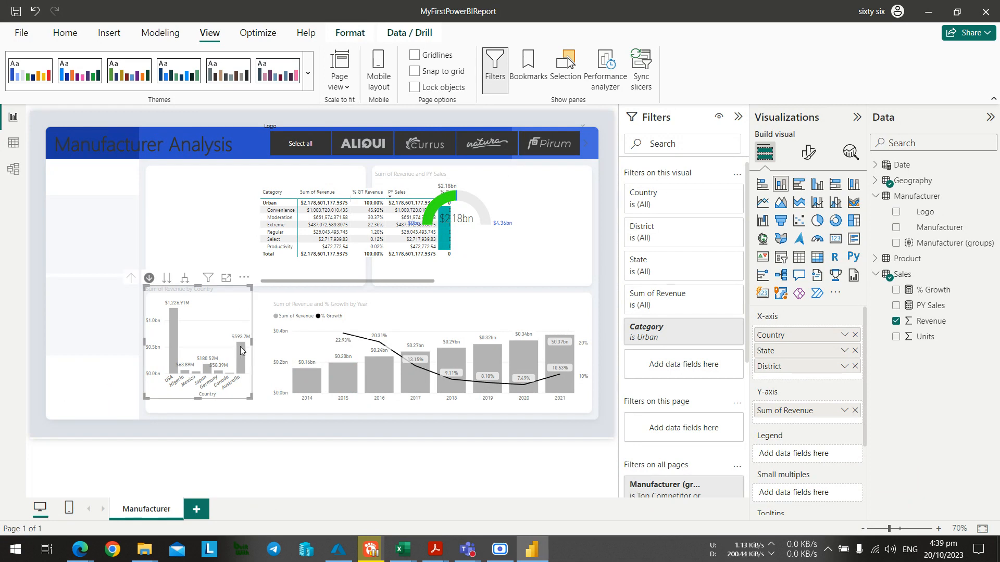
pyautogui.moveTo(271, 346); pyautogui.dragTo(381, 342)
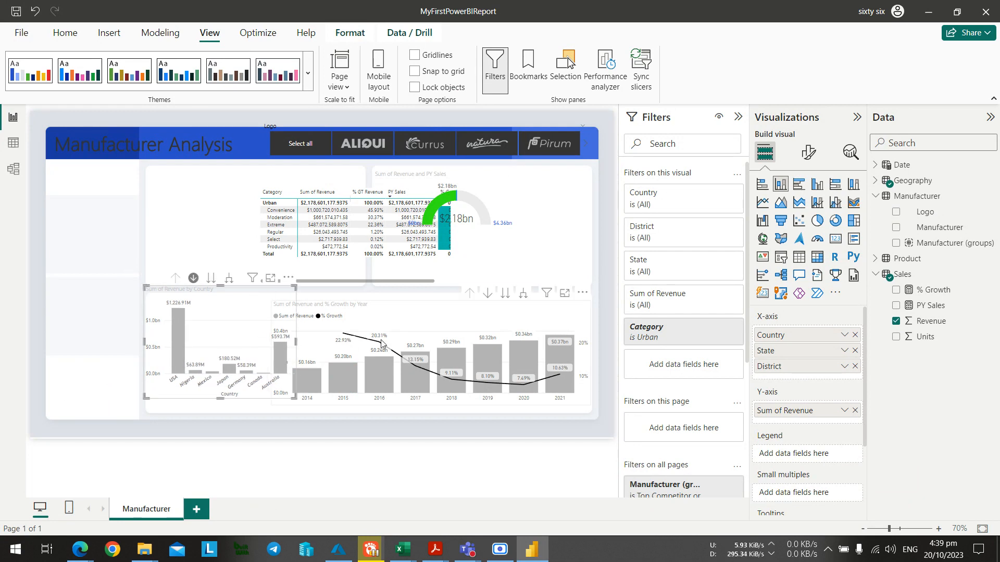
pyautogui.click(328, 342)
pyautogui.click(278, 356)
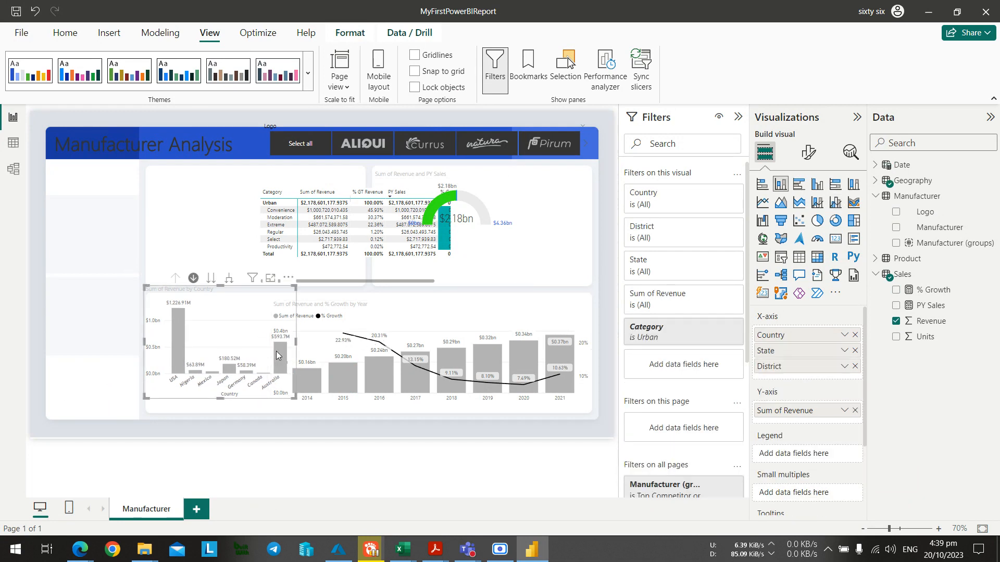
pyautogui.click(312, 335)
pyautogui.moveTo(271, 354); pyautogui.dragTo(316, 346)
pyautogui.click(294, 341)
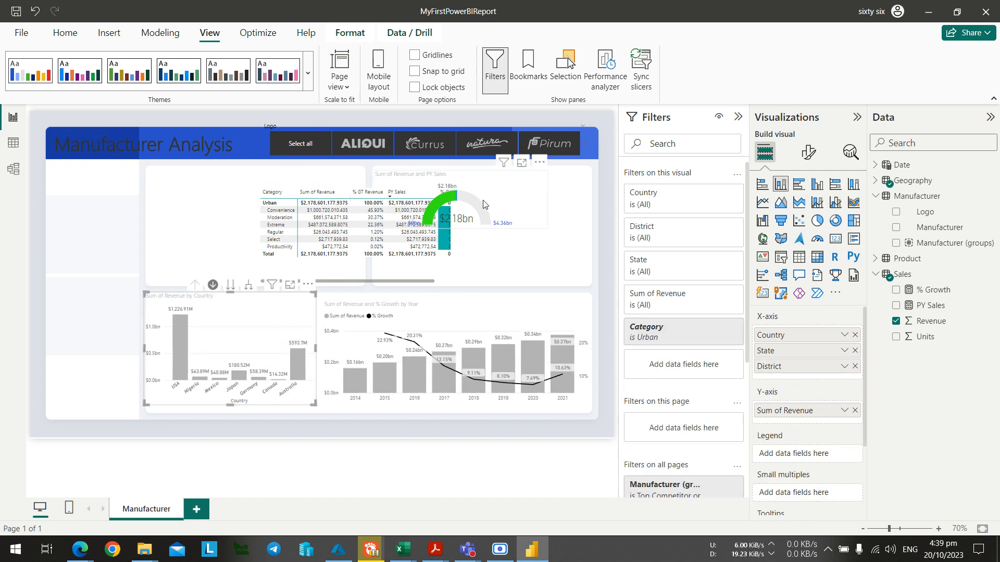
# Move the revenue gauge into the page's left column and narrow it to the column width, checking the trainer's layout.
pyautogui.moveTo(484, 204); pyautogui.dragTo(141, 199)
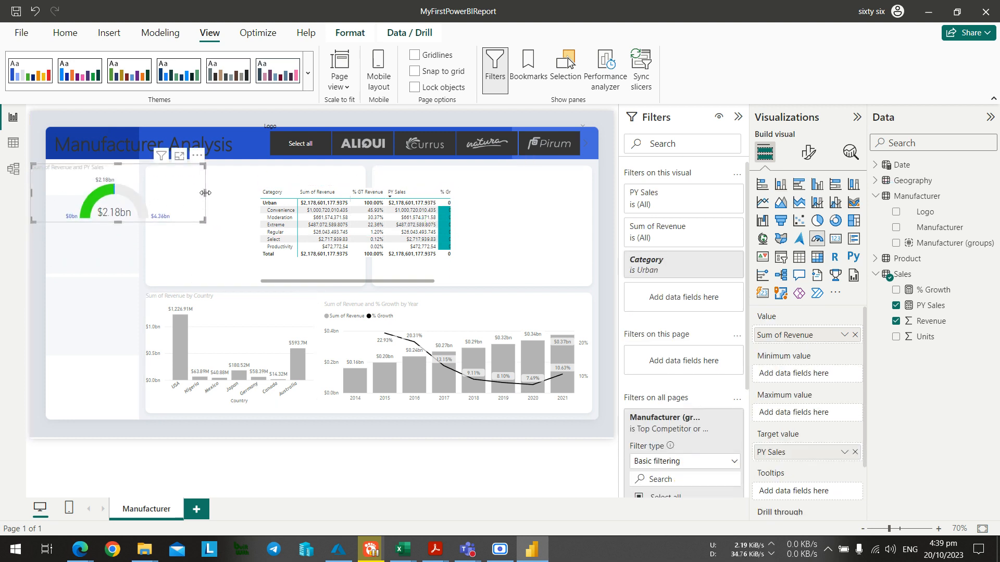
pyautogui.moveTo(205, 193); pyautogui.dragTo(117, 183)
pyautogui.moveTo(115, 186); pyautogui.dragTo(115, 178)
pyautogui.hotkey('alt', 'Tab')
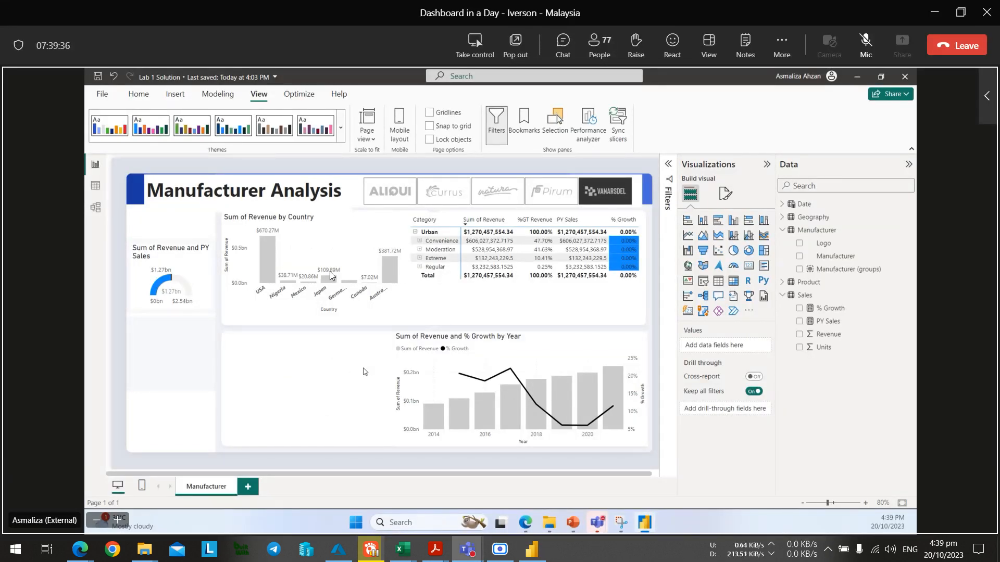
pyautogui.hotkey('alt', 'Tab')
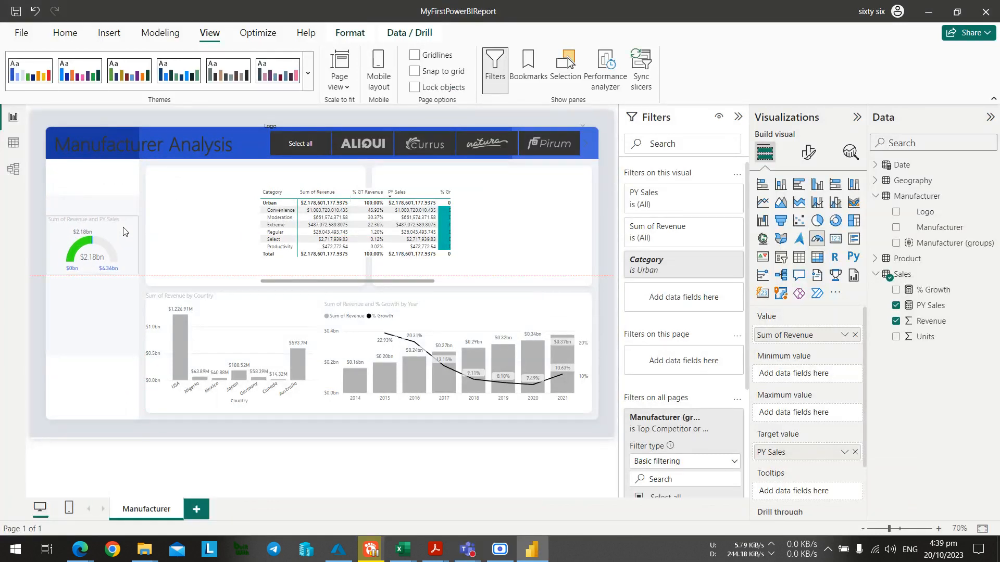
# Fine-tune the gauge's position in the left column and increase its height, and compare with the trainer's layout.
pyautogui.moveTo(122, 228); pyautogui.dragTo(123, 219)
pyautogui.moveTo(93, 265); pyautogui.dragTo(94, 272)
pyautogui.click(186, 242)
pyautogui.hotkey('alt', 'Tab')
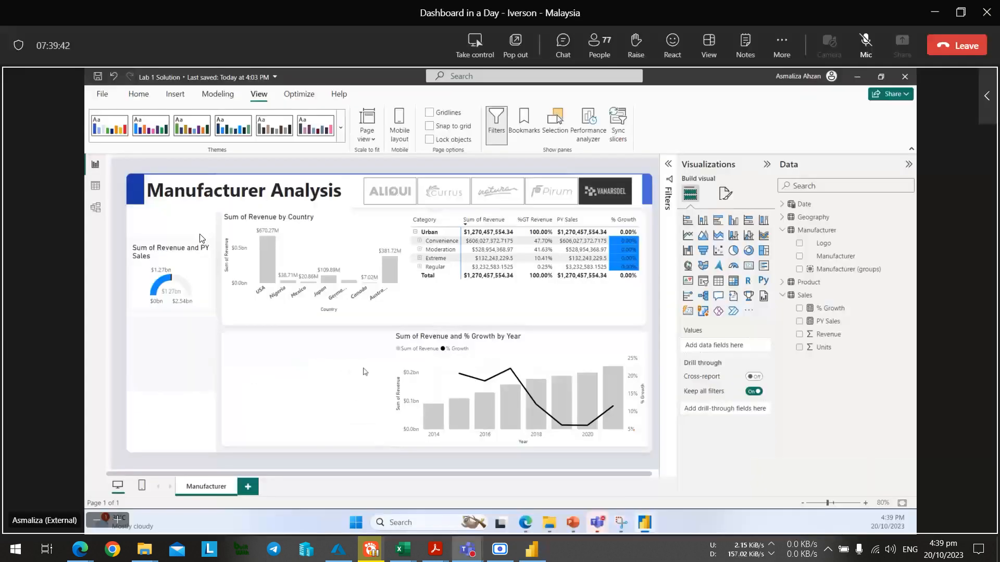
pyautogui.hotkey('alt', 'Tab')
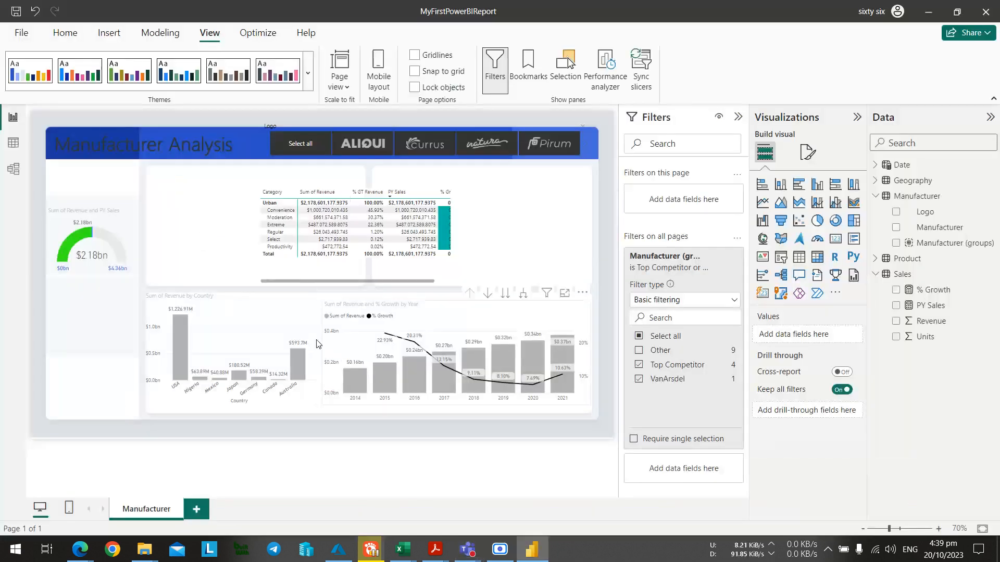
# Move the revenue by country chart up into the upper-left white panel of the page.
pyautogui.moveTo(229, 324); pyautogui.dragTo(234, 202)
pyautogui.click(409, 202)
pyautogui.click(452, 210)
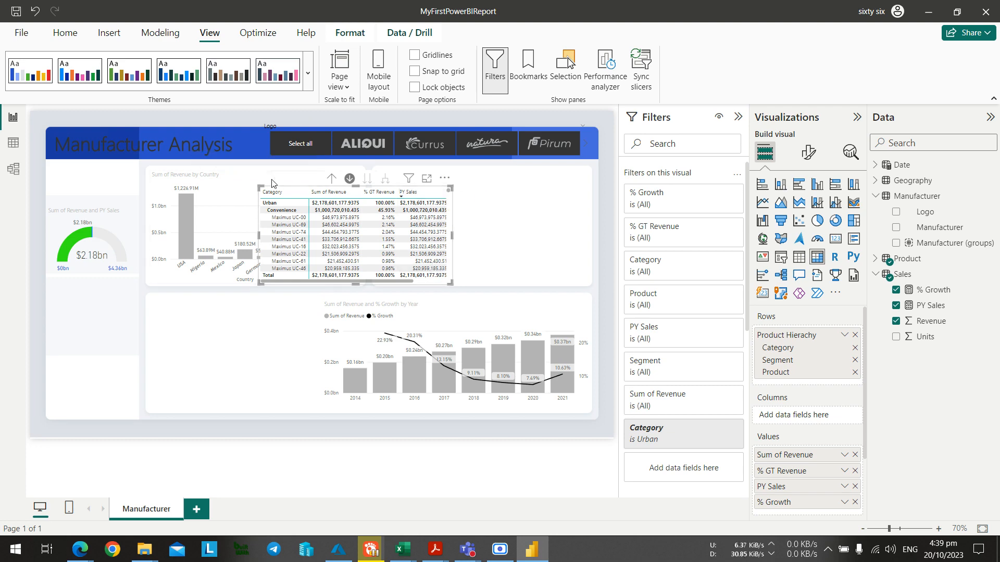
# Move the revenue card into the left column beneath the gauge and narrow it to fit the column.
pyautogui.click(467, 221)
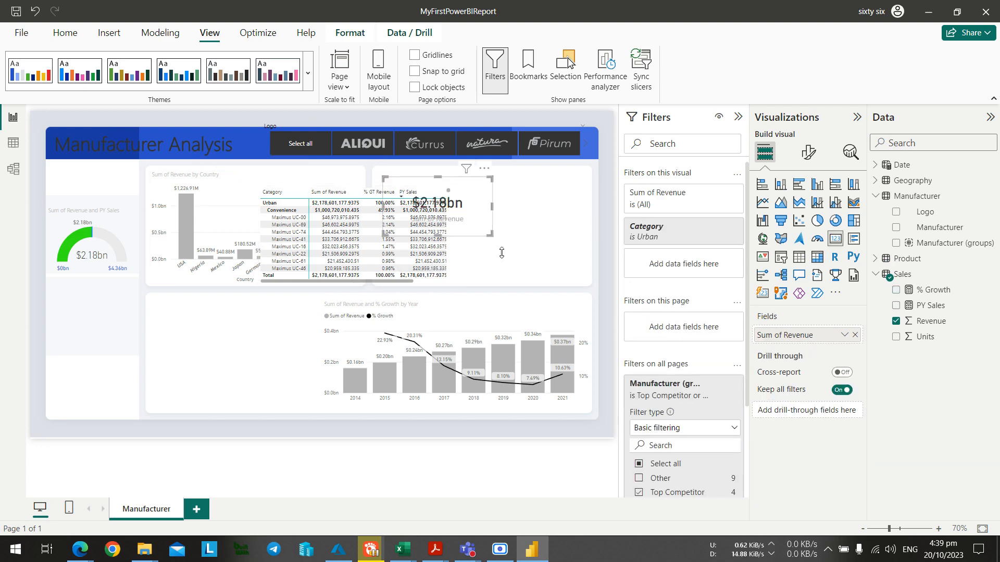
pyautogui.scroll(3, 501, 253)
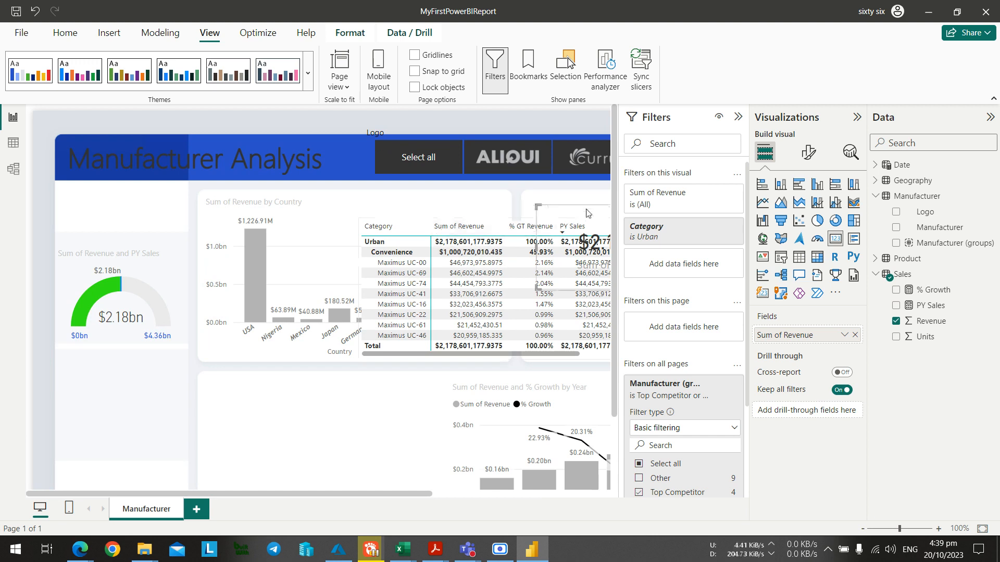
pyautogui.moveTo(586, 213); pyautogui.dragTo(109, 365)
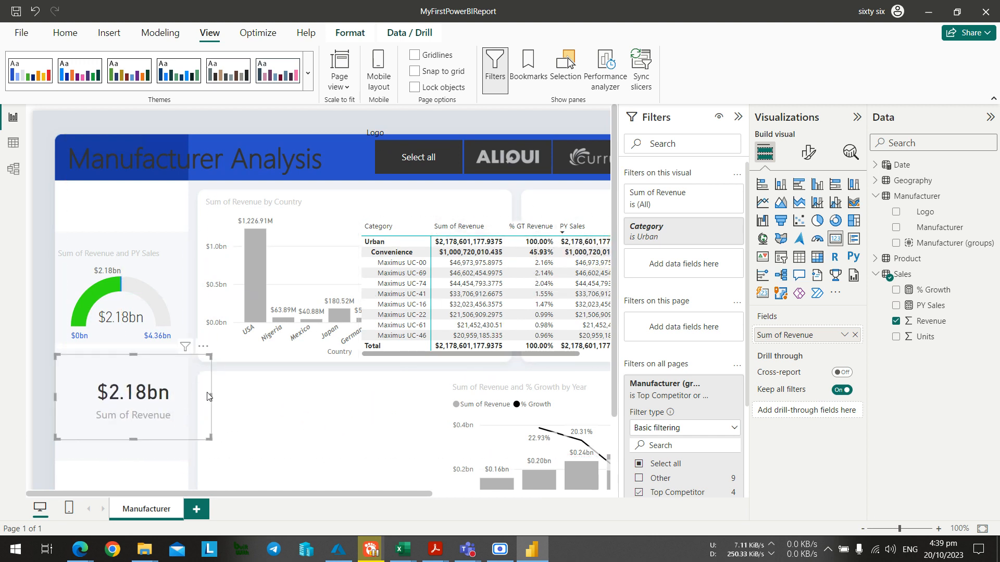
pyautogui.moveTo(207, 396); pyautogui.dragTo(186, 397)
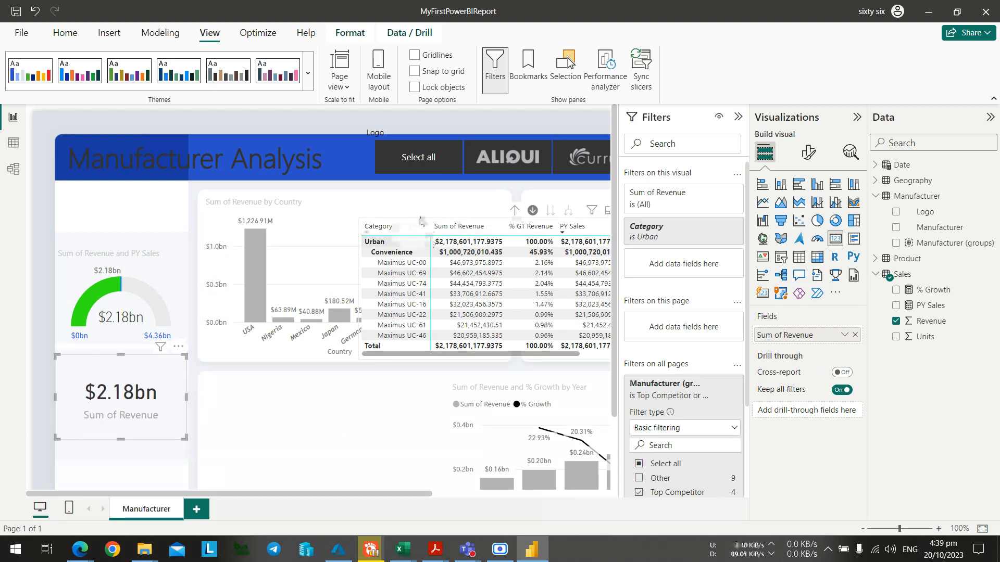
# Drill the table up to the category level, and move and resize it to fill the upper-right white panel.
pyautogui.moveTo(421, 223); pyautogui.dragTo(445, 213)
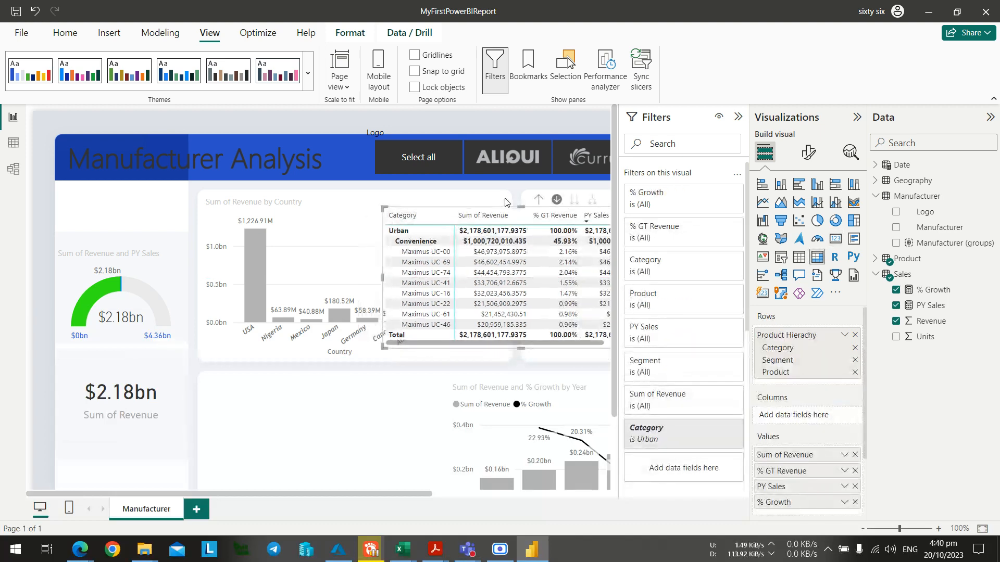
pyautogui.scroll(-2, 484, 201)
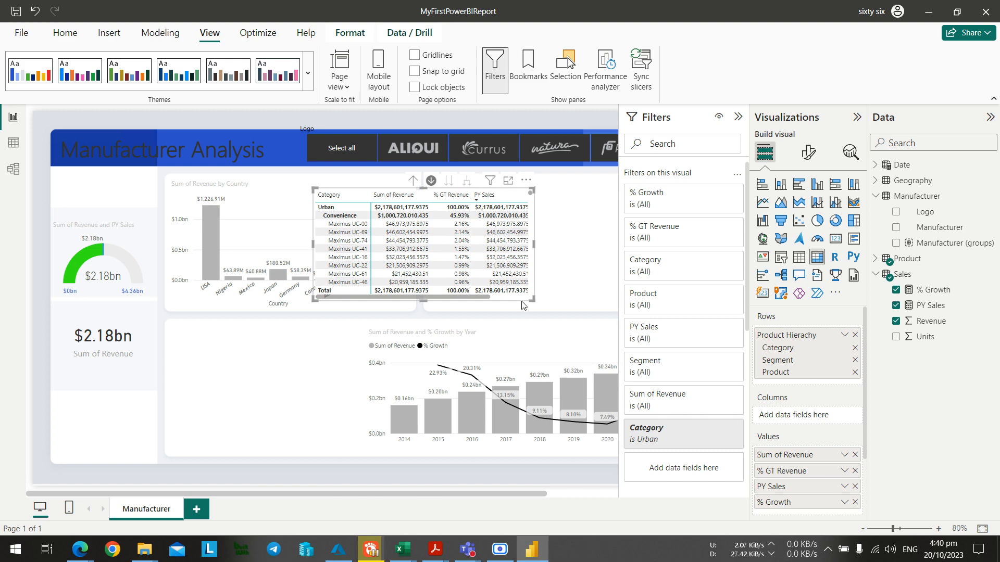
pyautogui.click(520, 298)
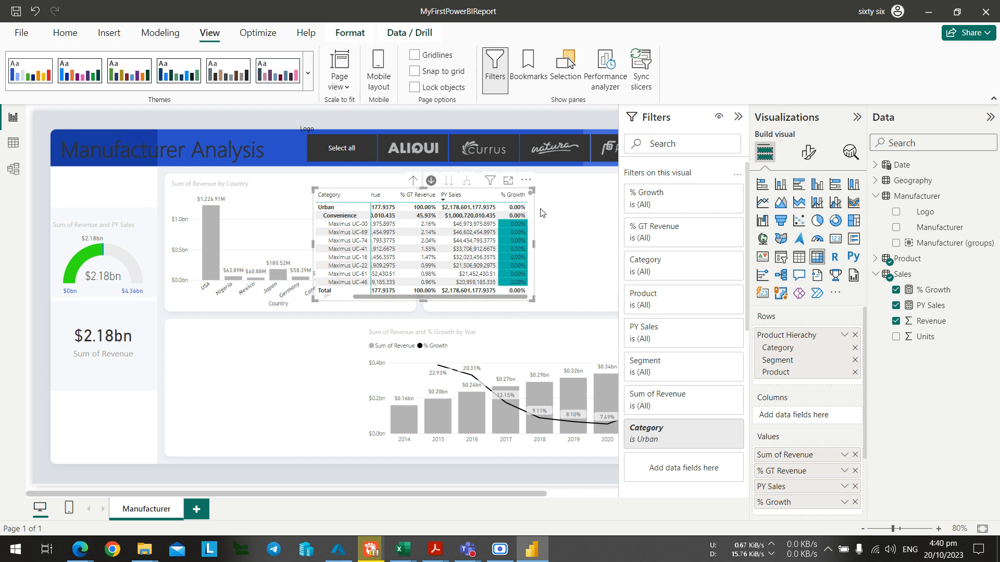
pyautogui.scroll(2, 535, 213)
pyautogui.scroll(1, 531, 497)
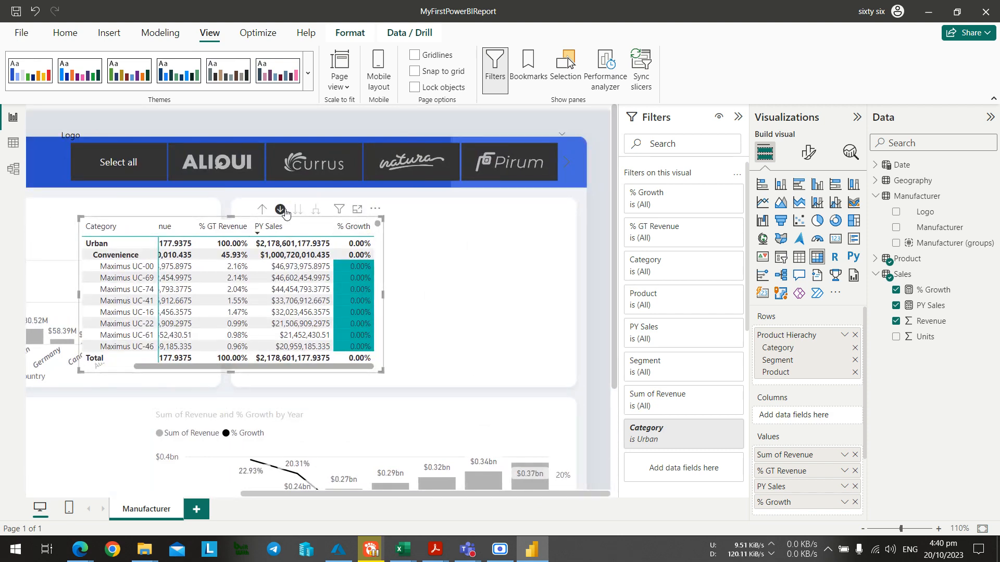
pyautogui.click(263, 209)
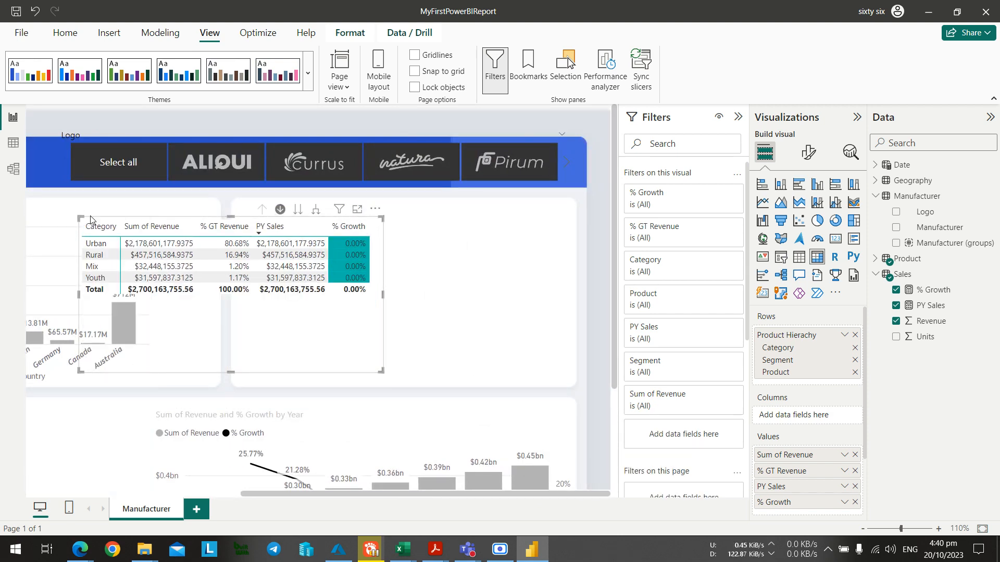
pyautogui.moveTo(154, 220); pyautogui.dragTo(309, 202)
pyautogui.moveTo(536, 354); pyautogui.dragTo(573, 383)
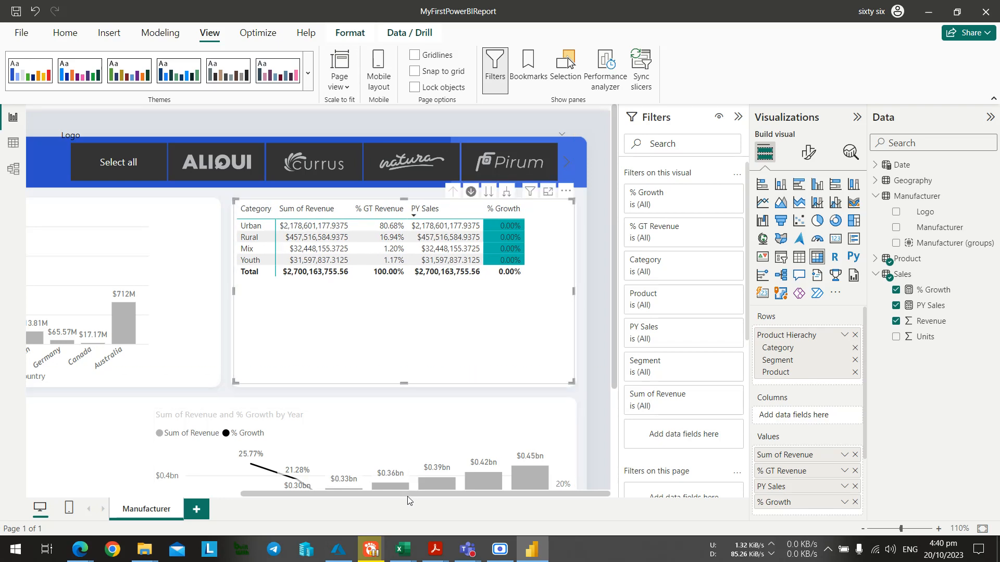
# Extend the revenue and growth by year chart leftward so it fills the lower white panel of the page.
pyautogui.moveTo(408, 495); pyautogui.dragTo(263, 496)
pyautogui.click(366, 245)
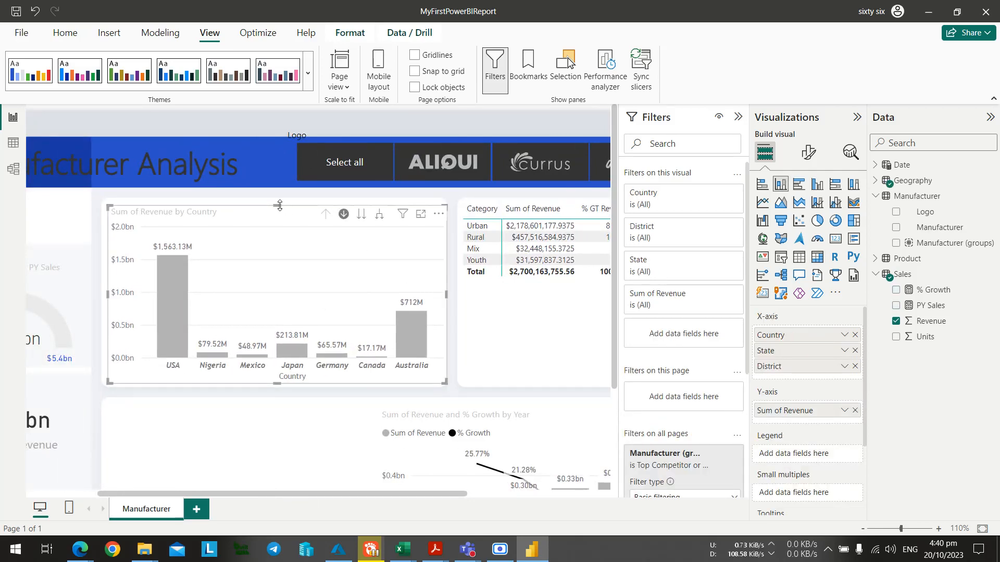
pyautogui.scroll(-3, 424, 401)
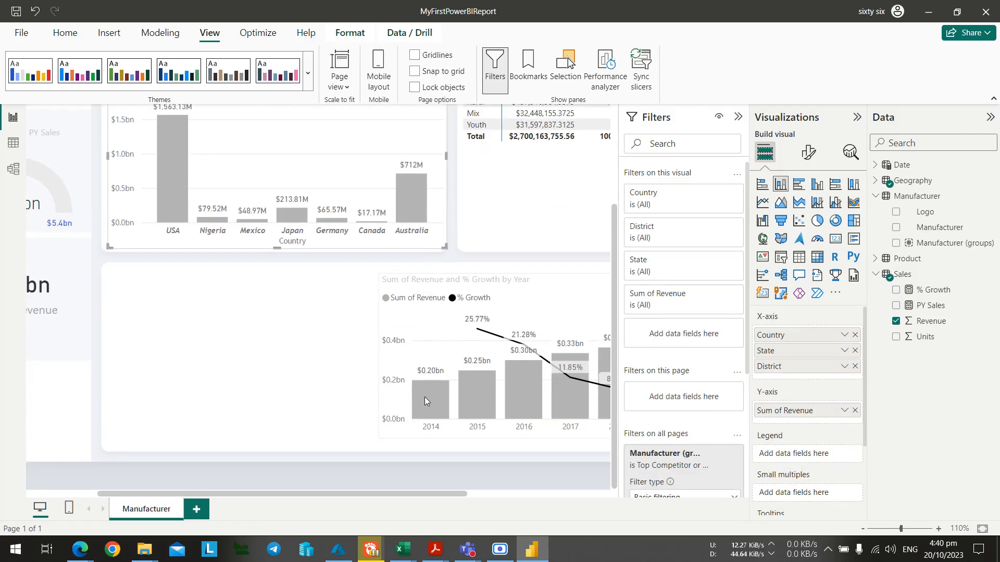
pyautogui.click(377, 357)
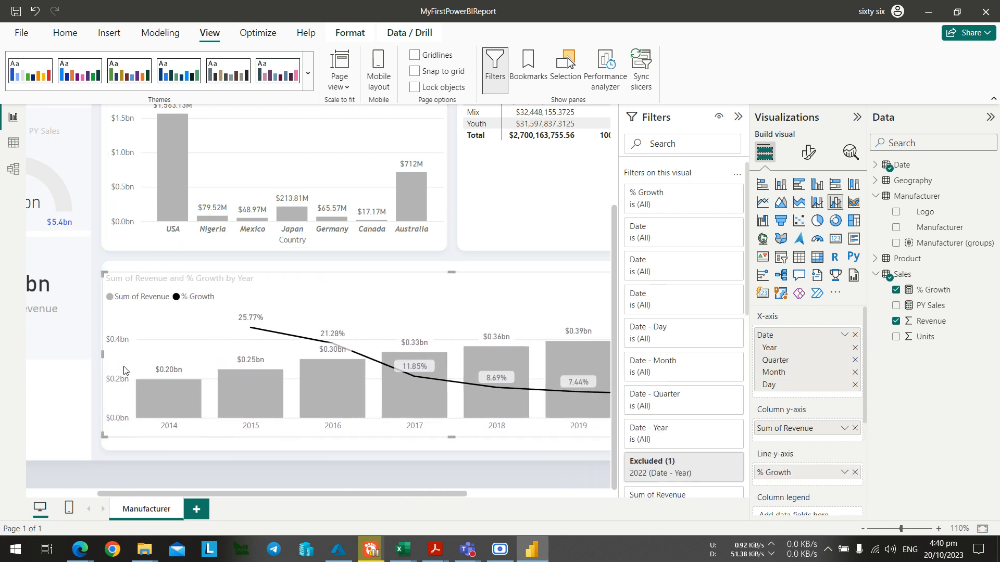
pyautogui.moveTo(465, 494); pyautogui.dragTo(5, 456)
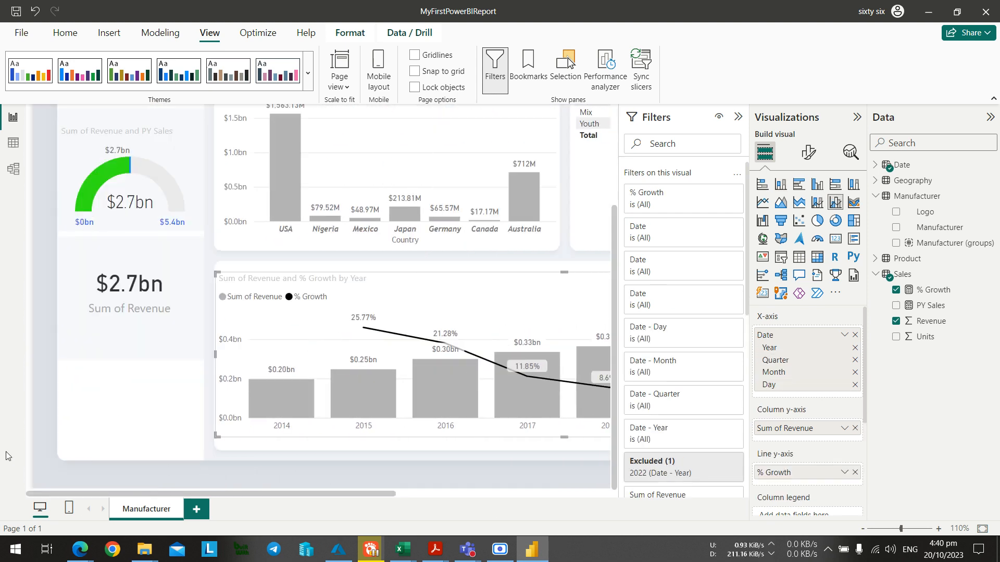
pyautogui.scroll(3, 182, 341)
# Set the font color of the Manufacturer Analysis title to white, comparing it with the trainer's report.
pyautogui.hotkey('alt', 'Tab')
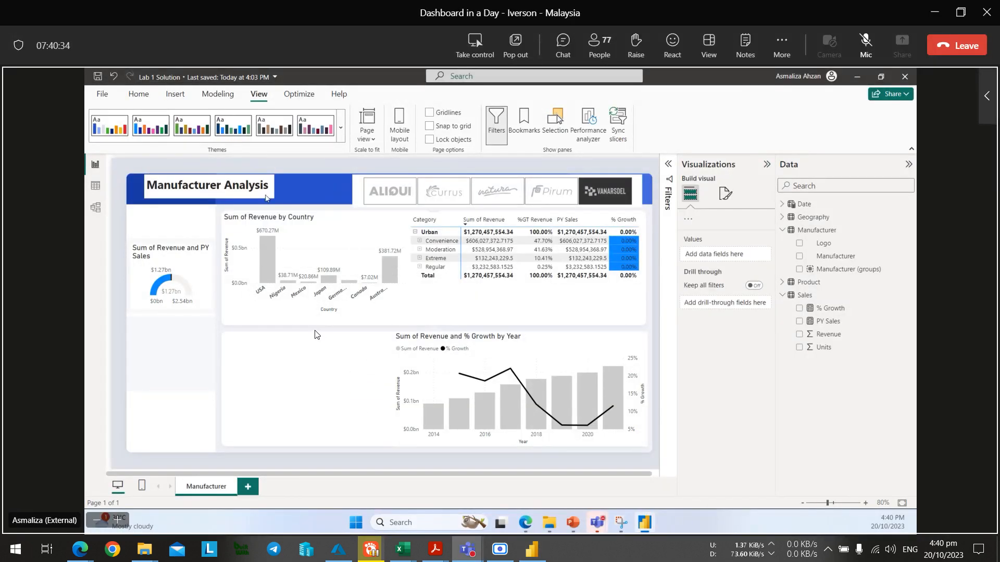
pyautogui.hotkey('alt', 'Tab')
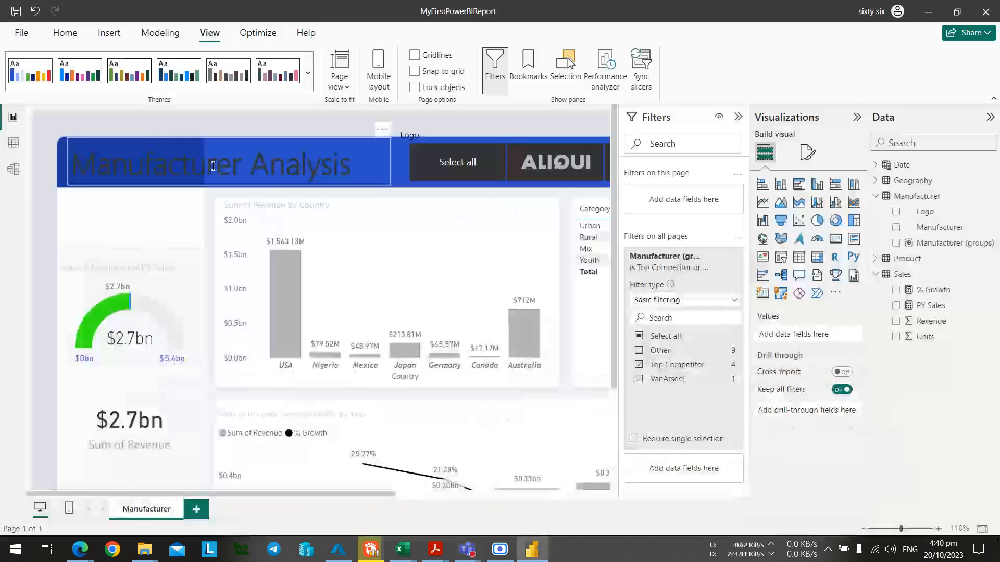
pyautogui.tripleClick(214, 164)
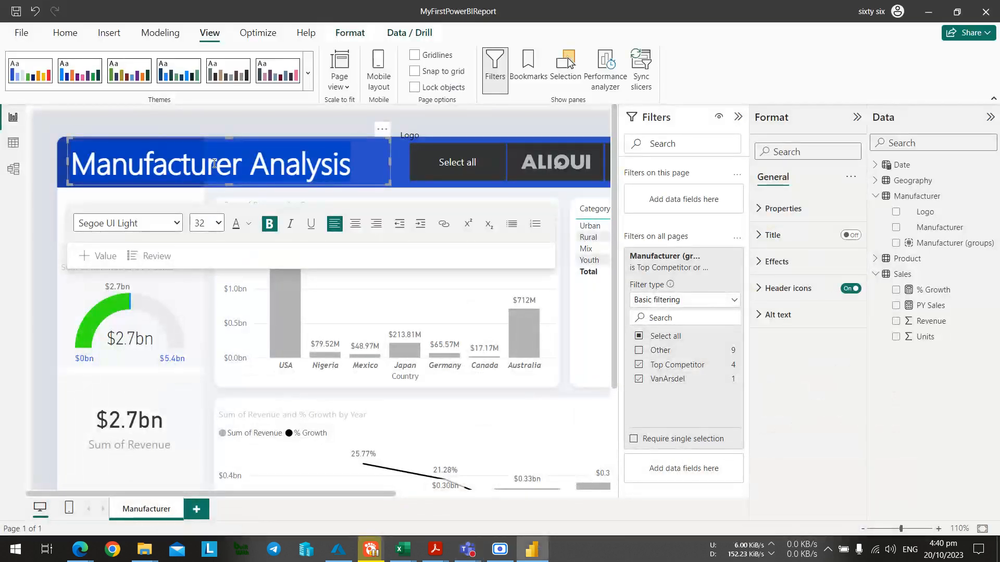
pyautogui.click(65, 32)
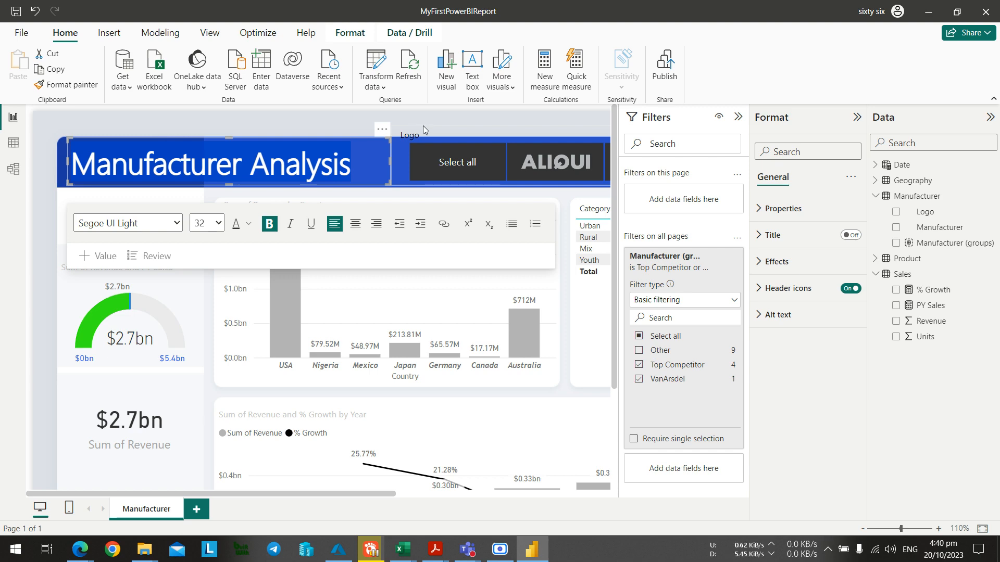
pyautogui.hotkey('alt', 'Tab')
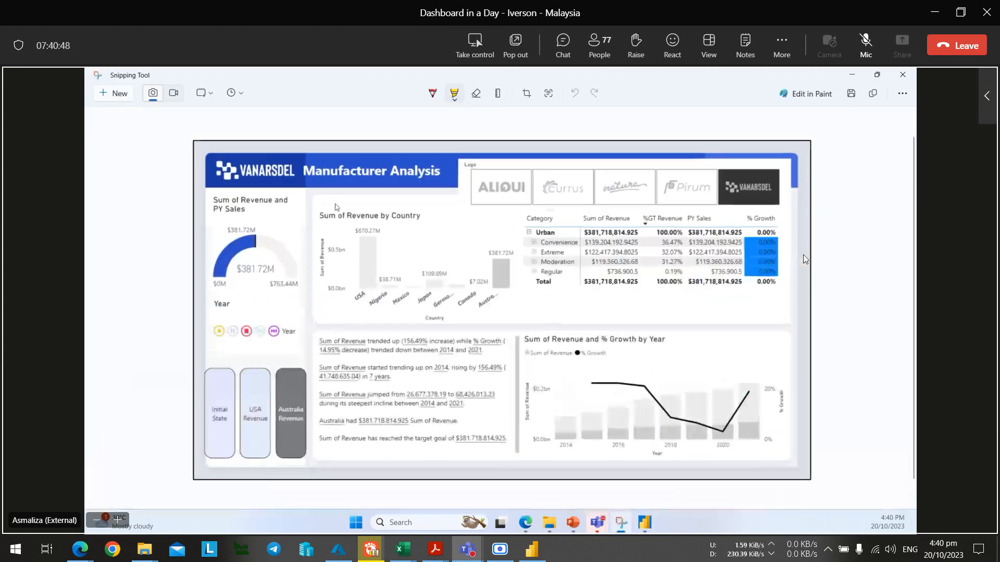
pyautogui.hotkey('alt', 'Tab')
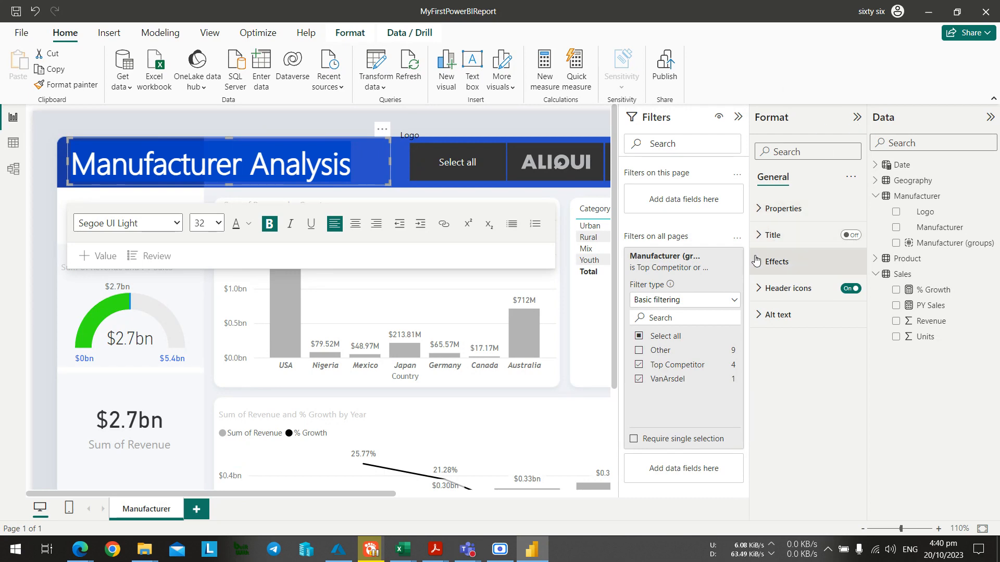
pyautogui.hotkey('alt', 'Tab')
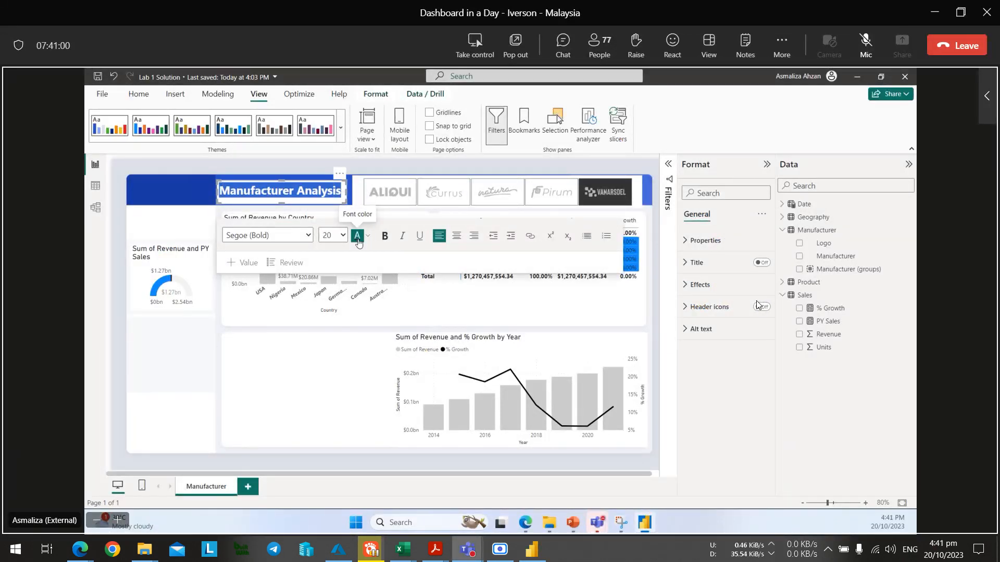
pyautogui.hotkey('alt', 'Tab')
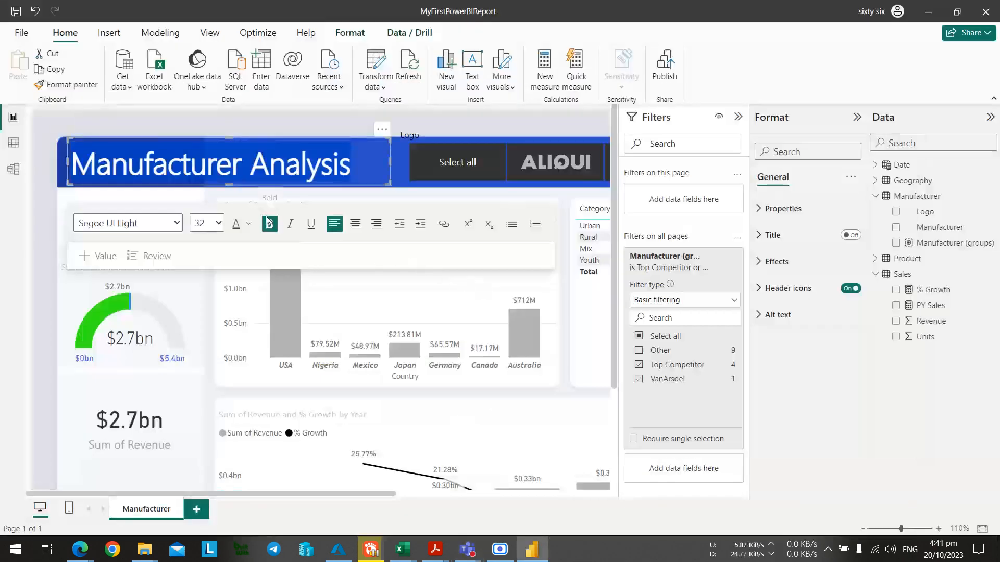
pyautogui.click(237, 224)
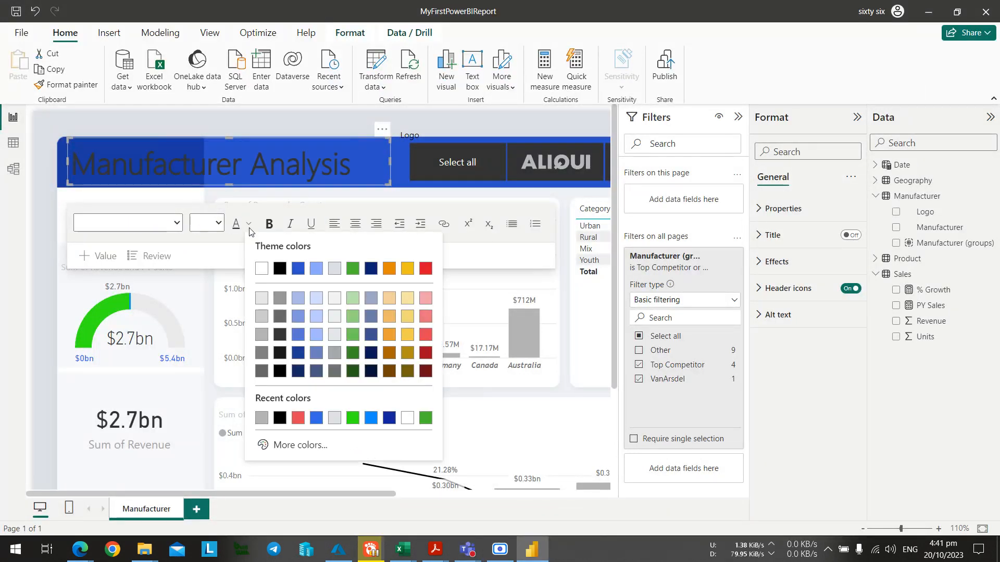
pyautogui.click(264, 267)
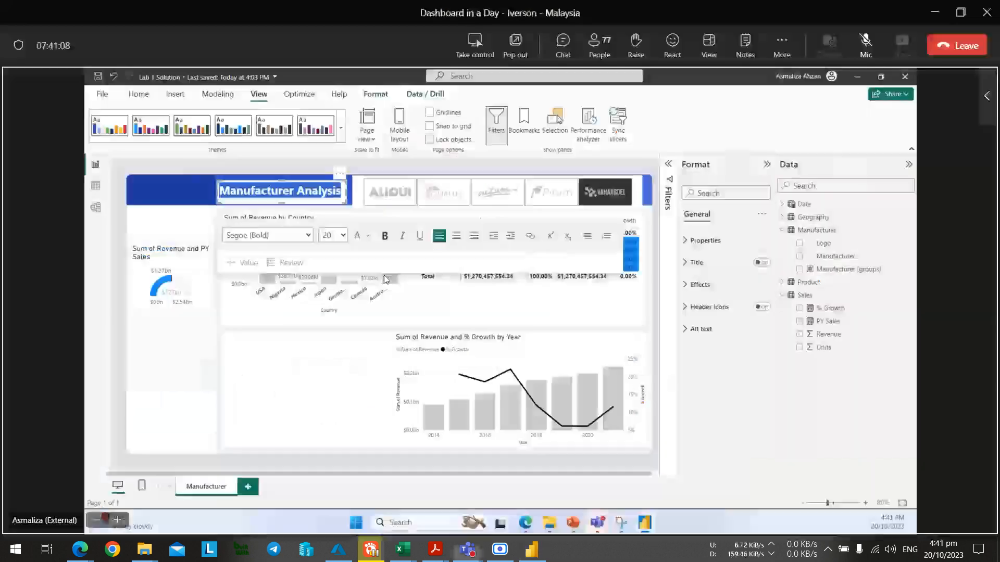
pyautogui.hotkey('alt', 'Tab')
pyautogui.hotkey('alt', 'Tab')
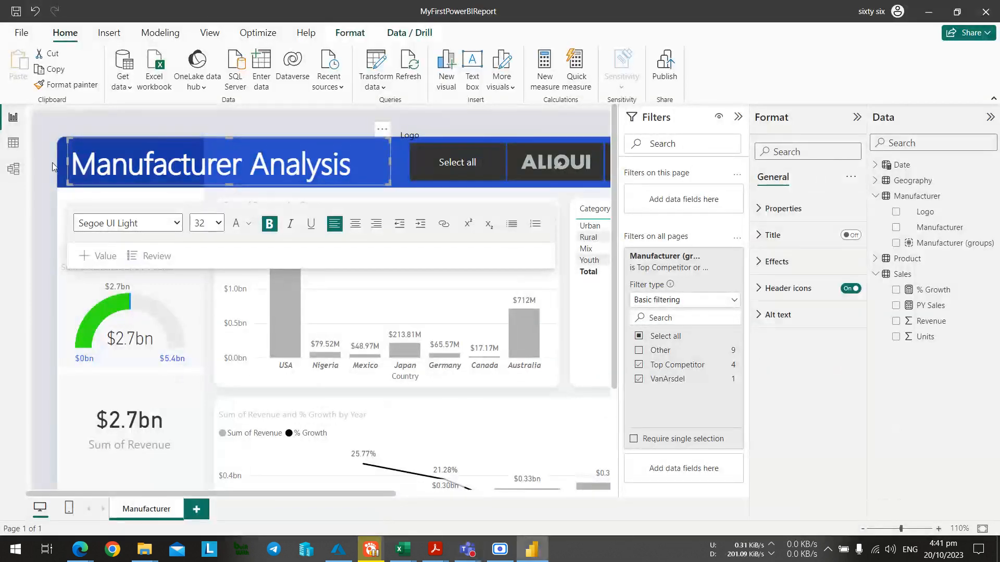
# Pull the title box's left edge in to the end of the dark header block, and narrow the logo slicer from its left side.
pyautogui.moveTo(62, 165); pyautogui.dragTo(203, 173)
pyautogui.click(468, 137)
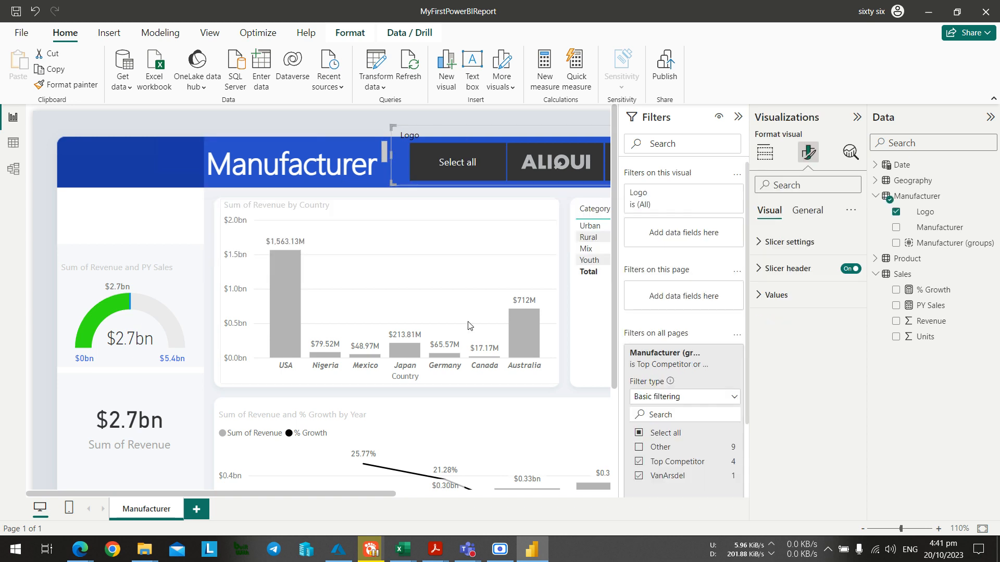
pyautogui.moveTo(387, 494); pyautogui.dragTo(561, 498)
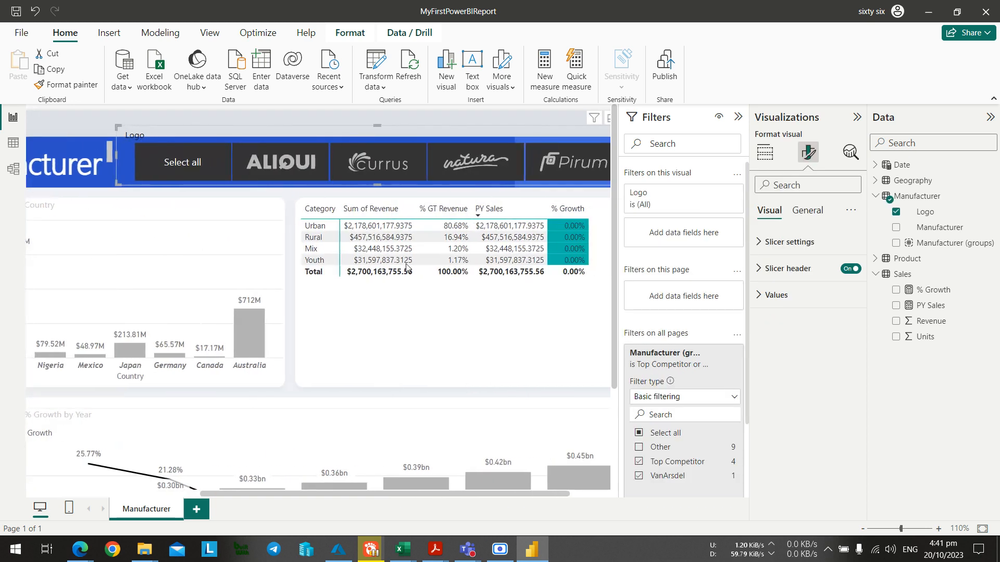
pyautogui.moveTo(115, 155); pyautogui.dragTo(232, 150)
pyautogui.click(112, 156)
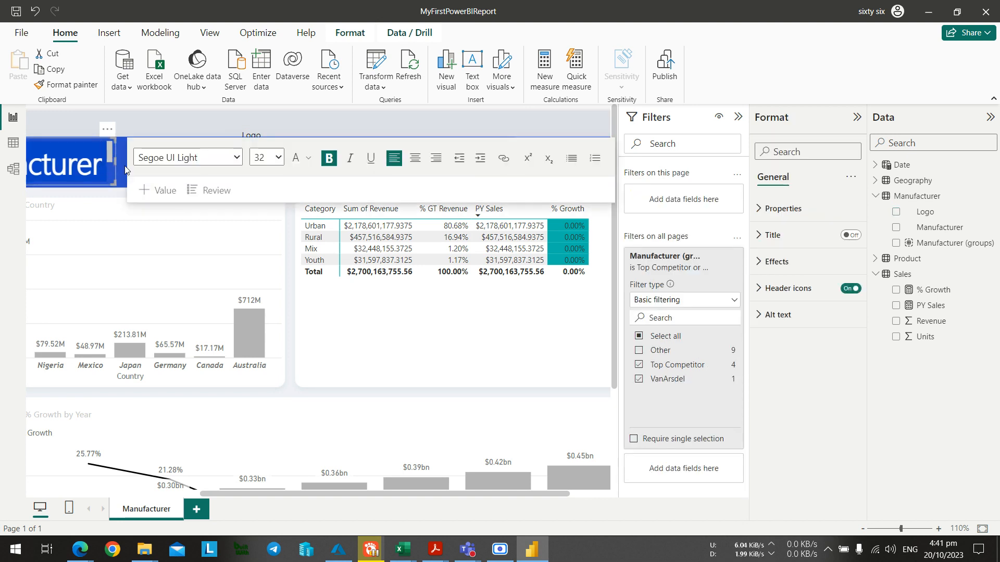
pyautogui.click(263, 157)
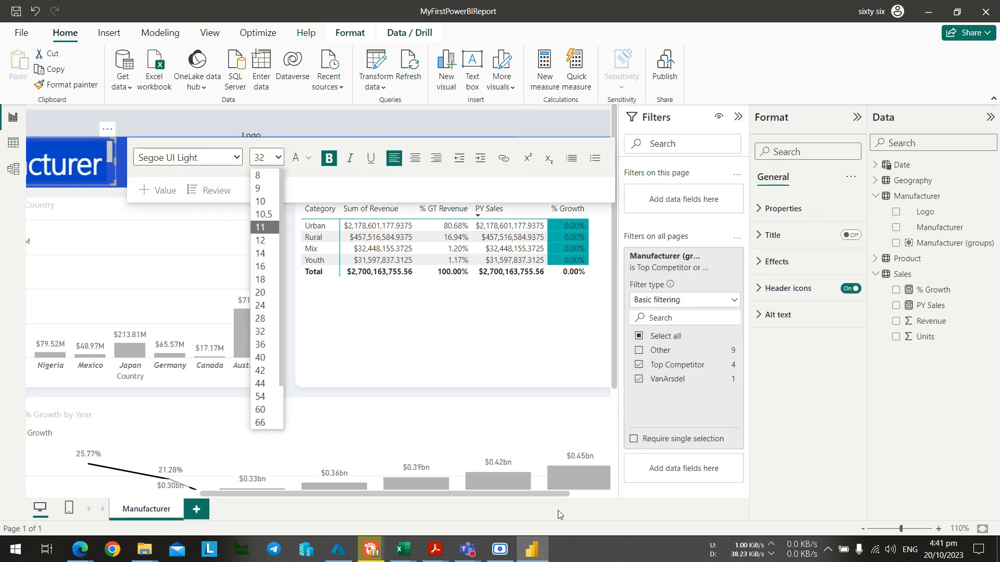
pyautogui.moveTo(534, 492); pyautogui.dragTo(276, 456)
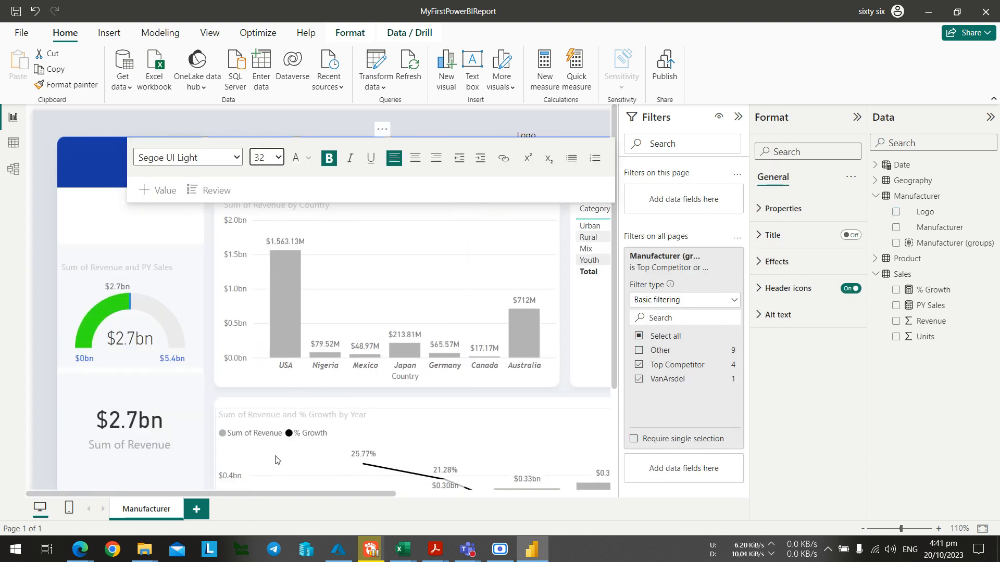
pyautogui.click(217, 244)
pyautogui.hotkey('alt', 'Tab')
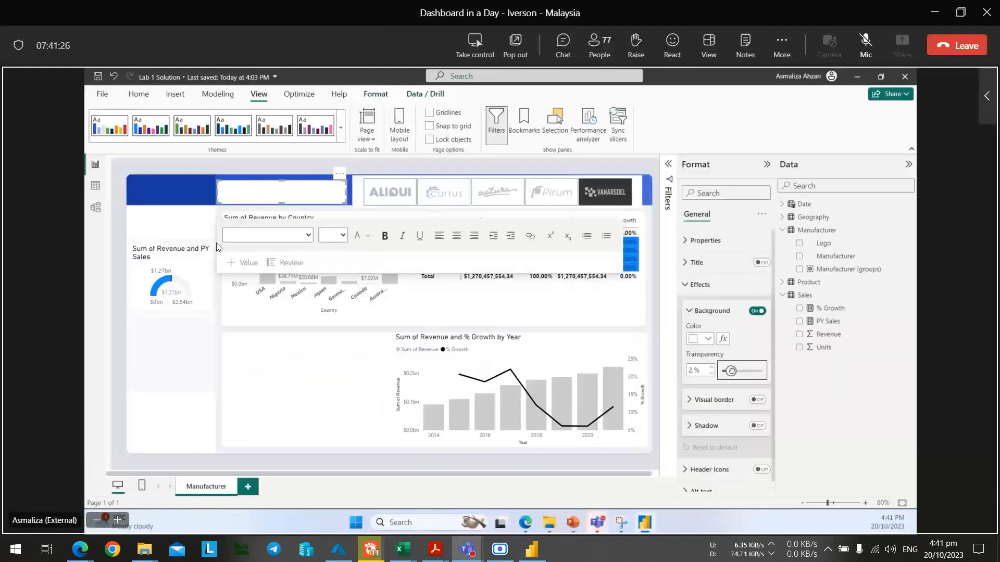
pyautogui.hotkey('alt', 'Tab')
# Set the Manufacturer Analysis title's font size to 24 and resize its text box to fit the text on one line.
pyautogui.doubleClick(262, 156)
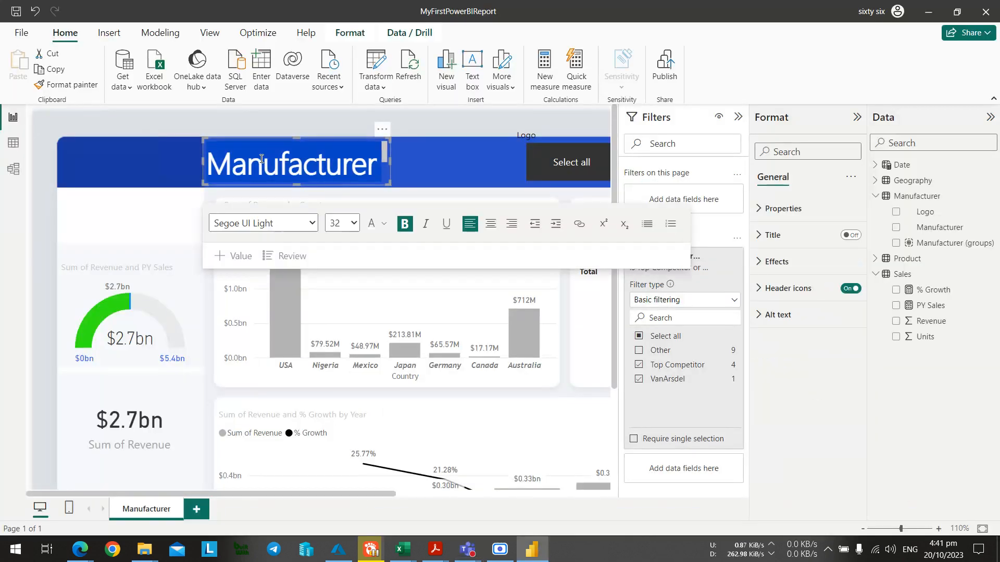
pyautogui.hotkey('alt', 'Tab')
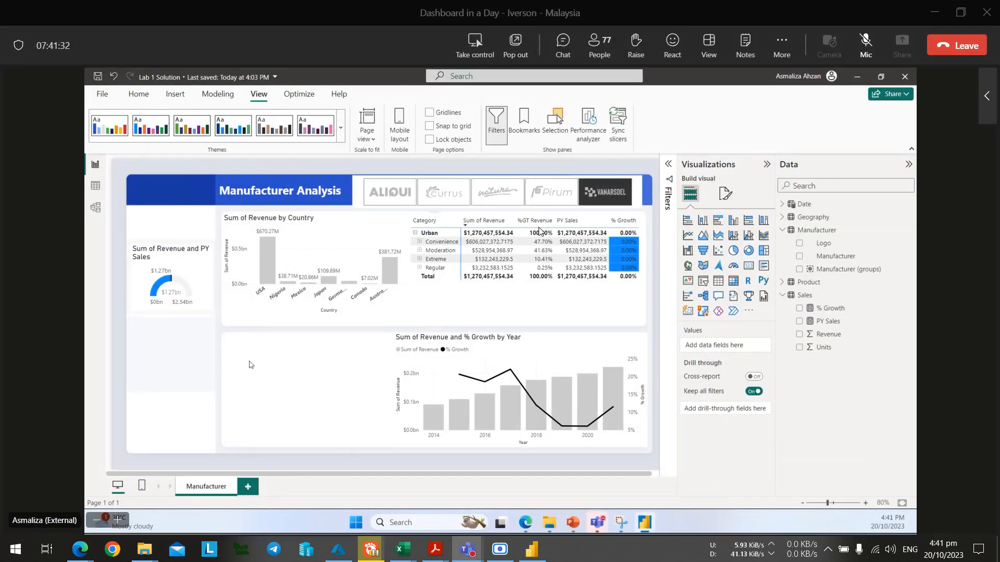
pyautogui.hotkey('alt', 'Tab')
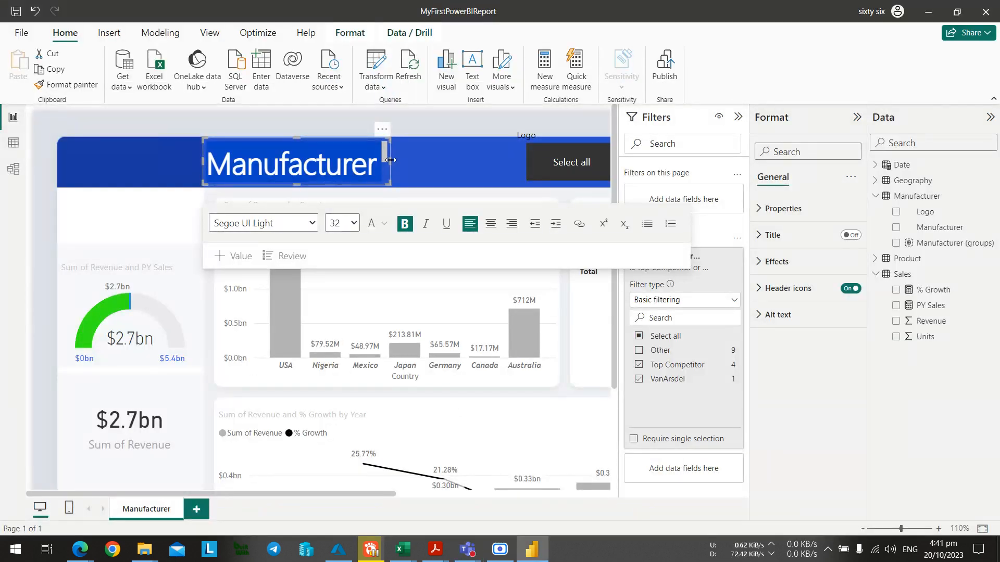
pyautogui.moveTo(391, 161); pyautogui.dragTo(506, 161)
pyautogui.click(356, 224)
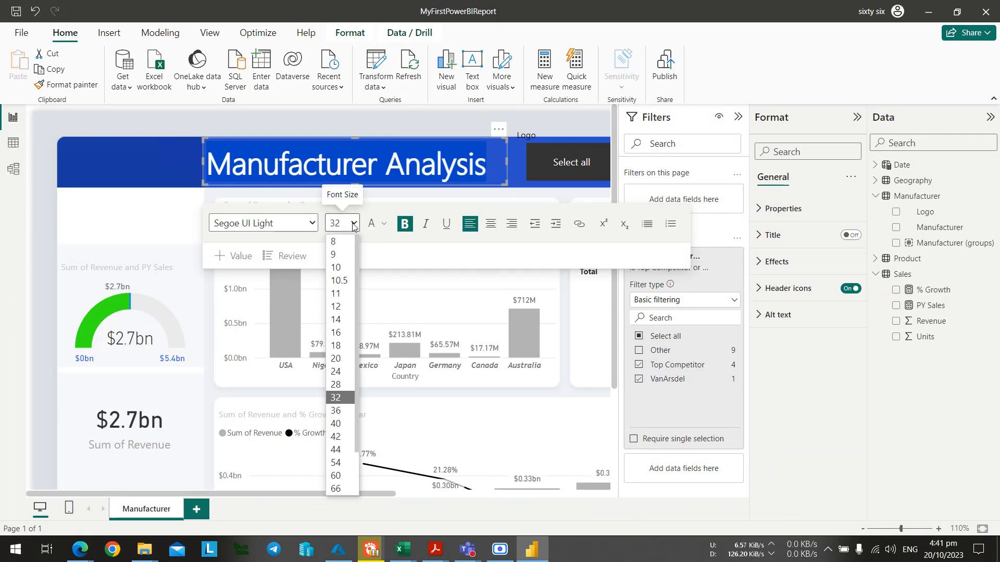
pyautogui.click(336, 371)
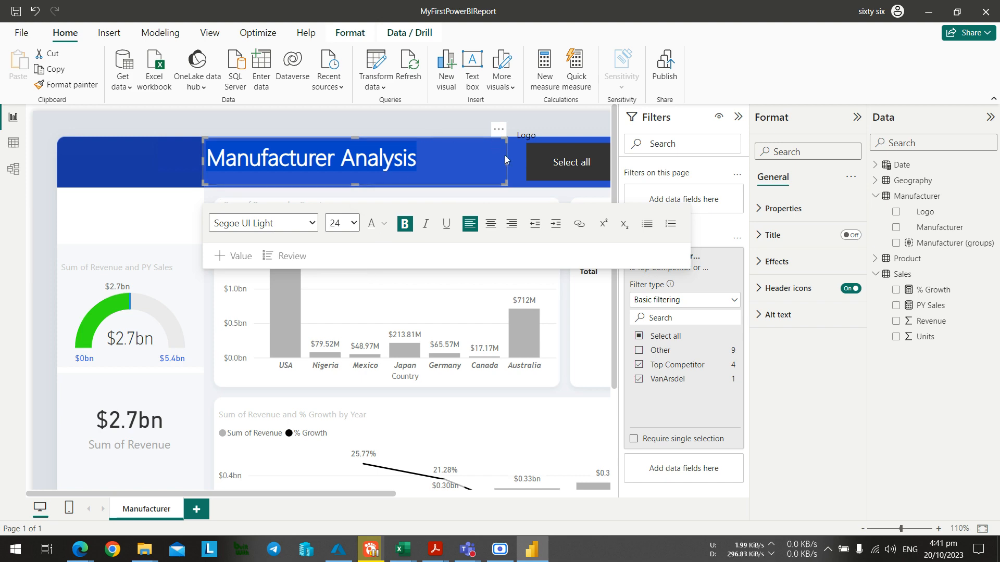
pyautogui.moveTo(505, 158); pyautogui.dragTo(457, 163)
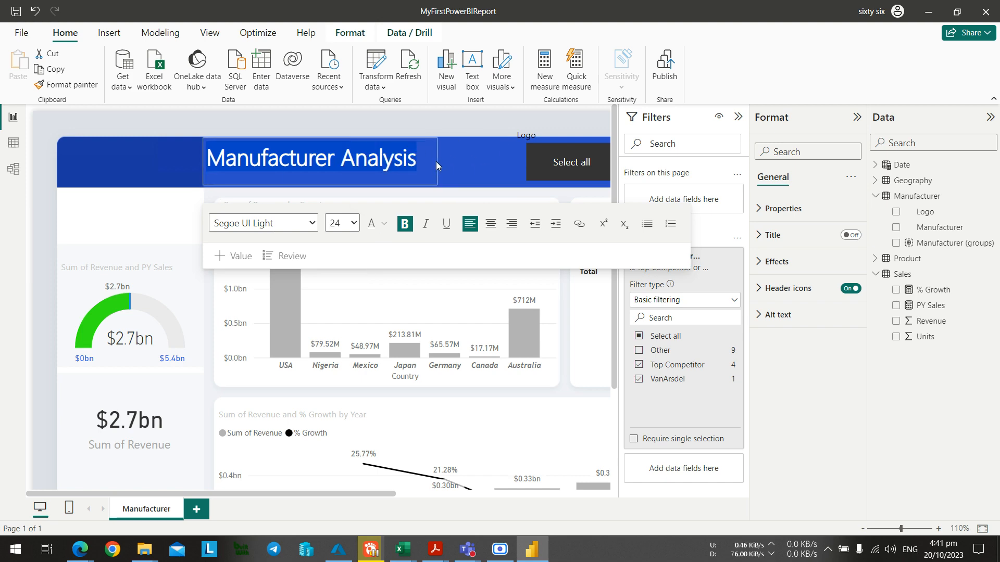
pyautogui.click(475, 130)
# Lower the top edge of the title's text box so the title sits vertically centered in the blue header.
pyautogui.hotkey('alt', 'Tab')
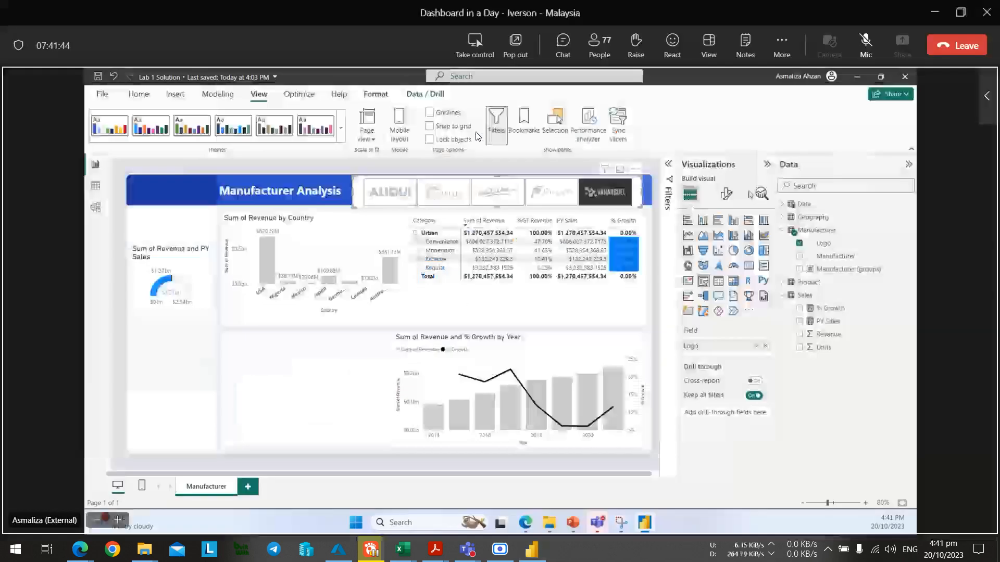
pyautogui.hotkey('alt', 'Tab')
pyautogui.click(333, 152)
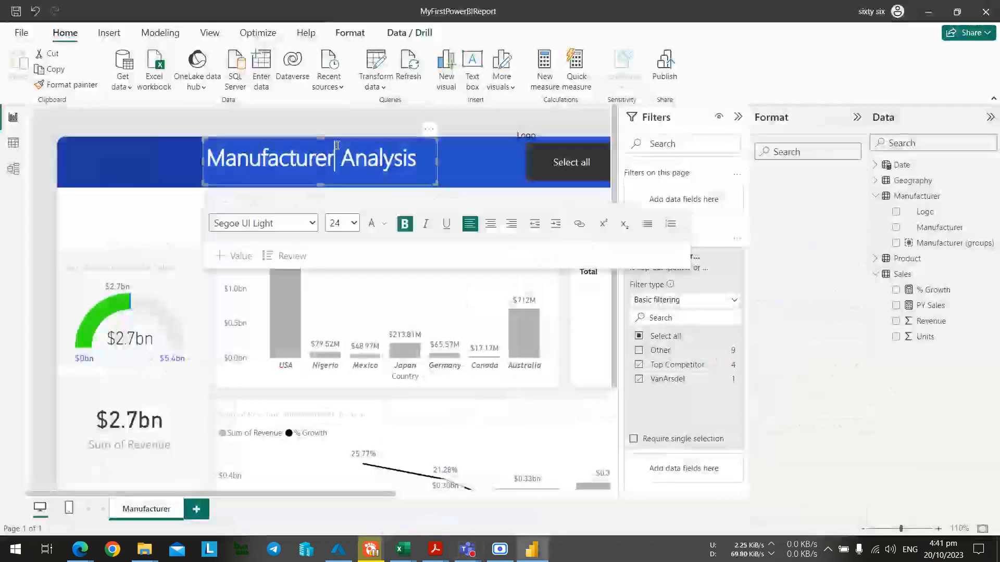
pyautogui.moveTo(324, 135); pyautogui.dragTo(323, 148)
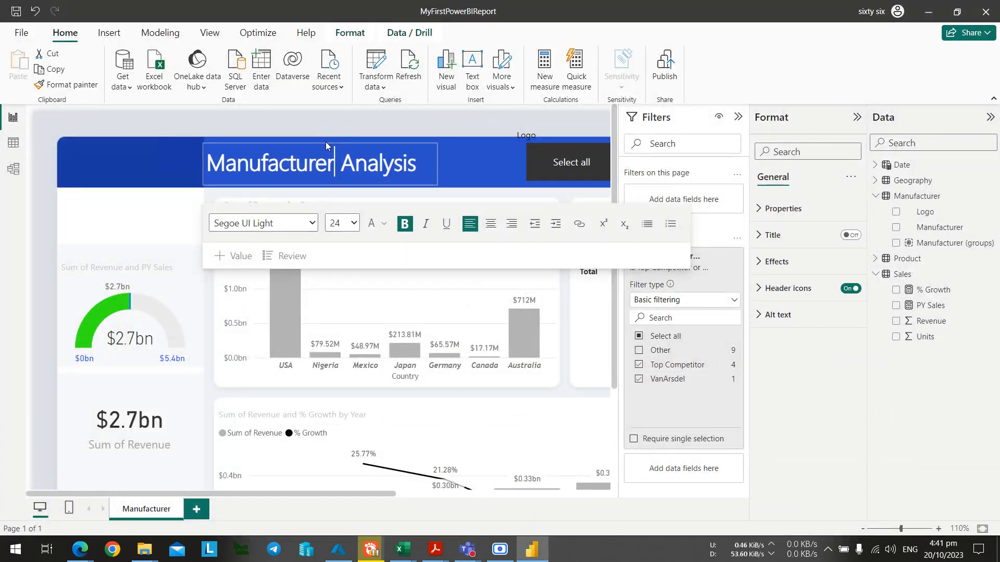
pyautogui.click(380, 124)
# Slightly increase the transparency of the Manufacturer page's canvas background, after checking the trainer's report for comparison.
pyautogui.hotkey('alt', 'Tab')
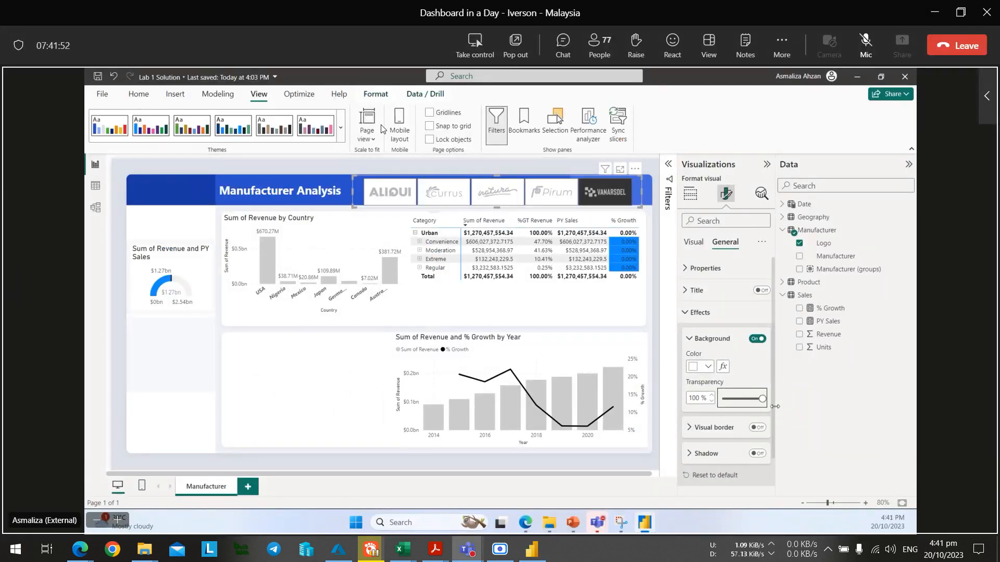
pyautogui.hotkey('alt', 'Tab')
pyautogui.click(328, 162)
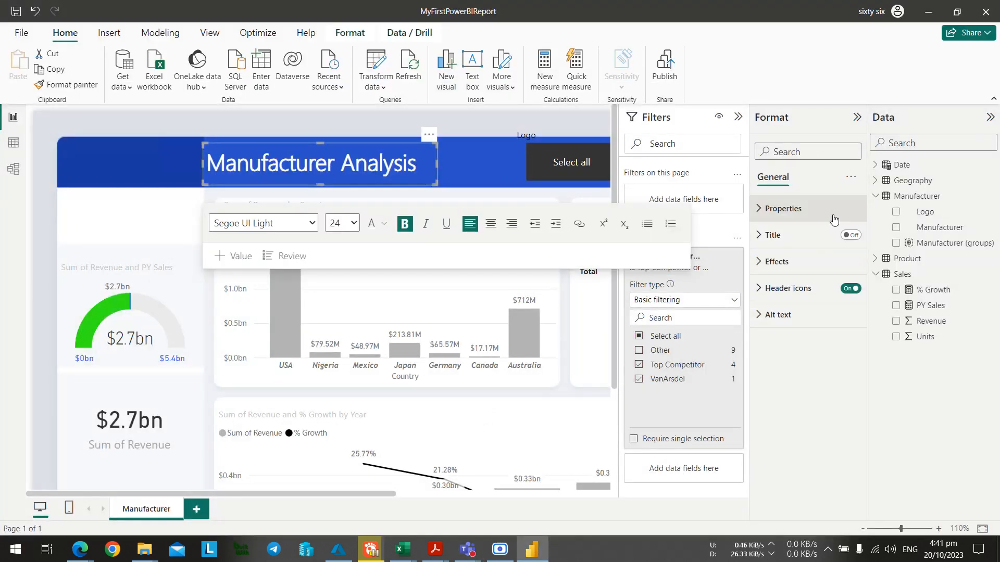
pyautogui.click(825, 370)
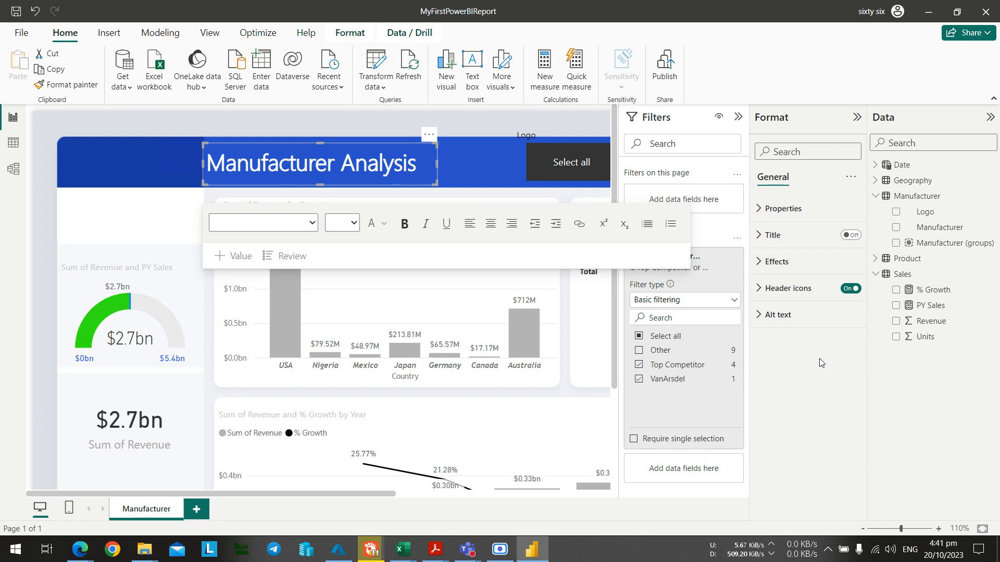
pyautogui.press('Escape')
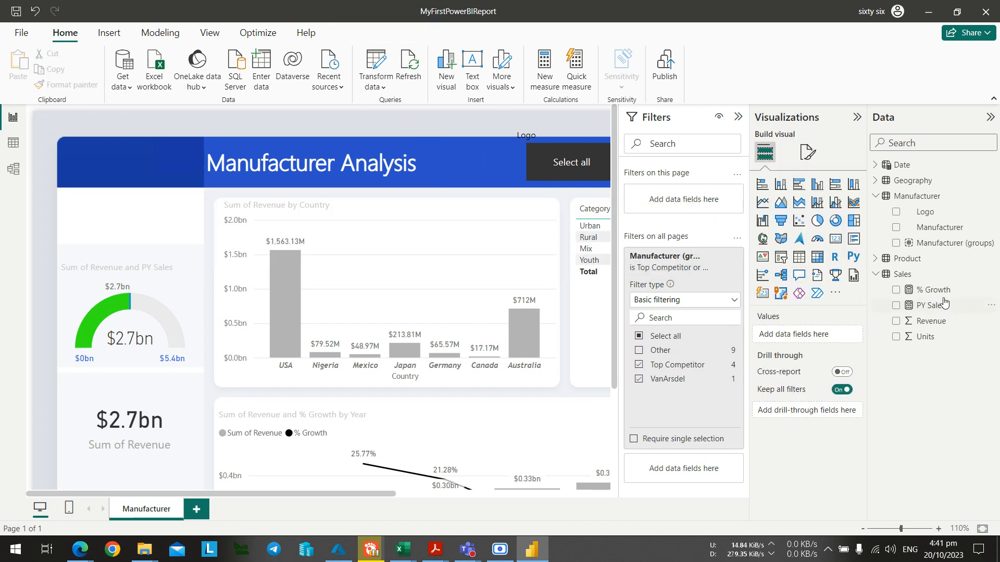
pyautogui.click(818, 146)
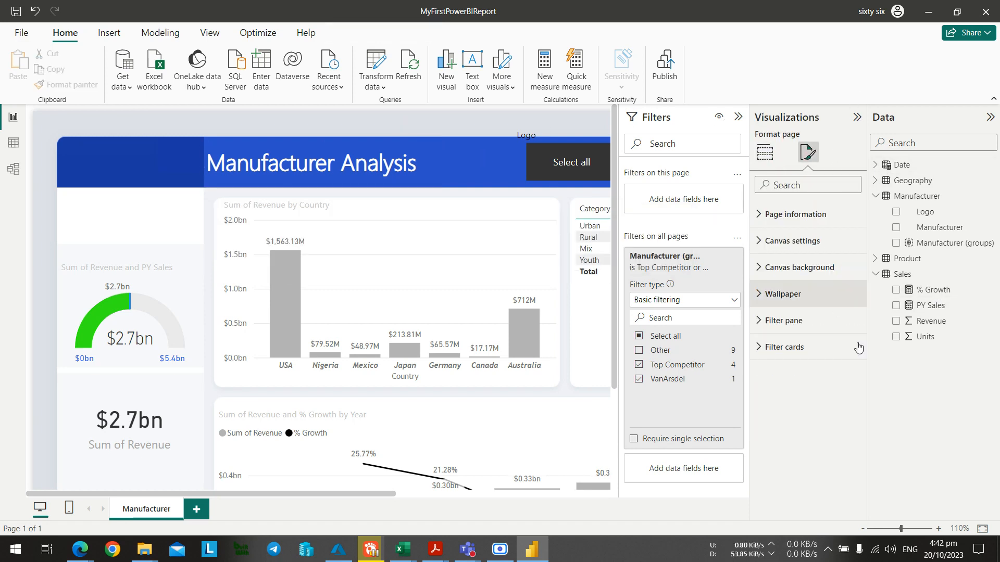
pyautogui.click(759, 276)
pyautogui.moveTo(802, 420); pyautogui.dragTo(808, 420)
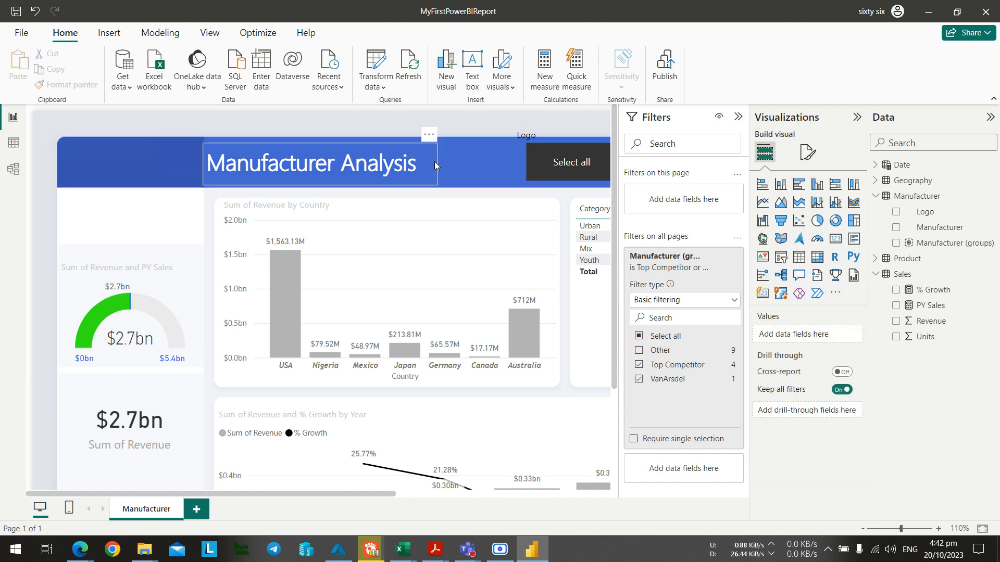
# Extend the logo slicer's left edge out to the edge of the Manufacturer Analysis title's text box.
pyautogui.click(515, 157)
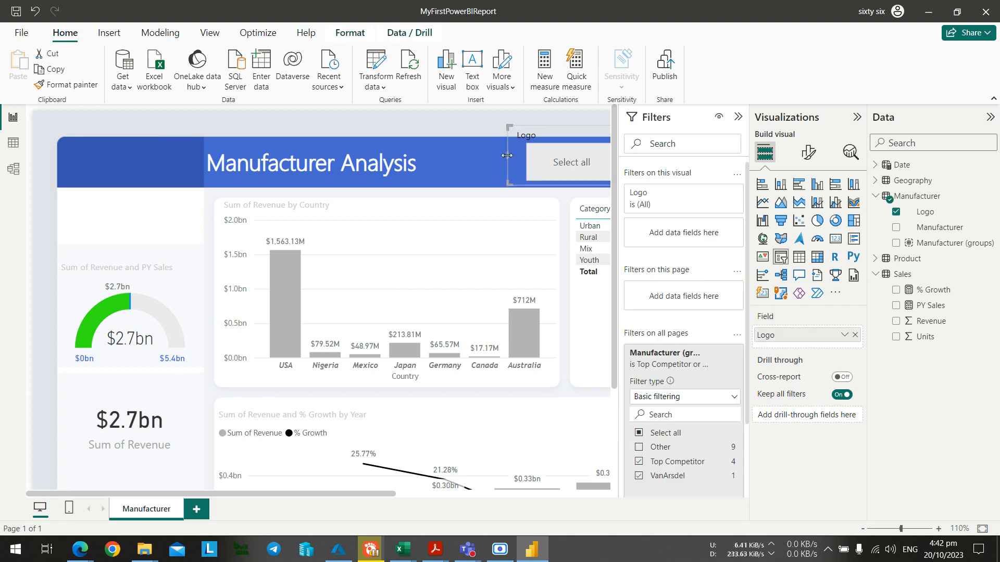
pyautogui.moveTo(511, 157); pyautogui.dragTo(441, 157)
pyautogui.click(515, 124)
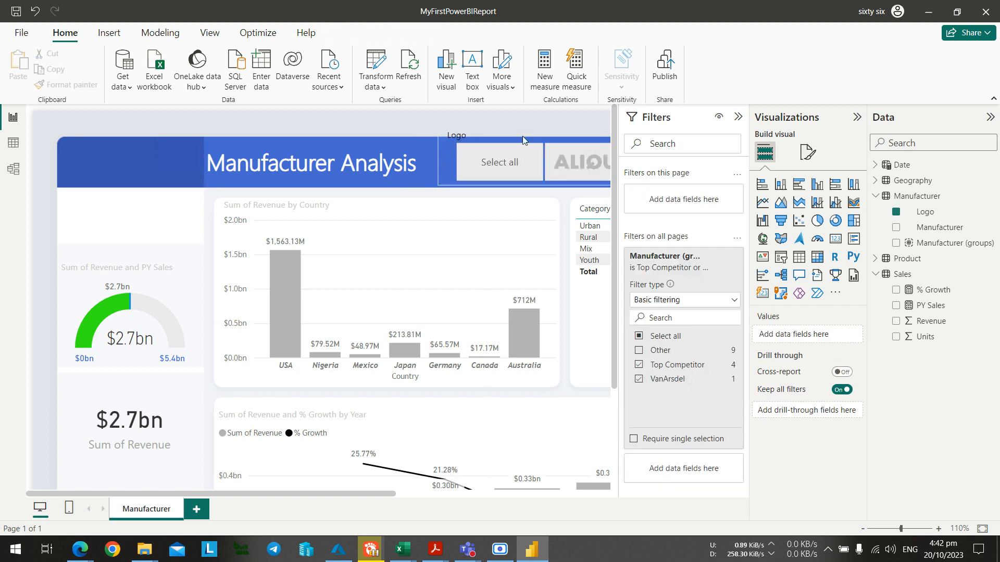
# Raise the logo slicer's top edge slightly and widen it to span from the end of the title text to the header's far end.
pyautogui.hscroll(5, 379, 169)
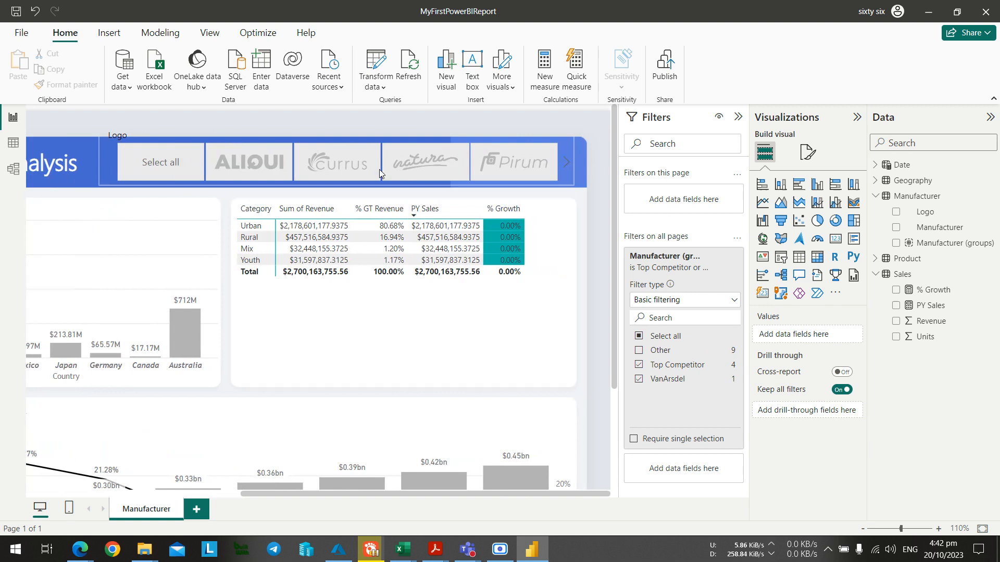
pyautogui.click(326, 140)
pyautogui.moveTo(337, 125)
pyautogui.mouseDown()
pyautogui.moveTo(338, 135)
pyautogui.moveTo(339, 122)
pyautogui.mouseUp()
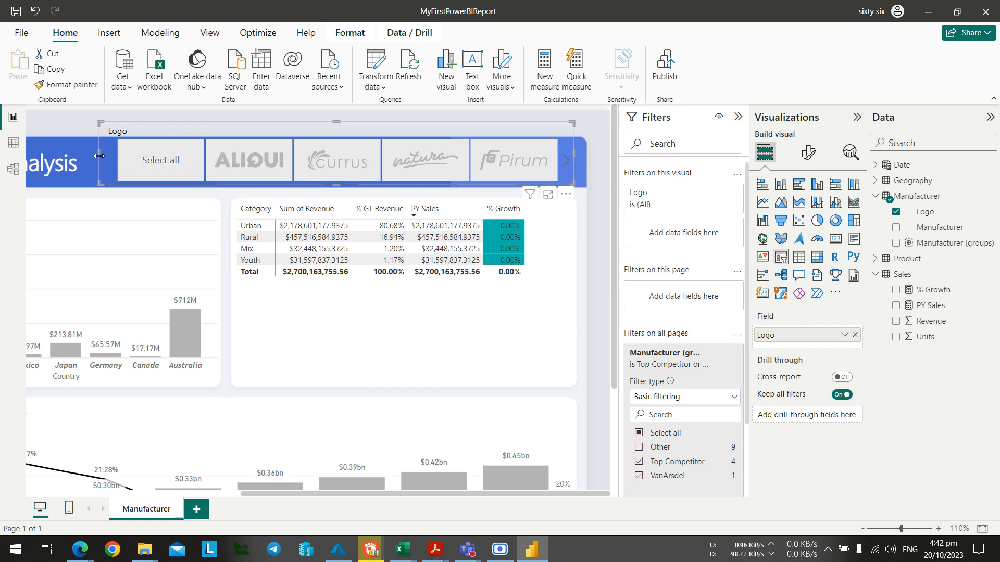
pyautogui.moveTo(99, 159); pyautogui.dragTo(78, 159)
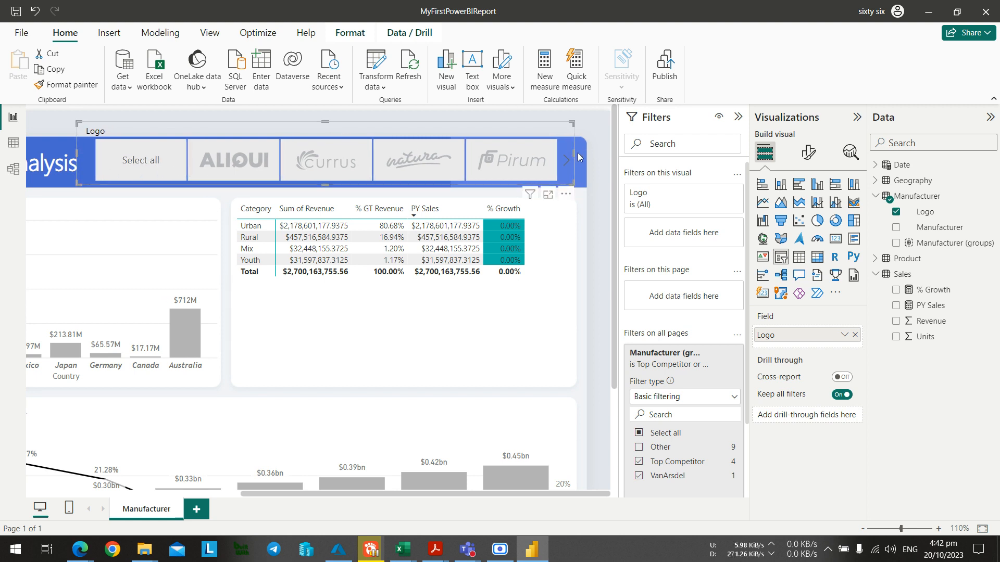
pyautogui.moveTo(577, 155); pyautogui.dragTo(586, 154)
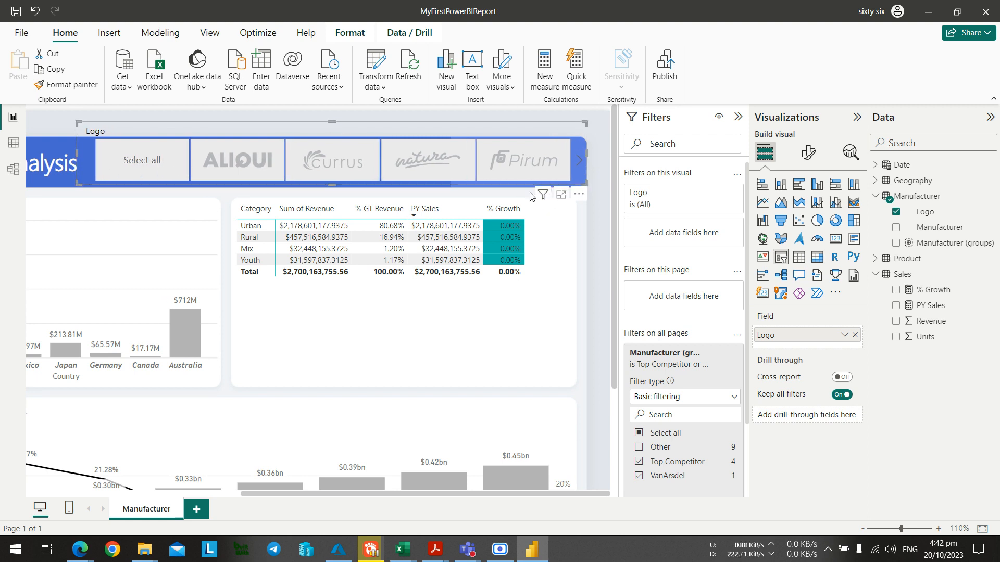
pyautogui.scroll(-1, 531, 197)
pyautogui.moveTo(461, 493); pyautogui.dragTo(168, 475)
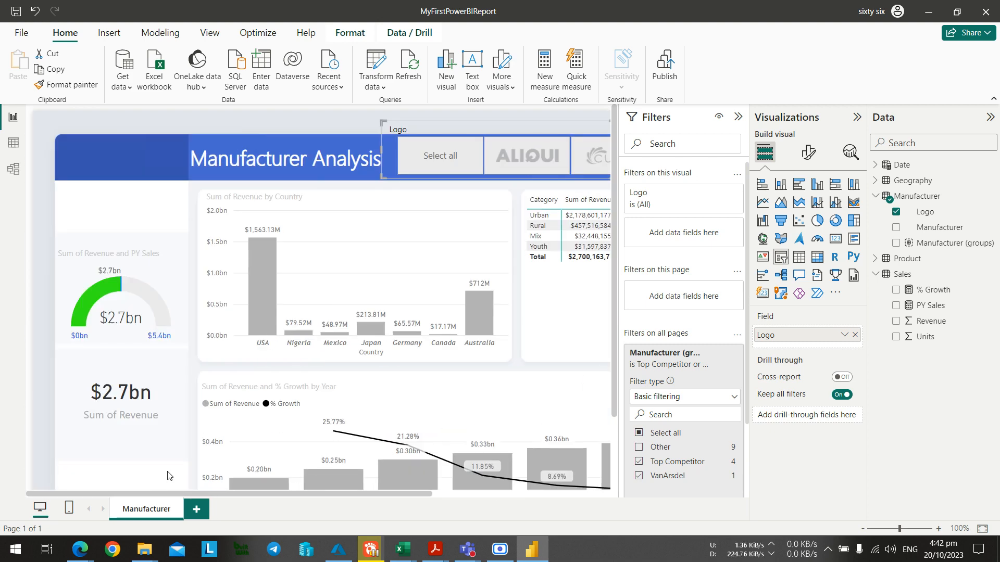
pyautogui.click(191, 194)
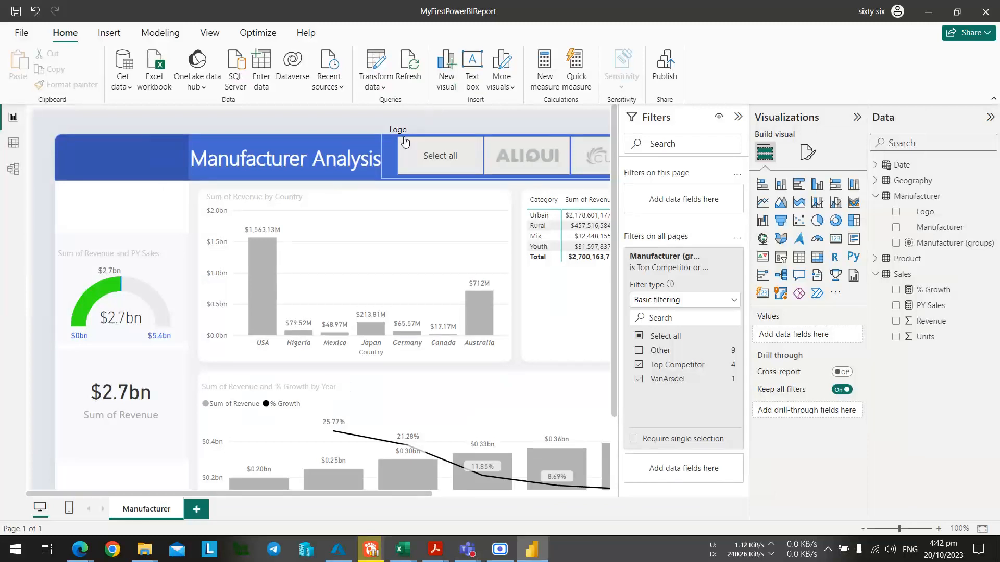
# Turn off the logo slicer's header and lower its top edge so the slicer fits inside the blue header.
pyautogui.click(404, 130)
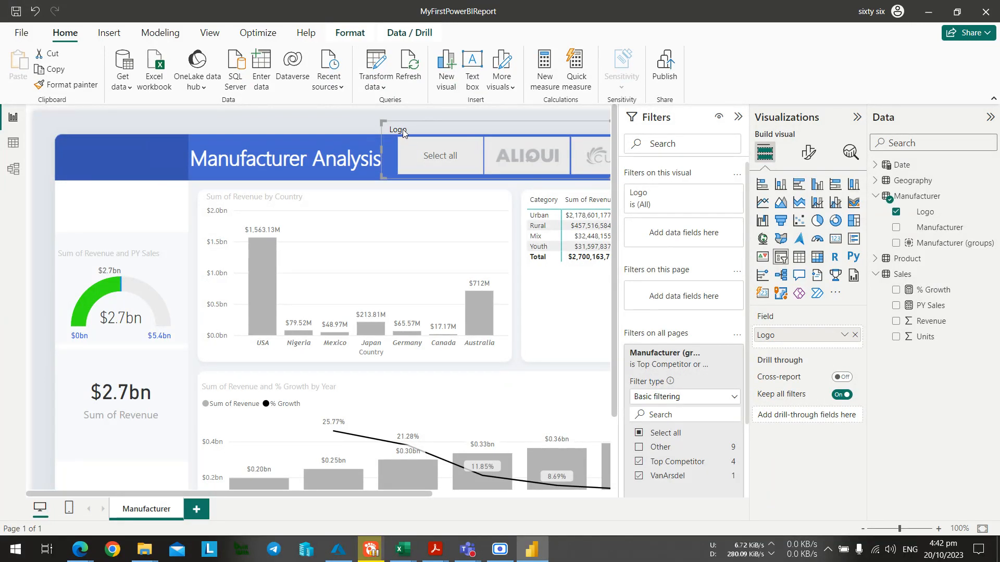
pyautogui.click(844, 336)
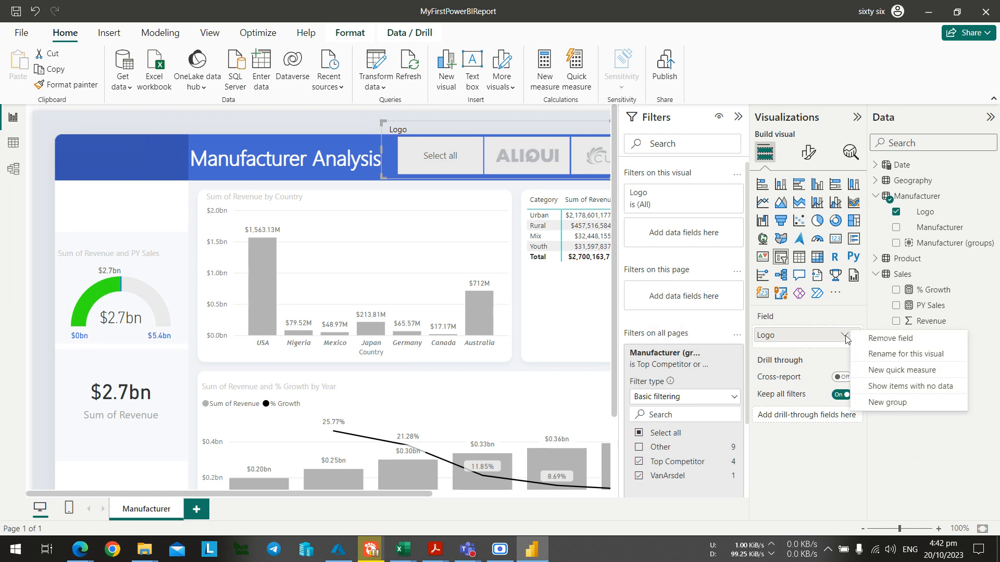
pyautogui.click(809, 154)
pyautogui.click(811, 218)
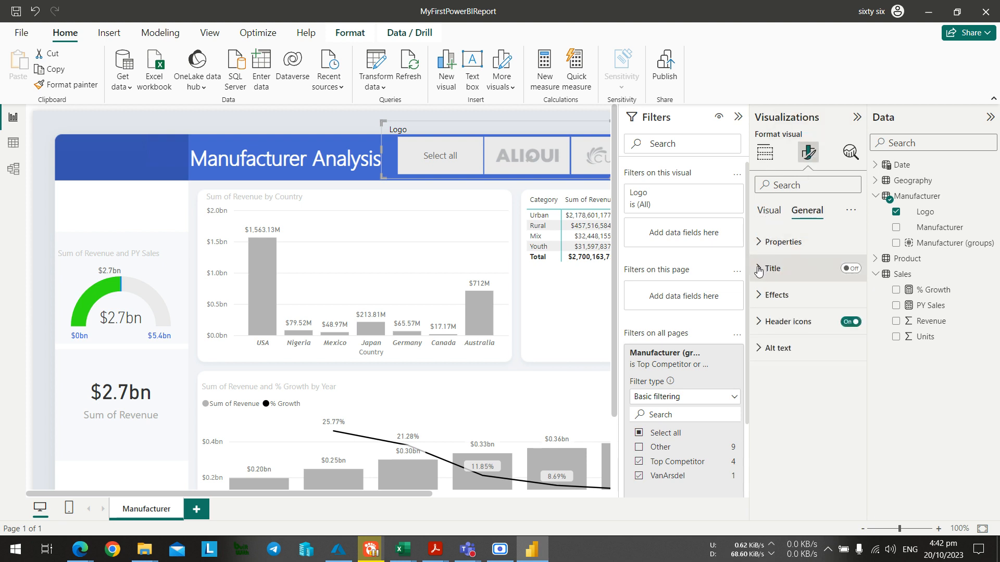
pyautogui.click(856, 323)
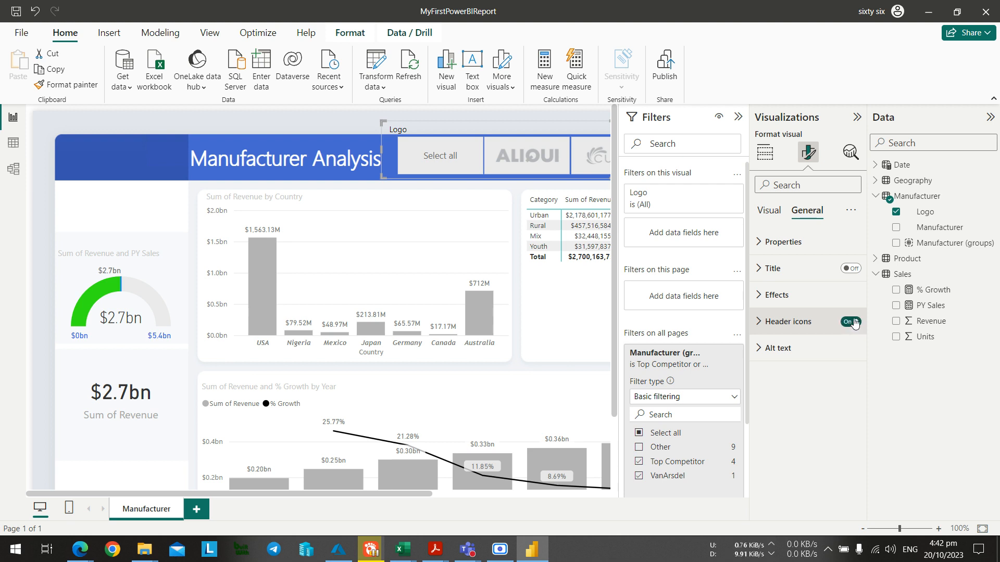
pyautogui.click(850, 269)
pyautogui.click(852, 269)
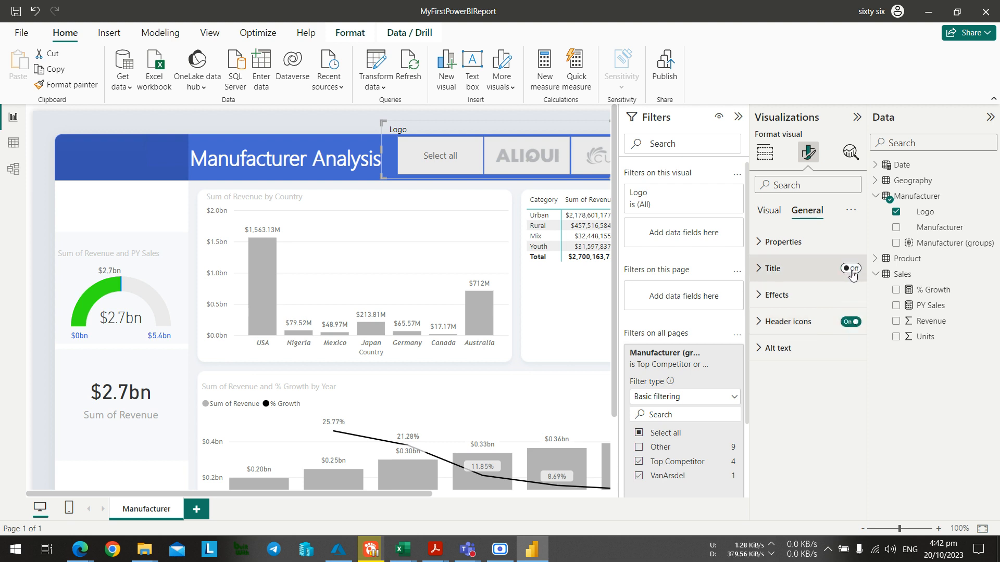
pyautogui.click(769, 214)
pyautogui.click(852, 269)
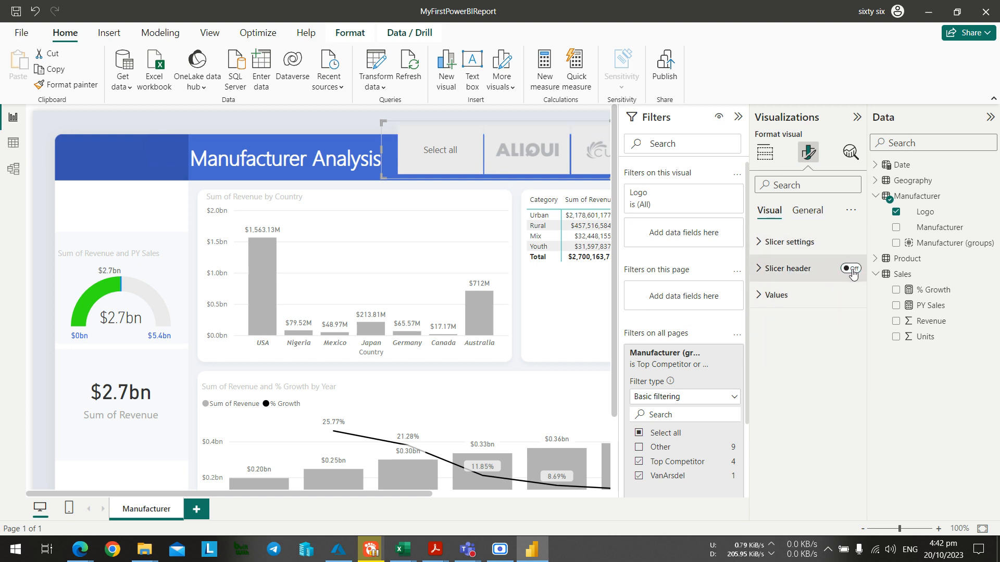
pyautogui.scroll(-3, 531, 123)
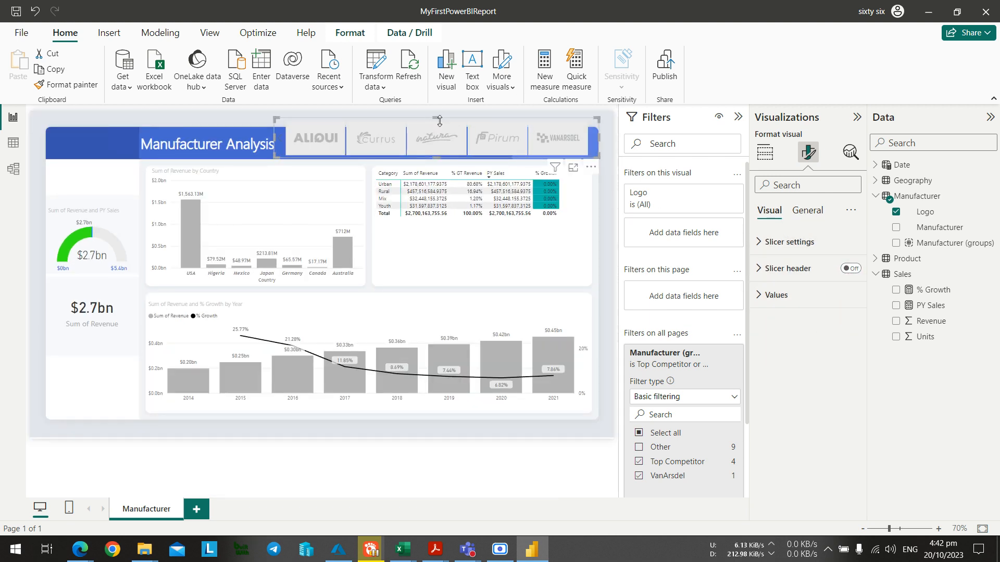
pyautogui.moveTo(436, 118); pyautogui.dragTo(439, 128)
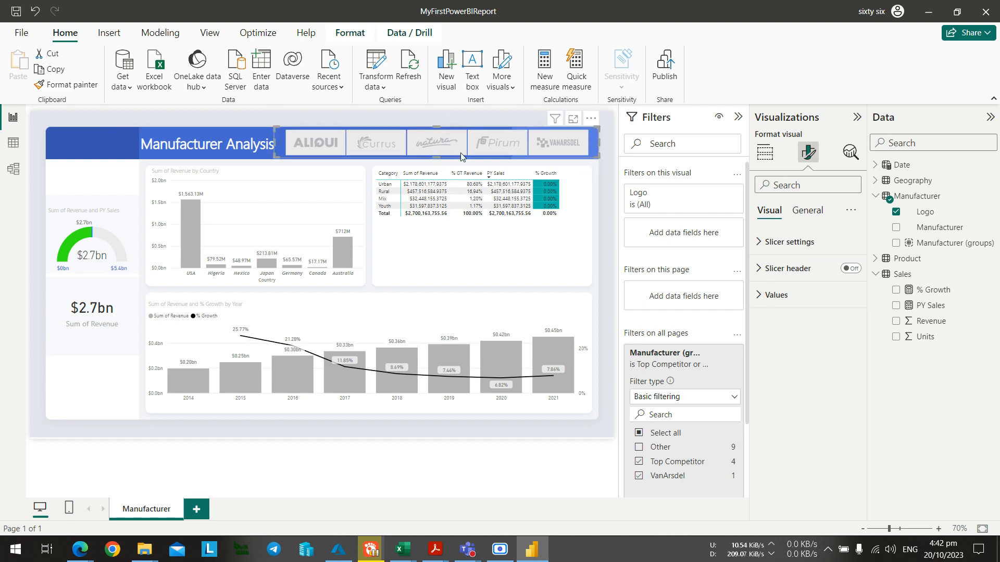
# Compare the page's header, especially the dark block beside the title, with the header in the trainer's report.
pyautogui.hotkey('alt', 'Tab')
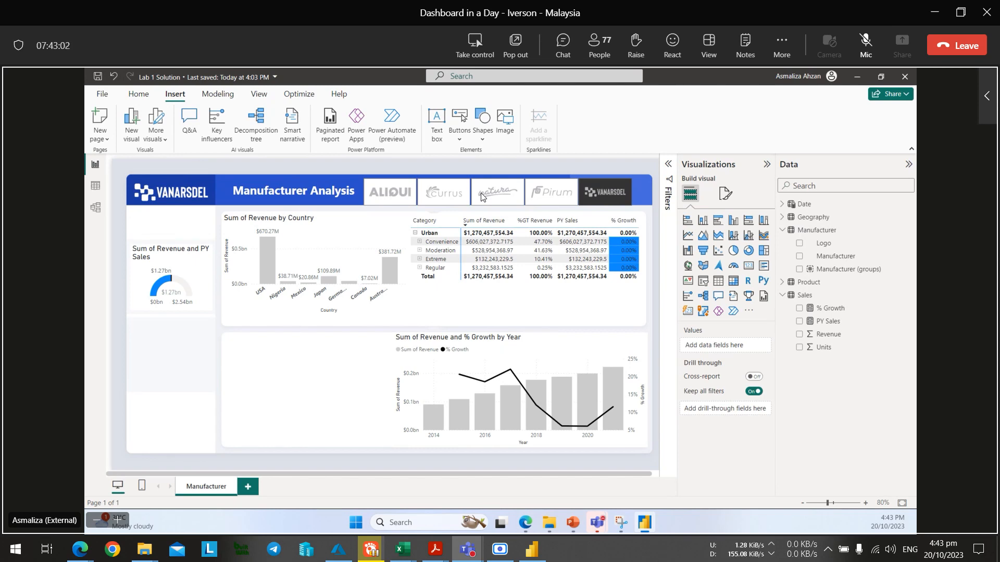
pyautogui.hotkey('alt', 'Tab')
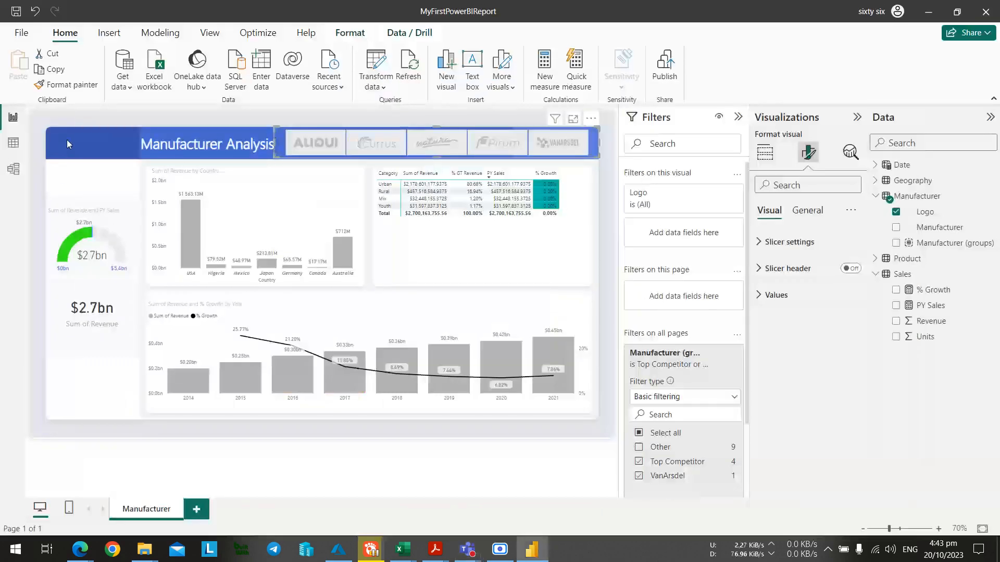
pyautogui.hotkey('alt', 'Tab')
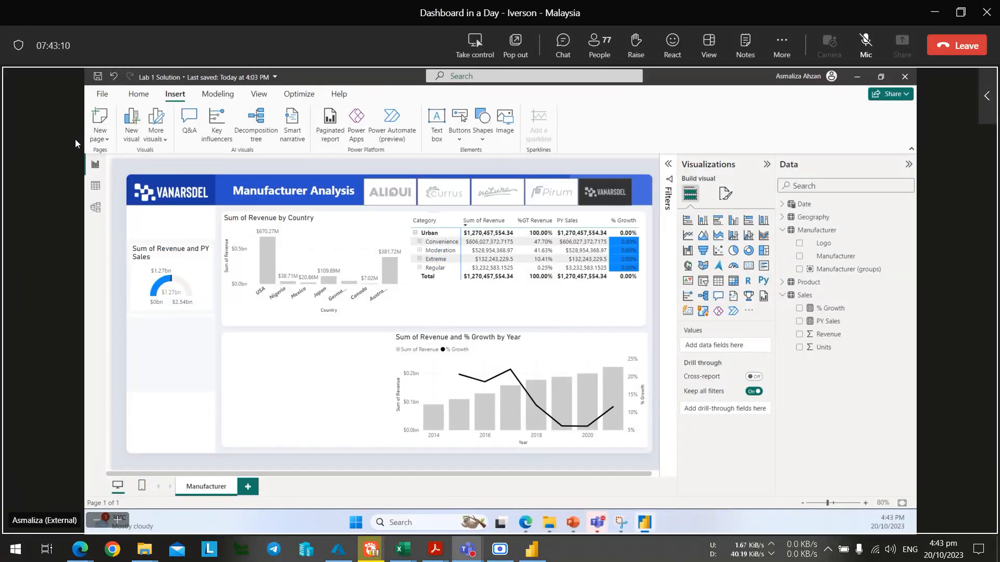
pyautogui.hotkey('alt', 'Tab')
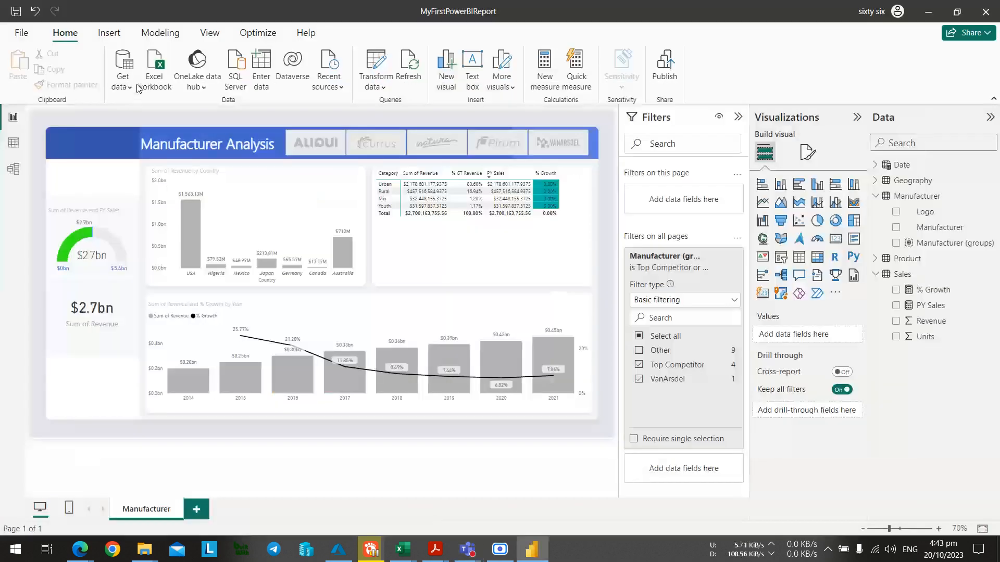
pyautogui.click(118, 41)
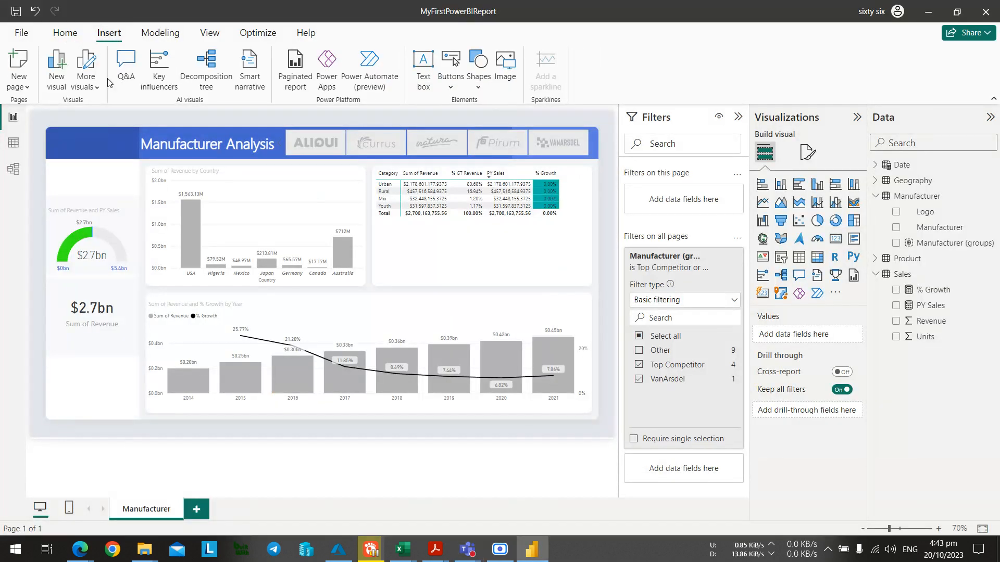
pyautogui.click(52, 86)
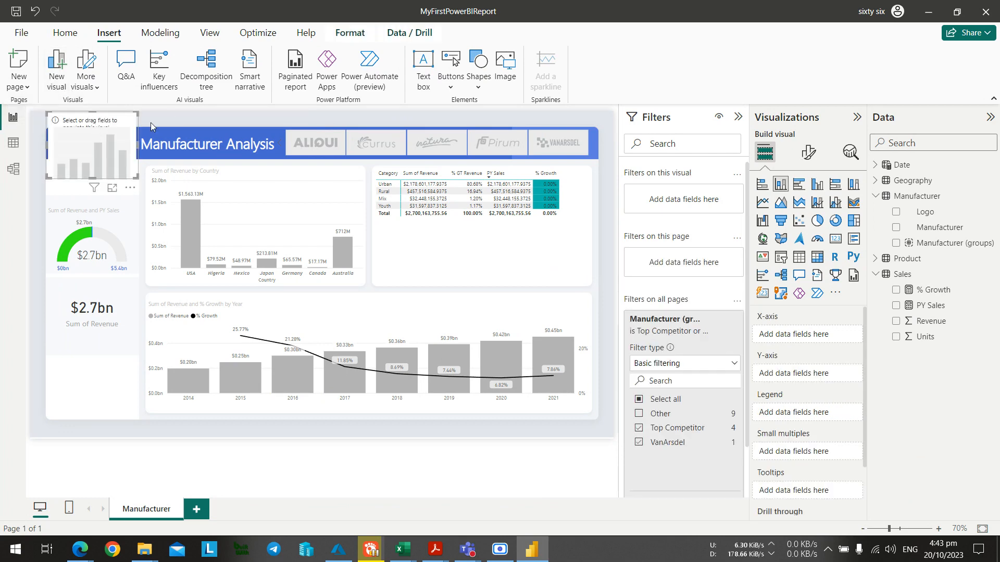
pyautogui.click(108, 143)
pyautogui.press('Delete')
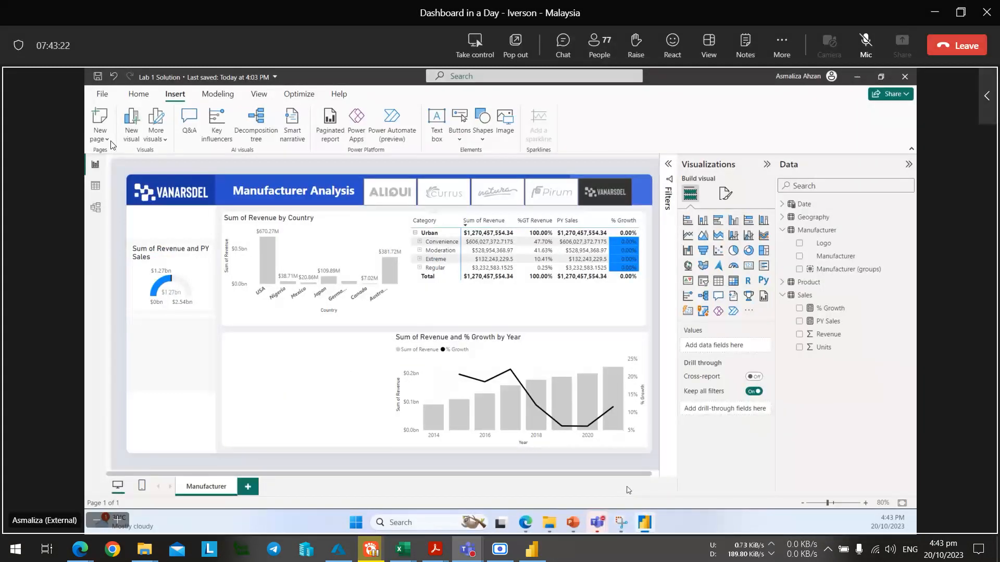
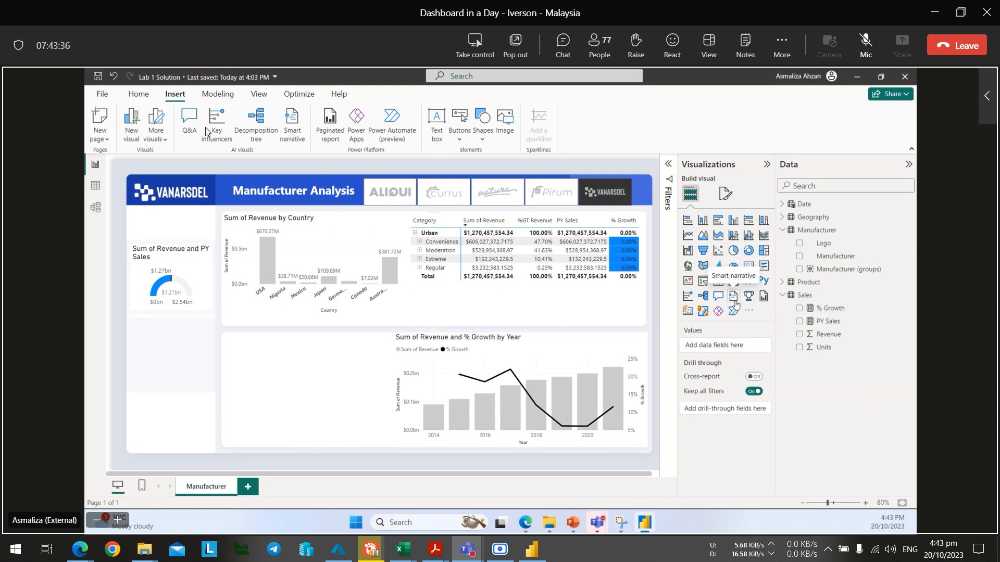
# Switch from the Teams meeting to MyFirstPowerBIReport in Power BI, add a smart narrative visual, and compare it with the presenter's report.
pyautogui.hotkey('alt', 'Tab')
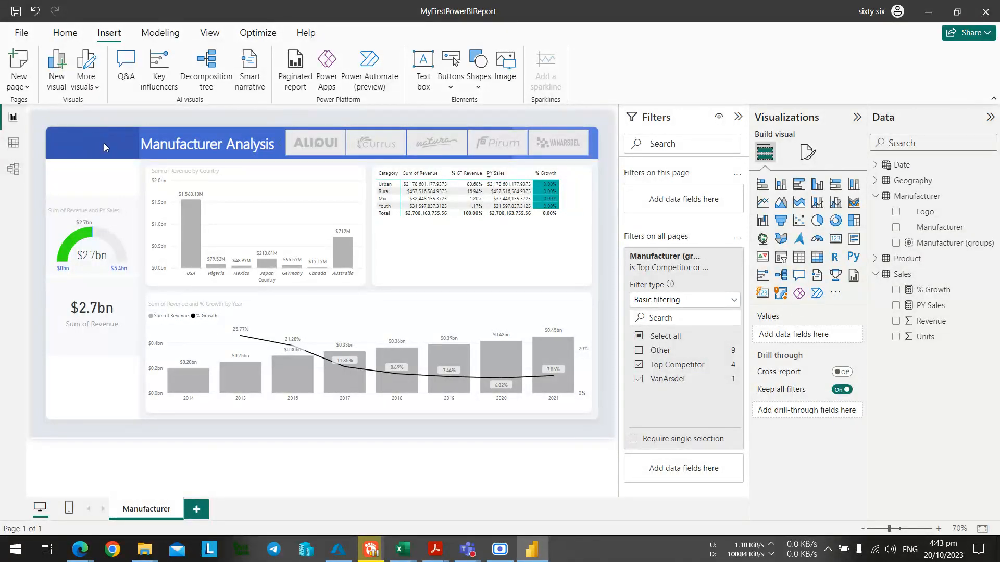
pyautogui.click(816, 276)
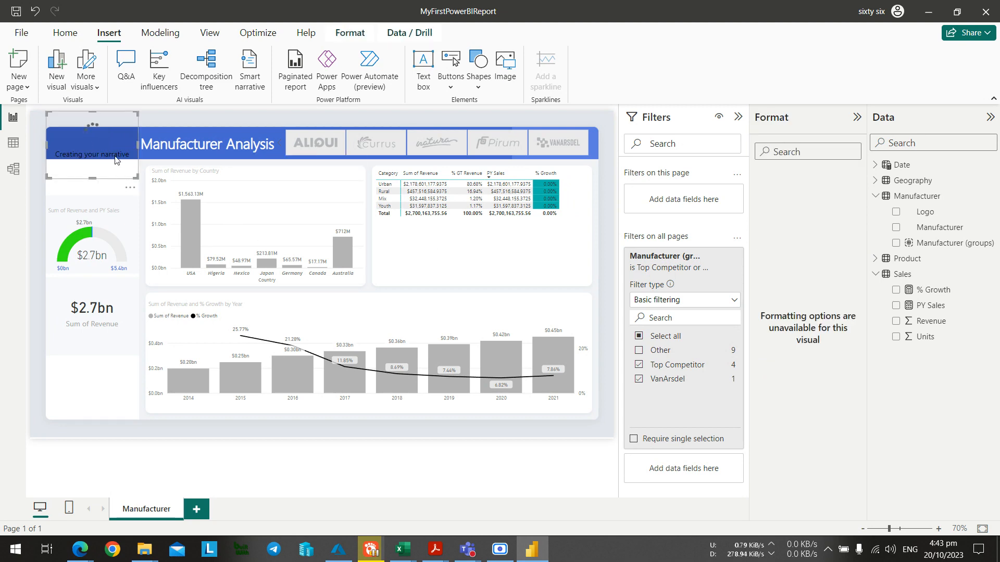
pyautogui.hotkey('alt', 'Tab')
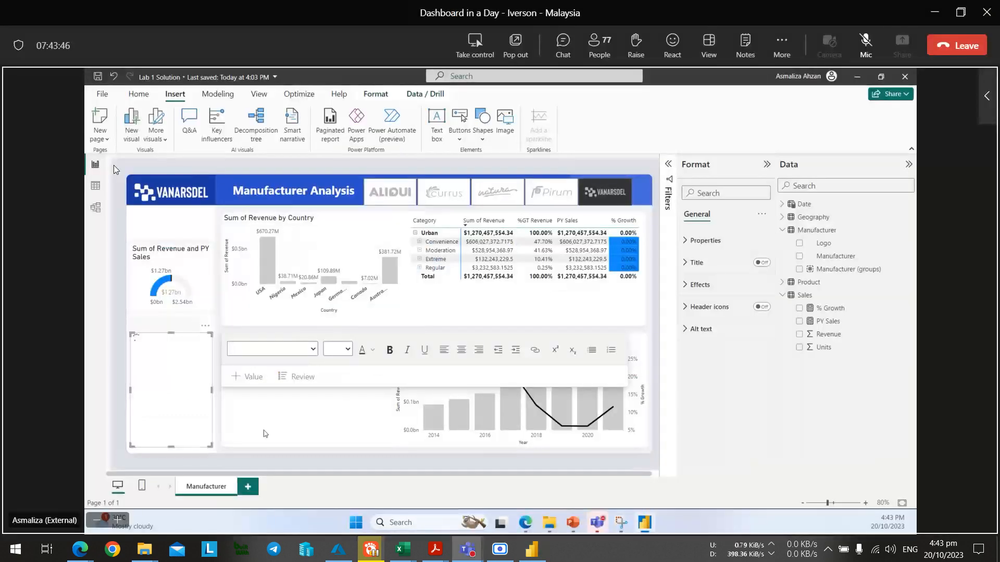
pyautogui.hotkey('alt', 'Tab')
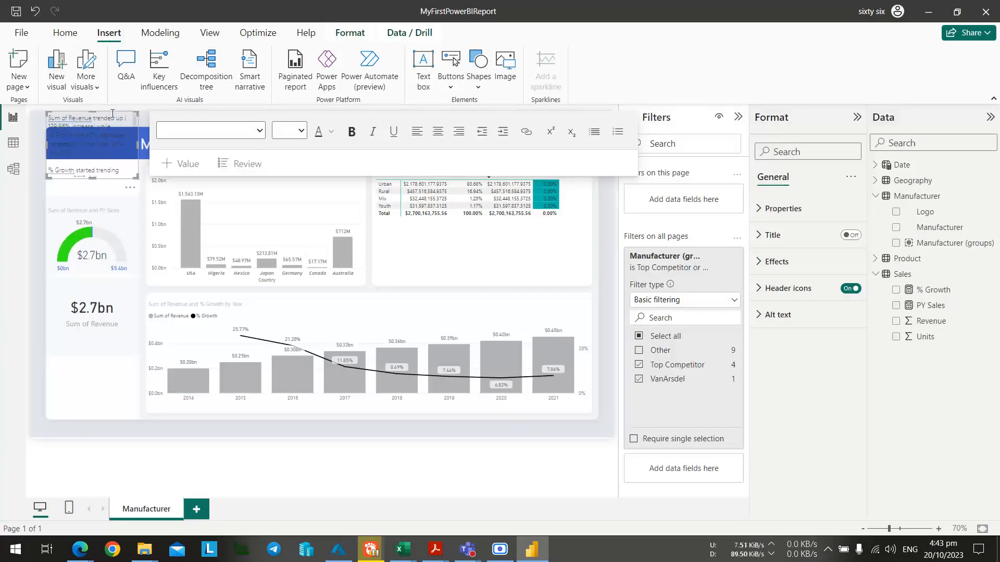
# Move the smart narrative from the page header to the sidebar area directly below the Sum of Revenue card.
pyautogui.click(113, 382)
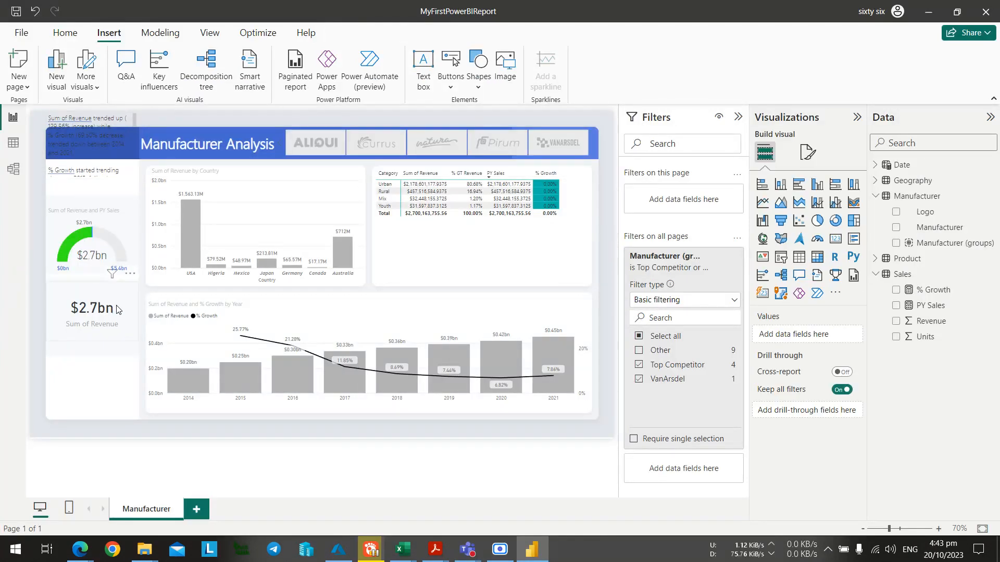
pyautogui.click(105, 143)
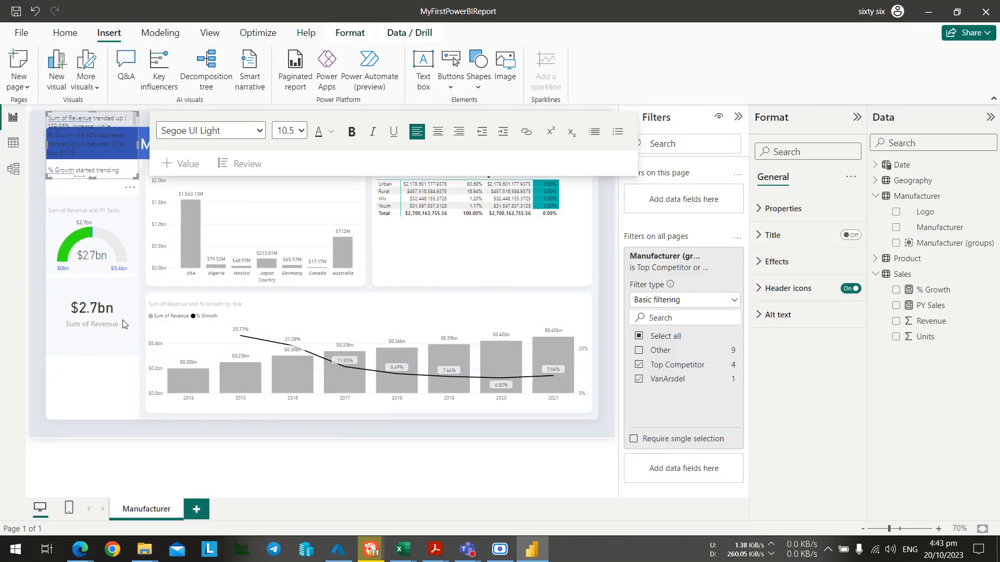
pyautogui.moveTo(112, 115); pyautogui.dragTo(109, 335)
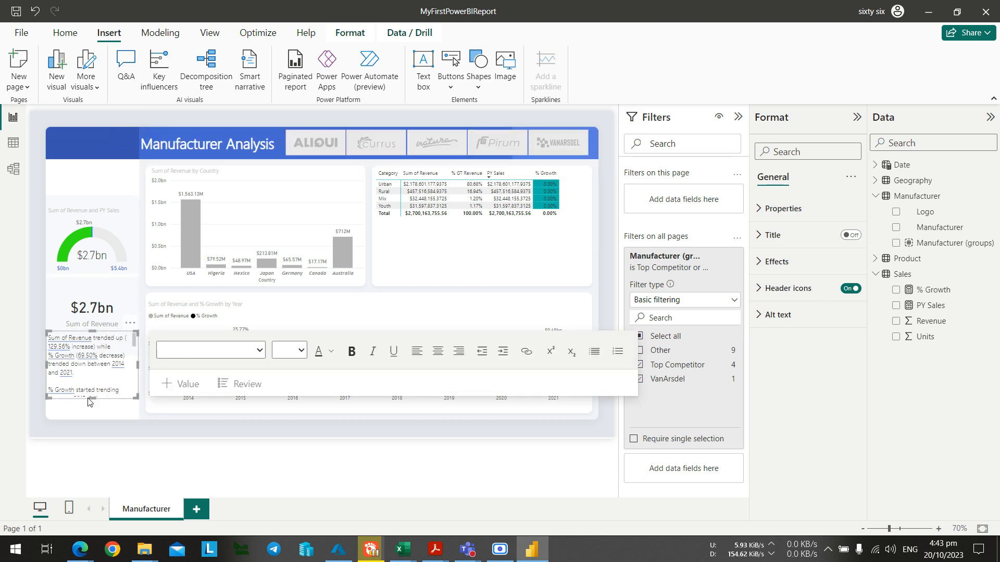
# Shorten the Sum of Revenue card and enlarge the smart narrative beneath it down to the end of the sidebar.
pyautogui.click(113, 312)
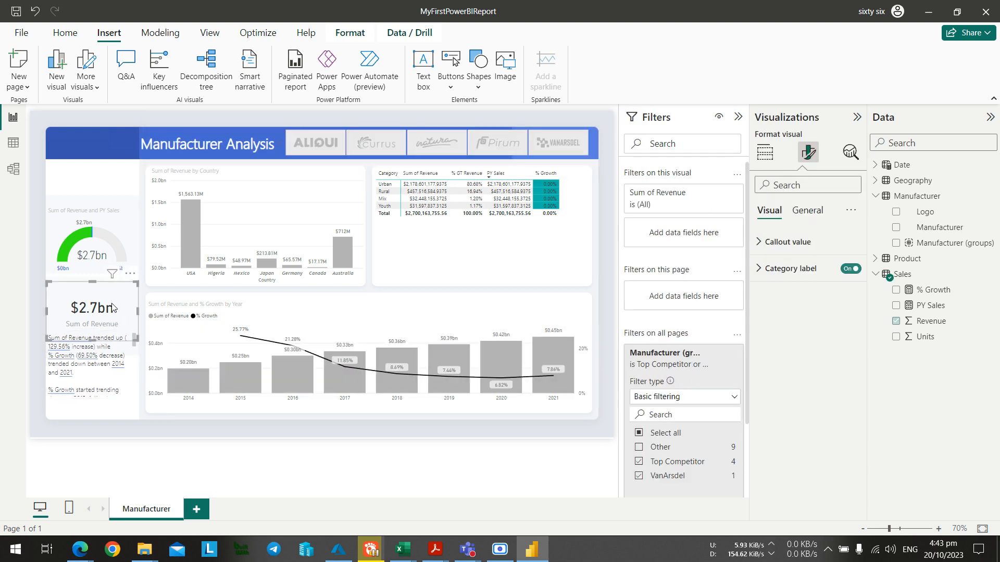
pyautogui.moveTo(96, 338); pyautogui.dragTo(96, 316)
pyautogui.click(99, 341)
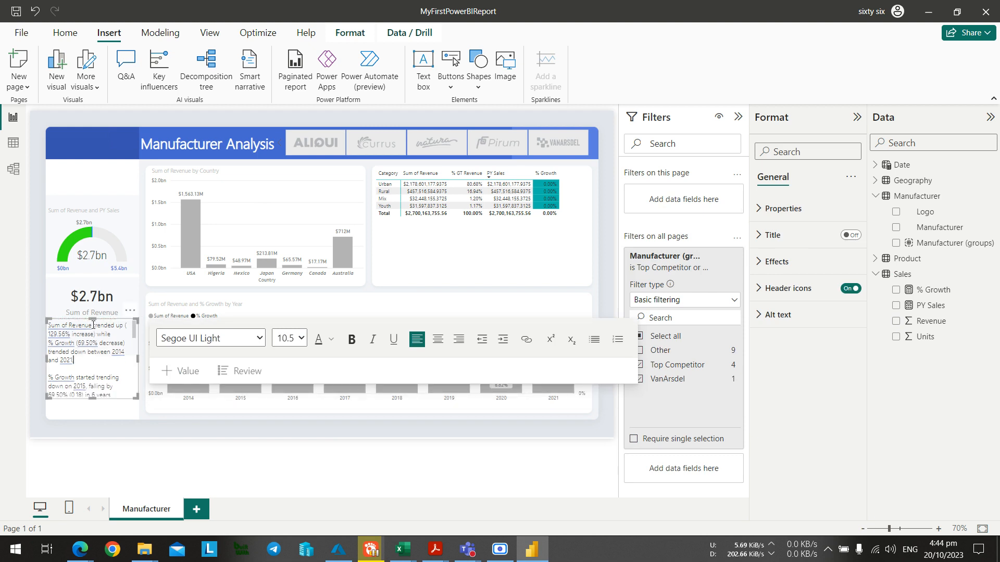
pyautogui.moveTo(93, 400); pyautogui.dragTo(90, 415)
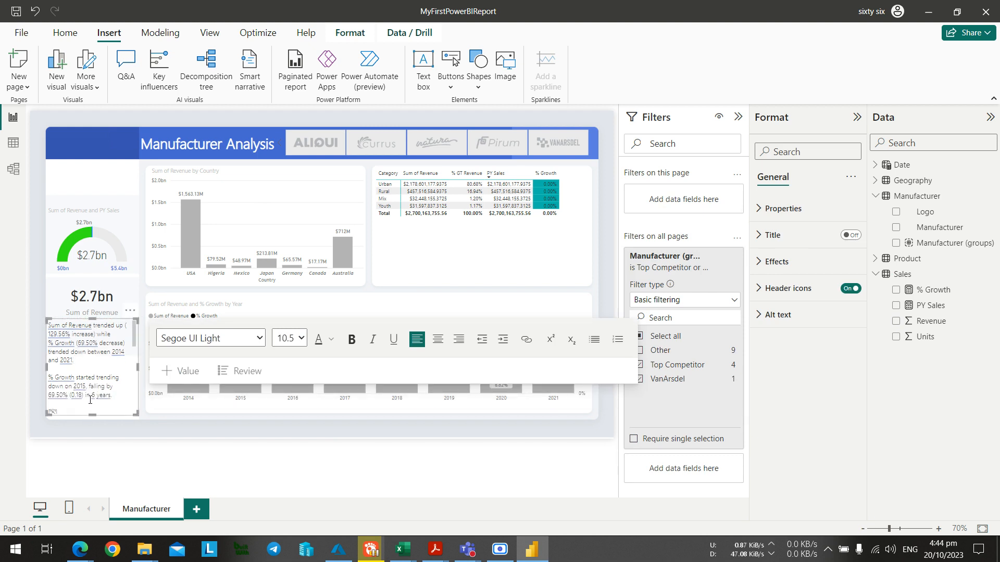
pyautogui.click(161, 460)
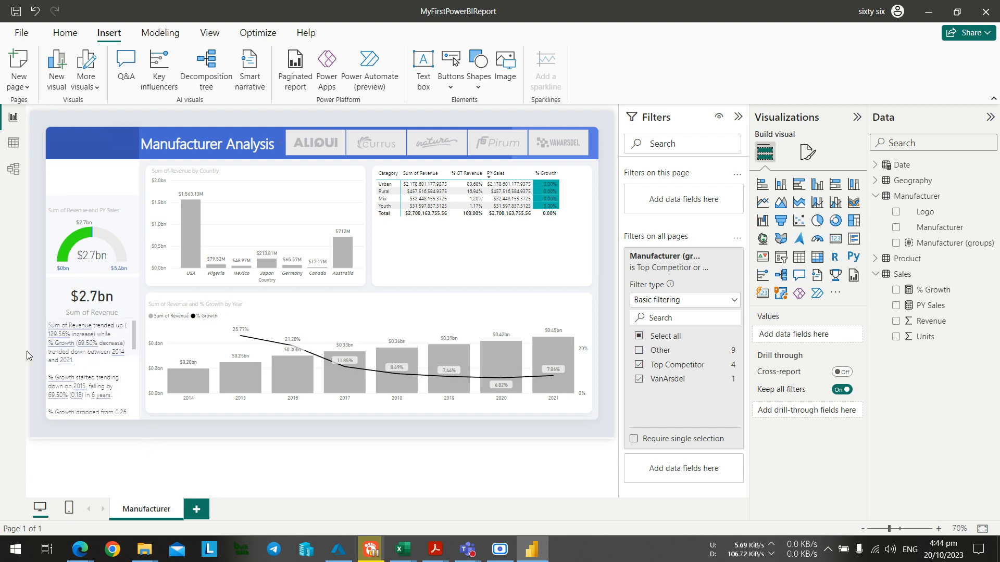
# Check the presenter's layout in Teams, and narrow the Sum of Revenue and % Growth by Year chart to free the left third of its panel.
pyautogui.hotkey('alt', 'Tab')
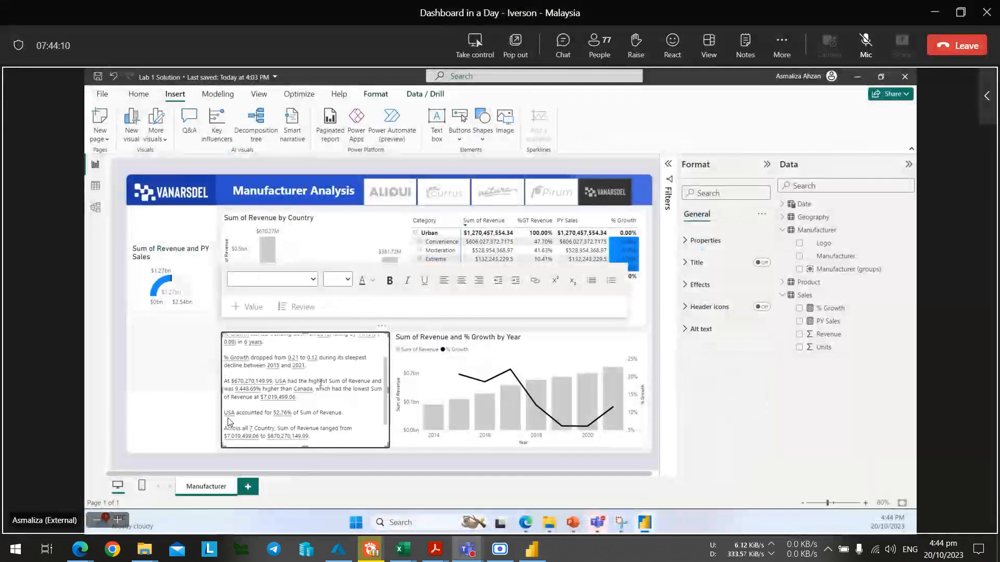
pyautogui.hotkey('alt', 'Tab')
pyautogui.click(167, 355)
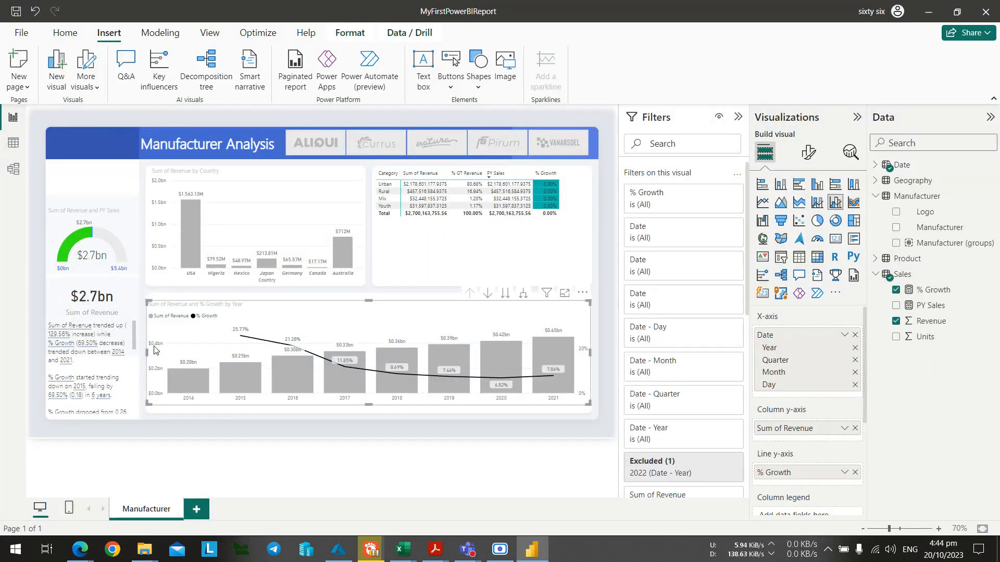
pyautogui.moveTo(146, 351); pyautogui.dragTo(305, 351)
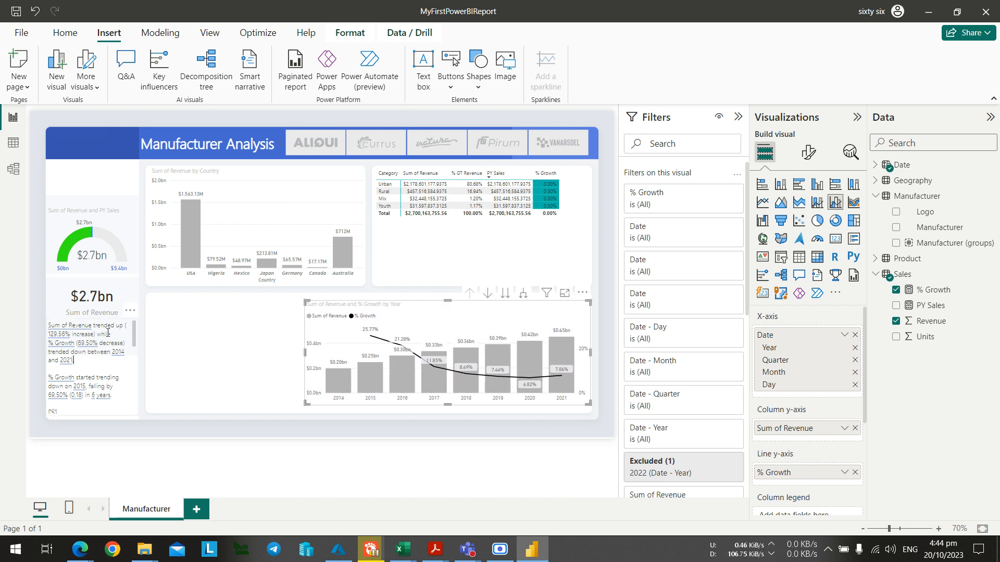
# Move the smart narrative into the free space beside the yearly revenue chart and enlarge it to fill that space.
pyautogui.click(106, 328)
pyautogui.moveTo(111, 321); pyautogui.dragTo(213, 295)
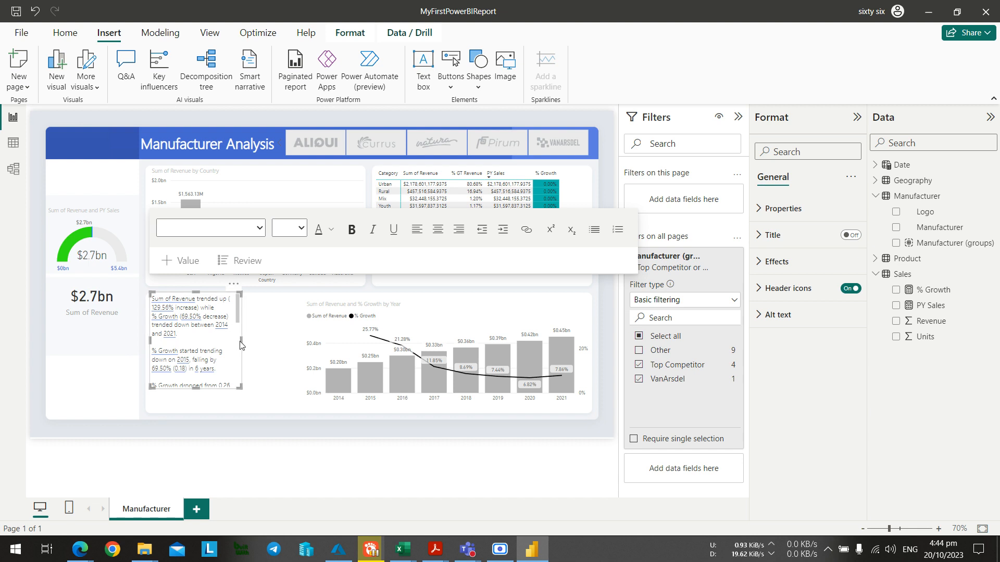
pyautogui.moveTo(240, 340); pyautogui.dragTo(303, 341)
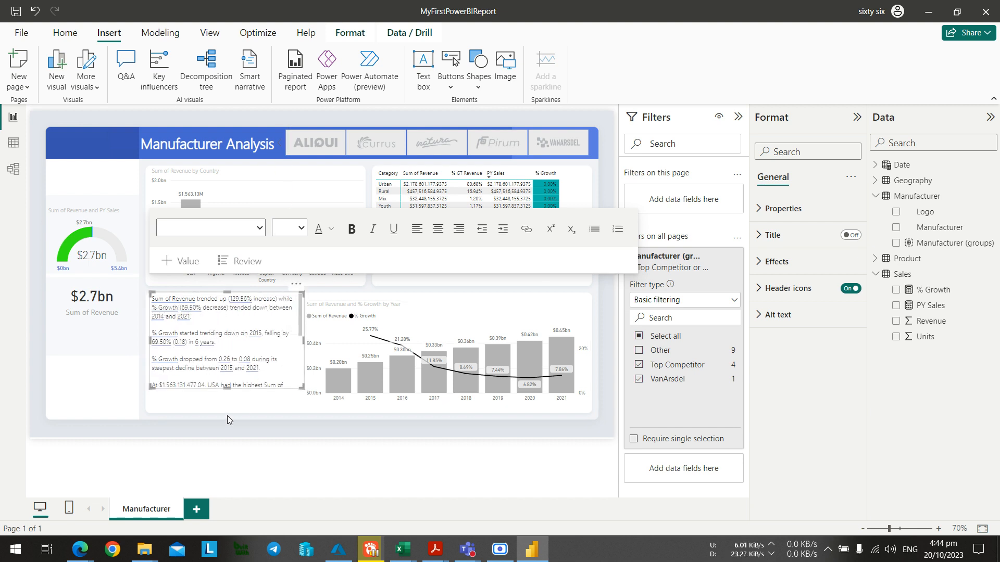
pyautogui.moveTo(226, 389); pyautogui.dragTo(221, 415)
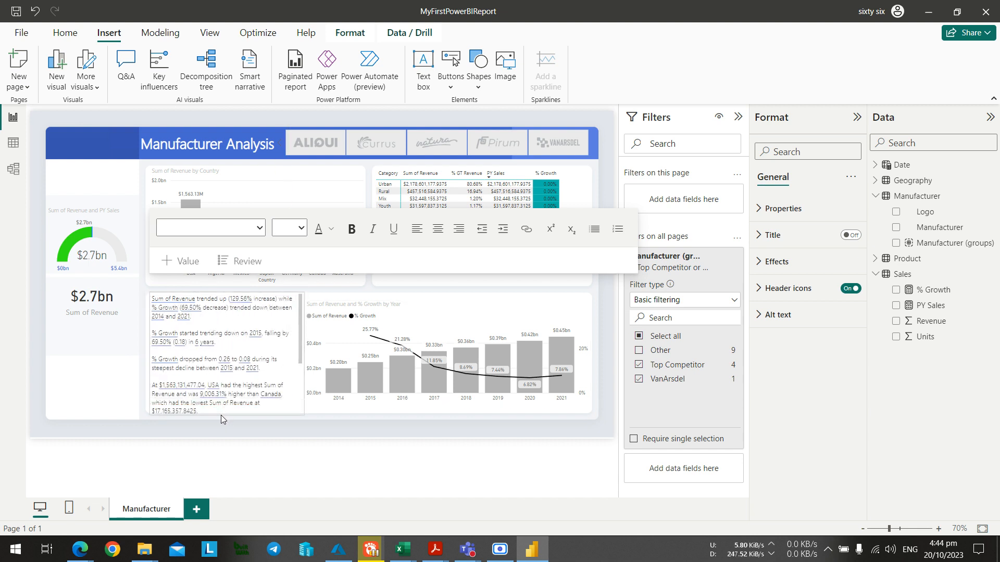
# Narrow the yearly revenue and growth chart further from its left side and widen the smart narrative to meet it.
pyautogui.click(371, 321)
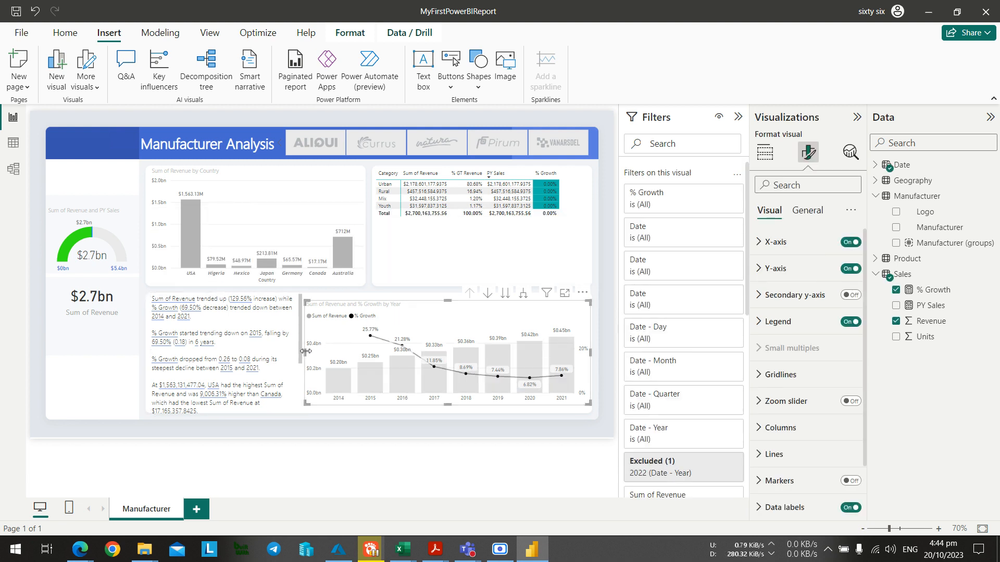
pyautogui.moveTo(311, 356); pyautogui.dragTo(305, 356)
pyautogui.moveTo(306, 356); pyautogui.dragTo(330, 354)
pyautogui.click(290, 338)
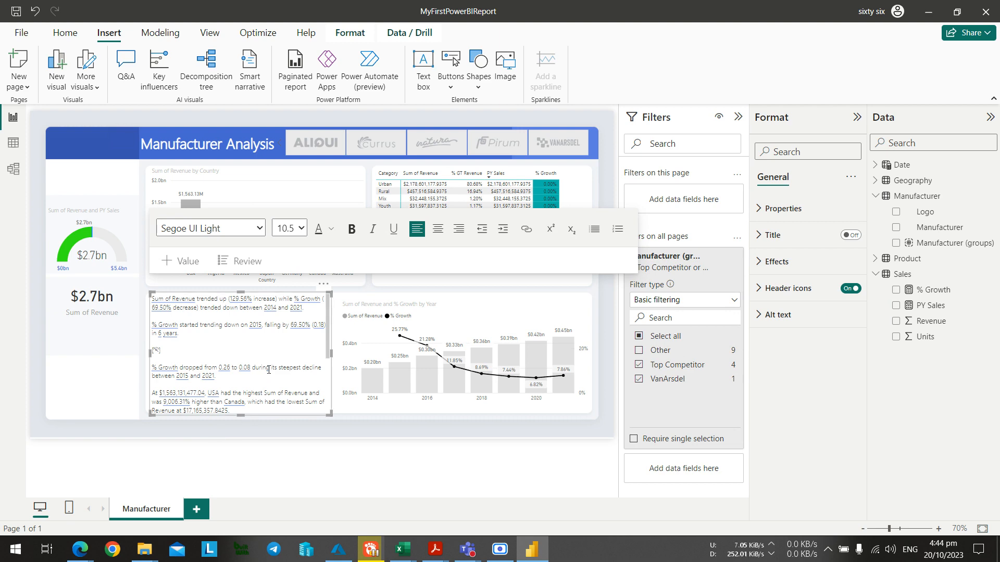
pyautogui.click(353, 437)
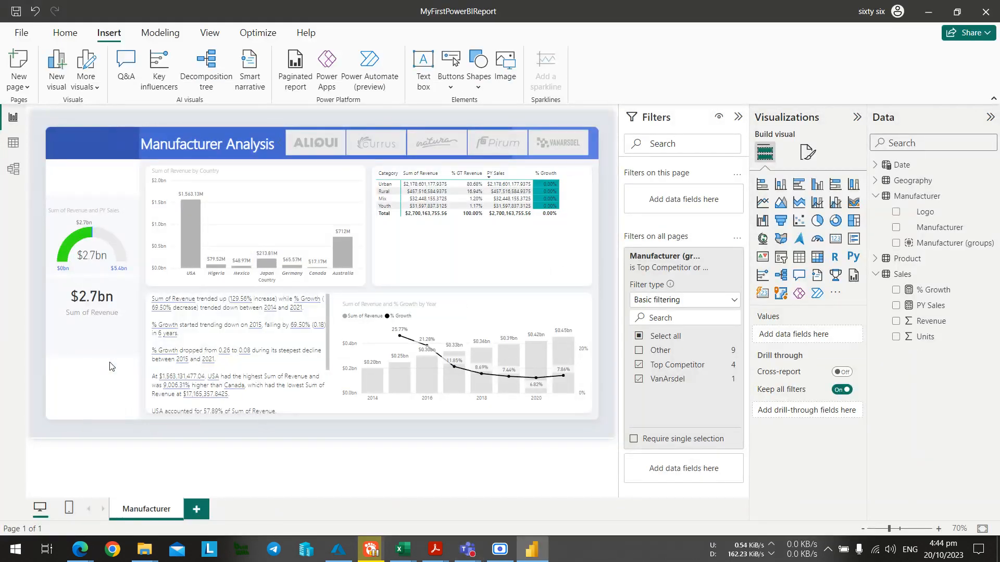
# Compare the report with the presenter's version in Teams, and open the gallery for getting more visuals in Power BI.
pyautogui.hotkey('alt', 'Tab')
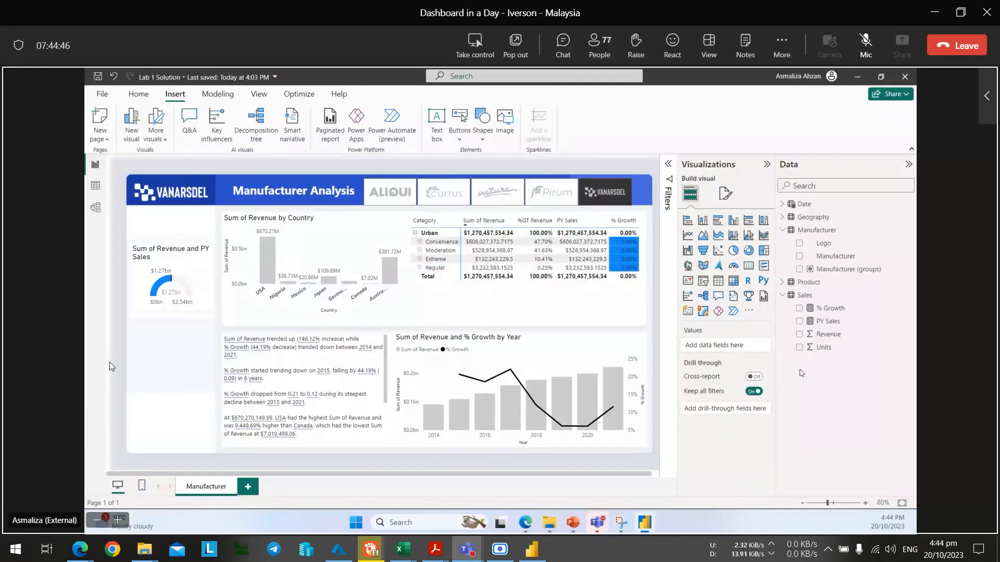
pyautogui.hotkey('alt', 'Tab')
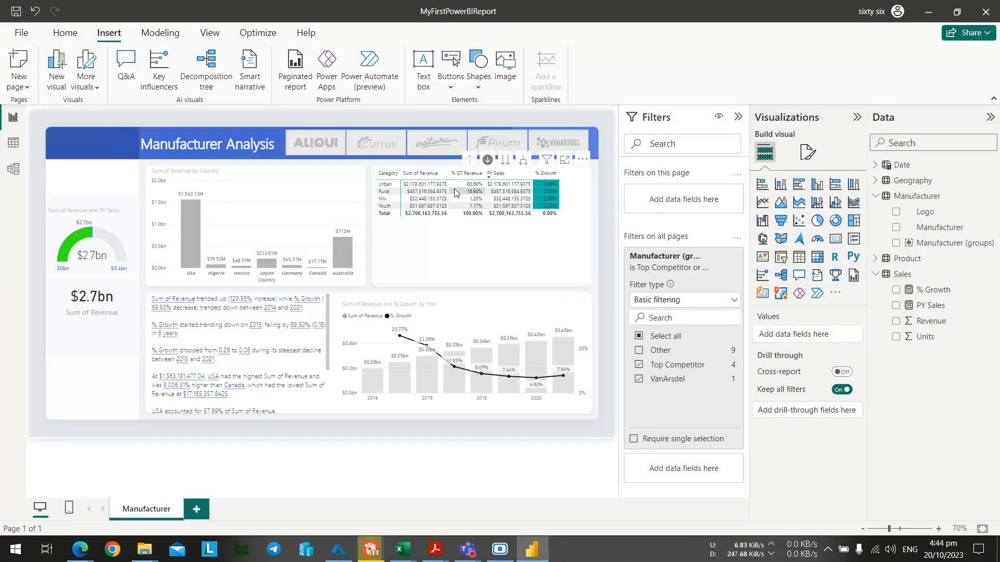
pyautogui.hotkey('alt', 'Tab')
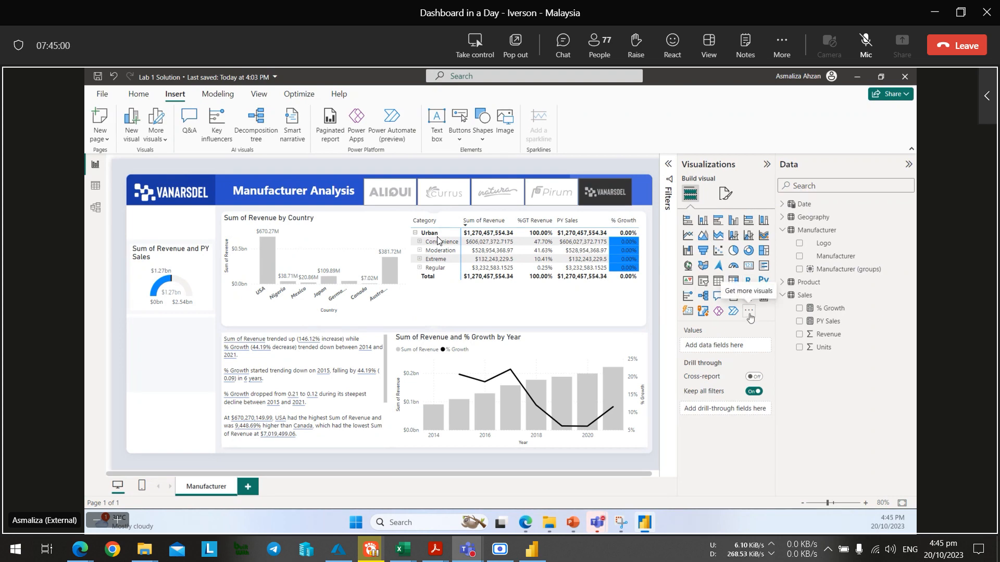
pyautogui.hotkey('alt', 'Tab')
pyautogui.click(836, 295)
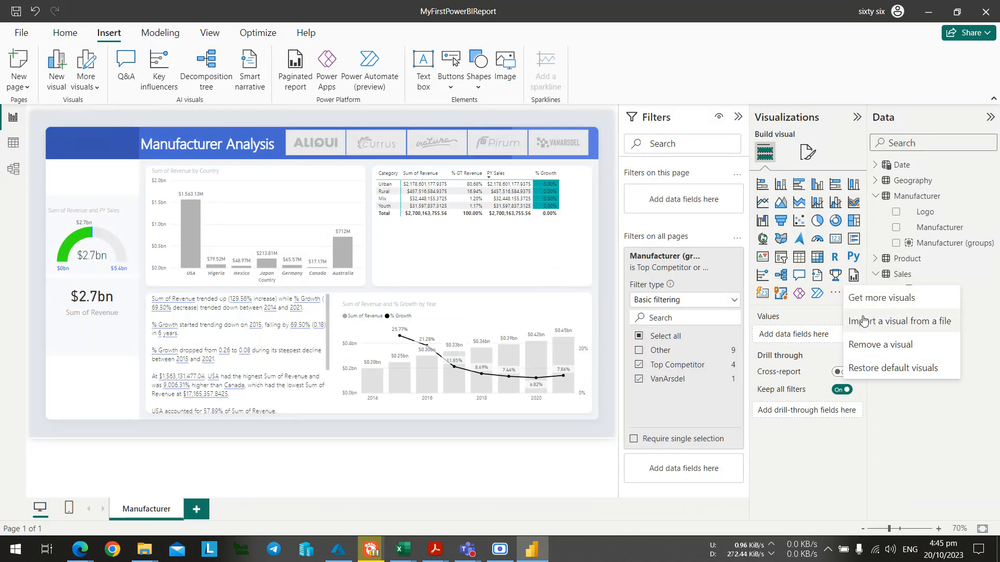
pyautogui.click(871, 304)
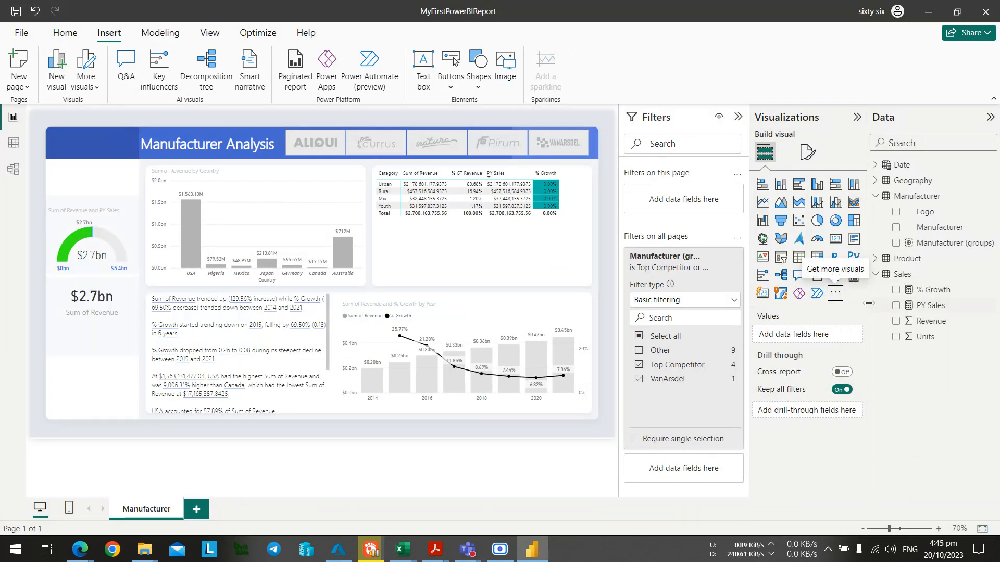
# Follow the presenter's demo in Teams, search the Power BI visuals gallery for "play ax", and open Play Axis (Dynamic Slicer).
pyautogui.hotkey('alt', 'Tab')
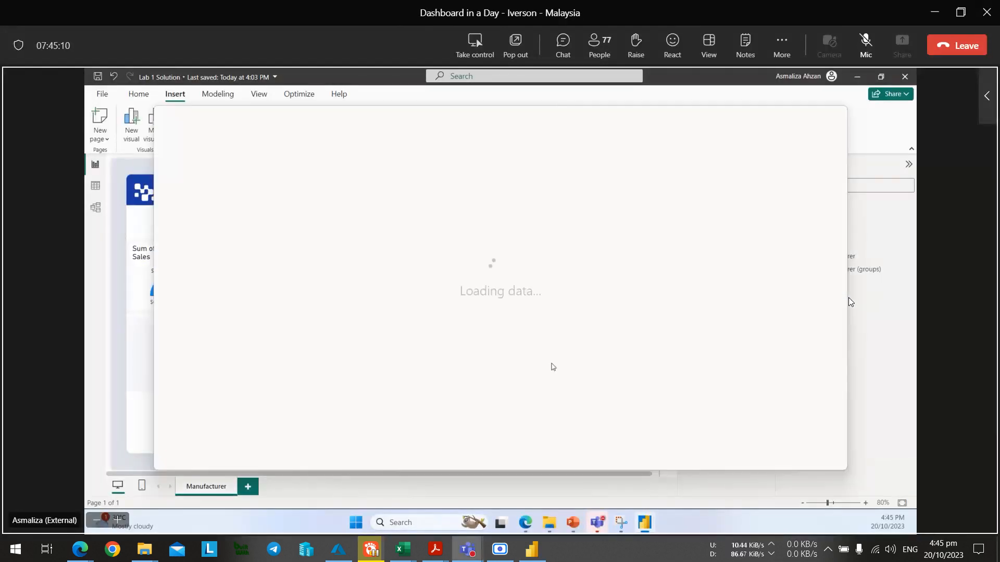
pyautogui.hotkey('alt', 'Tab')
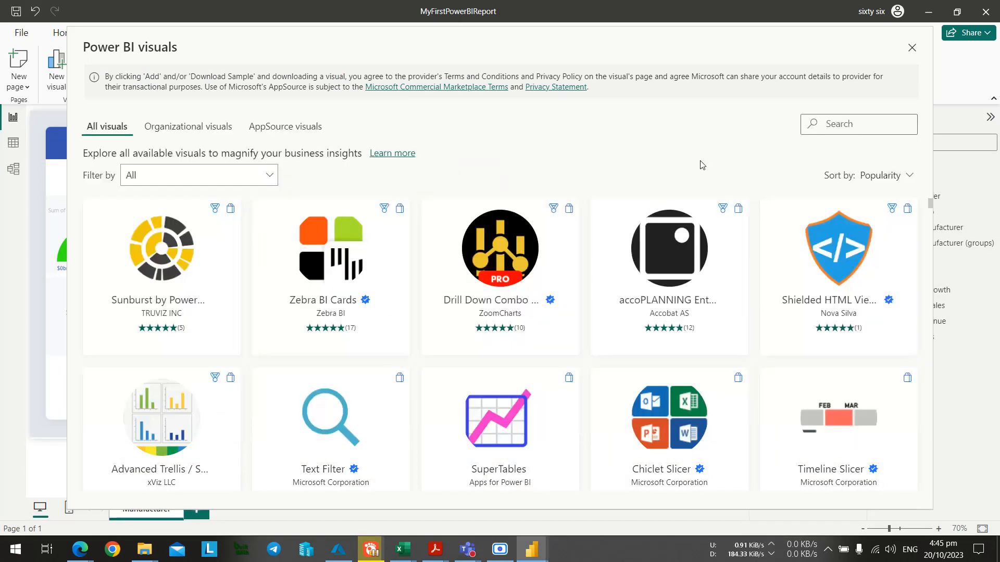
pyautogui.hotkey('alt', 'Tab')
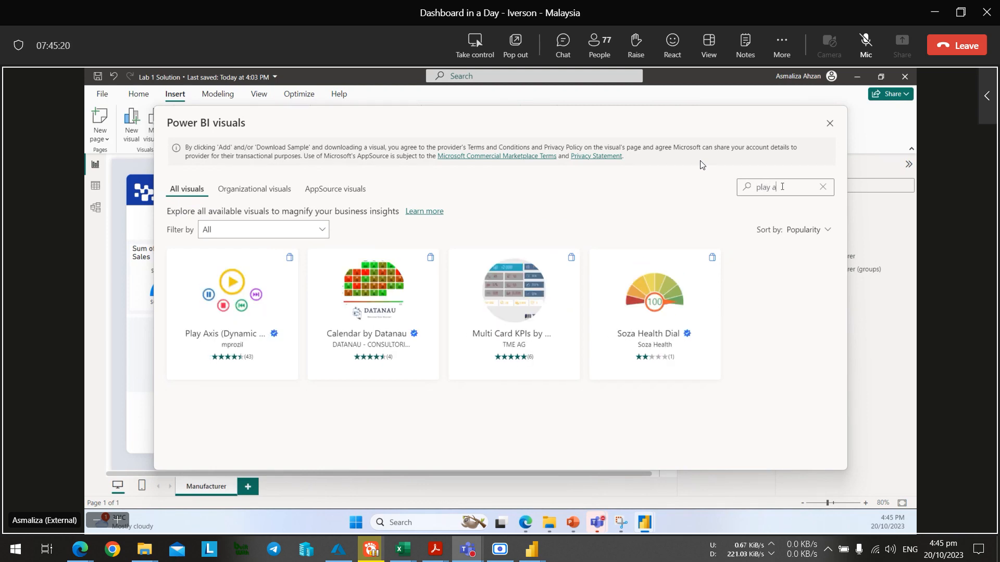
pyautogui.hotkey('alt', 'Tab')
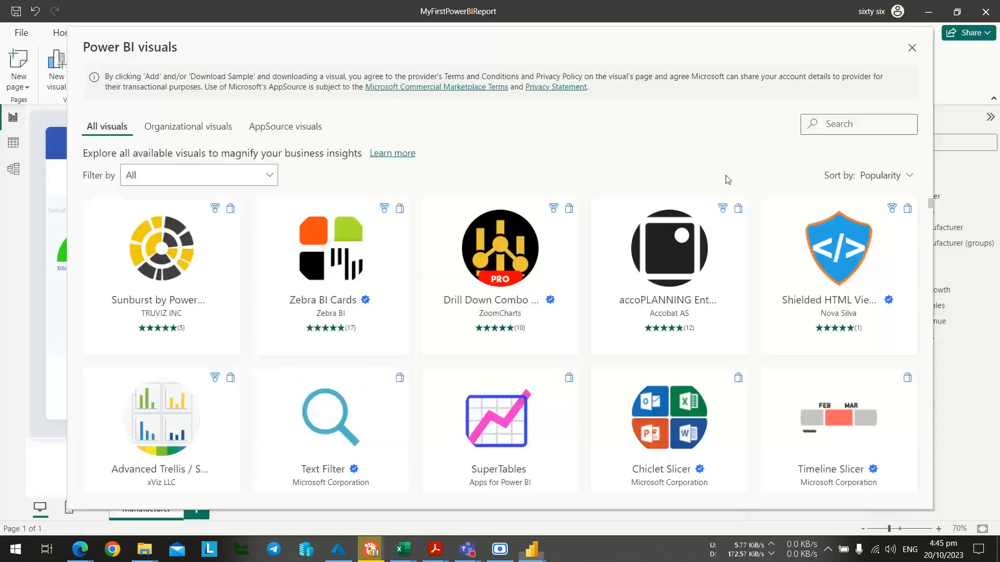
pyautogui.click(852, 124)
pyautogui.write('play ax')
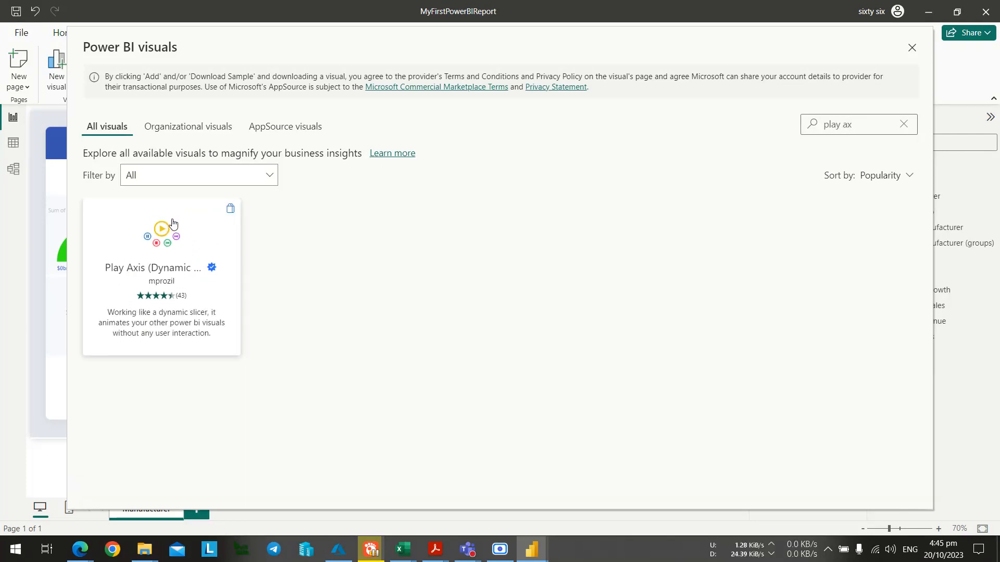
pyautogui.click(174, 224)
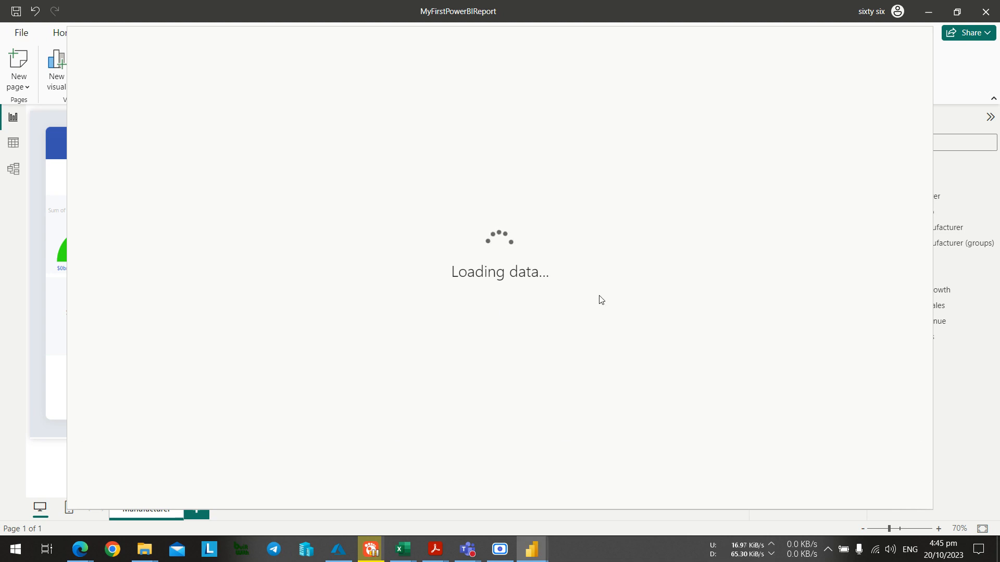
# Add the Play Axis (Dynamic Slicer) visual to the report, acknowledge the import, and return to the Teams meeting.
pyautogui.hotkey('alt', 'Tab')
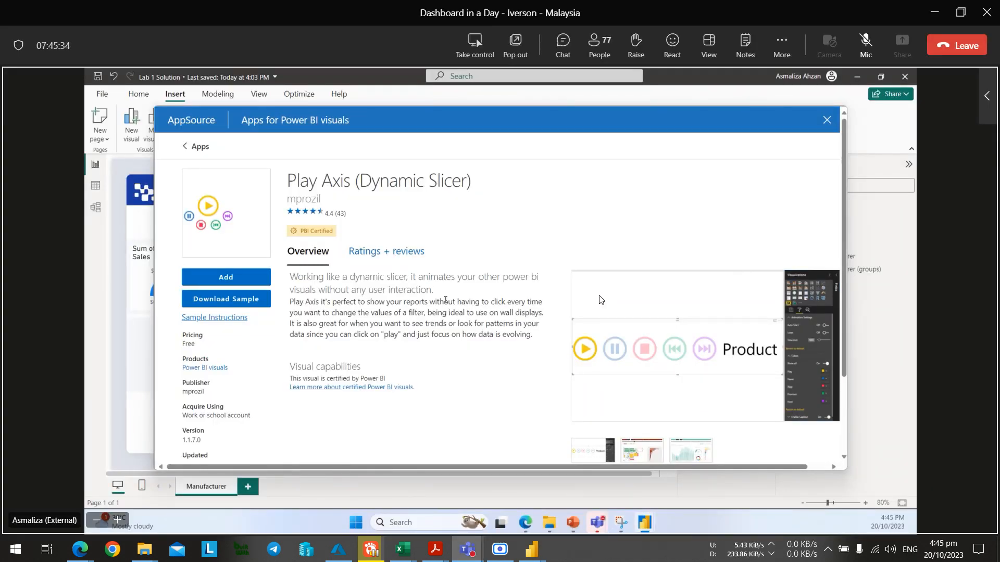
pyautogui.hotkey('alt', 'Tab')
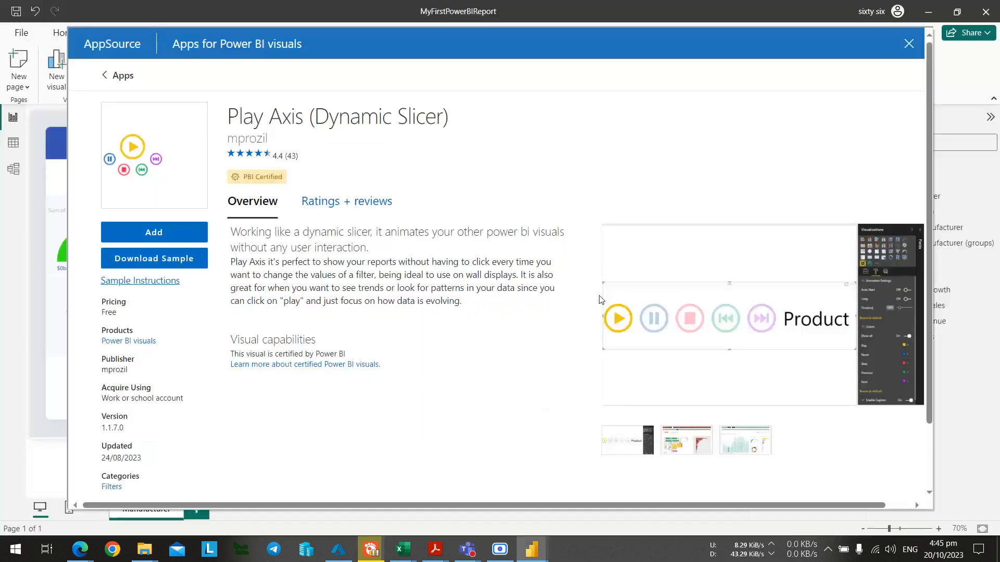
pyautogui.click(154, 232)
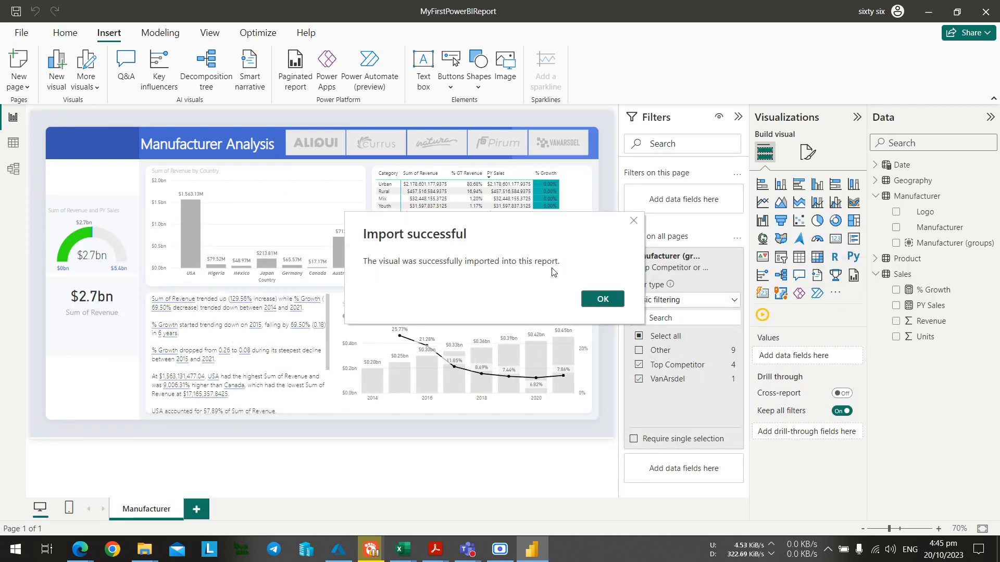
pyautogui.click(603, 300)
pyautogui.hotkey('alt', 'Tab')
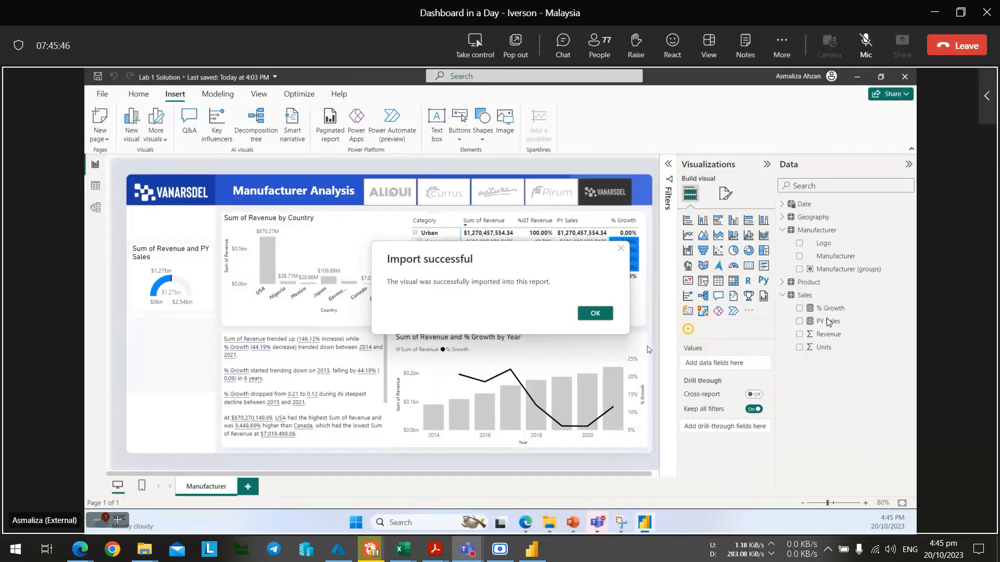
# In Power BI, insert a Play Axis visual and place it below the Sum of Revenue card, matching the presenter's layout in Teams.
pyautogui.hotkey('alt', 'Tab')
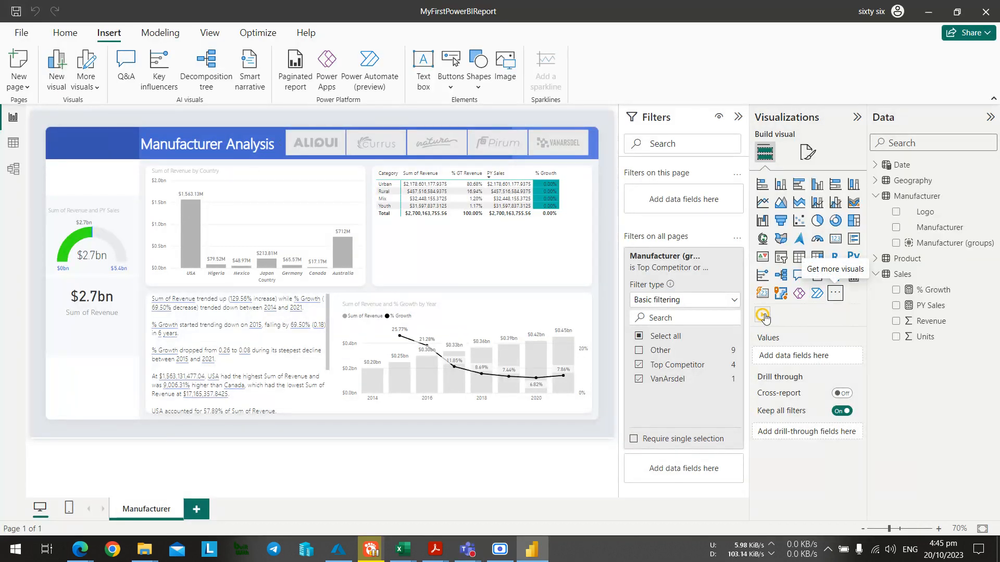
pyautogui.click(762, 316)
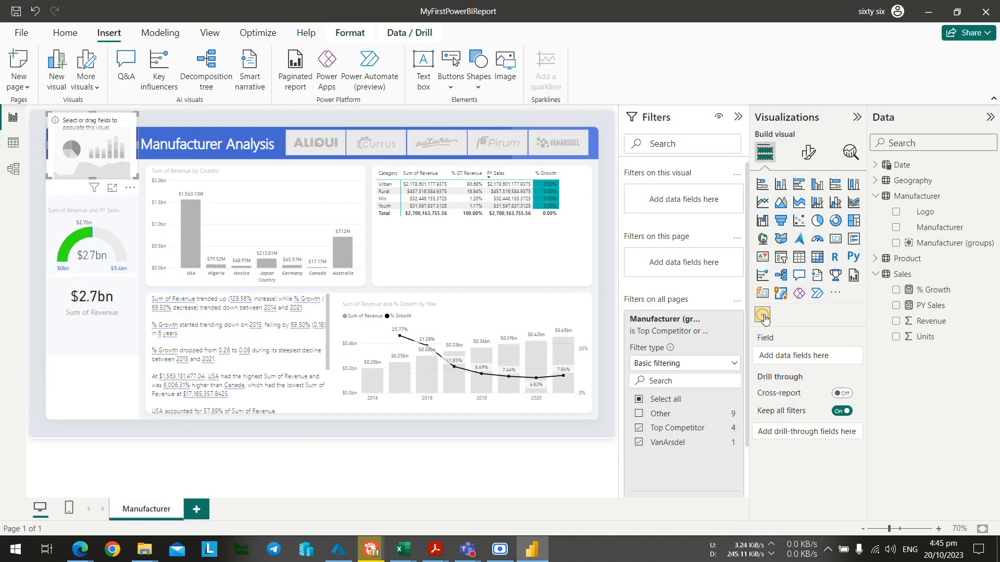
pyautogui.moveTo(113, 115); pyautogui.dragTo(119, 321)
pyautogui.hotkey('alt', 'Tab')
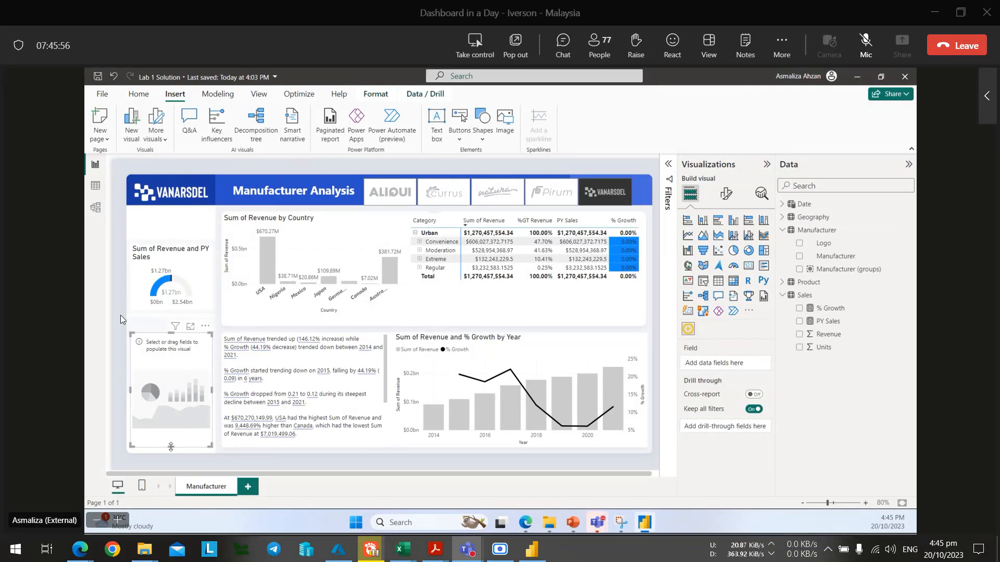
# Back in Power BI, resize the empty Play Axis visual to fill the sidebar's width and the space below the revenue card.
pyautogui.hotkey('alt', 'Tab')
pyautogui.moveTo(98, 389); pyautogui.dragTo(89, 417)
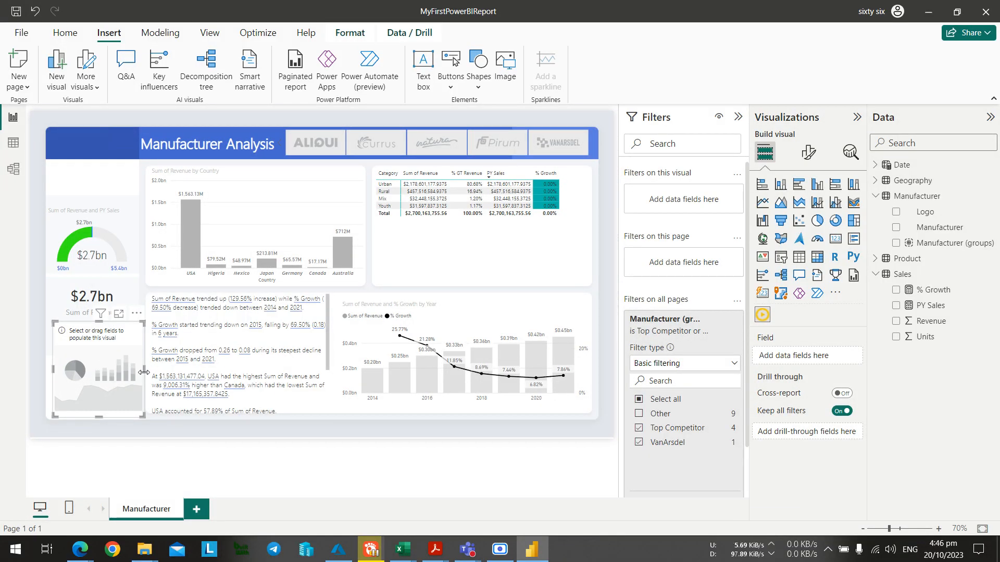
pyautogui.moveTo(146, 368); pyautogui.dragTo(139, 380)
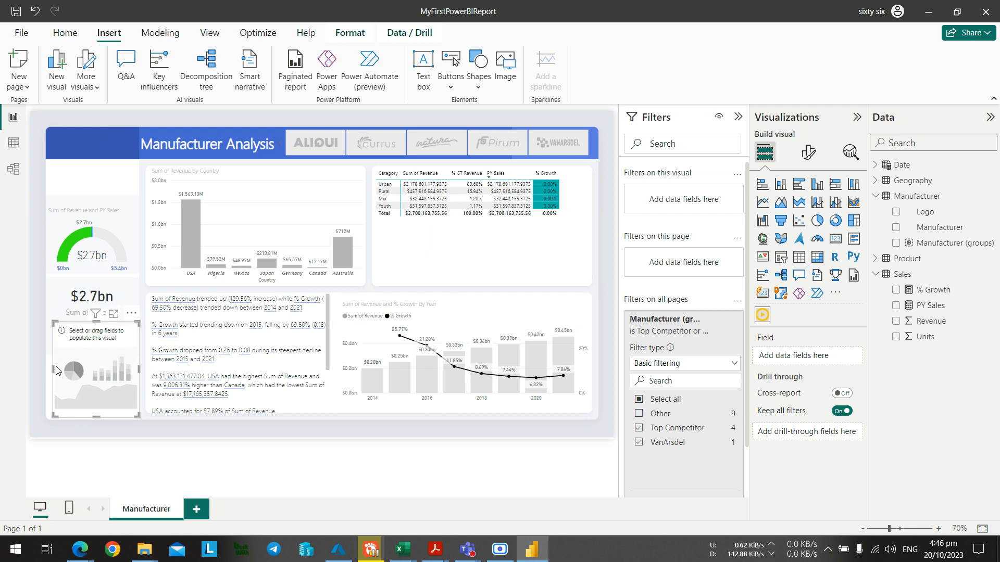
pyautogui.moveTo(53, 367); pyautogui.dragTo(44, 367)
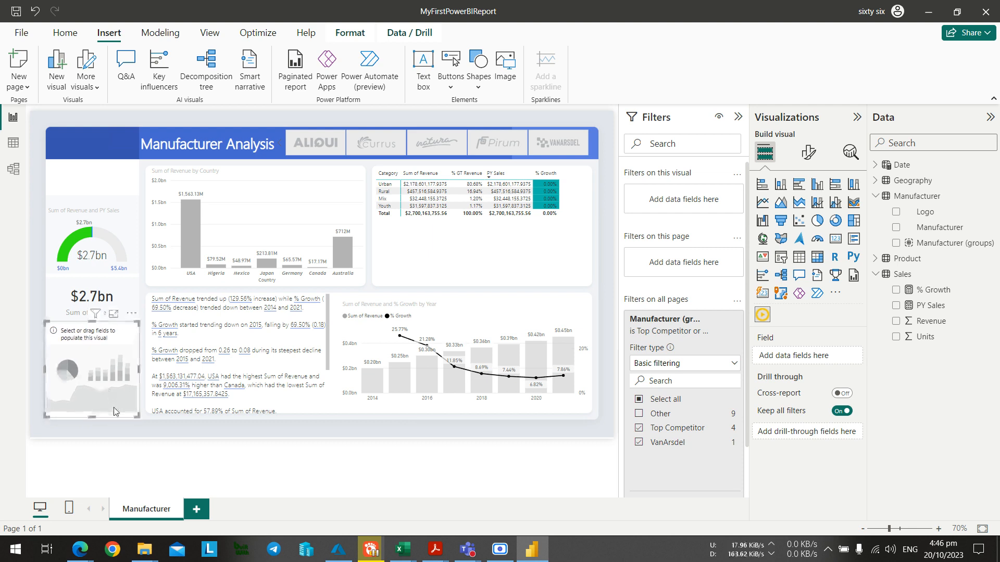
pyautogui.click(91, 420)
pyautogui.click(95, 411)
pyautogui.moveTo(92, 417); pyautogui.dragTo(93, 421)
pyautogui.click(208, 430)
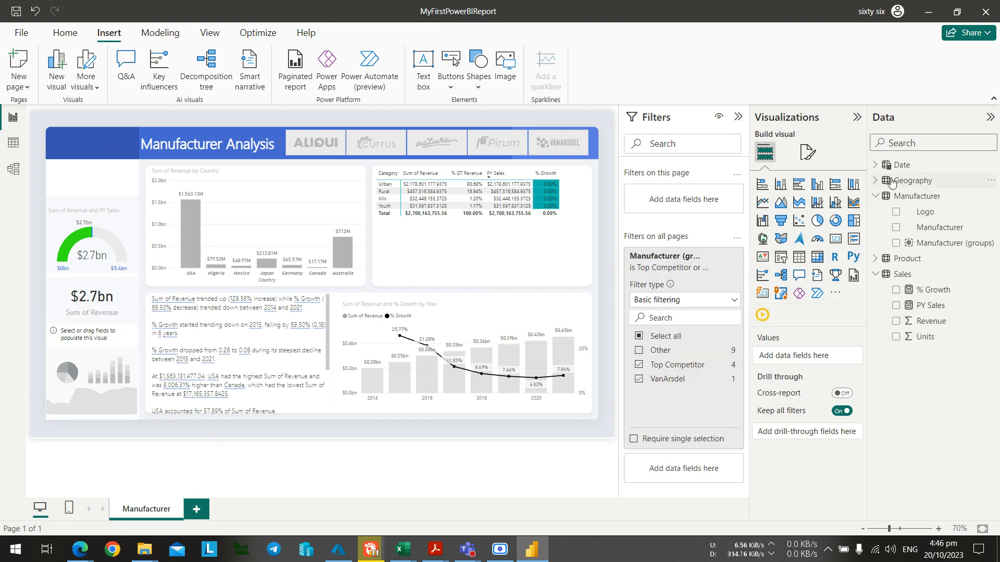
# Add the Date hierarchy from the Date table to the Play Axis visual, deleting the stray date table created by mistake.
pyautogui.click(876, 165)
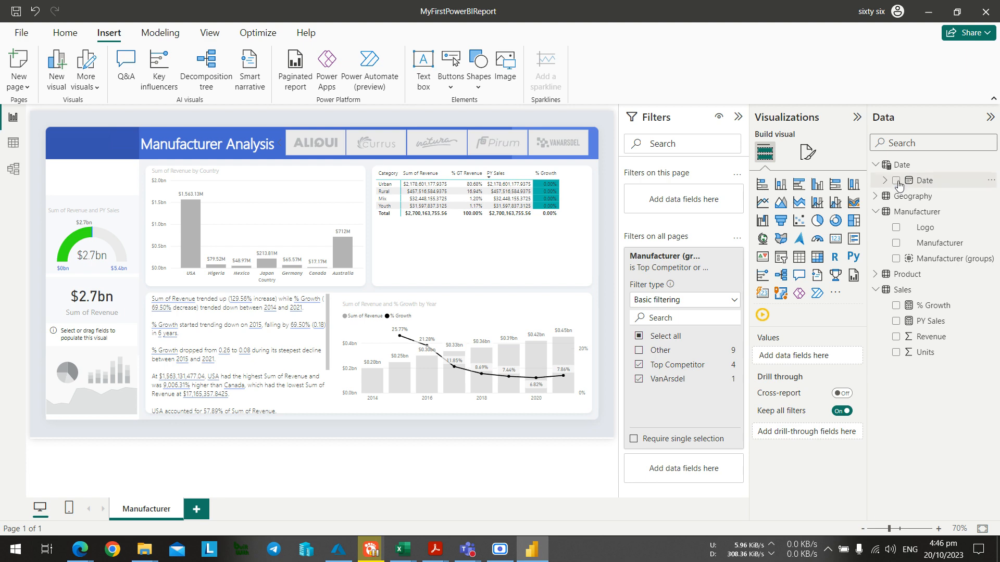
pyautogui.click(896, 181)
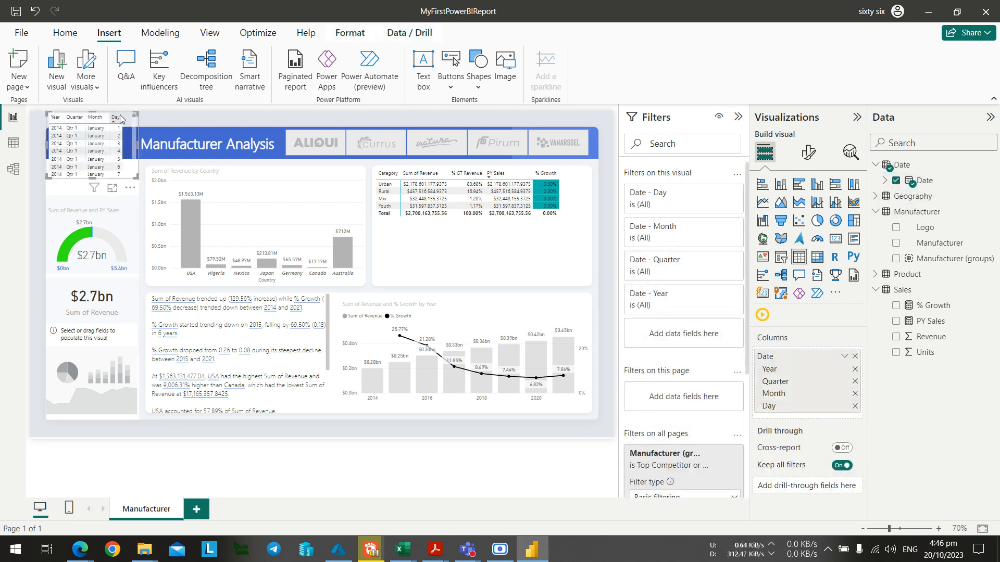
pyautogui.press('Delete')
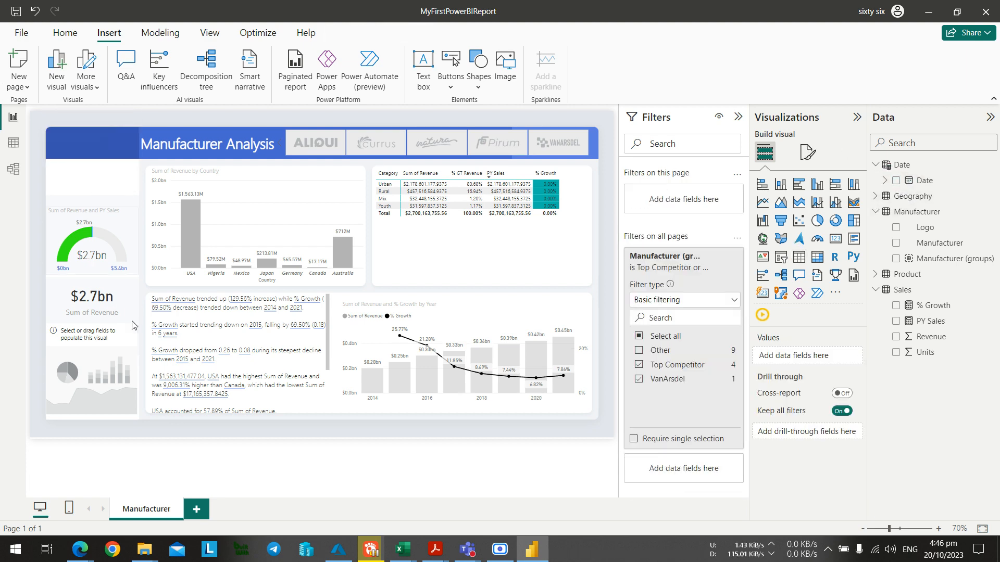
pyautogui.click(119, 344)
pyautogui.click(895, 181)
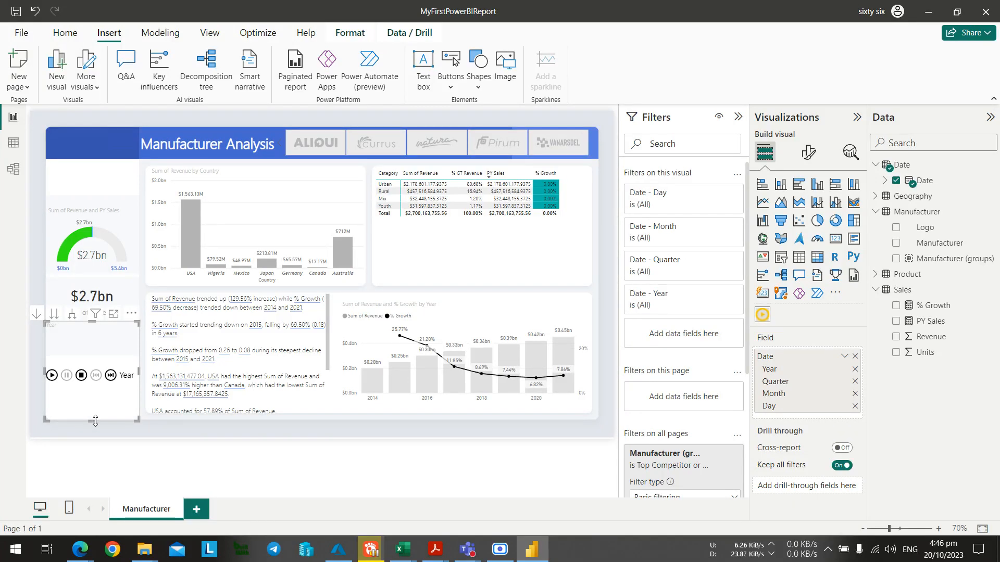
# Shorten the Play Axis slicer from its lower edge so it sits compactly just beneath the Sum of Revenue card.
pyautogui.click(132, 424)
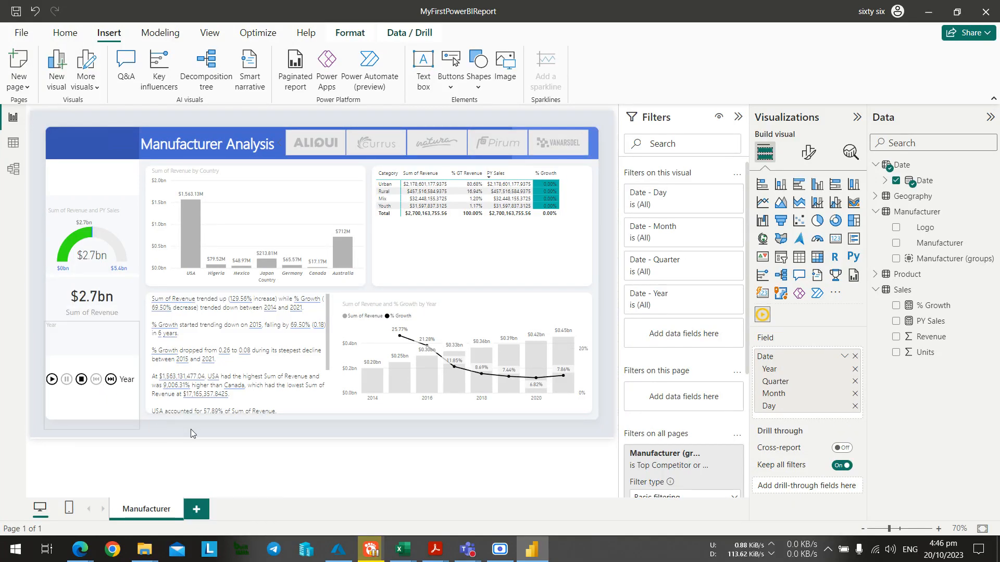
pyautogui.click(107, 405)
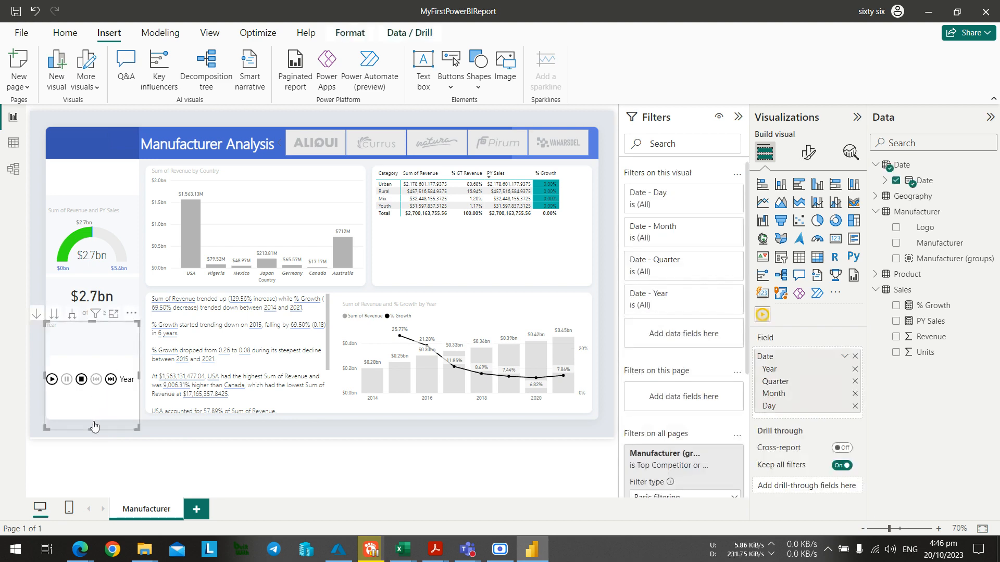
pyautogui.moveTo(93, 425); pyautogui.dragTo(93, 358)
pyautogui.click(103, 401)
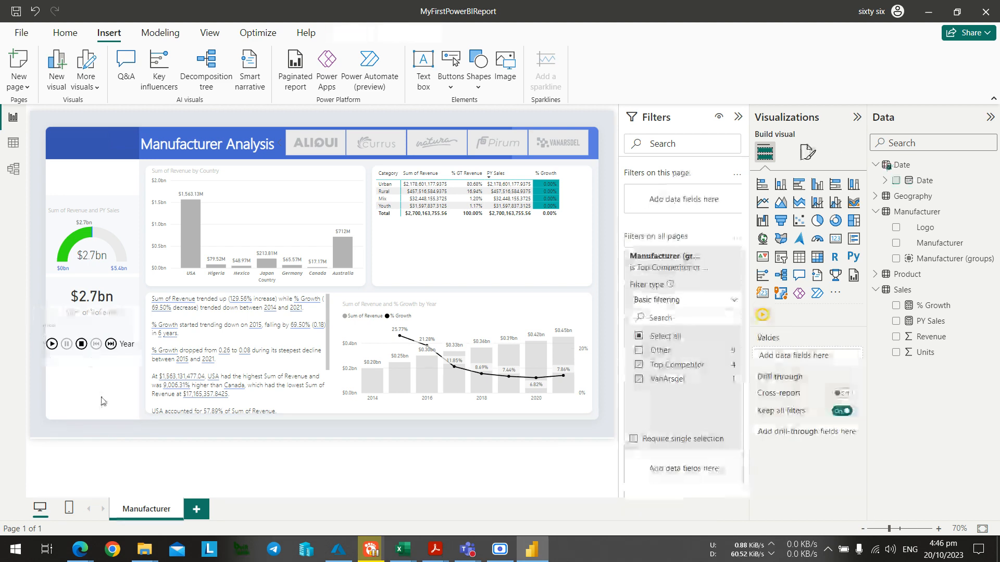
# Compare the Play Axis slicer with the presenter's coloured version in Teams, and examine the page format options and the slicer's fields in Power BI.
pyautogui.hotkey('alt', 'Tab')
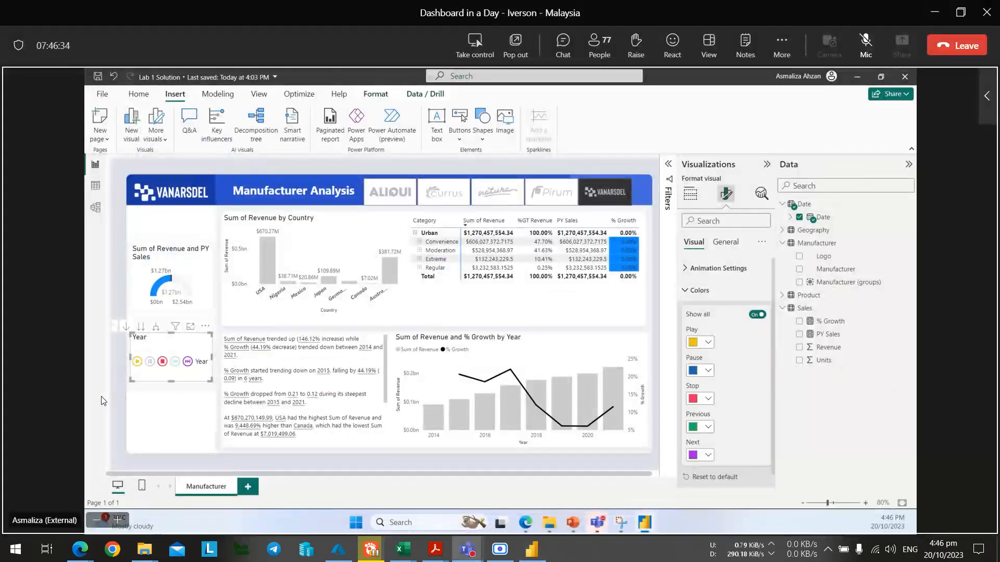
pyautogui.hotkey('alt', 'Tab')
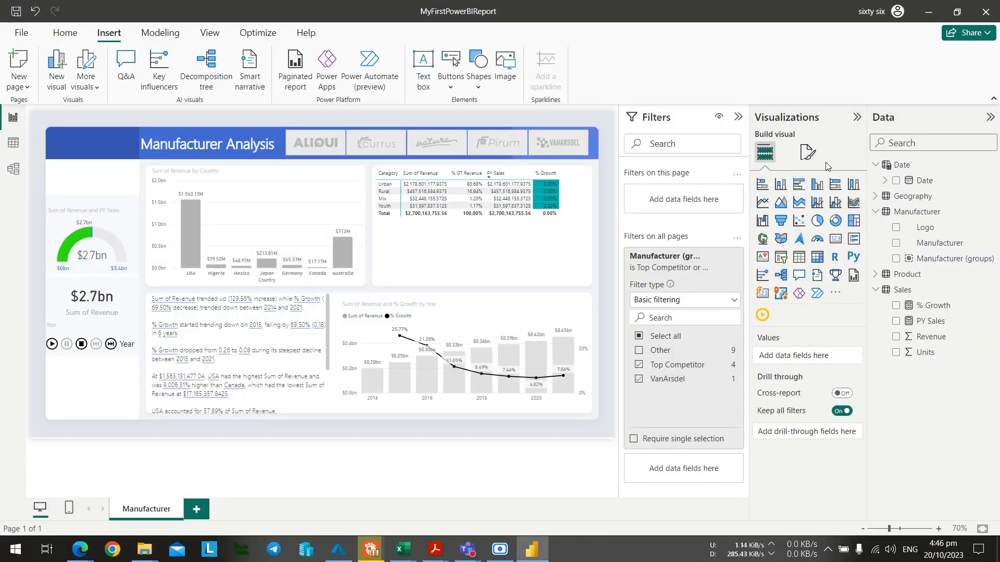
pyautogui.click(805, 158)
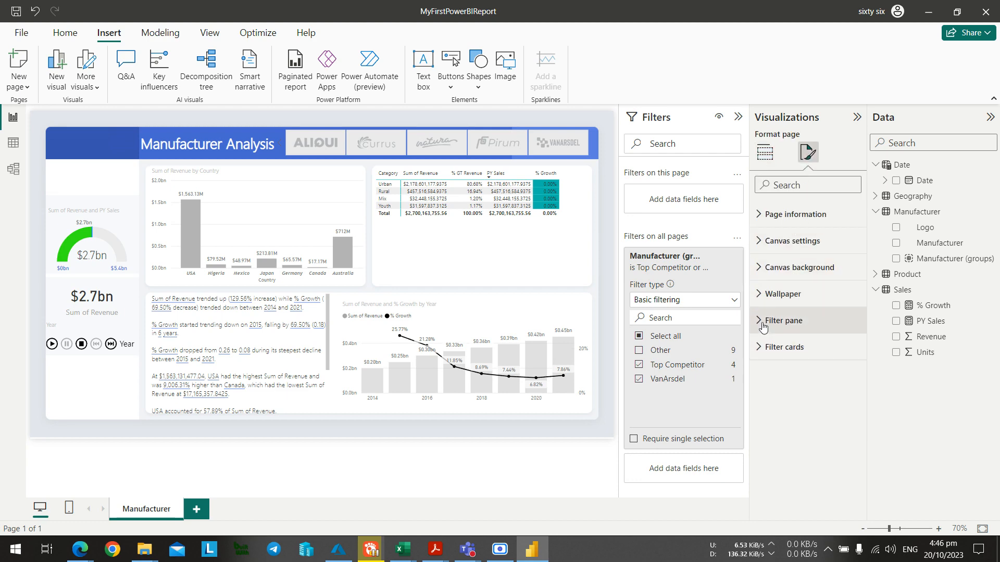
pyautogui.hotkey('alt', 'Tab')
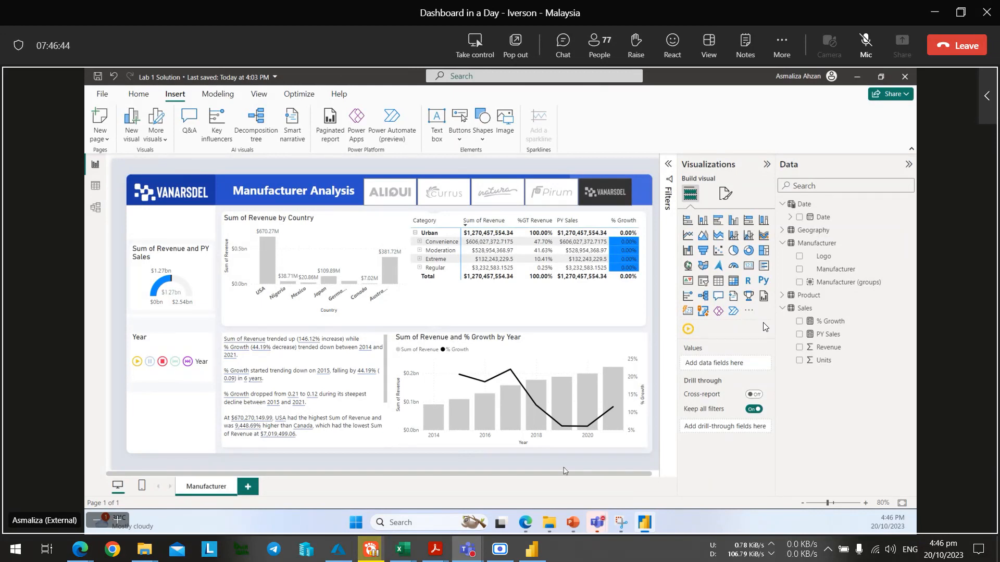
pyautogui.hotkey('alt', 'Tab')
pyautogui.click(764, 153)
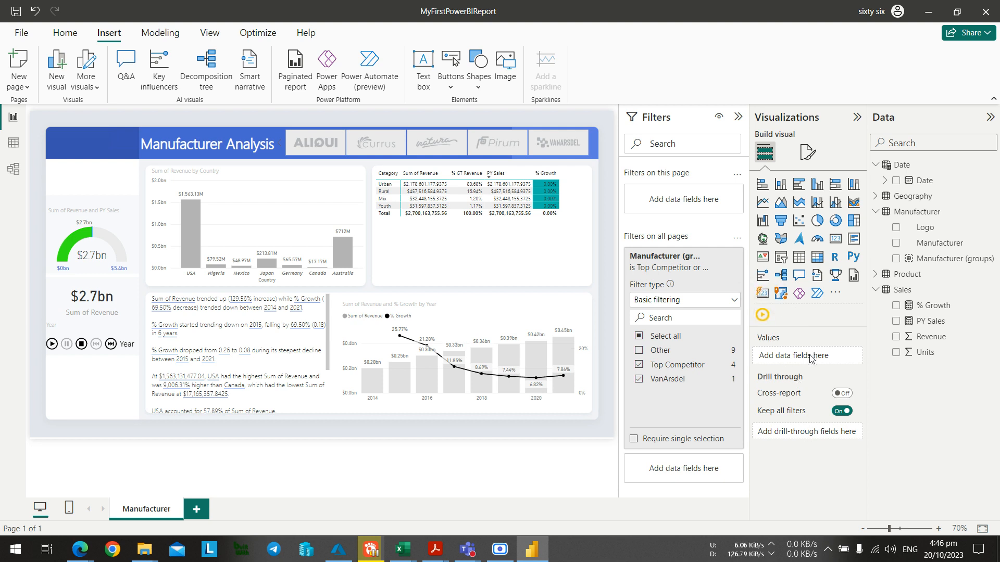
pyautogui.hotkey('alt', 'Tab')
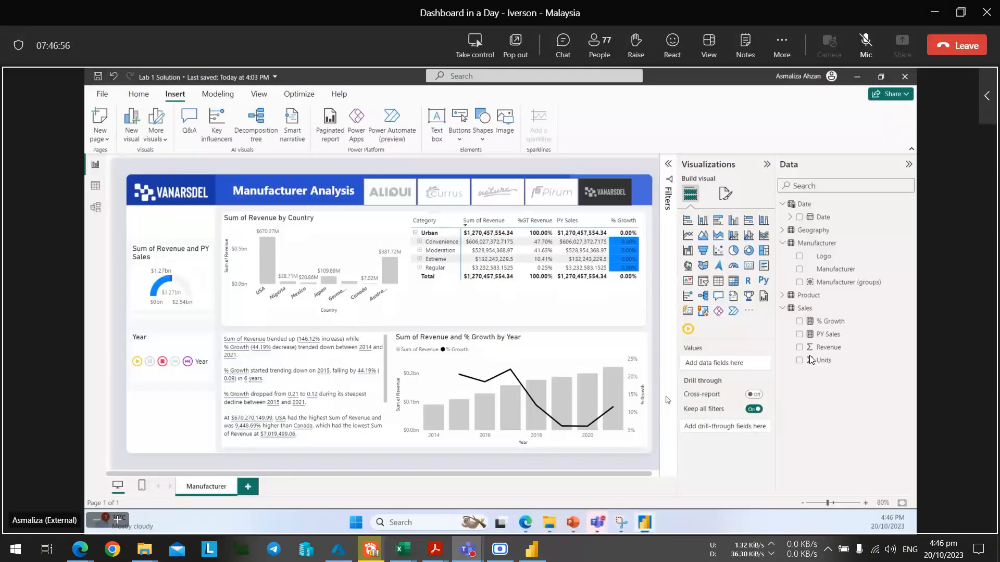
pyautogui.hotkey('alt', 'Tab')
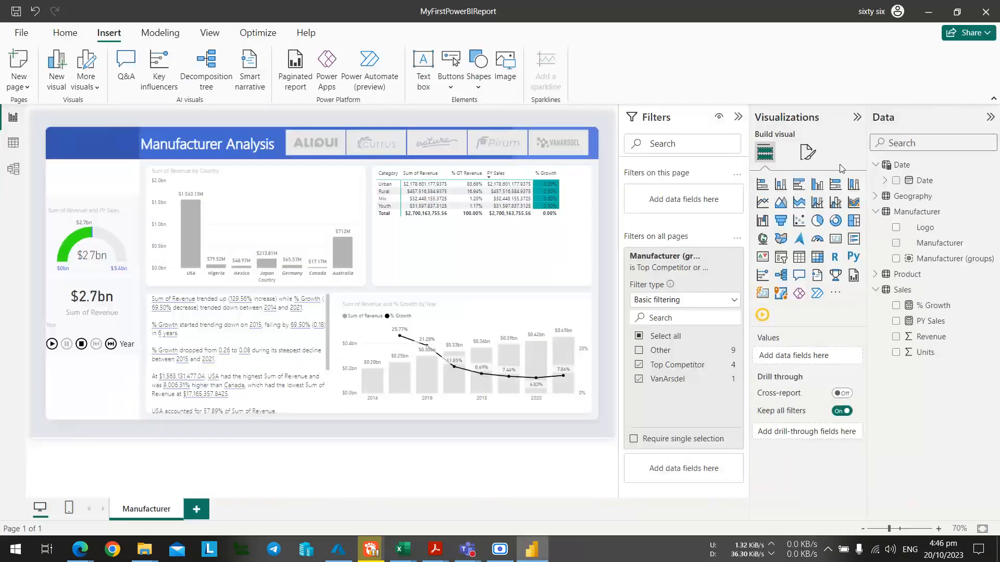
pyautogui.click(808, 154)
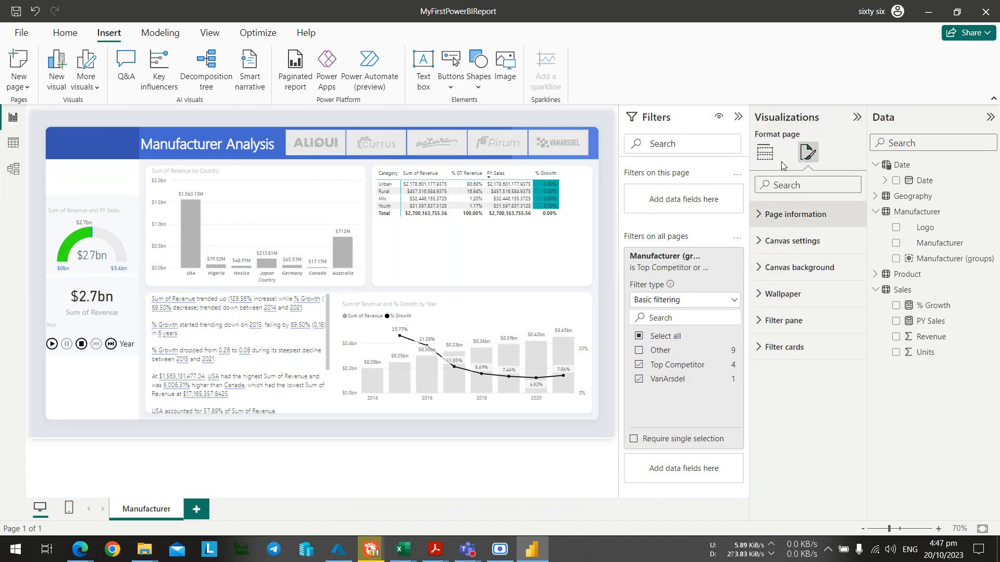
pyautogui.click(764, 152)
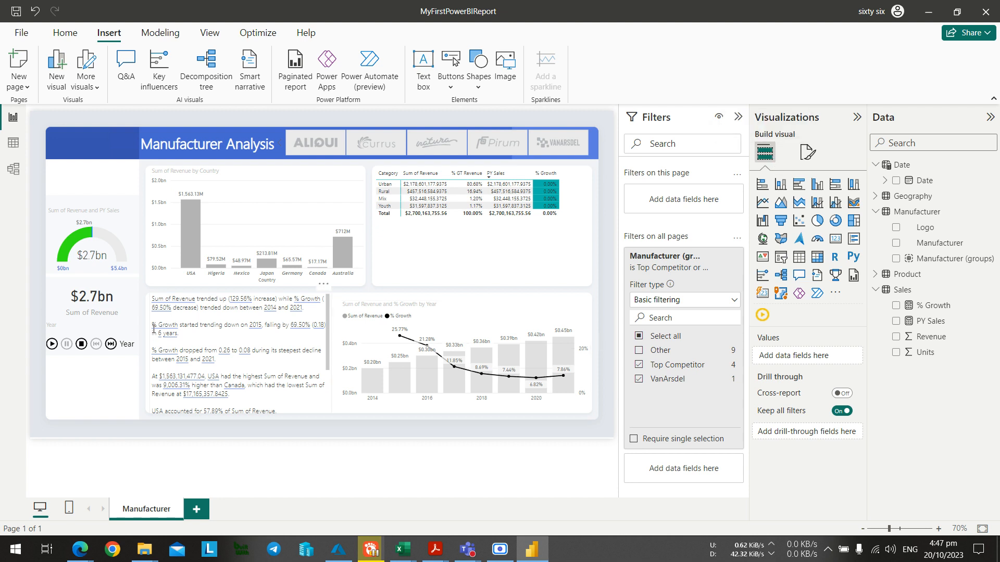
pyautogui.click(119, 334)
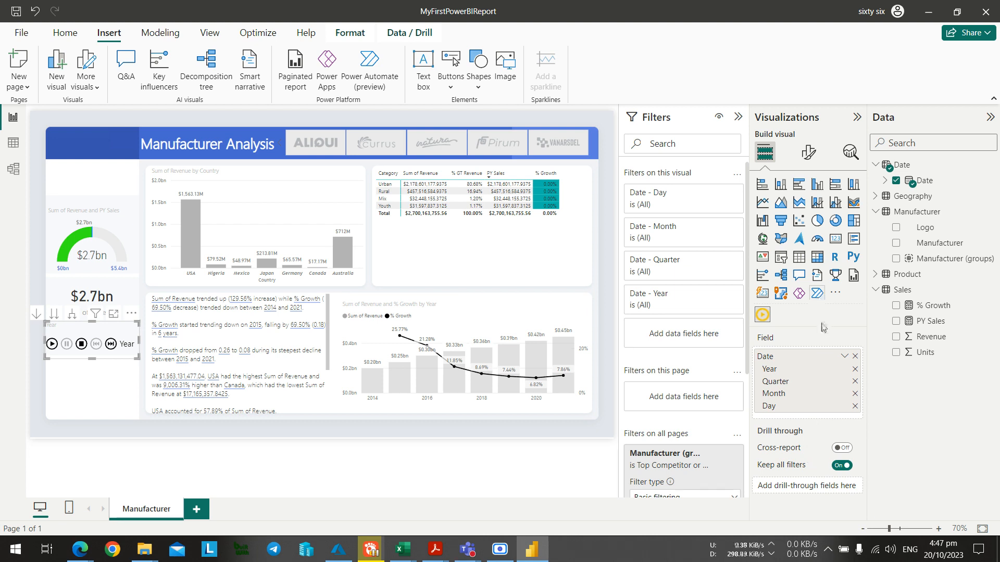
pyautogui.click(126, 384)
# Follow the presenter's demonstration of opening the Bookmarks pane in Teams, and return to Power BI.
pyautogui.hotkey('alt', 'Tab')
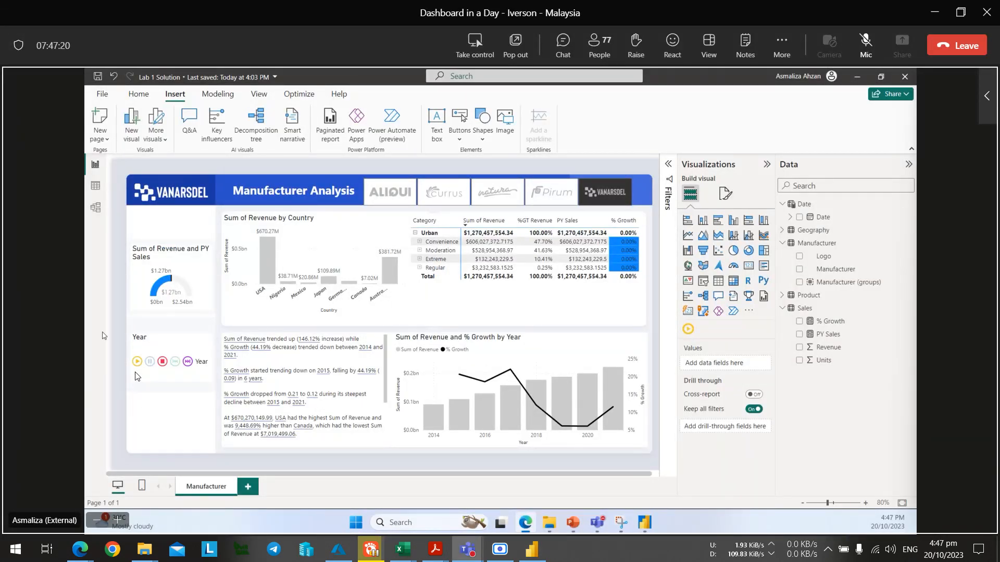
pyautogui.click(260, 94)
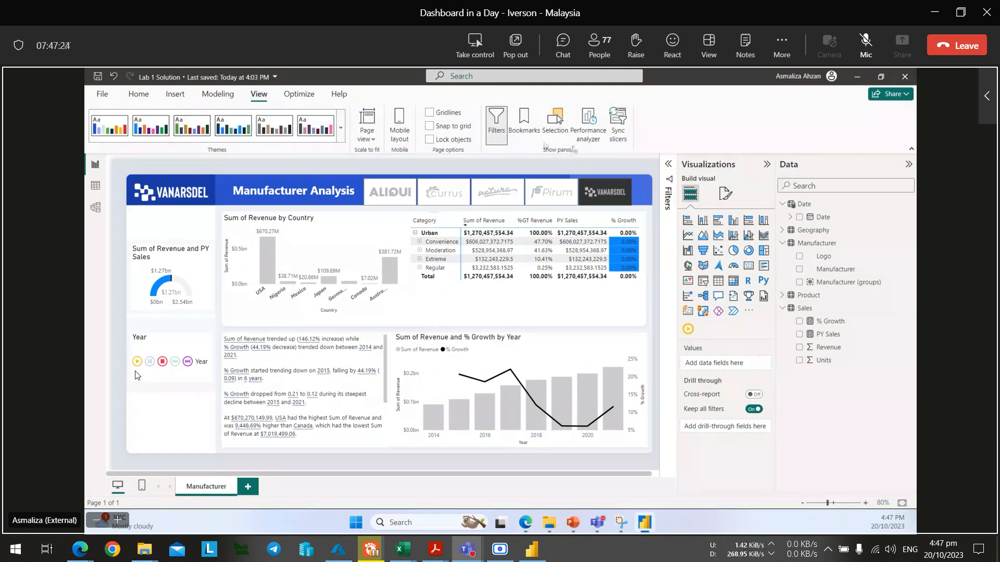
pyautogui.click(529, 123)
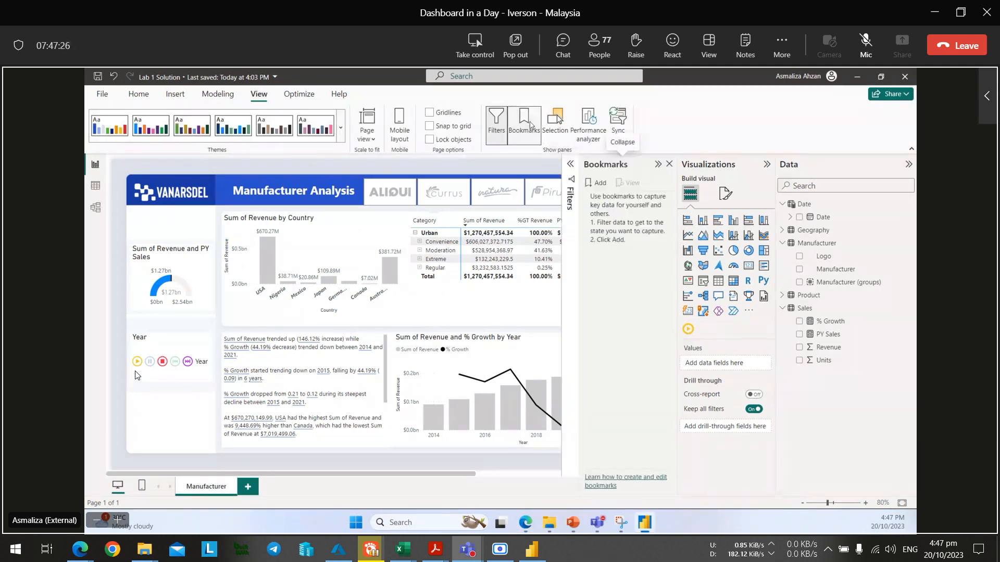
pyautogui.hotkey('alt', 'Tab')
# Show the view options and collapse the Data, Visualizations and Filters panes, following the presenter's layout in Teams.
pyautogui.click(211, 35)
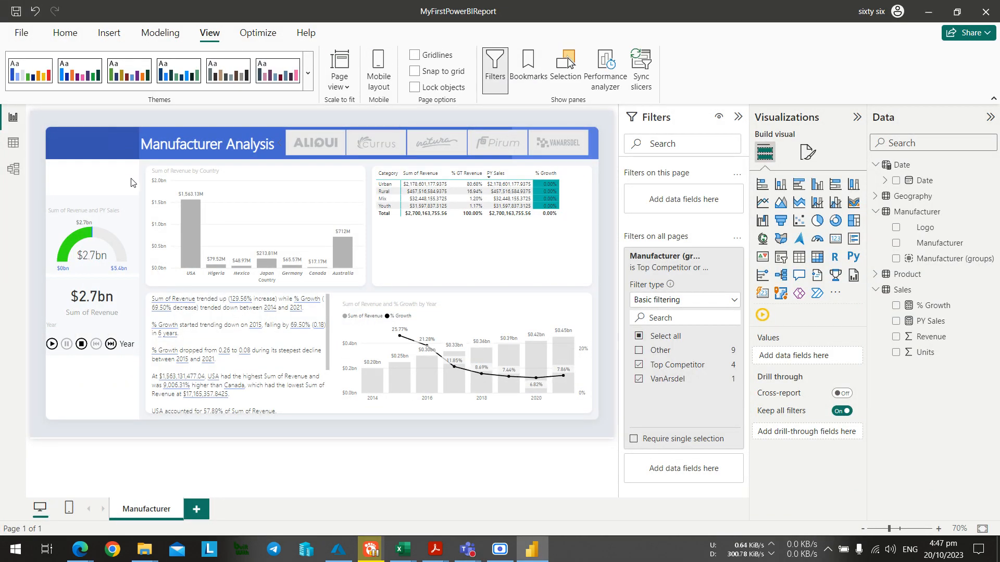
pyautogui.hotkey('alt', 'Tab')
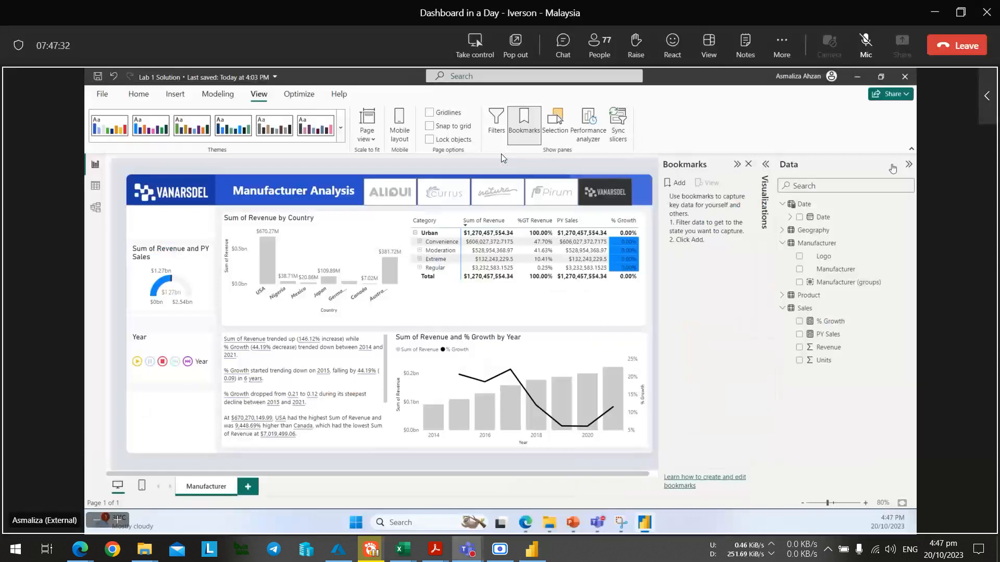
pyautogui.hotkey('alt', 'Tab')
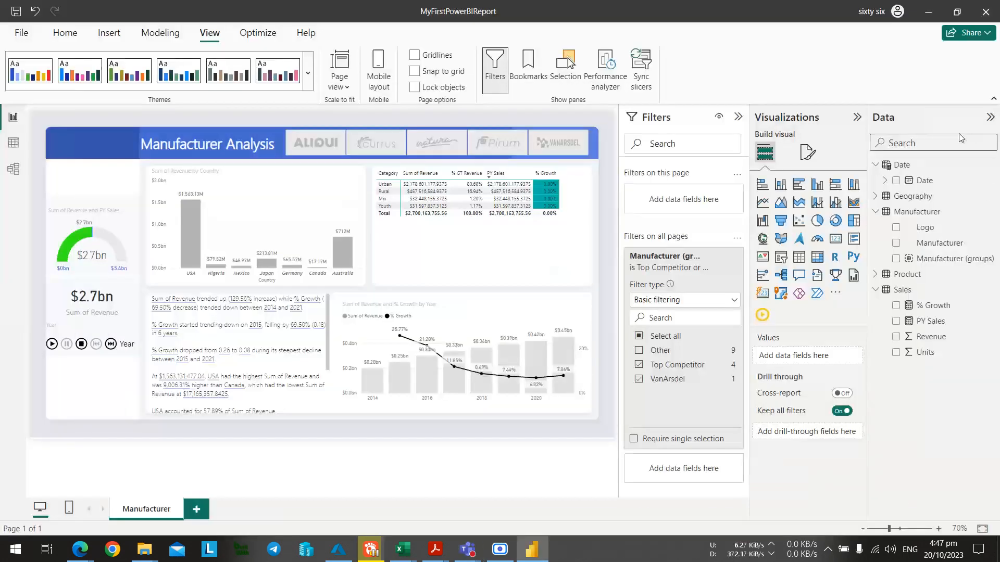
pyautogui.click(982, 121)
pyautogui.click(967, 118)
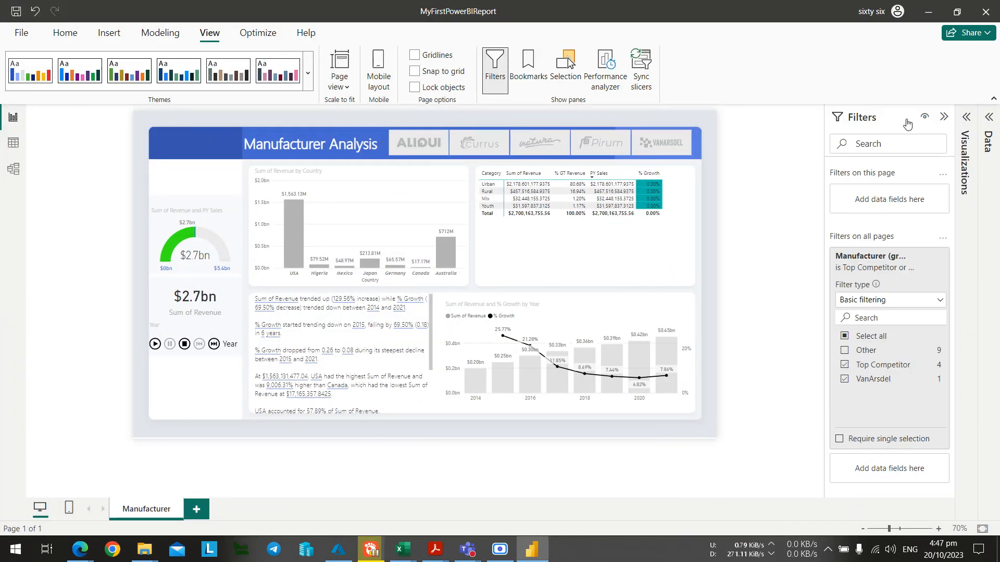
pyautogui.click(944, 118)
# Open the Bookmarks pane in Power BI and compare the workspace with the presenter's report in Teams.
pyautogui.hotkey('alt', 'Tab')
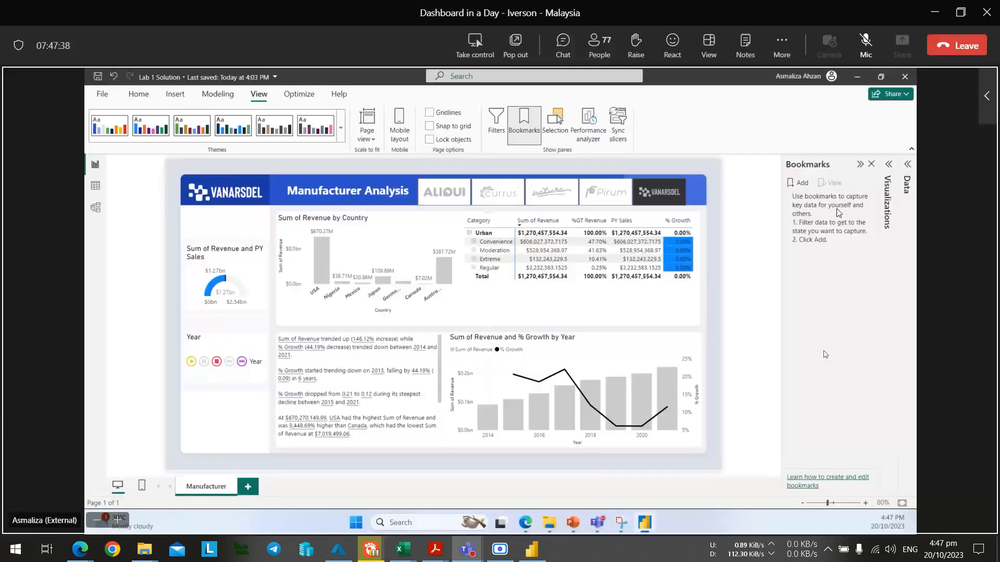
pyautogui.hotkey('alt', 'Tab')
pyautogui.click(538, 77)
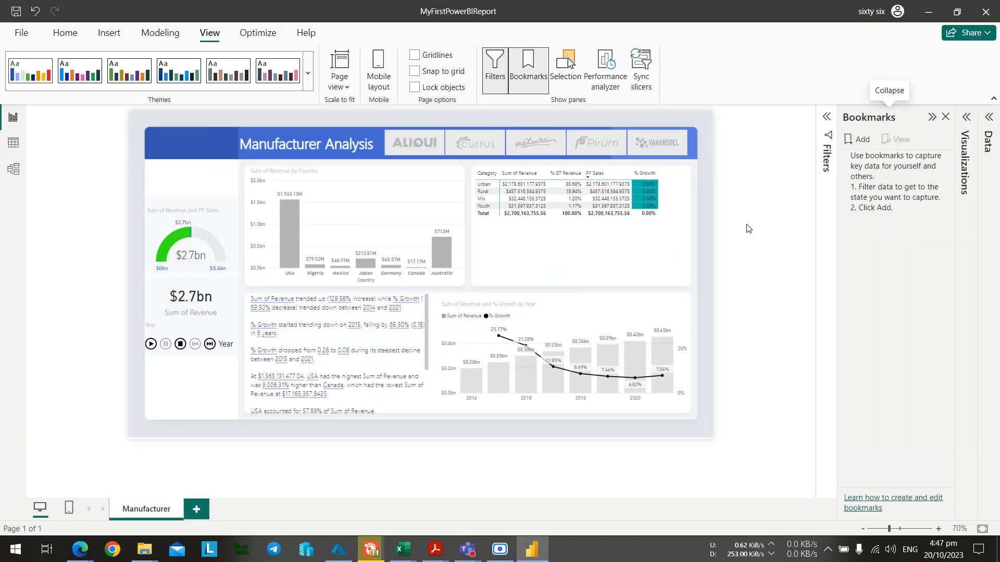
pyautogui.hotkey('alt', 'Tab')
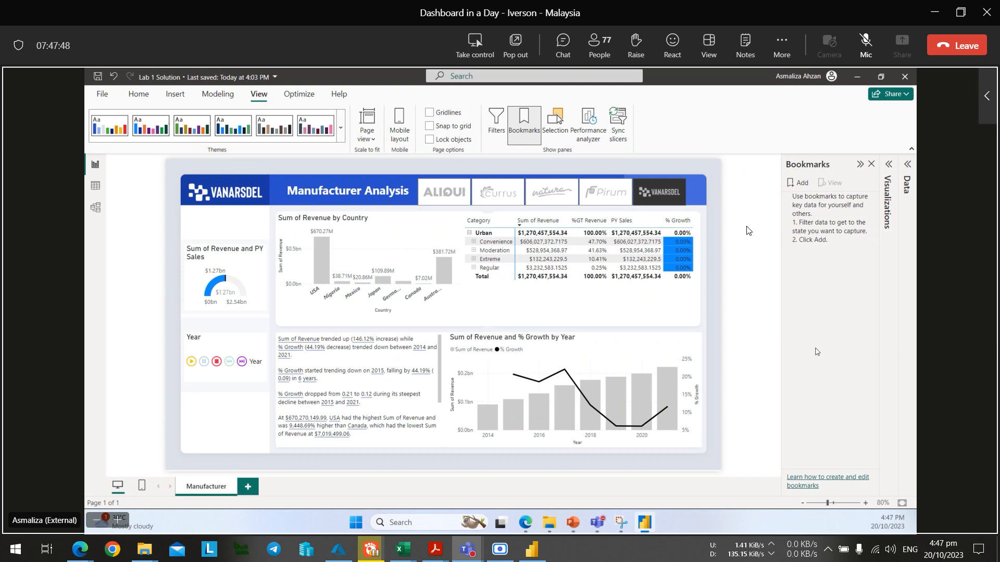
pyautogui.hotkey('alt', 'Tab')
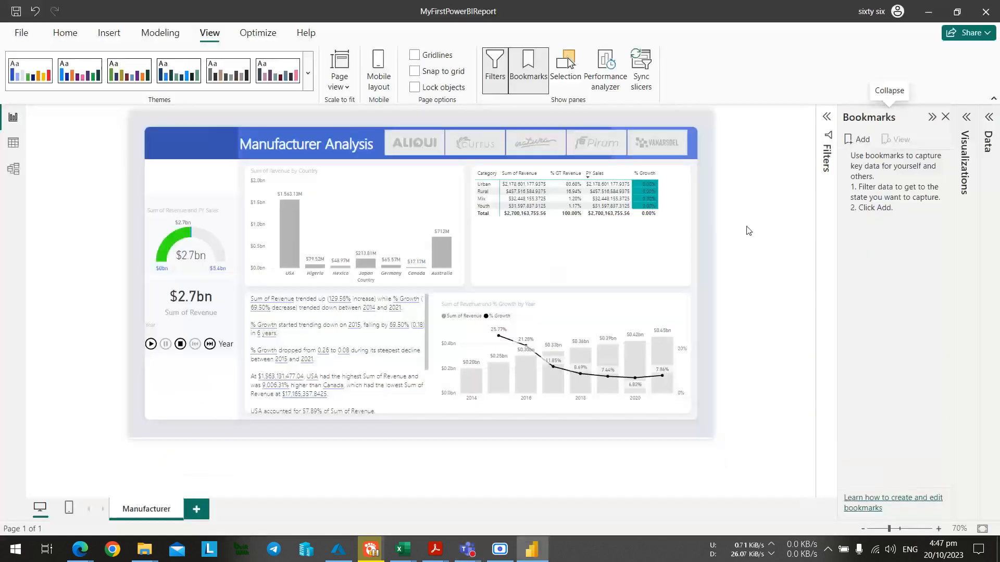
# Compare the report with the presenter's Bookmarks pane in Teams, and add a bookmark of the current page state in Power BI.
pyautogui.hotkey('alt', 'Tab')
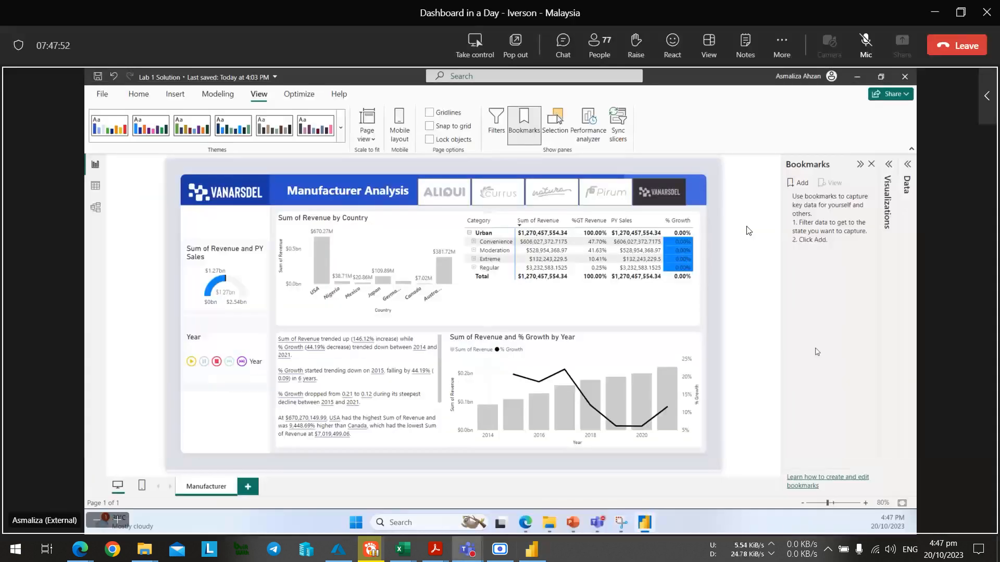
pyautogui.hotkey('alt', 'Tab')
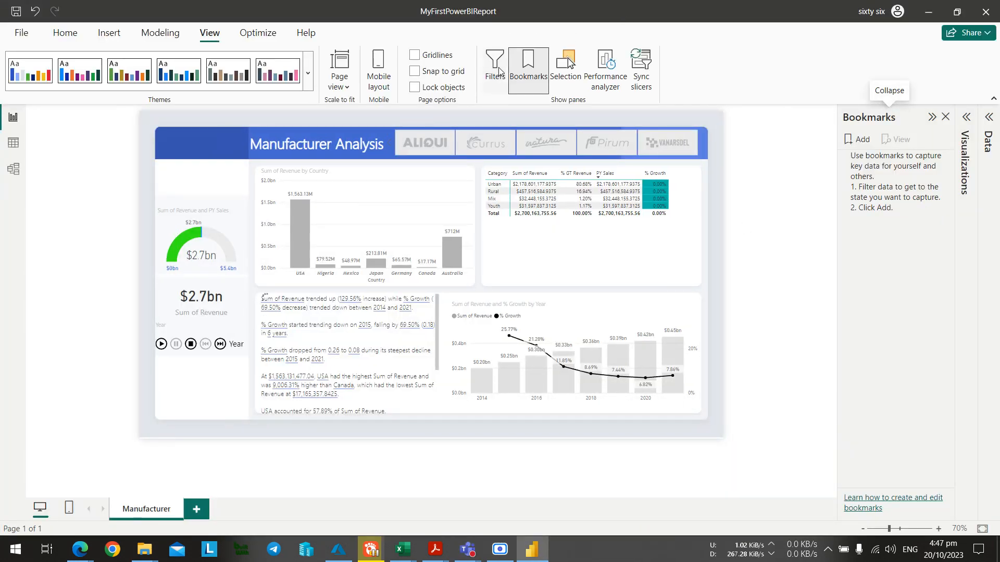
pyautogui.hotkey('alt', 'Tab')
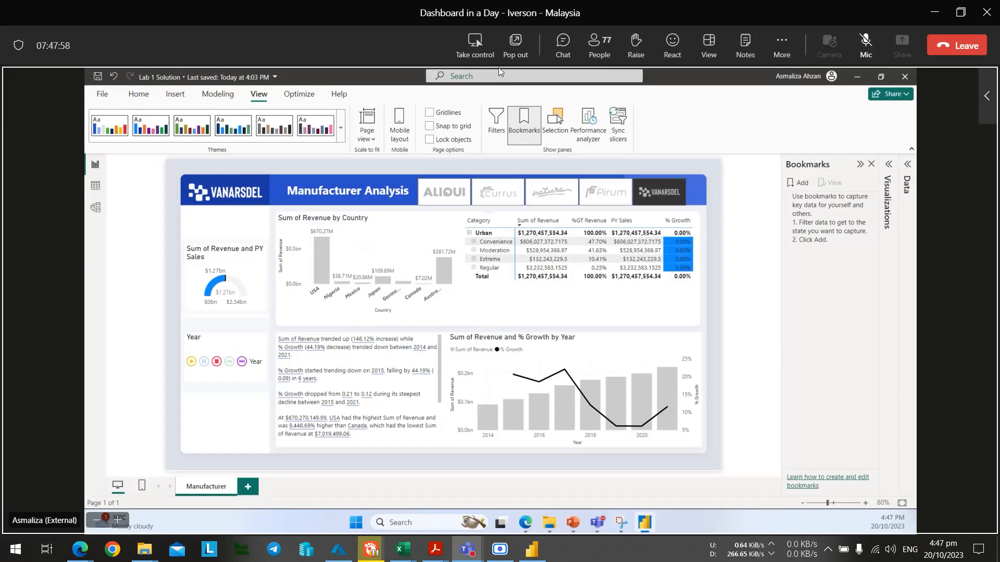
pyautogui.hotkey('alt', 'Tab')
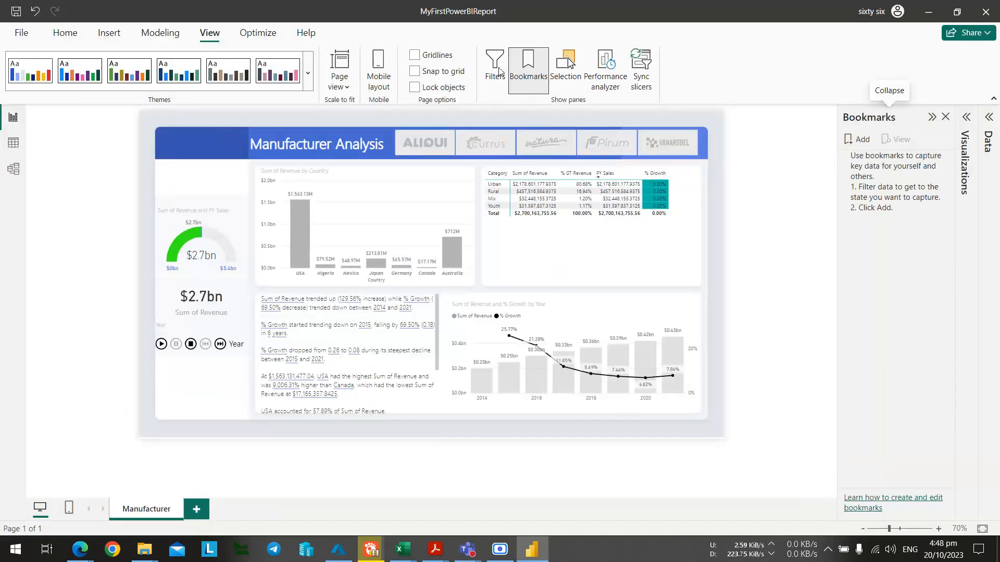
pyautogui.hotkey('alt', 'Tab')
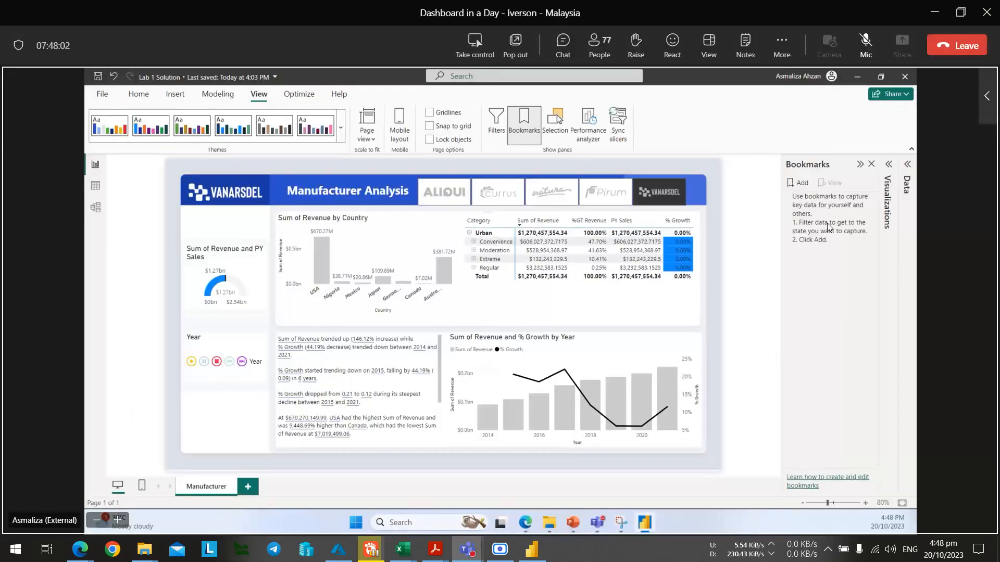
pyautogui.hotkey('alt', 'Tab')
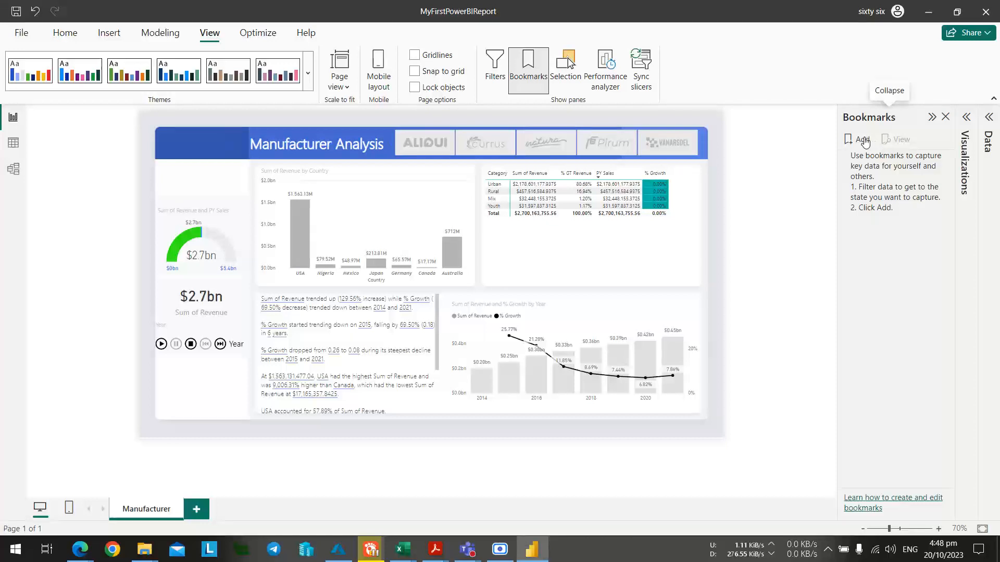
pyautogui.click(861, 139)
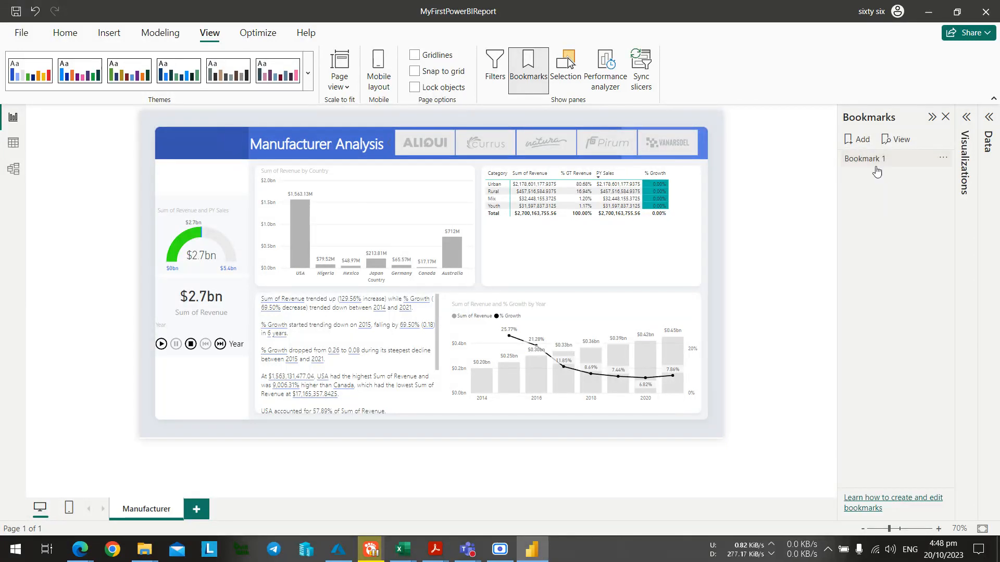
# Follow the presenter's demonstration of adding and renaming a bookmark in Teams, and return to Power BI.
pyautogui.hotkey('alt', 'Tab')
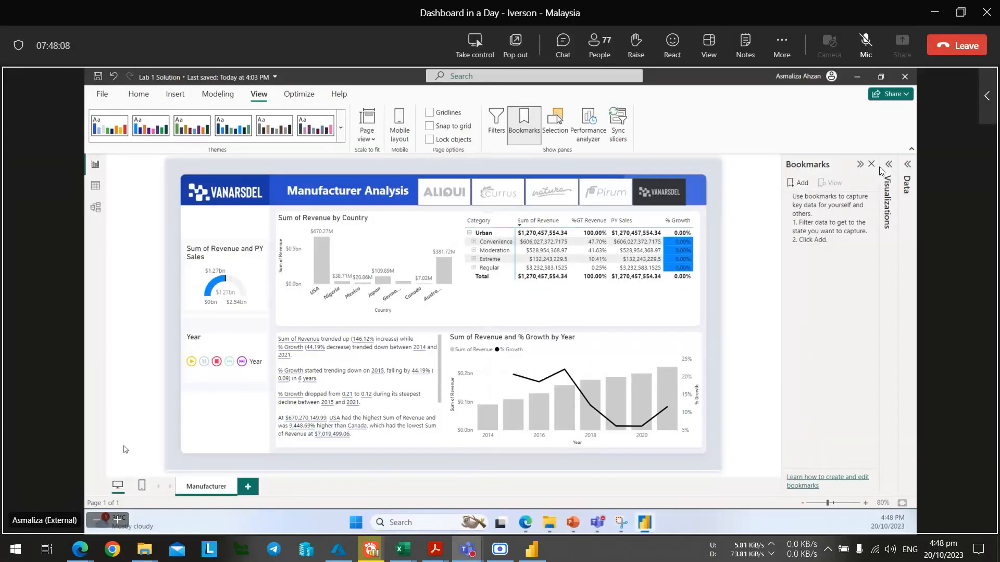
pyautogui.click(798, 185)
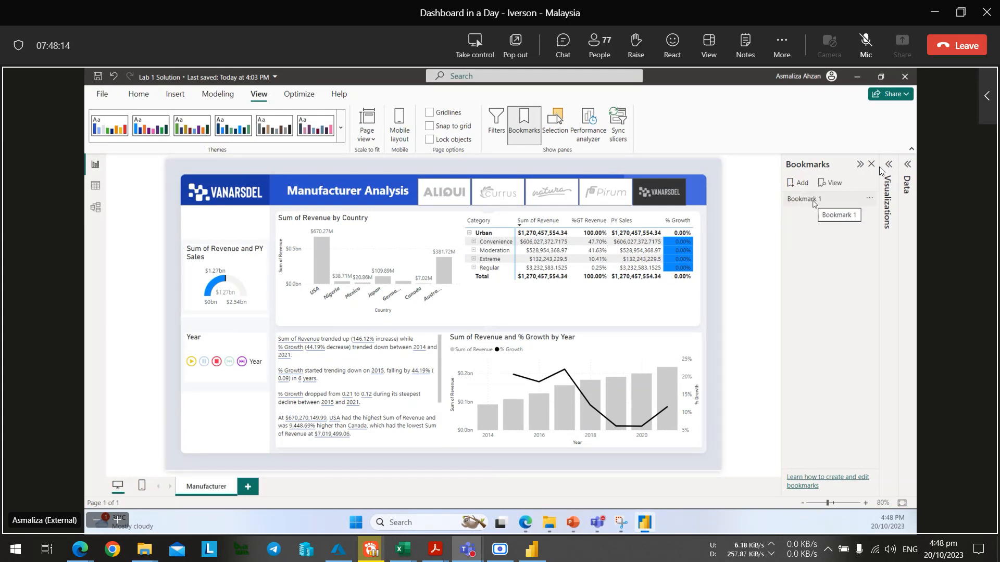
pyautogui.doubleClick(814, 201)
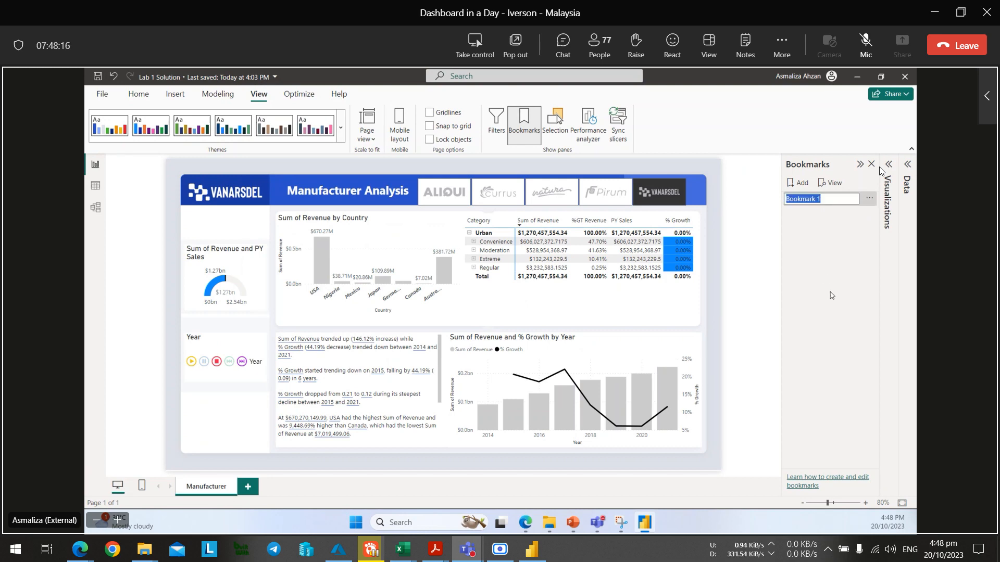
pyautogui.click(935, 12)
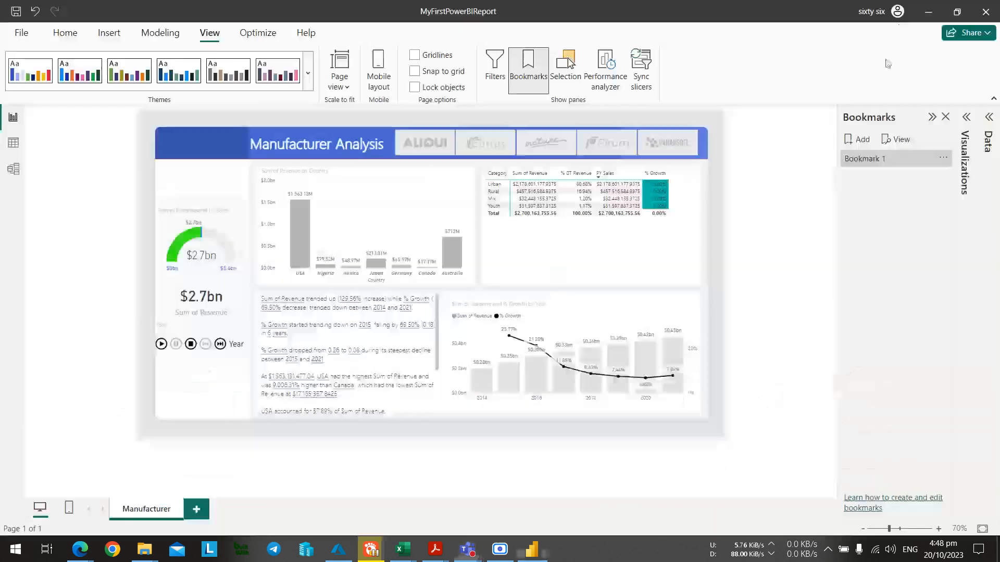
# Rename Bookmark 1 to "Initial Stage".
pyautogui.doubleClick(879, 159)
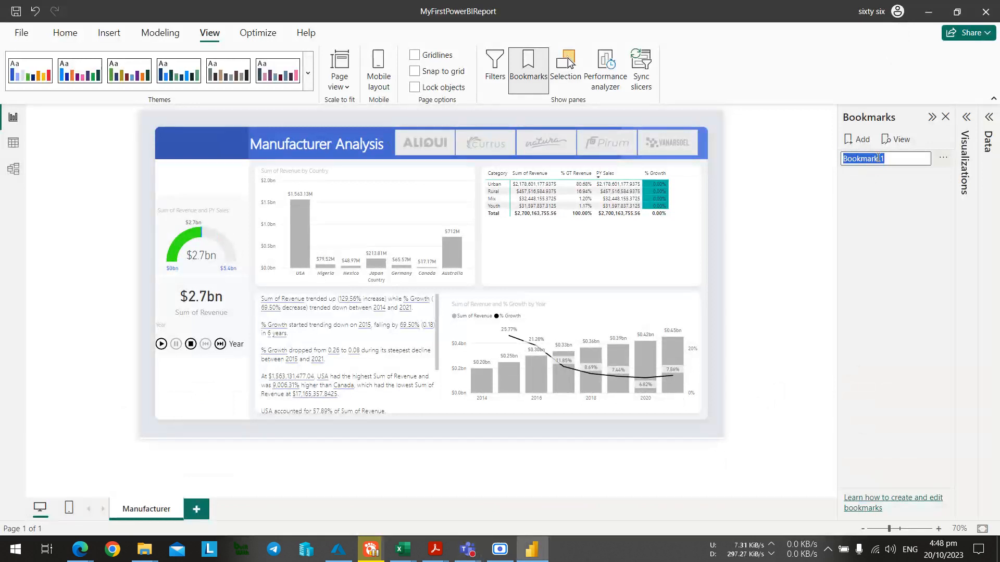
pyautogui.write('INitia')
pyautogui.press('BackSpace')
pyautogui.press('BackSpace')
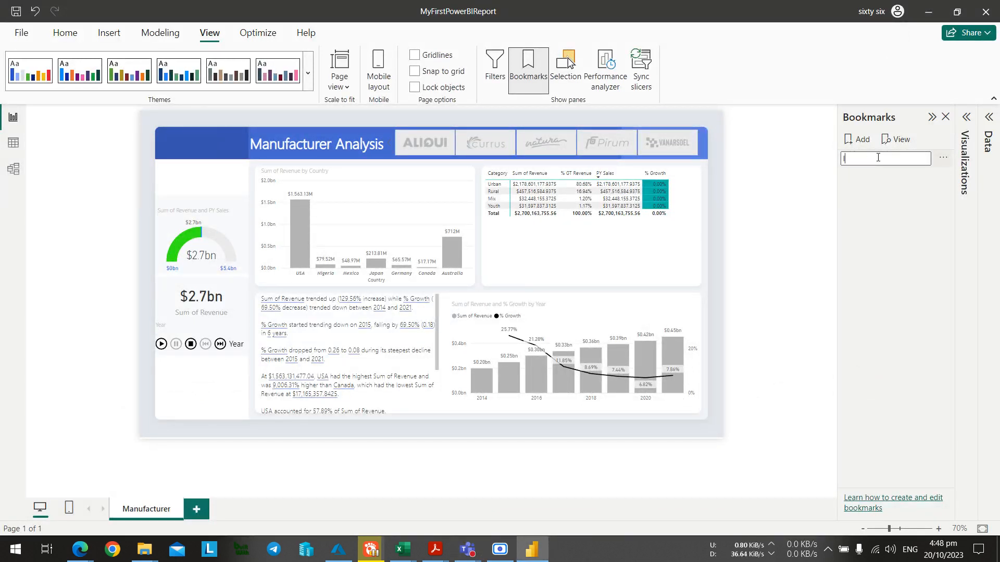
pyautogui.write('Initial Stage')
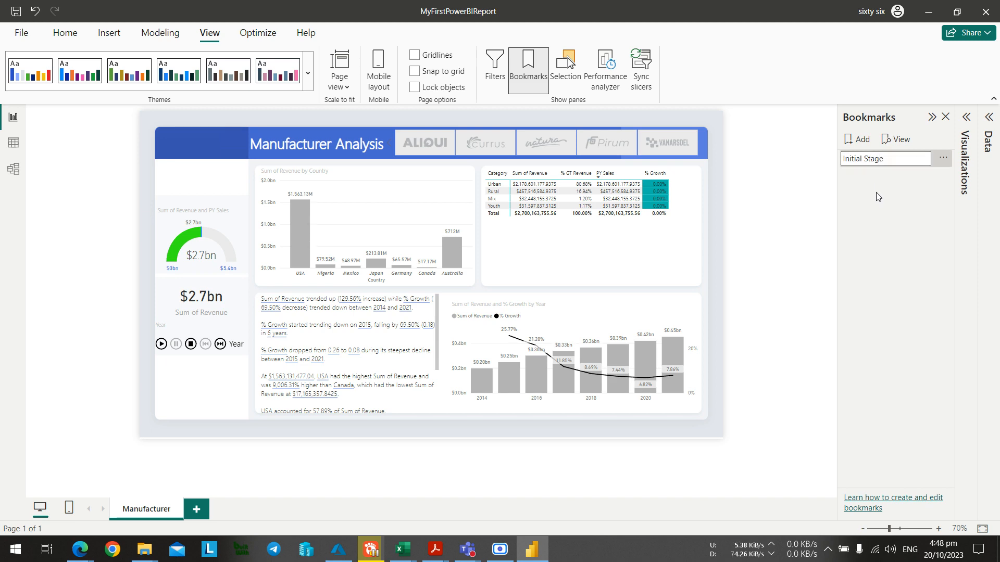
pyautogui.press('Return')
# Check the presenter's bookmark name in Teams, and correct the bookmark's name in Power BI to "Initial State".
pyautogui.hotkey('alt', 'Tab')
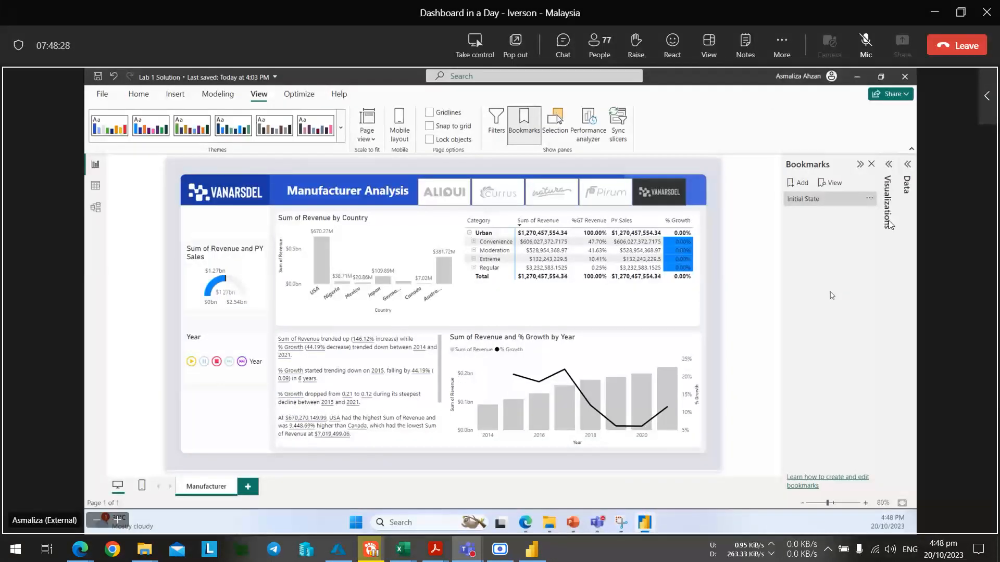
pyautogui.hotkey('alt', 'Tab')
pyautogui.doubleClick(882, 159)
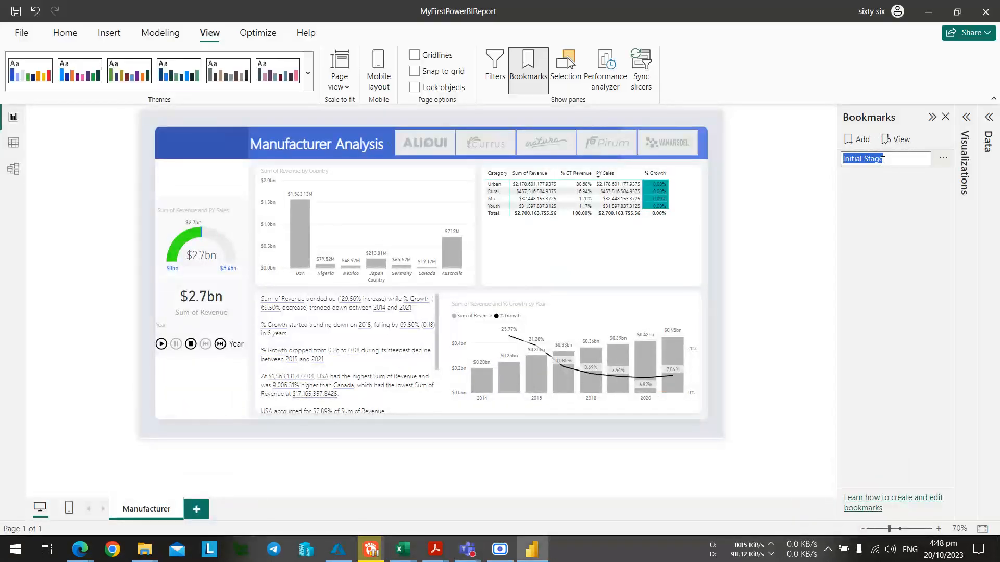
pyautogui.click(882, 159)
pyautogui.press('BackSpace')
pyautogui.write('t')
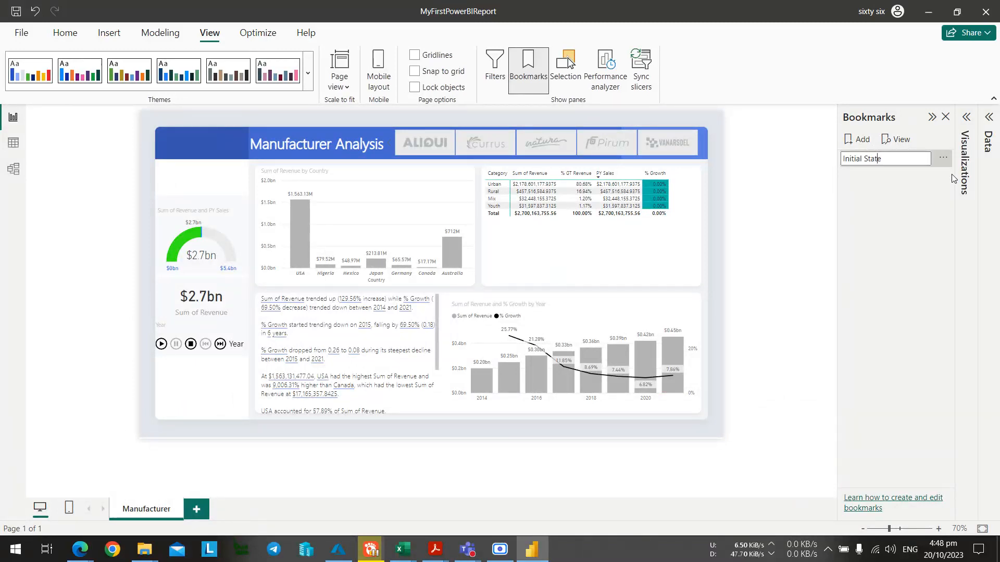
pyautogui.click(928, 207)
# Glance at the presenter's bookmark list in Teams, and add a second bookmark of the current page state in Power BI.
pyautogui.hotkey('alt', 'Tab')
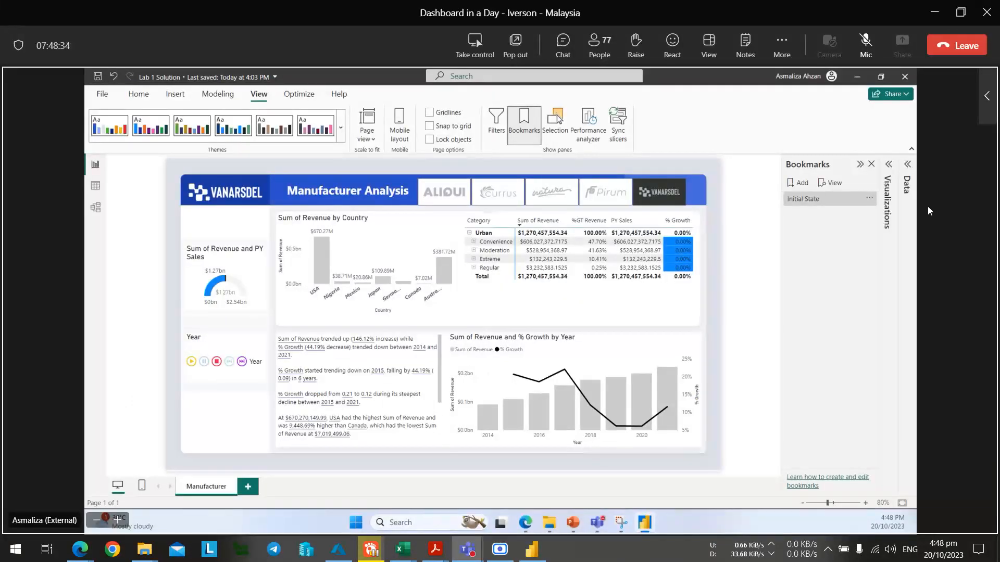
pyautogui.hotkey('alt', 'Tab')
pyautogui.click(857, 139)
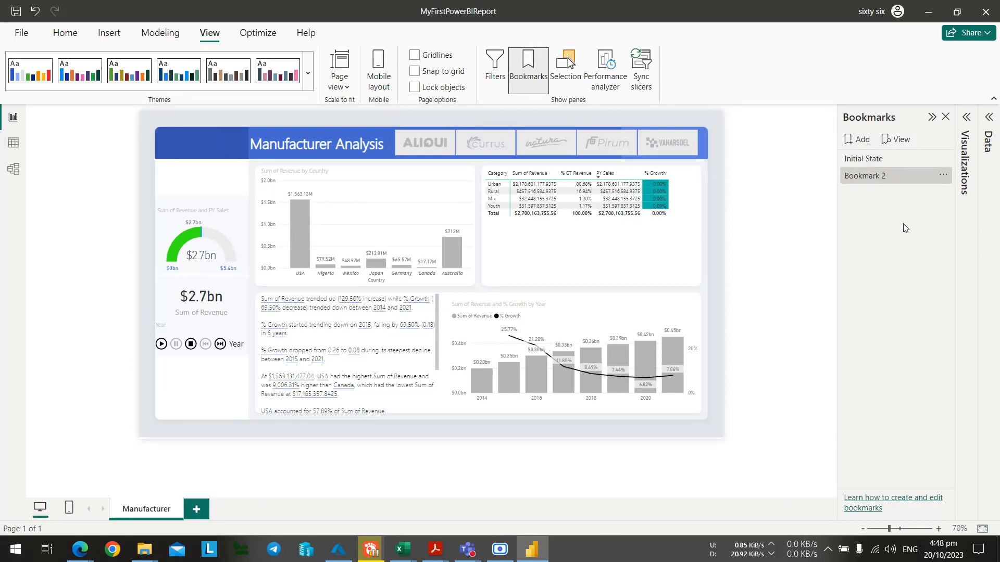
# Follow the presenter's chart selection in Teams, and select the USA column in Power BI's Sum of Revenue by Country chart.
pyautogui.hotkey('alt', 'Tab')
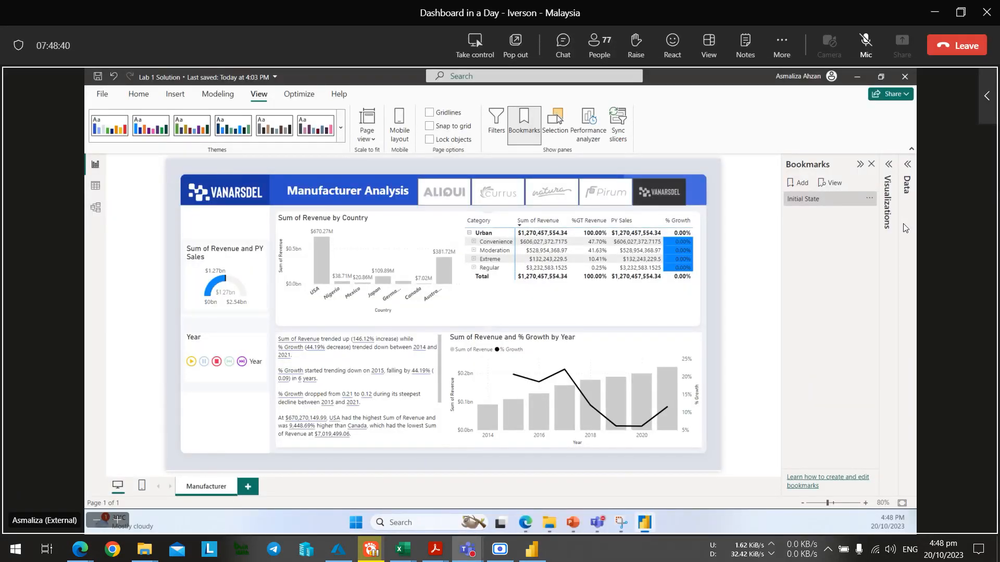
pyautogui.click(323, 269)
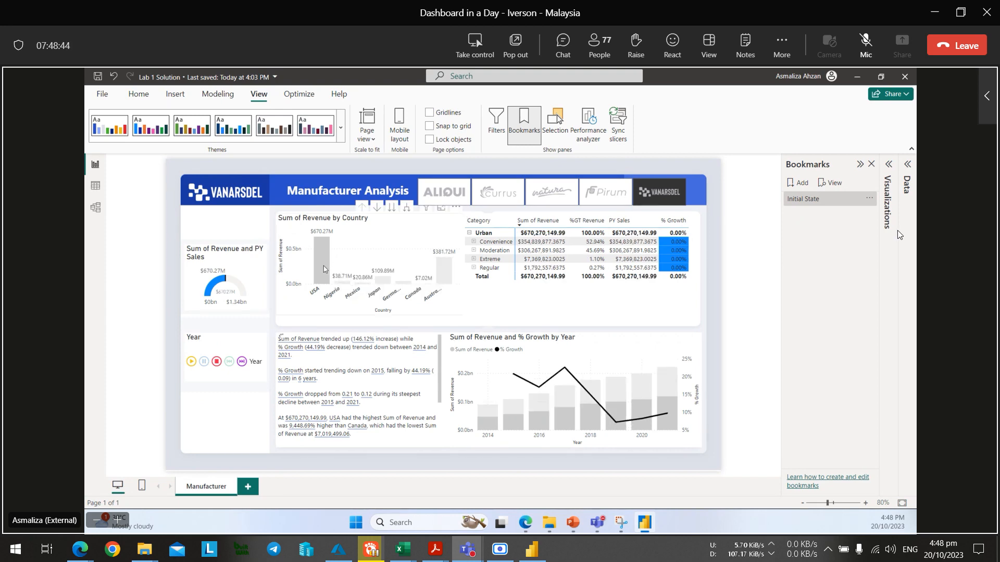
pyautogui.hotkey('alt', 'Tab')
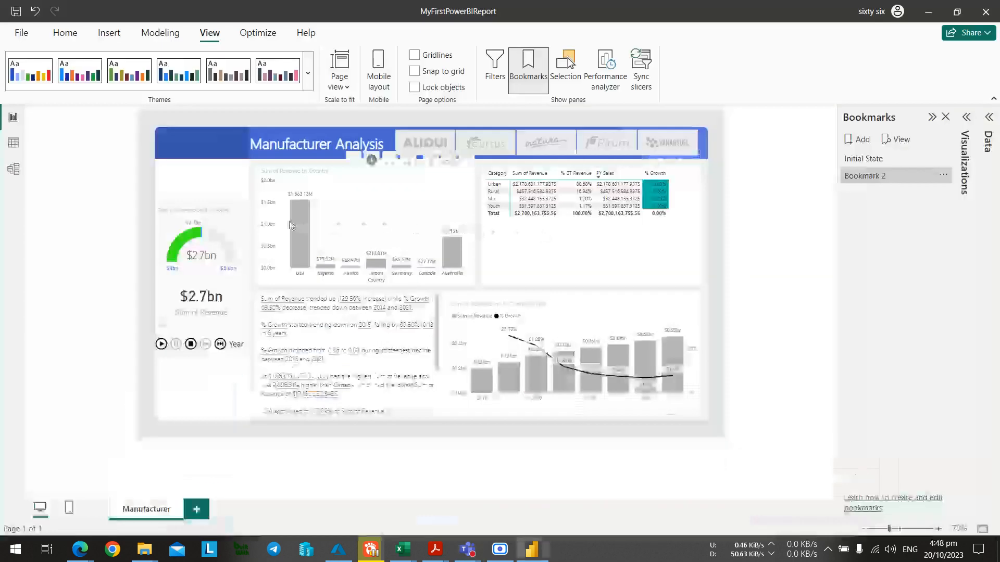
pyautogui.click(291, 225)
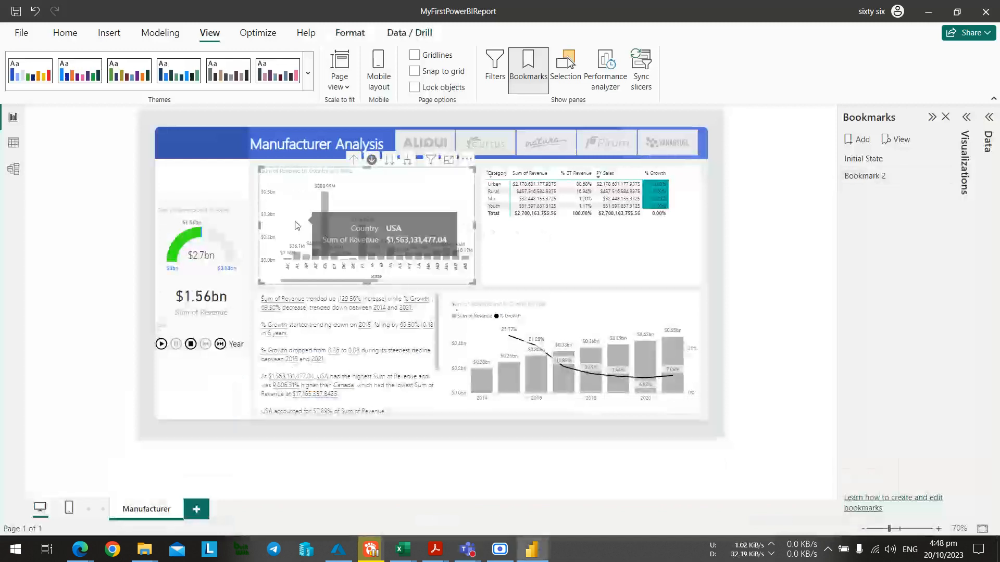
# Check the presenter's chart options in Teams, and apply Spotlight to the revenue by country chart in Power BI.
pyautogui.hotkey('alt', 'Tab')
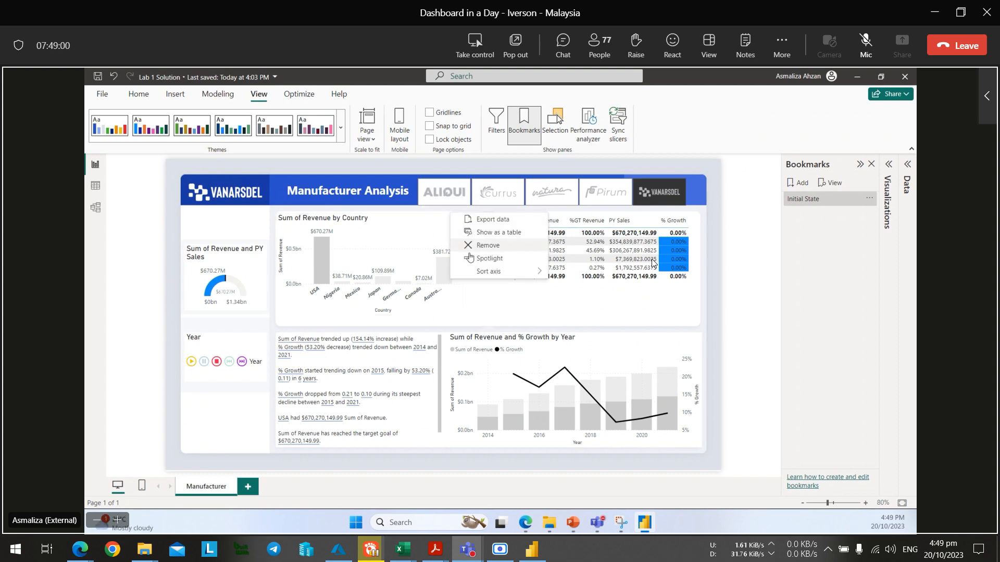
pyautogui.hotkey('alt', 'Tab')
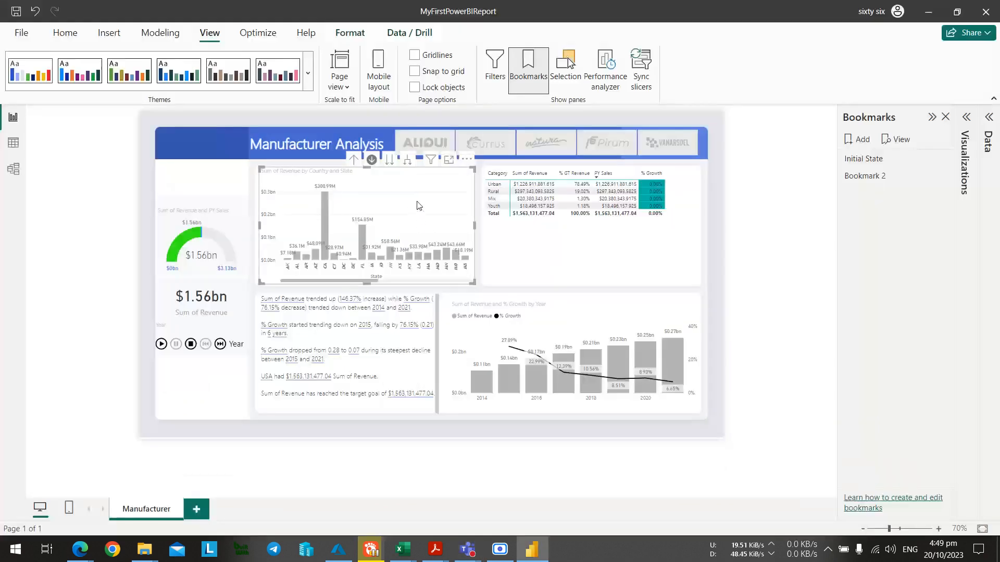
pyautogui.click(467, 158)
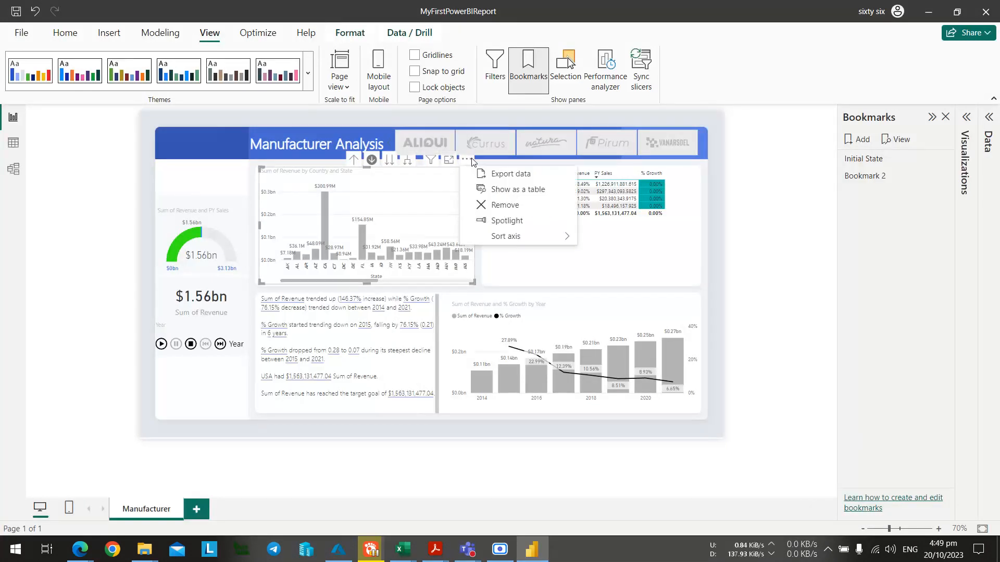
pyautogui.click(485, 221)
# Check the presenter's bookmark list in Teams, add a bookmark of the spotlighted chart in Power BI, and delete Bookmark 2.
pyautogui.hotkey('alt', 'Tab')
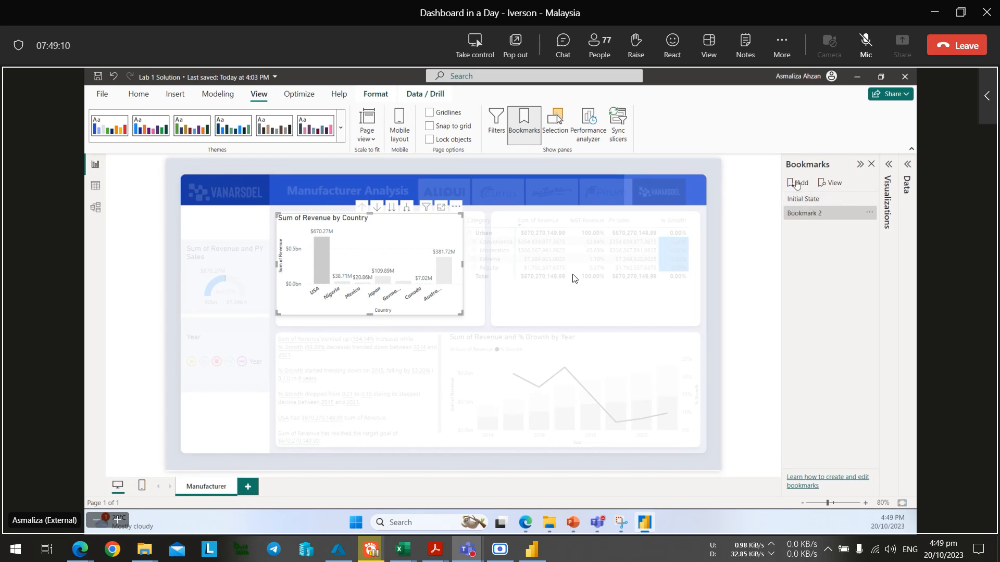
pyautogui.hotkey('alt', 'Tab')
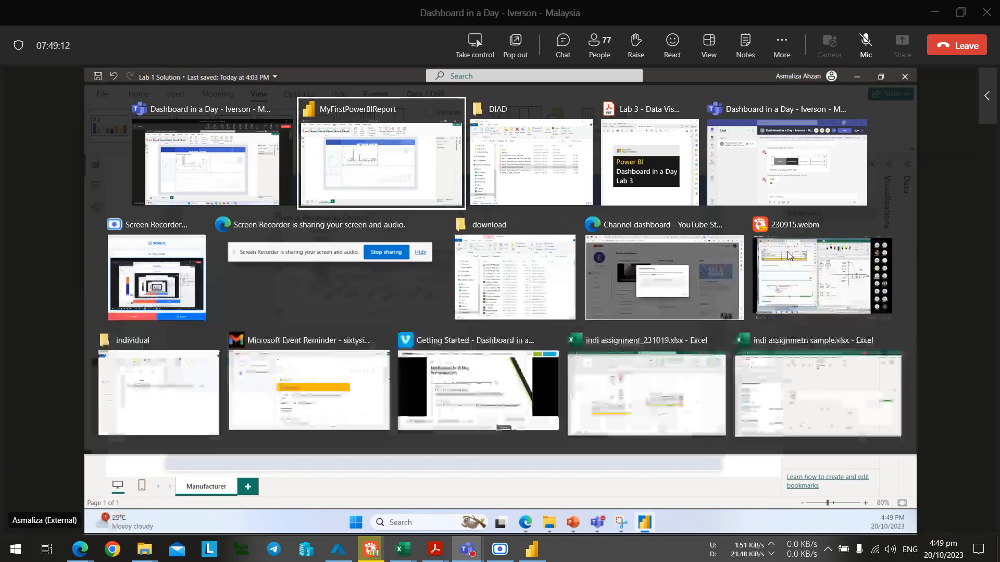
pyautogui.click(853, 140)
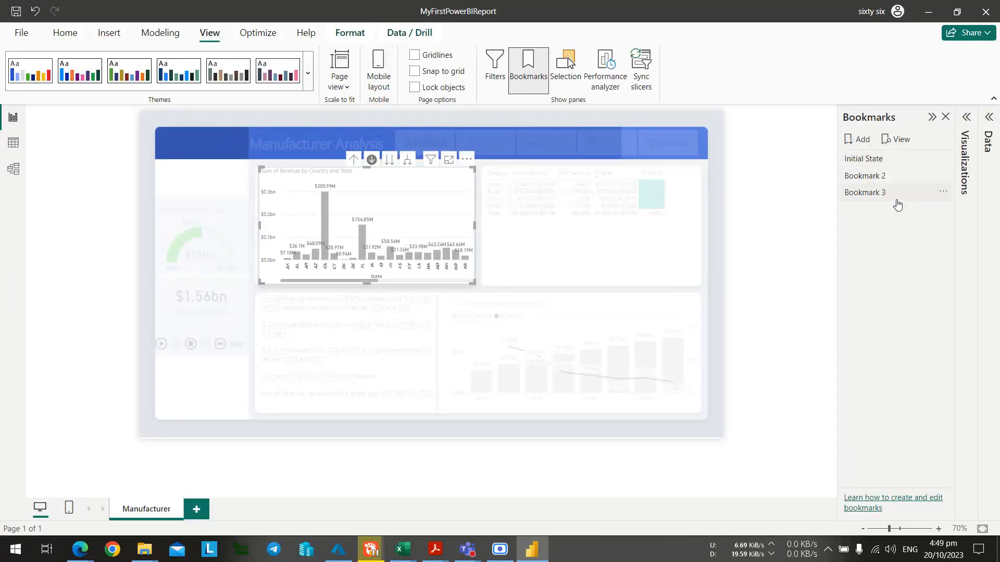
pyautogui.click(942, 190)
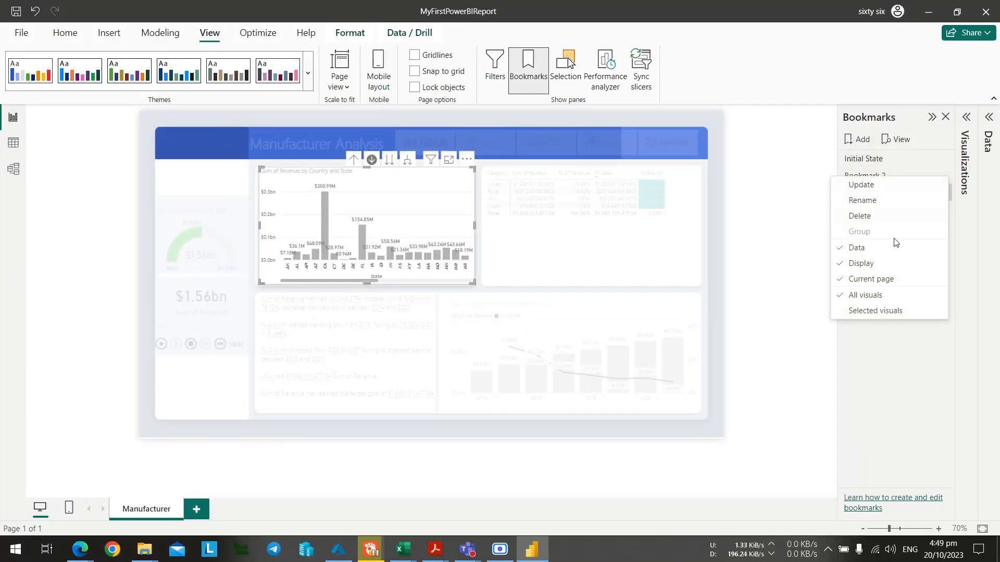
pyautogui.click(903, 219)
# Rename the spotlighted chart's bookmark to "USA Revenue".
pyautogui.doubleClick(885, 176)
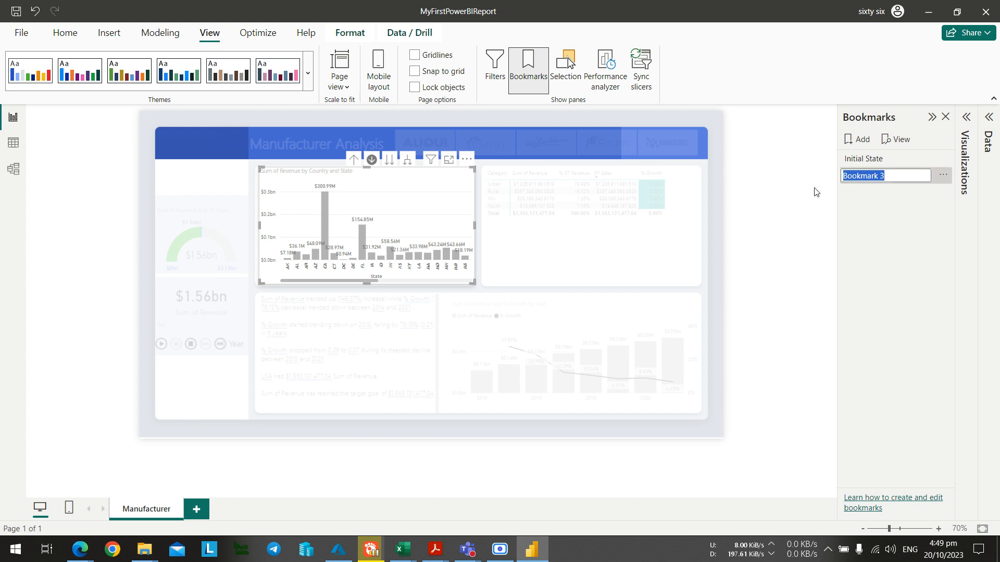
pyautogui.write('USA Reve')
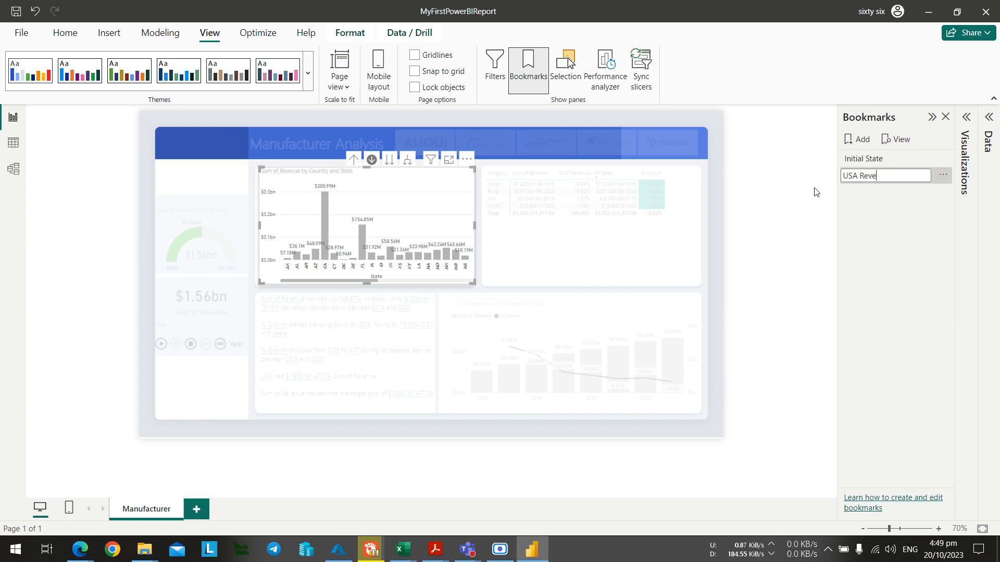
pyautogui.write('nue')
pyautogui.press('Return')
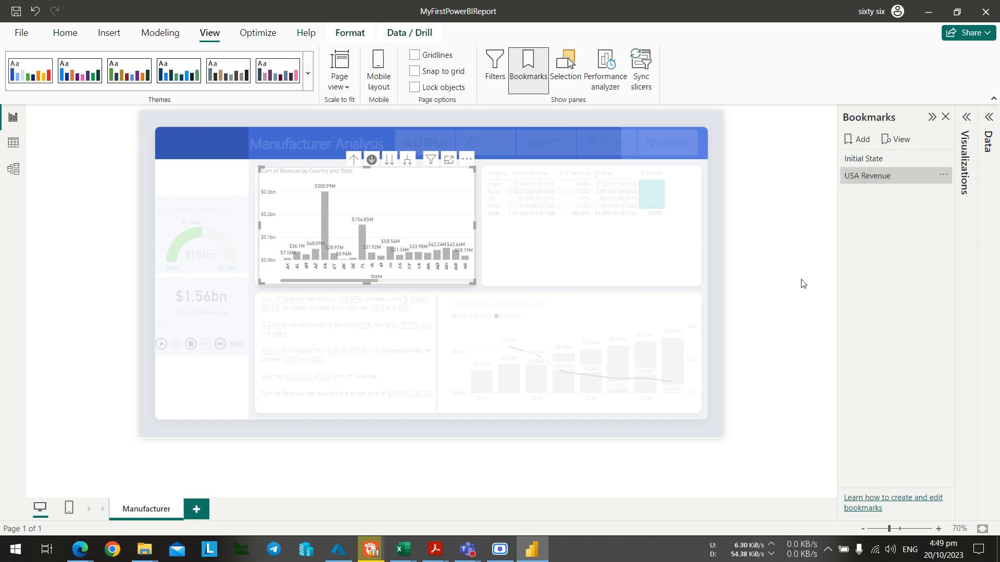
# Check the presenter's chart in Teams, drill the Power BI revenue chart up from State to Country, and select its USA column.
pyautogui.hotkey('alt', 'Tab')
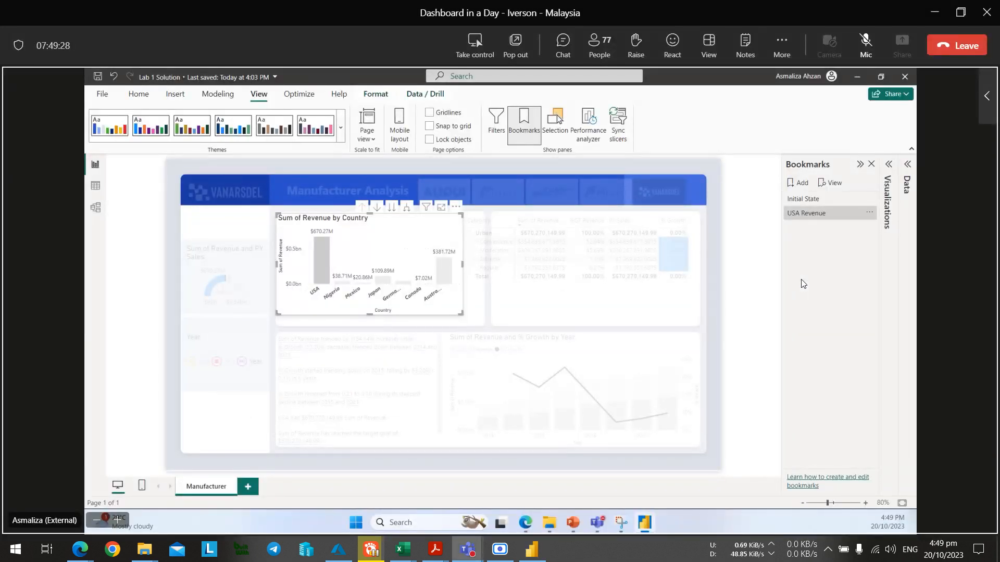
pyautogui.hotkey('alt', 'Tab')
pyautogui.click(370, 161)
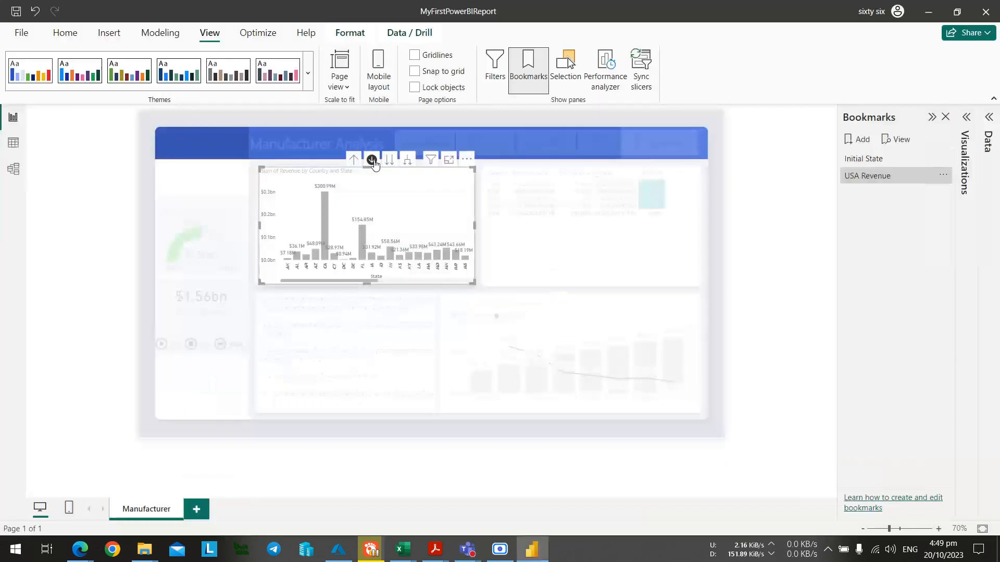
pyautogui.click(353, 161)
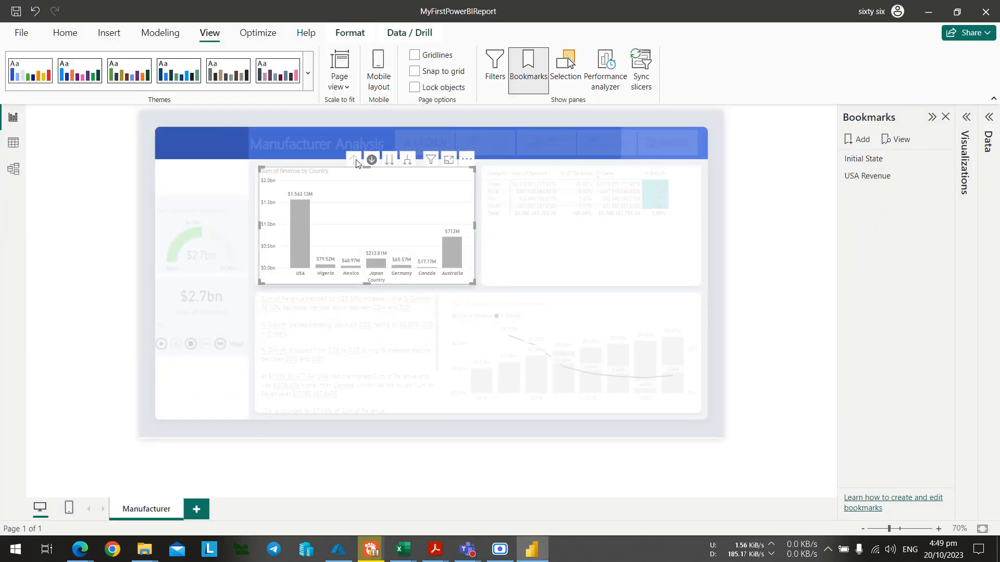
pyautogui.click(307, 223)
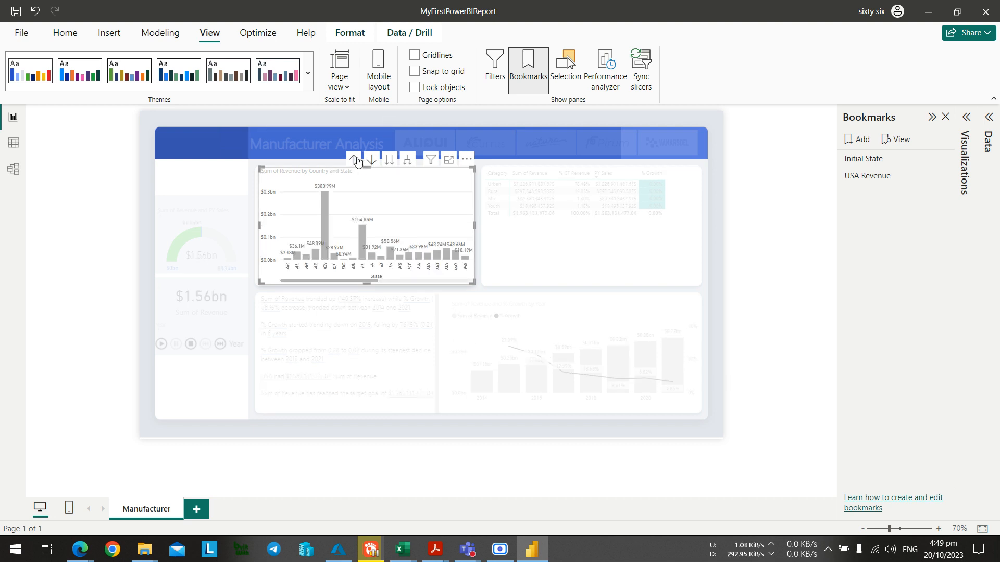
pyautogui.click(354, 160)
pyautogui.click(305, 223)
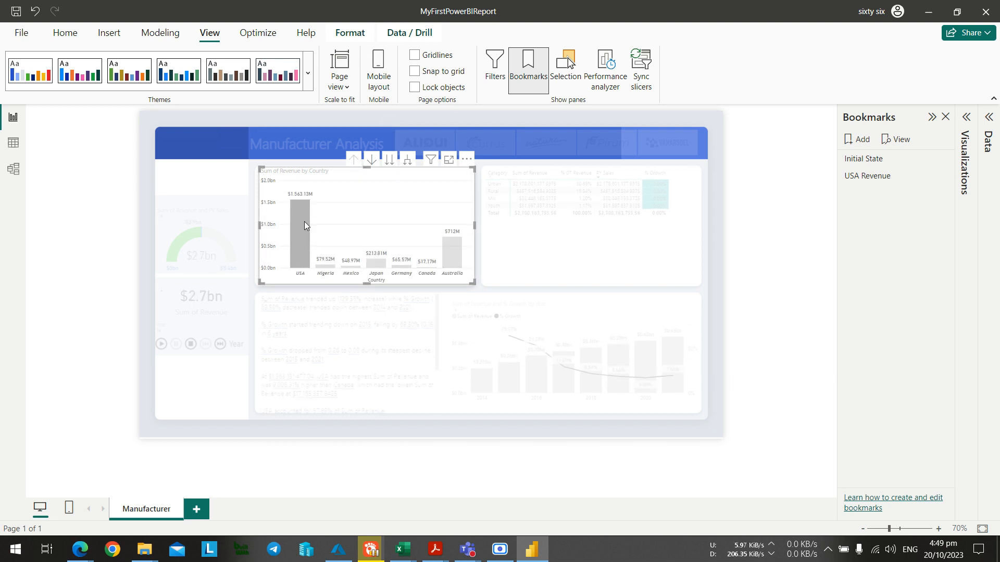
# Check the presenter's page in Teams, add a bookmark of the country-level USA selection in Power BI, and delete the old USA Revenue bookmark.
pyautogui.hotkey('alt', 'Tab')
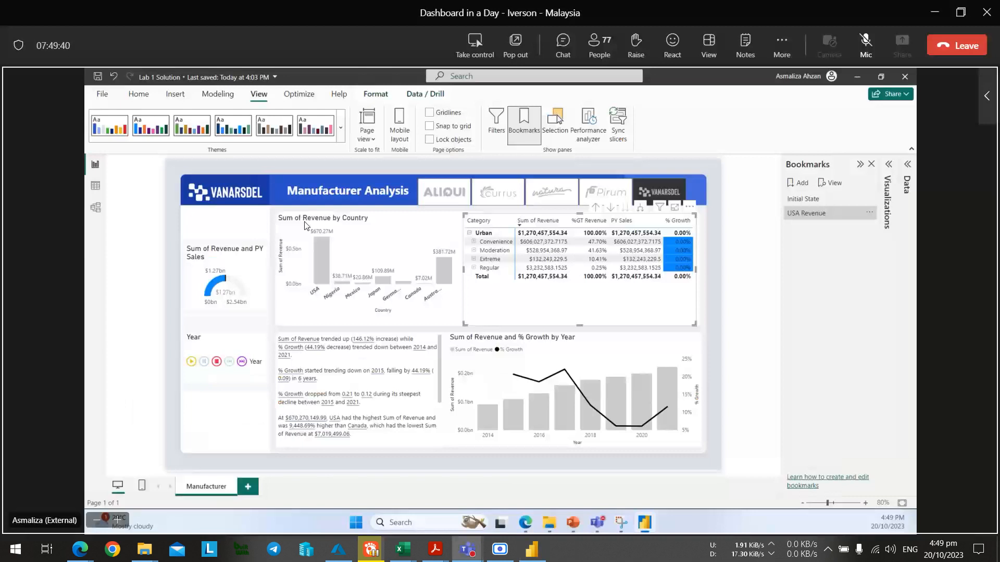
pyautogui.hotkey('alt', 'Tab')
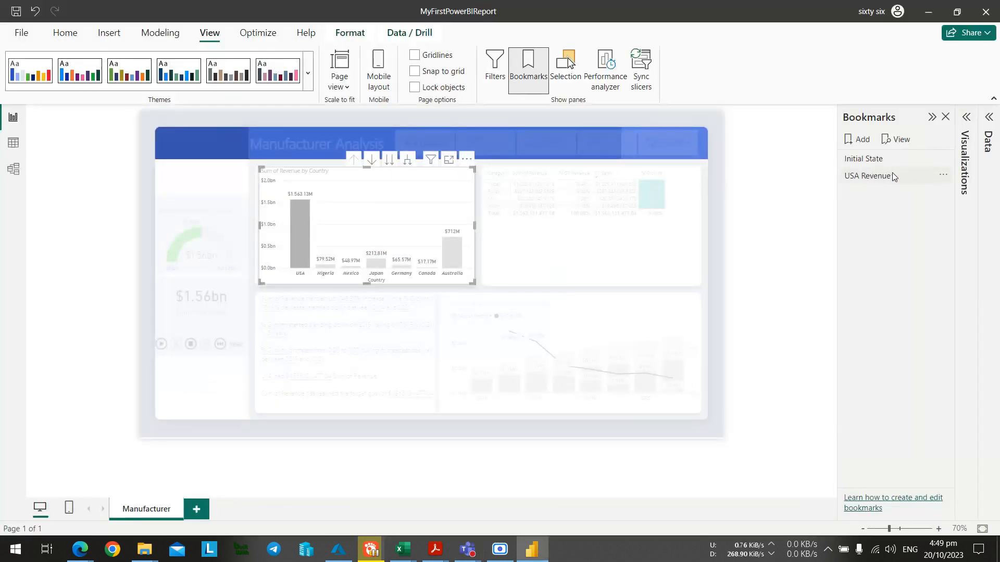
pyautogui.click(856, 139)
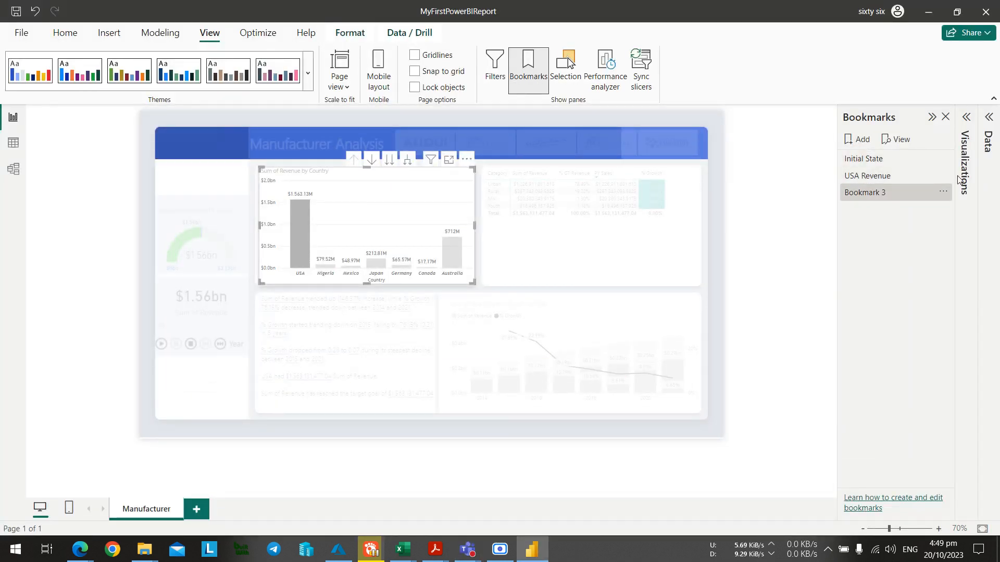
pyautogui.click(943, 175)
pyautogui.click(891, 214)
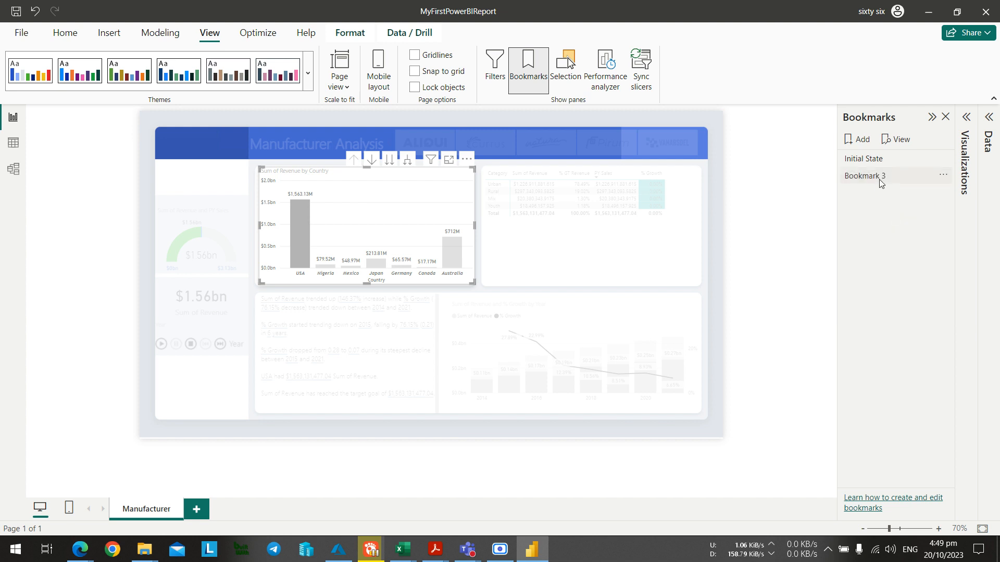
# Rename Bookmark 3 to "USA Revenue".
pyautogui.doubleClick(879, 180)
pyautogui.write('U')
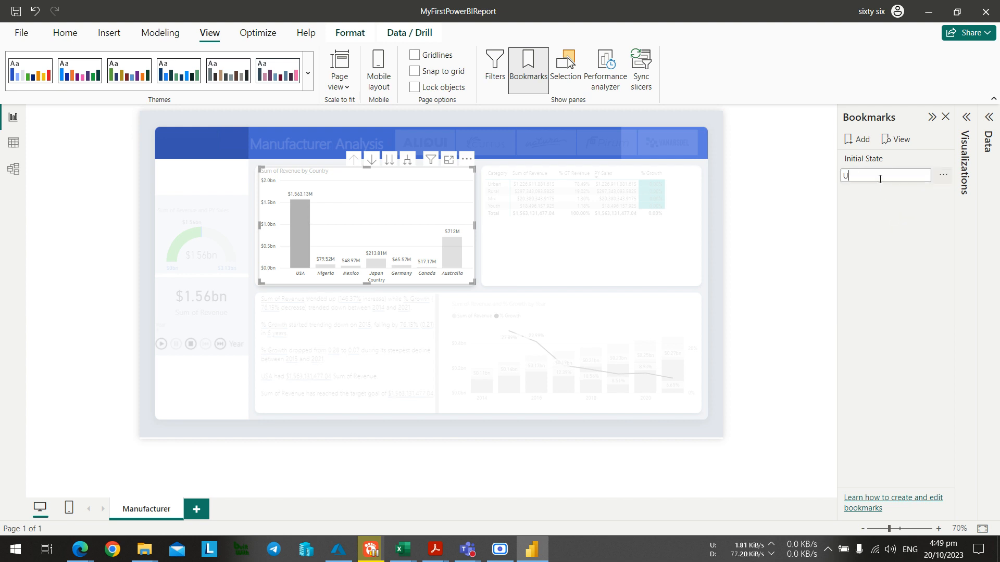
pyautogui.write('SA Revenue')
pyautogui.press('Return')
# Check the presenter's selection in Teams, clear the spotlight in Power BI, and select the Australia column in the revenue by country chart.
pyautogui.hotkey('alt', 'Tab')
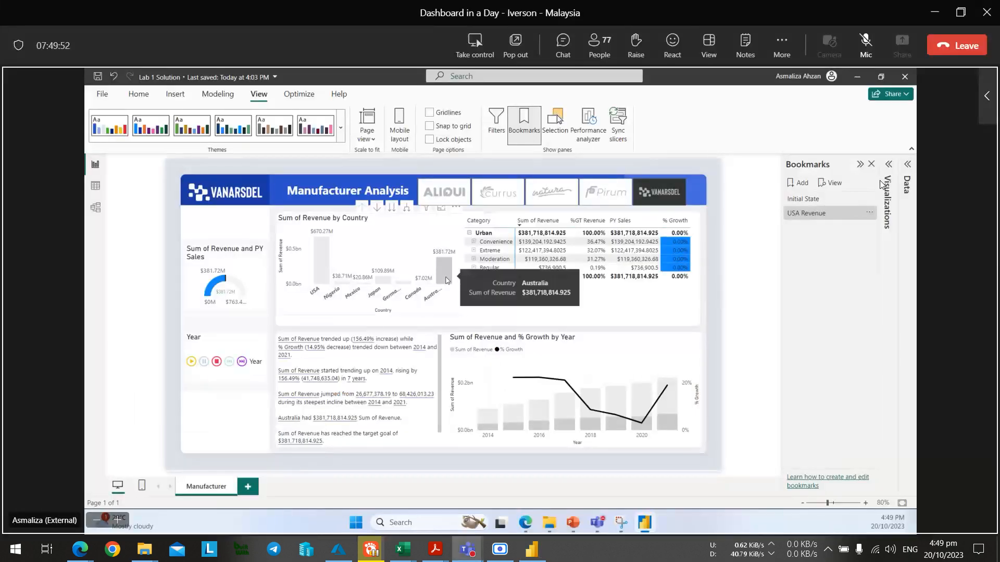
pyautogui.hotkey('alt', 'Tab')
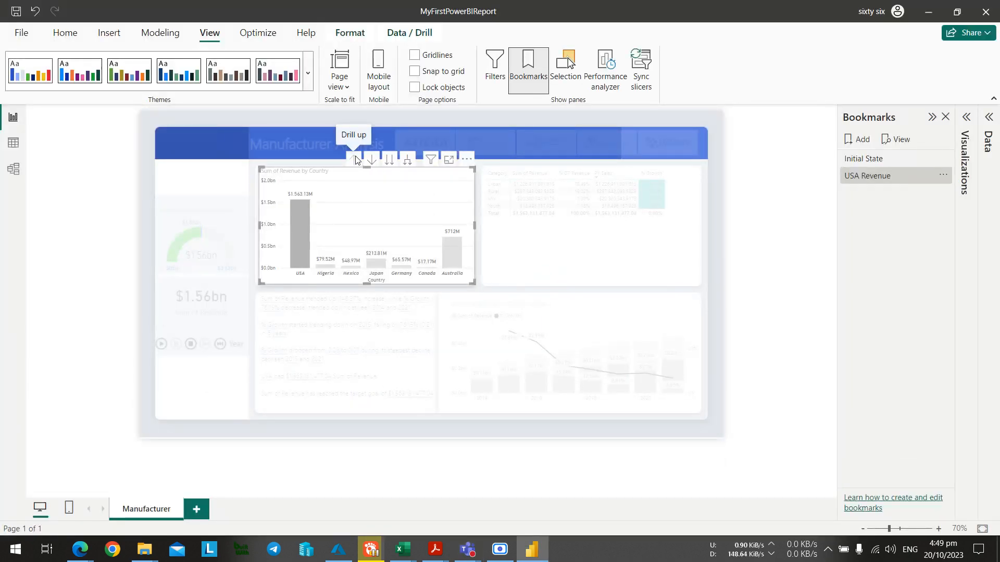
pyautogui.click(571, 203)
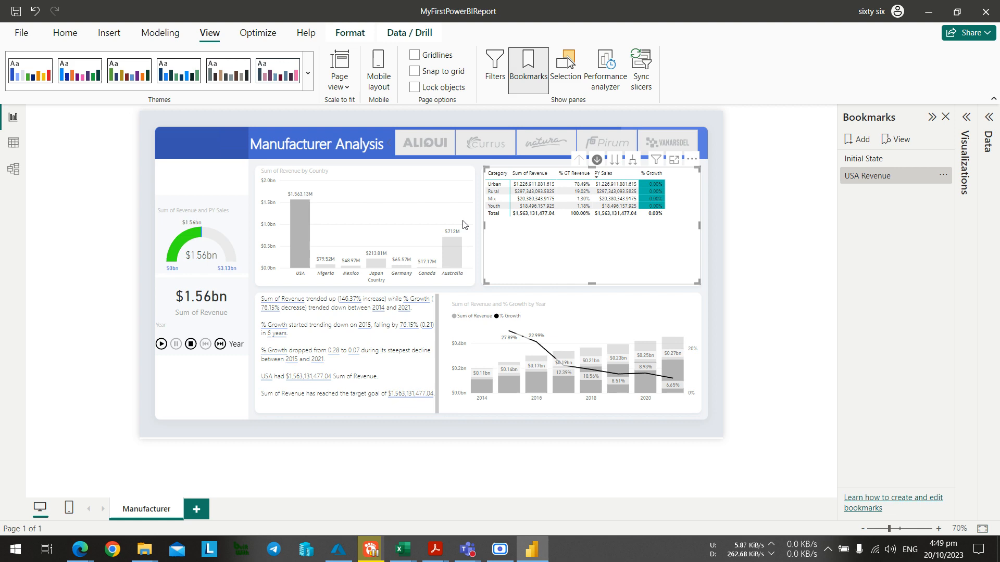
pyautogui.click(415, 202)
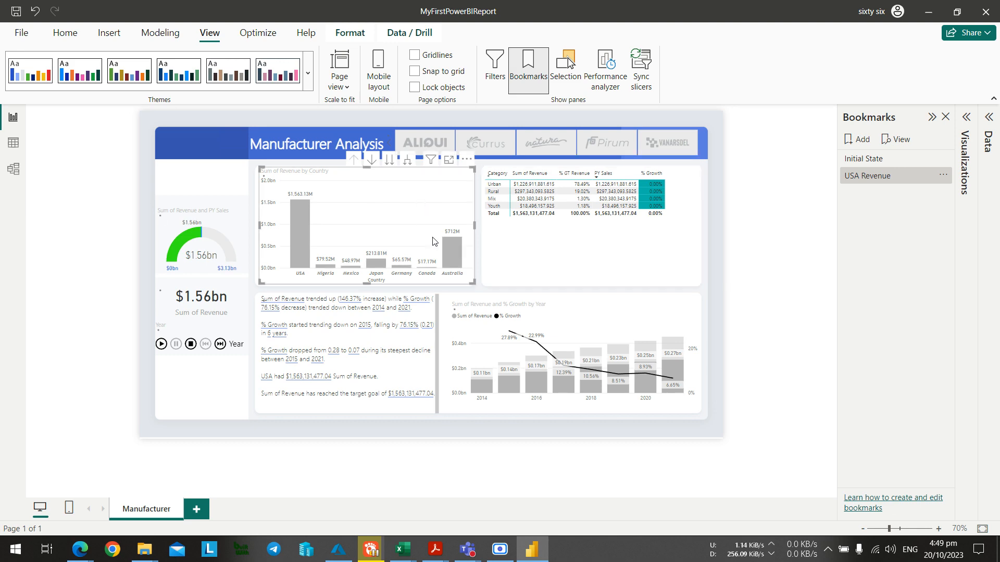
pyautogui.click(454, 253)
# Check how the presenter bookmarks the Australia selection in Teams, and add a bookmark of that selection in Power BI.
pyautogui.hotkey('alt', 'Tab')
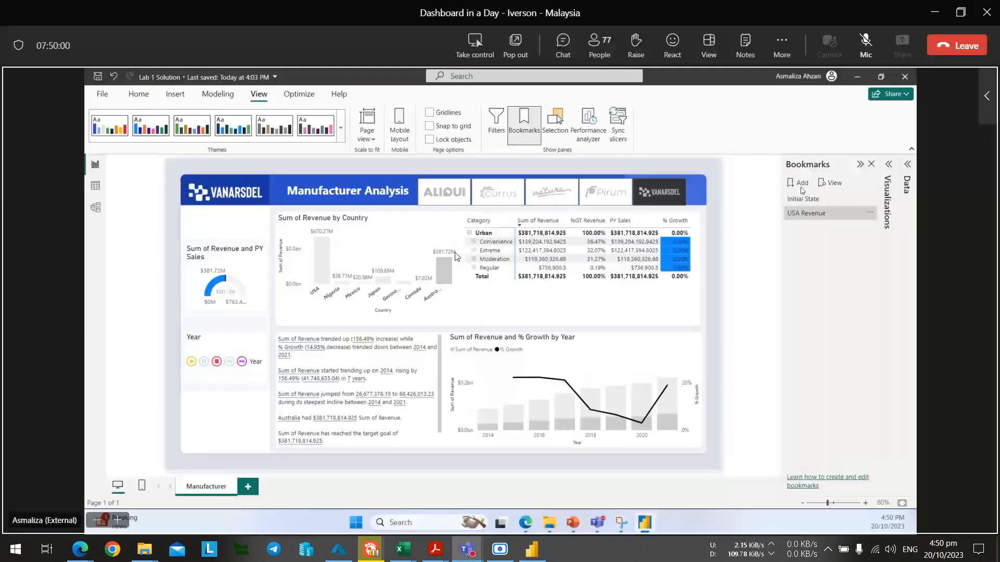
pyautogui.click(800, 186)
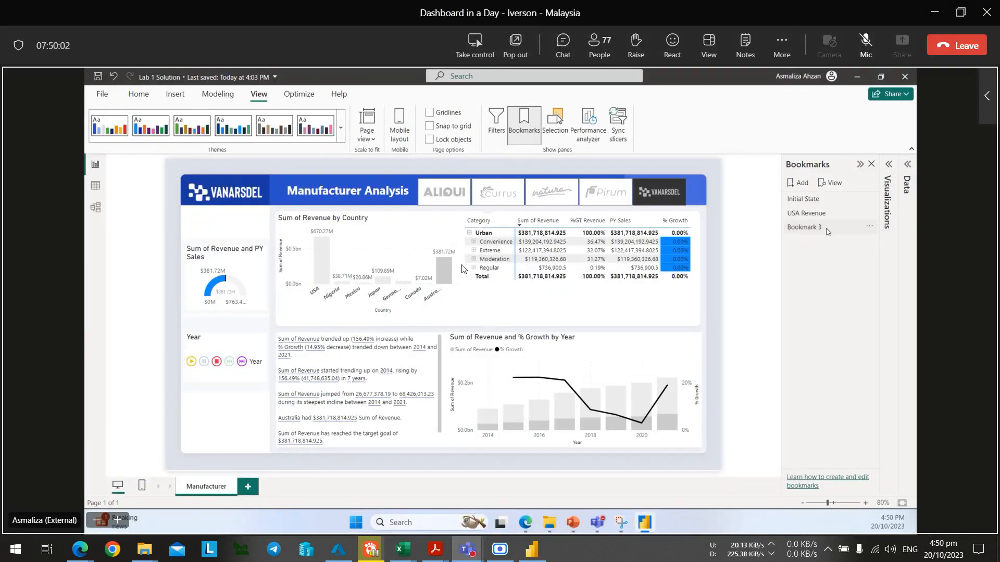
pyautogui.doubleClick(821, 228)
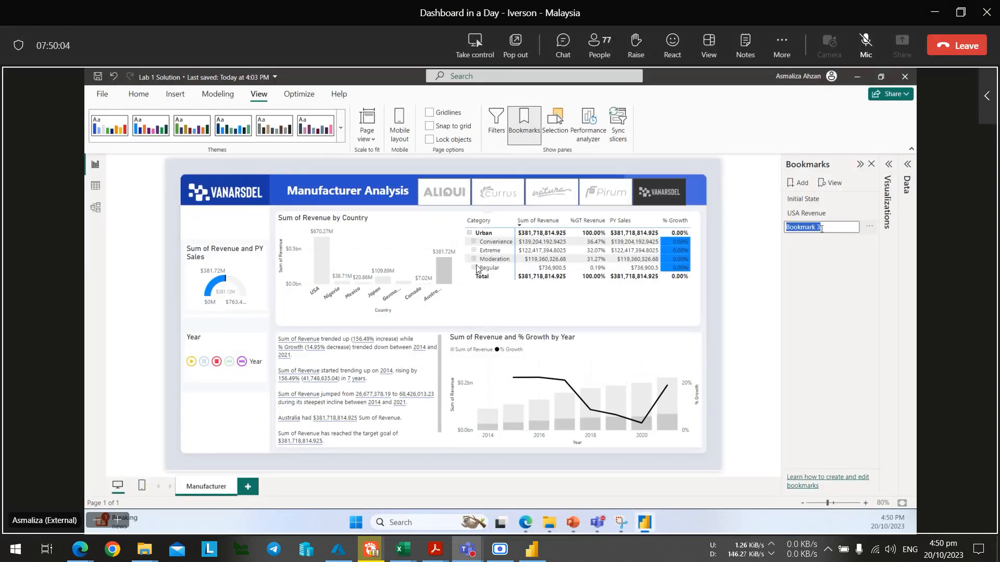
pyautogui.hotkey('alt', 'Tab')
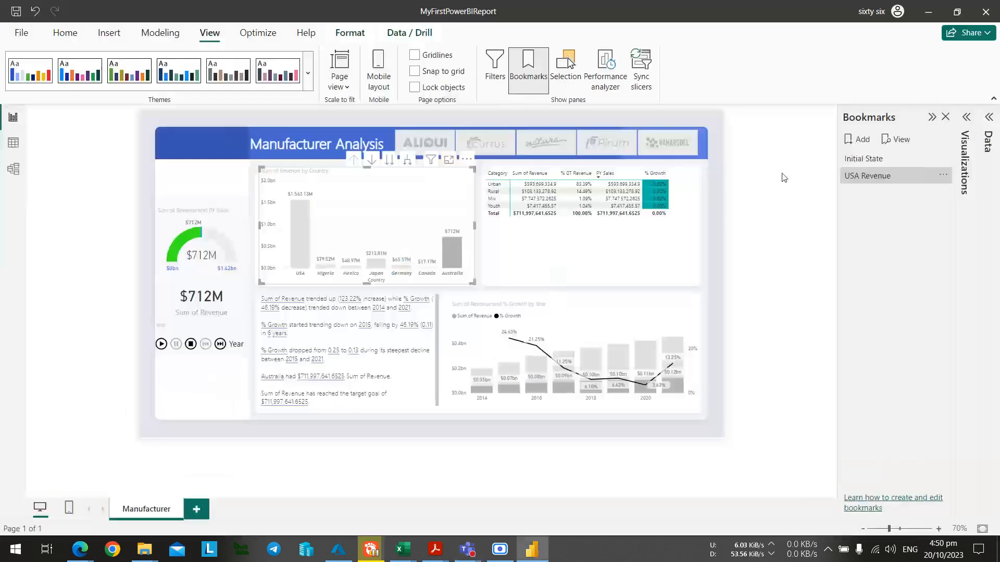
pyautogui.click(865, 145)
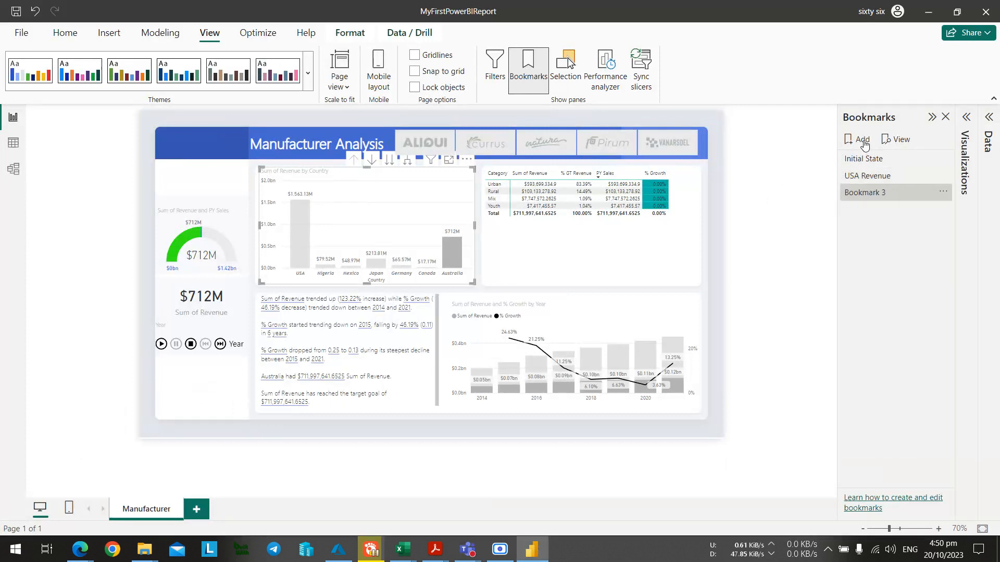
# Rename the Australia selection's bookmark to "Australia Revenue".
pyautogui.doubleClick(892, 198)
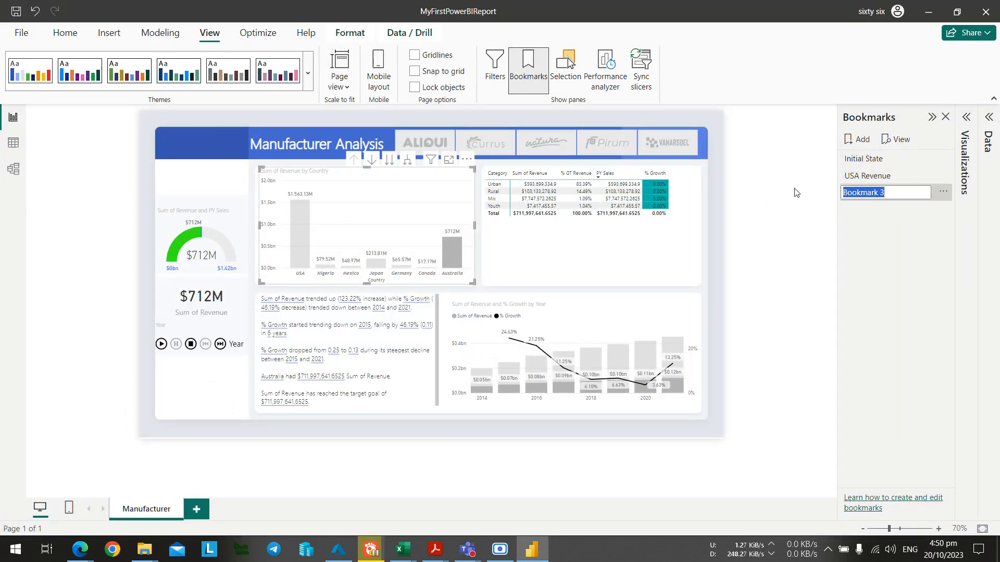
pyautogui.write('S')
pyautogui.write('us')
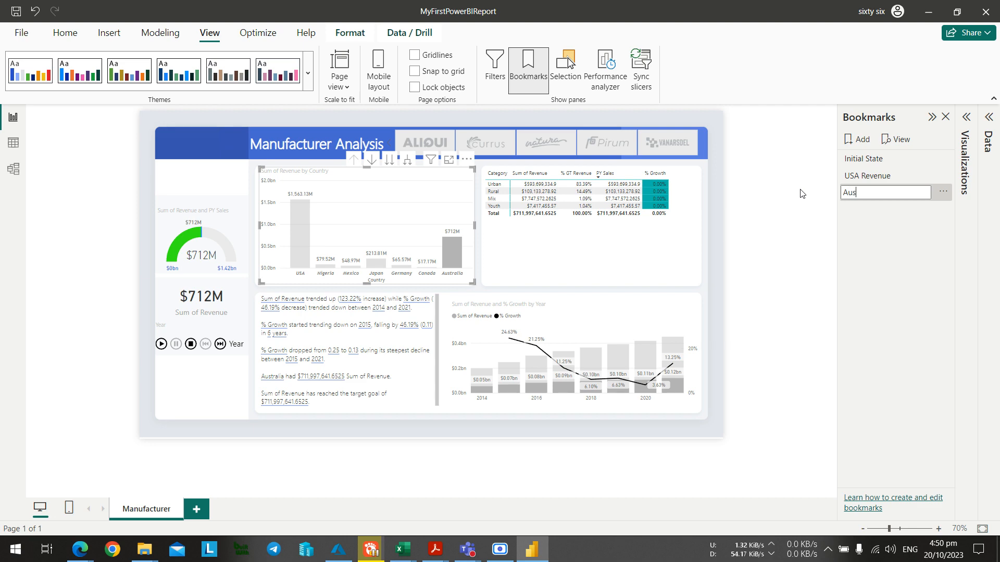
pyautogui.write('tralia Revenue')
pyautogui.press('Return')
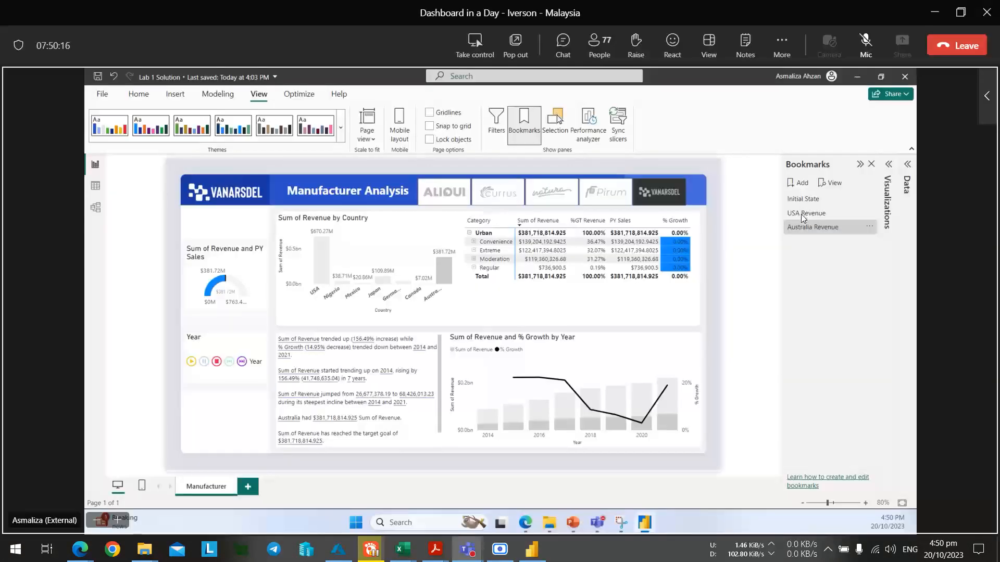
# Check the presenter's bookmark list in Teams, and view the Initial State, USA Revenue and Australia Revenue bookmarks in Power BI.
pyautogui.hotkey('alt', 'Tab')
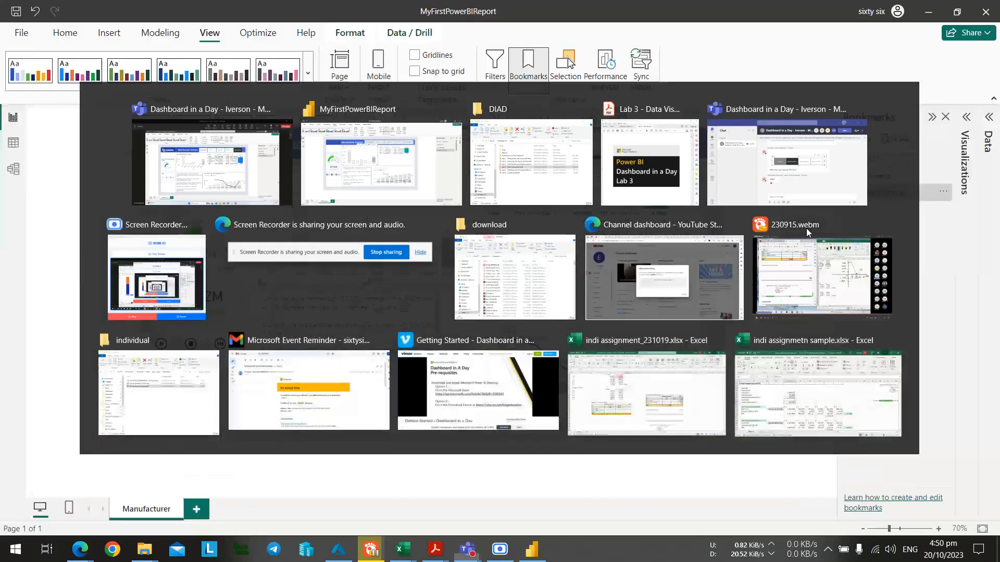
pyautogui.hotkey('alt', 'Tab')
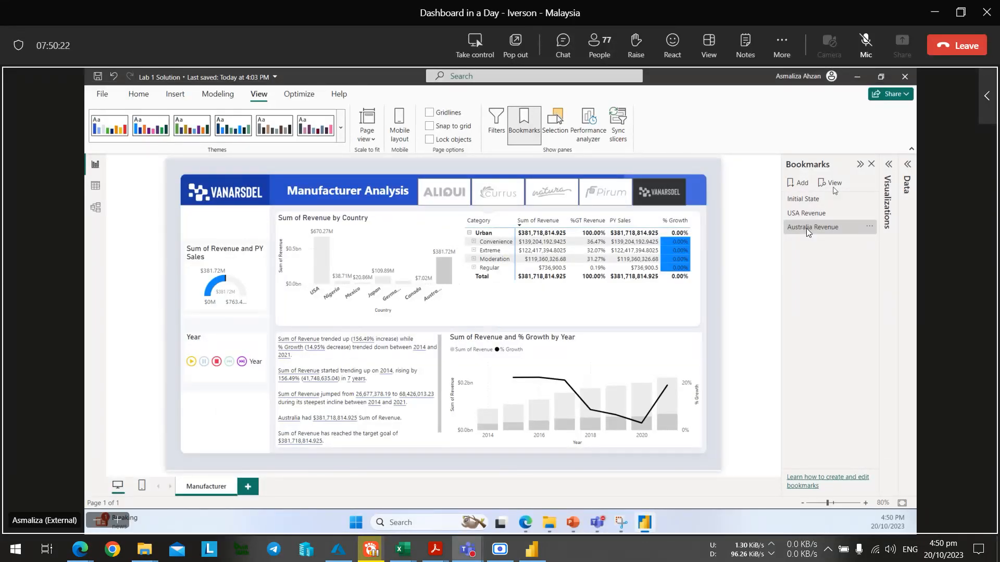
pyautogui.hotkey('alt', 'Tab')
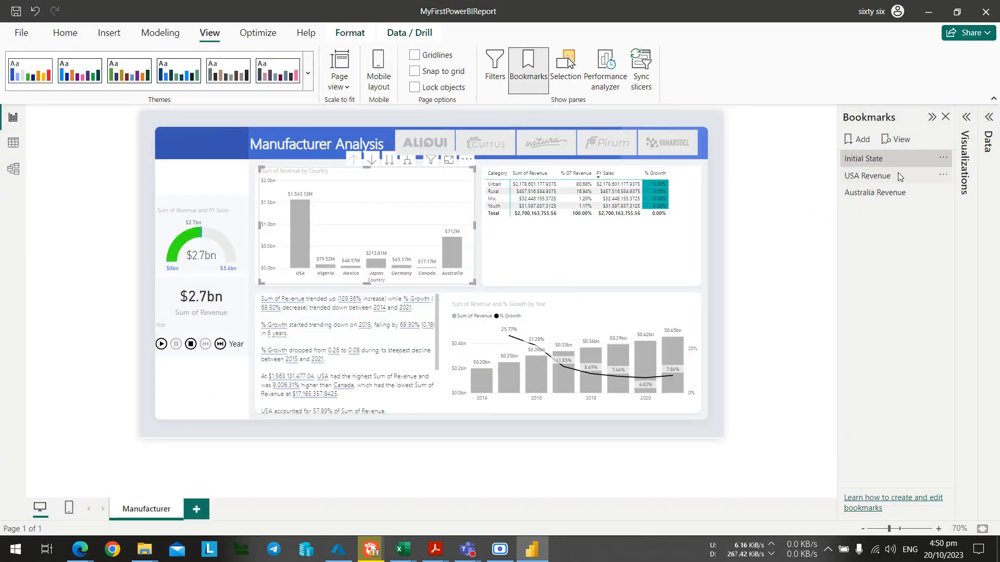
pyautogui.click(899, 176)
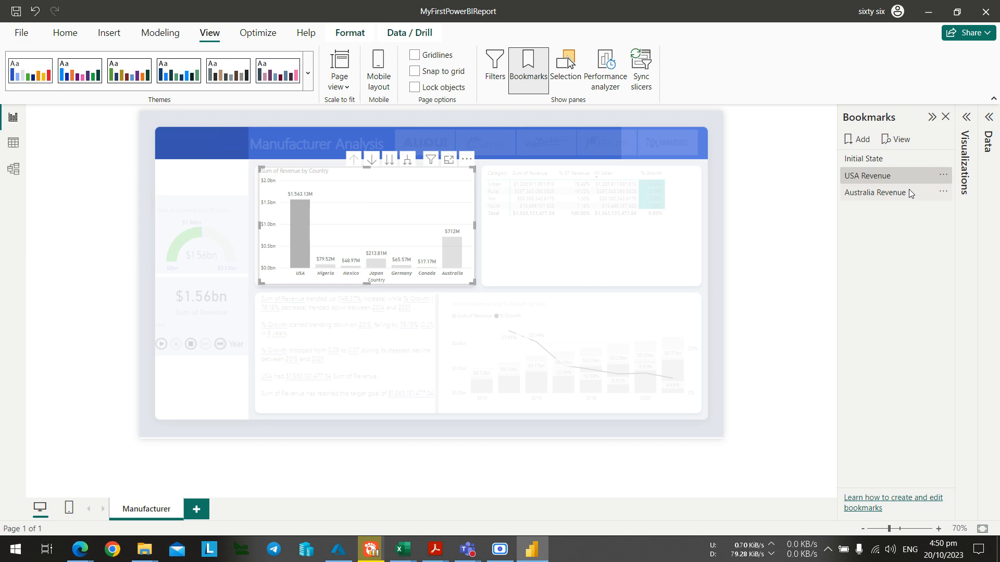
pyautogui.click(909, 194)
# Watch the presenter's bookmark slideshow in Teams.
pyautogui.hotkey('alt', 'Tab')
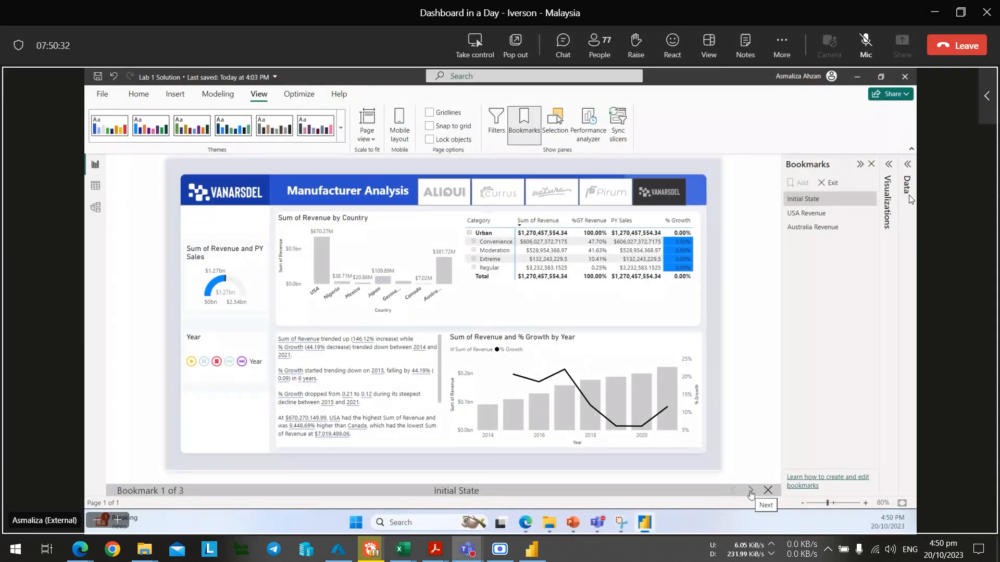
pyautogui.hotkey('alt', 'Tab')
pyautogui.hotkey('alt', 'Tab')
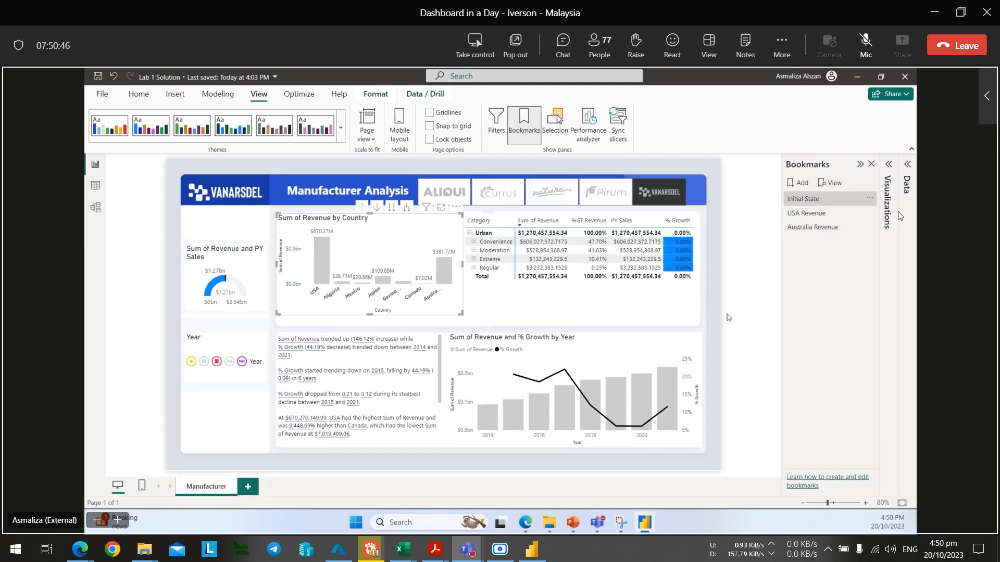
# Cycle through the three bookmarks in Power BI, leave the report on Initial State with no visual selected, and return to Teams.
pyautogui.hotkey('alt', 'Tab')
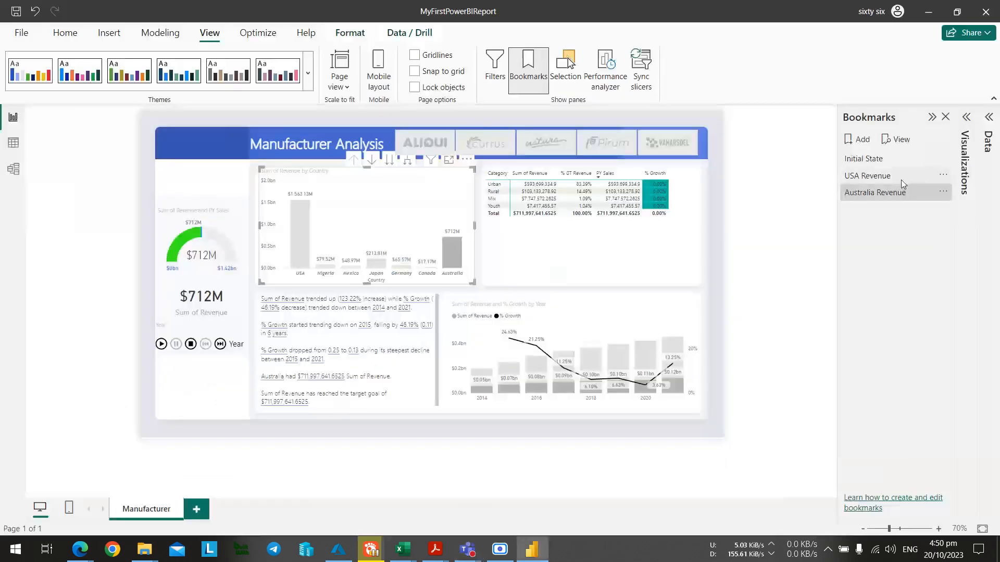
pyautogui.click(901, 160)
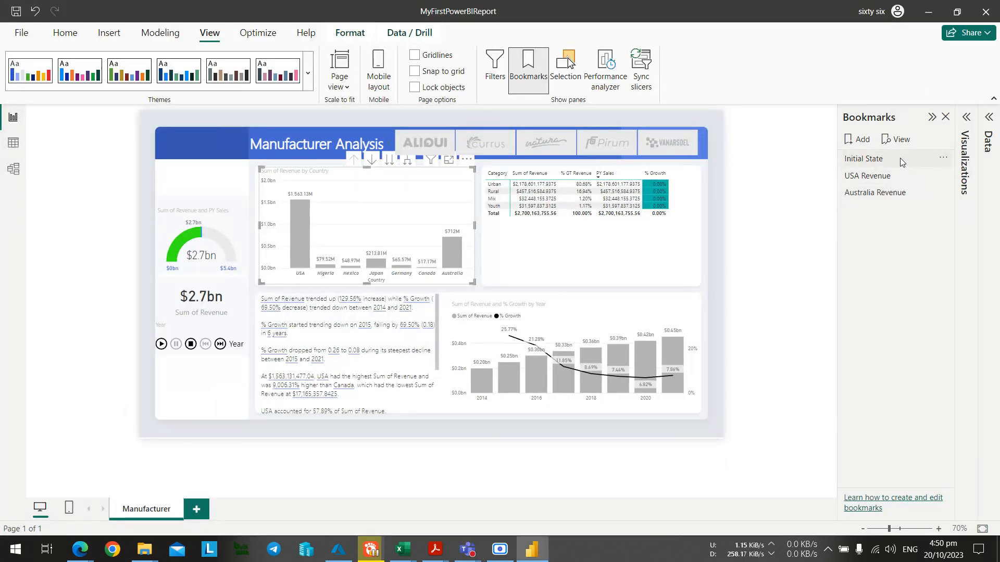
pyautogui.click(900, 158)
pyautogui.click(897, 177)
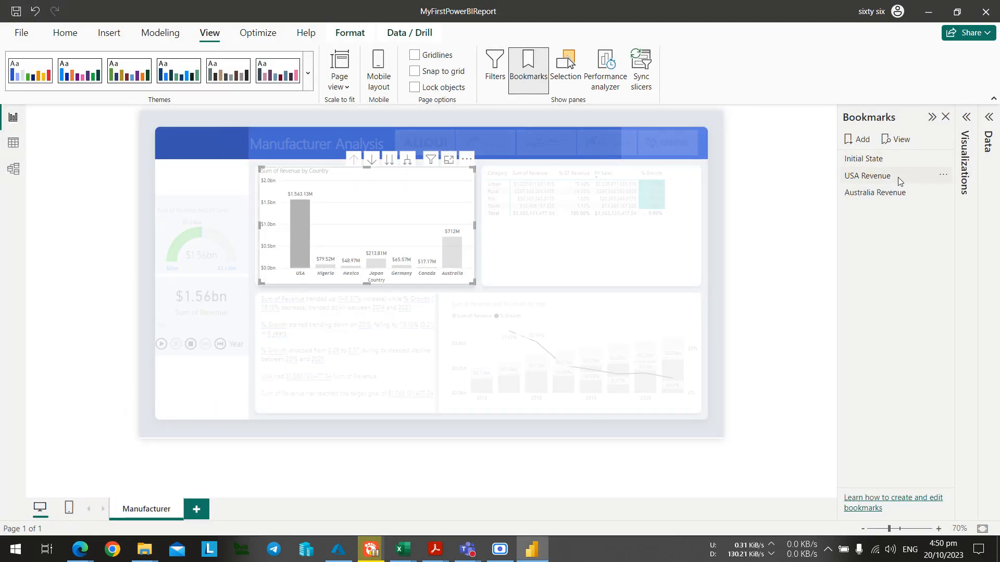
pyautogui.click(897, 192)
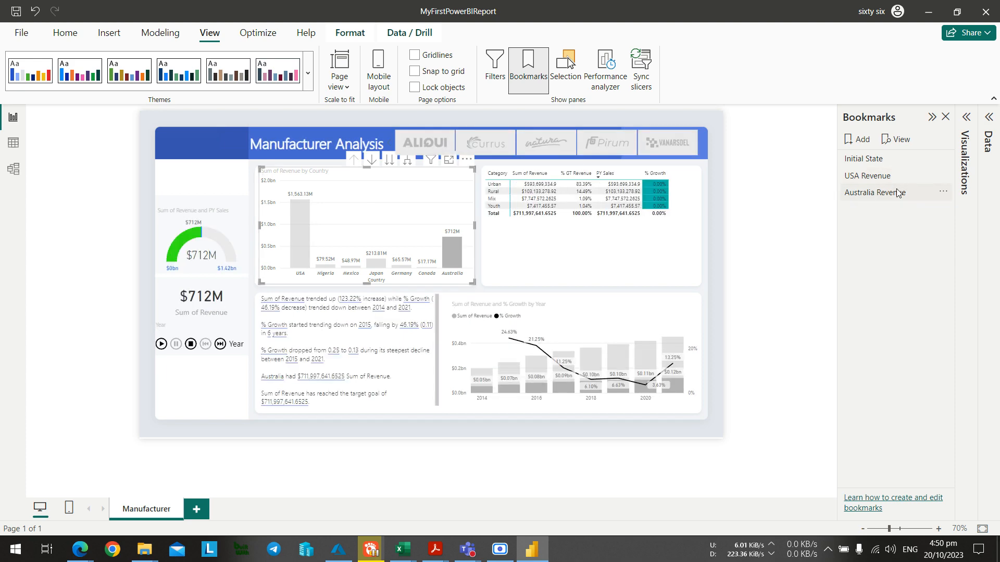
pyautogui.click(897, 163)
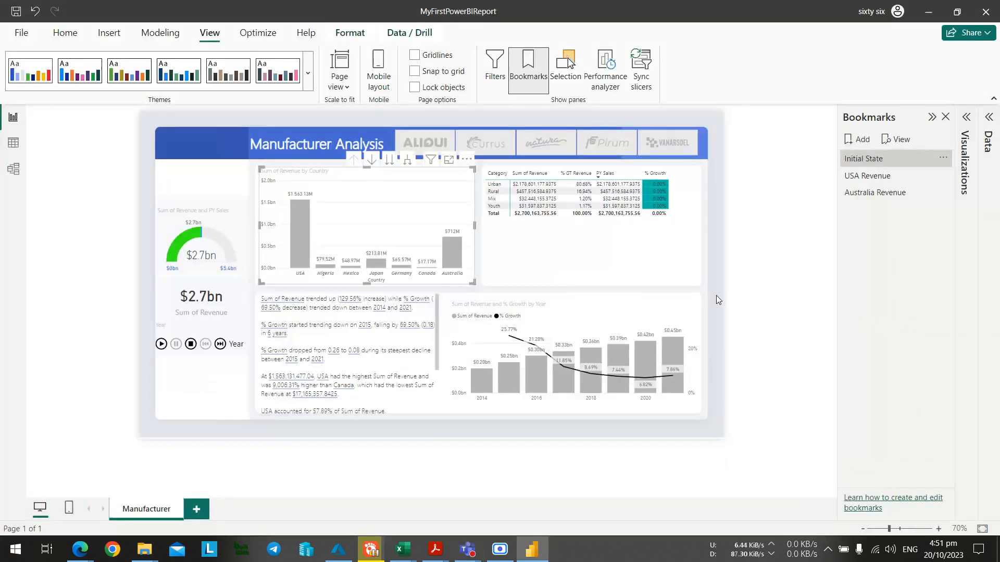
pyautogui.click(756, 307)
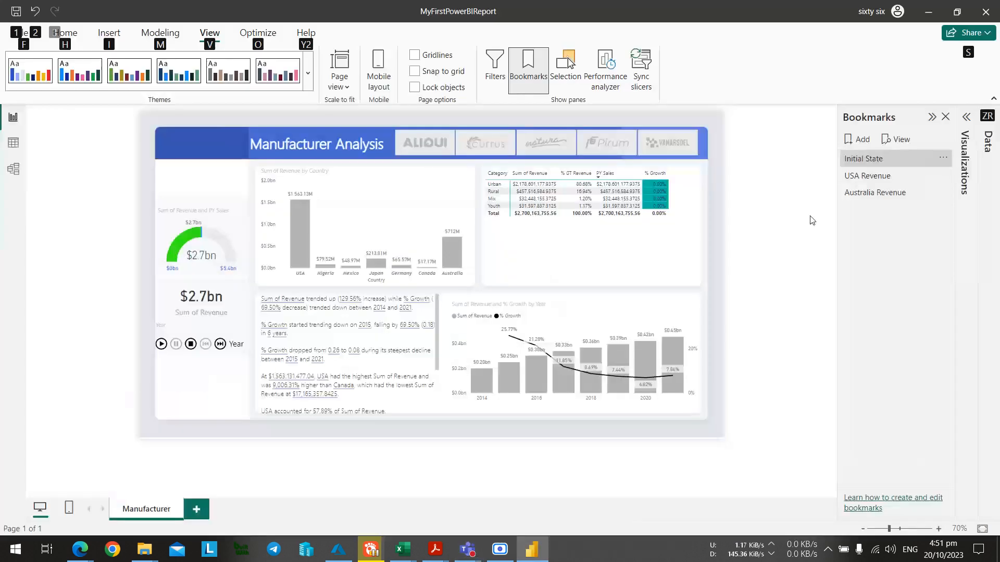
pyautogui.hotkey('alt', 'Tab')
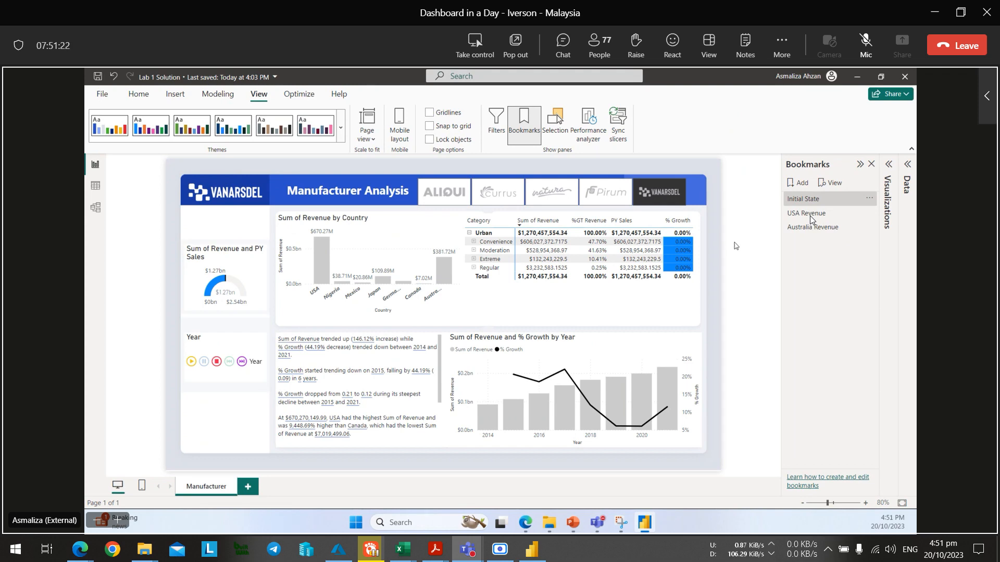
# Check the presenter's demo in Teams and insert a bookmark navigator on the Manufacturer page in Power BI.
pyautogui.hotkey('alt', 'Tab')
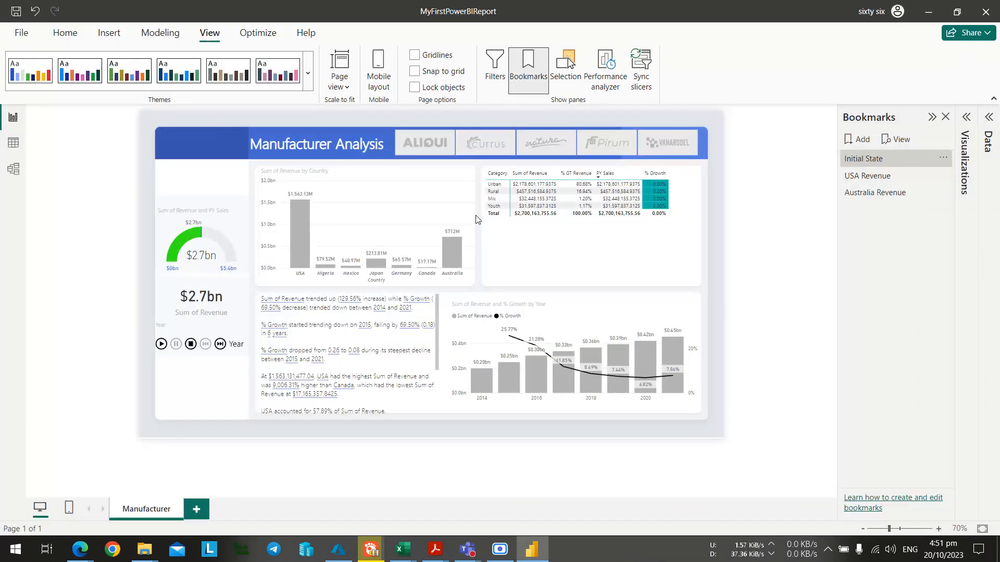
pyautogui.hotkey('alt', 'Tab')
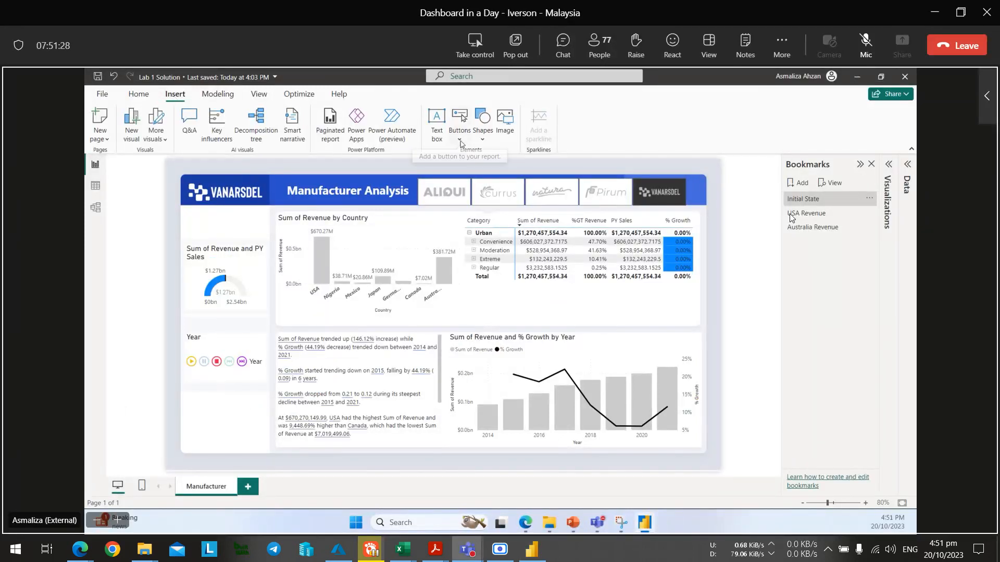
pyautogui.hotkey('alt', 'Tab')
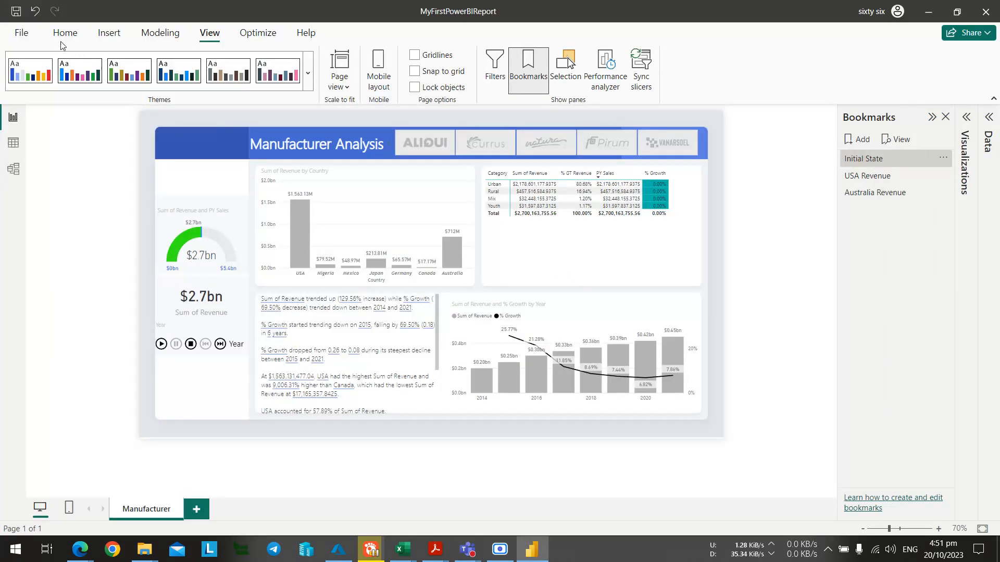
pyautogui.click(109, 32)
pyautogui.click(459, 89)
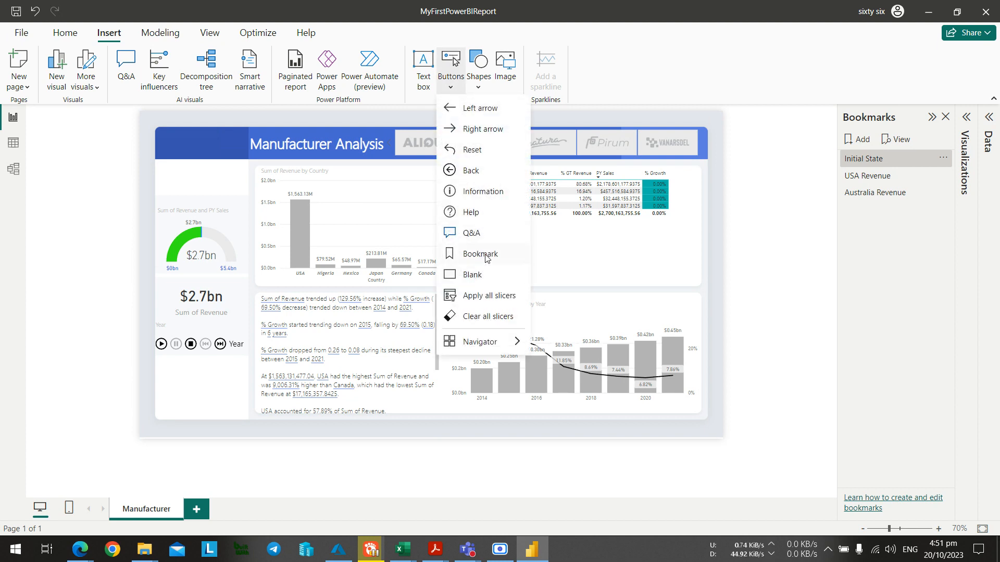
pyautogui.moveTo(492, 346)
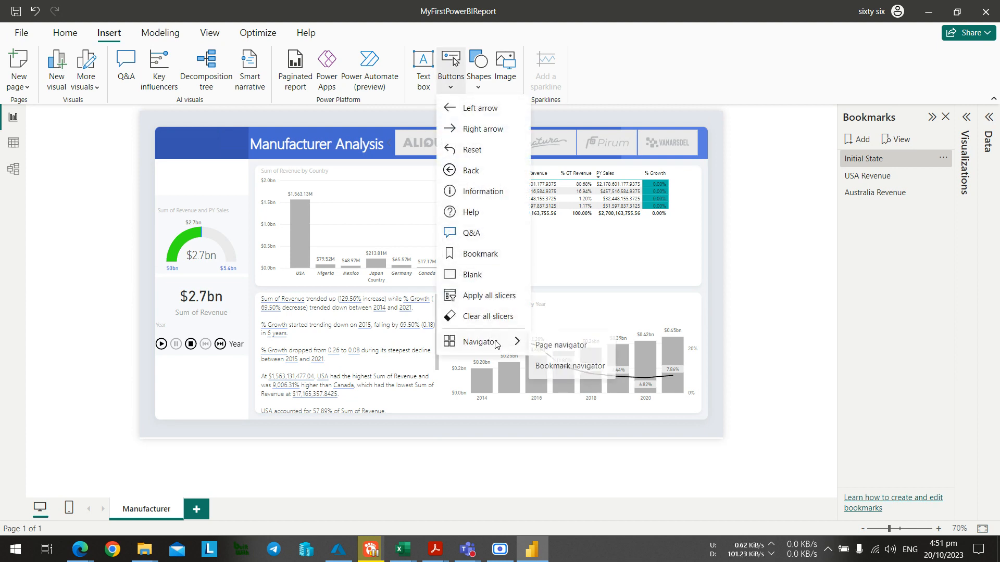
pyautogui.click(565, 366)
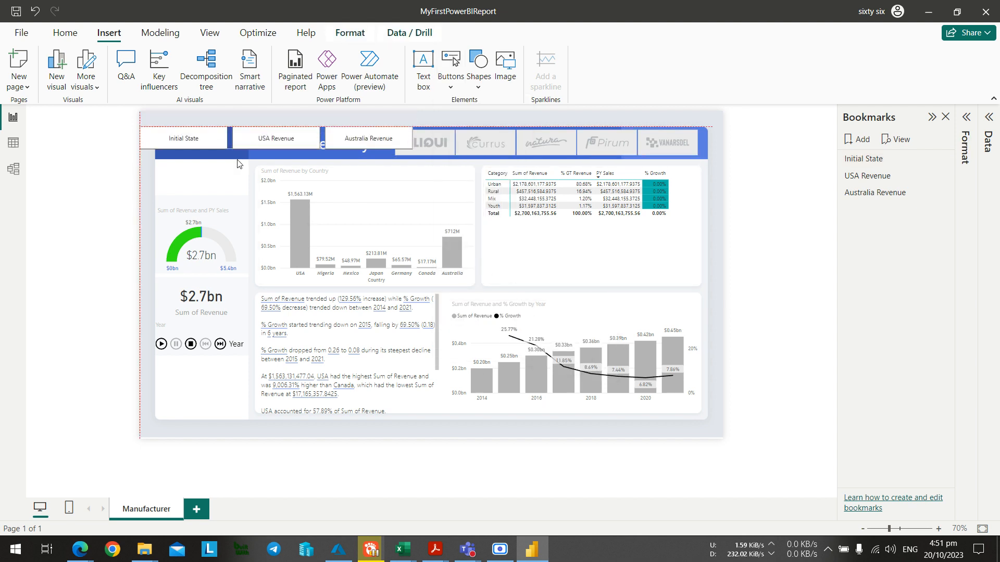
# Move the bookmark navigator below the Year play controls and narrow it to fit the report's sidebar, making its three buttons taller.
pyautogui.moveTo(248, 127); pyautogui.dragTo(247, 368)
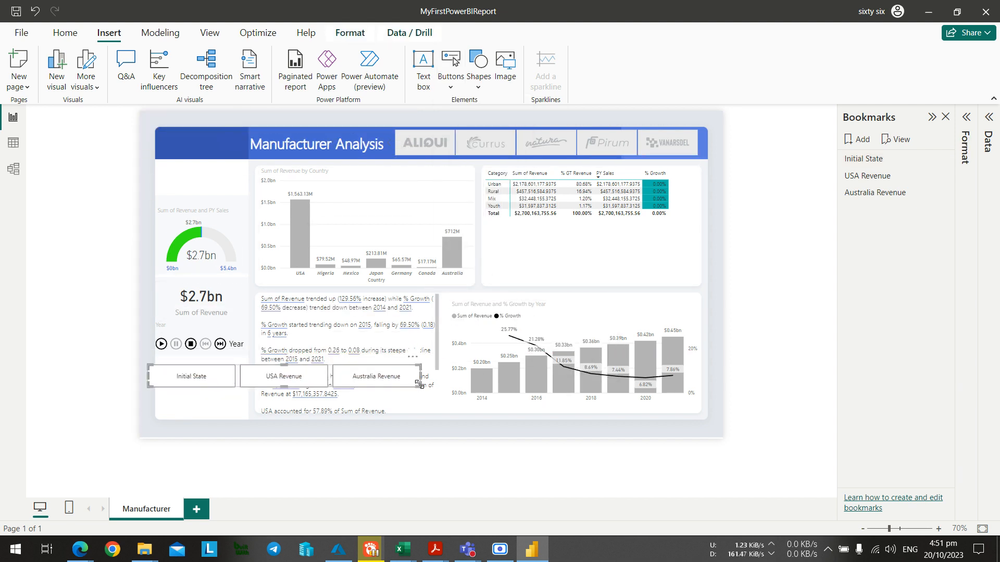
pyautogui.moveTo(421, 388); pyautogui.dragTo(244, 428)
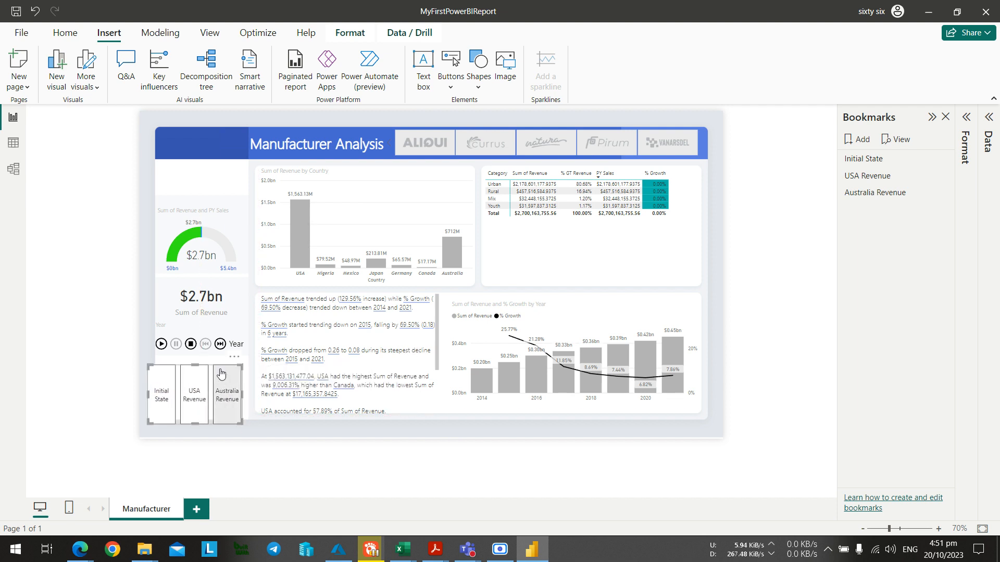
pyautogui.moveTo(213, 365); pyautogui.dragTo(190, 364)
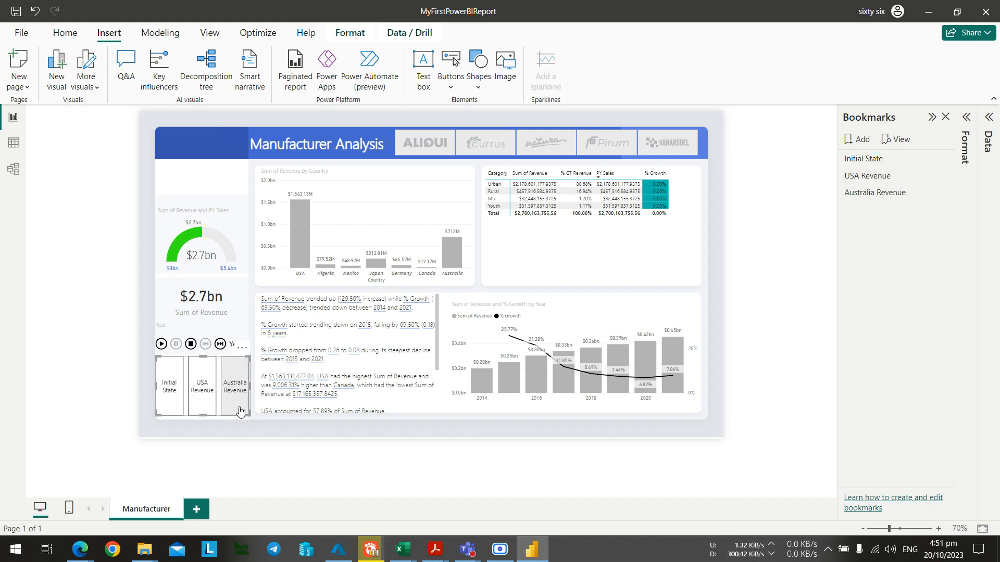
# Fine-tune the bookmark navigator's height and width so it fits within the sidebar below the Year play controls.
pyautogui.scroll(3, 229, 402)
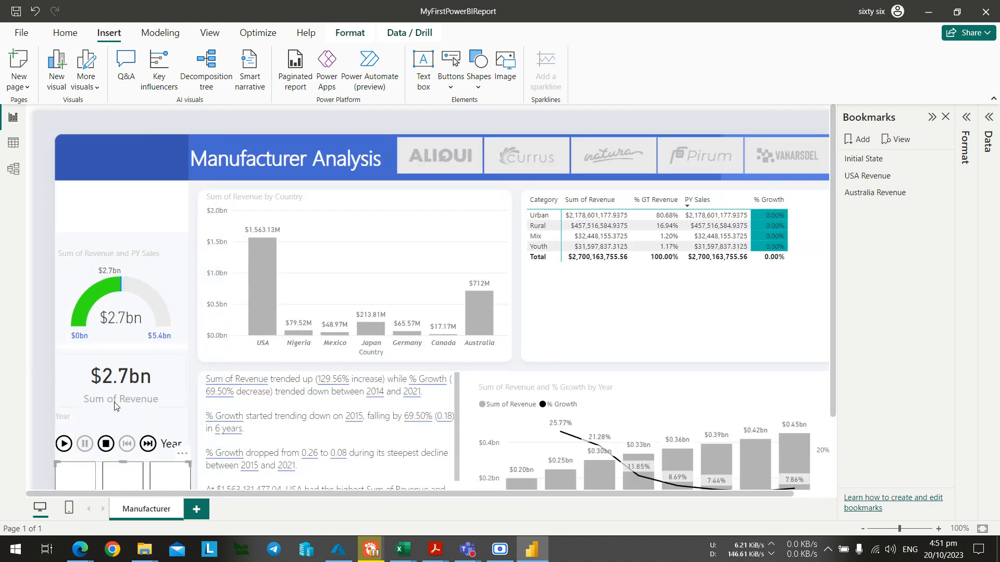
pyautogui.scroll(-3, 115, 406)
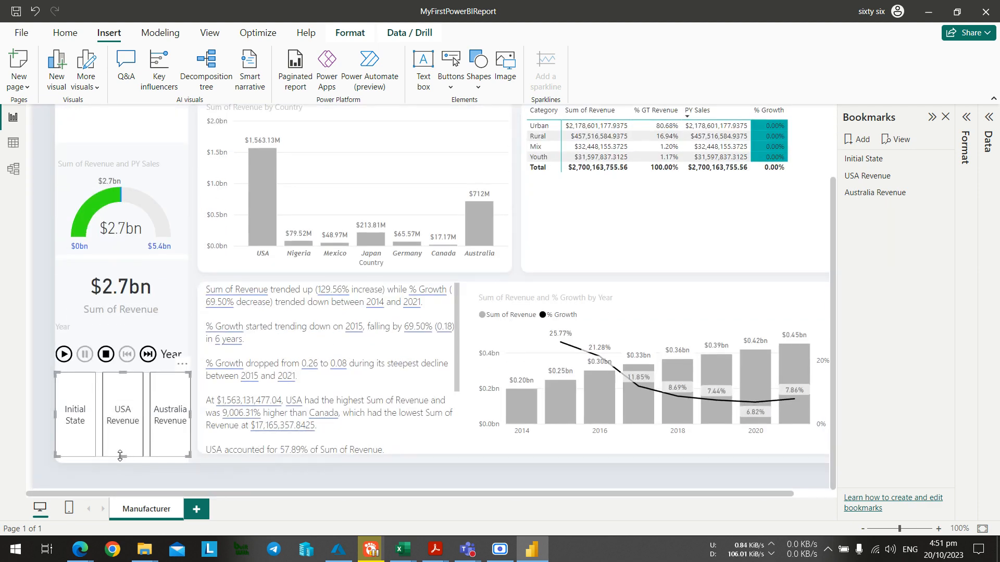
pyautogui.moveTo(119, 456); pyautogui.dragTo(119, 463)
pyautogui.scroll(-2, 133, 416)
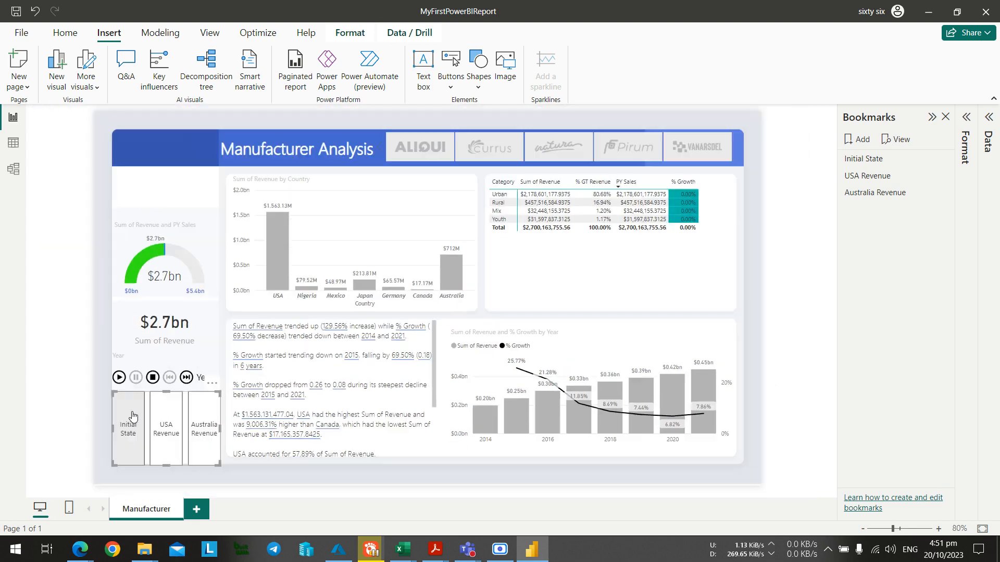
pyautogui.moveTo(170, 465); pyautogui.dragTo(171, 458)
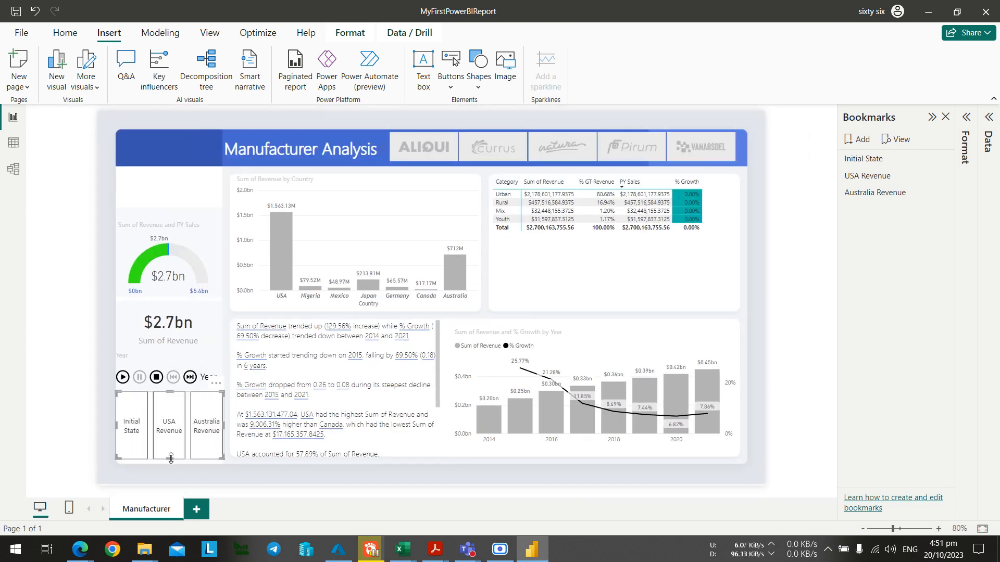
pyautogui.click(212, 472)
pyautogui.scroll(2, 151, 447)
pyautogui.scroll(-3, 151, 440)
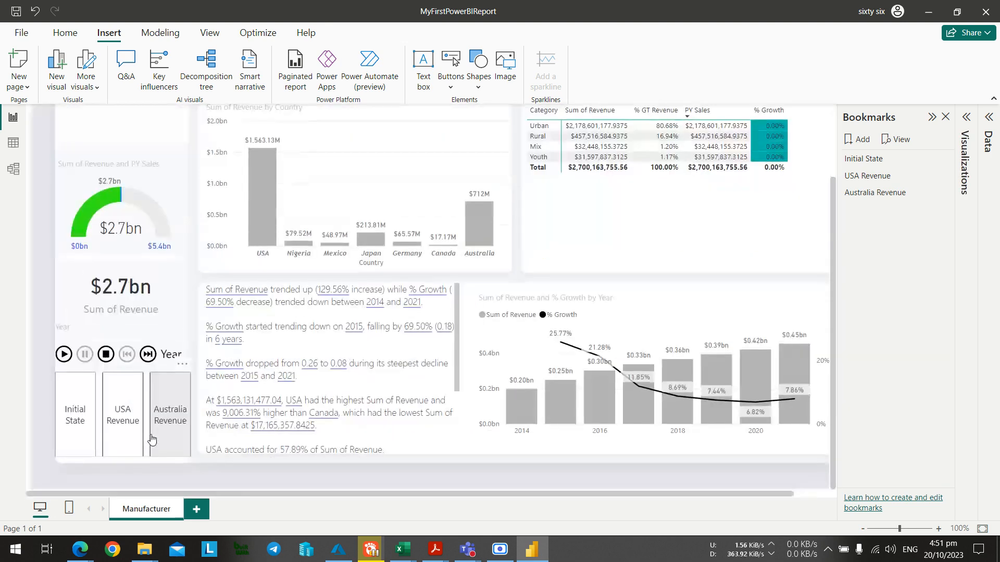
pyautogui.click(94, 411)
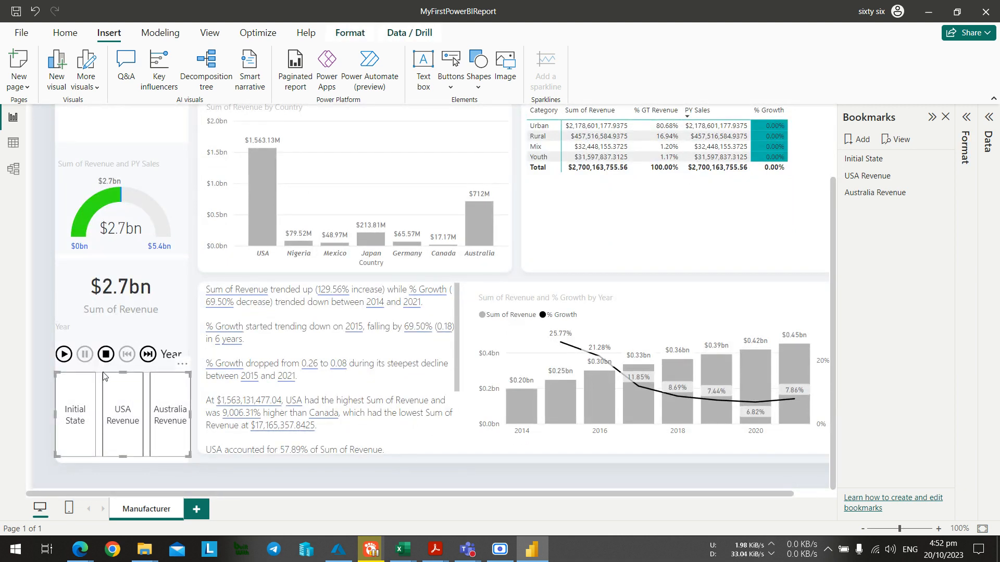
pyautogui.moveTo(92, 378); pyautogui.dragTo(94, 374)
pyautogui.moveTo(191, 417); pyautogui.dragTo(187, 418)
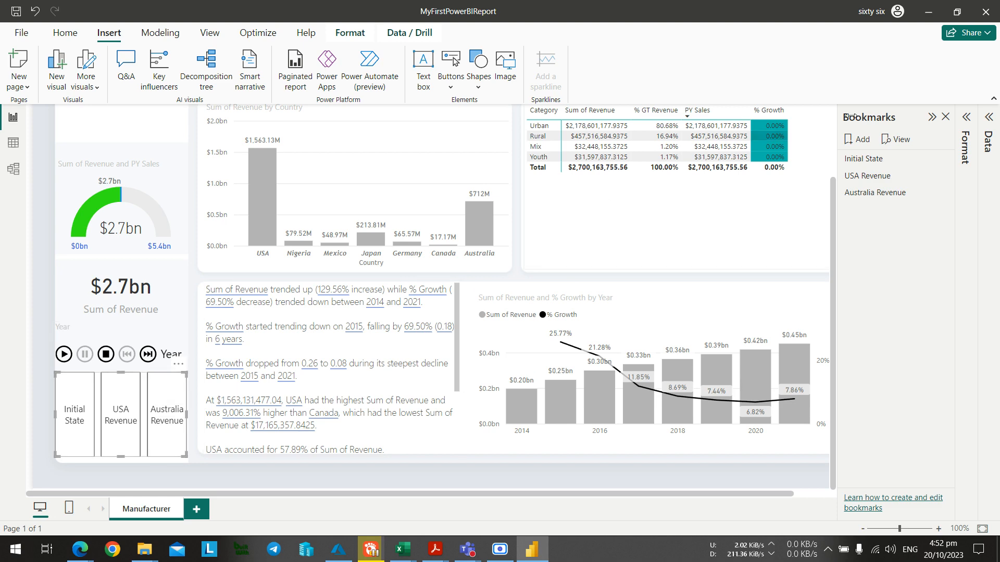
# Following the presenter's formatting in Teams, change the bookmark navigator's button shape to Rounded Rectangle.
pyautogui.click(967, 118)
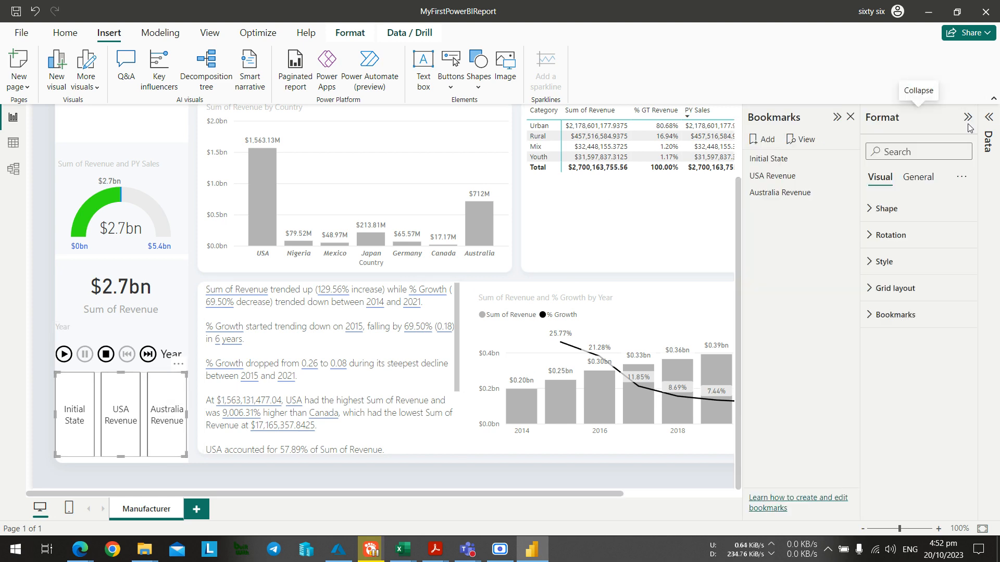
pyautogui.hotkey('alt', 'Tab')
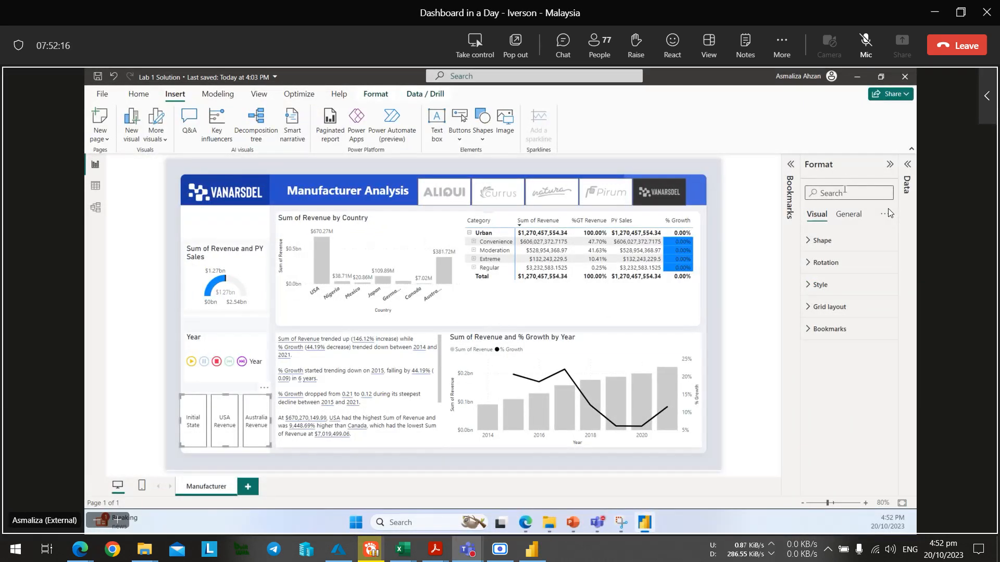
pyautogui.hotkey('alt', 'Tab')
pyautogui.click(837, 117)
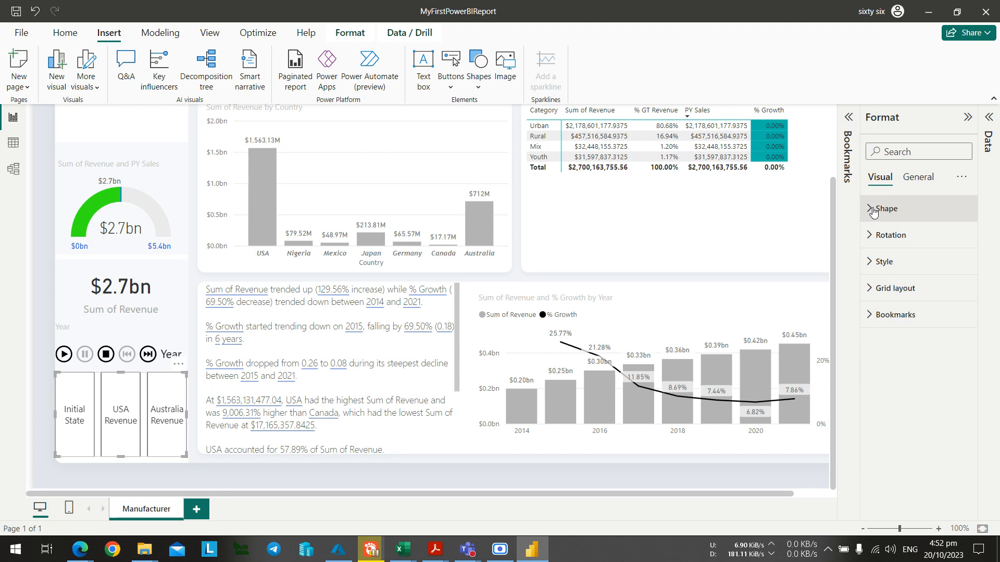
pyautogui.click(873, 212)
pyautogui.hotkey('alt', 'Tab')
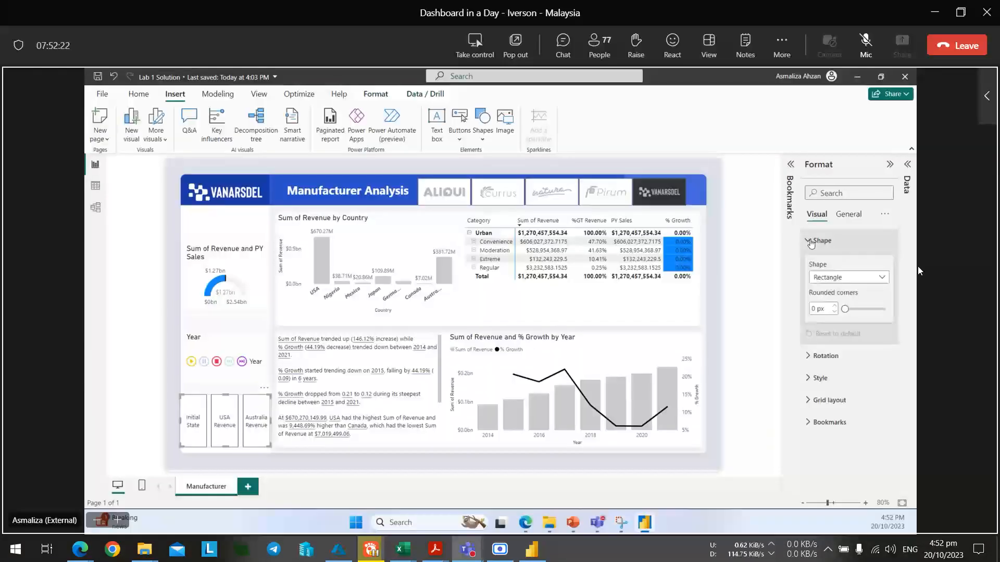
pyautogui.hotkey('alt', 'Tab')
pyautogui.click(954, 254)
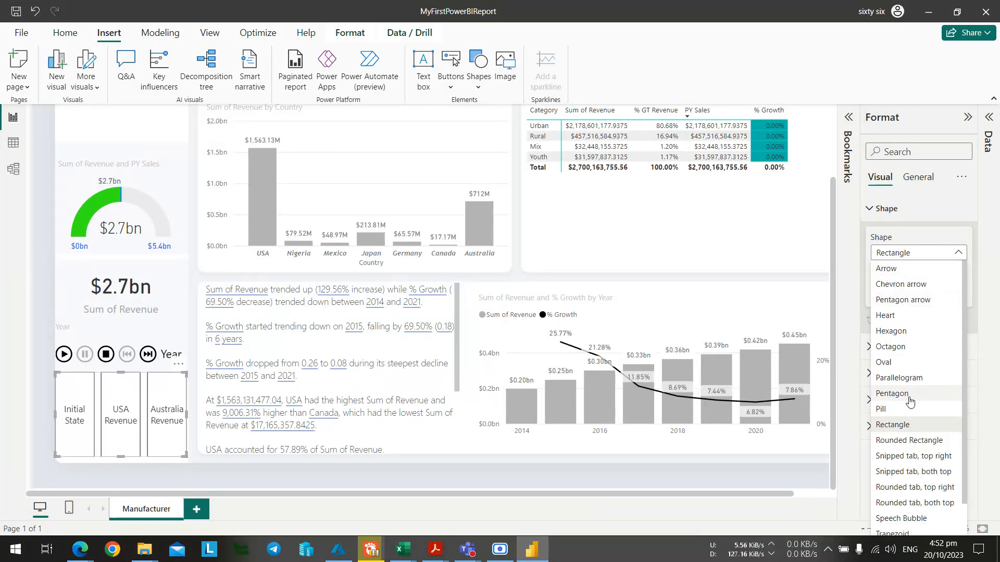
pyautogui.click(916, 441)
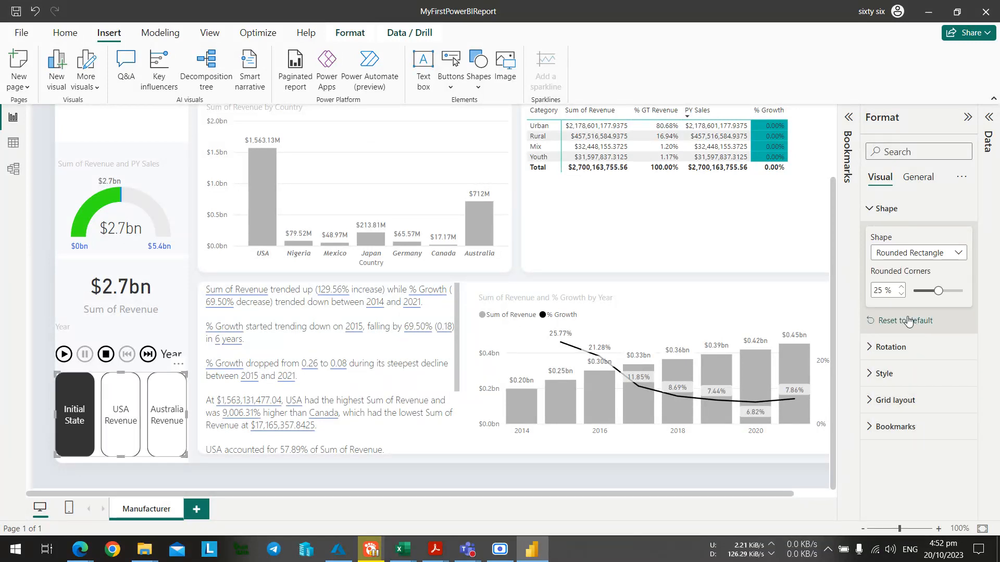
# Check the presenter's style formatting in Teams, and give the navigator's Default state a pale blue fill with 40% transparency.
pyautogui.hotkey('alt', 'Tab')
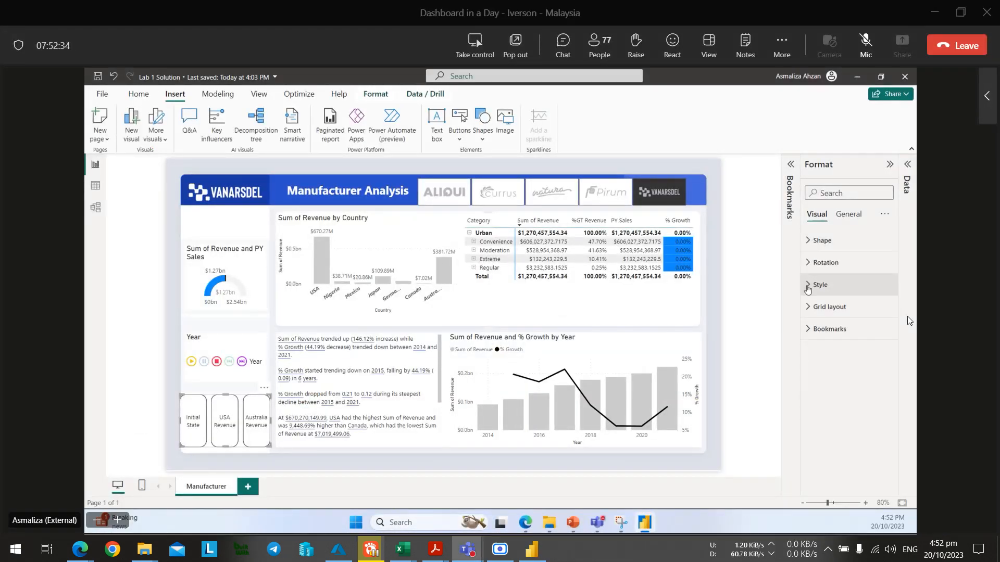
pyautogui.hotkey('alt', 'Tab')
pyautogui.click(872, 208)
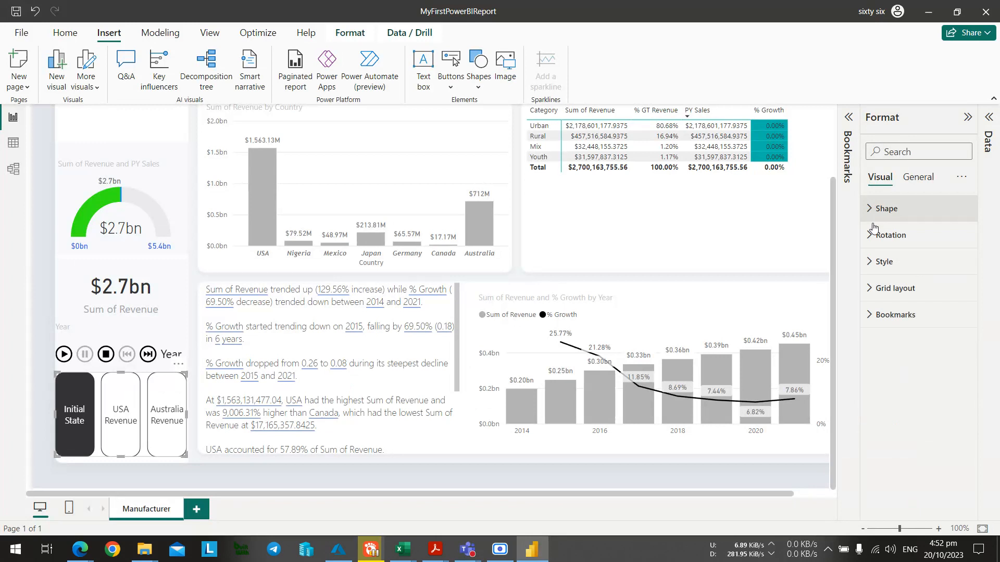
pyautogui.click(873, 266)
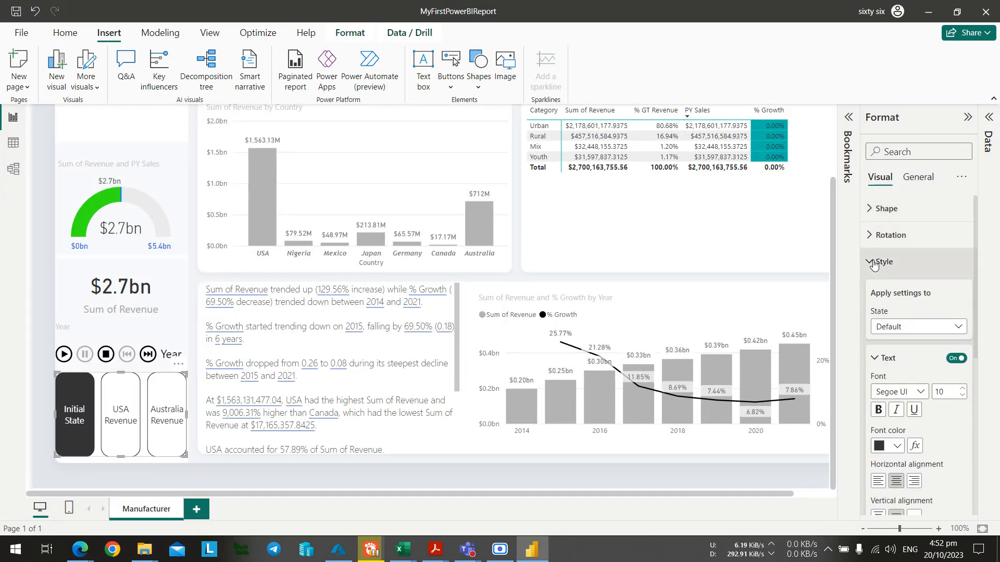
pyautogui.scroll(-5, 905, 265)
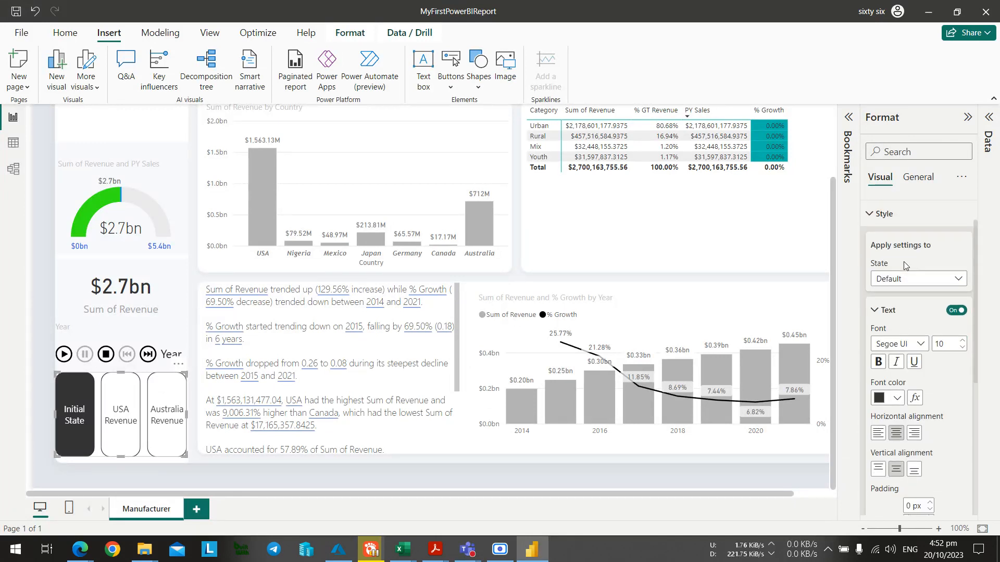
pyautogui.scroll(-2, 921, 268)
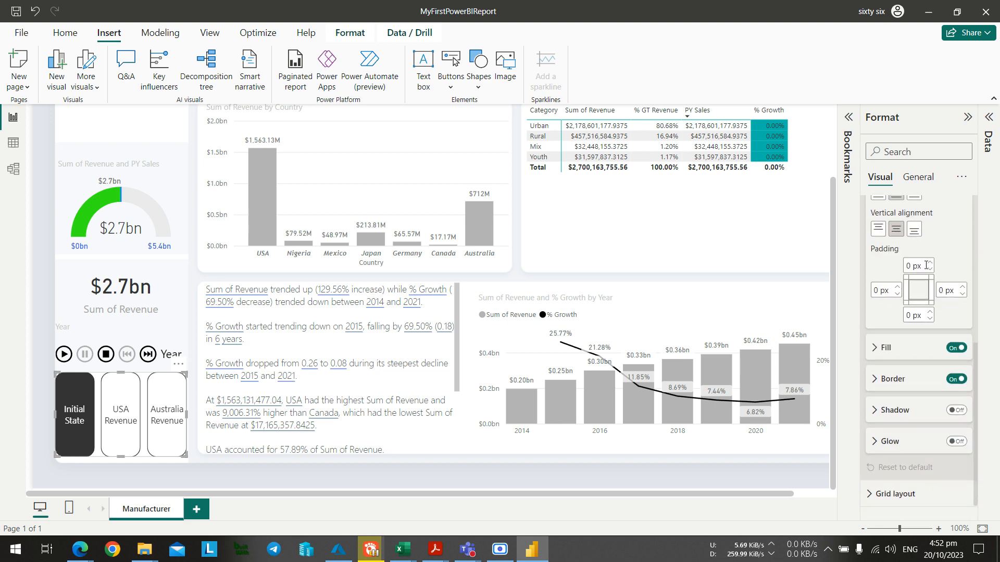
pyautogui.scroll(-1, 926, 265)
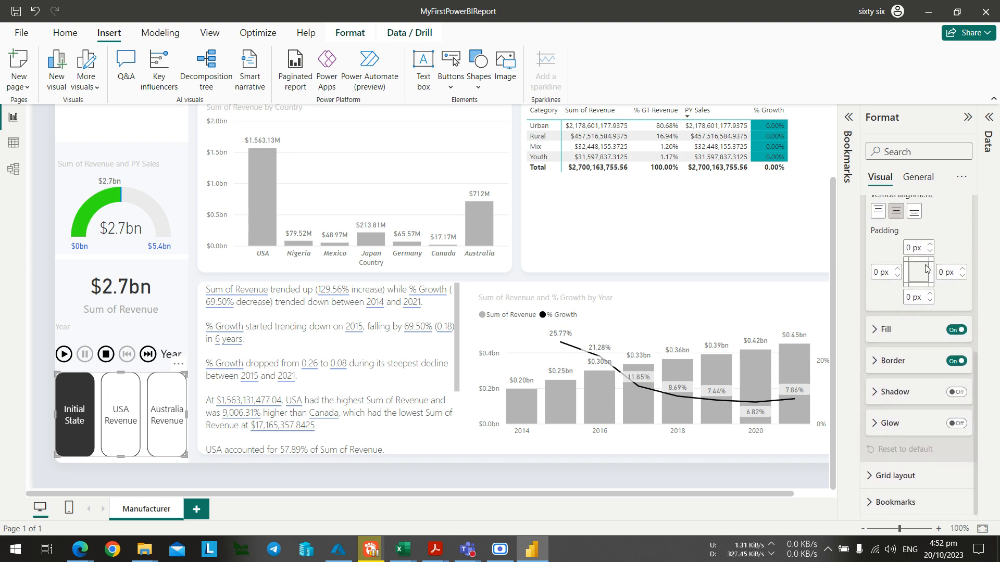
pyautogui.click(874, 331)
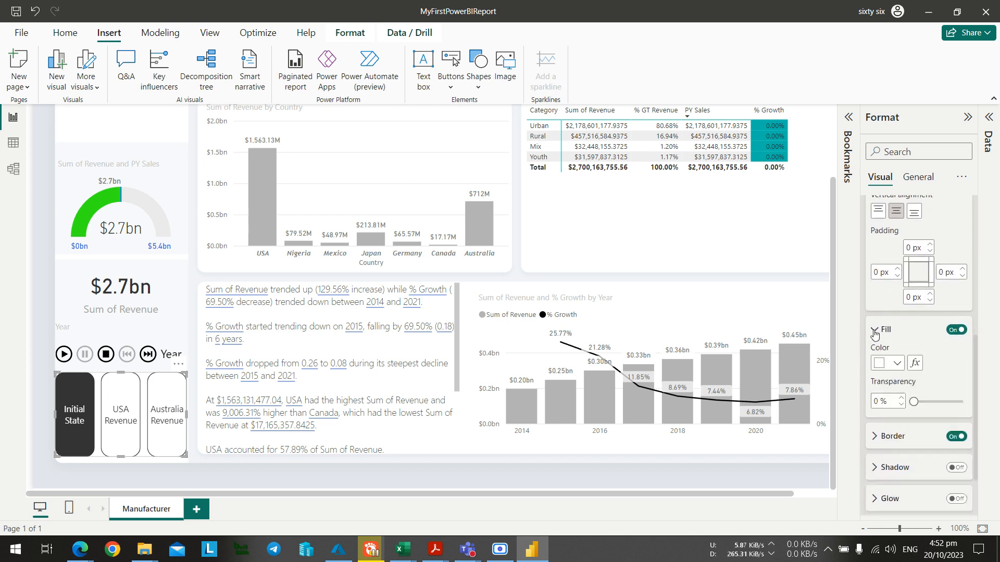
pyautogui.click(895, 363)
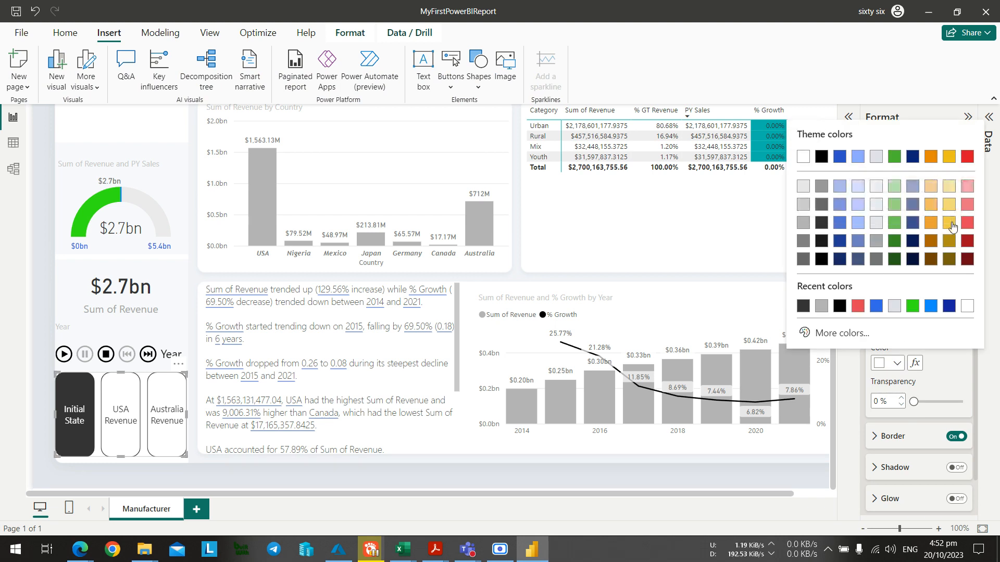
pyautogui.click(858, 187)
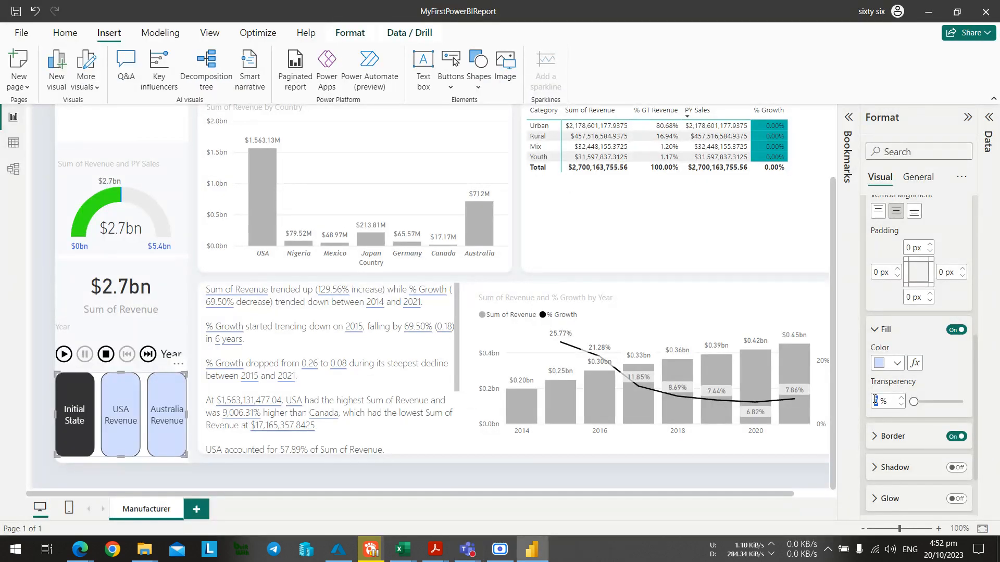
pyautogui.write('40')
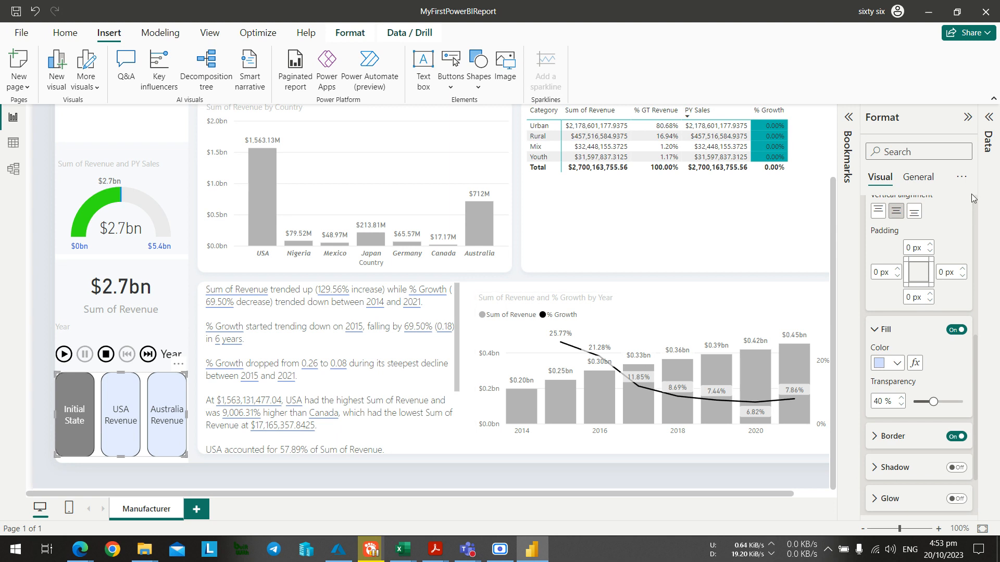
# Collapse the format settings, try the navigator's USA Revenue button, and return to the presenter's demo in Teams.
pyautogui.click(967, 120)
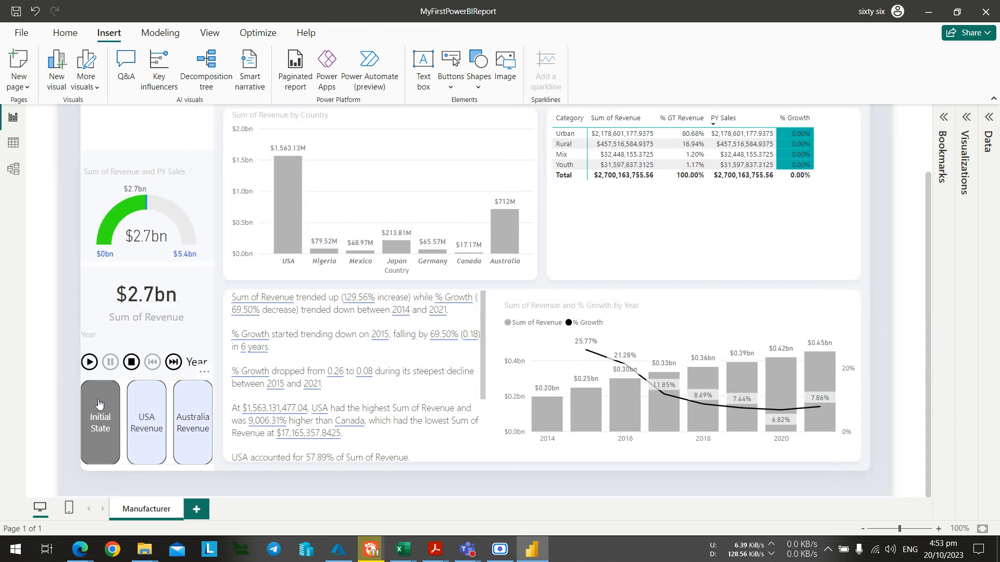
pyautogui.click(146, 398)
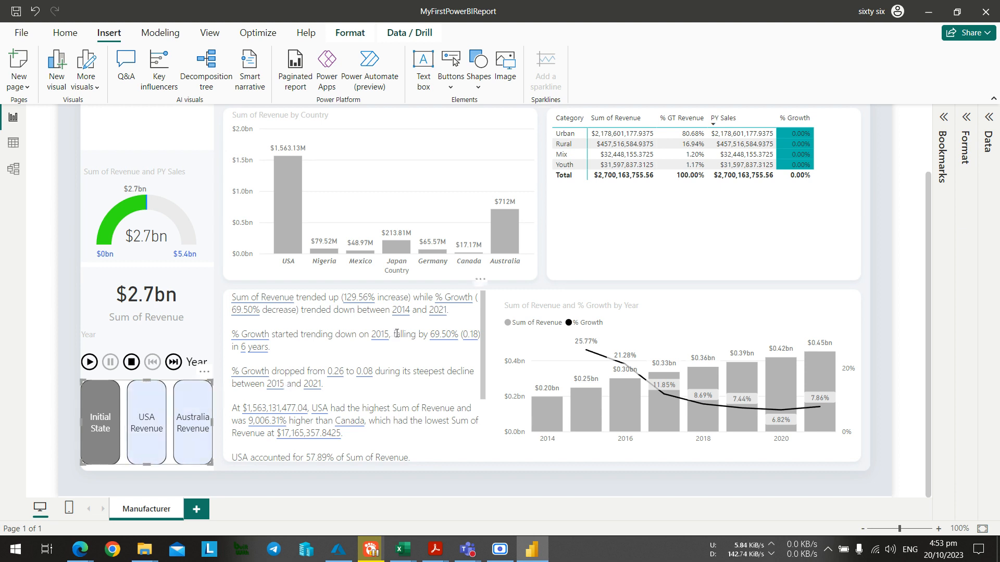
pyautogui.hotkey('alt', 'Tab')
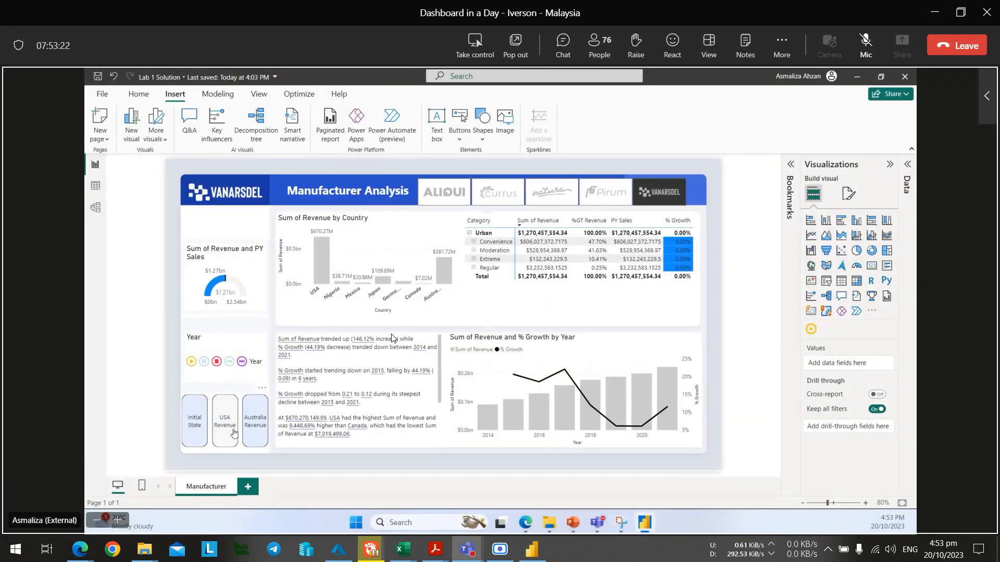
# Return to the Power BI report and test the bookmark navigator by switching among Initial State, USA Revenue and Australia Revenue, ending on Initial State.
pyautogui.hotkey('alt', 'Tab')
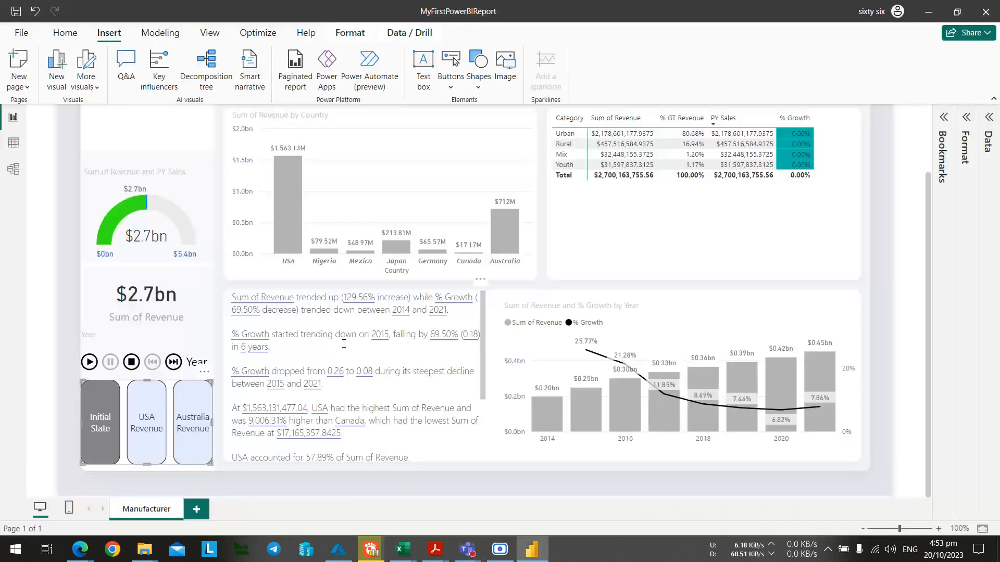
pyautogui.click(204, 393)
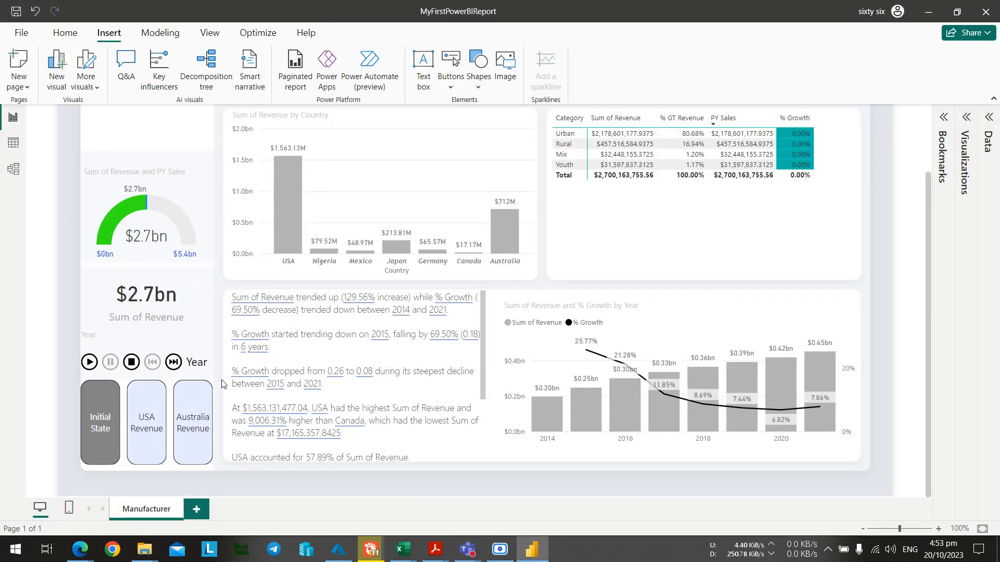
pyautogui.hotkey('alt', 'Tab')
pyautogui.hotkey('alt', 'Tab')
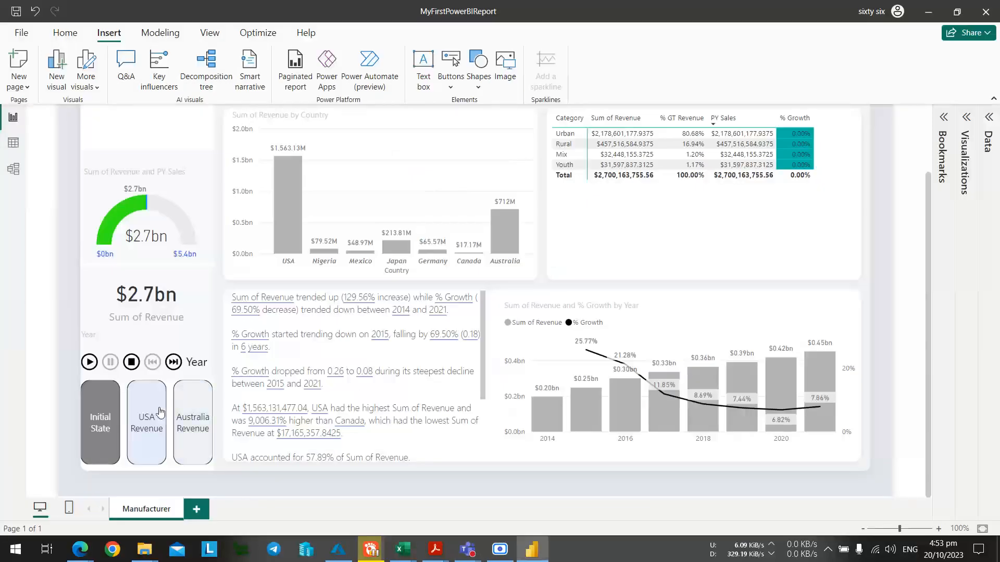
pyautogui.click(194, 405)
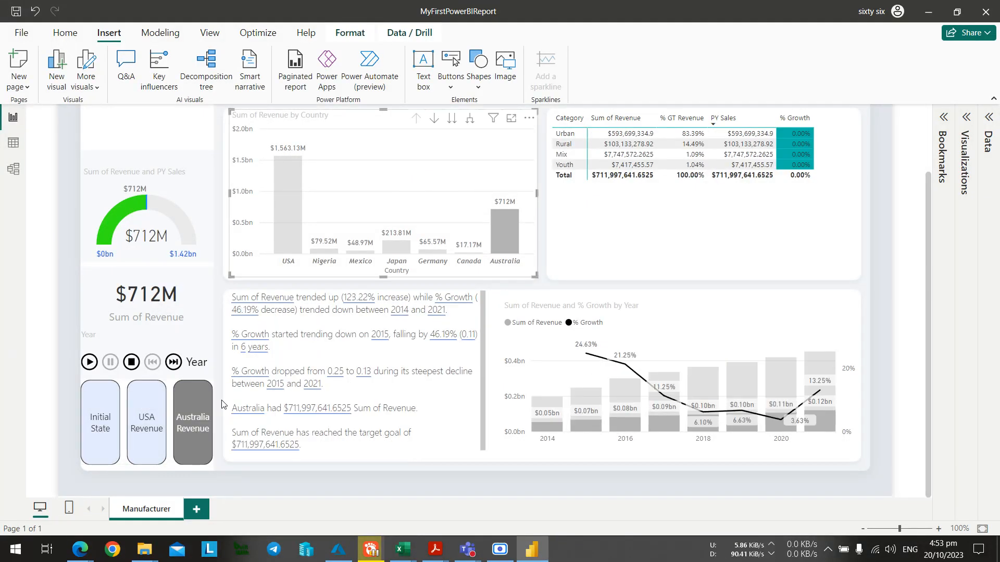
pyautogui.click(111, 409)
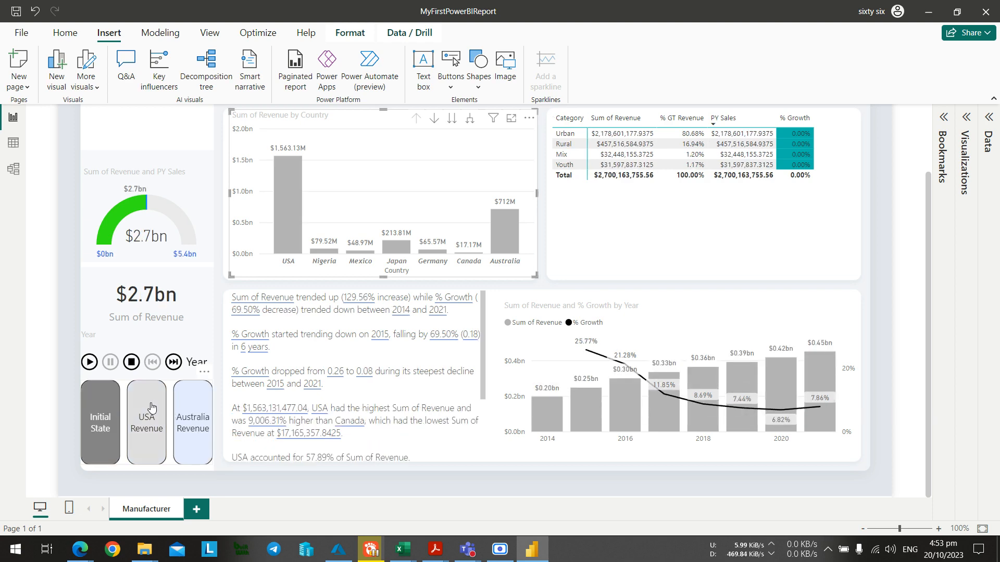
pyautogui.click(148, 409)
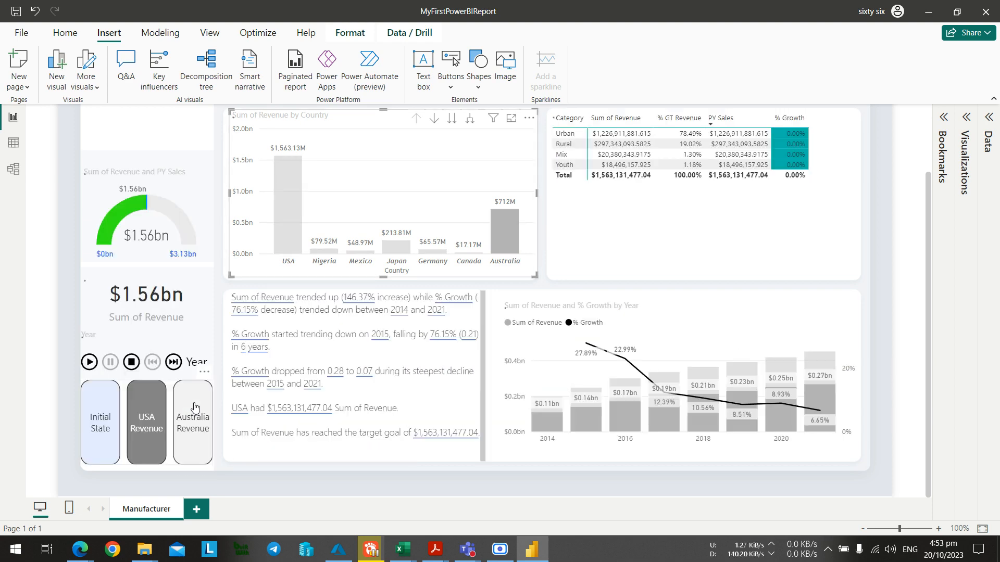
pyautogui.click(197, 408)
pyautogui.click(104, 410)
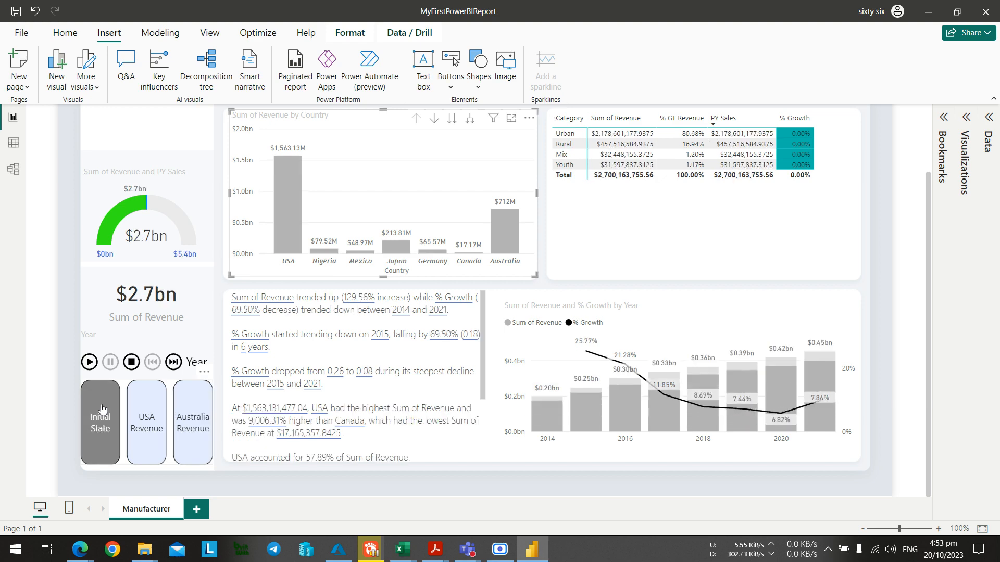
pyautogui.click(148, 412)
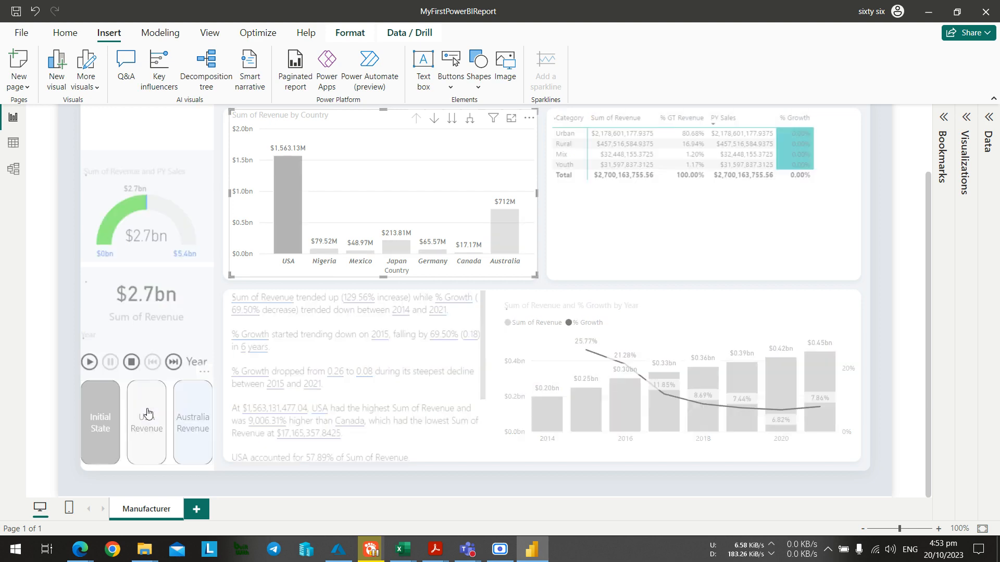
pyautogui.click(201, 411)
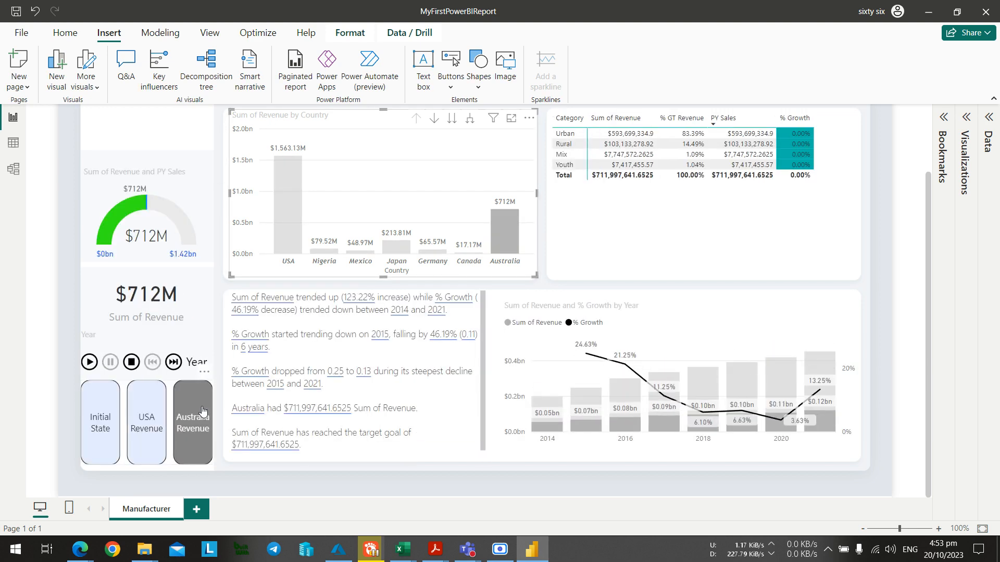
pyautogui.click(105, 414)
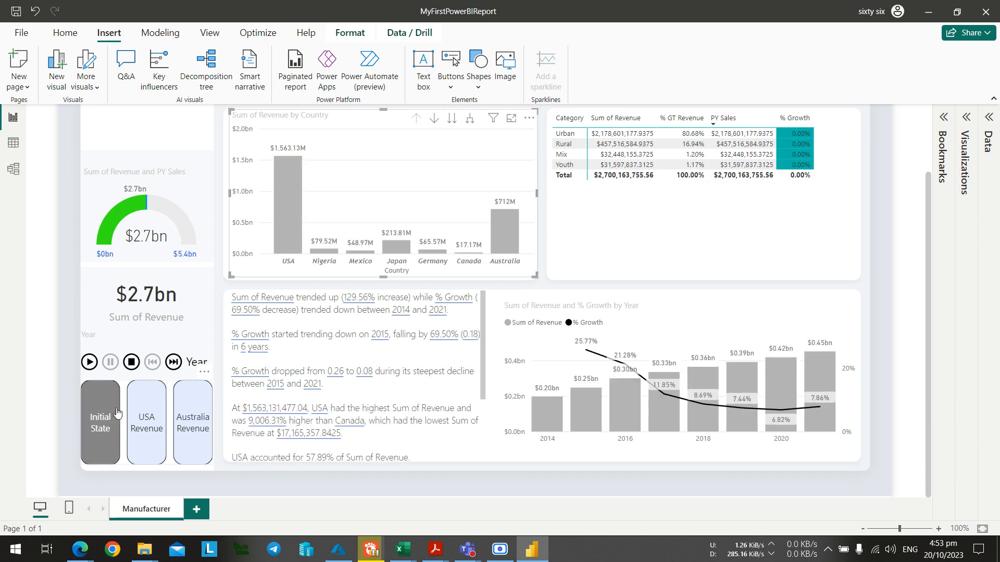
pyautogui.click(224, 400)
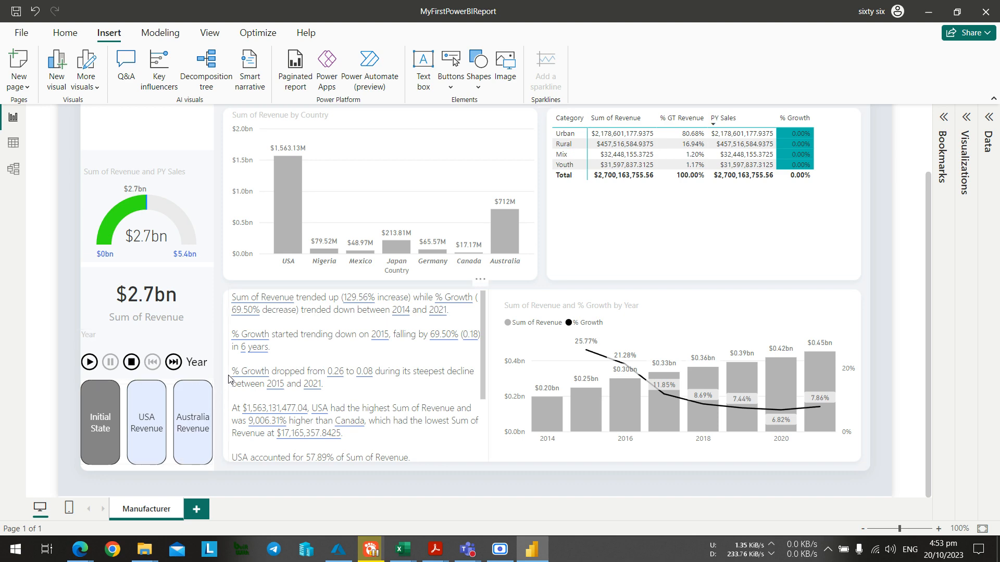
# Compare the header of the Manufacturer Analysis page with the presenter's version in Teams.
pyautogui.scroll(3, 851, 249)
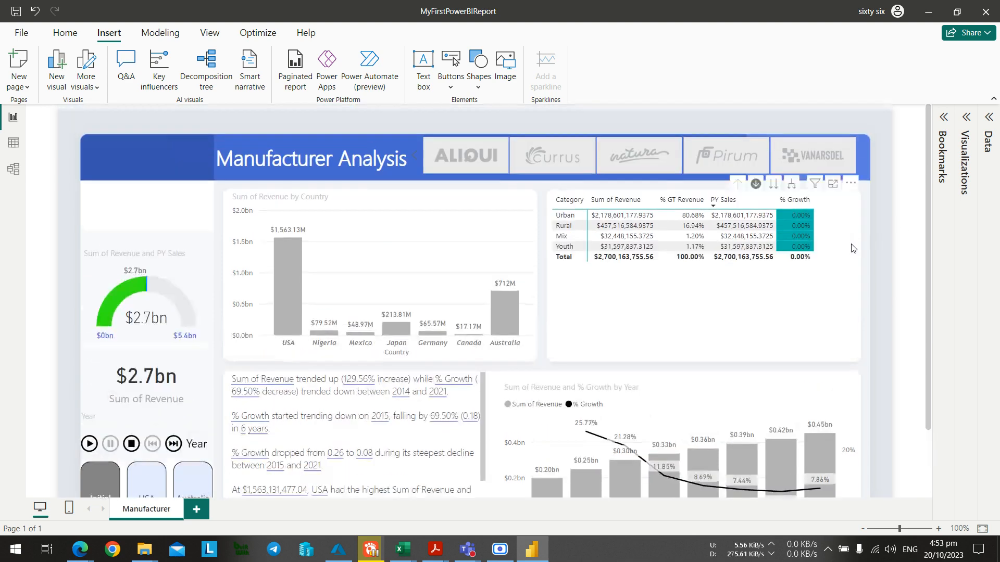
pyautogui.hotkey('alt', 'Tab')
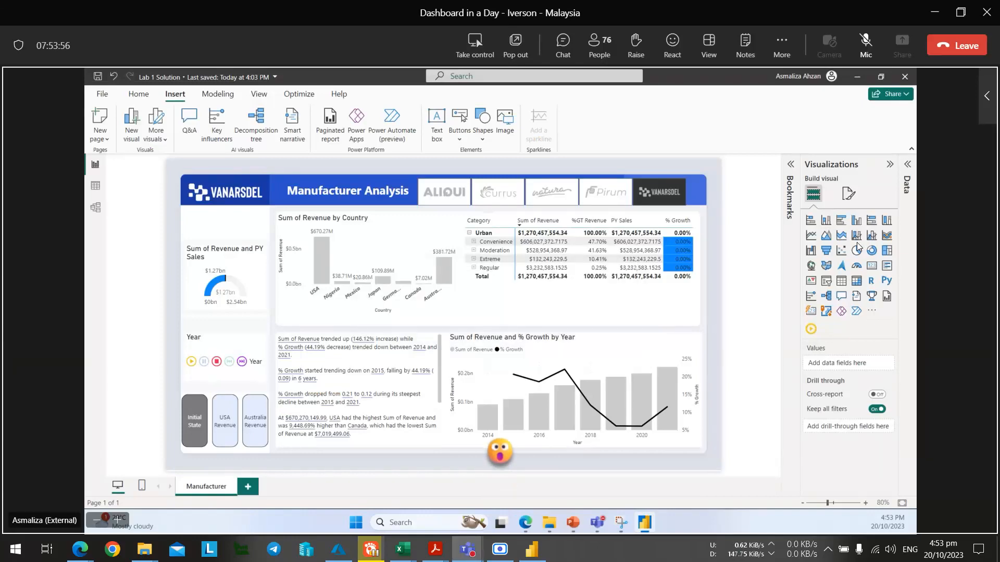
pyautogui.hotkey('alt', 'Tab')
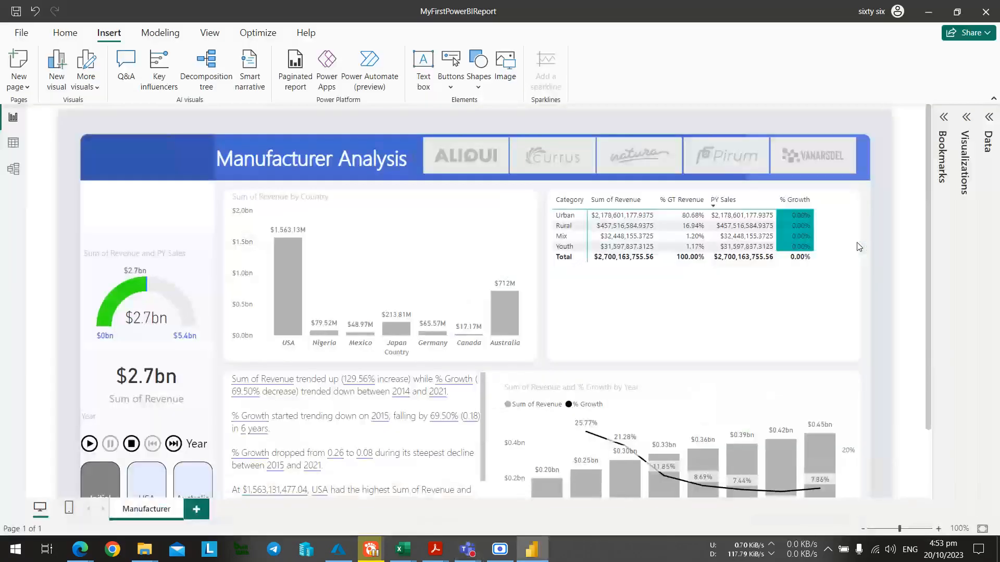
pyautogui.hotkey('alt', 'Tab')
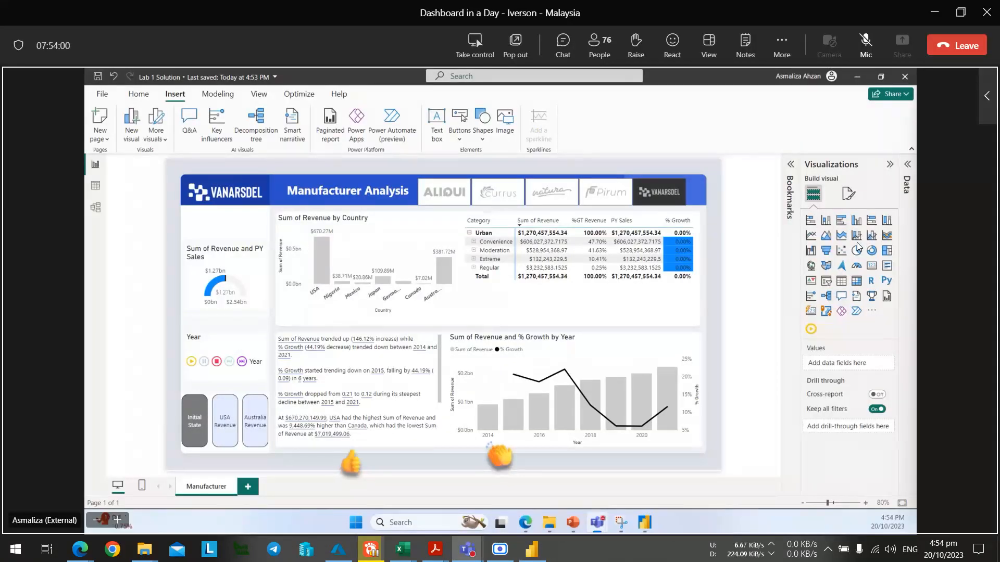
pyautogui.hotkey('alt', 'Tab')
pyautogui.hotkey('alt', 'Tab')
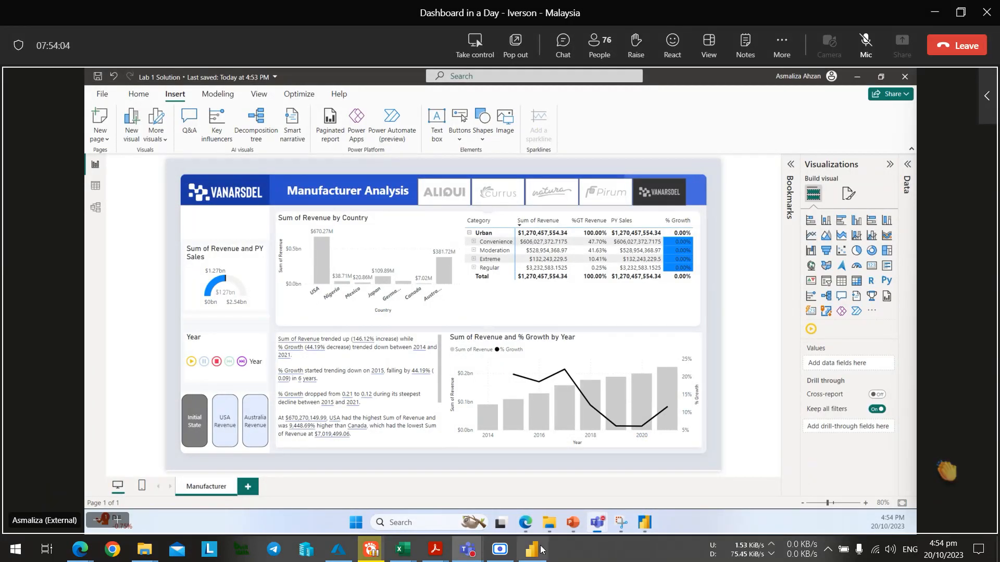
# Open the Lab 3 - Data Visualization PDF and find the instructions for adding the logo.
pyautogui.moveTo(435, 549)
pyautogui.click(576, 480)
pyautogui.scroll(-10, 577, 480)
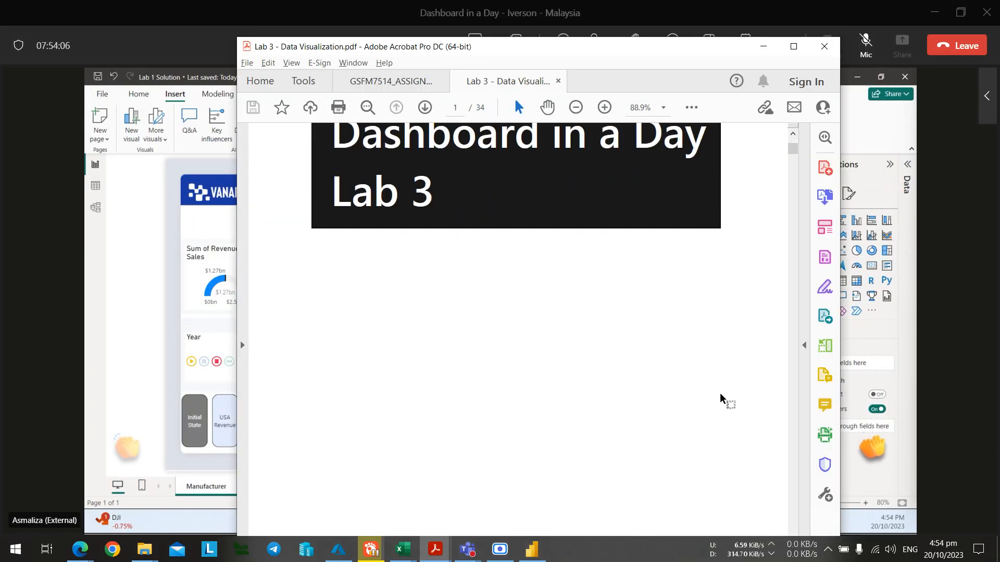
pyautogui.scroll(-6, 708, 309)
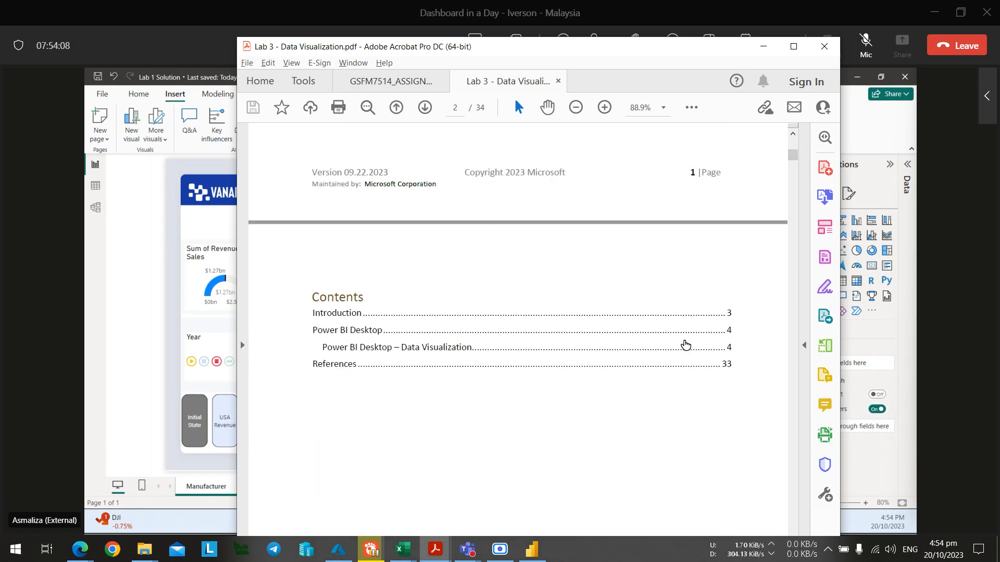
pyautogui.moveTo(792, 156); pyautogui.dragTo(782, 412)
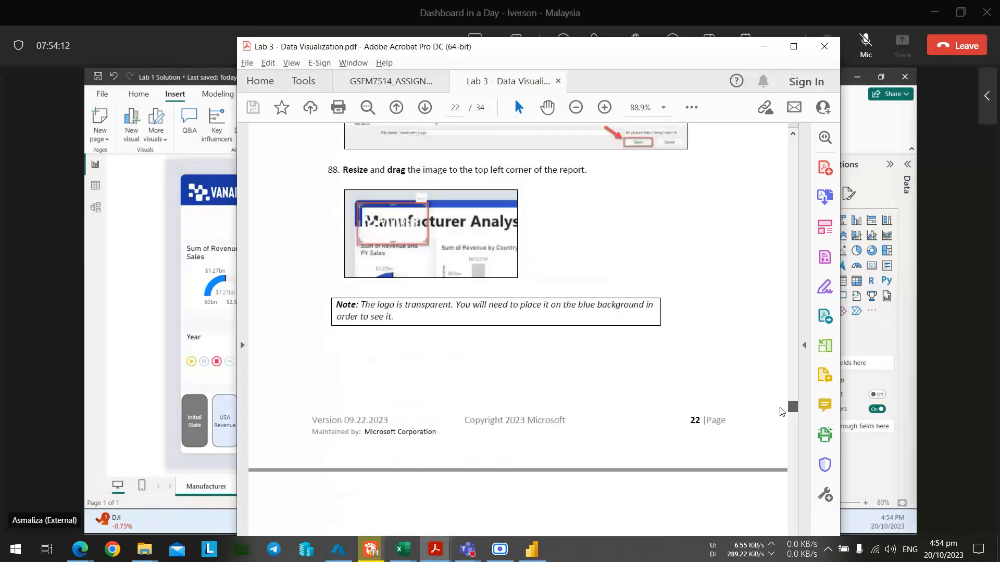
pyautogui.scroll(8, 714, 353)
pyautogui.scroll(1, 708, 326)
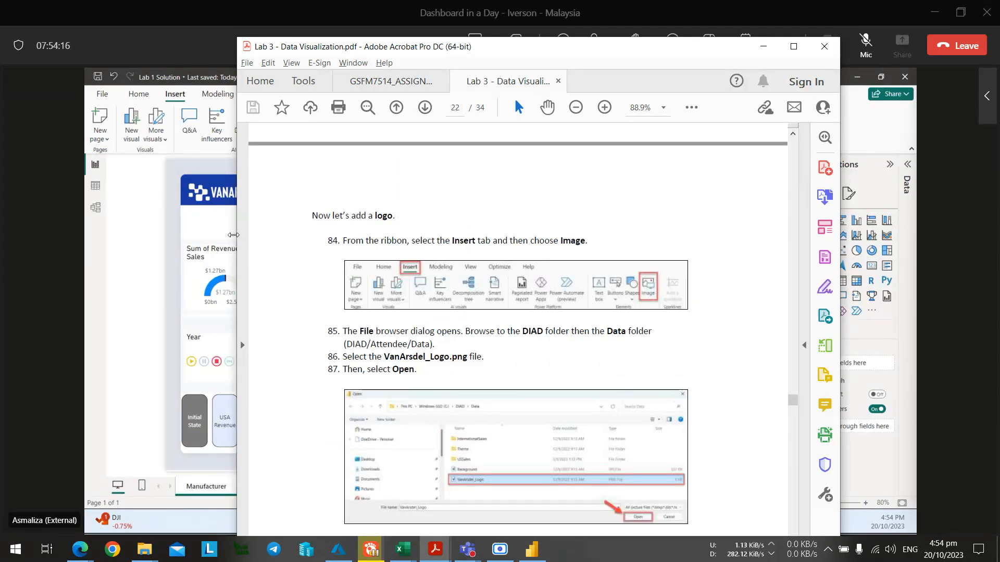
# Switch to Power BI, try inserting the VanArsdel_Logo.png image and adjusting it in the report header, and undo the attempt.
pyautogui.click(155, 228)
pyautogui.hotkey('alt', 'Tab')
pyautogui.press('Tab')
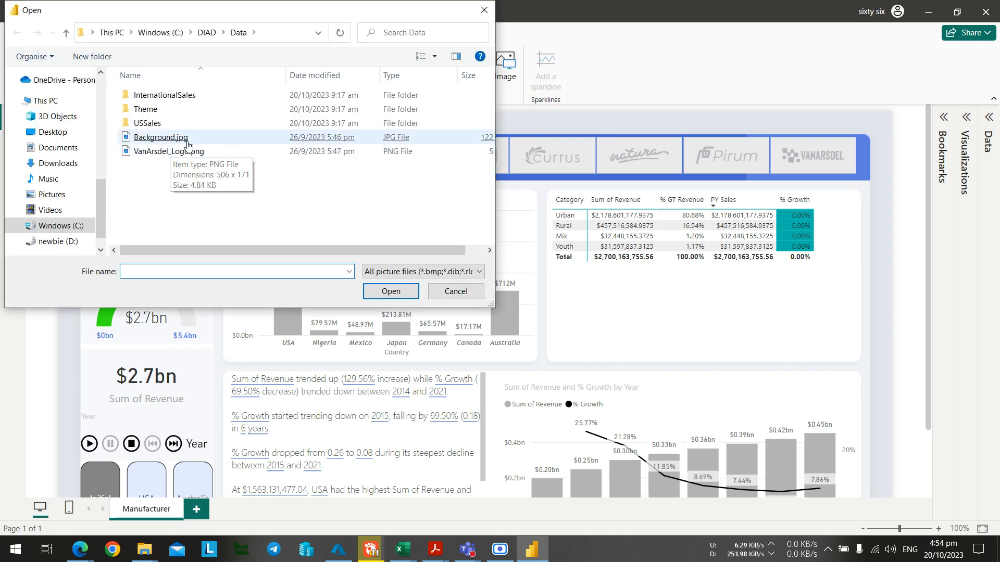
pyautogui.doubleClick(183, 152)
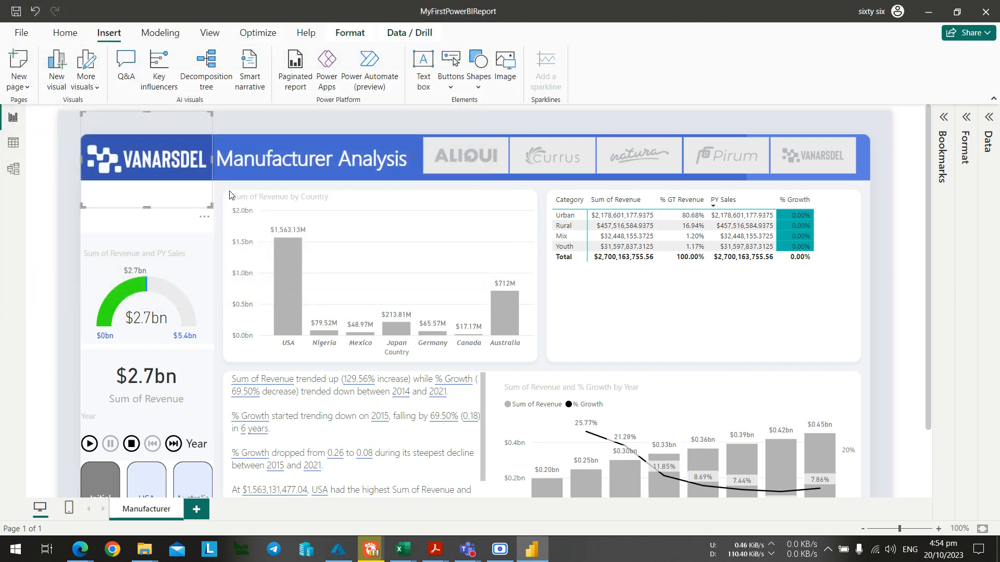
pyautogui.moveTo(180, 171); pyautogui.dragTo(149, 201)
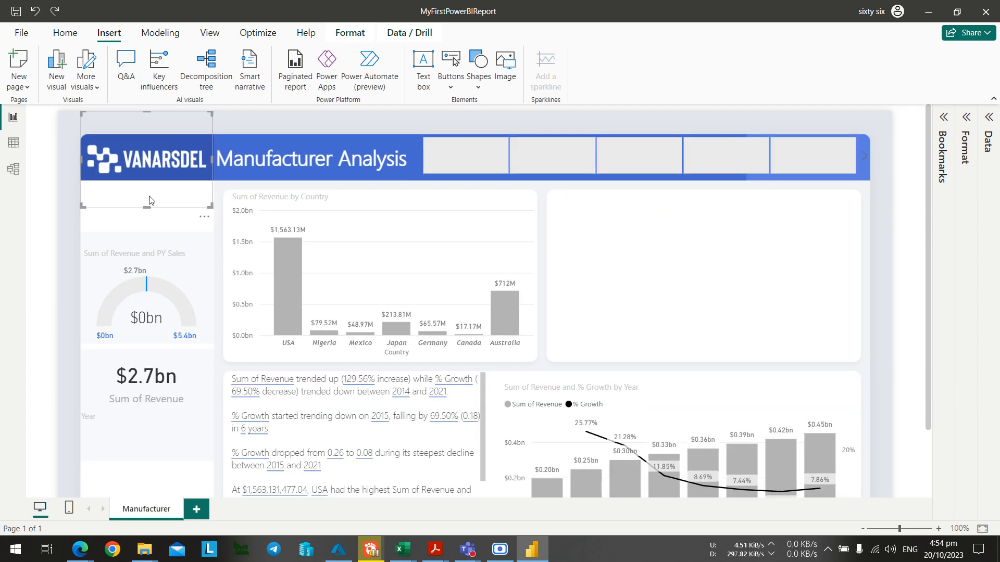
pyautogui.hotkey('ctrl', 'z')
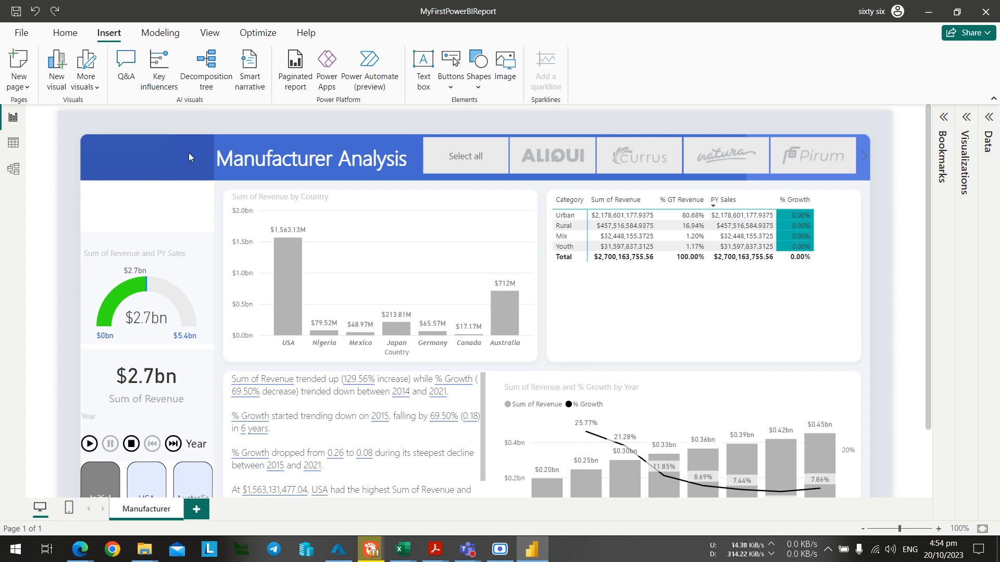
# Insert VanArsdel_Logo.png from the DIAD Data folder and resize it to fit the dark blue header area beside the Manufacturer Analysis title.
pyautogui.click(478, 79)
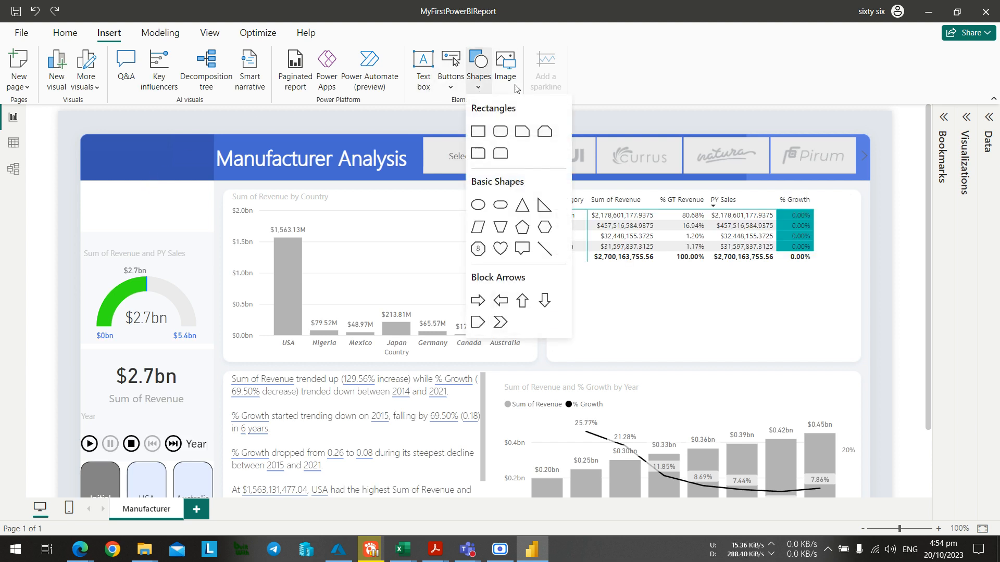
pyautogui.click(512, 98)
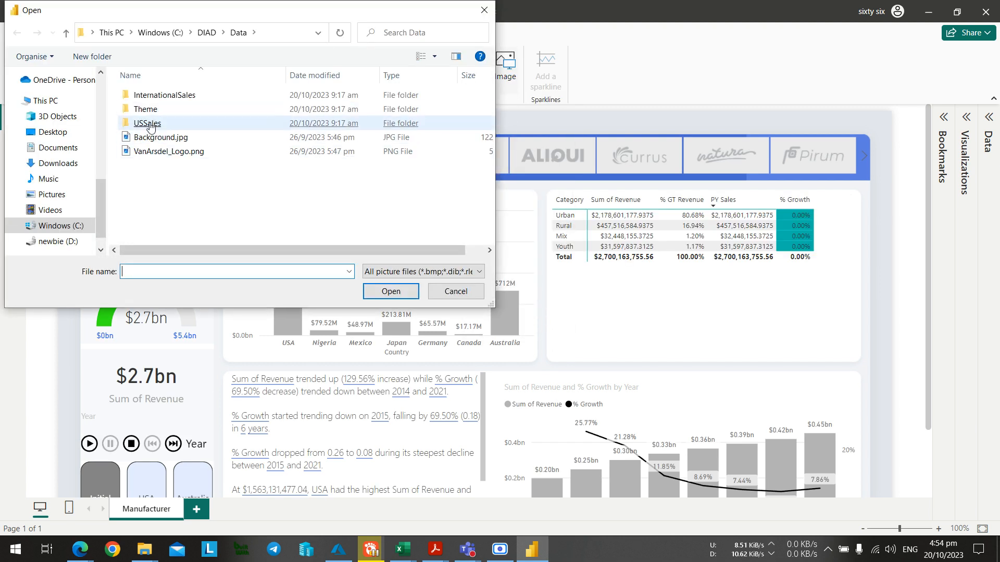
pyautogui.doubleClick(147, 153)
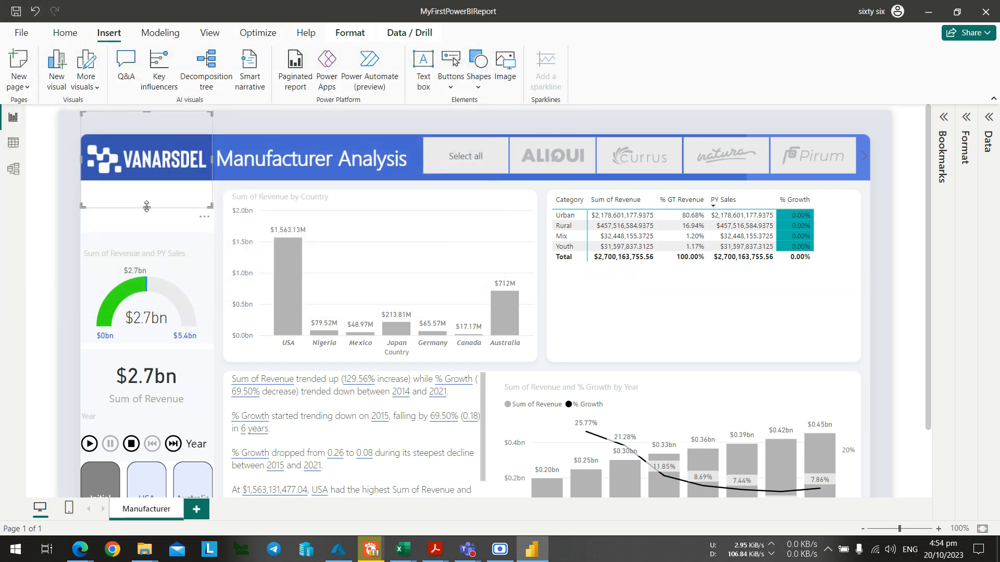
pyautogui.moveTo(170, 144); pyautogui.dragTo(168, 167)
pyautogui.moveTo(143, 212); pyautogui.dragTo(142, 184)
pyautogui.click(280, 124)
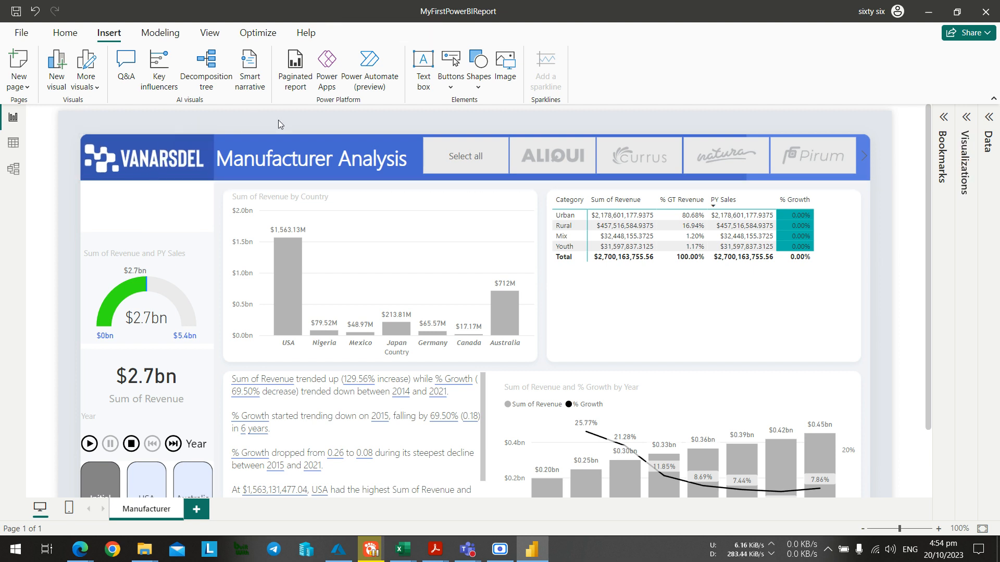
# Select the manufacturer logo slicer, show its filters in an expanded Filters pane, and hide the Bookmarks pane.
pyautogui.click(440, 152)
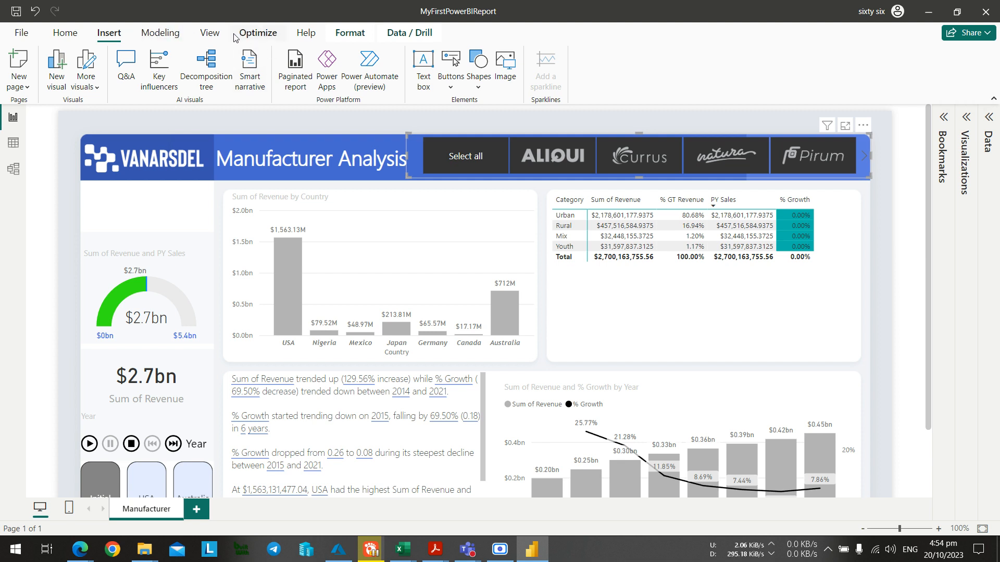
pyautogui.click(217, 37)
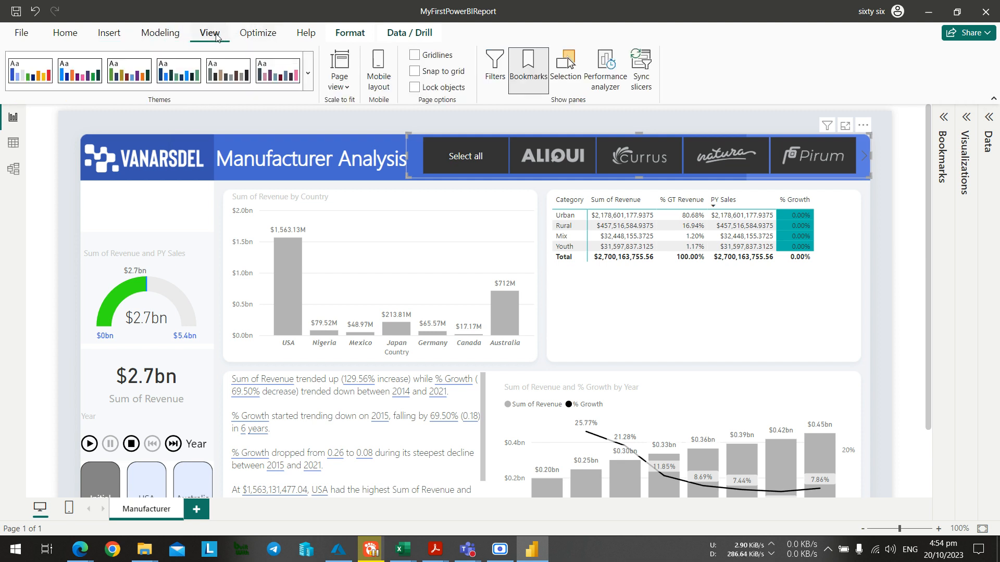
pyautogui.click(494, 71)
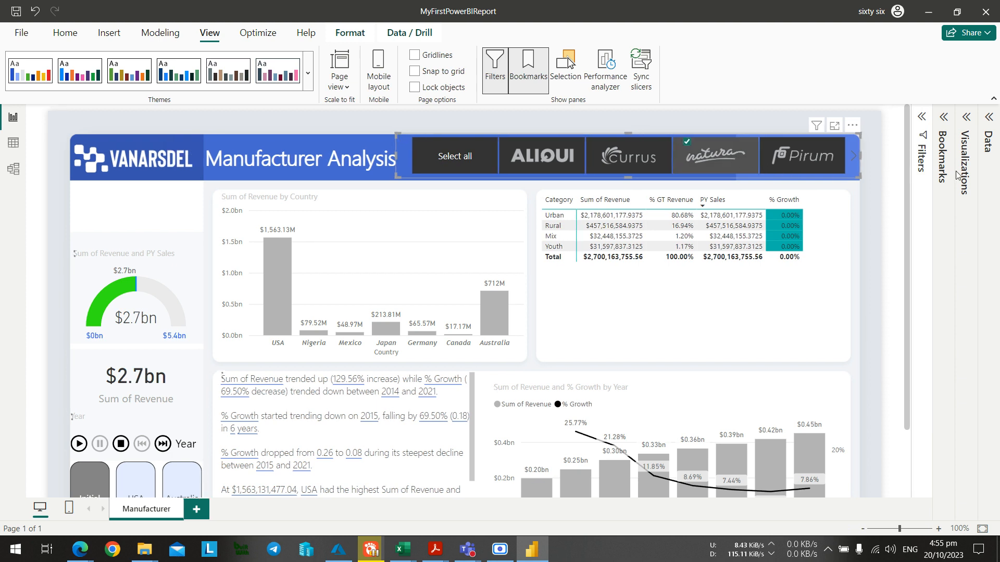
pyautogui.click(925, 117)
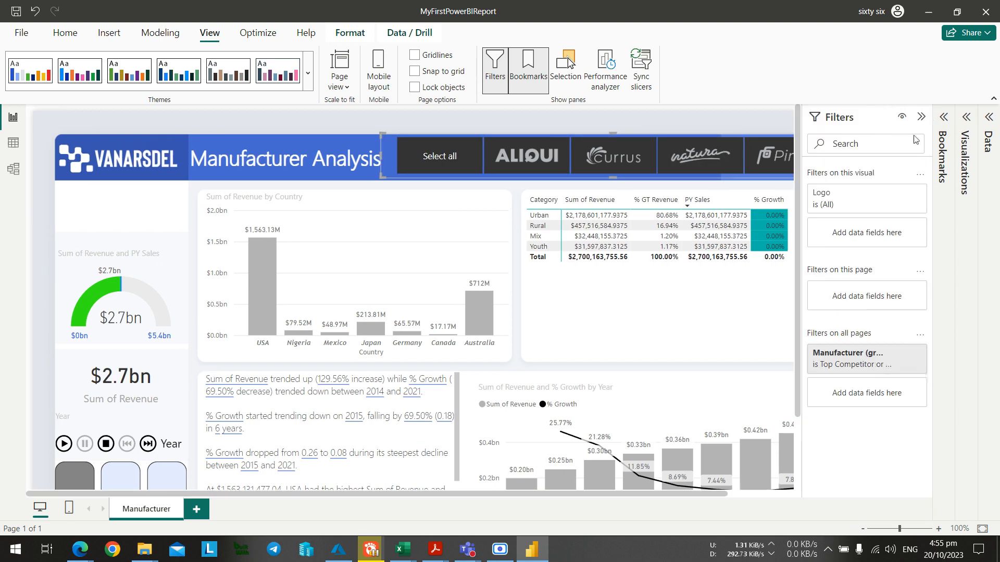
pyautogui.click(528, 66)
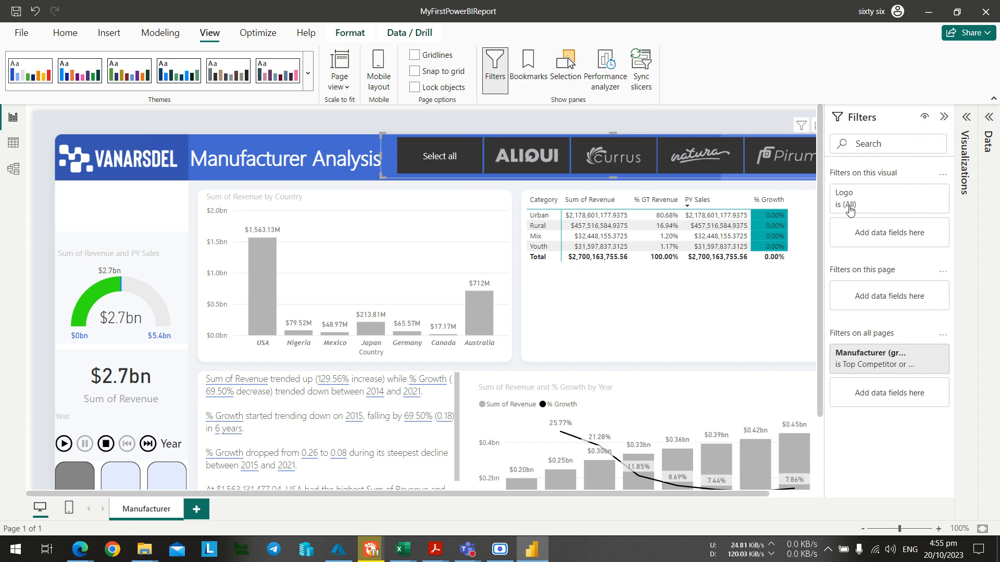
# Switch to Teams and open the meeting chat to view the latest messages.
pyautogui.hotkey('alt', 'Tab')
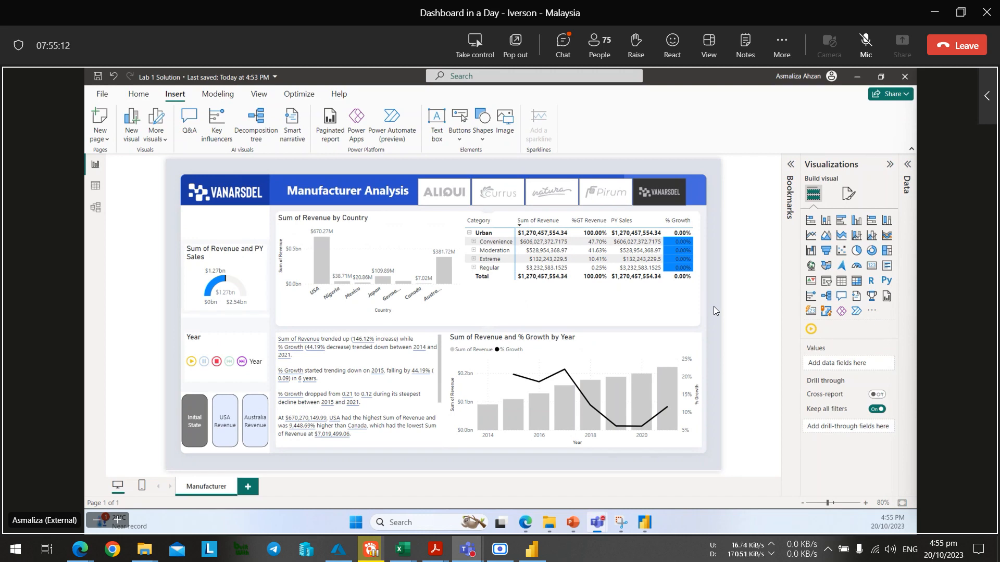
pyautogui.click(563, 45)
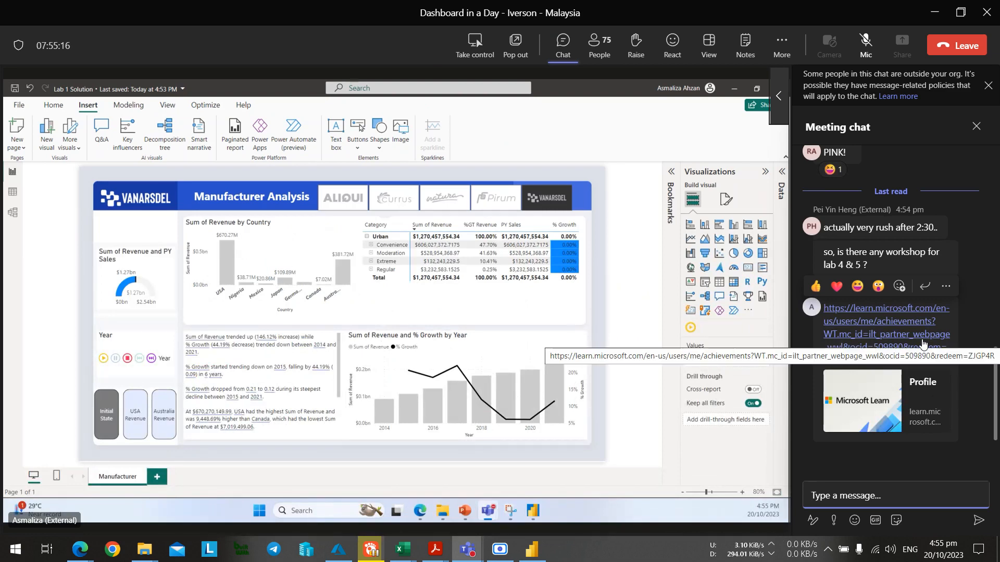
# Open the Microsoft Learn achievements link from the meeting chat, sign in with the Windows-connected account, and continue to profile creation.
pyautogui.click(921, 343)
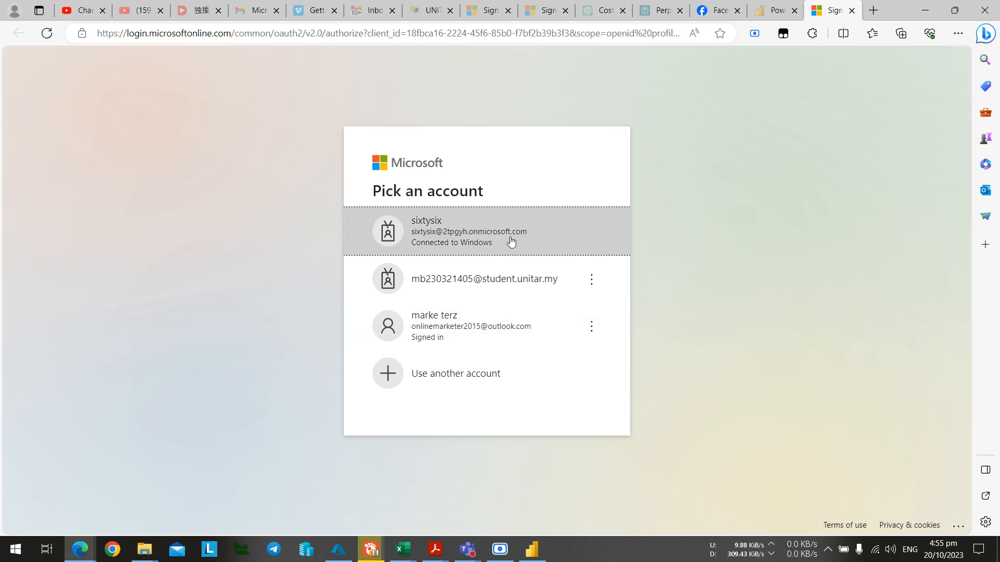
pyautogui.click(511, 242)
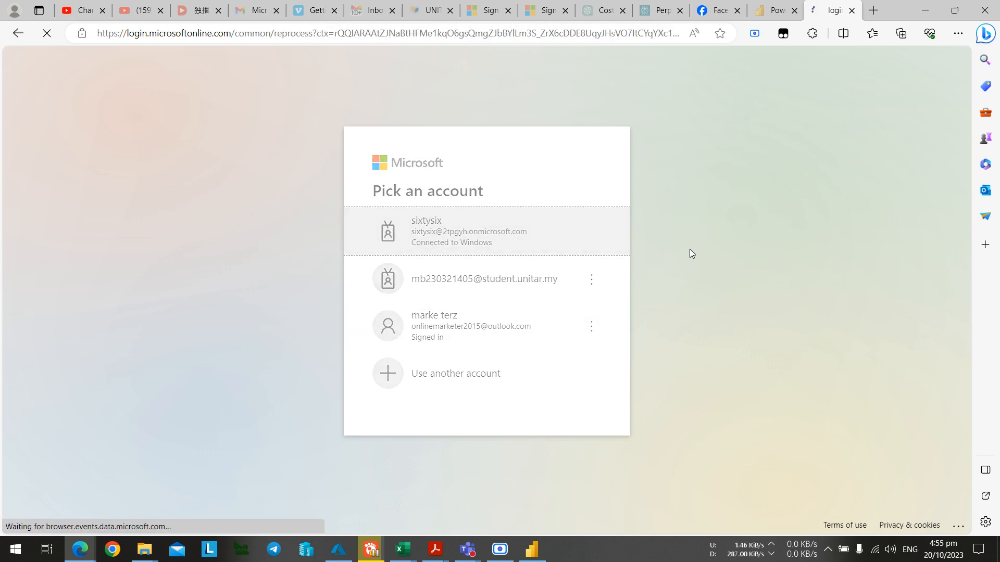
pyautogui.hotkey('alt', 'Tab')
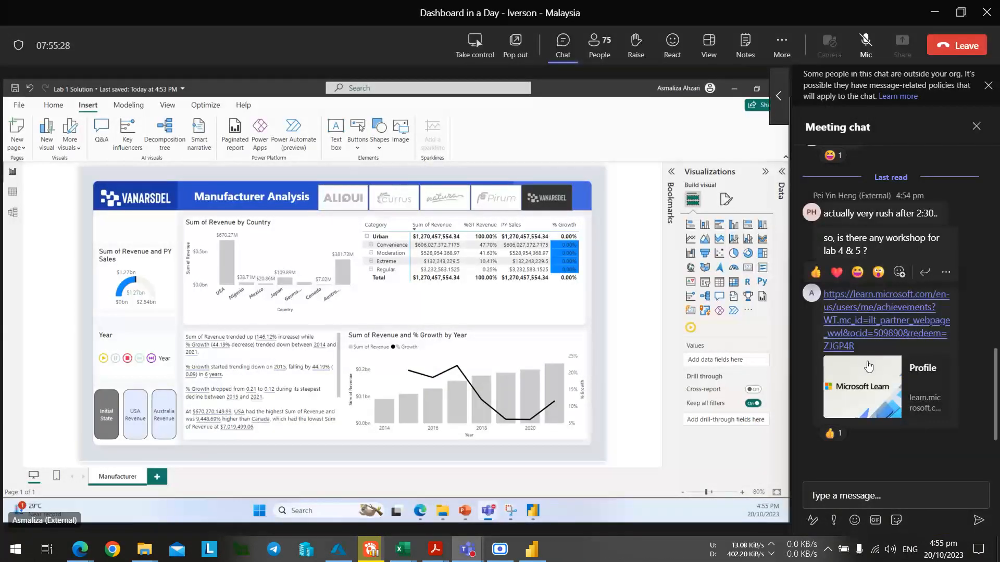
pyautogui.hotkey('alt', 'Tab')
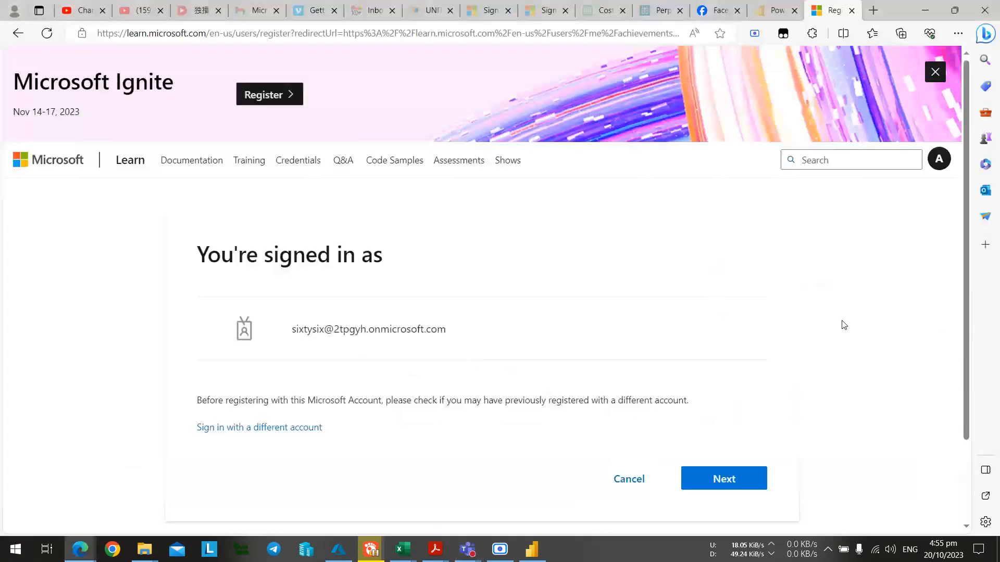
pyautogui.click(756, 487)
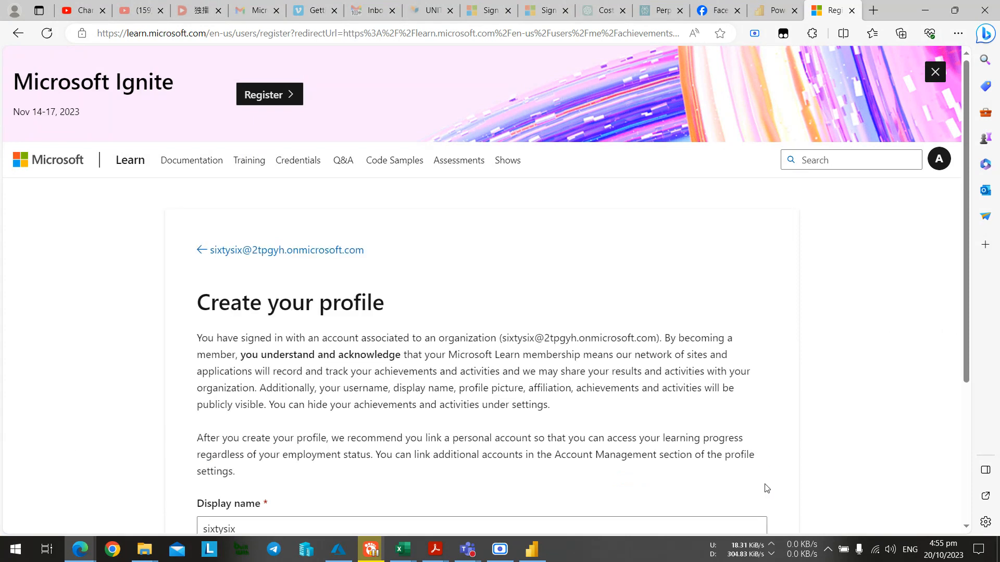
# Replace the display name on the Create your profile form with the attendee's full name.
pyautogui.scroll(-3, 690, 433)
pyautogui.click(330, 324)
pyautogui.hotkey('ctrl', 'a')
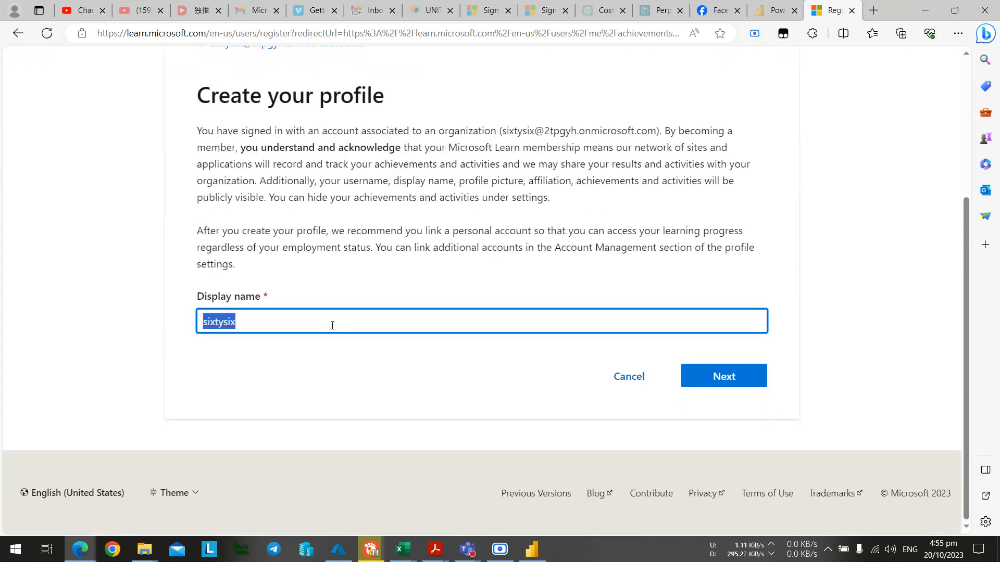
pyautogui.scroll(4, 379, 332)
pyautogui.scroll(-4, 446, 343)
pyautogui.scroll(2, 366, 342)
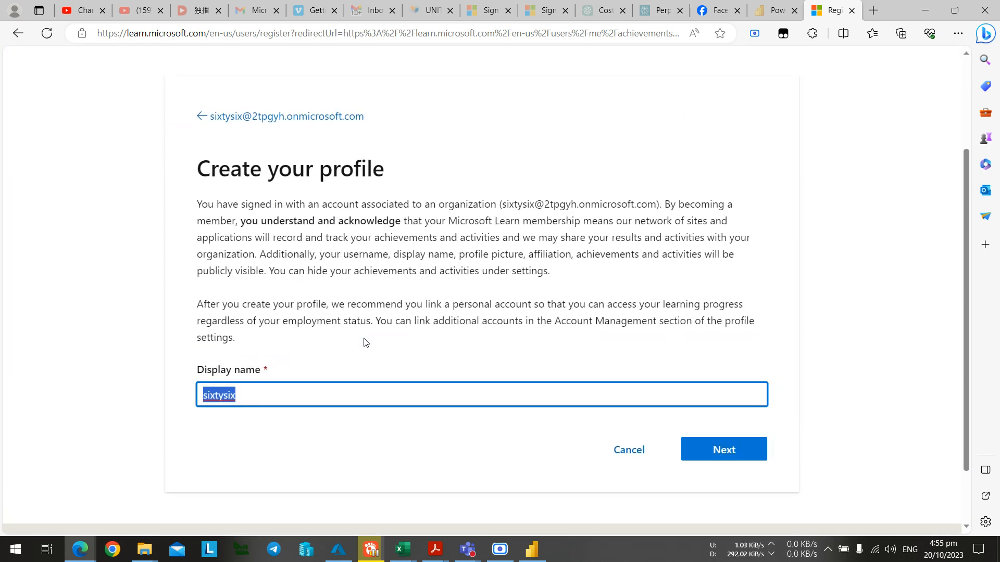
pyautogui.write('LucaS')
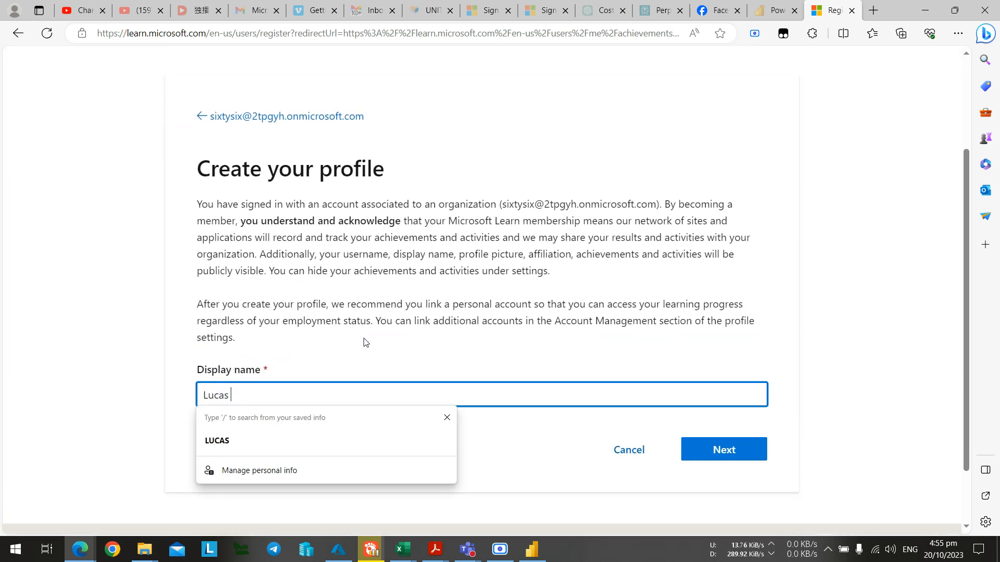
pyautogui.write(' Lim')
# Check the Teams meeting chat for new messages and review the Microsoft Learn profile creation form.
pyautogui.hotkey('alt', 'Tab')
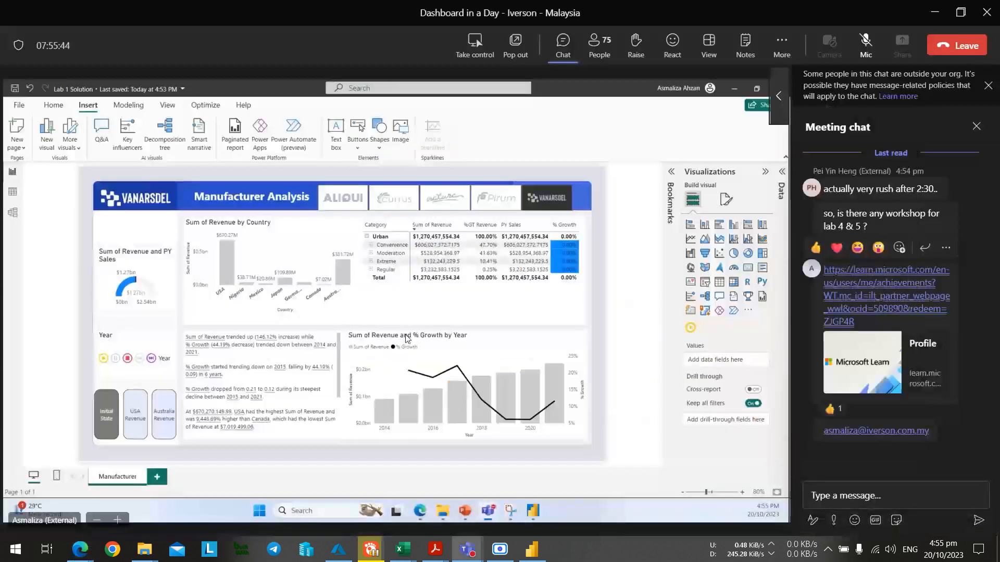
pyautogui.hotkey('alt', 'Tab')
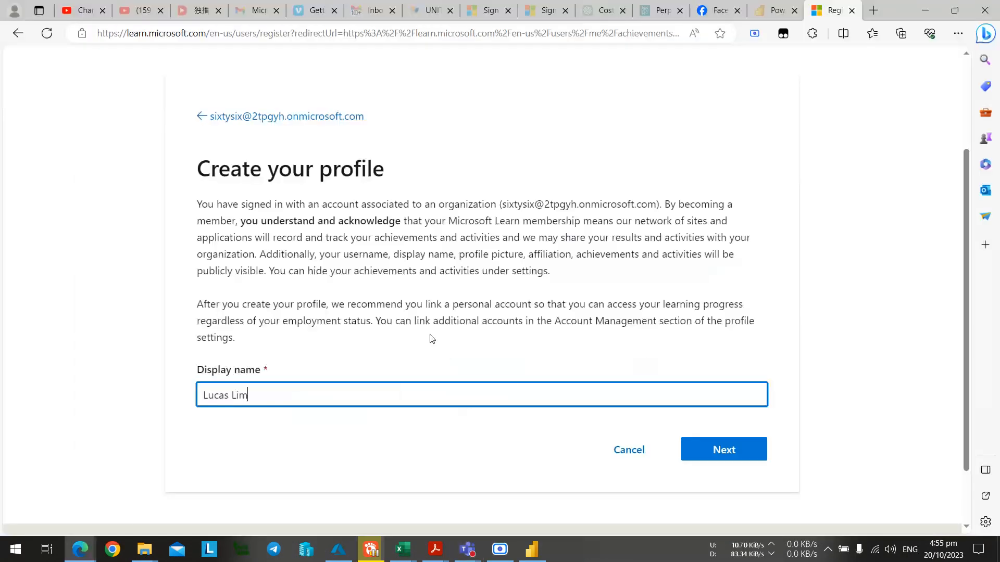
pyautogui.hotkey('alt', 'Tab')
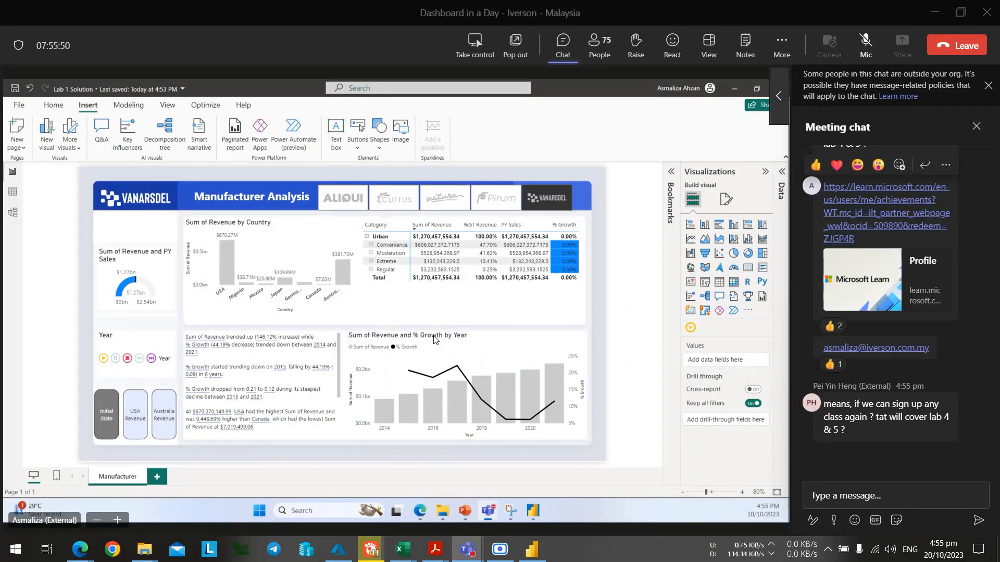
pyautogui.hotkey('alt', 'Tab')
pyautogui.hotkey('alt', 'Tab')
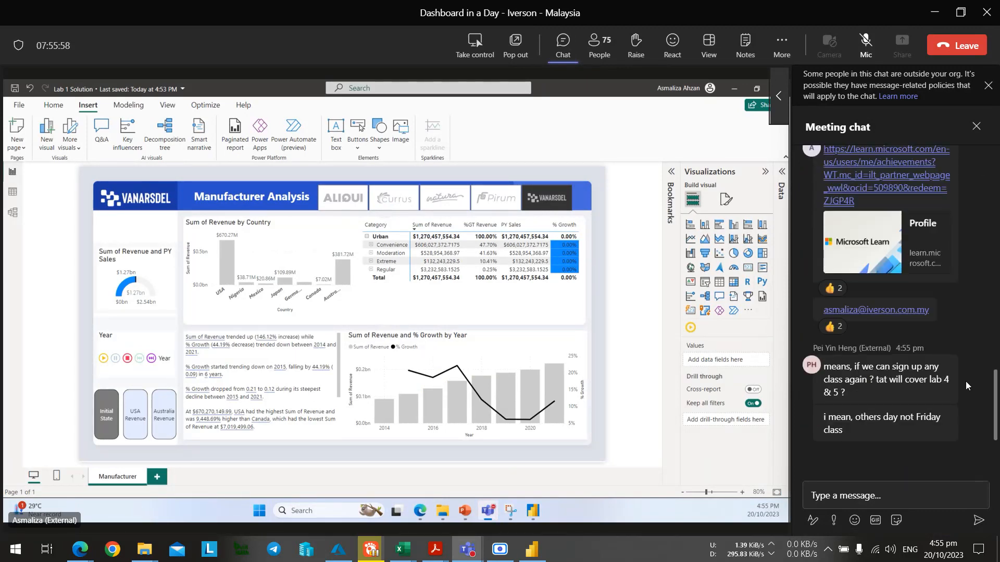
pyautogui.moveTo(955, 368)
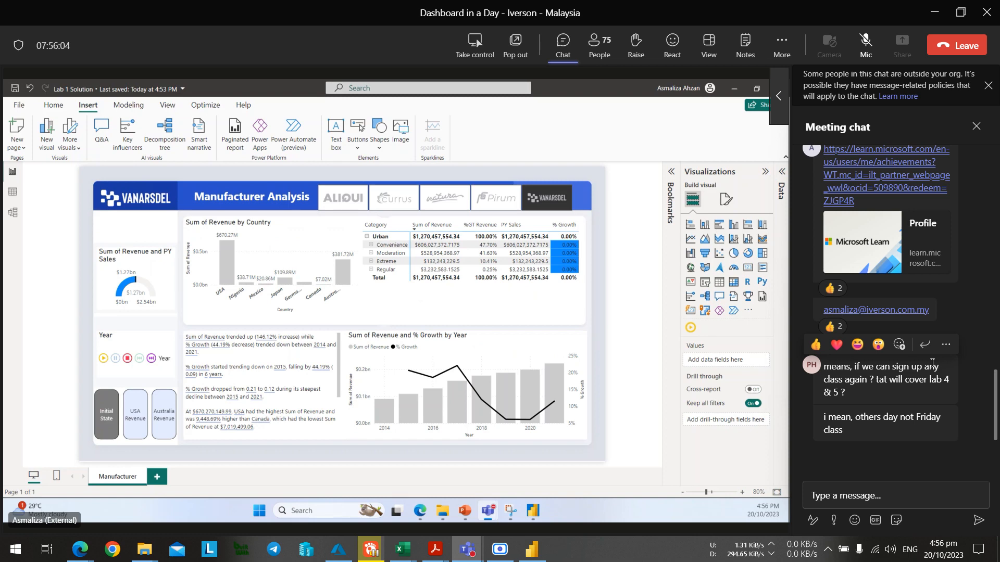
pyautogui.hotkey('alt', 'Tab')
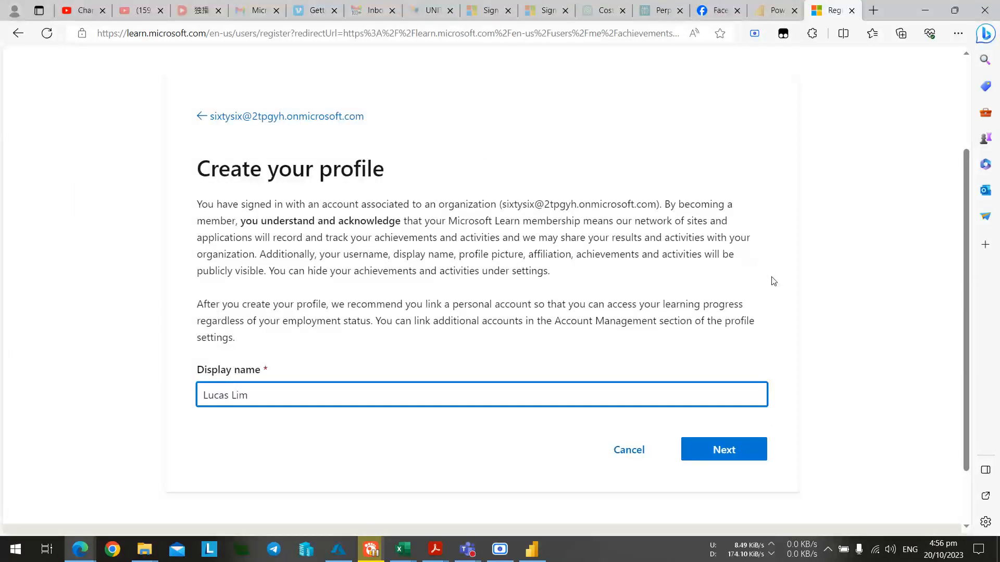
pyautogui.hotkey('alt', 'Tab')
pyautogui.hotkey('alt', 'Tab')
pyautogui.scroll(3, 497, 264)
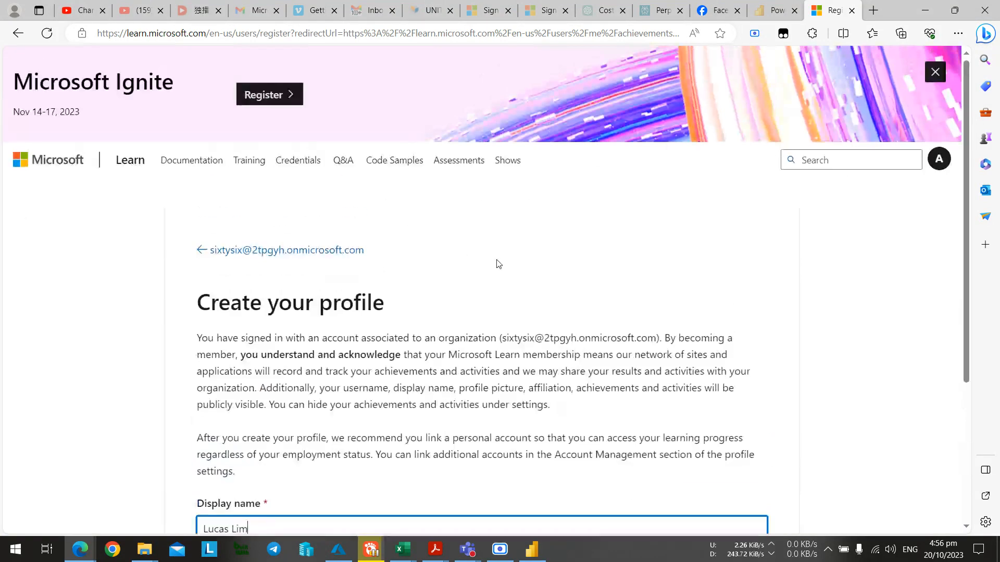
pyautogui.scroll(-3, 676, 326)
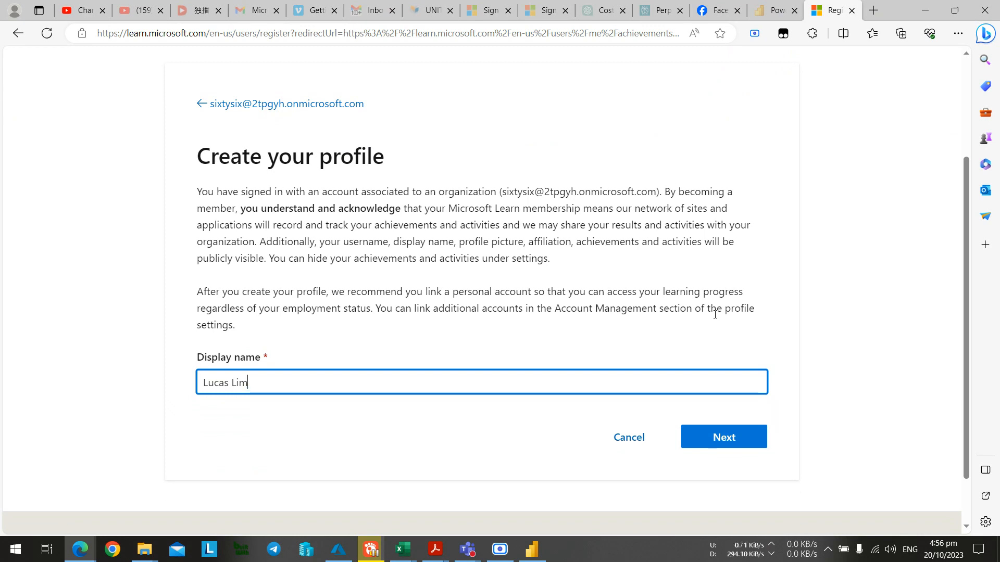
pyautogui.hotkey('alt', 'Tab')
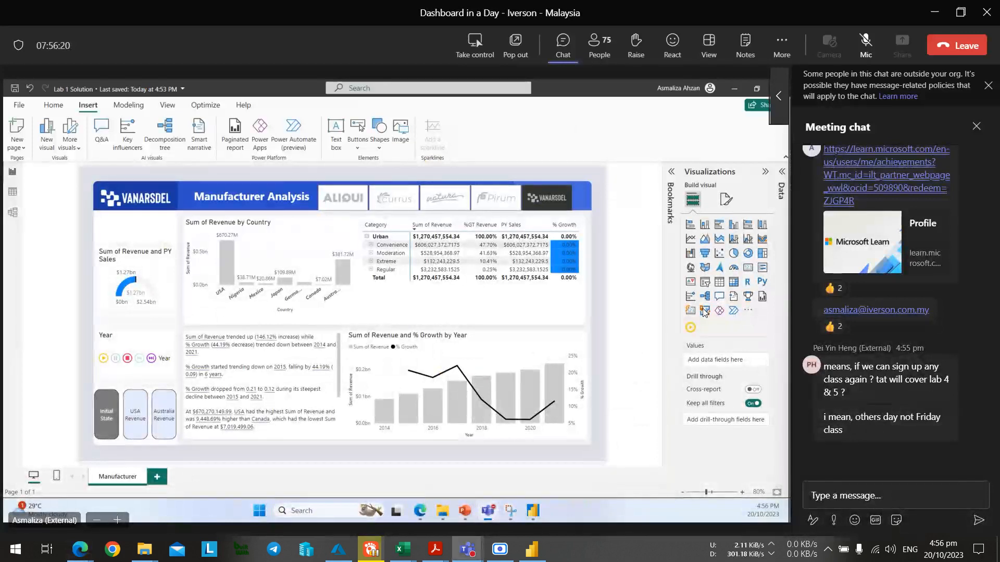
pyautogui.hotkey('alt', 'Tab')
pyautogui.hotkey('alt', 'Tab')
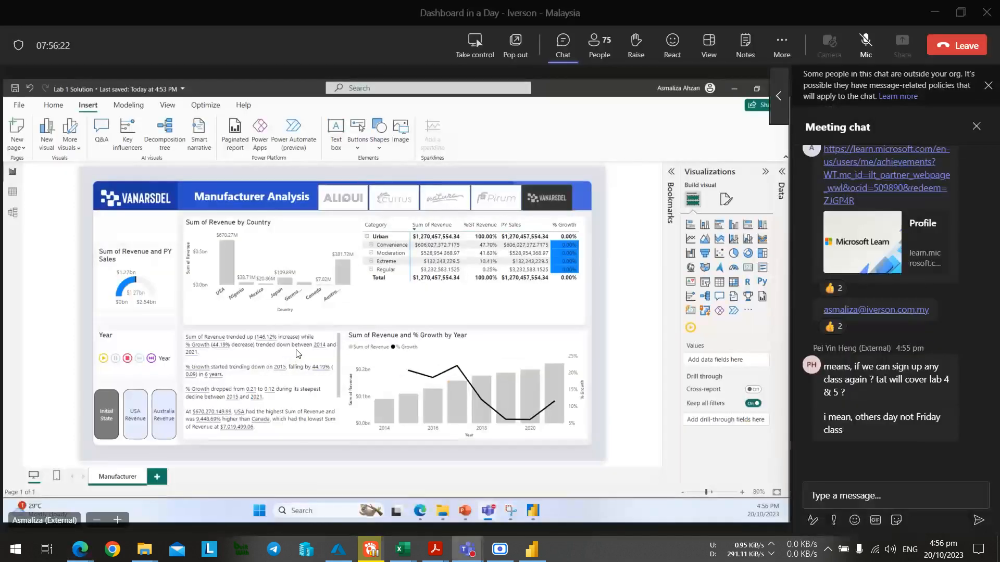
# Switch to Power BI, select the Year play axis visual, expand the Visualizations and Data panes, and open its Colors format settings.
pyautogui.hotkey('alt', 'Tab')
pyautogui.hotkey('alt', 'Tab')
pyautogui.scroll(-2, 161, 418)
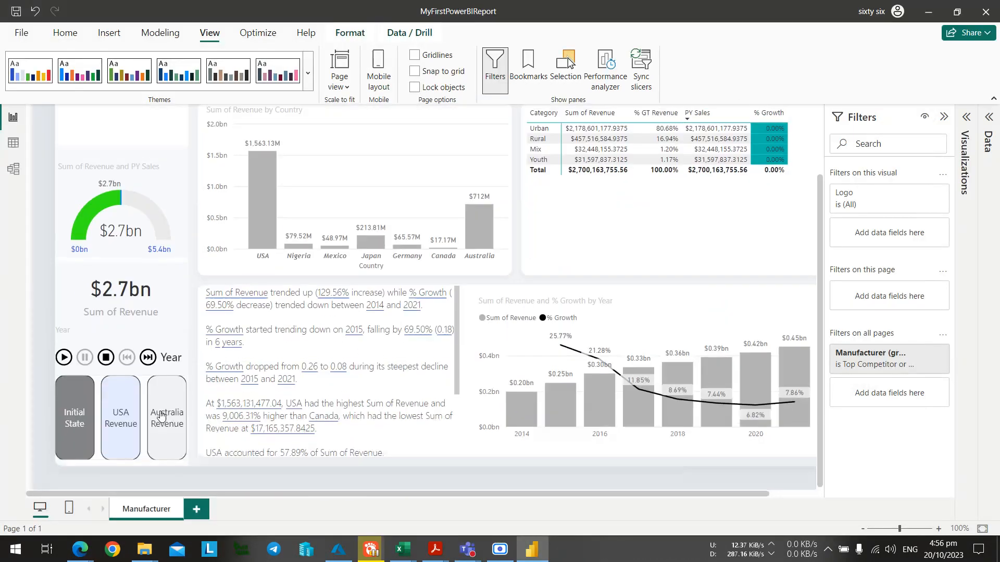
pyautogui.click(179, 343)
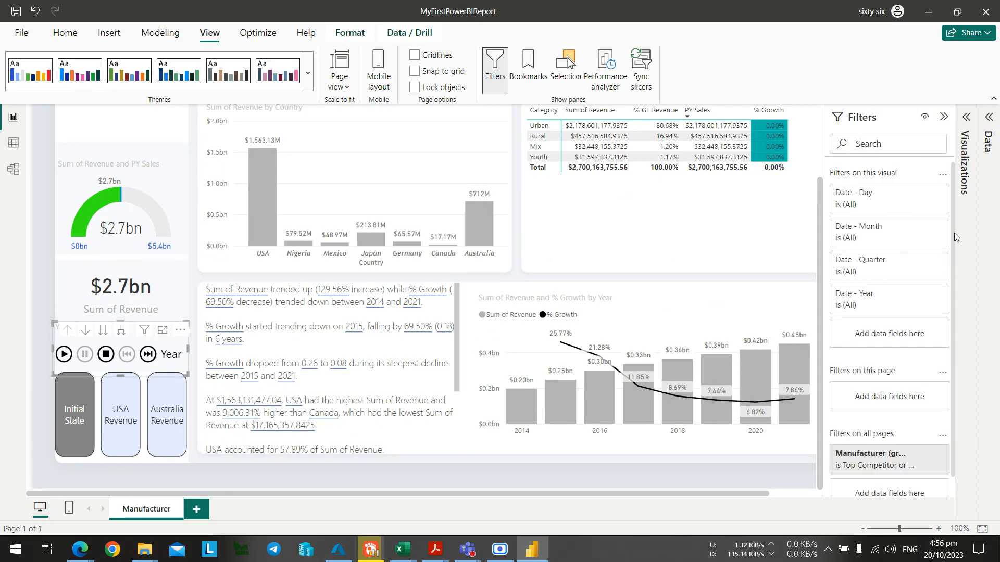
pyautogui.click(965, 118)
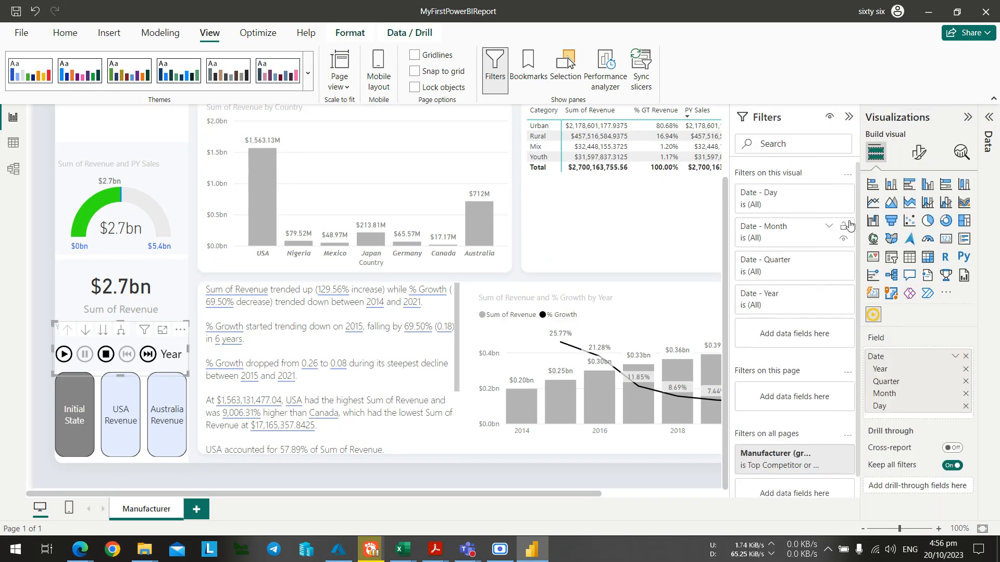
pyautogui.click(983, 136)
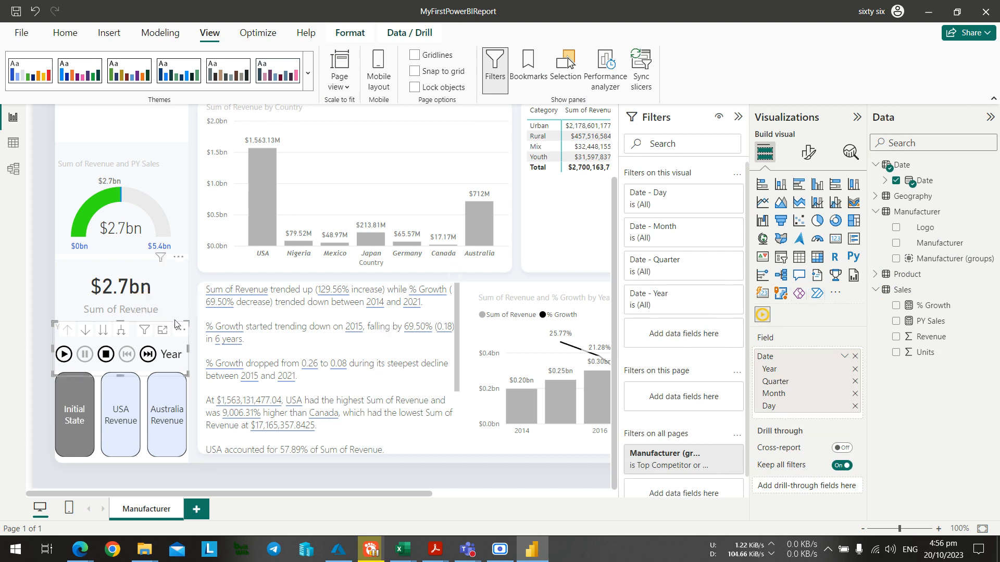
pyautogui.click(807, 164)
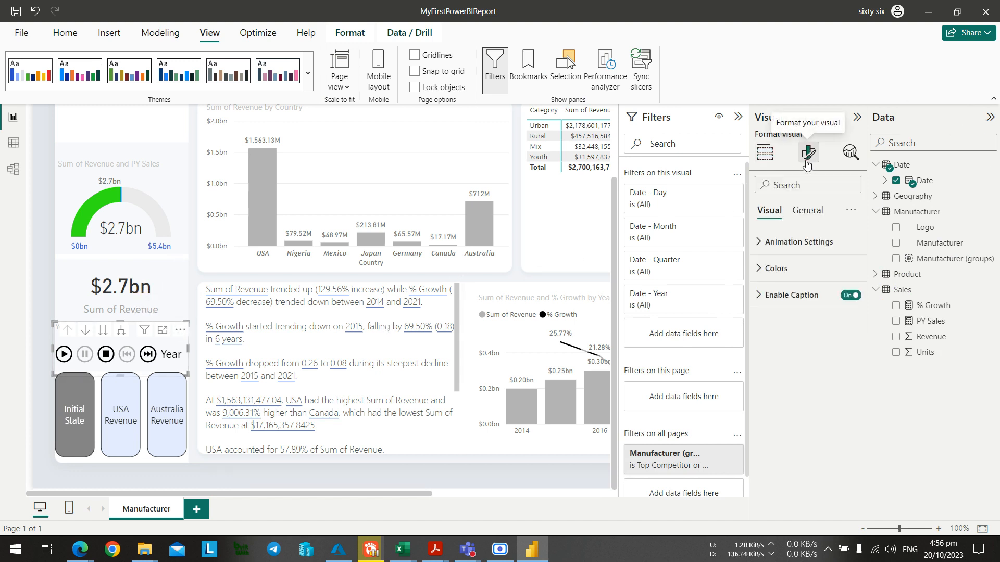
pyautogui.click(772, 268)
pyautogui.click(787, 332)
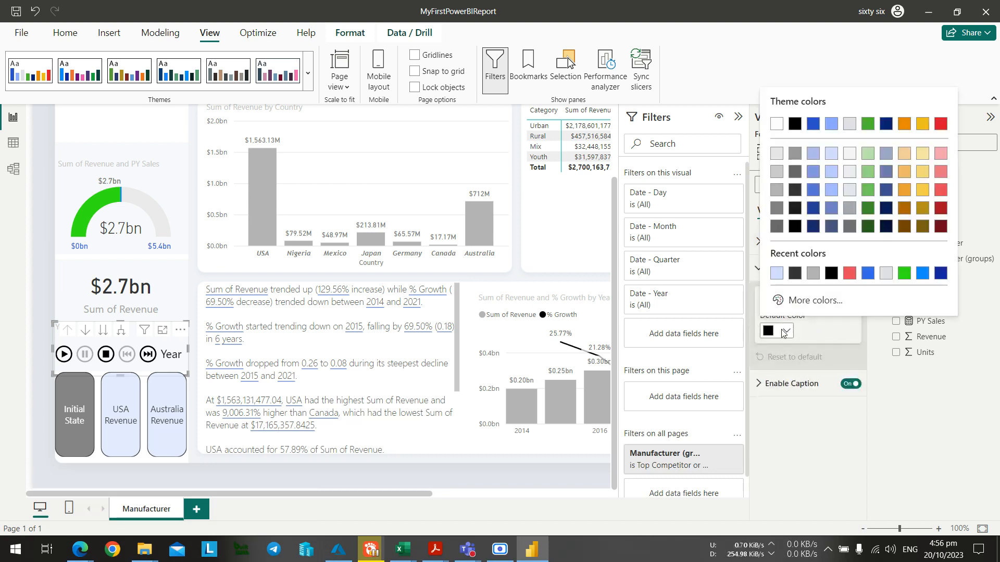
pyautogui.click(805, 464)
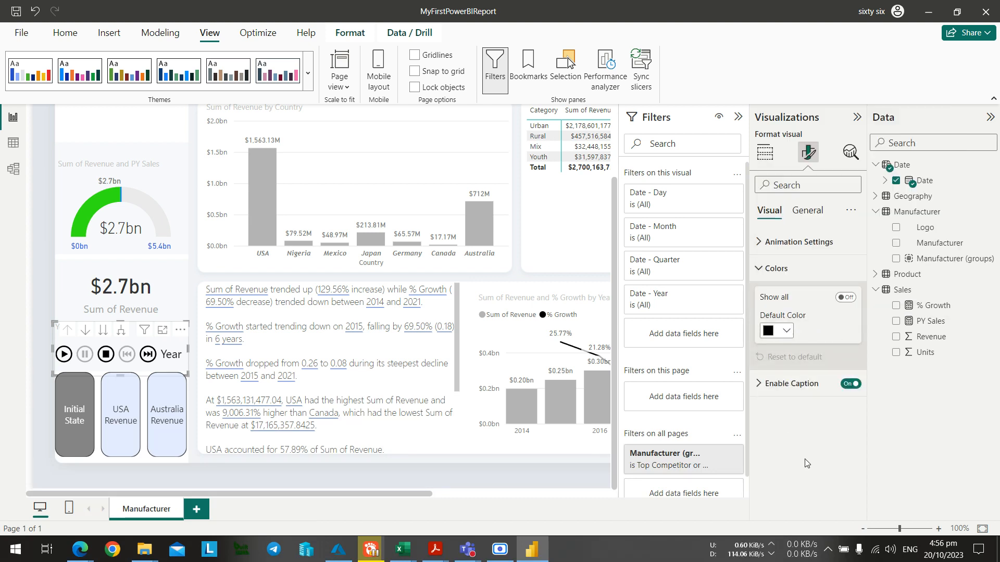
# Set the Year play axis visual's default color to the light yellow theme shade #F4D977.
pyautogui.click(180, 330)
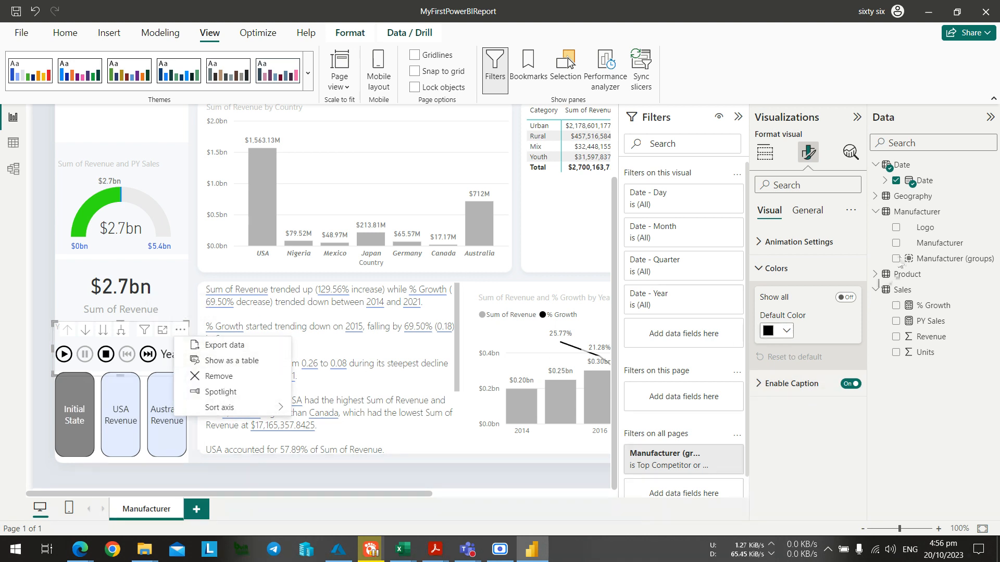
pyautogui.click(761, 244)
pyautogui.click(761, 244)
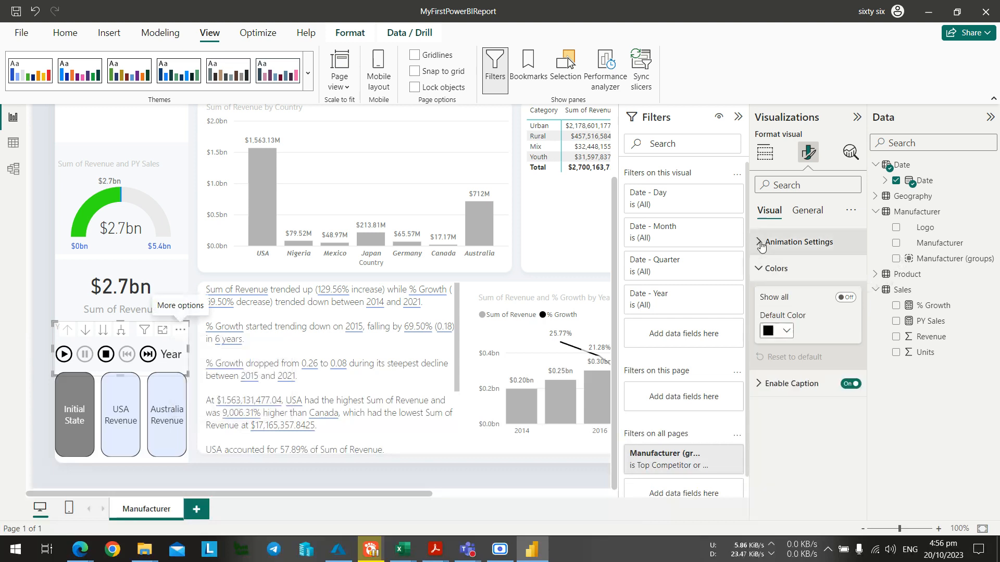
pyautogui.click(762, 270)
pyautogui.click(761, 270)
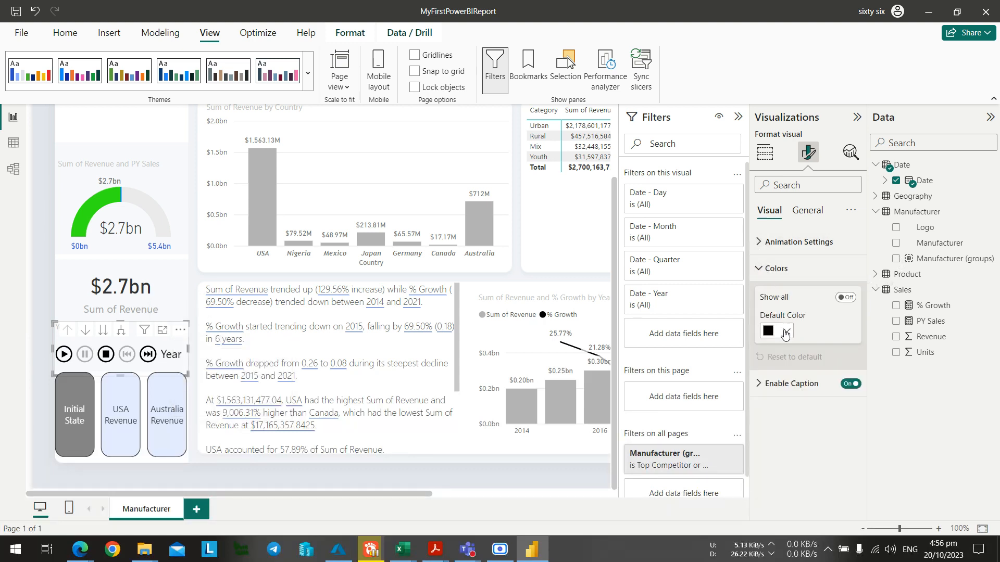
pyautogui.click(786, 331)
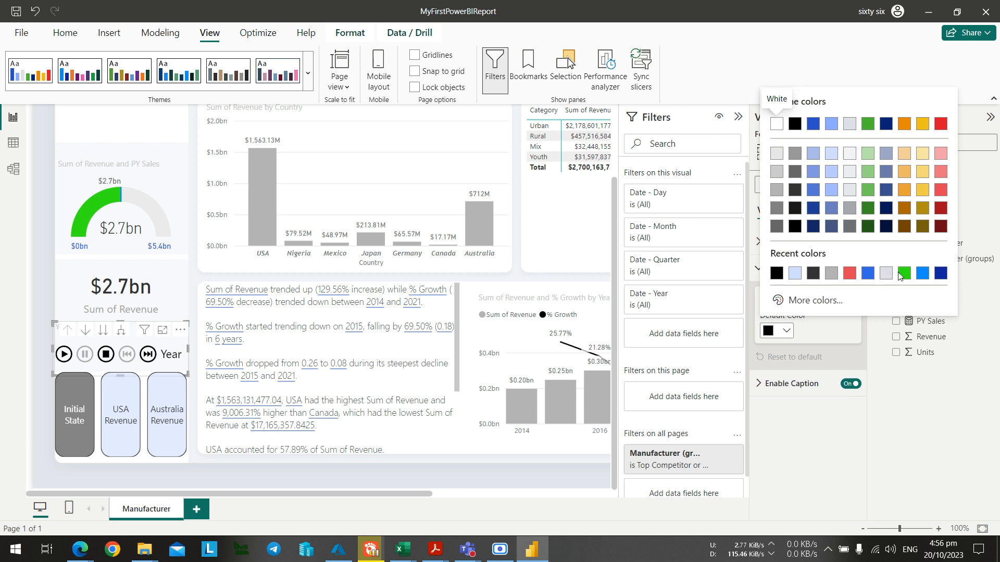
pyautogui.click(922, 173)
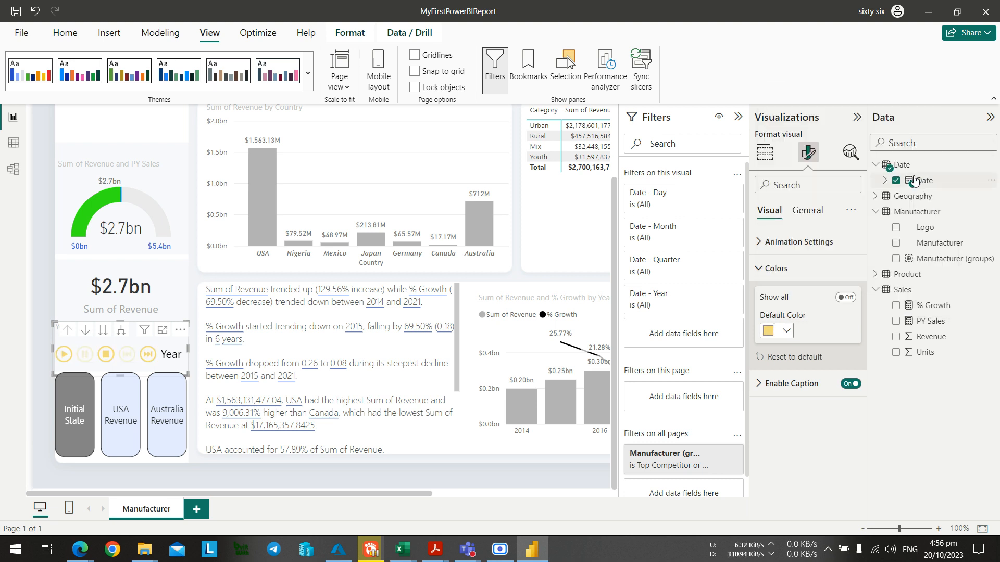
# Change the Year play axis visual's default color to the lightest red theme shade and enable Show all for individual control colors.
pyautogui.click(790, 333)
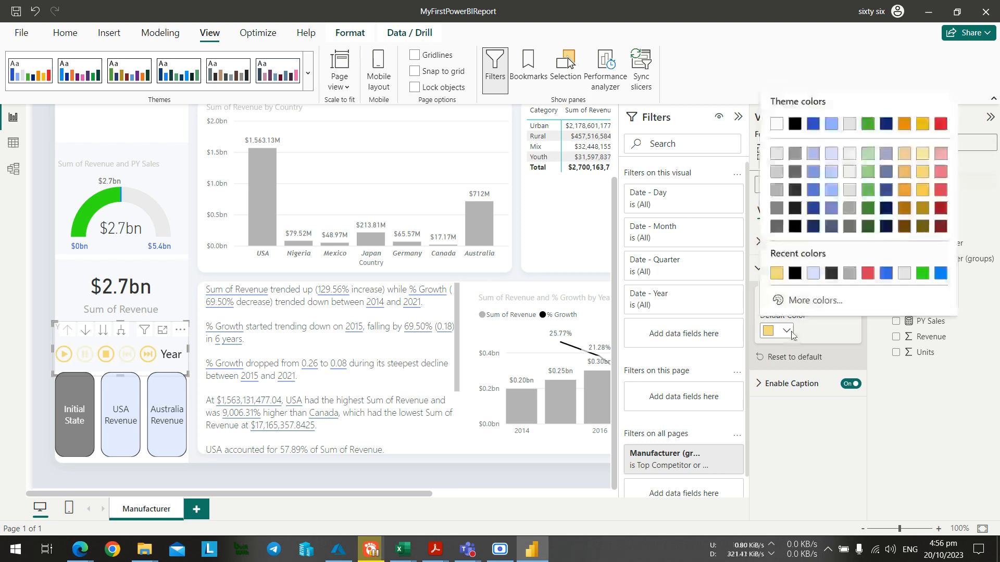
pyautogui.click(807, 301)
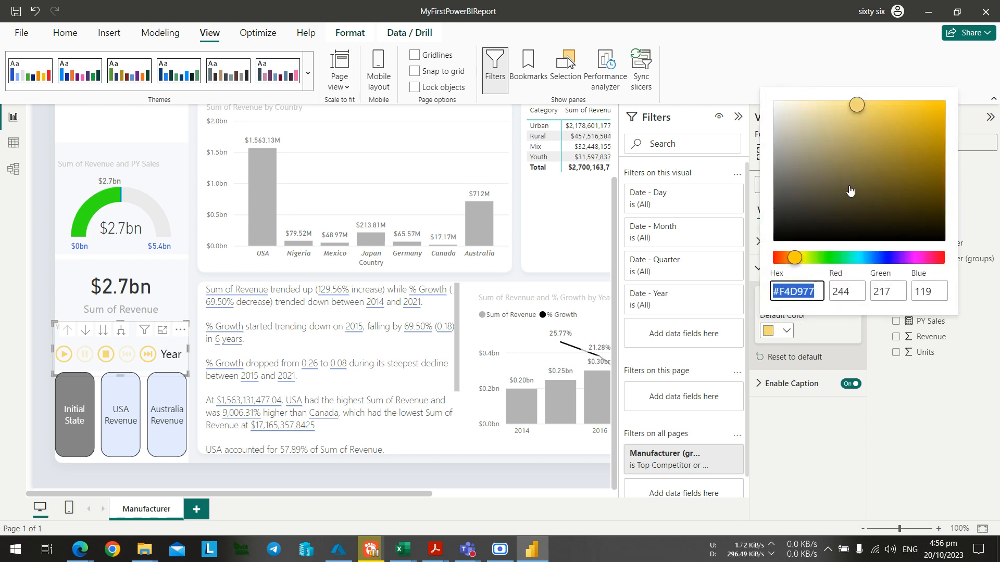
pyautogui.click(793, 334)
pyautogui.click(793, 334)
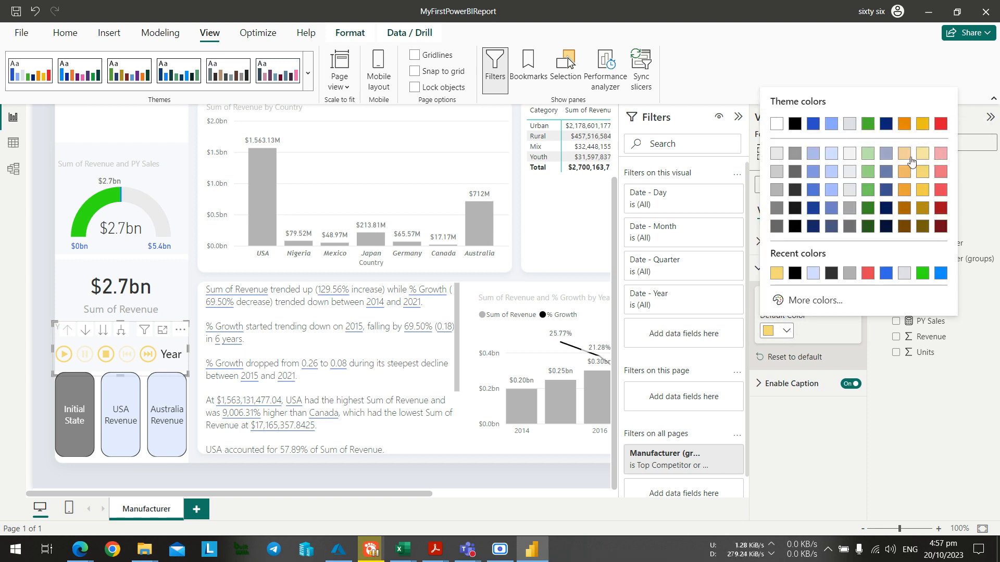
pyautogui.click(941, 154)
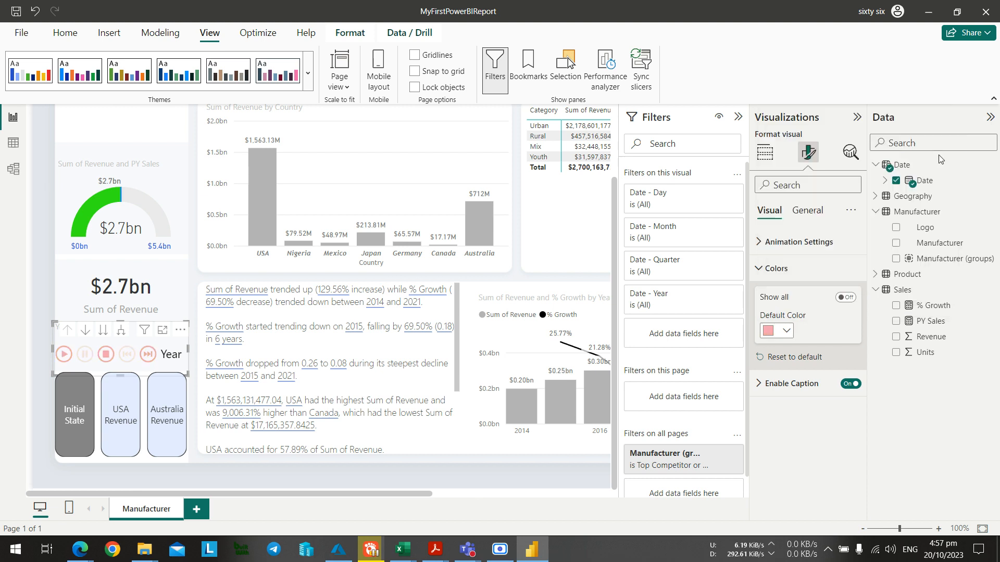
pyautogui.click(839, 298)
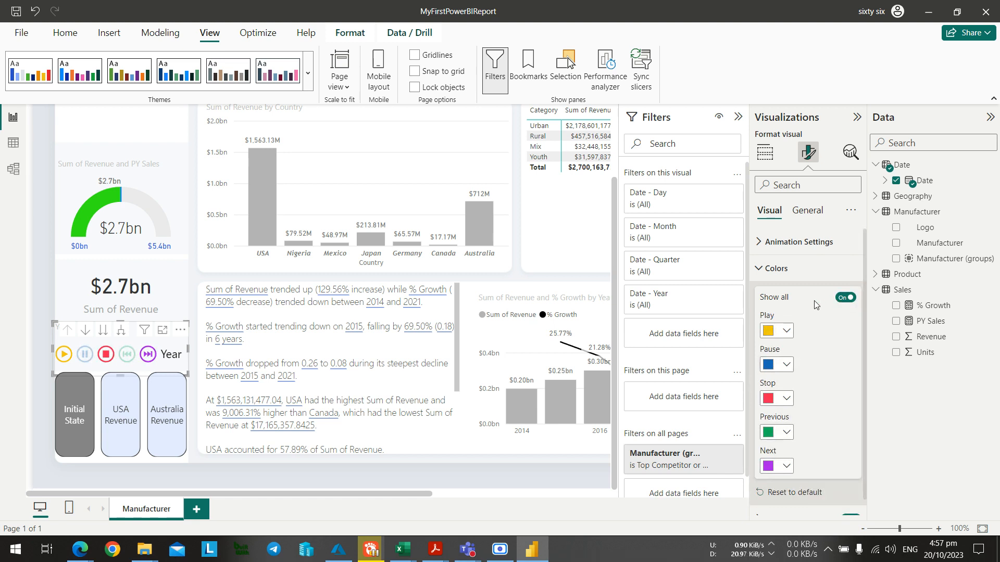
# Collapse the Colors settings and Visualizations pane, and shrink the Year play axis visual slightly from its side and lower edges.
pyautogui.click(768, 268)
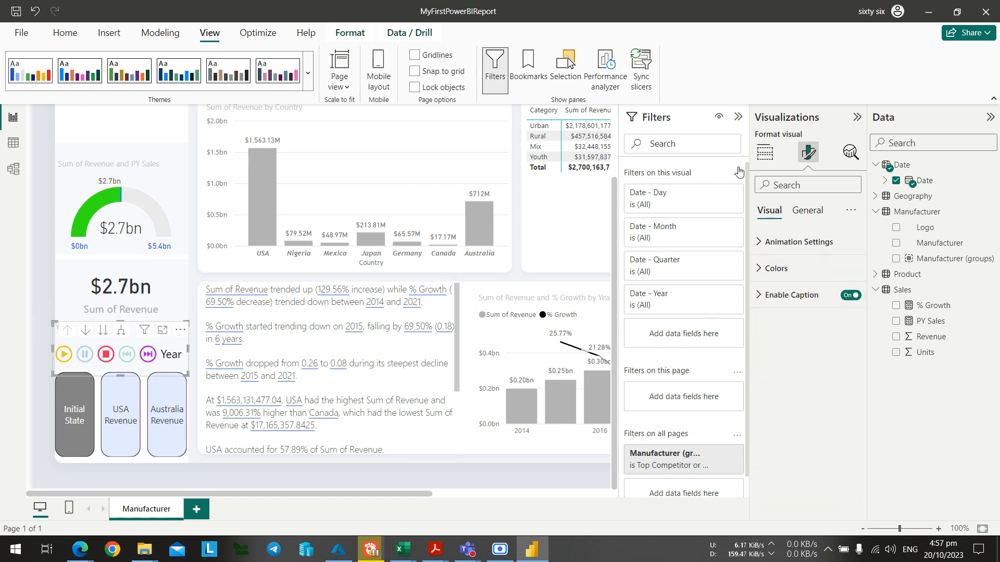
pyautogui.click(856, 117)
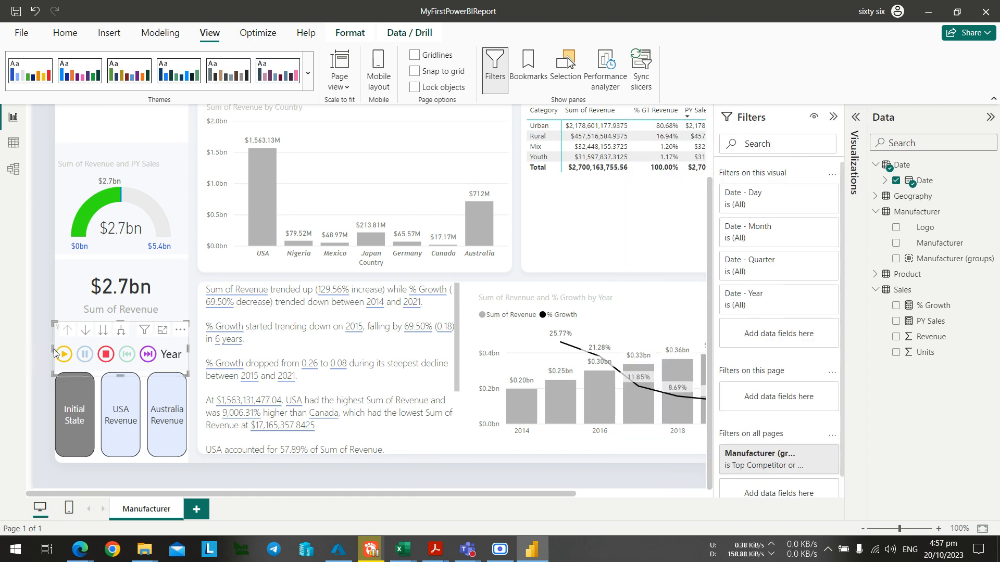
pyautogui.moveTo(54, 350); pyautogui.dragTo(56, 350)
pyautogui.moveTo(121, 376); pyautogui.dragTo(125, 368)
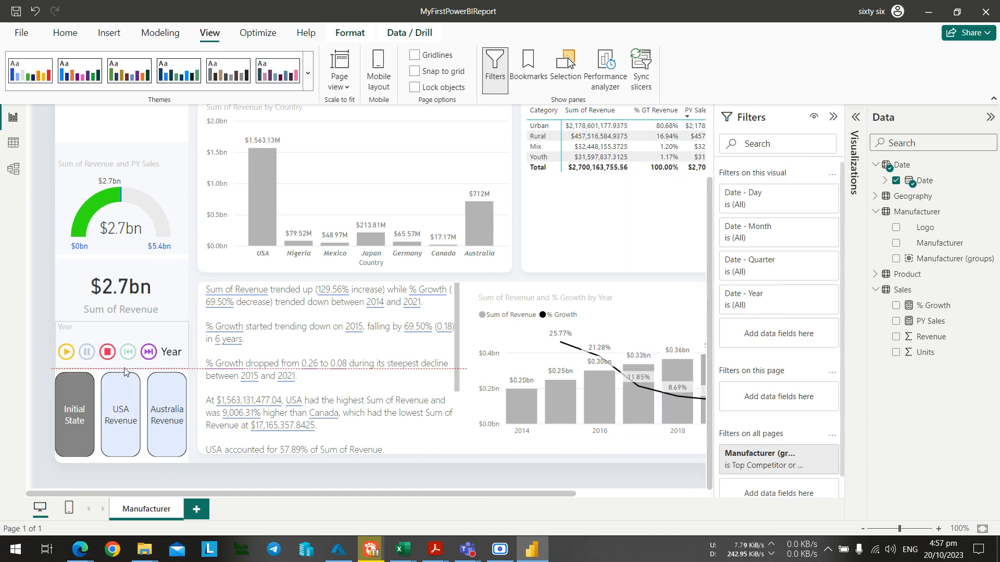
pyautogui.click(31, 351)
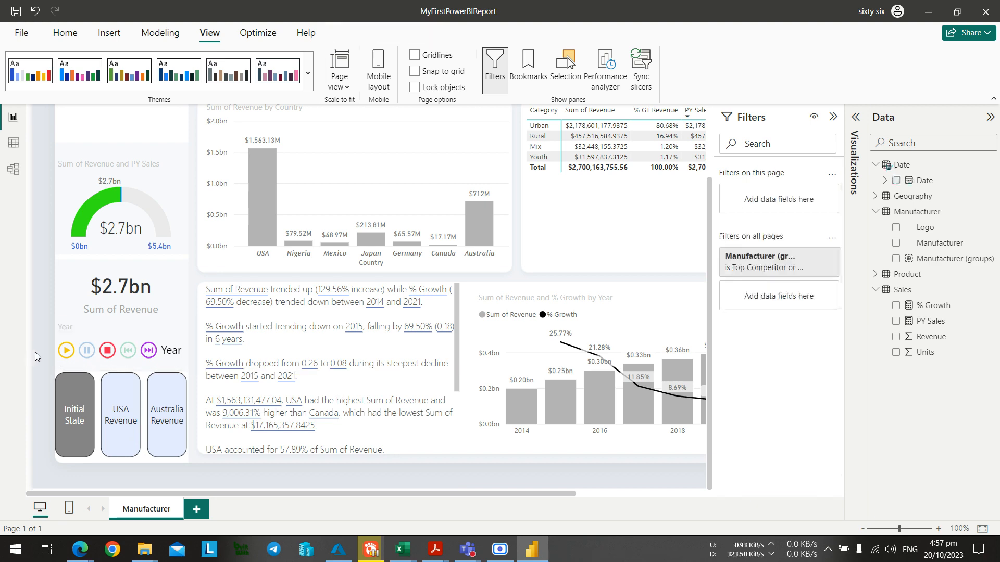
# Switch to the Teams meeting, close the chat, and watch the presenter's demo of creating a new Power BI workspace.
pyautogui.hotkey('alt', 'Tab')
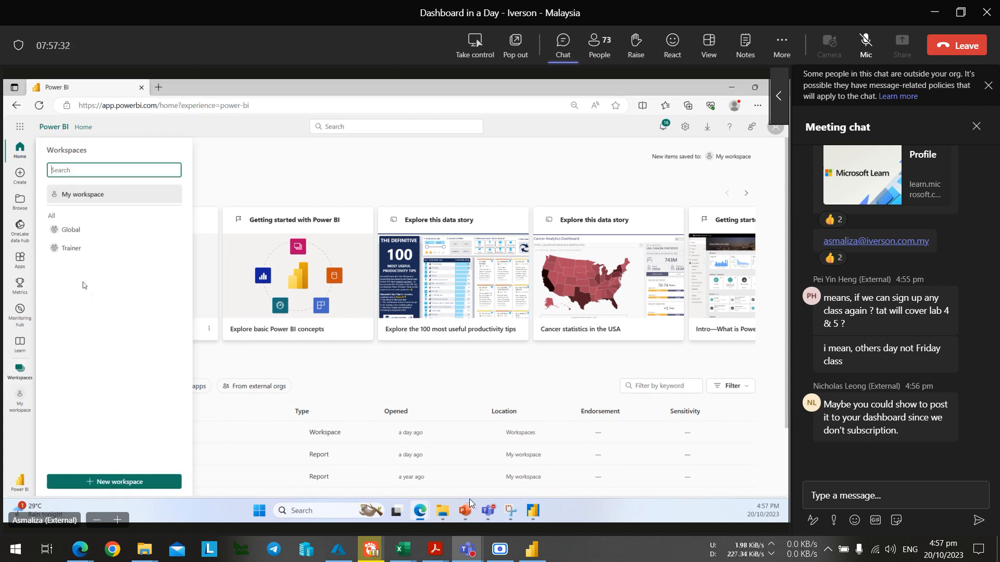
pyautogui.moveTo(545, 559)
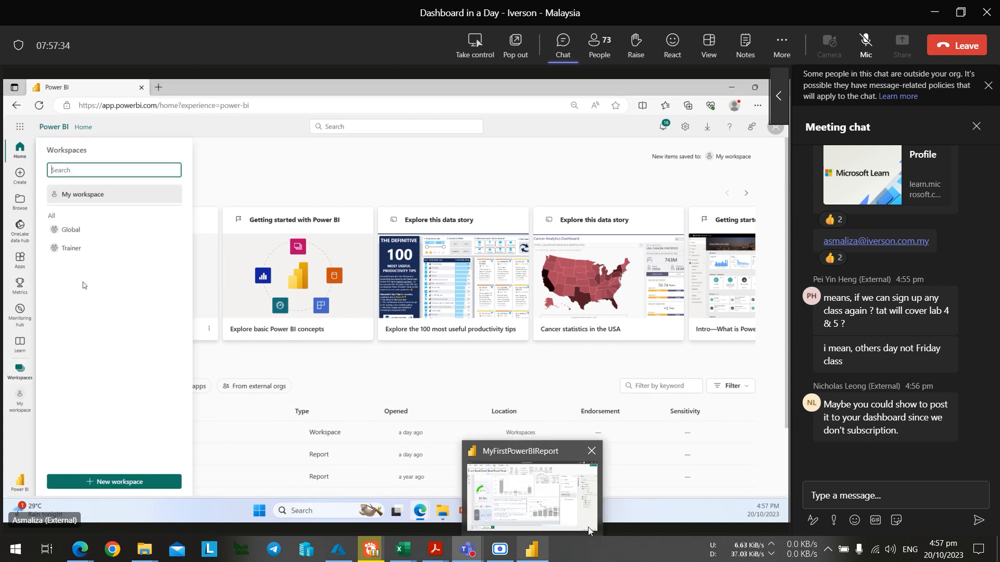
pyautogui.click(982, 88)
pyautogui.click(977, 100)
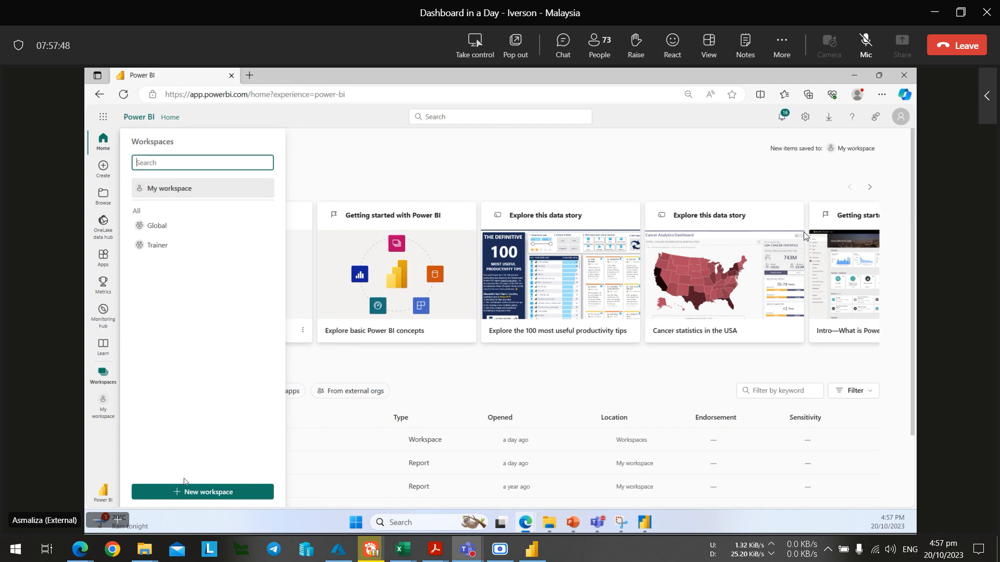
pyautogui.click(188, 492)
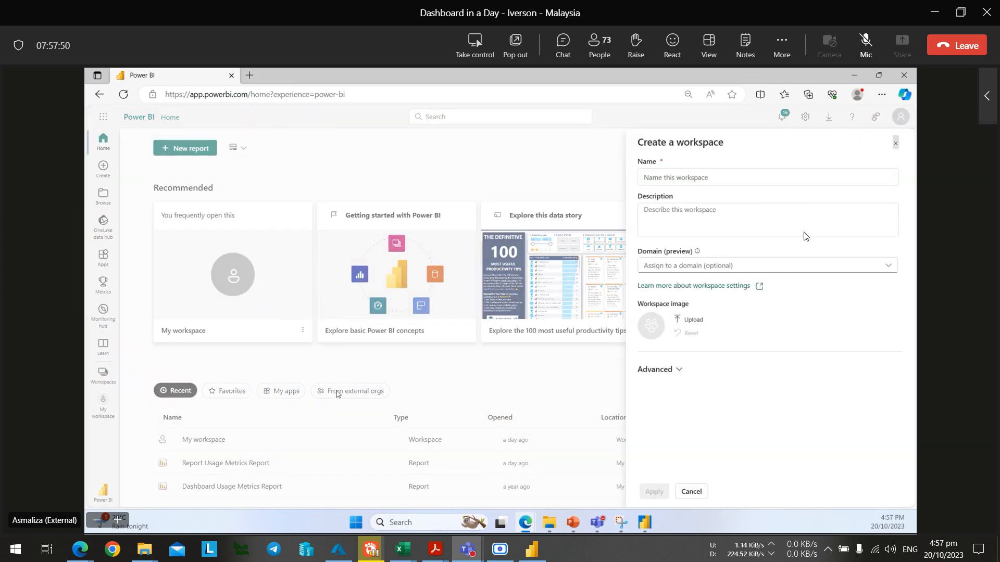
pyautogui.click(729, 177)
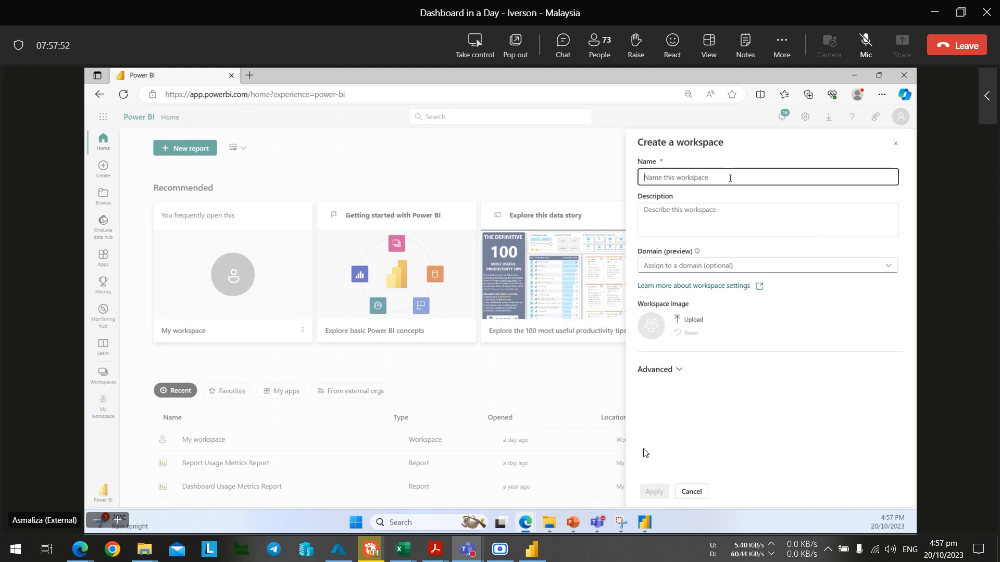
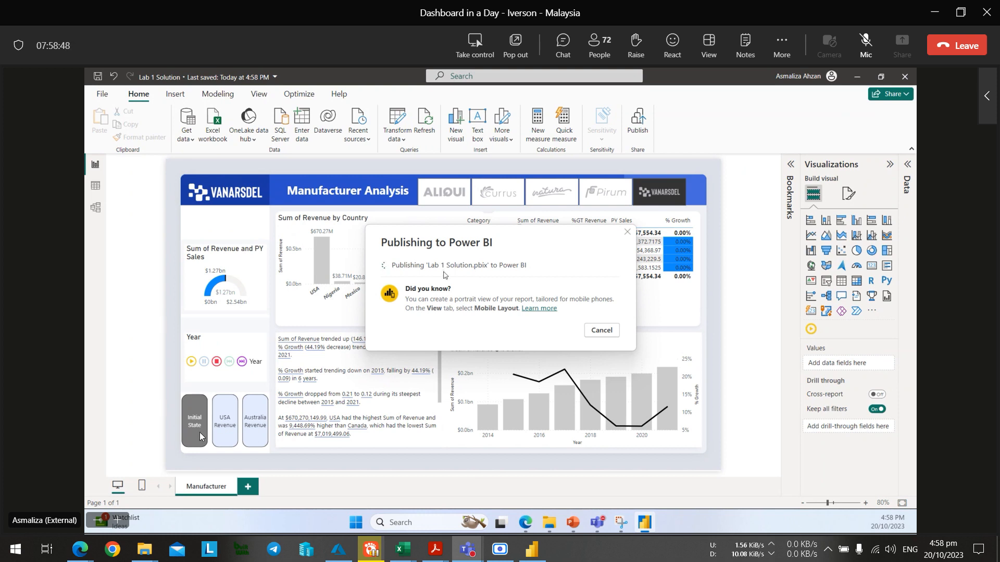
# Switch to Edge and load the Power BI service home page at app.powerbi.com in a new tab.
pyautogui.moveTo(82, 551)
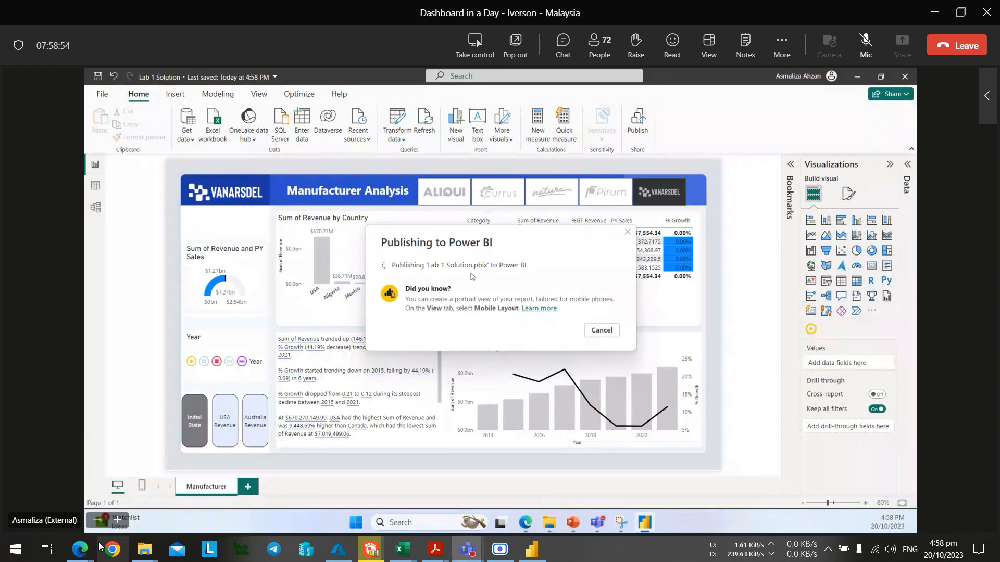
pyautogui.click(51, 496)
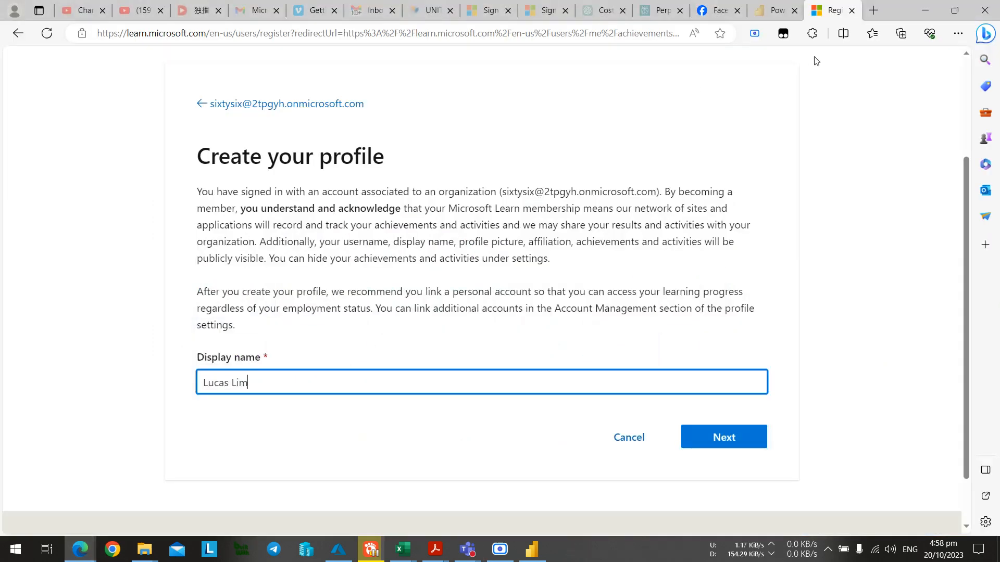
pyautogui.click(873, 10)
pyautogui.write('app.p')
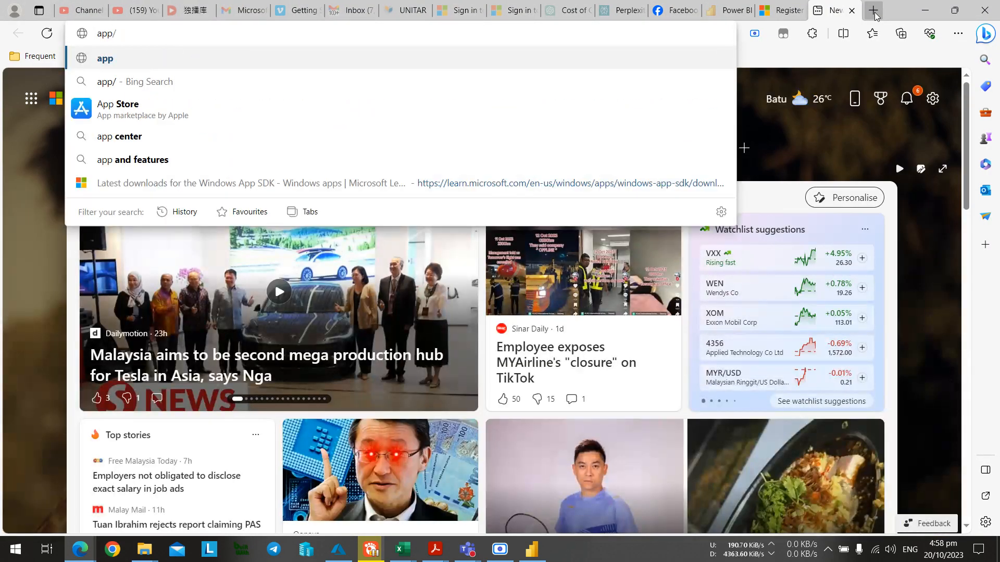
pyautogui.write('owerbi.com')
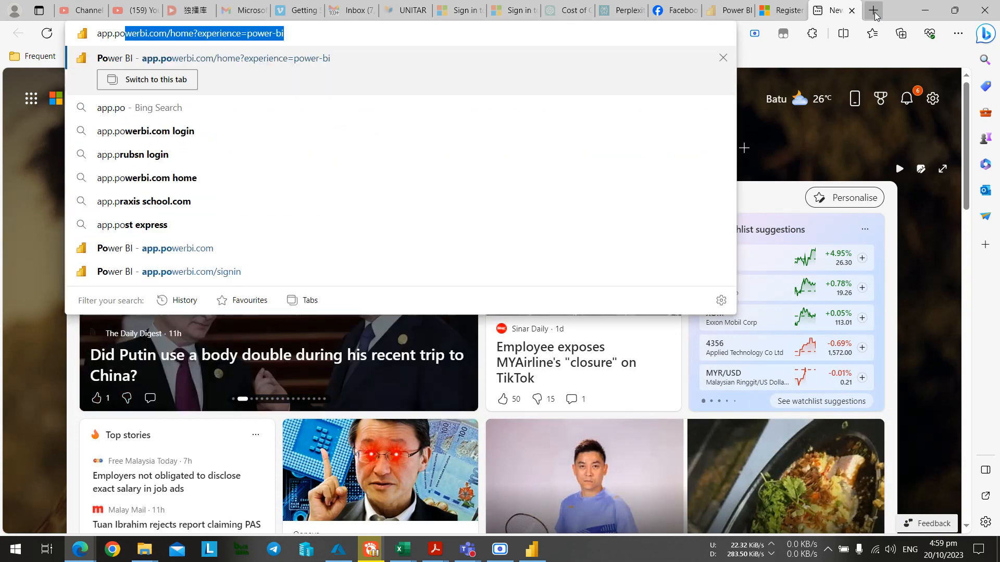
pyautogui.press('Right')
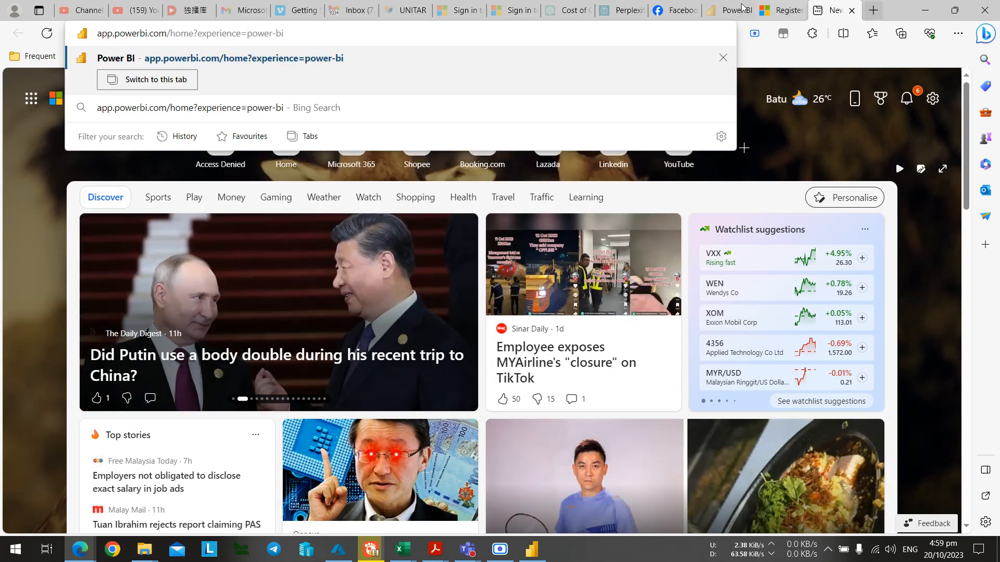
pyautogui.moveTo(284, 33); pyautogui.dragTo(180, 33)
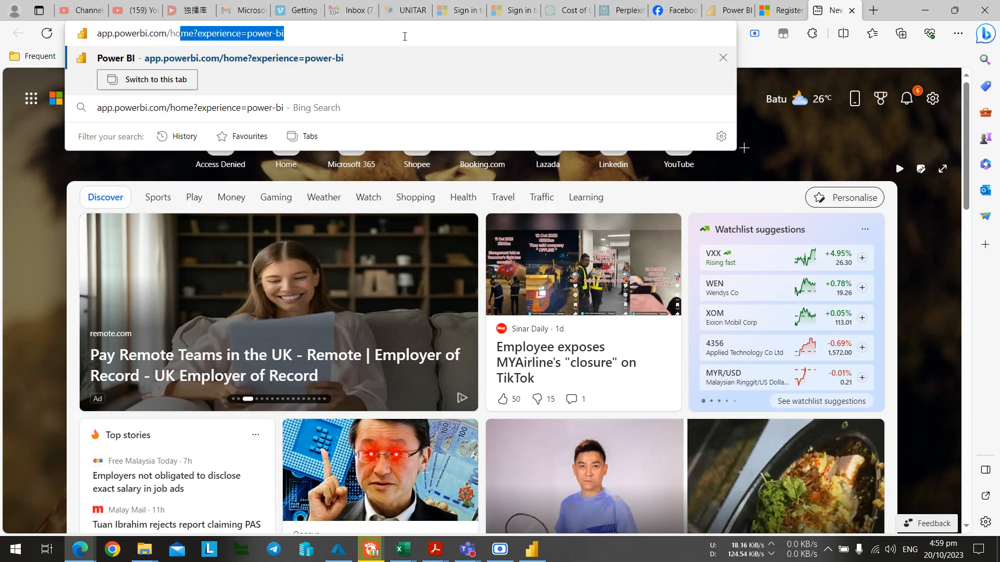
pyautogui.press('BackSpace')
pyautogui.press('BackSpace')
pyautogui.press('Return')
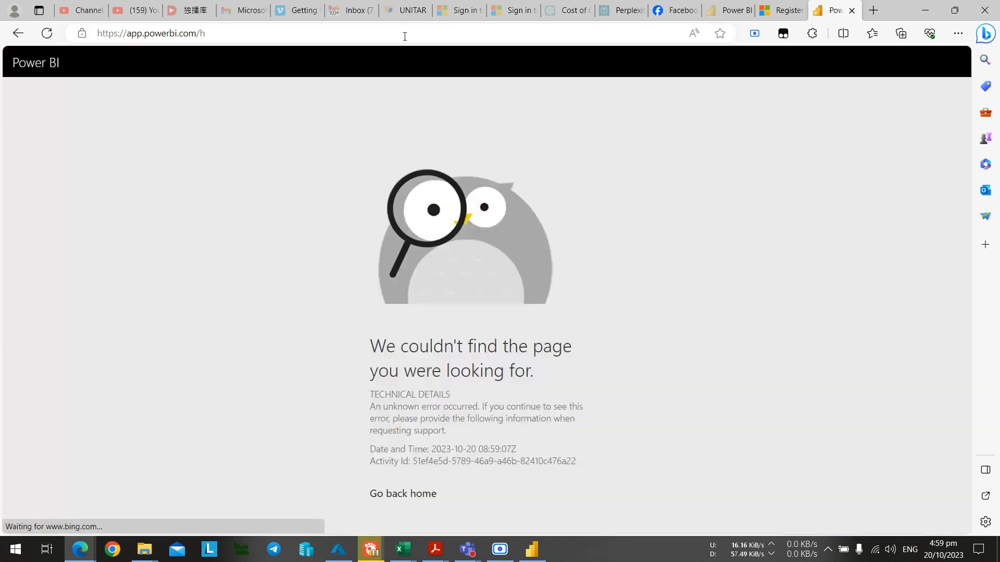
pyautogui.click(227, 33)
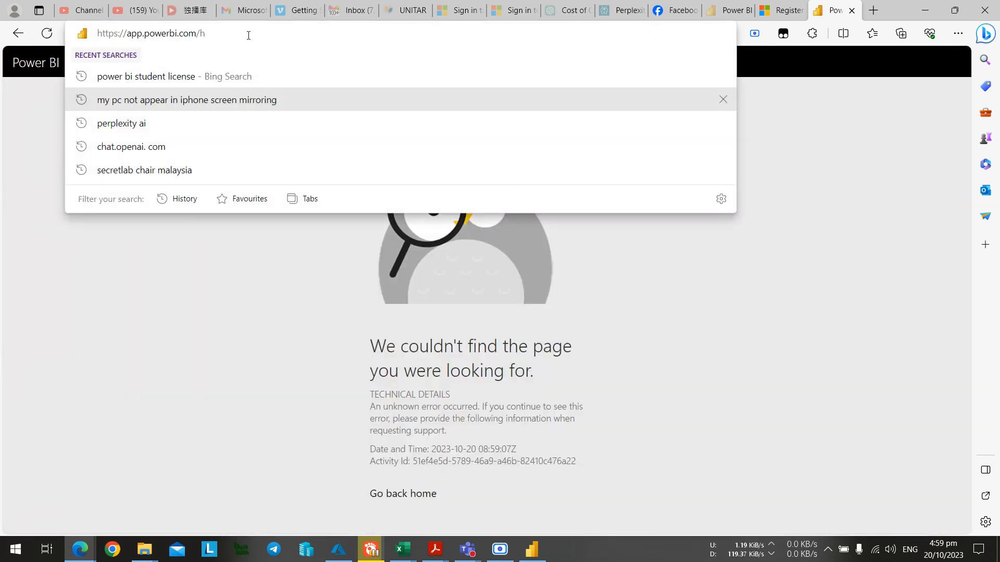
pyautogui.press('Return')
# Check the presenter's published Lab 1 Solution workspace in the Teams meeting and return to the new Power BI service tab.
pyautogui.hotkey('ctrl', 'shift', 'Tab')
pyautogui.hotkey('alt', 'Tab')
pyautogui.hotkey('alt', 'Tab')
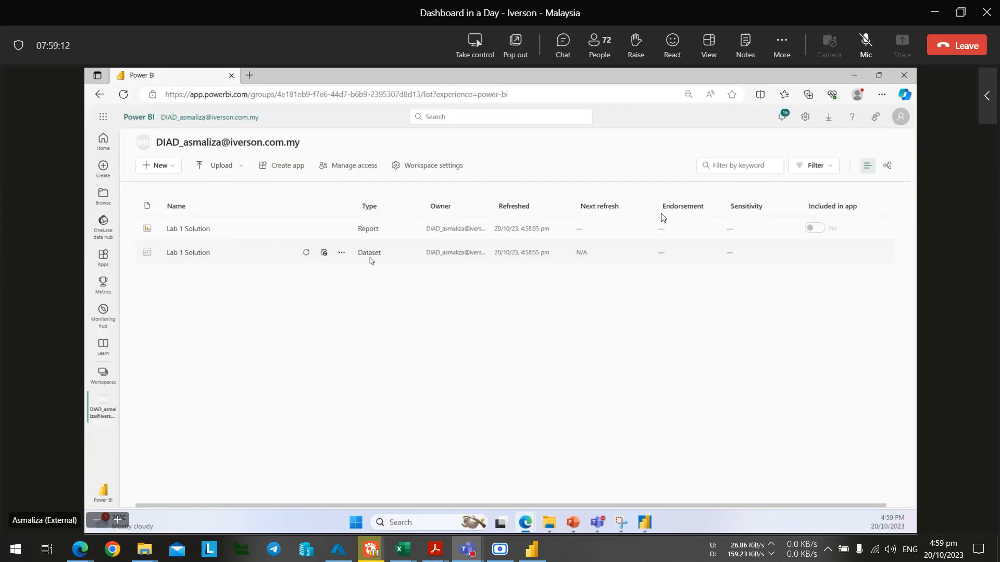
pyautogui.hotkey('alt', 'Tab')
pyautogui.click(816, 5)
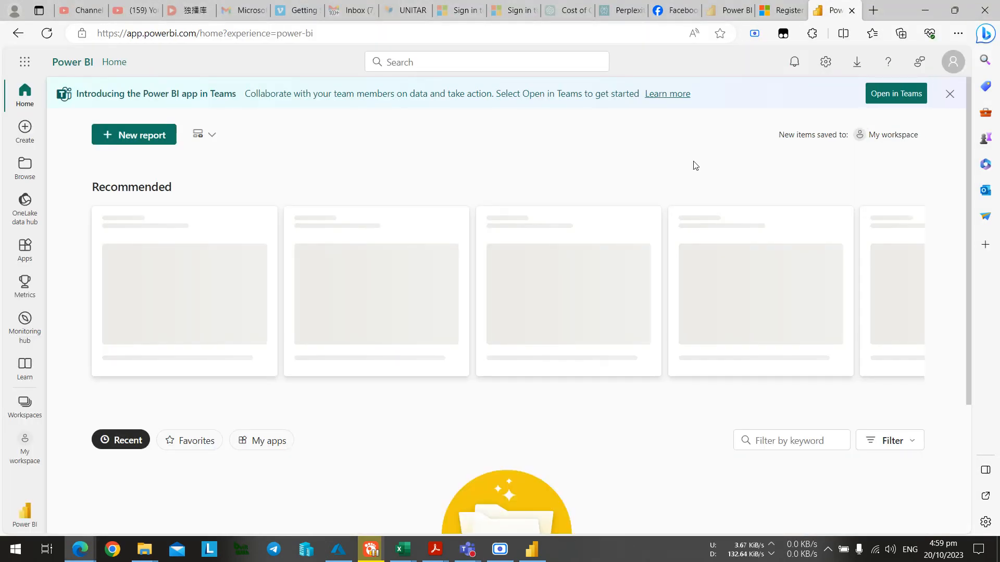
# Start creating a new workspace and enter DIAD_ as the beginning of its name.
pyautogui.click(25, 405)
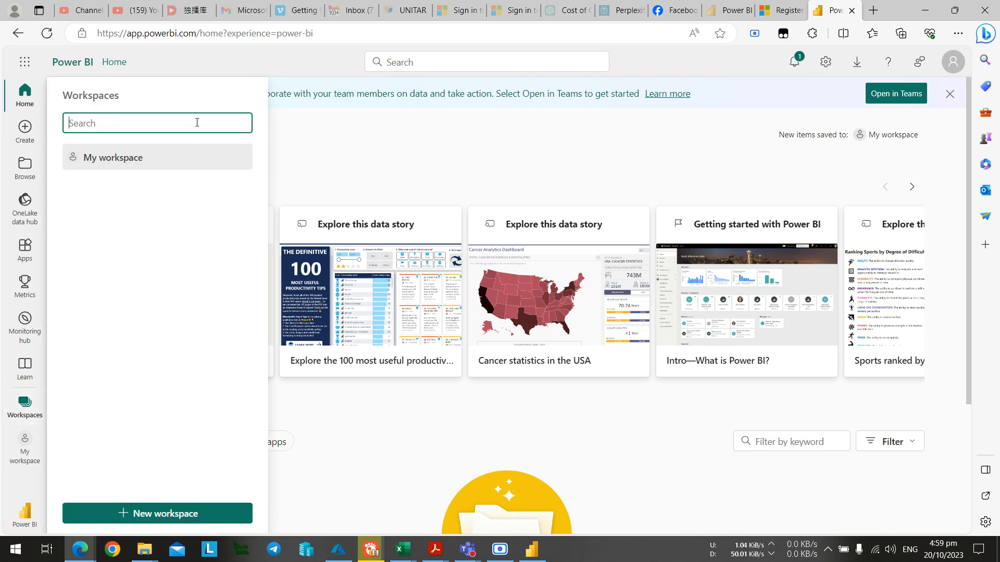
pyautogui.click(172, 514)
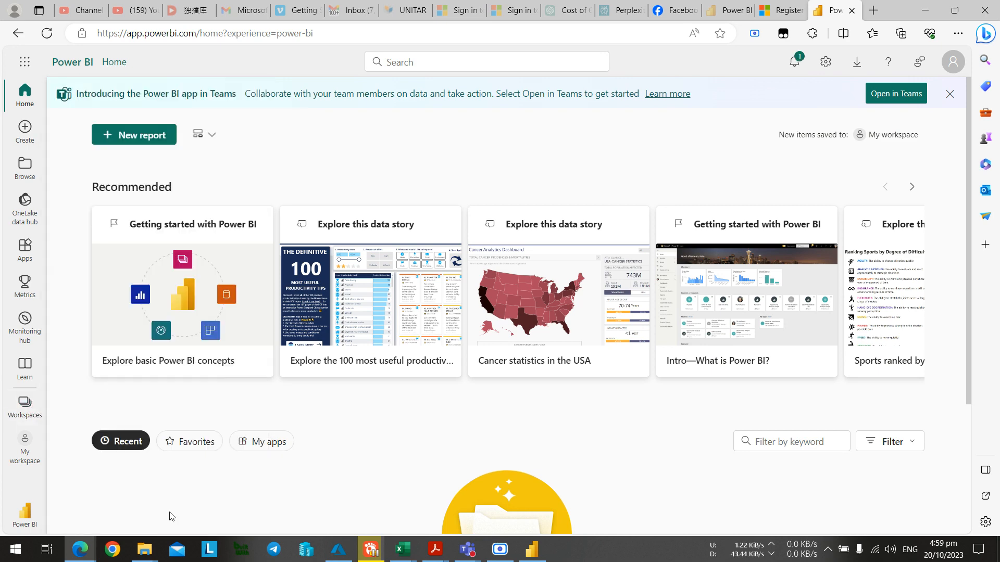
pyautogui.click(664, 142)
pyautogui.write('DI')
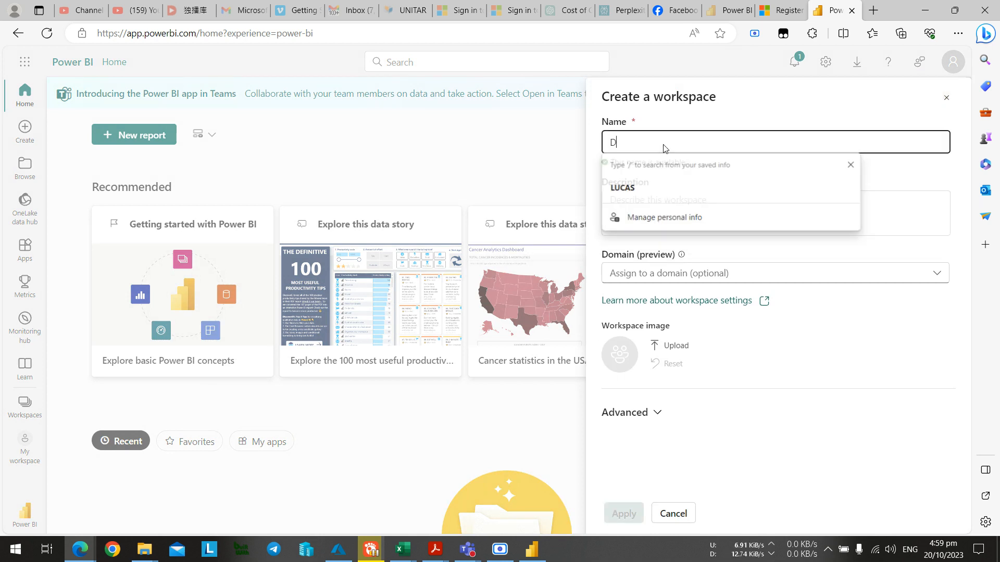
pyautogui.write('AD')
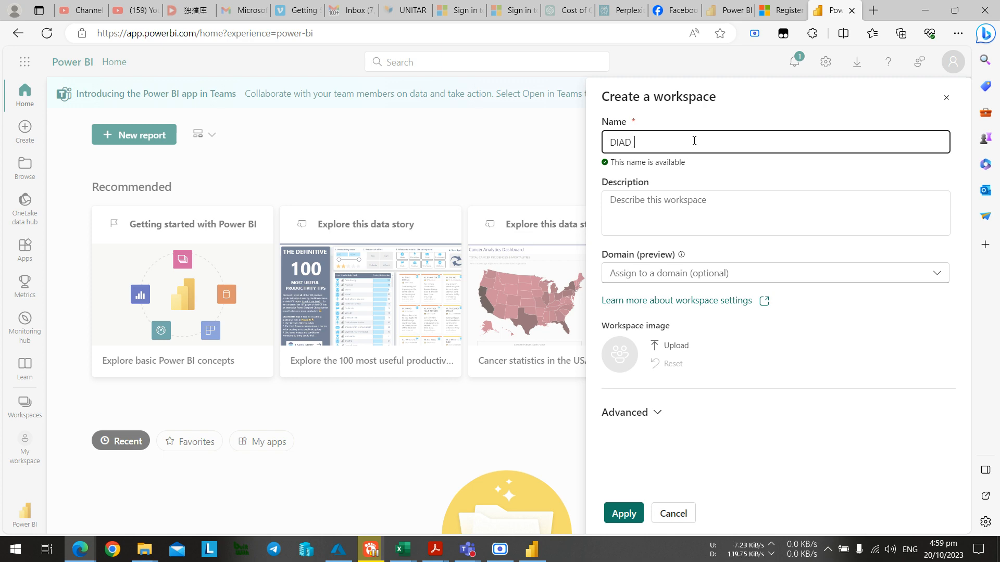
# Copy the trainer's e-mail address from the Teams meeting chat and append it to the workspace name after DIAD_.
pyautogui.hotkey('alt', 'Tab')
pyautogui.hotkey('alt', 'Tab')
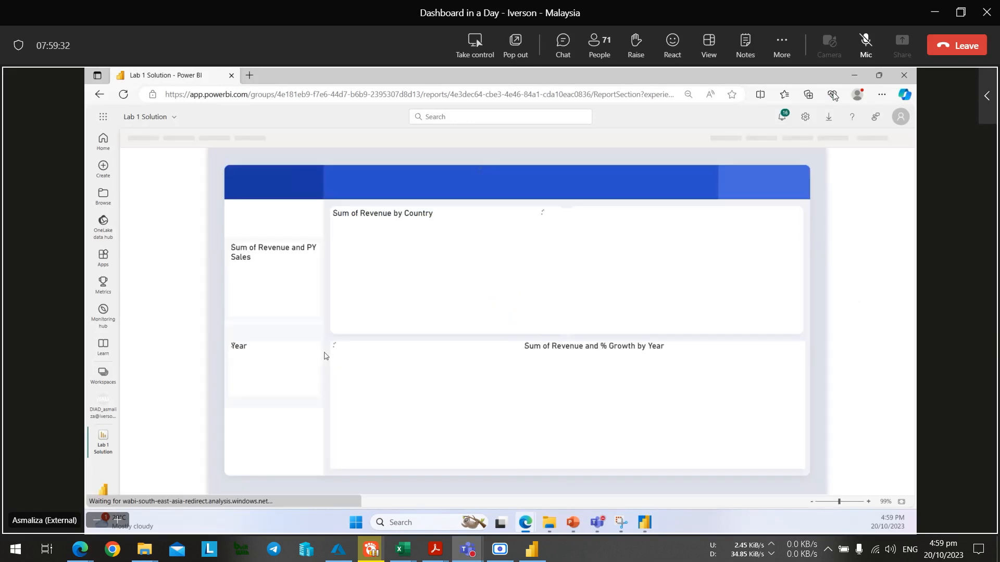
pyautogui.click(578, 51)
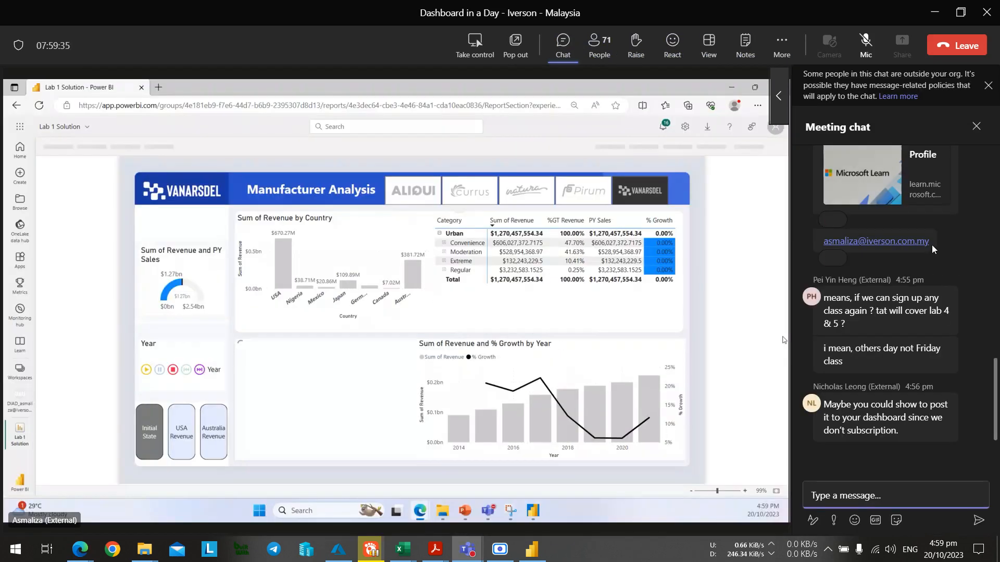
pyautogui.moveTo(932, 242); pyautogui.dragTo(822, 244)
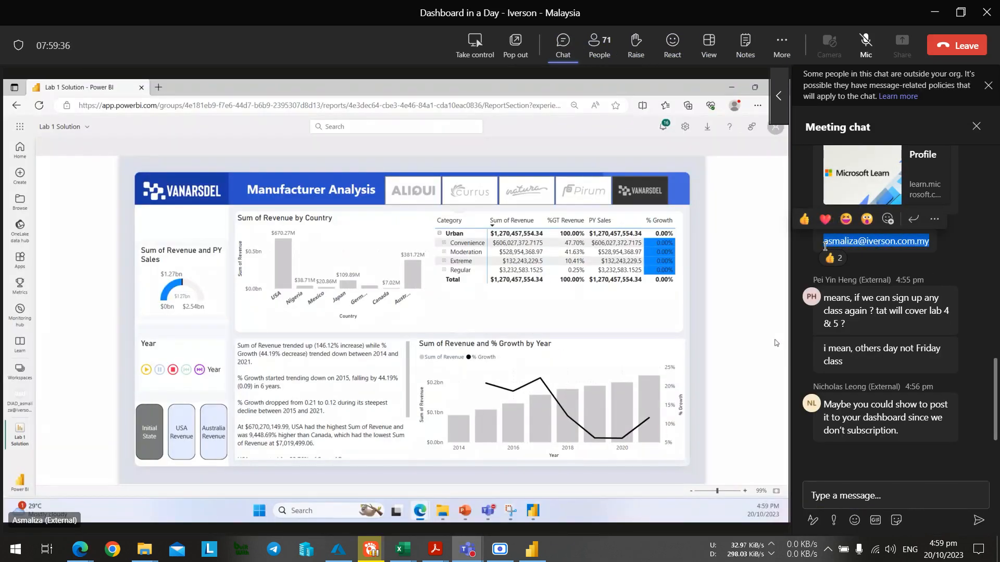
pyautogui.hotkey('ctrl', 'c')
pyautogui.hotkey('alt', 'Tab')
pyautogui.hotkey('ctrl', 'v')
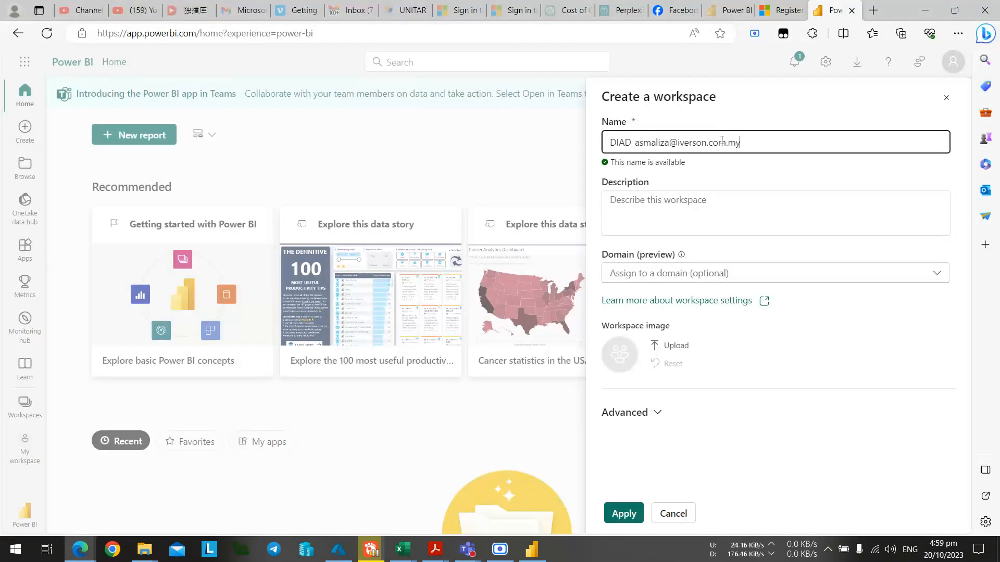
# Upload VanArsdel_Logo.png from the DIAD Data folder as the workspace image, apply the new workspace, and switch back to the Teams meeting.
pyautogui.click(654, 215)
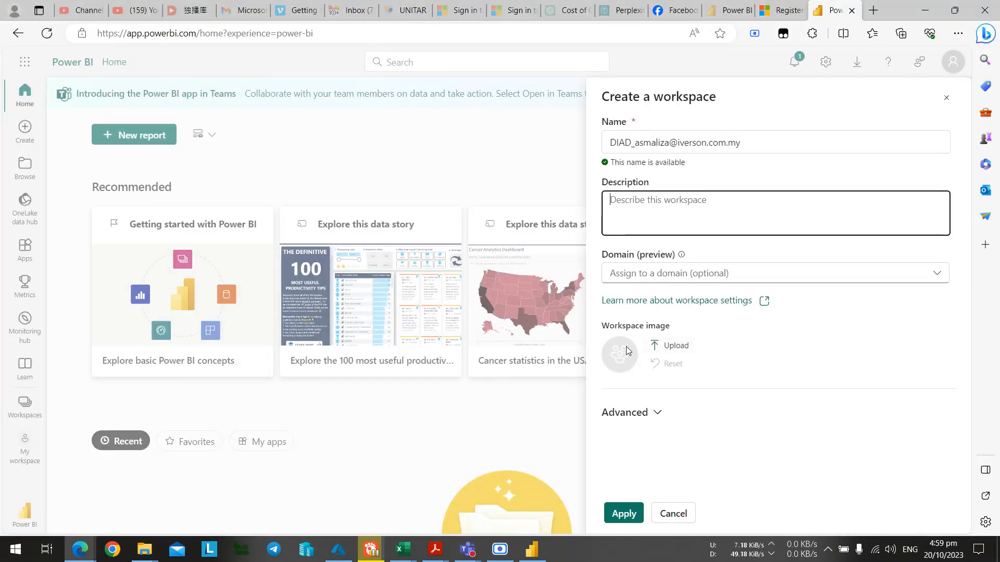
pyautogui.click(677, 345)
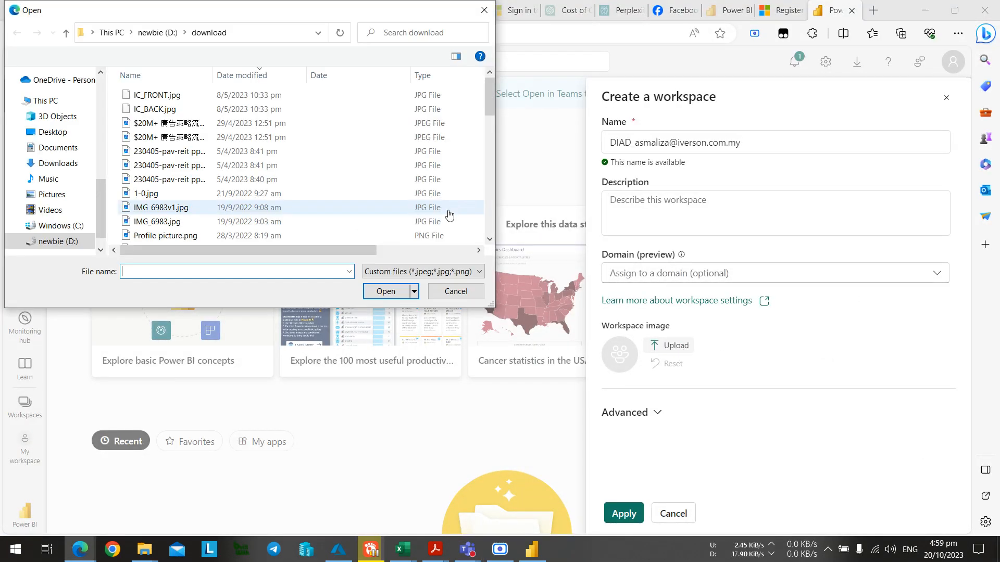
pyautogui.scroll(5, 102, 114)
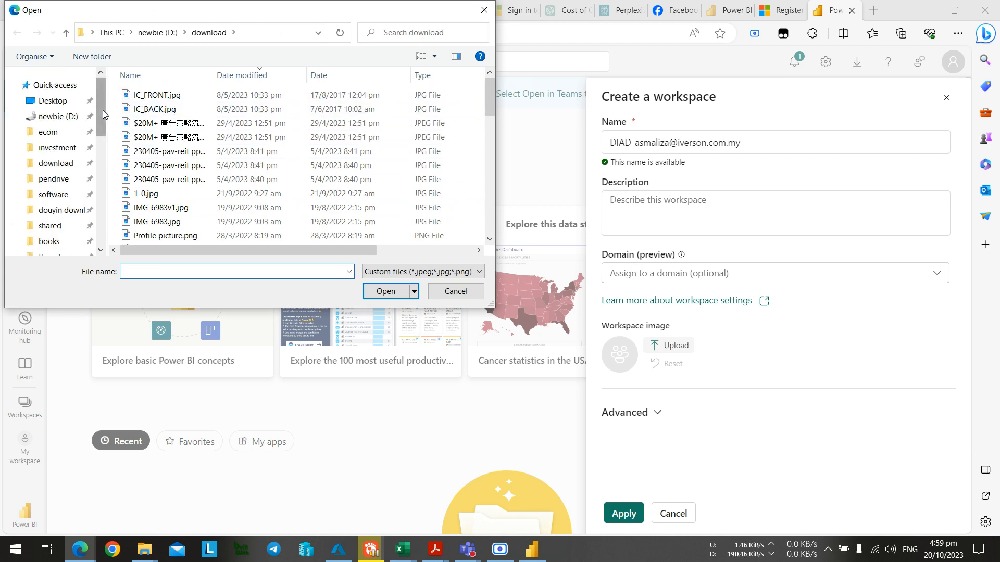
pyautogui.scroll(-3, 71, 167)
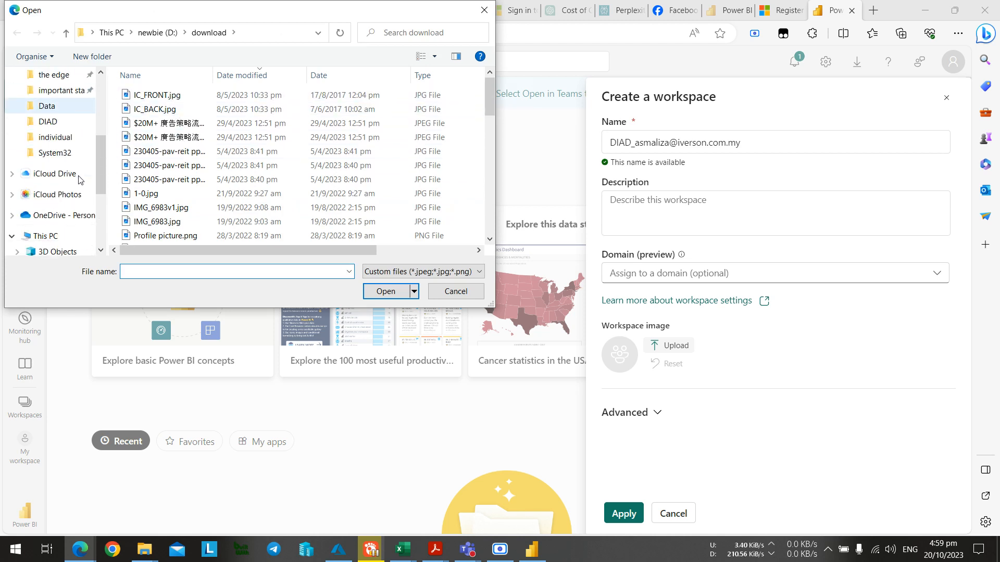
pyautogui.click(65, 122)
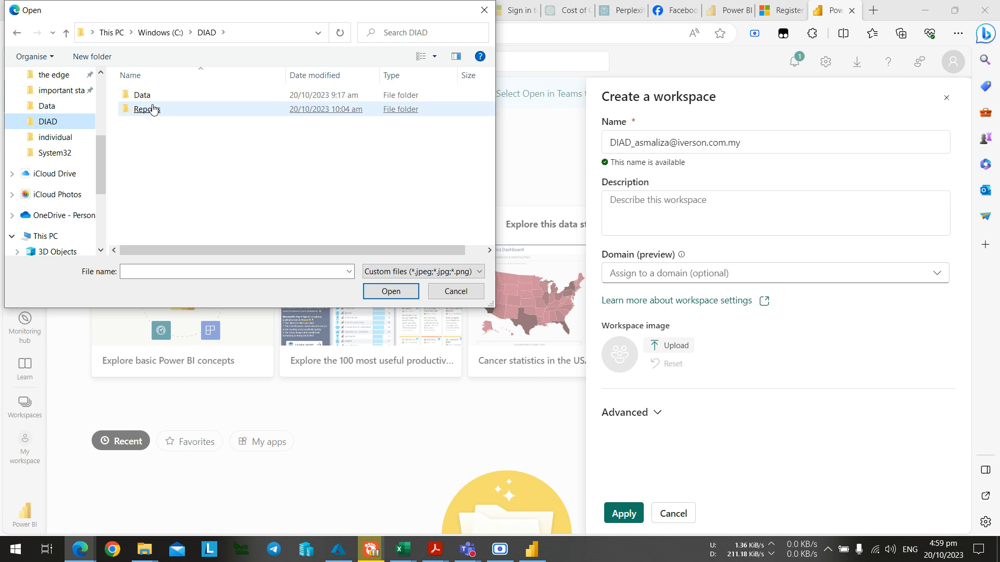
pyautogui.doubleClick(150, 97)
pyautogui.doubleClick(168, 151)
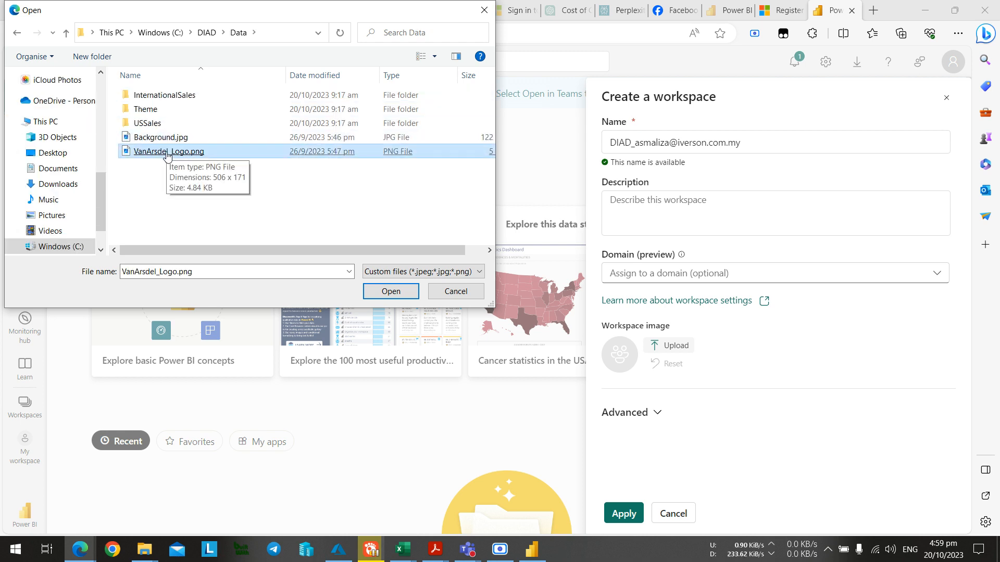
pyautogui.click(624, 514)
pyautogui.hotkey('alt', 'Tab')
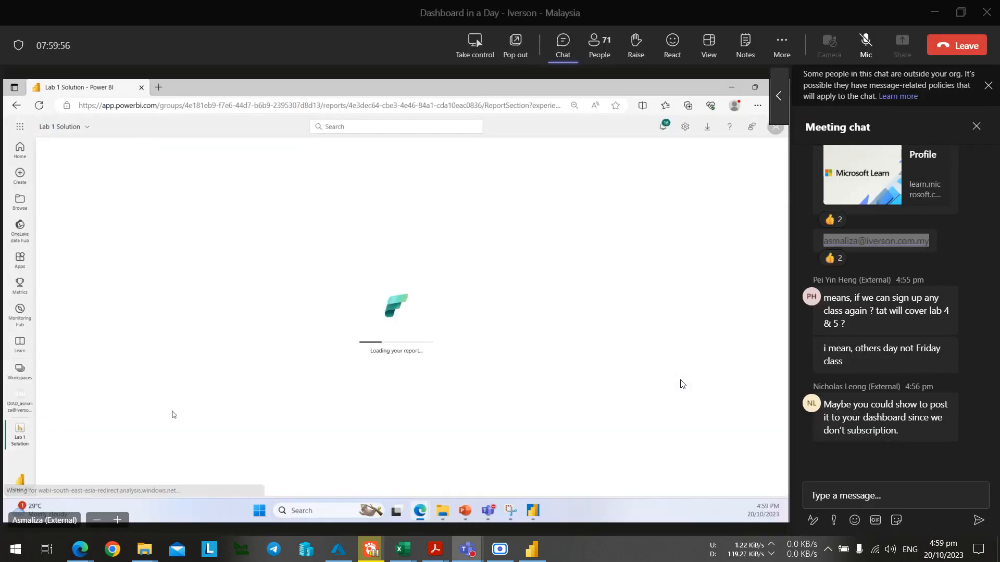
# Close the chat in the Teams meeting and compare the presenter's shared report with the new DIAD workspace in the browser.
pyautogui.hotkey('alt', 'Tab')
pyautogui.hotkey('alt', 'Tab')
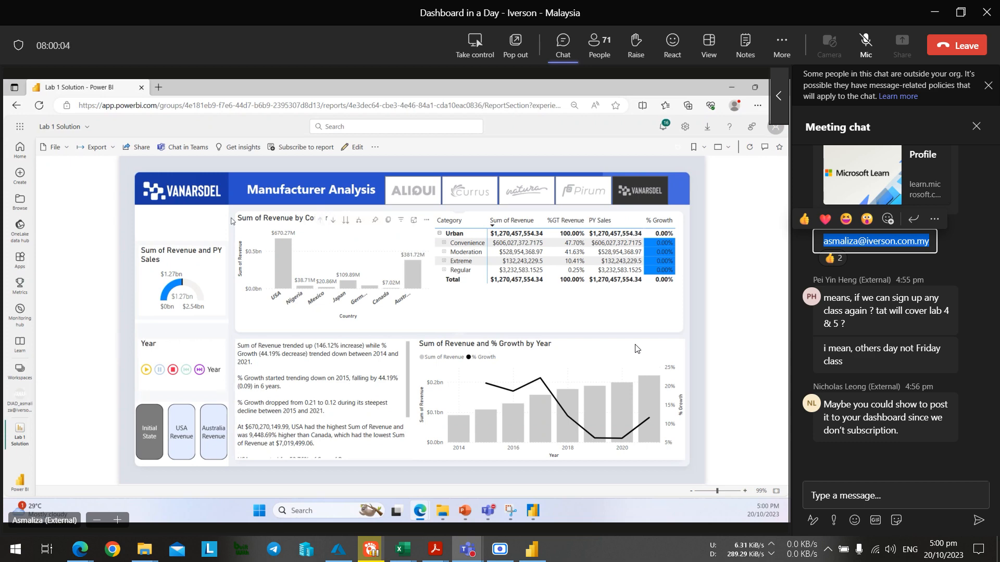
pyautogui.click(975, 126)
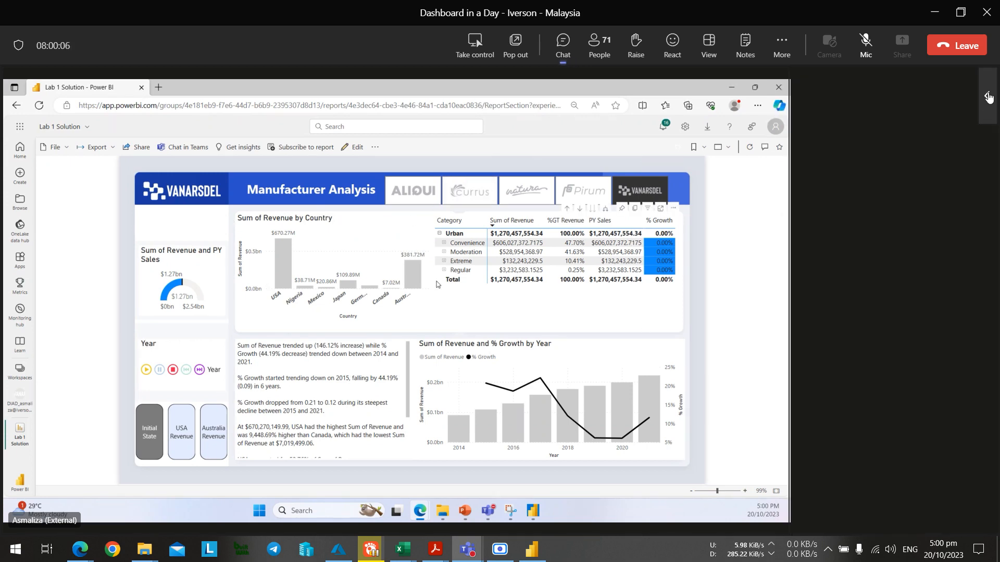
pyautogui.hotkey('alt', 'Tab')
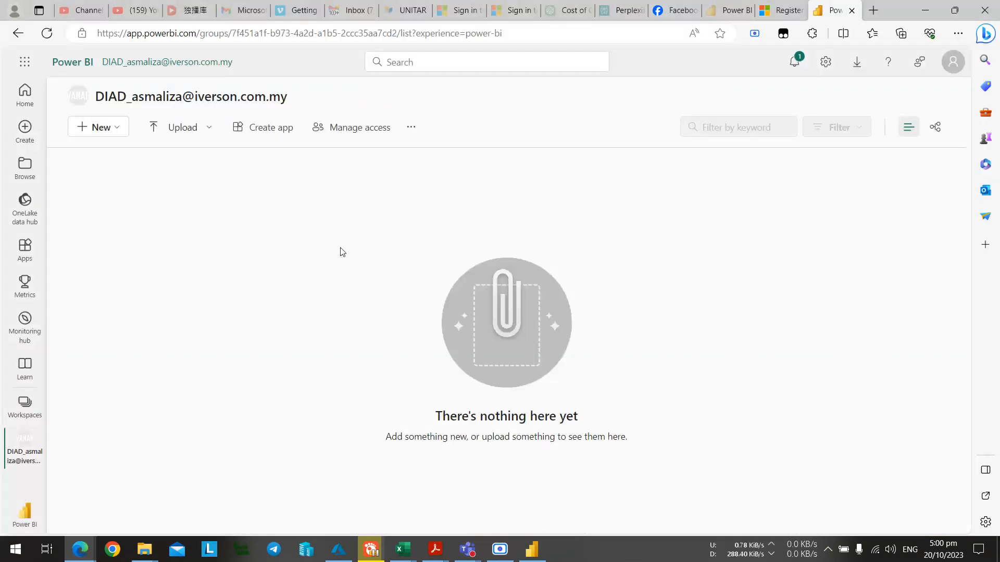
pyautogui.hotkey('alt', 'Tab')
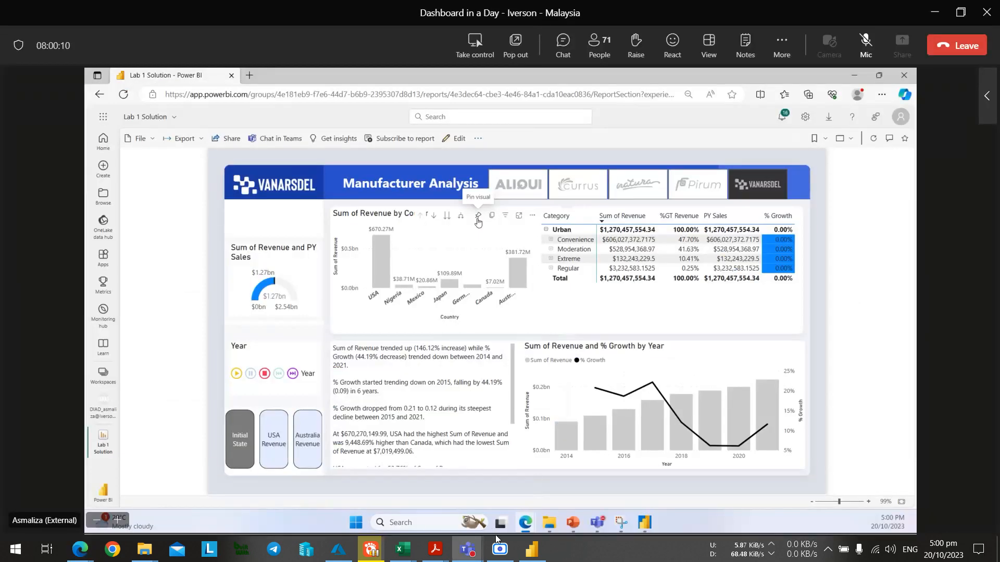
# Switch to Power BI Desktop, publish MyFirstPowerBIReport to the new DIAD workspace, and return to the Teams meeting.
pyautogui.click(531, 550)
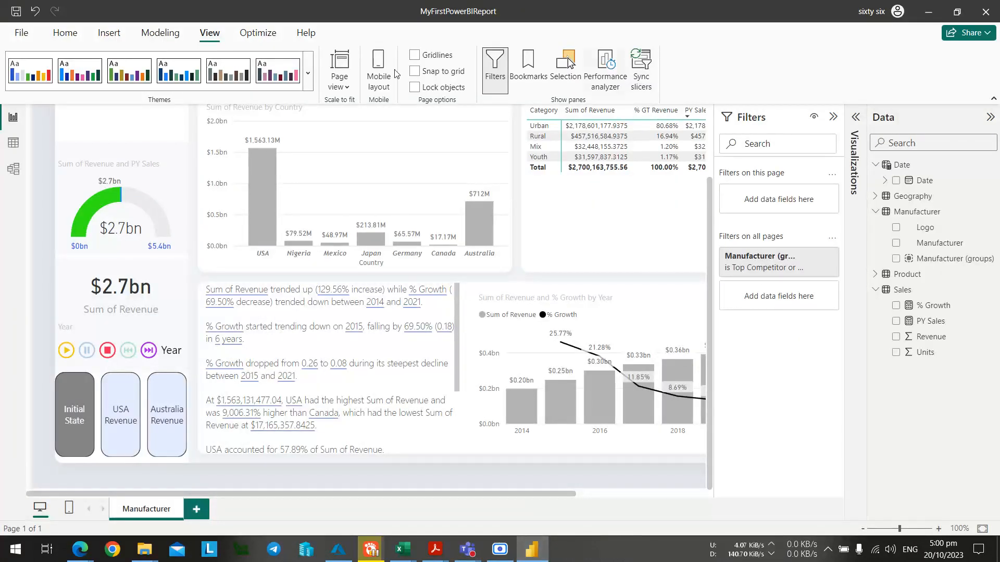
pyautogui.click(65, 32)
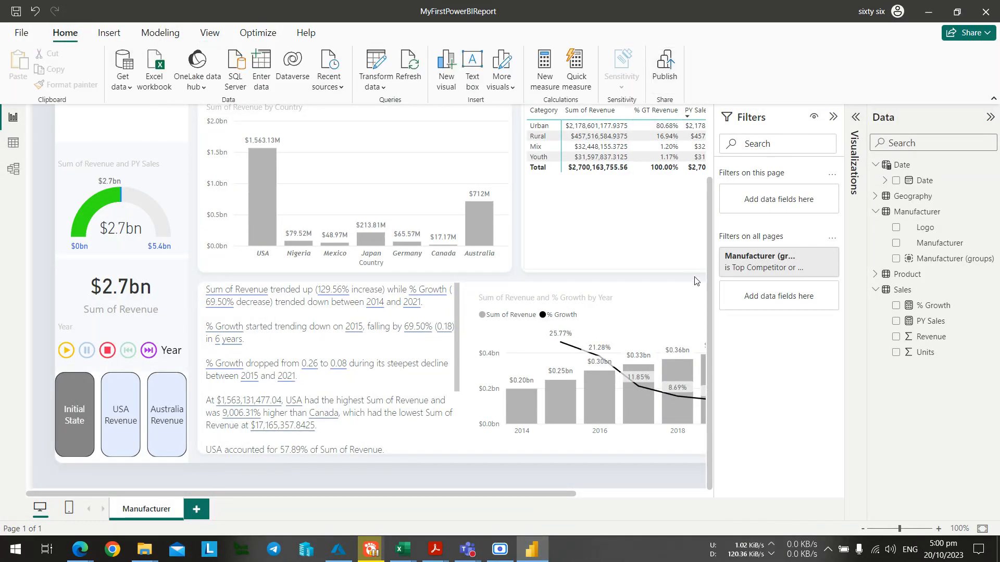
pyautogui.click(551, 300)
pyautogui.press('alt')
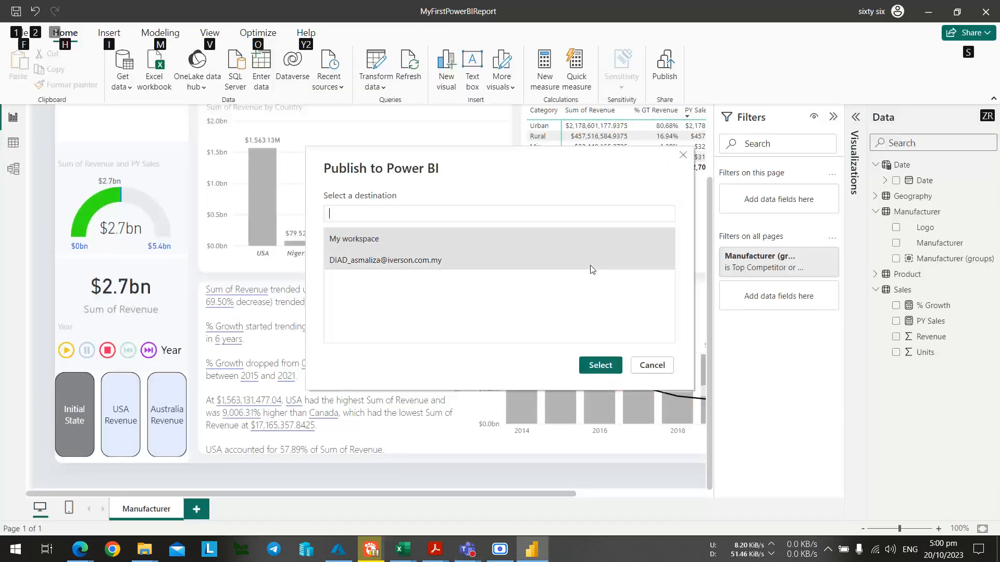
pyautogui.click(389, 262)
pyautogui.click(599, 365)
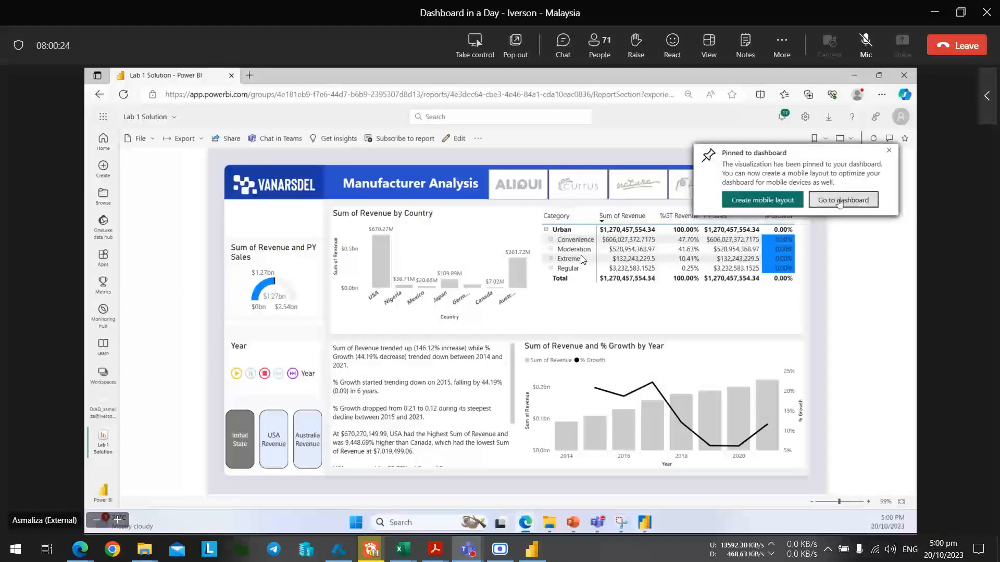
# Follow the presenter's demo of opening DIAD Dashboard, widening the Sum of Revenue by Country tile, and returning to the Lab 1 Solution report.
pyautogui.click(840, 201)
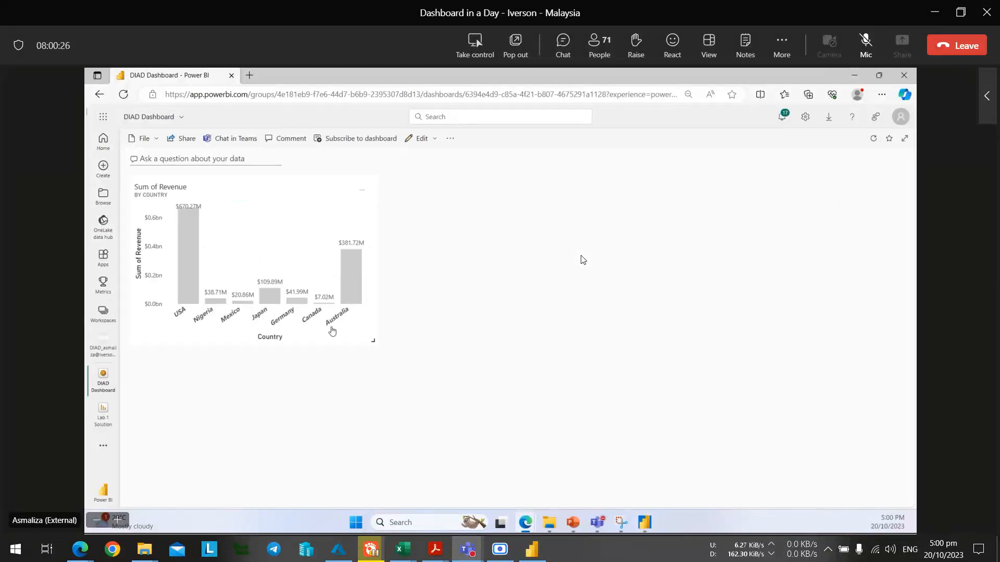
pyautogui.moveTo(372, 341); pyautogui.dragTo(768, 333)
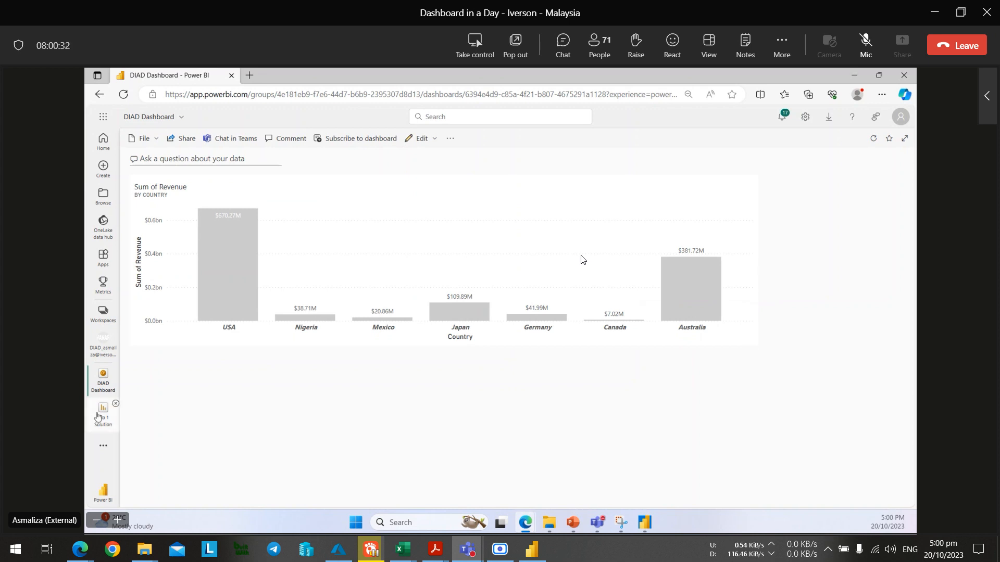
pyautogui.click(103, 416)
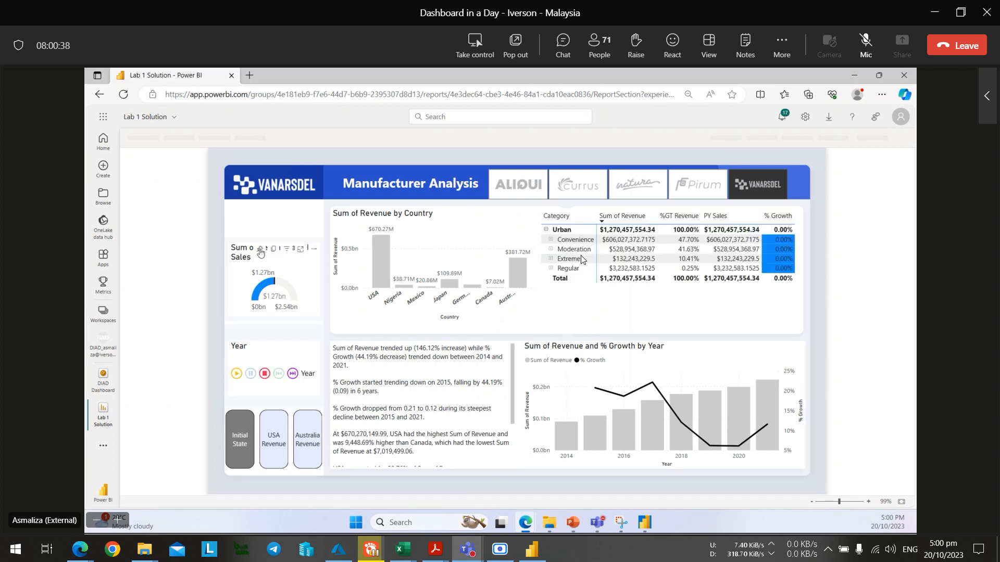
# Follow the presenter's demo of pinning the revenue gauge, yearly growth chart and category table to the existing DIAD Dashboard and viewing the tiles.
pyautogui.click(260, 249)
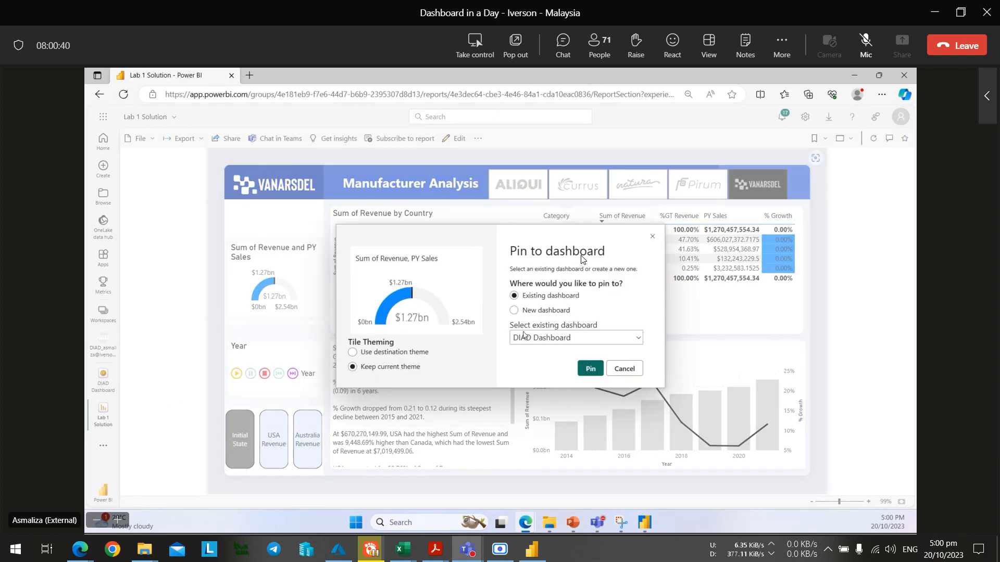
pyautogui.click(591, 369)
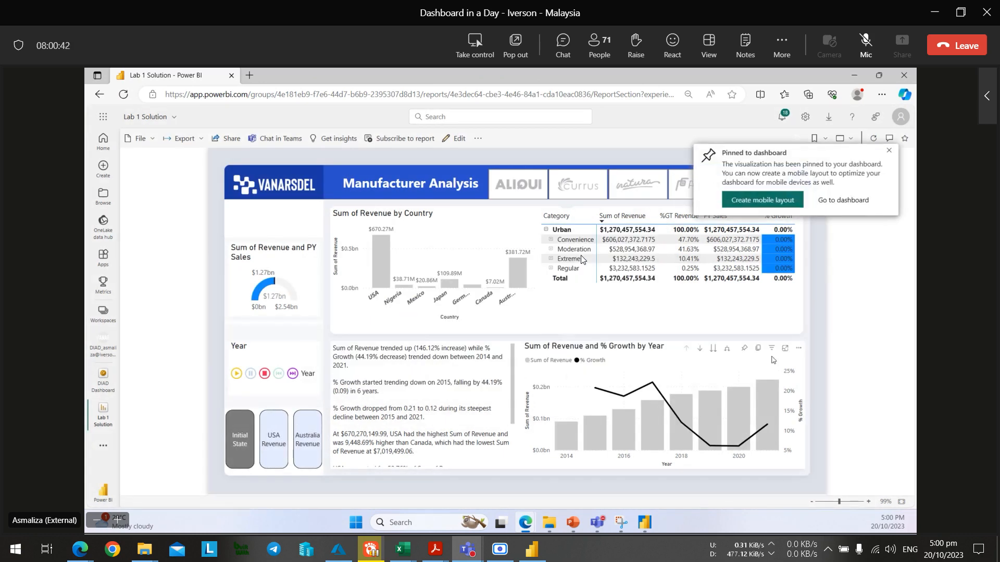
pyautogui.click(743, 348)
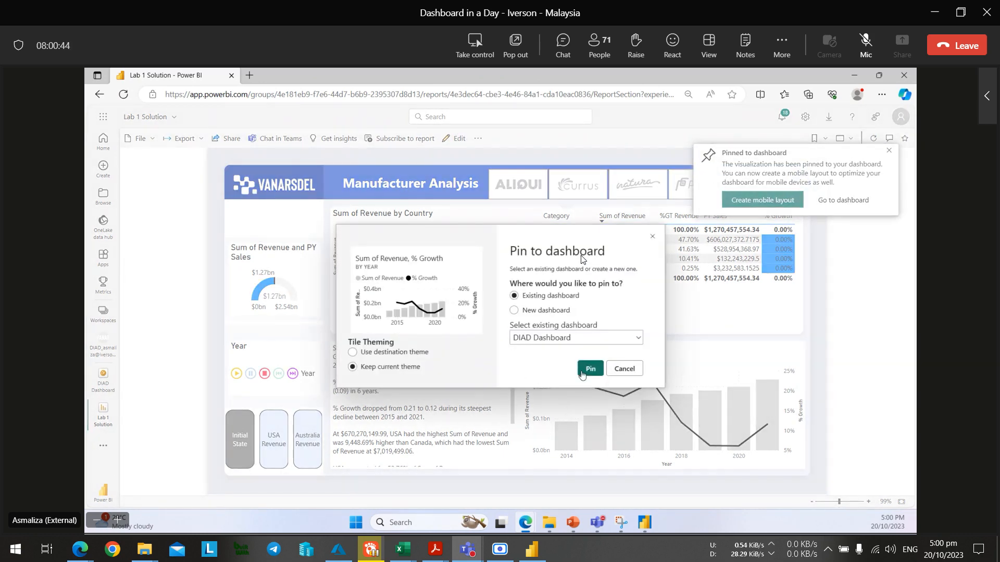
pyautogui.click(582, 373)
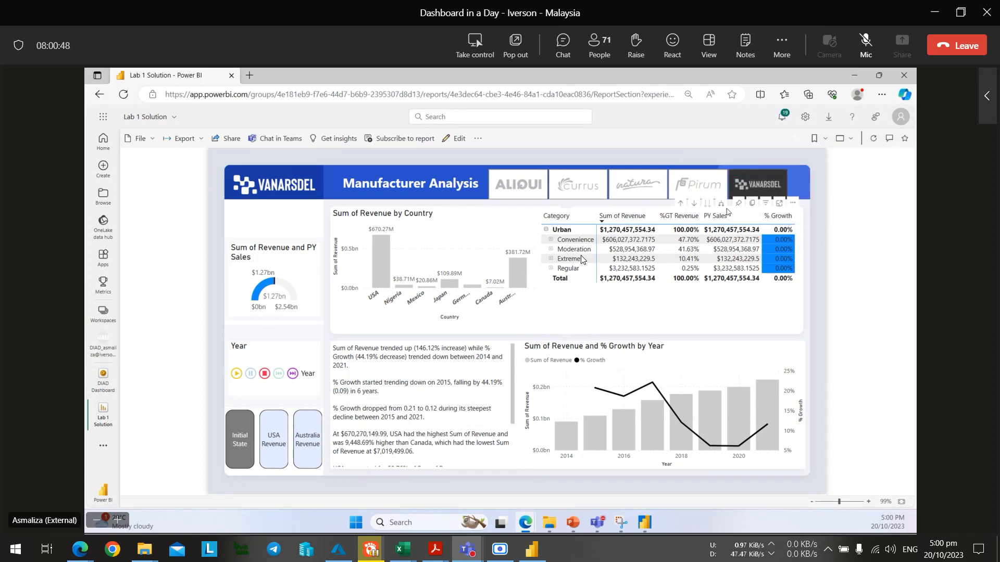
pyautogui.click(738, 203)
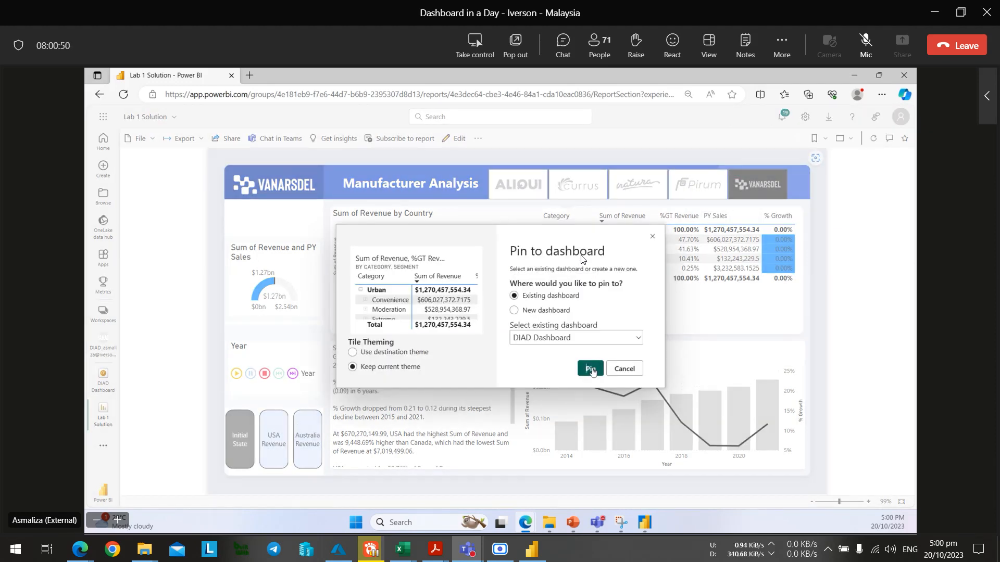
pyautogui.click(590, 368)
pyautogui.click(841, 199)
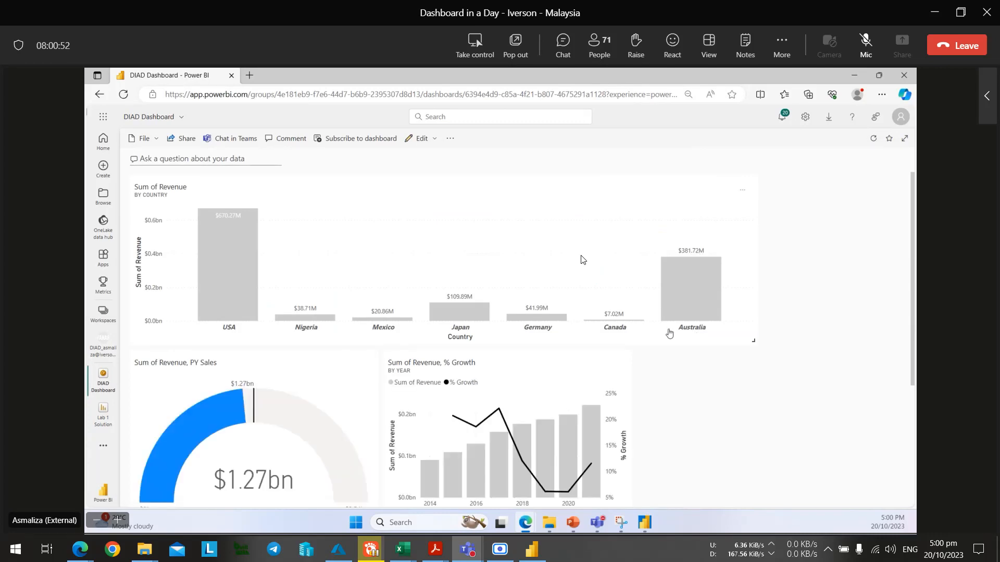
pyautogui.scroll(-2, 669, 333)
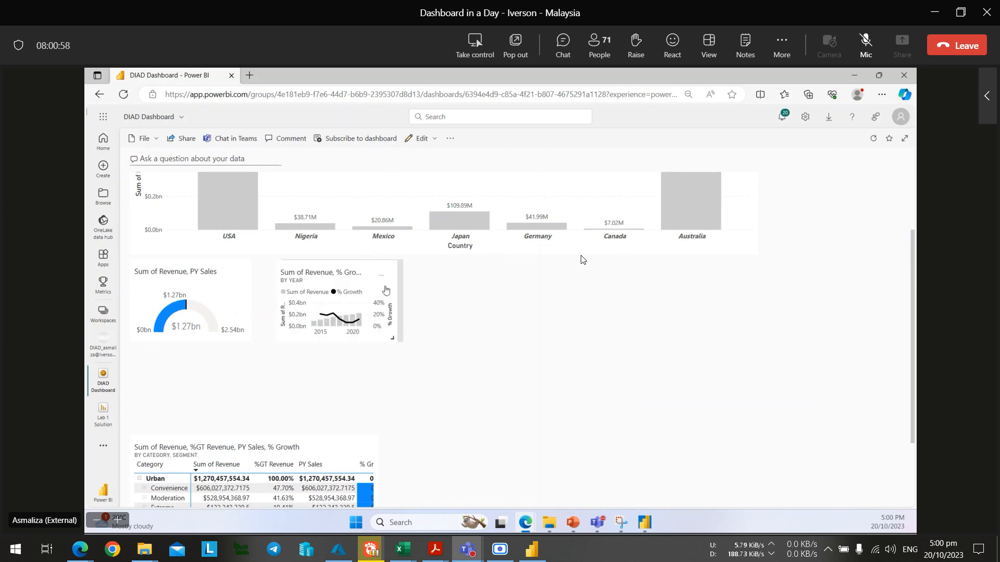
# Dismiss the publishing dialog in Power BI Desktop and refresh the DIAD workspace page in the browser.
pyautogui.hotkey('alt', 'Tab')
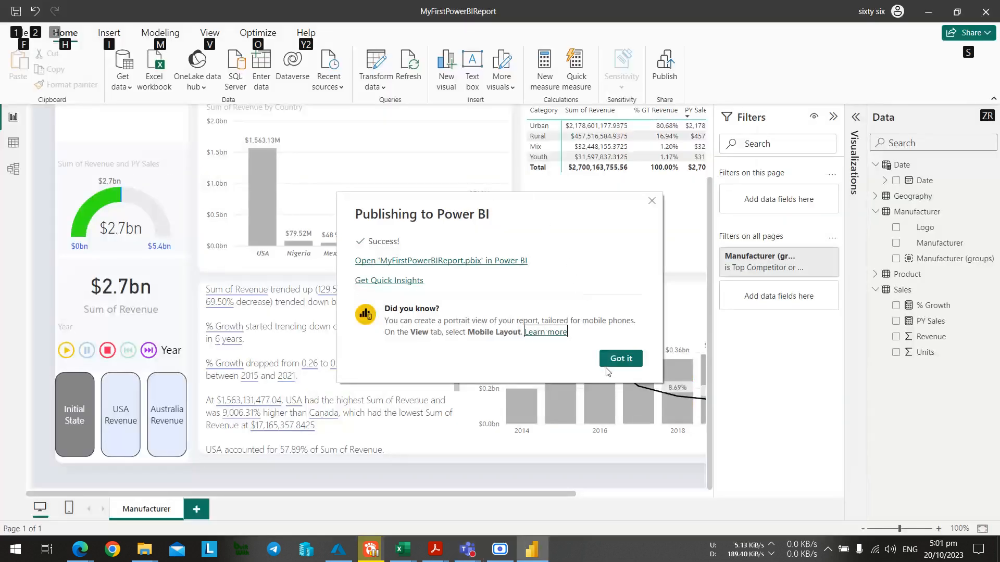
pyautogui.click(624, 362)
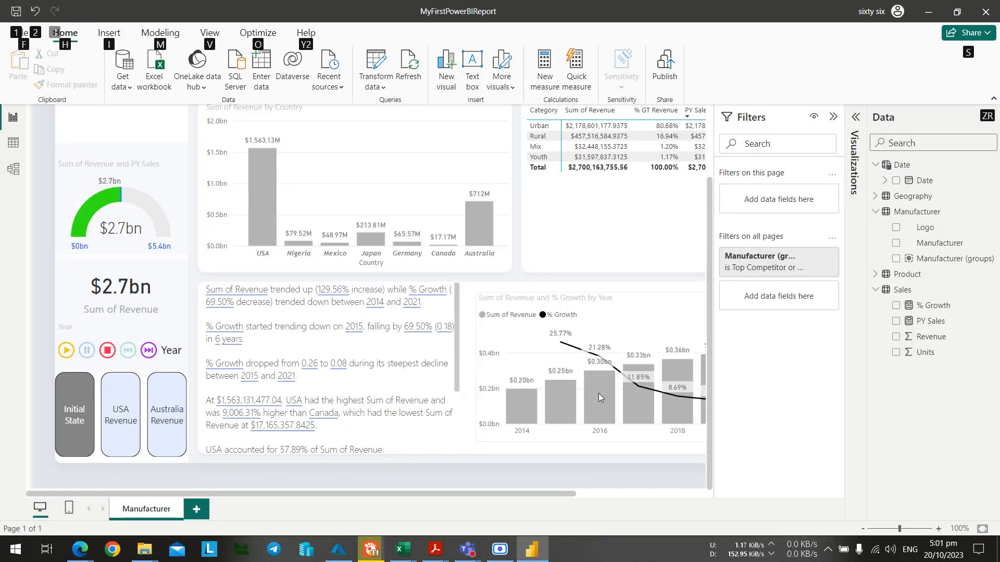
pyautogui.hotkey('alt', 'Tab')
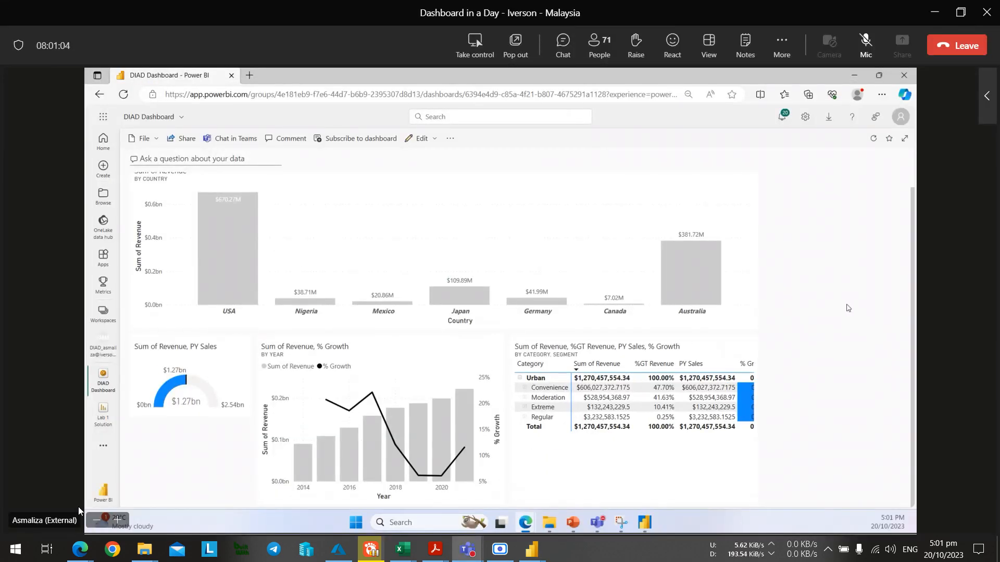
pyautogui.moveTo(79, 549)
pyautogui.click(78, 475)
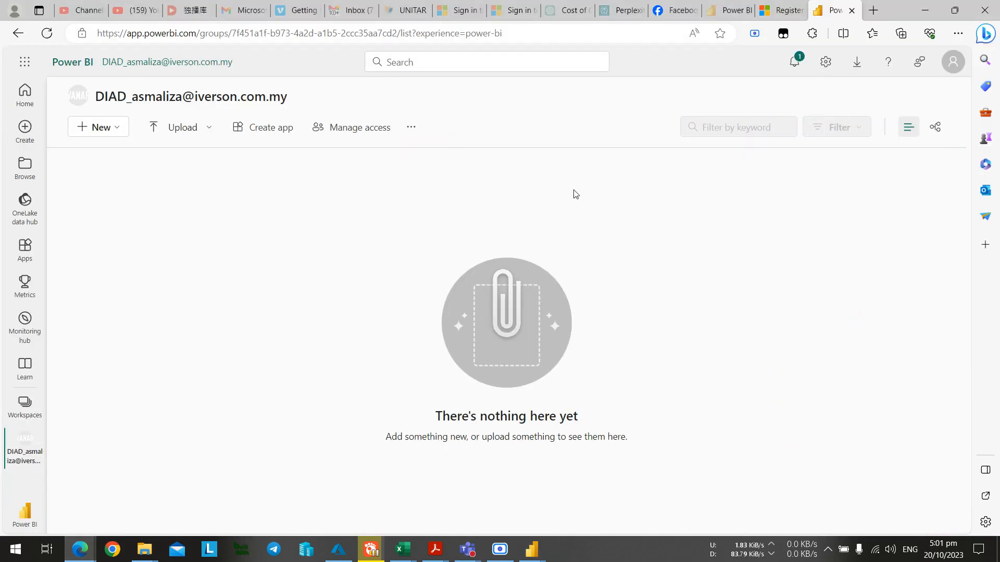
pyautogui.click(47, 33)
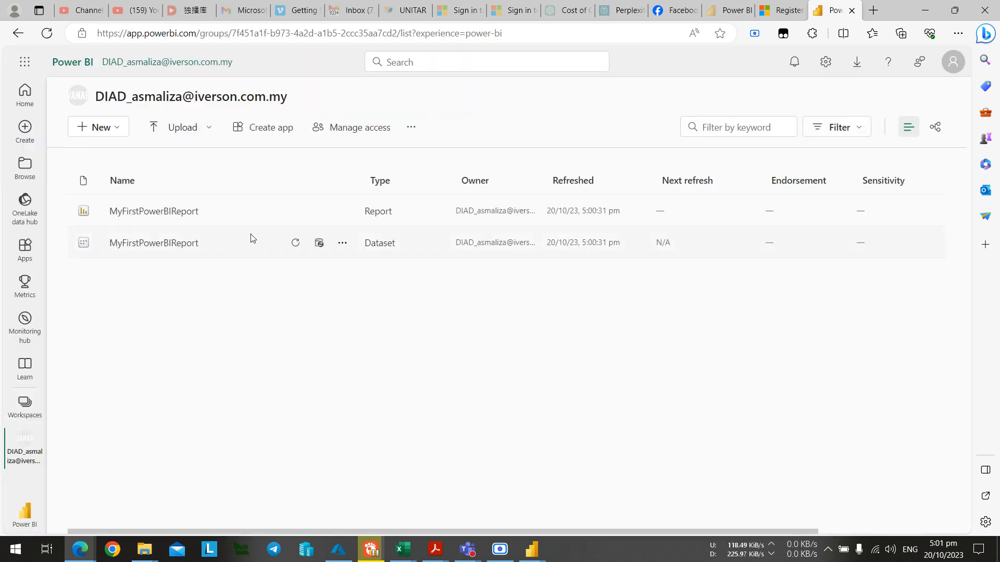
# Follow the presenter's Color-blind friendly dashboard theme and Manage access demos in the Teams meeting, and return to the DIAD workspace in the browser.
pyautogui.hotkey('alt', 'Tab')
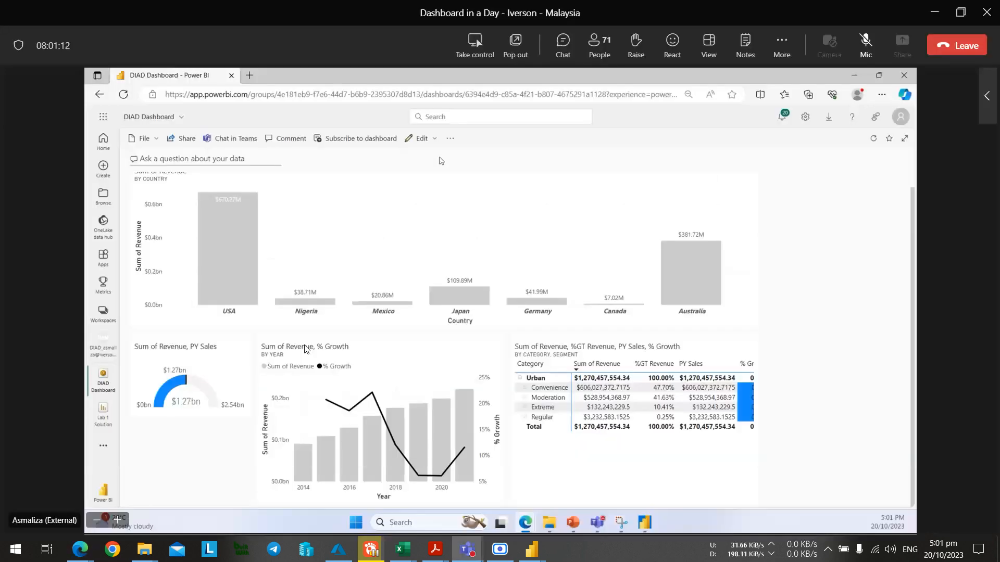
pyautogui.click(422, 138)
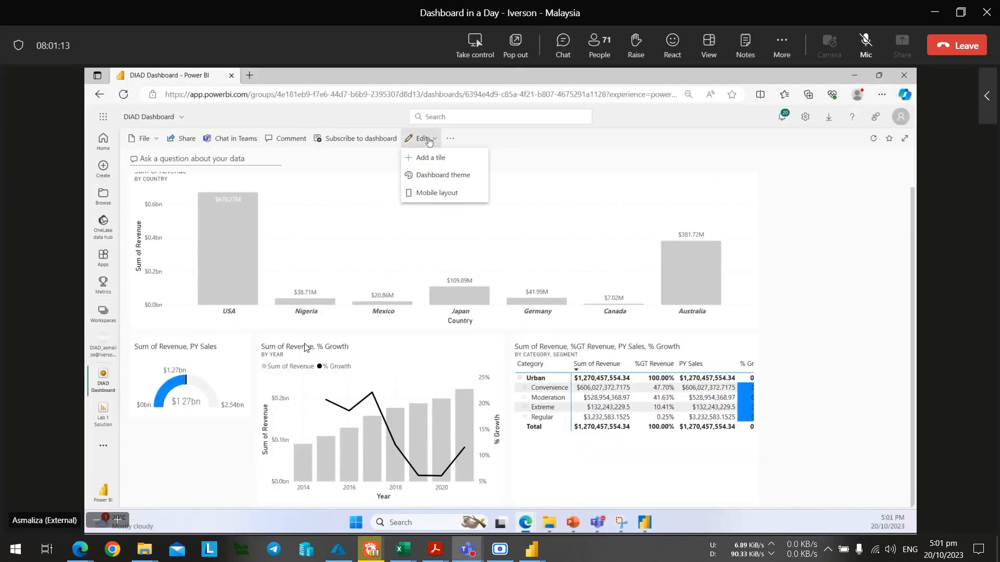
pyautogui.click(428, 176)
pyautogui.click(714, 206)
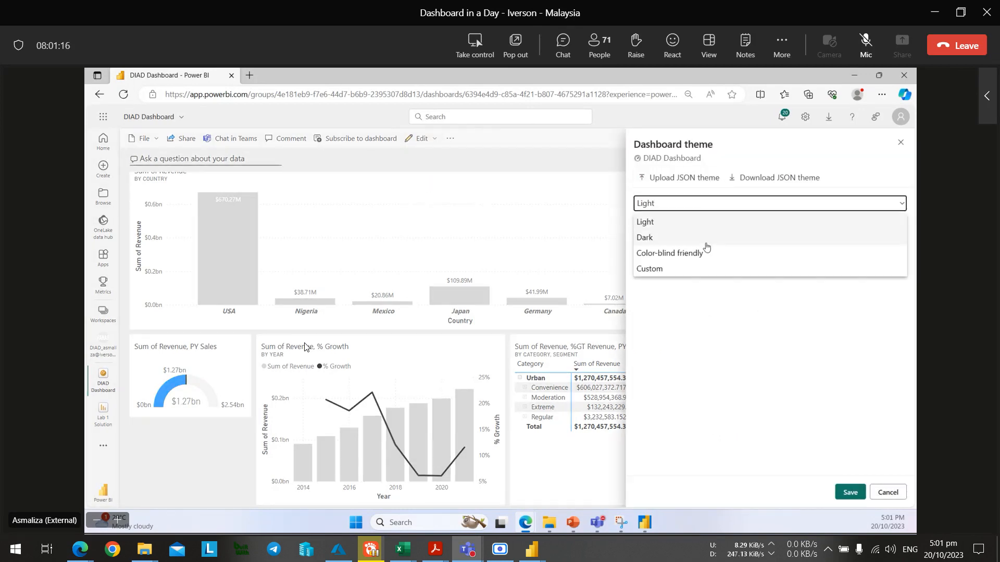
pyautogui.hotkey('alt', 'Tab')
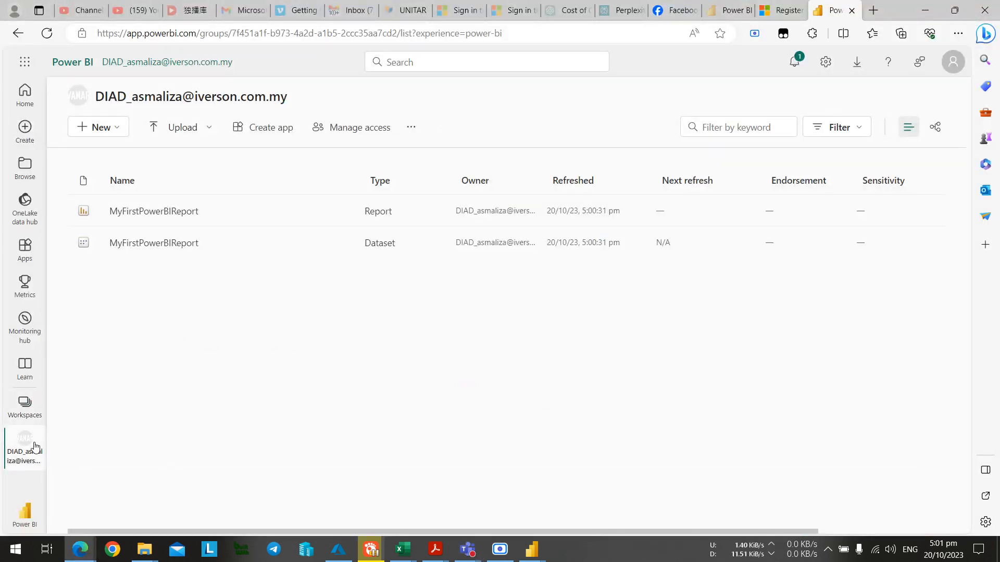
pyautogui.hotkey('alt', 'Tab')
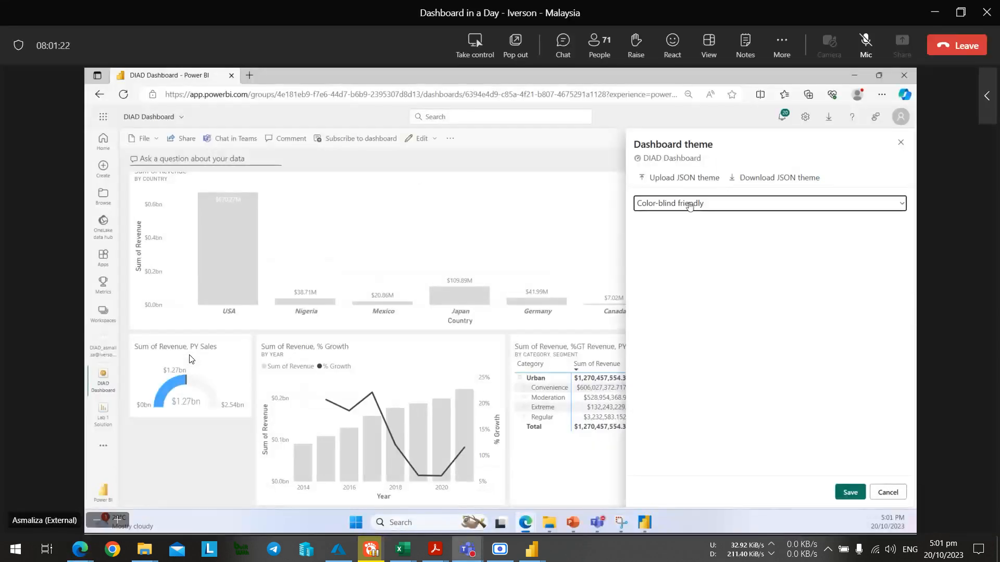
pyautogui.hotkey('alt', 'Tab')
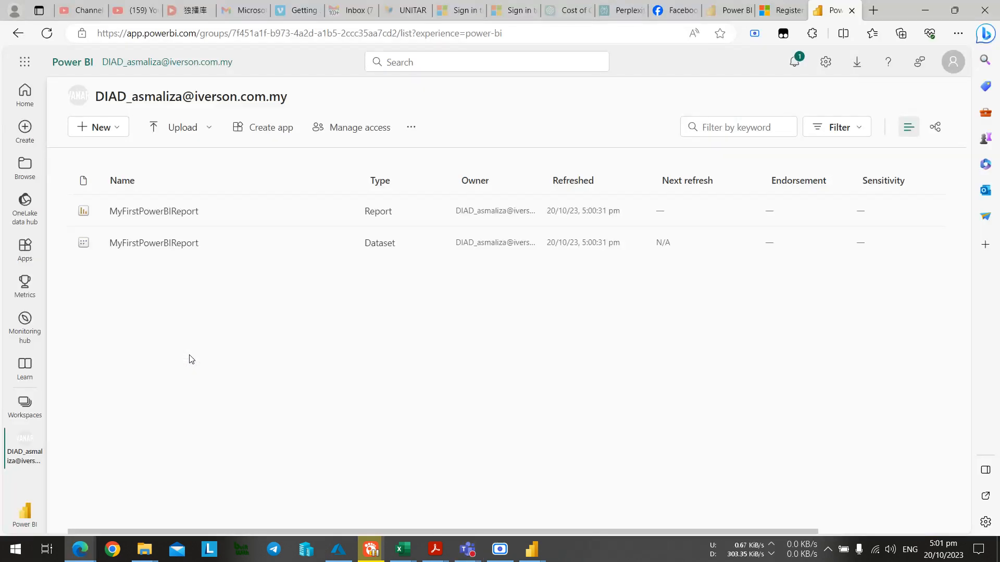
pyautogui.hotkey('alt', 'Tab')
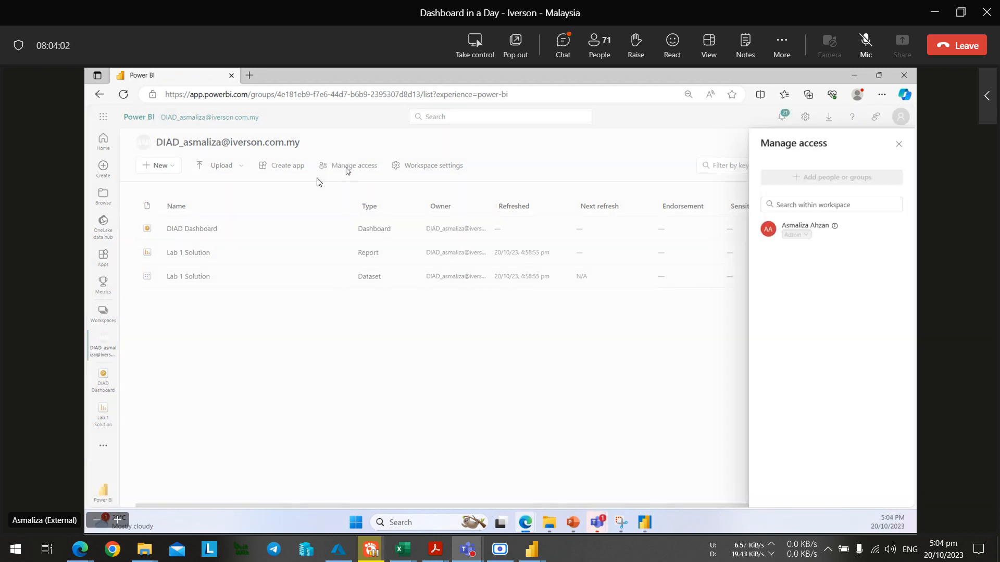
pyautogui.hotkey('alt', 'Tab')
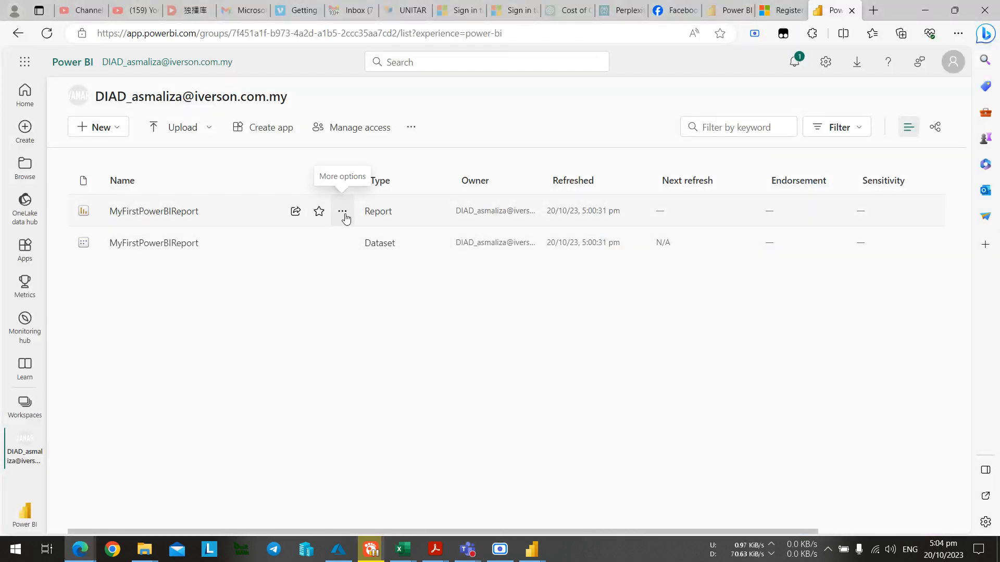
# Open the published MyFirstPowerBIReport report, check the presenter's shared screen in Teams, and dismiss the report's PowerPoint embedding tip.
pyautogui.click(178, 212)
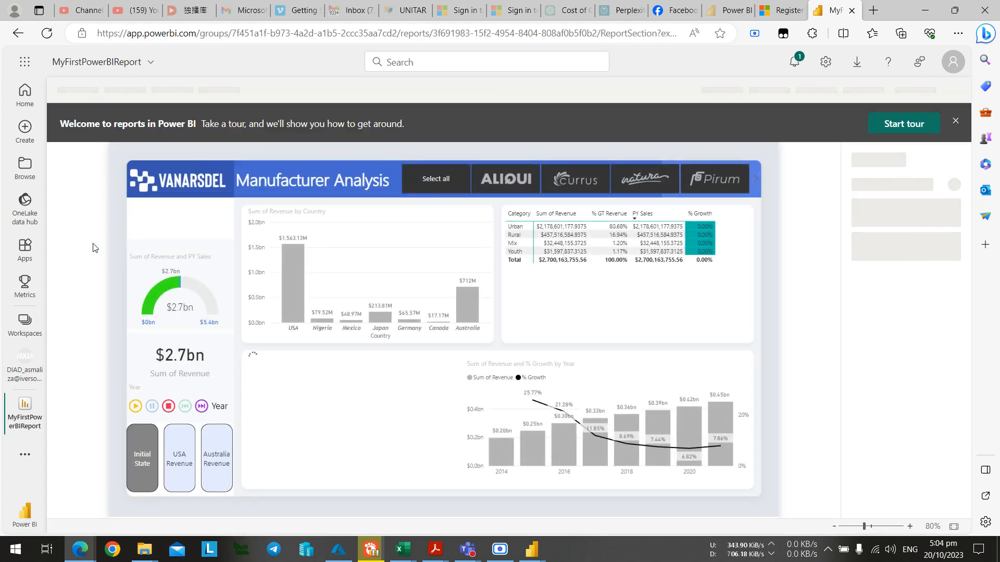
pyautogui.hotkey('alt', 'Tab')
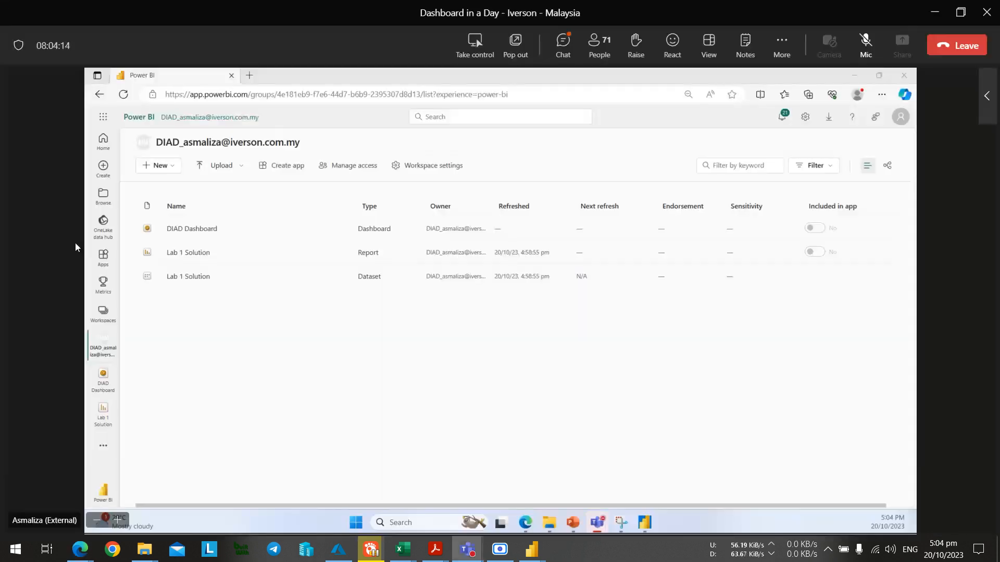
pyautogui.hotkey('alt', 'Tab')
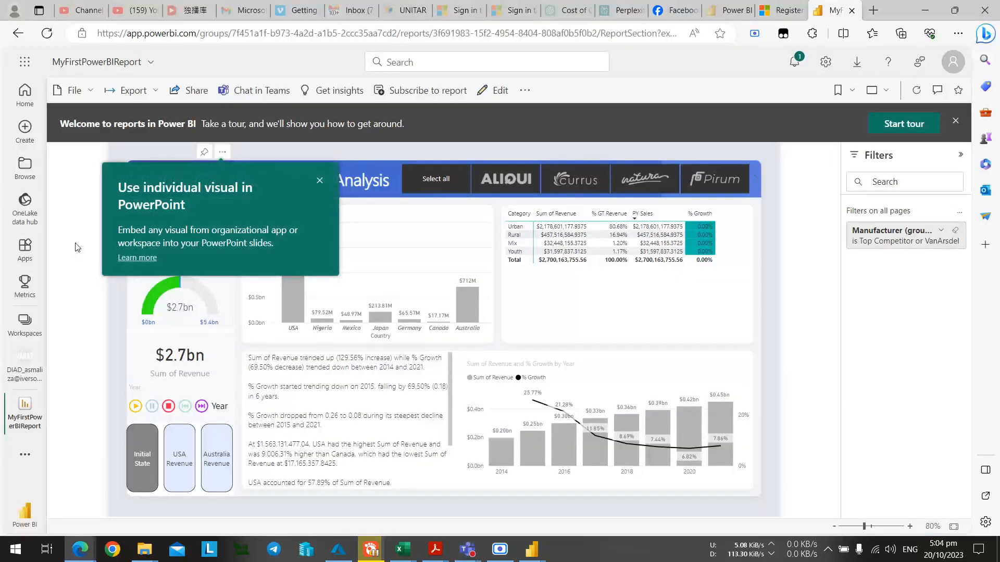
pyautogui.click(320, 182)
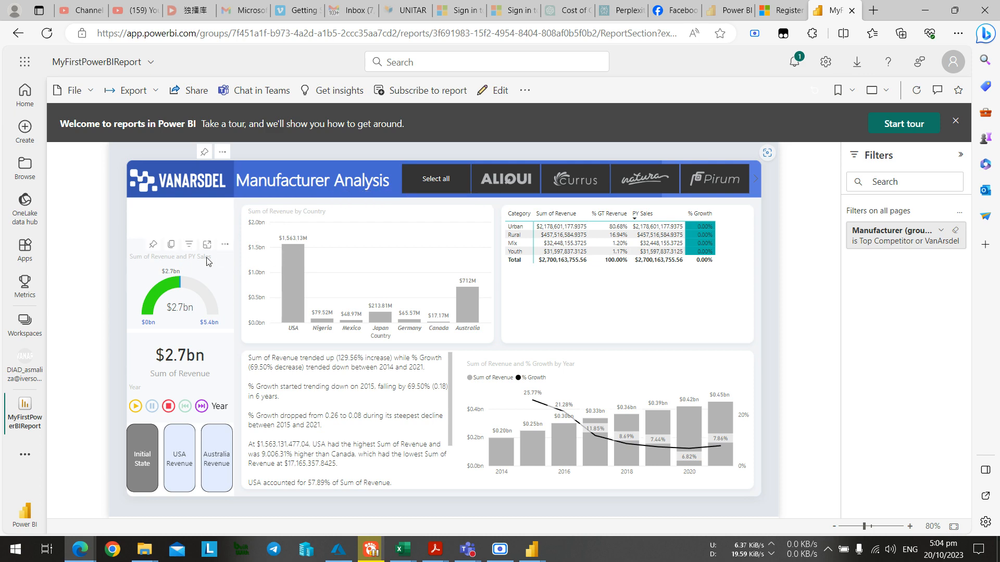
pyautogui.rightClick(215, 274)
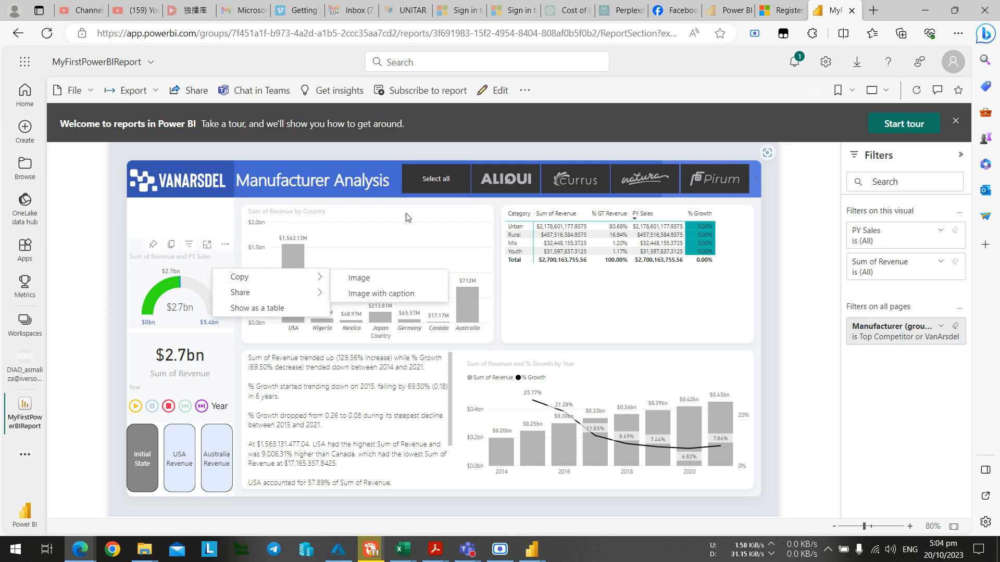
pyautogui.rightClick(394, 222)
pyautogui.press('Escape')
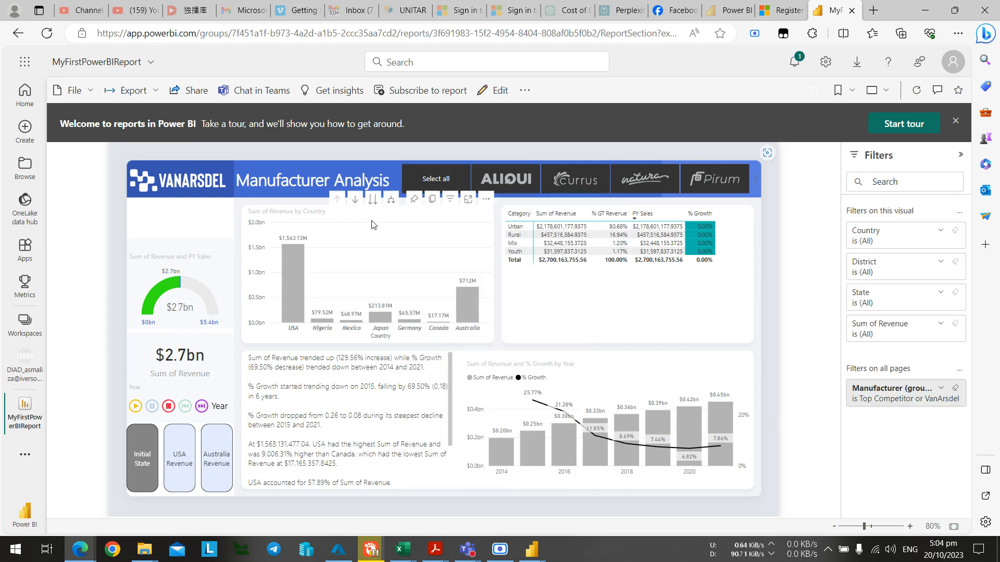
# Pin the Sum of Revenue by Country chart to a new dashboard named DIAD_dashboard, keeping the current theme.
pyautogui.click(411, 200)
pyautogui.click(567, 332)
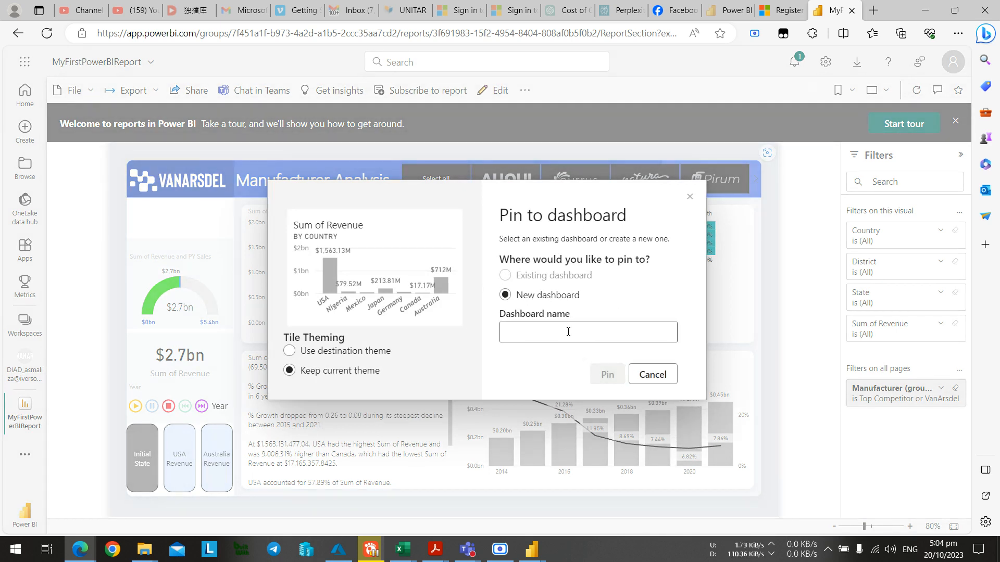
pyautogui.write('Dia')
pyautogui.press('BackSpace')
pyautogui.press('BackSpace')
pyautogui.write('IA')
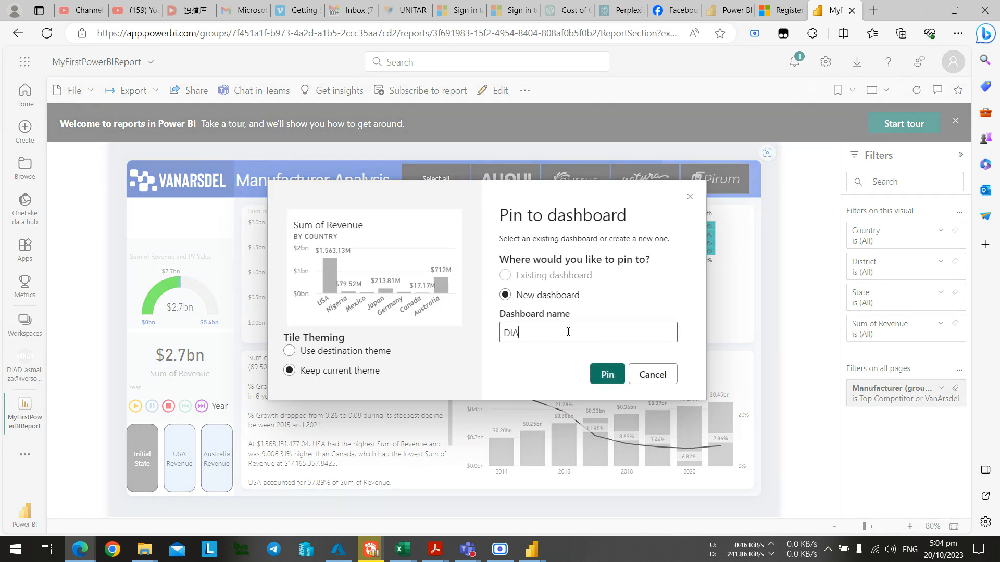
pyautogui.write('D_DA')
pyautogui.write('dashboard')
pyautogui.click(607, 375)
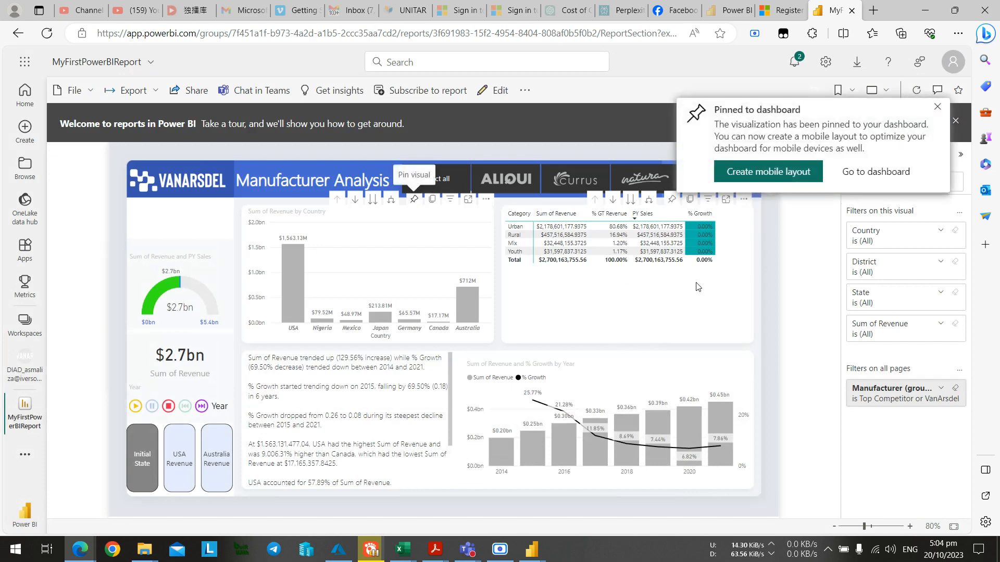
# Pin the category revenue table and the Sum of Revenue and % Growth by Year chart to the existing DIAD_dashboard.
pyautogui.click(671, 202)
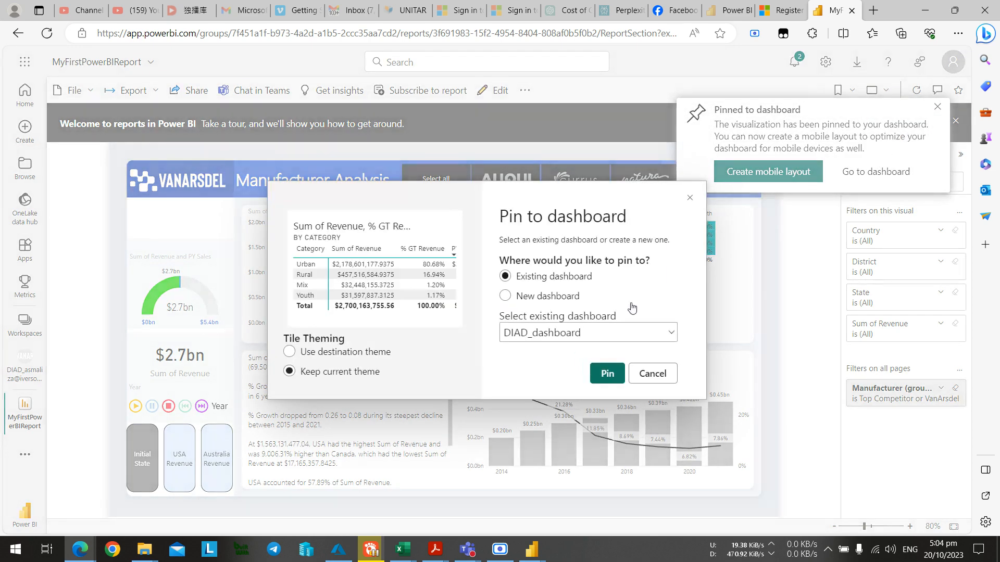
pyautogui.click(607, 374)
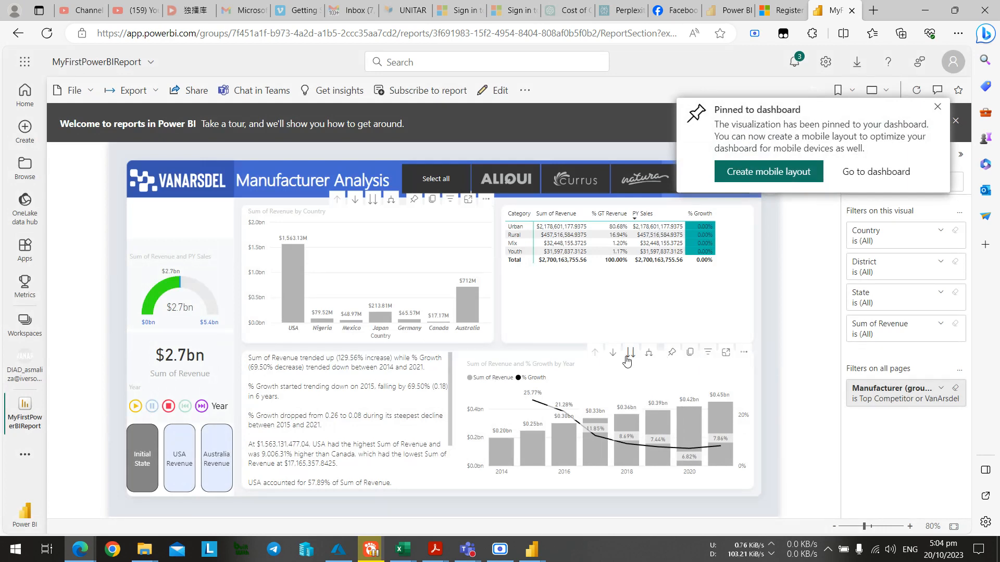
pyautogui.click(671, 351)
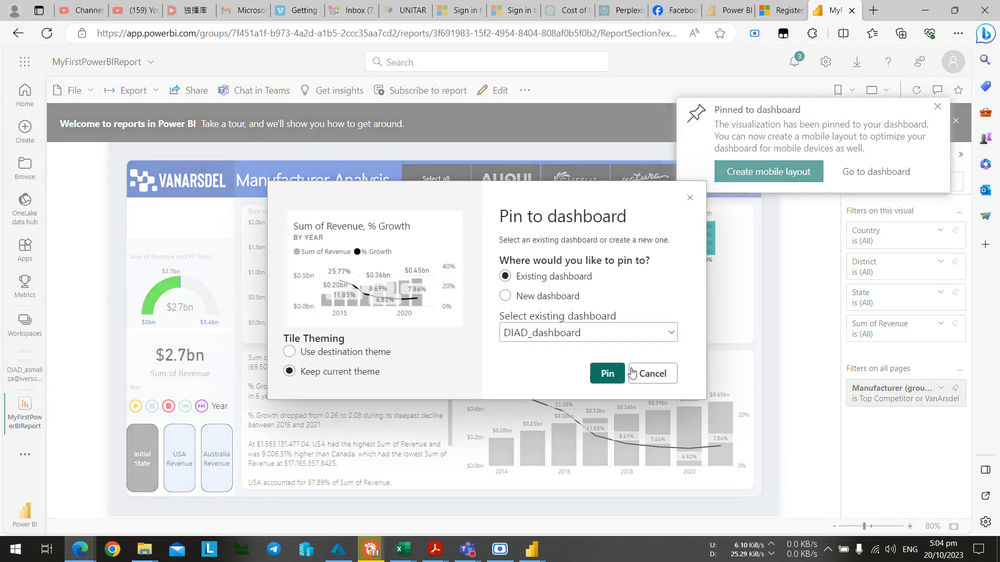
pyautogui.click(639, 375)
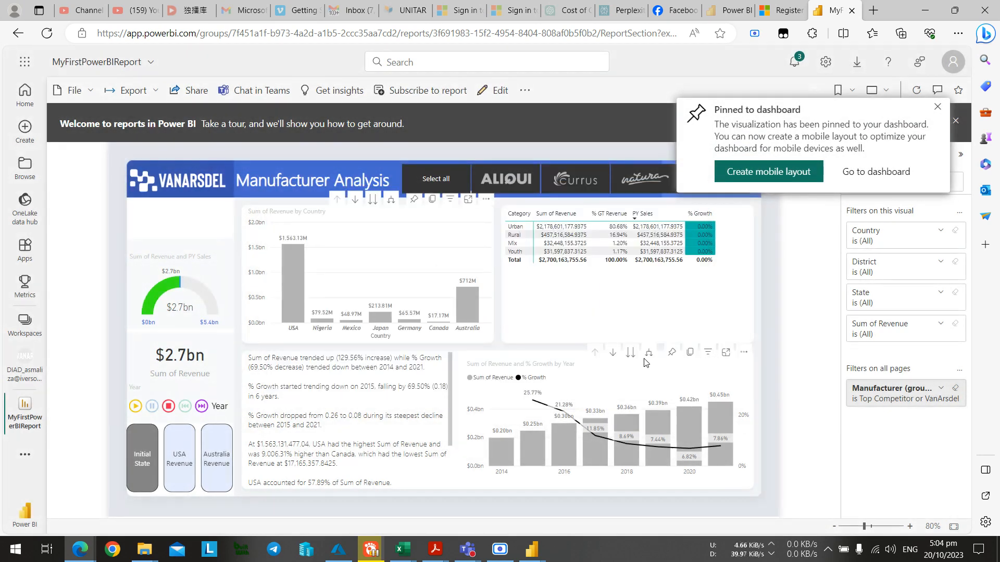
pyautogui.click(672, 352)
pyautogui.click(607, 380)
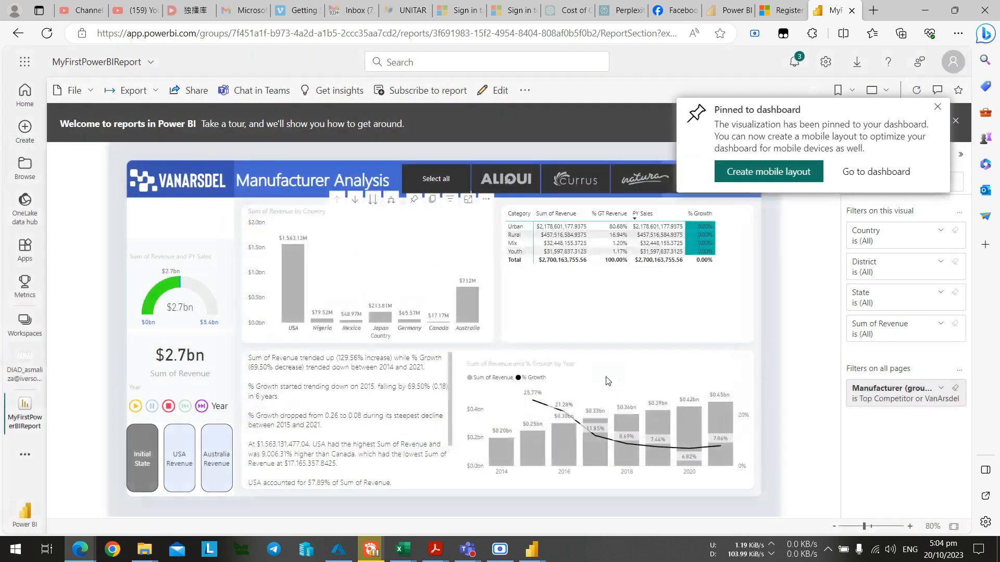
# Open DIAD_dashboard from the pin notification, and check the presenter's shared screen in Teams before returning to the browser.
pyautogui.click(839, 177)
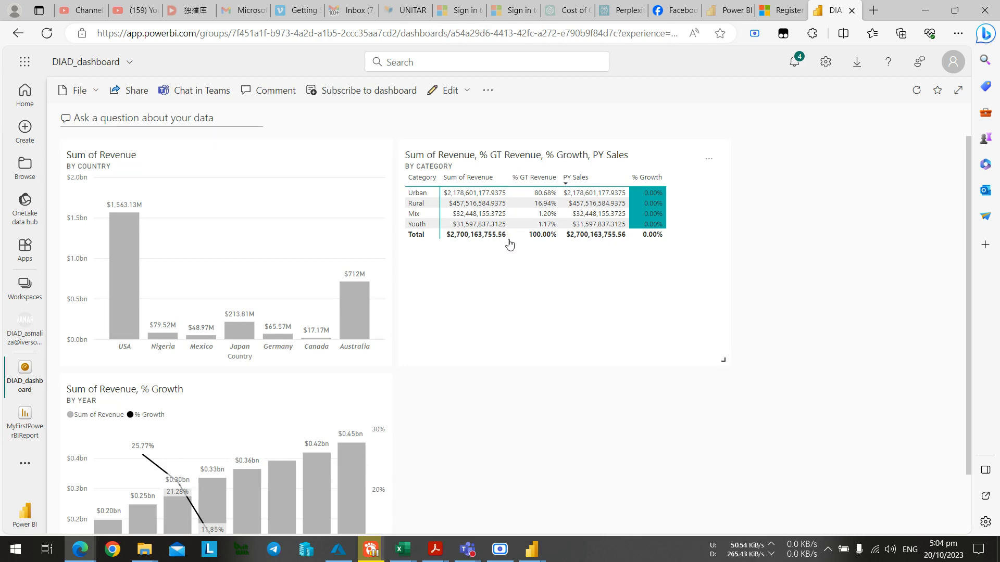
pyautogui.hotkey('alt', 'Tab')
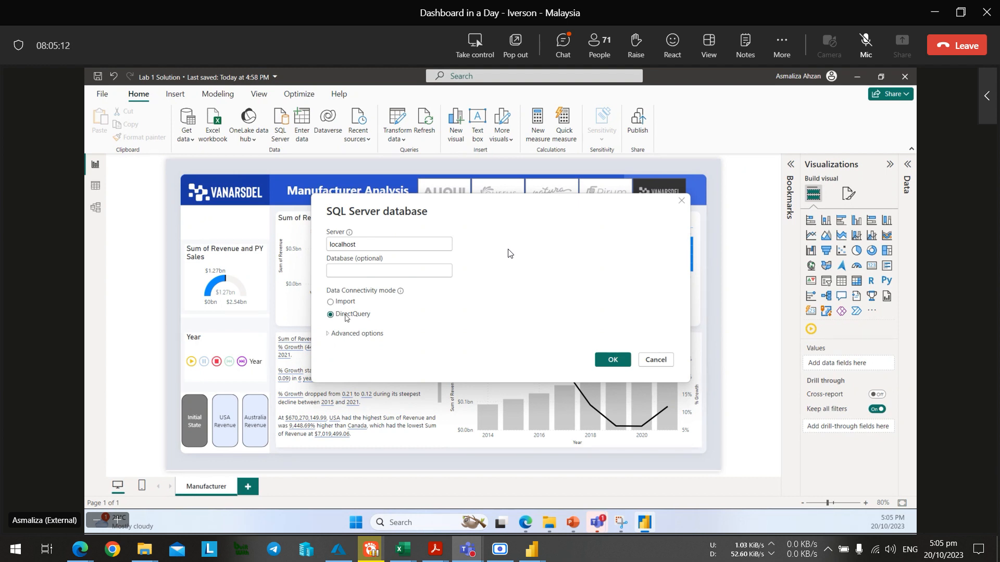
pyautogui.hotkey('alt', 'Tab')
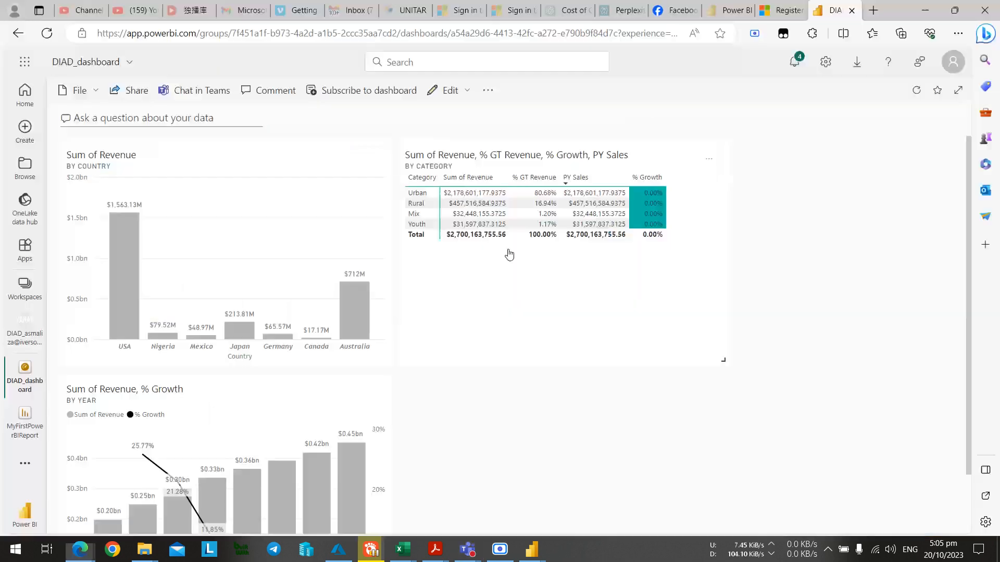
pyautogui.hotkey('alt', 'Tab')
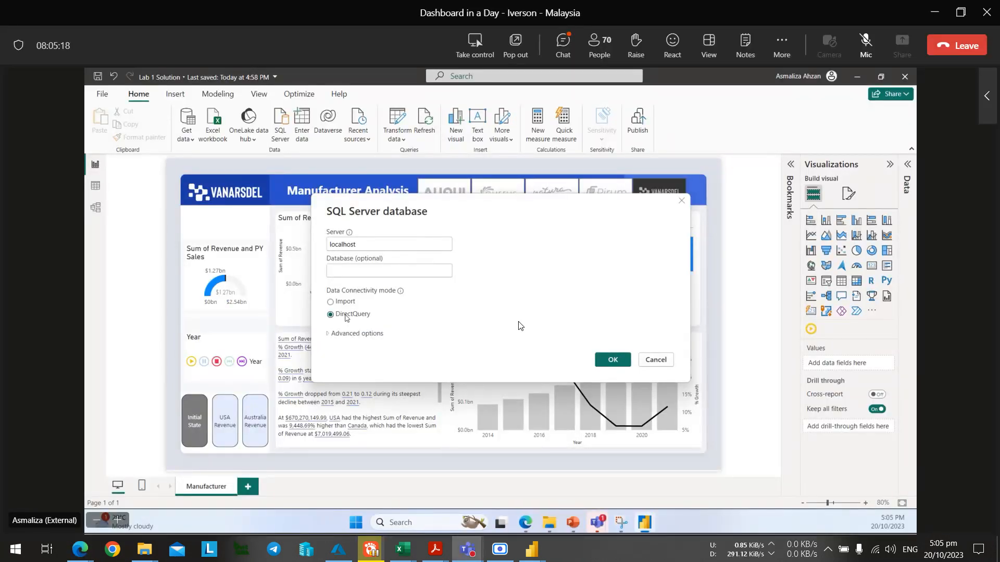
pyautogui.hotkey('alt', 'Tab')
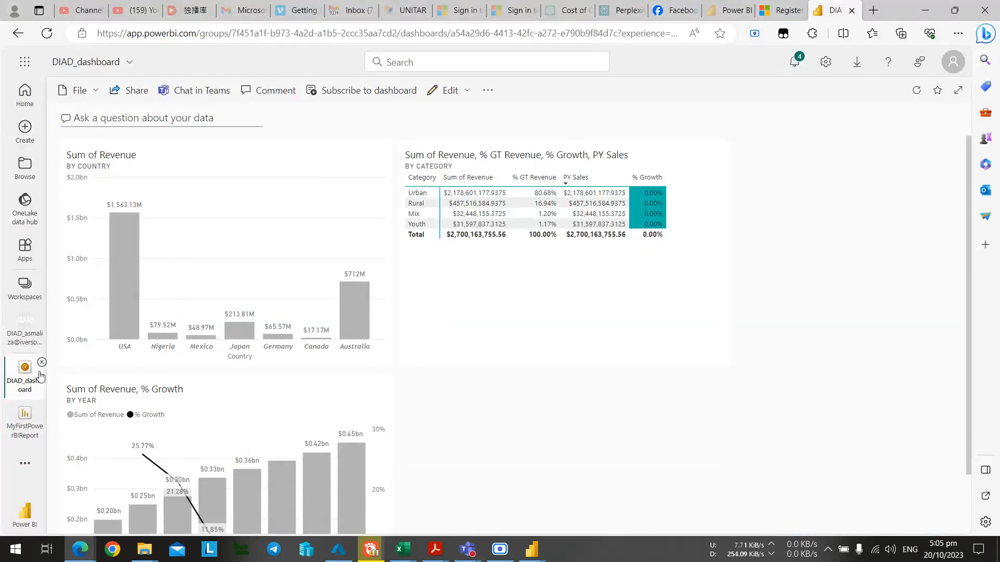
# Open the dashboard's Q&A, run the suggested questions on top states by PY sales and by % growth, and clear the question.
pyautogui.click(166, 120)
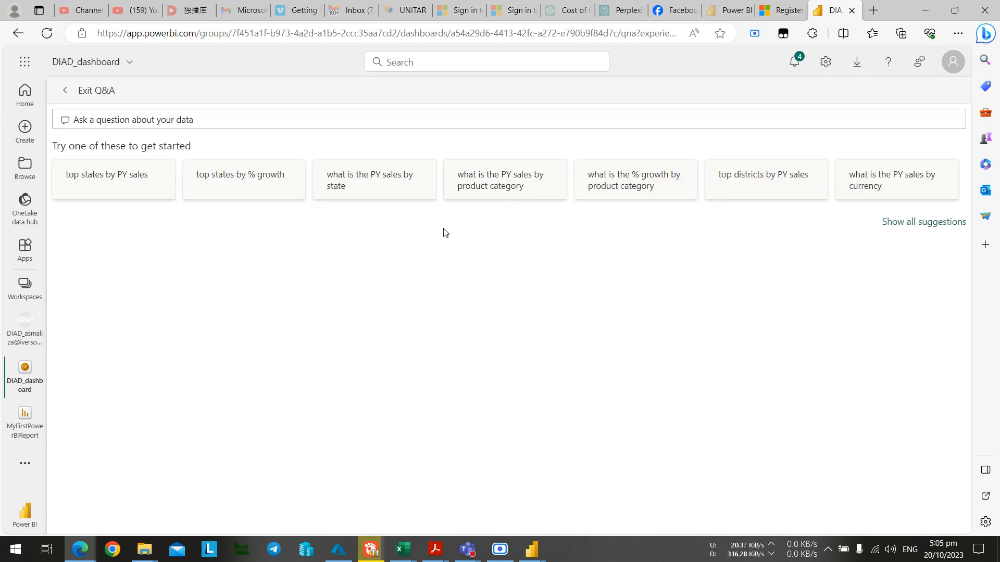
pyautogui.click(136, 187)
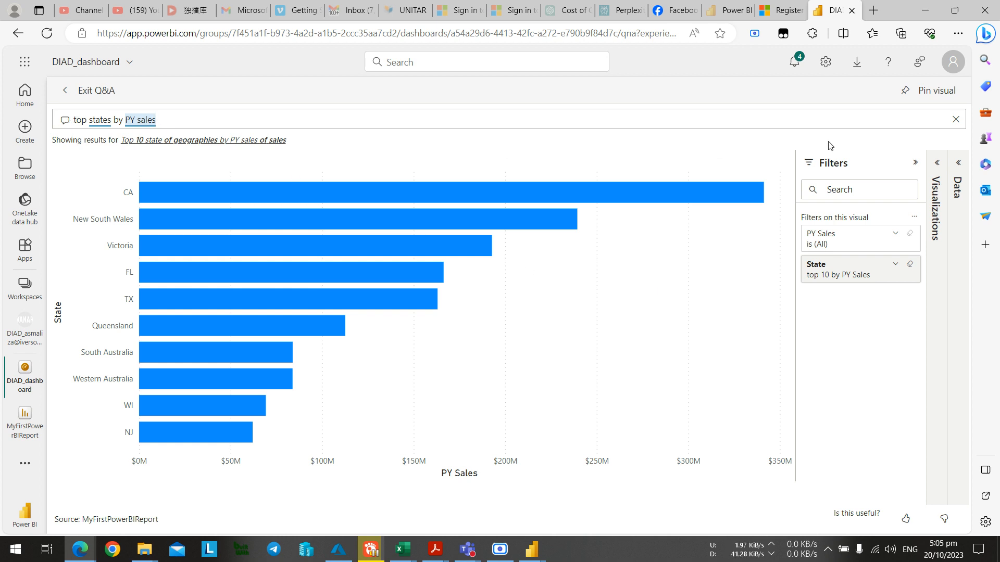
pyautogui.click(955, 119)
pyautogui.click(301, 195)
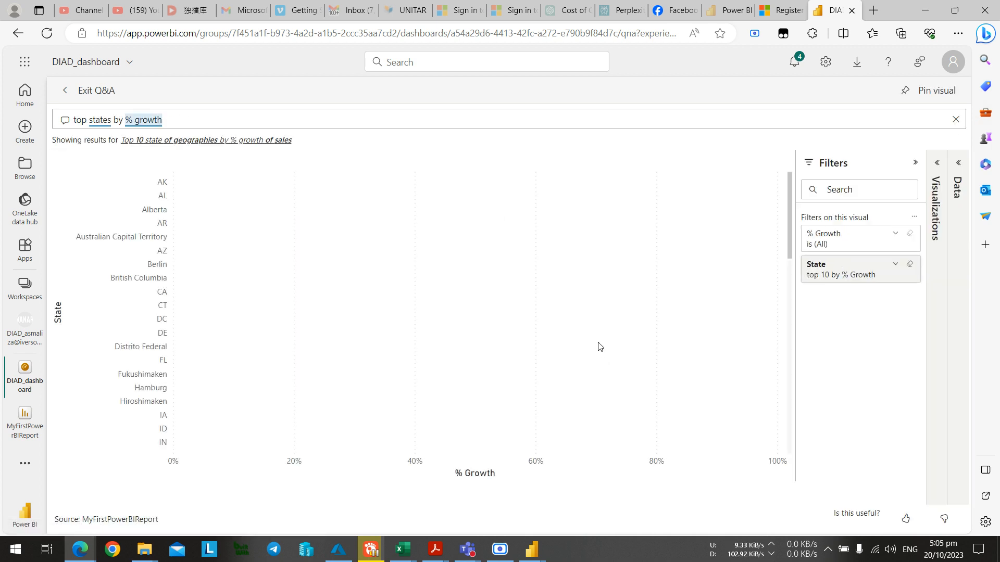
pyautogui.click(955, 120)
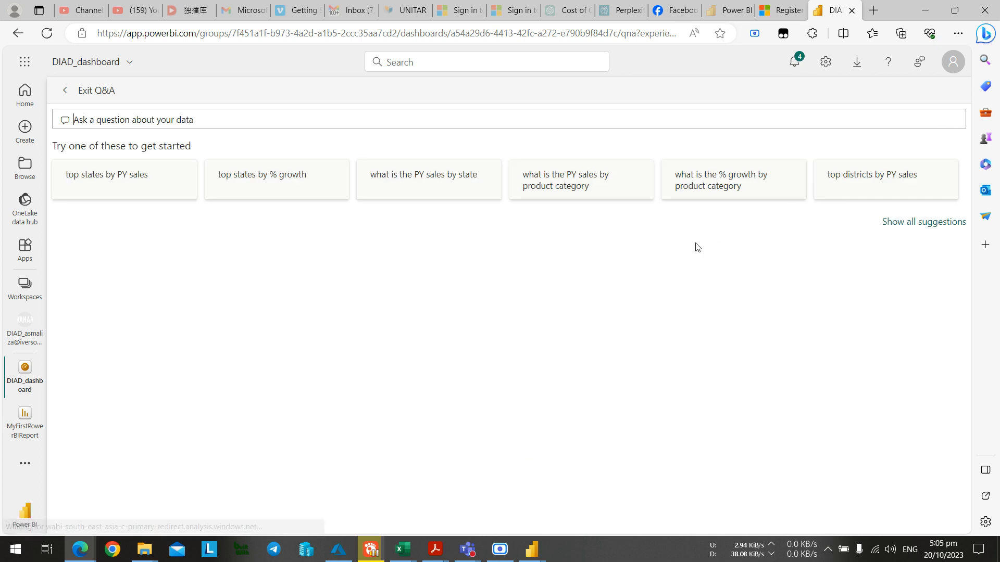
# Run the suggested Q&A questions on PY sales by product category and top districts by PY sales, and clear the question.
pyautogui.click(593, 196)
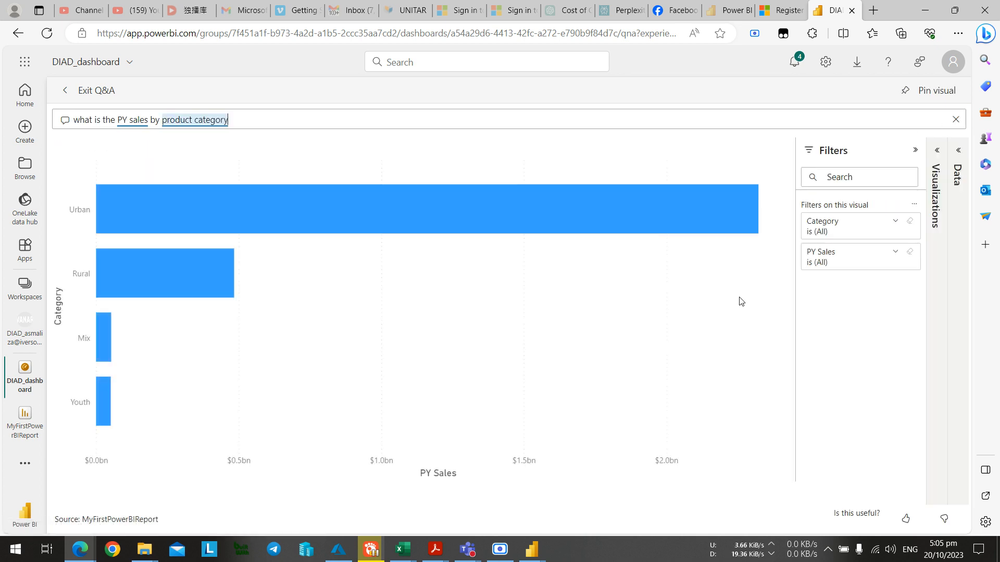
pyautogui.click(955, 120)
pyautogui.click(872, 187)
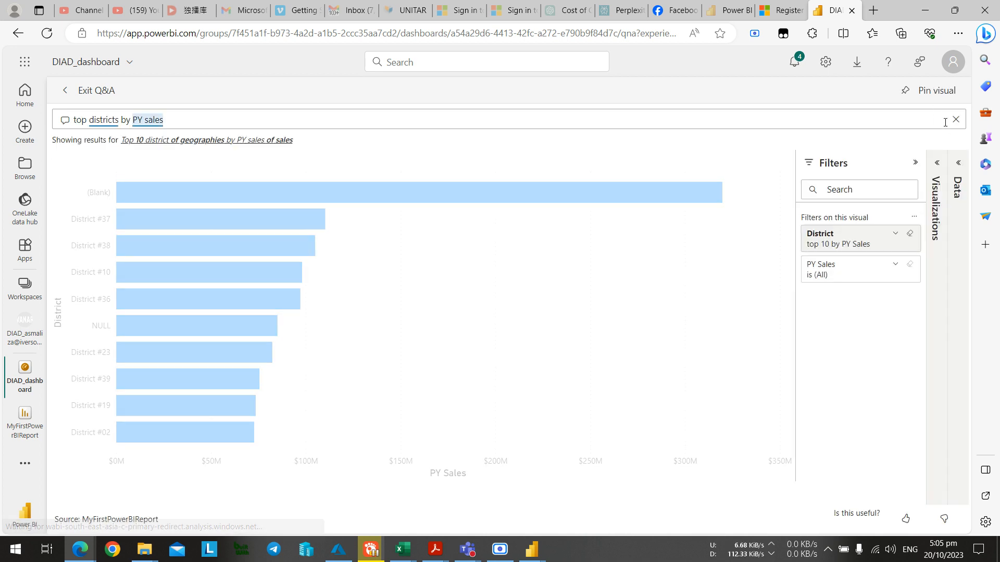
pyautogui.click(954, 119)
# Check the presenter's shared screen in Teams, and exit Q&A back to DIAD_dashboard in the browser.
pyautogui.hotkey('alt', 'Tab')
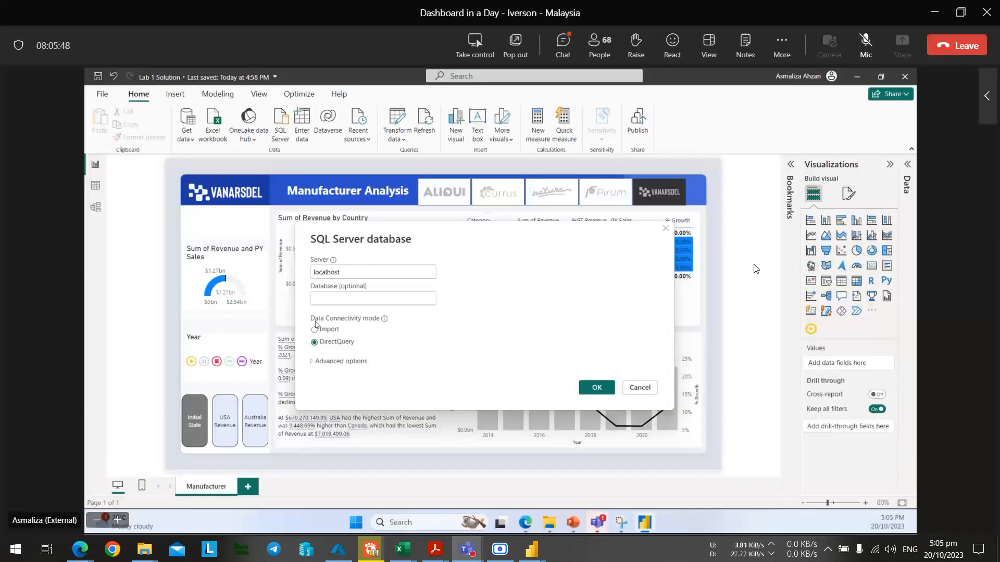
pyautogui.hotkey('alt', 'Tab')
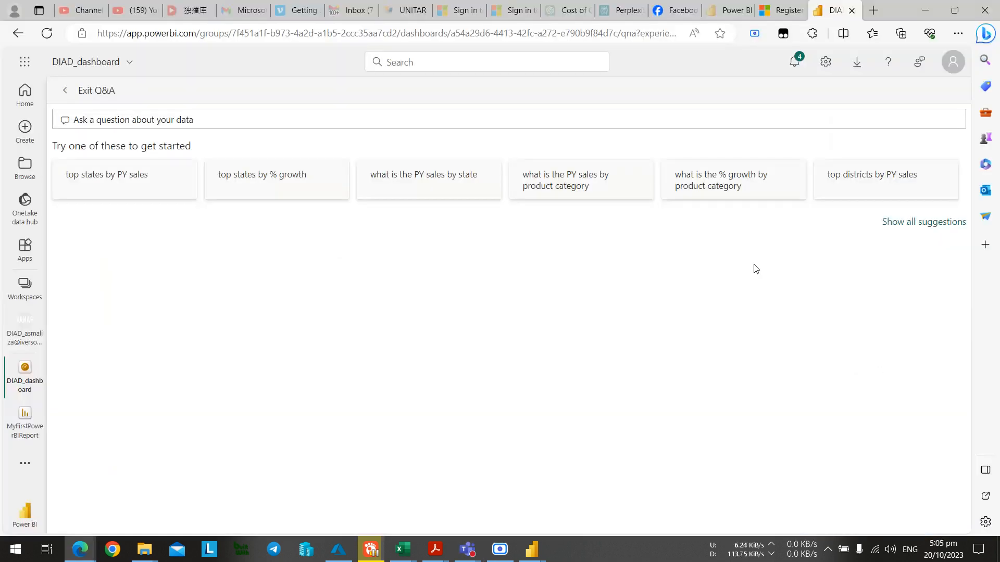
pyautogui.click(67, 90)
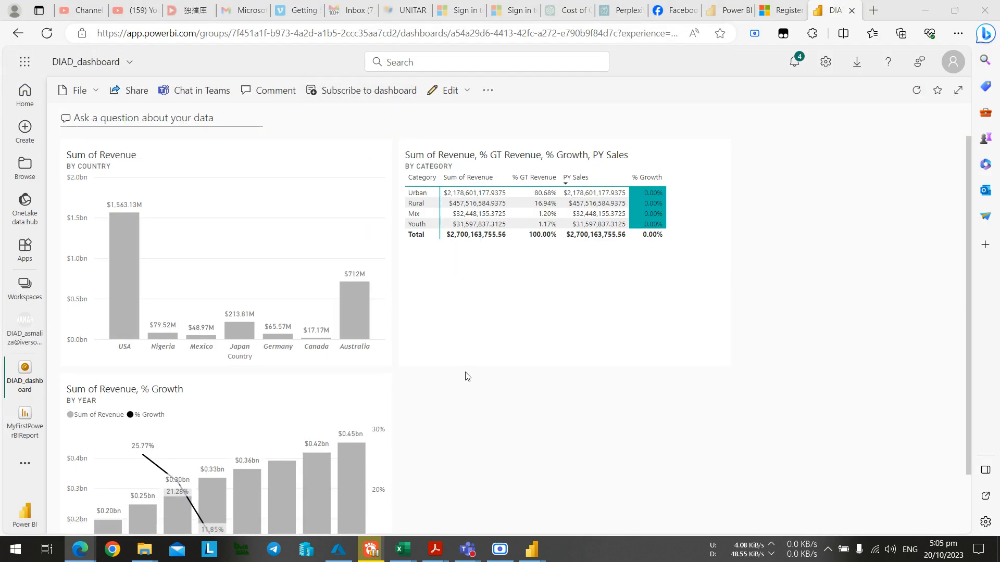
# Switch to the Teams meeting and follow the presenter's demo of the SQL Server database connection with DirectQuery and its advanced options.
pyautogui.hotkey('alt', 'Tab')
pyautogui.hotkey('alt', 'Tab')
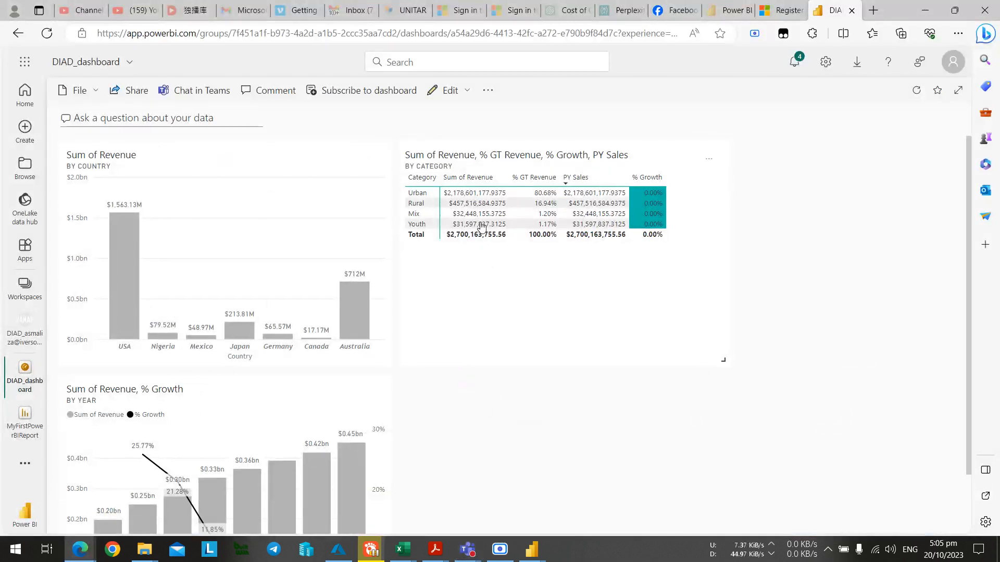
pyautogui.hotkey('alt', 'Tab')
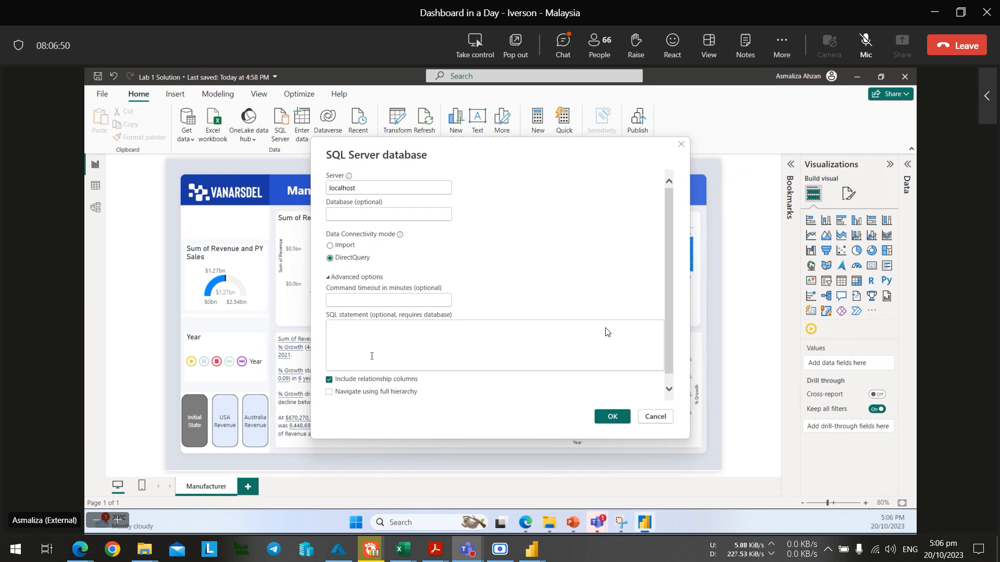
pyautogui.click(372, 356)
pyautogui.click(657, 416)
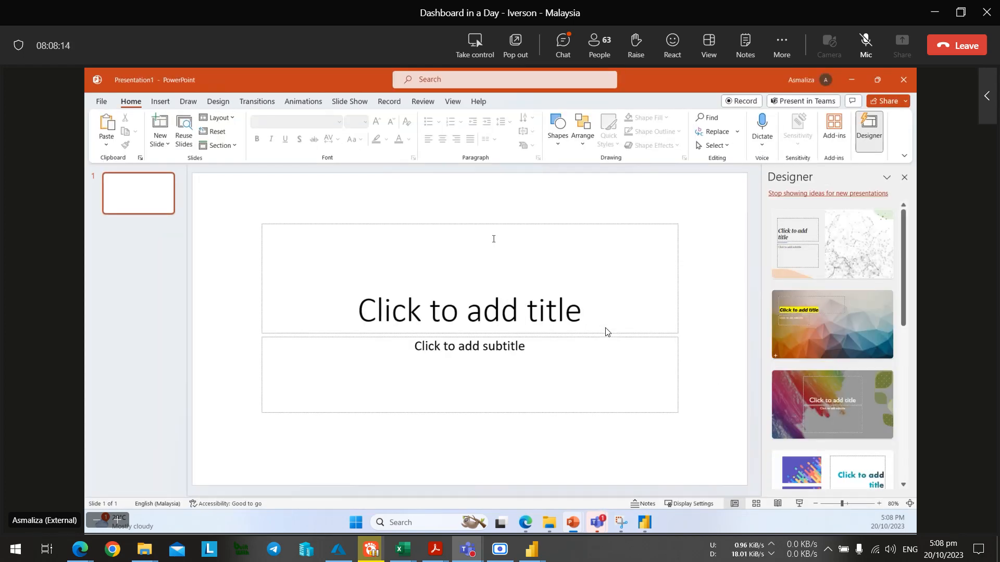
# Follow the presenter's demo of PowerPoint's add-ins and insertion of a Power BI object on a blank slide.
pyautogui.click(833, 136)
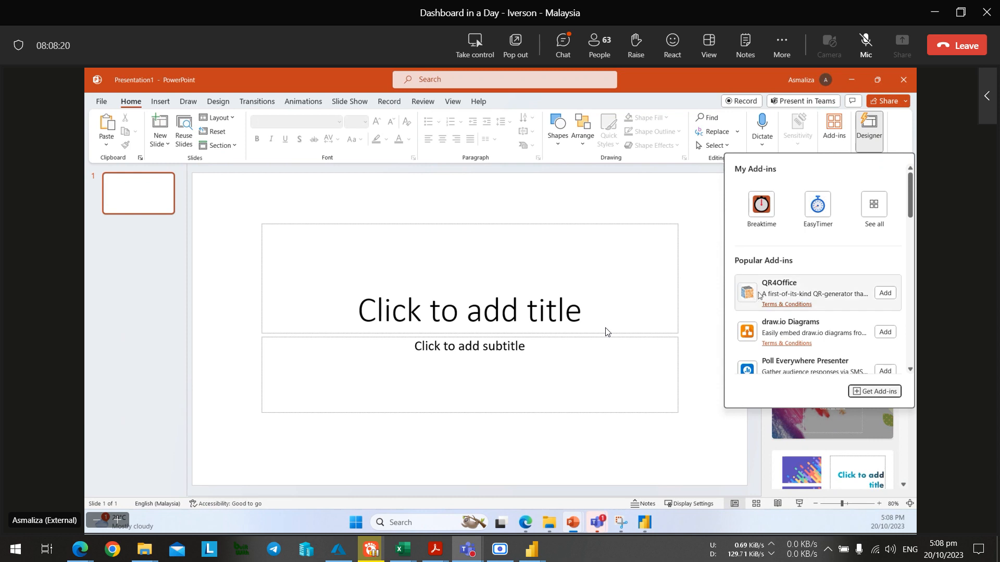
pyautogui.click(539, 221)
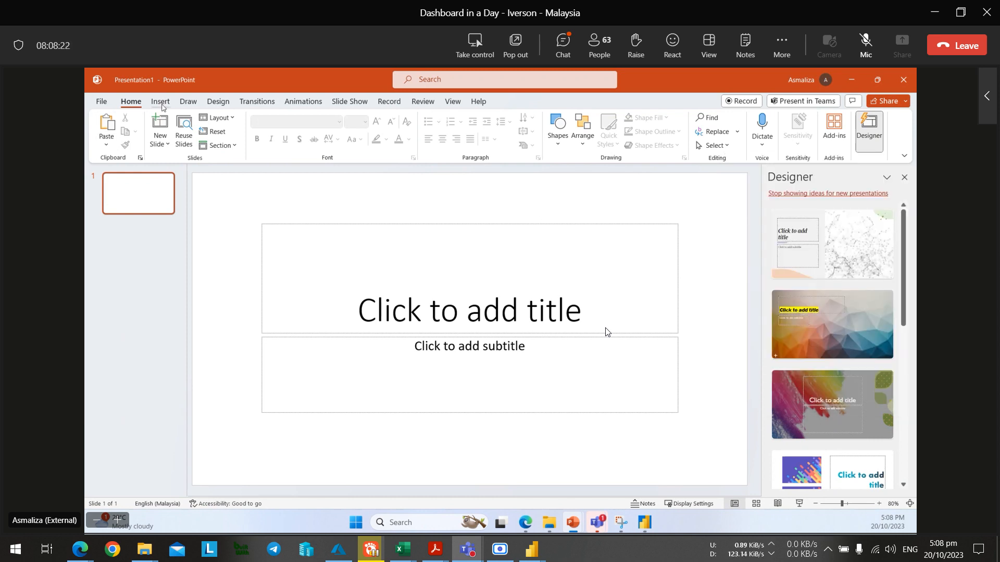
pyautogui.click(161, 102)
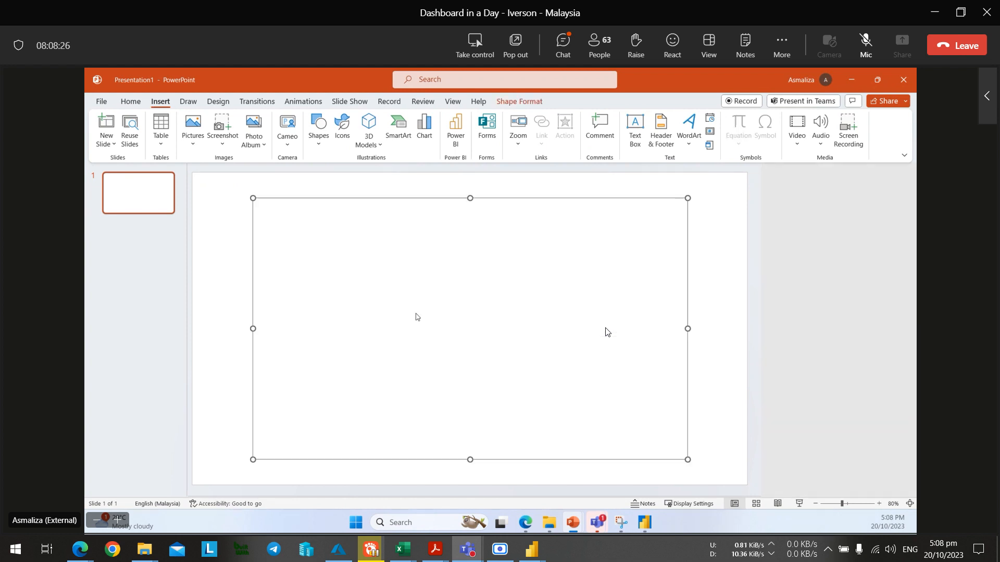
# Create a blank presentation in PowerPoint, delete the slide's title and subtitle placeholders, and return to the Teams meeting.
pyautogui.press('super')
pyautogui.write('po')
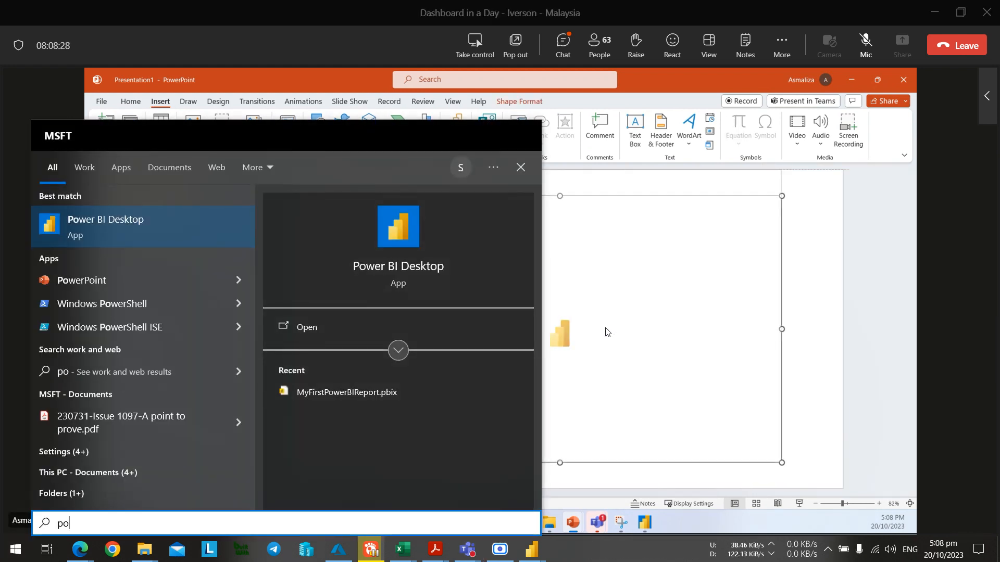
pyautogui.click(86, 280)
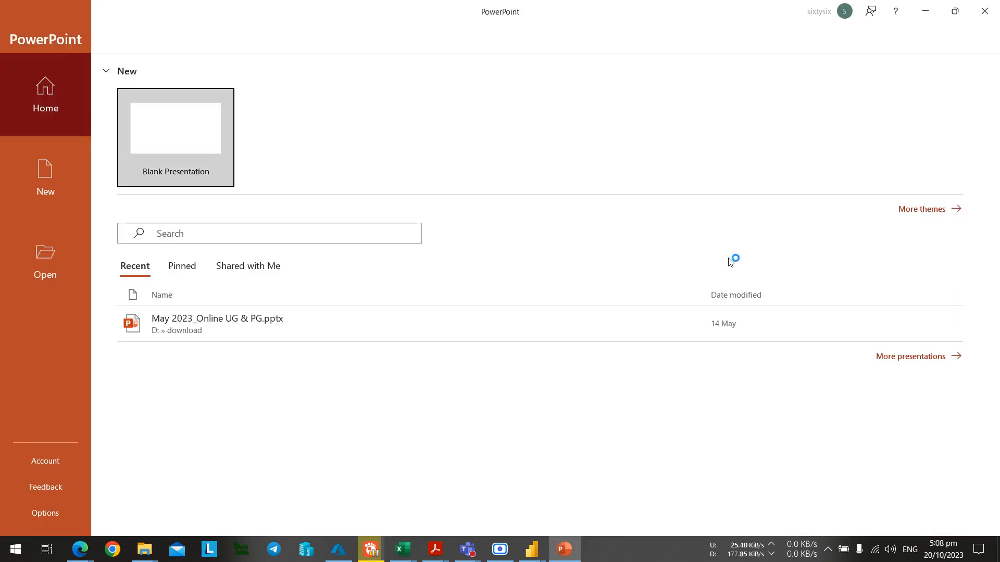
pyautogui.click(129, 133)
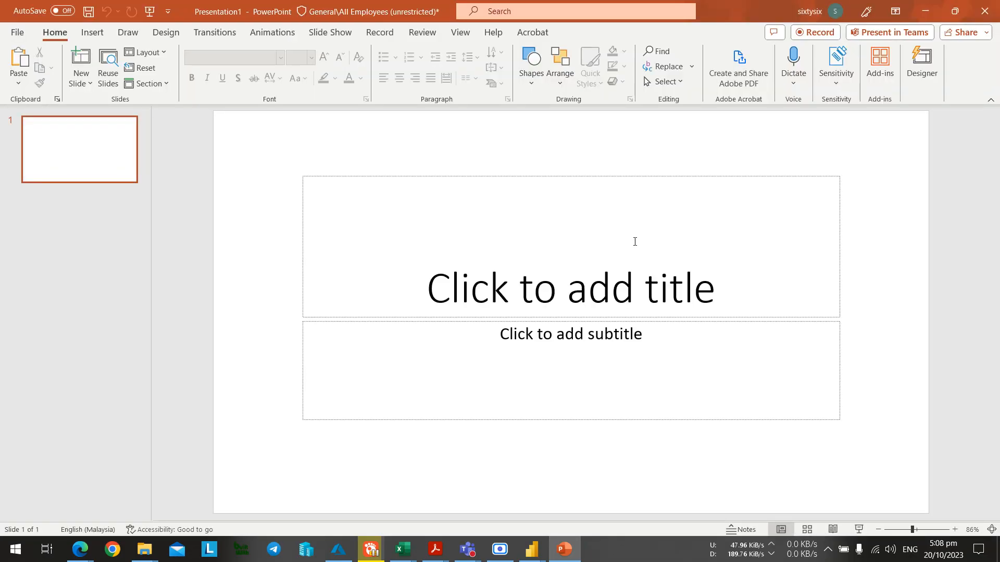
pyautogui.moveTo(276, 139); pyautogui.dragTo(903, 416)
pyautogui.press('Delete')
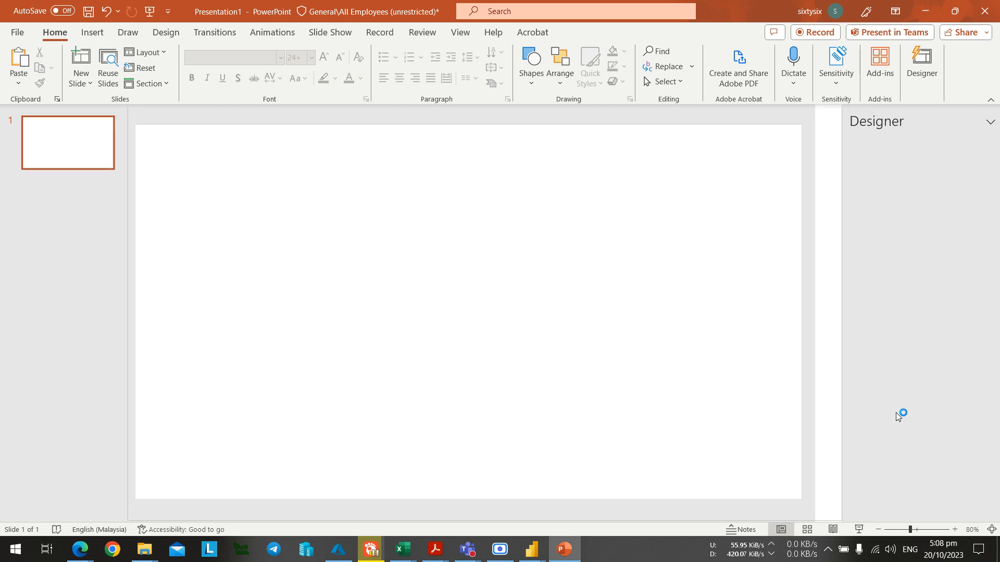
pyautogui.hotkey('alt', 'Tab')
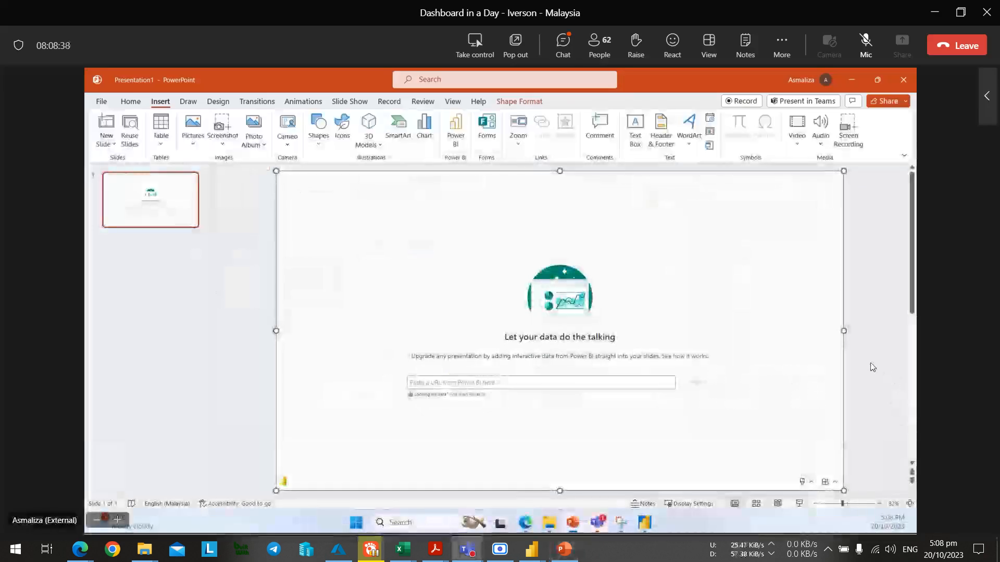
# Switch to PowerPoint and insert a Power BI object on the blank slide.
pyautogui.hotkey('alt', 'Tab')
pyautogui.click(92, 33)
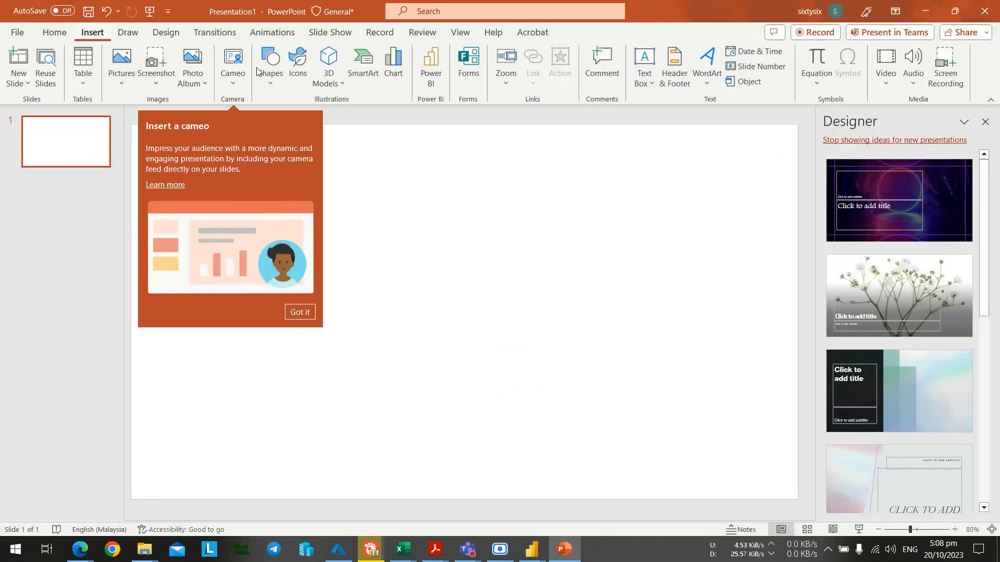
pyautogui.click(431, 67)
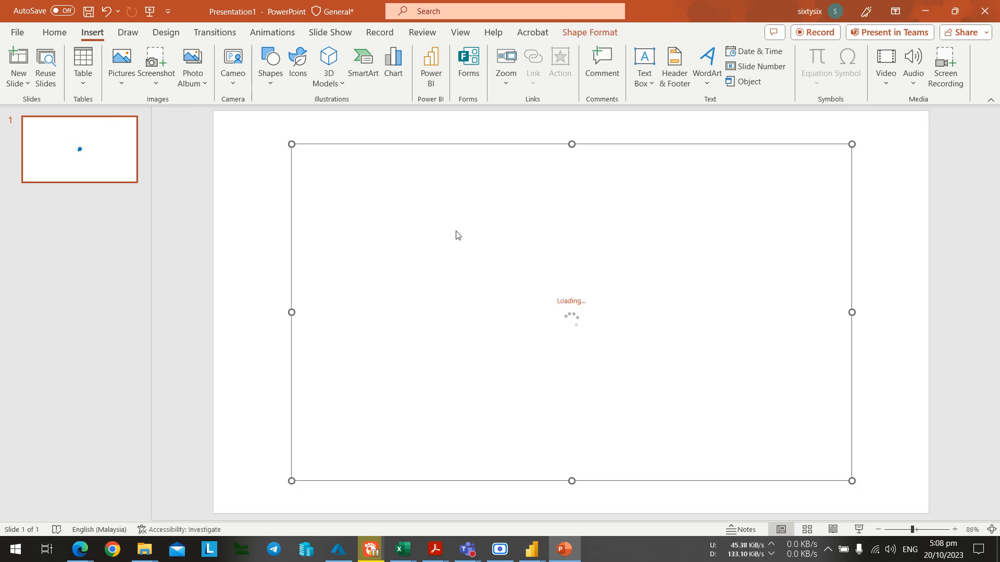
# Compare the inserted Power BI object with the presenter's slide in Teams, and follow the demo of sharing the Lab 1 Solution report.
pyautogui.hotkey('alt', 'Tab')
pyautogui.hotkey('alt', 'Tab')
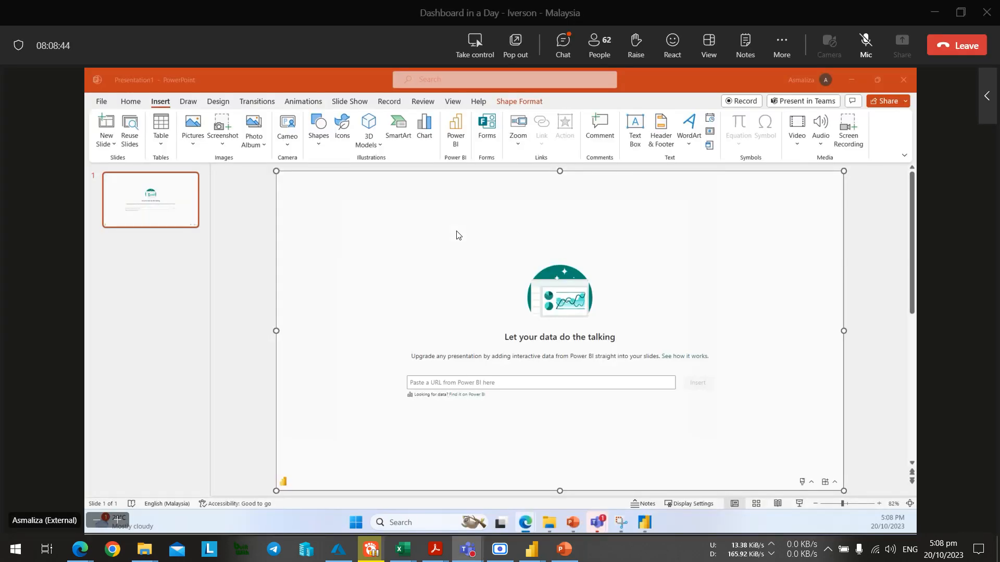
pyautogui.hotkey('alt', 'Tab')
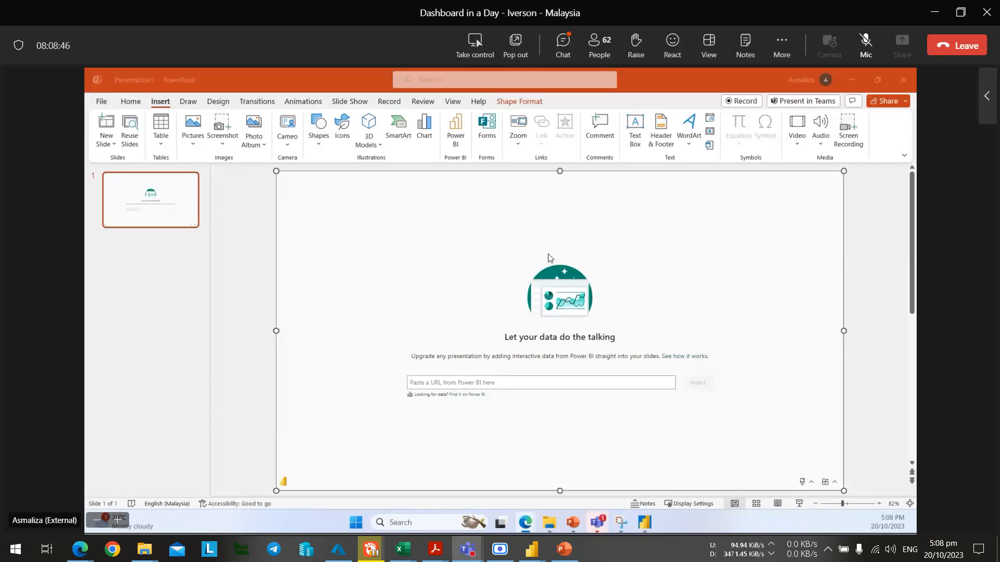
pyautogui.hotkey('alt', 'Tab')
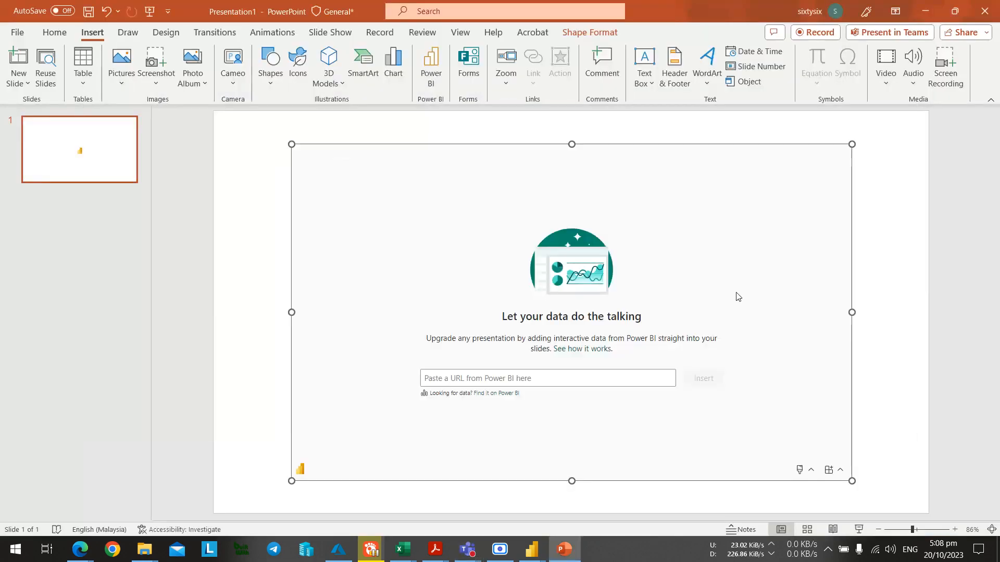
pyautogui.hotkey('alt', 'Tab')
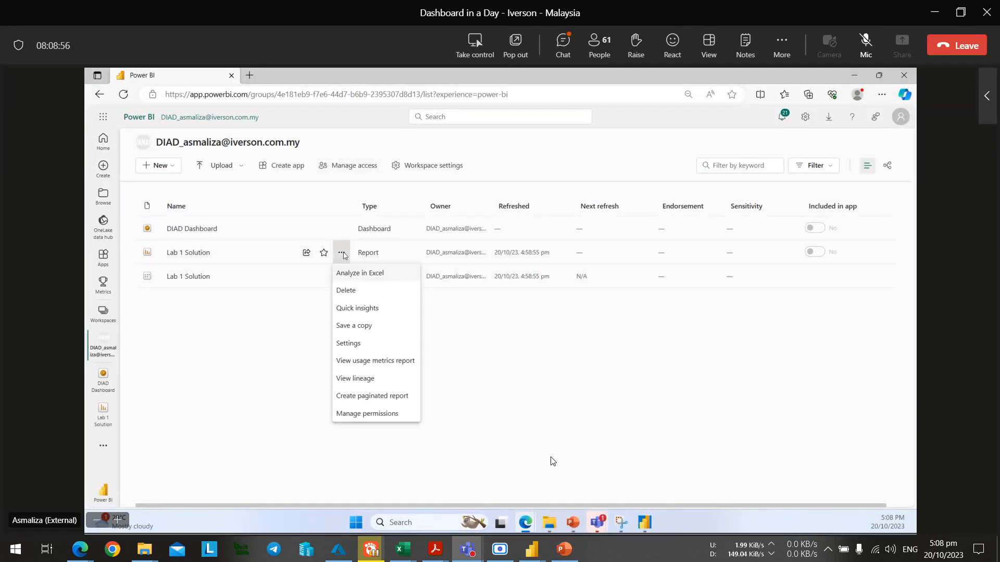
pyautogui.moveTo(82, 546)
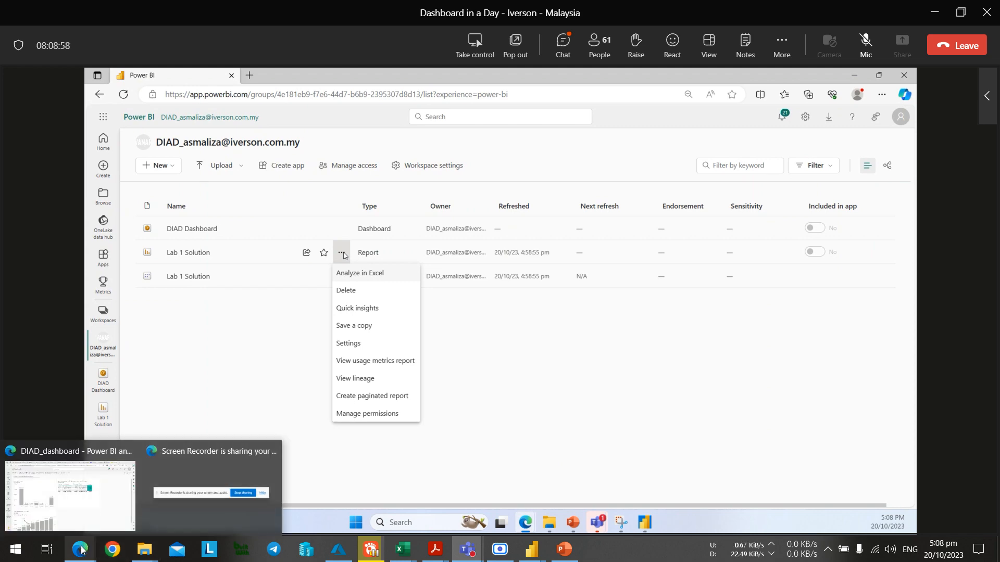
pyautogui.click(102, 509)
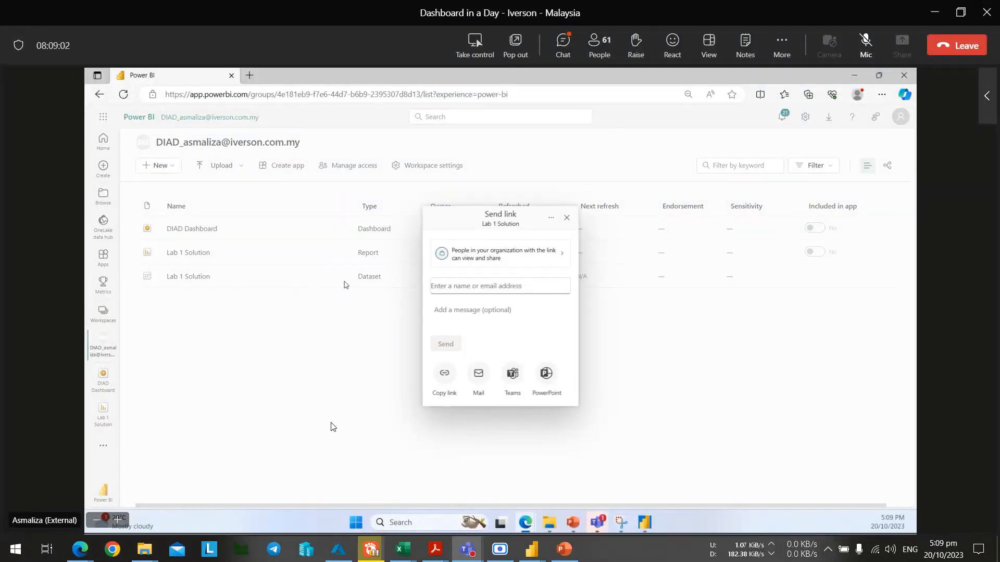
# Switch to the Power BI service in the browser, open MyFirstPowerBIReport, and go to the Home page.
pyautogui.moveTo(80, 551)
pyautogui.click(64, 476)
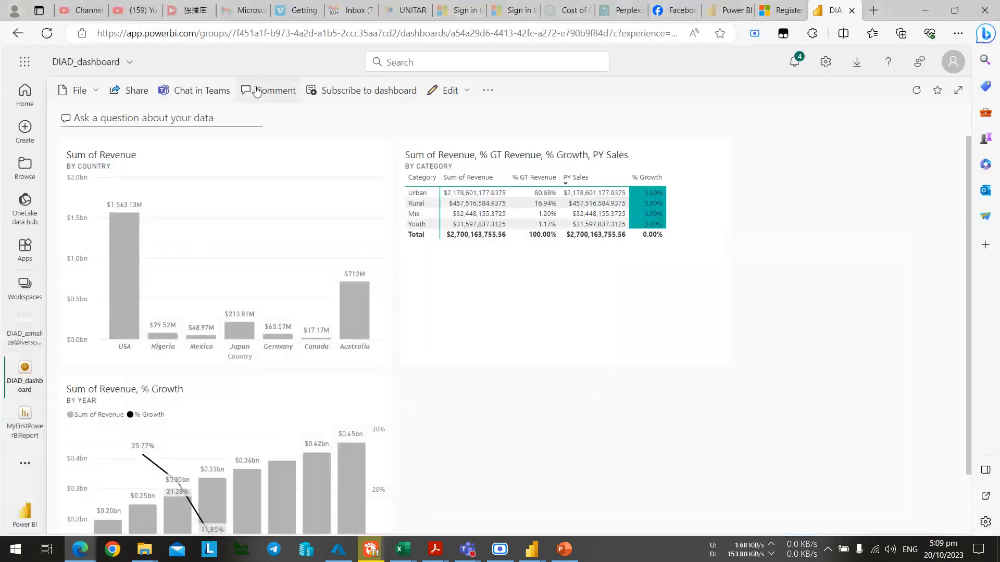
pyautogui.click(25, 421)
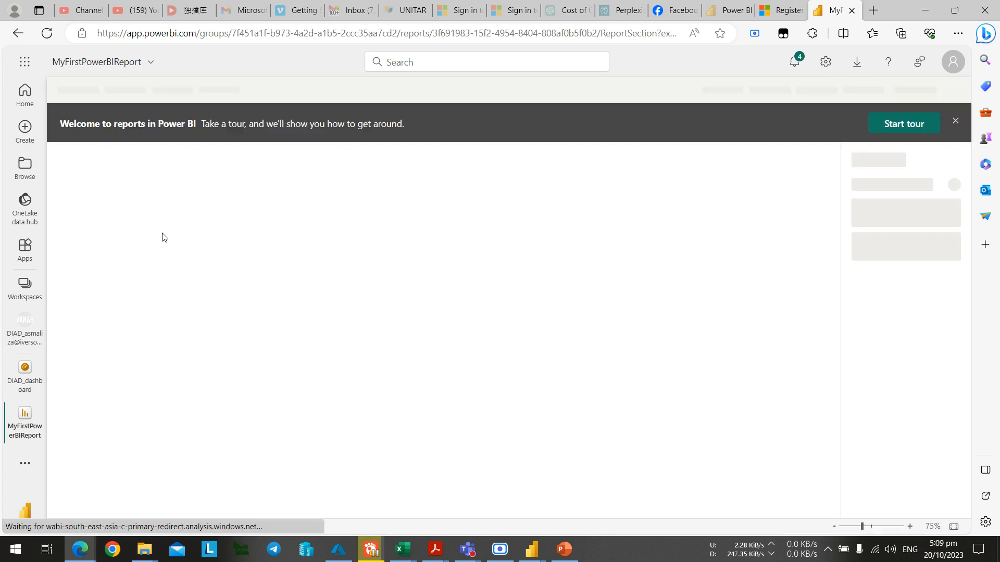
pyautogui.click(31, 105)
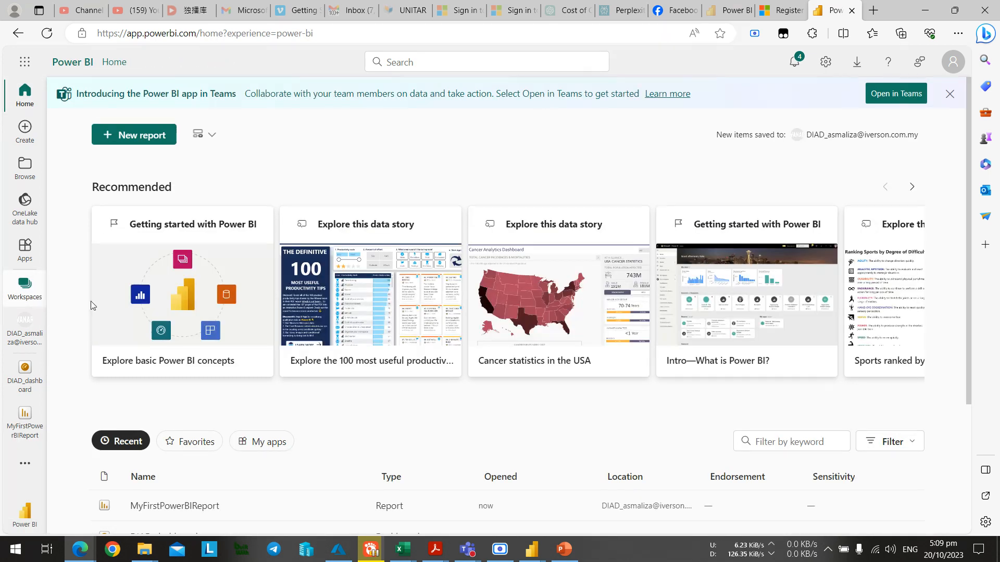
# Check the available options for DIAD_dashboard, MyFirstPowerBIReport and the workspace among the recent items.
pyautogui.scroll(-3, 364, 344)
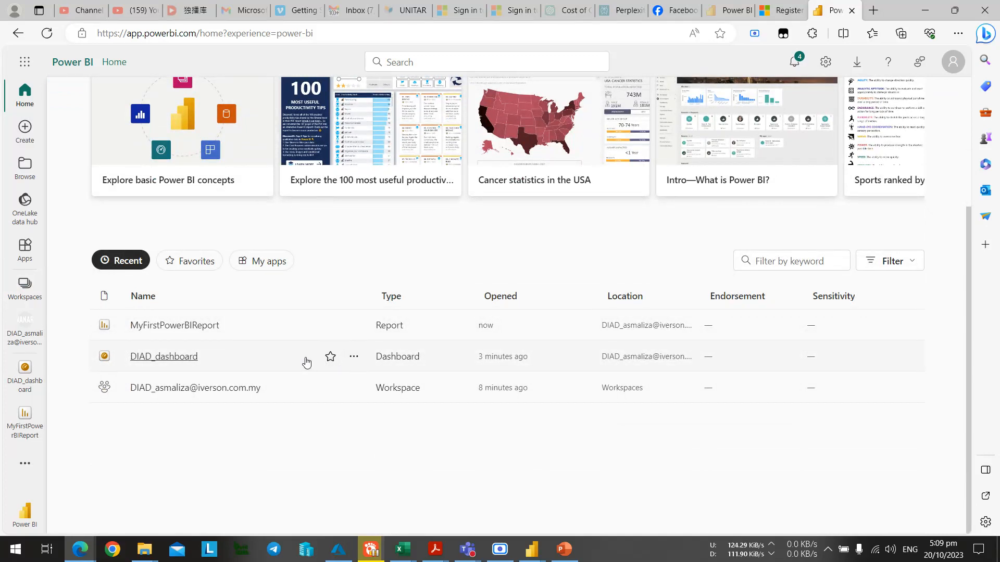
pyautogui.click(354, 358)
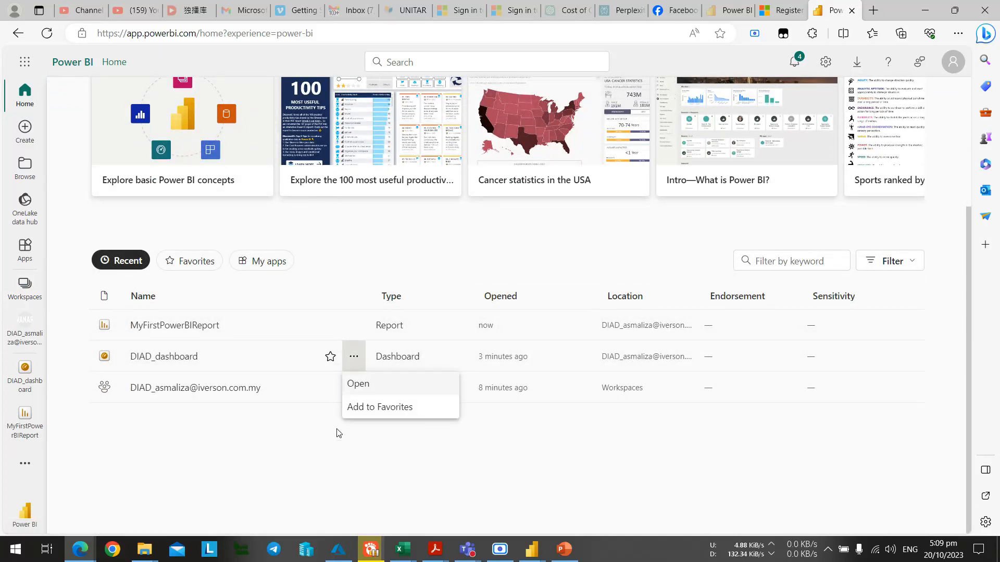
pyautogui.click(317, 446)
pyautogui.click(349, 331)
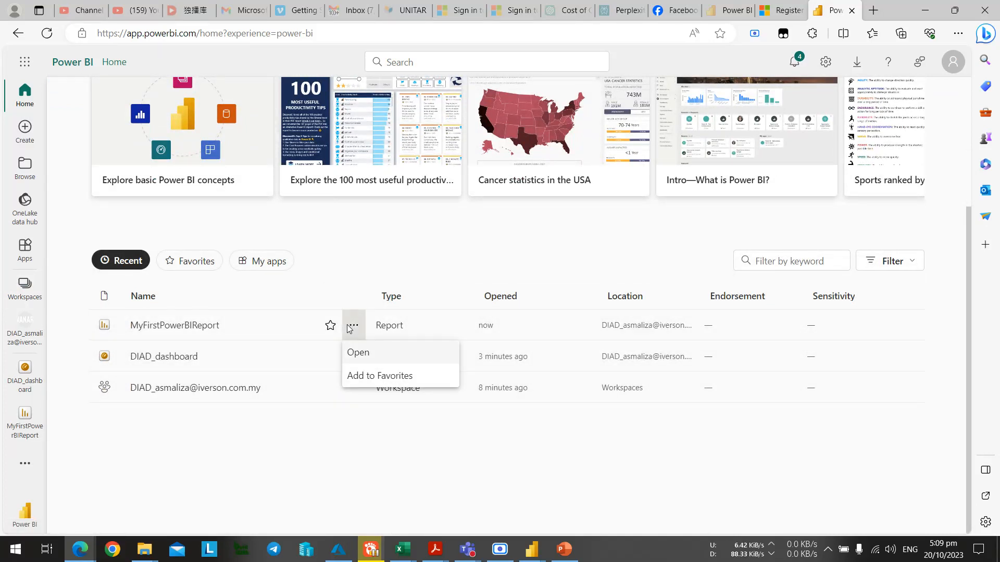
pyautogui.click(364, 462)
pyautogui.click(361, 394)
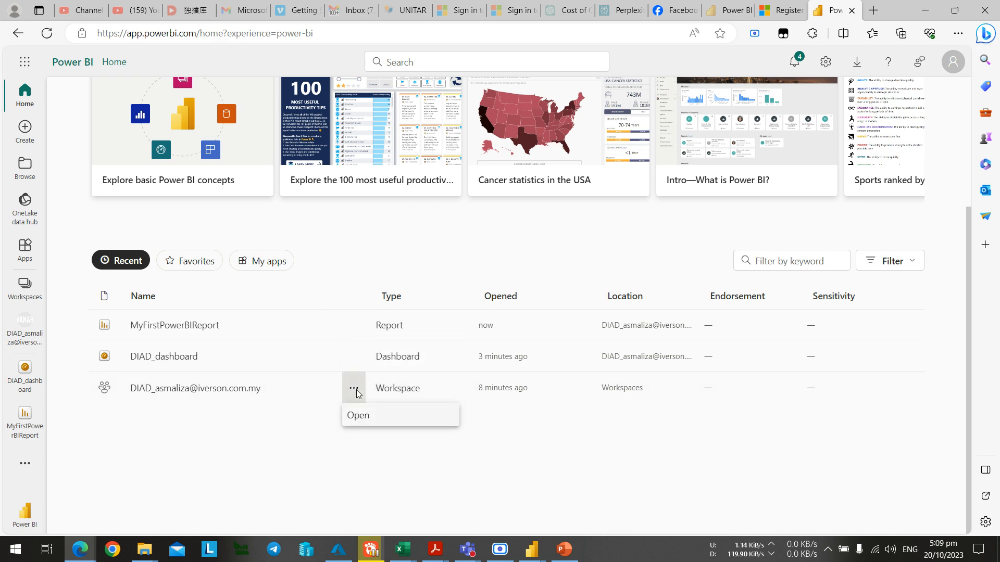